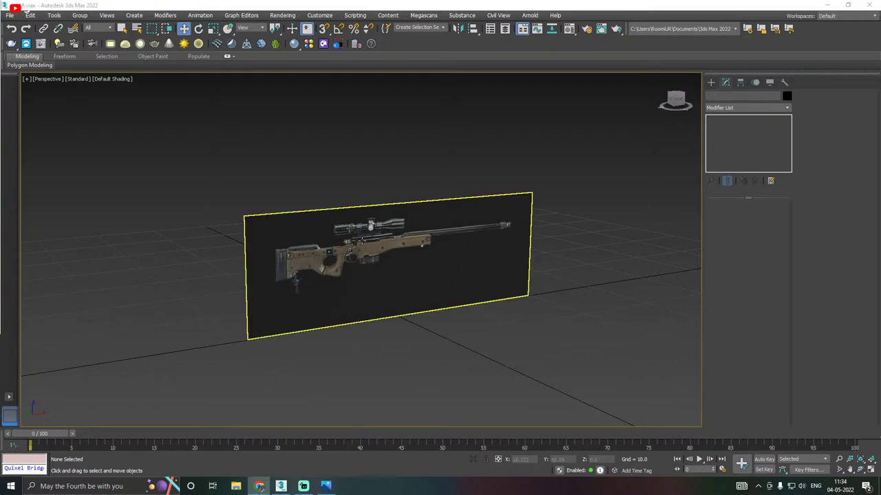
Select the rifle reference plane and examine it from several angles and distances in the perspective view
click(339, 318)
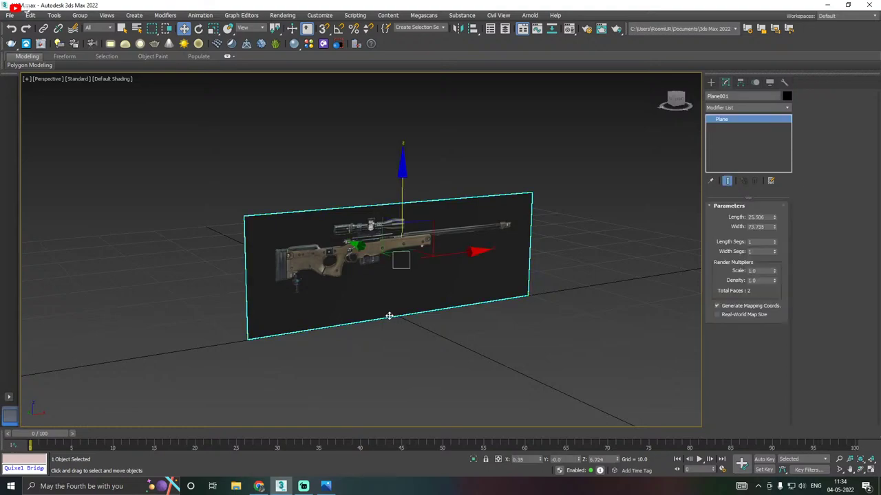
mouse_move(387, 314)
alt+middle_down()
mouse_move(364, 315)
mouse_move(409, 291)
mouse_move(501, 295)
mouse_move(382, 301)
alt+middle_up()
scroll(346, 288, up, 2)
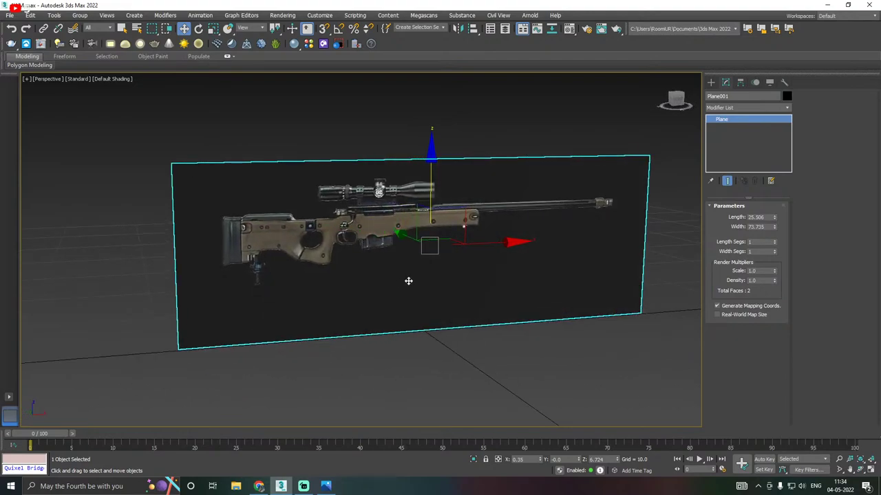
scroll(436, 301, up, 1)
scroll(406, 265, up, 3)
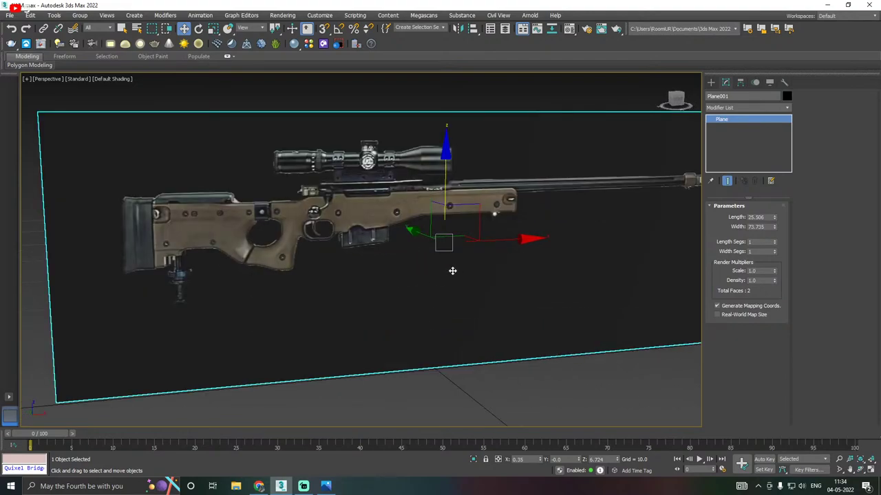
alt+middle_drag(453, 272, 454, 313)
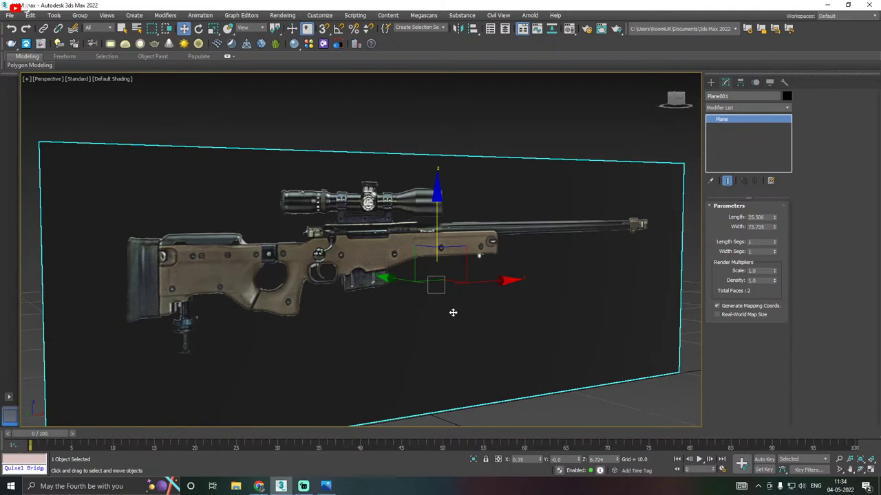
alt+middle_drag(456, 307, 409, 294)
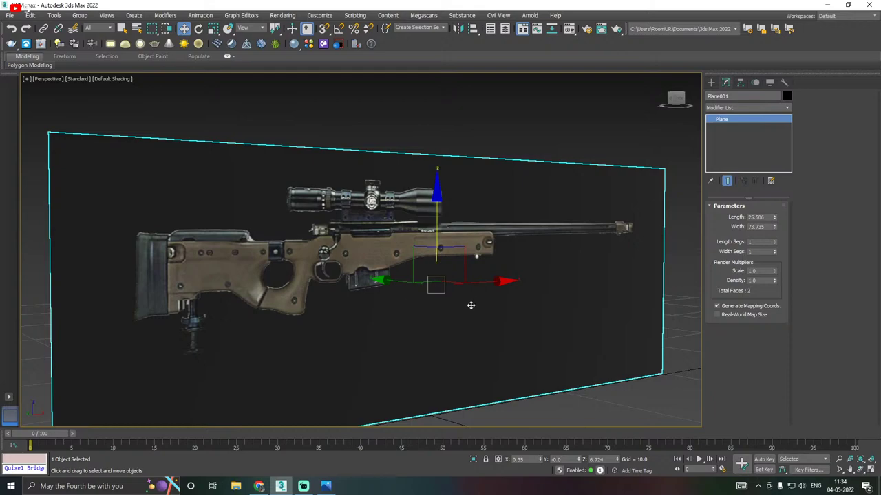
middle_drag(472, 305, 460, 309)
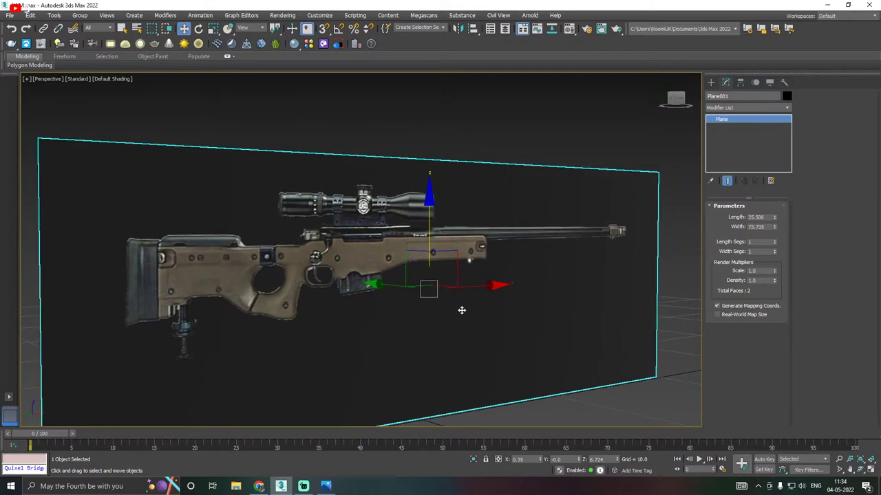
scroll(437, 297, down, 5)
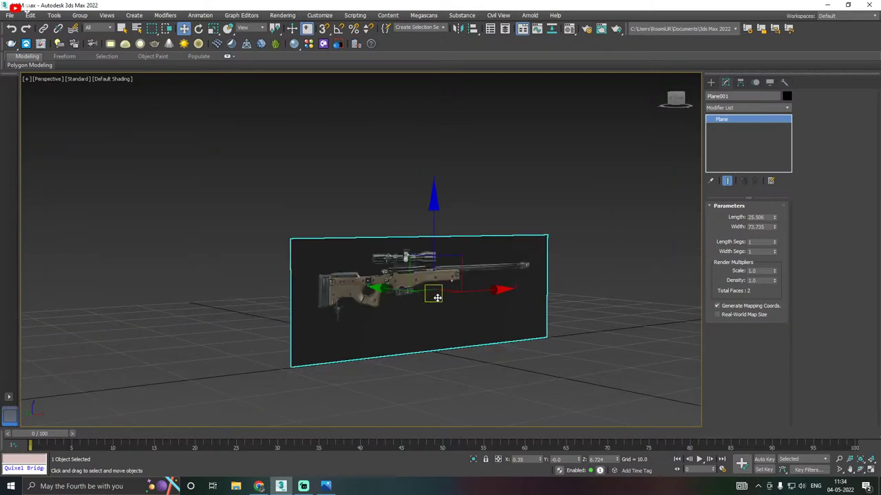
alt+middle_drag(433, 299, 416, 304)
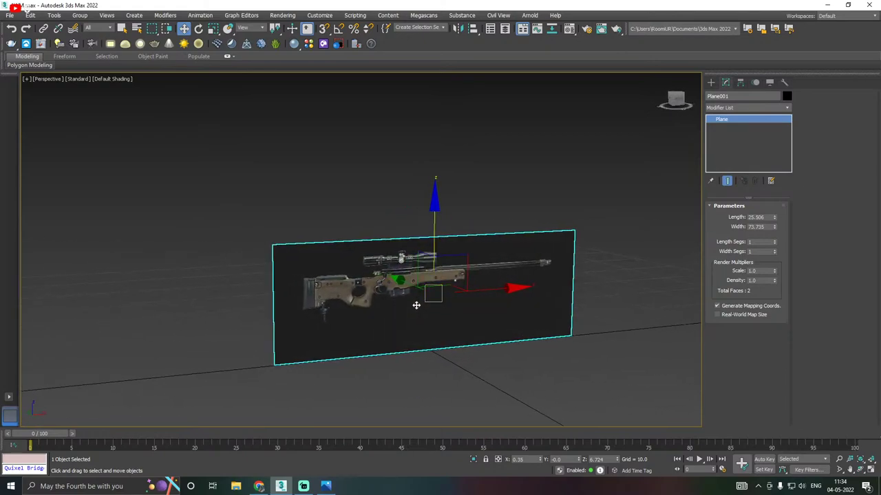
scroll(422, 299, up, 2)
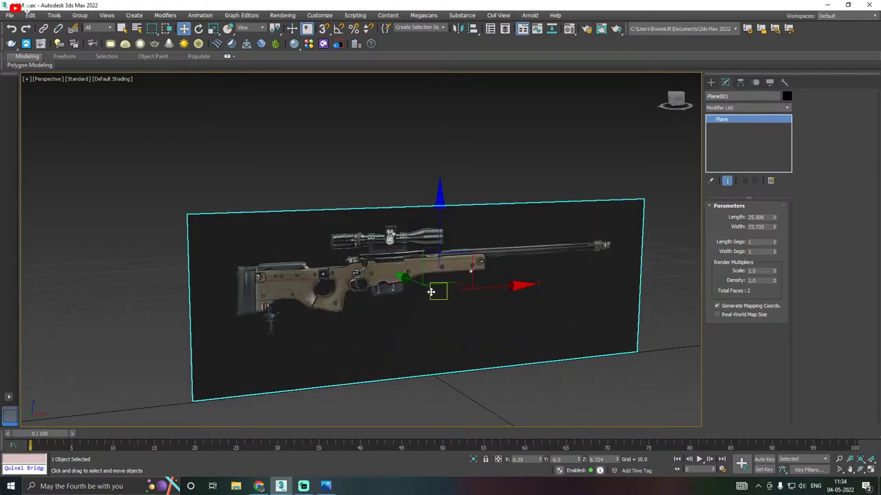
mouse_move(446, 302)
alt+middle_down()
mouse_move(509, 304)
mouse_move(428, 309)
mouse_move(594, 309)
mouse_move(546, 320)
mouse_move(440, 318)
alt+middle_up()
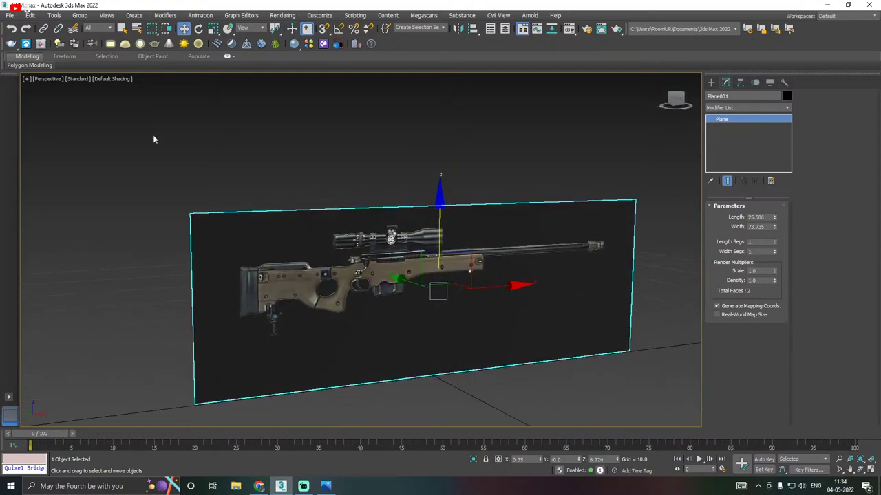
Save the current scene with the rifle reference plane still selected
click(10, 15)
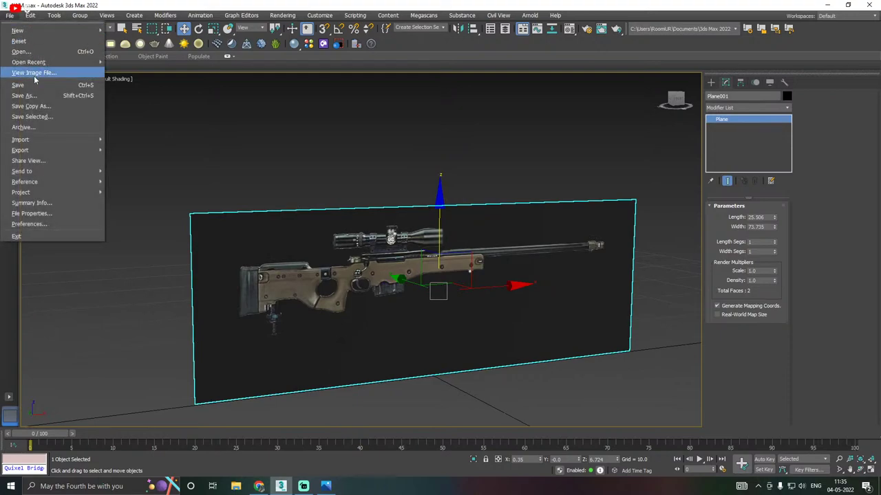
click(33, 81)
click(193, 151)
click(390, 267)
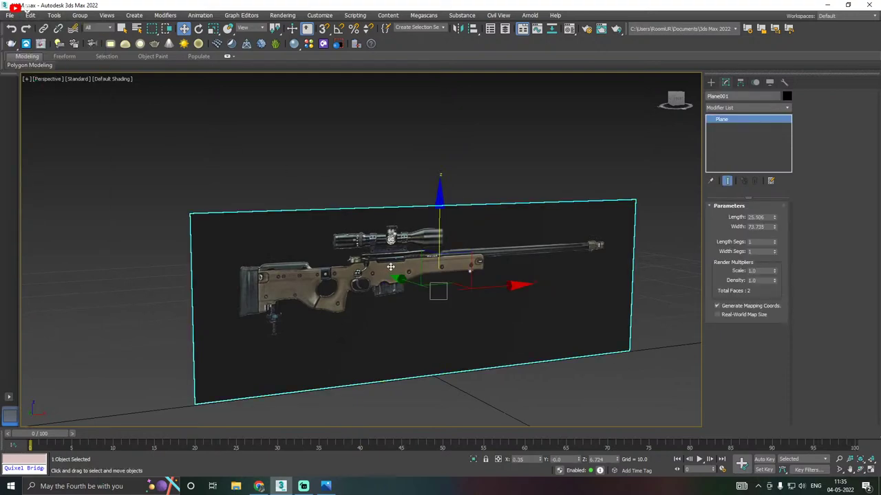
Freeze the reference plane in its object properties, with Show Frozen in Gray turned off
right_click(358, 246)
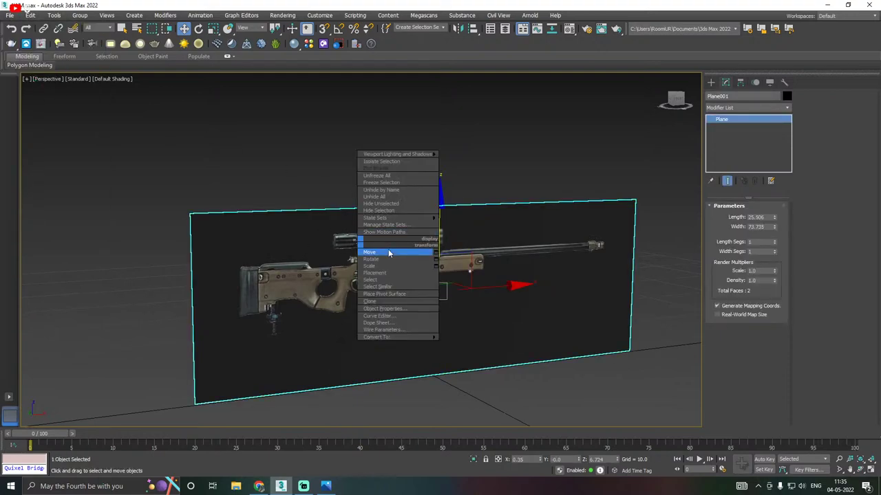
click(382, 308)
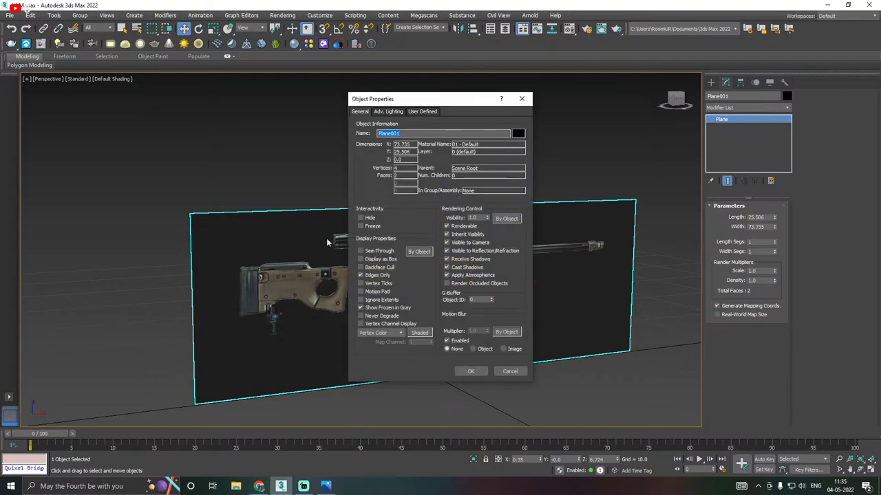
click(360, 226)
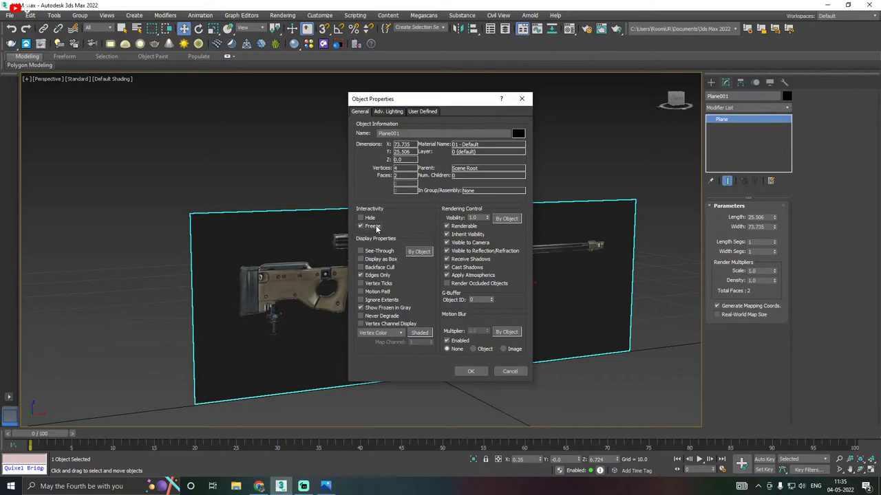
click(360, 308)
click(361, 309)
click(363, 309)
click(363, 309)
click(375, 309)
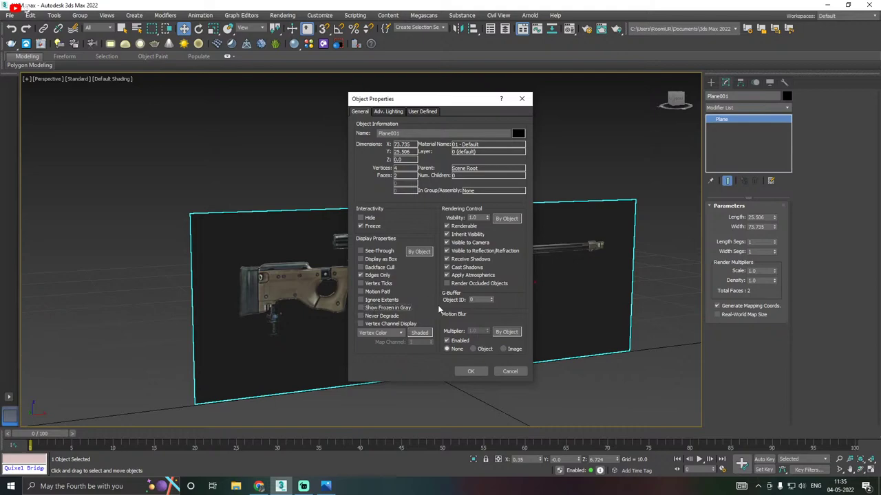
click(472, 370)
Switch to the front view of the rifle reference and save the scene
alt+middle_drag(432, 270, 527, 274)
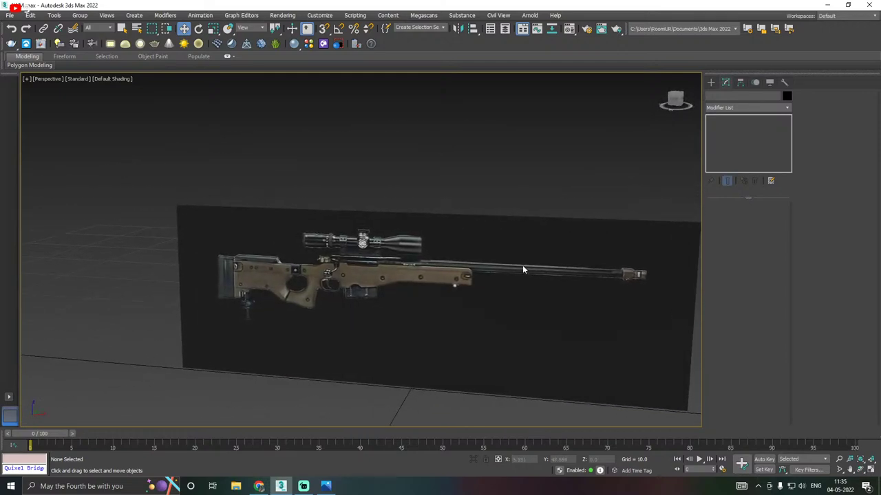
middle_drag(479, 283, 472, 265)
key(f)
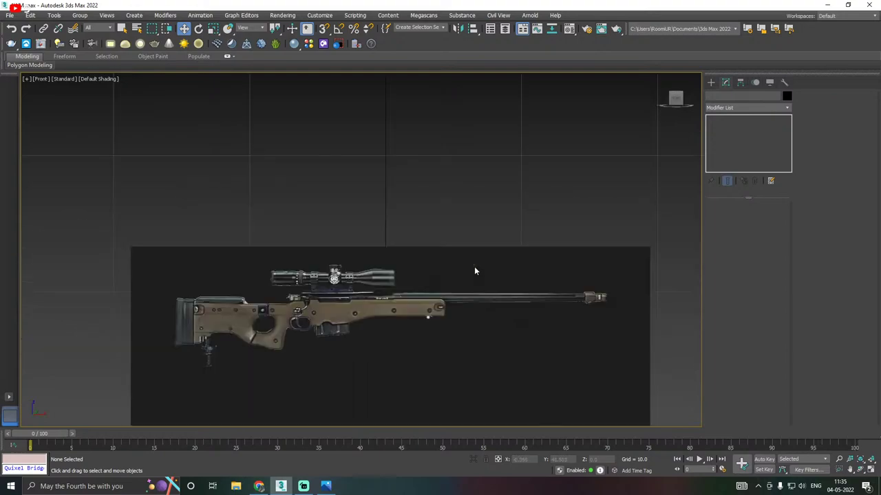
middle_drag(401, 298, 449, 255)
scroll(345, 239, up, 3)
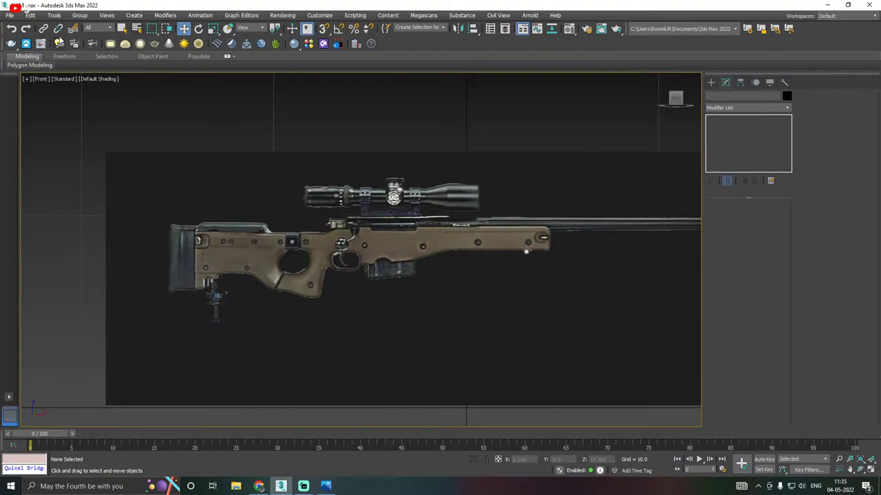
click(9, 15)
click(24, 88)
Create a box about 1.1 long and 7.0 wide over the rifle's fore-end in the front view
middle_drag(355, 215, 353, 215)
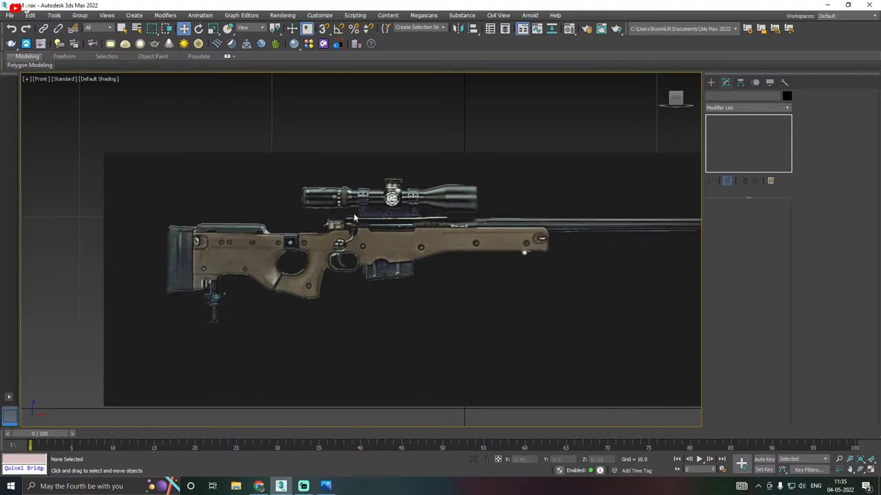
middle_drag(276, 221, 306, 253)
scroll(146, 244, down, 2)
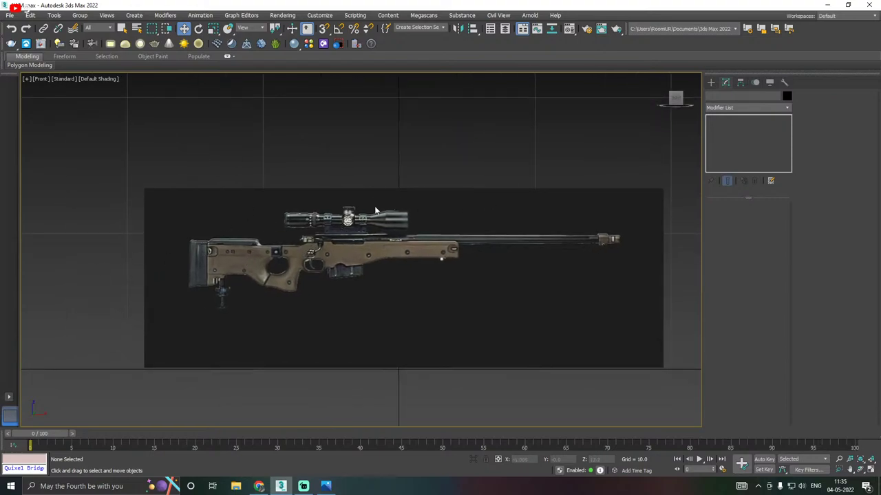
scroll(371, 240, up, 2)
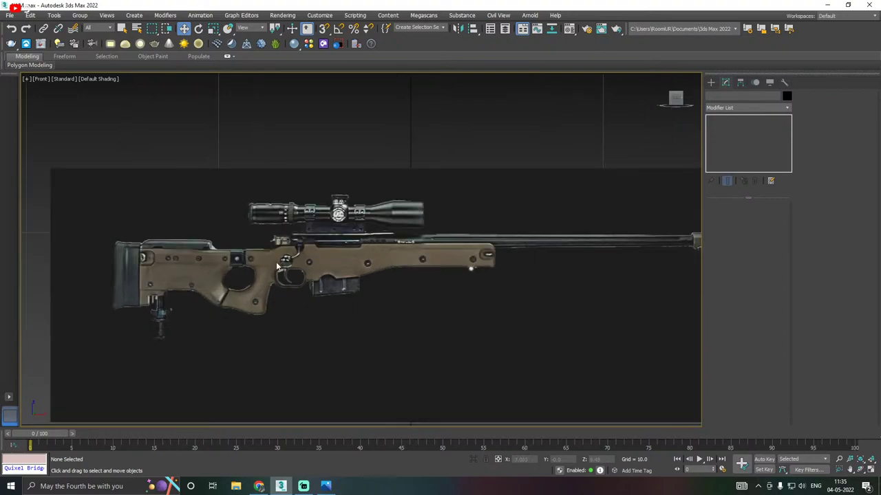
middle_drag(278, 267, 278, 257)
scroll(277, 255, up, 2)
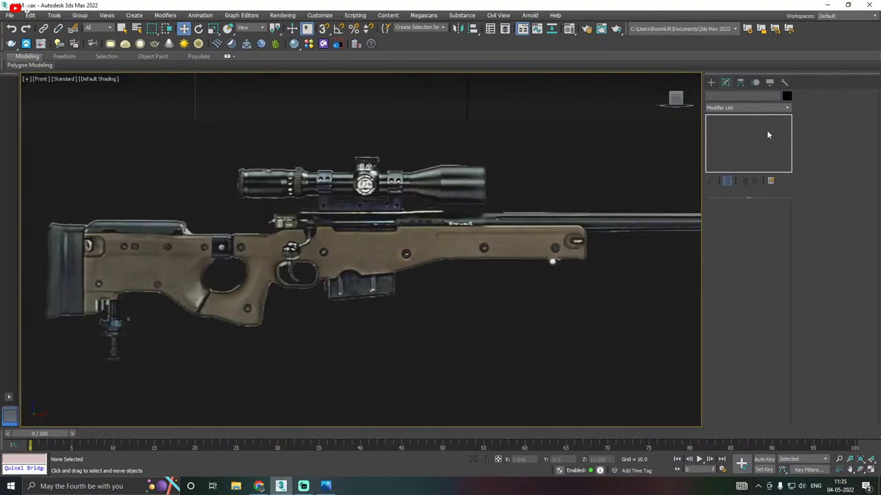
click(711, 82)
click(725, 143)
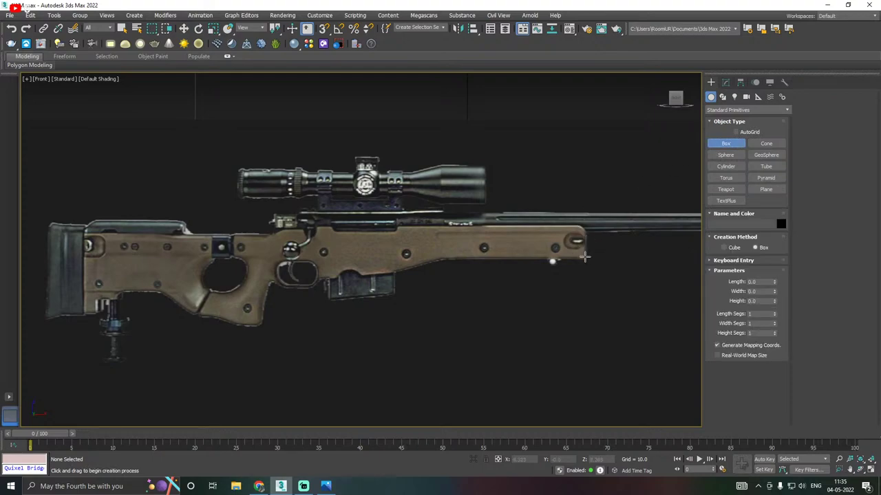
drag(586, 258, 395, 228)
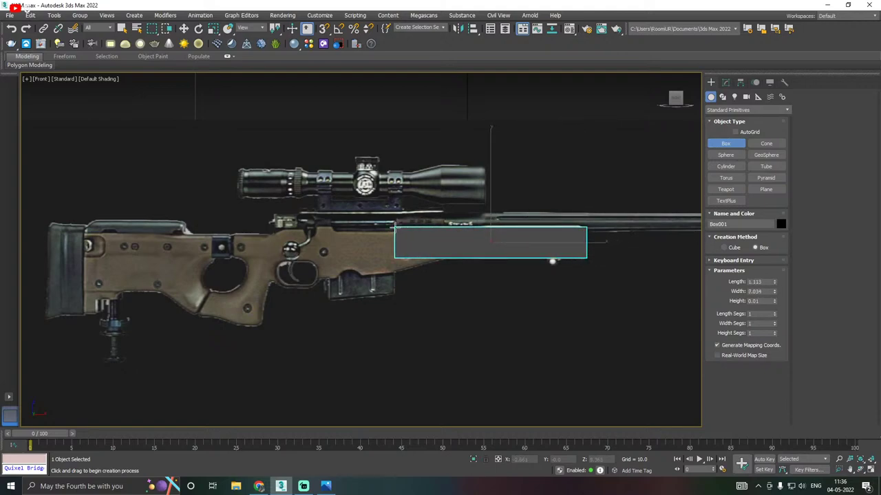
click(396, 229)
right_click(399, 248)
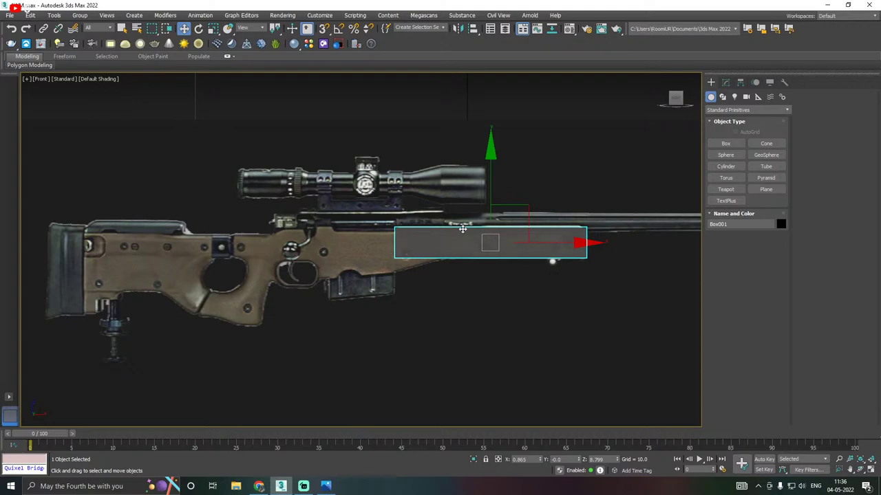
In the perspective view, move the box along Y to about -1.65, out in front of the reference plane
middle_drag(462, 230, 444, 227)
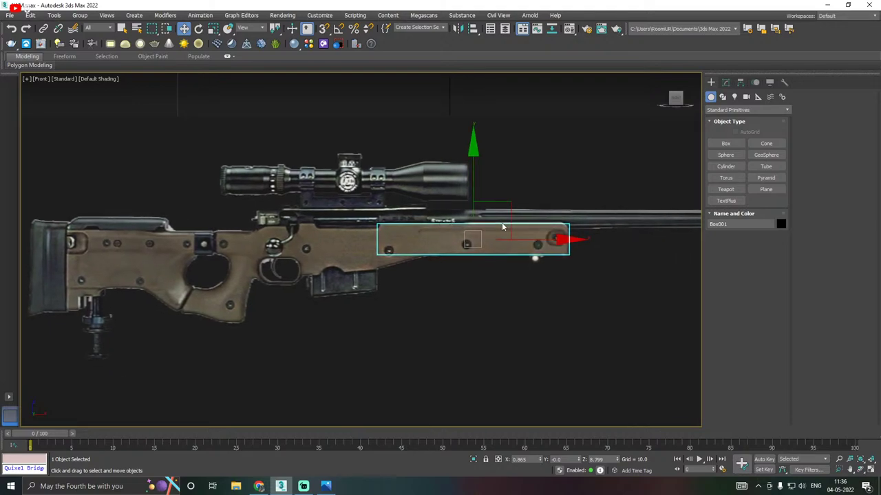
key(p)
alt+middle_drag(499, 229, 476, 245)
scroll(429, 259, up, 4)
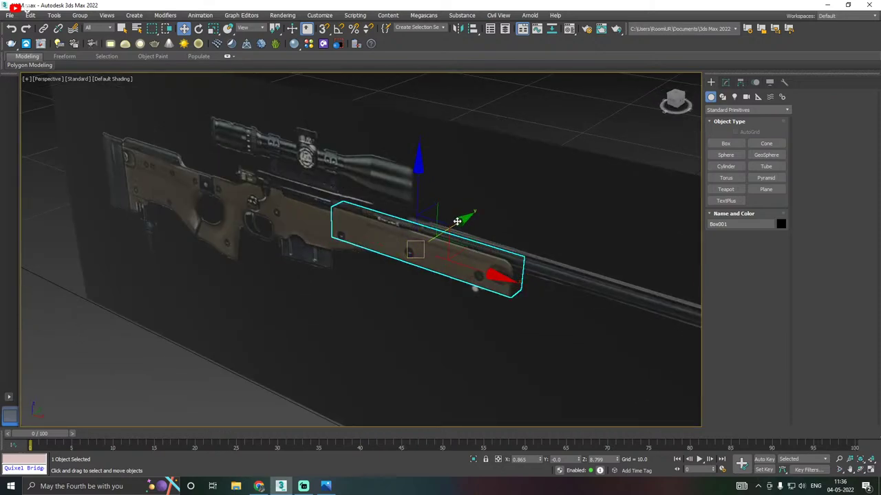
drag(457, 222, 427, 238)
Assign the 02 - Default physical material to the selected box
key(m)
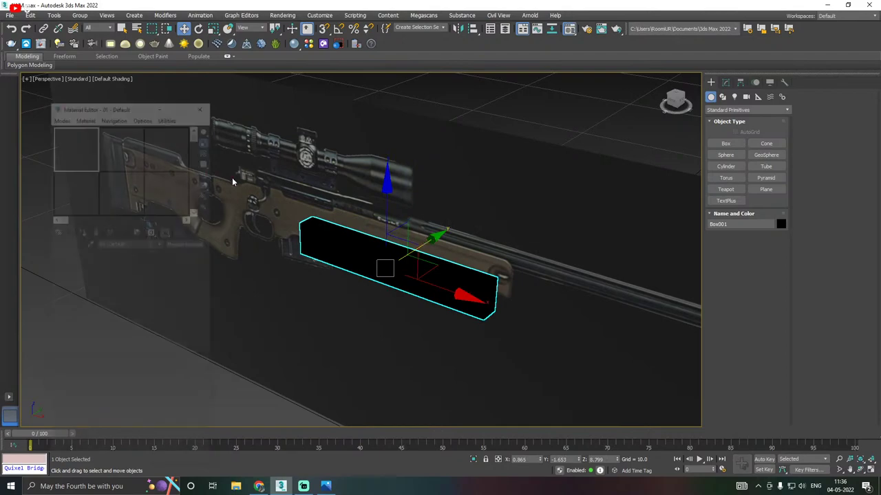
click(121, 163)
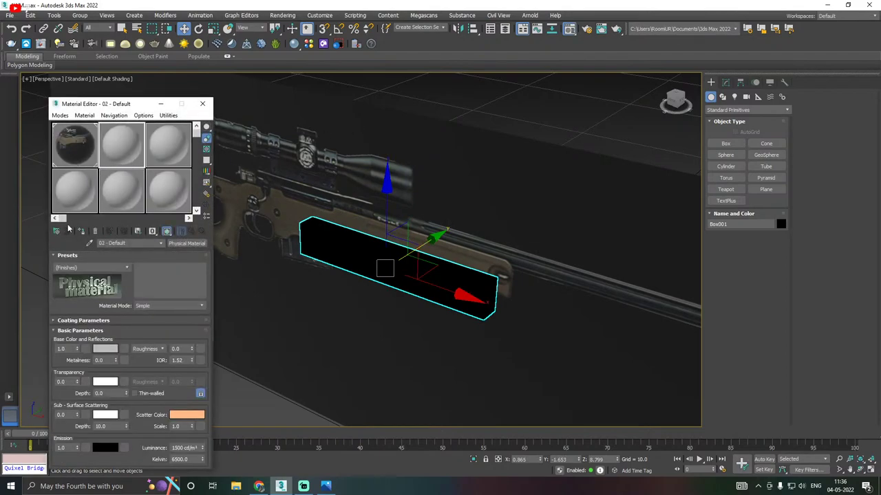
click(82, 232)
scroll(233, 198, down, 4)
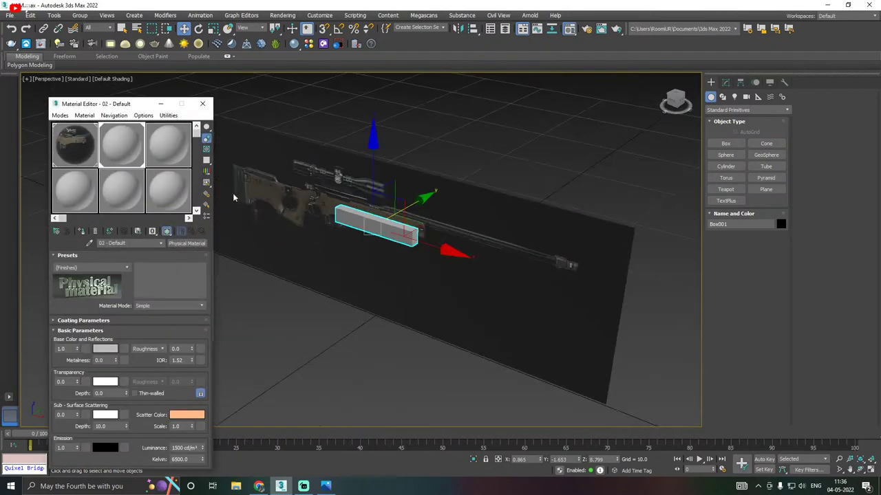
alt+middle_drag(315, 204, 300, 180)
Inspect the reference plane's 01 - Default material in an enlarged preview and make 02 - Default the active material again
double_click(74, 144)
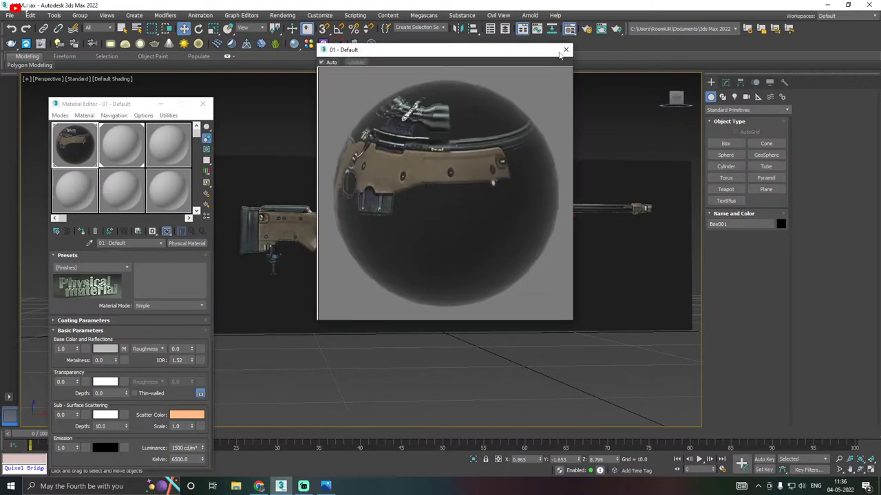
click(565, 49)
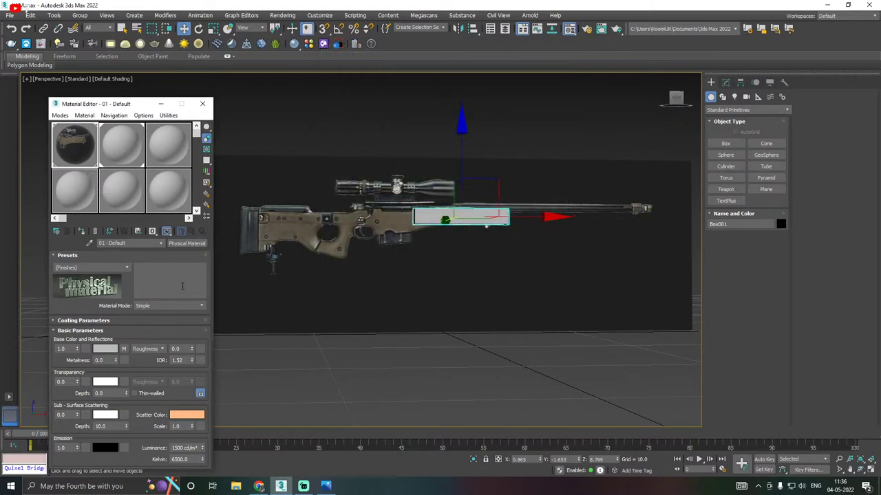
alt+middle_drag(284, 185, 234, 189)
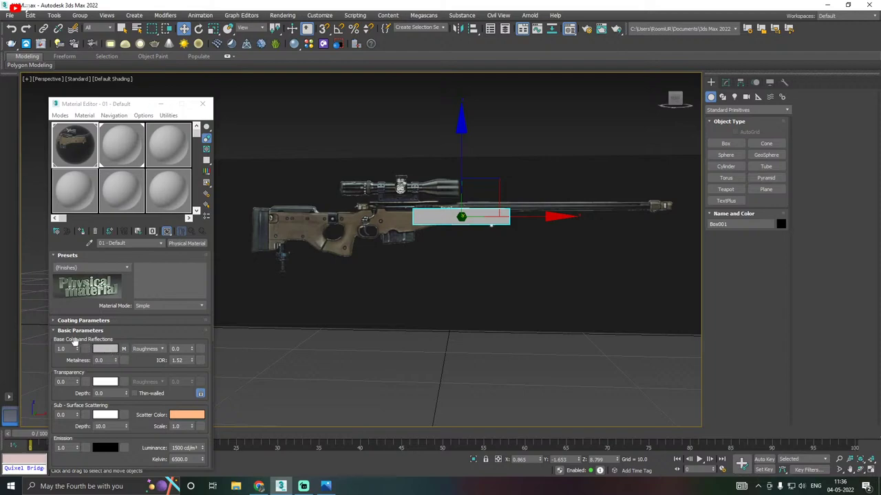
click(109, 158)
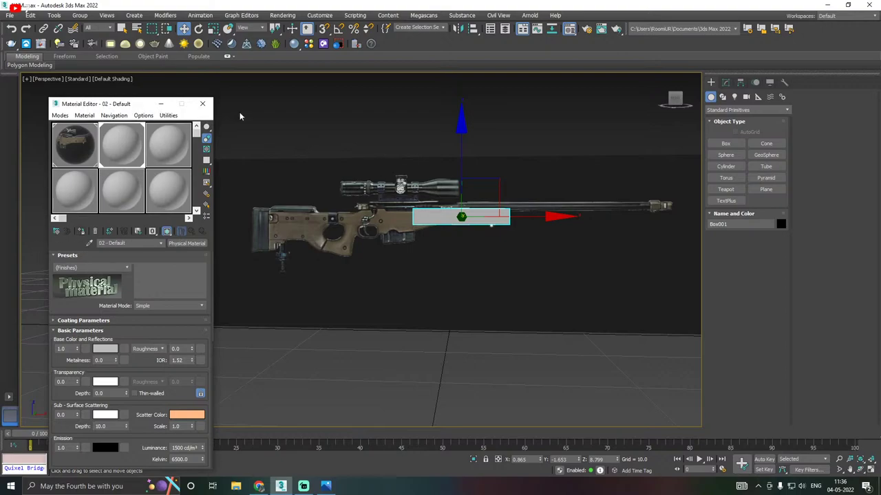
Close the material editor and turn on Edged Faces display in the perspective view
click(202, 103)
click(397, 165)
alt+middle_drag(397, 165, 367, 217)
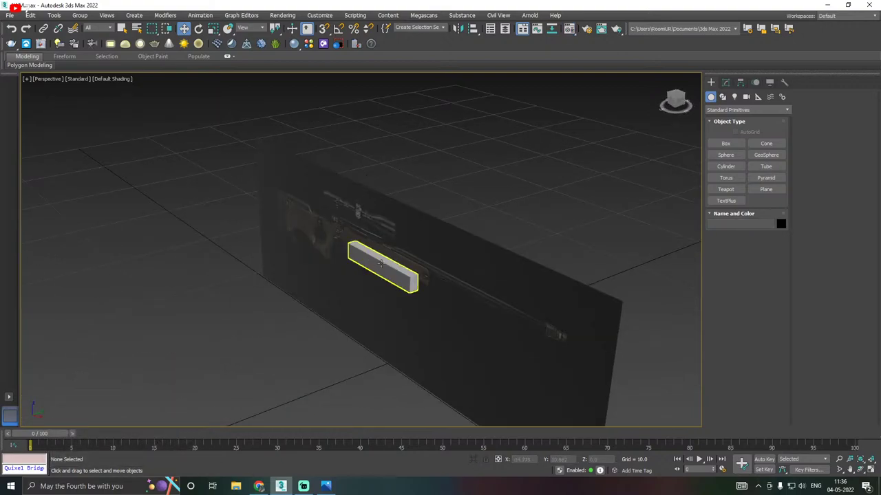
scroll(375, 264, up, 3)
click(112, 78)
click(132, 186)
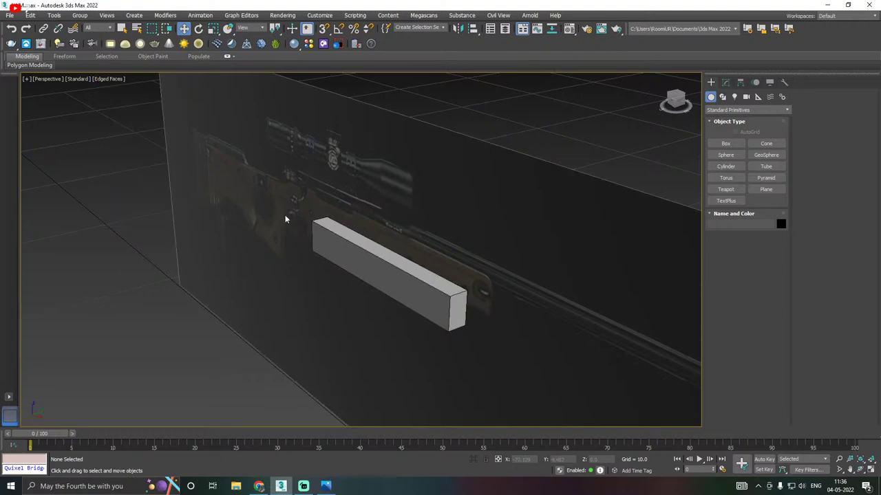
Select the fore-end box and make it see-through over the reference image
click(350, 250)
middle_drag(350, 250, 340, 237)
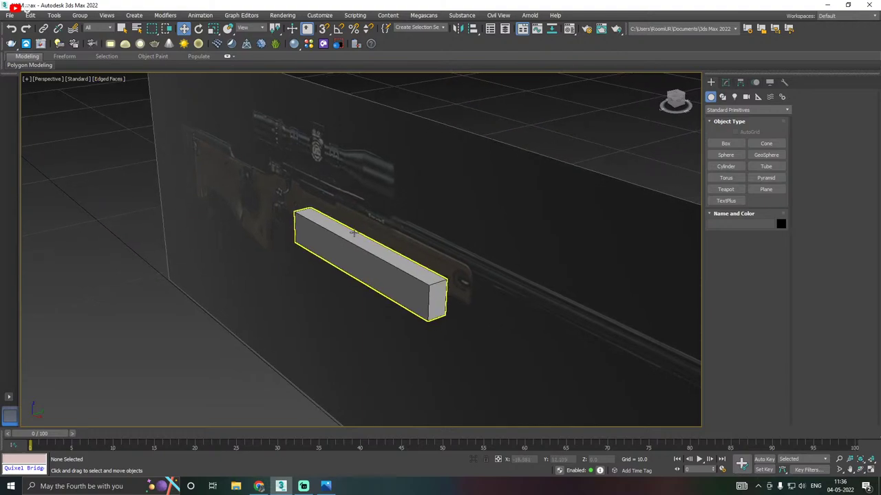
scroll(350, 233, up, 2)
scroll(355, 241, up, 2)
click(359, 247)
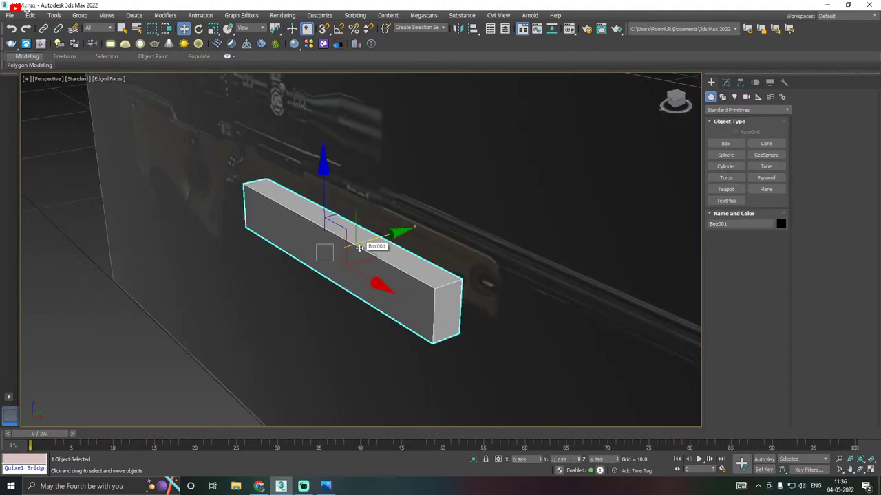
mouse_move(359, 247)
alt+middle_down()
mouse_move(344, 243)
mouse_move(350, 252)
alt+middle_up()
scroll(347, 251, up, 2)
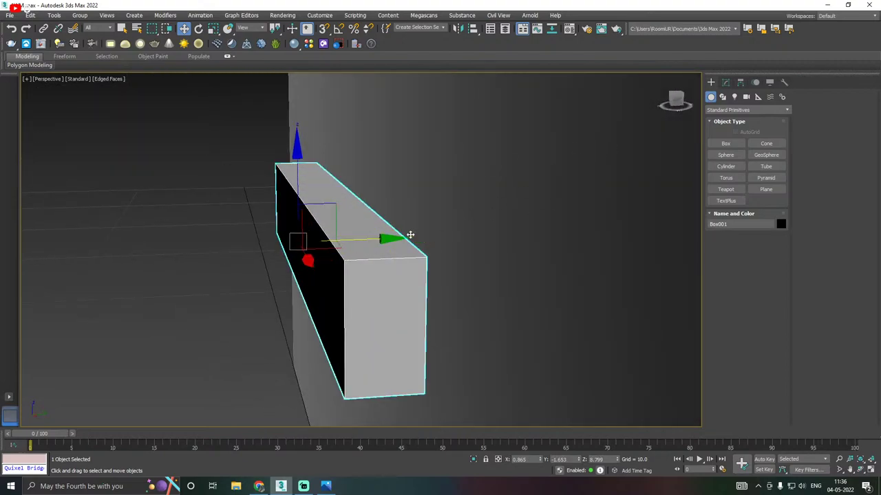
scroll(375, 241, down, 2)
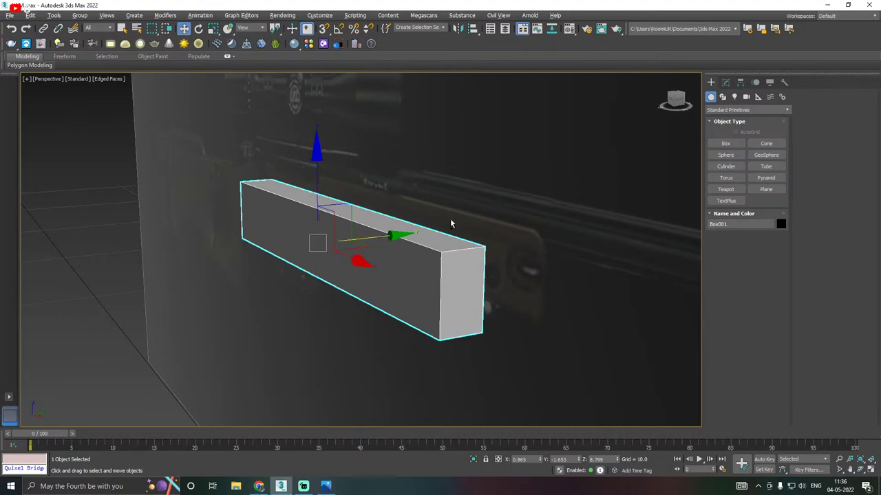
click(400, 248)
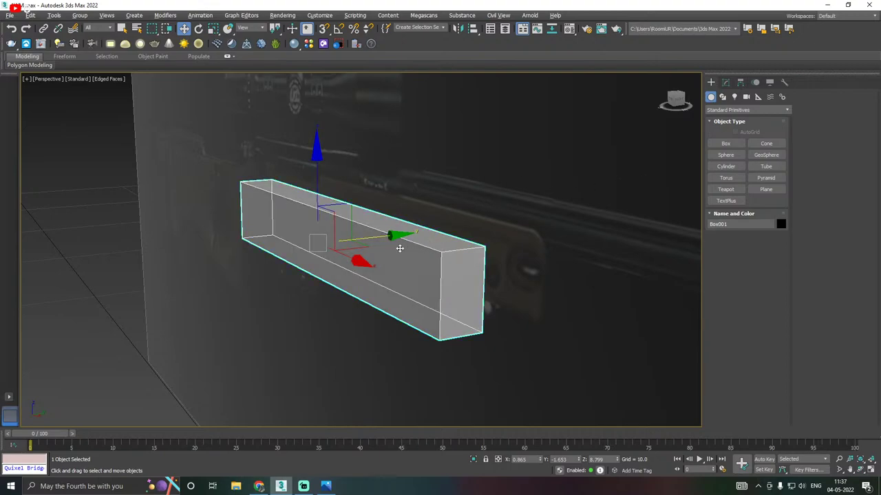
key(f)
scroll(441, 238, up, 5)
scroll(426, 246, down, 3)
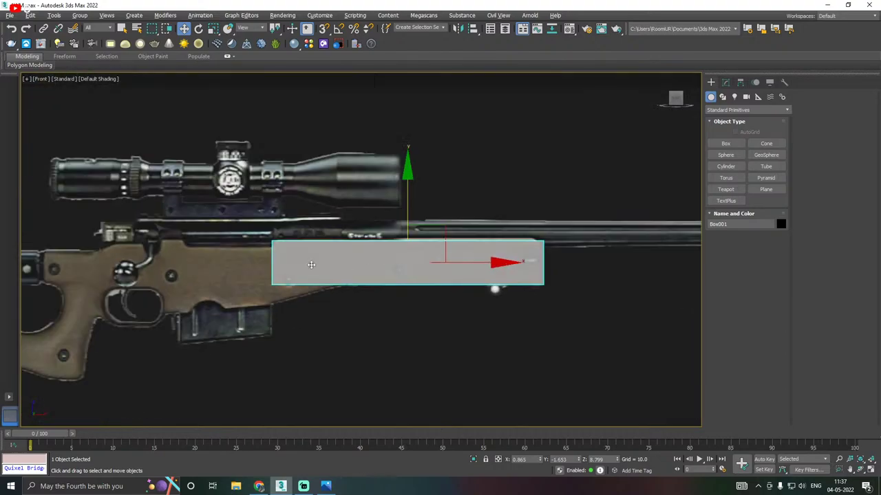
Reselect the box and move it farther out from the reference plane along Y, to about -2.30
click(398, 323)
scroll(305, 291, up, 4)
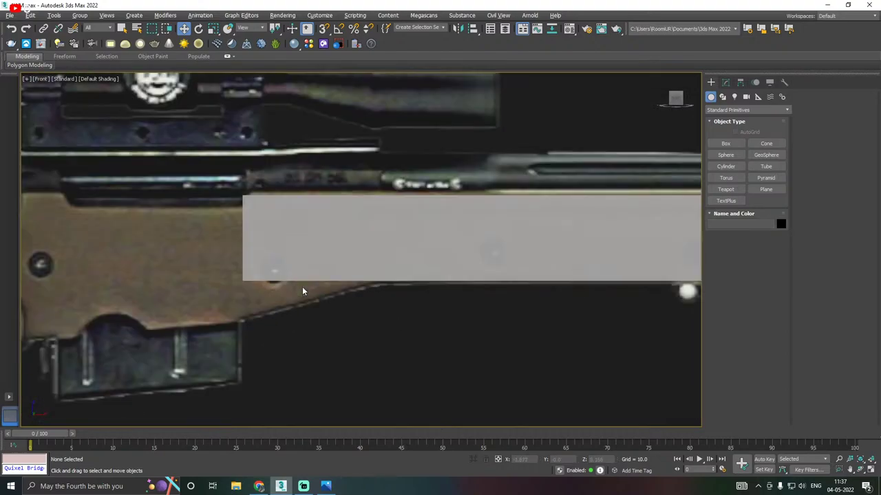
scroll(320, 251, down, 4)
click(325, 243)
alt+middle_drag(324, 243, 423, 239)
alt+middle_drag(469, 220, 450, 227)
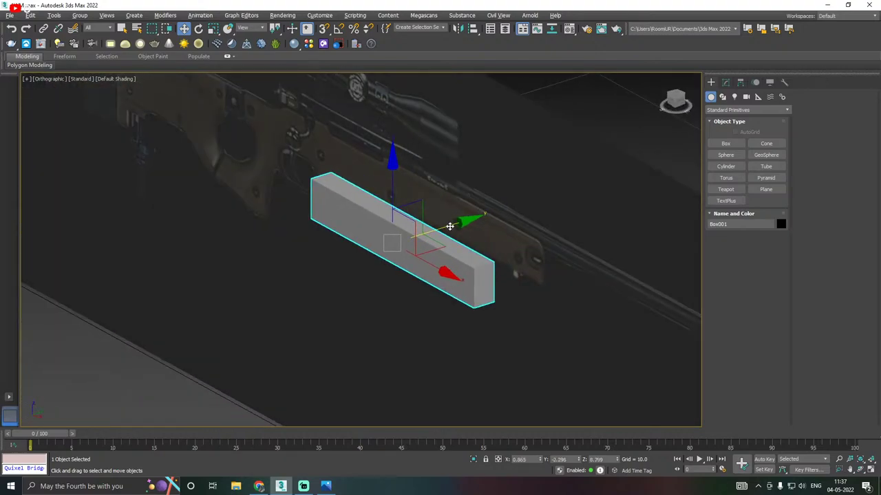
Compare the solid and see-through box against the rifle's fore-end in the front view, ending with see-through on
key(f)
scroll(357, 234, up, 8)
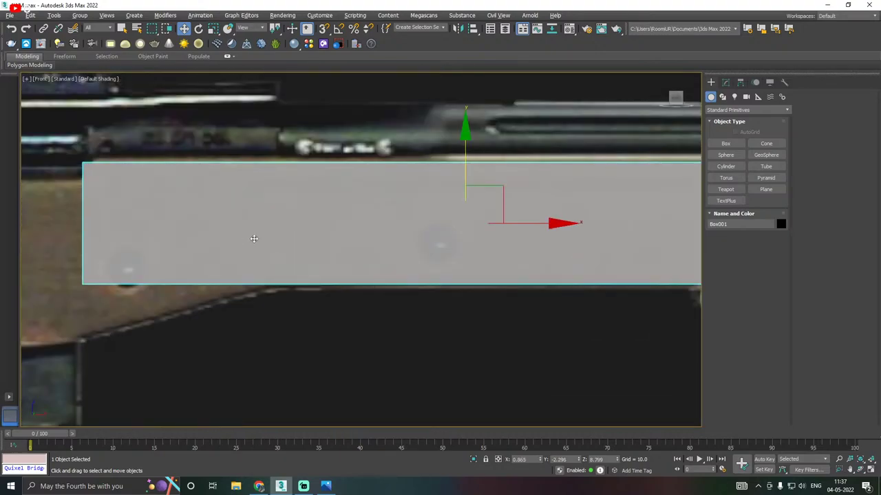
middle_drag(252, 240, 338, 227)
scroll(298, 204, down, 2)
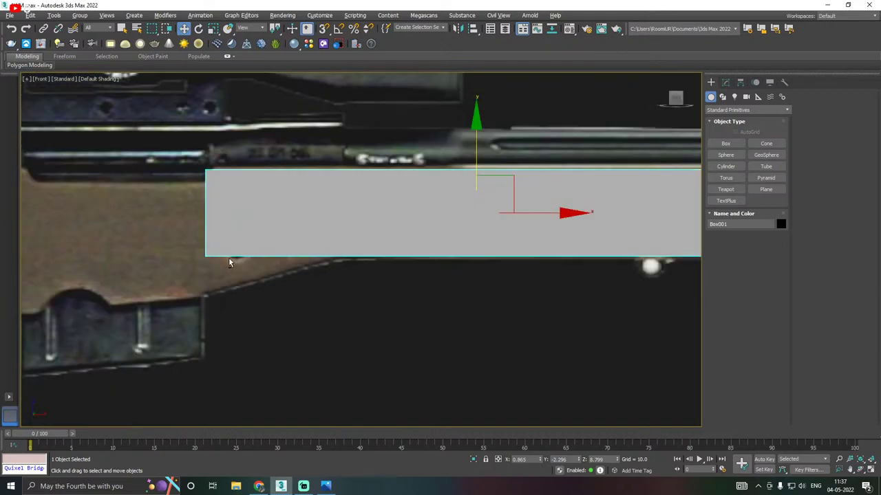
key(alt+x)
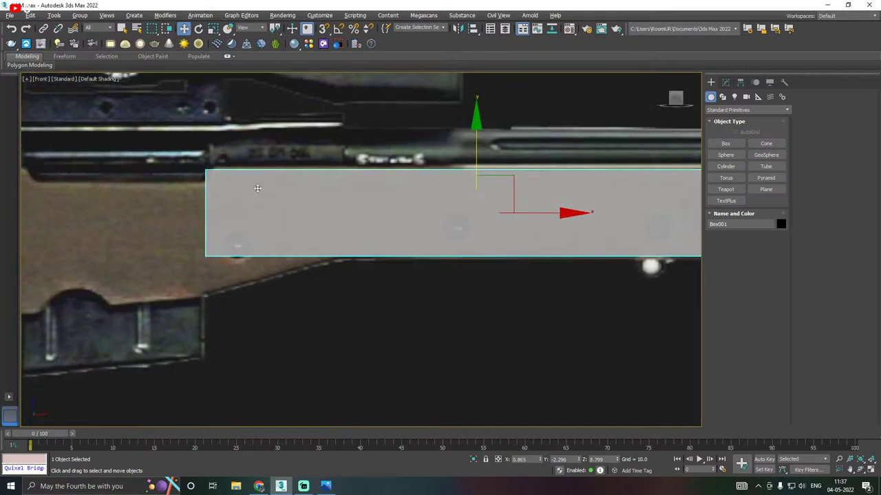
Darken the base color of the 02 - Default material to a gray of about 0.18
click(570, 29)
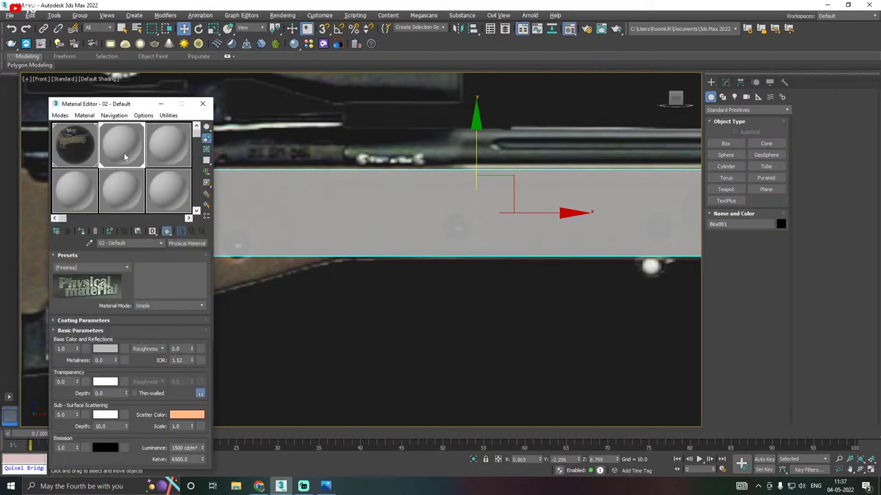
click(106, 350)
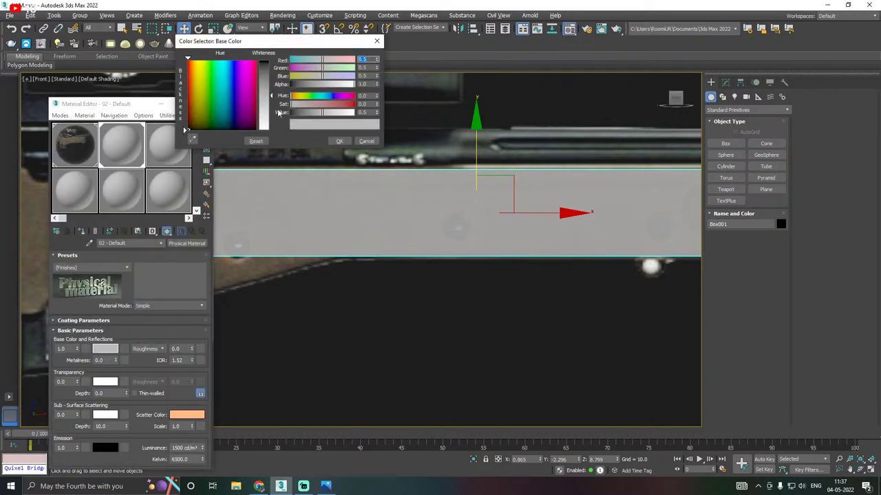
drag(264, 83, 265, 74)
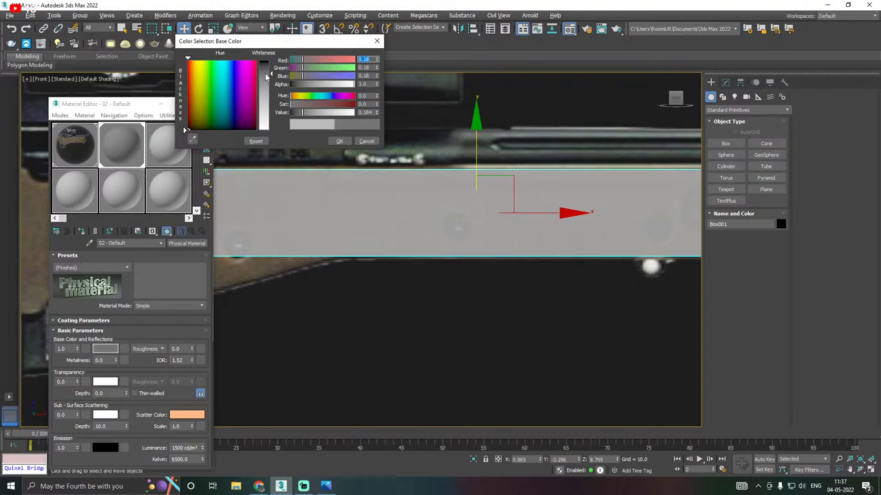
click(339, 141)
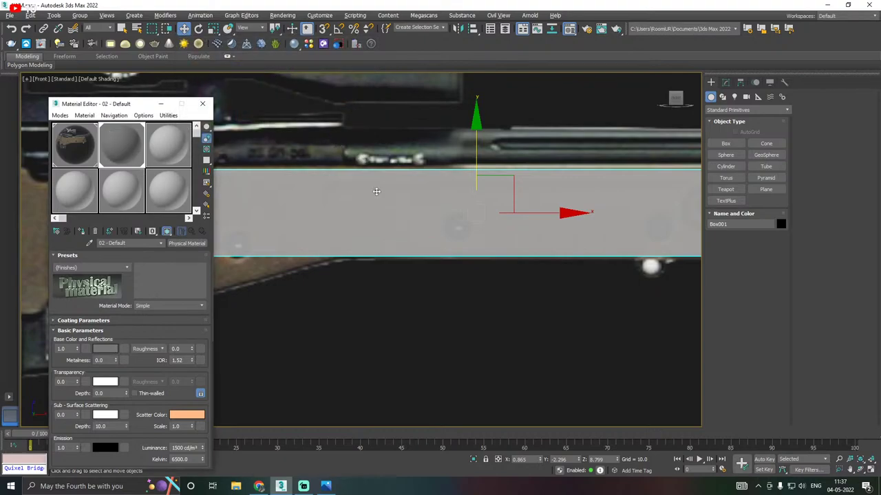
scroll(385, 189, down, 3)
scroll(398, 185, down, 2)
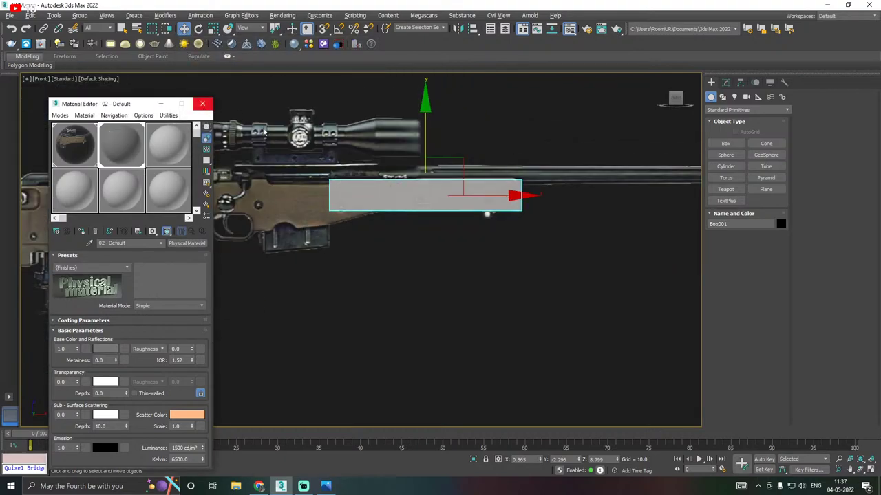
scroll(364, 203, up, 5)
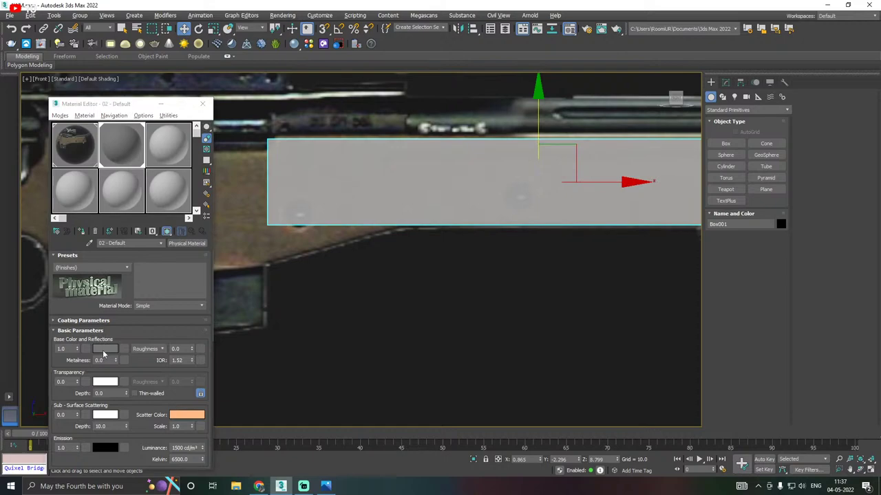
Lighten the 02 - Default material's base color to a gray of about 0.486 and close the material editor
click(104, 349)
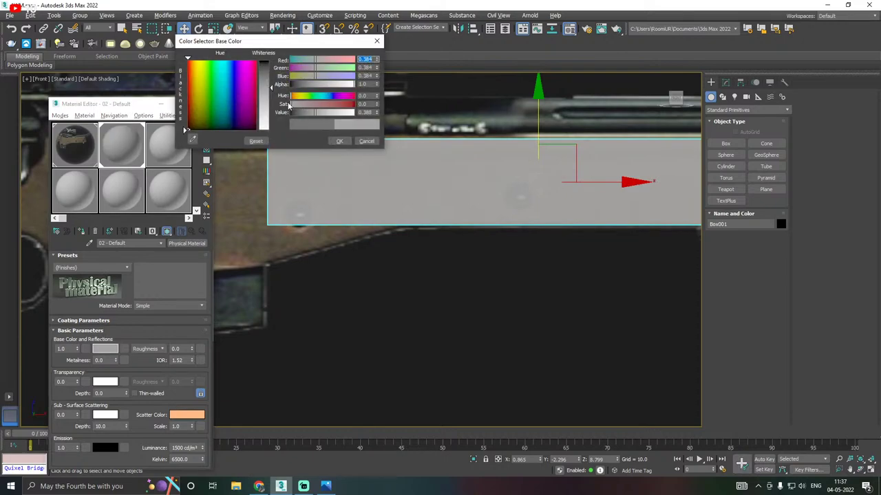
drag(272, 101, 269, 97)
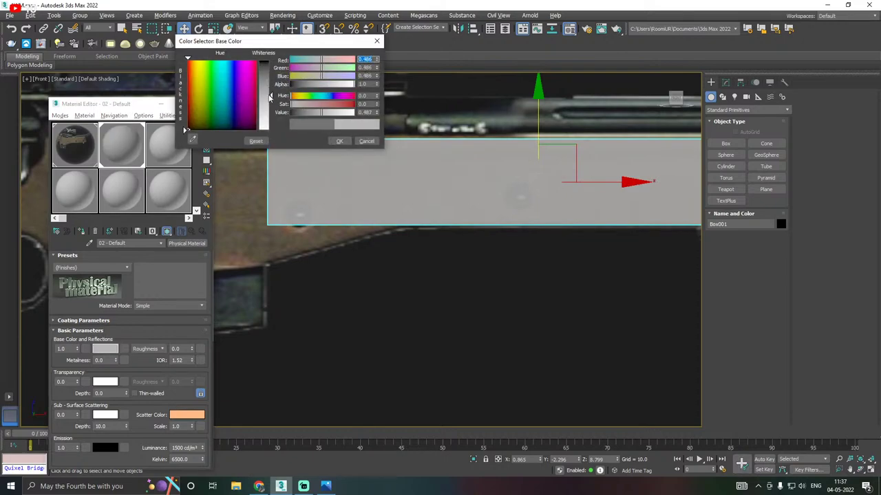
click(338, 141)
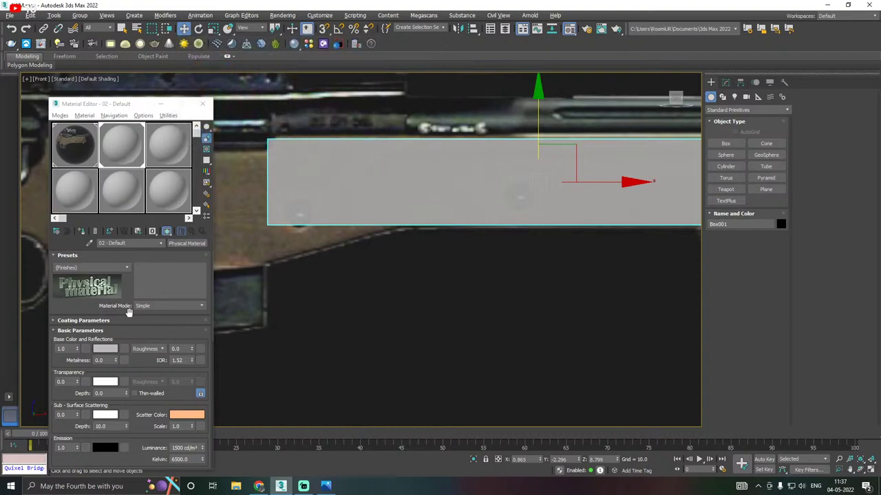
click(202, 104)
Orbit out of the front view and turn on Edged Faces display in the orthographic view
scroll(256, 205, down, 4)
alt+middle_drag(256, 204, 342, 206)
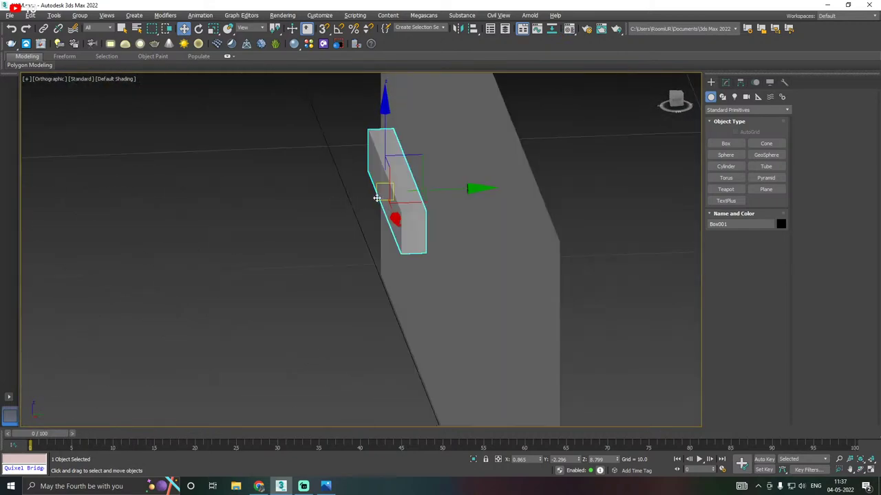
click(123, 78)
click(138, 199)
alt+middle_drag(391, 192, 397, 187)
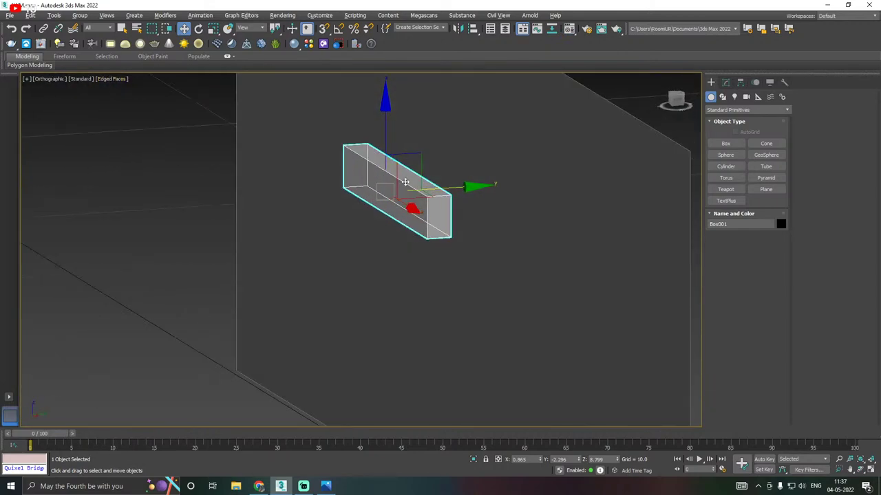
In the front view, move the box down below the fore-end to about Z 6.84 and undo the move
key(f)
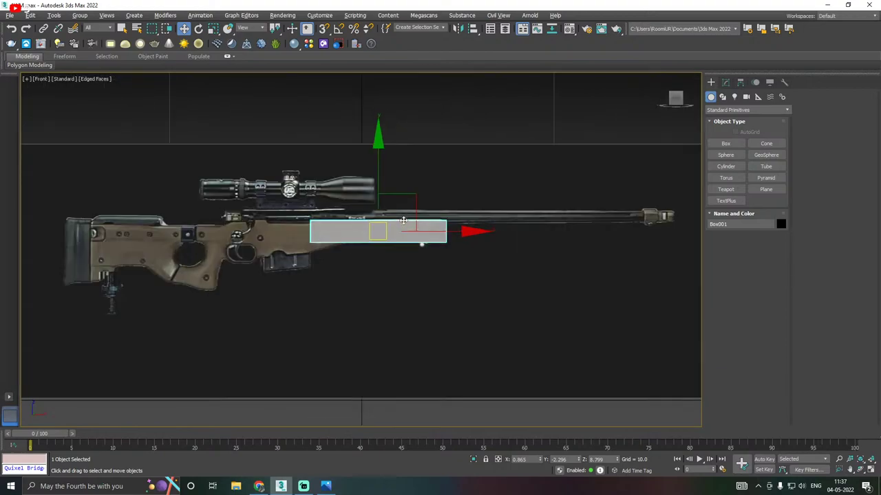
scroll(375, 234, up, 10)
scroll(420, 219, down, 4)
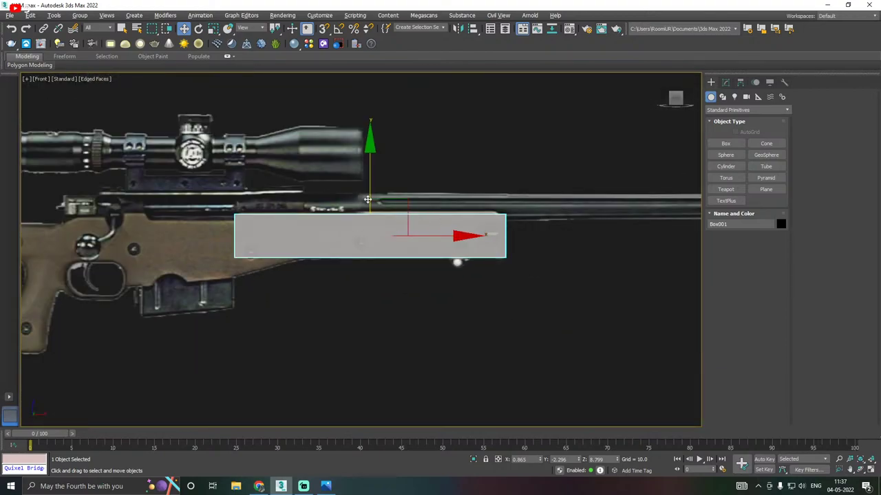
drag(368, 182, 363, 258)
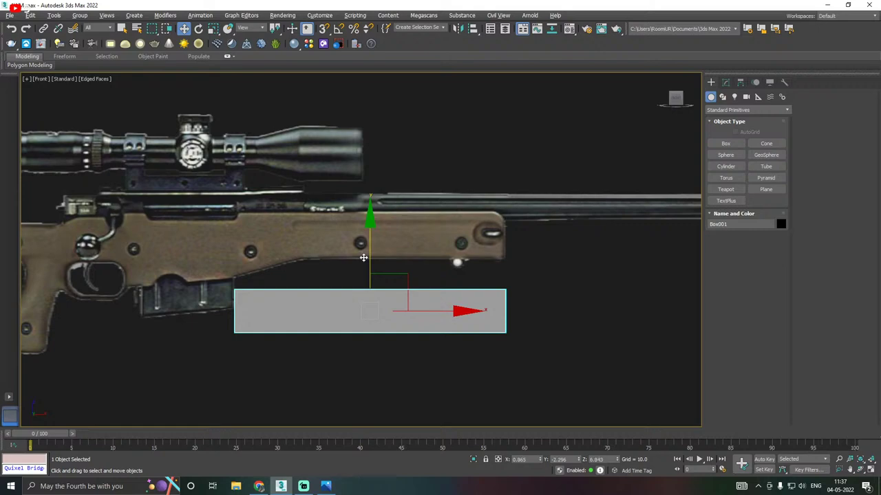
key(ctrl+z)
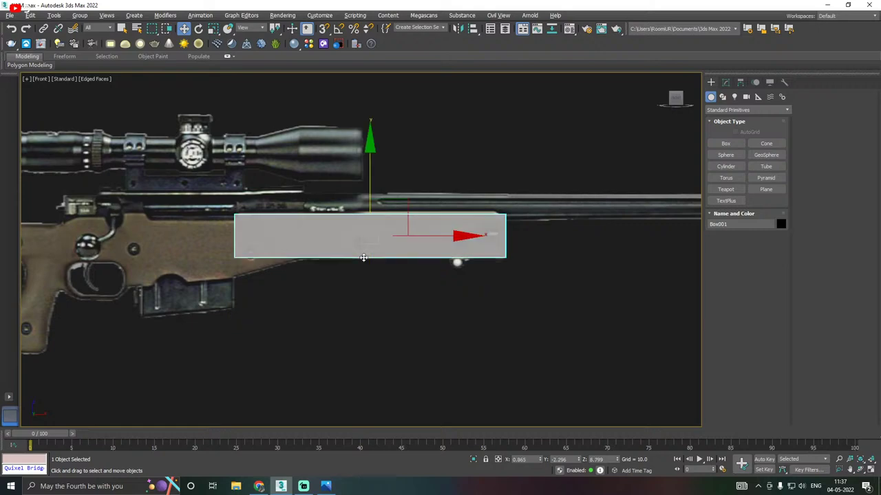
alt+middle_drag(426, 231, 364, 223)
key(f)
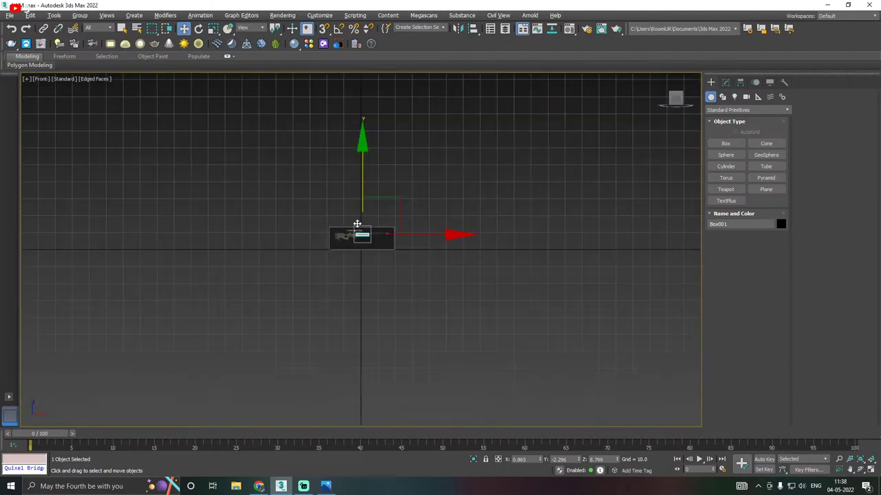
scroll(365, 236, up, 15)
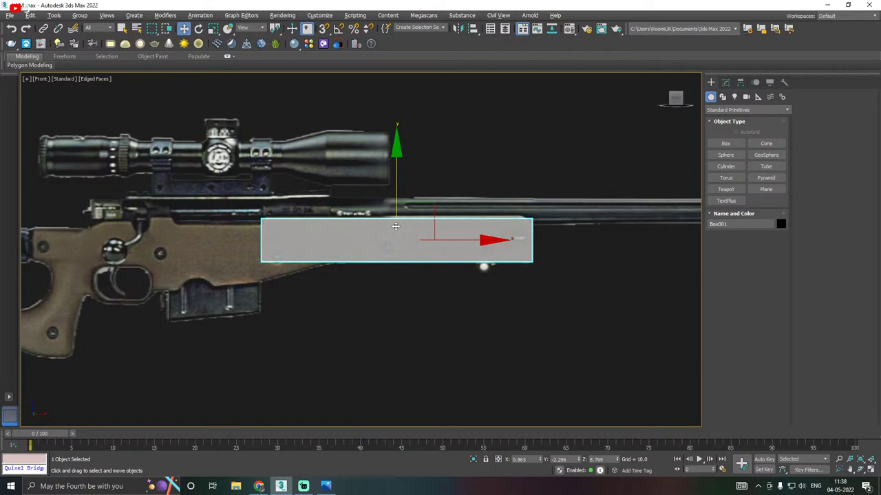
middle_drag(399, 227, 369, 239)
scroll(392, 234, up, 3)
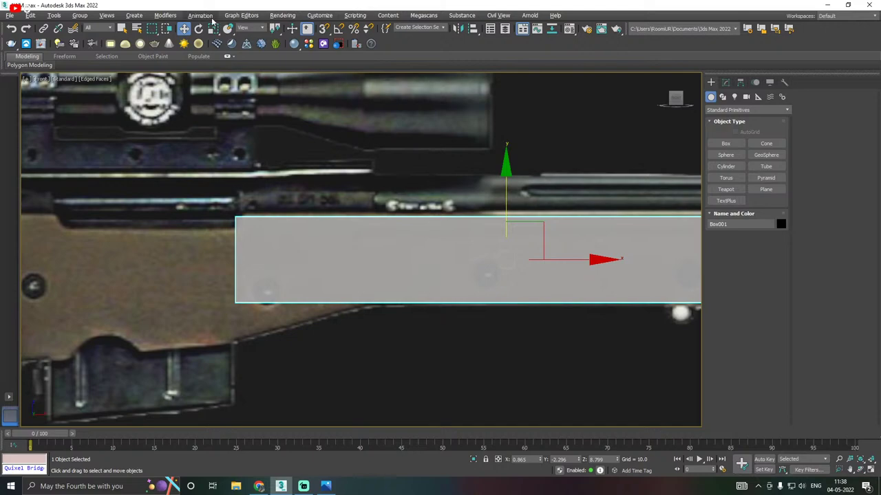
Look through the available renderers in Render Setup, keep Arnold, and close the dialog
click(293, 16)
click(293, 58)
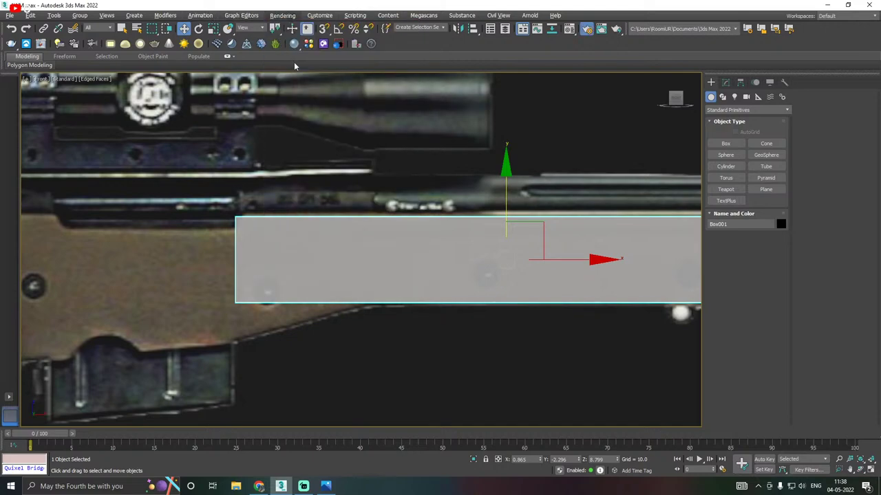
click(310, 94)
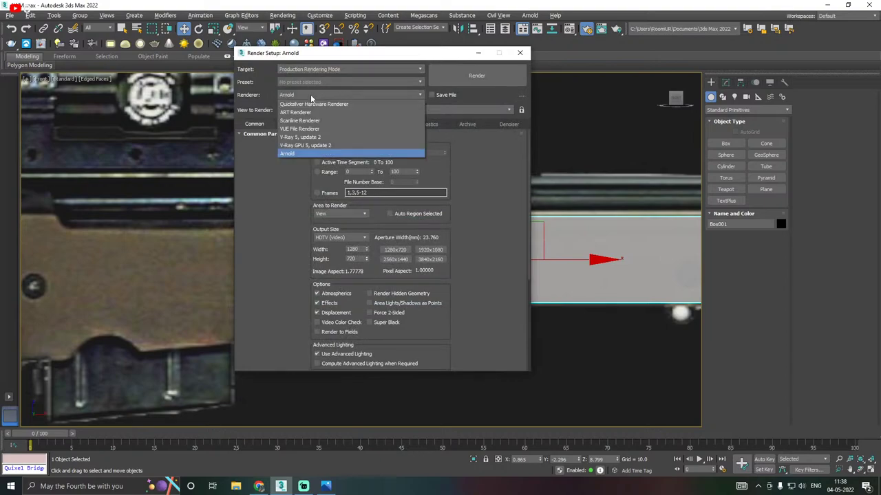
click(254, 154)
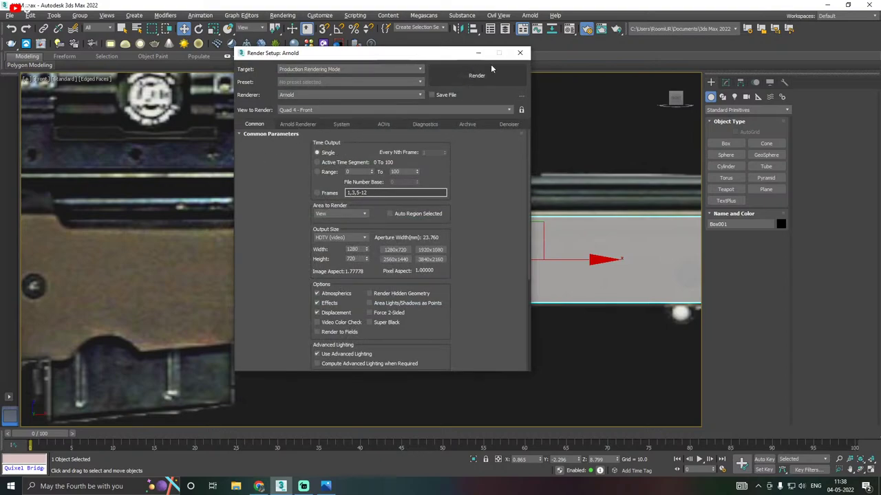
click(519, 52)
middle_drag(523, 132, 493, 127)
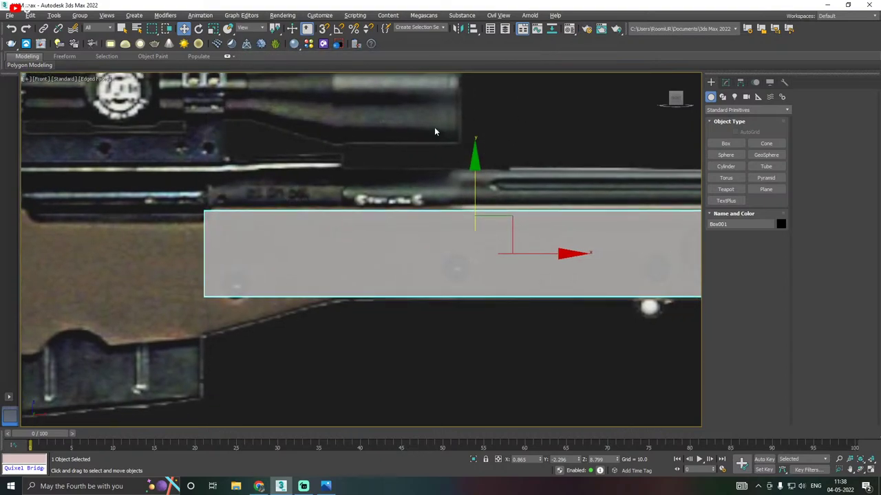
Convert the fore-end box to an Editable Poly
scroll(434, 130, down, 3)
click(725, 82)
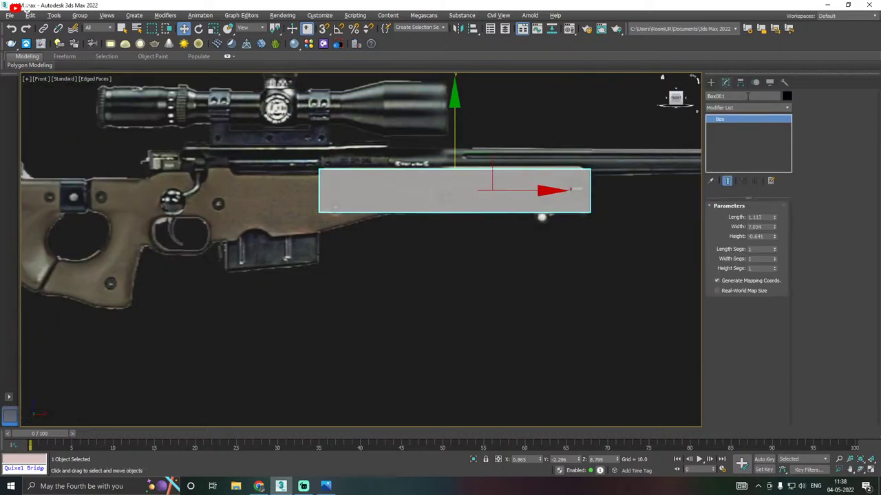
right_click(733, 137)
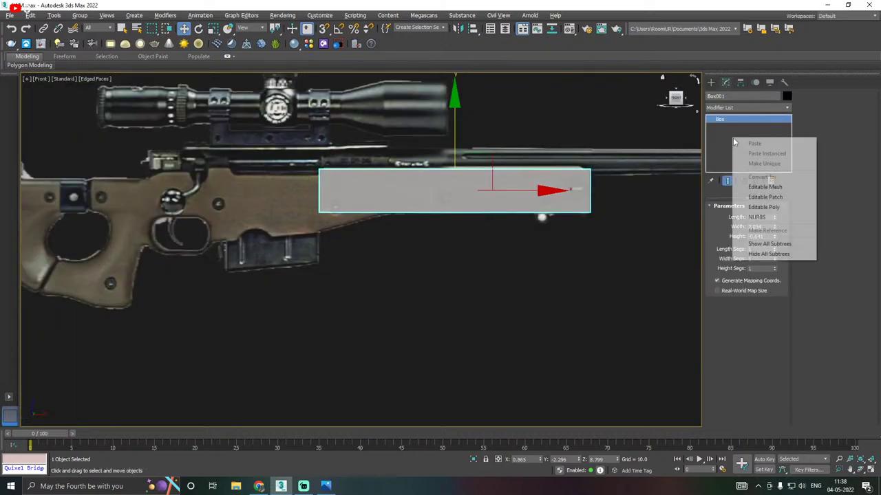
click(764, 208)
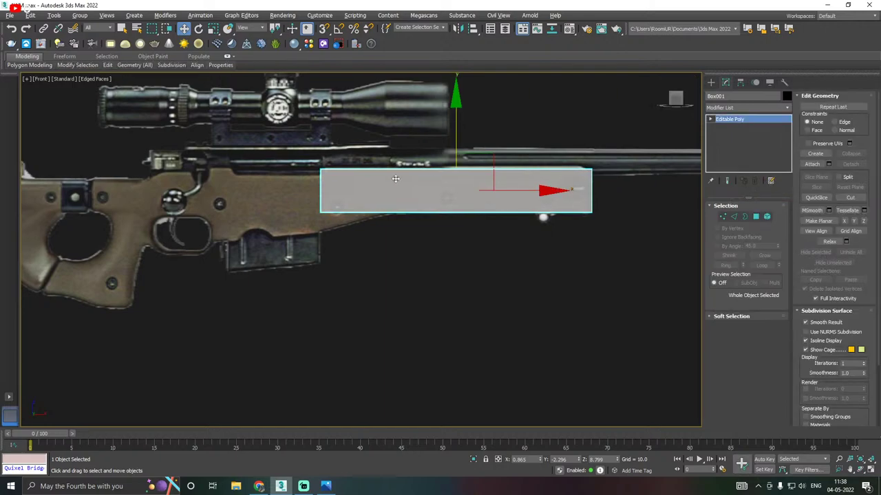
scroll(393, 178, up, 3)
scroll(373, 209, down, 3)
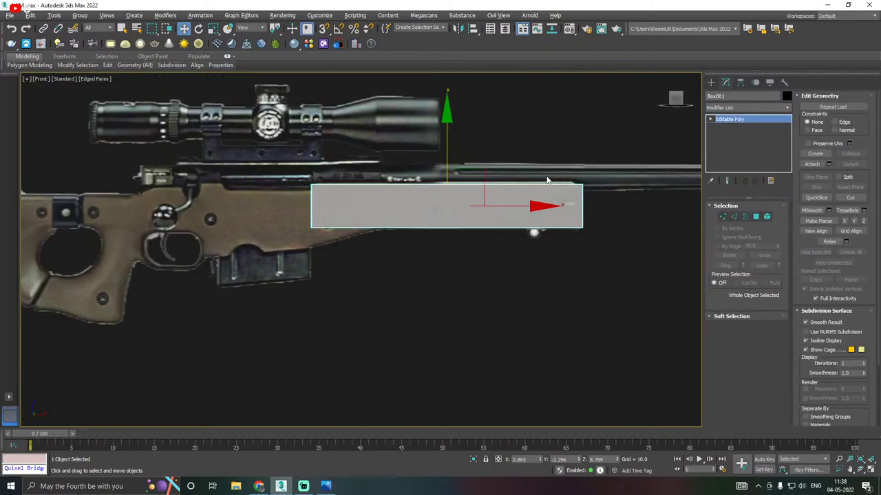
Move the four vertices at the box's front end slightly forward to meet the tip of the fore-end in the reference
click(723, 217)
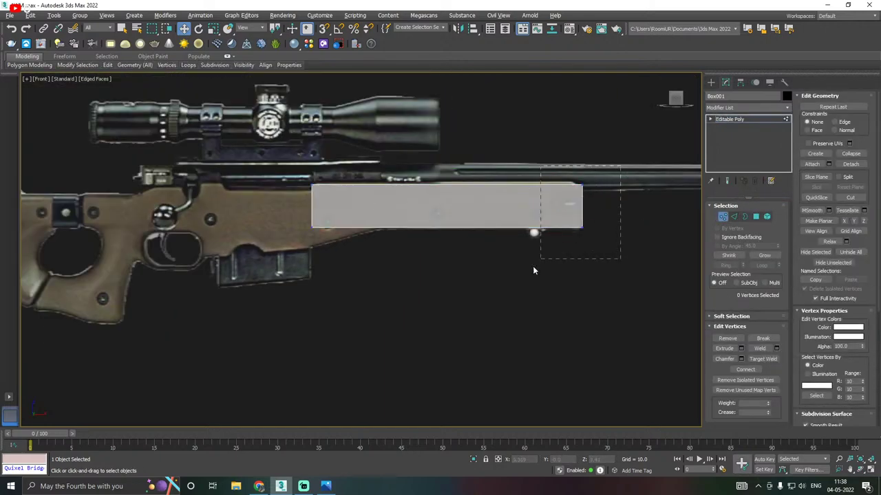
drag(533, 271, 541, 259)
scroll(582, 198, up, 3)
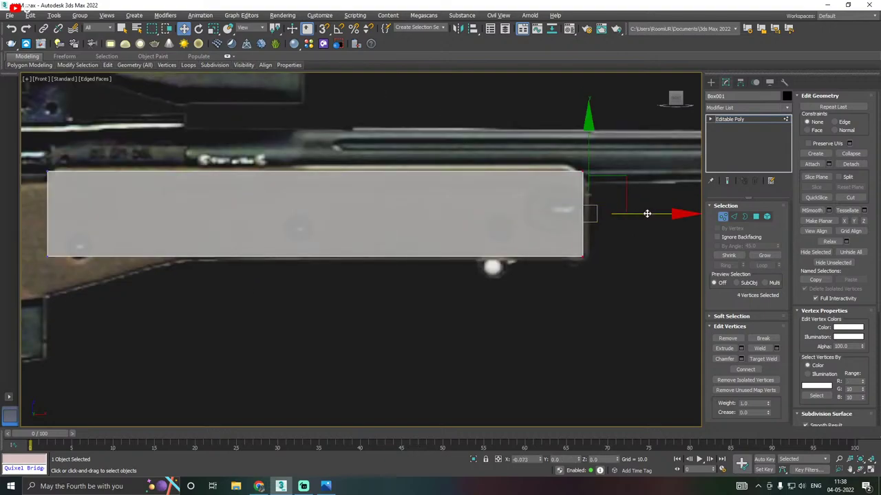
mouse_move(646, 214)
mouse_down()
mouse_move(623, 213)
mouse_move(652, 213)
mouse_up()
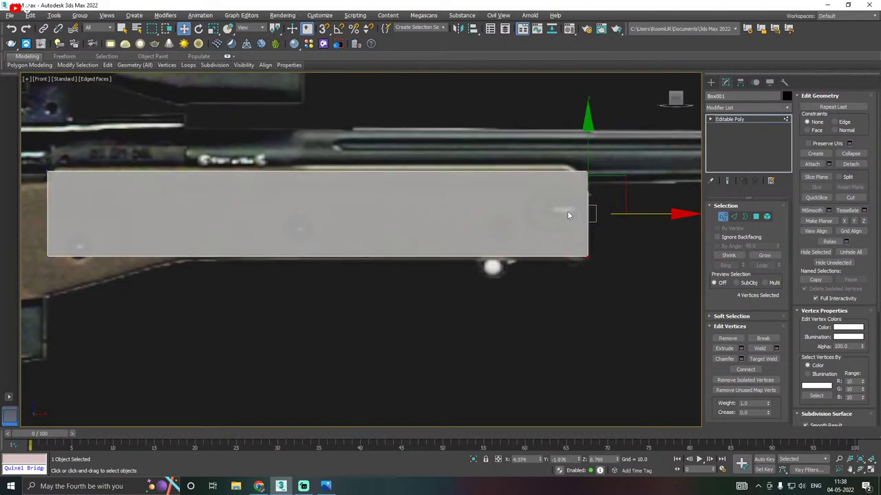
scroll(568, 215, down, 2)
Raise the box's four upper vertices to about Z 9.42 to match the fore-end's upper edge
click(176, 160)
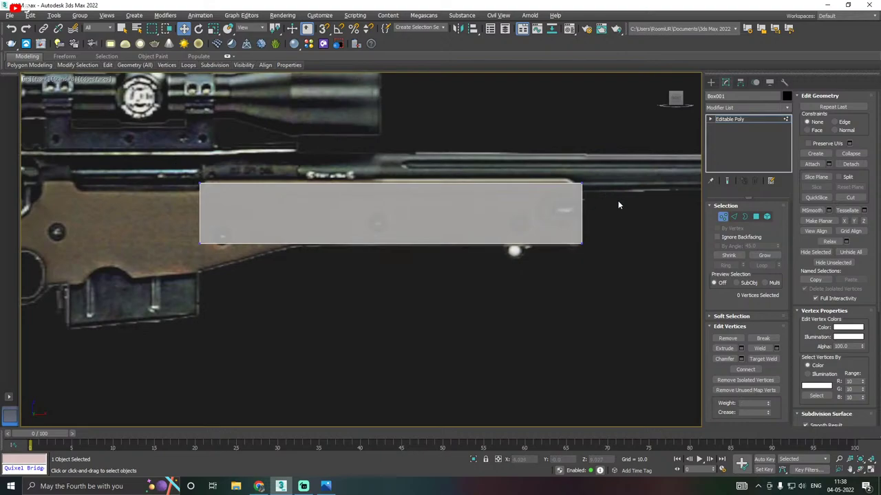
drag(195, 173, 616, 213)
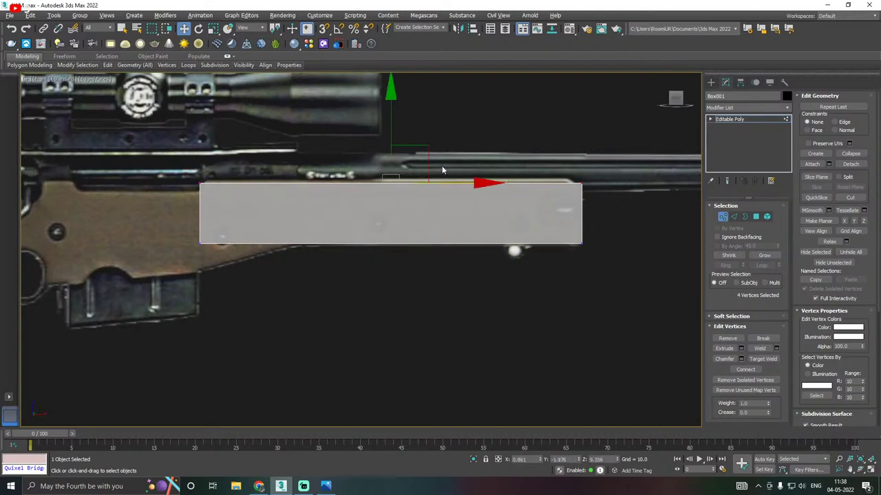
mouse_move(390, 131)
mouse_down()
mouse_move(391, 146)
mouse_move(390, 127)
mouse_up()
scroll(579, 195, up, 2)
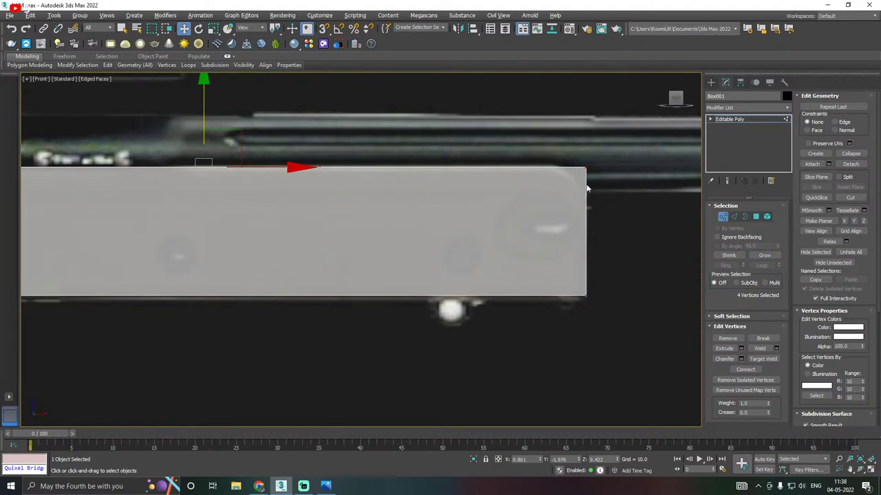
scroll(613, 172, down, 3)
scroll(376, 194, up, 3)
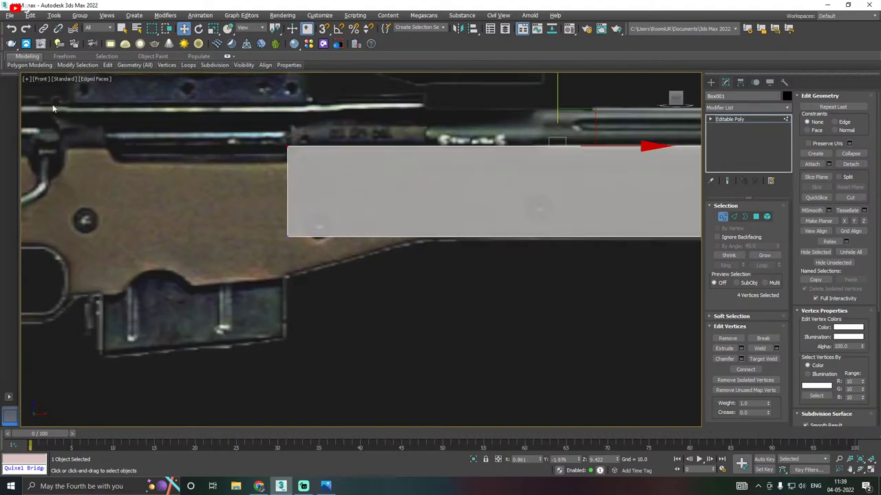
Insert a vertical edge loop with Swift Loop where the fore-end's underside starts to slope, at about X -0.76
mouse_move(112, 65)
click(187, 97)
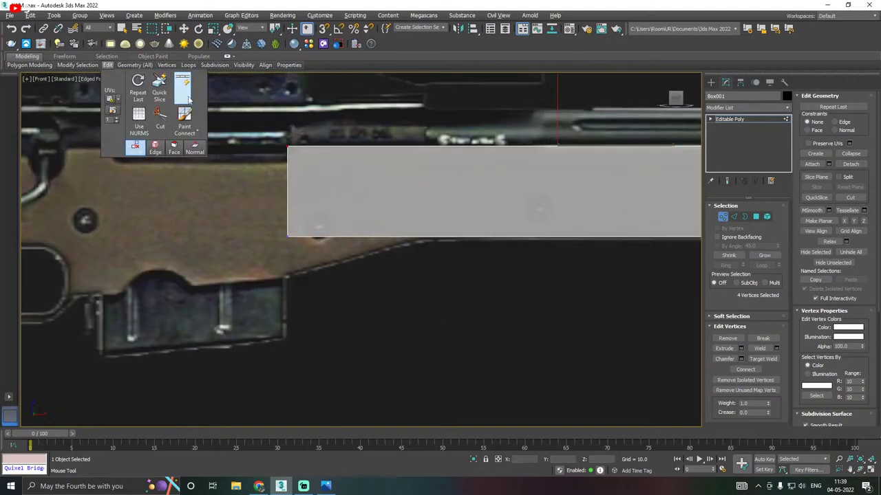
click(432, 213)
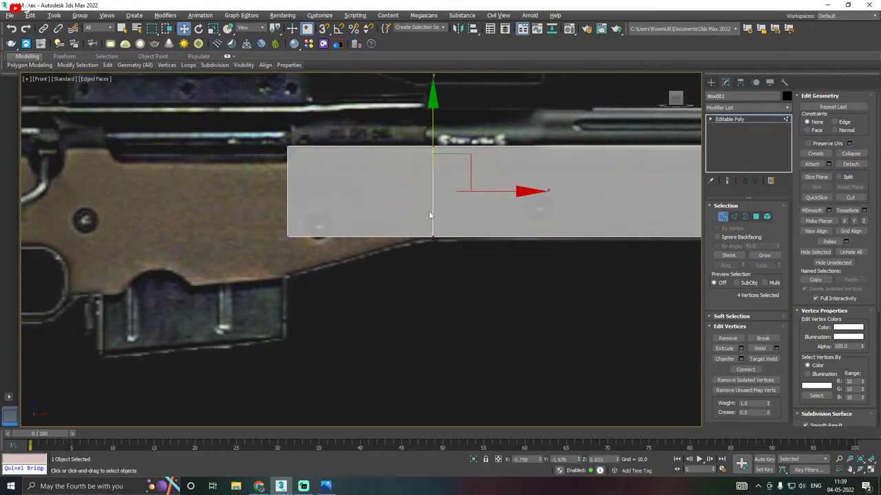
Try moving the rear section's eight vertices forward and the loop's lower vertices up, undoing each move
scroll(432, 213, down, 3)
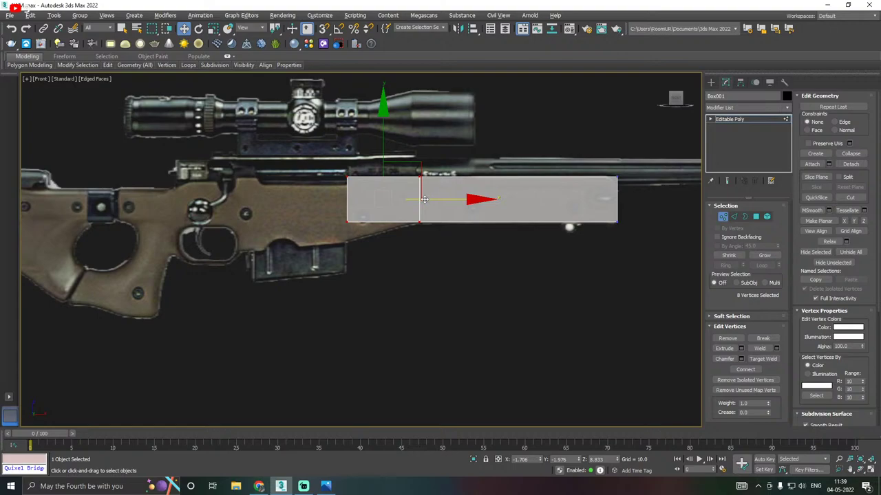
drag(424, 199, 537, 199)
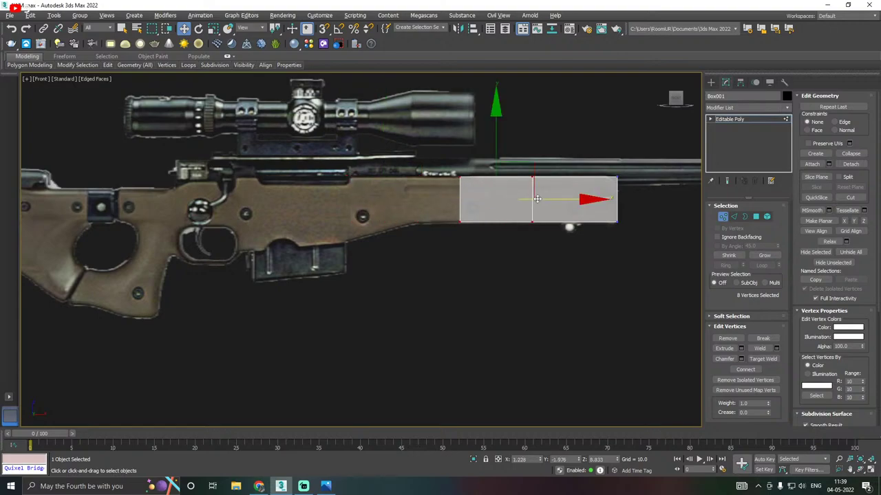
key(ctrl+z)
scroll(424, 224, up, 3)
drag(404, 229, 421, 215)
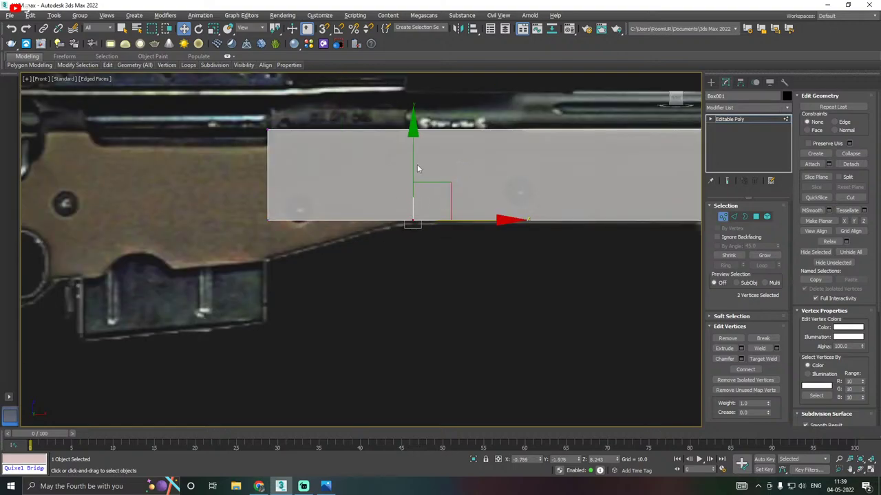
drag(412, 168, 411, 129)
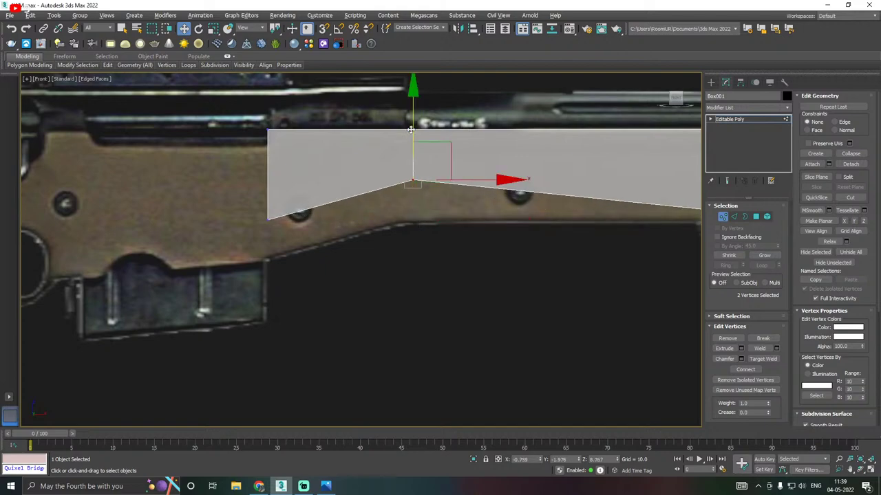
key(ctrl+z)
Slide the vertical edge loop back along the fore-end to about X -0.97
drag(356, 108, 459, 264)
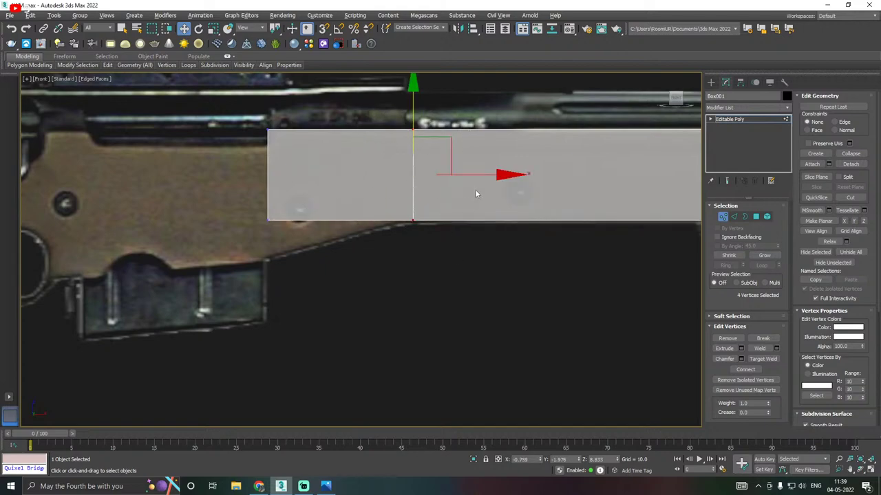
drag(474, 176, 458, 176)
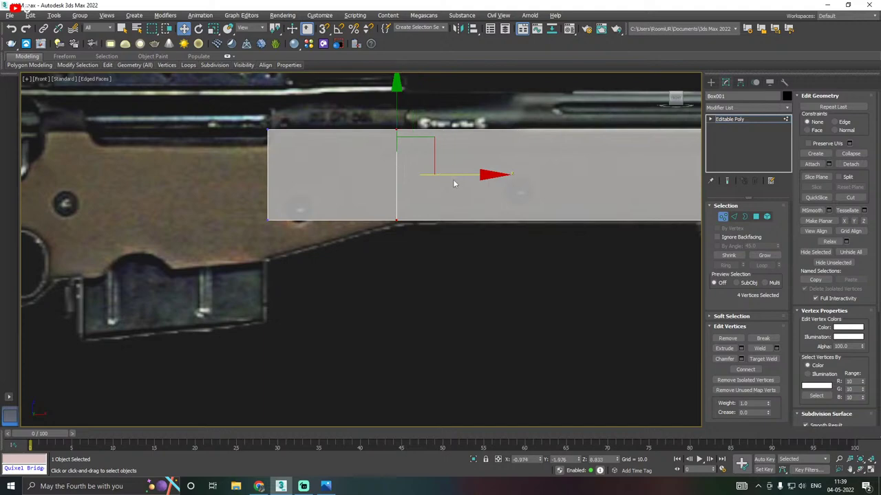
middle_drag(371, 226, 459, 236)
Lower the rear bottom vertices to follow the stock's sloping underside and place the rear end at about X -2.58
drag(340, 253, 371, 225)
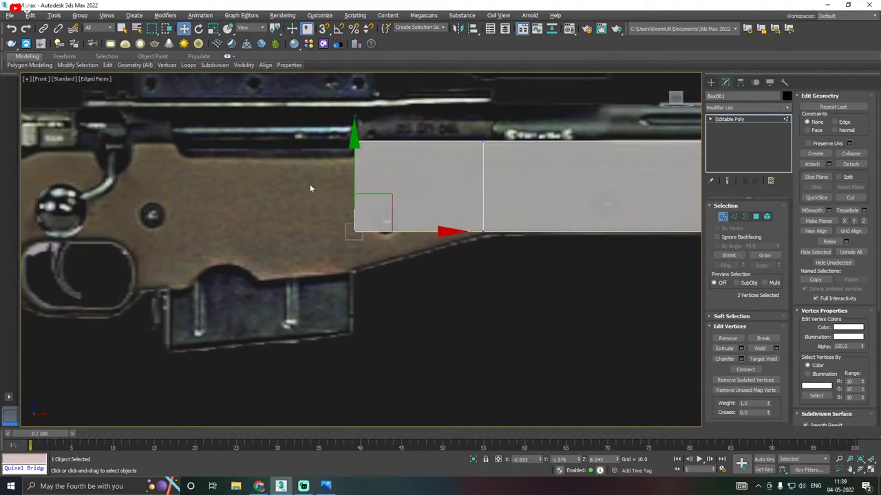
drag(352, 159, 334, 190)
drag(303, 131, 404, 310)
drag(410, 203, 469, 202)
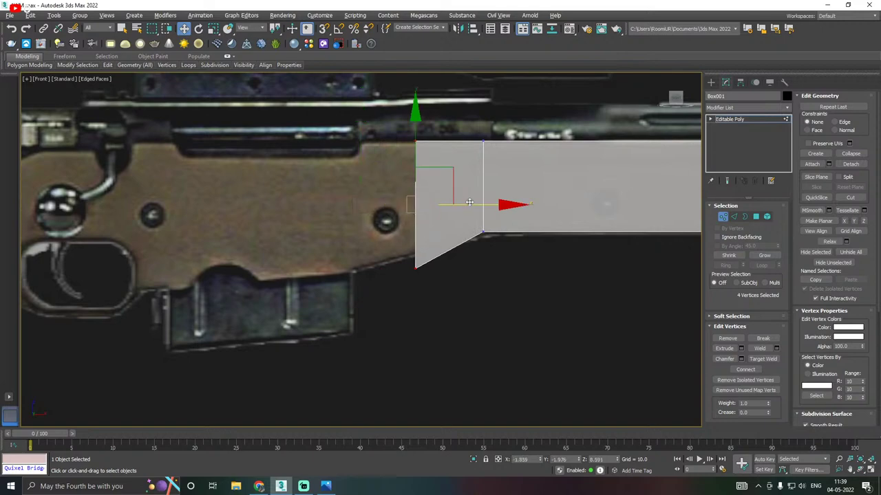
key(ctrl+z)
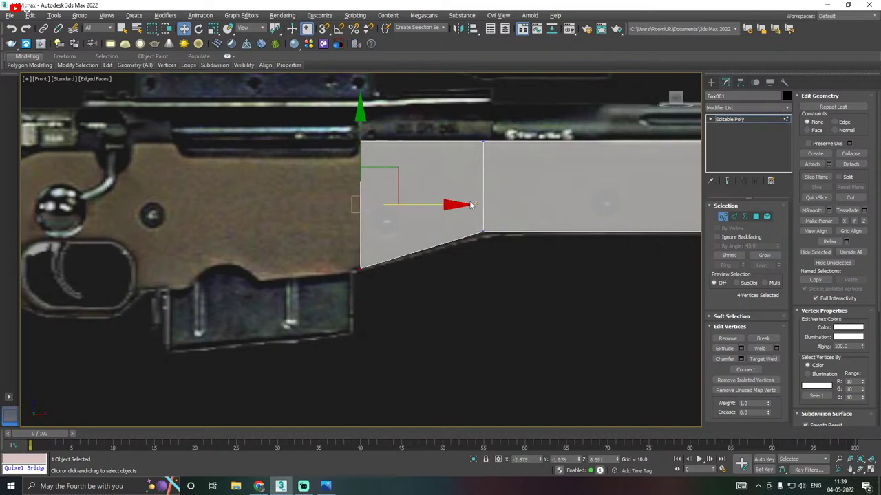
Examine the reshaped box in an orthographic view and against the stock outline in the front view
scroll(328, 205, down, 3)
middle_drag(427, 206, 353, 210)
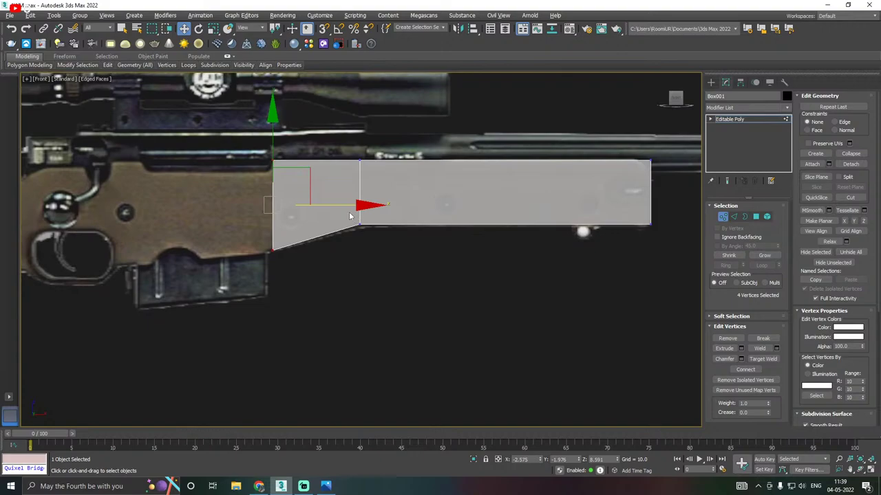
scroll(368, 205, down, 3)
alt+middle_drag(498, 196, 462, 205)
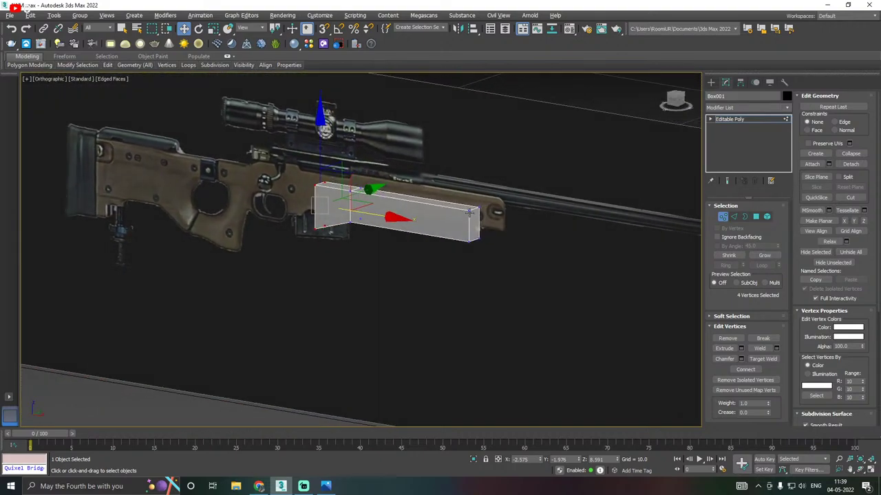
key(f)
scroll(353, 231, up, 6)
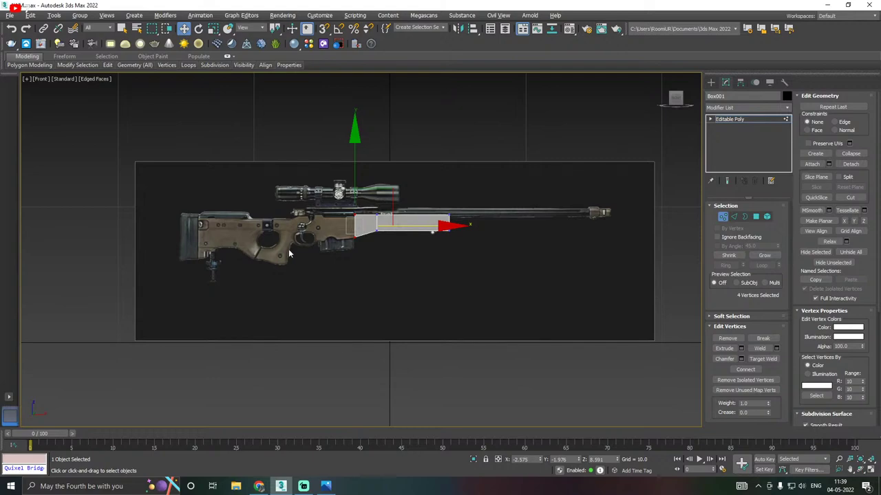
scroll(354, 242, up, 3)
scroll(376, 220, up, 2)
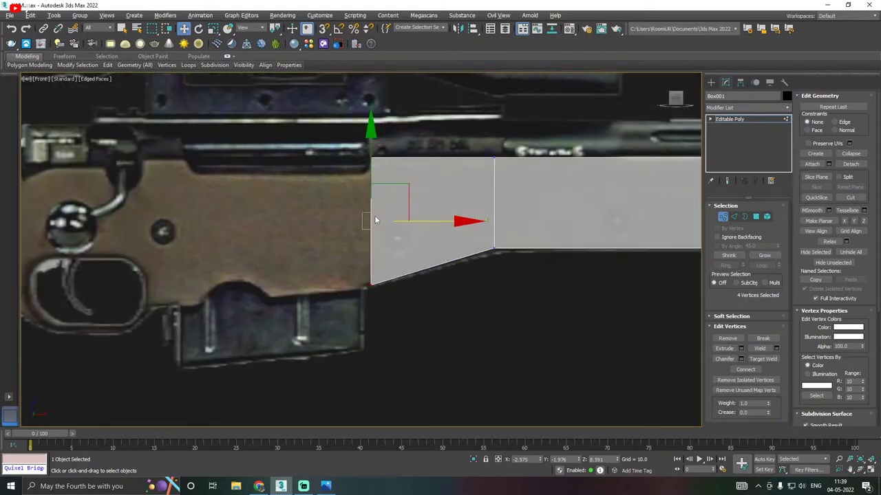
middle_drag(360, 213, 379, 211)
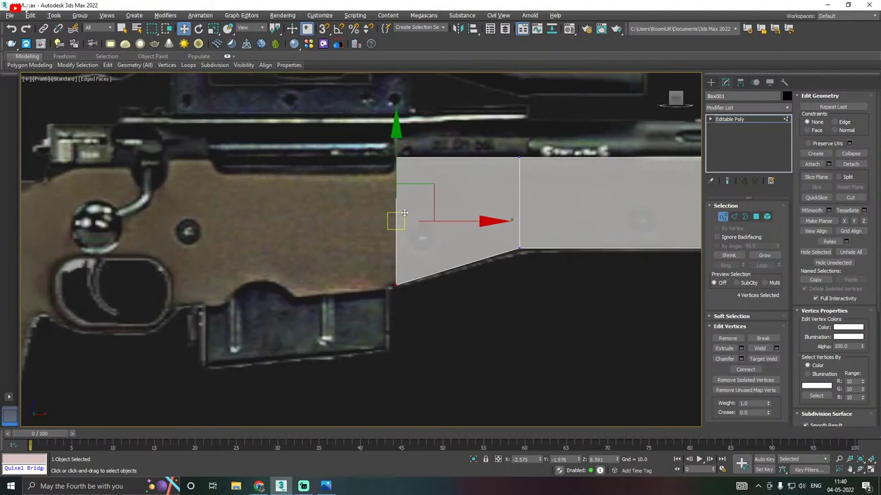
scroll(379, 211, up, 3)
Clear the vertex selection and save the scene
click(379, 212)
scroll(404, 200, down, 4)
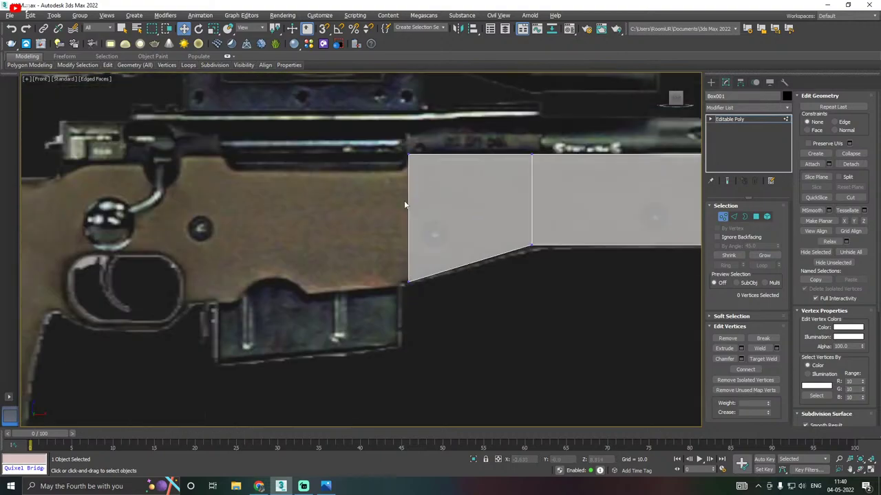
scroll(430, 150, down, 3)
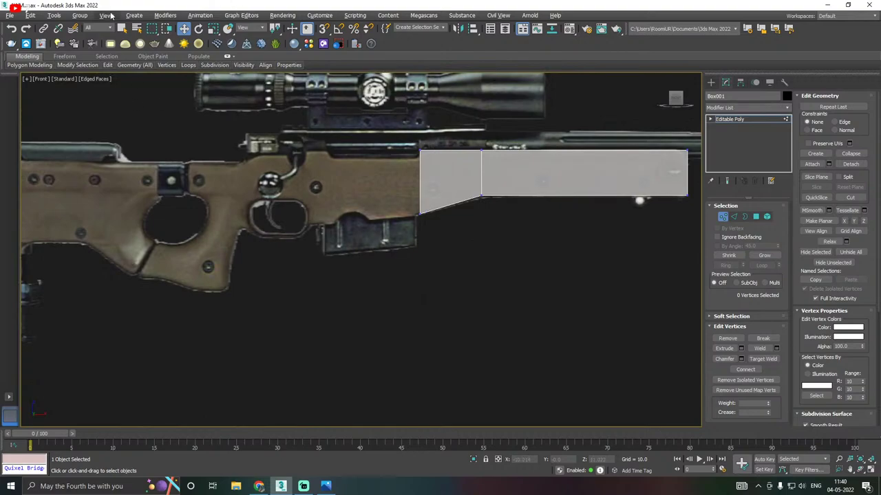
click(11, 15)
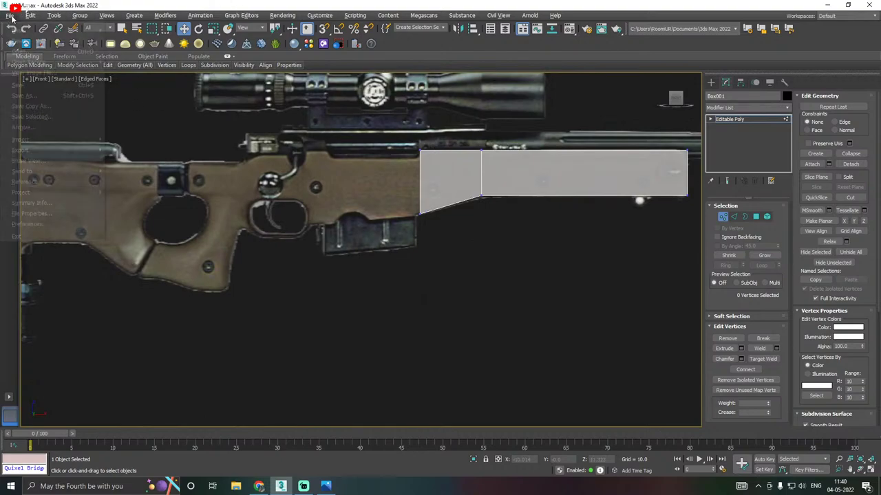
click(30, 86)
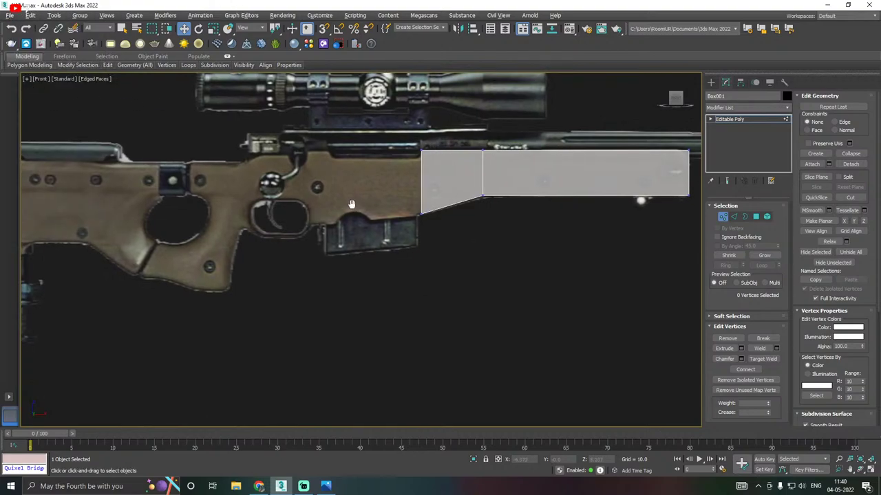
Select the polygon on the rear end of the box in polygon mode and return to the front view
middle_drag(400, 200, 403, 199)
scroll(391, 191, up, 3)
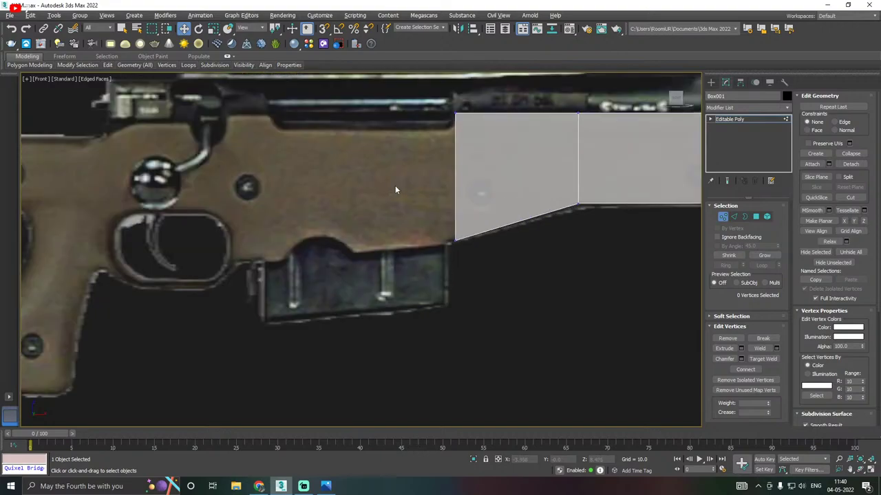
click(756, 218)
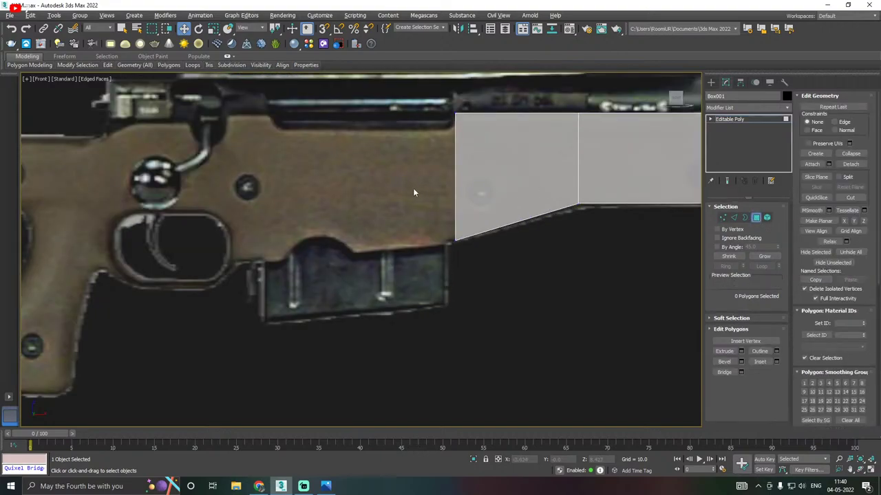
click(472, 179)
alt+middle_drag(472, 179, 530, 172)
click(460, 168)
key(f)
scroll(349, 226, up, 12)
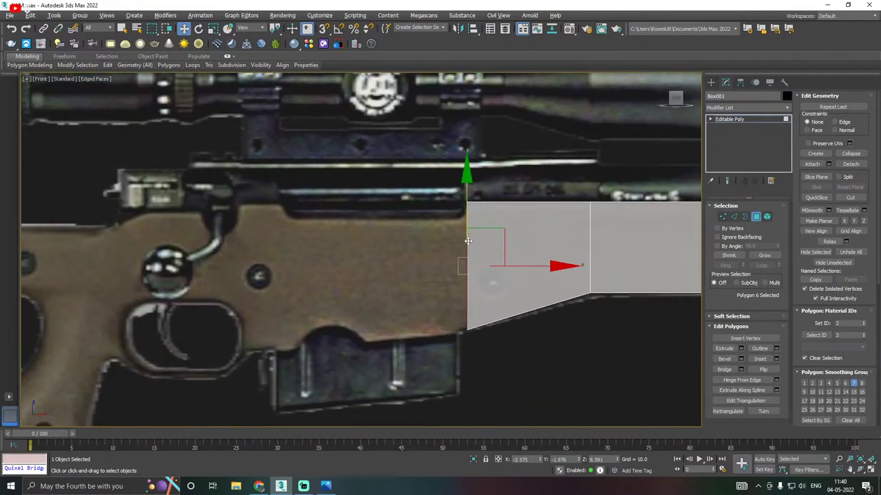
scroll(474, 165, up, 3)
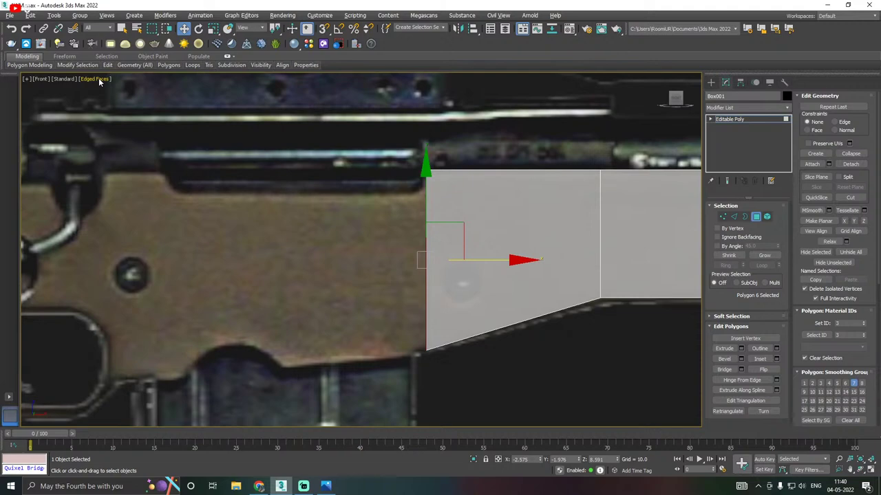
scroll(230, 204, down, 2)
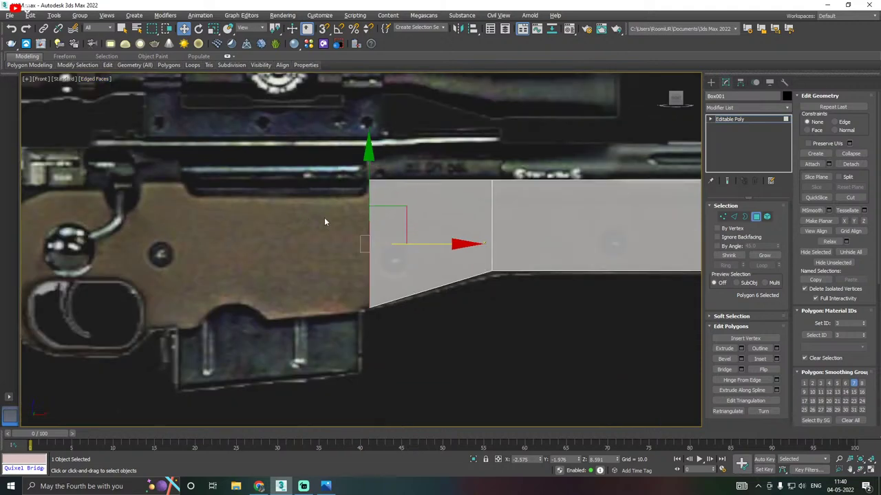
mouse_move(107, 64)
click(182, 88)
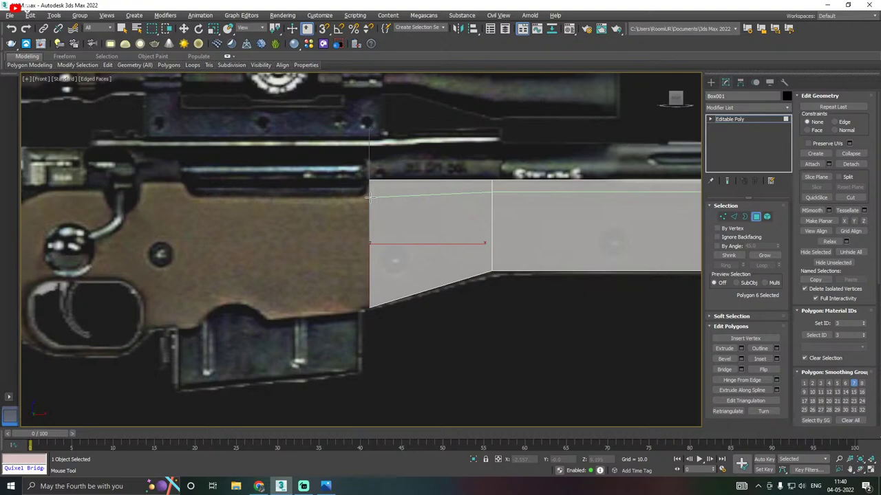
right_click(370, 197)
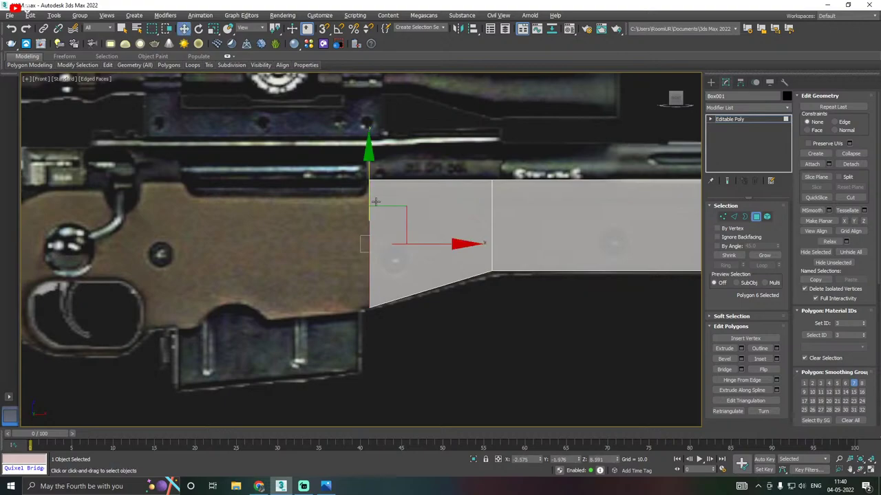
Try extruding the box's rear end polygon back over the magazine area by 2.36
click(740, 349)
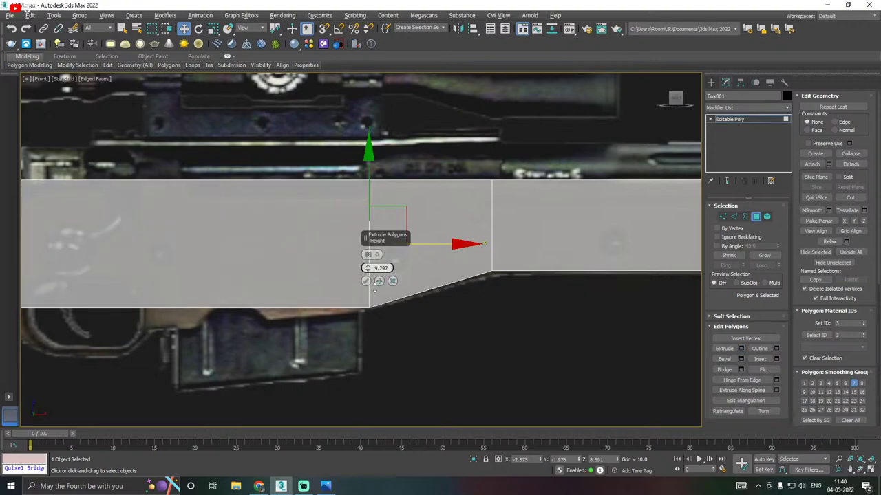
drag(375, 289, 388, 375)
drag(368, 269, 463, 326)
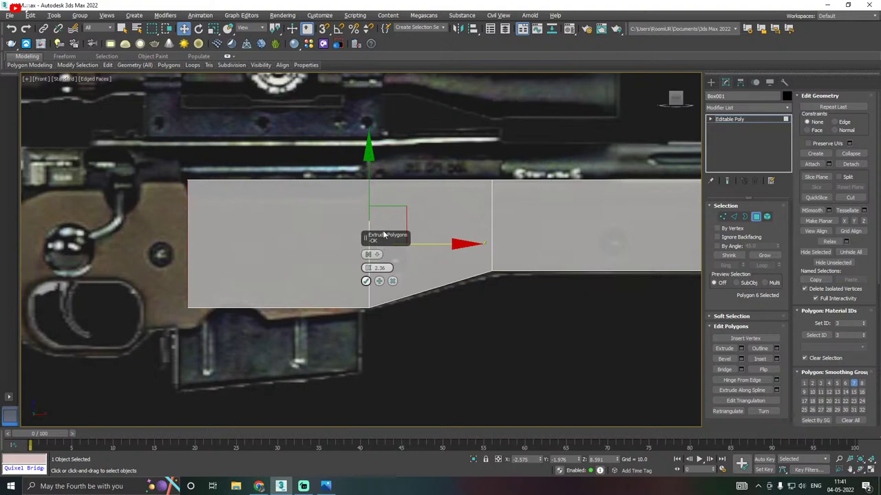
scroll(228, 227, up, 4)
scroll(228, 226, down, 4)
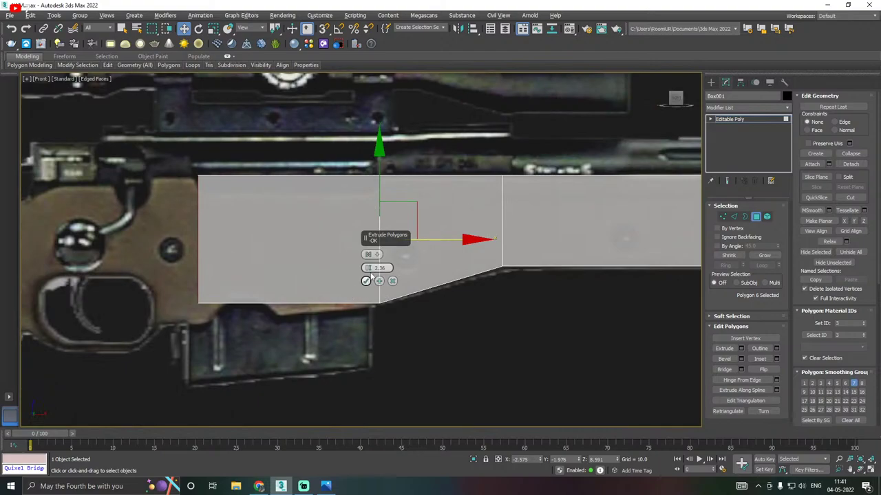
key(Escape)
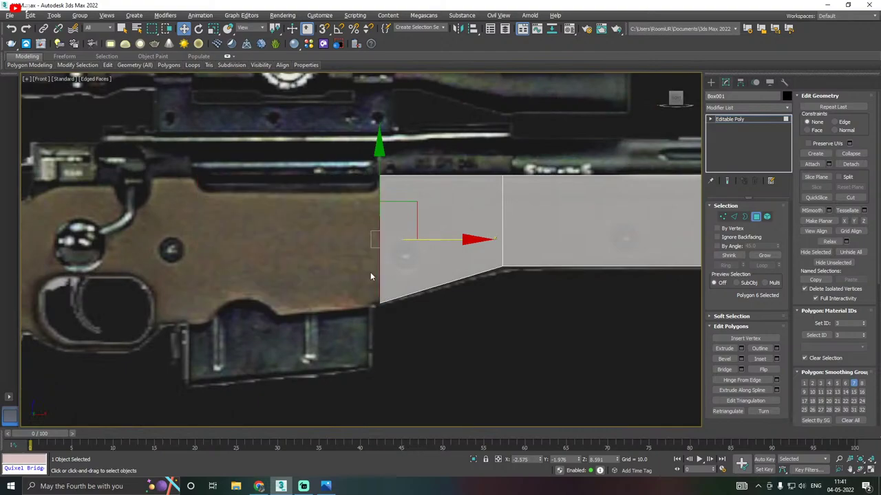
click(741, 349)
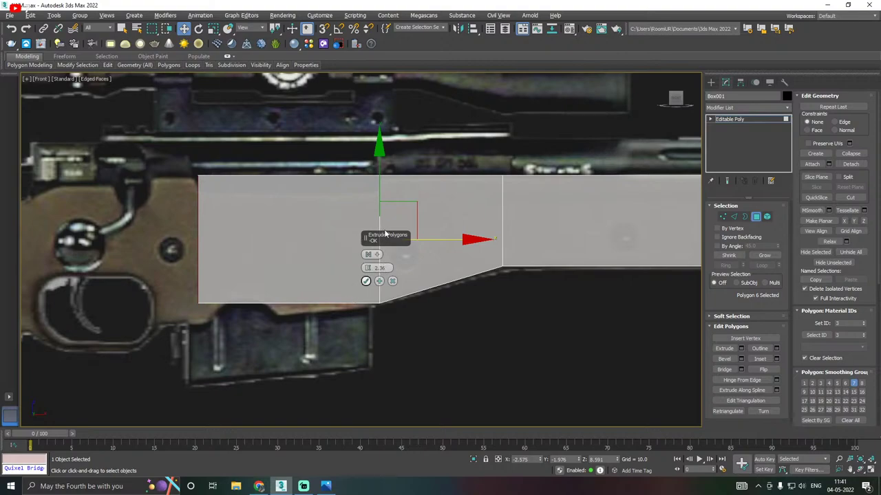
scroll(322, 273, down, 3)
scroll(341, 272, up, 2)
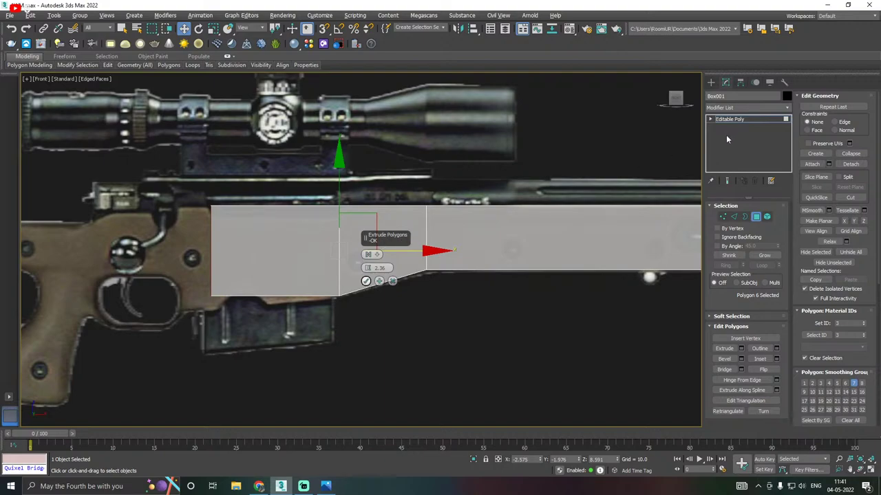
key(Escape)
middle_drag(347, 260, 352, 255)
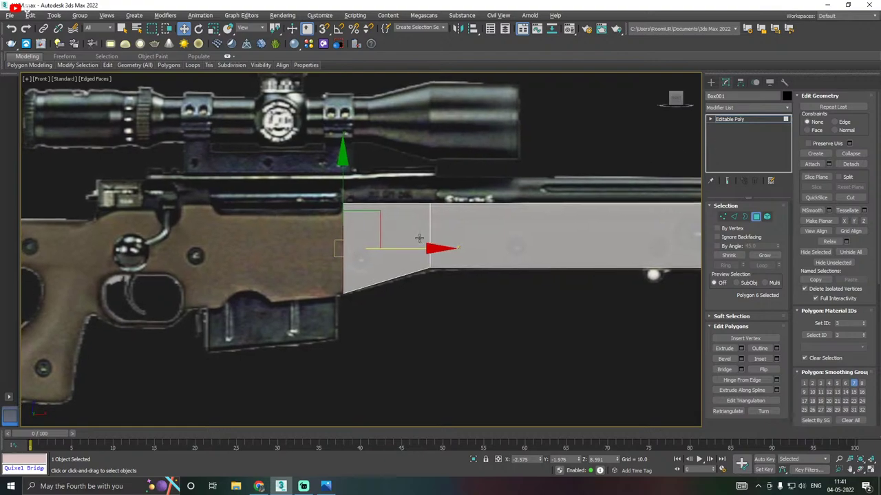
Leave polygon editing, deselect the box and save the scene
click(733, 119)
click(454, 319)
scroll(345, 262, down, 3)
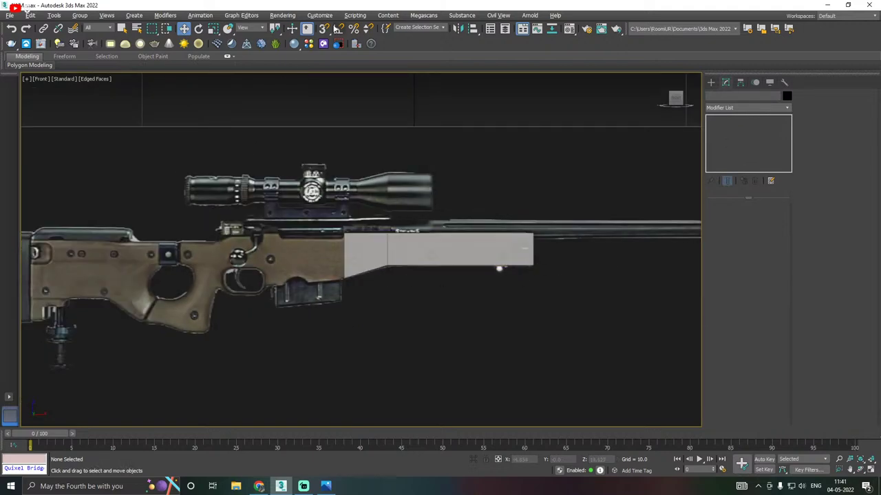
click(10, 15)
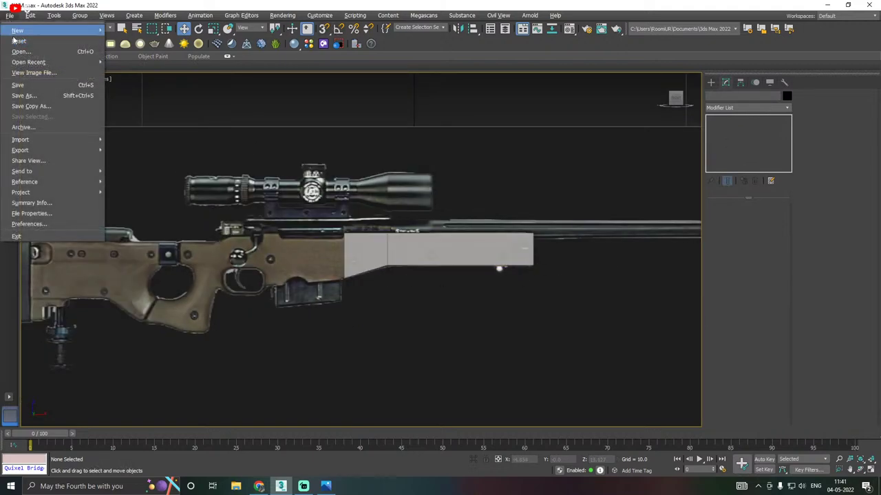
click(24, 85)
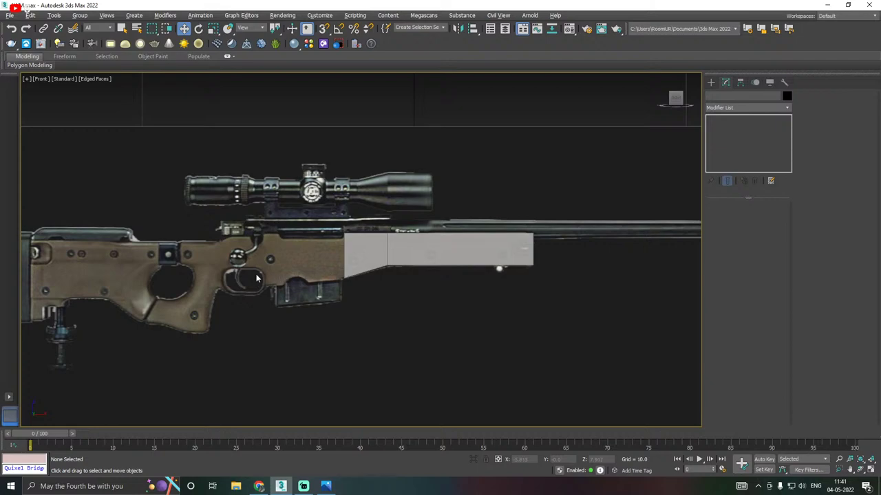
Reselect the box and return to editing its rear end polygon
scroll(333, 255, up, 5)
click(403, 256)
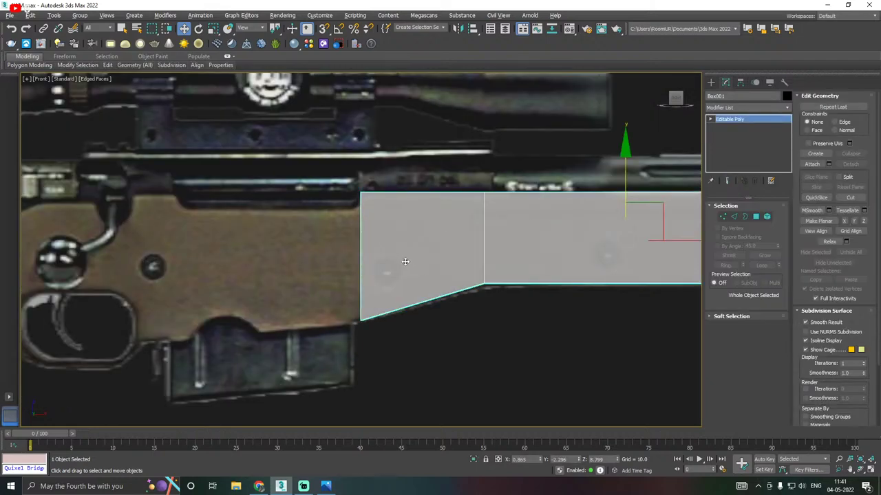
click(756, 216)
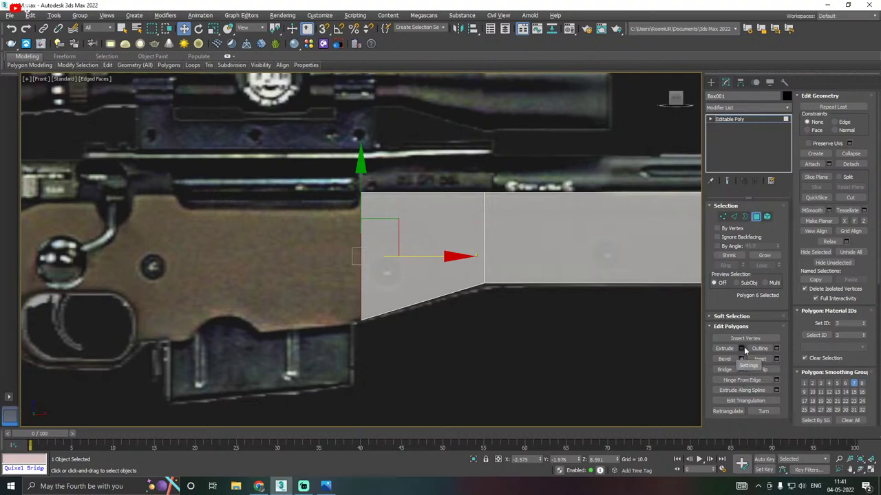
Extrude the box's rear end polygon back along the stock by 0.417
click(726, 348)
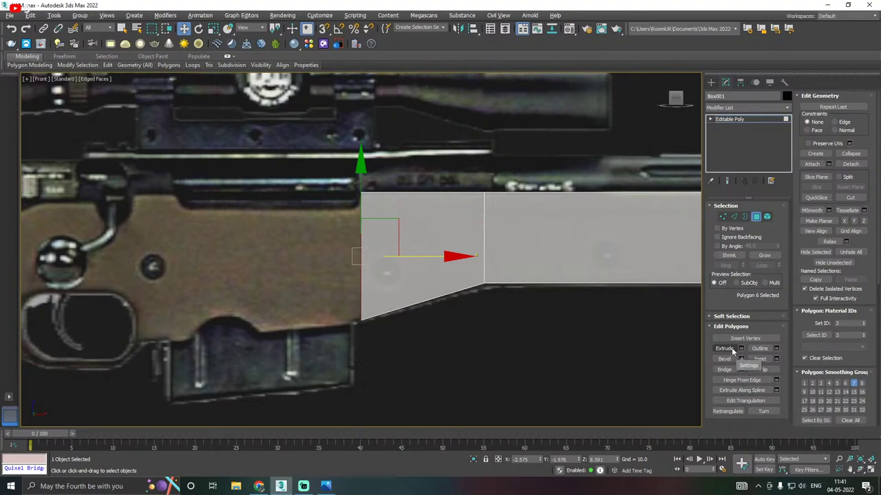
click(363, 255)
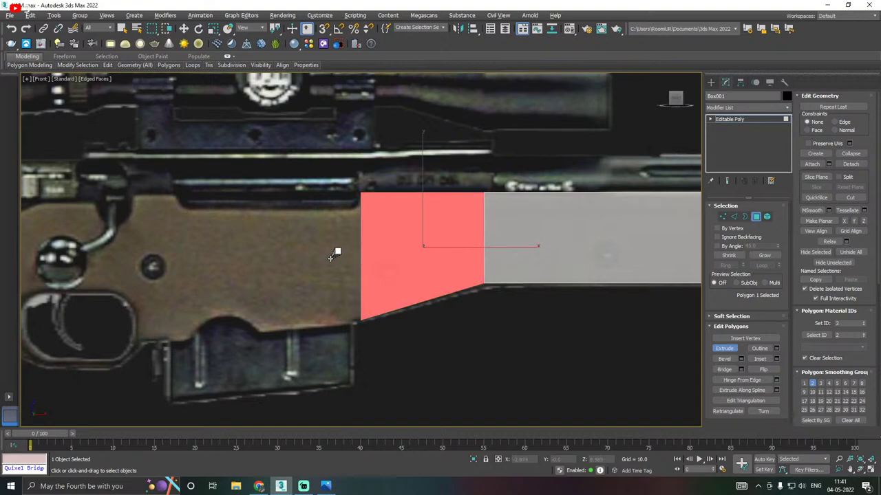
key(w)
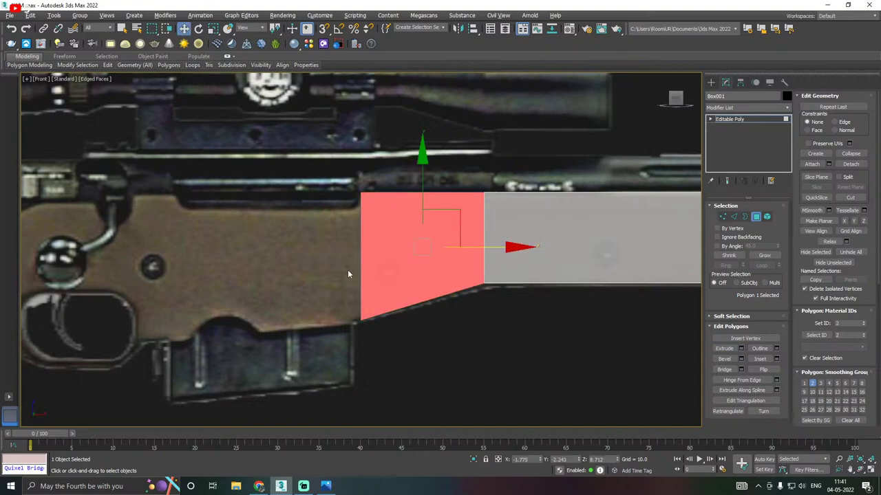
click(348, 270)
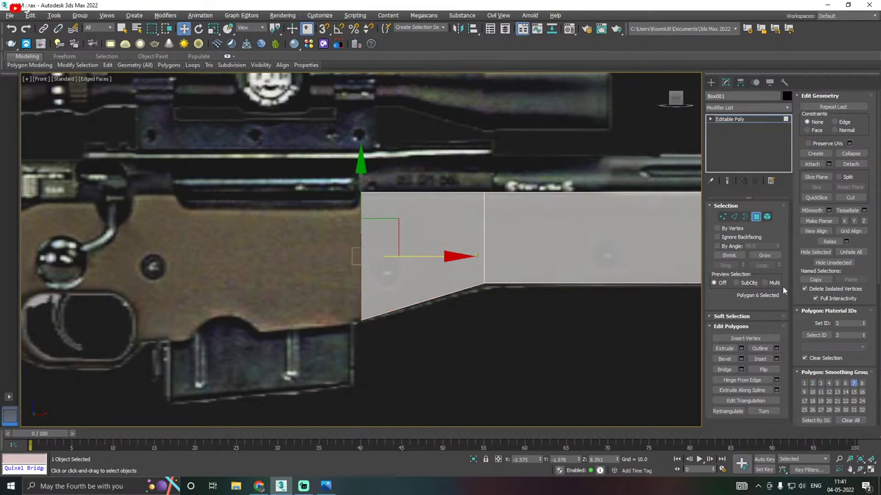
click(741, 349)
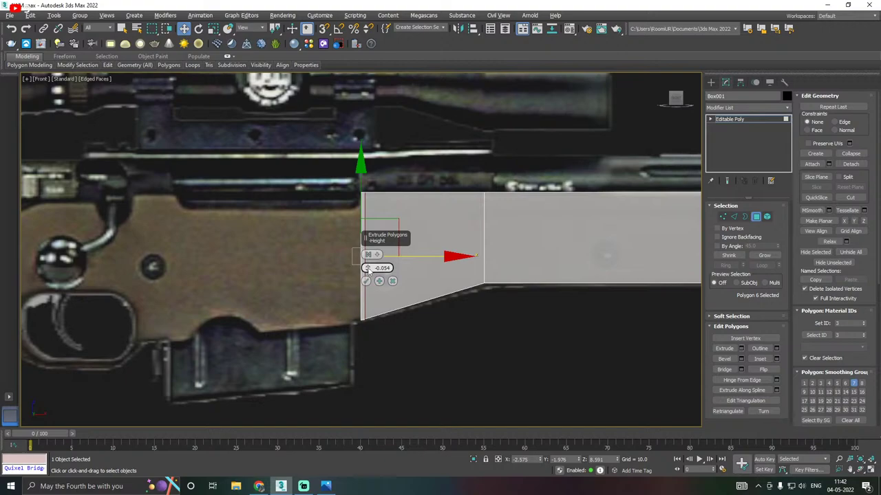
drag(367, 270, 363, 233)
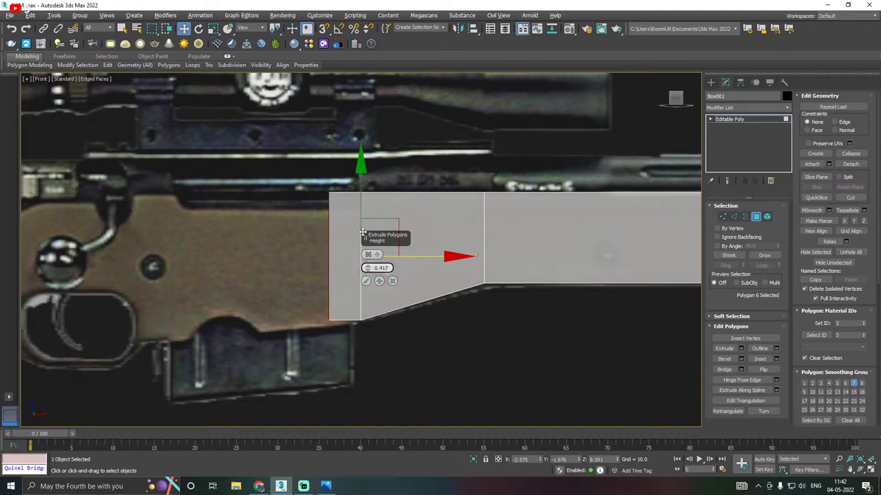
key(Return)
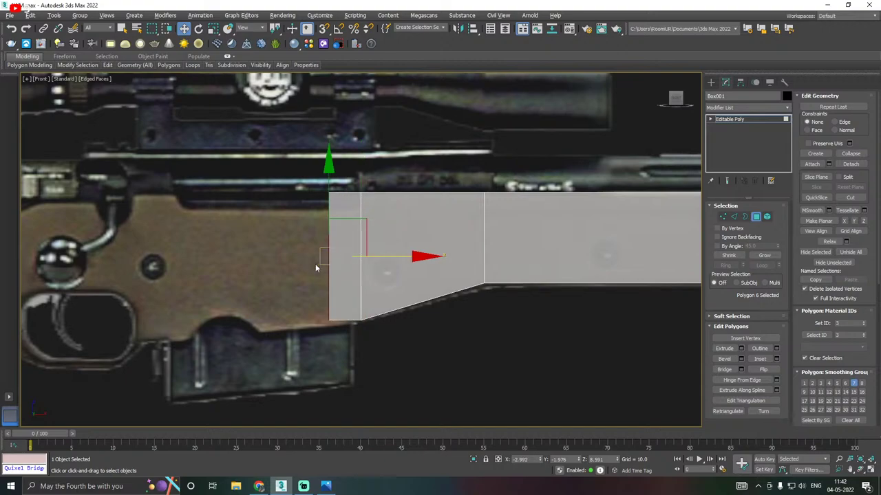
Shift the extruded end to about X -2.92 and lower its top rear vertices to about Z 9.16
scroll(316, 267, up, 3)
mouse_move(428, 250)
mouse_down()
mouse_move(382, 248)
mouse_move(510, 248)
mouse_move(285, 256)
mouse_move(496, 251)
mouse_move(424, 254)
mouse_up()
click(721, 217)
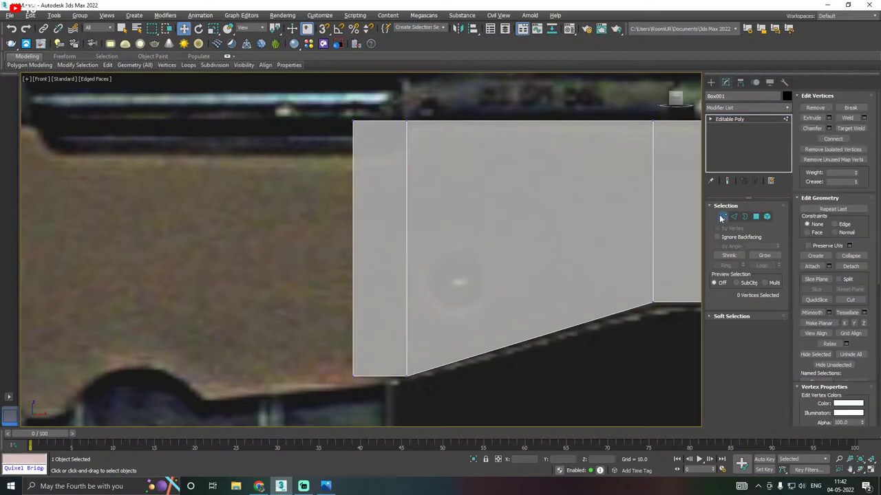
drag(366, 133, 367, 135)
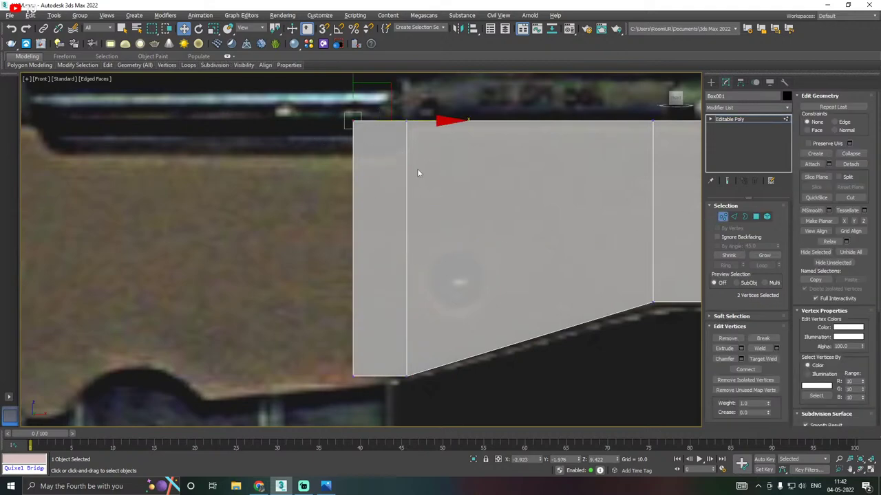
middle_drag(429, 264, 426, 267)
drag(350, 81, 356, 122)
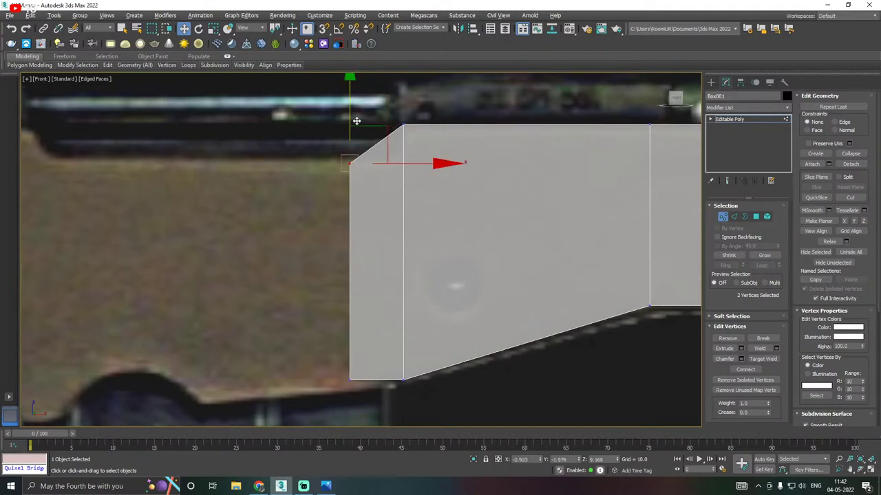
scroll(266, 165, down, 2)
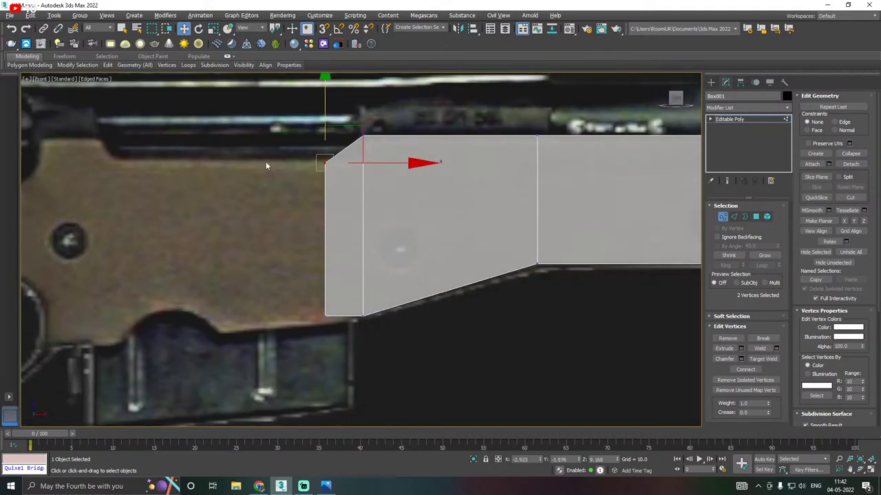
Undo the vertex move and the short rear extrusion
key(ctrl+z)
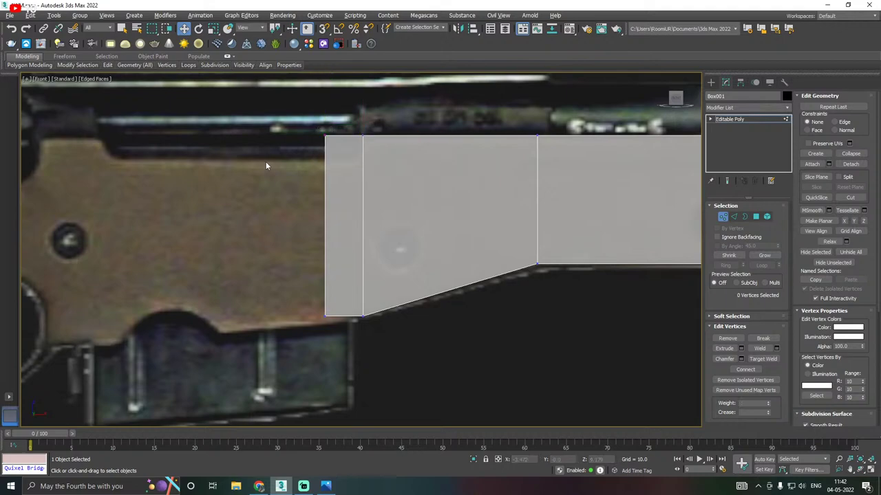
key(Delete)
key(ctrl+z)
key(ctrl+z)
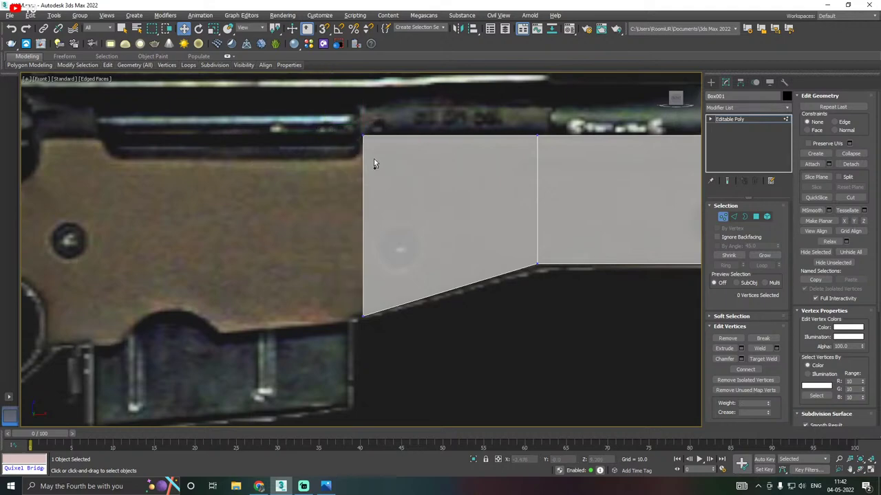
Insert a lengthwise Swift Loop near the box's top, meeting the rear end level with the brown stock's upper edge
mouse_move(110, 65)
click(182, 89)
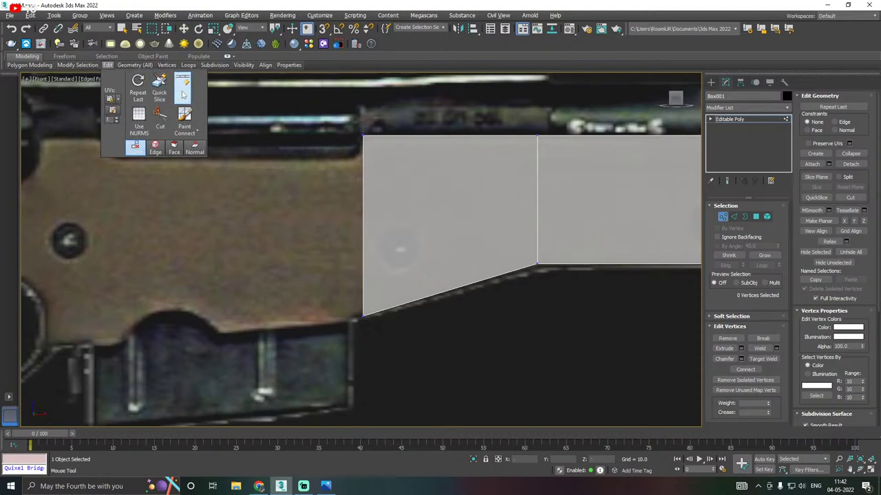
click(364, 160)
key(w)
scroll(365, 163, down, 5)
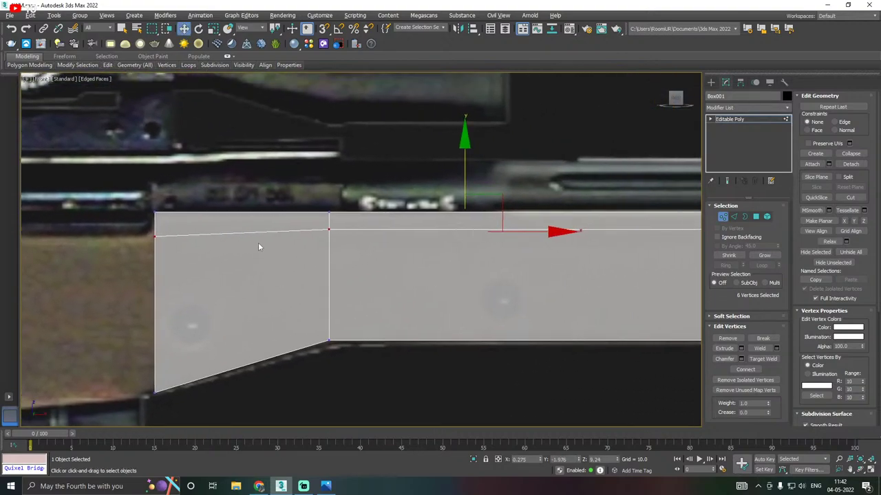
middle_drag(217, 241, 379, 213)
scroll(392, 230, up, 3)
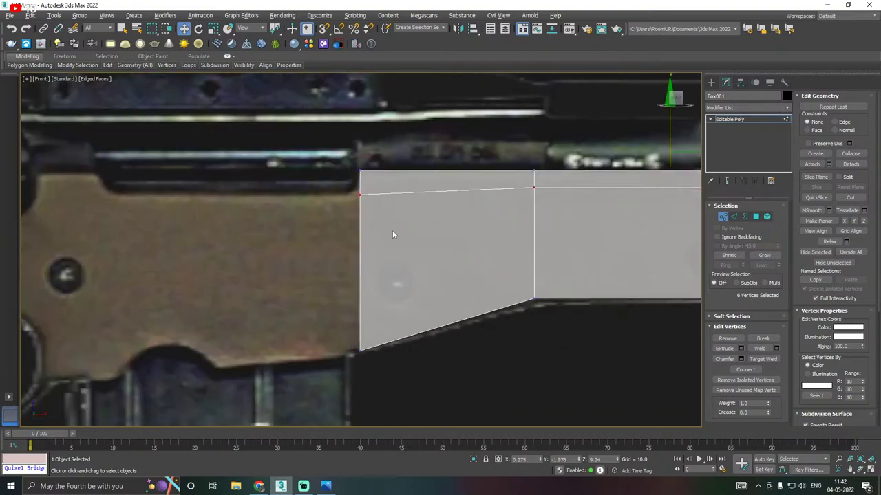
Extrude the box's large rear end polygon back by 0.417 and extend that end to about X -3.894
click(755, 217)
drag(346, 164, 386, 184)
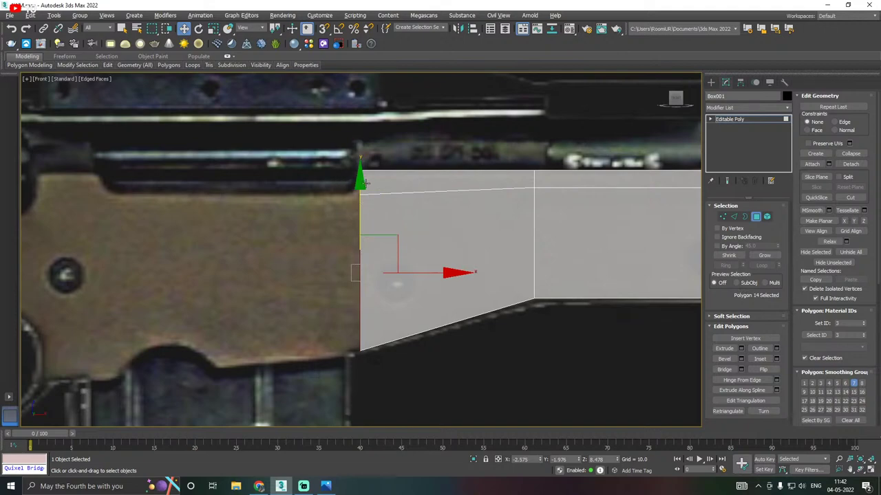
click(741, 349)
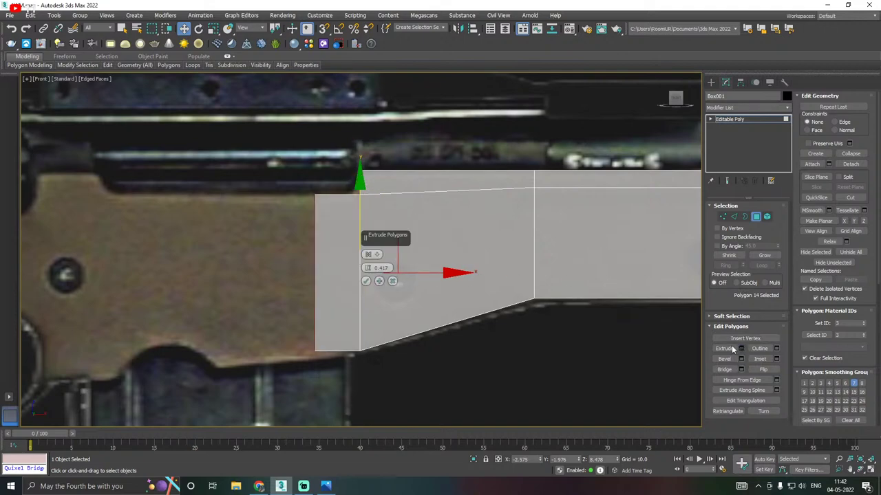
click(367, 281)
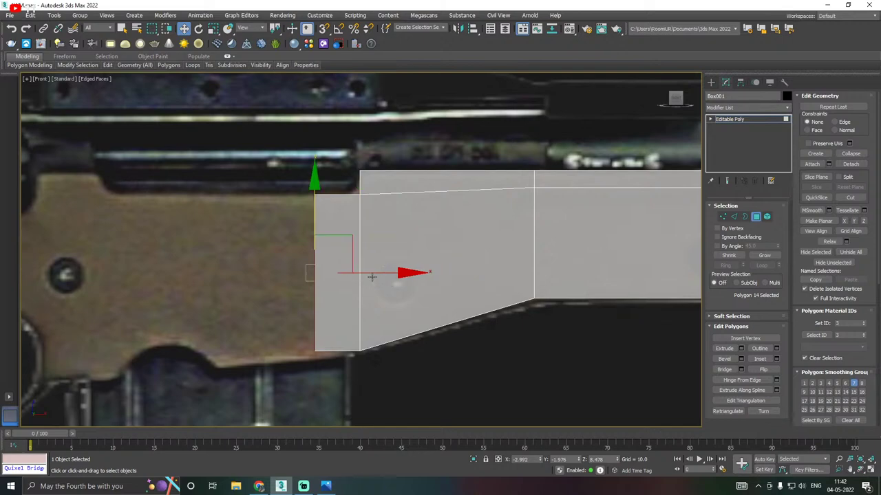
drag(355, 274, 284, 271)
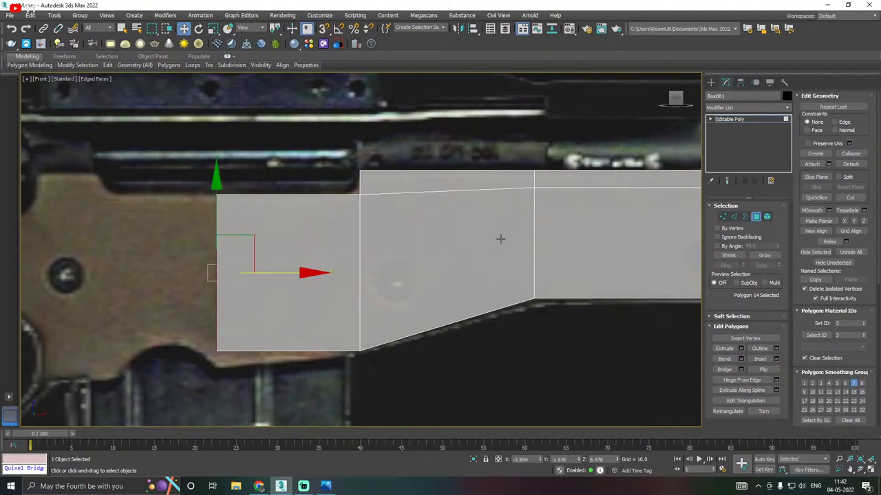
Lower the extruded end's bottom rear vertices to about Z 7.596, following the stock's lower edge
click(722, 217)
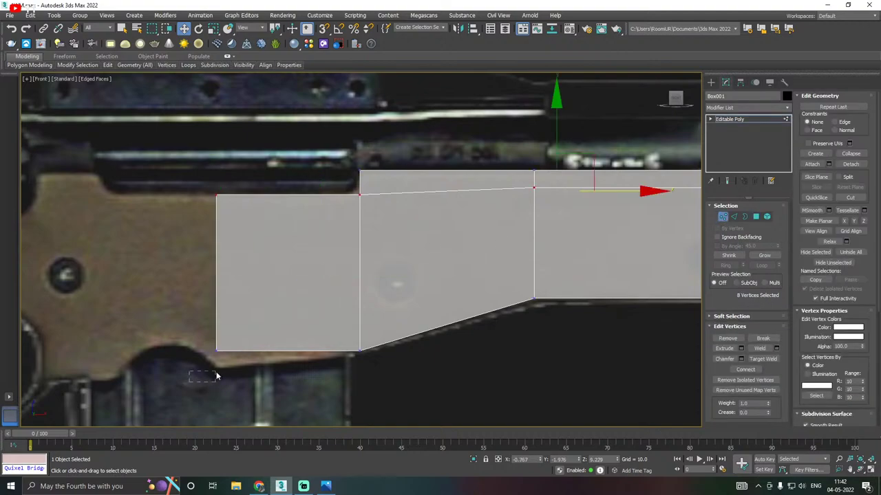
drag(216, 376, 254, 341)
scroll(216, 341, up, 2)
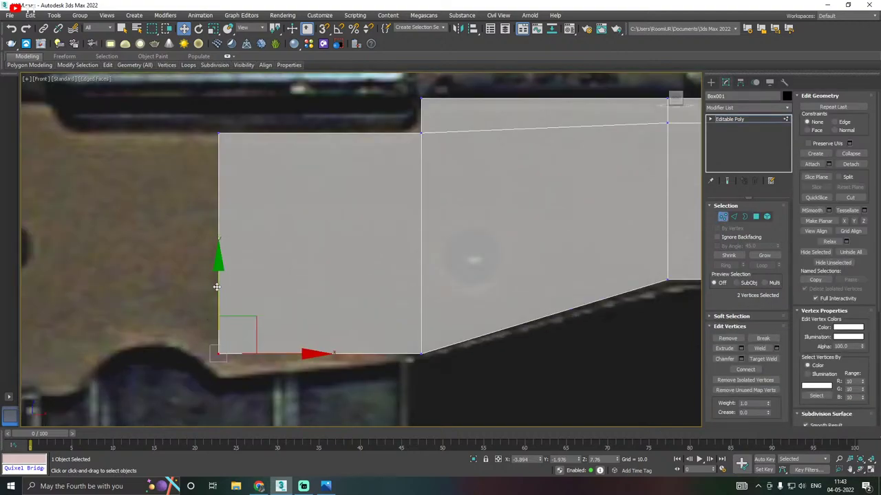
drag(216, 287, 214, 313)
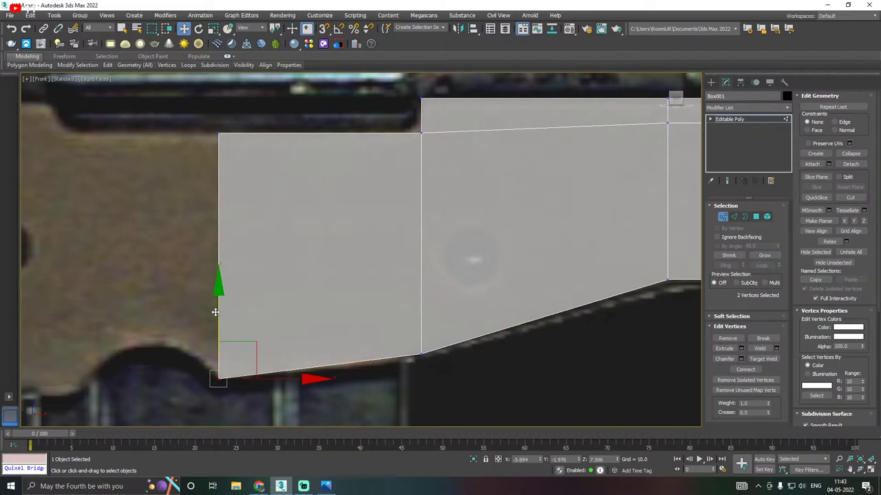
scroll(247, 303, down, 4)
drag(309, 199, 357, 401)
scroll(337, 241, up, 4)
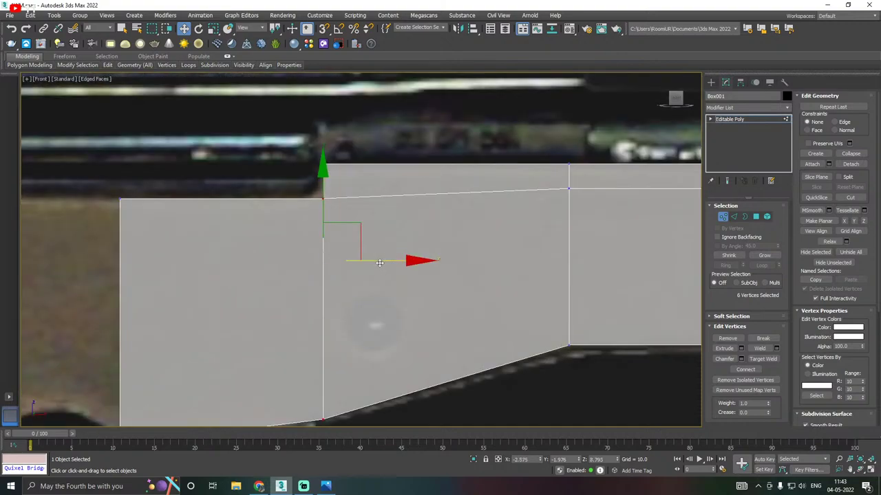
drag(378, 262, 372, 261)
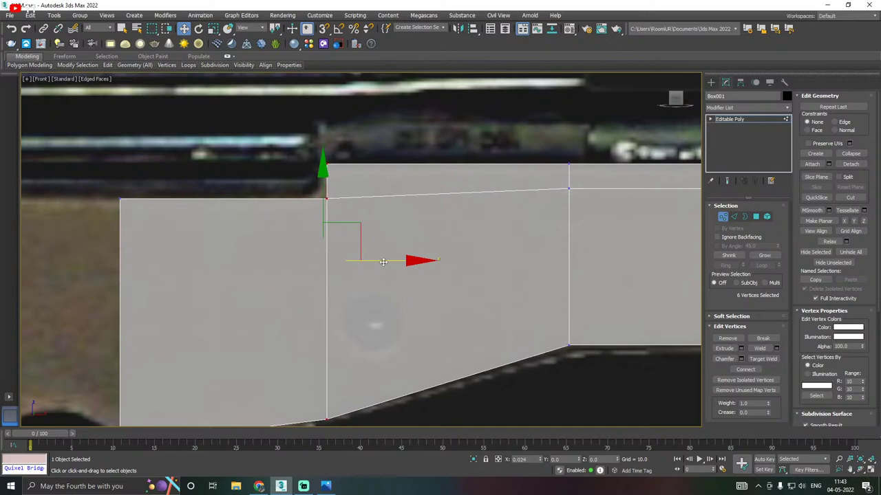
key(ctrl+z)
Shift the vertices at the foot of the upper step back to about X -2.649 and align the bottom-edge vertices beneath them
drag(335, 201, 363, 198)
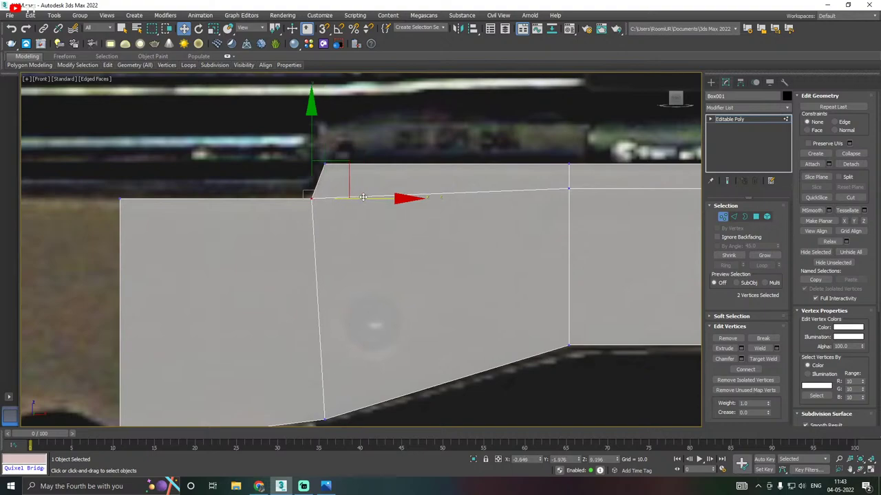
scroll(326, 235, down, 2)
mouse_move(313, 331)
mouse_down()
mouse_move(340, 375)
mouse_move(365, 363)
mouse_move(297, 329)
mouse_up()
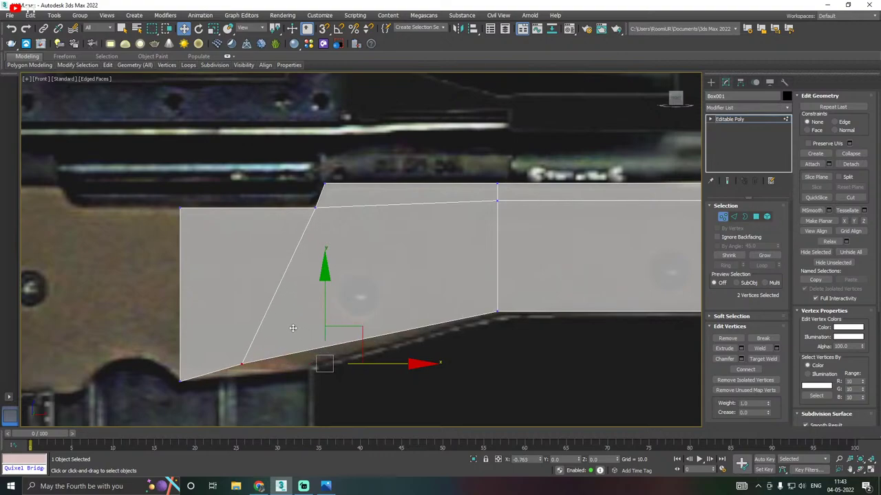
drag(326, 364, 394, 371)
click(444, 354)
Save a copy of the scene as AWM02.max and save the current scene file
scroll(314, 318, down, 8)
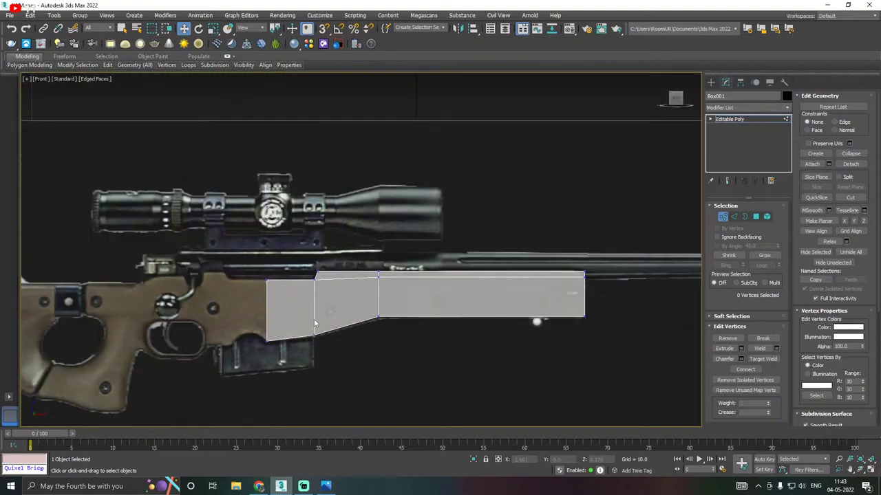
scroll(284, 319, up, 3)
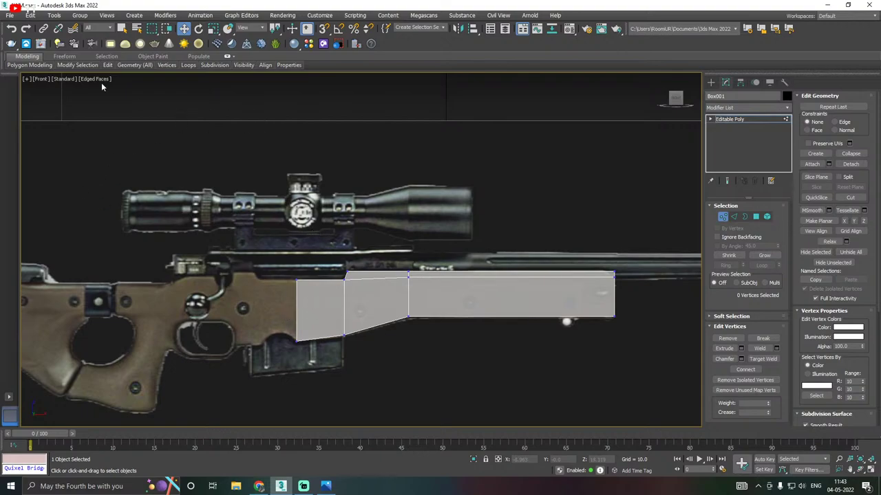
click(10, 15)
click(31, 104)
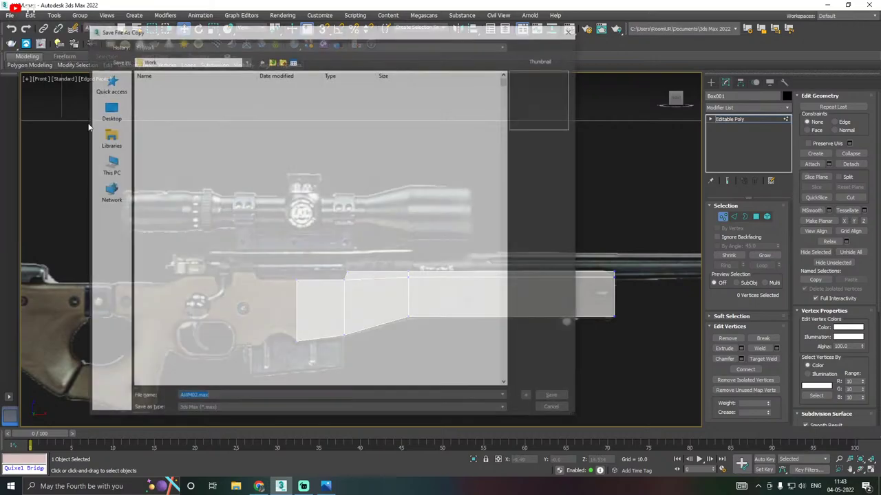
click(566, 398)
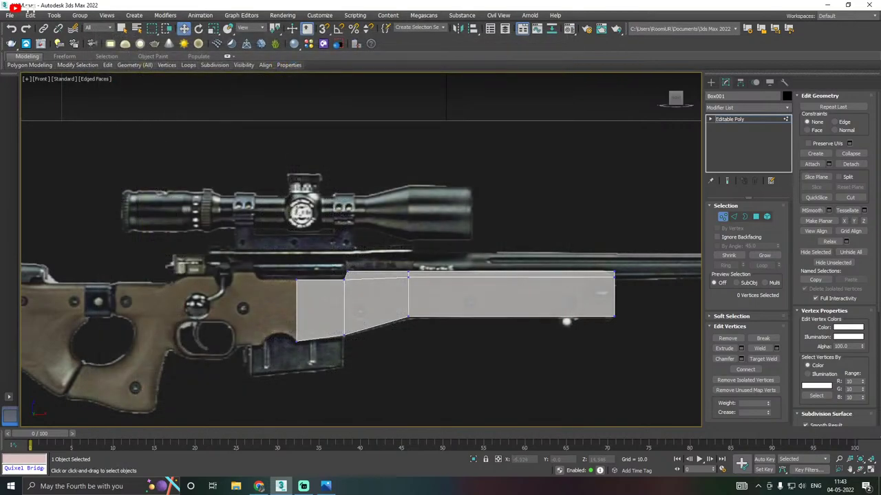
click(10, 15)
click(24, 88)
Extrude the rear end polygon by 0.417 in the front view and extend it back to about X -5.492, near the trigger guard
middle_drag(238, 209, 351, 168)
alt+middle_drag(539, 282, 567, 291)
key(f)
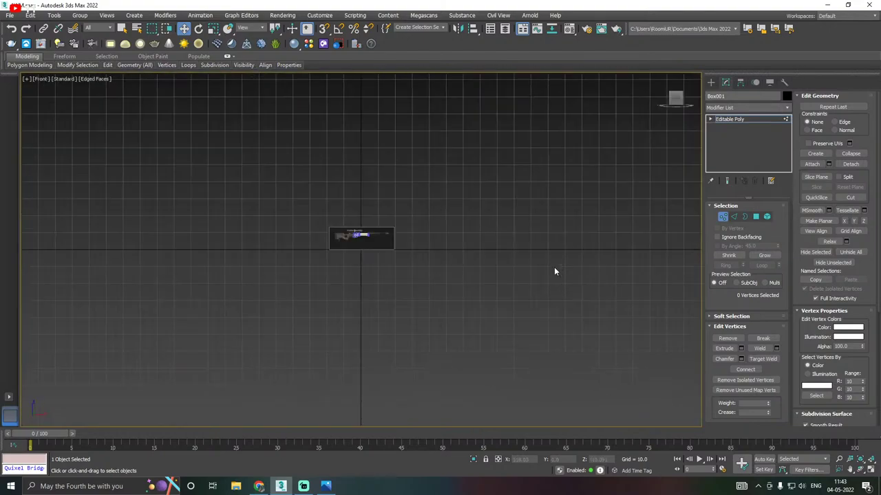
scroll(333, 242, up, 15)
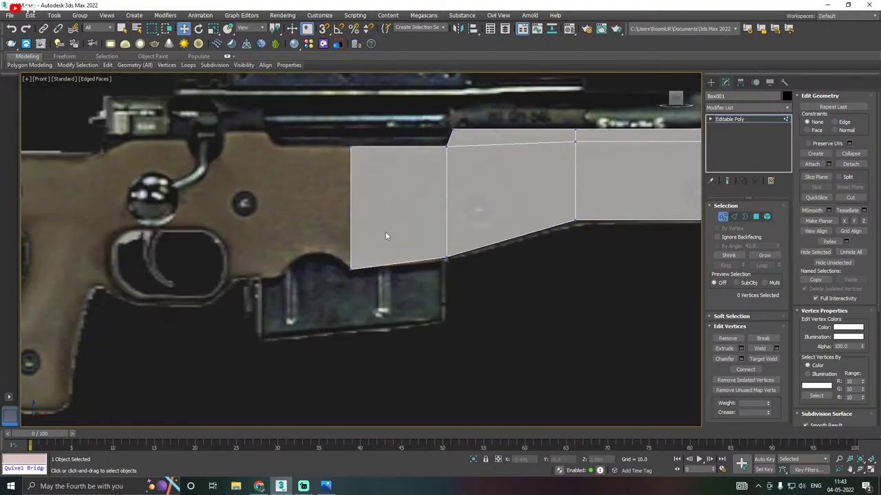
click(756, 217)
middle_drag(480, 221, 491, 222)
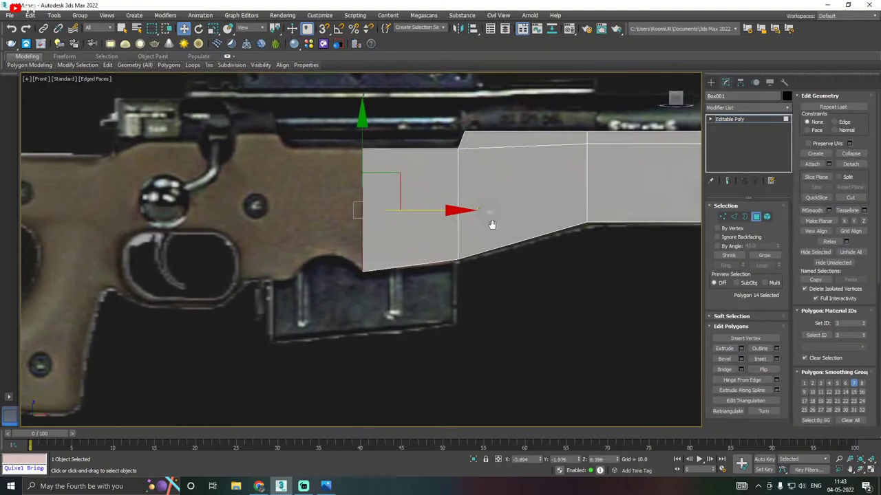
click(741, 348)
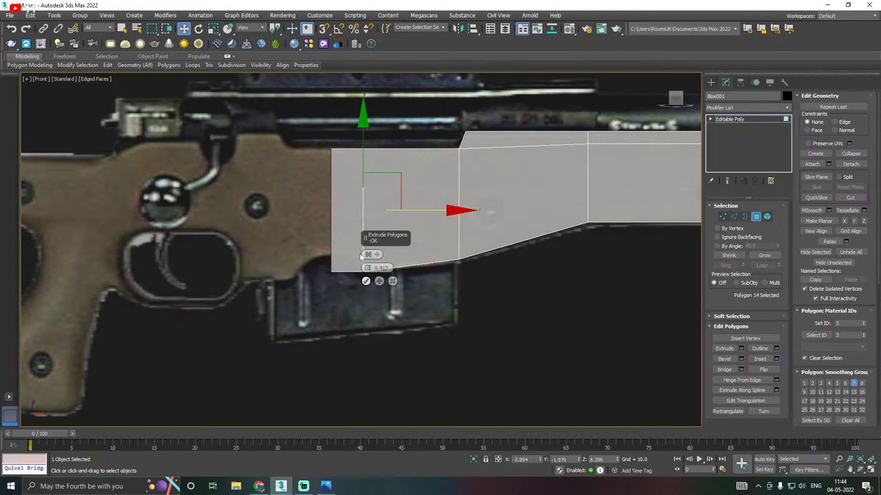
click(365, 282)
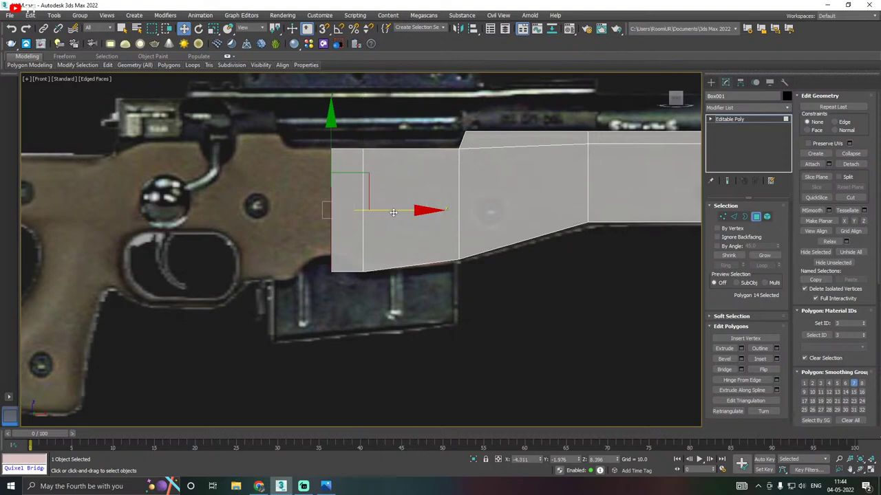
drag(403, 211, 312, 215)
Insert a vertical Swift Loop through the newly extruded rear section, level with the rear edge of the magazine
middle_drag(386, 239, 387, 240)
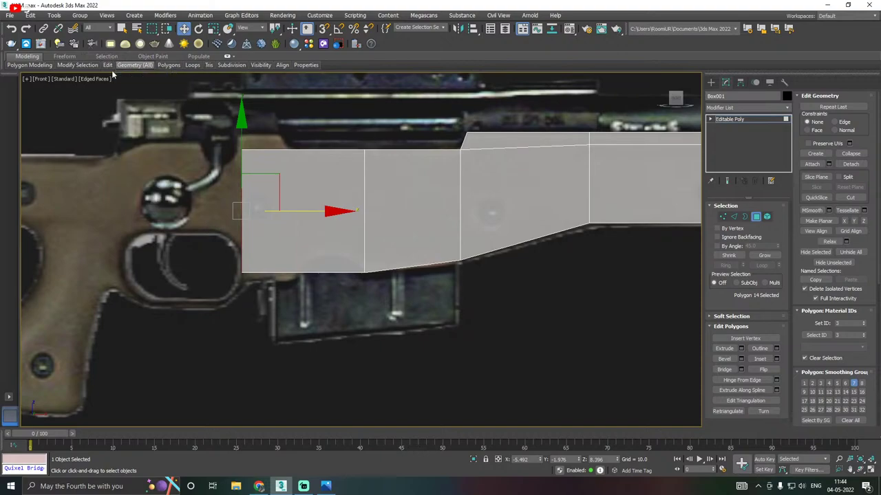
click(182, 88)
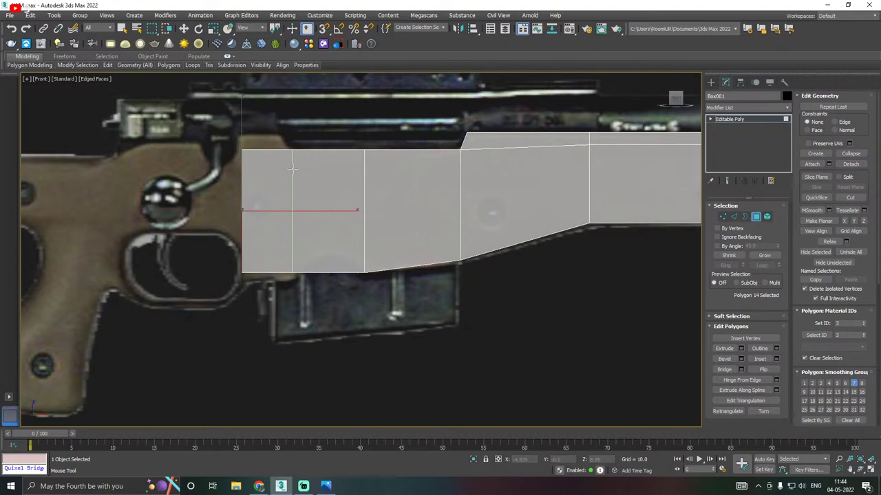
key(w)
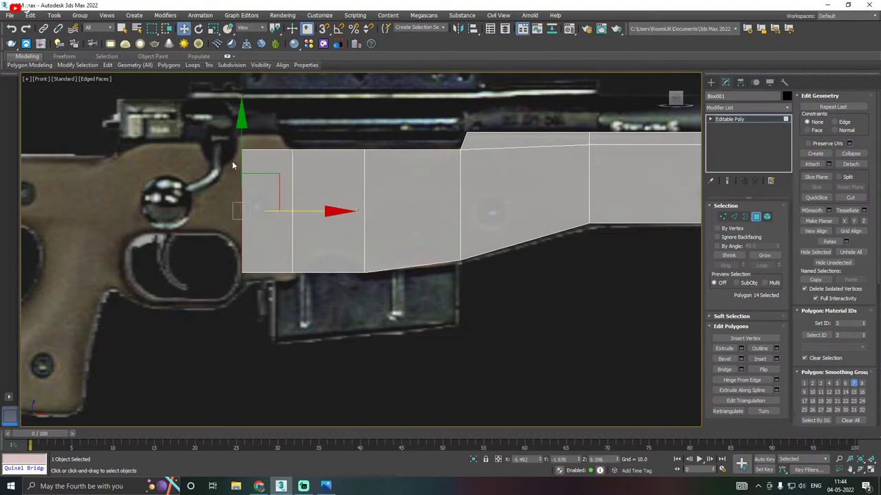
scroll(231, 161, up, 2)
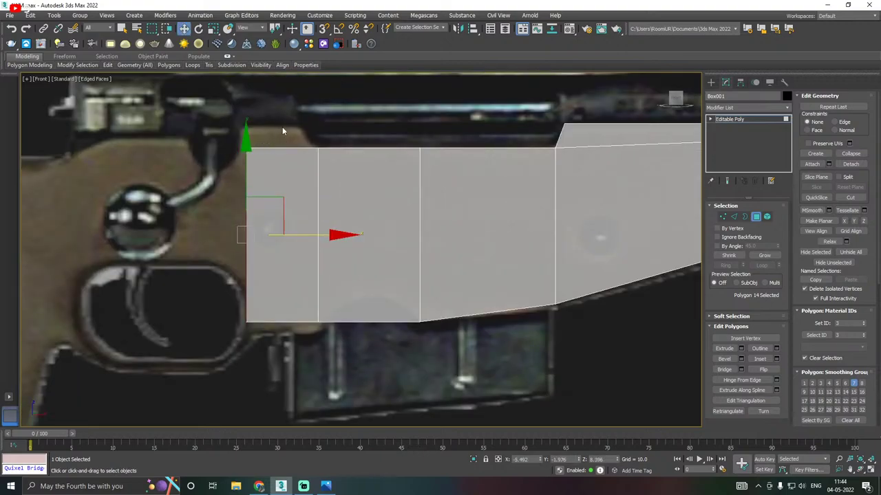
middle_drag(317, 293, 317, 291)
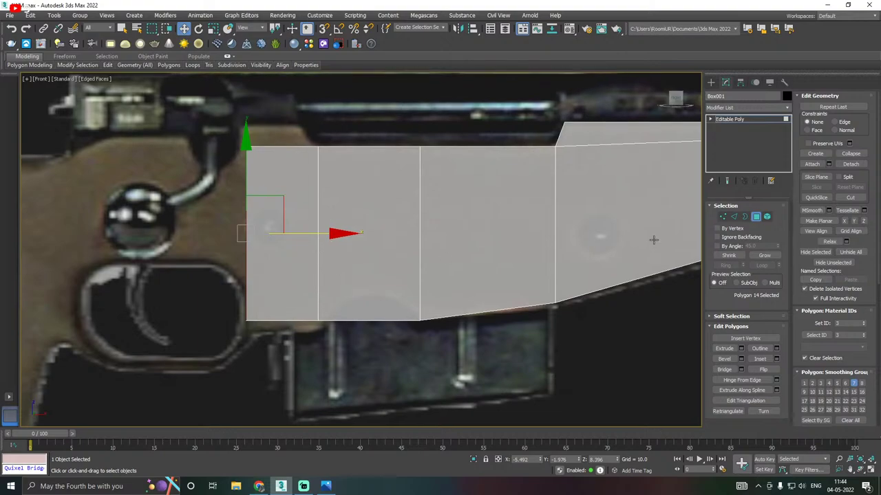
click(722, 217)
drag(233, 344, 338, 287)
drag(282, 274, 281, 238)
key(ctrl+z)
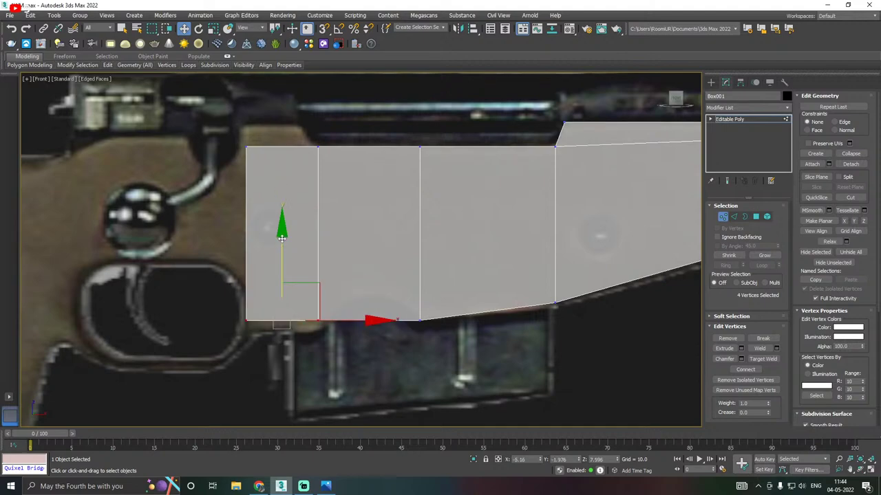
Insert another vertical Swift Loop at about X -4.333, over the middle of the curved cutout above the magazine
mouse_move(334, 305)
middle_down()
mouse_move(321, 305)
mouse_move(330, 298)
middle_up()
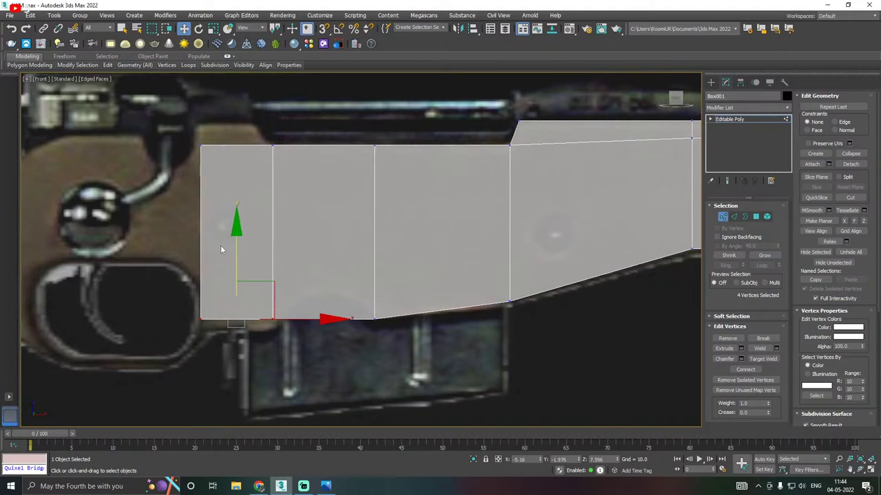
mouse_move(107, 65)
click(182, 86)
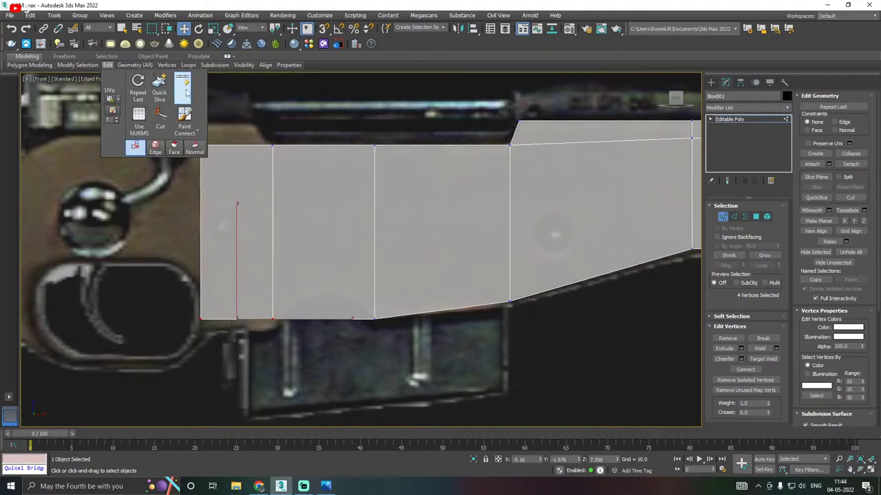
click(328, 289)
key(w)
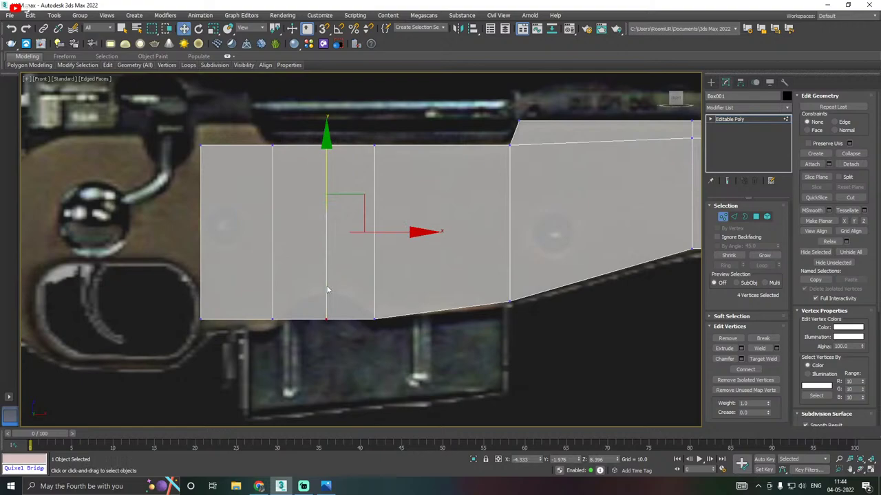
Raise the new loop's bottom vertices to about Z 7.838 to form the peak of the cutout above the magazine
scroll(307, 339, up, 5)
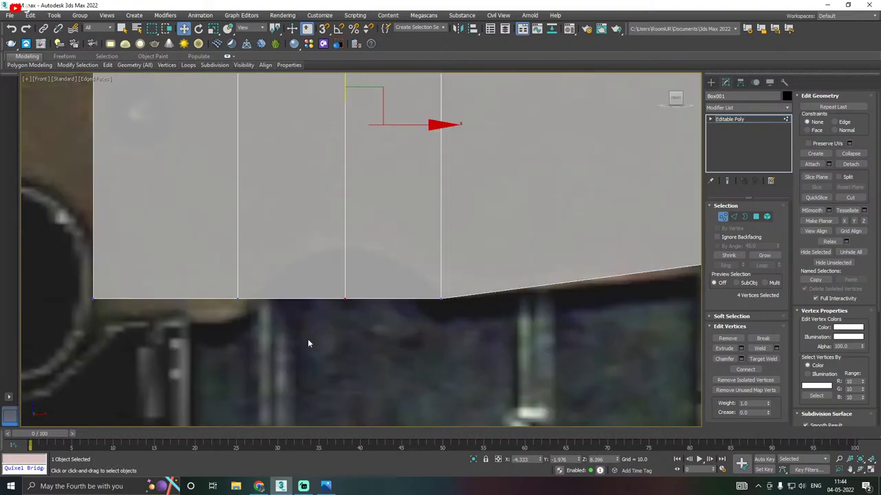
scroll(308, 339, down, 5)
drag(318, 338, 350, 300)
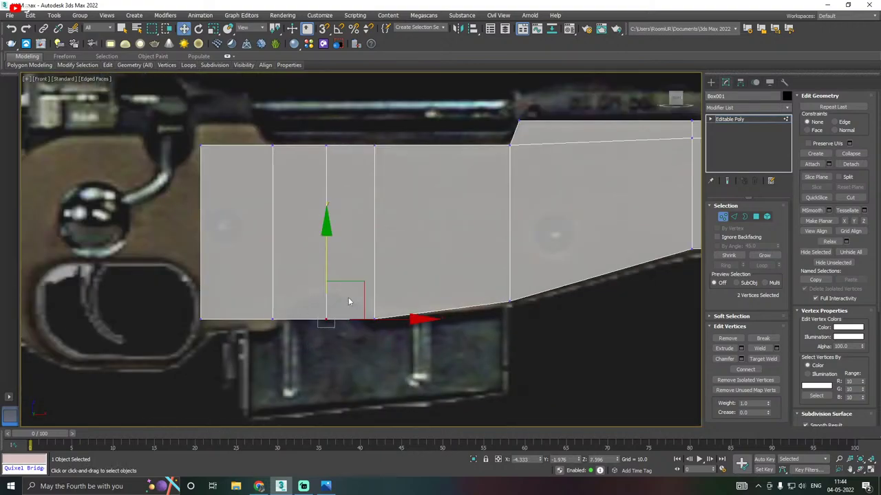
drag(327, 271, 317, 242)
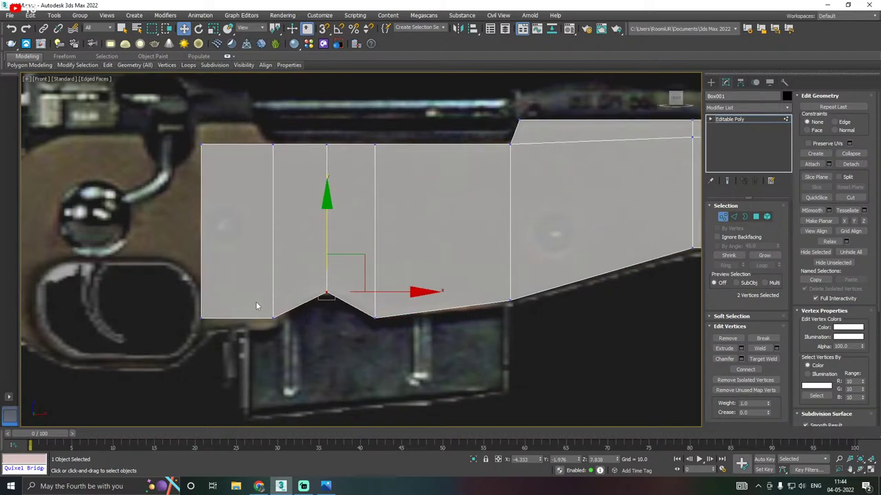
Raise the four bottom vertices of the rearmost section to about Z 7.998
middle_drag(255, 302, 290, 284)
drag(262, 307, 323, 272)
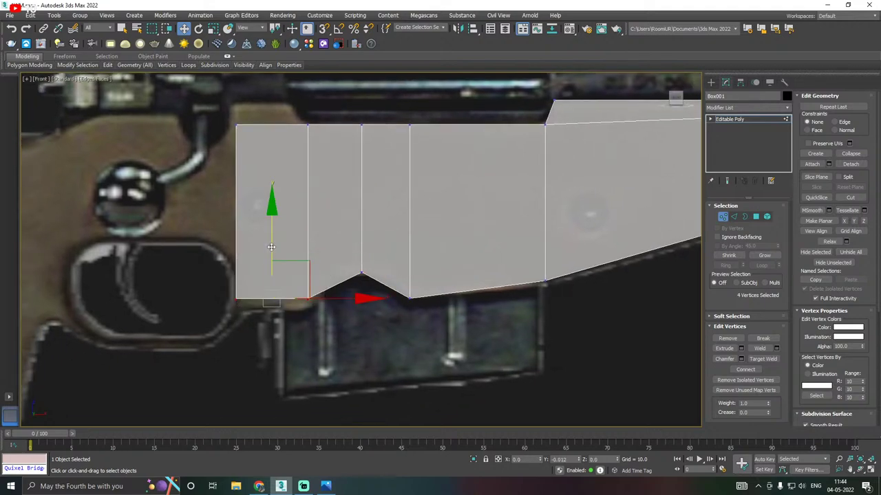
drag(271, 246, 271, 203)
scroll(310, 312, down, 5)
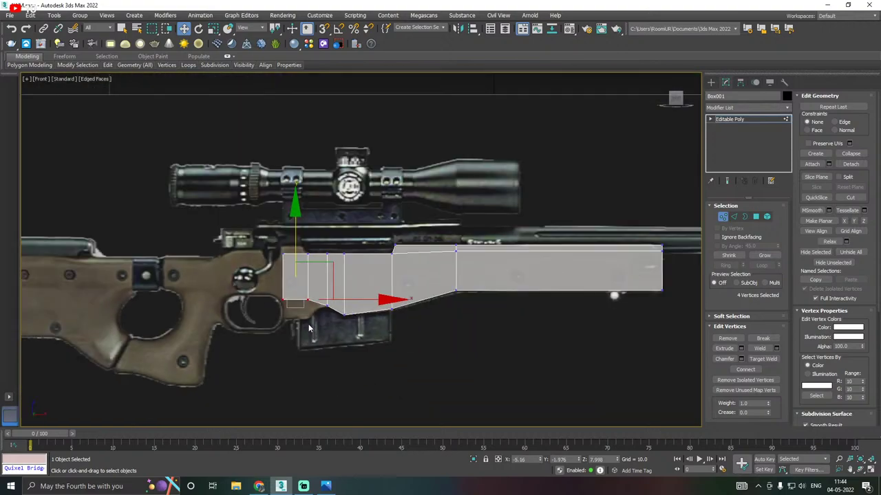
scroll(302, 325, up, 5)
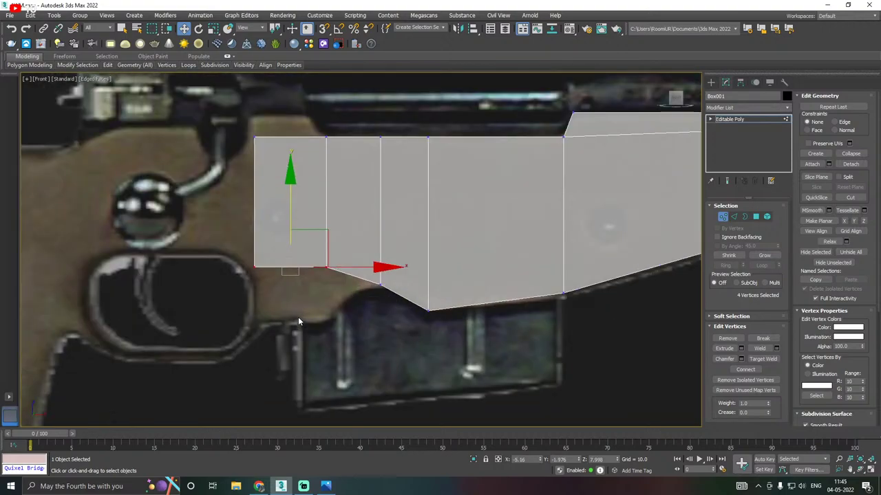
Undo the last raise of the rearmost section's four bottom vertices and move them down to about Z 7.513
key(ctrl+z)
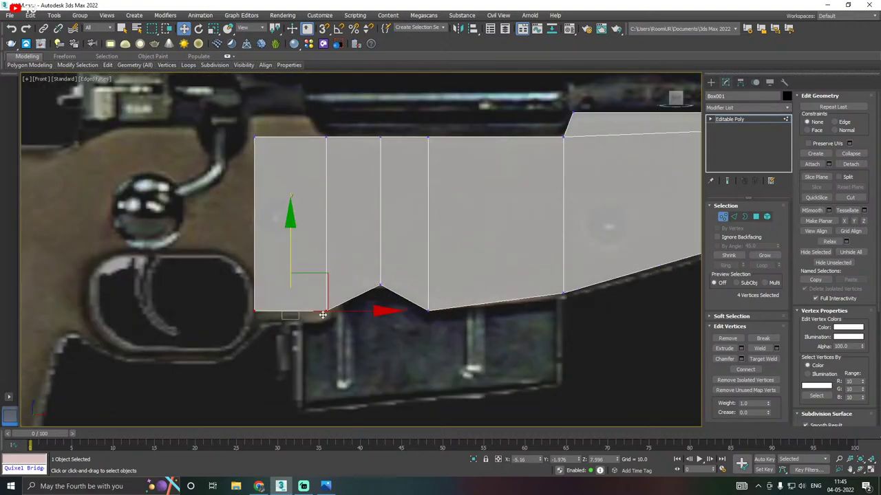
mouse_move(290, 262)
mouse_down()
mouse_move(289, 255)
mouse_move(289, 270)
mouse_up()
middle_drag(384, 286, 349, 292)
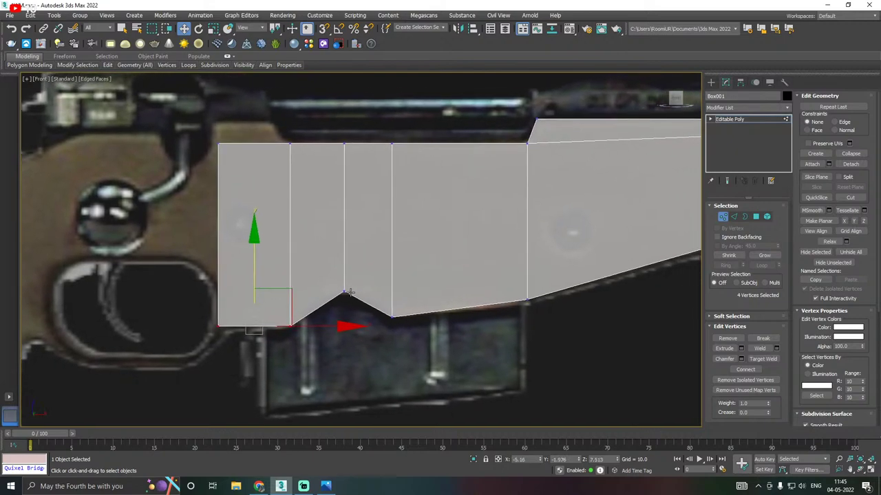
Lower the two peak vertices of the cutout above the magazine to about Z 7.817
drag(341, 311, 358, 273)
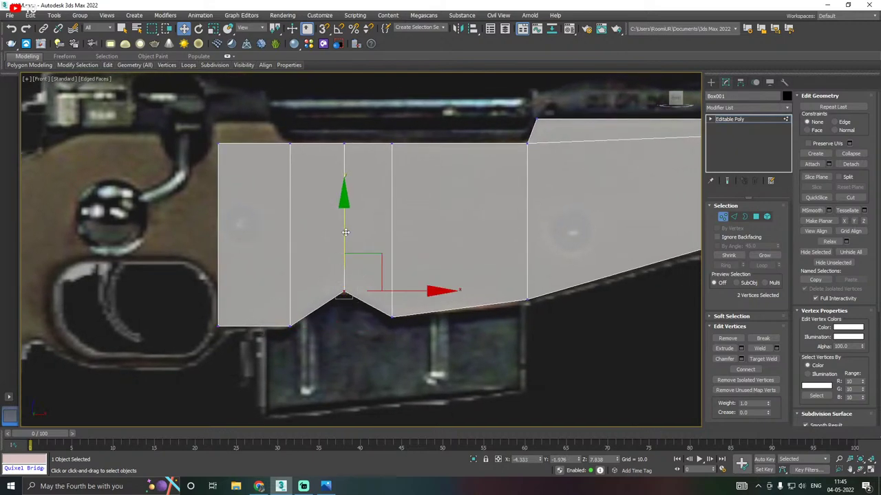
mouse_move(344, 232)
mouse_down()
mouse_move(340, 220)
mouse_move(341, 235)
mouse_up()
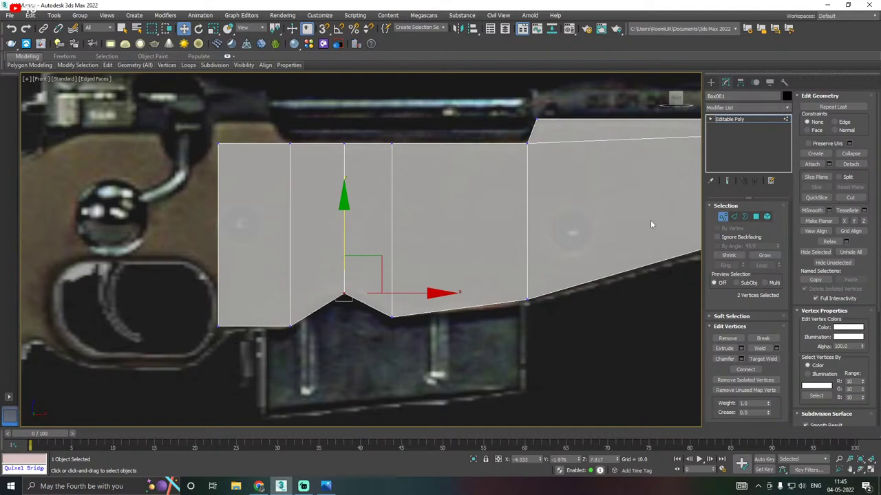
click(733, 217)
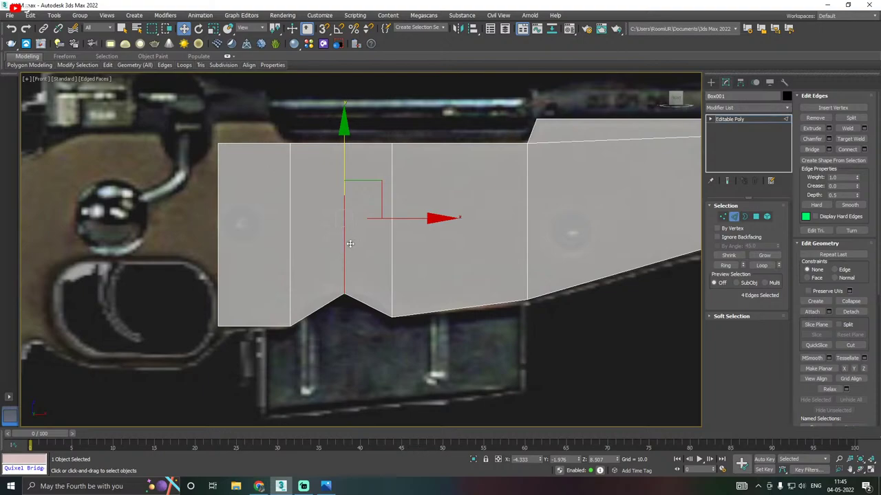
alt+middle_drag(349, 244, 382, 273)
key(f)
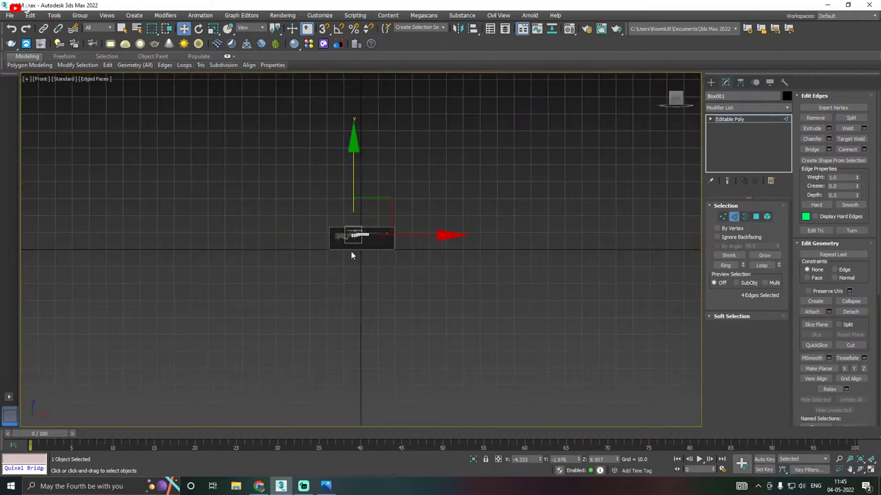
scroll(350, 251, up, 10)
scroll(350, 236, up, 5)
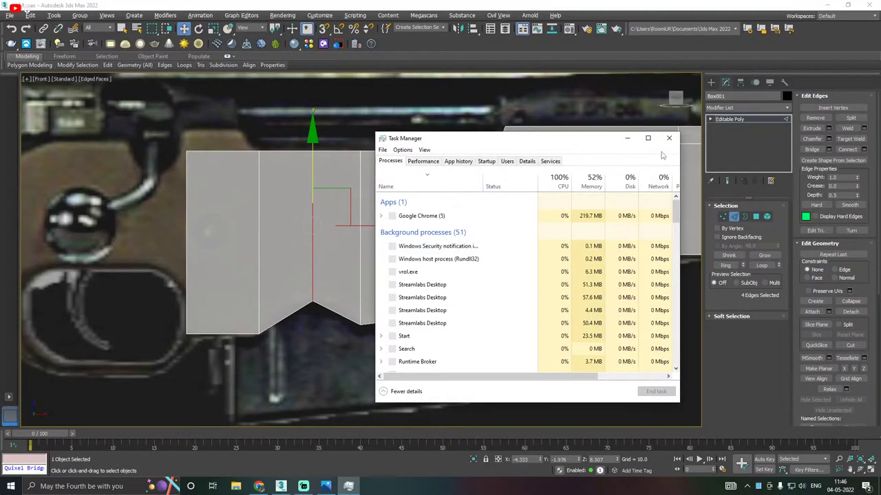
Close the Task Manager window, leave edge editing on the stock and save the scene
click(672, 143)
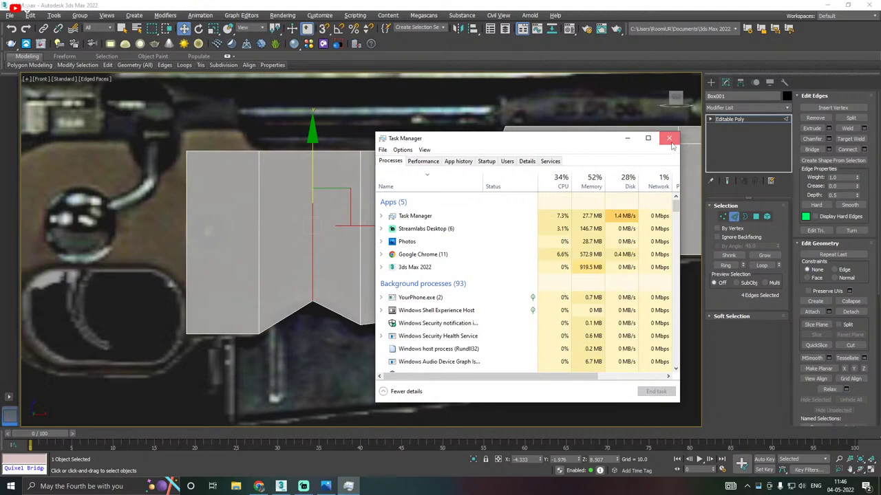
click(671, 143)
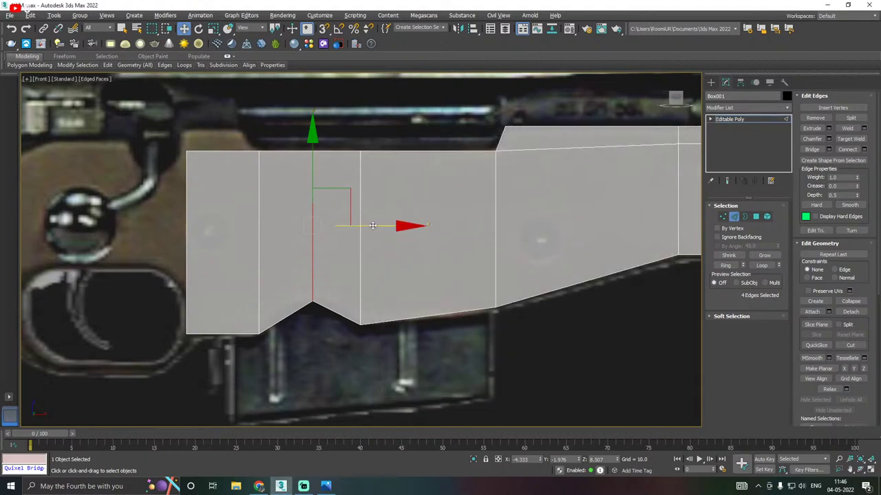
click(736, 120)
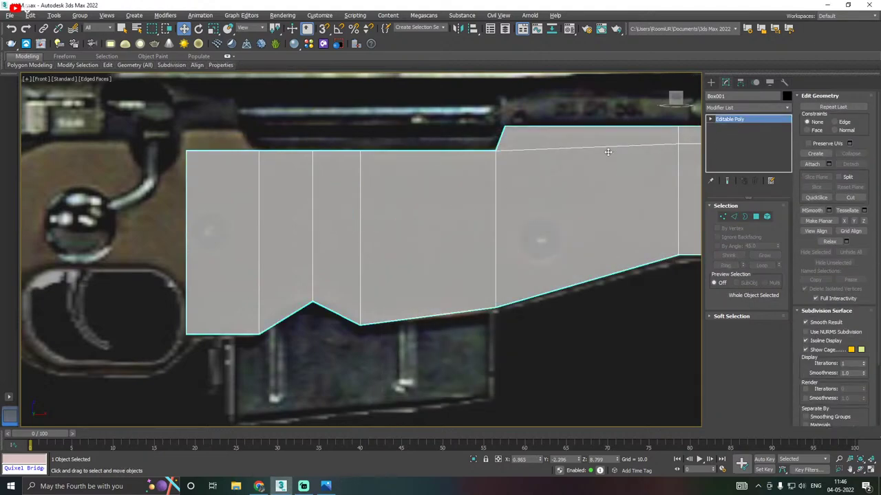
click(10, 15)
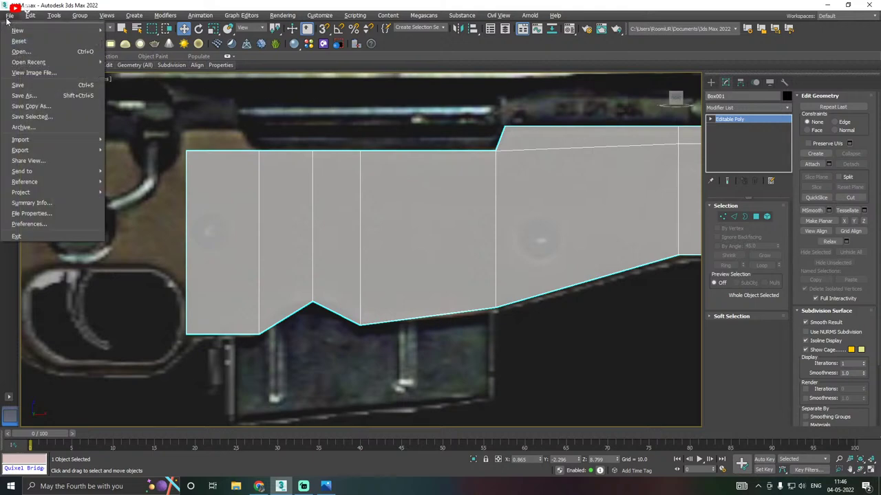
click(27, 85)
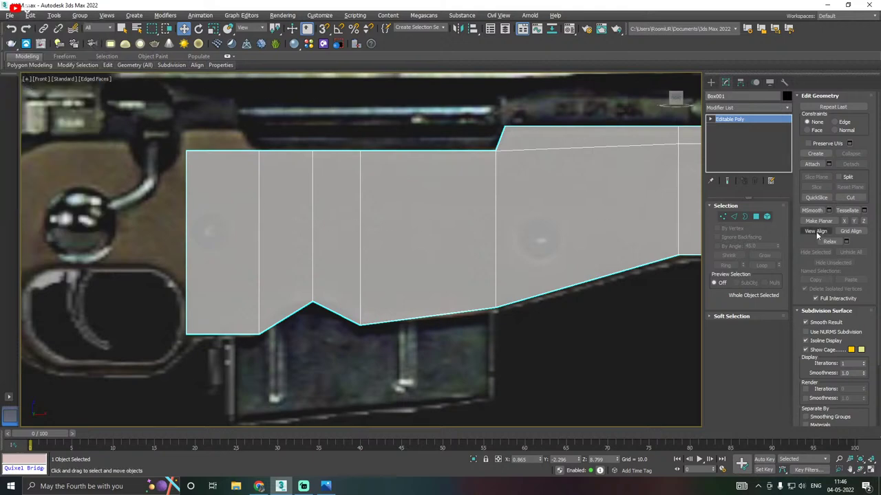
Try to chamfer the vertical loop over the magazine cutout with an amount of 0.289 and 3 segments
click(734, 217)
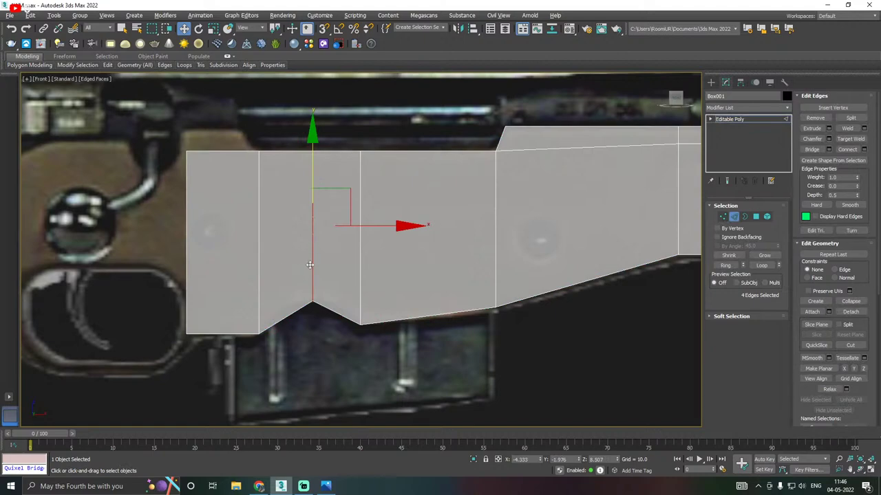
middle_drag(334, 265, 405, 258)
scroll(390, 263, up, 2)
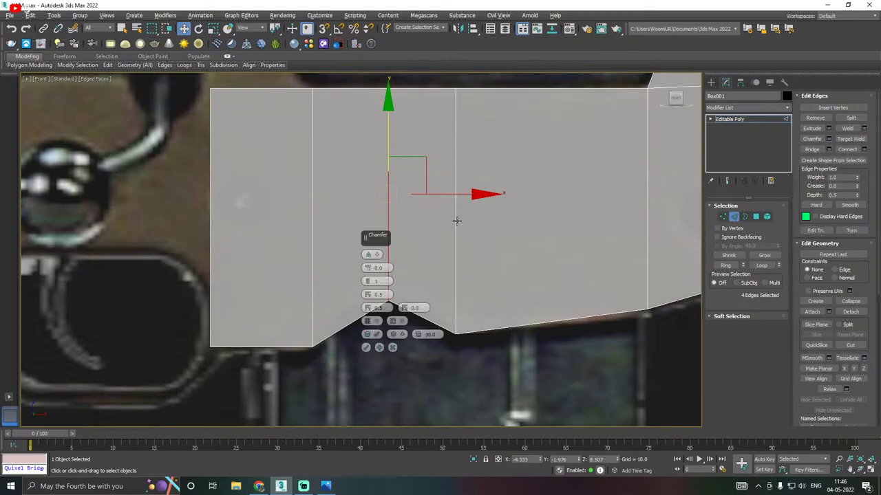
drag(369, 237, 300, 238)
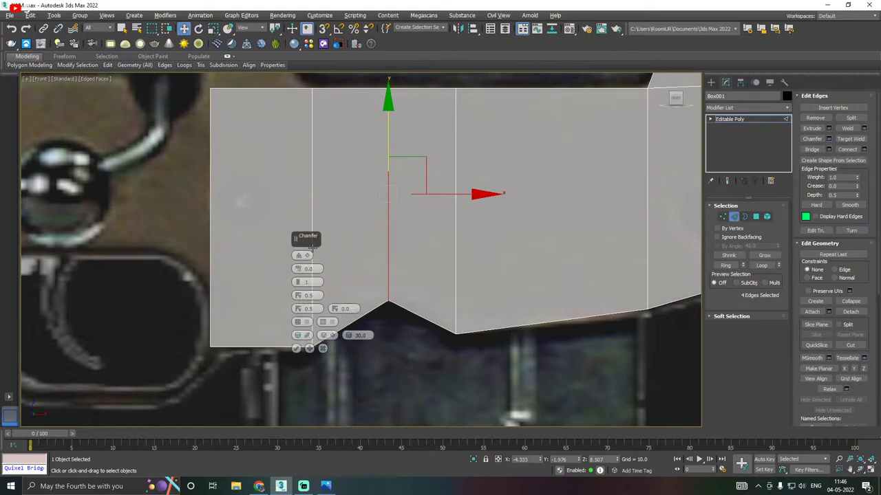
drag(297, 268, 289, 221)
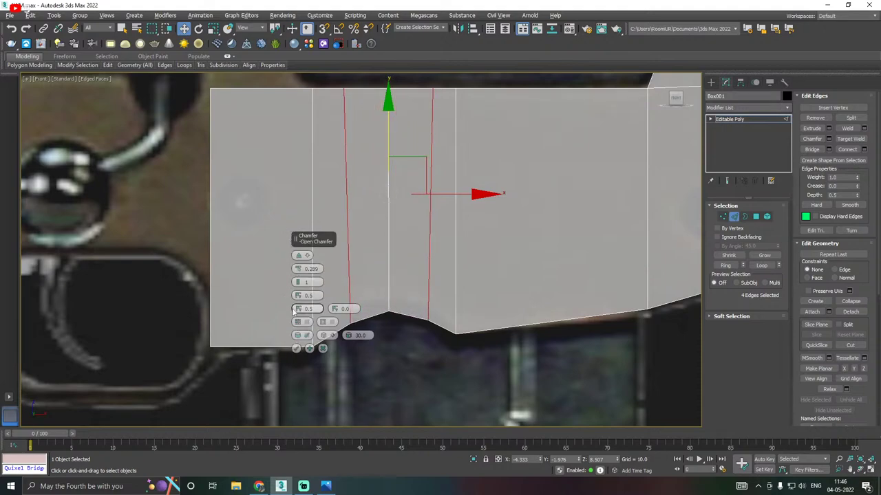
click(298, 282)
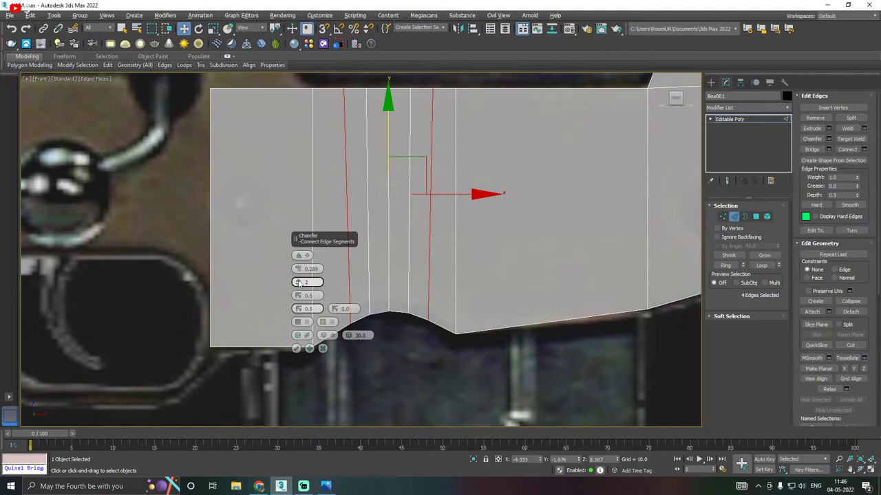
click(298, 282)
click(323, 348)
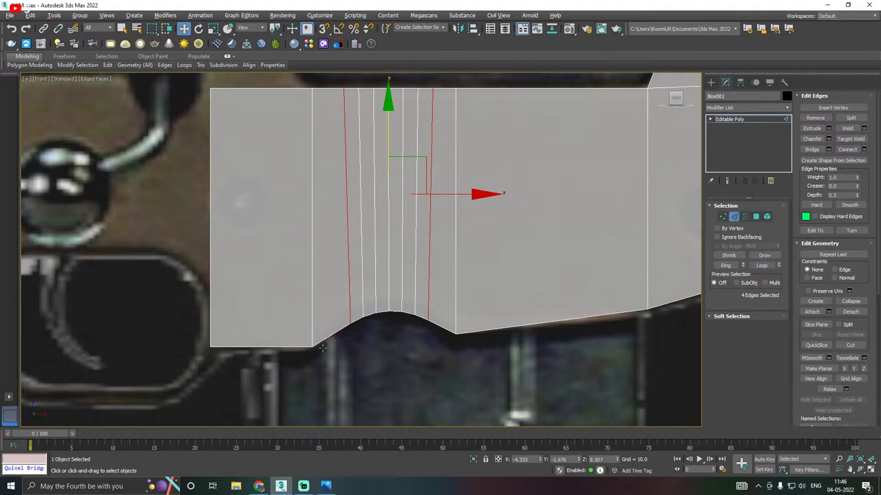
key(ctrl+z)
Raise the two peak vertices of the magazine cutout to about Z 7.901
key(1)
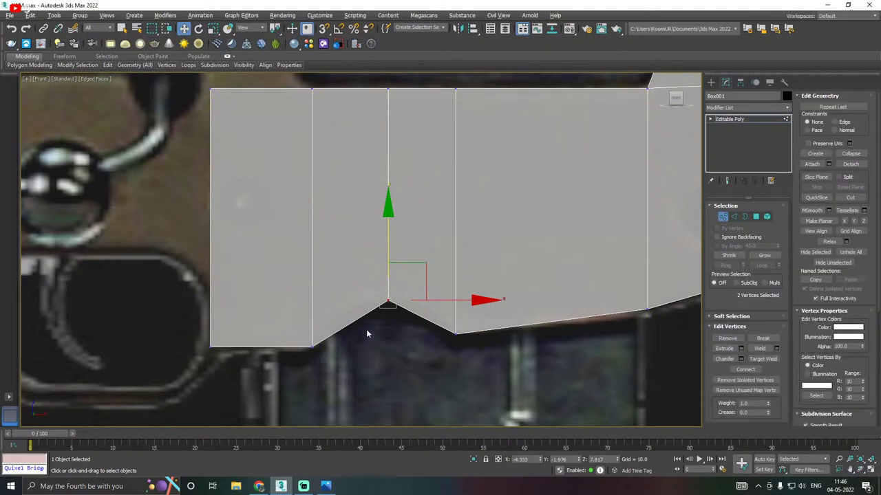
mouse_move(390, 250)
mouse_down()
mouse_move(386, 228)
mouse_move(385, 237)
mouse_up()
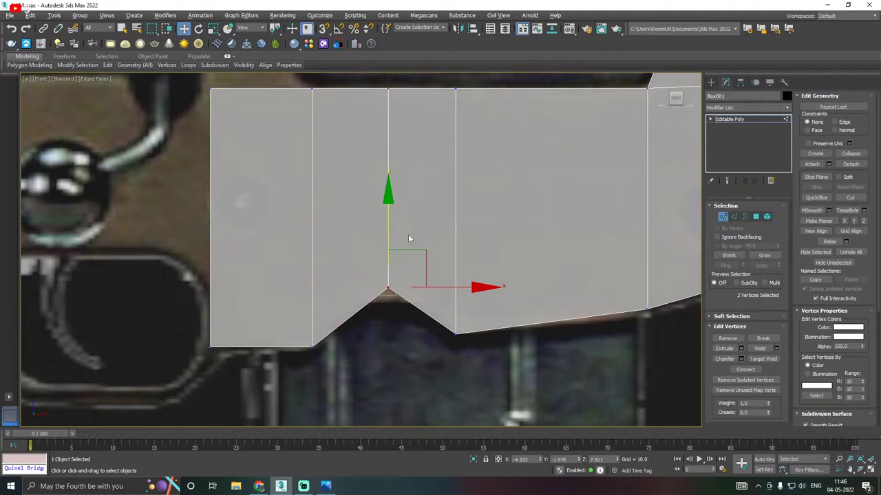
Chamfer the vertical loop over the magazine cutout with an amount of 0.402 and 3 segments
click(733, 216)
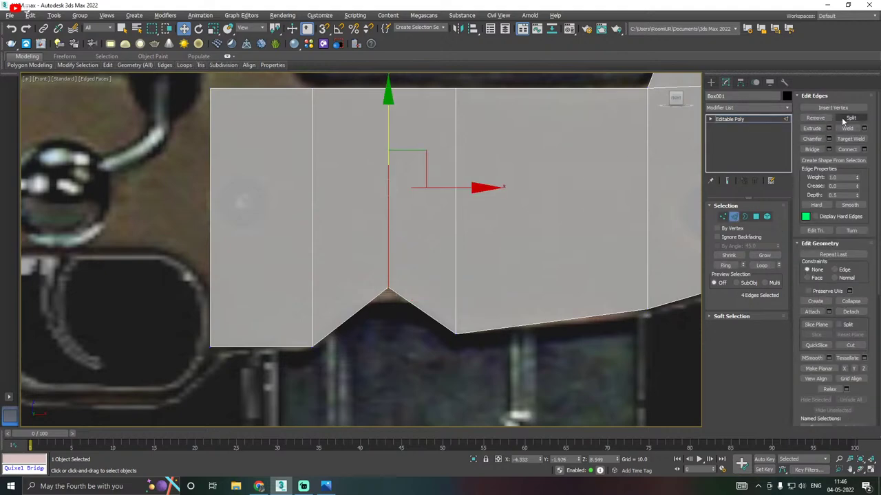
click(829, 138)
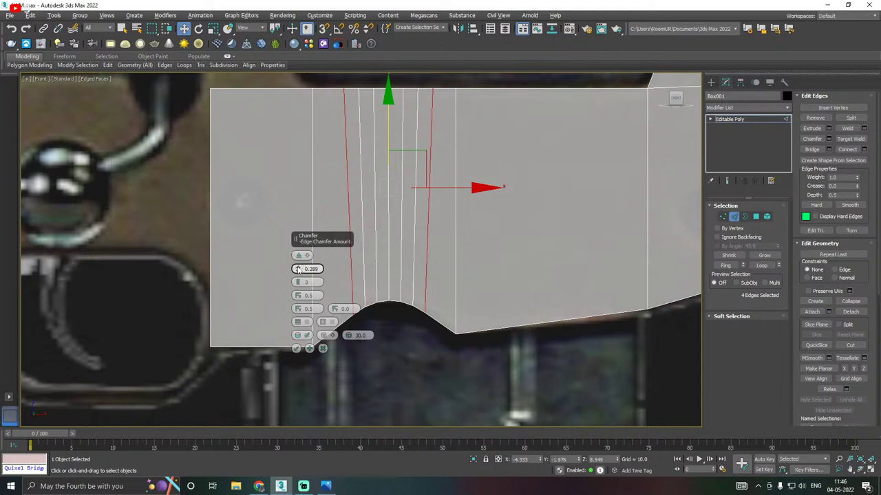
drag(298, 269, 286, 251)
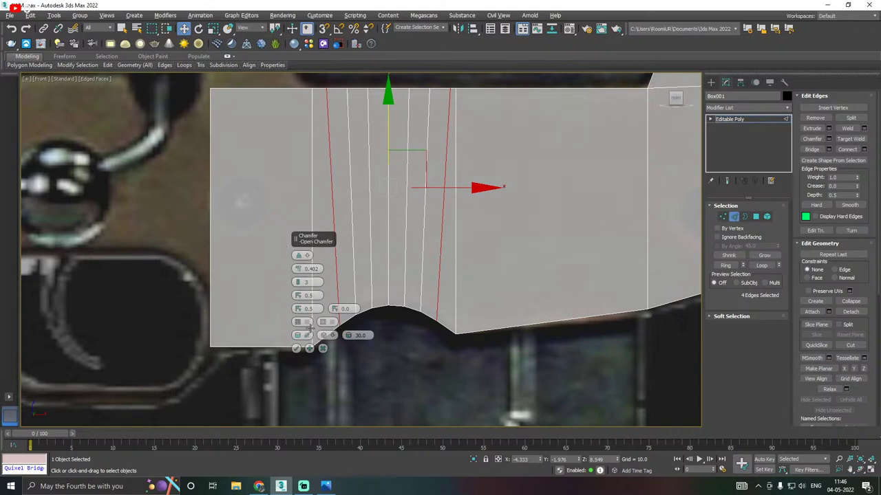
click(296, 348)
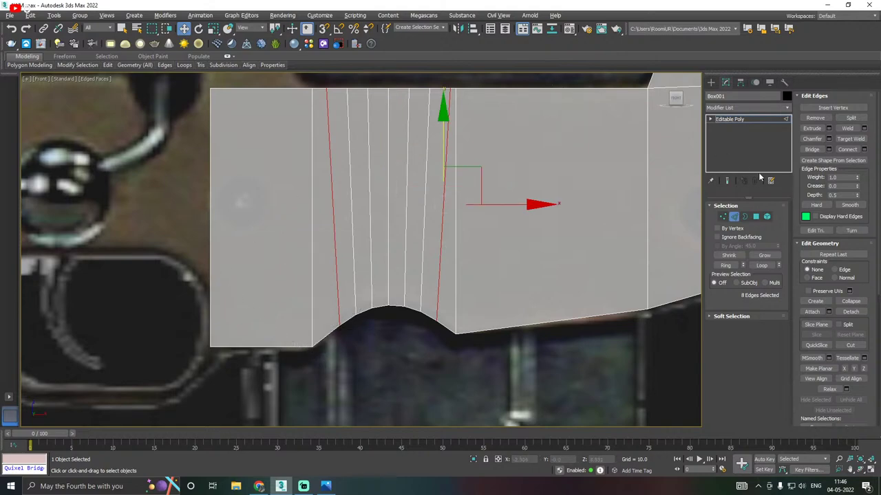
Move the top two vertices of the rearmost chamfered loop forward to about X -4.679 to straighten it
click(722, 216)
scroll(336, 84, up, 2)
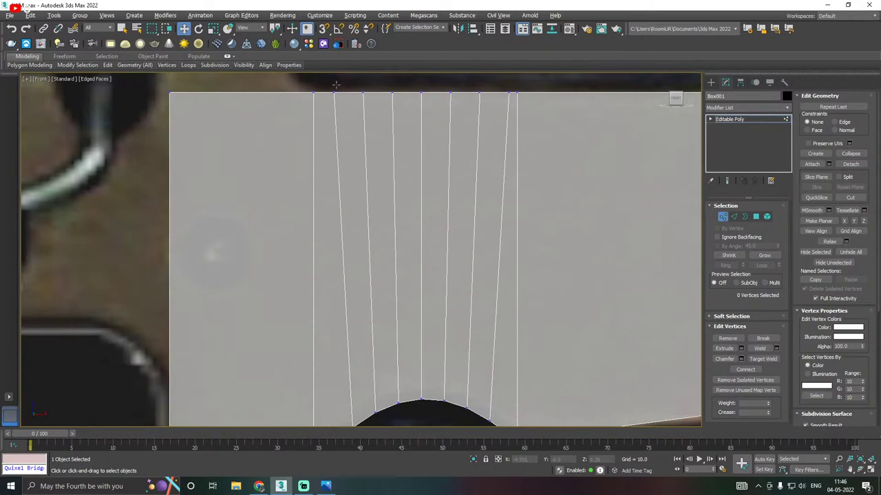
drag(328, 86, 341, 95)
middle_drag(367, 145, 366, 152)
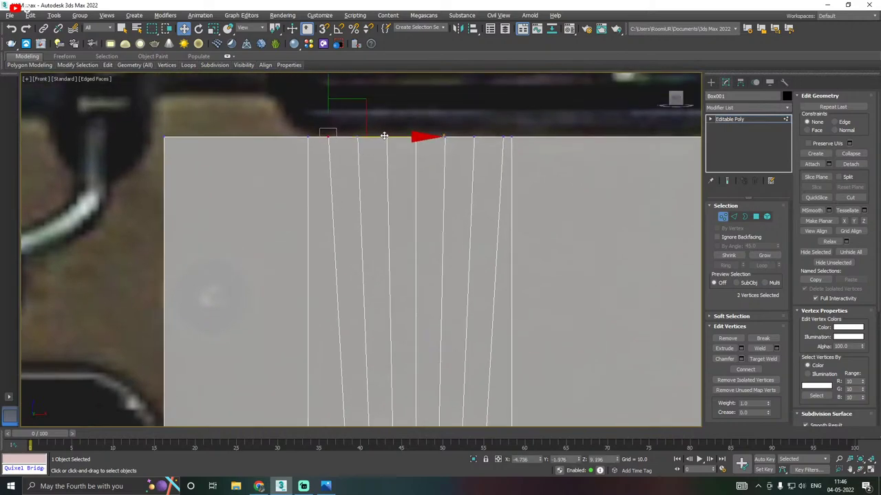
drag(387, 135, 402, 136)
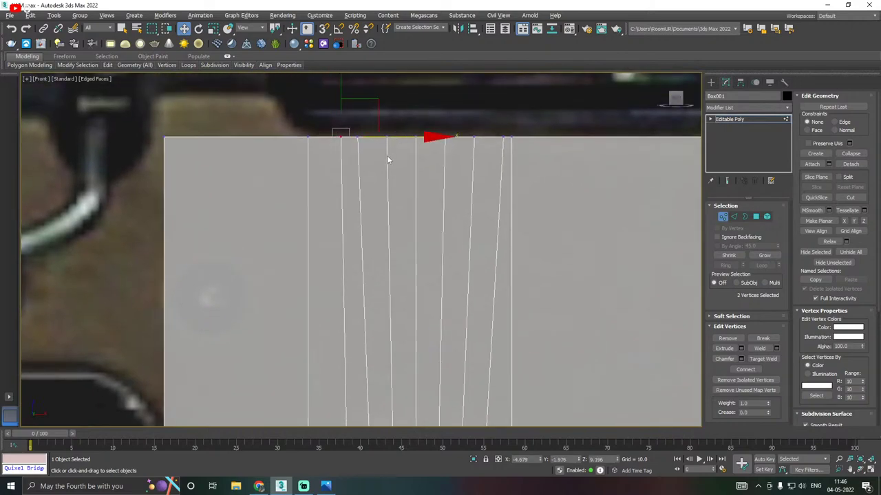
Shift the top vertices of the next two chamfered loops toward the cutout's centre loop to make them vertical
click(354, 128)
drag(371, 160, 370, 159)
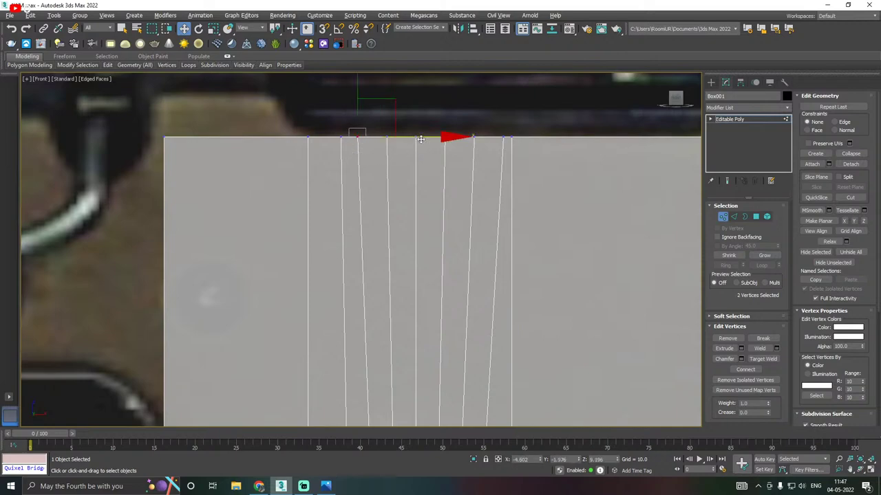
drag(421, 137, 385, 155)
click(417, 163)
Move the top vertices of the two frontmost chamfered loops back together to about X -4.063
drag(449, 136, 476, 182)
click(521, 135)
scroll(521, 136, up, 5)
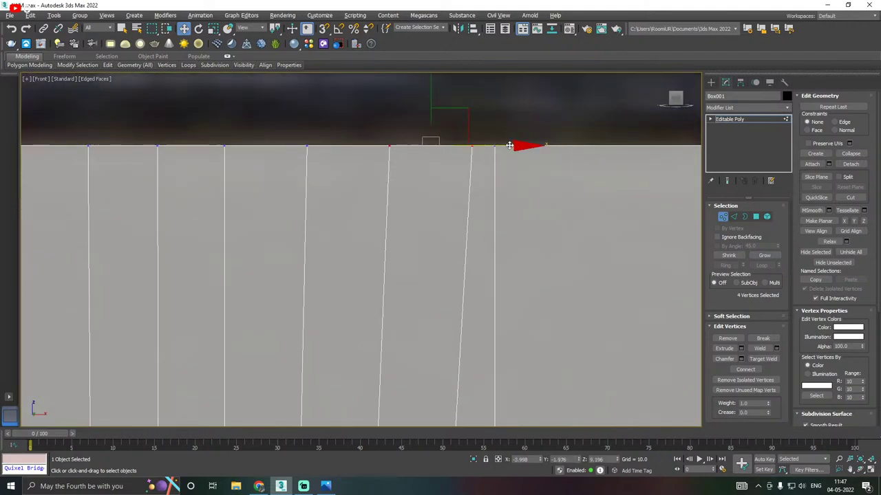
drag(509, 145, 468, 145)
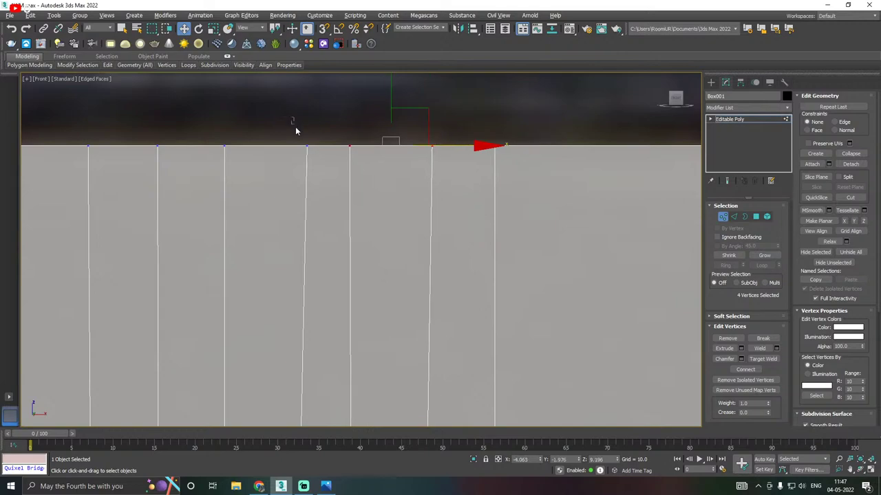
Straighten the loop just in front of the centre by moving its top vertices to about X -4.23
drag(296, 131, 318, 183)
drag(365, 146, 346, 145)
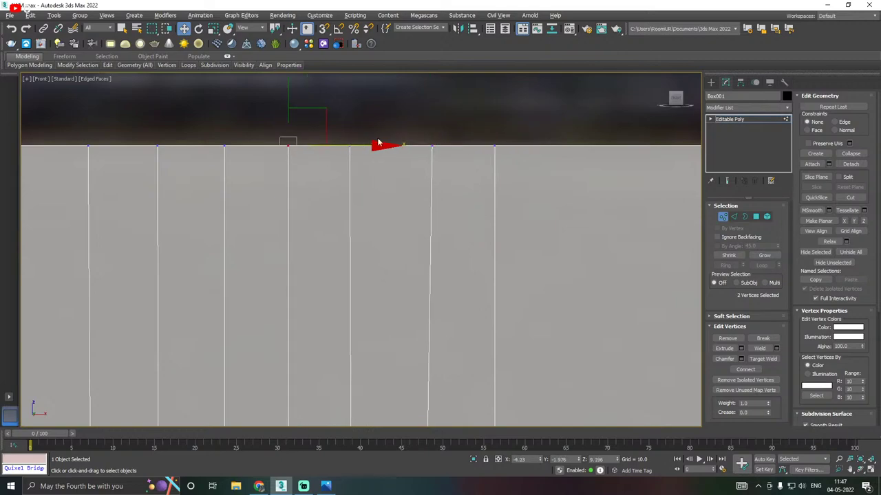
Inspect the curved cutout and its loops from an angle and against the full rifle reference, and leave vertex editing
scroll(378, 143, down, 5)
scroll(391, 141, up, 4)
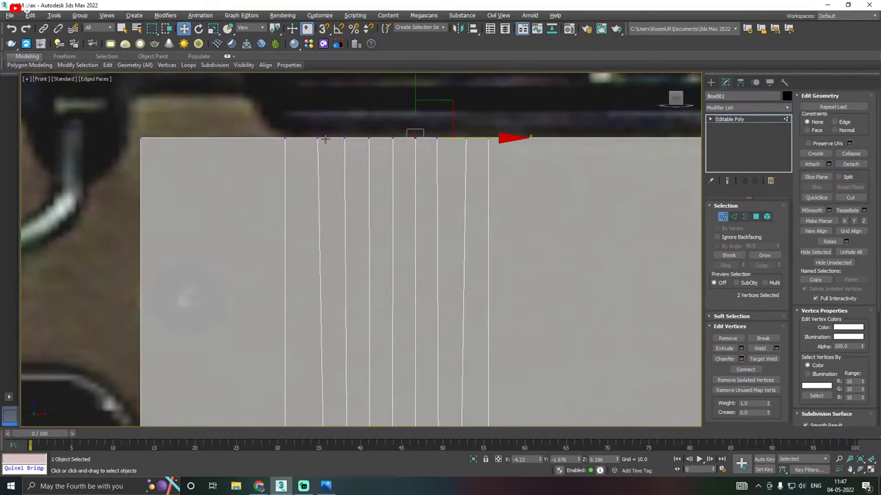
scroll(291, 128, down, 4)
scroll(293, 128, down, 3)
alt+middle_drag(293, 128, 367, 121)
alt+middle_drag(316, 182, 349, 219)
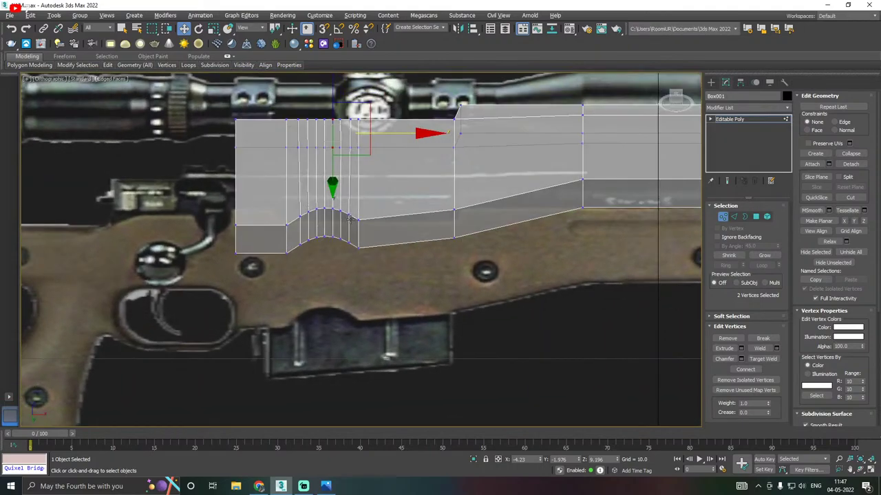
key(f)
scroll(349, 229, up, 3)
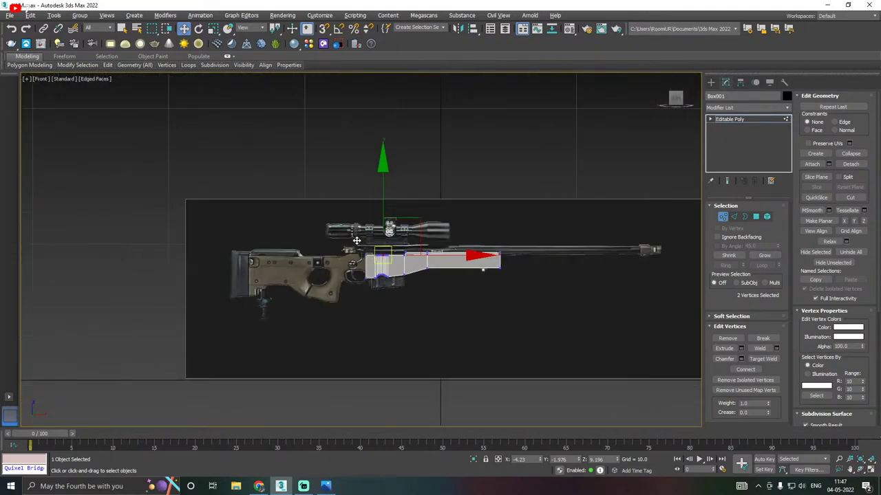
click(736, 120)
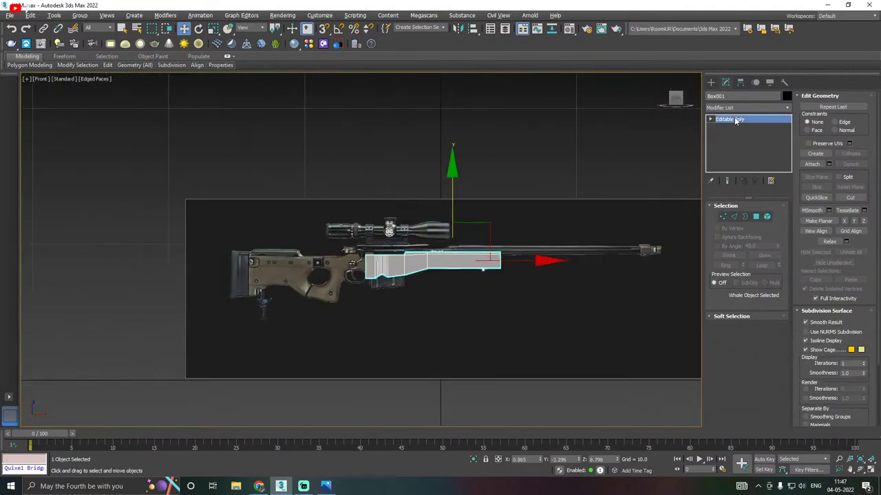
Save a copy of the scene as AWM03.max, and save the current scene file
click(11, 15)
click(72, 108)
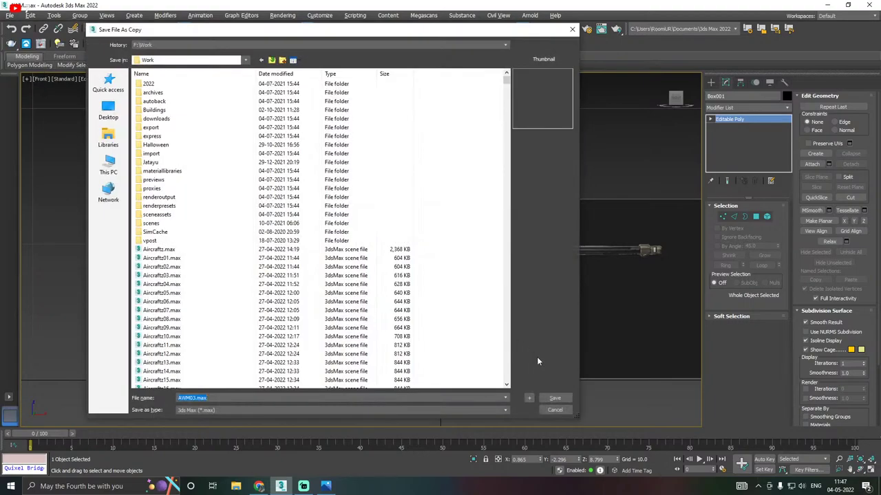
click(546, 391)
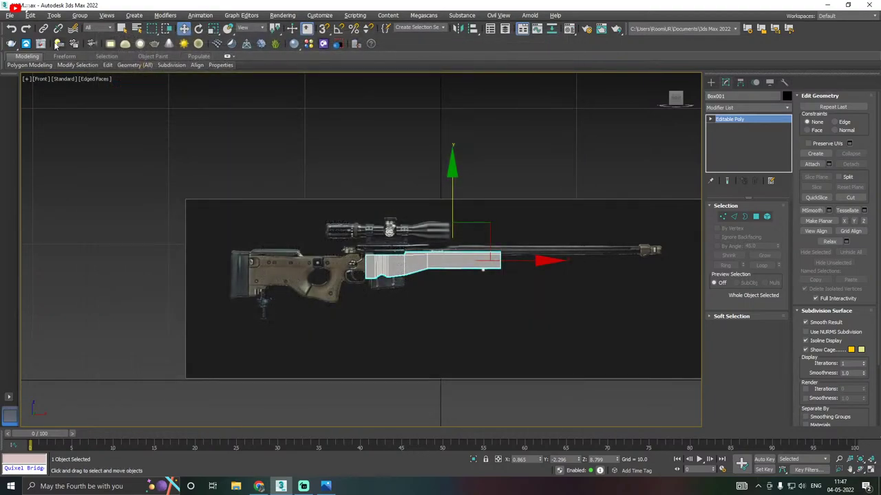
click(11, 15)
click(23, 85)
Move the whole stock upward to uncover the reference beneath it, and undo the move
scroll(425, 261, up, 8)
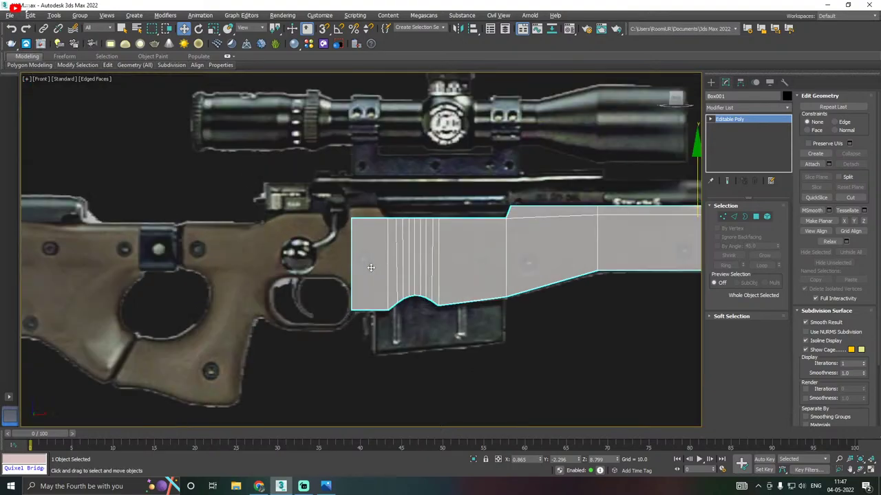
scroll(556, 206, down, 4)
drag(557, 206, 557, 113)
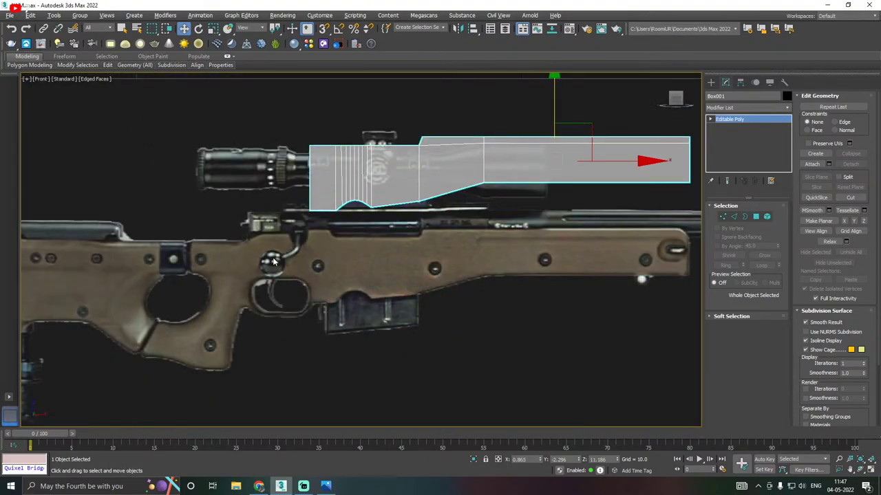
key(ctrl+z)
Extrude the rearmost polygon on the stock's top side by 0.417 and lower it to about Z 9.395
scroll(347, 236, up, 5)
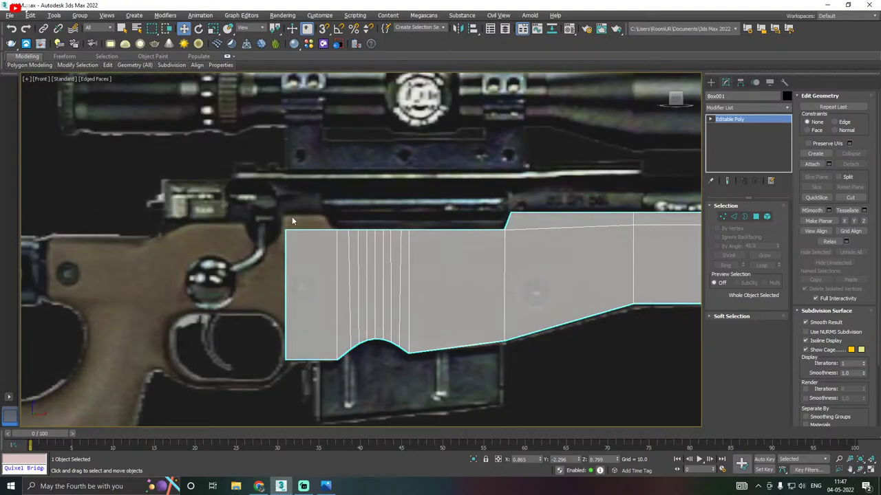
click(755, 217)
alt+middle_drag(396, 221, 371, 242)
click(321, 251)
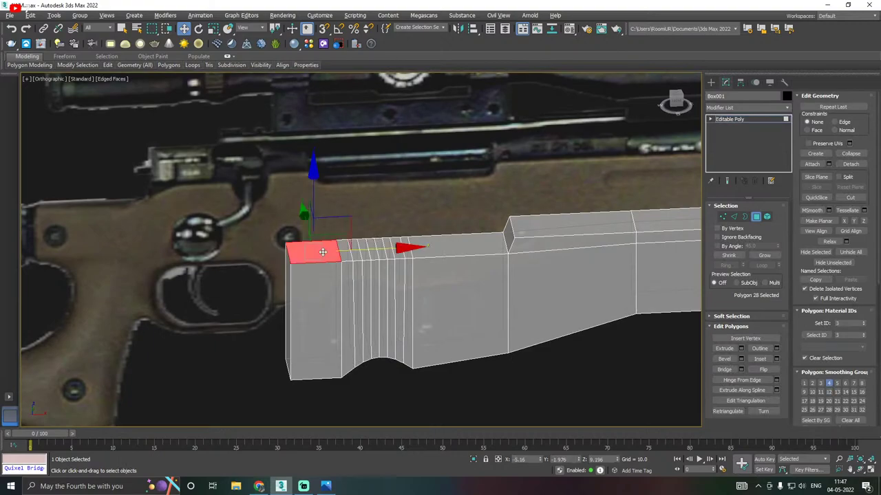
key(f)
scroll(383, 203, up, 8)
scroll(372, 207, up, 4)
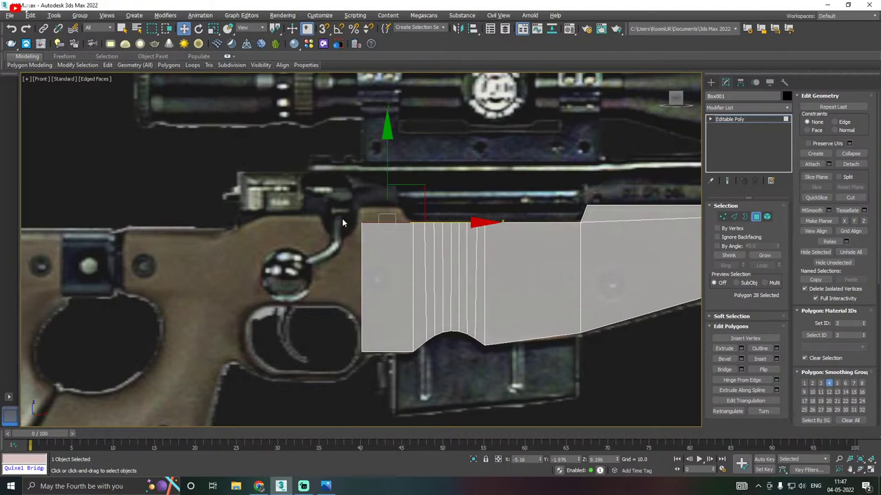
click(742, 348)
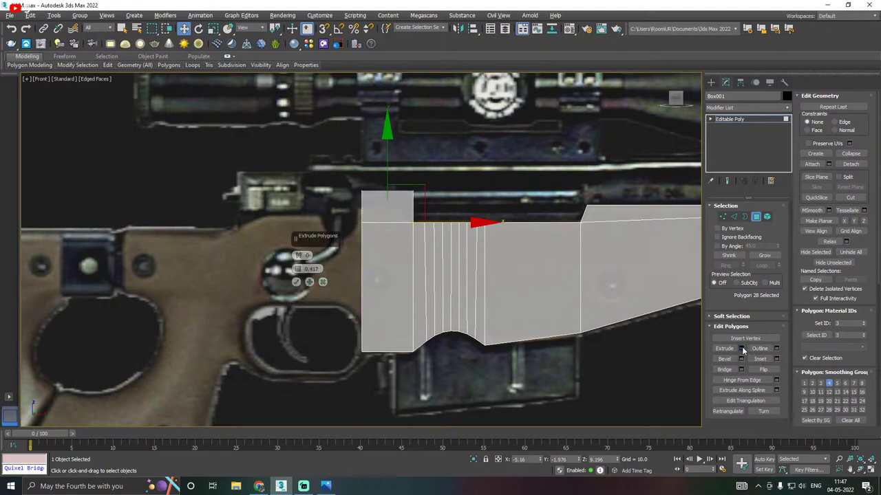
click(297, 282)
scroll(395, 179, up, 2)
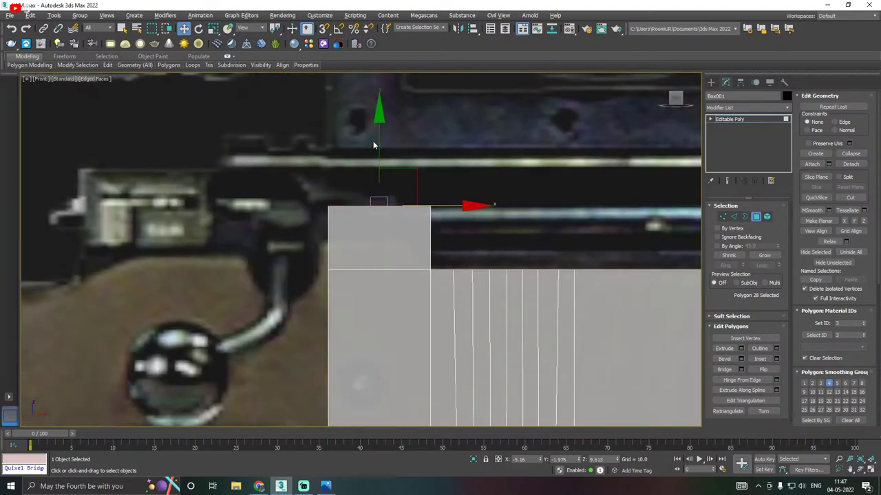
drag(377, 142, 368, 176)
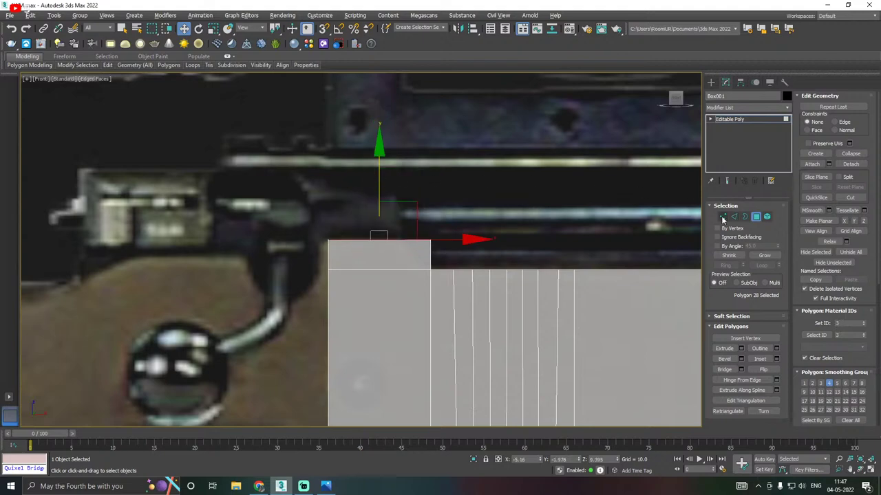
Slope the raised block's front edge by moving its front top vertices back to about X -5.02
key(1)
scroll(420, 257, up, 3)
drag(417, 212, 442, 223)
scroll(379, 224, down, 4)
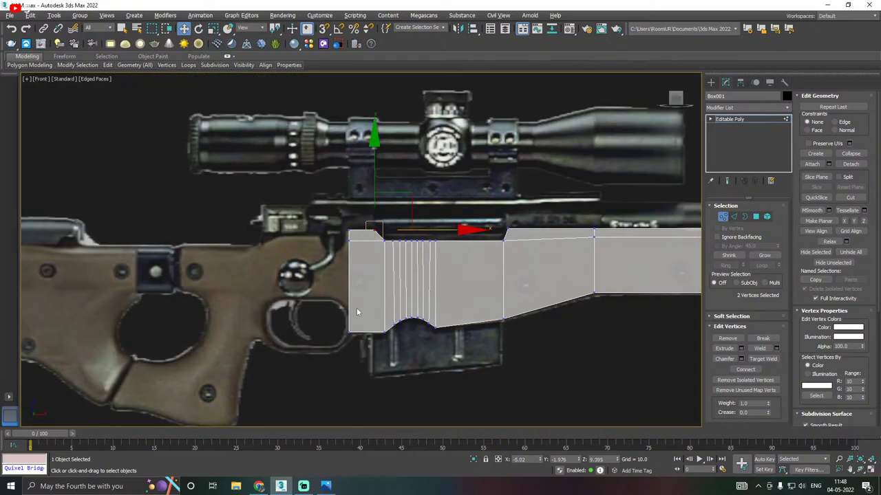
Try moving the stock's rear bottom vertices forward to about X -4.99, and undo the move
scroll(354, 311, up, 2)
drag(347, 350, 348, 348)
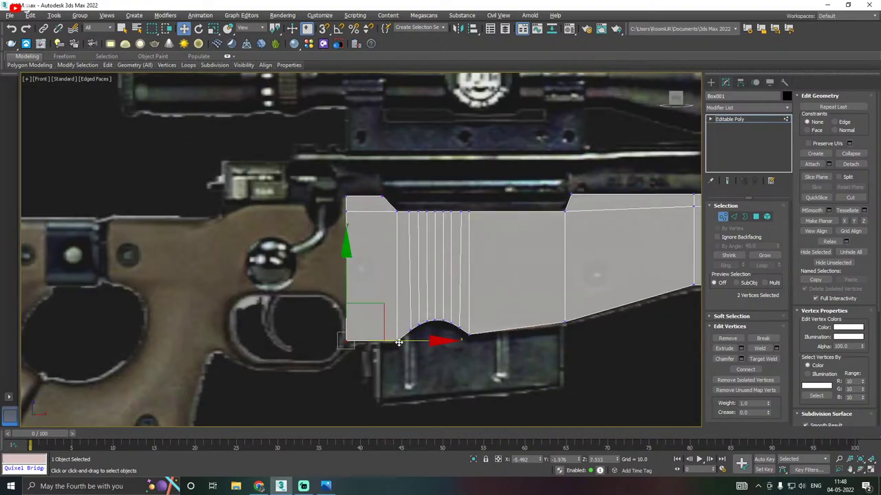
drag(411, 339, 446, 336)
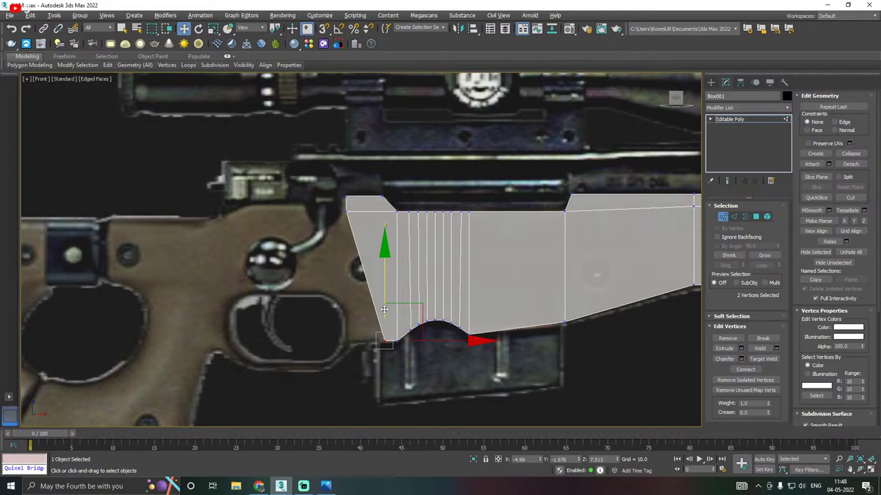
key(ctrl+z)
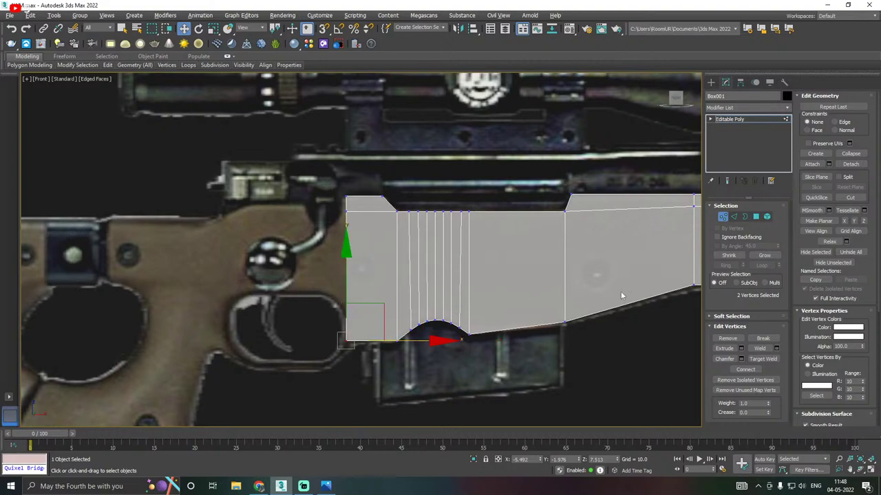
Save the scene and insert a lengthwise SwiftLoop edge loop around the stock's lower part, at about Z 8.148 on the rear end
scroll(350, 296, down, 5)
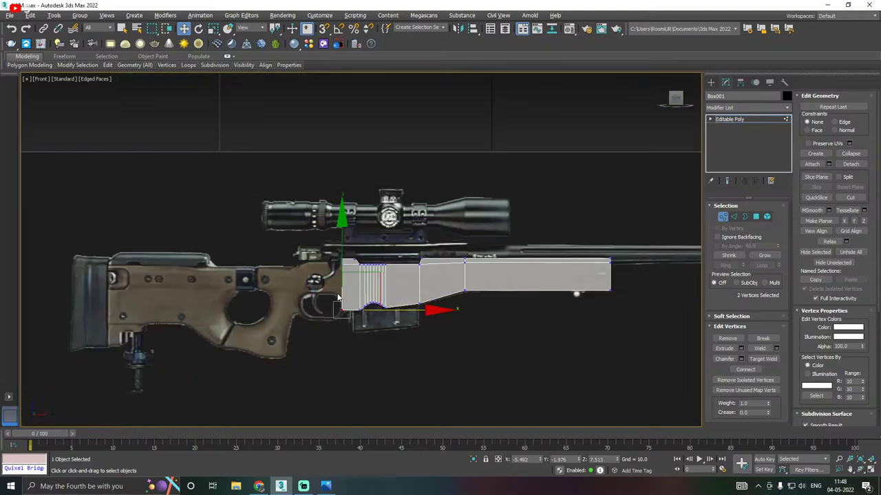
scroll(344, 291, up, 4)
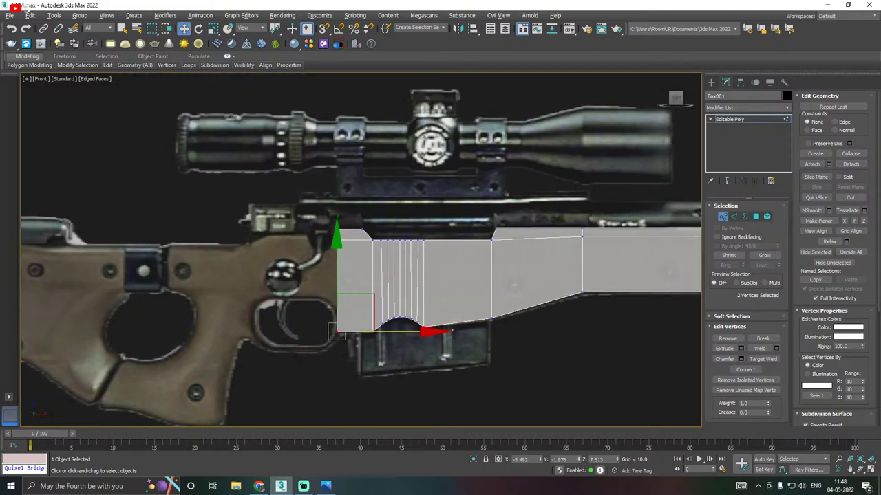
click(10, 16)
click(25, 83)
mouse_move(108, 66)
click(183, 87)
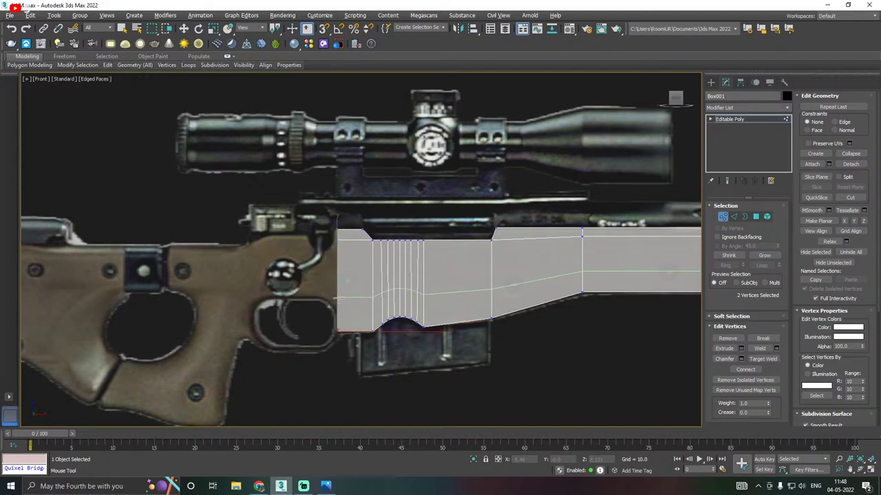
click(339, 297)
right_click(338, 297)
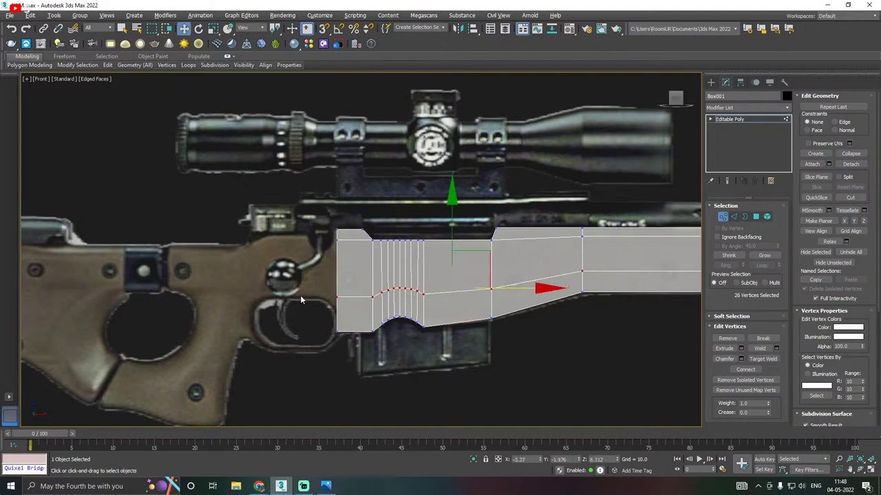
middle_drag(405, 298, 197, 308)
middle_drag(263, 271, 447, 269)
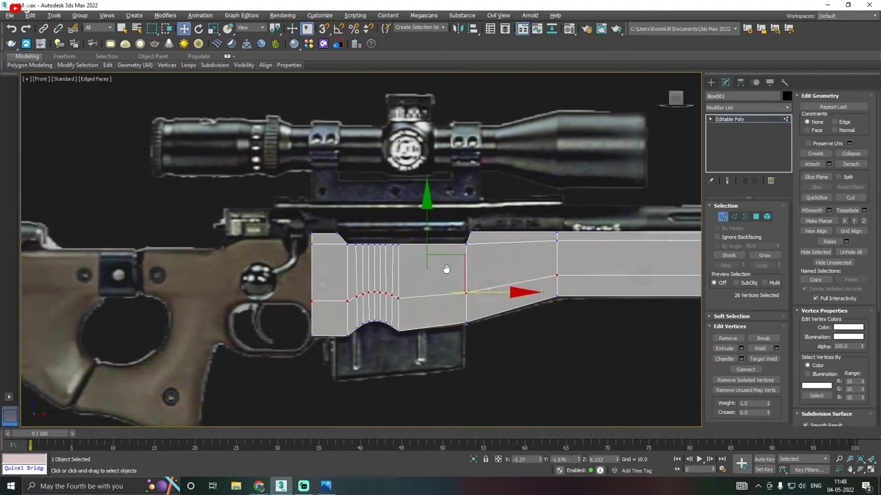
Try moving the middle vertices of the stock's rear end back to about X -5.534, and undo the move
middle_drag(312, 261, 373, 255)
scroll(334, 276, up, 2)
scroll(335, 277, up, 2)
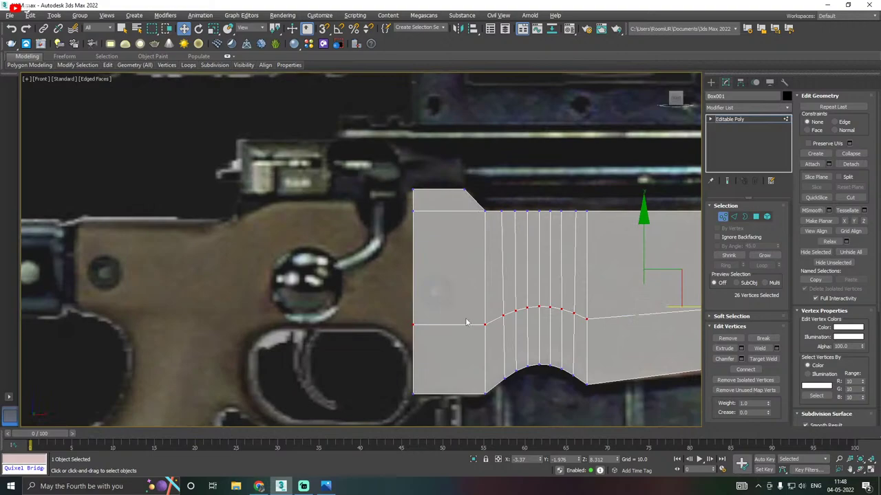
middle_drag(467, 320, 438, 313)
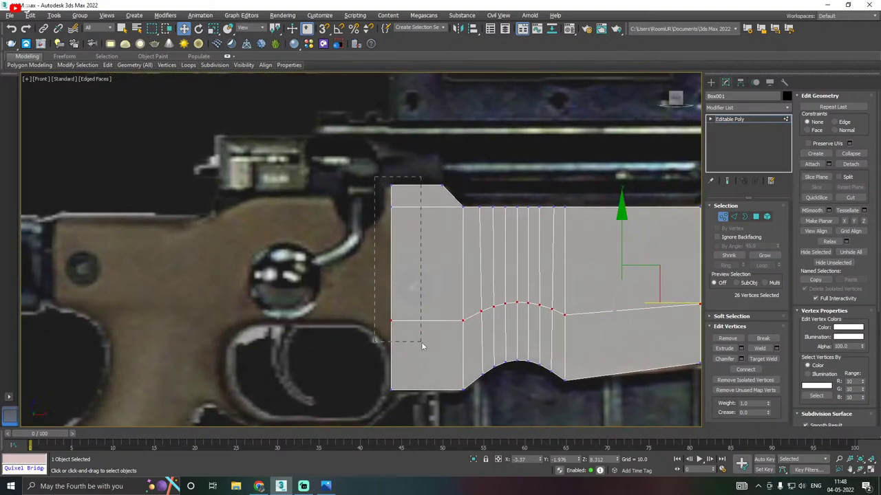
drag(421, 342, 357, 212)
mouse_move(439, 238)
mouse_down()
mouse_move(426, 236)
mouse_move(438, 235)
mouse_up()
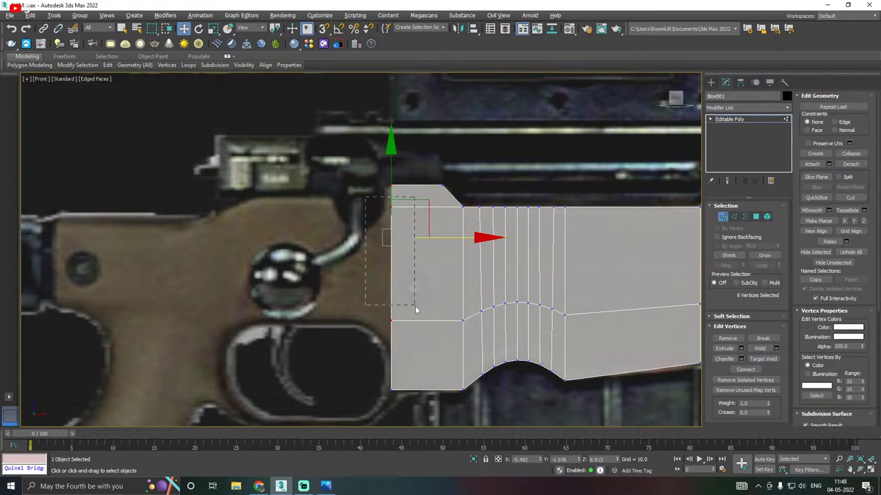
drag(421, 339, 421, 338)
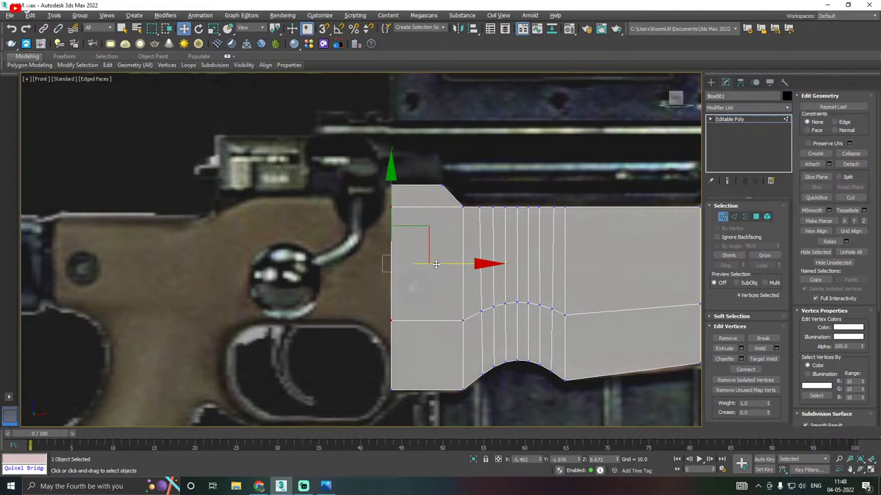
drag(436, 264, 430, 264)
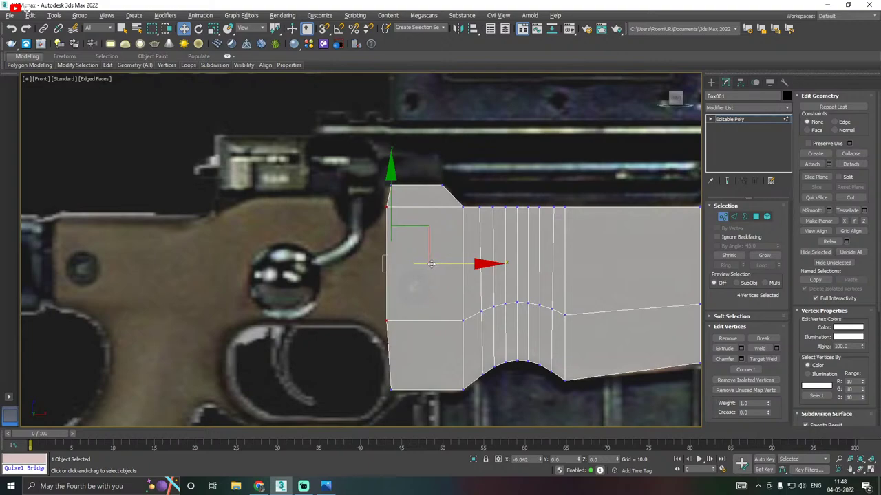
middle_drag(435, 299, 414, 277)
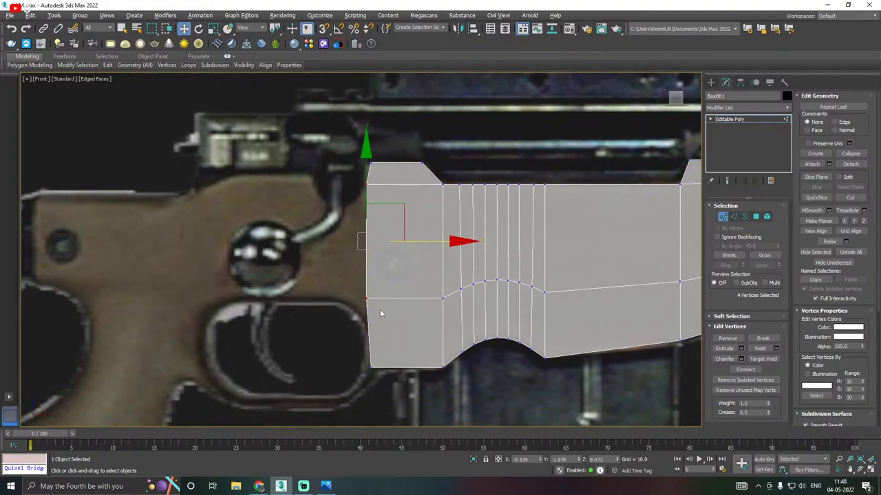
drag(391, 320, 391, 320)
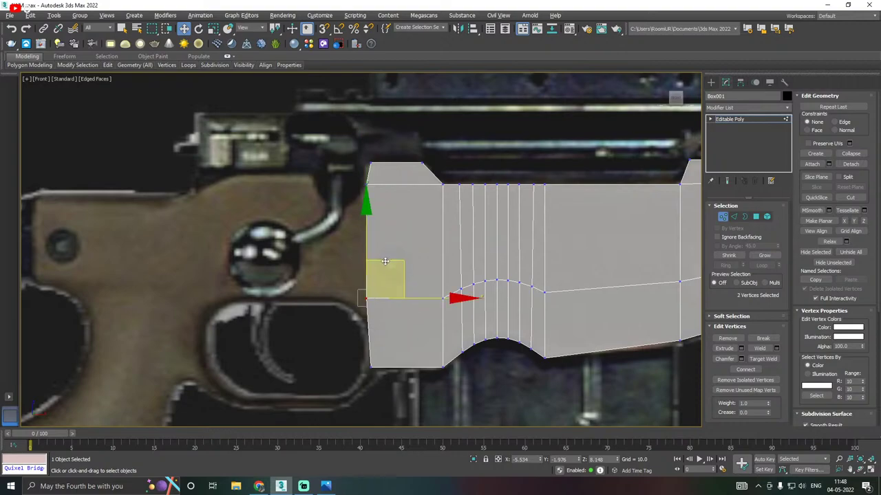
key(ctrl+z)
key(ctrl+z)
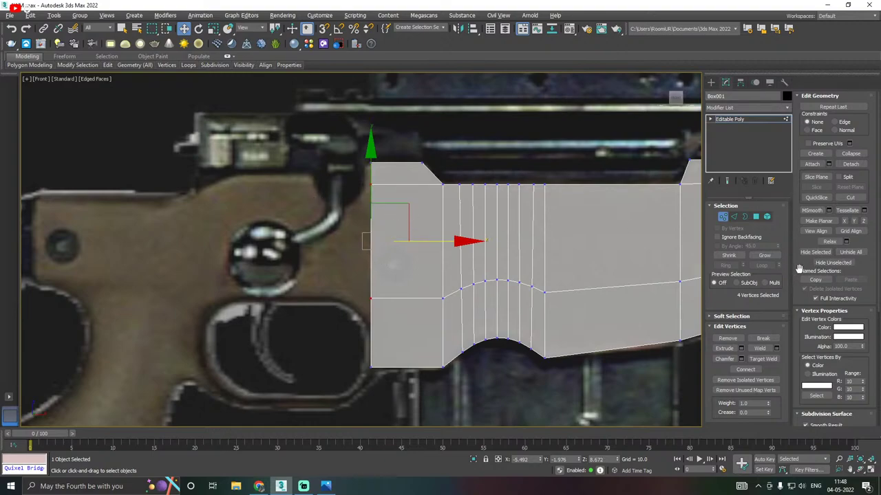
Extrude the three polygons of the stock's rear end face together by 0.417 toward the trigger area
click(757, 217)
alt+middle_drag(375, 215, 440, 218)
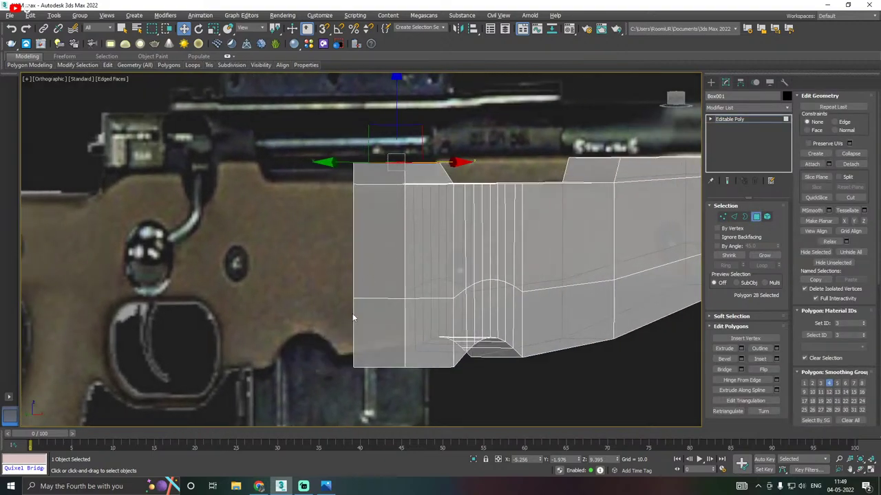
key(ctrl+a)
click(374, 303)
shift+click(367, 265)
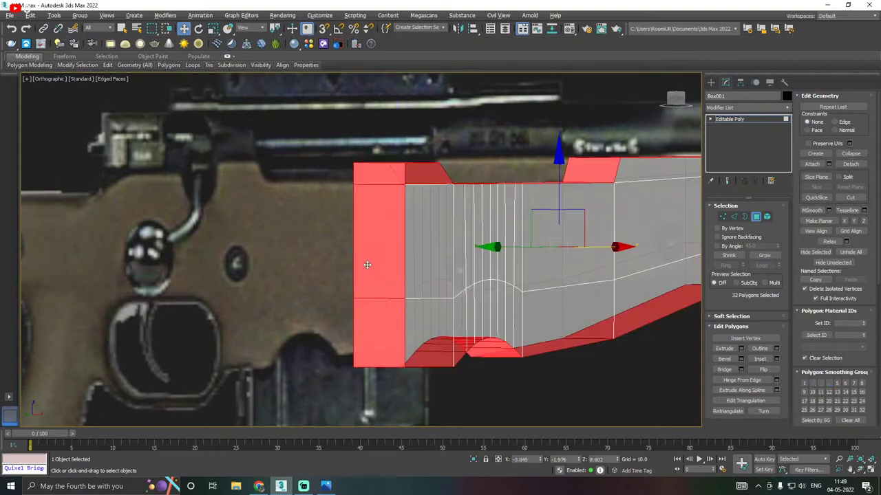
key(ctrl+a)
click(372, 326)
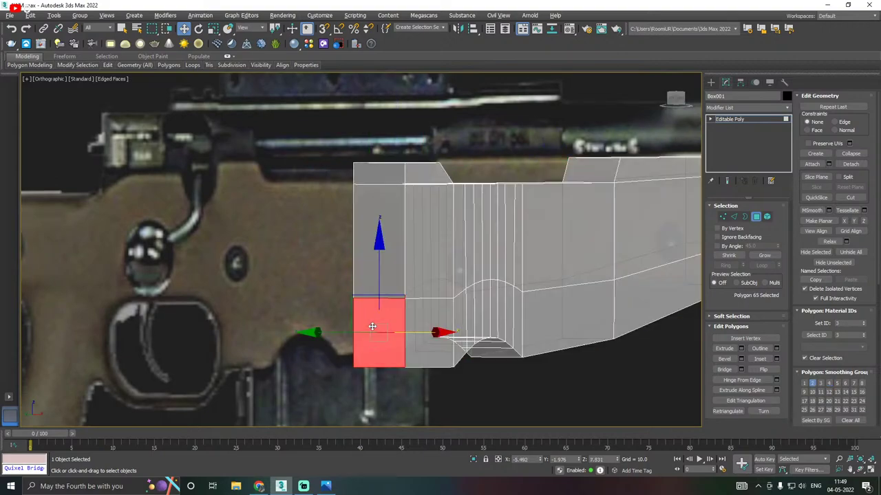
ctrl+click(381, 271)
ctrl+click(372, 169)
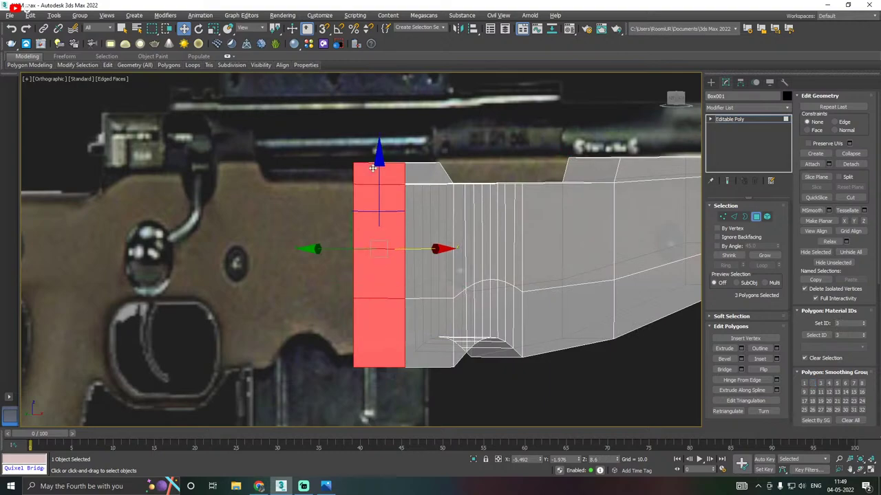
key(f)
scroll(352, 270, up, 10)
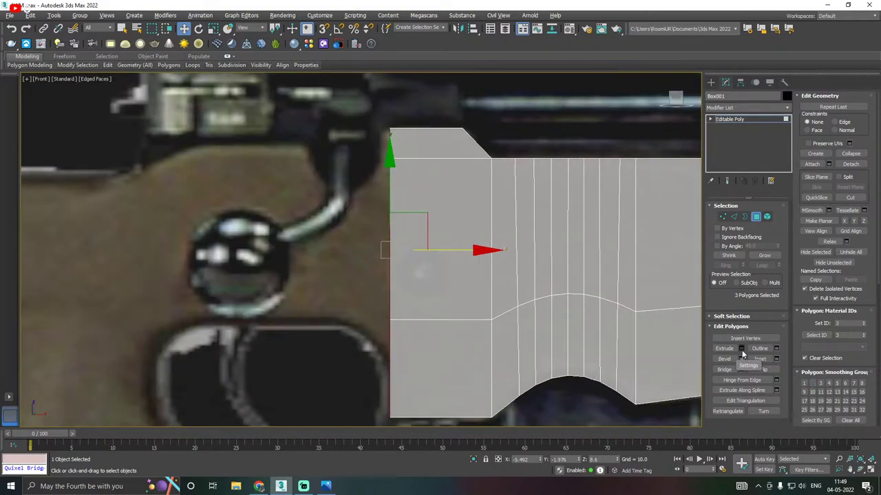
scroll(483, 214, down, 2)
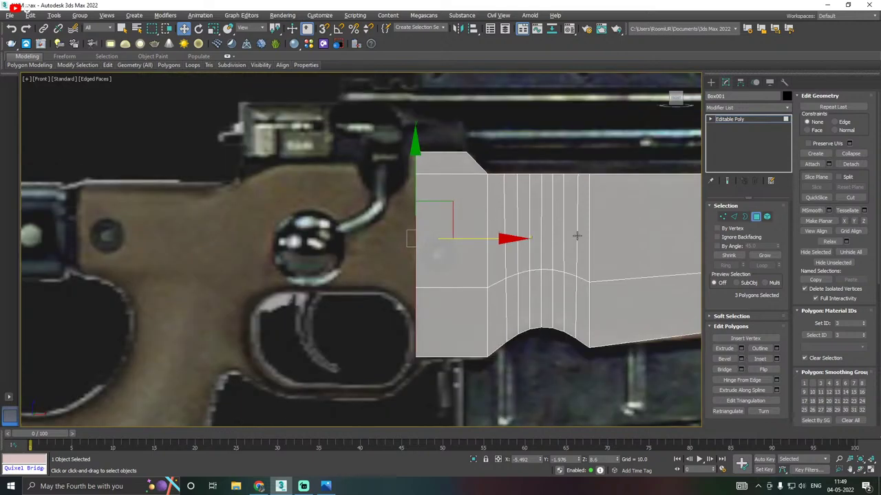
click(741, 348)
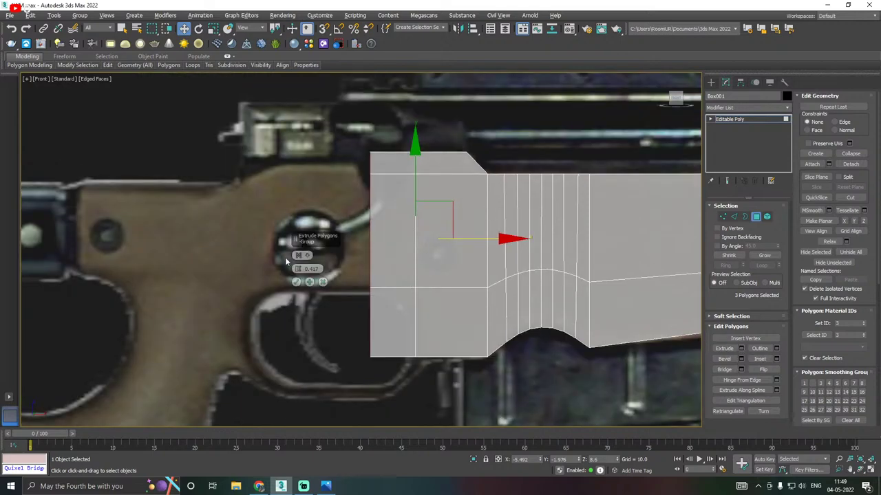
click(295, 282)
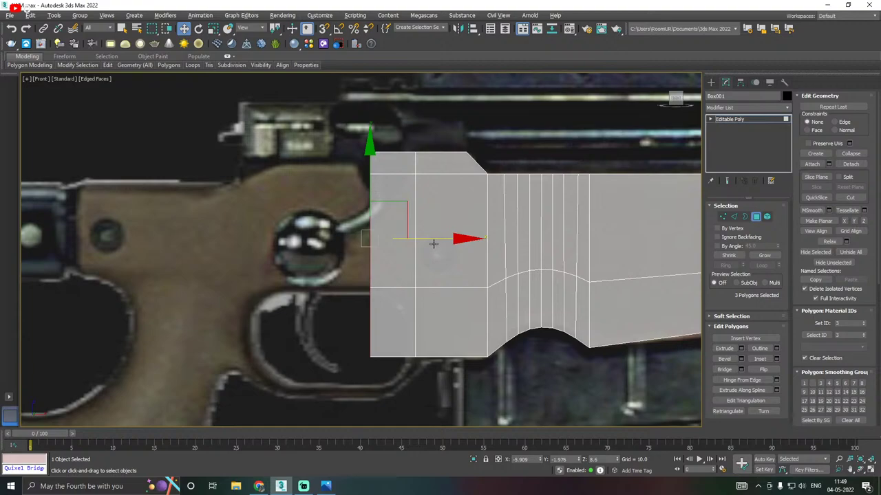
Try moving the extruded rear end face of the stock forward to about X -5.546, and undo the move together with the extrusion
drag(424, 239, 464, 236)
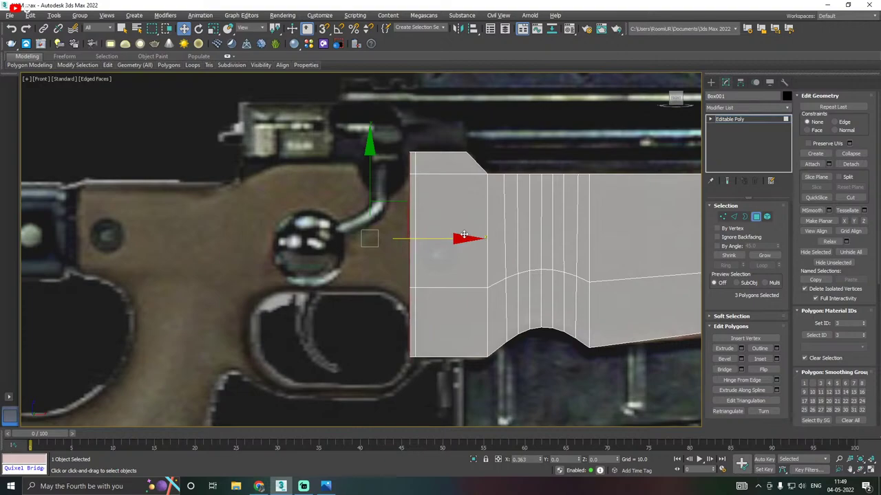
drag(464, 236, 464, 235)
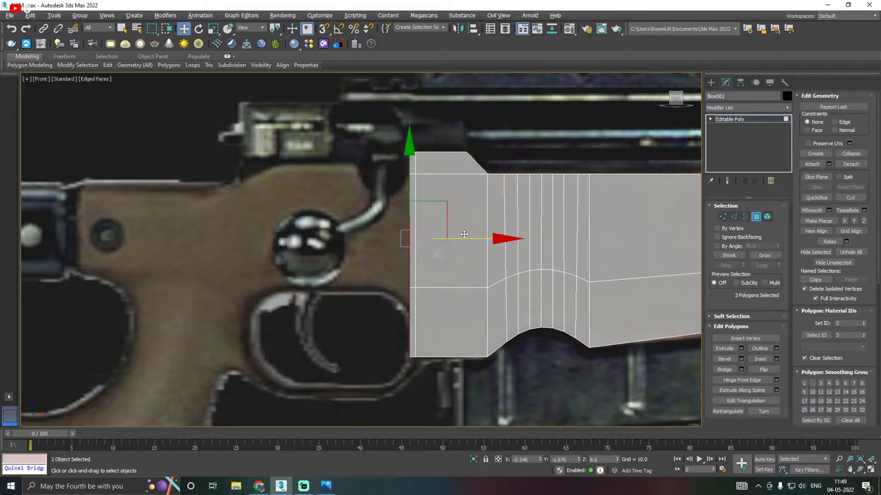
click(723, 216)
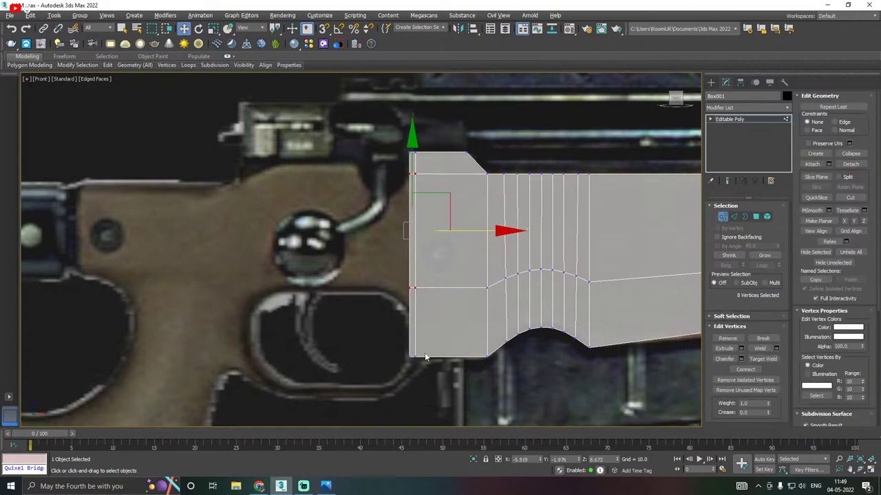
scroll(411, 361, up, 3)
drag(397, 365, 413, 343)
drag(406, 311, 405, 231)
key(ctrl+z)
key(ctrl+z)
key(ctrl+z)
key(ctrl+z)
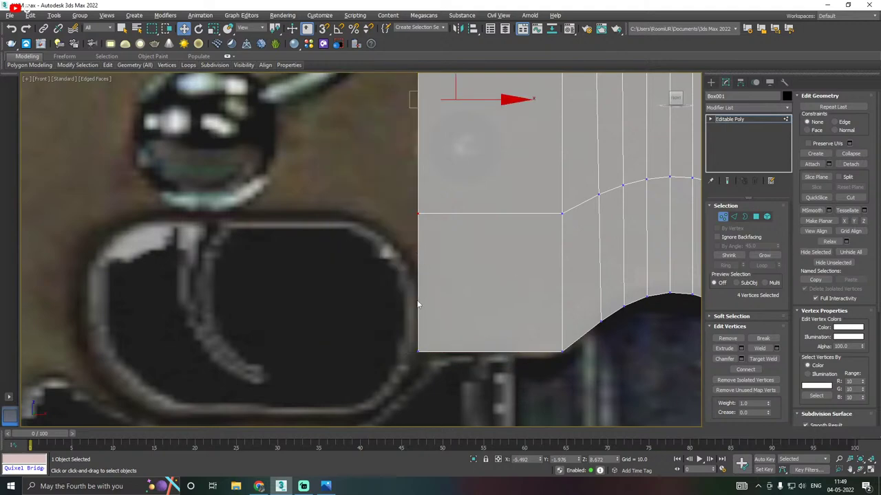
Move the rear end's middle vertices back to the trigger guard's upper front corner and its bottom vertices forward to about X -5.459
scroll(418, 304, down, 4)
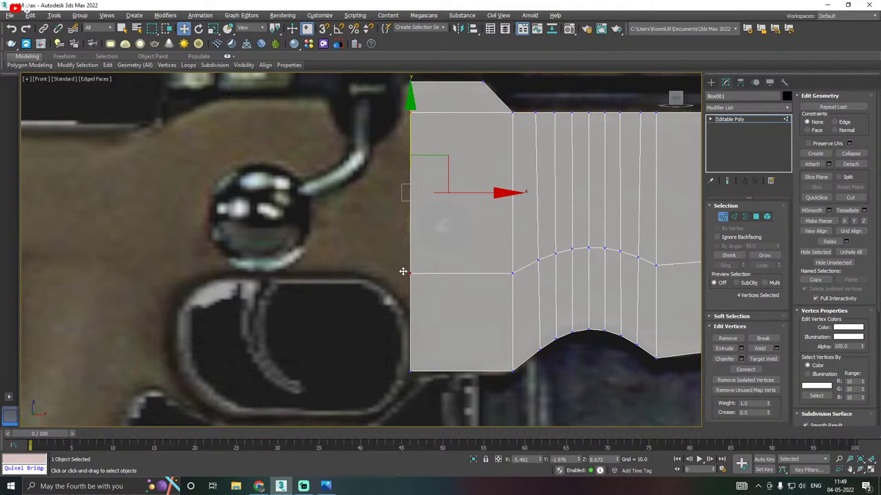
middle_drag(410, 292, 411, 299)
drag(432, 303, 415, 270)
drag(431, 400, 432, 399)
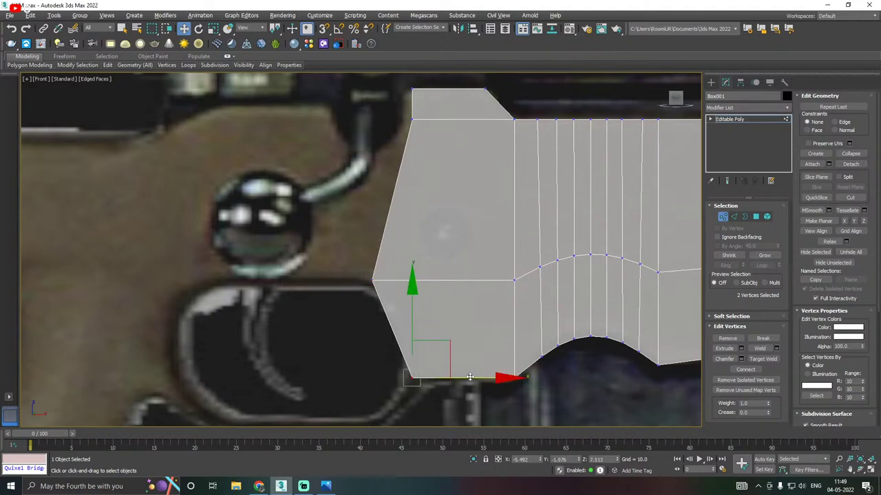
drag(469, 377, 474, 358)
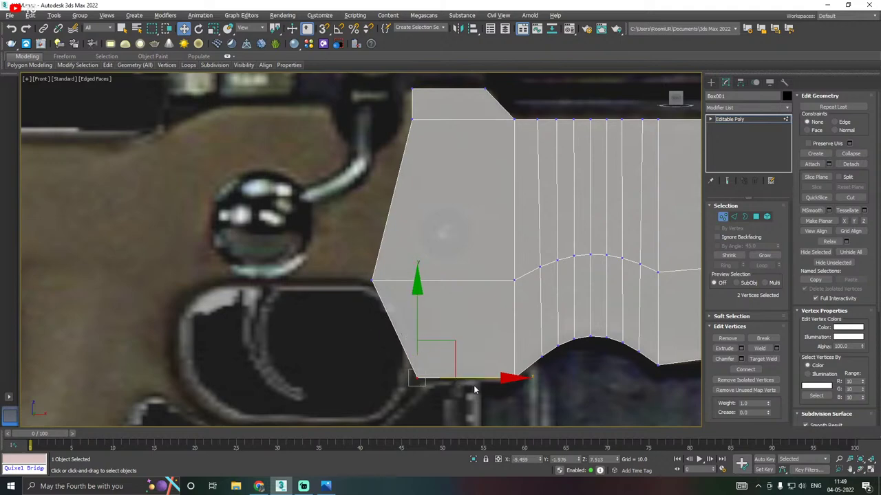
Try moving the rear bottom vertices to about X -5.155 and the middle vertices to about X -5.471, and undo both moves
drag(475, 379, 521, 372)
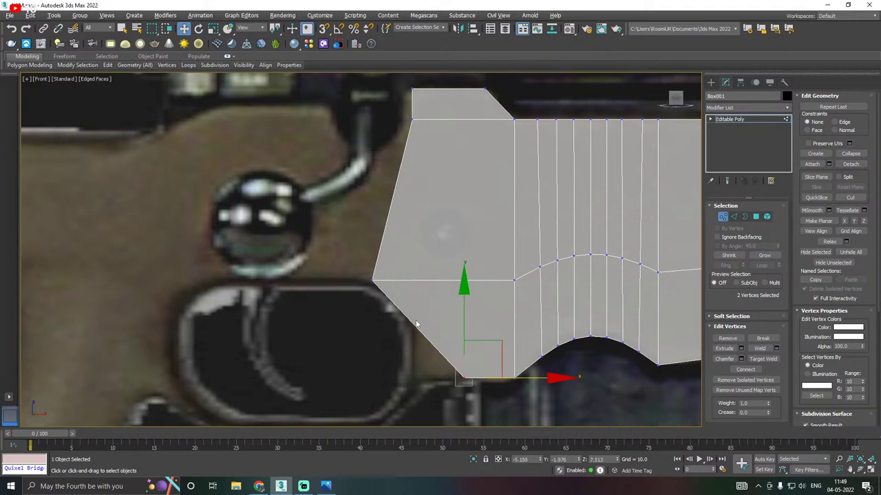
key(ctrl+z)
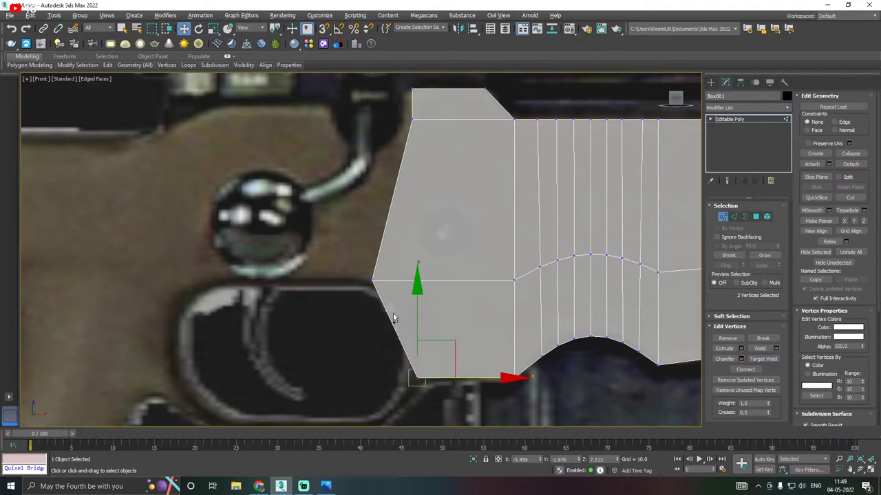
drag(349, 266, 469, 280)
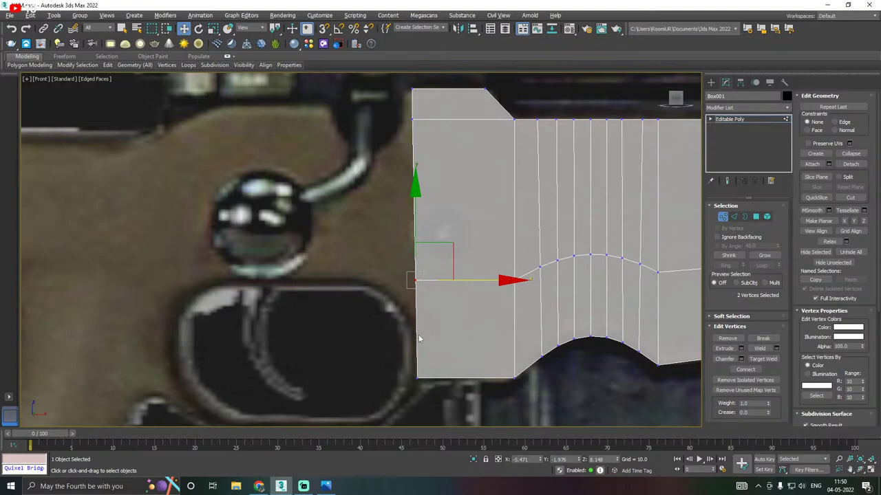
scroll(330, 342, down, 3)
scroll(382, 339, up, 3)
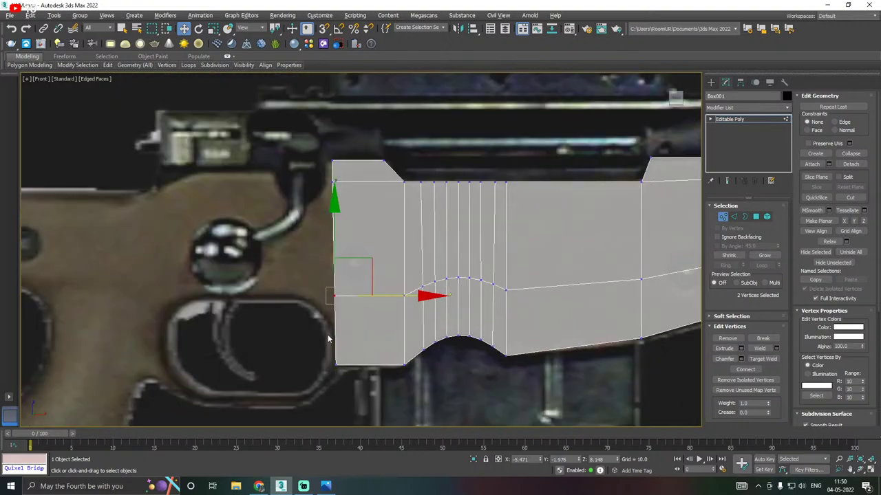
scroll(320, 315, up, 2)
scroll(321, 308, down, 3)
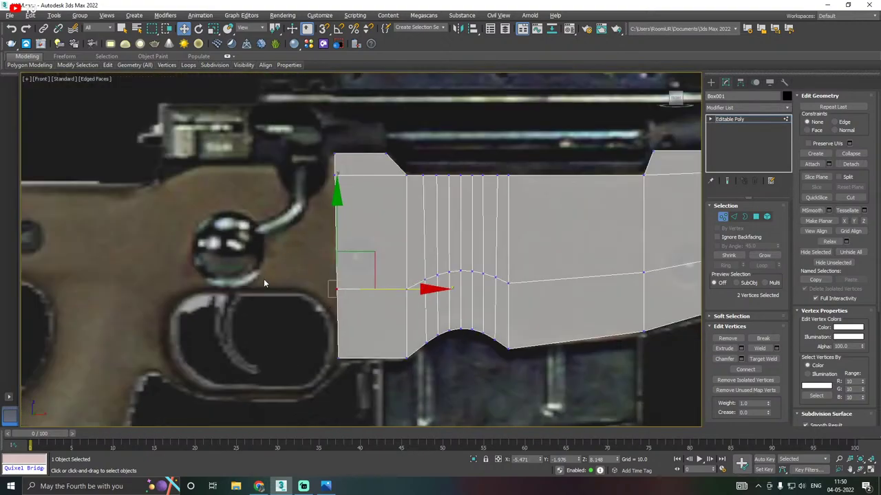
key(ctrl+z)
key(ctrl+z)
key(ctrl+z)
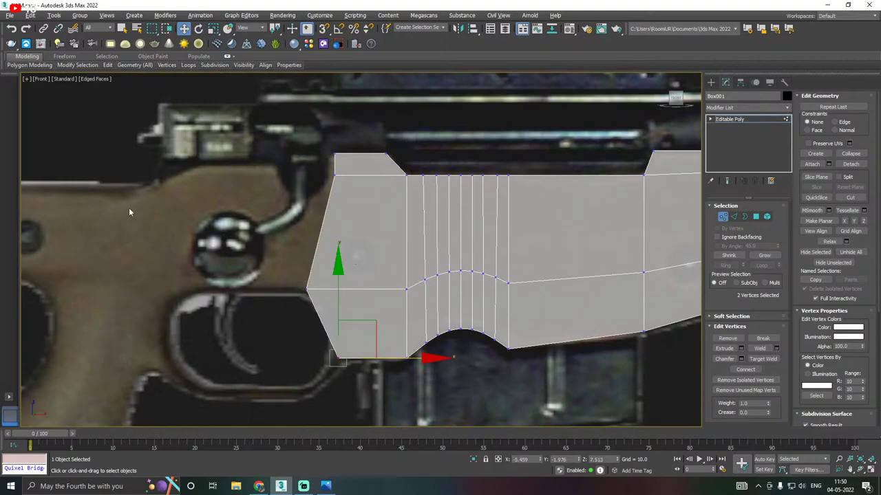
Insert another lengthwise SwiftLoop edge loop around the stock, between the existing lower loop and the bottom edge
mouse_move(112, 69)
click(183, 86)
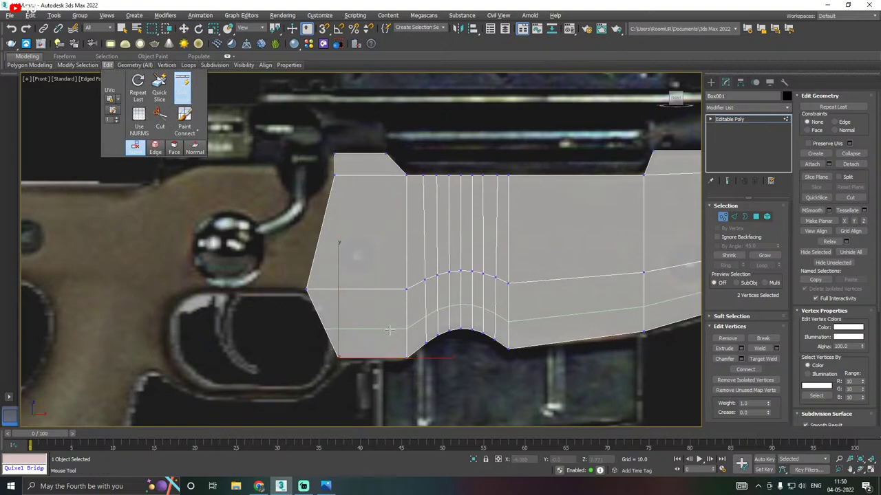
click(335, 334)
right_click(336, 334)
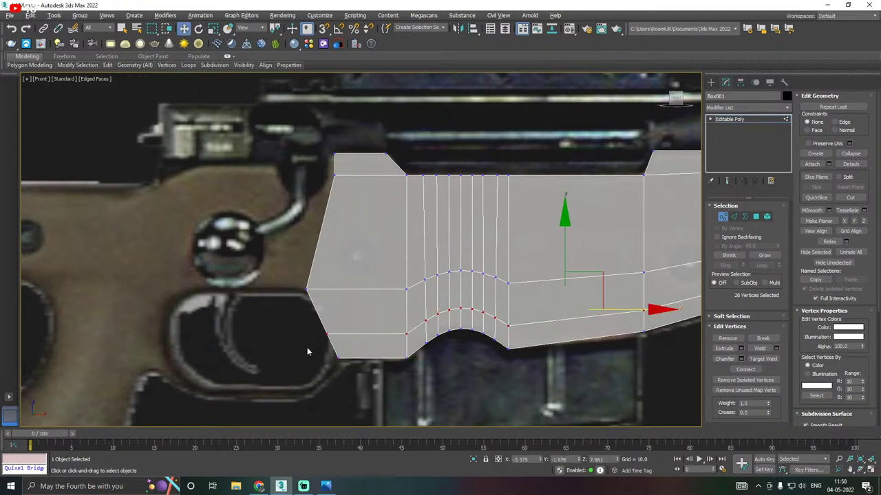
Move the new loop's two rear end vertices to about X -5.46, Z 7.879, following the front curve of the trigger guard
scroll(308, 350, up, 3)
drag(308, 351, 372, 306)
drag(414, 321, 438, 313)
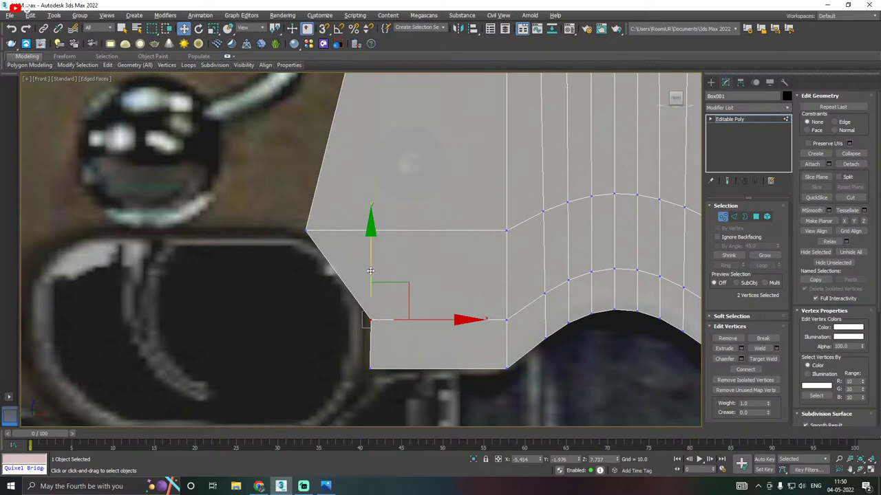
drag(371, 271, 351, 241)
drag(413, 290, 414, 287)
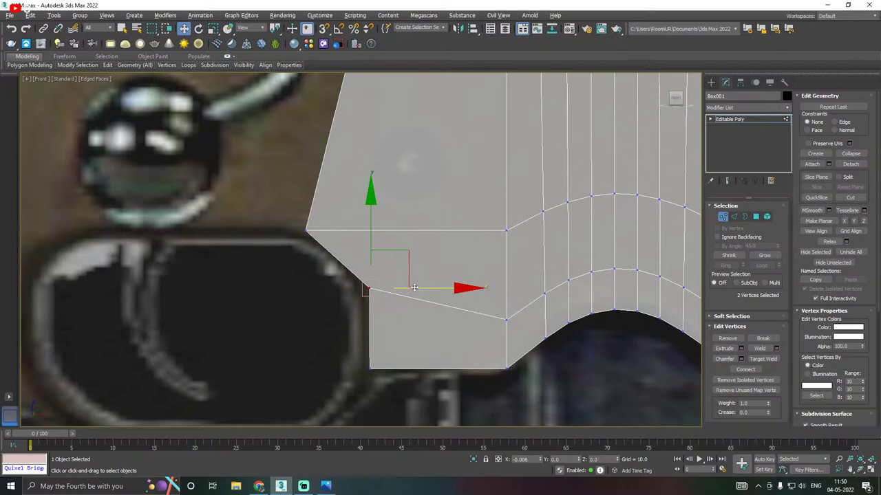
drag(414, 287, 412, 287)
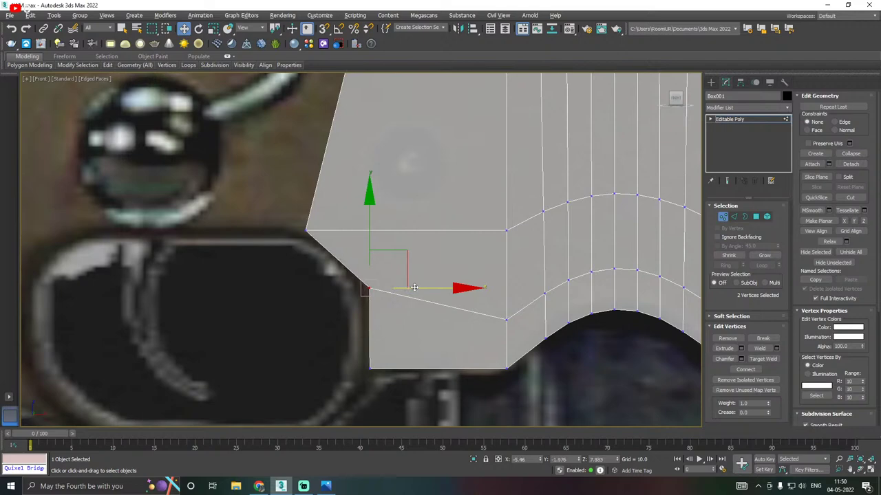
drag(370, 240, 353, 246)
scroll(311, 317, down, 5)
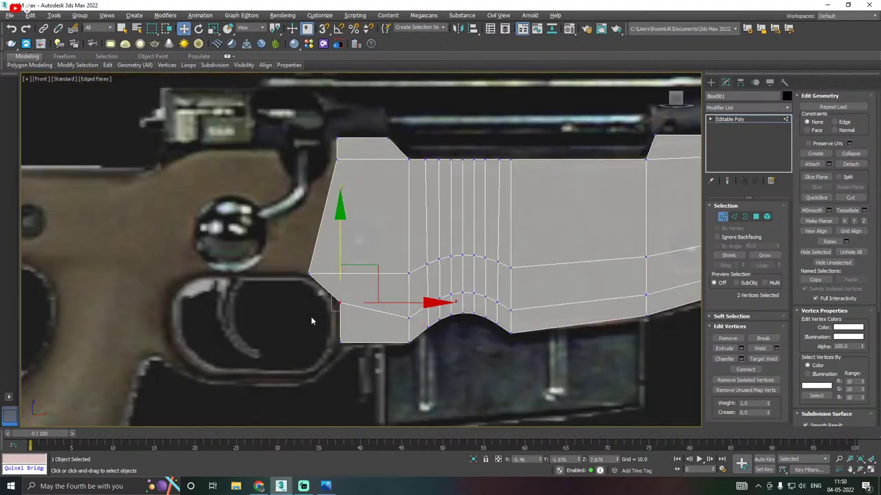
Raise the new loop's vertices at the rear of the magazine cutout to about Z 7.877 and move the rear bottom vertices to about X -5.457
scroll(337, 333, up, 6)
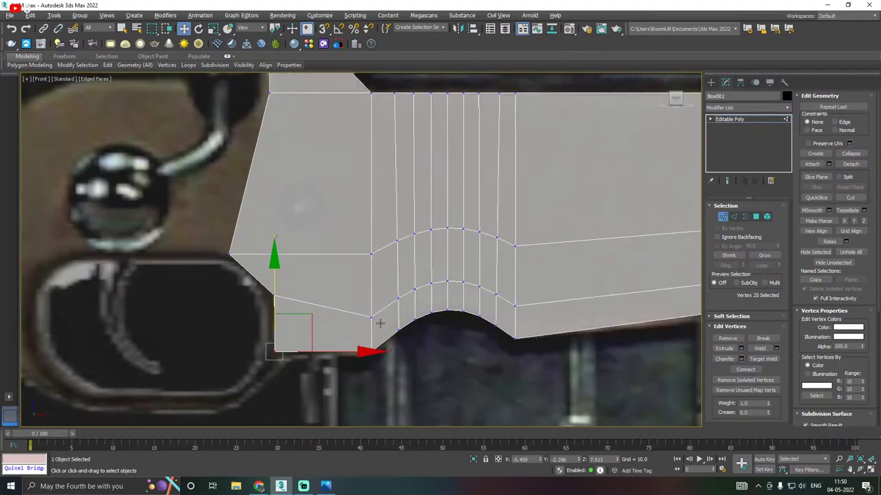
drag(361, 324, 368, 235)
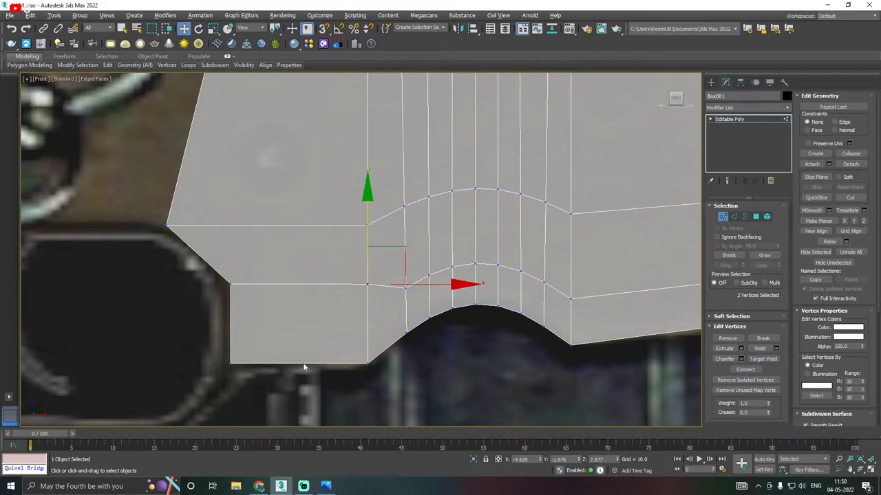
drag(190, 349, 268, 382)
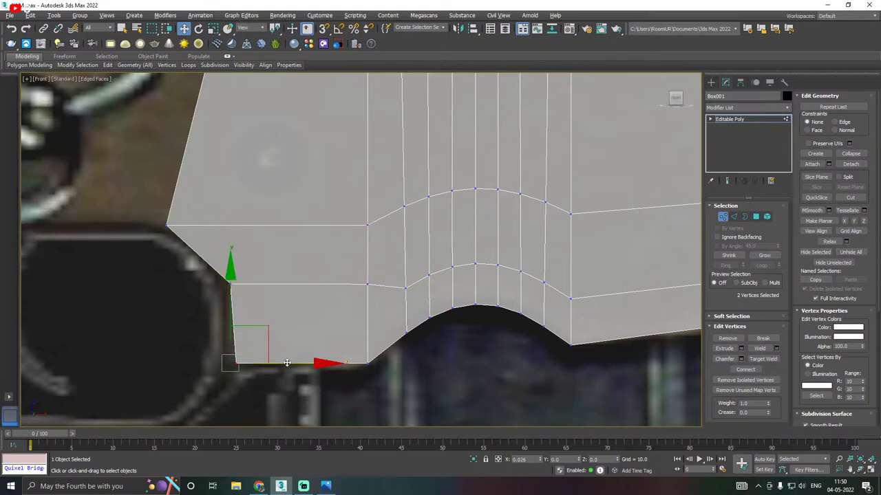
scroll(282, 363, down, 2)
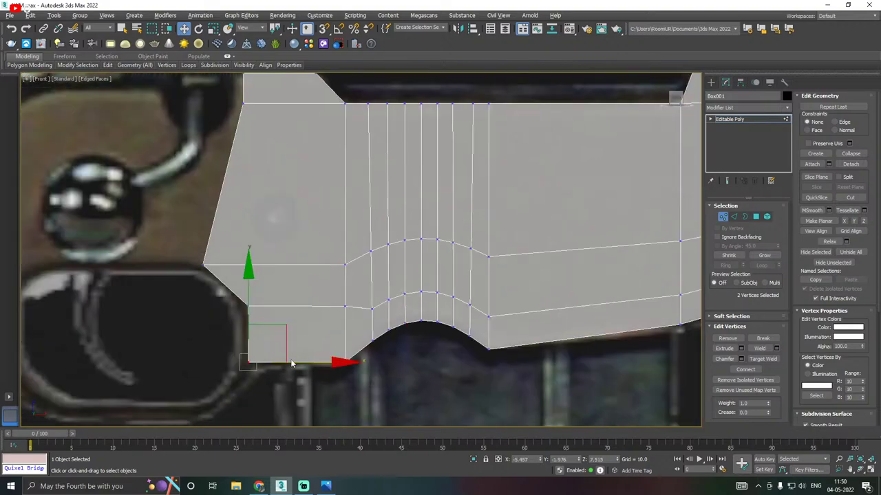
Move the four upper vertices of the stock's rear end back to about X -5.536
scroll(310, 356, up, 4)
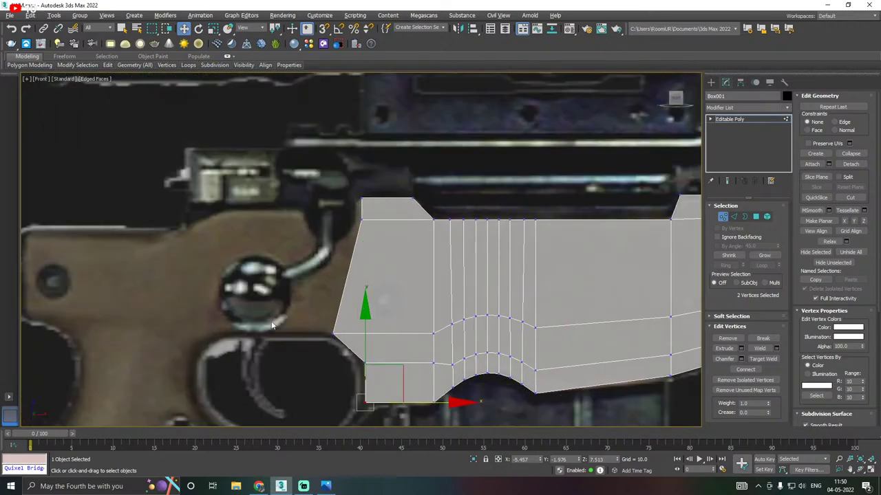
scroll(422, 228, up, 2)
drag(370, 235, 371, 234)
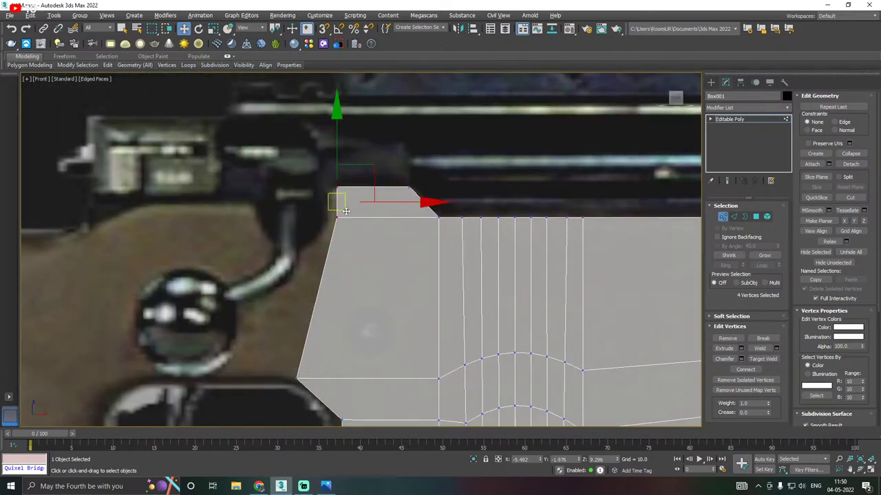
drag(379, 203, 373, 203)
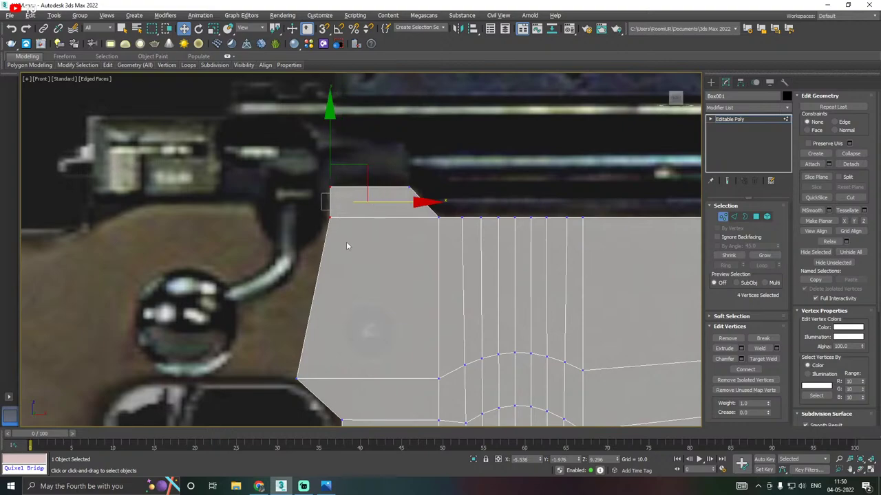
Extrude the slanted upper polygon of the stock's rear end by 0.417 above the trigger guard, and lower the extruded face by about 0.072
click(754, 217)
alt+middle_drag(329, 300, 321, 296)
click(321, 295)
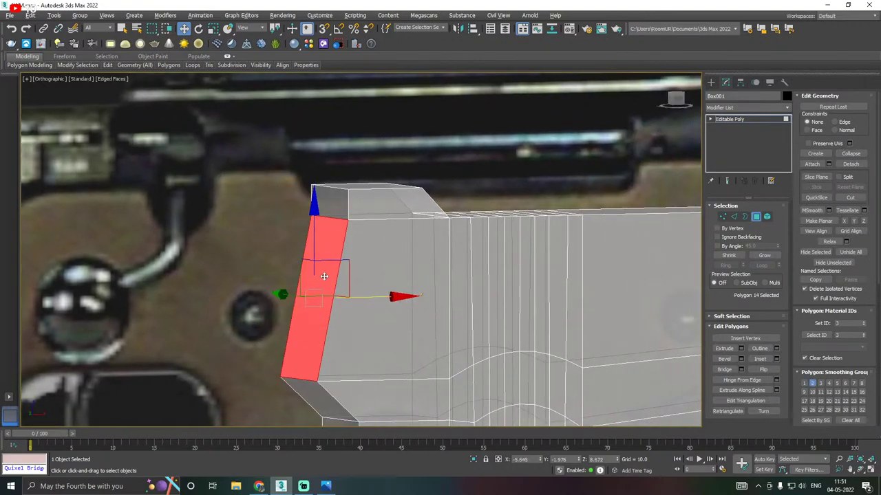
key(f)
scroll(375, 237, up, 10)
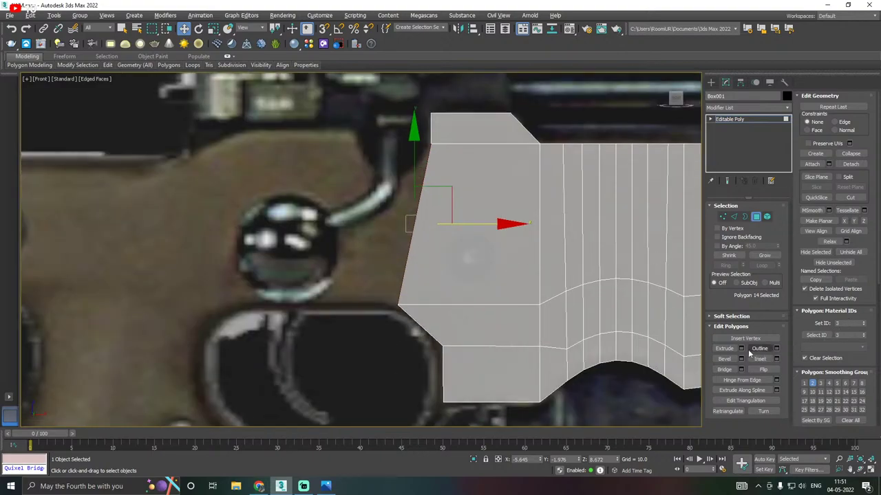
click(742, 349)
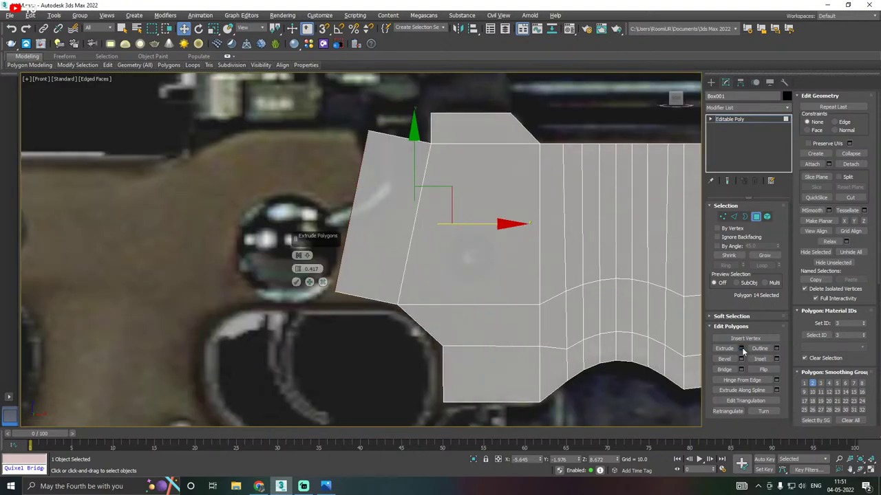
click(294, 281)
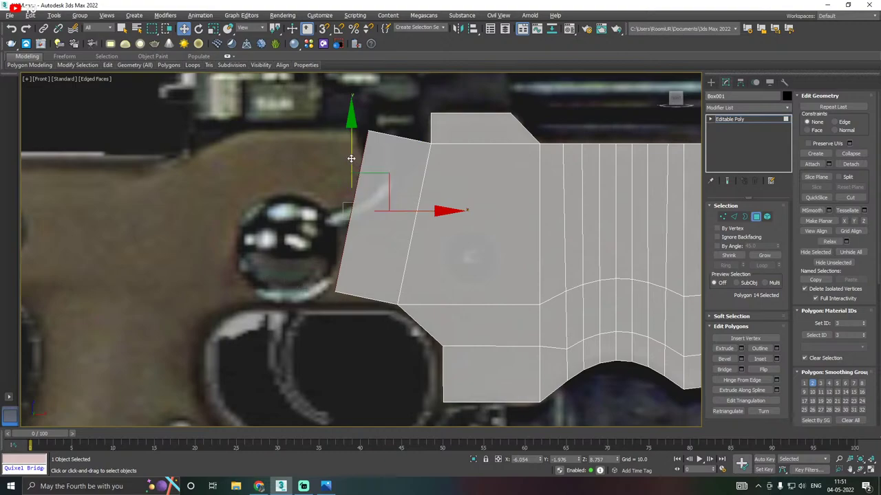
drag(350, 153, 345, 164)
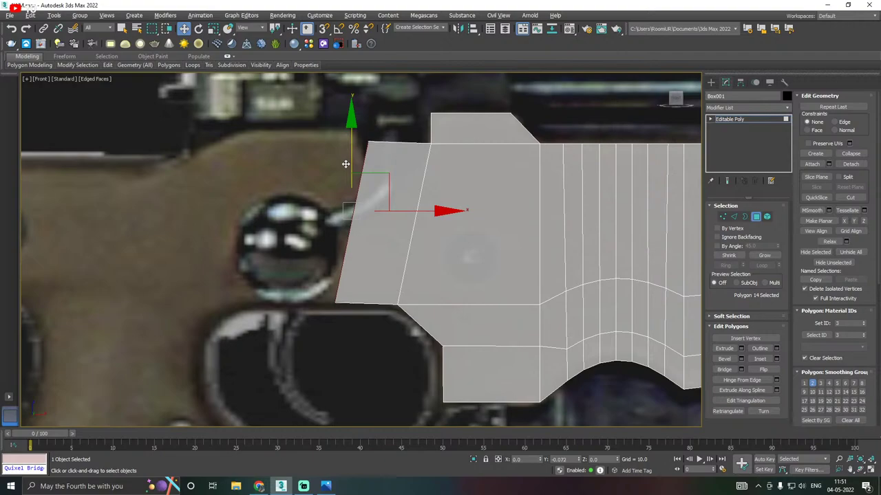
Move the new extrusion's two top rear vertices forward to about X -5.646, clear of the bolt handle
click(722, 217)
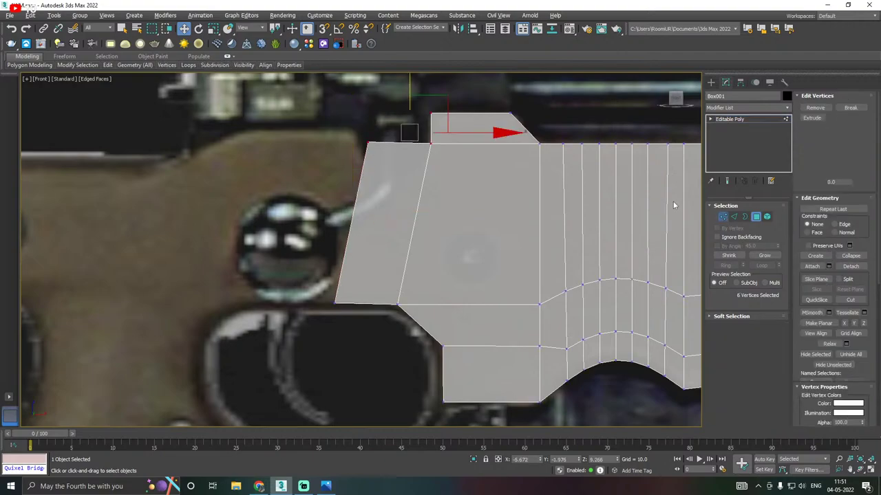
drag(328, 141, 407, 172)
drag(431, 142, 481, 142)
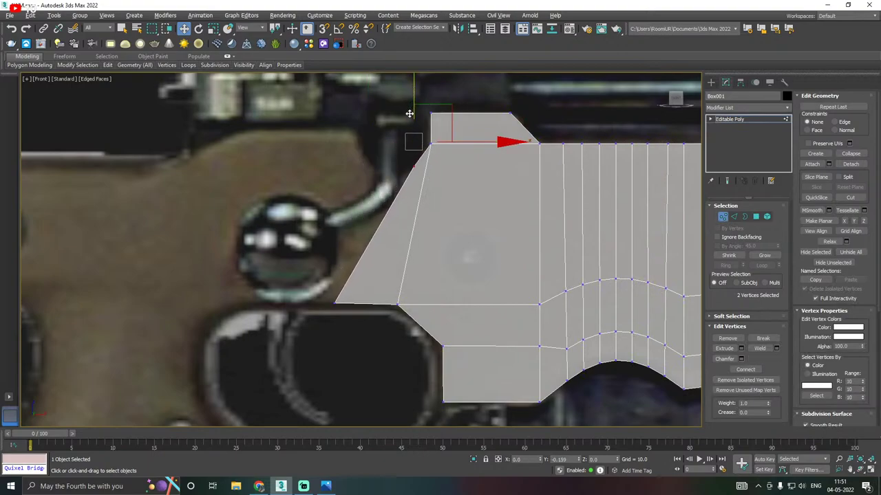
Try lowering the extrusion's top rear vertices to about Z 9.006, and undo the move
drag(408, 120, 409, 120)
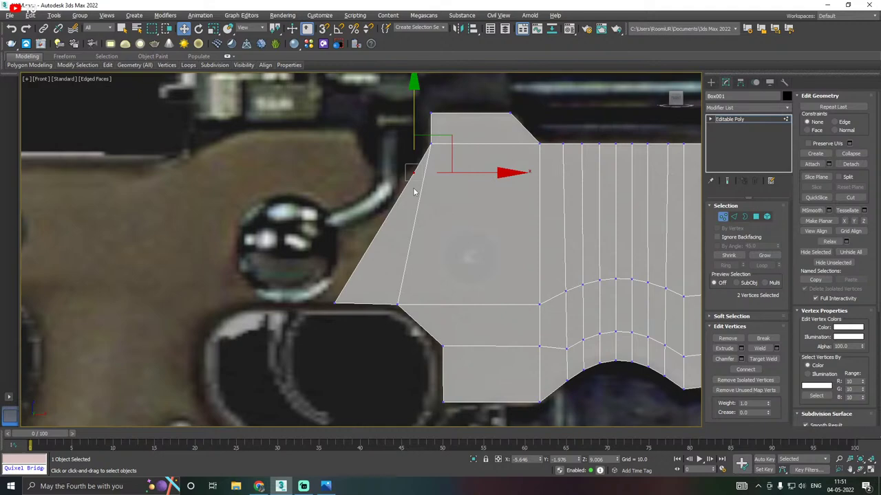
key(ctrl+z)
key(ctrl+z)
key(ctrl+z)
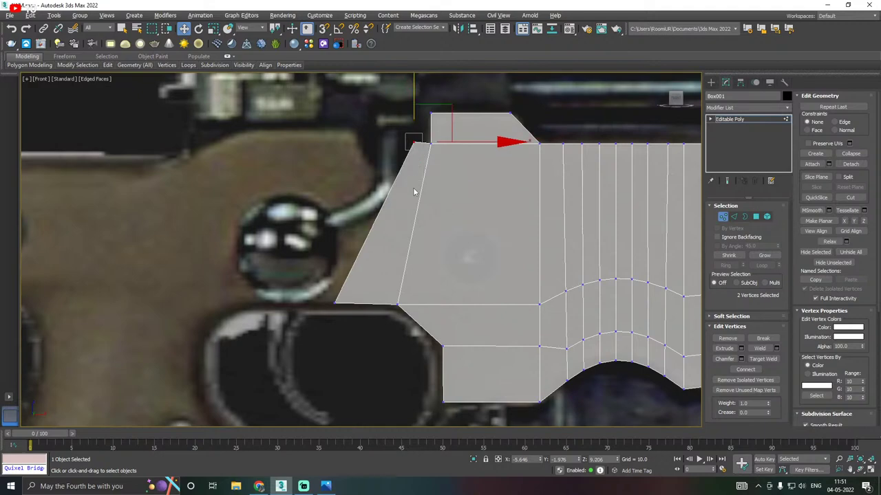
Undo the forward move of the extrusion's top rear vertices and reshape its rear end upright, level with the stock's top edge
key(ctrl+z)
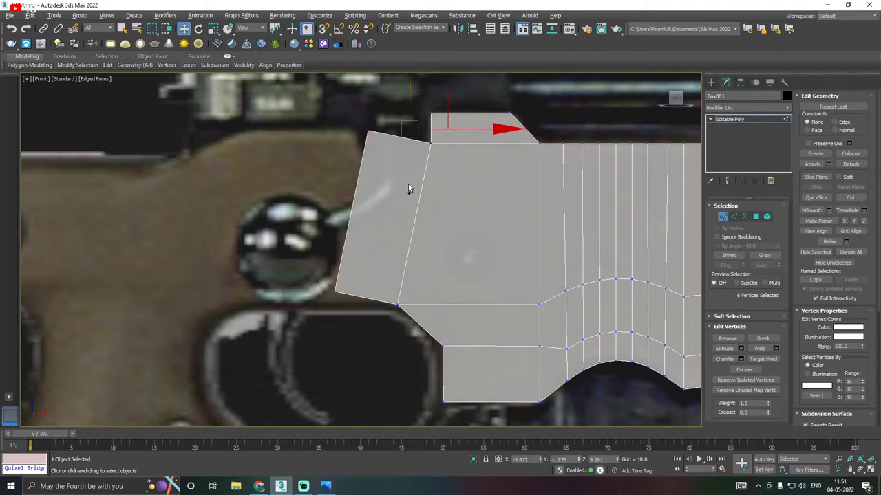
click(25, 28)
drag(365, 143, 391, 139)
drag(341, 282, 342, 306)
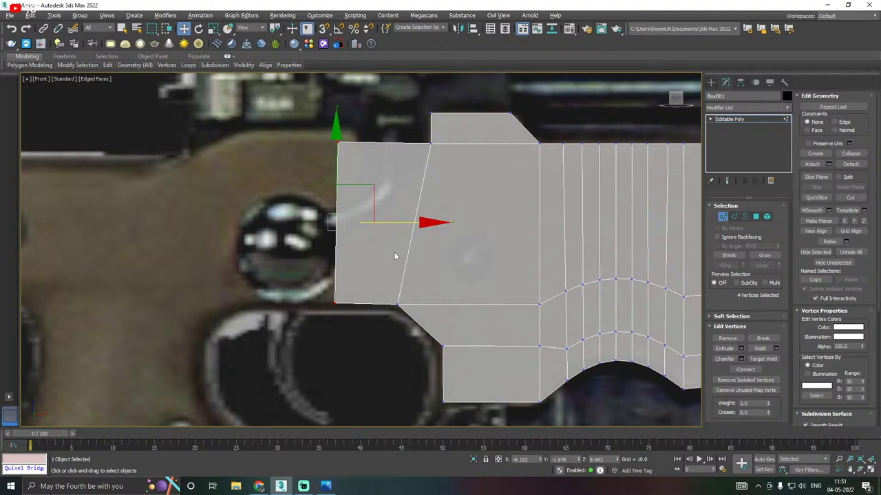
Move the extrusion's four rear vertices forward to about X -6.053
mouse_move(387, 222)
mouse_down()
mouse_move(425, 222)
mouse_move(401, 222)
mouse_up()
middle_drag(479, 352, 378, 317)
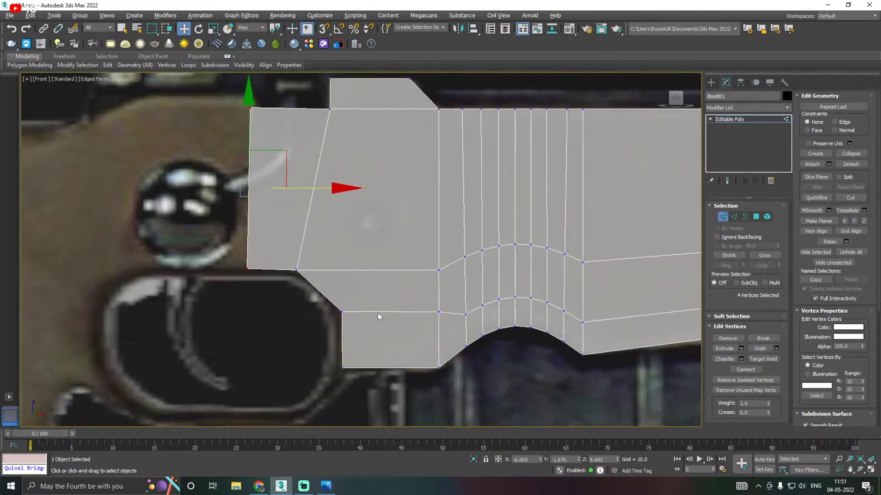
middle_drag(196, 190, 297, 260)
scroll(307, 237, up, 2)
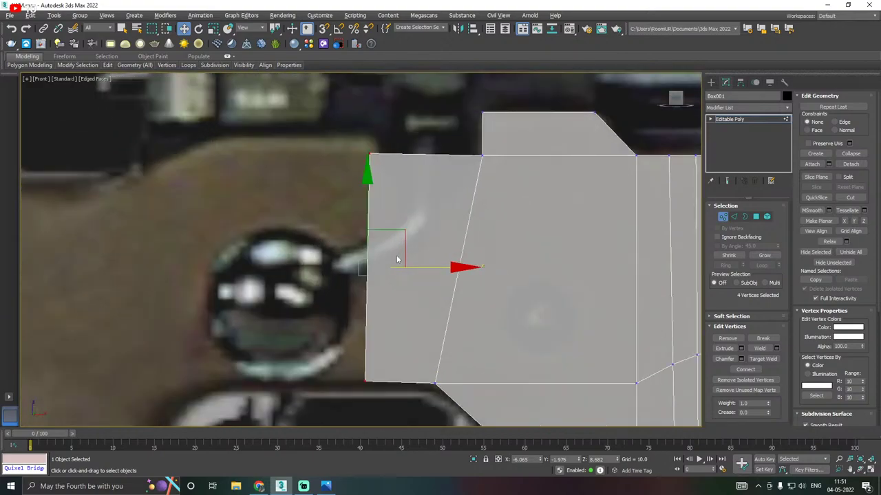
mouse_move(417, 267)
mouse_down()
mouse_move(440, 266)
mouse_move(423, 266)
mouse_up()
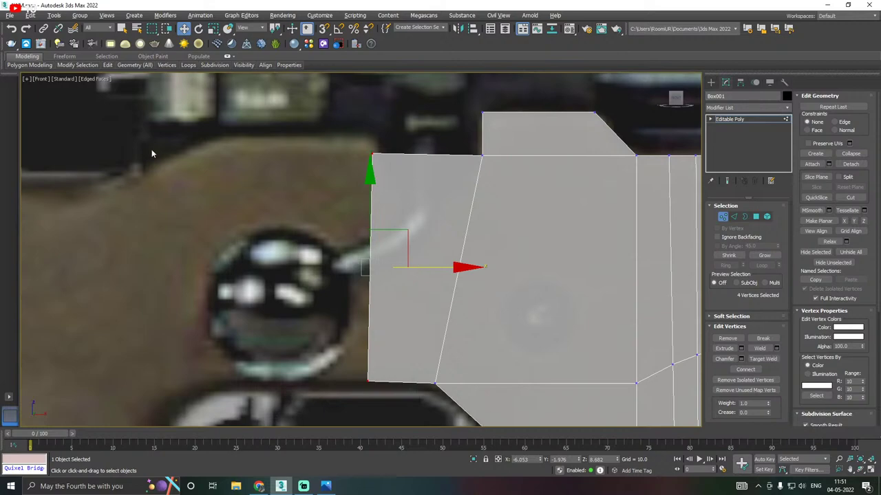
Insert a SwiftLoop edge loop through the rear extrusion and lower its two top vertices to about Z 8.945, forming the bolt-handle notch
mouse_move(108, 66)
click(182, 89)
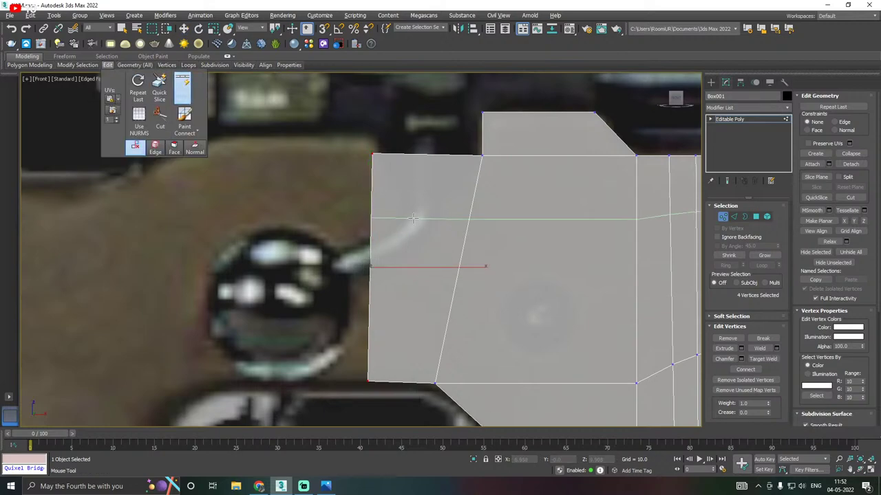
click(430, 168)
right_click(432, 167)
drag(416, 134, 455, 181)
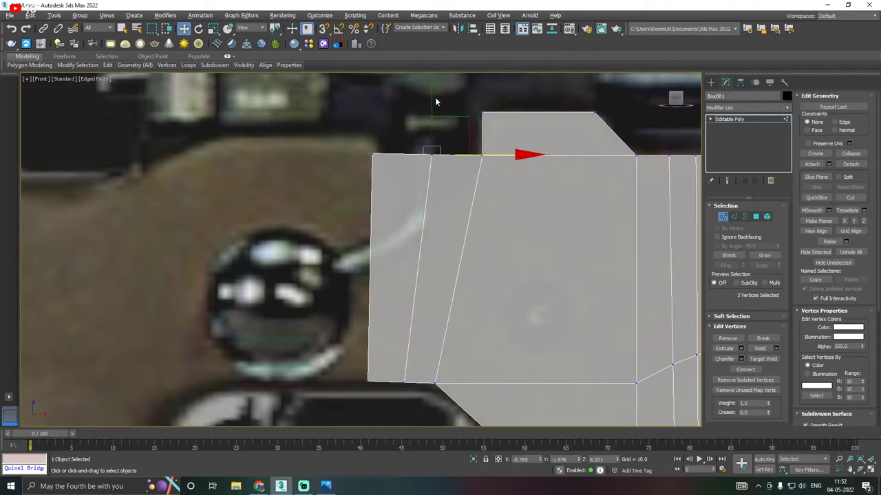
drag(432, 96, 410, 152)
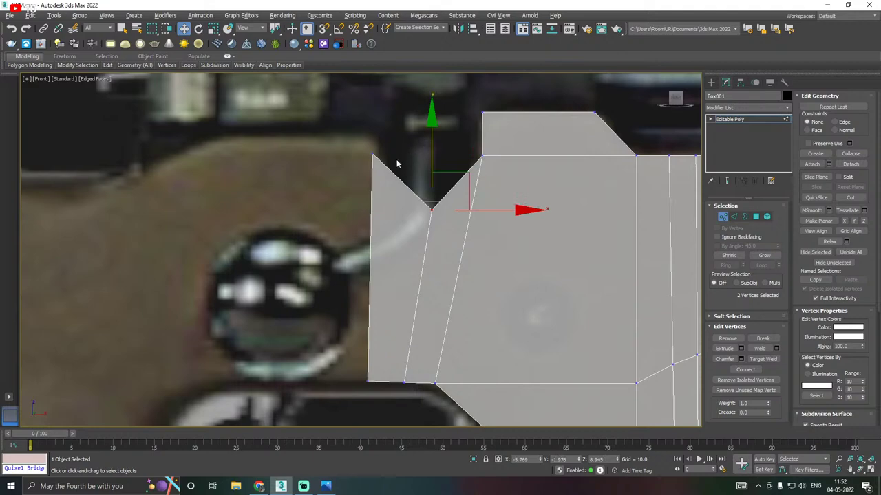
Move the four rear end vertices slightly forward to about X -6.029
scroll(391, 167, down, 2)
drag(391, 314, 387, 337)
drag(435, 236, 443, 236)
Extrude the stock's rear end polygon by 0.417 and move the extruded face farther back toward the grip, past the bolt knob
click(755, 216)
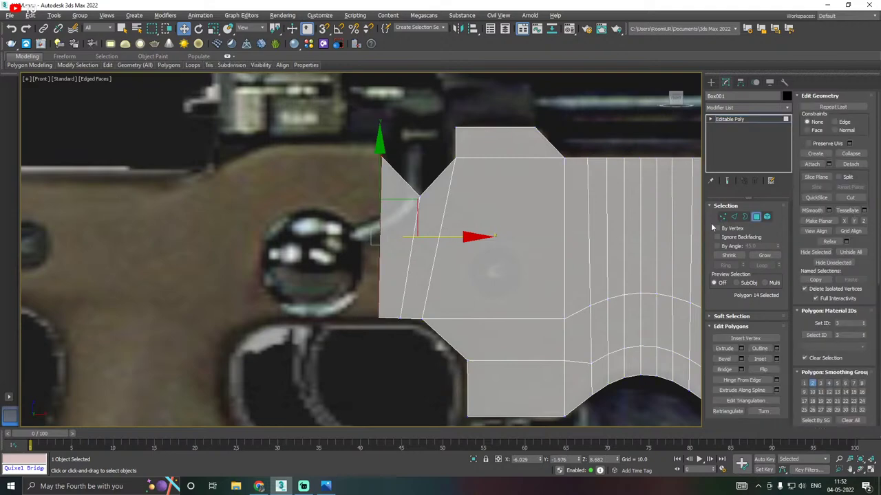
click(741, 349)
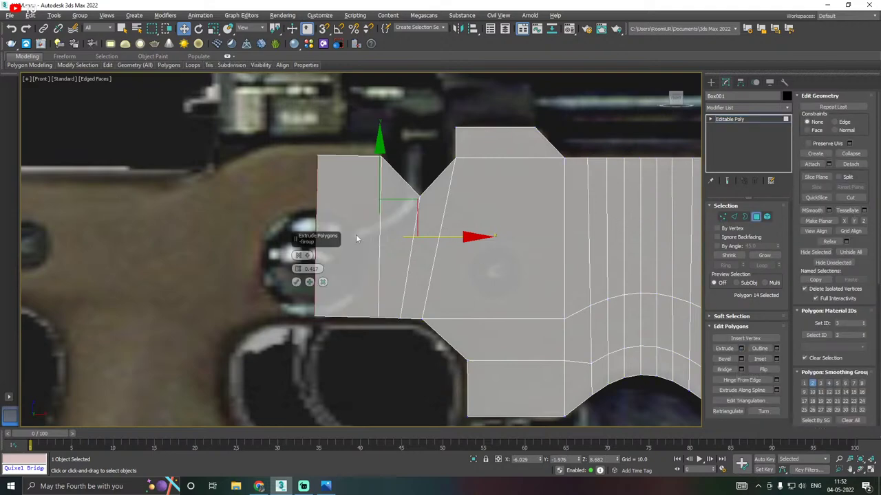
click(296, 282)
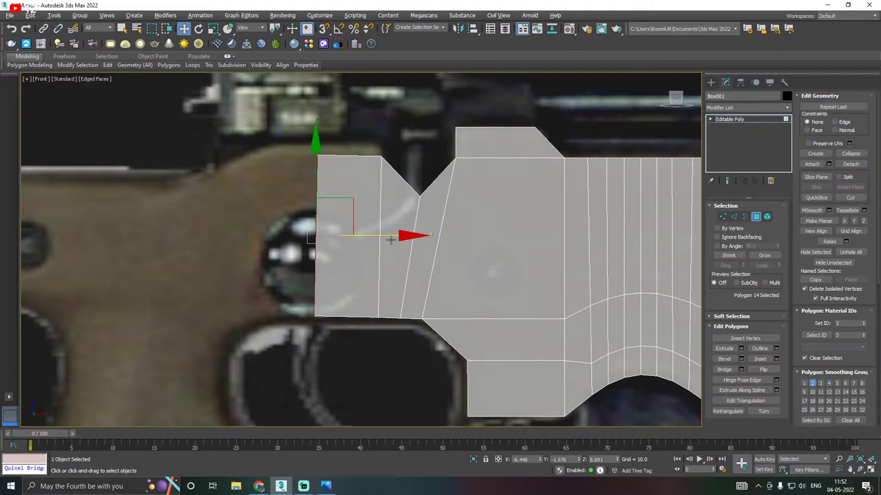
drag(388, 236, 324, 224)
Try extruding the new rear block's top polygon by 0.417 and lowering the extruded face, and undo both changes
alt+middle_drag(390, 194, 468, 271)
click(321, 145)
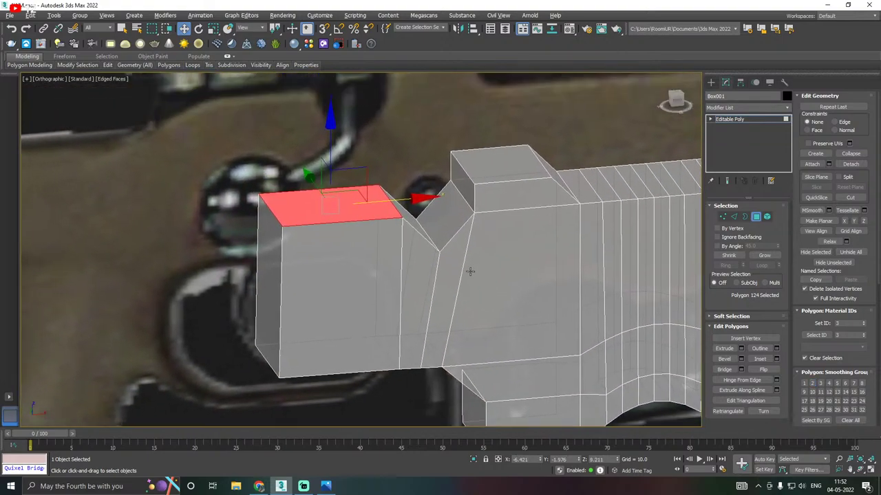
key(f)
scroll(351, 230, up, 10)
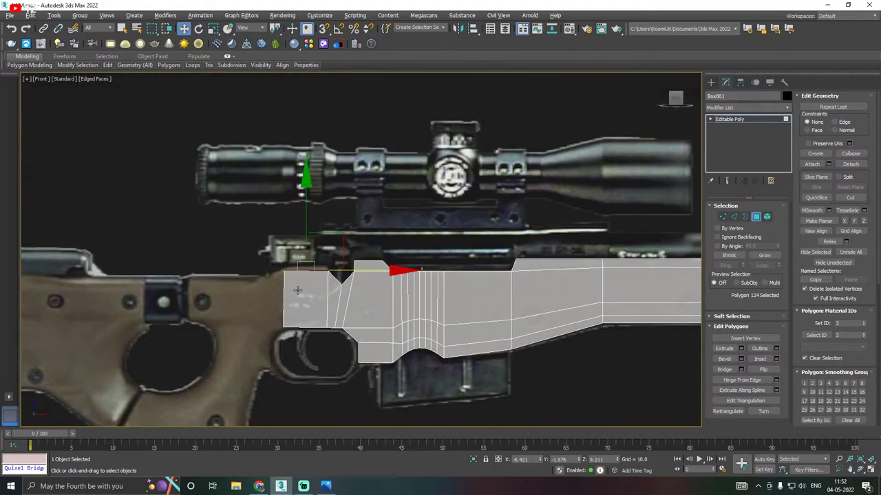
scroll(299, 288, up, 3)
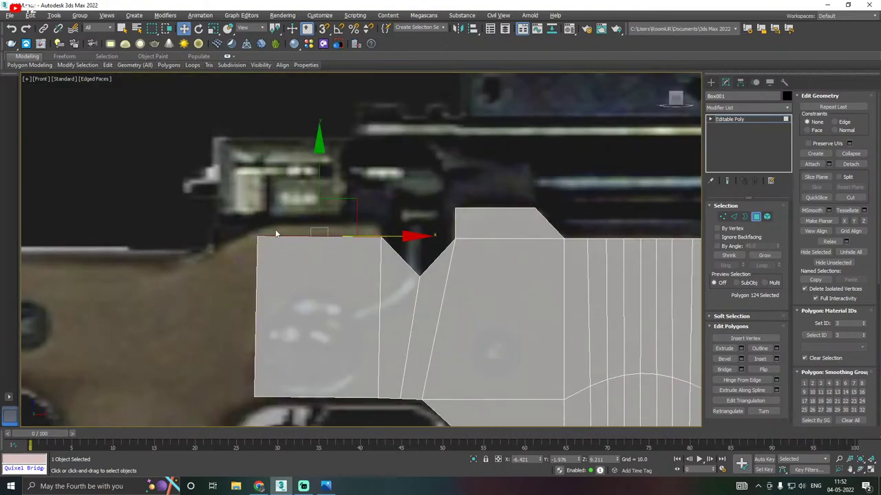
click(741, 349)
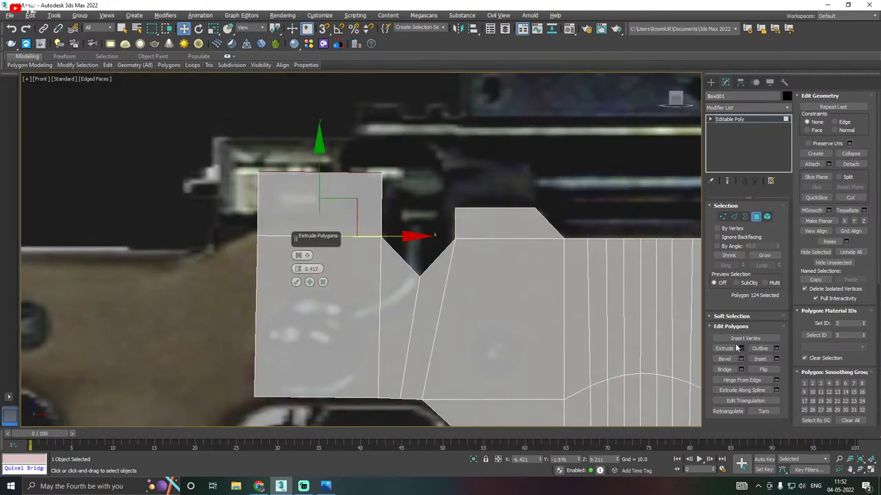
click(295, 282)
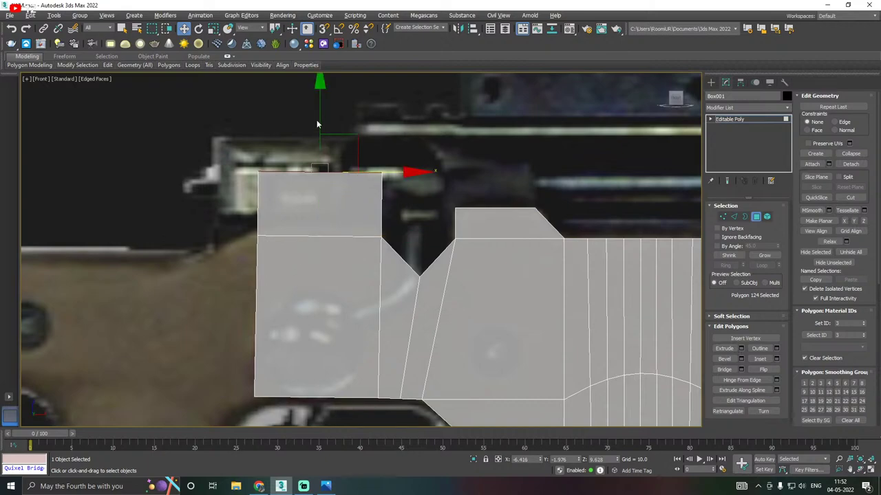
drag(315, 128, 316, 175)
key(ctrl+z)
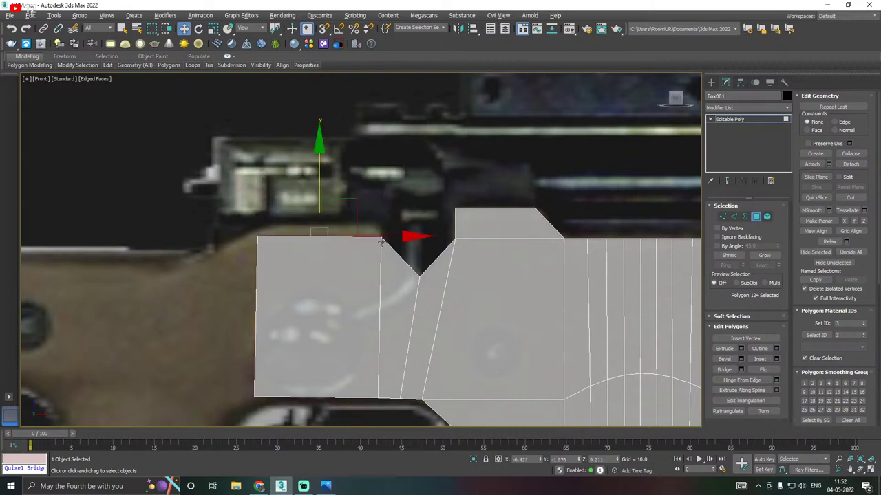
Raise the rear block's four top vertices to about Z 9.267
click(723, 218)
drag(386, 260, 385, 259)
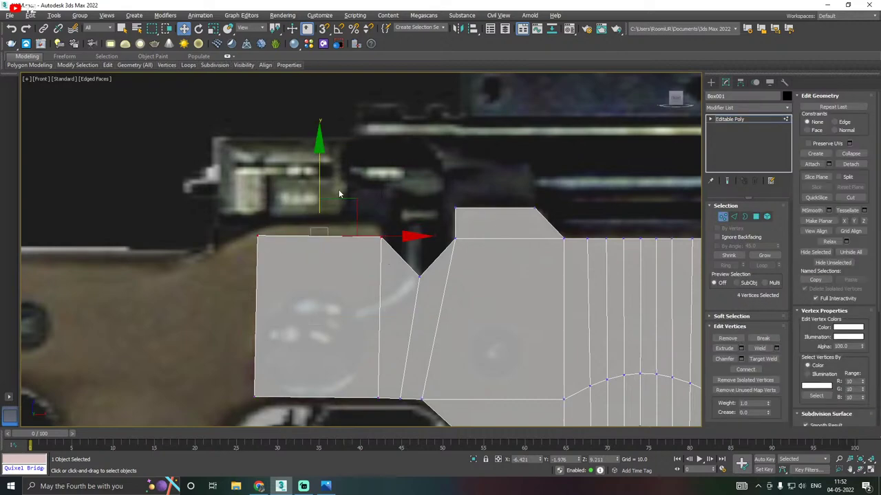
drag(320, 174, 314, 166)
Lower the two vertices at the bottom of the bolt-handle notch to about Z 8.867
scroll(449, 241, up, 1)
scroll(376, 253, up, 1)
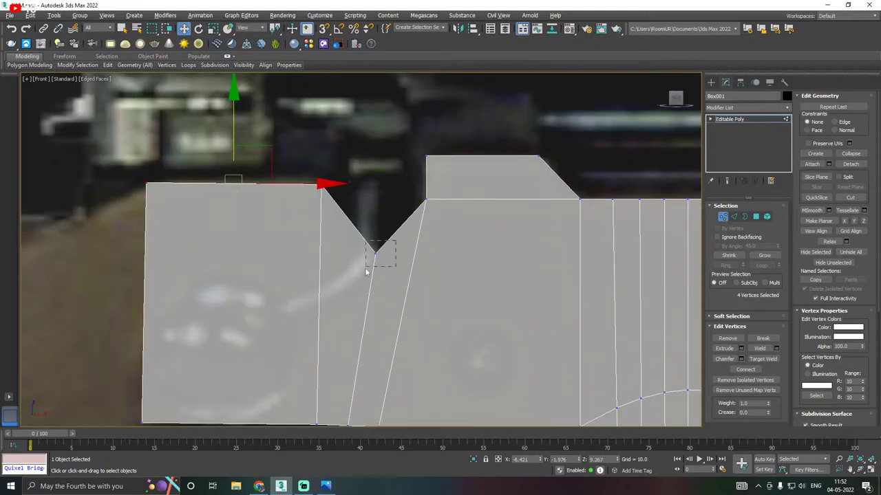
drag(366, 273, 367, 271)
drag(374, 204, 355, 211)
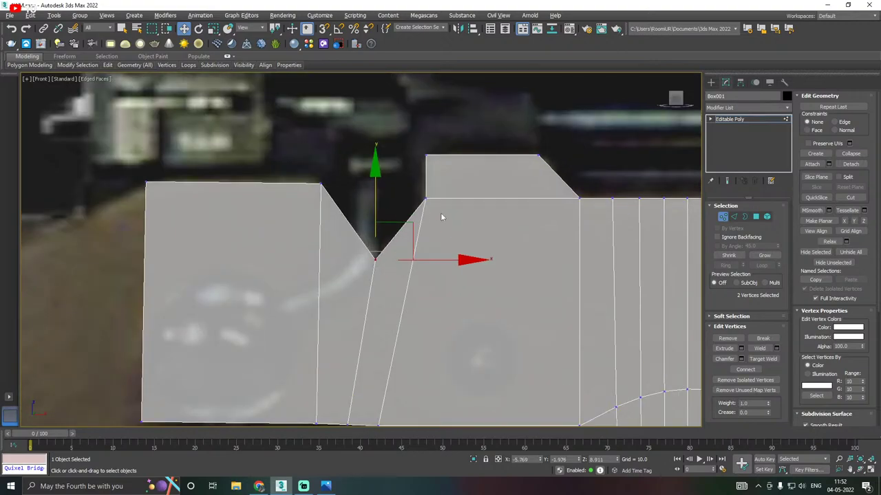
drag(376, 196, 372, 207)
scroll(370, 206, down, 3)
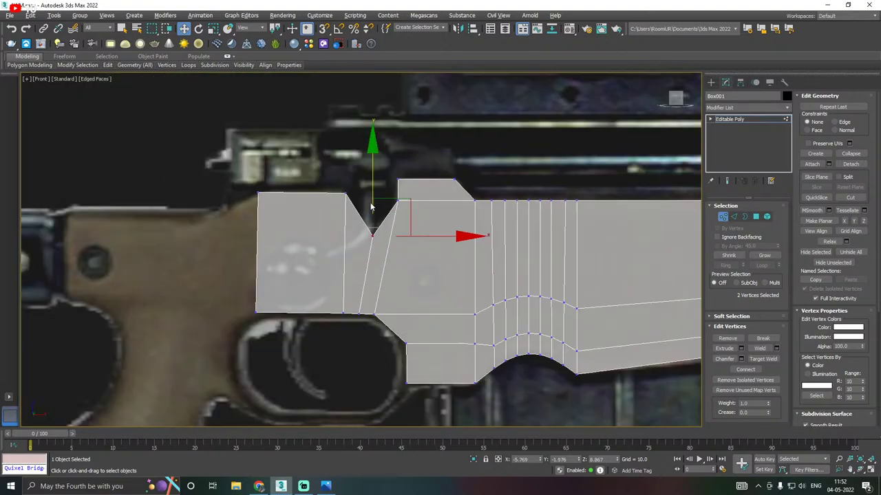
Straighten the edge loop beneath the bolt-handle notch and shift it to about X -5.835, in line with the handle
scroll(366, 273, up, 3)
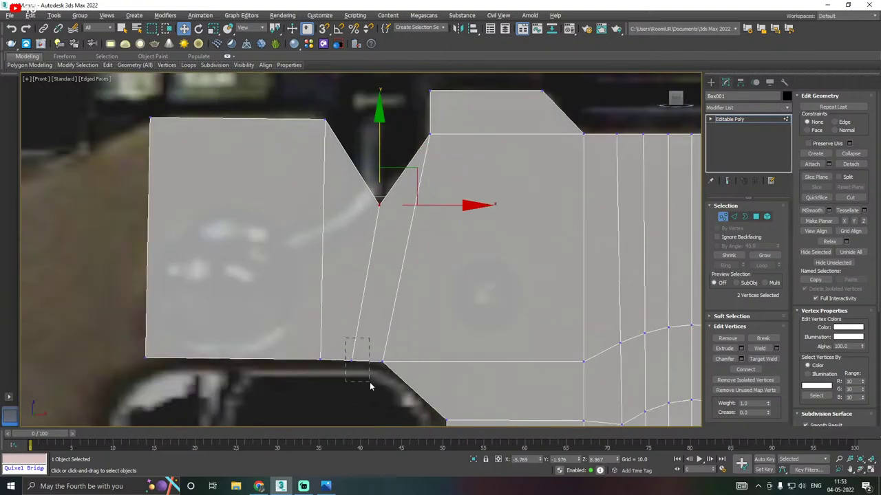
drag(369, 387, 440, 361)
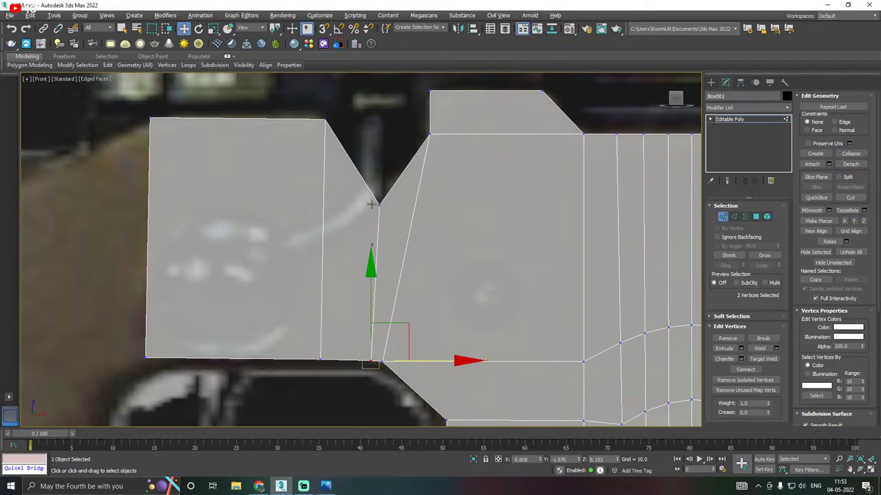
ctrl+drag(373, 196, 389, 232)
drag(436, 283, 417, 283)
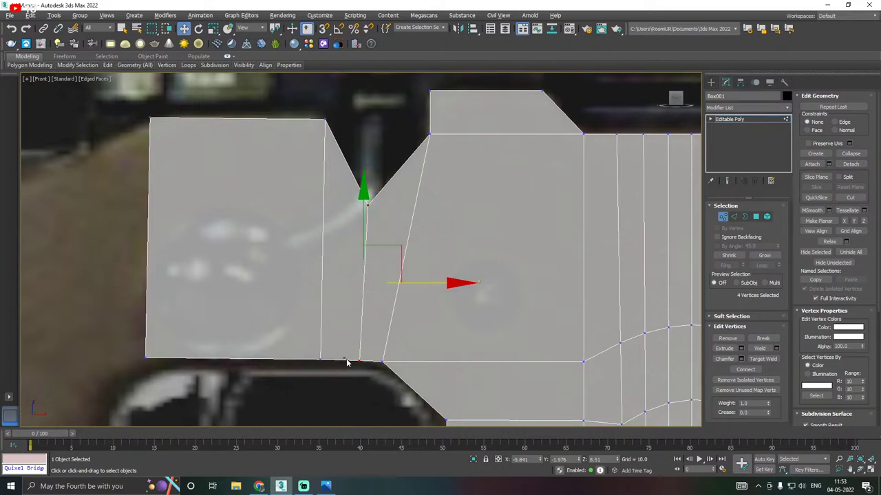
drag(346, 359, 371, 391)
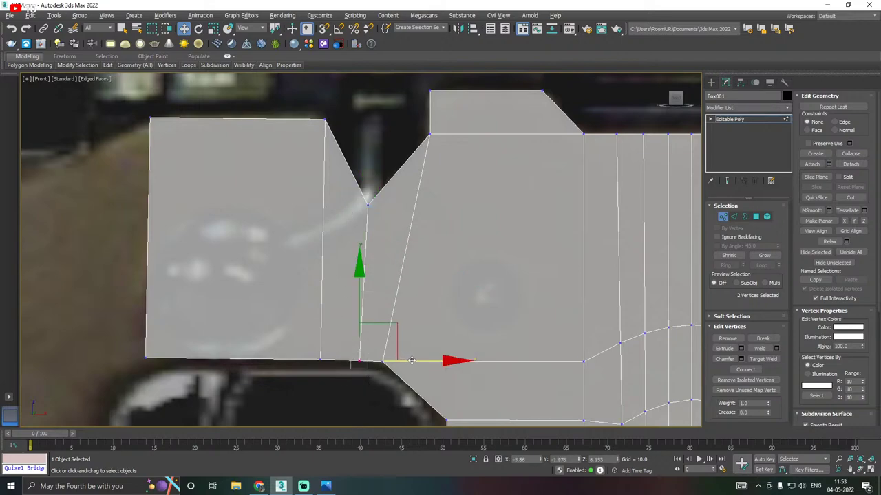
drag(413, 360, 417, 361)
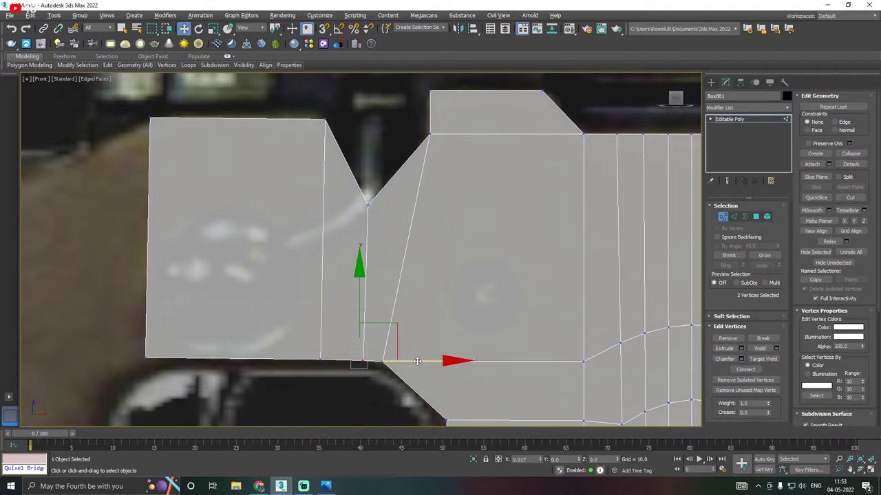
Try chamfering the notch loop's four edges by 0.516 with 2 segments, and cancel the chamfer
click(734, 216)
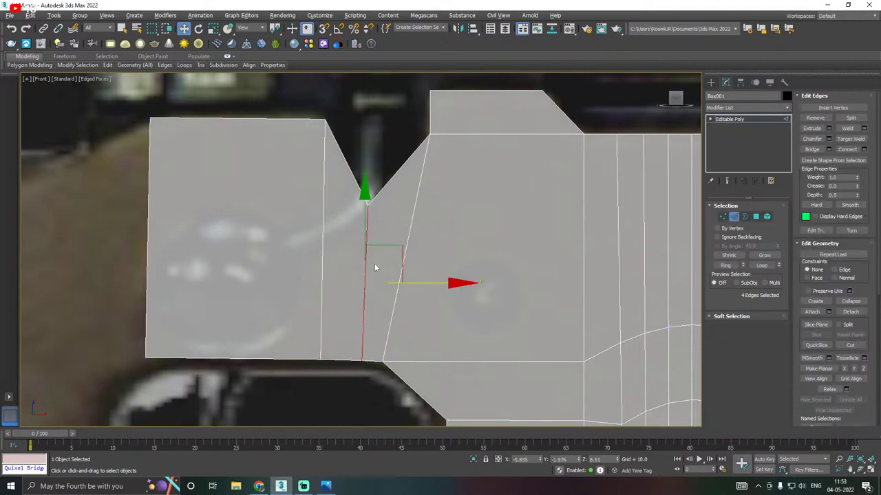
click(365, 270)
key(ctrl+z)
click(829, 138)
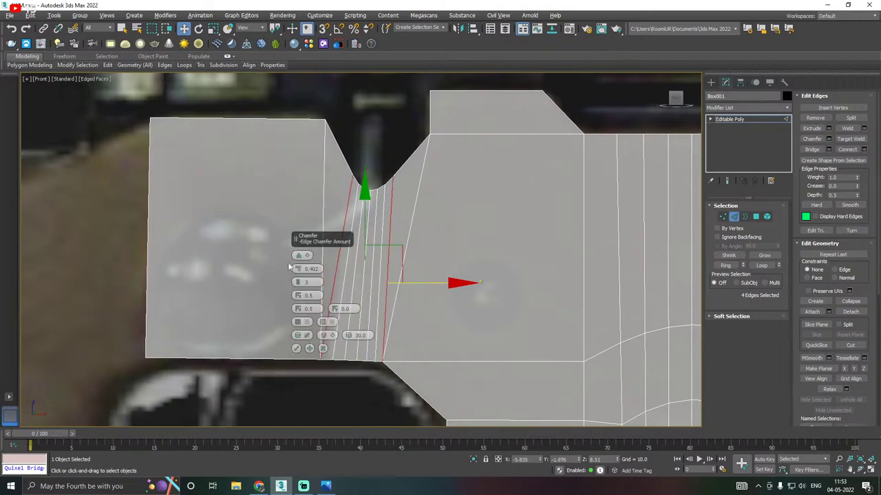
drag(309, 239, 263, 213)
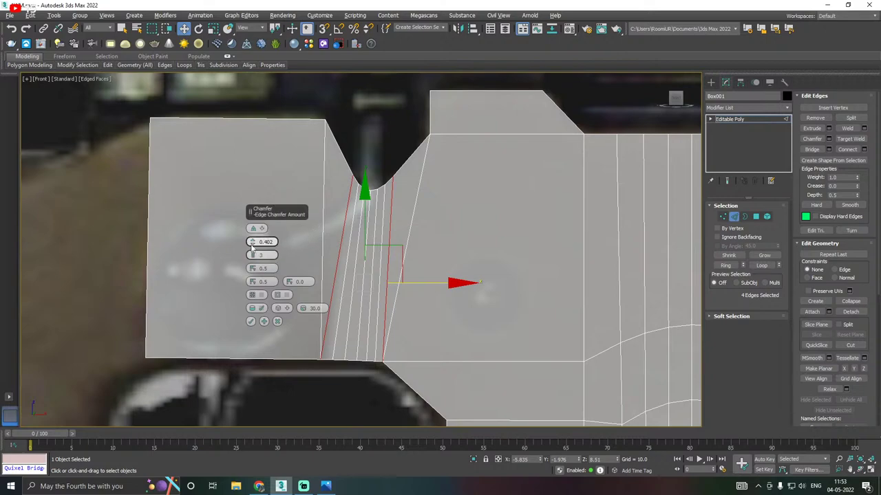
drag(252, 242, 253, 260)
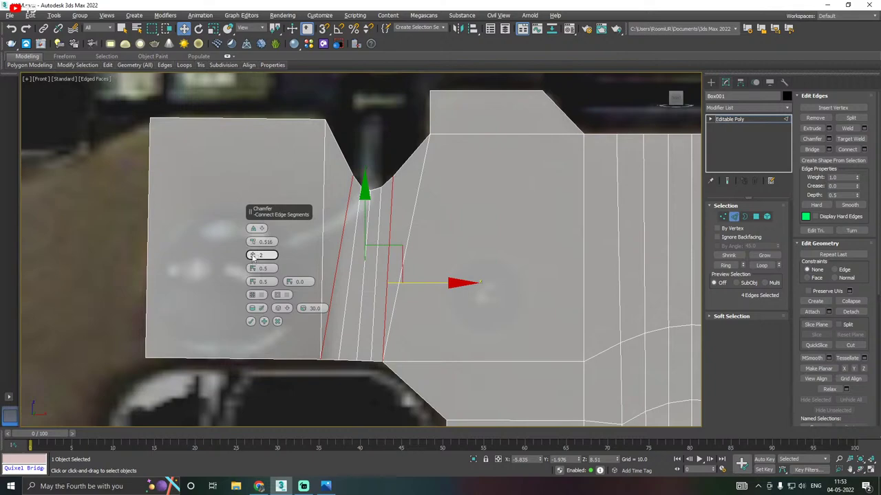
click(277, 321)
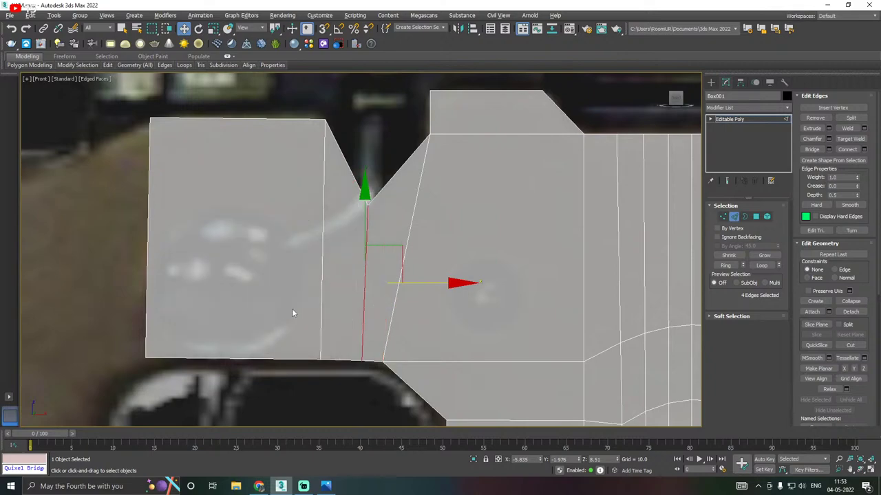
Temporarily lower the whole stock to expose the reference's bolt handle, undo the move, and return to editing the notch loop's edges
click(734, 118)
drag(434, 212, 431, 228)
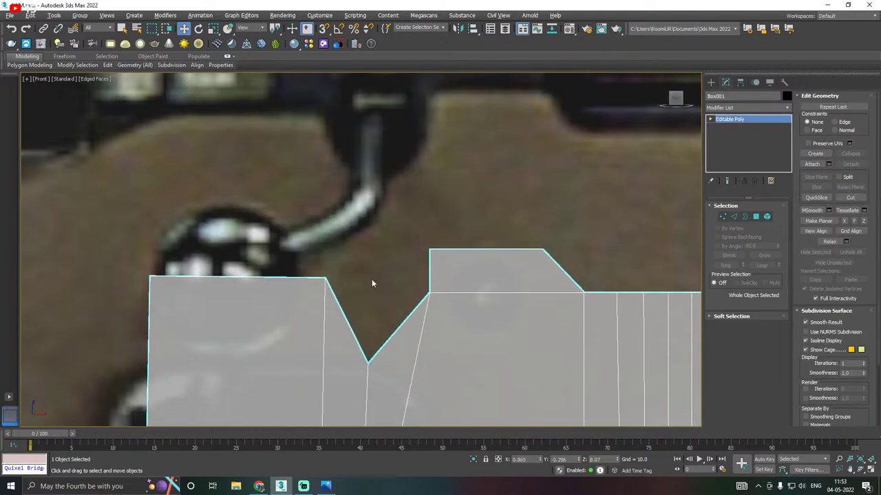
scroll(354, 265, down, 2)
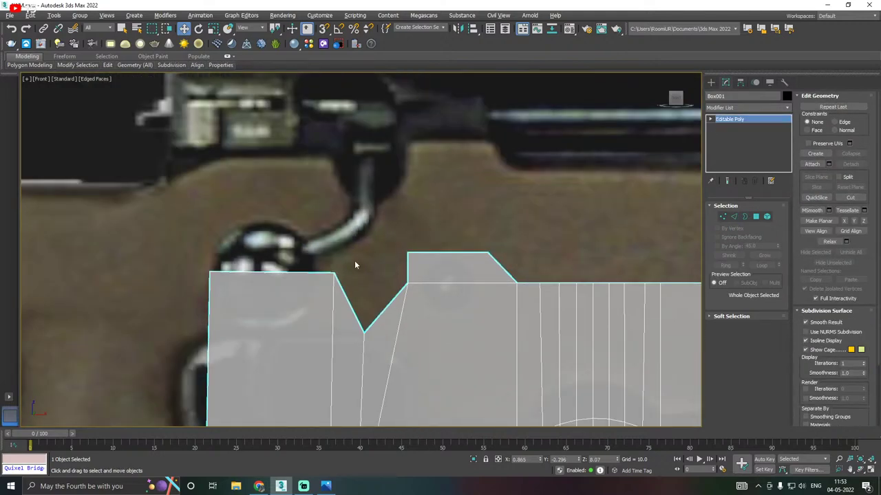
key(ctrl+z)
scroll(342, 187, up, 2)
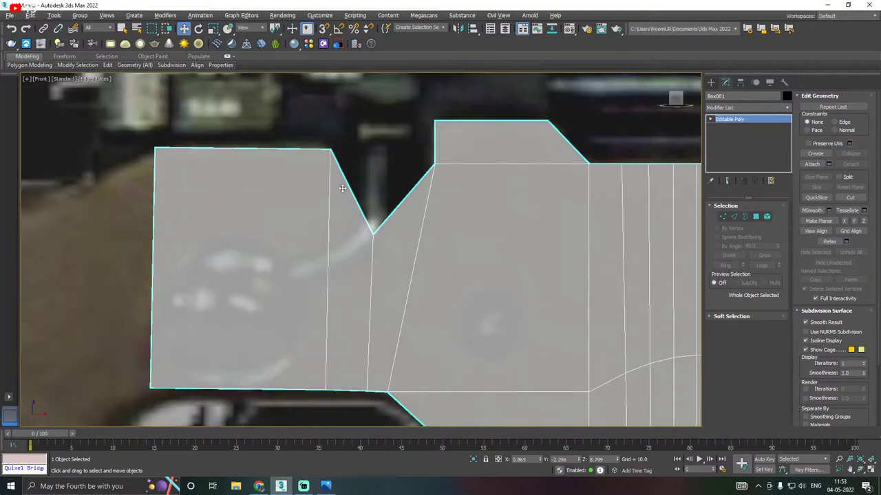
click(733, 217)
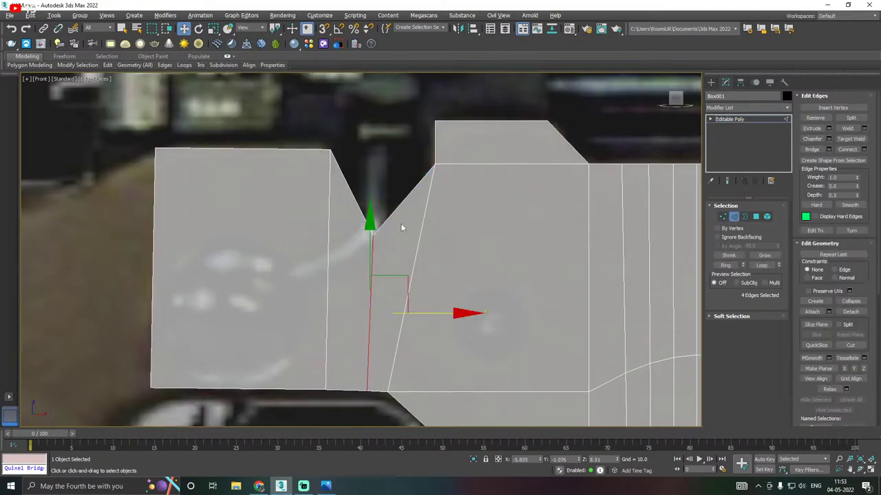
Lower the upper vertices of the stock's rear block slightly, behind the bolt-handle notch
click(722, 216)
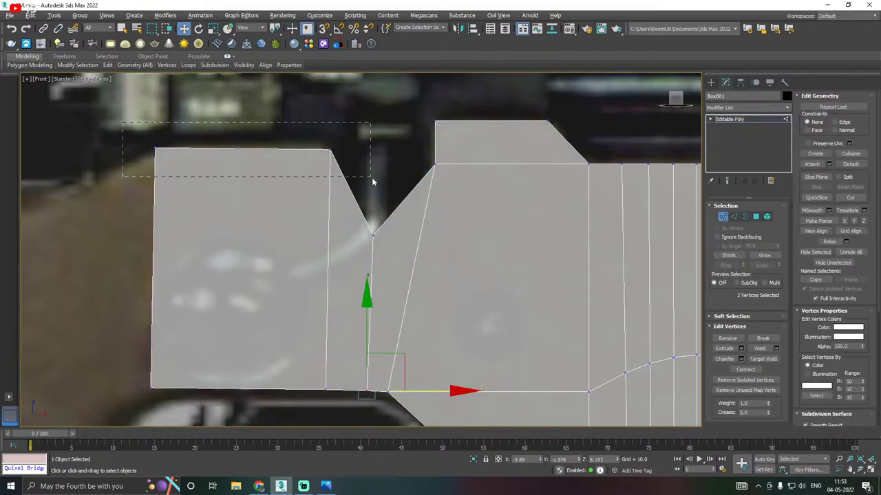
drag(372, 179, 373, 180)
drag(244, 88, 213, 92)
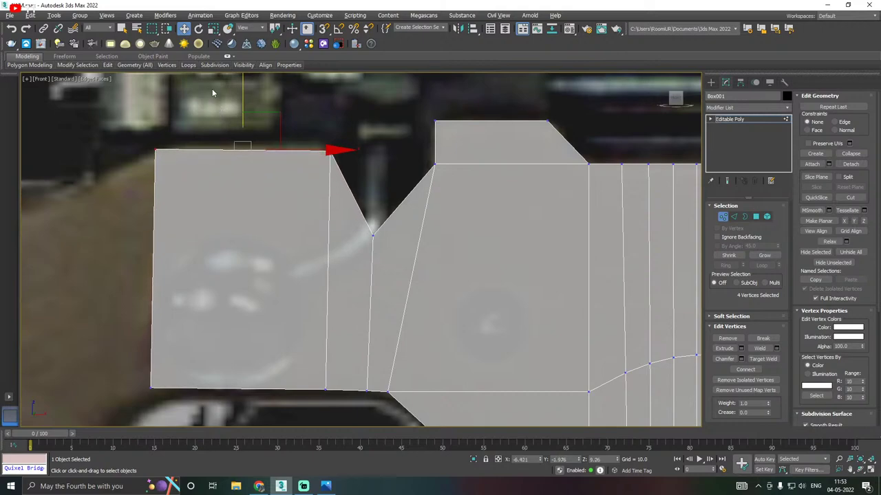
Chamfer the edge loop beneath the bolt-handle notch by 0.516 with 2 segments
click(733, 217)
click(828, 139)
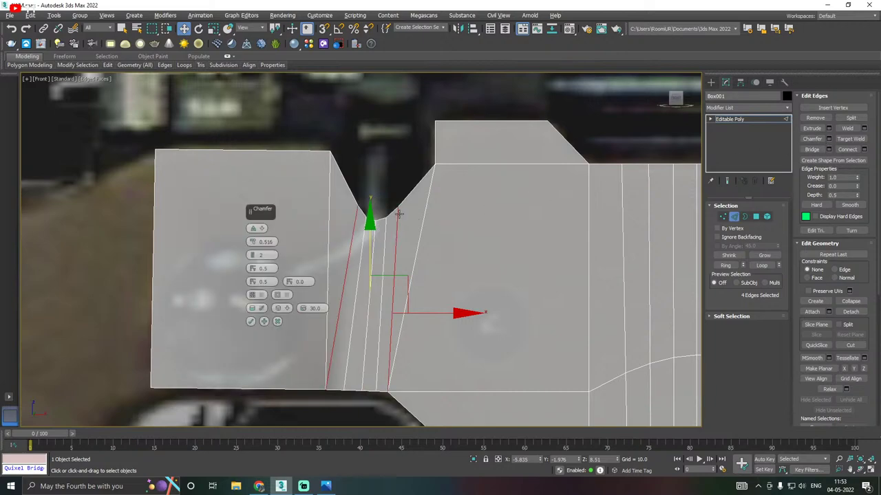
click(251, 322)
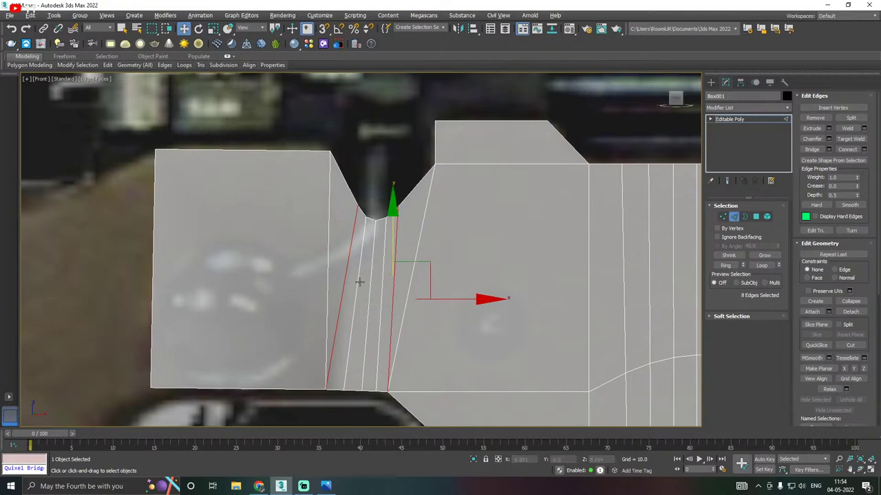
scroll(374, 233, up, 2)
key(2)
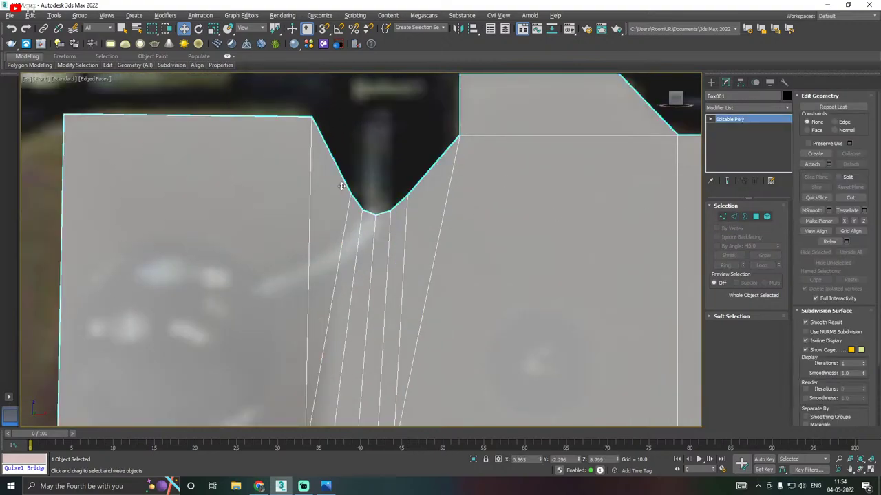
Shift the notch's rear upper vertex pair outward and up to about X -5.973, Z 9.104
click(723, 216)
drag(331, 177, 357, 207)
drag(403, 192, 371, 193)
drag(322, 151, 321, 119)
scroll(305, 151, down, 3)
scroll(320, 319, up, 6)
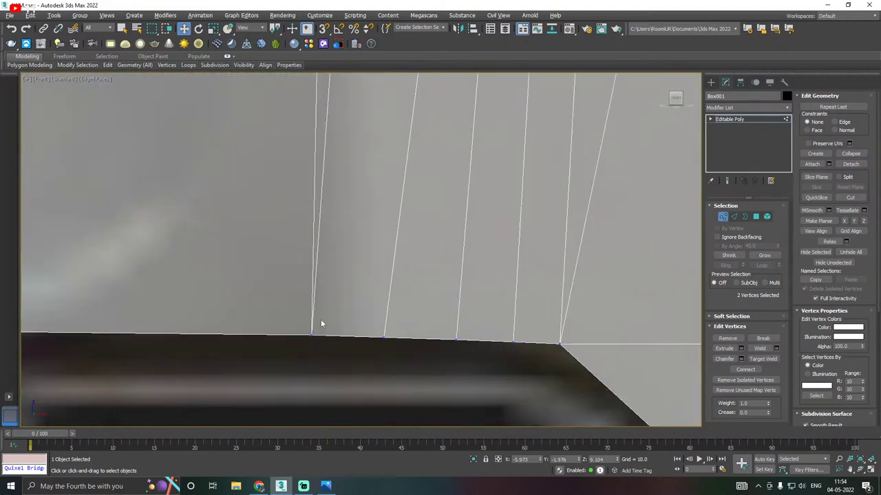
scroll(319, 355, down, 6)
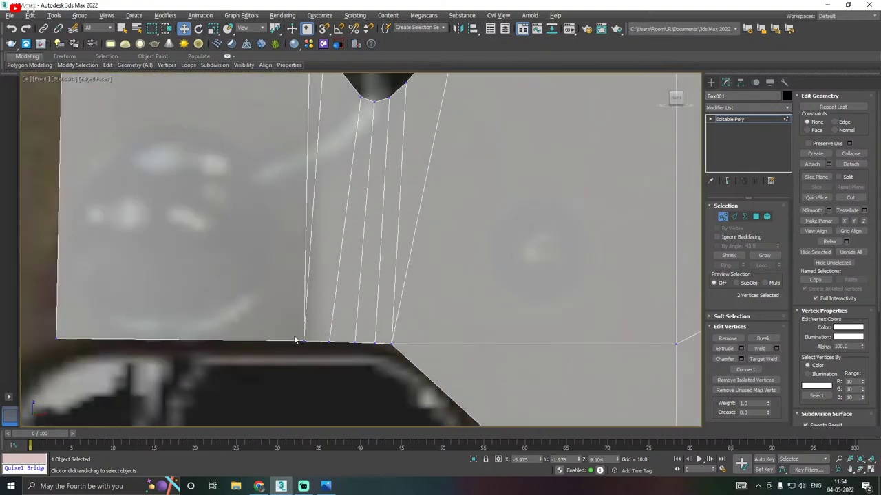
scroll(324, 341, up, 4)
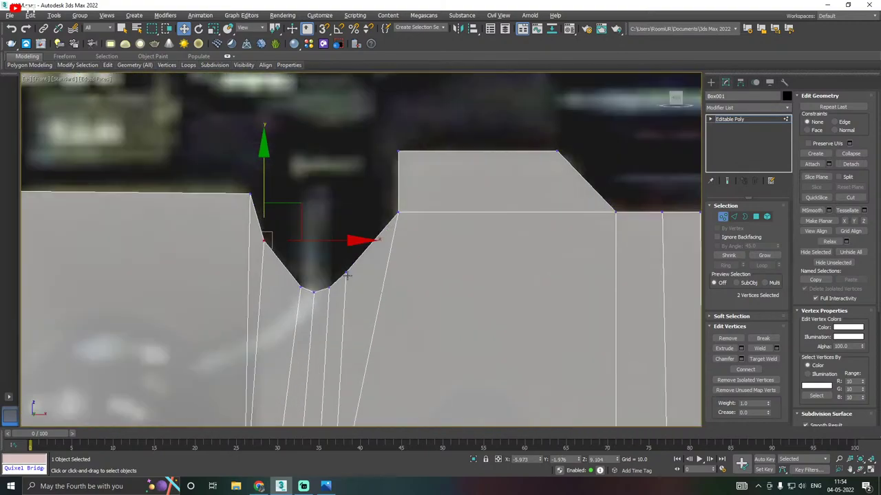
Move the notch's front upper vertex pair outward and up to about X -5.645, Z 9.061
click(349, 275)
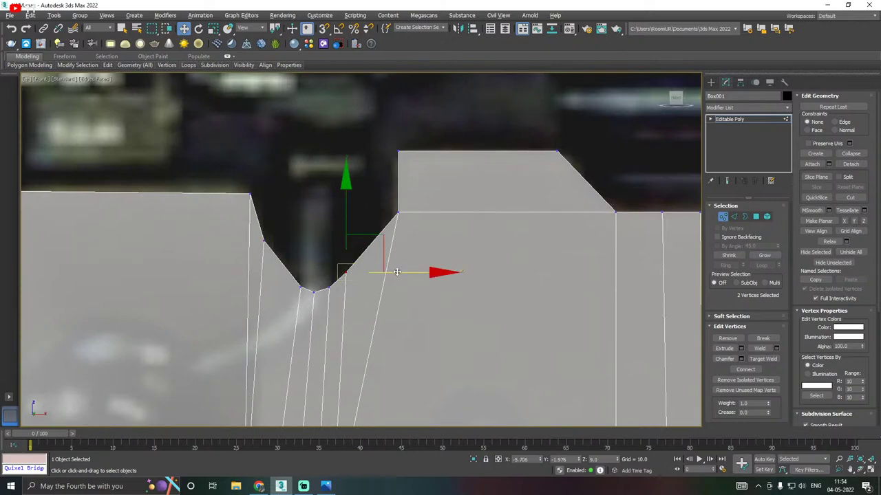
drag(397, 271, 416, 267)
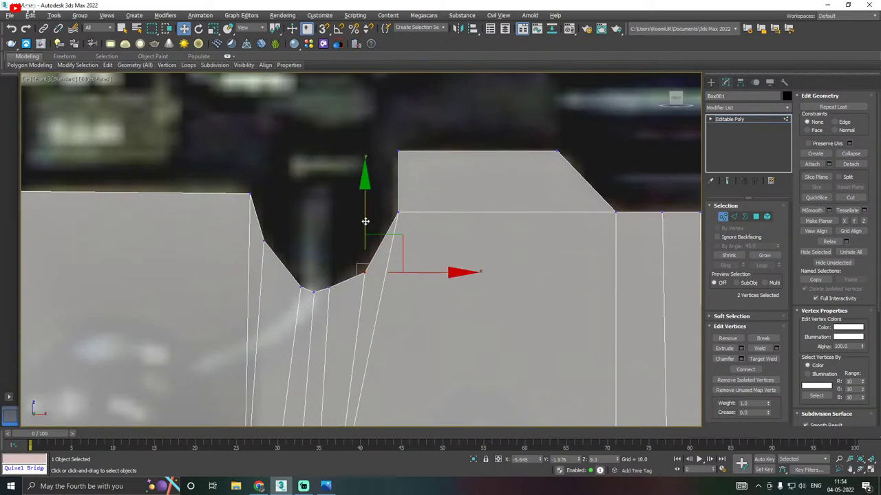
drag(366, 222, 370, 203)
scroll(359, 214, down, 3)
scroll(333, 248, up, 5)
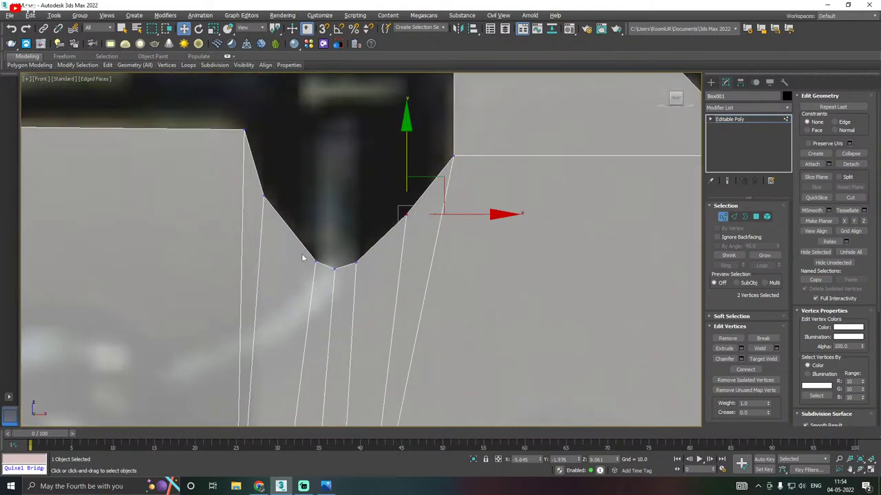
Widen and round the notch's lower curve by spreading its bottom vertices, and shift the front upper pair to about X -5.63
click(315, 262)
drag(367, 262, 289, 202)
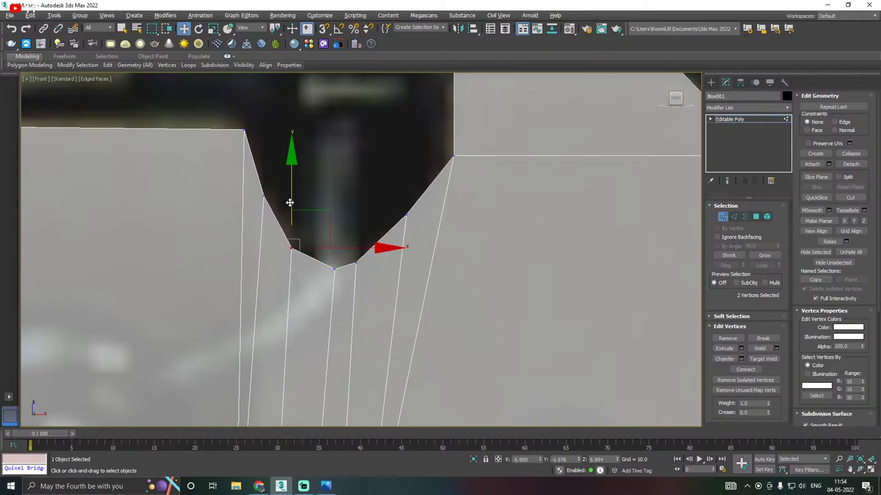
drag(328, 278, 339, 259)
drag(394, 270, 368, 280)
click(351, 276)
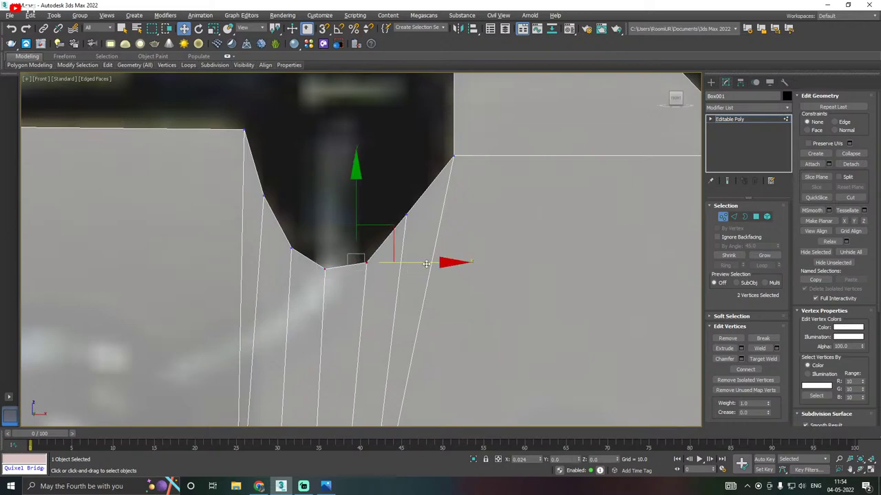
drag(427, 265, 428, 263)
drag(405, 192, 464, 214)
scroll(379, 217, down, 5)
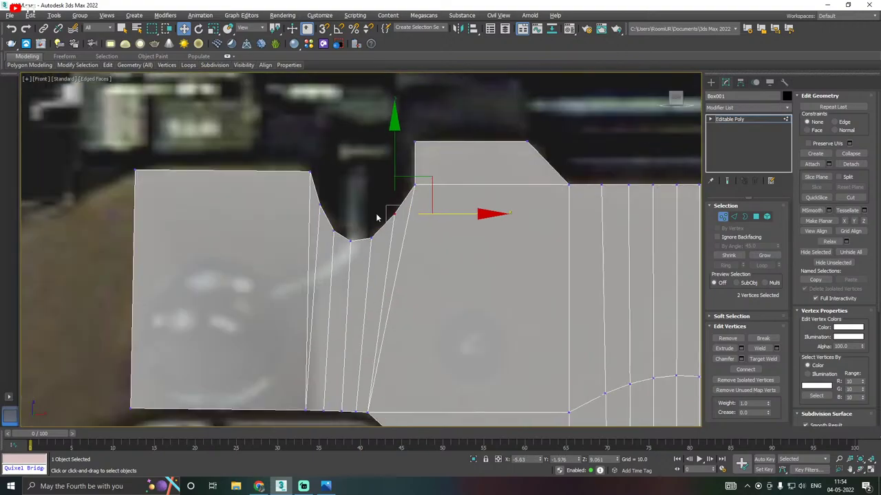
scroll(368, 227, down, 3)
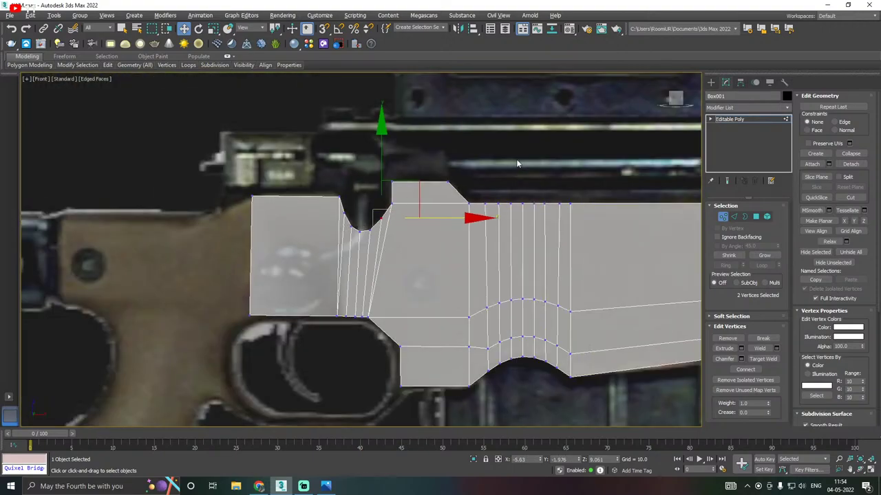
click(730, 119)
Examine the stock's underside corner above the trigger guard where the rearmost notch loops converge
scroll(328, 272, up, 3)
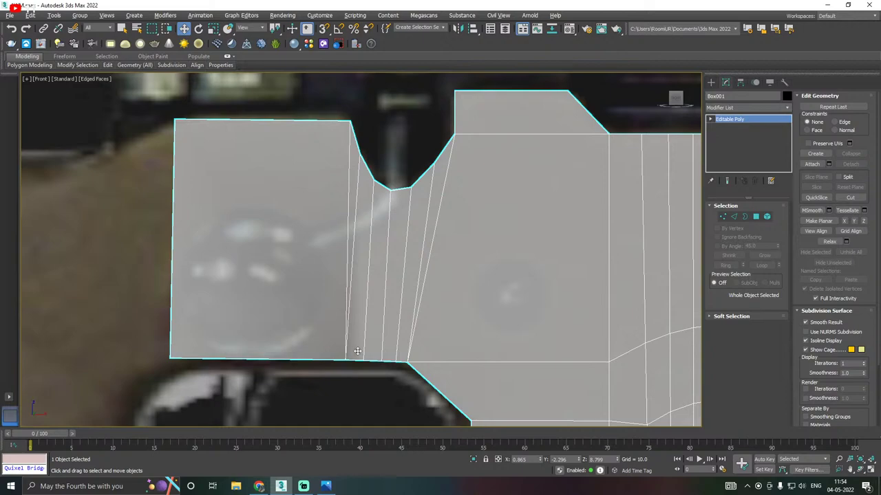
scroll(339, 365, up, 4)
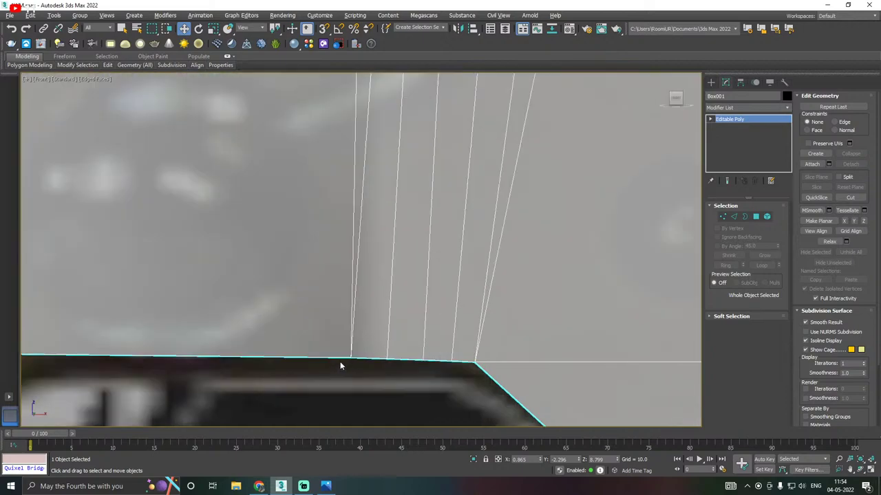
click(722, 216)
scroll(352, 367, up, 2)
scroll(350, 359, up, 2)
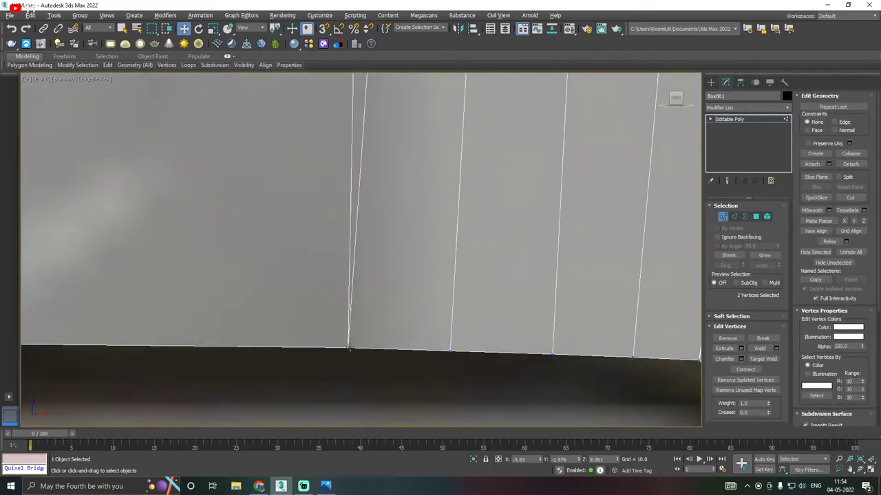
click(348, 350)
alt+middle_drag(349, 349, 344, 330)
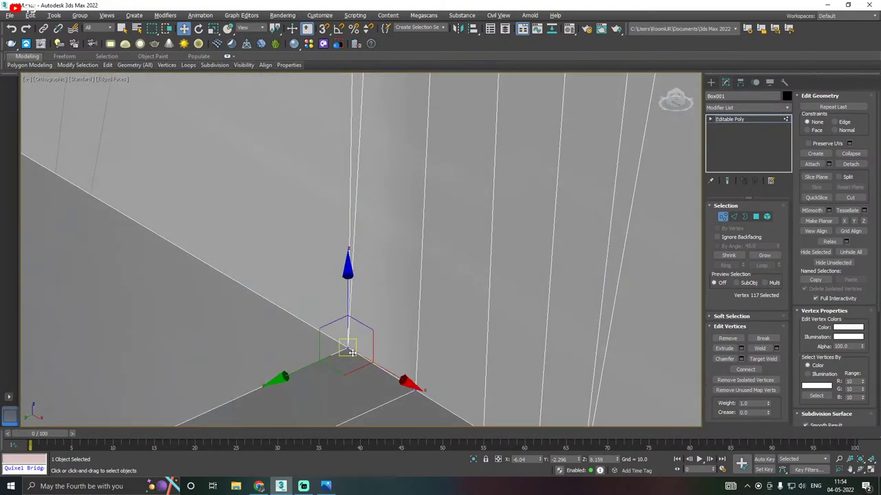
key(f)
scroll(386, 249, up, 15)
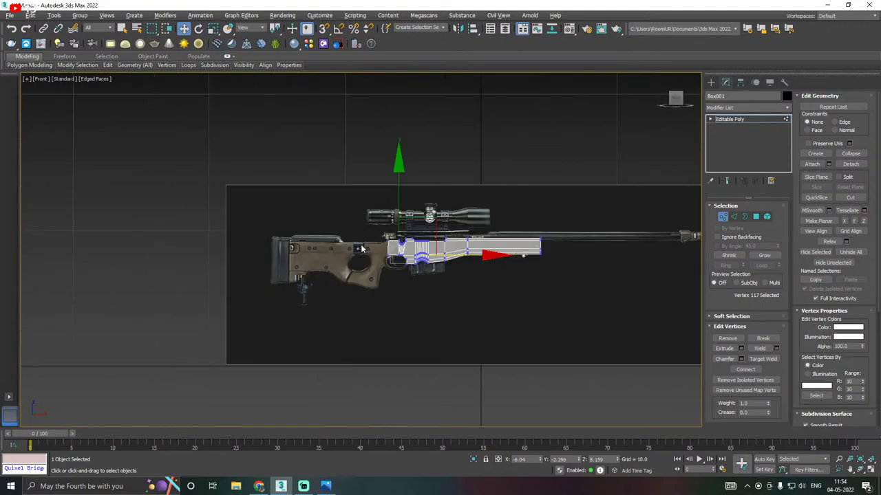
scroll(407, 252, up, 6)
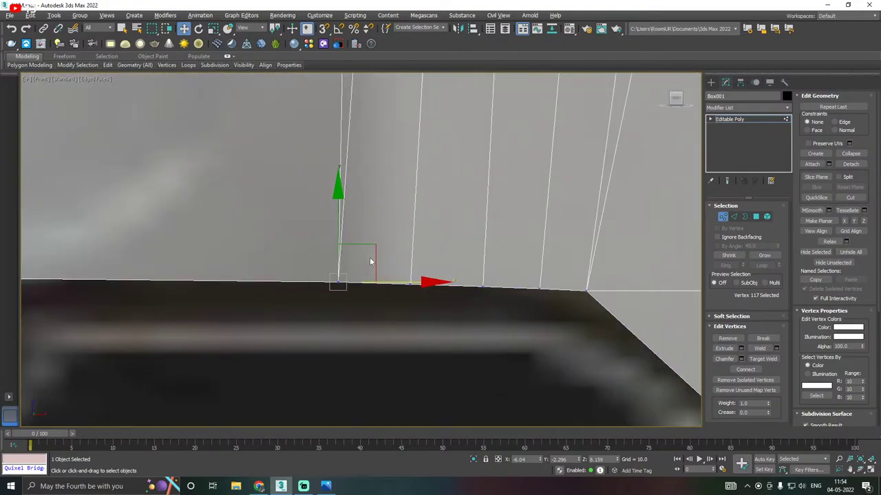
scroll(356, 295, down, 2)
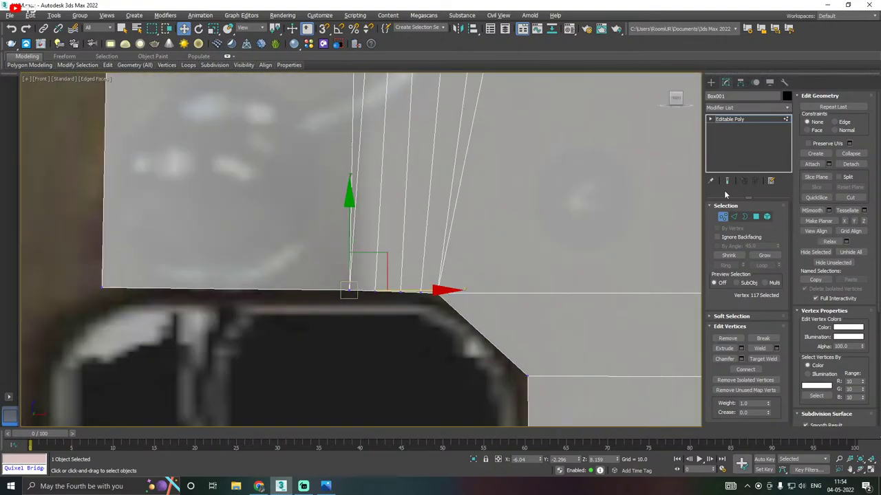
Slide the notch's rearmost chamfered edge loop forward to about X -5.985 with the Edge constraint enabled
click(734, 217)
middle_drag(341, 155, 347, 259)
double_click(361, 249)
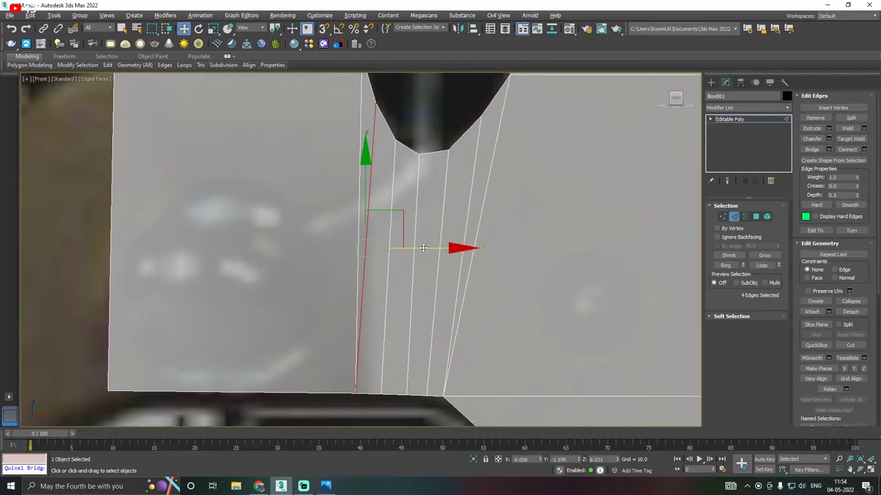
mouse_move(107, 65)
click(155, 146)
drag(419, 251, 419, 250)
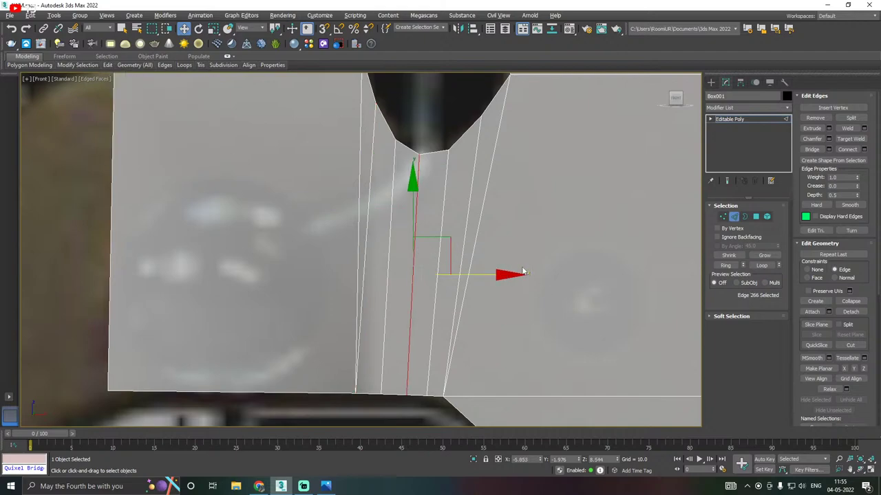
key(ctrl+z)
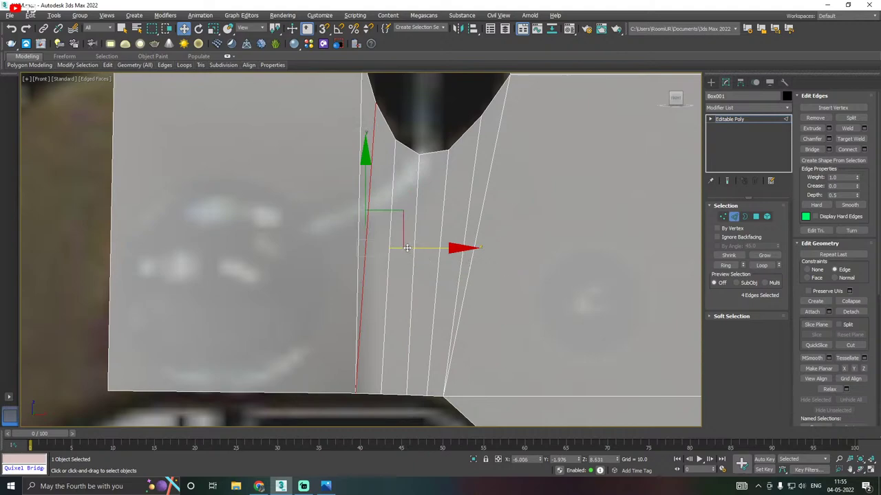
drag(412, 248, 415, 251)
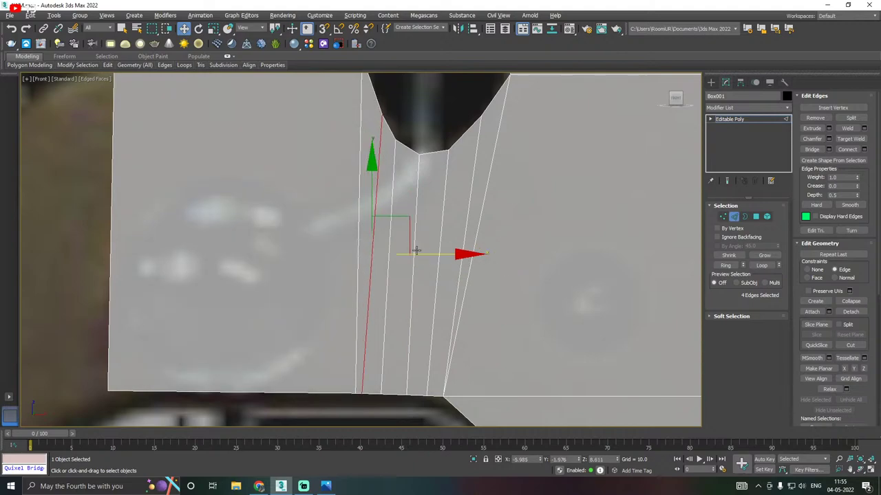
Slide the notch's frontmost chamfered edge loop back to about X -5.715, and set the constraint back to None
double_click(470, 207)
drag(513, 254, 504, 258)
mouse_move(104, 70)
click(135, 147)
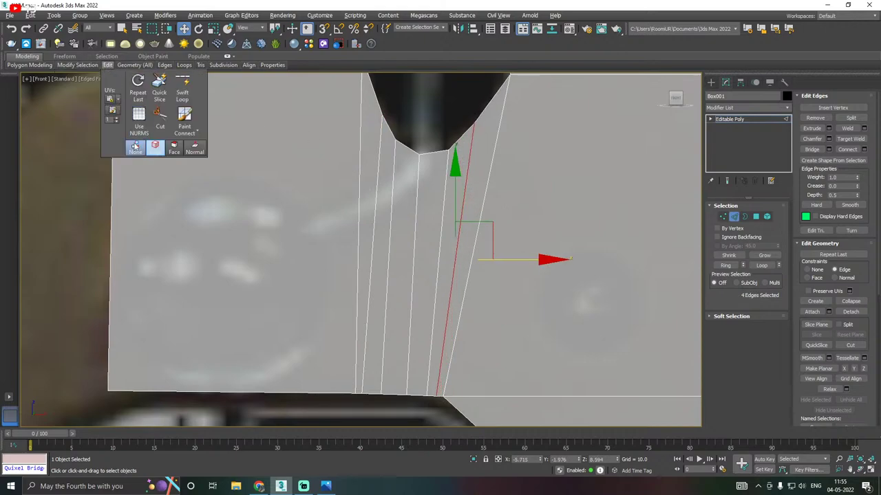
middle_drag(612, 122, 597, 194)
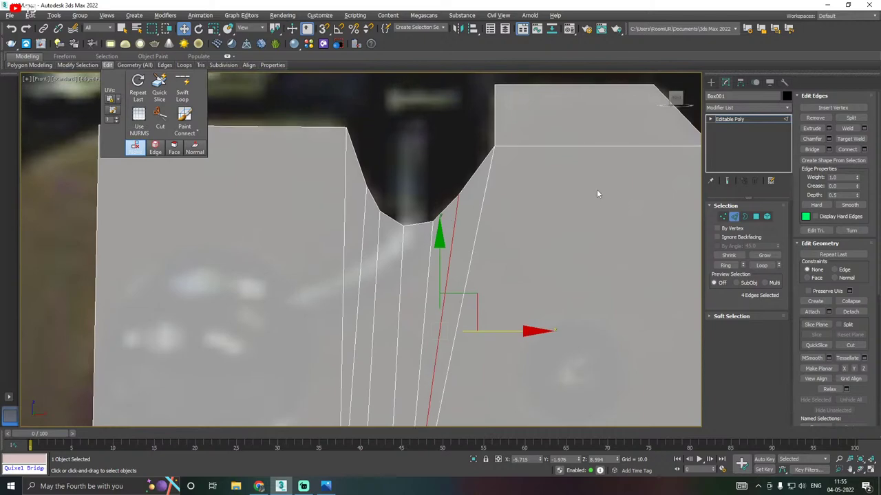
Move the notch's rear upper vertices to about X -5.981, Z 9.1 and the front upper ones to about X -5.631, Z 9.038
click(722, 216)
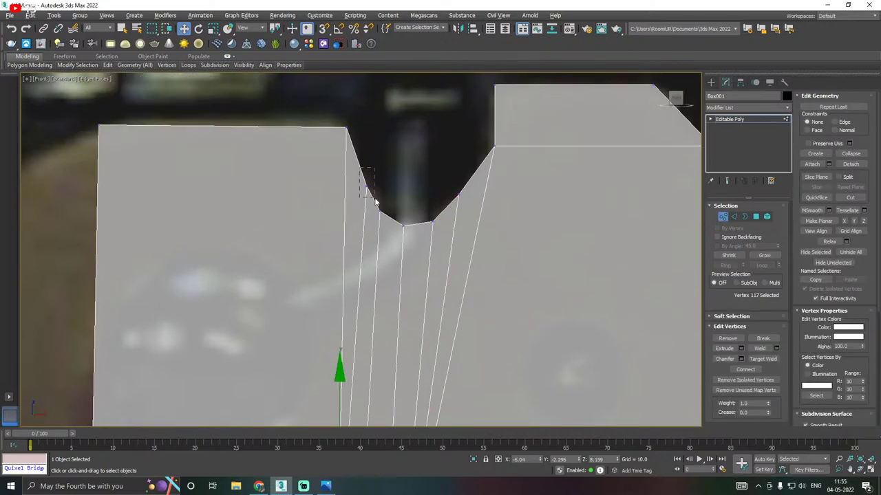
drag(375, 201, 407, 186)
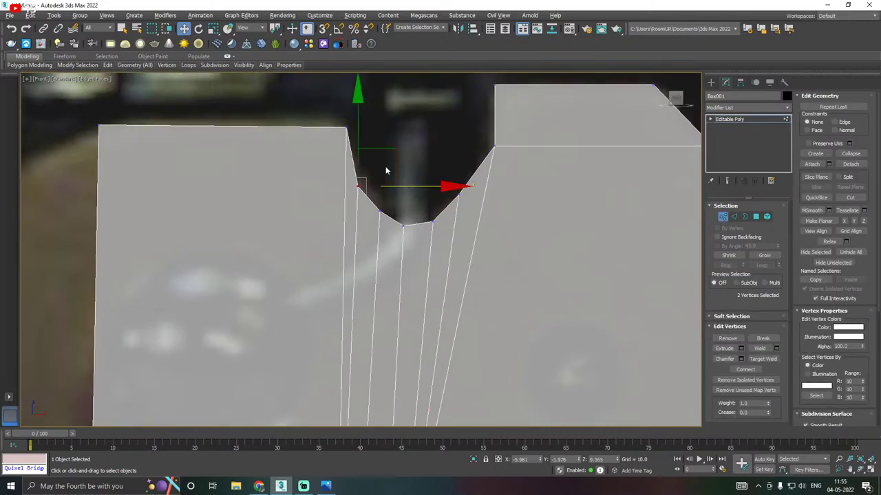
drag(358, 137, 358, 127)
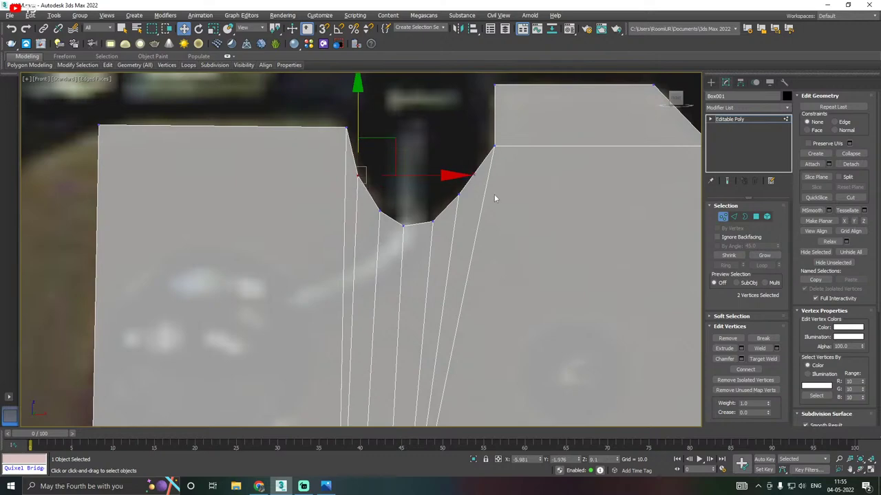
click(469, 196)
drag(449, 181, 517, 194)
scroll(409, 184, down, 3)
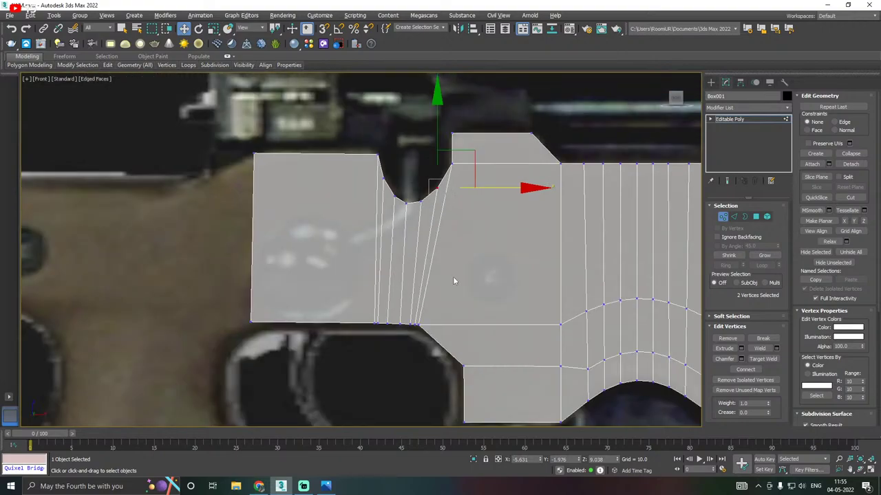
scroll(415, 309, up, 2)
scroll(413, 291, down, 5)
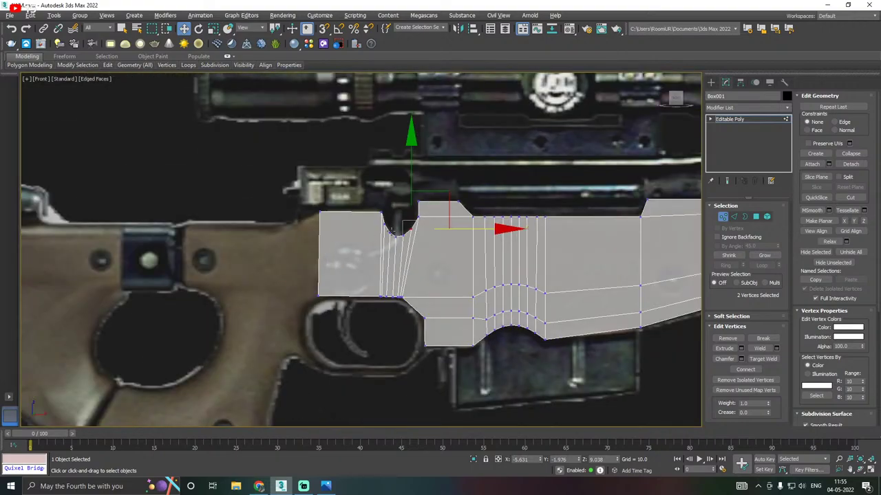
Lower the whole stock temporarily to compare the rounded notch with the reference, and restore its position
click(752, 119)
scroll(356, 203, down, 2)
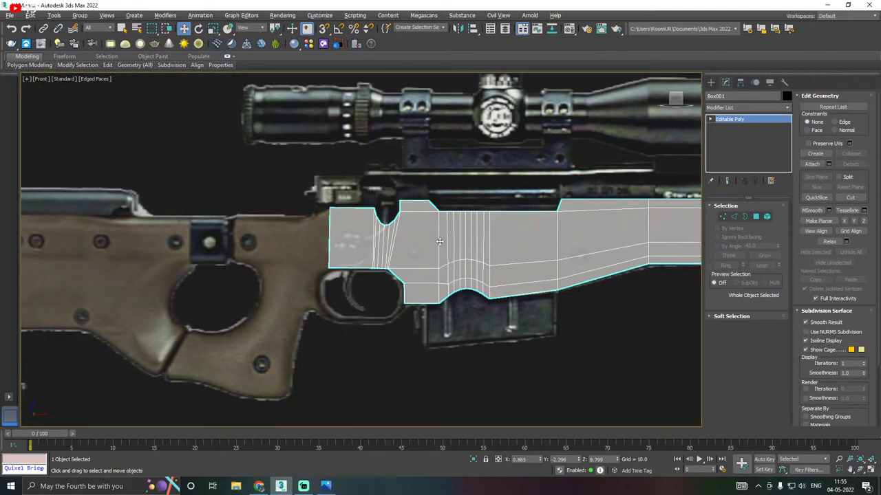
drag(439, 241, 439, 312)
key(alt+x)
scroll(392, 237, up, 5)
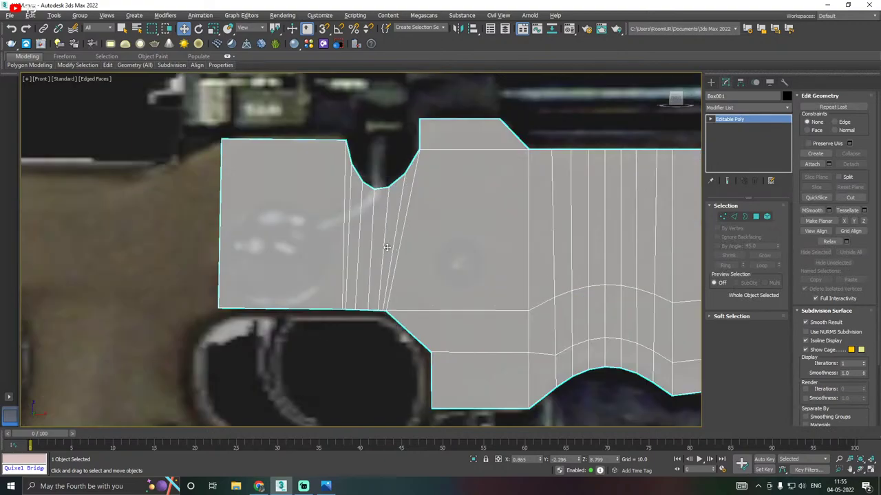
Try to simplify the rounded notch by removing three alternate vertical edge loops beneath it
click(734, 217)
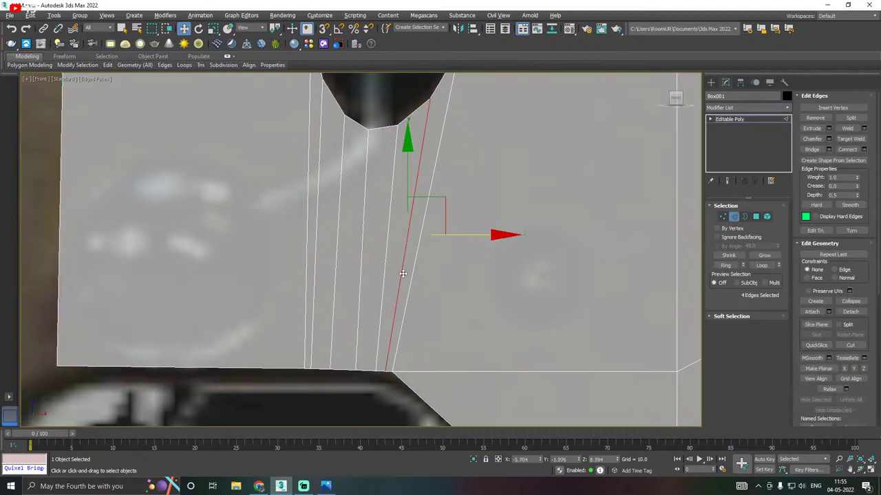
click(401, 272)
shift+click(361, 266)
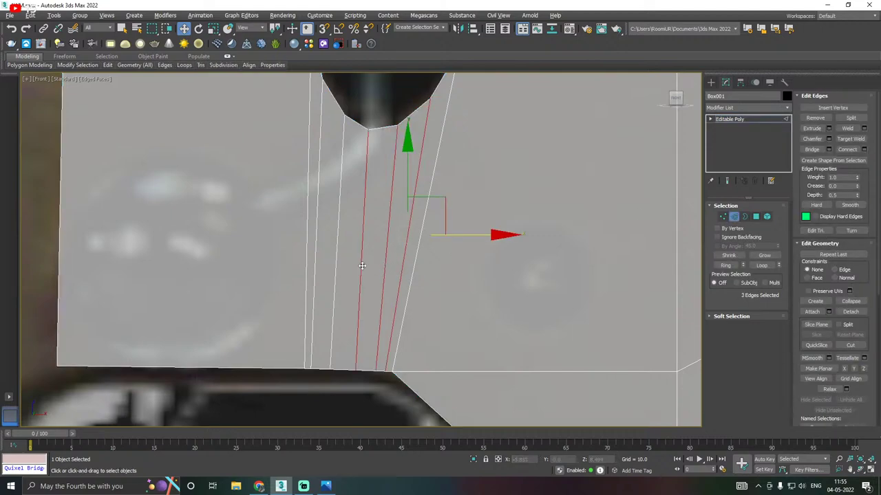
double_click(401, 269)
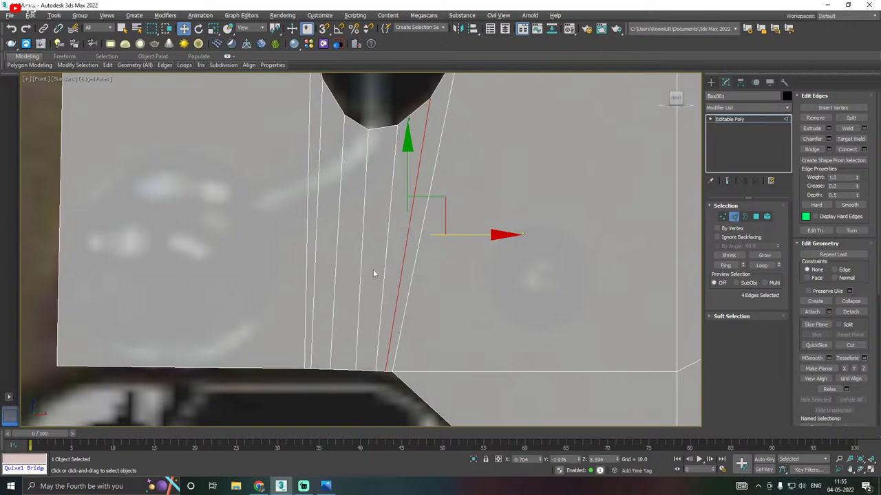
ctrl+click(360, 269)
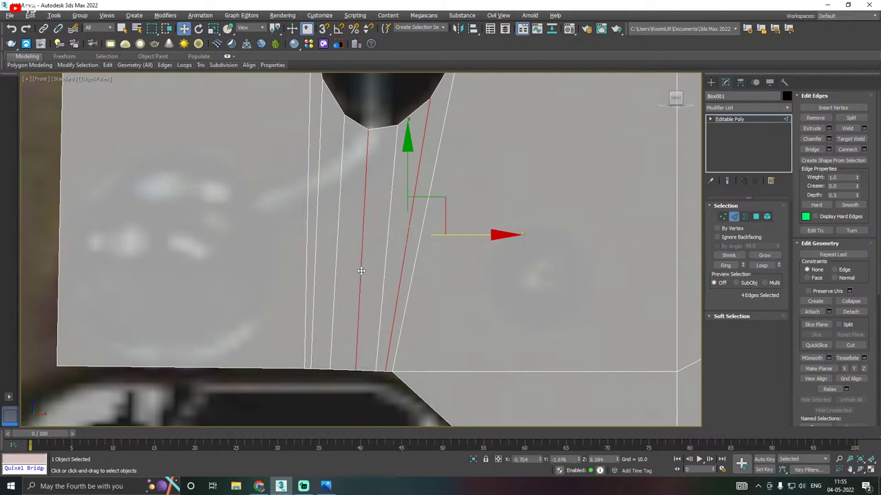
ctrl+click(316, 269)
scroll(316, 269, down, 3)
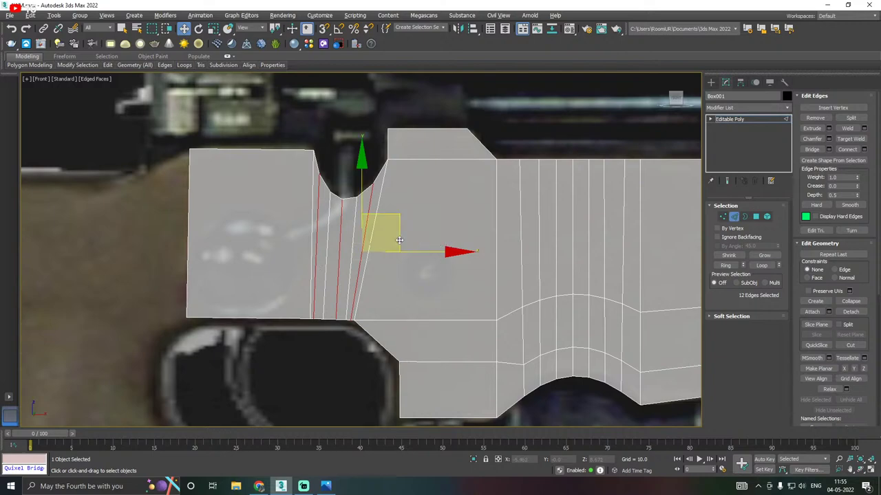
key(ctrl+BackSpace)
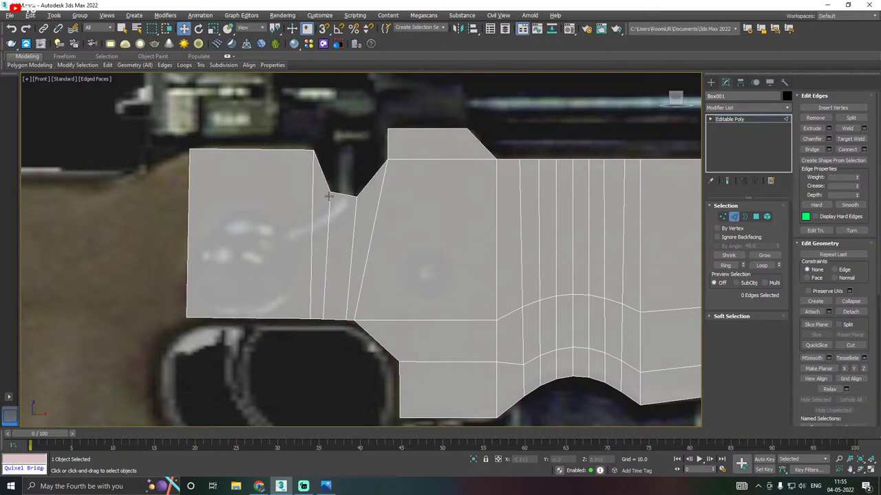
Preview the stock with NURMS subdivision, switch it off, and undo the removal of the notch's edge loops
mouse_move(107, 67)
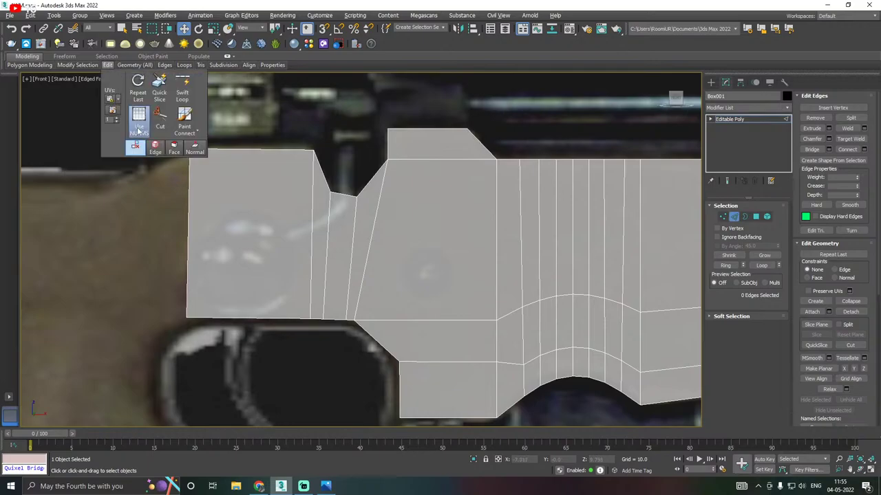
click(139, 131)
alt+middle_drag(394, 186, 320, 160)
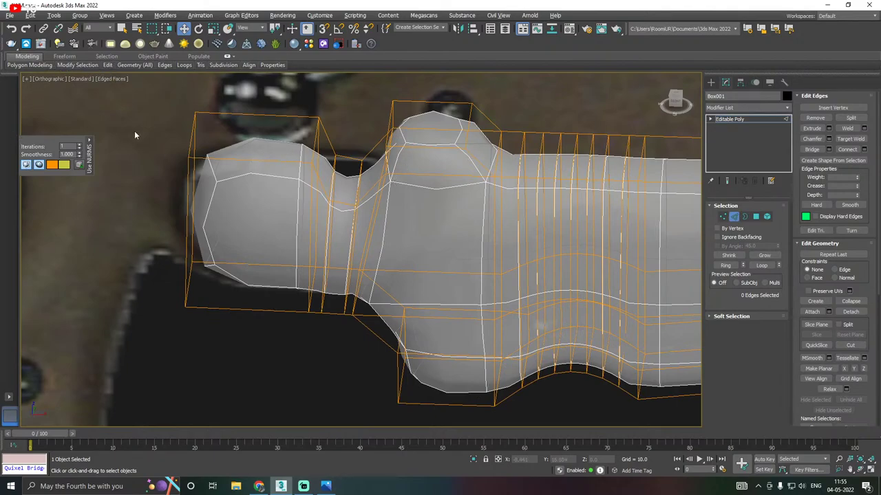
mouse_move(111, 68)
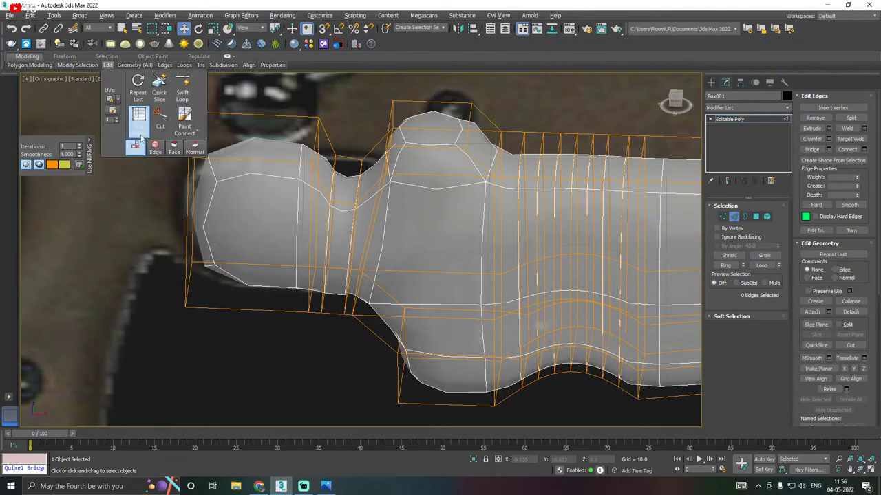
click(139, 128)
middle_drag(416, 210, 412, 222)
key(f)
scroll(399, 233, up, 12)
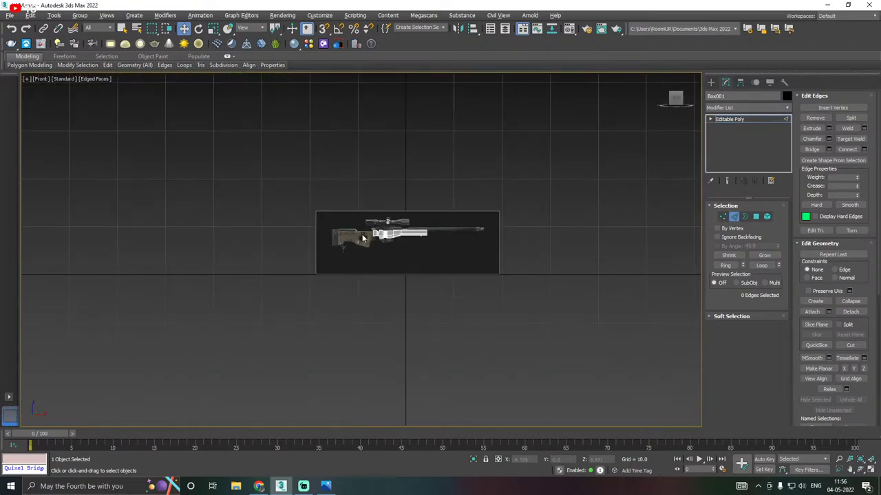
scroll(378, 230, up, 2)
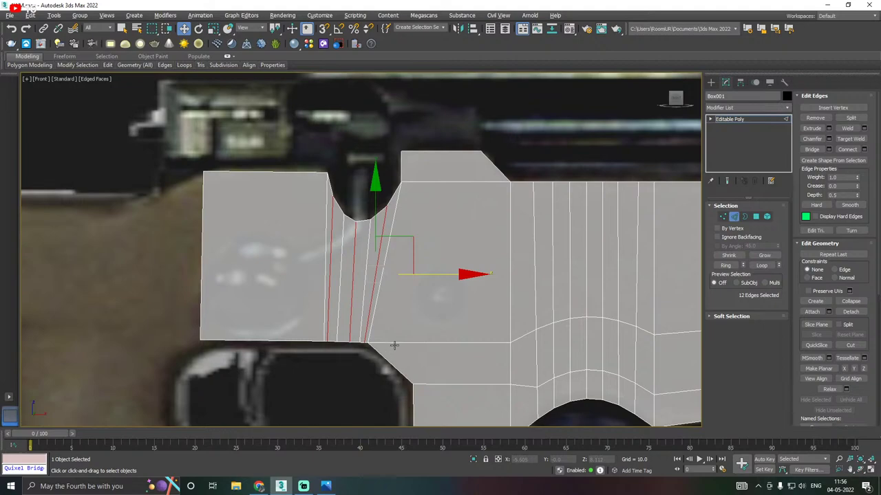
Move the corner vertices above the trigger guard forward to about X -5.628 and the pair behind them to about X -5.687
click(723, 216)
scroll(372, 351, up, 8)
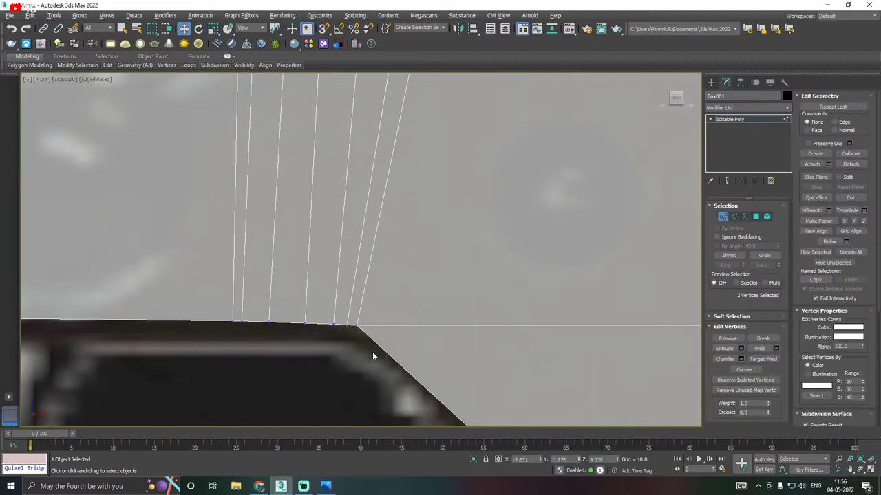
drag(355, 330, 502, 315)
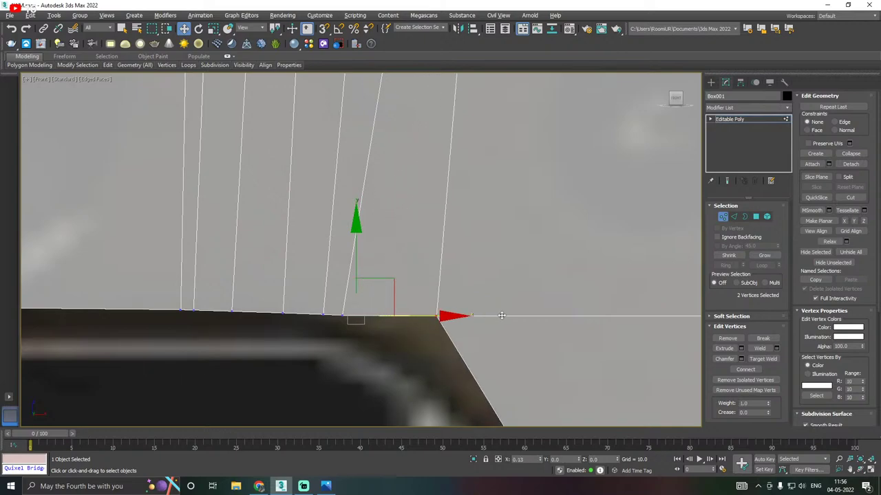
scroll(431, 314, down, 3)
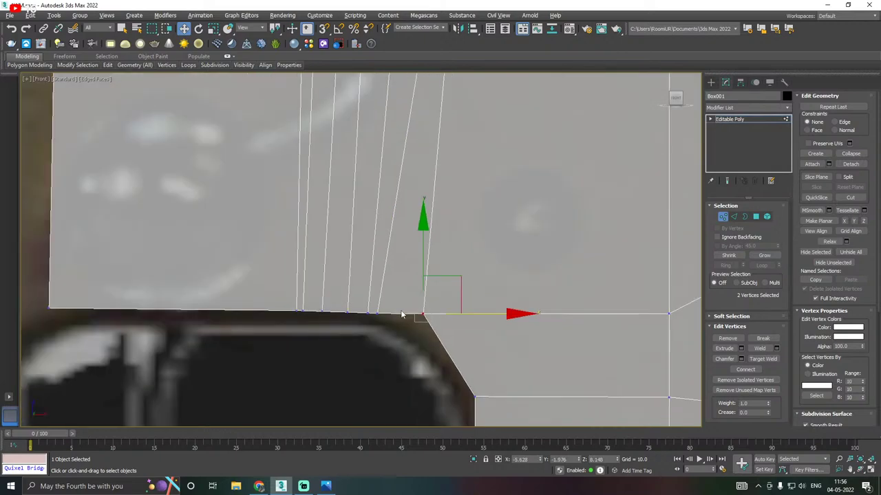
scroll(397, 311, down, 3)
scroll(392, 313, up, 7)
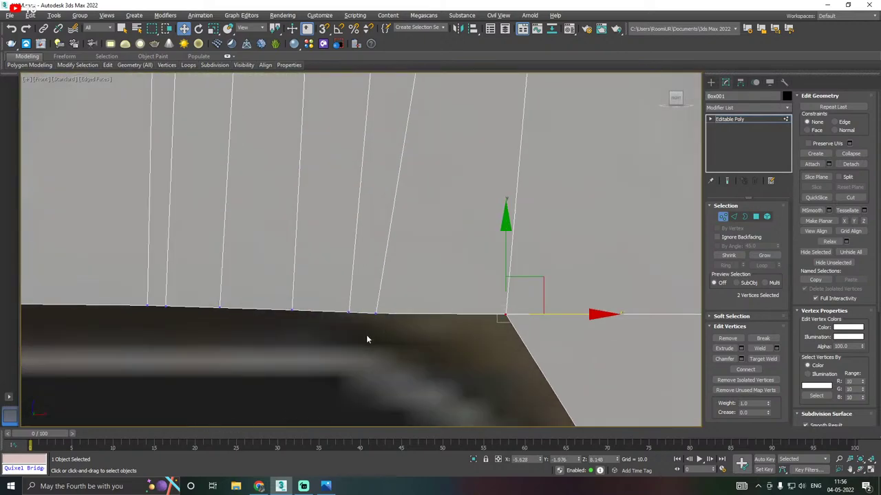
drag(366, 335, 510, 304)
scroll(485, 317, down, 3)
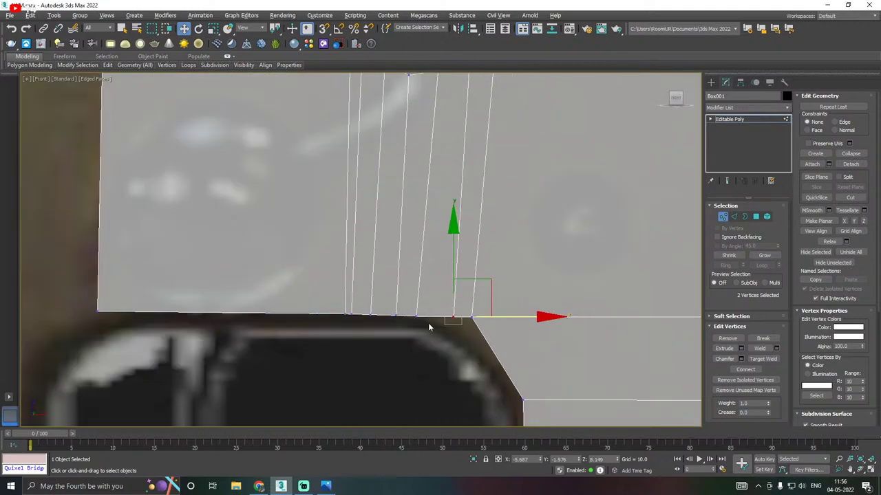
scroll(434, 320, up, 3)
Lower the front corner vertices above the trigger guard to about Z 8.101 to start the curve
click(445, 324)
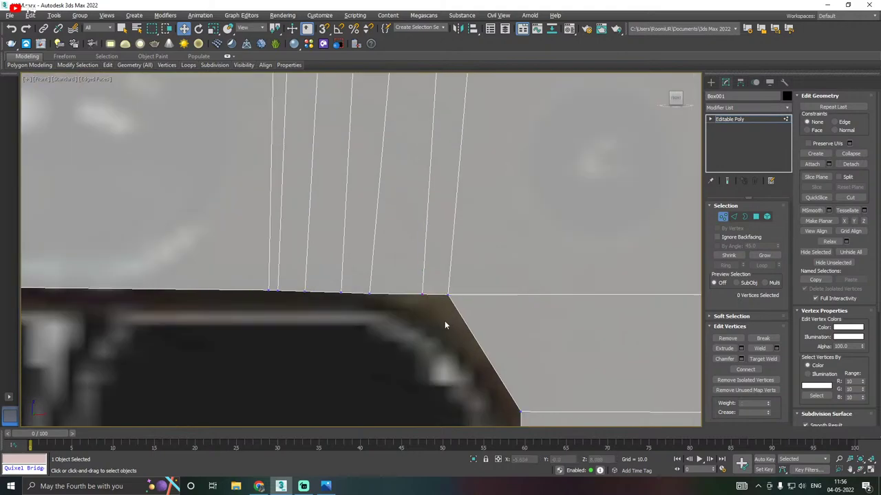
drag(444, 322, 462, 283)
drag(448, 238, 447, 272)
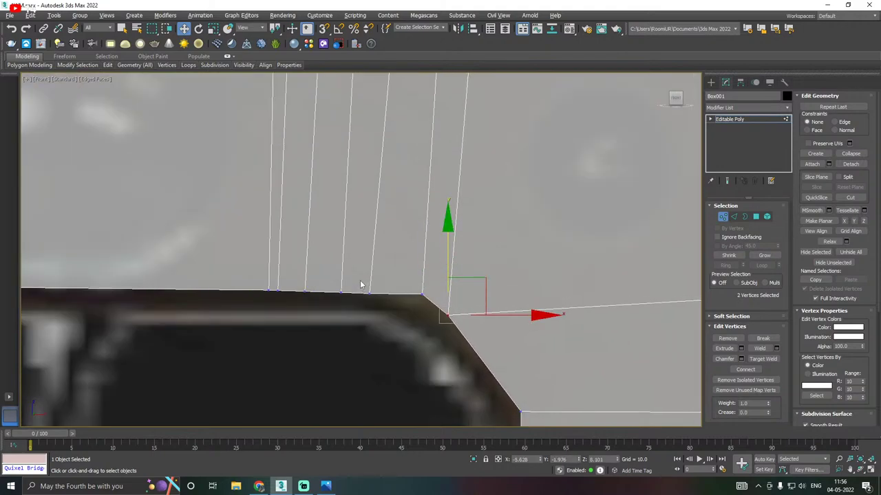
Spread the lower vertices of the notch's remaining loops forward along the bottom edge, placing the rearmost moved pair at about X -5.983
drag(360, 281, 444, 313)
drag(357, 311, 419, 293)
drag(296, 282, 377, 291)
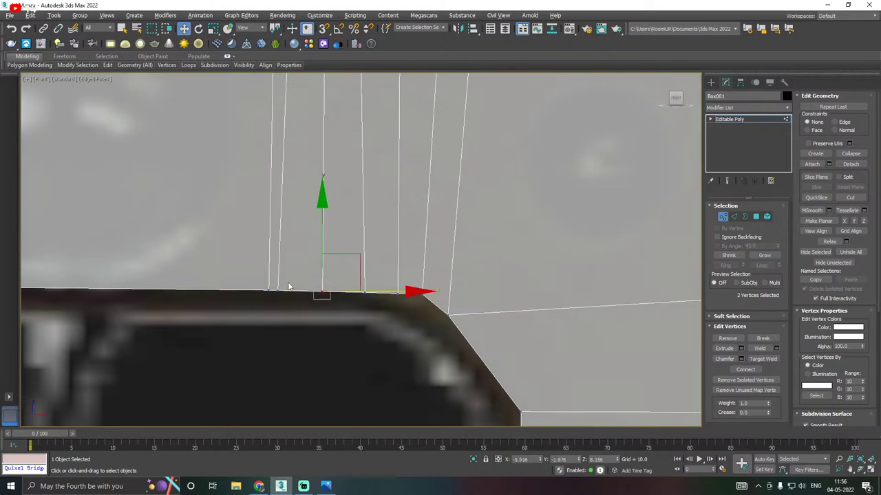
drag(288, 283, 274, 303)
drag(334, 291, 349, 291)
middle_drag(456, 315, 409, 280)
scroll(409, 280, down, 2)
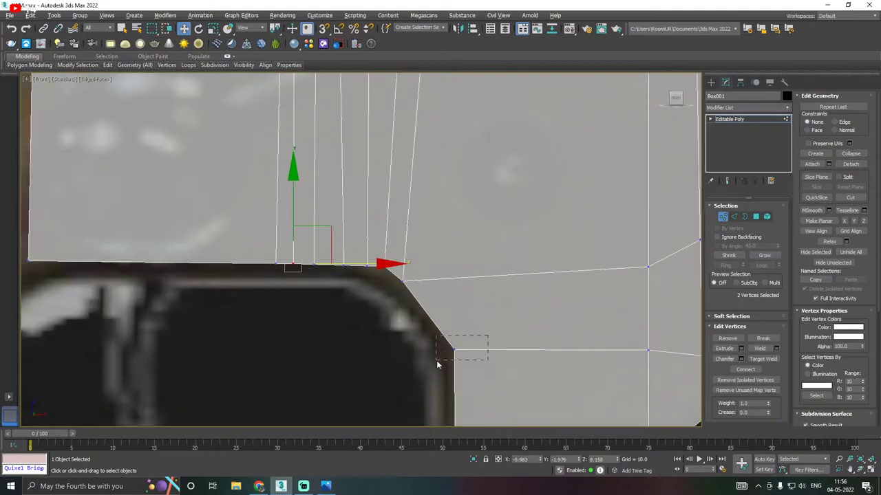
Move the lower corner vertices ahead of the trigger guard back to about X -5.473, and lower the pair above by about 0.013
drag(436, 362, 437, 361)
drag(513, 349, 509, 349)
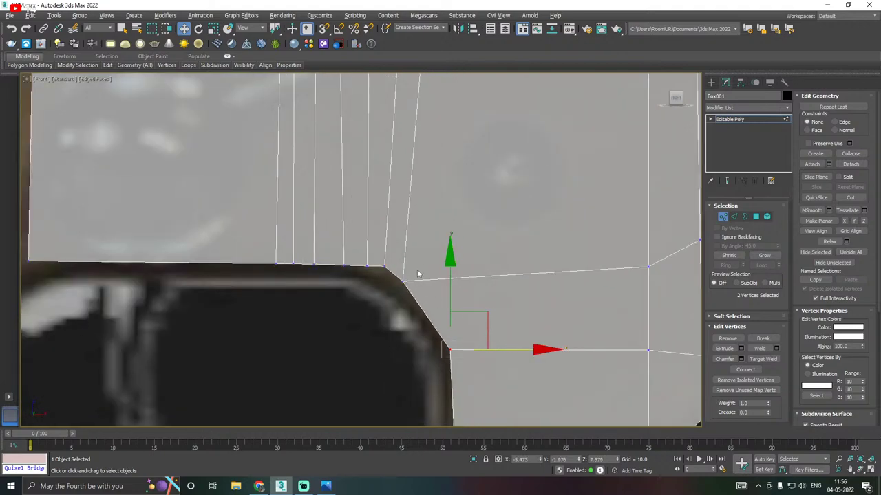
drag(417, 274, 401, 296)
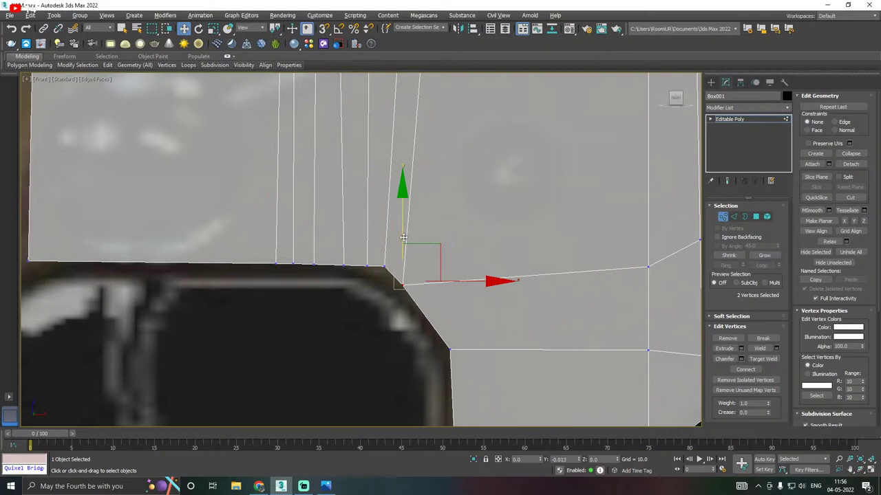
Lower the curve's upper vertex pair slightly and nudge the lower corner vertices back to follow the trigger guard outline
click(384, 253)
click(382, 262)
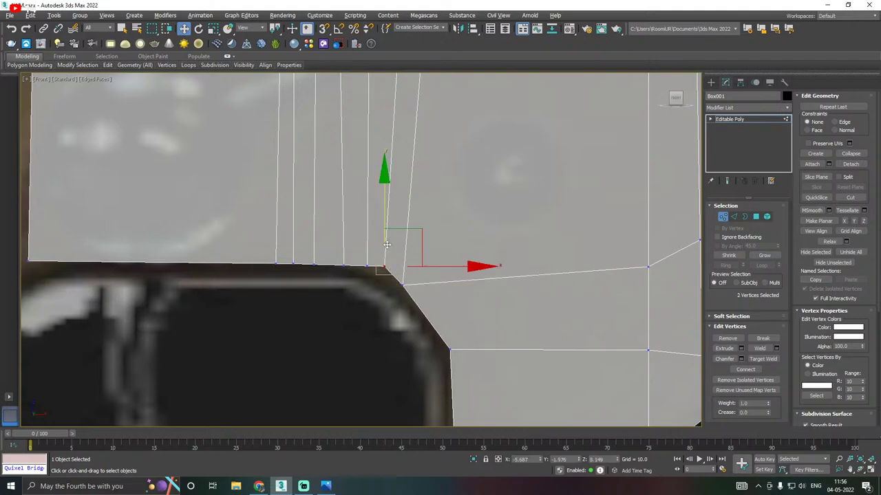
click(386, 258)
scroll(385, 259, down, 3)
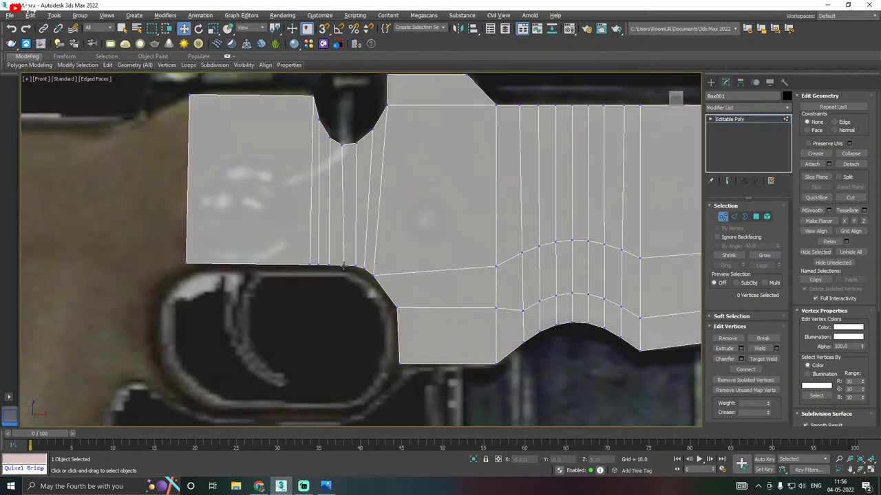
click(389, 311)
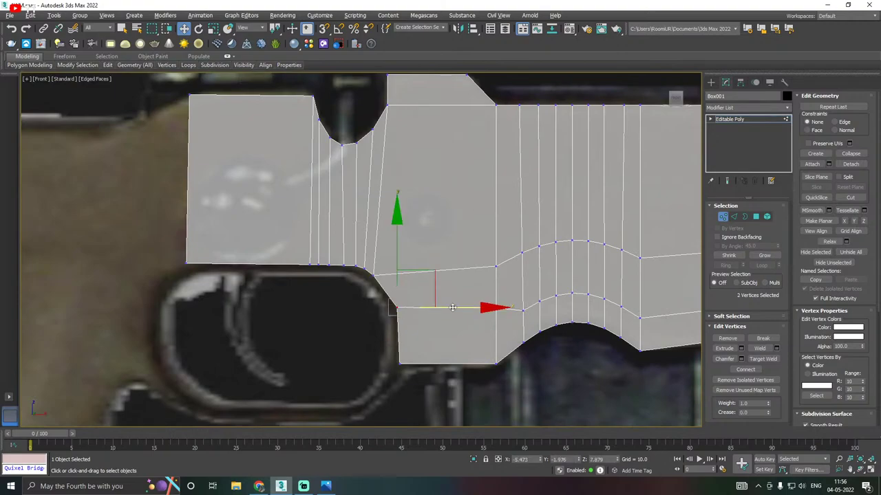
click(330, 246)
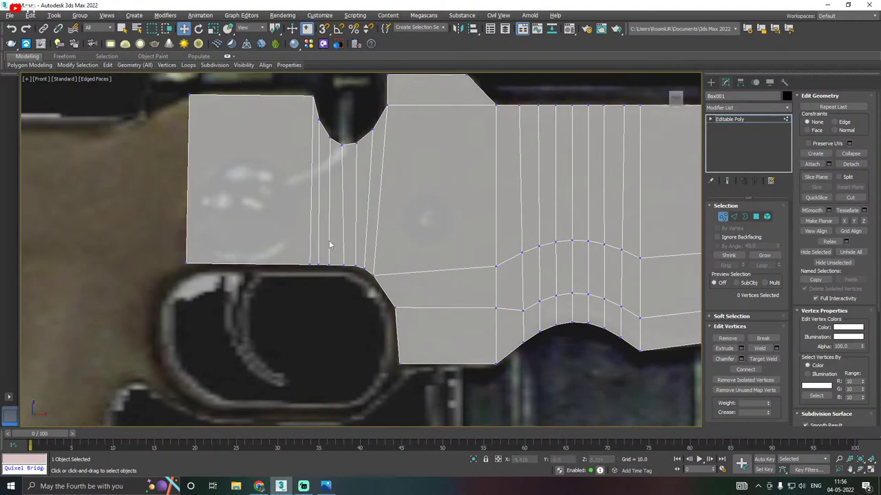
Move the notch's rear top corner vertices back to about X -6.035, and raise the rear section's top-edge vertices by about 0.01
middle_drag(330, 245, 376, 309)
scroll(349, 167, up, 2)
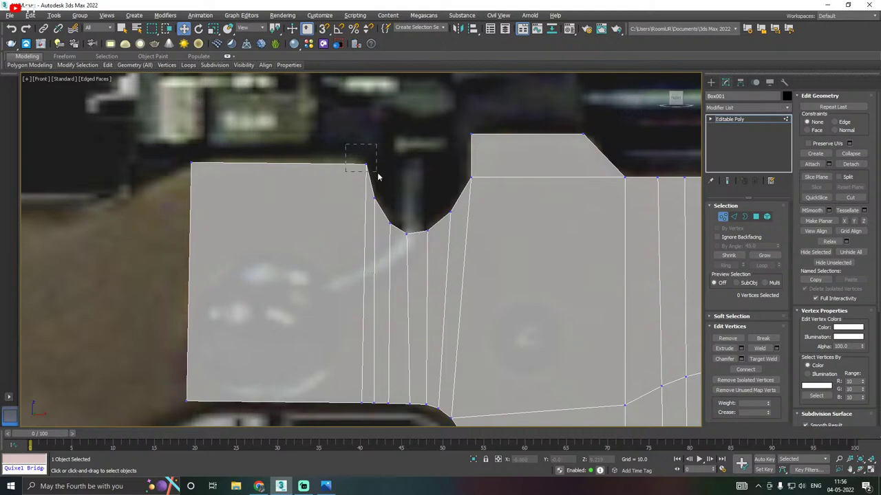
drag(377, 178, 409, 165)
drag(410, 165, 410, 165)
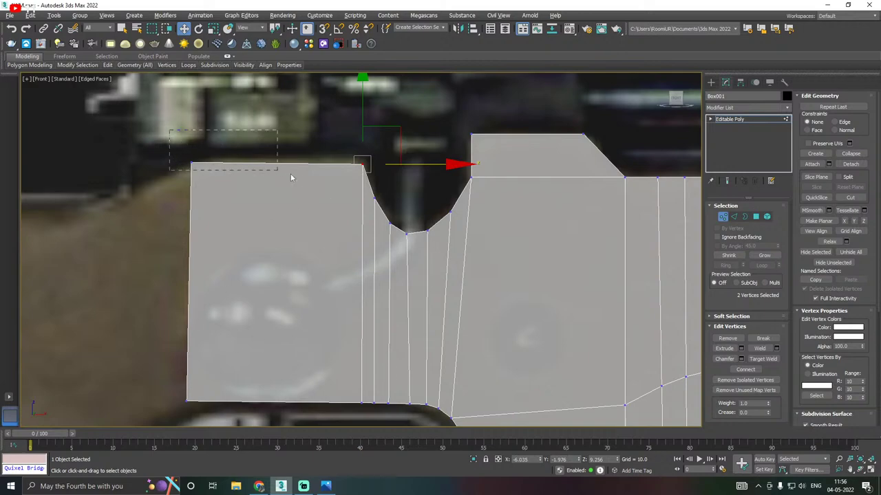
drag(290, 177, 381, 177)
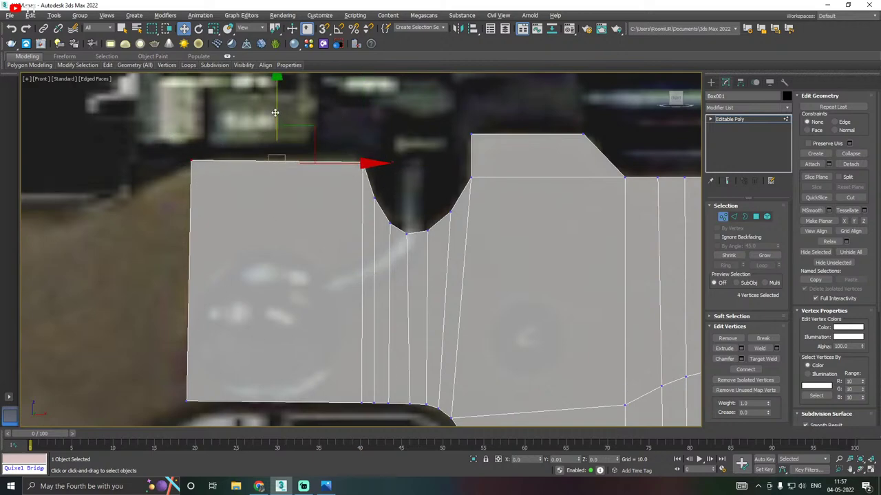
Leave vertex editing, turn off see-through display and examine the rifle body's shape and thickness from several 3D angles
scroll(319, 140, down, 2)
scroll(320, 139, down, 2)
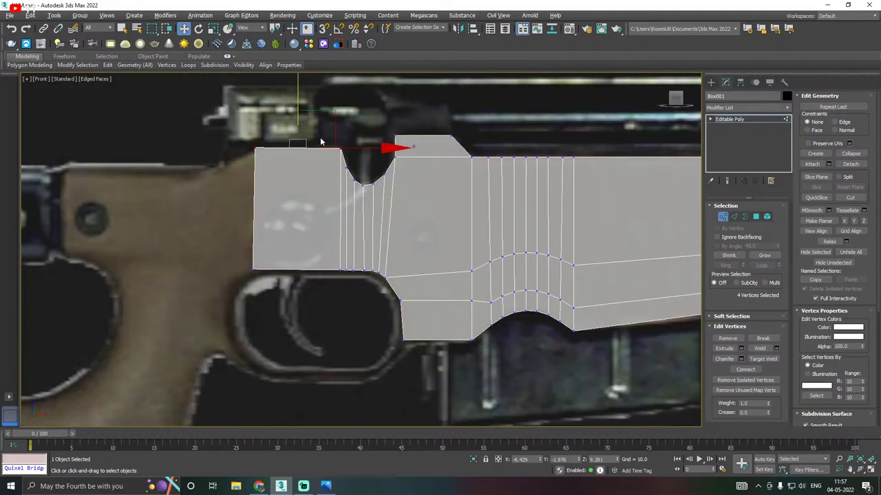
scroll(323, 139, down, 4)
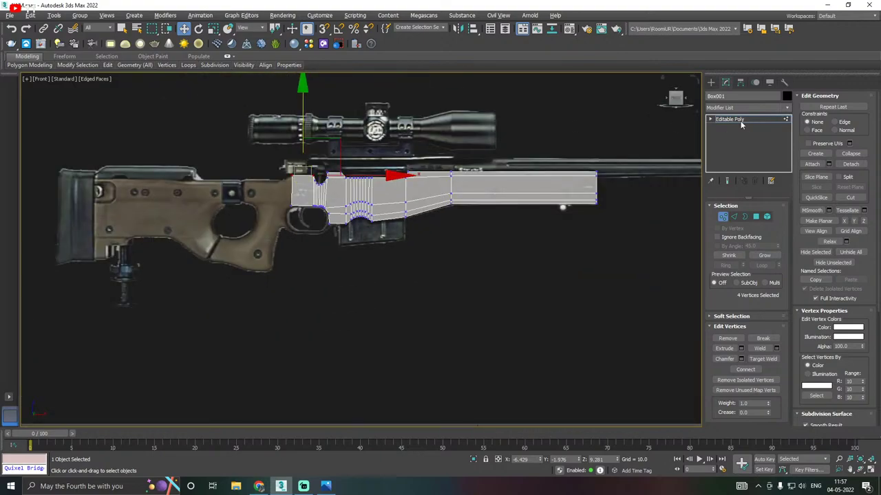
click(740, 123)
alt+middle_drag(502, 199, 348, 189)
scroll(430, 157, up, 2)
key(alt+z)
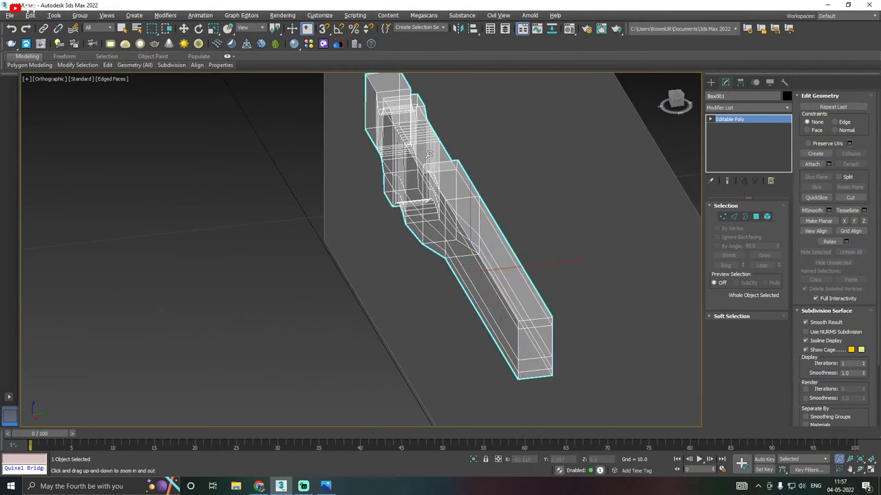
key(alt+x)
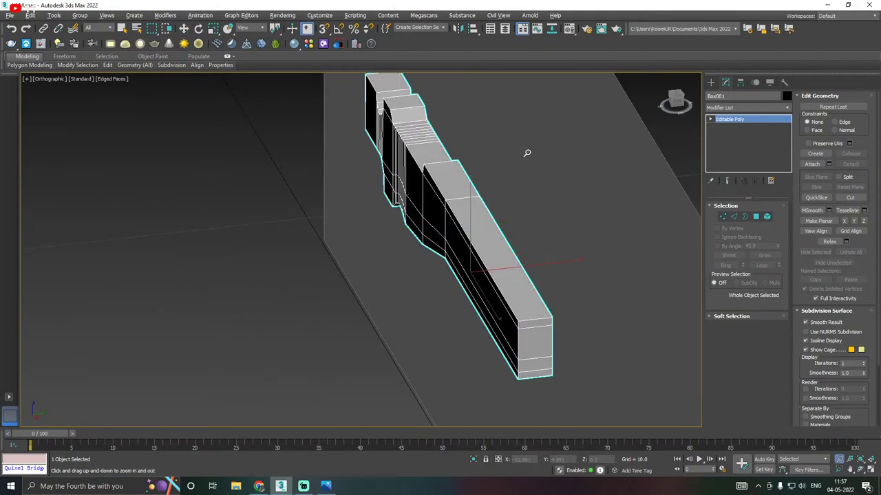
click(187, 27)
alt+middle_drag(444, 159, 579, 161)
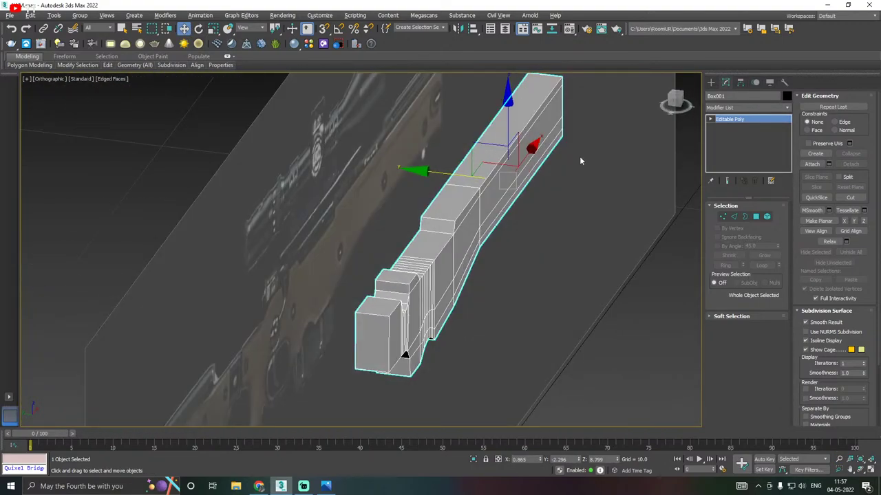
key(t)
key(p)
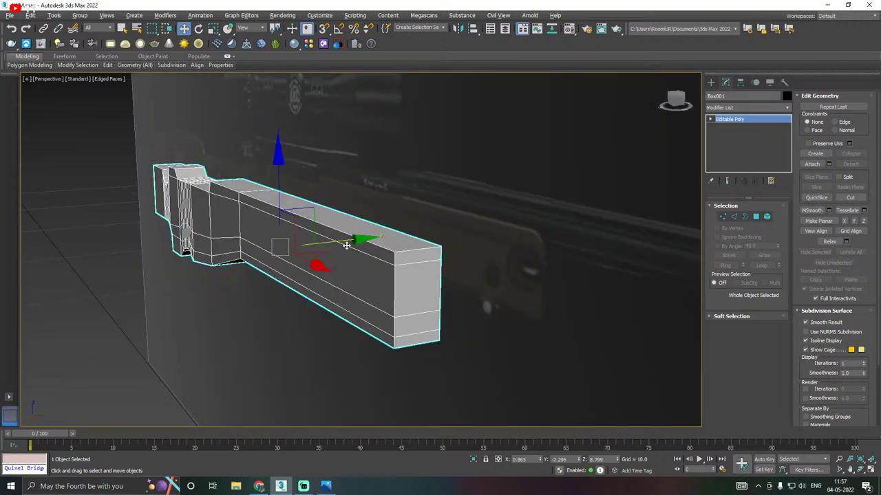
alt+middle_drag(346, 245, 147, 254)
mouse_move(242, 218)
alt+middle_down()
mouse_move(229, 214)
mouse_move(232, 240)
mouse_move(238, 224)
alt+middle_up()
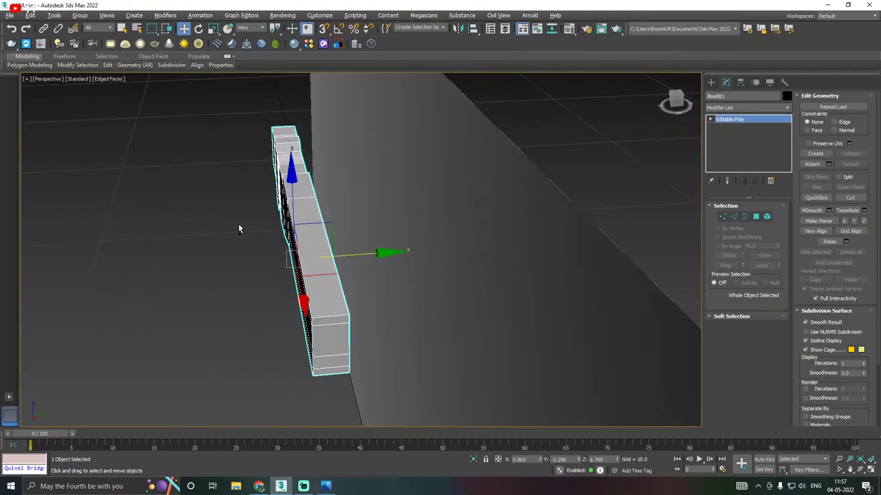
key(r)
key(r)
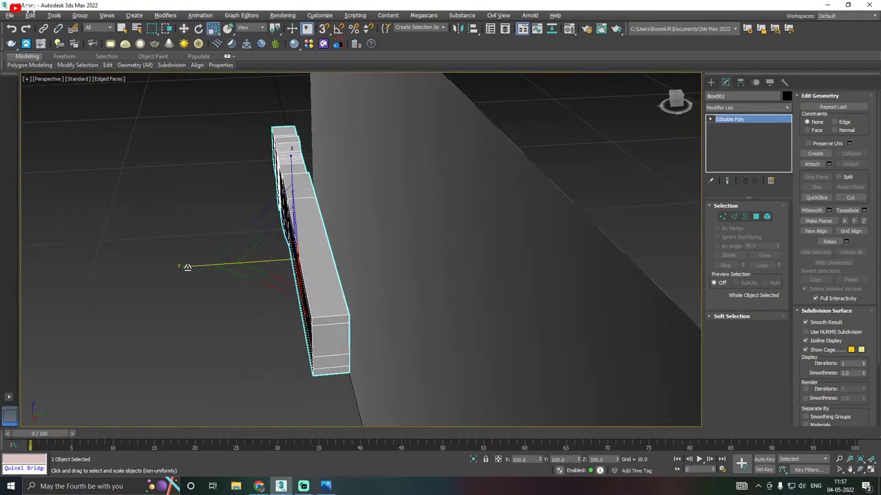
drag(187, 264, 194, 266)
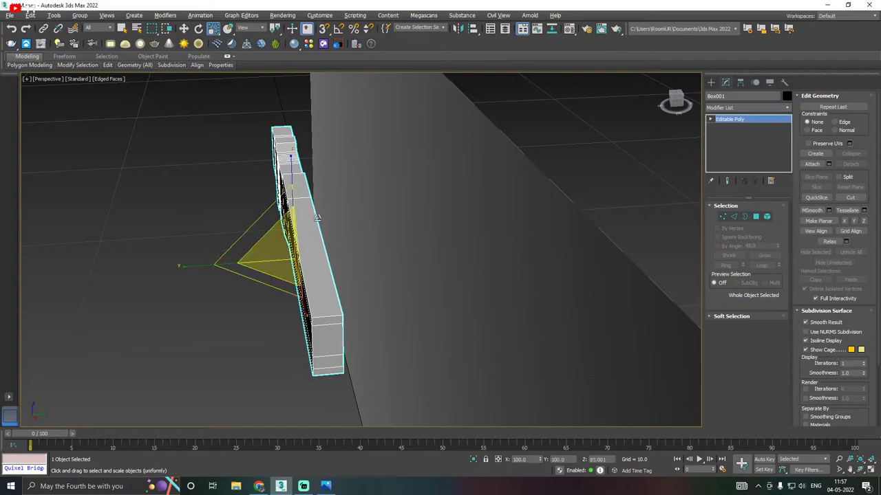
key(ctrl+z)
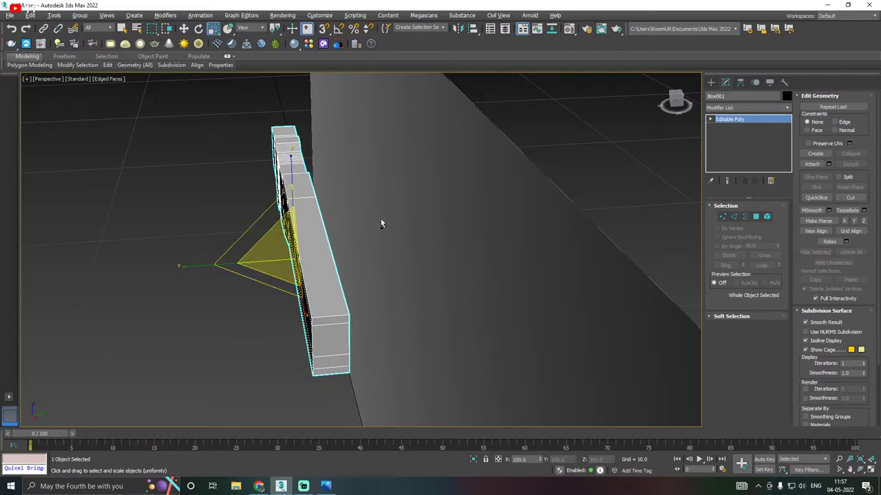
Turn the body's see-through display back on and return to the front view with the Move tool active
key(alt+x)
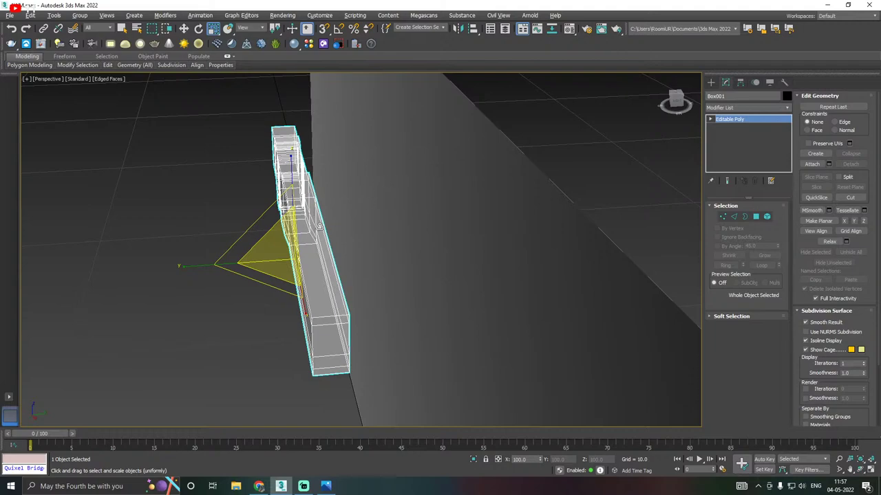
key(f)
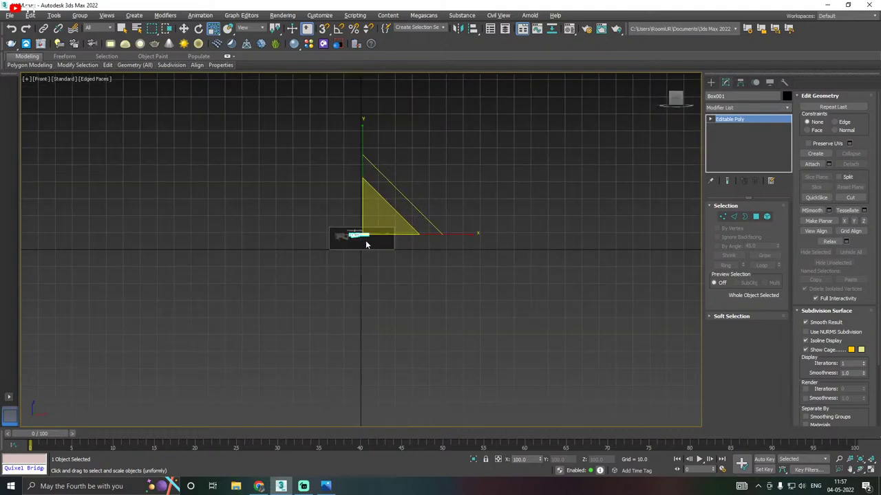
scroll(365, 240, up, 15)
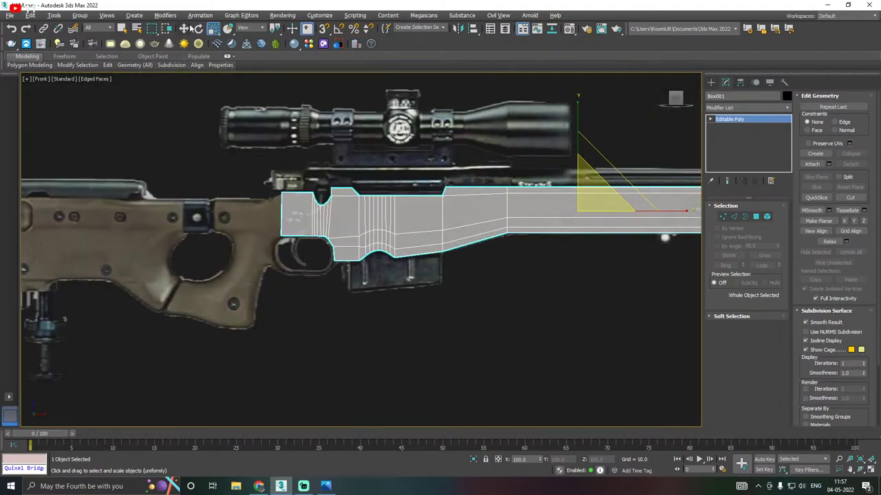
key(w)
Save the scene file
click(10, 16)
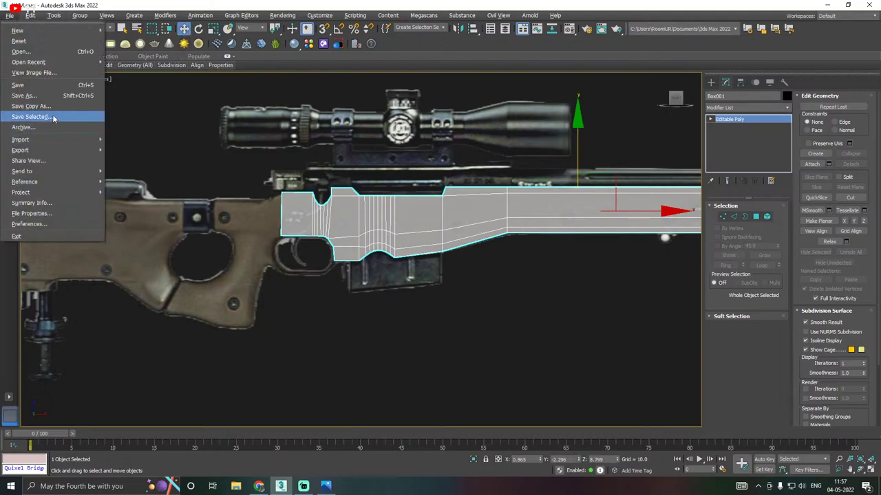
click(31, 106)
click(566, 397)
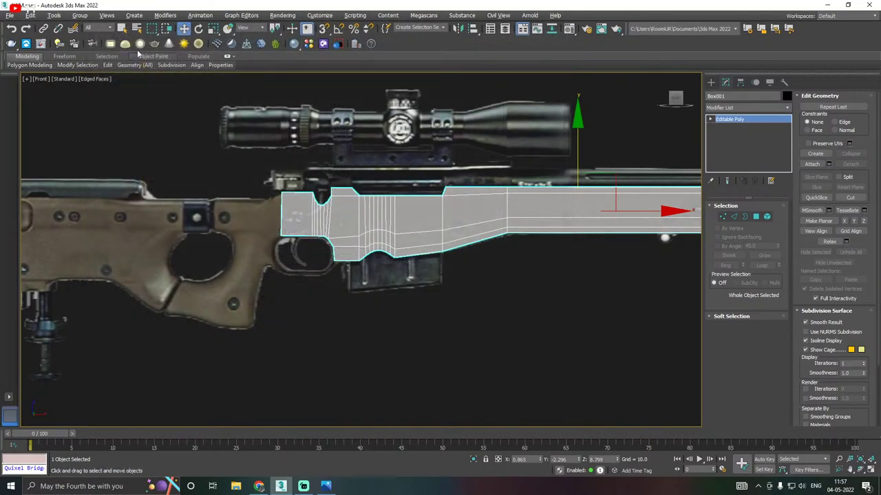
click(10, 15)
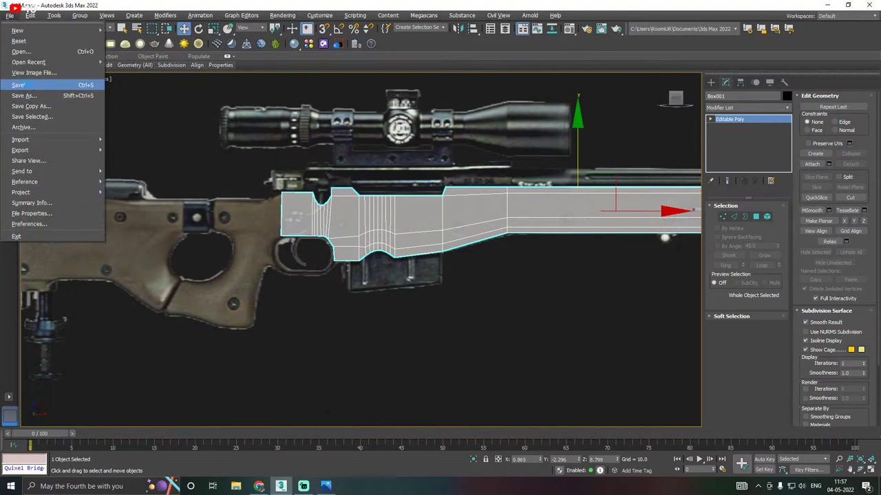
click(21, 84)
Select the polygon on the body's rear end face and nudge it slightly forward along X
middle_drag(375, 216, 483, 219)
scroll(371, 214, up, 2)
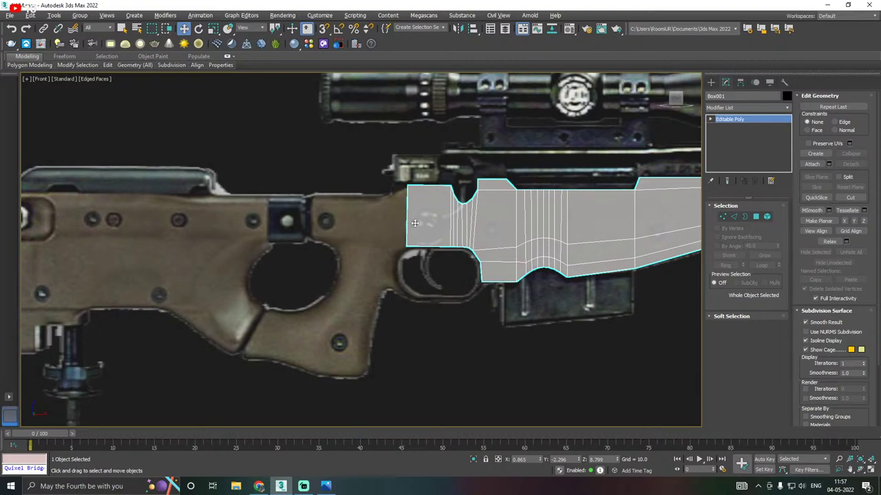
middle_drag(213, 215, 301, 207)
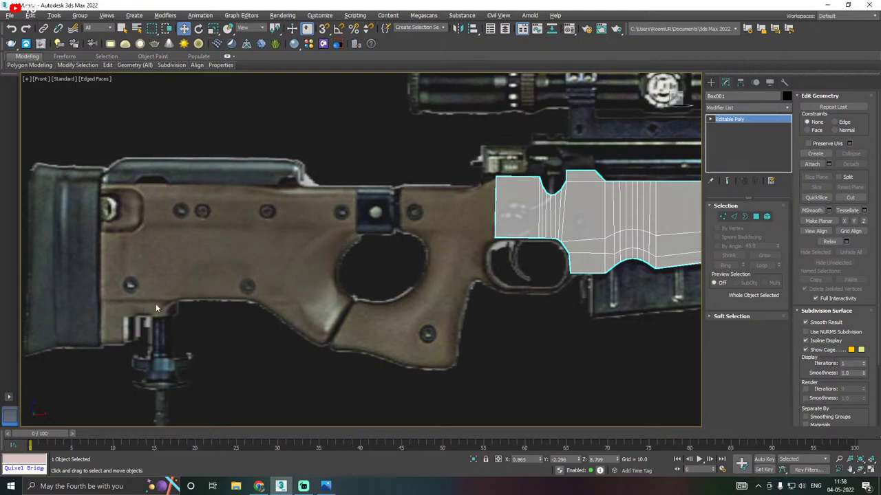
key(4)
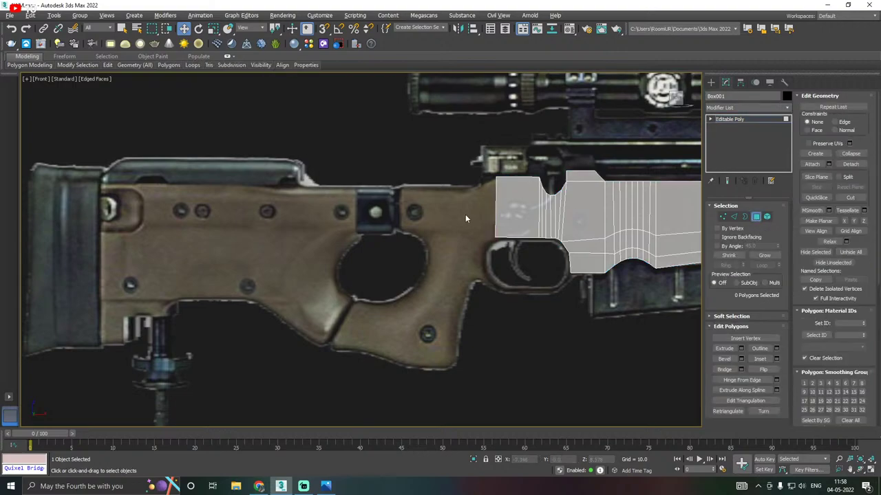
click(517, 204)
alt+middle_drag(517, 205, 487, 204)
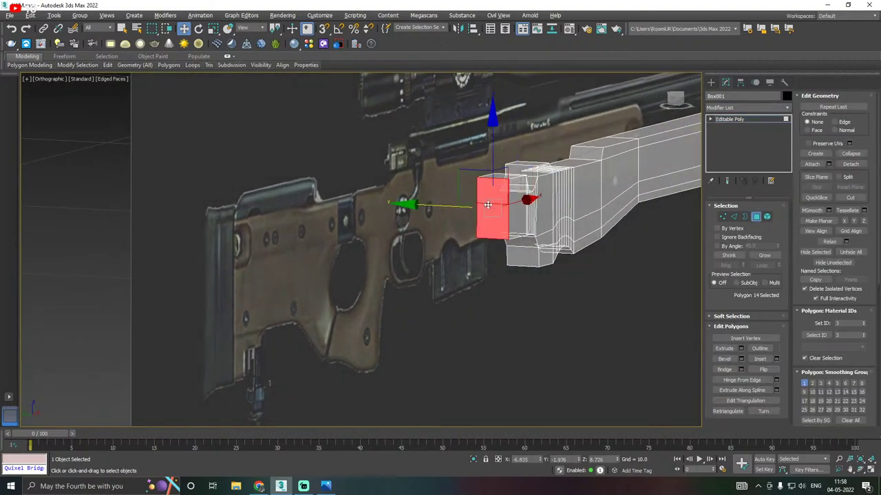
key(f)
scroll(331, 228, up, 10)
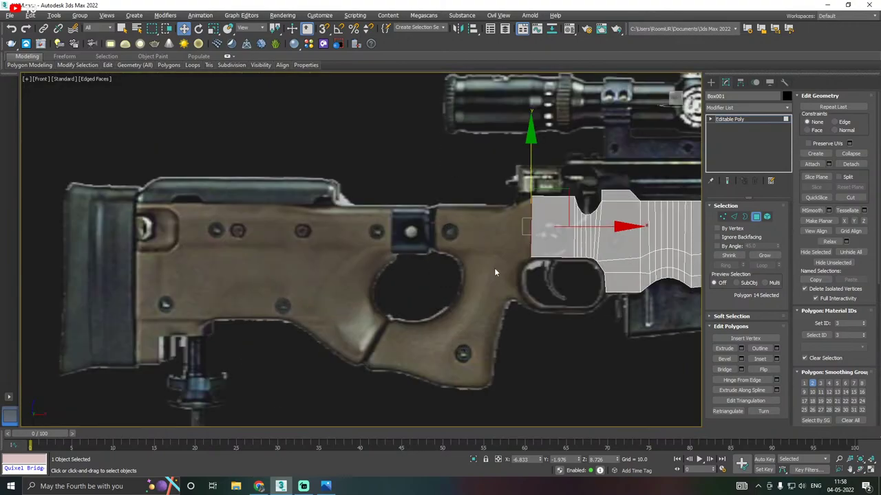
middle_drag(494, 272, 433, 254)
scroll(432, 248, up, 2)
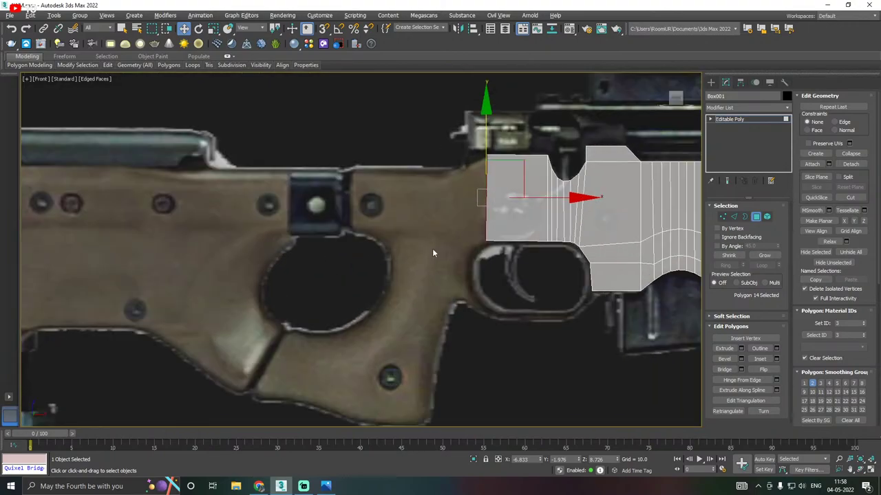
scroll(433, 234, up, 2)
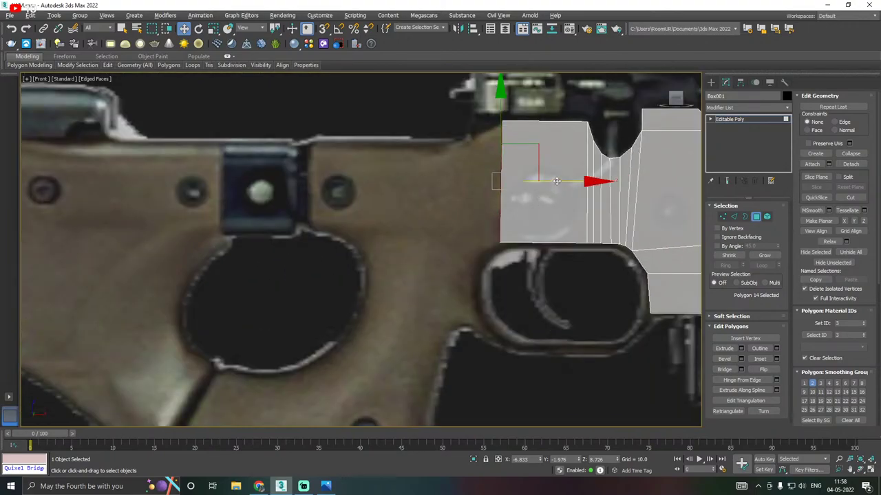
mouse_move(556, 182)
mouse_down()
mouse_move(600, 180)
mouse_move(554, 181)
mouse_up()
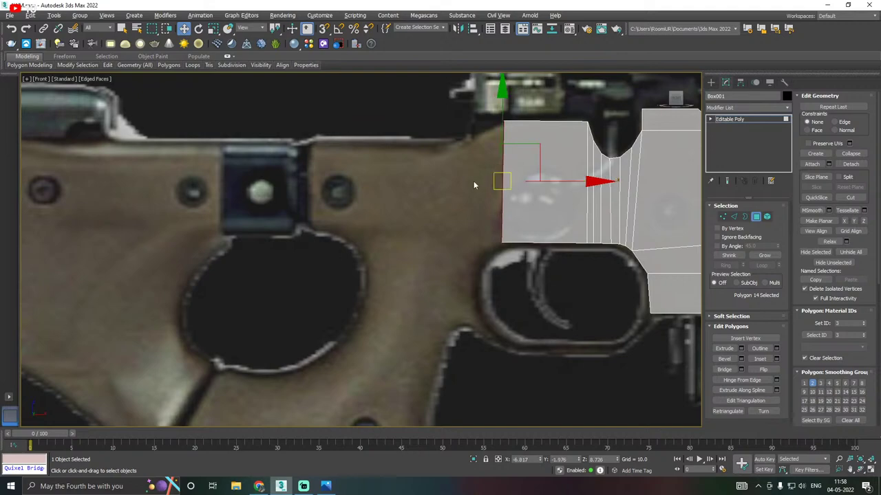
Extrude the rear end polygon by 0.417 and move the new end face farther toward the stock
scroll(473, 180, down, 3)
click(742, 349)
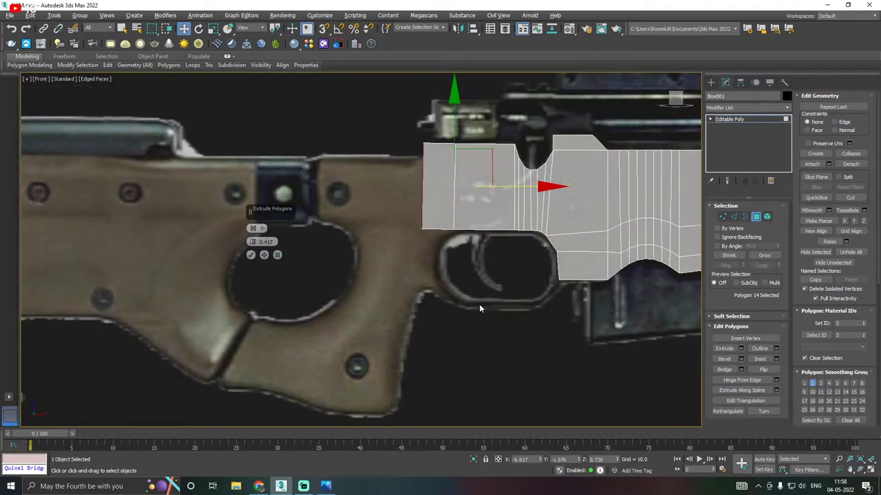
click(251, 256)
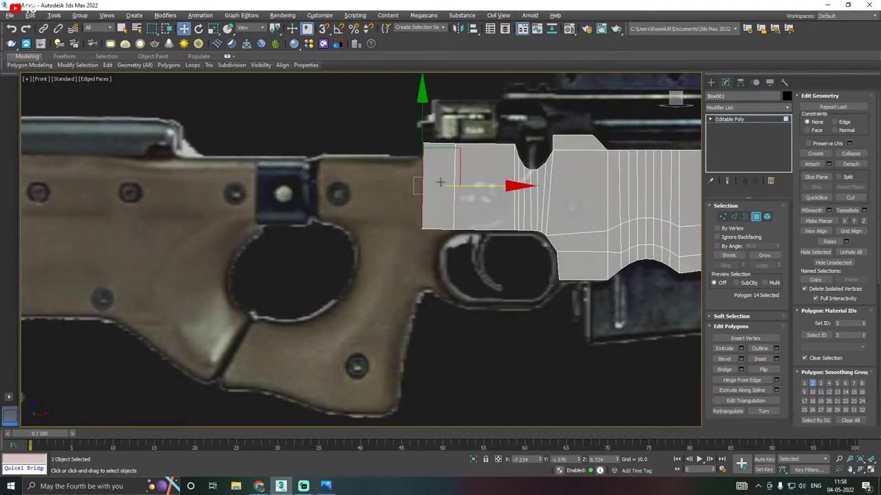
mouse_move(488, 186)
mouse_down()
mouse_move(507, 187)
mouse_move(472, 185)
mouse_up()
Lower the extruded end's two upper vertices by about 0.275 to slope its top, and shift its four end vertices slightly rearward
middle_drag(542, 185, 522, 251)
click(722, 217)
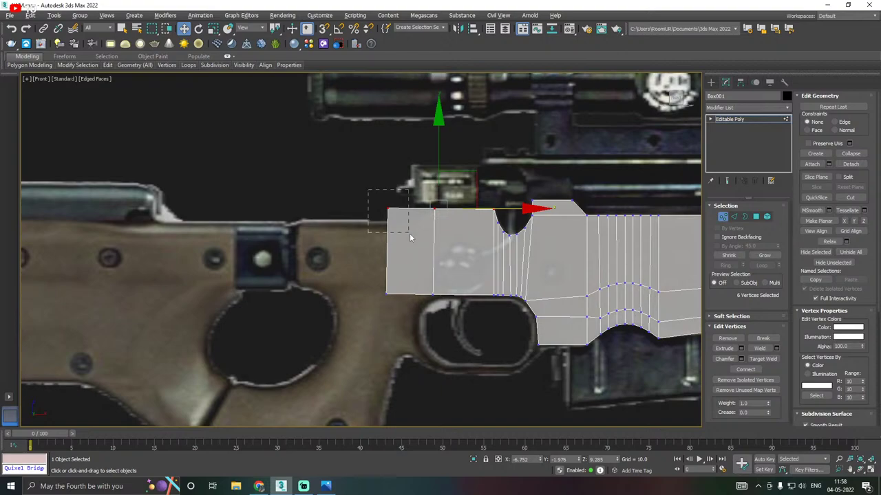
drag(410, 237, 396, 236)
scroll(397, 237, up, 2)
drag(385, 141, 403, 169)
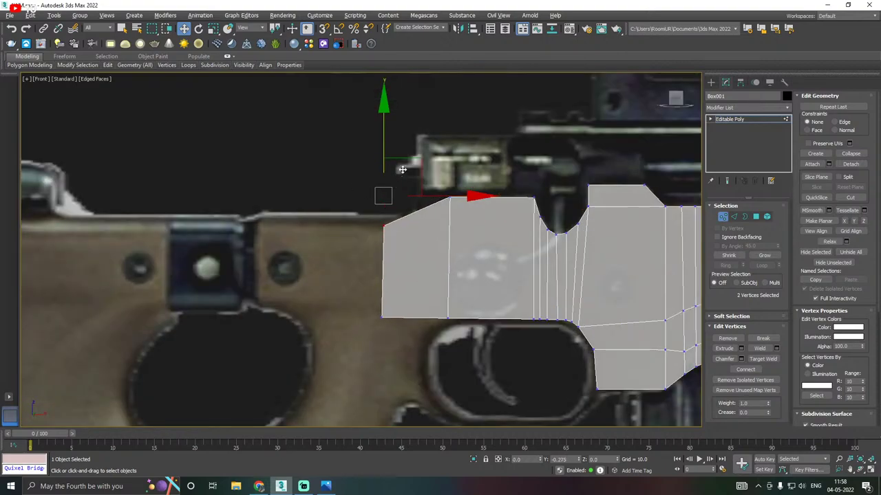
drag(317, 187, 394, 332)
mouse_move(440, 271)
mouse_down()
mouse_move(476, 271)
mouse_move(436, 270)
mouse_up()
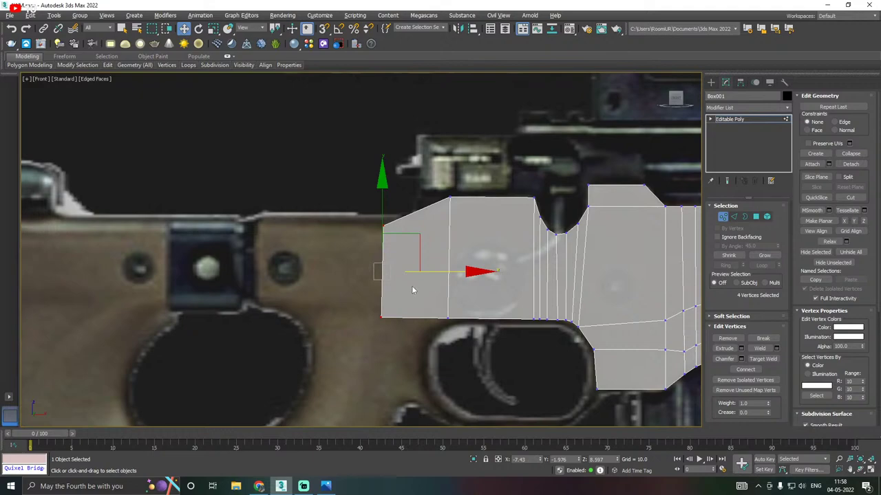
Raise the four bottom vertices of the extruded rear section slightly above the trigger guard
middle_drag(380, 300, 308, 315)
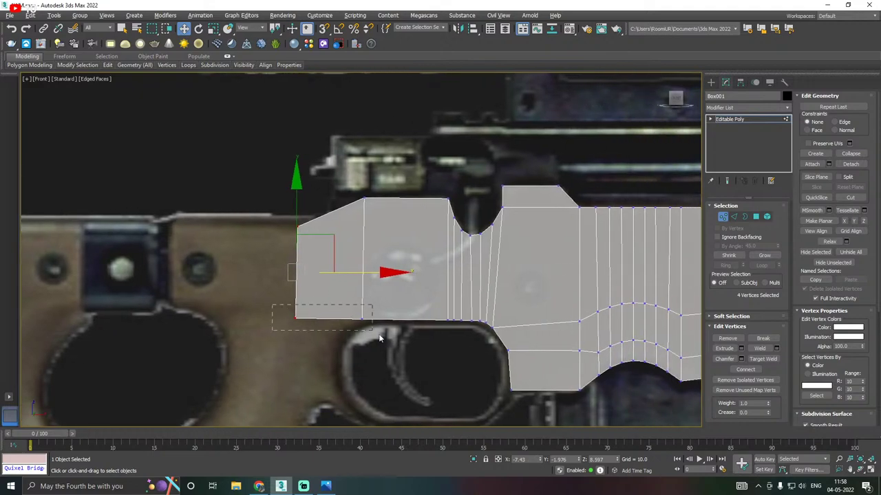
drag(379, 338, 377, 335)
mouse_move(332, 260)
mouse_down()
mouse_move(325, 242)
mouse_move(323, 255)
mouse_up()
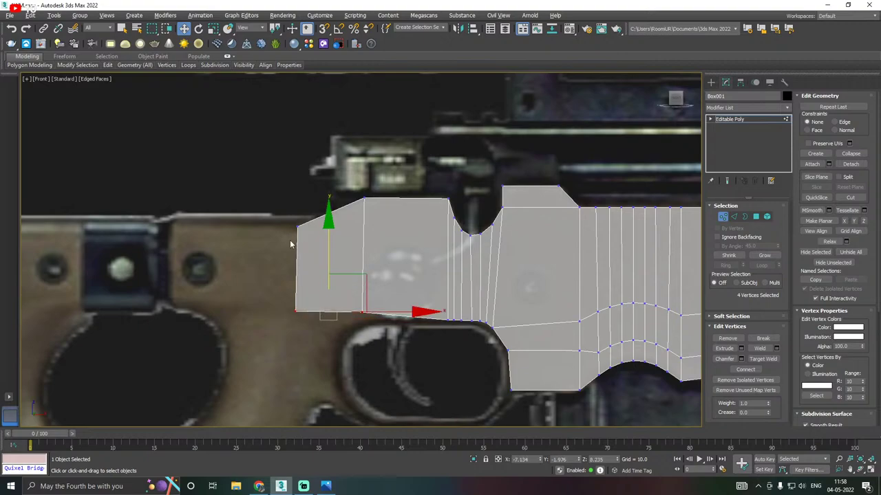
Raise the 12 lower-edge vertices above the trigger guard by about 0.081 to level the bottom edge with the rear section
click(462, 319)
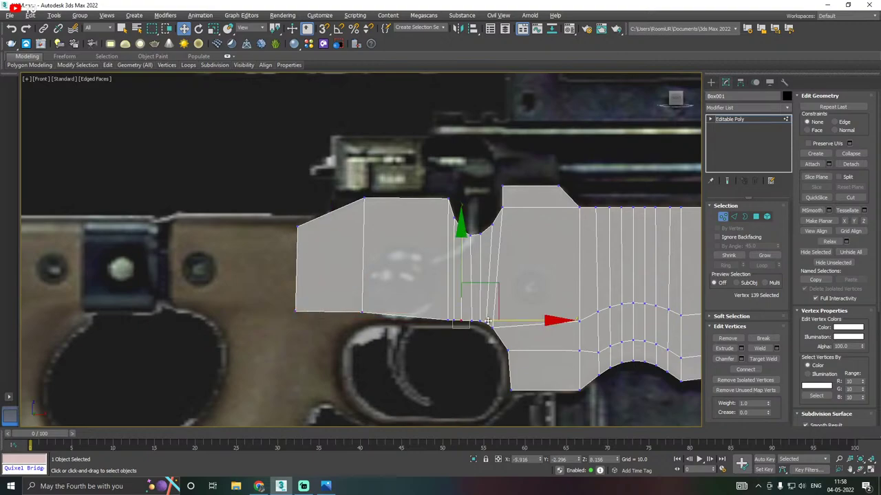
scroll(487, 319, up, 2)
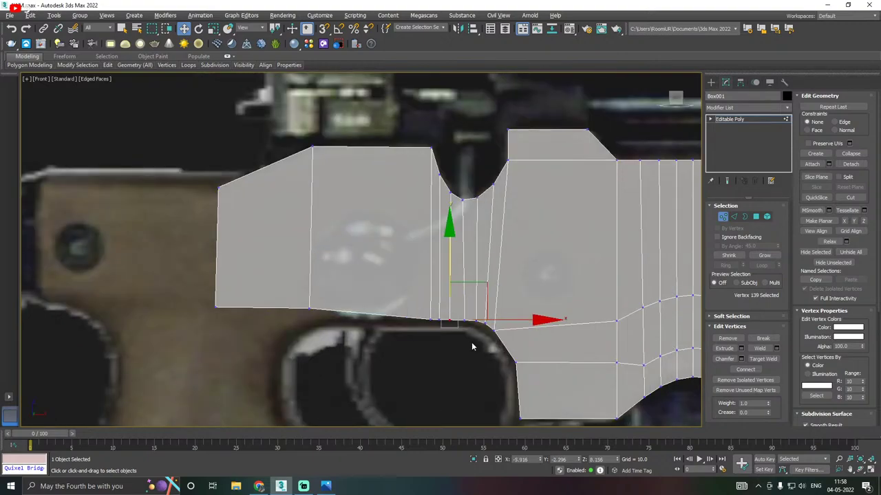
drag(416, 311, 490, 341)
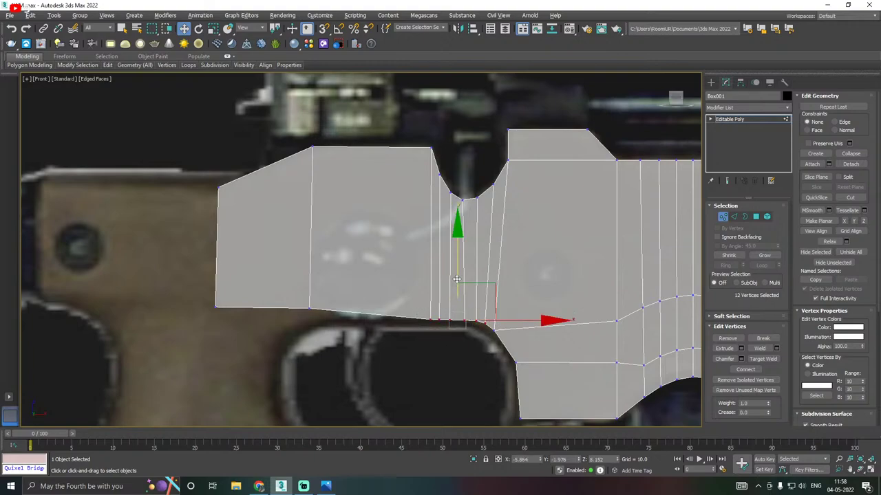
drag(456, 278, 454, 266)
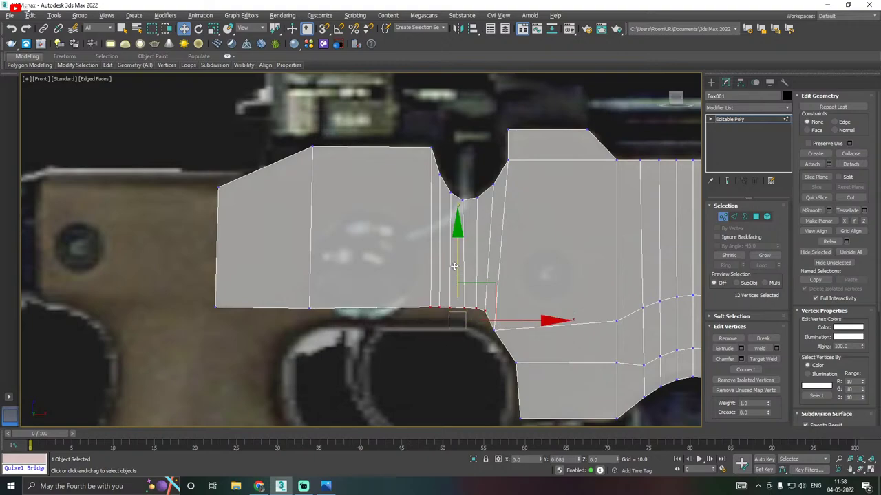
Undo the last raise of the 12 lower-edge vertices and lower the rear section's four bottom vertices by about 0.08 to level with them
scroll(368, 269, down, 3)
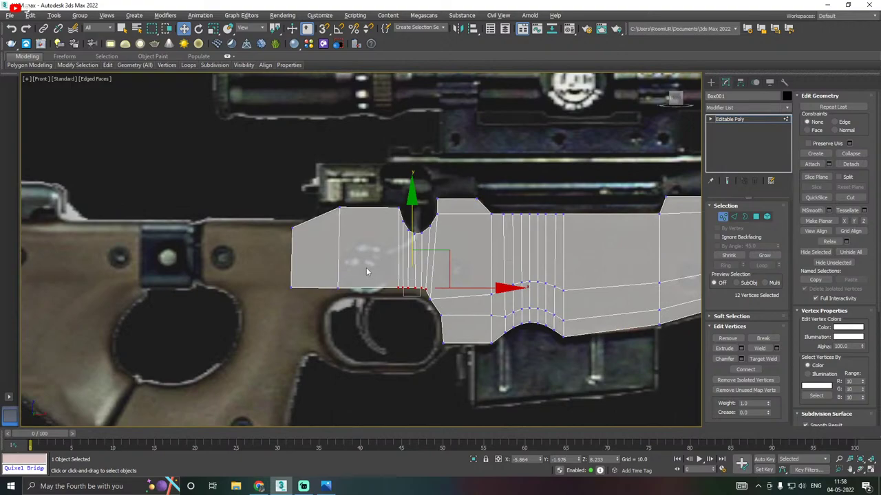
key(ctrl+z)
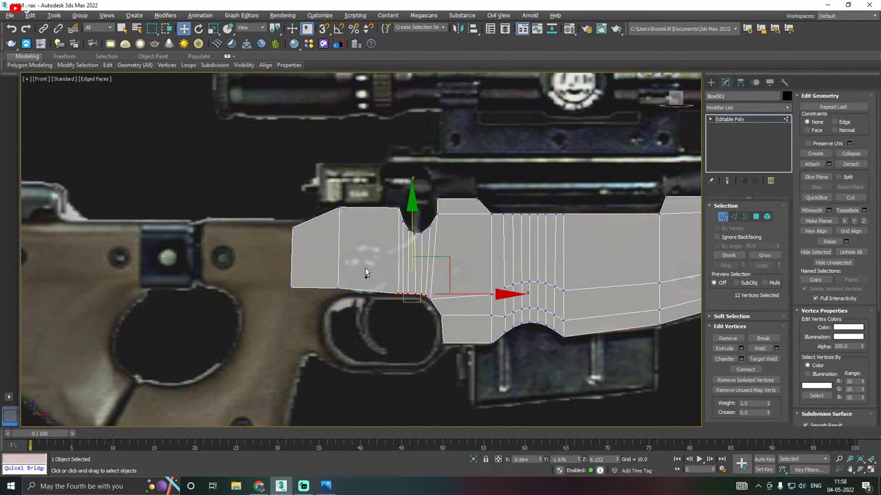
scroll(302, 282, up, 5)
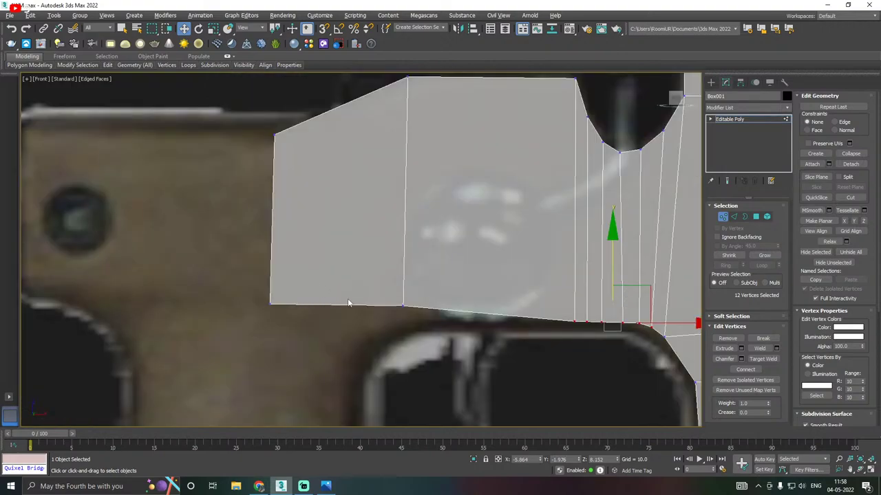
scroll(349, 300, down, 2)
drag(415, 329, 415, 327)
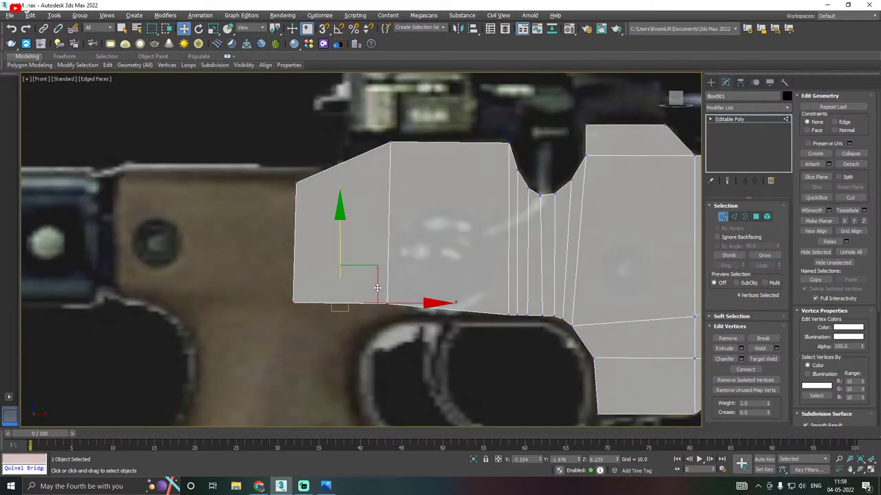
mouse_move(339, 251)
mouse_down()
mouse_move(342, 214)
mouse_move(342, 263)
mouse_up()
scroll(348, 263, down, 2)
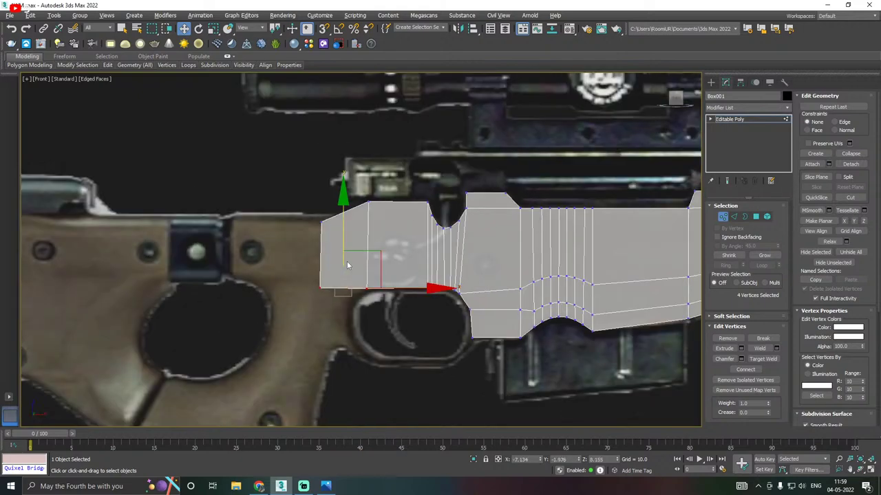
Move the rear section's four end vertices forward by about 0.2 and raise its two lower end vertices by about 0.12
scroll(348, 264, up, 2)
drag(268, 160, 323, 336)
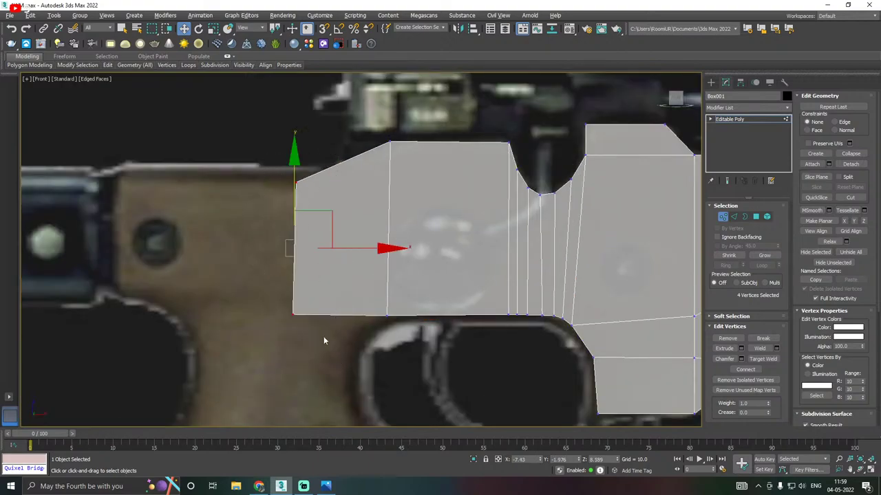
mouse_move(364, 248)
mouse_down()
mouse_move(419, 240)
mouse_move(367, 244)
mouse_up()
drag(302, 298, 355, 342)
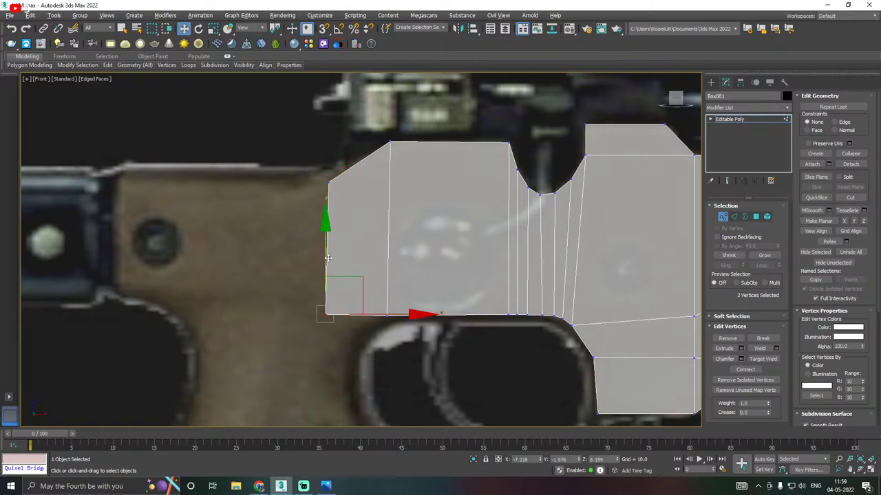
drag(326, 259, 326, 242)
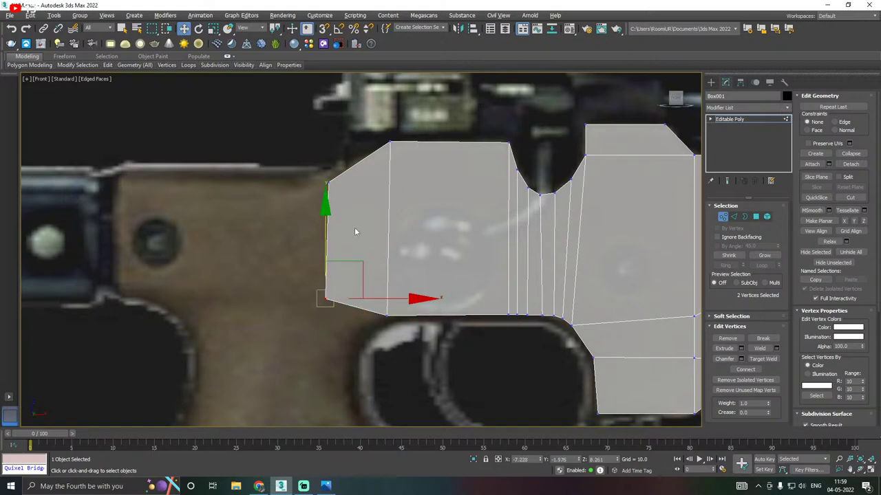
drag(325, 235, 325, 232)
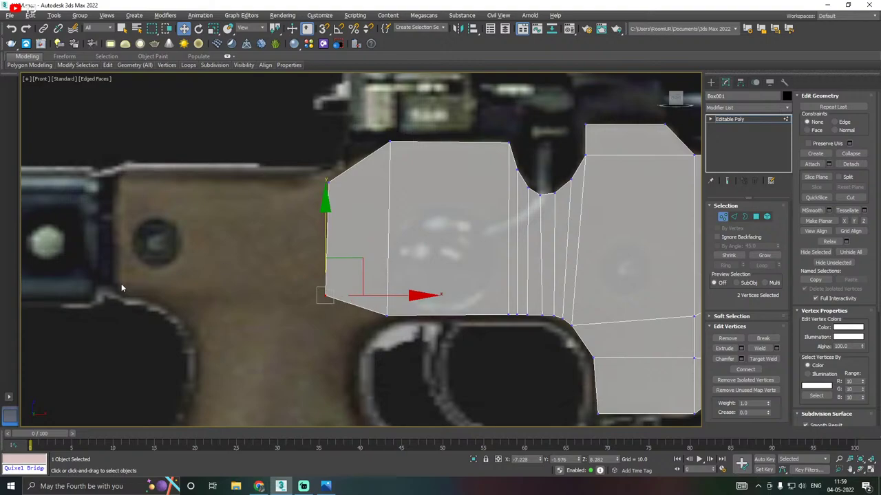
Shift the two upper end vertices slightly rearward so the rear end edge is vertical
scroll(285, 297, down, 3)
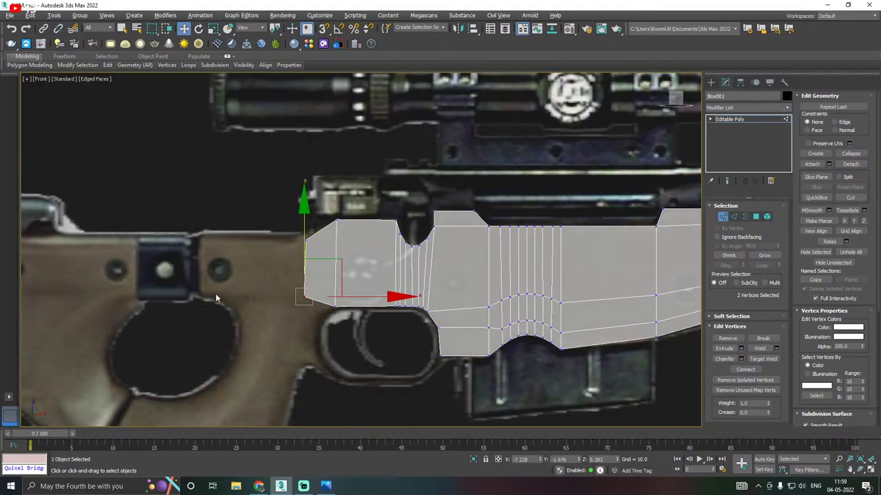
scroll(216, 301, up, 3)
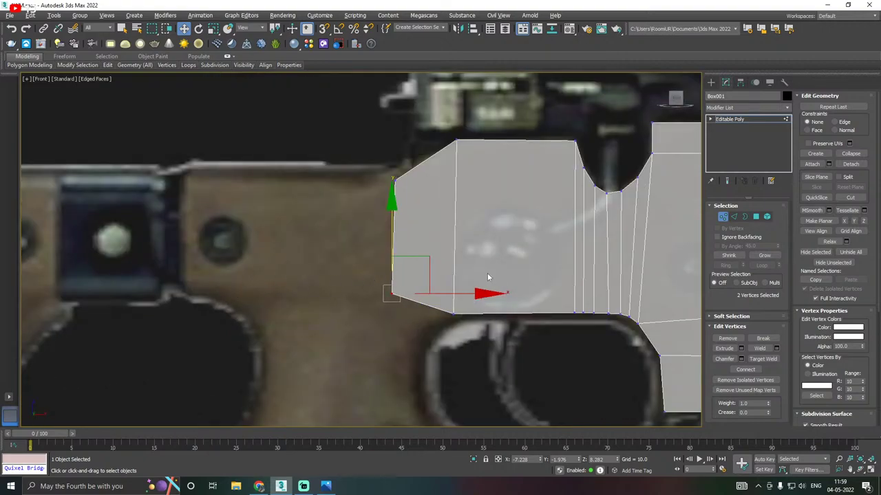
click(418, 217)
drag(397, 196, 397, 195)
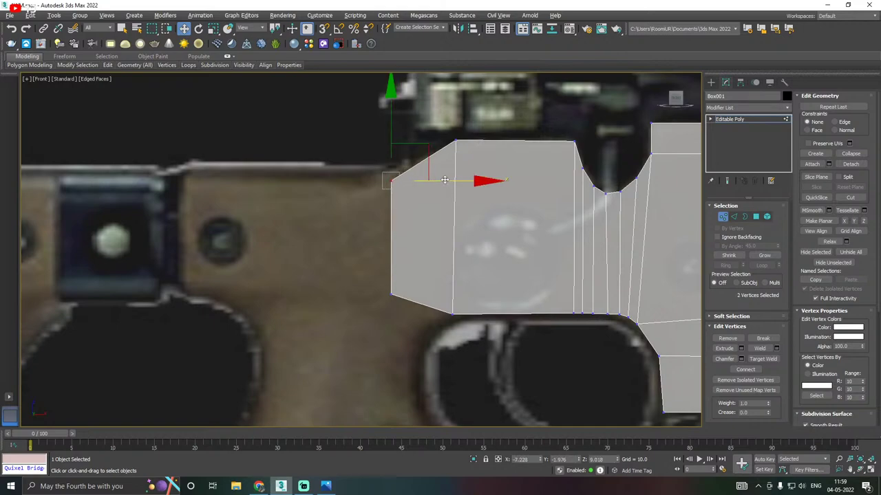
Extrude the rear end polygon by 0.417 and move the new end face back to the stock's dark hinge bracket
scroll(408, 202, down, 2)
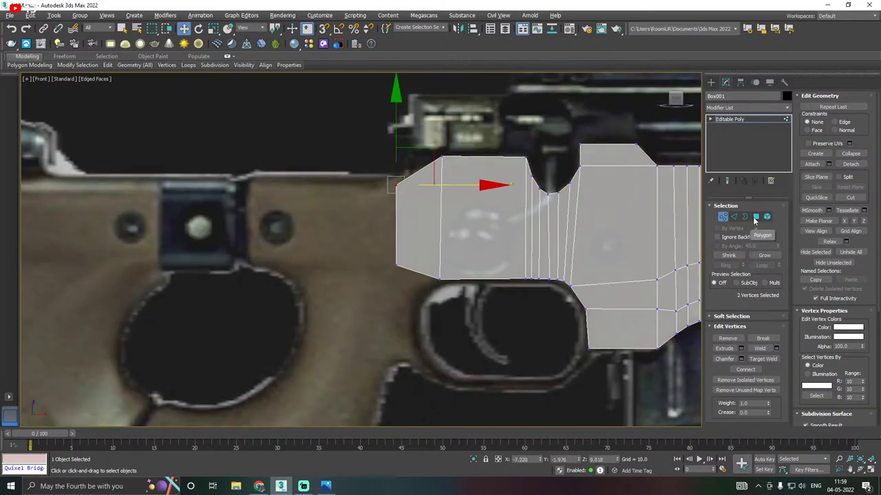
click(755, 217)
click(742, 349)
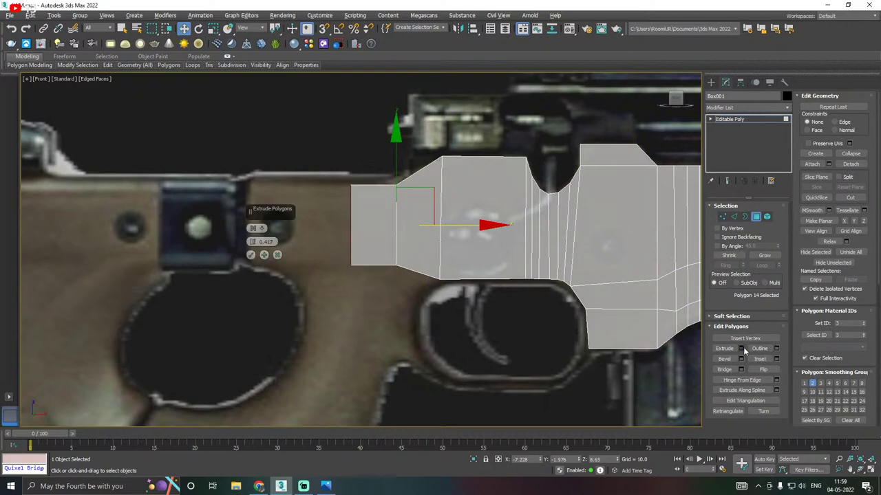
click(259, 255)
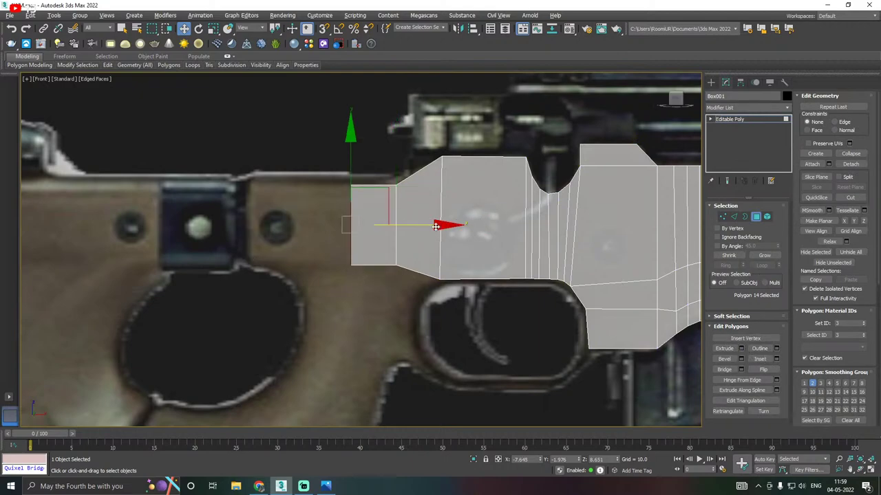
drag(436, 226, 335, 219)
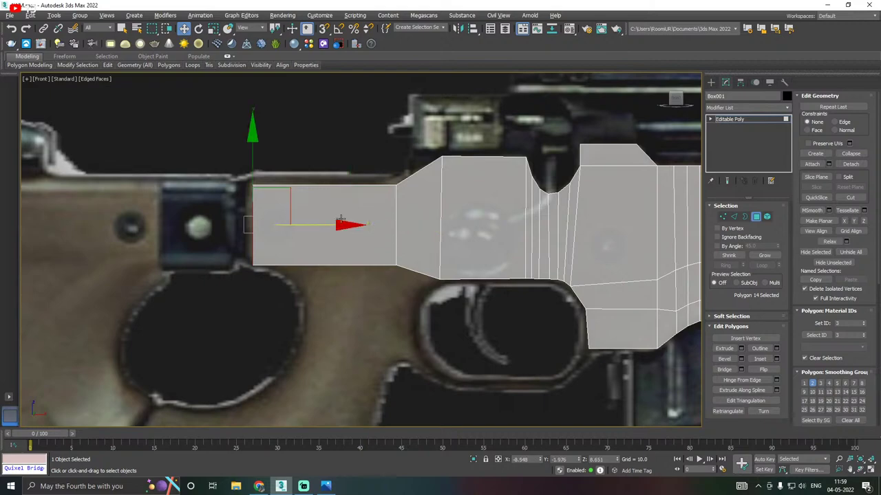
Raise the four upper vertices of the new rear section by about 0.02 toward the stock's top edge
click(723, 217)
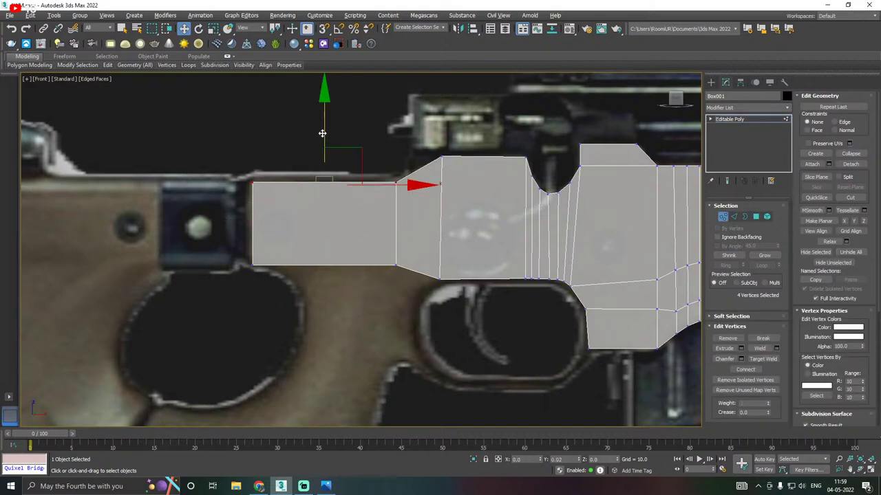
scroll(301, 178, down, 4)
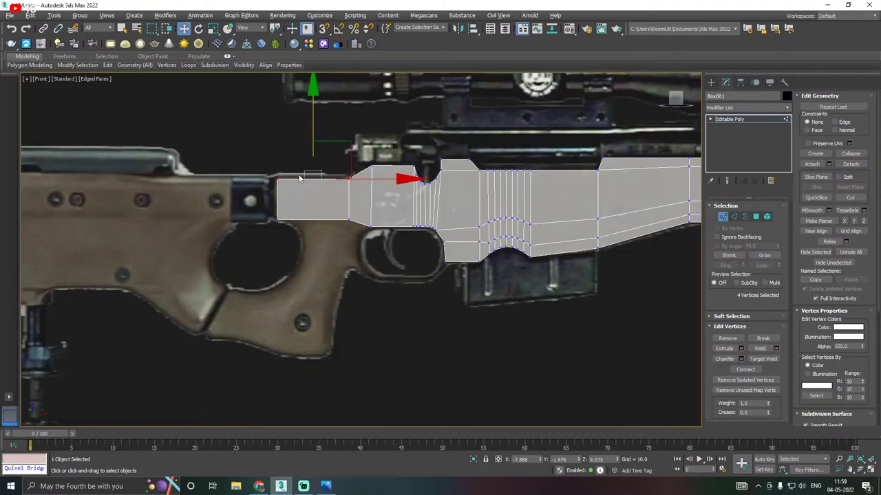
middle_drag(300, 178, 402, 200)
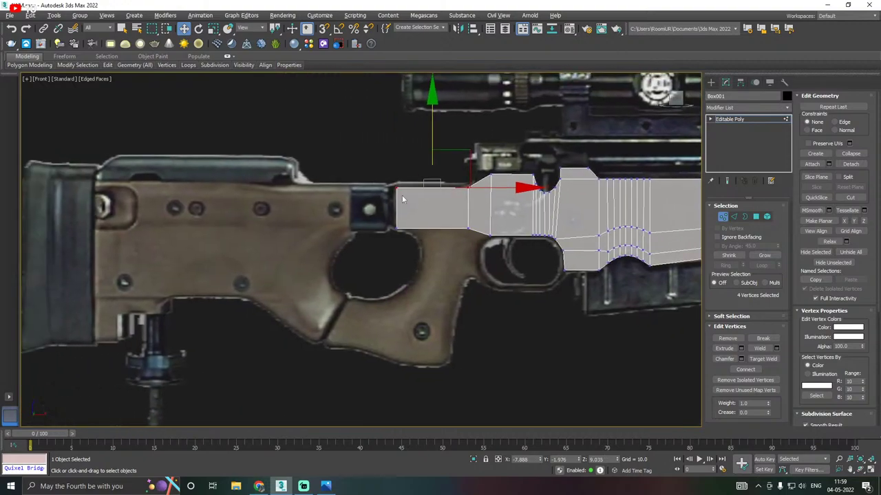
Extrude the rear end polygon by 0.417 again and move the new end face back to the butt pad, at X about -14.12
key(4)
click(741, 348)
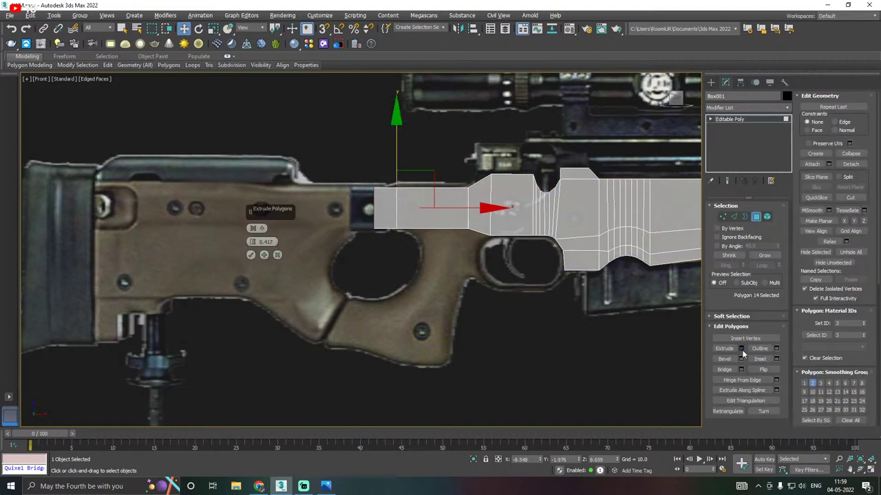
click(250, 254)
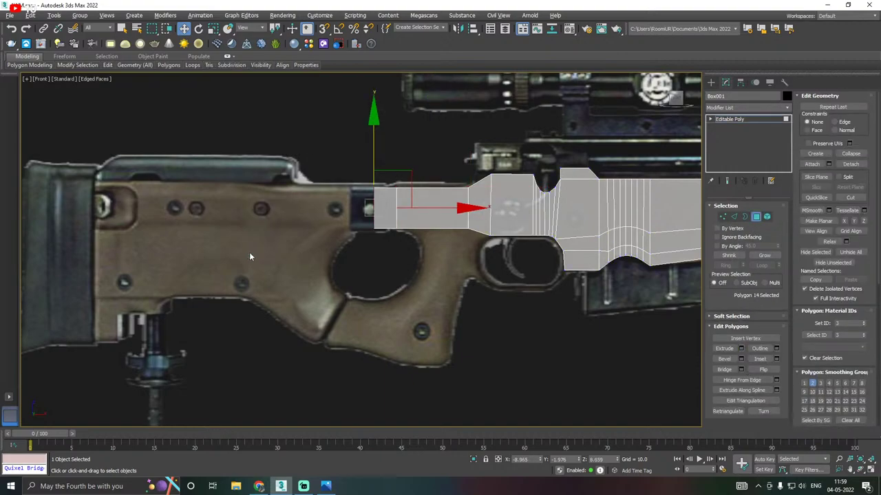
drag(444, 204, 148, 200)
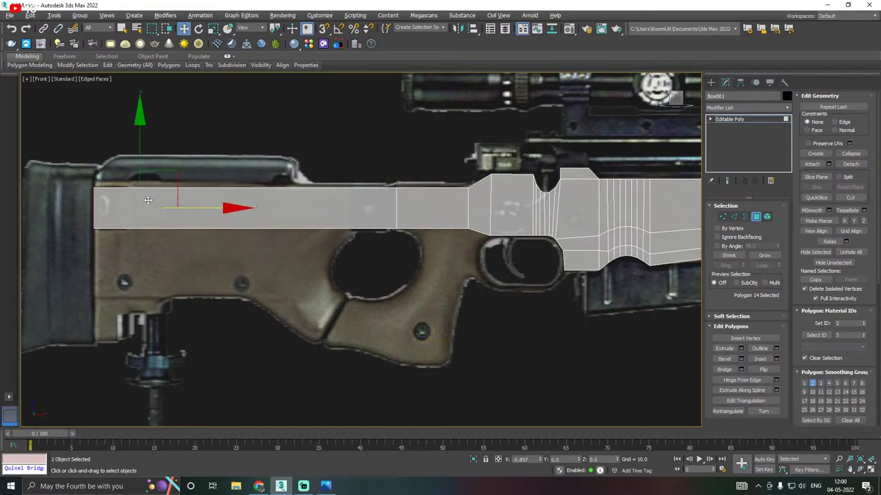
middle_drag(148, 201, 183, 251)
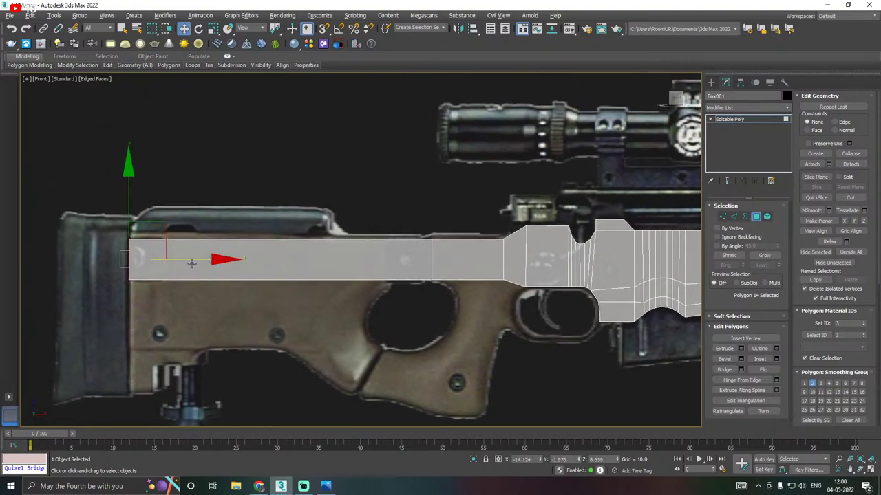
drag(191, 259, 475, 286)
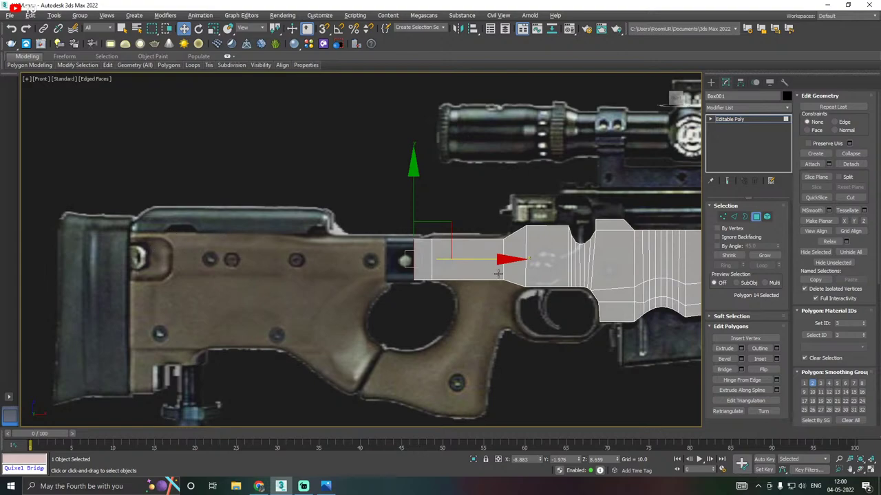
drag(480, 271, 194, 248)
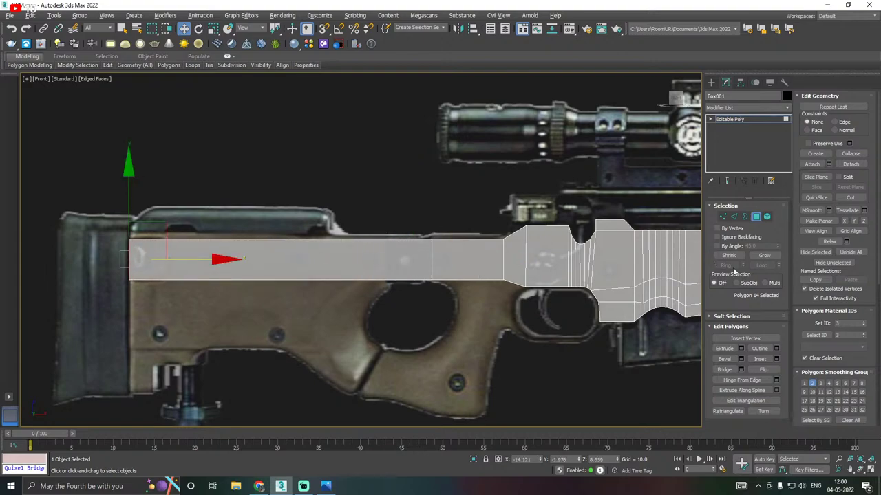
Raise the six upper vertices along the stock section slightly to match the reference's top edge
click(722, 217)
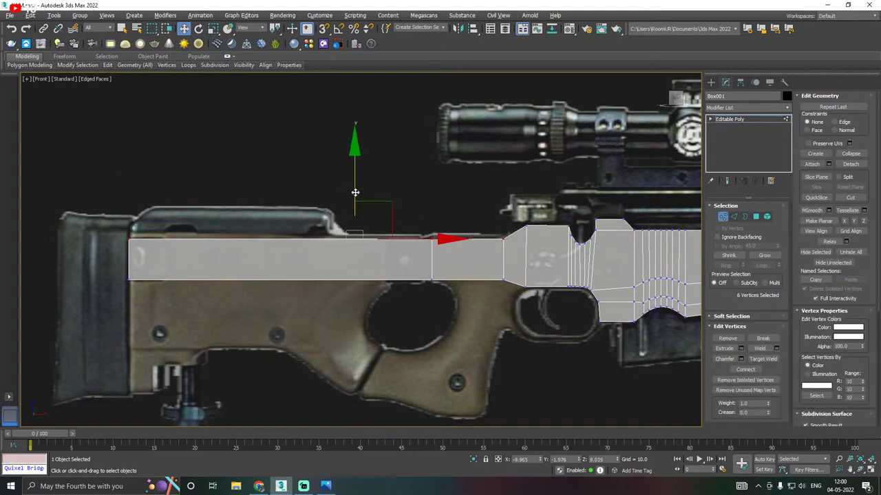
drag(354, 191, 354, 190)
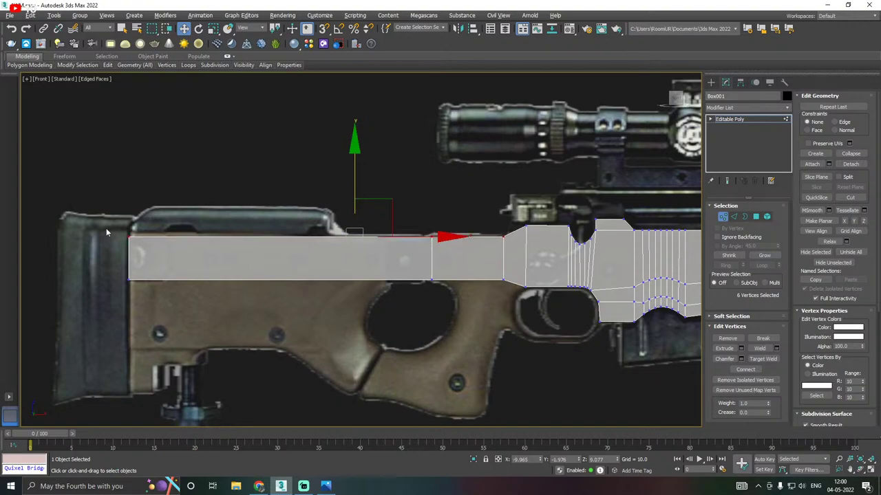
drag(106, 233, 187, 332)
drag(188, 258, 463, 233)
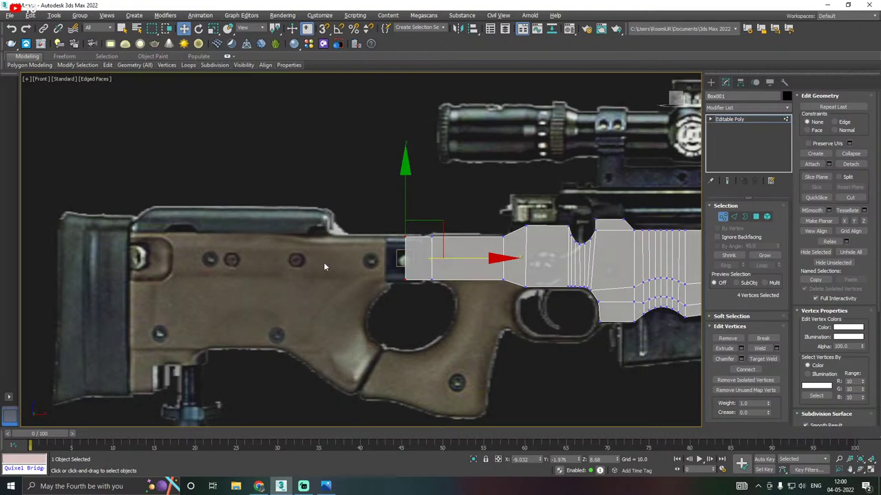
key(ctrl+z)
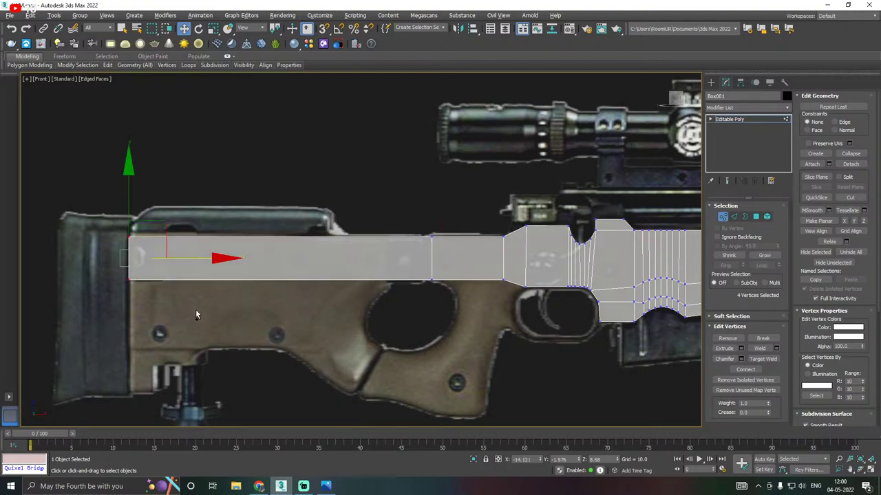
click(394, 166)
Save a copy of the scene as AWM06.max in the Work folder, and save the current scene
scroll(259, 241, down, 3)
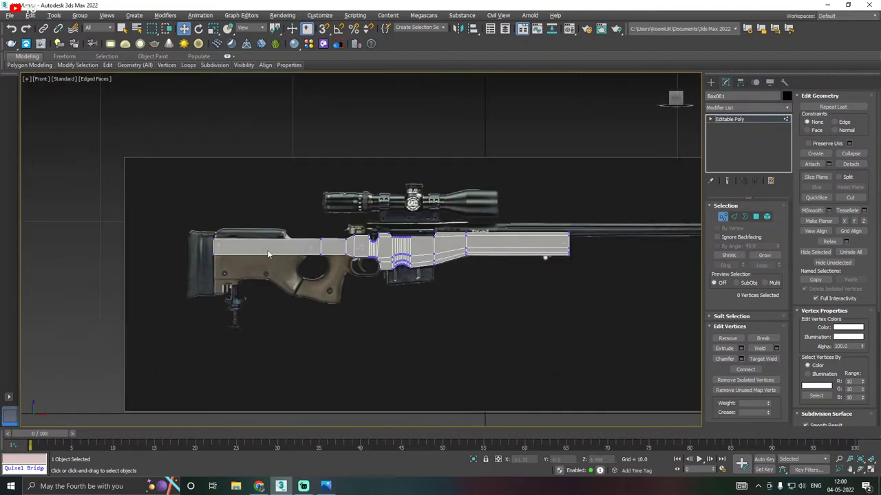
scroll(260, 241, up, 4)
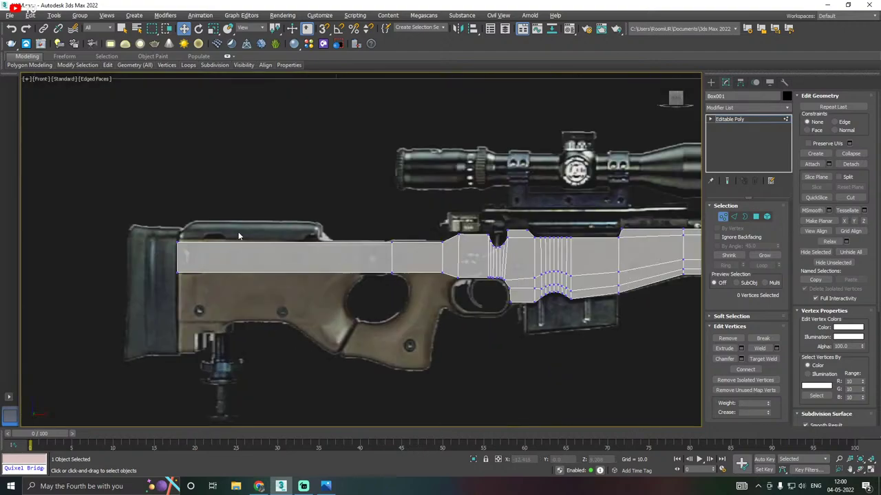
click(10, 15)
click(33, 106)
click(546, 397)
click(9, 16)
click(19, 51)
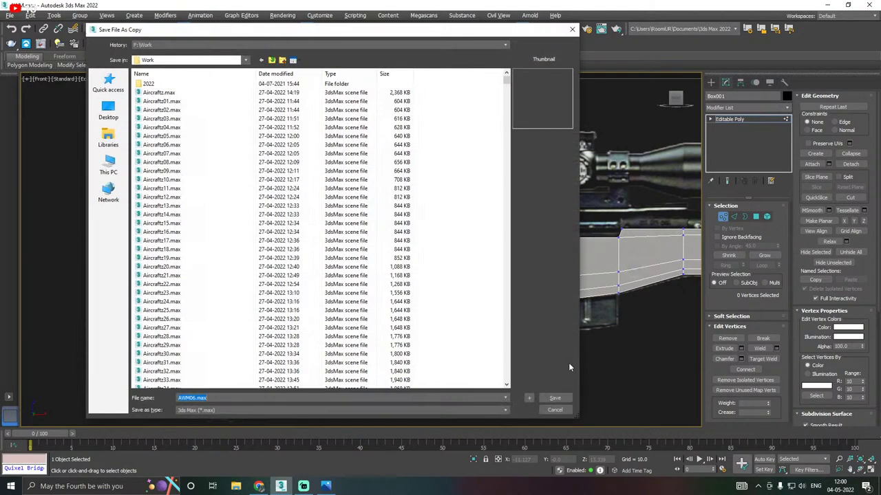
click(554, 397)
click(9, 15)
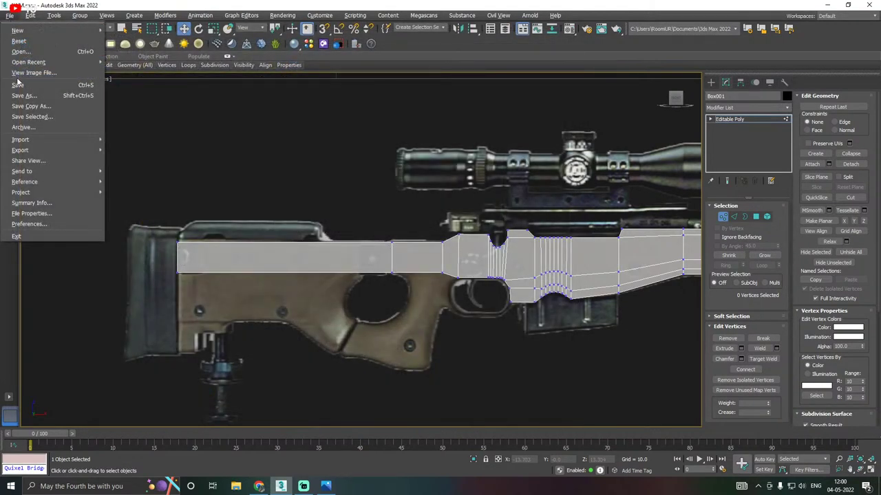
click(27, 85)
Insert a vertical edge loop with Swift Loop in the long stock section, near the rear edge of the thumbhole
scroll(330, 272, up, 4)
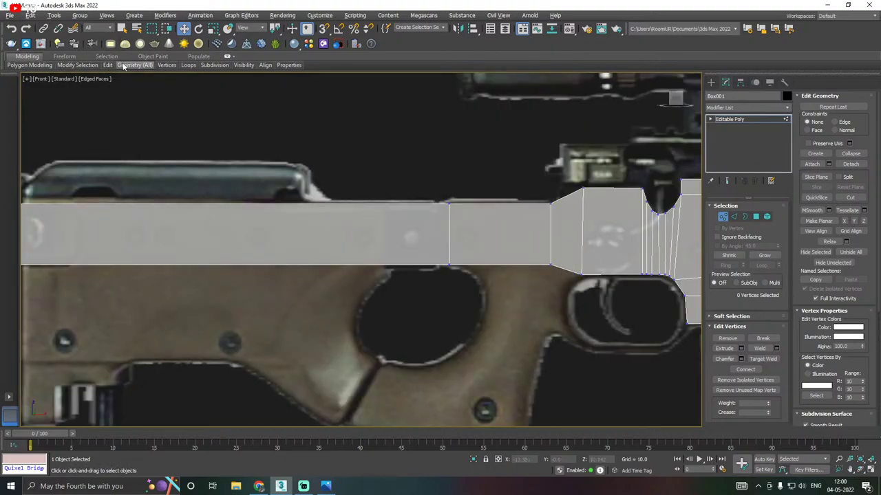
mouse_move(134, 64)
mouse_move(107, 65)
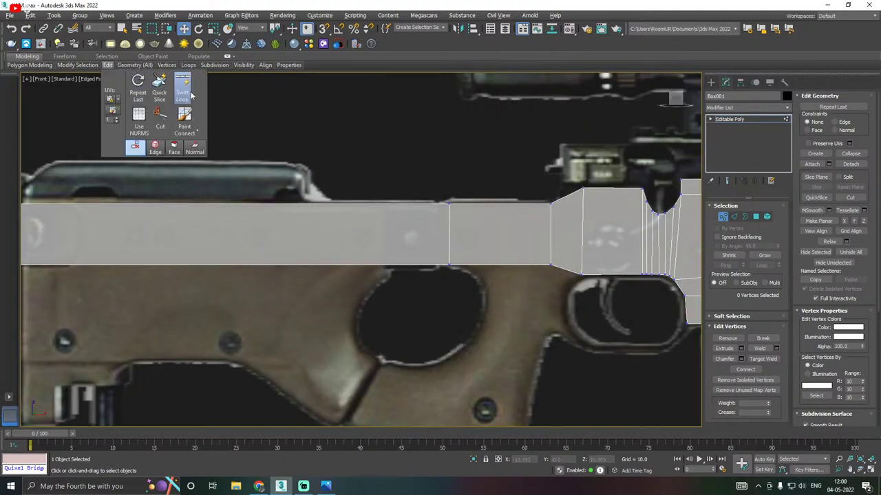
click(183, 88)
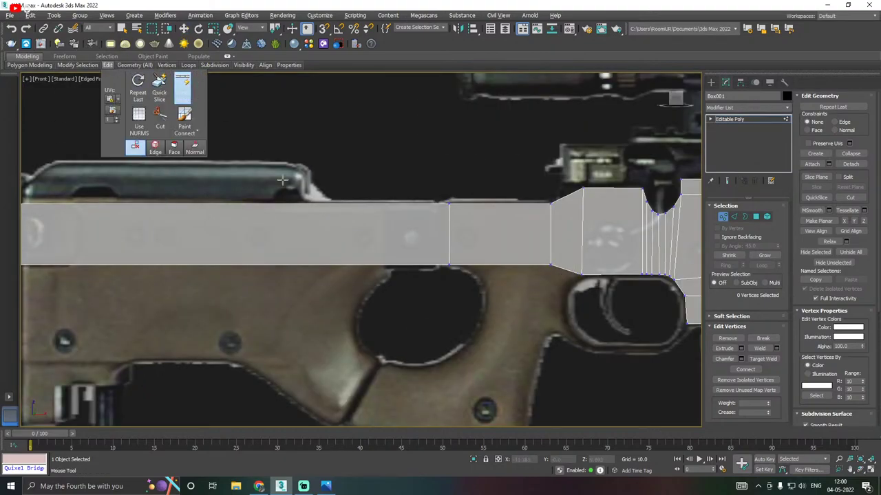
click(361, 260)
key(w)
scroll(362, 260, down, 2)
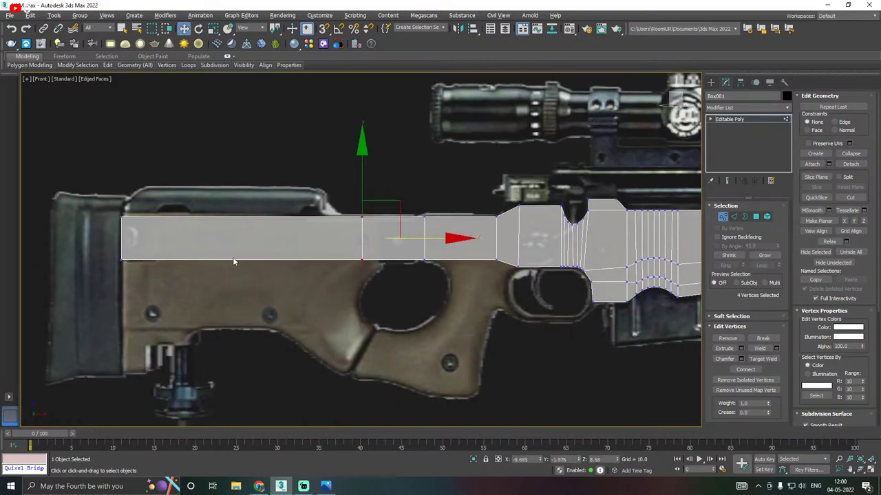
Try to raise the four bottom vertices of the rear stock section to Z about 8.56, and undo the move
drag(398, 308, 398, 306)
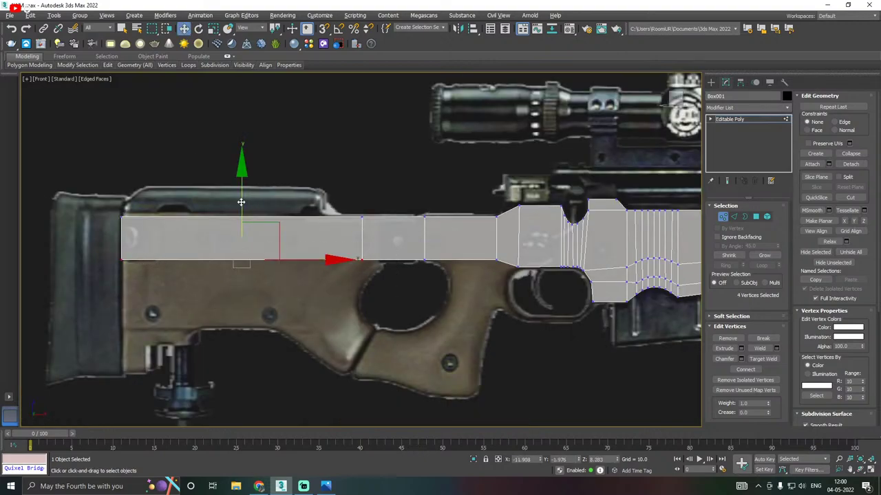
drag(239, 208, 235, 193)
scroll(374, 263, up, 2)
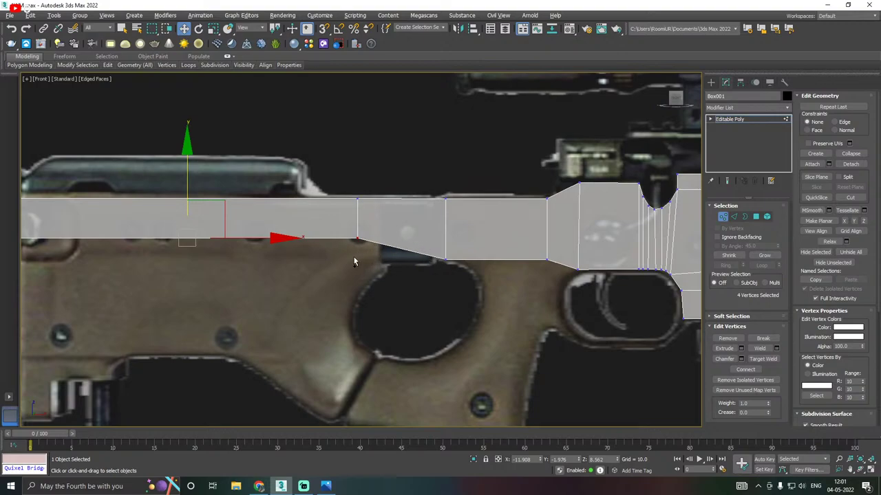
key(ctrl+z)
middle_drag(353, 256, 402, 232)
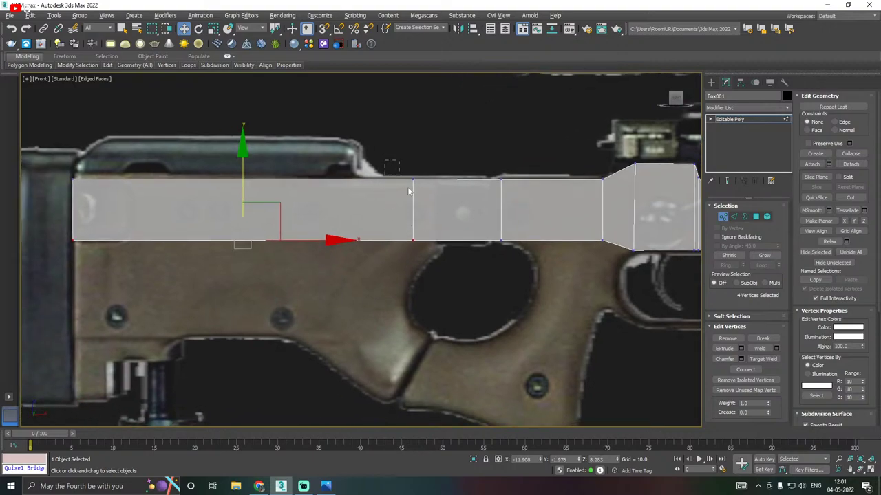
Move the new edge loop back to X about -9.95, and undo the trial raise of its two lower vertices
drag(409, 189, 456, 285)
drag(469, 210, 397, 182)
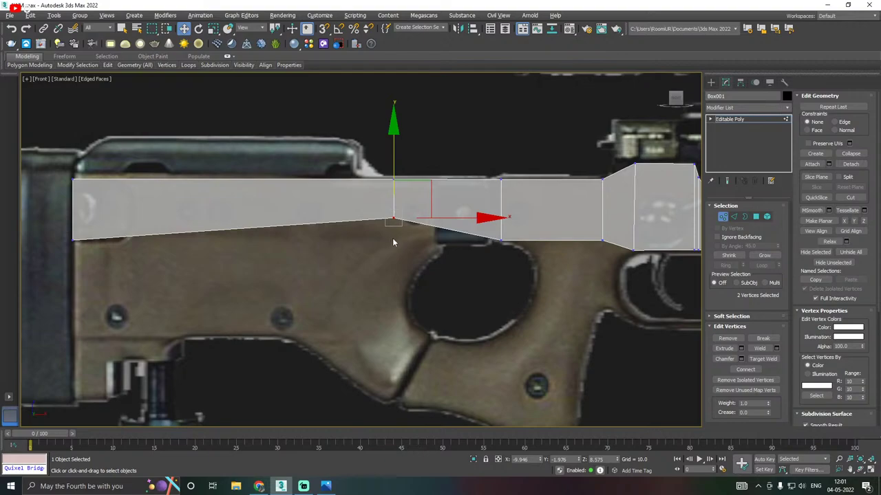
key(ctrl+z)
scroll(413, 232, down, 2)
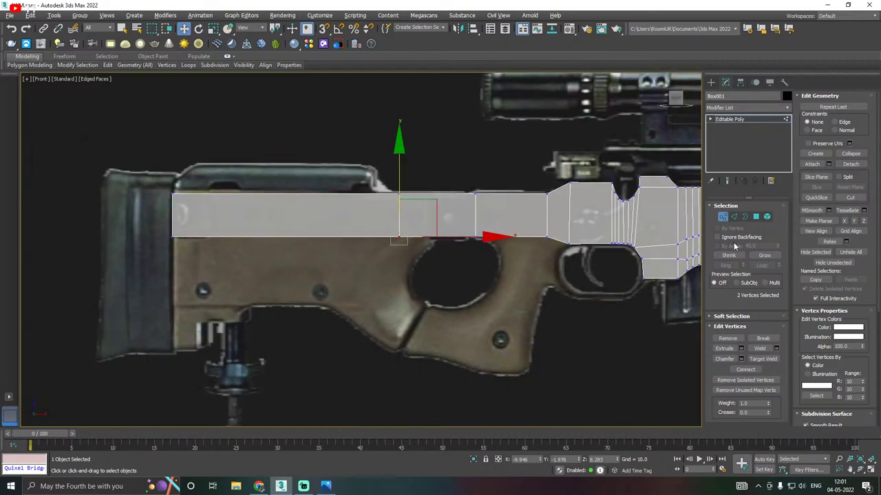
Extrude the bottom polygon of the rear stock section by 0.417 and lower the new face to Z about 7.01
click(755, 216)
alt+middle_drag(395, 252, 242, 268)
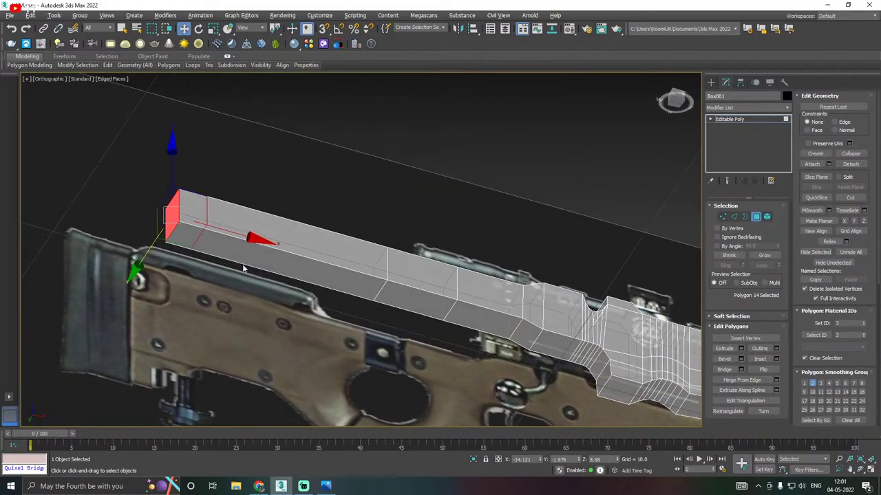
click(241, 265)
key(f)
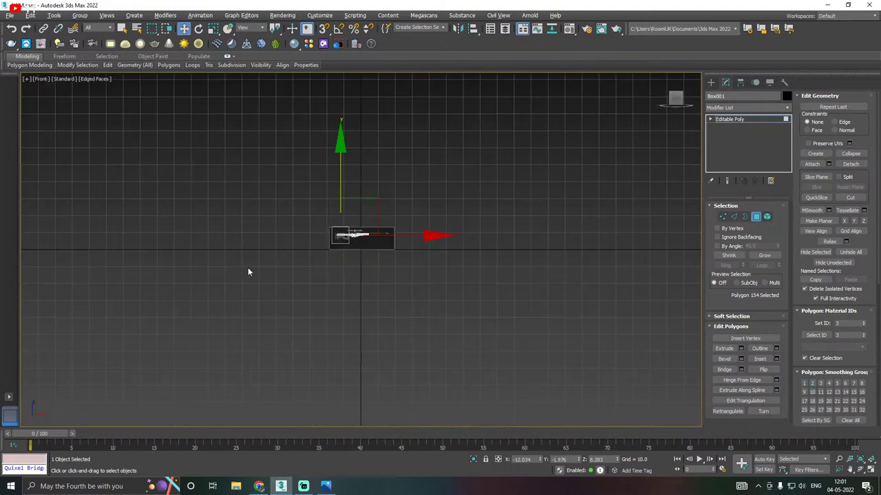
scroll(422, 266, up, 10)
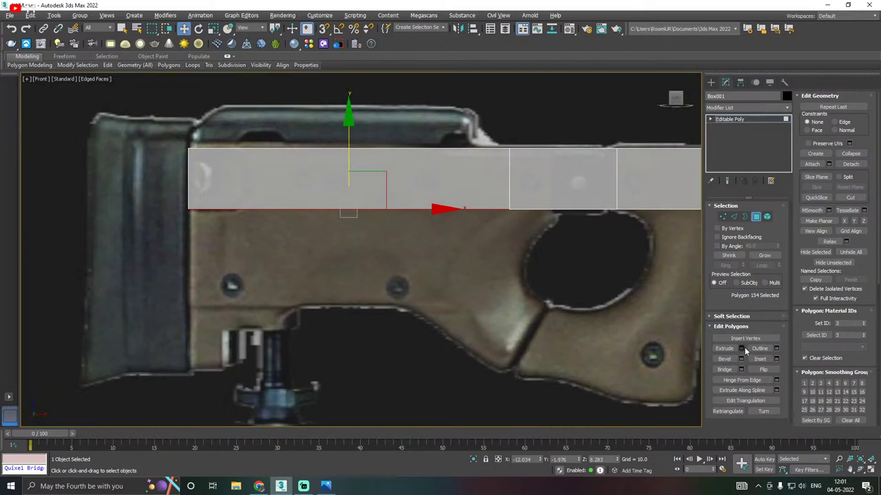
click(741, 348)
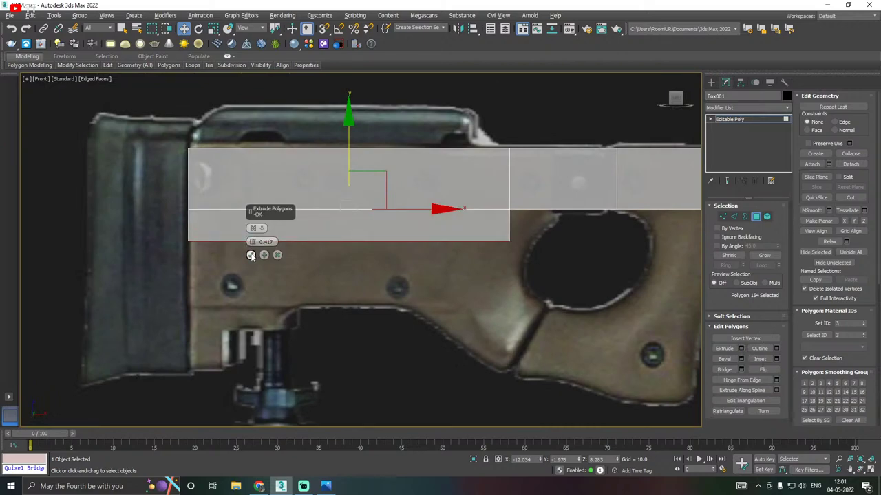
click(250, 253)
drag(349, 159, 347, 222)
Move the two lower front vertices of the extruded section rearward so its front edge slopes behind the thumbhole
click(722, 217)
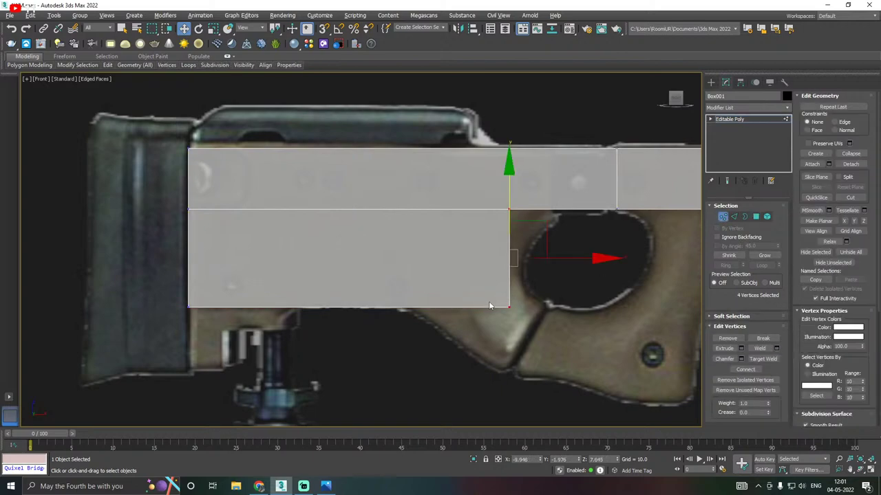
drag(572, 348, 572, 348)
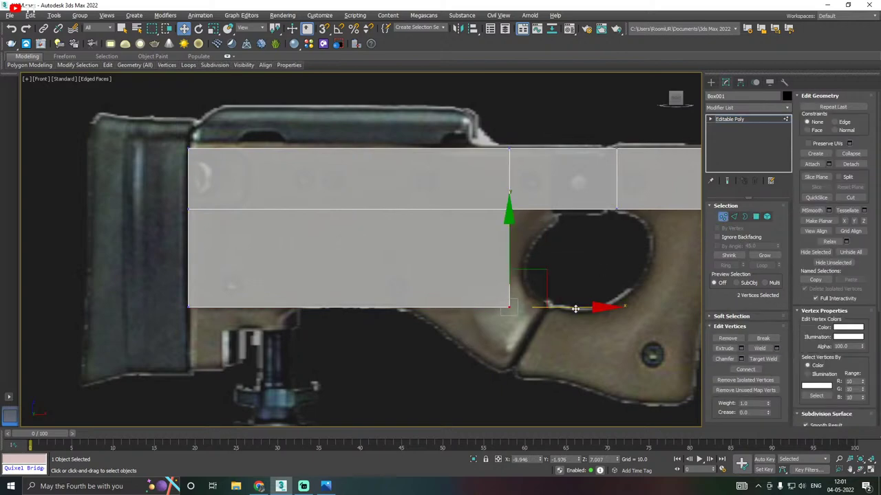
drag(575, 309, 334, 286)
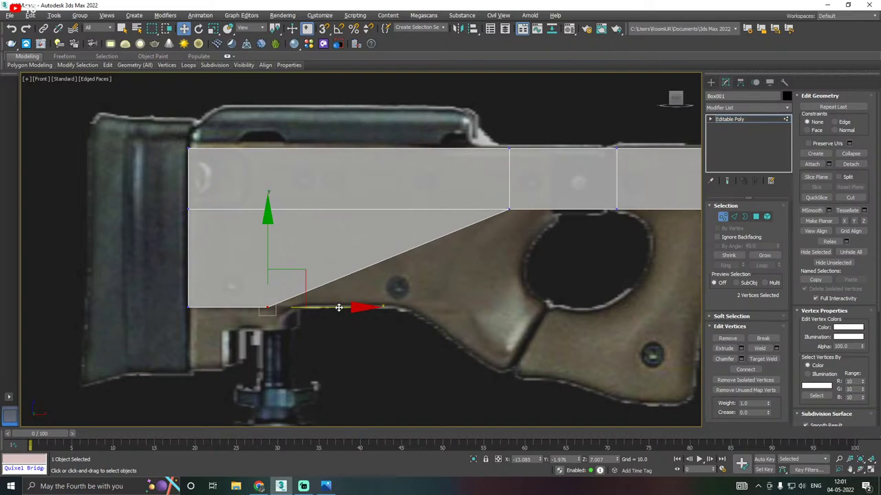
drag(337, 309, 365, 268)
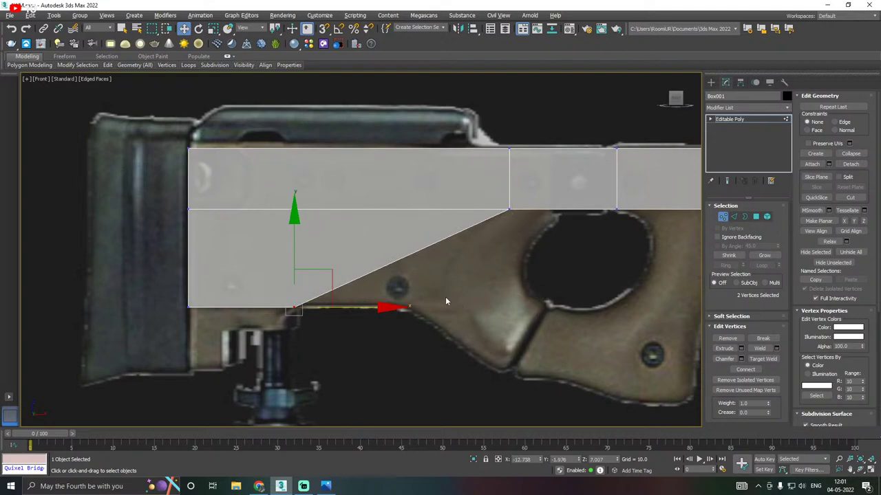
drag(368, 308, 514, 267)
Raise the section's four bottom vertices to Z about 7.05 and adjust the front pair to X about -10.75
drag(205, 298, 494, 334)
mouse_move(314, 266)
mouse_down()
mouse_move(316, 244)
mouse_move(323, 263)
mouse_up()
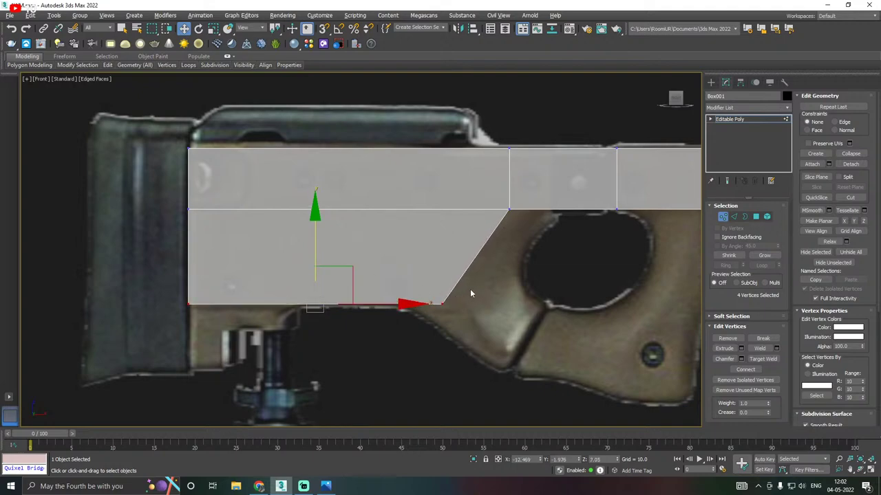
drag(469, 289, 430, 318)
drag(500, 305, 505, 265)
middle_drag(455, 234, 405, 280)
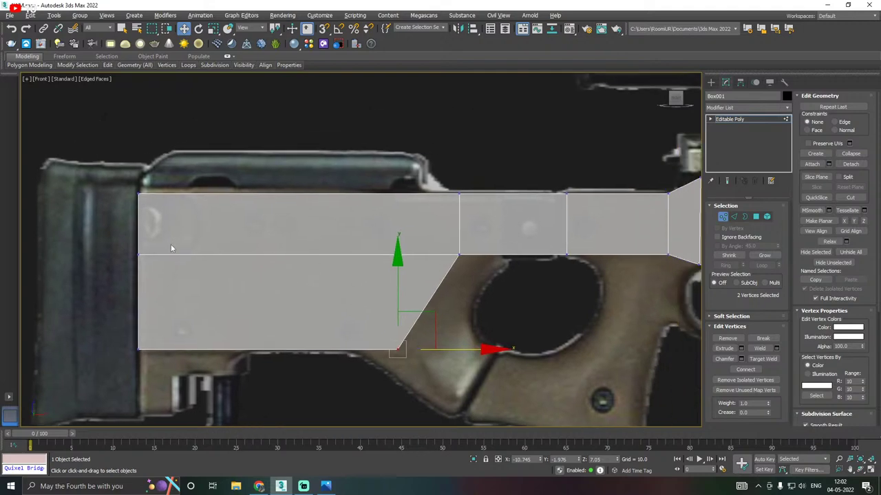
Add two horizontal edge loops with Swift Loop across the lower stock section, between its upper and bottom edges
mouse_move(107, 64)
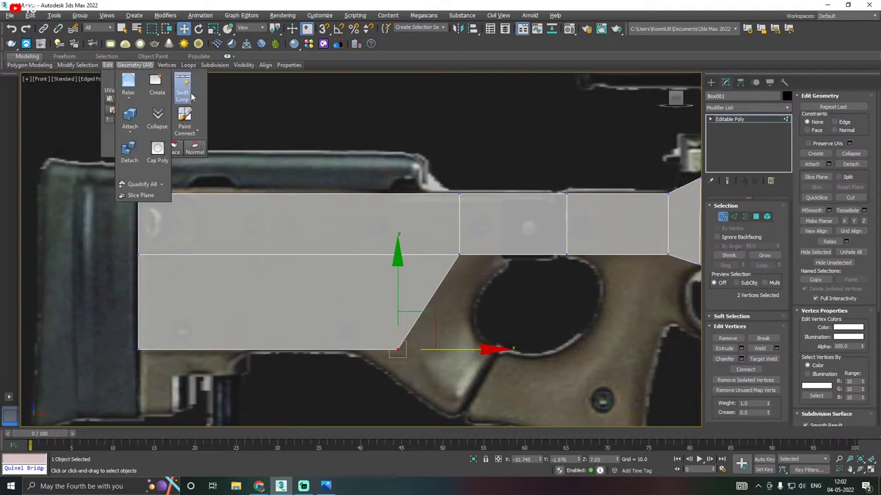
click(183, 93)
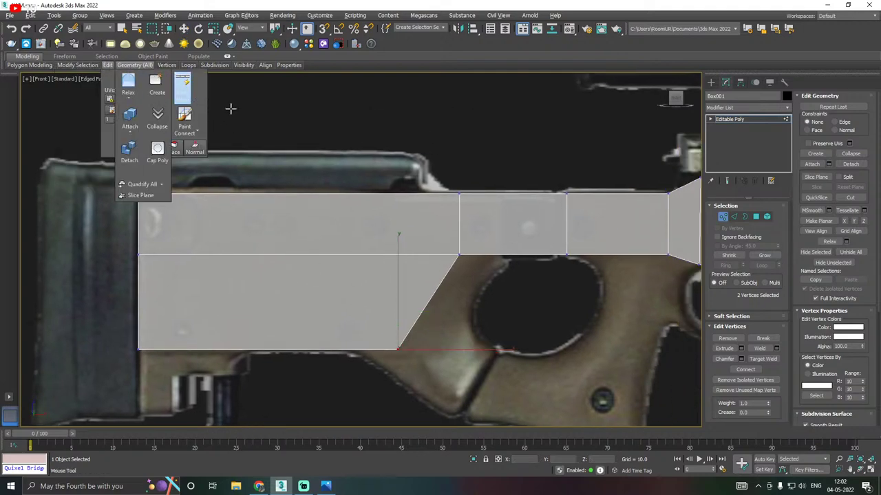
click(438, 282)
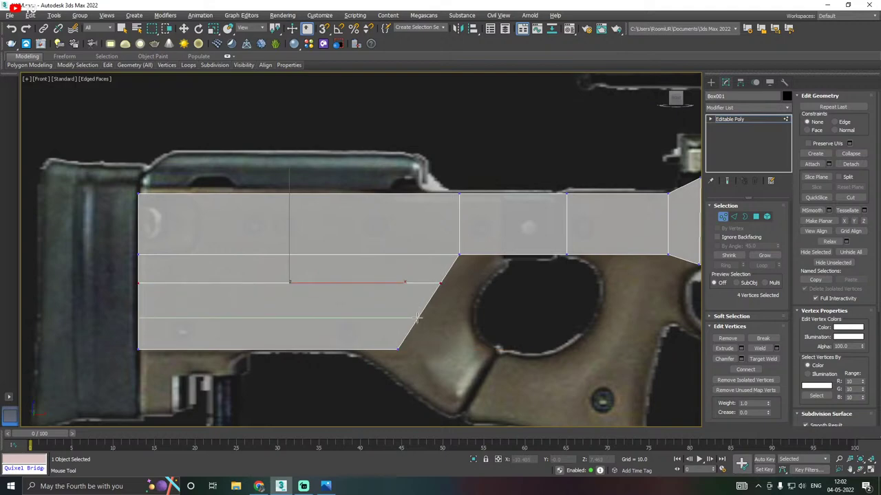
click(417, 318)
right_click(417, 319)
right_click(461, 309)
click(297, 297)
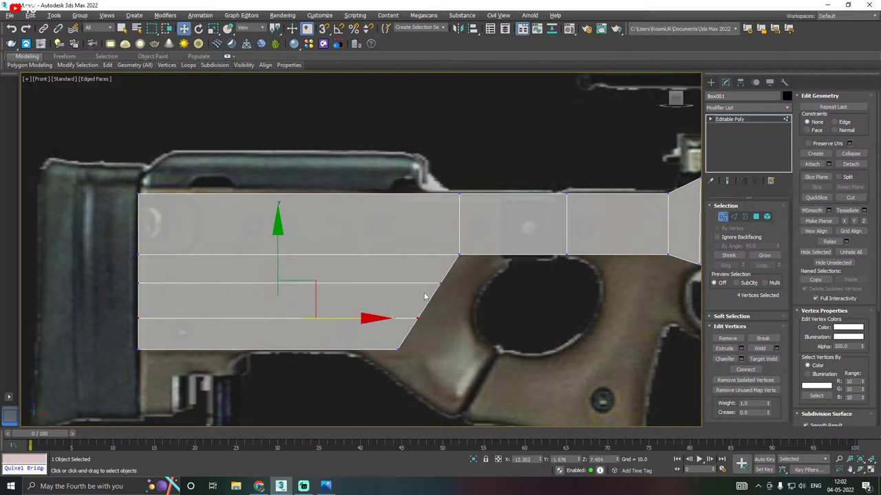
Move the front vertices of both horizontal loops rearward to curve the sloped edge, placing the upper pair at X about -10.43
drag(371, 327, 409, 293)
click(444, 277)
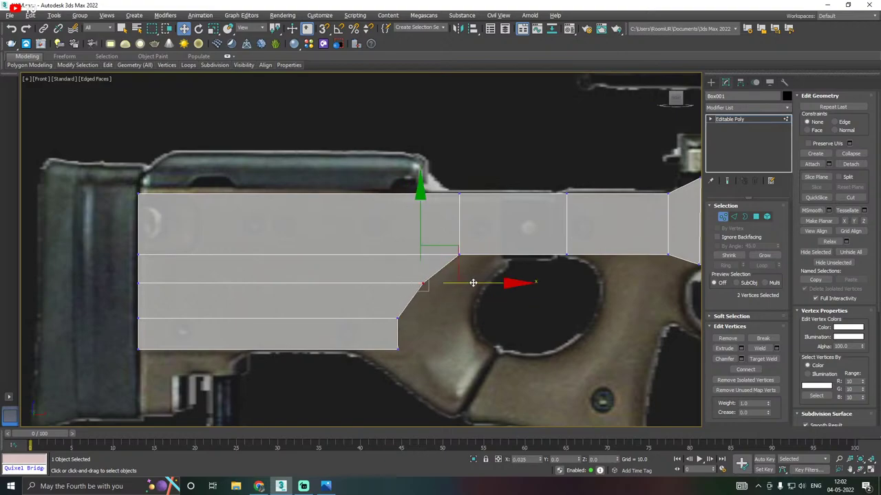
drag(470, 282, 472, 282)
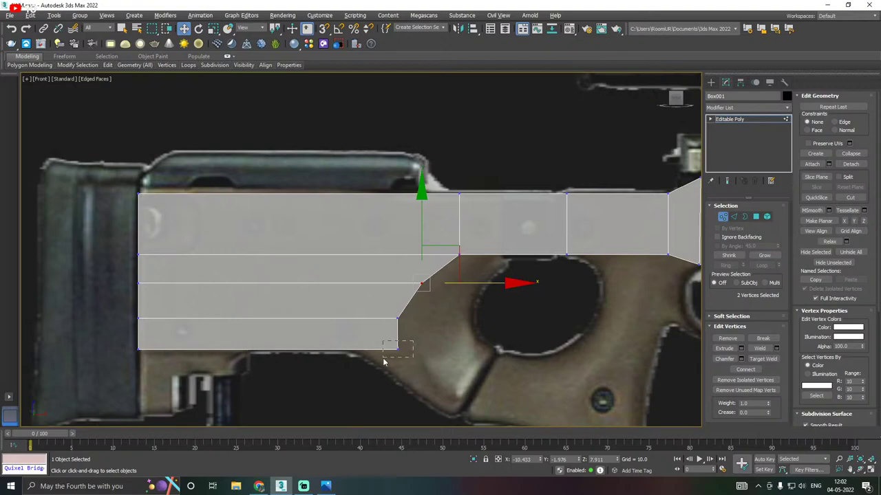
drag(384, 360, 410, 340)
click(467, 307)
Insert a vertical edge loop with Swift Loop through the rear stock, where the bottom outline starts sloping toward the grip
scroll(273, 267, down, 2)
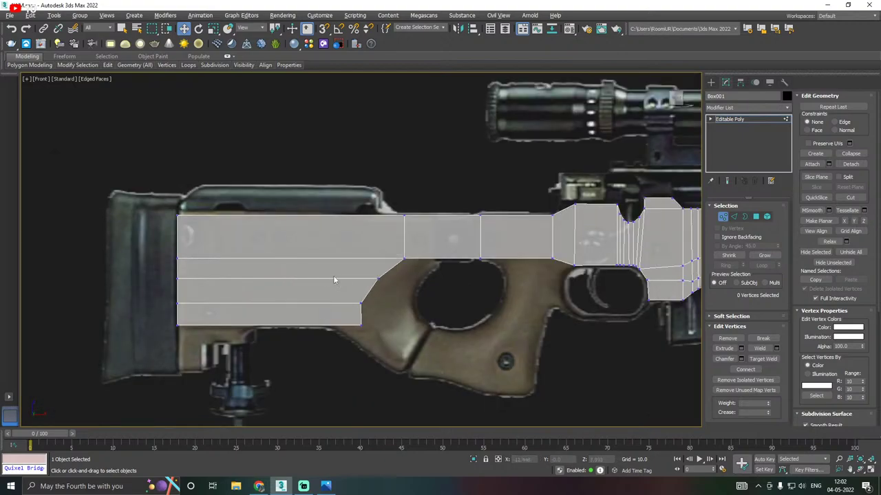
middle_drag(343, 279, 302, 273)
scroll(285, 337, up, 3)
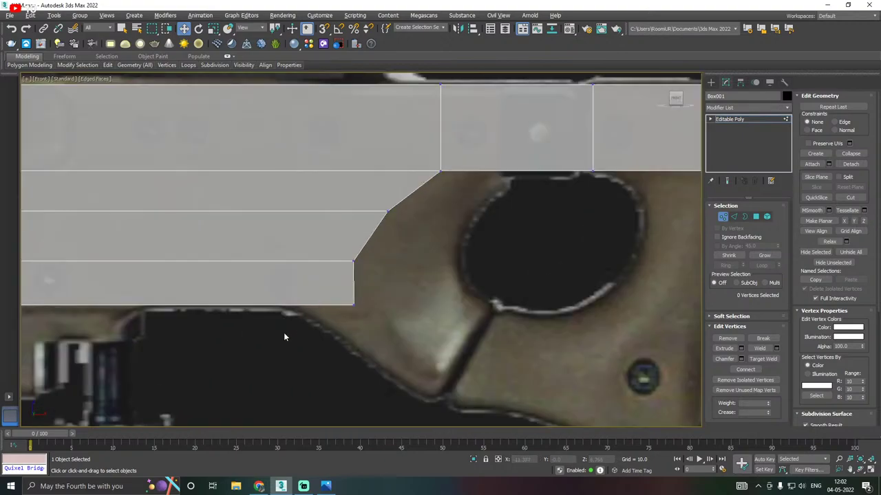
scroll(285, 332, down, 2)
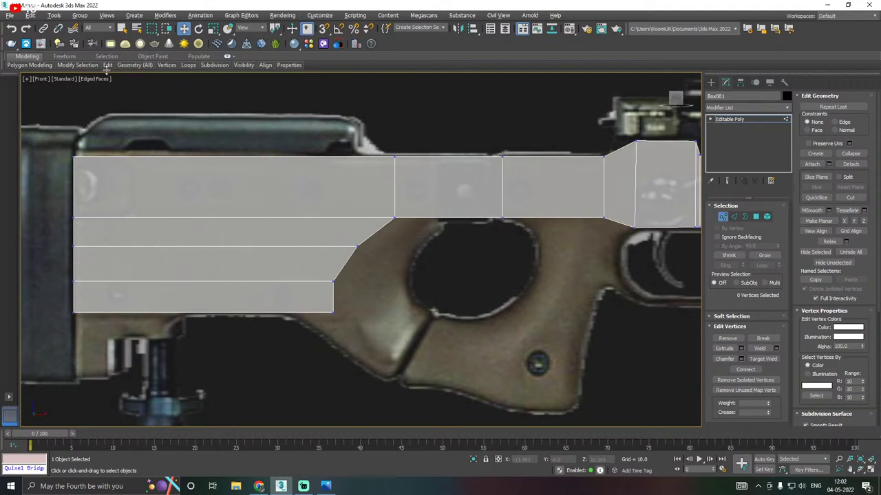
mouse_move(107, 67)
click(182, 89)
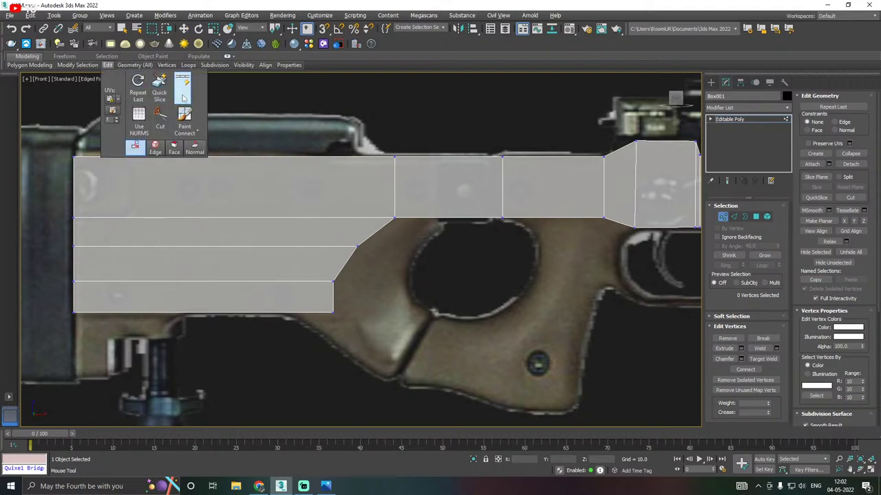
click(285, 312)
right_click(286, 313)
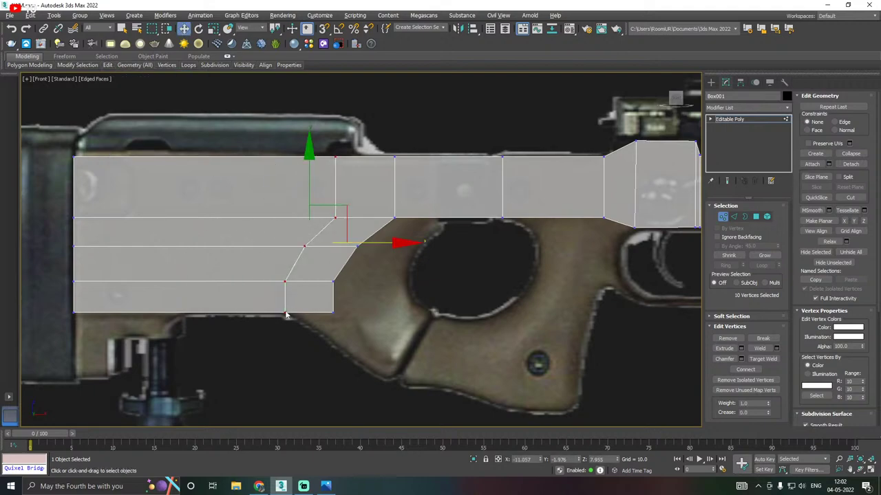
Straighten the new vertical edge loop by making its edges planar along X
click(272, 230)
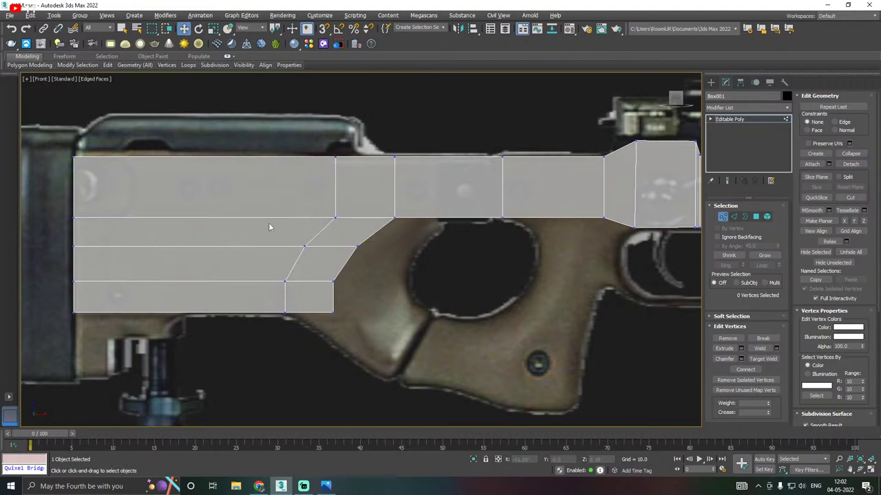
drag(268, 223, 361, 264)
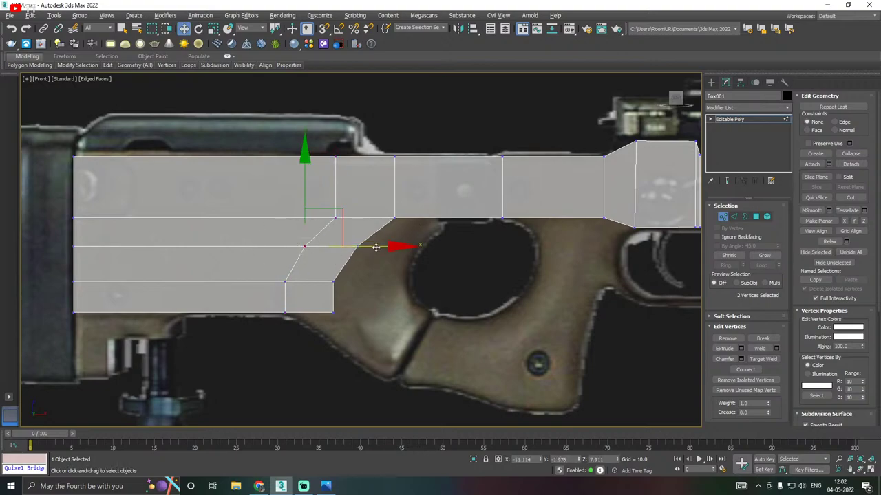
click(734, 216)
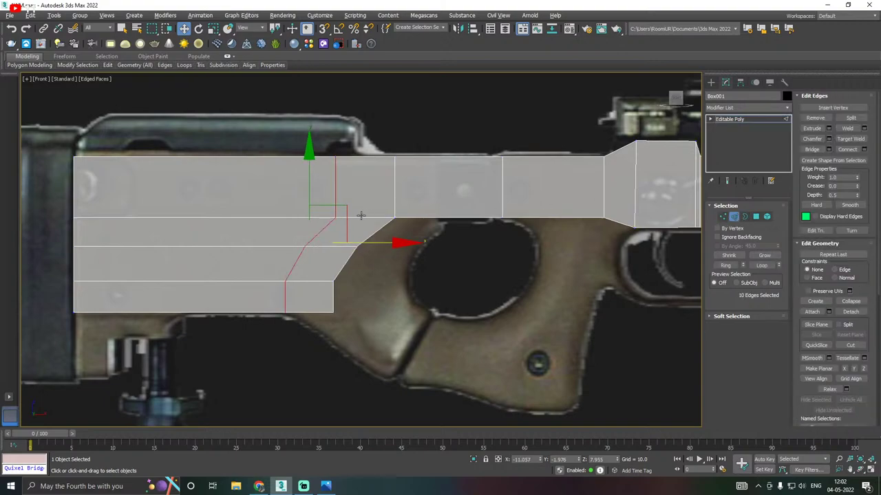
scroll(837, 339, down, 1)
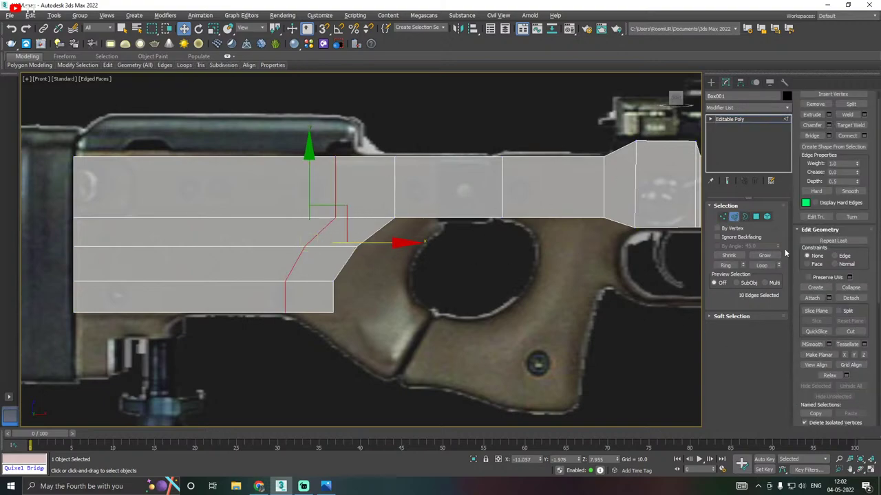
click(844, 354)
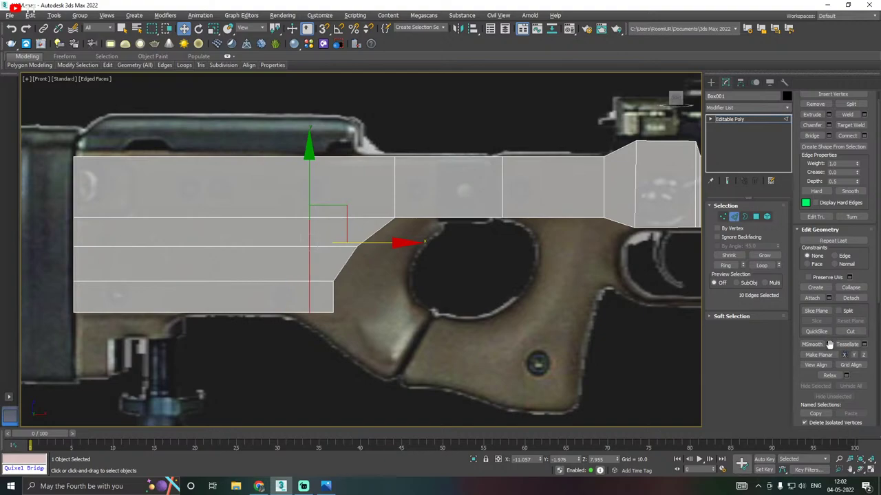
Move the stock's new vertical edge loop rearward to X about -11.40, where the lower outline begins to slope
alt+middle_drag(426, 288, 454, 277)
key(f)
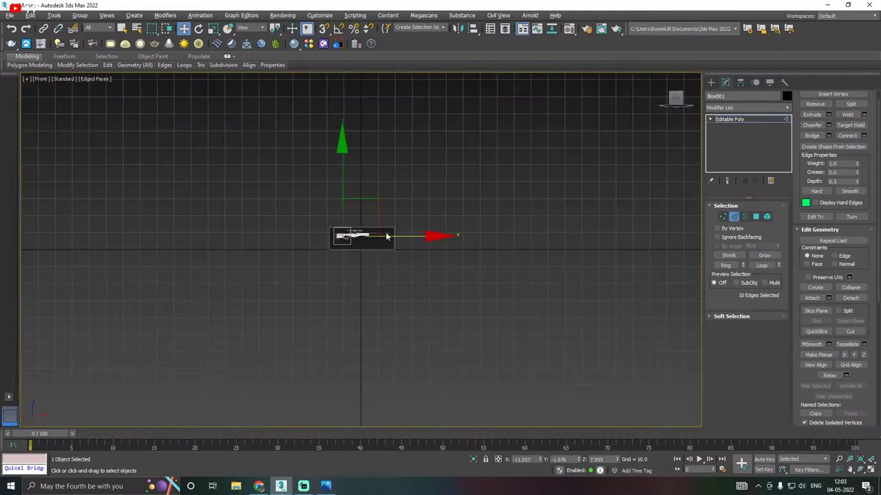
scroll(361, 236, up, 8)
scroll(210, 236, up, 4)
scroll(197, 237, up, 4)
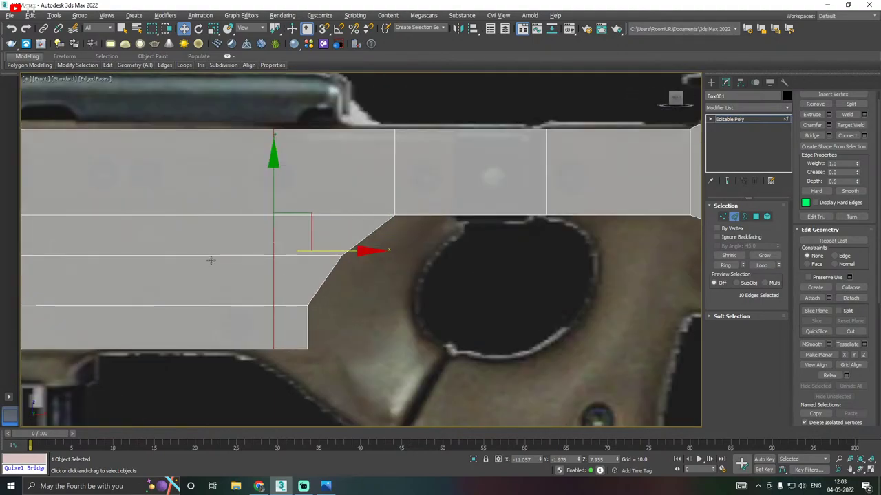
scroll(247, 259, down, 3)
drag(360, 250, 341, 246)
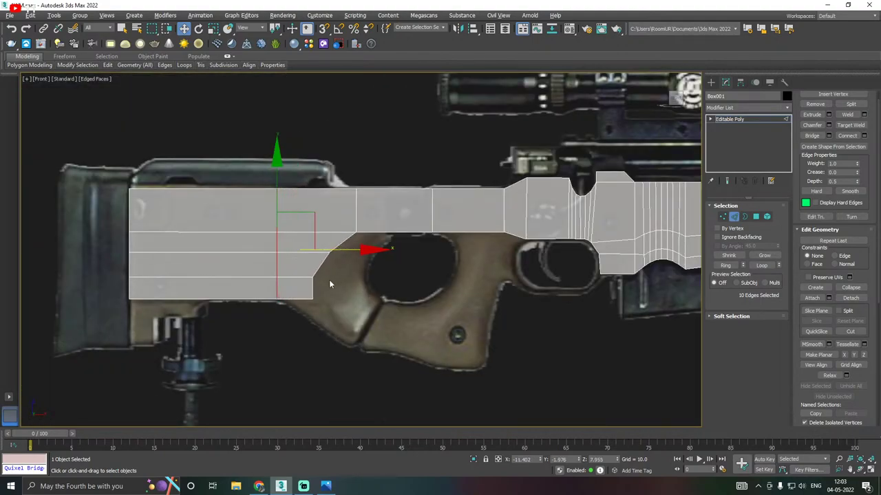
Examine the stock's shape and edge loops against the reference in the front view and from the rear in perspective
scroll(306, 289, up, 2)
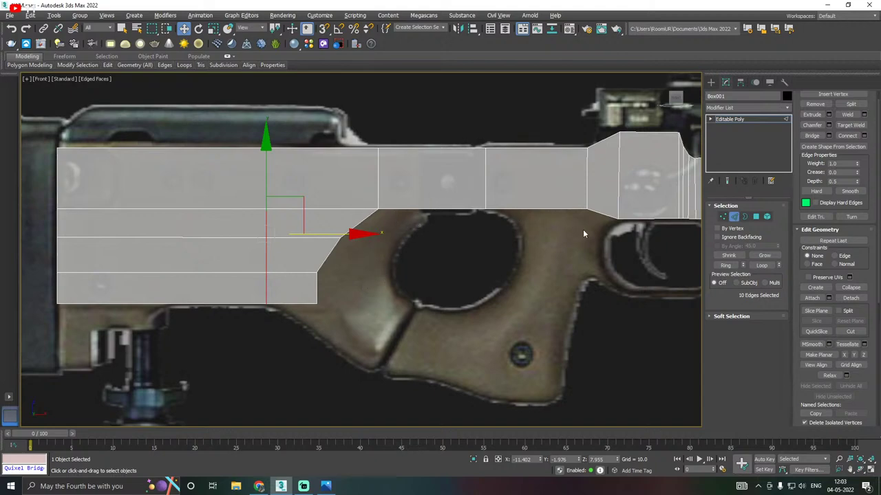
middle_drag(583, 231, 511, 228)
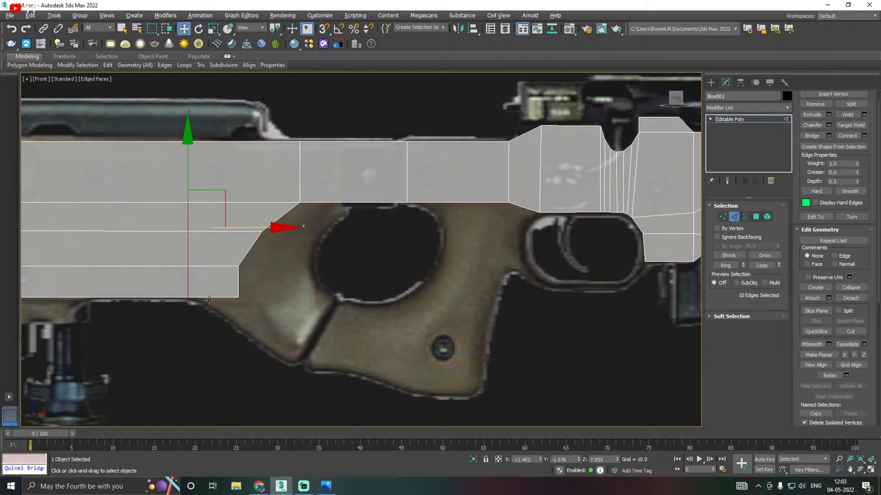
middle_drag(302, 247, 368, 238)
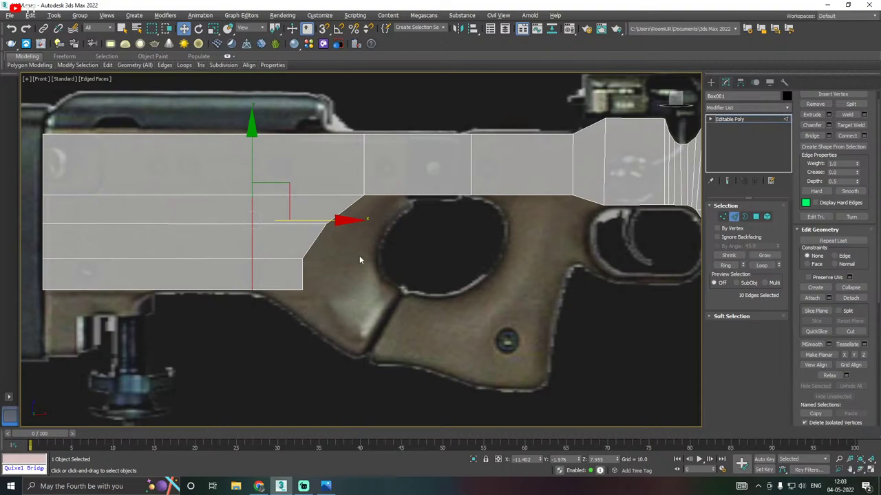
scroll(394, 235, down, 5)
scroll(247, 197, down, 3)
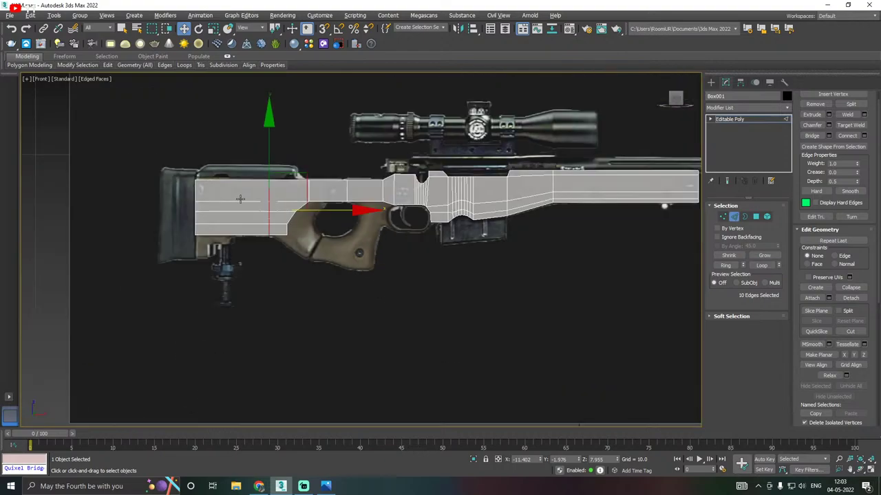
key(p)
alt+middle_drag(270, 208, 191, 292)
scroll(317, 270, up, 3)
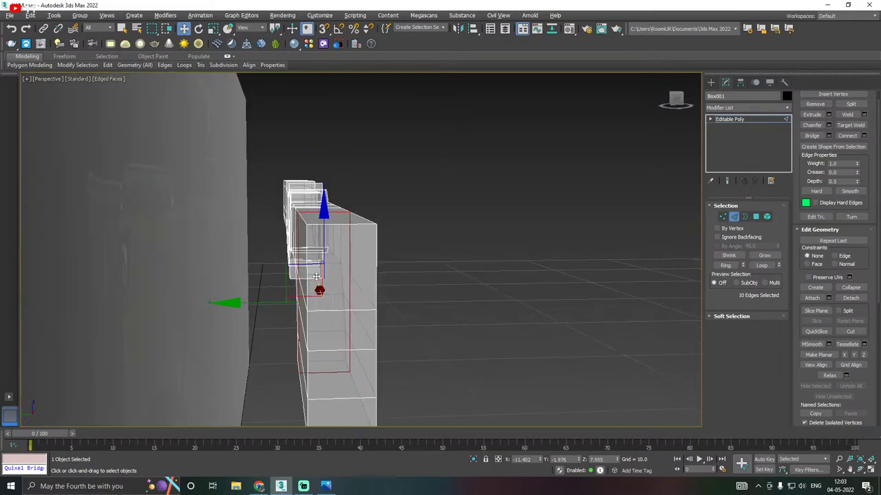
alt+middle_drag(338, 269, 274, 267)
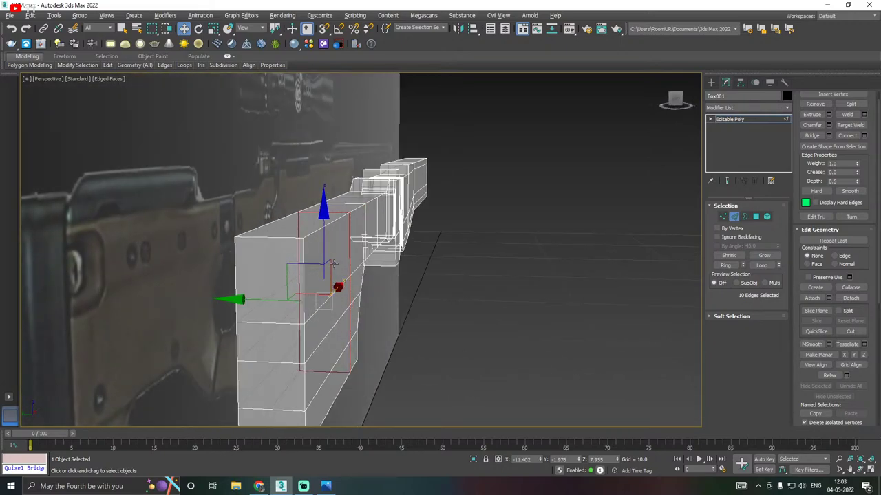
key(f)
click(303, 229)
scroll(275, 207, up, 5)
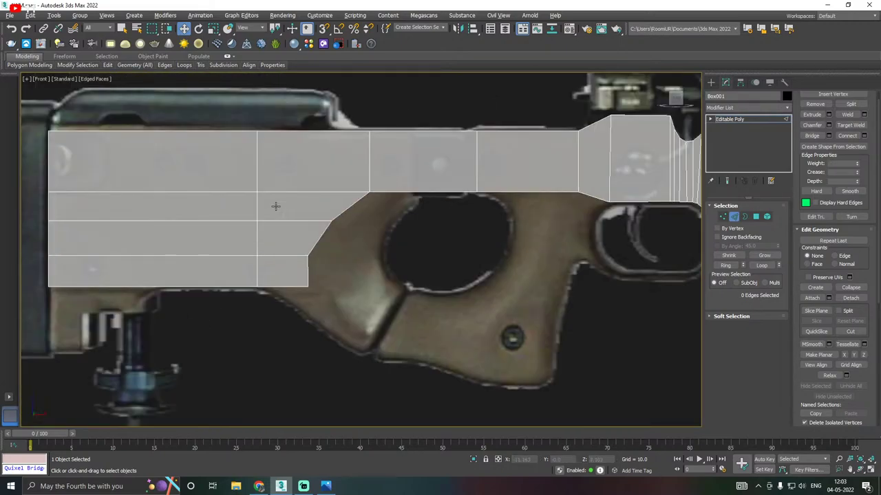
Save backup copies of the scene, including AWM08.max, and save the current scene file
click(10, 15)
click(31, 107)
click(555, 399)
click(10, 15)
click(34, 106)
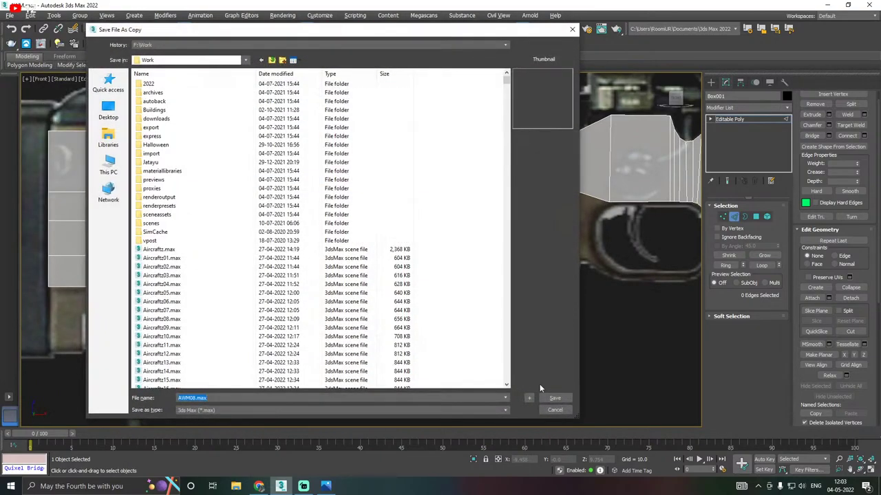
click(555, 397)
click(12, 15)
click(18, 84)
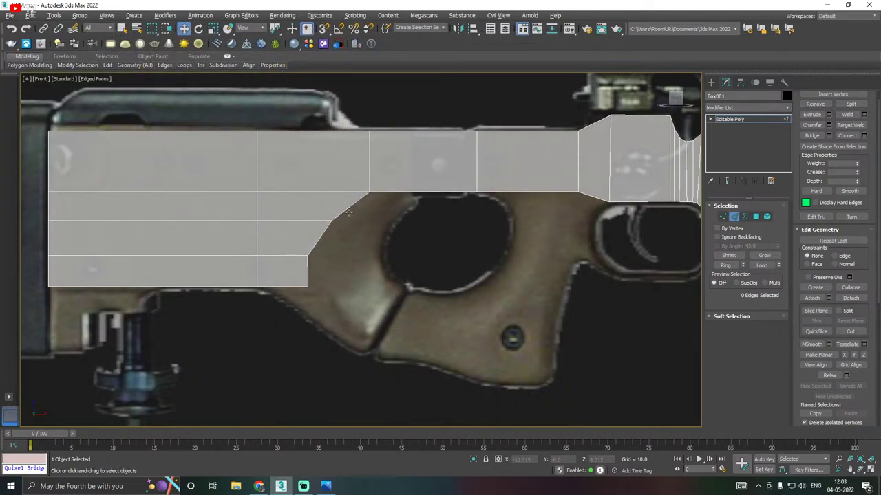
Extrude the lower stock's front bottom polygon and its three front-facing polygons together by 0.363, using Local Normal with a bias of 1.0
click(755, 216)
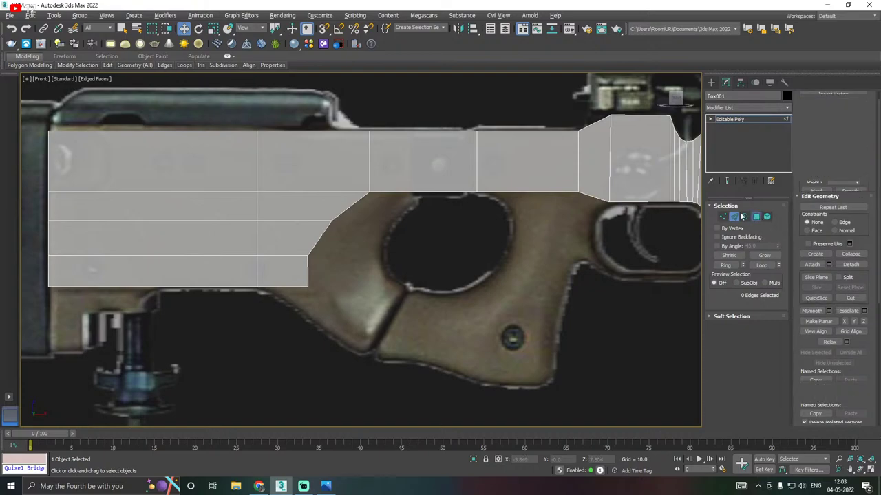
click(299, 273)
alt+middle_drag(342, 287, 285, 256)
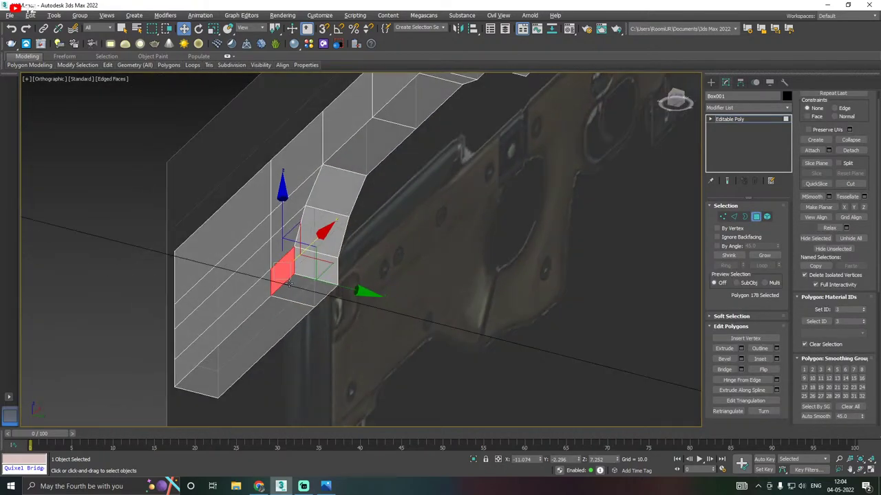
click(292, 289)
ctrl+click(313, 258)
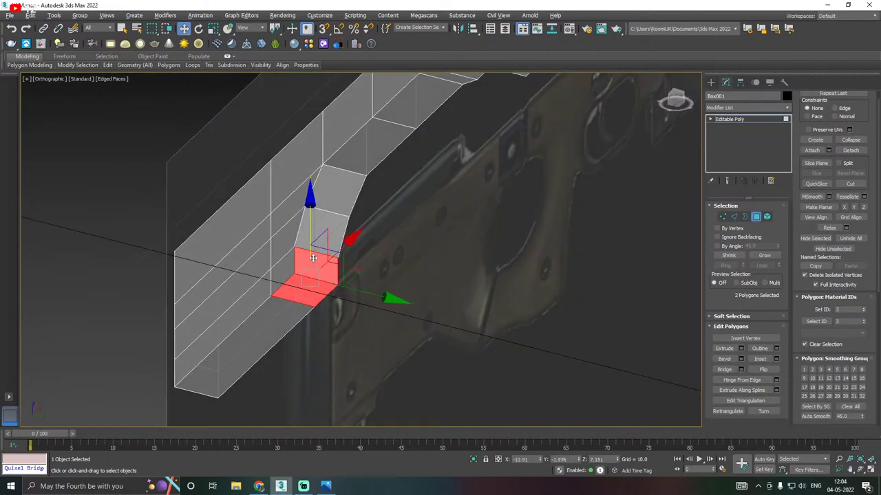
ctrl+click(322, 233)
ctrl+click(336, 208)
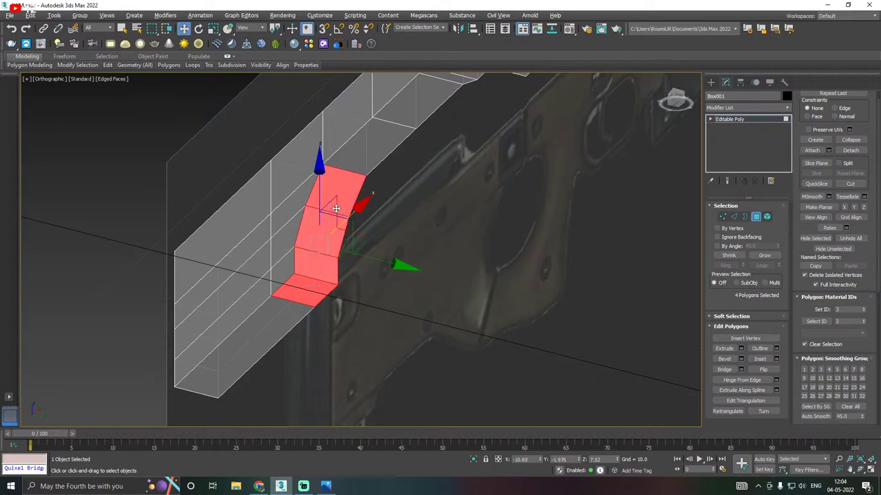
key(f)
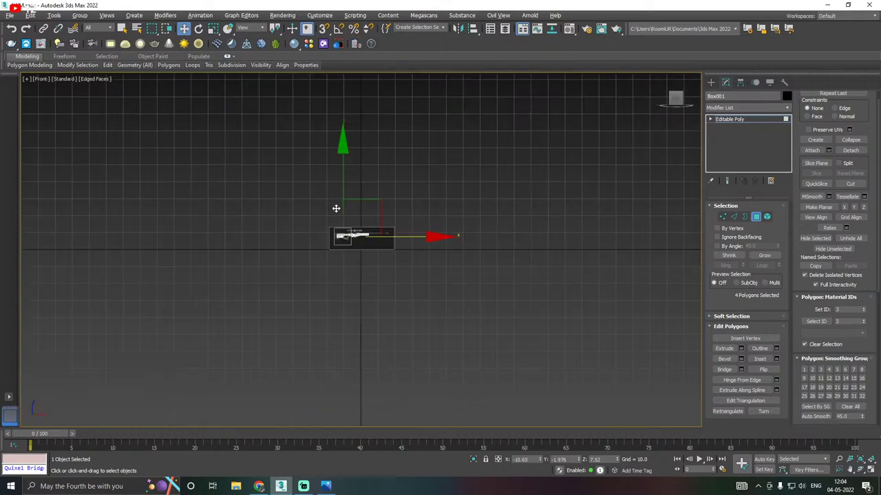
scroll(336, 208, up, 8)
scroll(340, 252, up, 2)
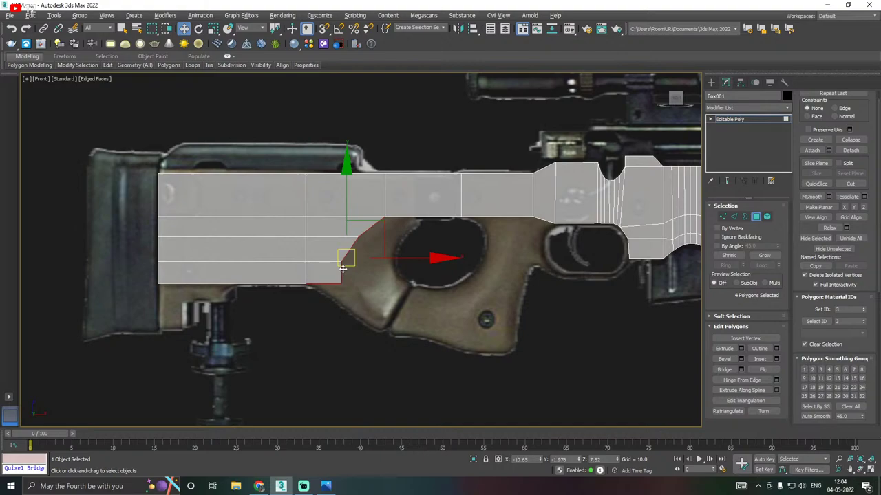
click(741, 349)
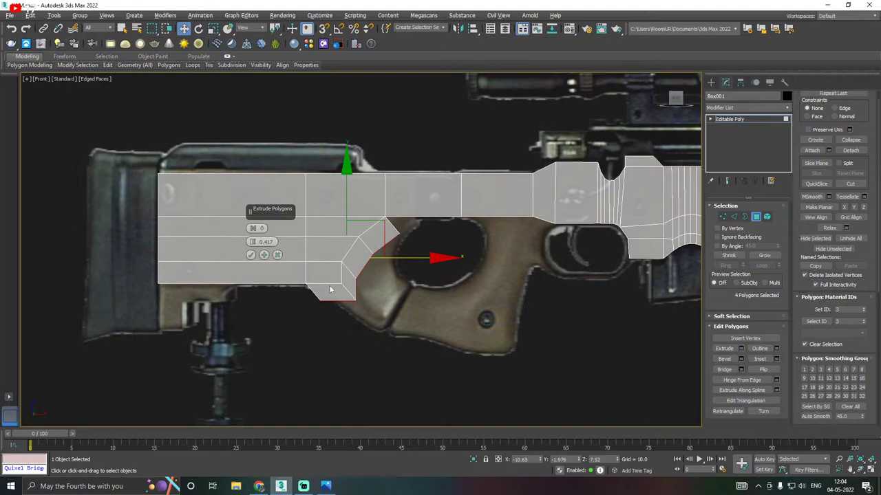
scroll(329, 289, up, 2)
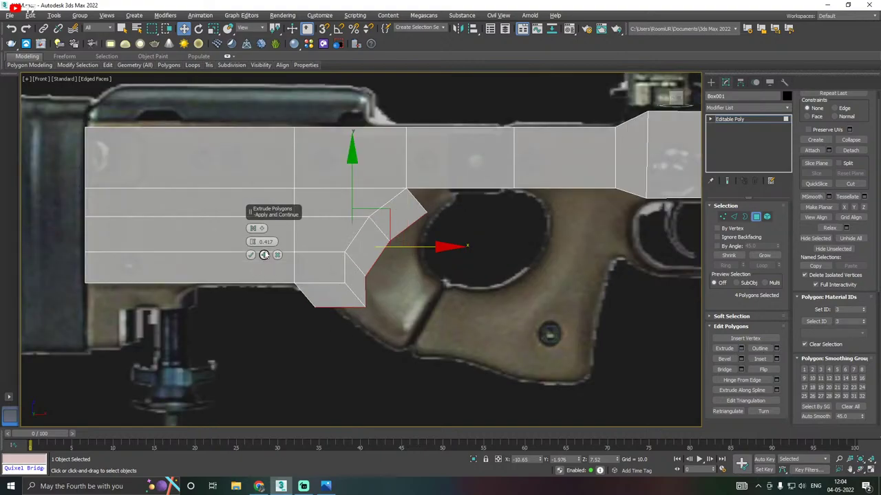
drag(252, 242, 258, 248)
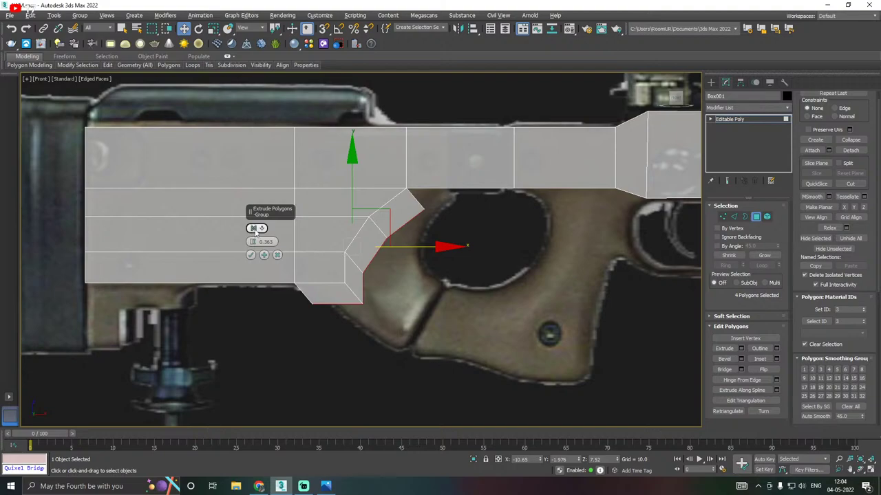
click(256, 232)
click(278, 244)
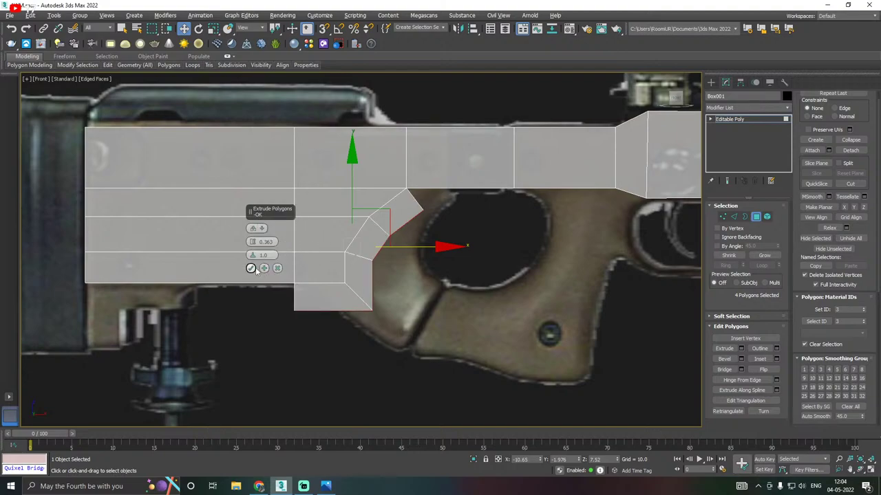
click(297, 305)
Move the extrusion's bottom rear vertices forward to X about -10.72 so the lower edge follows the sloped outline
scroll(297, 300, up, 5)
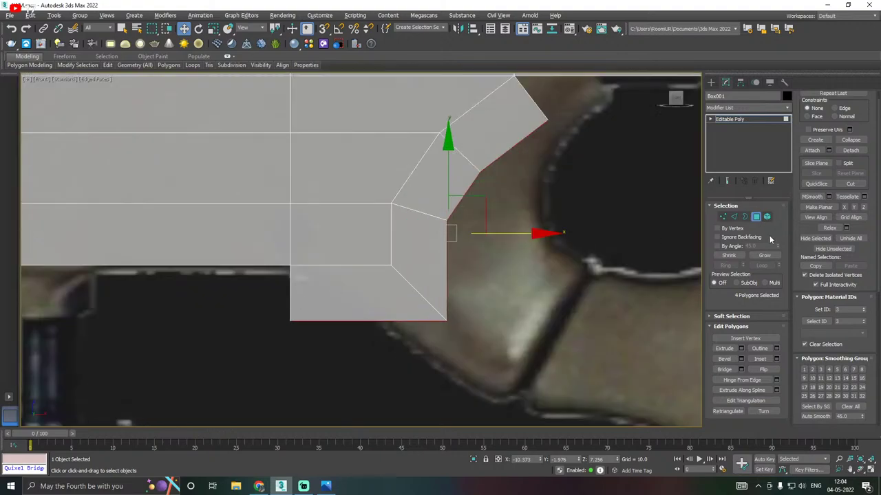
click(722, 216)
mouse_move(271, 336)
mouse_down()
mouse_move(333, 304)
mouse_move(488, 289)
mouse_move(456, 298)
mouse_up()
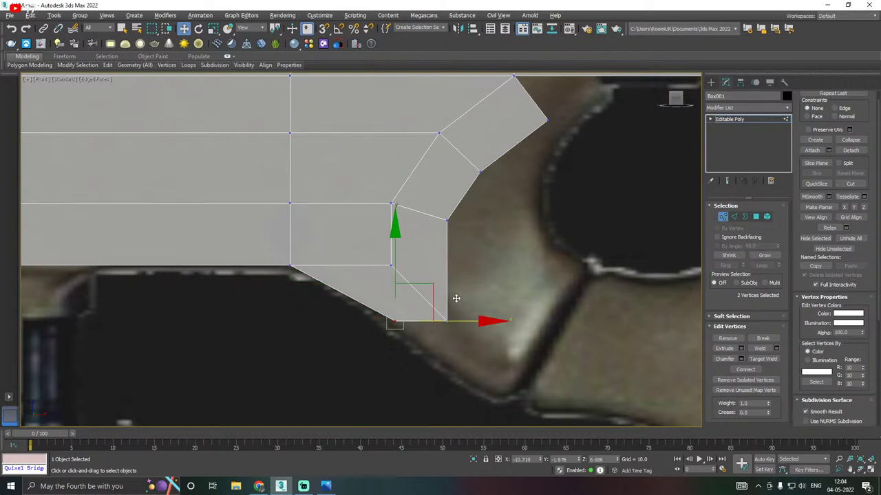
Move the extrusion's bottom front corner vertices up to Z about 6.90 and forward to X about -10.33
middle_drag(457, 298, 413, 328)
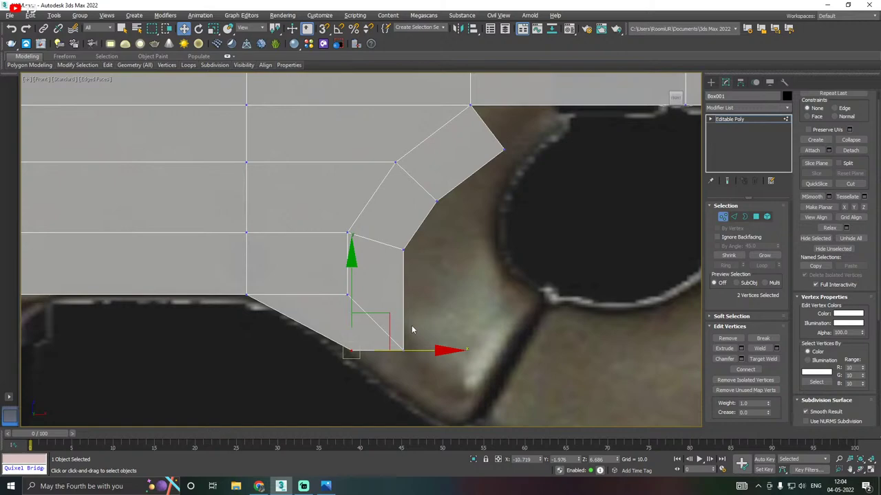
scroll(477, 311, down, 3)
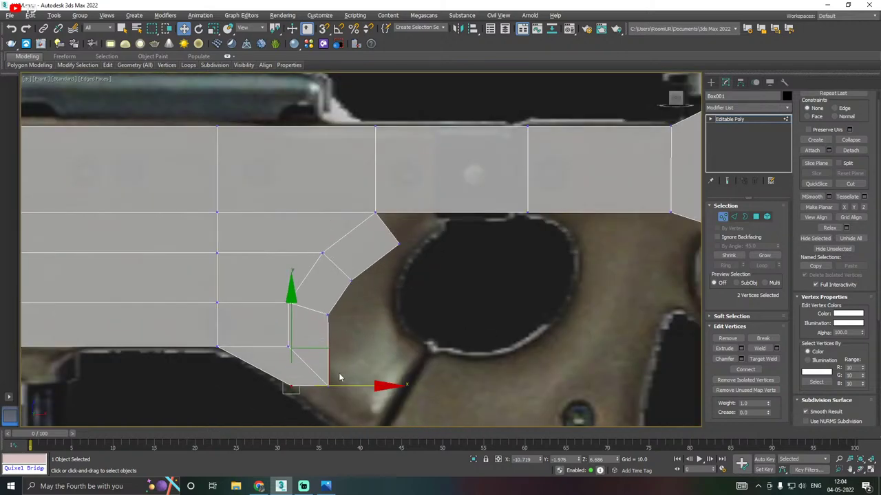
drag(333, 392, 371, 397)
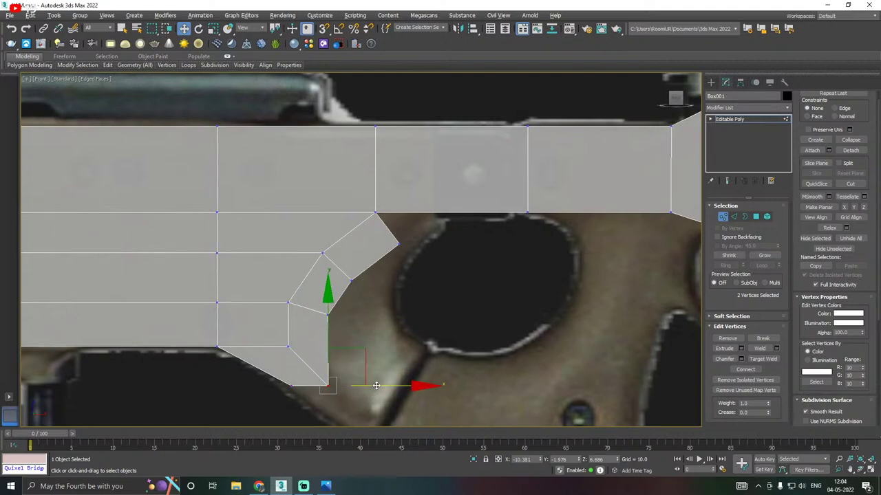
scroll(389, 355, down, 2)
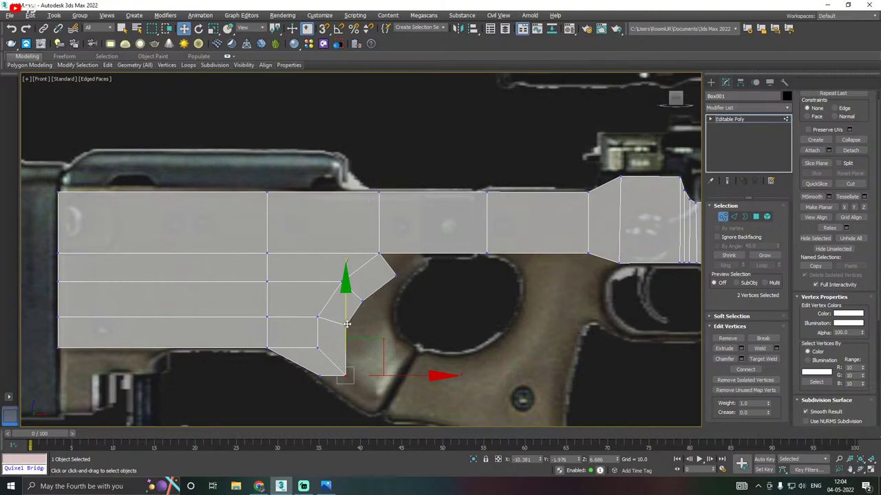
drag(346, 324, 348, 307)
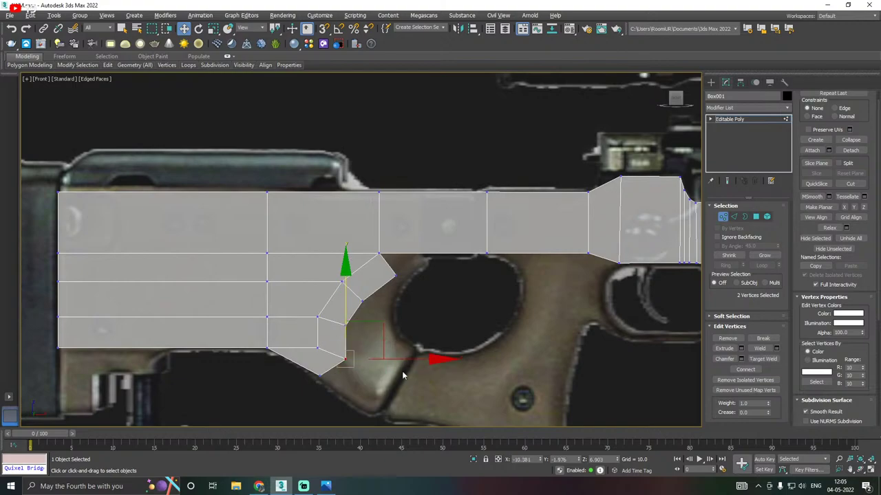
drag(396, 358, 402, 359)
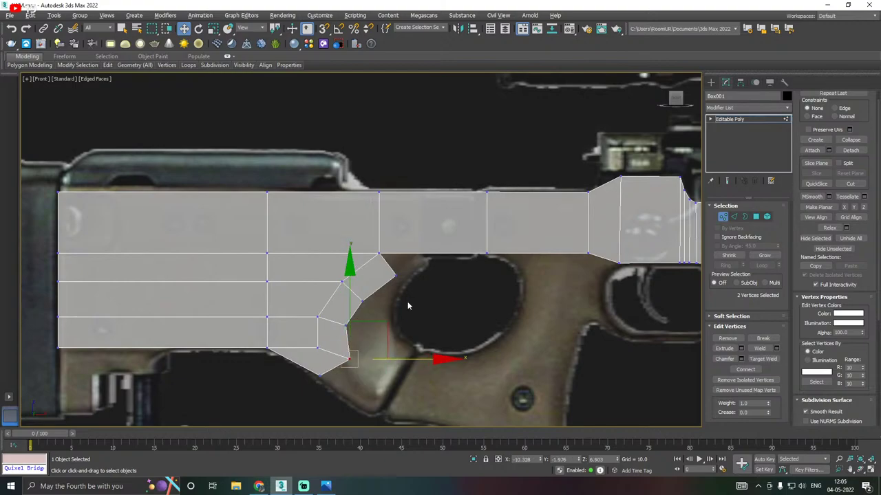
Move the extrusion's two middle front vertex pairs slightly forward to even out the curve behind the thumbhole
click(420, 267)
scroll(410, 262, up, 3)
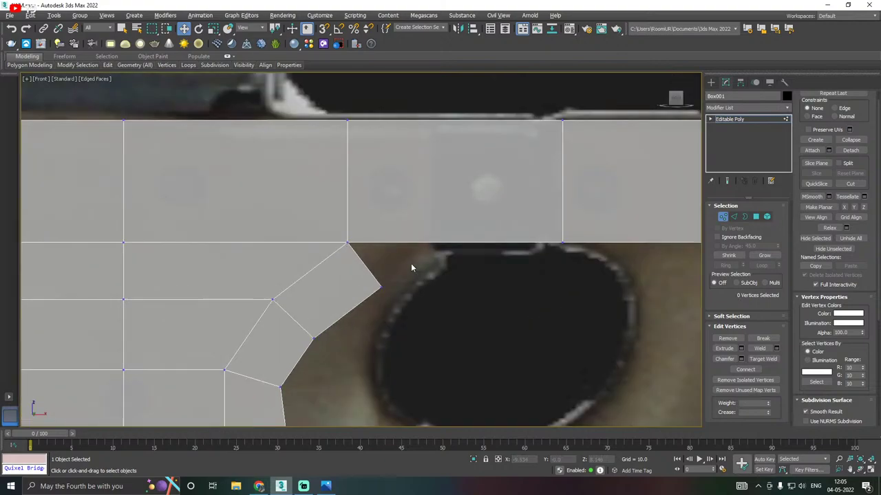
scroll(403, 250, down, 1)
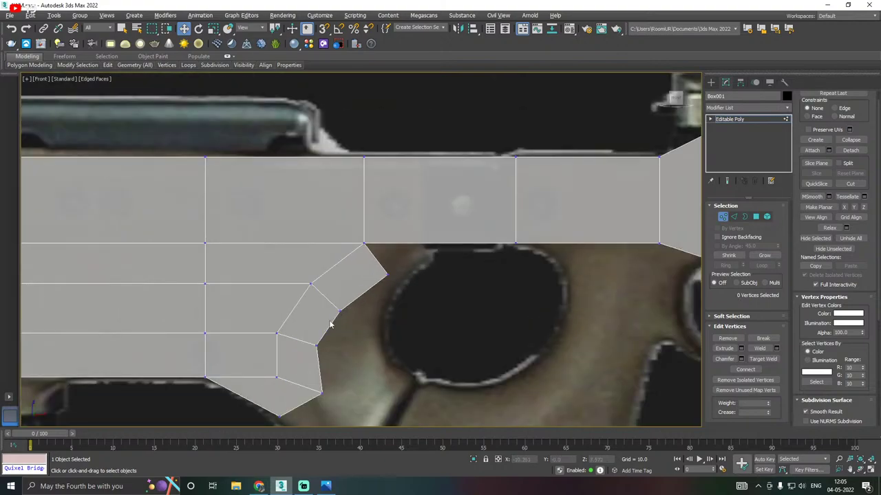
drag(337, 321, 368, 292)
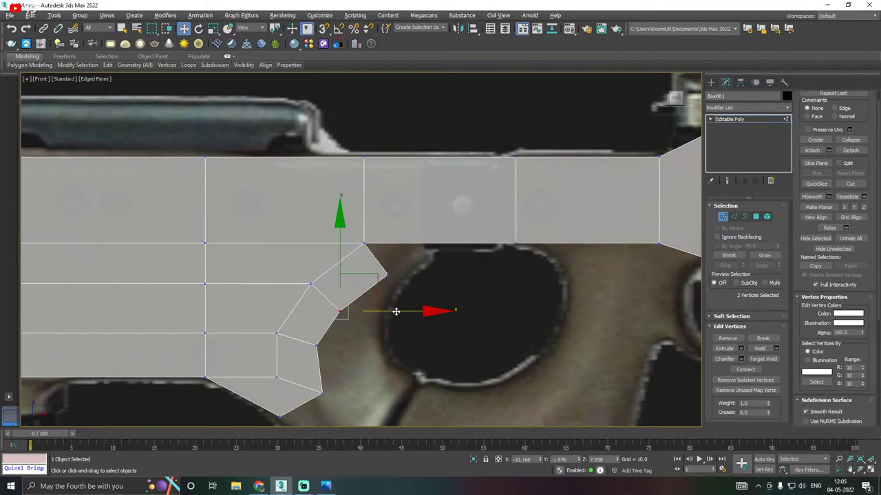
drag(397, 312, 399, 312)
drag(310, 337, 387, 346)
Move the extrusion's upper front vertices back to X about -9.86 and up to Z about 8.03
drag(409, 269, 367, 285)
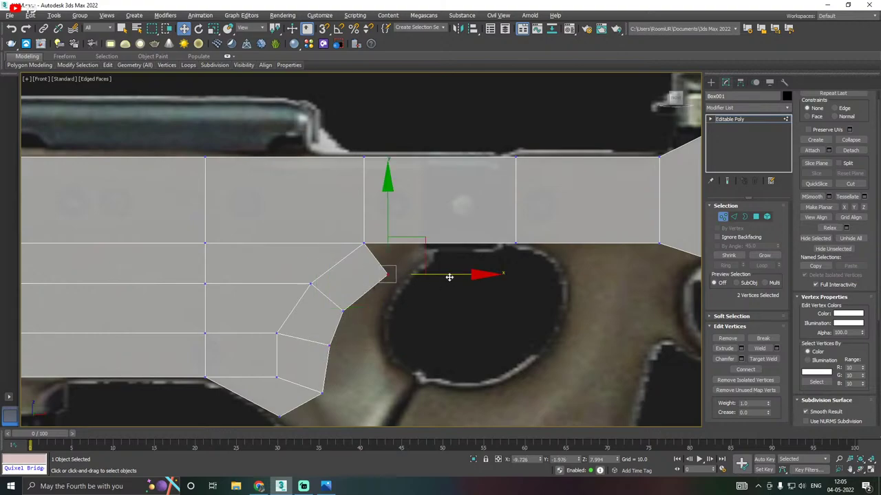
drag(450, 277, 435, 272)
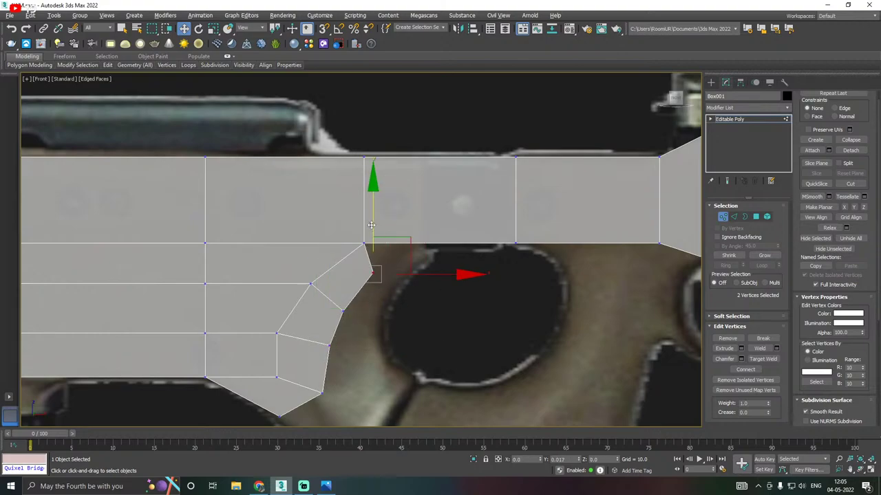
scroll(270, 265, down, 2)
scroll(269, 265, down, 2)
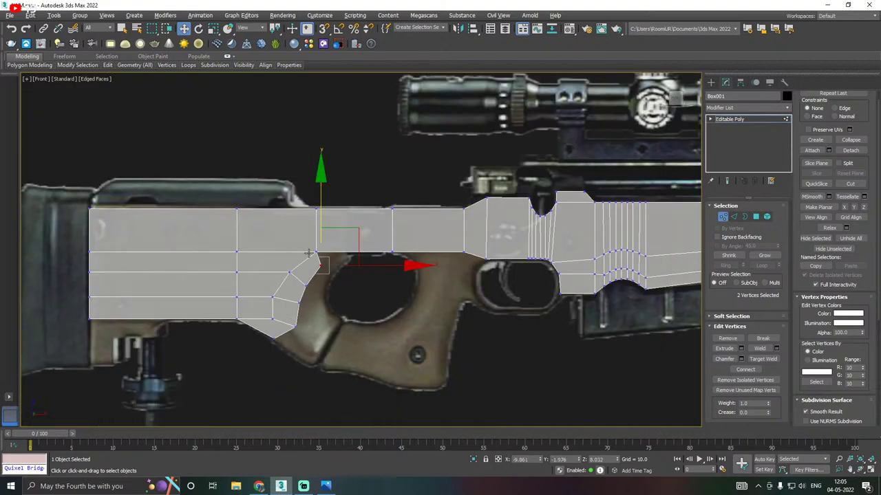
Narrow the extrusion's four front-facing polygons by scaling them along Y, with a final reduction to about 93%
alt+middle_drag(308, 253, 321, 265)
scroll(284, 315, up, 3)
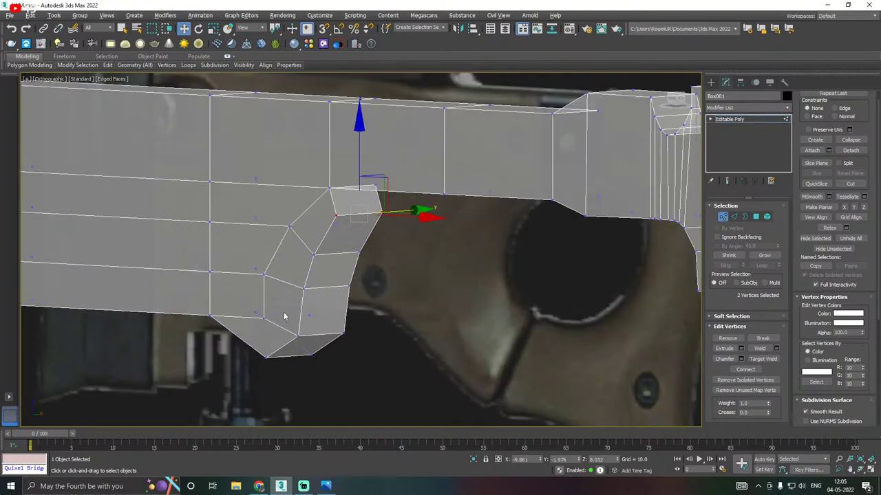
click(756, 217)
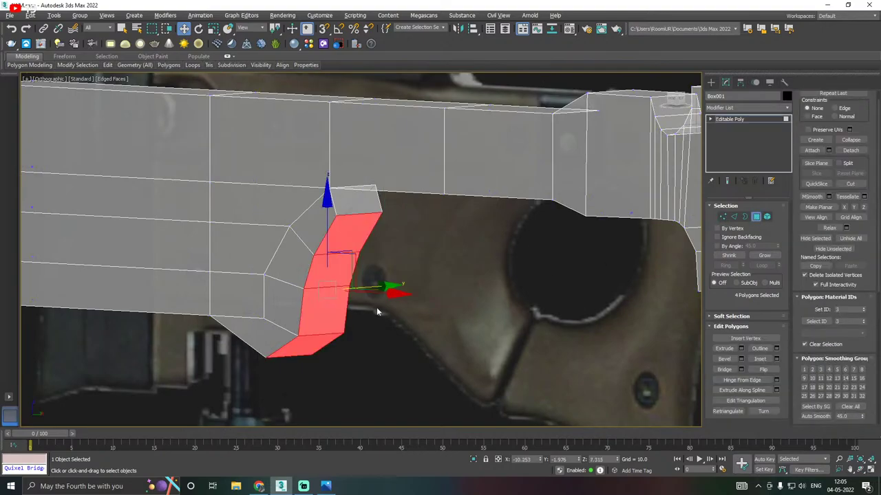
key(r)
alt+middle_drag(426, 340, 401, 328)
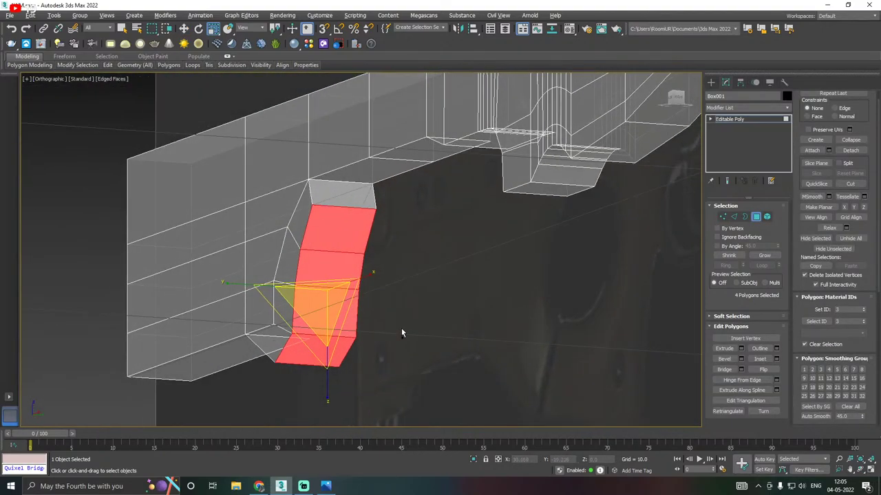
alt+middle_drag(323, 271, 292, 283)
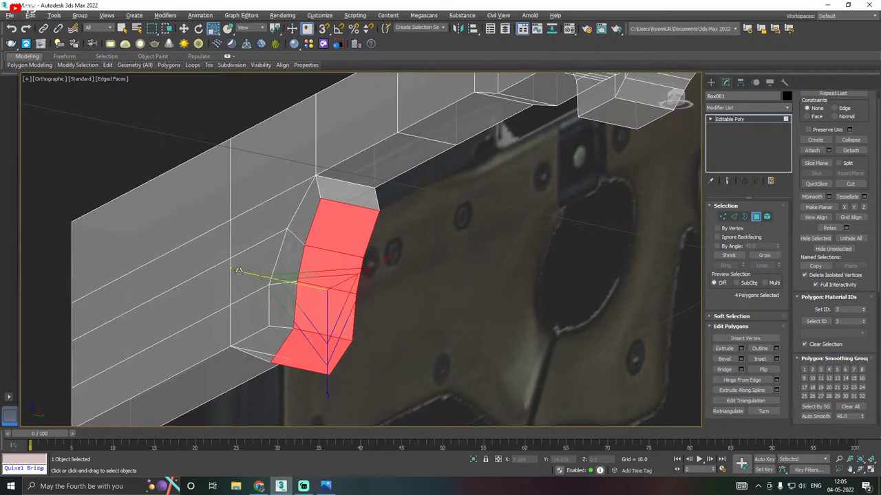
drag(239, 271, 269, 277)
alt+middle_drag(295, 277, 237, 284)
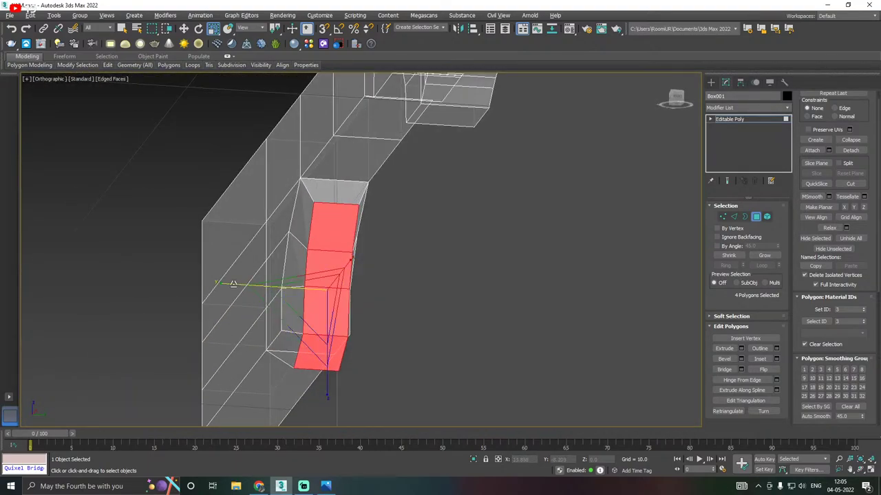
drag(234, 284, 236, 285)
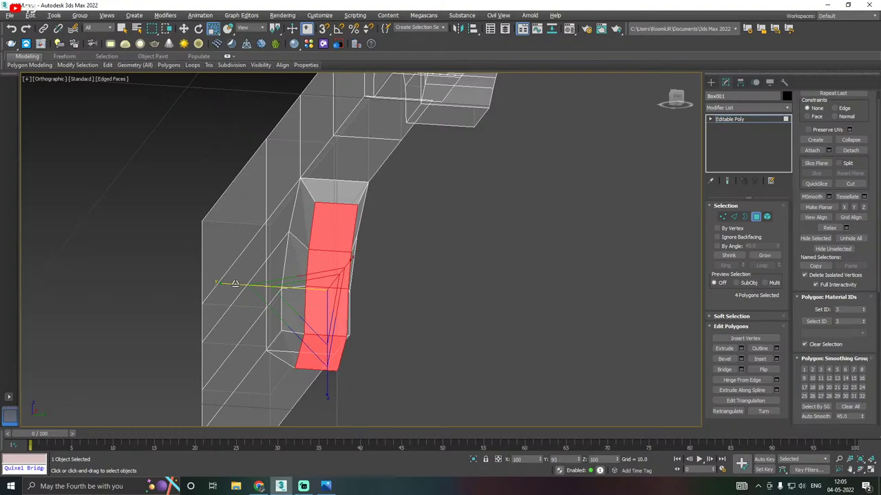
Preview the stock with NURMS smoothing, turn the smoothing off again, and examine the narrowed polygons
mouse_move(109, 65)
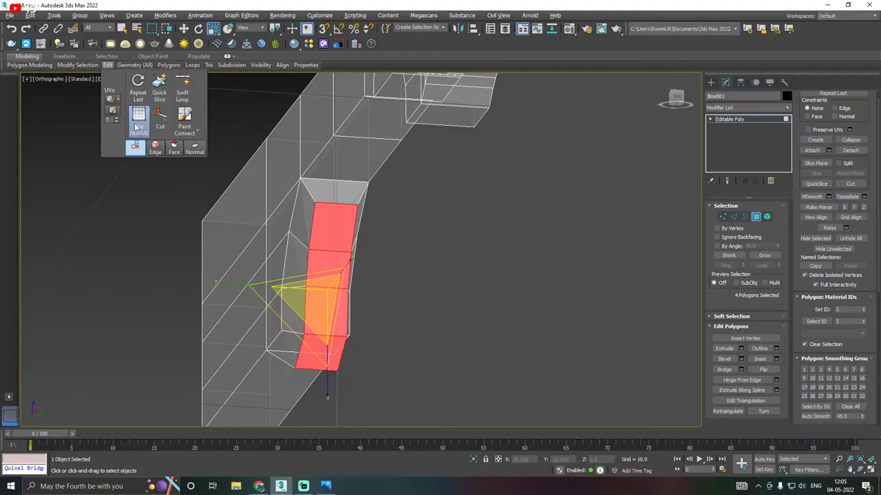
click(136, 127)
alt+middle_drag(358, 115, 389, 220)
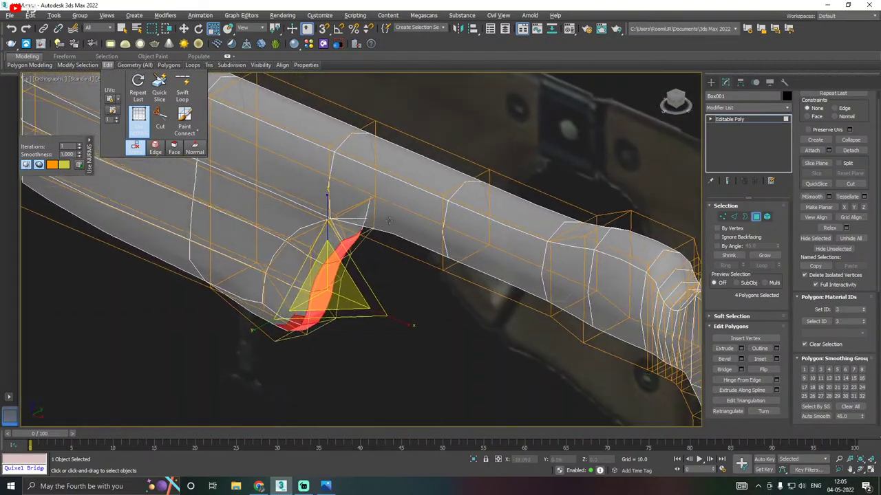
click(139, 125)
alt+middle_drag(240, 144, 341, 162)
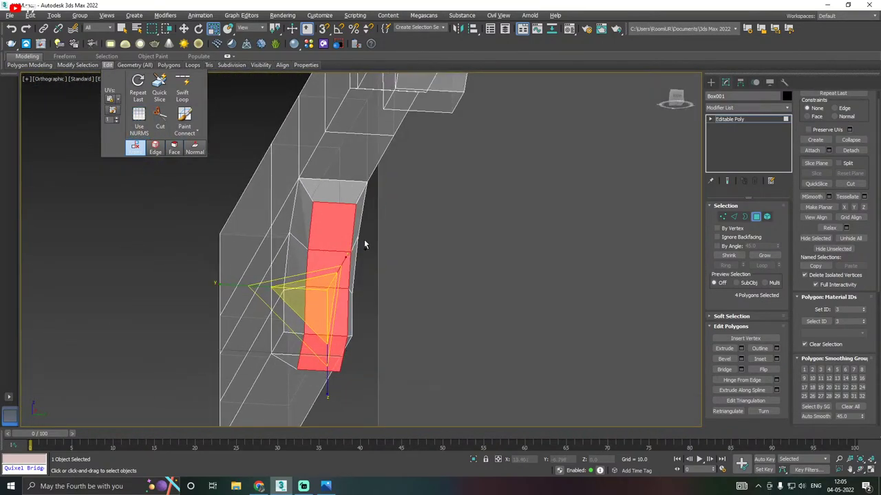
alt+middle_drag(365, 244, 280, 247)
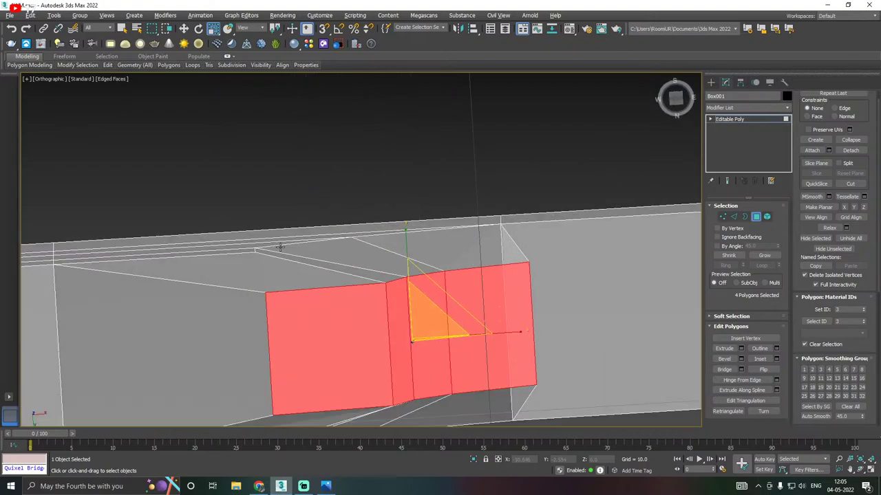
Add a vertical edge loop with Swift Loop through the upper body above the rear of the thumbhole, at X about -9.33
key(f)
scroll(304, 275, up, 8)
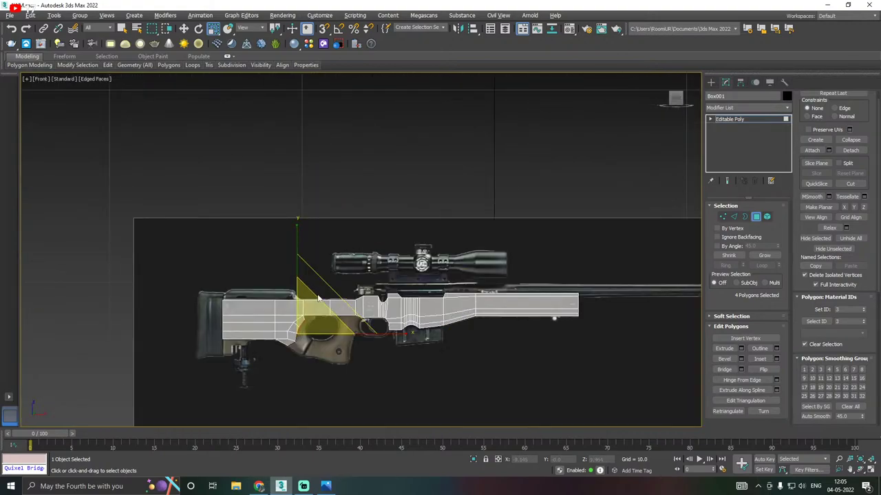
scroll(292, 340, up, 3)
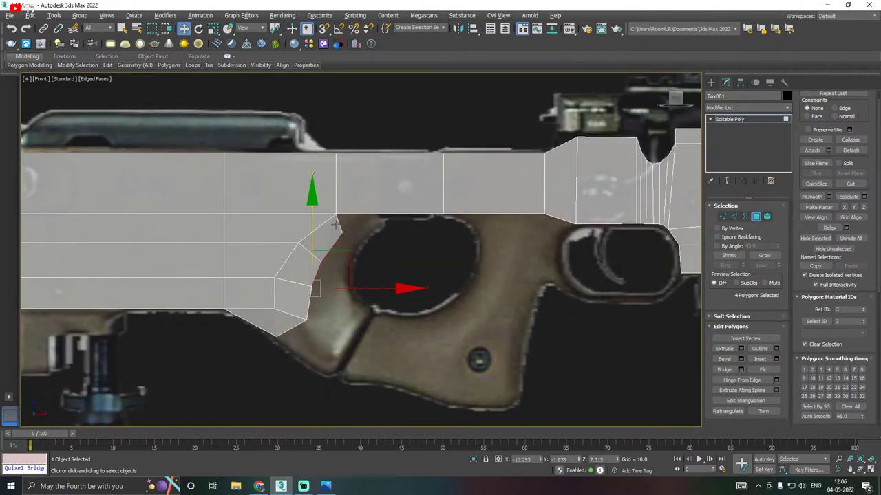
scroll(340, 223, up, 2)
middle_drag(341, 223, 332, 259)
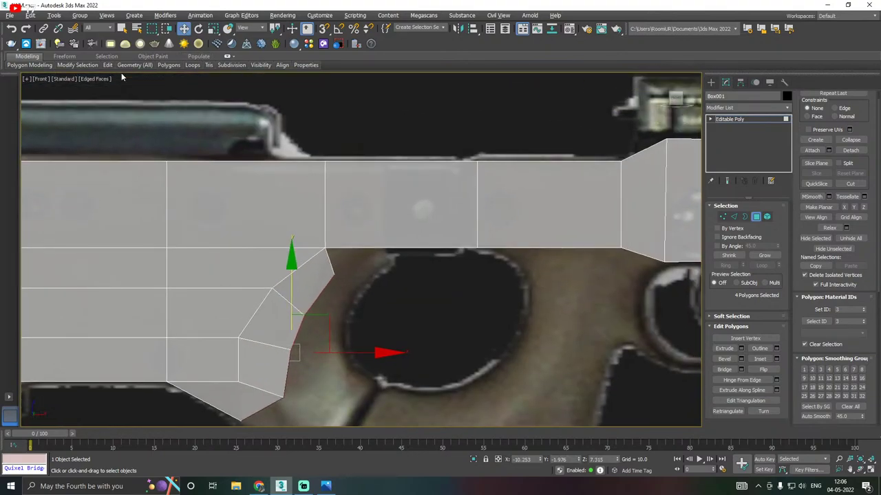
mouse_move(109, 66)
click(181, 93)
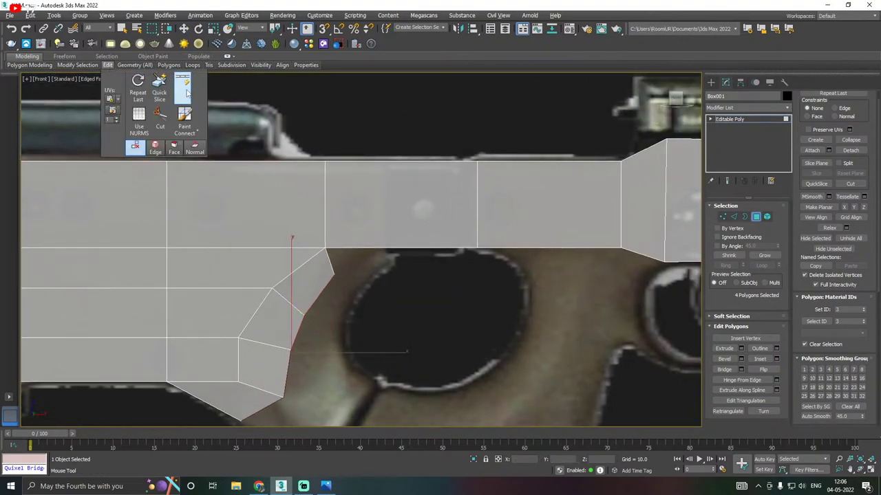
click(392, 246)
right_click(392, 249)
middle_drag(393, 248, 403, 211)
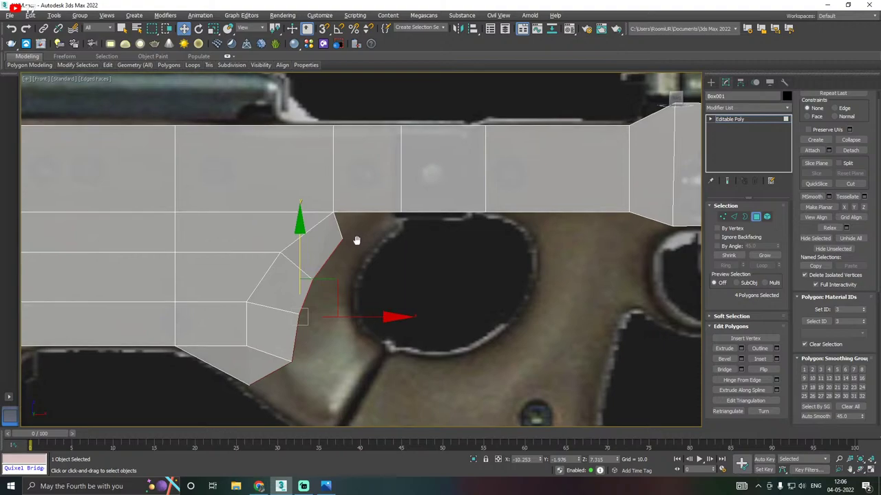
Move the extrusion's upper front vertices forward to X about -9.74
middle_drag(356, 238, 317, 232)
scroll(312, 232, up, 2)
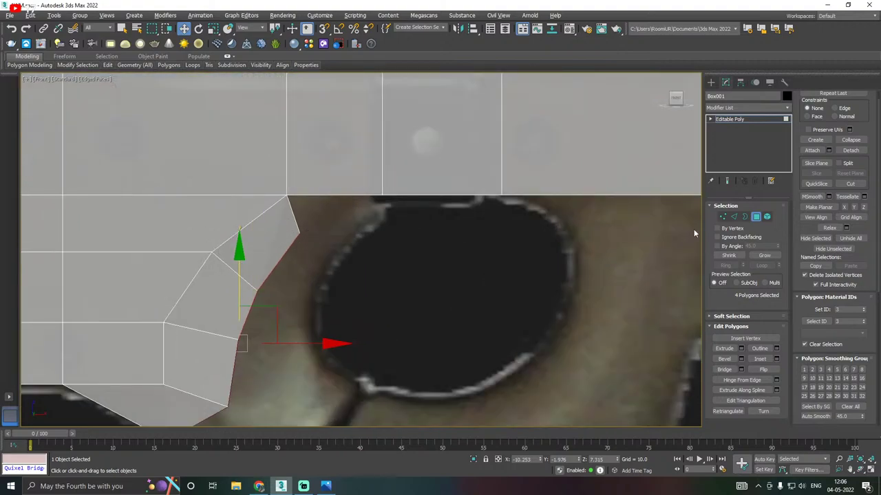
key(1)
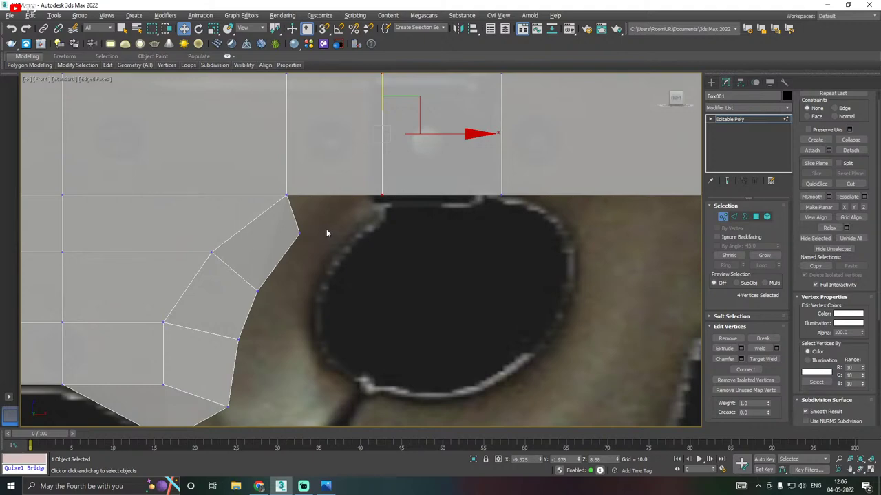
drag(308, 226, 275, 259)
drag(361, 236, 391, 234)
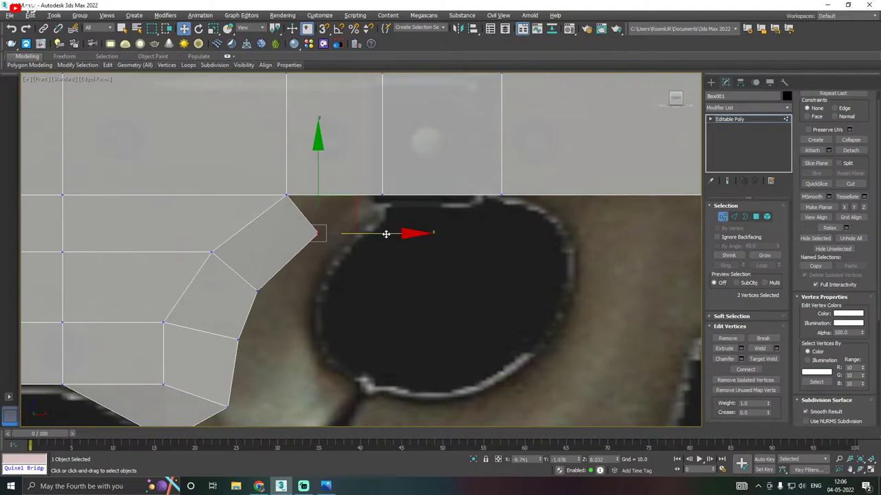
Delete the body's underside polygon behind the new edge loop and the extrusion's adjoining top polygon
alt+middle_drag(385, 234, 398, 220)
click(755, 217)
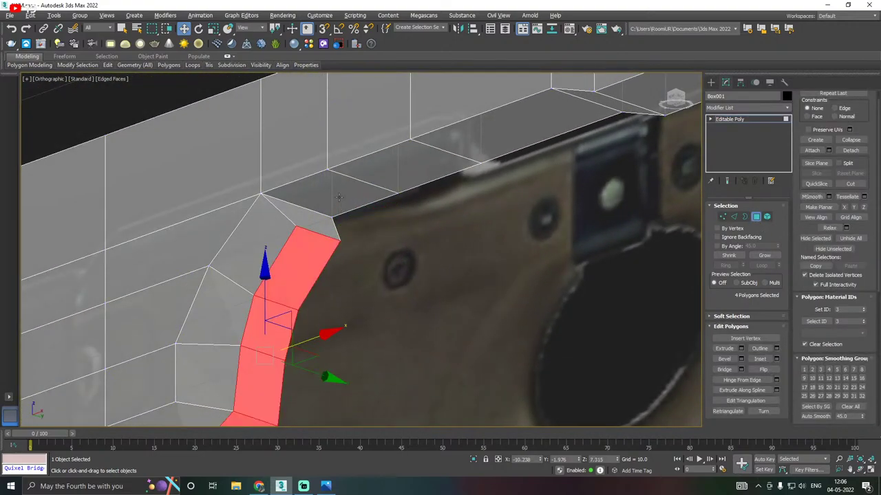
click(339, 197)
key(Delete)
click(321, 220)
key(Delete)
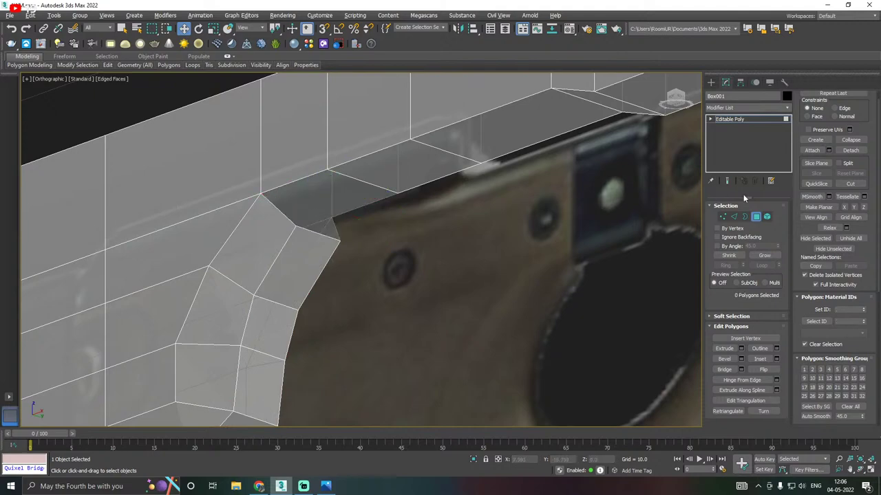
Target Weld the extrusion's two upper front vertices to the body's lower edge vertices at the new loop
click(722, 217)
click(321, 206)
right_click(358, 181)
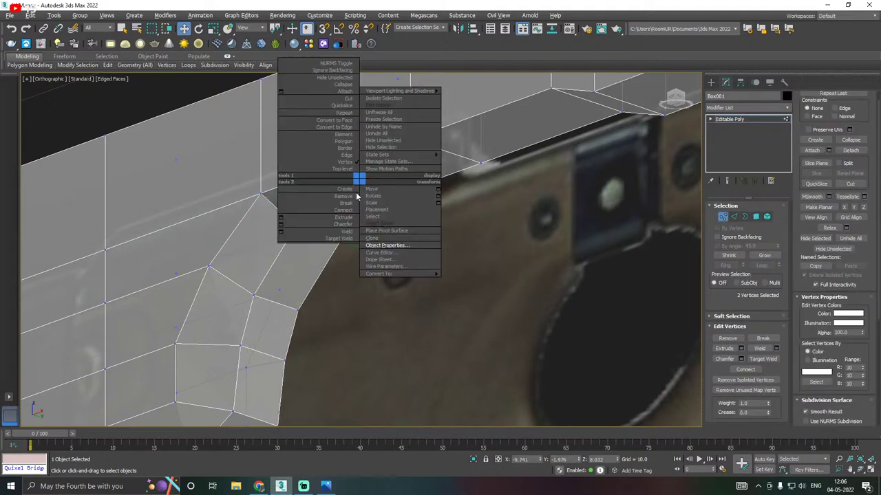
click(332, 239)
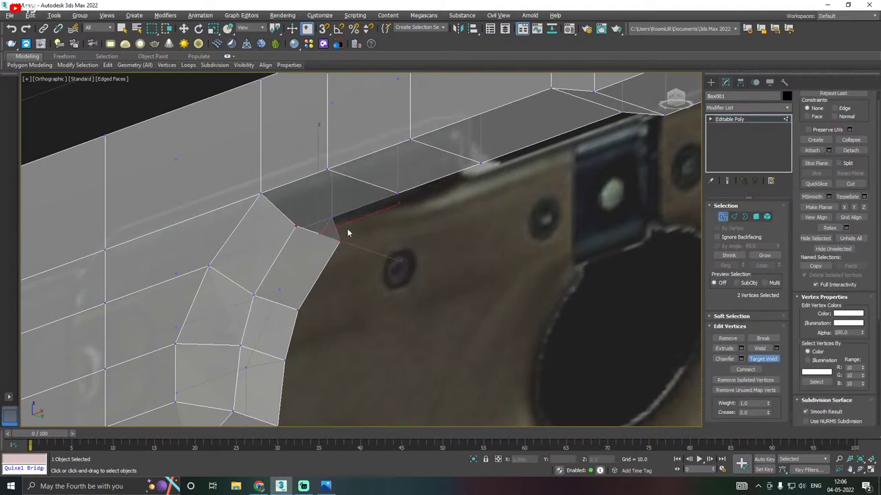
click(400, 195)
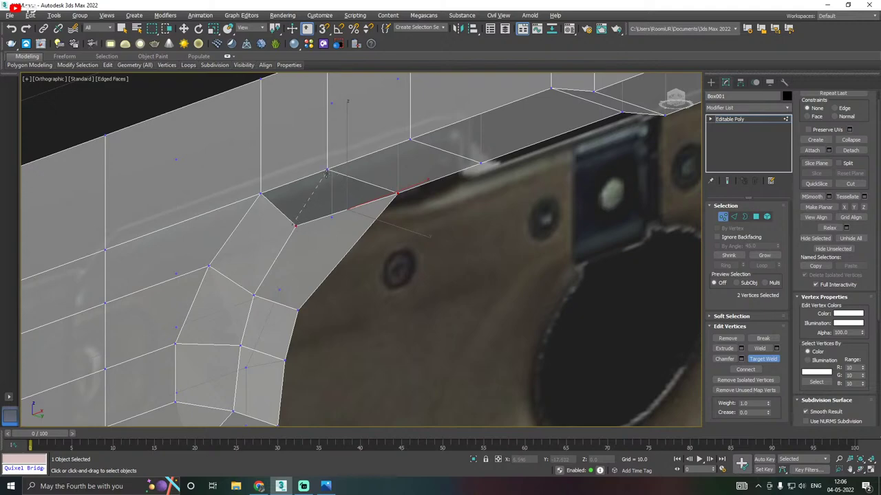
click(326, 170)
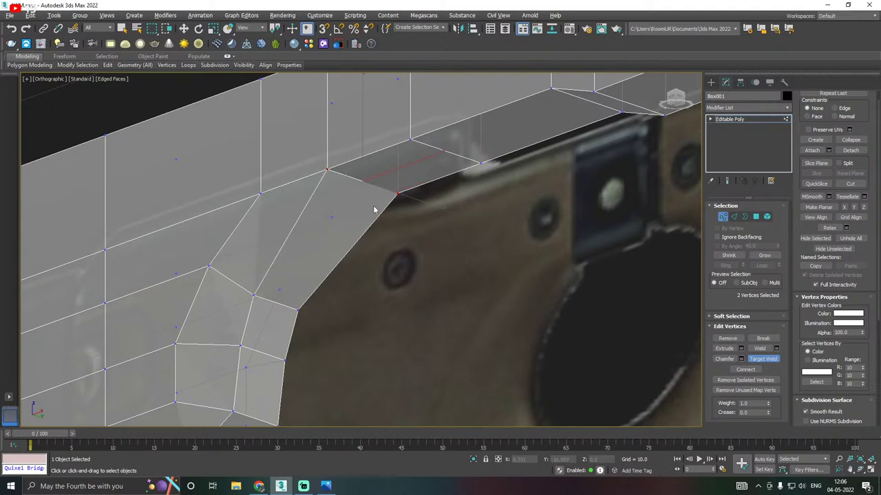
key(w)
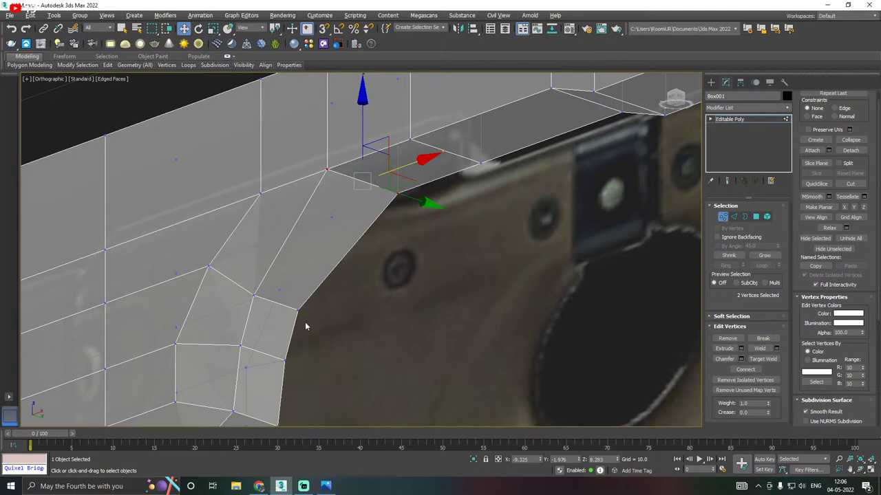
Select the vertex just below the welded joint and check the joint's shape from several angles, including the front view
click(253, 295)
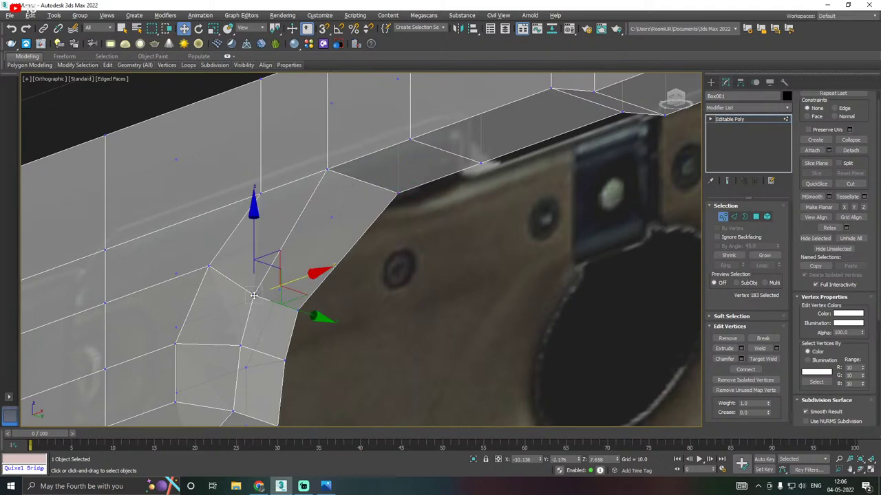
alt+middle_drag(294, 291, 343, 310)
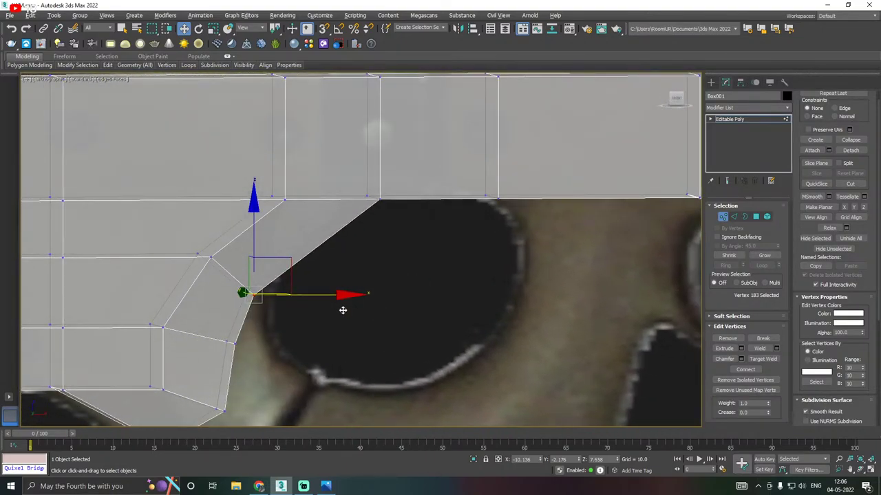
alt+middle_drag(334, 291, 320, 253)
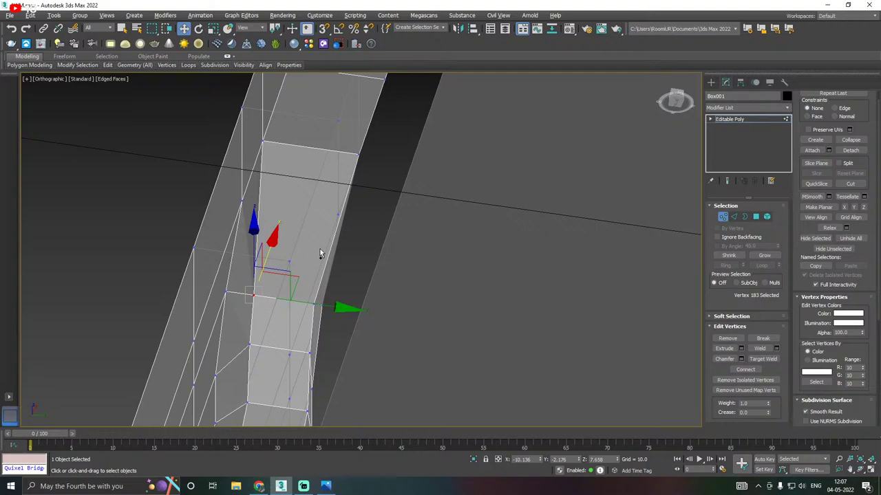
alt+middle_drag(241, 252, 251, 254)
key(f)
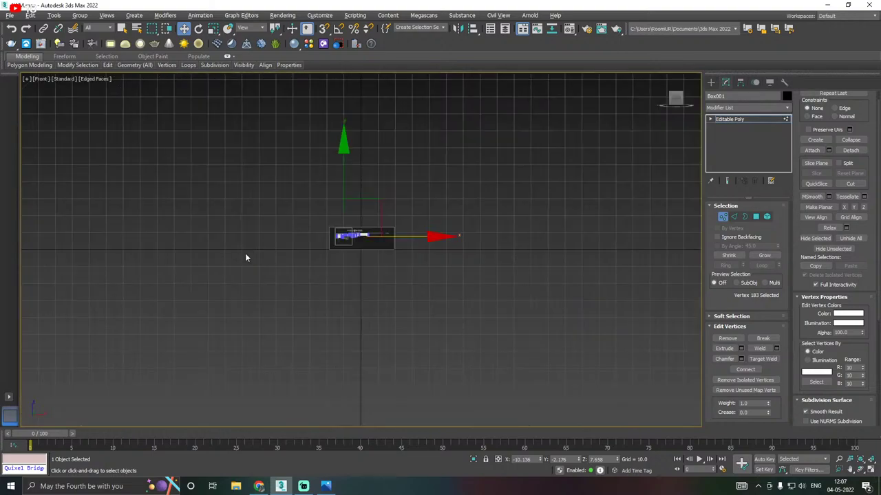
Select both vertices just below the welded joint and move them forward and up to about X -9.99, Z 7.795
scroll(378, 246, up, 10)
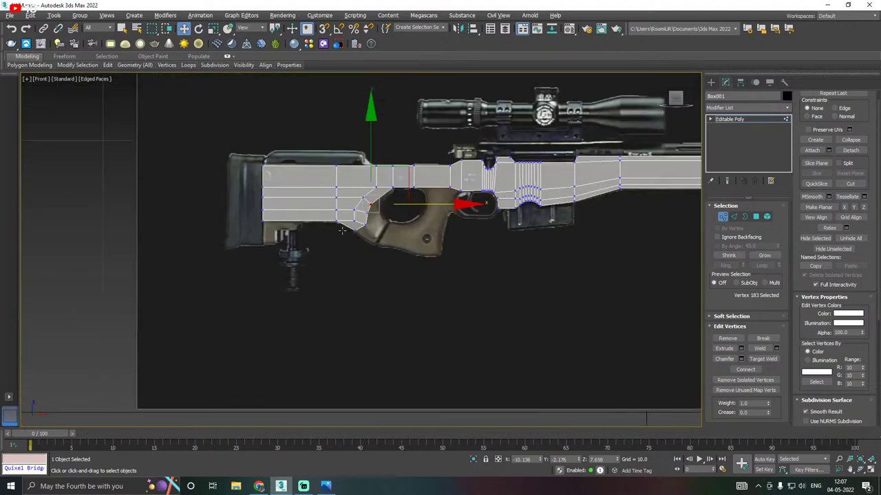
scroll(386, 199, up, 5)
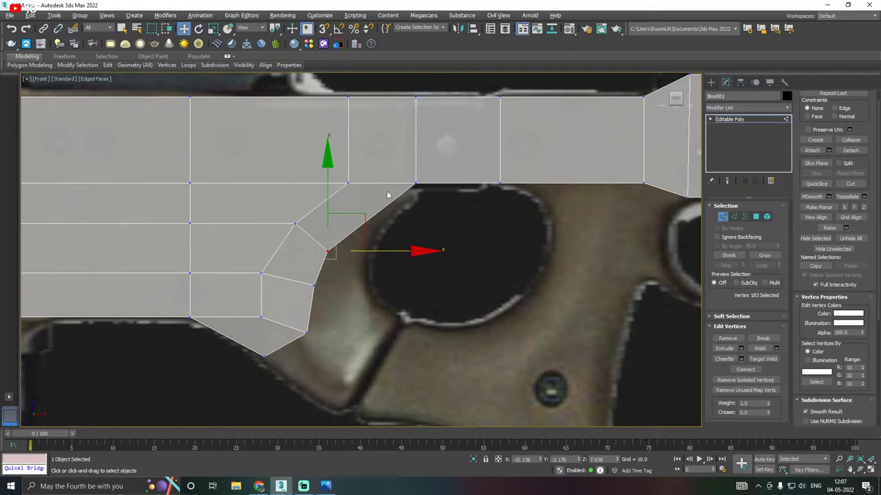
alt+middle_drag(386, 196, 363, 212)
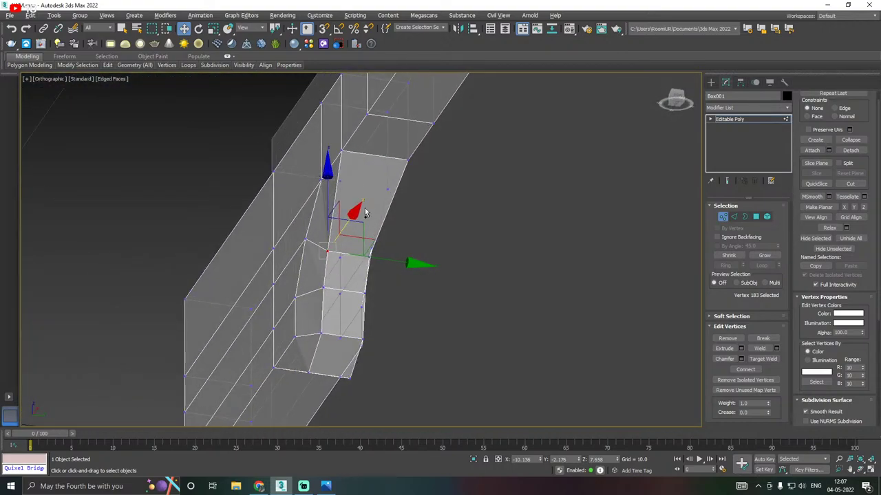
key(f)
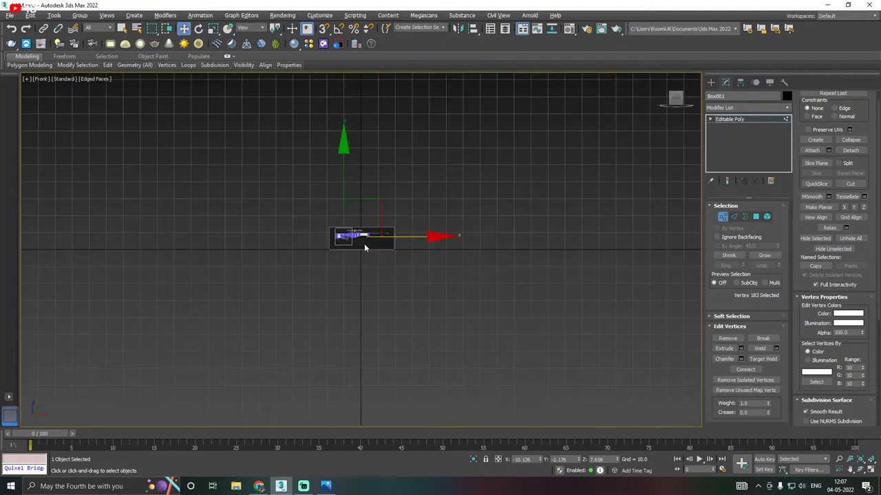
scroll(364, 244, up, 15)
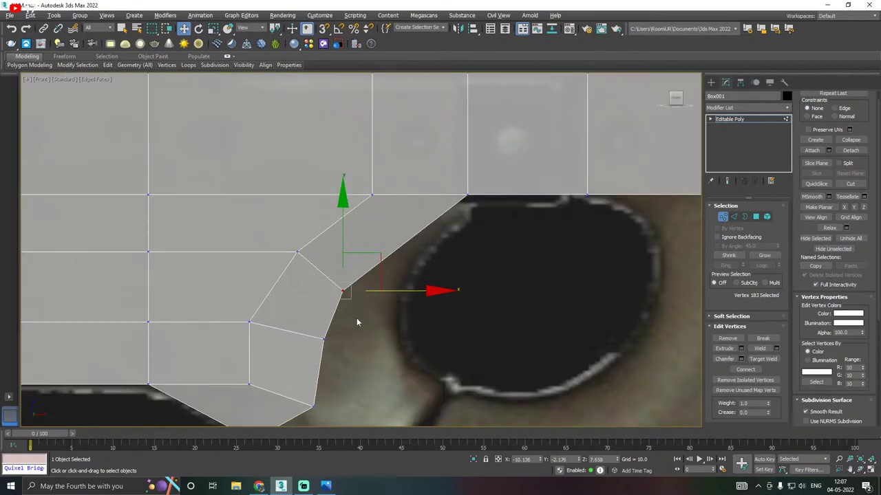
click(357, 318)
drag(329, 274, 422, 291)
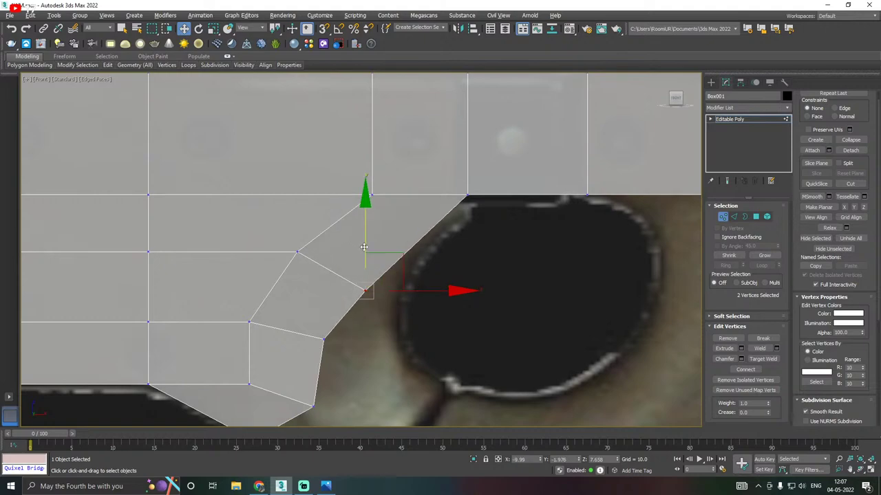
drag(364, 247, 374, 226)
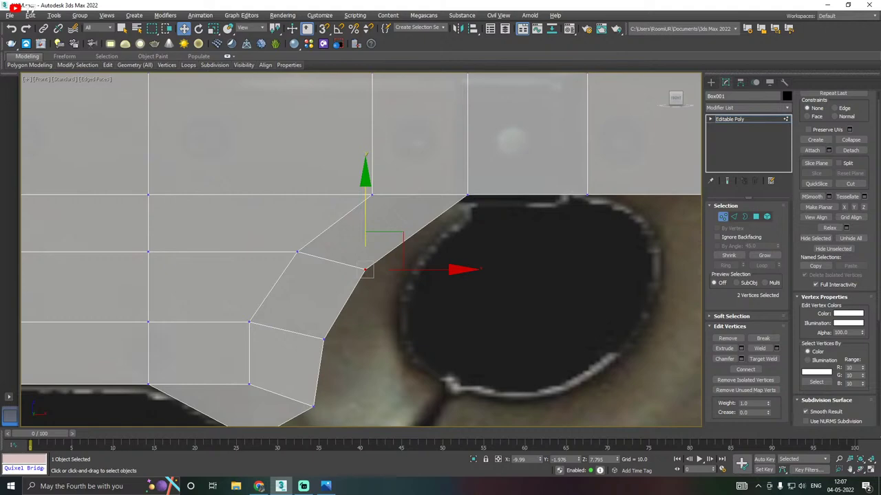
Try the two vertices below the joint further forward and up, at about X -9.653, Z 8.115
click(730, 119)
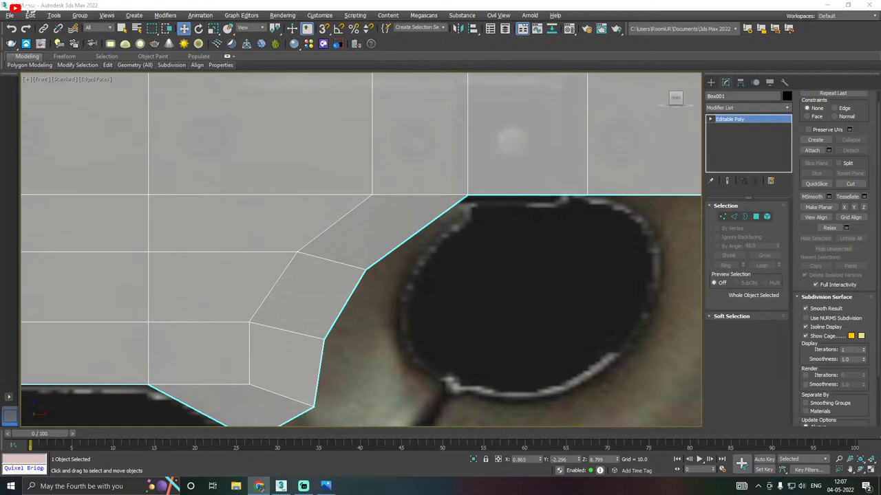
middle_drag(448, 276, 417, 252)
click(722, 217)
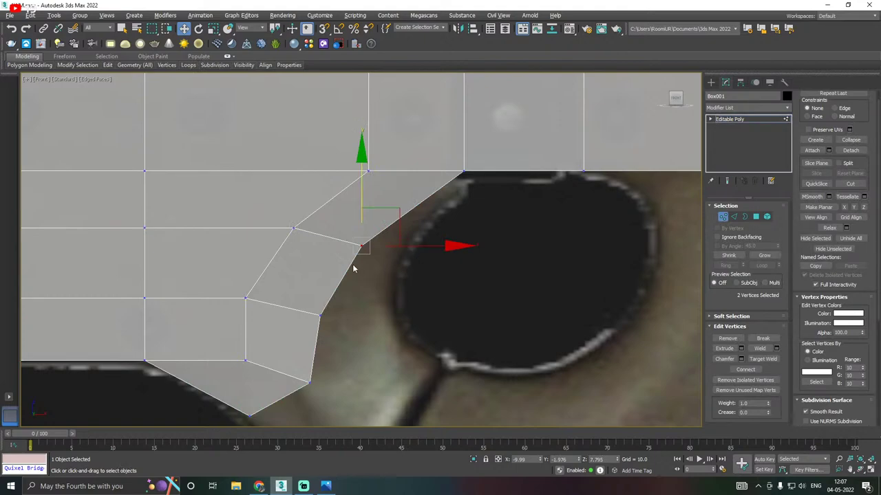
middle_drag(405, 256, 402, 295)
drag(360, 249, 361, 237)
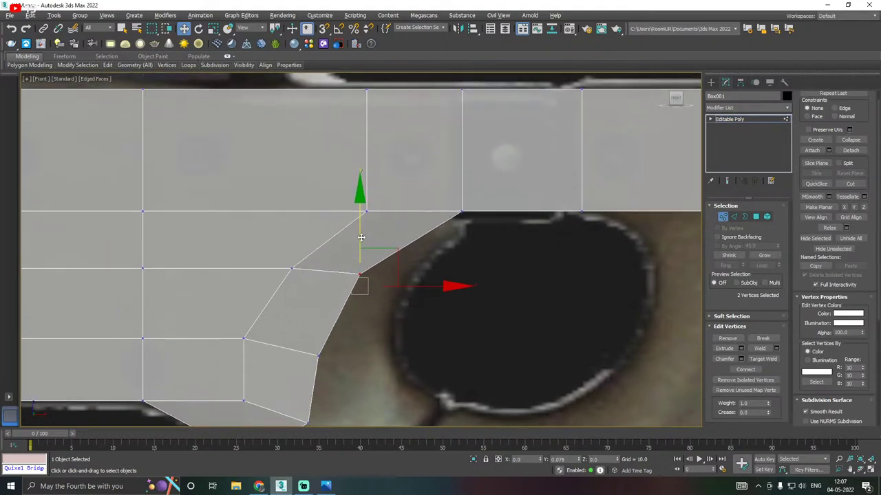
drag(441, 276, 460, 274)
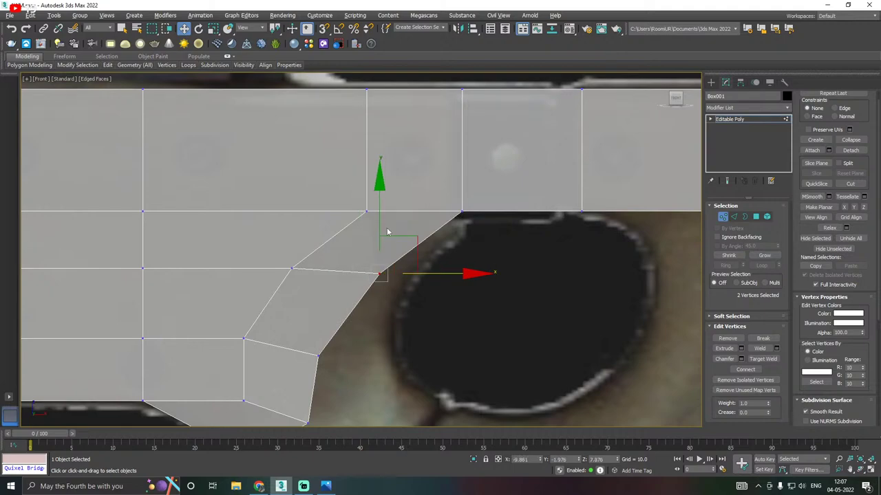
drag(380, 232, 421, 195)
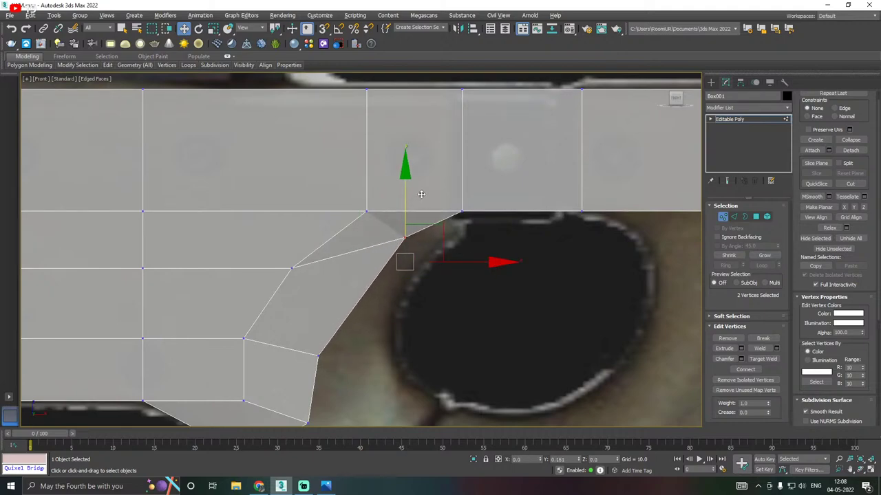
drag(459, 235, 469, 235)
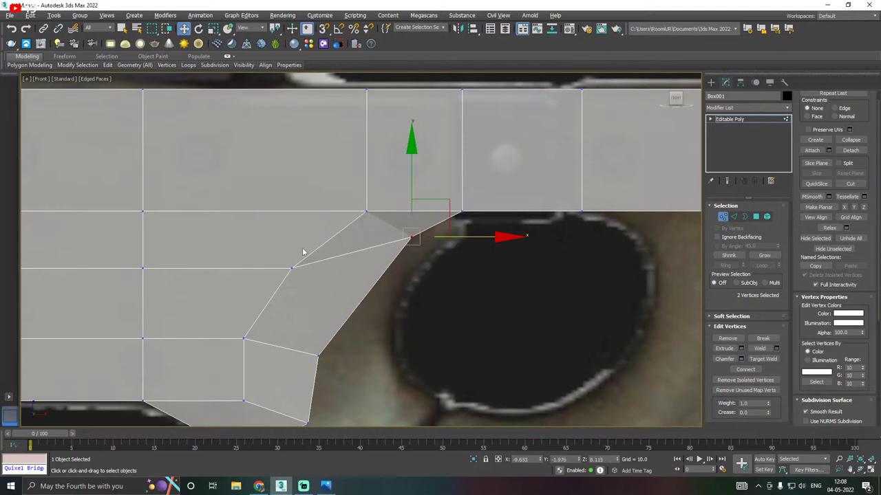
Reselect the two vertices at the thumbhole's rear edge and bring them down and back to about X -9.848, Z 7.922
middle_drag(303, 252, 383, 269)
click(370, 282)
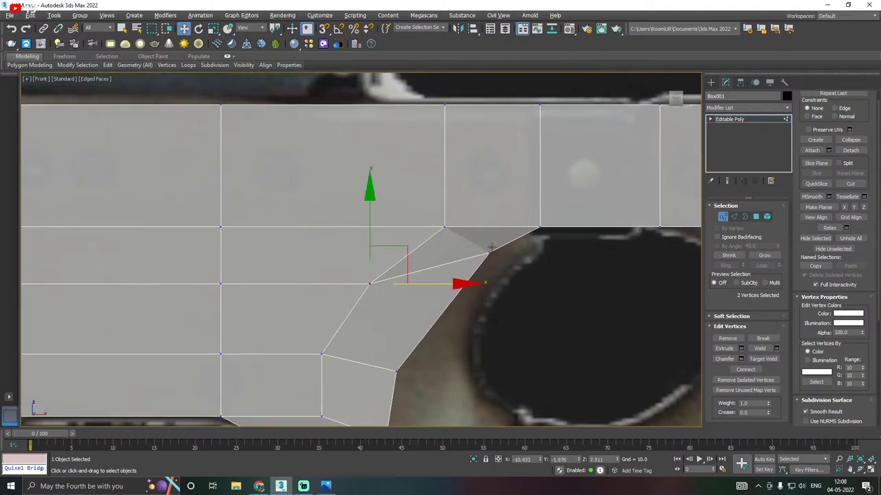
drag(509, 272, 509, 272)
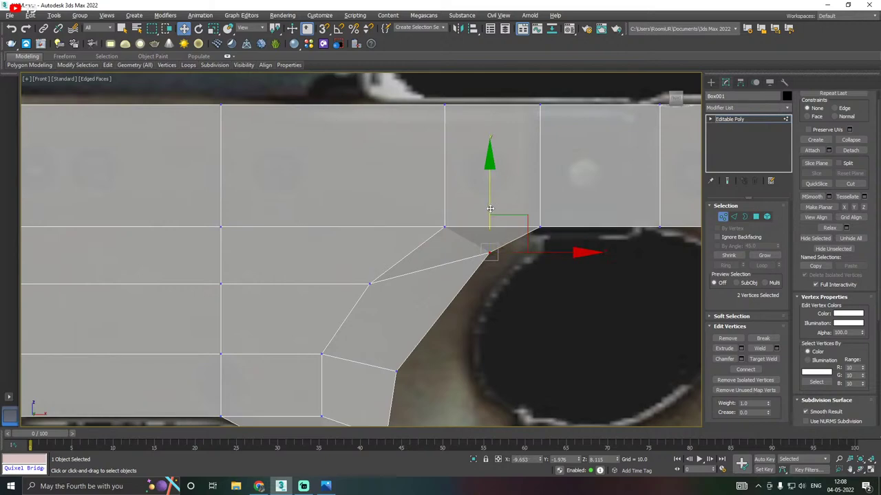
drag(489, 208, 489, 230)
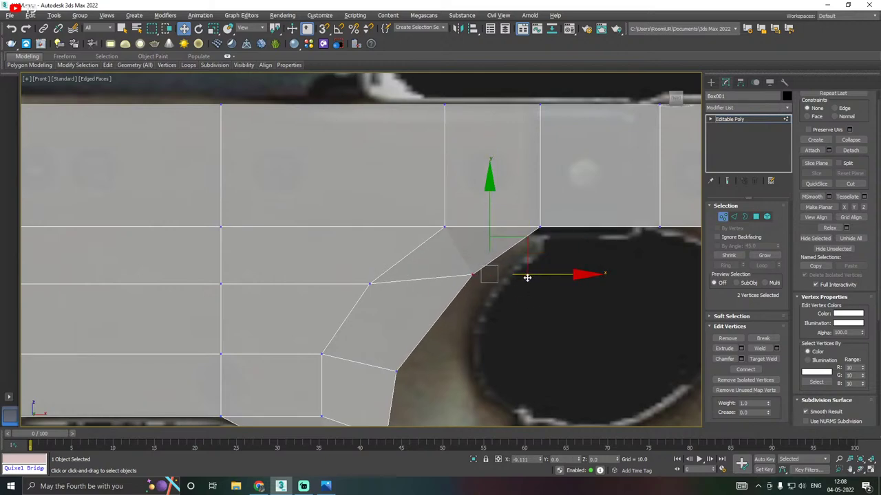
drag(523, 277, 470, 243)
drag(521, 283, 511, 283)
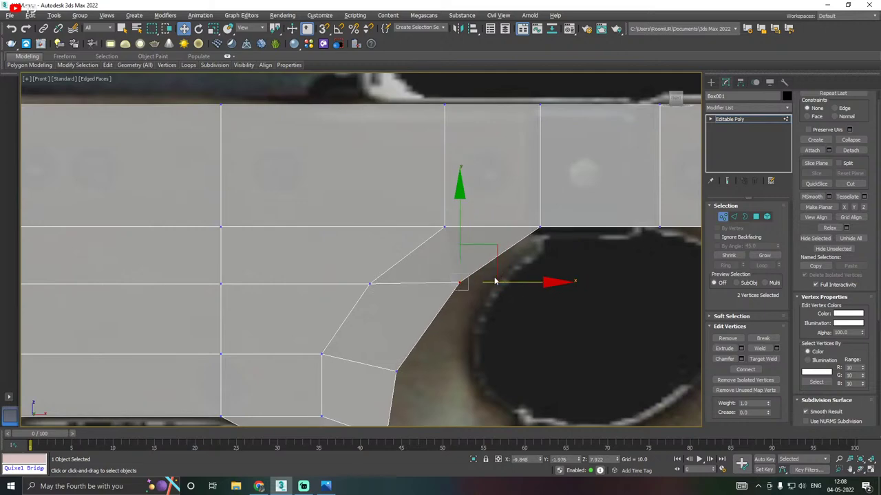
Check the joint in perspective against the reference and move its two selected vertices back to about X -9.983
scroll(433, 271, down, 3)
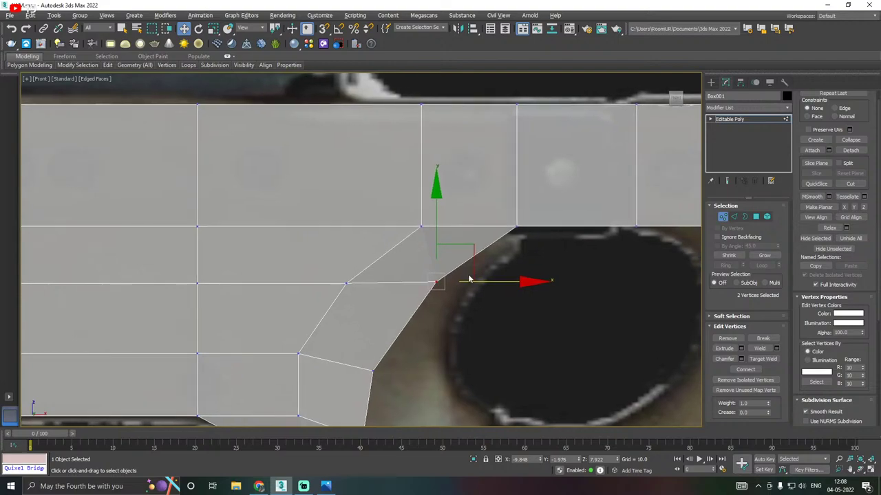
key(p)
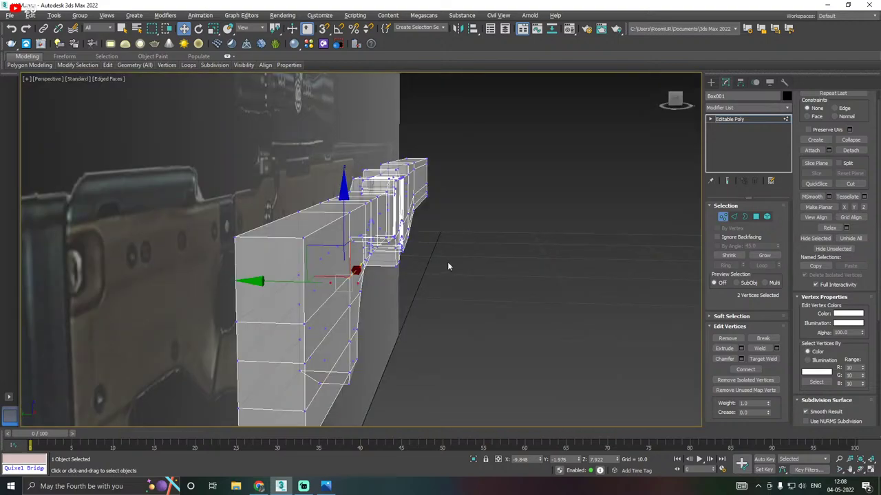
alt+middle_drag(447, 267, 404, 251)
scroll(338, 296, up, 5)
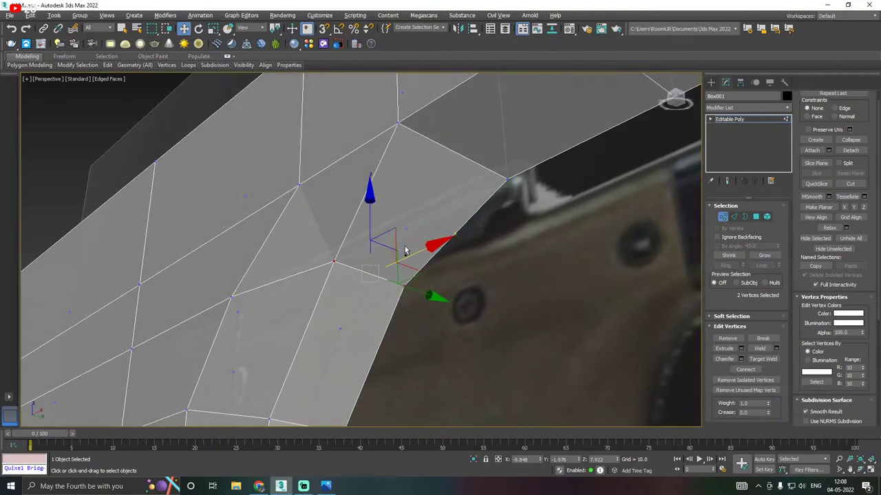
key(f)
middle_drag(412, 314, 388, 292)
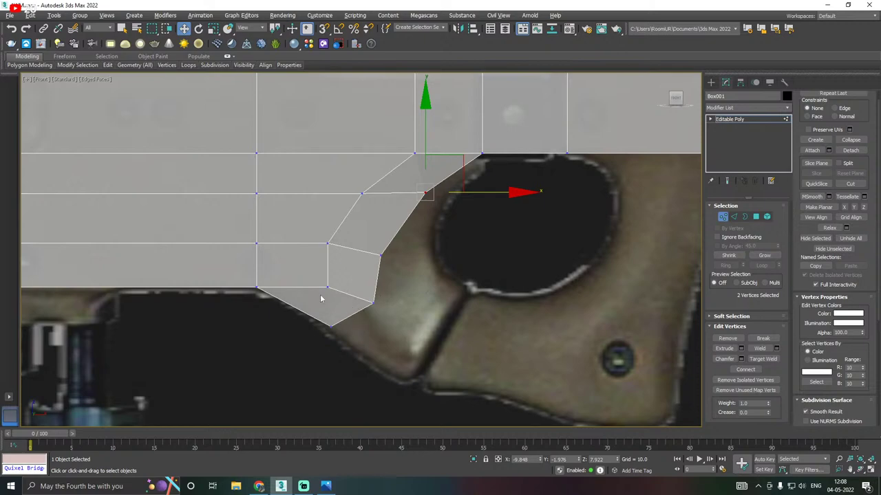
middle_drag(515, 277, 378, 310)
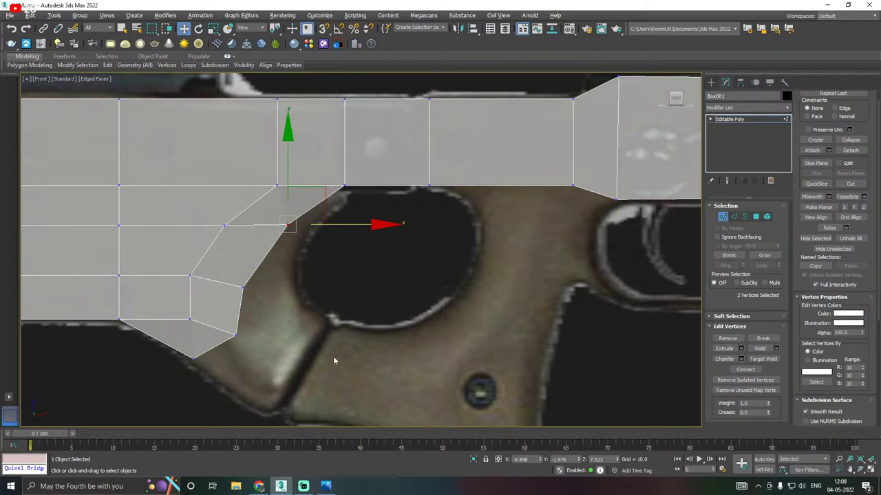
middle_drag(327, 336, 413, 295)
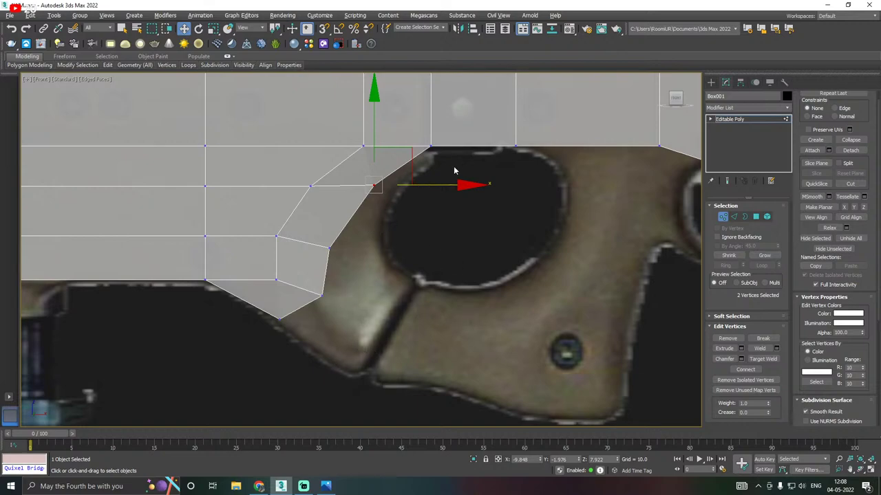
drag(447, 183, 432, 182)
scroll(342, 208, down, 2)
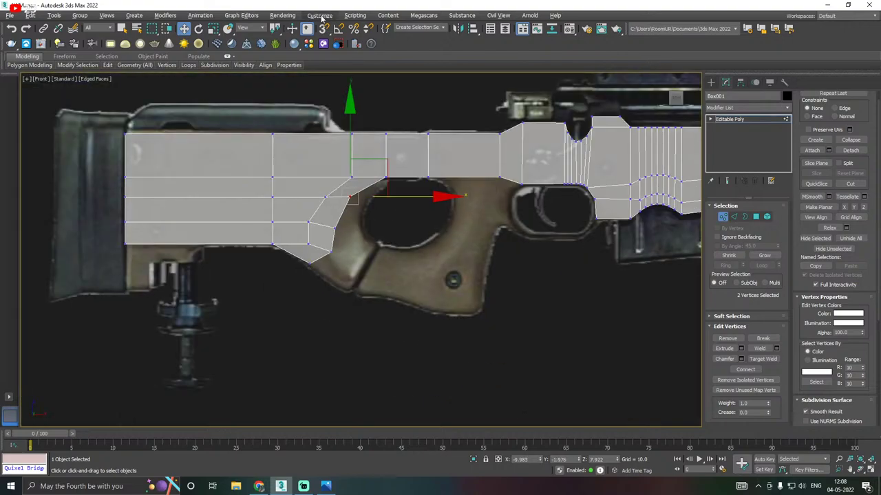
Save the scene under its existing file name
click(9, 15)
click(26, 95)
click(557, 397)
click(10, 15)
click(29, 84)
Lower the joint's two selected vertices to about Z 7.841, deselect them and save the scene
middle_drag(514, 280, 480, 267)
scroll(302, 209, up, 2)
middle_drag(289, 205, 340, 217)
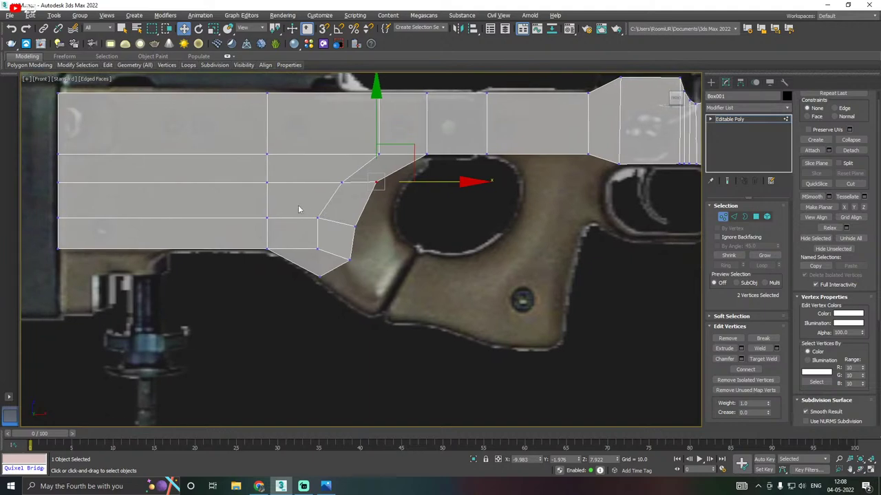
scroll(298, 205, up, 2)
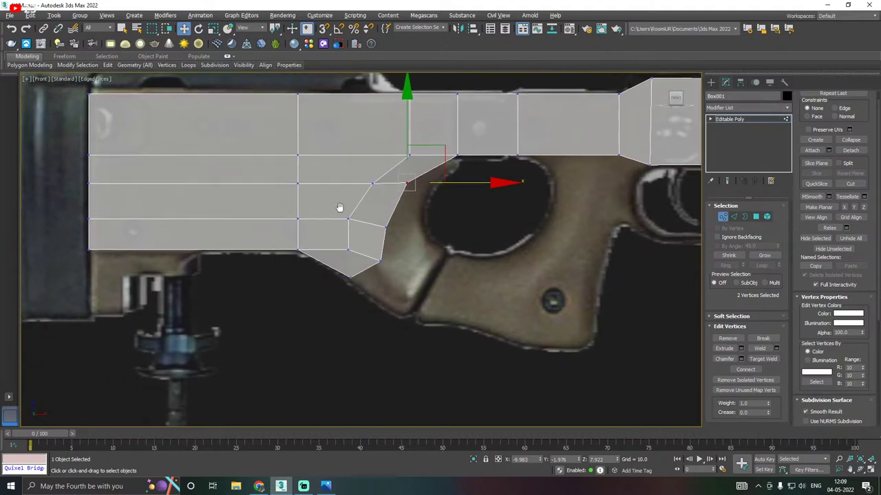
middle_drag(443, 197, 441, 202)
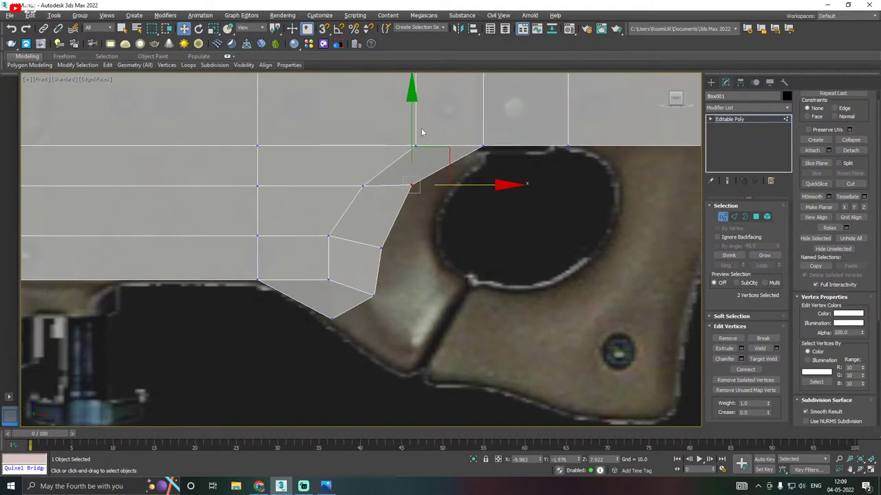
drag(412, 125, 412, 135)
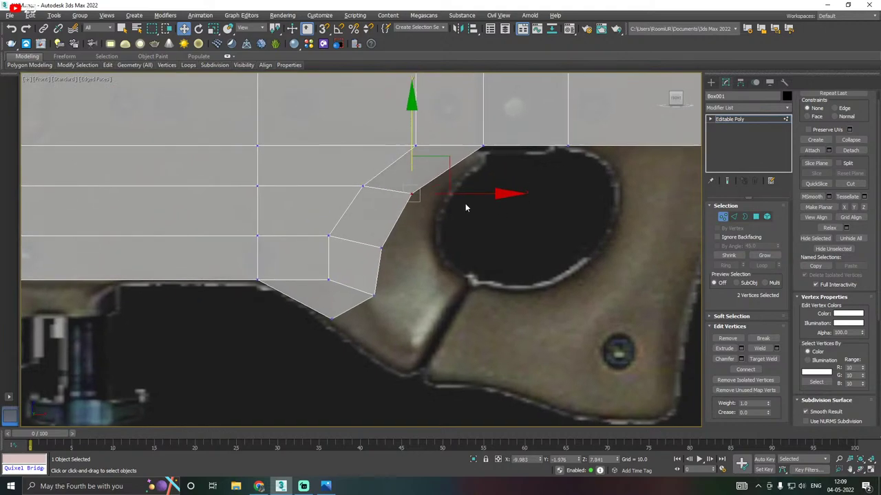
click(364, 142)
click(10, 15)
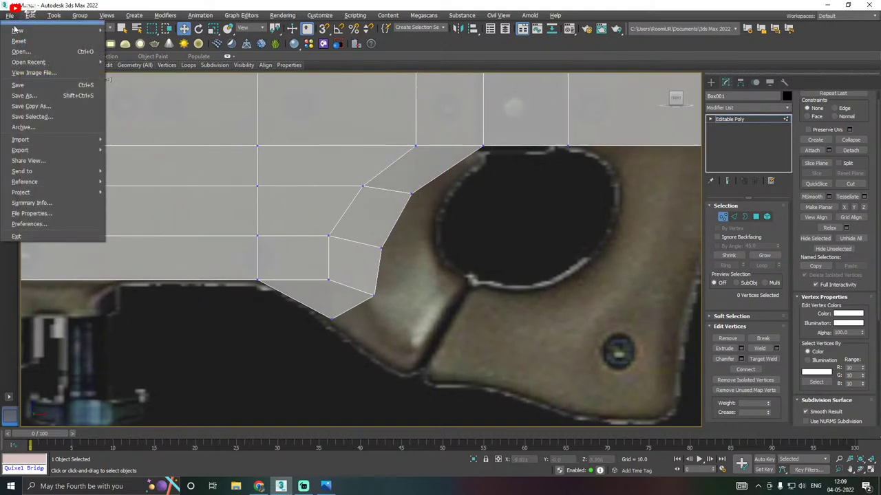
click(21, 85)
Insert a vertical edge loop with SwiftLoop through the body section between the thumbhole and the trigger guard
middle_drag(545, 216, 324, 252)
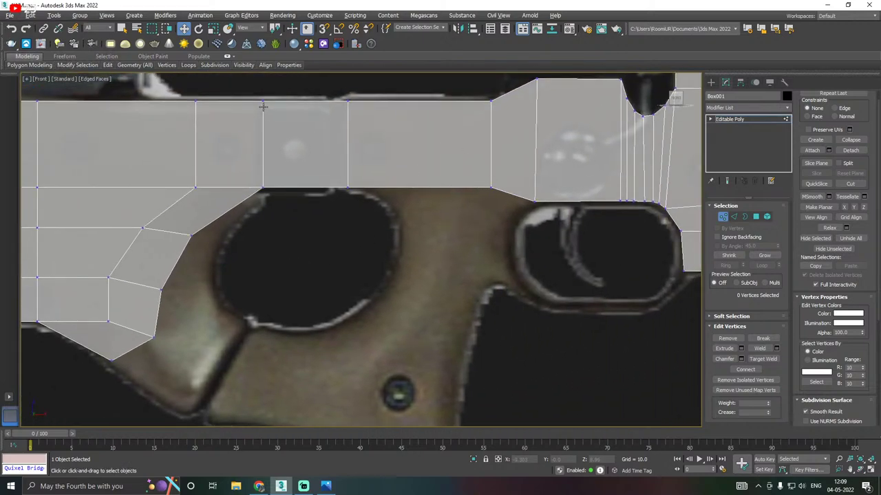
click(108, 65)
click(182, 88)
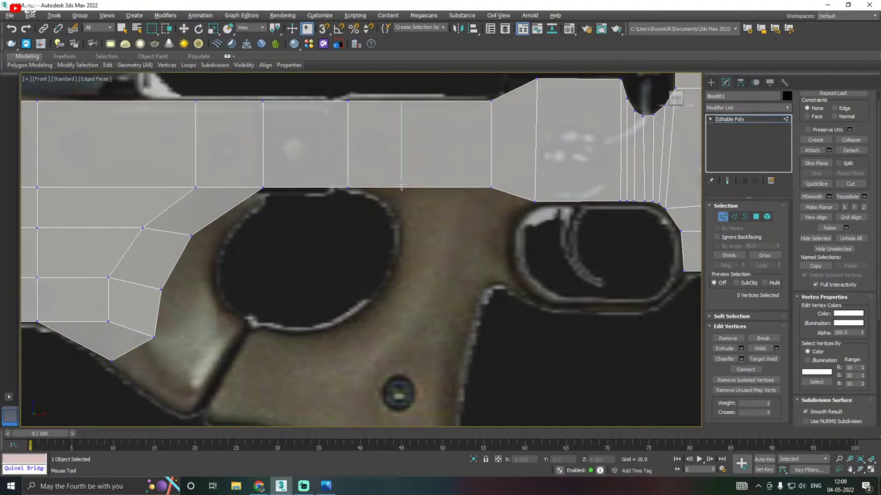
click(444, 187)
Select the body's underside polygon between the thumbhole and the sloped face behind the trigger guard, and try extruding it by 0.363
key(4)
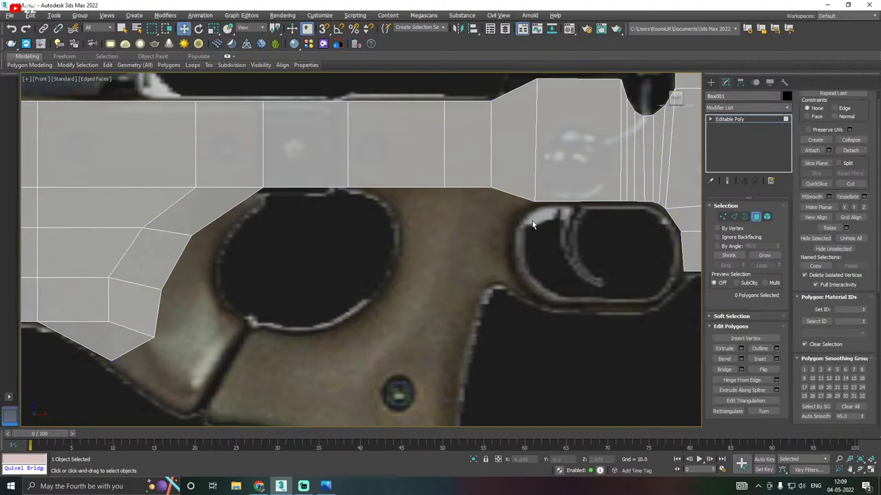
alt+middle_drag(532, 224, 466, 199)
click(466, 198)
key(f)
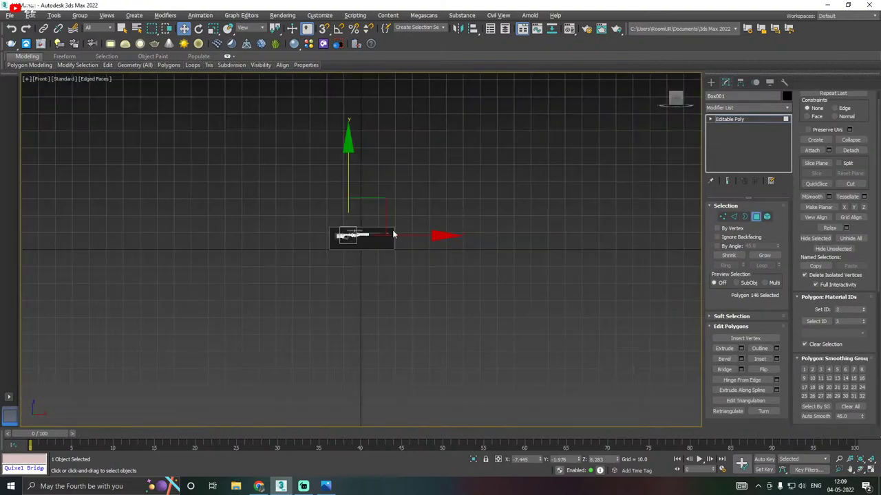
scroll(341, 211, up, 6)
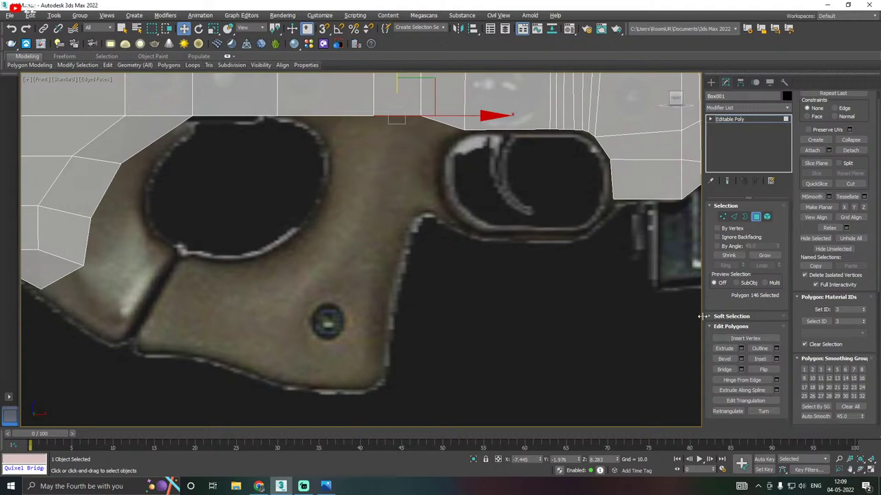
click(741, 348)
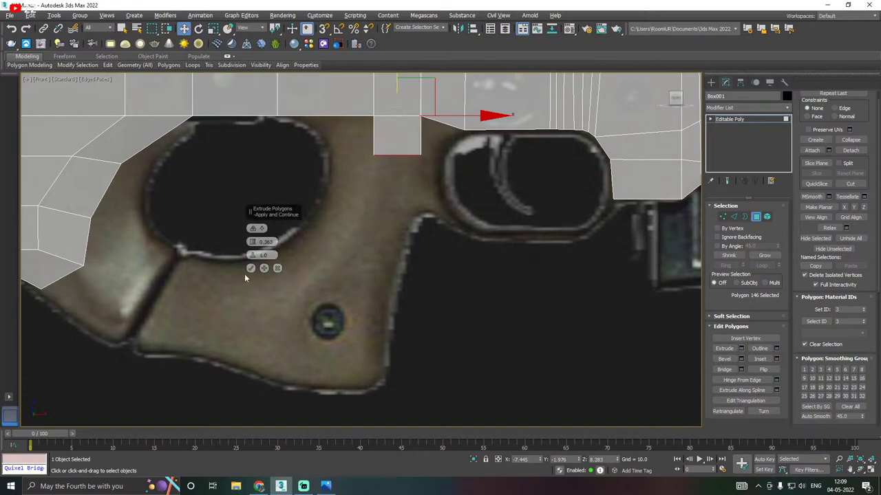
click(278, 269)
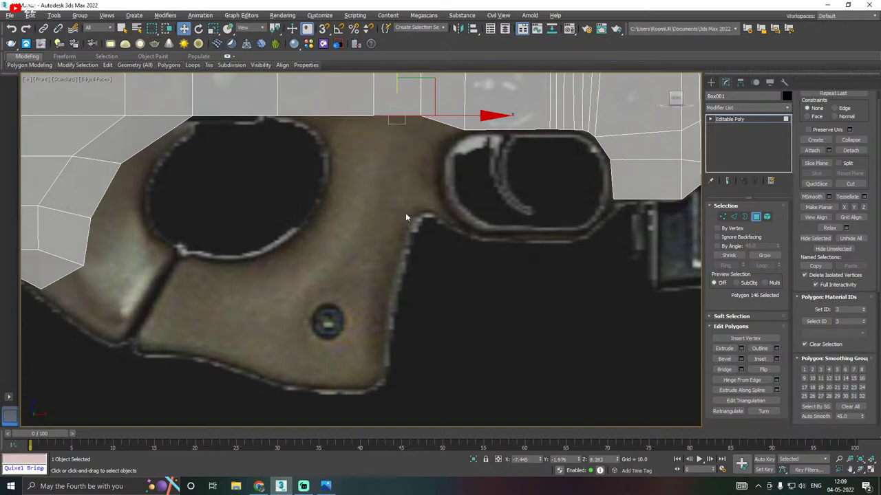
Add the adjacent sloped underside polygon, extrude both by 0.363 and shift the new faces back to about X -7.442
alt+middle_drag(407, 214, 446, 196)
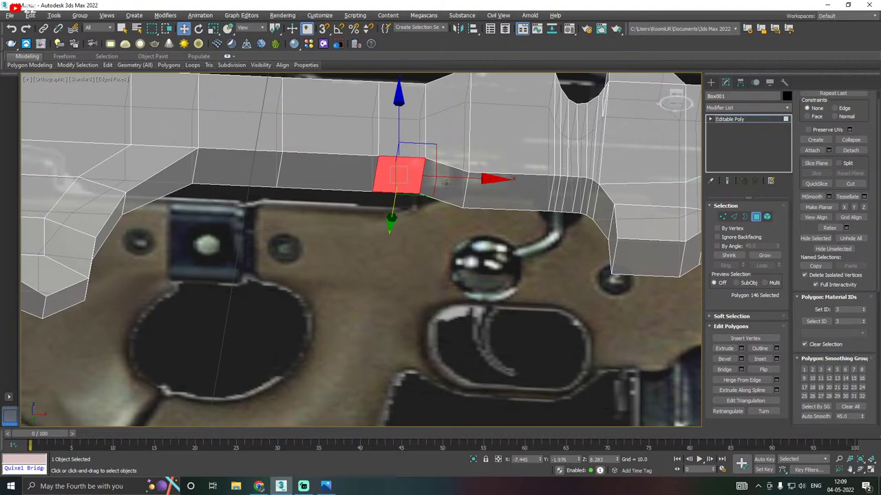
ctrl+click(447, 183)
key(f)
scroll(419, 196, up, 4)
scroll(233, 316, up, 10)
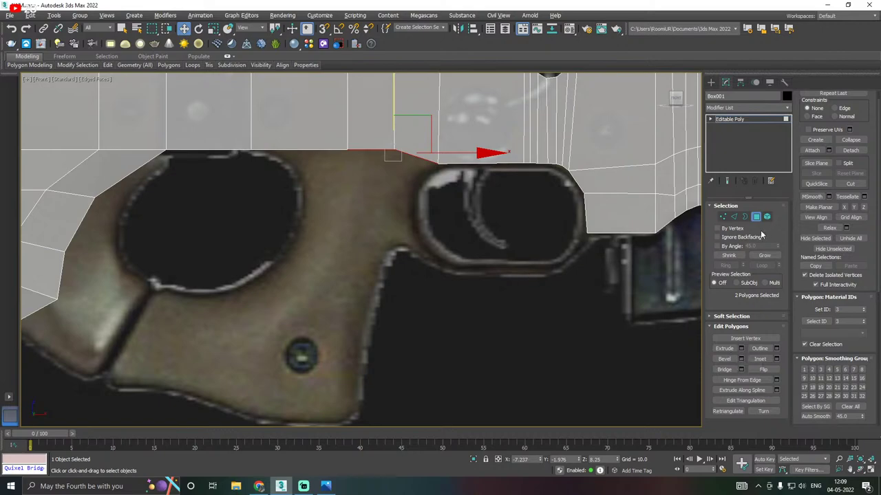
click(740, 349)
middle_drag(477, 305, 517, 285)
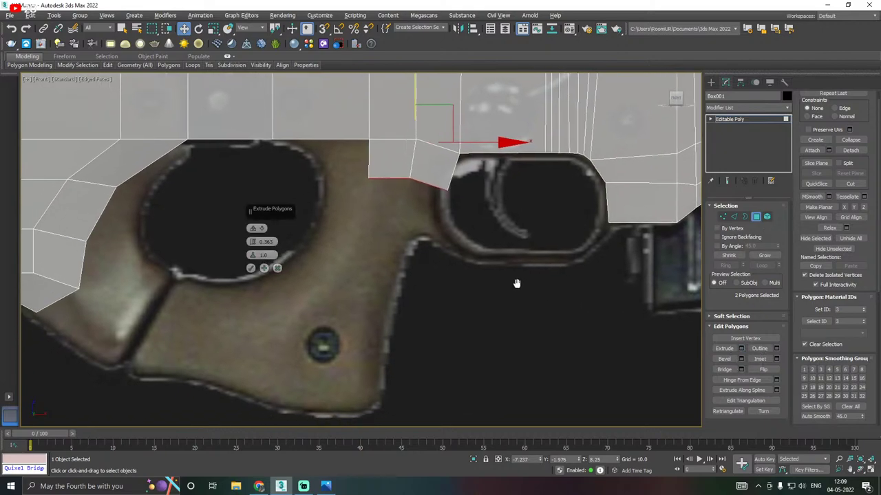
click(251, 268)
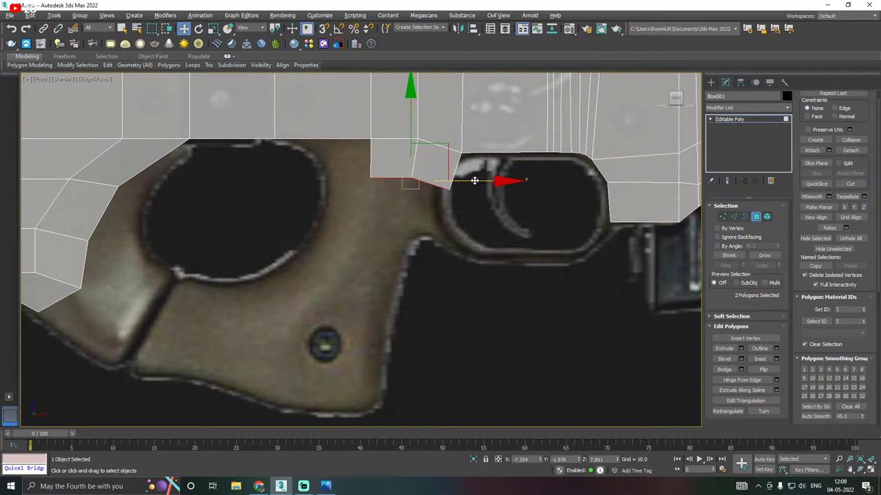
drag(473, 181, 438, 144)
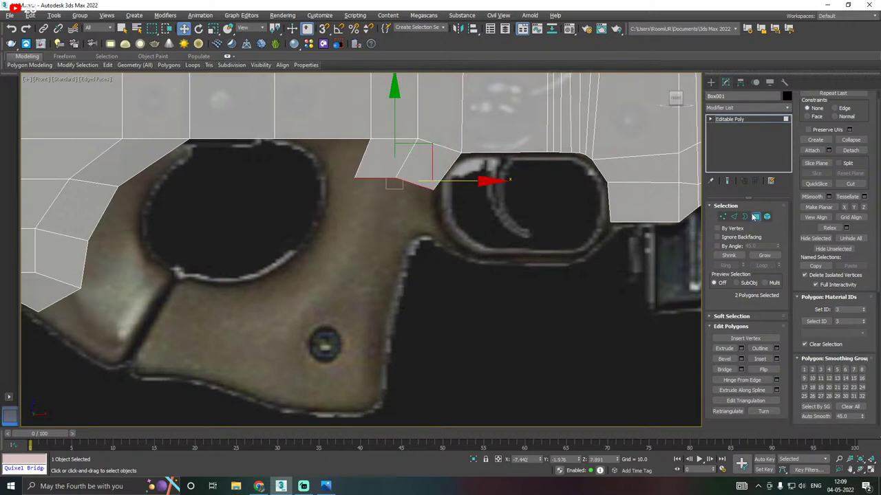
Reshape the extrusion's lower edge along the grip by moving its vertices, placing the middle pair at about X -7.39, Z 7.826
click(722, 217)
scroll(396, 164, up, 5)
drag(408, 209, 471, 196)
drag(342, 215, 397, 213)
drag(417, 148, 412, 167)
drag(489, 217, 475, 232)
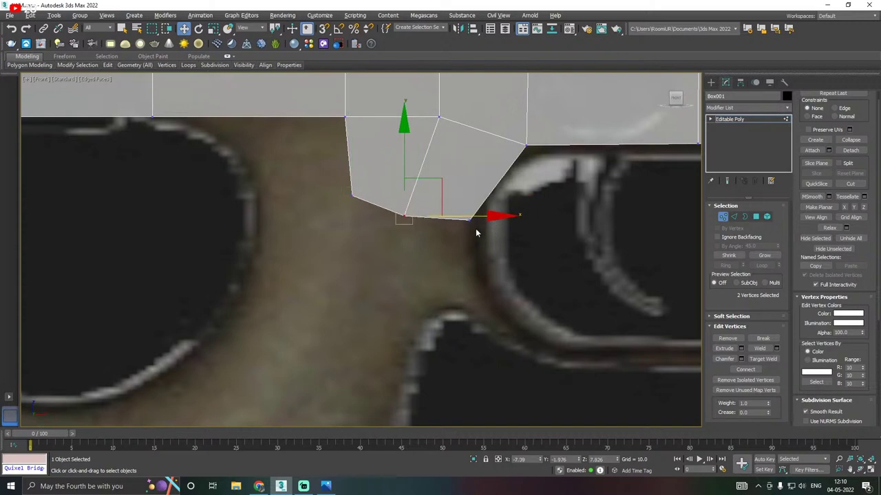
Move the extrusion's upper middle vertex pair back to about X -7.323 and raise its lower middle pair to about Z 7.864
middle_drag(521, 220, 504, 267)
drag(410, 158, 427, 174)
drag(488, 166, 469, 166)
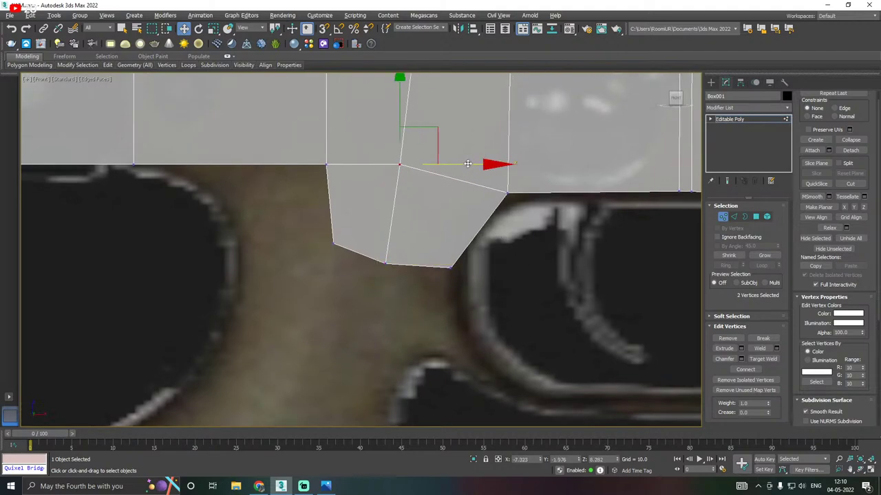
scroll(467, 165, down, 2)
middle_drag(481, 200, 523, 157)
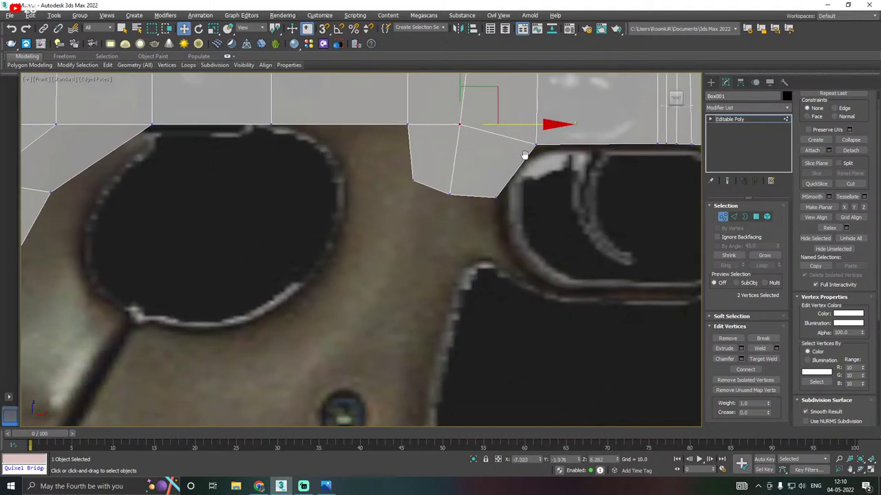
middle_drag(488, 184, 488, 171)
drag(444, 173, 456, 189)
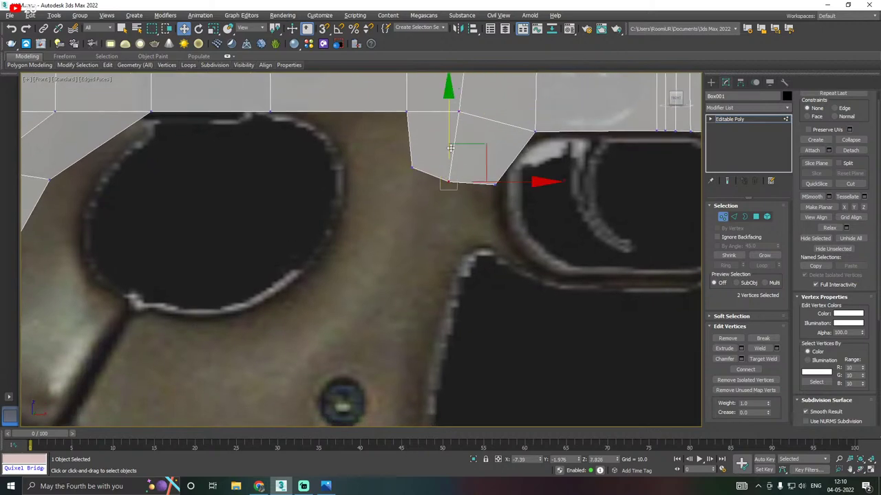
drag(451, 148, 450, 140)
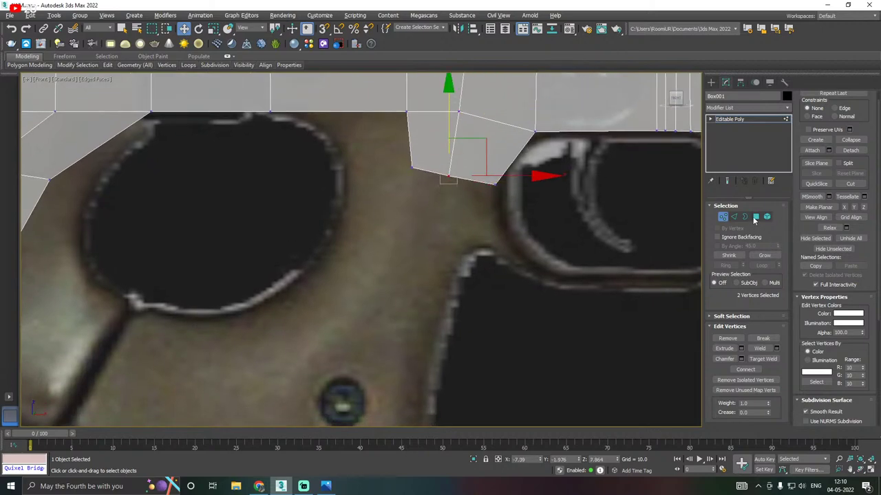
Extrude the two bottom polygons by 0.363 and move them down to the grip's base, at about X -8.11, Z 5.779
click(755, 217)
middle_drag(492, 271, 535, 223)
click(741, 348)
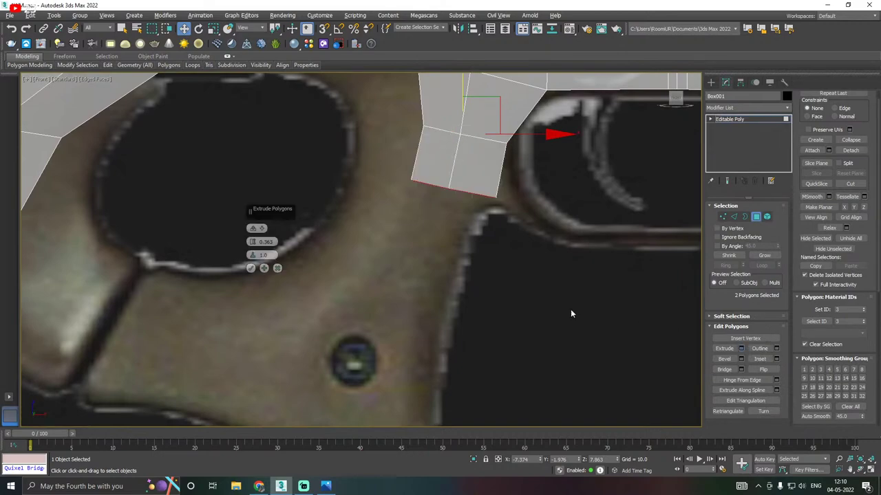
click(251, 269)
scroll(364, 245, down, 2)
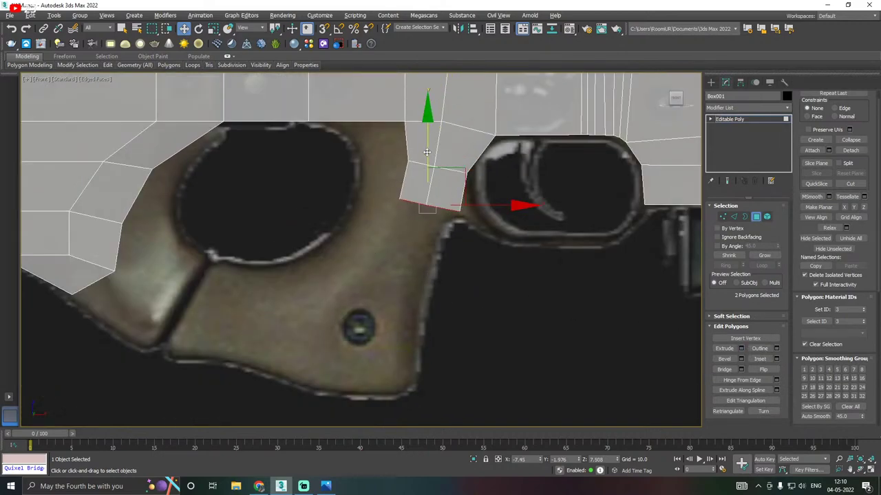
drag(426, 152, 403, 360)
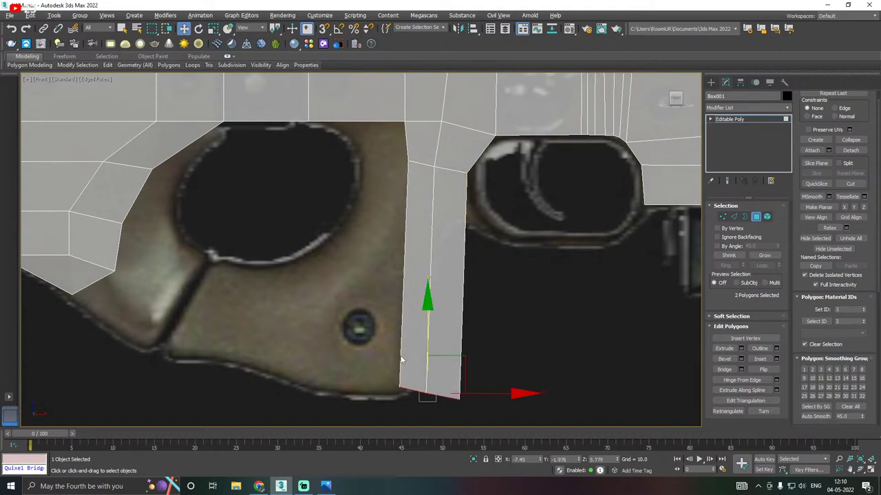
drag(481, 394, 409, 360)
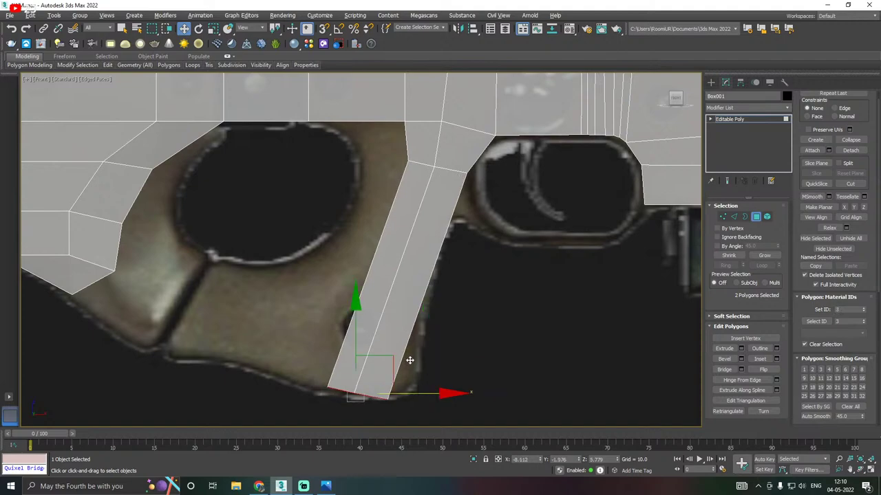
Adjust the grip's bottom vertices to the reference outline, placing the rear pair at about X -8.372, Z 5.815
middle_drag(409, 360, 417, 328)
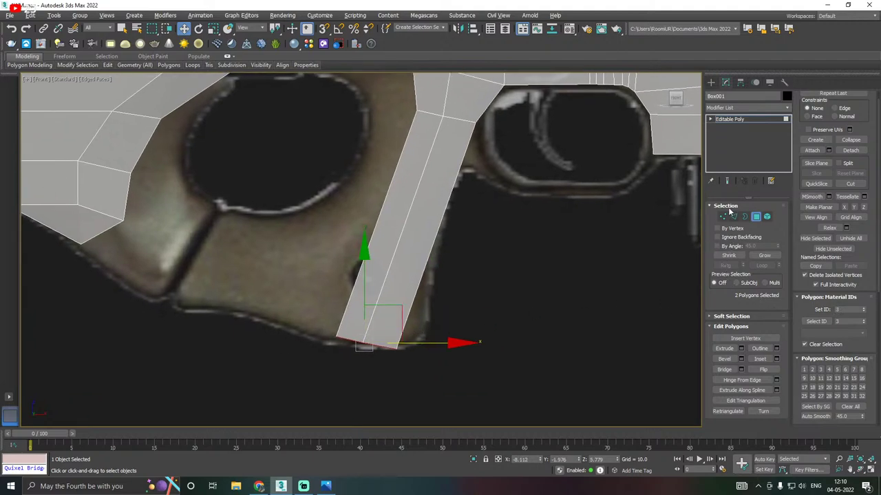
click(722, 216)
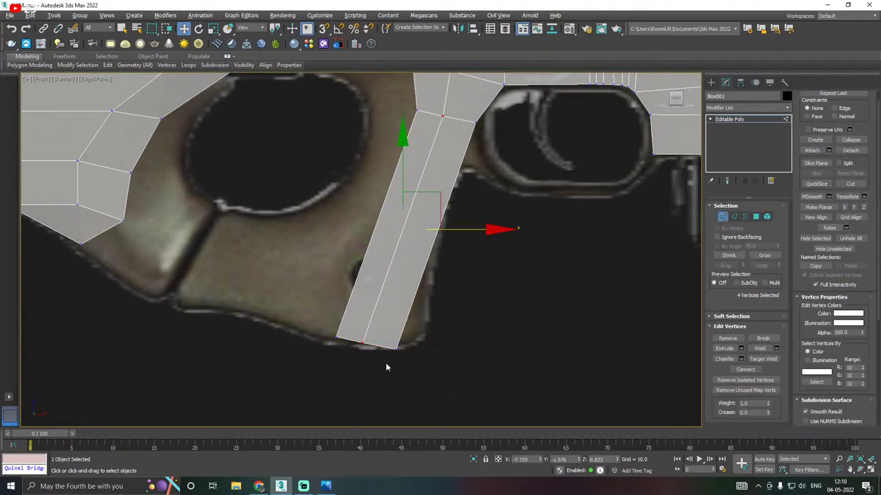
drag(385, 363, 399, 313)
scroll(395, 330, up, 3)
drag(290, 360, 290, 360)
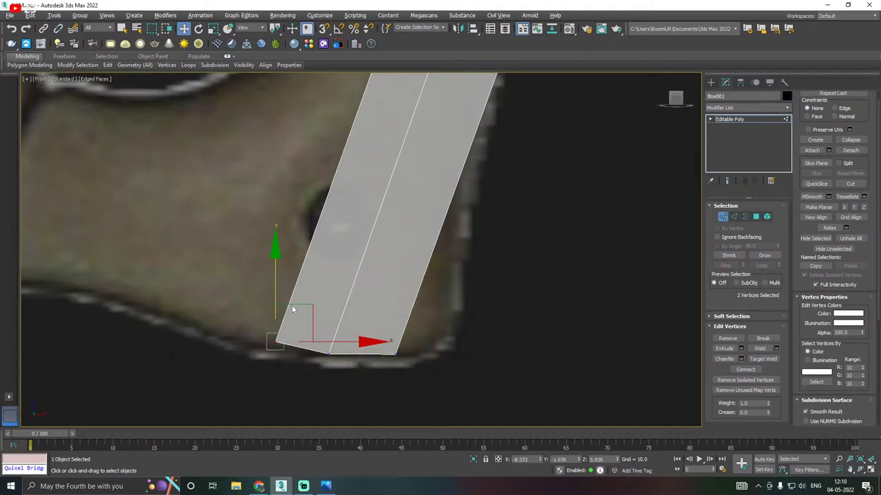
scroll(309, 351, down, 3)
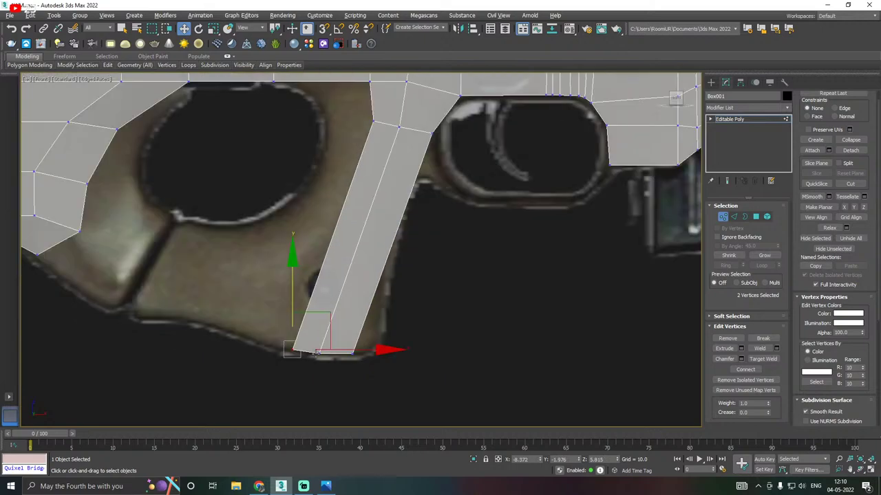
drag(278, 338, 435, 417)
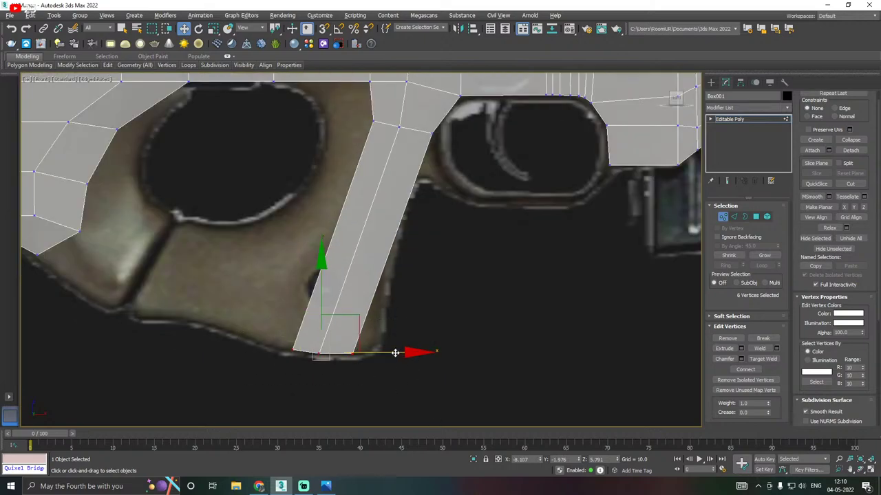
drag(395, 352, 555, 353)
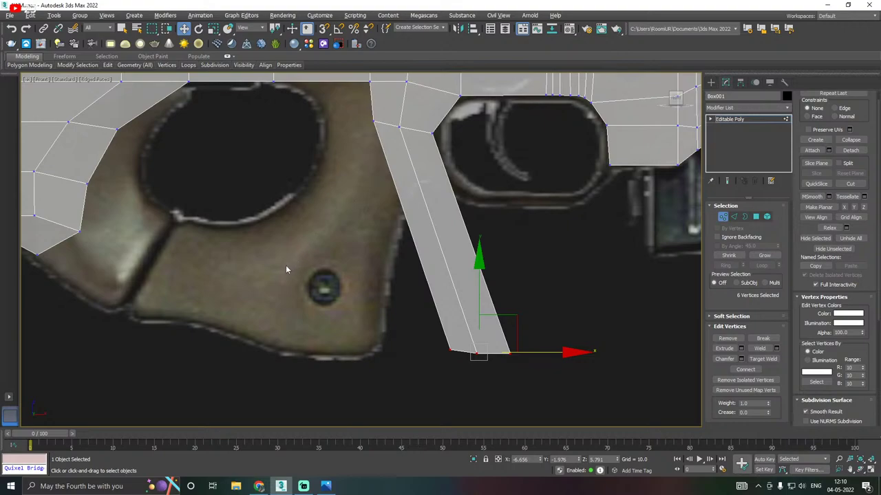
scroll(288, 284, down, 5)
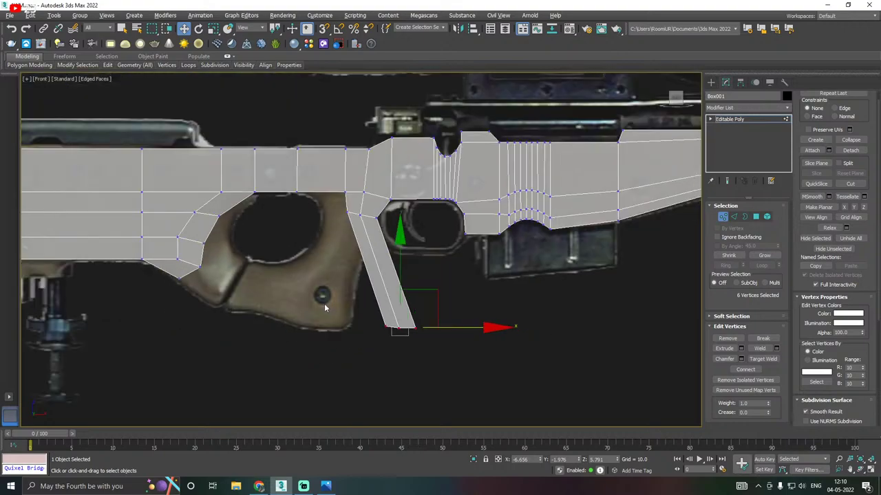
scroll(284, 301, up, 4)
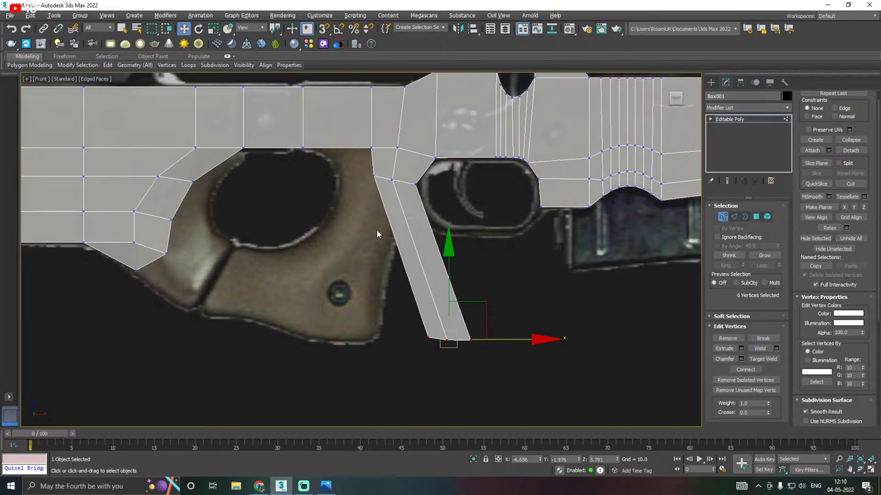
key(ctrl+z)
Insert three crosswise edge loops in the slanted grip with SwiftLoop: near its upper end, near its base and midway between
scroll(335, 284, up, 4)
middle_drag(386, 296, 362, 357)
scroll(362, 357, down, 2)
middle_drag(318, 334, 340, 305)
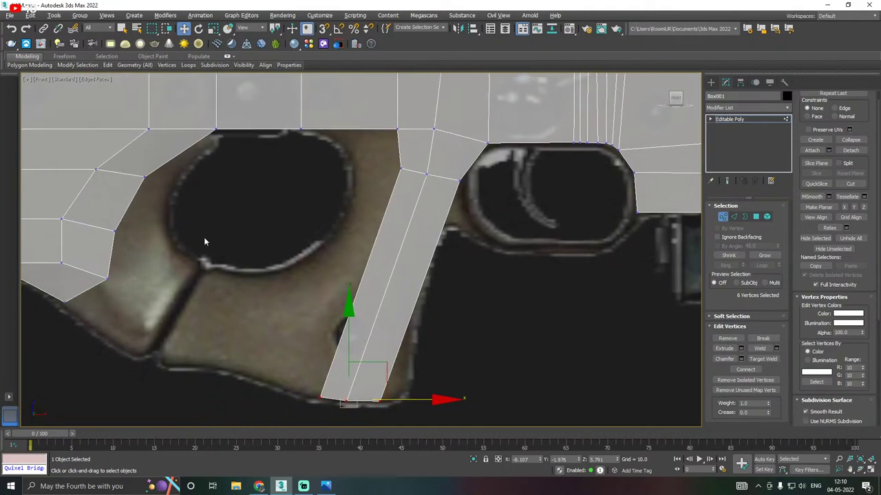
mouse_move(107, 65)
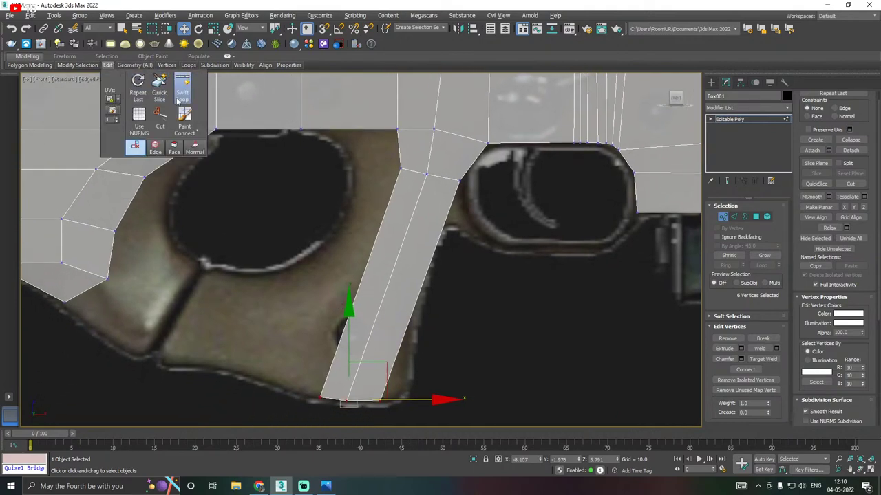
click(182, 89)
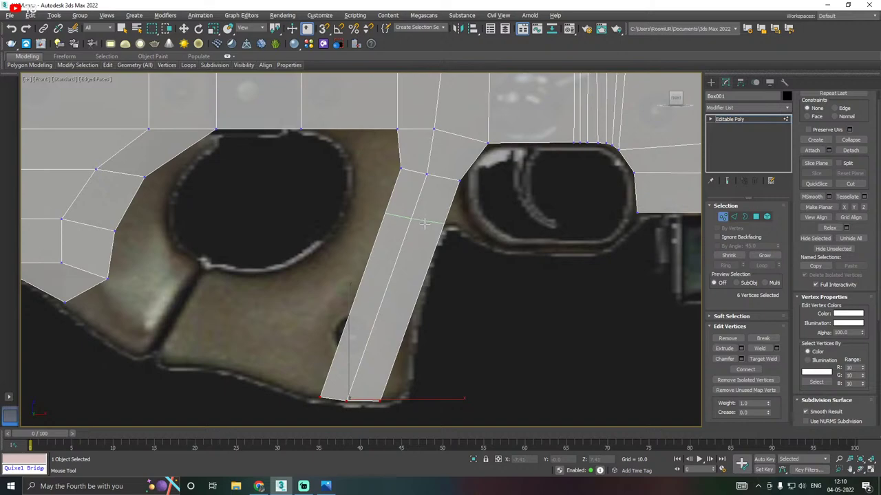
click(430, 226)
middle_drag(426, 323, 435, 277)
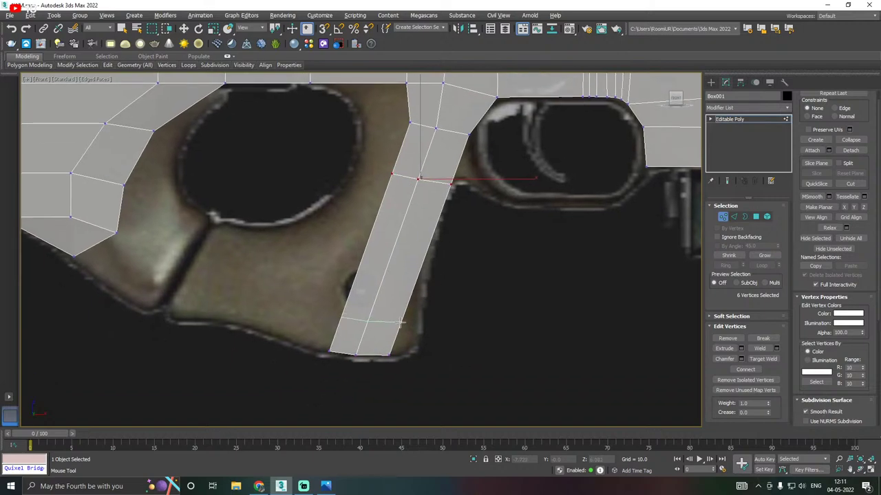
click(401, 323)
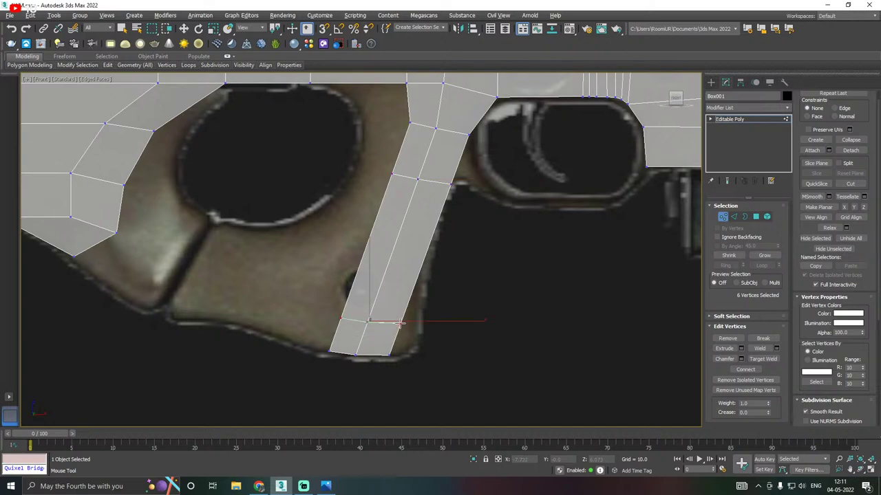
click(376, 260)
right_click(378, 262)
Move the front vertex pair of the grip's lowest new loop toward the reference edge, to about X -7.68, Z 6.026
middle_drag(450, 266, 460, 239)
scroll(422, 320, up, 2)
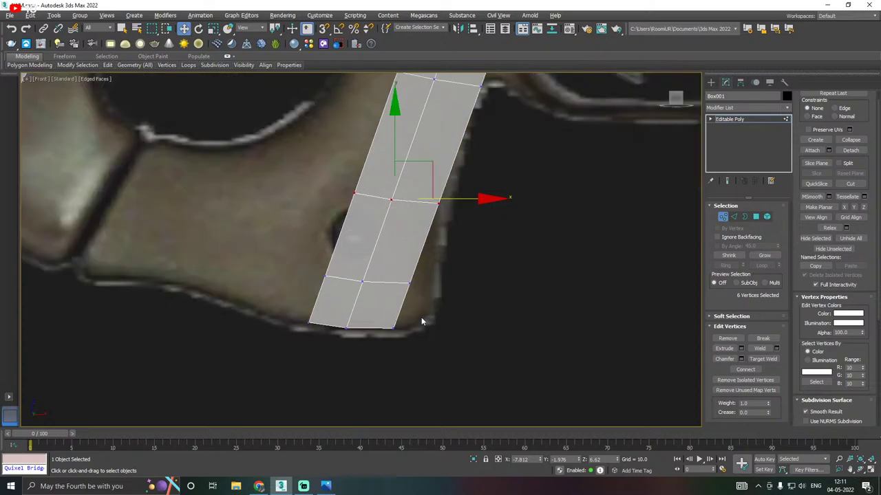
drag(393, 272, 478, 287)
drag(420, 233, 419, 246)
drag(478, 289, 467, 289)
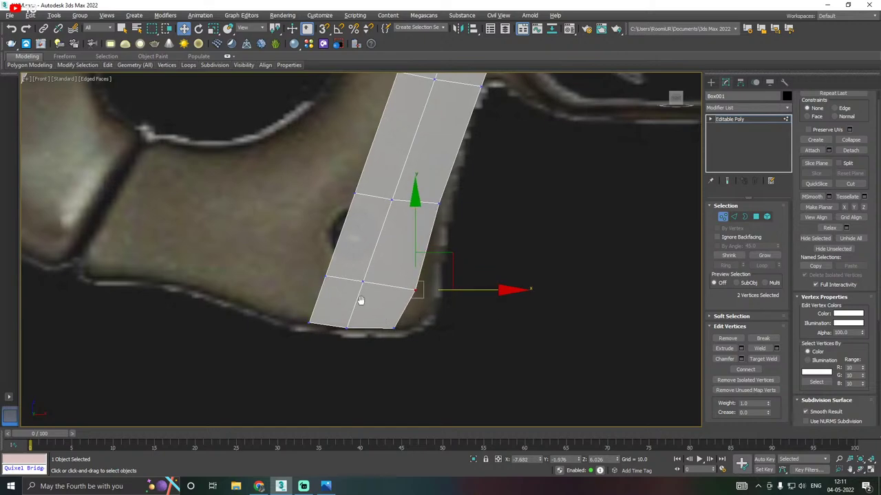
Move the front vertex pair of the grip's uppermost inserted loop onto the reference edge, at about X -7.271, Z 7.378
middle_drag(360, 301, 345, 382)
middle_drag(484, 277, 465, 342)
click(456, 242)
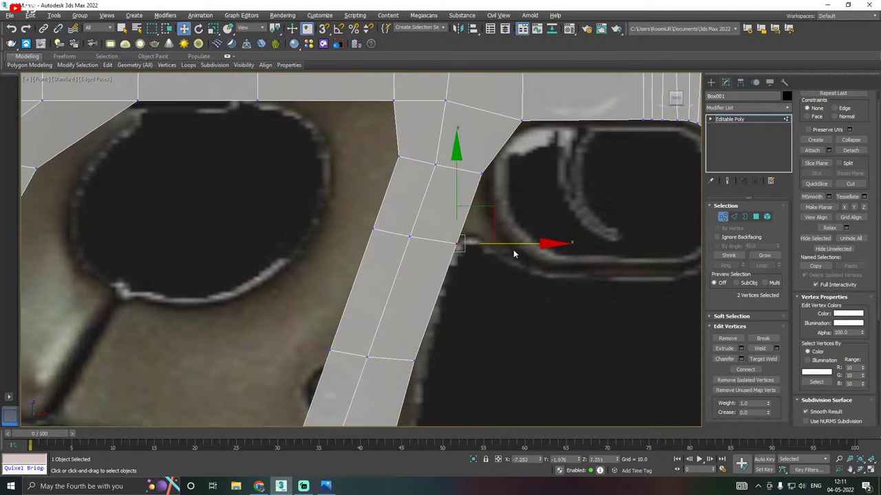
drag(514, 245, 508, 243)
middle_drag(522, 245, 438, 293)
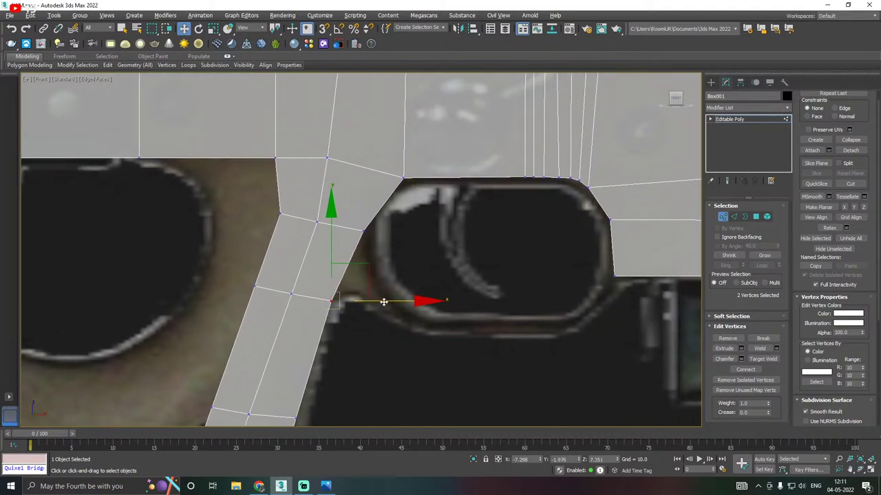
drag(383, 302, 385, 302)
drag(334, 239, 334, 232)
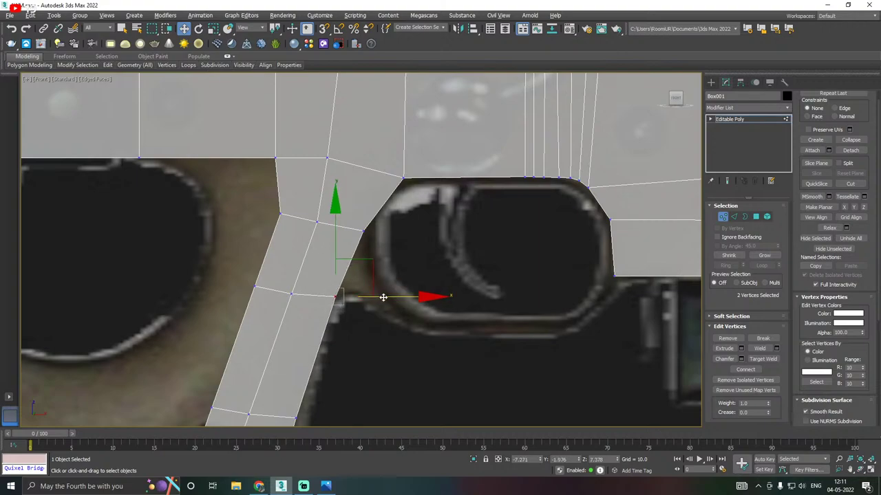
click(399, 233)
Move the rear vertex pair of the grip's middle loop back to about X -8.336, Z 6.657
scroll(400, 233, down, 5)
middle_drag(354, 296, 424, 266)
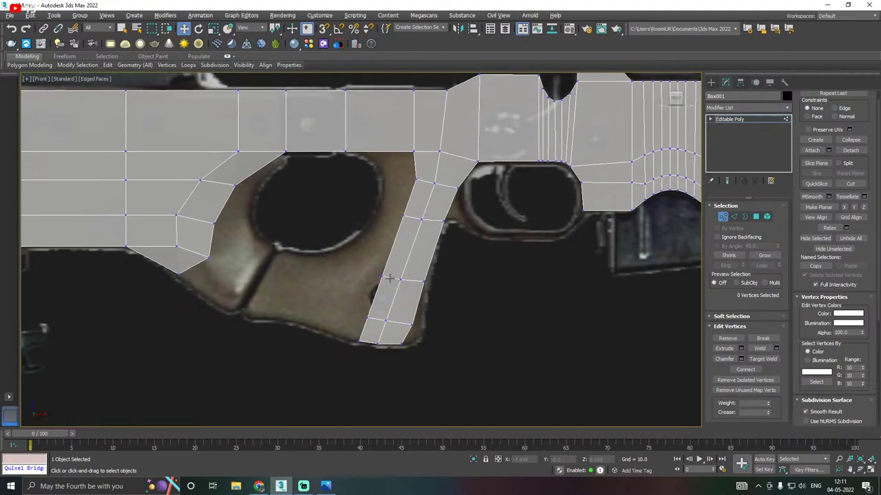
scroll(373, 285, up, 2)
drag(374, 258, 397, 288)
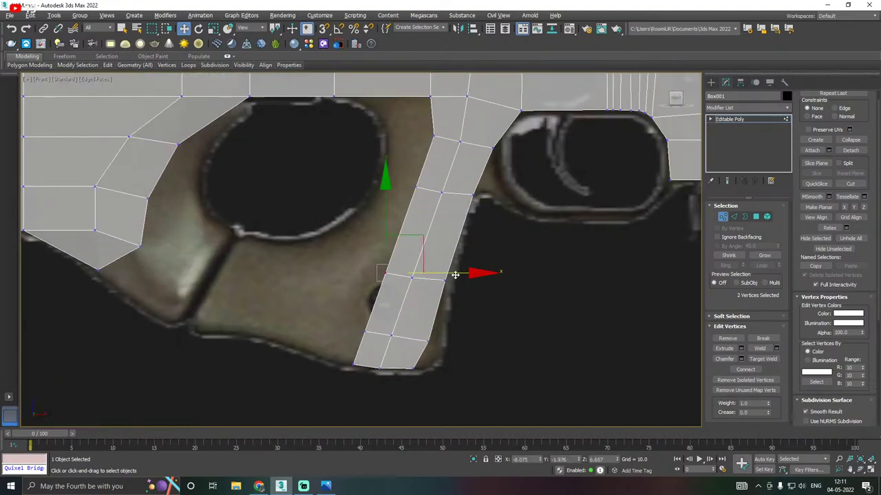
drag(455, 275, 426, 275)
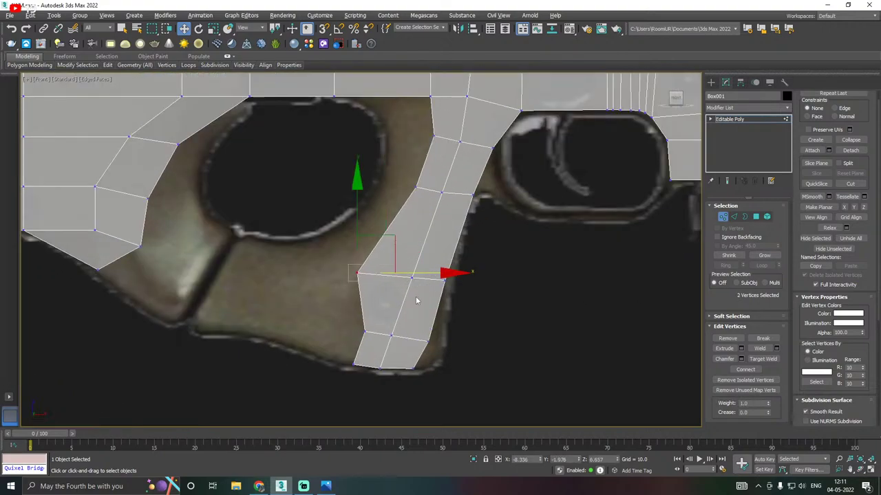
Shift the lowest loop's rear vertex pair back by about 0.215 and the base's rear pair to about X -8.461, Z 5.842
drag(381, 340, 398, 328)
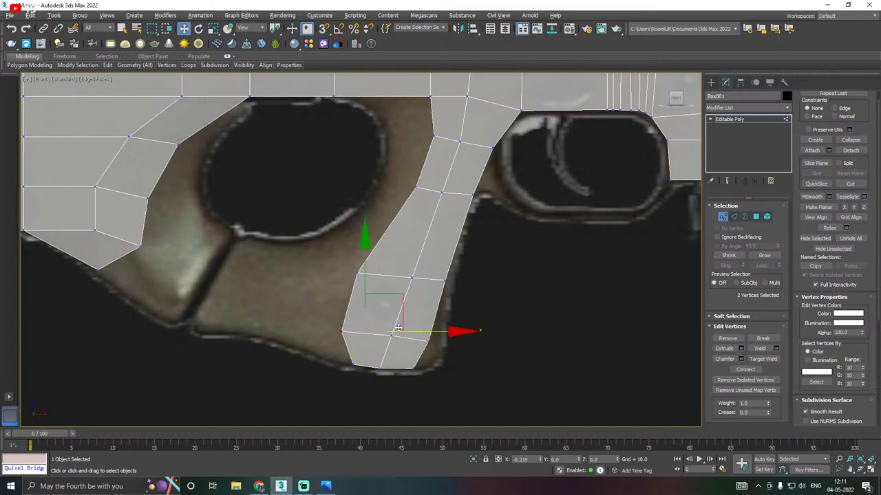
drag(334, 324, 392, 365)
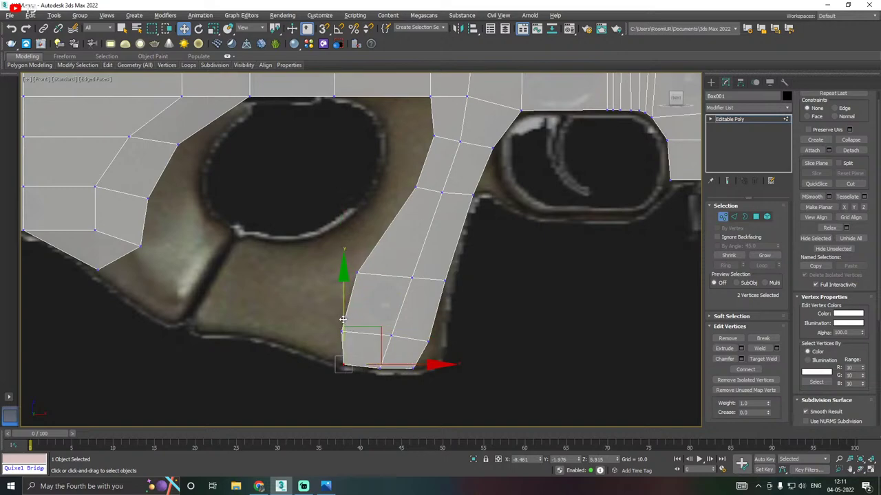
drag(343, 319, 342, 317)
Fine-tune the grip's rear edge, placing the middle loop's pair at about X -8.319 and the upper loop's pair at X -7.795, Z 7.447
middle_drag(393, 334, 385, 398)
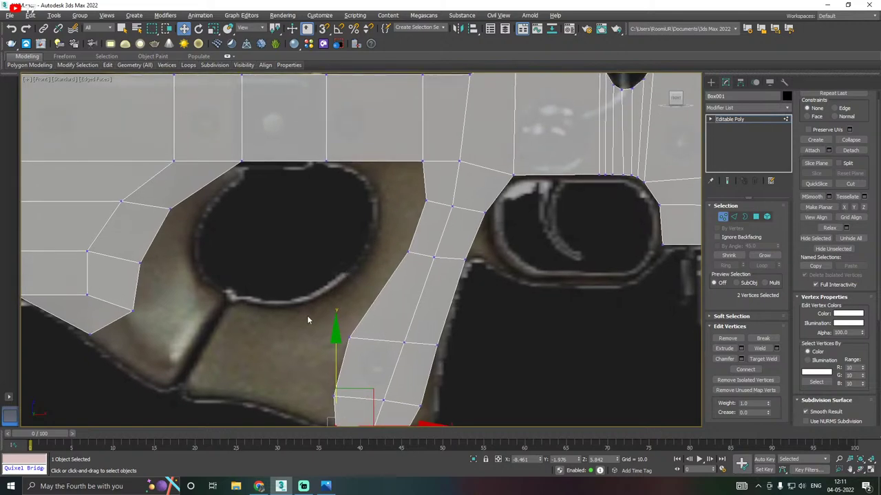
drag(307, 320, 409, 337)
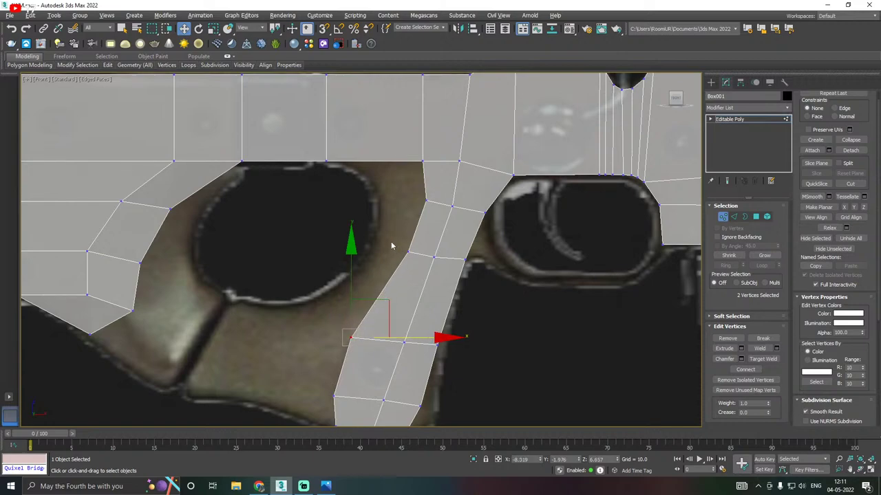
click(408, 257)
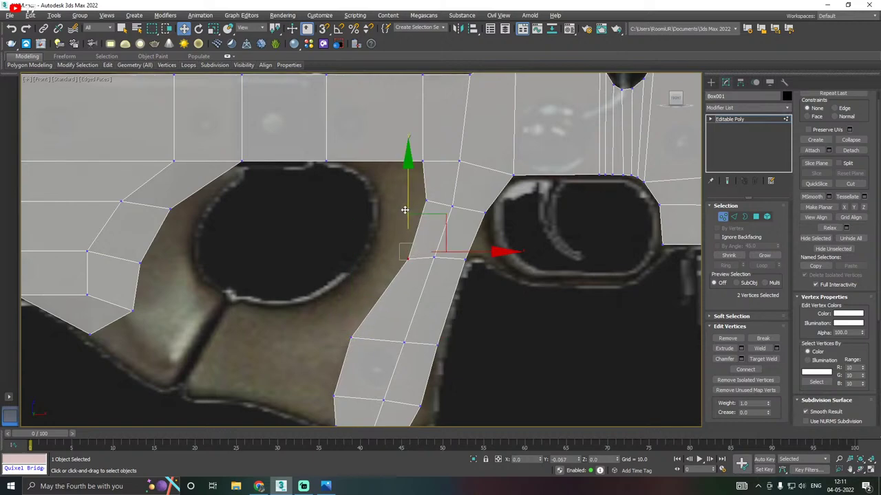
drag(405, 210, 406, 202)
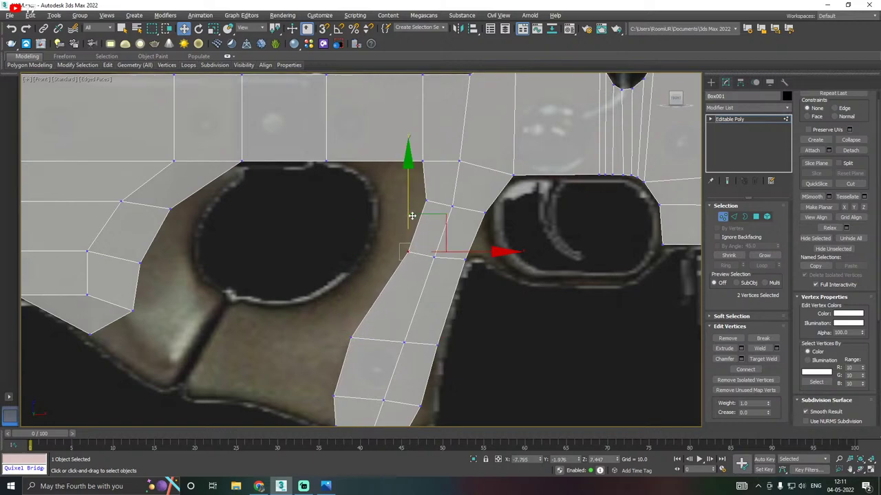
Insert a SwiftLoop between the grip's upper and middle loops and move its rear vertex pair to about X -8.015, Z 7.043
scroll(433, 297, down, 2)
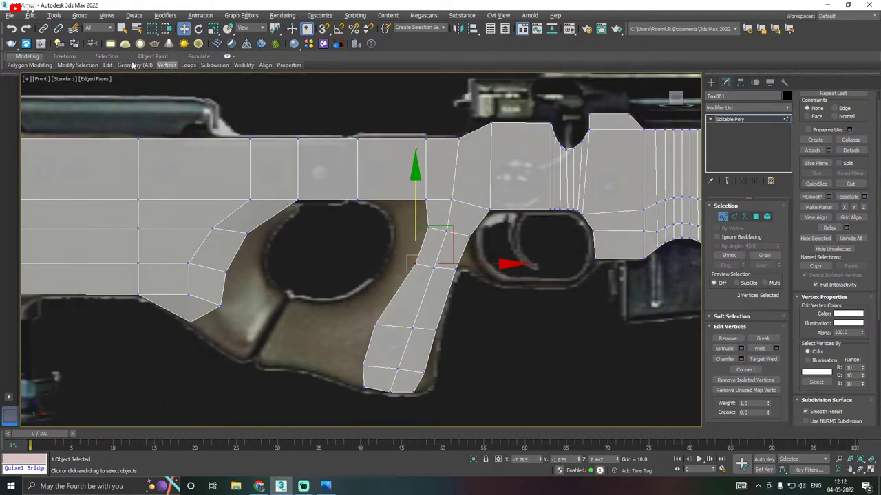
mouse_move(108, 65)
click(183, 86)
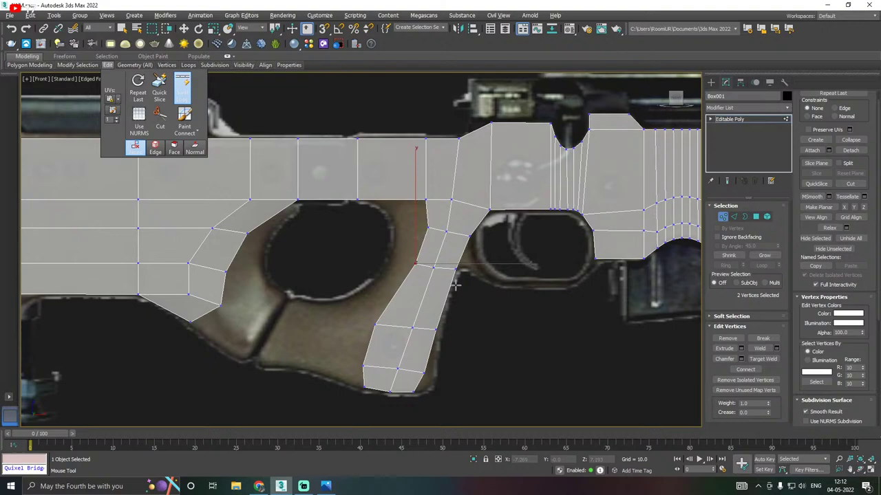
click(425, 299)
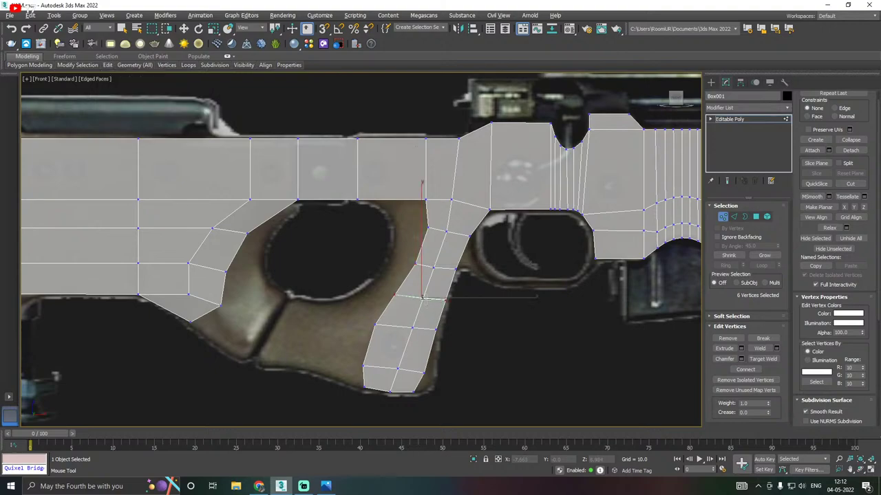
right_click(425, 299)
scroll(379, 298, up, 2)
drag(378, 279, 476, 292)
scroll(438, 289, down, 3)
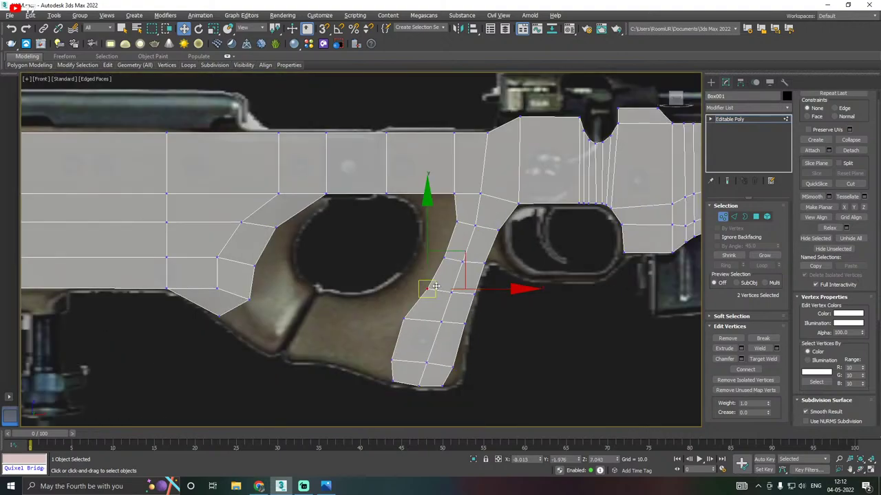
Extrude the slanted front polygon at the grip's base by 0.363 and raise it to about Z 5.9
middle_drag(493, 344, 426, 299)
scroll(426, 299, up, 3)
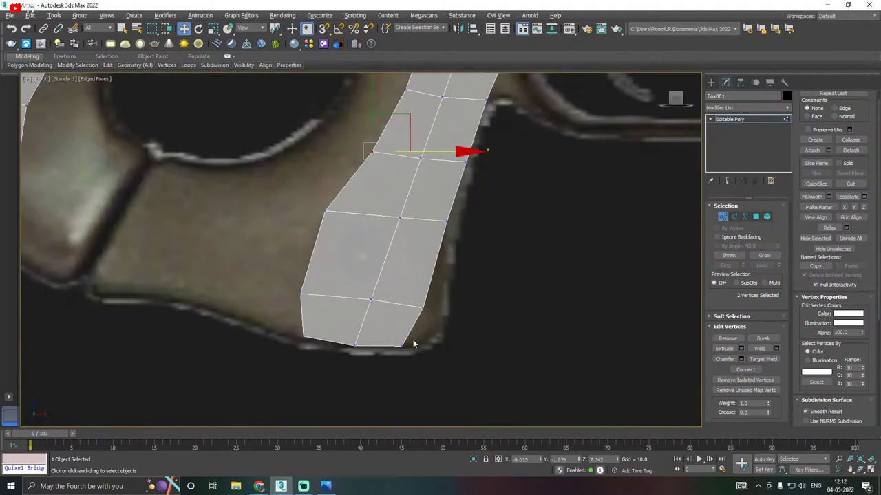
click(403, 345)
alt+middle_drag(458, 353, 437, 279)
click(755, 216)
click(424, 347)
key(f)
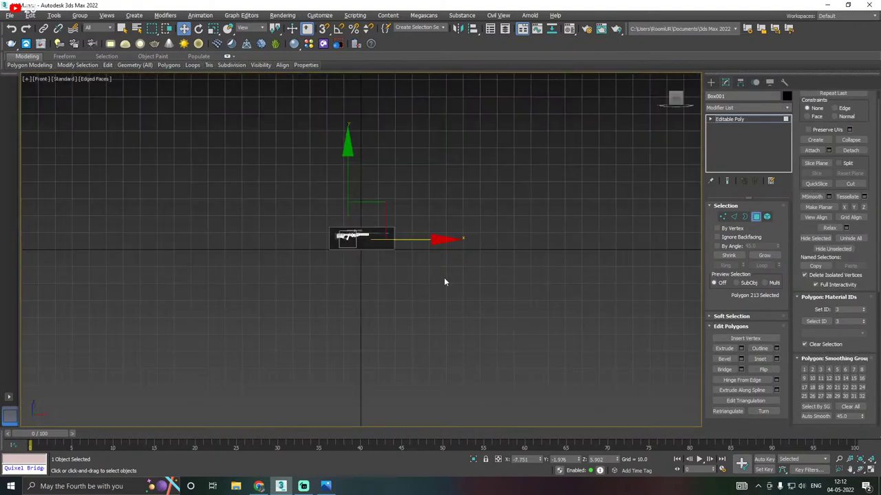
scroll(348, 242, up, 8)
scroll(351, 256, up, 6)
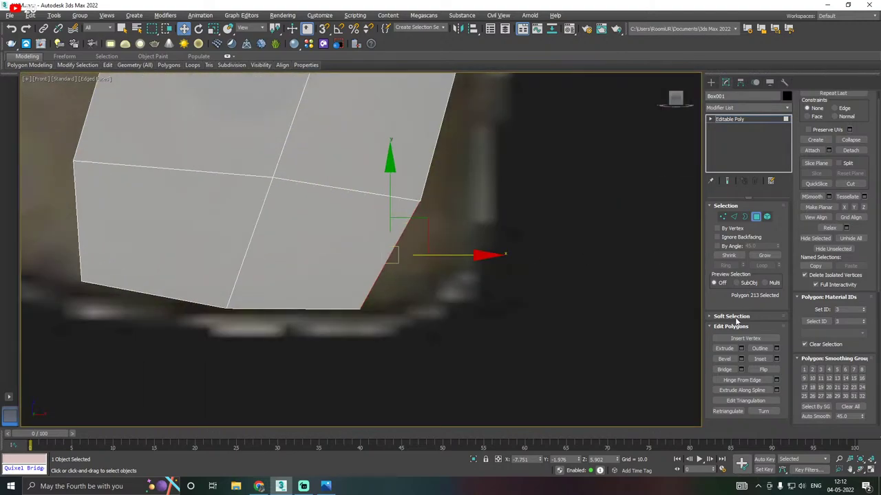
click(741, 348)
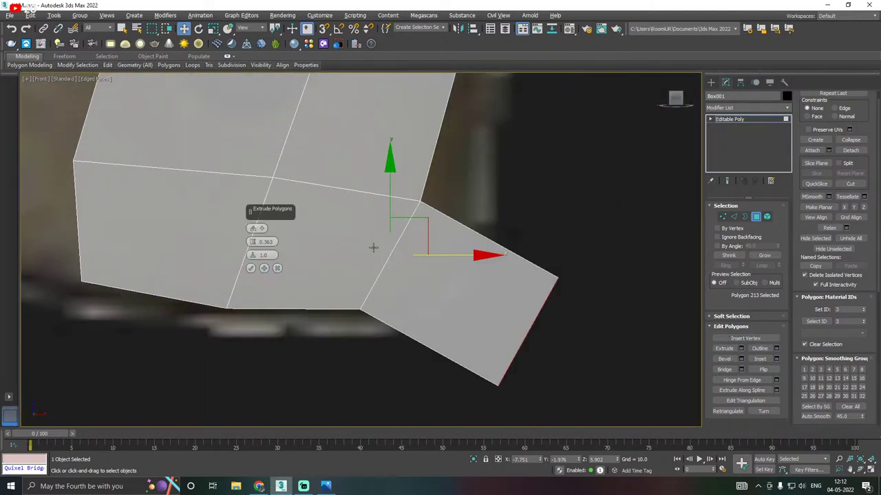
click(251, 267)
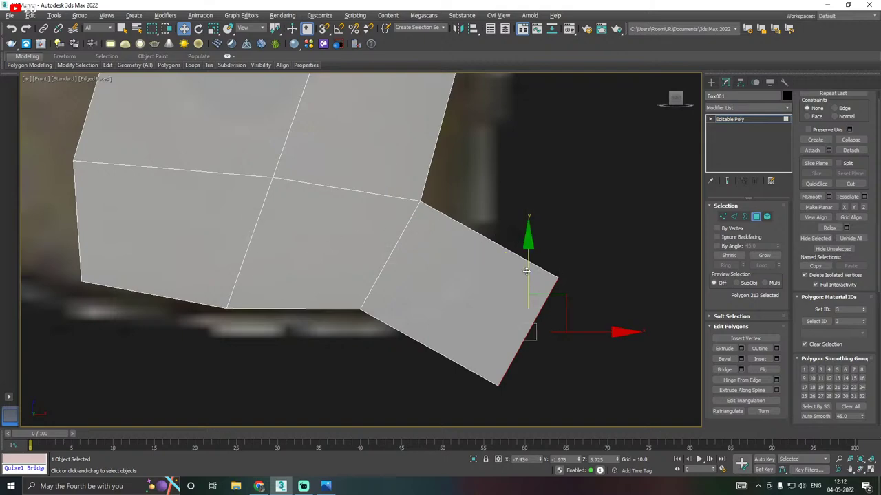
drag(525, 271, 521, 202)
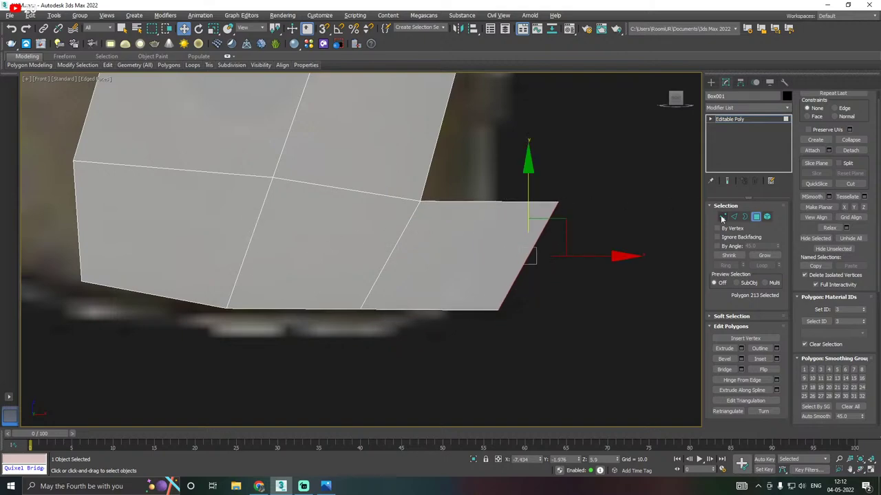
Fit the extrusion's outer vertices to the rounded corner: upper pair about X -7.567, Z 5.925, lower pair about X -7.665, Z 5.775
click(722, 217)
drag(612, 243, 612, 239)
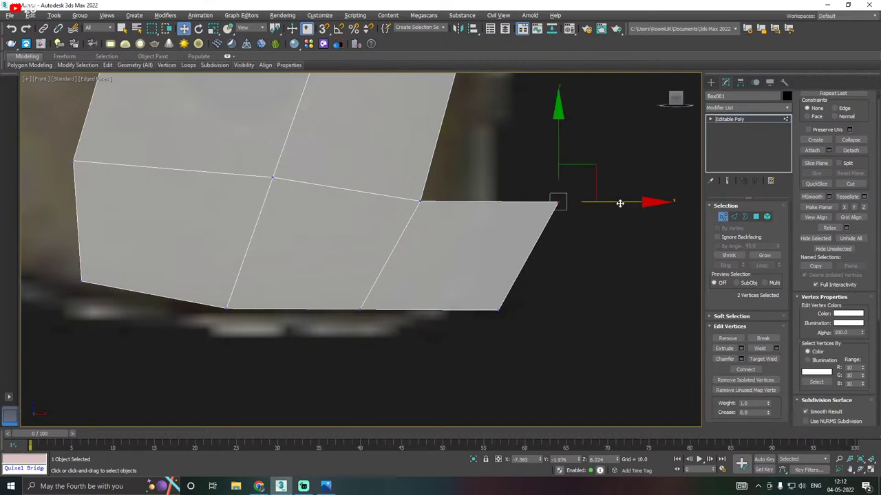
drag(621, 202, 532, 203)
drag(532, 273, 482, 329)
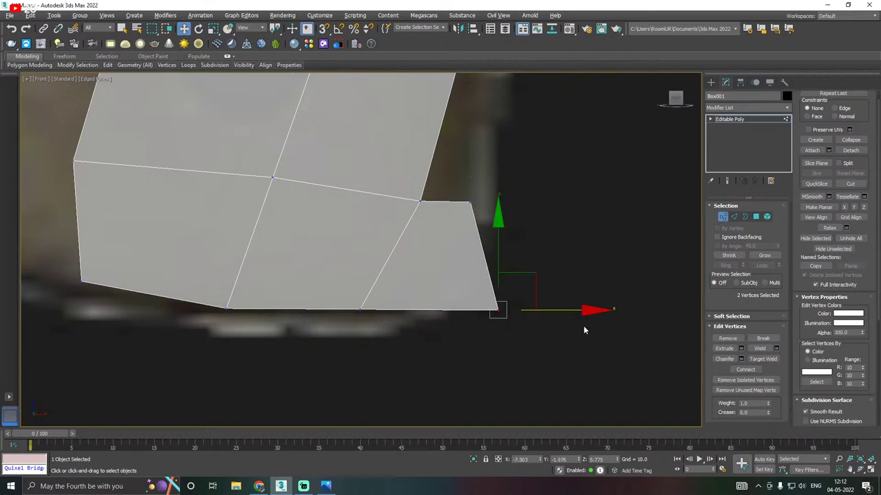
drag(564, 310, 417, 291)
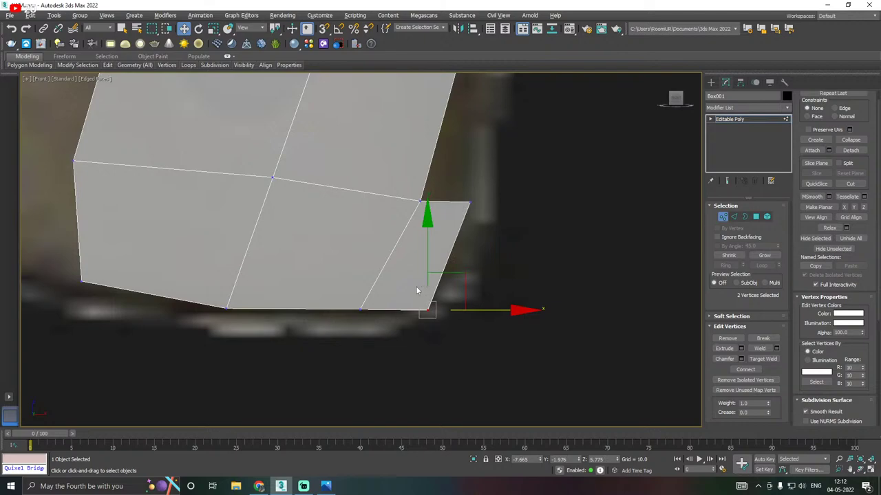
scroll(416, 291, down, 4)
drag(472, 232, 429, 254)
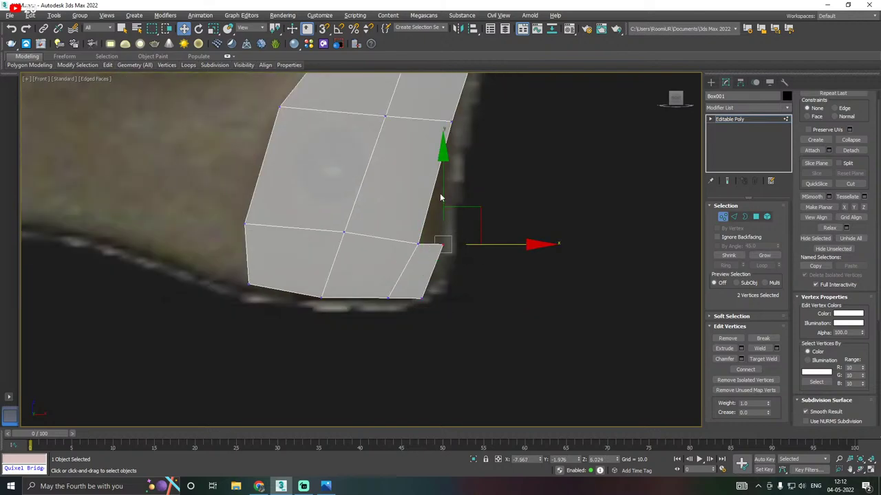
drag(442, 194, 451, 215)
Move the lowest loop's front vertex pair to about X -7.623, Z 6.026, and shift the eight front corner vertices forward by about 0.027
scroll(357, 277, down, 3)
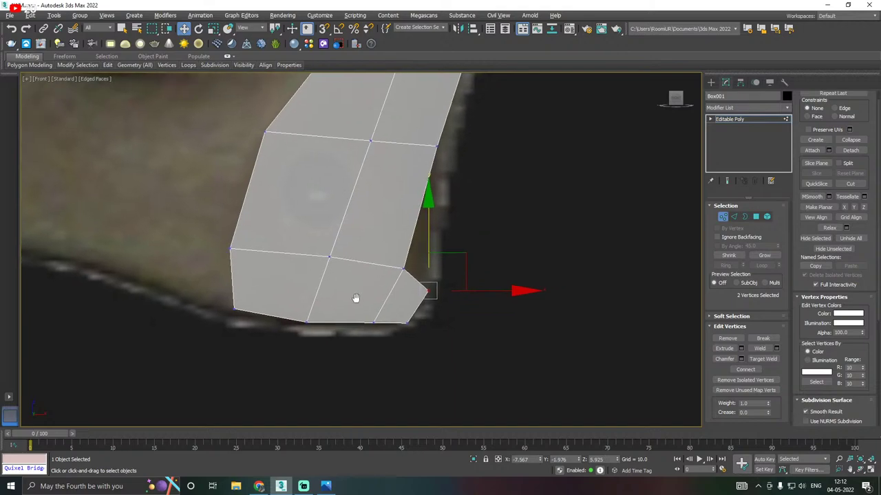
drag(361, 296, 432, 305)
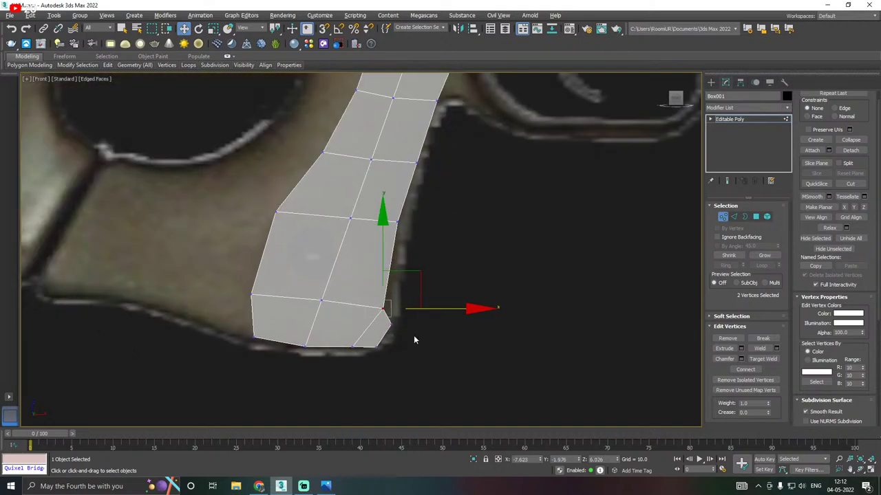
ctrl+drag(368, 320, 431, 333)
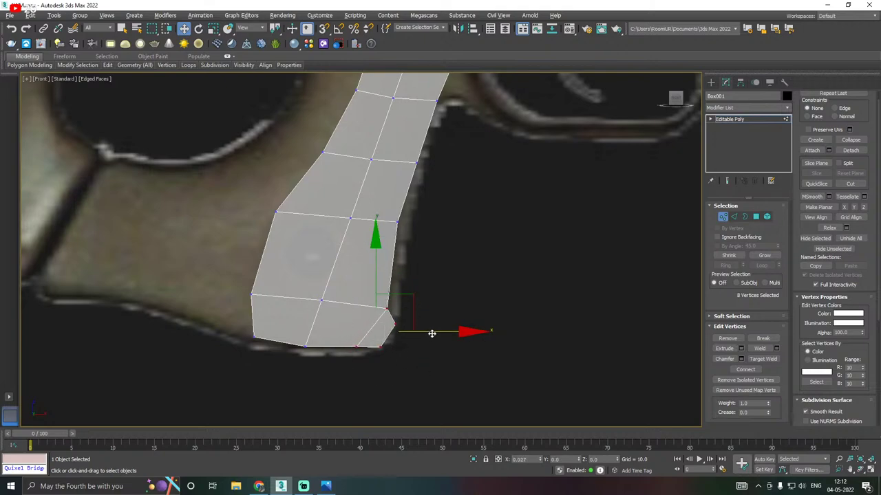
Move the loop's front vertex pair above the corner to about X -7.486, Z 6.589, and shift the eight corner vertices forward by about 0.015
drag(428, 206, 384, 239)
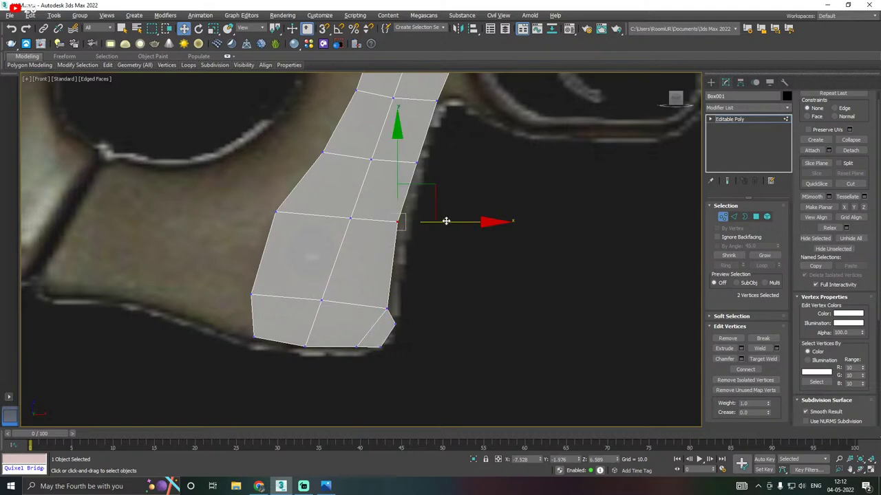
drag(446, 221, 459, 222)
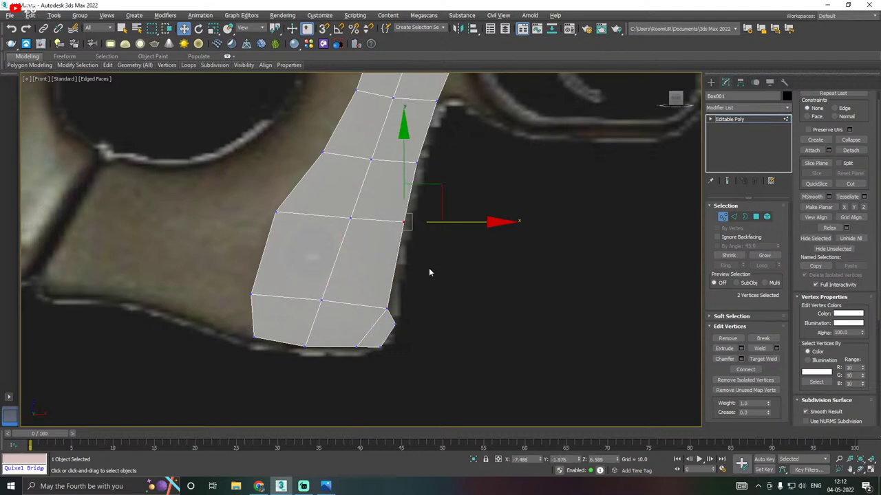
drag(409, 323, 382, 351)
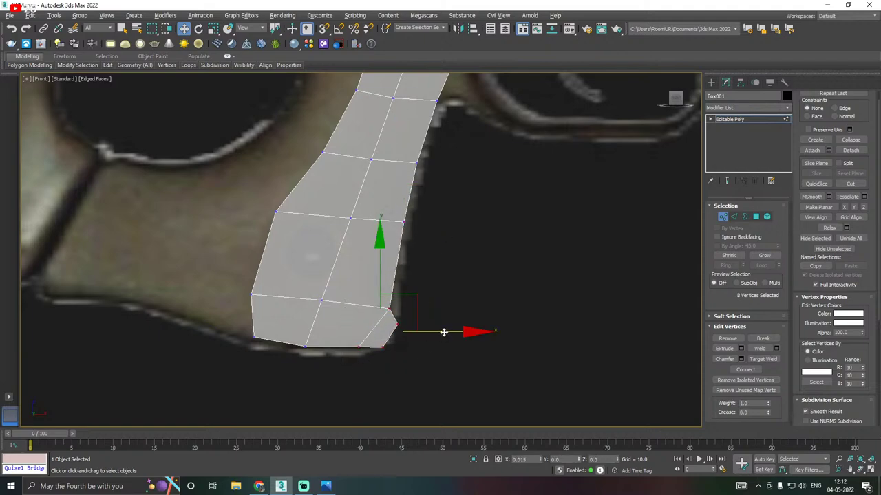
scroll(421, 340, down, 3)
click(458, 309)
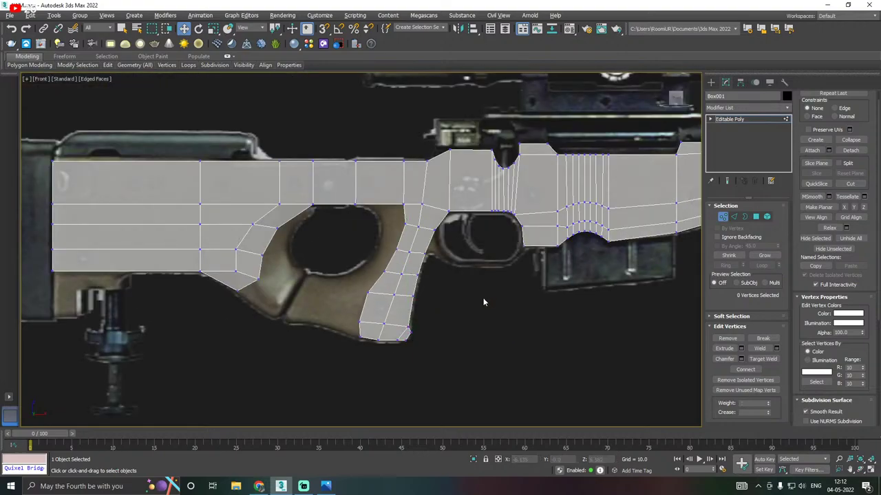
Examine the rifle mesh in perspective and front views to check the shaped grip against the reference
alt+middle_drag(482, 298, 451, 329)
key(f)
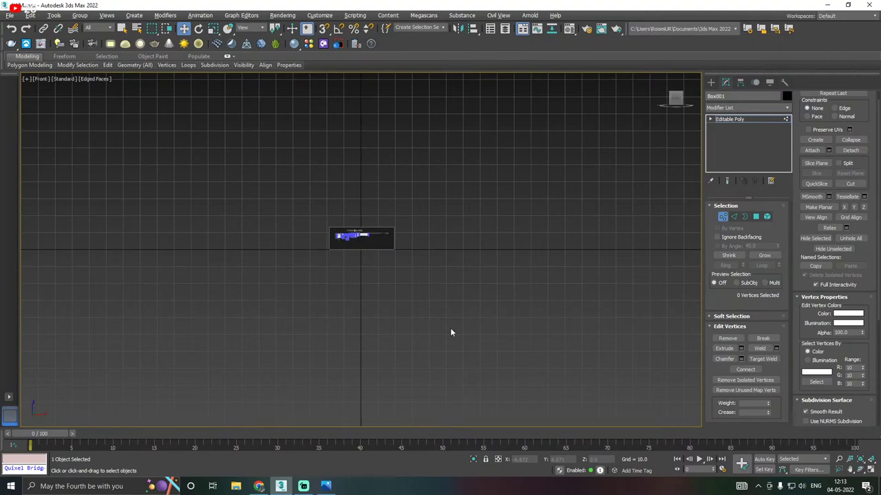
scroll(349, 219, up, 10)
key(p)
scroll(346, 243, up, 10)
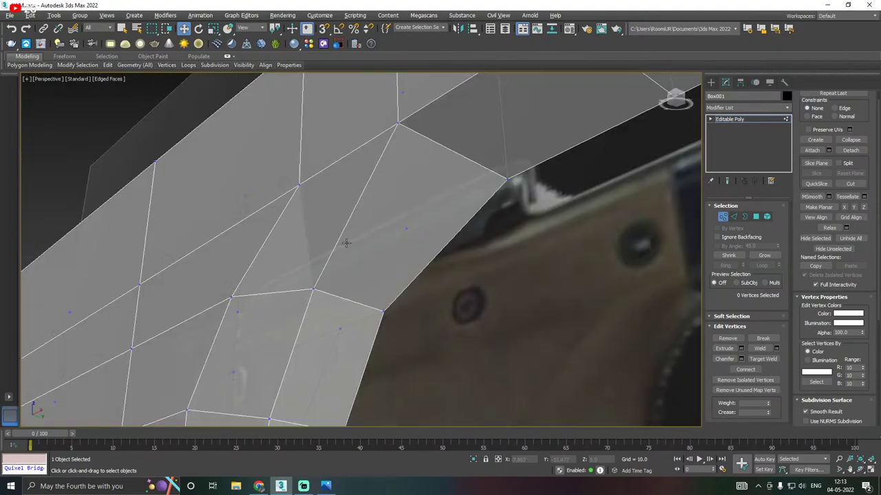
scroll(335, 252, down, 10)
alt+middle_drag(335, 252, 425, 219)
key(f)
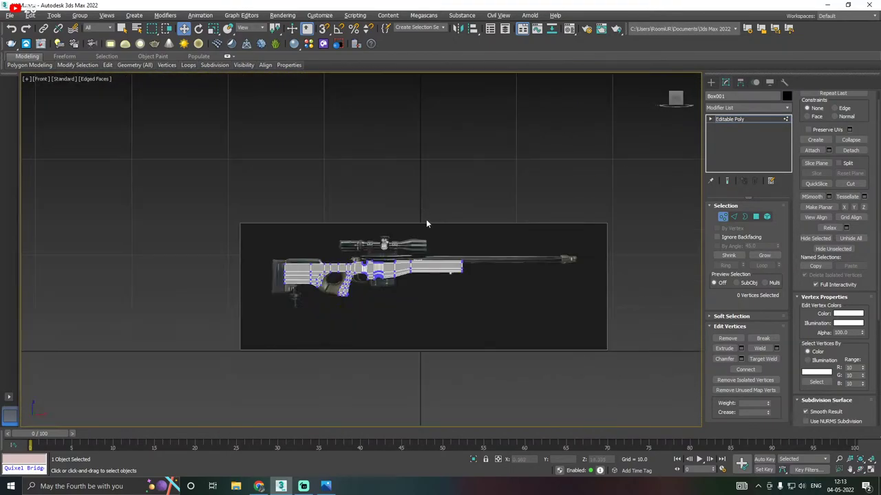
scroll(330, 269, up, 4)
scroll(330, 269, up, 2)
Leave vertex editing on the rifle body and save the scene
click(728, 120)
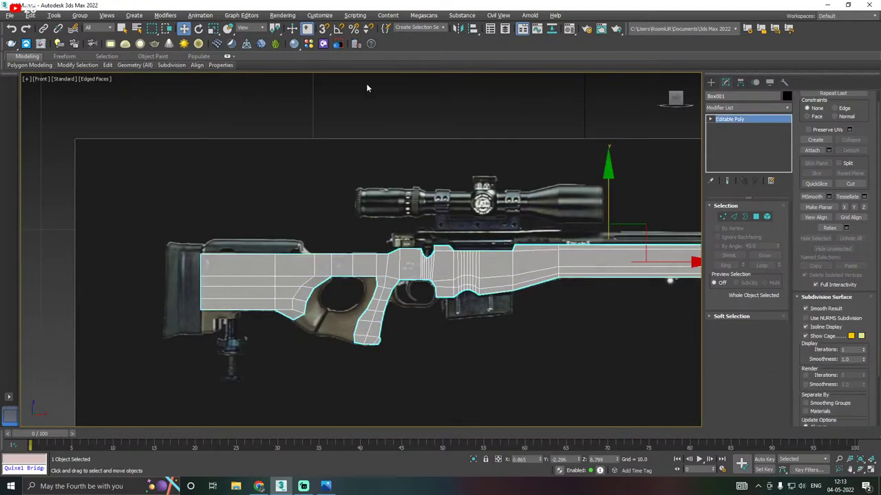
click(10, 15)
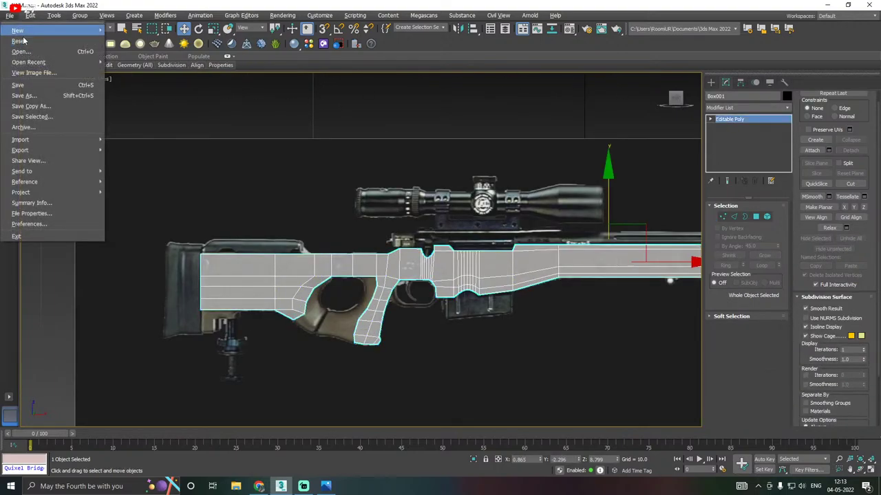
click(50, 112)
click(551, 398)
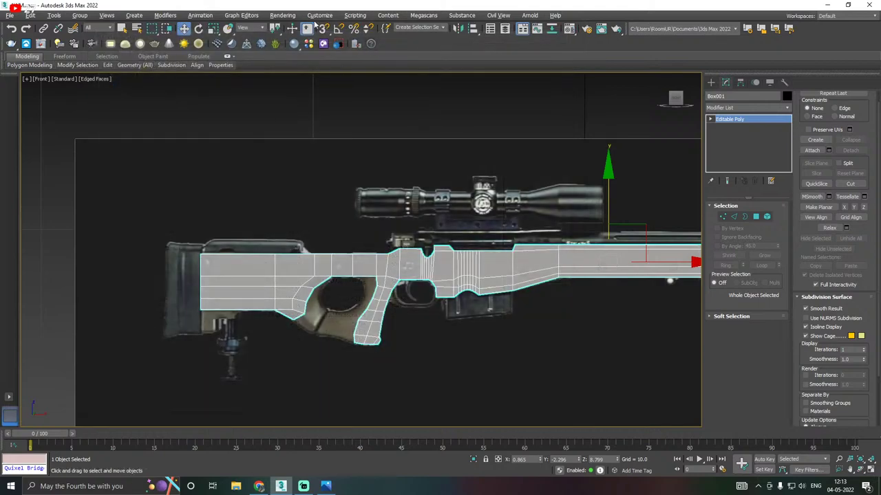
click(11, 16)
click(27, 83)
Extrude the two rear-facing polygons at the pistol grip's base as a group by 0.363
scroll(331, 322, up, 4)
middle_drag(351, 346, 370, 316)
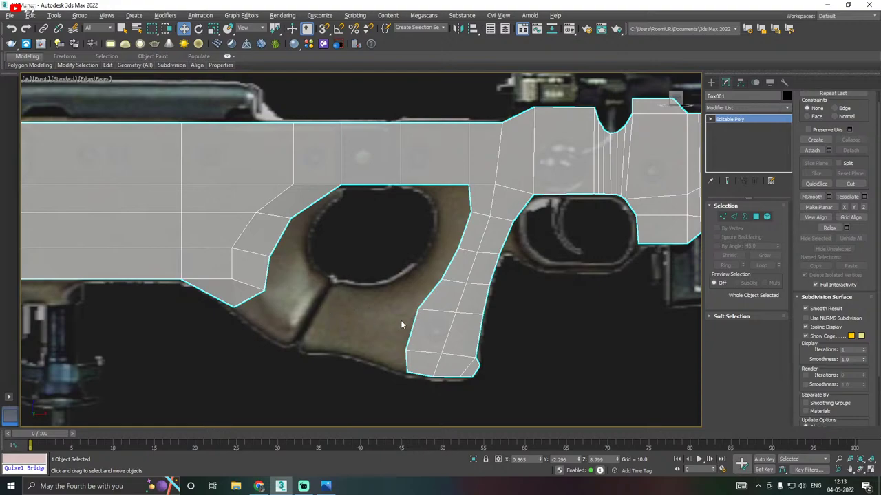
click(753, 216)
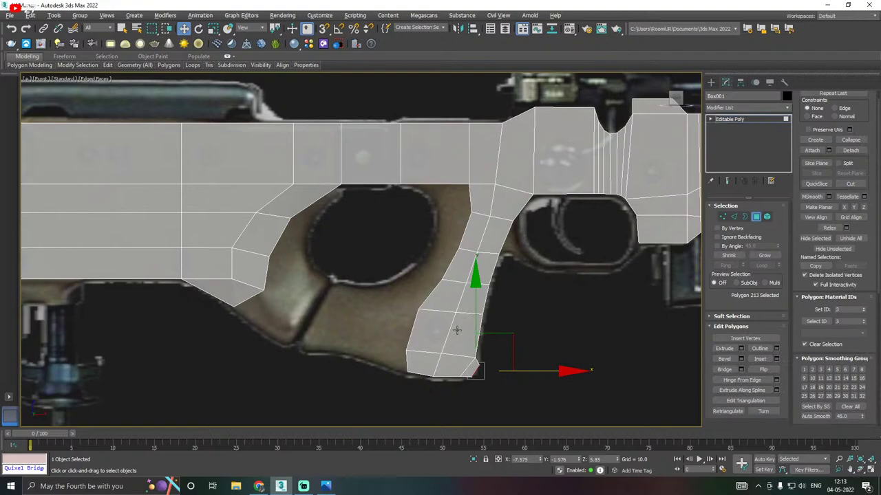
click(429, 330)
alt+middle_drag(440, 334, 432, 338)
click(406, 325)
ctrl+click(397, 358)
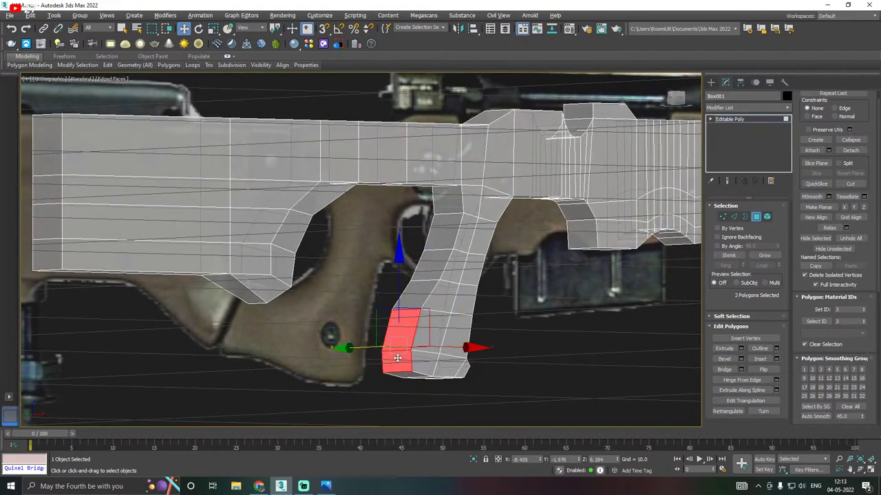
key(f)
scroll(346, 240, up, 5)
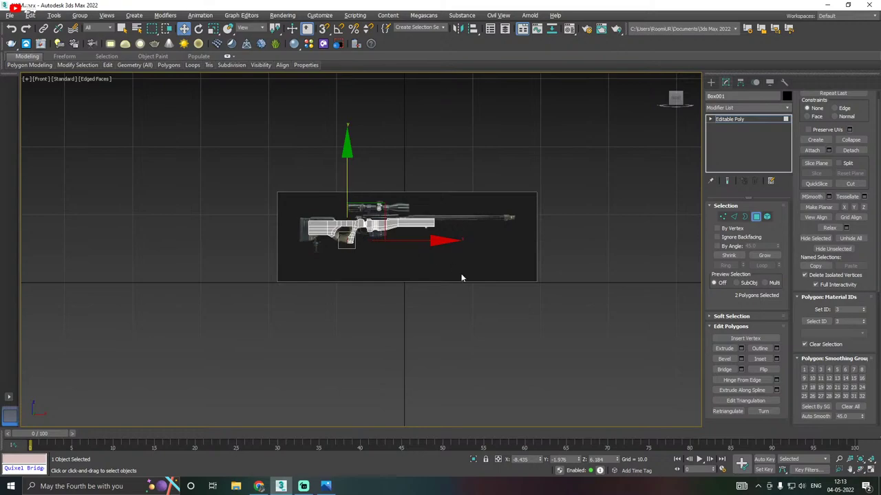
scroll(345, 236, up, 10)
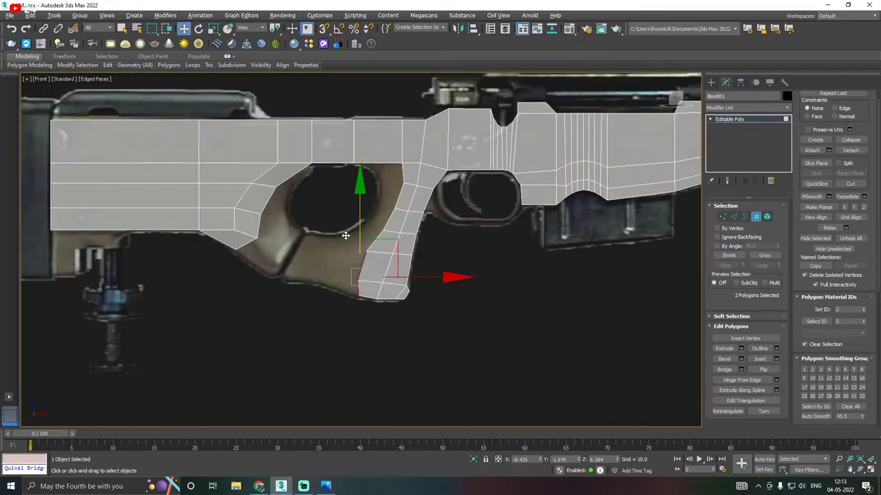
scroll(345, 236, up, 5)
middle_drag(374, 299, 438, 287)
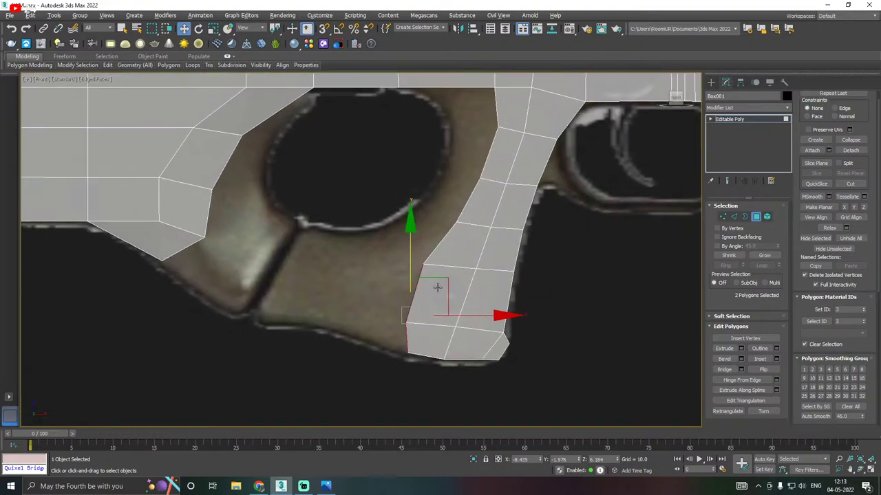
click(741, 349)
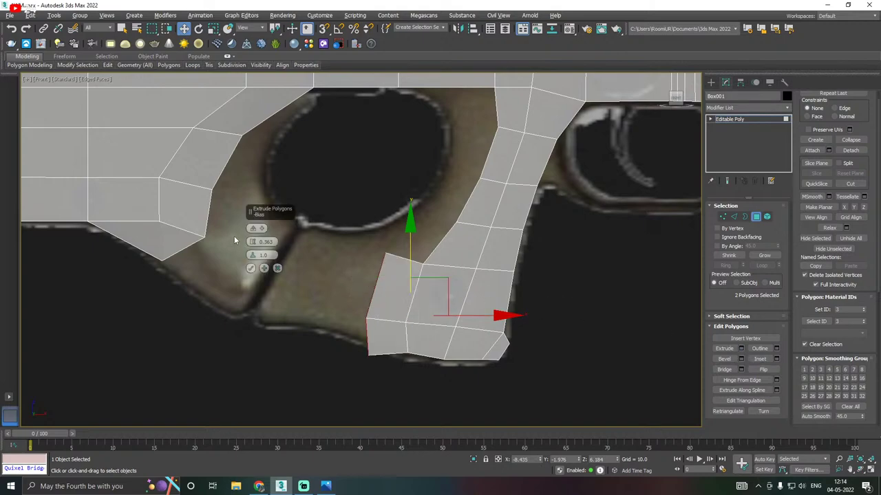
click(253, 229)
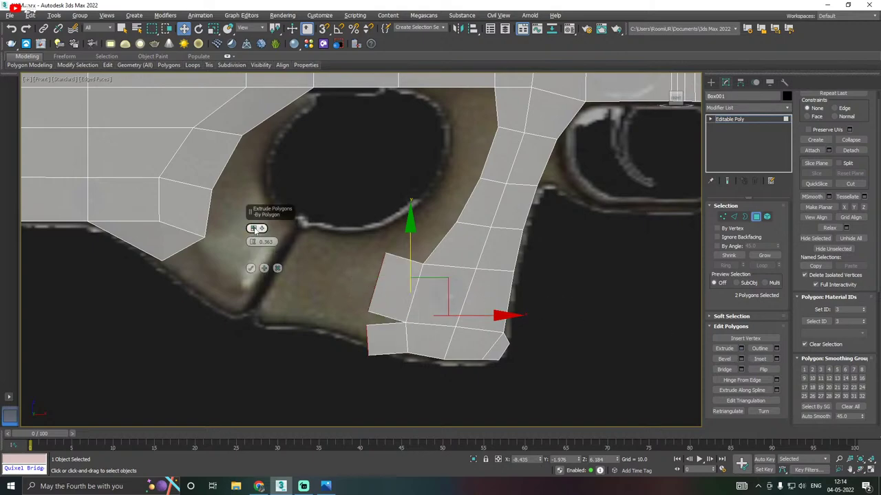
click(254, 229)
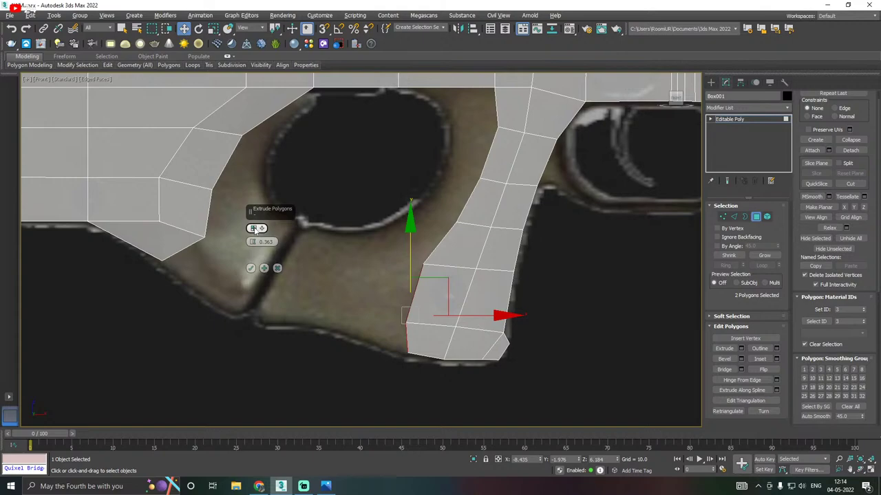
click(254, 228)
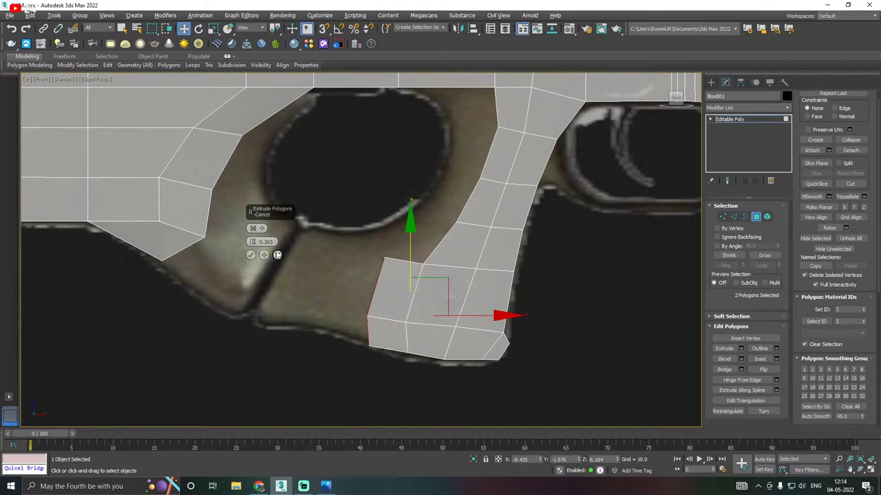
click(250, 256)
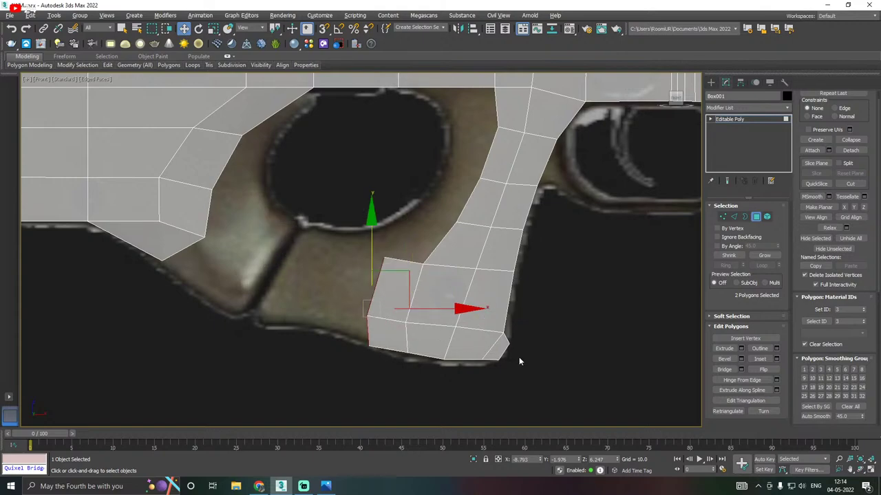
Move the extruded end polygons rearward to about X -9.704 and raise their four lower vertices to about Z 6.238
middle_drag(462, 334, 519, 344)
drag(493, 319, 391, 293)
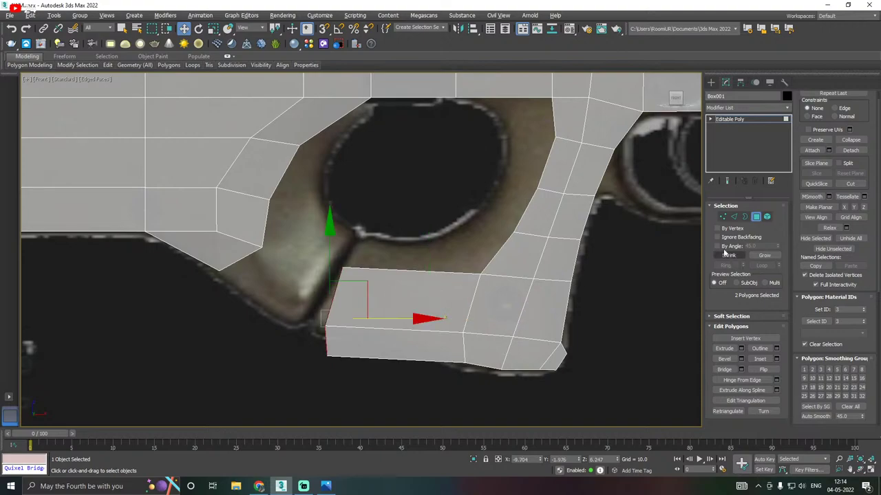
key(1)
scroll(502, 295, up, 3)
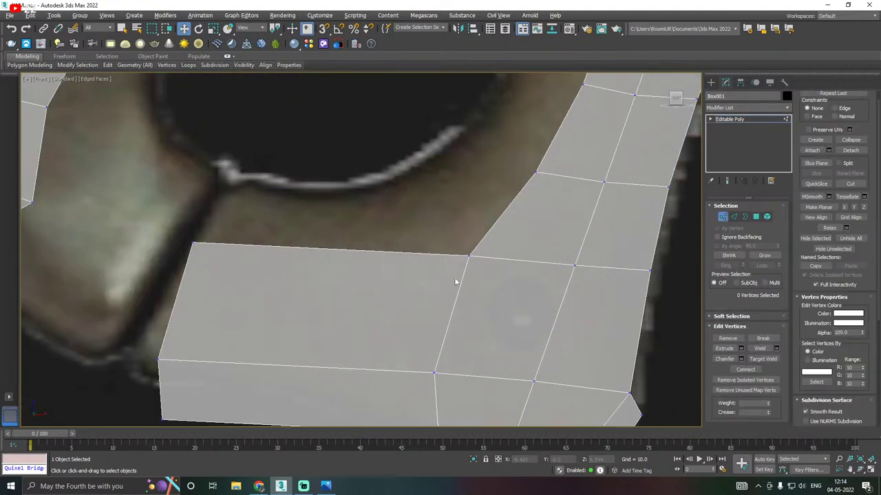
scroll(455, 279, down, 3)
drag(294, 375, 357, 324)
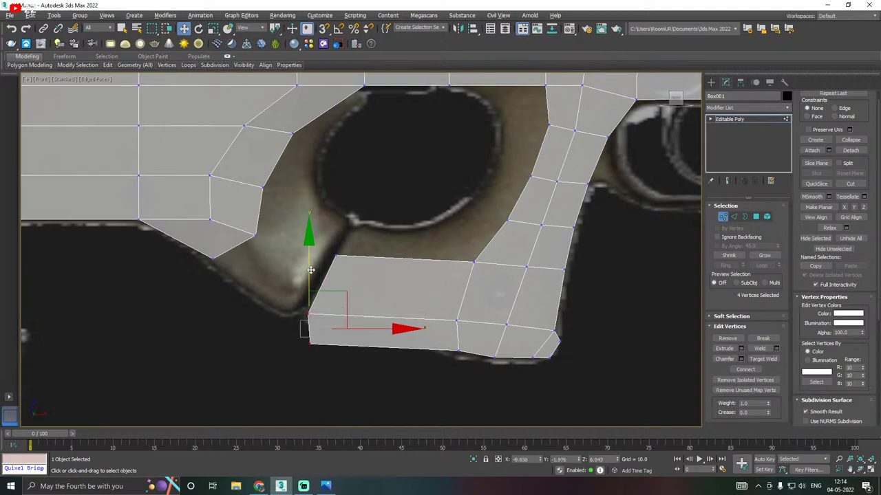
drag(312, 273, 313, 252)
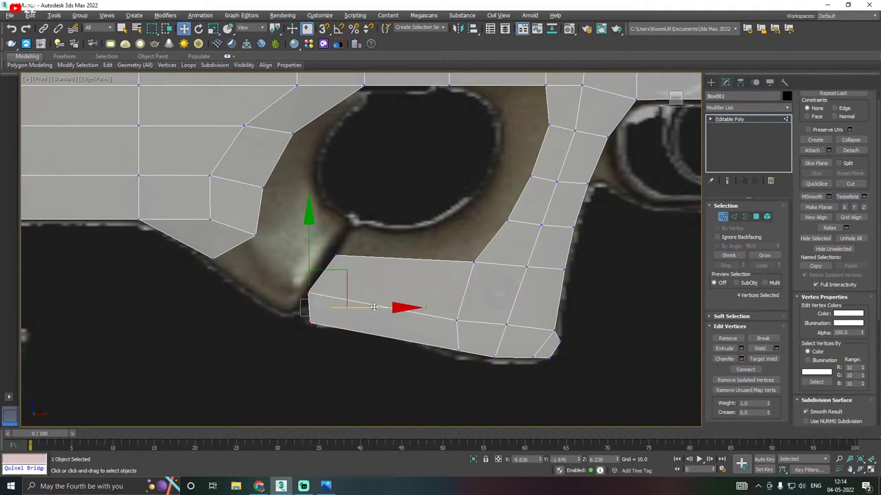
Fit the extension's rear edge to the reference: middle vertex pair about X -9.765, Z 6.376, lowest pair about X -9.834, Z 6.125
drag(374, 305, 330, 300)
click(280, 286)
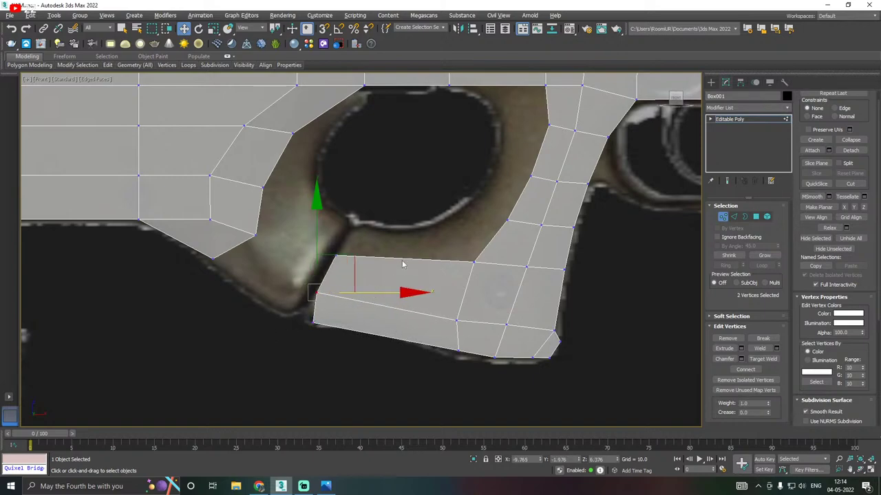
drag(291, 337, 341, 314)
mouse_move(313, 271)
mouse_down()
mouse_move(313, 254)
mouse_move(297, 268)
mouse_up()
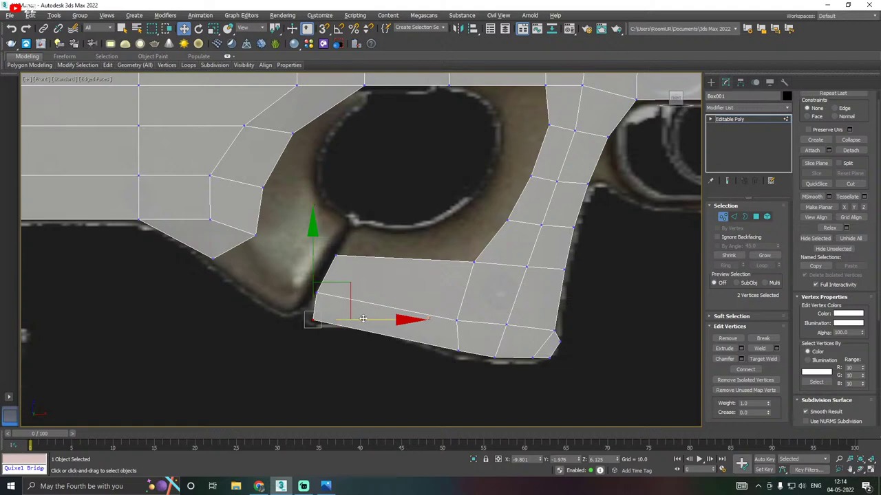
drag(363, 320, 359, 320)
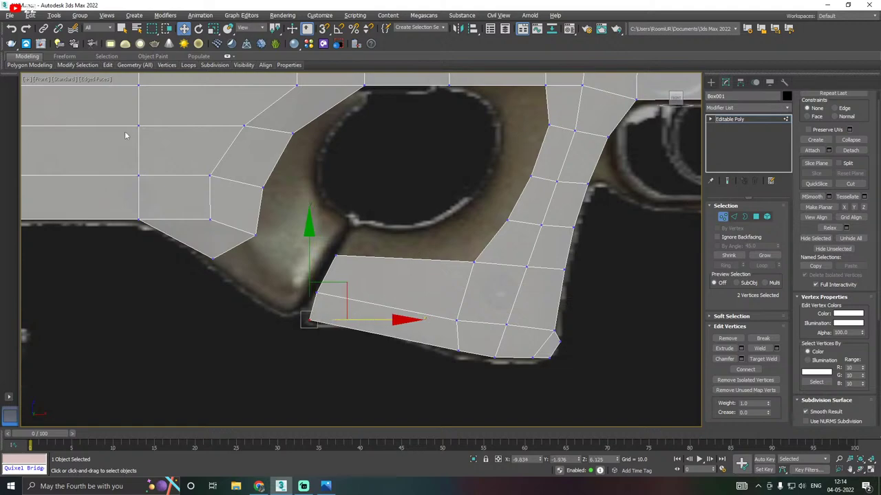
Add two vertical edge loops across the grip's rear extension with Swift Loop, one mid-length and one near the grip
mouse_move(110, 65)
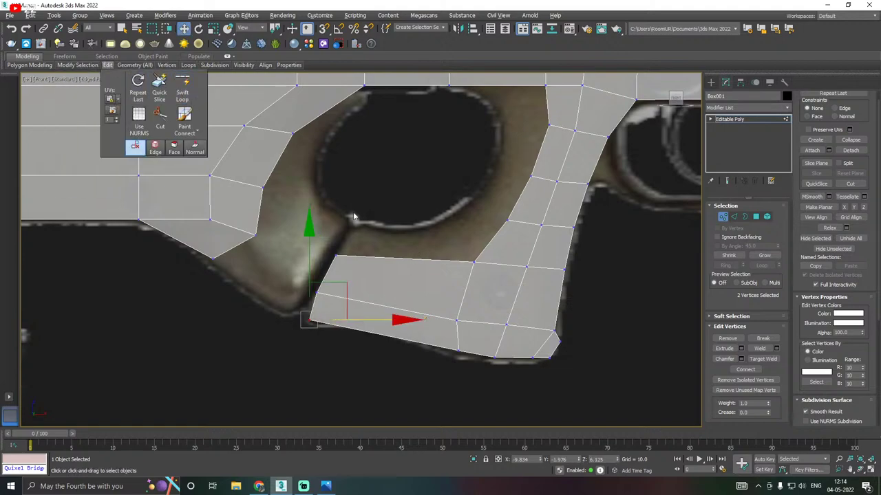
click(398, 290)
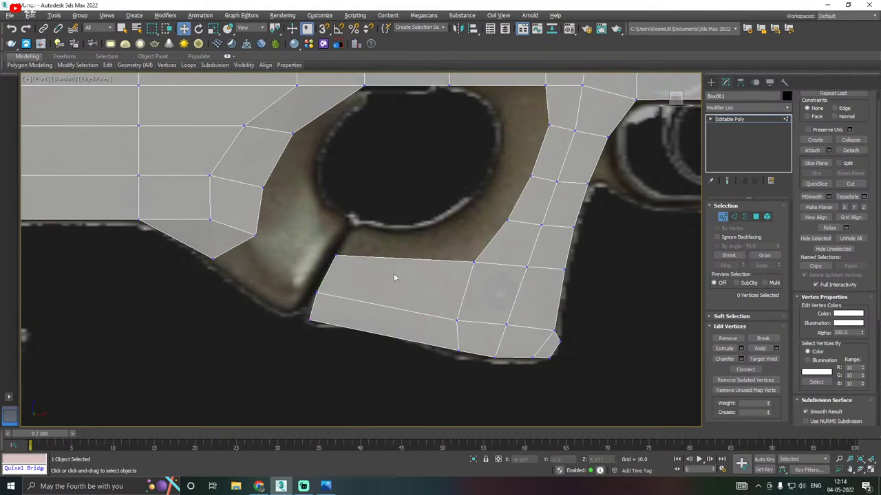
mouse_move(109, 65)
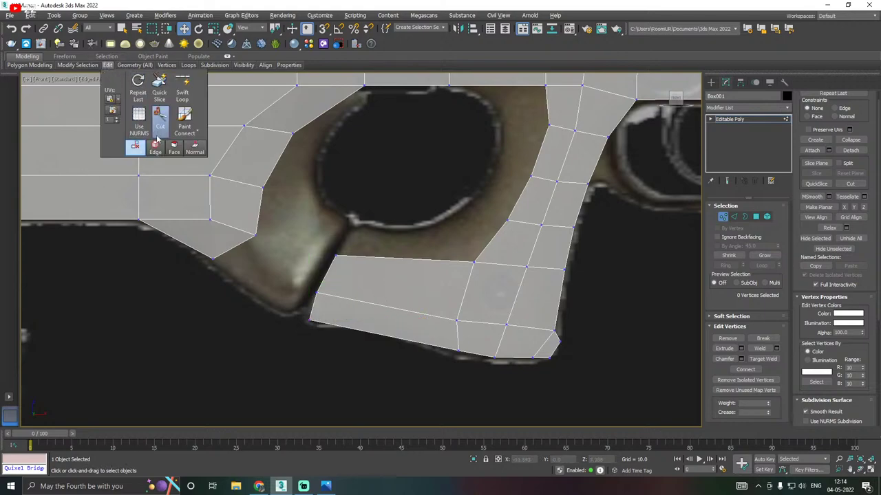
click(182, 88)
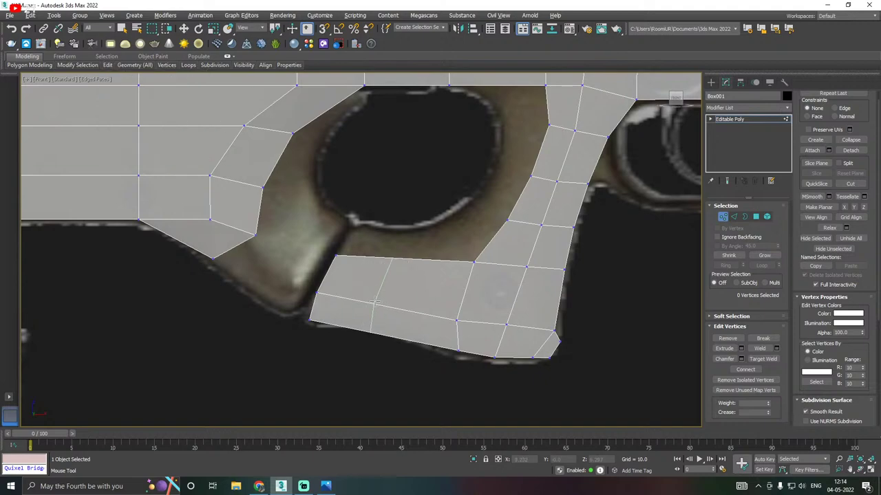
click(372, 303)
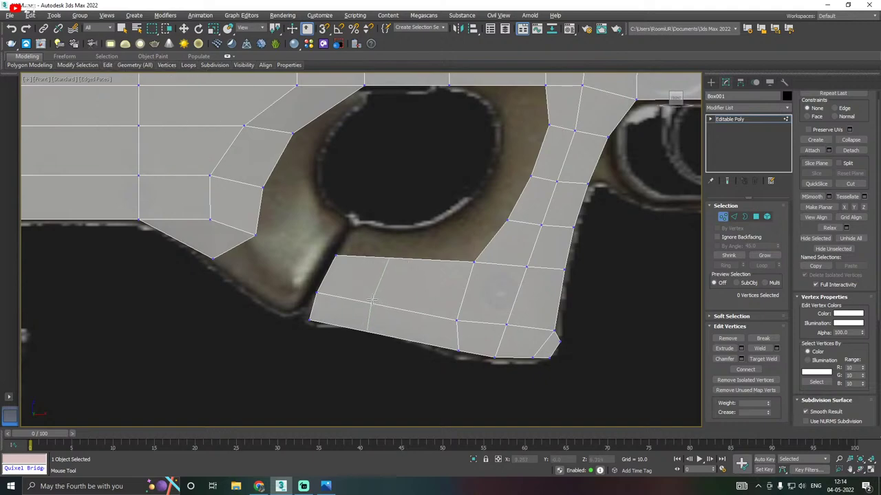
click(426, 313)
key(w)
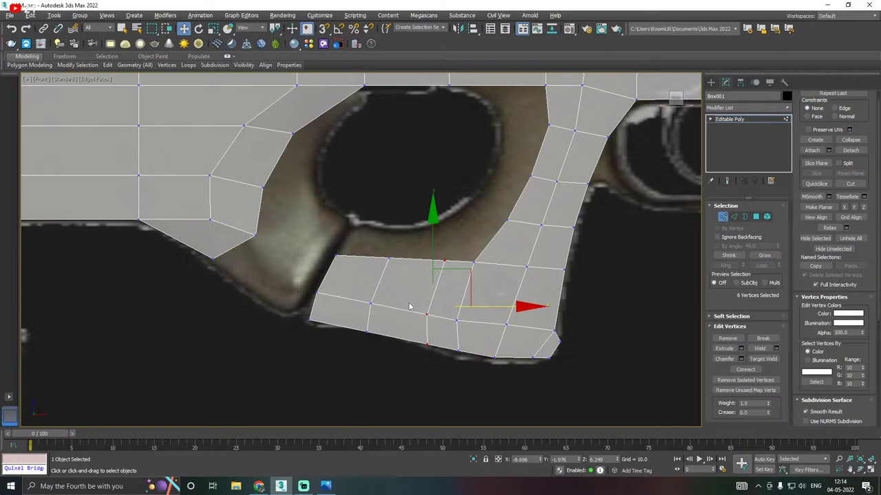
Lower the new loops' upper vertex pairs to curve the extension's upper edge: front pair about Z 6.462, rear pair about Z 6.505
scroll(413, 302, up, 2)
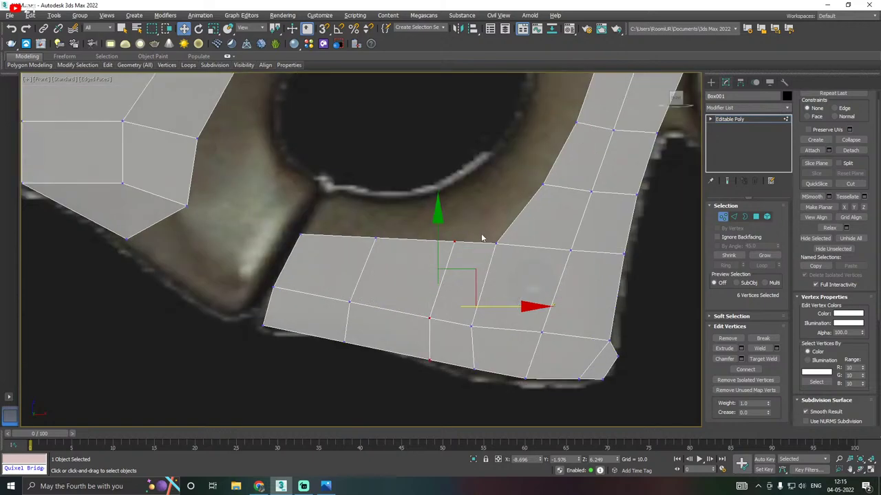
drag(475, 245, 423, 279)
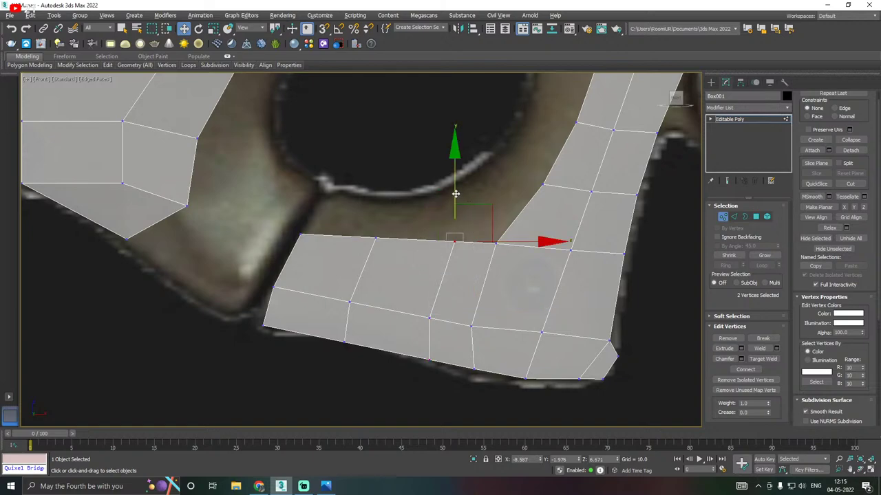
drag(454, 197, 445, 227)
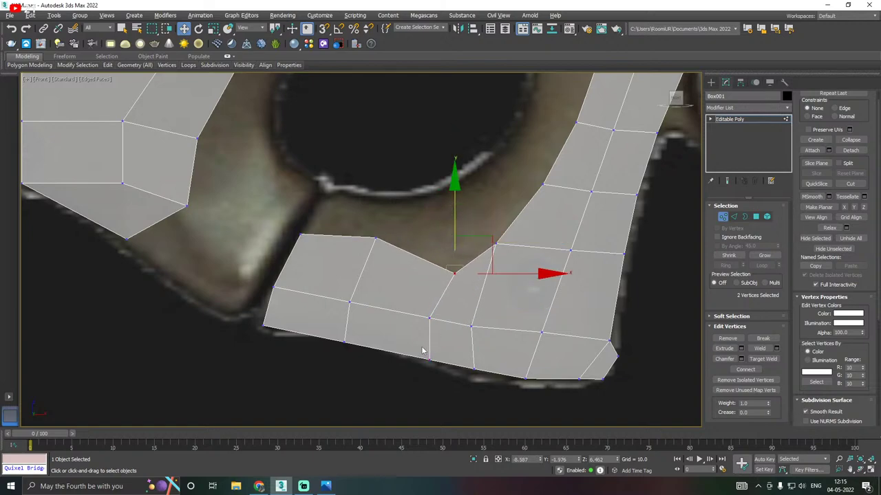
click(377, 240)
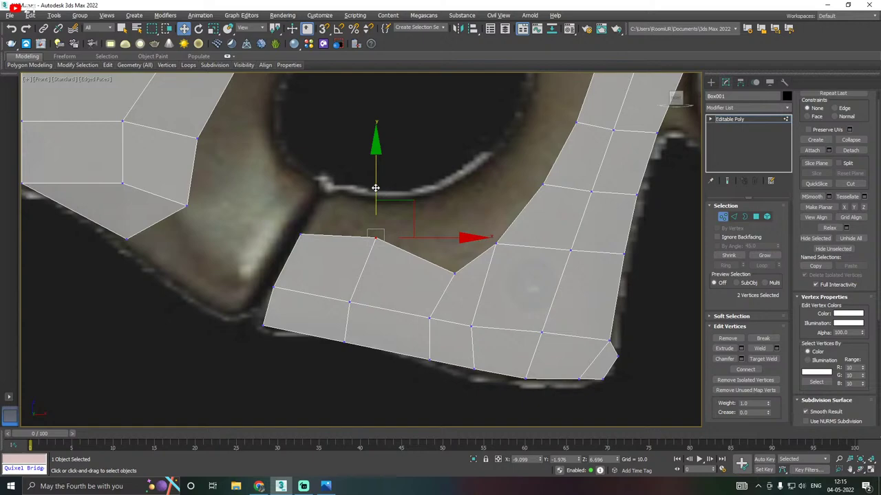
drag(376, 189, 360, 216)
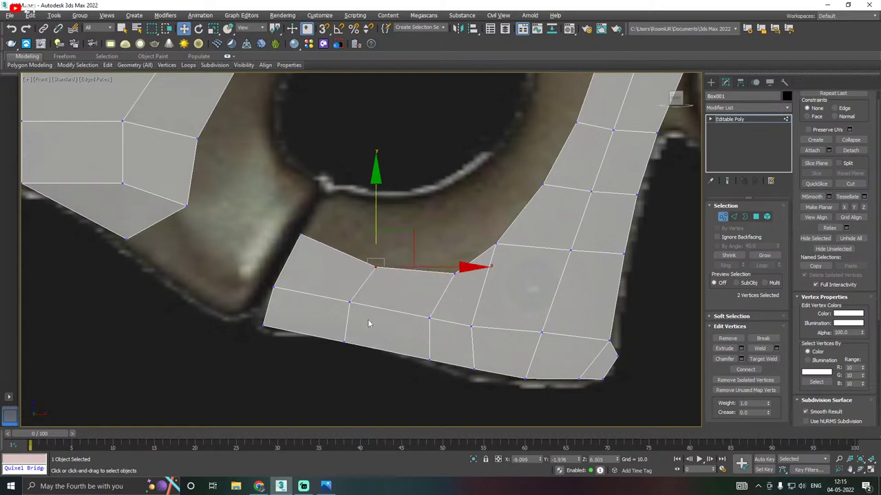
Reposition two middle-row vertex pairs of the grip's rear extension: rear pair about X -9.171, Z 6.242, front pair about X -8.653, Z 6.135
drag(343, 298, 419, 303)
drag(365, 252, 365, 258)
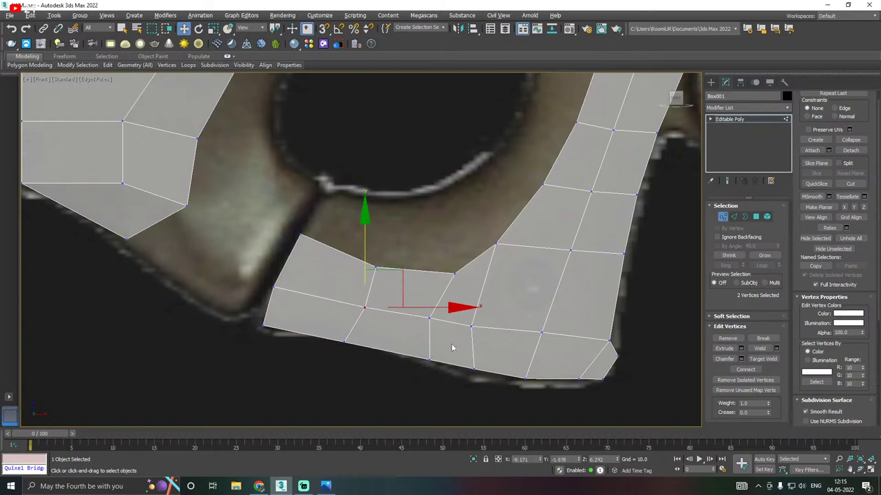
click(415, 314)
drag(414, 313, 446, 335)
click(484, 323)
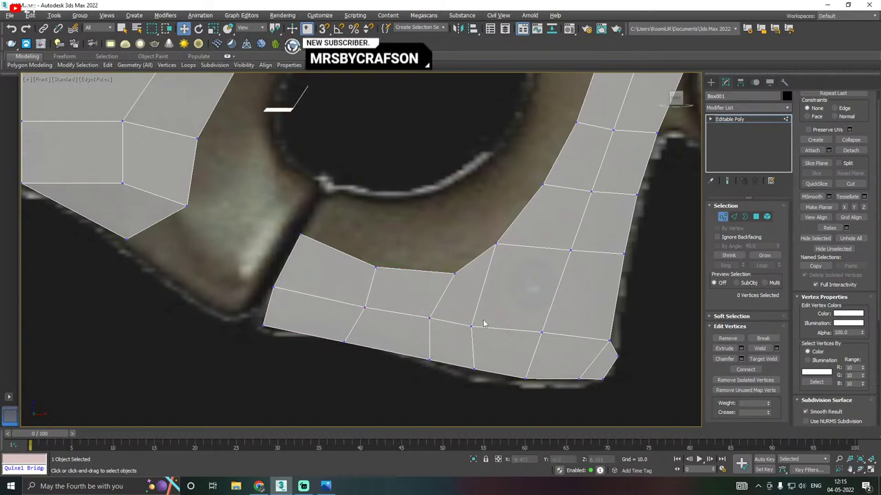
drag(412, 311, 452, 272)
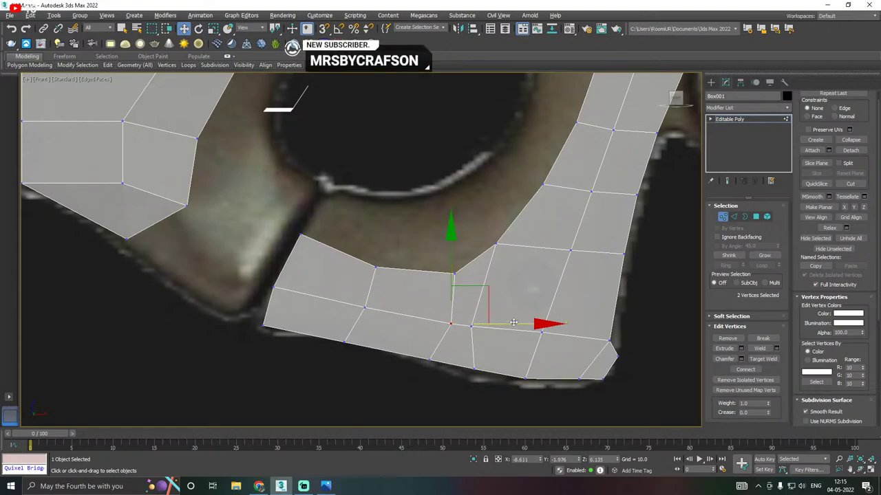
drag(513, 322, 506, 322)
Shift the next middle-row vertex pair forward, below the grip's inner corner, to about X -8.373, Z 6.119
click(498, 346)
drag(453, 341, 547, 333)
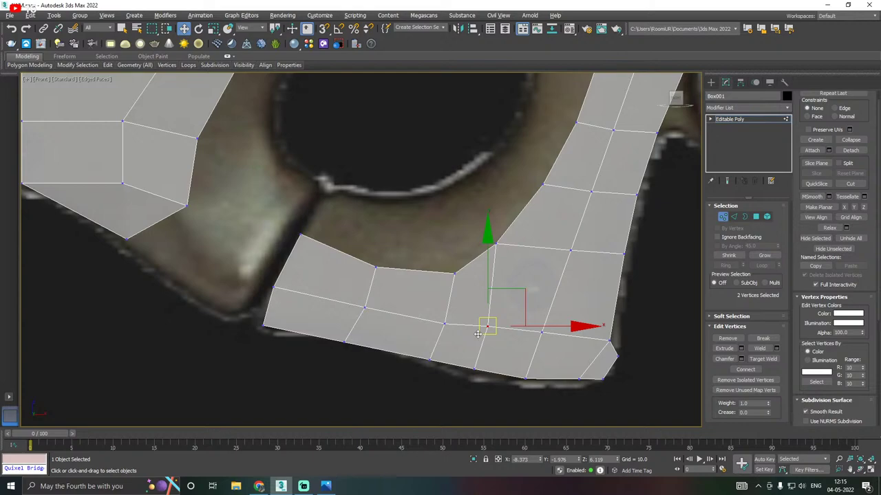
middle_drag(474, 310, 421, 327)
middle_drag(510, 316, 537, 322)
click(484, 296)
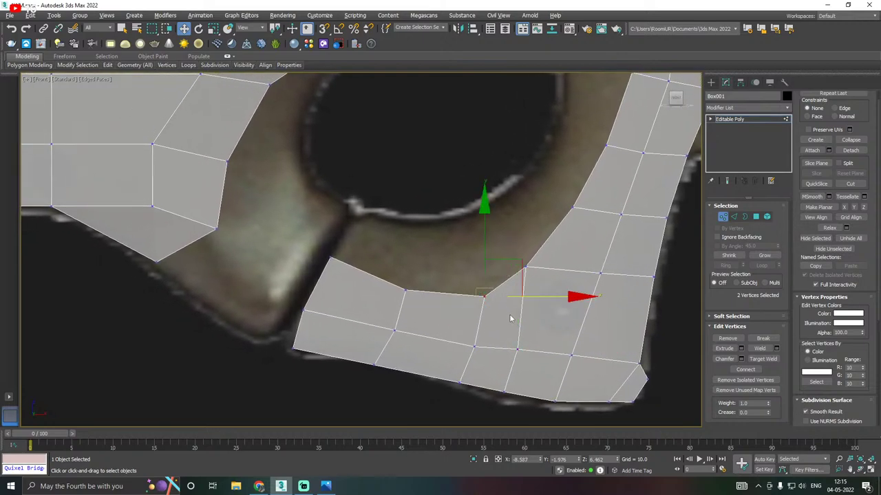
click(474, 346)
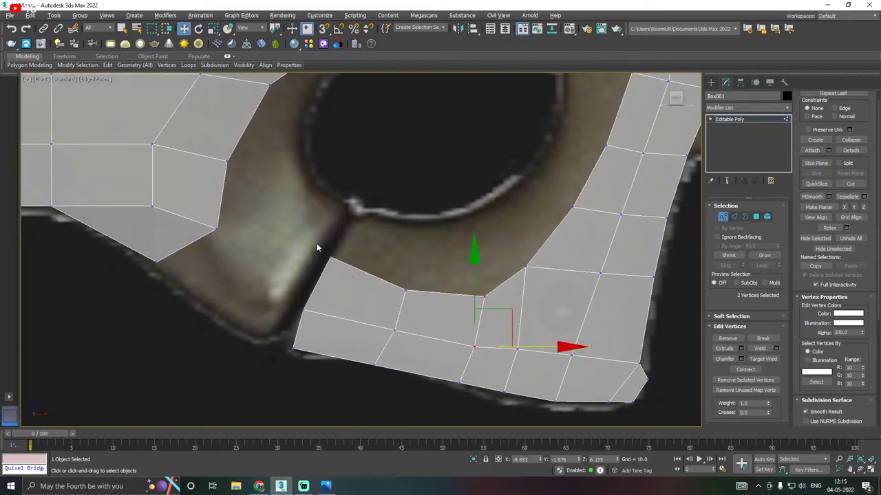
Refit the extension's rear end: top vertex pair about X -9.642, Z 6.639, middle pair about X -9.732, Z 6.376
click(330, 259)
drag(332, 205, 317, 223)
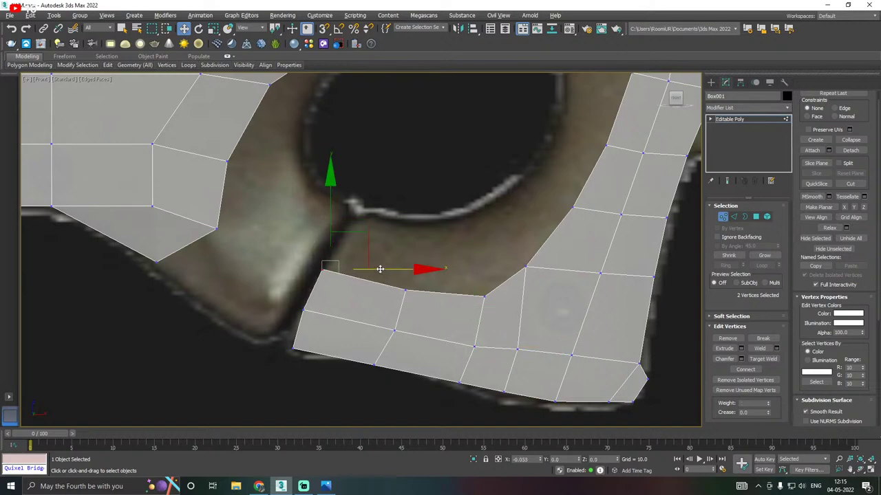
drag(387, 270, 382, 270)
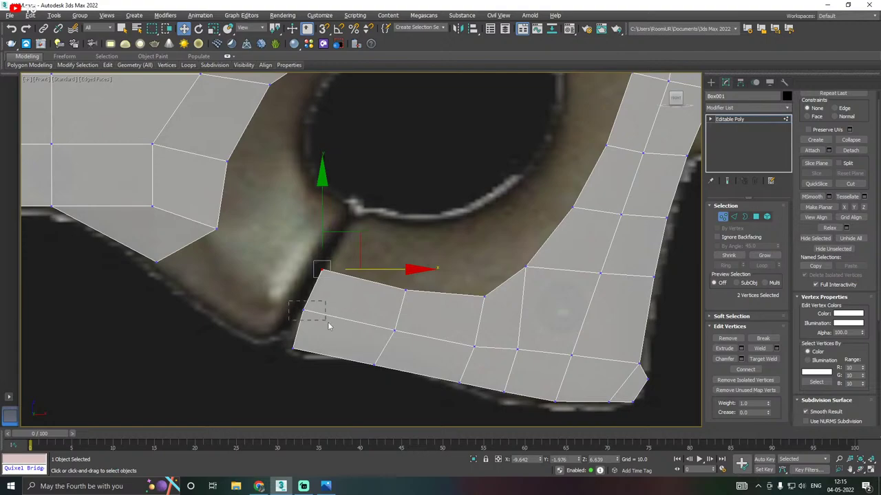
drag(329, 326, 329, 323)
scroll(363, 319, down, 2)
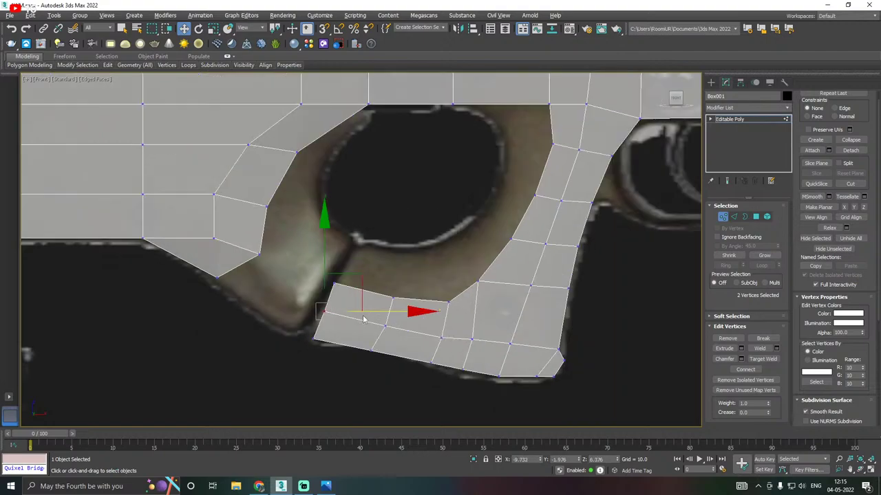
scroll(363, 318, down, 1)
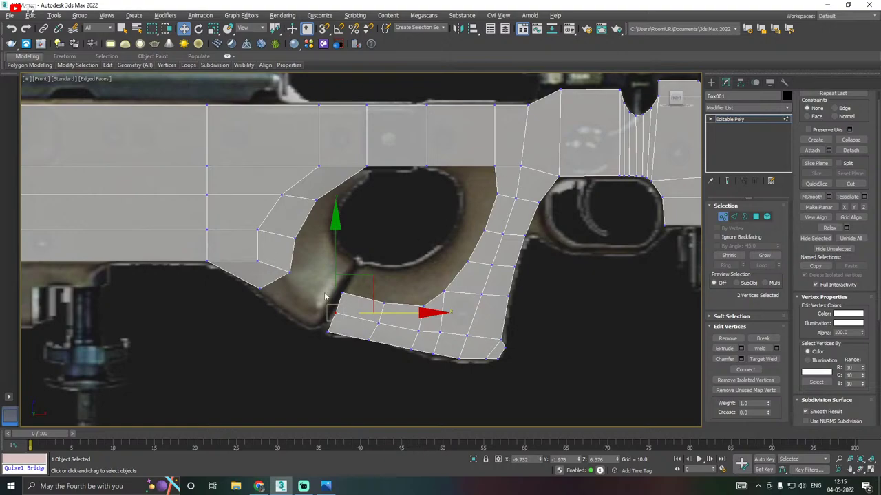
On the stock's lower projection, move the inner vertex pair rearward at about Z 7.092 and the lower front-edge pair to about X -10.454, Z 7.022
scroll(269, 279, up, 2)
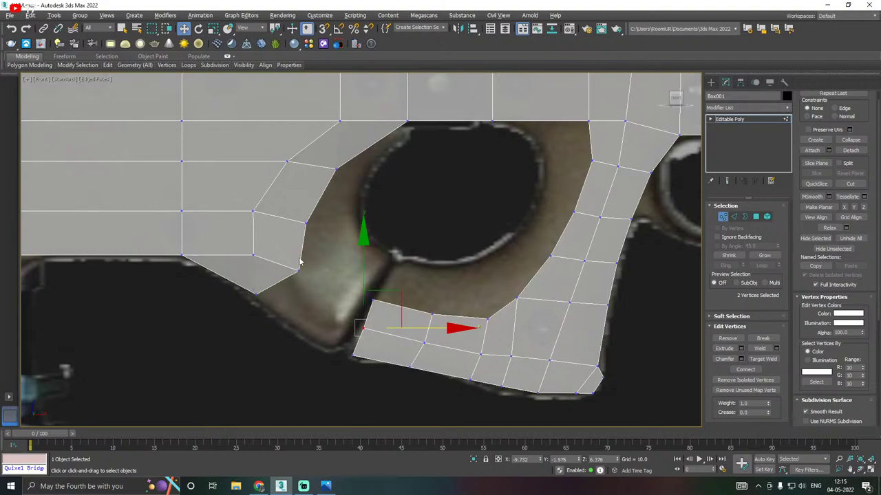
click(256, 257)
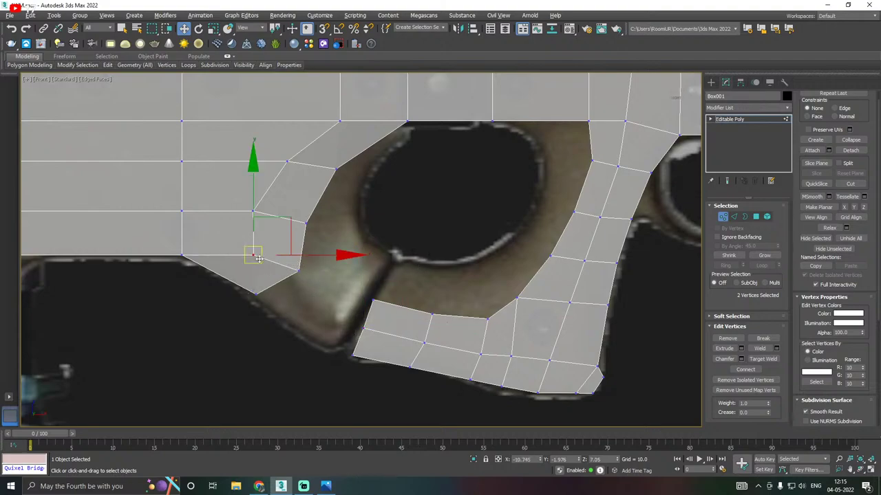
drag(256, 214, 255, 210)
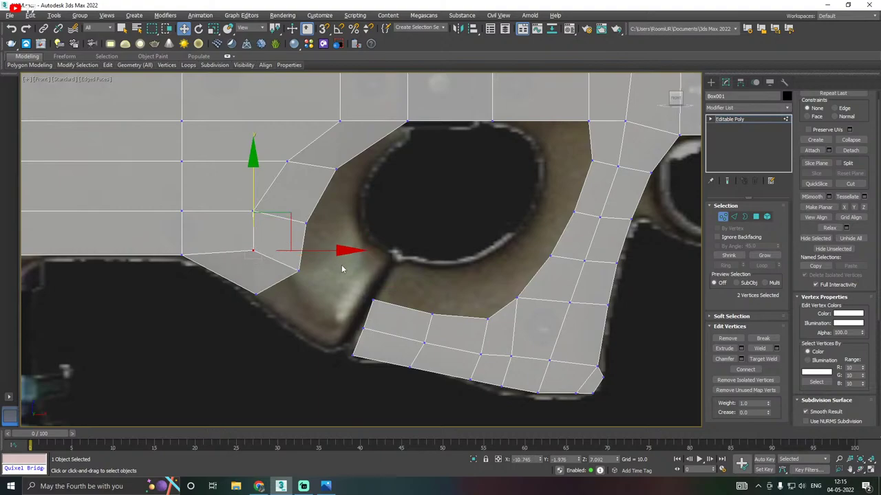
drag(334, 252, 311, 251)
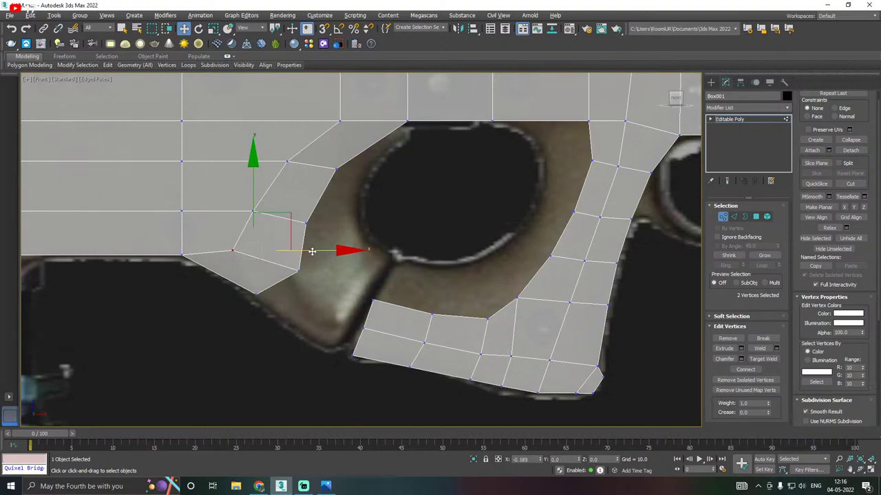
click(304, 269)
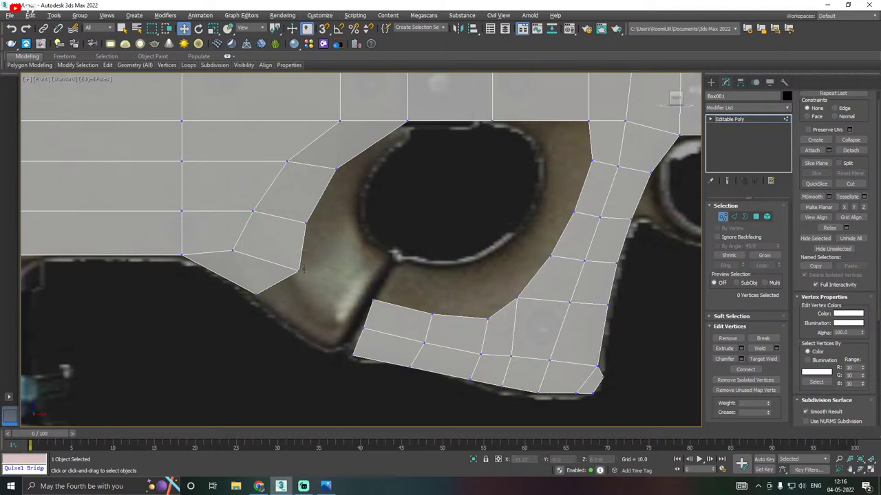
drag(290, 257, 342, 271)
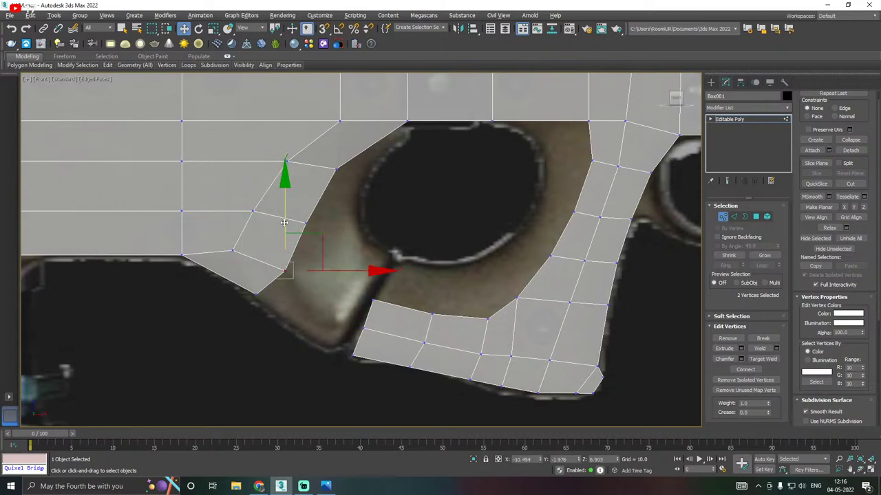
drag(284, 222, 277, 211)
alt+middle_drag(362, 274, 381, 255)
alt+middle_drag(381, 302, 372, 323)
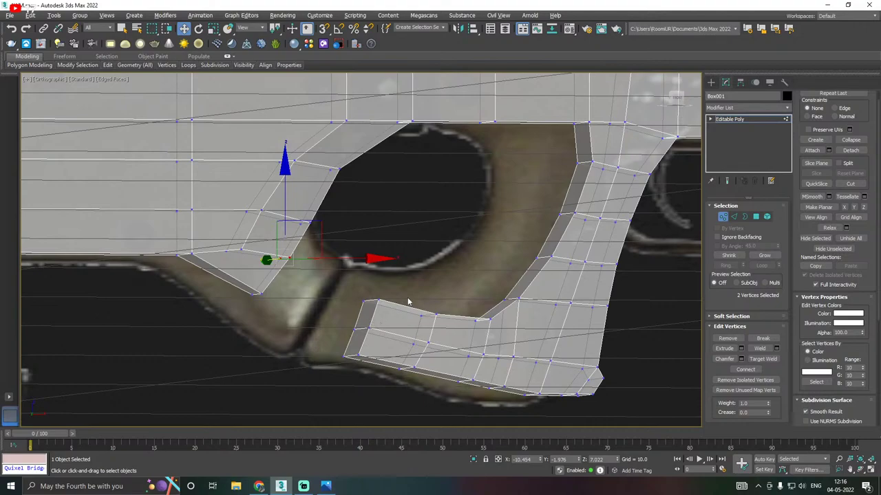
Lower two vertex pairs on the projection's front edge, the upper to about Z 7.231, and shift the lower one slightly rearward
key(f)
scroll(407, 303, up, 10)
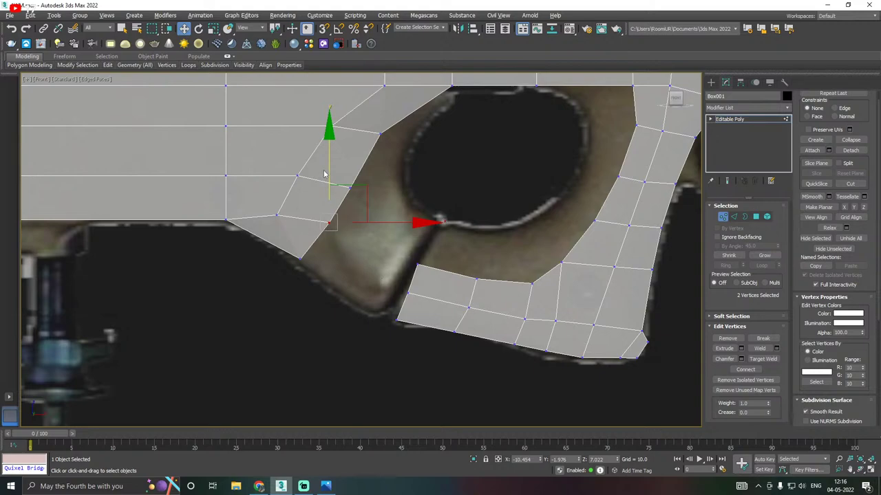
drag(328, 173, 339, 197)
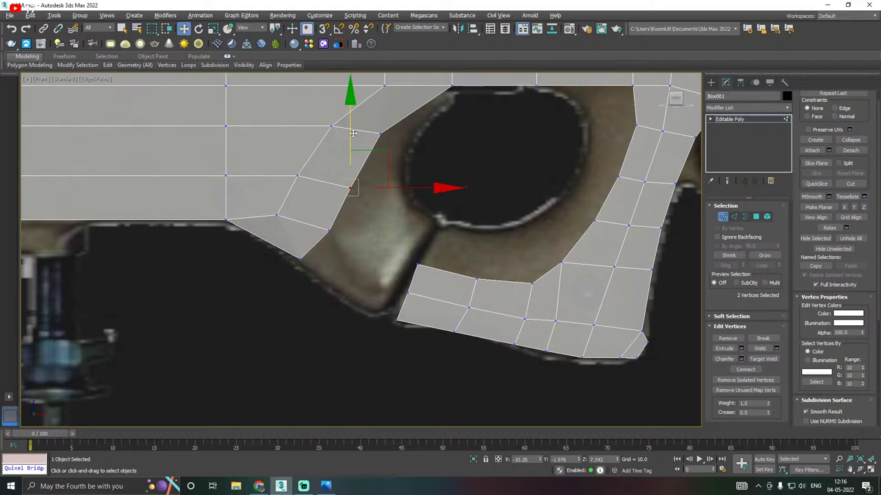
drag(353, 134, 344, 148)
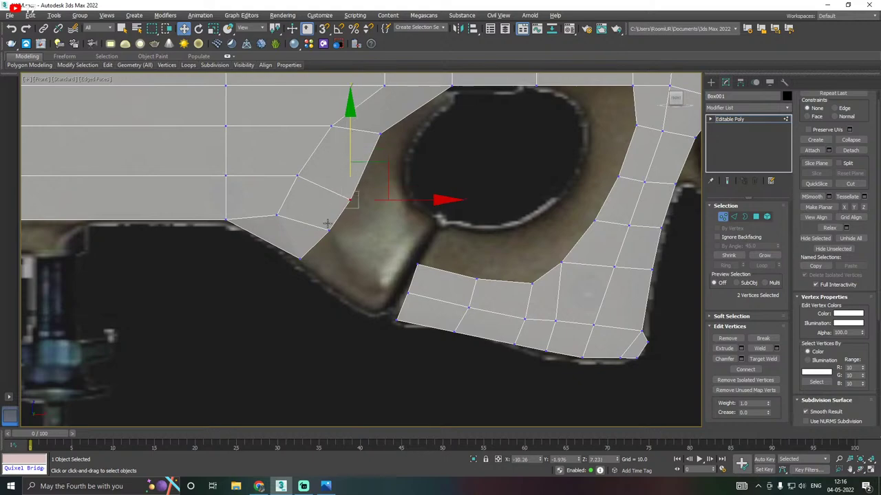
drag(336, 223, 323, 245)
drag(329, 190, 325, 198)
drag(379, 240, 374, 240)
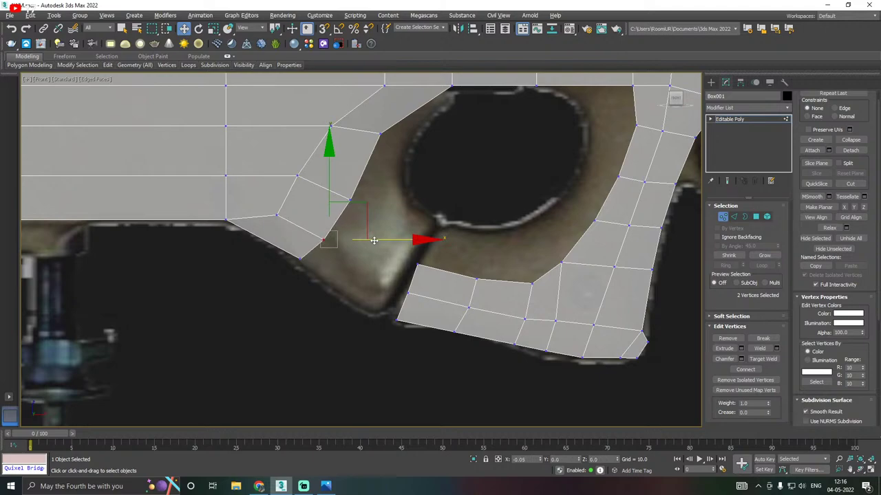
Move the upper of those two front-edge vertex pairs rearward and down, close to the pair below it
drag(380, 188, 336, 213)
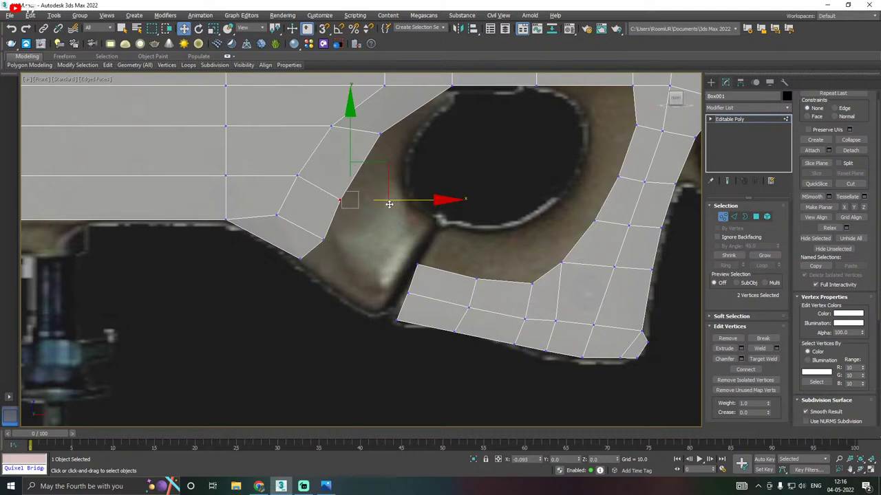
drag(394, 200, 382, 199)
drag(337, 155, 337, 159)
click(381, 134)
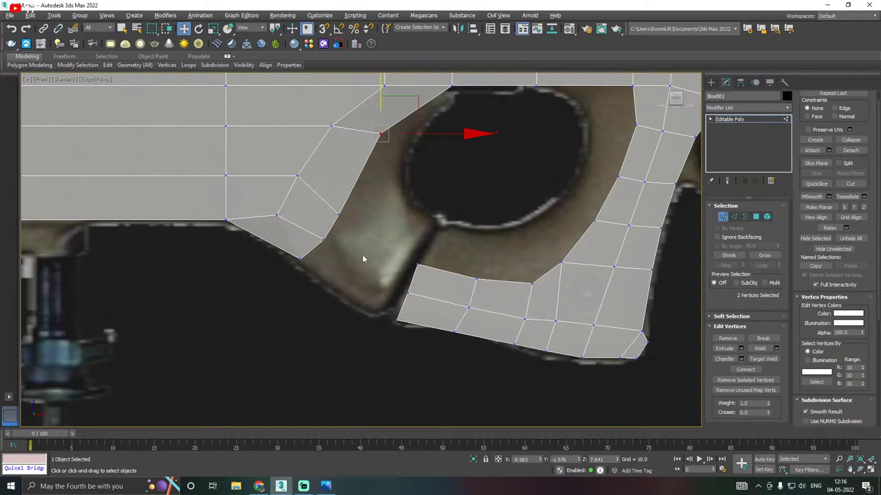
Bridge the two end polygons of the stock's lower projection to the two rear end polygons of the grip extension, using 2 segments
click(755, 217)
click(321, 211)
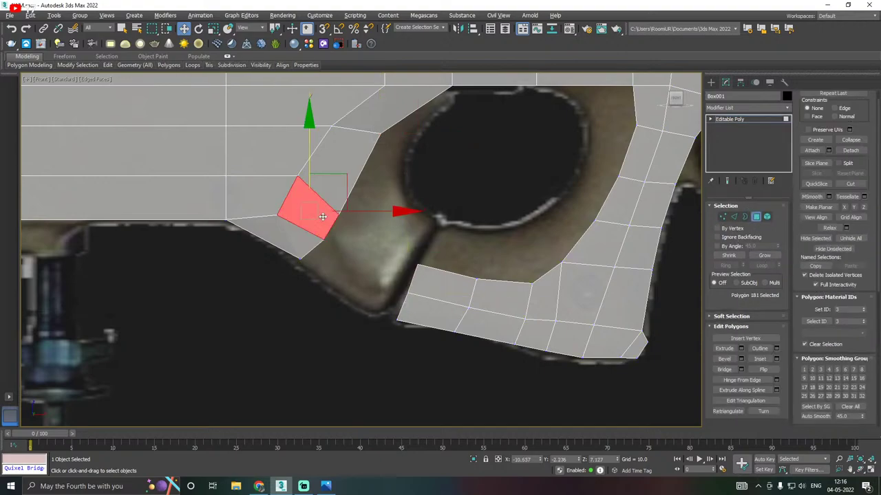
alt+middle_drag(321, 212, 325, 213)
ctrl+click(326, 254)
click(327, 255)
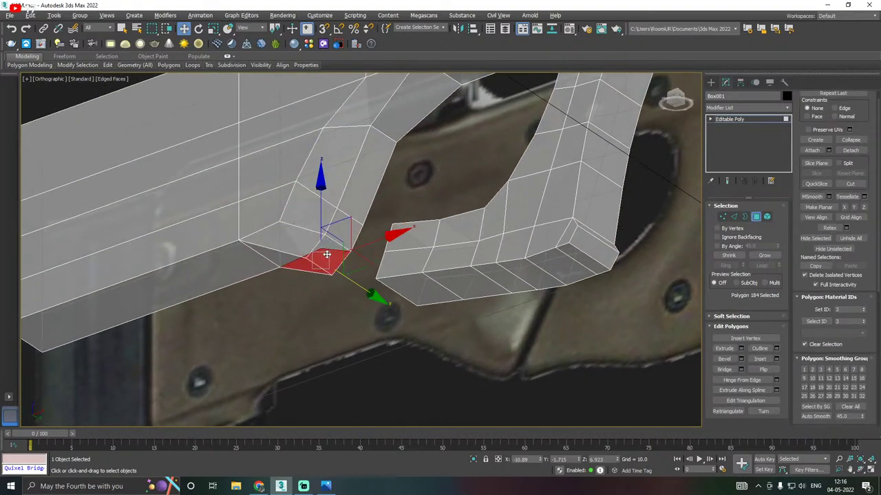
click(327, 254)
ctrl+click(348, 229)
alt+middle_drag(377, 233, 457, 254)
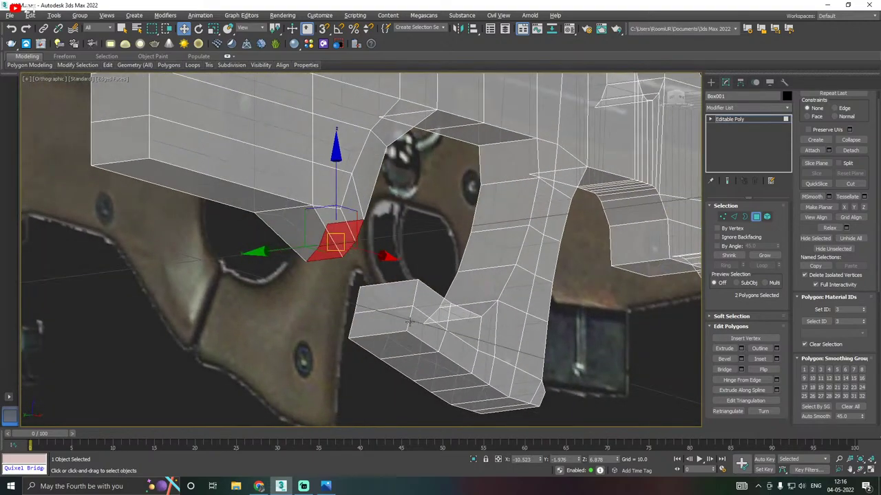
ctrl+click(405, 322)
ctrl+click(396, 297)
alt+middle_drag(423, 285, 399, 303)
click(740, 370)
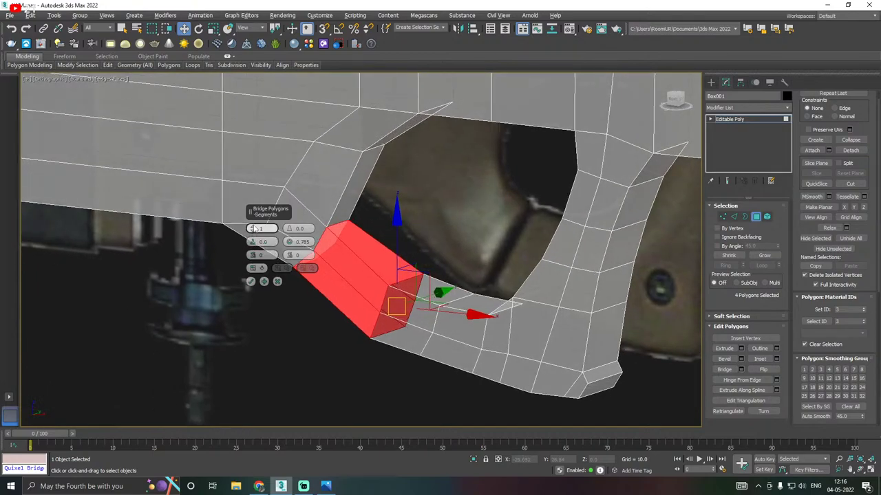
click(252, 228)
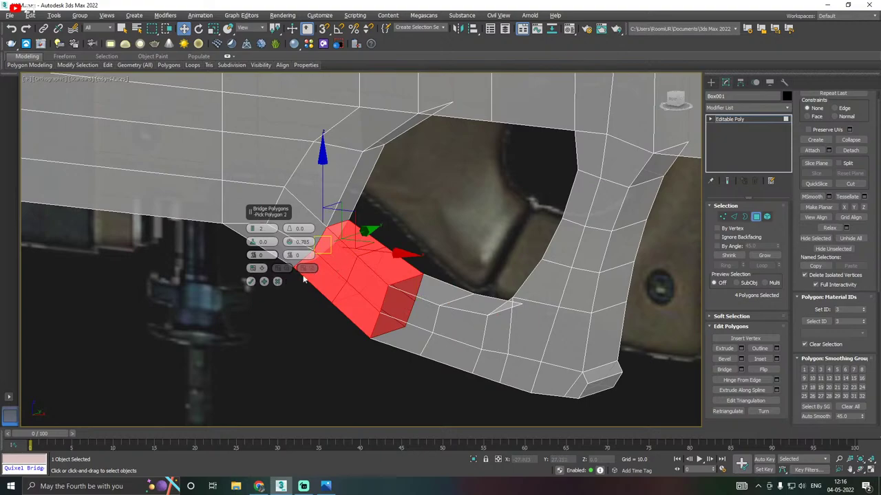
click(250, 282)
Fit the extension's bottom edge to the reference: nudge the joint's lowest vertex pair forward and raise the next pair to about X -9.245, Z 6.082
middle_drag(251, 281, 379, 266)
key(f)
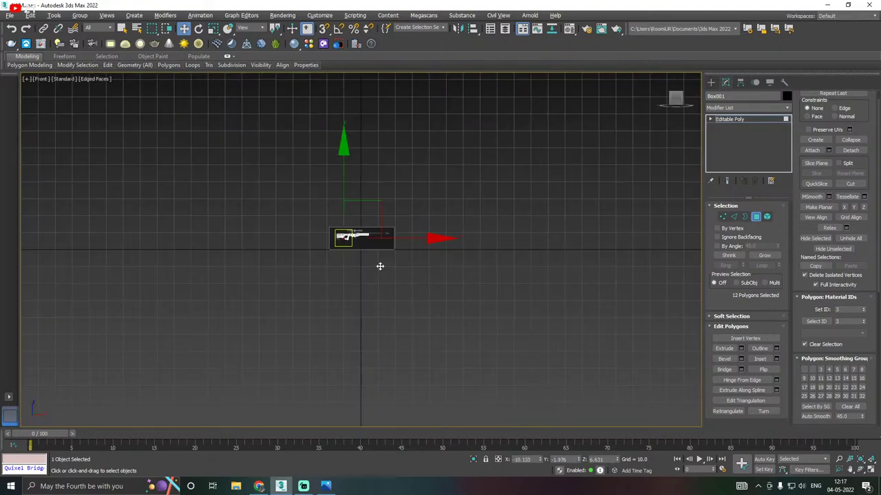
scroll(379, 264, up, 12)
scroll(344, 265, up, 5)
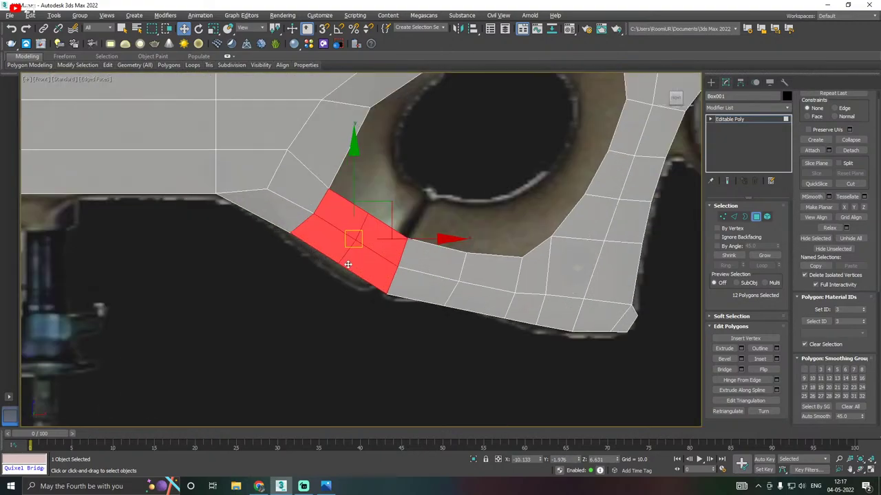
click(722, 216)
scroll(378, 301, up, 3)
scroll(441, 286, down, 3)
scroll(447, 282, up, 2)
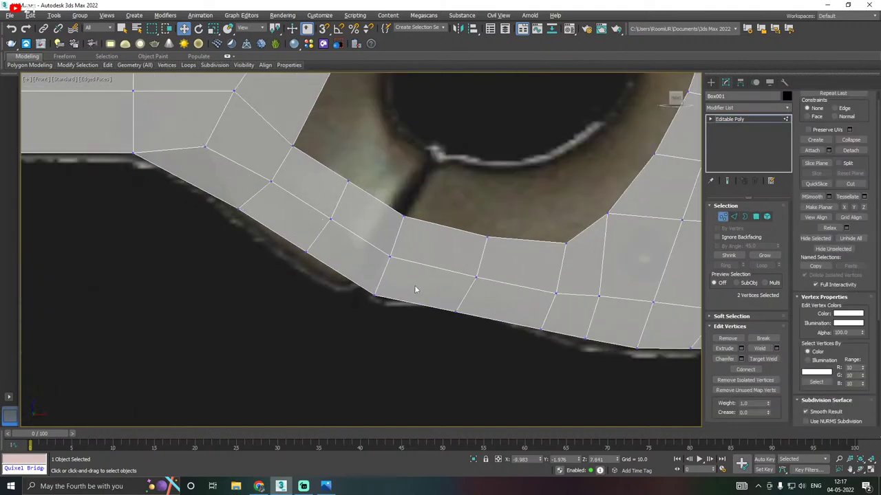
drag(348, 283, 426, 295)
click(443, 317)
drag(467, 327, 517, 312)
drag(467, 266, 469, 261)
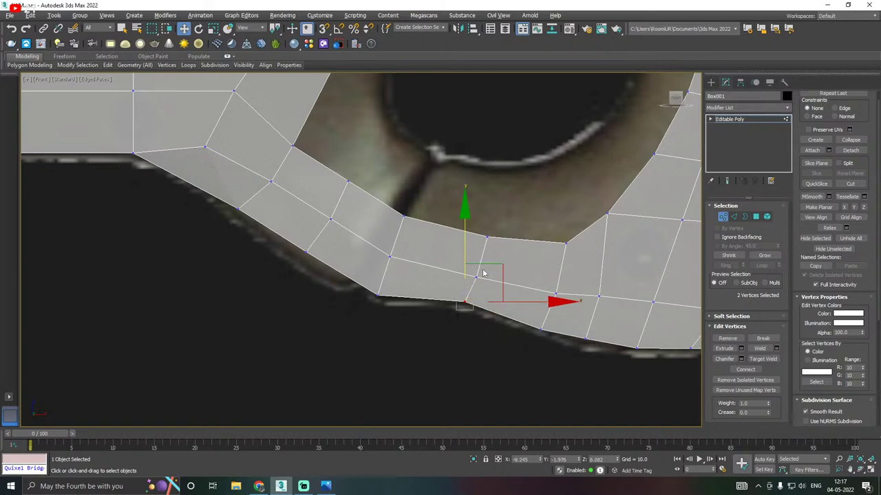
middle_drag(483, 274, 511, 279)
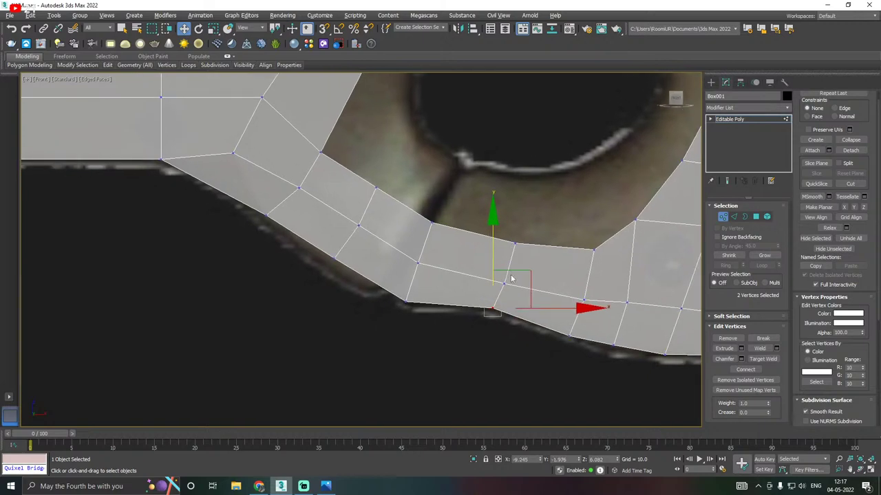
scroll(511, 277, down, 10)
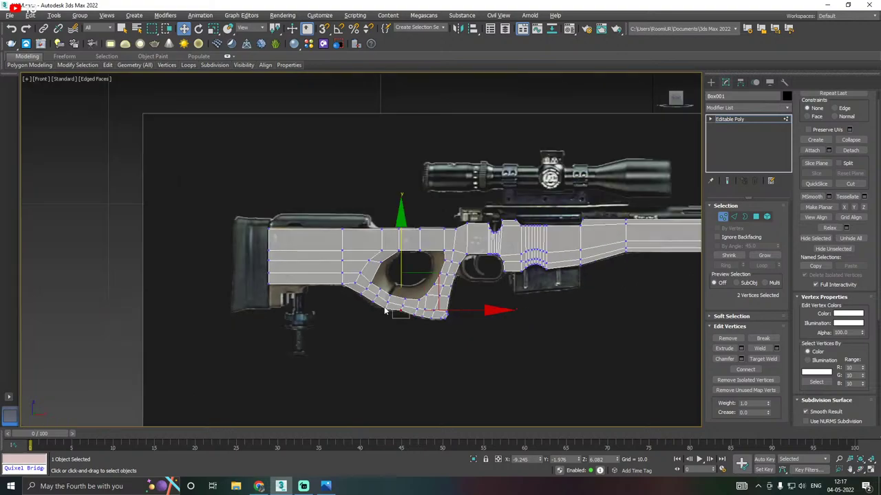
scroll(385, 311, down, 4)
scroll(251, 284, up, 4)
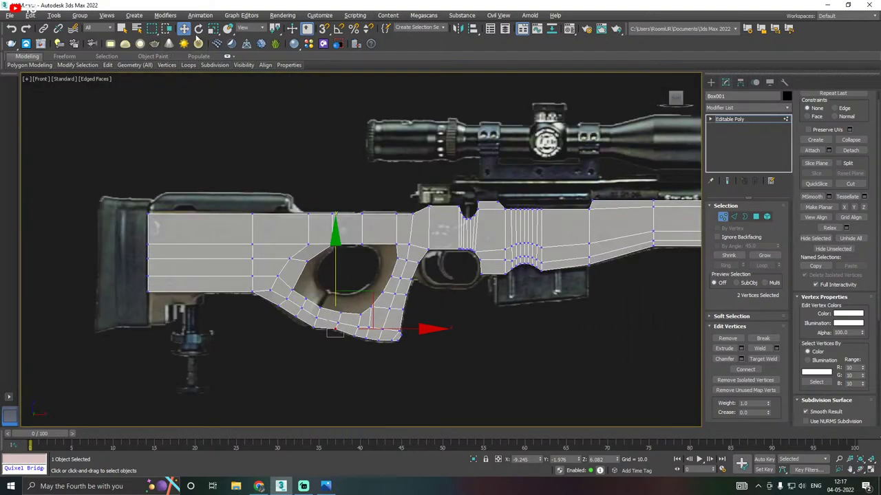
Save the scene
click(9, 15)
click(35, 86)
Shift all six vertices of the joint loop between stock projection and grip extension rearward and up to about X -9.821, Z 6.434
scroll(317, 338, up, 5)
scroll(305, 310, up, 3)
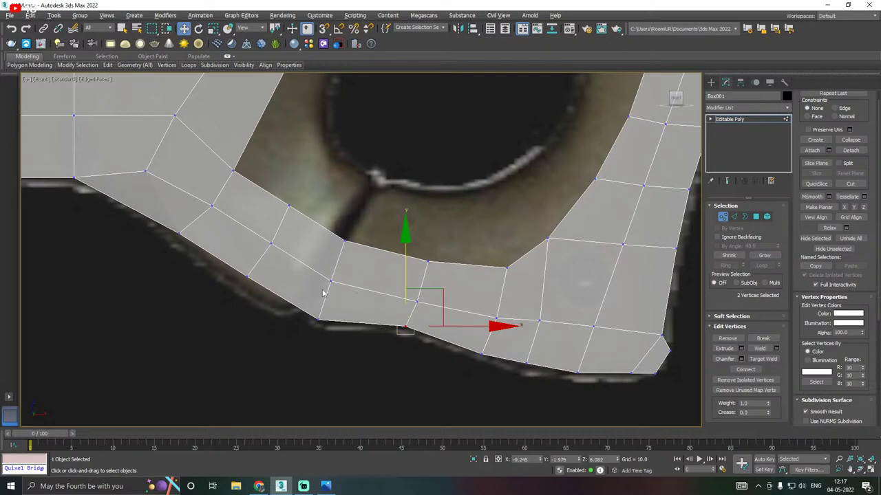
drag(331, 338, 328, 338)
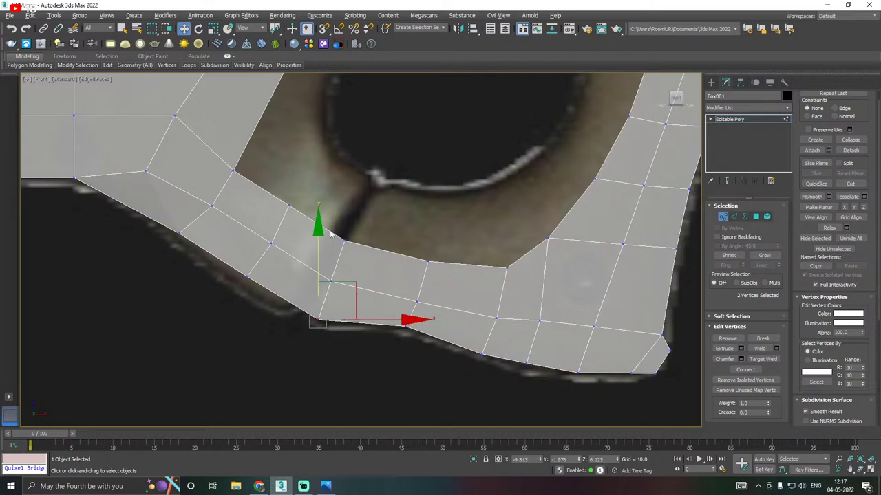
click(328, 234)
drag(349, 373, 349, 373)
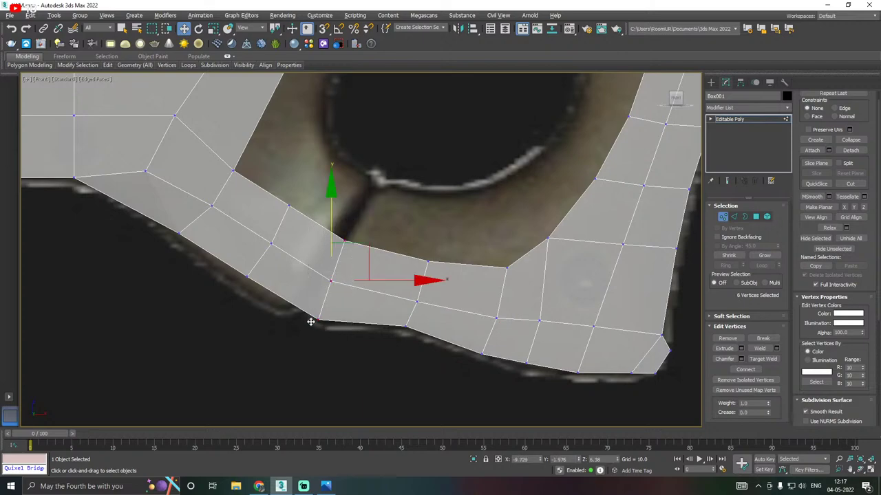
drag(384, 278, 370, 275)
drag(317, 247, 317, 239)
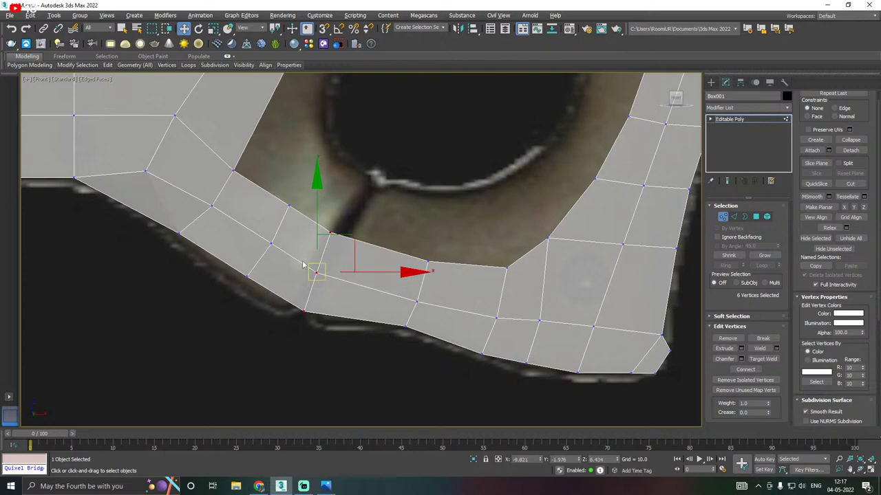
click(391, 231)
Move the joint loop's top vertex pair forward to about X -9.671, Z 6.657, and its lowest pair slightly rearward and down
scroll(334, 228, up, 2)
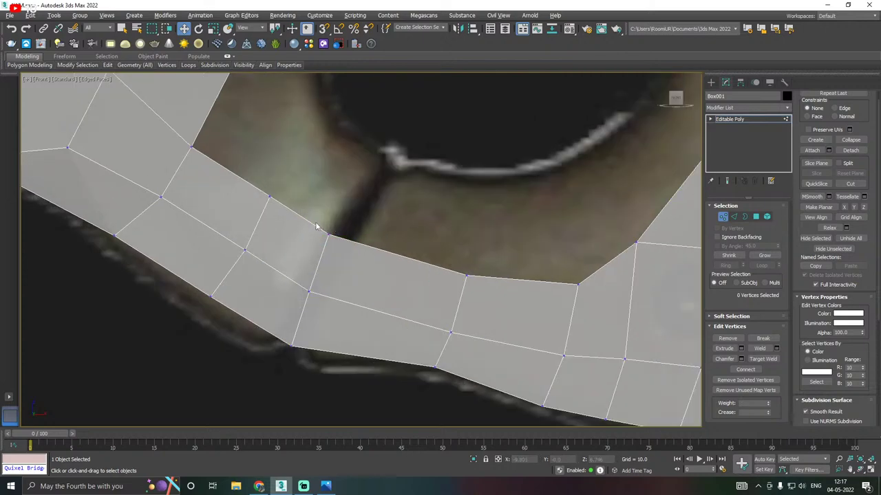
drag(316, 223, 389, 235)
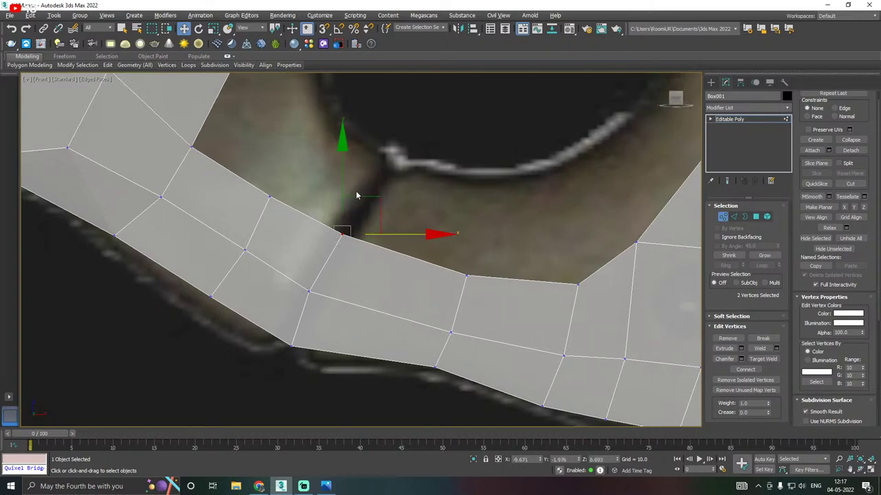
drag(344, 191, 338, 203)
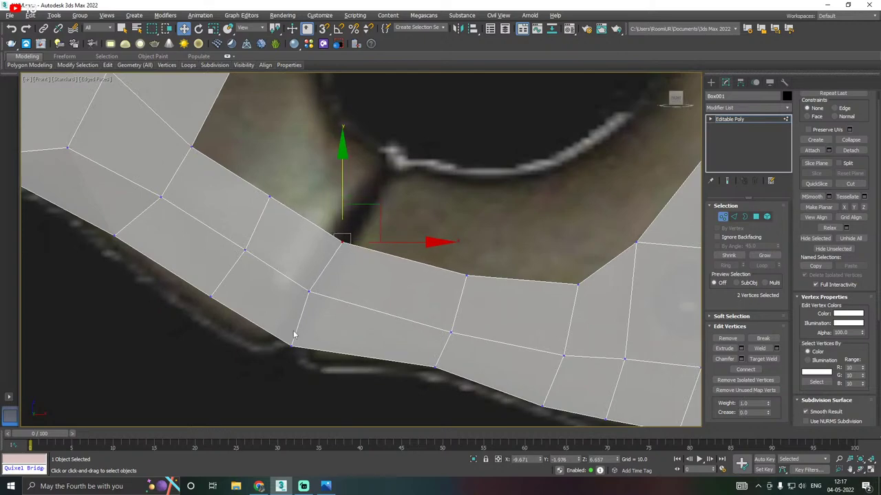
drag(302, 350, 302, 349)
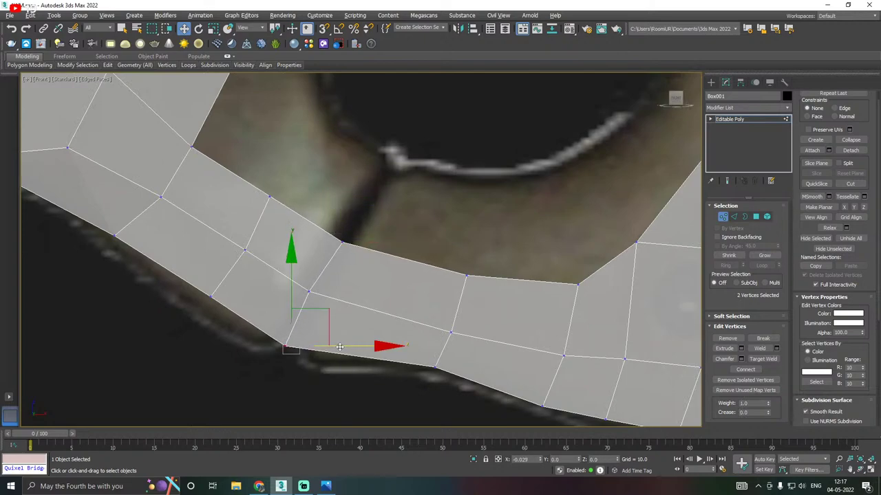
drag(283, 302, 282, 308)
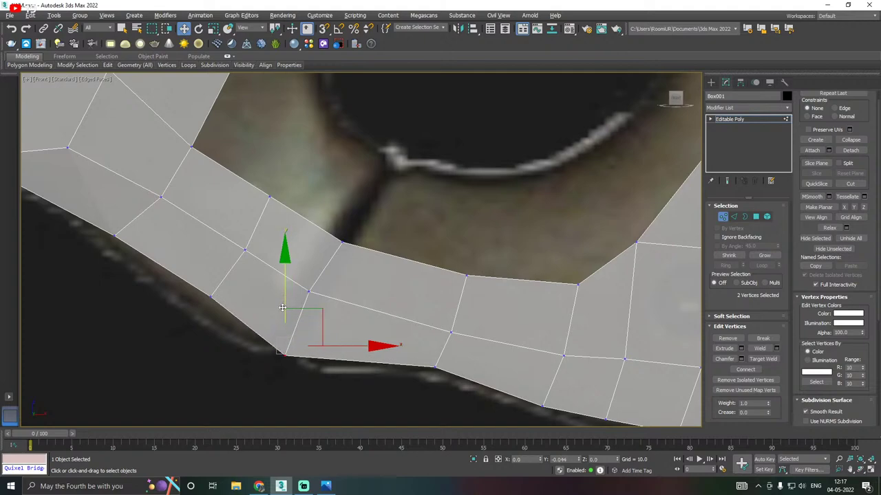
scroll(285, 319, down, 2)
click(309, 270)
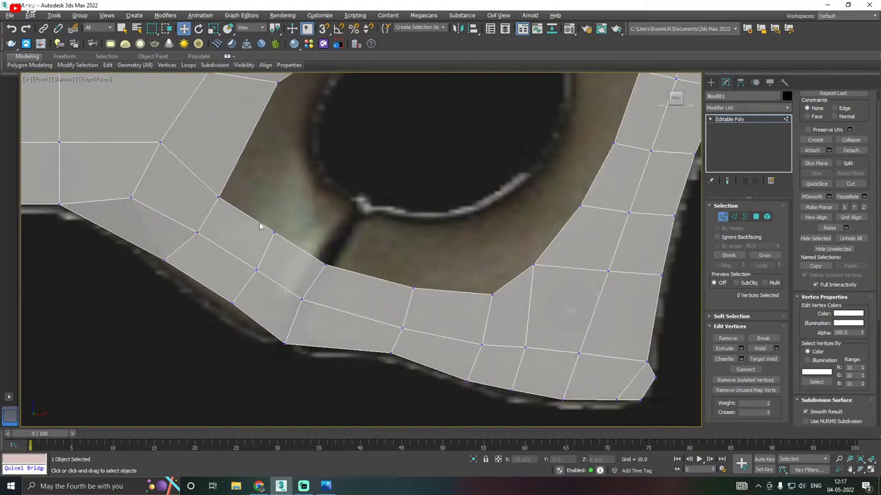
Lower the opening-edge vertex pairs on both sides of the joint, the rear to about X -10.024, Z 6.772, the front to Z 6.431
drag(259, 220, 281, 244)
drag(274, 181, 265, 196)
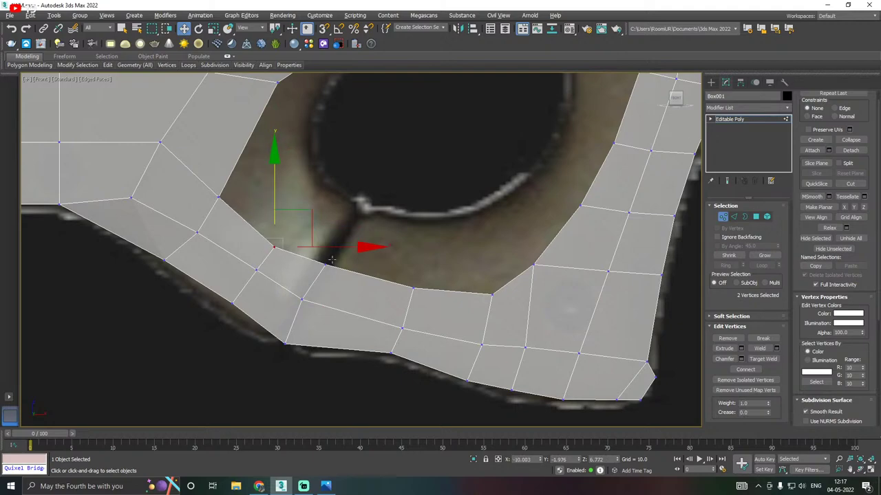
drag(327, 248, 323, 248)
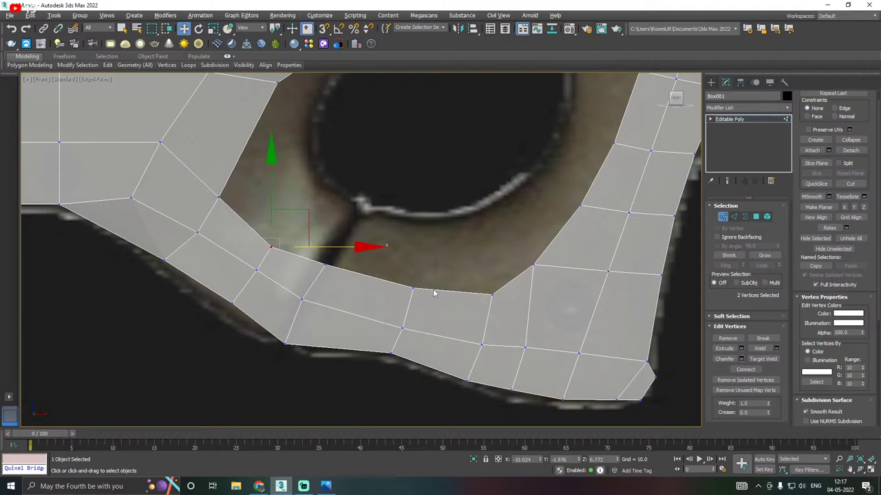
click(411, 291)
drag(414, 233, 413, 243)
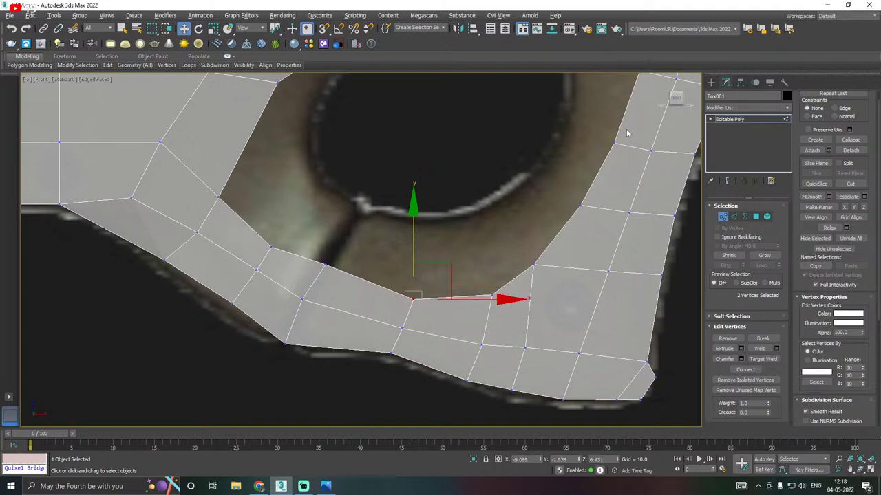
Lower the joint loop's top vertex pair and shift it rearward, and lower its top and middle pairs together to about Z 6.44
click(326, 265)
drag(327, 220, 315, 232)
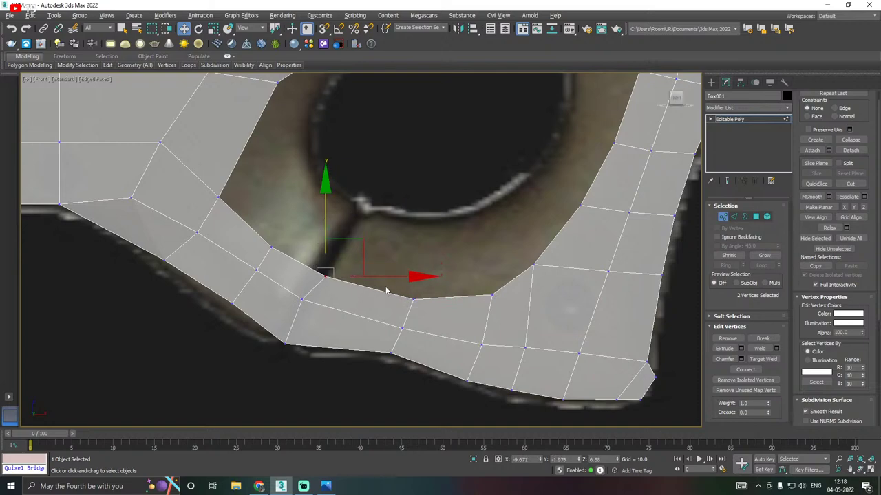
drag(392, 276, 366, 275)
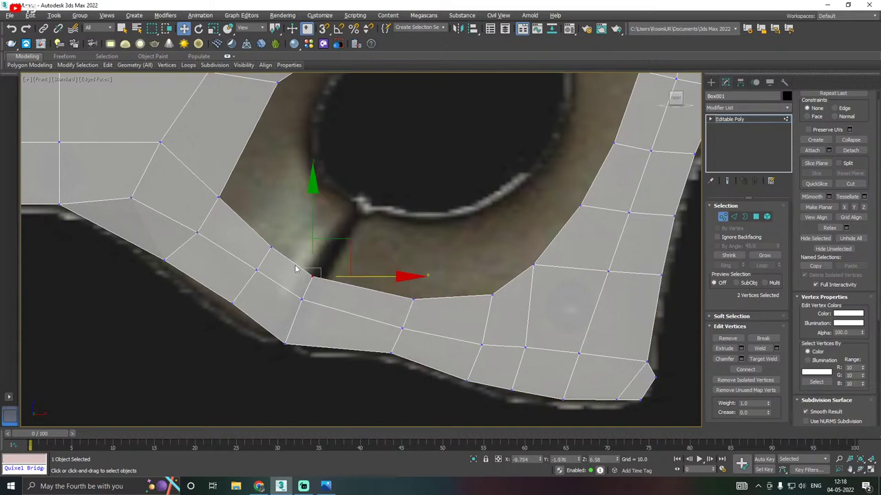
drag(292, 267, 331, 322)
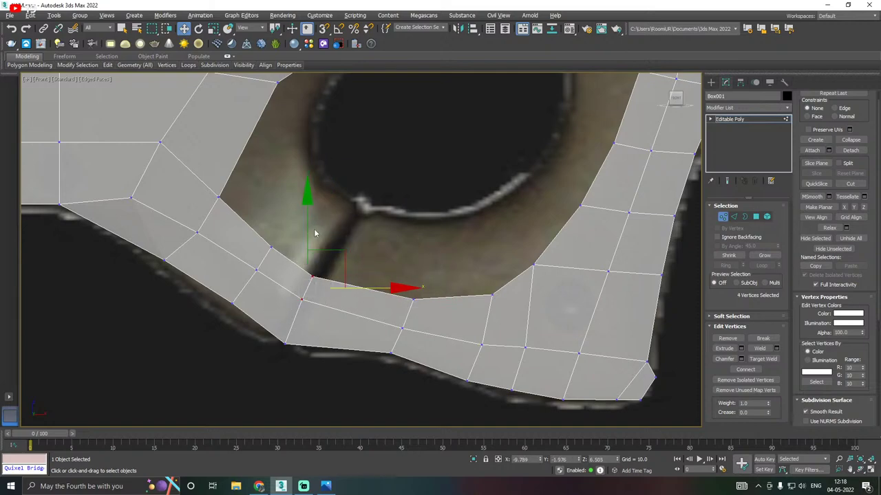
drag(305, 230, 301, 241)
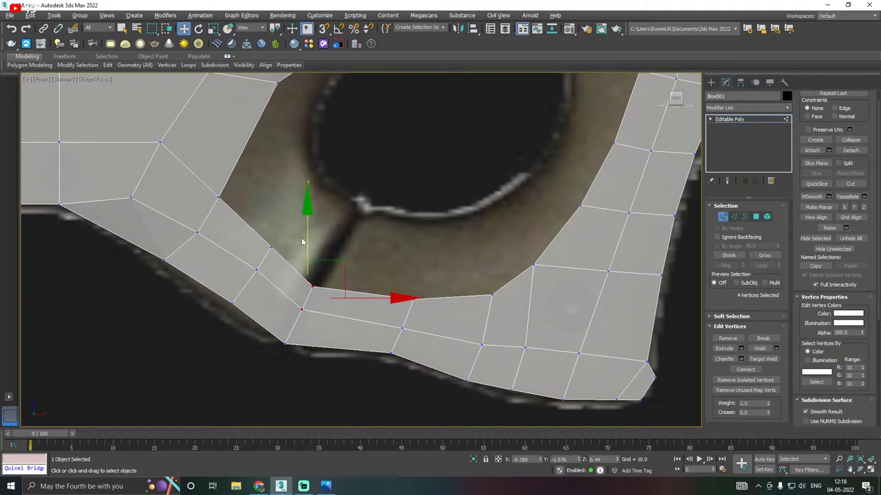
Move the six vertices of the loop behind the joint down and rearward to about X -10.187, Z 6.553
middle_drag(362, 334, 400, 382)
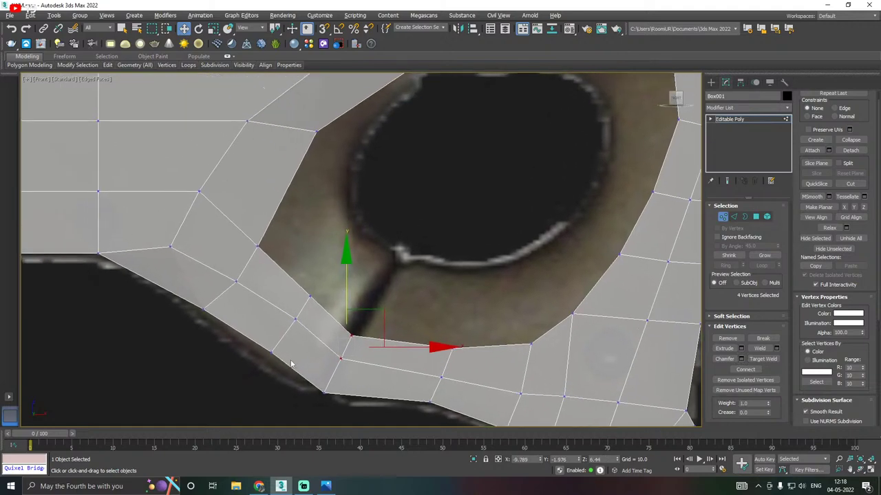
ctrl+drag(270, 287, 333, 328)
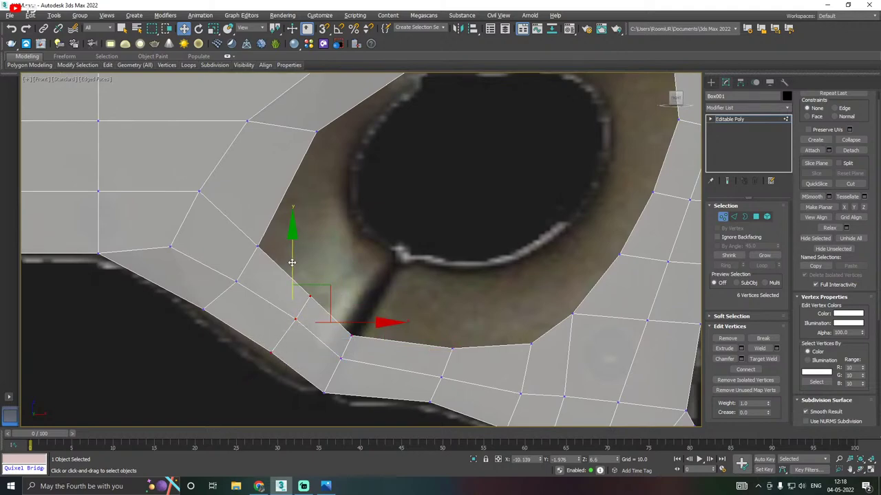
drag(292, 262, 291, 269)
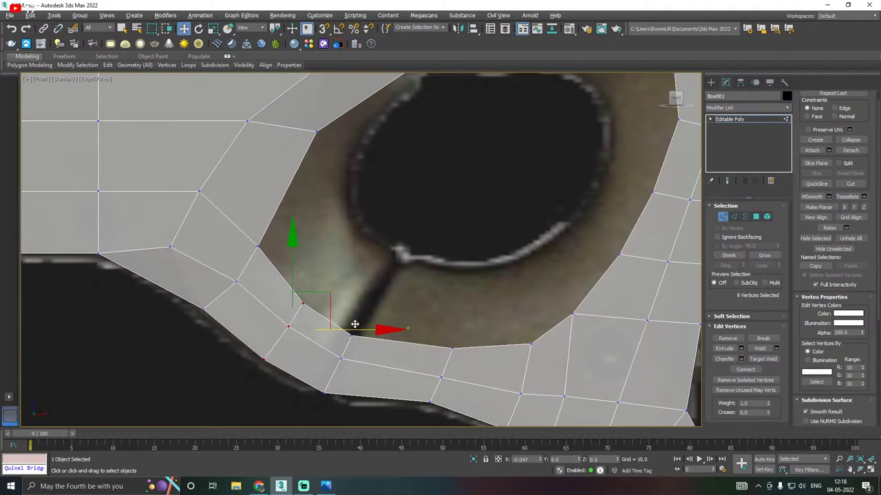
Raise the vertex pair on the thumbhole's rear edge above that loop to about X -10.365, Z 7.333
scroll(315, 346, down, 2)
middle_drag(310, 334, 303, 342)
middle_drag(281, 293, 279, 317)
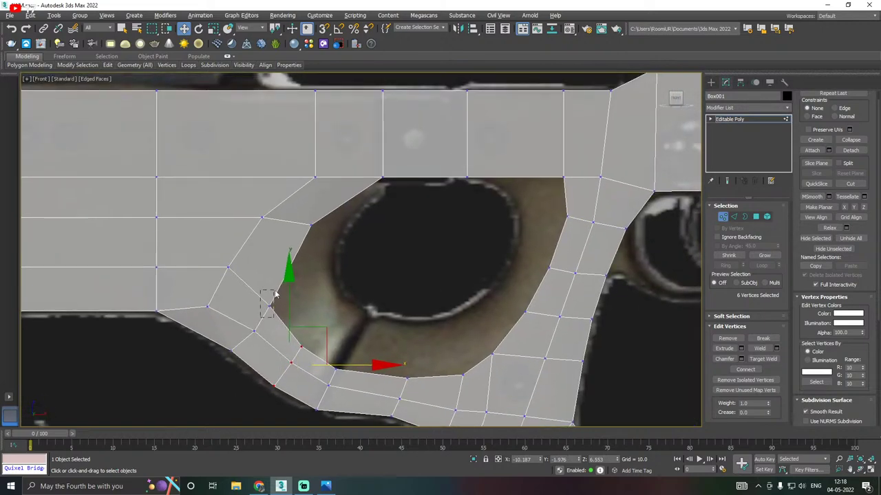
click(271, 304)
drag(267, 272, 272, 242)
click(284, 306)
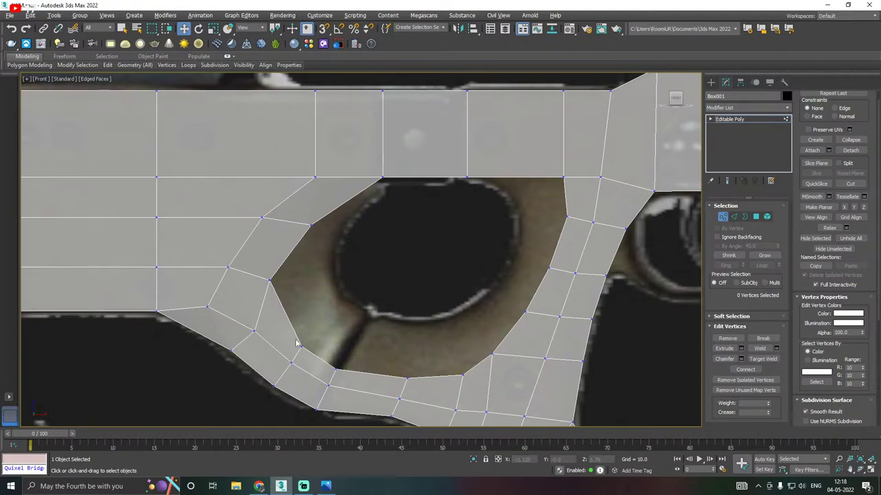
Shift the thumbhole's upper rear vertex pair rearward to about X -10.012 and raise the pair below it to about Z 7.41
click(309, 225)
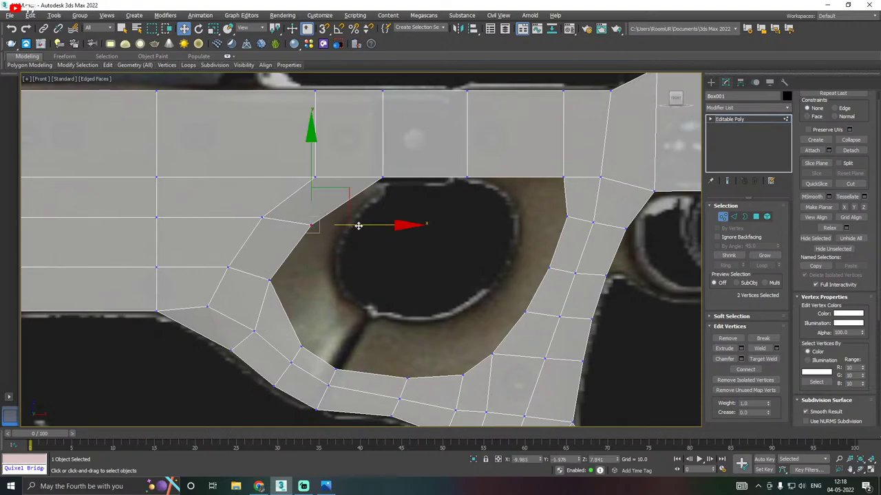
drag(363, 225, 361, 225)
scroll(293, 256, down, 5)
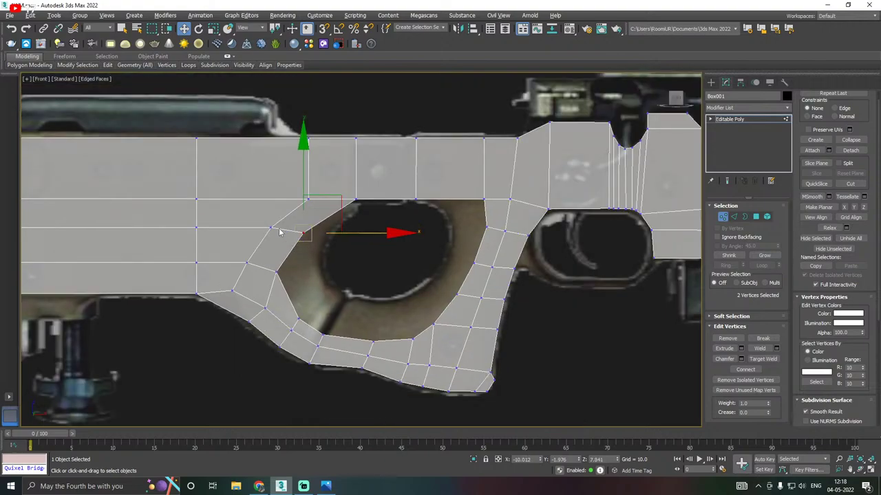
scroll(296, 241, up, 5)
middle_drag(296, 240, 329, 280)
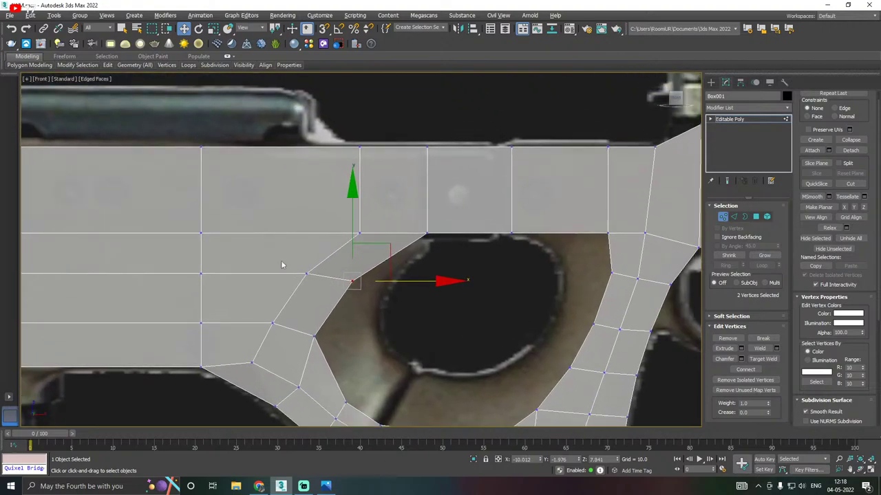
click(313, 335)
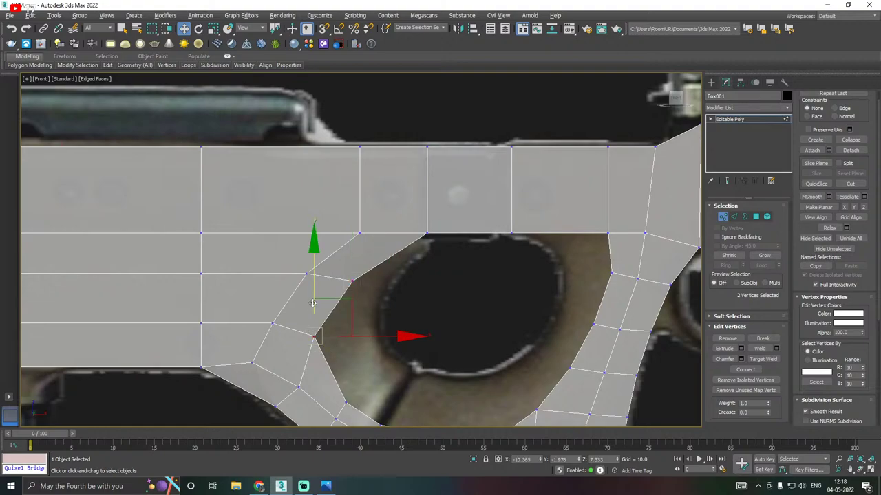
drag(315, 295, 315, 294)
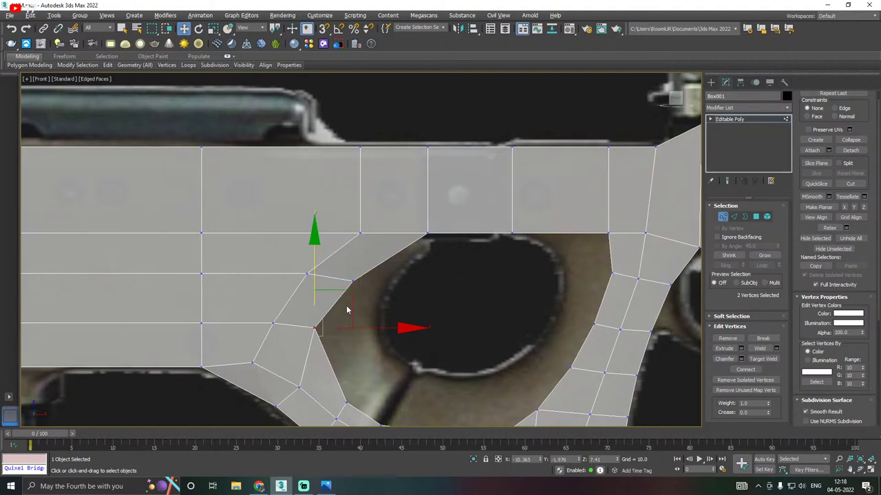
Raise the thumbhole's lower rear edge vertex pair to about Z 6.836 and move it rearward along with the middle pair below it
middle_drag(355, 410, 349, 331)
scroll(349, 335, up, 2)
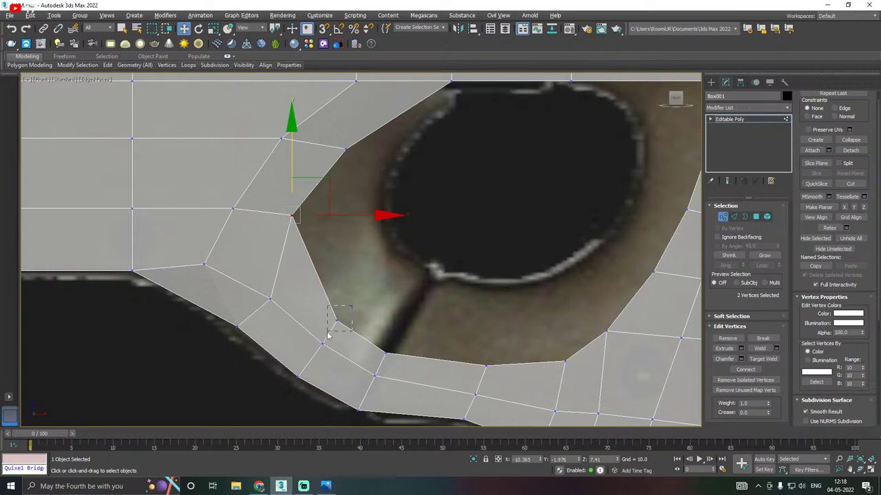
click(337, 305)
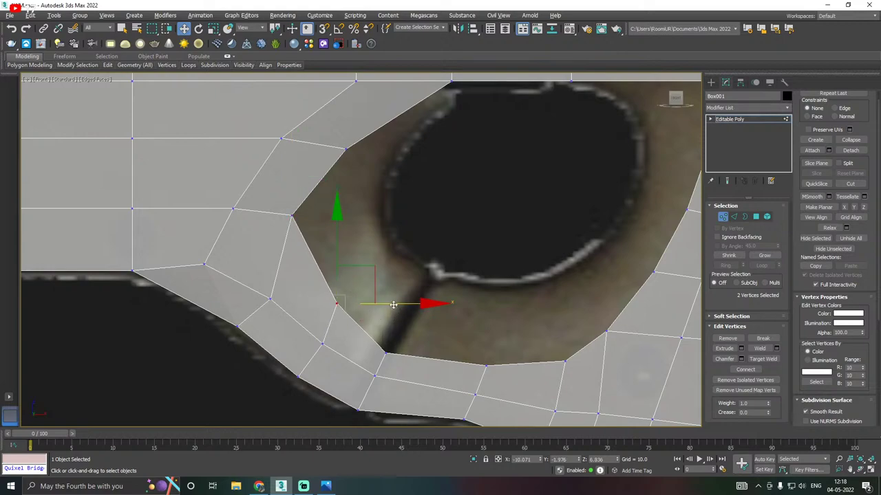
drag(393, 304, 377, 300)
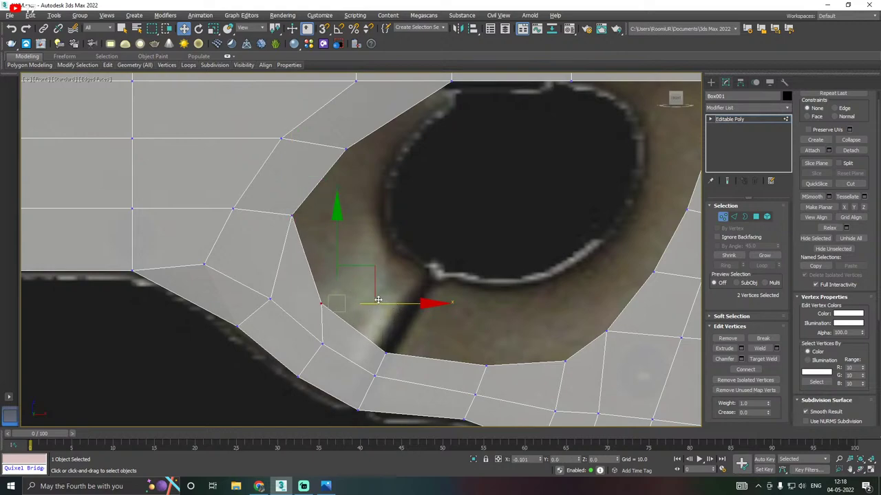
click(321, 343)
drag(371, 343, 359, 339)
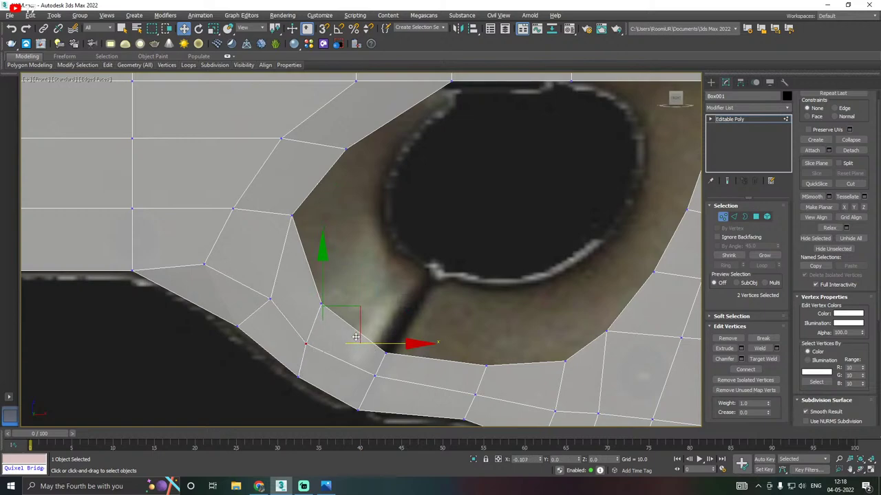
click(321, 304)
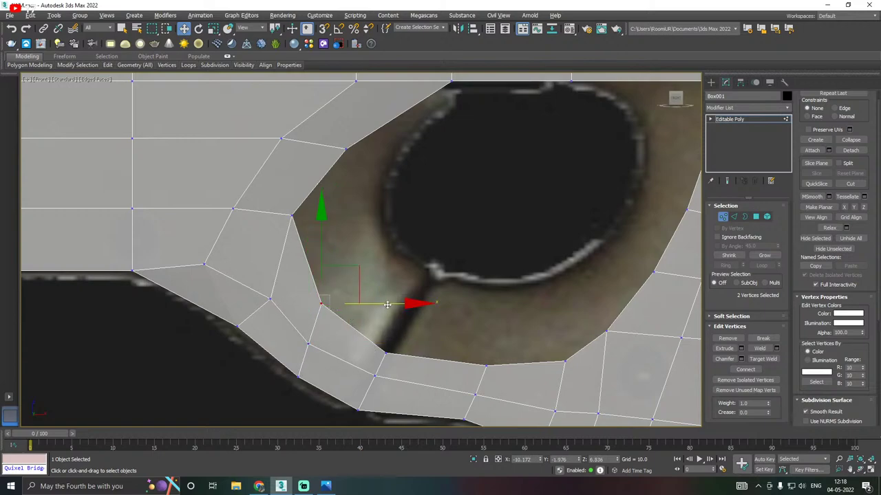
drag(375, 302, 366, 303)
Move the middle pair behind the thumbhole to about X -10.581, Z 6.959, and the rearmost edge pair to about X -10.336, Z 7.389
middle_drag(371, 313, 392, 368)
drag(277, 342, 333, 354)
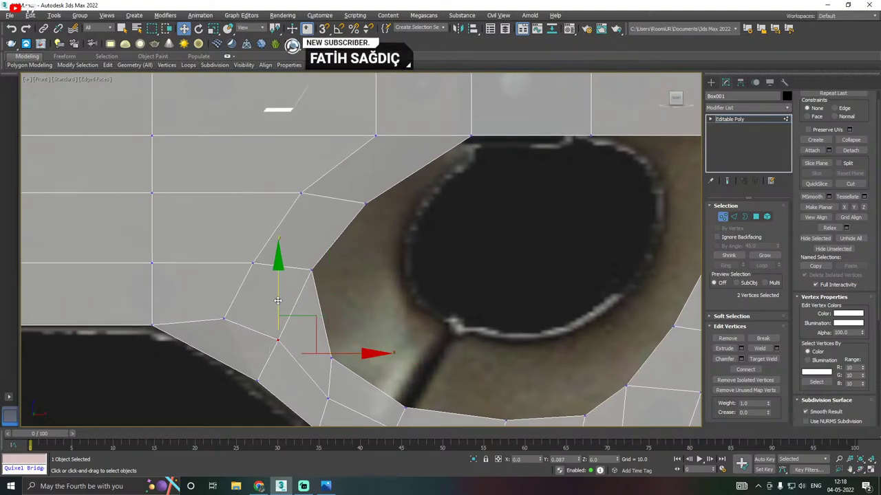
middle_drag(313, 316, 304, 352)
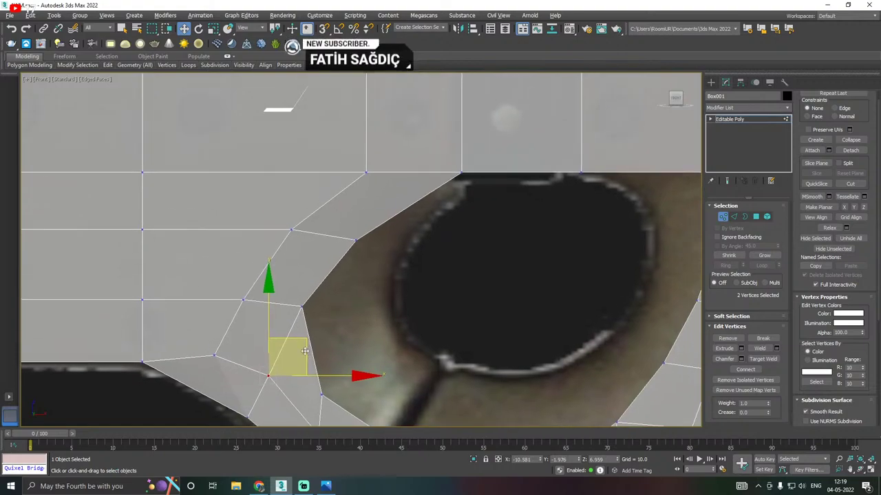
scroll(305, 351, up, 3)
middle_drag(382, 284, 378, 327)
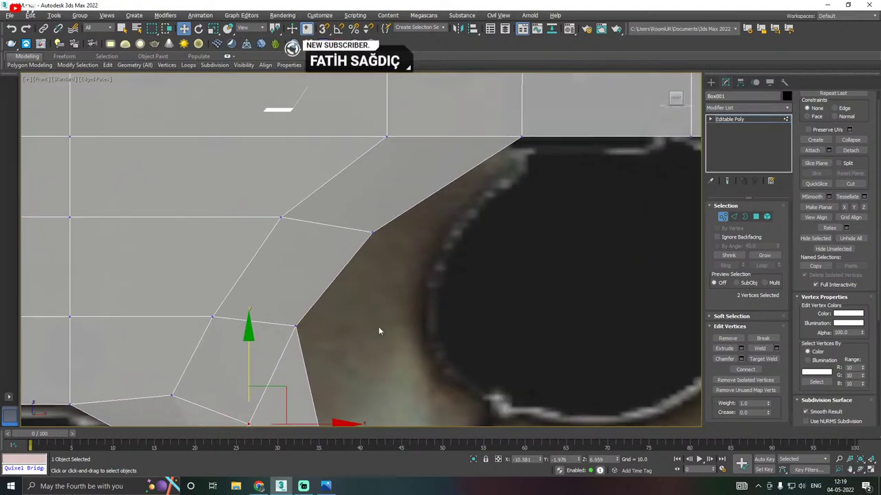
drag(287, 301, 356, 327)
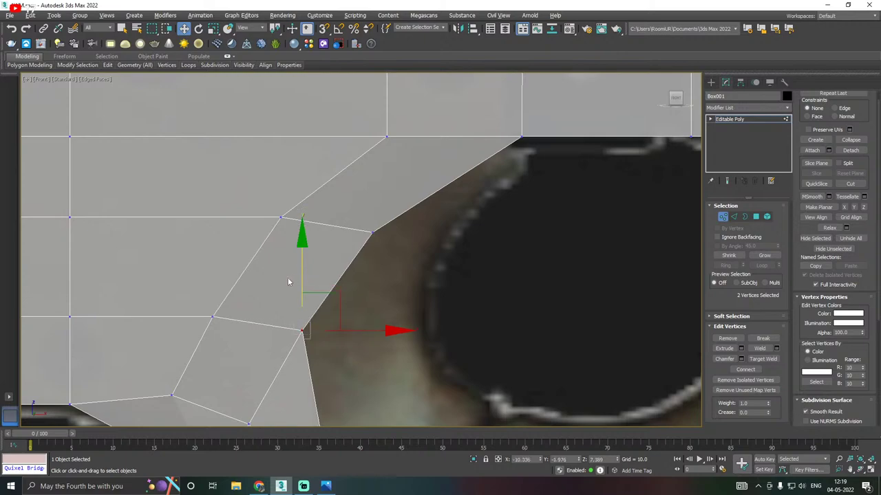
scroll(281, 289, down, 3)
click(362, 230)
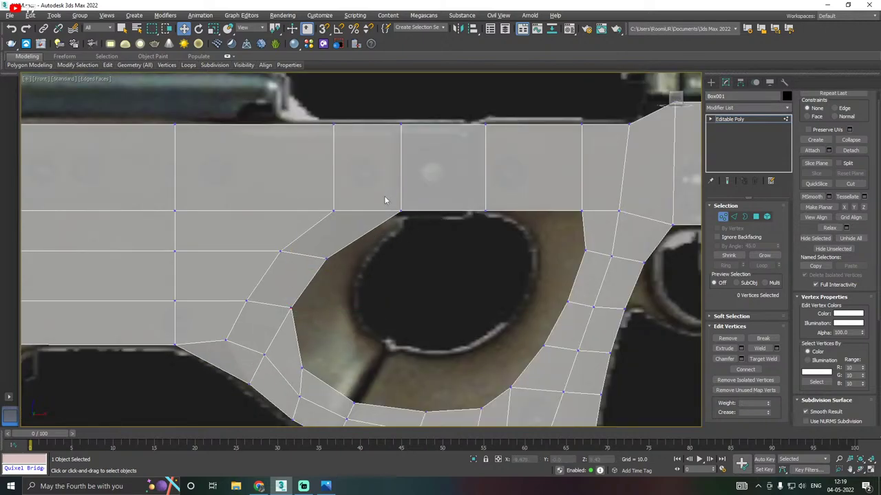
Shift the vertex pair at the thumbhole's upper rear corner rearward to about X -9.502, Z 8.283
drag(384, 196, 432, 210)
scroll(376, 243, down, 5)
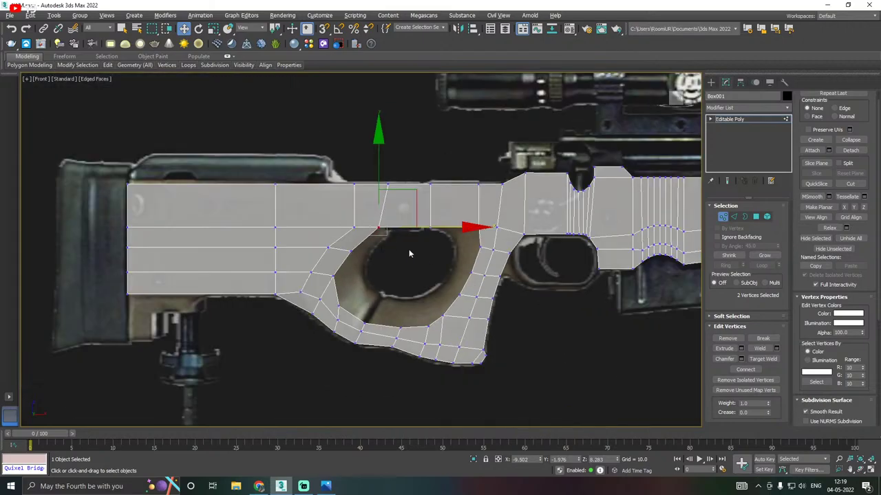
alt+middle_drag(409, 249, 313, 250)
alt+middle_drag(369, 272, 443, 257)
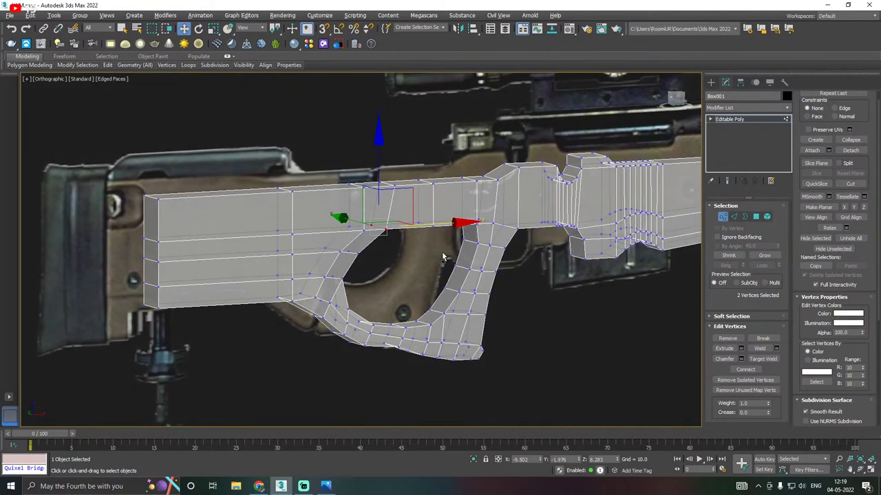
In the front view, temporarily move the whole stock mesh down to examine the reference grip hole beneath, and undo the move
key(f)
scroll(372, 265, up, 15)
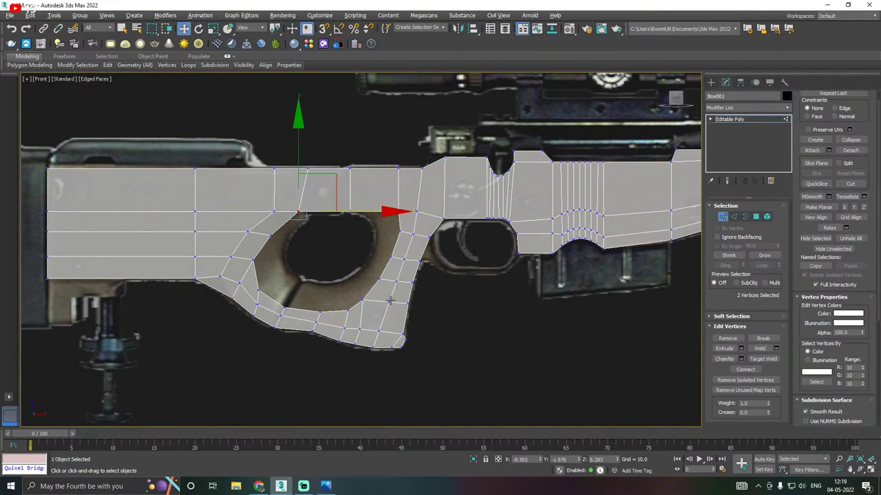
click(389, 300)
click(736, 120)
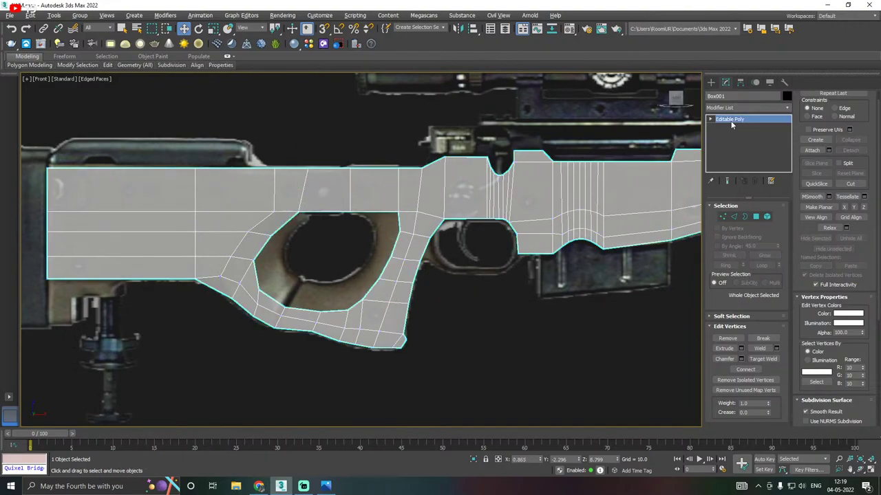
drag(398, 172, 398, 377)
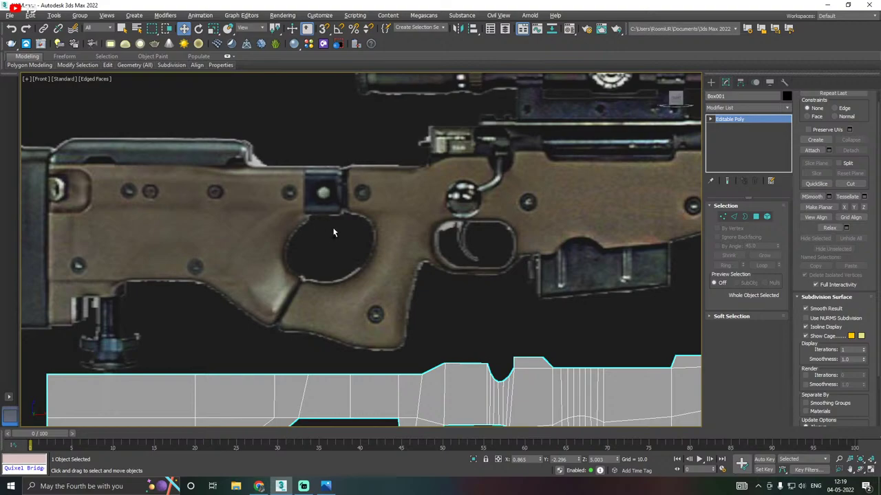
key(ctrl+z)
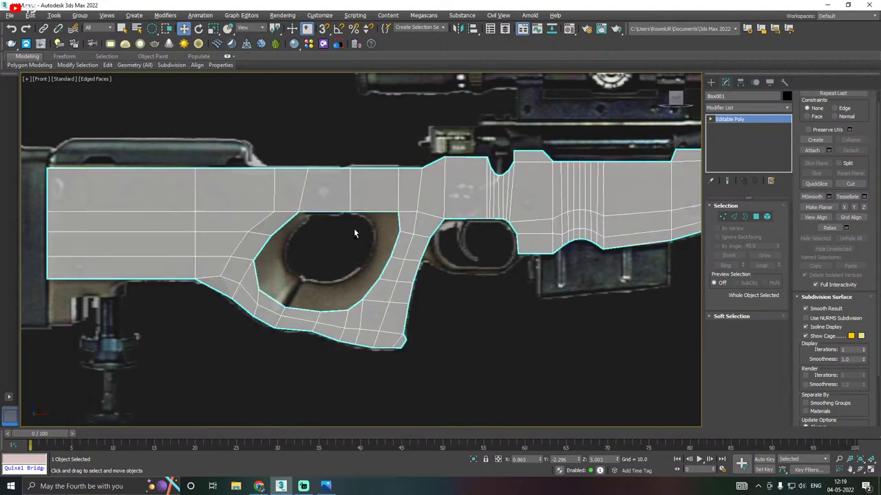
Raise the middle vertices on the upper edge of the thumbhole slightly to follow the reference, and clear the vertex selection
scroll(327, 265, up, 5)
click(325, 266)
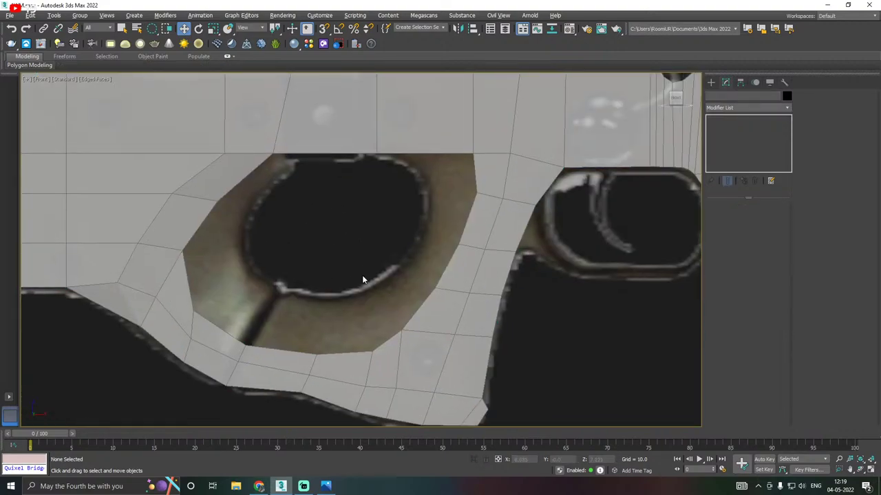
click(463, 146)
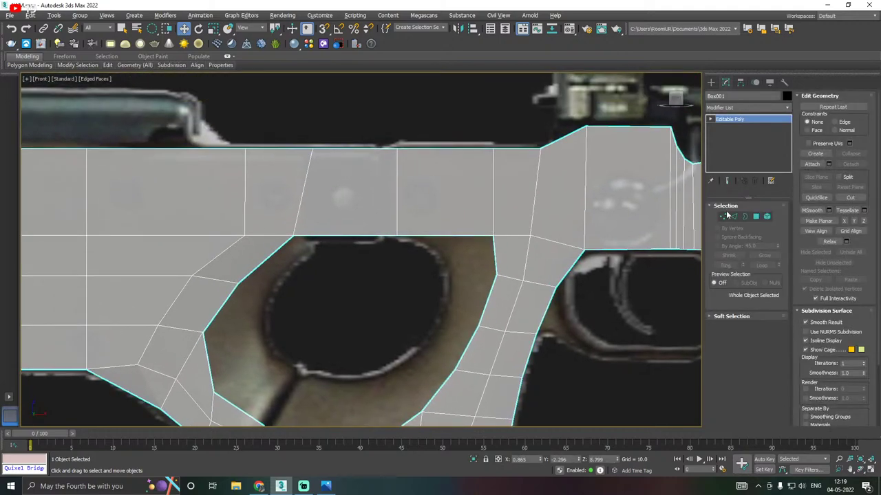
click(722, 216)
drag(373, 197, 416, 256)
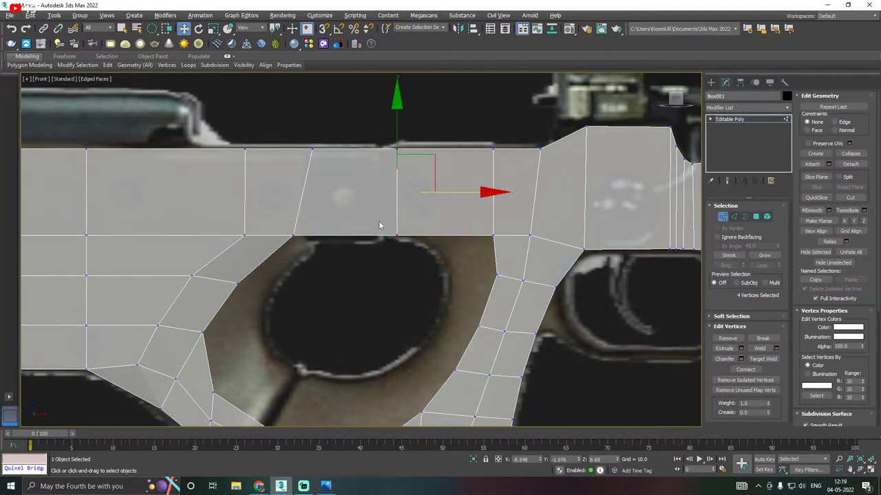
drag(153, 28, 154, 48)
drag(387, 259, 416, 221)
mouse_move(396, 186)
mouse_down()
mouse_move(395, 157)
mouse_move(397, 183)
mouse_up()
scroll(392, 198, down, 5)
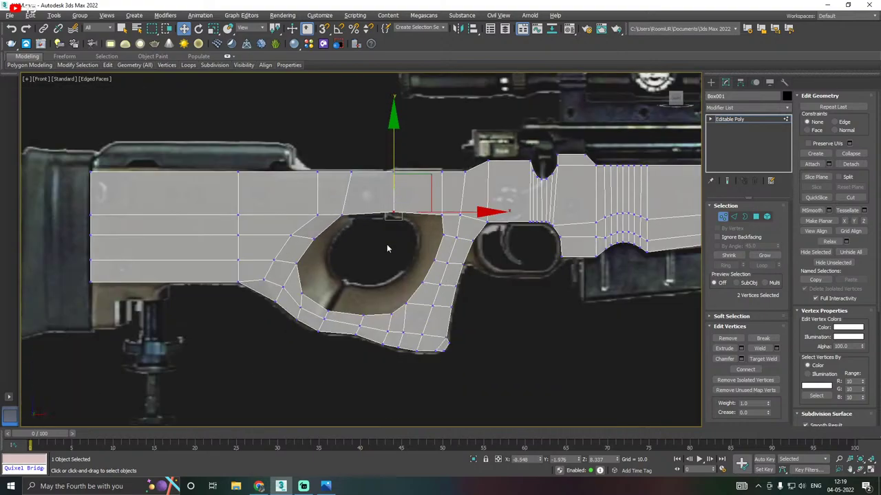
click(389, 251)
scroll(374, 248, up, 2)
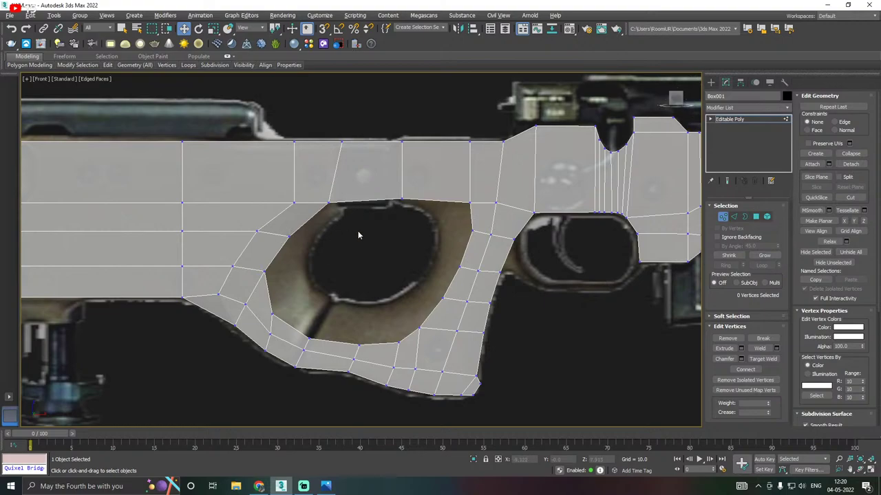
scroll(359, 235, up, 2)
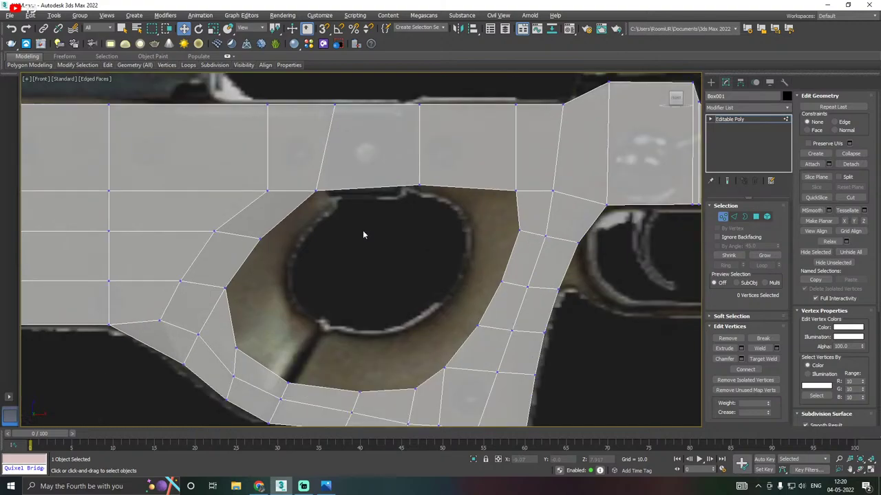
scroll(364, 234, down, 2)
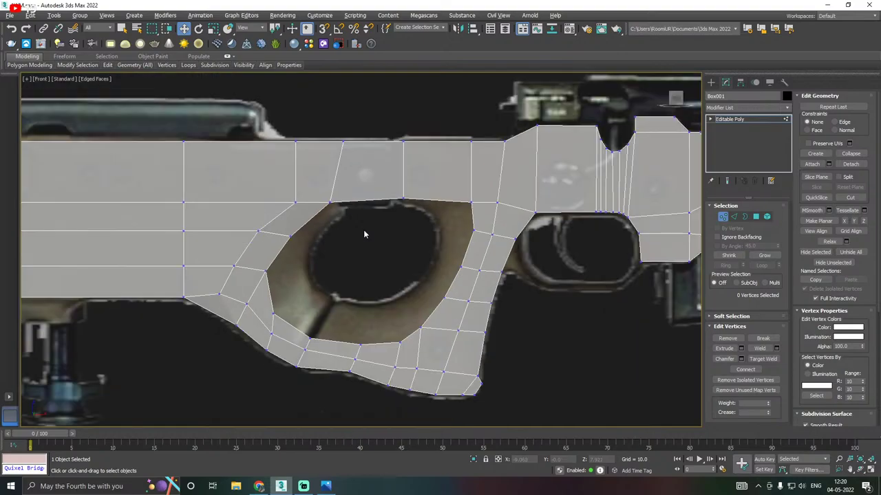
Save copies of the scene file, and save the current scene
click(10, 15)
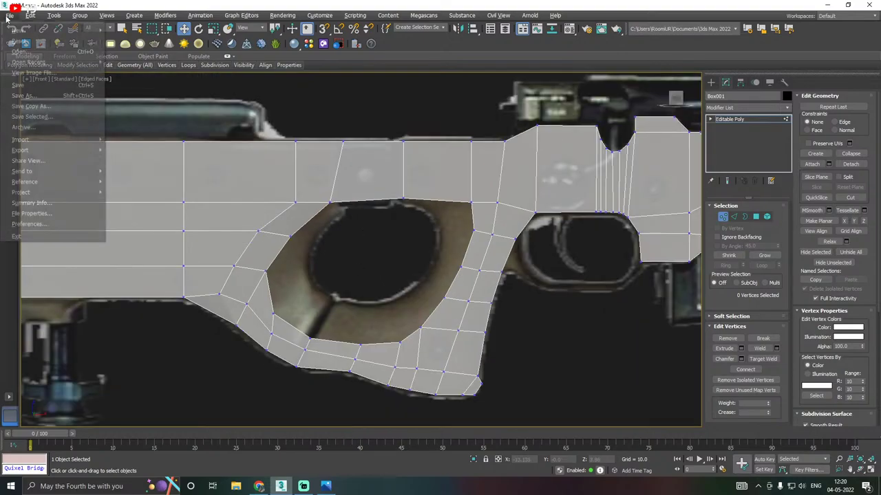
click(27, 107)
click(550, 394)
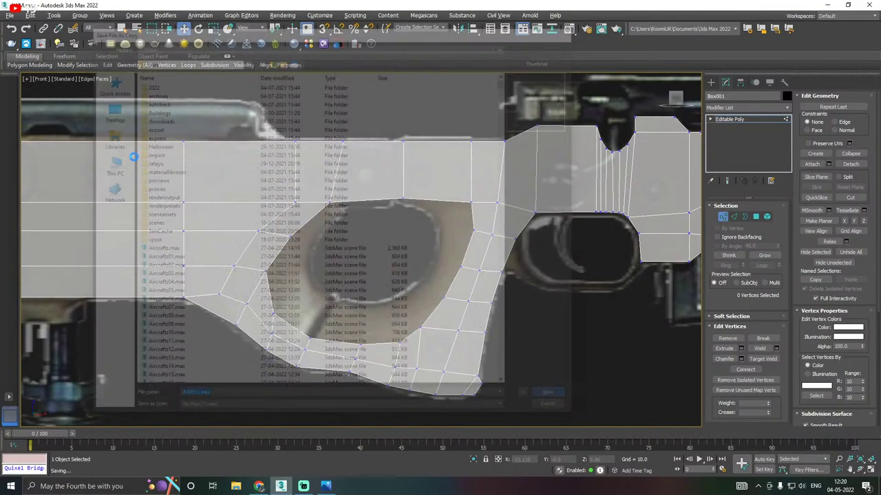
click(10, 15)
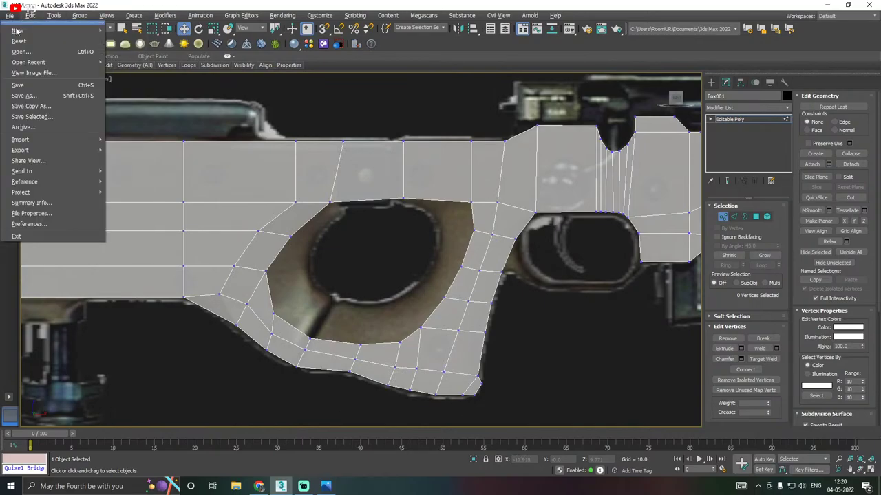
click(34, 108)
click(555, 399)
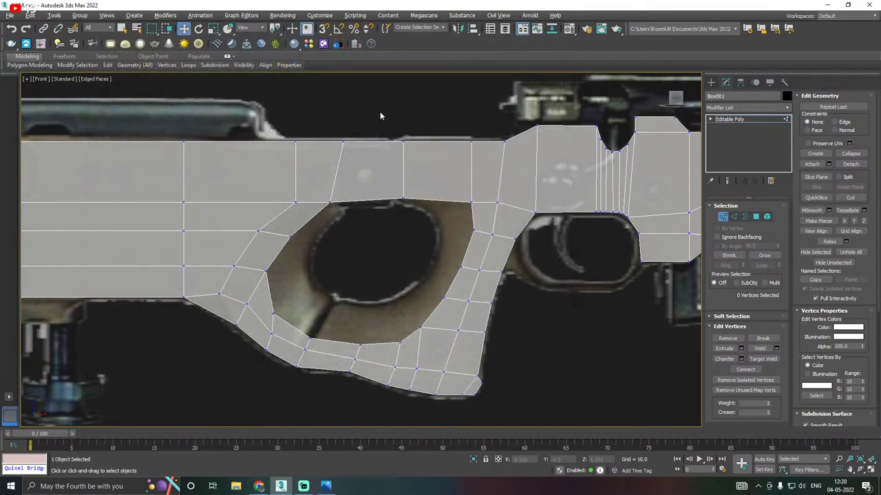
click(12, 15)
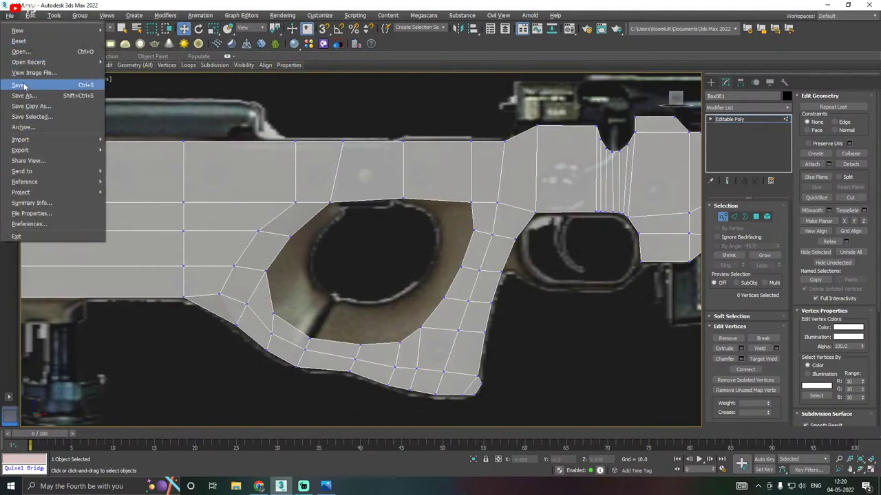
click(22, 86)
Shift the middle-row vertices at the lower rear of the thumbhole slightly toward the butt end to even out the surrounding polygons
scroll(268, 313, up, 5)
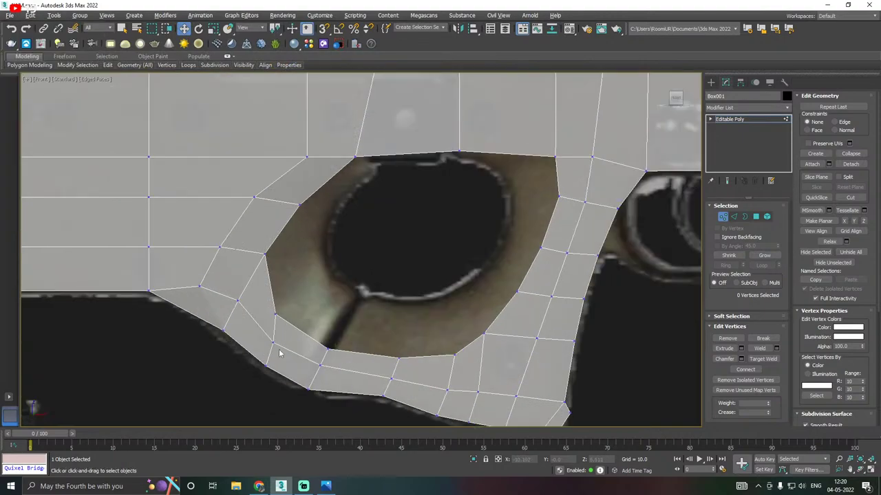
drag(300, 361, 300, 359)
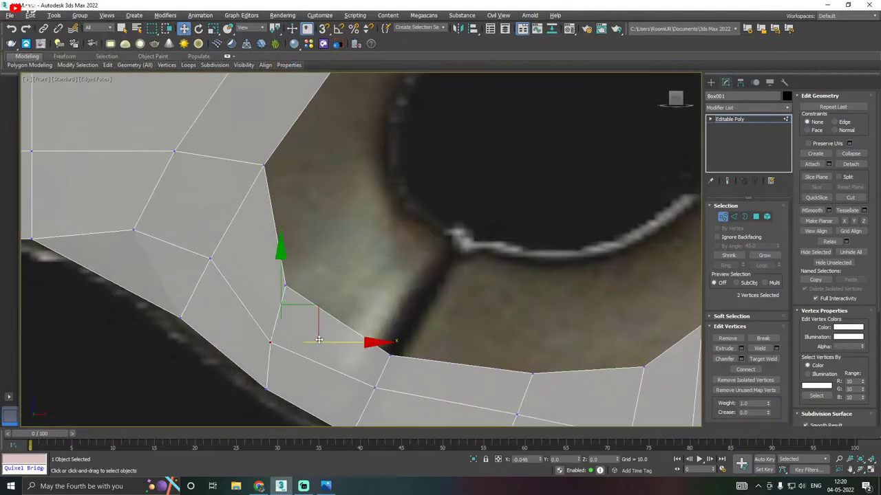
scroll(263, 313, down, 2)
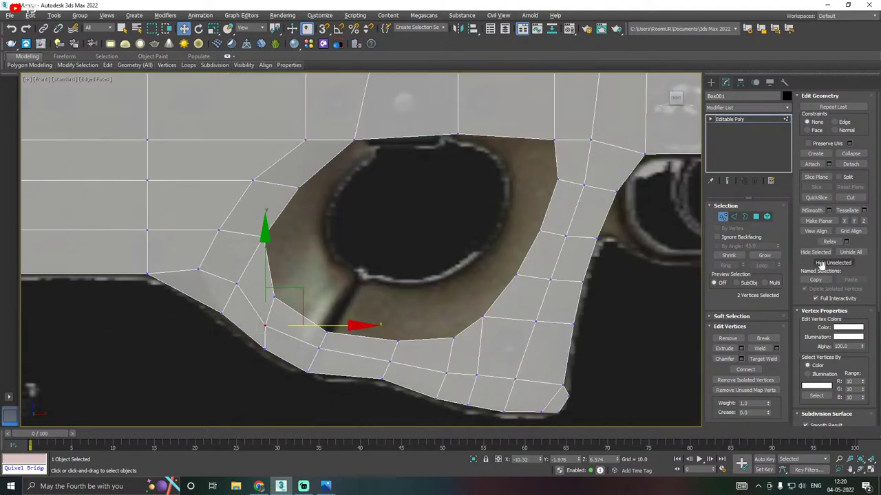
ctrl+click(756, 218)
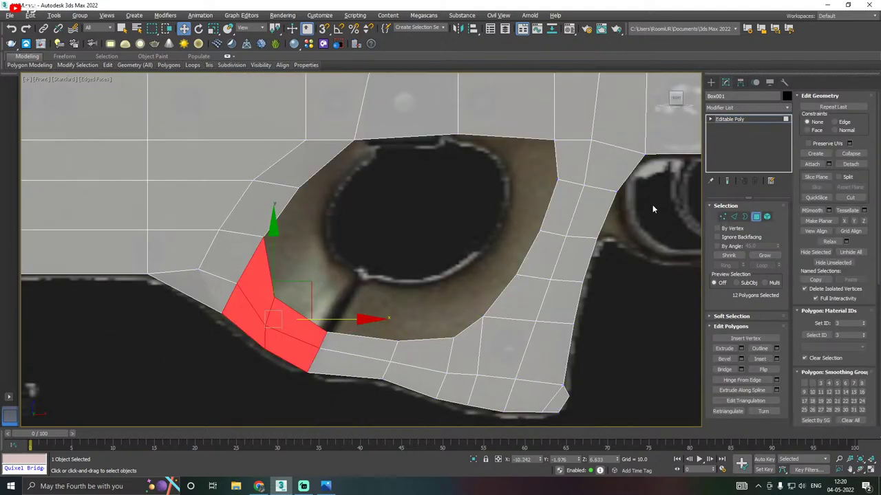
Move the vertices at the thumbhole's upper front corner slightly down and toward the butt to round the opening
click(722, 217)
click(553, 140)
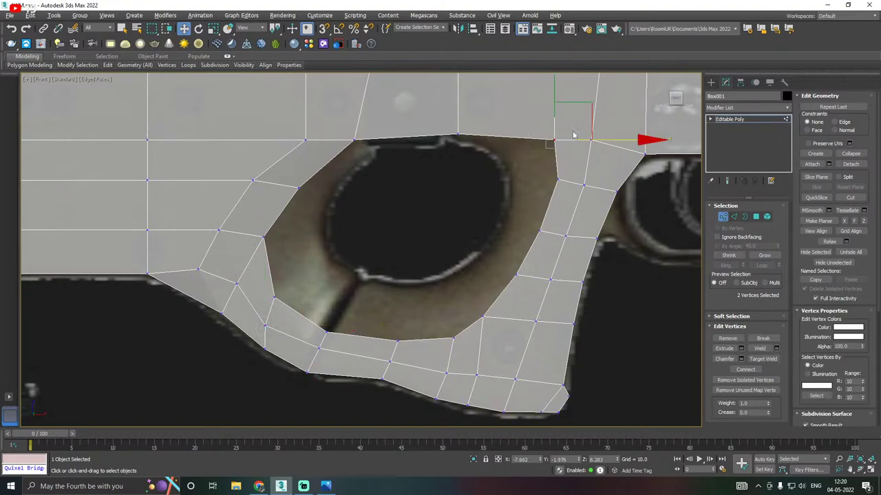
drag(552, 98, 550, 103)
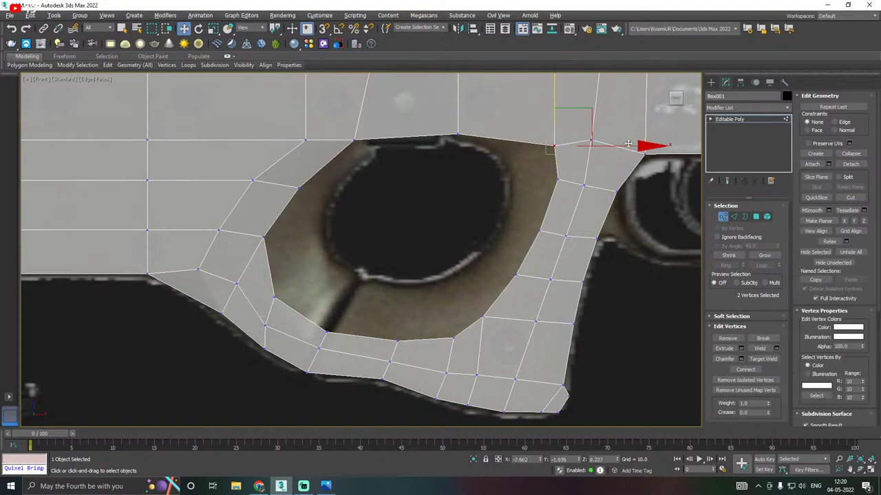
drag(624, 142, 609, 147)
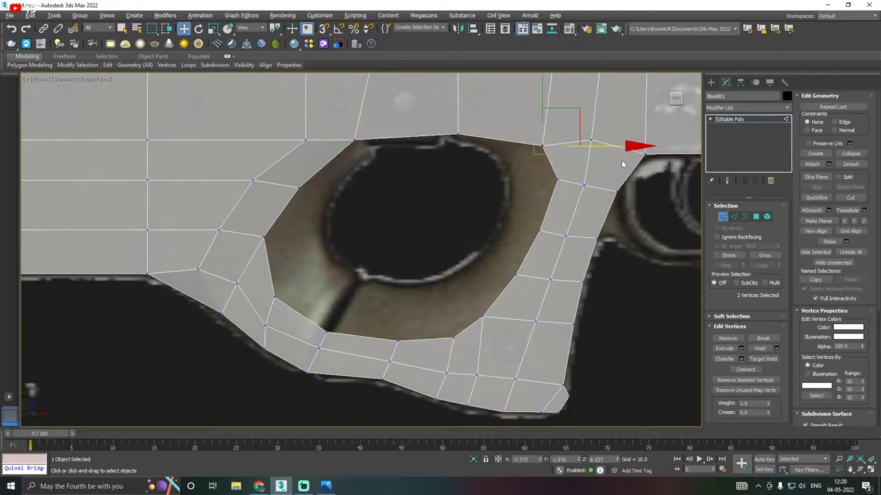
Select the complete loop of polygons forming the inner wall of the thumbhole
click(755, 216)
click(359, 346)
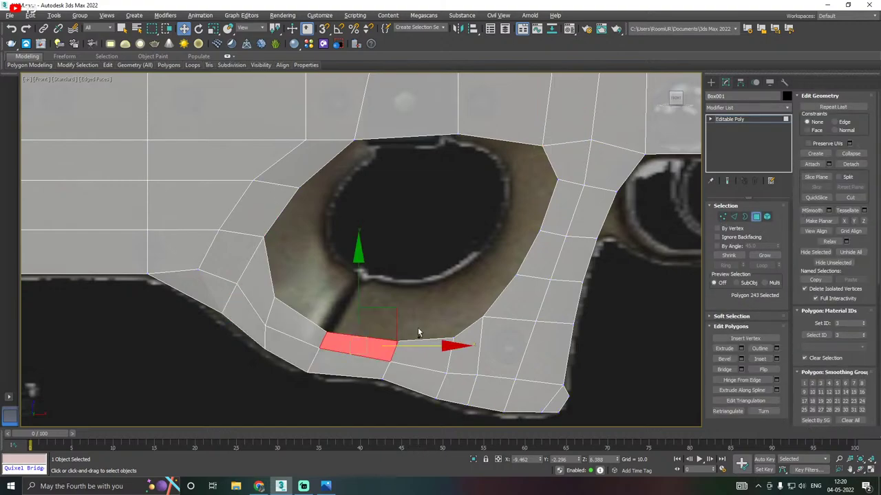
alt+middle_drag(417, 334, 354, 315)
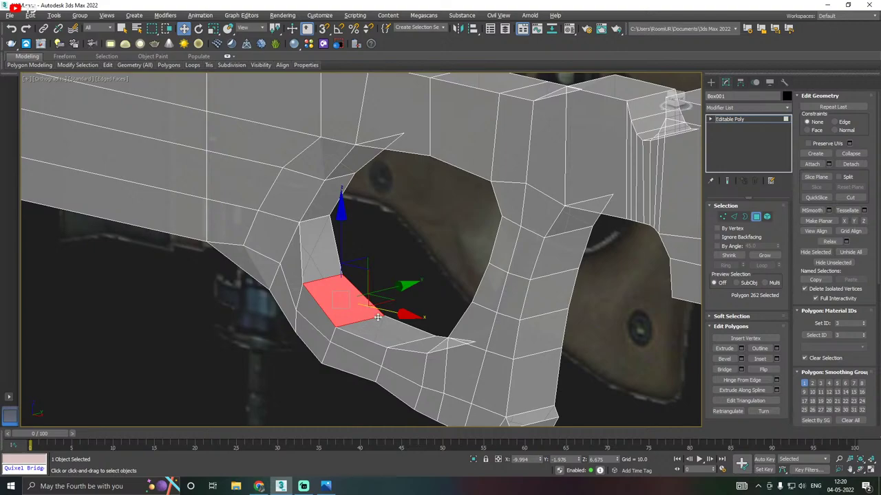
shift+click(384, 328)
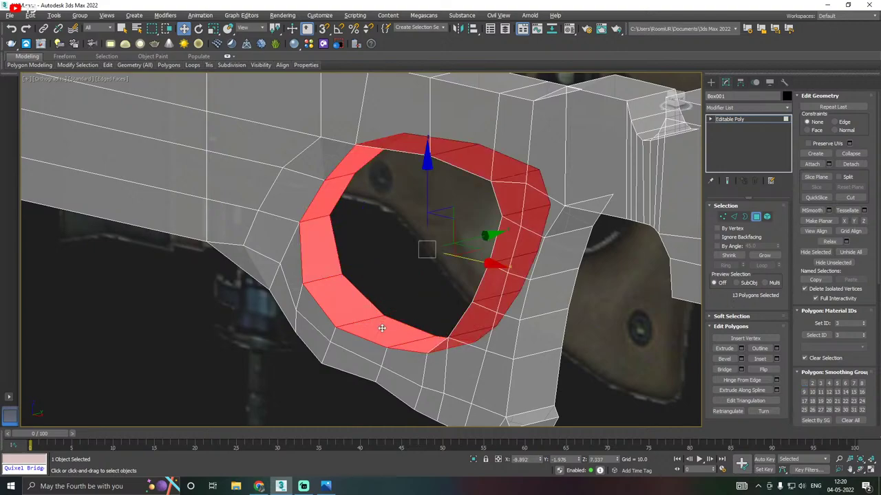
alt+middle_drag(383, 326, 445, 296)
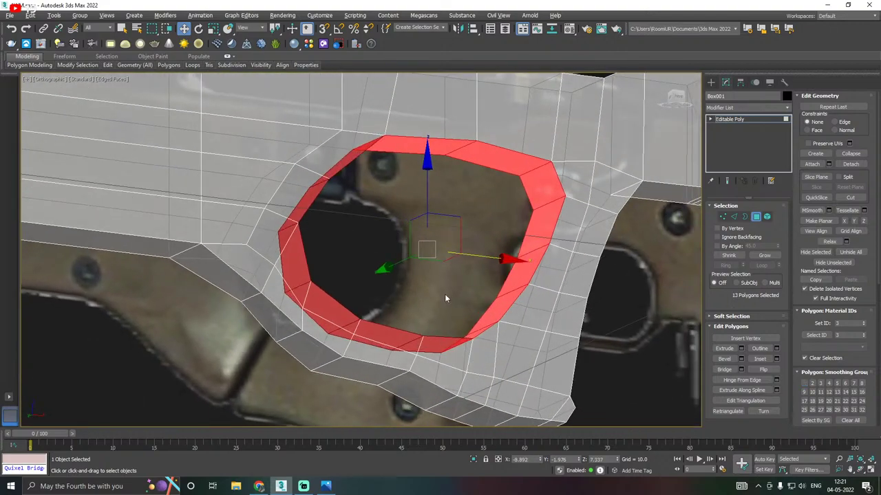
Extrude the thumbhole's inner wall polygons inward along their local normals by 0.279 with a bias of 1.0
key(f)
scroll(365, 246, up, 5)
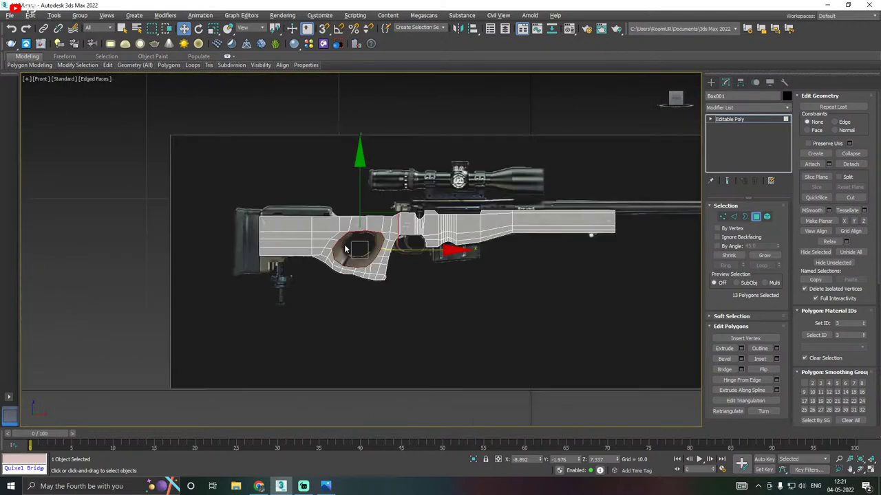
scroll(346, 249, up, 8)
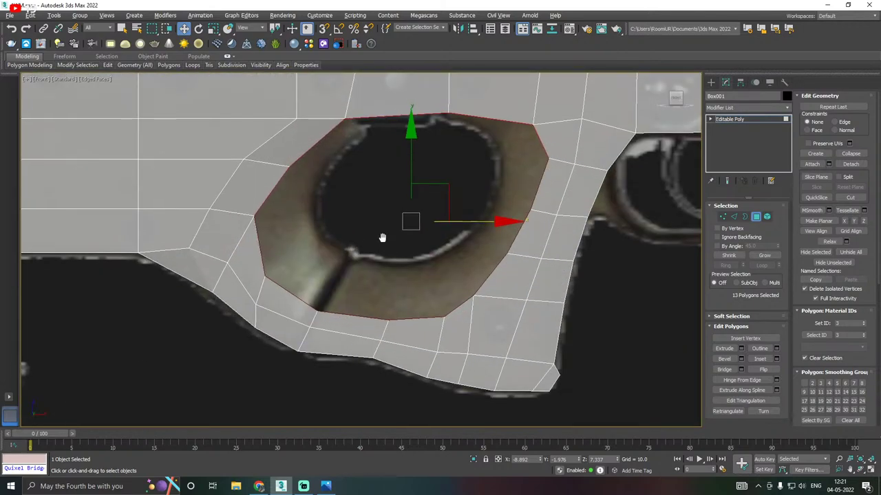
middle_drag(383, 238, 377, 276)
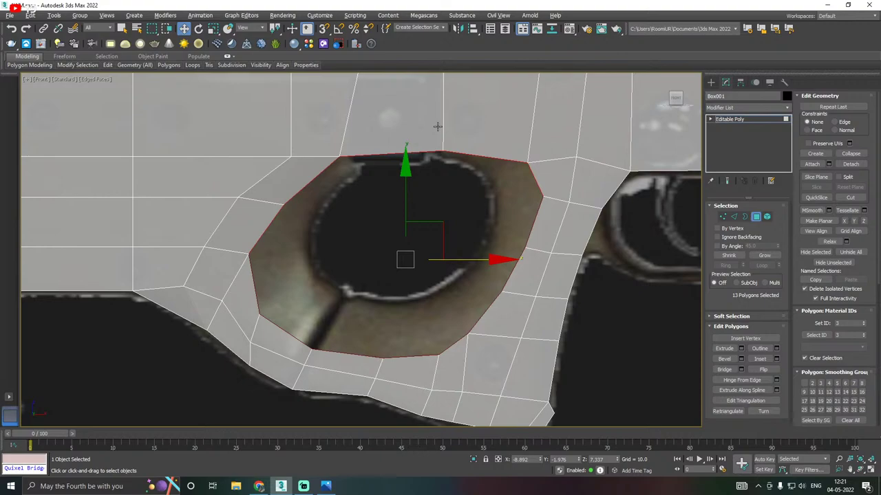
click(742, 349)
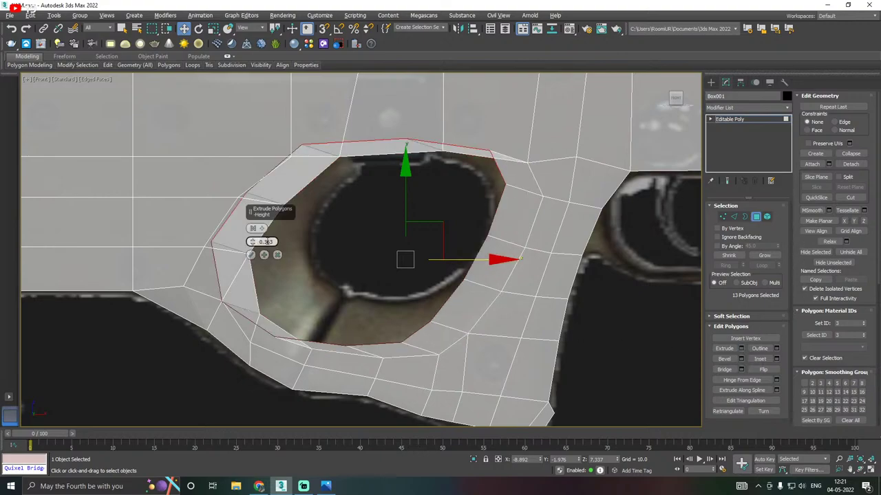
drag(272, 210, 396, 205)
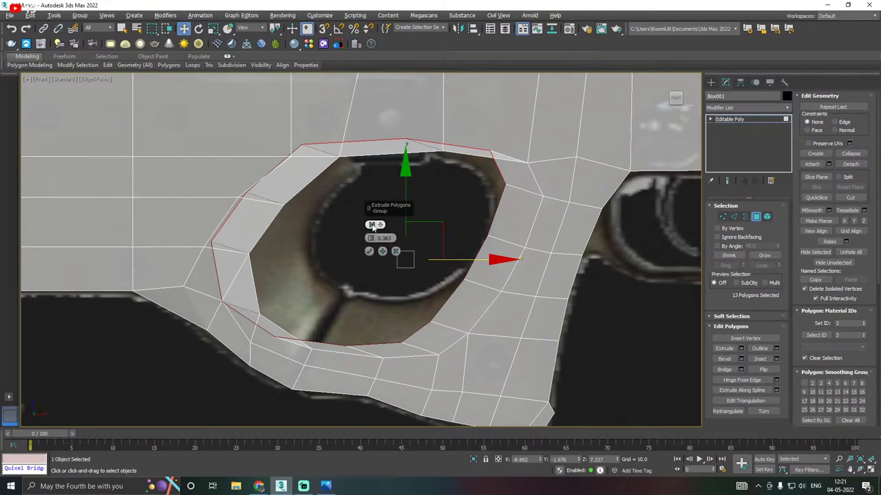
click(372, 226)
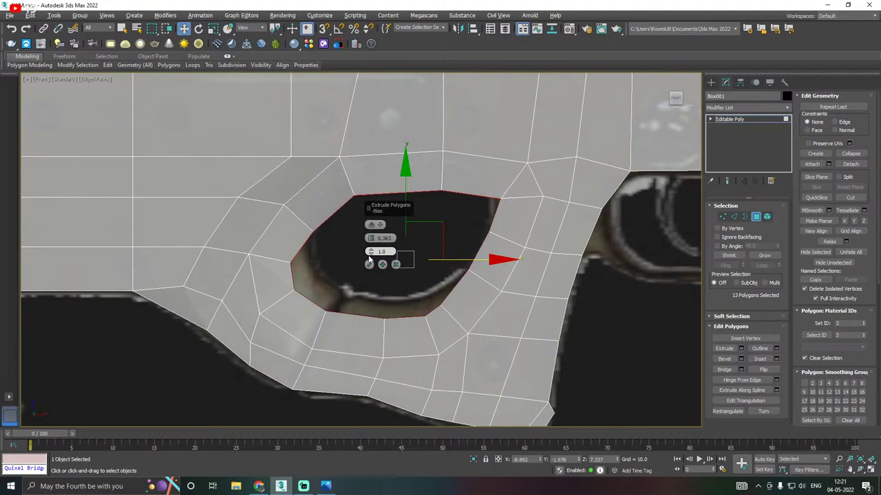
mouse_move(370, 239)
mouse_down()
mouse_move(366, 221)
mouse_move(370, 237)
mouse_move(384, 239)
mouse_up()
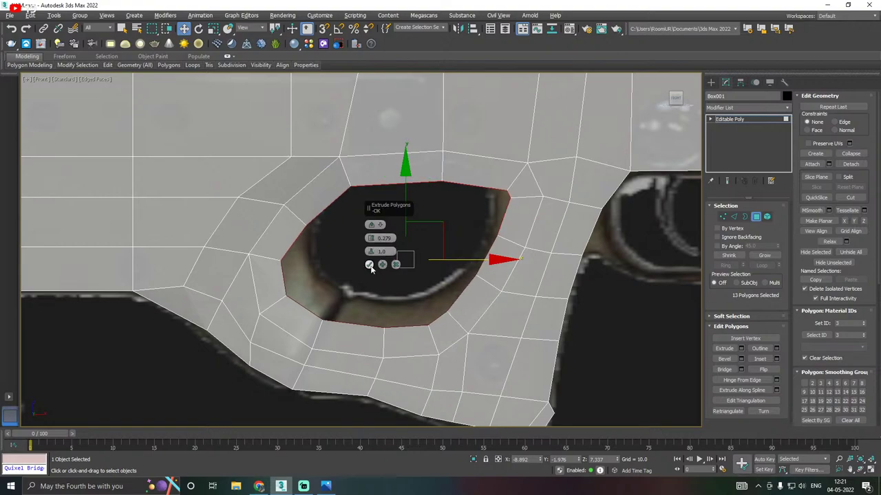
click(369, 265)
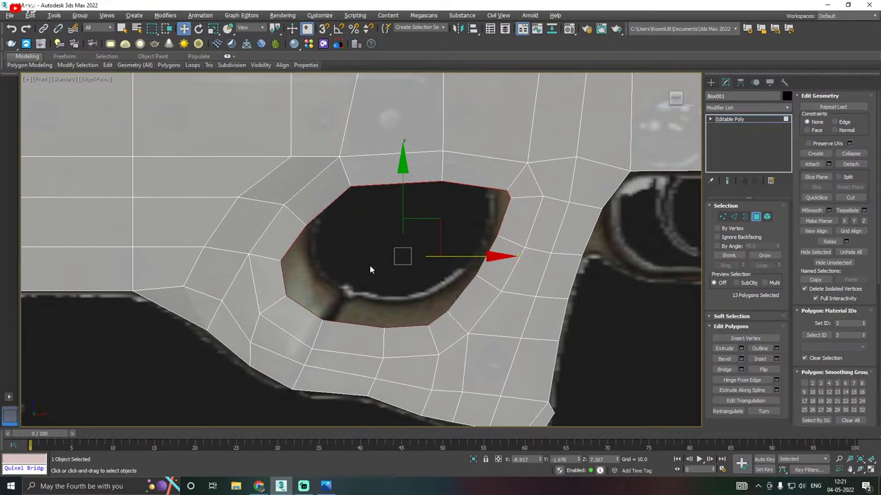
Raise the vertices along the thumbhole's lower rim up to the hole's edge in the reference image
click(723, 217)
drag(370, 315, 402, 344)
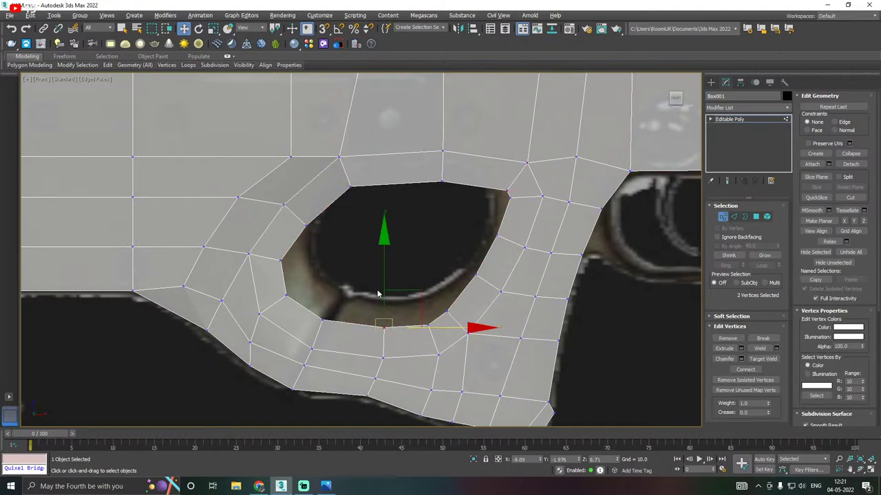
drag(385, 287, 382, 263)
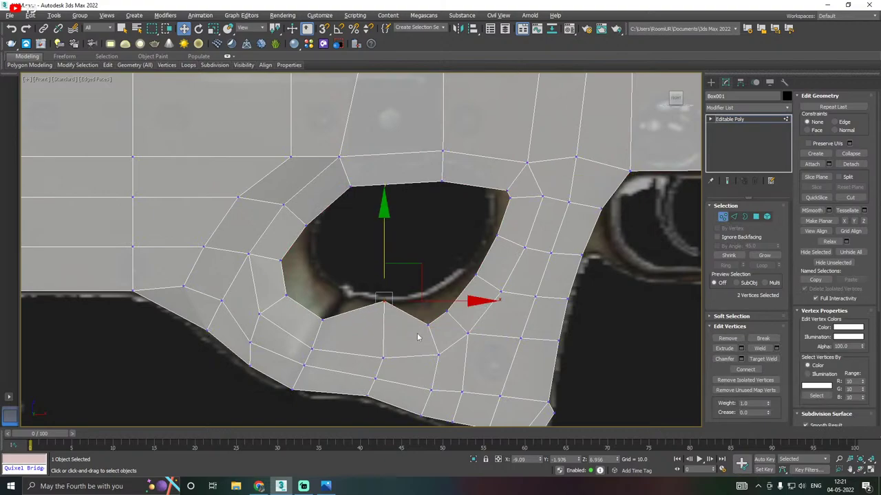
drag(418, 333, 434, 245)
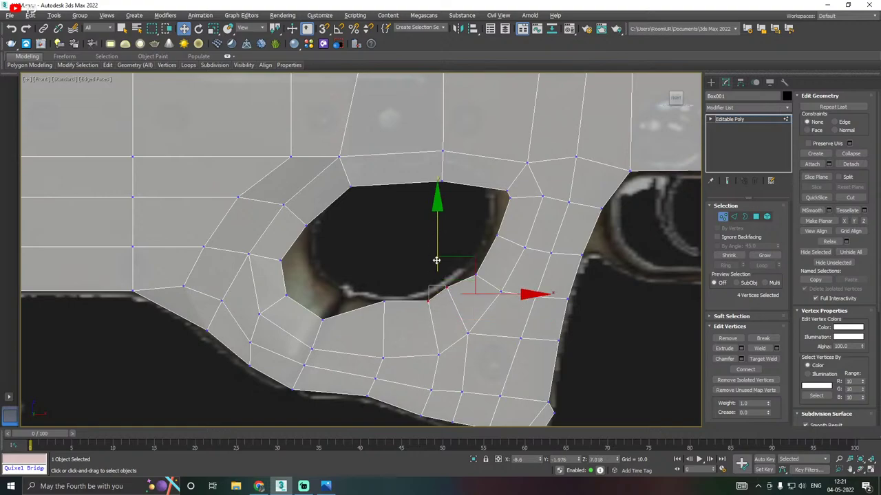
click(461, 306)
click(448, 290)
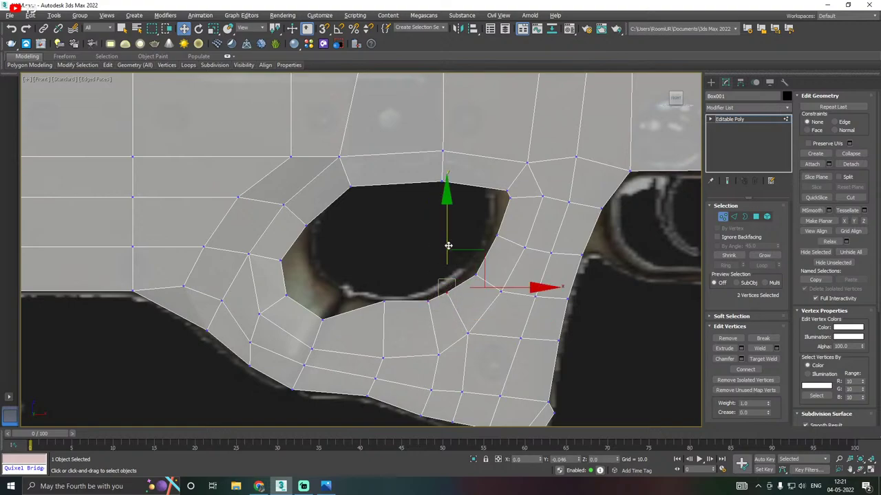
click(466, 312)
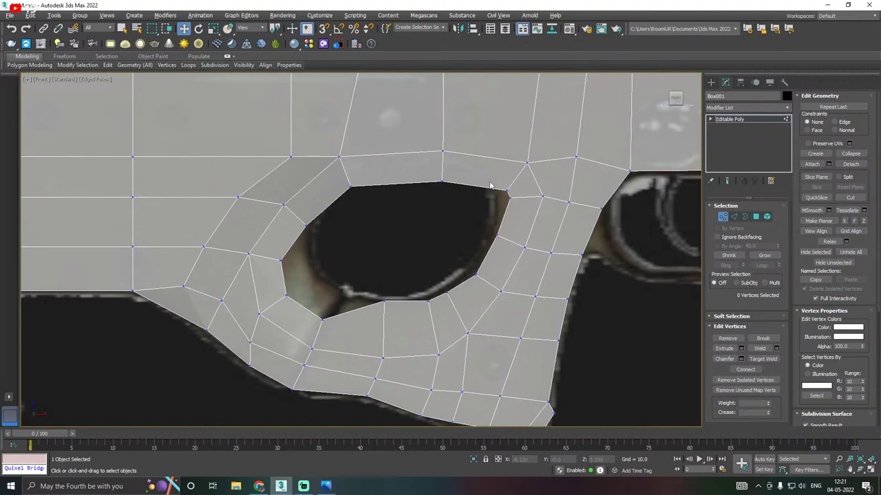
Move the thumbhole's upper front corner vertices up and slightly toward the butt, and the rim vertices just below toward the butt
scroll(490, 186, up, 3)
drag(491, 172, 549, 199)
drag(493, 166, 487, 107)
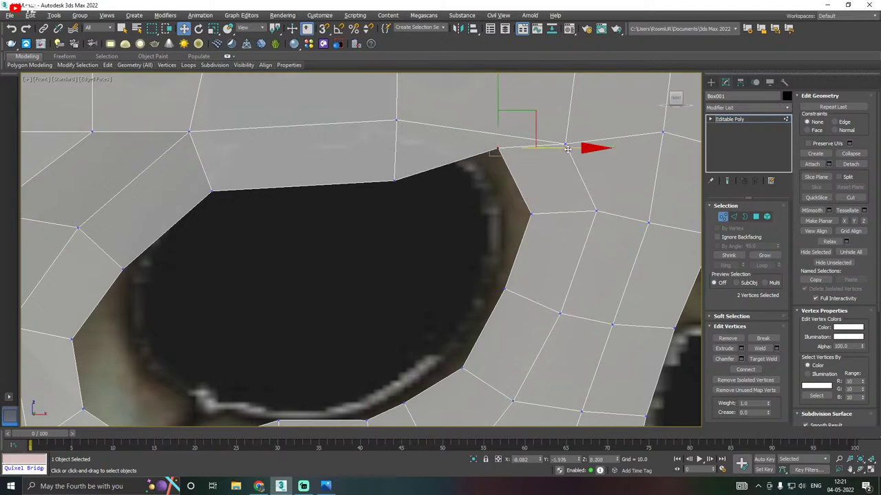
drag(564, 145, 558, 147)
click(529, 215)
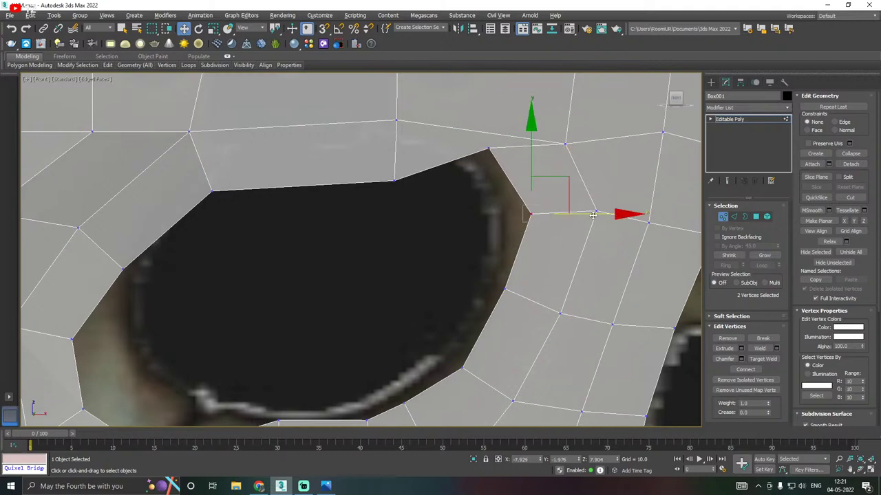
drag(596, 216, 581, 213)
scroll(578, 240, down, 3)
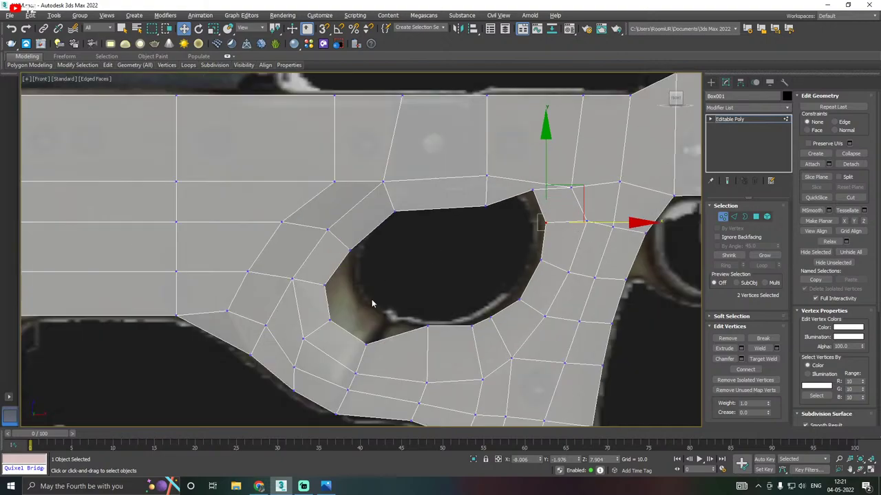
Move the vertices at the thumbhole's lower rear corner forward and up to follow the reference outline
scroll(371, 303, up, 3)
drag(379, 392, 440, 386)
drag(391, 336, 448, 340)
drag(302, 327, 279, 350)
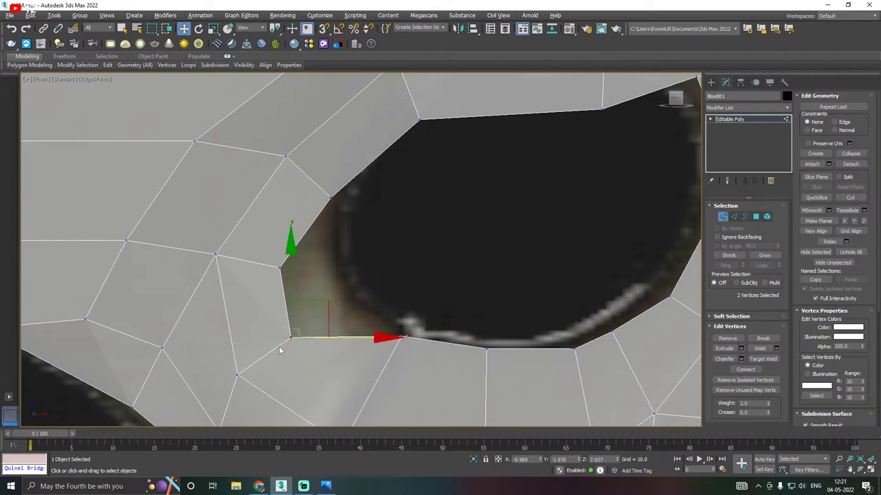
drag(349, 337, 388, 331)
drag(328, 300, 346, 245)
drag(385, 283, 391, 284)
Move the rearmost thumbhole rim vertices forward and up so the rear edge aligns with the reference
middle_drag(307, 293, 316, 315)
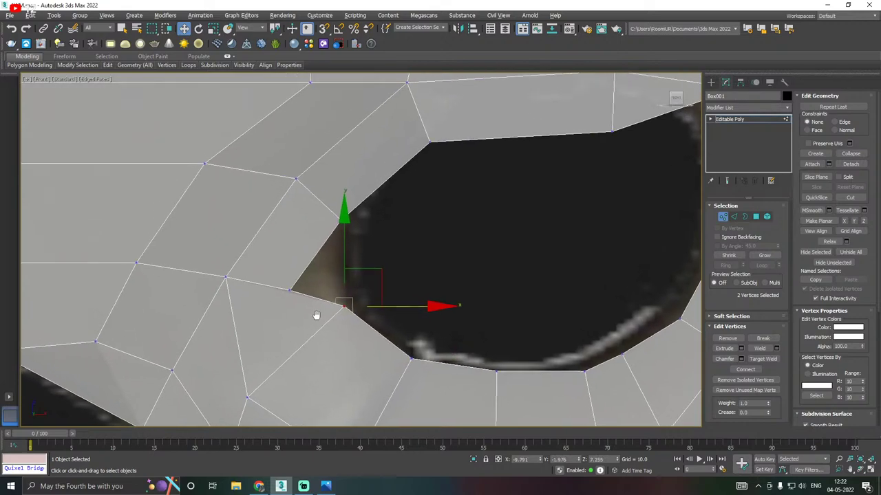
drag(301, 274, 300, 273)
drag(363, 291, 401, 259)
scroll(448, 288, down, 3)
Raise the vertices at the thumbhole's lower front edge slightly toward the reference outline
scroll(482, 323, up, 5)
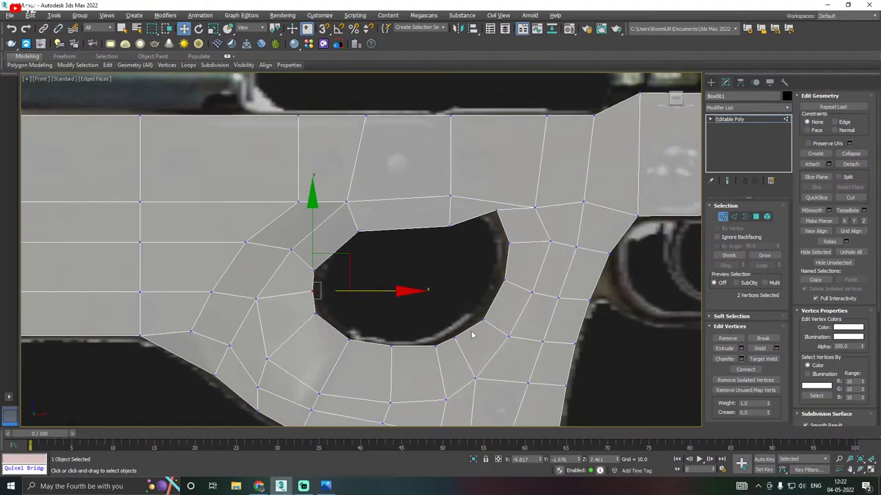
drag(467, 280, 518, 330)
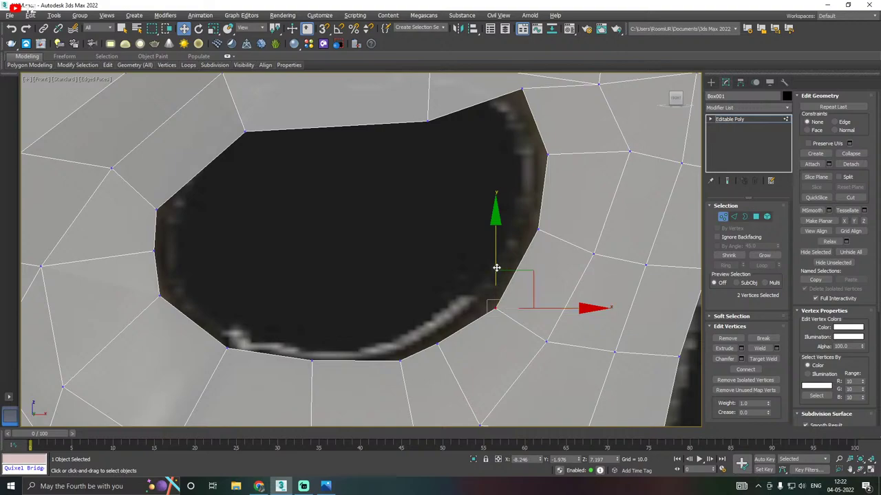
drag(495, 266, 491, 252)
Raise the upper rear and top middle vertices of the thumbhole rim to the reference edge
middle_drag(341, 278, 423, 332)
middle_drag(370, 267, 373, 319)
drag(299, 265, 356, 226)
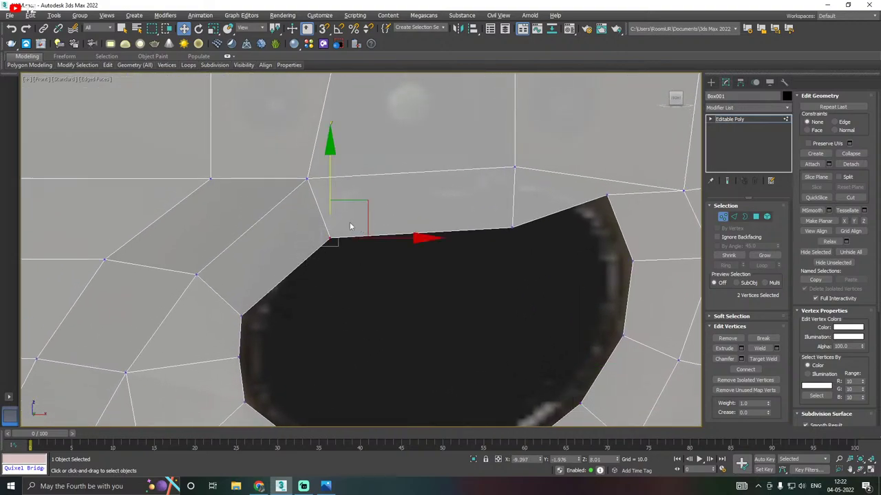
drag(329, 195, 326, 174)
drag(533, 221, 532, 220)
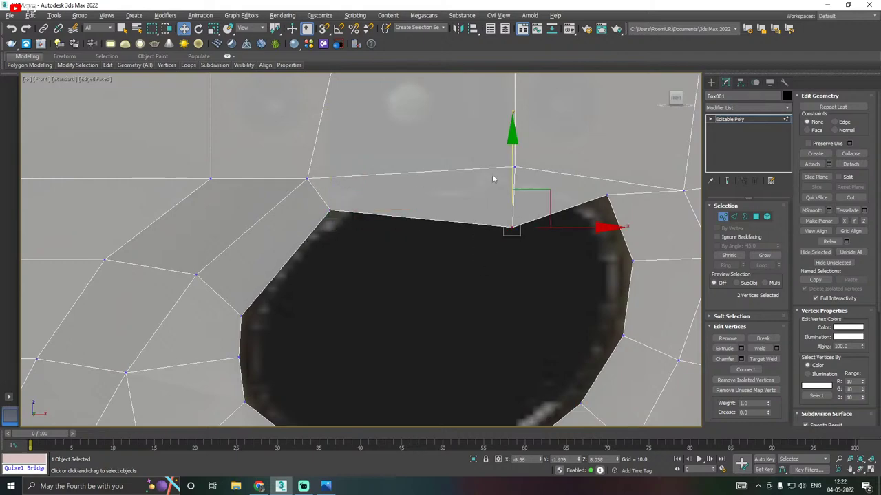
drag(512, 181, 499, 128)
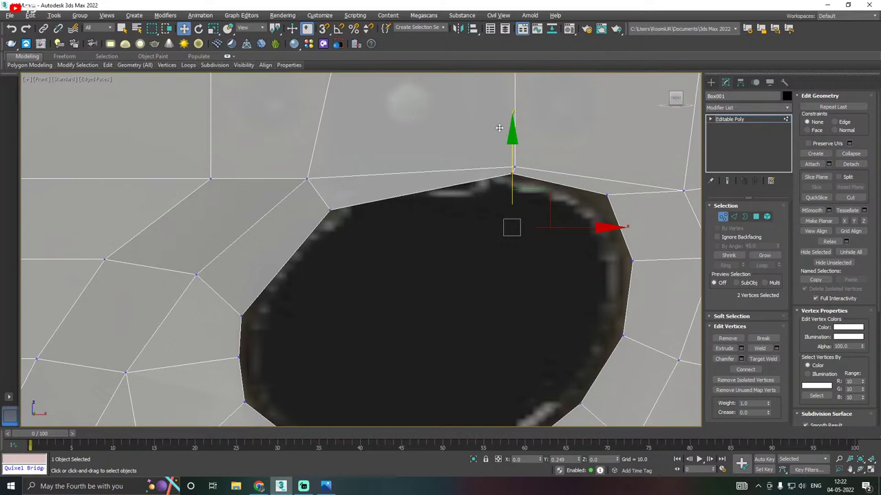
Lower the thumbhole's upper front corner vertices and move the rim vertices just below down and toward the butt to round the opening
middle_drag(599, 232, 506, 255)
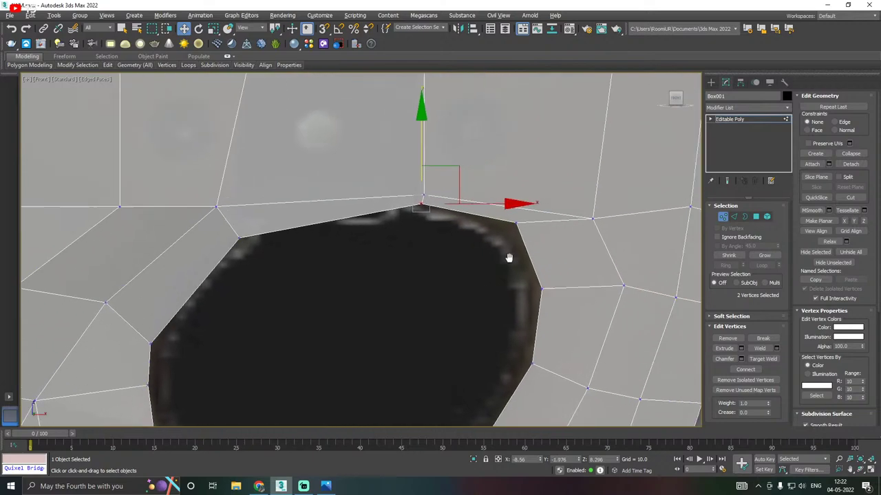
click(490, 245)
drag(533, 218, 532, 219)
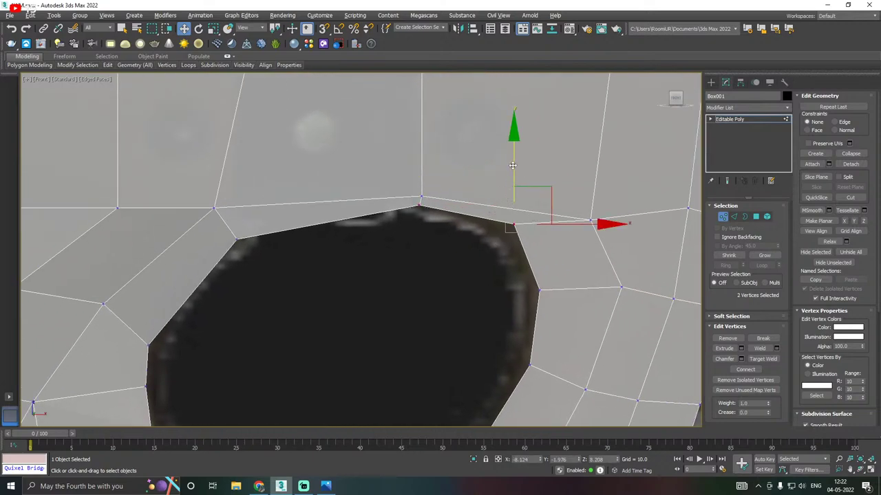
drag(512, 165, 515, 182)
drag(558, 276, 514, 306)
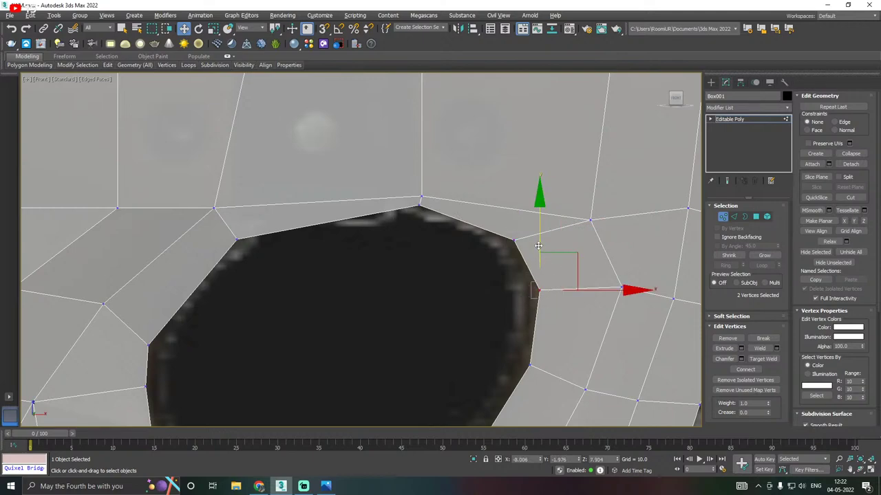
drag(538, 246, 538, 256)
drag(602, 300, 594, 300)
click(456, 248)
drag(497, 232, 537, 255)
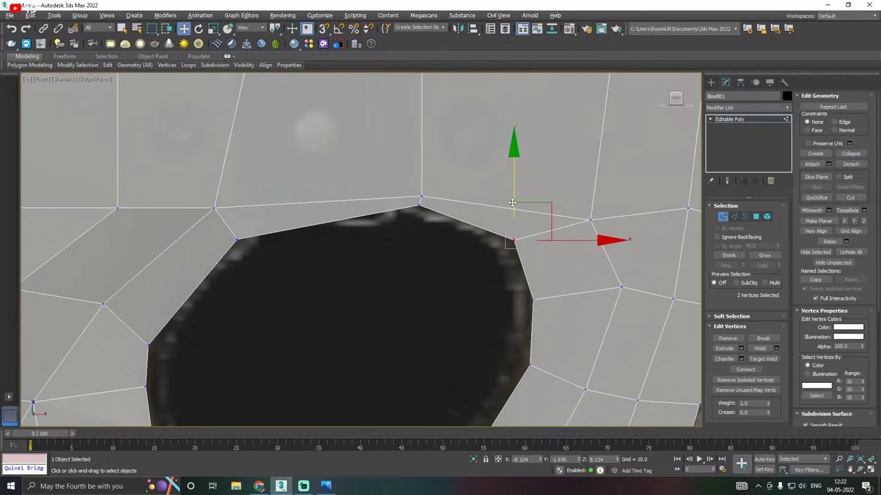
drag(512, 203, 490, 214)
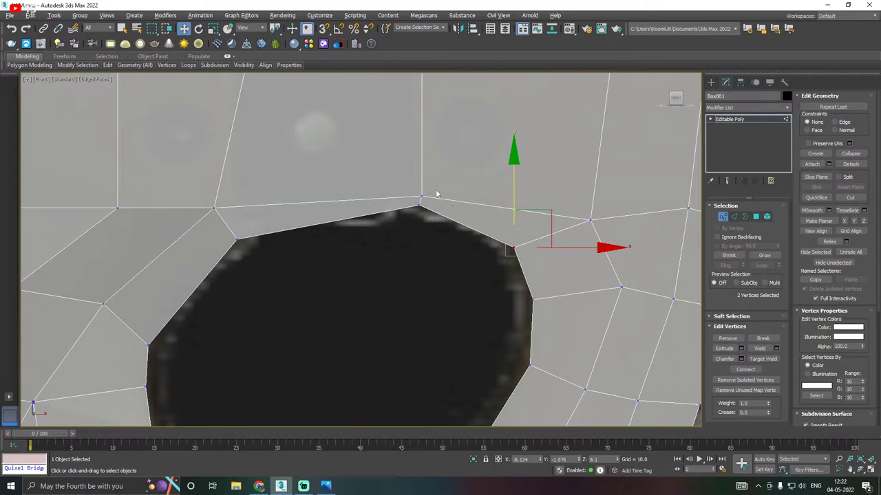
Shift the thumbhole's top middle rim vertices and the ones just above them slightly toward the butt
drag(415, 192, 435, 203)
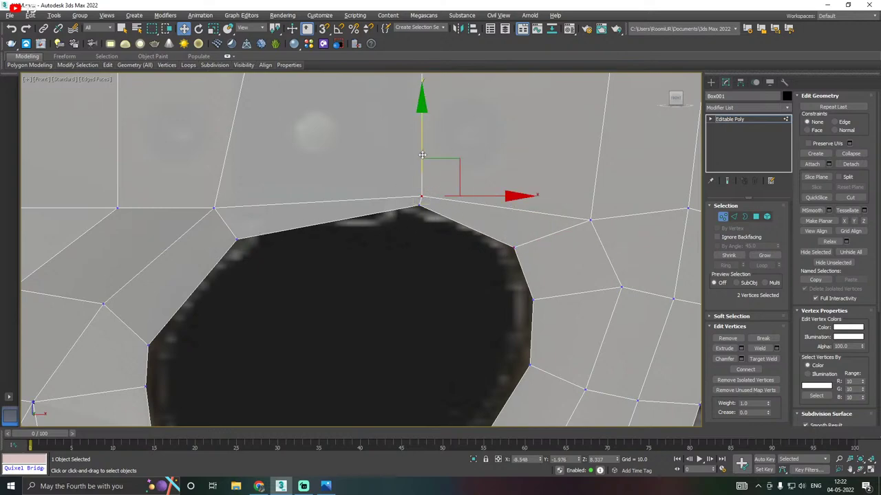
drag(422, 154, 421, 156)
drag(480, 190, 476, 190)
drag(397, 230, 460, 196)
scroll(460, 196, down, 4)
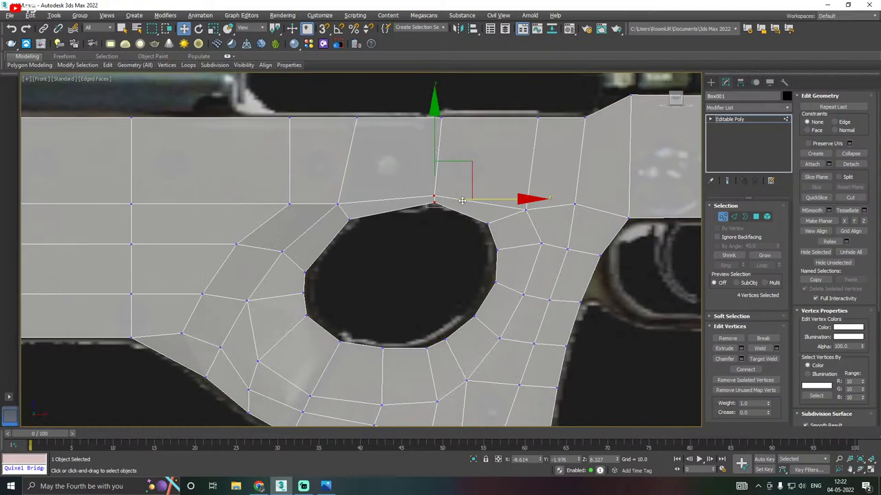
Move the vertices along the thumbhole's front rim toward the butt and raise the lower front ones to tighten the curve
scroll(441, 365, up, 2)
drag(418, 329, 467, 368)
drag(437, 306, 501, 306)
click(482, 268)
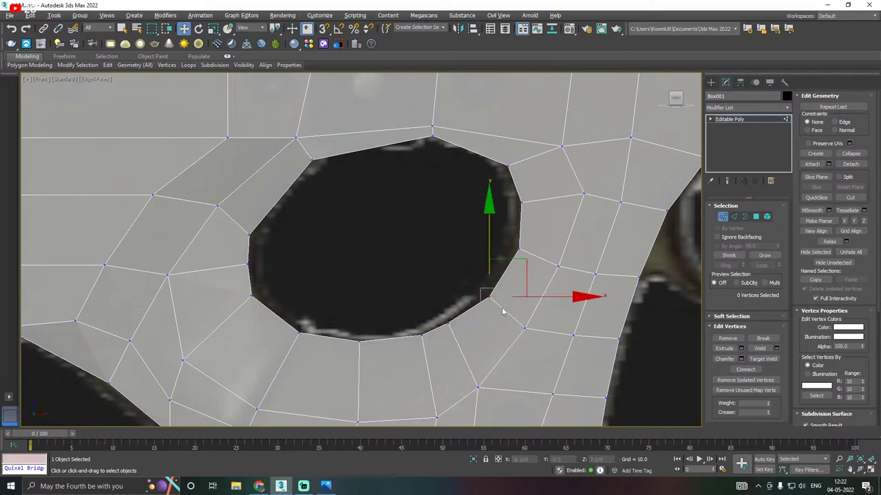
mouse_move(487, 255)
mouse_down()
mouse_move(487, 241)
mouse_move(501, 260)
mouse_up()
drag(571, 245, 562, 245)
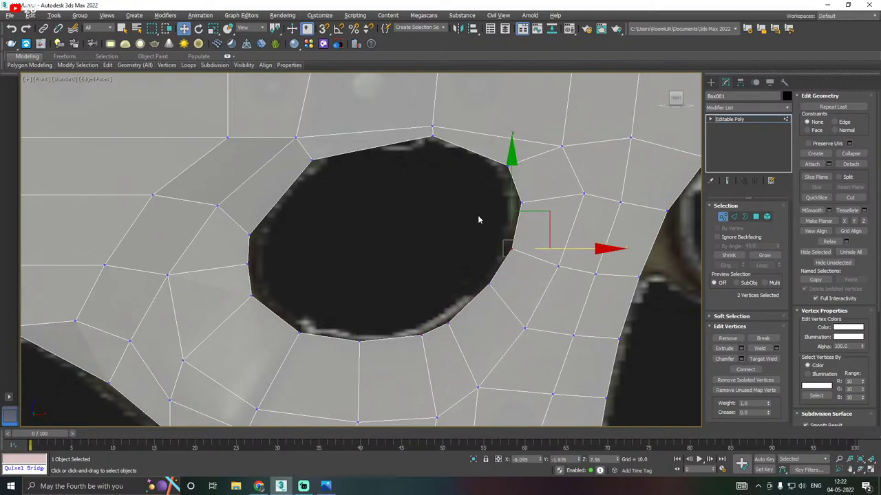
drag(507, 193, 543, 165)
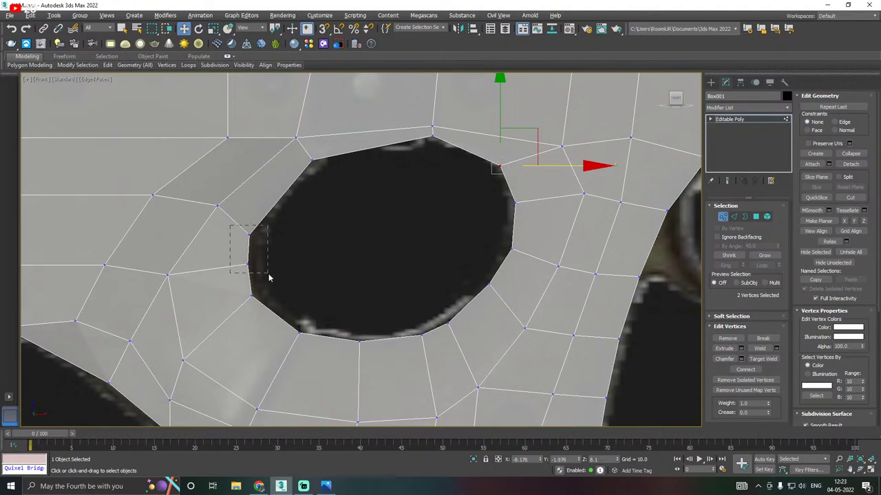
Nudge the rear, bottom and upper rim vertices of the thumbhole slightly inward onto the reference edge
drag(269, 277, 269, 278)
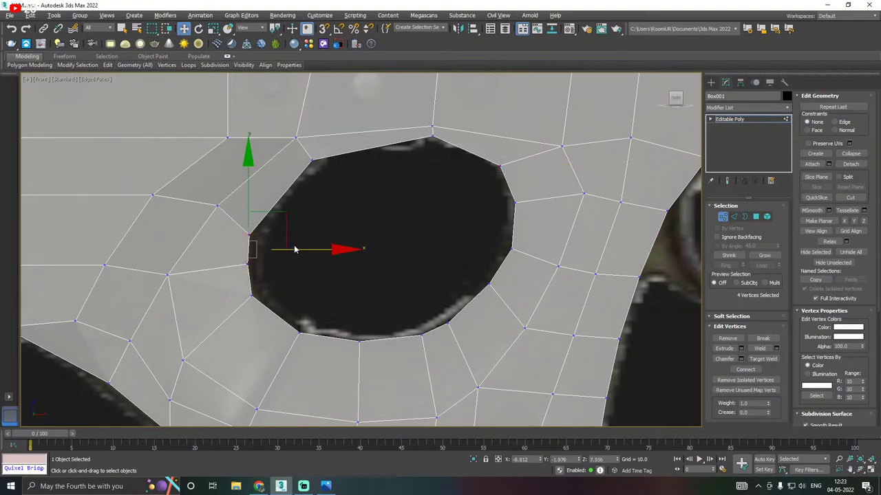
click(249, 289)
drag(309, 299, 374, 364)
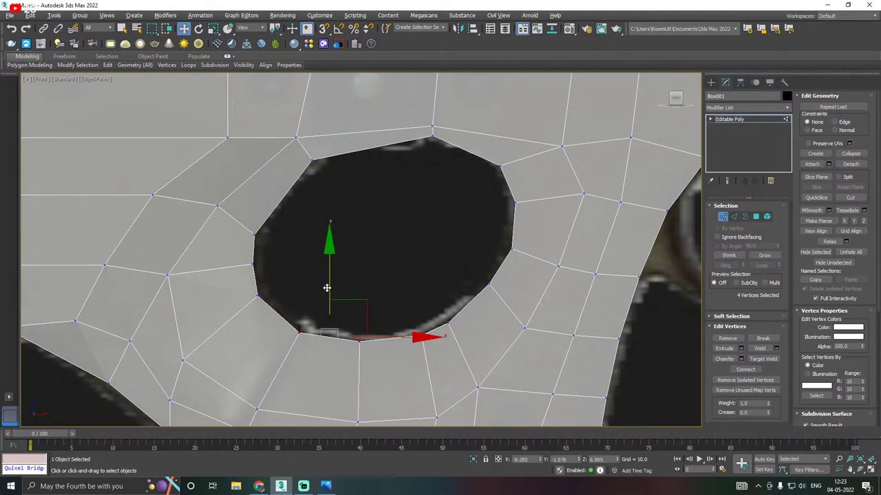
drag(326, 291, 329, 284)
drag(456, 310, 416, 347)
drag(435, 289, 434, 280)
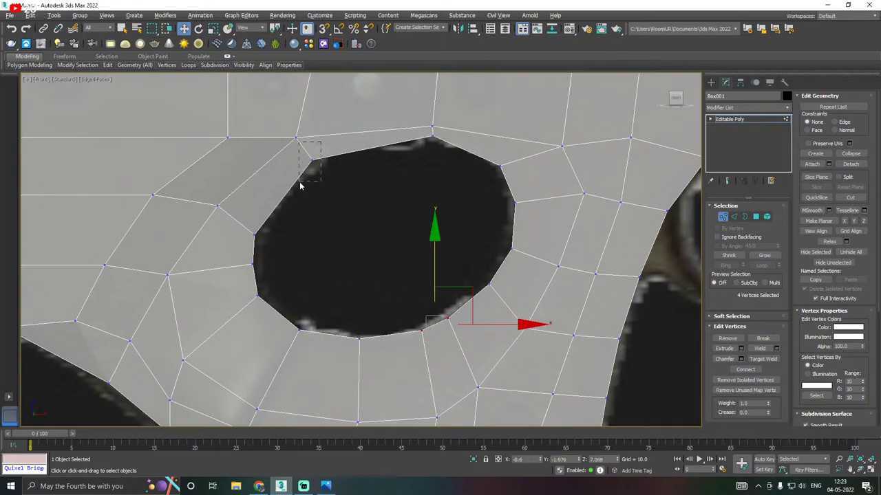
drag(300, 186, 301, 185)
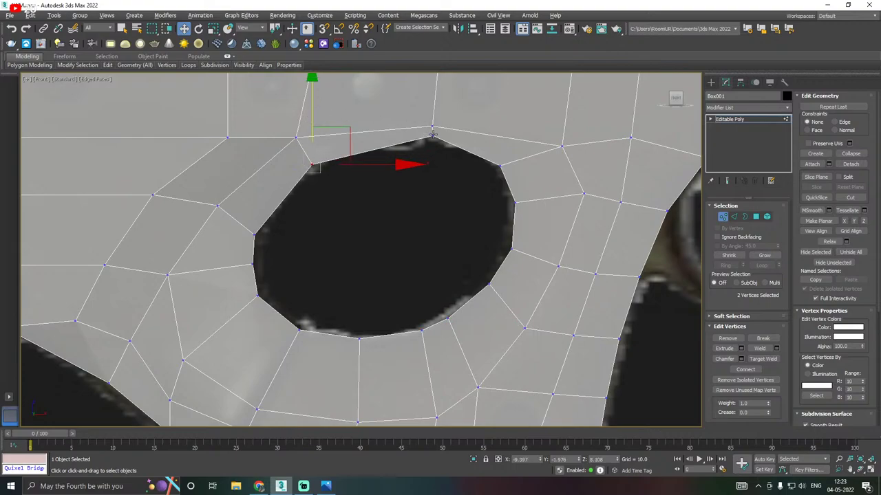
drag(447, 142, 421, 133)
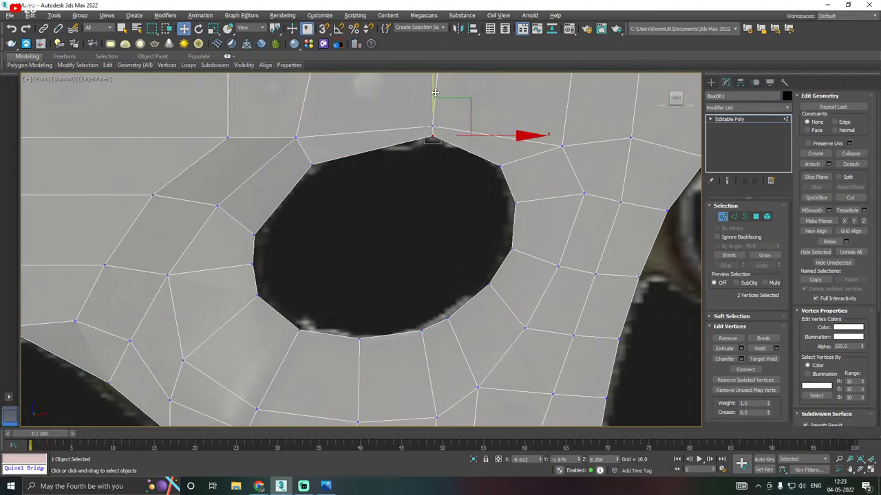
Show the reshaped stock in a perspective view and save the scene
scroll(402, 200, down, 3)
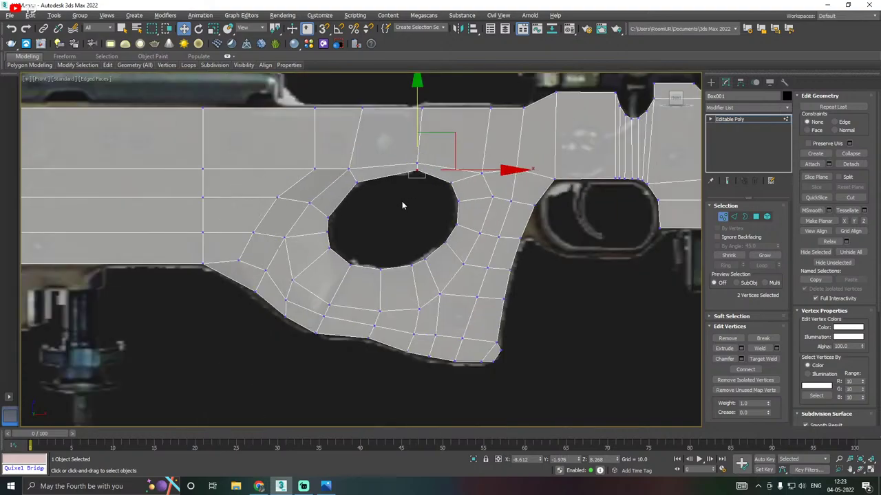
scroll(403, 205, down, 2)
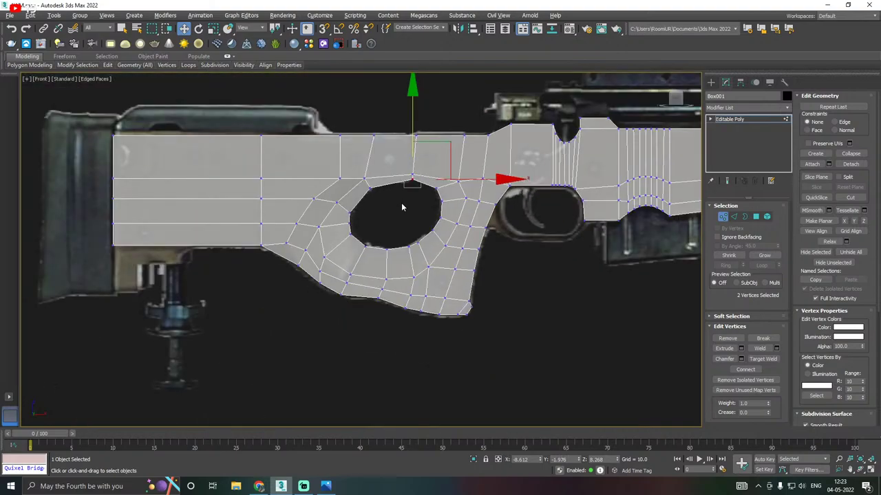
key(p)
alt+middle_drag(411, 219, 371, 220)
scroll(371, 232, up, 3)
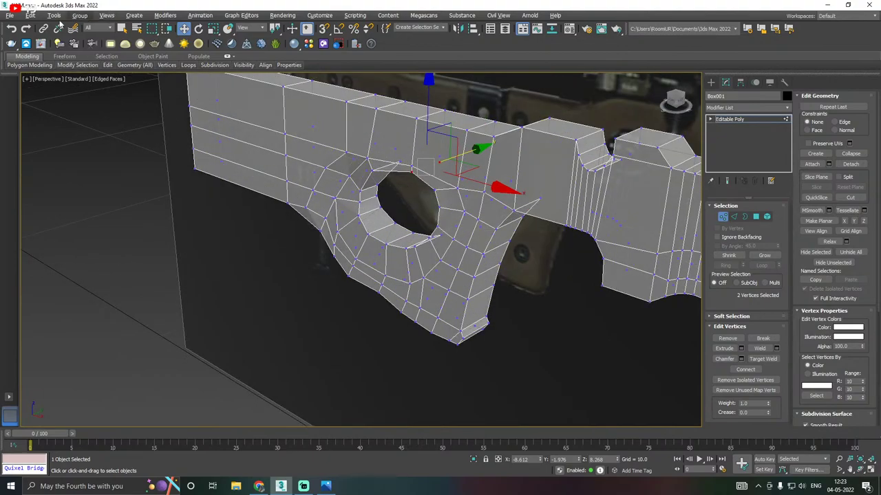
click(10, 15)
click(22, 86)
Scale the thumbhole's inner wall polygons down along Y to narrow the wall across the stock's thickness
key(4)
alt+middle_drag(487, 201, 430, 278)
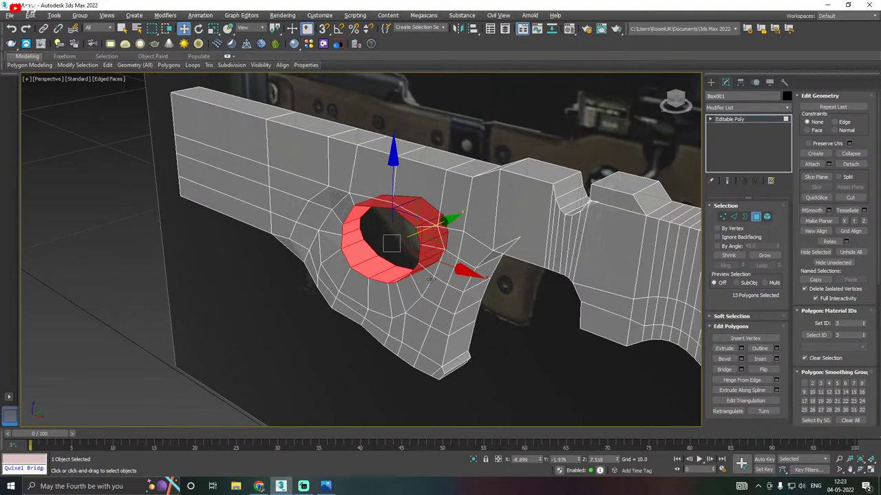
key(r)
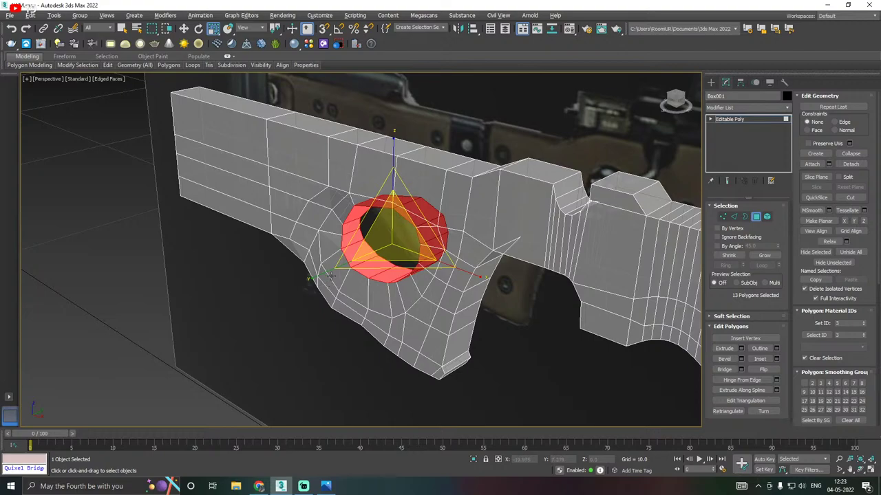
alt+middle_drag(327, 270, 335, 262)
key(z)
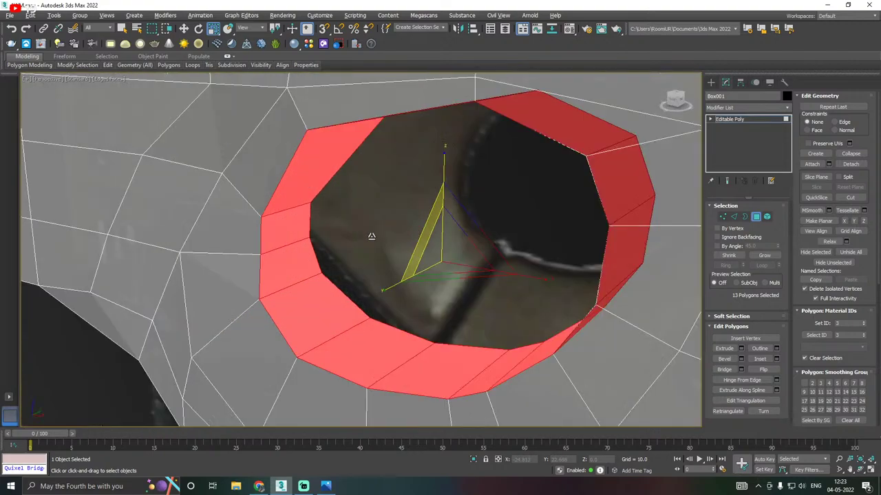
drag(387, 289, 416, 271)
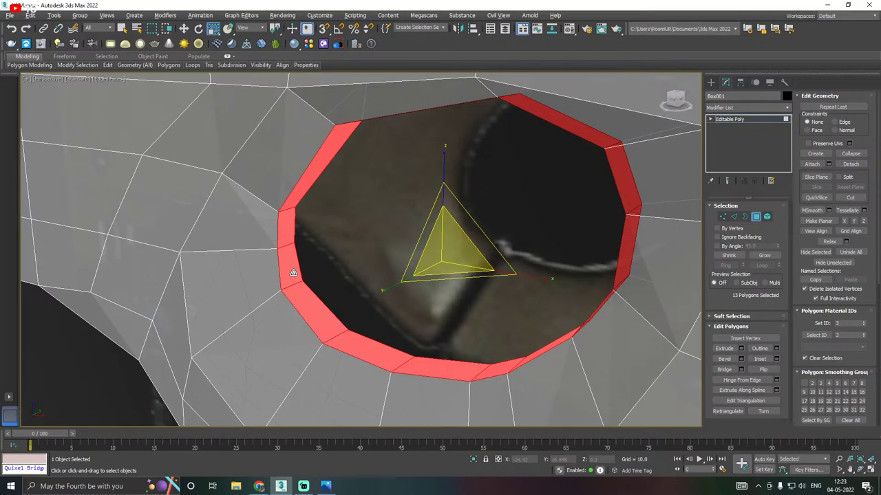
scroll(293, 273, down, 2)
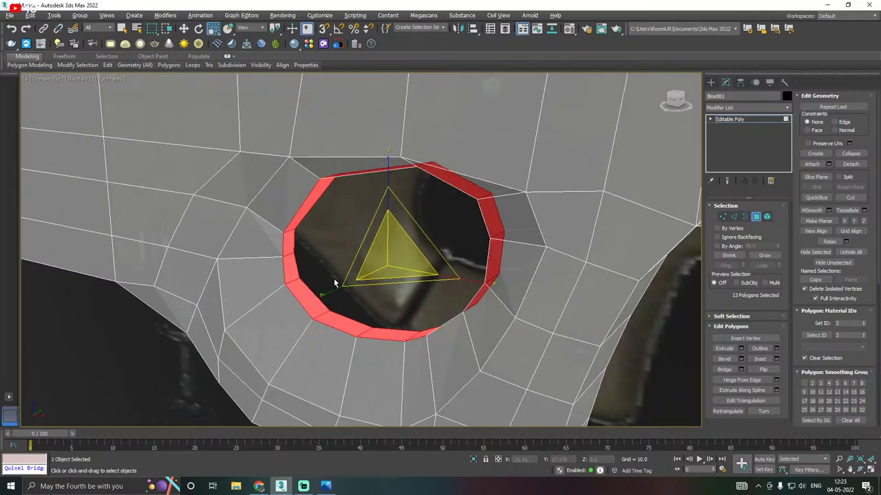
Widen the thumbhole's inner wall polygons slightly along Y by scaling them outward
alt+middle_drag(334, 282, 421, 258)
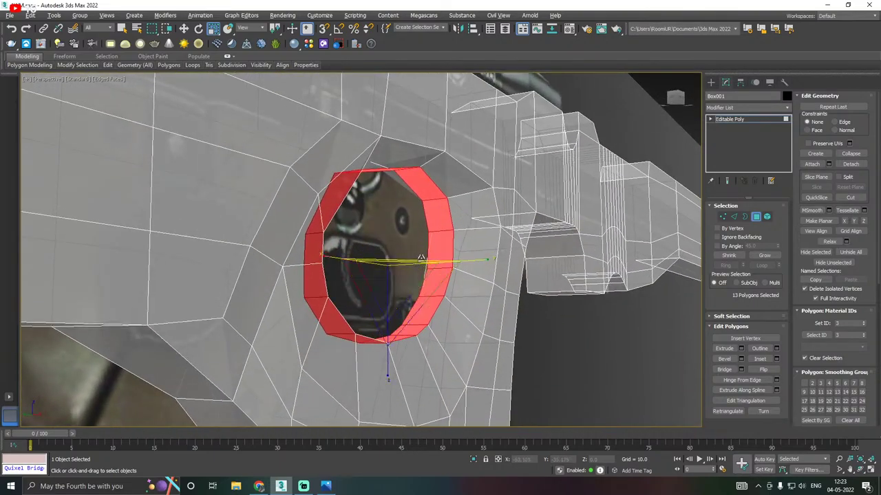
alt+middle_drag(475, 266, 303, 315)
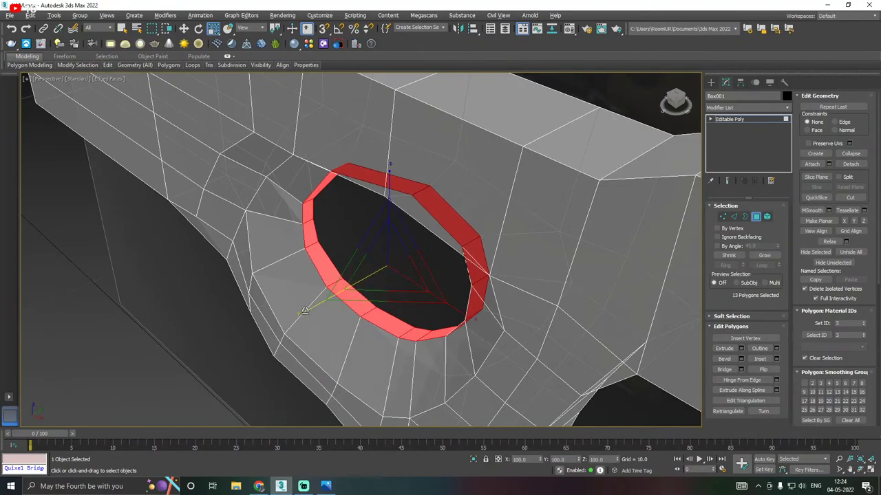
drag(304, 311, 287, 310)
Examine the thumbhole rim and the stock's outline against the reference image in the front view, with no vertices selected
alt+middle_drag(287, 310, 491, 293)
scroll(338, 283, down, 4)
key(f)
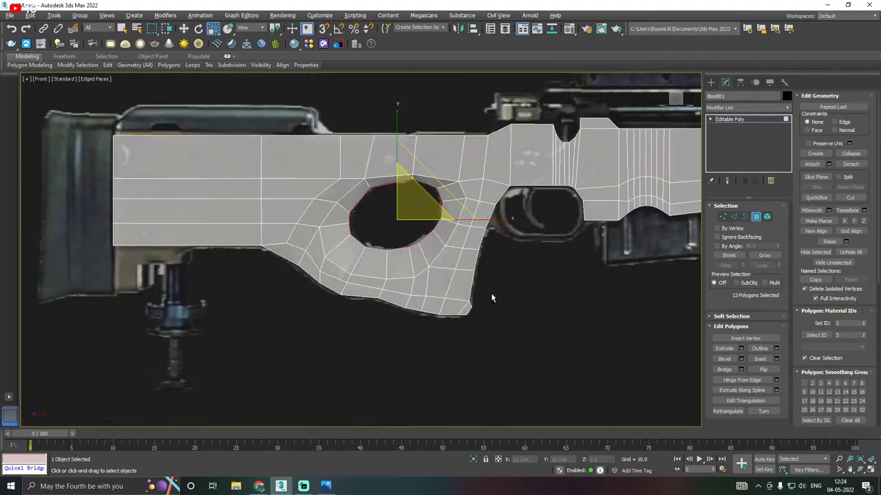
scroll(352, 264, down, 2)
key(w)
scroll(387, 222, up, 3)
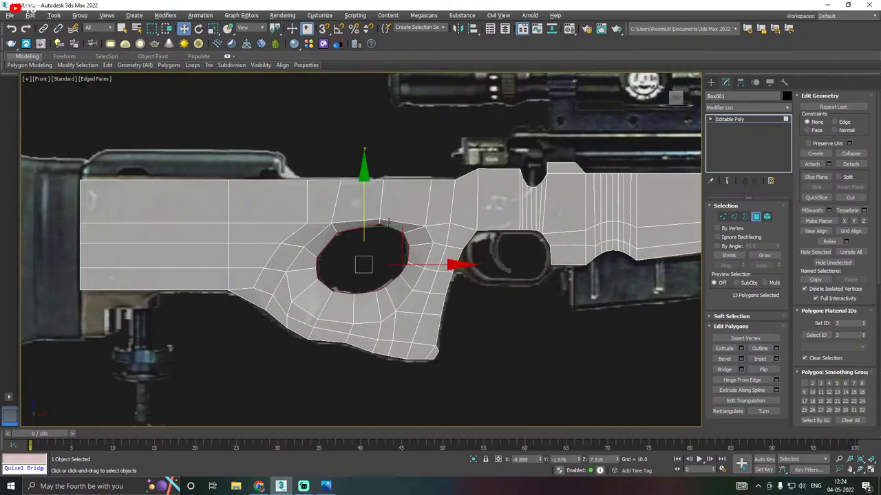
click(722, 217)
scroll(371, 234, up, 5)
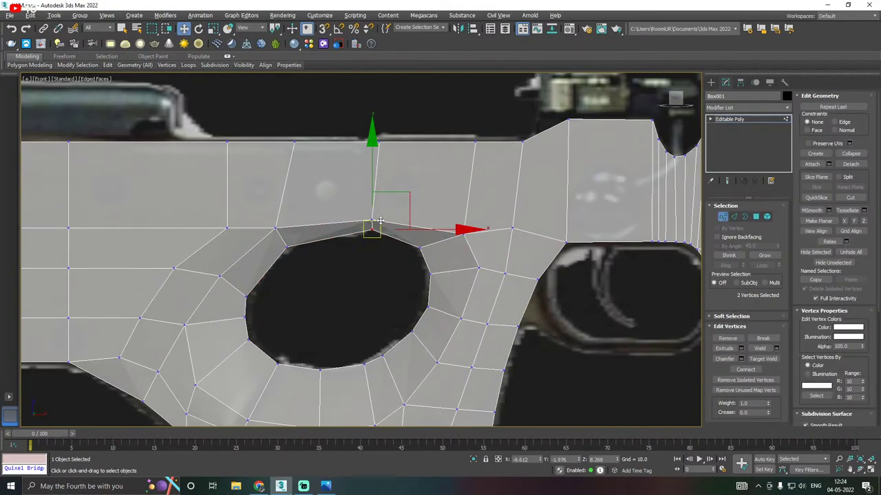
click(367, 256)
scroll(367, 256, down, 5)
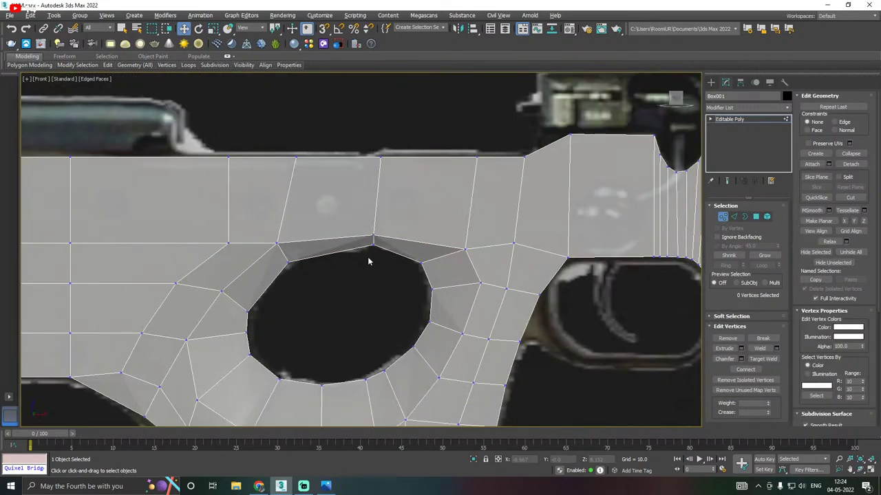
scroll(368, 261, down, 3)
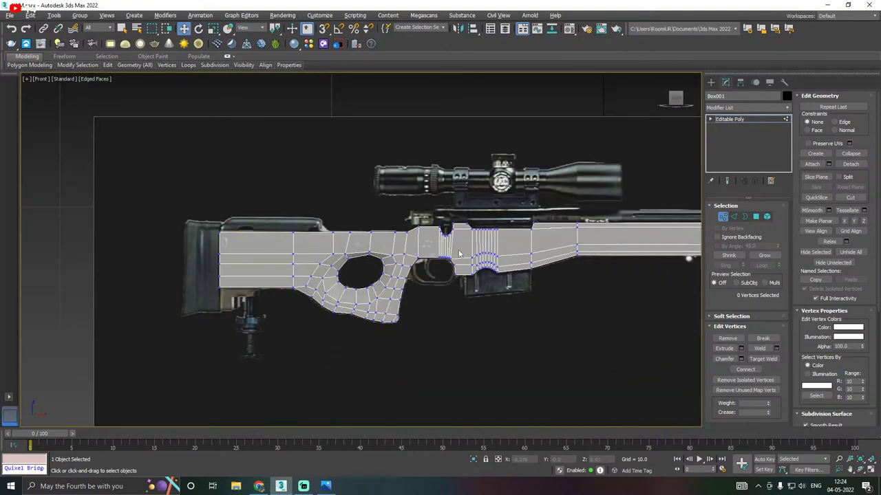
scroll(248, 289, up, 3)
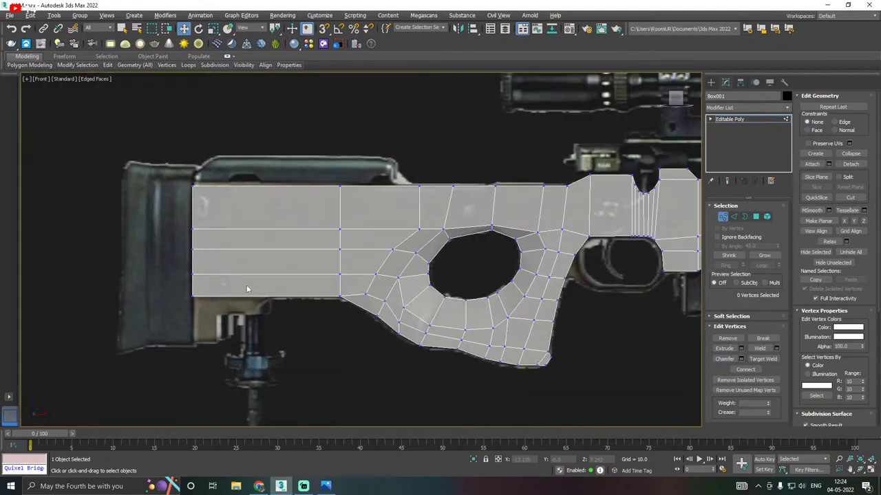
scroll(247, 289, down, 3)
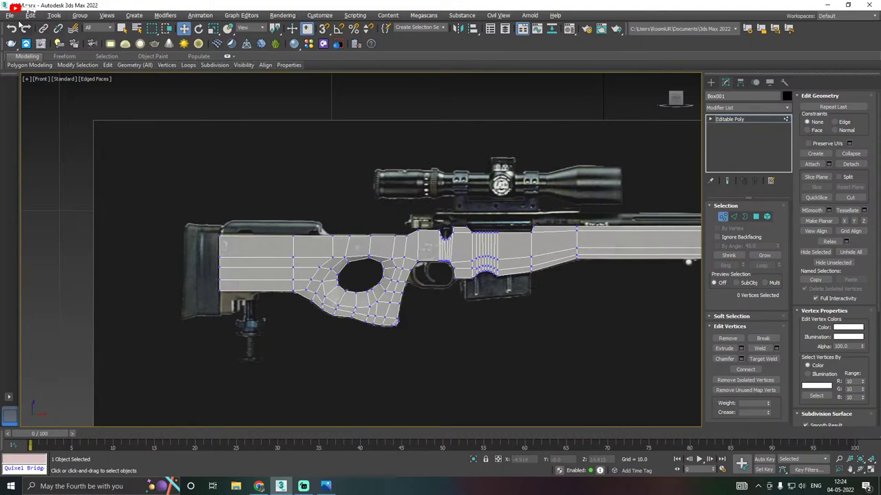
Deselect the stock, save a copy of the scene as AWM13.max and save the current scene
click(723, 122)
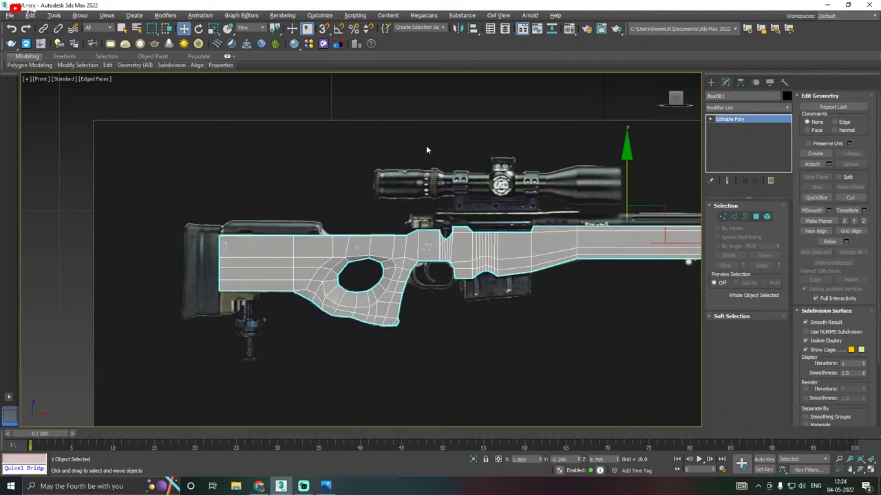
click(321, 150)
scroll(252, 183, down, 2)
scroll(249, 183, up, 2)
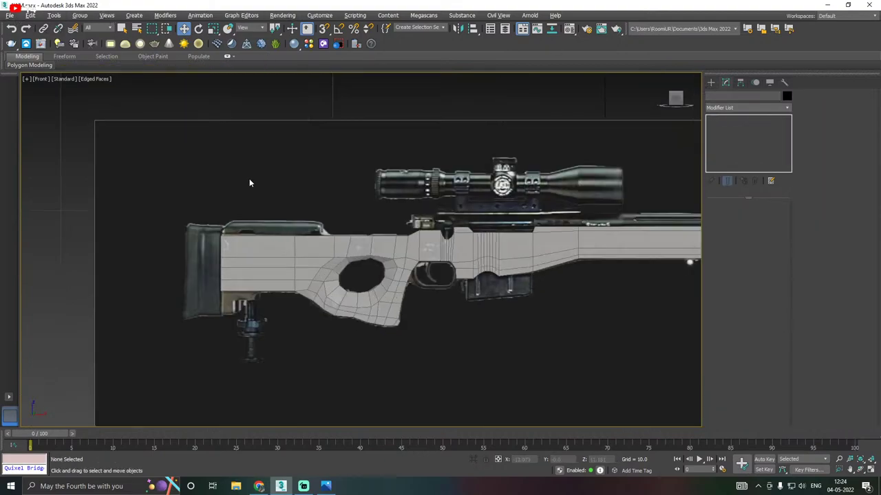
click(10, 15)
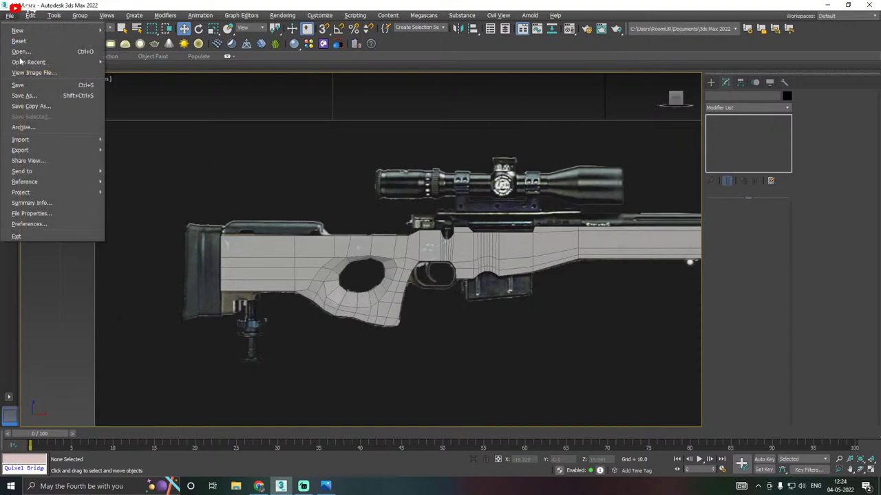
click(28, 106)
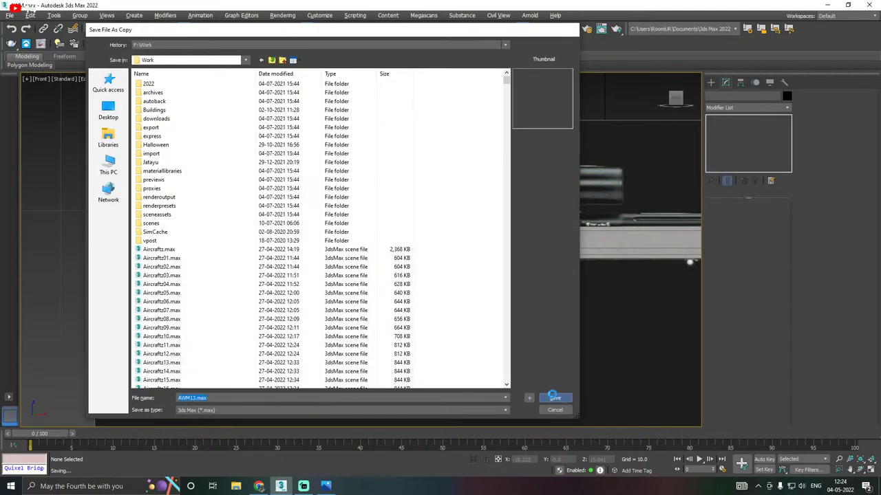
click(556, 398)
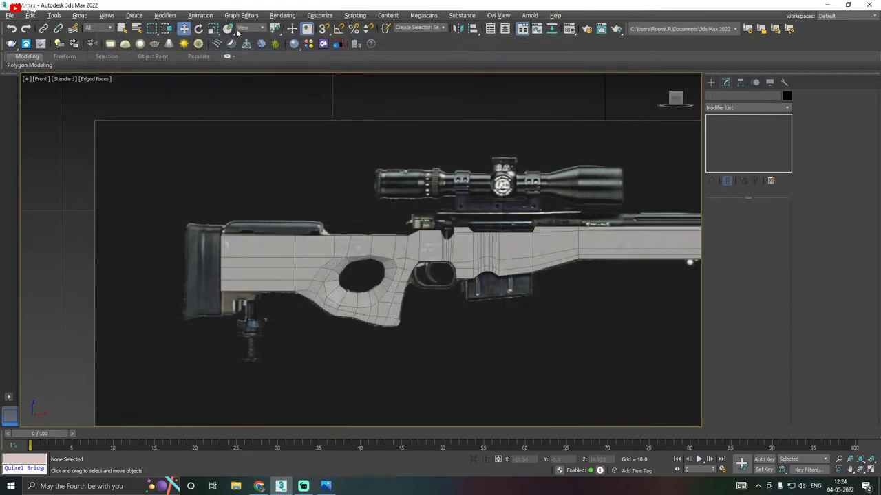
click(9, 15)
click(24, 86)
Add a vertical edge loop with Swift Loop across the stock's rear section, above the front end of the reference's lower butt bracket
scroll(282, 295, up, 5)
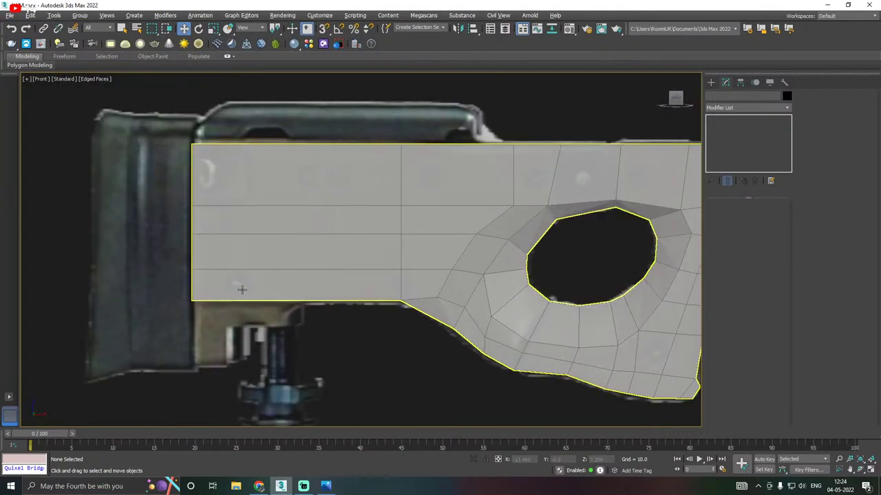
click(280, 292)
mouse_move(108, 65)
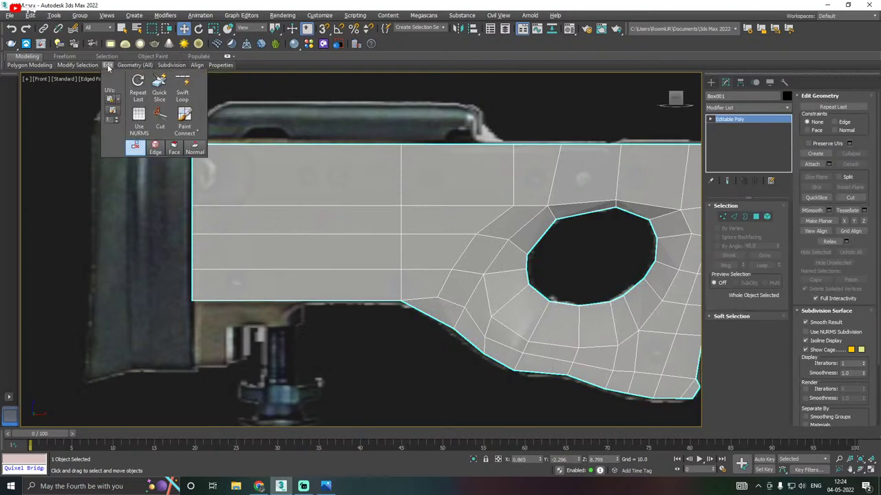
click(186, 94)
click(308, 298)
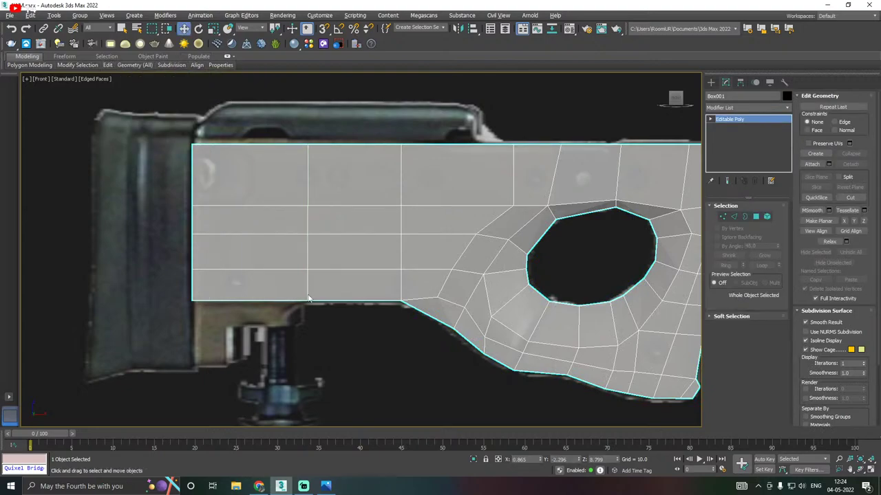
Try to scale the thumbhole's inner wall polygons further along Y in the perspective view
scroll(226, 294, down, 3)
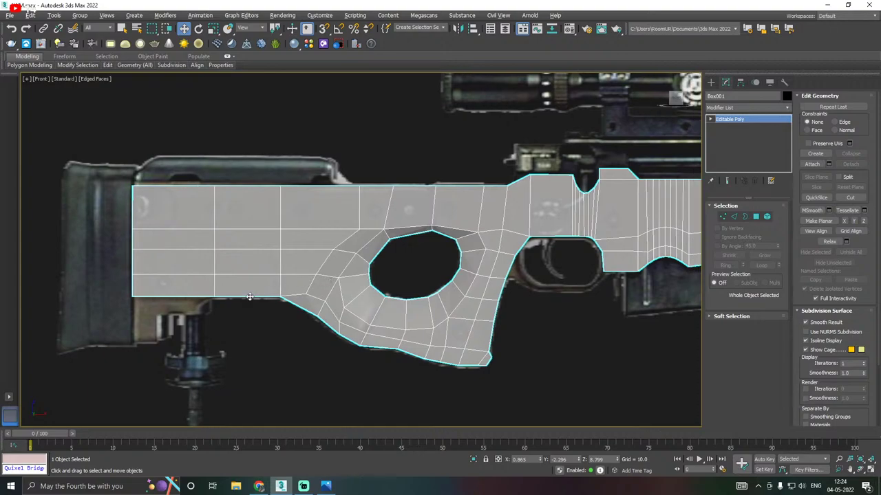
middle_drag(249, 297, 277, 285)
middle_drag(324, 268, 323, 289)
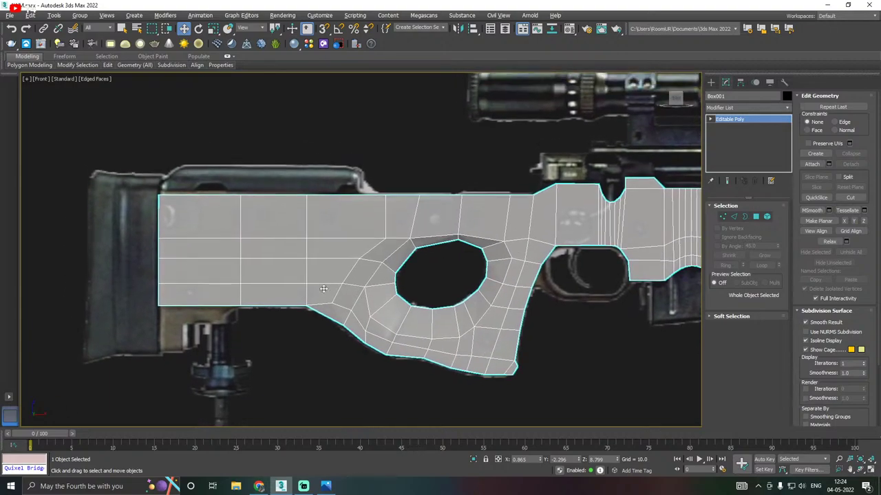
middle_drag(210, 320, 247, 285)
key(p)
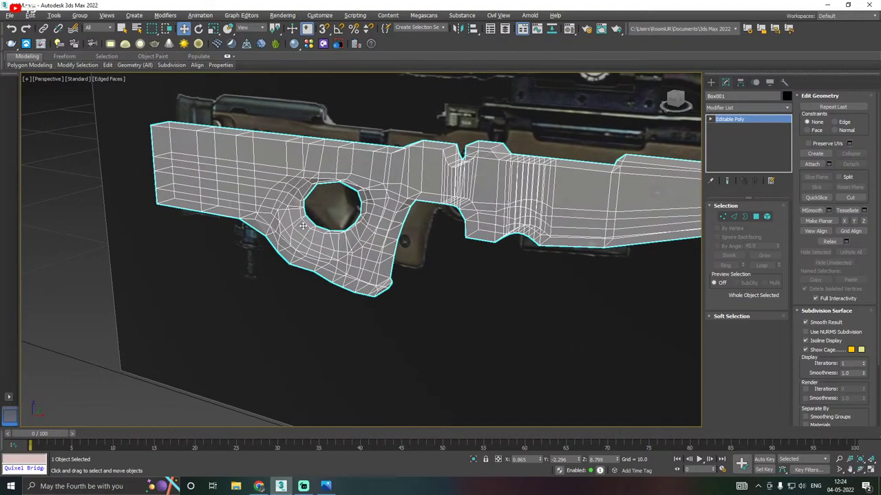
scroll(302, 226, up, 2)
click(754, 217)
scroll(303, 232, up, 5)
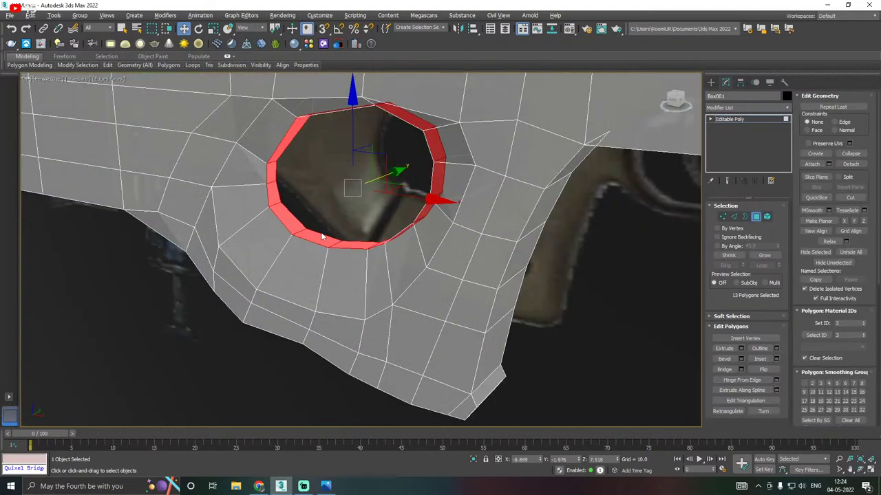
scroll(309, 240, down, 5)
alt+middle_drag(326, 228, 351, 256)
key(r)
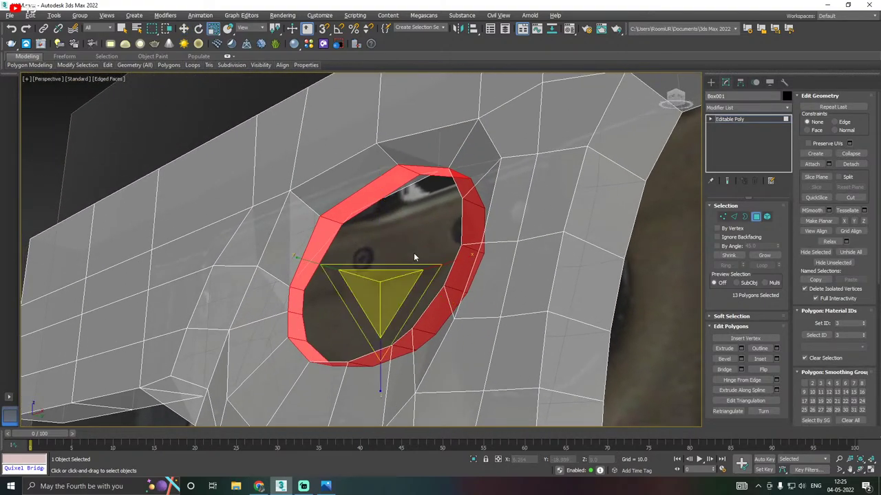
mouse_move(302, 258)
mouse_down()
mouse_move(290, 255)
mouse_move(312, 261)
mouse_up()
alt+middle_drag(377, 294, 353, 266)
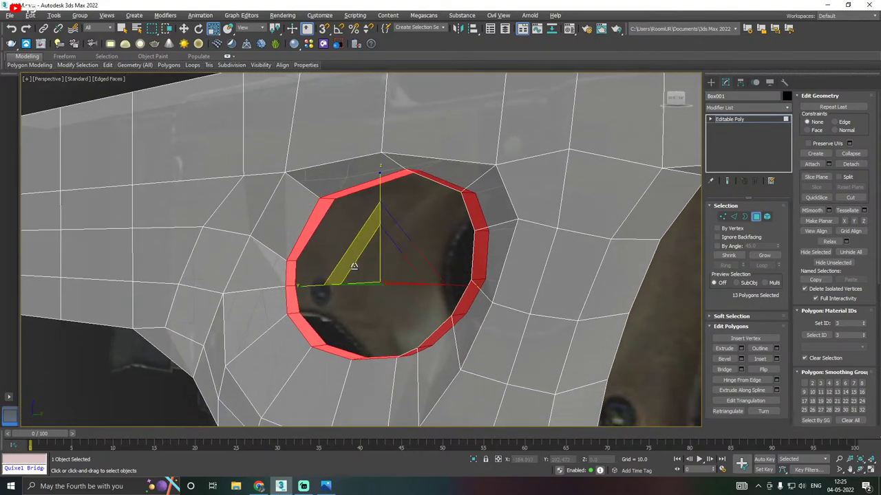
key(ctrl+z)
scroll(355, 267, down, 5)
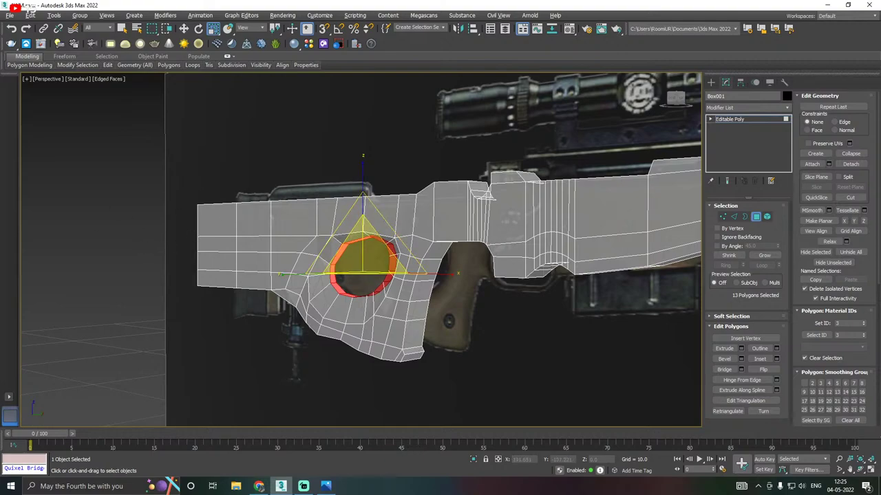
Switch to vertex editing with the Move tool in the front view and save the scene
middle_drag(364, 213, 409, 250)
key(w)
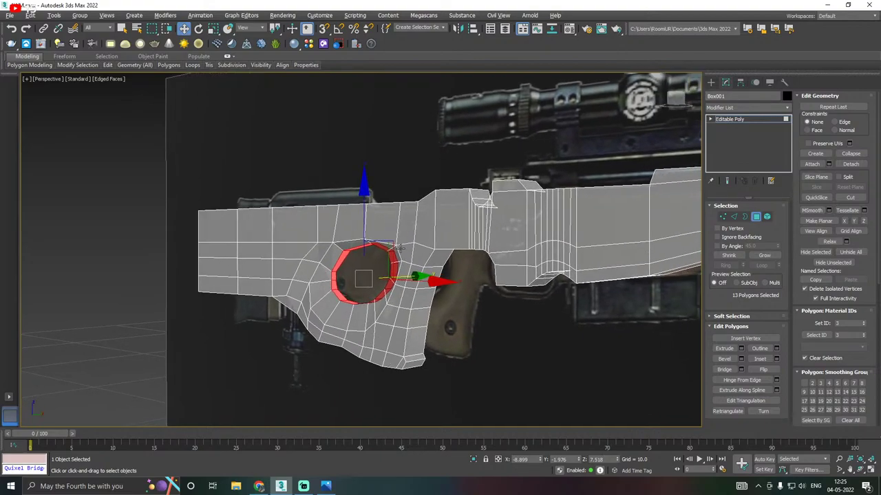
key(f)
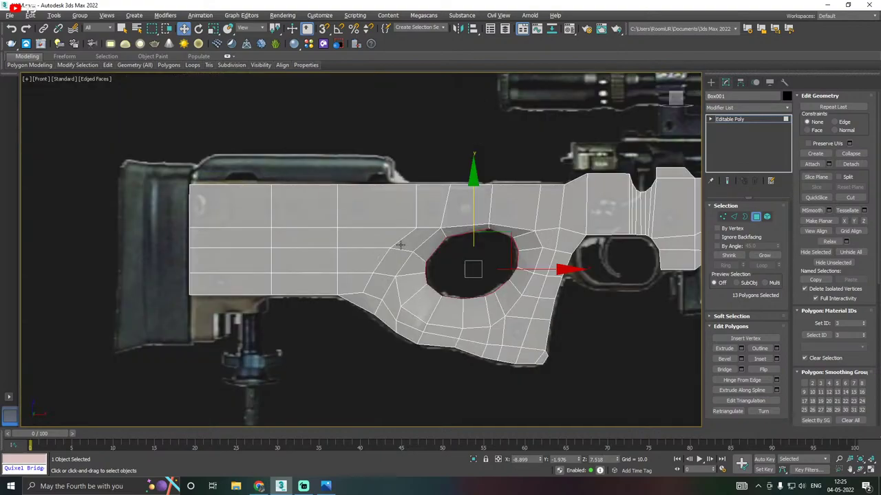
middle_drag(429, 275, 397, 249)
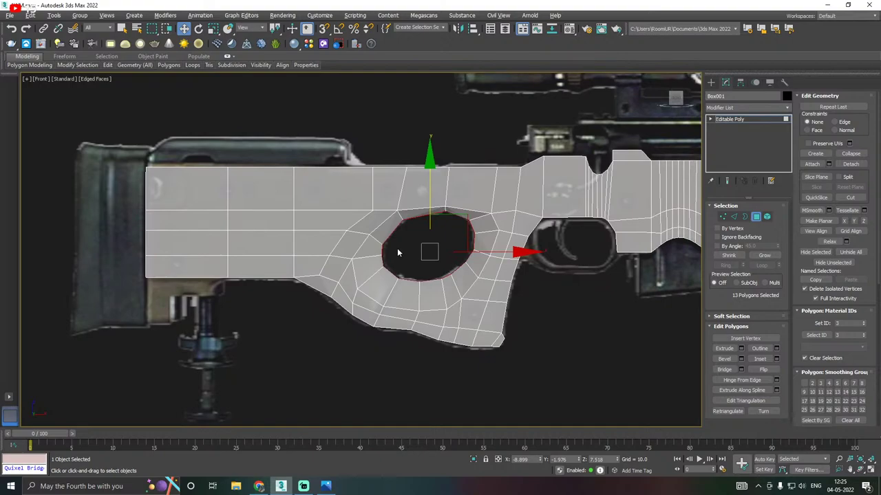
middle_drag(475, 247, 459, 256)
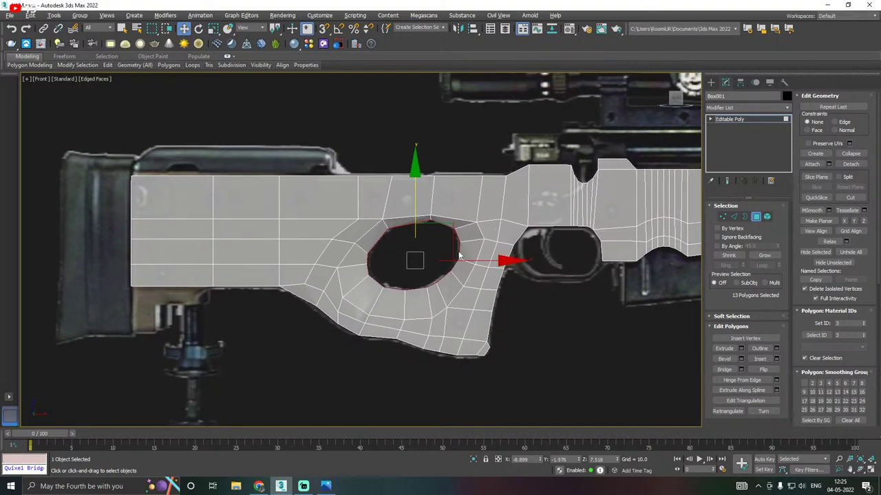
scroll(389, 282, up, 2)
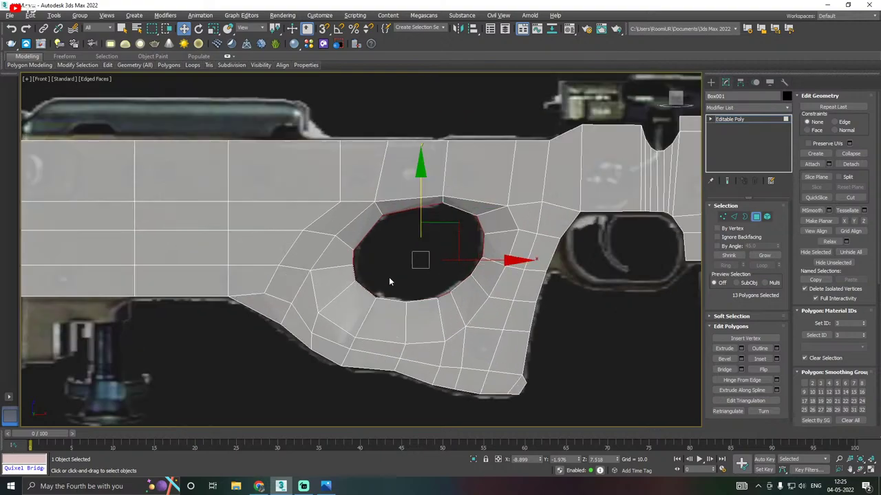
click(722, 216)
middle_drag(366, 217, 535, 214)
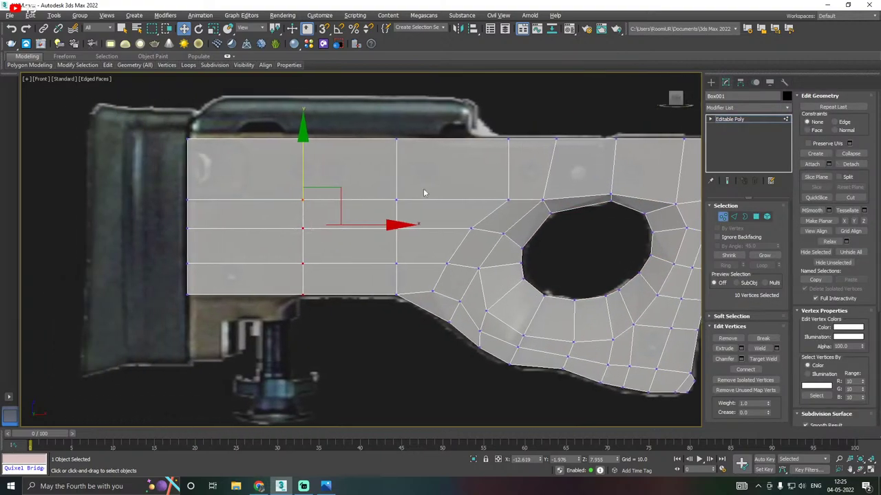
click(10, 15)
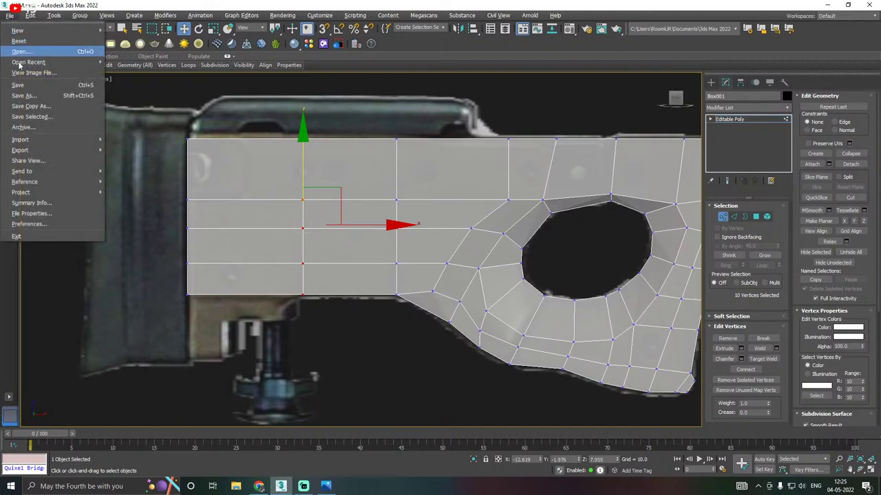
click(21, 85)
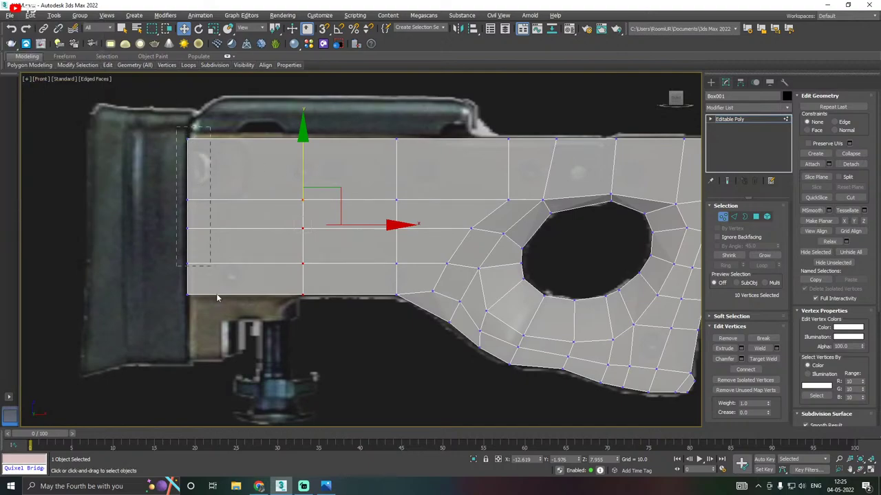
Try to move the stock's rear end vertices forward along X and undo the move
drag(217, 298, 217, 298)
drag(243, 222, 307, 217)
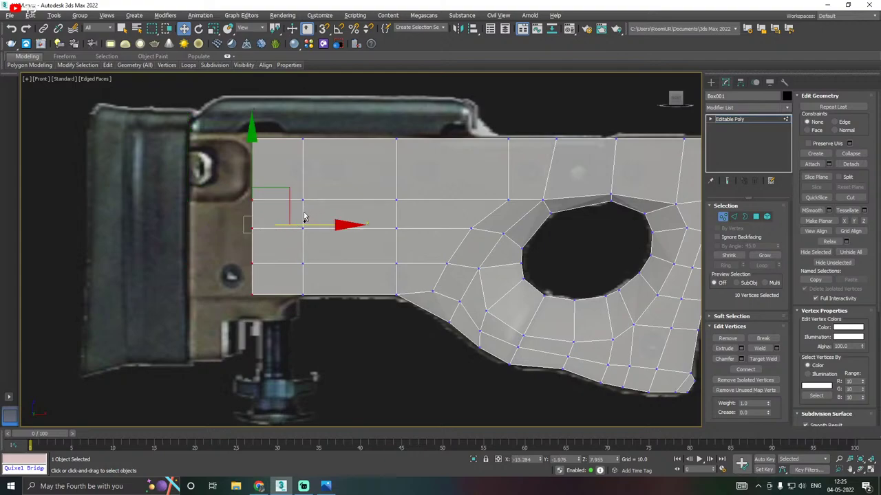
key(ctrl+z)
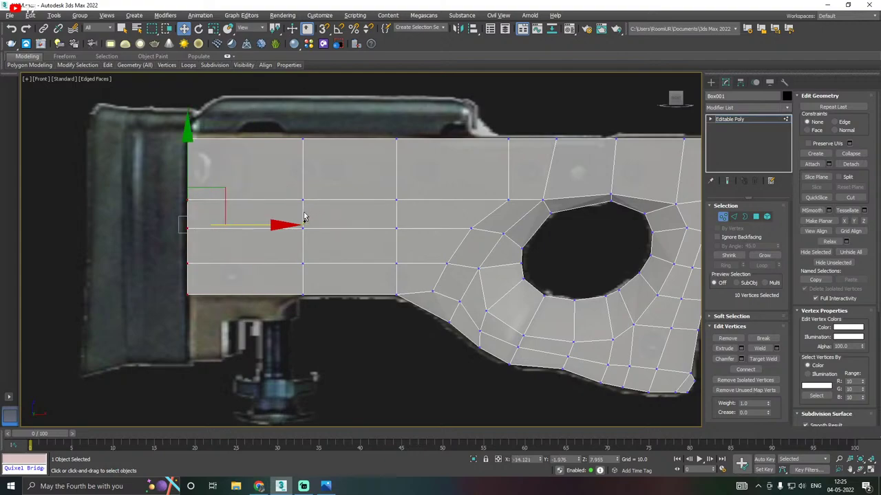
Inset the rearmost polygon on the stock's underside by 0.034
middle_drag(284, 300, 243, 266)
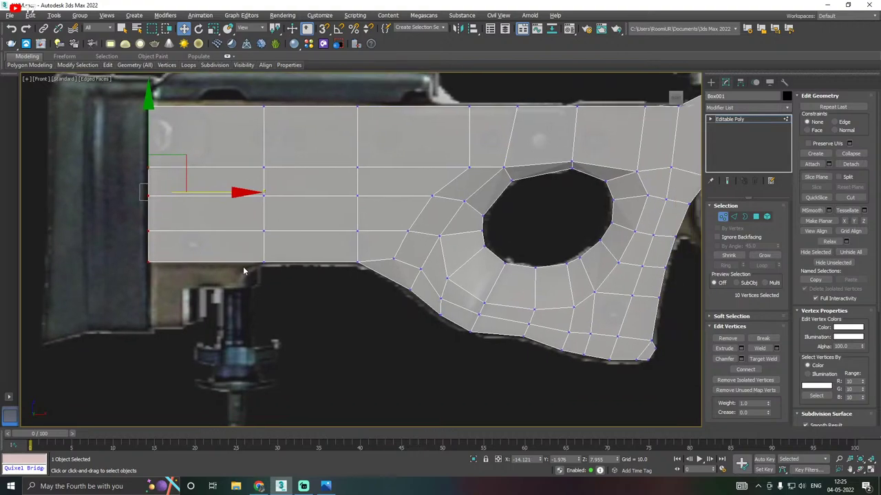
scroll(254, 228, down, 2)
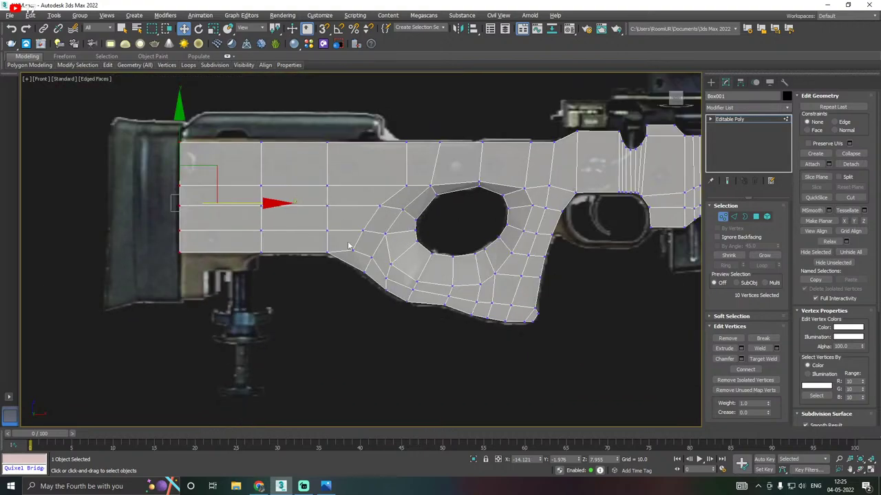
scroll(192, 262, up, 4)
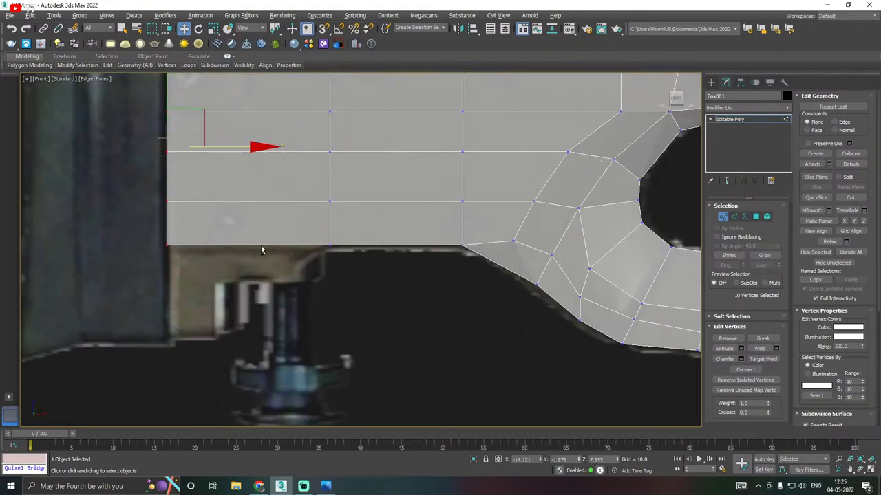
alt+middle_drag(260, 245, 329, 211)
click(755, 217)
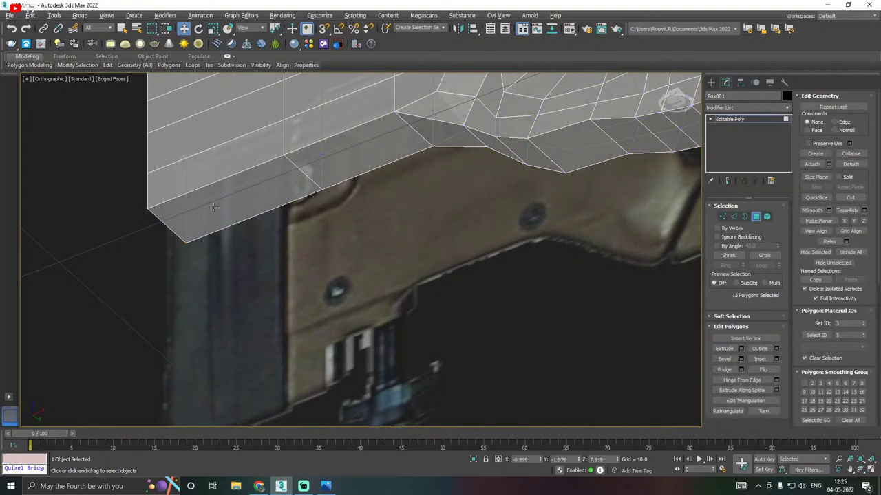
click(210, 206)
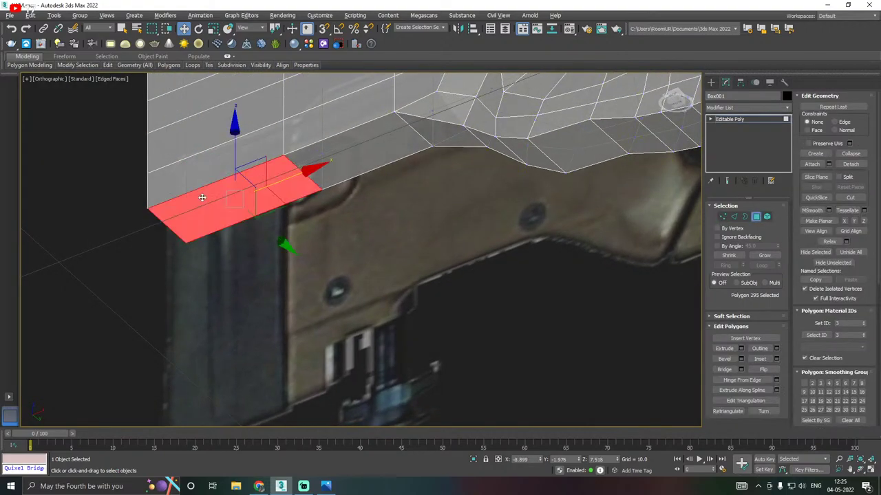
click(741, 349)
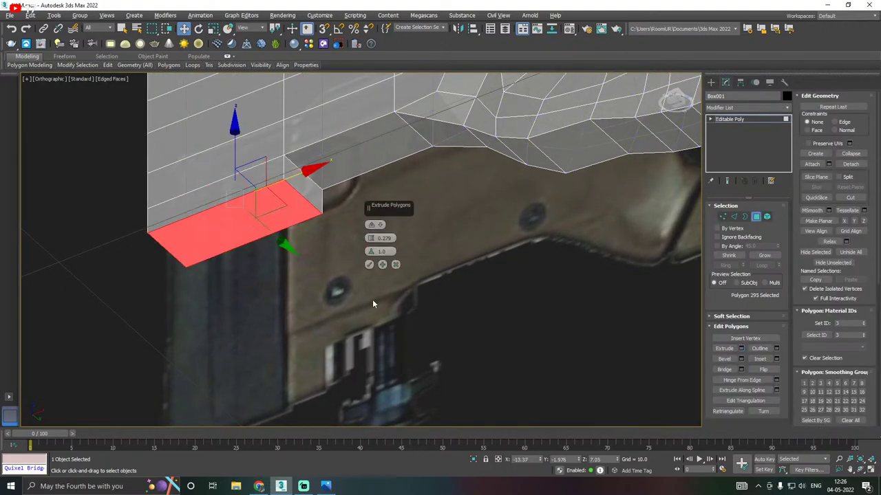
click(395, 264)
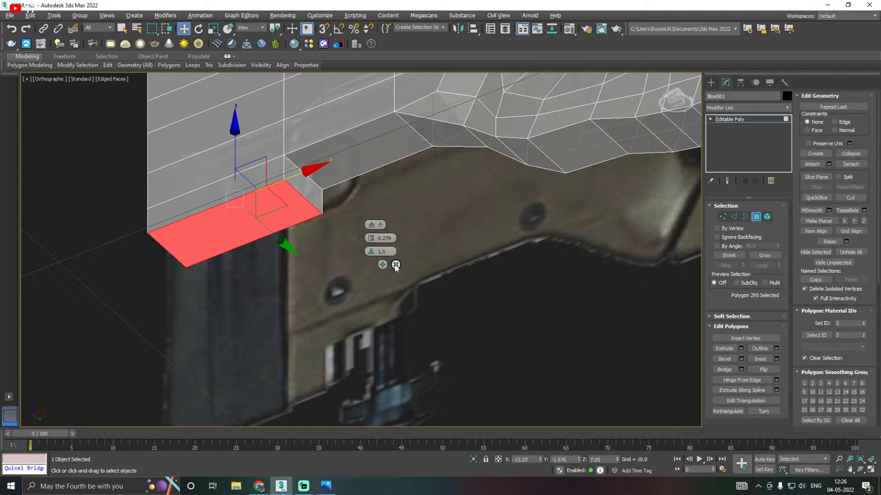
click(777, 359)
drag(371, 237, 507, 338)
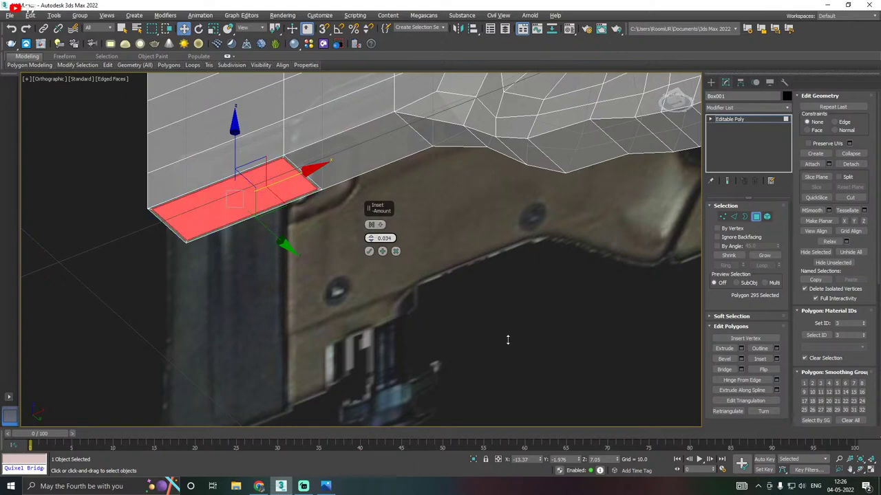
click(369, 252)
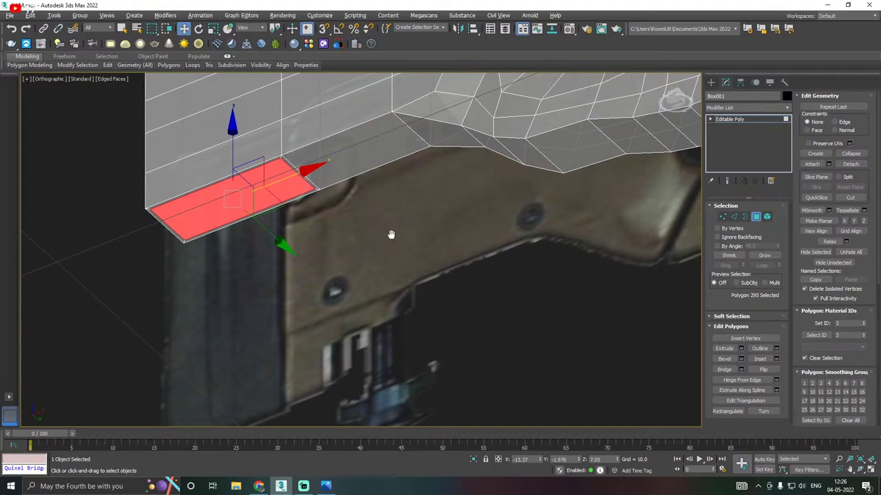
Extrude the inset underside polygon down by 0.279 and lower it to about Z 6.695 over the reference's lower butt bracket
key(f)
scroll(327, 232, up, 10)
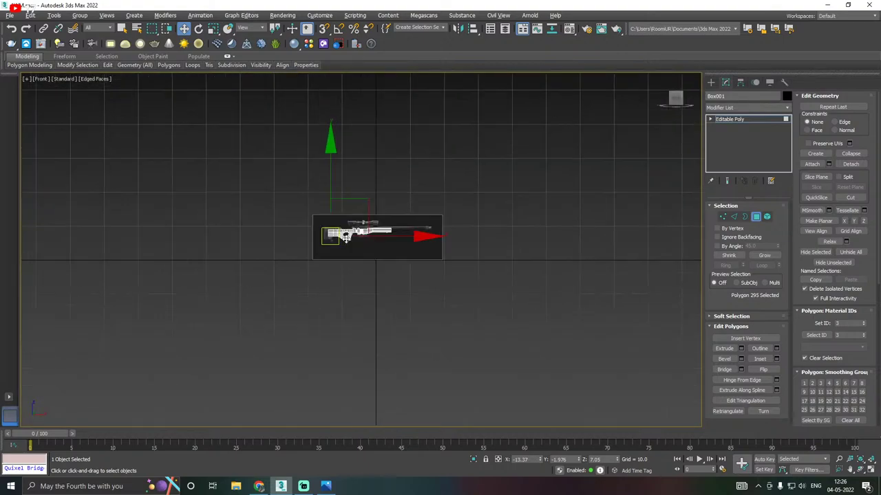
scroll(322, 236, up, 8)
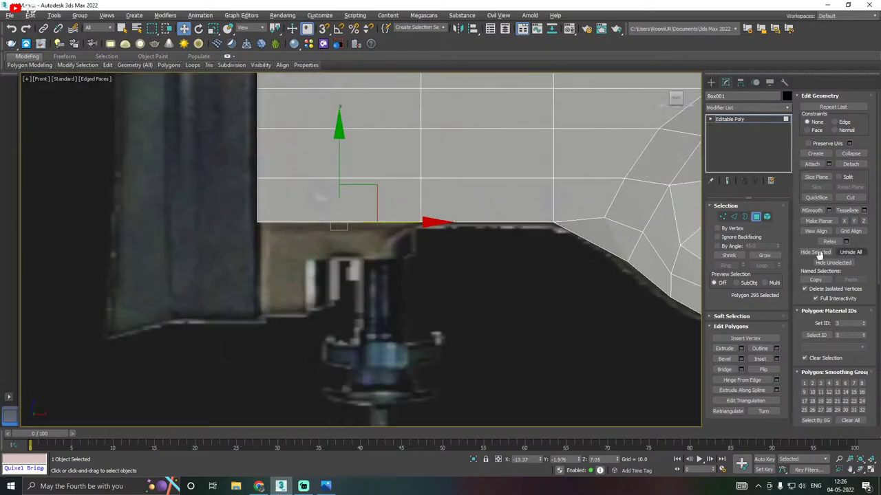
click(741, 349)
click(368, 265)
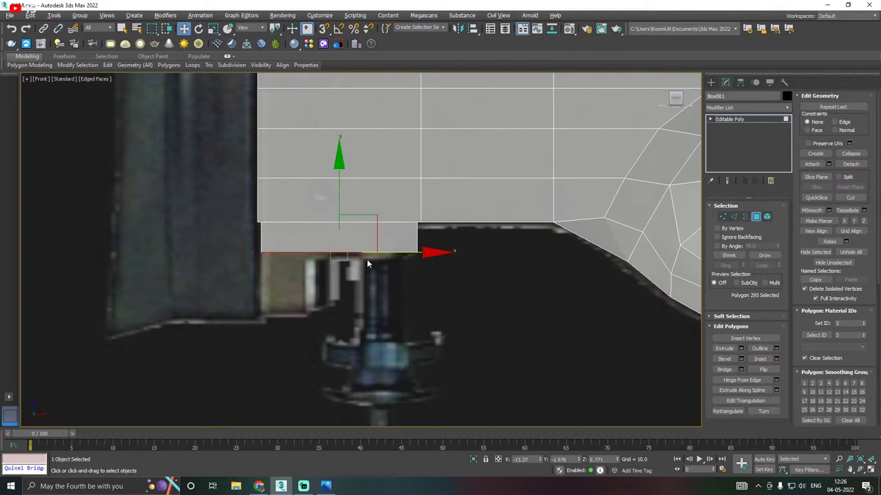
drag(335, 209, 320, 220)
middle_drag(366, 214, 375, 235)
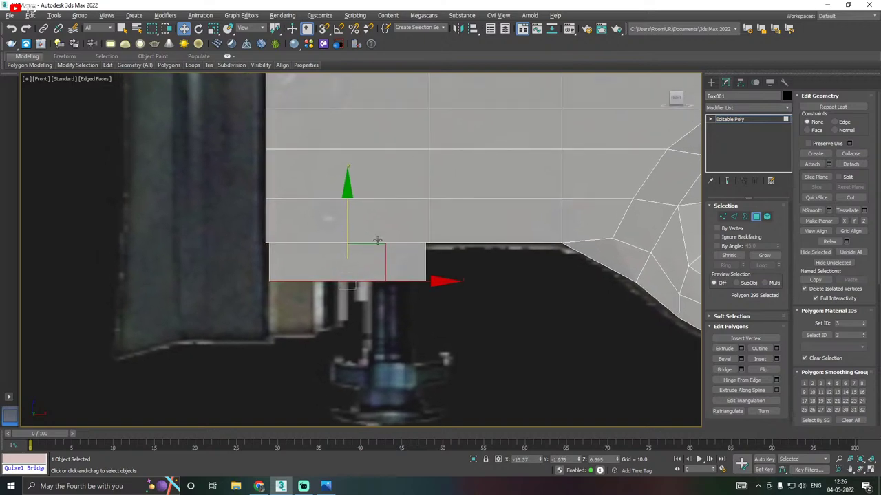
Add a vertical edge loop with Swift Loop through the extruded block and stock, near the front edge of the reference bracket's tan post
mouse_move(107, 65)
click(182, 88)
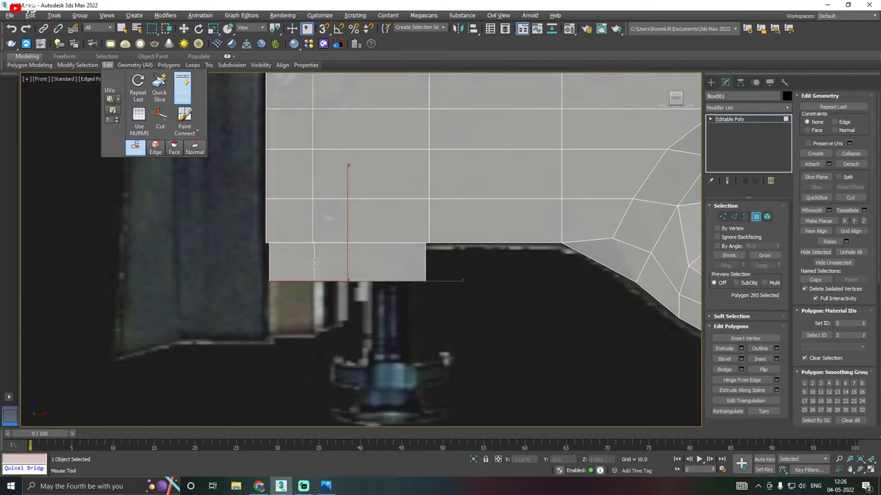
click(319, 268)
right_click(318, 268)
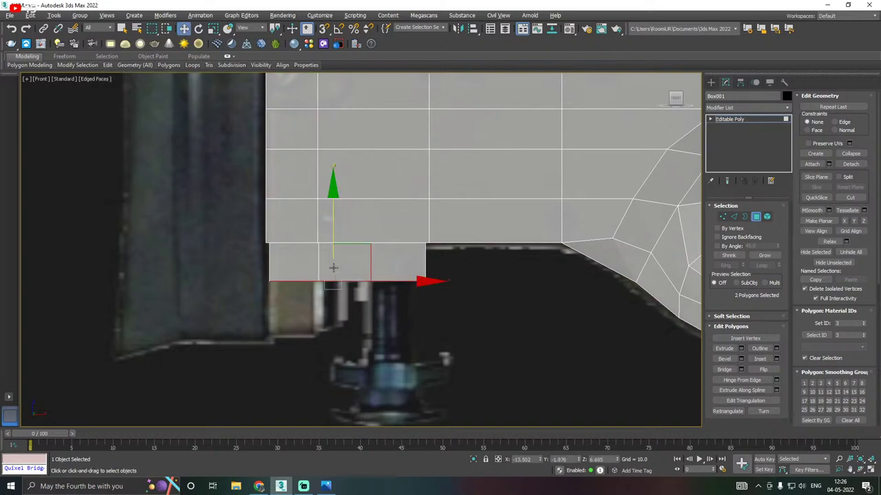
Raise the two bottom front vertices of the extruded block to about Z 6.721 and deselect them
click(722, 216)
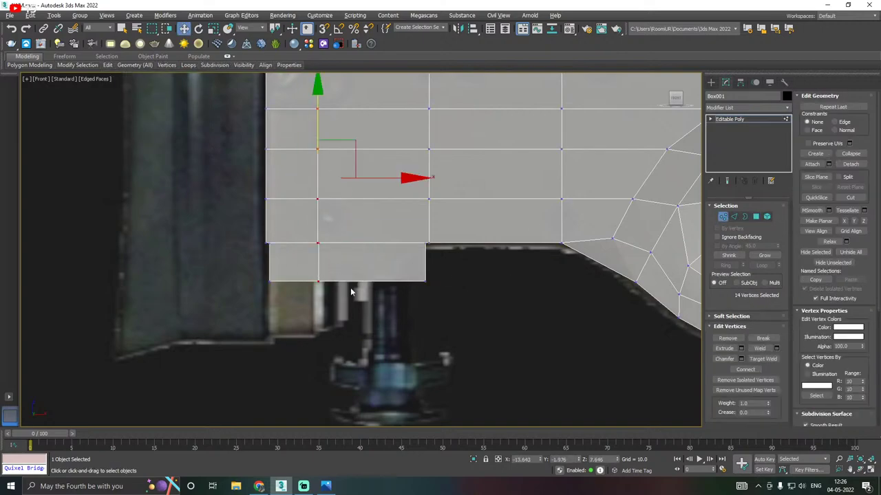
drag(416, 272, 434, 290)
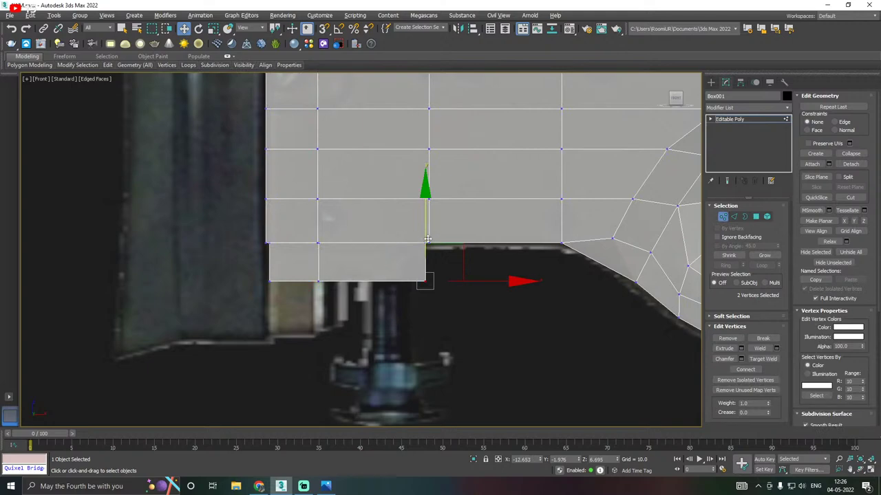
mouse_move(427, 239)
mouse_down()
mouse_move(417, 214)
mouse_move(414, 236)
mouse_up()
scroll(416, 255, up, 3)
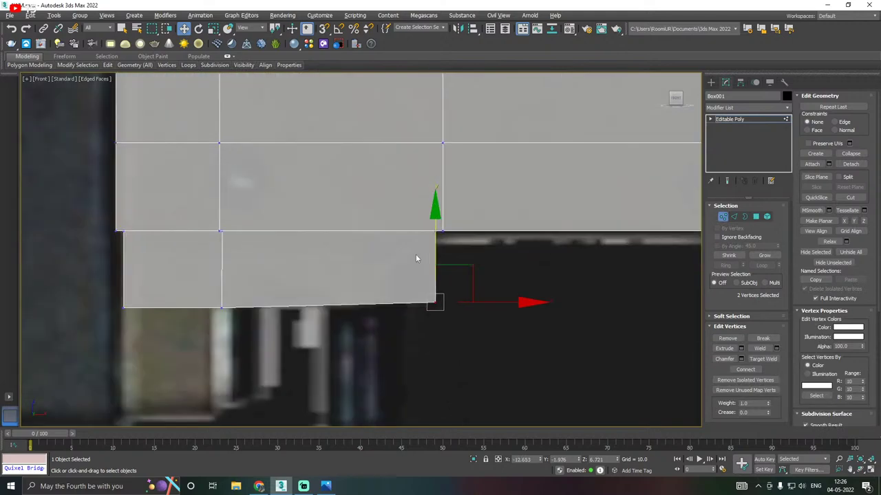
key(x)
click(528, 262)
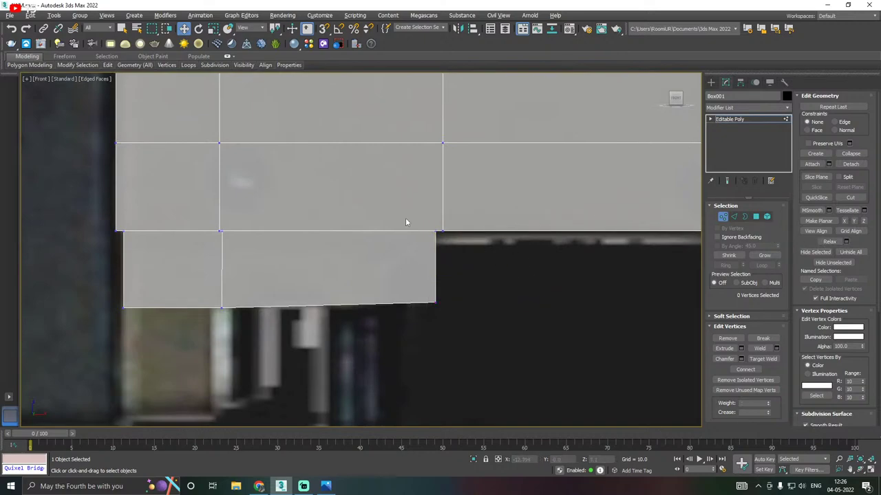
Slant the block's front face by moving its four vertices back to about X -12.921 and the upper pair forward to X -12.67
drag(436, 321, 440, 326)
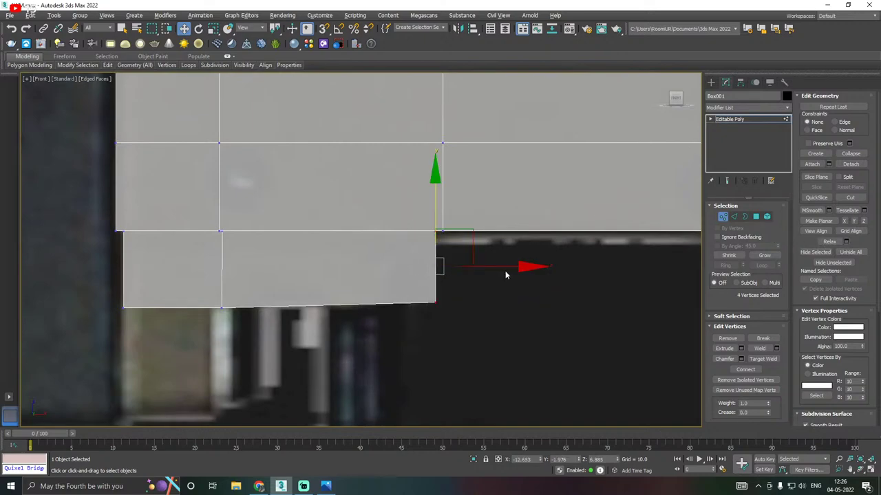
drag(500, 268, 396, 252)
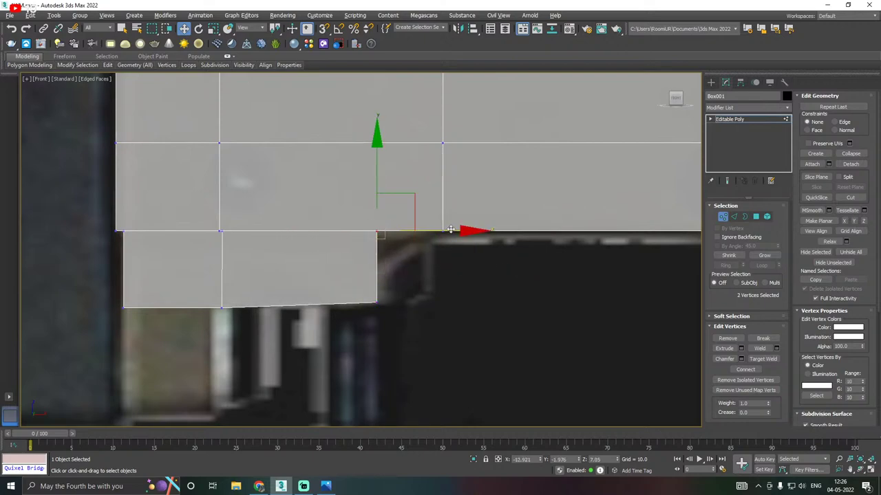
drag(450, 229, 505, 229)
scroll(381, 227, down, 2)
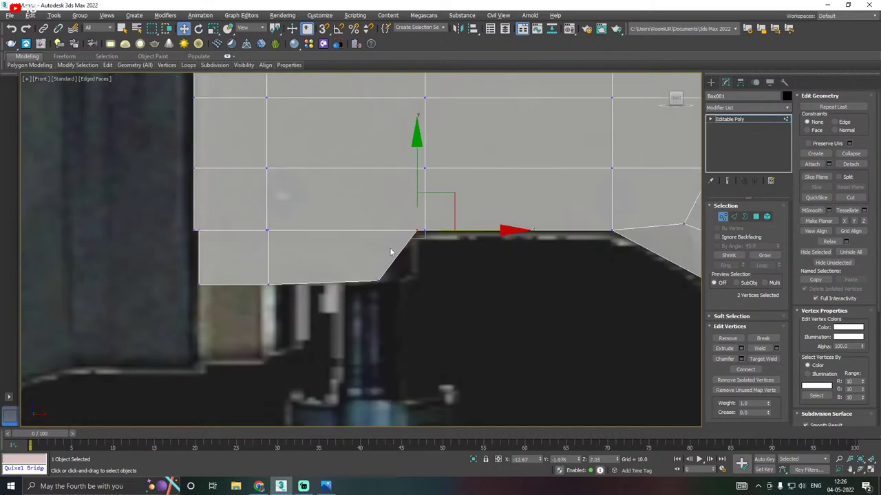
Move the new vertical loop's vertices slightly toward the butt, to about X -13.667, matching the reference bracket's tan post
middle_drag(390, 251, 452, 227)
scroll(353, 268, down, 5)
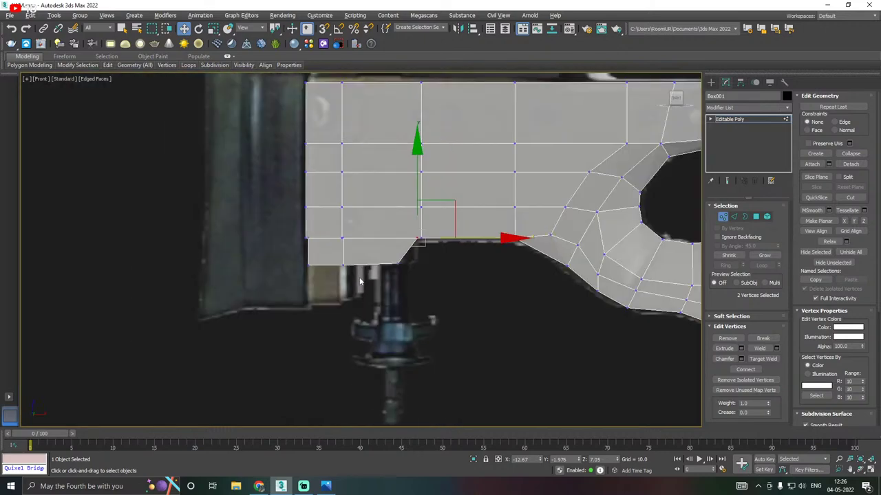
drag(365, 145, 347, 275)
drag(399, 227, 397, 228)
scroll(338, 259, up, 2)
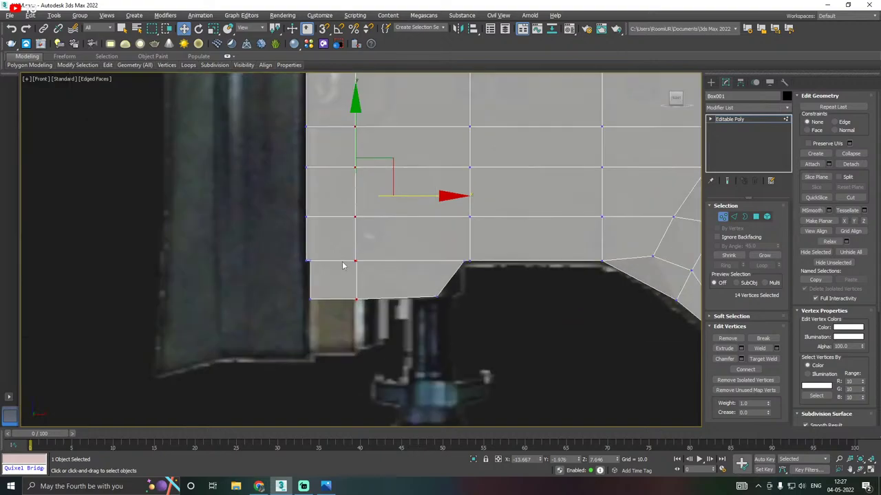
Extrude the rear polygon on the block's underside downward by 0.279 to start the tan post
middle_drag(424, 275, 378, 227)
click(755, 216)
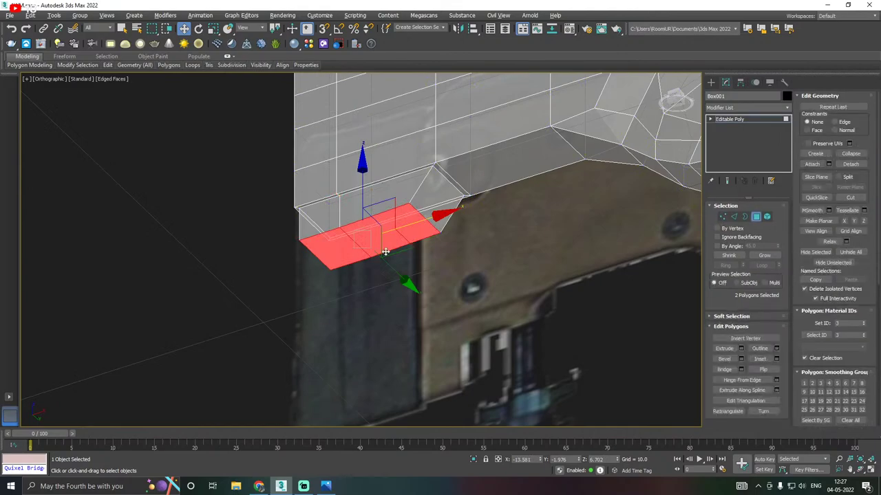
click(350, 253)
key(f)
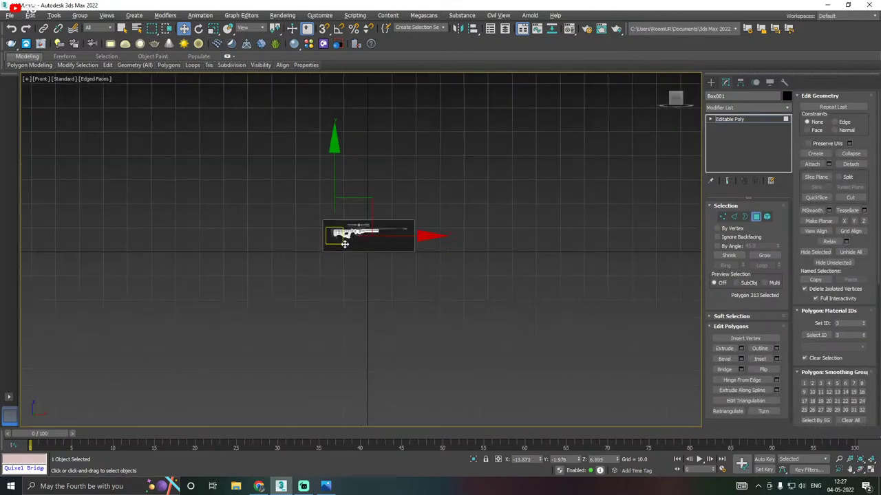
scroll(338, 239, up, 8)
scroll(296, 209, up, 10)
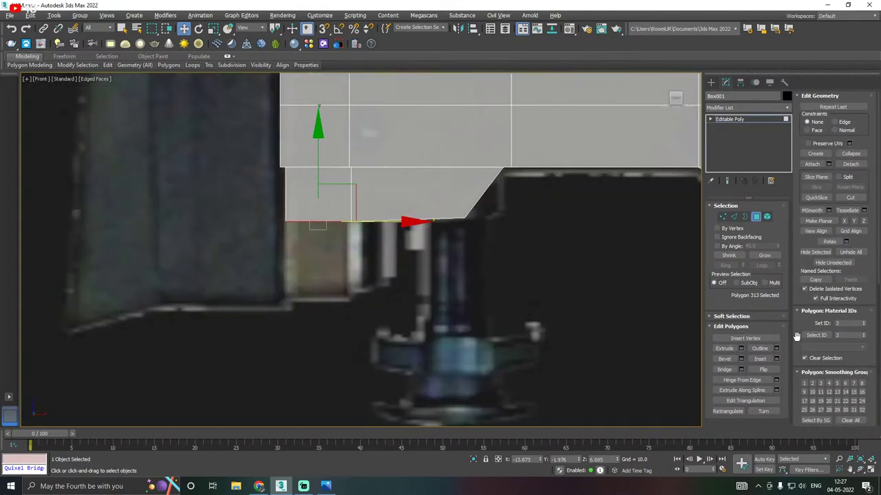
click(741, 348)
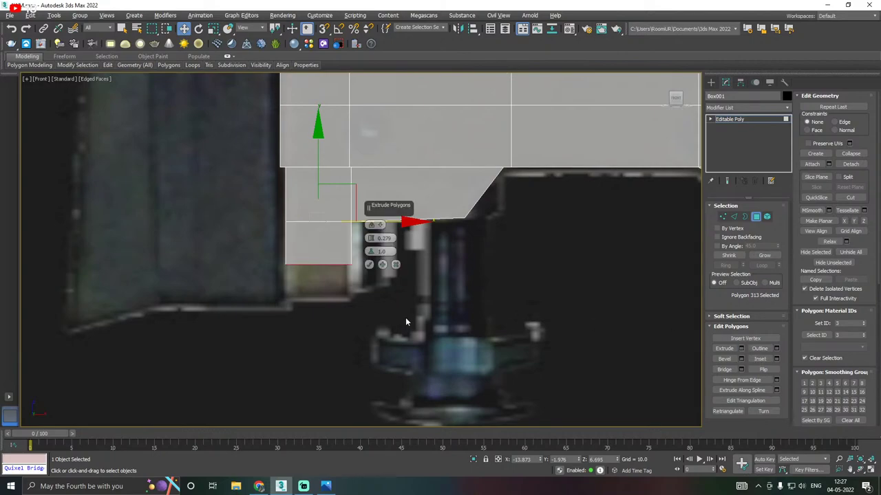
click(369, 265)
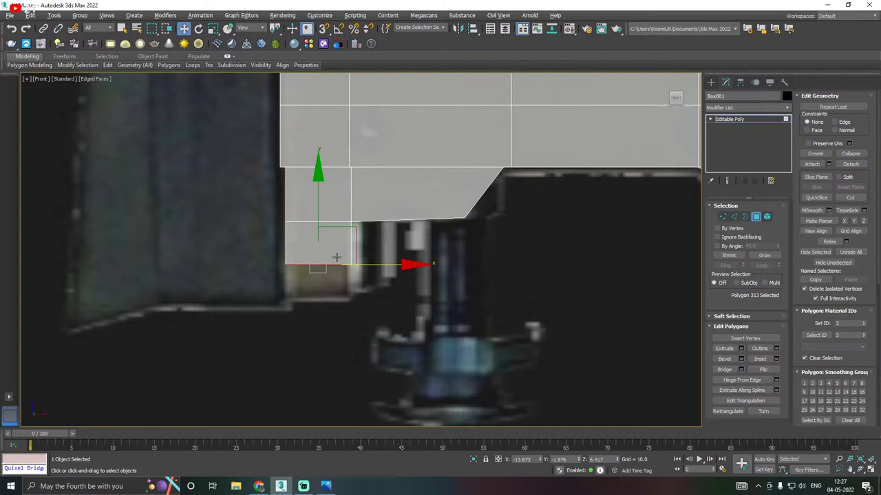
Lower the extruded post's bottom face to about Z 6.178 and deselect it
drag(318, 217, 318, 254)
middle_drag(582, 231, 530, 270)
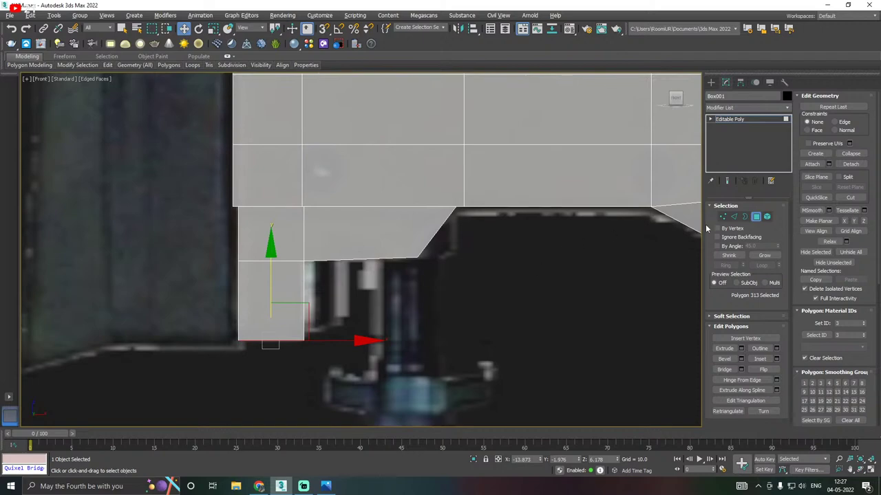
click(498, 254)
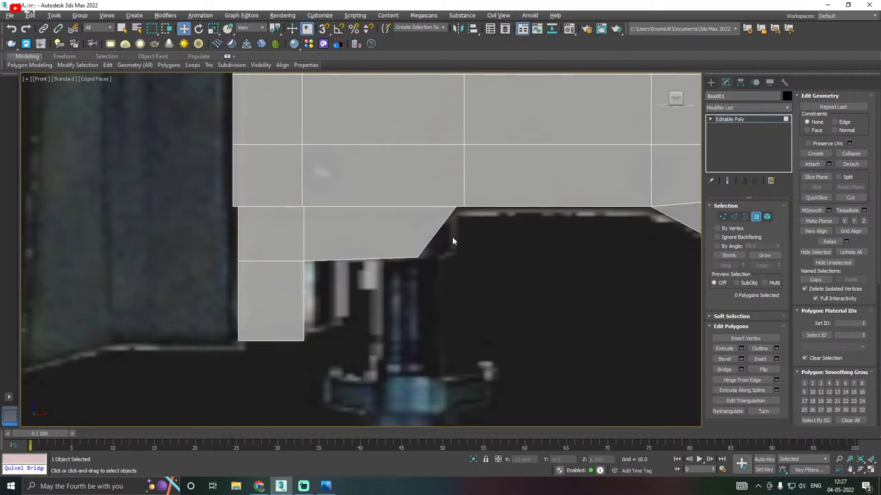
Add a horizontal edge loop with Swift Loop around the block, midway up its slanted front face
scroll(452, 240, up, 2)
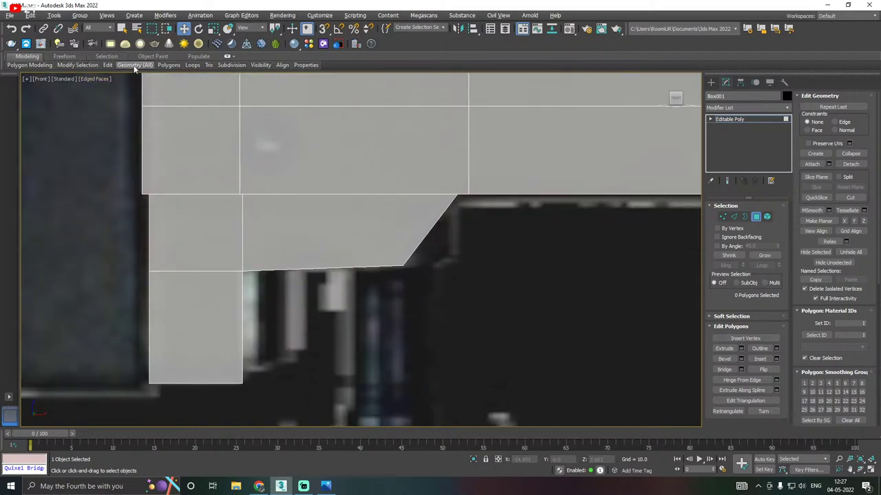
mouse_move(106, 68)
click(183, 87)
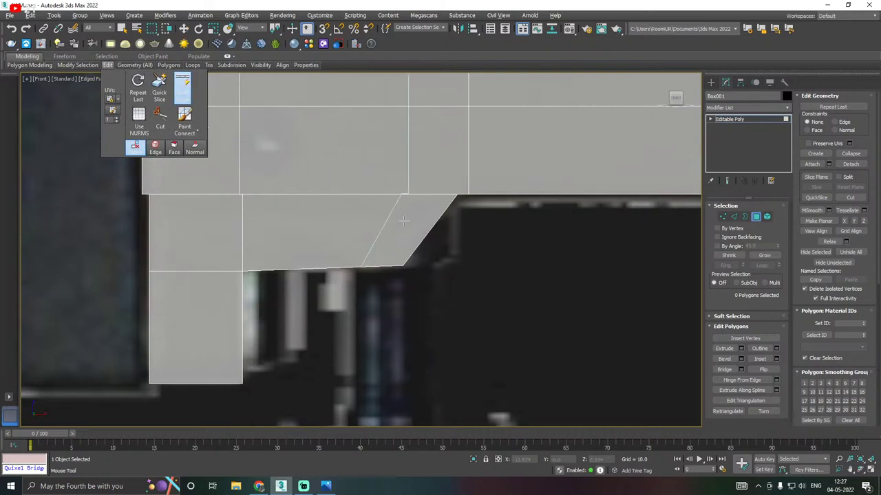
click(426, 228)
right_click(426, 228)
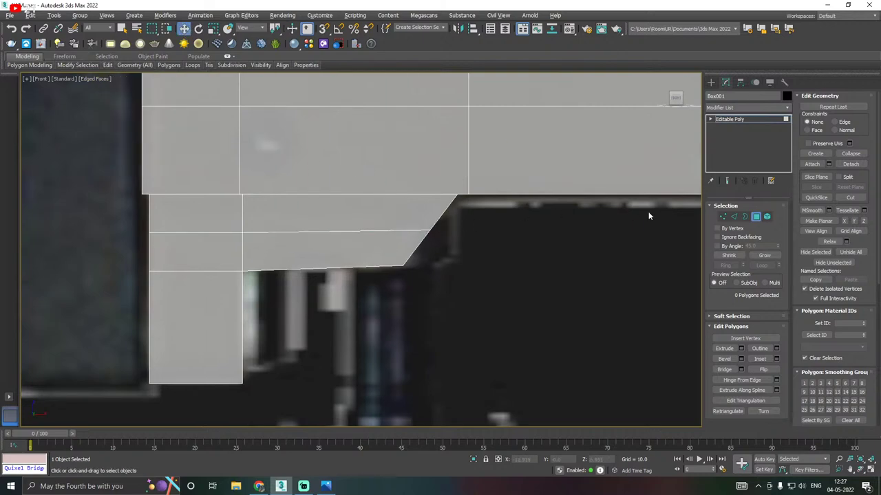
Bend the block's slanted front by moving the new loop's front vertices toward the butt and the upper corner pair to about X -12.651
click(722, 218)
drag(466, 218, 387, 244)
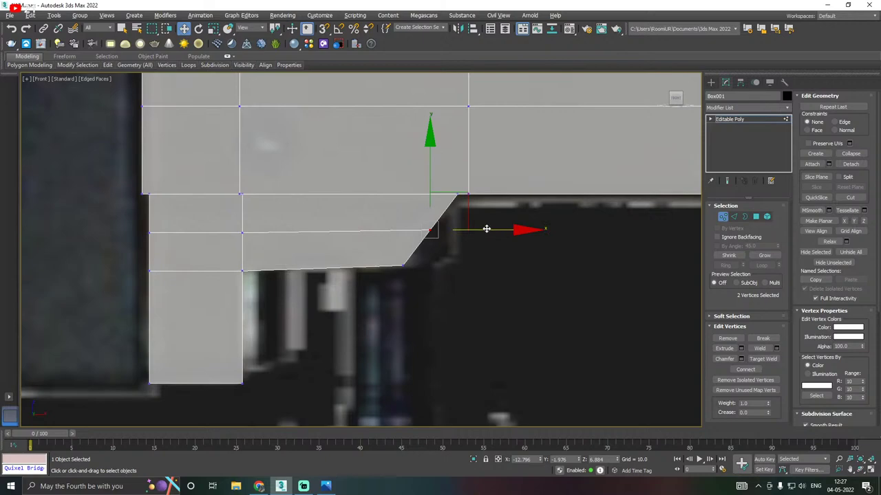
mouse_move(487, 230)
mouse_down()
mouse_move(463, 228)
mouse_move(474, 228)
mouse_up()
drag(447, 178, 465, 203)
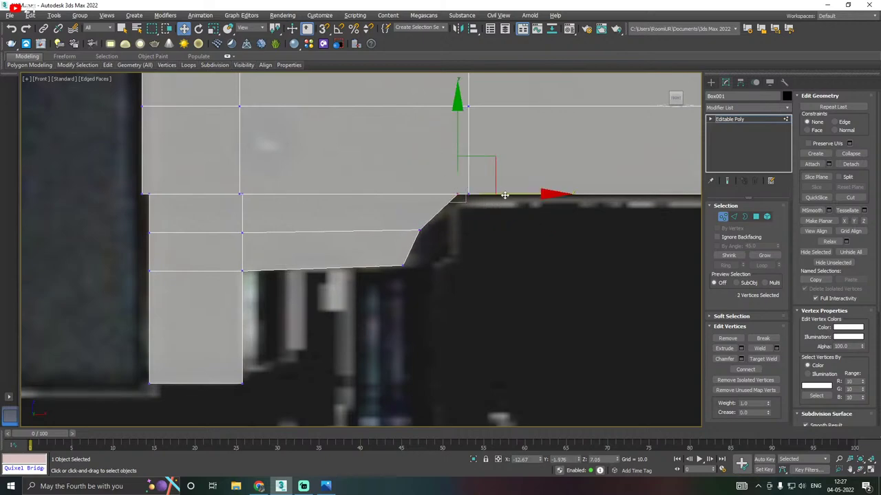
Examine the whole stock against the reference rifle from the front and in perspective, including its thickness from the rear
scroll(361, 238, down, 5)
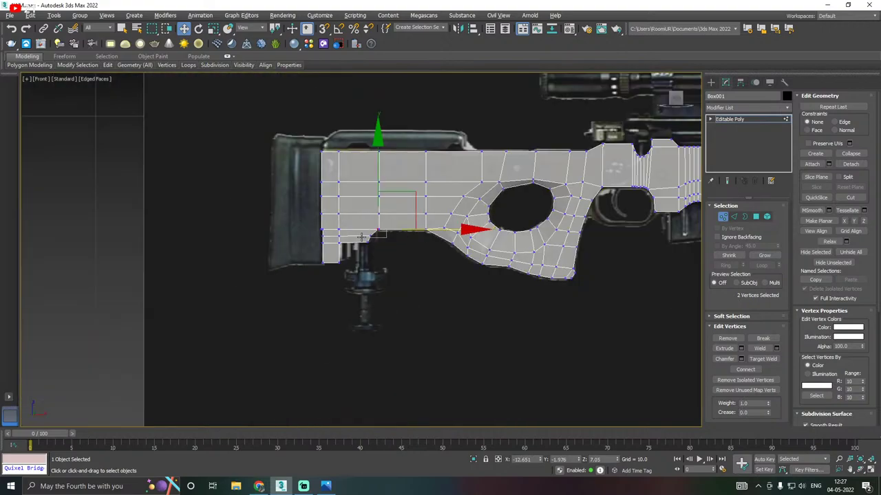
middle_drag(430, 223, 260, 257)
scroll(144, 226, down, 2)
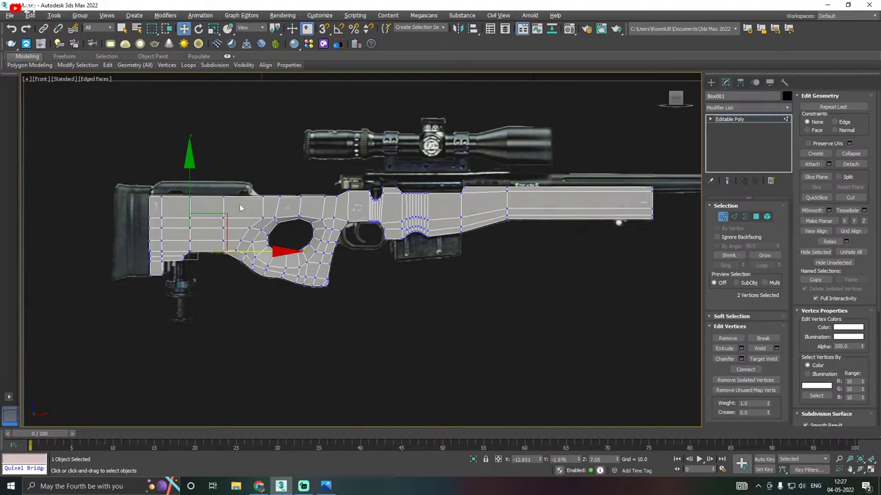
middle_drag(230, 207, 359, 205)
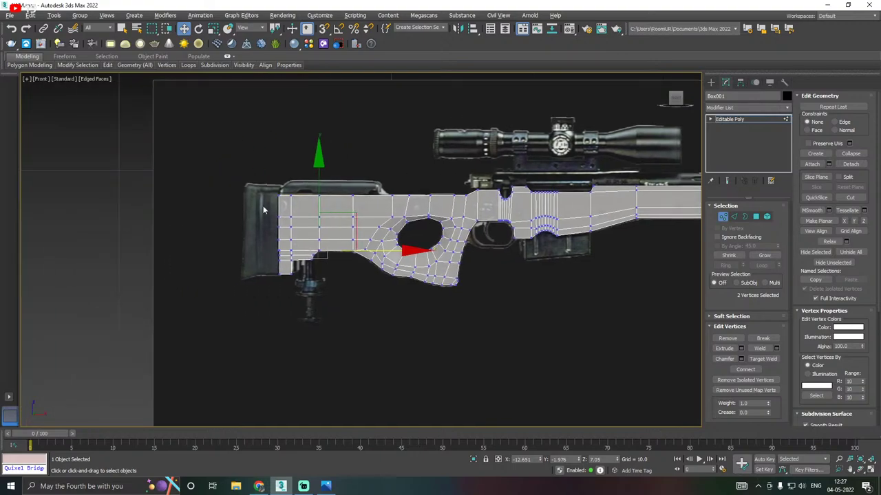
scroll(289, 216, up, 2)
scroll(167, 215, down, 2)
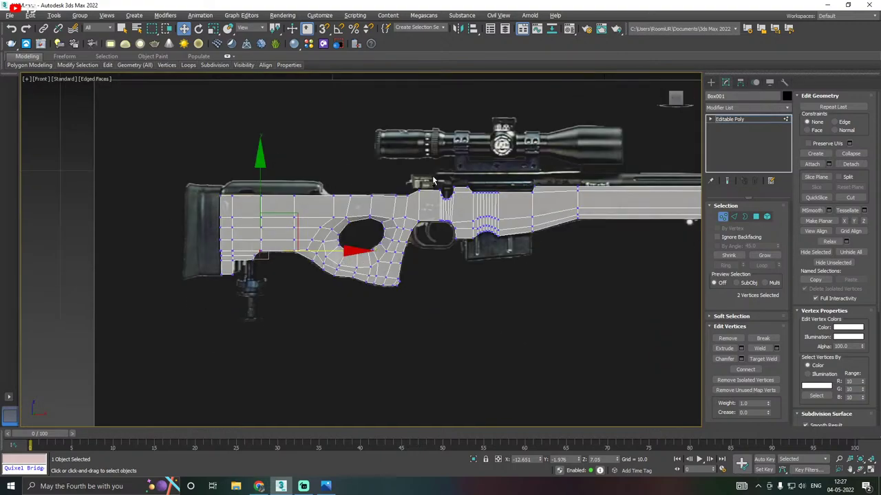
alt+middle_drag(433, 180, 365, 184)
key(f)
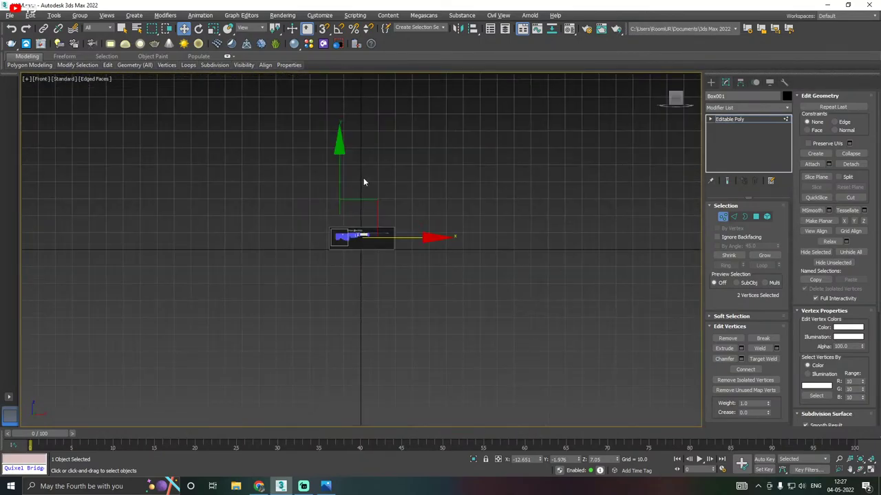
key(p)
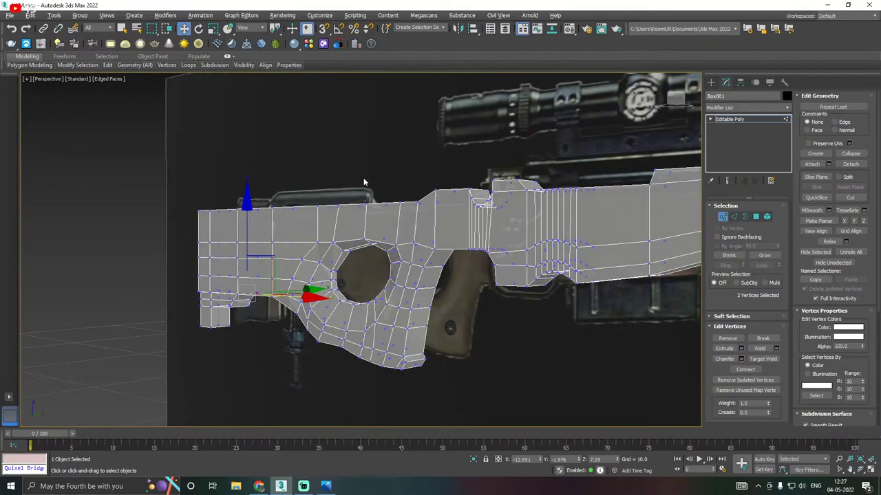
scroll(364, 182, down, 3)
alt+middle_drag(407, 203, 268, 212)
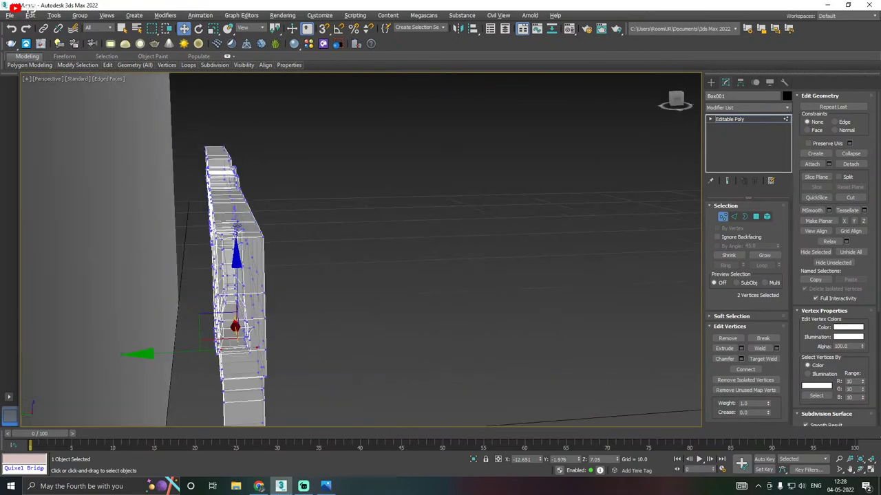
key(f)
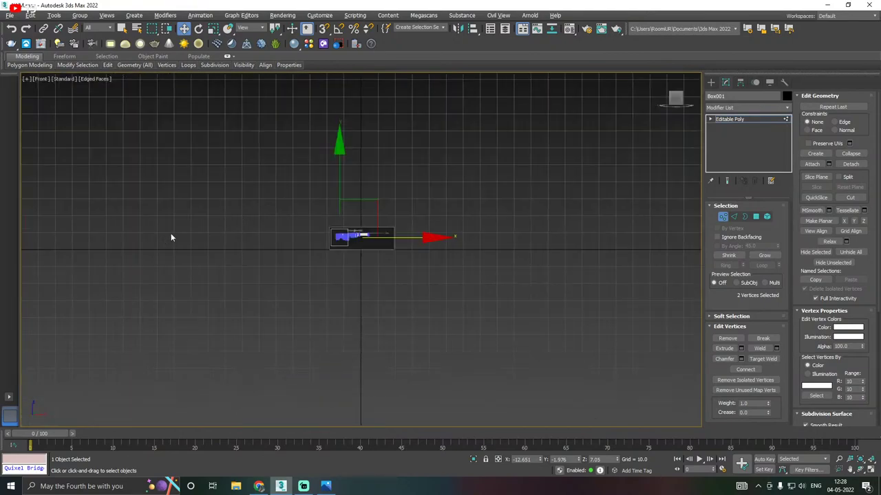
scroll(277, 203, up, 10)
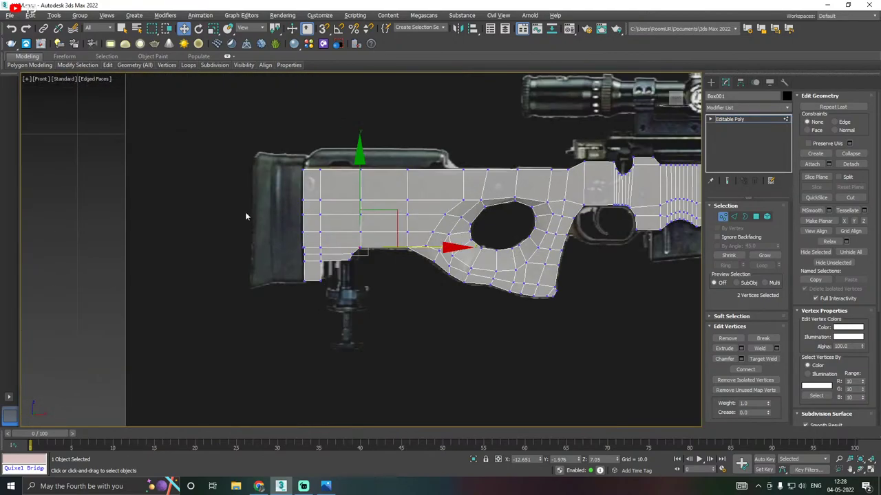
Leave vertex editing and save the scene
click(720, 119)
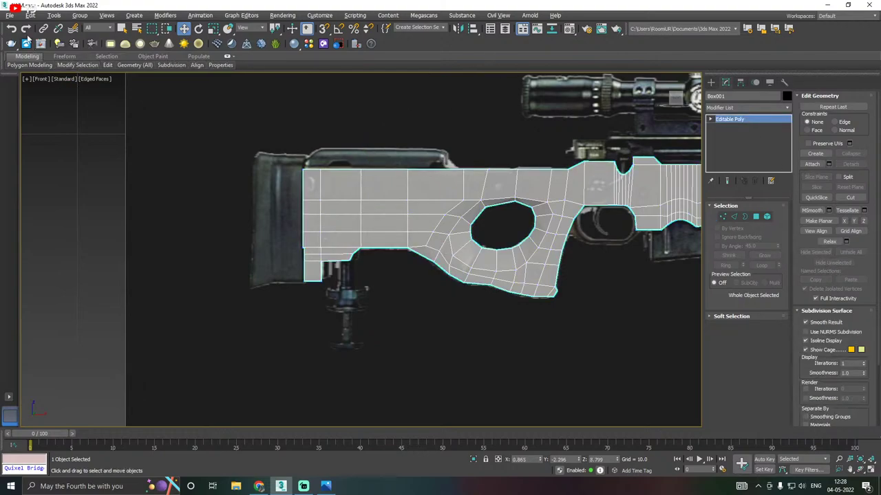
click(10, 15)
click(24, 87)
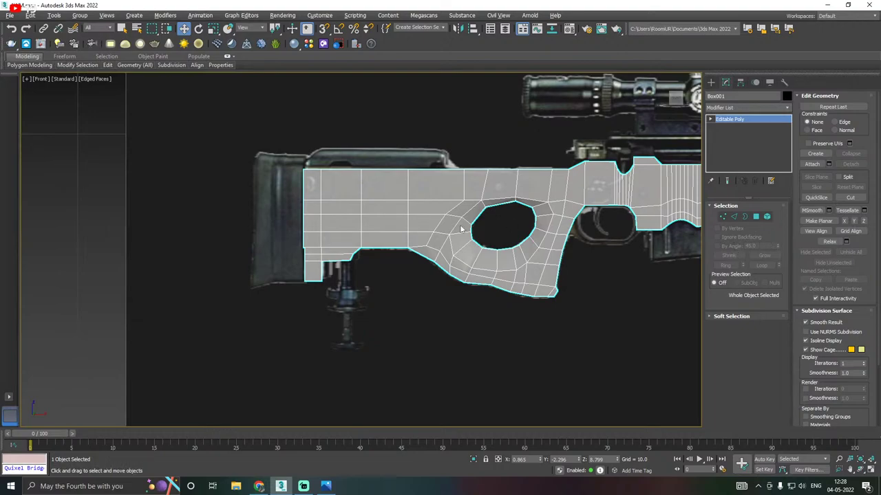
Move the whole stock down off the reference rifle to inspect the image, and undo the move
drag(428, 183, 440, 377)
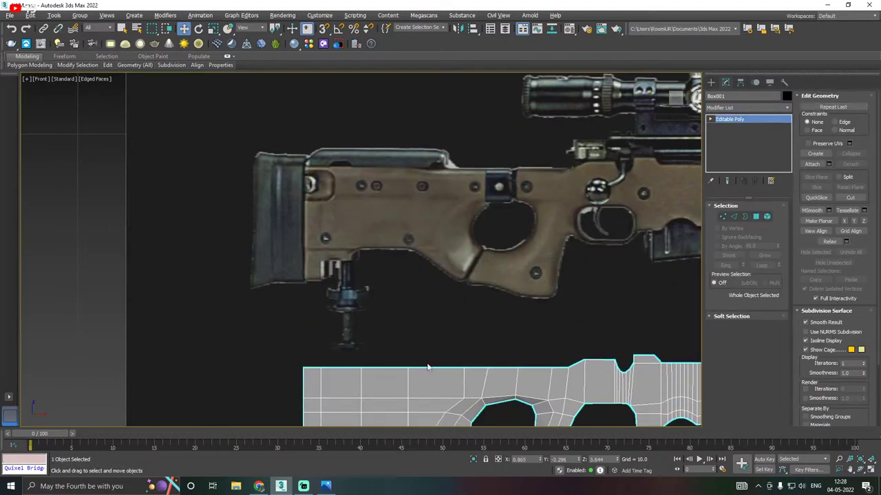
key(ctrl+z)
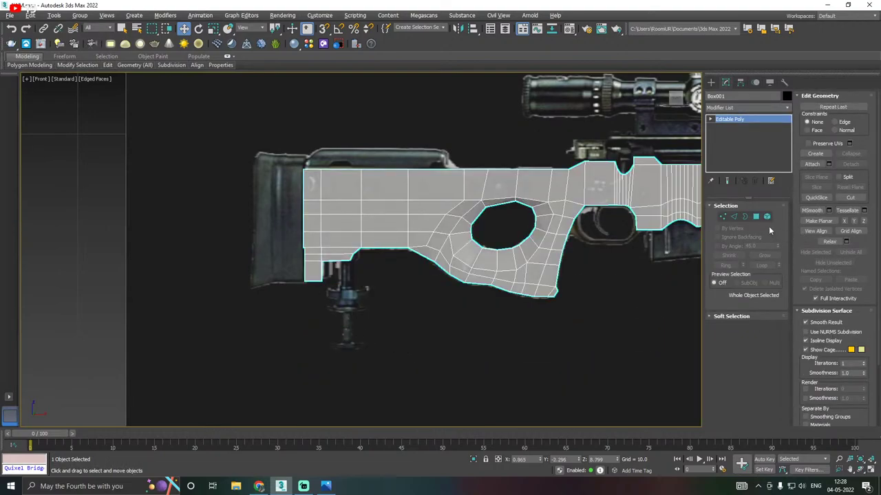
Select the full column of eight polygons on the stock's rear end, from the lower post up to the top edge
key(4)
alt+middle_drag(680, 208, 370, 282)
click(366, 302)
ctrl+click(368, 292)
scroll(366, 282, up, 4)
ctrl+click(370, 282)
scroll(370, 280, up, 4)
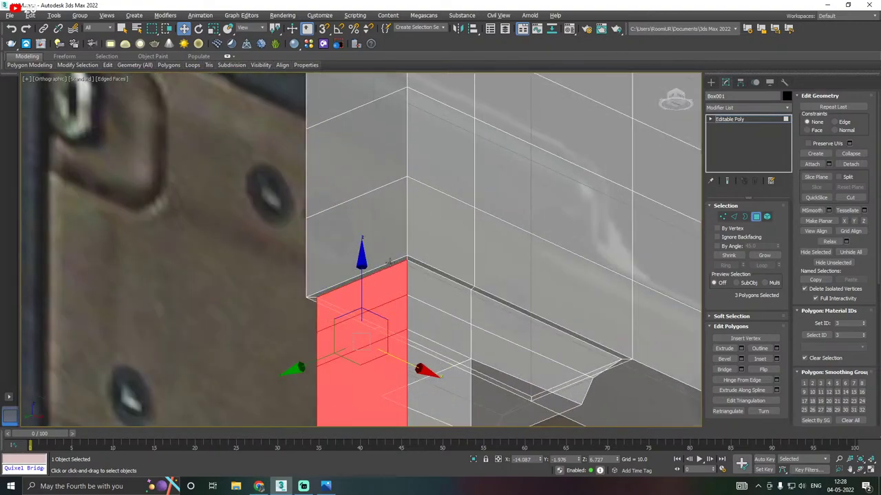
ctrl+click(390, 262)
ctrl+click(388, 250)
scroll(384, 230, down, 2)
ctrl+click(357, 177)
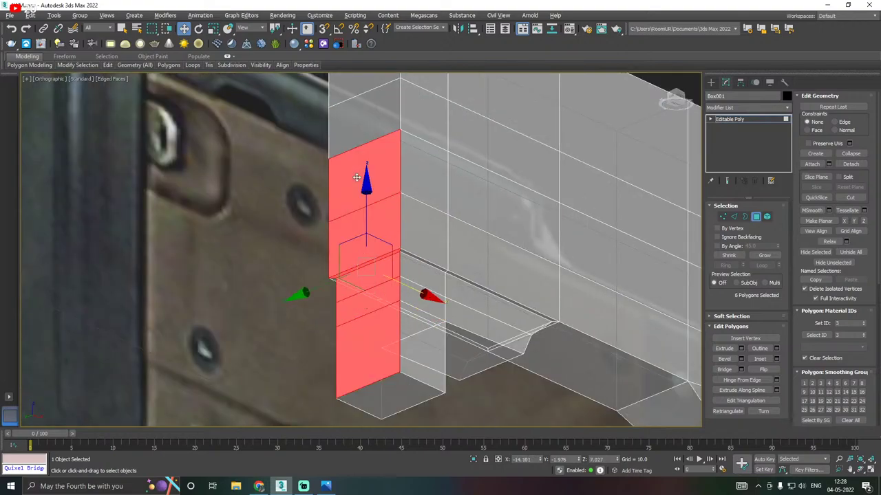
ctrl+click(382, 120)
scroll(382, 178, down, 5)
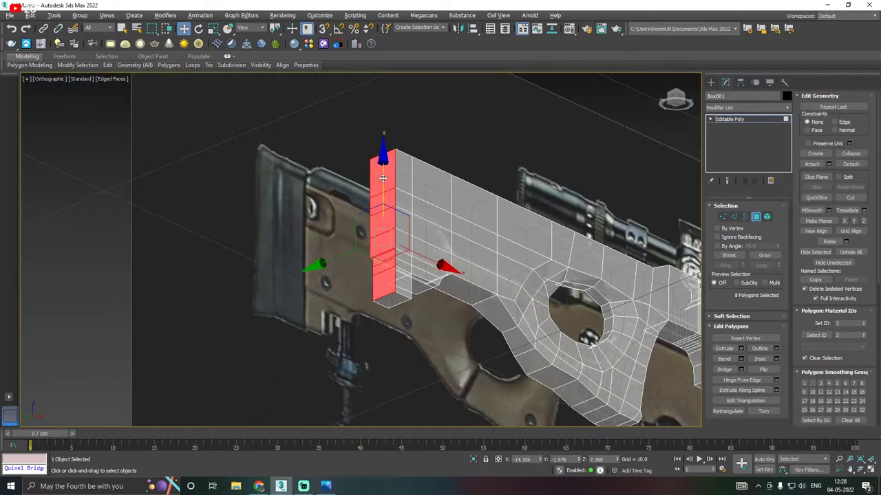
key(f)
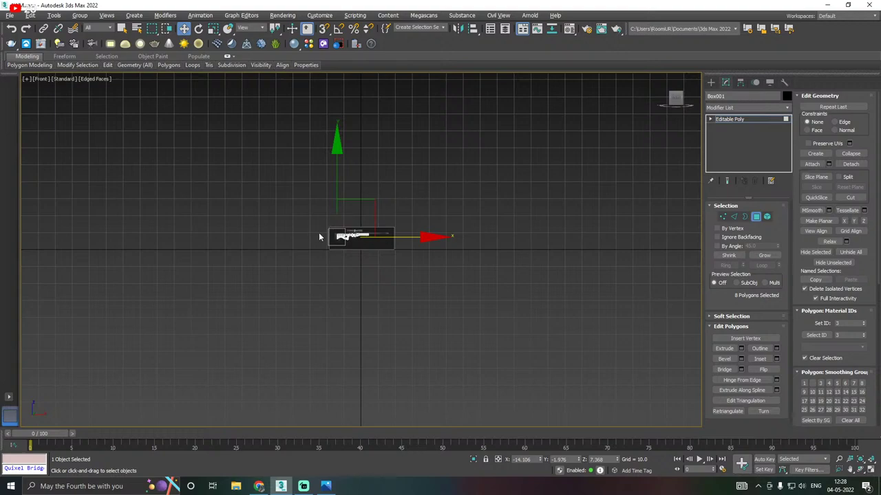
key(z)
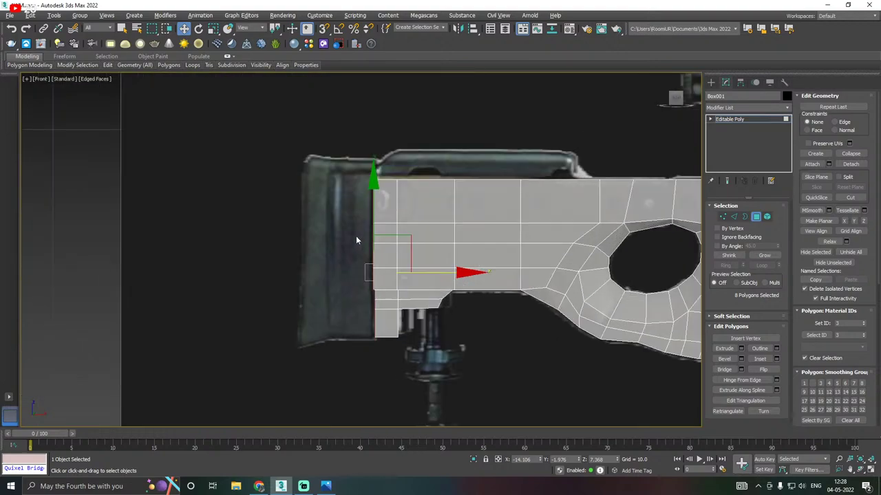
scroll(355, 240, up, 1)
scroll(406, 240, up, 2)
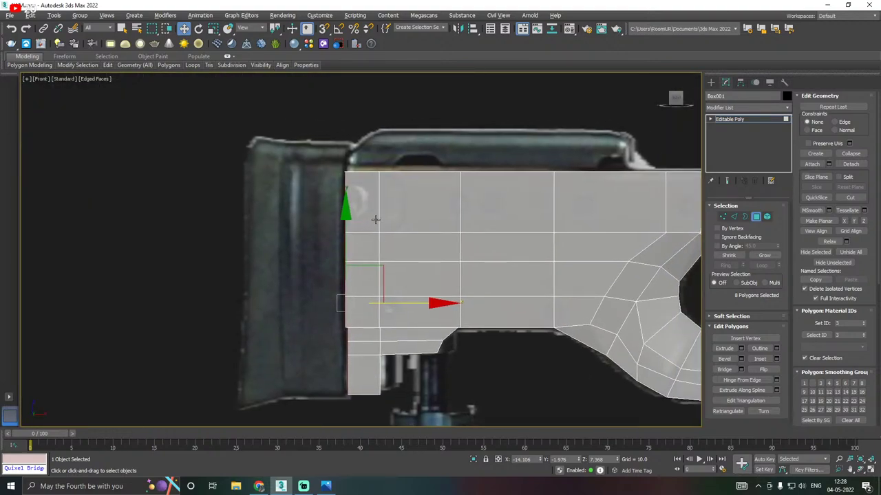
middle_drag(382, 222, 368, 229)
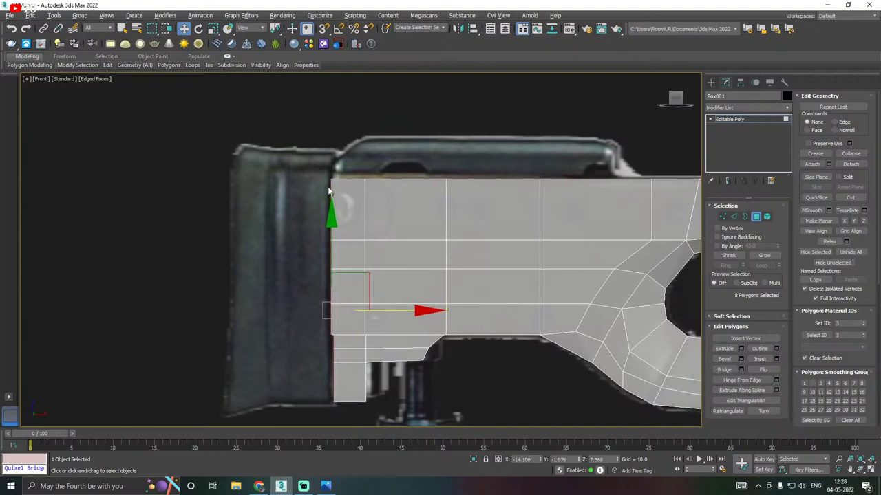
click(741, 349)
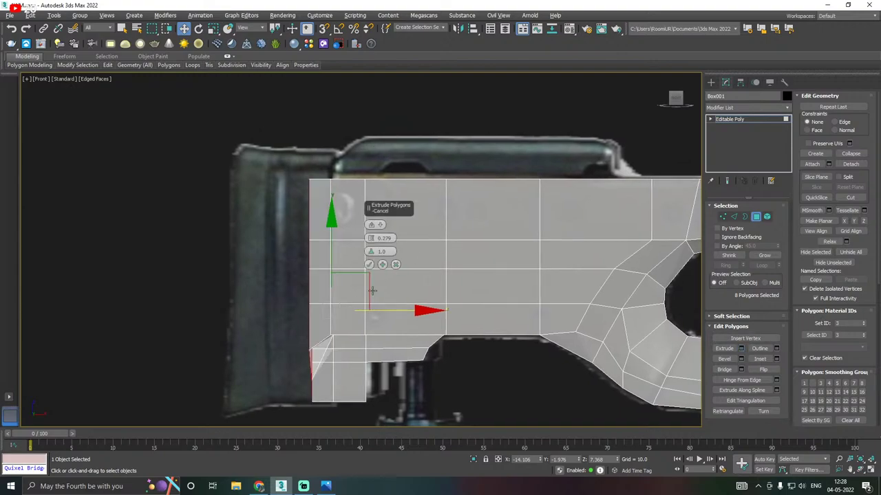
alt+middle_drag(399, 277, 491, 257)
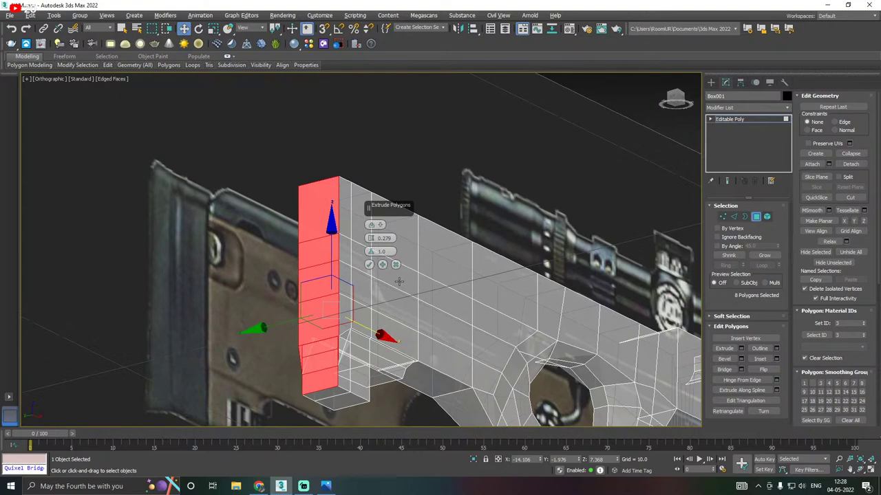
click(395, 265)
alt+middle_drag(397, 276, 401, 265)
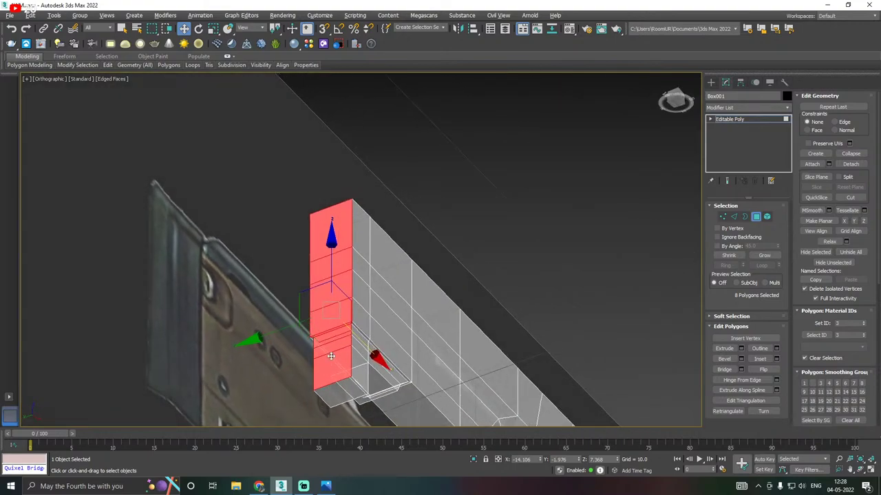
Extrude the eight selected rear-end polygons as a group by 0.279
scroll(335, 330, up, 7)
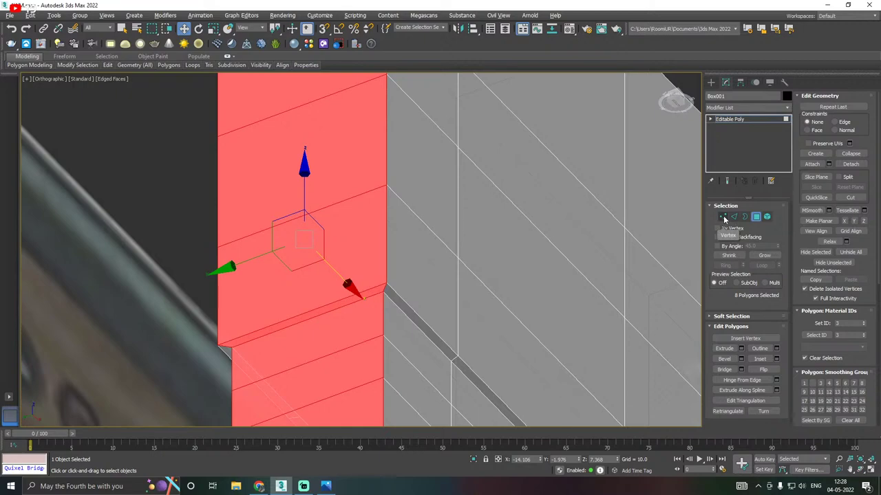
click(741, 349)
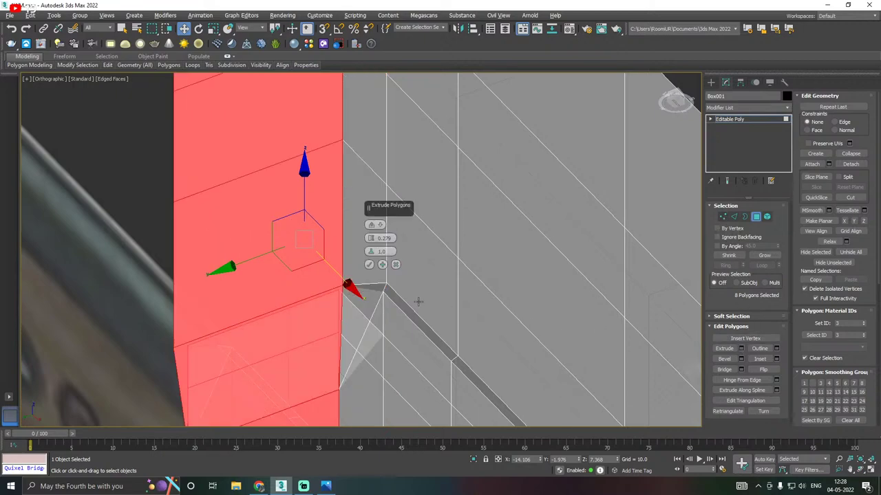
click(372, 225)
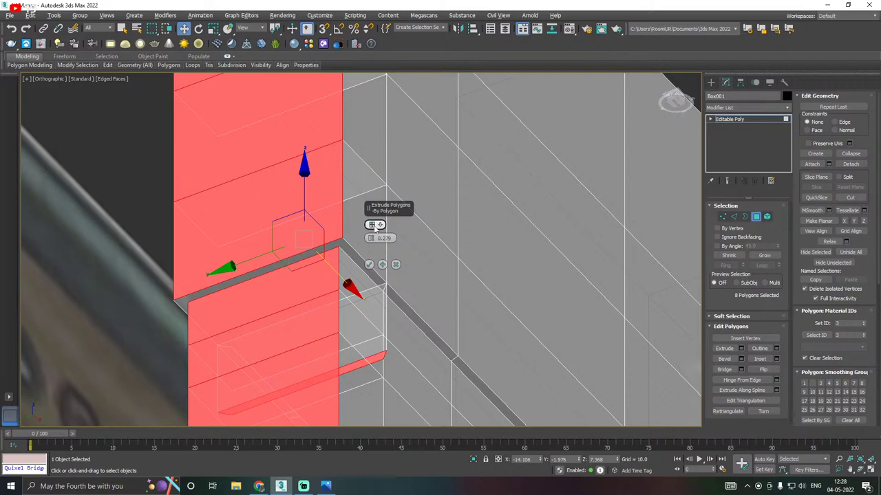
click(372, 225)
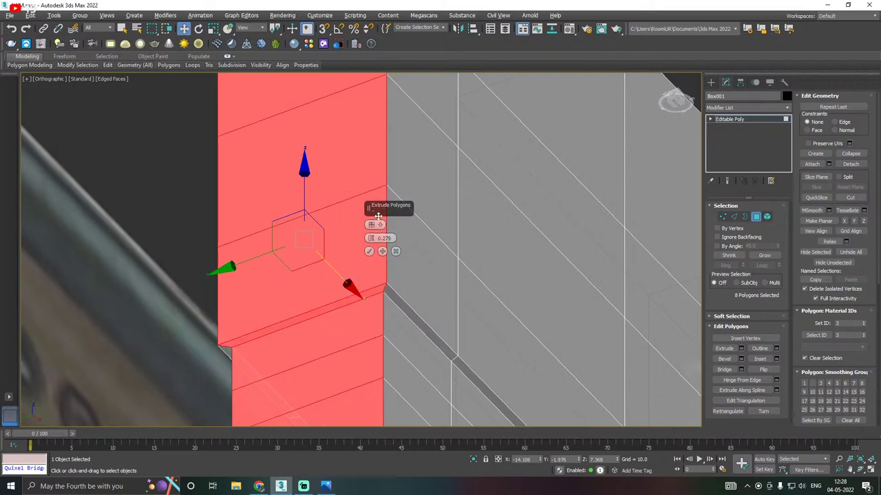
click(374, 225)
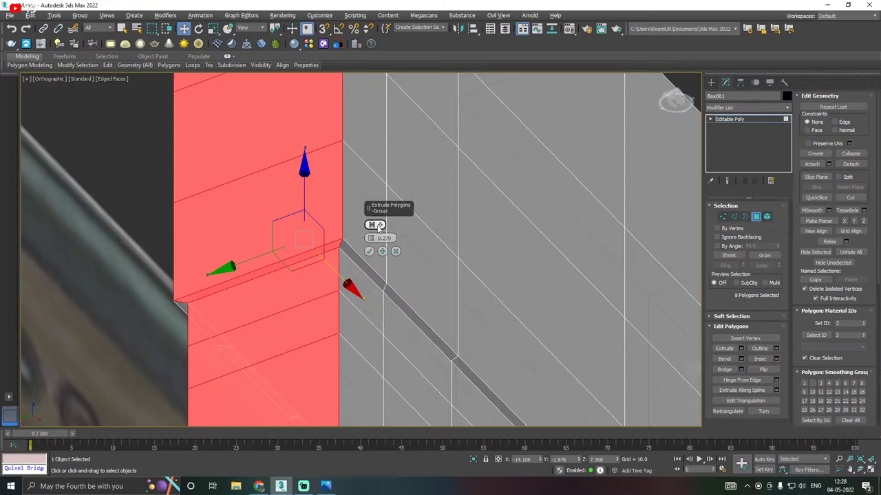
key(f)
scroll(358, 241, up, 10)
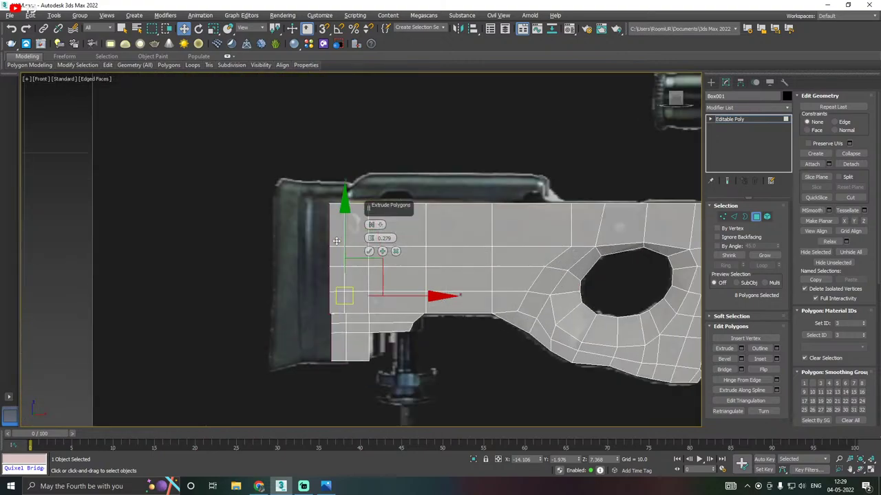
click(369, 251)
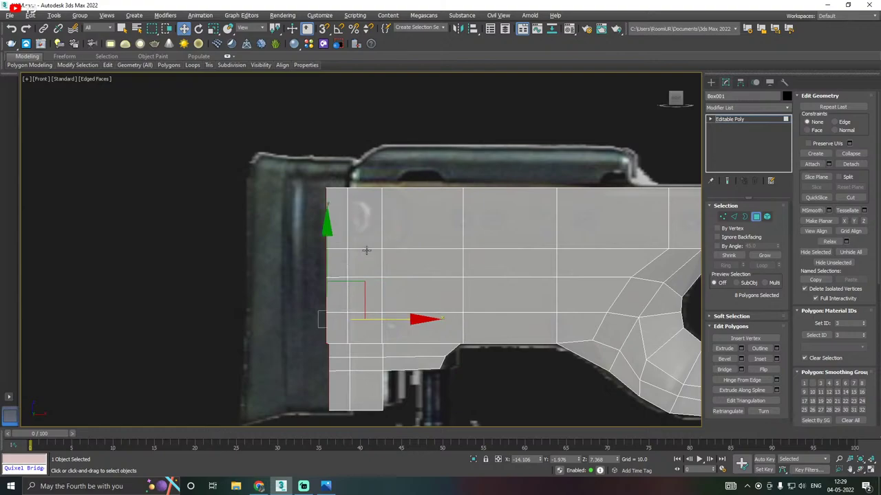
Make the extruded rear polygons planar along X and move them back partway across the reference butt pad
mouse_move(394, 302)
middle_down()
mouse_move(415, 285)
mouse_move(440, 288)
mouse_move(393, 311)
middle_up()
scroll(392, 310, up, 4)
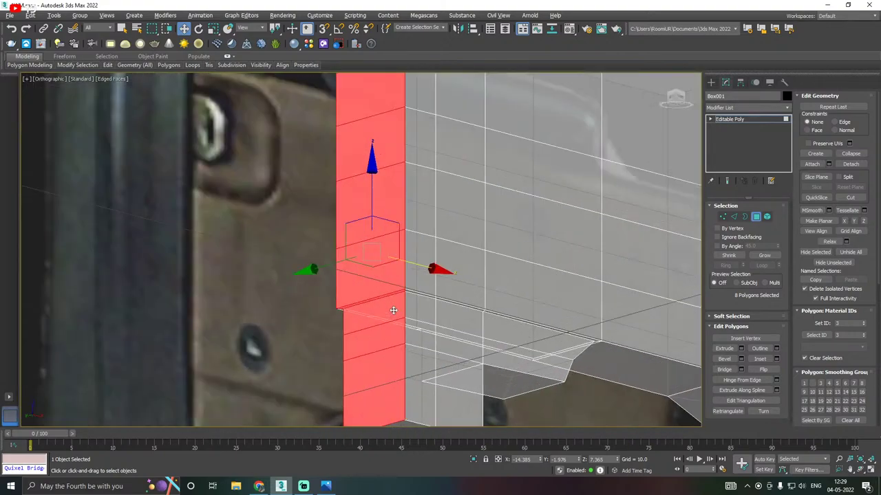
click(850, 221)
click(845, 222)
alt+middle_drag(448, 236, 435, 216)
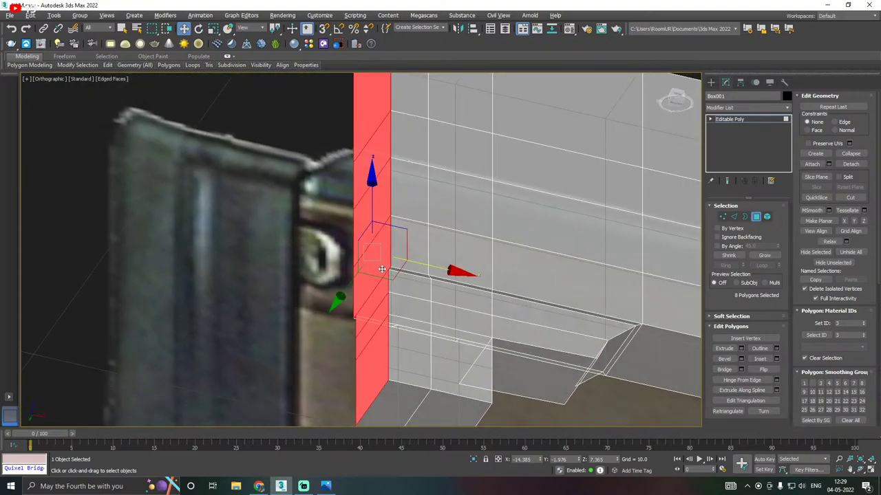
scroll(382, 269, up, 2)
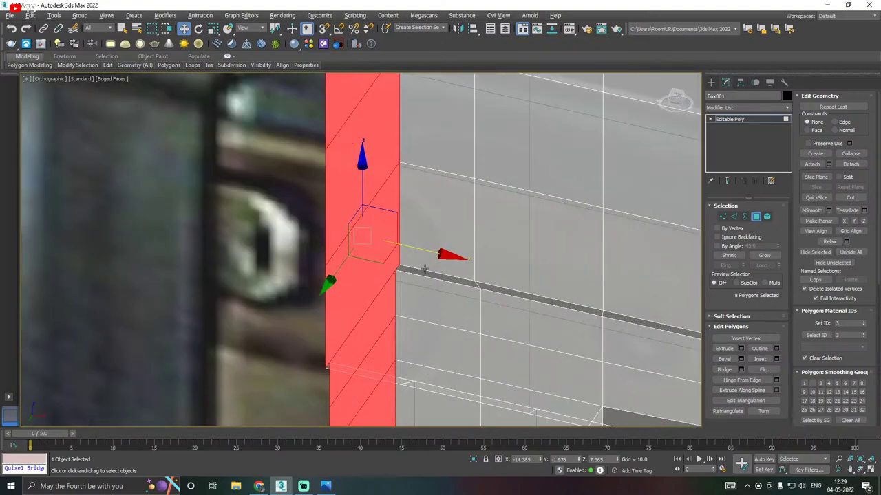
key(f)
scroll(358, 275, up, 8)
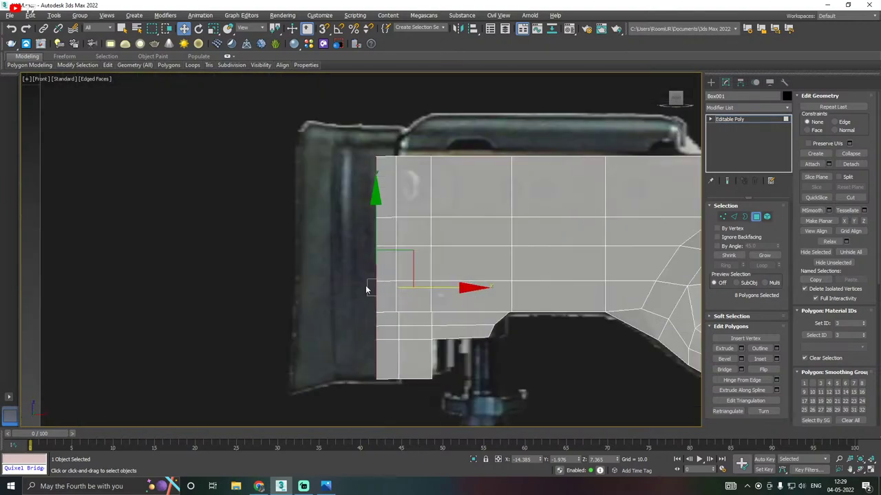
drag(432, 286, 389, 279)
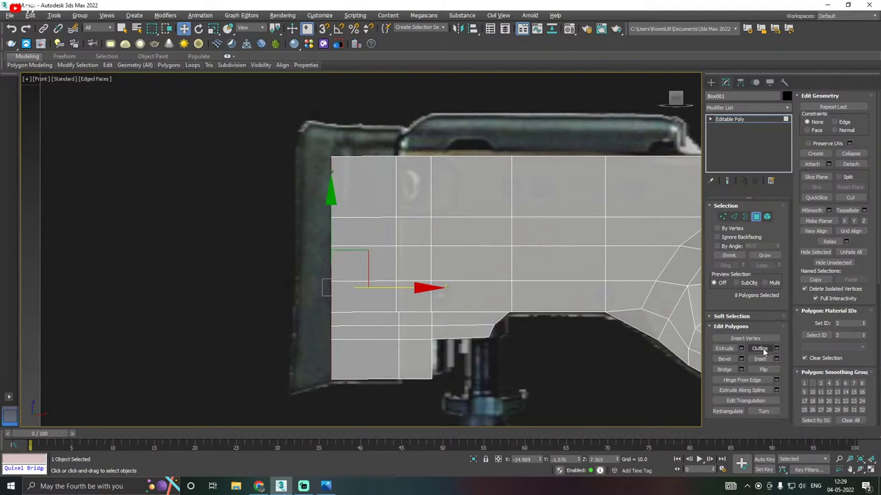
Extrude the rear polygons again as a group by 0.279 and move them back about 0.23 to the butt pad's rear edge
click(741, 349)
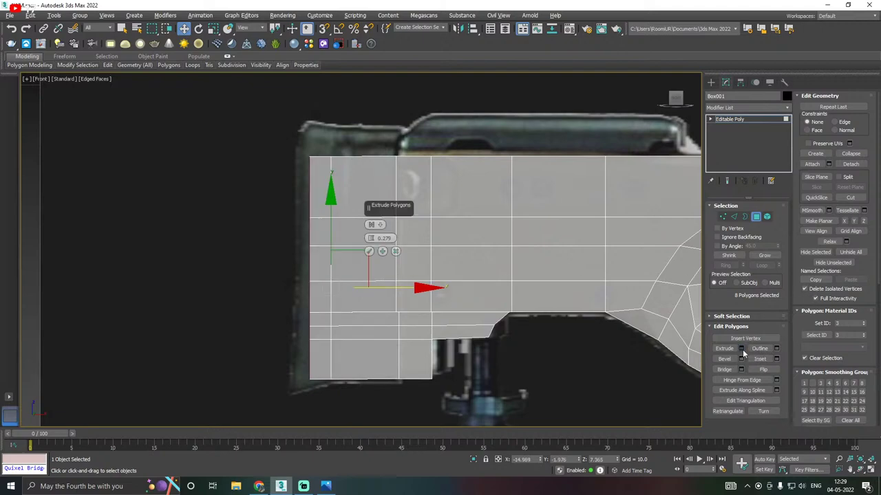
click(368, 251)
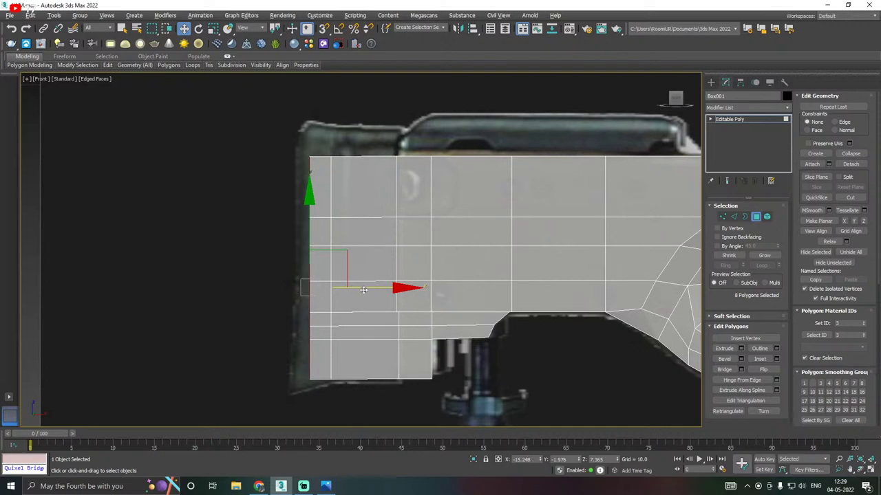
drag(363, 290, 345, 287)
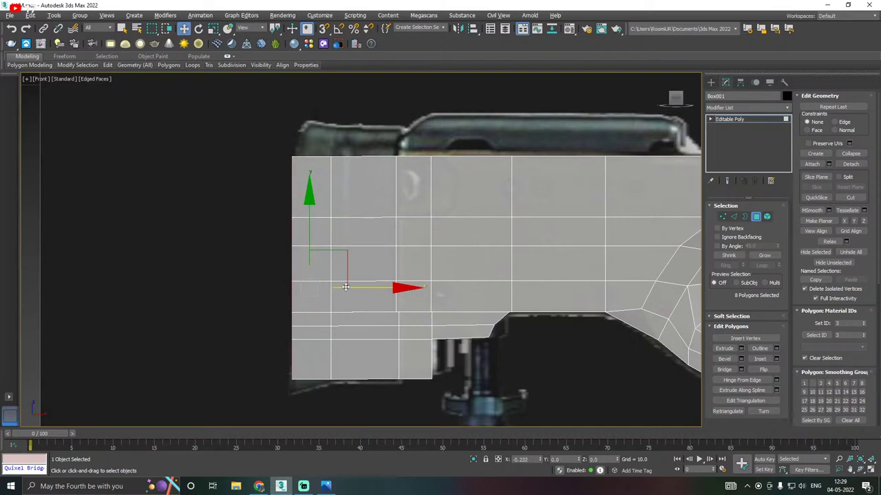
middle_drag(345, 287, 375, 224)
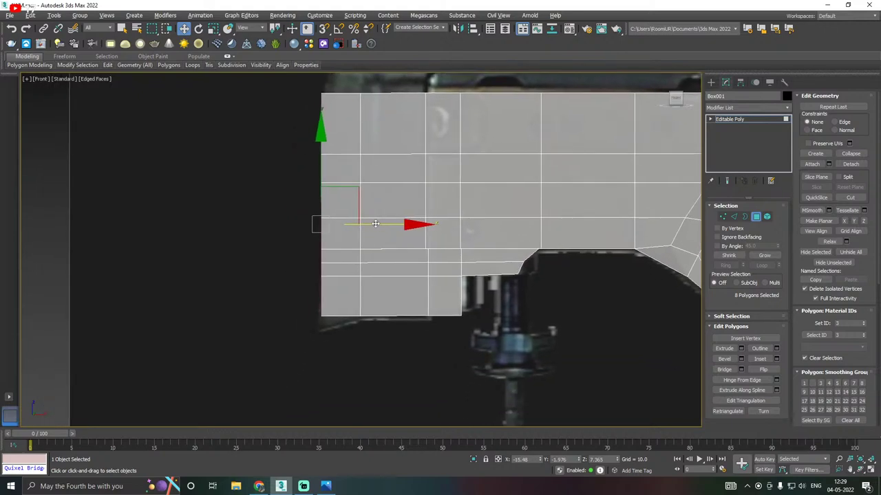
Lower the two vertices at the butt pad's bottom rear corner to meet the slanted lower tip in the reference
click(721, 216)
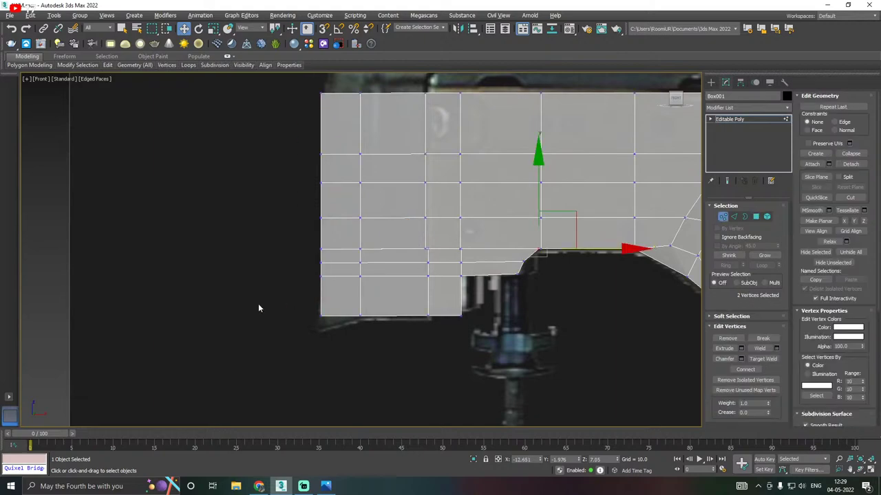
drag(334, 310, 338, 300)
scroll(317, 280, up, 3)
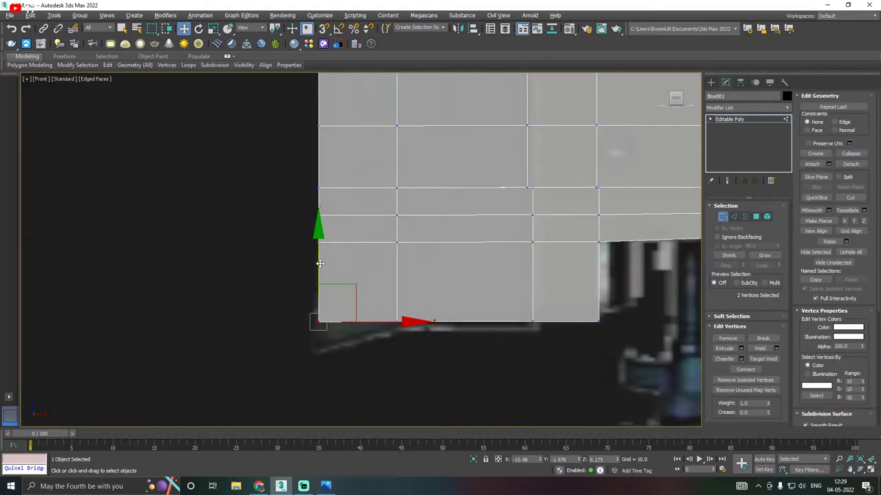
drag(319, 262, 285, 293)
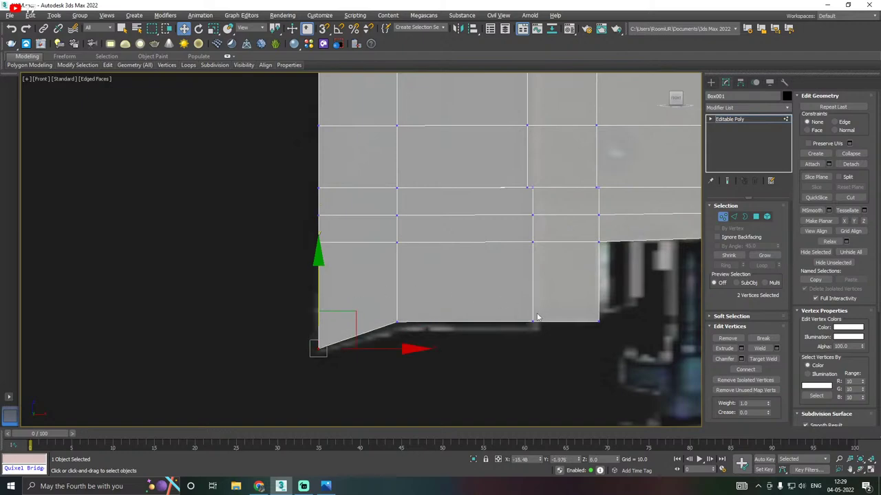
Lower the butt's bottom row of vertices slightly, and raise the bottom rear corner about 0.06 to fit the reference outline
drag(673, 302, 673, 303)
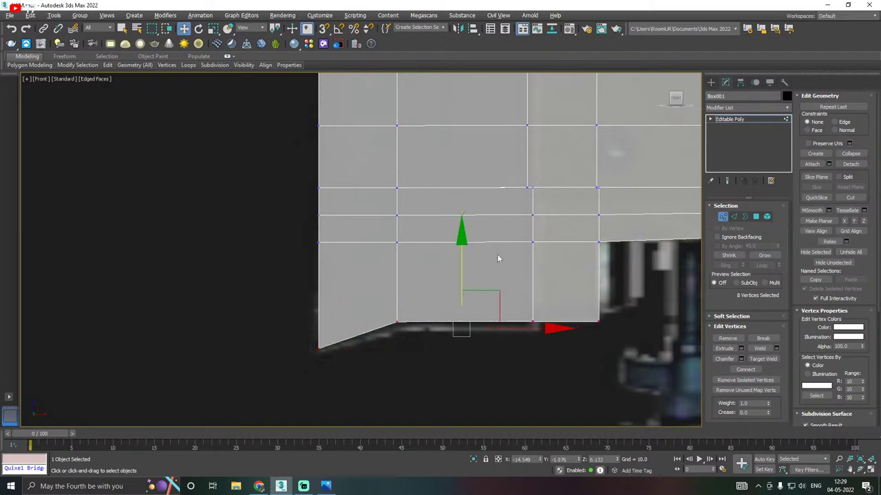
mouse_move(461, 263)
mouse_down()
mouse_move(457, 231)
mouse_move(450, 271)
mouse_up()
scroll(450, 271, down, 2)
click(374, 335)
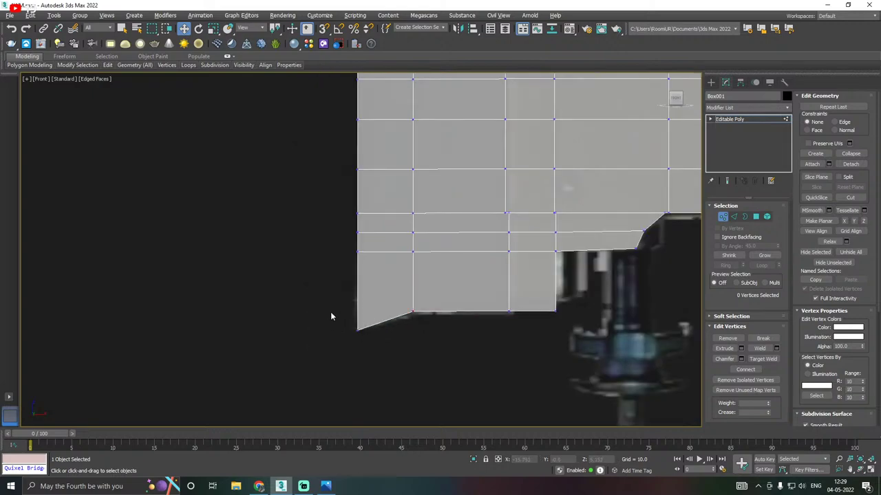
drag(331, 317, 371, 340)
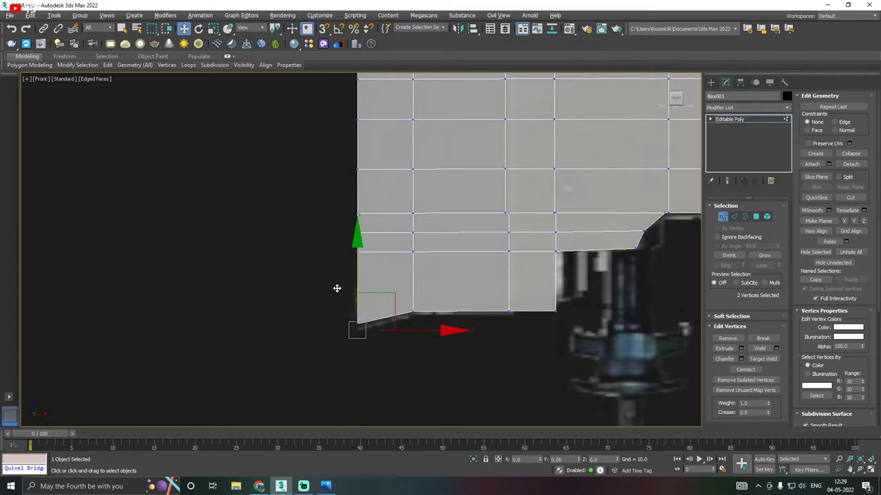
drag(336, 288, 333, 291)
scroll(457, 317, down, 3)
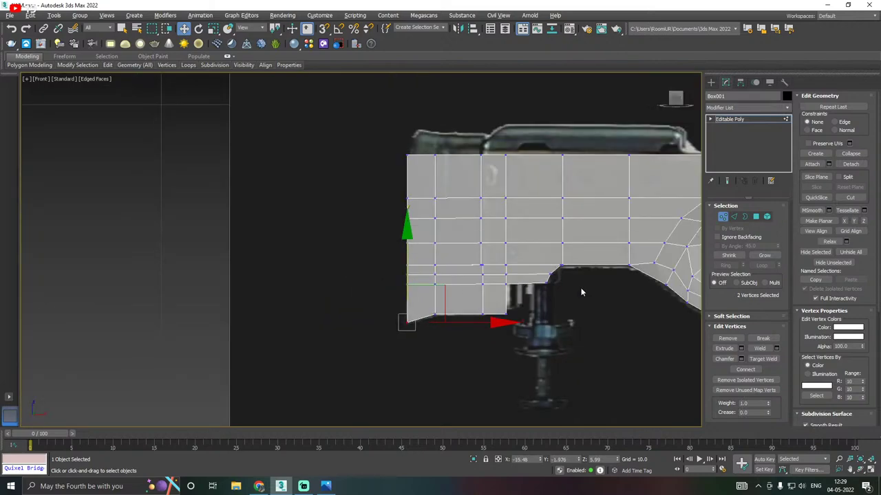
Shift the rear-edge vertices between the top and bottom corners slightly forward to follow the butt pad's concave outline
middle_drag(580, 288, 571, 301)
click(370, 163)
scroll(402, 220, up, 2)
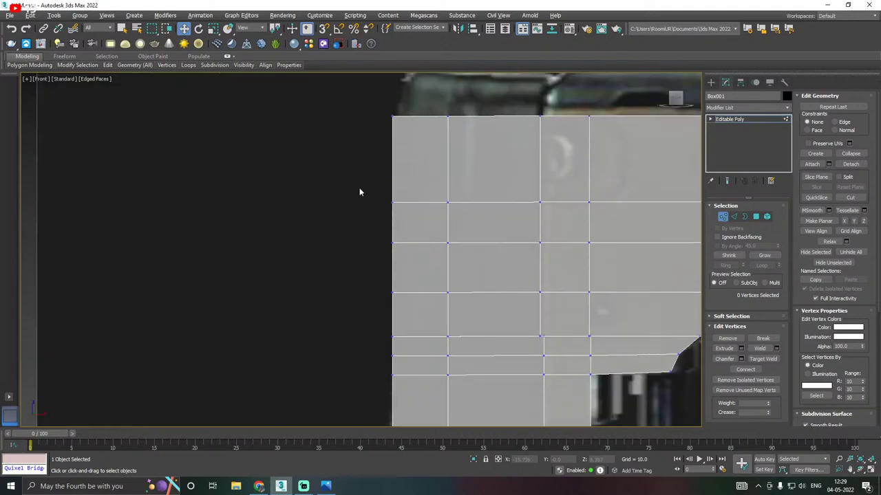
drag(406, 304, 406, 300)
mouse_move(451, 244)
mouse_down()
mouse_move(476, 244)
mouse_move(459, 242)
mouse_up()
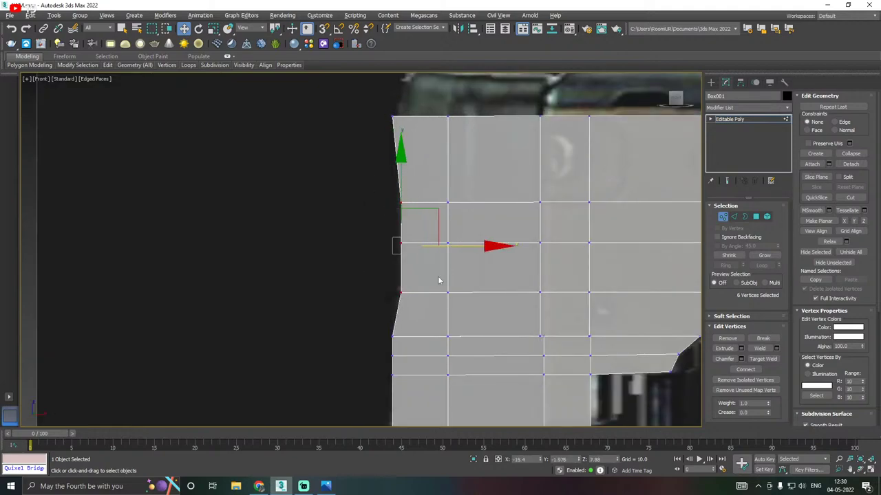
middle_drag(438, 275, 476, 184)
drag(408, 231, 452, 305)
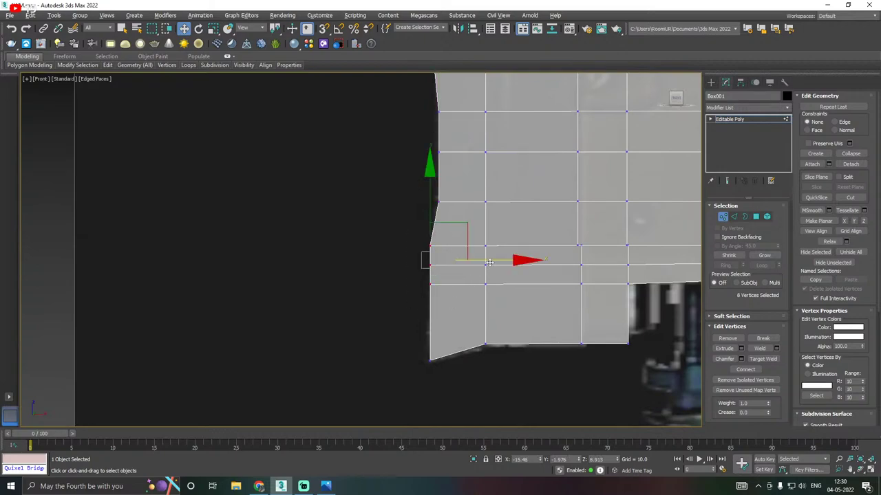
drag(487, 261, 497, 261)
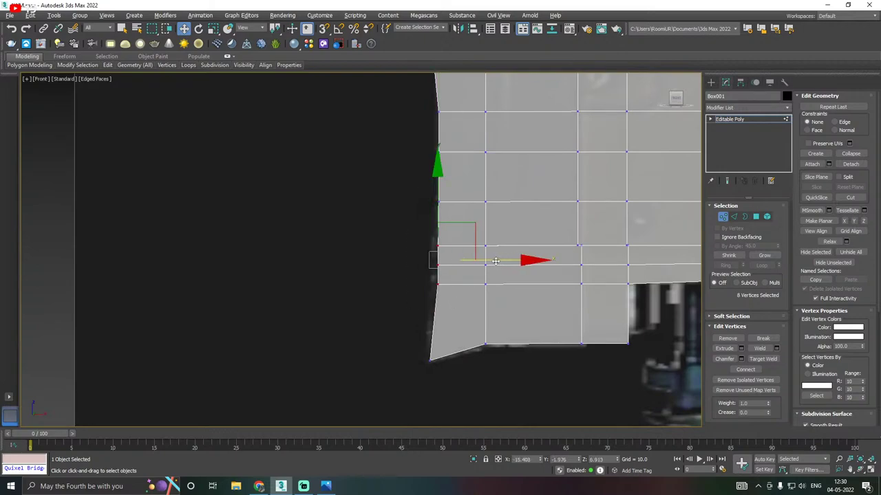
Move the two vertices at the top rear corner forward, in line with the rear-edge vertices below
middle_drag(527, 248, 495, 346)
click(457, 218)
middle_drag(498, 199, 503, 265)
drag(392, 174, 427, 211)
mouse_move(458, 181)
mouse_down()
mouse_move(497, 183)
mouse_move(465, 177)
mouse_up()
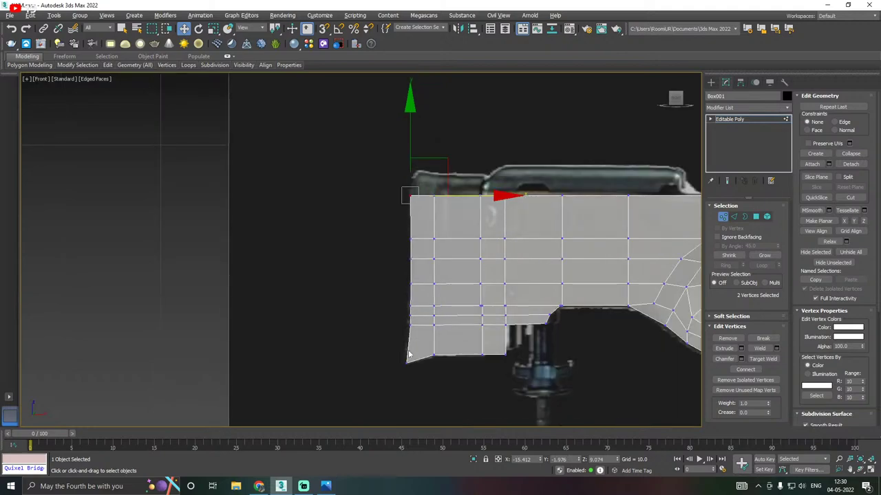
Shift the lower rear-edge vertices, including the bottom corner, slightly backward, and even out the vertices where this section meets the edge above
scroll(408, 354, up, 5)
drag(442, 350, 443, 348)
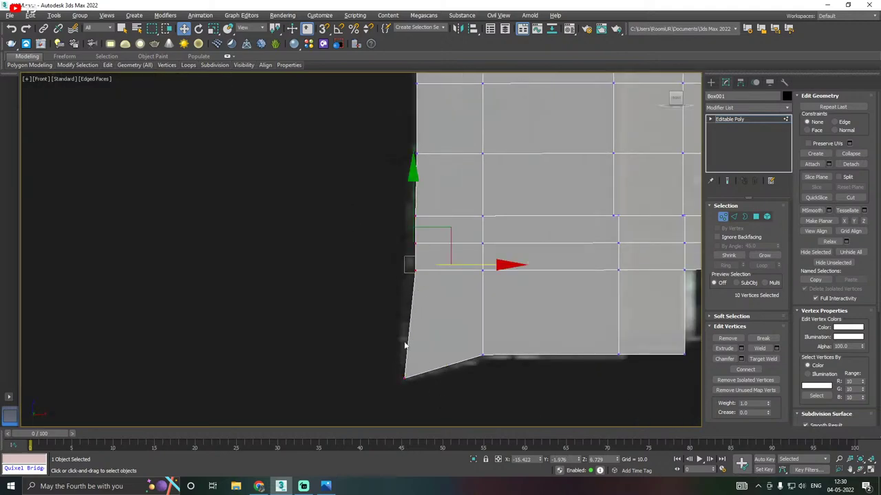
scroll(438, 292, down, 2)
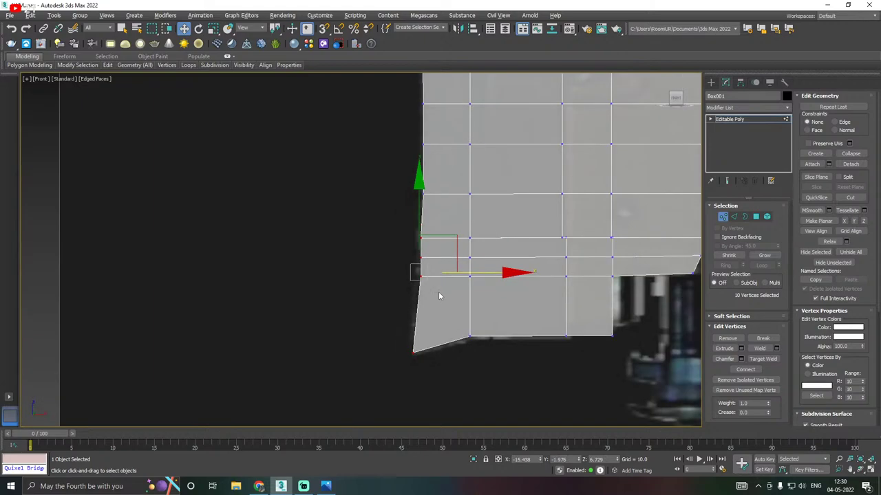
middle_drag(447, 280, 433, 309)
click(456, 240)
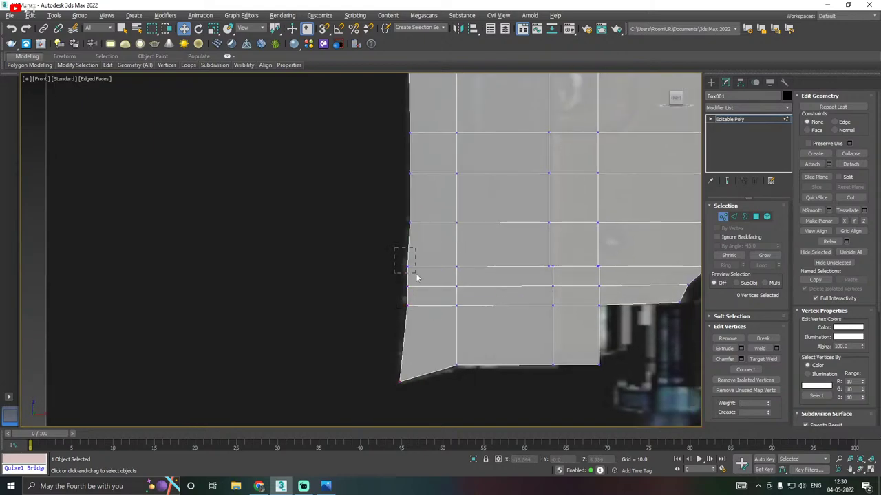
drag(417, 277, 415, 275)
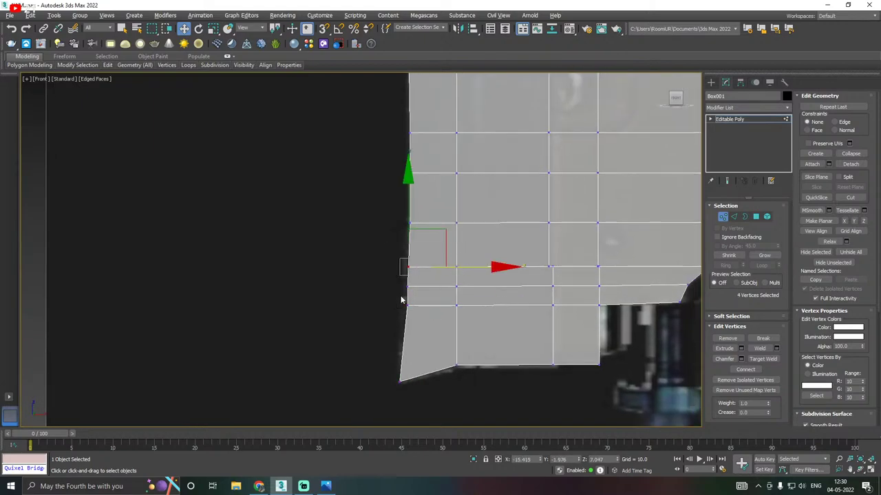
Extrude the two rearmost top polygons of the butt by 0.279, and raise them about 0.11 further toward the reference outline
scroll(401, 300, down, 2)
scroll(425, 194, up, 2)
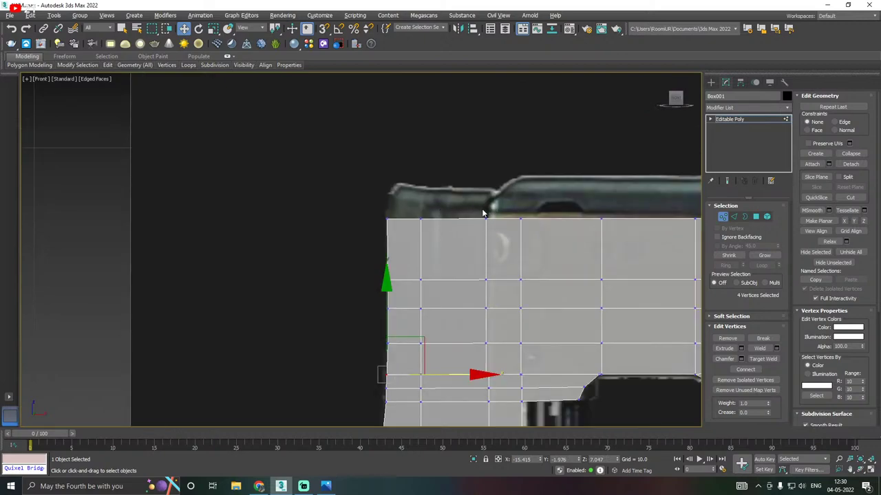
middle_drag(498, 208, 405, 236)
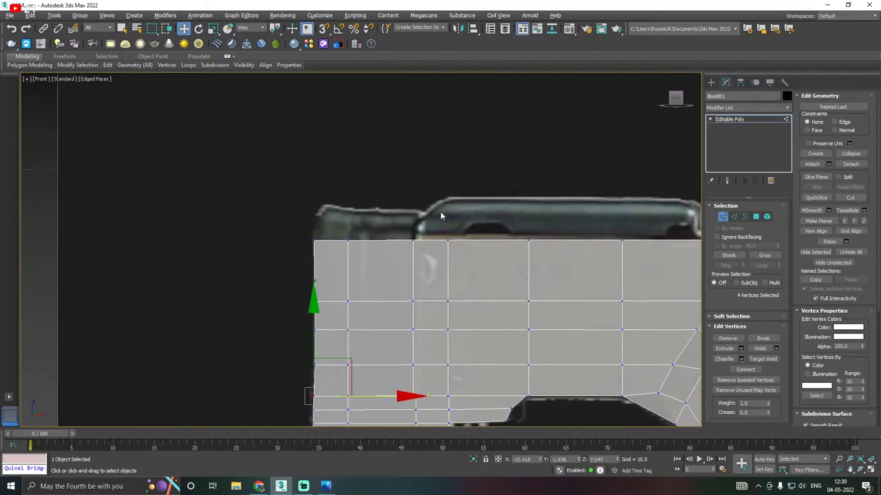
alt+middle_drag(440, 212, 446, 243)
click(755, 216)
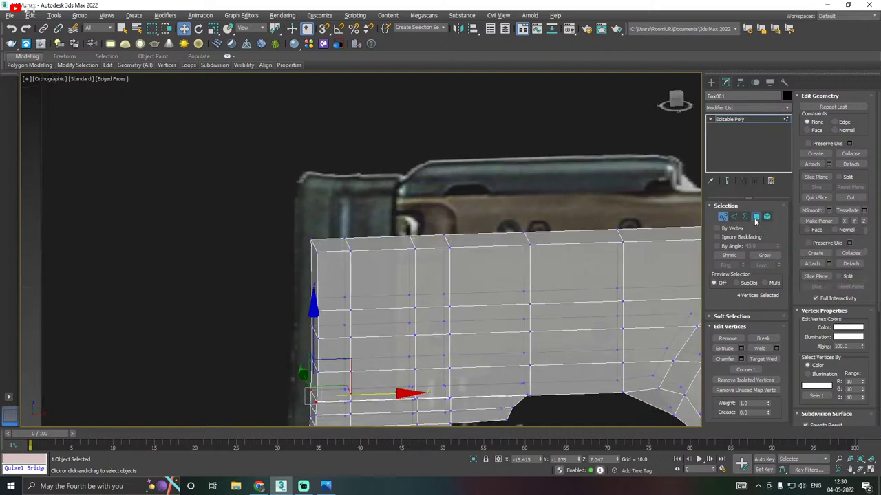
click(331, 243)
ctrl+click(362, 240)
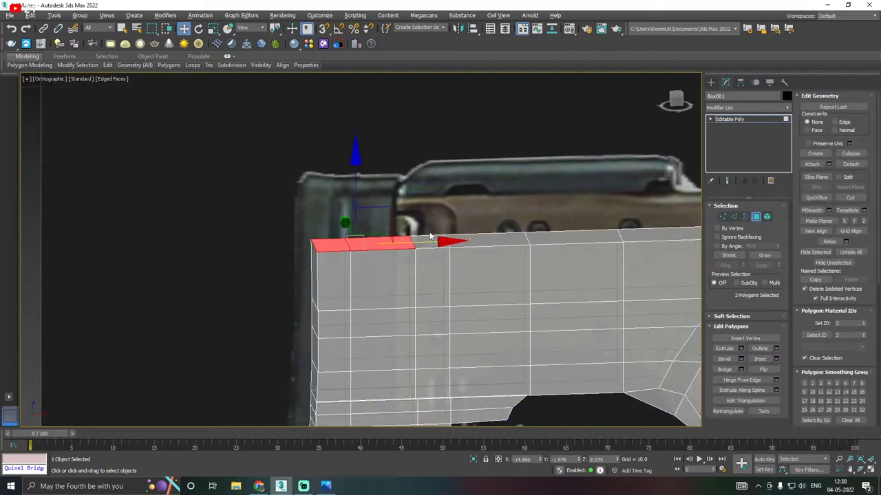
key(f)
scroll(322, 244, up, 12)
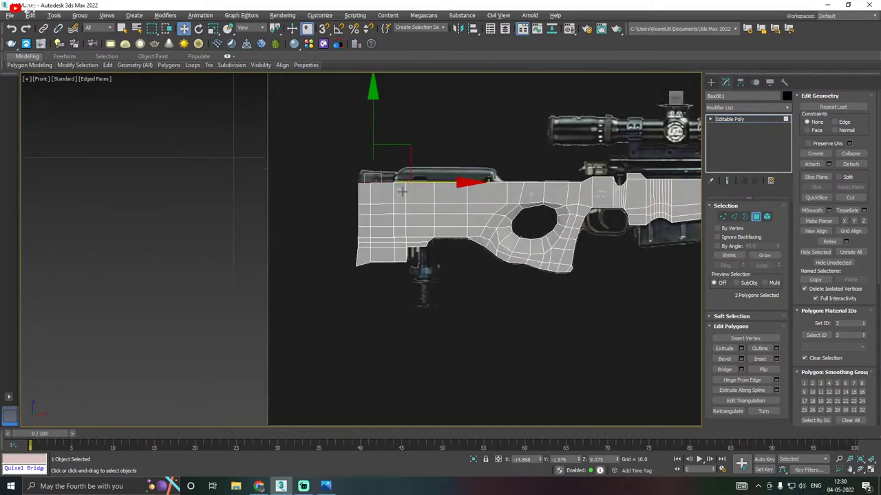
scroll(418, 181, up, 3)
middle_drag(426, 200, 438, 253)
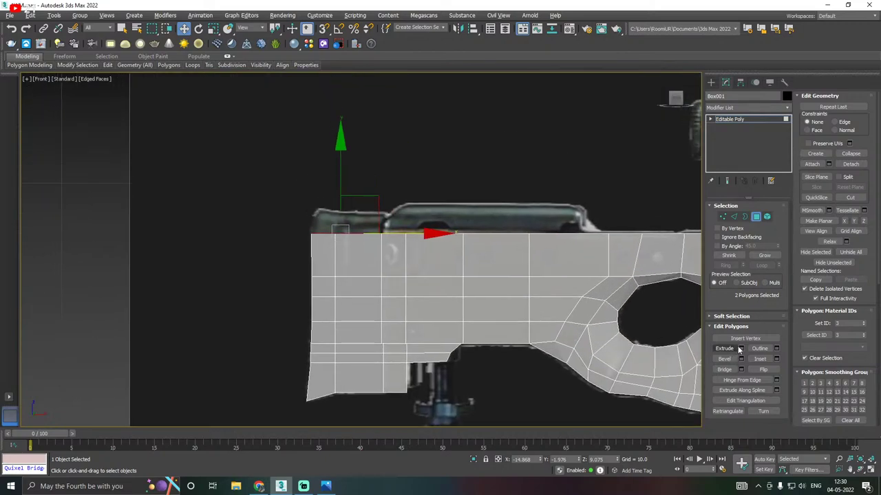
click(741, 348)
scroll(371, 256, up, 2)
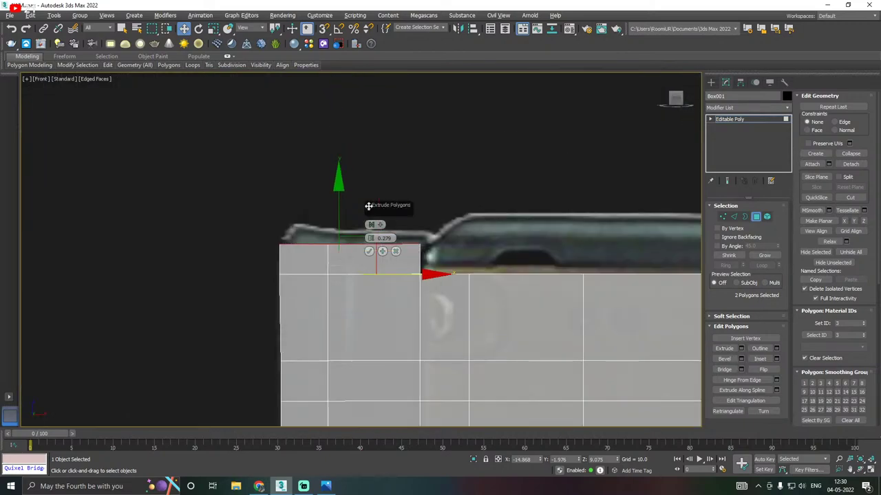
click(369, 252)
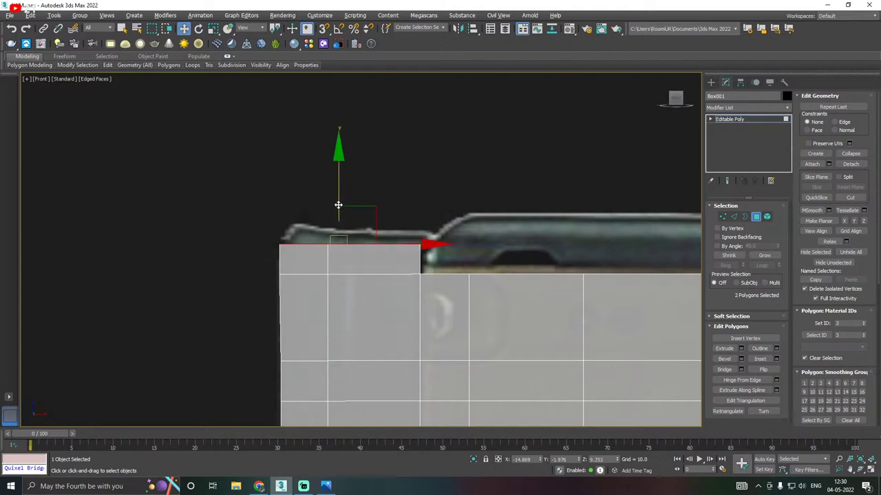
drag(338, 205, 339, 193)
Raise the middle top vertices of the butt extrusion slightly, and move its front top corner forward to meet the cheek rest
click(721, 216)
scroll(309, 226, up, 3)
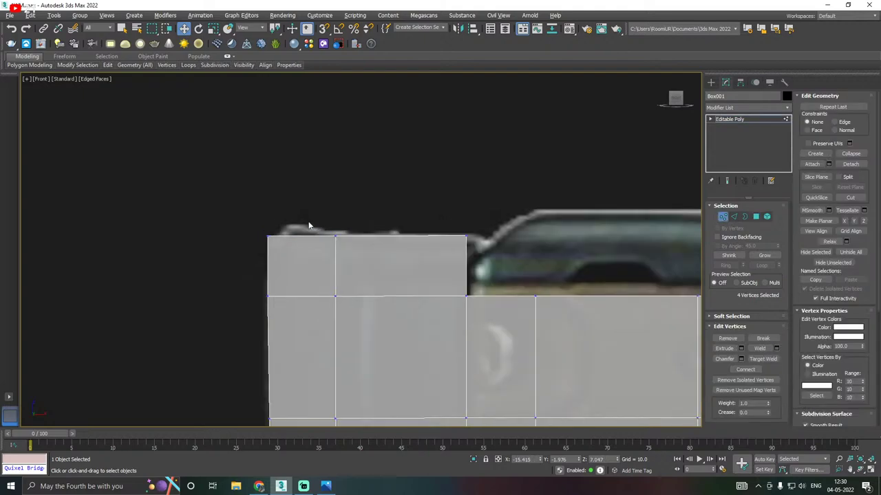
drag(388, 260, 388, 258)
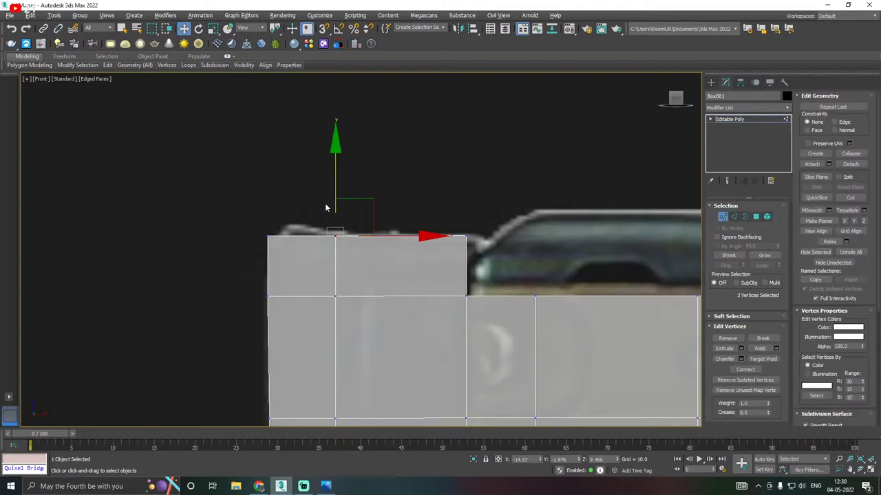
drag(335, 199, 336, 193)
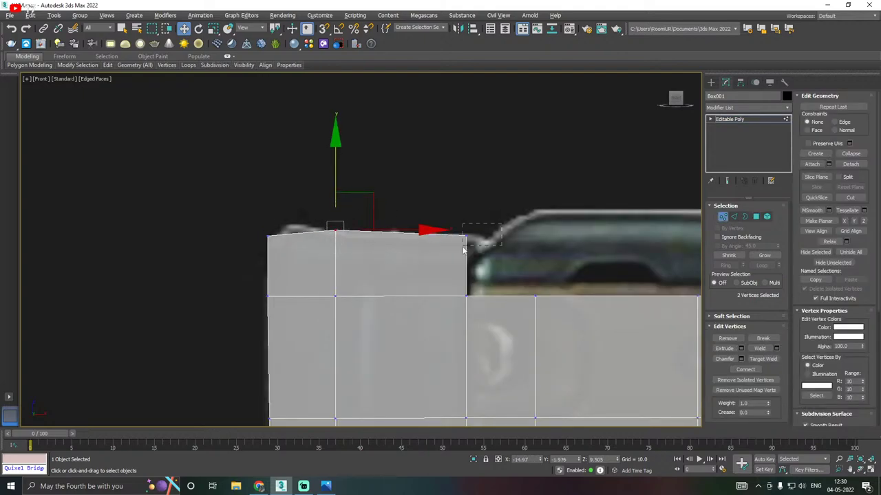
drag(463, 250, 464, 249)
drag(523, 236, 554, 238)
Move the extrusion's rear top corner vertices slightly forward and raise them about 0.075 to match the pad's tip
drag(256, 224, 296, 268)
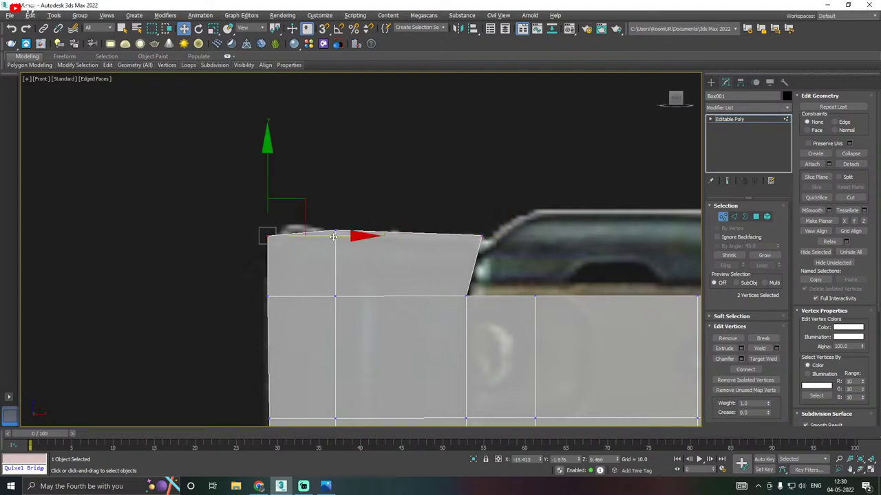
mouse_move(333, 237)
mouse_down()
mouse_move(370, 237)
mouse_move(345, 236)
mouse_up()
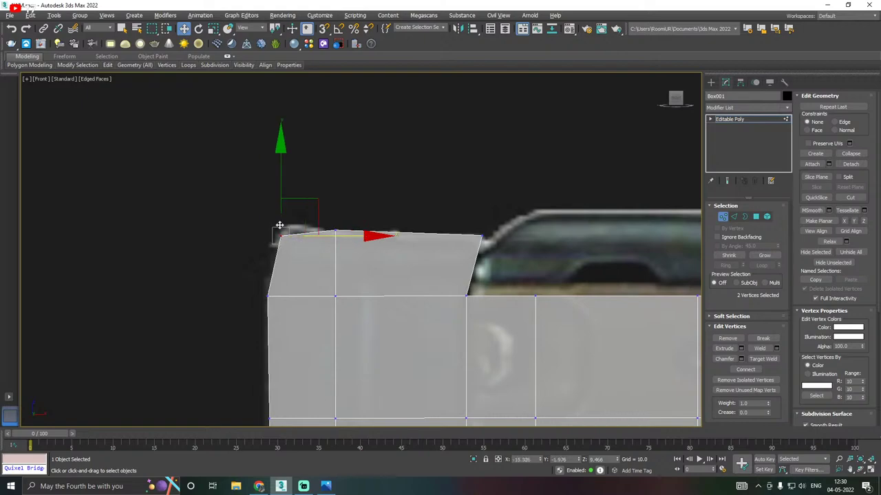
drag(283, 199, 284, 186)
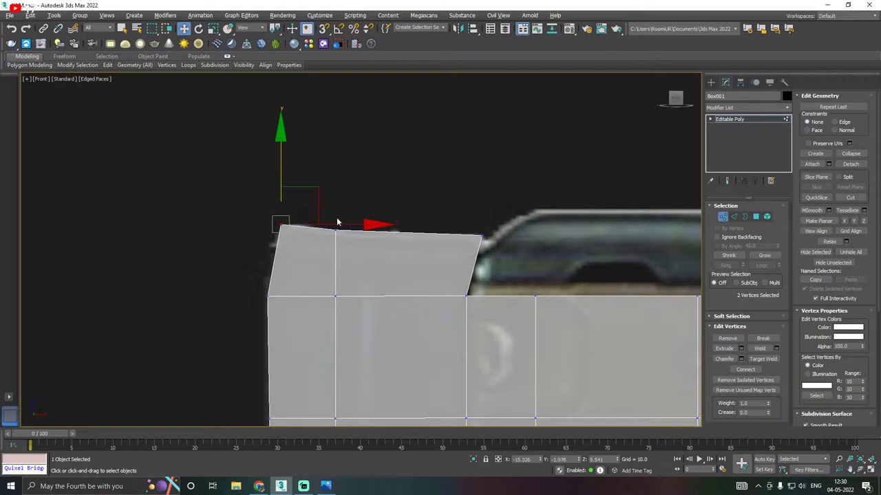
drag(338, 225, 343, 225)
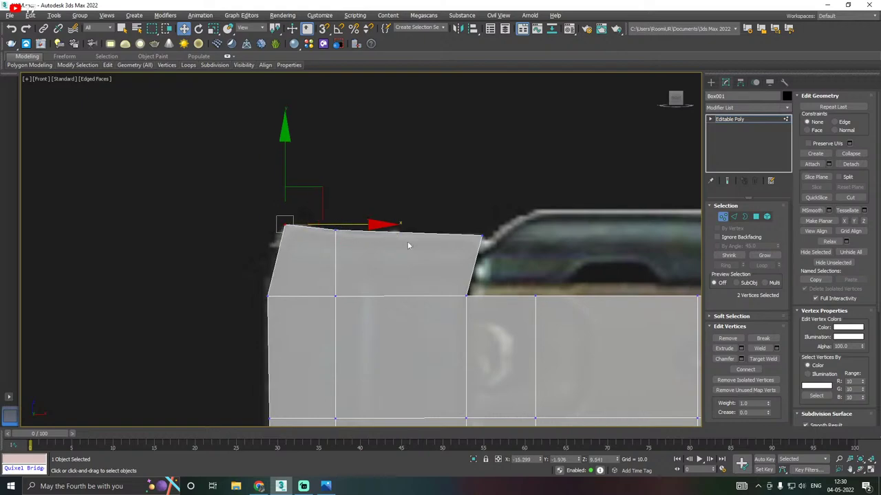
Try a vertical Swift Loop through the butt's rear column of polygons, and undo it
mouse_move(107, 65)
click(183, 88)
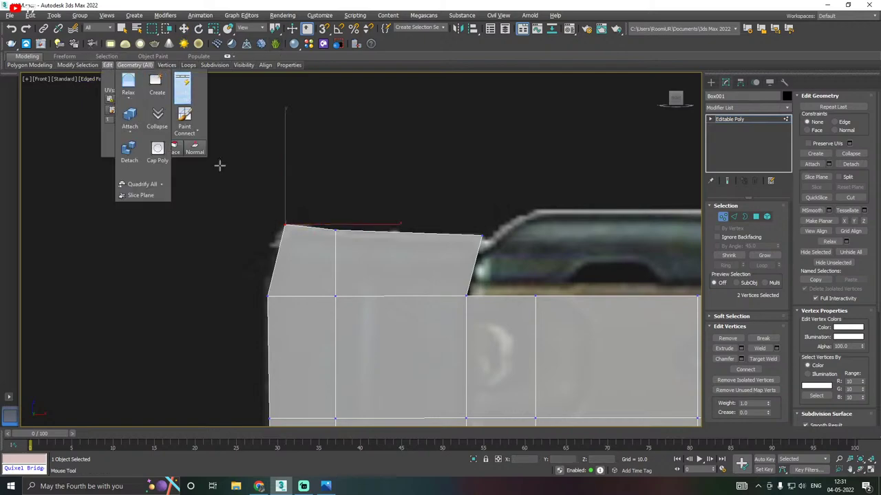
click(308, 271)
right_click(309, 273)
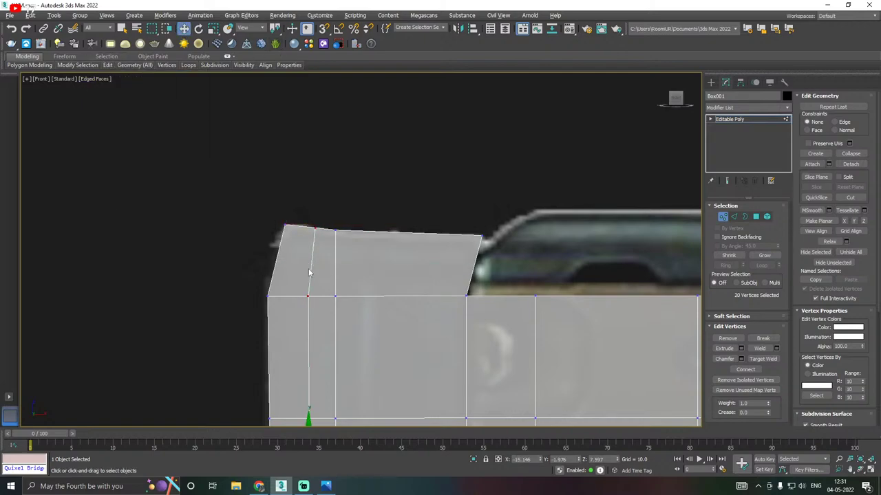
key(ctrl+z)
Insert a horizontal edge loop with Swift Loop around the middle of the extruded top section of the butt
mouse_move(108, 65)
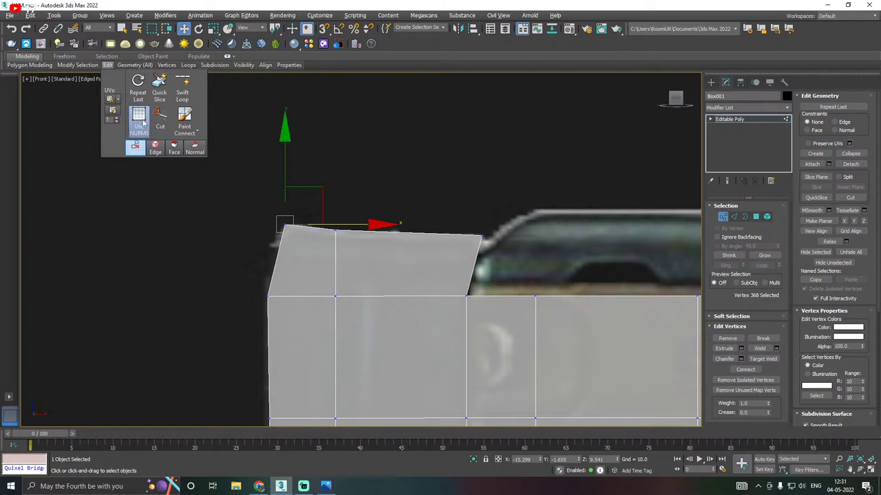
click(183, 88)
click(337, 266)
right_click(516, 273)
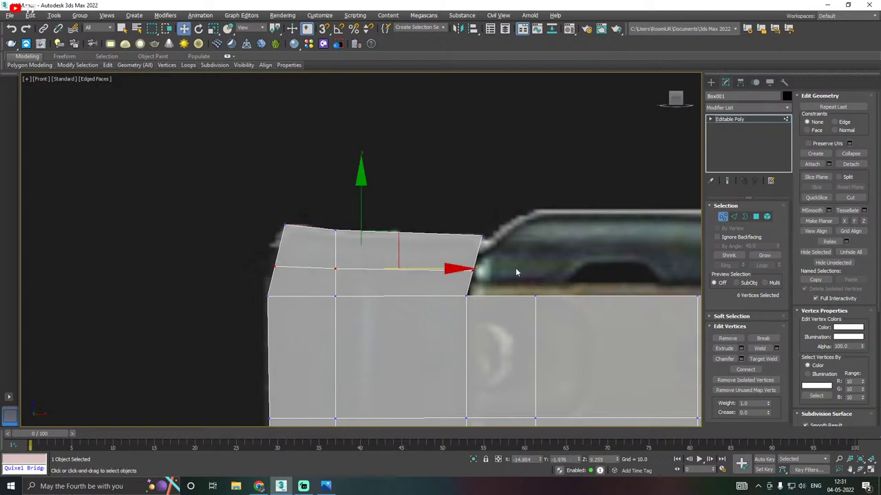
Move the new loop's rear and front end vertices backward, in line with the vertical edges of the butt below
drag(267, 261, 274, 272)
drag(328, 266, 321, 266)
click(356, 251)
drag(492, 265, 446, 281)
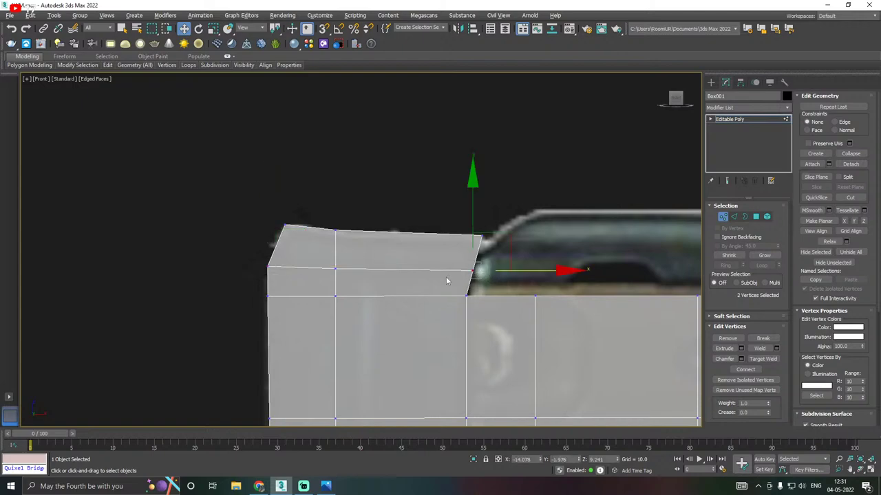
drag(519, 271, 422, 268)
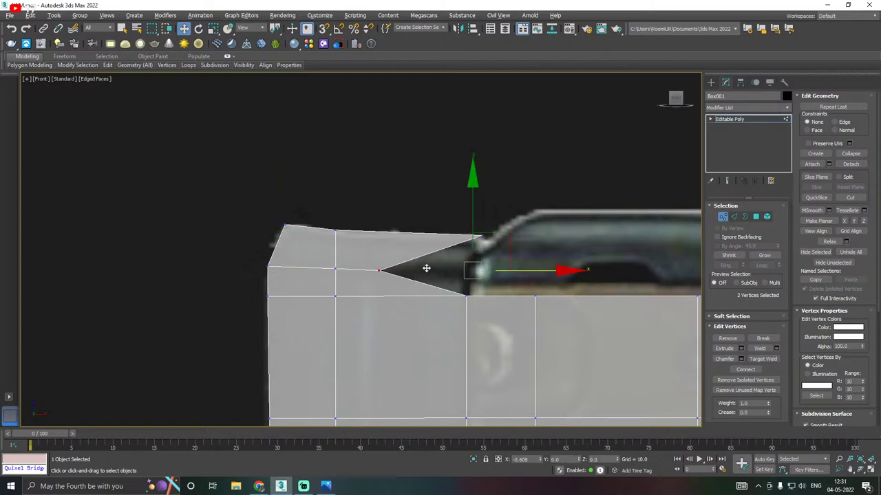
scroll(196, 318, down, 2)
scroll(198, 315, down, 1)
scroll(198, 314, up, 2)
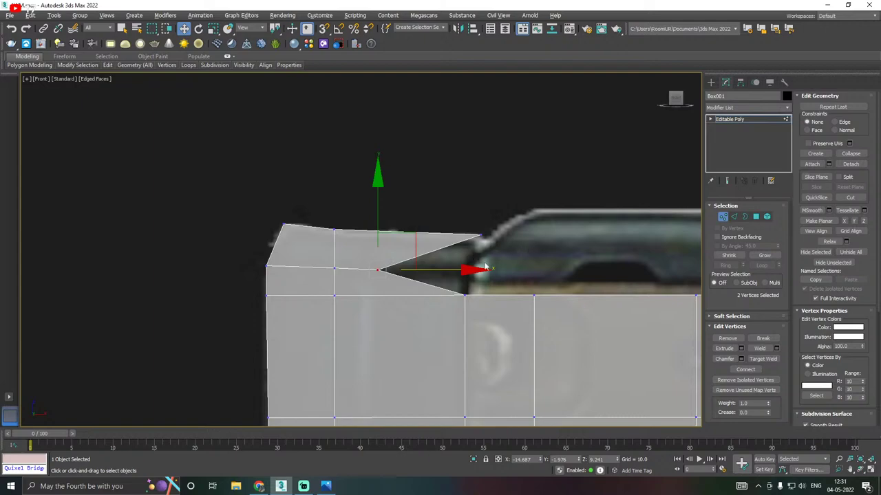
drag(485, 267, 542, 262)
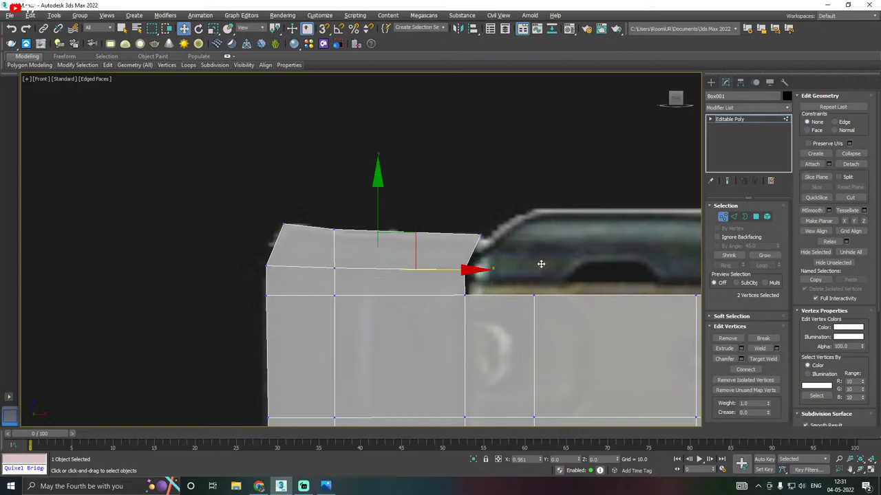
click(426, 264)
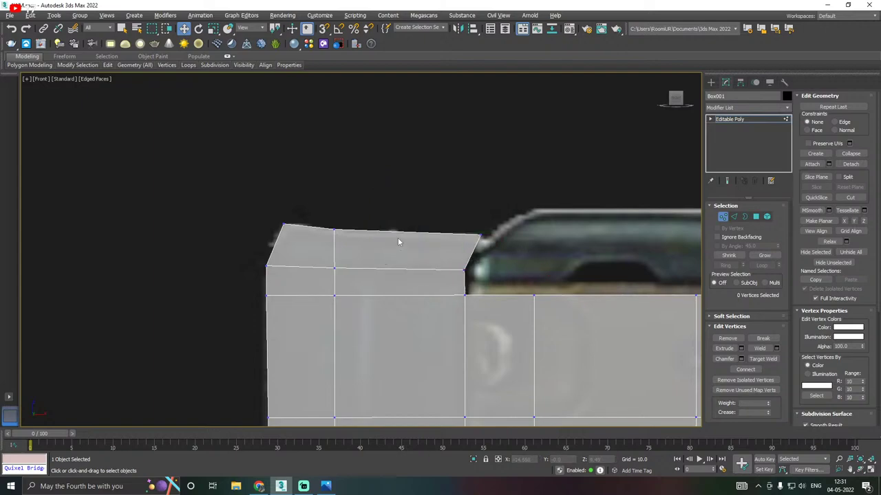
Leave vertex editing, and isolate the stock in the perspective view to examine its shape from several sides
scroll(398, 242, down, 3)
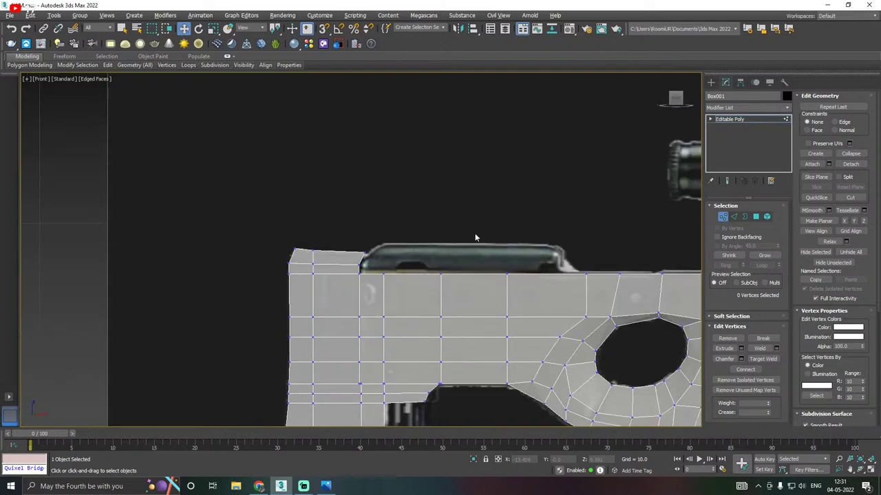
scroll(257, 273, down, 3)
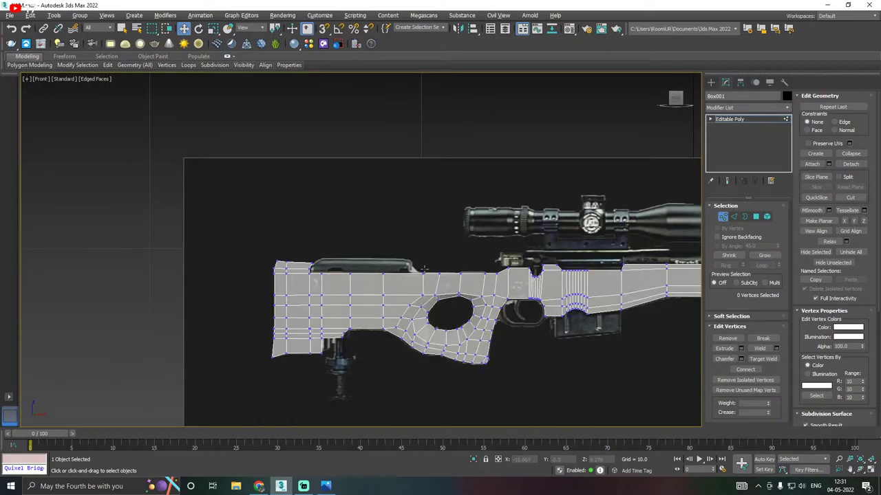
middle_drag(424, 269, 332, 264)
middle_drag(501, 257, 420, 268)
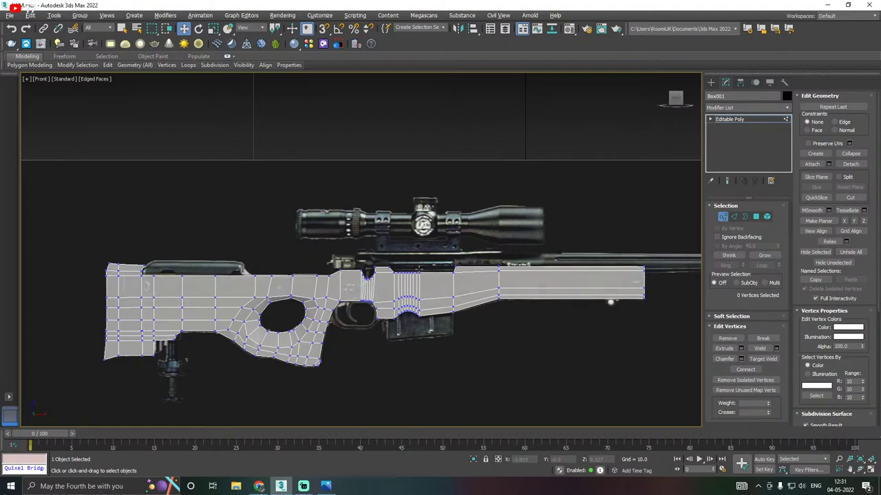
click(731, 119)
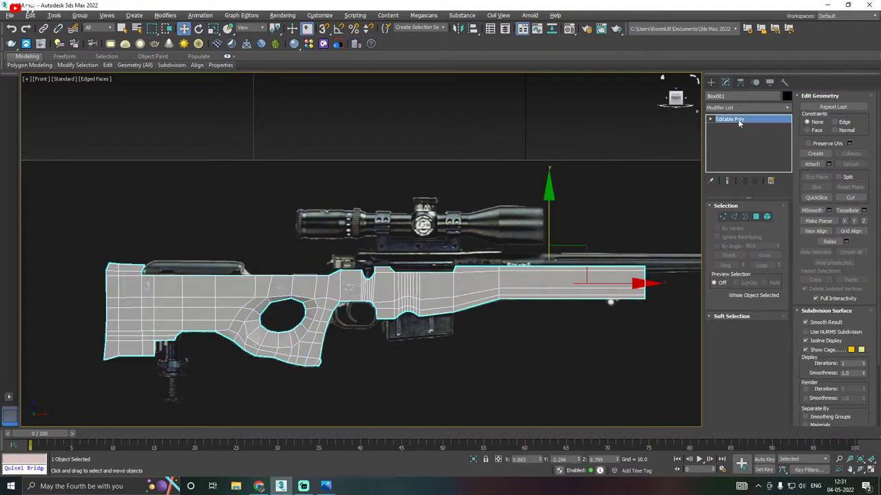
middle_drag(396, 274, 420, 231)
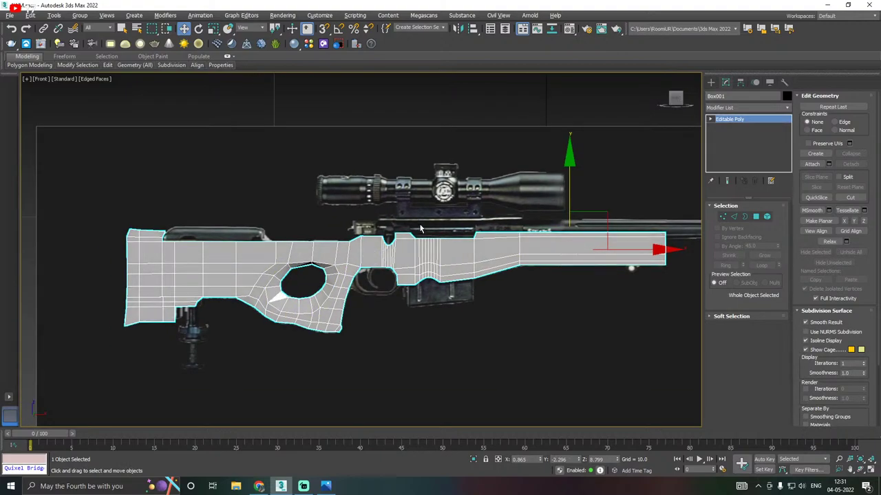
key(p)
scroll(391, 238, down, 5)
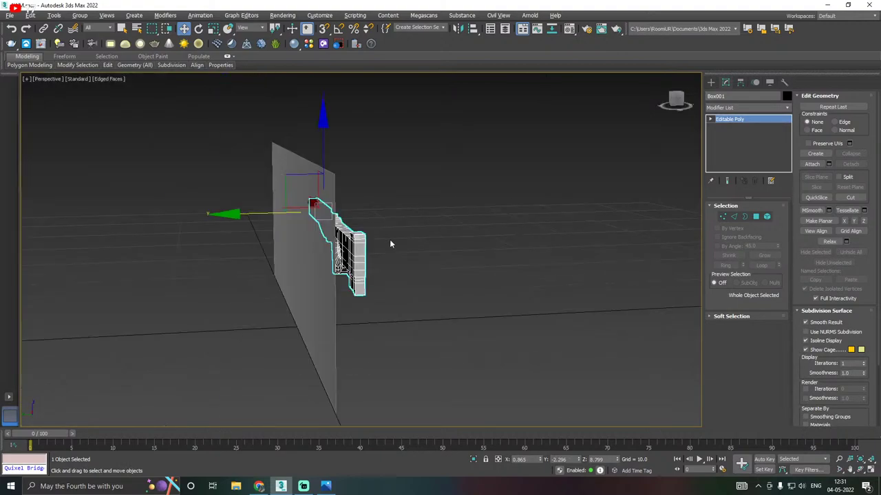
alt+middle_drag(389, 239, 383, 252)
click(474, 459)
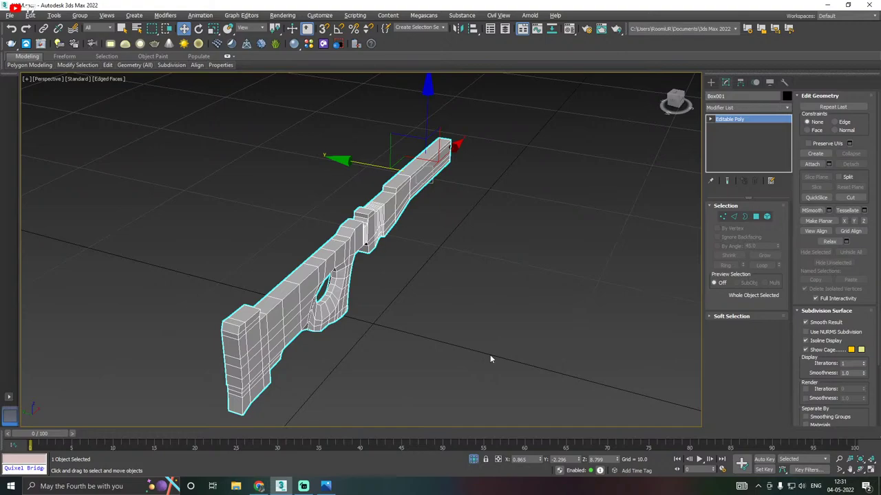
alt+middle_drag(490, 359, 396, 314)
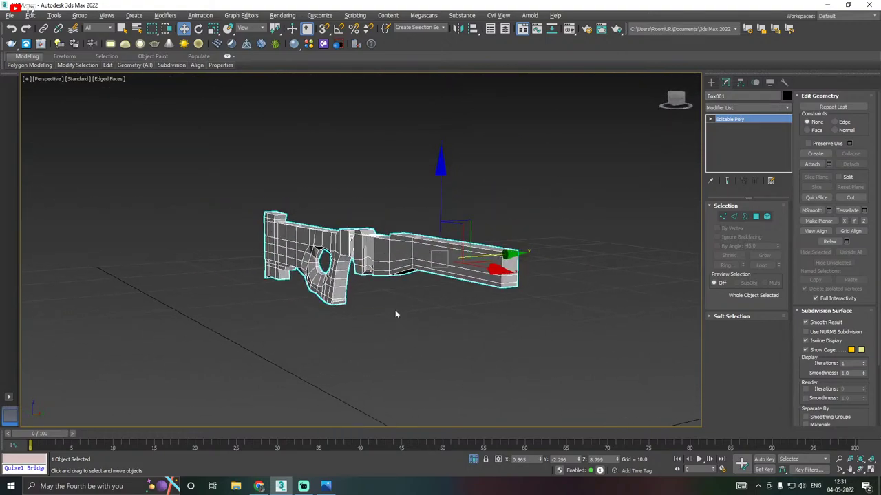
alt+middle_drag(421, 271, 357, 271)
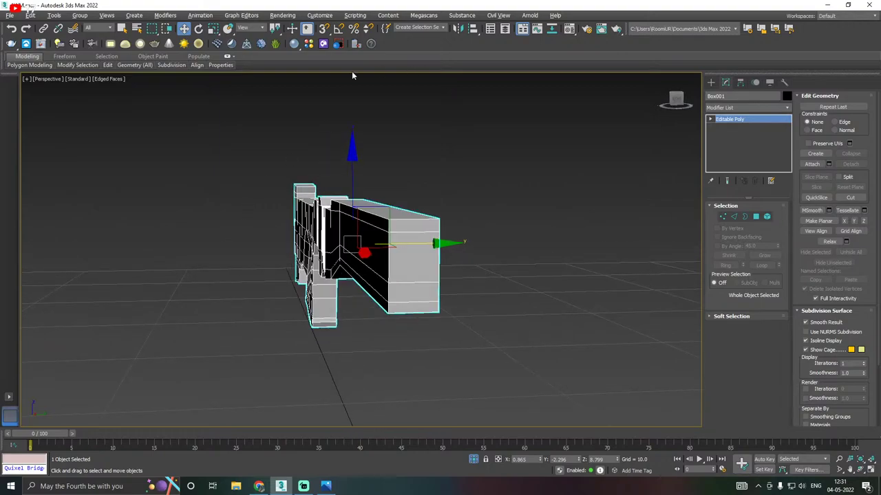
Save a copy of the scene file
click(9, 15)
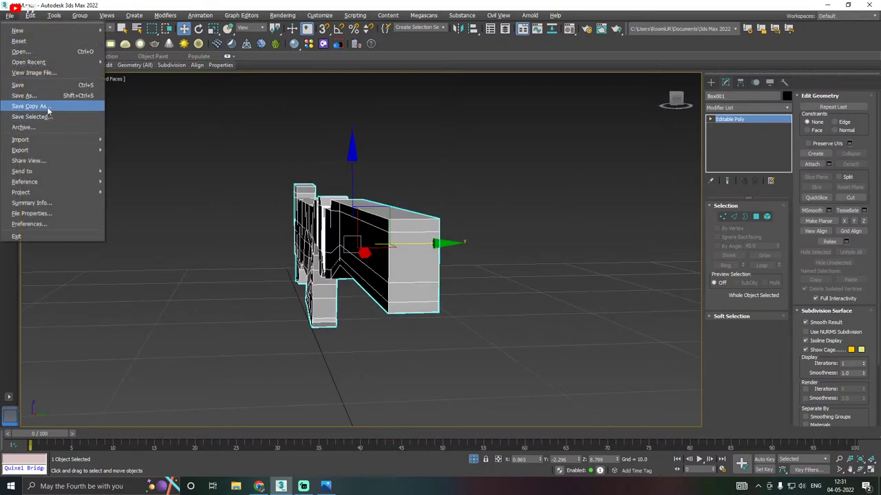
click(50, 110)
click(554, 397)
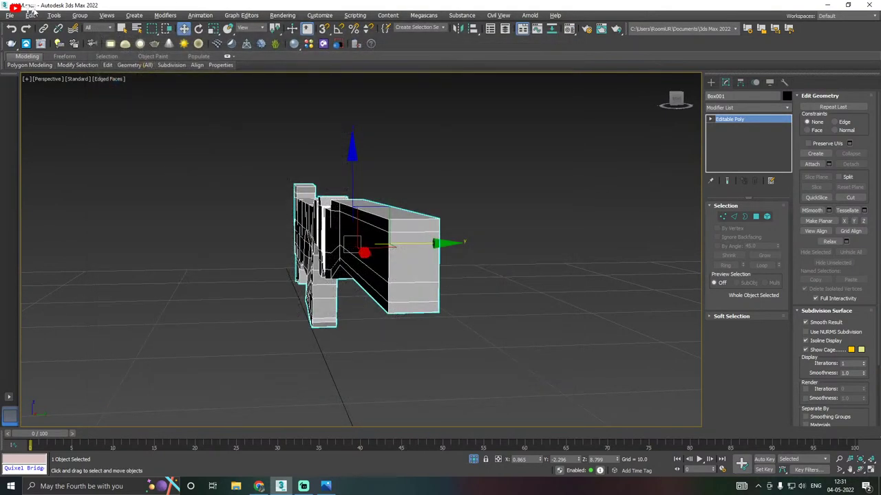
Save copies of the scene as AWM15.max and AWM16.max, and save the scene itself
click(9, 16)
click(89, 109)
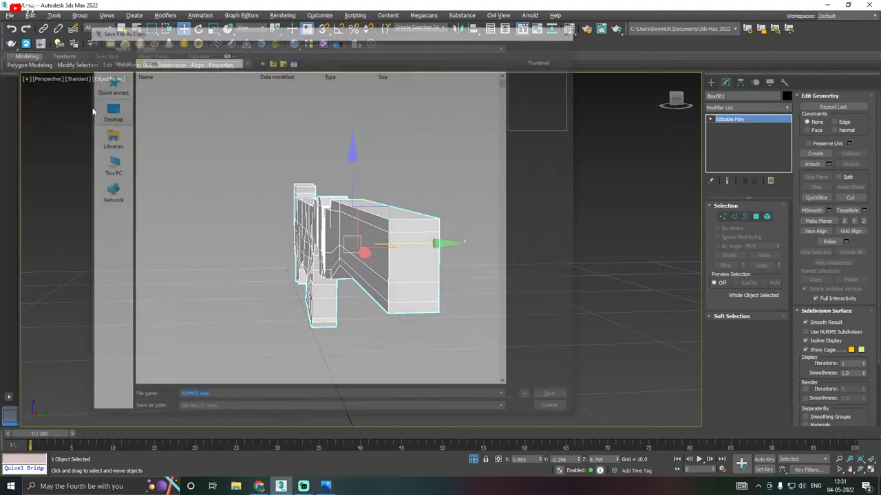
click(555, 398)
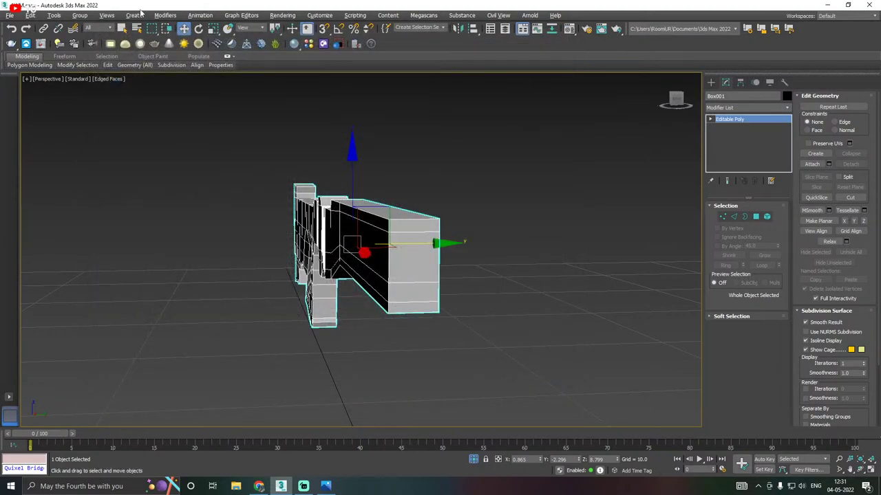
click(10, 15)
click(42, 108)
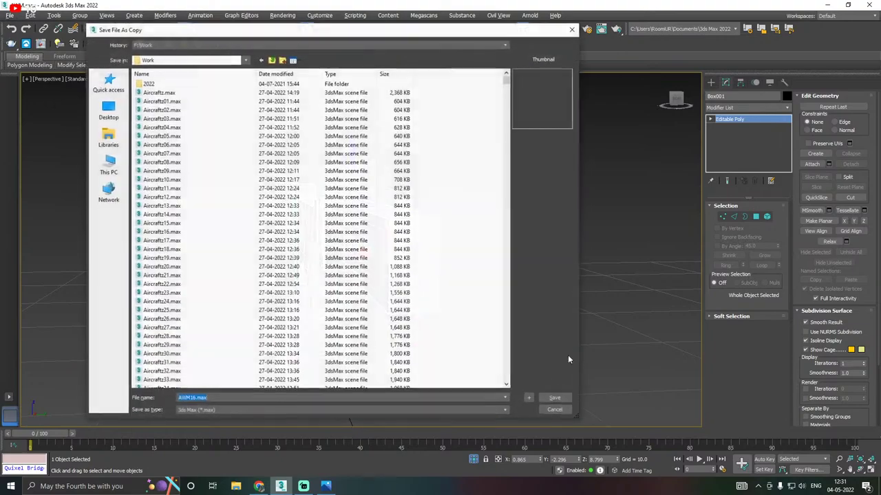
click(554, 396)
click(11, 17)
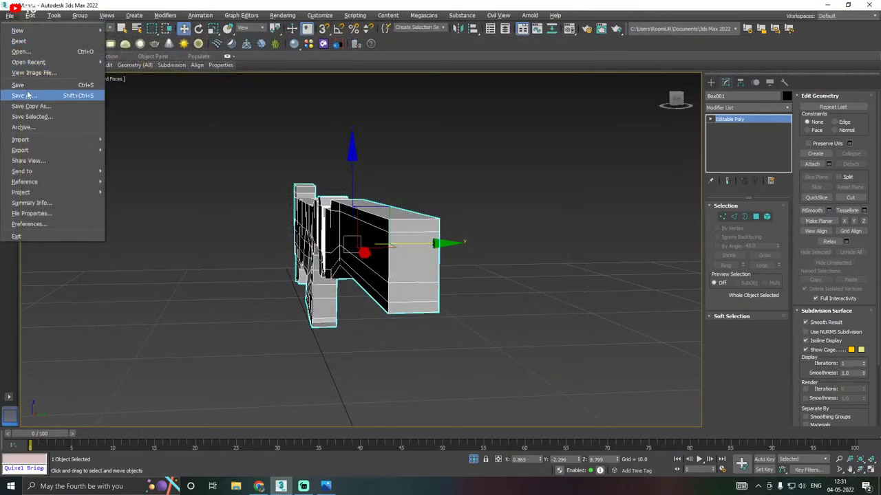
click(28, 88)
Scale the stock non-uniformly to about 73 percent across its thickness to make it slimmer
alt+middle_drag(317, 205, 351, 190)
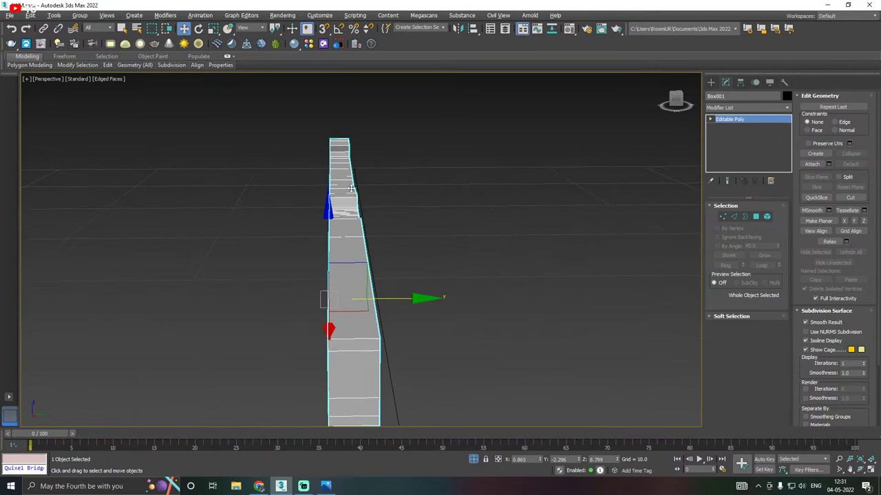
click(213, 29)
key(w)
middle_drag(313, 149, 425, 173)
key(e)
key(r)
key(w)
key(r)
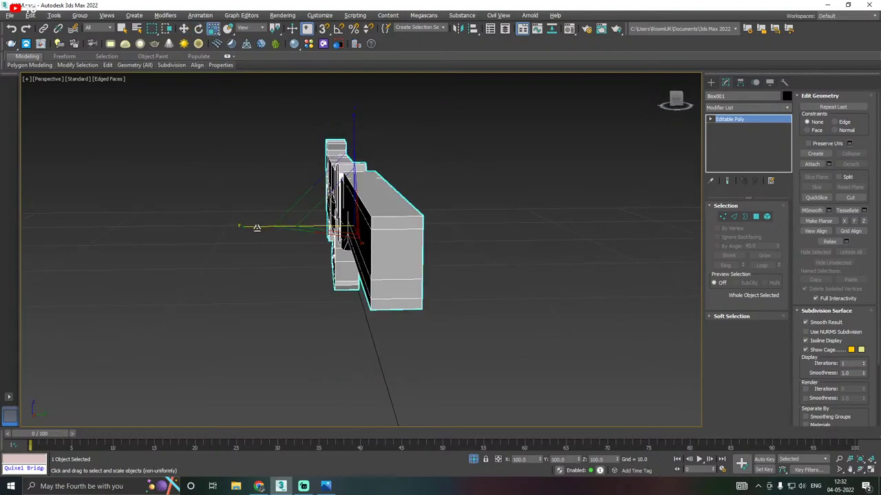
drag(243, 227, 260, 228)
alt+middle_drag(284, 228, 324, 247)
drag(233, 242, 231, 242)
alt+middle_drag(231, 242, 384, 224)
Apply a TurboSmooth modifier with 2 iterations to the stock and examine the smoothed surface from the side
scroll(391, 226, down, 3)
click(787, 108)
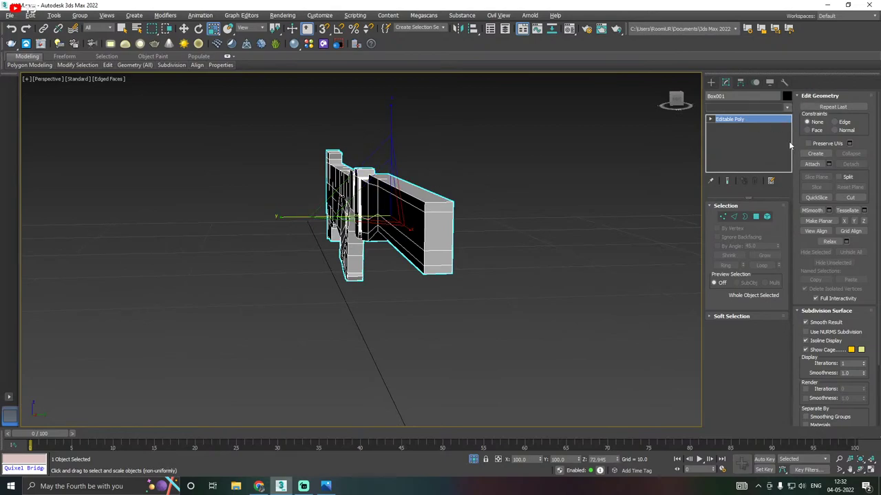
drag(788, 143, 791, 380)
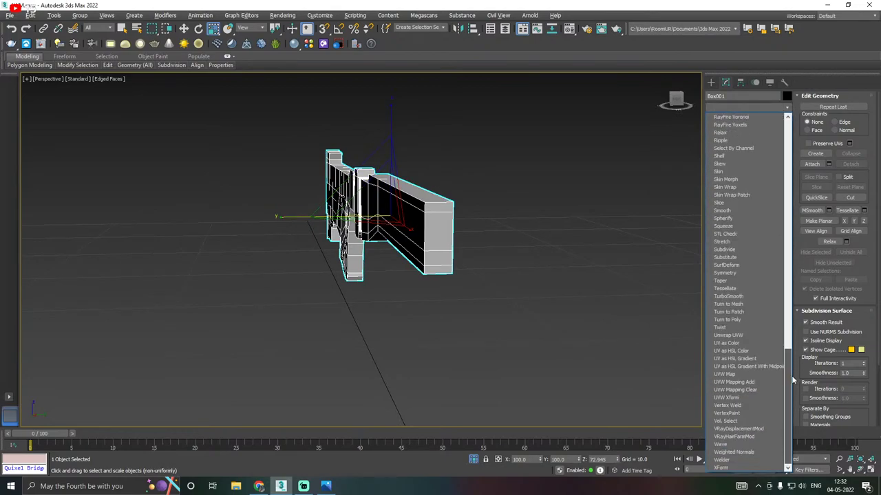
click(728, 296)
scroll(521, 254, up, 5)
alt+middle_drag(521, 255, 390, 258)
scroll(259, 232, up, 5)
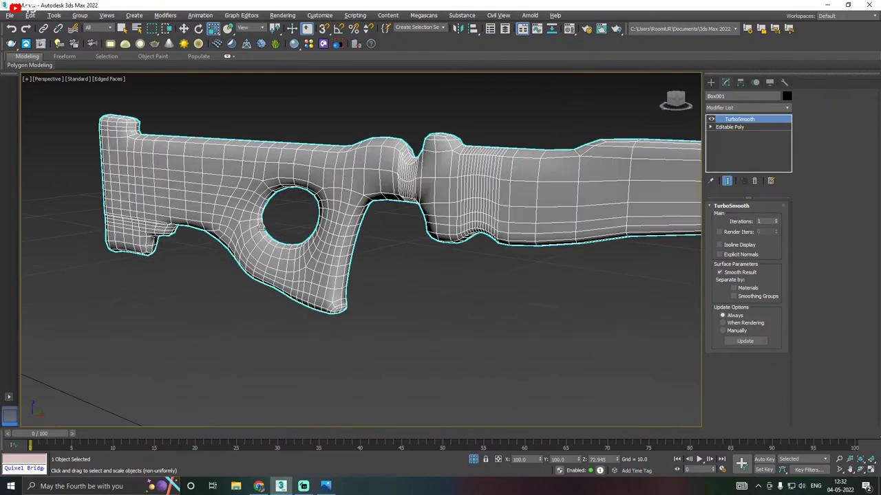
middle_drag(240, 220, 440, 193)
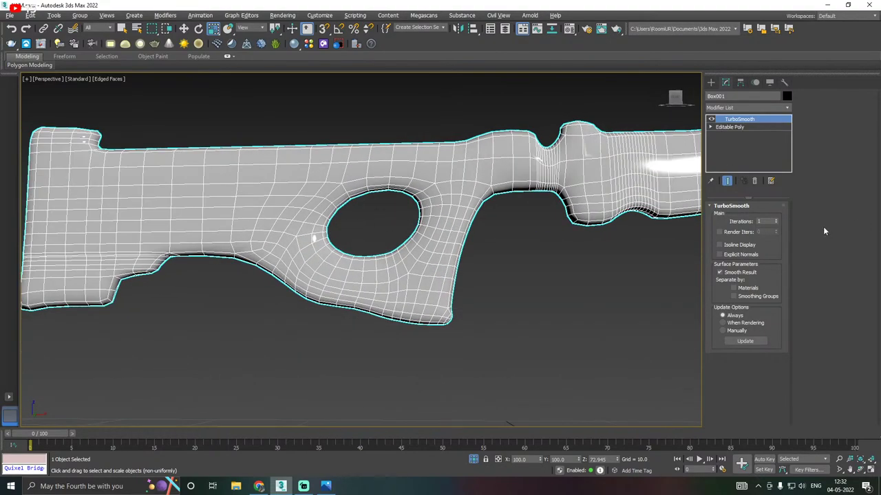
click(777, 220)
alt+middle_drag(551, 248, 480, 247)
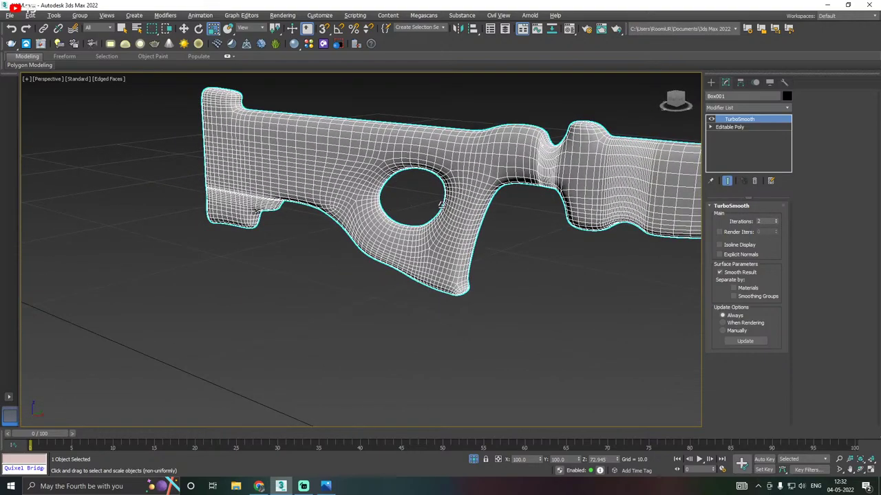
scroll(472, 213, down, 8)
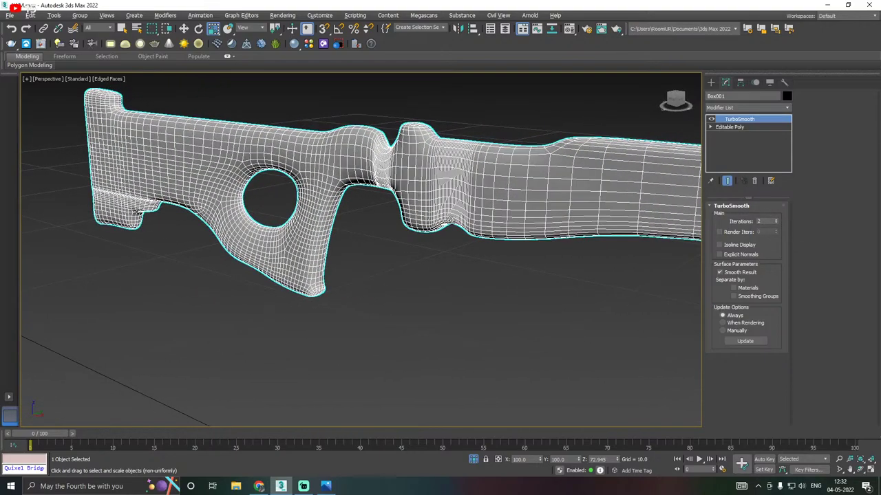
Delete the TurboSmooth modifier, end isolation, and show the deselected stock over the reference image in the front view
right_click(741, 120)
click(757, 131)
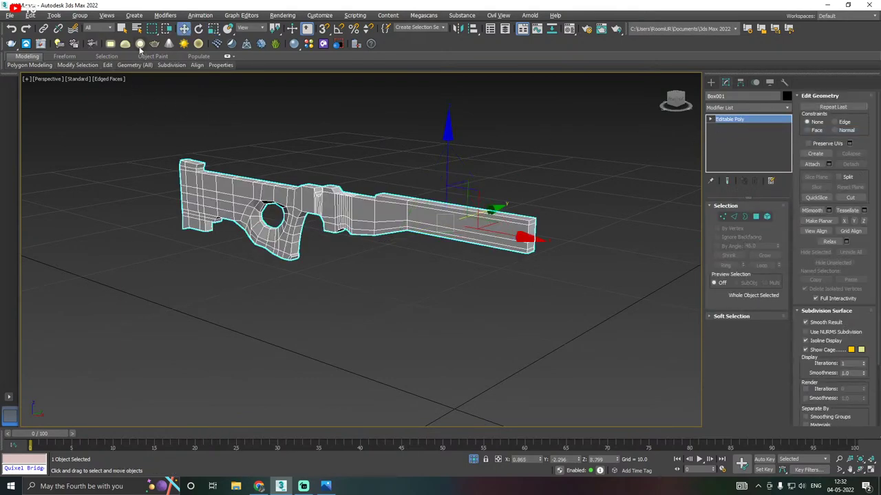
click(474, 459)
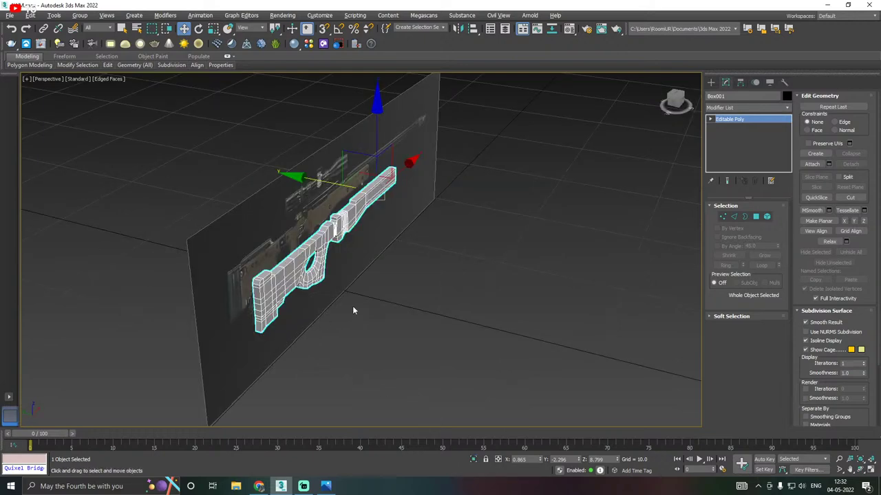
key(f)
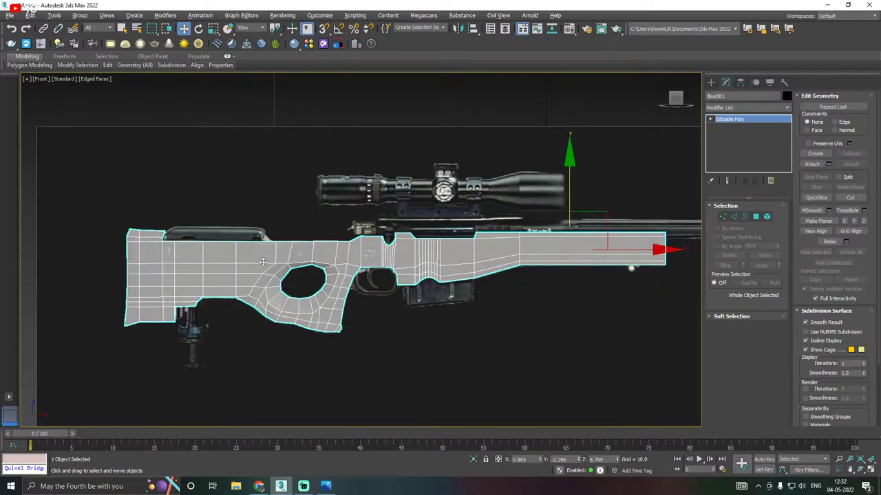
click(367, 318)
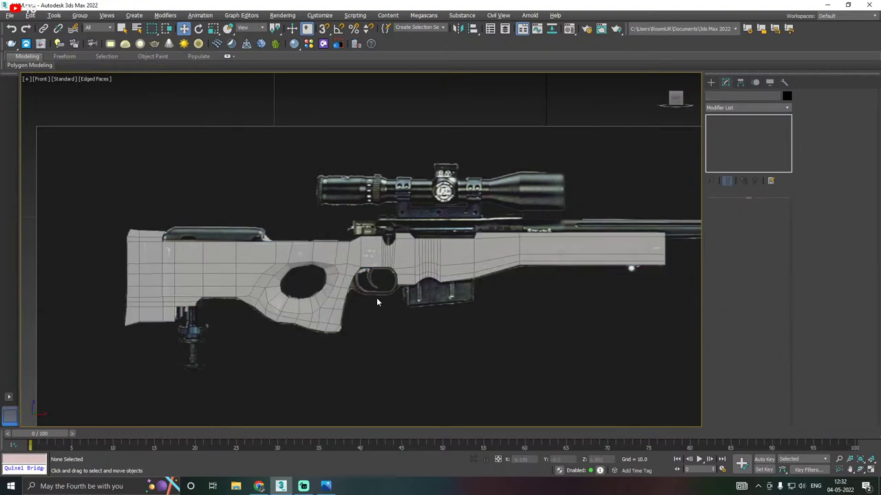
middle_drag(409, 299, 384, 284)
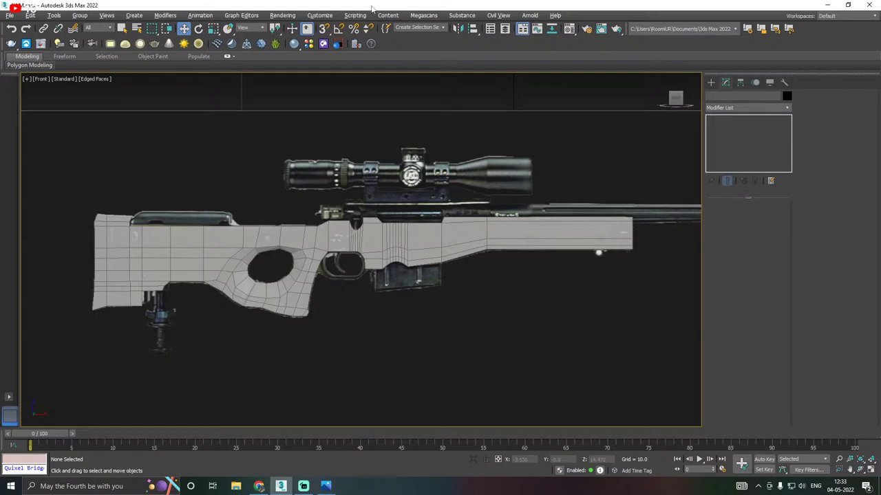
Select the stock and save copies of the scene as AWM17.max and AWM18.max
click(309, 224)
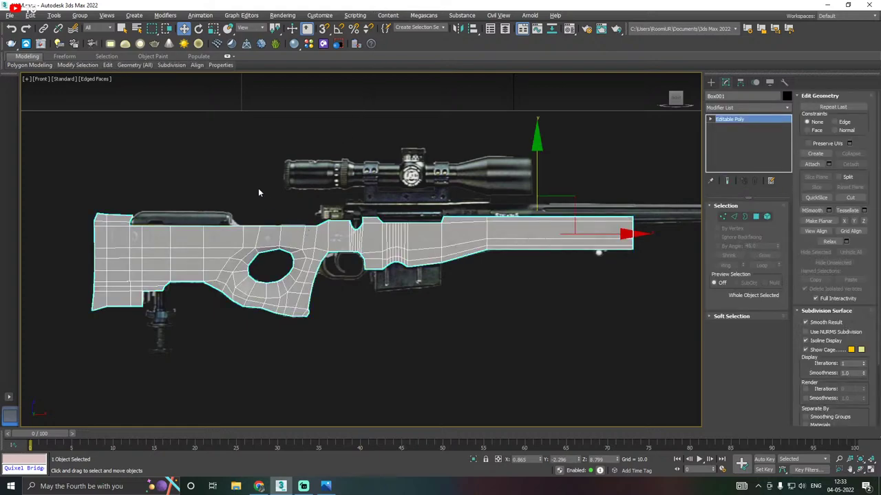
click(10, 15)
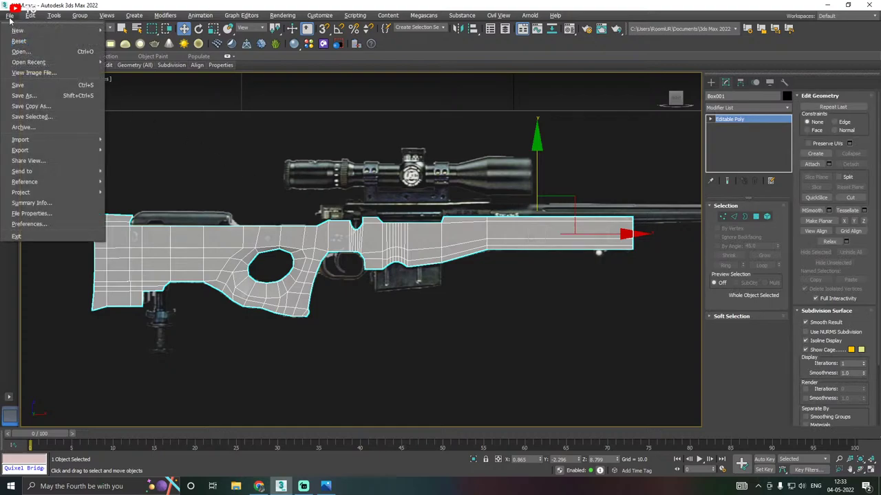
click(54, 108)
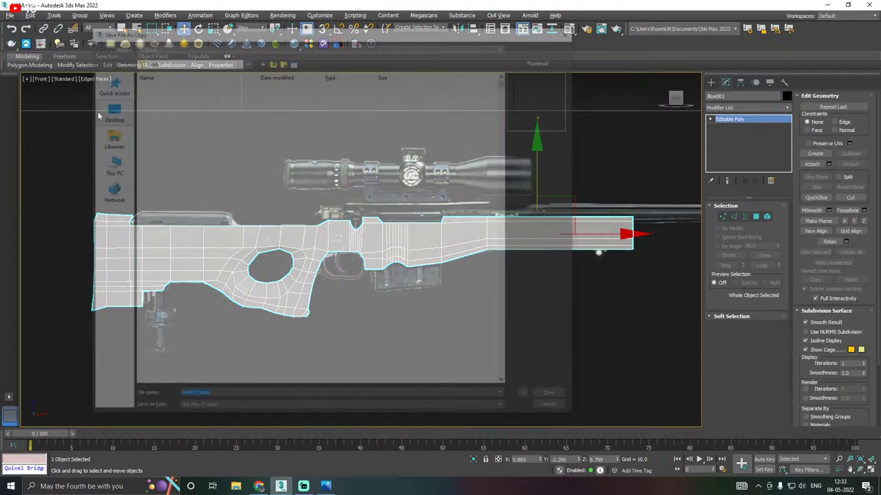
click(550, 393)
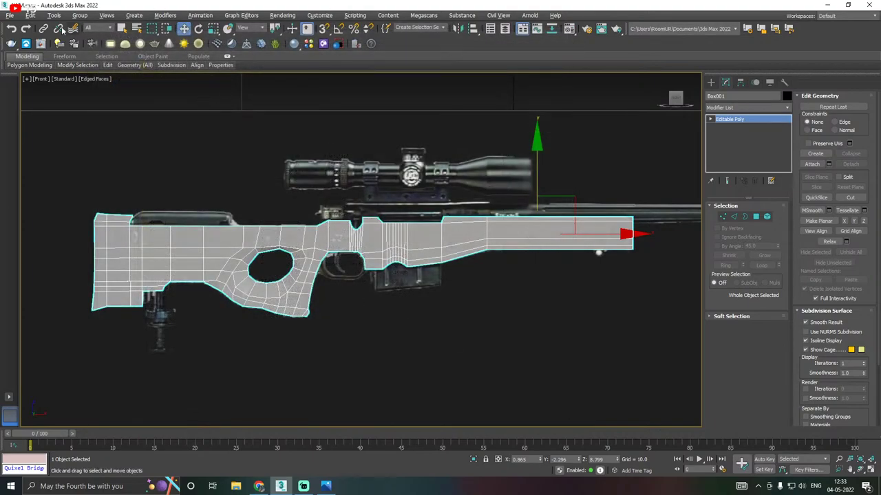
click(11, 15)
click(54, 105)
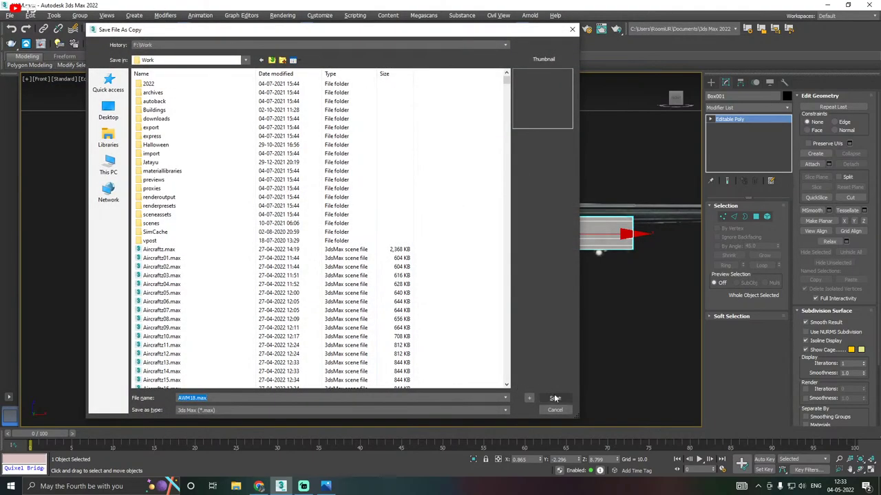
click(554, 397)
Save another copy of the scene as AWM19.max and save the current scene file
click(11, 15)
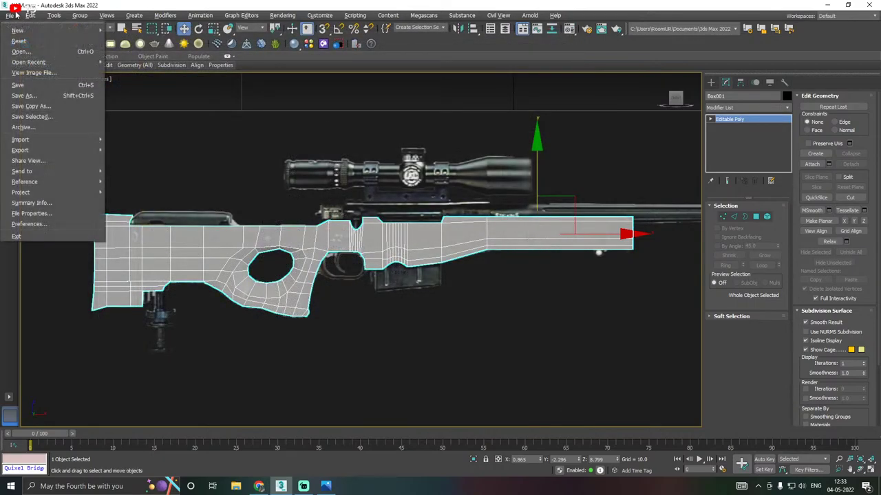
click(53, 103)
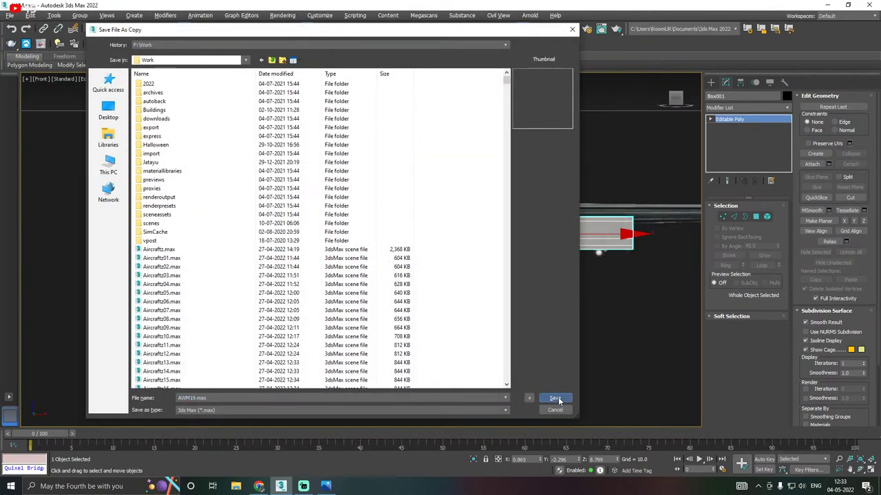
click(555, 399)
click(10, 15)
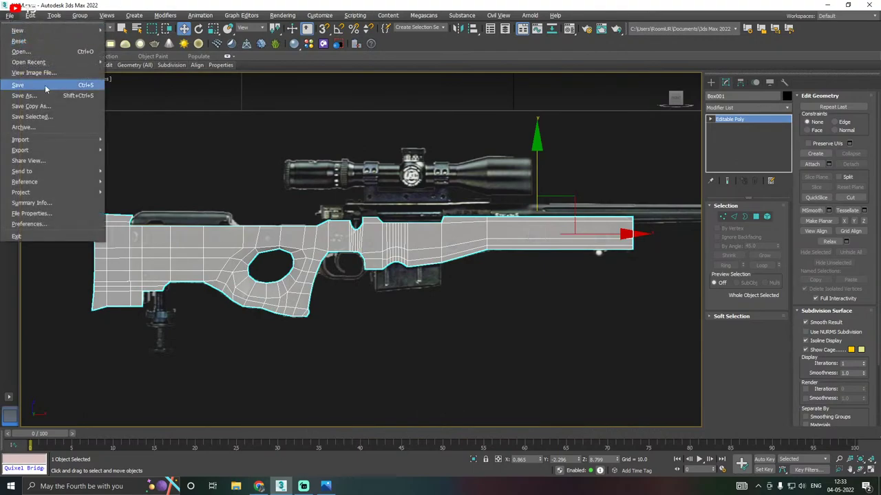
click(46, 85)
click(10, 15)
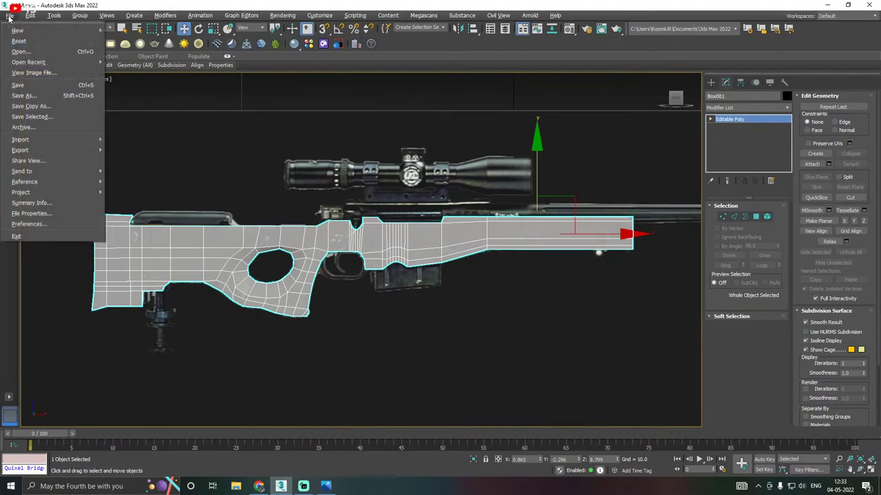
click(38, 88)
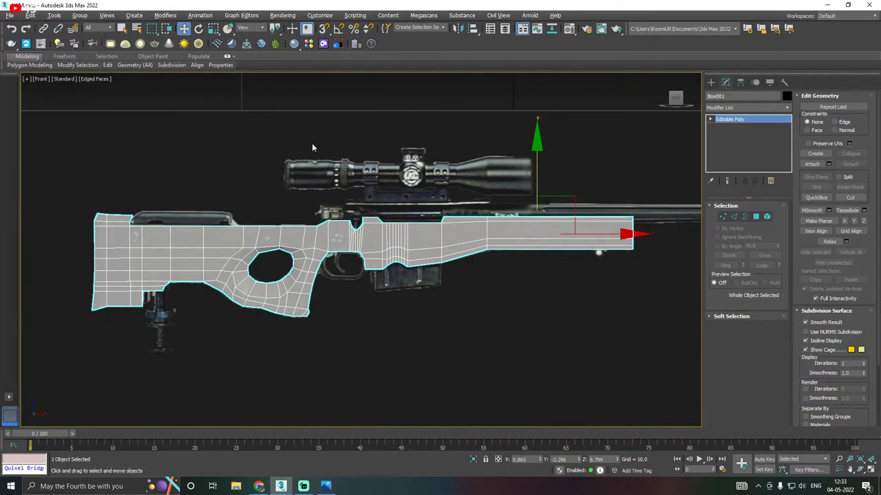
Move the stock upward to examine the rifle body and magazine area in the reference image, and undo the move
middle_drag(432, 169, 368, 176)
click(368, 177)
middle_drag(469, 180, 439, 185)
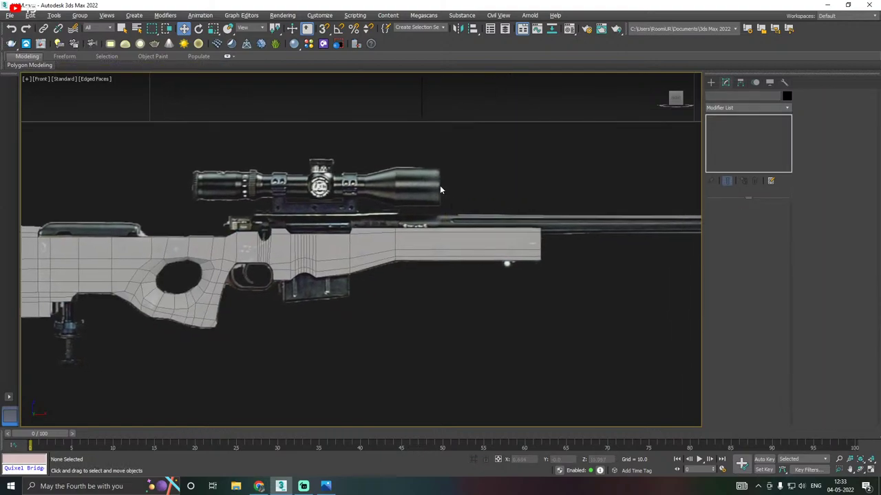
scroll(430, 210, down, 3)
scroll(430, 210, up, 6)
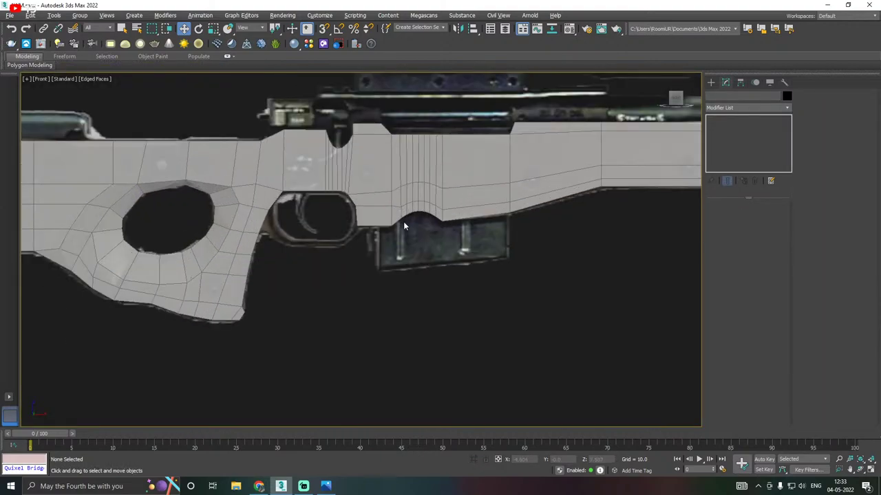
click(392, 207)
scroll(392, 208, down, 2)
scroll(331, 178, down, 5)
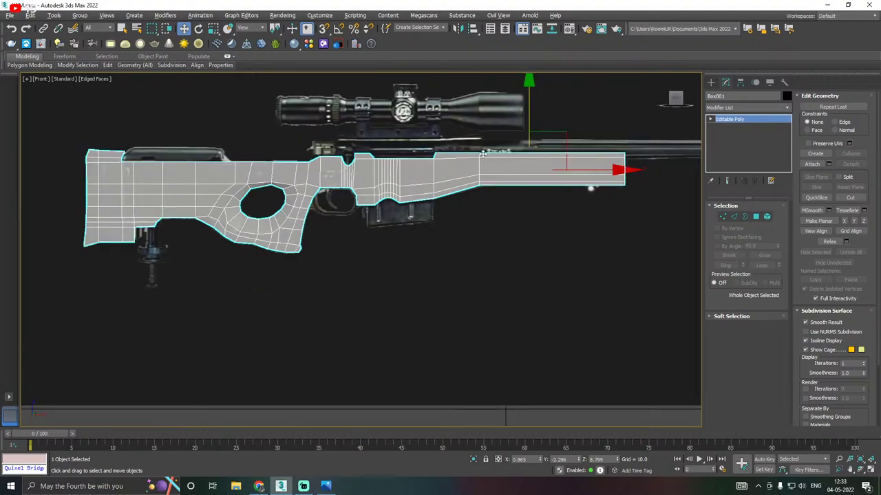
middle_drag(589, 187, 580, 230)
drag(517, 167, 511, 129)
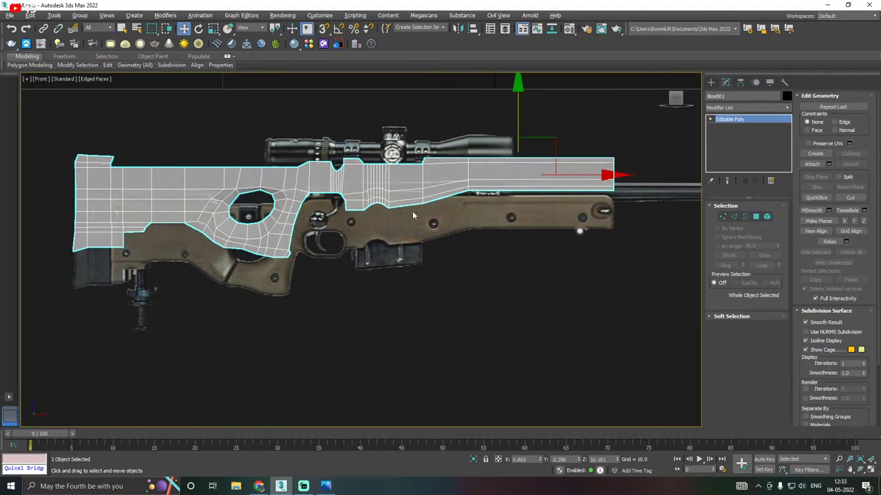
scroll(379, 246, up, 2)
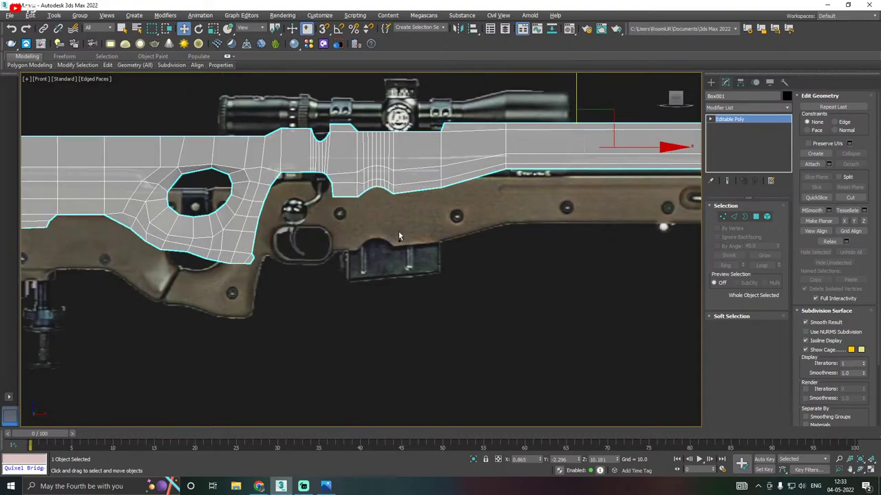
key(ctrl+z)
scroll(394, 259, up, 2)
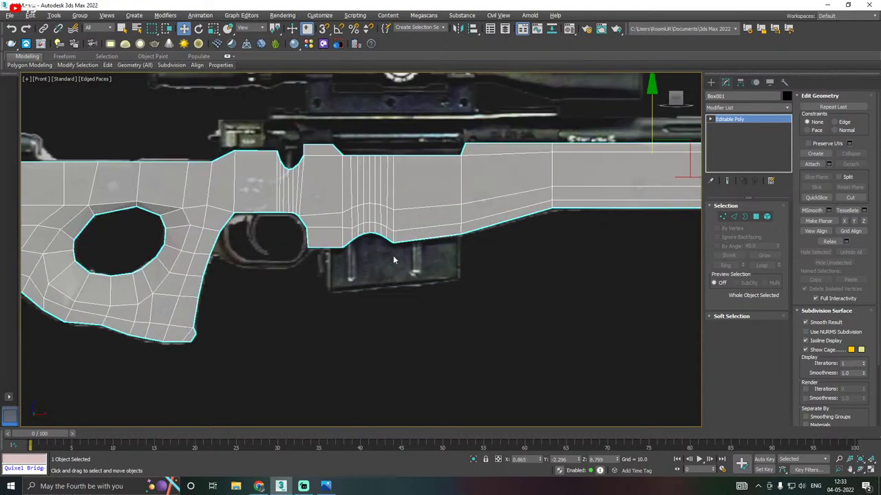
Create a box about 2.4 wide, 1.5 long and 0.33 high over the magazine in the front-view reference image
click(710, 83)
scroll(381, 252, up, 2)
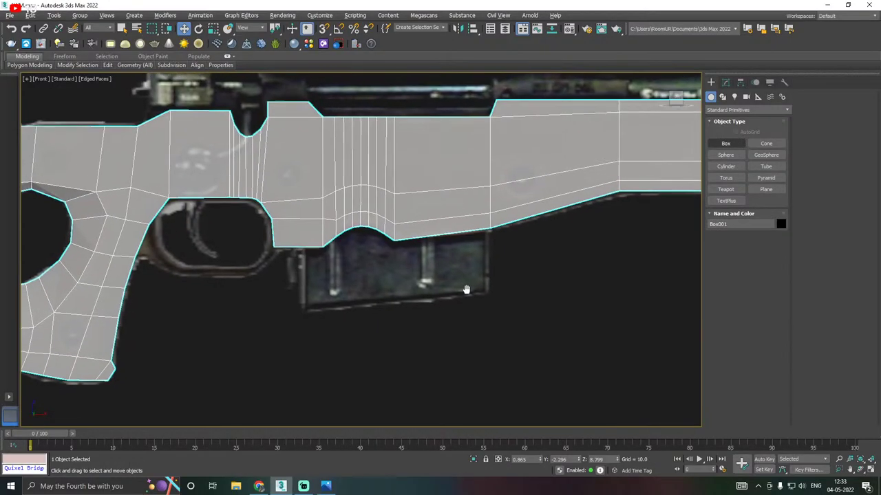
click(725, 144)
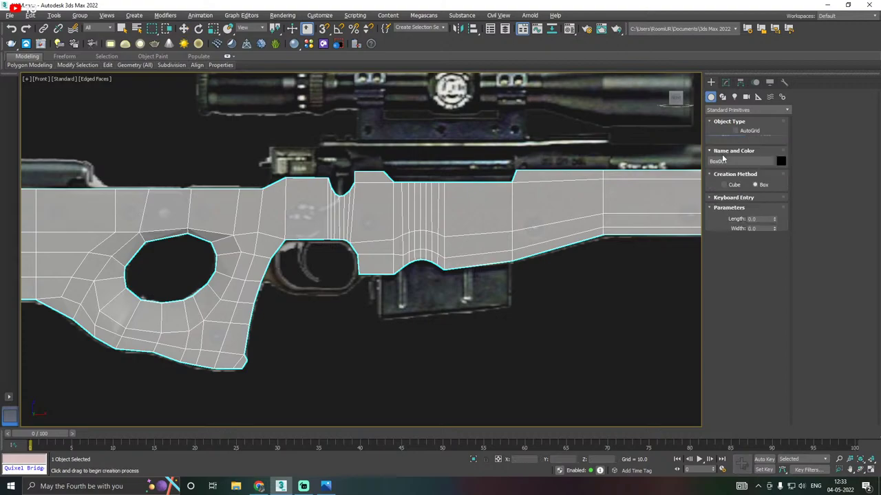
scroll(406, 287, up, 2)
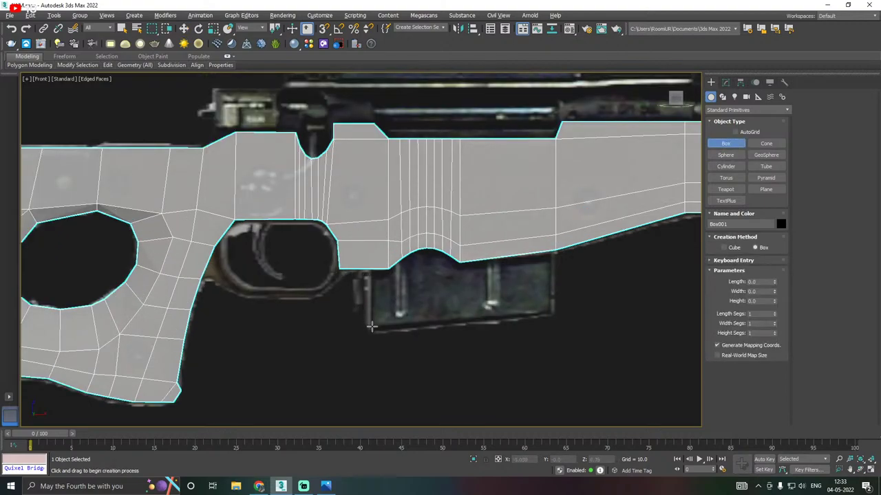
drag(372, 328, 557, 215)
click(549, 241)
right_click(549, 243)
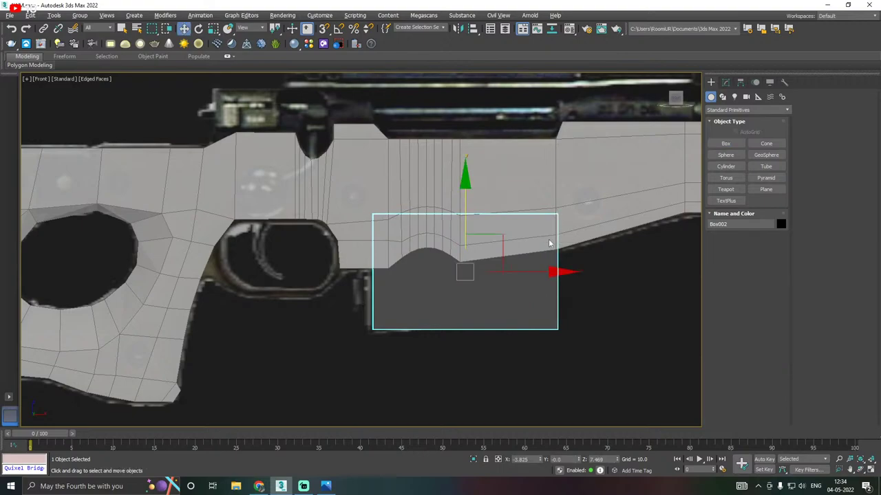
Assign the 02 - Default material to the magazine box, make it see-through, and align it horizontally with the reference magazine
key(m)
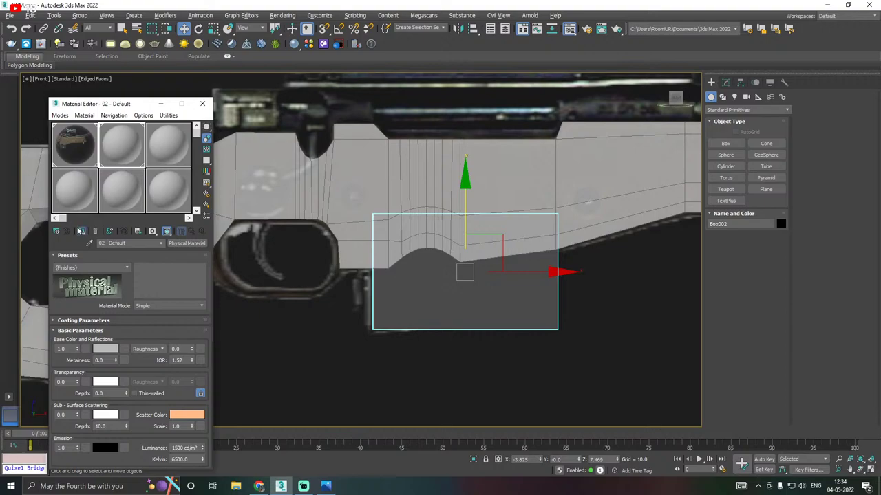
click(82, 232)
key(m)
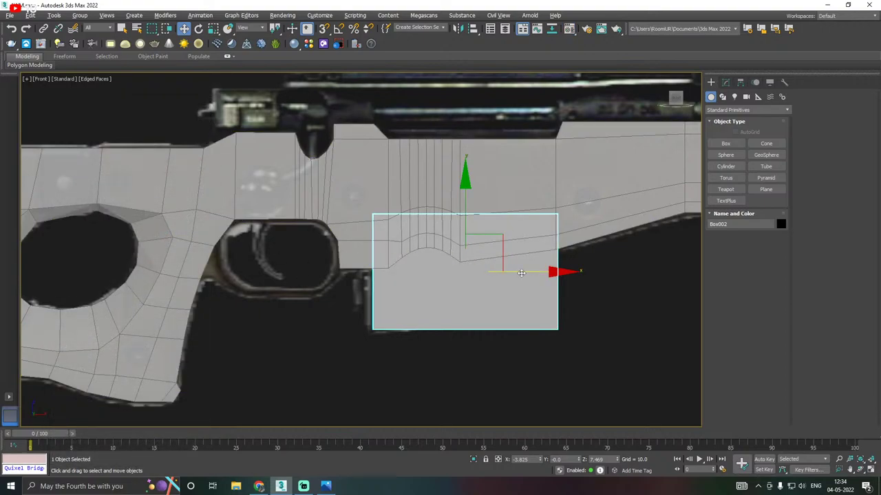
drag(521, 273, 518, 272)
key(alt+x)
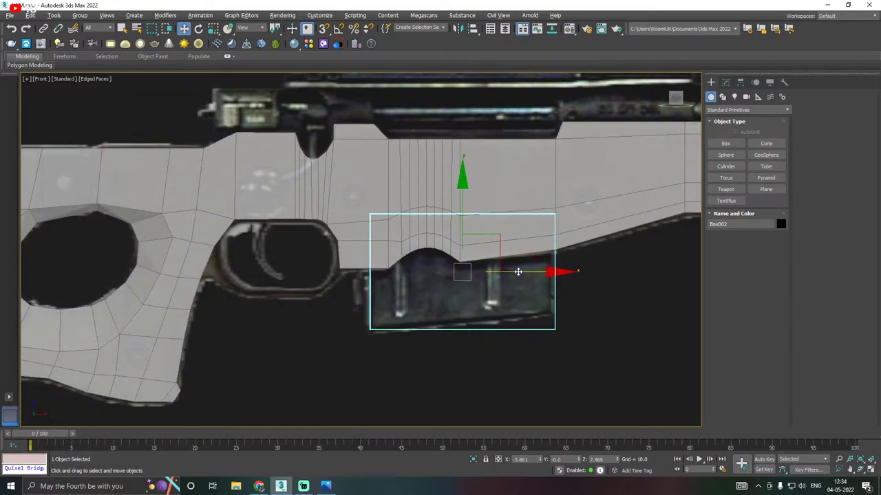
mouse_move(518, 271)
mouse_down()
mouse_move(527, 271)
mouse_move(516, 271)
mouse_up()
Convert the magazine box to Editable Poly and raise its two lower front vertices to match the magazine's sloping underside
click(725, 82)
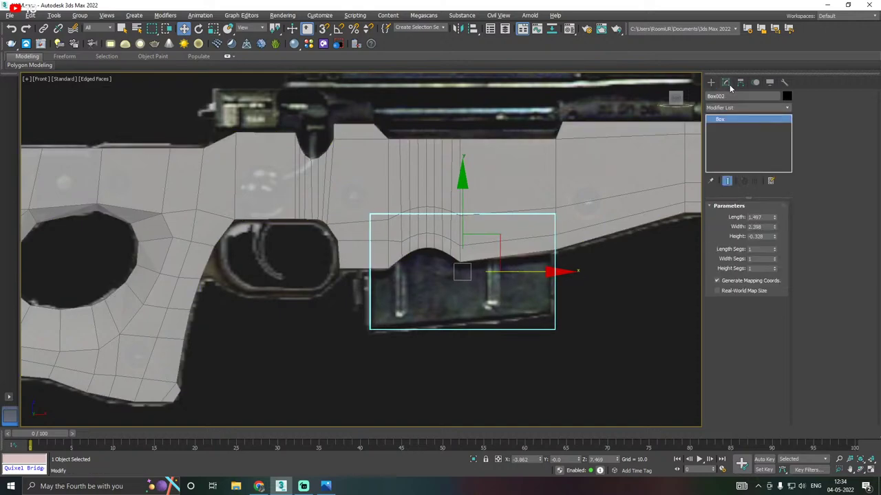
right_click(740, 147)
click(756, 206)
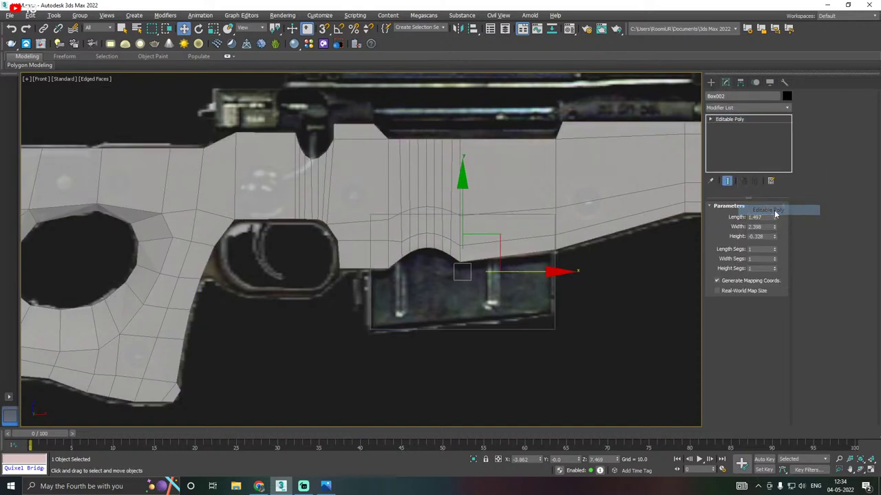
click(723, 217)
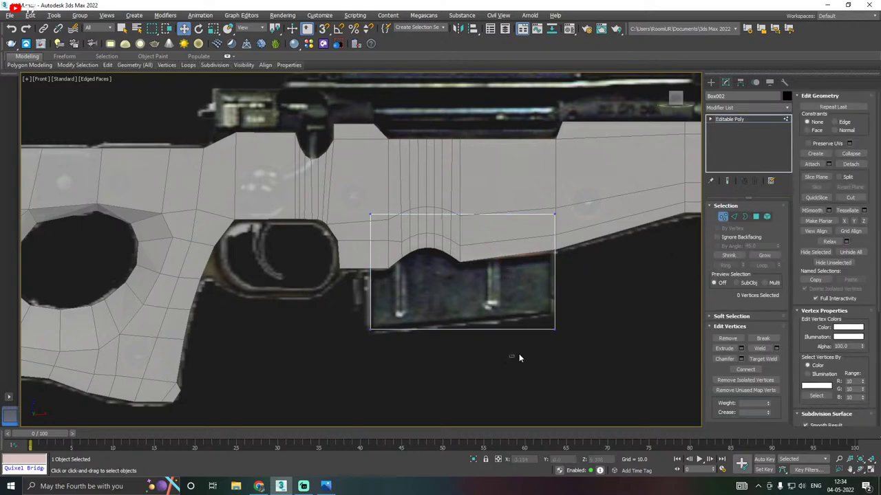
drag(518, 354, 553, 273)
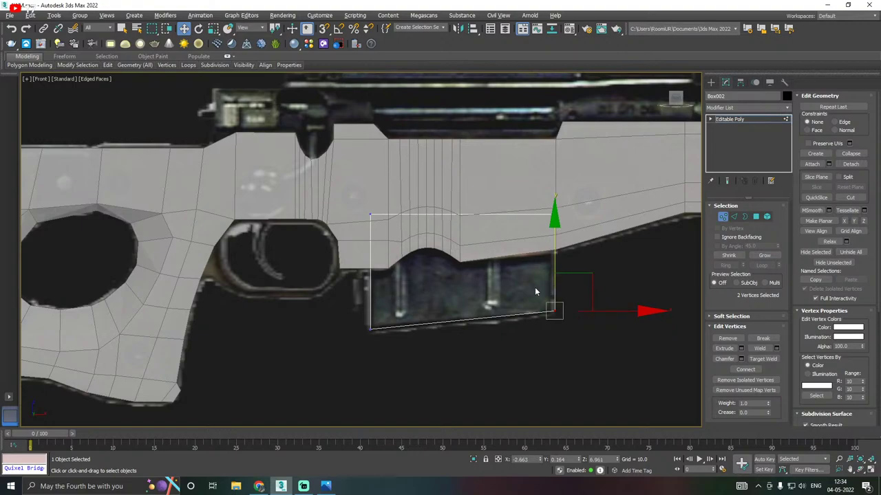
Move the whole magazine box along Y from the reference plane toward the stock in the perspective view, and select both objects
scroll(535, 292, down, 3)
key(p)
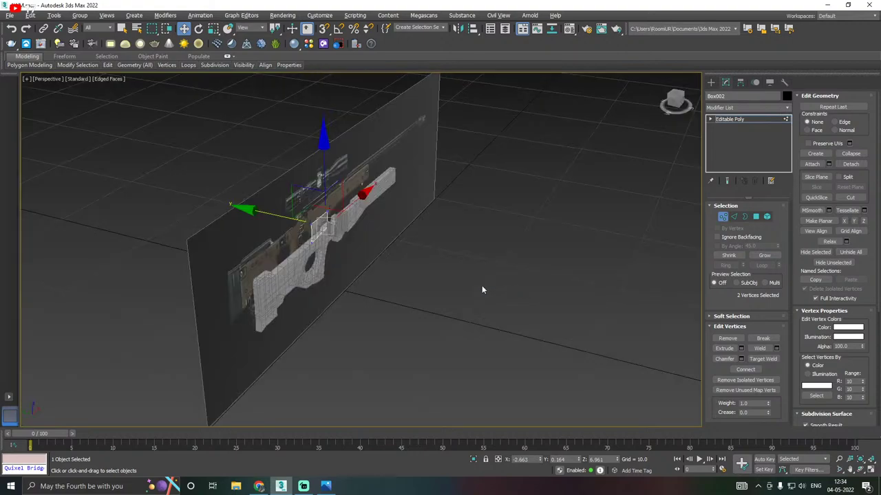
alt+middle_drag(501, 253, 302, 205)
scroll(302, 205, up, 4)
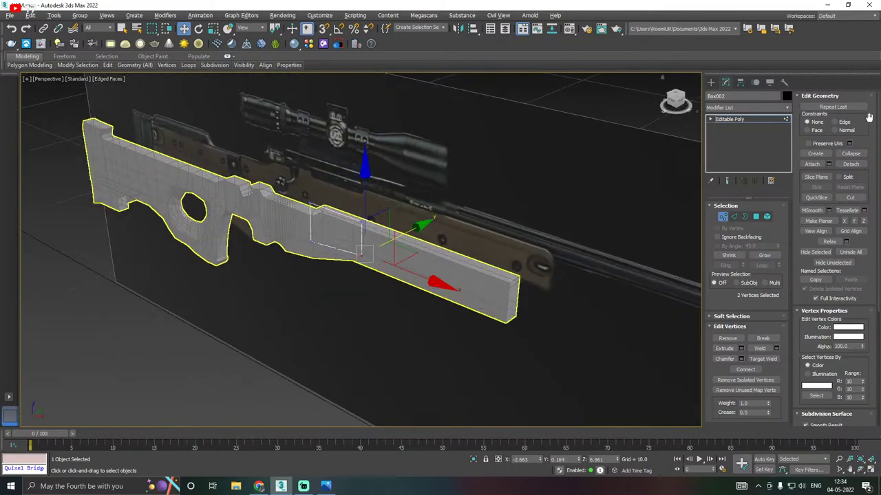
click(731, 120)
alt+middle_drag(474, 165, 556, 177)
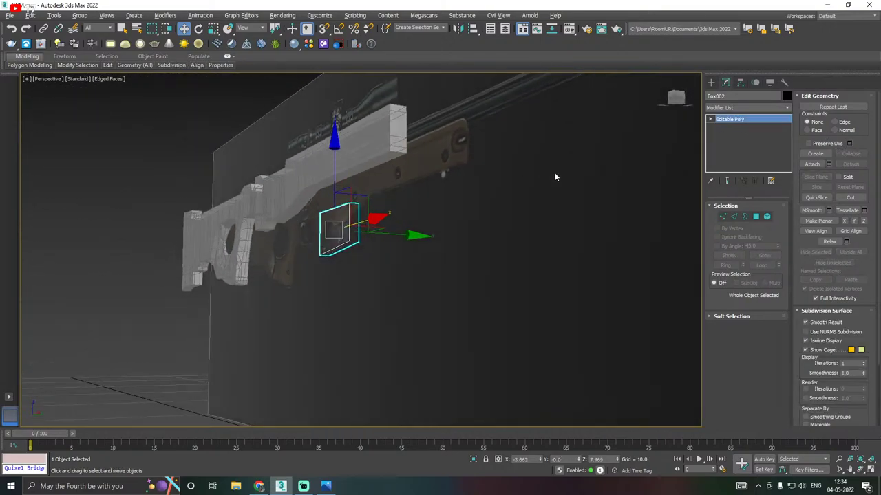
drag(395, 232, 345, 218)
middle_drag(345, 217, 405, 227)
ctrl+click(405, 226)
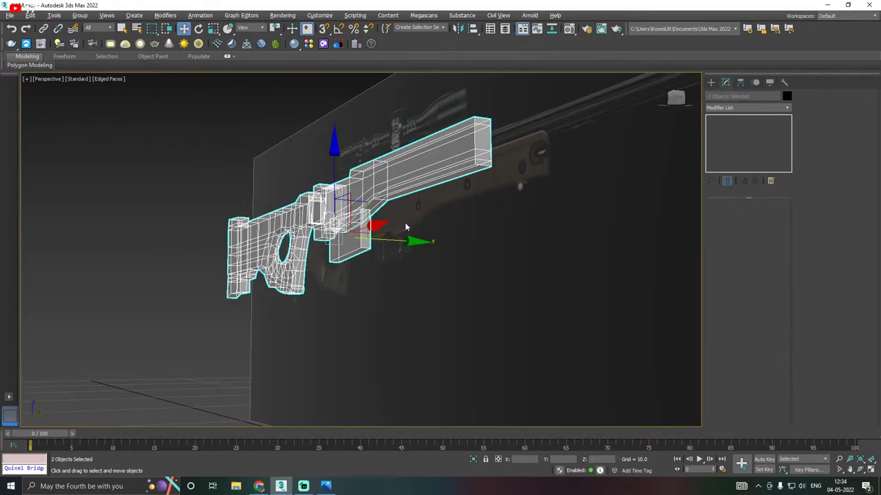
Select only the magazine box and fine-tune its Y position so it sits within the stock's thickness
scroll(405, 226, up, 4)
alt+middle_drag(392, 229, 412, 232)
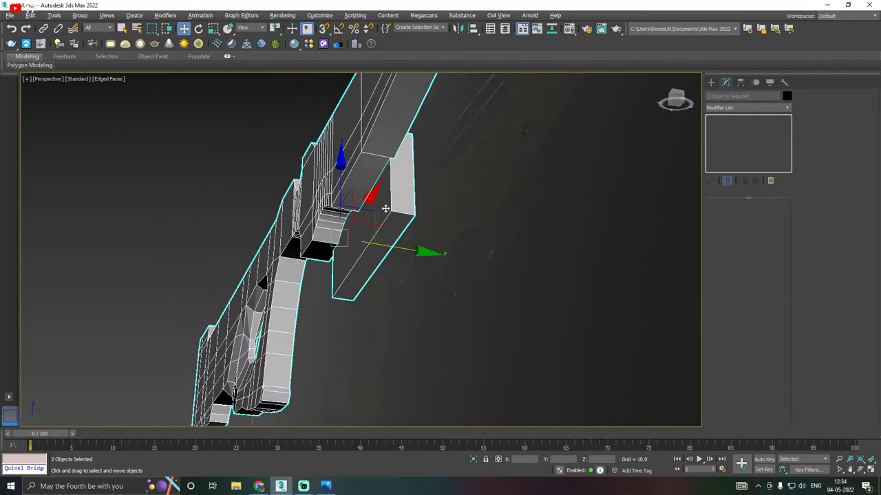
click(413, 231)
drag(418, 231, 395, 228)
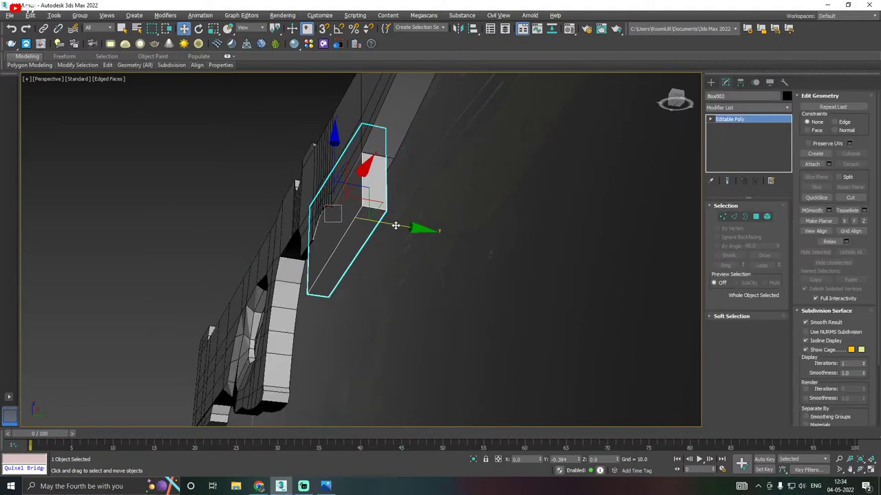
alt+middle_drag(395, 228, 413, 220)
drag(413, 222, 420, 223)
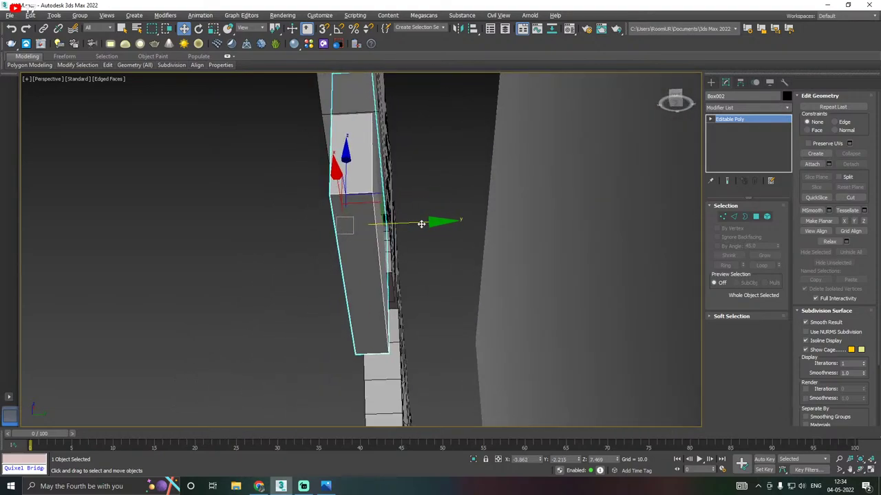
alt+middle_drag(420, 223, 474, 199)
drag(423, 231, 419, 230)
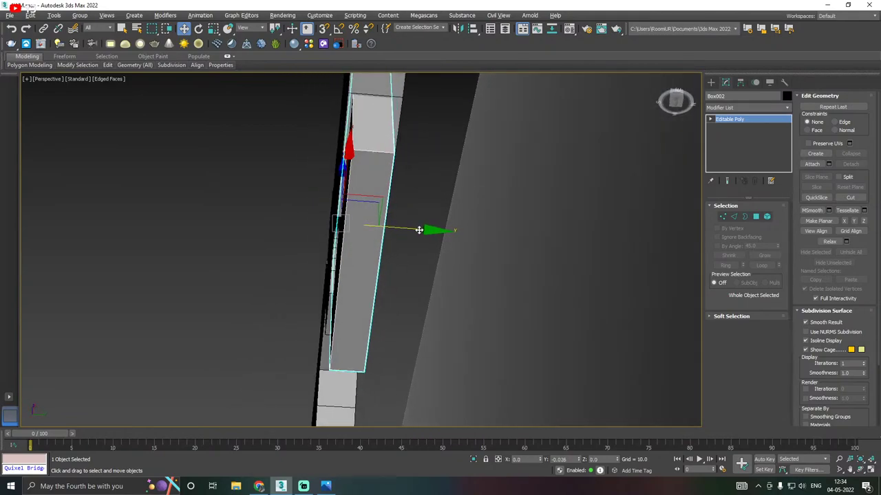
Widen the magazine box by moving its side polygon outward along Y, and return to object level
alt+middle_drag(419, 230, 653, 215)
click(755, 217)
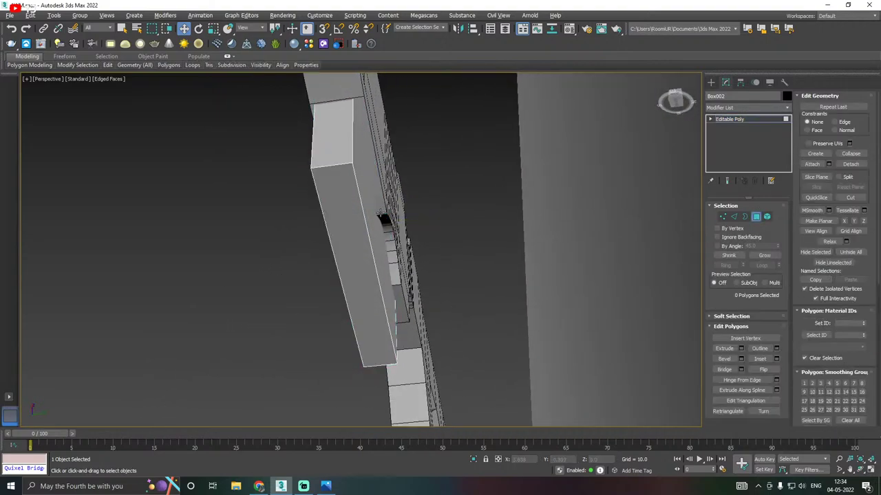
click(369, 209)
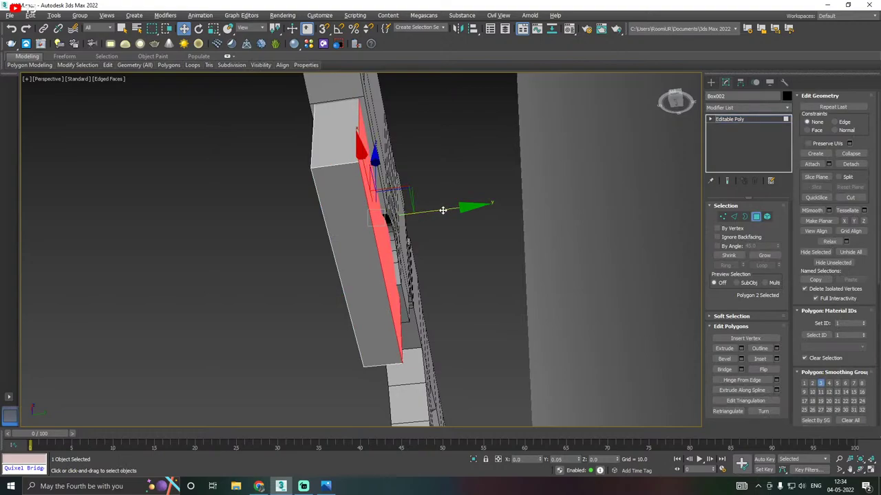
drag(443, 210, 443, 210)
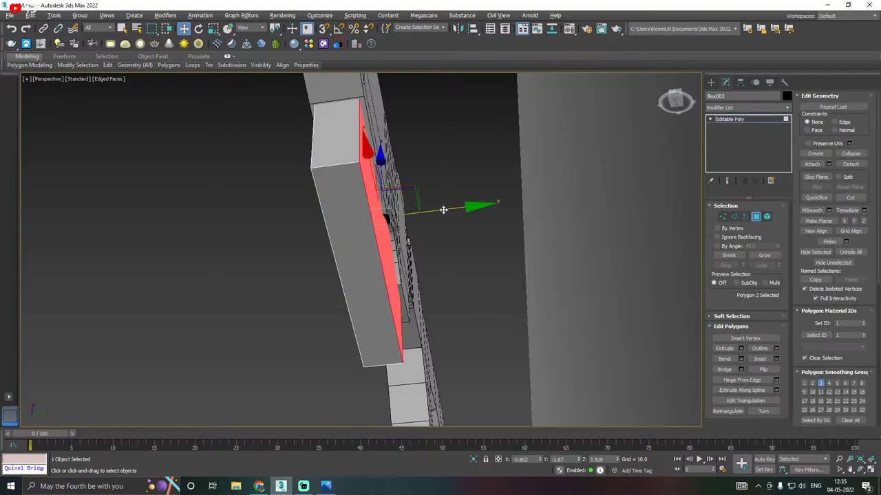
mouse_move(466, 208)
alt+middle_down()
mouse_move(513, 203)
mouse_move(271, 217)
mouse_move(329, 213)
mouse_move(355, 249)
alt+middle_up()
click(726, 120)
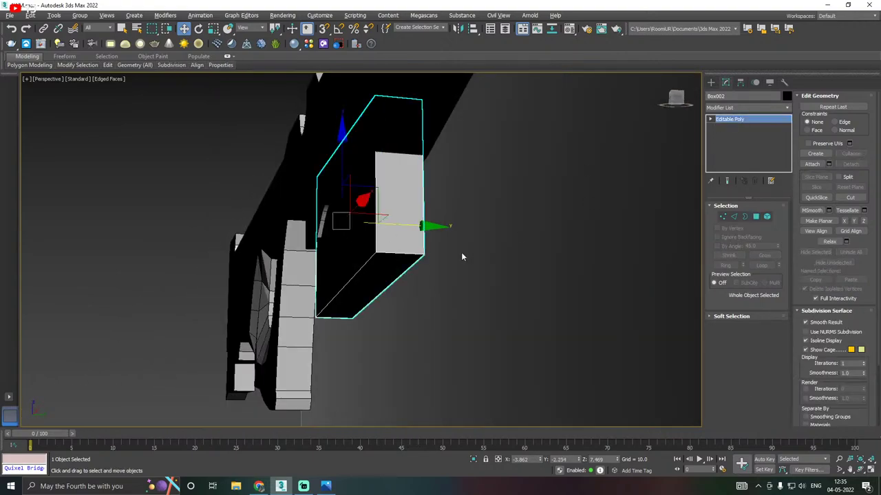
Toggle see-through display for the stock and magazine together, and show them deselected in the front view
alt+middle_drag(461, 252, 485, 257)
key(ctrl+a)
key(alt+x)
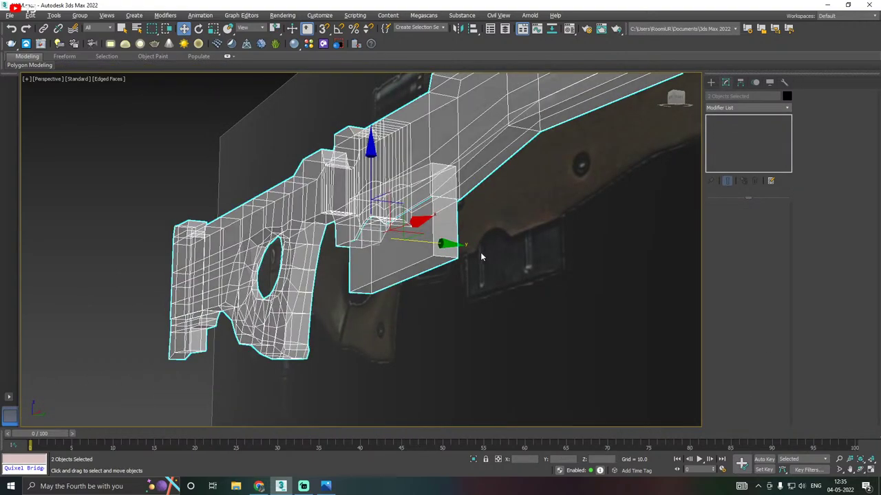
key(f)
scroll(519, 260, down, 1)
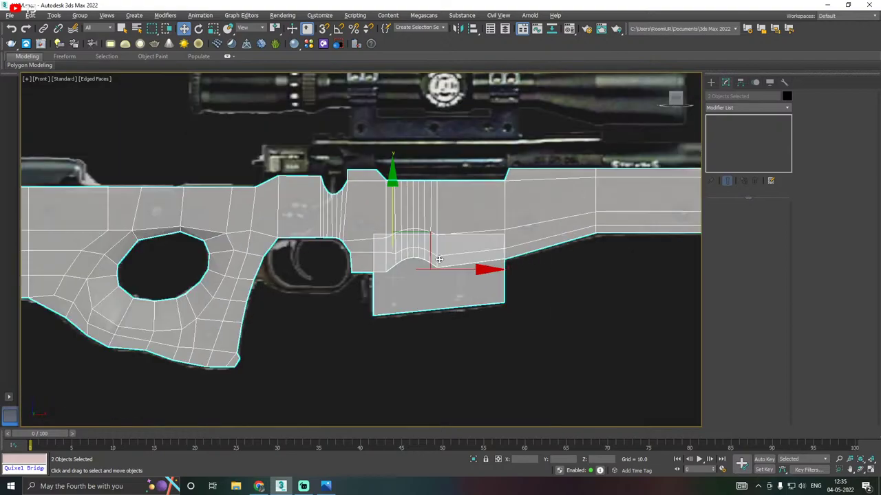
click(576, 290)
scroll(423, 252, down, 3)
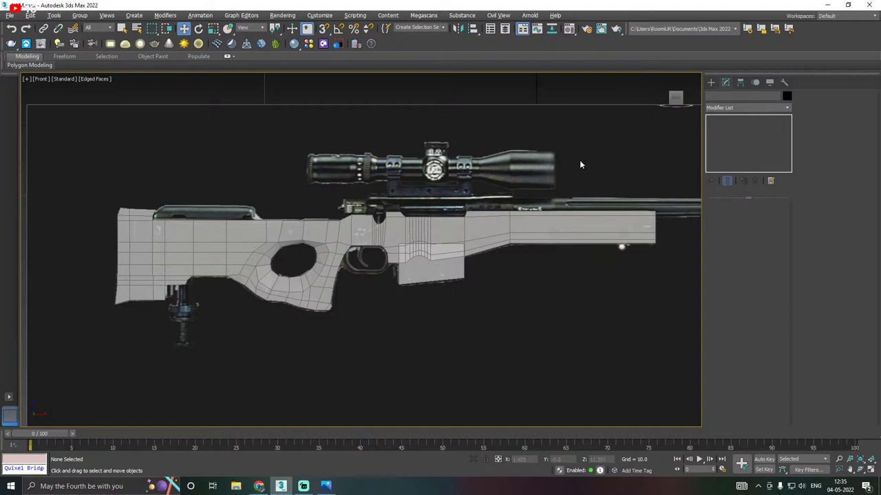
Save two more incremental copies of the scene and save the current scene file
scroll(426, 248, up, 3)
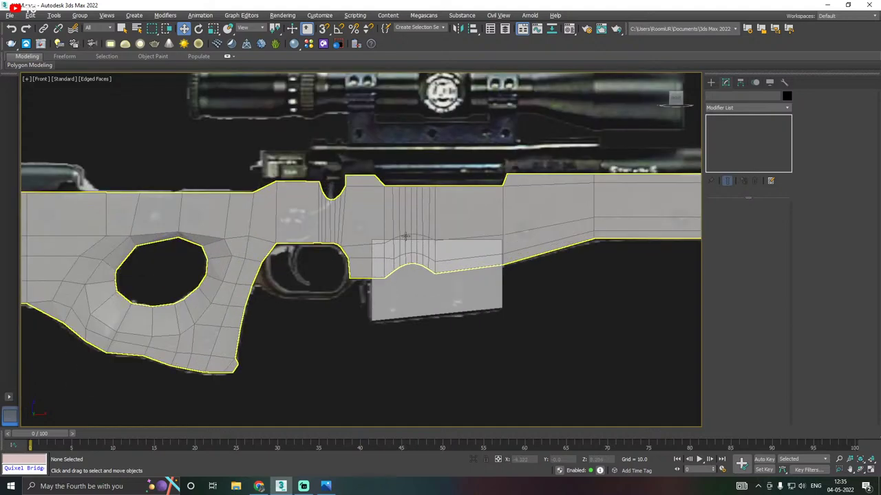
scroll(443, 178, up, 1)
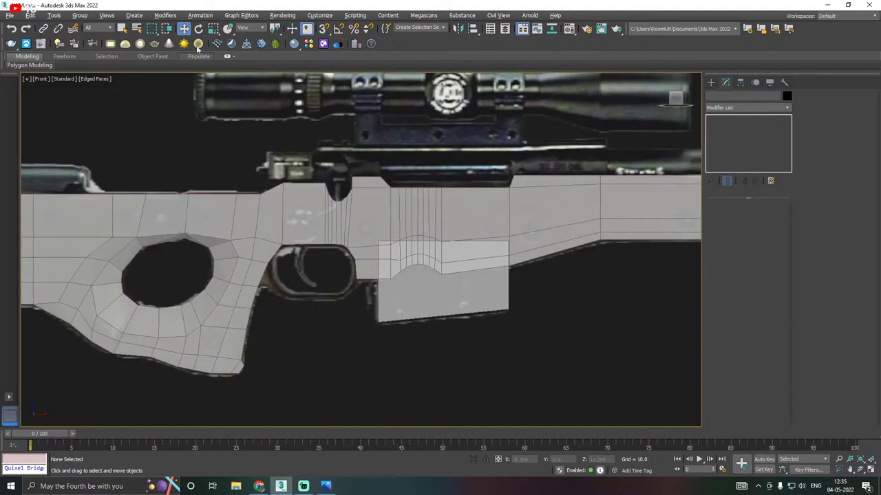
click(10, 15)
click(49, 105)
click(551, 395)
click(10, 15)
click(65, 106)
click(556, 398)
click(9, 15)
click(27, 81)
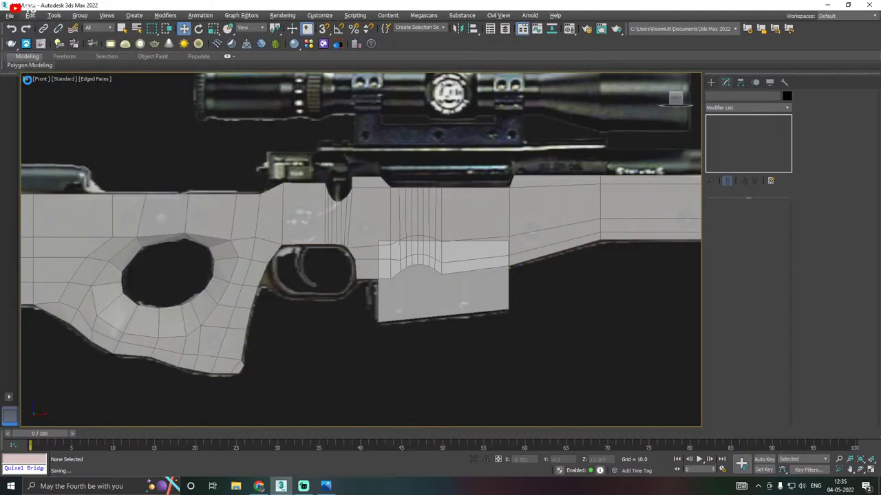
click(9, 15)
click(32, 82)
Save the scene again and examine the scope, receiver and barrel area of the reference image in the front view
scroll(486, 284, down, 4)
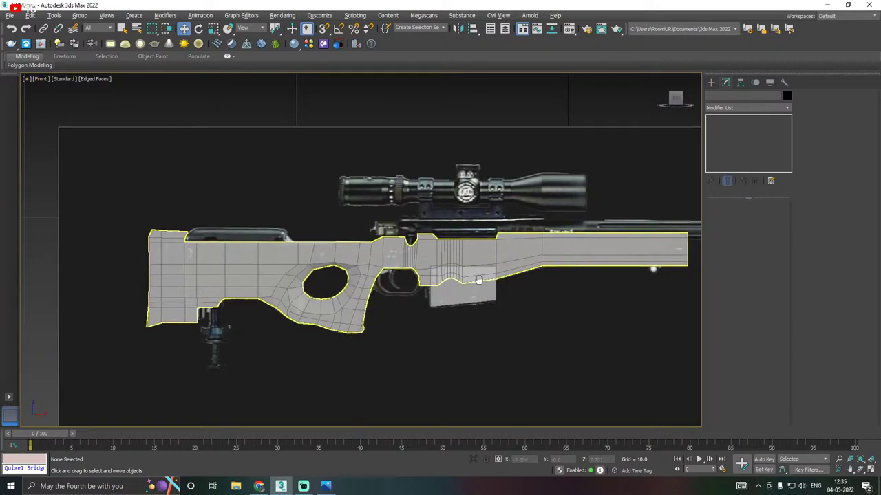
middle_drag(479, 281, 285, 295)
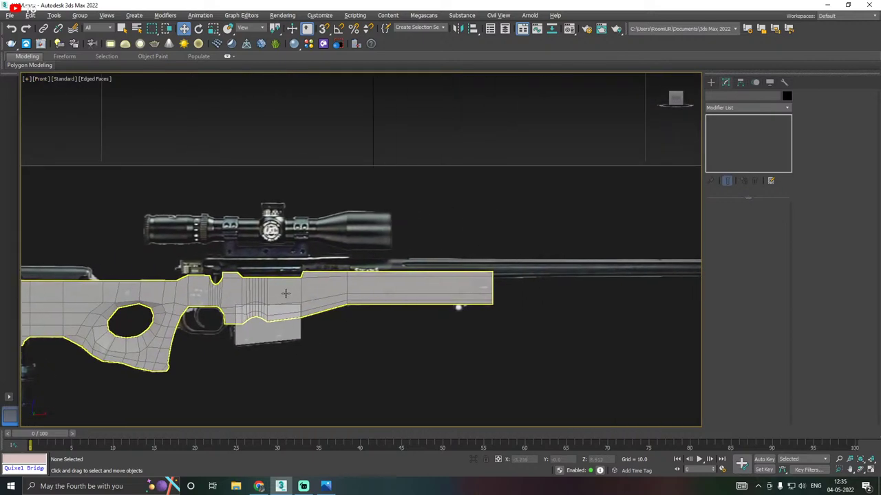
scroll(297, 280, down, 3)
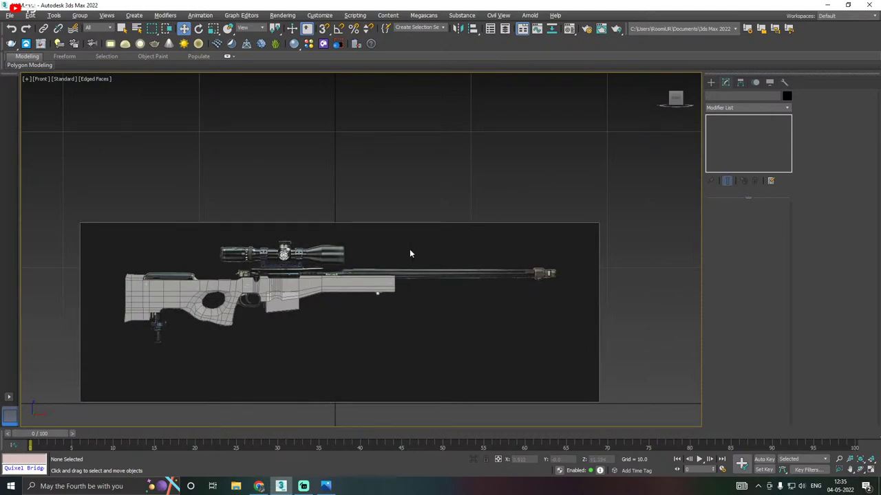
scroll(233, 264, up, 4)
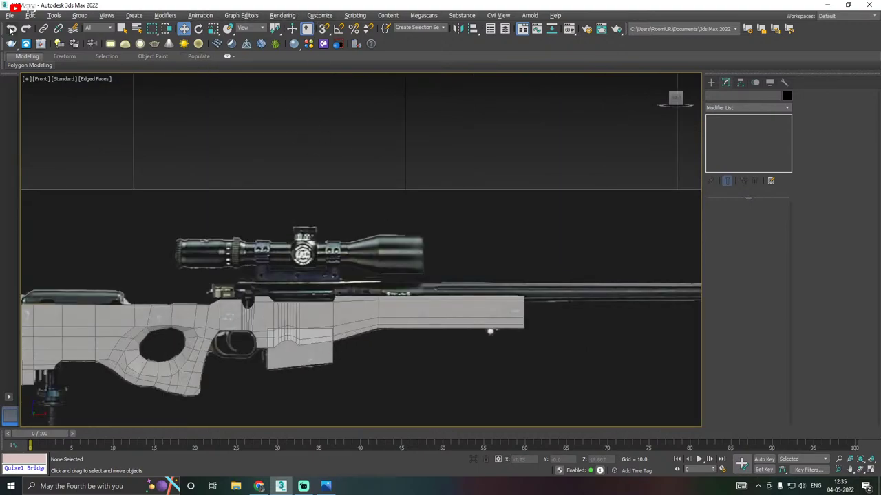
click(10, 15)
click(27, 85)
middle_drag(230, 361, 291, 334)
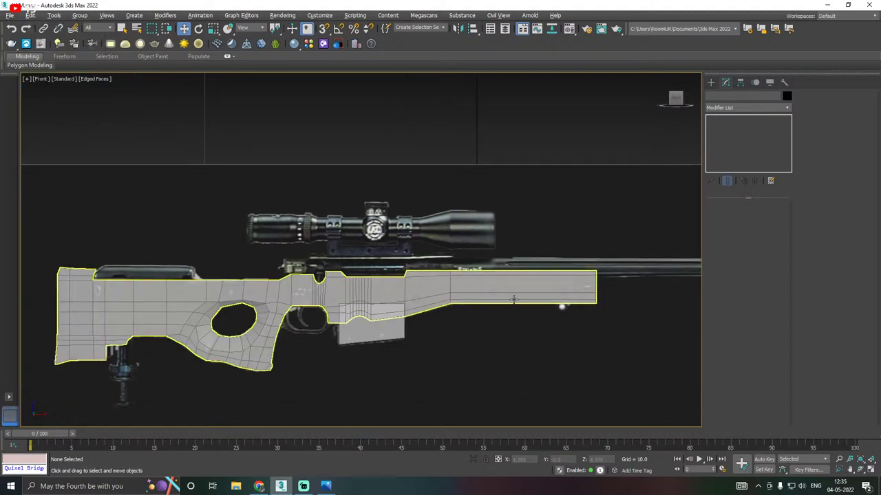
middle_drag(513, 299, 485, 307)
middle_drag(374, 273, 201, 292)
scroll(199, 306, up, 3)
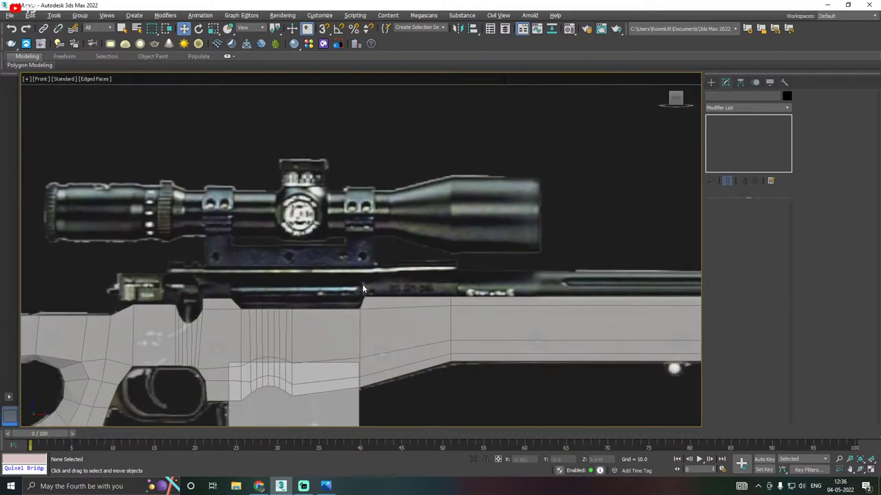
Select the stock and the magazine together and hide both so the reference image is uncovered
scroll(362, 289, down, 7)
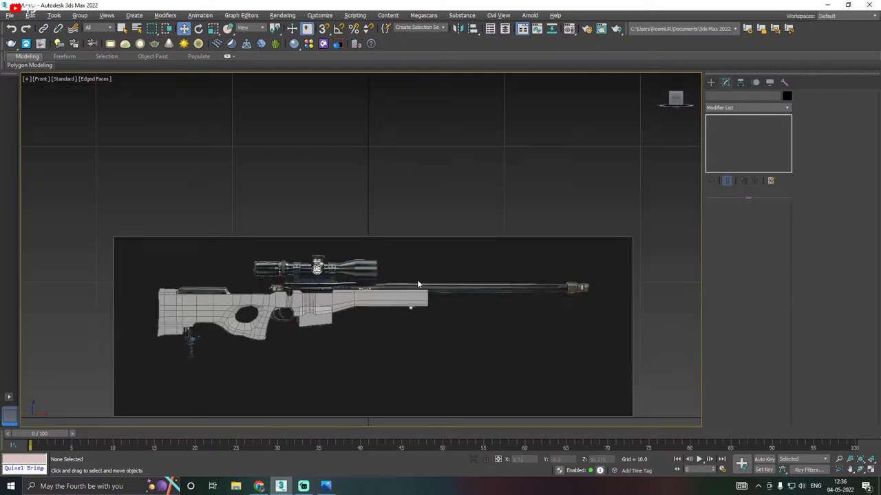
scroll(427, 287, up, 3)
click(346, 298)
middle_drag(357, 298, 503, 267)
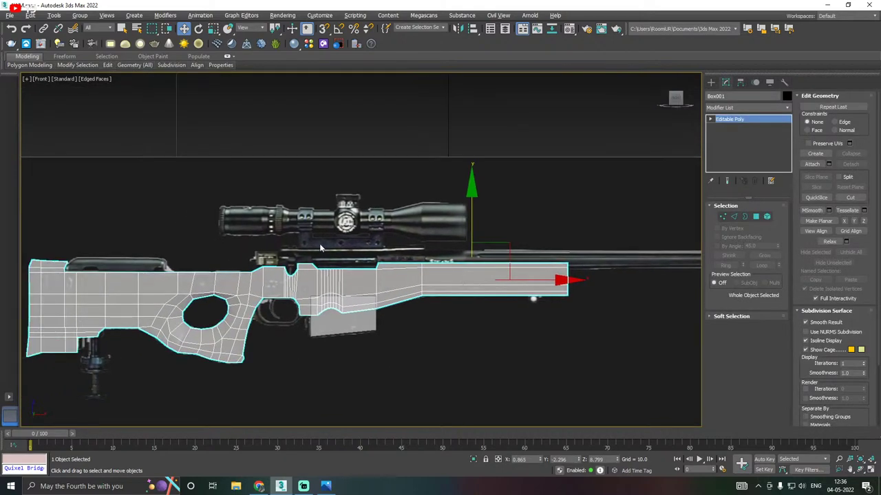
drag(319, 247, 417, 361)
right_click(372, 299)
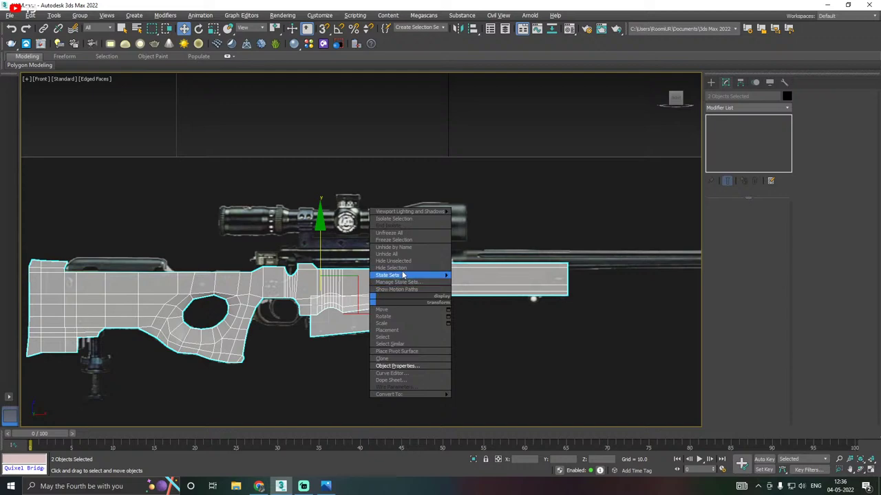
click(393, 268)
Create a cylinder with a radius of about 0.44 and a height of about 2.23, centred on the barrel at the stock's front end
scroll(316, 256, up, 4)
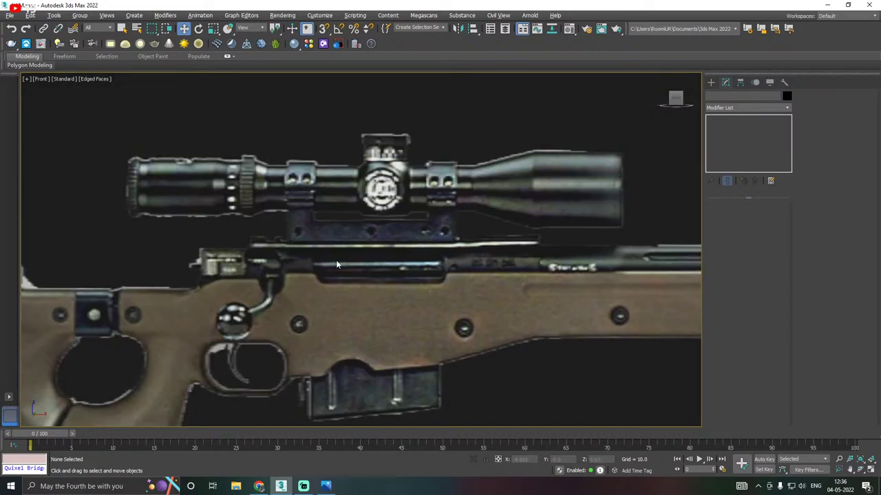
middle_drag(337, 264, 215, 280)
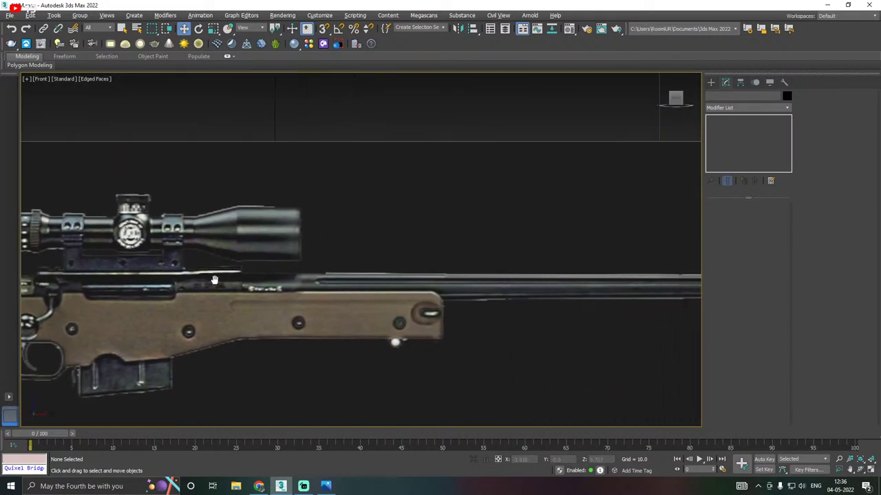
scroll(177, 286, down, 2)
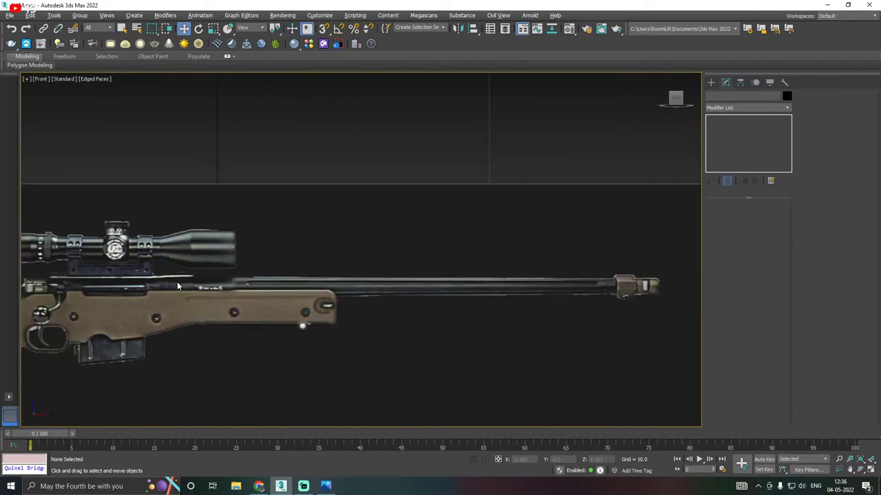
click(710, 82)
click(720, 166)
scroll(302, 271, up, 2)
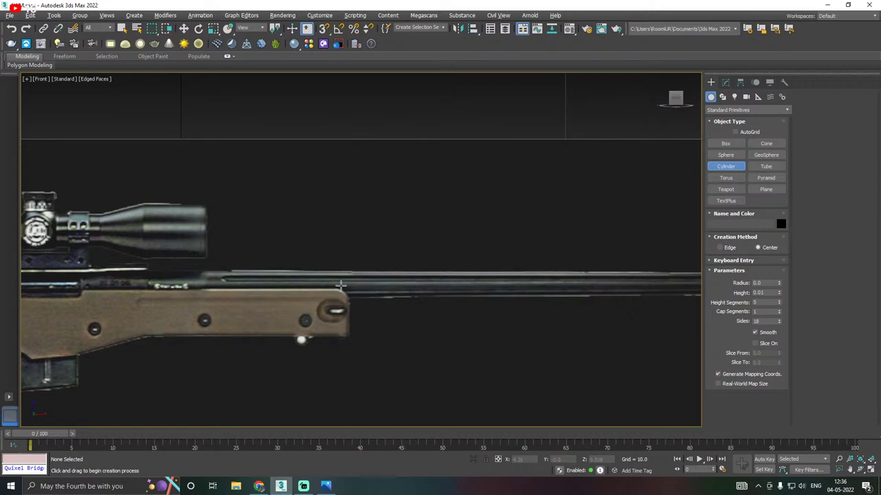
drag(343, 285, 358, 293)
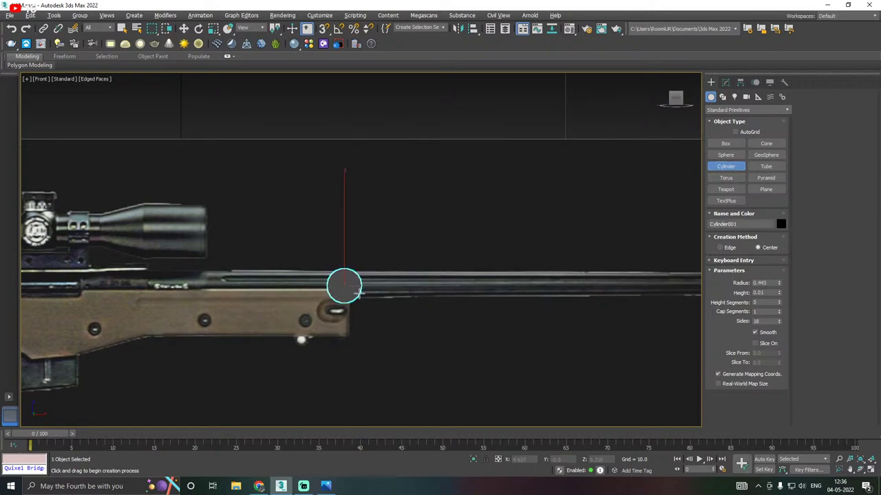
key(w)
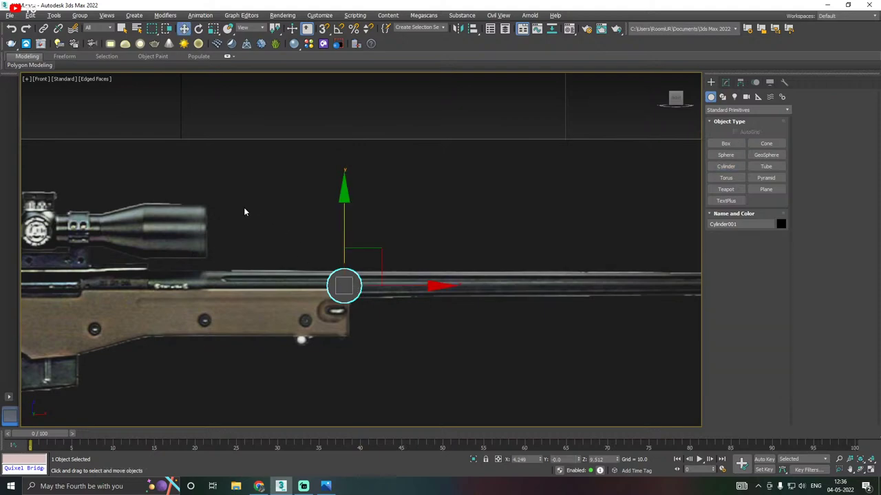
Assign the grey 02 - Default material to the new cylinder and close the material editor
click(570, 30)
click(81, 231)
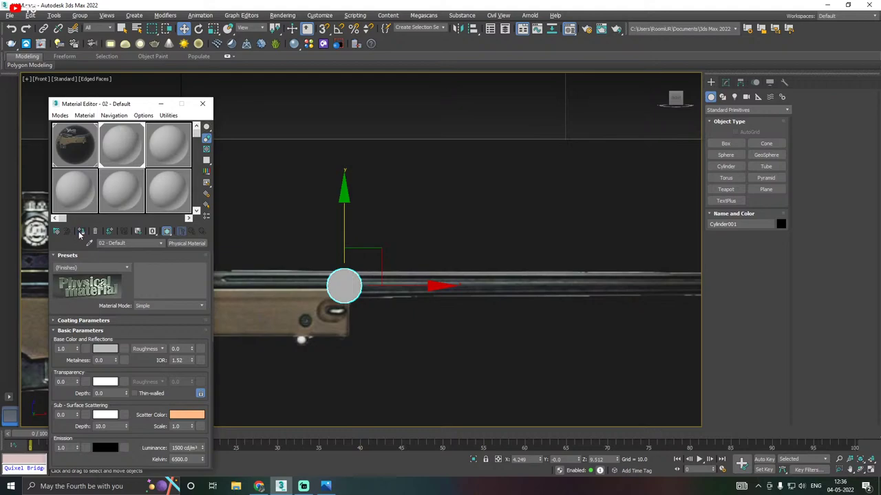
key(m)
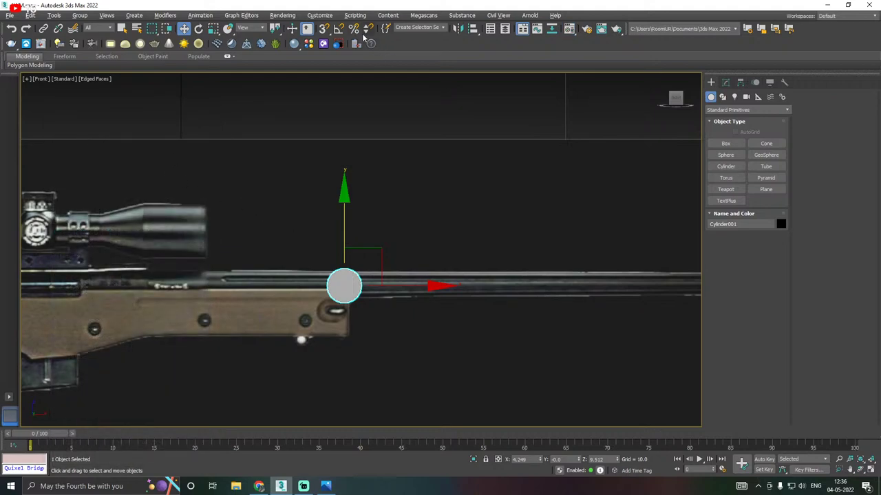
Enable angle snapping at 45 degrees and rotate the cylinder so it lies lengthwise along the barrel
right_click(340, 28)
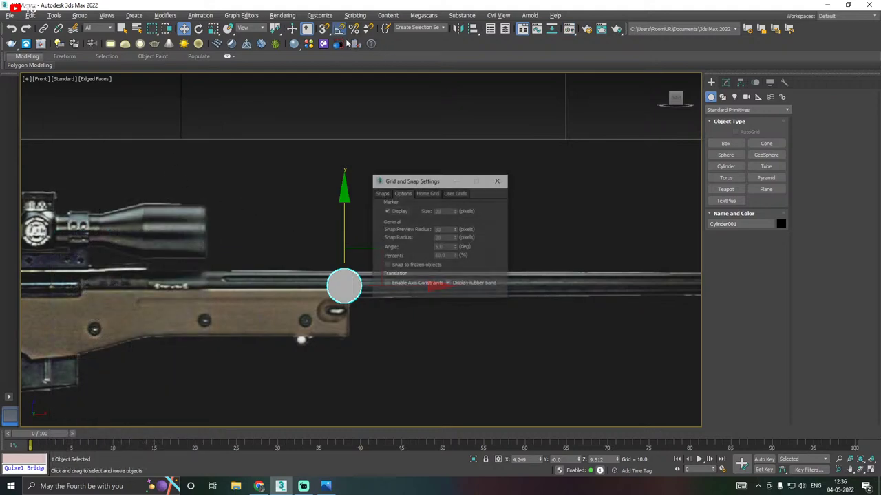
double_click(443, 247)
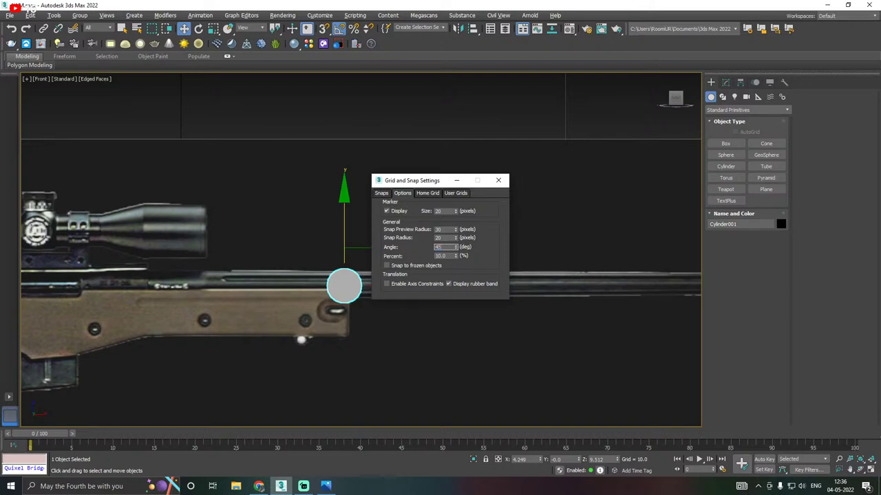
click(498, 180)
key(e)
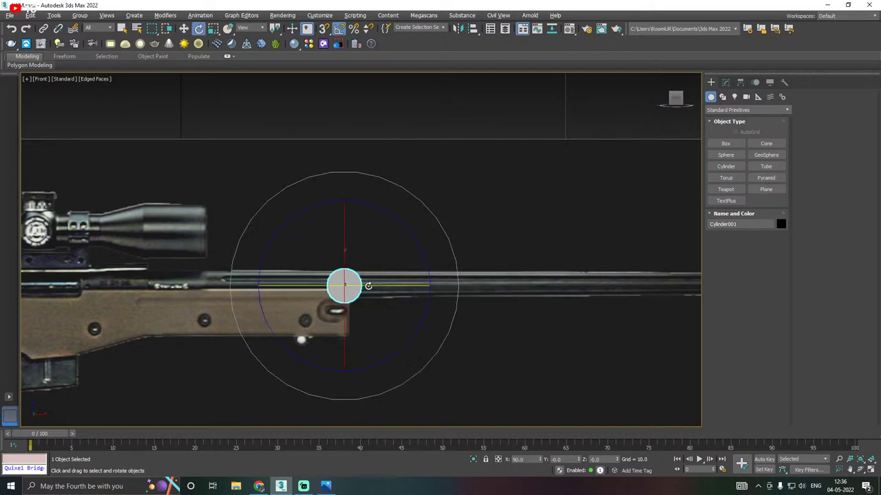
drag(368, 286, 376, 284)
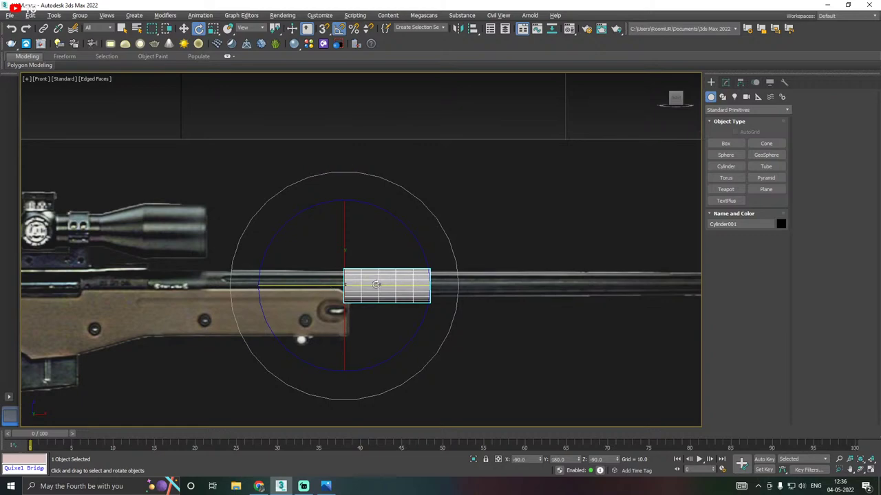
Reduce the cylinder to 1 height segment and set its radius to 0.323
scroll(375, 284, up, 3)
key(w)
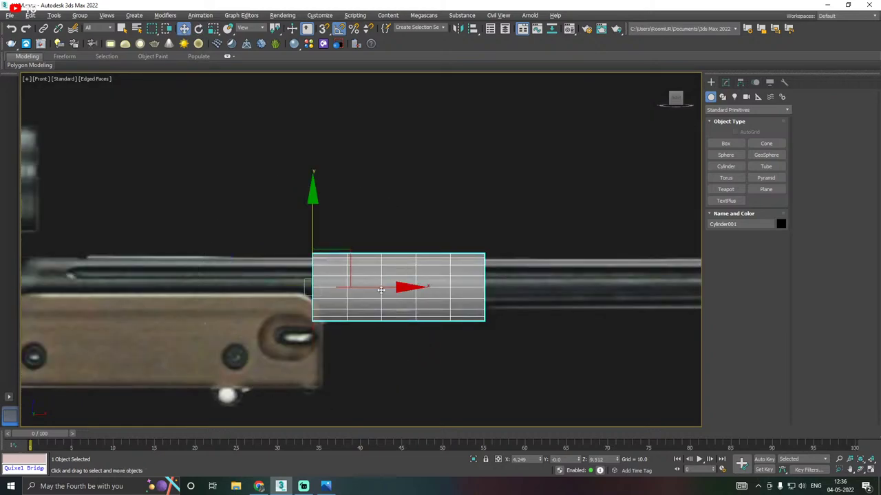
click(725, 82)
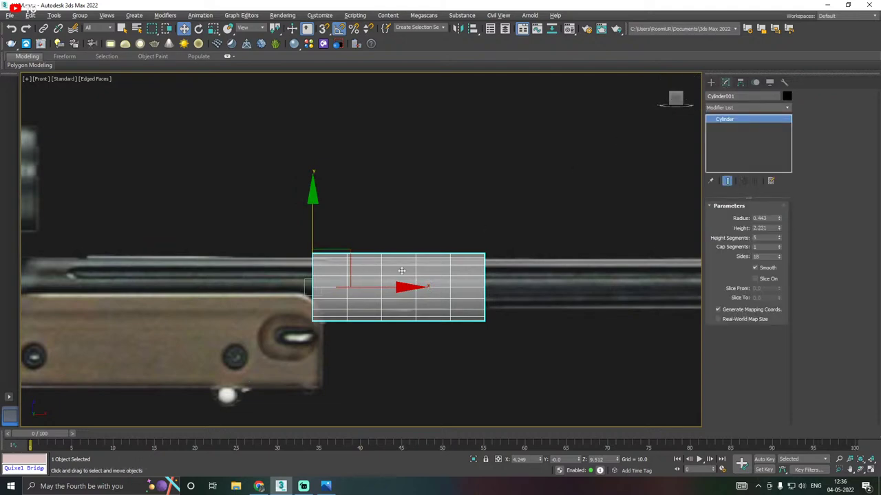
drag(779, 237, 776, 311)
drag(778, 220, 778, 223)
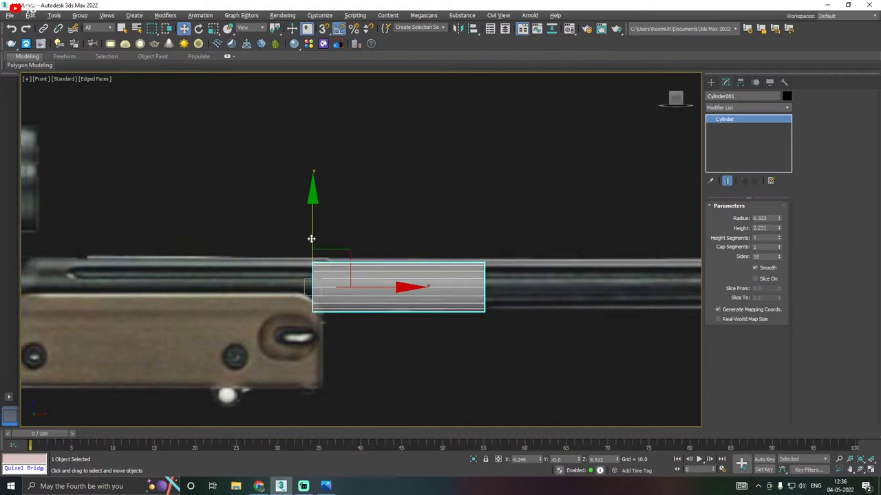
Raise the cylinder to Z 9.567 on the barrel and lengthen it to a height of 10.386, up to the muzzle block
drag(311, 238, 310, 235)
scroll(262, 237, down, 3)
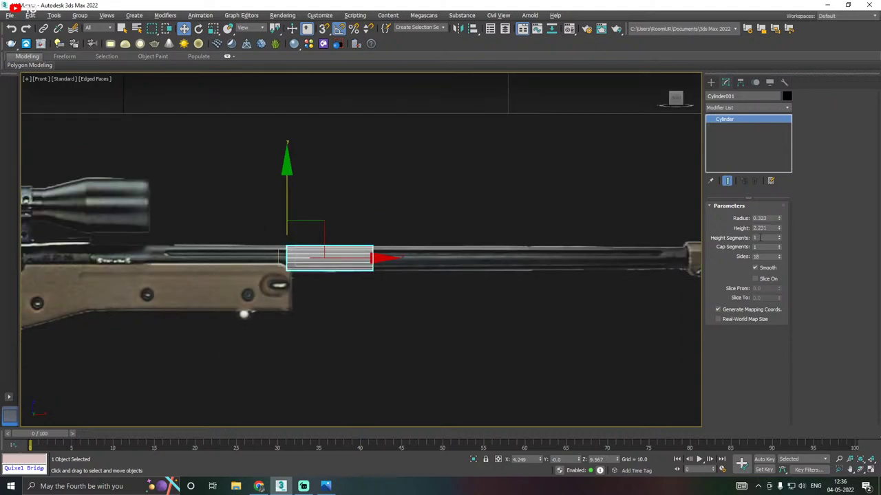
mouse_move(776, 207)
mouse_down()
mouse_move(761, 140)
mouse_move(776, 227)
mouse_move(782, 201)
mouse_move(778, 219)
mouse_up()
click(450, 289)
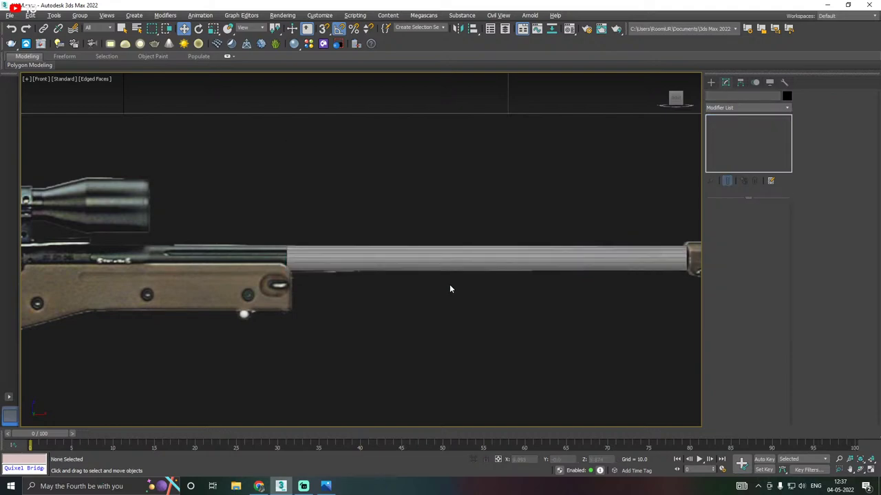
Refine the barrel cylinder at the muzzle end to a radius of 0.293 and a height of 10.411
scroll(323, 289, down, 2)
scroll(506, 273, up, 4)
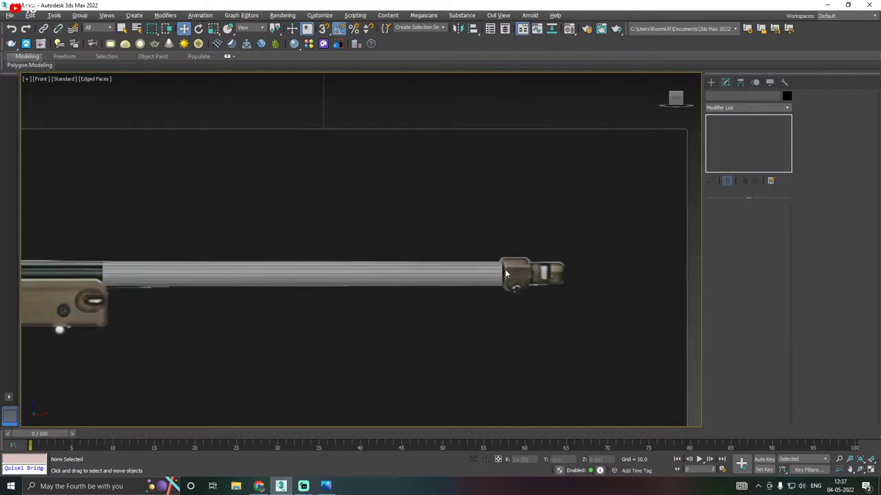
click(494, 274)
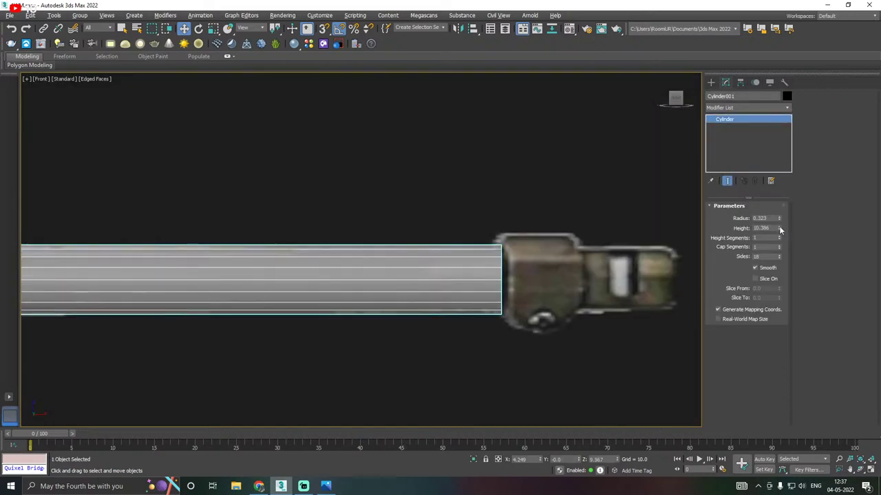
drag(778, 228, 778, 234)
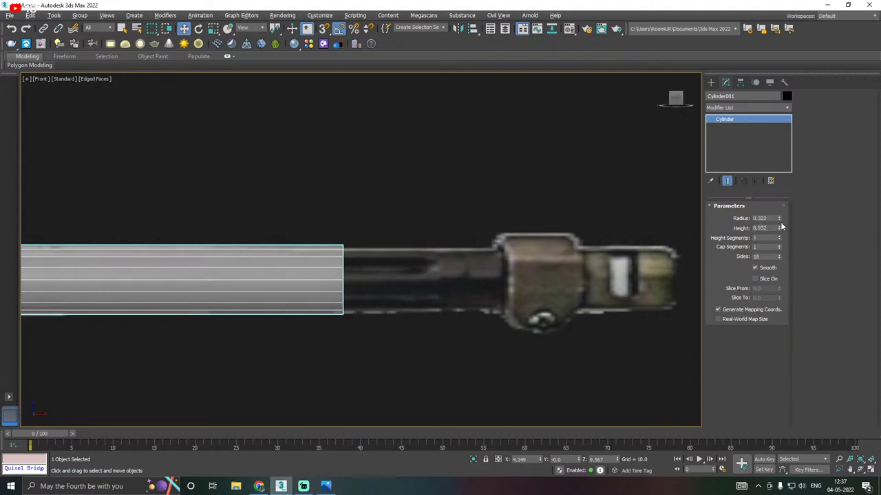
click(779, 220)
click(779, 220)
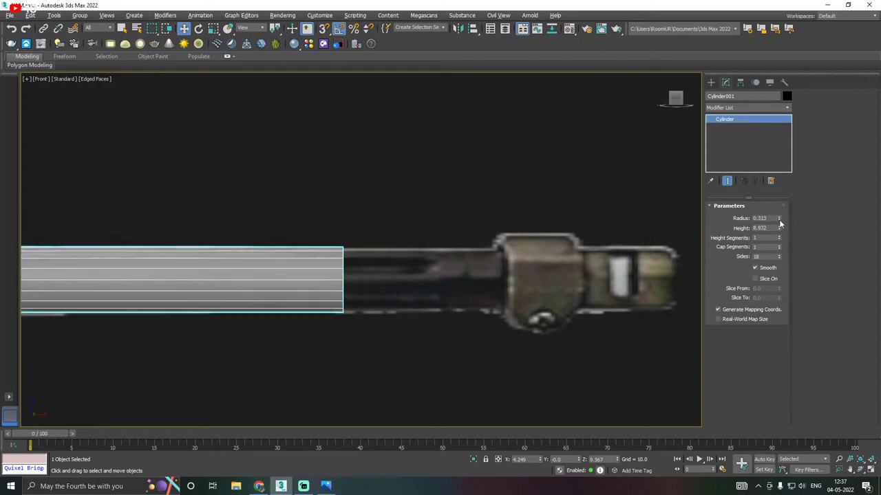
click(778, 220)
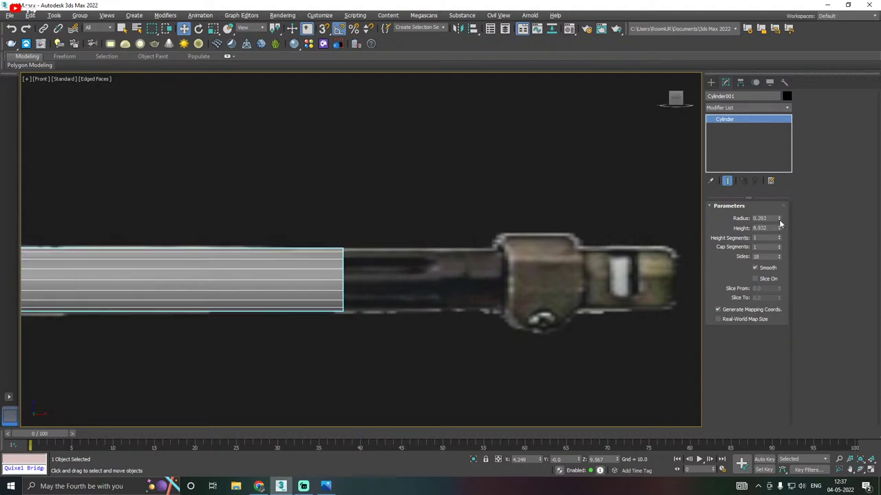
drag(779, 225, 777, 235)
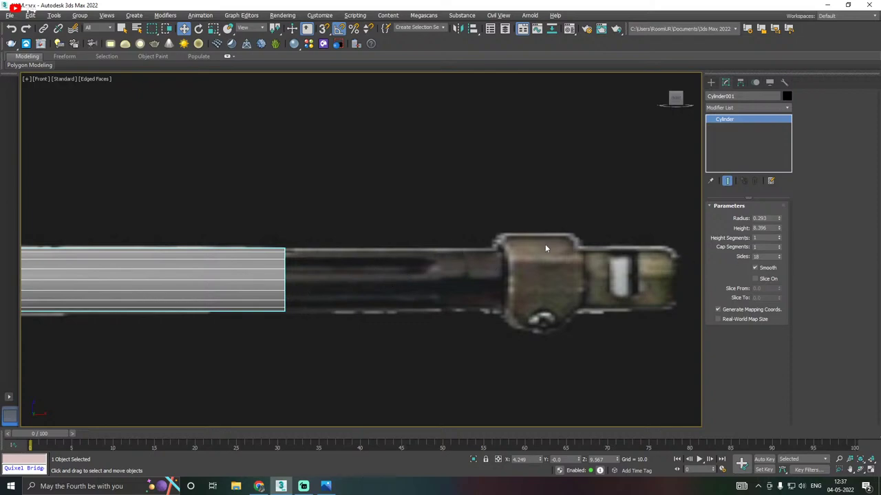
drag(779, 226, 781, 217)
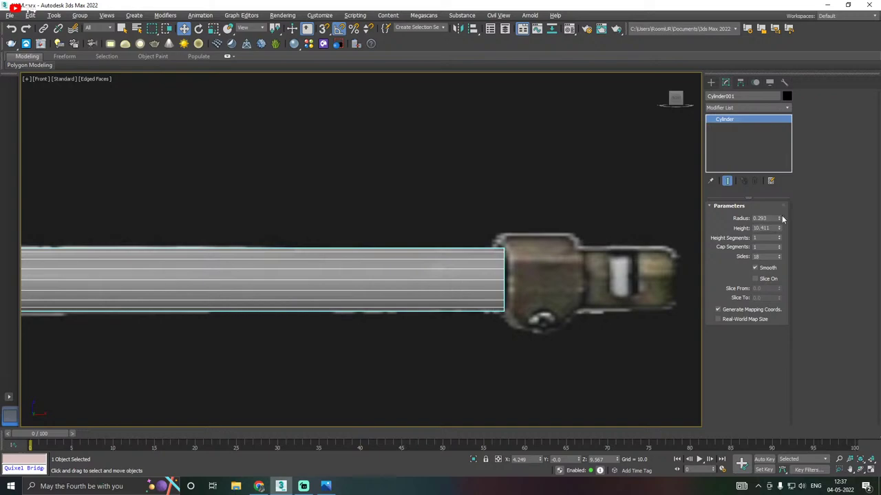
Save three incremental copies of the scene in the Work folder, starting with AWM22.max and AWM23.max
scroll(560, 259, down, 5)
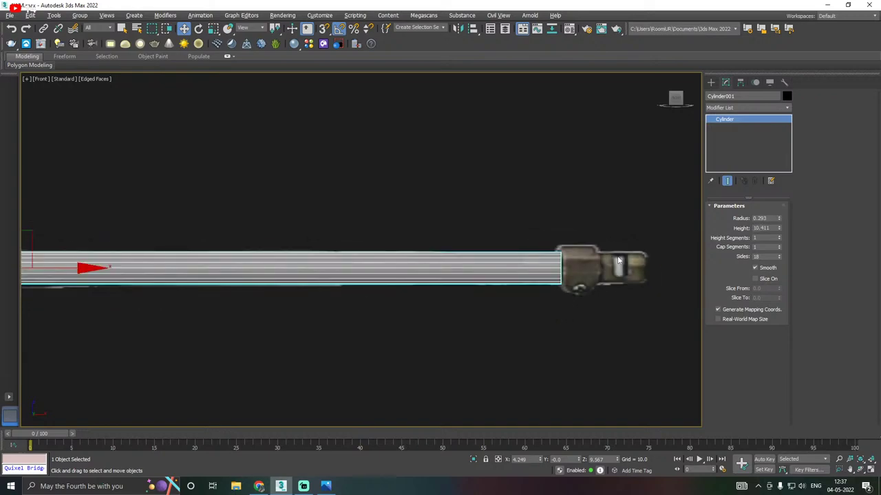
middle_drag(401, 296, 482, 286)
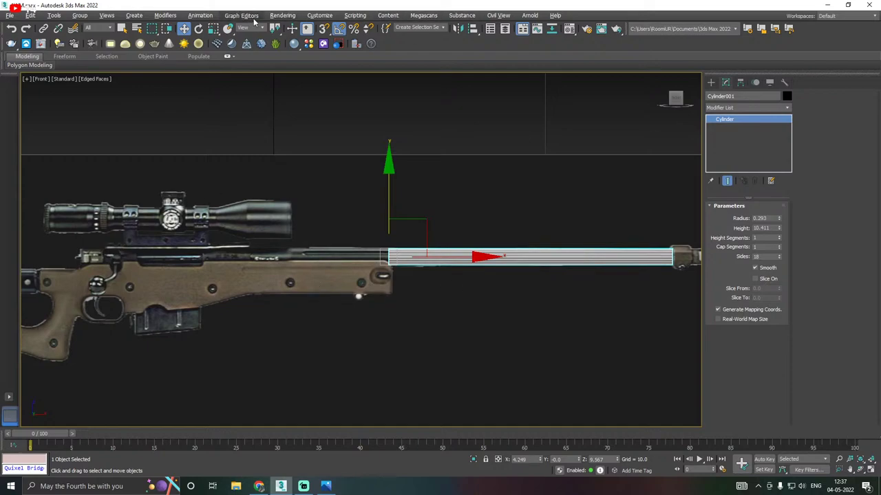
click(10, 15)
click(31, 106)
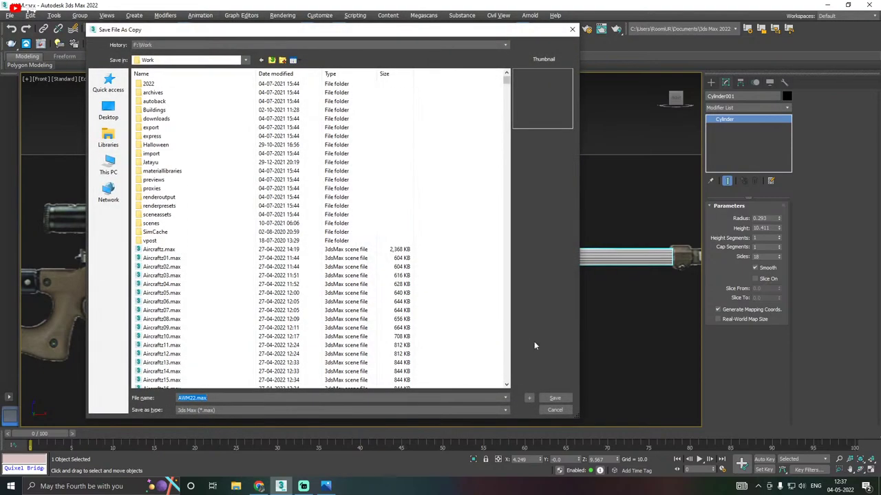
click(556, 398)
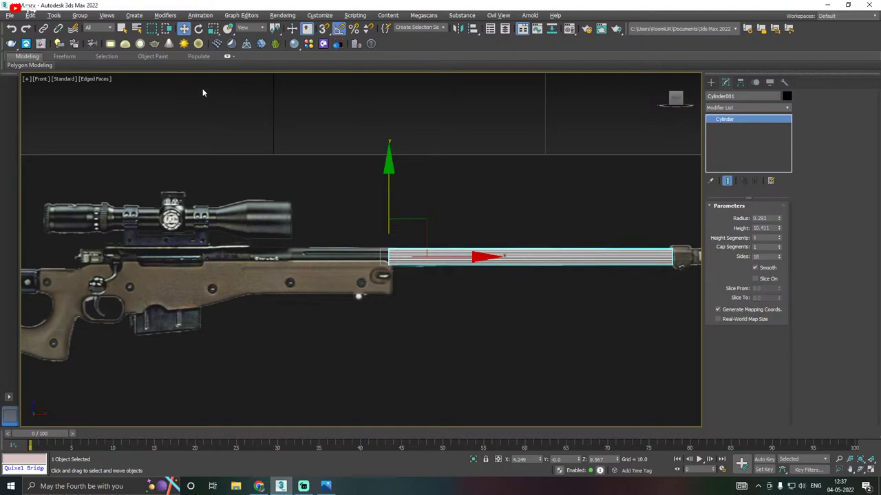
click(10, 15)
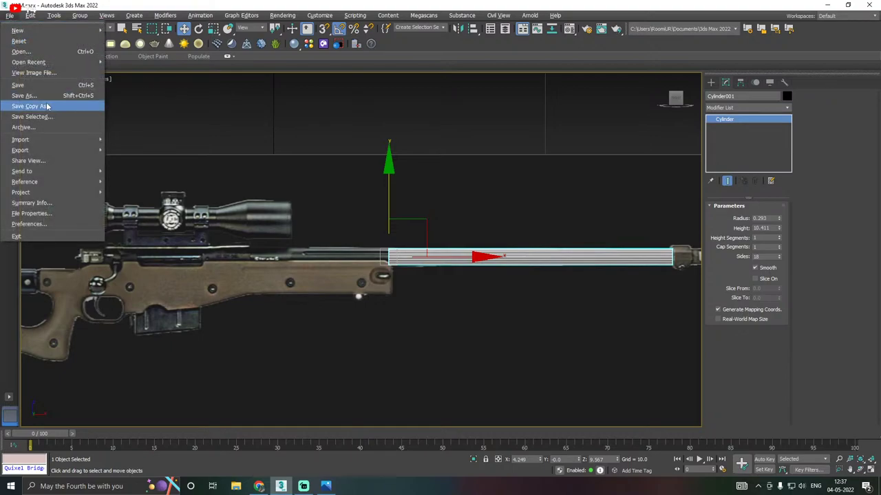
click(47, 106)
click(556, 398)
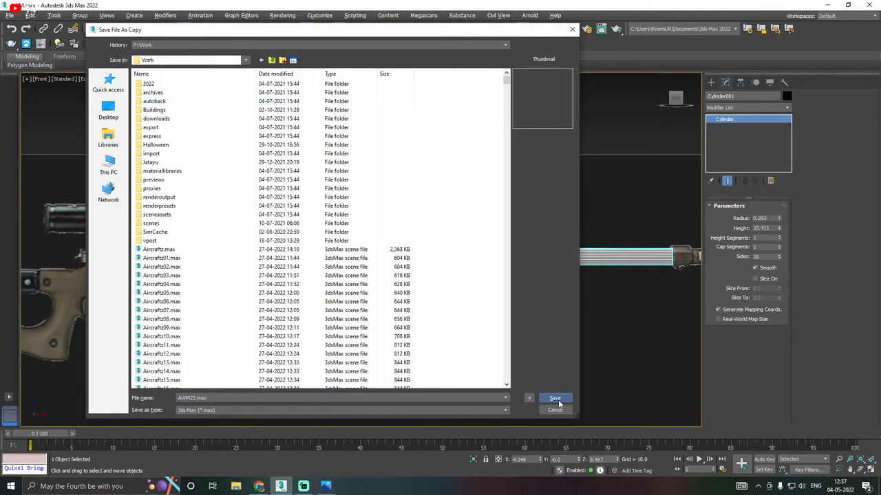
click(10, 15)
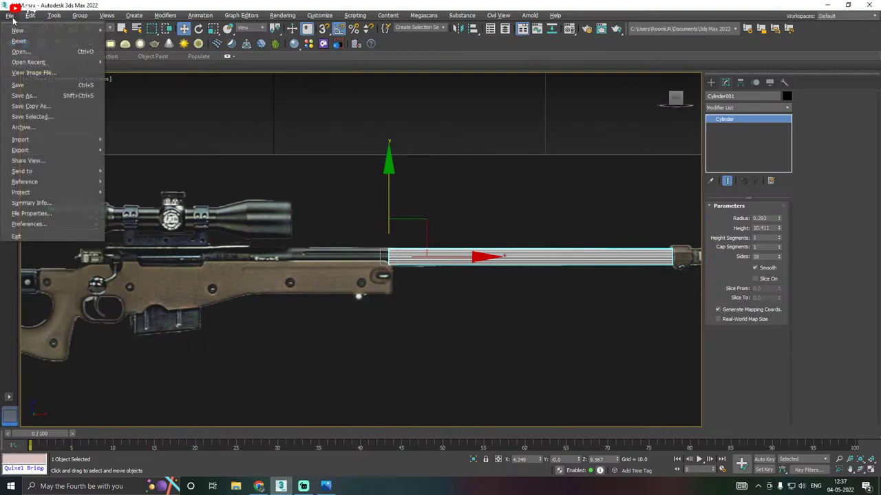
click(41, 104)
click(556, 398)
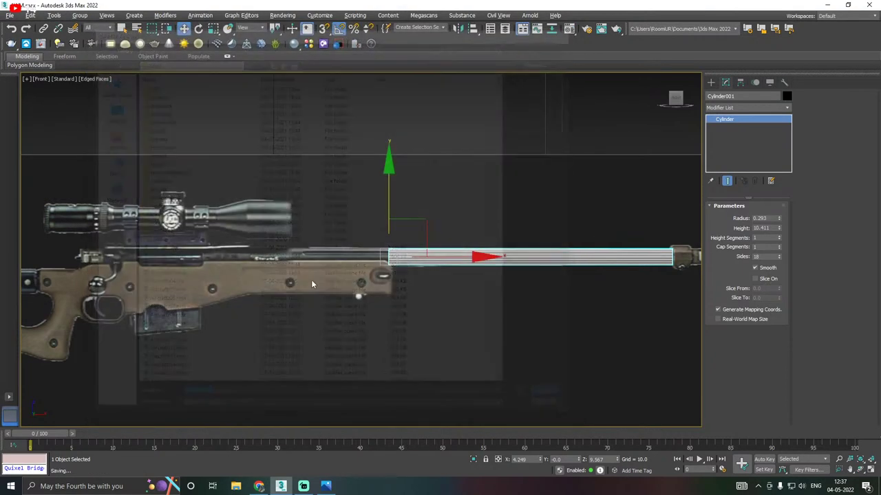
Save the scene file and deselect the barrel cylinder
click(10, 15)
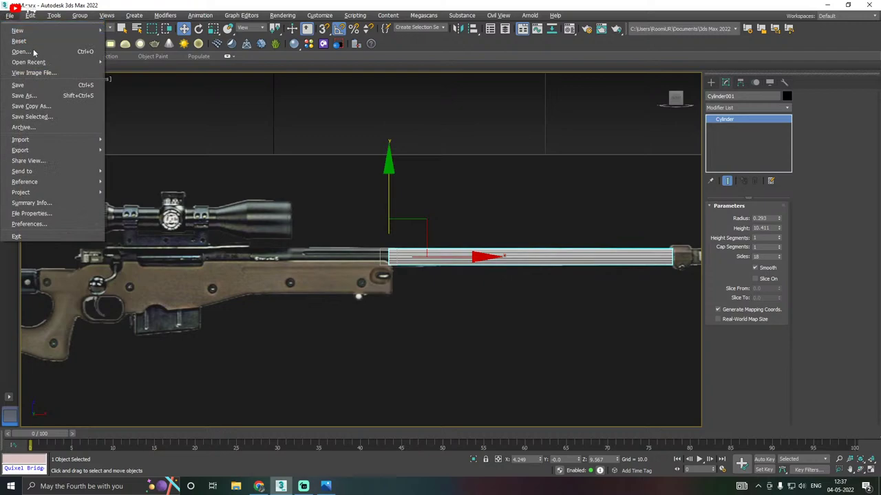
click(52, 86)
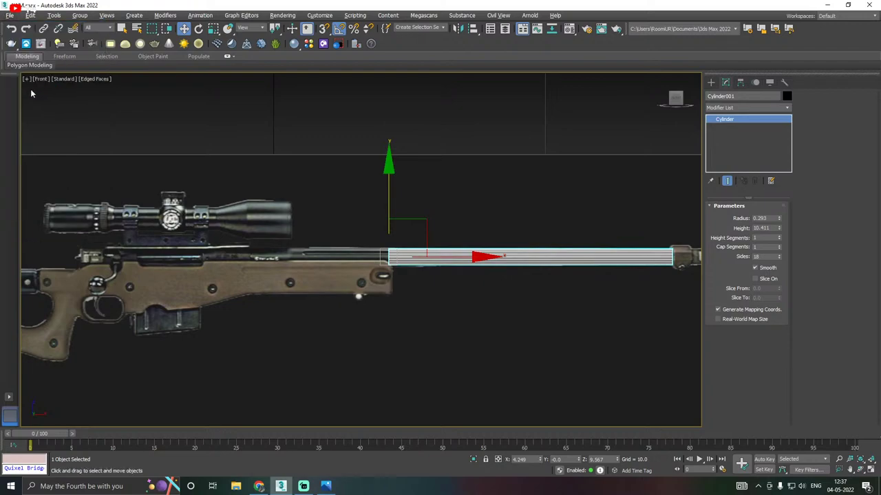
click(163, 158)
middle_drag(163, 159, 235, 158)
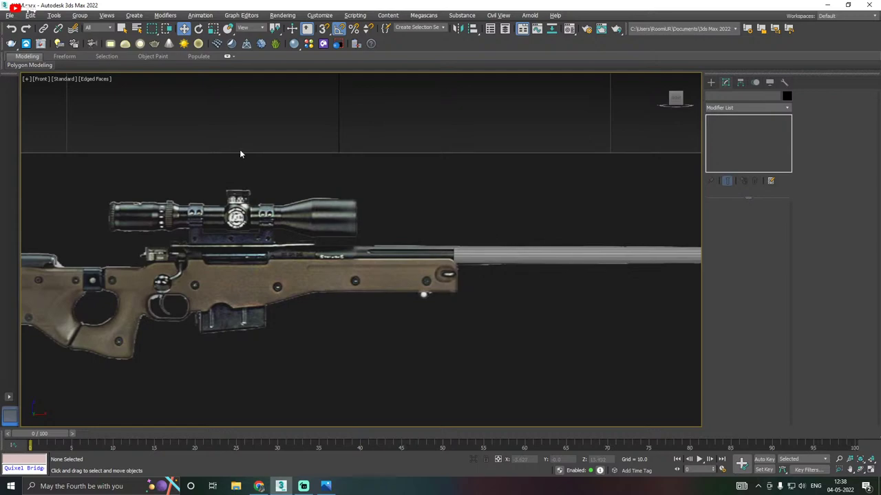
Shift the barrel cylinder to X 4.312 so its rear end lines up with the front edge of the stock
scroll(458, 260, up, 2)
scroll(458, 259, up, 2)
click(460, 253)
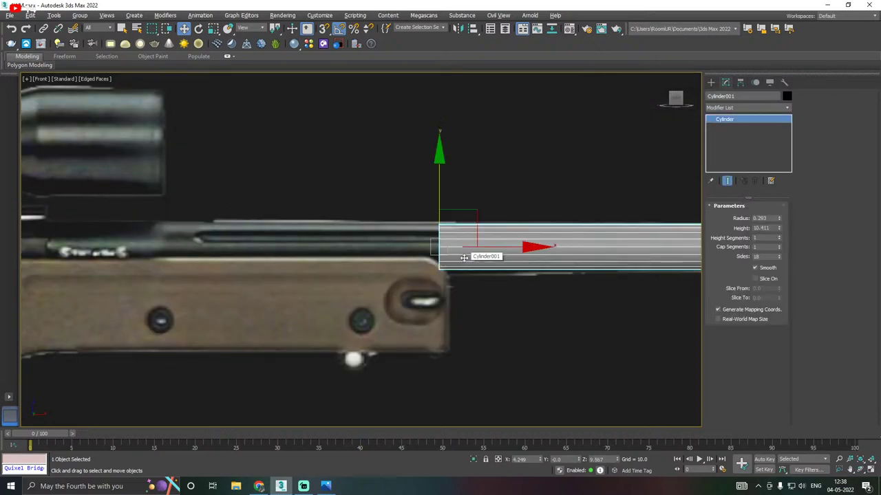
scroll(458, 247, up, 2)
mouse_move(458, 246)
mouse_down()
mouse_move(501, 242)
mouse_move(471, 240)
mouse_up()
middle_drag(443, 234, 424, 234)
scroll(408, 234, down, 3)
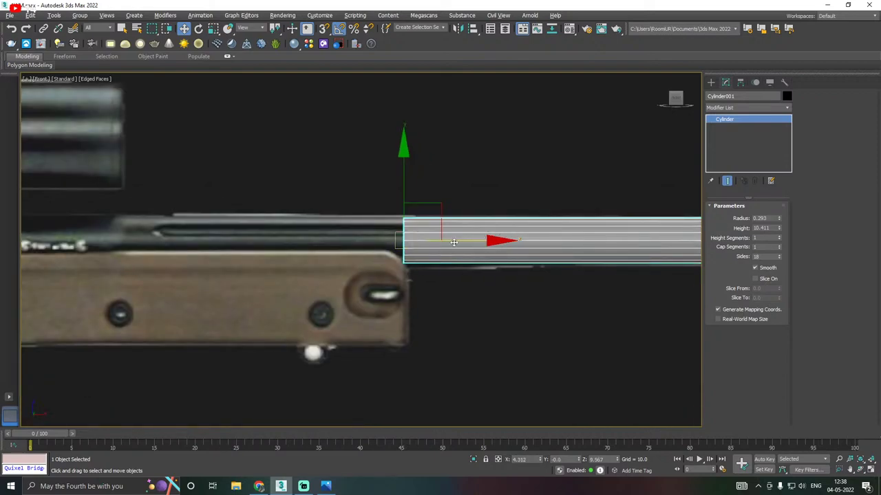
middle_drag(415, 245, 499, 245)
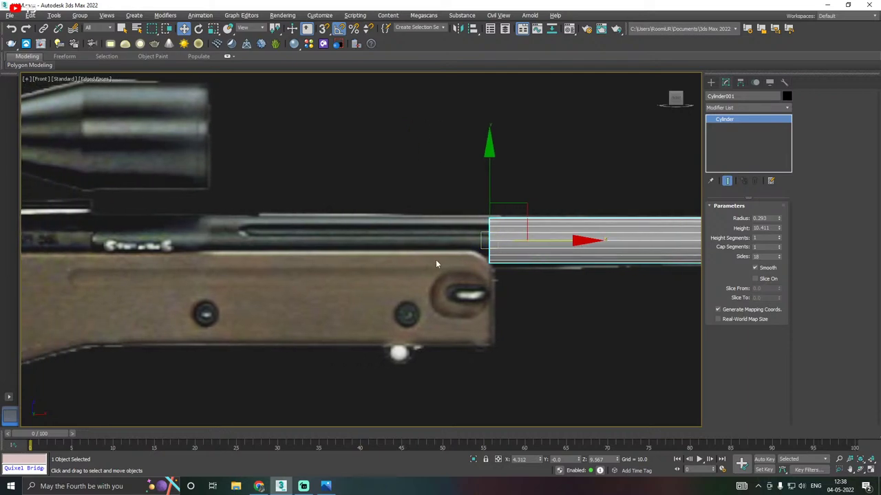
middle_drag(436, 240, 432, 246)
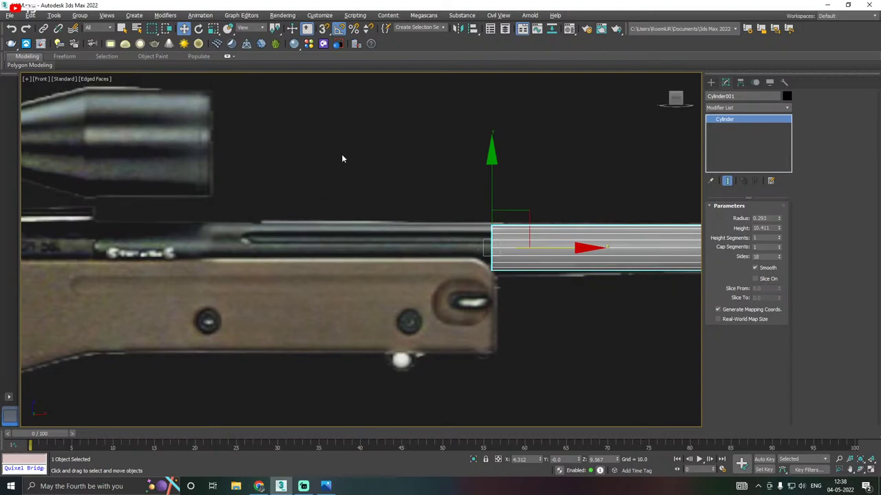
scroll(407, 182, down, 3)
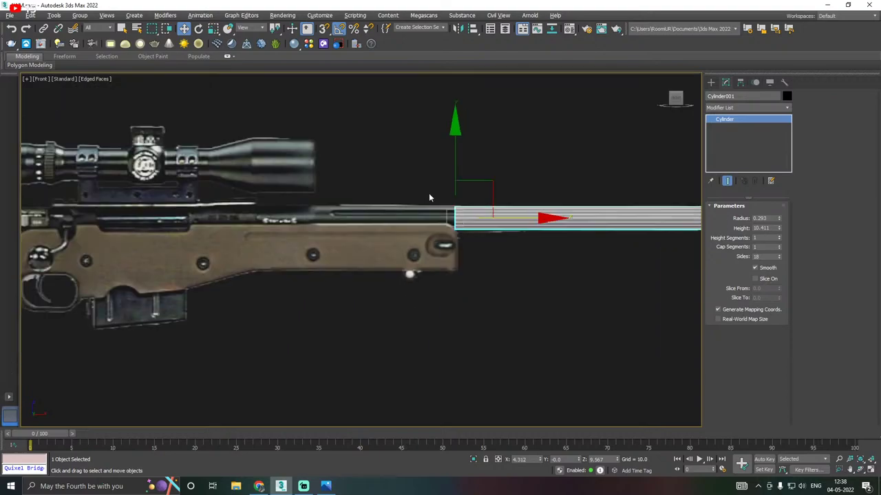
Save a copy of the scene as AWM25.max in the Work folder and save the main scene file
click(9, 15)
click(57, 106)
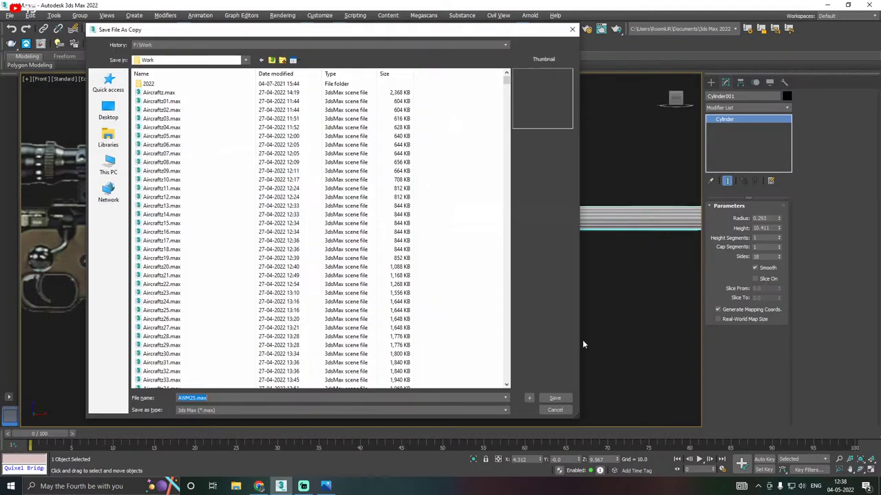
click(554, 400)
click(9, 15)
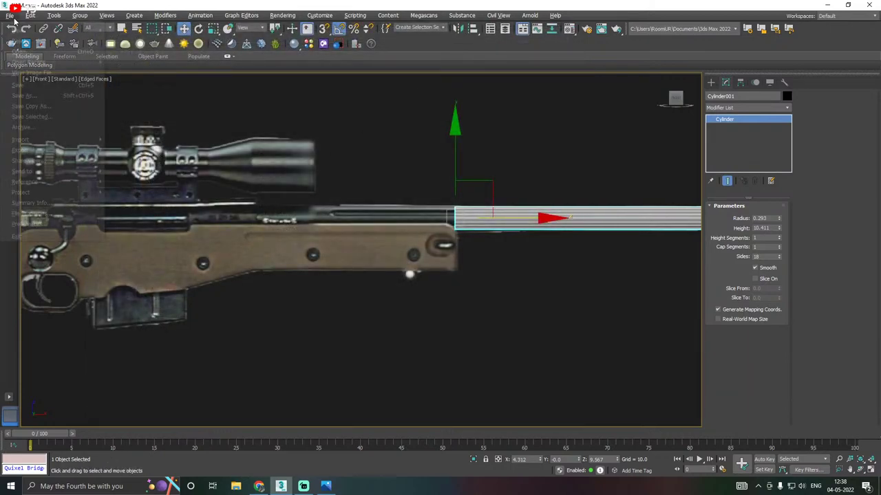
click(32, 86)
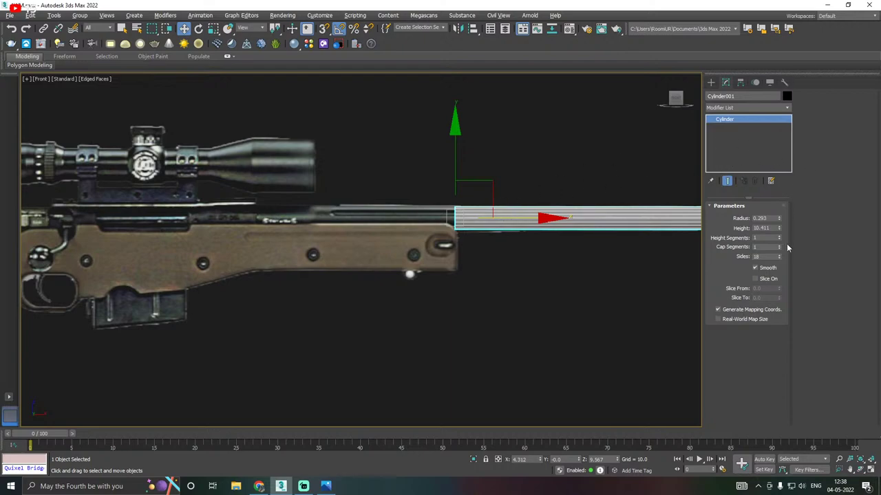
right_click(739, 121)
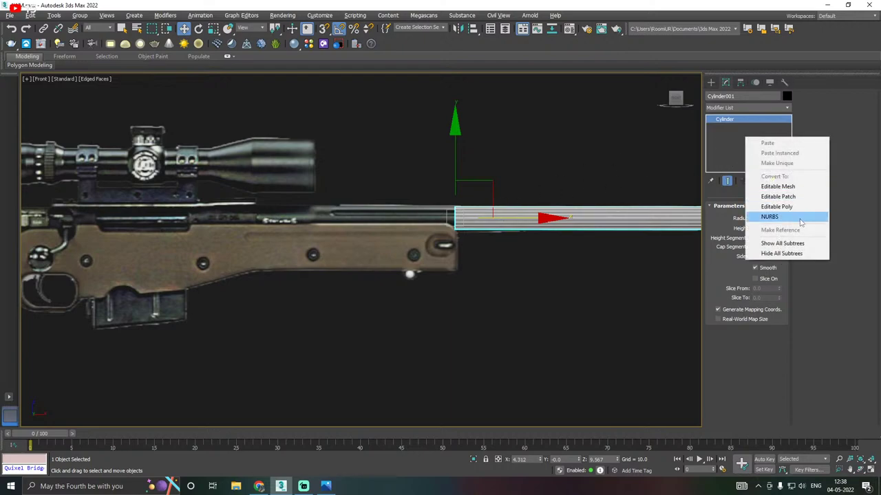
click(777, 206)
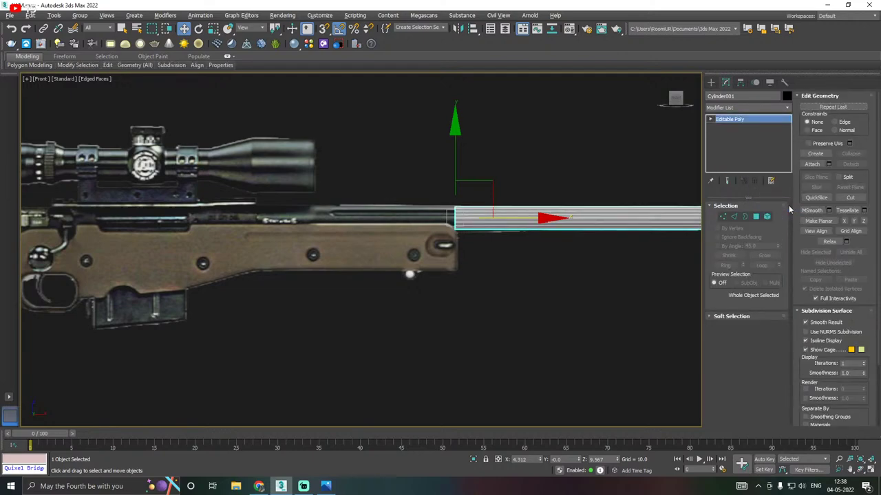
key(ctrl+z)
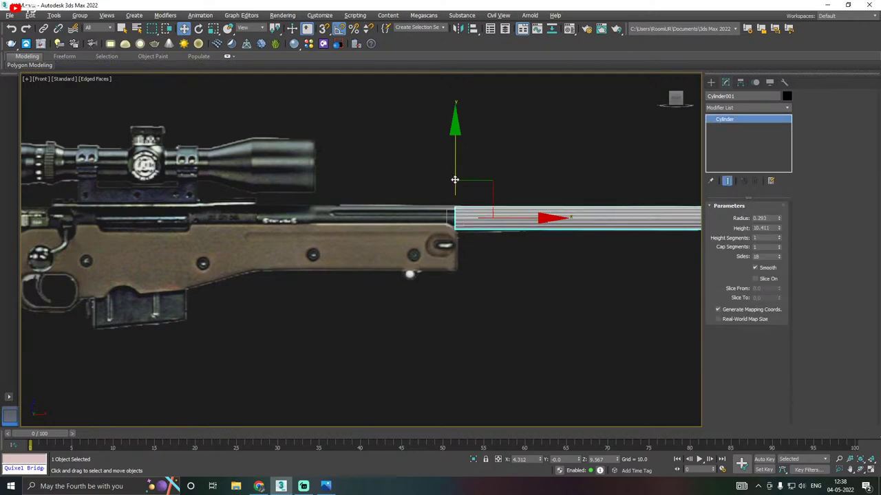
Duplicate the barrel cylinder straight up to Z 19.627 above the reference image and hide the duplicate
shift+drag(453, 183, 454, 126)
click(439, 282)
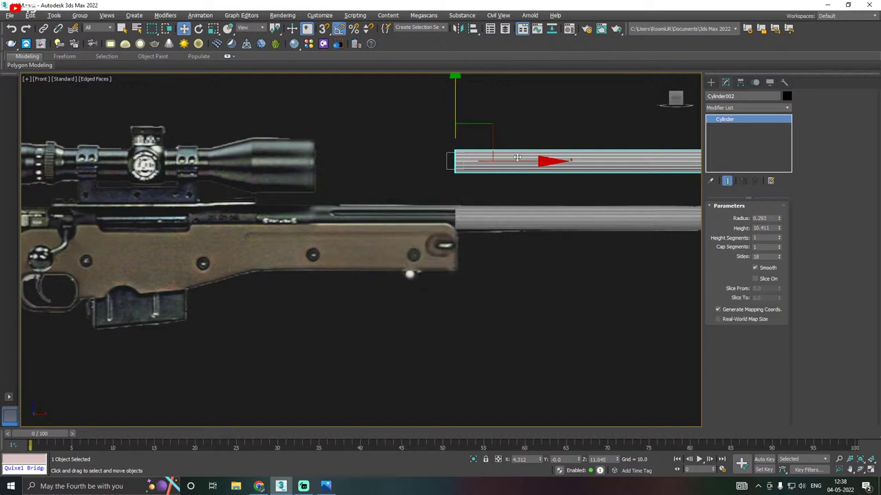
scroll(411, 273, down, 5)
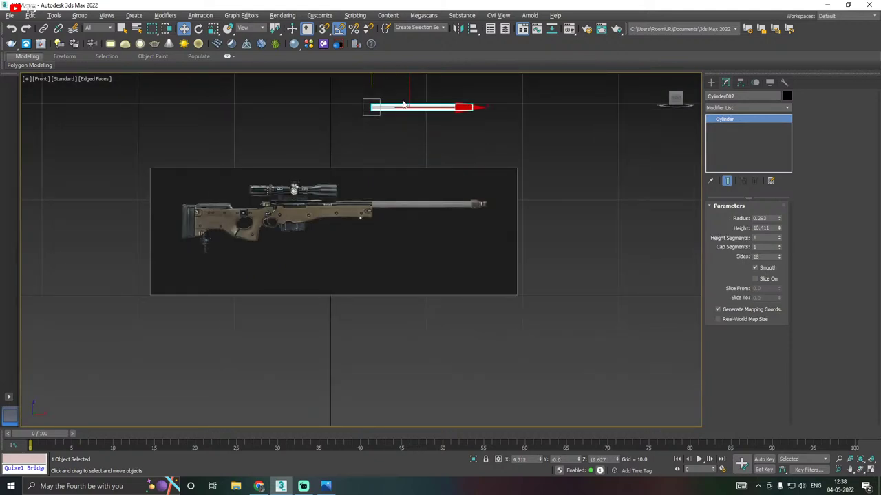
right_click(406, 104)
click(432, 76)
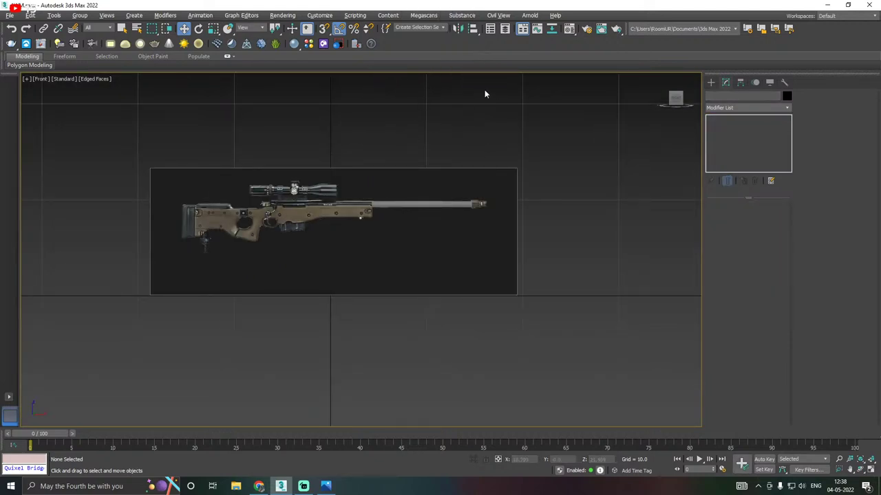
Convert the original barrel cylinder in front of the stock to an Editable Poly
scroll(375, 192, up, 10)
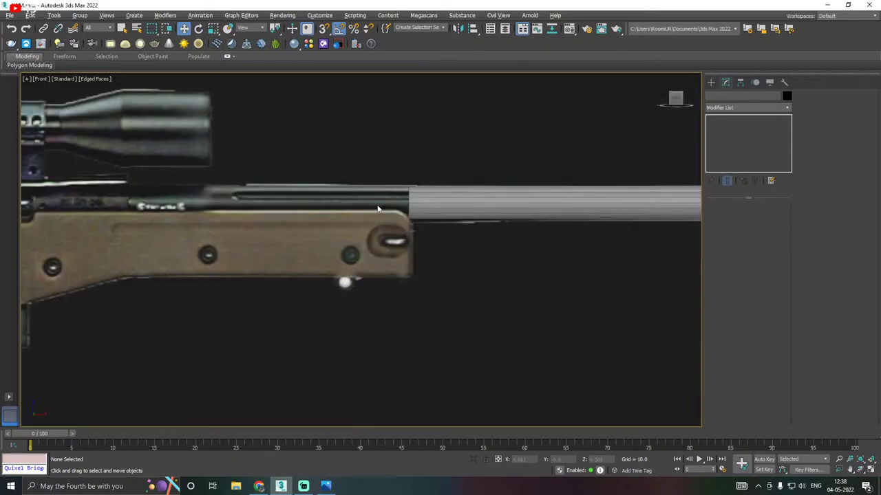
click(439, 199)
scroll(413, 196, up, 4)
right_click(747, 141)
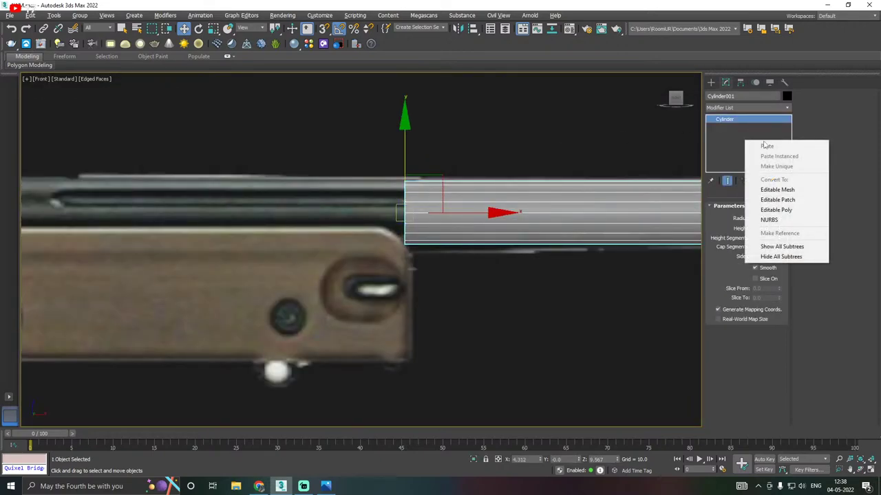
click(781, 210)
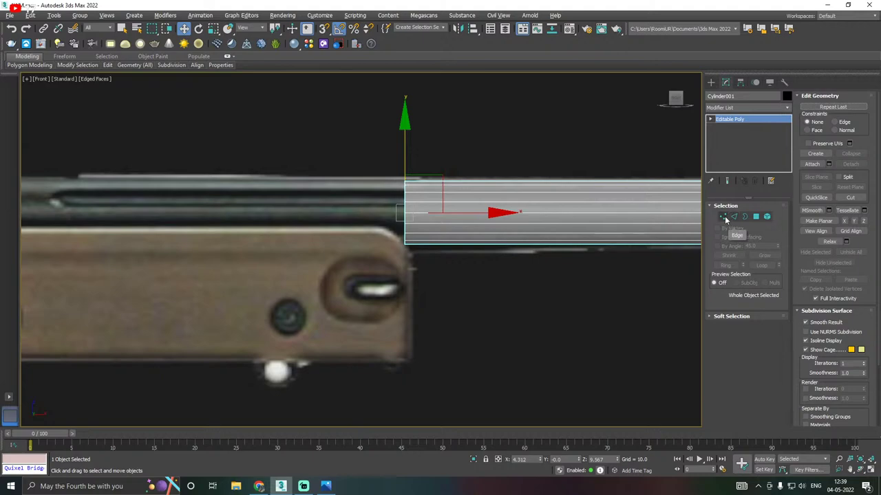
Select the 18 vertices at the barrel's rear end and move them back over the stock to X -0.215
click(723, 216)
drag(415, 218, 412, 207)
middle_drag(388, 254, 519, 242)
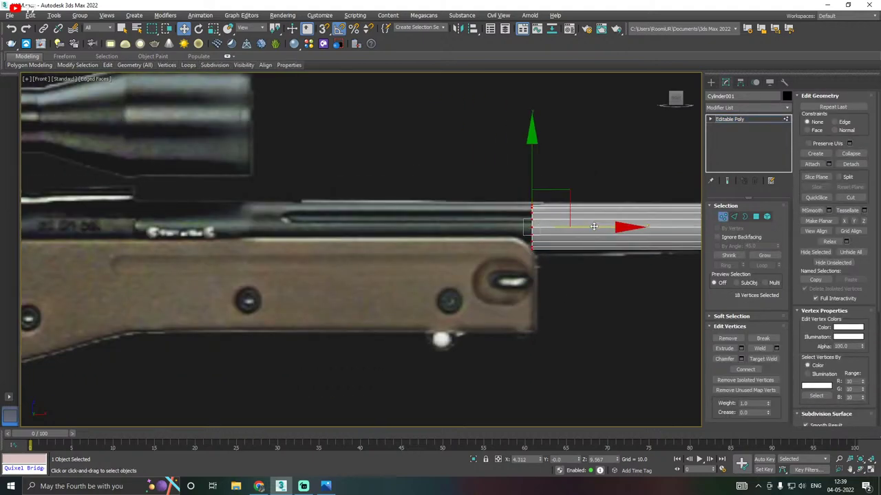
drag(593, 226, 250, 207)
scroll(464, 193, down, 2)
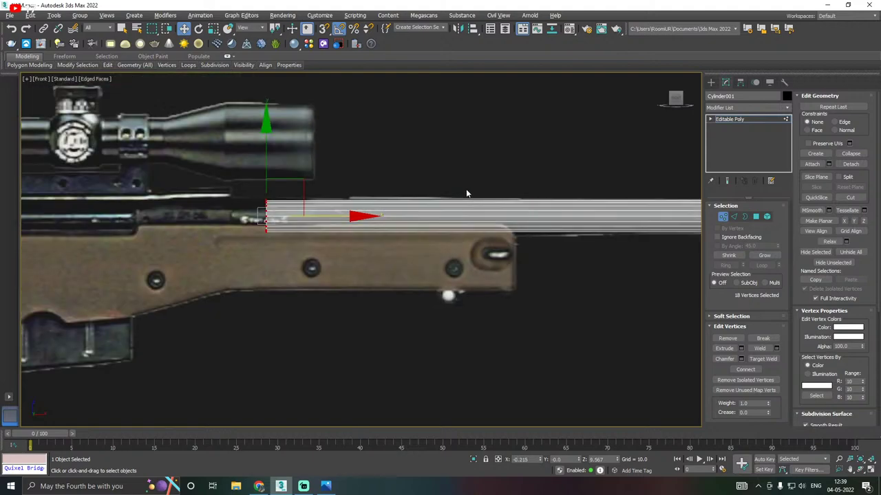
middle_drag(465, 192, 548, 195)
middle_drag(617, 185, 465, 215)
scroll(465, 216, down, 3)
middle_drag(381, 223, 494, 212)
scroll(494, 216, up, 2)
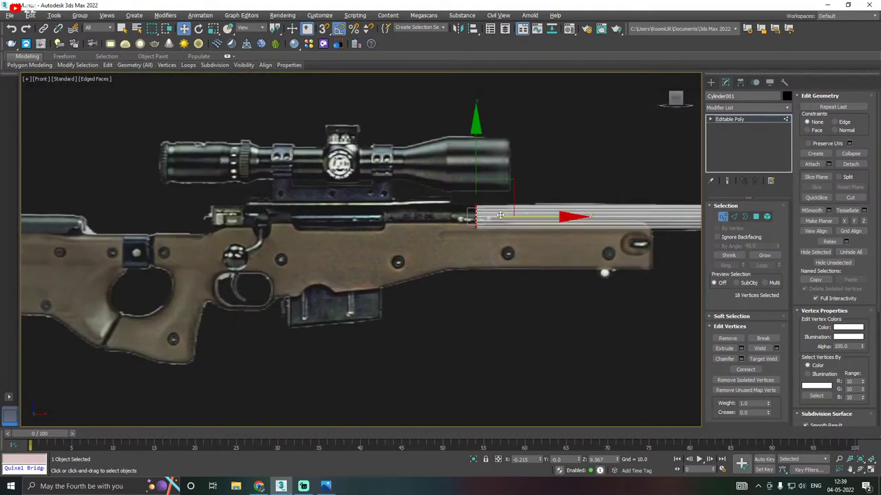
Extend the barrel's rear vertices beneath the scope to the bolt assembly at X -6.178
drag(516, 216, 313, 210)
scroll(247, 216, up, 2)
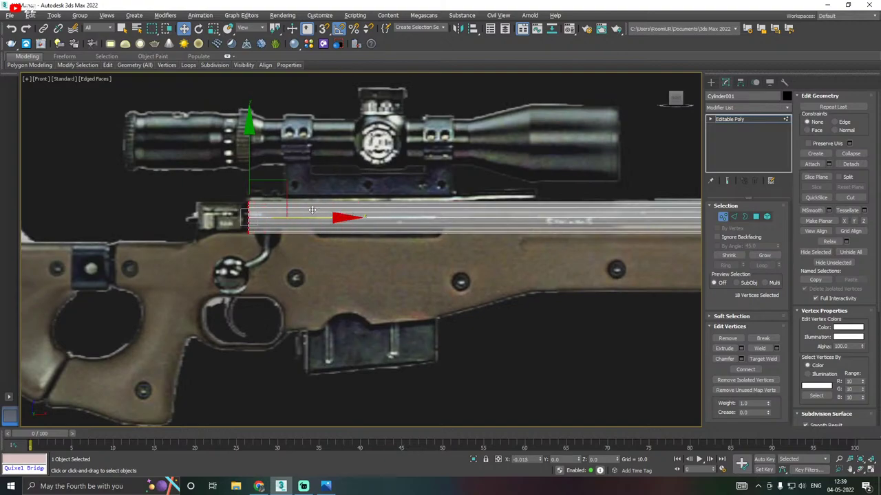
scroll(174, 237, down, 4)
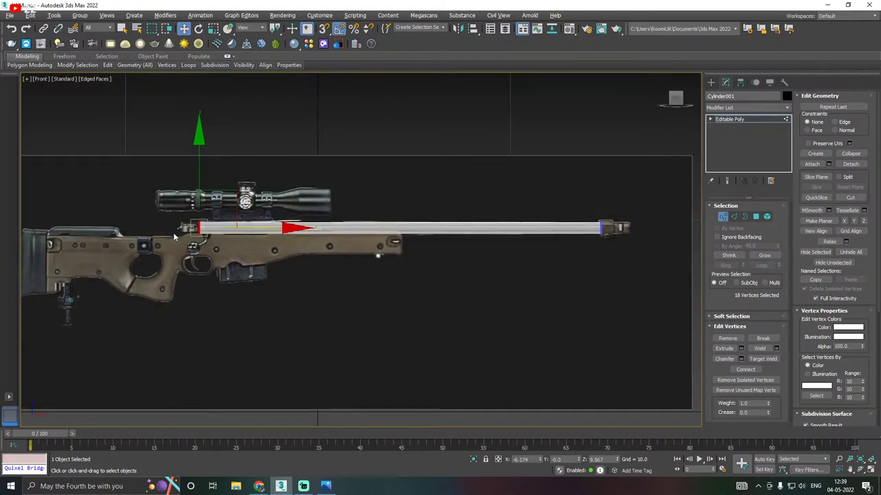
scroll(187, 232, up, 6)
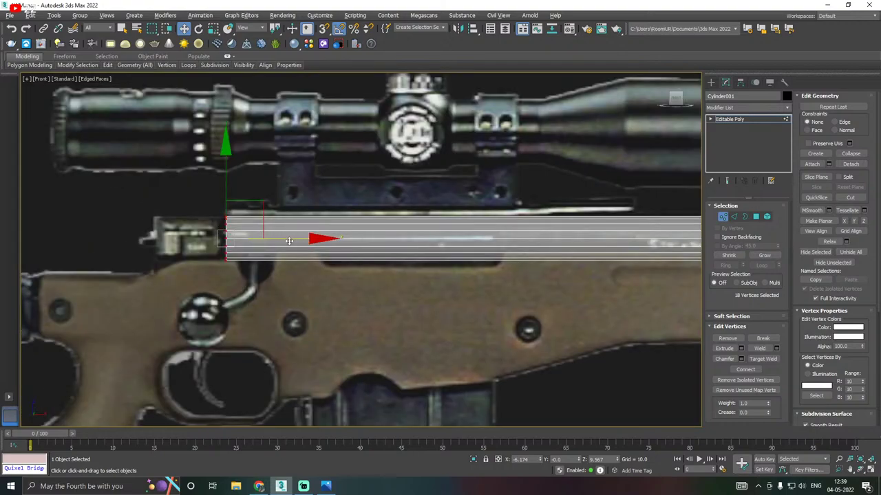
mouse_move(282, 238)
mouse_down()
mouse_move(310, 237)
mouse_move(282, 235)
mouse_up()
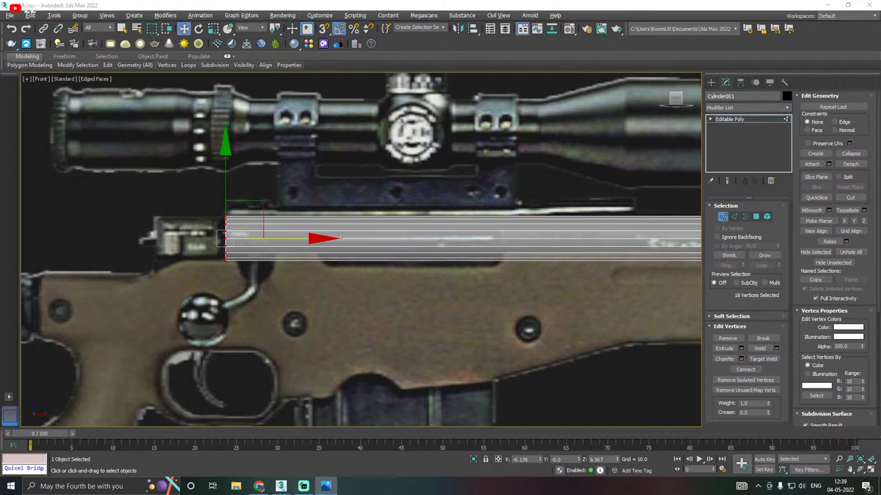
Check the reference photo and fine-tune the barrel's rear vertices to X -6.255 against the bolt block
key(alt+Tab)
middle_drag(346, 263, 463, 264)
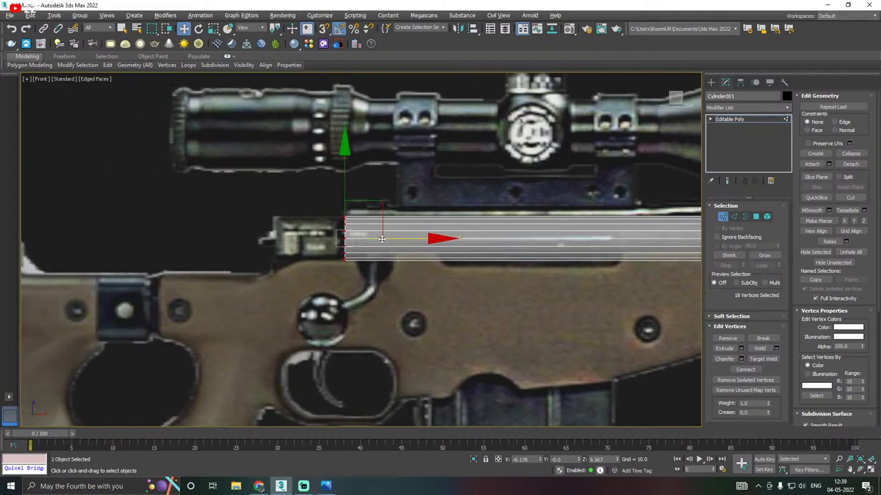
drag(394, 238, 349, 225)
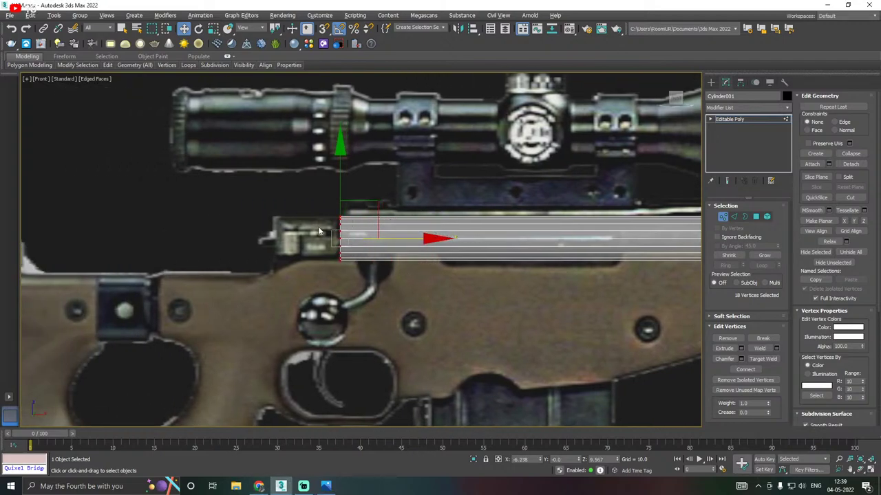
middle_drag(323, 236, 374, 247)
drag(448, 248, 475, 249)
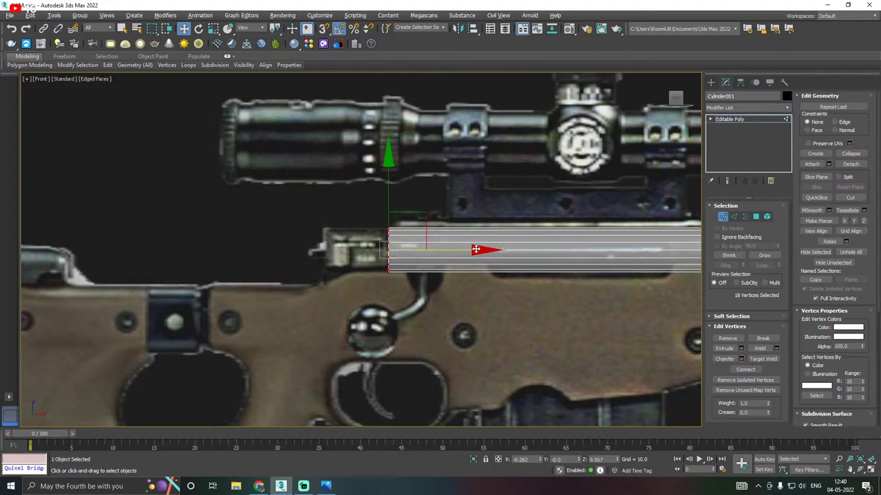
middle_drag(476, 249, 426, 271)
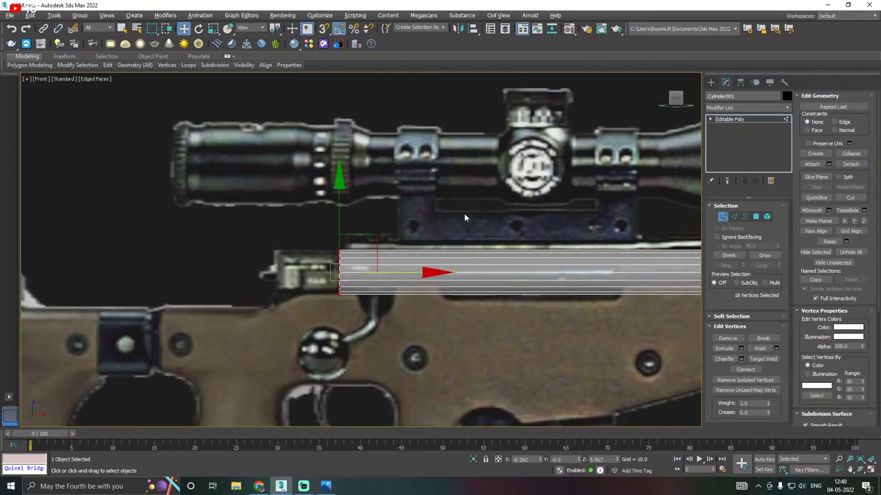
scroll(232, 270, down, 4)
scroll(276, 269, up, 4)
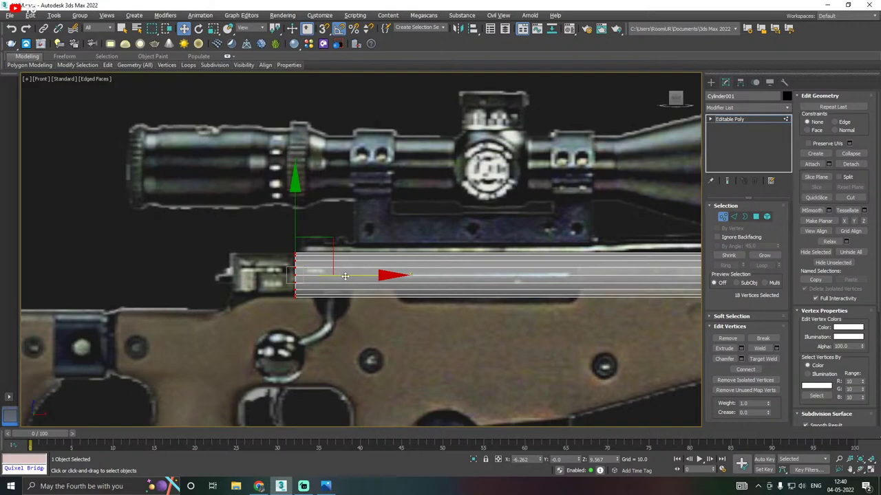
mouse_move(346, 275)
mouse_down()
mouse_move(489, 267)
mouse_move(348, 266)
mouse_up()
scroll(317, 274, down, 3)
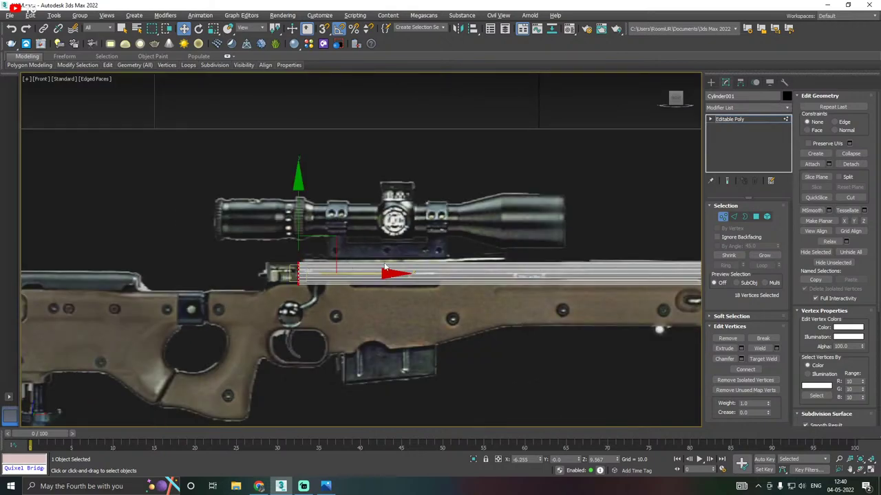
Try pulling the barrel's rear vertices forward to X 0.247 beneath the front of the scope
drag(360, 274, 623, 274)
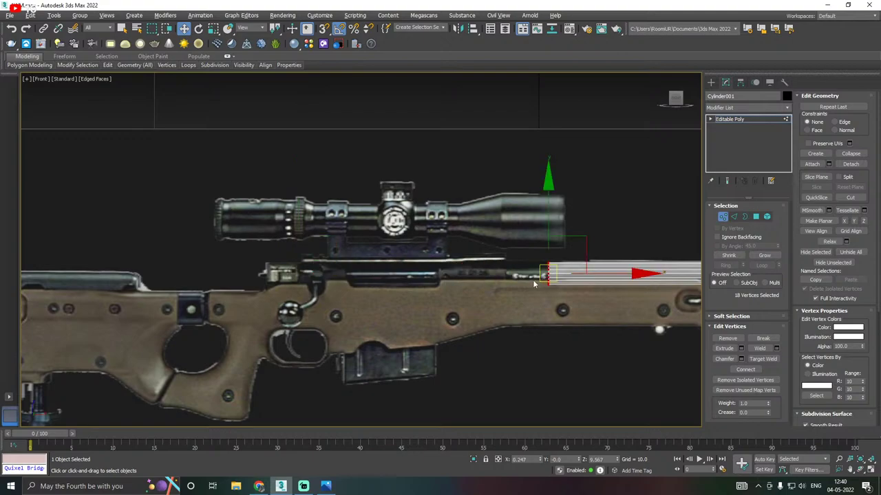
scroll(533, 278, up, 3)
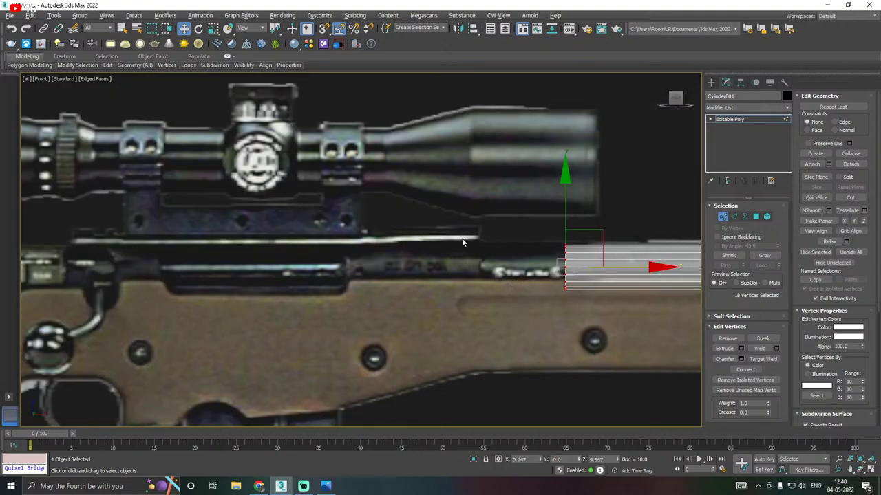
scroll(467, 240, down, 2)
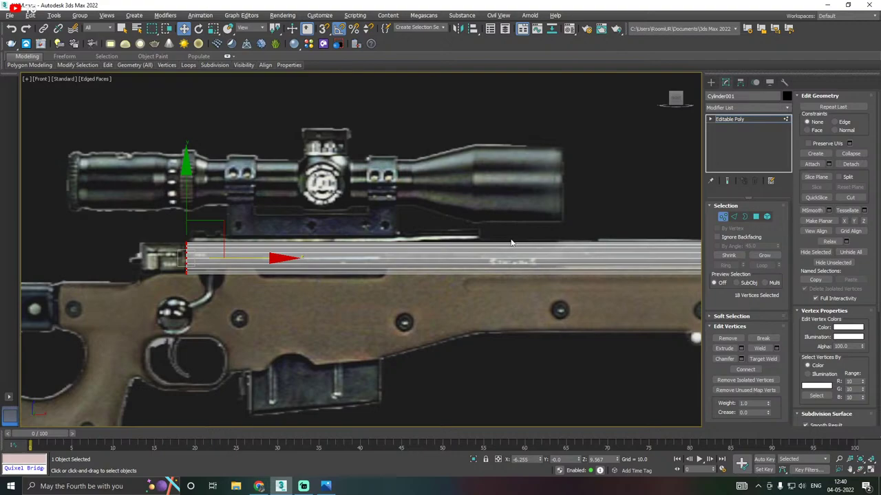
Move the barrel's rear vertices forward to X -0.907, where the thin rail under the scope ends
drag(264, 258, 699, 258)
middle_drag(699, 258, 561, 283)
drag(546, 284, 401, 277)
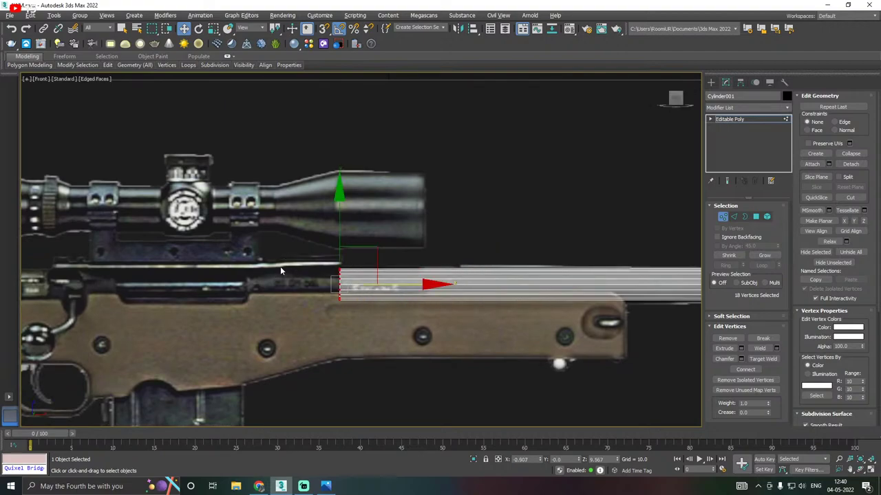
scroll(280, 271, up, 4)
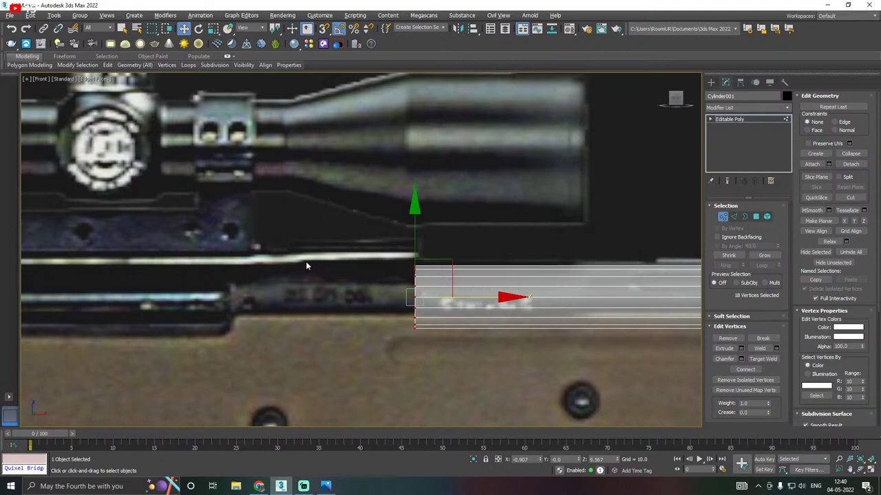
scroll(316, 262, down, 4)
middle_drag(434, 300, 554, 289)
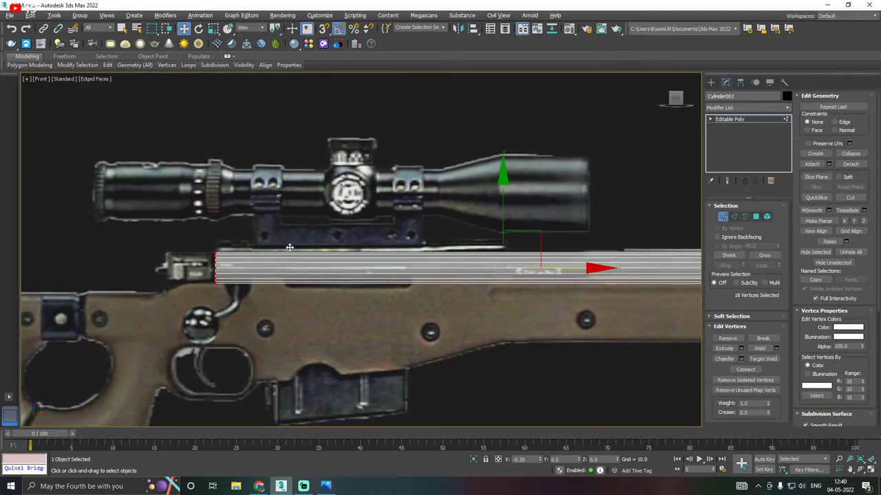
Move the barrel cylinder's selected rear-end vertices to the bolt housing's edge in the reference image and leave vertex editing
mouse_move(288, 246)
mouse_down()
mouse_move(351, 244)
mouse_move(288, 245)
mouse_up()
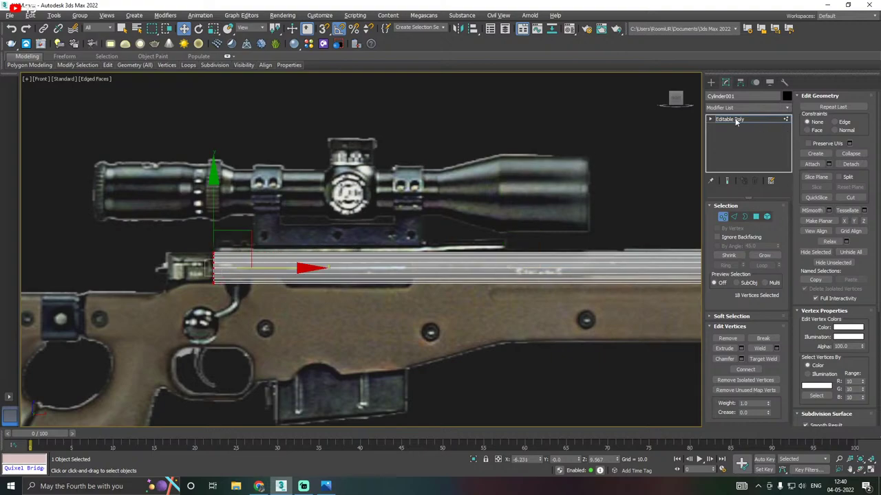
click(732, 120)
Create a box about 0.65 long and 1.11 wide over the bolt housing directly behind the barrel
scroll(267, 273, down, 5)
middle_drag(276, 304, 354, 300)
scroll(324, 273, up, 8)
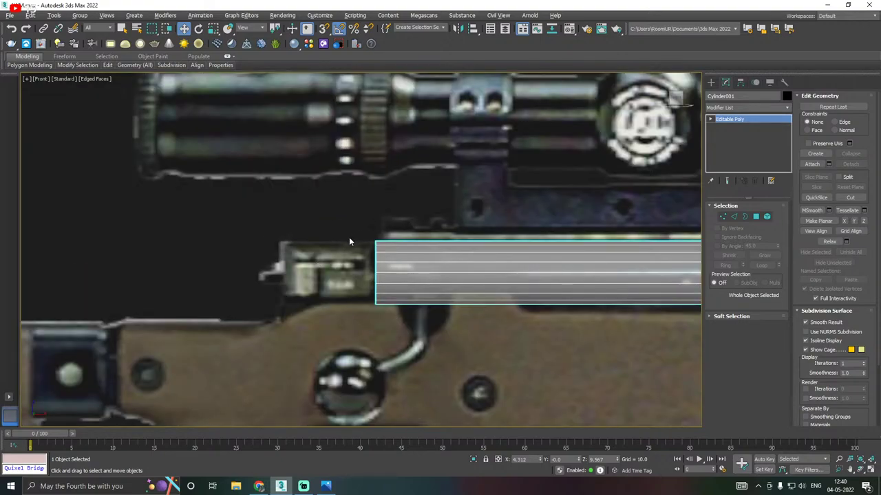
click(710, 82)
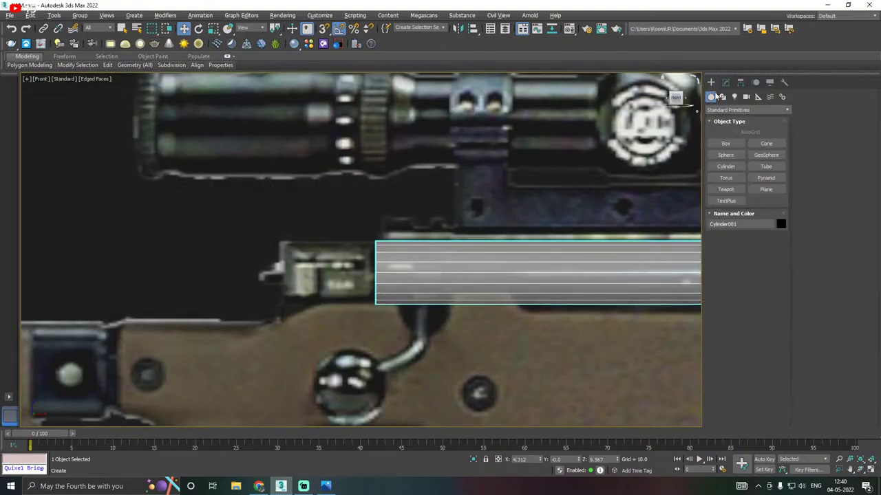
click(726, 143)
drag(377, 304, 256, 233)
click(260, 266)
key(w)
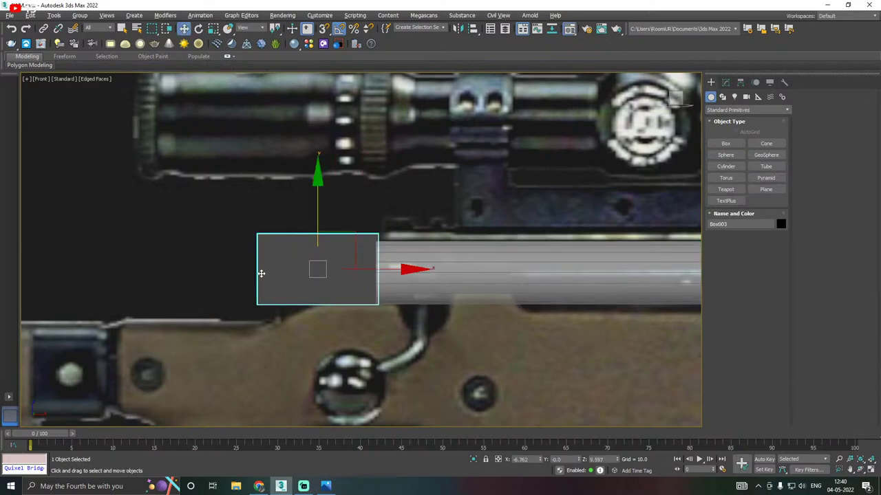
Assign the material to the new box and display the box see-through
key(m)
click(81, 232)
key(m)
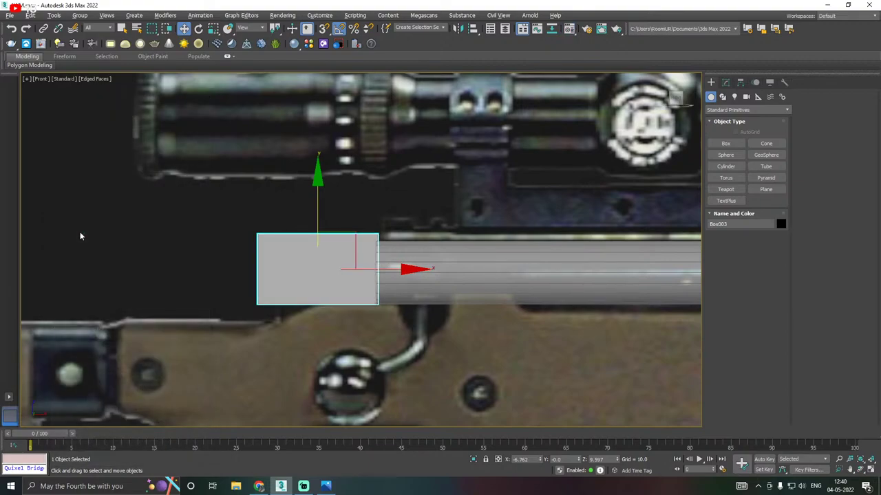
key(alt+x)
Nudge the box about 0.01 along X so that it overlaps the barrel's rear end
middle_drag(248, 305, 255, 318)
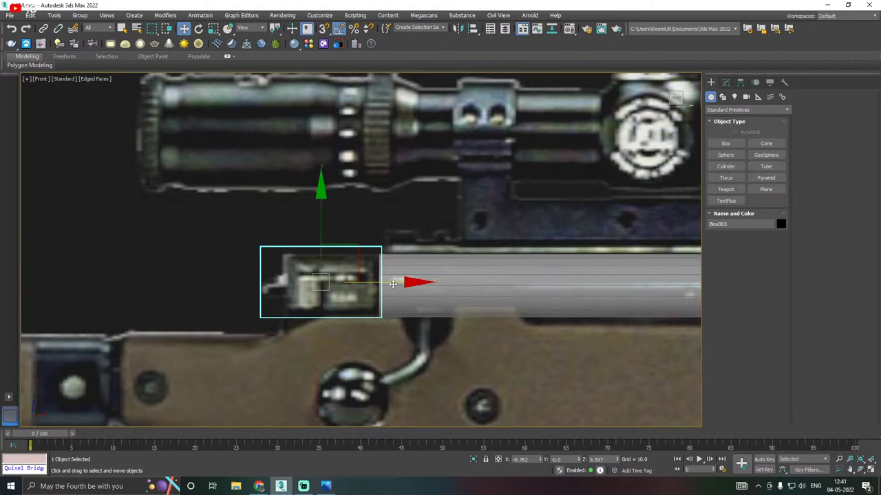
drag(392, 283, 394, 282)
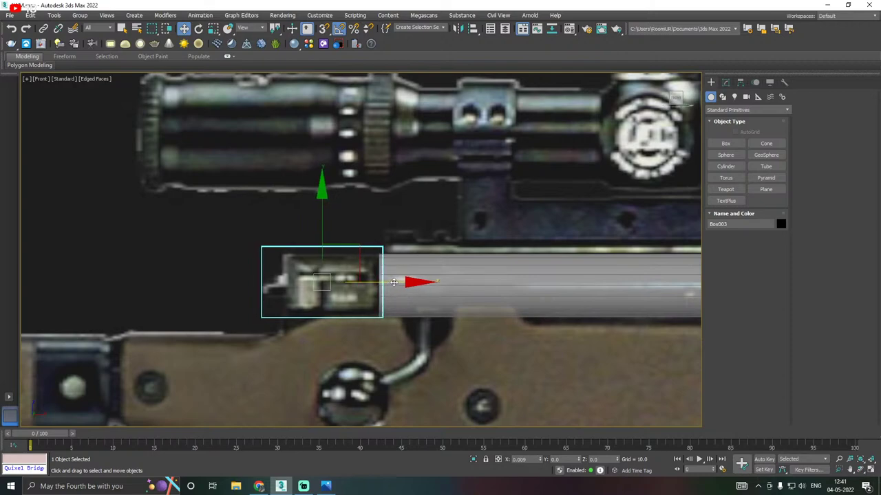
scroll(287, 289, up, 2)
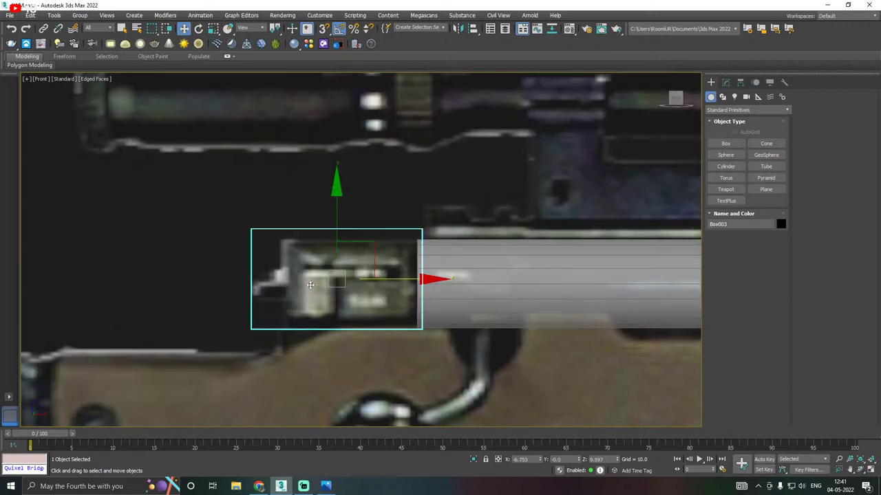
Select the box and barrel together and move them along Y, clear of the reference plane, to about Y -6.09 for the box
key(t)
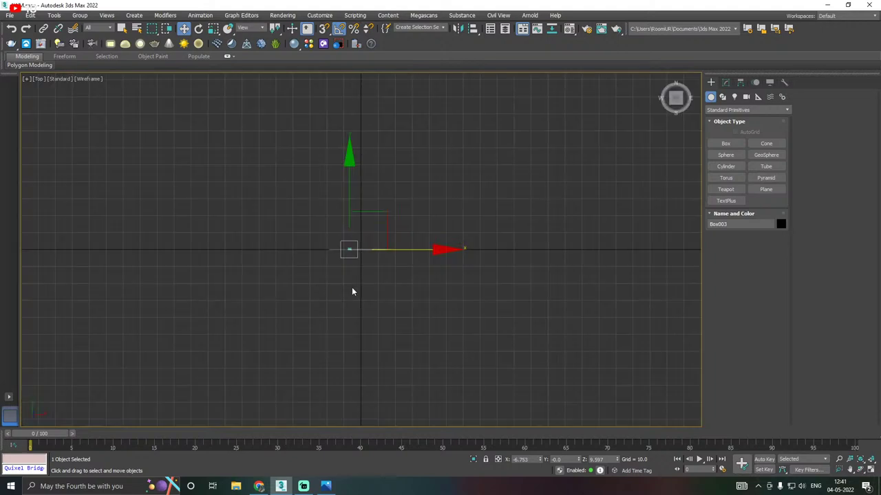
scroll(364, 242, up, 5)
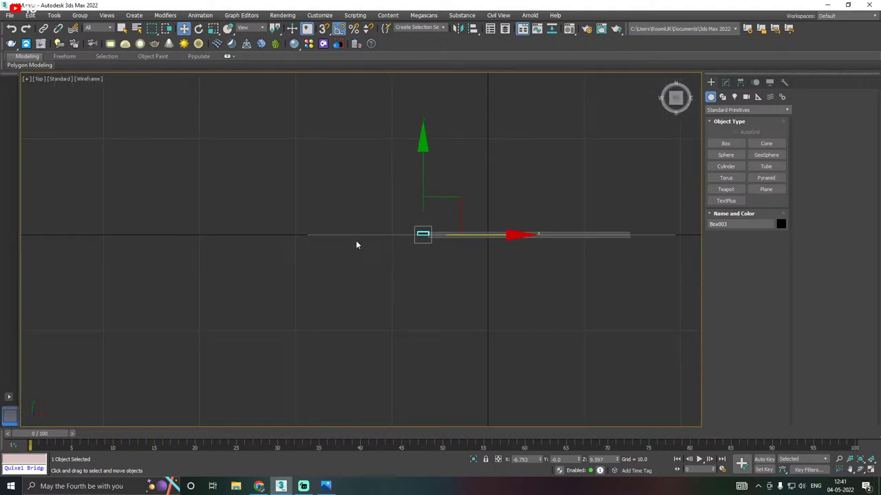
key(p)
alt+middle_drag(441, 240, 336, 254)
middle_drag(457, 247, 388, 356)
ctrl+click(387, 263)
alt+middle_drag(387, 262, 422, 256)
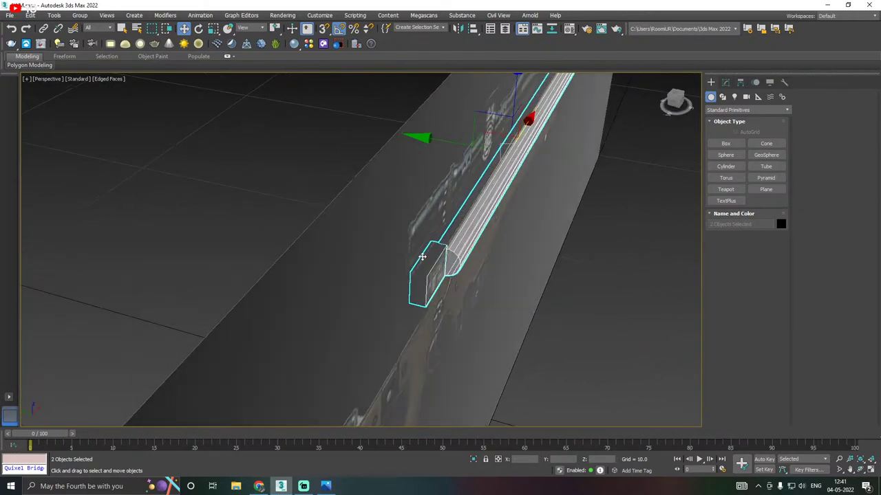
click(439, 261)
scroll(439, 260, up, 3)
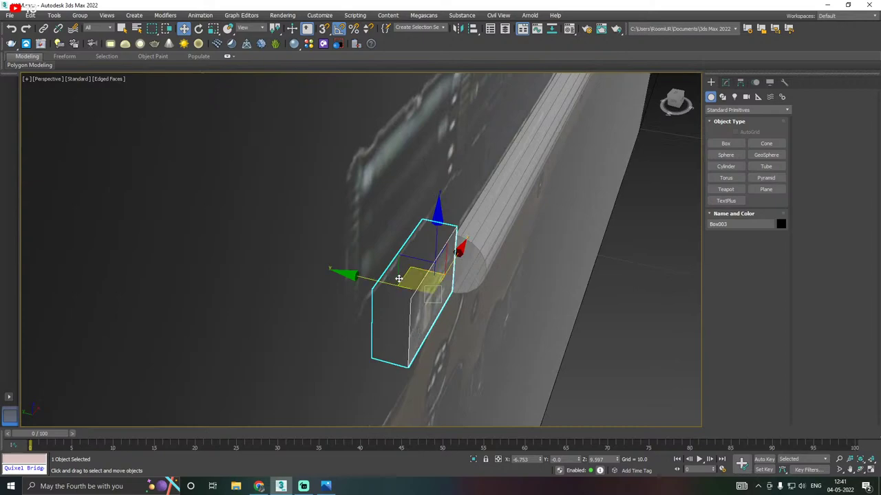
ctrl+click(482, 250)
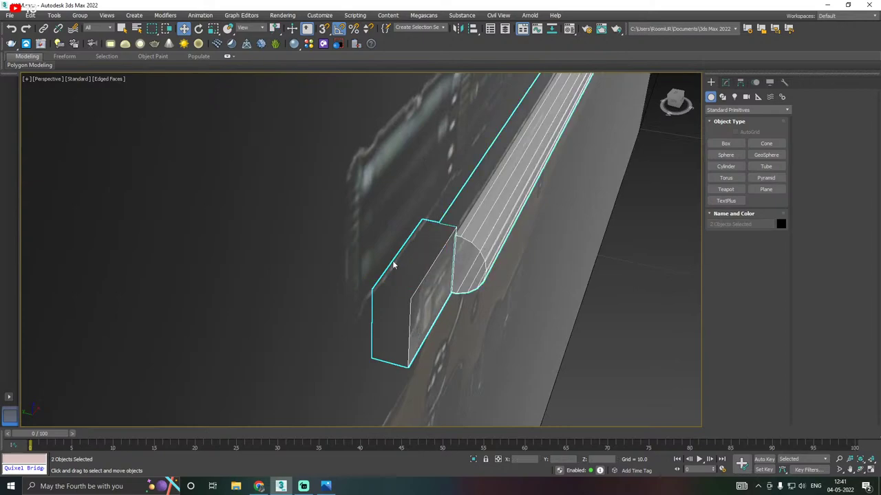
scroll(377, 278, down, 6)
alt+middle_drag(330, 239, 407, 272)
scroll(423, 284, up, 8)
Thicken the box to a height of about -0.859 and shift it along Y to about -6.5, centered on the barrel's end
click(409, 277)
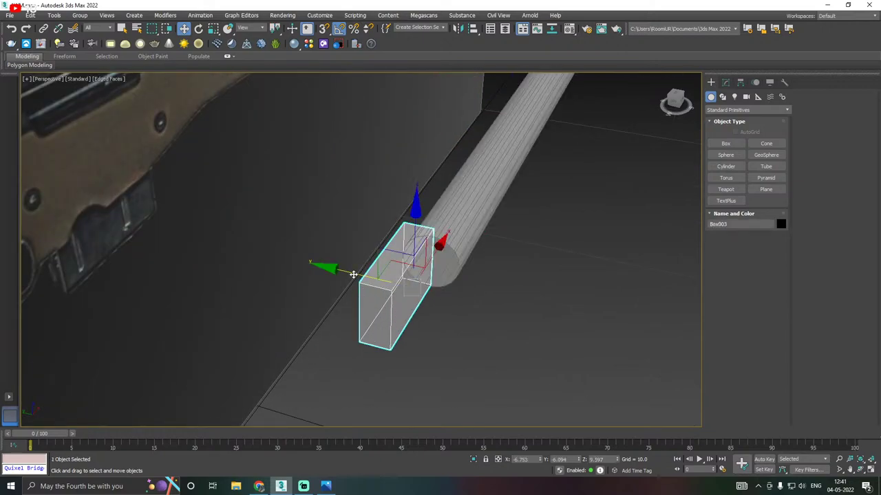
click(725, 82)
drag(774, 229, 775, 251)
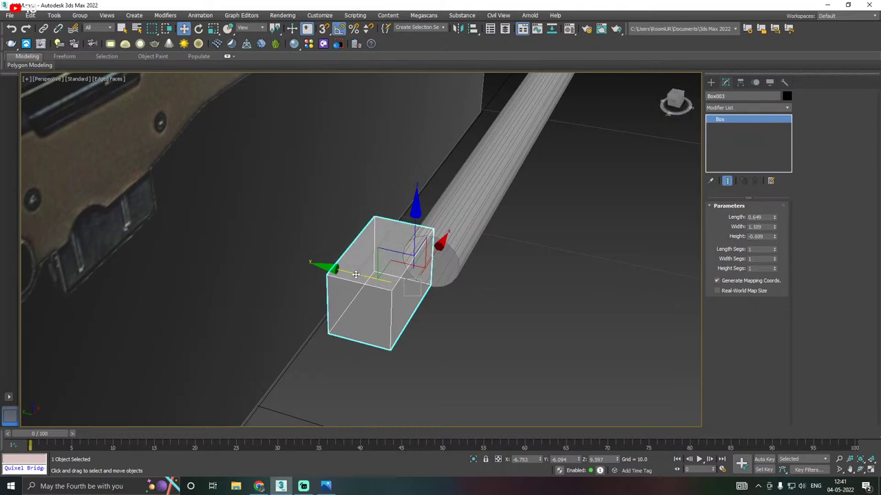
drag(353, 274, 387, 283)
alt+middle_drag(387, 284, 261, 266)
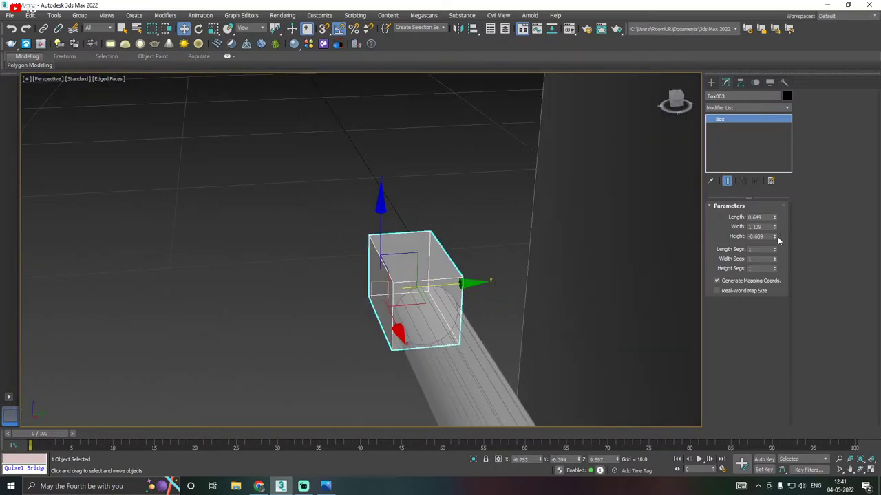
drag(778, 240, 776, 252)
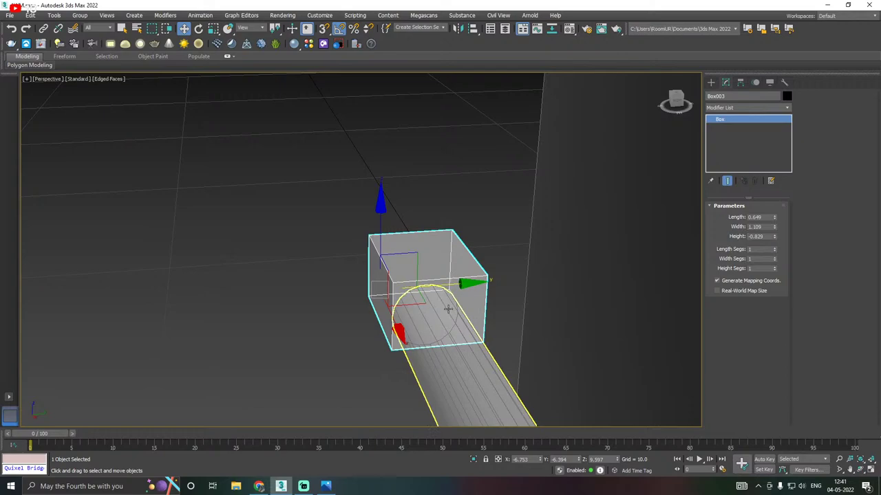
drag(449, 283, 437, 282)
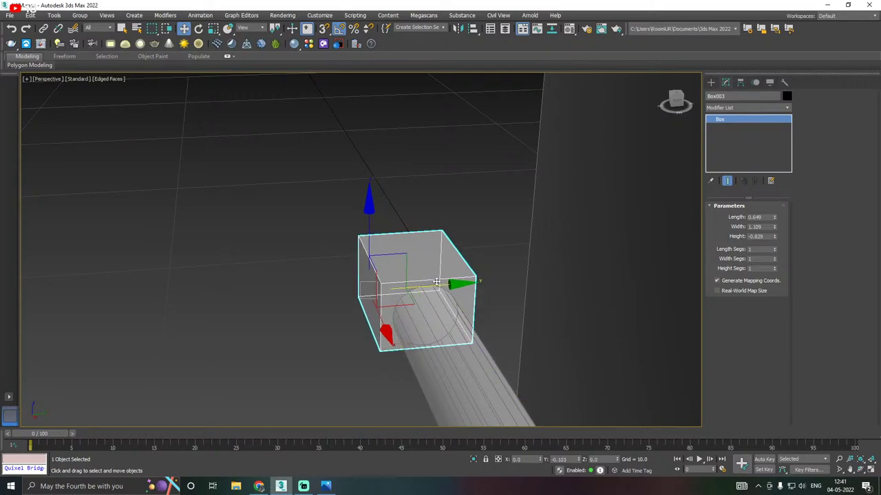
drag(774, 239, 775, 237)
Unhide all objects and isolate the box, the barrel and the stock
right_click(528, 273)
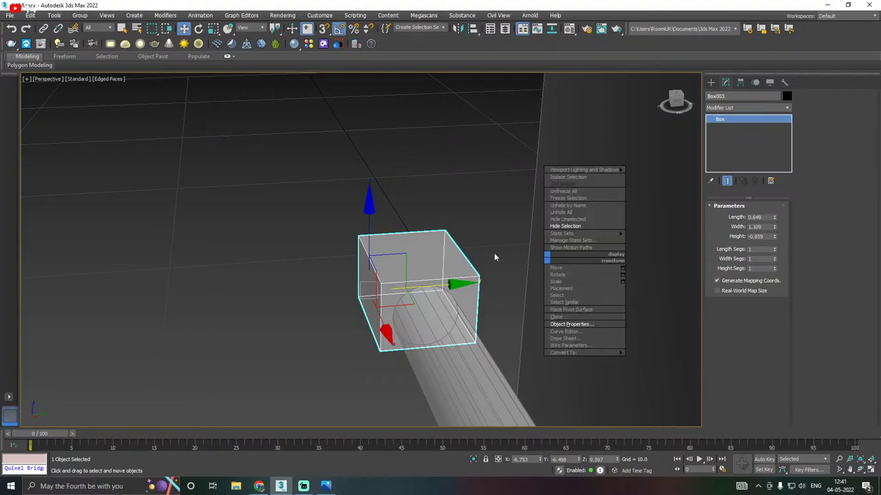
click(581, 209)
scroll(315, 254, down, 4)
alt+middle_drag(315, 254, 383, 260)
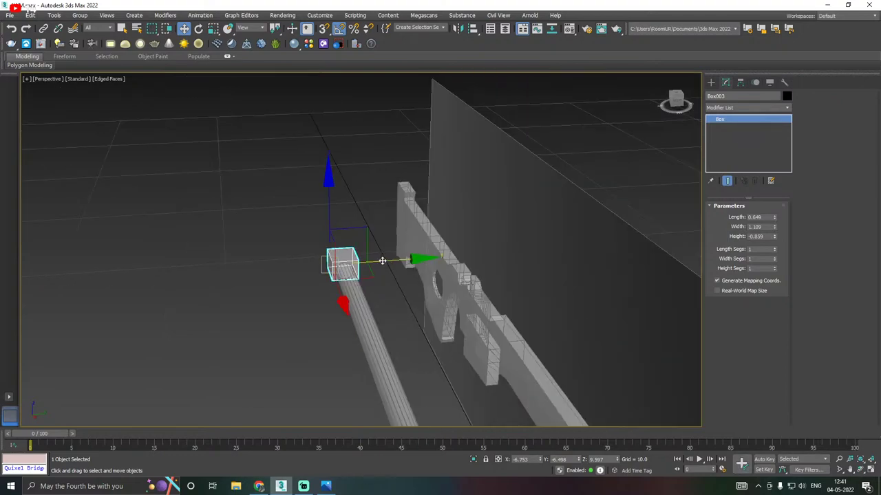
ctrl+click(456, 278)
ctrl+click(369, 293)
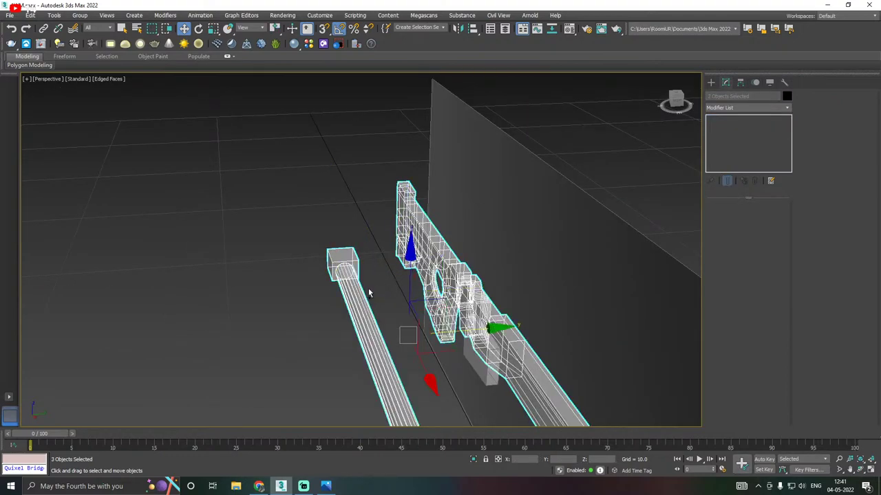
click(473, 462)
middle_drag(369, 347, 414, 337)
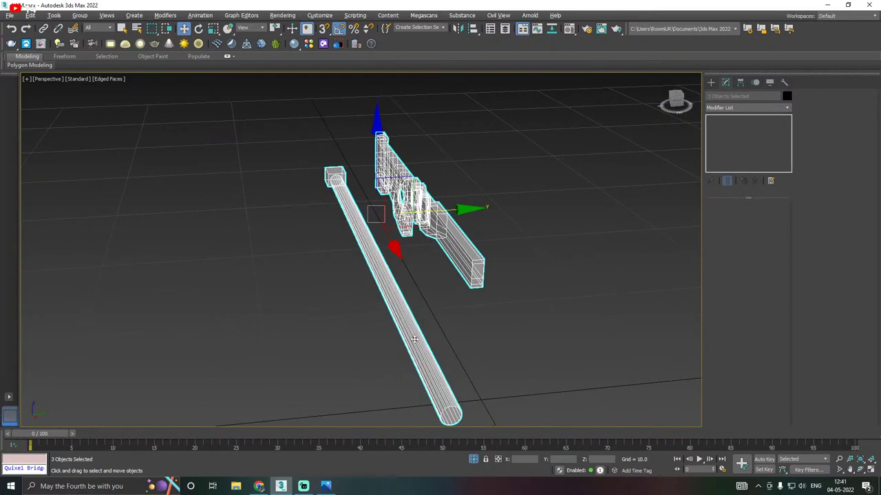
Select the box and barrel and move them together along Y onto the top of the stock
middle_drag(467, 198, 494, 265)
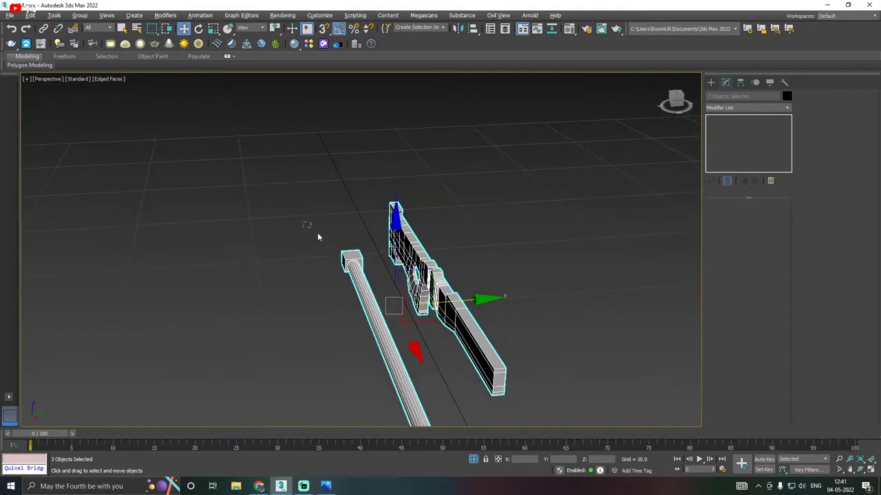
drag(318, 233, 366, 284)
drag(428, 303, 517, 270)
alt+middle_drag(514, 269, 587, 282)
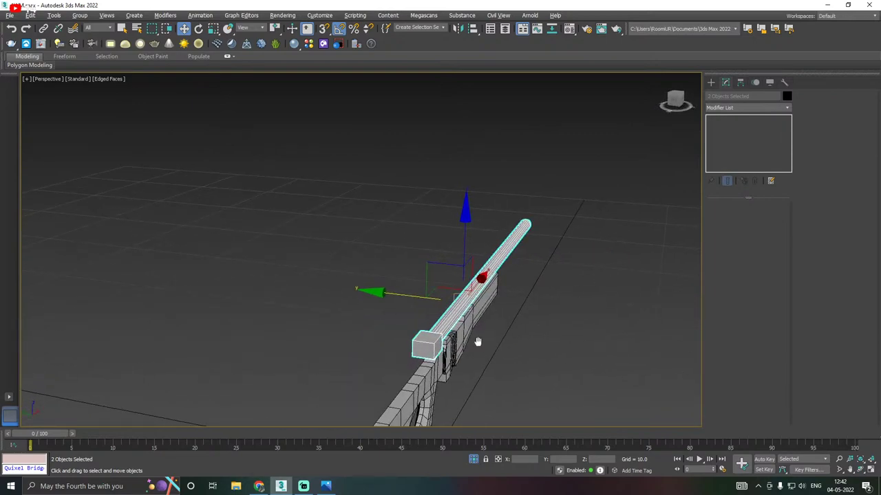
middle_drag(477, 342, 489, 279)
scroll(445, 233, up, 6)
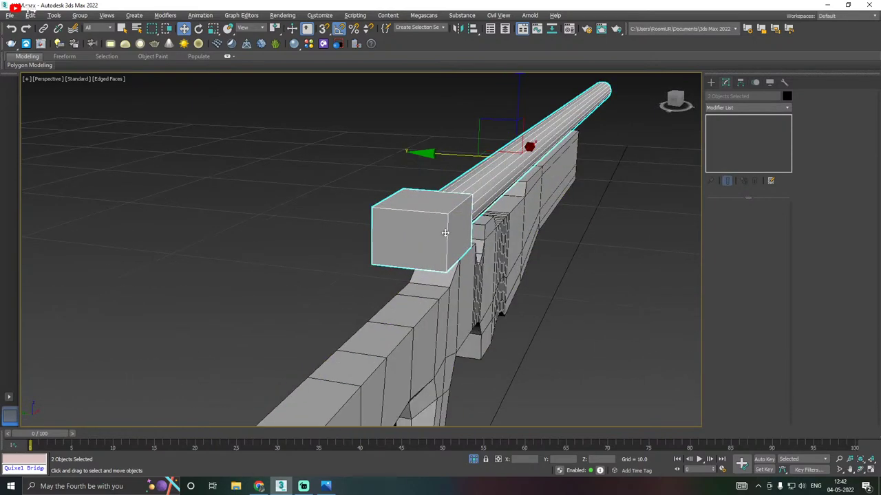
Shift only the barrel along Y to about -2.05 to line it up with the stock's front end
click(445, 233)
alt+middle_drag(445, 233, 242, 251)
click(265, 249)
scroll(371, 273, down, 3)
alt+middle_drag(482, 309, 385, 285)
scroll(397, 285, up, 5)
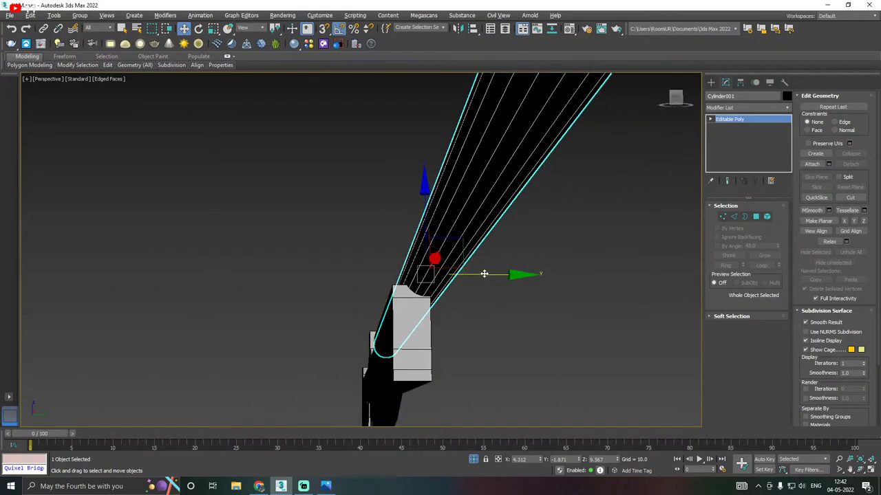
drag(485, 273, 470, 271)
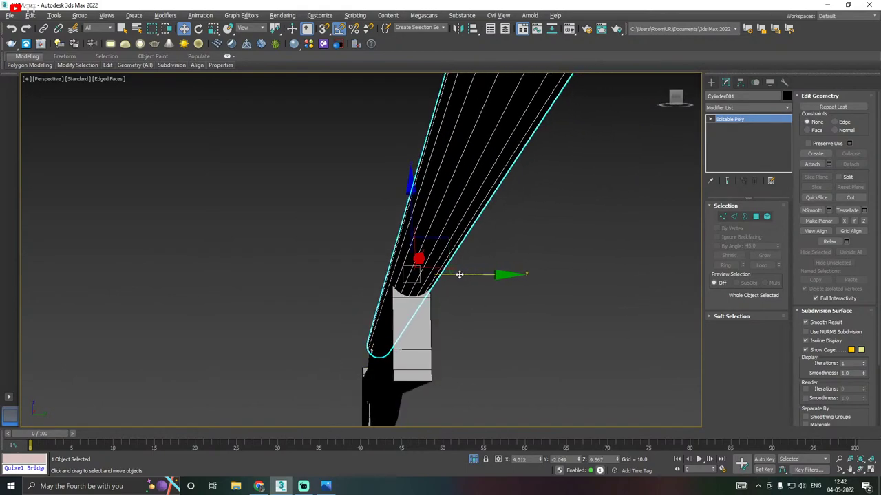
Scale the stock to 110% along Y to widen it under the barrel
alt+middle_drag(459, 275, 431, 278)
scroll(470, 314, down, 3)
click(385, 310)
key(r)
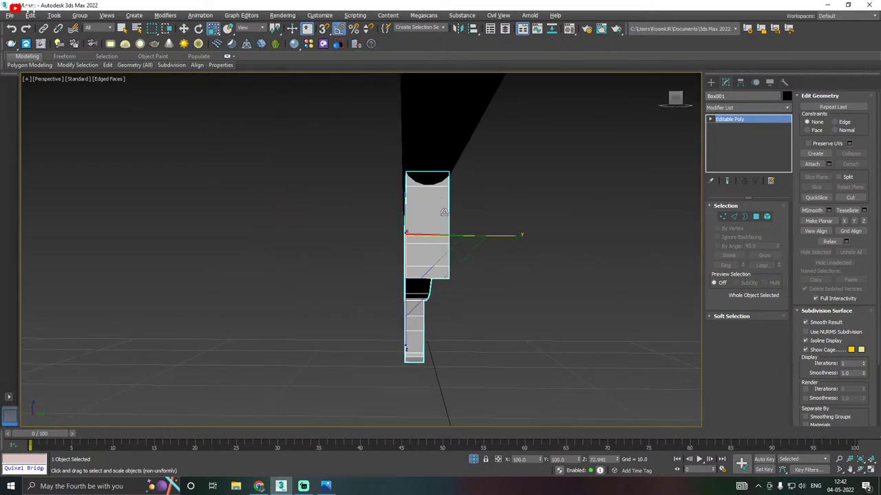
drag(512, 236, 518, 236)
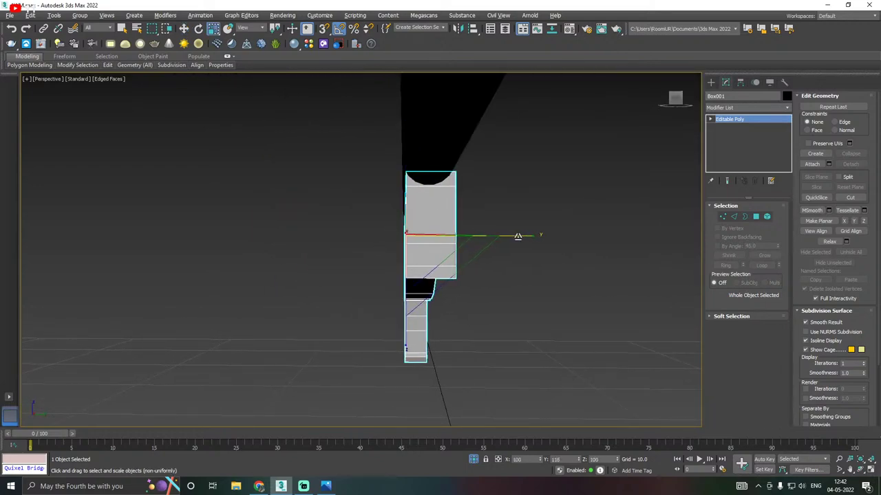
Move the barrel along Y to about -2.01 to center it on the widened stock
click(419, 134)
key(w)
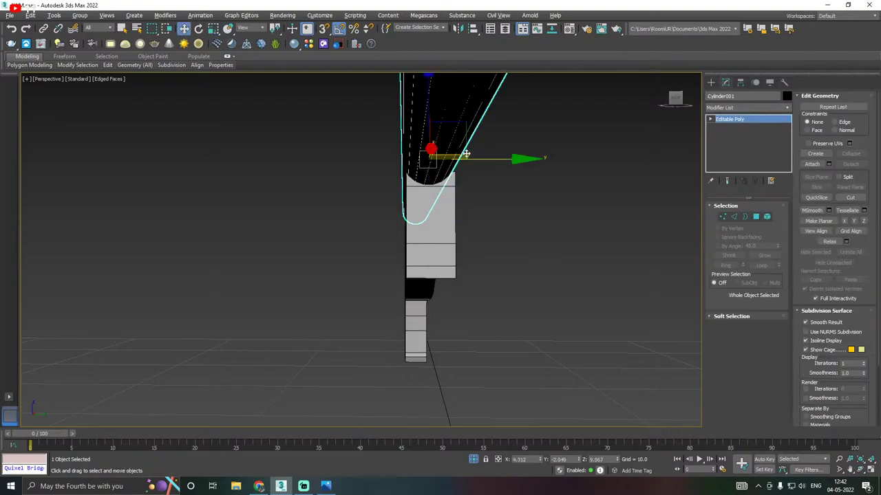
drag(482, 159, 485, 160)
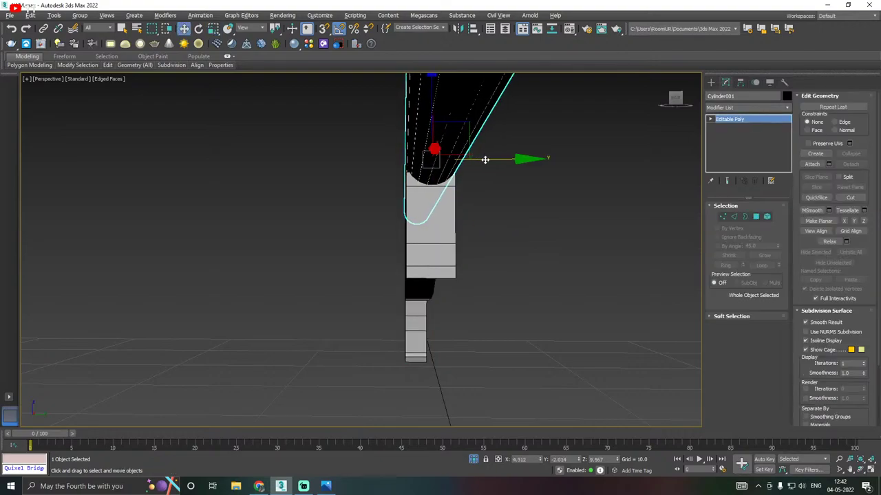
Widen the stock further along the Y axis, bringing its local Z scale to about 91.7%
alt+middle_drag(485, 160, 400, 238)
click(486, 245)
click(321, 254)
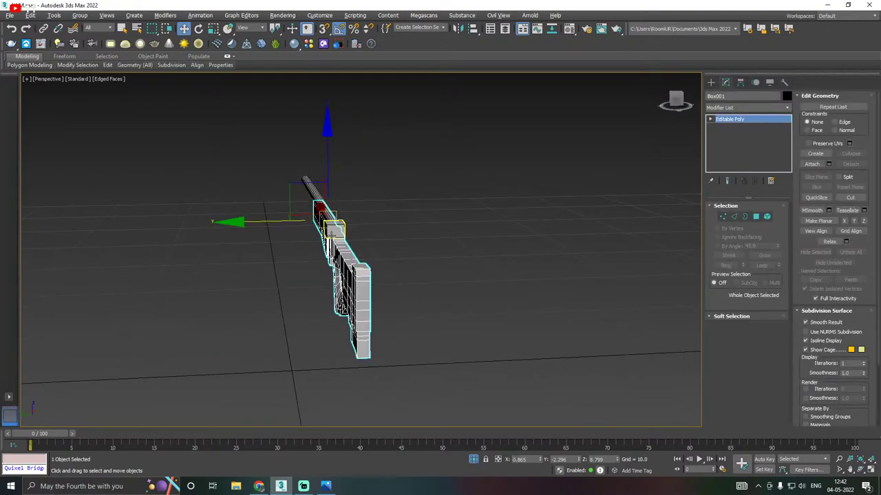
alt+middle_drag(336, 229, 365, 243)
scroll(360, 243, up, 3)
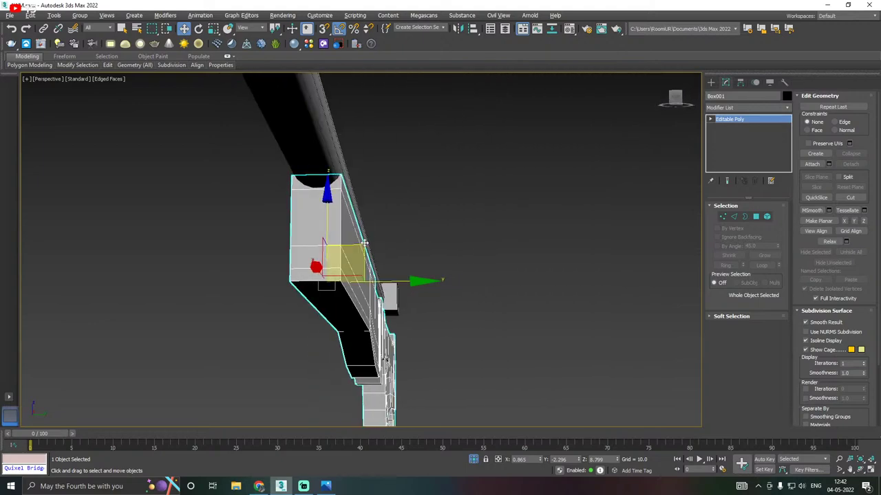
key(e)
key(w)
key(r)
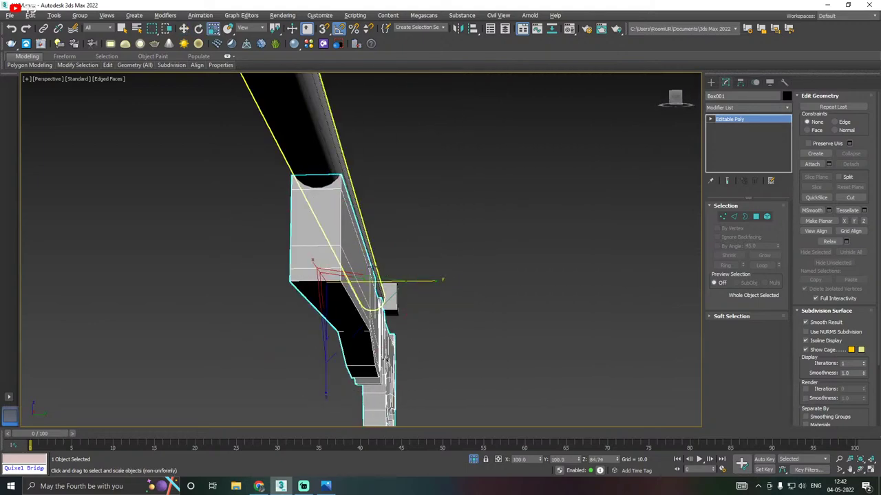
drag(431, 281, 435, 280)
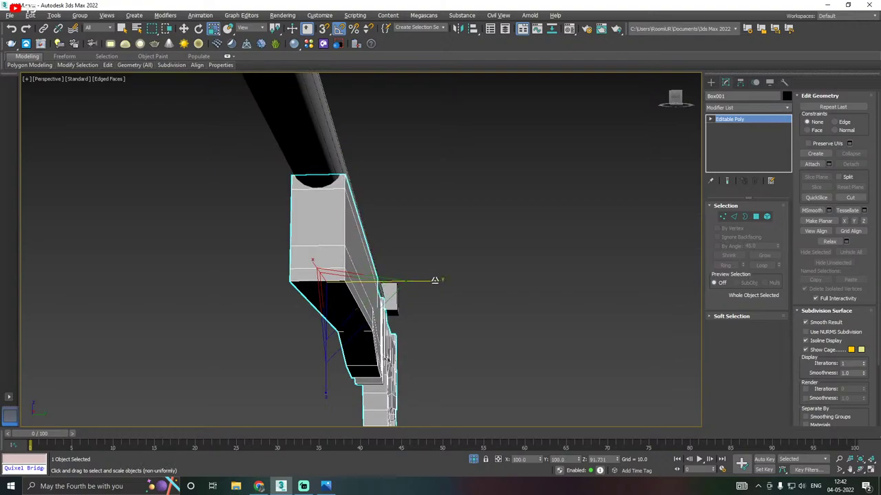
Select the rear bolt block behind the barrel and convert it to an Editable Poly
alt+middle_drag(435, 280, 377, 281)
click(394, 337)
key(w)
scroll(291, 303, up, 4)
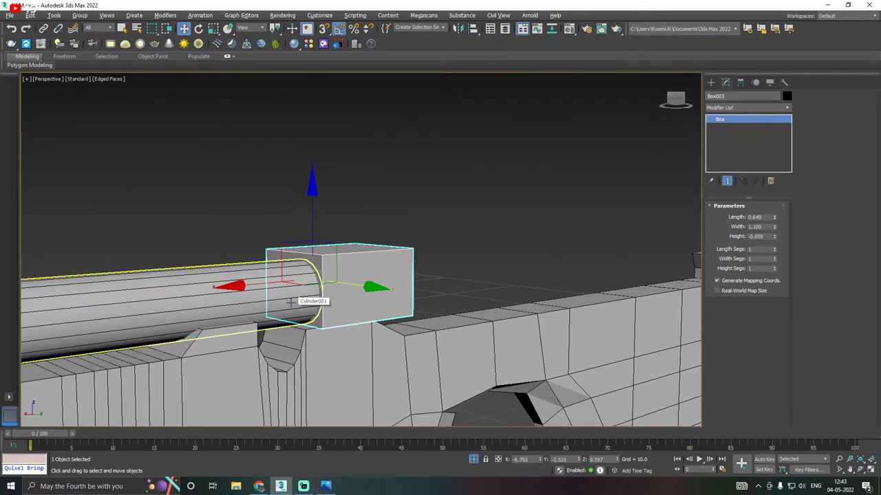
alt+middle_drag(290, 302, 348, 302)
right_click(753, 141)
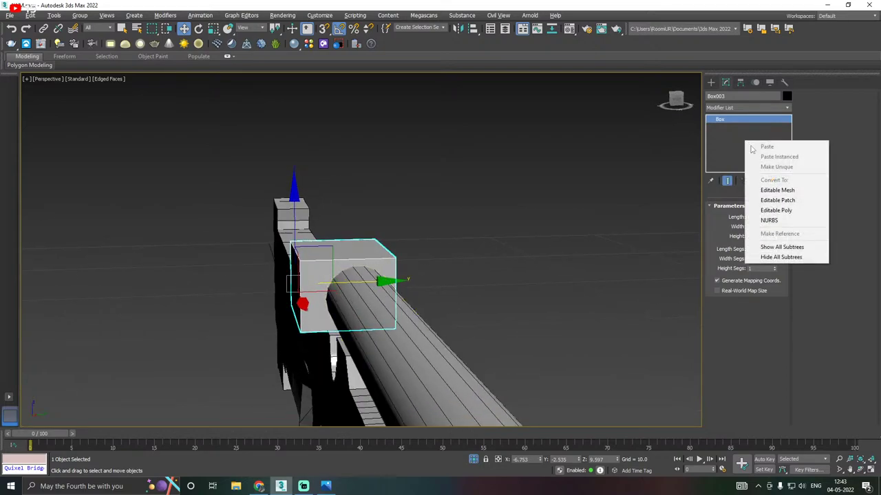
click(786, 208)
Switch to the front view and end isolation to bring back the reference image behind the bolt block
key(f)
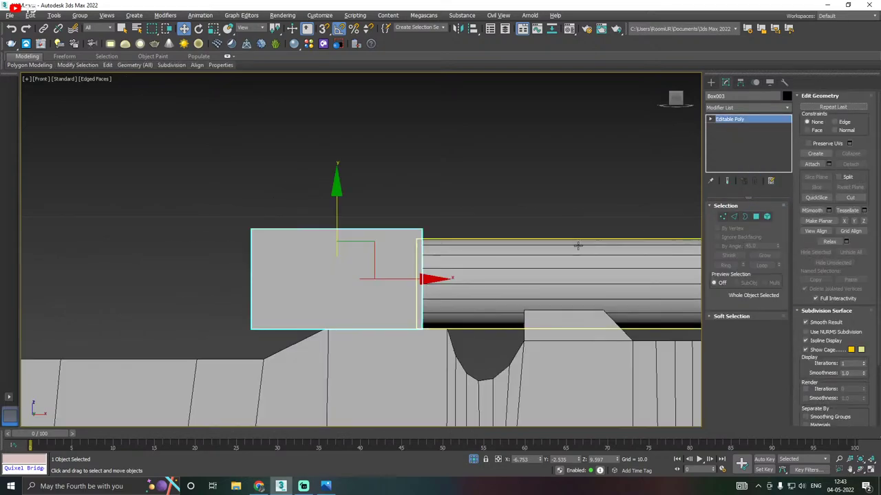
scroll(388, 273, down, 3)
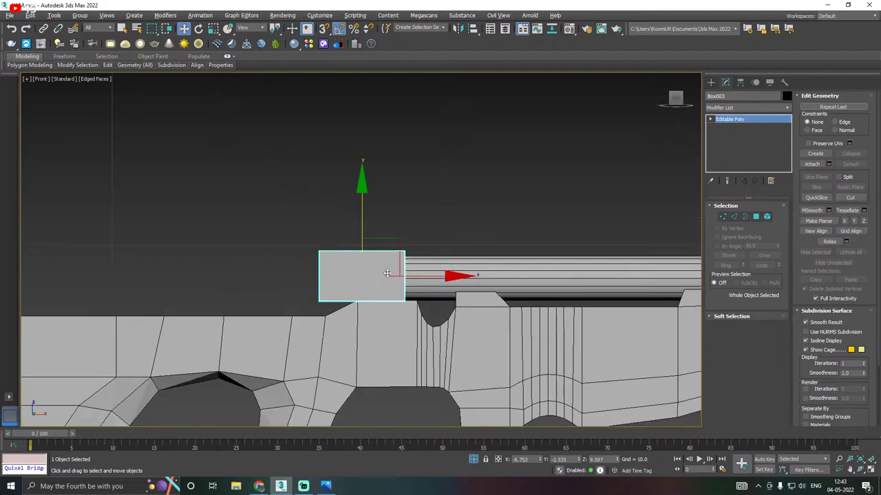
click(475, 460)
scroll(393, 266, down, 2)
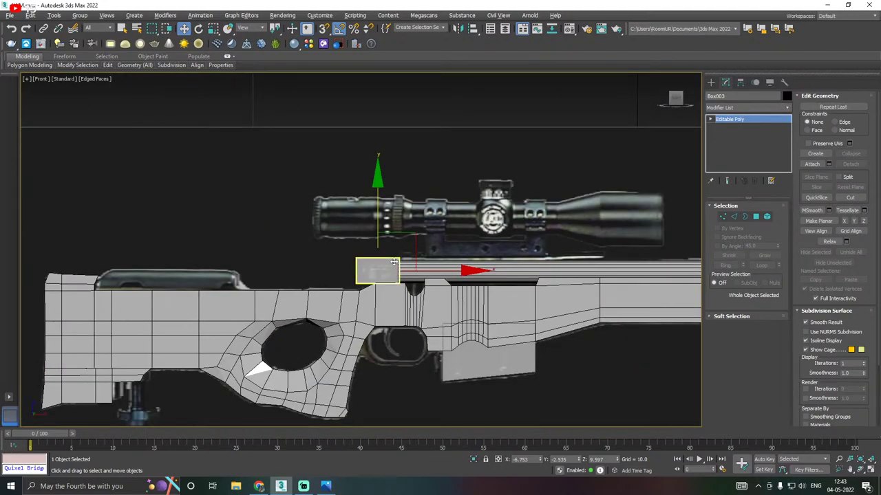
scroll(368, 272, up, 5)
Try shifting the bolt block rearward along X, away from the barrel end, and undo the move
click(300, 274)
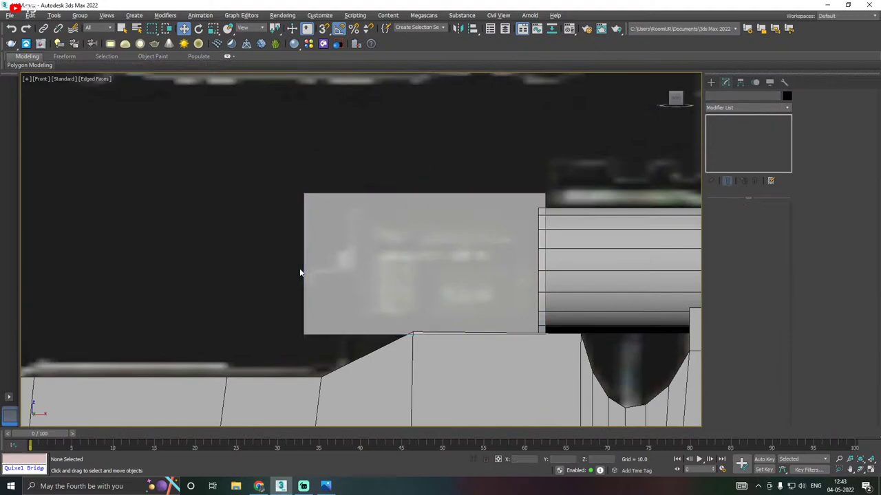
click(403, 264)
drag(481, 264, 152, 263)
key(ctrl+z)
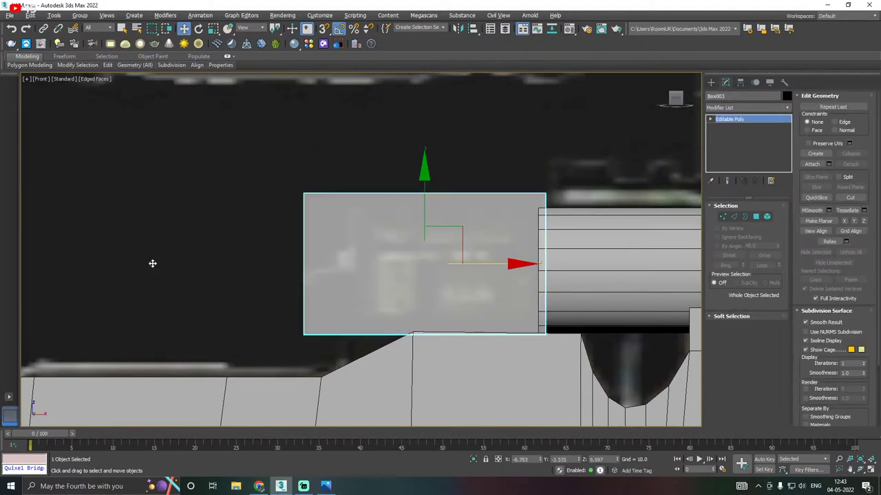
Lower the block's top vertices to Z about 9.86 and move its rear vertices forward to X about -7.12 to match the reference
click(723, 217)
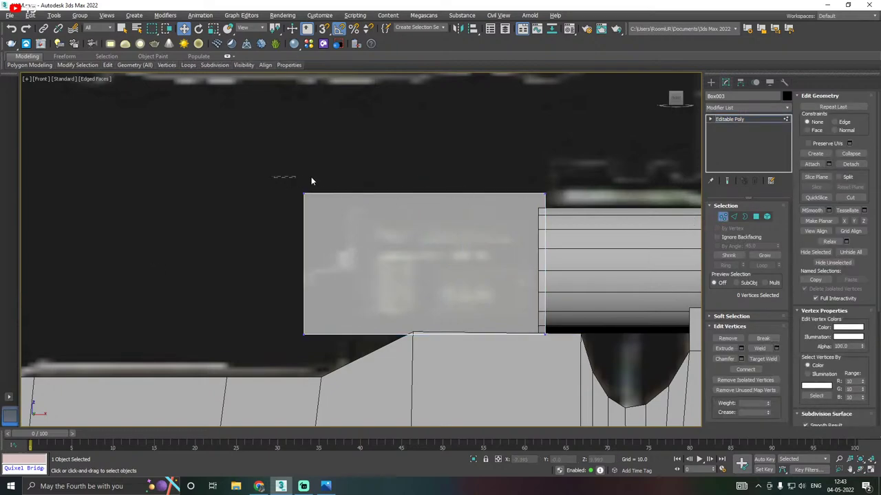
drag(601, 238, 601, 238)
mouse_move(425, 135)
mouse_down()
mouse_move(426, 197)
mouse_move(425, 150)
mouse_up()
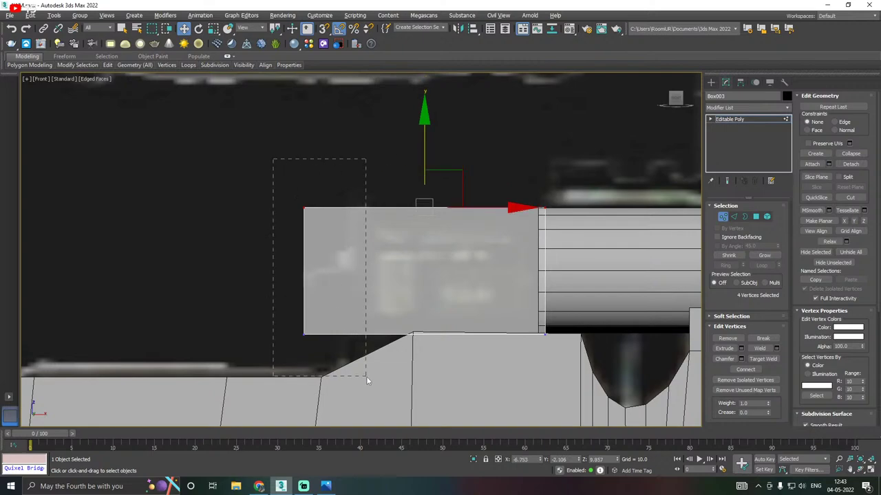
drag(366, 380, 366, 380)
drag(373, 283, 398, 254)
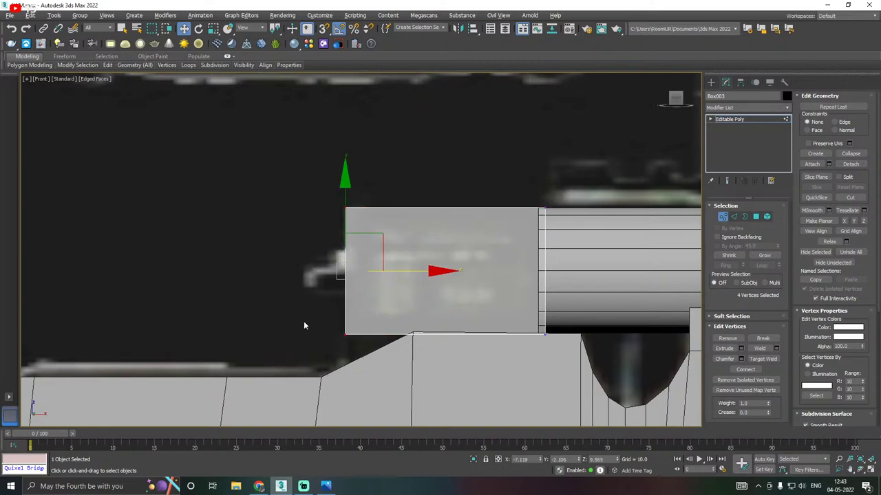
drag(625, 384, 603, 369)
Compare the resized block with the reference image in the front view and examine its fit around the barrel end in perspective
scroll(414, 306, down, 10)
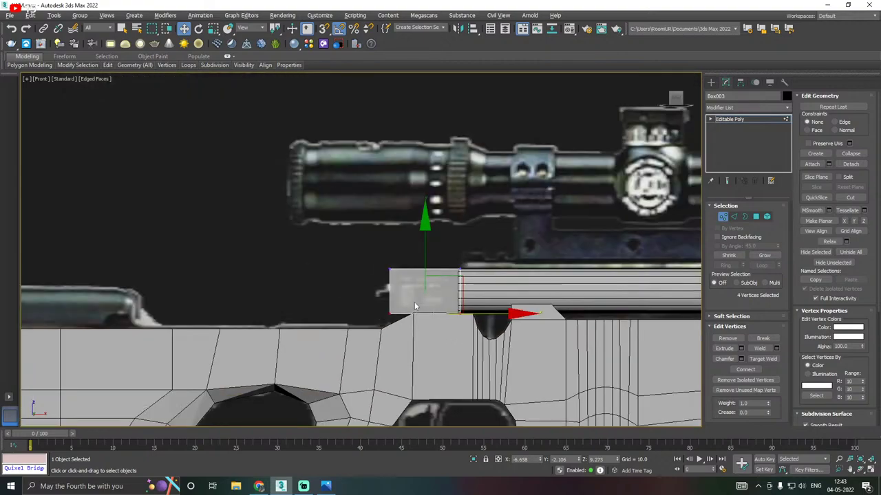
scroll(458, 301, up, 2)
scroll(412, 308, up, 5)
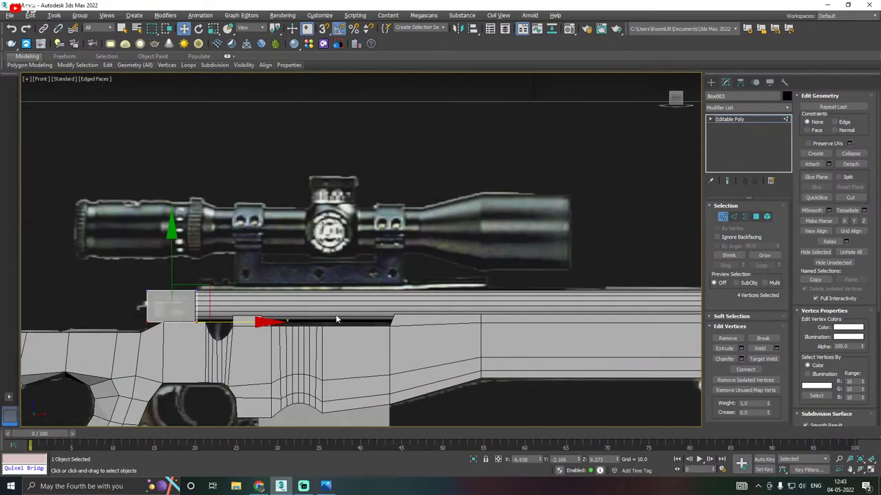
scroll(305, 327, down, 4)
scroll(313, 313, up, 8)
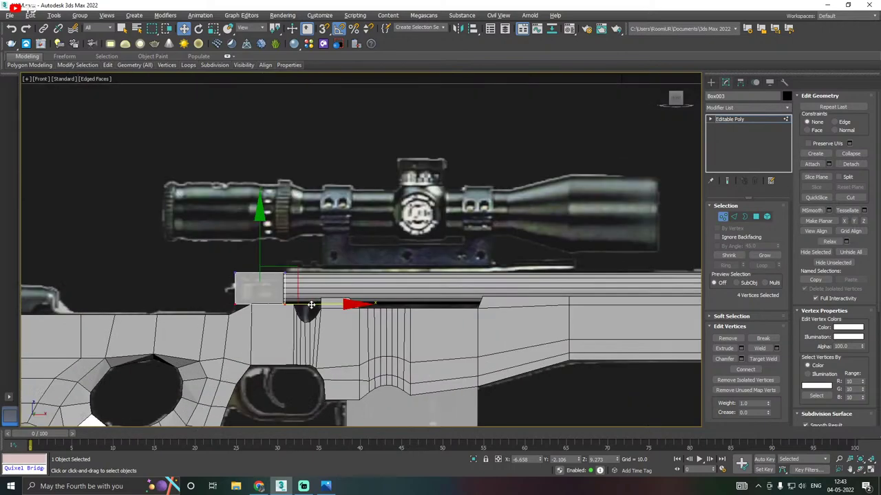
scroll(313, 308, down, 5)
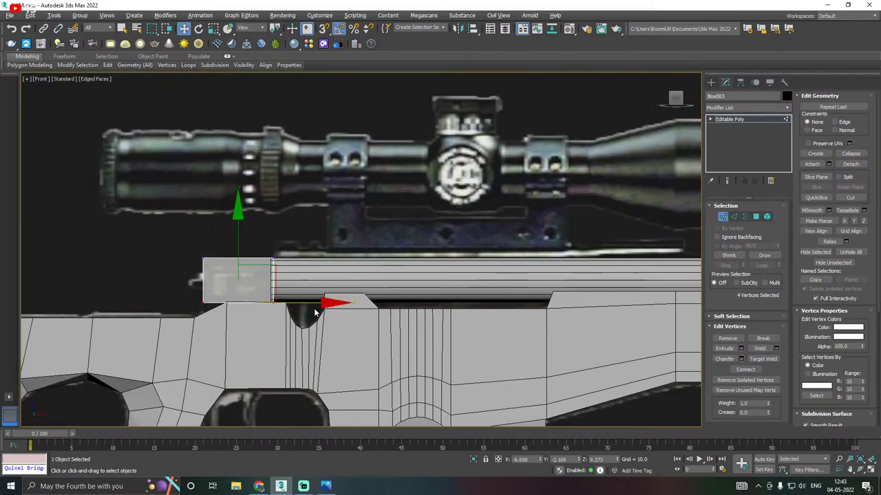
key(p)
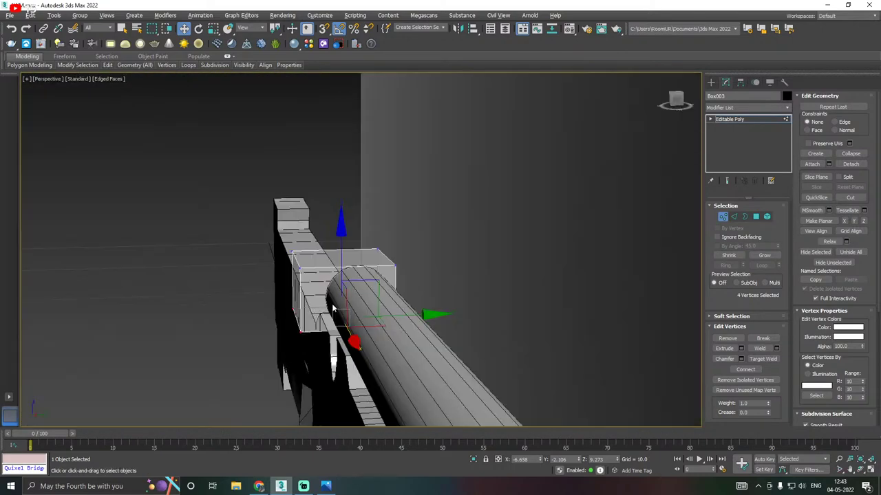
alt+middle_drag(399, 287, 518, 307)
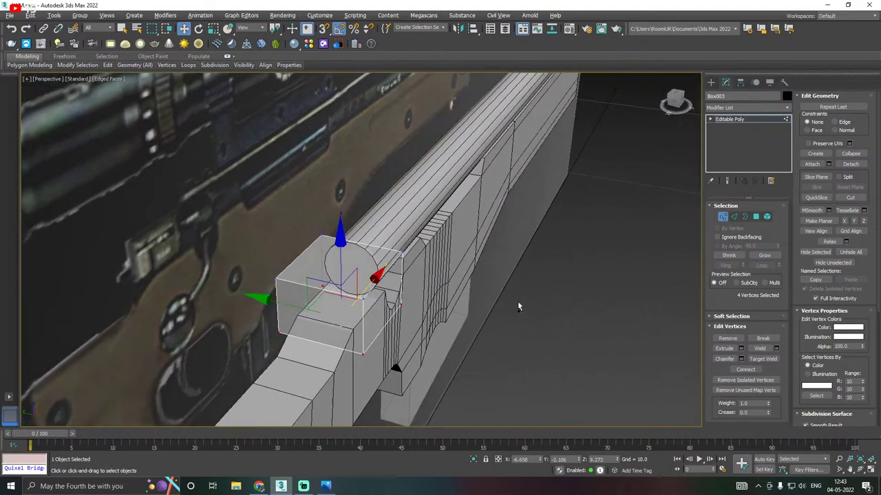
alt+middle_drag(359, 293, 408, 297)
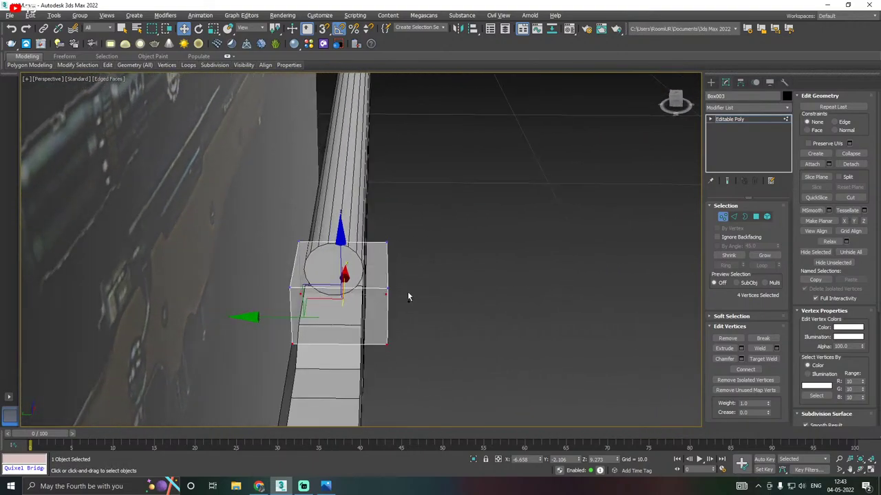
Select the ring of four edges running across the bolt block's width
click(733, 216)
click(327, 285)
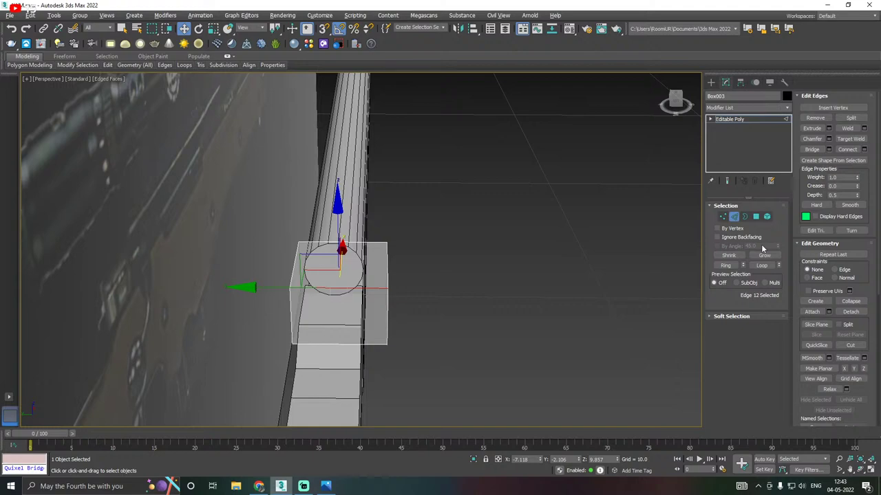
click(726, 266)
Try connecting the four crosswise edges with 2 segments and a pinch of 41, and undo the connection
click(864, 150)
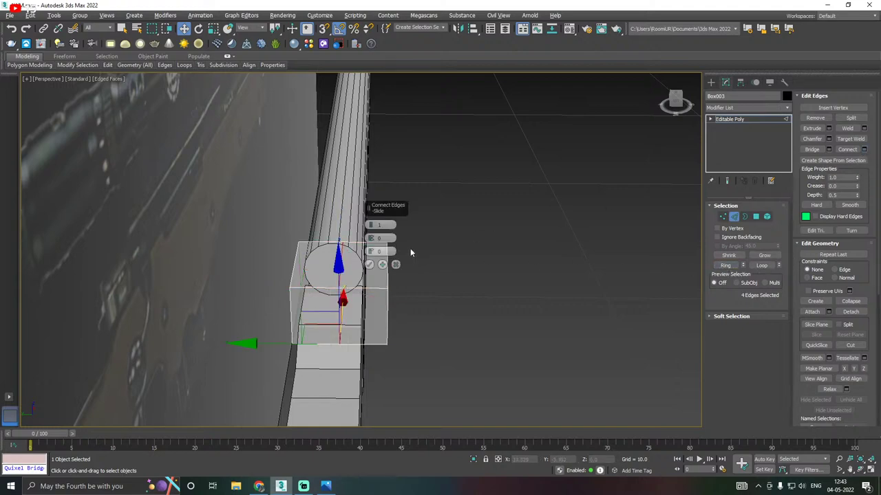
drag(387, 210, 474, 191)
scroll(316, 287, up, 2)
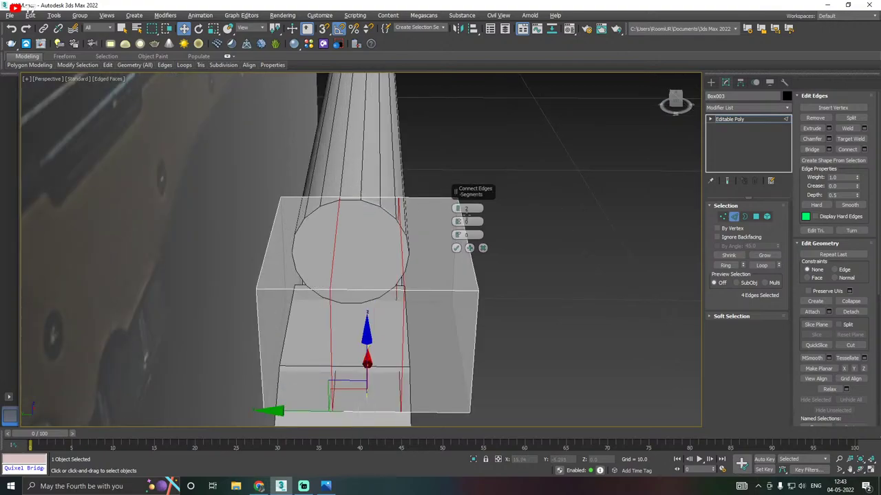
drag(458, 221, 465, 146)
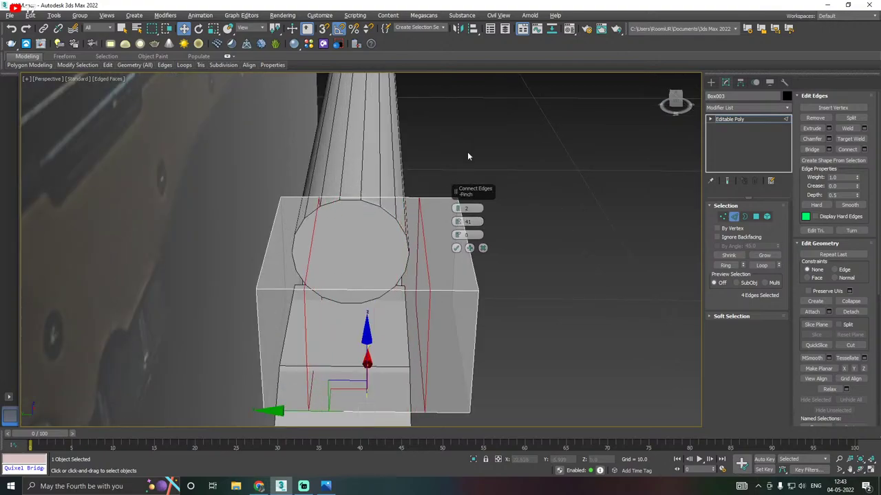
click(455, 248)
alt+middle_drag(456, 248, 460, 237)
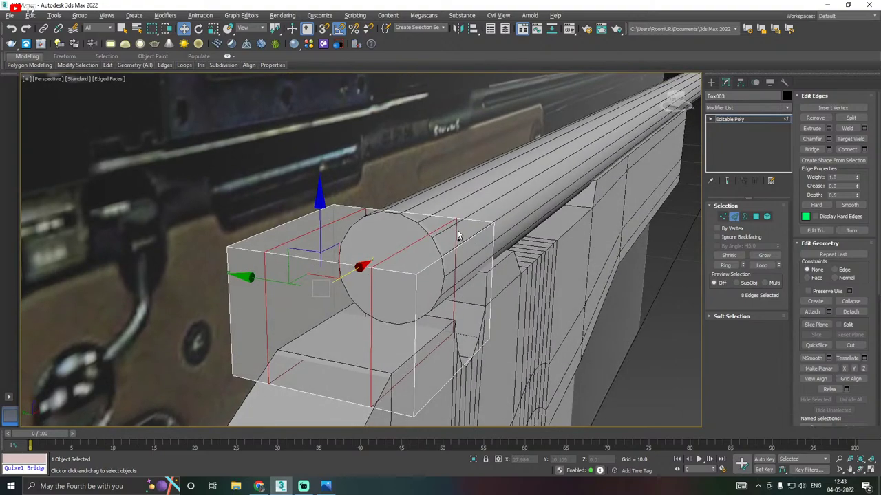
alt+middle_drag(462, 278, 484, 282)
key(ctrl+z)
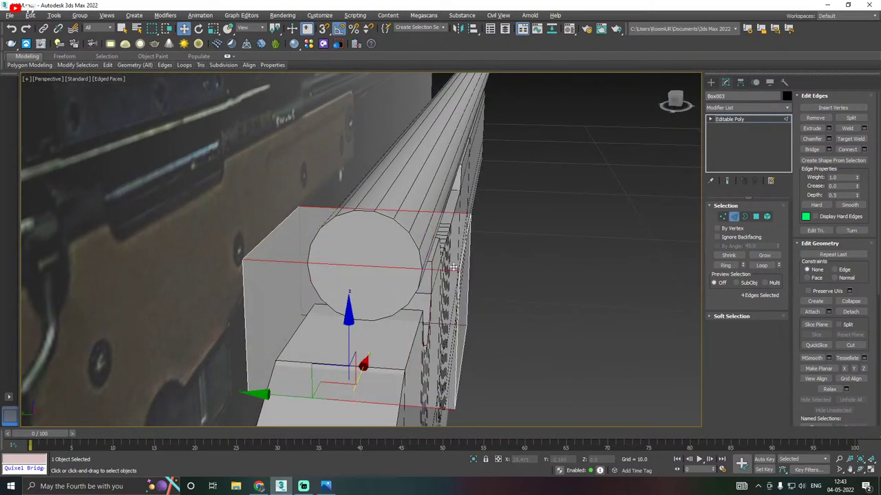
Connect the block's four crosswise edges with 2 segments and a pinch of 19
click(864, 149)
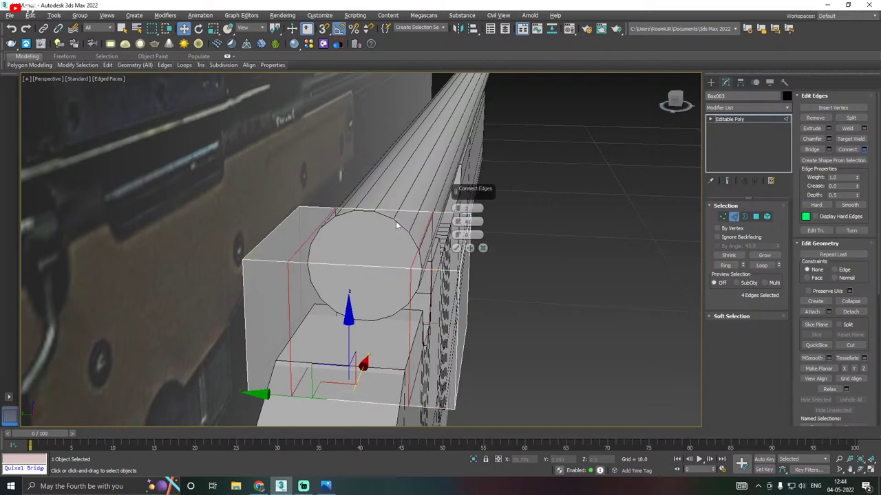
drag(457, 222, 458, 245)
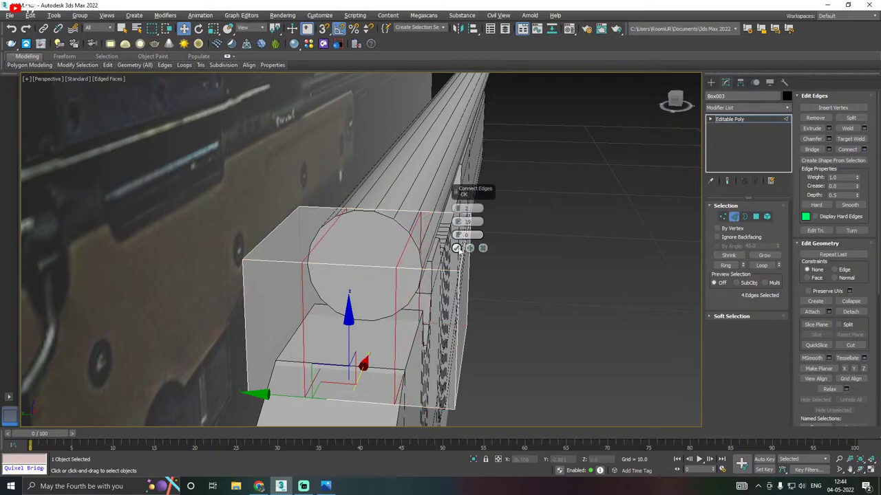
click(456, 247)
Lower the block's two upper outer lengthwise edges along Z to slope its top corners
click(413, 293)
click(461, 258)
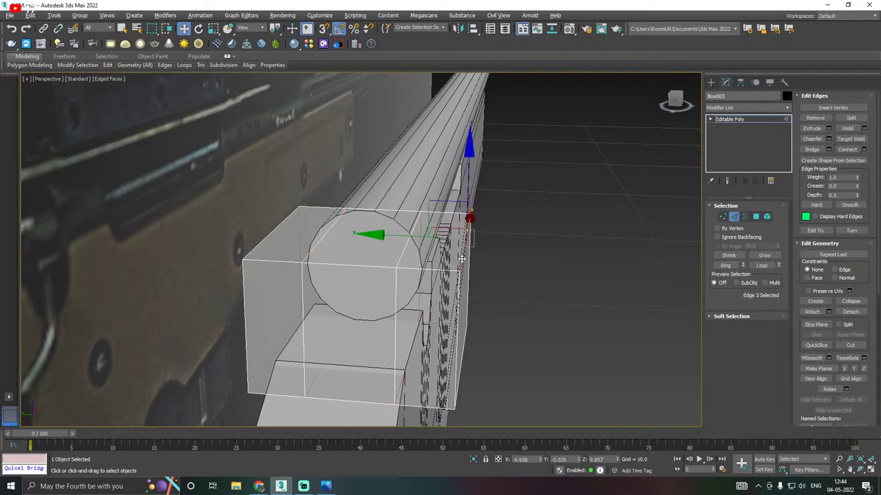
ctrl+click(261, 239)
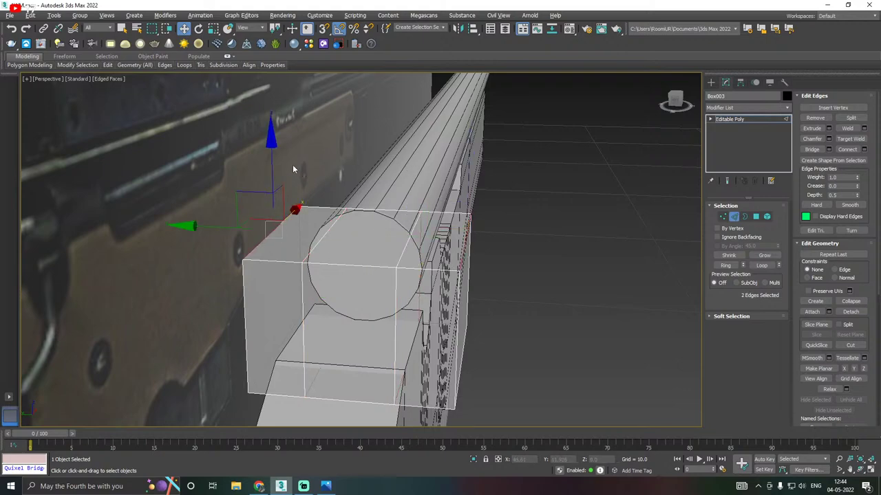
drag(270, 176, 276, 227)
Raise the block's two lower outer lengthwise edges along Z to give it an octagonal profile
alt+middle_drag(367, 240, 435, 355)
click(427, 357)
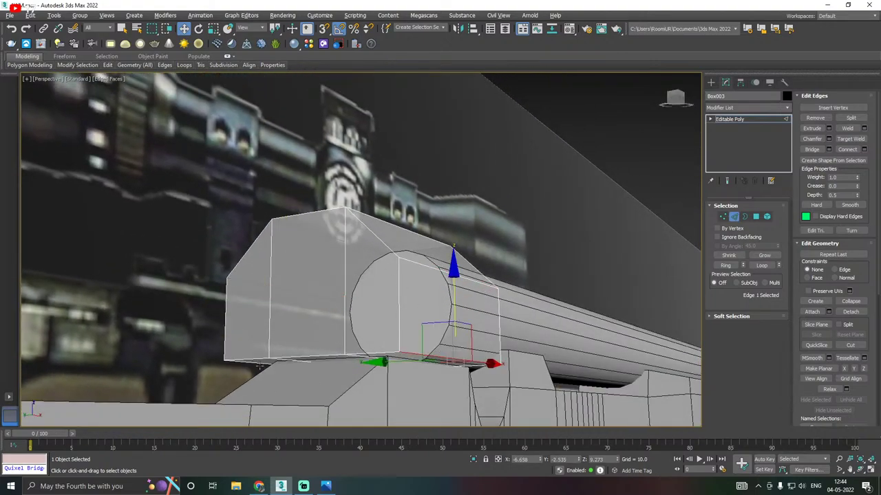
drag(453, 283, 462, 237)
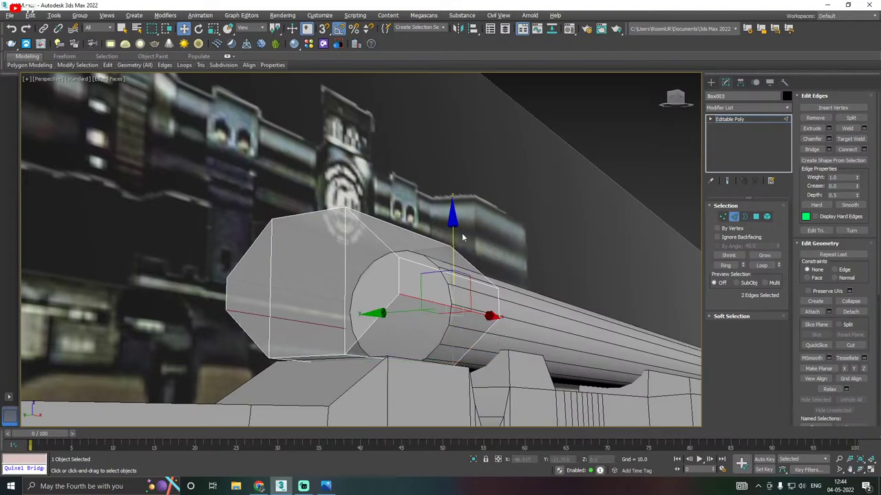
Move the whole bolt block along Y to about -2.45 to bring it closer to the barrel's centerline
alt+middle_drag(462, 232, 330, 289)
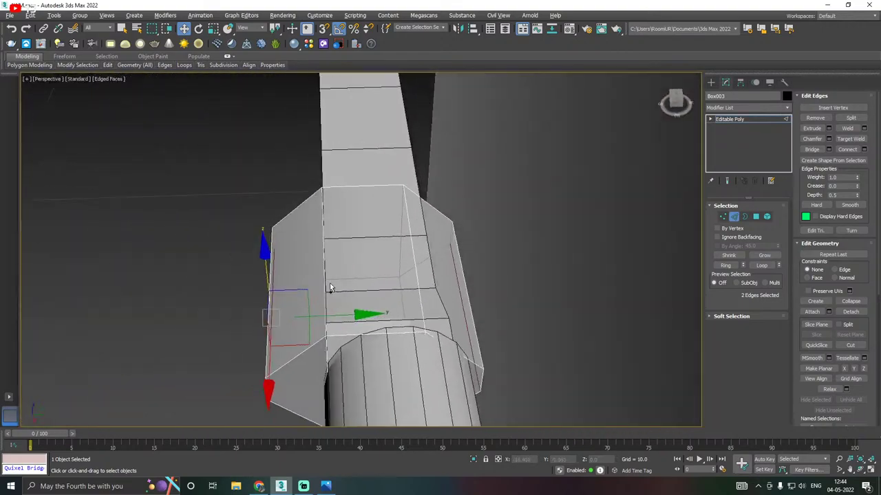
click(730, 120)
scroll(391, 241, down, 2)
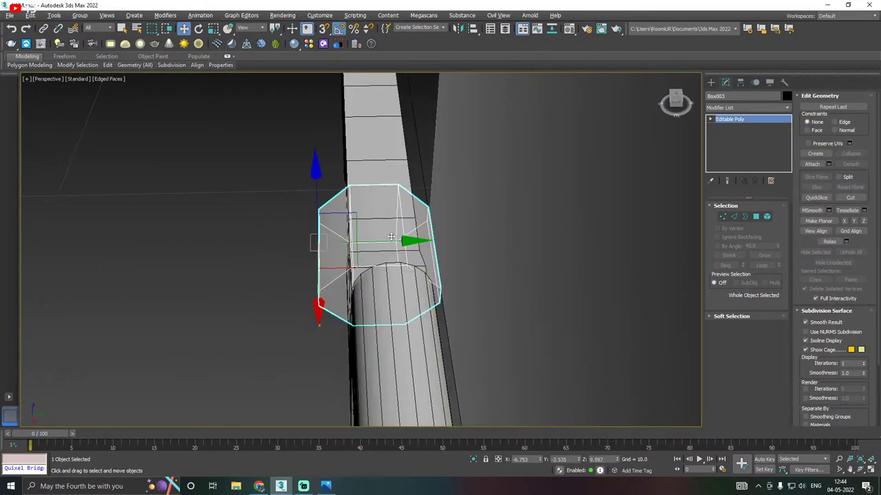
drag(391, 240, 402, 241)
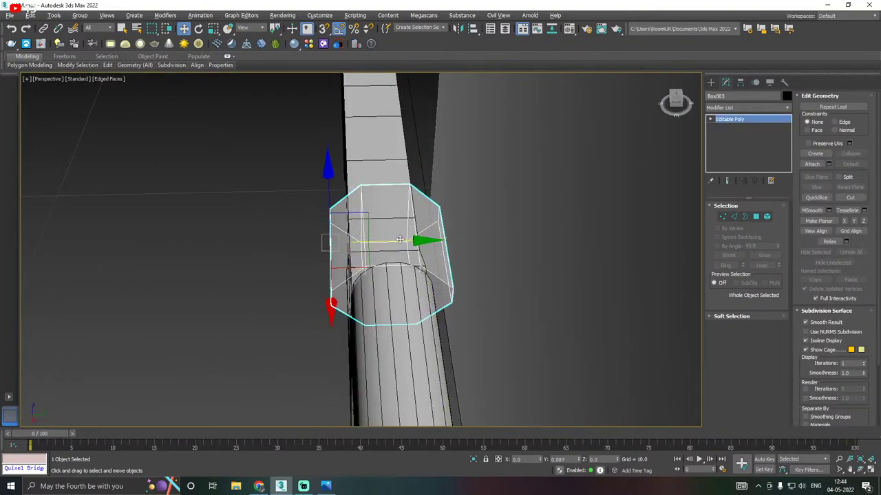
Switch to the front view and make all rifle parts see-through over the reference image, leaving nothing selected
alt+middle_drag(401, 241, 550, 227)
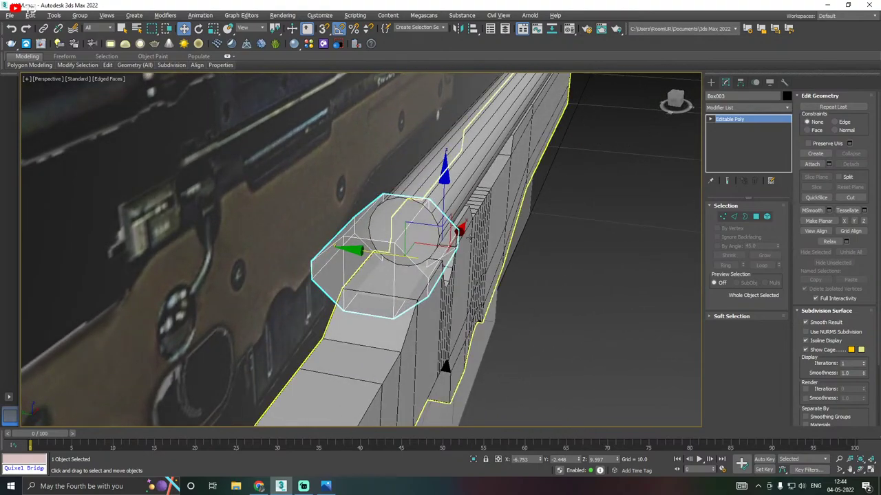
scroll(540, 223, down, 2)
alt+middle_drag(468, 238, 425, 224)
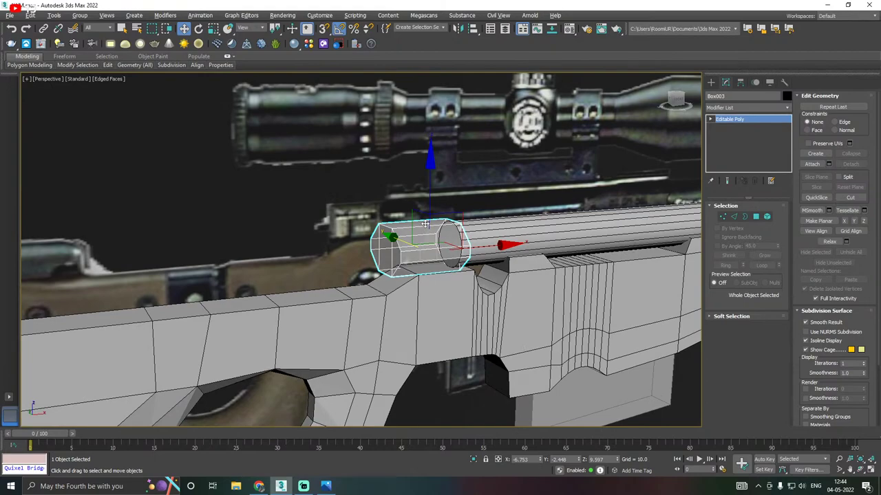
key(f)
key(ctrl+a)
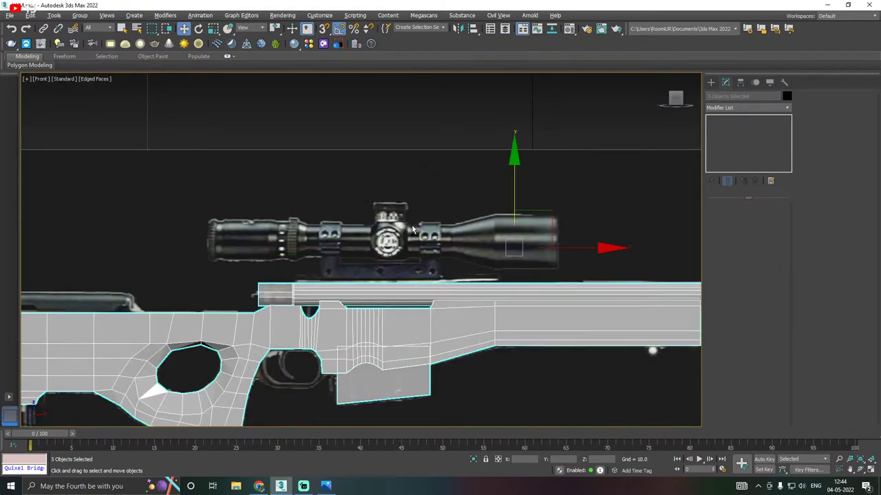
key(alt+x)
middle_drag(404, 234, 483, 202)
click(414, 211)
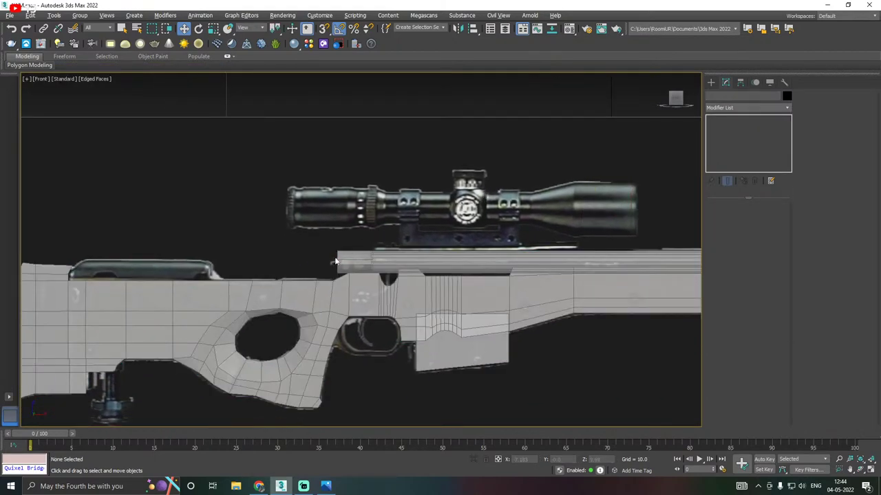
scroll(335, 261, up, 3)
scroll(335, 261, down, 4)
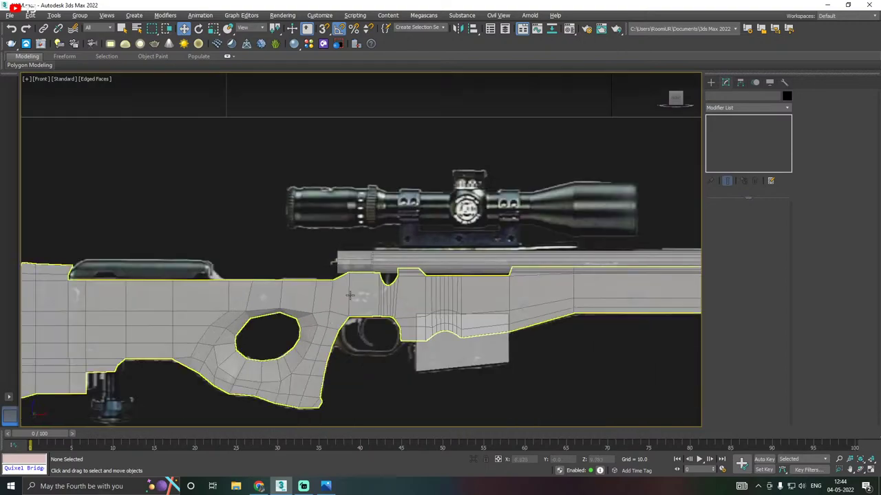
Move the stock down and the bolt block up to uncover the bolt in the reference image, and undo both moves
click(352, 299)
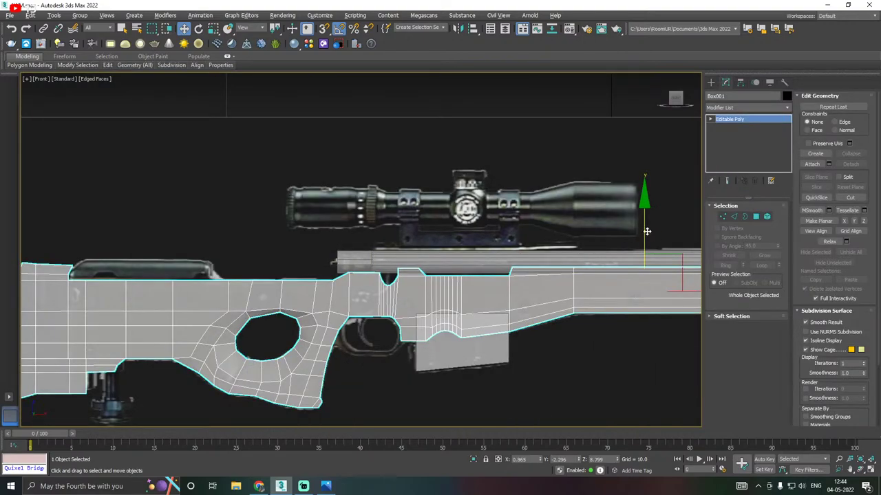
drag(647, 231, 644, 294)
scroll(340, 258, up, 5)
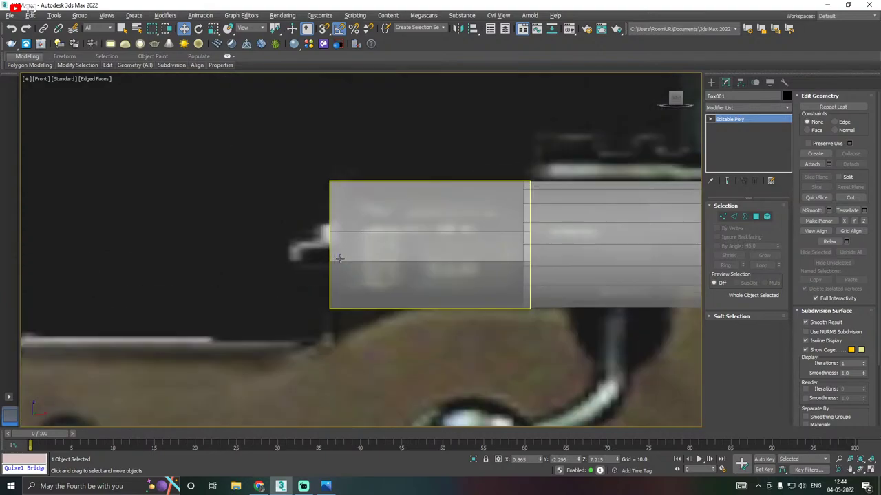
click(369, 248)
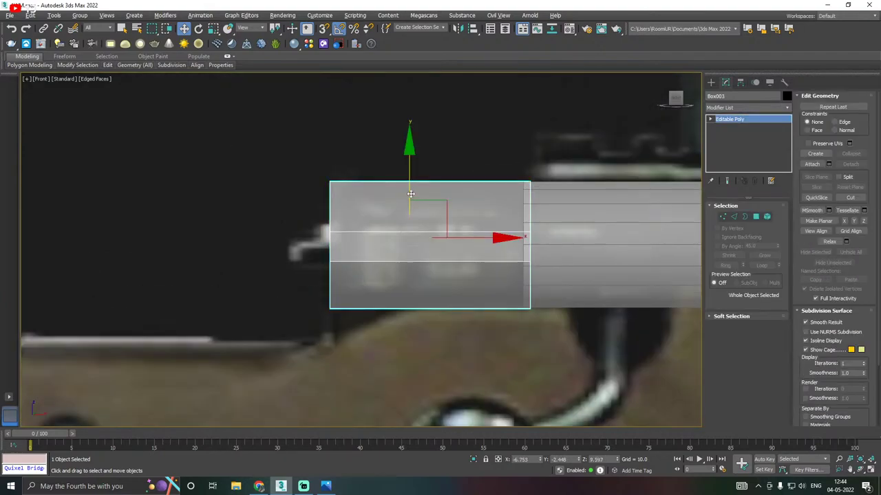
drag(410, 194, 424, 107)
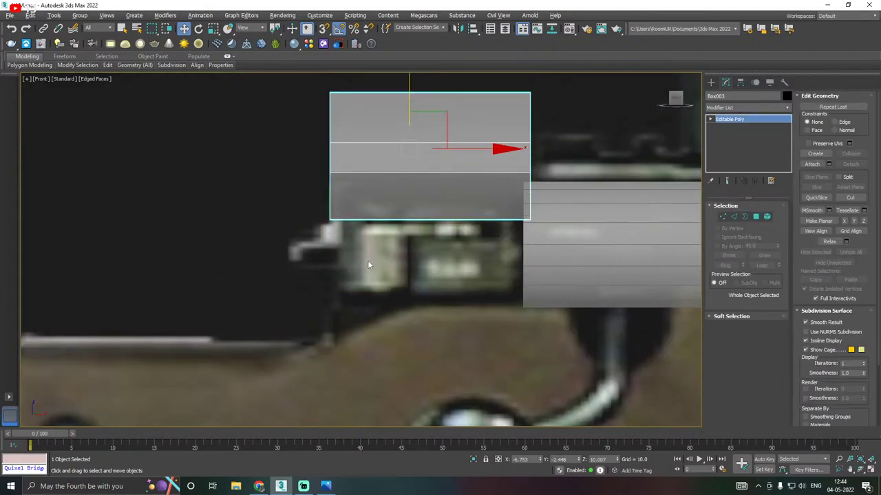
scroll(369, 278, down, 3)
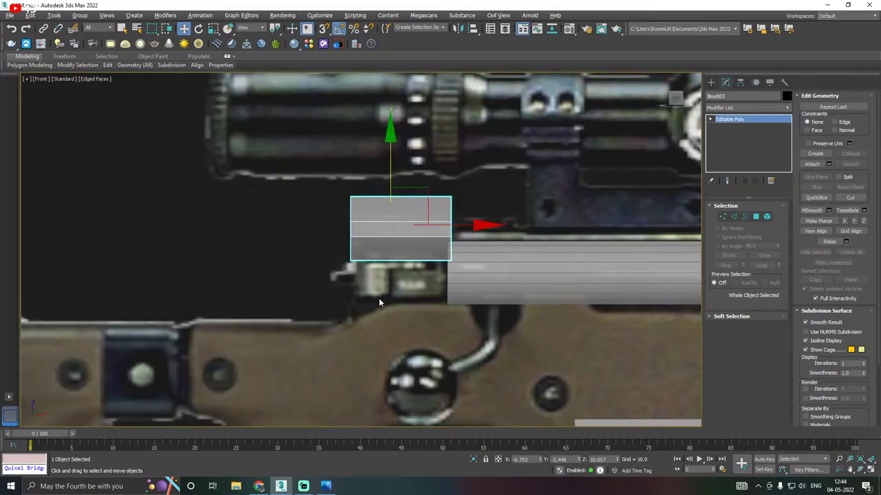
scroll(405, 297, down, 1)
scroll(389, 288, down, 2)
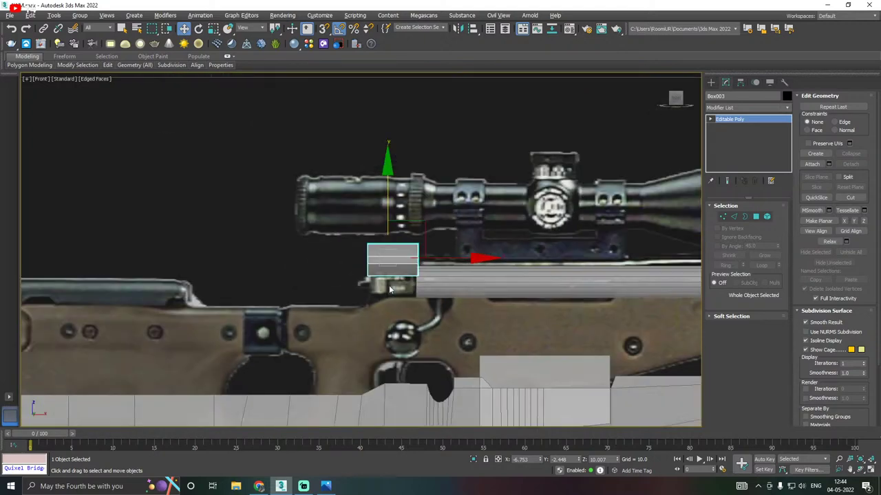
key(ctrl+z)
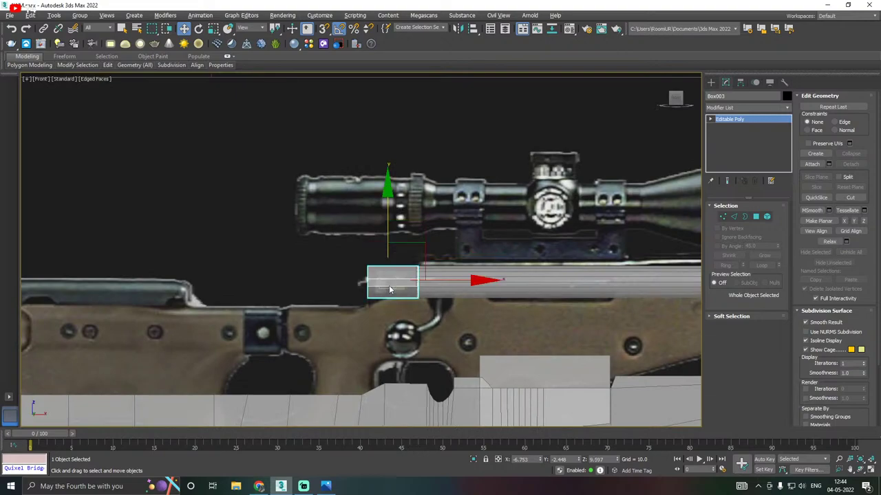
key(ctrl+z)
key(ctrl+z)
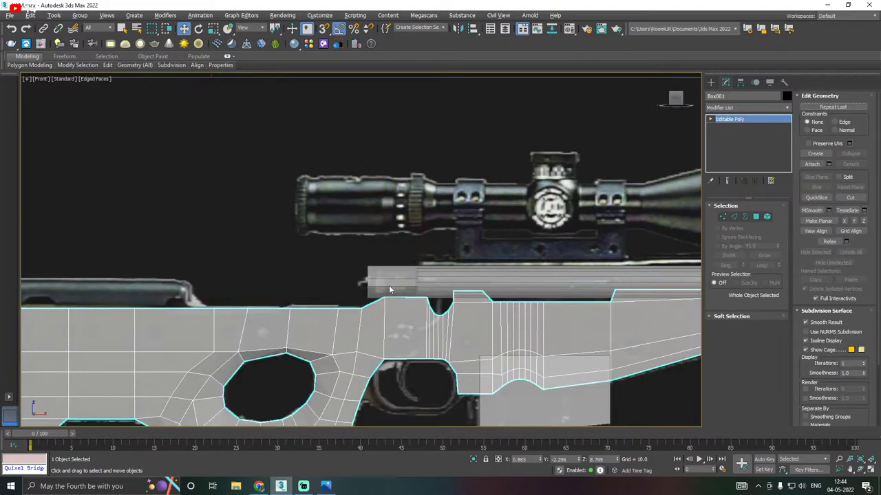
Raise the barrel and lower the stock to examine the receiver area of the reference image, and undo both moves
scroll(377, 285, up, 2)
click(376, 285)
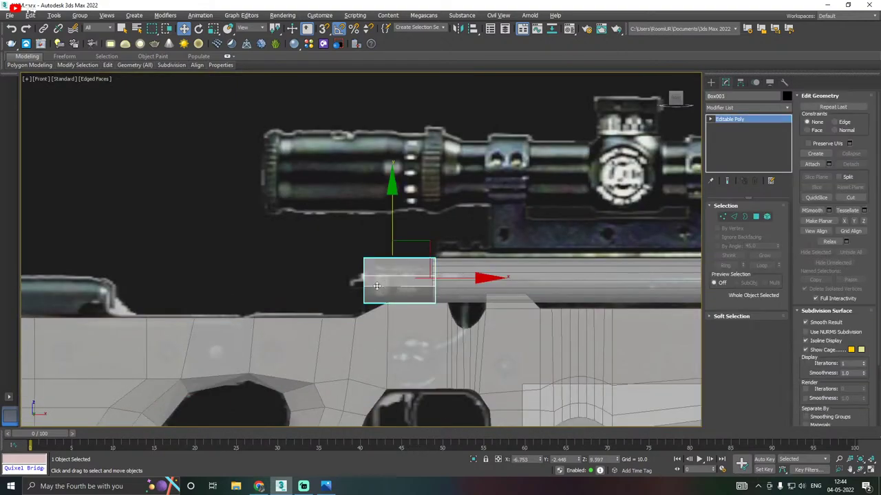
scroll(376, 285, down, 3)
middle_drag(516, 273, 326, 288)
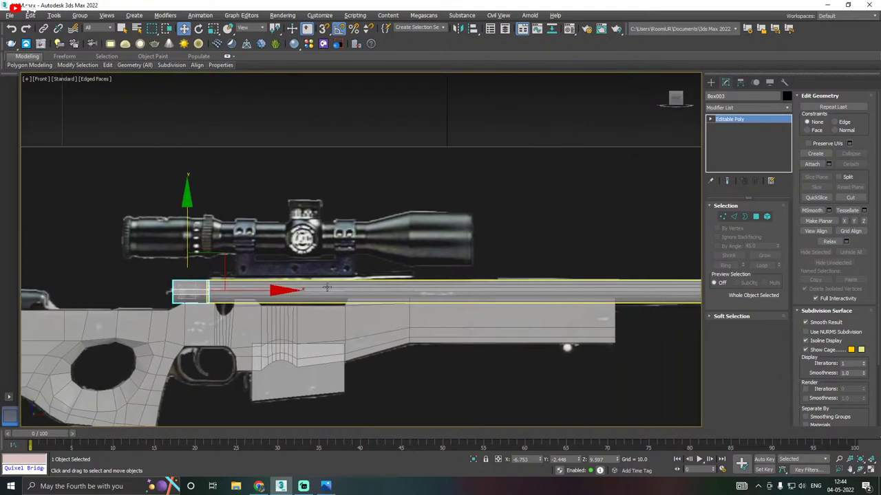
click(405, 290)
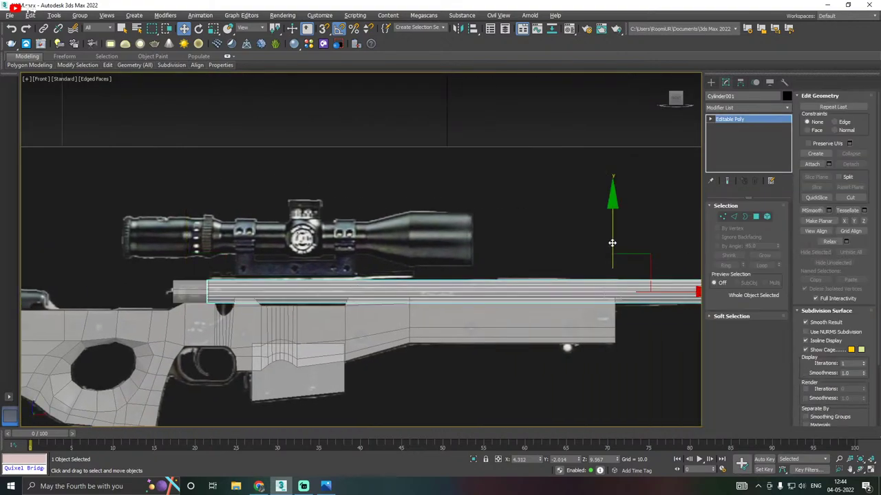
drag(612, 242, 613, 189)
click(292, 315)
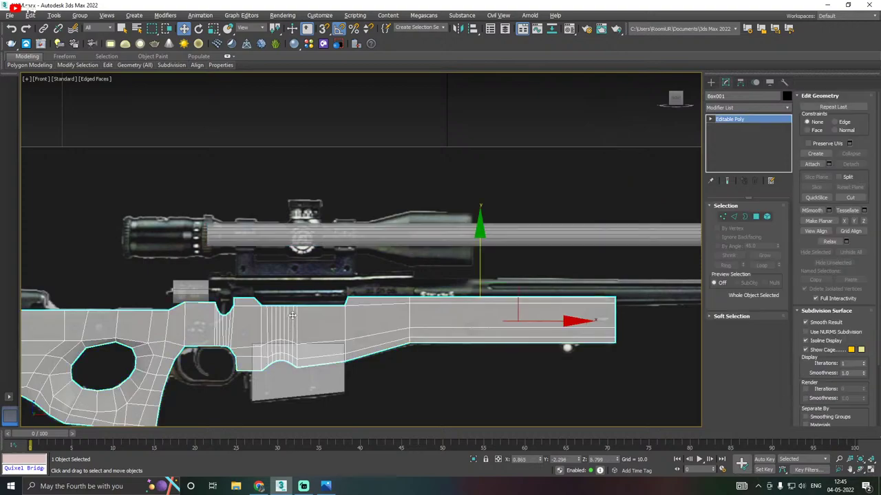
drag(480, 259, 479, 309)
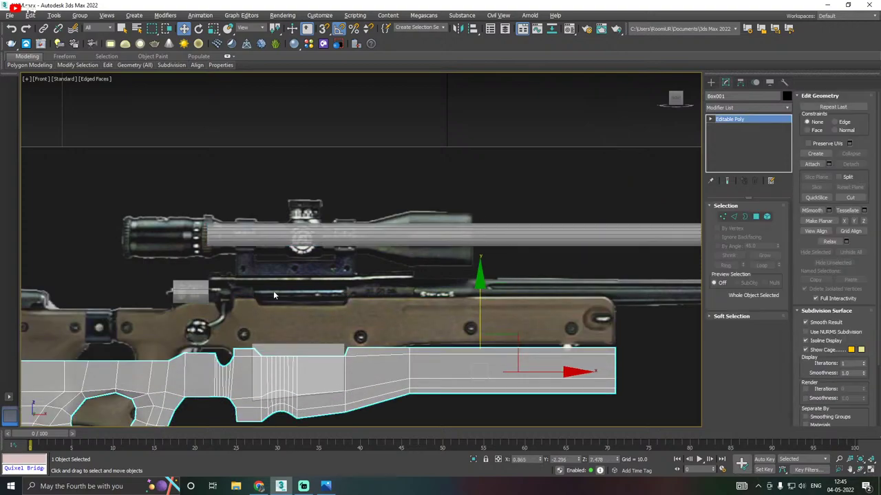
scroll(262, 318, up, 3)
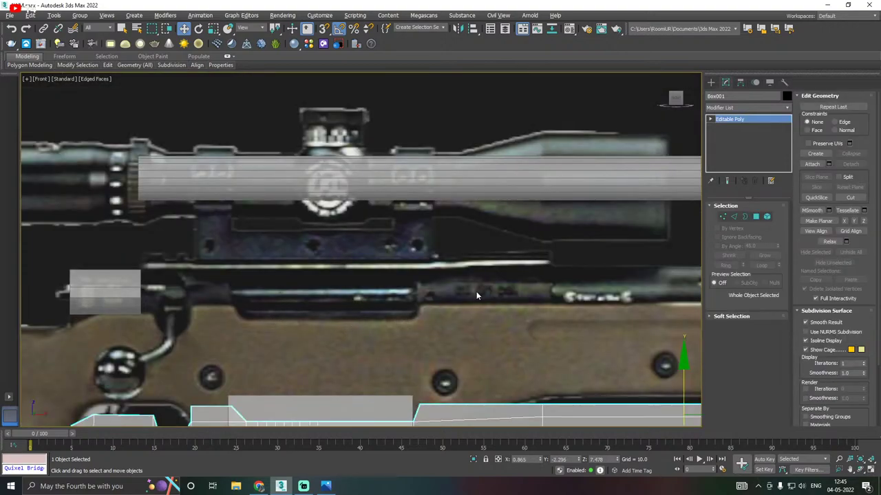
scroll(476, 291, down, 2)
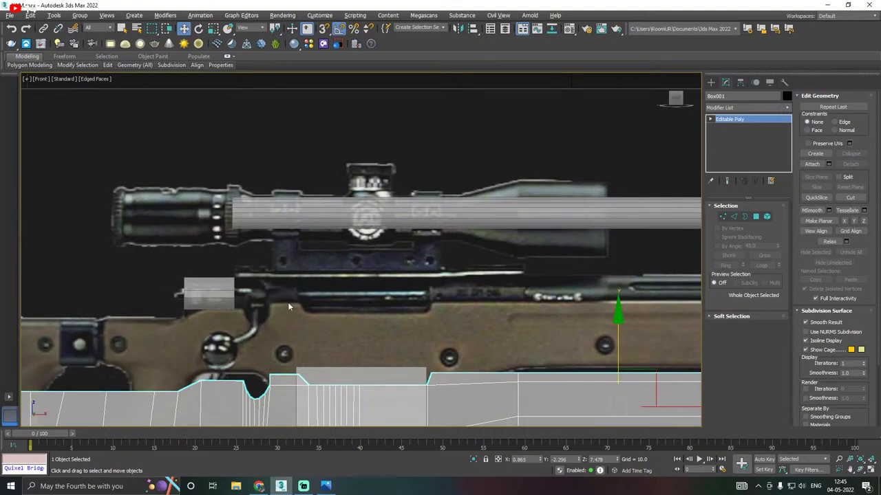
scroll(313, 306, down, 2)
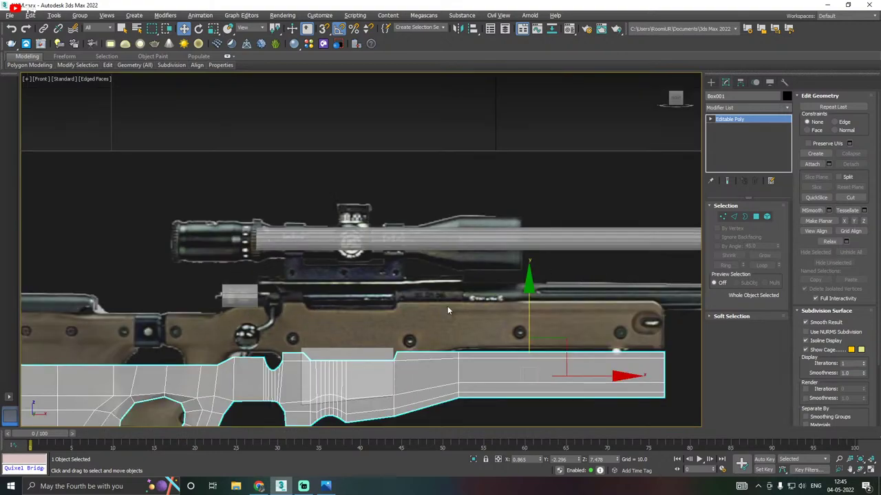
key(ctrl+z)
key(ctrl+z)
key(ctrl+z)
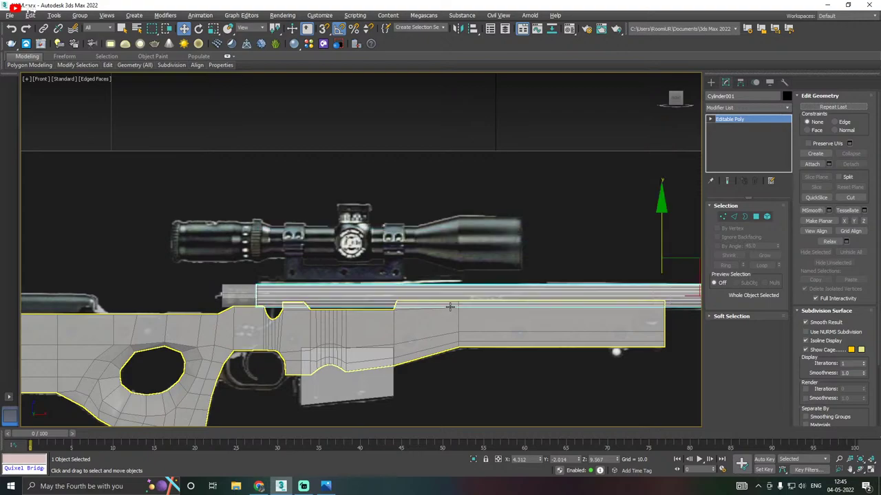
Isolate the stock, barrel, magazine and bolt block in the perspective view to hide the reference image
scroll(237, 304, down, 2)
middle_drag(371, 362, 463, 340)
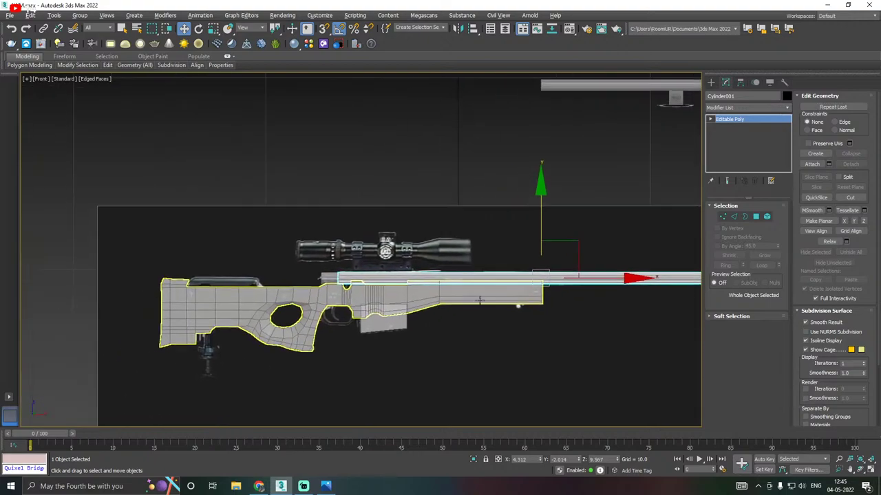
click(463, 339)
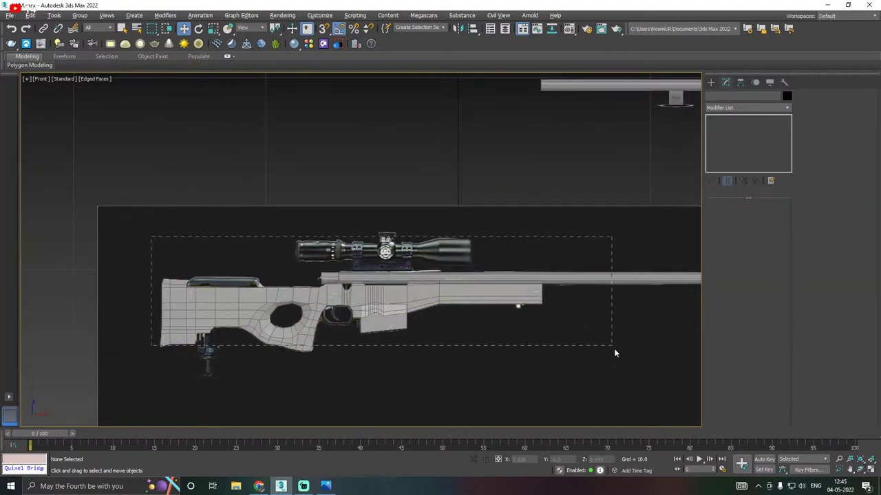
drag(614, 350, 619, 357)
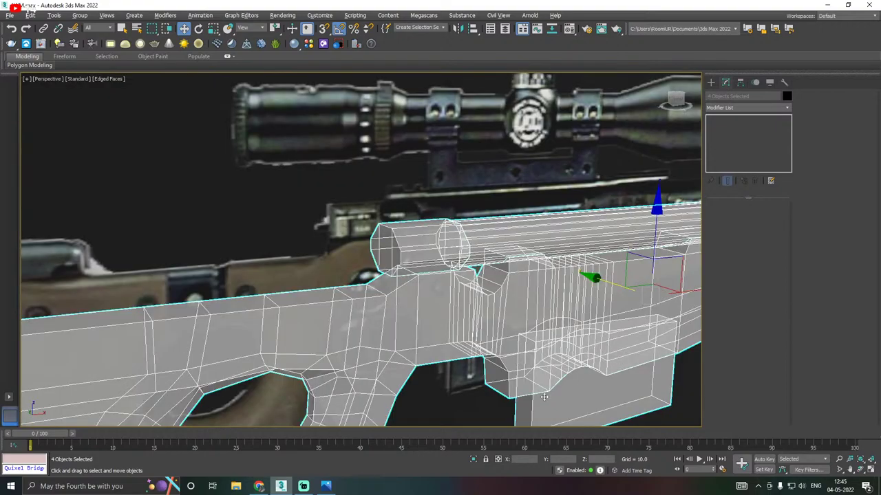
click(473, 460)
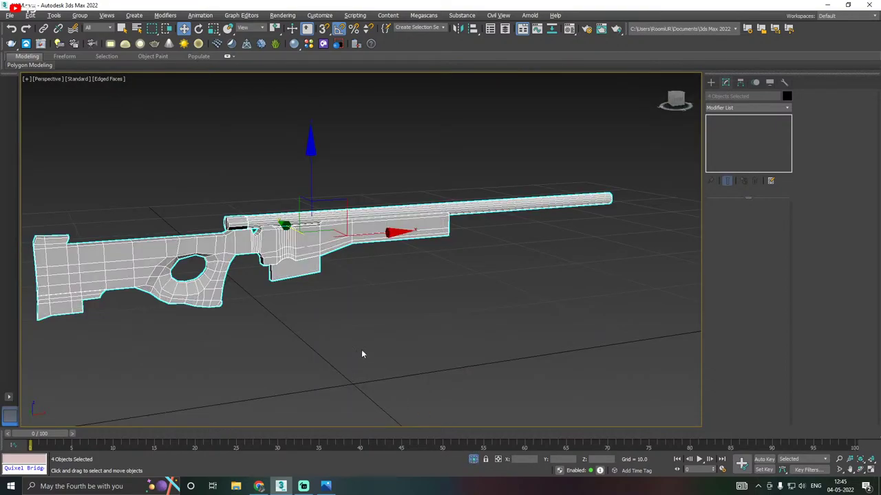
alt+middle_drag(362, 354, 323, 342)
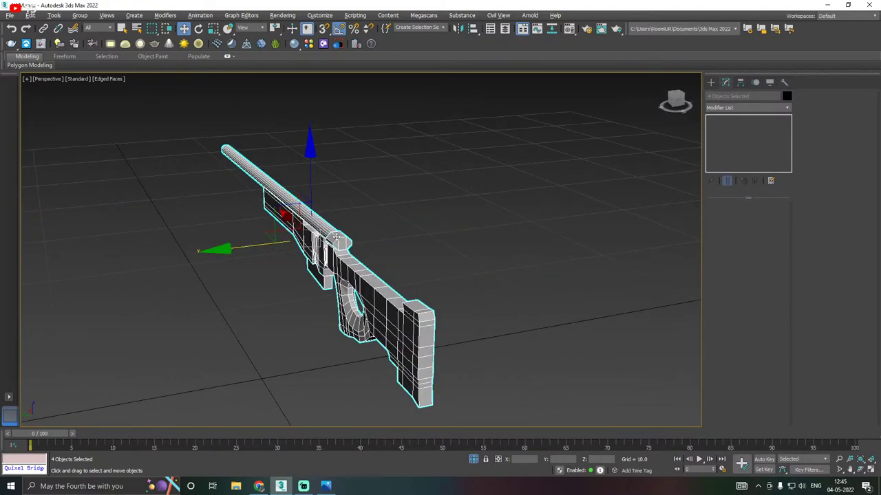
Widen the stock by scaling it along Y in two passes, the second by about 107%
scroll(337, 237, up, 4)
click(351, 303)
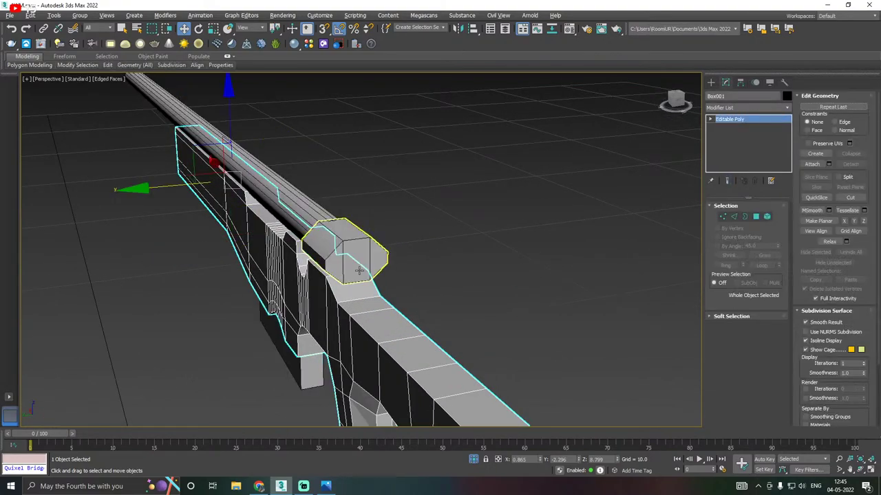
scroll(347, 258, down, 2)
right_click(338, 289)
alt+middle_drag(171, 281, 354, 234)
key(r)
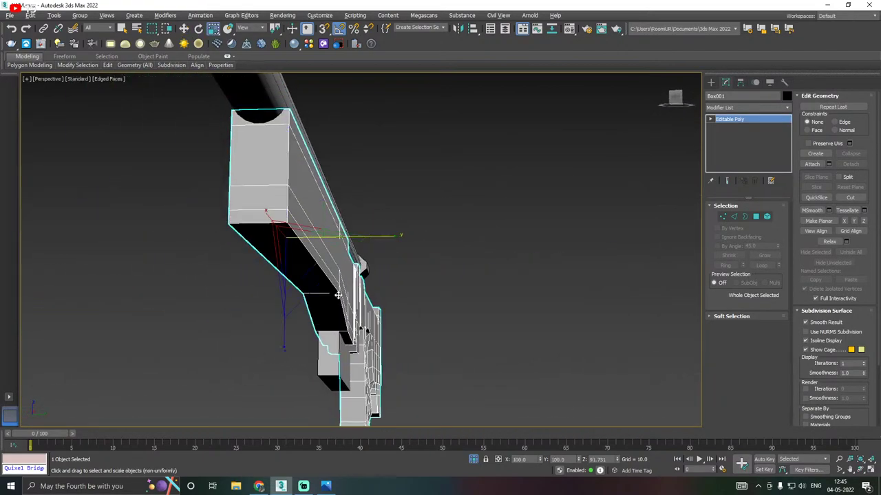
drag(377, 236, 379, 236)
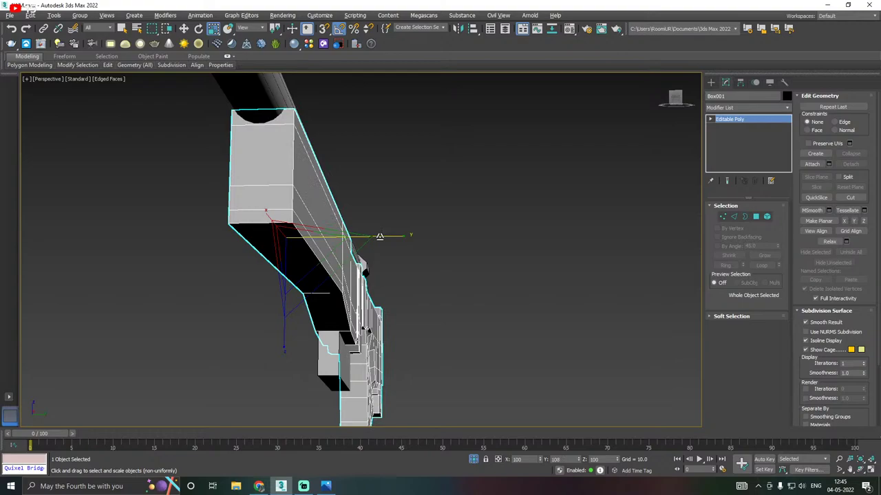
alt+middle_drag(379, 236, 208, 266)
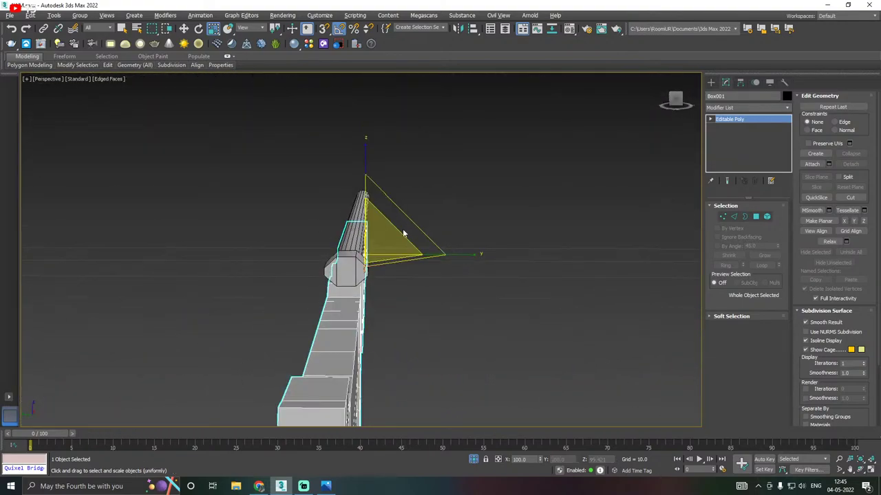
drag(463, 252, 465, 250)
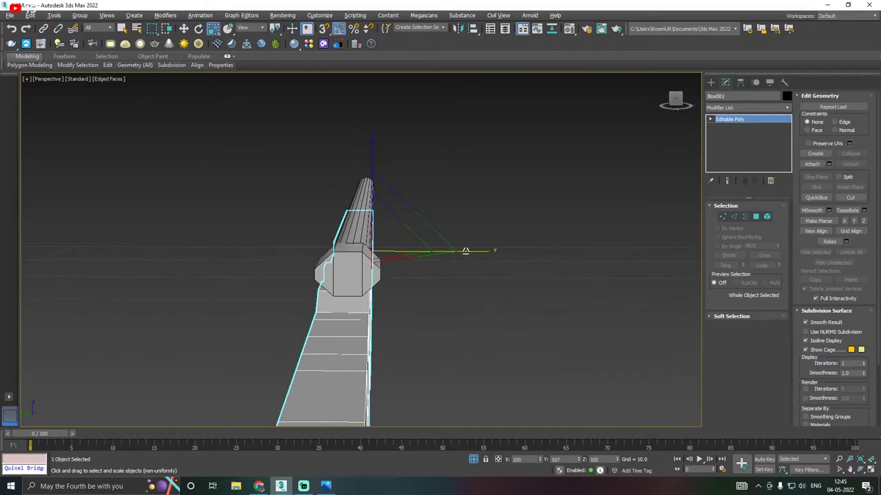
alt+middle_drag(458, 254, 456, 249)
Move the bolt block and barrel together slightly along Y to center them over the widened stock
key(w)
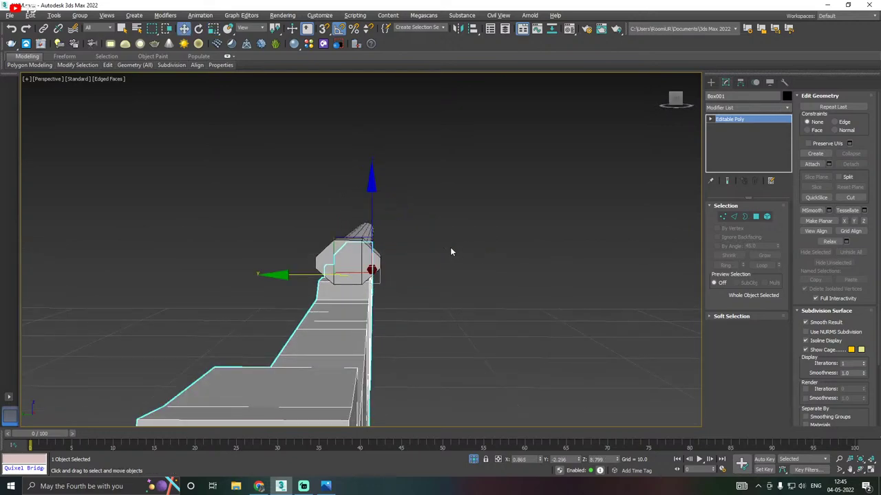
click(343, 248)
ctrl+click(361, 230)
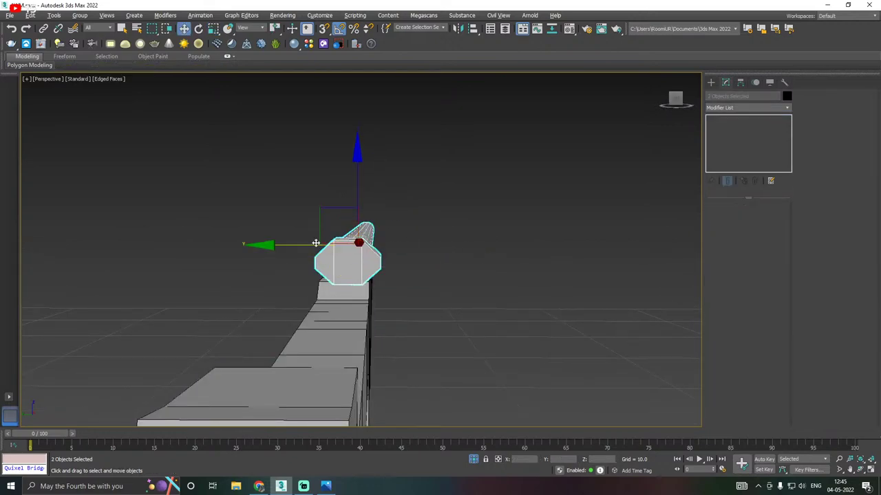
drag(307, 247, 304, 246)
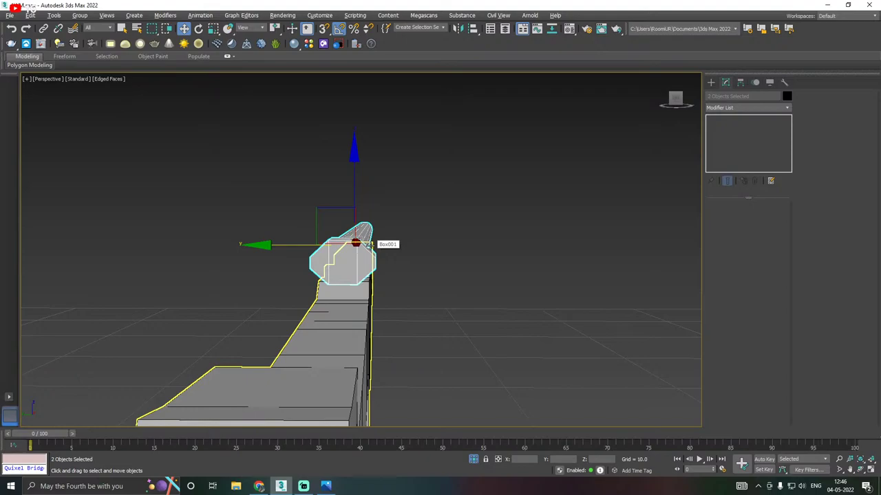
Inset the three rear polygons of the octagonal bolt block by a small amount
mouse_move(423, 235)
alt+middle_down()
mouse_move(291, 262)
mouse_move(440, 247)
mouse_move(417, 261)
mouse_move(325, 268)
mouse_move(450, 249)
mouse_move(426, 237)
alt+middle_up()
scroll(318, 208, up, 6)
click(335, 212)
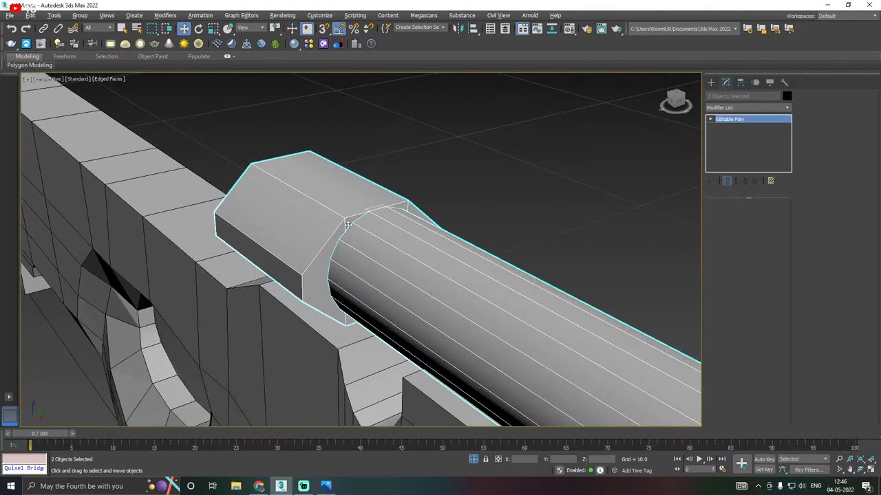
click(756, 217)
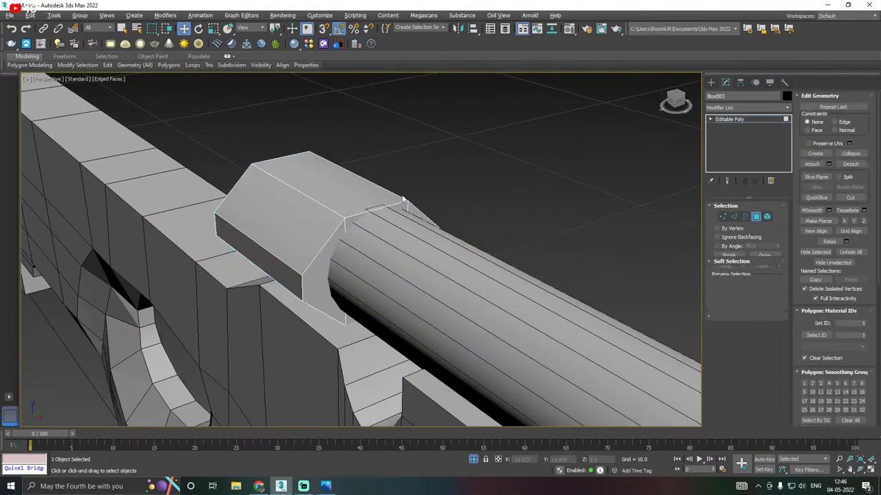
click(361, 201)
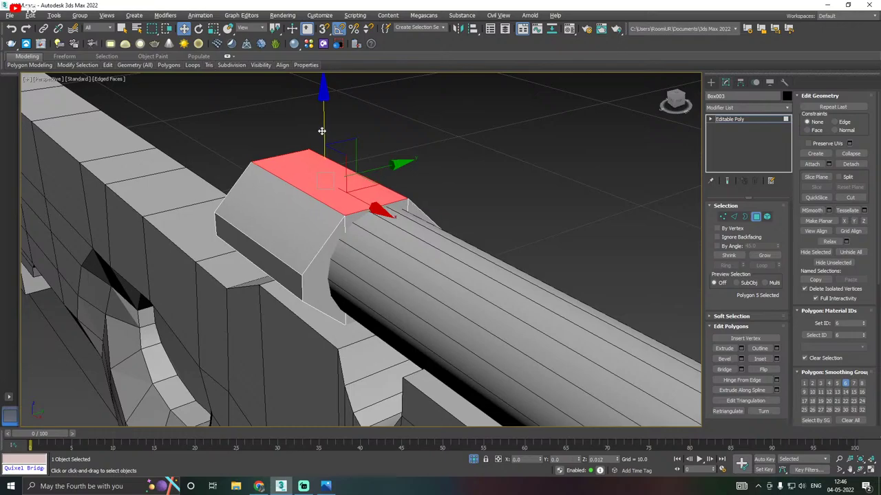
alt+middle_drag(344, 134, 411, 146)
alt+middle_drag(675, 96, 431, 226)
click(291, 291)
alt+middle_drag(281, 273, 283, 256)
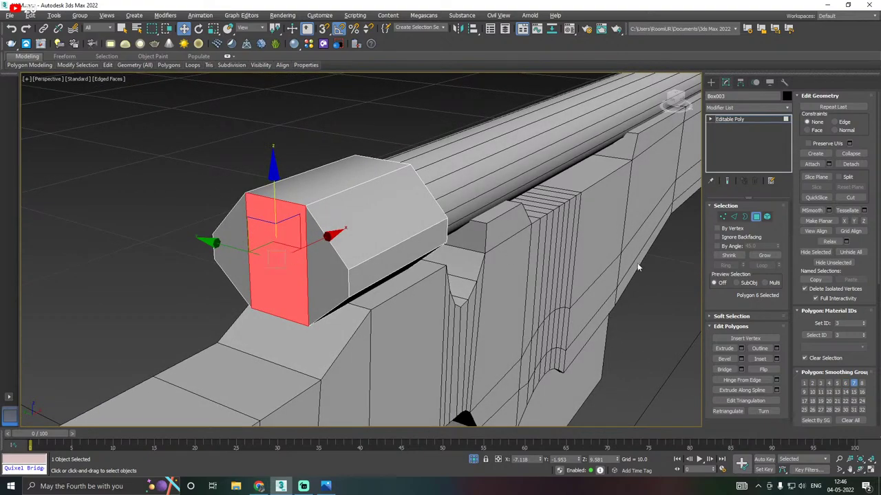
ctrl+click(313, 269)
ctrl+click(237, 259)
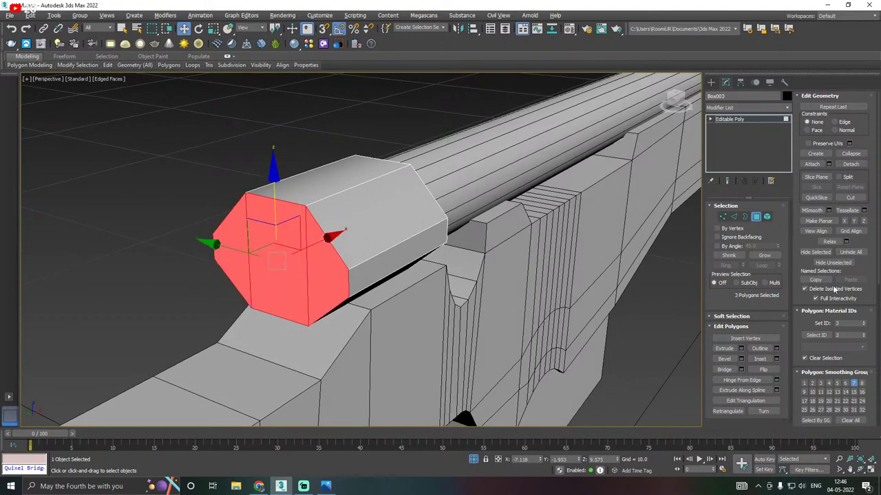
click(777, 359)
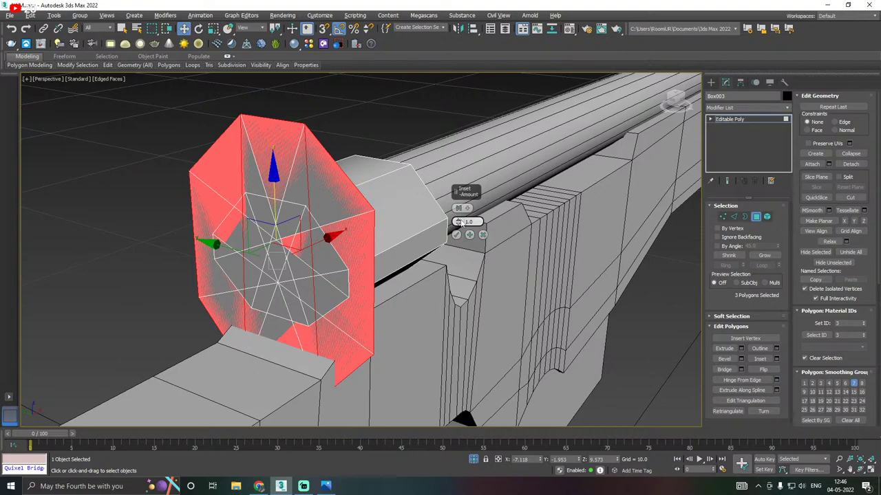
drag(458, 223, 458, 222)
click(456, 234)
Extend the bolt block's inset rear faces backward and scale them uniformly to about 84% for a tapered end
mouse_move(374, 240)
alt+middle_down()
mouse_move(342, 247)
mouse_move(388, 247)
alt+middle_up()
key(r)
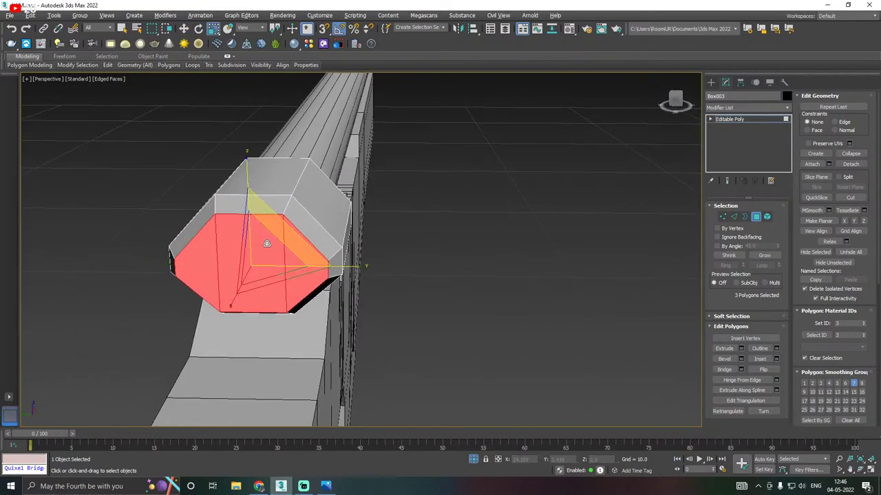
drag(253, 252, 249, 264)
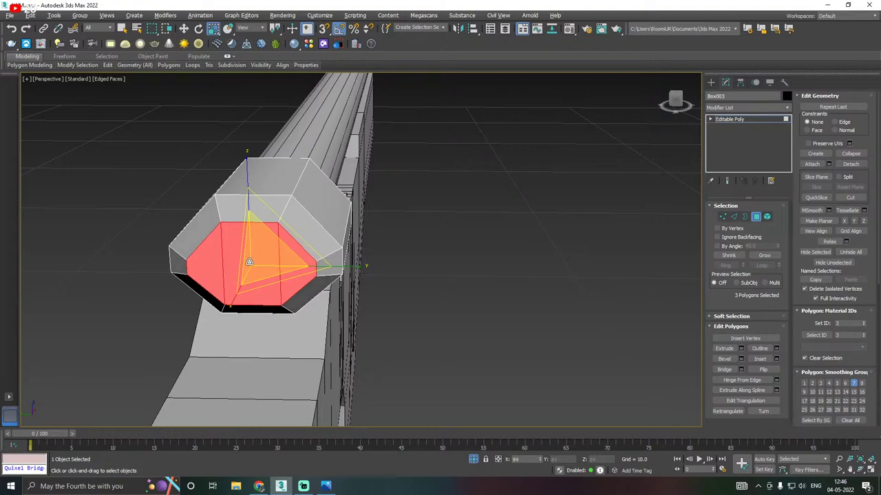
alt+middle_drag(313, 249, 232, 241)
alt+middle_drag(422, 266, 477, 272)
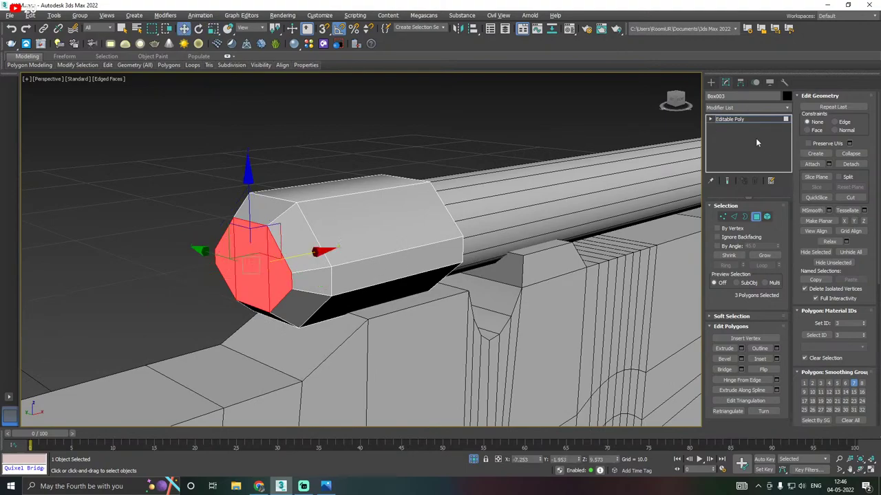
click(729, 119)
scroll(349, 214, down, 5)
alt+middle_drag(349, 214, 334, 217)
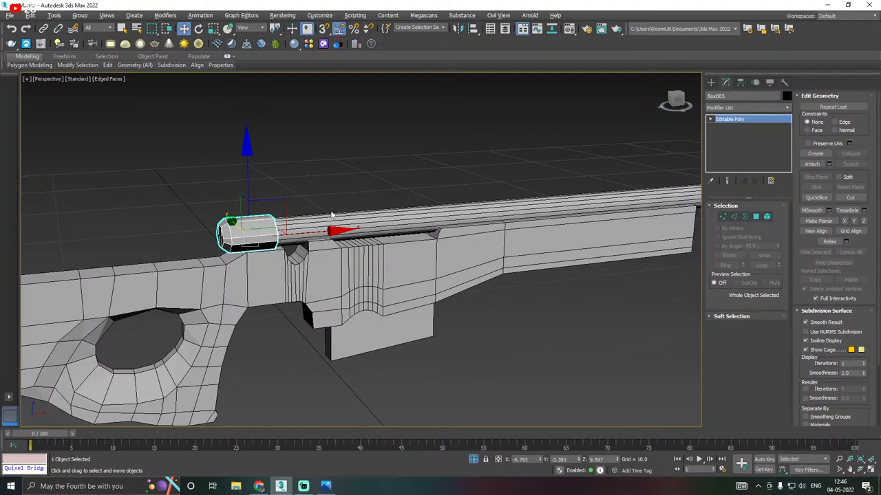
Exit isolation in the front view and delete the spare cylinder above the reference image
key(f)
scroll(265, 228, down, 3)
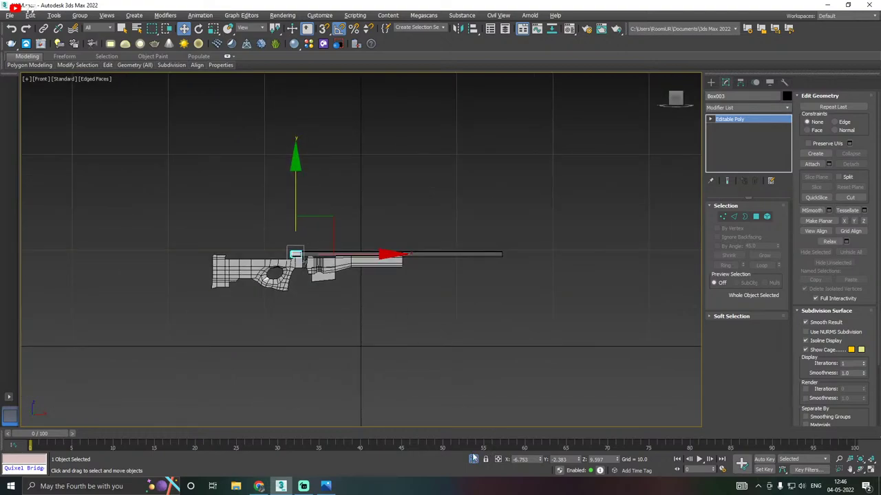
click(473, 458)
key(ctrl+a)
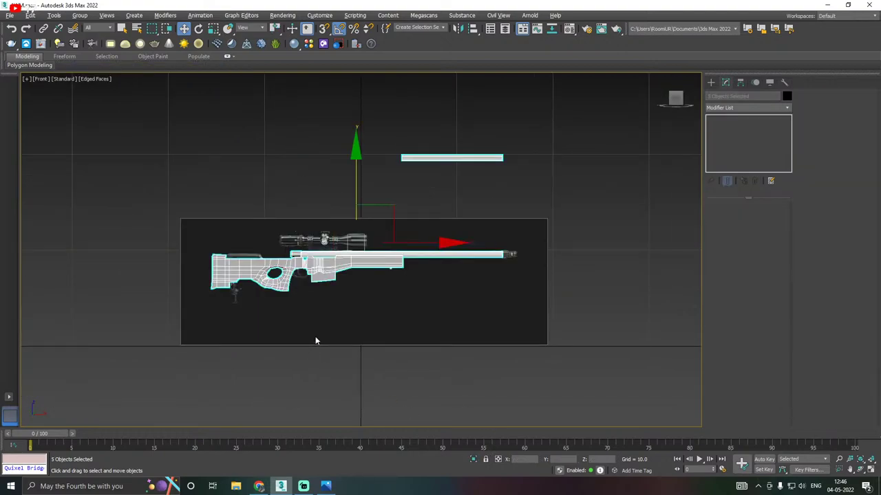
scroll(309, 228, up, 5)
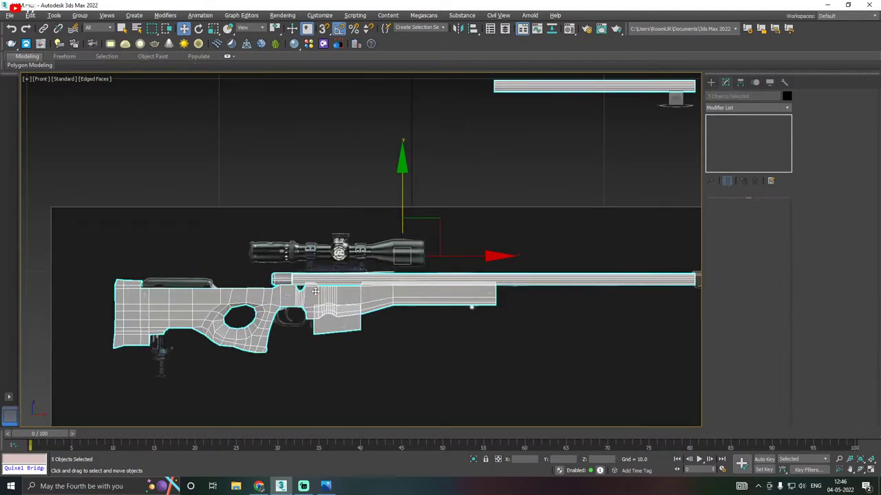
scroll(387, 164, down, 5)
click(481, 207)
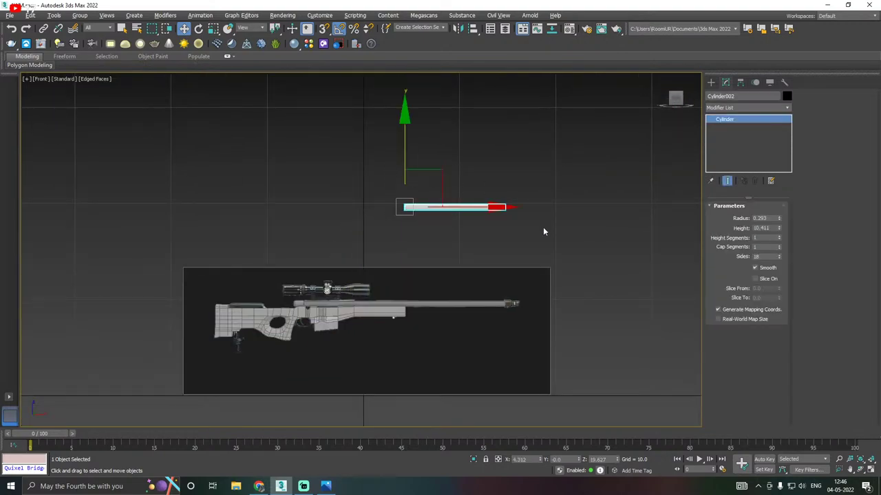
key(Delete)
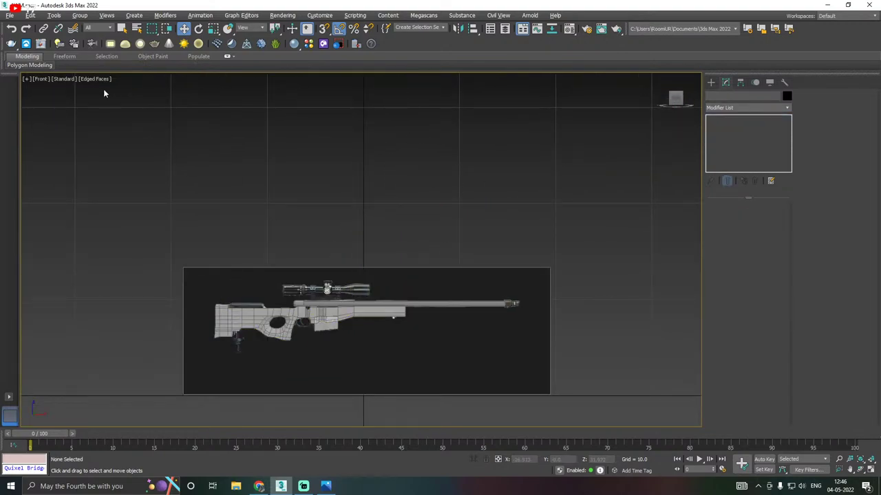
Save scene copies as AWM26.max and AWM27.max, and save the current scene file
click(9, 15)
click(41, 103)
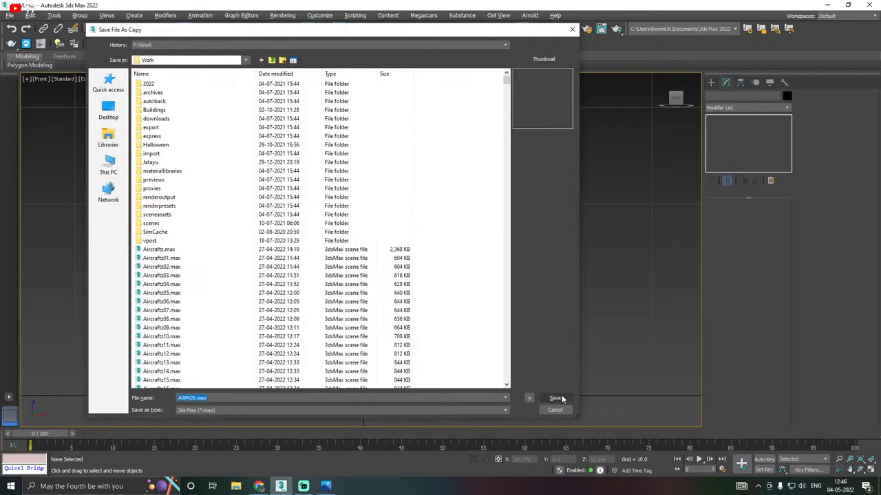
click(553, 396)
click(9, 15)
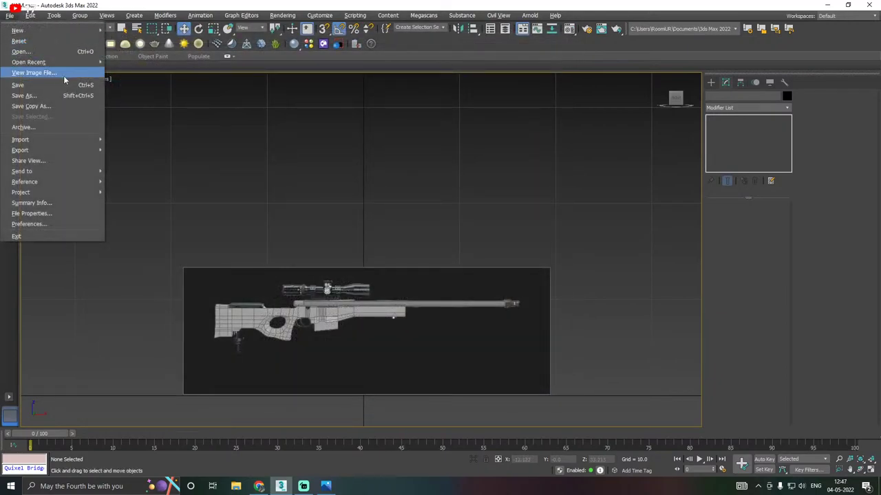
click(49, 108)
click(551, 396)
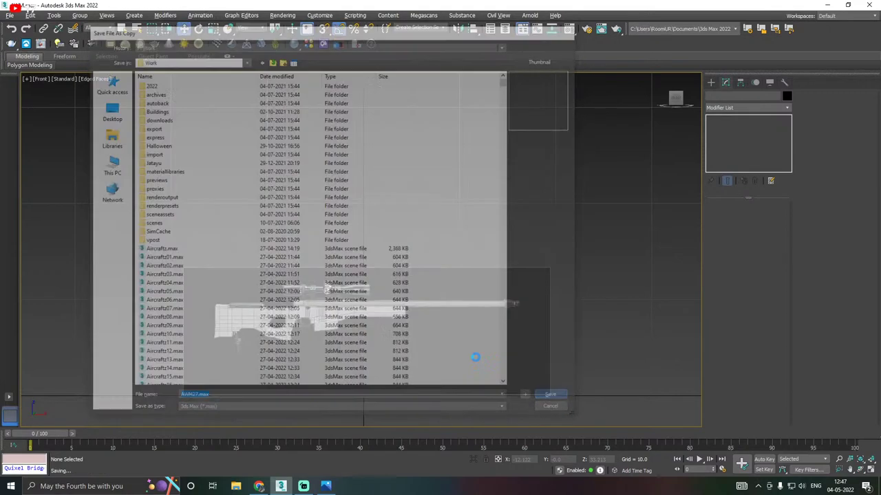
click(9, 15)
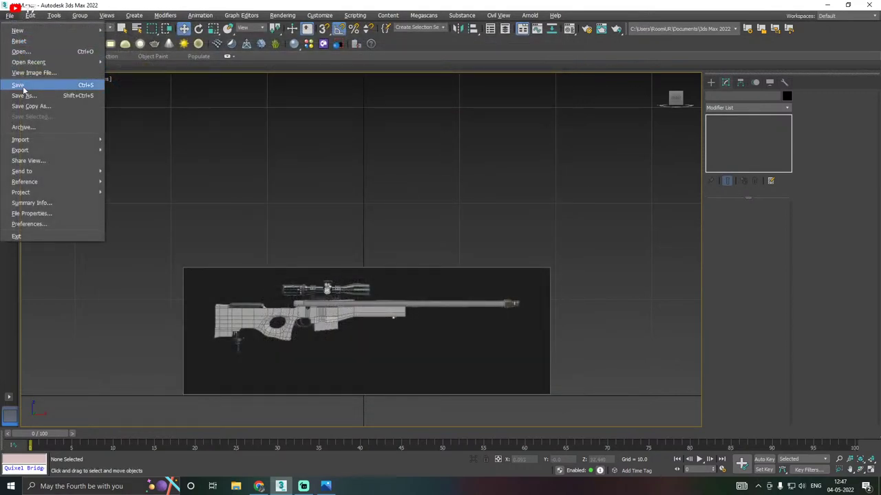
click(30, 86)
Hide the stock and magazine, keeping the barrel and bolt block over the reference image
scroll(323, 306, up, 3)
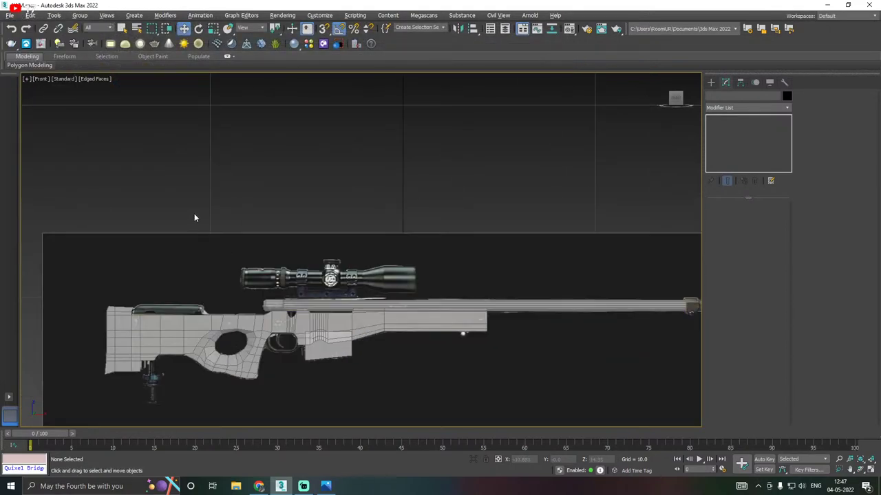
drag(393, 376, 403, 382)
scroll(331, 323, up, 4)
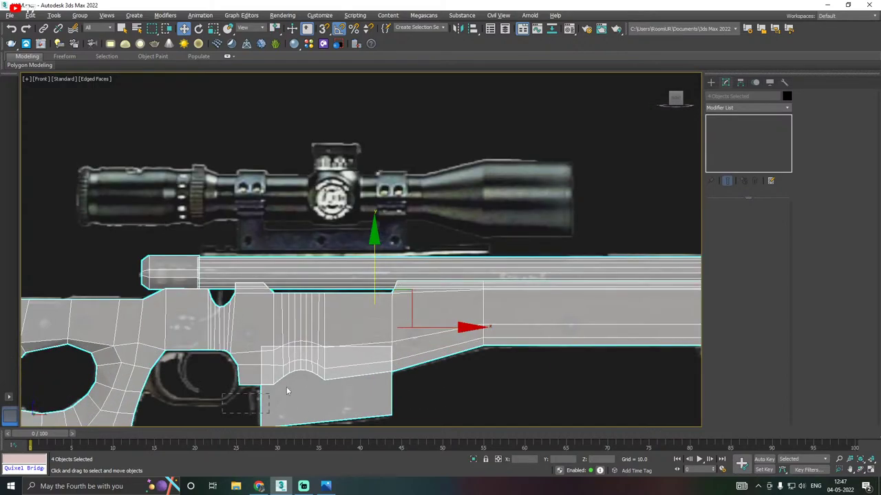
right_click(324, 318)
click(355, 297)
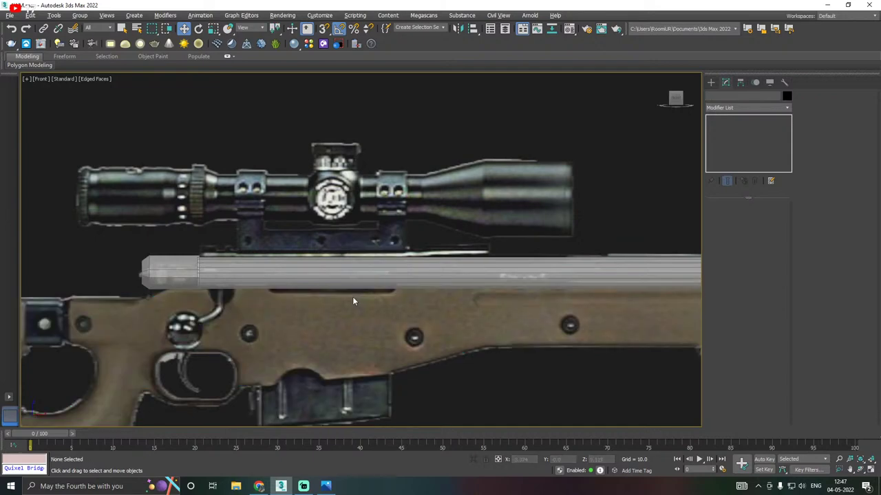
Lower the barrel and bolt block together, and raise the bolt block alone, to examine the reference beneath, undoing each move
click(304, 257)
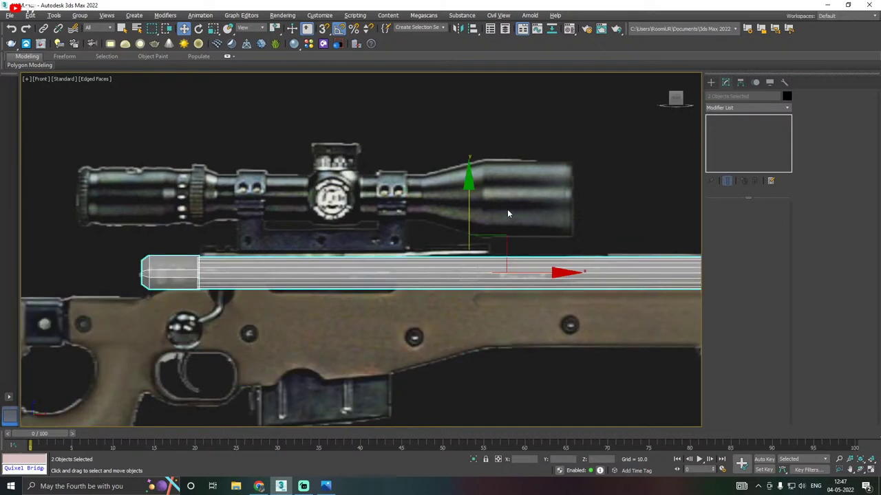
drag(467, 213, 458, 277)
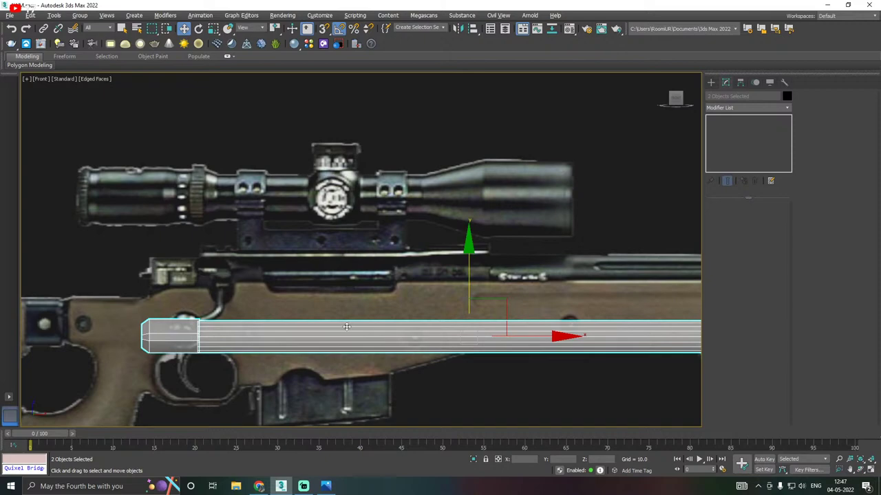
click(11, 28)
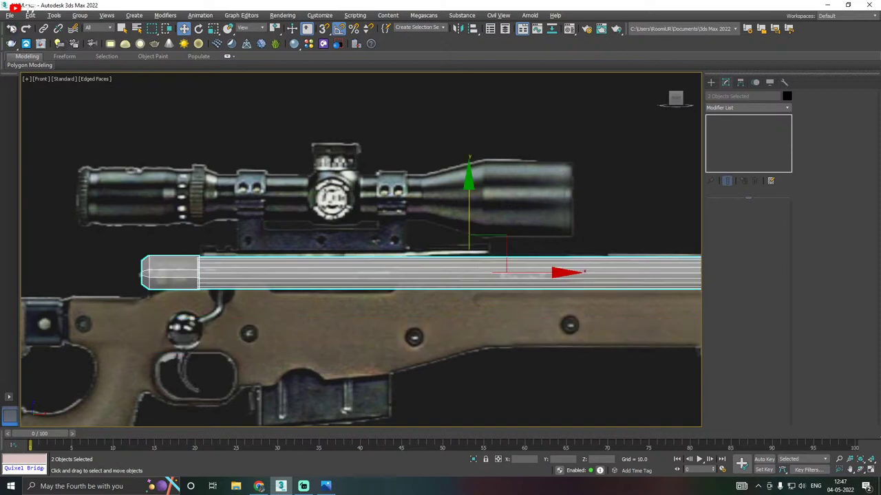
click(99, 222)
scroll(122, 270, up, 5)
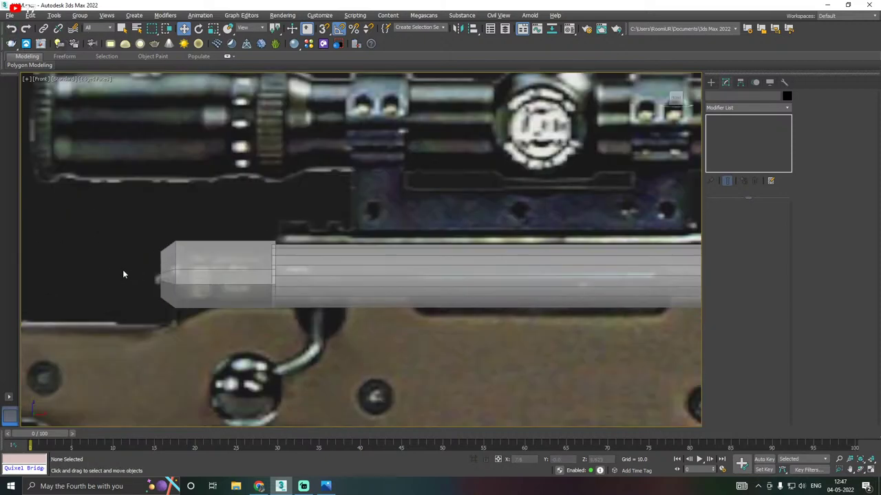
click(198, 283)
drag(212, 230, 211, 156)
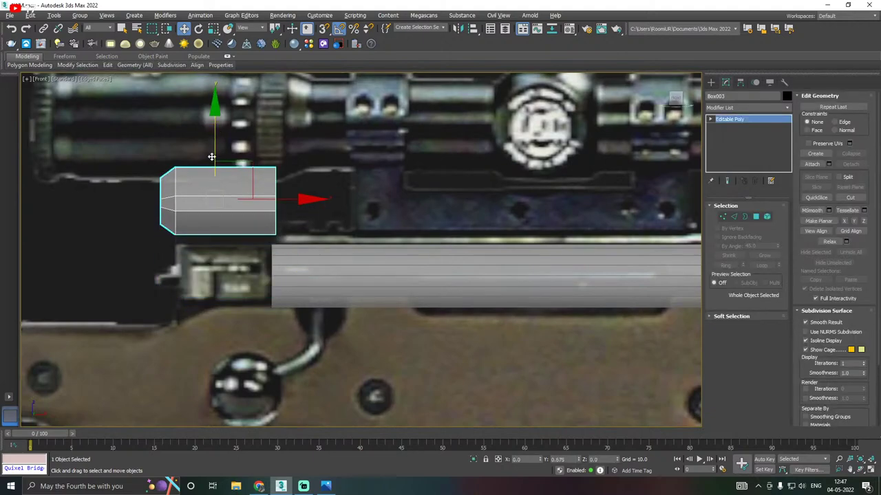
key(ctrl+z)
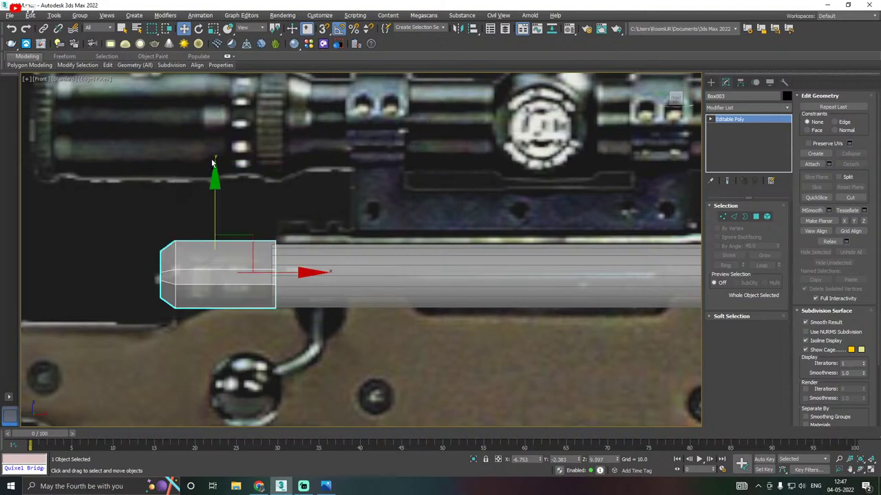
Move the bolt block's eight vertices at the start of the rear taper about 0.12 along X toward the barrel
click(722, 217)
ctrl+drag(201, 316, 167, 325)
scroll(202, 318, up, 2)
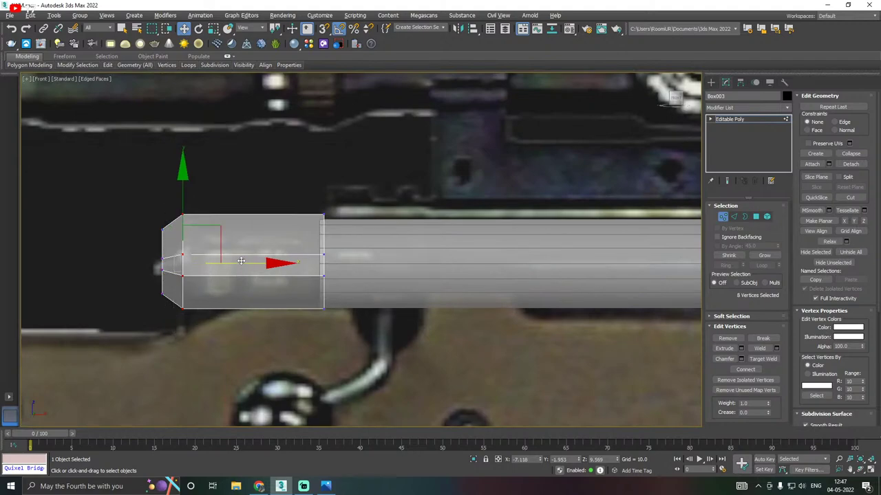
drag(241, 261, 259, 257)
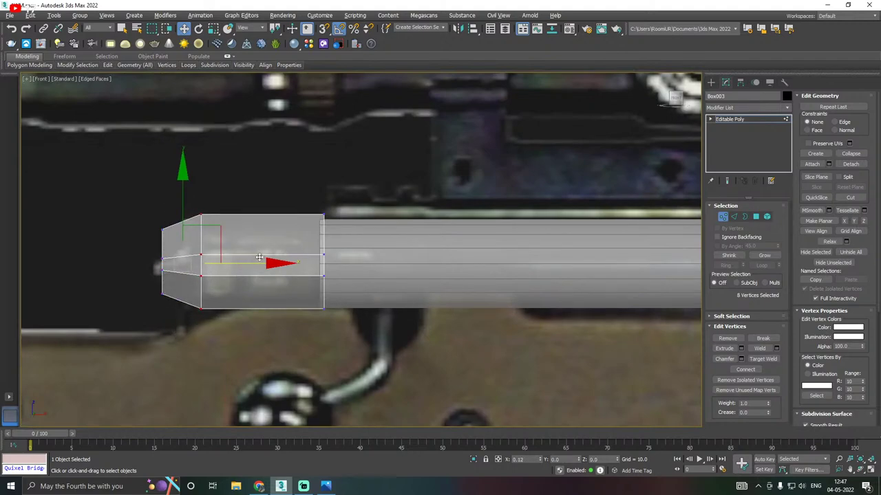
Shift the four middle vertices of the bolt block's taper edge slightly along X toward the barrel and finish vertex editing
click(201, 276)
drag(224, 294, 225, 293)
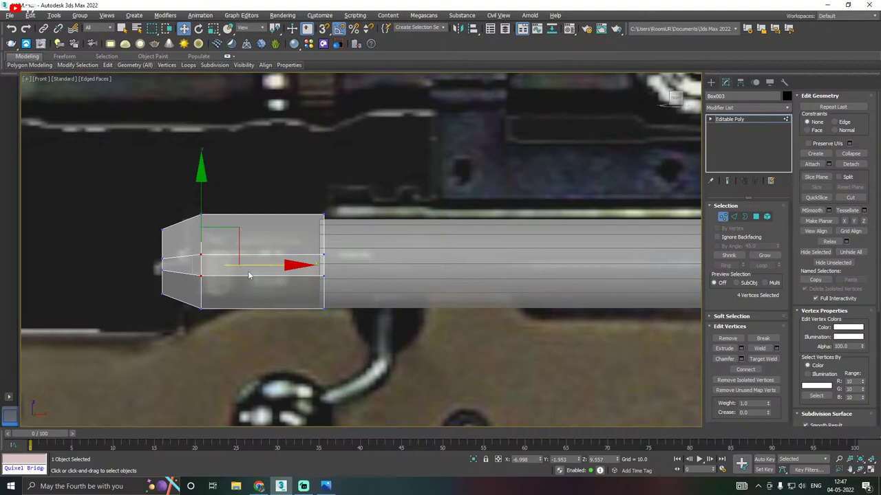
scroll(199, 289, down, 3)
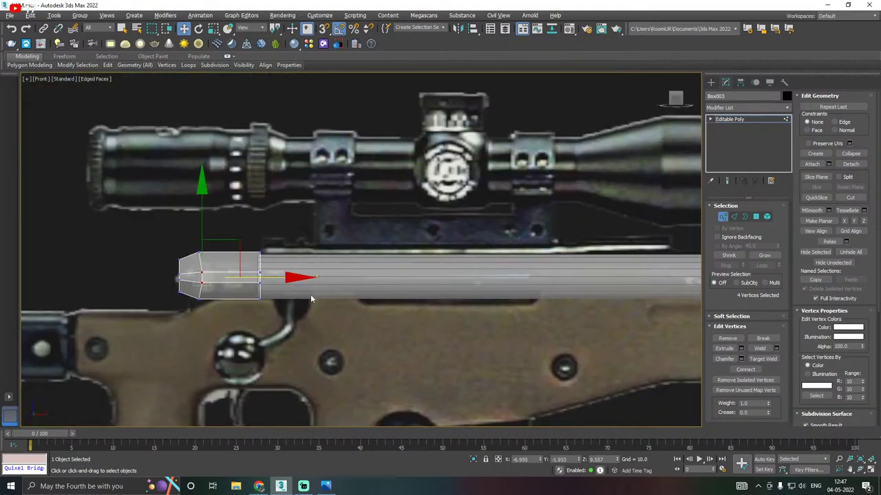
click(324, 303)
middle_drag(323, 298, 279, 312)
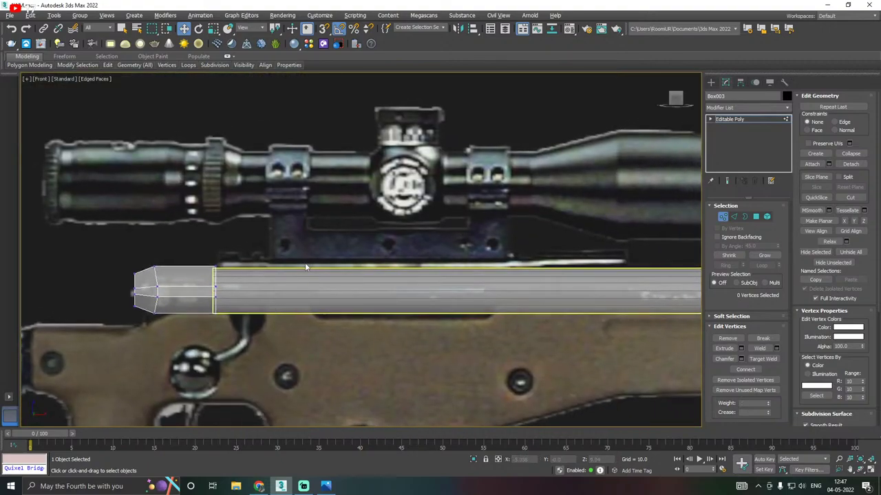
click(752, 120)
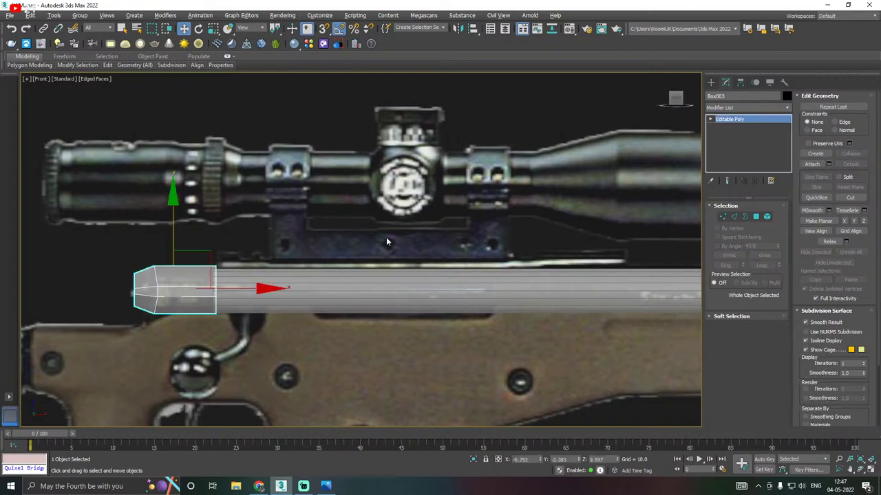
click(711, 82)
scroll(211, 190, down, 2)
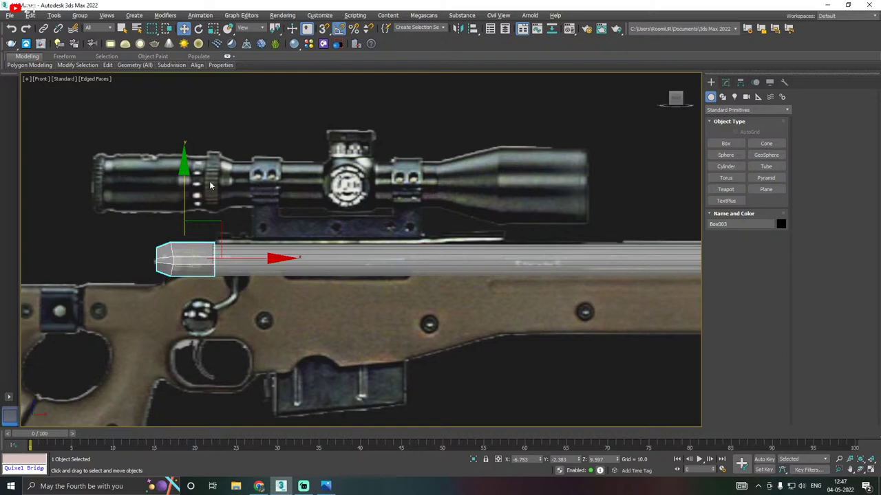
click(726, 143)
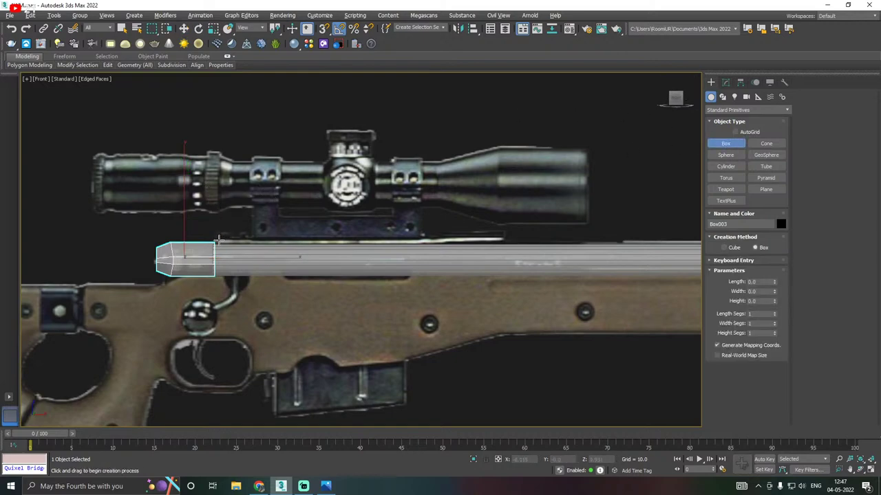
drag(220, 242, 504, 247)
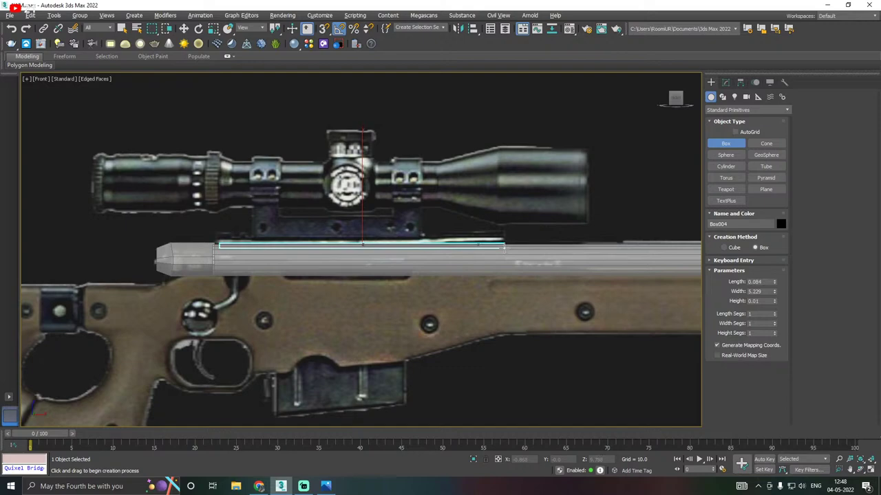
drag(504, 247, 347, 228)
scroll(348, 228, up, 2)
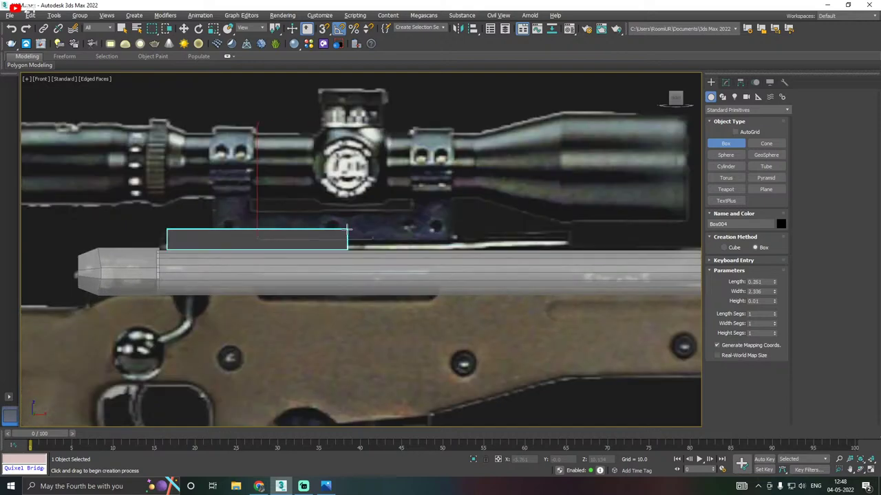
right_click(347, 228)
scroll(354, 229, up, 2)
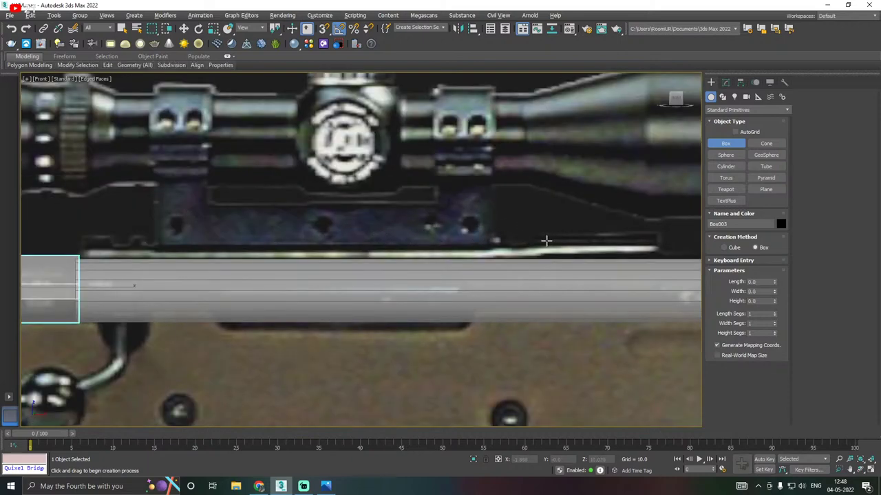
Draw a thin box about 5.32 wide, 0.095 long and 0.143 high on top of the barrel and assign it the 02 - Default material
scroll(545, 239, down, 2)
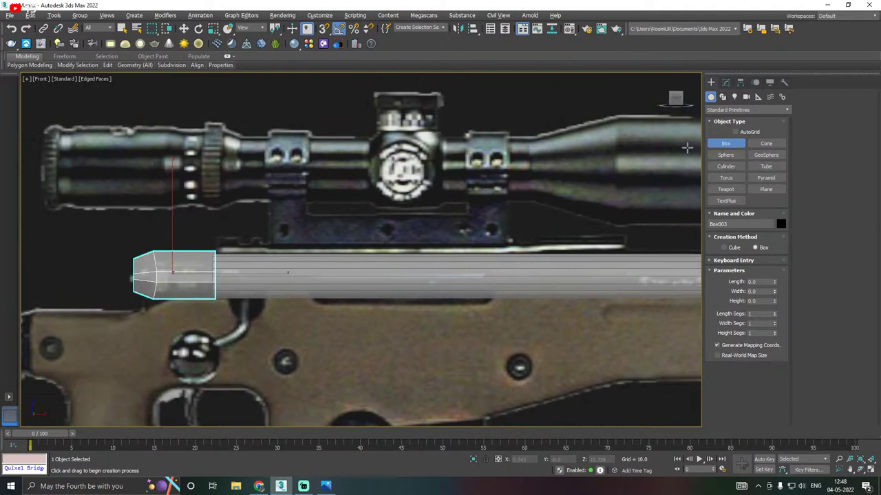
drag(217, 251, 625, 245)
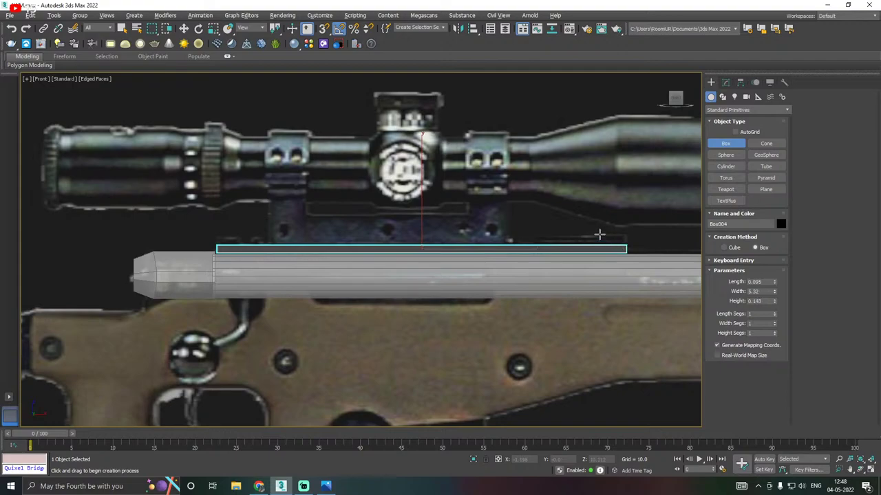
key(w)
key(m)
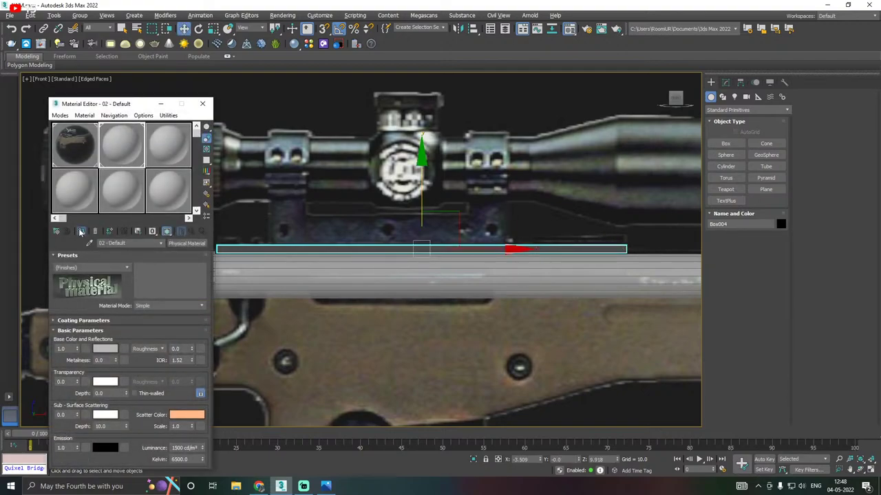
click(79, 233)
key(m)
Move the thin box along Y away from the reference plane onto the top of the barrel, to about Y -1.885
middle_drag(284, 285, 232, 302)
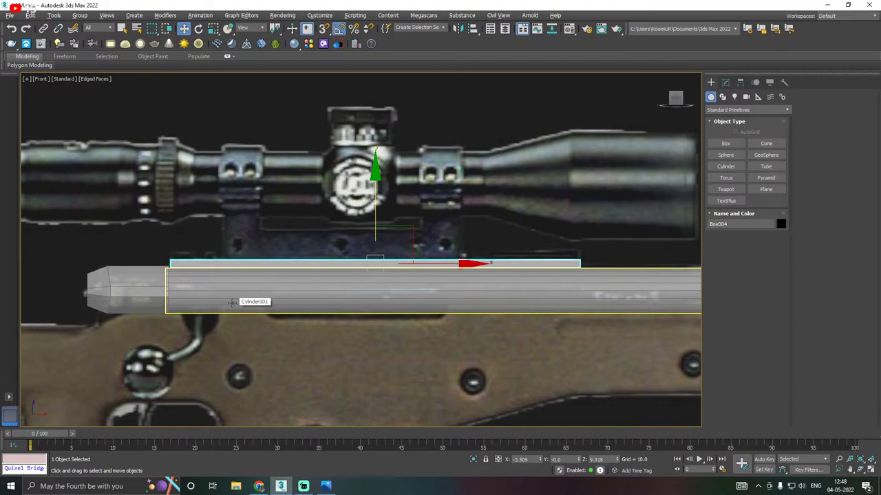
key(p)
alt+middle_drag(281, 295, 329, 222)
drag(329, 220, 354, 211)
scroll(389, 278, up, 2)
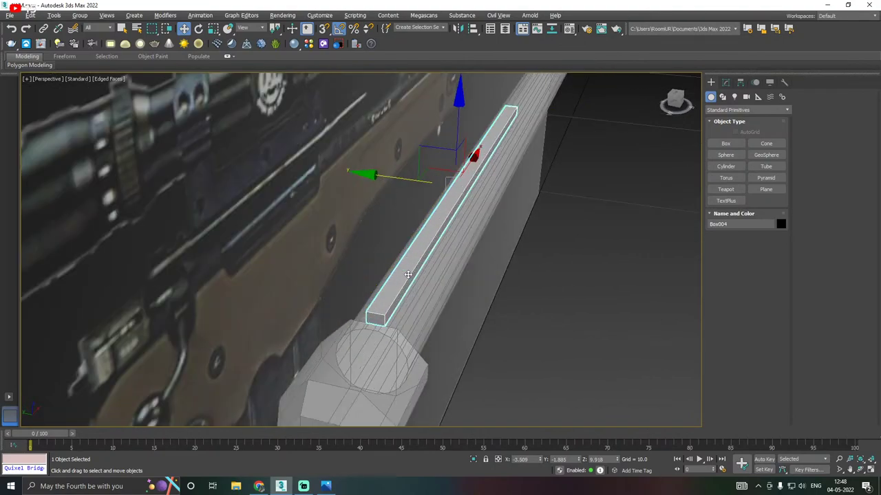
alt+middle_drag(403, 274, 262, 251)
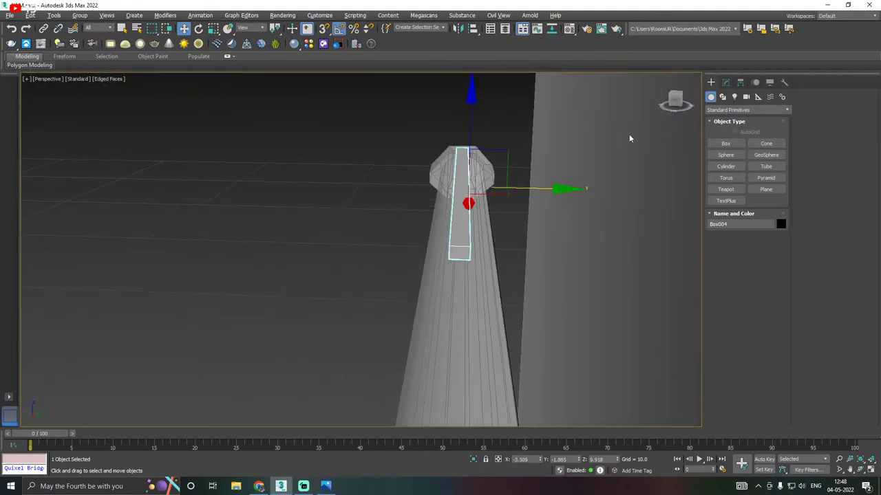
Set the box's height to 0.483 so it spans the barrel, and shift it along Y to about -1.753
click(725, 82)
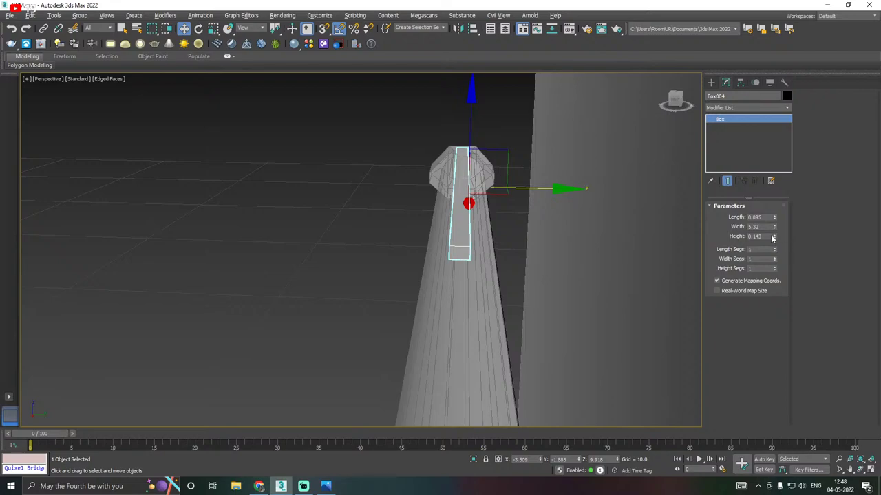
drag(773, 237, 773, 230)
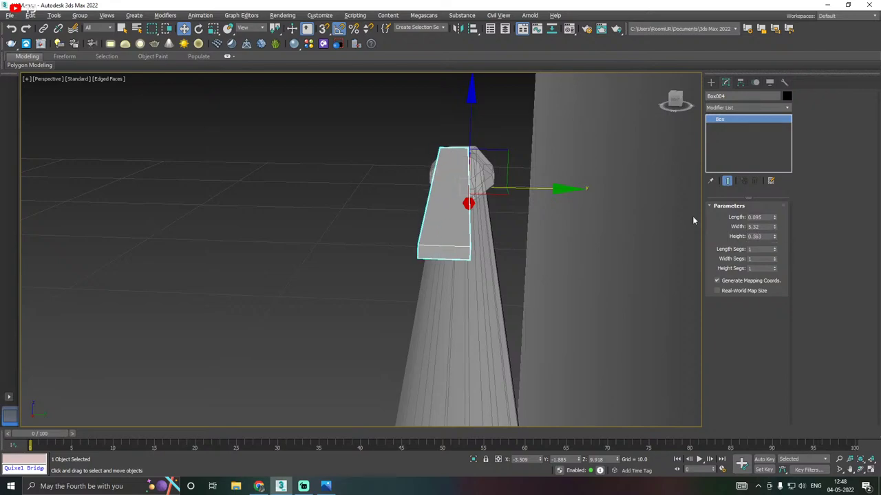
alt+middle_drag(523, 187, 841, 215)
scroll(463, 199, up, 2)
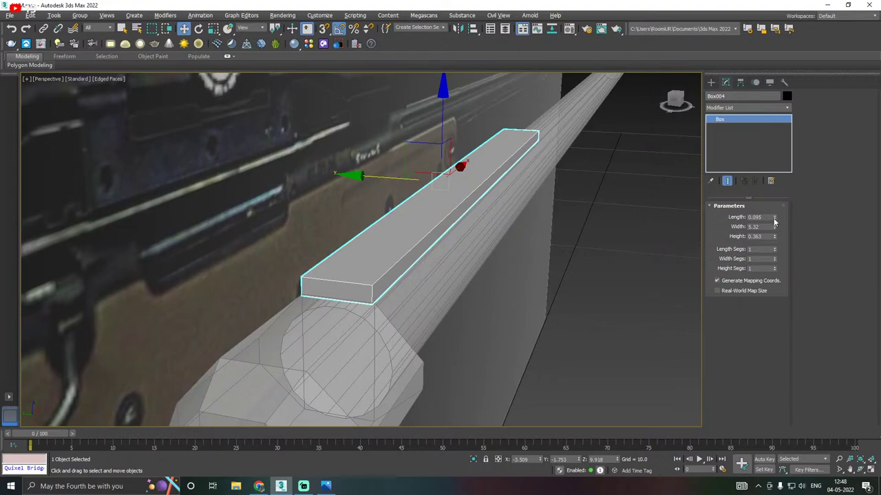
drag(776, 238, 775, 220)
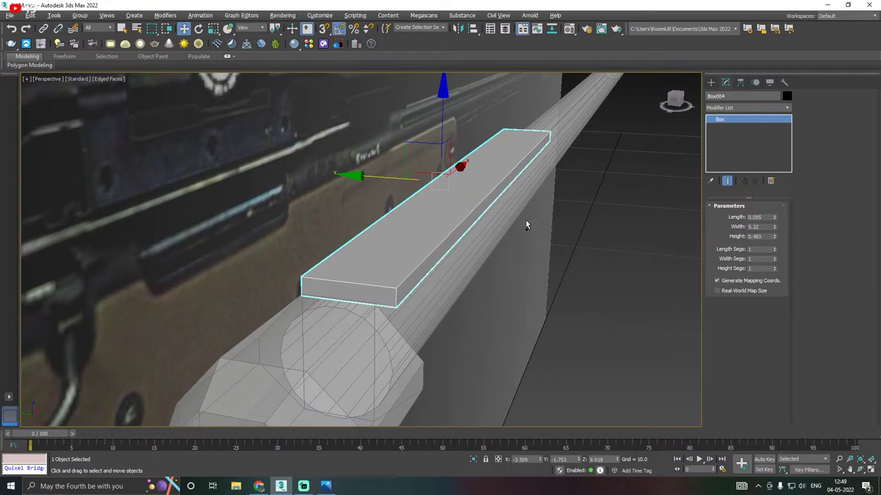
Centre the strip over the barrel at about Y -1.713 and lower it to about Z 9.825, examining the fit from several angles
alt+middle_drag(525, 220, 354, 223)
drag(556, 186, 562, 188)
alt+middle_drag(562, 188, 688, 192)
alt+middle_drag(520, 194, 489, 169)
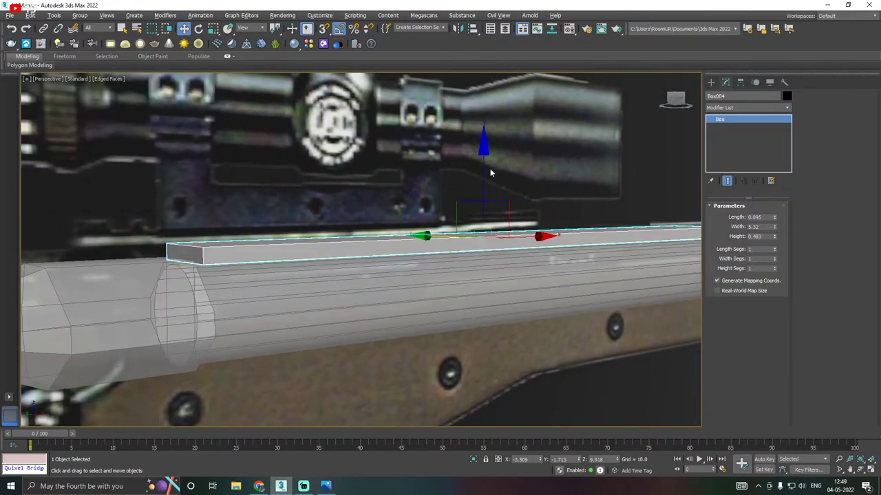
drag(484, 167, 486, 181)
alt+middle_drag(486, 181, 352, 191)
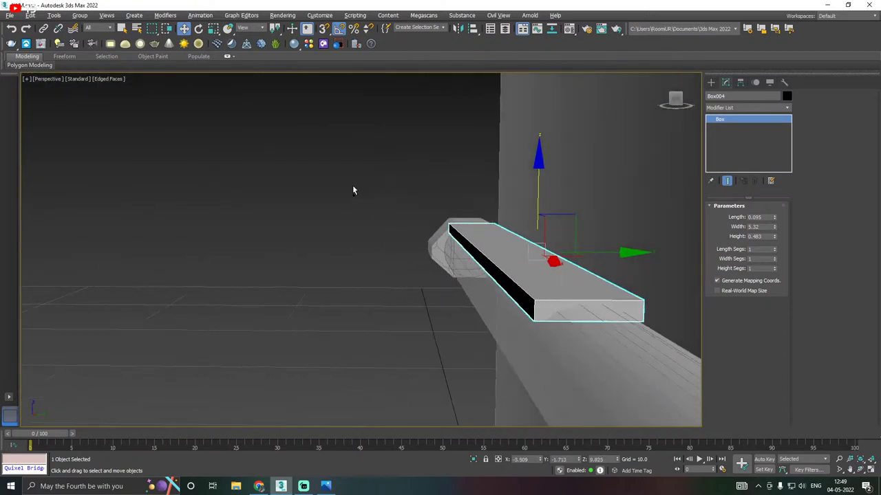
alt+middle_drag(508, 235, 438, 243)
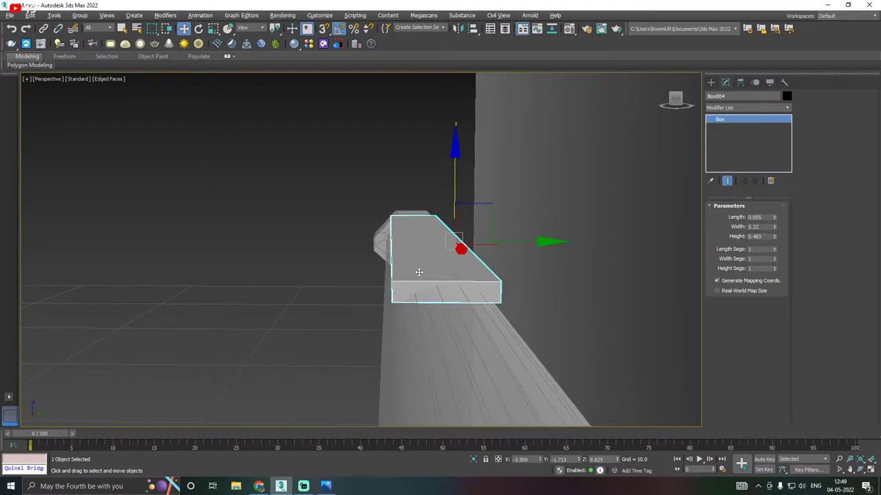
alt+middle_drag(417, 271, 439, 267)
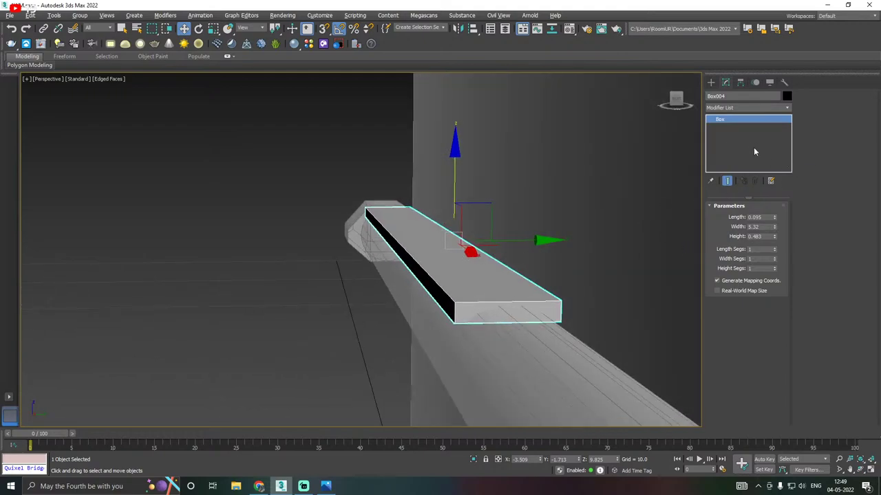
alt+middle_drag(467, 211, 550, 232)
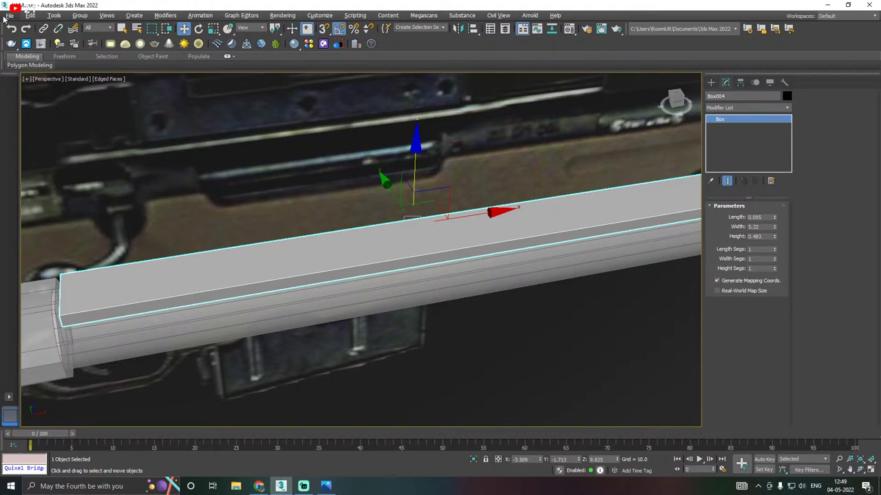
Save the scene and raise the strip to about Z 9.874 in the front view to match the reference rail
click(10, 15)
click(30, 85)
key(f)
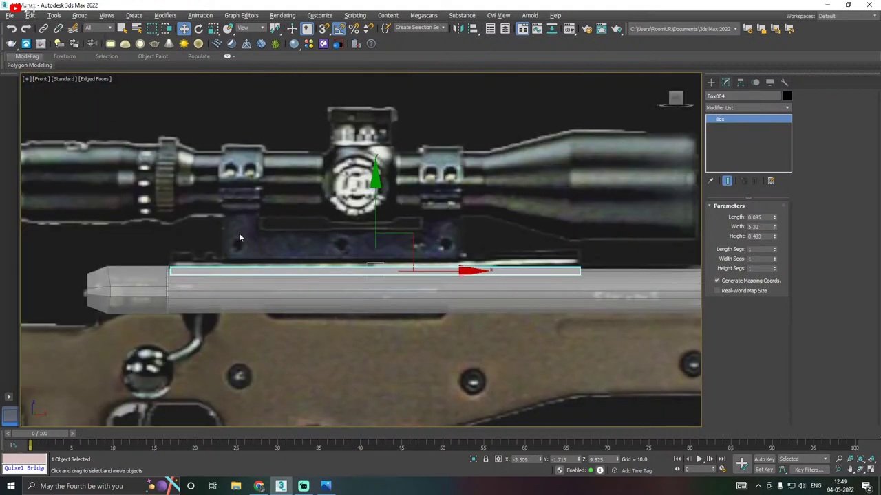
drag(374, 224, 374, 220)
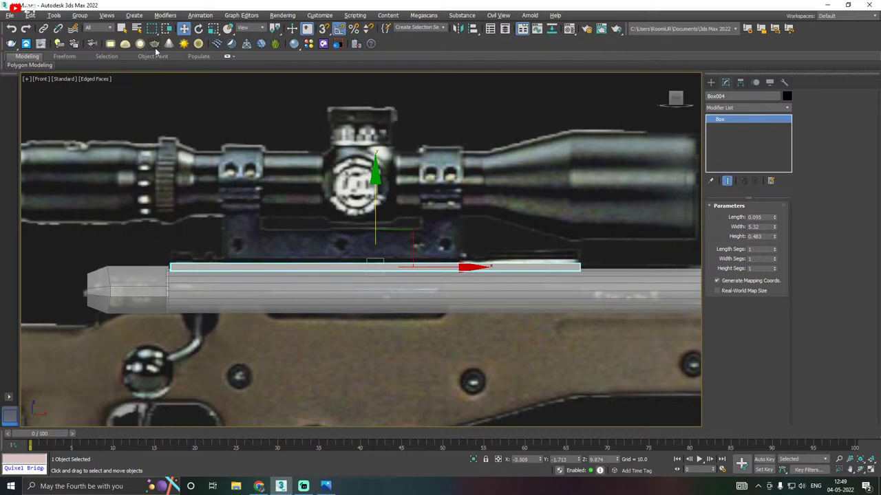
Convert the strip to an editable poly and add two Swift Loops, one near its rear end and one below the scope mount's front end
right_click(731, 157)
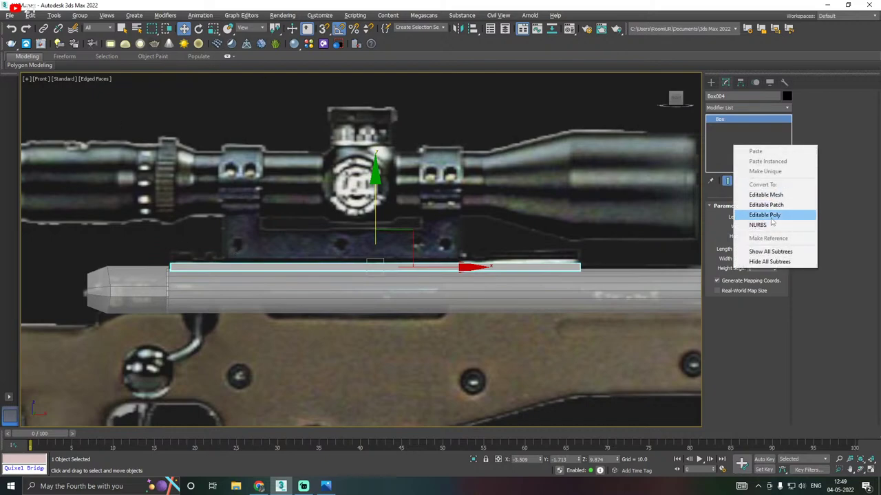
click(765, 214)
mouse_move(107, 65)
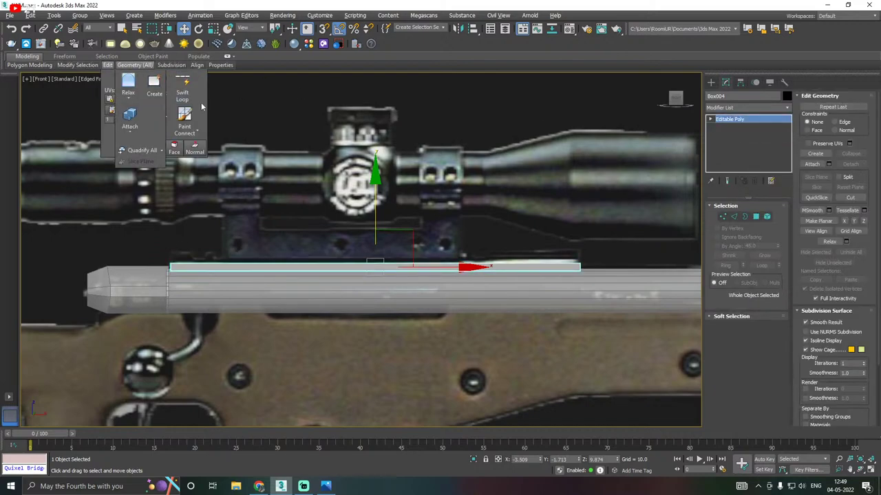
click(178, 92)
click(179, 91)
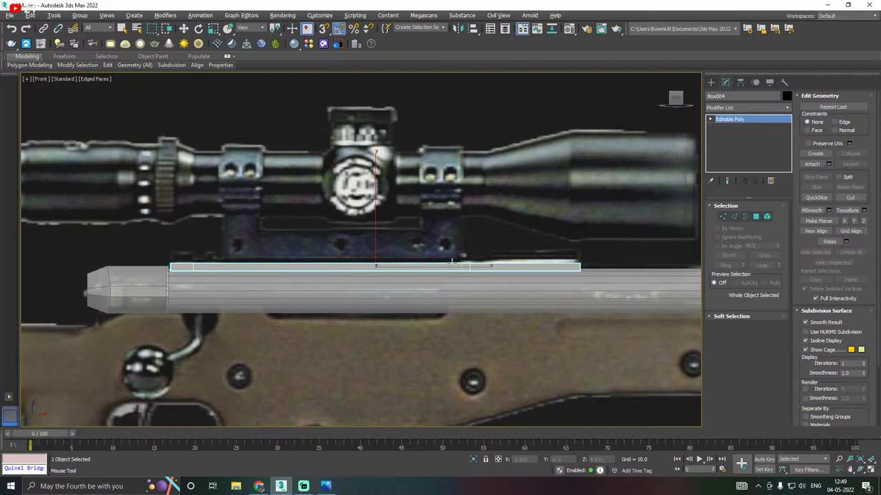
right_click(421, 263)
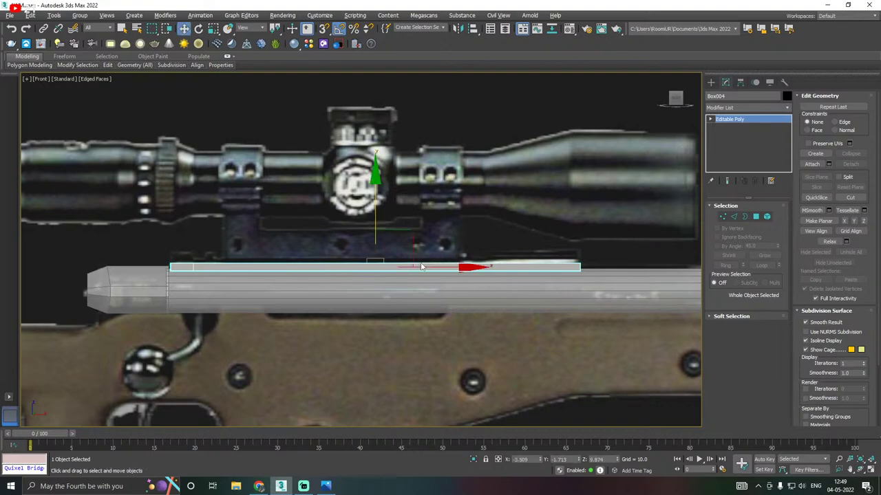
Isolate the strip and connect its four long edges between the two loops with 20 segments
click(733, 217)
drag(363, 394, 368, 404)
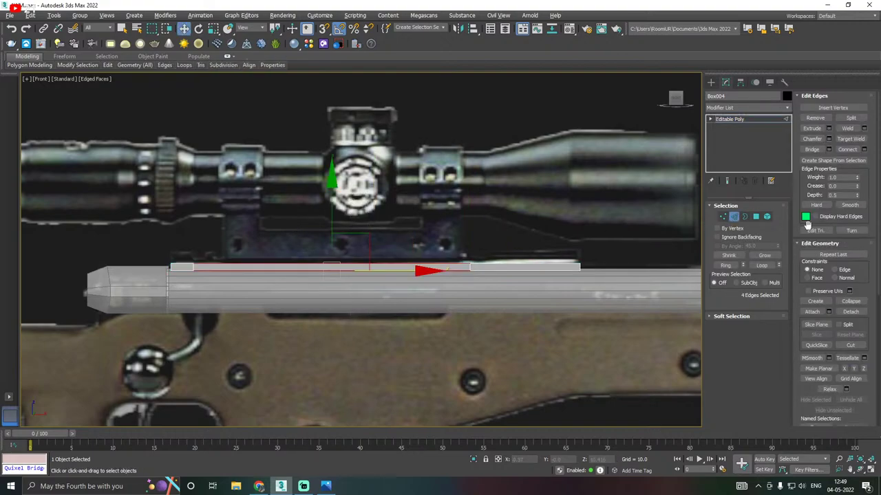
key(p)
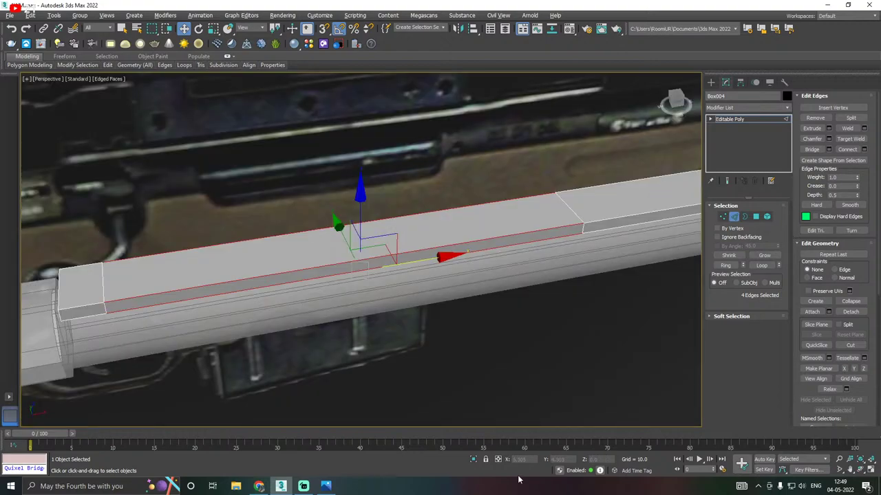
click(473, 459)
alt+middle_drag(453, 335, 469, 333)
scroll(444, 335, down, 3)
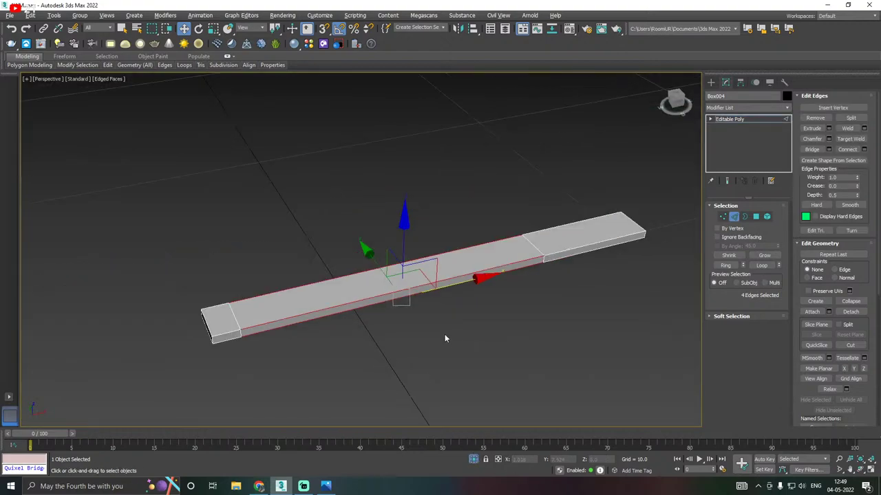
click(863, 150)
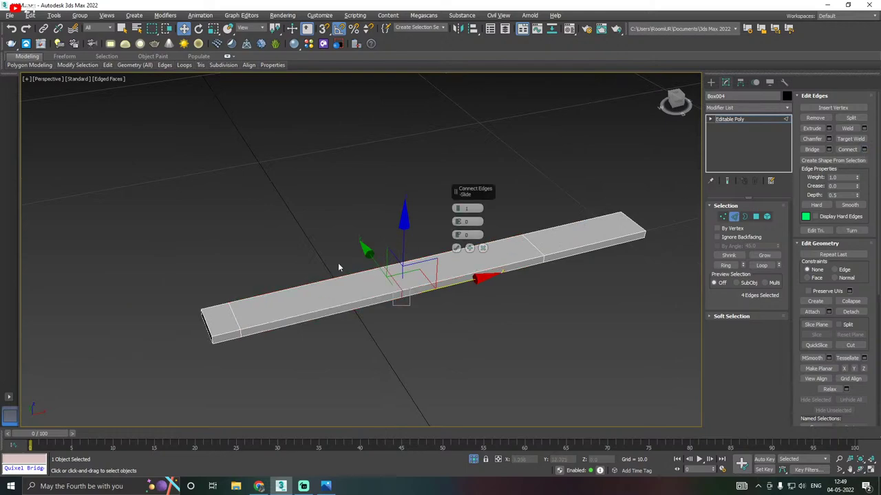
drag(457, 208, 456, 211)
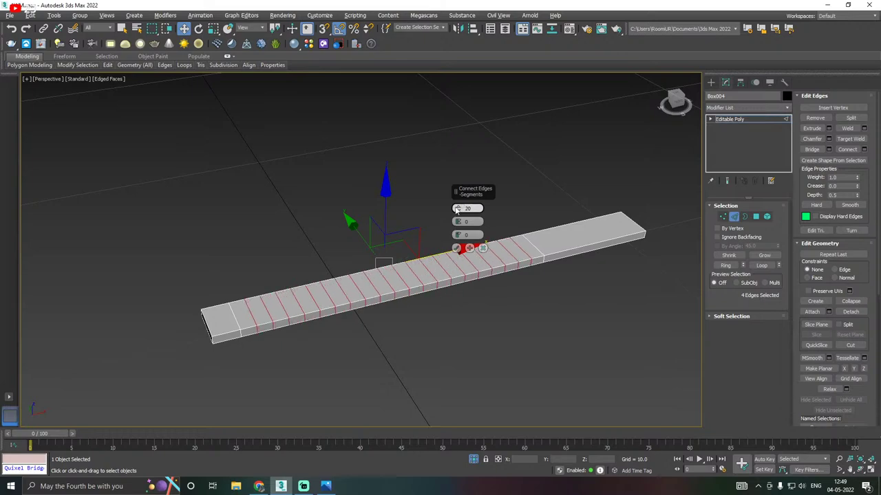
click(456, 248)
Select the 21 top polygons of the strip that lie between the two end sections
click(755, 217)
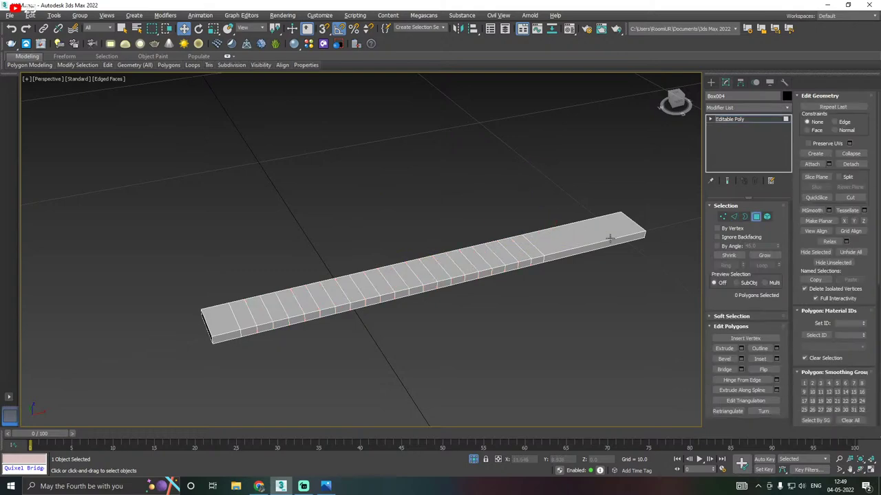
click(245, 315)
ctrl+click(265, 311)
ctrl+click(282, 311)
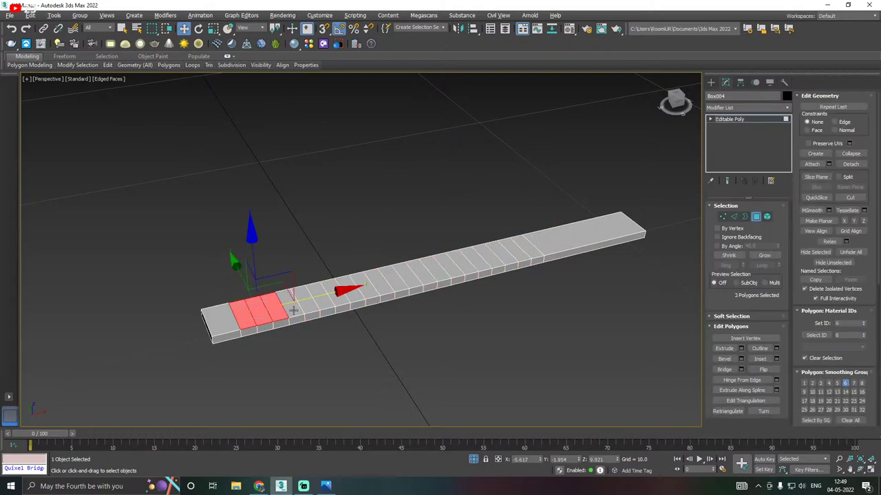
ctrl+click(298, 309)
ctrl+click(313, 305)
ctrl+click(328, 301)
ctrl+click(342, 297)
ctrl+click(357, 293)
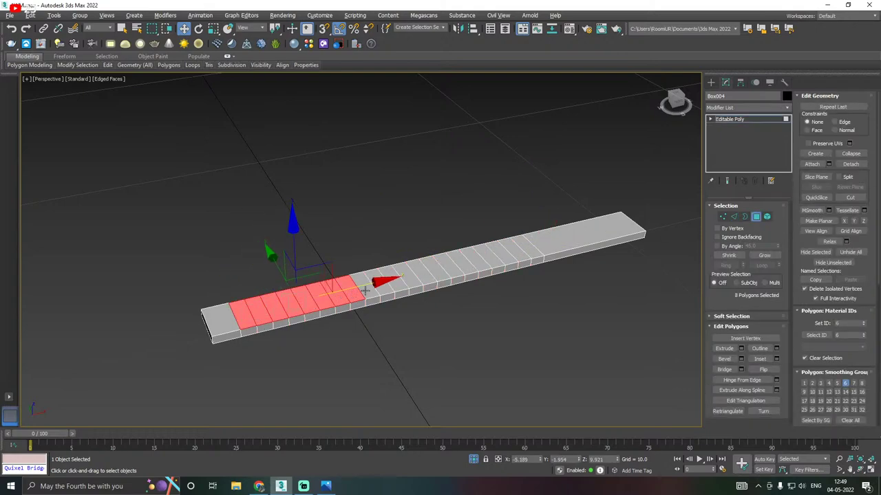
ctrl+click(372, 289)
ctrl+click(400, 282)
ctrl+click(386, 285)
ctrl+click(415, 278)
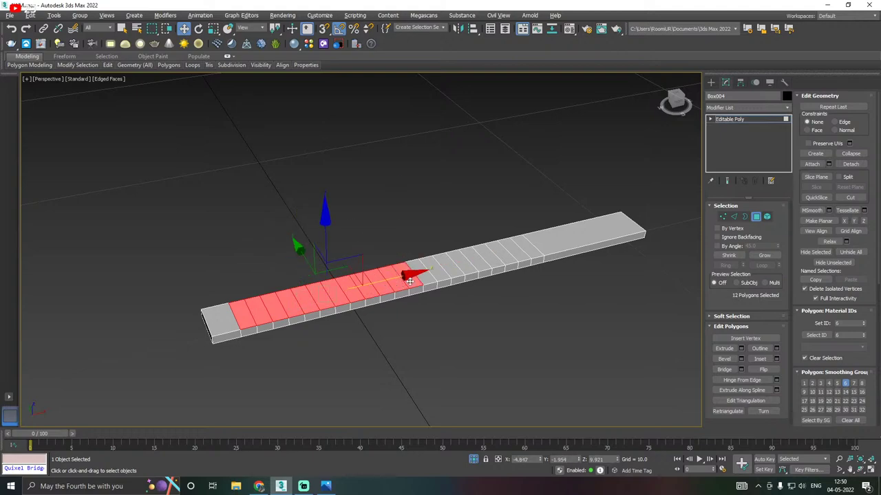
ctrl+click(429, 273)
ctrl+click(444, 271)
ctrl+click(458, 268)
ctrl+click(473, 266)
ctrl+click(479, 265)
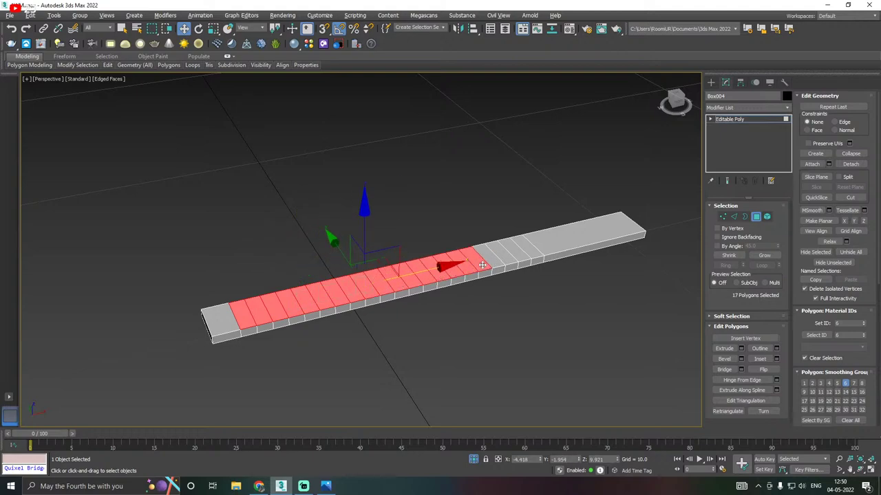
ctrl+click(491, 262)
ctrl+click(517, 257)
ctrl+click(532, 253)
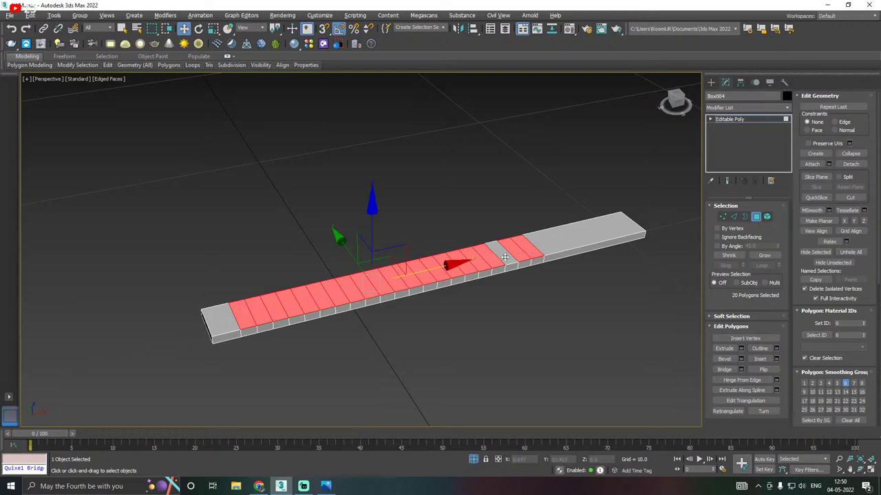
ctrl+click(509, 255)
middle_drag(484, 310, 482, 334)
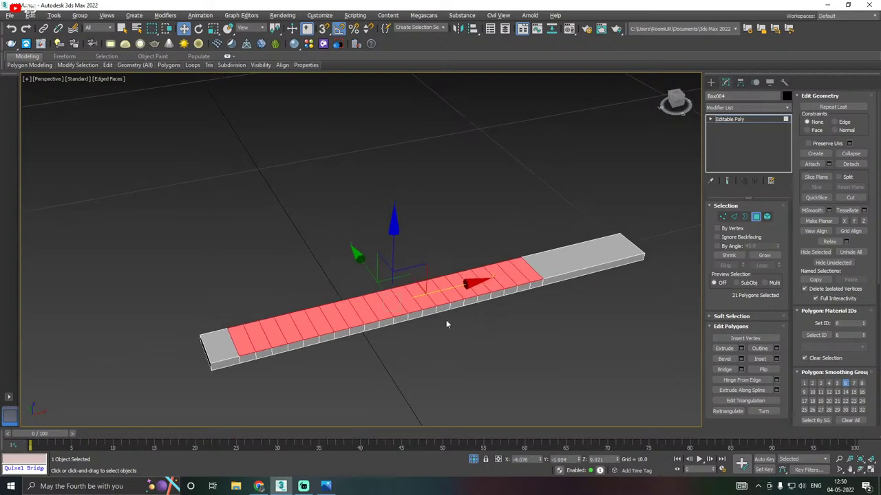
middle_drag(381, 357, 368, 330)
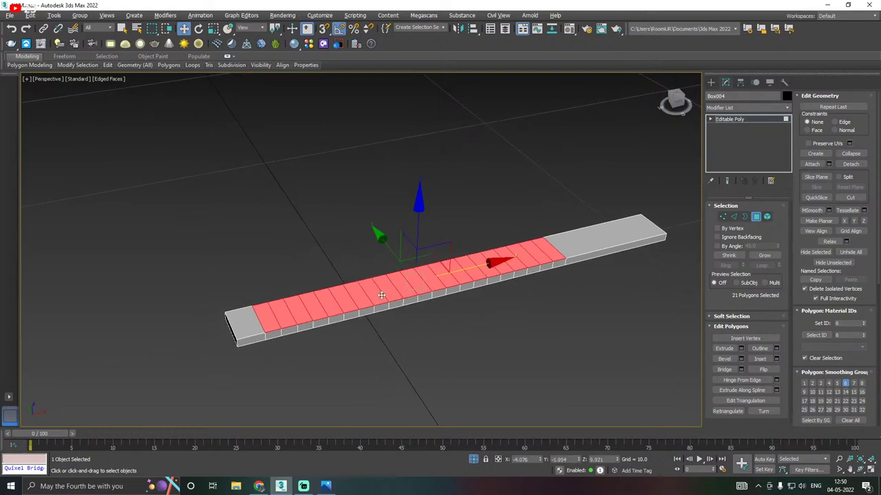
Try insetting the strip's whole top, both end polygons included, by polygon with an amount of 0.03
ctrl+click(248, 325)
ctrl+click(597, 234)
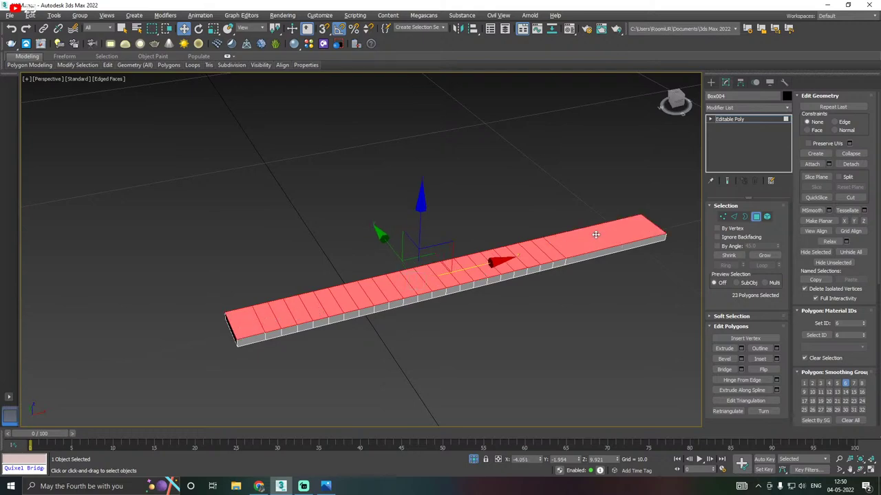
middle_drag(457, 280, 507, 260)
scroll(312, 324, up, 2)
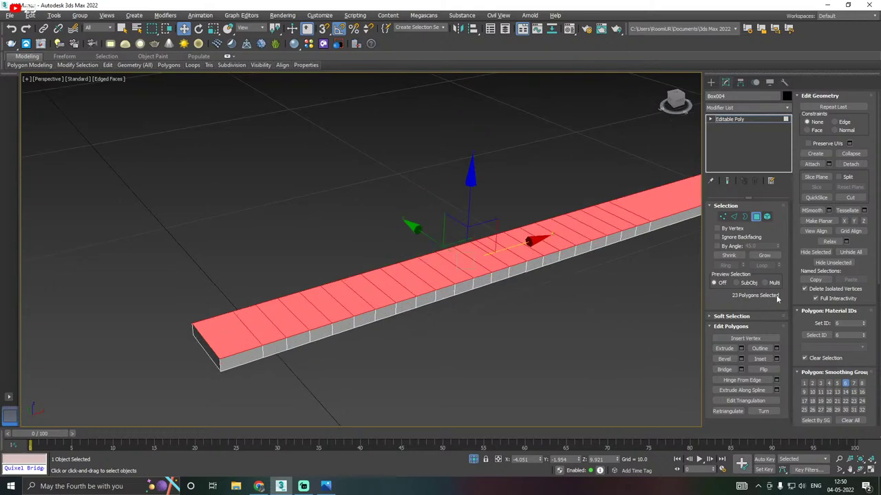
click(775, 359)
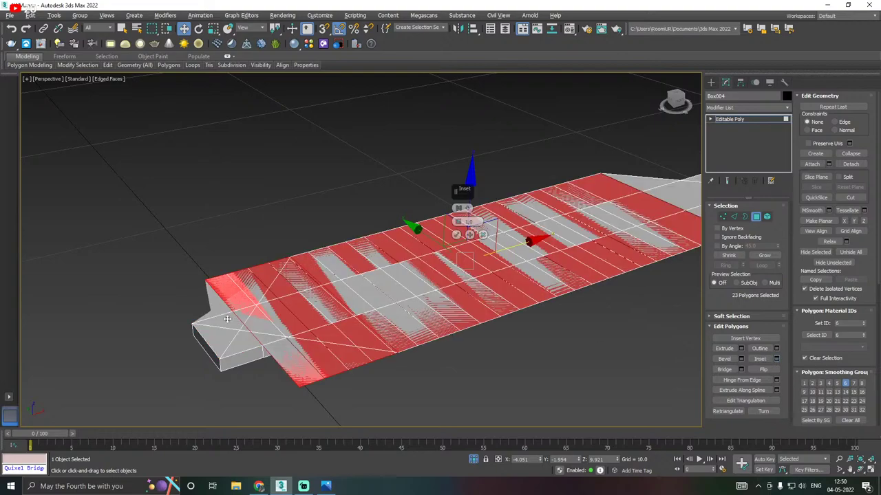
click(461, 207)
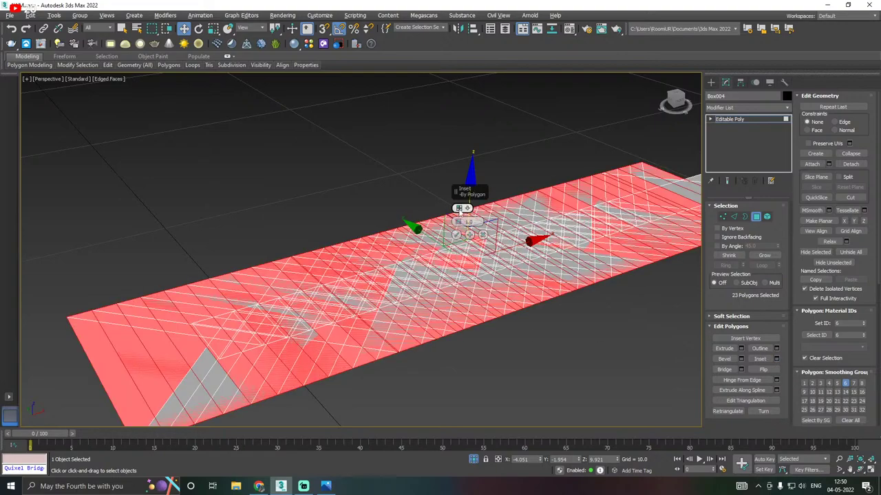
right_click(459, 223)
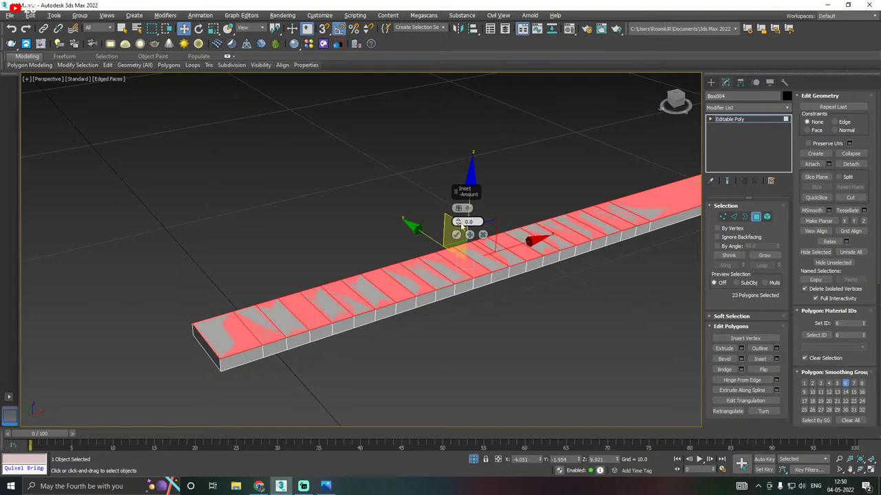
drag(458, 221, 458, 217)
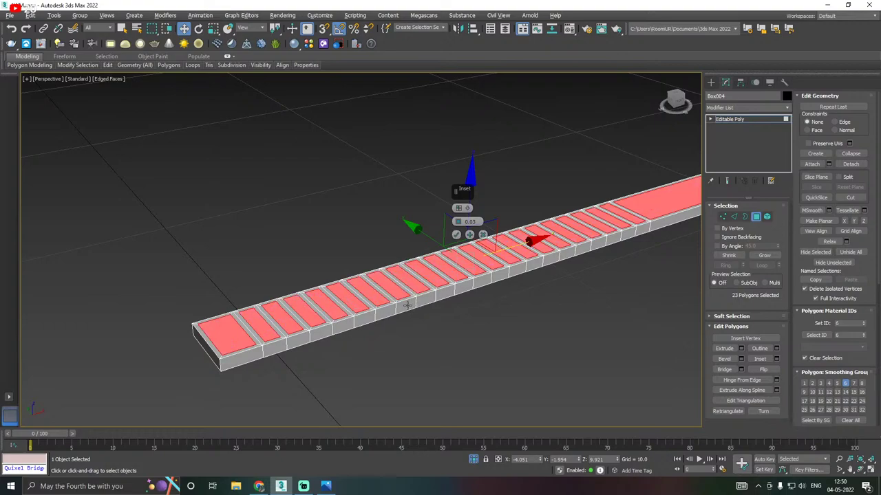
click(483, 234)
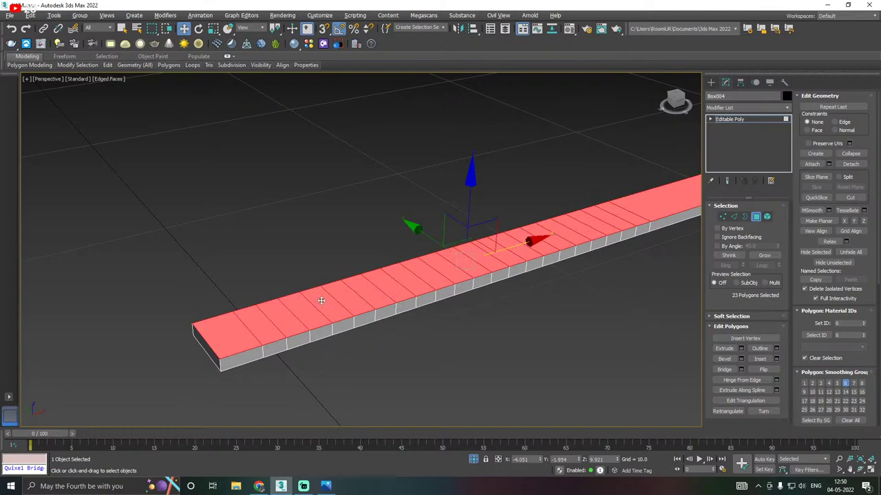
Remove the two end polygons from the selection and inset the 21 segment polygons individually by 0.03
alt+click(230, 344)
alt+click(646, 199)
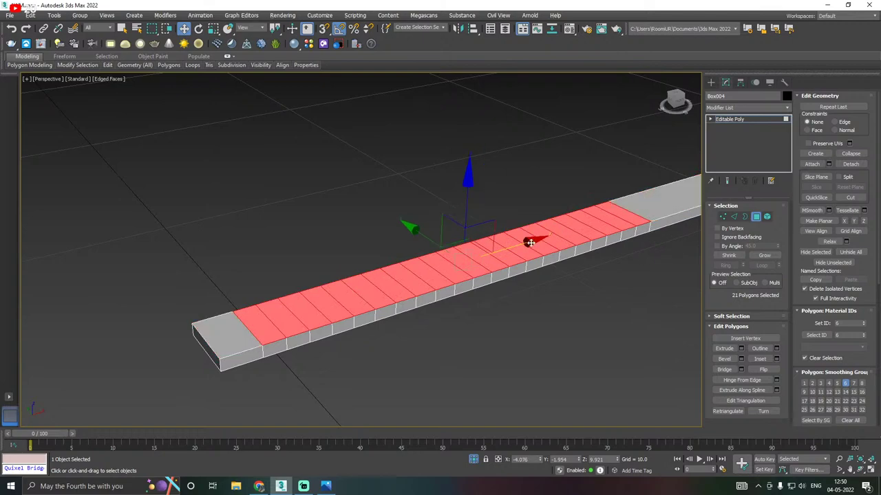
click(778, 359)
scroll(252, 308, up, 2)
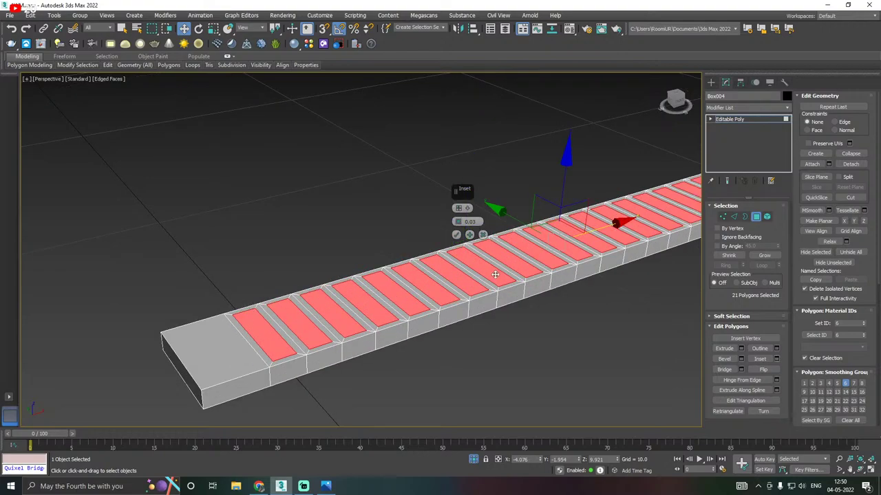
click(455, 235)
scroll(252, 316, down, 2)
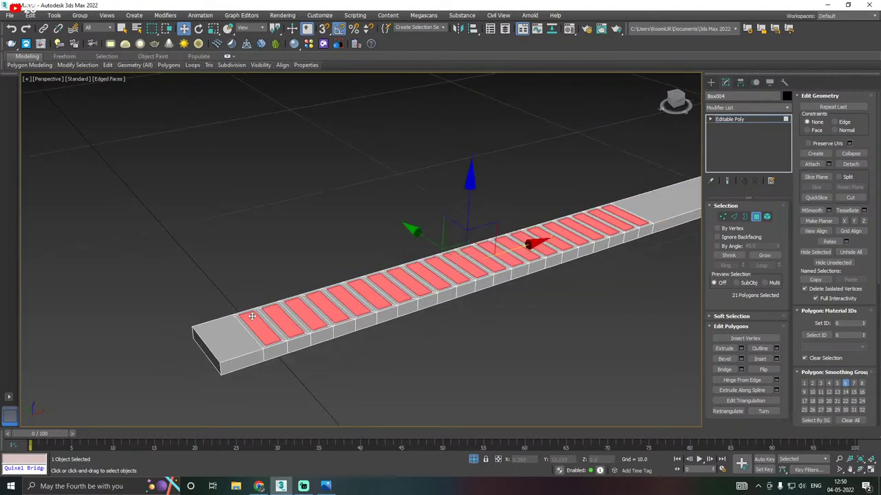
Extrude the inset segment polygons by 0.162 and lower their tops along Z to form shorter raised teeth
alt+middle_drag(570, 324, 601, 313)
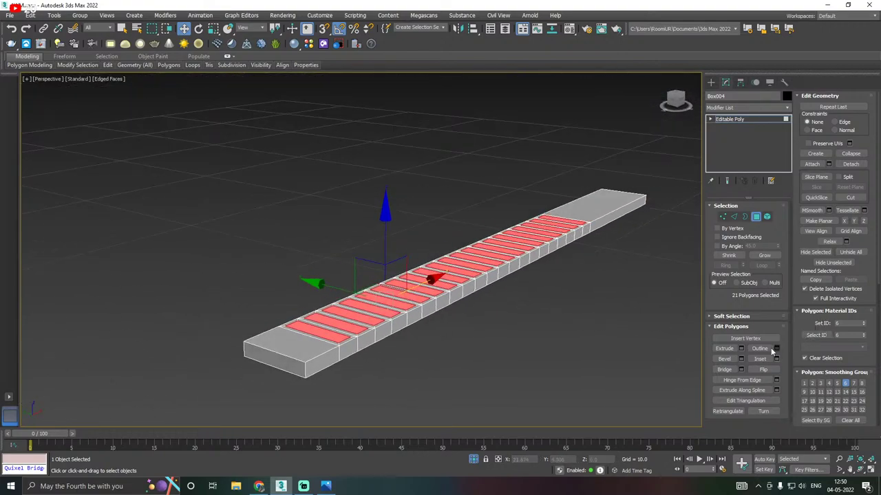
click(741, 348)
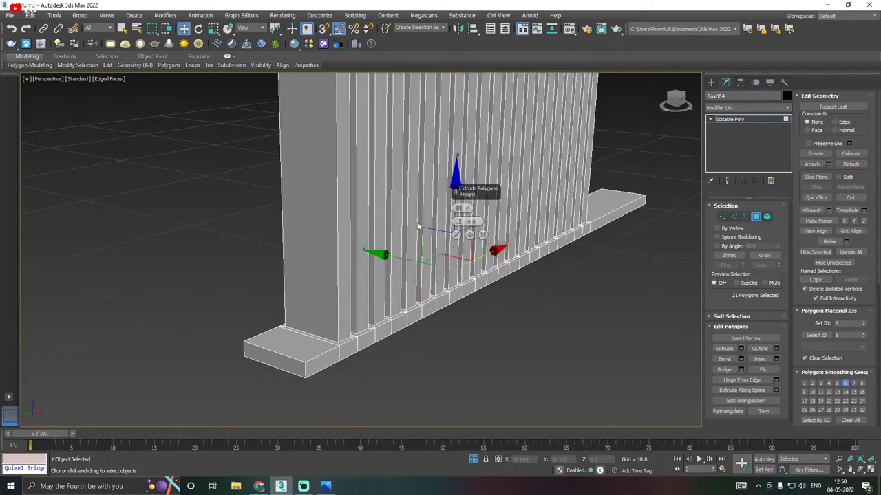
drag(458, 222, 459, 259)
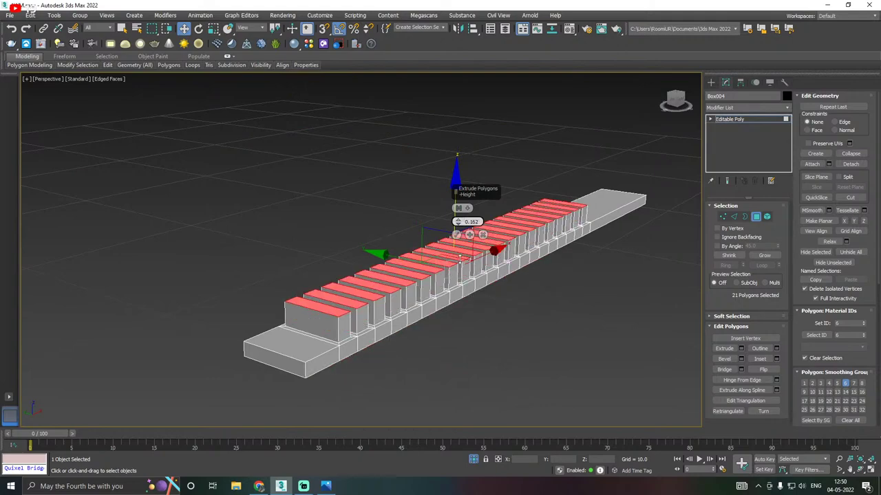
click(456, 236)
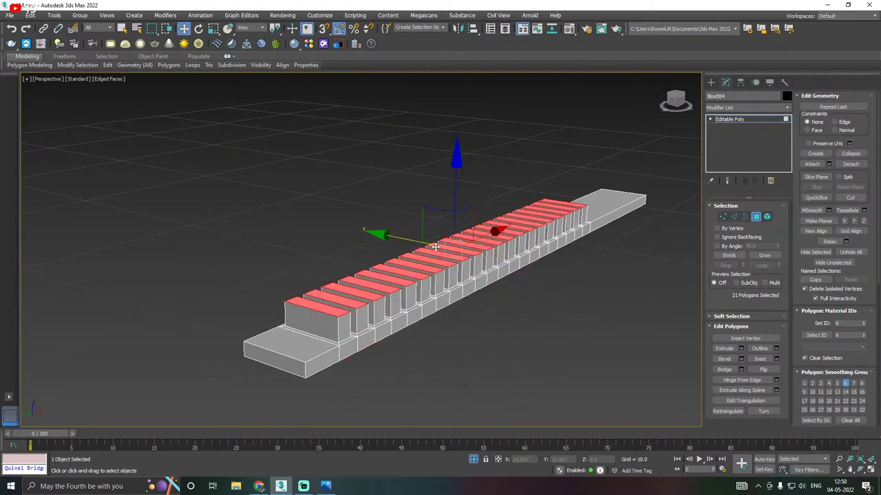
scroll(465, 193, up, 2)
drag(465, 190, 467, 212)
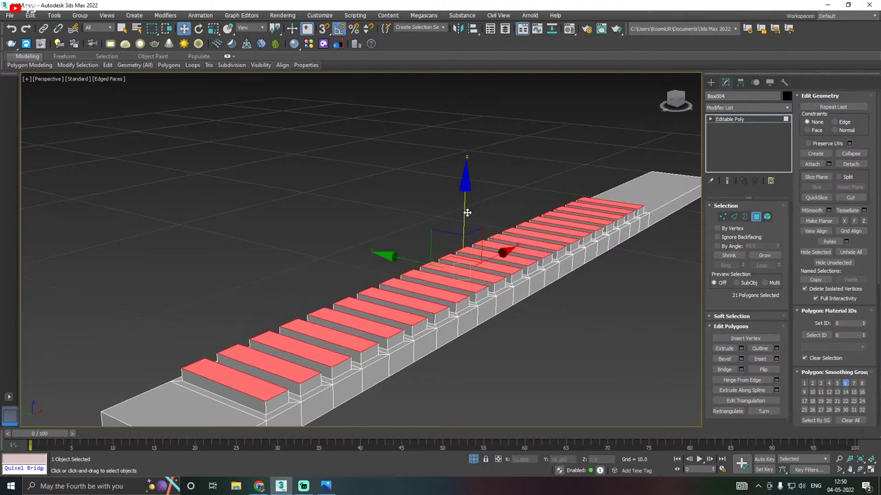
Taper the rail teeth by scaling their top polygons to about 66%, and widen the tops again along Y
key(r)
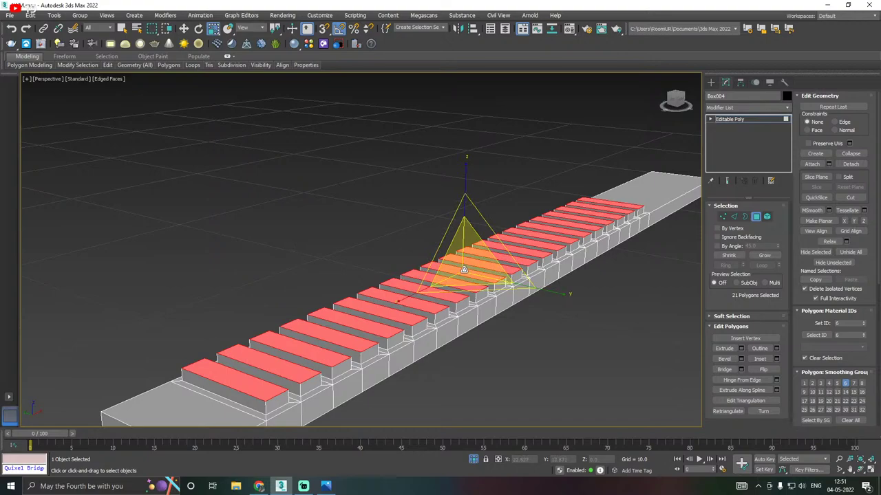
drag(464, 269, 466, 294)
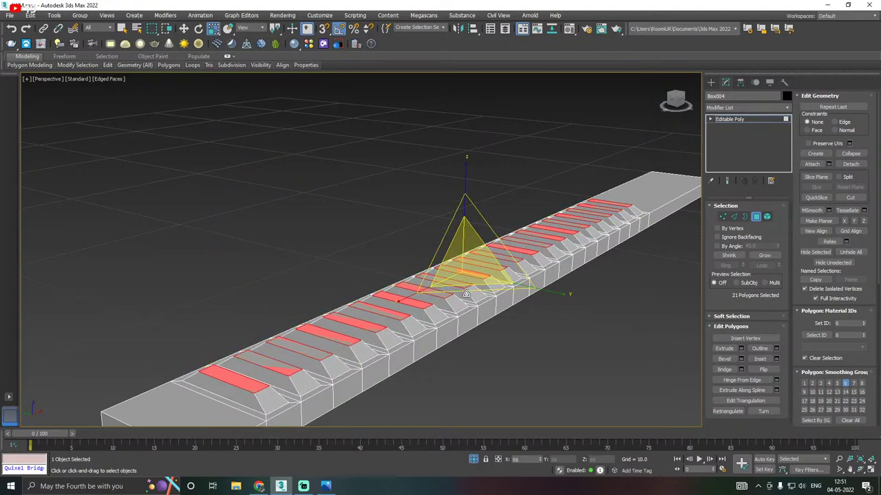
alt+middle_drag(465, 293, 326, 296)
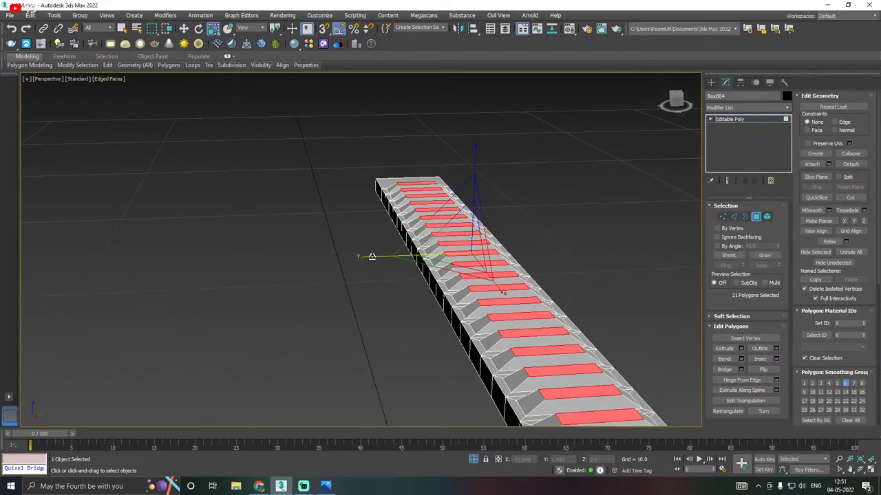
alt+middle_drag(371, 256, 458, 242)
alt+middle_drag(354, 262, 442, 262)
key(shift+z)
key(shift+z)
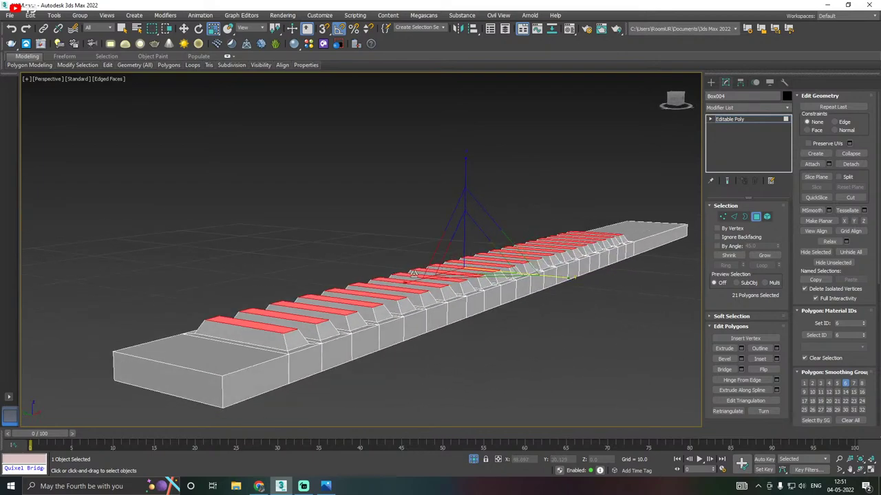
Extrude the top polygons of the two end sections by 0.162 and lower them along Z to about the teeth's height
key(w)
alt+middle_drag(420, 271, 401, 271)
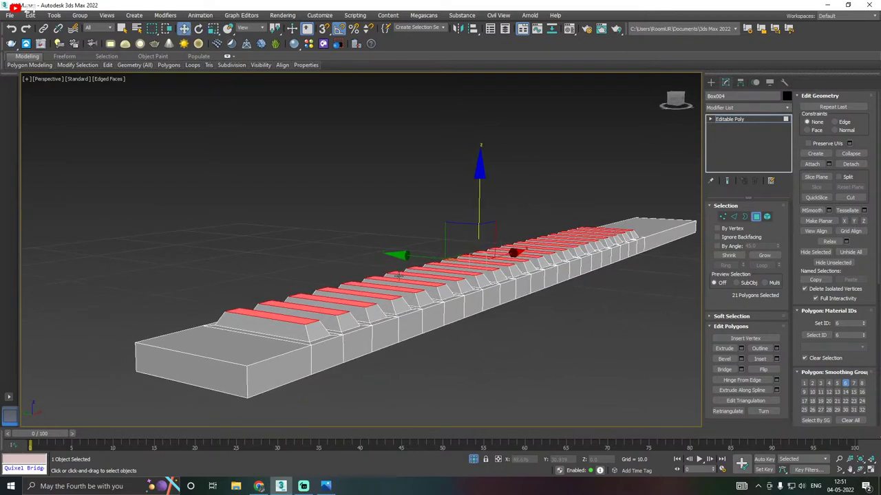
click(236, 354)
scroll(187, 359, down, 3)
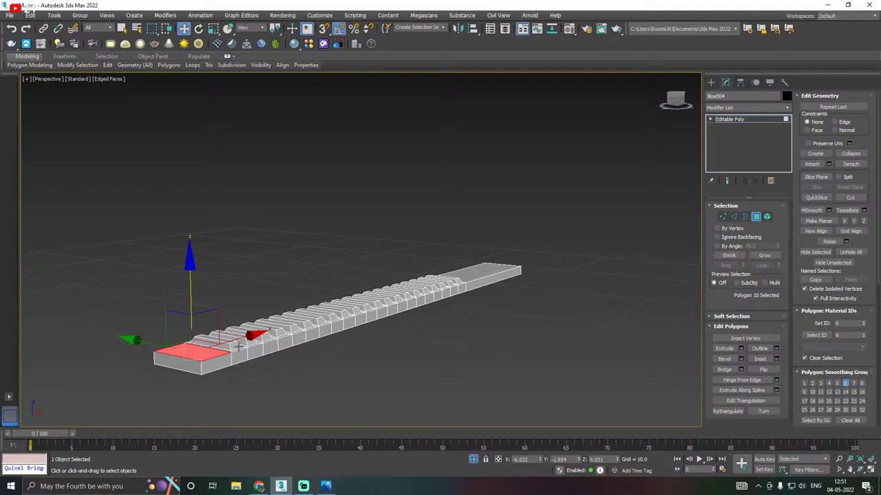
alt+middle_drag(239, 347, 190, 355)
ctrl+click(638, 249)
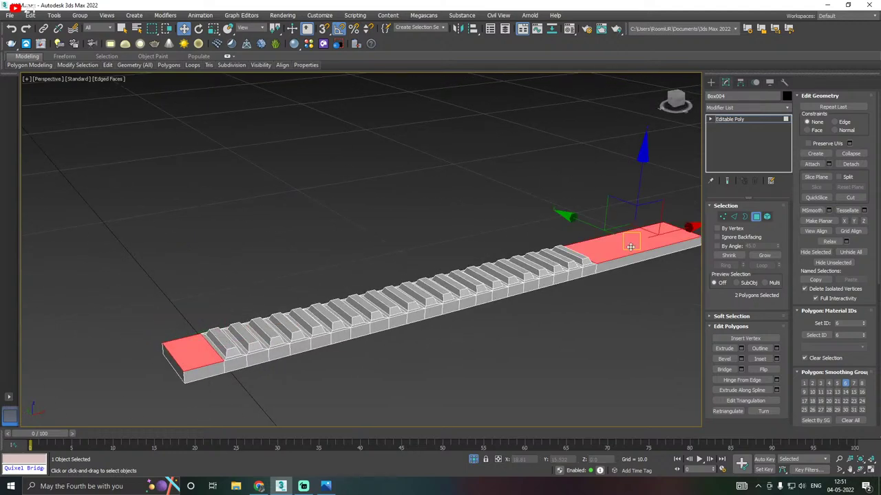
click(741, 348)
alt+middle_drag(505, 284, 482, 255)
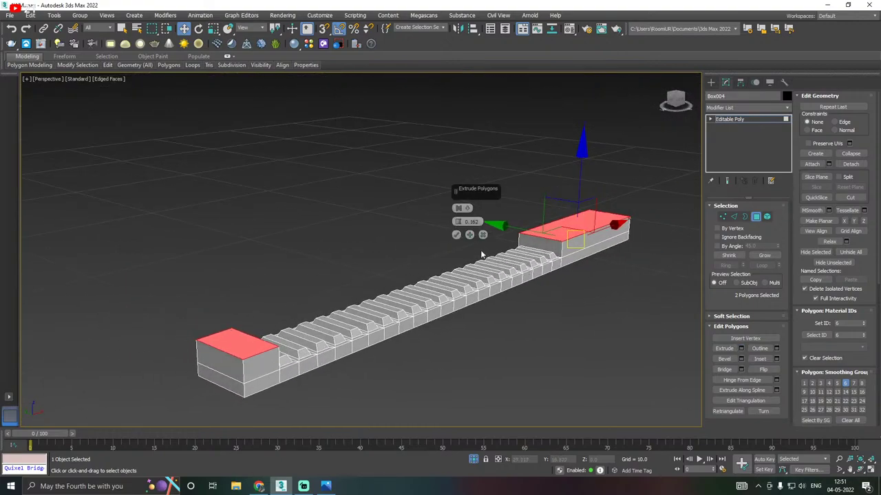
click(456, 235)
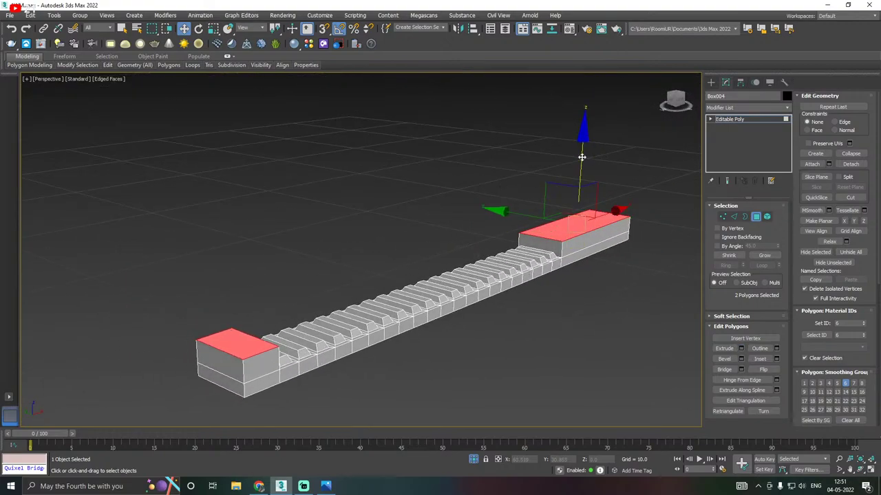
drag(582, 157, 587, 174)
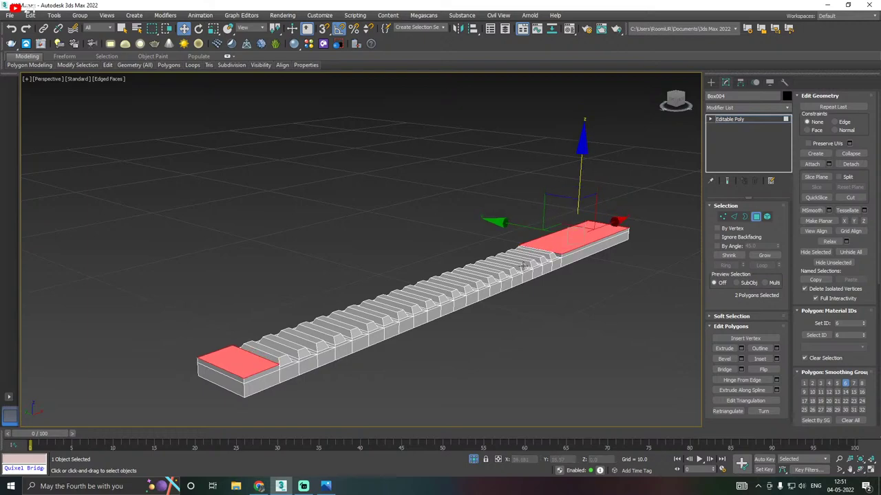
Taper the rail's two raised end blocks by scaling their top polygons to 74% along Y
middle_drag(523, 264, 532, 250)
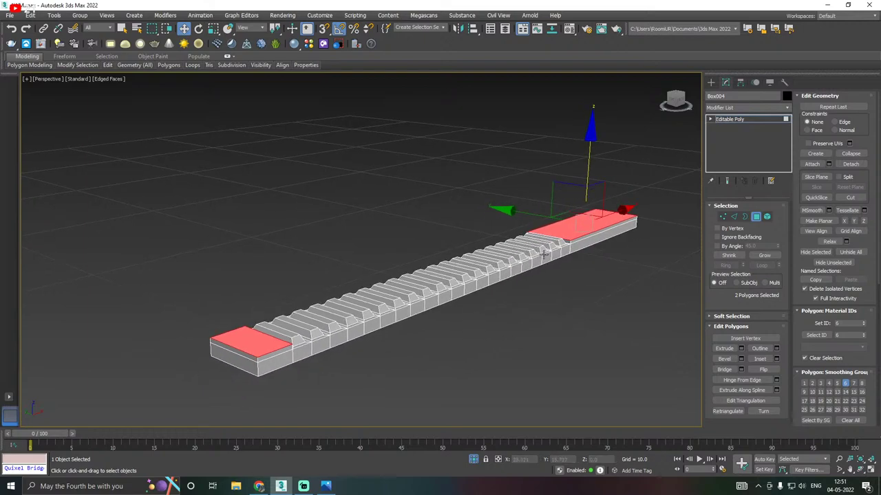
key(r)
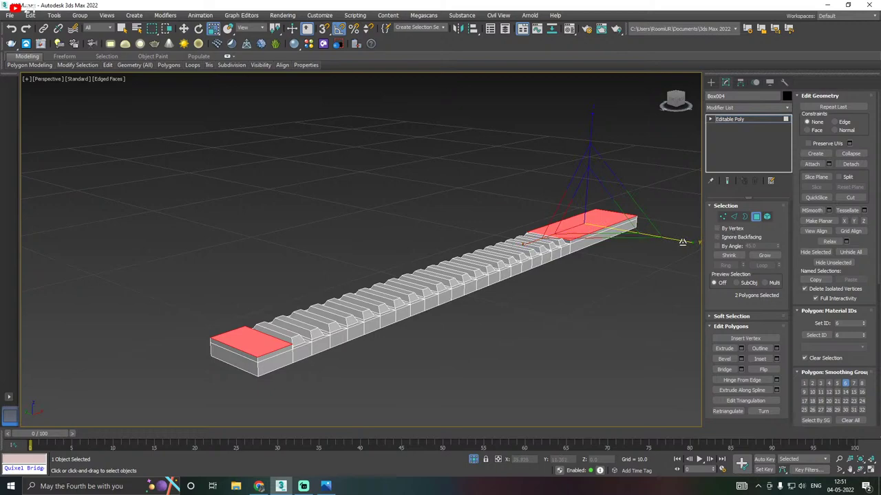
drag(681, 241, 671, 242)
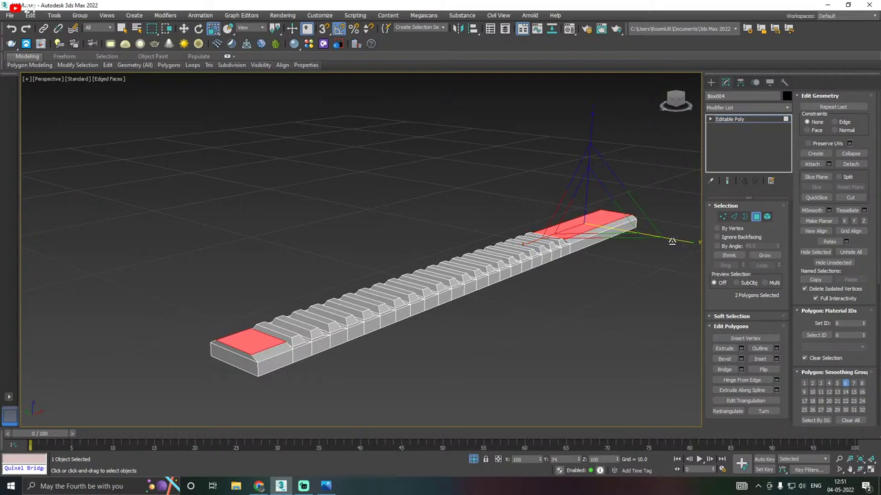
alt+middle_drag(669, 242, 622, 251)
scroll(481, 237, up, 3)
scroll(454, 227, down, 3)
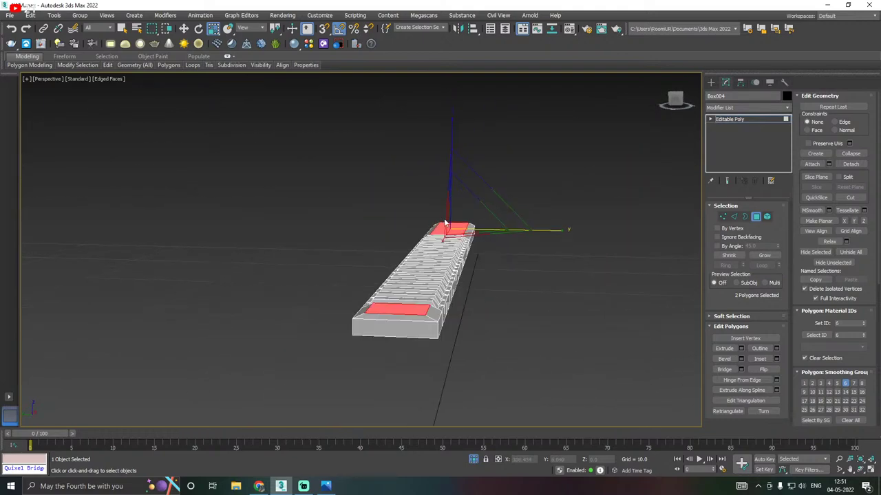
key(w)
scroll(448, 206, up, 4)
scroll(462, 176, down, 3)
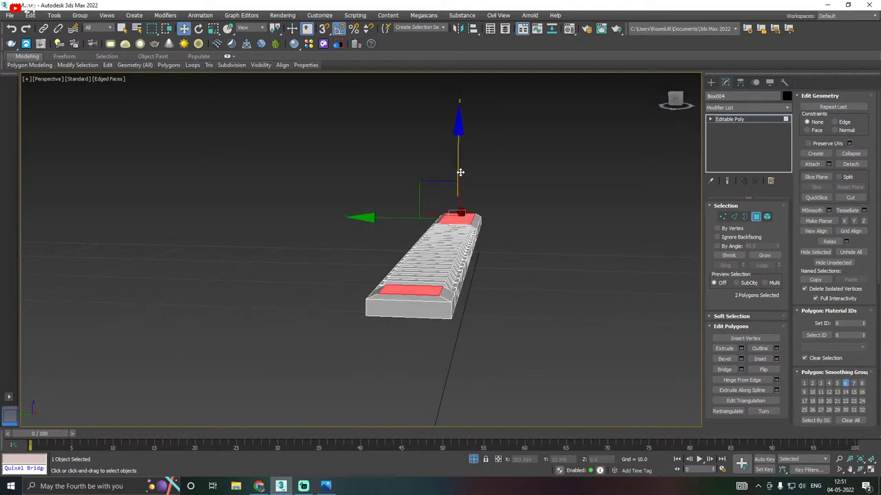
alt+middle_drag(458, 169, 442, 183)
alt+middle_drag(550, 222, 491, 233)
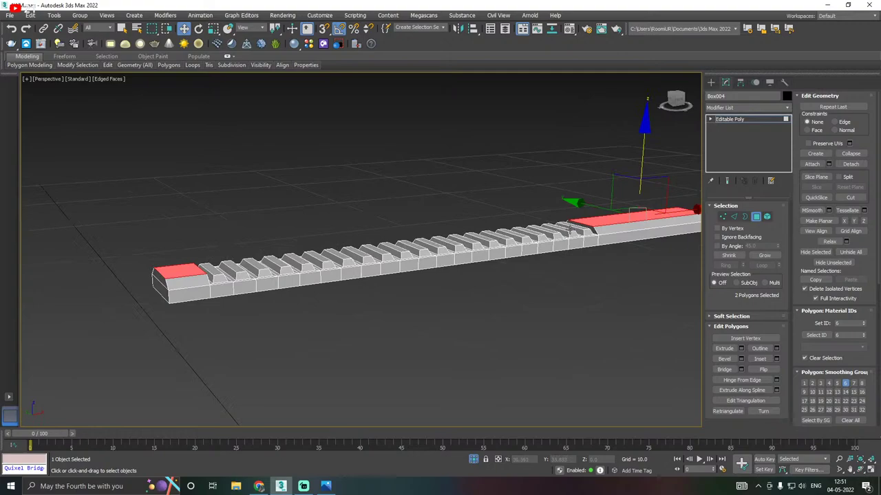
alt+middle_drag(566, 236, 575, 226)
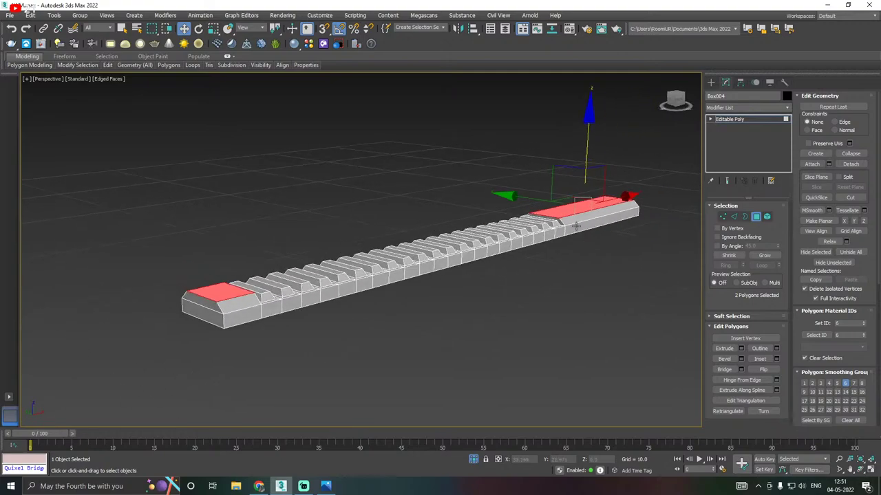
alt+middle_drag(454, 236, 271, 244)
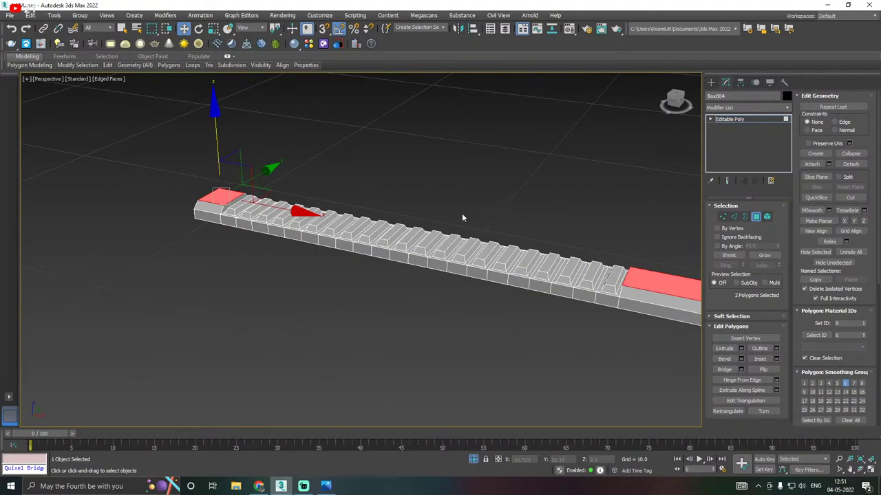
alt+middle_drag(462, 217, 512, 211)
Leave isolation, then scale the whole rail to 94% along Y and raise it slightly to about Z 9.883
click(740, 120)
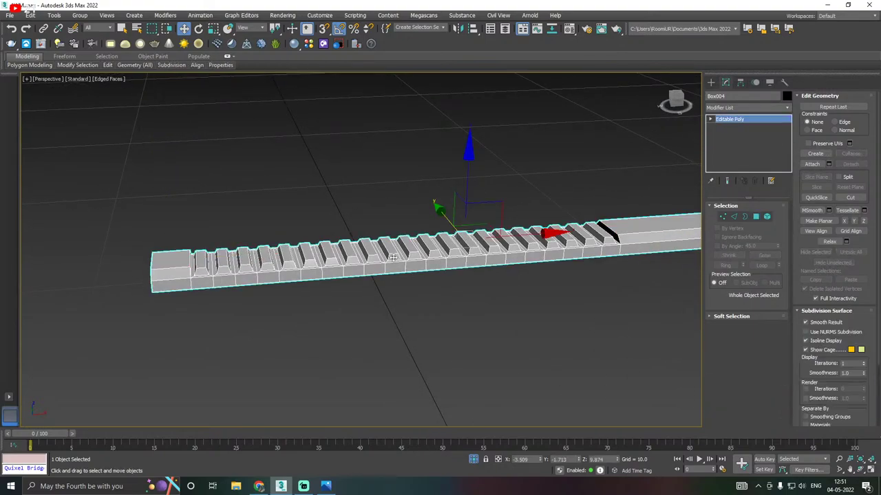
alt+middle_drag(392, 257, 355, 260)
click(473, 460)
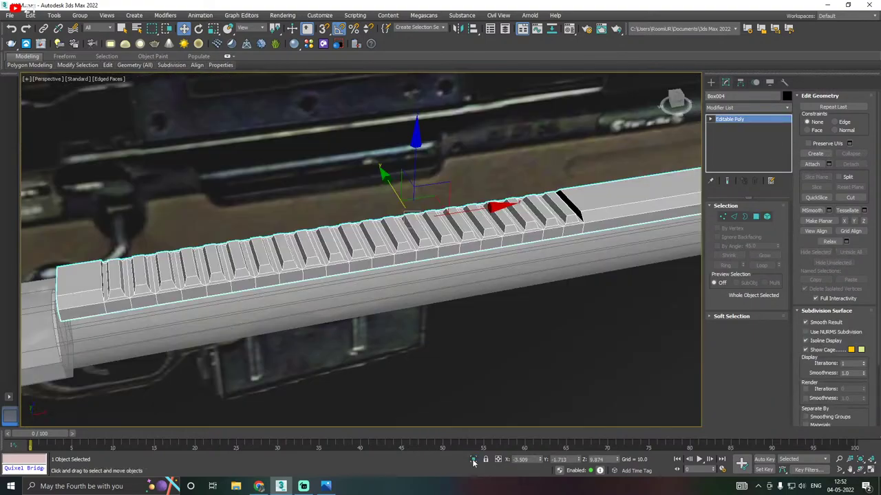
alt+middle_drag(493, 338, 408, 312)
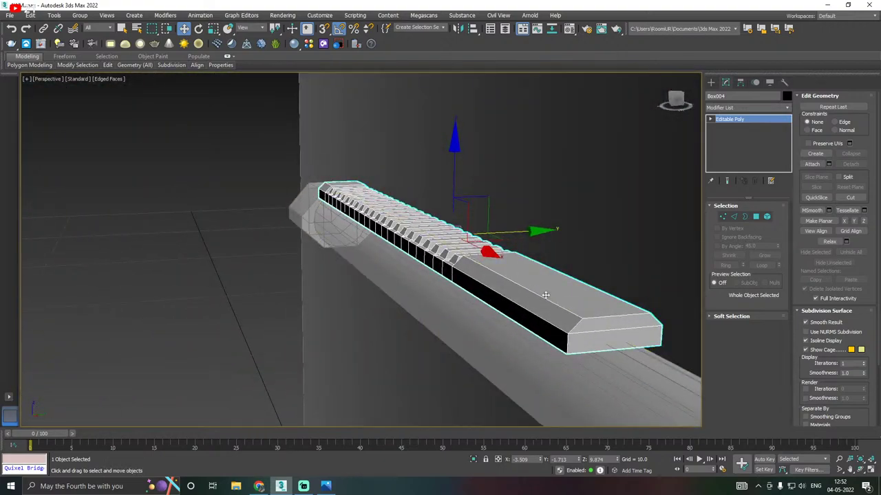
alt+middle_drag(545, 295, 533, 291)
key(r)
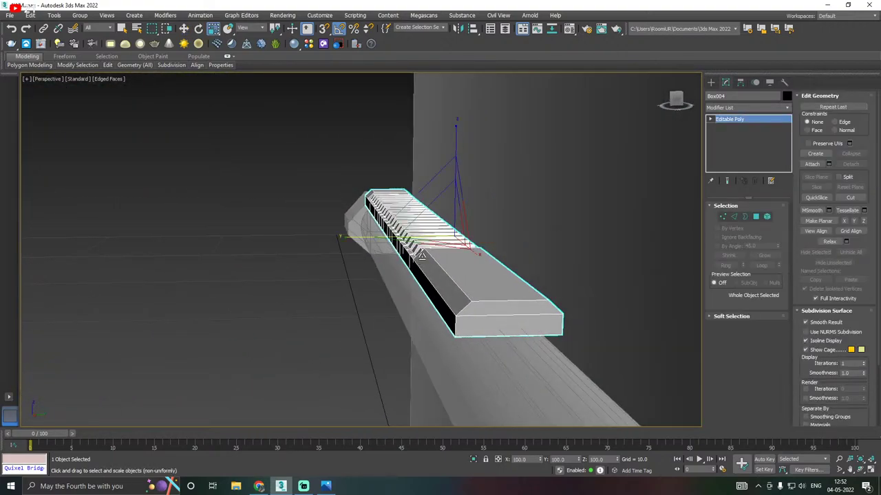
drag(346, 234, 349, 236)
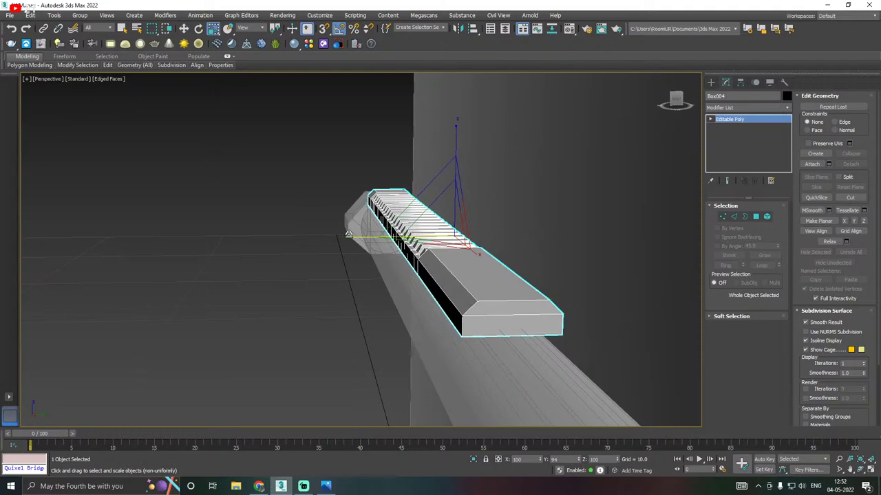
alt+middle_drag(432, 225, 454, 148)
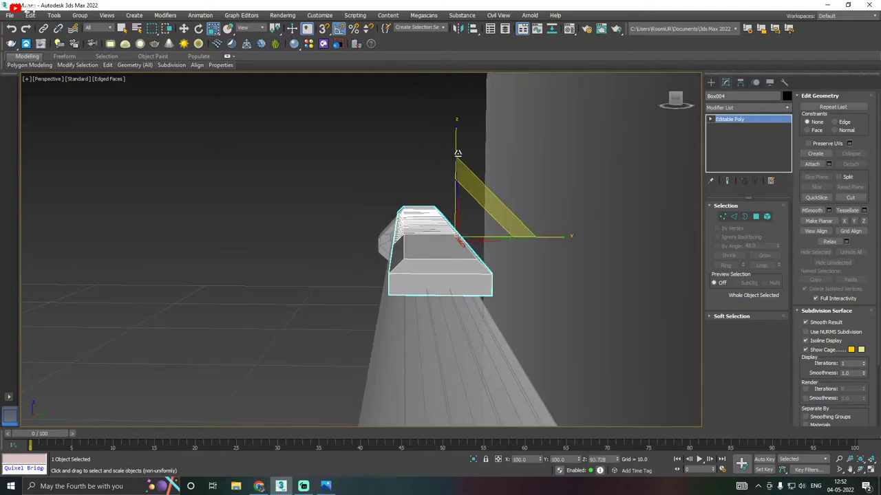
key(w)
drag(456, 147, 456, 144)
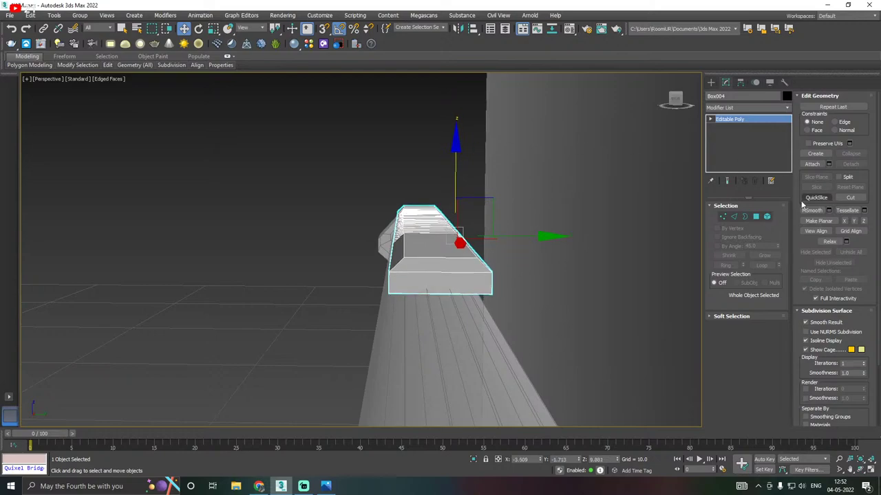
Isolate the rail, select all its underside polygons using By Angle at 45, and exit isolation
click(755, 217)
click(424, 284)
alt+middle_drag(424, 284, 461, 255)
click(392, 297)
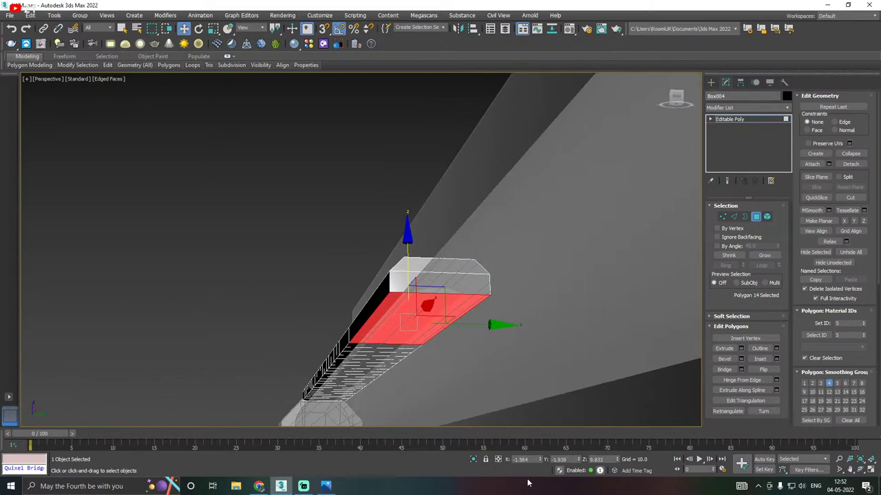
click(475, 459)
scroll(562, 324, down, 6)
alt+middle_drag(561, 323, 609, 312)
alt+middle_drag(422, 344, 395, 342)
scroll(534, 271, up, 2)
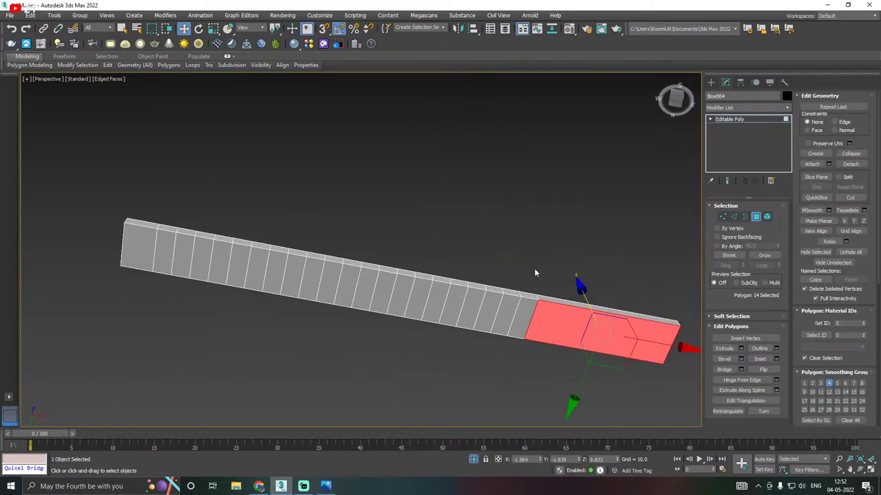
click(727, 248)
click(440, 298)
alt+middle_drag(449, 289, 480, 431)
click(473, 460)
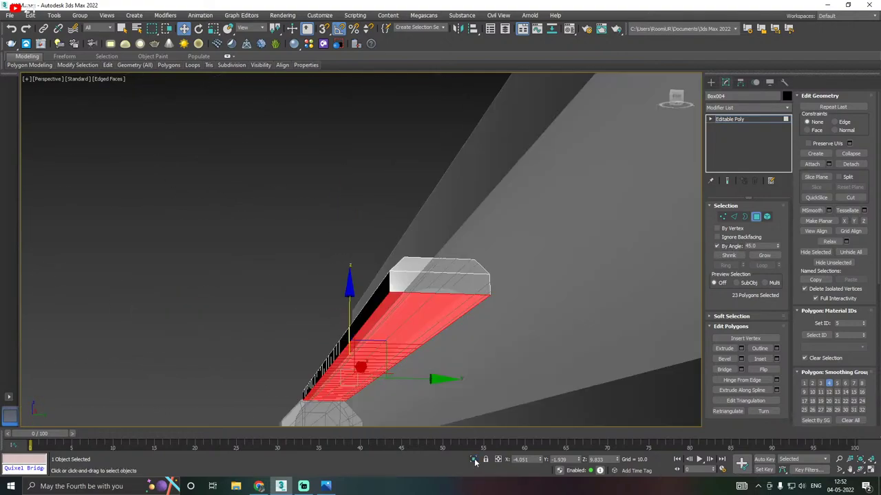
In the front view, raise the whole rail to about Z 9.949 and pull its underside polygons down to about Z 9.783
key(f)
scroll(440, 310, down, 3)
scroll(306, 262, up, 5)
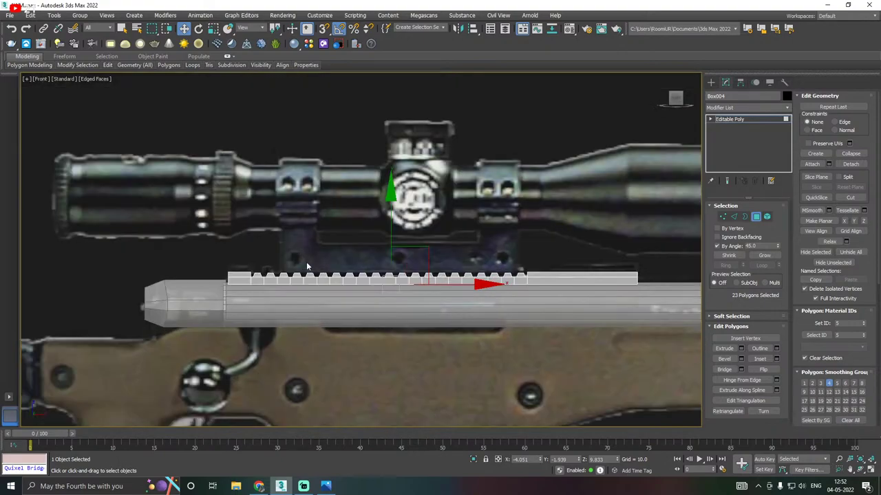
click(742, 119)
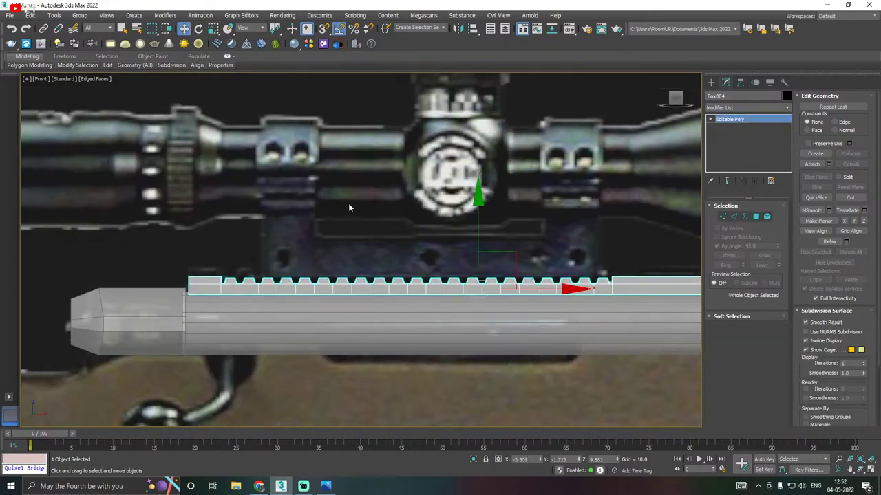
drag(477, 229, 477, 221)
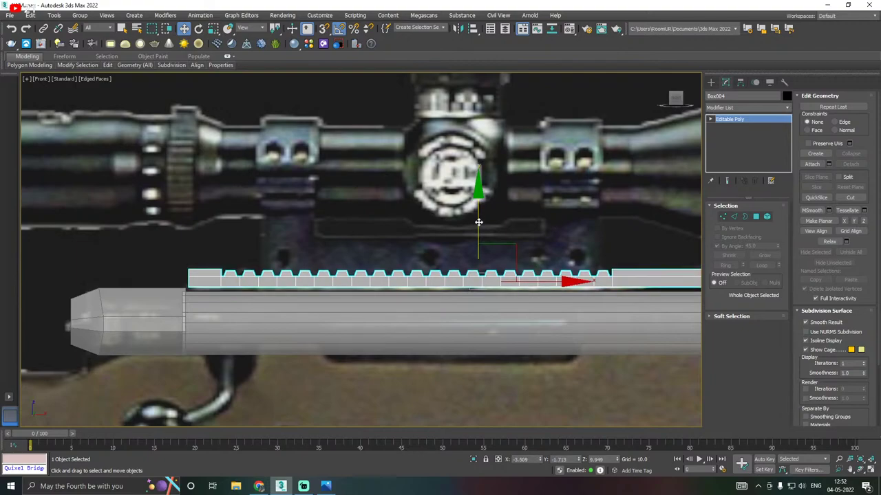
click(755, 216)
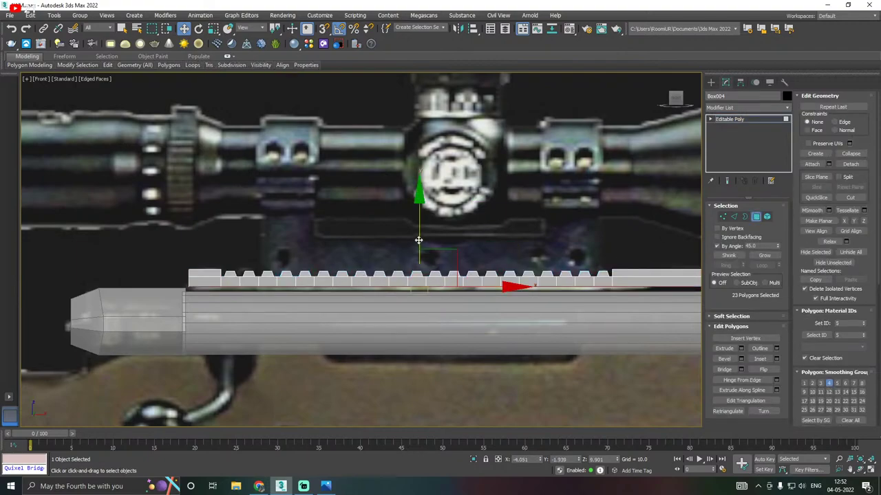
drag(419, 236, 417, 249)
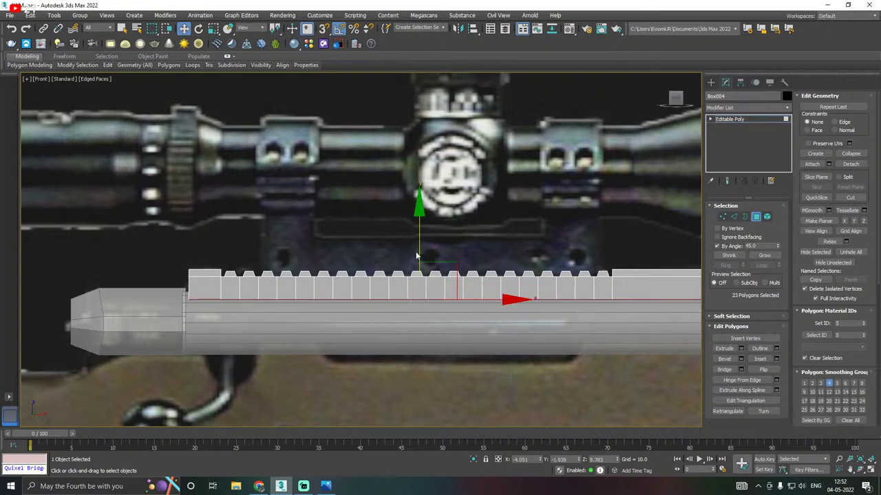
Try to taper the rail's lower sides by narrowing the underside polygons along Y
key(p)
alt+middle_drag(385, 271, 359, 335)
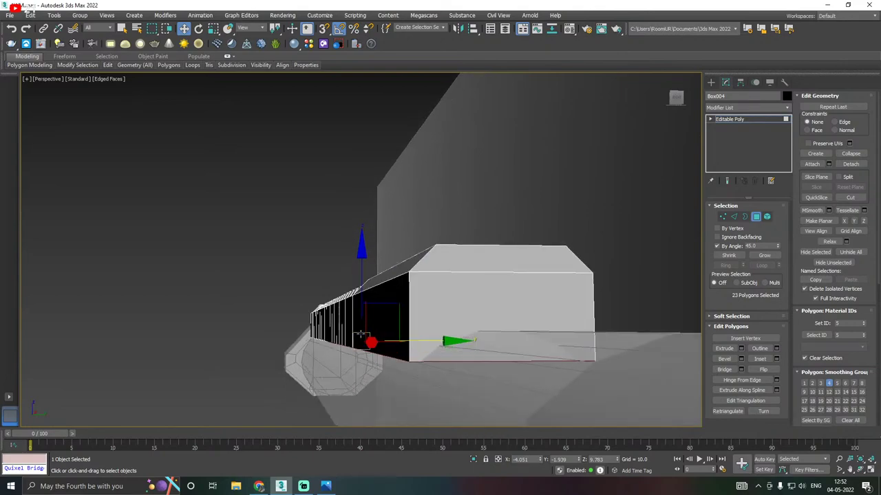
key(r)
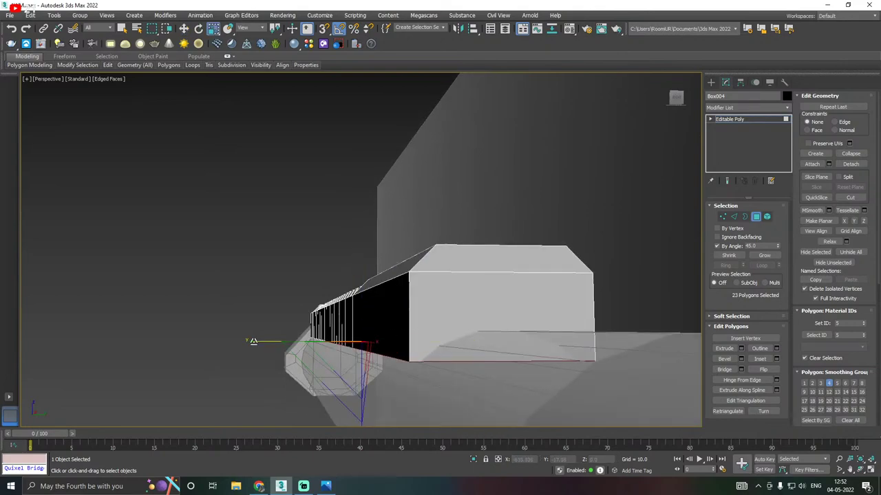
drag(254, 341, 263, 342)
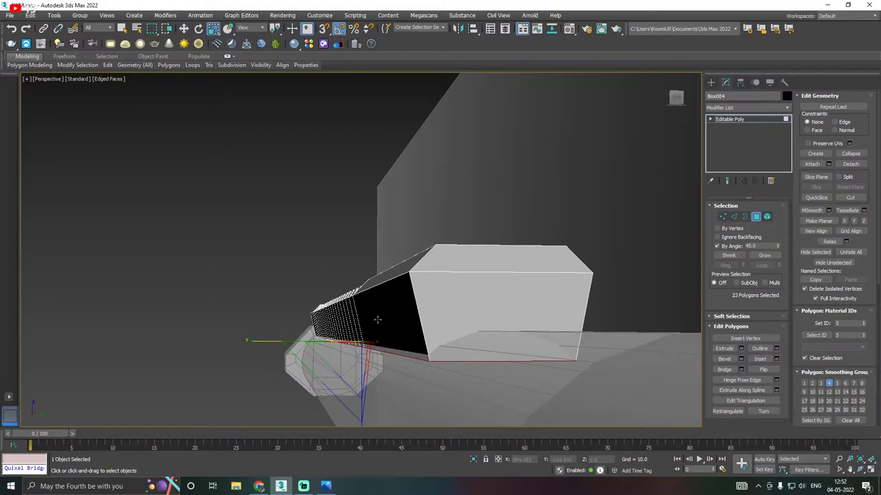
alt+middle_drag(377, 320, 492, 320)
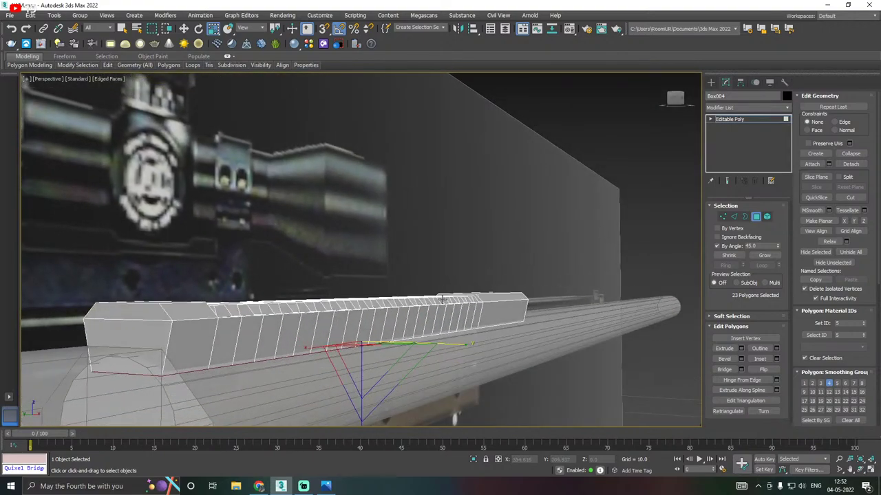
Raise the underside polygons along Z to make the rail thinner, and return to the whole object
key(w)
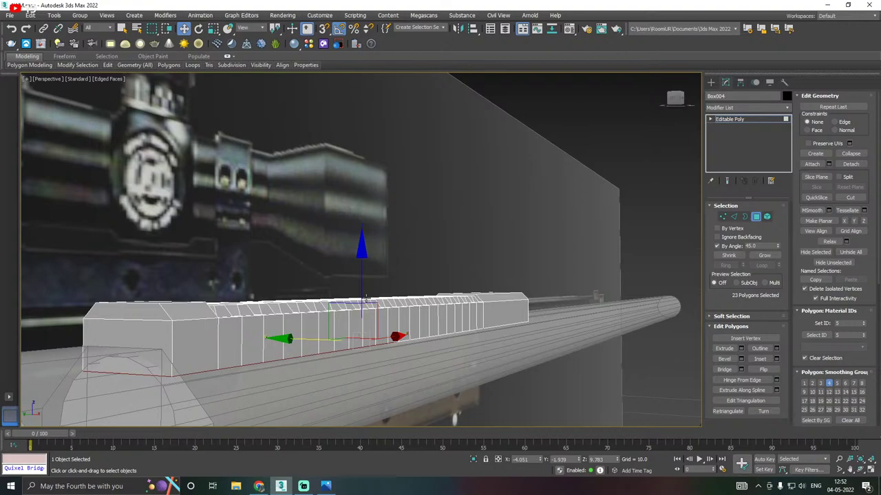
drag(363, 297, 362, 282)
click(727, 119)
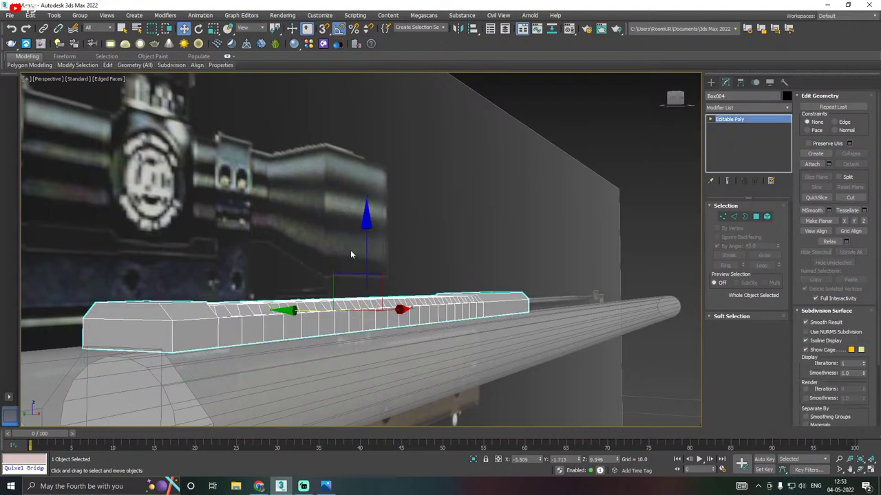
Lower the whole rail onto the barrel and adjust its height in the front view to about Z 9.837
drag(369, 254, 375, 273)
alt+middle_drag(375, 273, 320, 292)
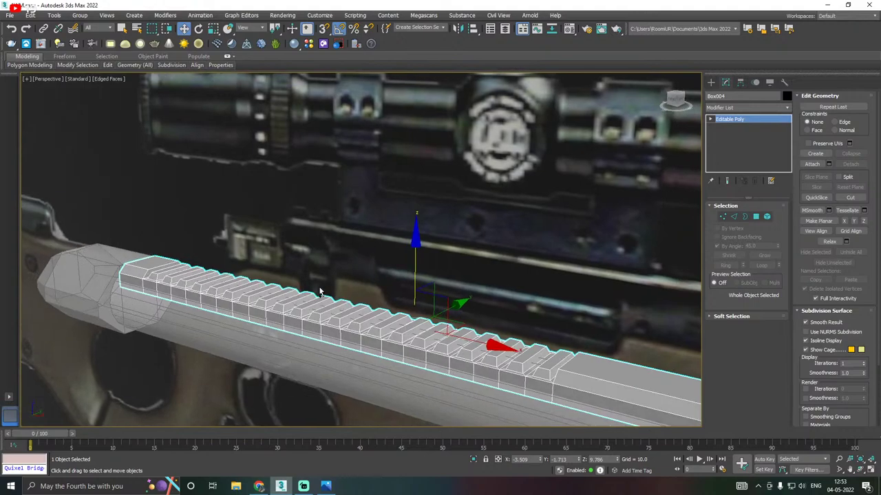
alt+middle_drag(406, 231, 441, 199)
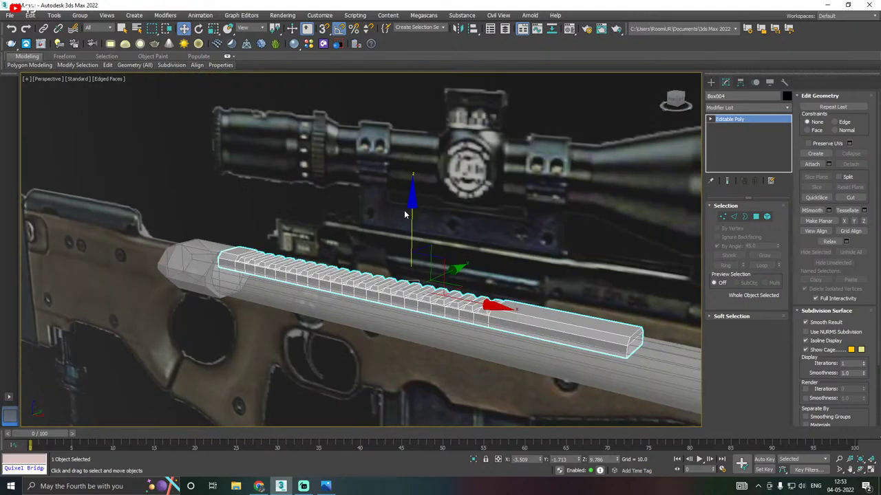
key(f)
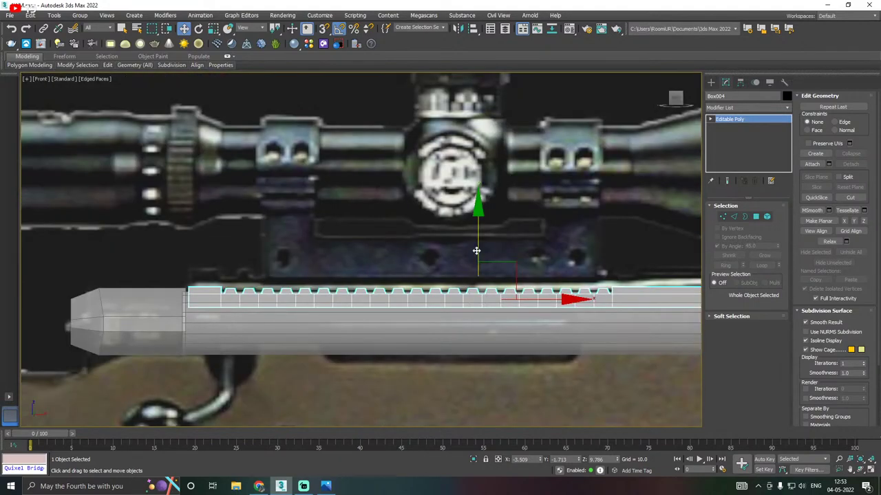
drag(478, 252, 478, 246)
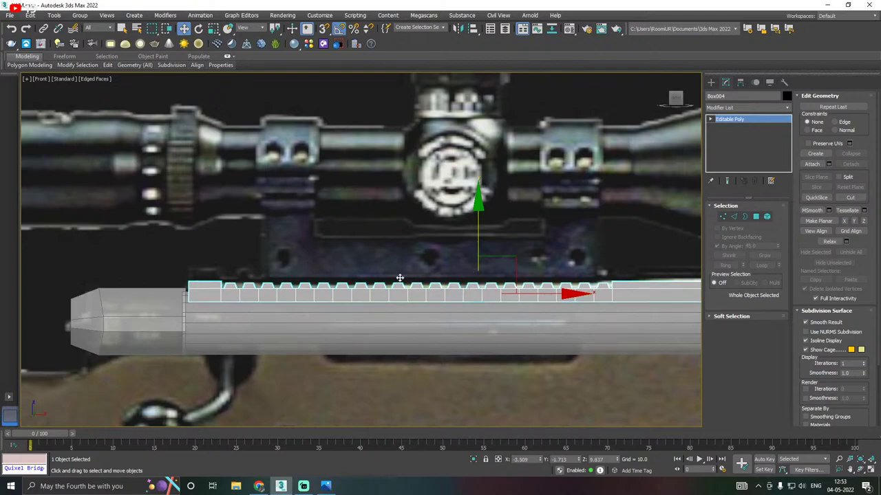
scroll(368, 274, down, 2)
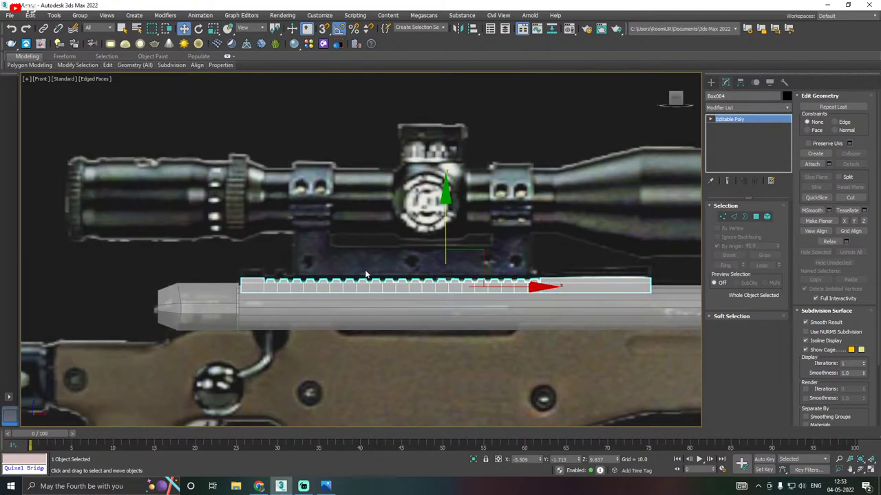
scroll(321, 259, down, 2)
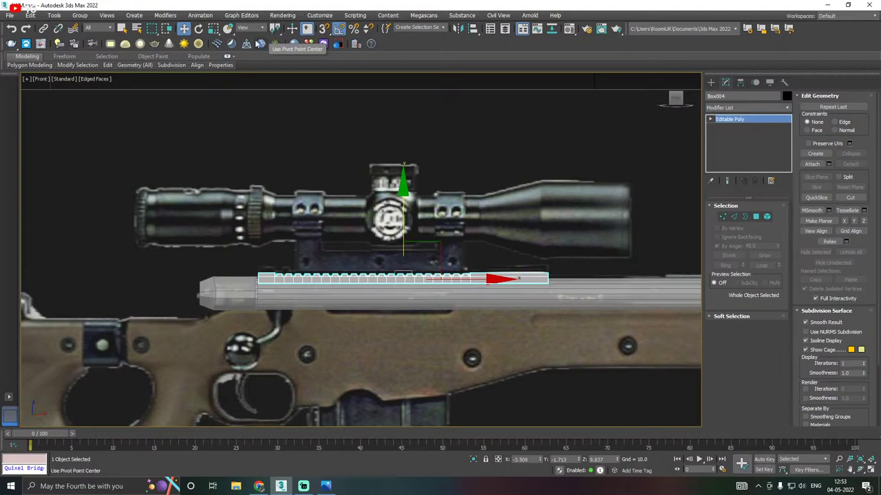
Save a copy of the scene and the scene file itself, repeating both saves to secure the finished rail
click(11, 15)
click(41, 107)
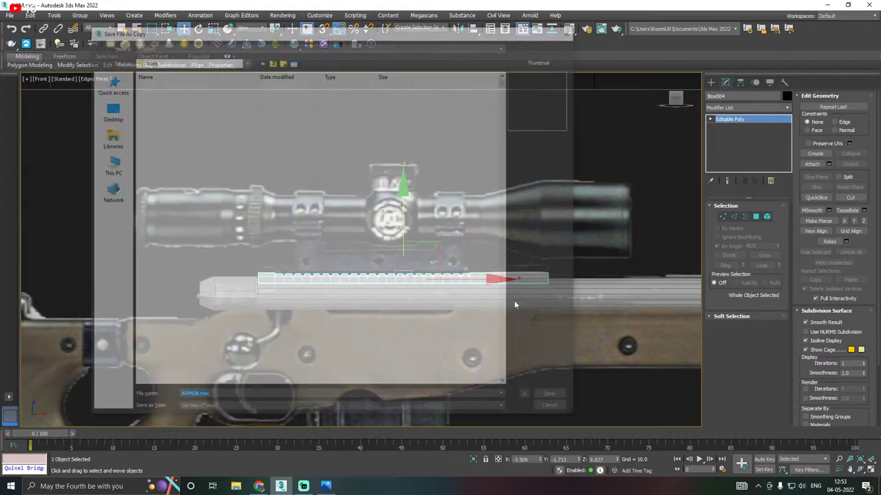
click(563, 399)
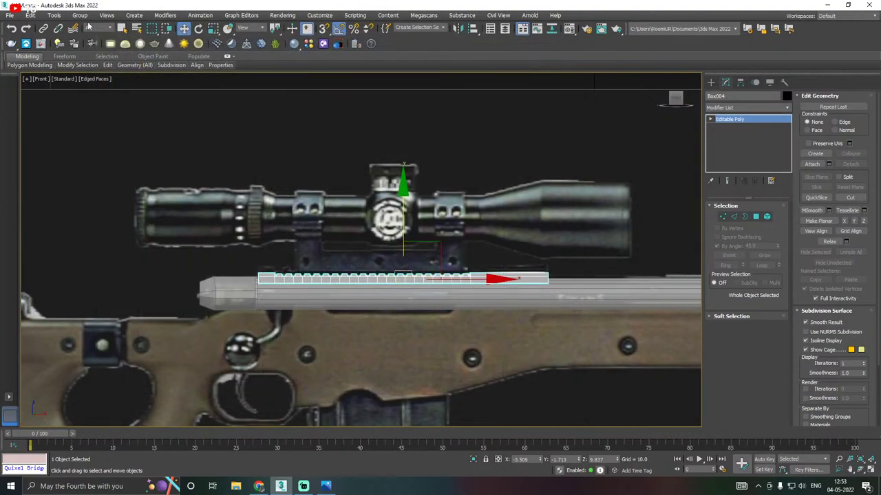
click(9, 15)
click(29, 86)
click(10, 15)
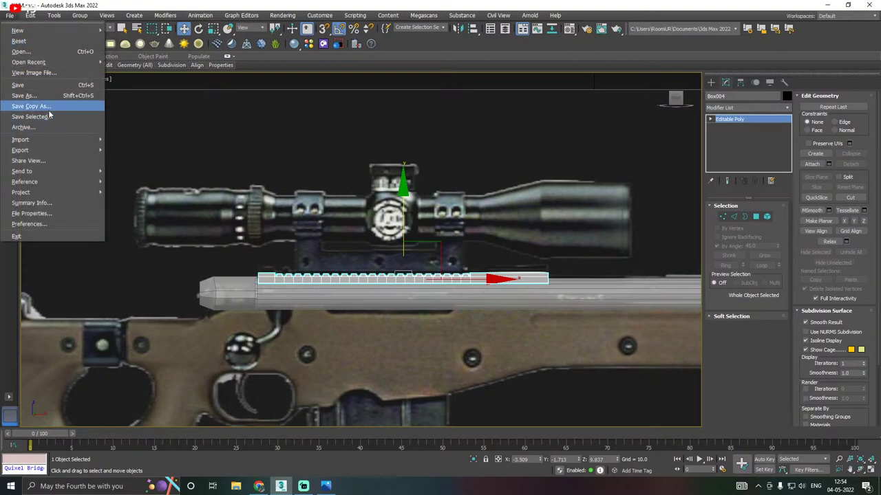
click(48, 108)
click(552, 397)
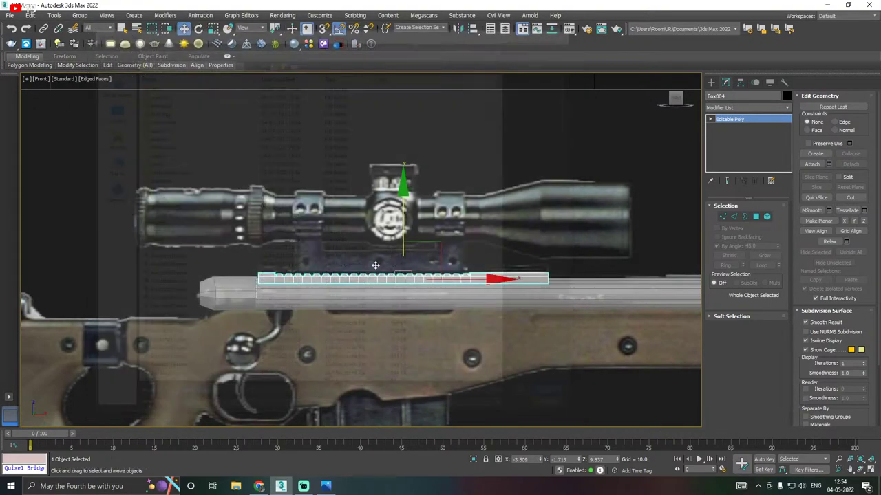
click(9, 15)
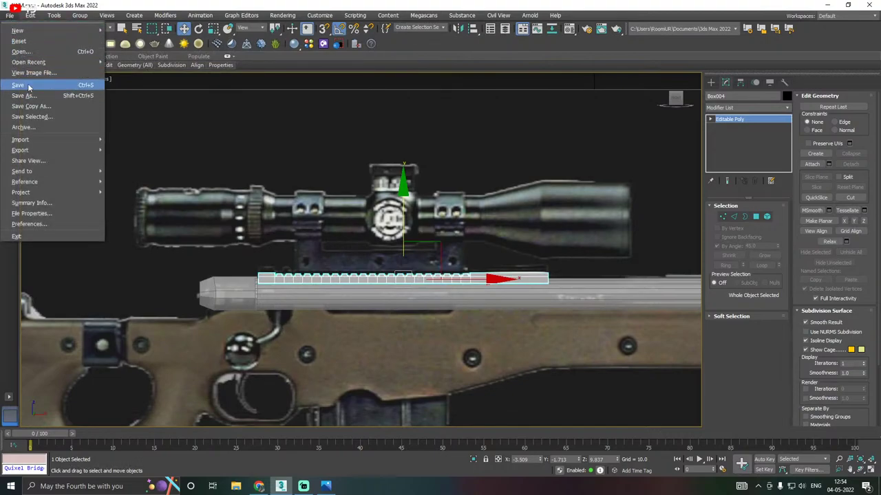
click(28, 85)
Create a cylinder of about 0.6 radius and 0.185 height over the scope's eyepiece, with its axis rotated to run along the scope
scroll(349, 234, up, 2)
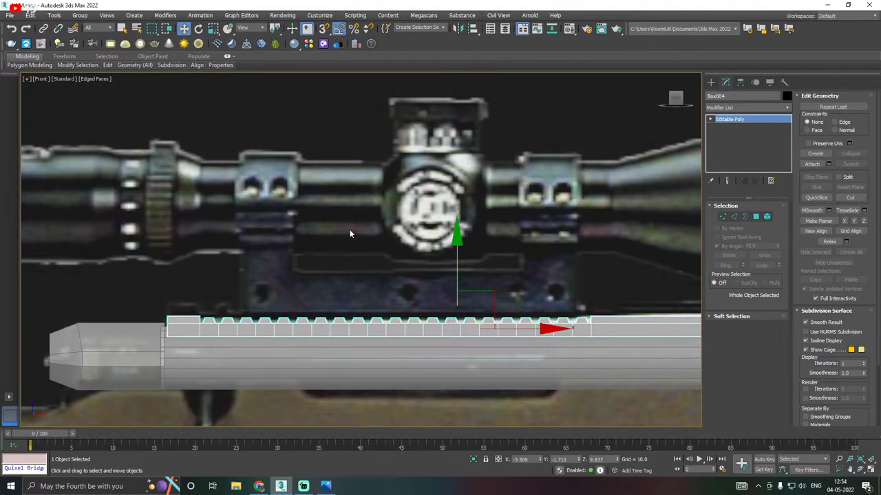
scroll(349, 233, down, 3)
scroll(375, 215, up, 2)
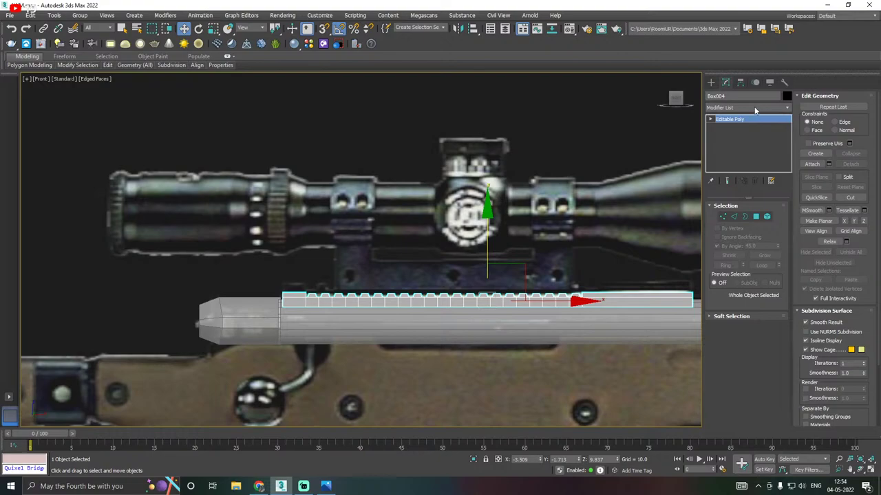
click(710, 82)
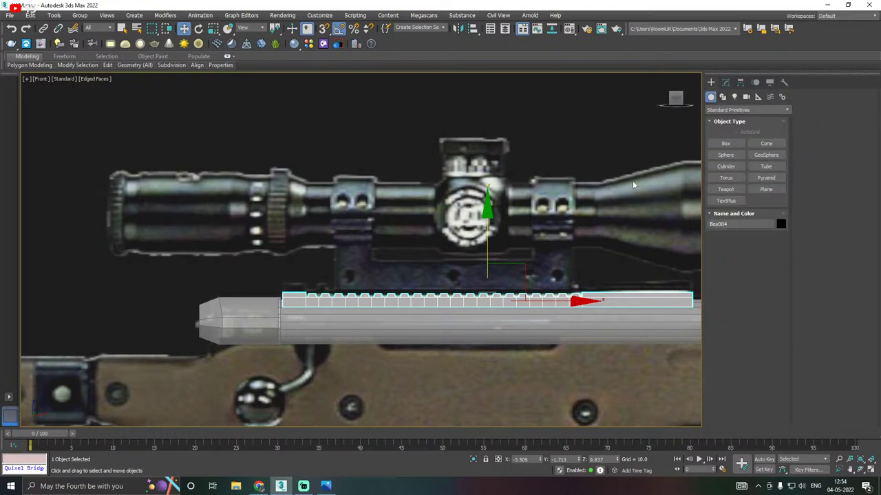
click(725, 165)
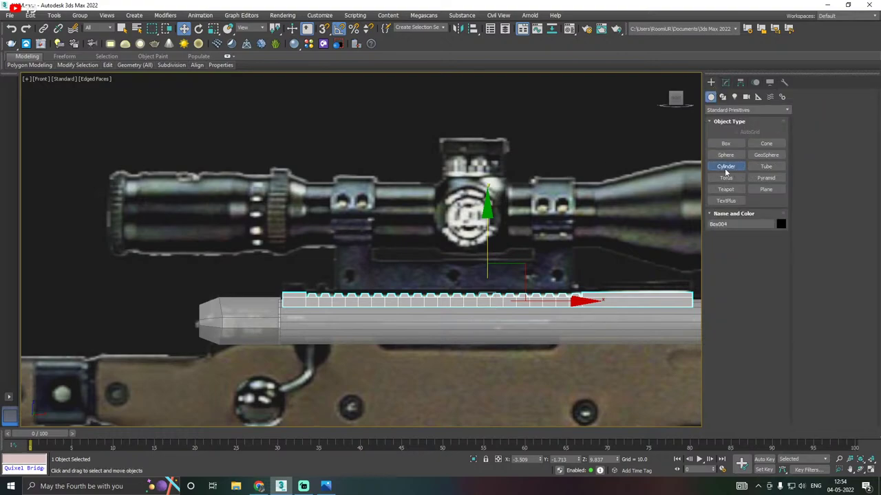
middle_drag(186, 212, 267, 215)
drag(275, 215, 303, 215)
key(w)
key(e)
key(w)
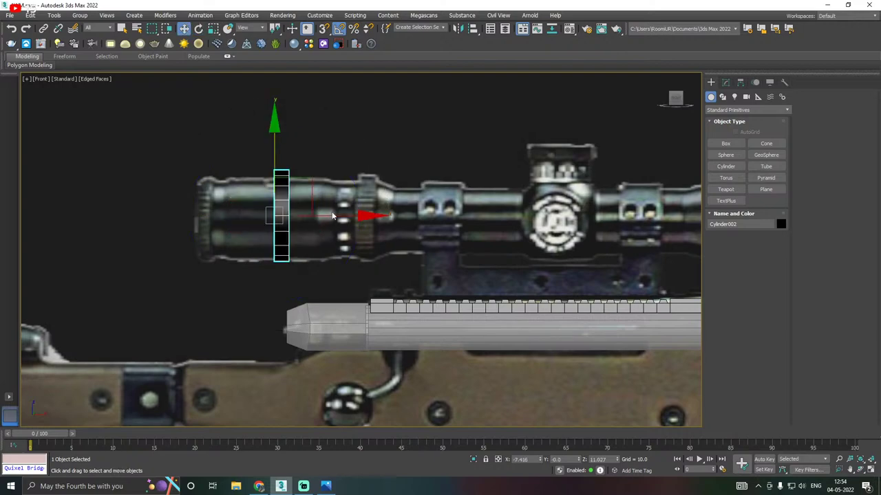
Assign the 02 - Default material to the cylinder and move it toward the eyepiece's rear at about X -8.028
key(m)
click(80, 227)
key(m)
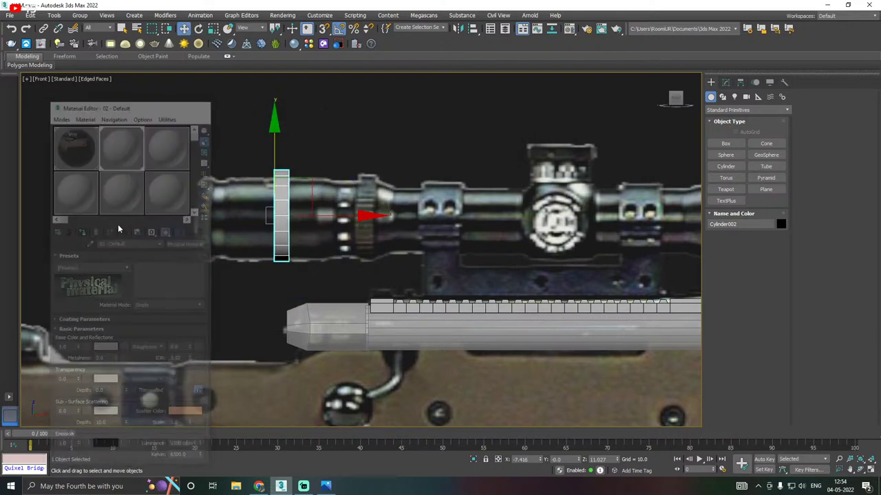
drag(335, 218, 289, 215)
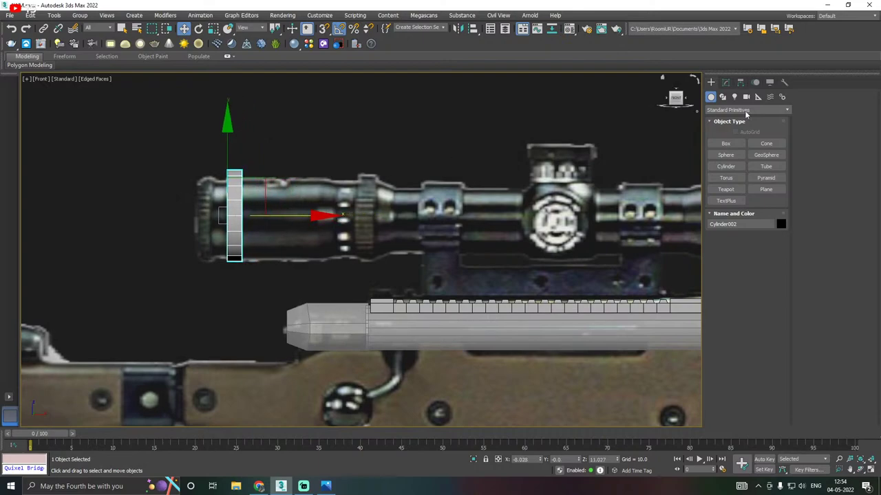
Set the cylinder's radius to 0.53 and height to 1.225, and align it with the eyepiece at about X -8.014, Z 10.985
click(725, 82)
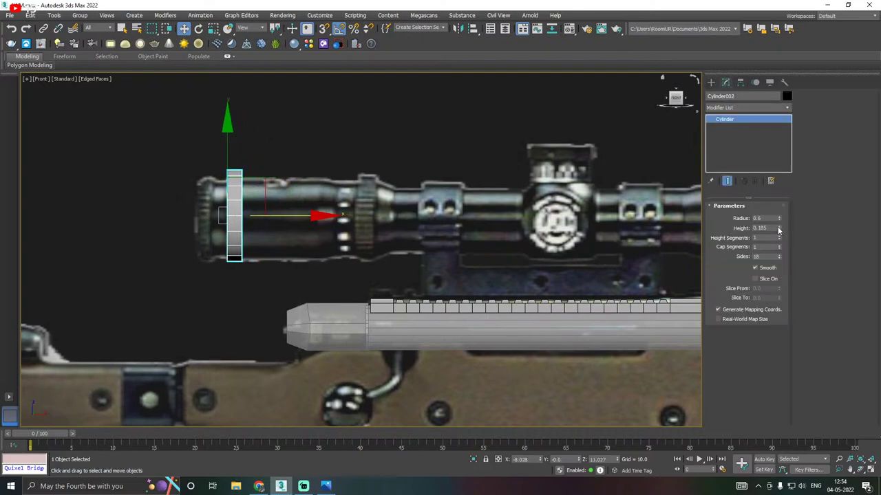
mouse_move(779, 231)
mouse_down()
mouse_move(786, 183)
mouse_move(779, 230)
mouse_up()
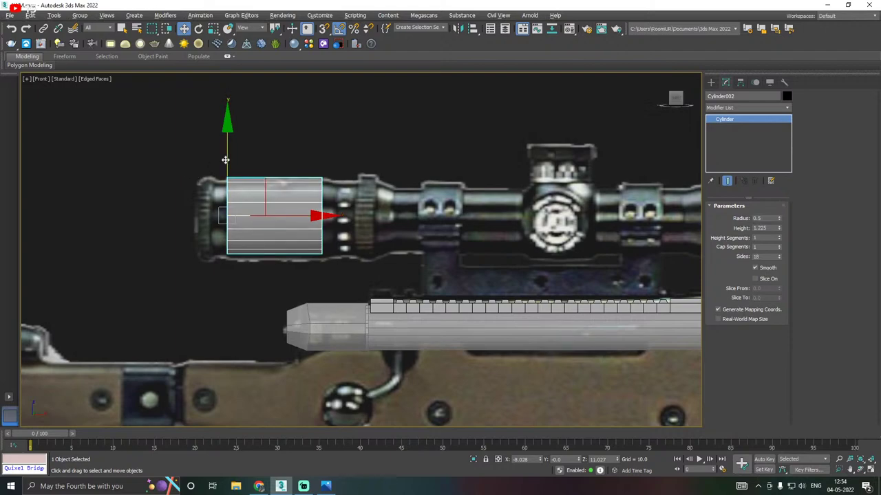
drag(227, 160, 226, 163)
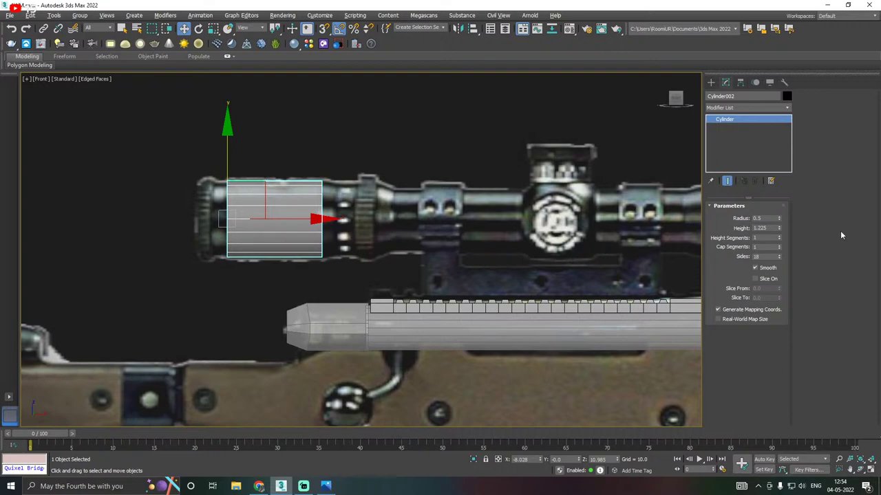
click(779, 217)
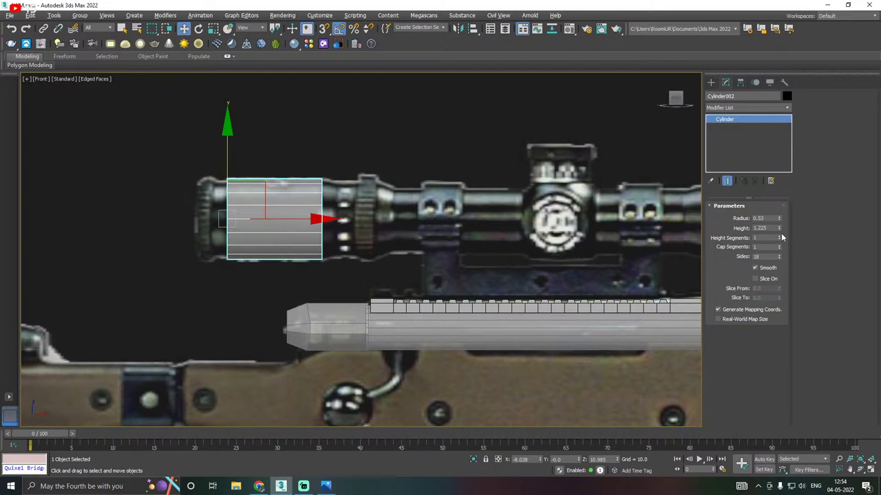
mouse_move(289, 219)
mouse_down()
mouse_move(319, 219)
mouse_move(278, 219)
mouse_move(304, 218)
mouse_move(290, 216)
mouse_up()
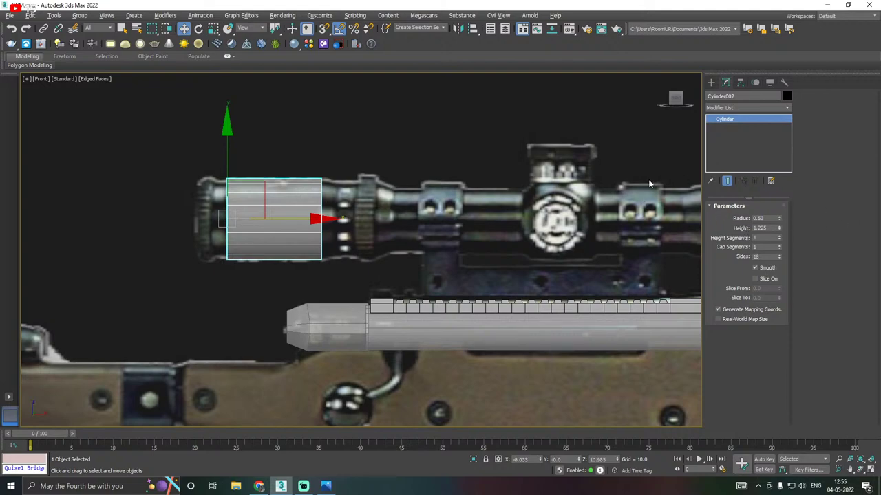
mouse_move(283, 219)
mouse_down()
mouse_move(291, 219)
mouse_move(284, 219)
mouse_up()
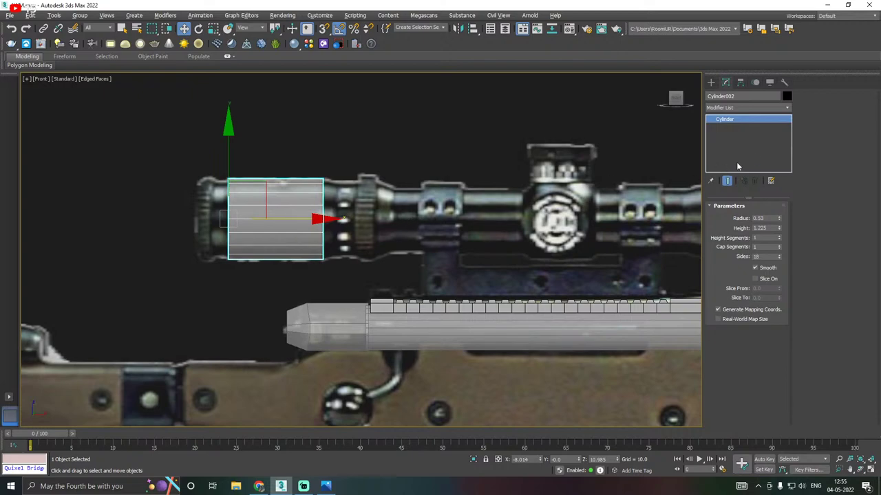
Convert the cylinder to an Editable Poly and select both of its end cap polygons
right_click(747, 142)
click(784, 210)
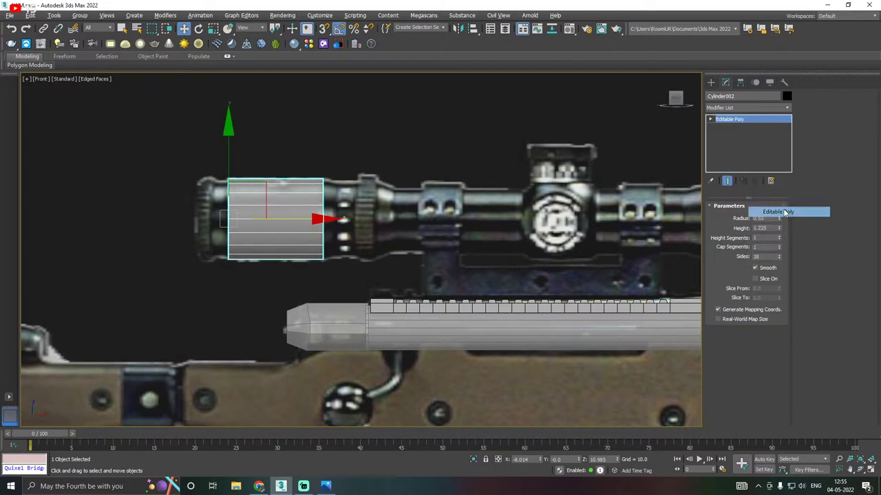
alt+middle_drag(391, 213, 368, 221)
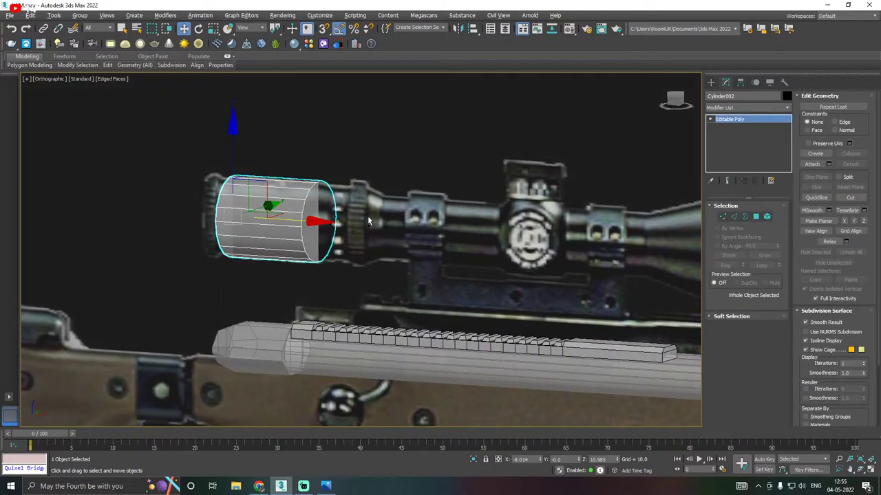
click(755, 216)
click(313, 217)
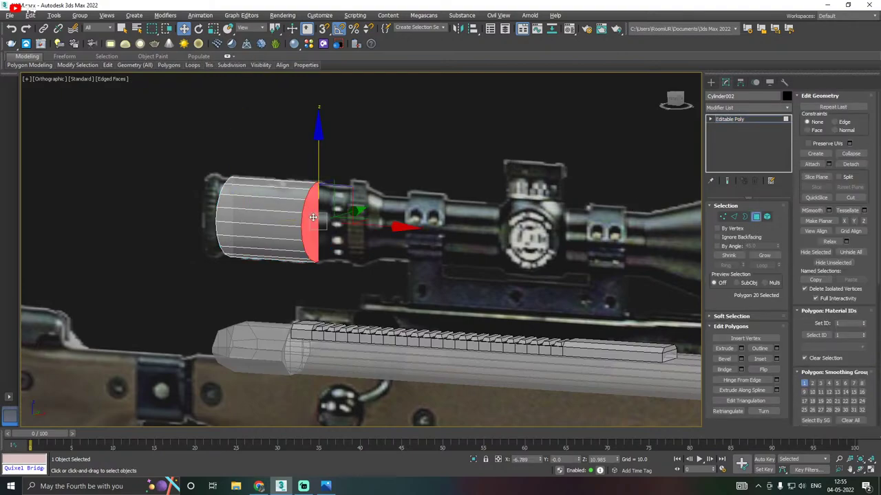
key(f)
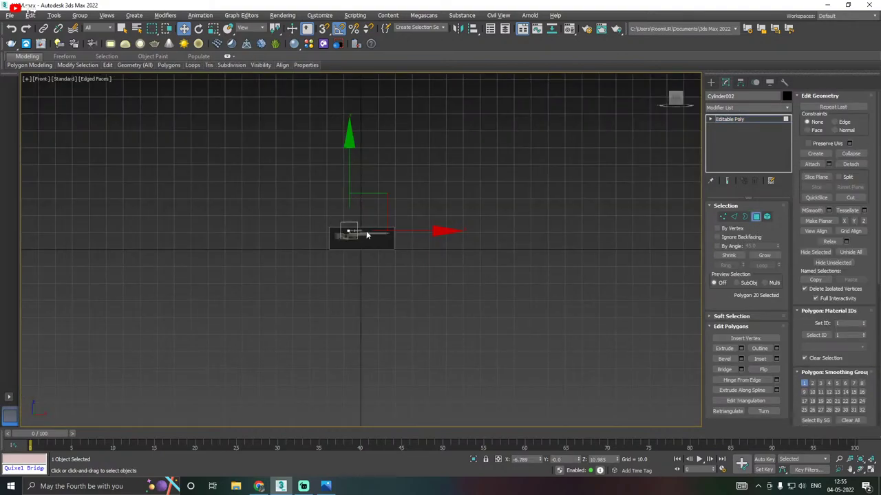
scroll(366, 234, up, 10)
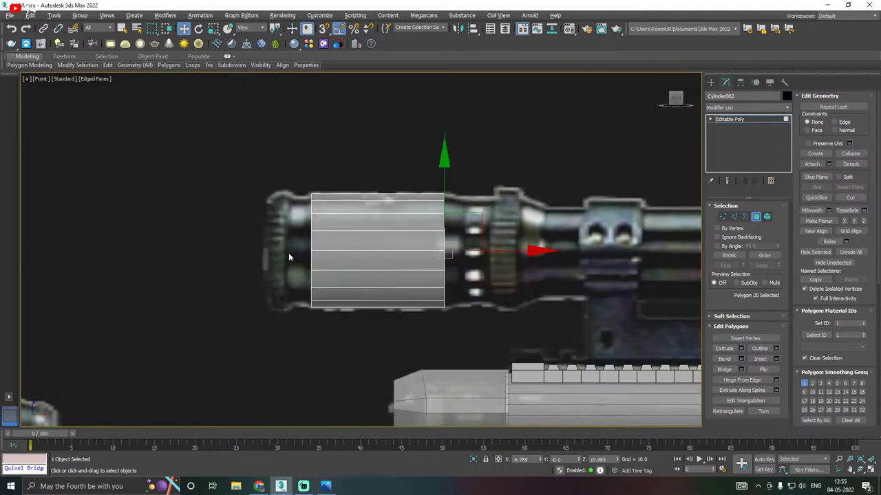
alt+middle_drag(316, 249, 344, 250)
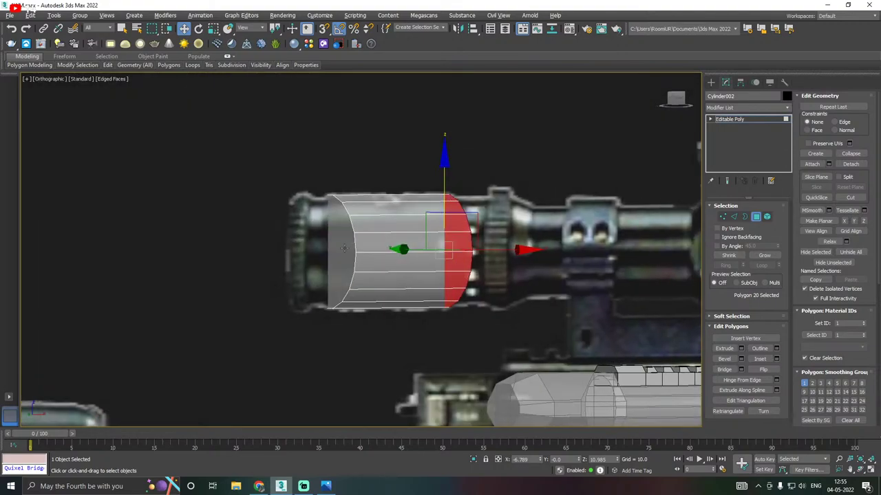
ctrl+click(343, 249)
key(f)
scroll(341, 195, up, 12)
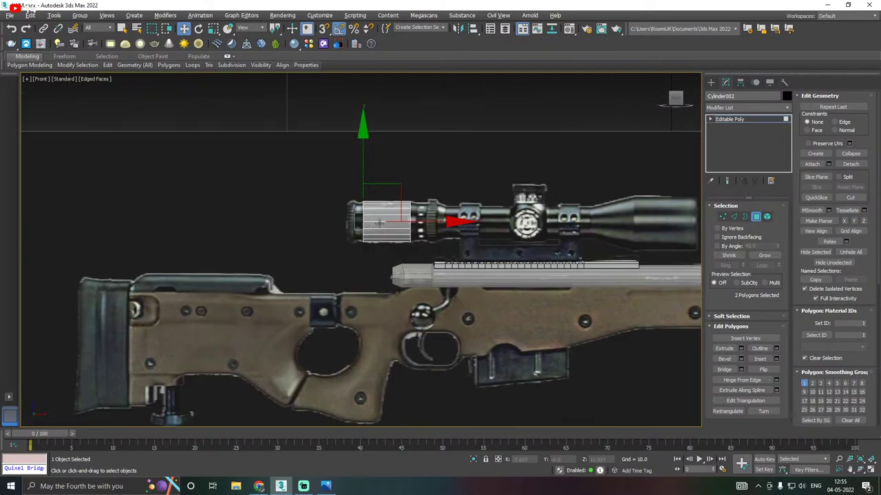
Extrude both end caps outward by 0.189 to lengthen the eyepiece cylinder
click(741, 349)
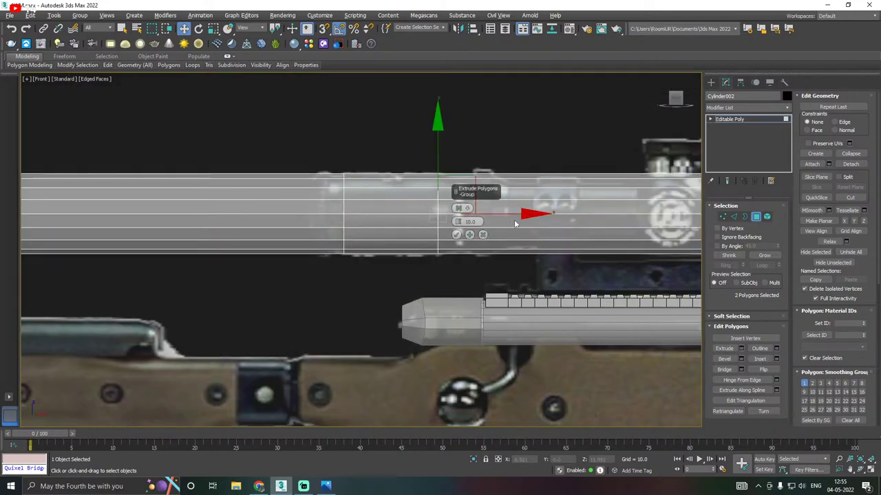
drag(457, 223, 471, 325)
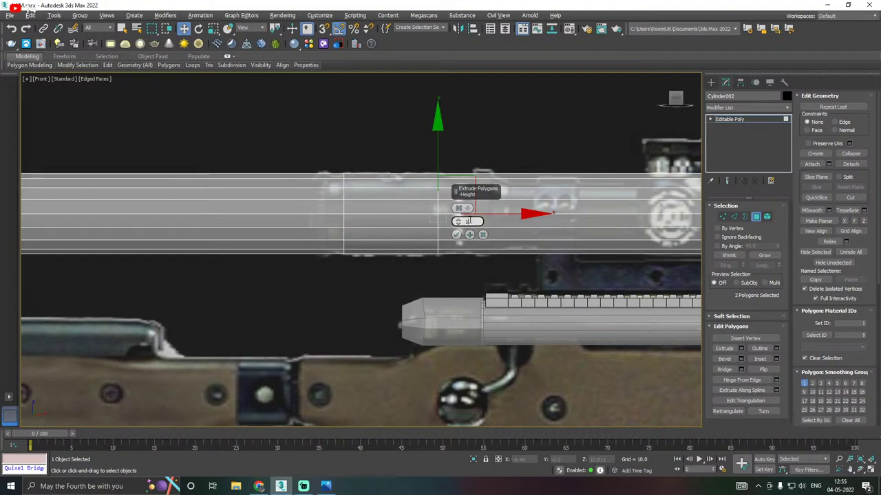
click(464, 210)
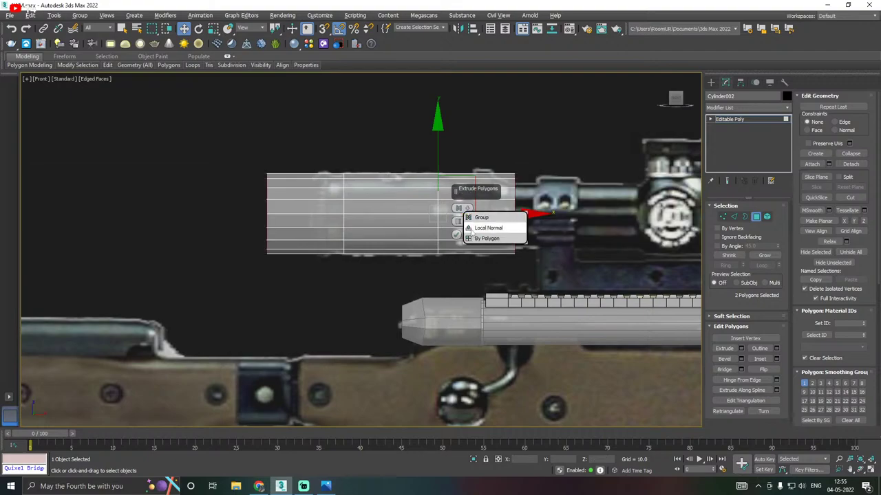
click(457, 227)
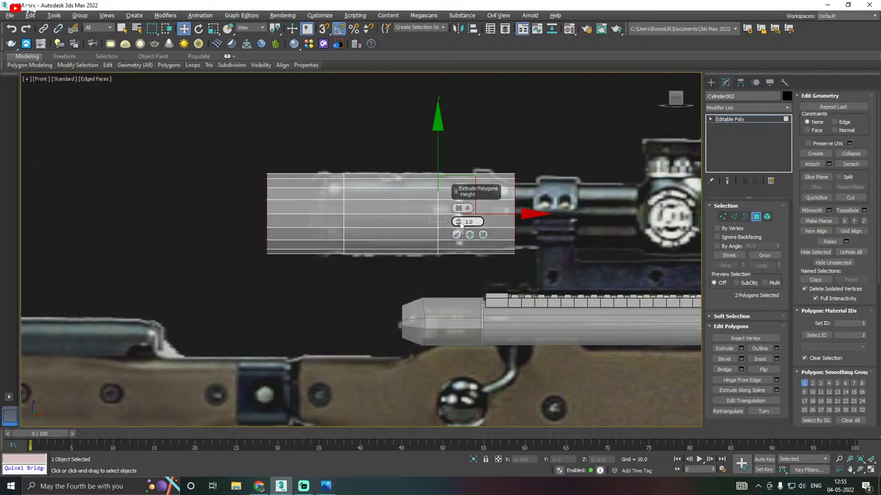
drag(458, 221, 481, 298)
drag(473, 190, 550, 175)
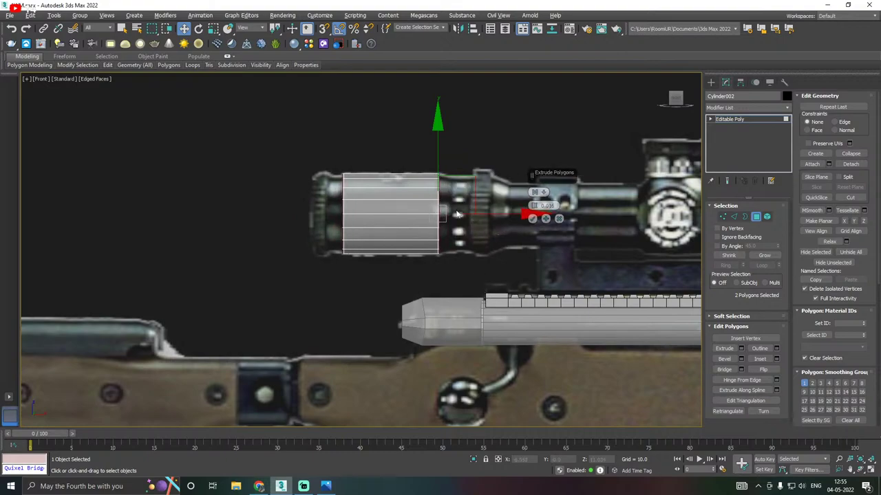
middle_drag(488, 200, 434, 212)
drag(533, 207, 535, 192)
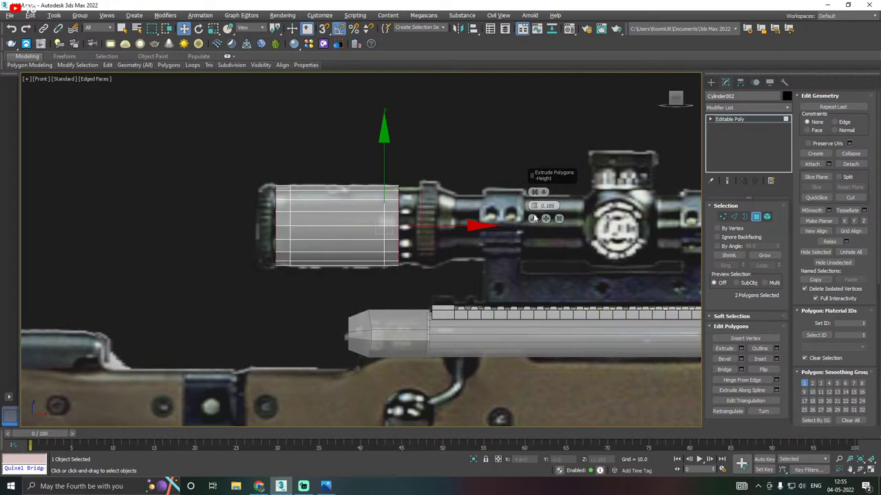
click(532, 218)
Taper the eyepiece's ends by scaling both end caps to 77 percent and back up by 112 percent, shifting them slightly rearward
middle_drag(404, 220, 410, 221)
scroll(410, 220, up, 2)
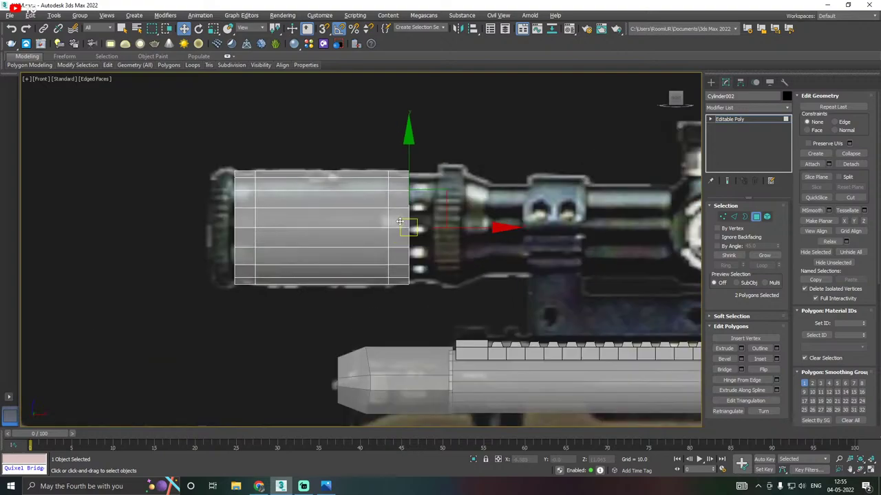
key(r)
drag(419, 212, 418, 225)
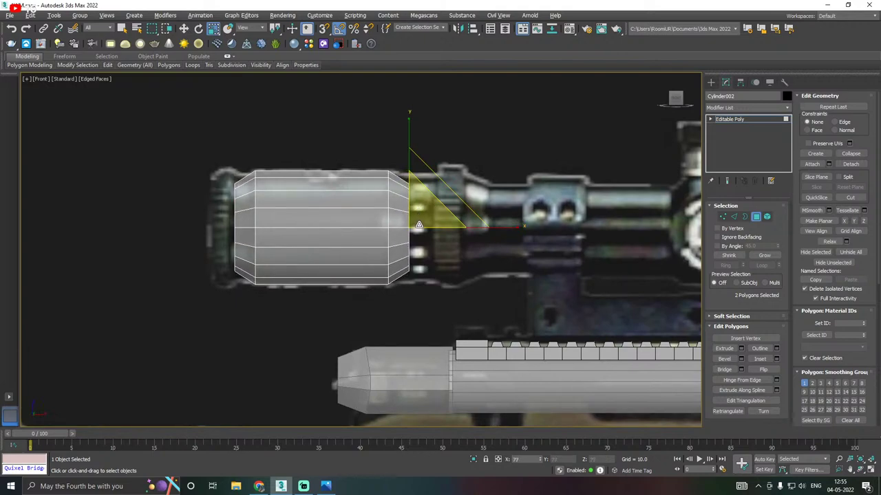
key(w)
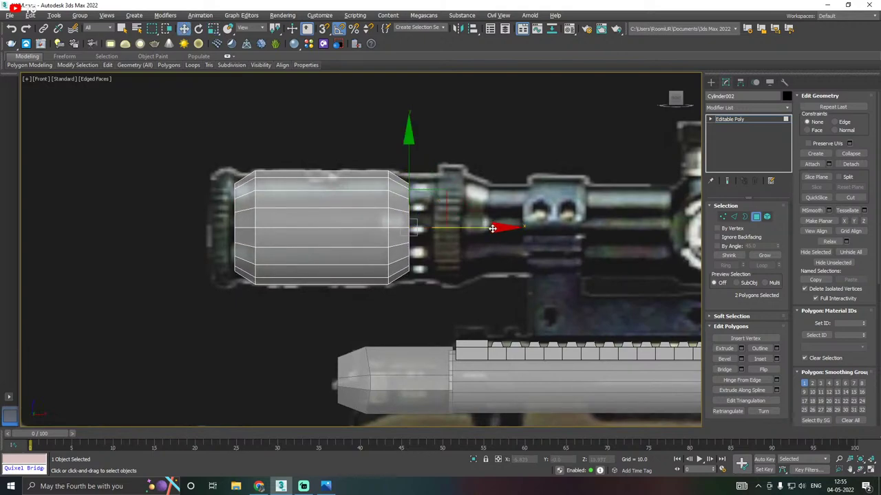
drag(494, 228, 485, 226)
key(r)
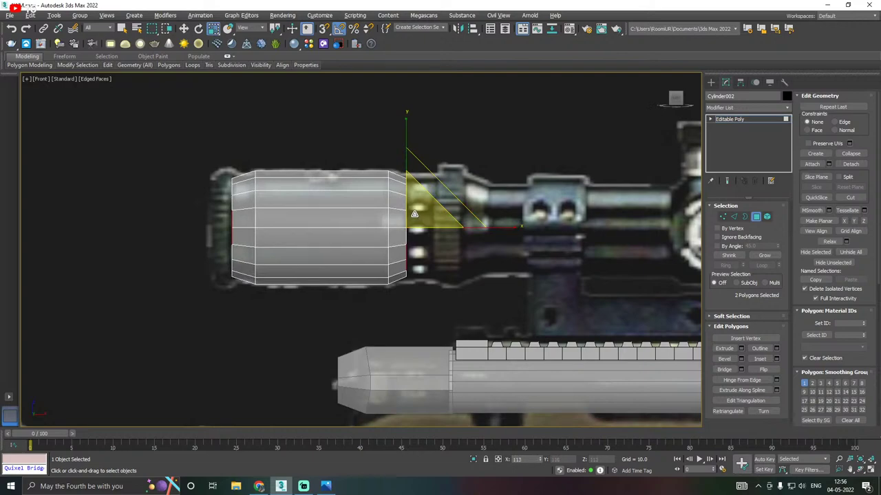
key(w)
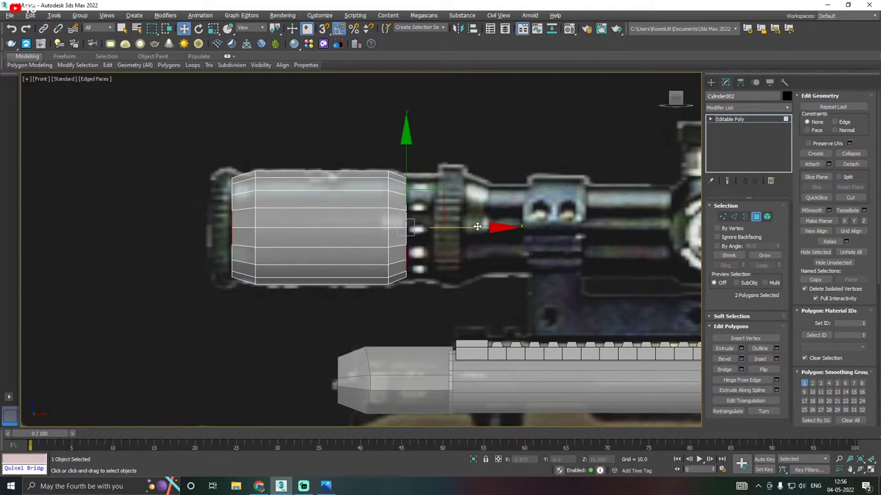
middle_drag(511, 208, 485, 215)
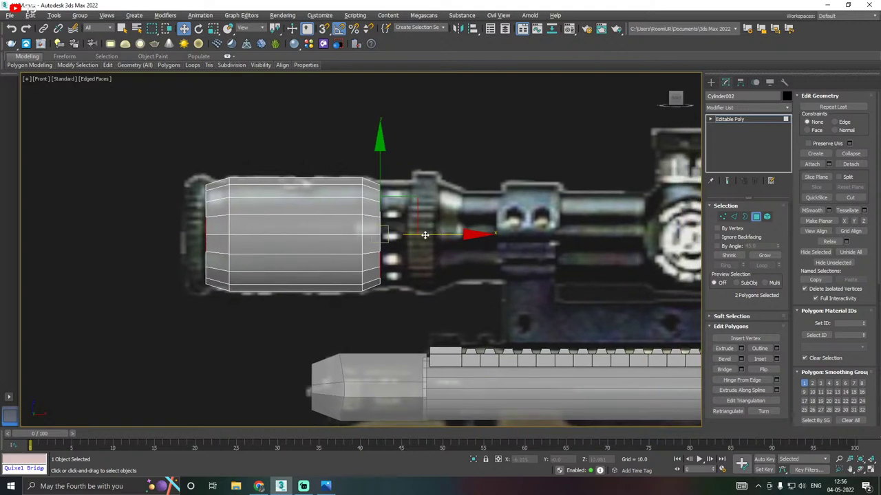
mouse_move(425, 235)
mouse_down()
mouse_move(440, 235)
mouse_move(425, 235)
mouse_up()
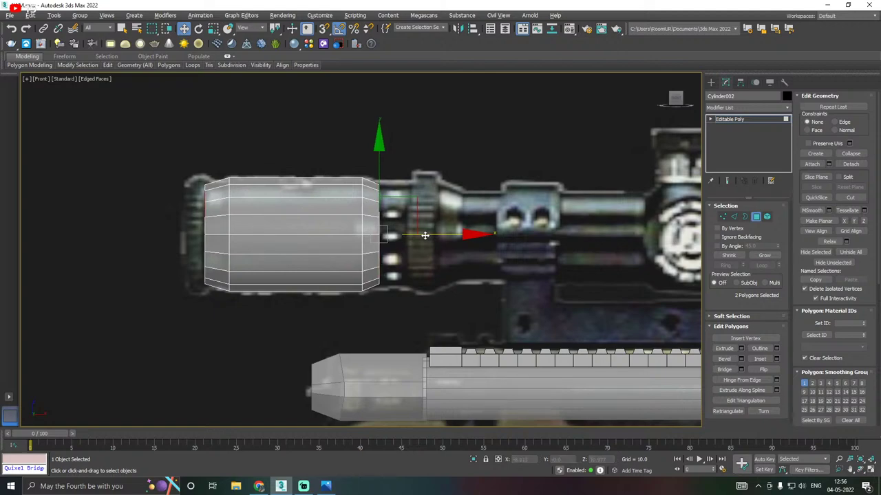
Select the vertices of the eyepiece's front end and nudge them rearward to about X -6.644
click(722, 216)
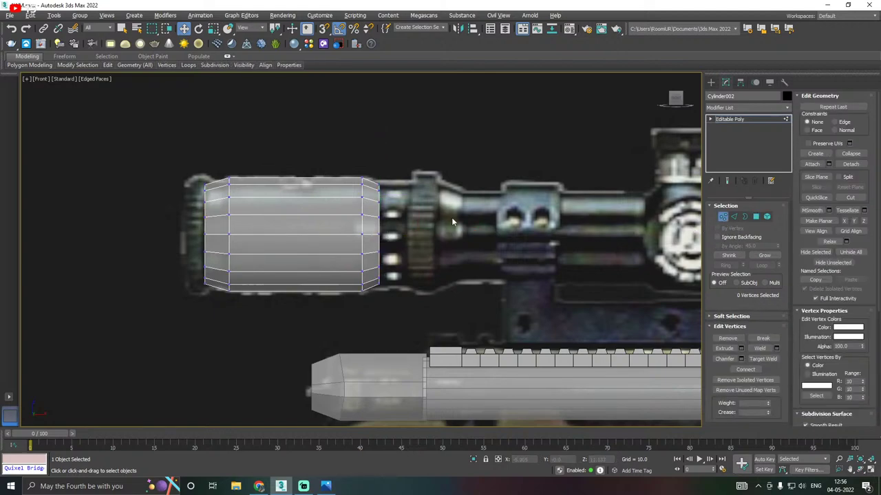
drag(410, 168, 379, 296)
scroll(377, 254, up, 3)
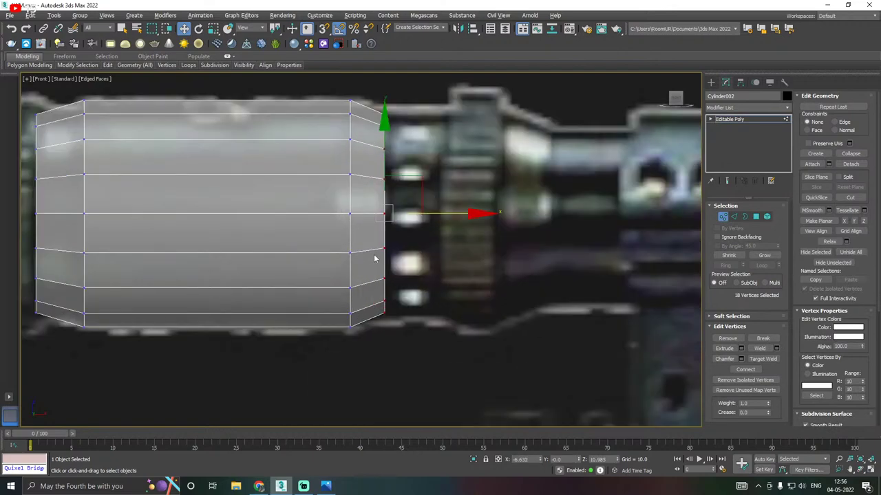
drag(440, 213, 388, 214)
middle_drag(388, 214, 478, 222)
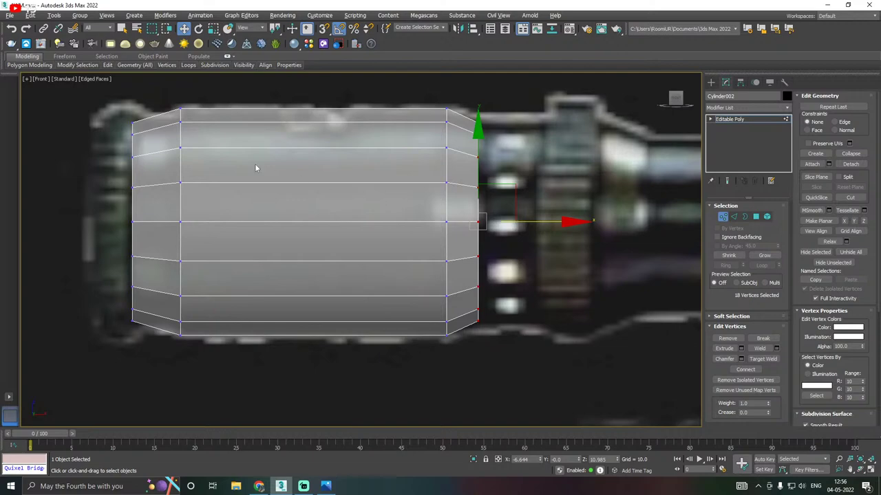
Select the vertices of the eyepiece's rear end and adjust them to about X -8.24
middle_drag(181, 135, 343, 149)
drag(245, 262, 236, 355)
mouse_move(291, 236)
mouse_down()
mouse_move(300, 236)
mouse_move(289, 236)
mouse_up()
scroll(213, 342, down, 2)
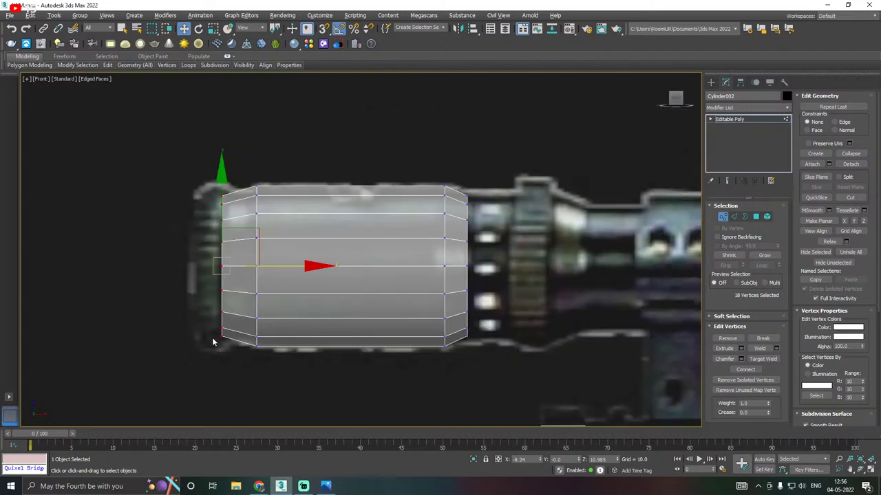
scroll(399, 306, down, 1)
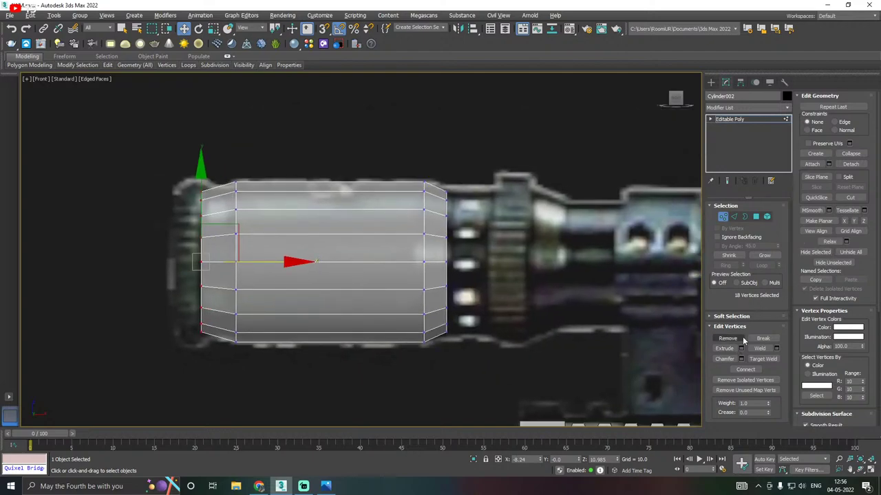
Select only the rear end cap polygon and extrude it rearward by 0.222 to form the eyepiece's rear section
click(757, 217)
scroll(188, 182, down, 3)
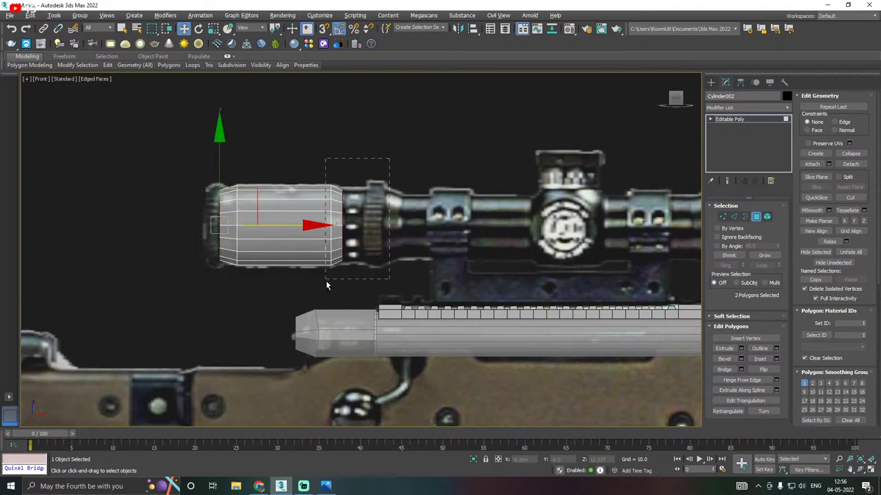
drag(326, 286, 326, 280)
scroll(196, 212, up, 4)
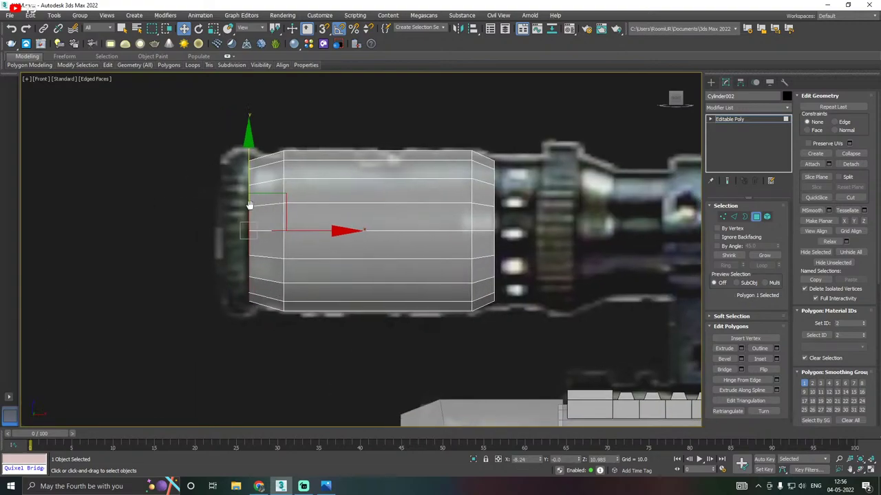
middle_drag(250, 205, 254, 202)
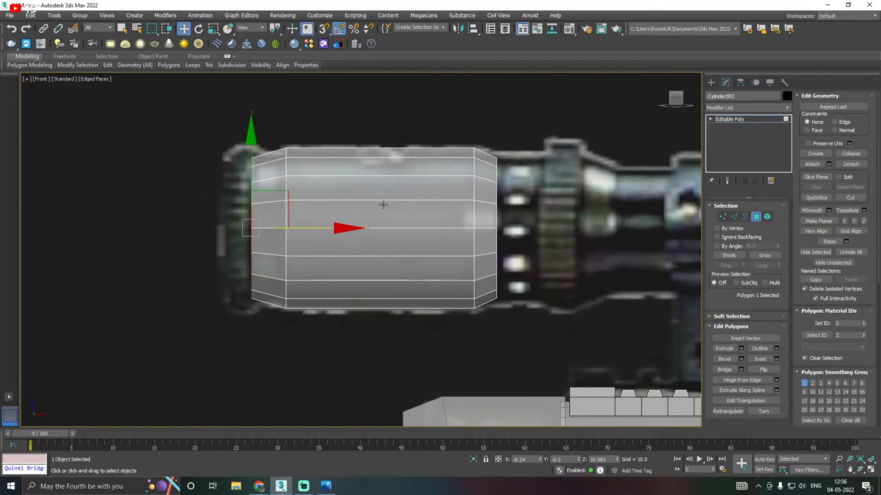
middle_drag(379, 203, 356, 210)
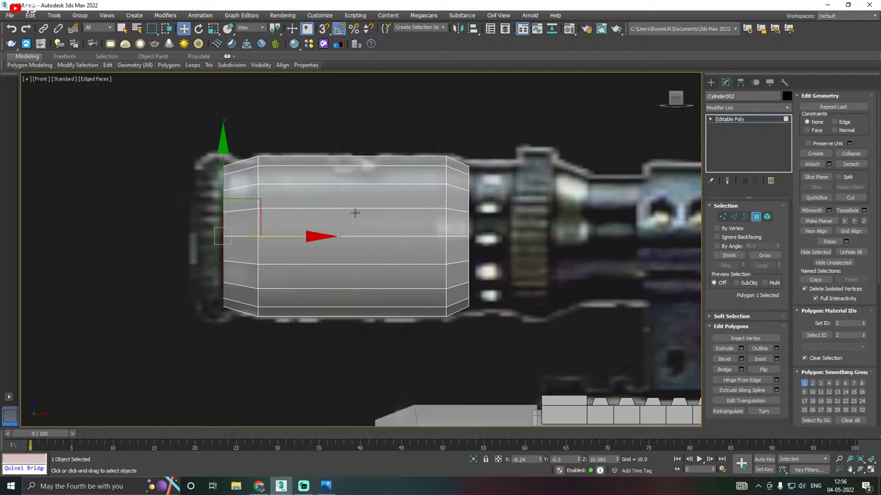
click(9, 15)
click(48, 93)
click(741, 348)
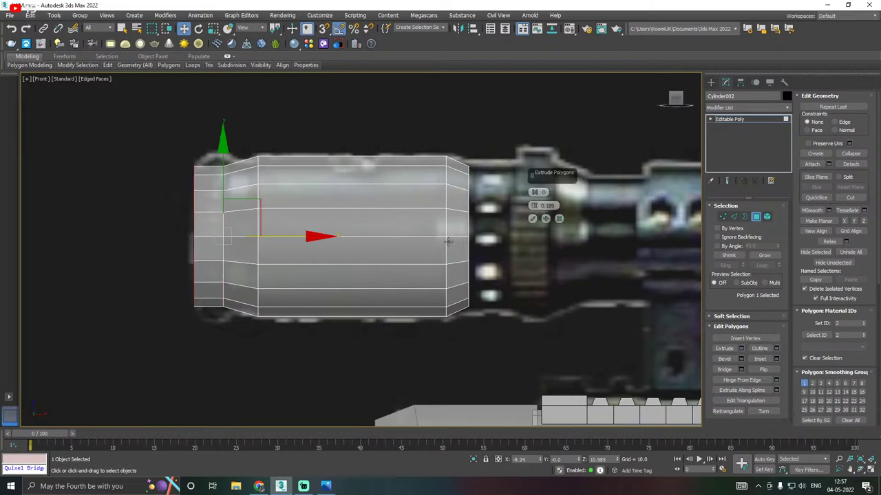
drag(538, 209, 518, 200)
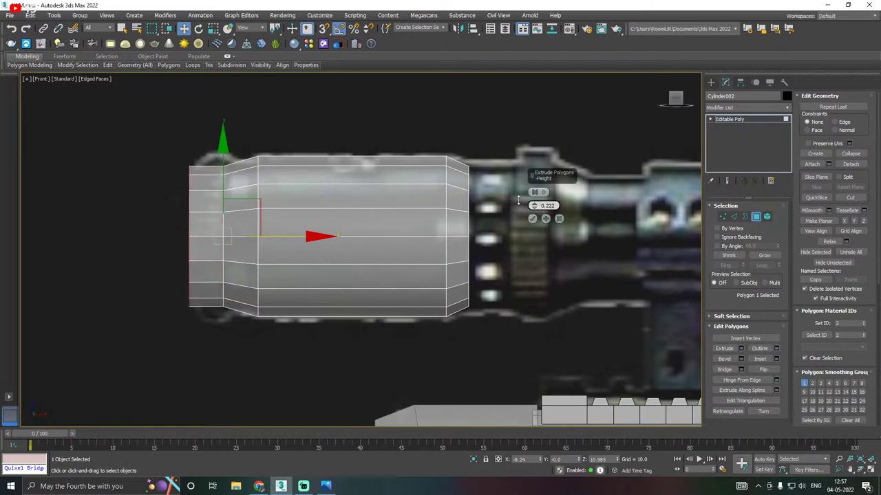
click(531, 219)
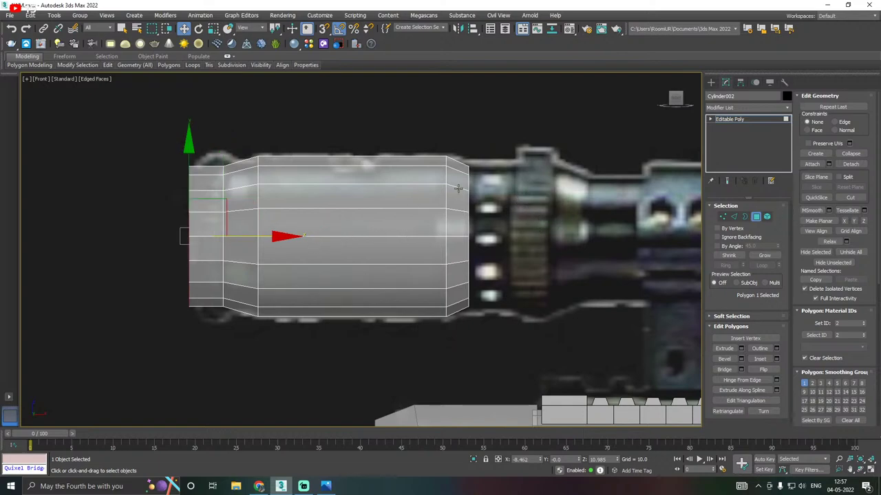
Select the ring of side polygons on the rear section and extrude it outward by 0.109 to form a raised rim
click(200, 246)
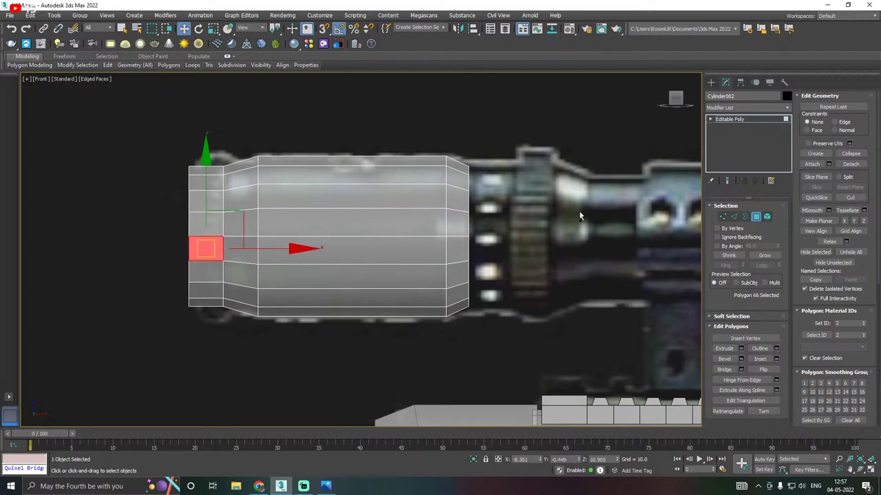
shift+click(198, 226)
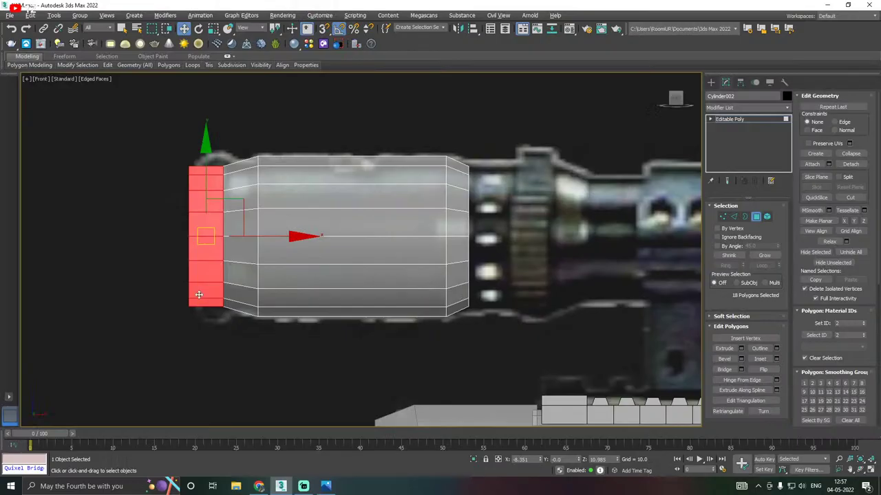
click(741, 348)
click(535, 193)
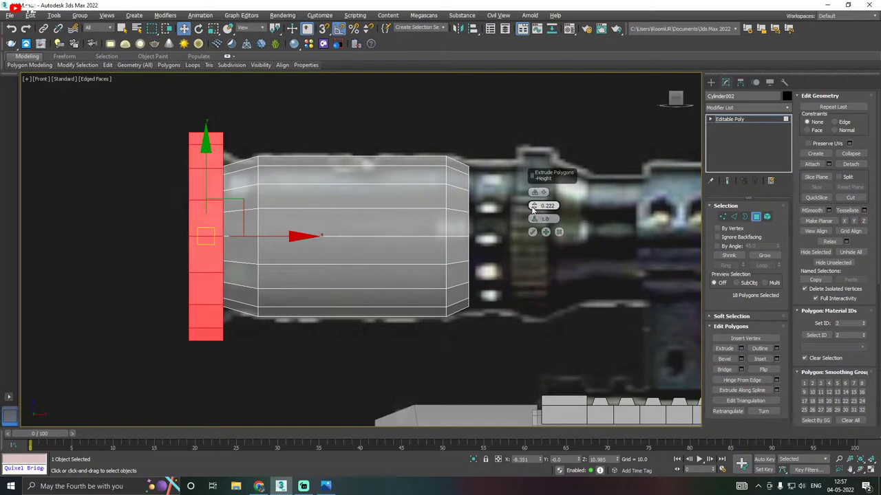
drag(533, 207, 537, 221)
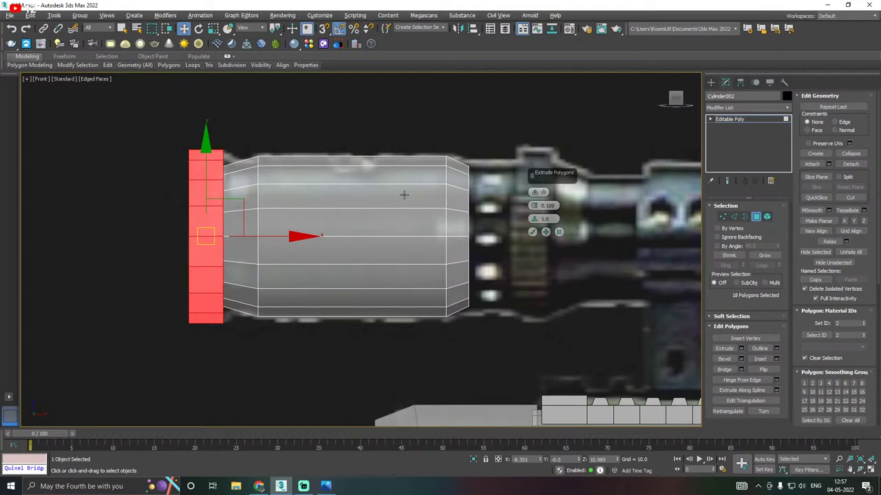
click(532, 233)
Try to narrow the raised rim by scaling its outer polygons along X, and undo the scaling
middle_drag(385, 218, 419, 213)
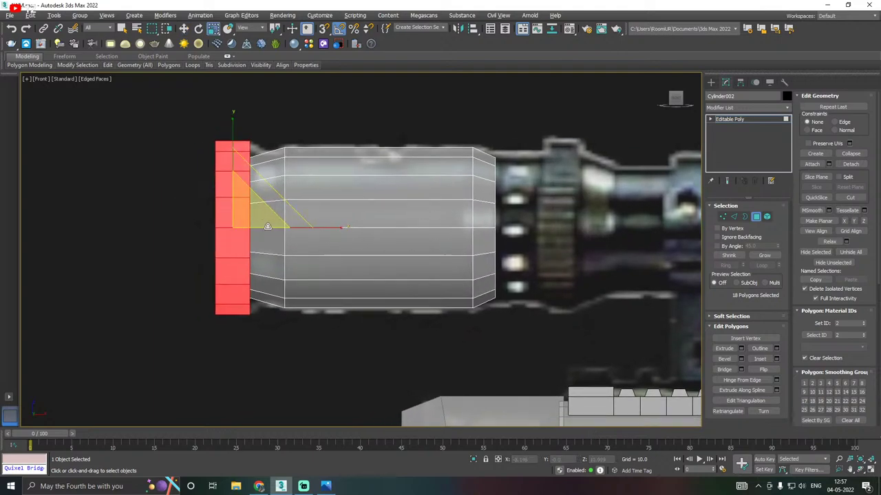
drag(328, 228, 317, 229)
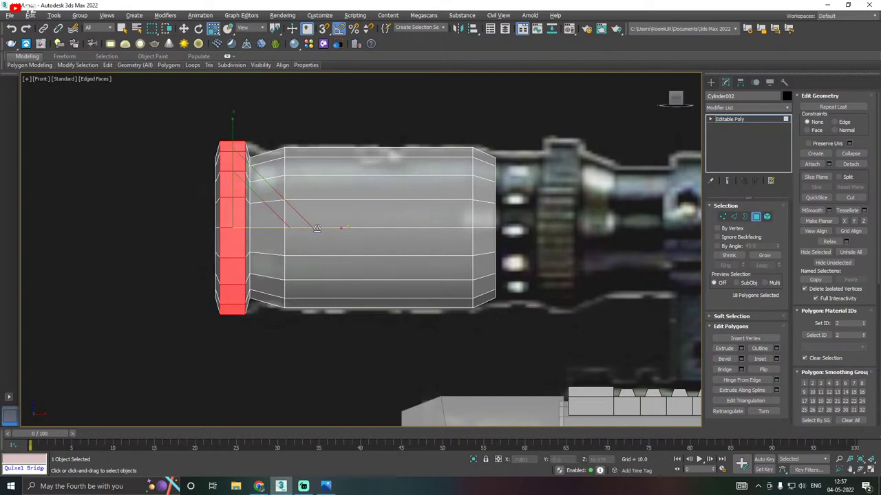
key(ctrl+z)
Narrow the rear rim by moving its front vertices to about X -8.246 and its rear vertices to about X -8.429
key(w)
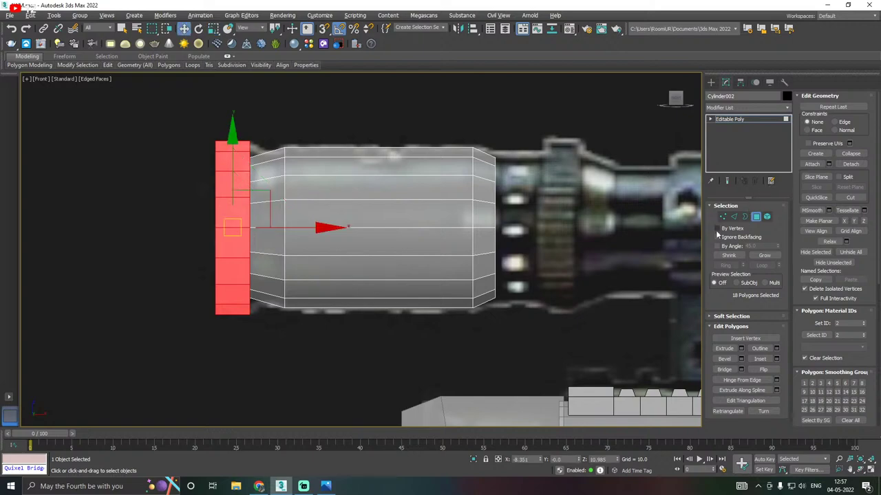
click(723, 216)
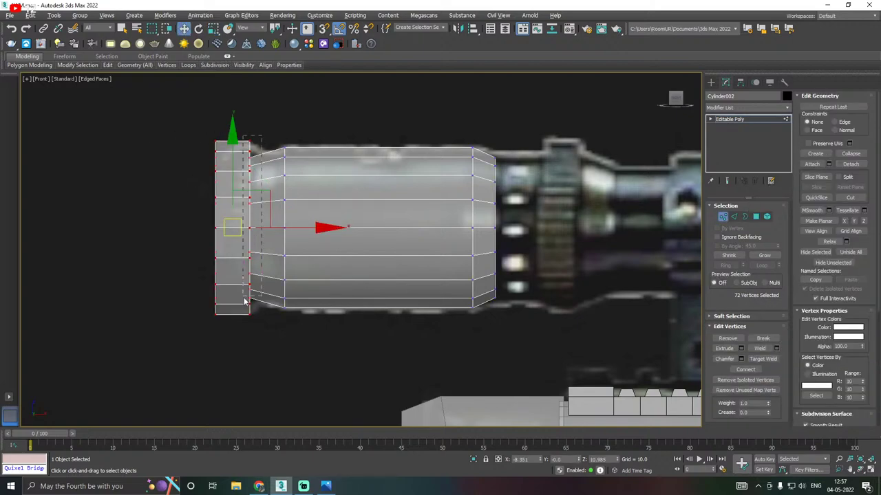
drag(244, 300, 245, 303)
drag(316, 229, 296, 218)
key(ctrl+z)
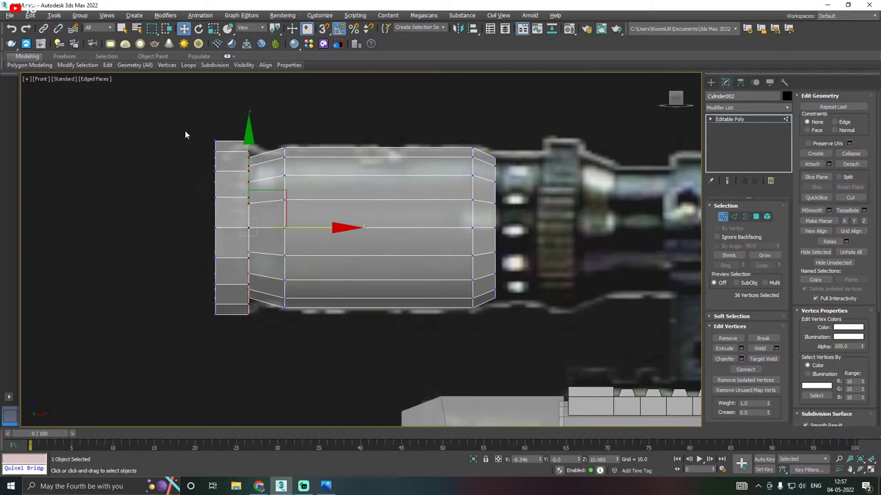
drag(228, 353, 228, 352)
drag(263, 229, 270, 227)
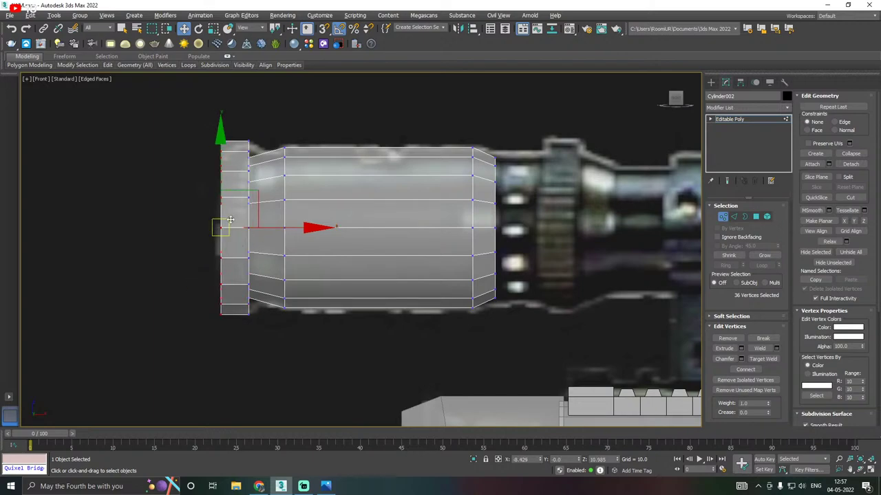
mouse_move(281, 251)
middle_down()
mouse_move(264, 234)
mouse_move(280, 242)
middle_up()
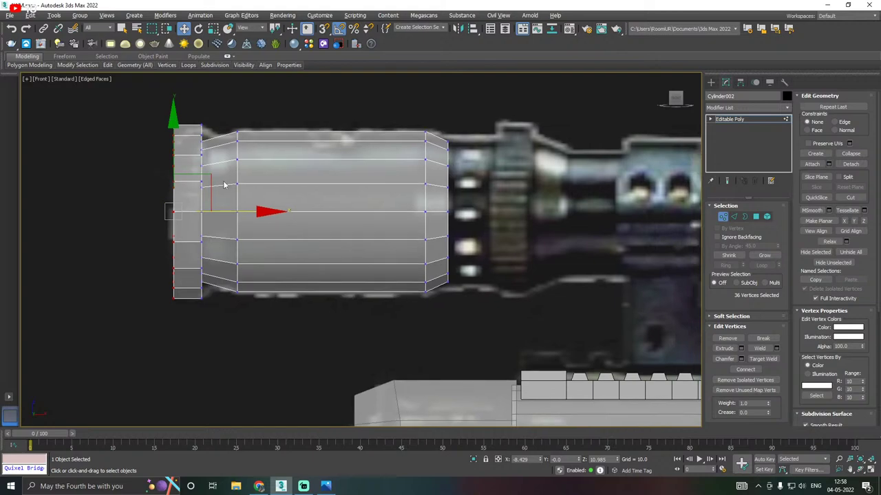
Select the eyepiece's front end cap polygon and extrude it 0.312 forward to the start of the knurled ring
middle_drag(350, 198, 291, 207)
click(756, 217)
alt+middle_drag(491, 218, 369, 222)
key(f)
scroll(413, 238, up, 8)
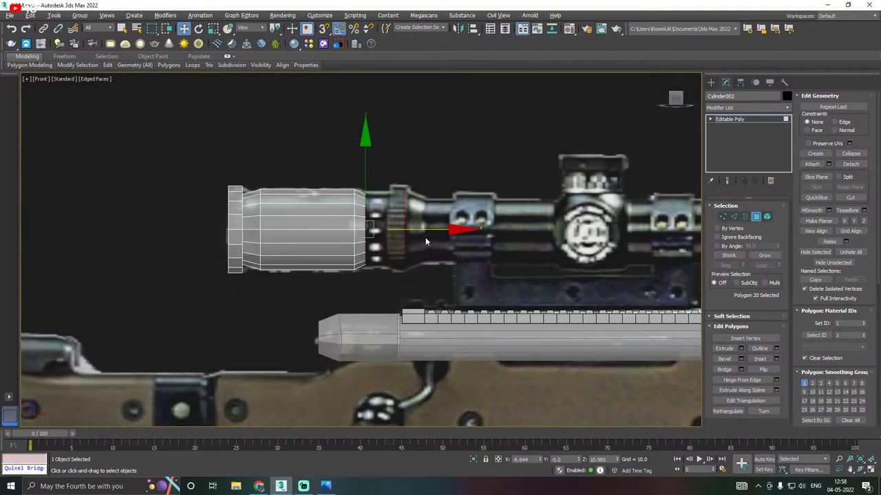
click(740, 349)
scroll(385, 225, up, 4)
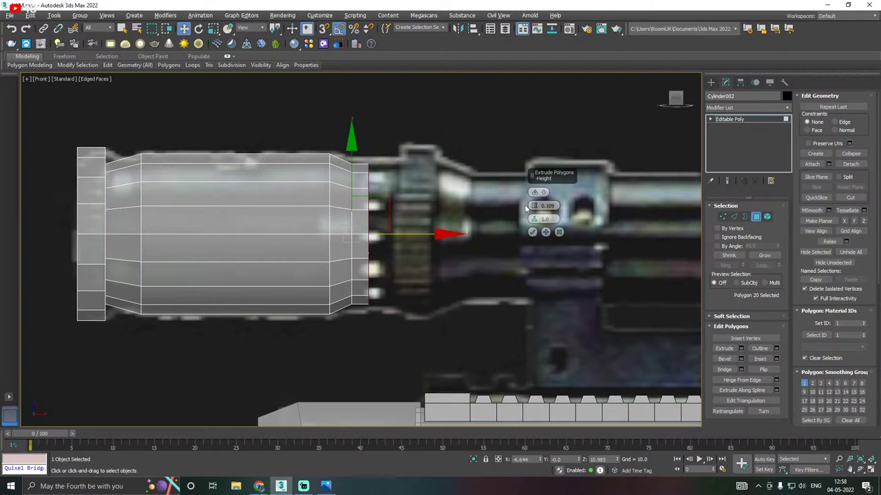
drag(534, 206, 538, 175)
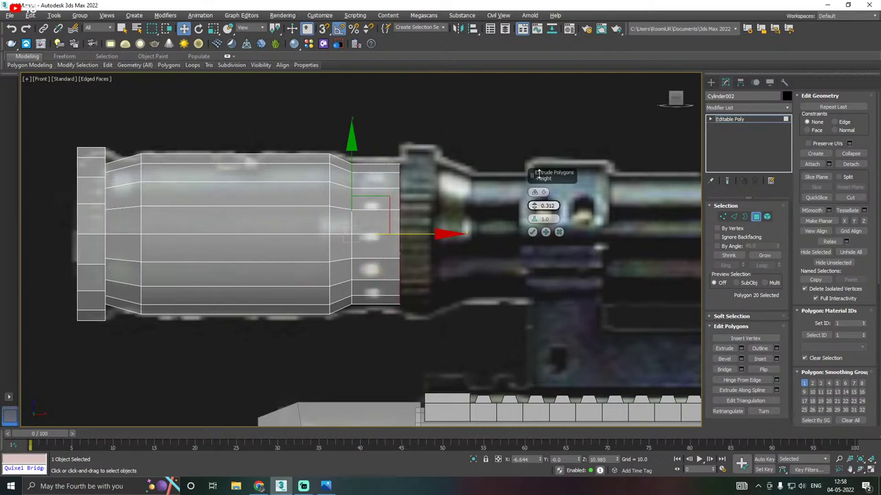
click(545, 232)
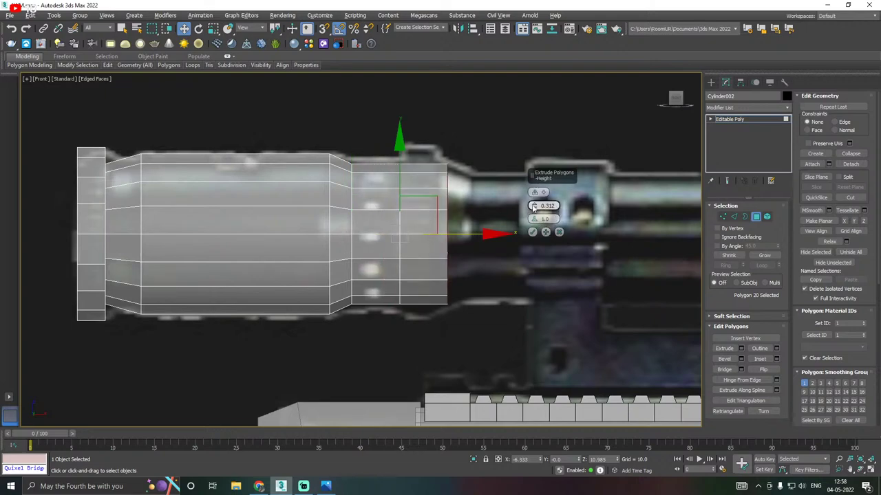
Extrude the eyepiece's front cap forward in two consecutive segments of 0.24 each
mouse_move(534, 208)
mouse_down()
mouse_move(535, 226)
mouse_move(541, 215)
mouse_up()
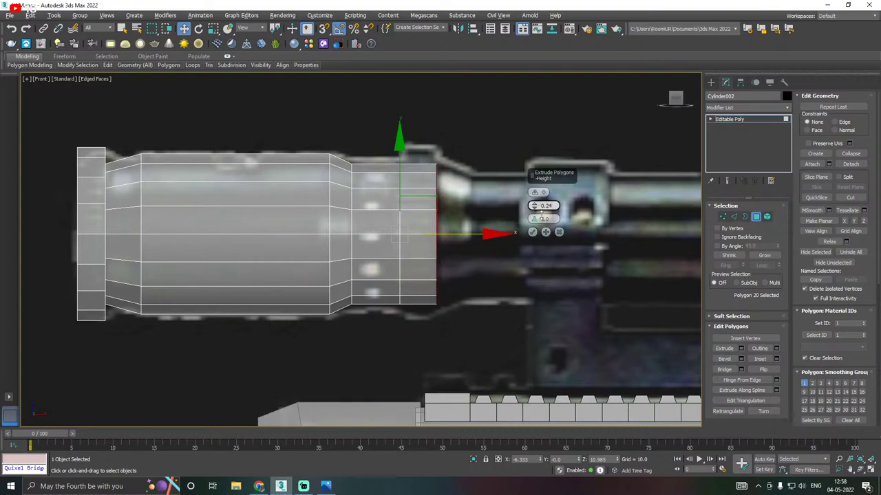
click(545, 232)
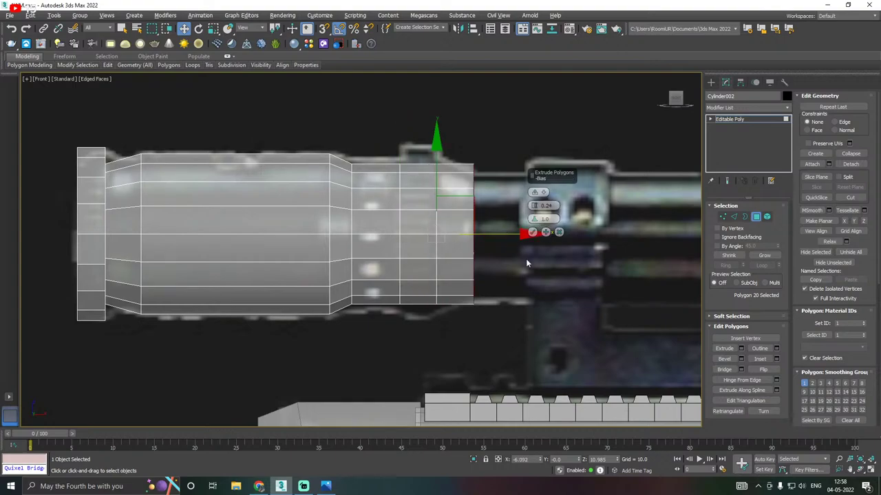
click(532, 232)
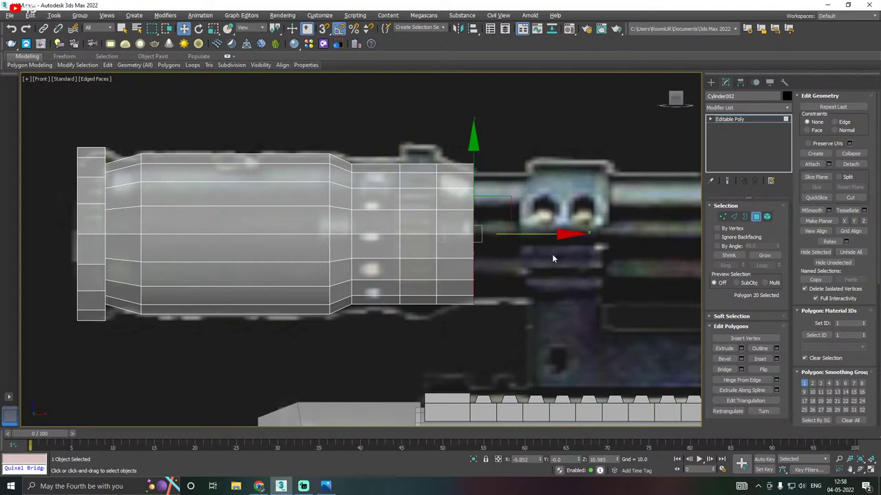
Scale down the front cap polygon to taper the last segment to the tube's diameter, and shift it back to X -5.87
middle_drag(552, 254, 486, 268)
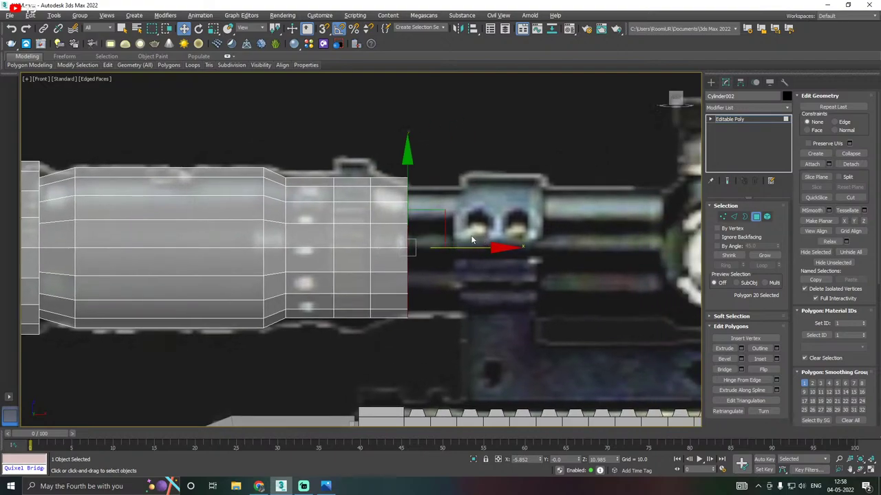
key(e)
key(r)
drag(417, 233, 411, 242)
key(w)
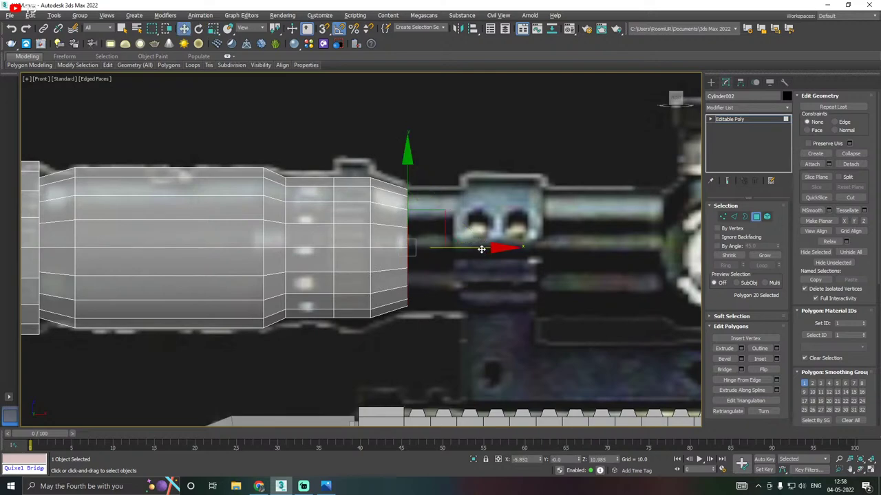
drag(481, 248, 477, 247)
Extrude the front cap forward by 0.38 to the rear mount ring, and by another 0.532 across the ring
click(741, 348)
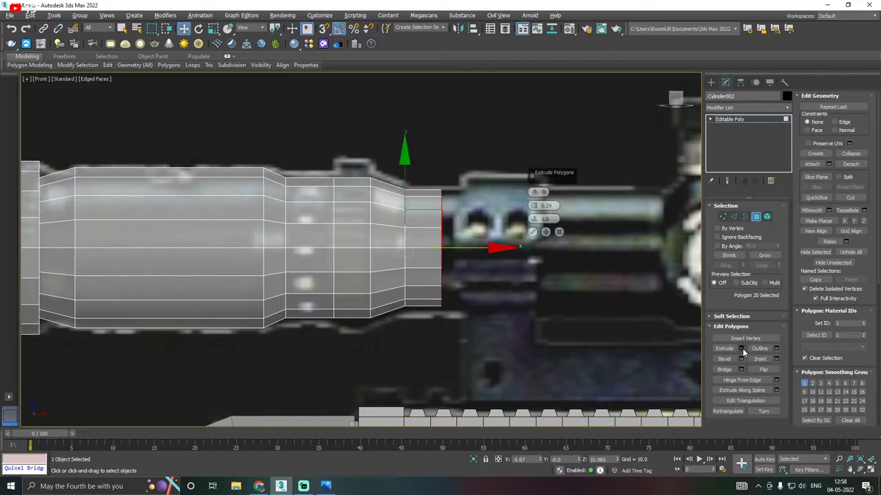
drag(535, 207, 534, 178)
middle_drag(534, 314, 391, 315)
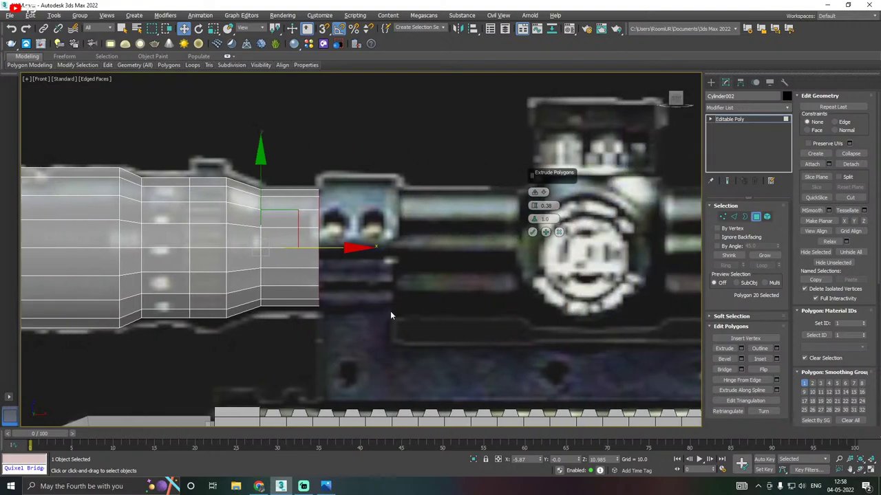
click(545, 231)
drag(535, 205, 531, 181)
scroll(389, 237, down, 2)
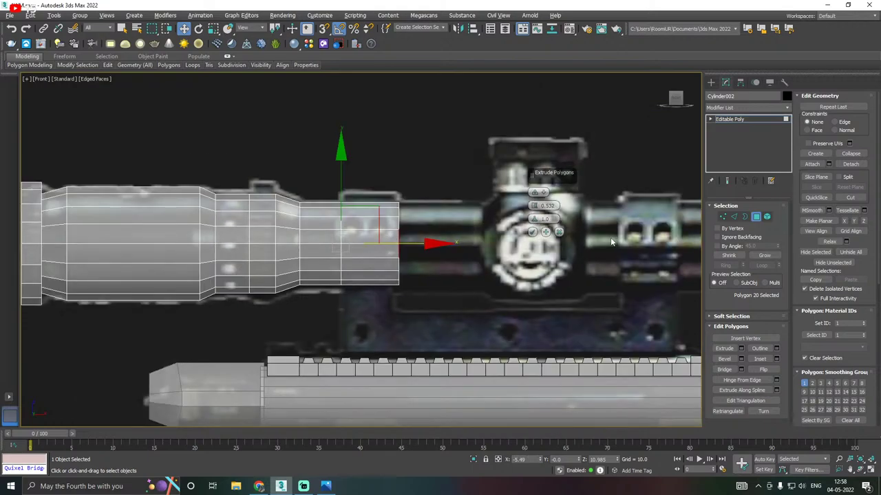
click(546, 232)
Continue extruding the tube forward by 0.768 to the turret housing and by 0.97 past it
middle_drag(502, 233, 420, 258)
drag(536, 210, 536, 189)
middle_drag(531, 236, 483, 241)
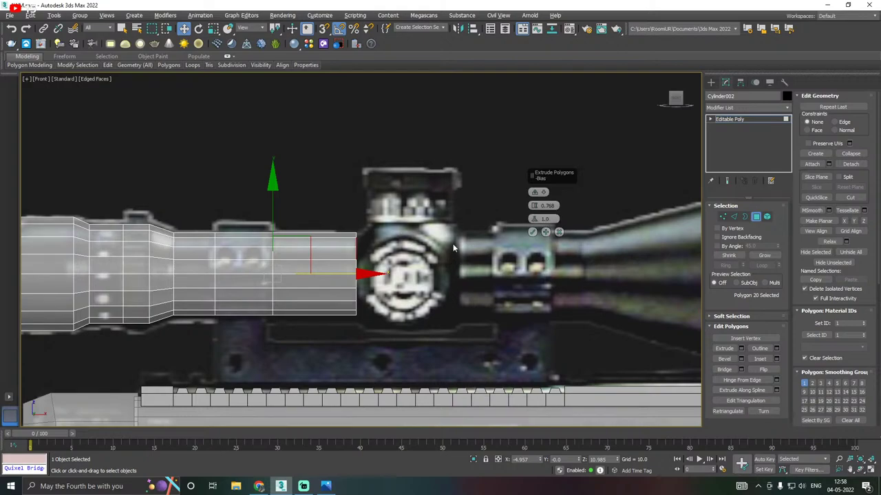
click(546, 232)
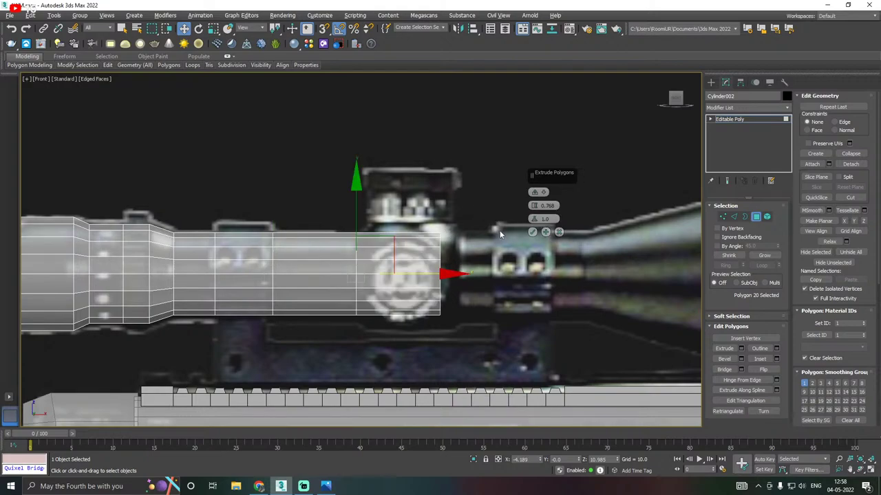
drag(533, 205, 537, 179)
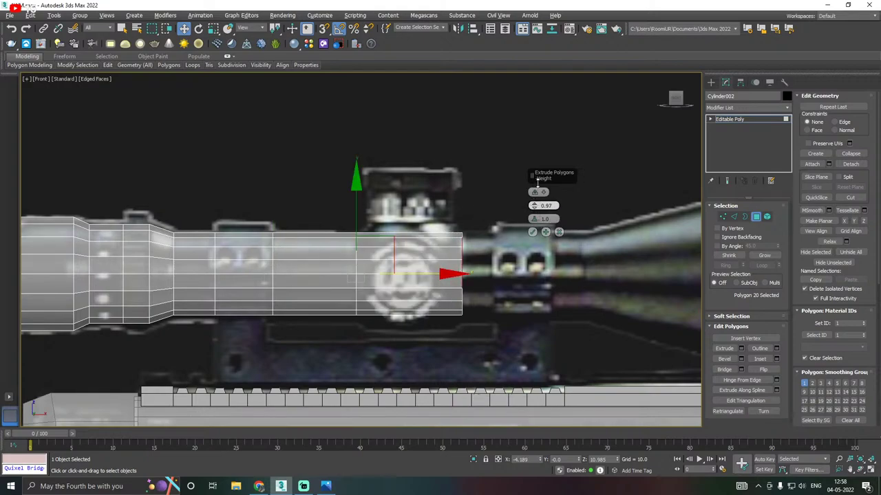
scroll(404, 256, down, 5)
scroll(403, 256, up, 5)
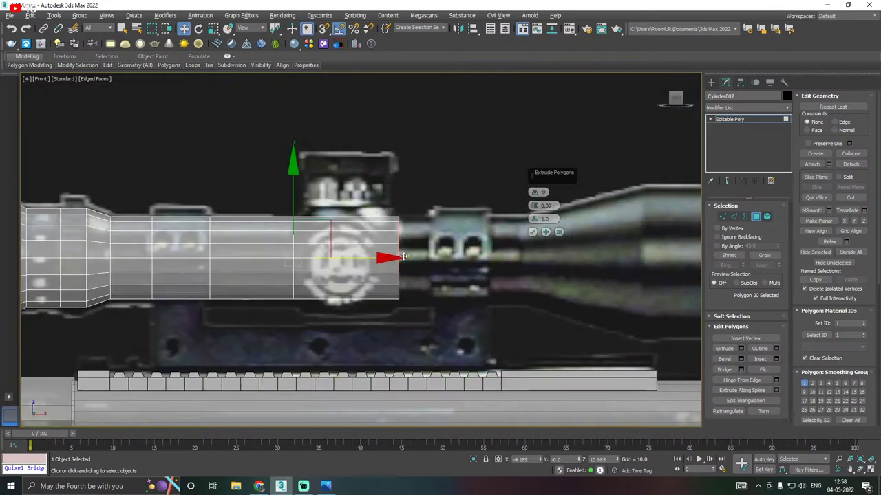
click(545, 232)
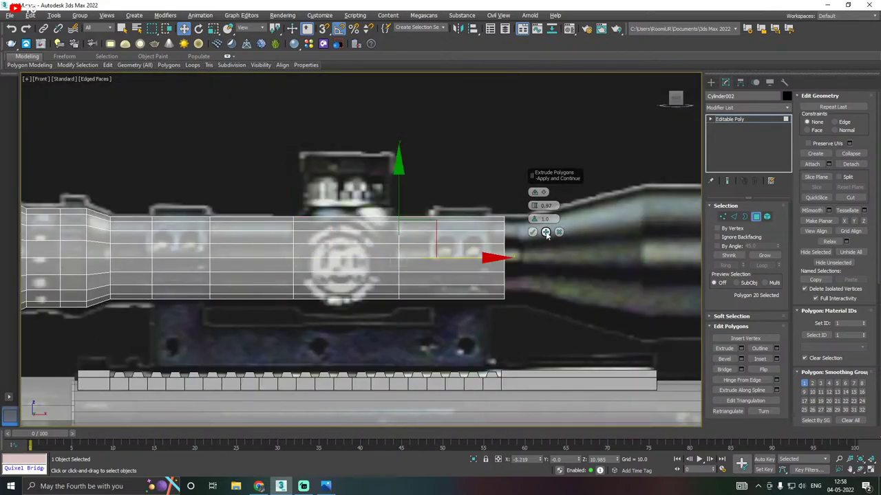
Extrude the tube through the front mount ring to the start of the objective bell in segments of 0.304, 0.54 and 0.308
drag(534, 205, 528, 277)
click(545, 233)
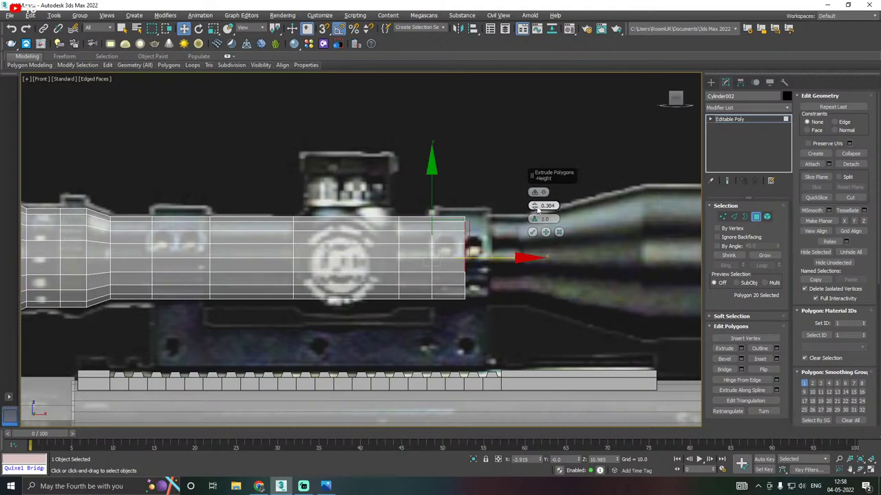
drag(537, 207, 540, 180)
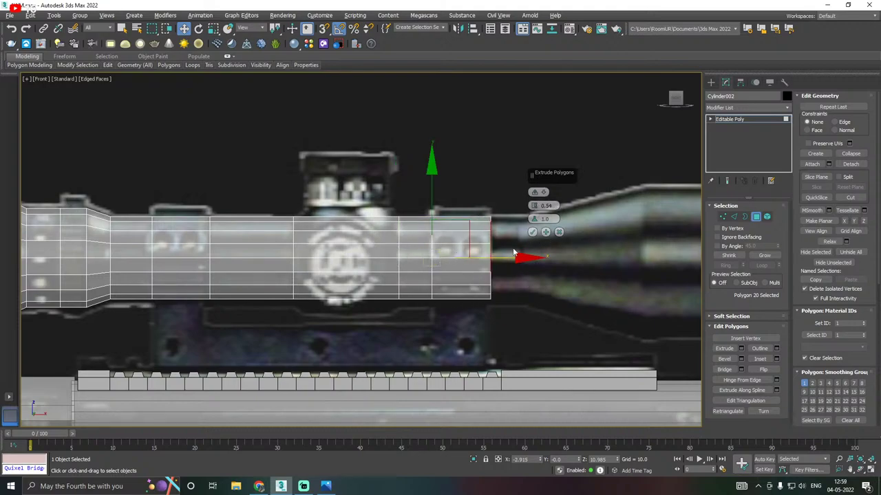
middle_drag(513, 253, 438, 257)
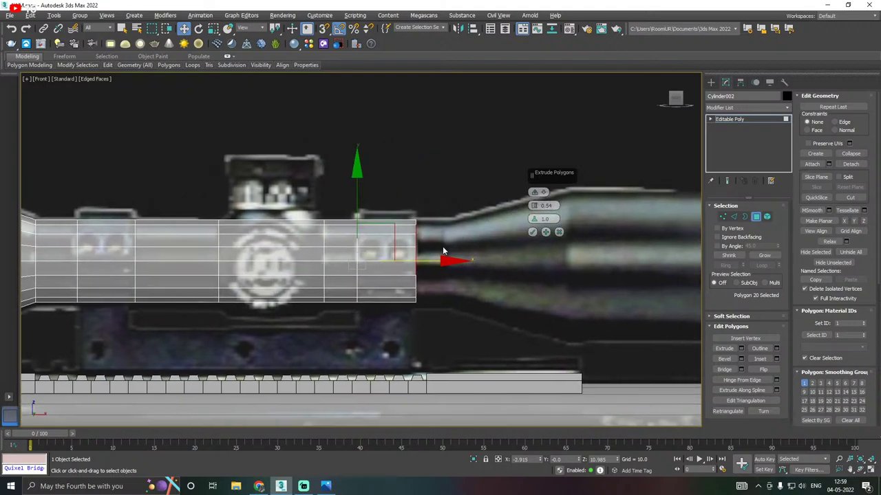
click(546, 233)
drag(534, 206, 531, 225)
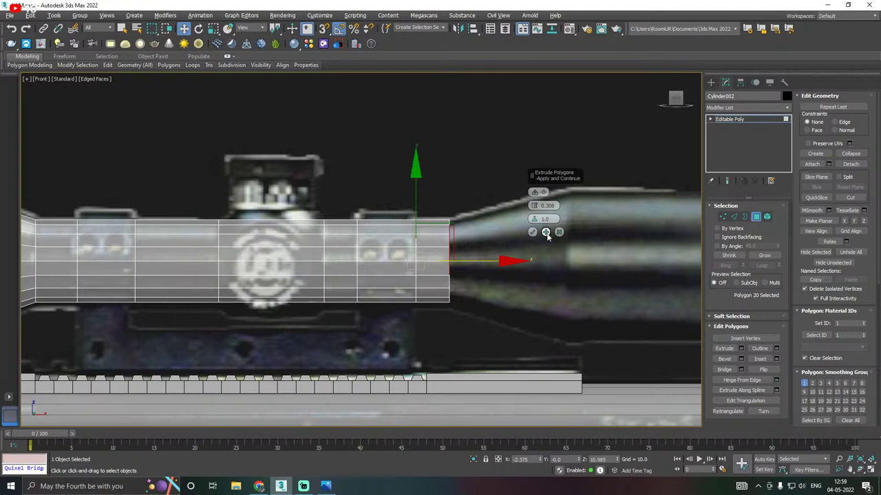
click(545, 232)
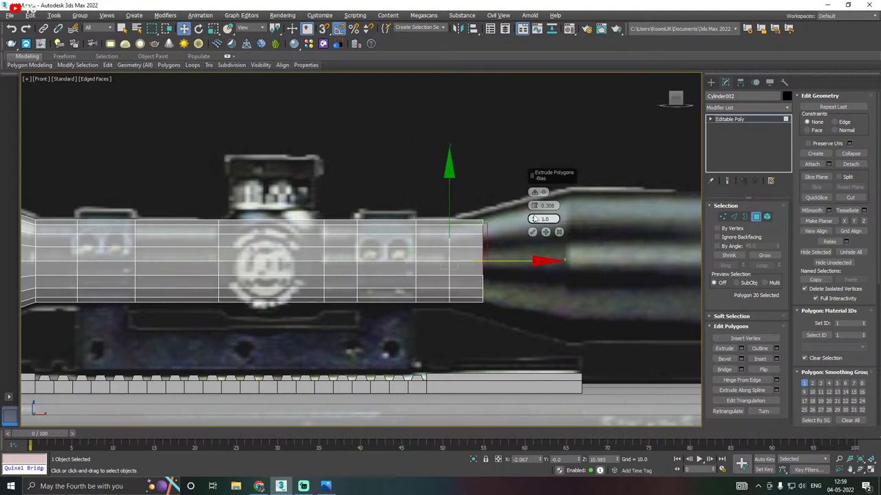
Extrude the front cap forward by 1.109 and scale it up to flare the segment into the objective bell's cone
drag(535, 206, 550, 115)
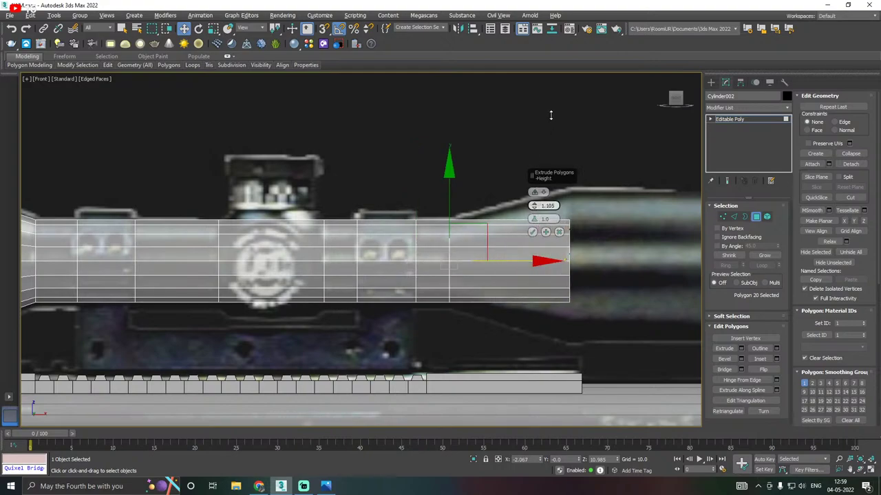
click(532, 232)
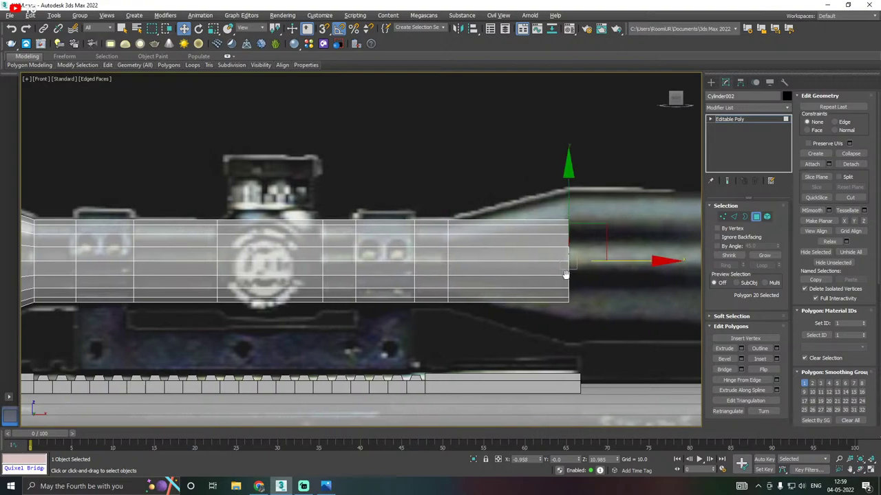
middle_drag(566, 275, 523, 292)
key(r)
drag(529, 266, 530, 221)
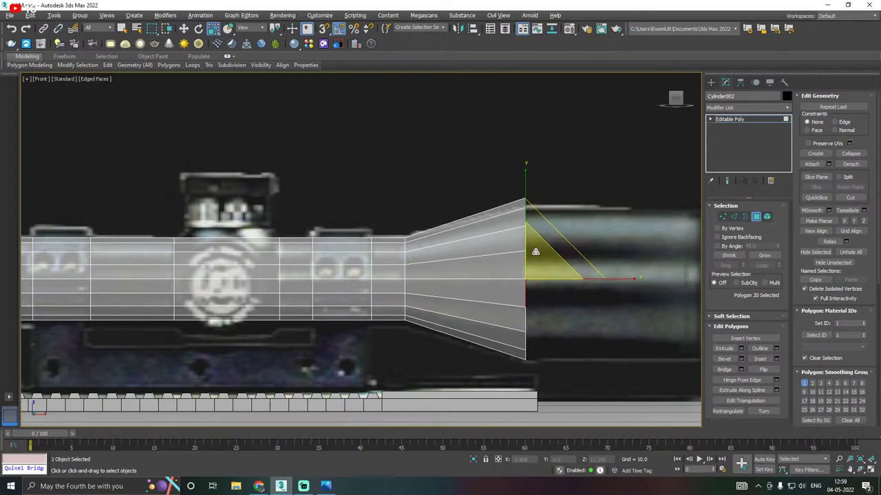
mouse_move(535, 252)
middle_down()
mouse_move(517, 253)
mouse_move(526, 252)
middle_up()
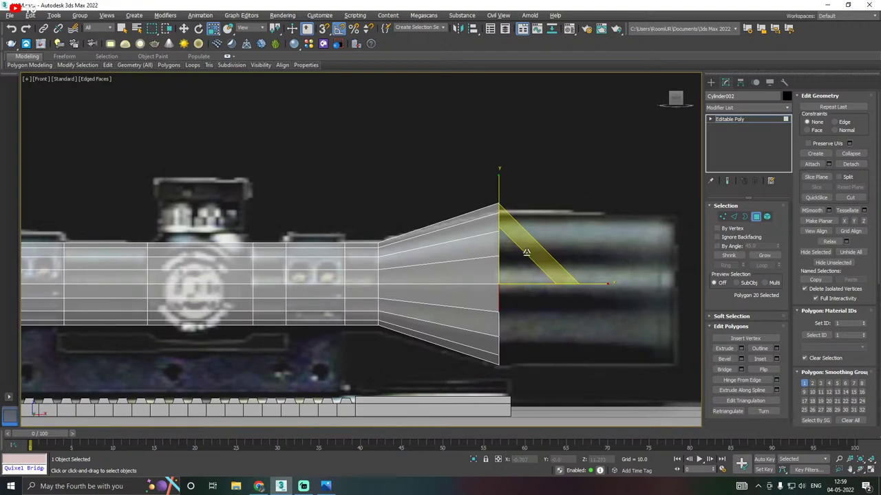
Exit polygon editing, save copies of the scene as AWM30.max and AWM31.max, and save the current scene file
click(750, 119)
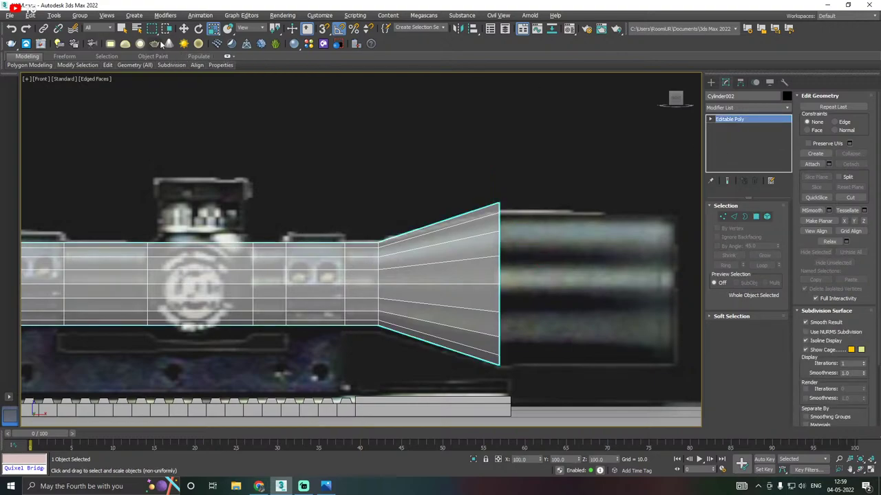
click(182, 30)
click(10, 15)
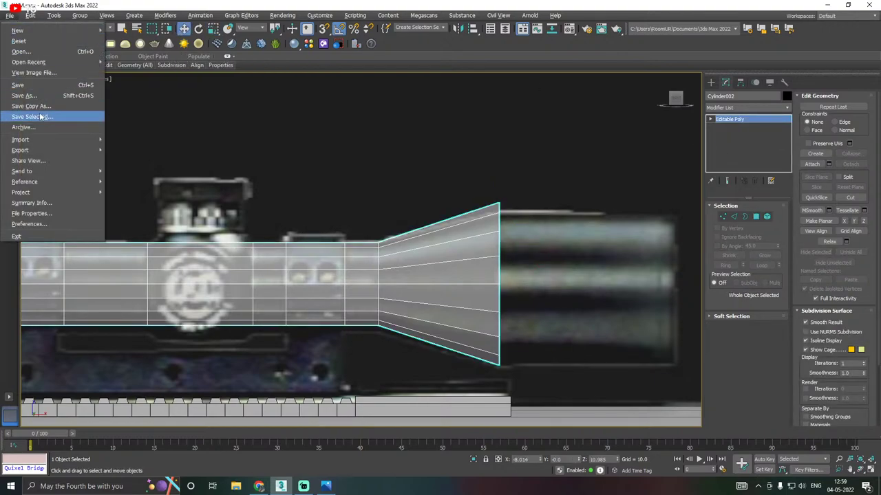
click(40, 108)
click(556, 397)
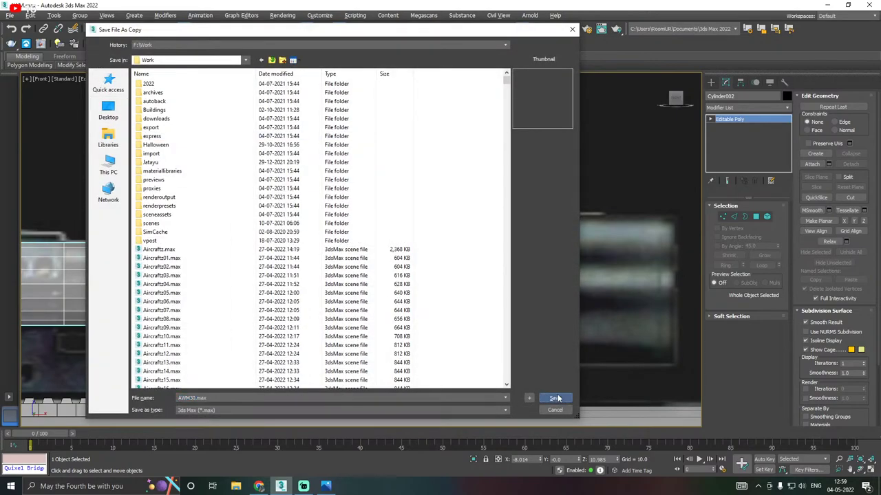
click(10, 15)
click(50, 101)
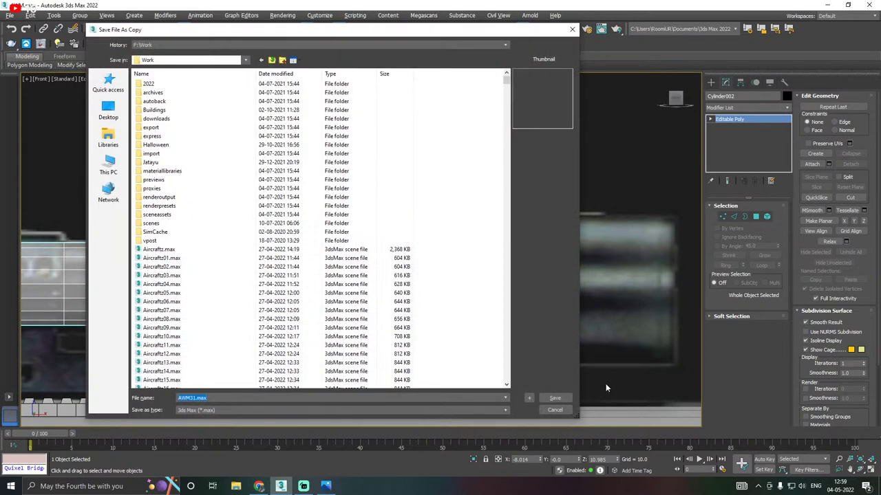
click(553, 397)
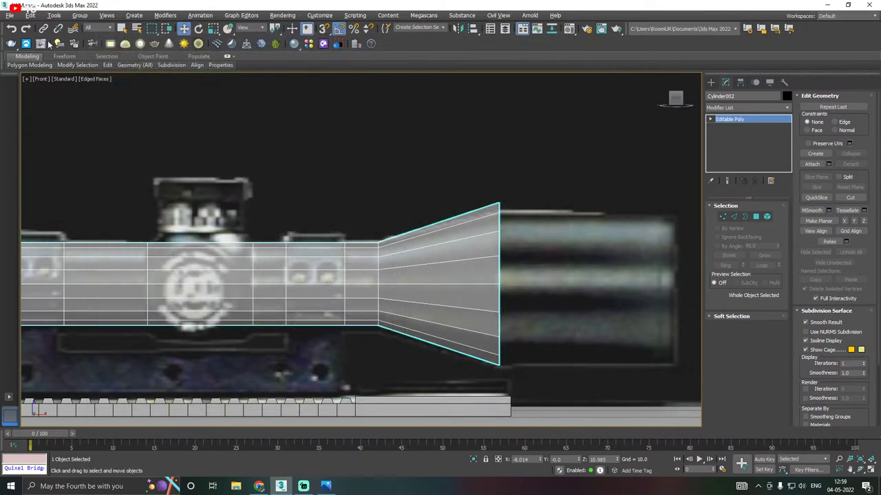
click(10, 15)
click(21, 83)
Extrude the cone's front cap polygon forward to X 0.682, matching the objective bell's front end in the reference image
middle_drag(412, 205, 372, 200)
click(756, 217)
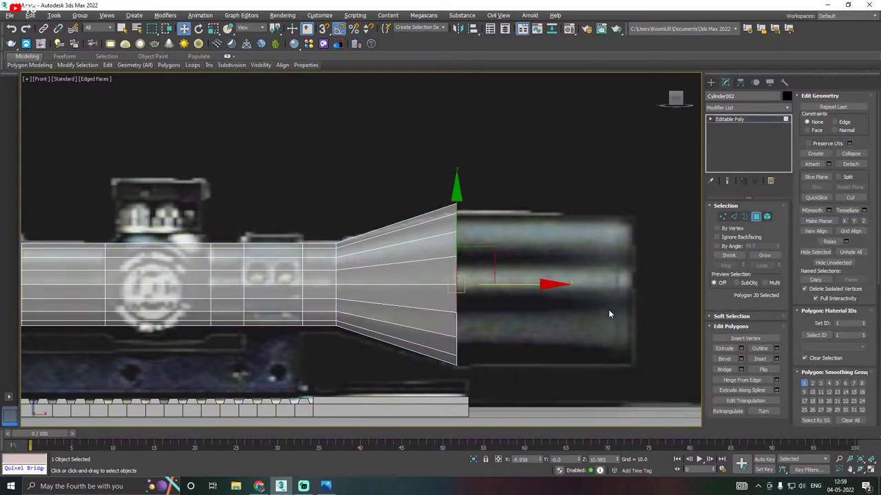
middle_drag(608, 310, 466, 278)
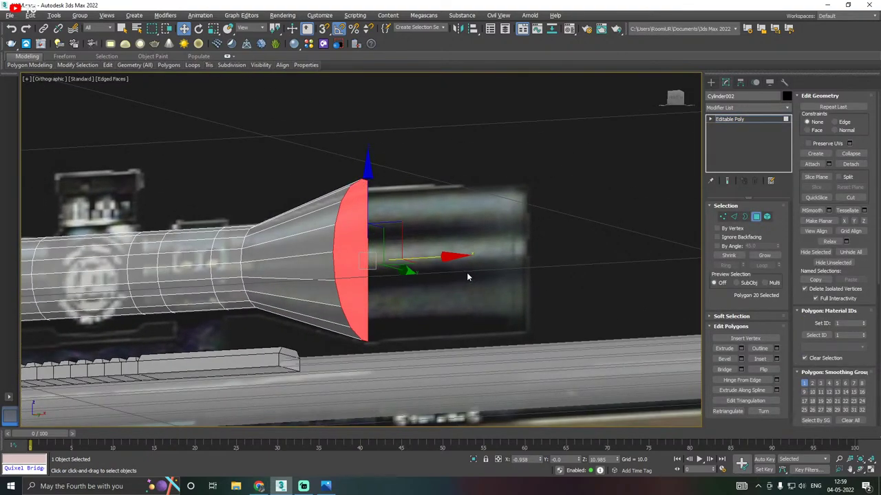
key(f)
scroll(341, 256, up, 10)
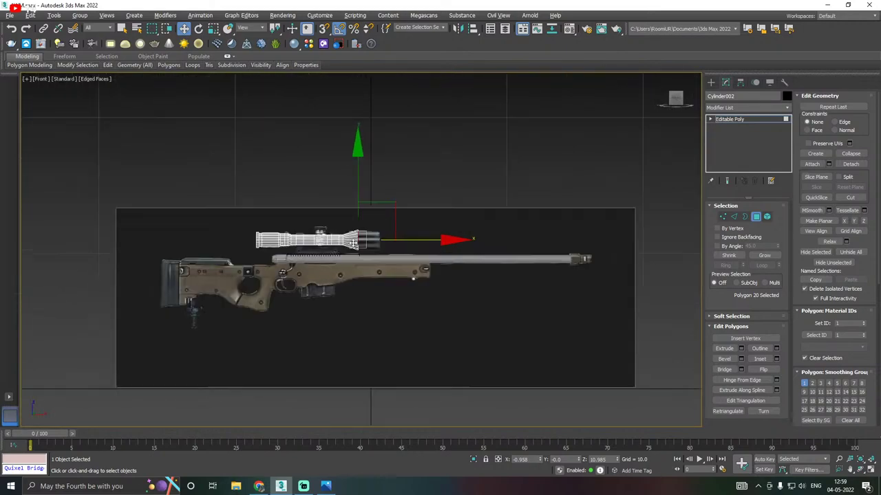
click(741, 349)
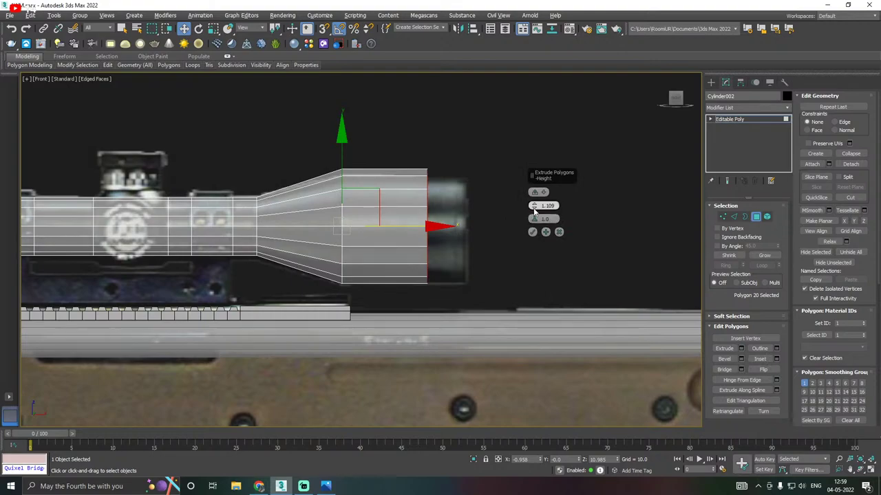
drag(535, 206, 540, 169)
click(533, 233)
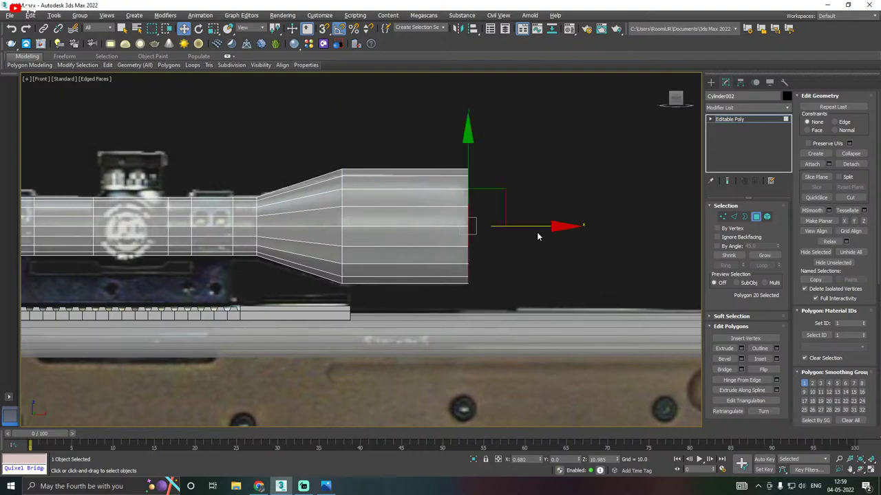
Chamfer the front rim edges of the scope's objective bell by 0.067 with 0 connect edge segments
click(733, 216)
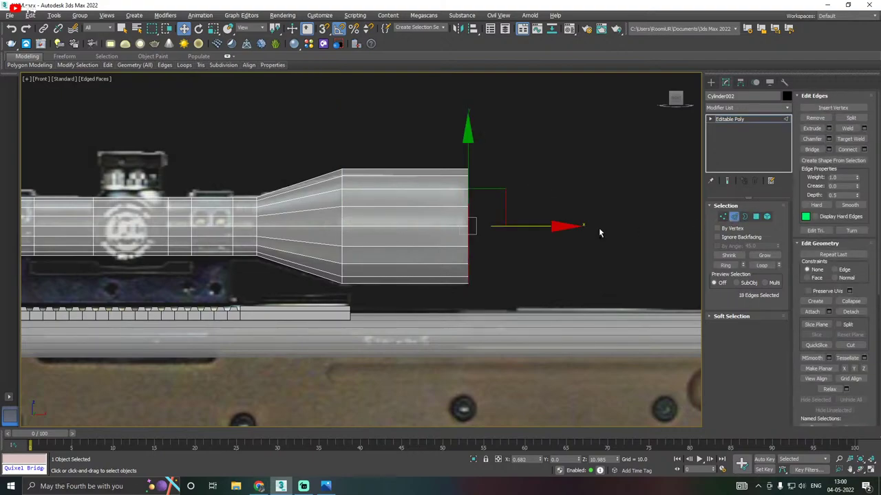
scroll(597, 228, down, 4)
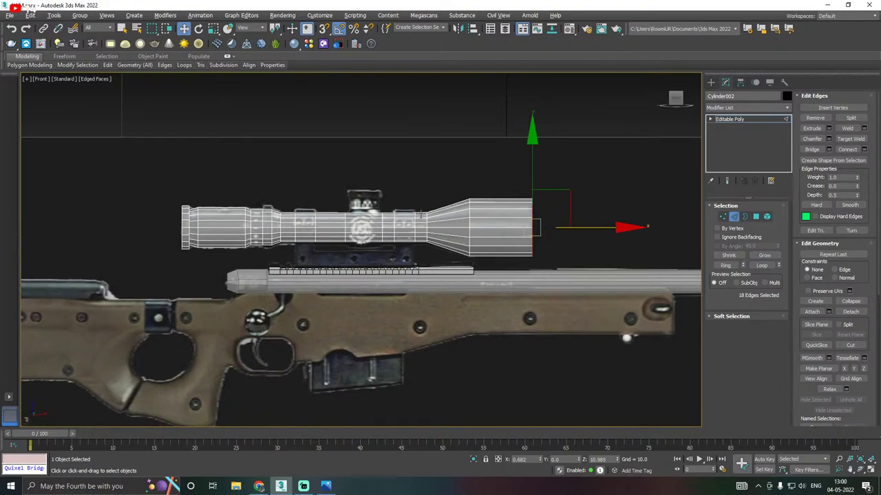
scroll(521, 237, up, 6)
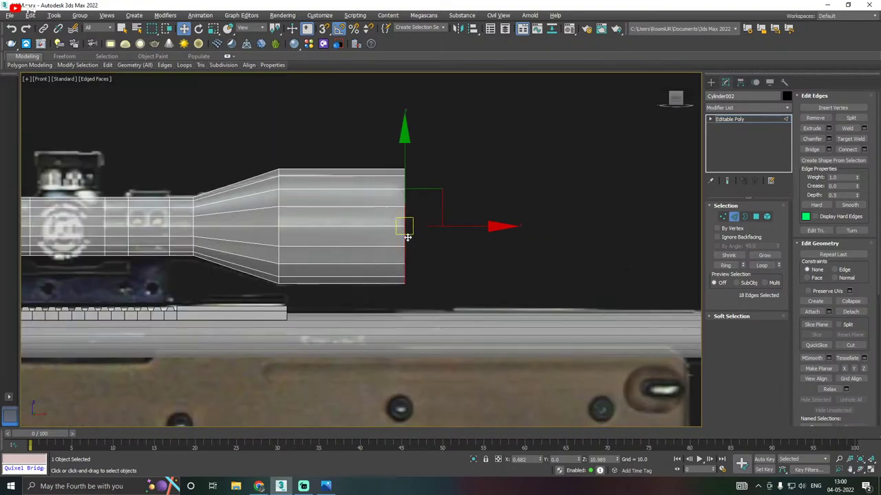
alt+middle_drag(504, 234, 451, 234)
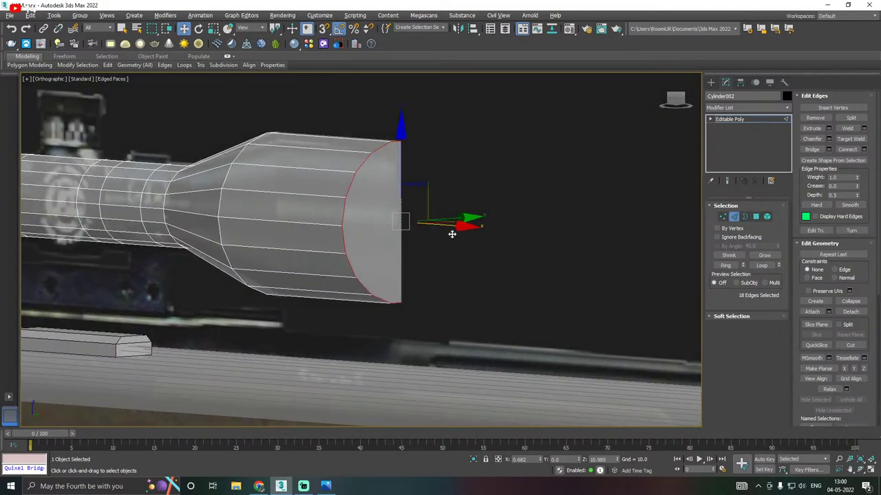
click(829, 139)
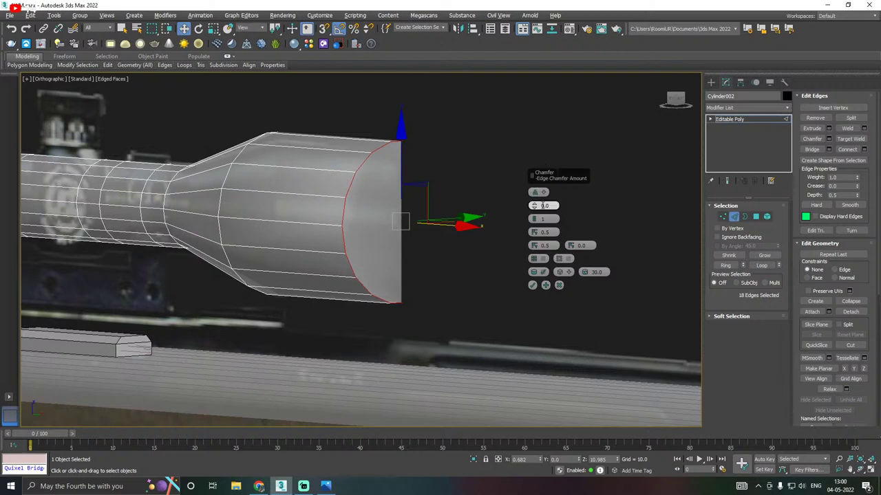
drag(534, 205, 534, 201)
click(534, 224)
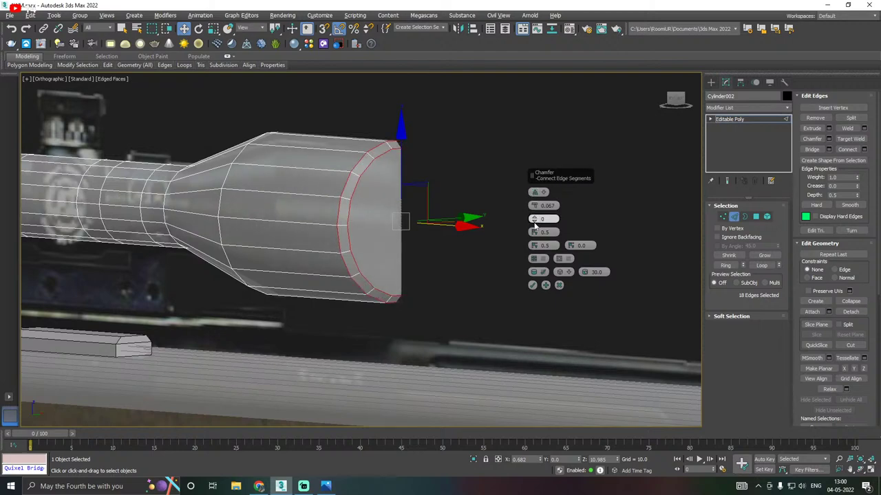
click(533, 287)
Extrude the 18-polygon loop at the ring ahead of the eyepiece's dotted band outward by 0.065
key(f)
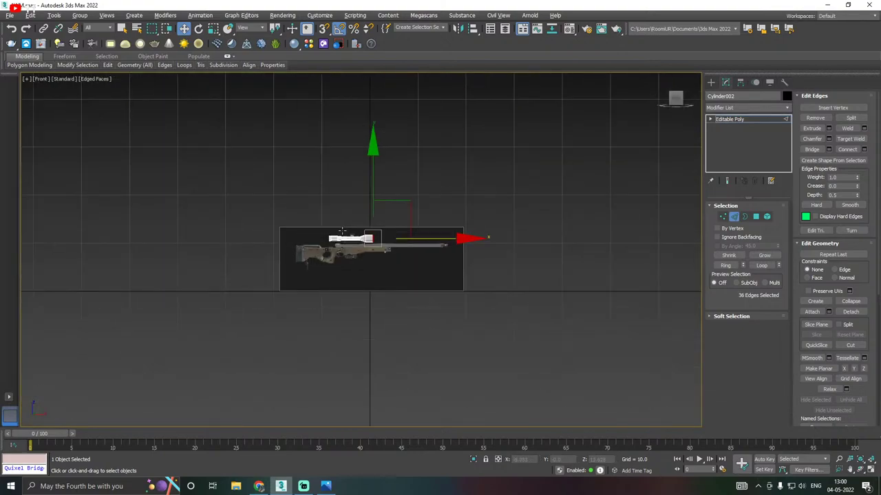
scroll(343, 232, up, 10)
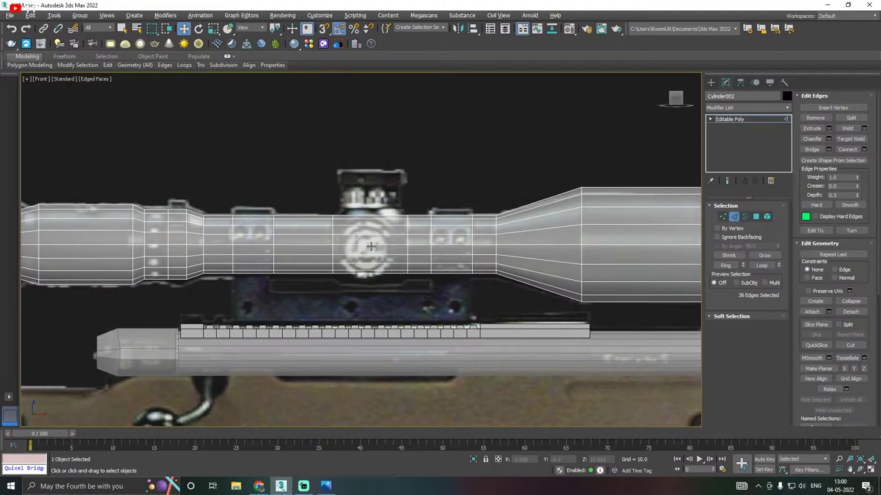
middle_drag(359, 251, 405, 219)
scroll(245, 198, up, 4)
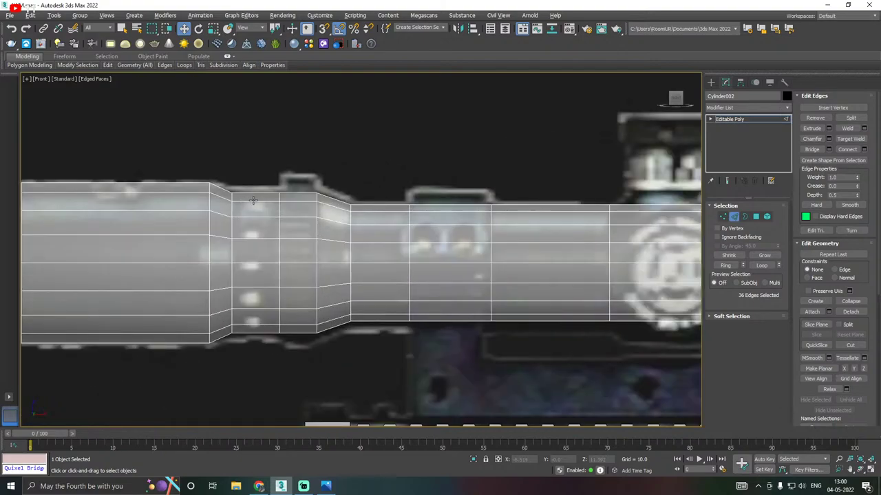
click(756, 218)
click(300, 227)
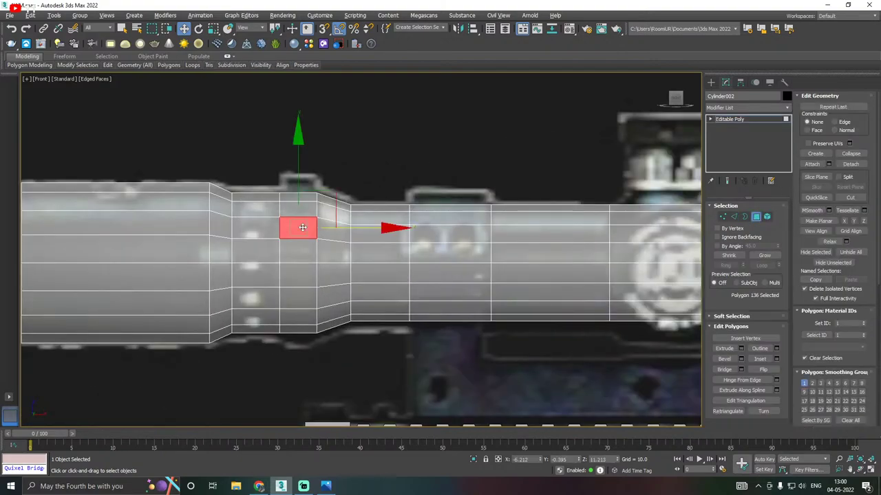
shift+click(303, 257)
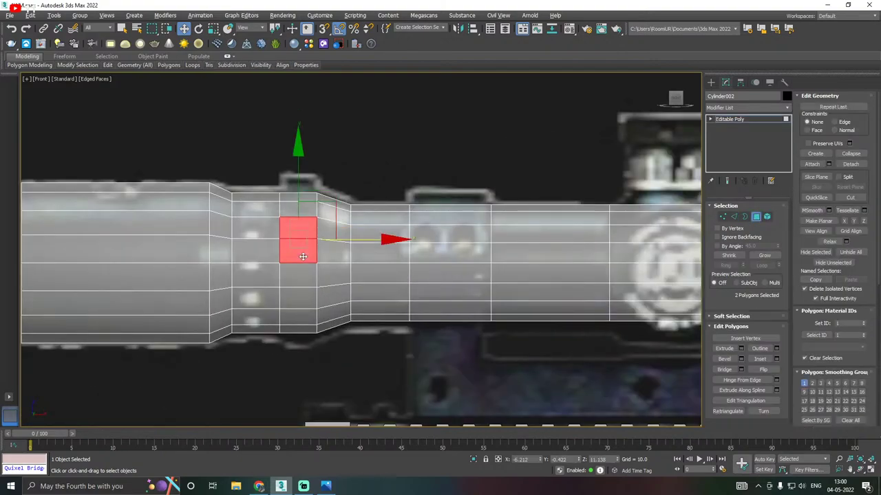
click(741, 348)
drag(534, 206, 525, 270)
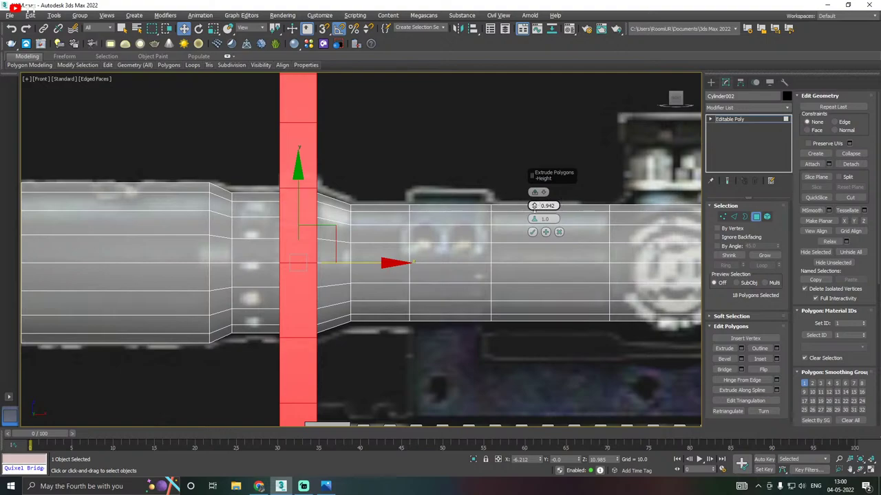
drag(534, 205, 530, 241)
drag(541, 208, 530, 267)
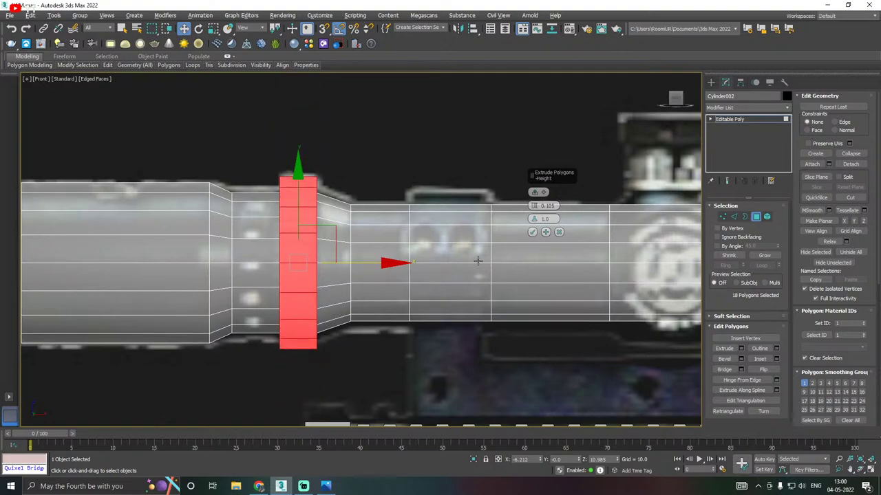
alt+middle_drag(478, 260, 447, 243)
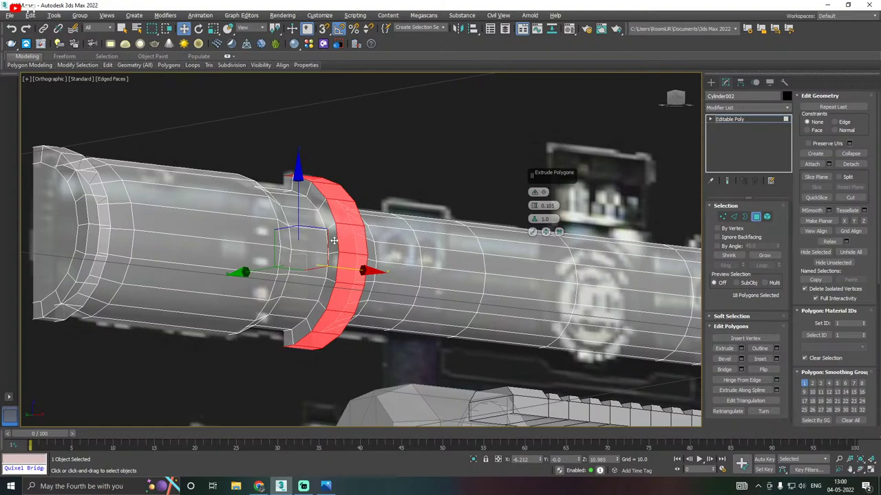
scroll(353, 236, up, 2)
drag(534, 206, 534, 211)
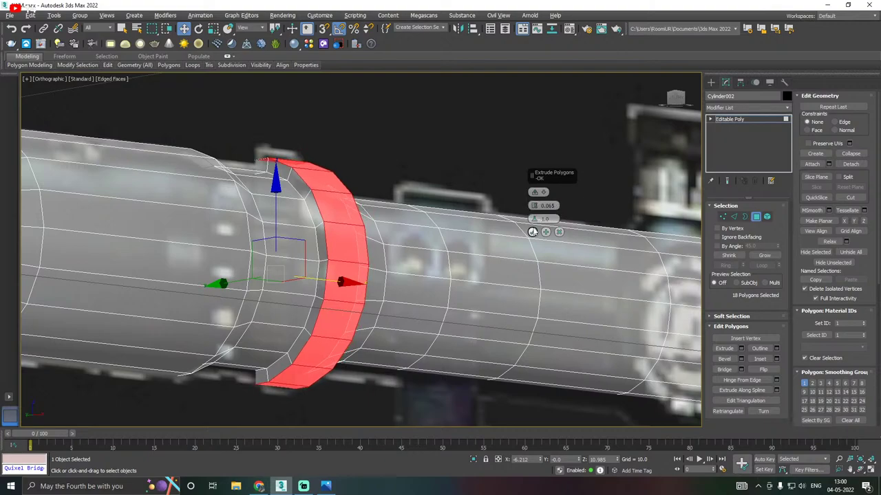
click(531, 232)
Scale the extruded ring's outer polygons slightly narrower along X to taper its side walls
middle_drag(415, 232, 447, 198)
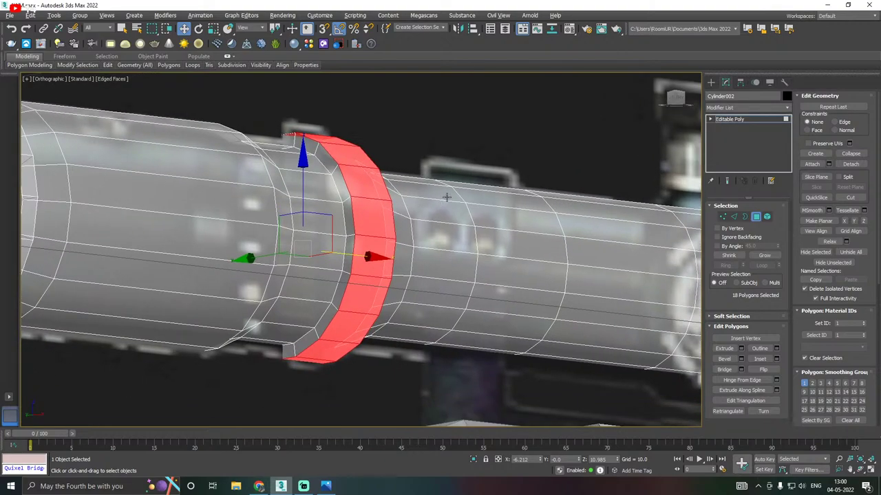
key(f)
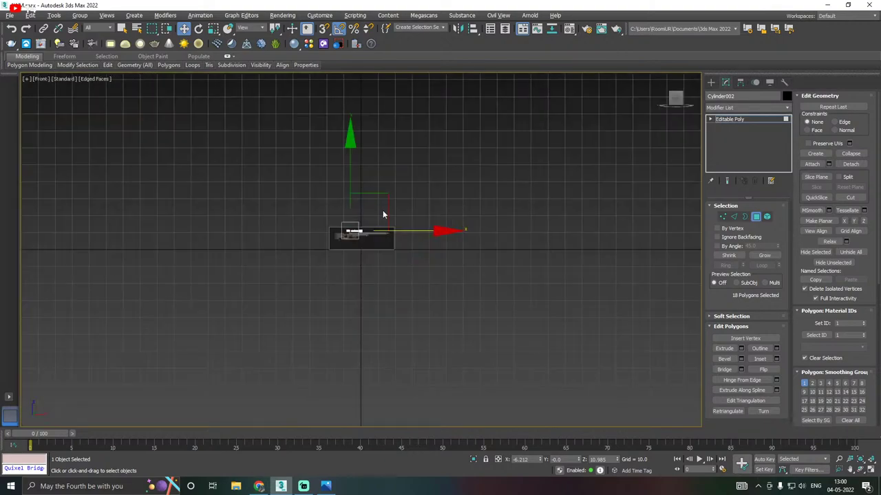
scroll(365, 239, up, 3)
scroll(366, 240, up, 5)
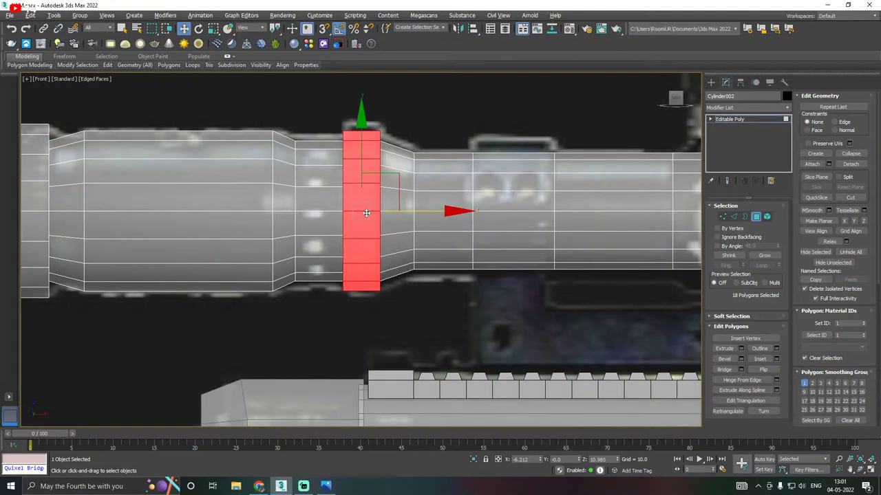
key(r)
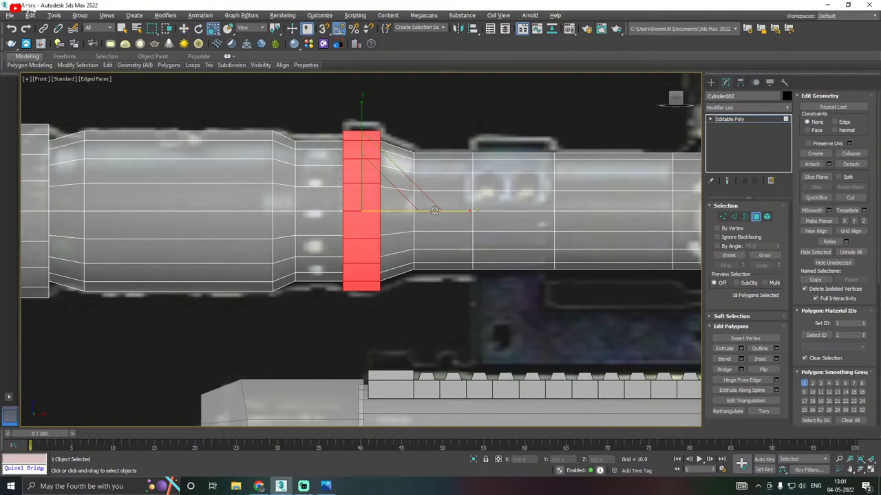
mouse_move(461, 212)
mouse_down()
mouse_move(434, 212)
mouse_move(460, 211)
mouse_up()
middle_drag(488, 213, 440, 216)
scroll(342, 214, down, 2)
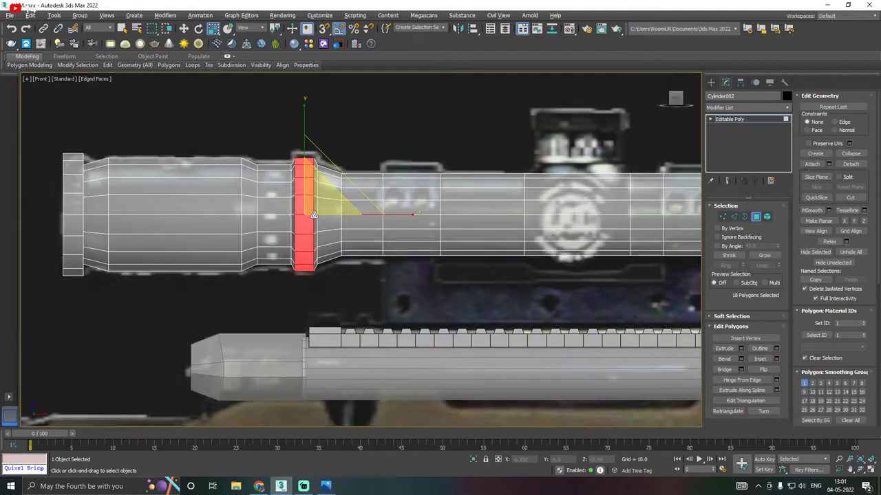
key(w)
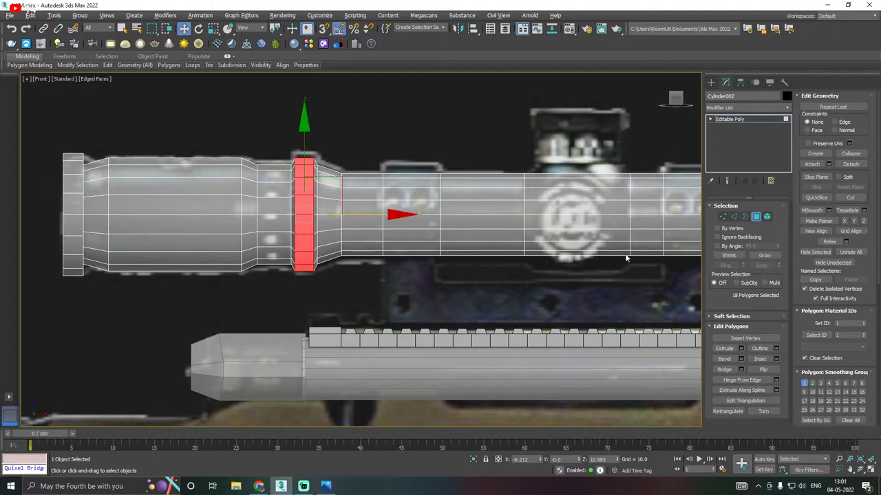
Save the scene, save a copy of it, and save the current scene file again
scroll(493, 253, down, 2)
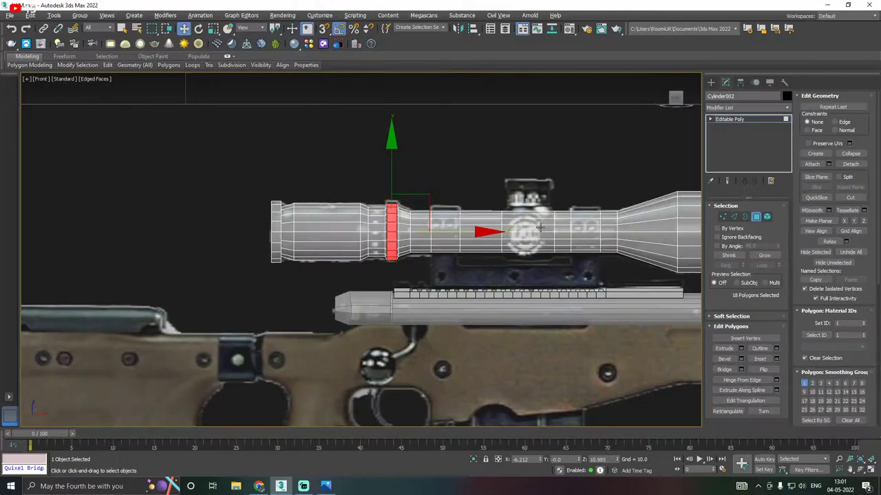
scroll(477, 234, up, 5)
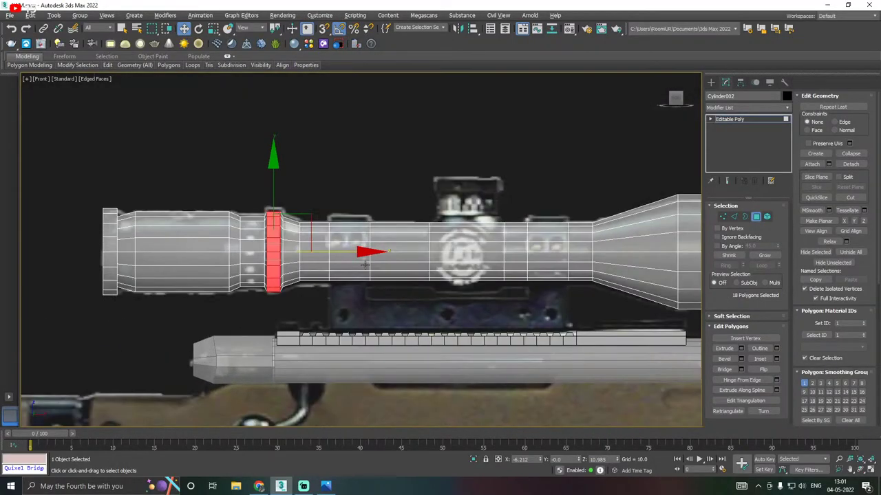
middle_drag(571, 235, 445, 238)
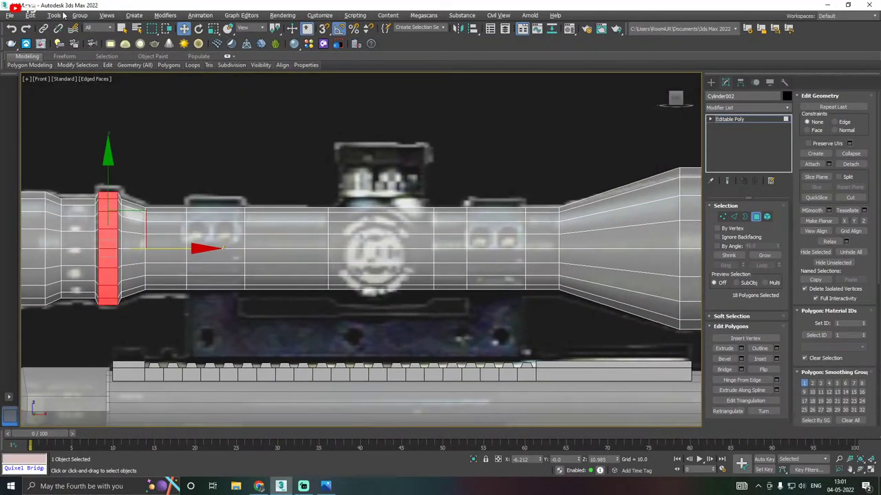
click(9, 16)
click(34, 85)
click(10, 16)
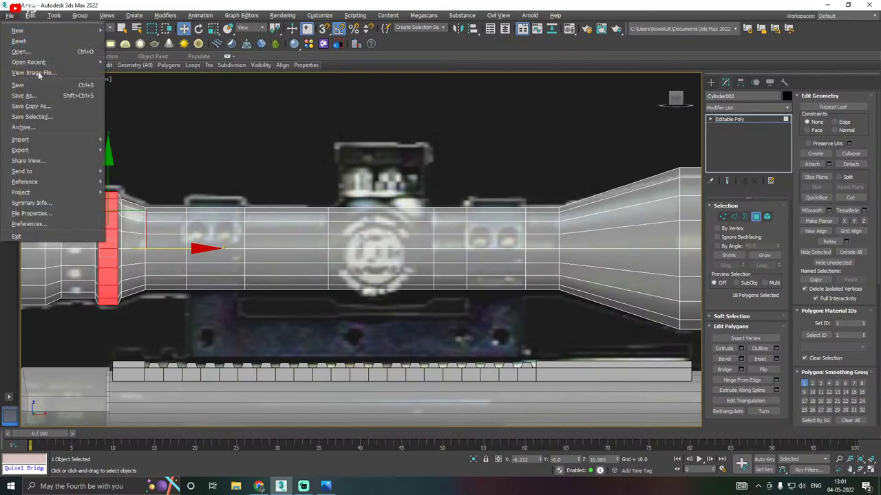
click(34, 73)
click(559, 401)
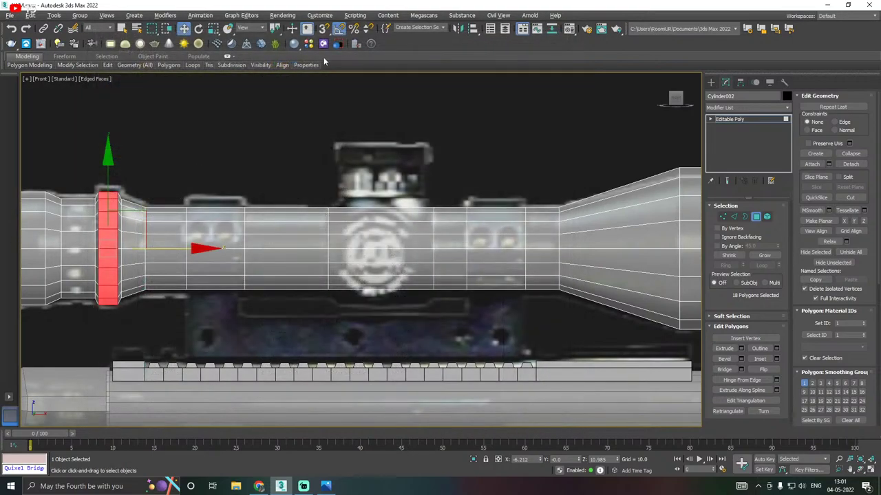
click(30, 15)
click(31, 82)
Exit polygon editing on the scope so that the whole object is selected
middle_drag(513, 240, 462, 244)
middle_drag(222, 236, 352, 224)
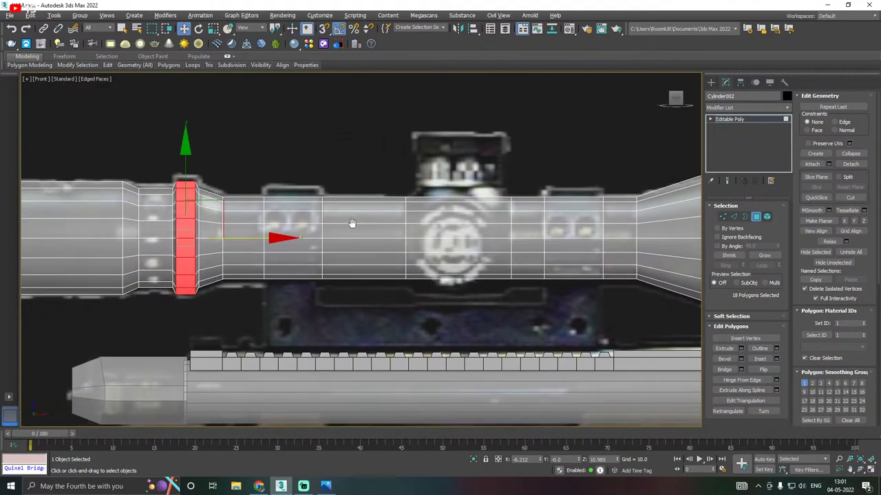
scroll(273, 227, up, 2)
scroll(449, 216, down, 3)
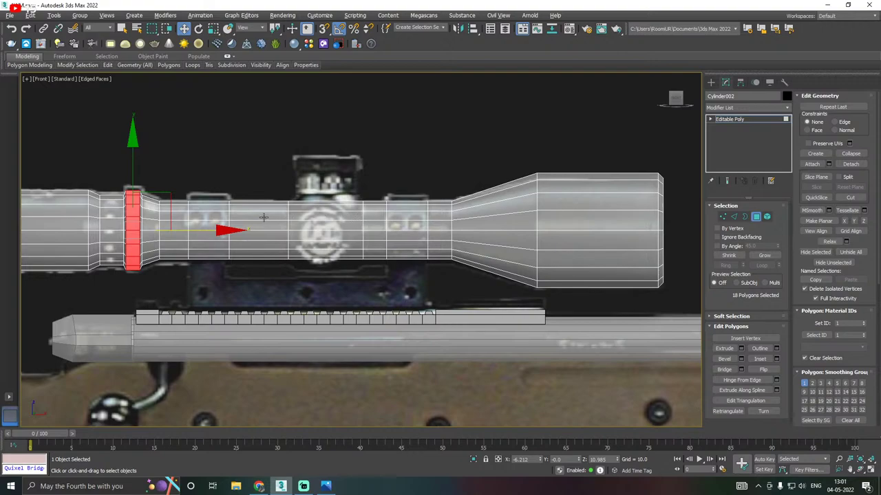
scroll(264, 218, up, 2)
scroll(419, 214, up, 3)
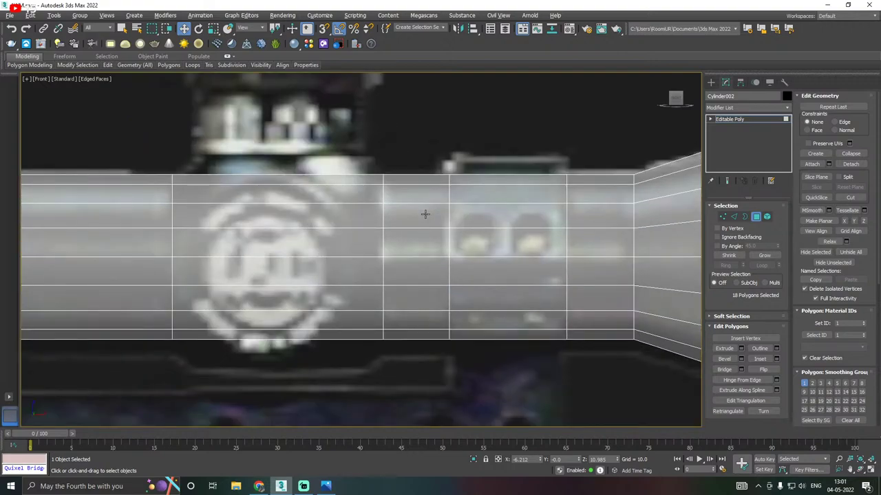
click(756, 117)
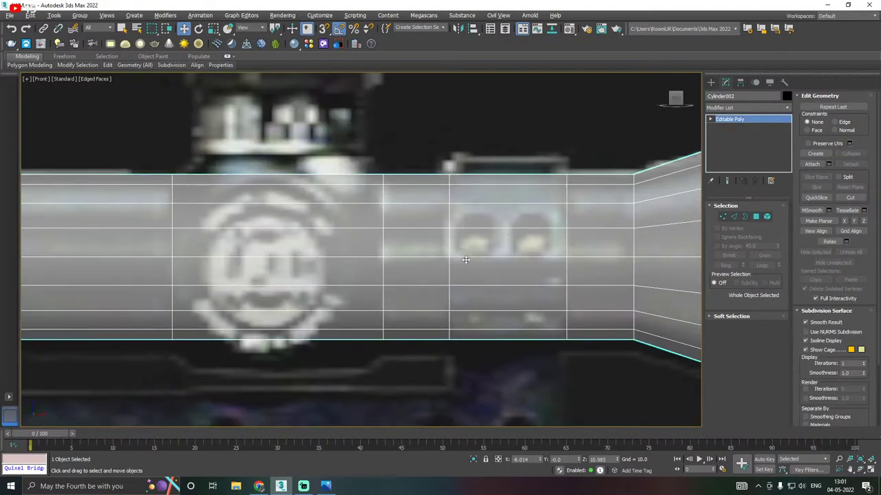
Move the whole scope aside along X to examine the scope in the reference image, and undo the move
drag(511, 236, 59, 231)
scroll(150, 179, down, 5)
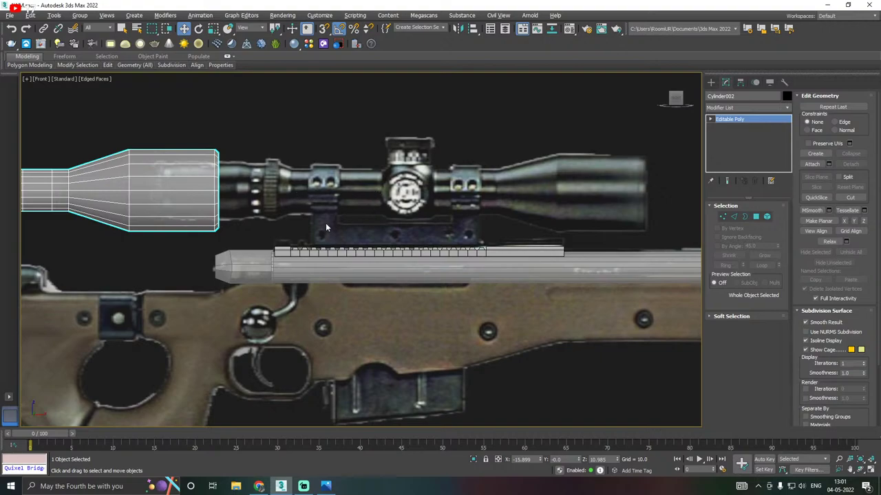
key(ctrl+z)
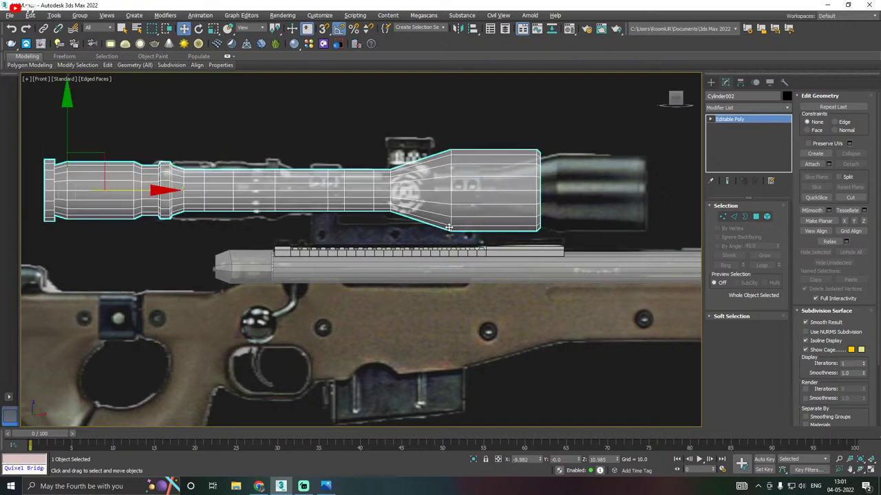
key(ctrl+z)
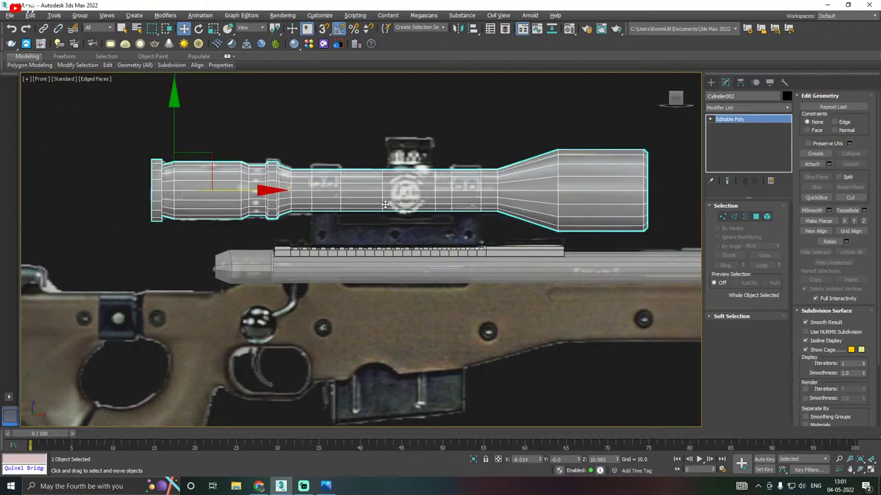
Deselect the scope, save a copy of the scene, and save the current scene file
click(397, 149)
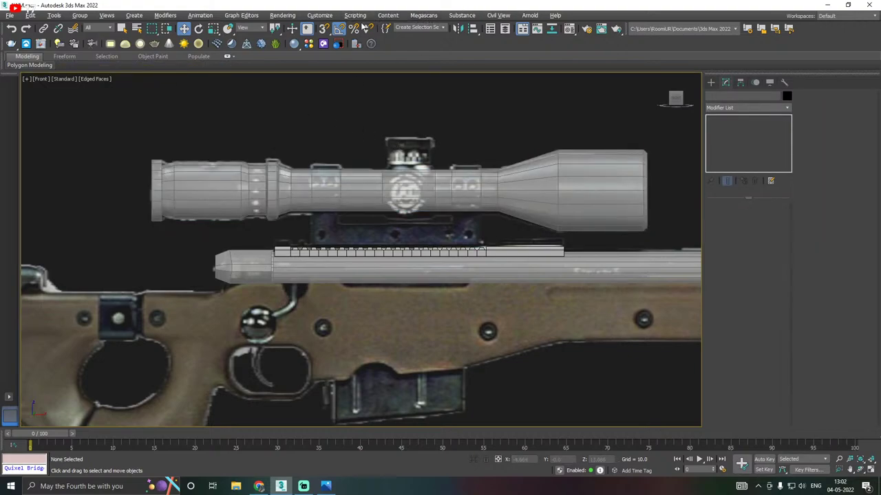
click(10, 15)
click(46, 104)
click(555, 398)
click(9, 15)
click(25, 86)
scroll(326, 218, up, 3)
middle_drag(413, 231, 403, 247)
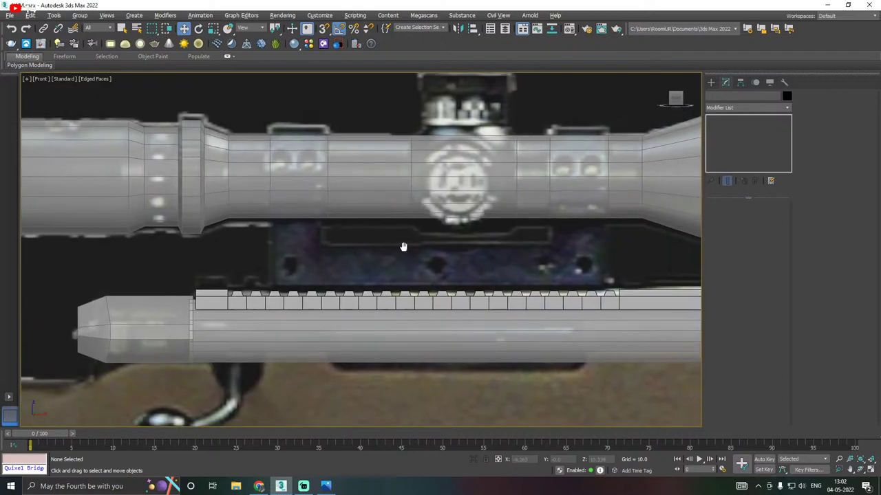
Create a box about 3.04 wide, 0.42 long and 0.14 high over the scope mount base in the reference image, between scope and rail
click(711, 82)
click(731, 143)
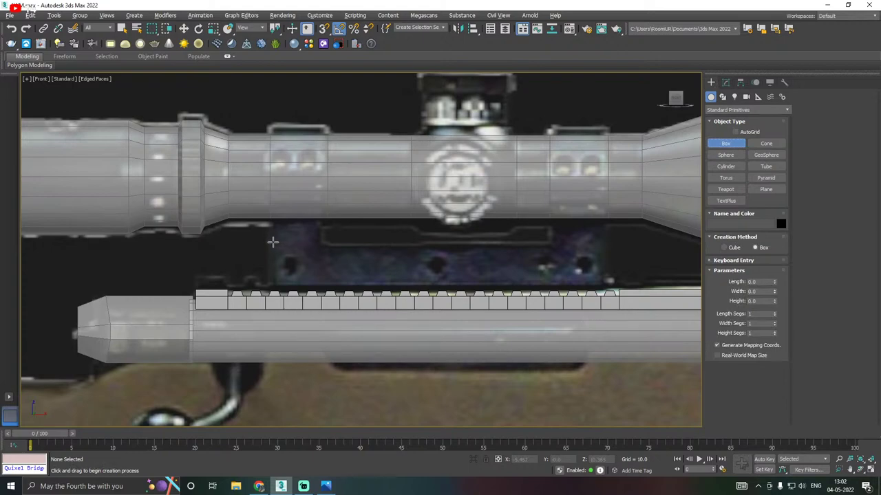
drag(273, 242, 603, 289)
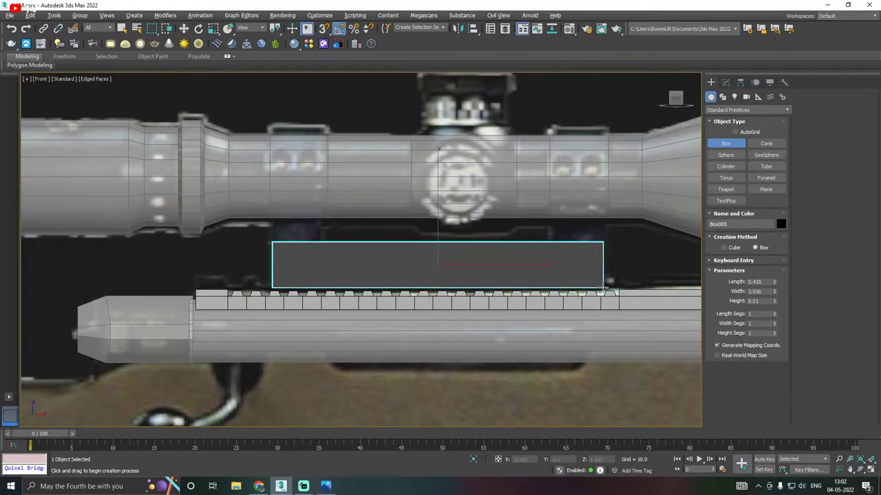
click(603, 287)
key(w)
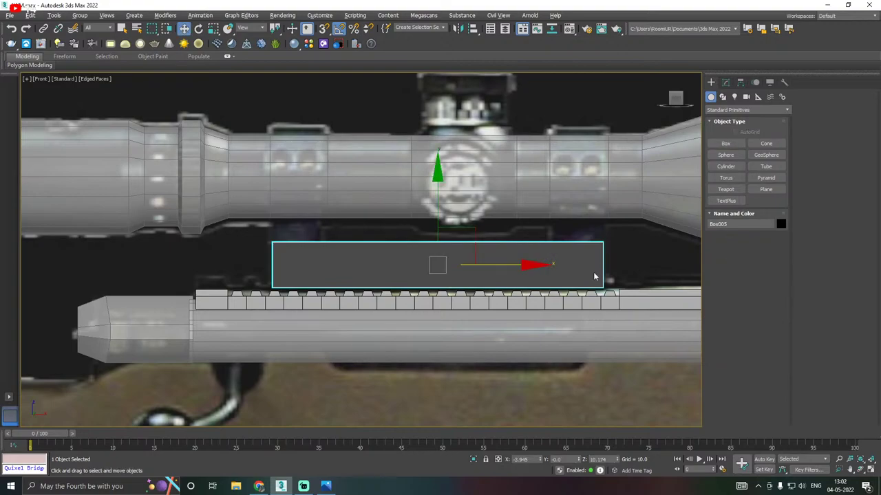
Assign the semi-transparent grey material used on the other rifle parts to the new mount box
key(m)
click(81, 231)
key(m)
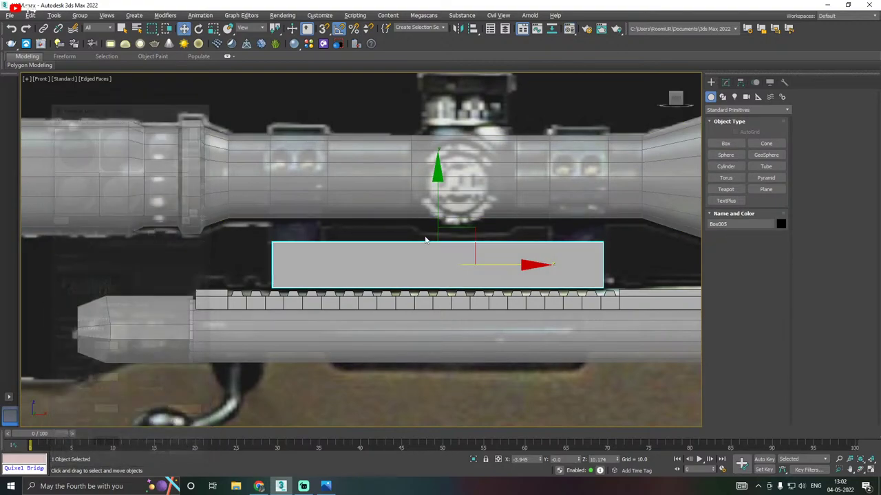
Return to the Move tool and open the mount box's creation parameters for modification
middle_drag(423, 240, 410, 240)
key(alt+z)
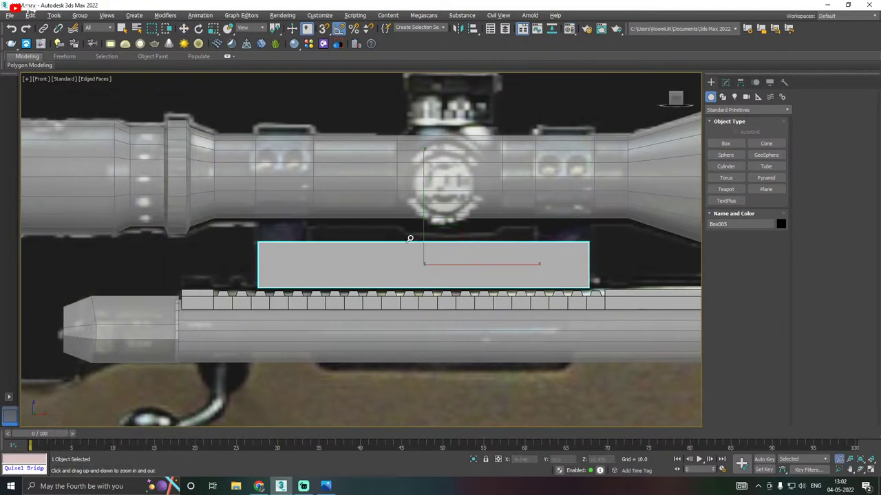
click(183, 29)
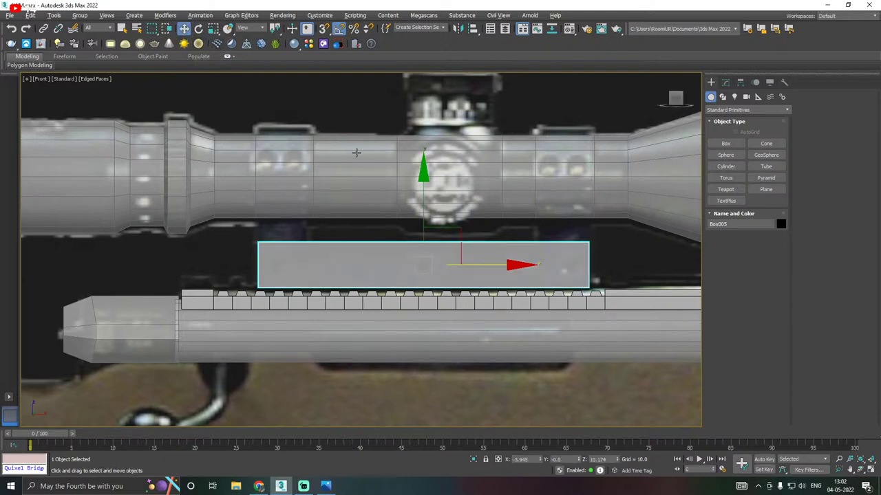
middle_drag(421, 215, 406, 222)
mouse_move(406, 221)
mouse_down()
mouse_move(410, 271)
mouse_move(412, 222)
mouse_up()
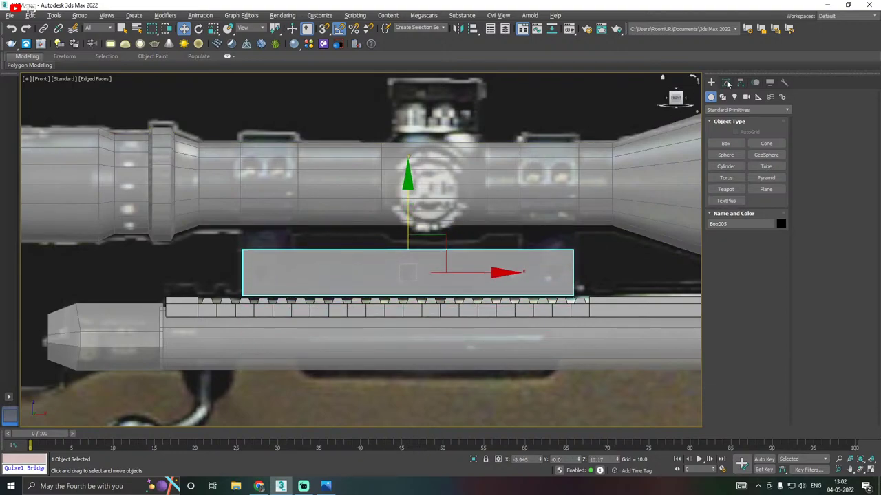
click(726, 82)
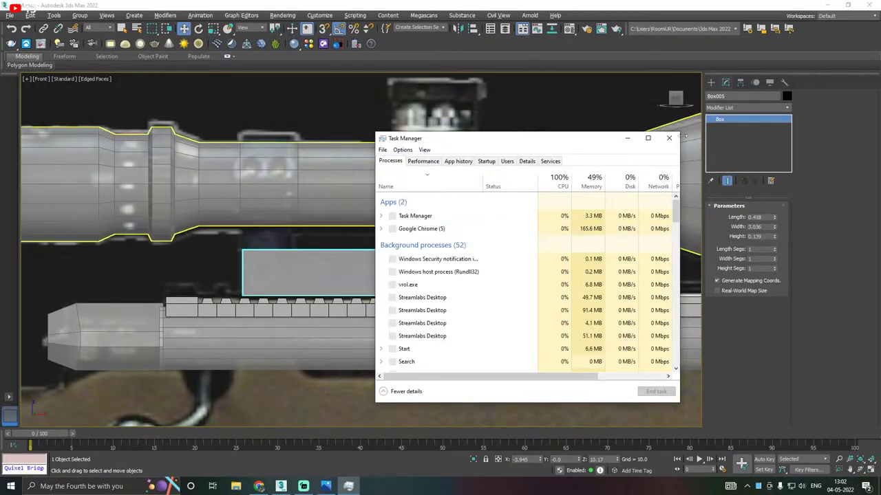
Close Task Manager and convert the box between the scope and the rail to an Editable Poly
key(alt+F4)
middle_drag(432, 277, 383, 286)
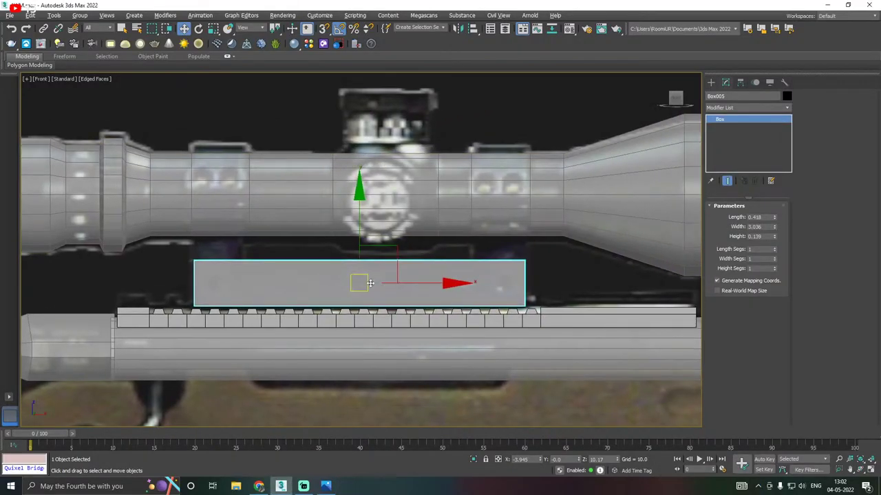
right_click(725, 159)
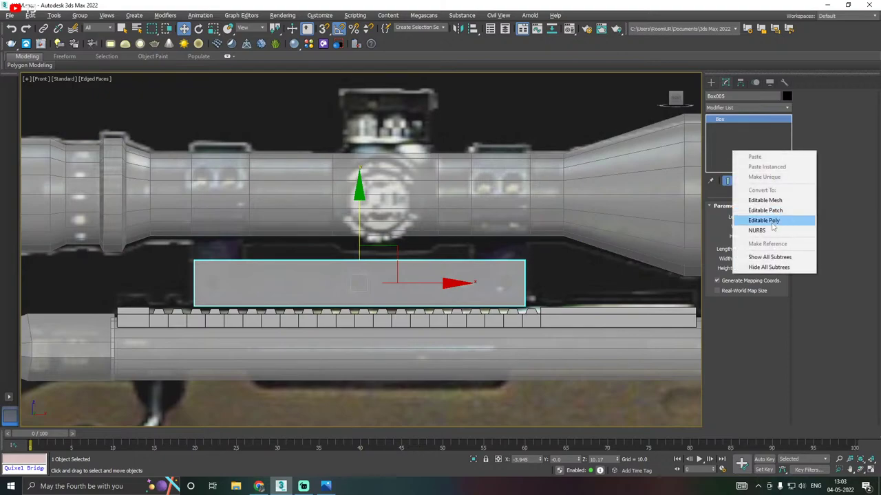
click(740, 222)
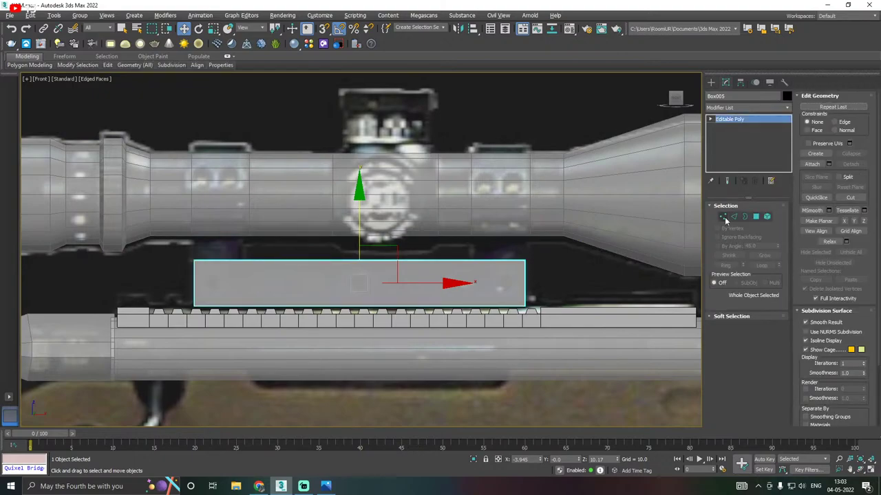
Lower the box's top vertices slightly to match the mount's upper edge in the reference image
click(722, 216)
drag(151, 242, 384, 258)
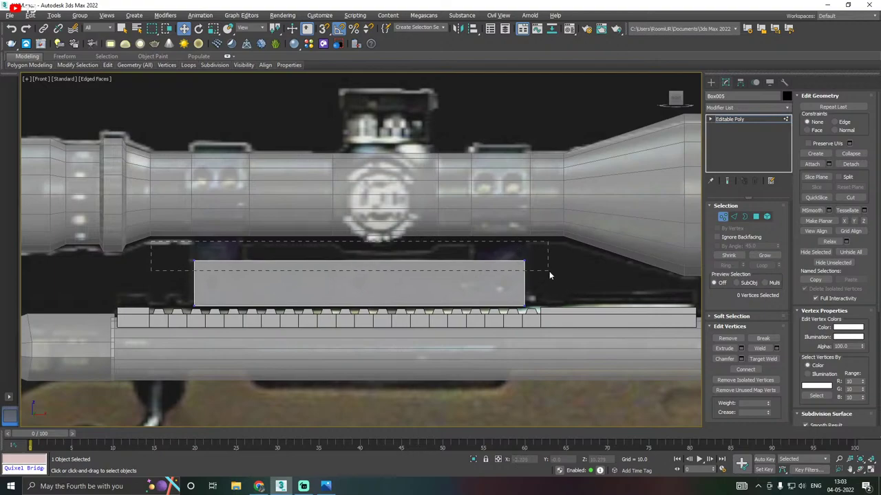
drag(549, 275, 549, 274)
drag(358, 212, 361, 238)
Add two vertical edge loops to the box with Swift Loop, aligned with the inner edges of the reference mount's end blocks
middle_drag(363, 250, 399, 254)
scroll(317, 254, up, 3)
mouse_move(110, 67)
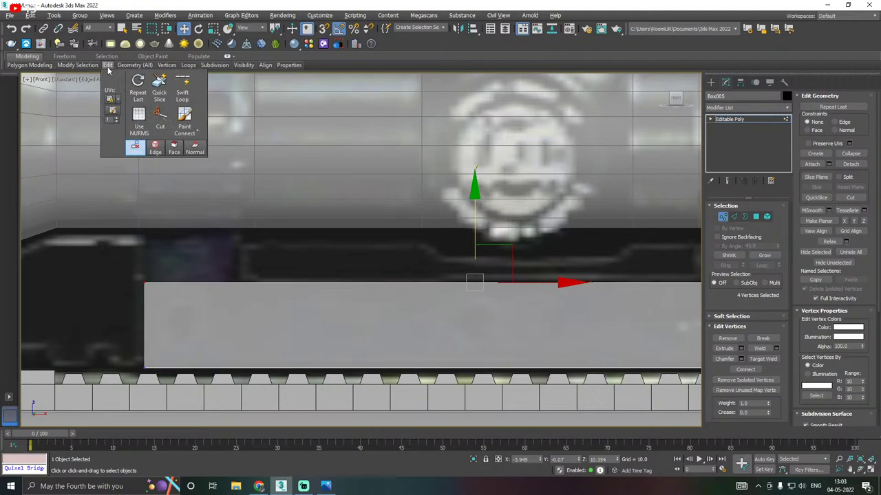
click(183, 86)
click(242, 297)
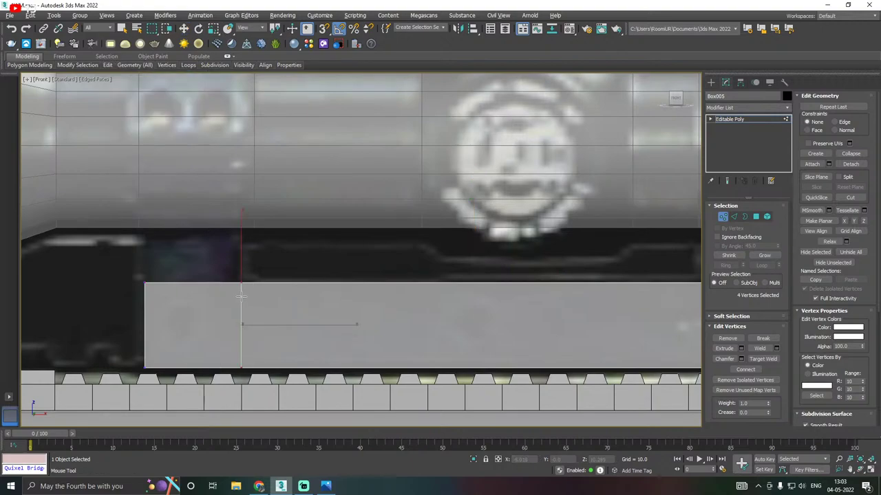
middle_drag(500, 300, 362, 300)
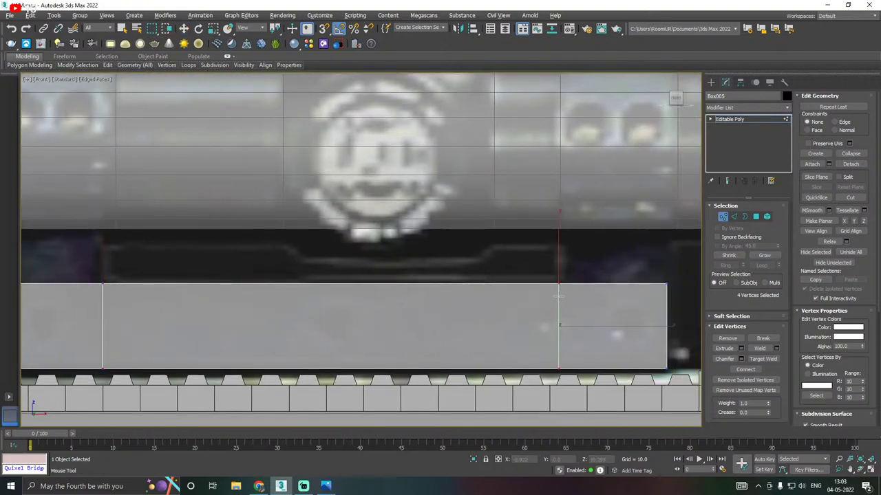
scroll(558, 296, down, 3)
key(w)
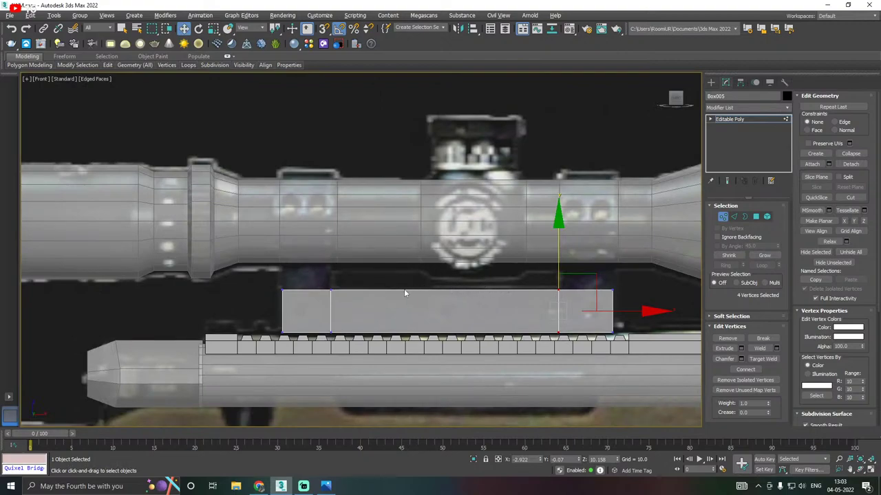
Move the whole box along Y from the reference image onto the rail on the barrel in the perspective view
key(p)
alt+middle_drag(404, 289, 518, 280)
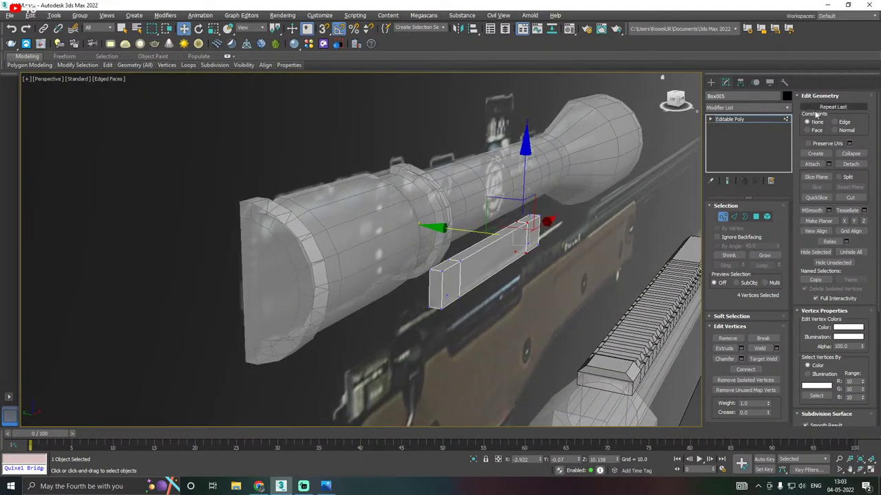
click(729, 119)
alt+middle_drag(729, 119, 573, 234)
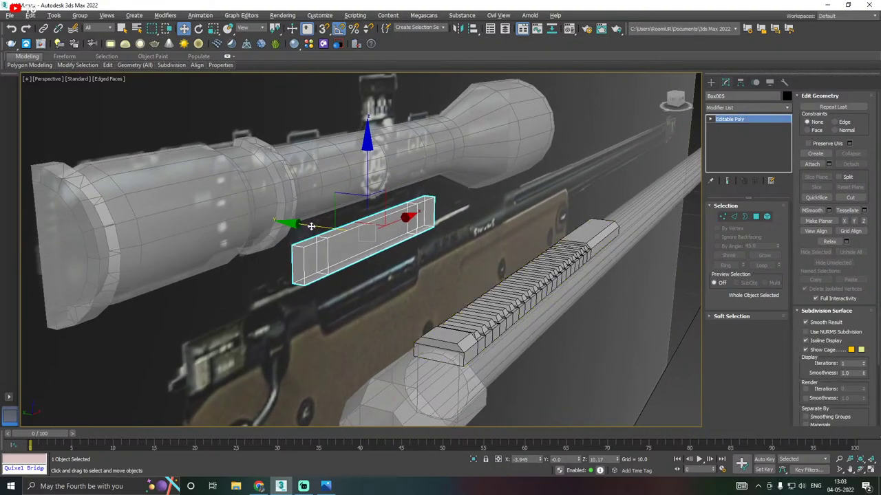
drag(311, 232, 462, 233)
alt+middle_drag(499, 240, 553, 255)
Widen the box along Y to nearly the rail's width and centre it over the rail
key(r)
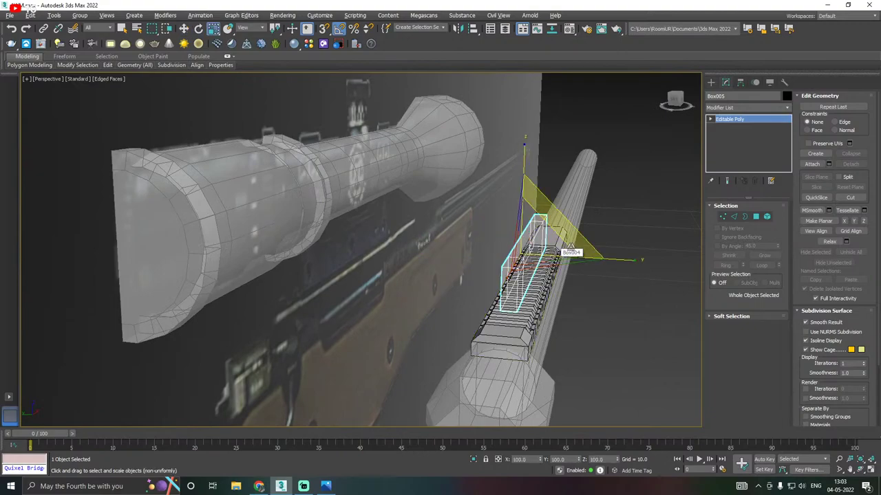
drag(635, 258, 652, 257)
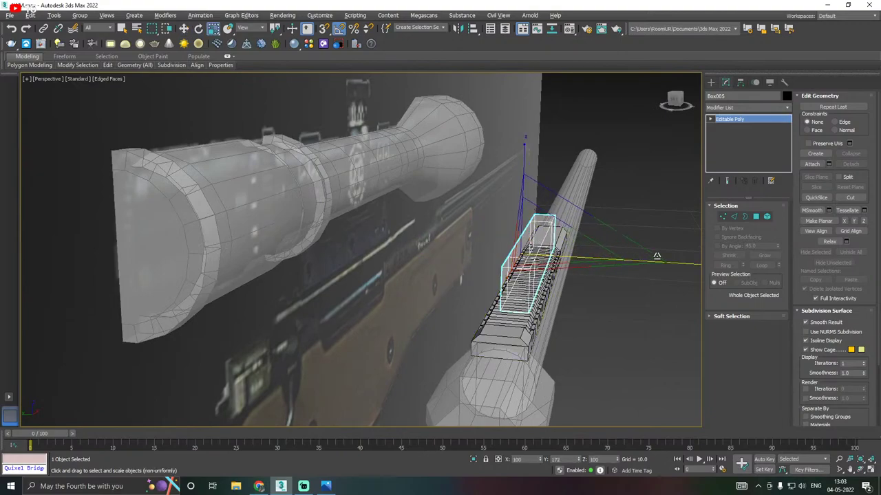
key(w)
scroll(602, 261, up, 2)
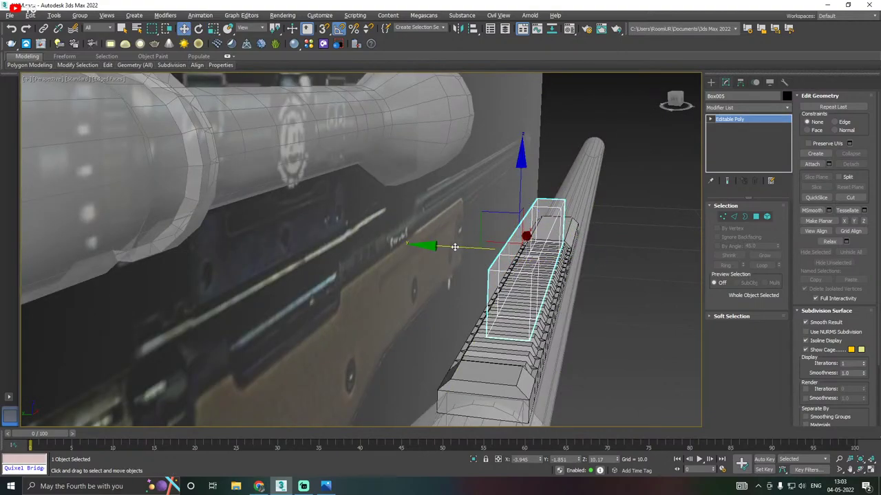
drag(454, 246, 450, 246)
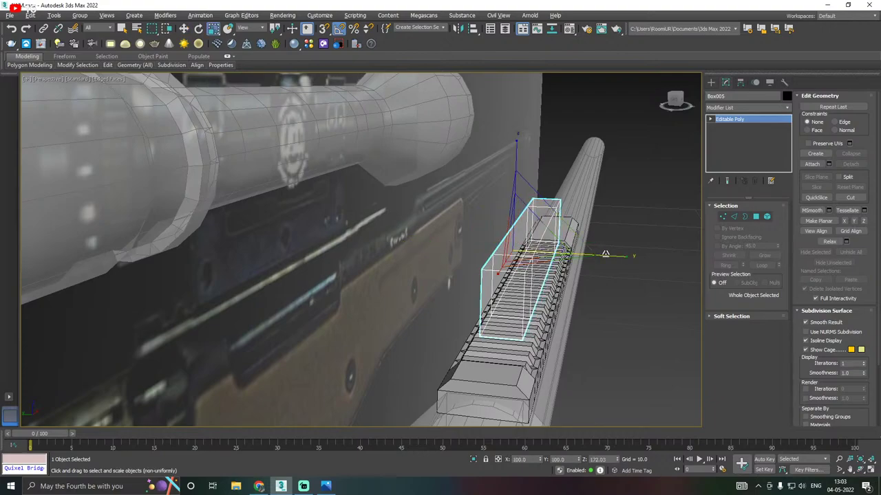
drag(610, 253, 615, 256)
key(w)
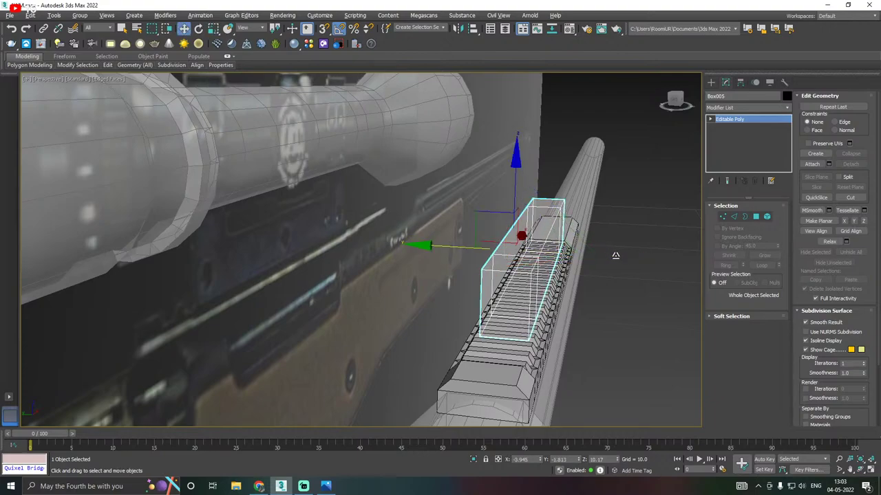
Extrude the top polygons of the box's two end sections upward by 0.279 to meet the underside of the scope tube
click(755, 216)
click(510, 262)
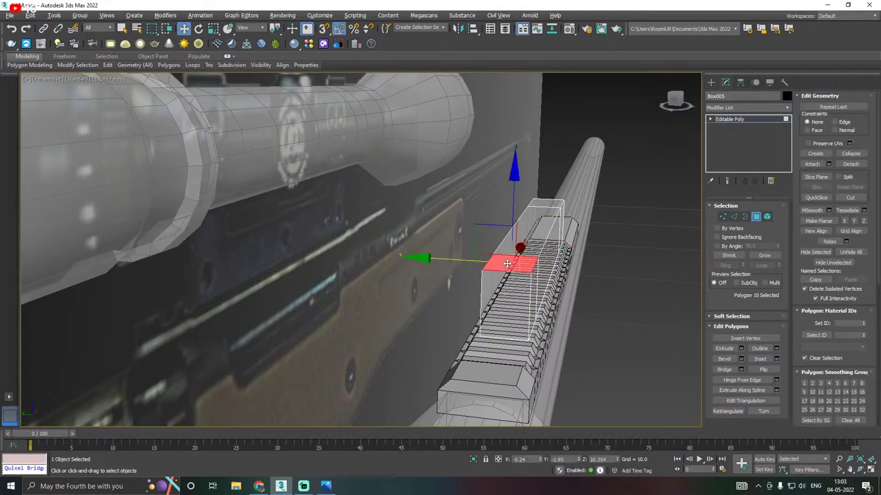
ctrl+click(550, 201)
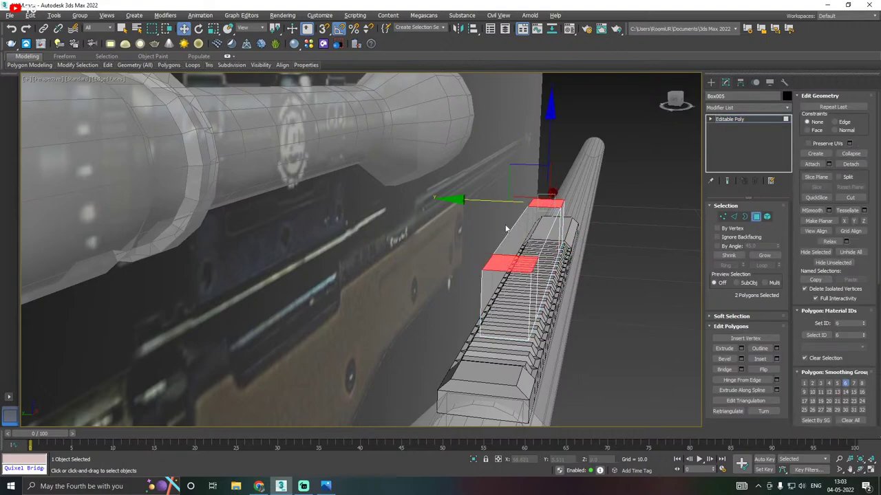
key(f)
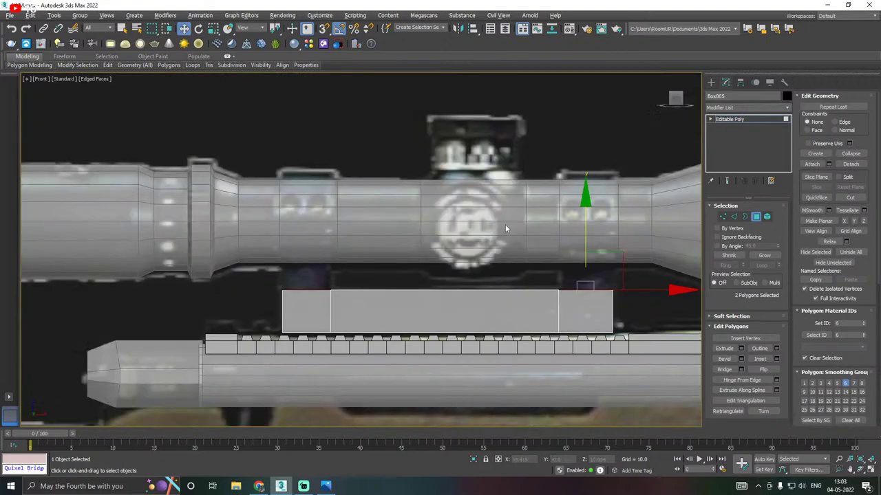
click(741, 349)
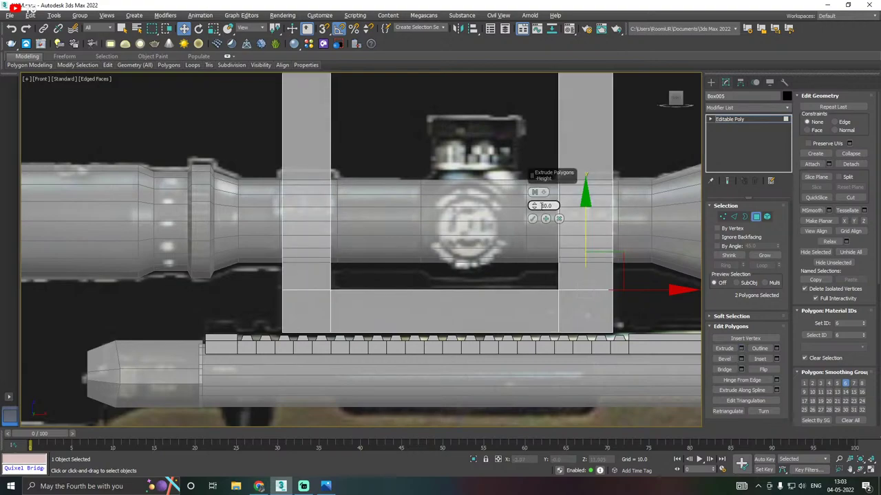
drag(534, 205, 533, 209)
drag(560, 392, 561, 402)
drag(554, 352, 482, 245)
double_click(544, 206)
text(1)
click(541, 194)
click(536, 207)
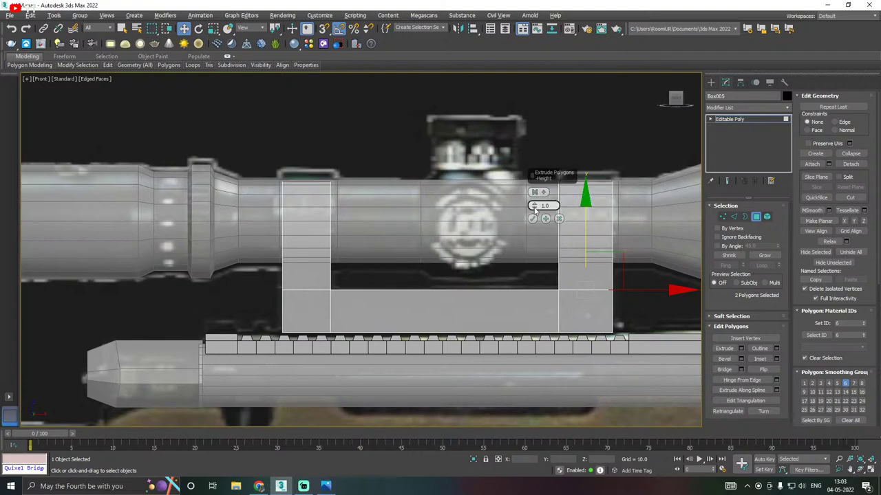
drag(533, 208, 452, 270)
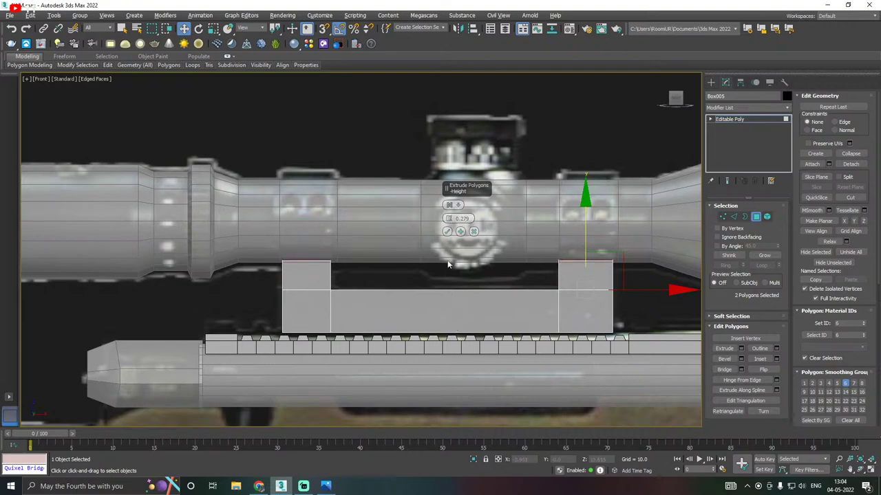
Extrude both end polygons again by 0.279 and raise them to the top edge of the scope tube
click(460, 231)
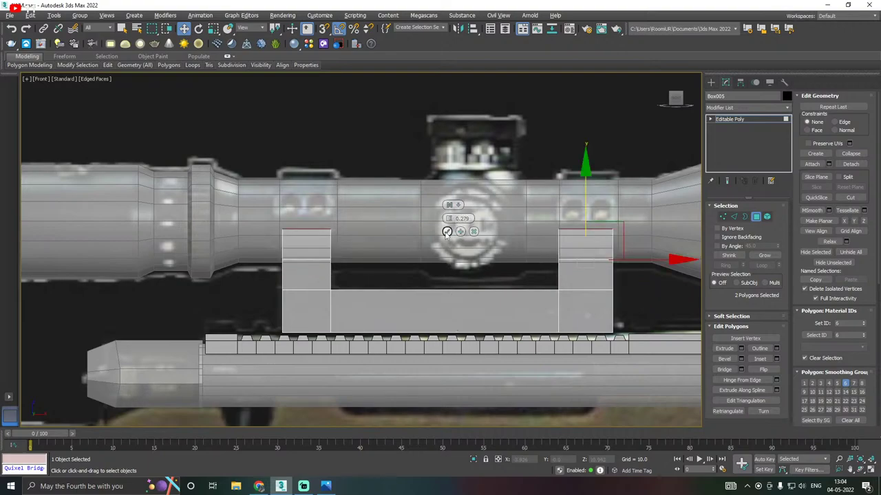
click(447, 231)
drag(586, 181, 587, 132)
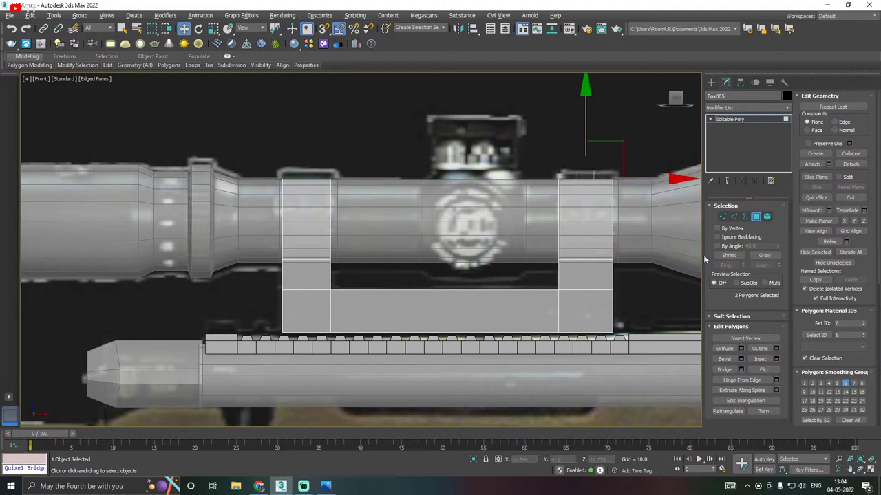
Extrude the two post tops by another 0.085 to form the caps above the scope tube
click(741, 348)
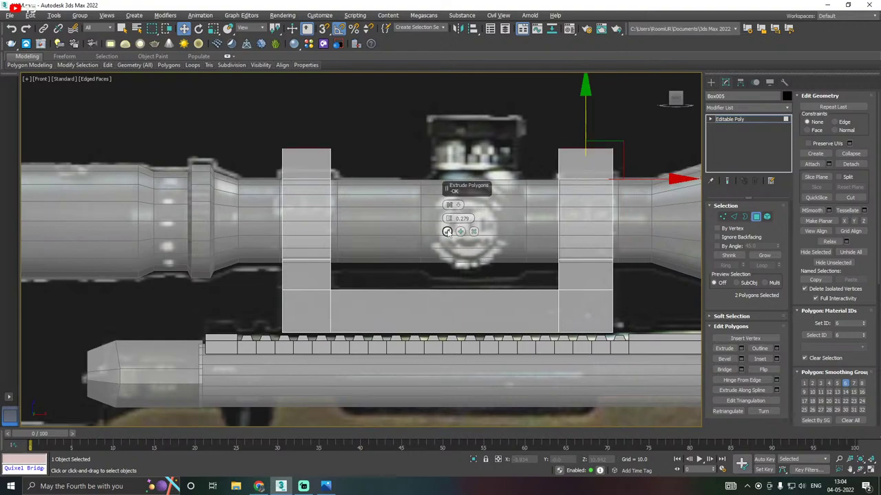
drag(448, 218, 453, 239)
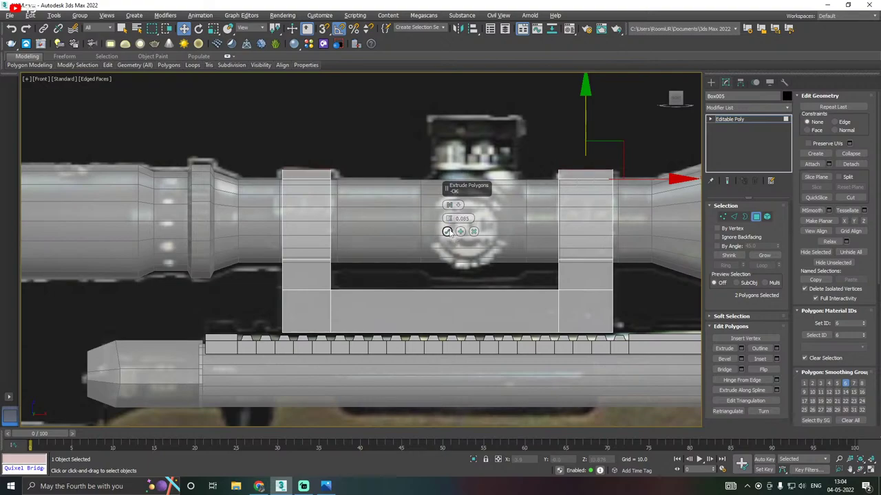
click(447, 232)
Move the scope along Y away from the reference image so that it sits within the mount posts above the rail
scroll(448, 233, down, 3)
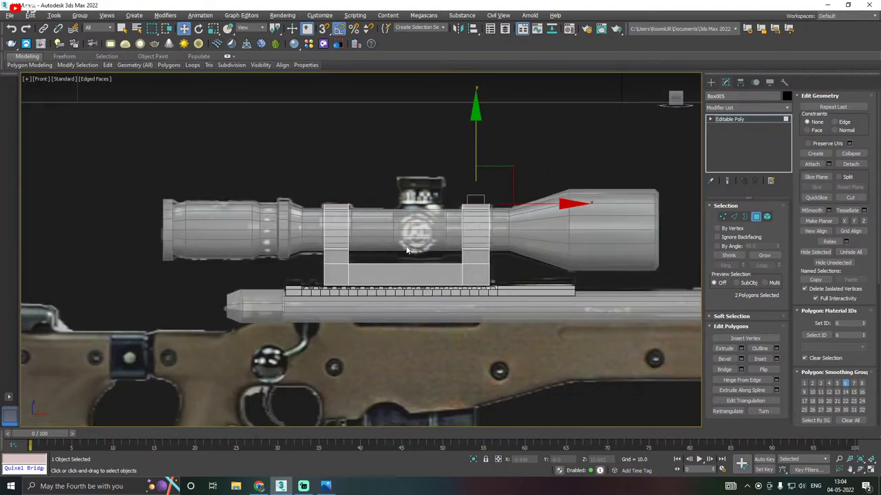
middle_drag(396, 253, 371, 267)
key(p)
scroll(371, 266, down, 4)
scroll(447, 240, up, 3)
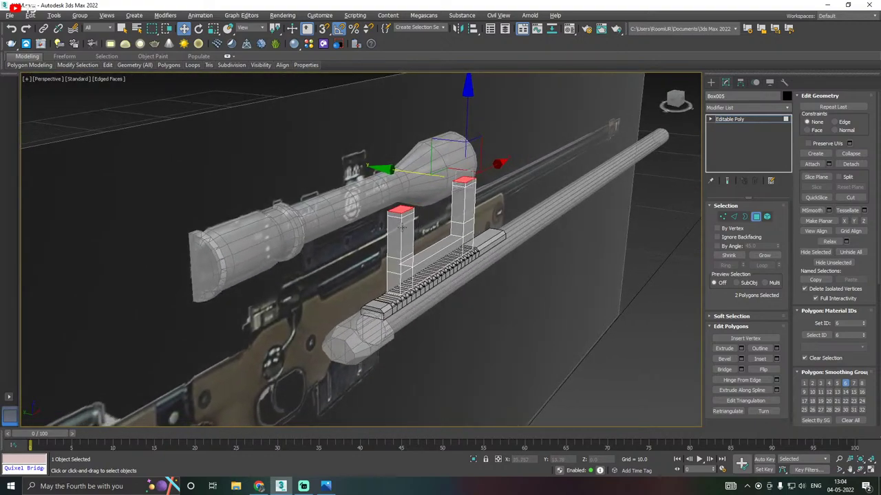
click(761, 119)
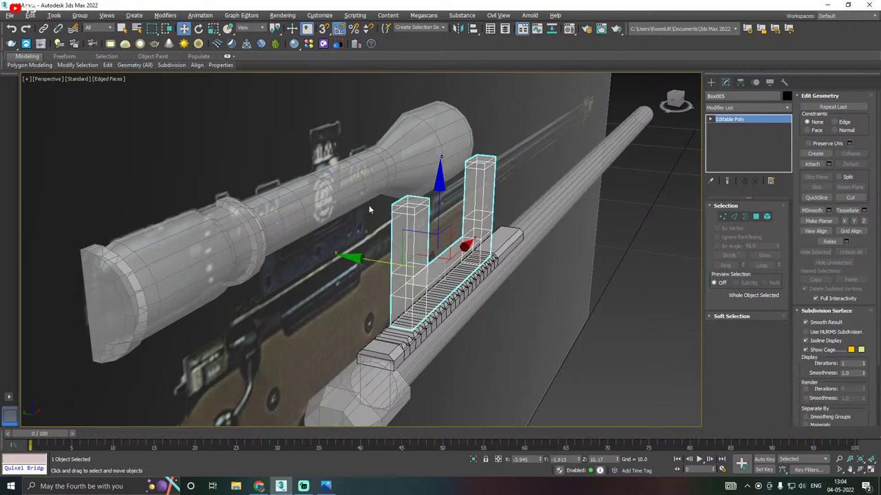
click(281, 222)
drag(60, 280, 215, 290)
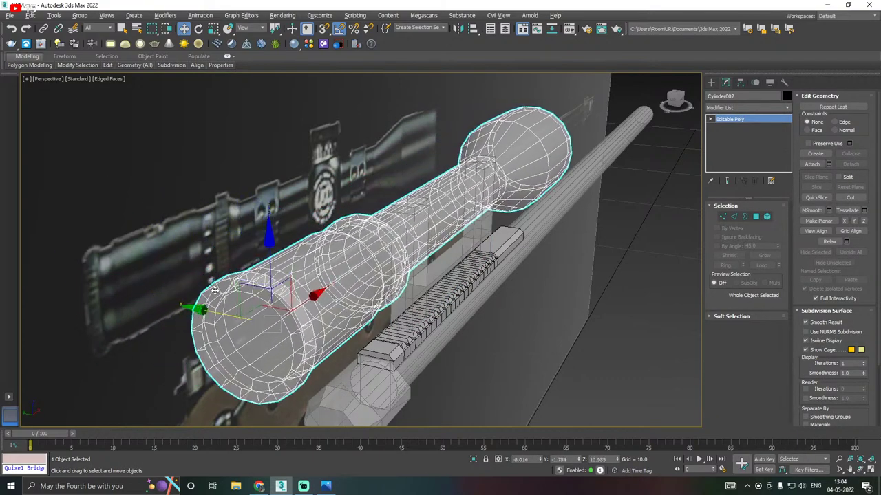
Turn off the scope's see-through display and select the mount to check how the two fit together
key(alt+x)
alt+middle_drag(447, 265, 309, 255)
scroll(381, 227, up, 3)
click(387, 237)
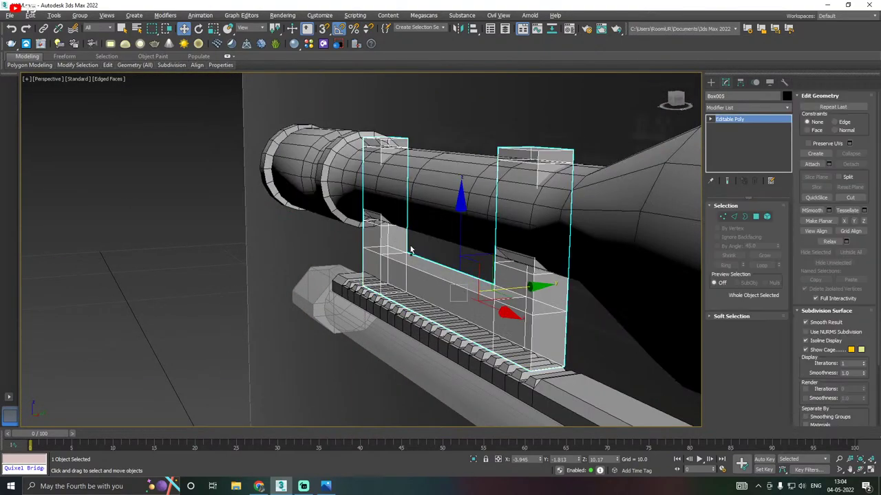
scroll(405, 241, up, 3)
key(alt+q)
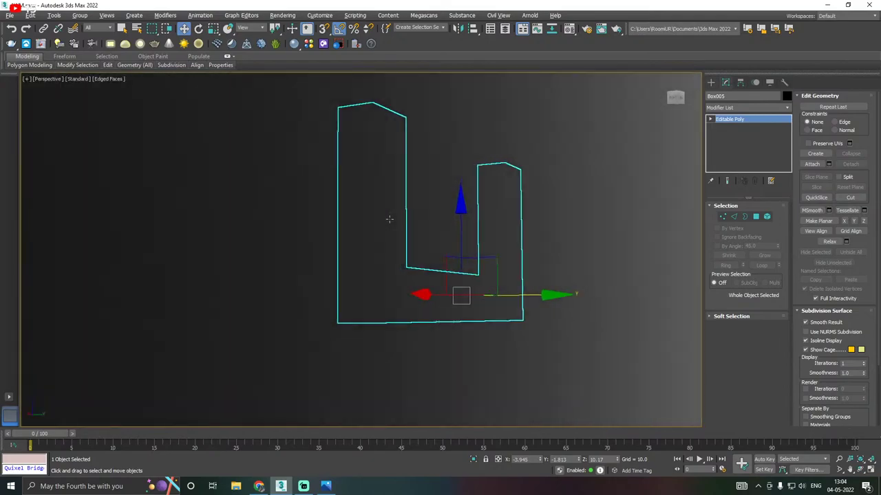
Shift the scope slightly along Y to centre it over the mount
alt+middle_drag(390, 219, 571, 267)
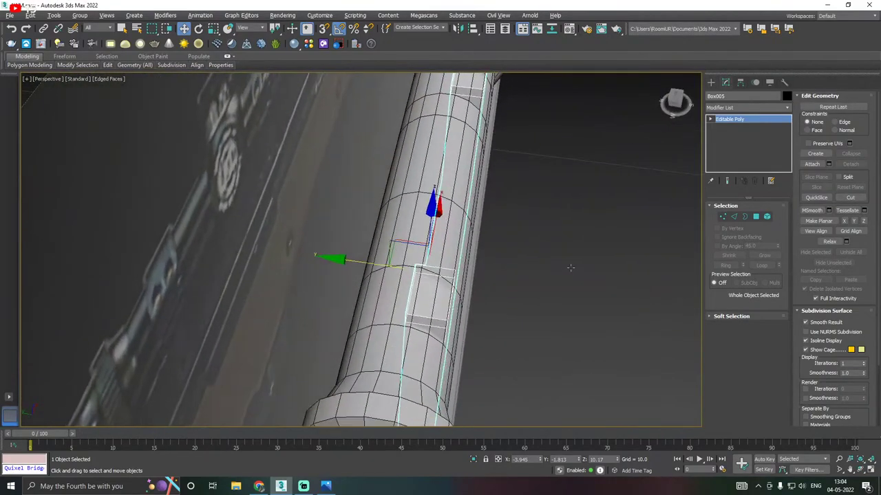
click(393, 232)
drag(405, 266, 434, 266)
Save the scene from the front view and leave the mount's edge editing mode
click(441, 293)
alt+middle_drag(441, 293, 22, 204)
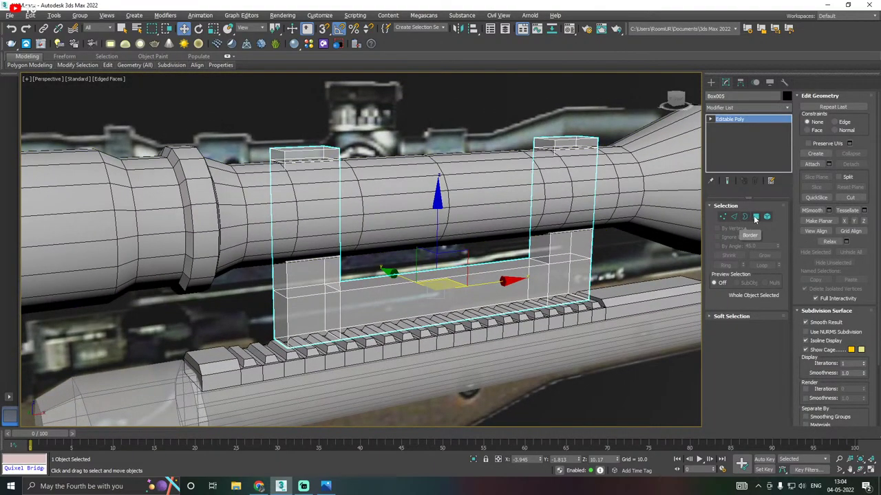
click(733, 216)
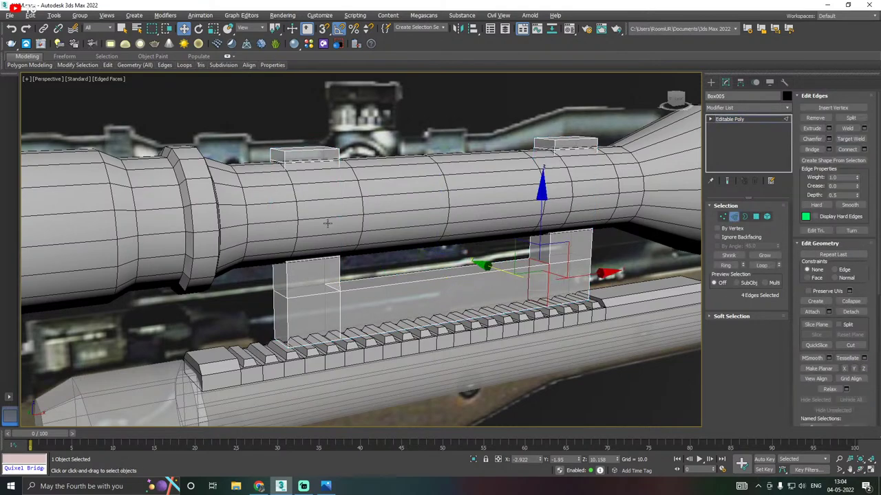
key(f)
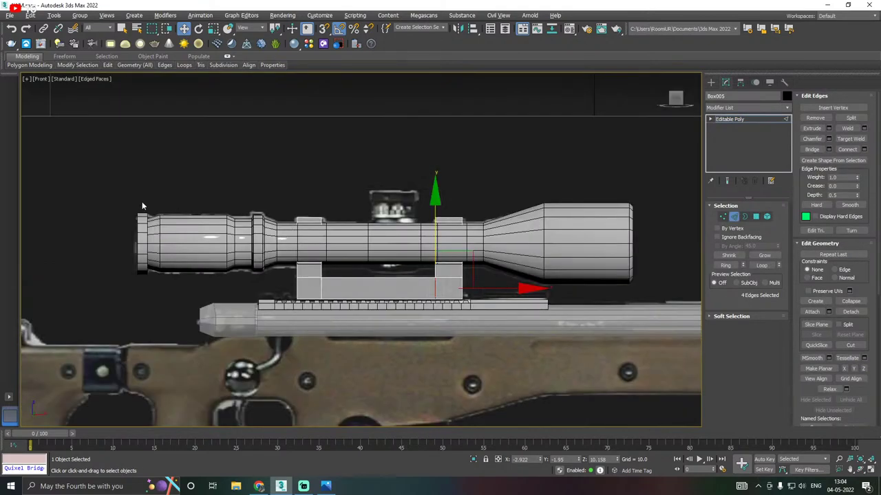
click(10, 15)
click(23, 90)
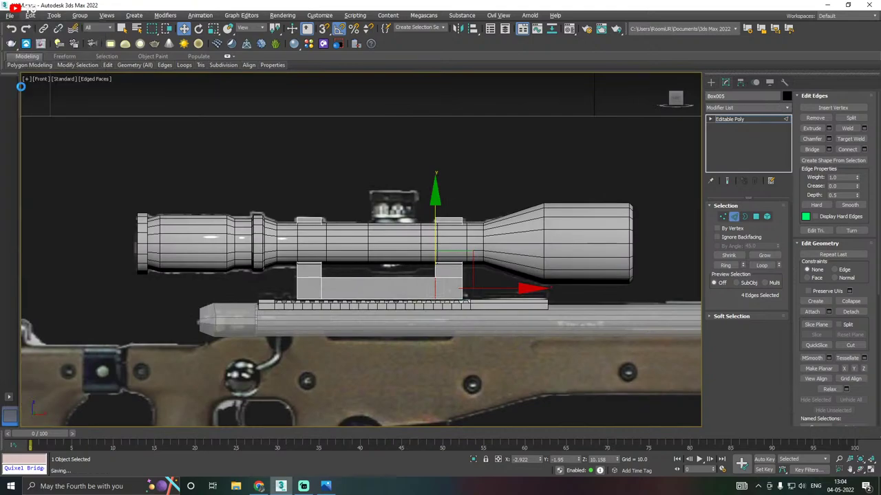
click(729, 119)
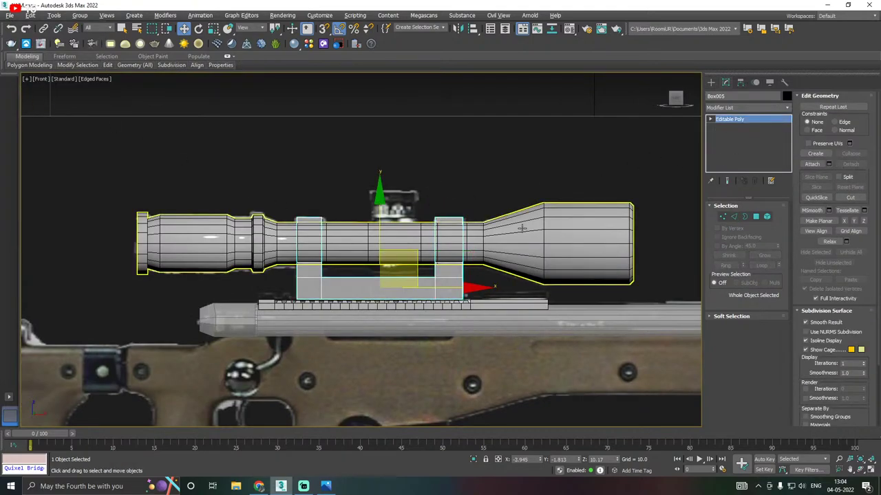
Turn on the scope's see-through display and reselect the mount
click(347, 255)
scroll(322, 250, up, 4)
click(302, 297)
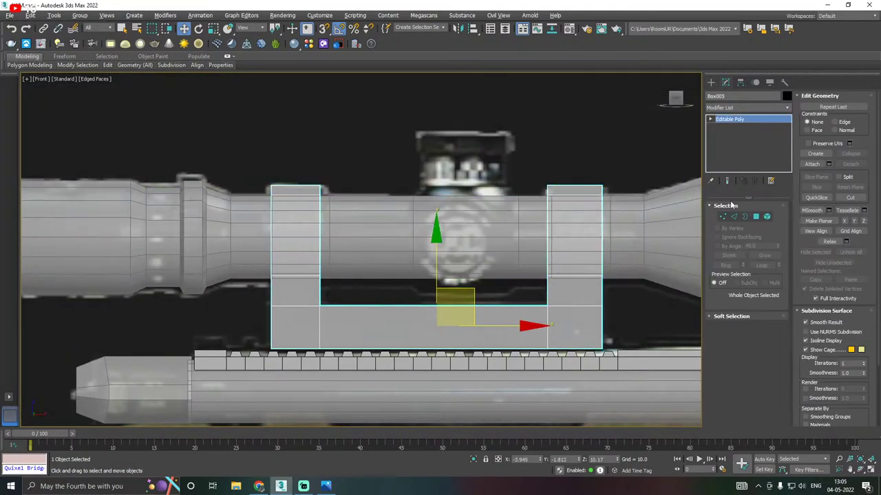
Connect the vertical edges of both mount posts beside the scope tube with one segment
click(734, 218)
drag(252, 241, 723, 241)
key(p)
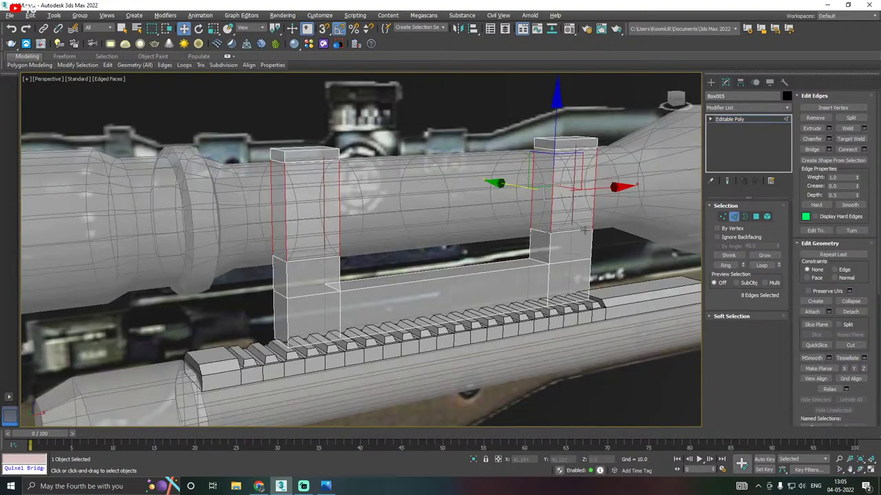
alt+middle_drag(525, 231, 547, 242)
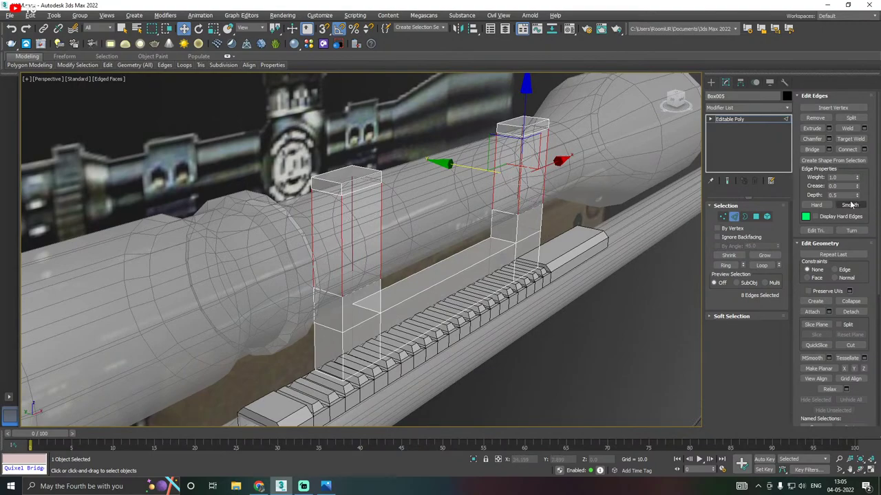
click(864, 149)
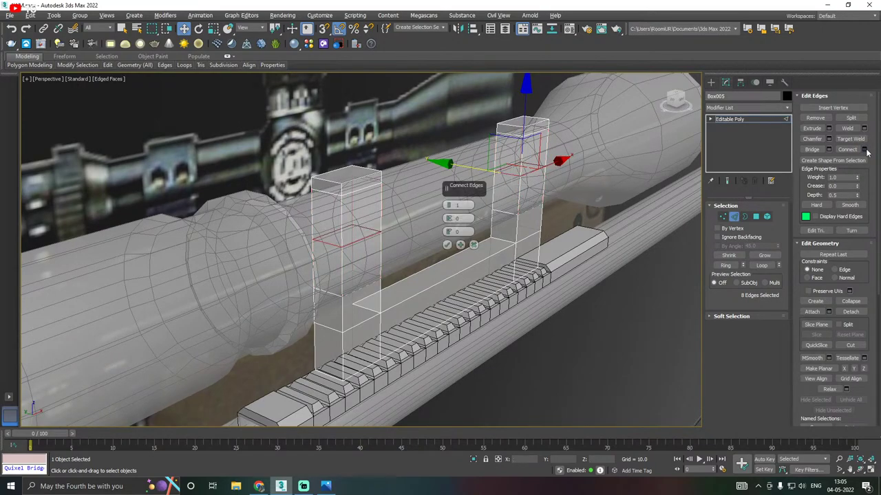
click(447, 245)
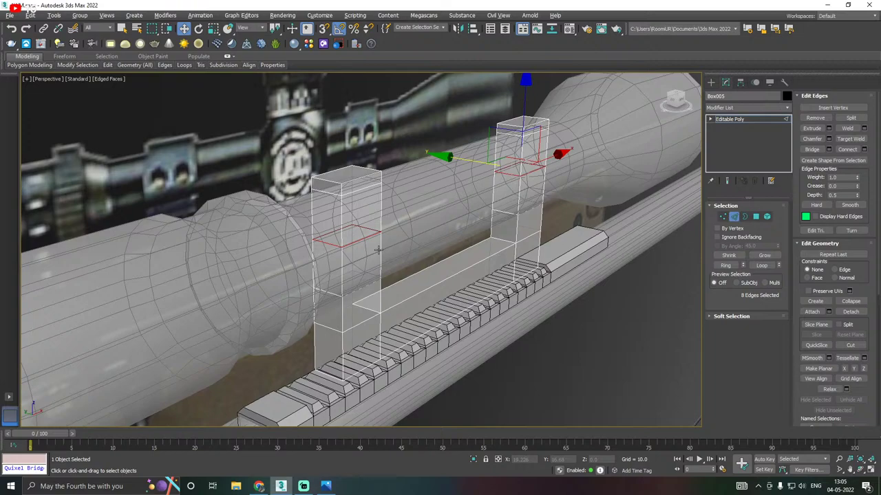
Scale the new edge loops on both posts outward along Y so the mount bulges around the scope tube
middle_drag(338, 255, 280, 278)
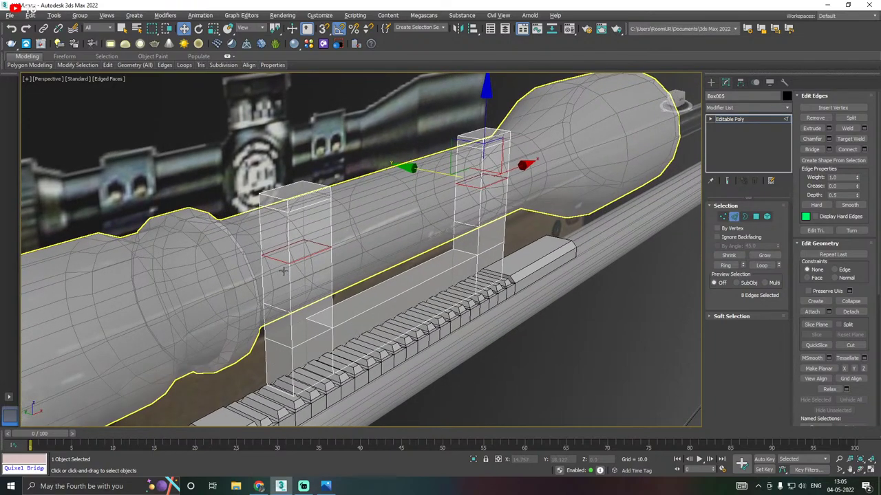
mouse_move(378, 268)
alt+middle_down()
mouse_move(360, 282)
mouse_move(375, 266)
alt+middle_up()
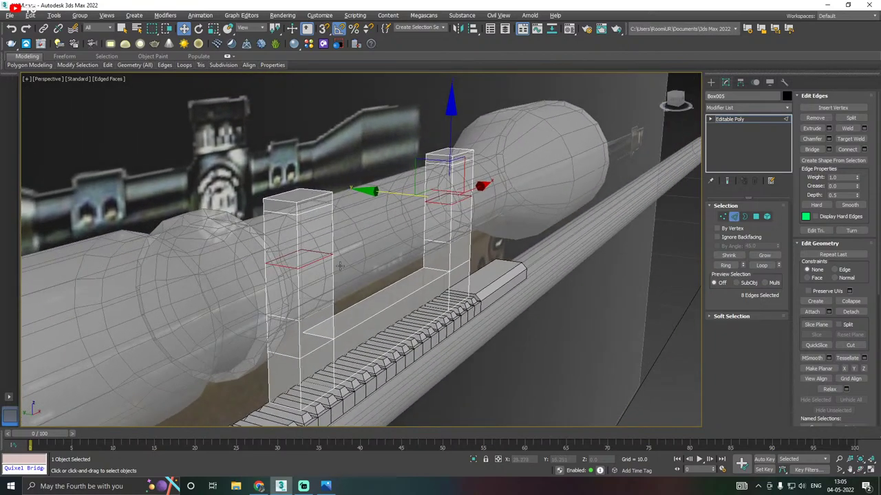
key(r)
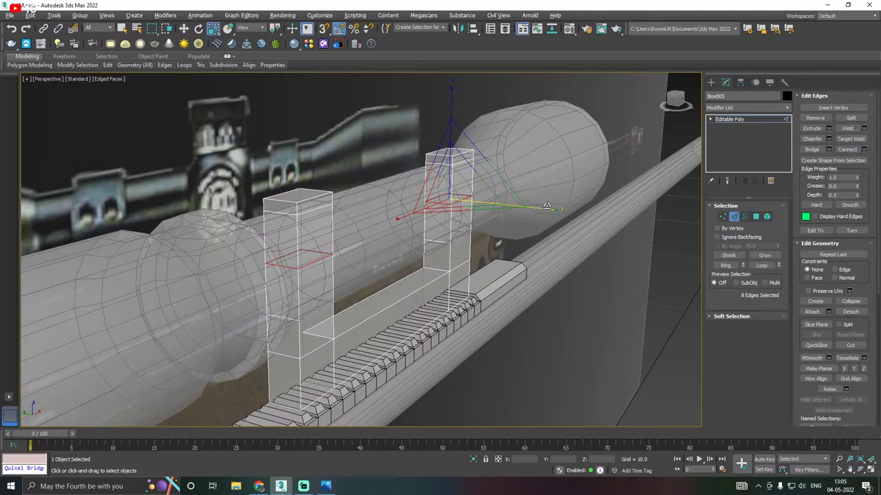
drag(546, 205, 605, 205)
alt+middle_drag(605, 205, 280, 216)
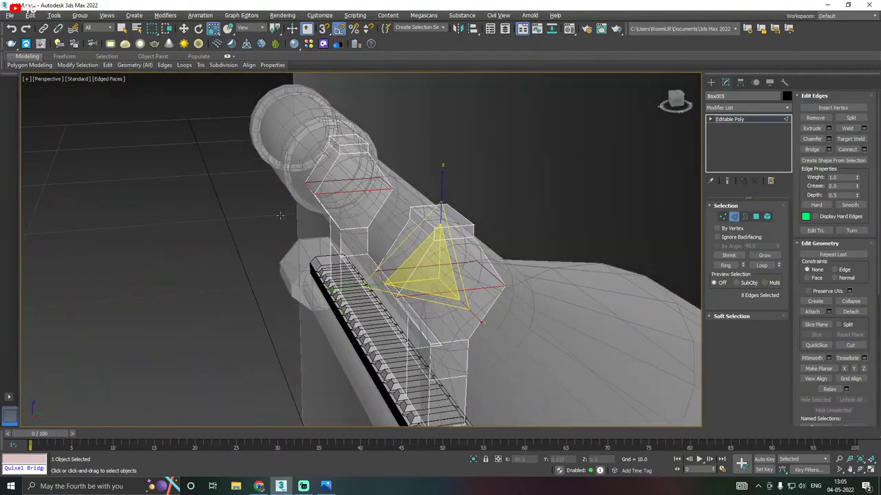
Examine the widened mount posts from several sides against the scope tube and the reference image
alt+middle_drag(389, 282, 341, 289)
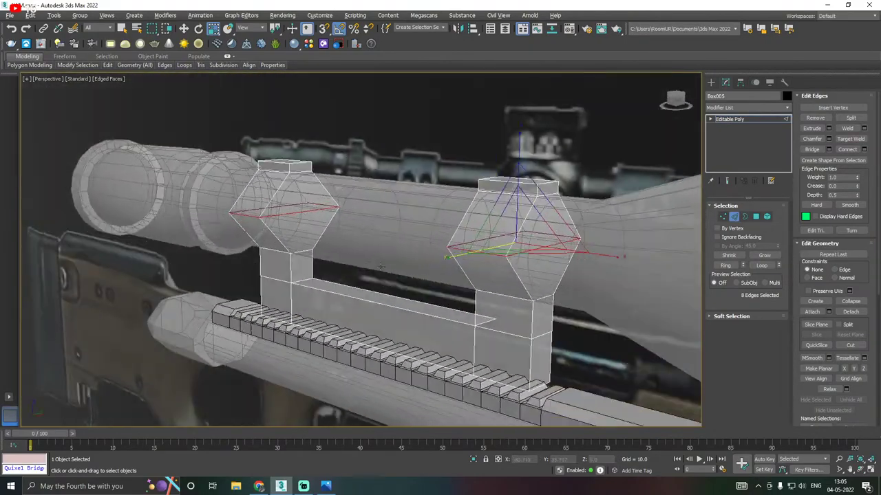
alt+middle_drag(381, 266, 426, 249)
alt+middle_drag(367, 246, 262, 277)
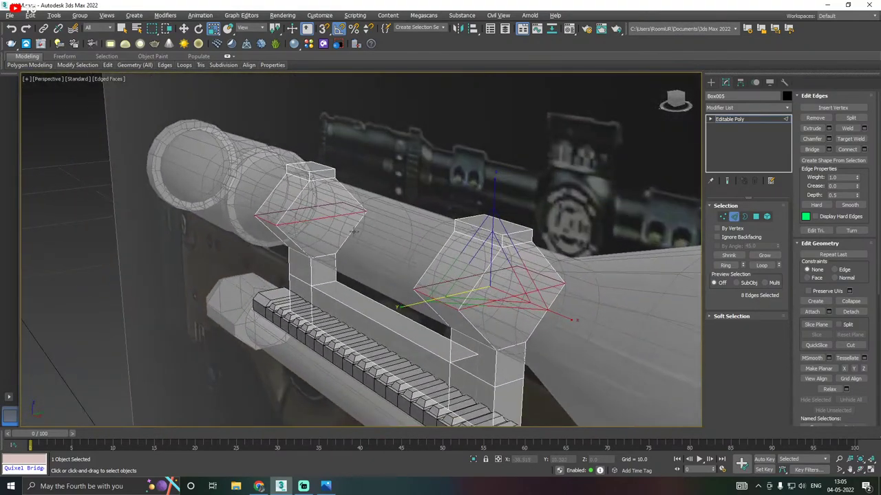
click(183, 28)
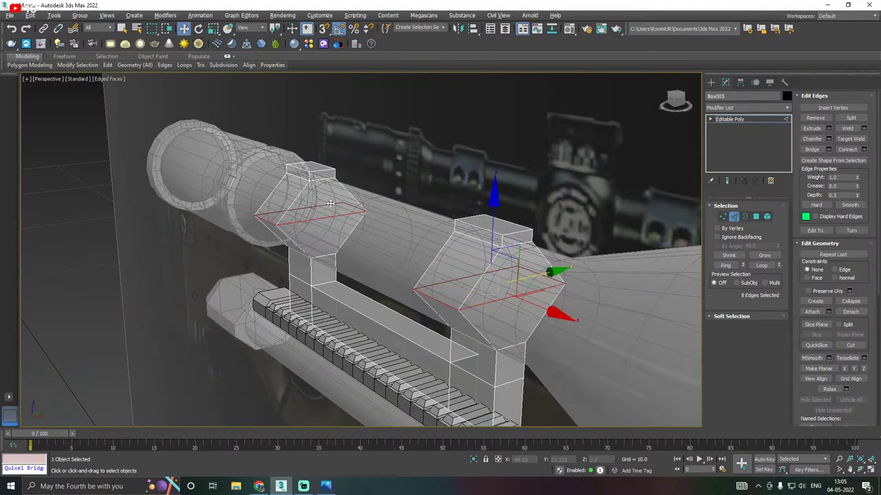
middle_drag(385, 215, 366, 236)
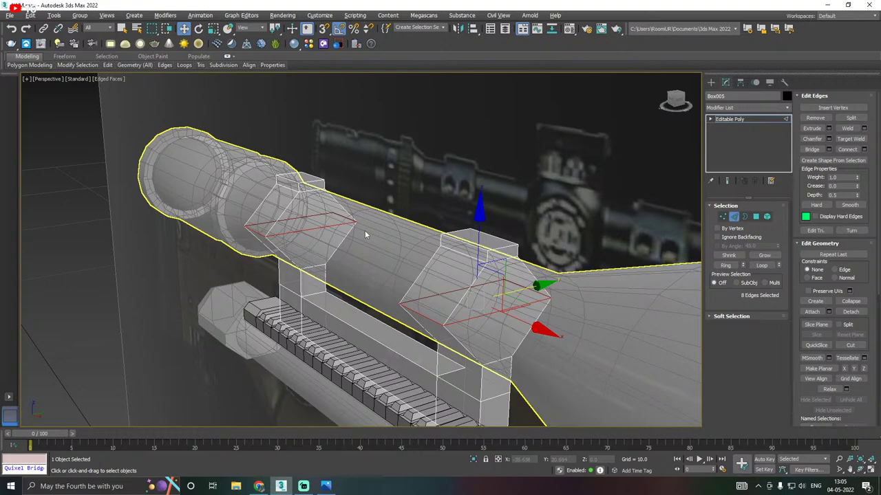
scroll(365, 234, down, 2)
alt+middle_drag(366, 235, 405, 237)
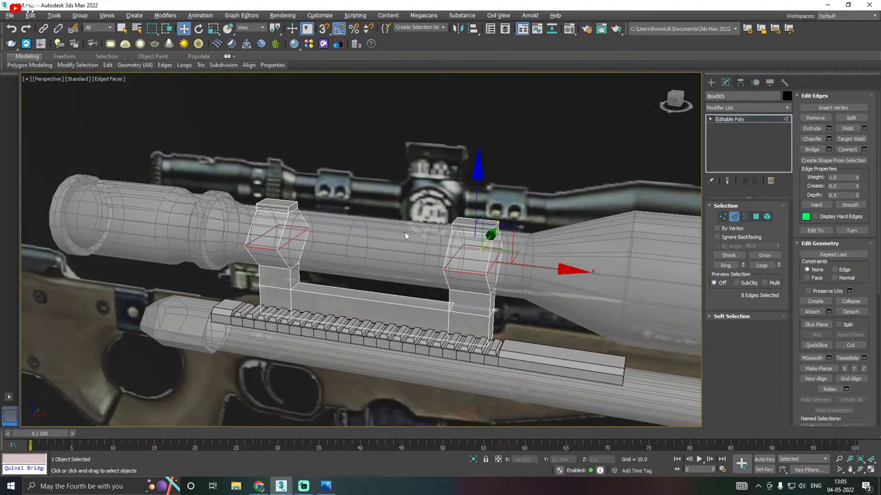
alt+middle_drag(356, 238, 438, 232)
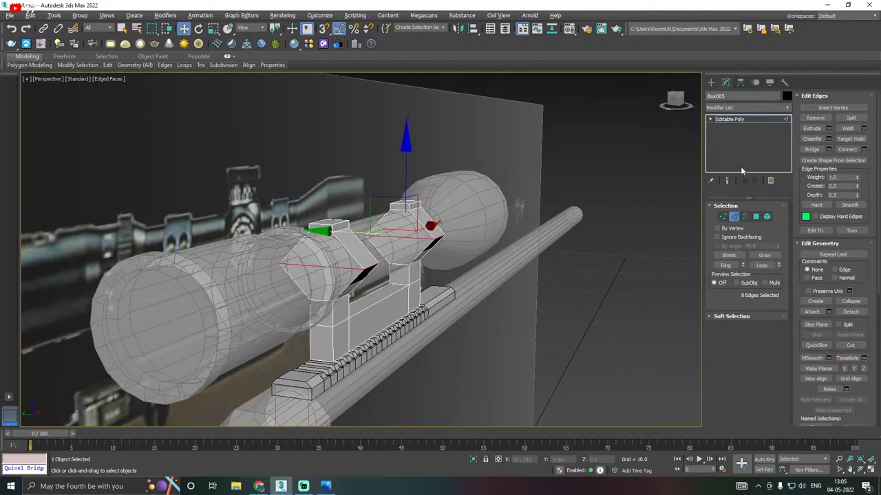
Leave edge editing on the mount, select the scope and turn off its see-through display
click(729, 119)
click(245, 296)
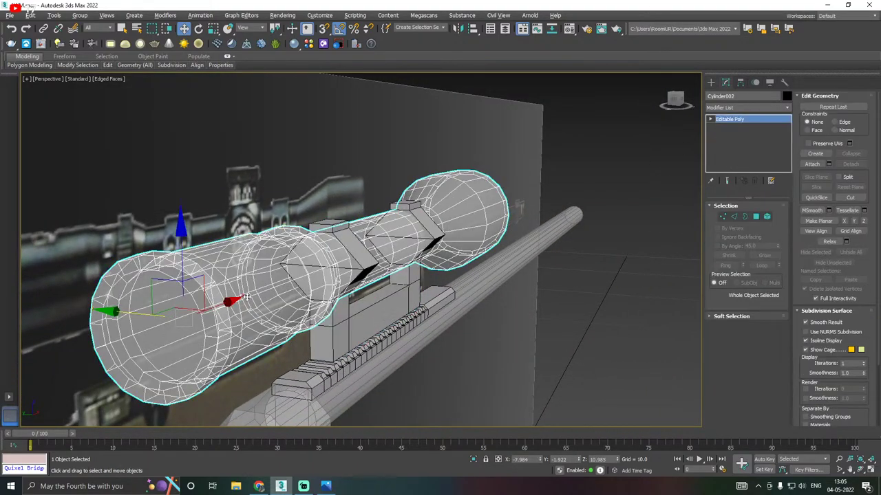
key(alt+x)
middle_drag(197, 313, 242, 298)
Select the ring of polygons around the outer rim of the scope's eyepiece and clear its smoothing groups
click(756, 216)
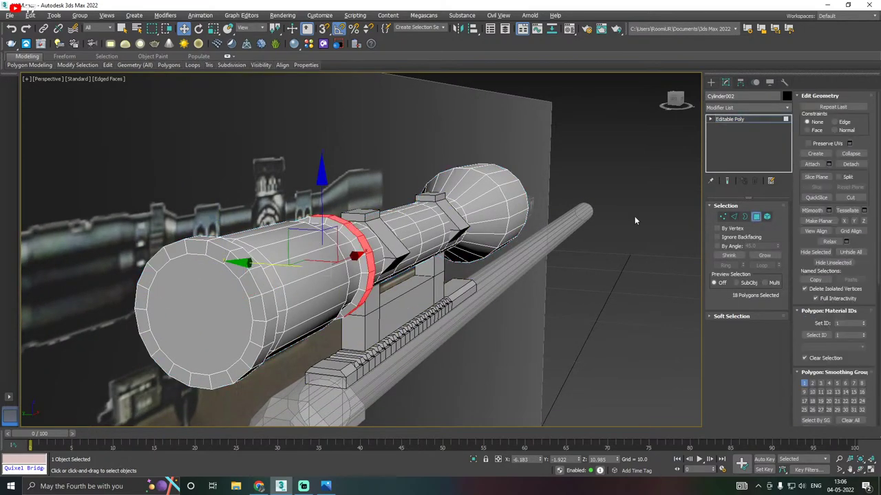
scroll(244, 296, up, 2)
click(277, 303)
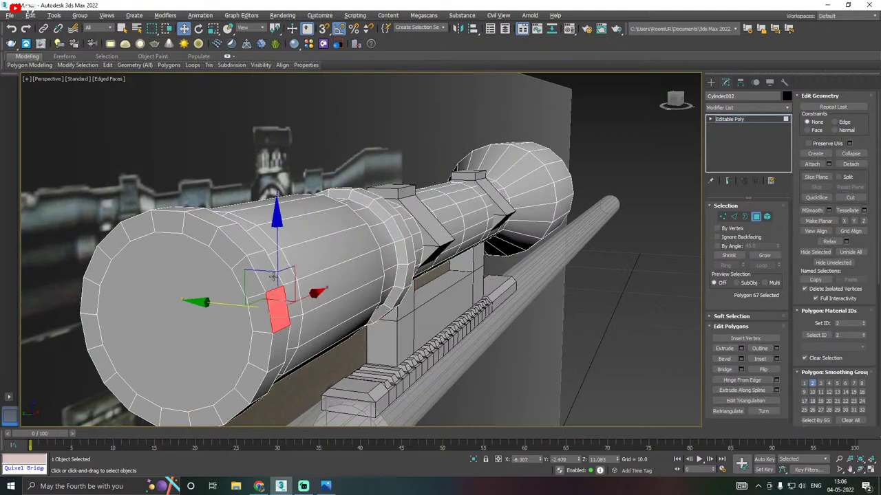
shift+click(263, 270)
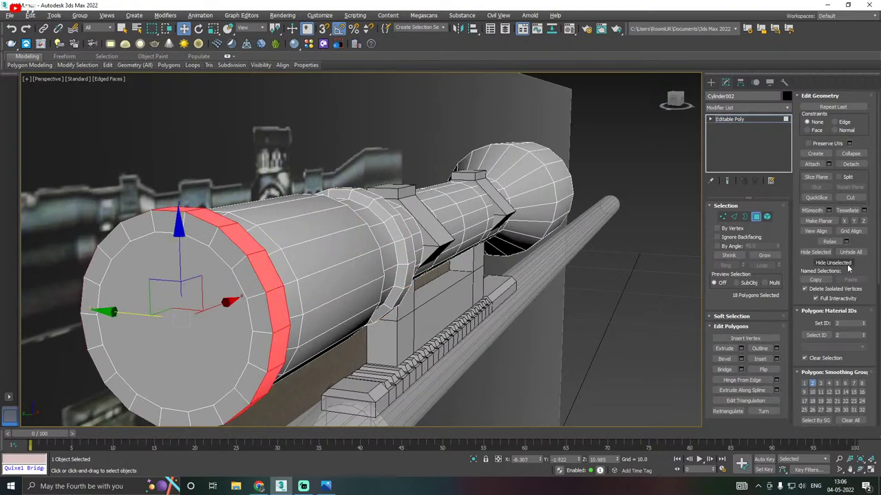
scroll(822, 344, down, 2)
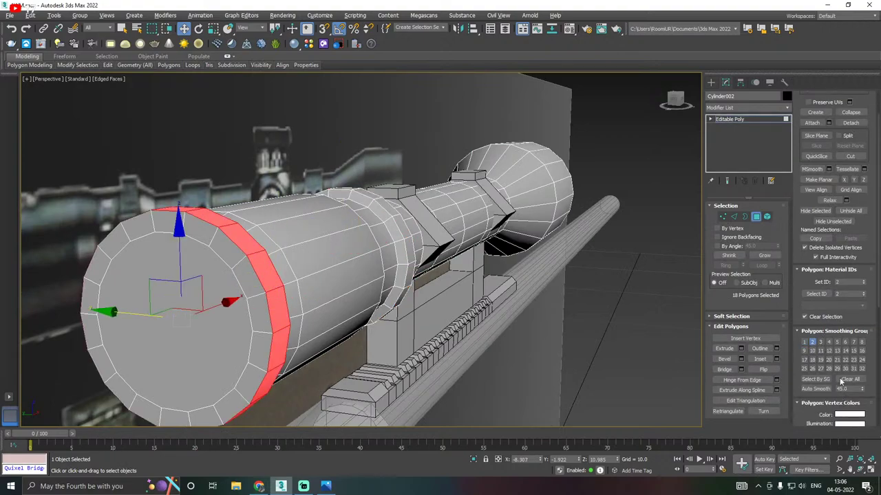
click(848, 379)
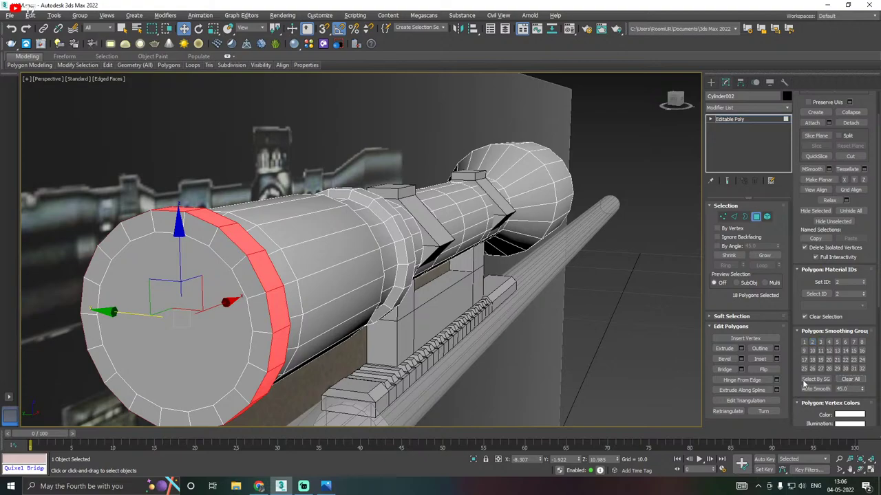
Deselect the scope and turn off the viewport's edged faces display
click(757, 119)
click(642, 275)
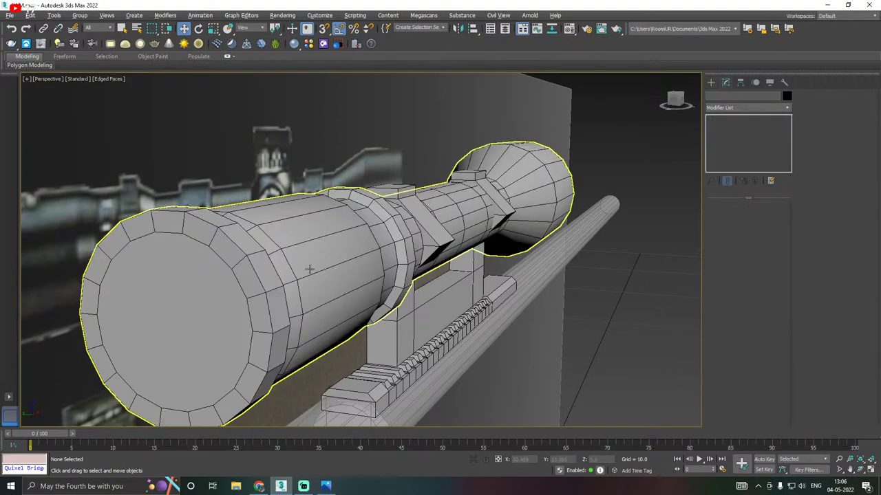
click(110, 78)
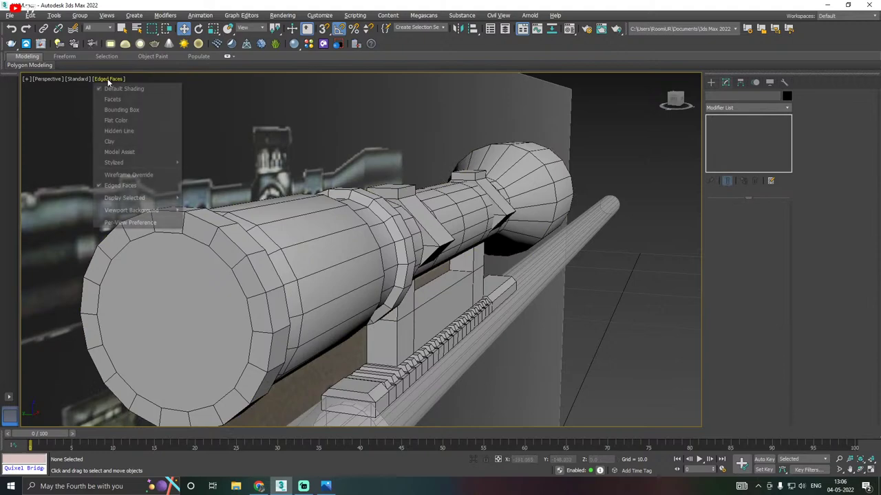
click(137, 182)
Examine the shading on the rim of the scope's eyepiece up close
scroll(267, 297, up, 4)
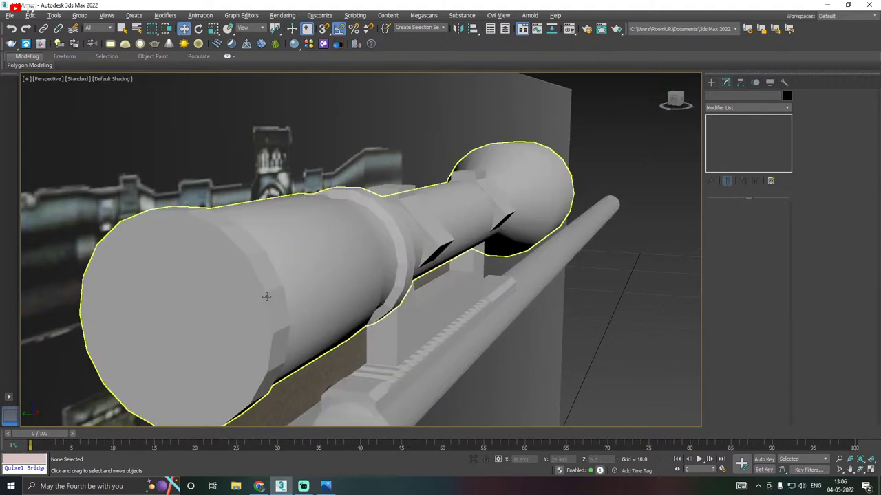
scroll(296, 320, up, 2)
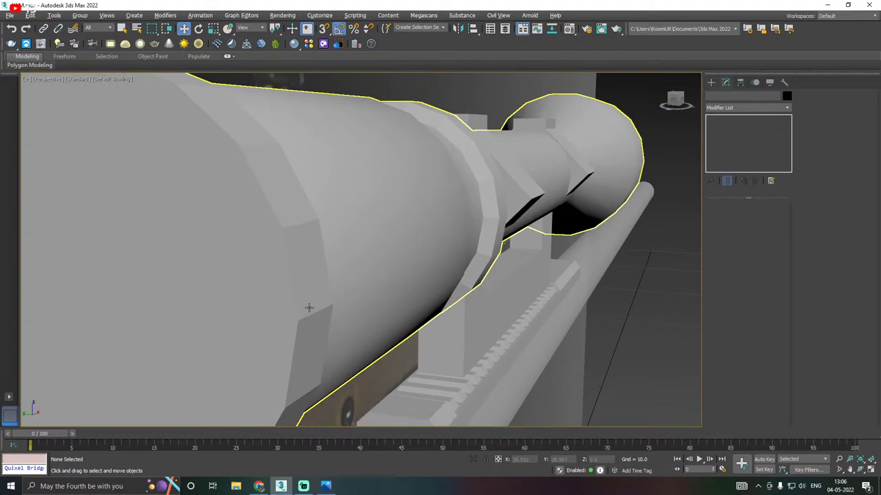
scroll(309, 307, down, 1)
scroll(312, 286, down, 1)
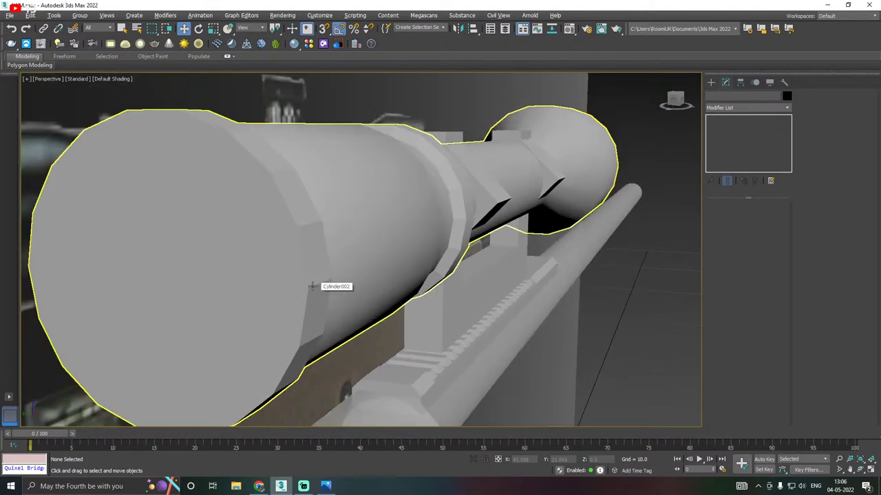
scroll(311, 286, up, 1)
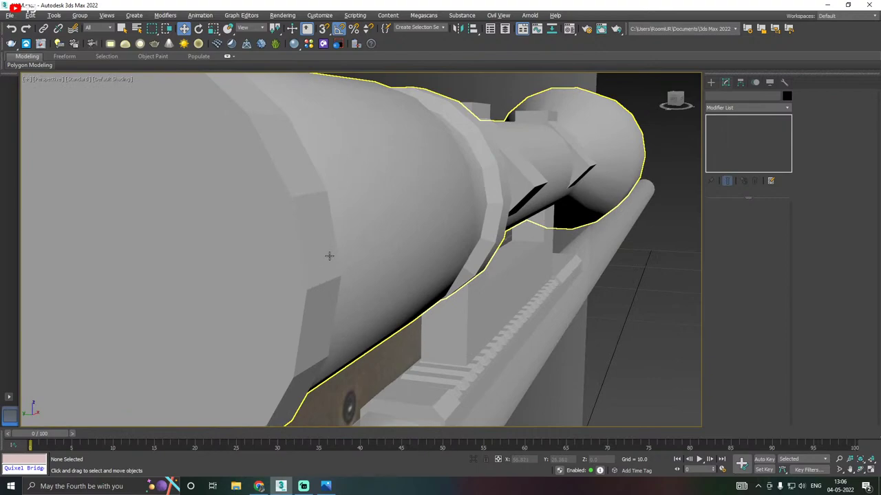
alt+middle_drag(295, 302, 299, 301)
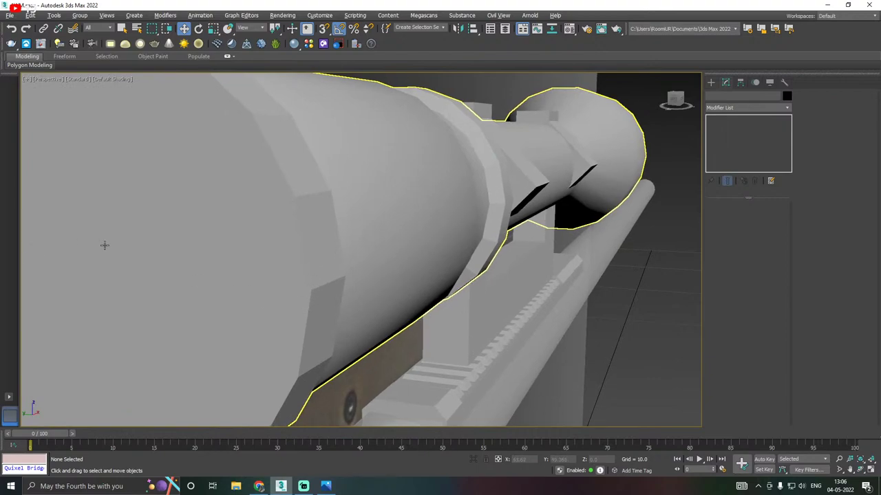
scroll(106, 247, up, 1)
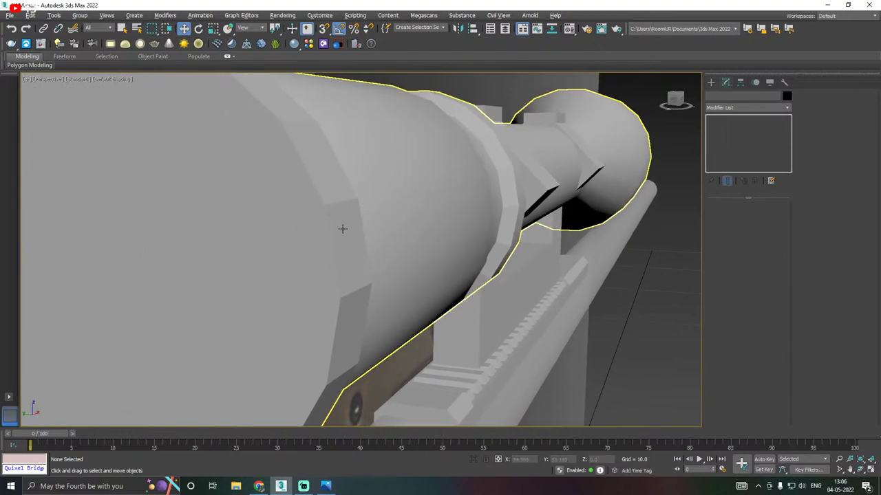
Select the ring of polygons around the scope's eyepiece rim and auto smooth it with a 45.0 threshold, finishing with the scope deselected
click(376, 246)
click(756, 217)
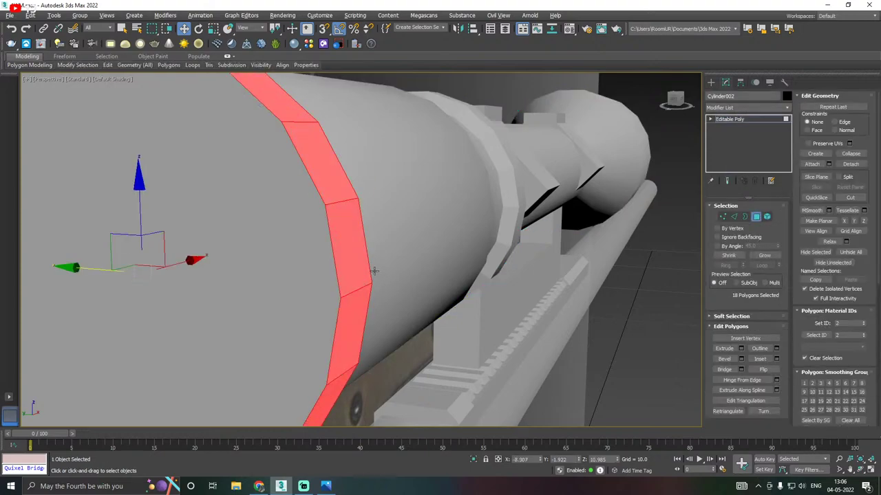
click(355, 270)
shift+click(354, 308)
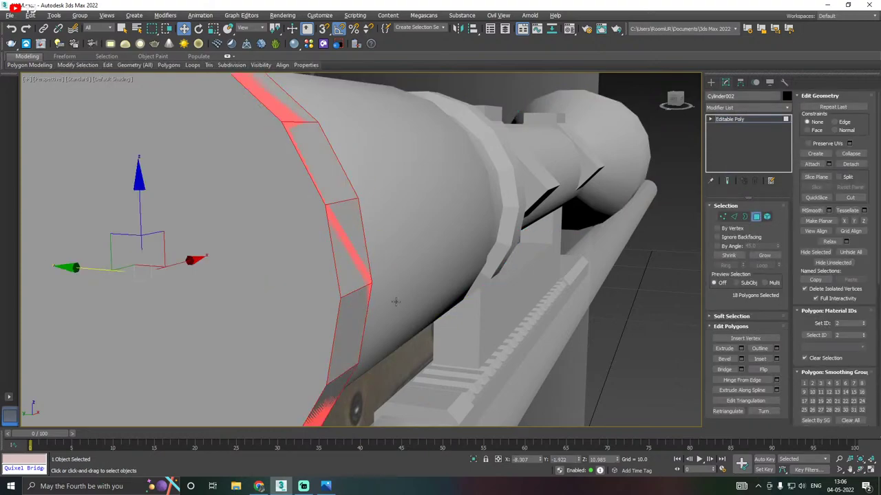
scroll(377, 255, down, 3)
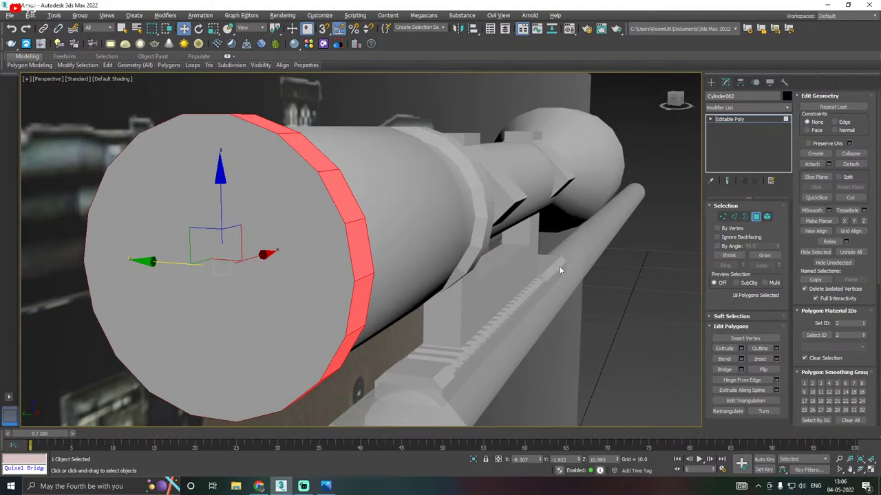
scroll(817, 348, down, 1)
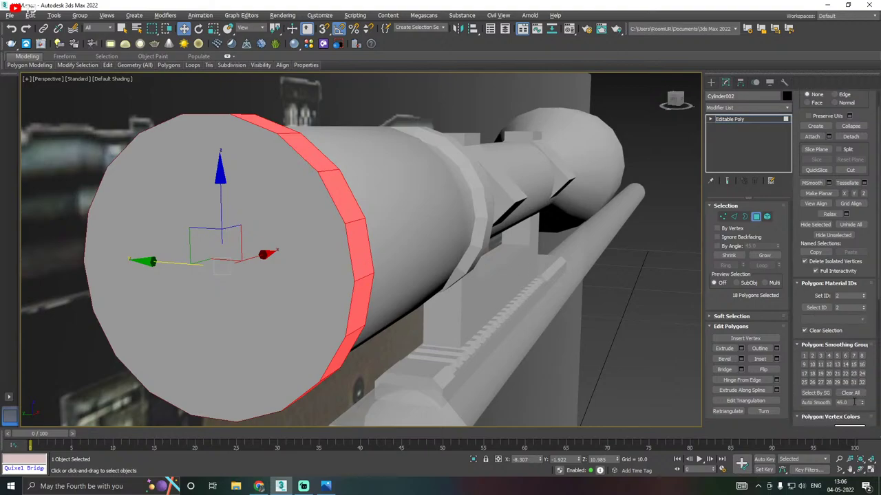
click(820, 403)
click(752, 119)
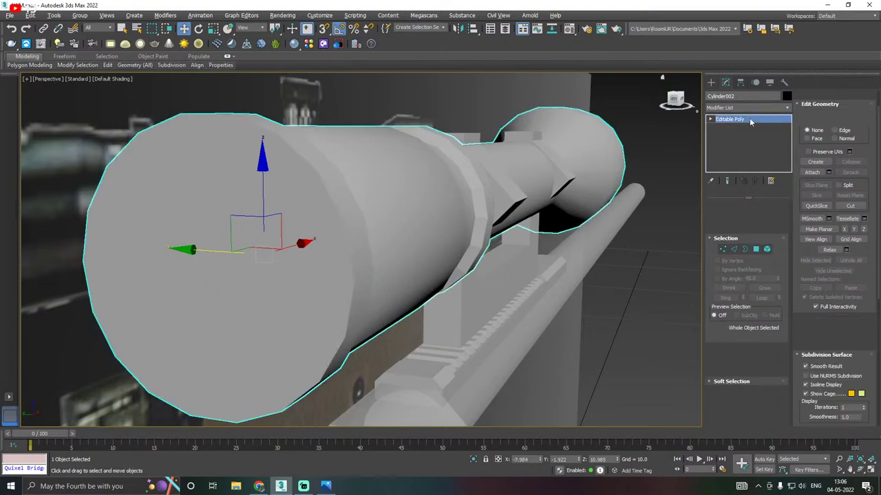
click(654, 177)
Examine the shading on the eyepiece rim and on the raised collar farther along the scope
scroll(371, 269, up, 6)
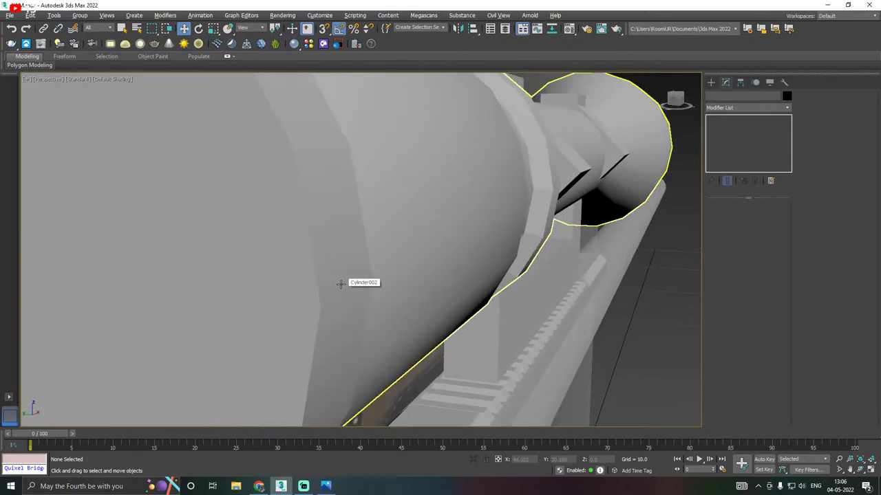
click(341, 283)
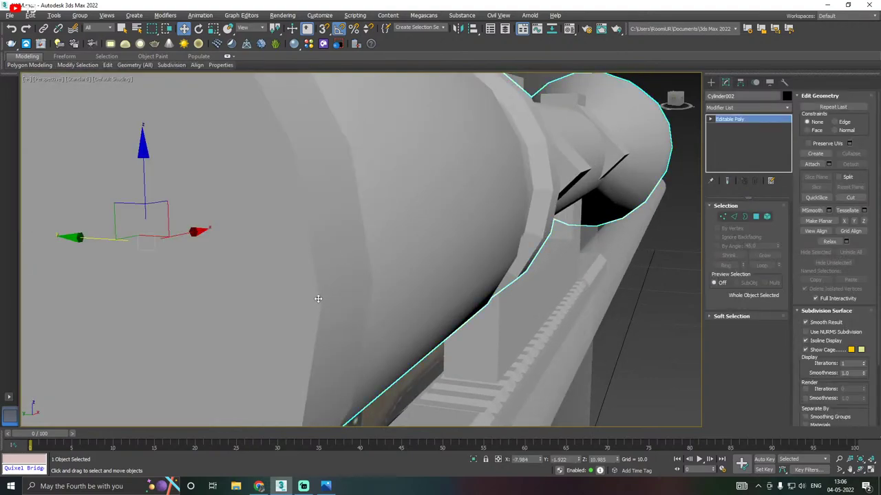
scroll(325, 291, down, 1)
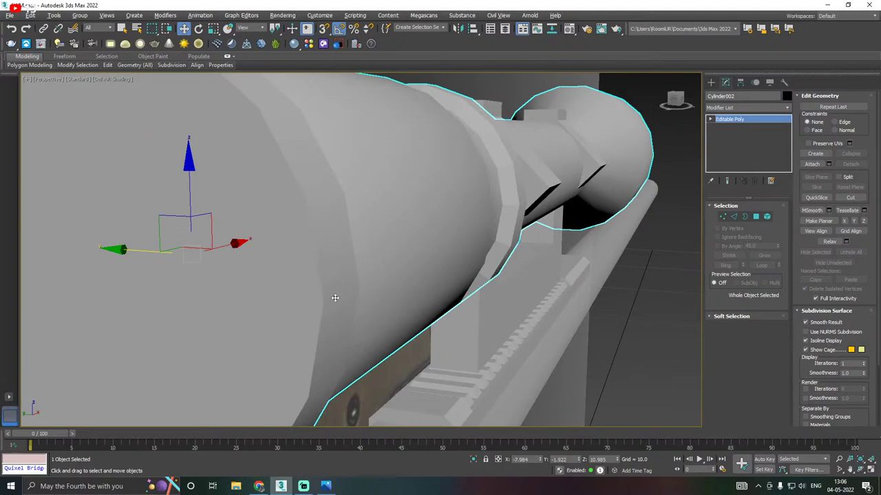
middle_drag(346, 273, 351, 338)
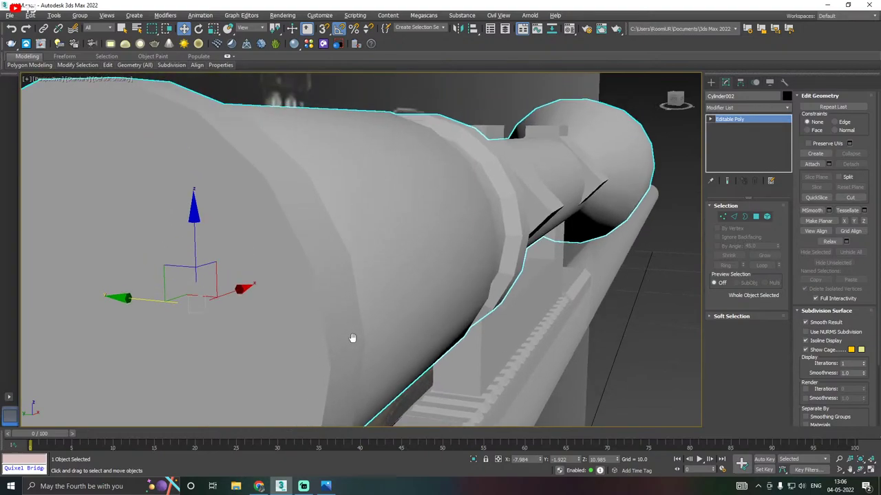
alt+middle_drag(318, 283, 403, 314)
scroll(239, 249, down, 1)
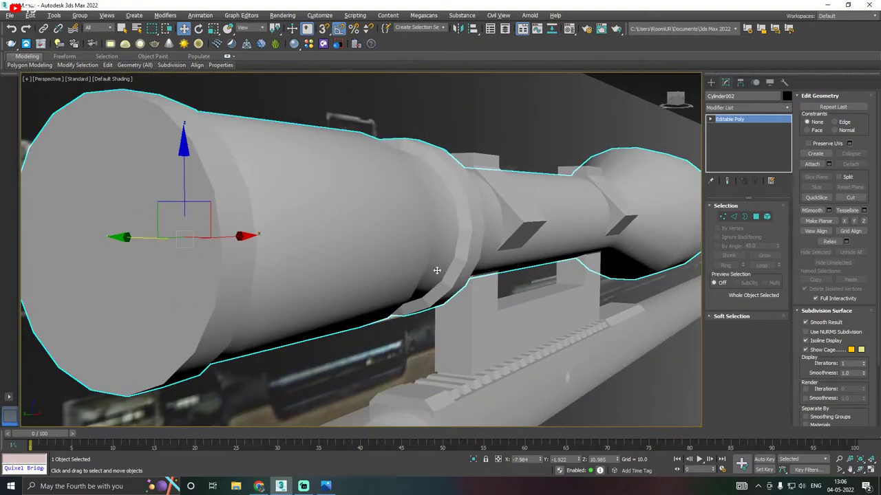
scroll(447, 274, up, 2)
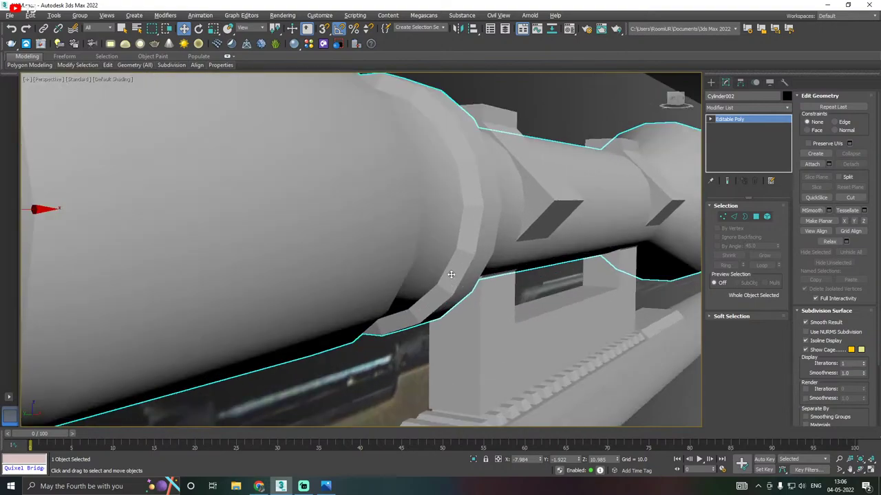
Select the full ring of polygons around the scope's raised collar, assign it smoothing group 2, and deselect the scope
click(756, 216)
click(454, 283)
shift+click(436, 296)
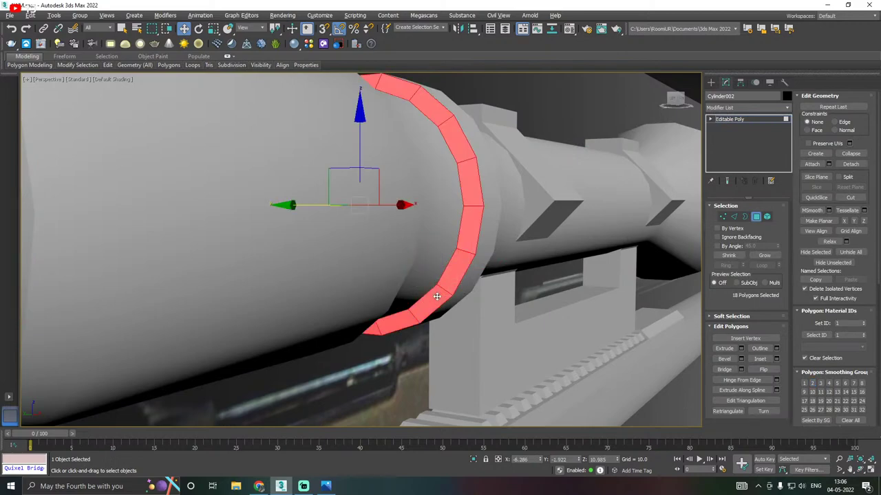
click(520, 295)
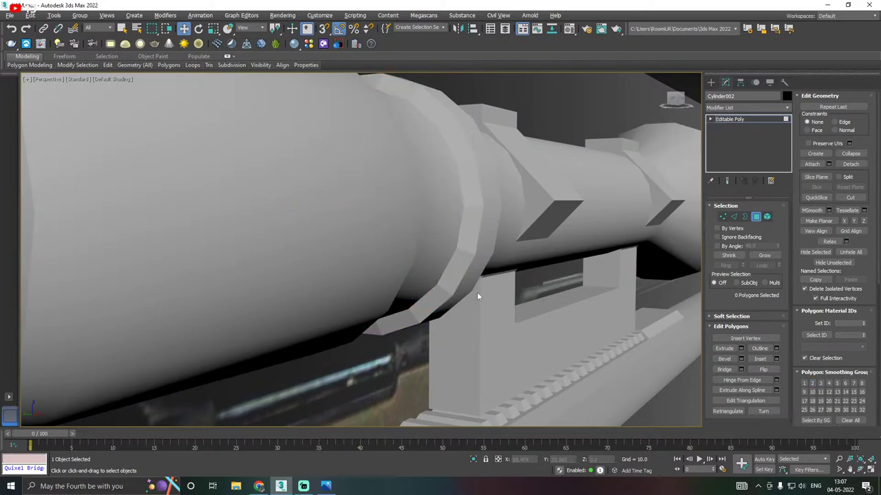
scroll(445, 291, up, 3)
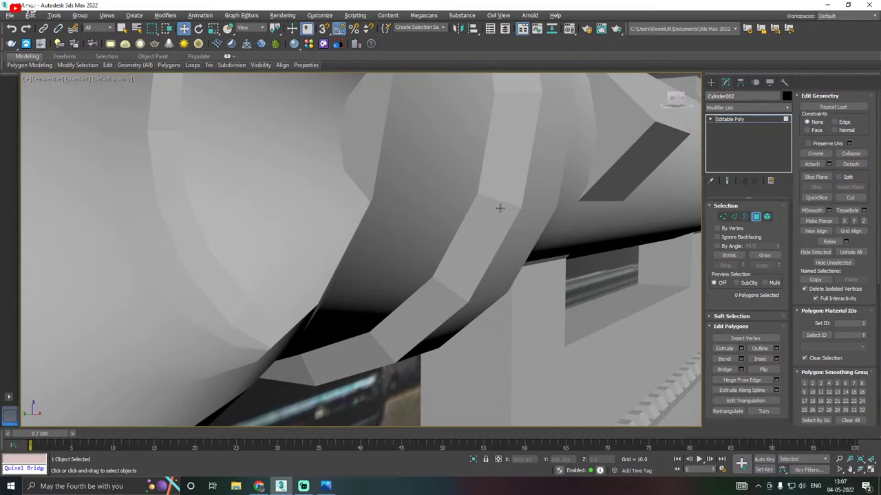
click(404, 322)
shift+click(454, 273)
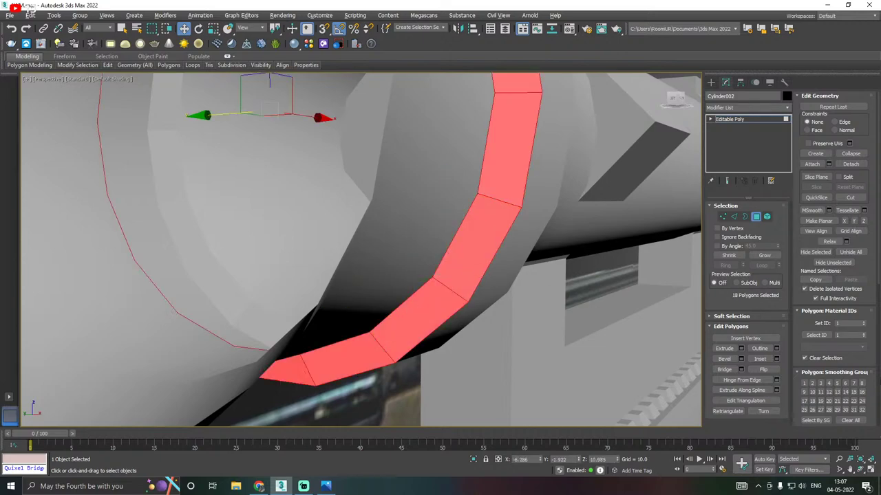
scroll(822, 419, down, 1)
click(811, 356)
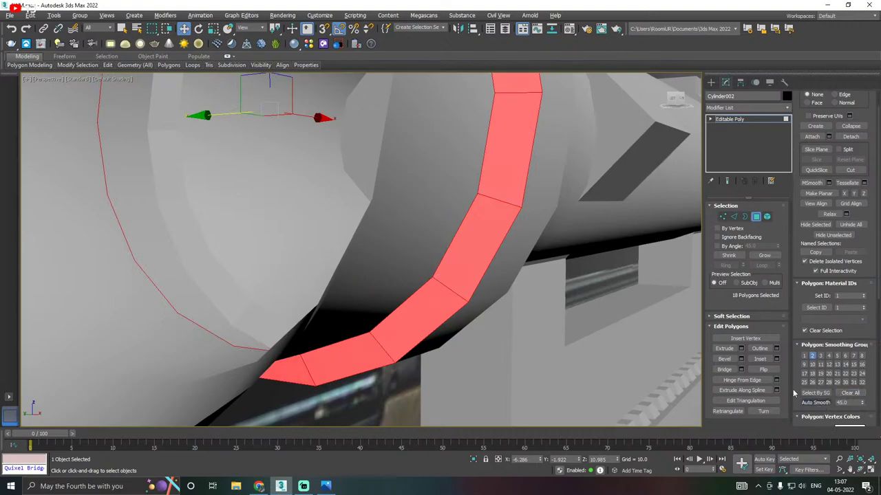
click(731, 120)
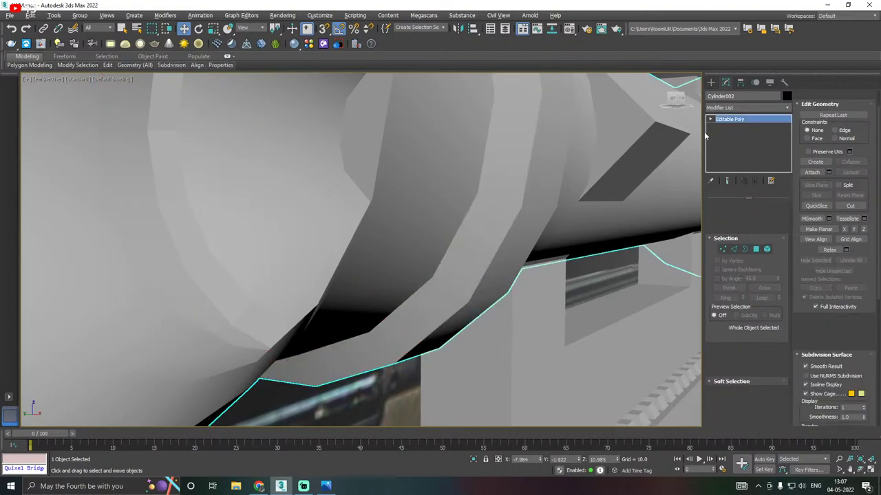
click(591, 273)
scroll(443, 279, down, 2)
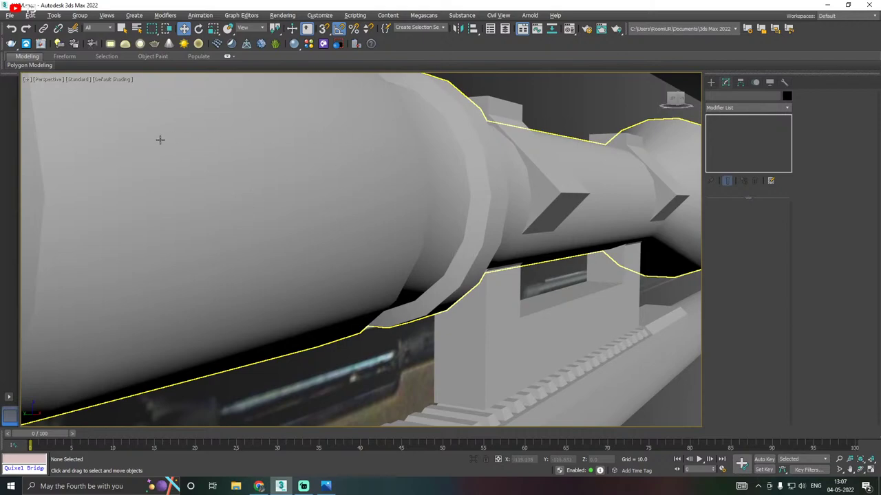
Turn on the viewport's edged faces display and make the scope see-through
click(119, 80)
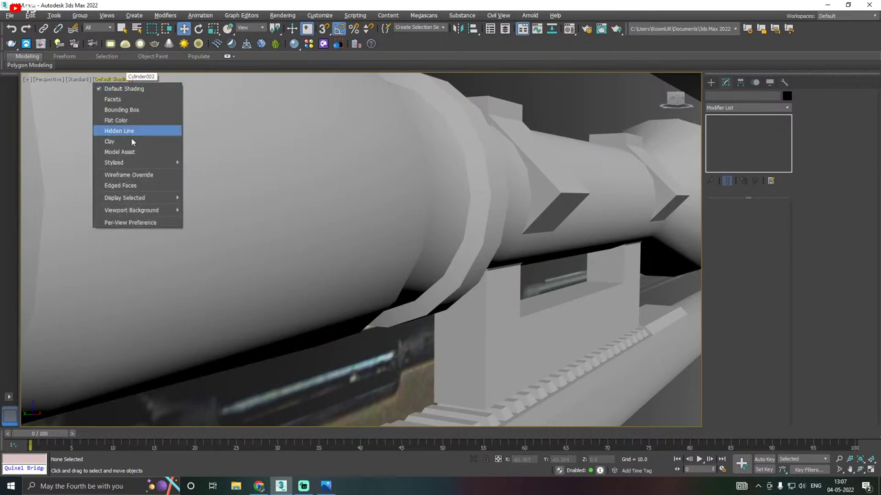
click(148, 184)
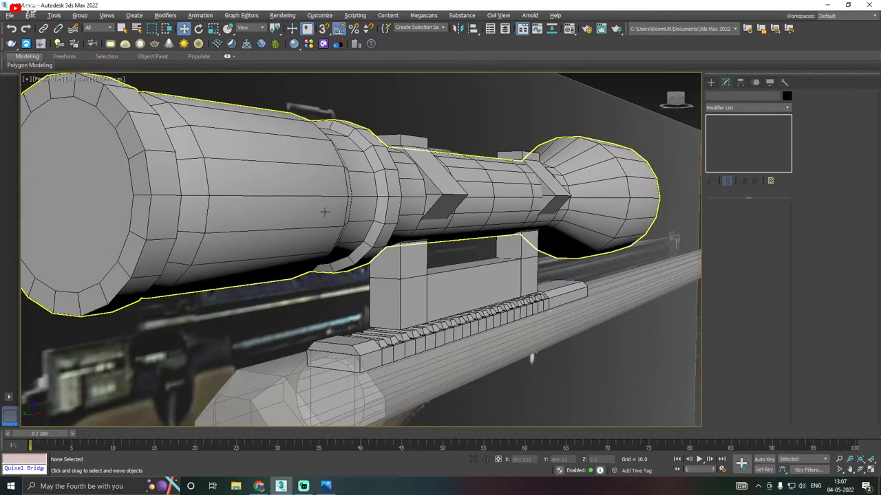
click(291, 207)
key(alt+x)
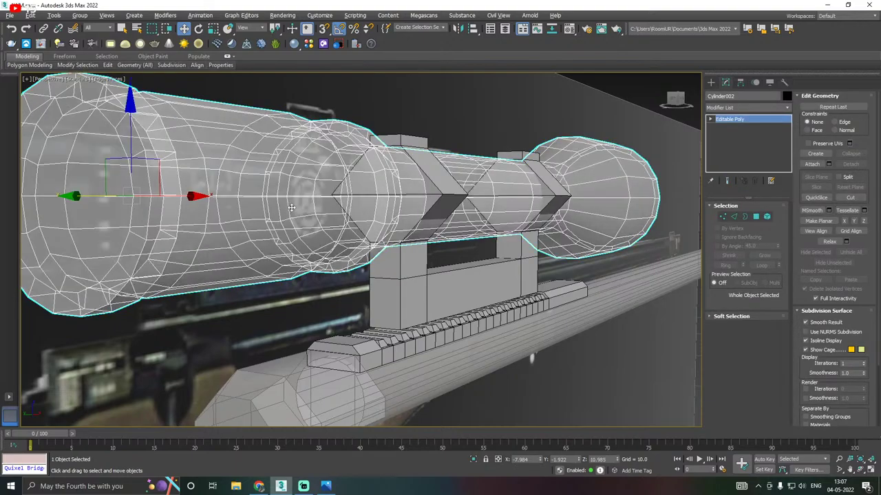
Select the edge loops just below the scope tube on both mount posts and scale them slightly wider along Y
click(437, 270)
alt+middle_drag(439, 296, 605, 213)
scroll(415, 225, up, 3)
scroll(415, 234, down, 1)
click(734, 216)
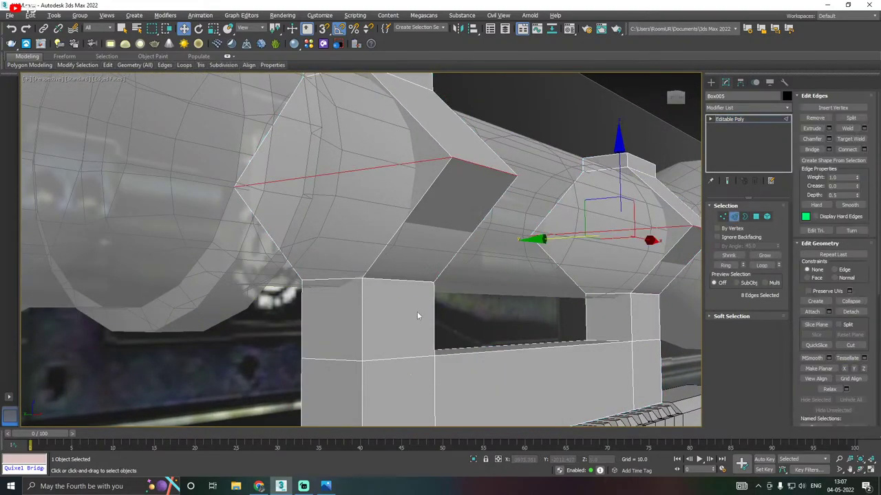
click(390, 278)
ctrl+click(656, 295)
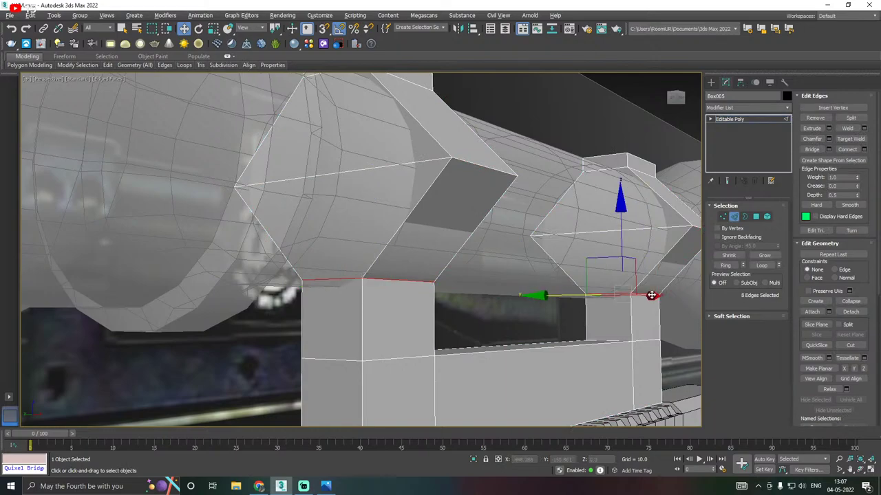
alt+middle_drag(656, 295, 584, 286)
key(r)
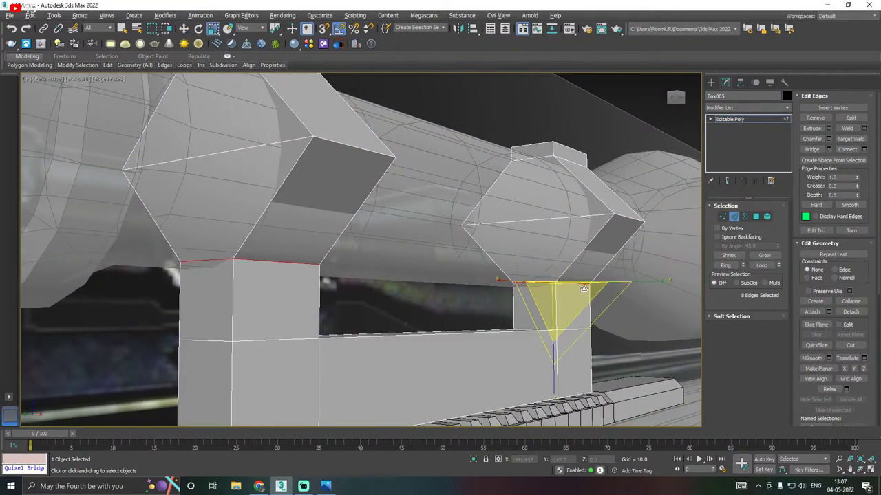
drag(651, 280, 665, 281)
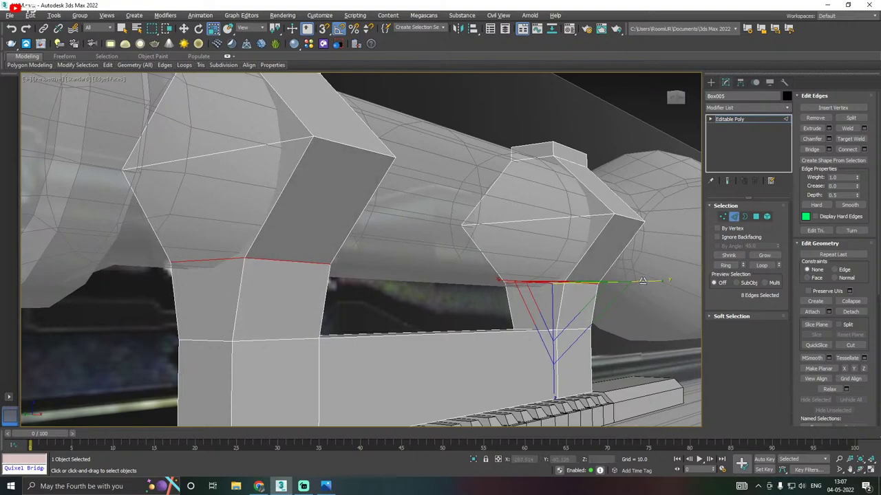
Select the edge loops beneath the top caps of both mount posts and scale them slightly wider along Y
scroll(404, 268, down, 3)
alt+middle_drag(404, 268, 376, 257)
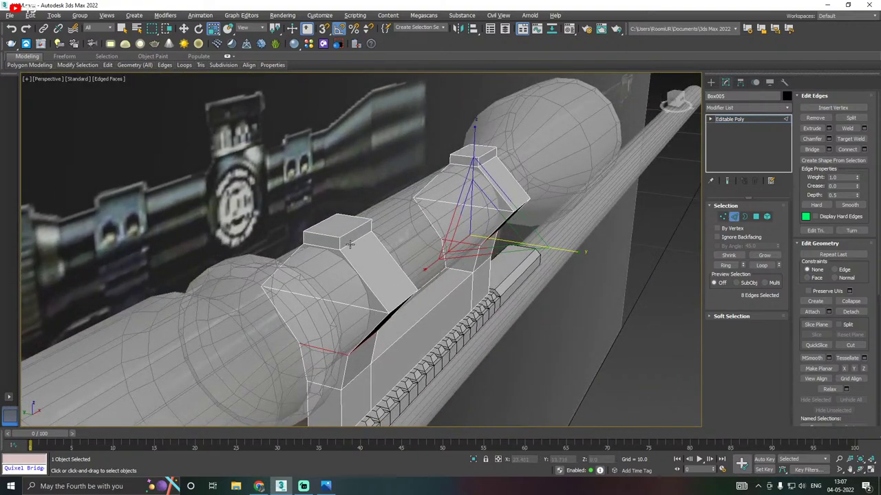
double_click(349, 244)
ctrl+double_click(487, 162)
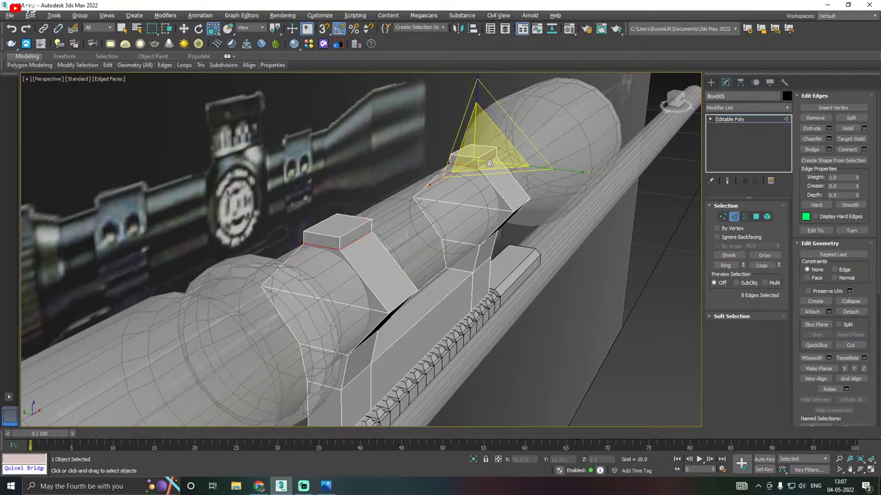
drag(574, 171, 584, 174)
Select the edge loops around the widest middle part of both mount posts, with the Move tool active
alt+middle_drag(584, 174, 288, 194)
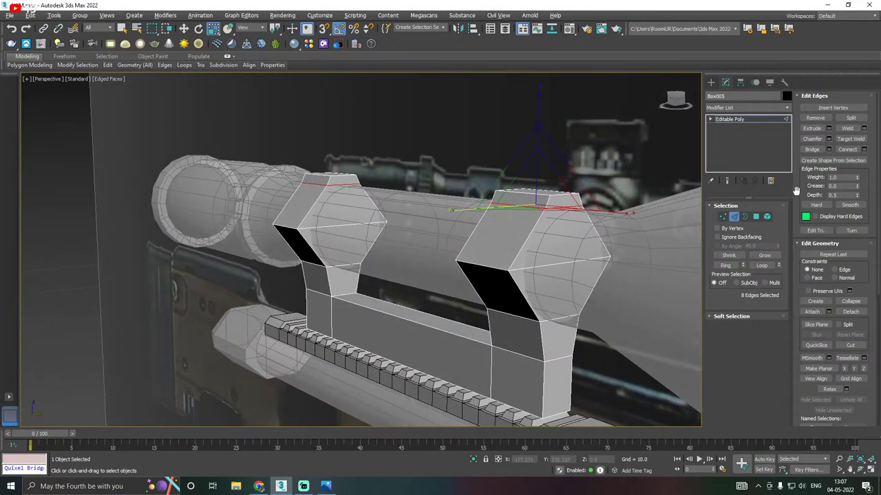
key(w)
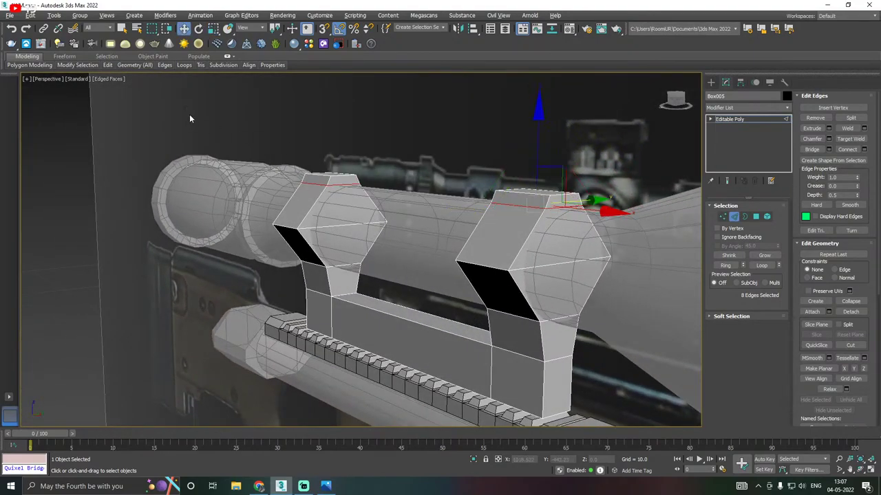
double_click(287, 230)
ctrl+double_click(491, 269)
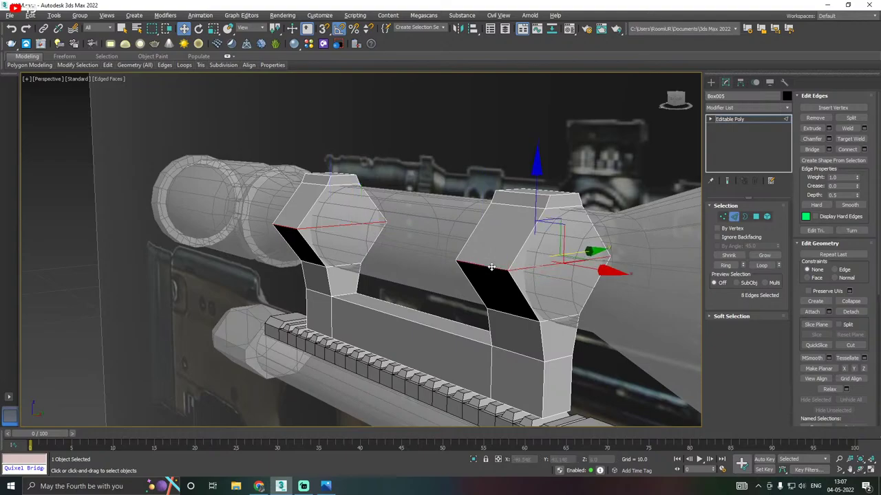
alt+middle_drag(491, 269, 558, 268)
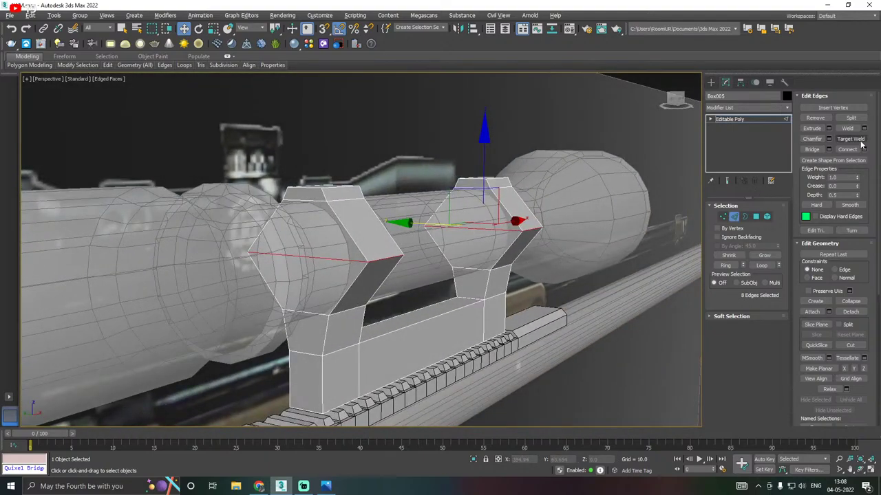
Try chamfering the middle edge loops of both mount posts by 0.671 with 2 segments
click(829, 139)
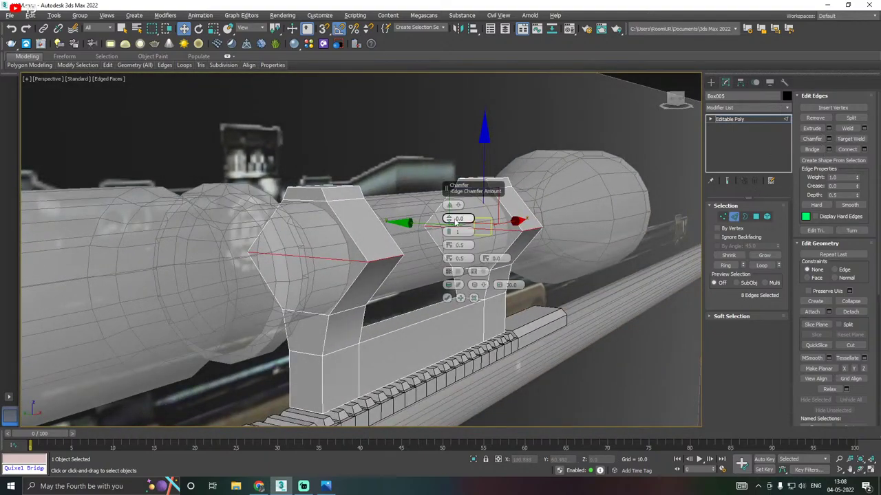
drag(450, 219, 451, 212)
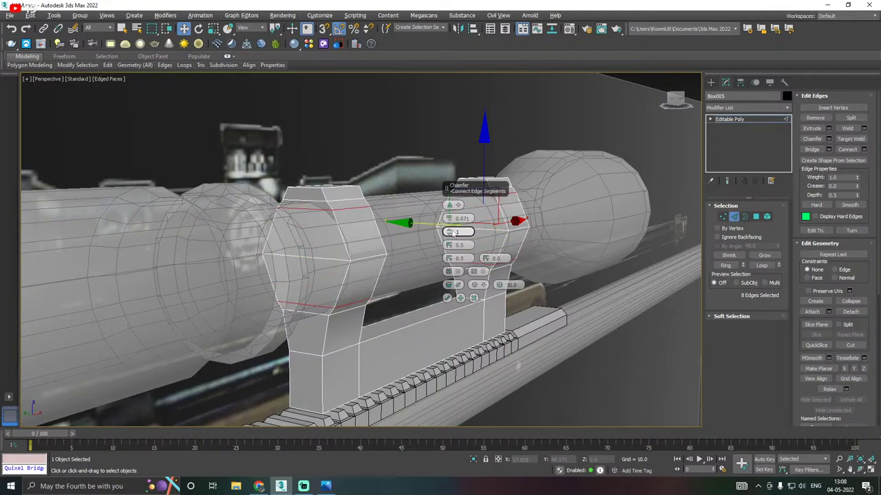
click(451, 230)
click(451, 230)
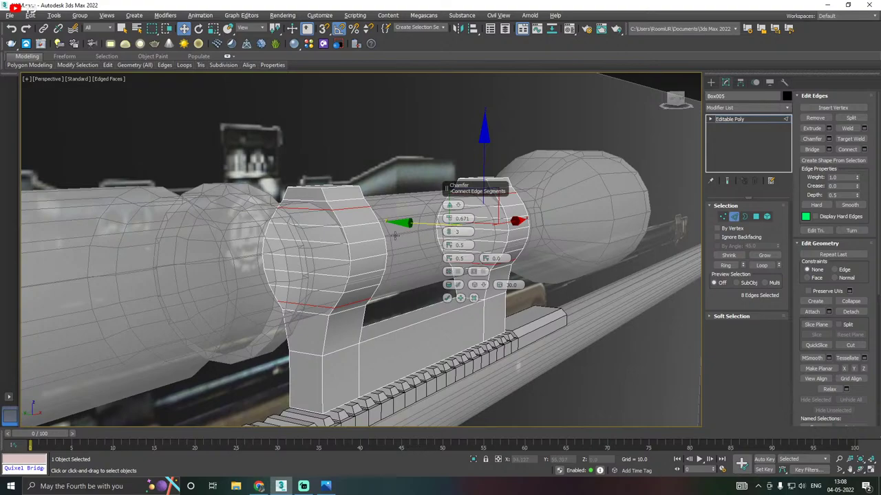
alt+middle_drag(396, 236, 406, 244)
click(473, 298)
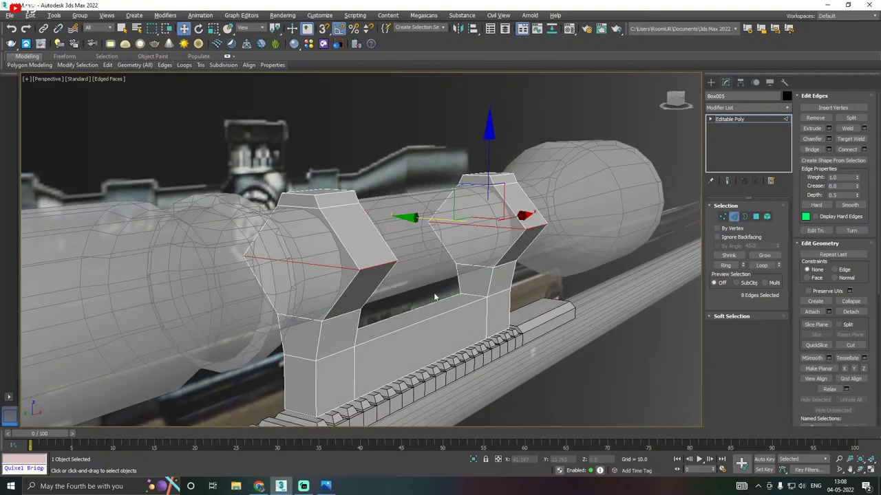
Scale the middle edge loops of both mount posts slightly wider along Y, and do the same for the loops beneath the top caps
key(r)
drag(583, 230, 588, 229)
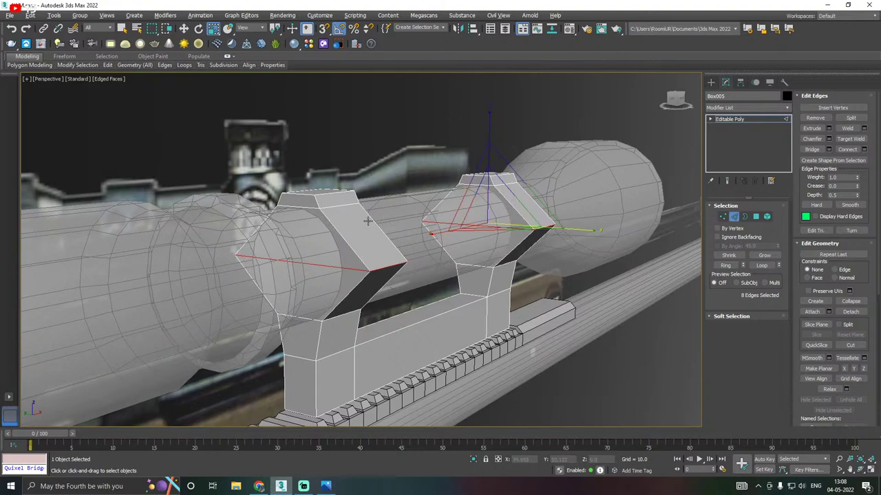
click(344, 207)
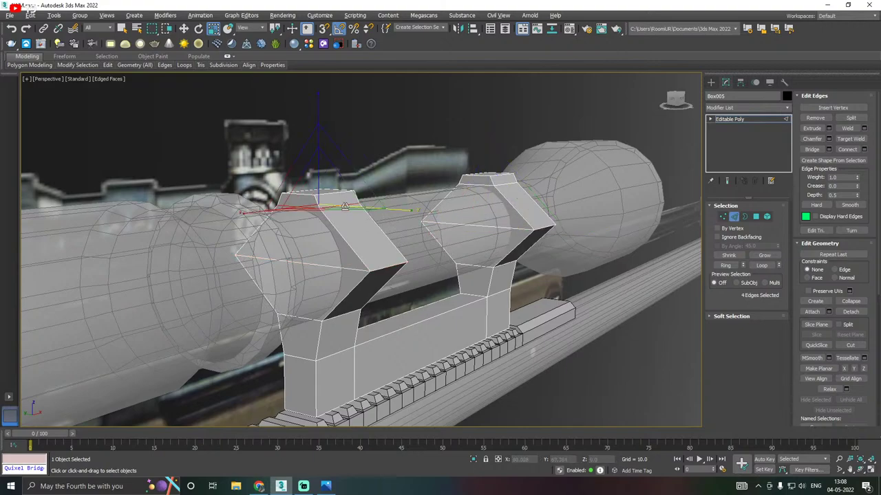
ctrl+click(506, 185)
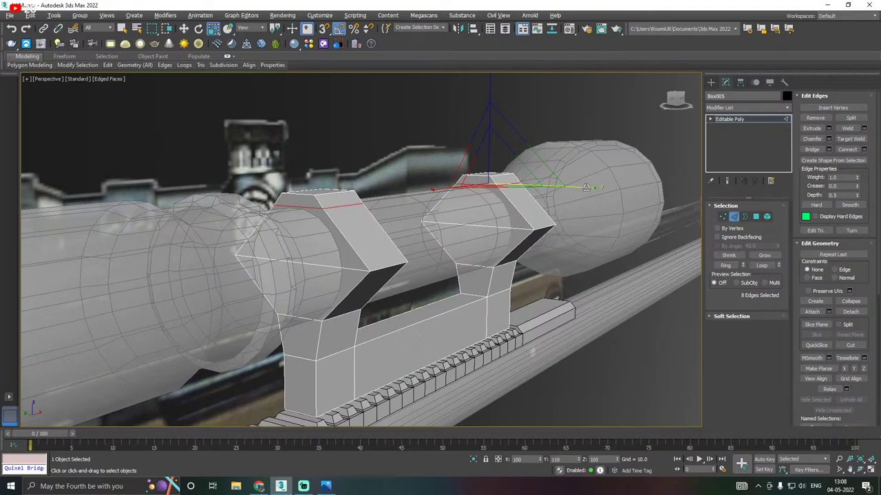
Widen the edge loops just below the scope tube on both mount posts slightly along Y
click(378, 268)
click(350, 315)
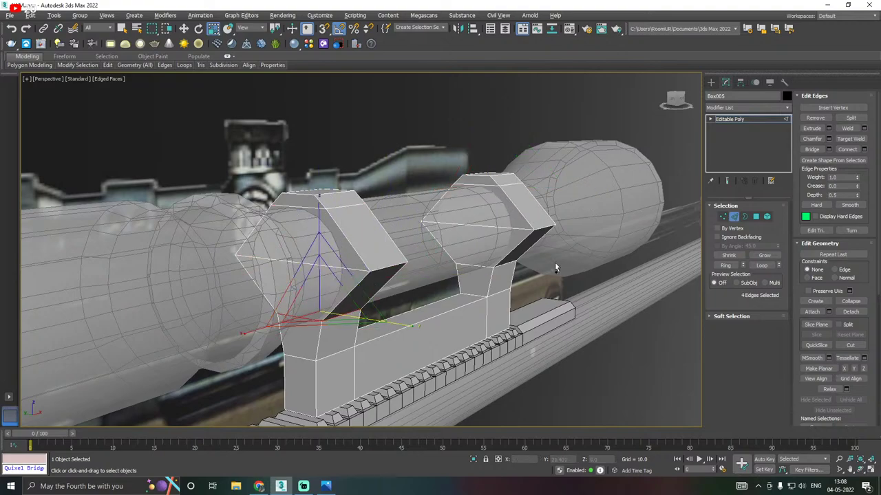
click(509, 265)
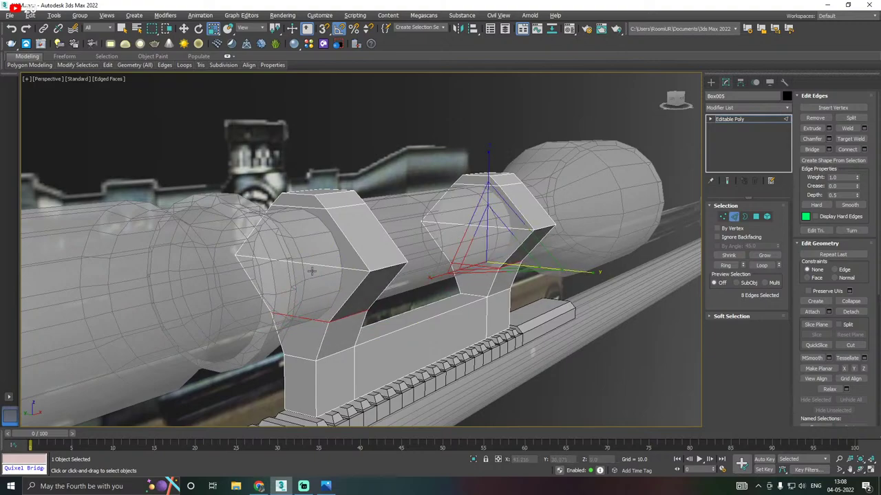
Chamfer the middle edge loops of both mount posts by 0.671 with 2 segments and leave edge editing
click(391, 268)
ctrl+click(544, 229)
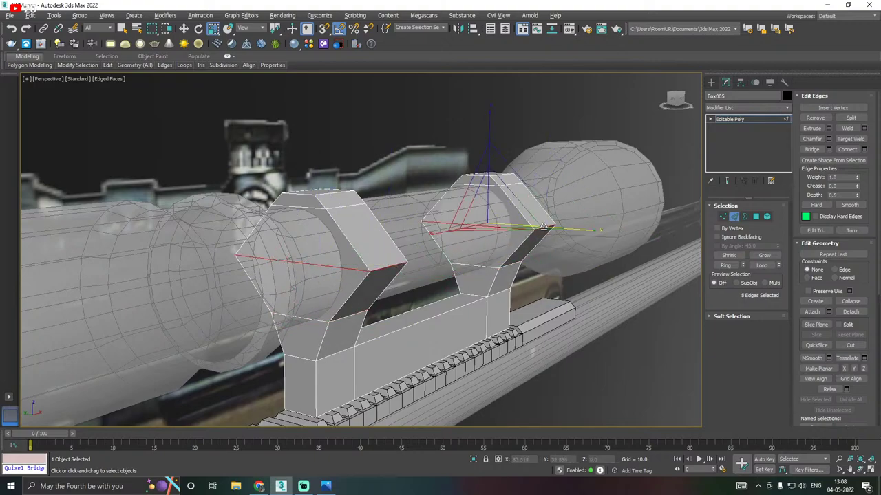
key(w)
click(829, 138)
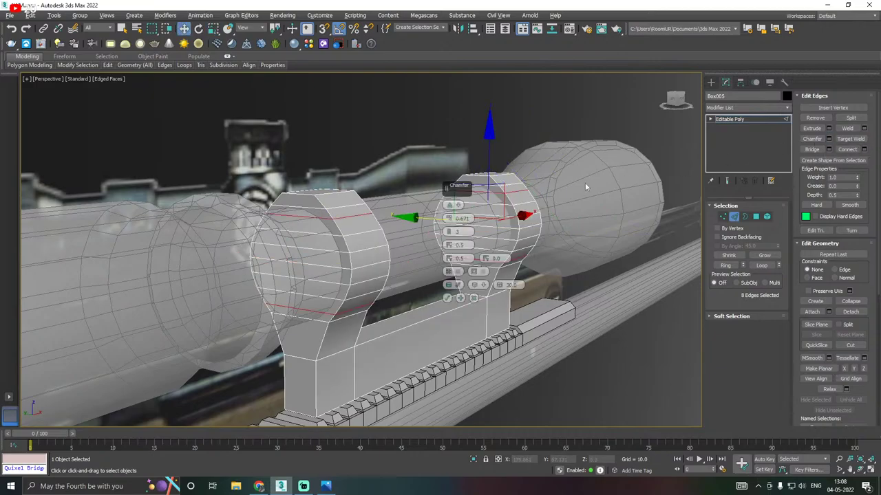
mouse_move(582, 207)
alt+middle_down()
mouse_move(488, 221)
mouse_move(588, 210)
alt+middle_up()
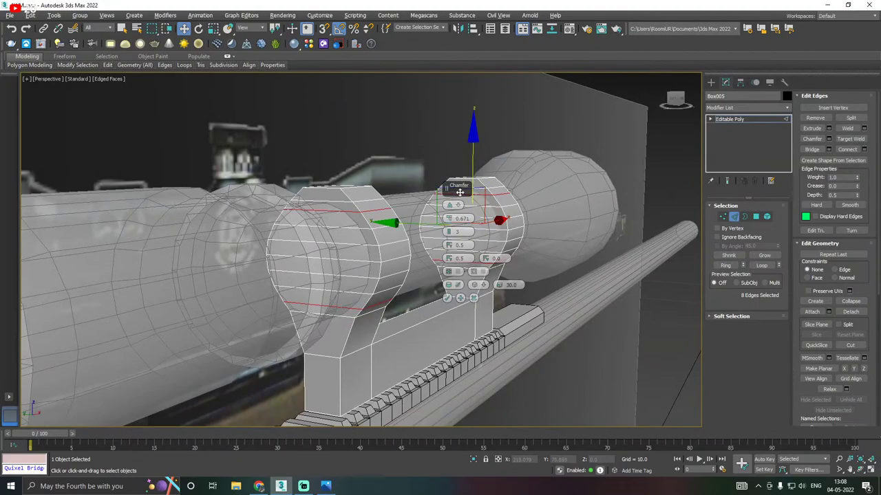
drag(446, 185, 539, 169)
click(542, 218)
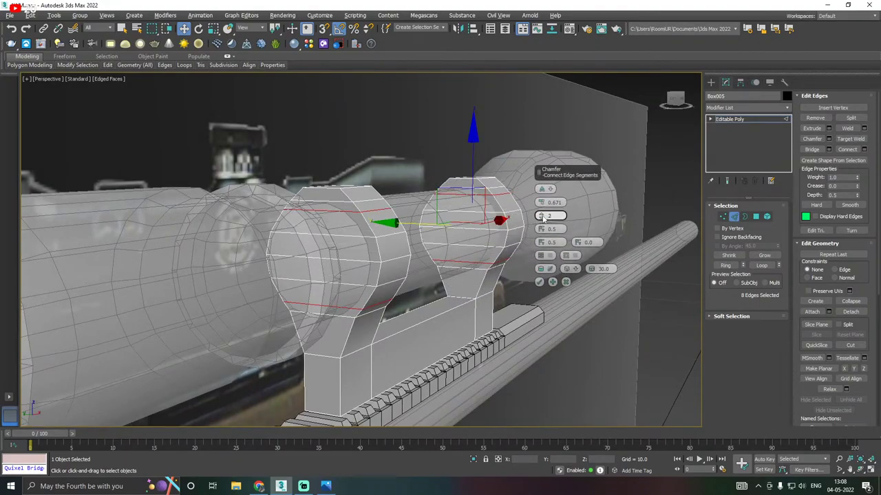
alt+middle_drag(458, 238, 447, 221)
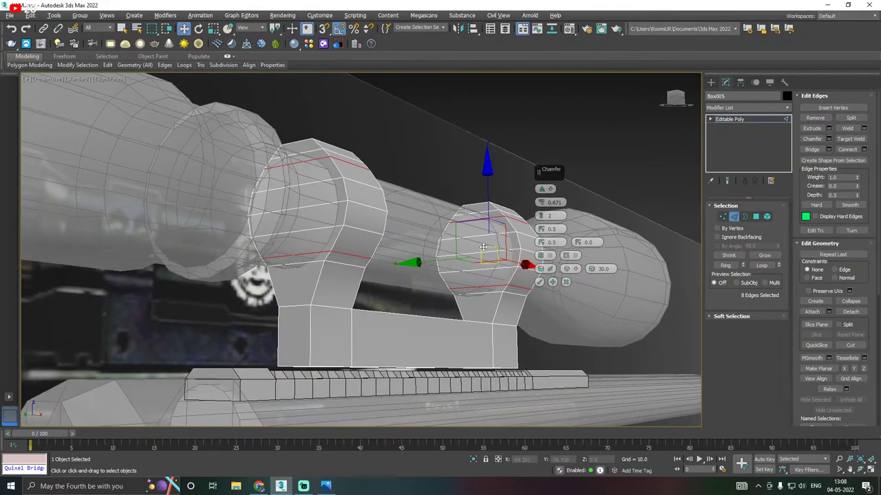
click(539, 281)
alt+middle_drag(540, 281, 542, 261)
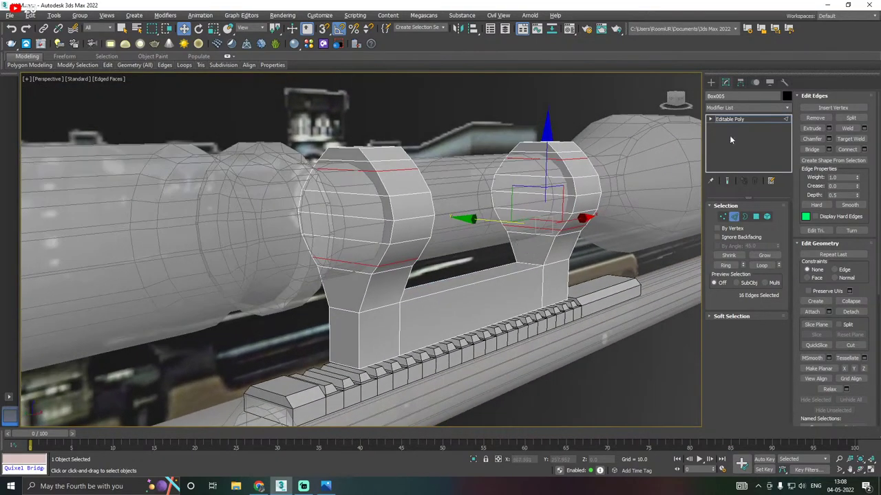
click(731, 119)
Examine from several sides how the rounded mount posts wrap around the scope tube
scroll(384, 262, down, 2)
alt+middle_drag(565, 325, 307, 231)
click(297, 249)
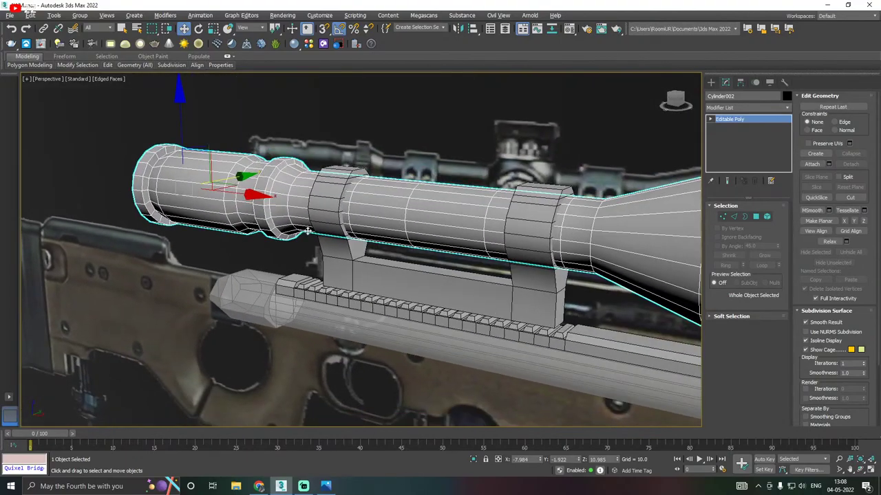
click(371, 269)
alt+middle_drag(371, 268, 404, 288)
scroll(405, 288, up, 2)
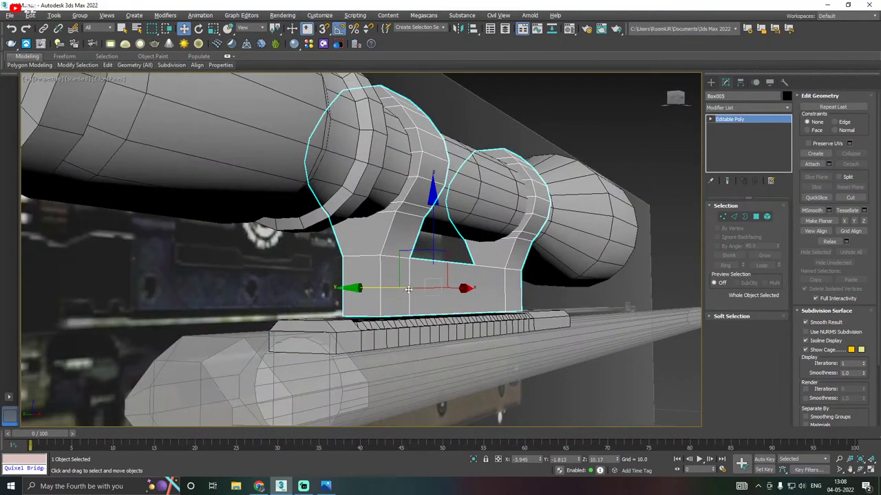
ctrl+click(484, 198)
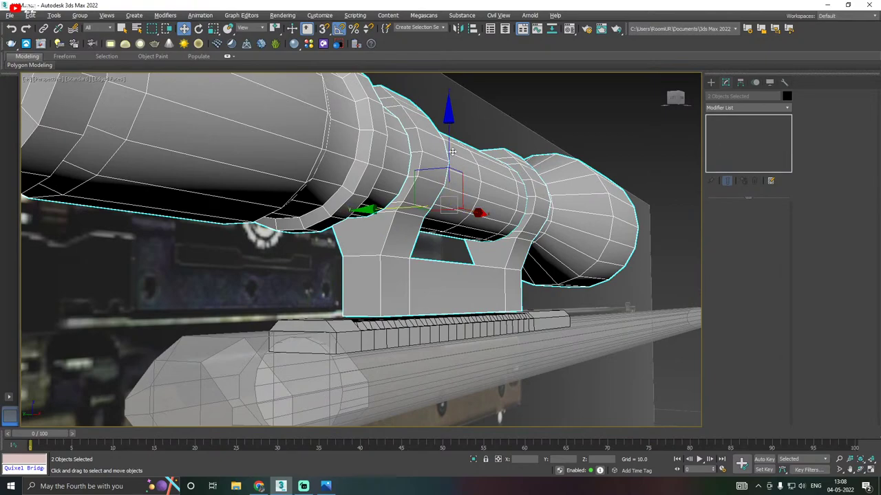
click(397, 295)
alt+middle_drag(396, 296, 410, 313)
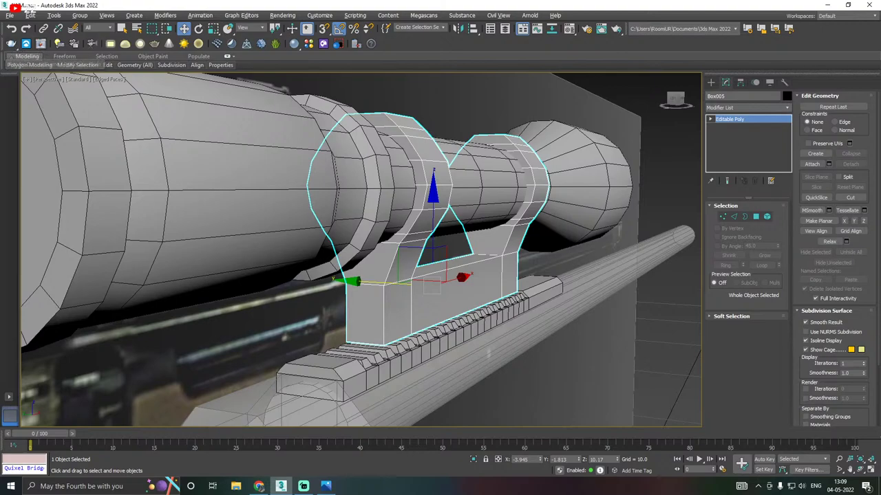
Save a copy of the scene as AWM34.max in the Work folder and save the current scene too
click(10, 15)
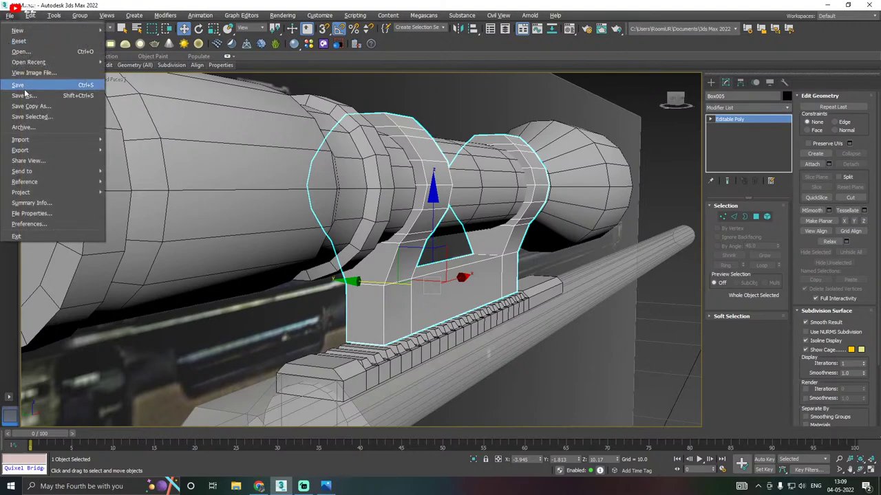
click(31, 112)
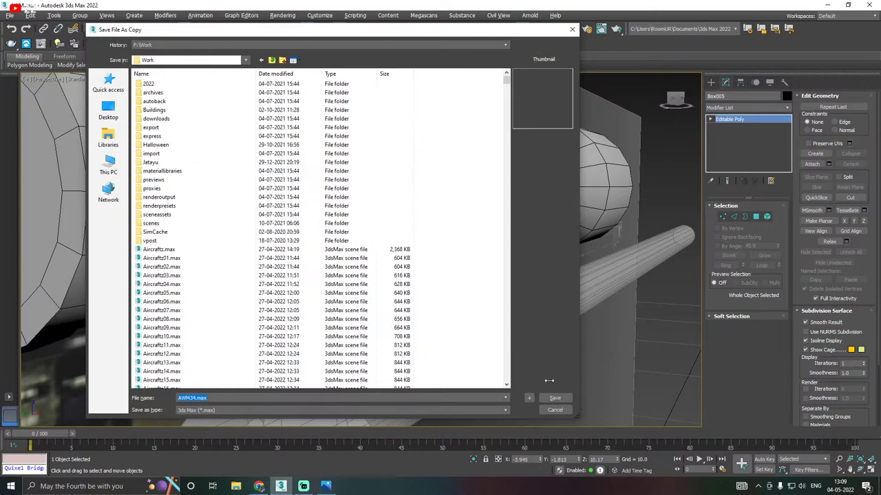
click(551, 397)
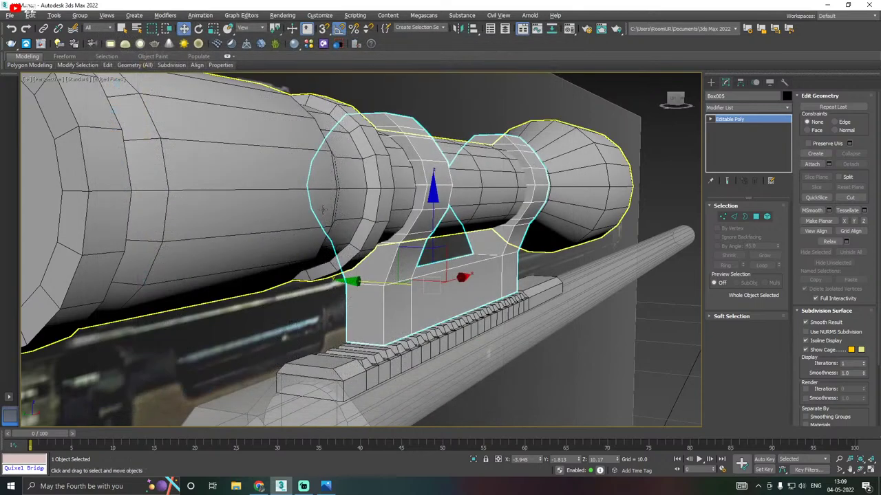
click(9, 16)
click(17, 85)
Select the edge loop around the scope's raised ring beside the nearer mount post
scroll(378, 203, up, 3)
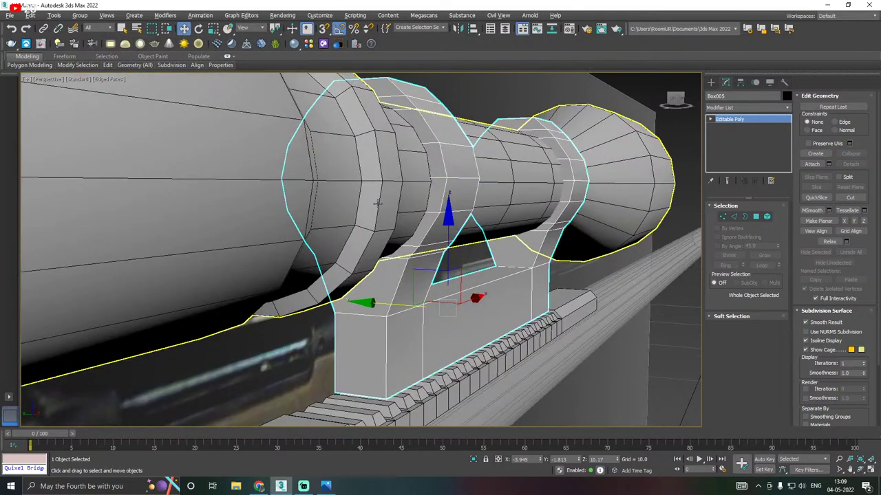
click(378, 203)
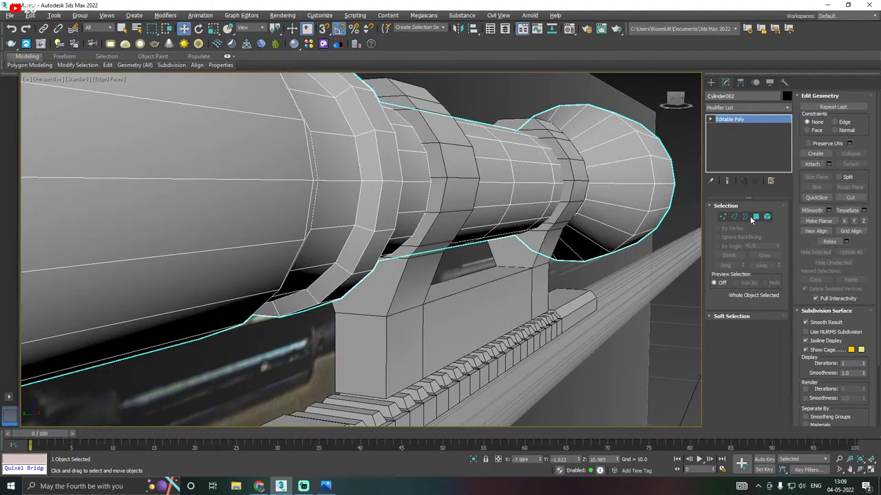
click(735, 218)
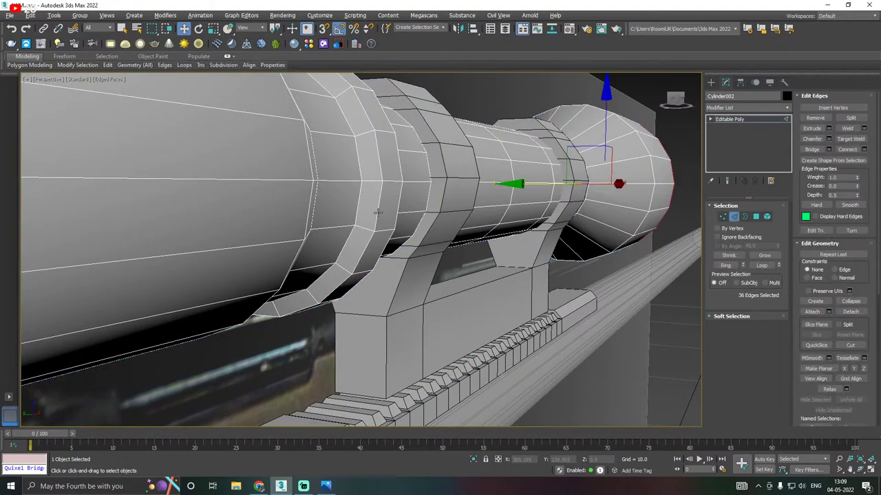
double_click(373, 213)
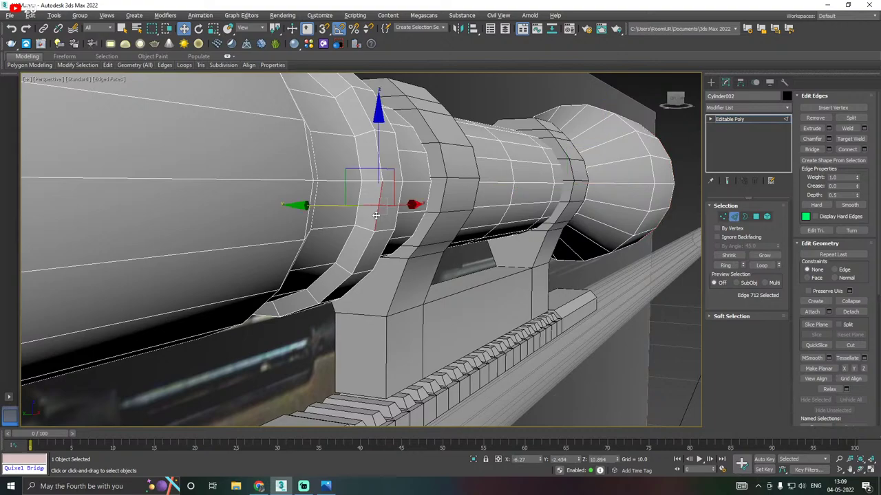
alt+middle_drag(379, 207, 340, 221)
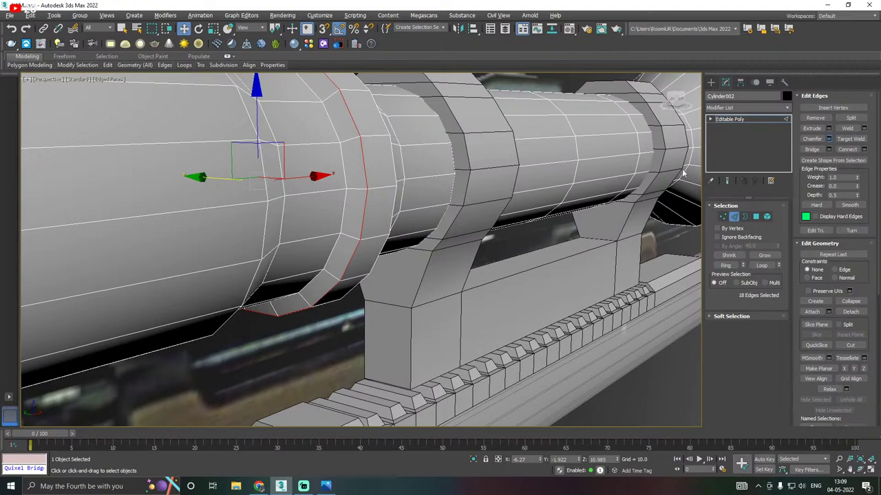
Chamfer the selected ring edge loop by 0.01 with 1 segment and leave edge editing
key(ctrl+shift+c)
scroll(371, 217, up, 2)
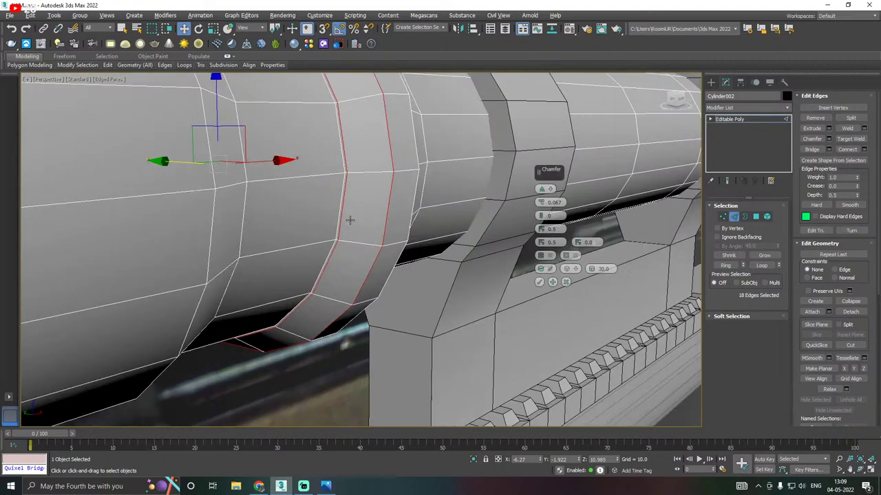
right_click(541, 204)
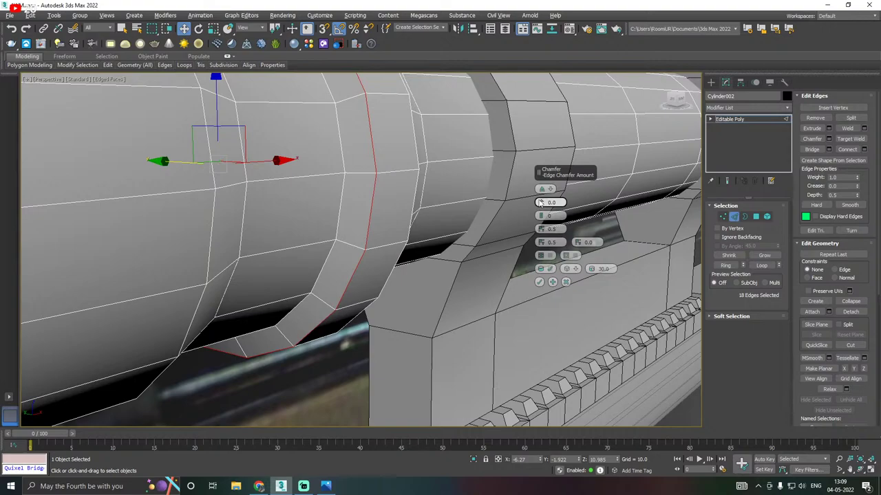
drag(540, 202, 541, 213)
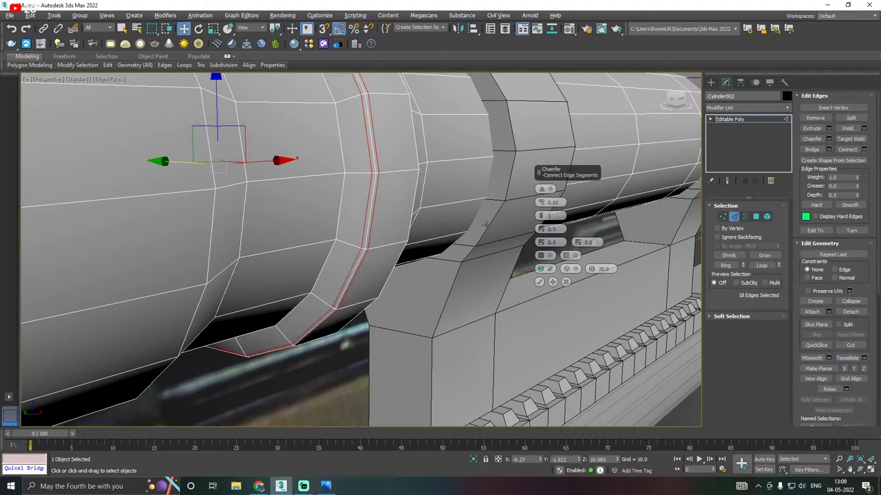
click(539, 282)
click(763, 121)
Apply TurboSmooth with 2 iterations to the scope and turn off the edged faces display
click(787, 108)
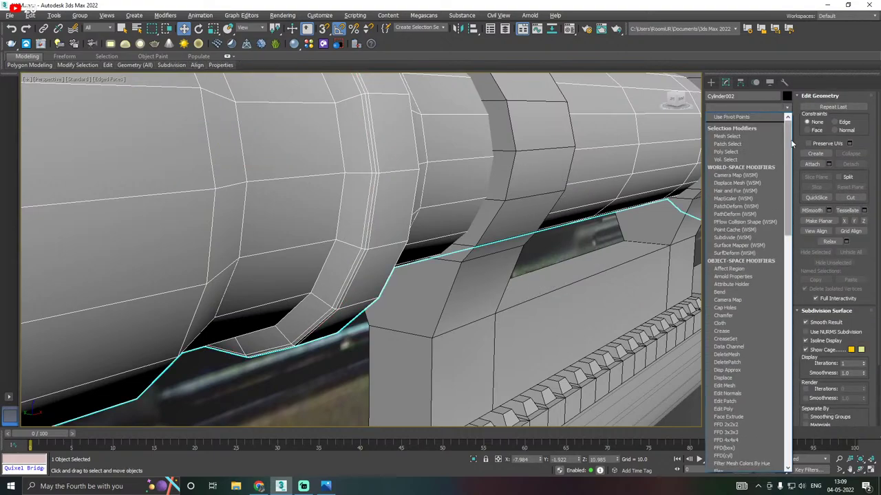
drag(788, 141, 787, 384)
click(730, 295)
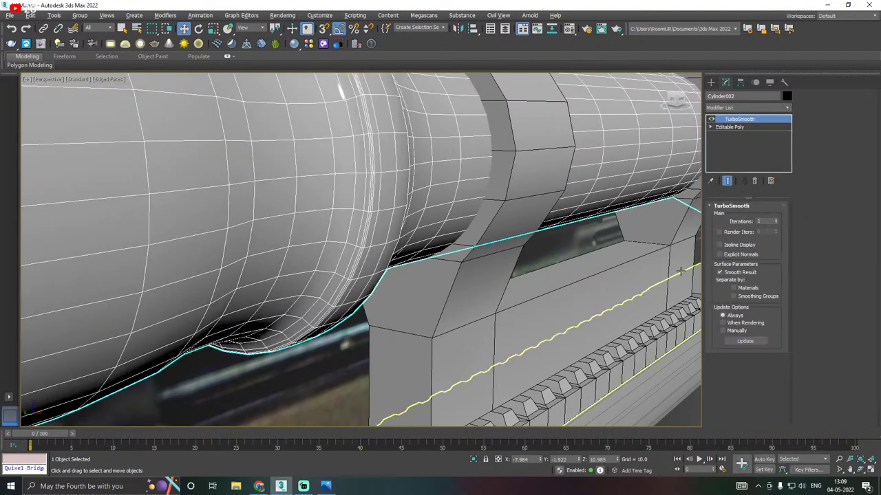
click(776, 220)
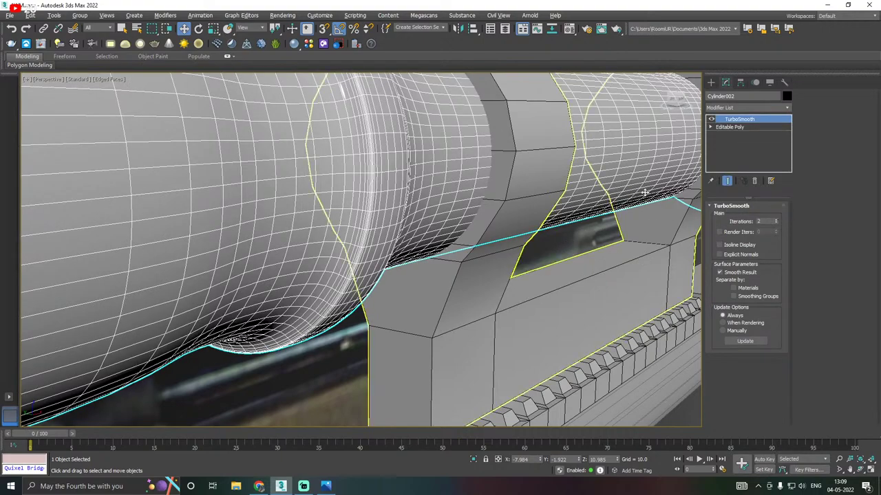
click(114, 80)
click(120, 186)
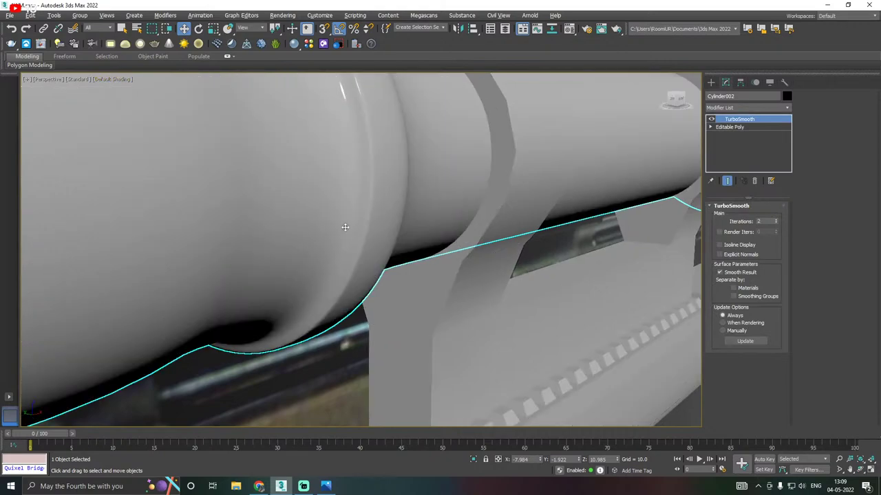
Inspect the smoothed shading of the scope's raised ring and its chamfered edge up close
alt+middle_drag(392, 207, 422, 192)
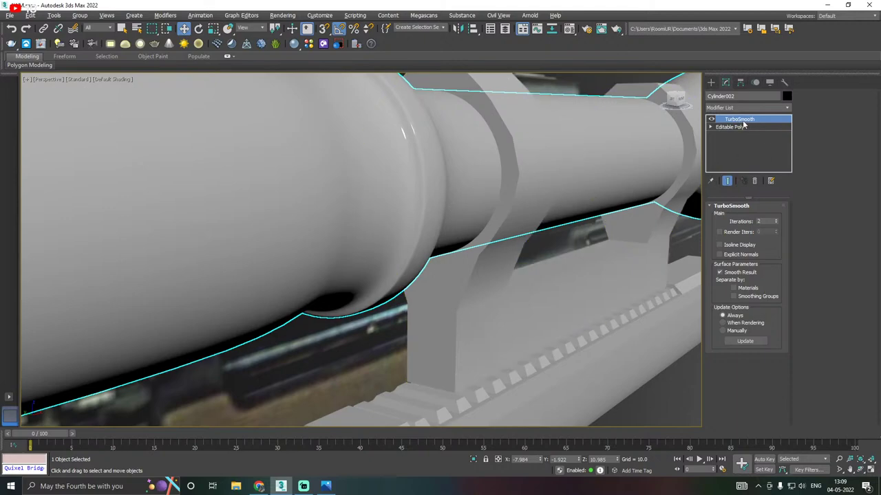
alt+middle_drag(413, 213, 441, 195)
scroll(400, 191, up, 2)
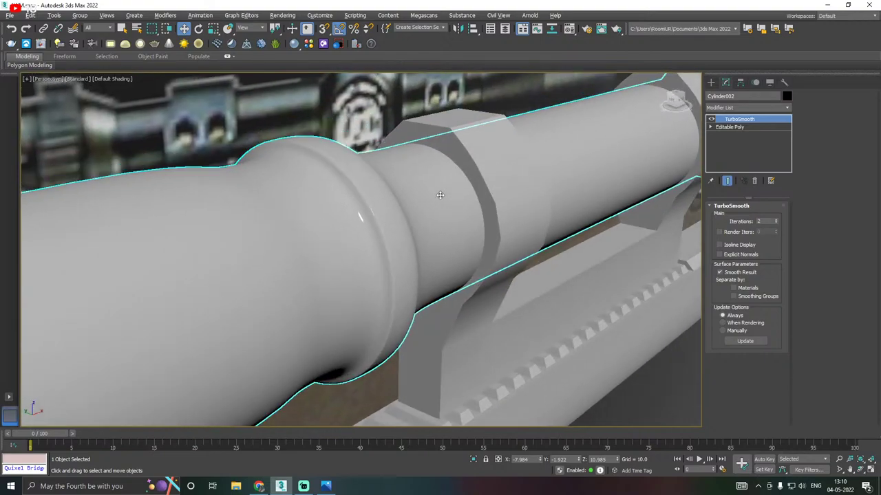
scroll(360, 218, up, 2)
scroll(365, 176, down, 3)
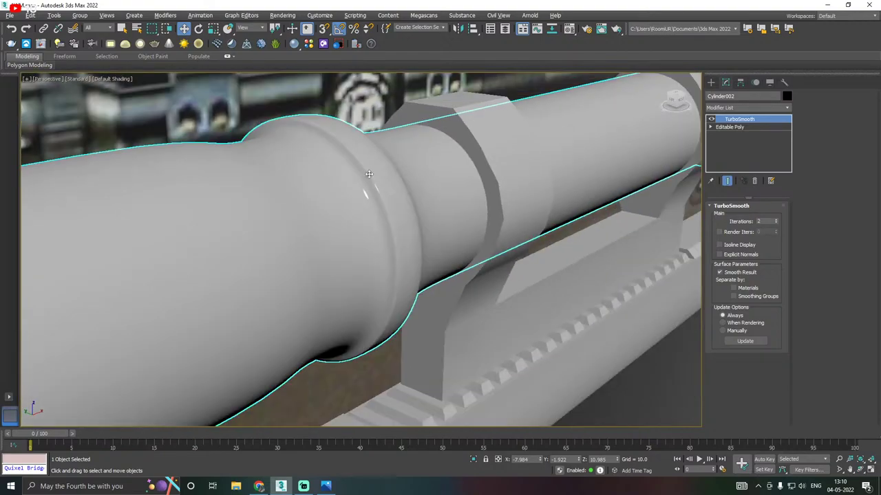
scroll(372, 189, up, 3)
scroll(399, 209, up, 3)
scroll(454, 199, down, 3)
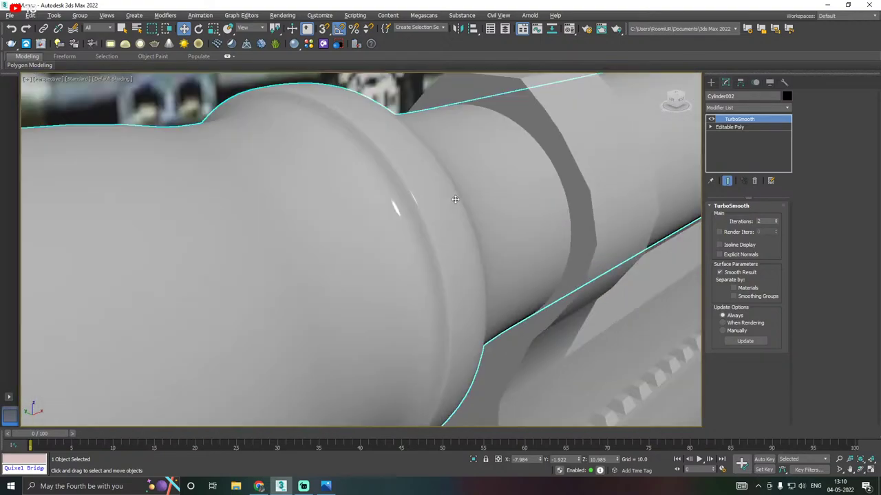
scroll(418, 205, up, 2)
scroll(426, 189, down, 2)
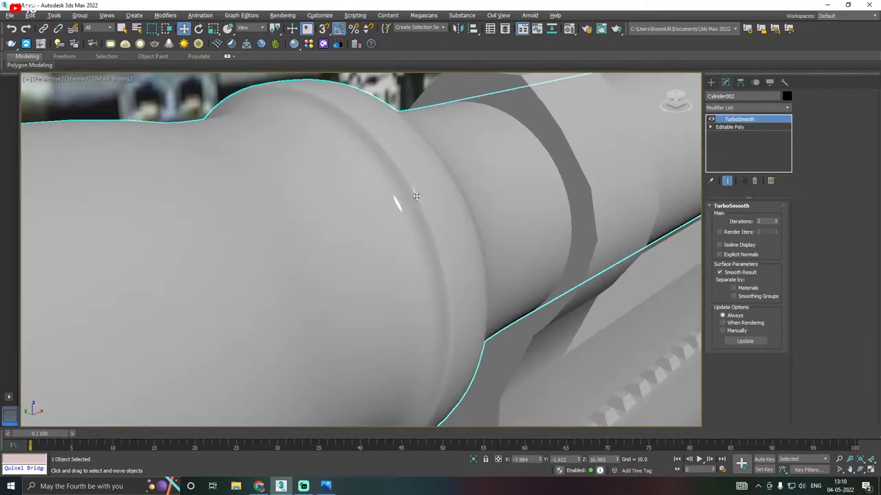
Delete the TurboSmooth modifier from the scope and turn the edged faces display back on
right_click(747, 119)
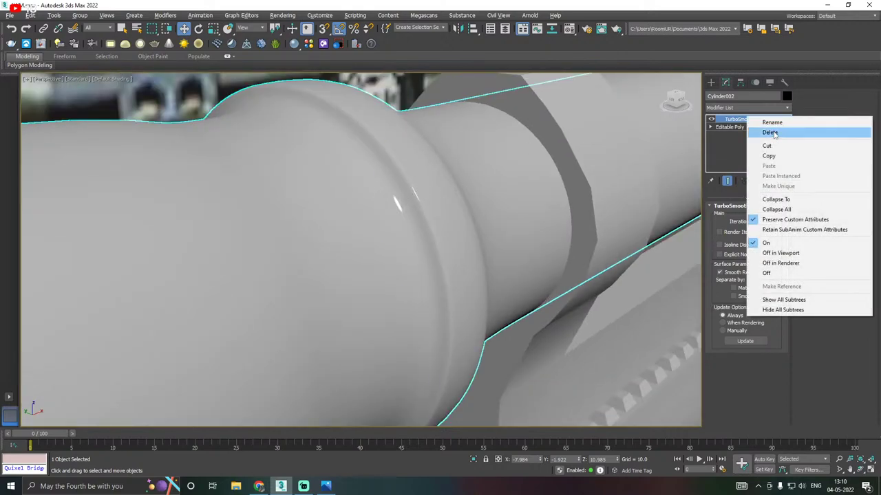
click(771, 132)
click(121, 80)
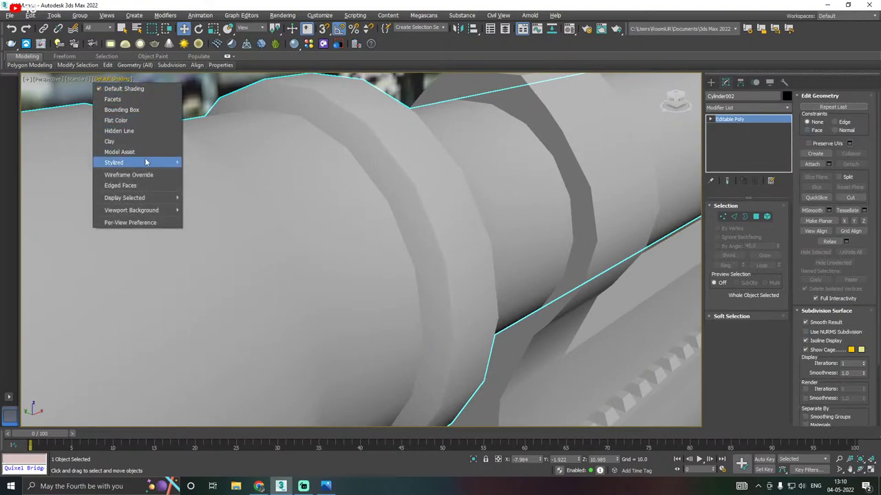
click(131, 186)
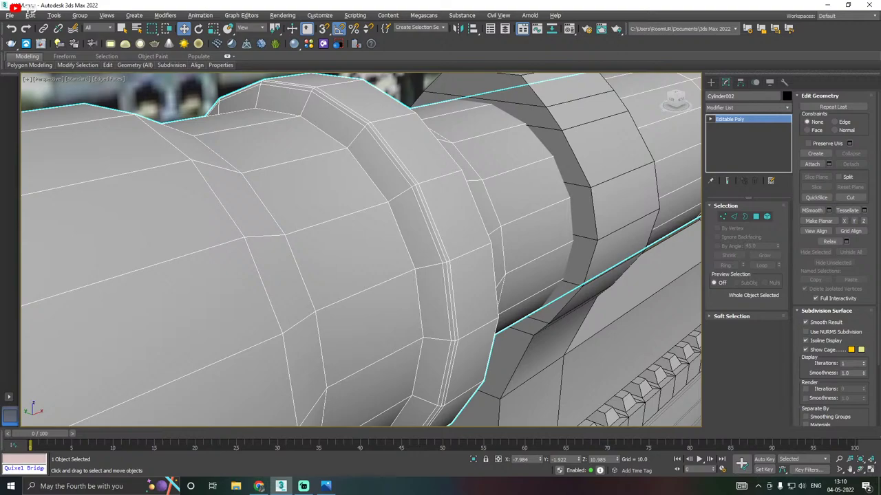
Save a copy of the scene file
scroll(402, 280, down, 5)
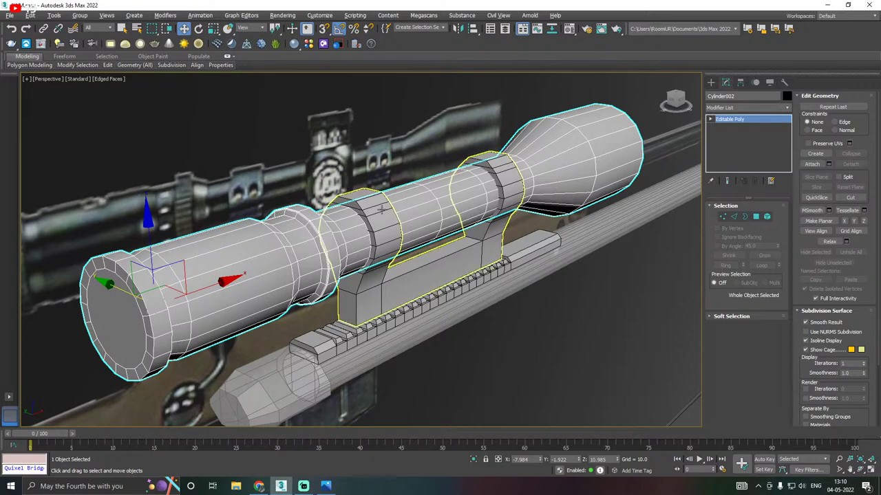
scroll(358, 225, up, 3)
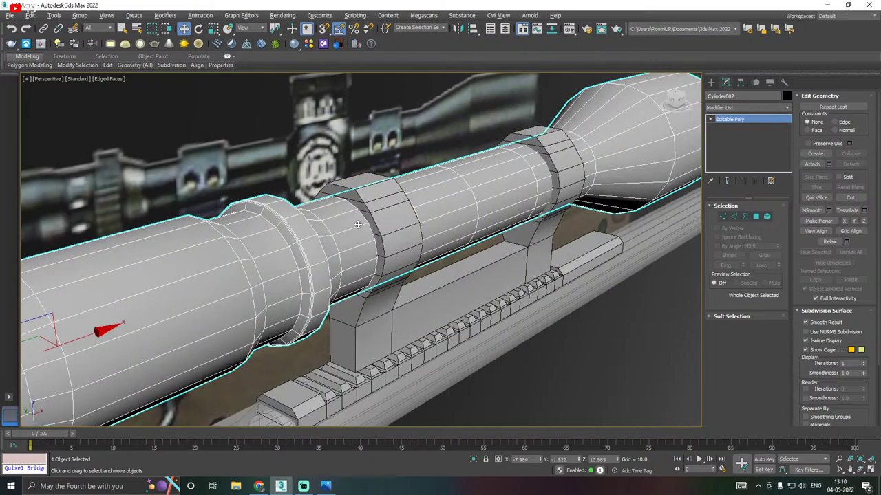
click(10, 15)
click(31, 106)
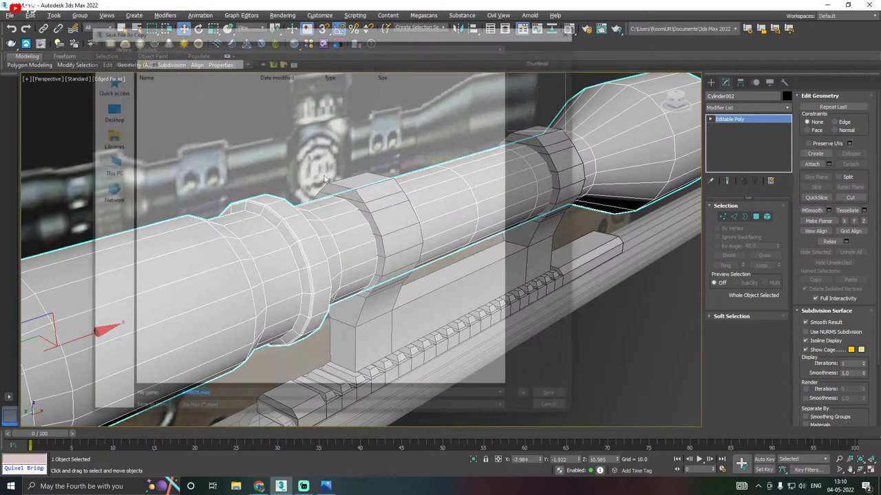
click(552, 395)
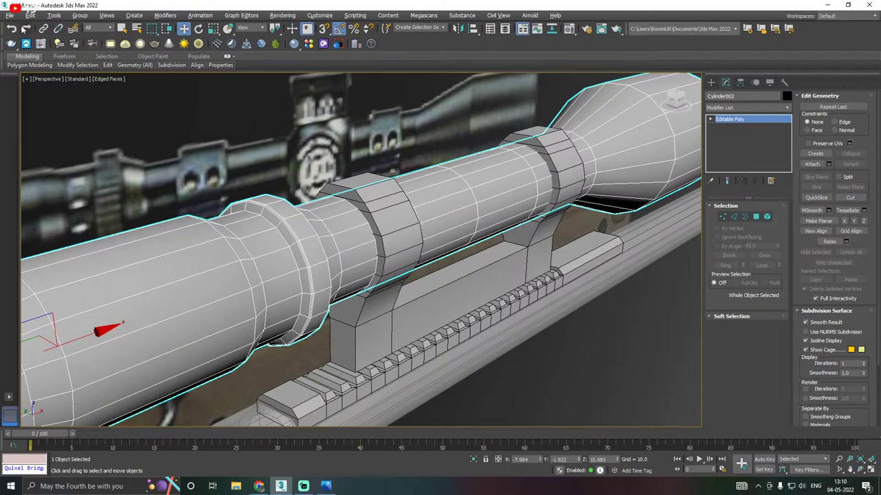
click(9, 15)
click(10, 15)
Insert a SwiftLoop edge loop around the scope mount just above its bottom edge
click(370, 323)
alt+middle_drag(370, 322, 432, 313)
scroll(377, 341, up, 4)
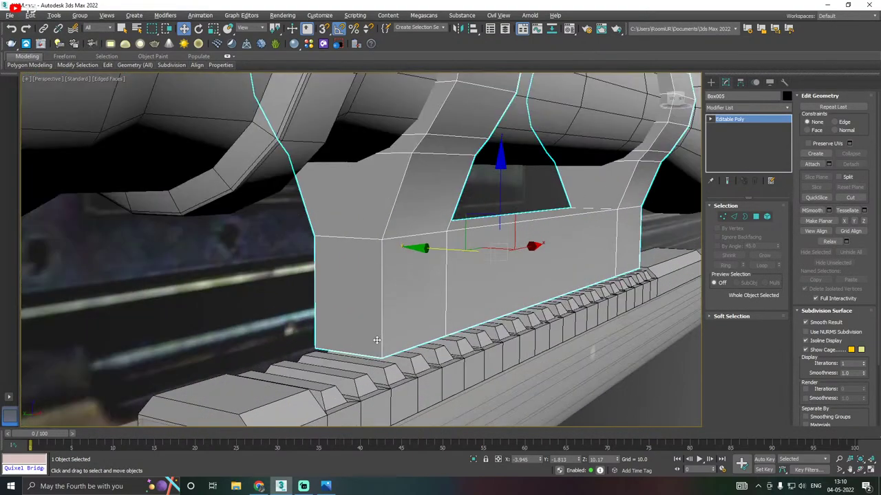
mouse_move(108, 65)
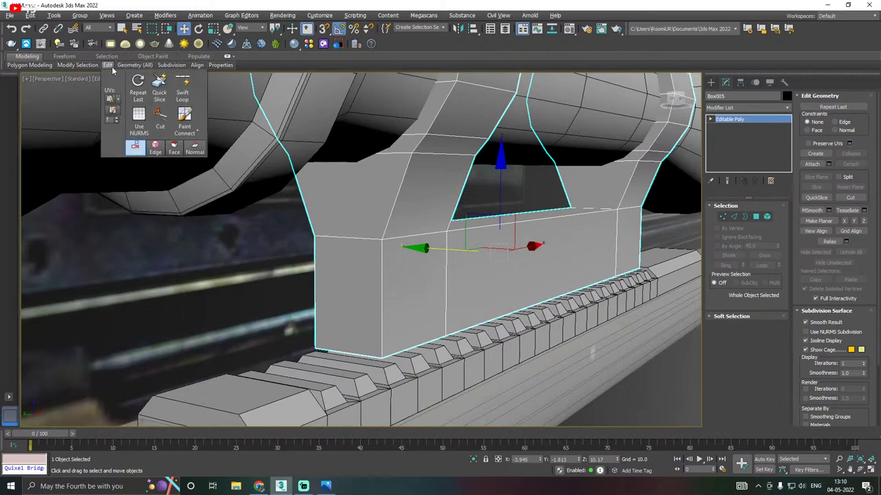
click(183, 88)
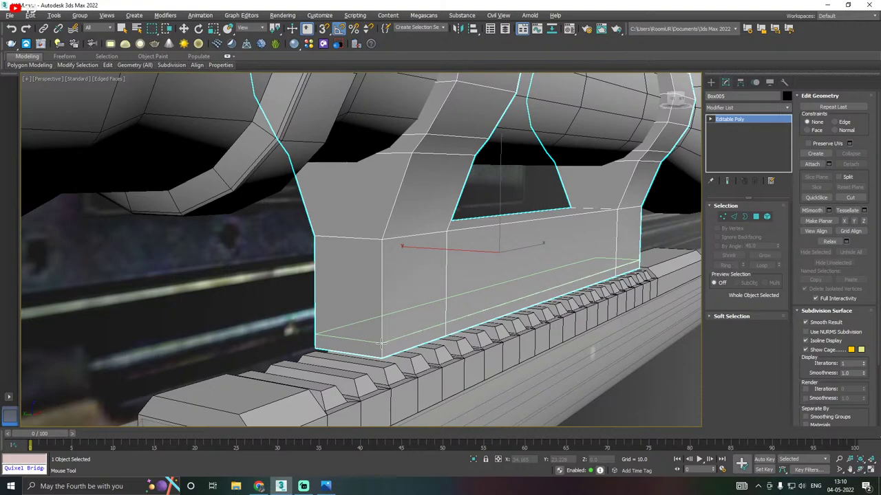
key(w)
Select the six polygons of the narrow bottom strip along both long sides of the mount's base
click(755, 217)
click(434, 331)
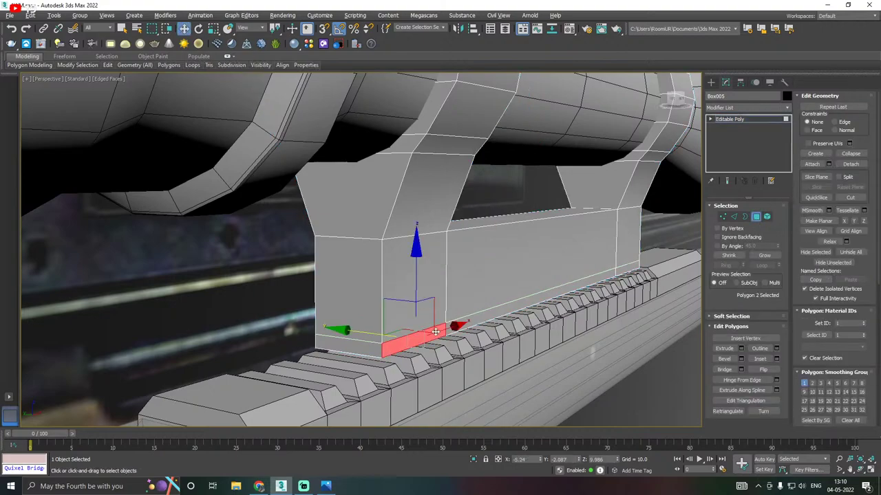
ctrl+click(592, 284)
ctrl+click(629, 269)
mouse_move(628, 269)
alt+middle_down()
mouse_move(627, 261)
mouse_move(626, 273)
alt+middle_up()
ctrl+click(628, 293)
ctrl+click(468, 296)
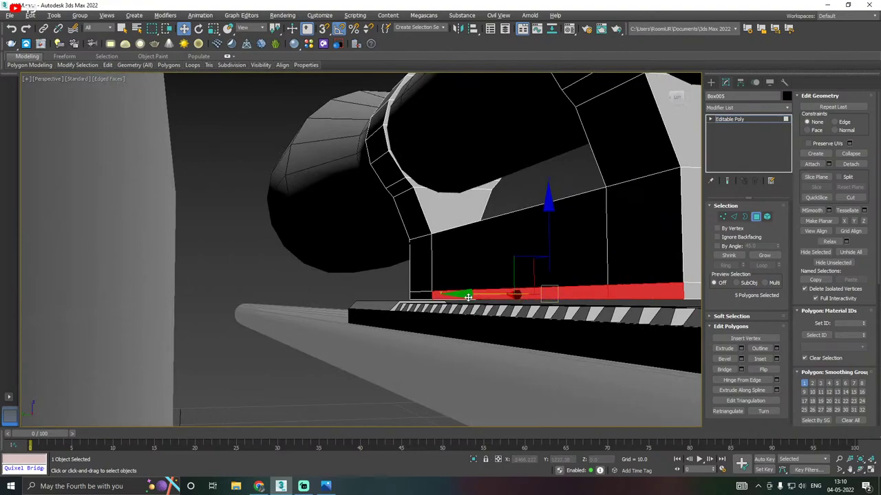
ctrl+click(424, 296)
alt+middle_drag(476, 291, 470, 295)
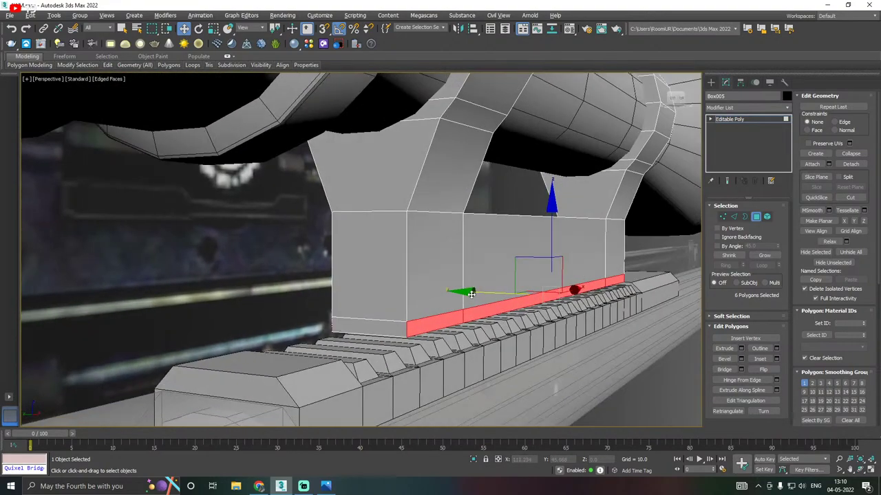
Extrude the selected strips outwards in two successive passes to form a flange on both sides of the base
click(741, 349)
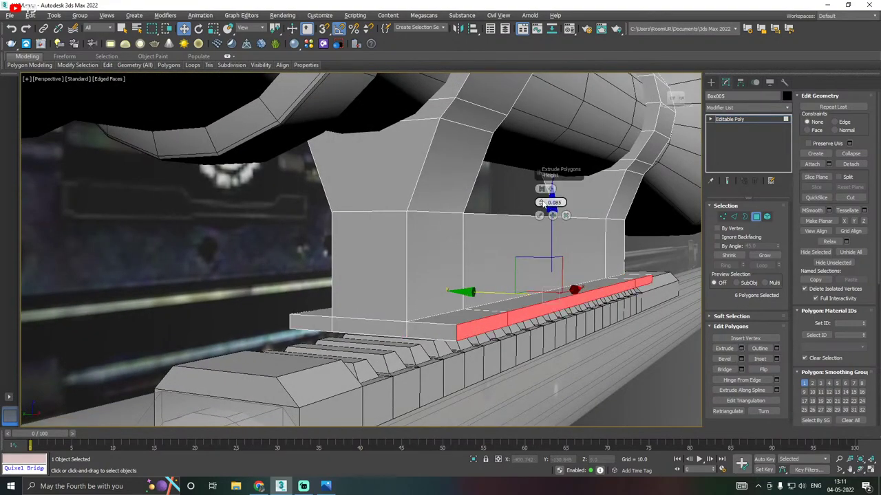
drag(542, 204, 542, 207)
click(552, 217)
click(540, 216)
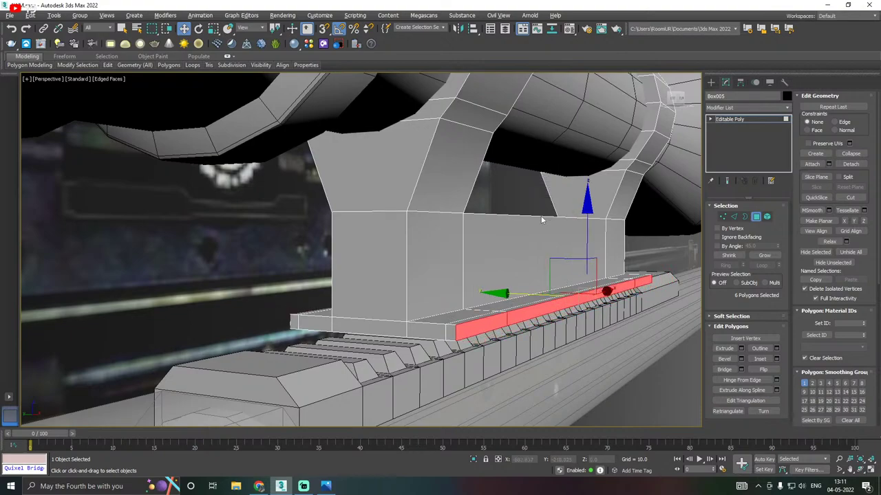
alt+middle_drag(545, 218, 560, 193)
click(460, 227)
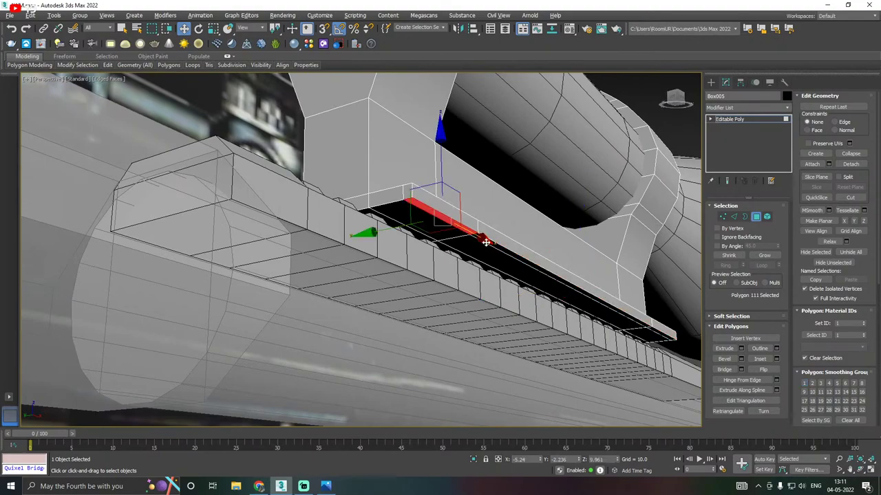
ctrl+click(542, 270)
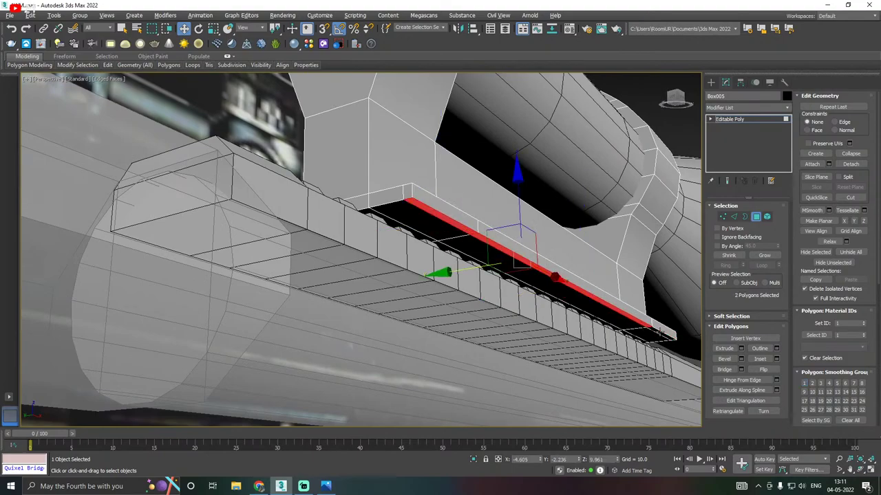
ctrl+click(638, 320)
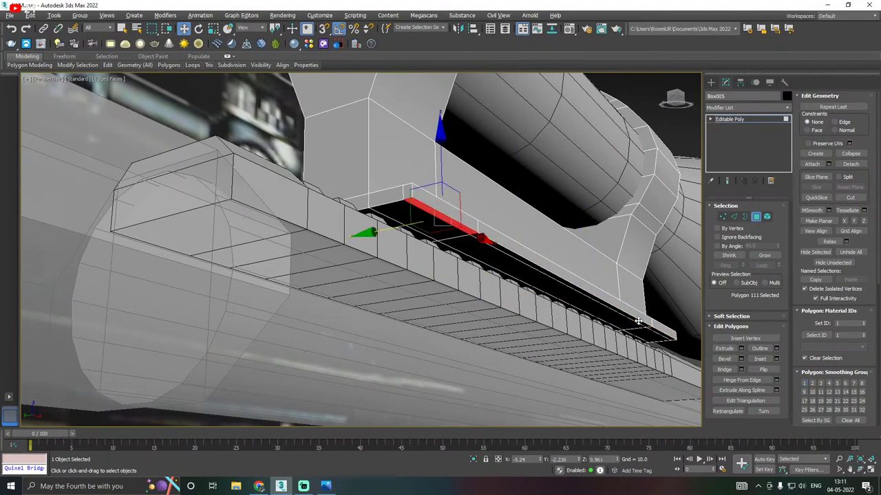
Extrude the flange's six outer side polygons outwards by 0.037
click(740, 349)
drag(540, 203, 540, 200)
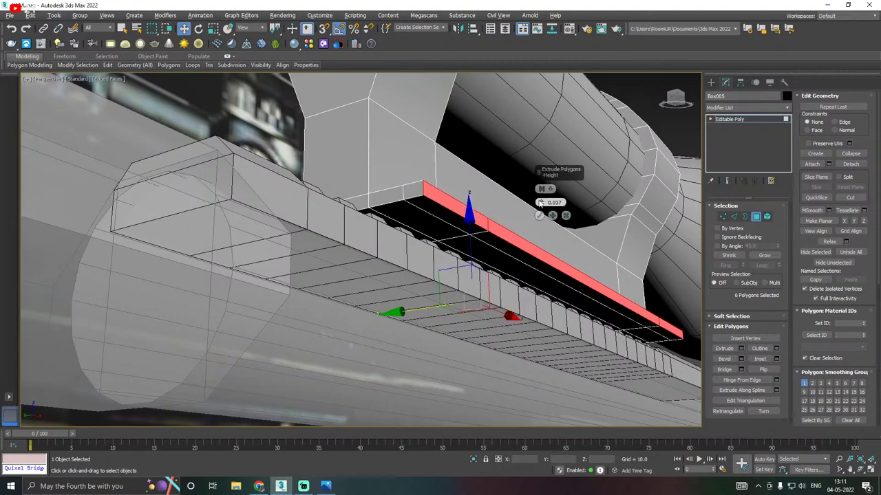
click(539, 216)
Select the six outer strip polygons on the flange's underside along both sides of the mount
click(473, 229)
ctrl+click(492, 244)
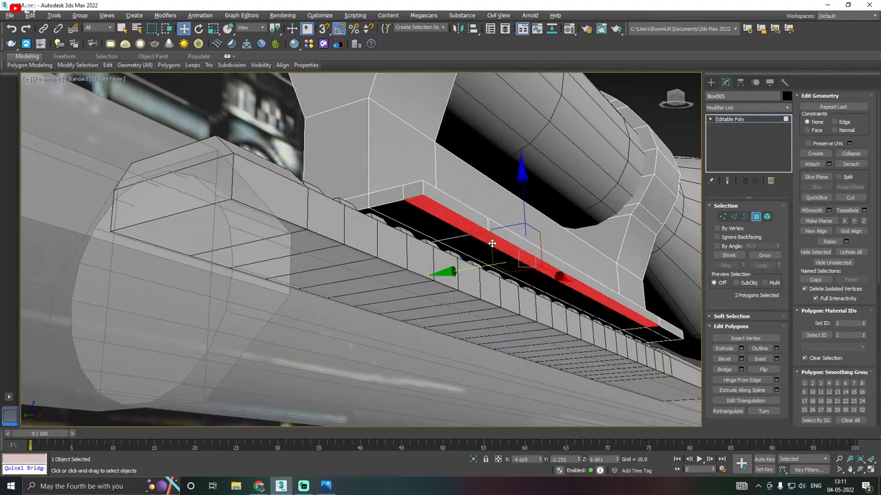
ctrl+click(661, 333)
alt+middle_drag(661, 334, 511, 305)
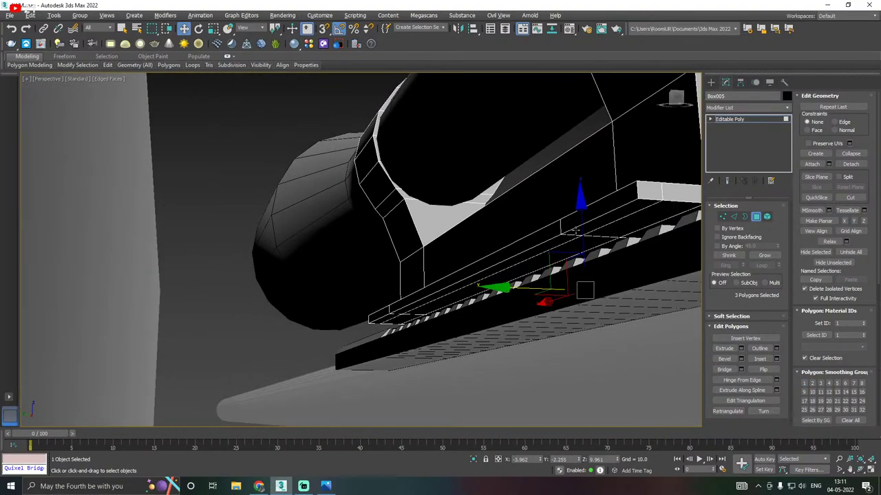
ctrl+click(571, 232)
ctrl+click(403, 309)
ctrl+click(384, 320)
alt+middle_drag(384, 320, 480, 293)
scroll(534, 287, up, 1)
middle_drag(581, 293, 577, 267)
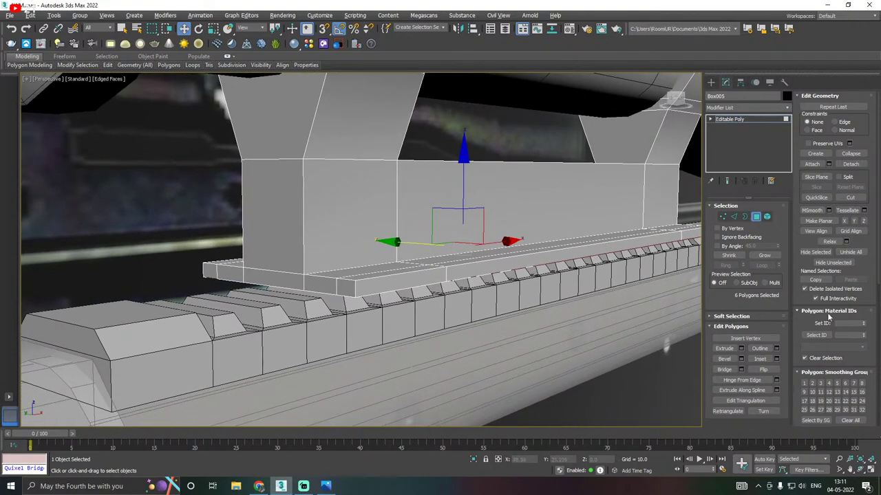
Extrude the selected underside strips downwards to form a lip along each side of the flange
click(741, 348)
alt+middle_drag(521, 248, 511, 242)
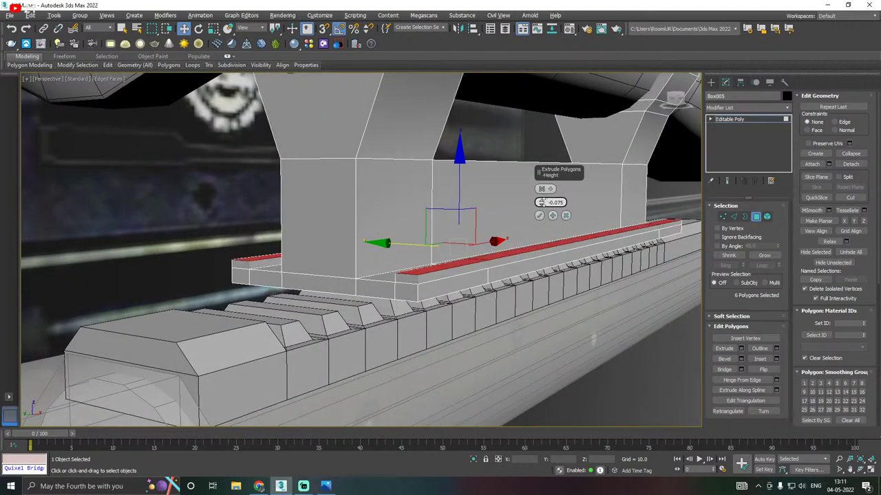
click(538, 216)
alt+middle_drag(538, 215, 553, 221)
alt+middle_drag(495, 233, 497, 231)
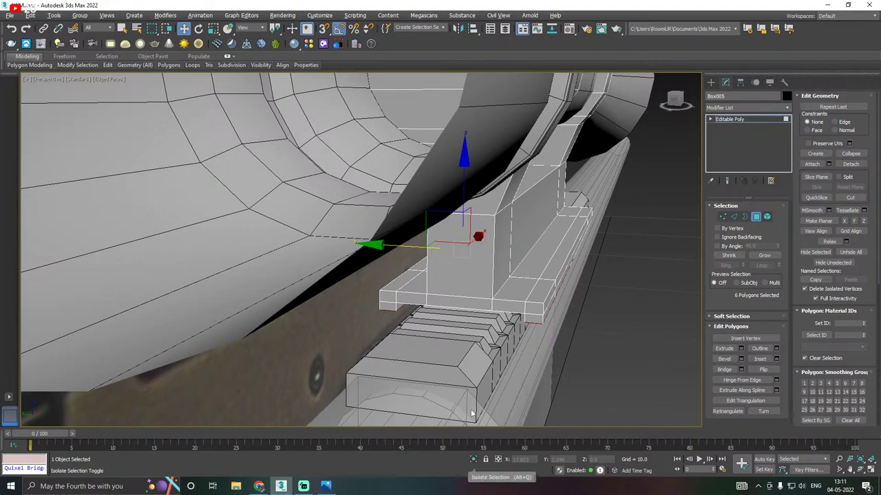
Leave polygon editing, isolate the scope mount together with the toothed rail, and show their base in the left view
click(754, 121)
ctrl+click(449, 334)
scroll(449, 334, down, 3)
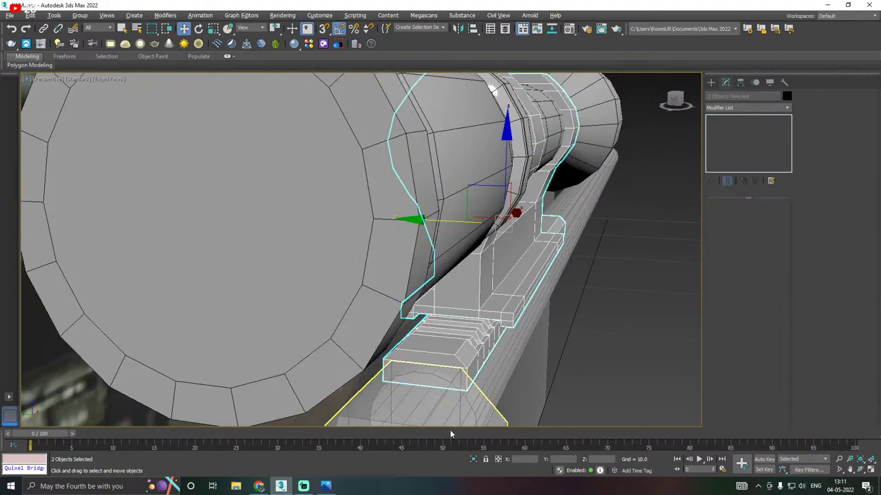
click(472, 460)
alt+middle_drag(430, 347, 450, 338)
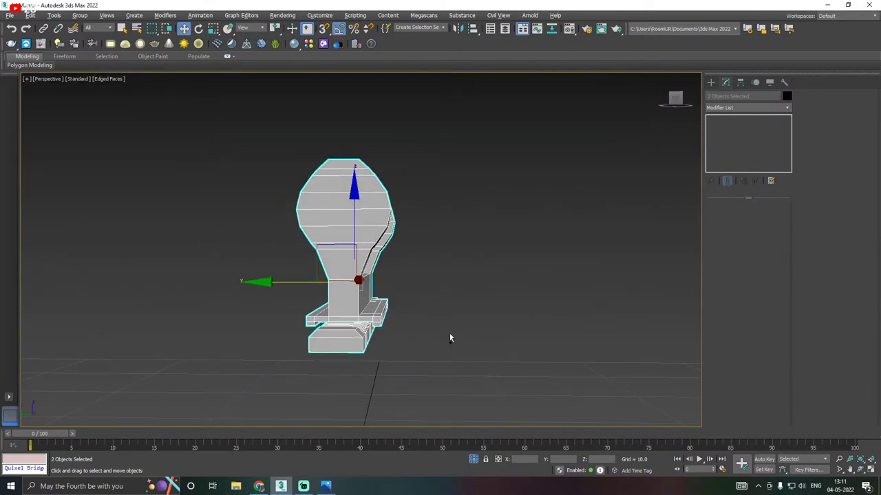
key(f)
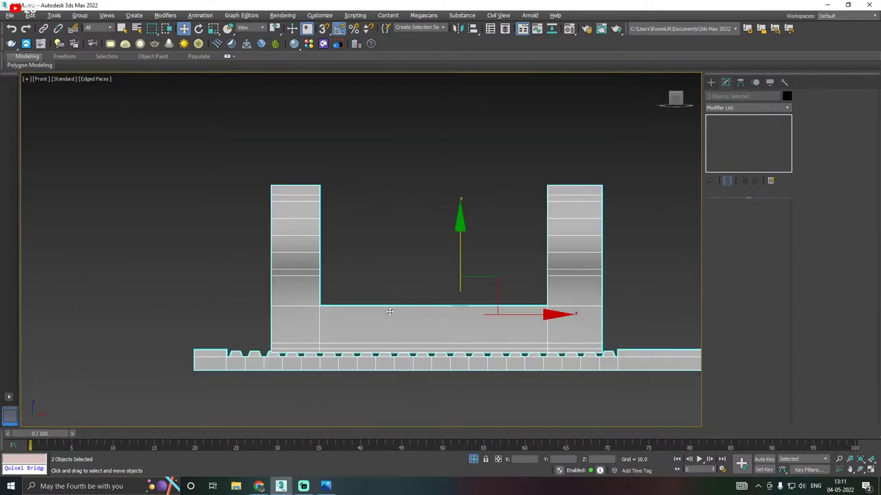
key(l)
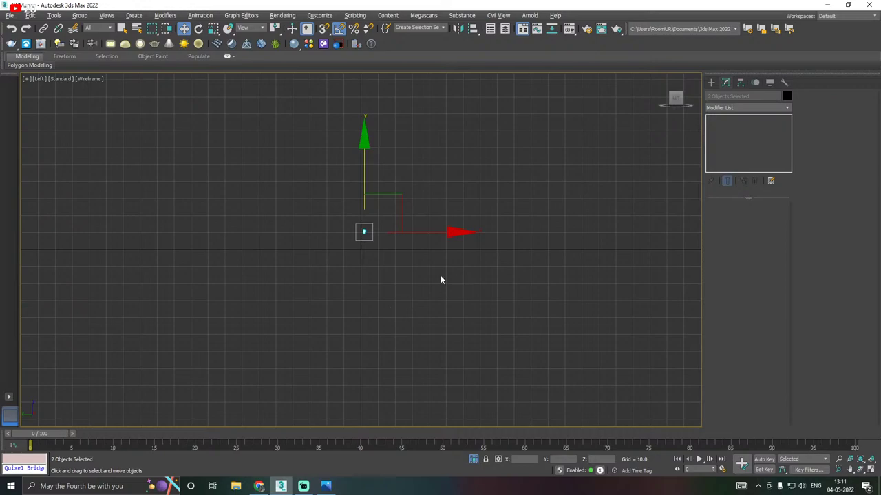
scroll(358, 220, up, 8)
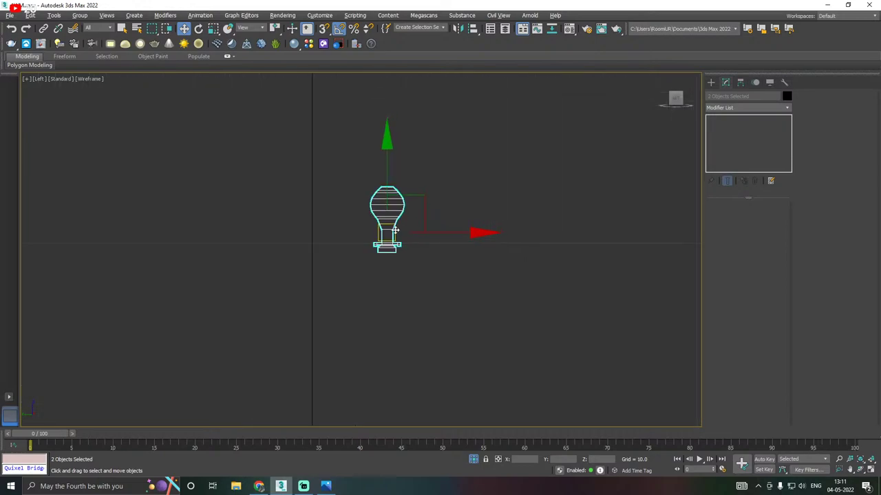
scroll(395, 230, up, 6)
Move the vertices of both flange lips inwards so the lips sit close to the rail's bevelled sides
click(457, 275)
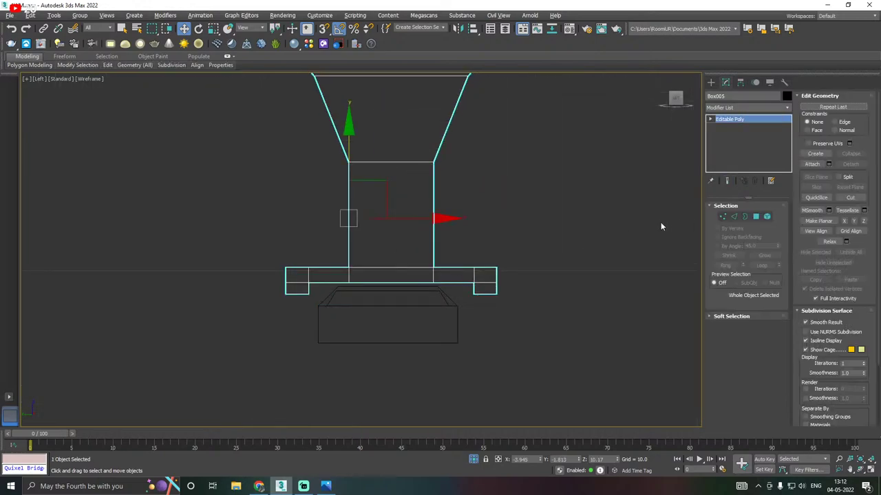
click(722, 216)
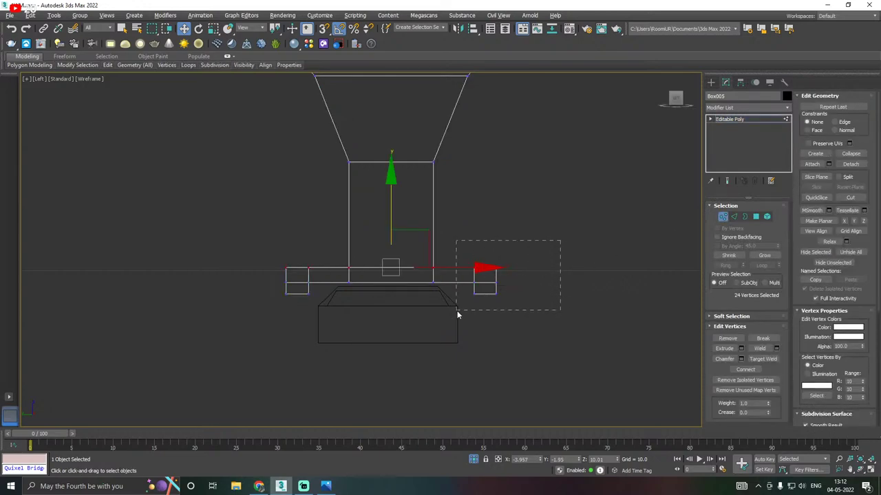
drag(457, 310, 456, 311)
drag(555, 282, 524, 282)
scroll(465, 293, up, 2)
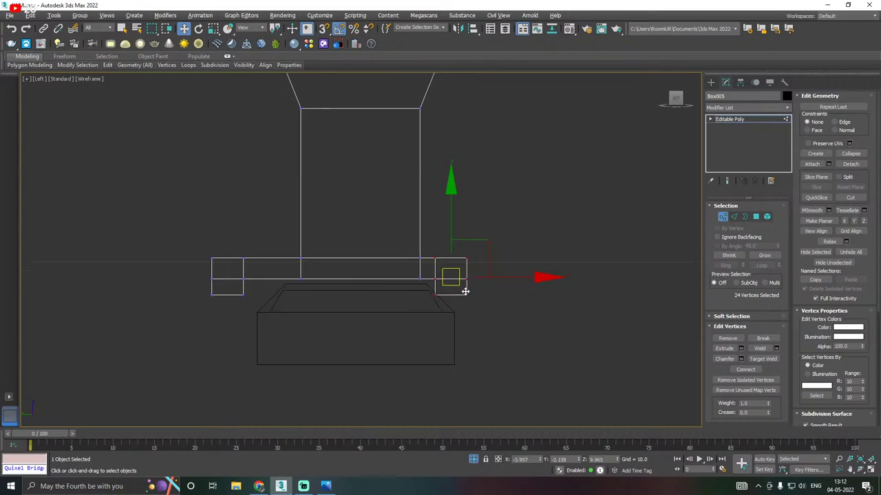
drag(147, 233, 263, 332)
drag(288, 277, 335, 276)
Move the outermost vertices of both lips inwards to make the lips narrower
scroll(257, 275, up, 2)
drag(246, 242, 292, 344)
drag(321, 281, 367, 282)
scroll(427, 287, down, 2)
middle_drag(505, 303, 449, 303)
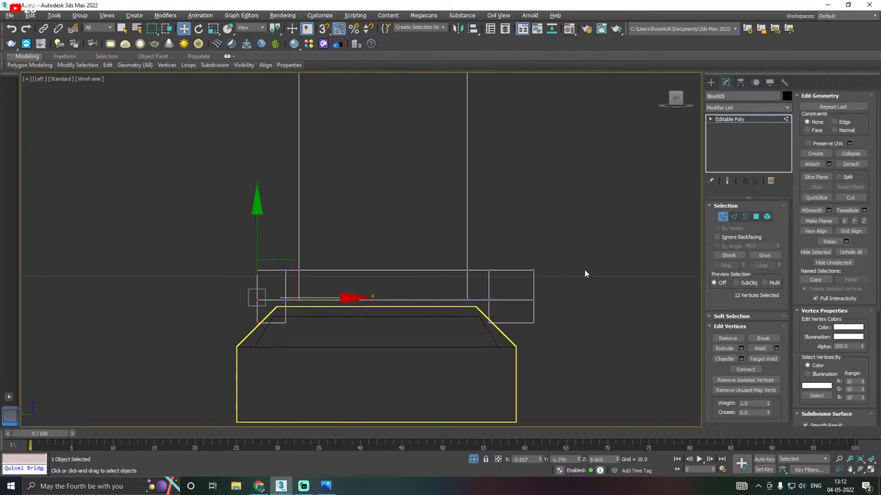
drag(588, 251, 522, 344)
drag(599, 298, 568, 297)
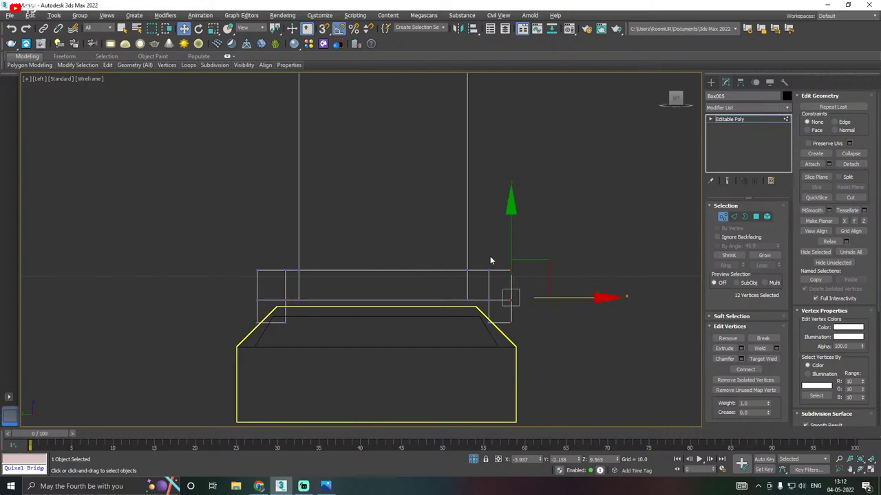
Move the whole right-hand lip slightly inwards and bring the outer vertices of the left-hand lip inwards
drag(483, 260, 523, 342)
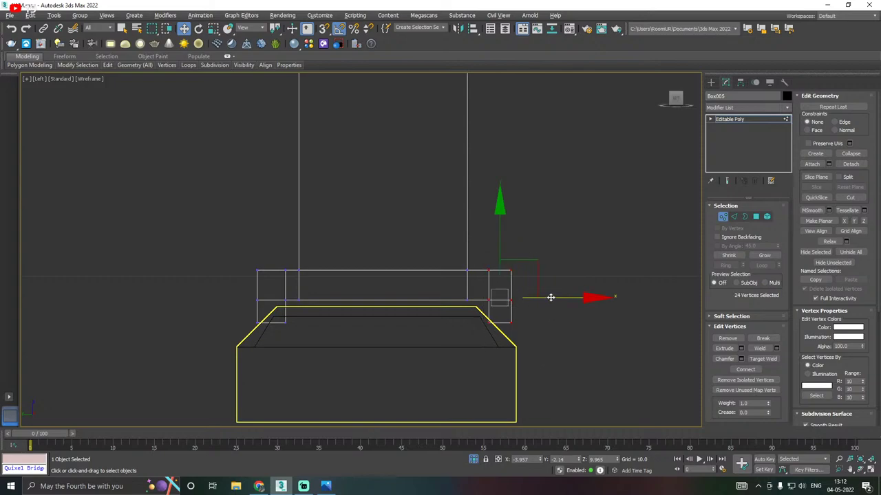
drag(550, 297, 547, 298)
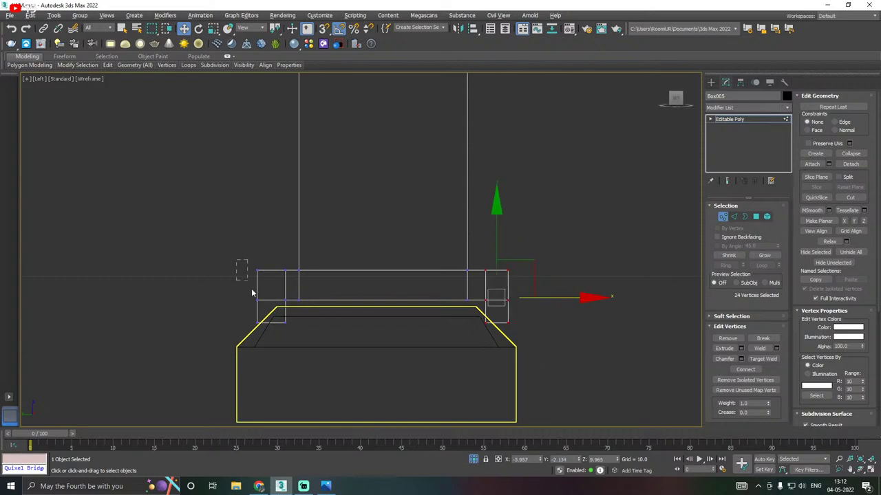
drag(251, 289, 271, 333)
drag(299, 298, 546, 293)
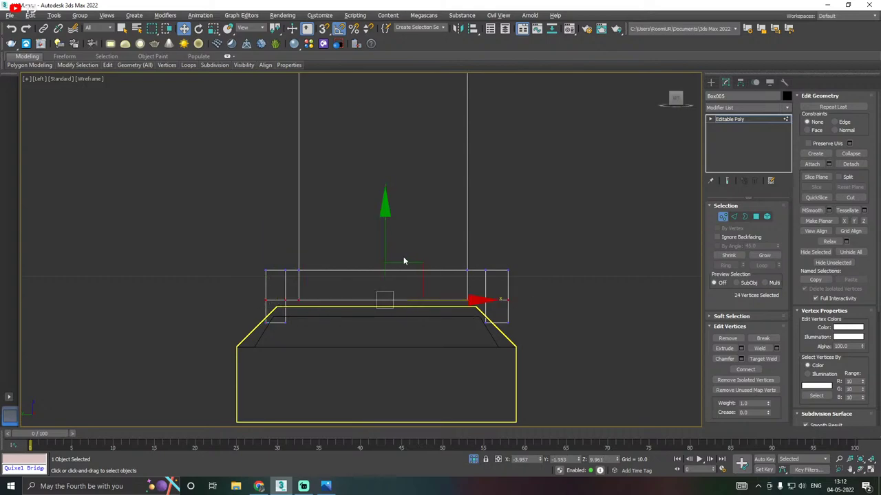
Lower the flange's underside vertices to just above the rail and lower its top vertices to make the flange thinner
drag(385, 248, 385, 251)
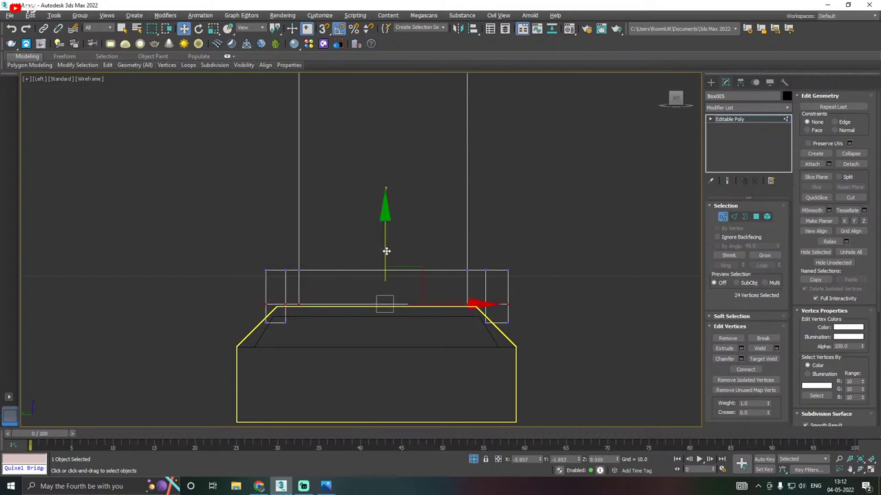
scroll(430, 272, up, 2)
scroll(431, 275, up, 2)
scroll(364, 315, down, 2)
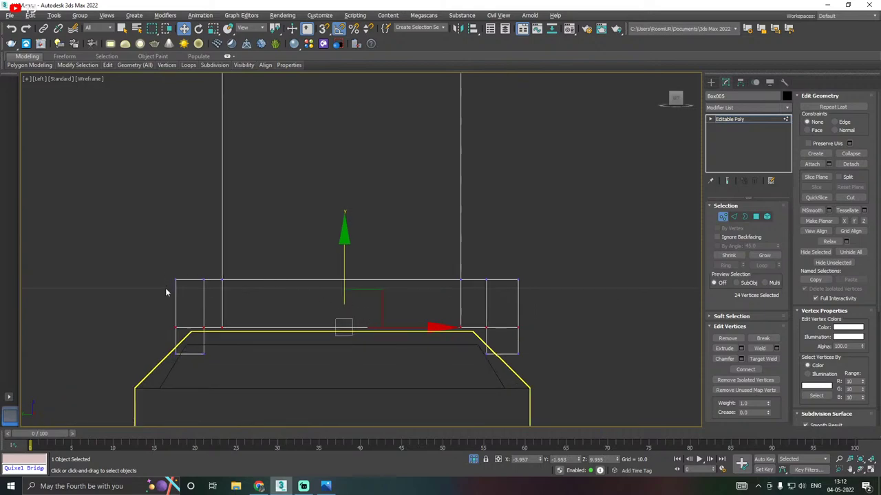
drag(574, 294, 573, 294)
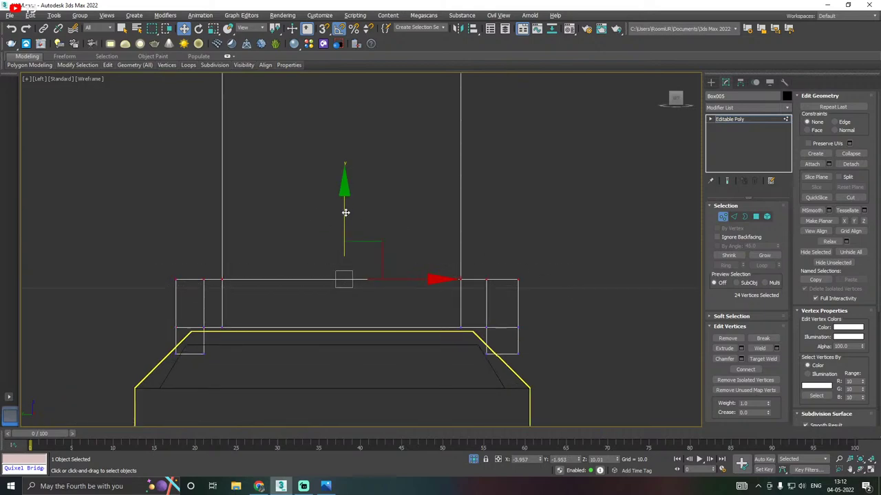
mouse_move(345, 210)
mouse_down()
mouse_move(345, 229)
mouse_move(344, 221)
mouse_up()
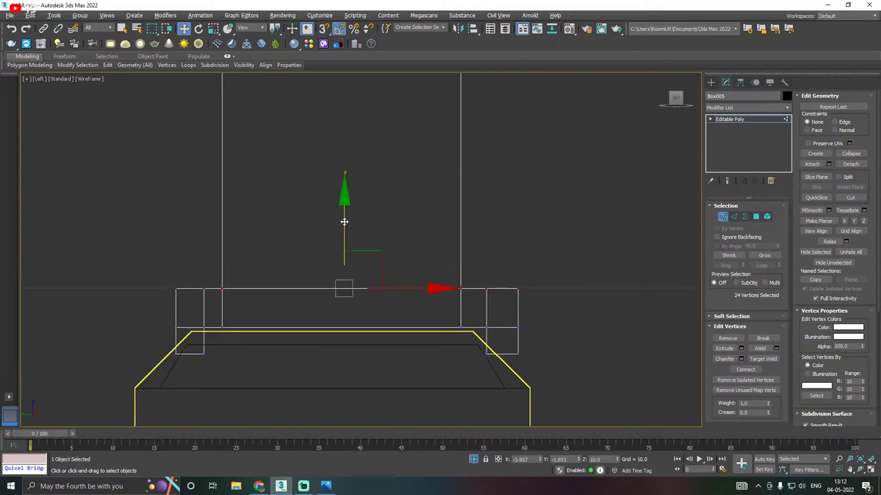
Move the left-hand lip's outer vertices slightly outwards and lower the bottom vertices of both lips a little
middle_drag(349, 291, 434, 293)
drag(265, 340, 273, 372)
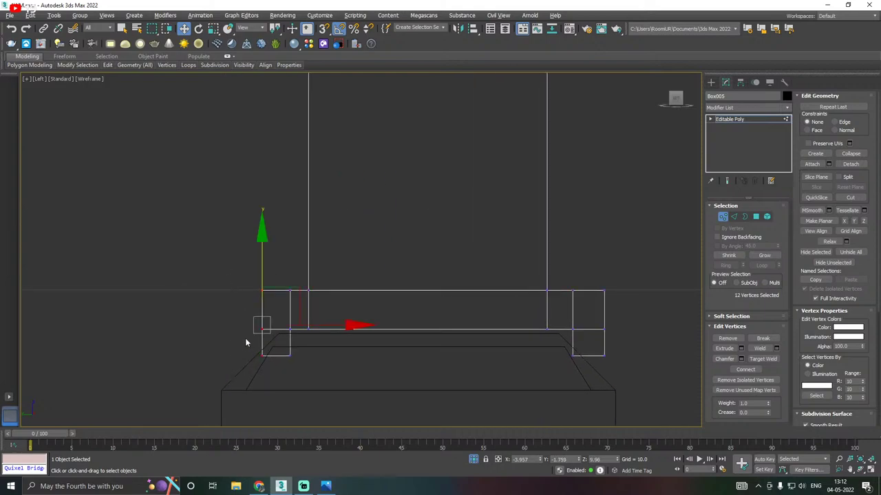
drag(336, 325, 322, 324)
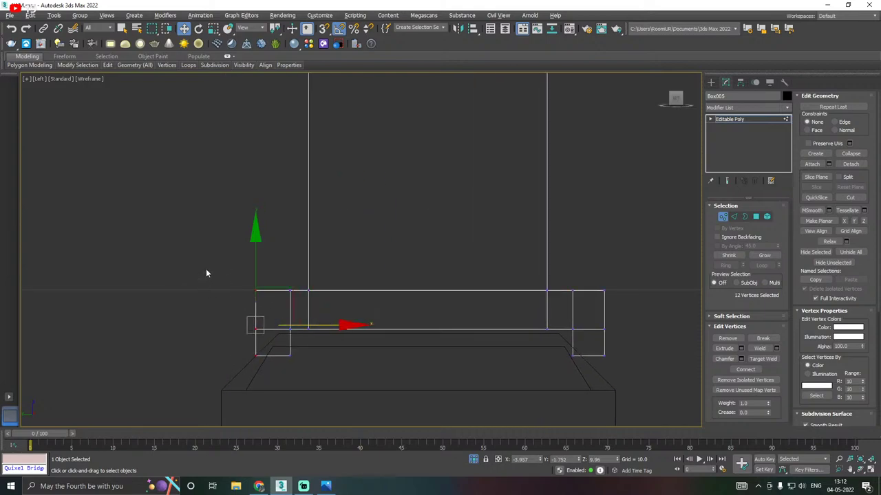
drag(681, 356, 681, 355)
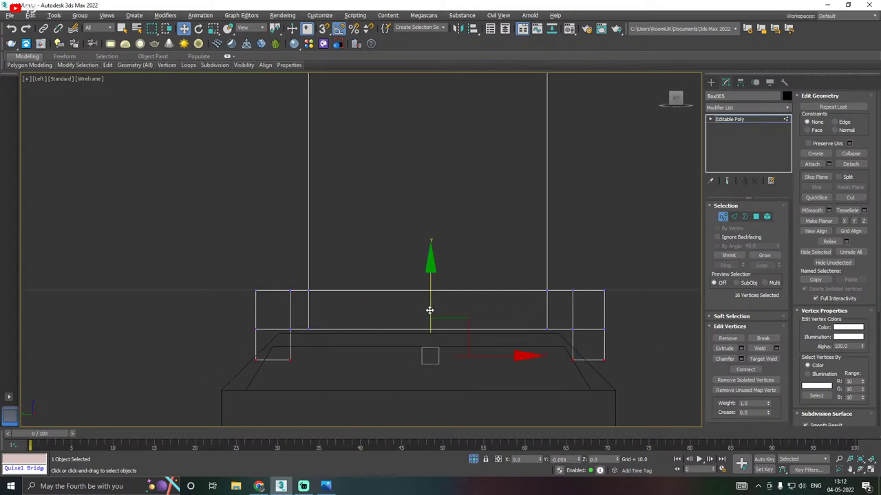
Check the lips in perspective, return to the left view and lower both lips' bottom vertices to the foot of the rail's bevel
scroll(485, 307, down, 3)
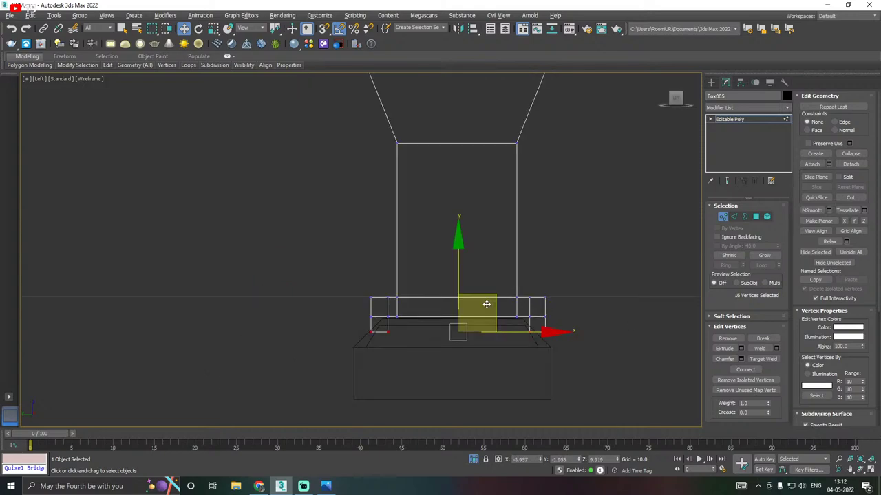
key(p)
alt+middle_drag(440, 321, 407, 336)
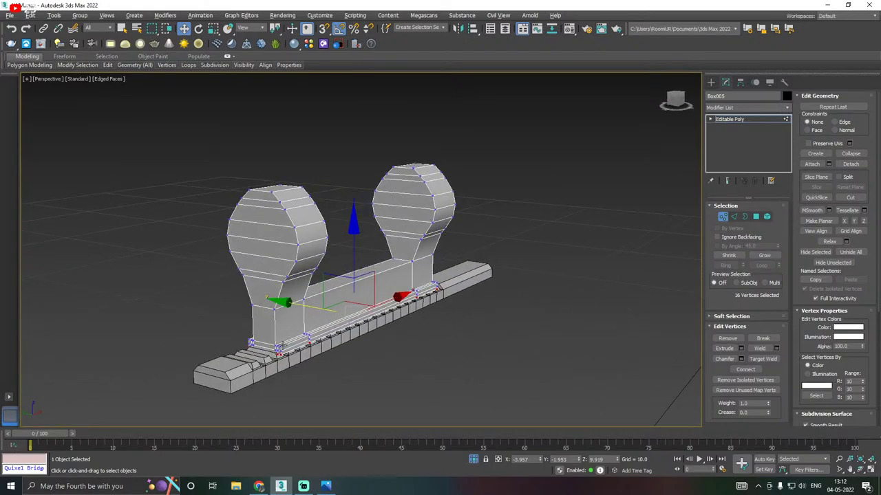
scroll(282, 345, up, 3)
alt+middle_drag(299, 357, 312, 355)
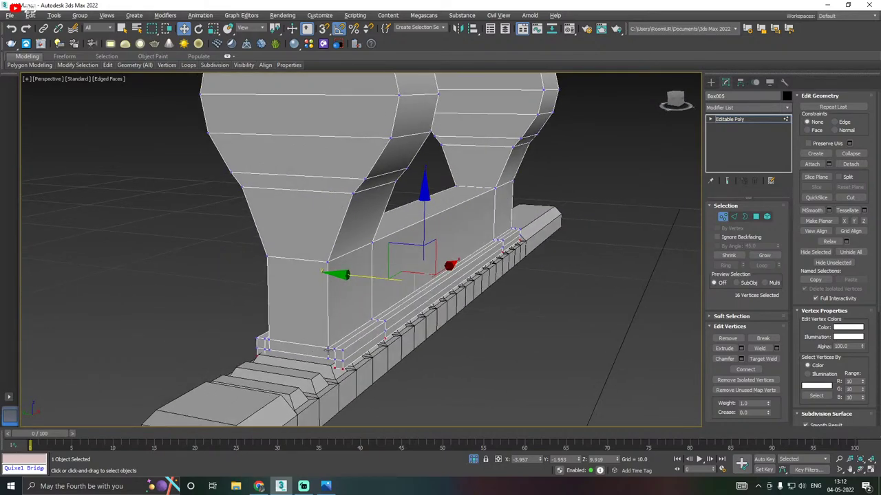
key(f)
key(l)
scroll(428, 318, up, 3)
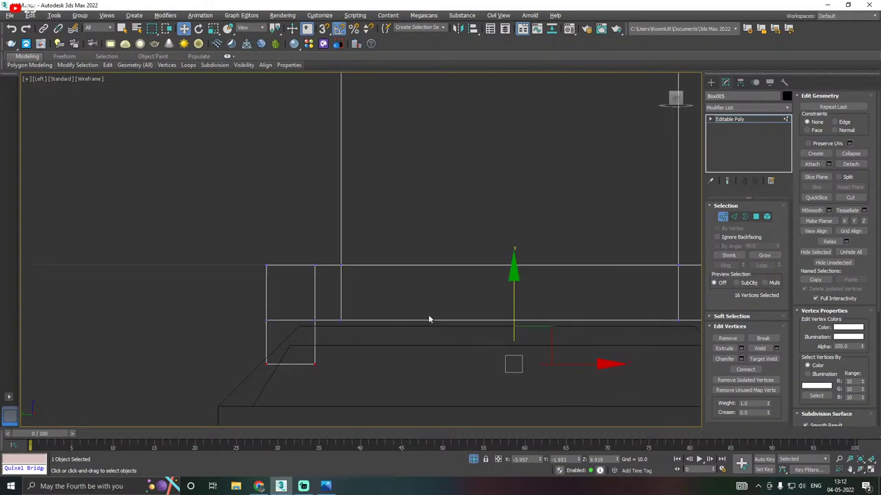
middle_drag(410, 321, 398, 307)
scroll(298, 299, down, 1)
drag(250, 325, 315, 343)
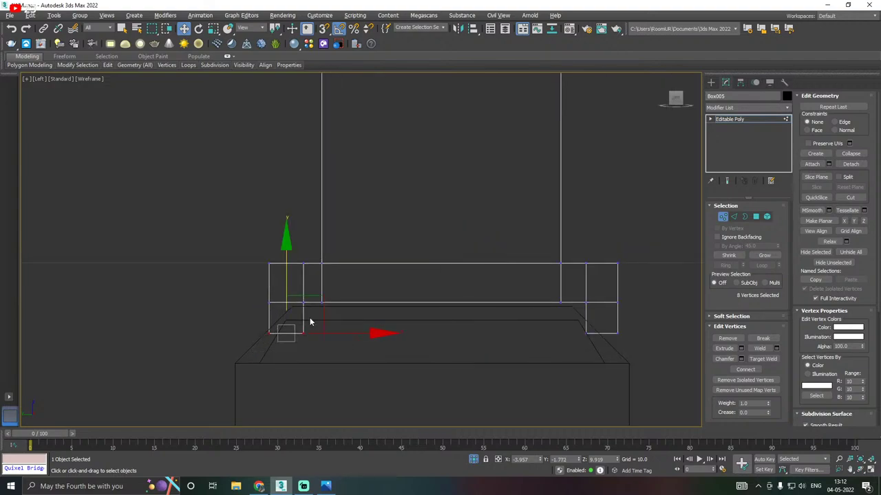
drag(285, 279, 286, 308)
drag(555, 356, 654, 327)
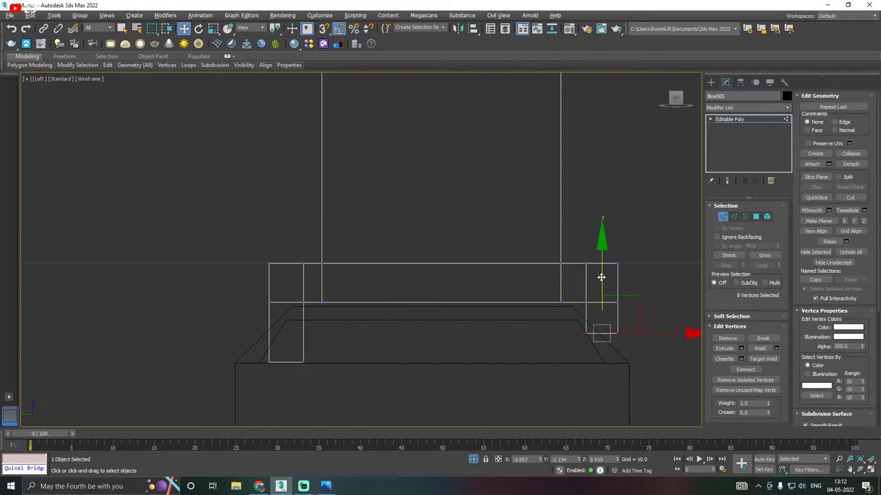
drag(603, 279, 613, 332)
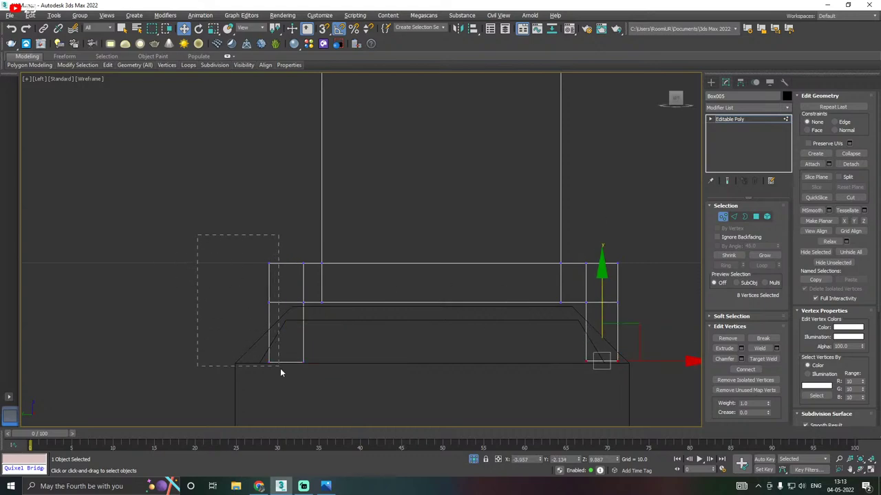
Move the left-hand lip outwards to the rail's outer edge and raise its inner bottom vertices to follow the bevel
drag(280, 372, 307, 389)
drag(335, 304, 303, 307)
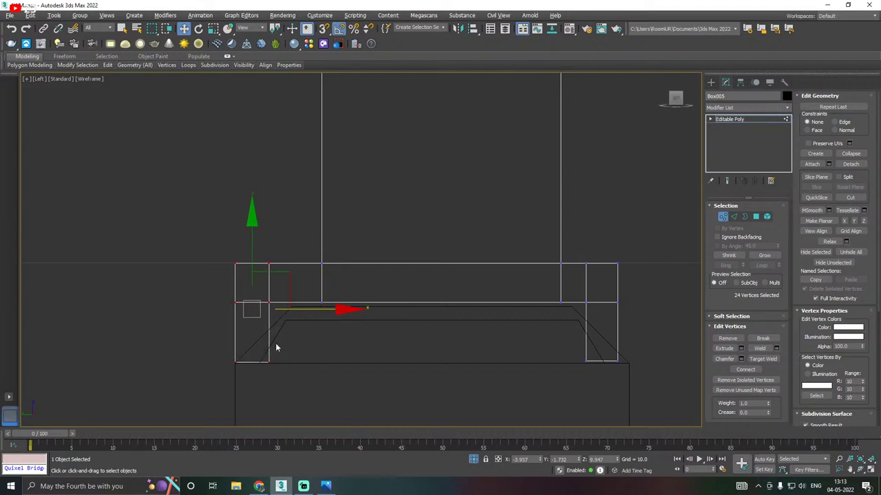
drag(291, 353, 254, 380)
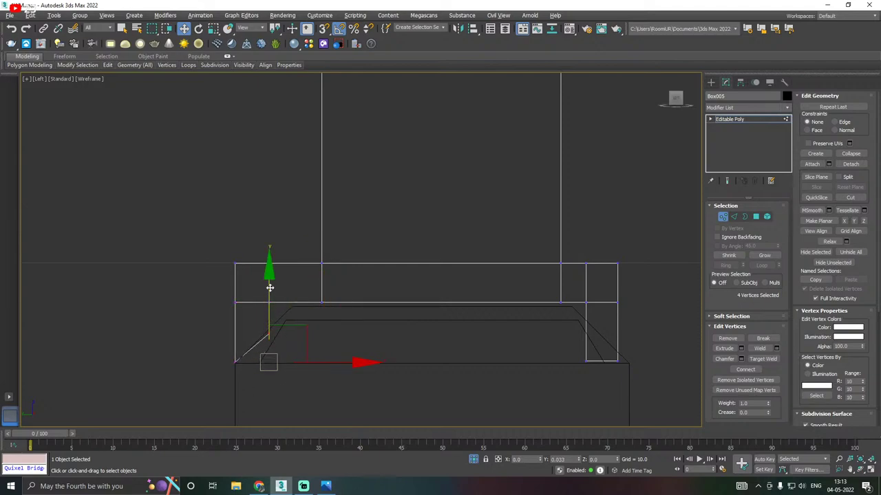
drag(269, 283, 268, 248)
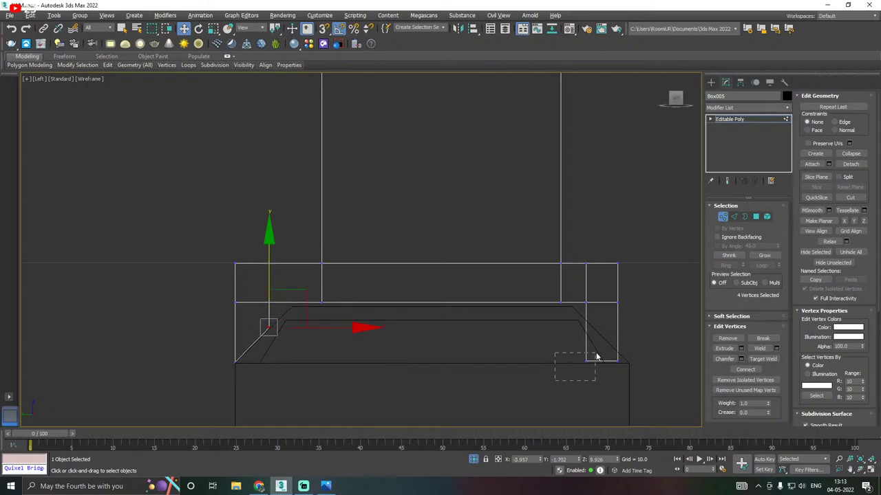
Slope the underside of the right-hand lip along the rail's bevel and move the lip outwards to the rail's outer edge
drag(598, 357, 596, 356)
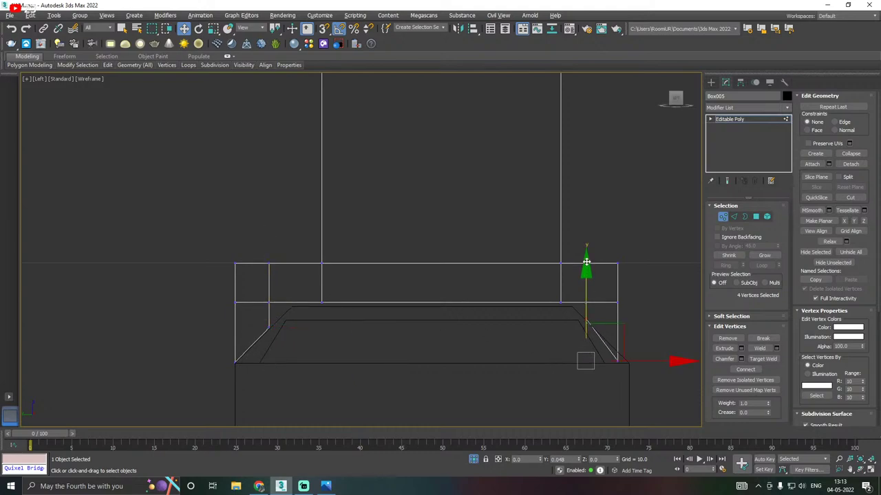
drag(585, 302, 584, 261)
drag(686, 230, 581, 396)
drag(652, 301, 662, 303)
drag(578, 342, 601, 316)
drag(596, 266, 597, 286)
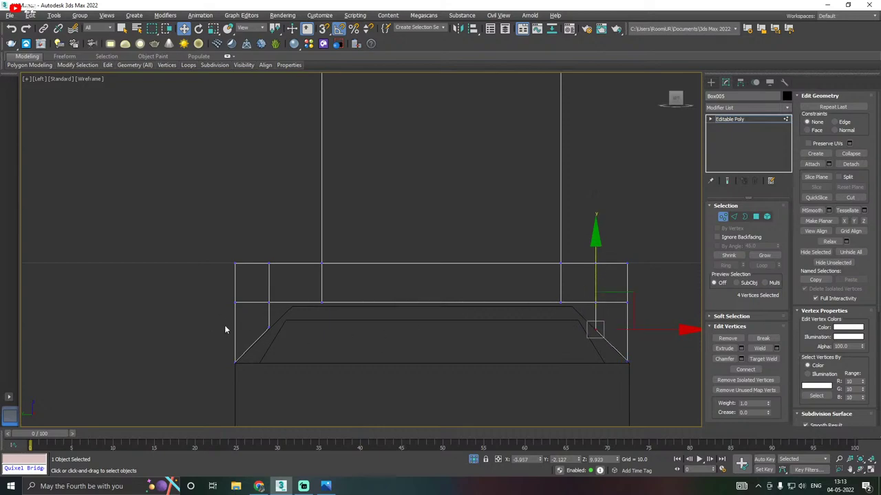
Return to perspective, leave vertex editing and end isolation to review the mount together with the scope and barrel
scroll(359, 320, down, 2)
key(p)
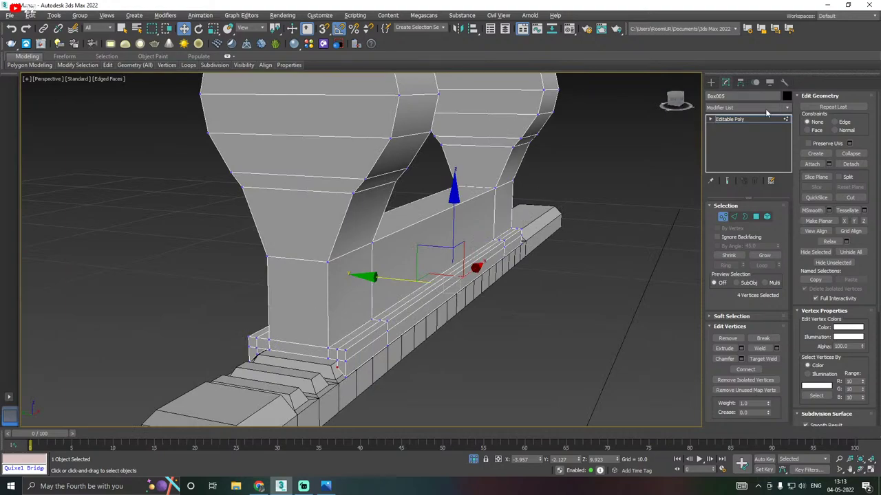
click(744, 118)
scroll(427, 230, down, 3)
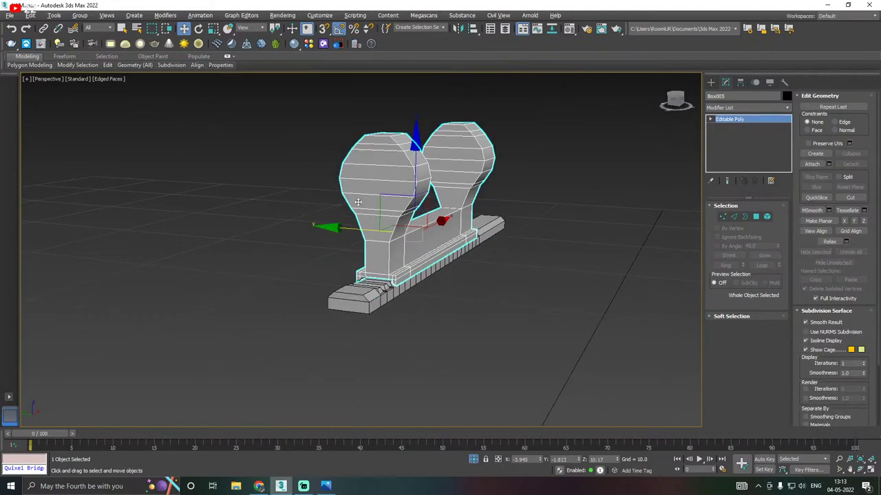
click(473, 458)
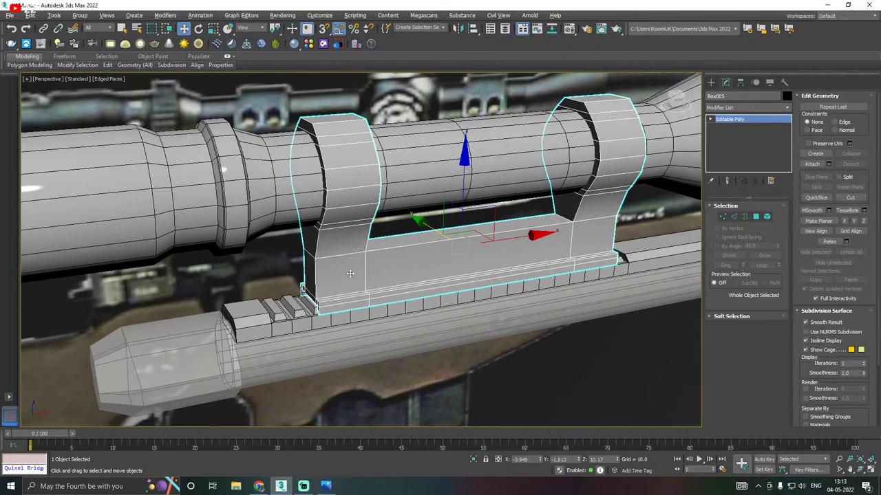
scroll(324, 275, down, 3)
alt+middle_drag(438, 257, 397, 256)
alt+middle_drag(443, 242, 412, 241)
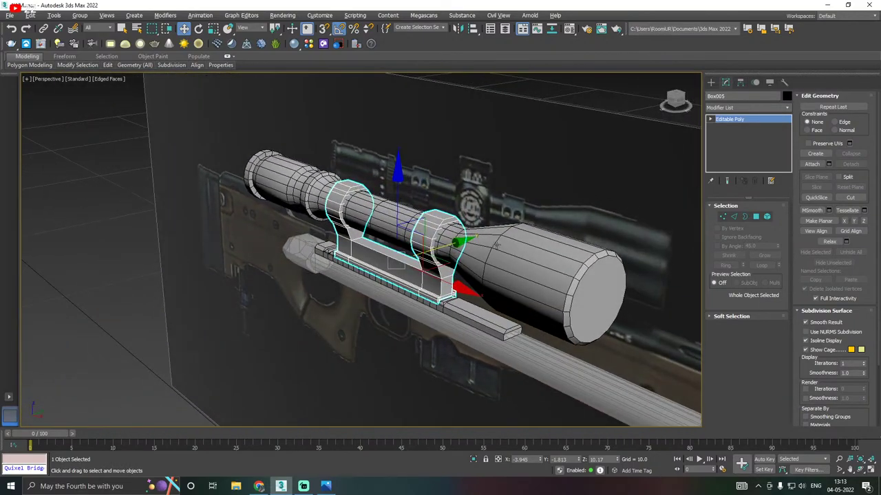
scroll(506, 291, down, 2)
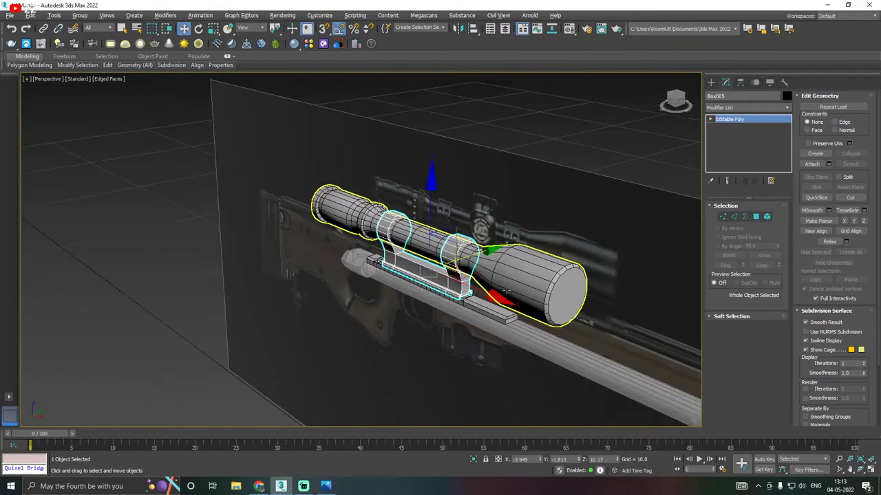
alt+middle_drag(536, 284, 547, 287)
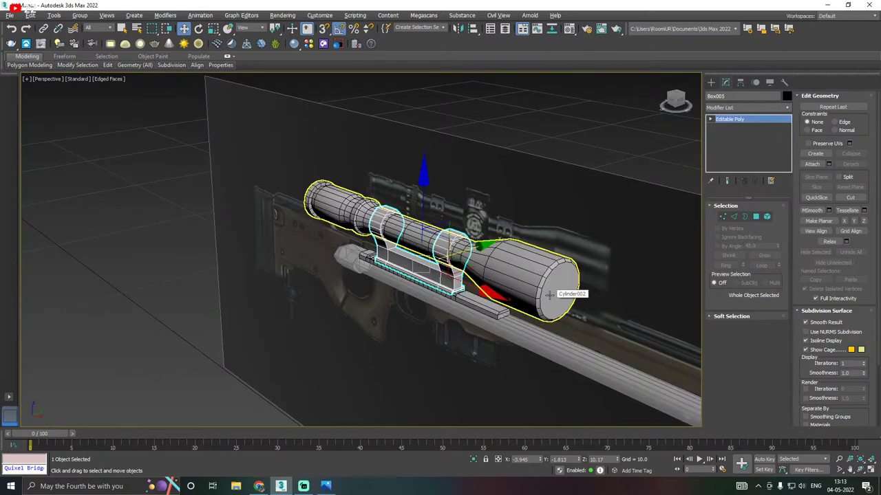
Select all visible rifle parts and unhide the remaining hidden objects
click(546, 287)
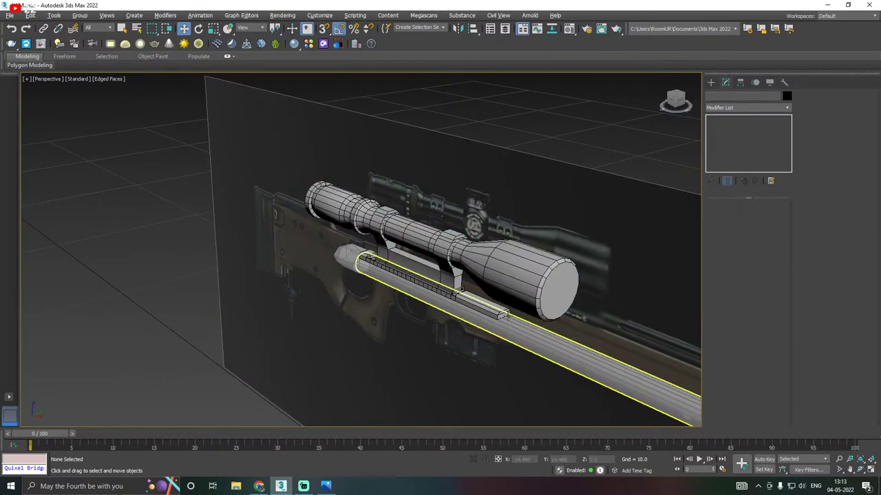
click(532, 345)
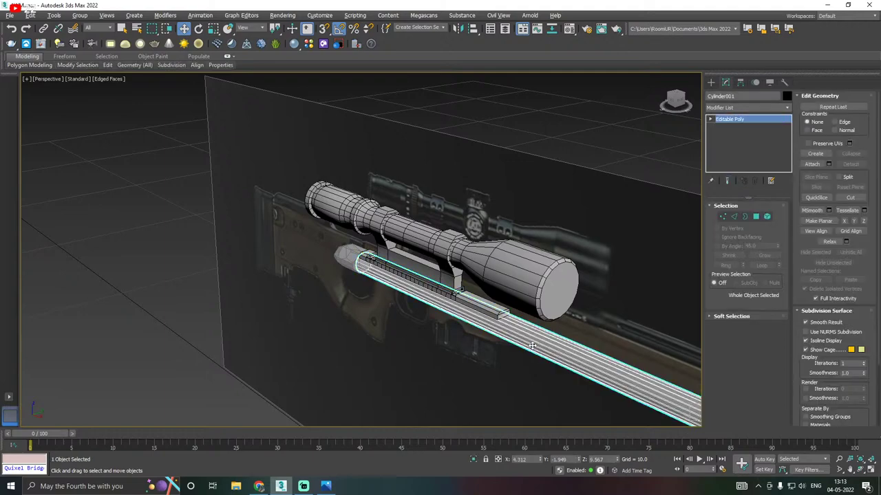
double_click(531, 346)
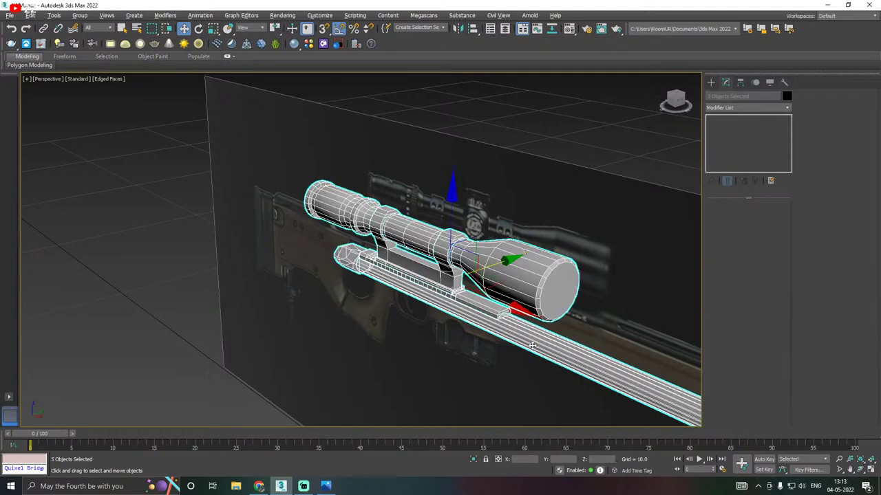
right_click(428, 360)
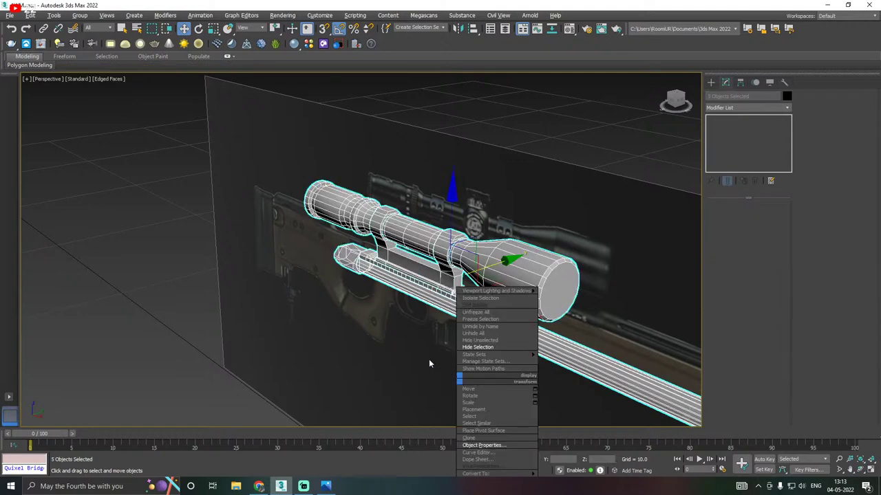
click(476, 337)
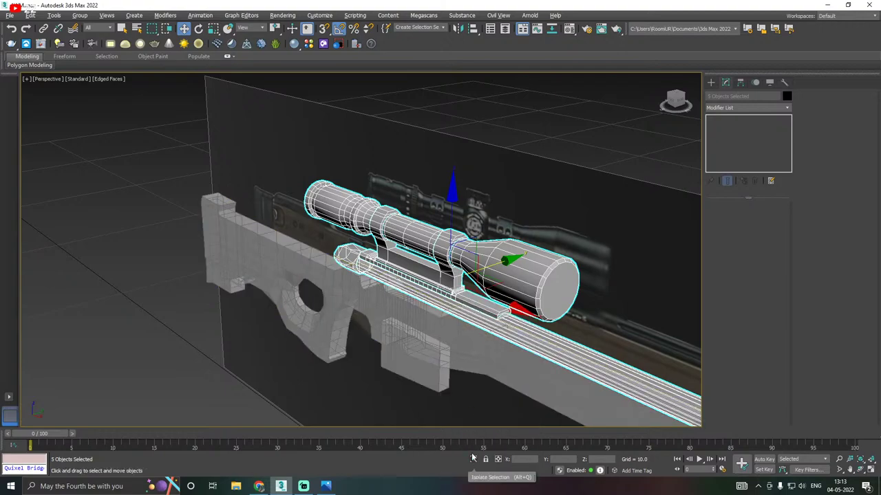
Show the whole rifle in front view over the reference image and clear the selection of its parts
key(f)
scroll(415, 338, down, 6)
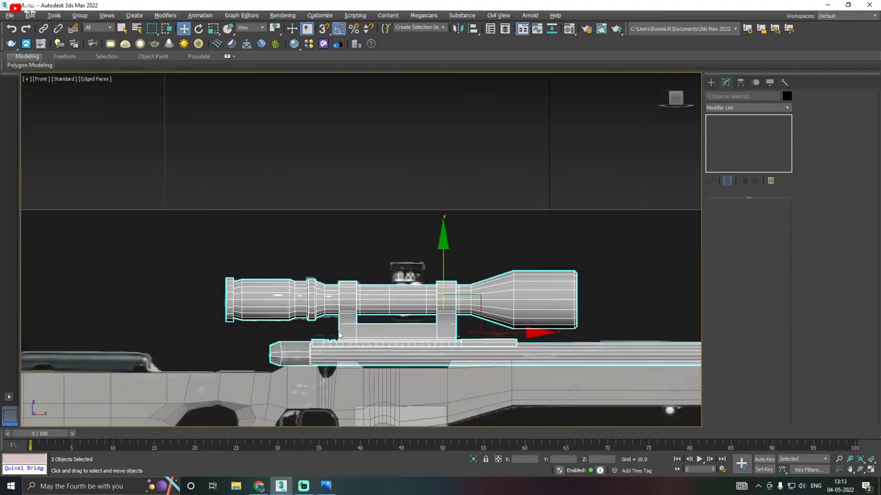
key(ctrl+a)
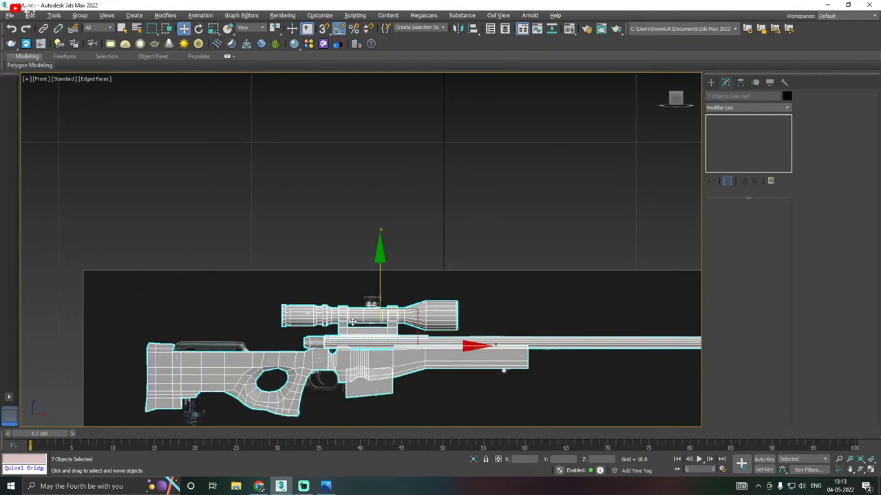
click(477, 388)
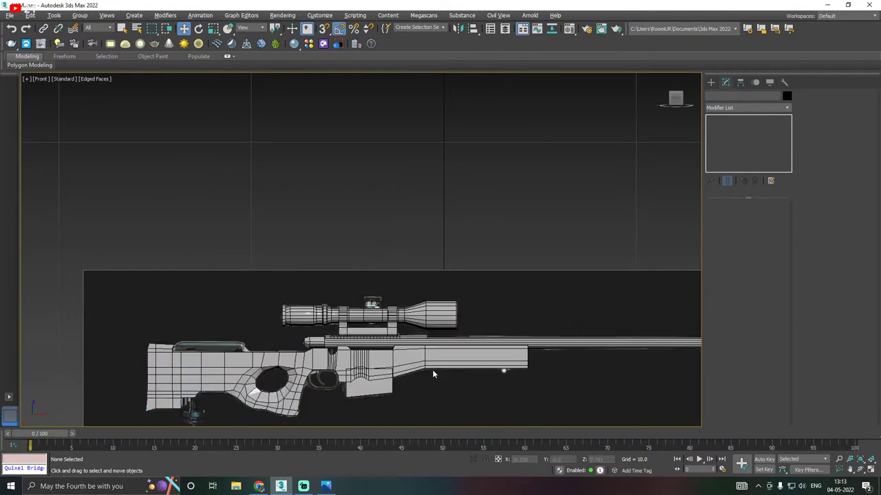
key(ctrl+a)
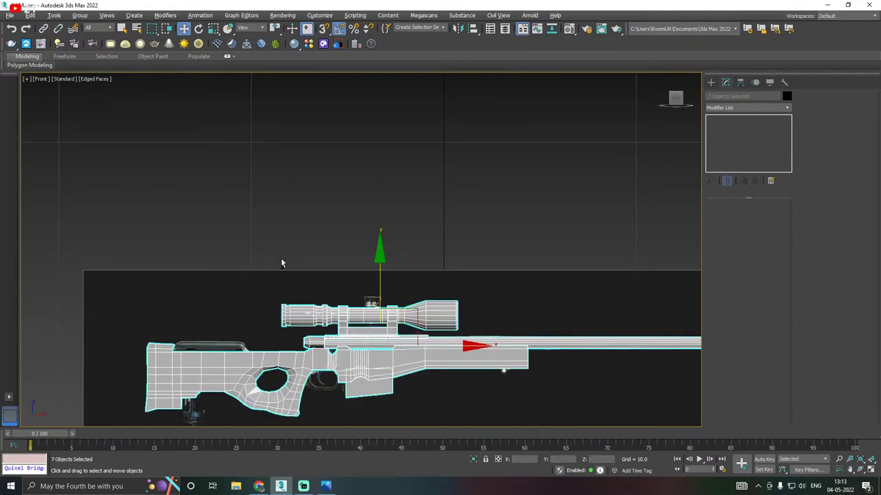
scroll(307, 262, down, 2)
click(403, 340)
scroll(402, 296, up, 2)
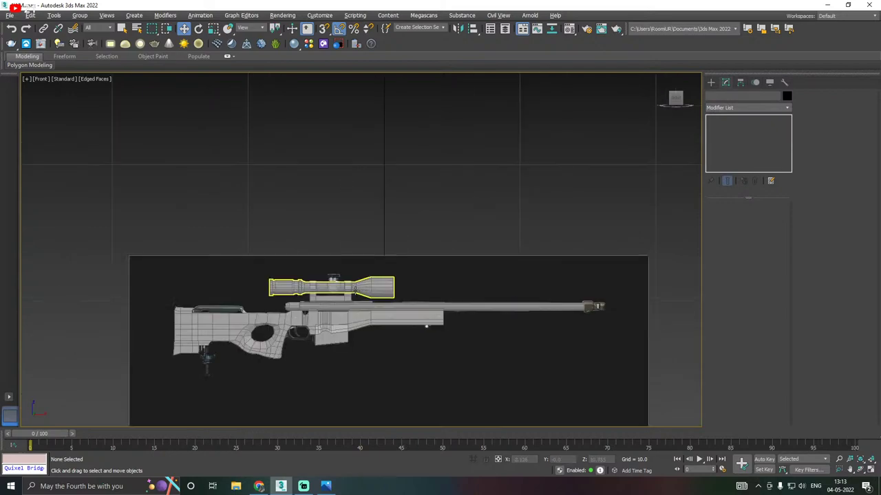
Examine the scope, stock and trigger guard area against the reference image in front view
scroll(333, 281, up, 2)
scroll(333, 280, up, 2)
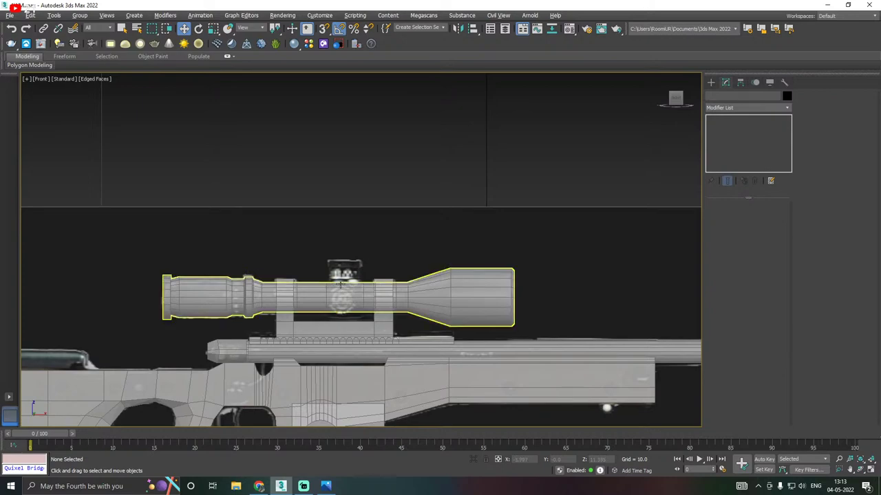
scroll(350, 274, down, 4)
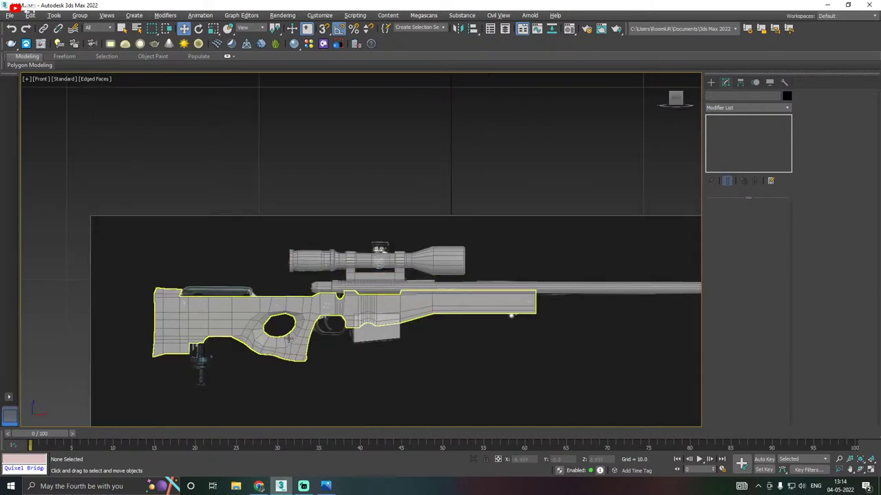
scroll(324, 338, up, 3)
scroll(332, 316, up, 2)
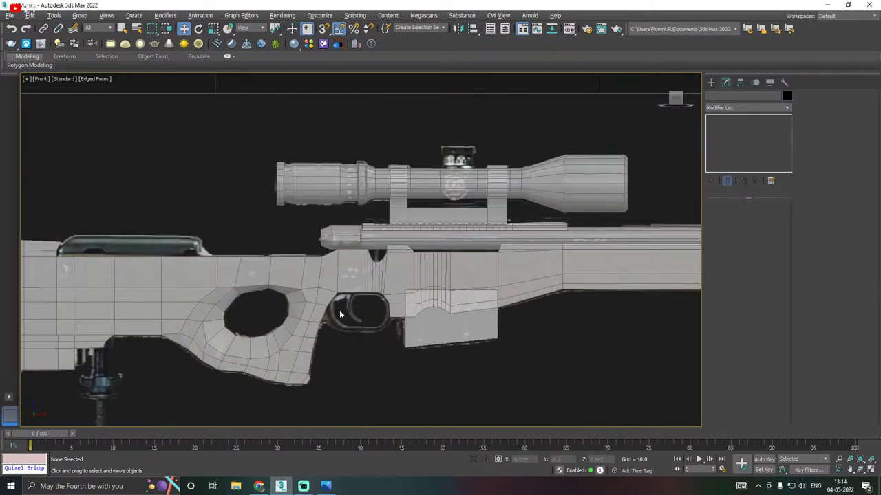
scroll(332, 287, up, 2)
scroll(332, 286, down, 4)
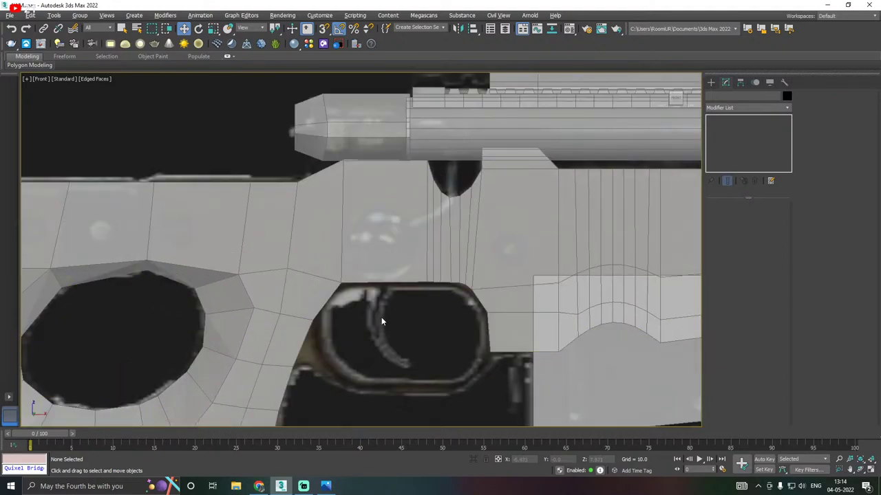
scroll(407, 165, up, 3)
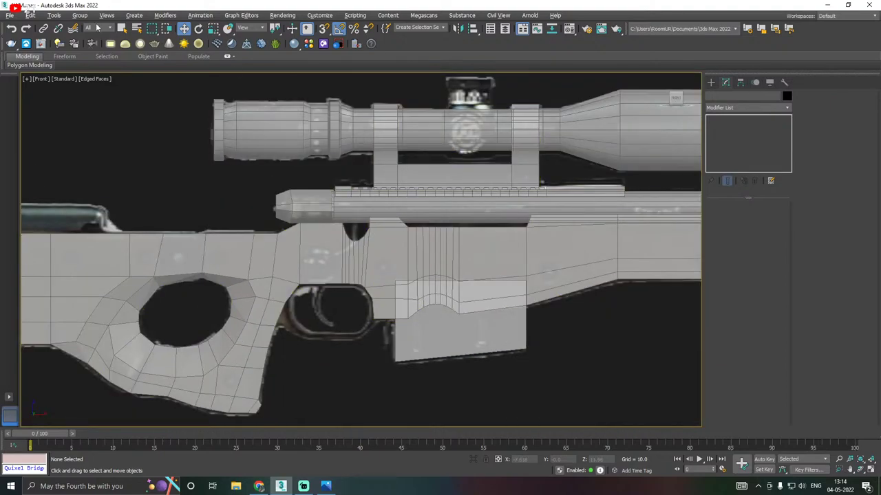
Save incremental copies of the scene, including AWM37.max, and save the working scene file
click(10, 15)
click(57, 99)
click(555, 400)
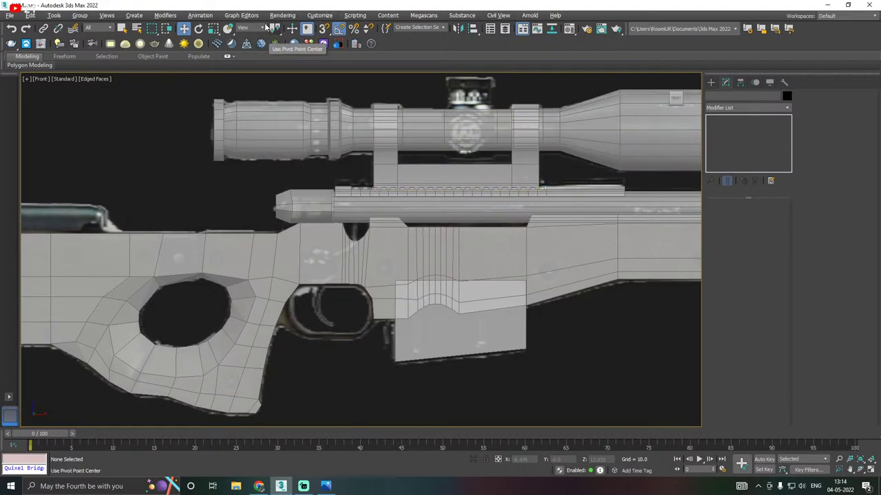
click(10, 15)
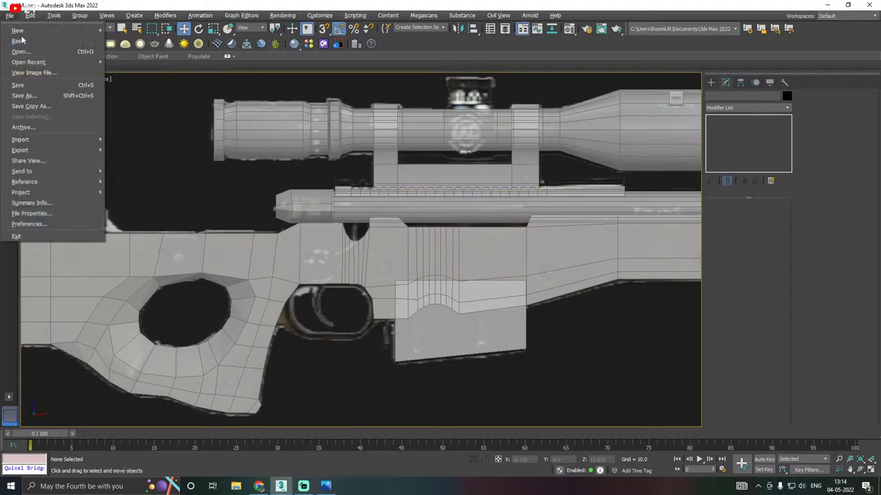
click(44, 106)
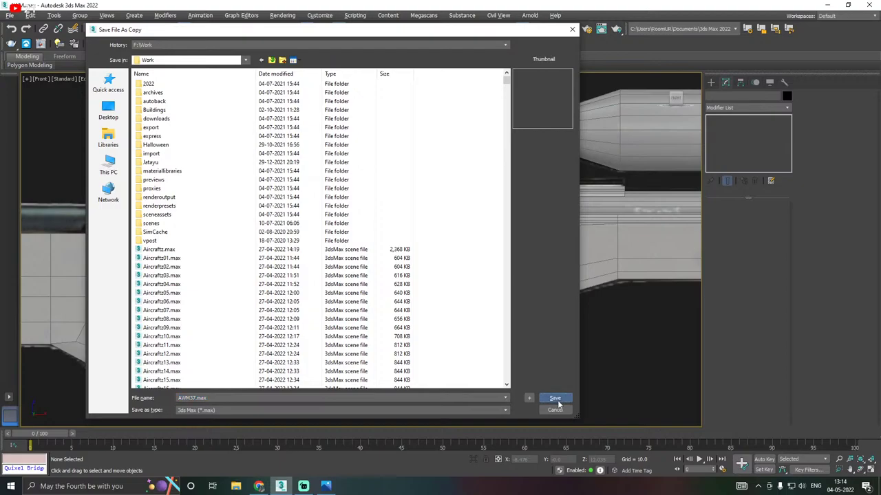
click(555, 399)
click(10, 15)
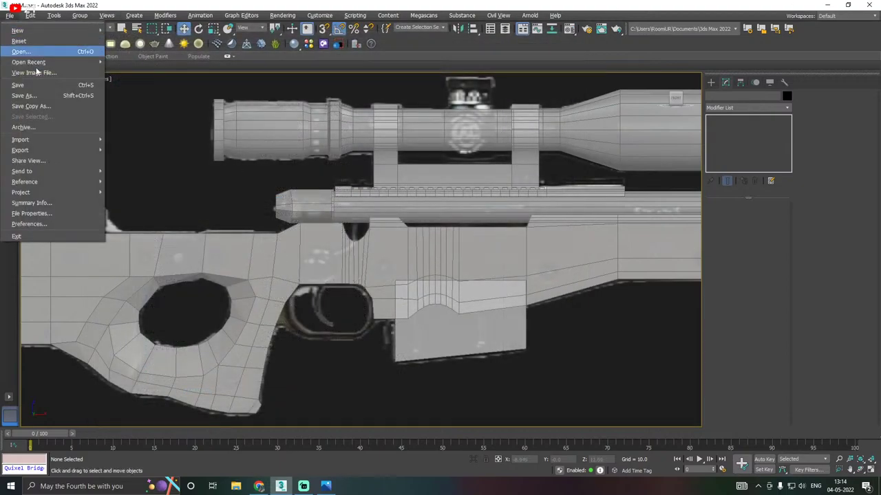
click(30, 106)
click(554, 398)
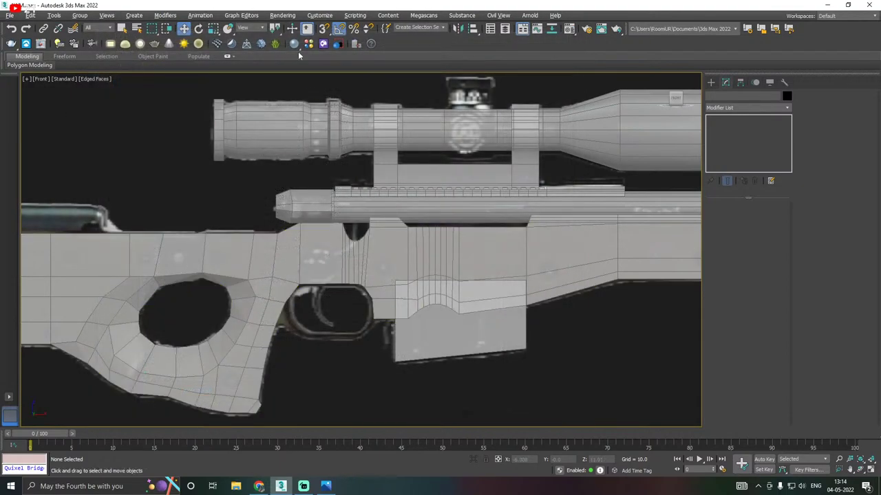
click(9, 15)
click(24, 85)
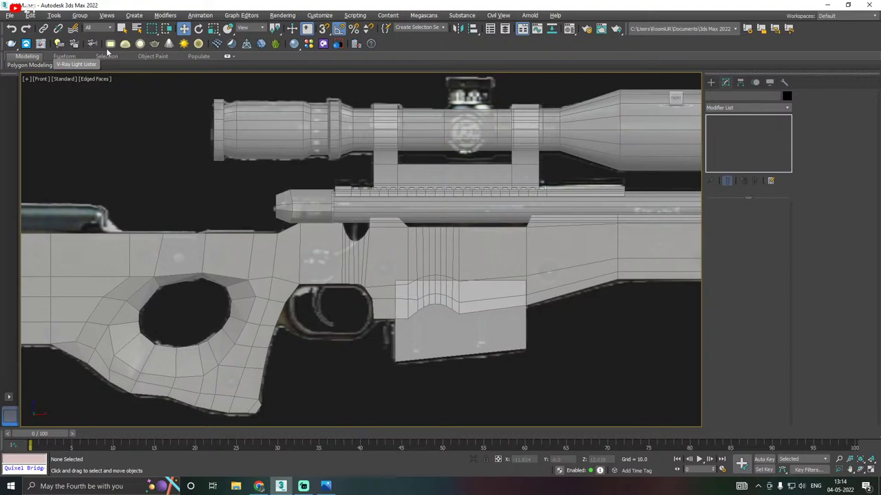
Select the rifle's stock body at the trigger guard opening
scroll(347, 164, down, 4)
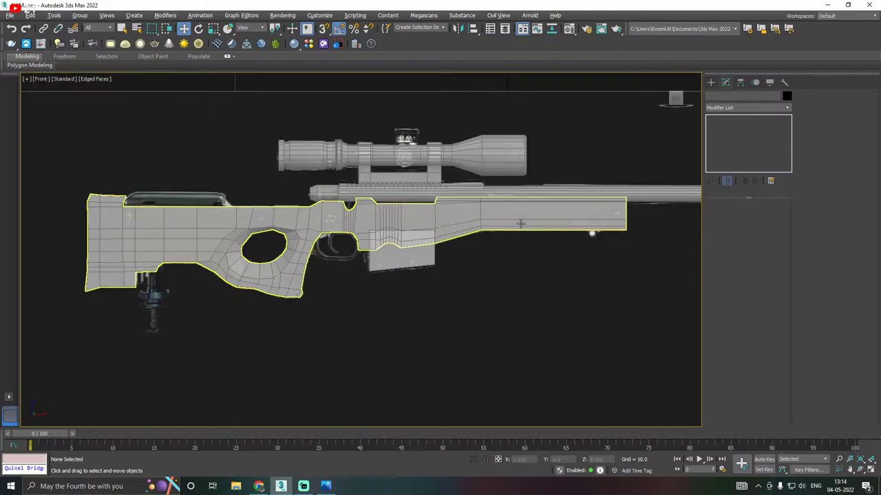
middle_drag(503, 218, 486, 223)
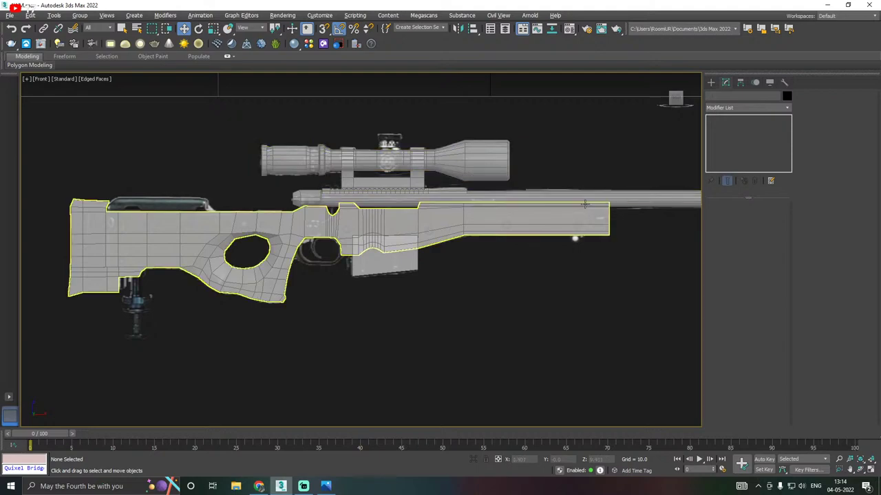
middle_drag(421, 234, 476, 219)
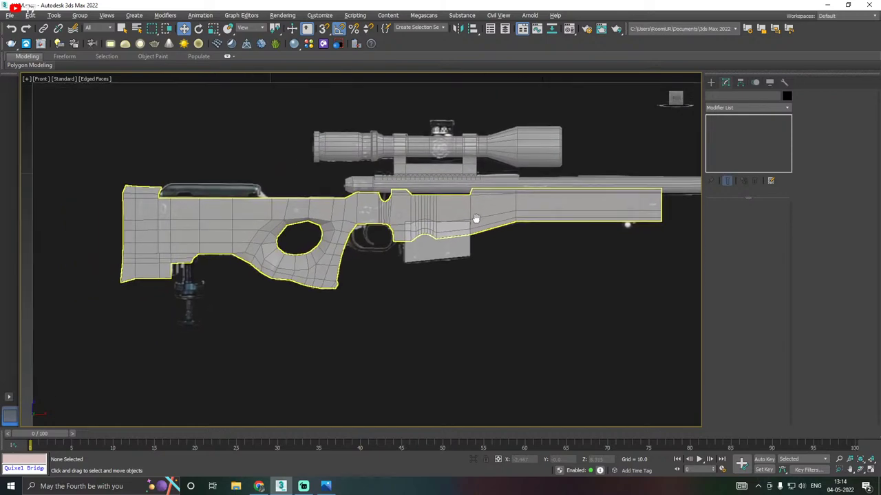
scroll(347, 238, up, 4)
click(344, 227)
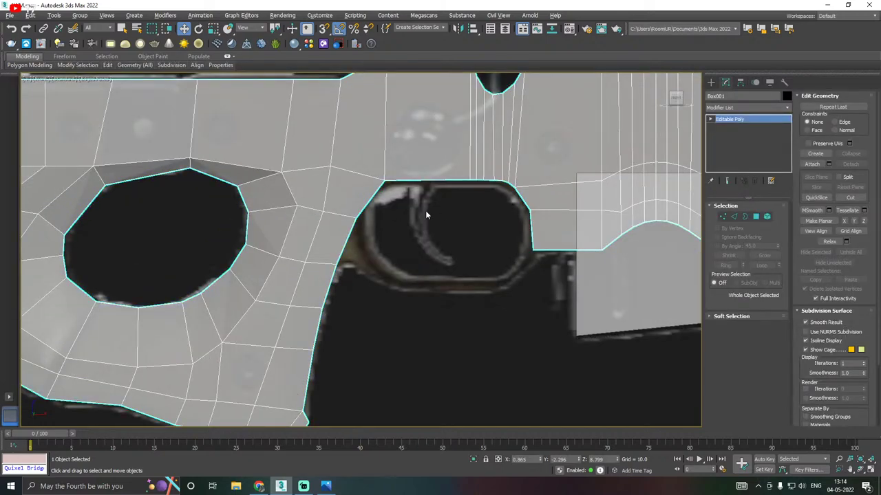
Save another incremental copy of the scene and save the working file again with the stock selected
click(11, 15)
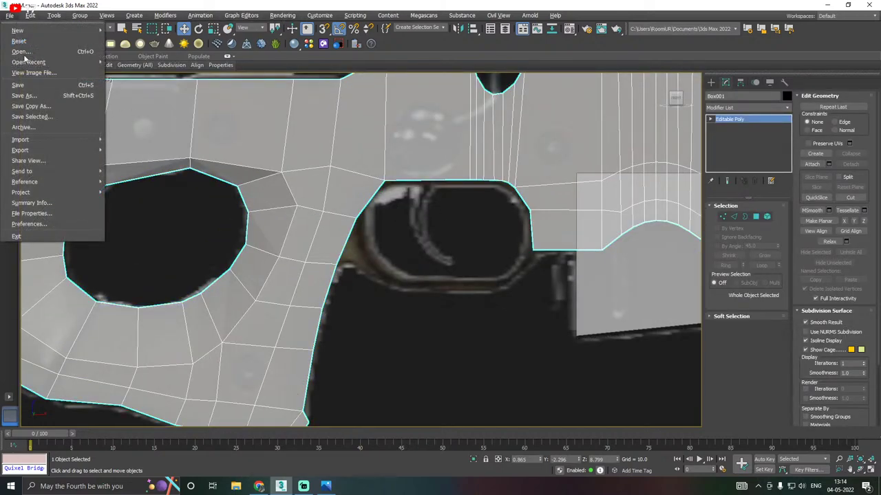
click(38, 107)
click(544, 395)
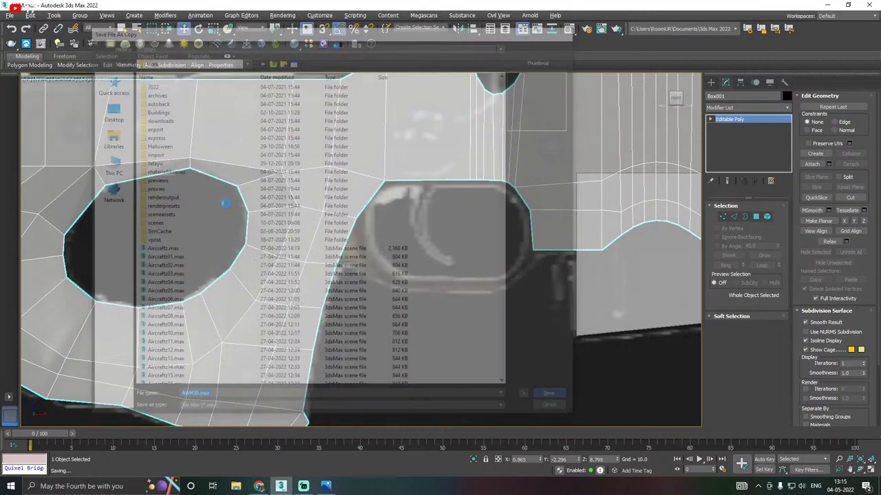
click(10, 15)
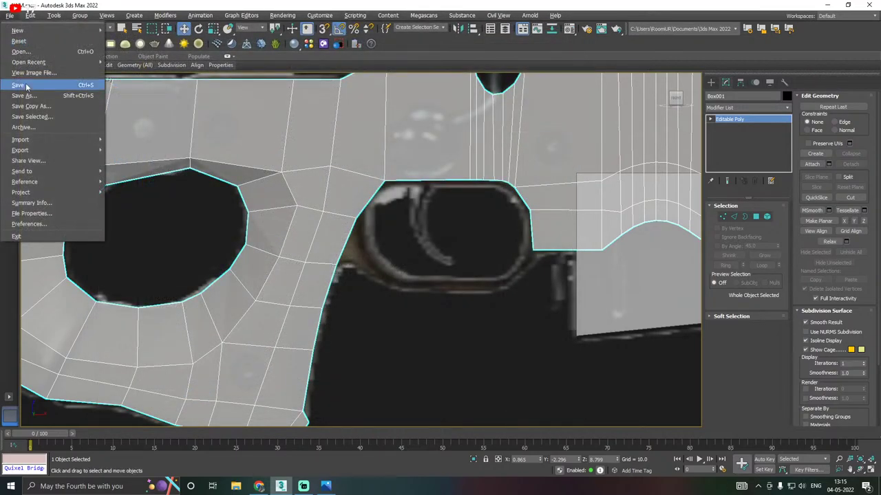
click(65, 85)
middle_drag(360, 154, 318, 157)
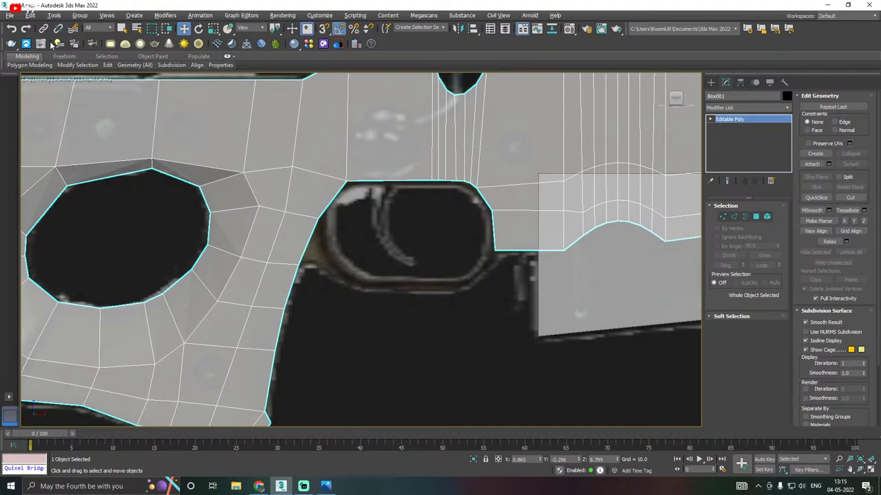
click(11, 16)
click(31, 86)
Enter polygon editing on the stock and select the grip's front-edge polygon where the trigger guard joins it
middle_drag(474, 281, 452, 286)
middle_drag(349, 282, 374, 296)
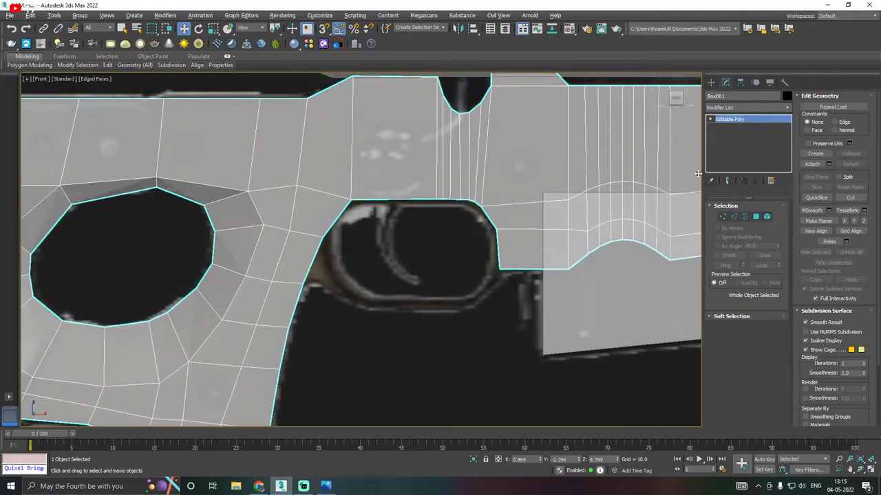
click(711, 83)
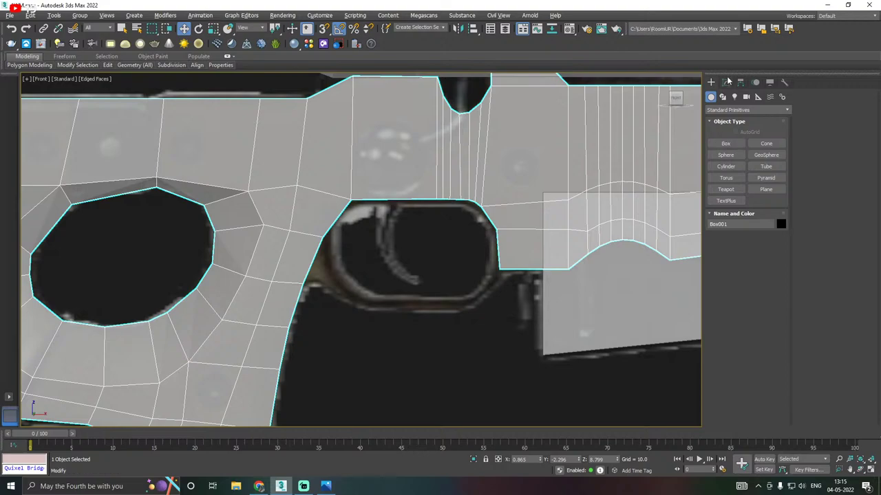
click(725, 82)
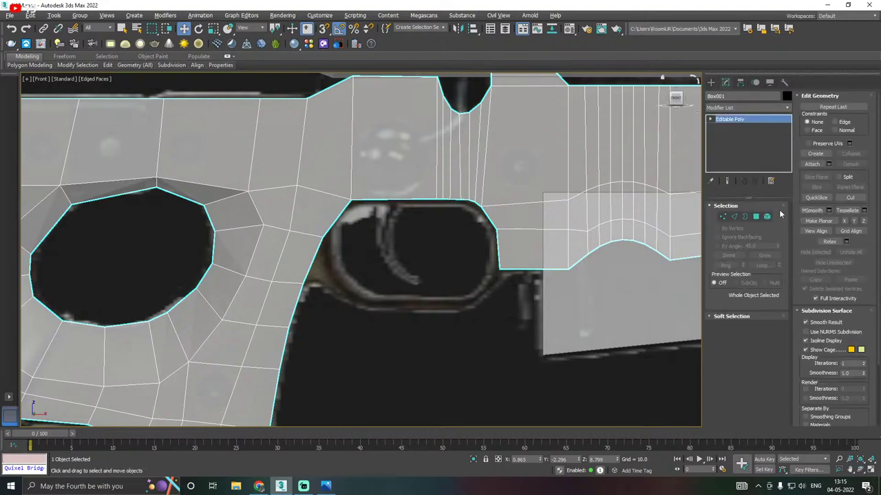
click(756, 217)
click(313, 265)
alt+middle_drag(313, 267, 317, 275)
key(f)
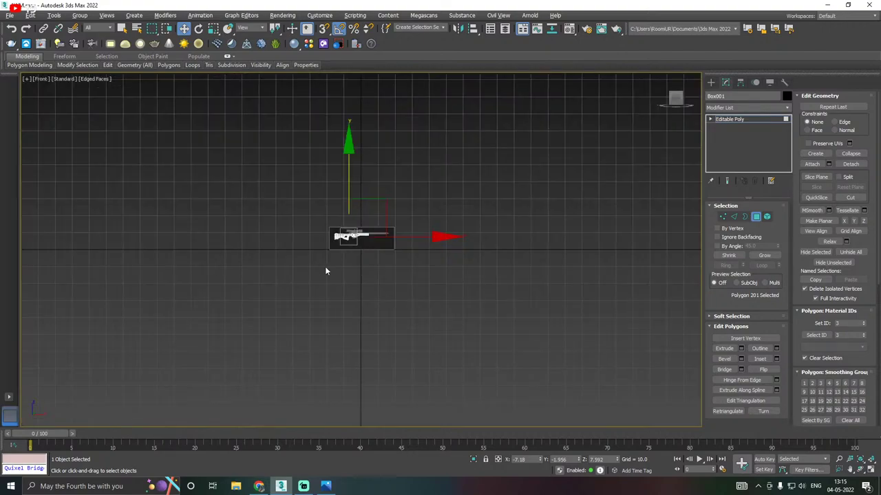
Extrude the selected grip front-edge polygon by 0.279 into the trigger guard area
scroll(332, 242, up, 8)
scroll(332, 242, up, 2)
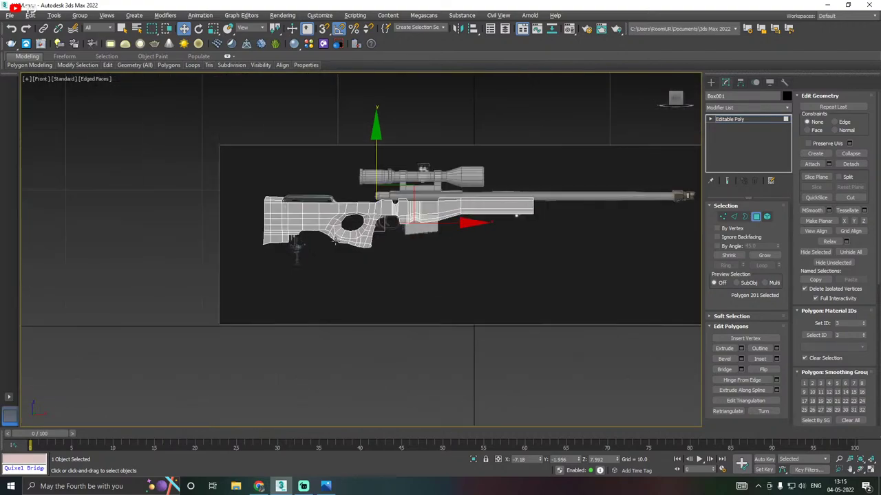
scroll(377, 224, up, 6)
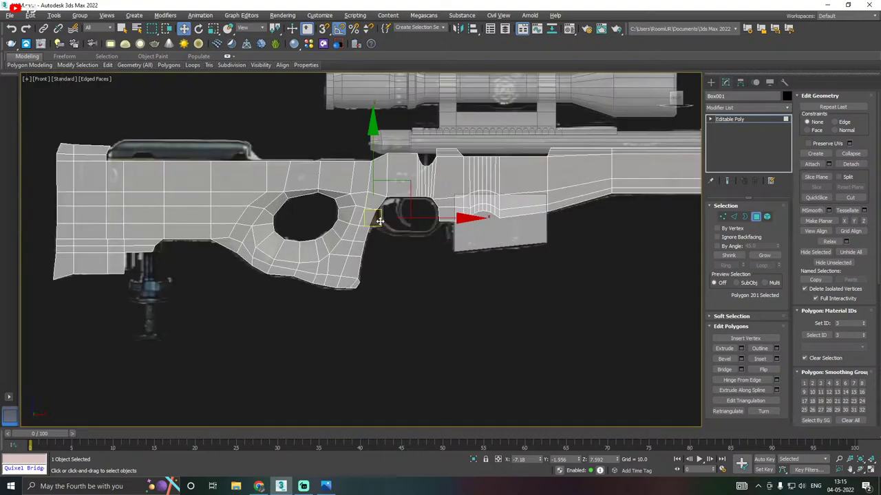
scroll(375, 223, up, 2)
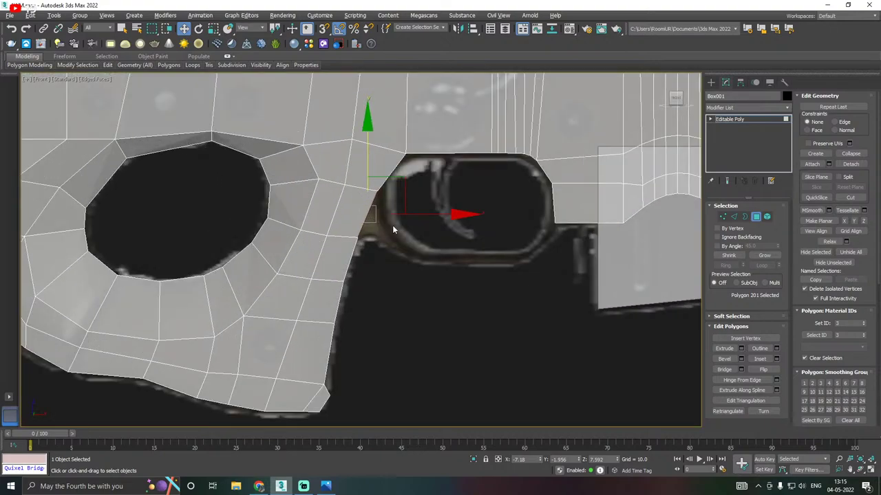
scroll(370, 224, up, 2)
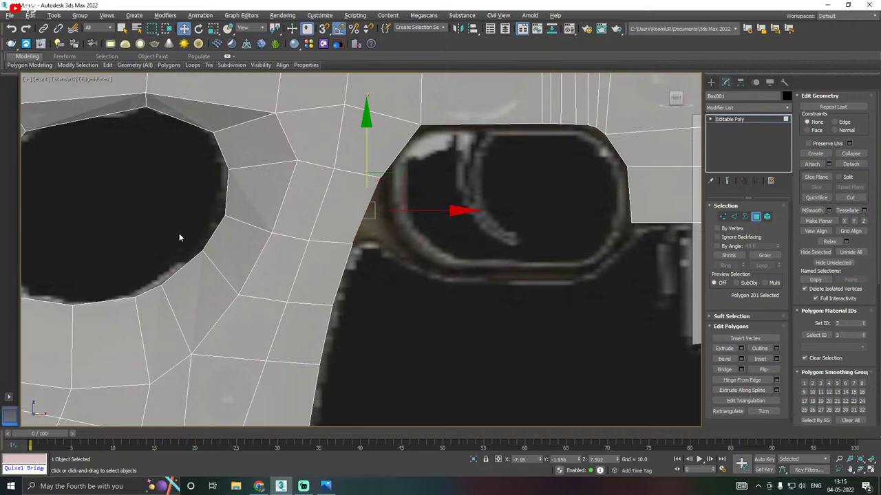
middle_drag(447, 240, 409, 245)
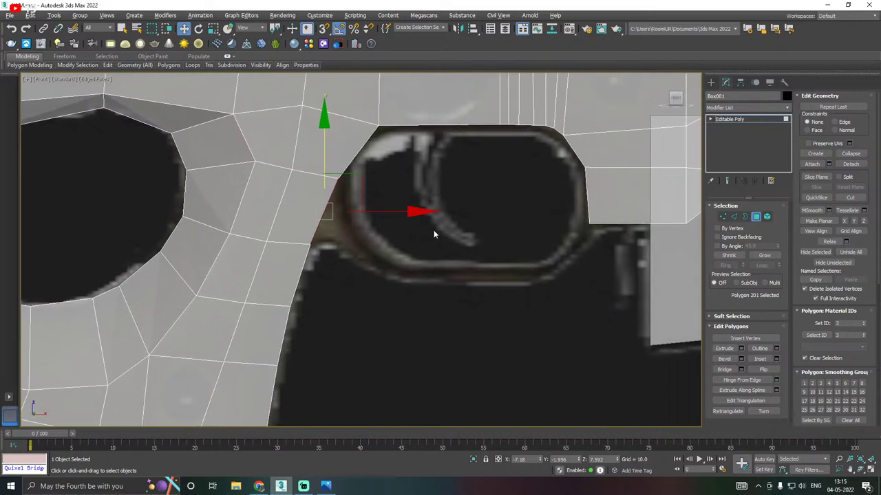
scroll(412, 236, up, 1)
scroll(316, 221, up, 2)
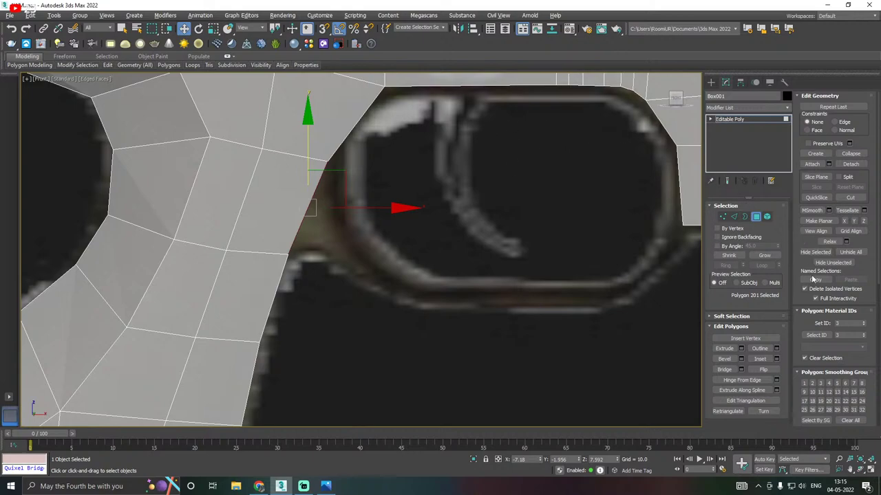
click(741, 347)
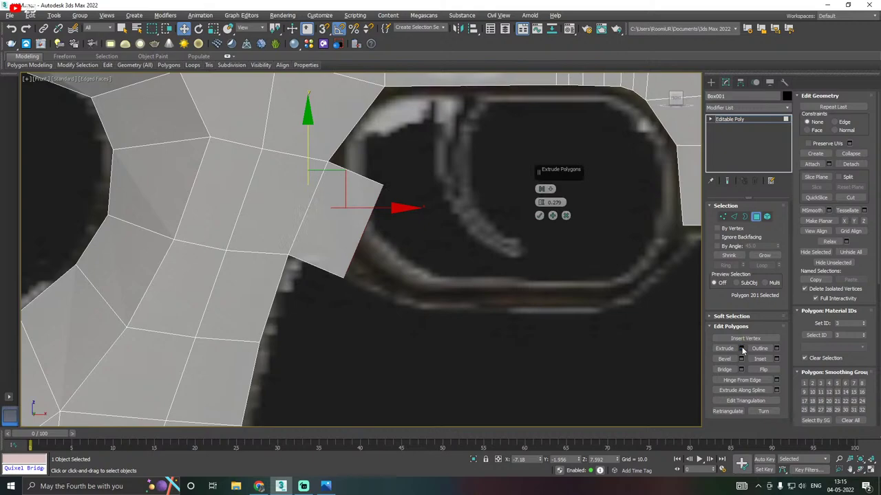
click(539, 216)
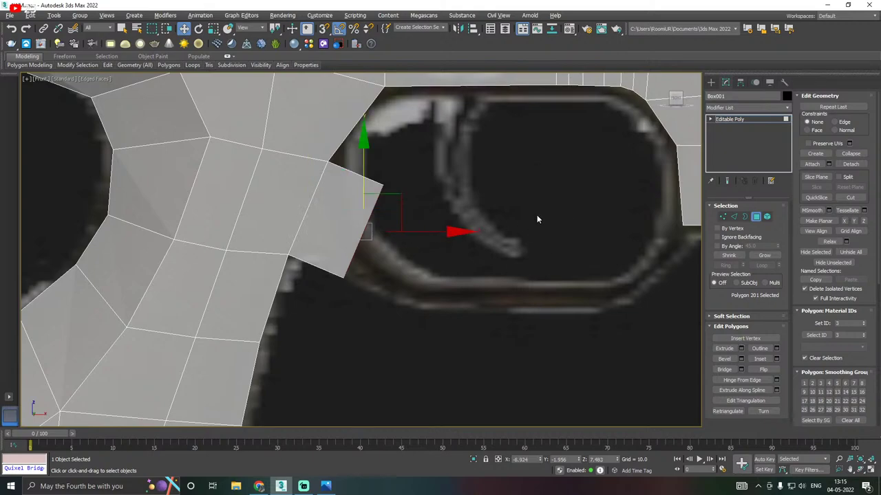
Switch to vertex editing, move the upper grip-junction vertices forward and lower the extruded section's upper end vertices onto the guard's reference outline
scroll(536, 217, down, 2)
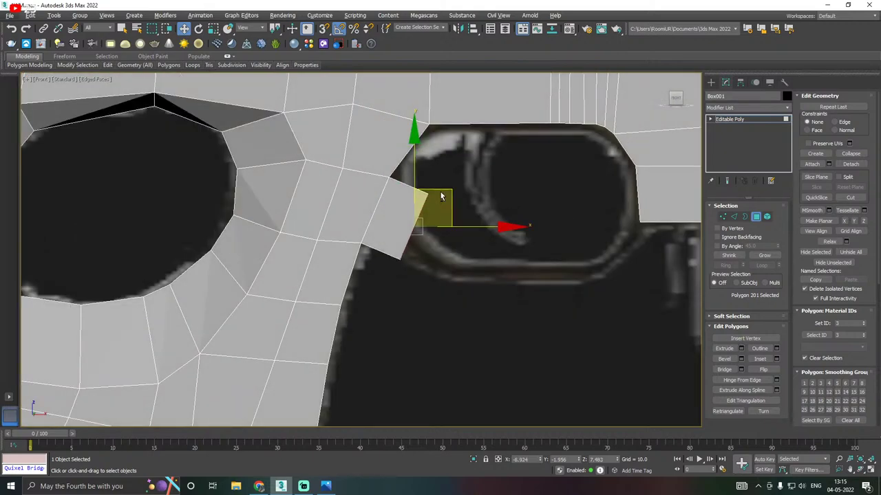
scroll(406, 214, down, 3)
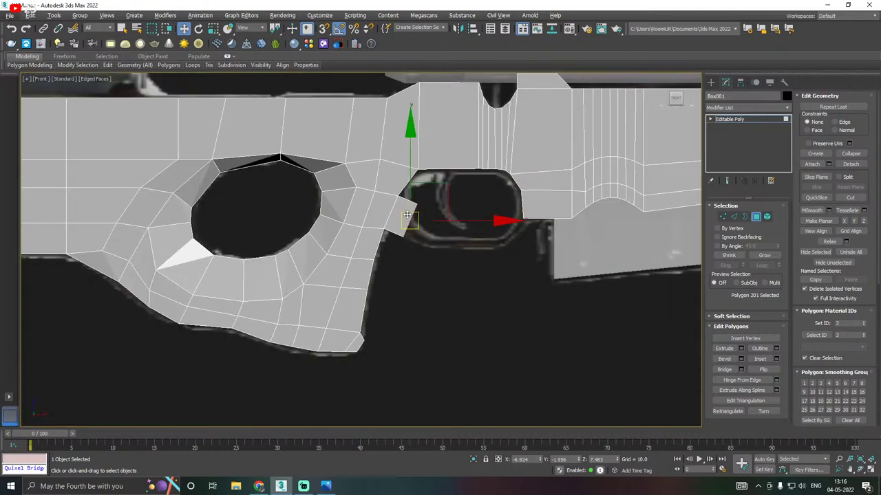
click(752, 121)
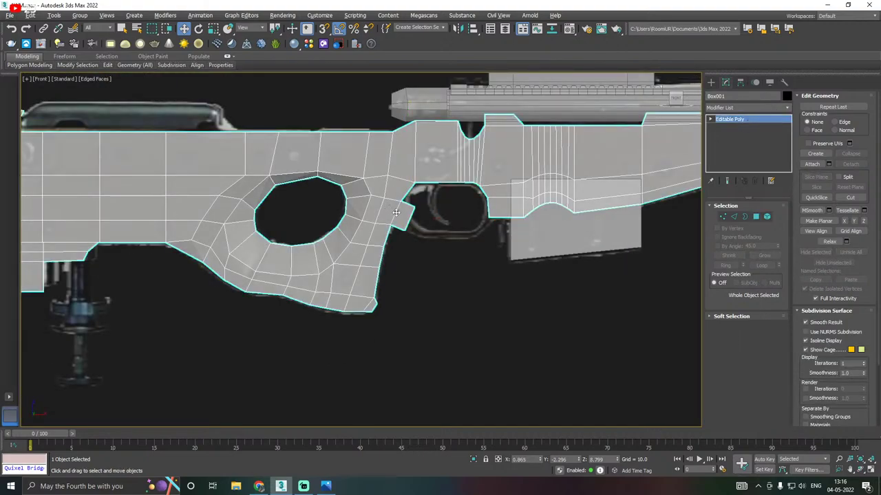
scroll(388, 209, up, 3)
click(722, 218)
scroll(490, 233, up, 3)
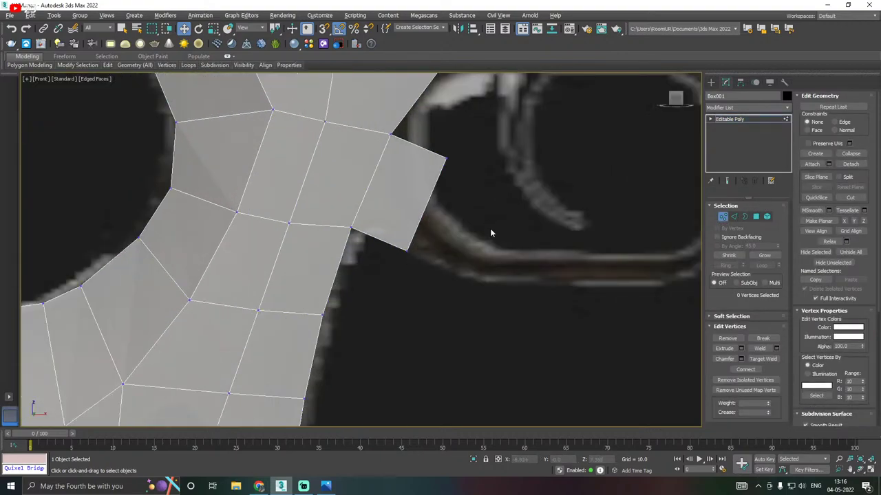
middle_drag(466, 146, 443, 219)
drag(402, 177, 363, 211)
drag(436, 205, 462, 205)
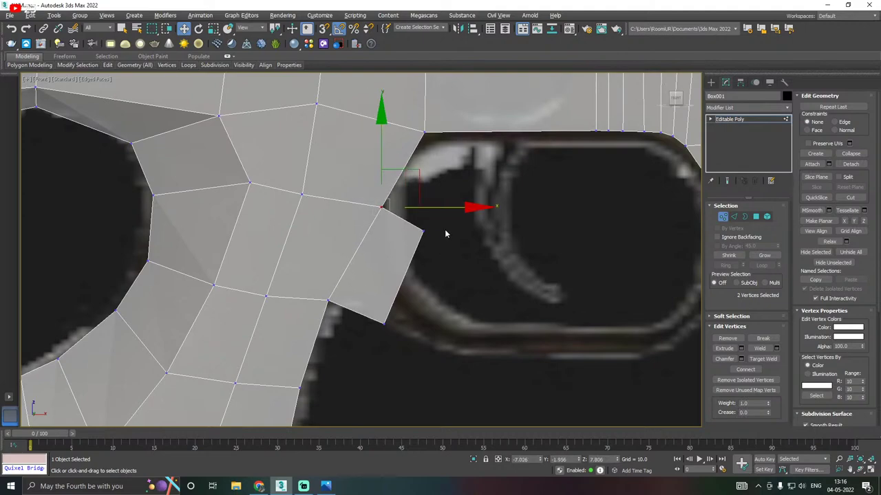
drag(405, 257, 405, 256)
drag(427, 184, 419, 258)
middle_drag(388, 301, 359, 297)
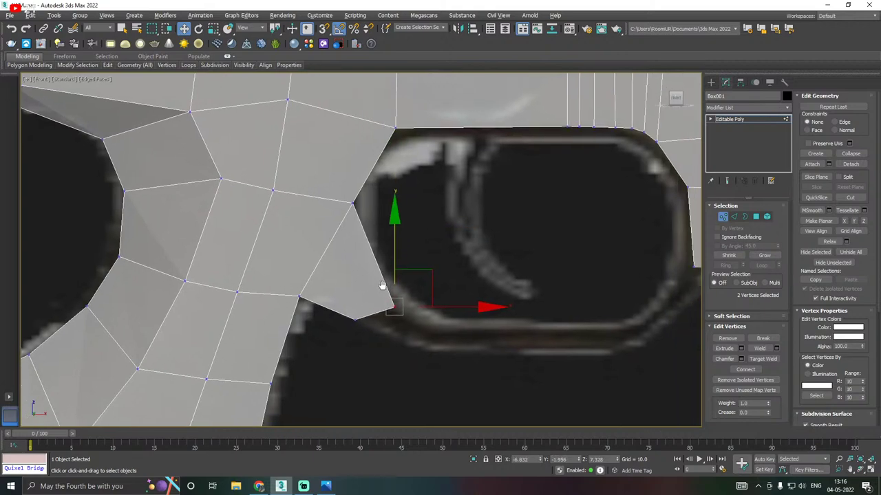
Fine-tune the upper grip-junction vertices and shift the trigger opening's rear upper corner slightly back and down to follow the reference
click(350, 203)
mouse_move(351, 154)
mouse_down()
mouse_move(344, 173)
mouse_move(345, 161)
mouse_up()
mouse_move(383, 119)
mouse_down()
mouse_move(391, 127)
mouse_move(380, 123)
mouse_up()
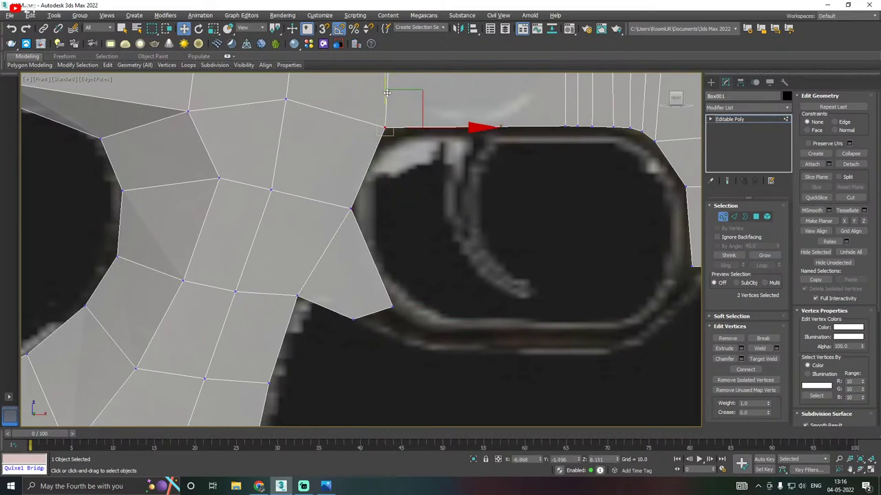
drag(388, 93, 387, 102)
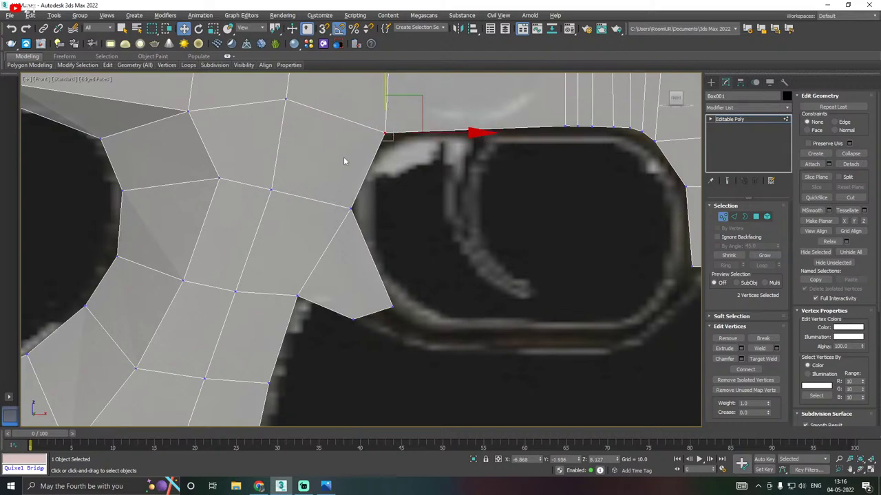
drag(369, 234, 369, 232)
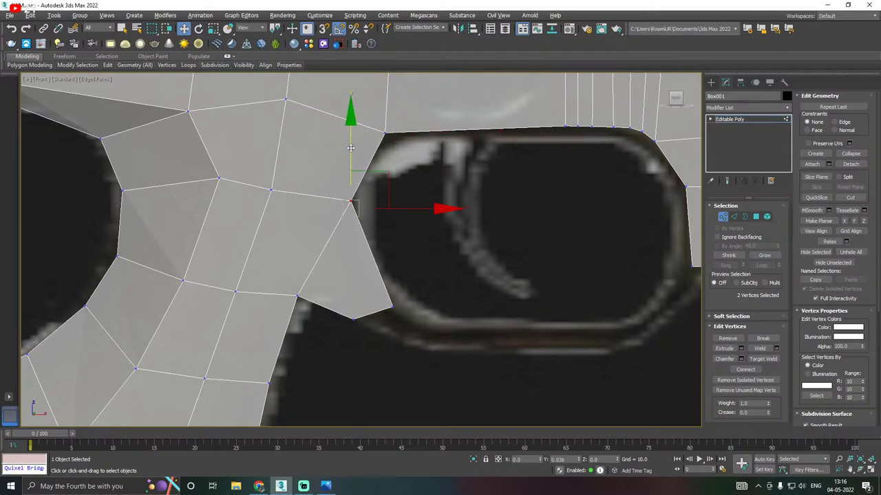
drag(350, 155, 351, 147)
Move the first guard segment's upper end vertices up and back toward the grip, angling the end face along the guard's curve
click(390, 305)
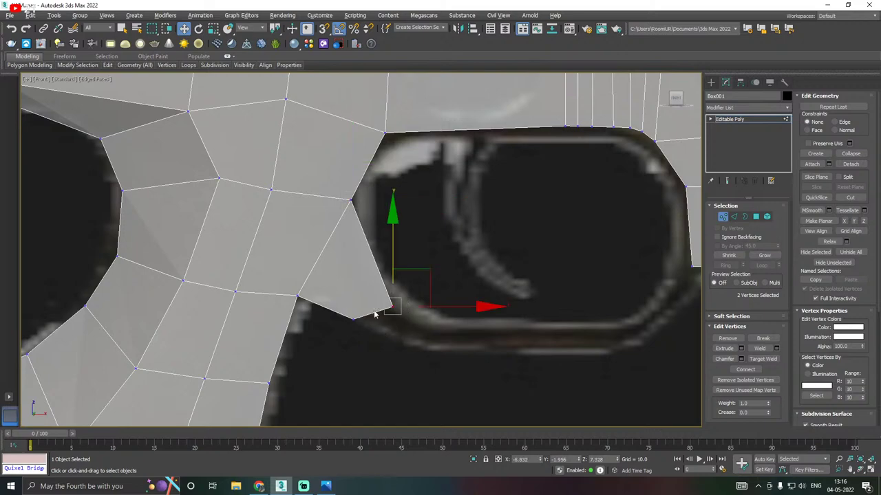
drag(394, 267, 395, 247)
drag(444, 286, 411, 285)
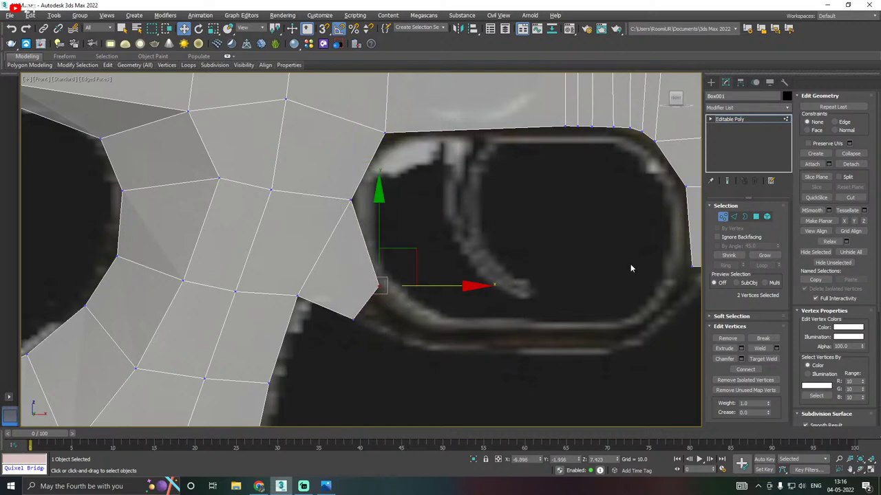
Extrude the guard segment's end polygon by 0.279 and shift the new end forward along the guard's lower curve
click(755, 217)
scroll(631, 337, up, 2)
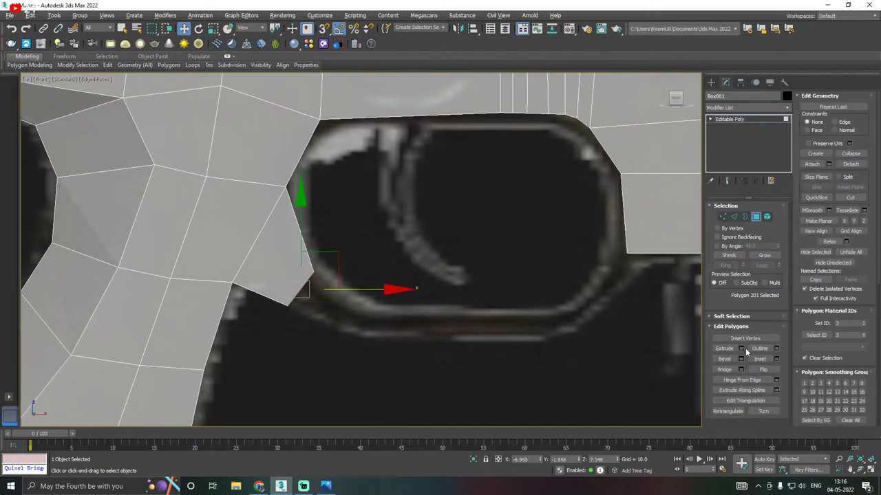
click(741, 349)
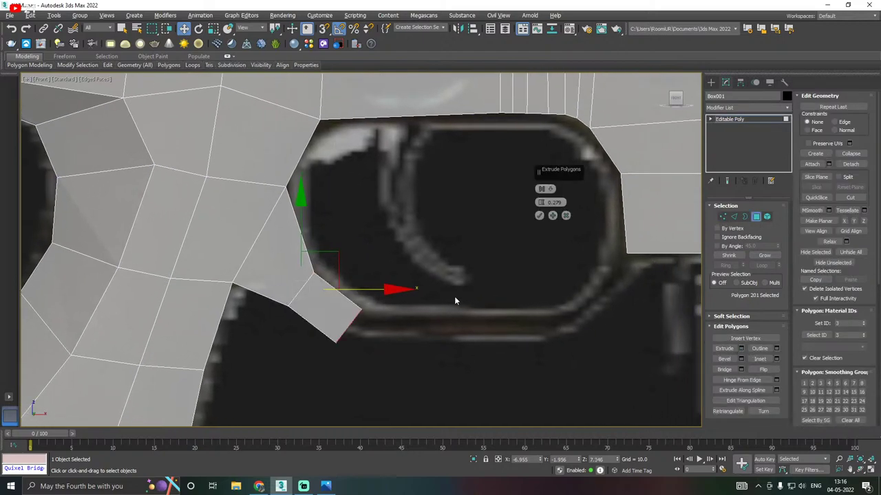
click(538, 216)
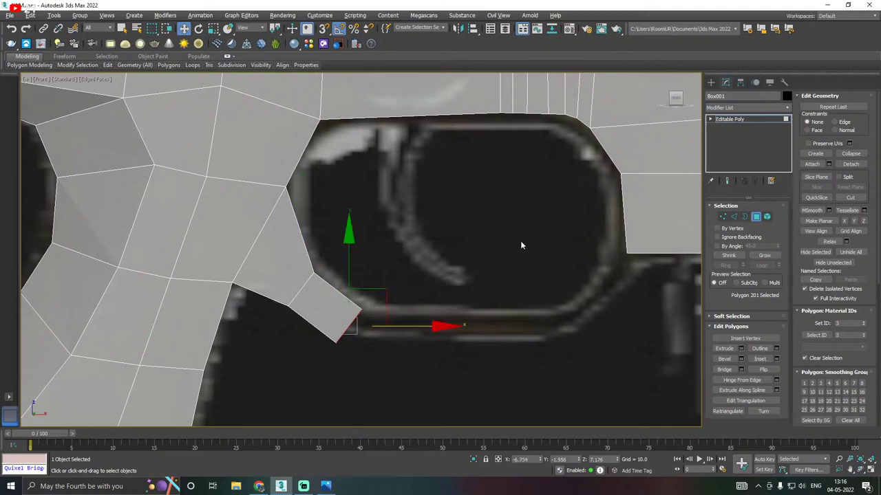
drag(399, 326, 419, 323)
Adjust the second guard segment's lower and upper end vertices to match the thickness and outline of the reference guard
click(722, 217)
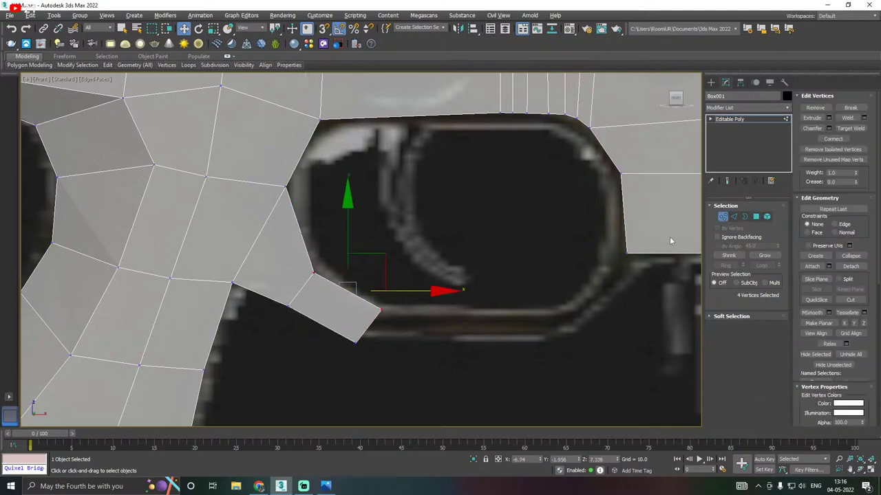
drag(354, 362, 369, 336)
drag(356, 306, 355, 298)
drag(428, 296, 350, 325)
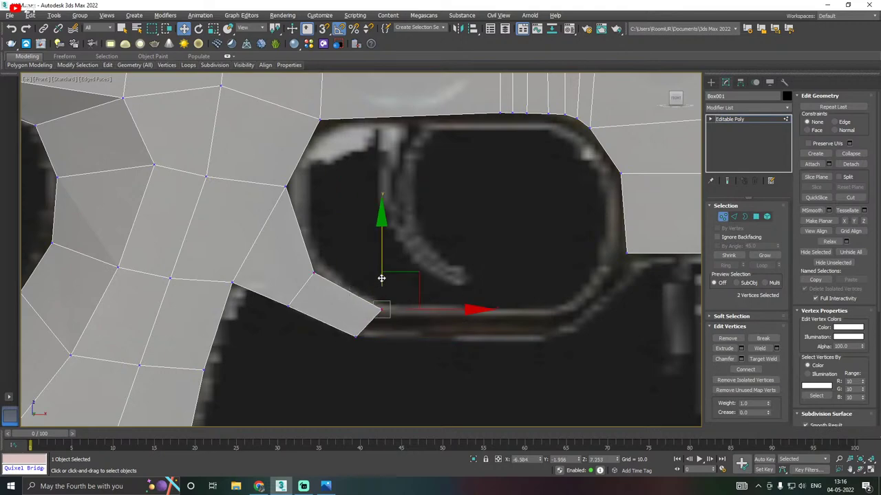
drag(382, 278, 381, 268)
drag(439, 303, 431, 302)
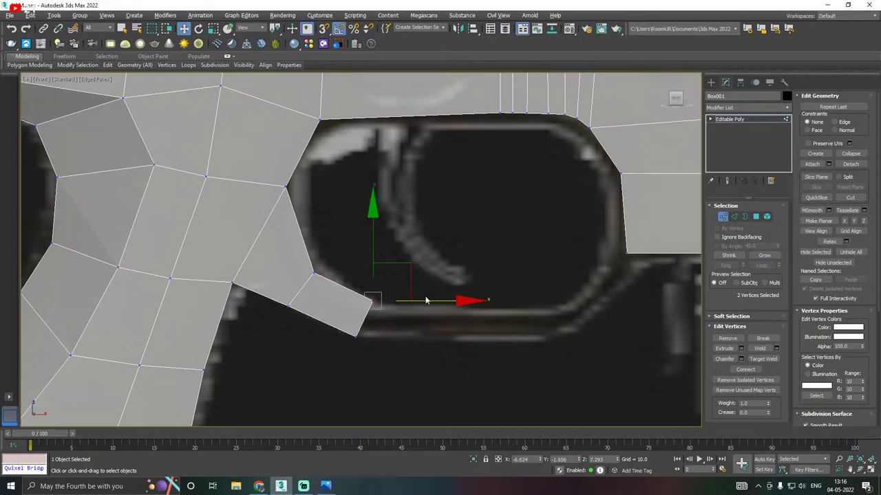
drag(374, 254, 372, 265)
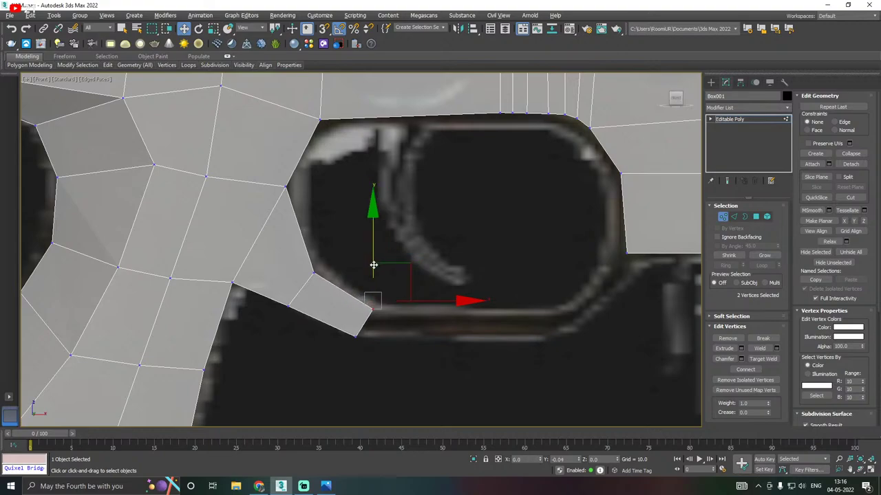
Nudge the second guard segment's upper end vertices slightly back toward the grip to fit the inner edge of the reference guard
scroll(311, 320, down, 10)
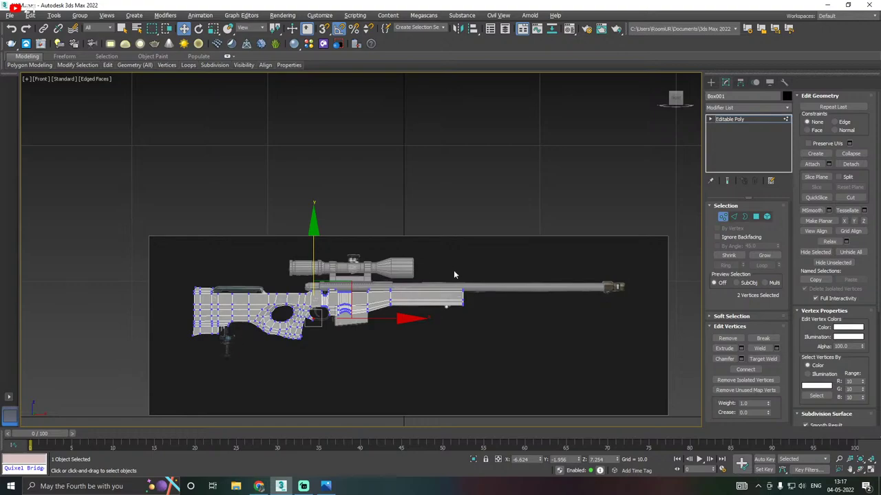
scroll(350, 264, up, 5)
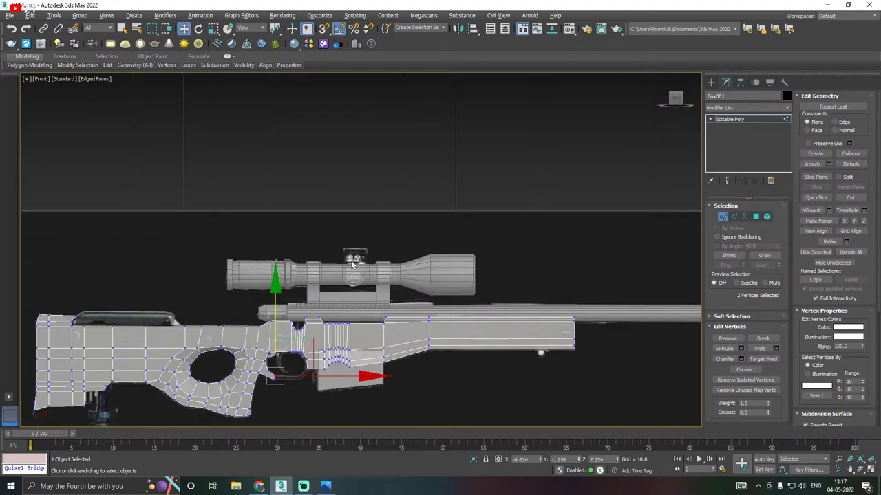
scroll(368, 262, down, 2)
scroll(406, 259, down, 3)
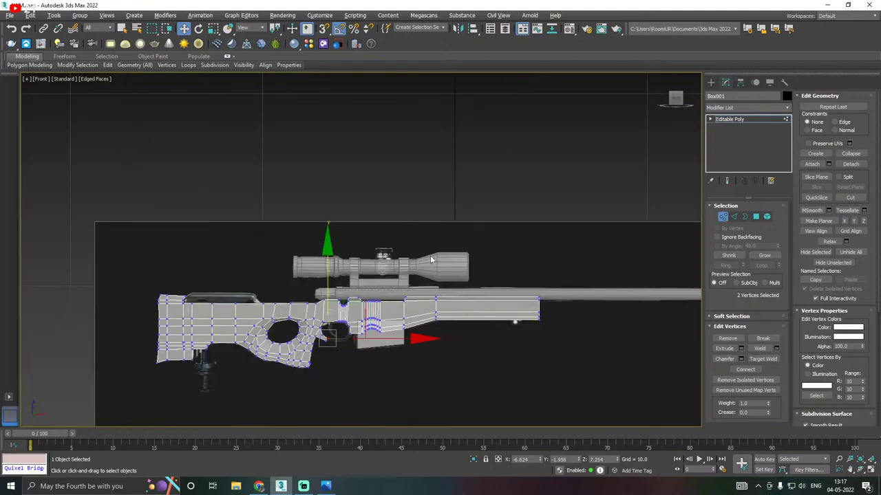
scroll(348, 338, up, 1)
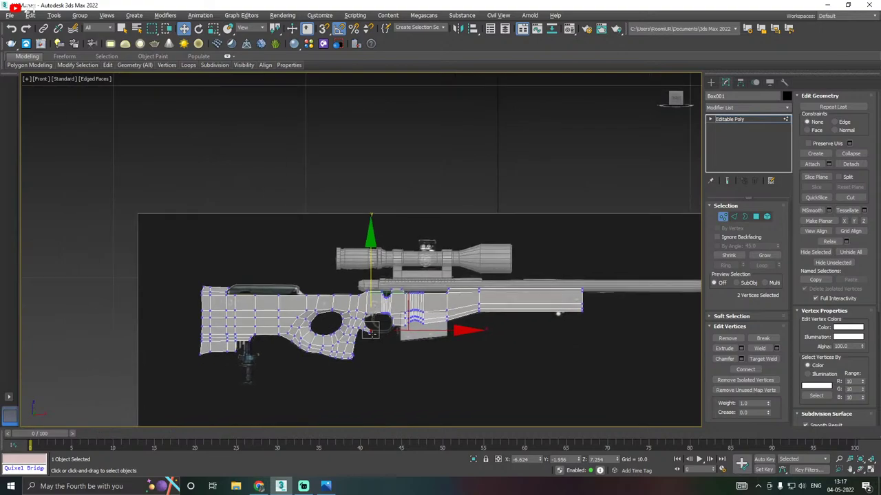
scroll(337, 329, up, 5)
scroll(382, 327, up, 5)
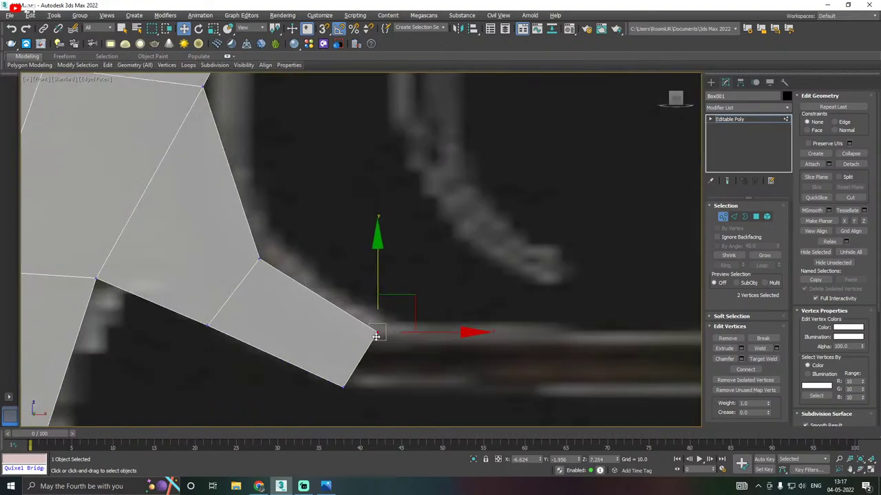
drag(431, 331, 420, 330)
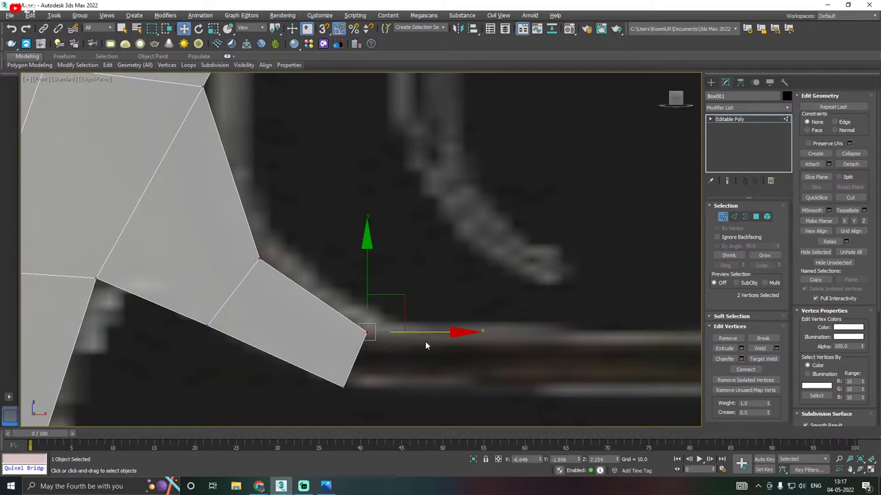
Extrude the second guard segment's end polygon by 0.279 to add a third segment
click(755, 217)
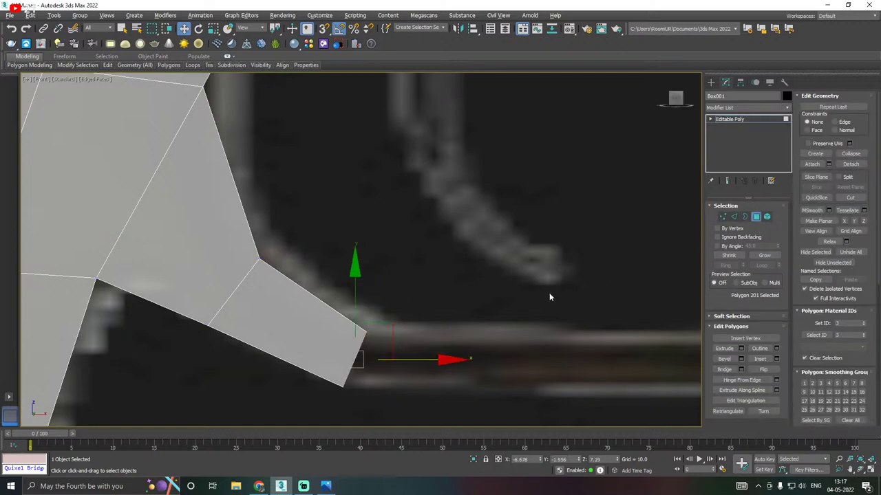
click(741, 348)
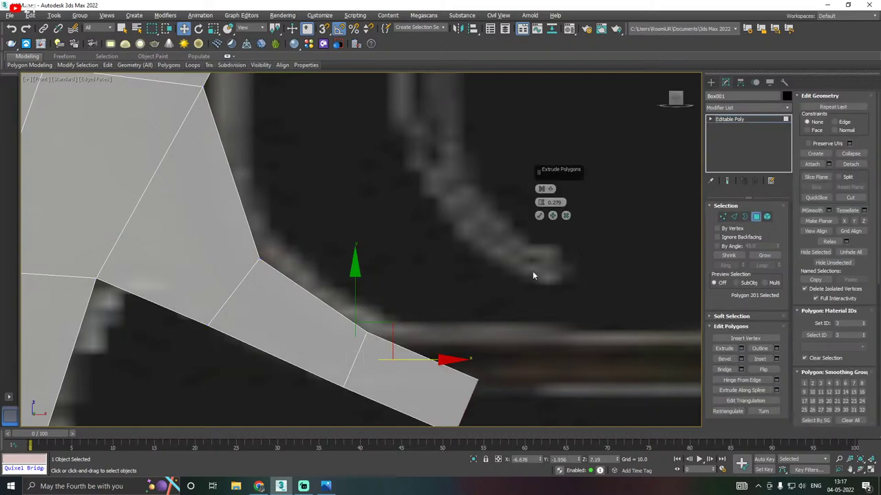
click(540, 217)
scroll(342, 303, down, 2)
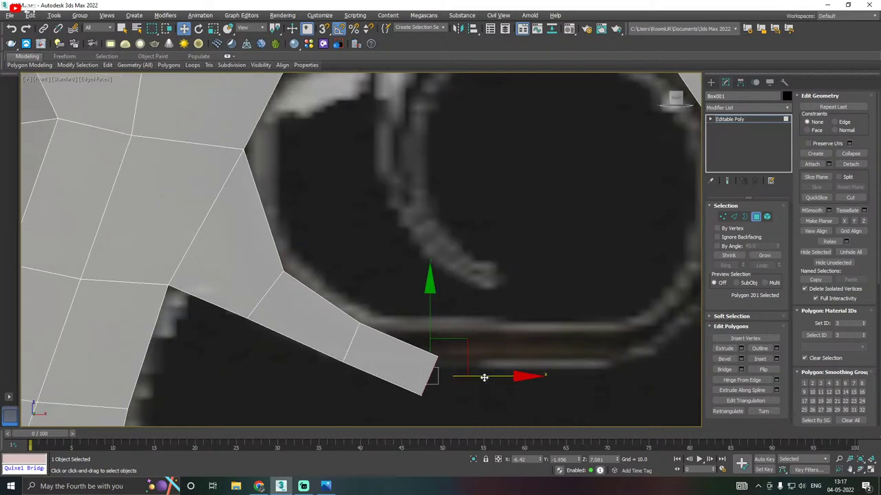
Shift the third guard segment's end forward and up onto the reference's lower bar, and pull its upper end vertices back to square it
drag(485, 377, 514, 369)
drag(458, 329, 455, 298)
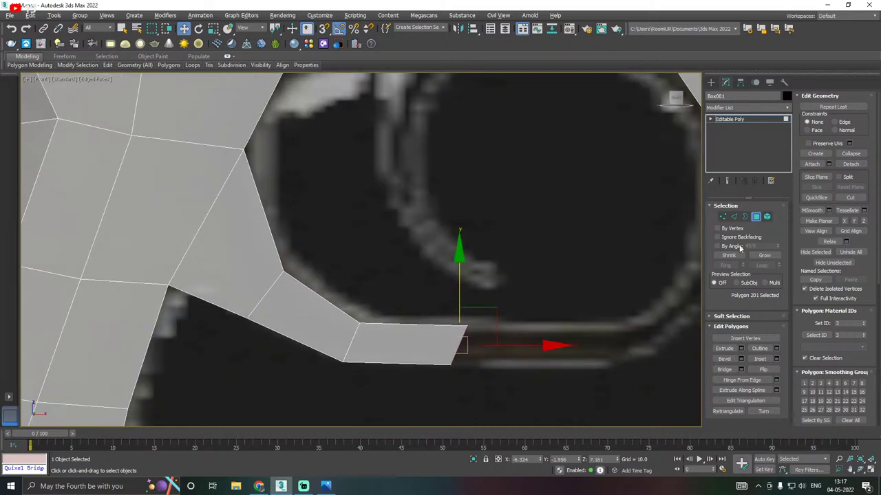
click(721, 218)
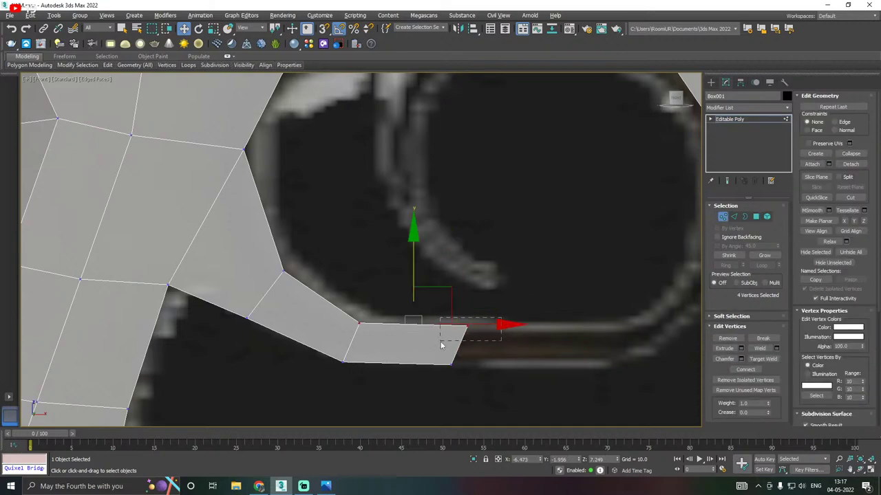
drag(441, 343, 443, 341)
drag(537, 324, 524, 329)
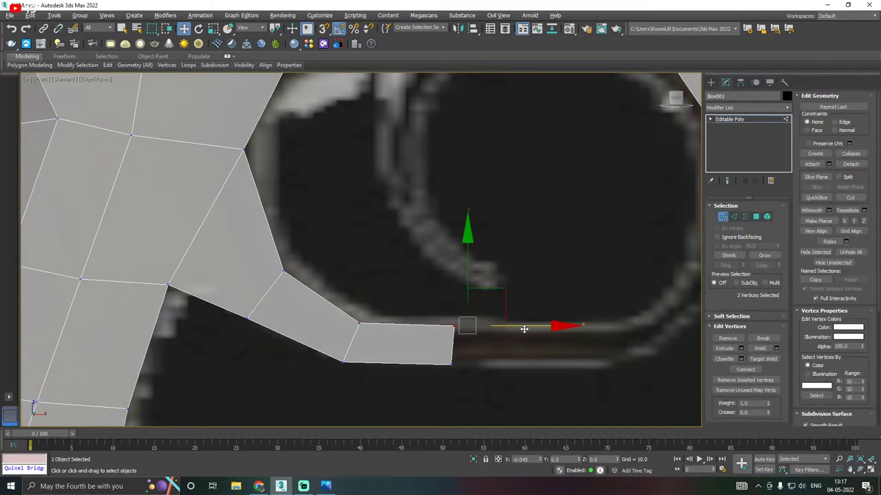
Extrude the third segment's end polygon into a fourth segment, then move its end forward and slightly up along the reference's lower bar
scroll(326, 359, down, 8)
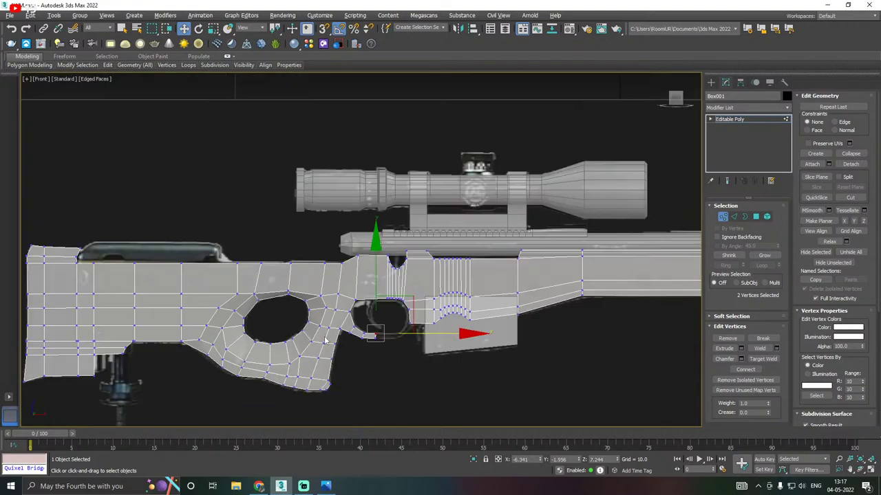
scroll(325, 337, down, 2)
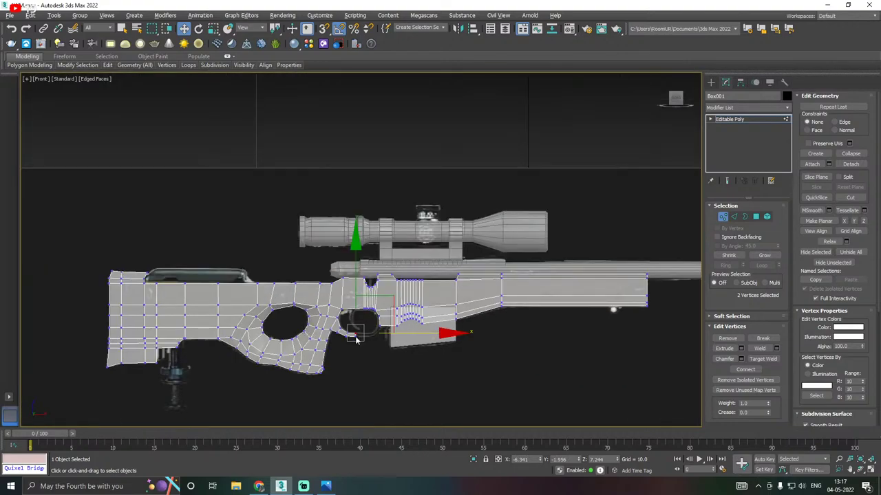
scroll(355, 339, up, 10)
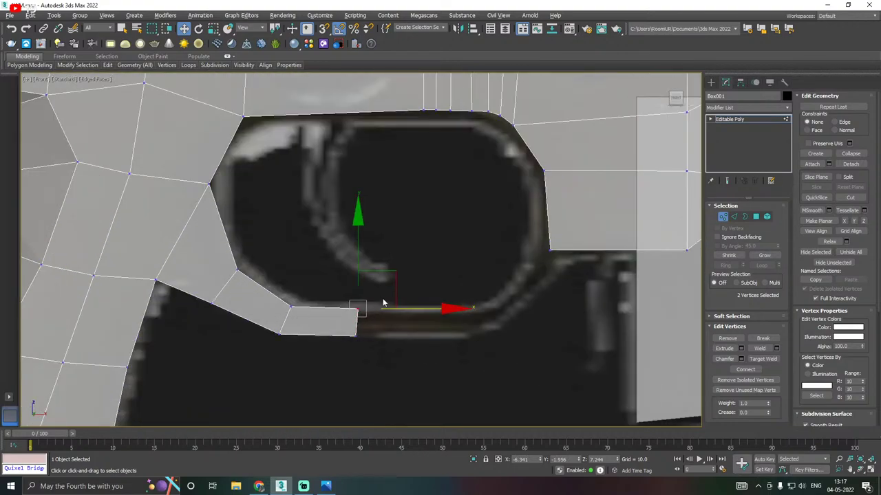
middle_drag(384, 303, 356, 322)
scroll(364, 300, down, 8)
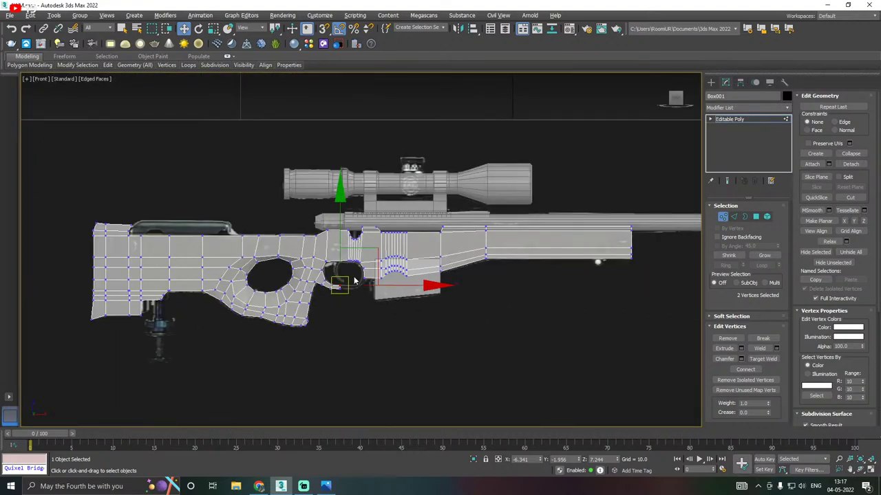
scroll(334, 289, up, 9)
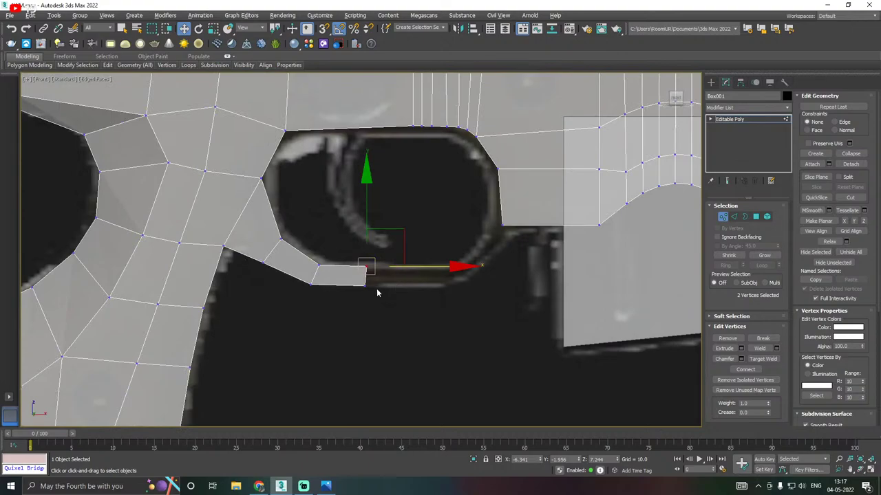
scroll(377, 290, up, 2)
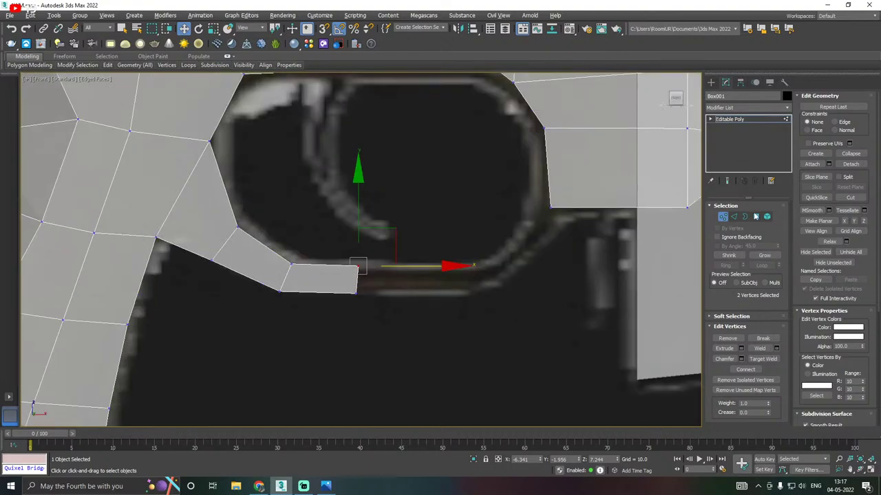
click(755, 216)
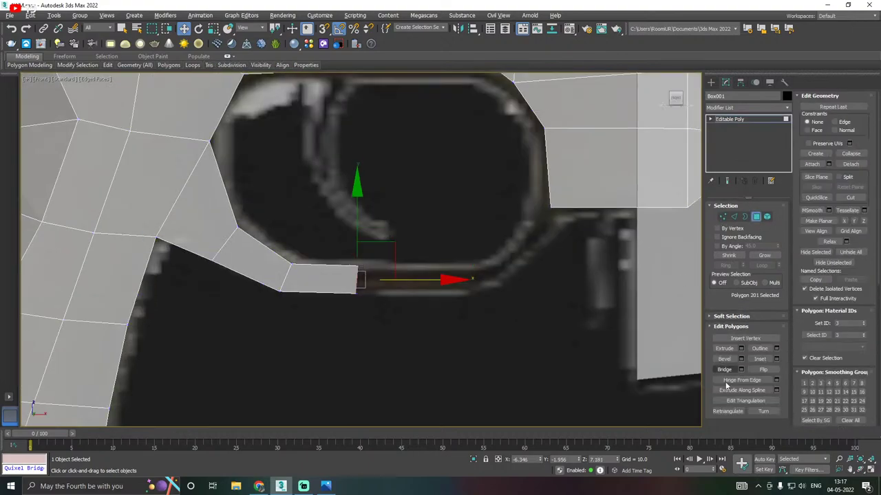
click(742, 349)
click(540, 214)
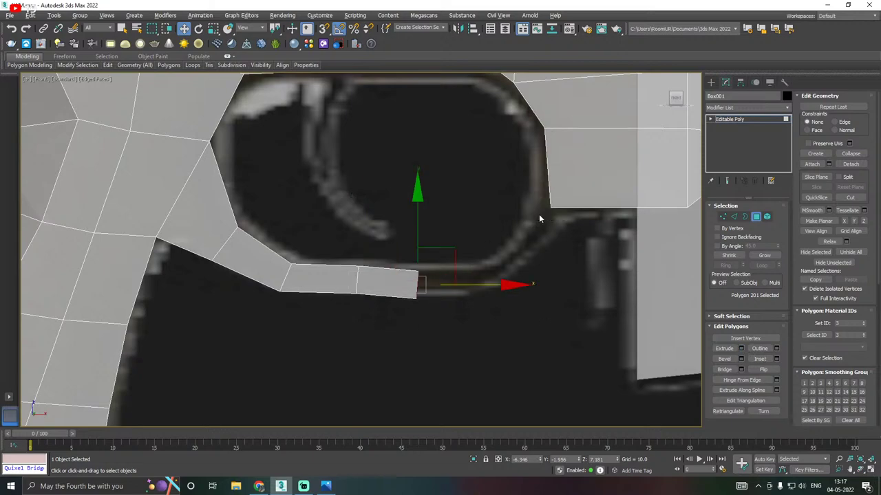
drag(477, 283, 555, 268)
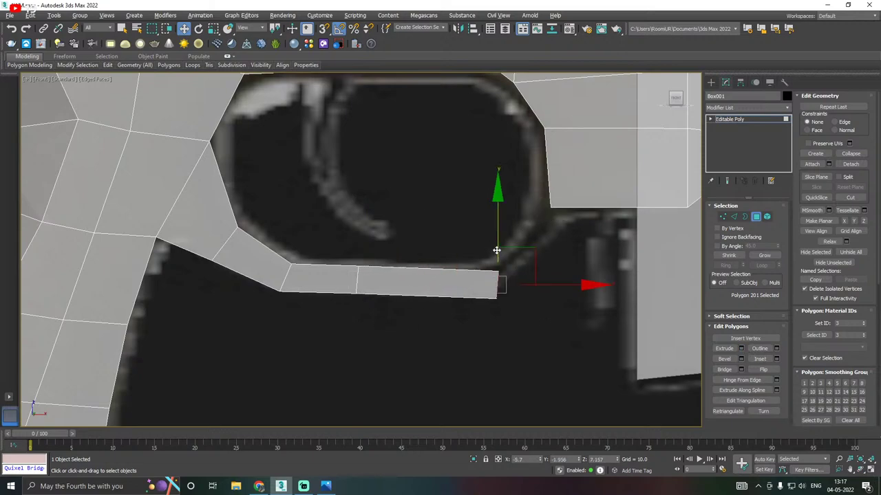
drag(496, 241, 477, 278)
Pull the fourth segment's upper end vertices back toward the grip so its end slants toward the stock's front section
click(722, 217)
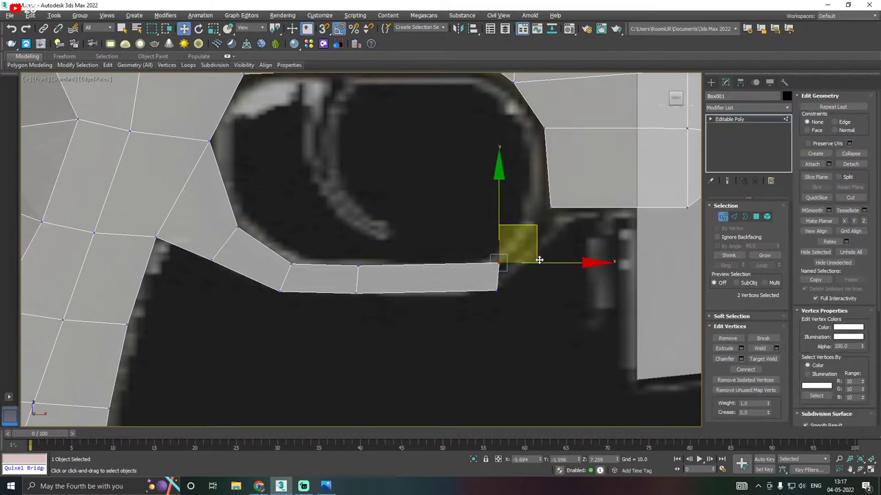
drag(539, 260, 567, 263)
key(ctrl+z)
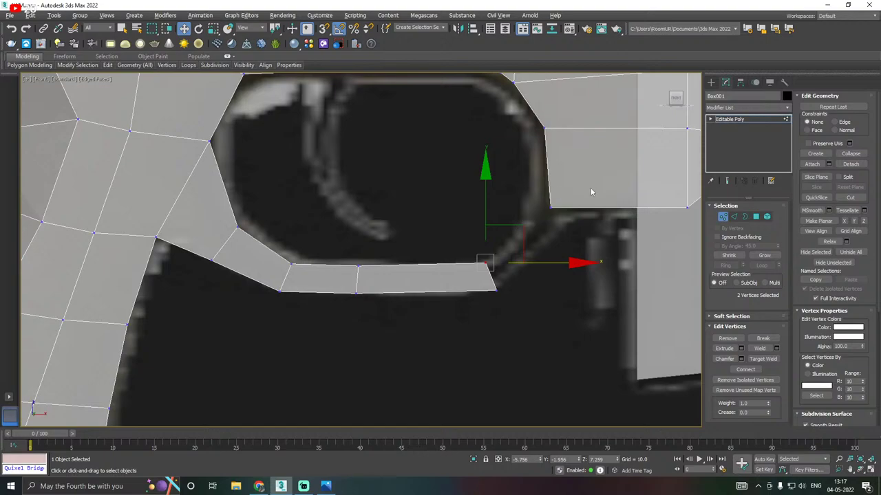
Chamfer the stock's lower corner edge ahead of the trigger opening by 0.09
middle_drag(572, 198, 621, 224)
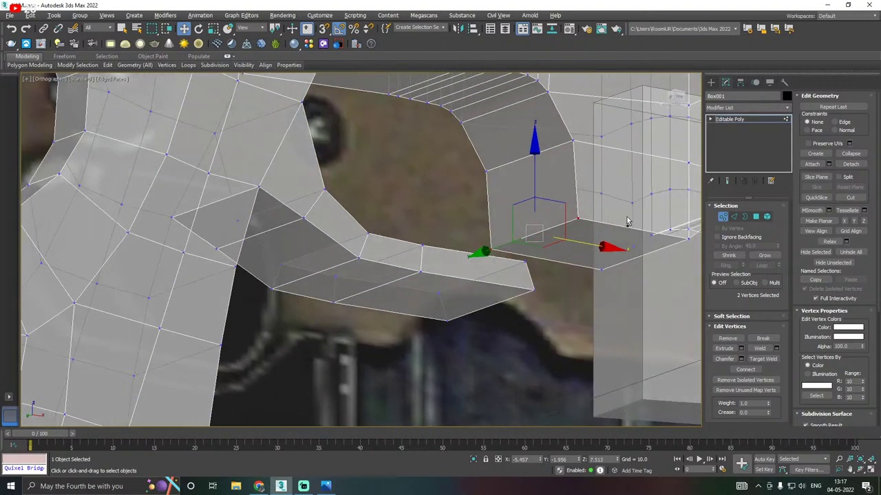
click(734, 217)
click(540, 232)
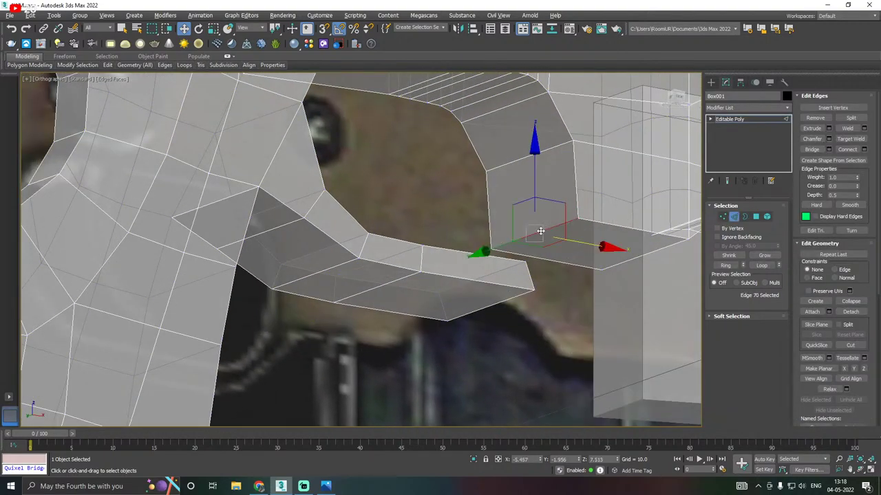
click(829, 139)
drag(542, 203, 546, 319)
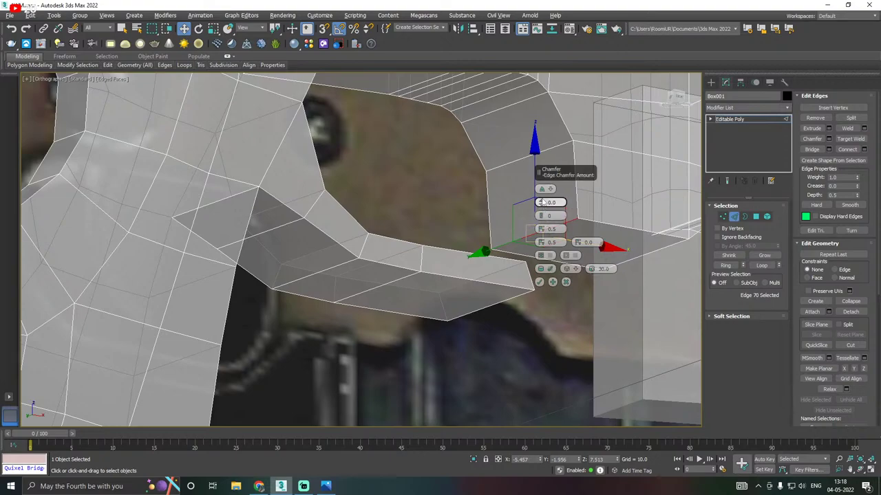
drag(540, 204, 541, 199)
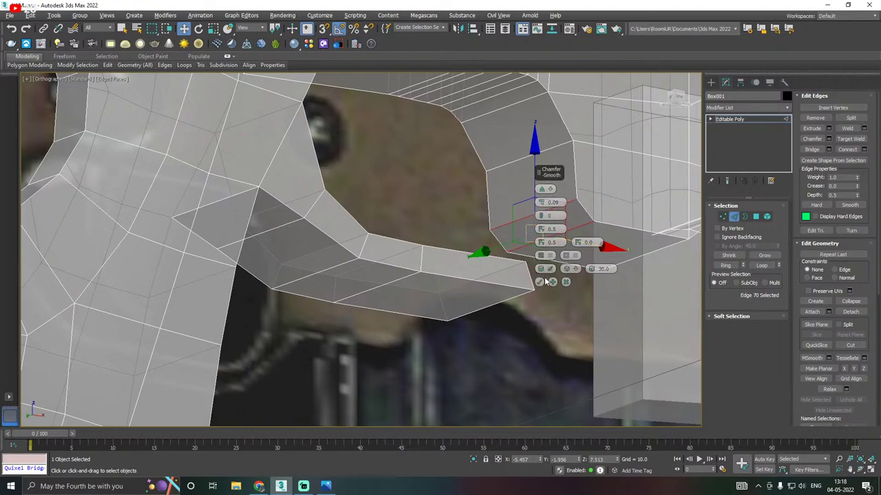
click(539, 282)
Bridge the fourth segment's end polygon to the chamfered face of the stock with 2 segments
alt+middle_drag(541, 281, 565, 265)
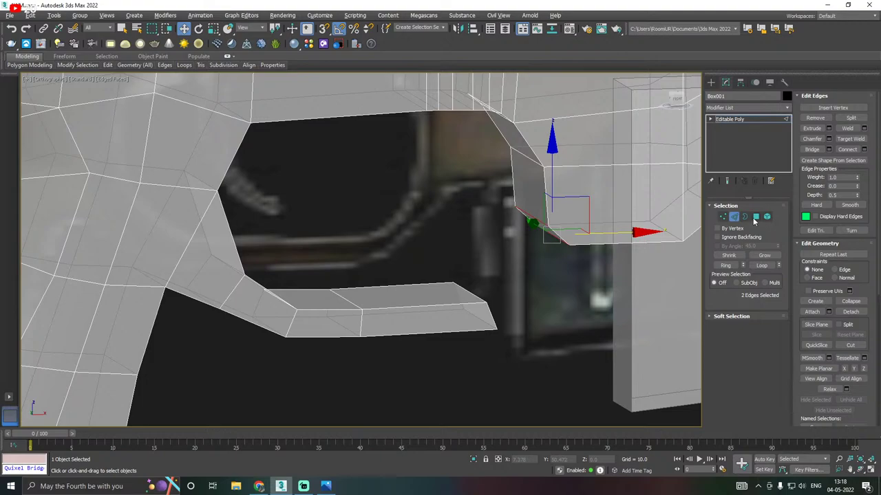
click(754, 217)
click(450, 318)
alt+middle_drag(493, 308, 575, 277)
click(508, 315)
ctrl+click(587, 257)
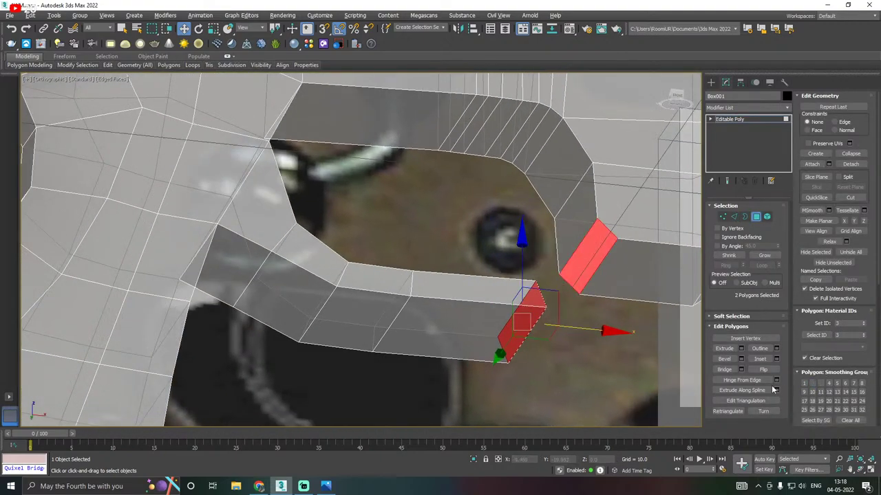
click(741, 370)
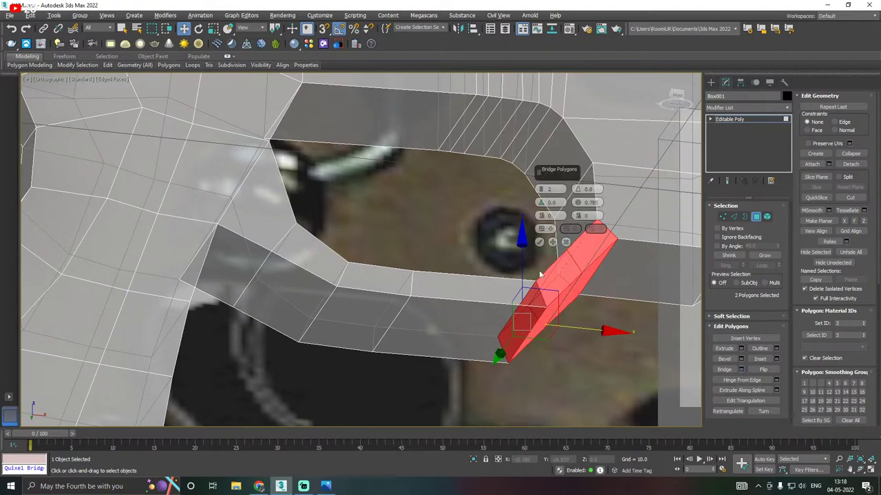
click(540, 242)
Lower the bridge's middle vertices in the front view to follow the curved front corner of the reference guard
alt+middle_drag(542, 242, 533, 281)
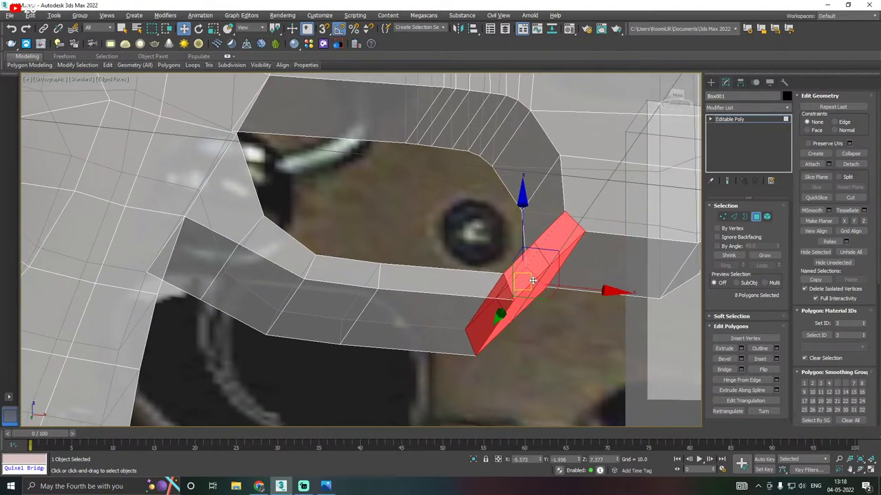
key(f)
scroll(347, 238, up, 8)
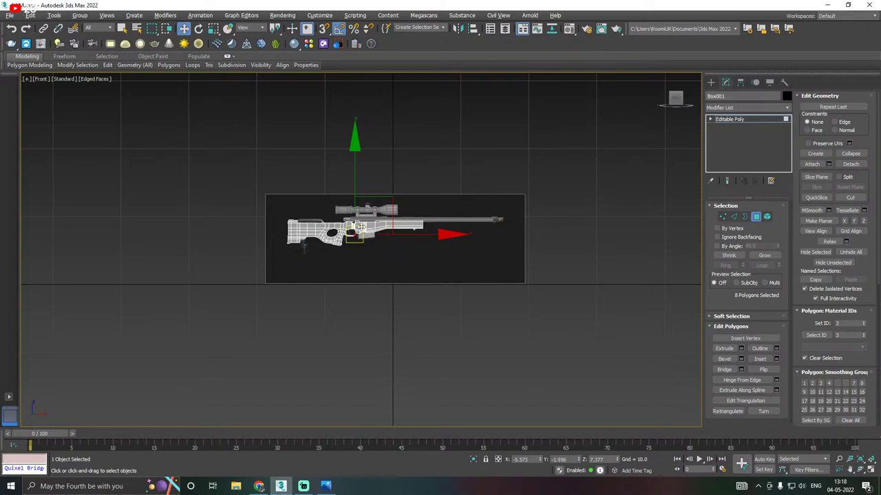
scroll(339, 236, up, 4)
scroll(338, 236, up, 12)
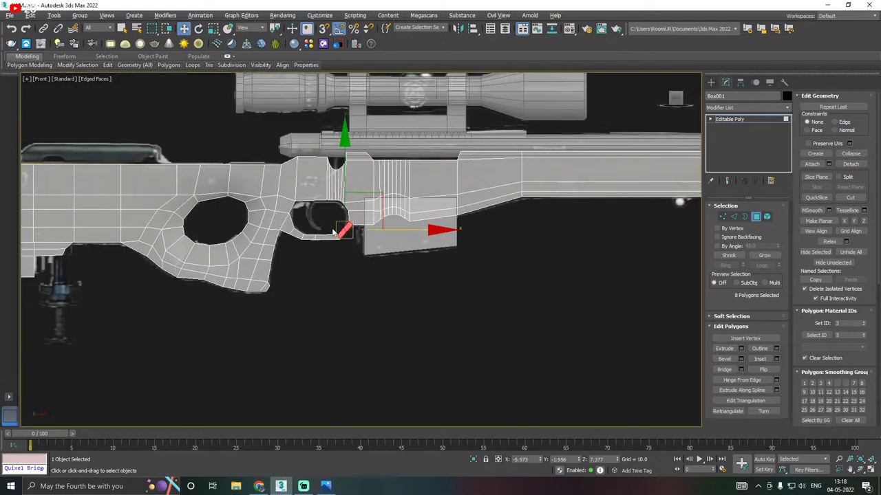
click(723, 217)
scroll(317, 223, up, 2)
drag(382, 198, 453, 283)
drag(412, 181, 418, 207)
scroll(448, 212, down, 2)
middle_drag(324, 252, 438, 244)
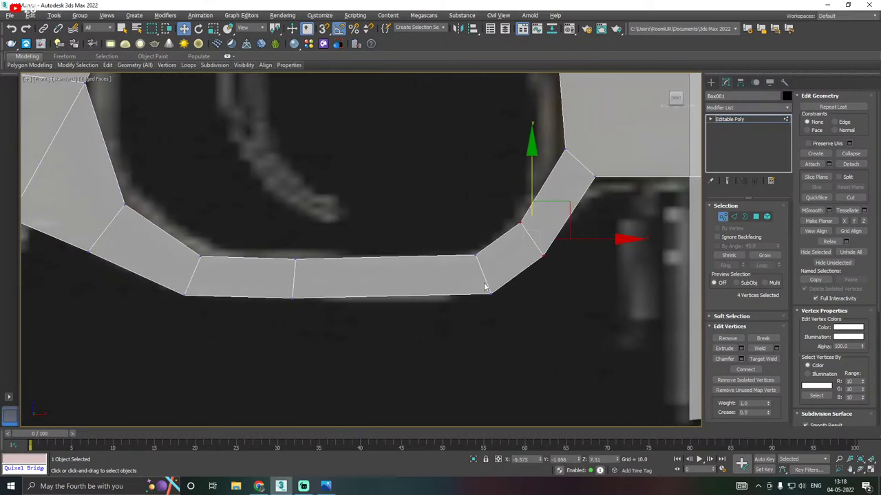
Shift the lower vertices where the bridge meets the bottom bar back toward the grip and slightly down to the reference outline
drag(506, 285, 453, 324)
drag(538, 294, 527, 296)
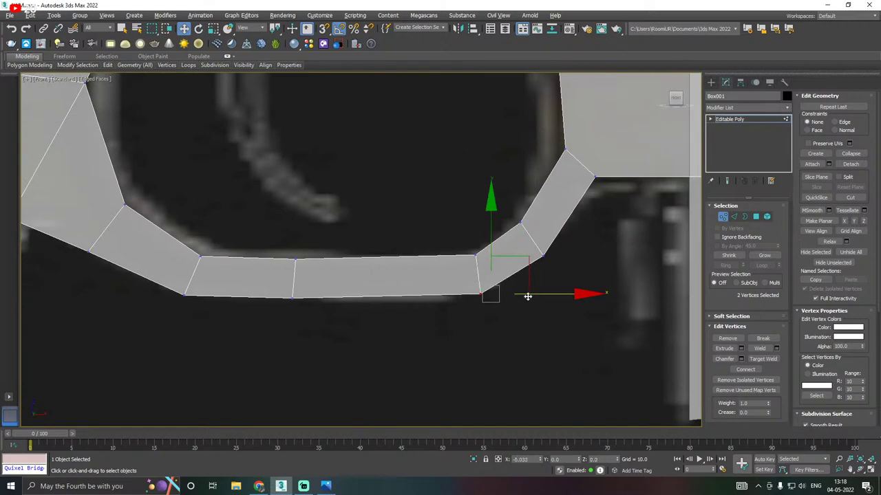
drag(477, 240, 476, 244)
scroll(396, 270, down, 3)
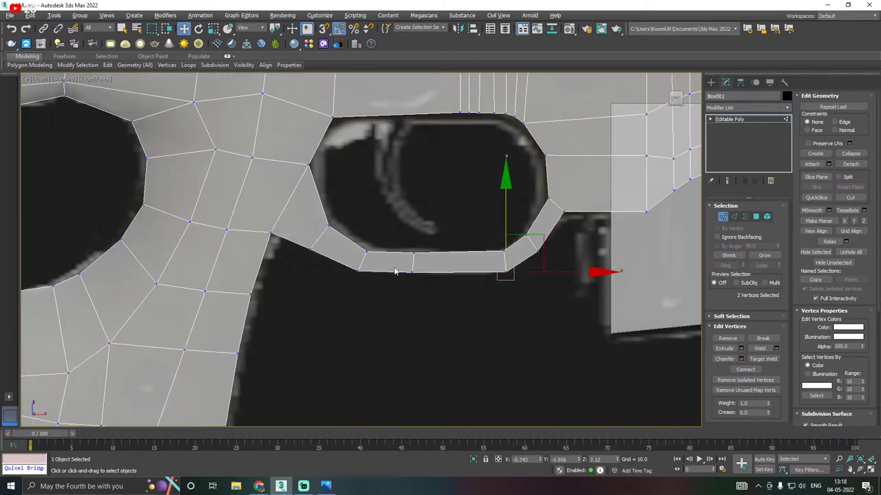
Move the bottom bar's middle vertices forward and lower the ones on its underside to fit the reference
scroll(407, 270, up, 2)
drag(458, 296, 488, 261)
drag(368, 264, 350, 227)
drag(420, 290, 444, 268)
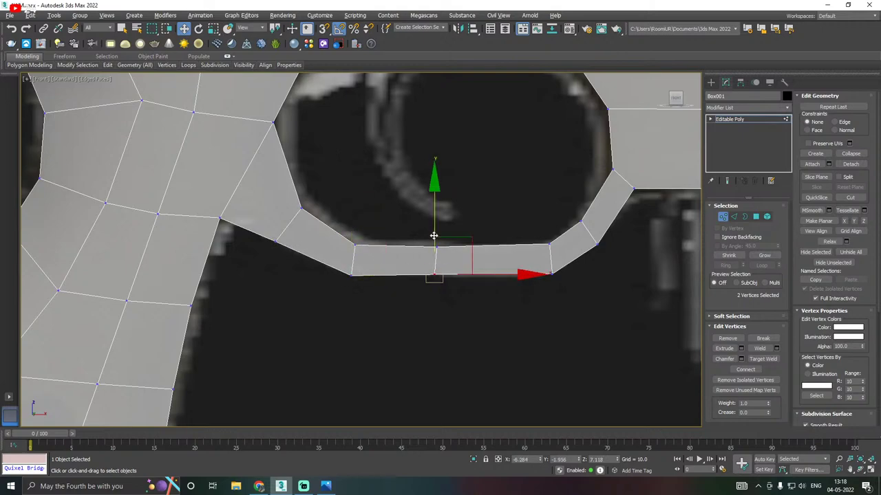
drag(433, 218, 439, 228)
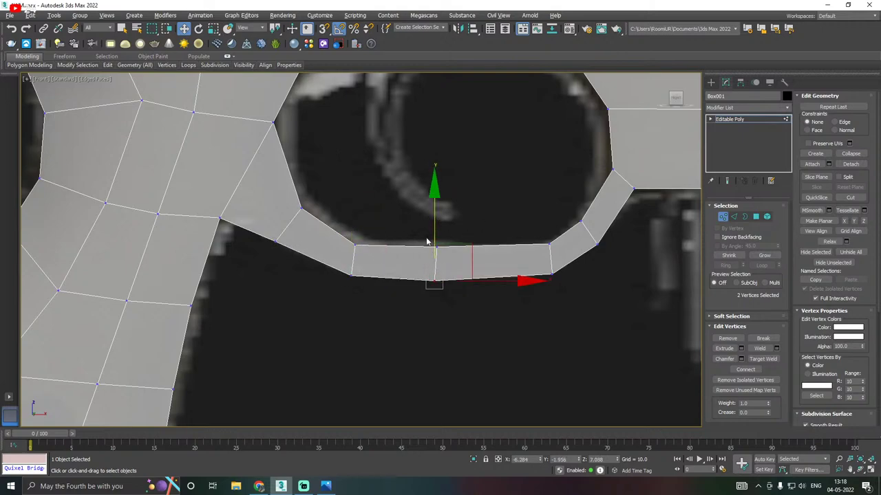
Raise the inner vertices at the rear end of the guard's bottom bar slightly to match the inner curve
middle_drag(469, 247, 471, 293)
scroll(454, 286, up, 2)
drag(229, 268, 260, 230)
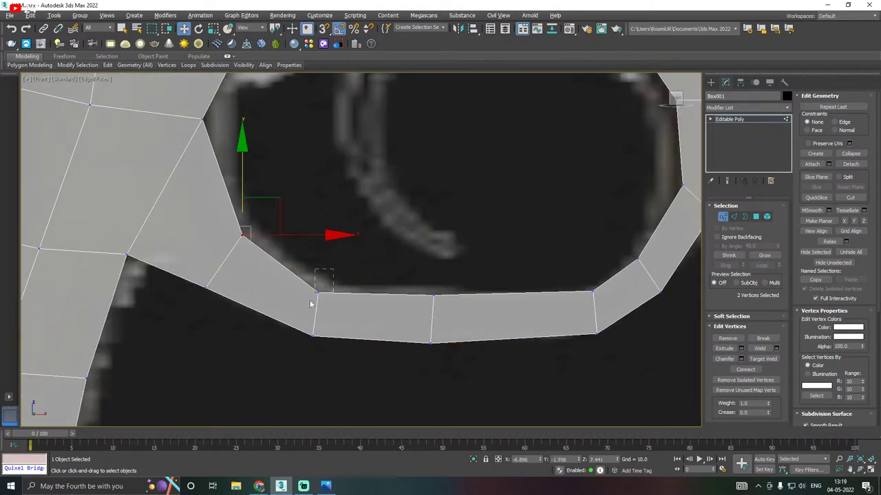
drag(310, 303, 312, 302)
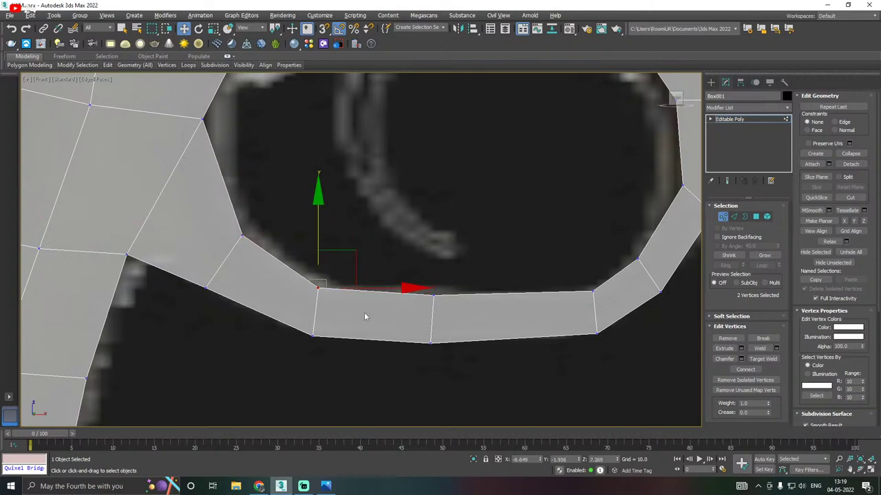
Shift the inner vertices of the guard's front corner back toward the grip to thicken the curve
scroll(364, 315, down, 4)
scroll(484, 304, up, 4)
drag(438, 320, 457, 305)
click(491, 319)
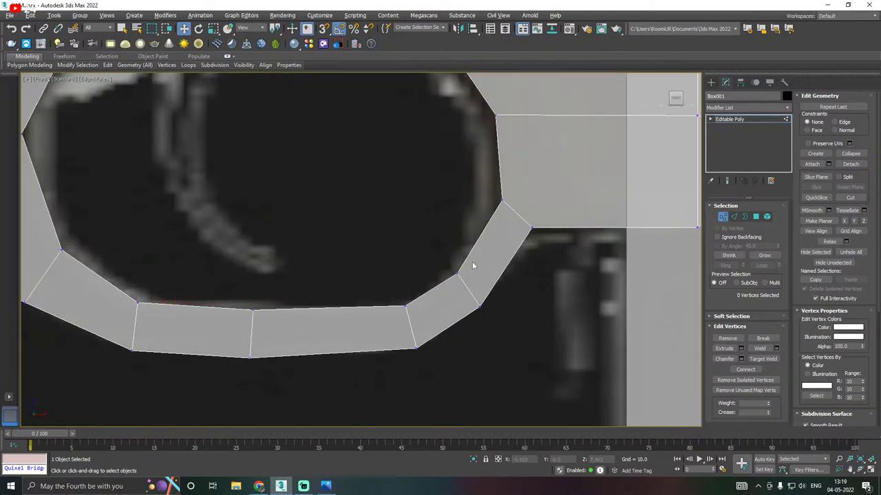
drag(473, 263, 434, 285)
drag(537, 273, 531, 272)
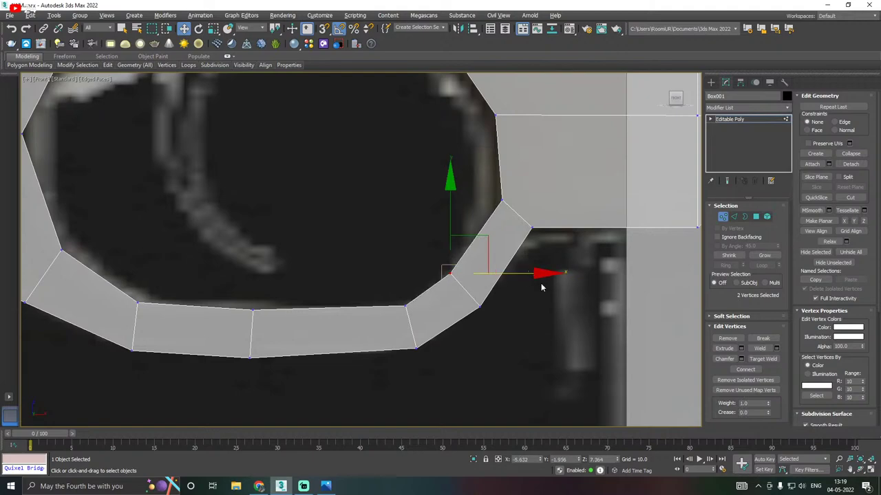
Lower the vertices at the rearmost point of the trigger opening slightly to smooth its rear edge
scroll(554, 316, down, 2)
middle_drag(476, 290, 567, 323)
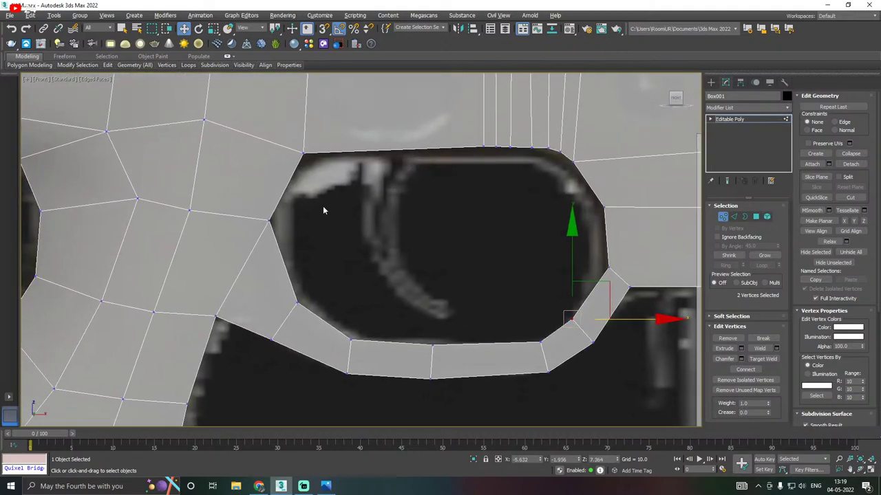
drag(248, 240, 248, 241)
drag(269, 172, 269, 179)
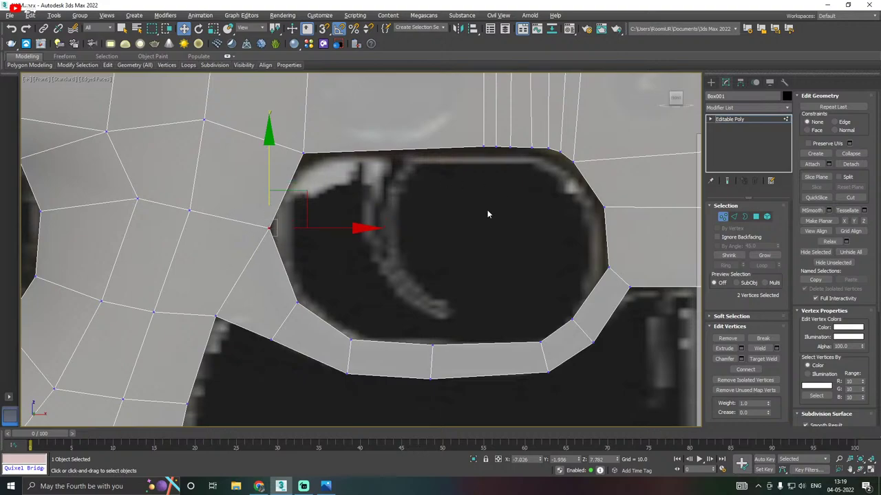
Select the vertices of the trigger guard's bottom bar and scale them narrower across the rifle's thickness
scroll(481, 220, down, 2)
key(p)
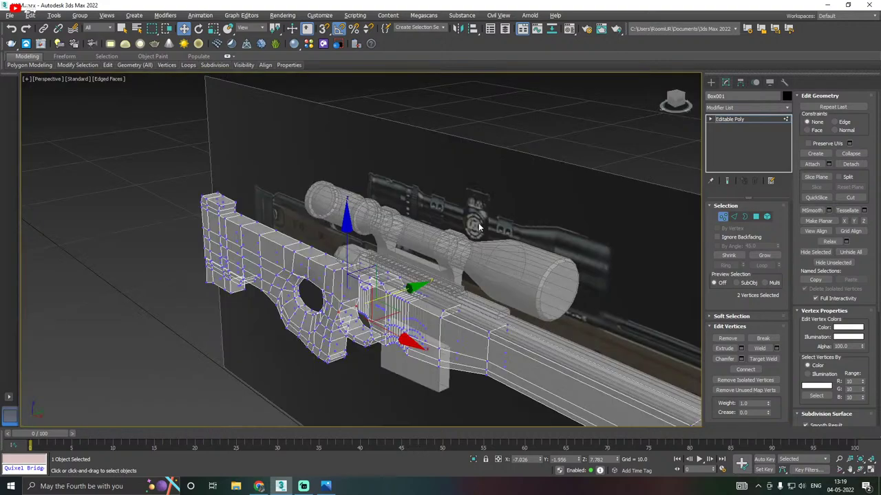
alt+middle_drag(430, 283, 477, 292)
scroll(358, 340, up, 5)
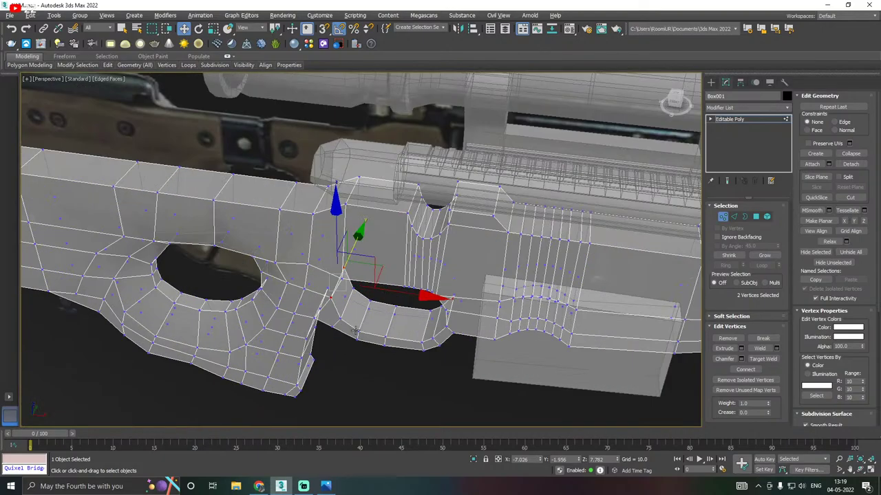
key(f)
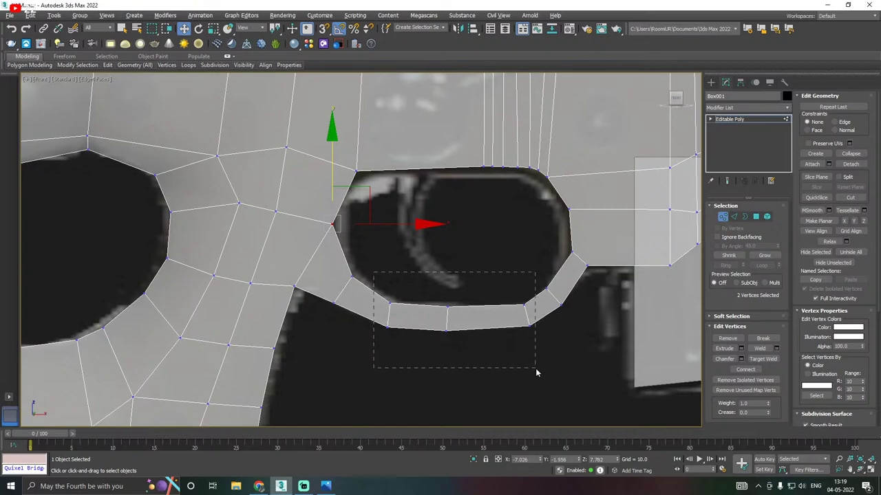
drag(536, 373, 535, 372)
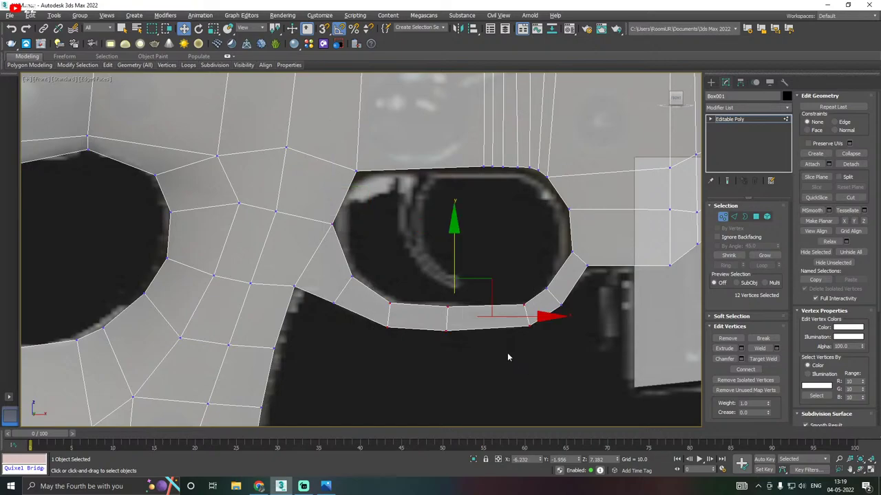
key(p)
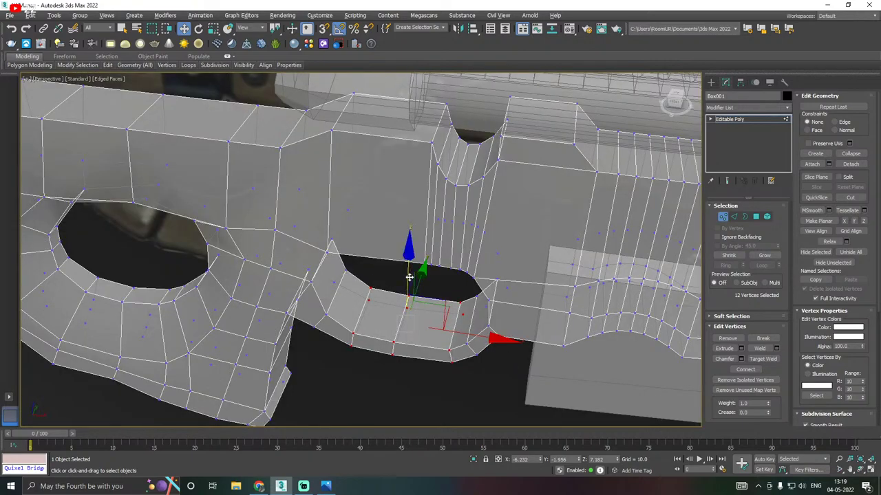
alt+middle_drag(409, 277, 394, 278)
key(r)
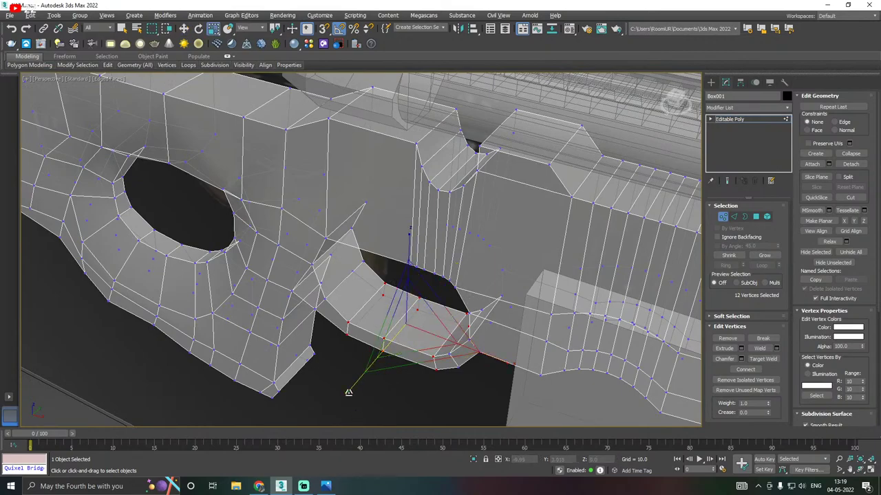
drag(349, 392, 366, 383)
alt+middle_drag(366, 383, 394, 359)
key(f)
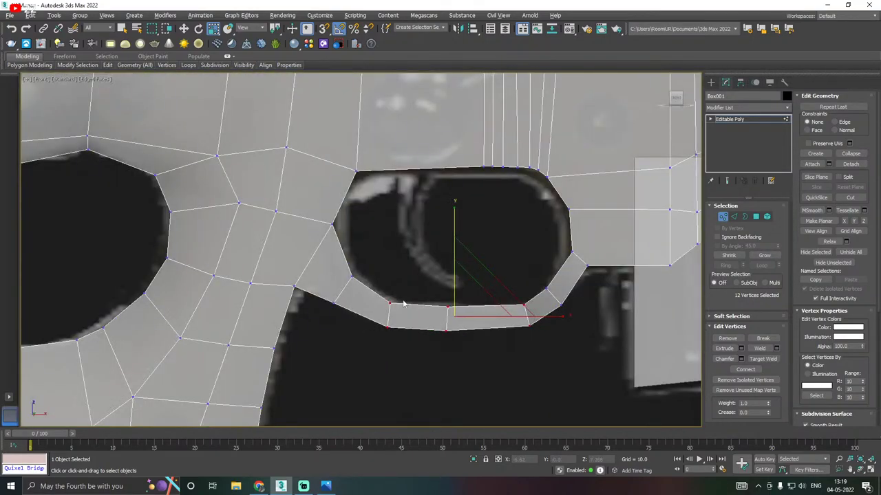
Leave vertex editing on the rifle body and save a copy of the scene as AWM40.max
click(729, 119)
scroll(377, 213, down, 10)
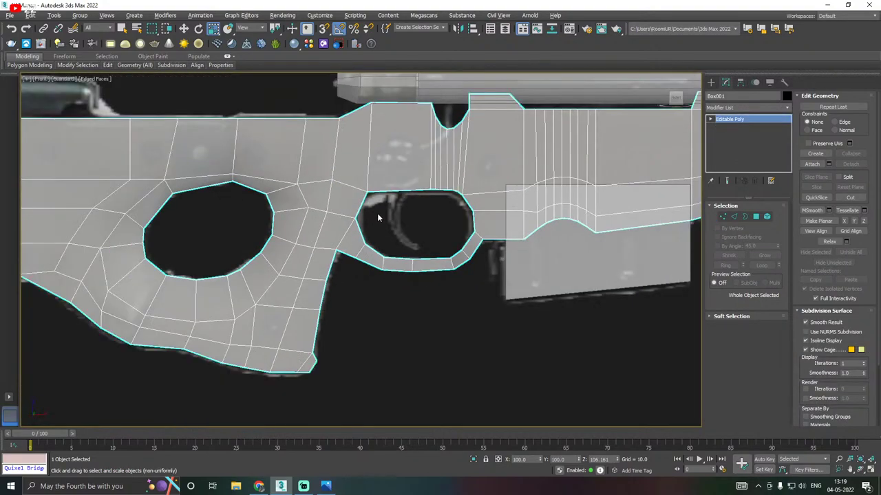
scroll(377, 235, down, 2)
scroll(387, 220, up, 4)
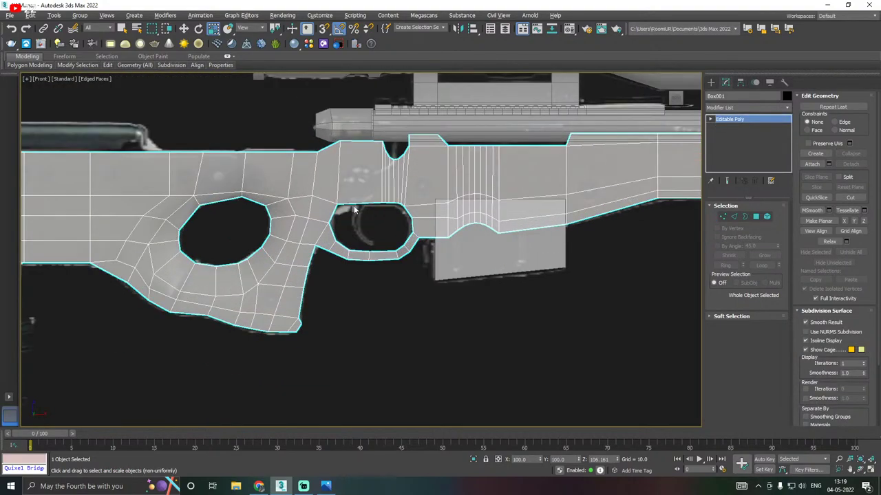
click(8, 15)
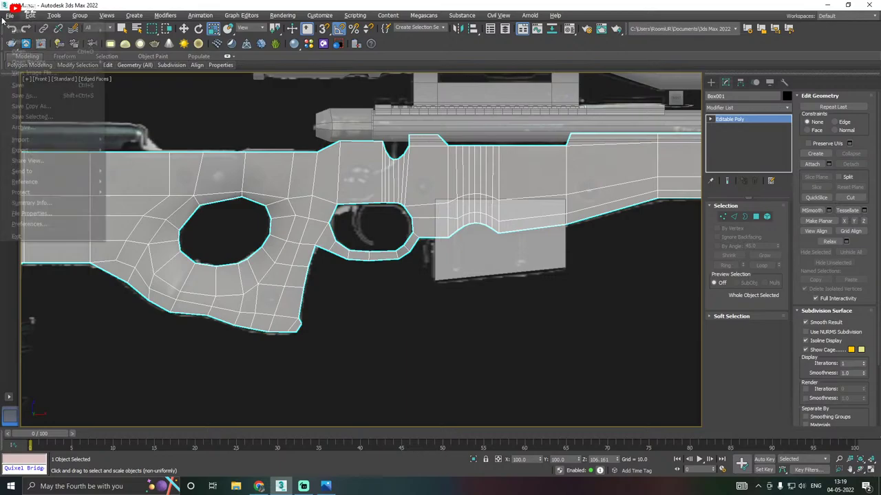
click(38, 108)
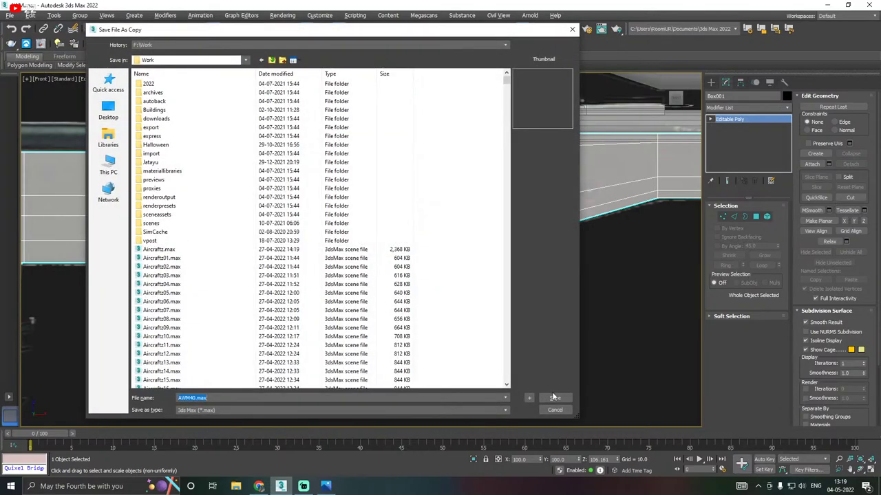
click(550, 394)
click(8, 15)
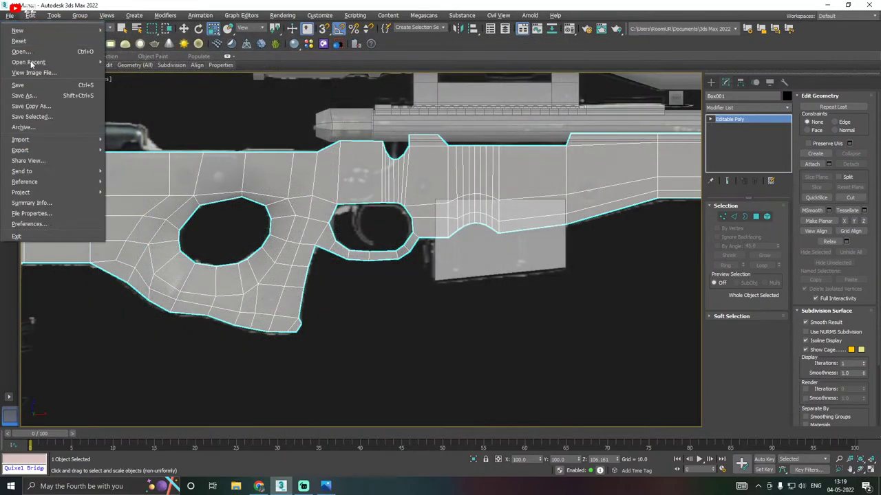
key(Escape)
Start the Line spline tool for tracing the trigger inside the guard opening
scroll(350, 225, up, 3)
scroll(360, 216, up, 4)
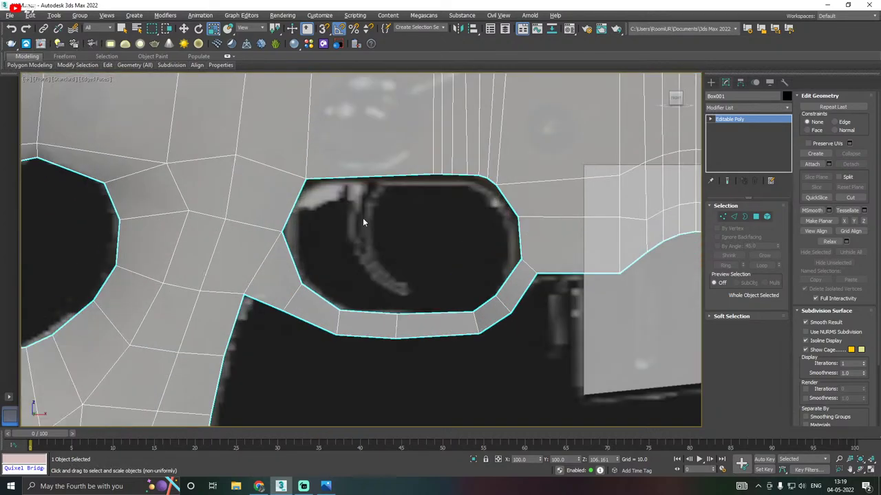
middle_drag(432, 208, 427, 238)
scroll(395, 204, down, 2)
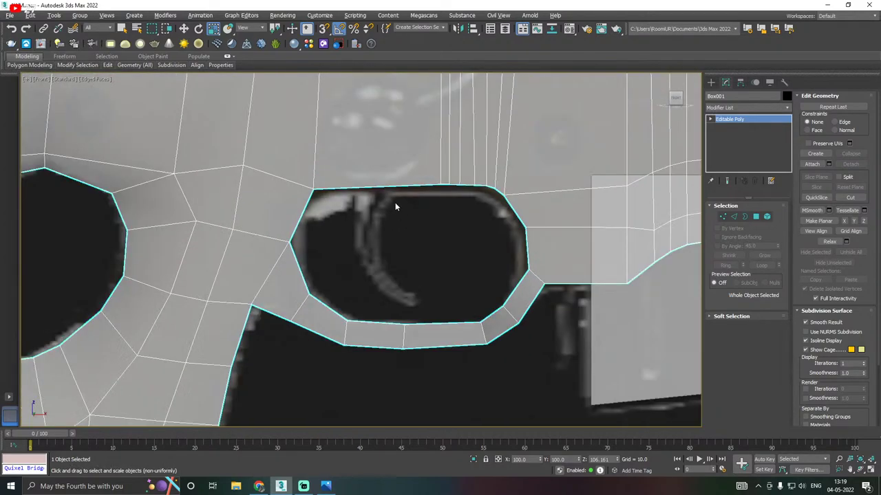
click(712, 82)
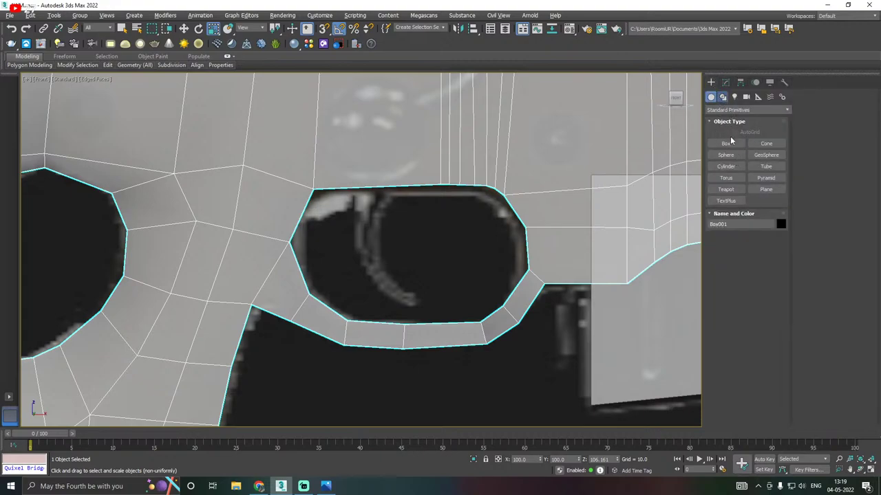
click(724, 145)
click(734, 97)
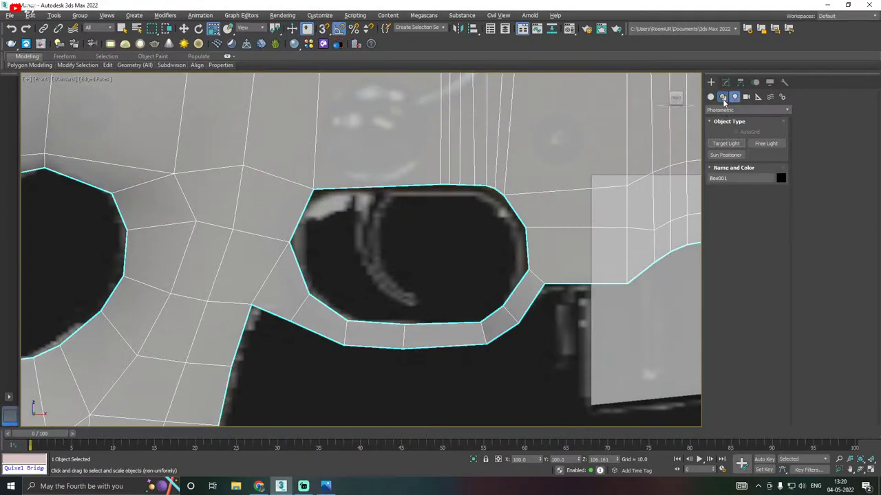
click(723, 97)
click(733, 154)
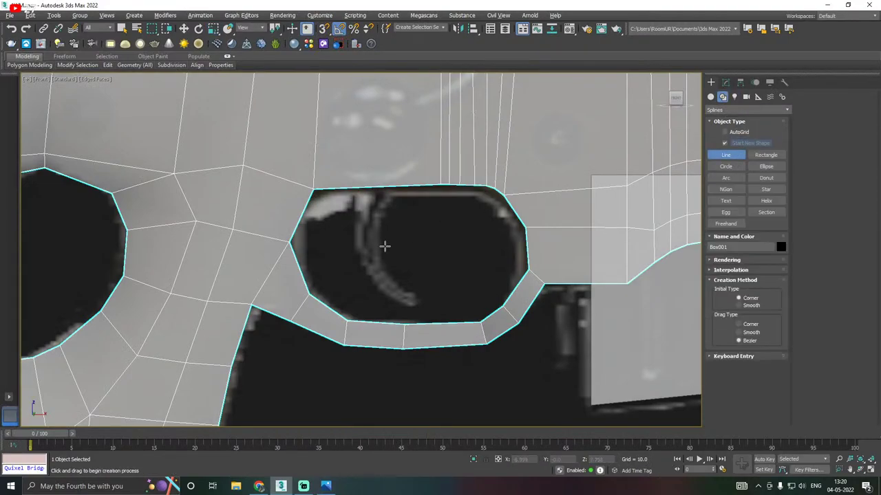
scroll(382, 248, up, 2)
click(371, 169)
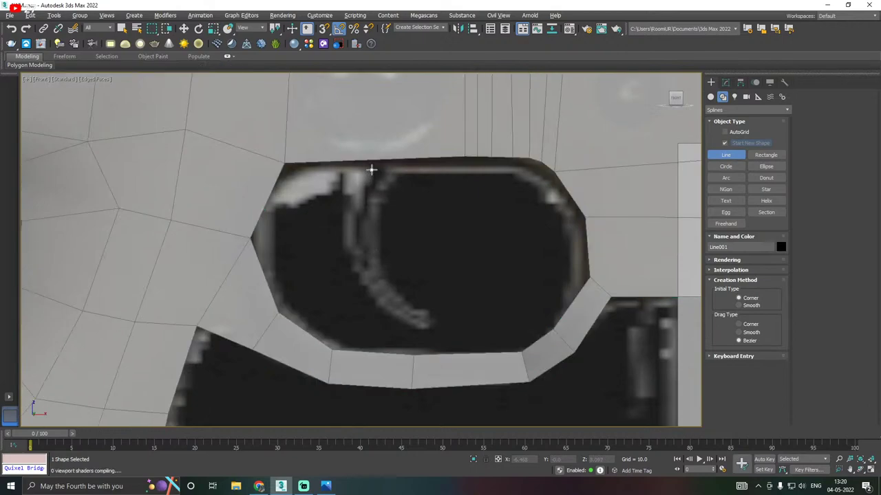
drag(358, 248, 360, 260)
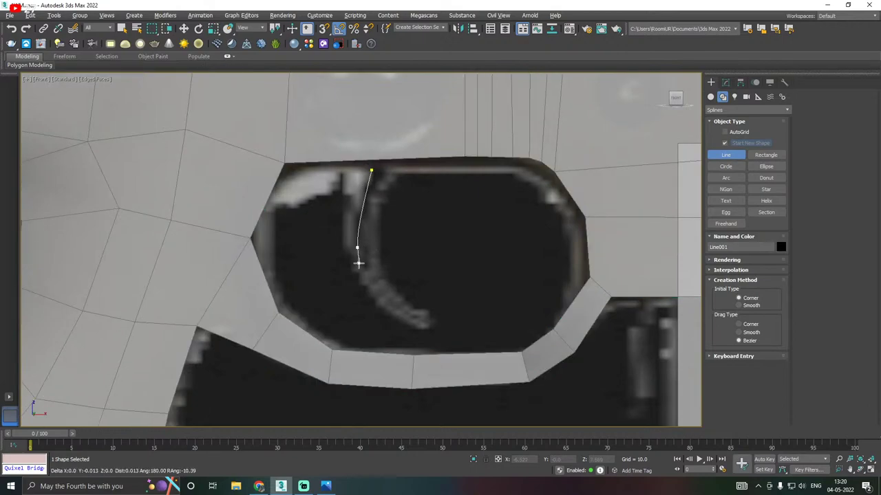
right_click(405, 315)
key(Delete)
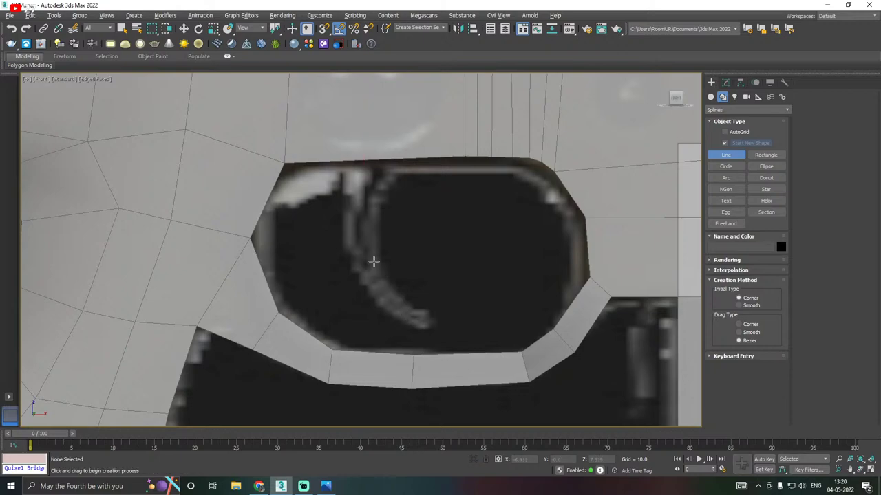
Draw a three-point curved line along the reference trigger, from the top of the guard opening to the trigger's tip
click(376, 170)
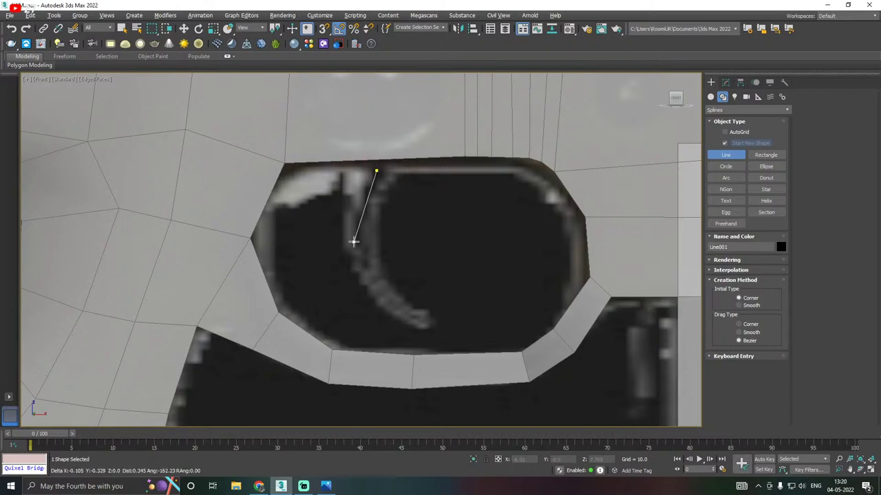
drag(353, 246, 360, 269)
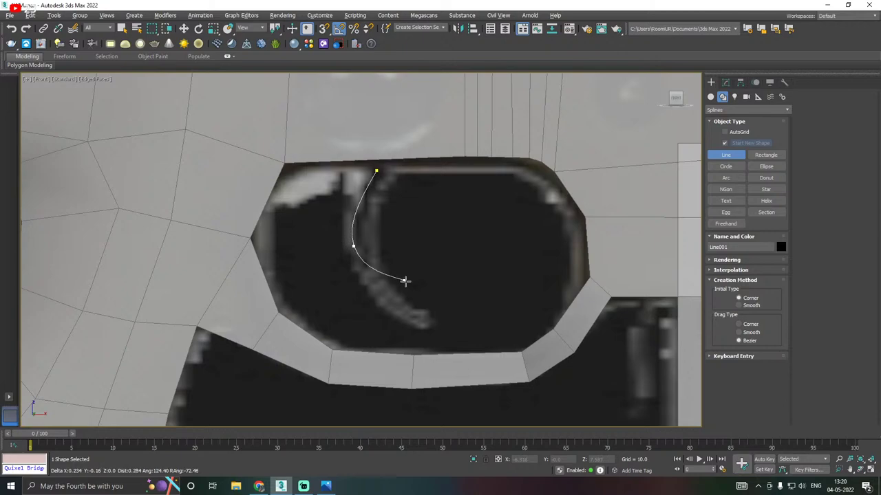
click(418, 321)
right_click(453, 259)
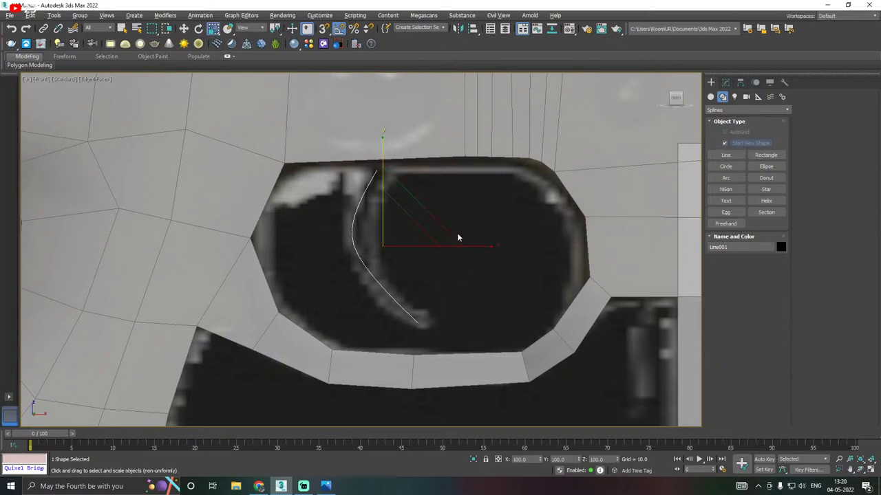
Lower the trigger line's middle vertex, lengthen its tangent handles and shift it slightly forward to follow the reference curve
click(725, 82)
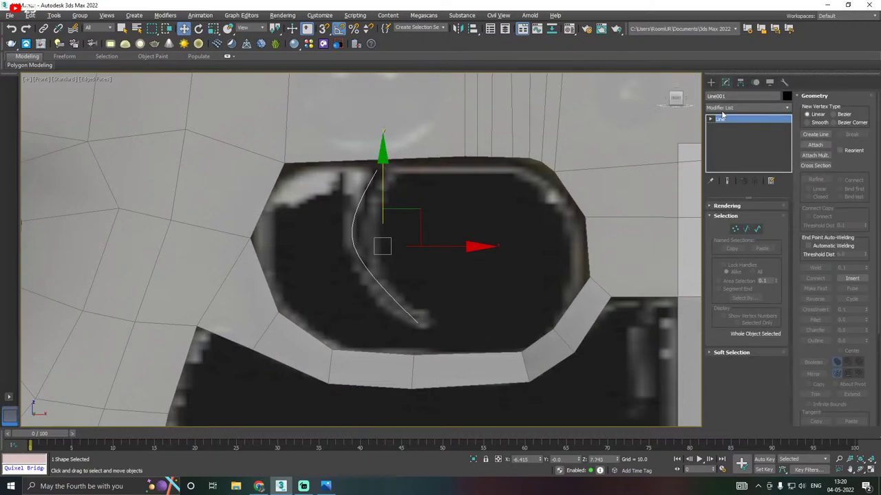
key(1)
click(355, 247)
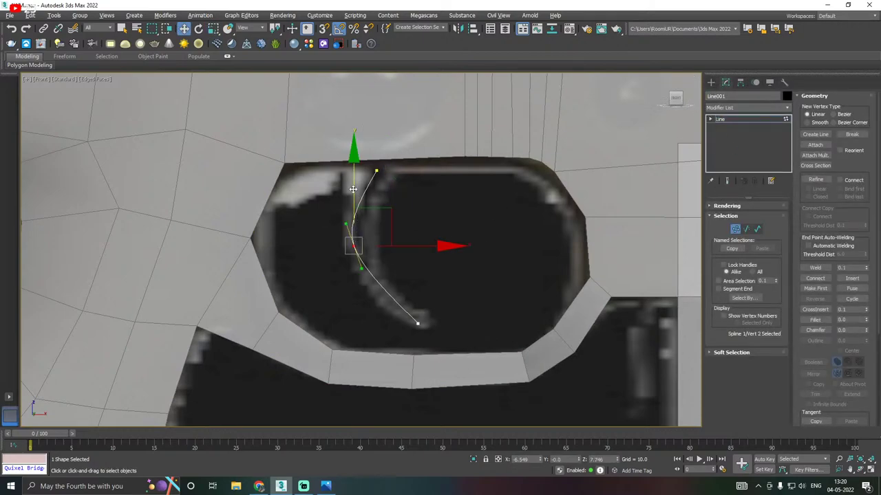
drag(353, 189, 359, 205)
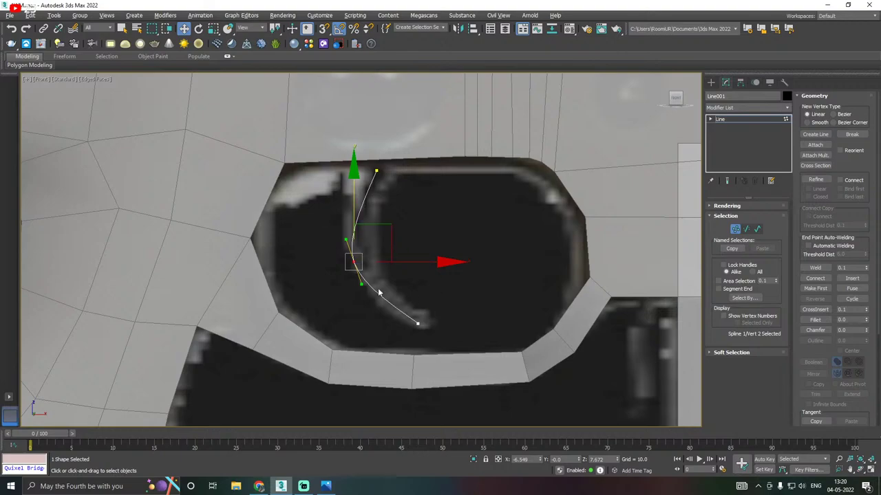
drag(363, 285, 363, 295)
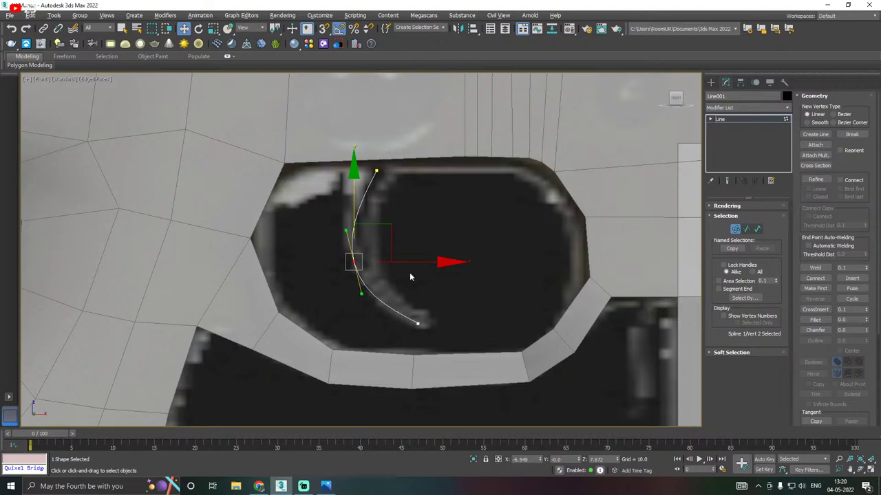
drag(422, 263, 428, 263)
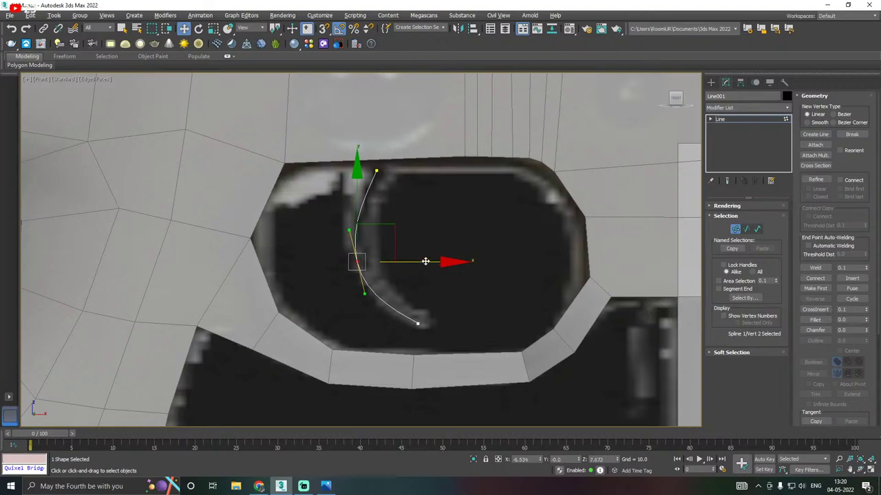
Enable the trigger line's viewport rendering with a rectangular cross-section, 5.22 long and 0.08 wide
click(730, 206)
click(738, 216)
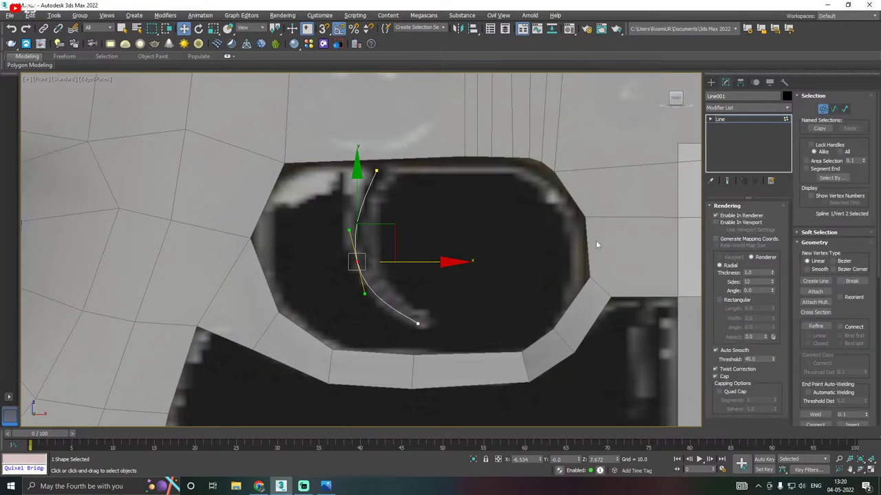
click(716, 223)
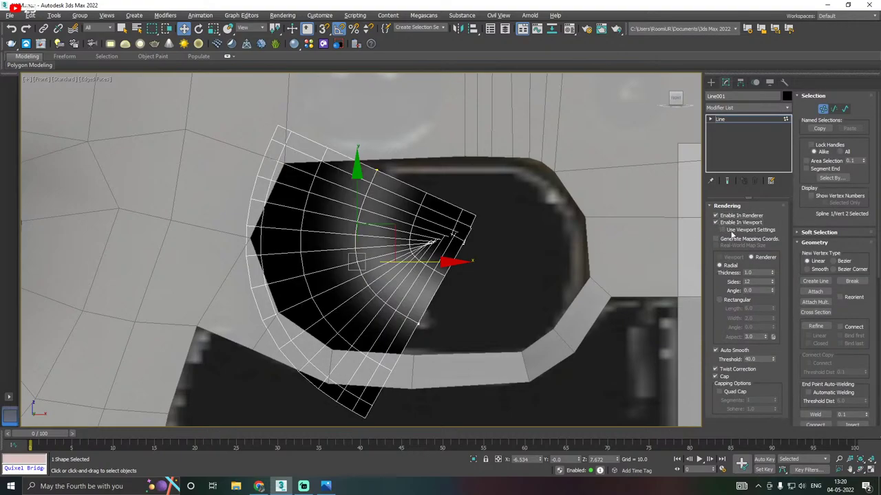
click(731, 302)
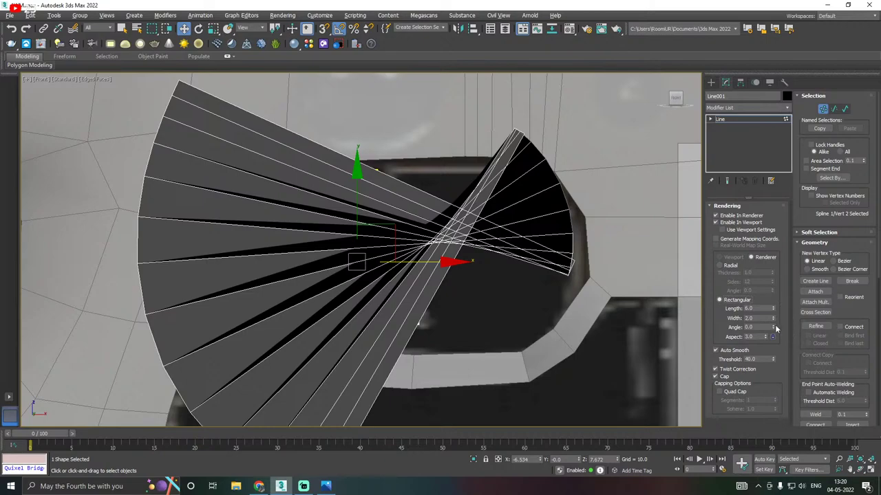
drag(773, 313, 774, 366)
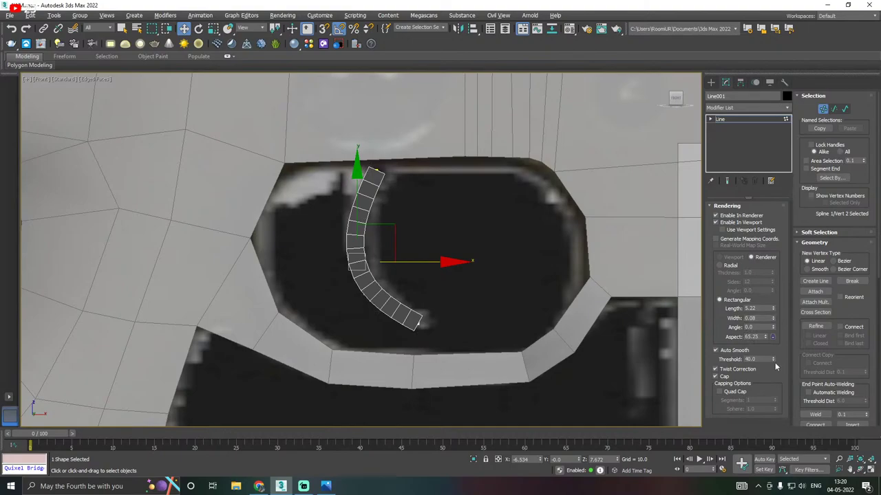
Assign the 02 - Default material to the trigger shape and check its depth from an angle
key(m)
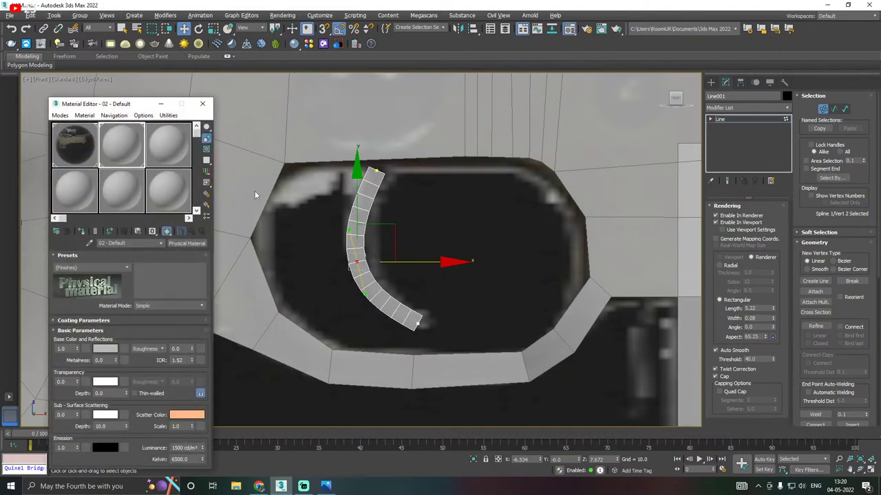
key(m)
scroll(386, 287, up, 3)
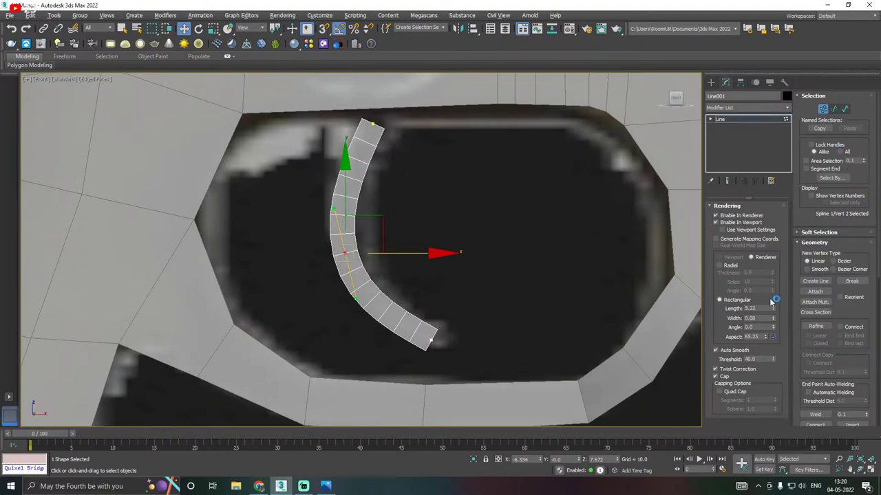
alt+middle_drag(525, 275, 511, 276)
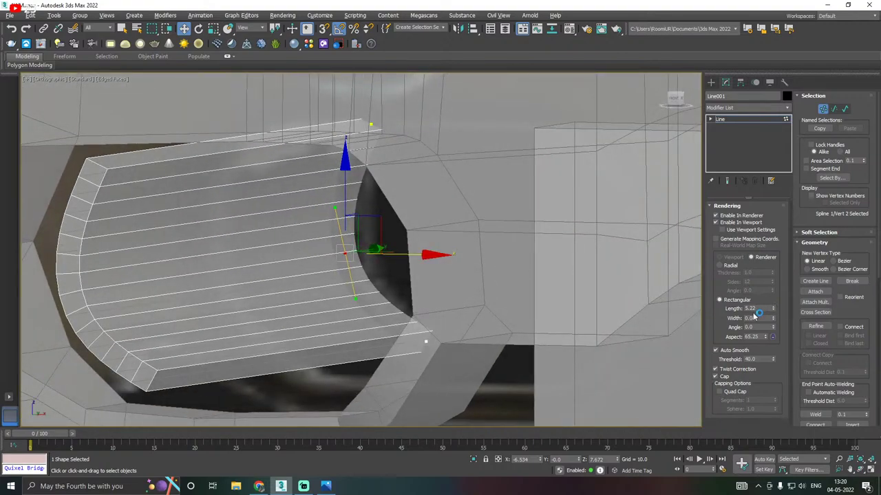
Reduce the trigger line's rectangular rendering length to 0.887 and compare its shape with the reference in front view
drag(772, 309, 787, 355)
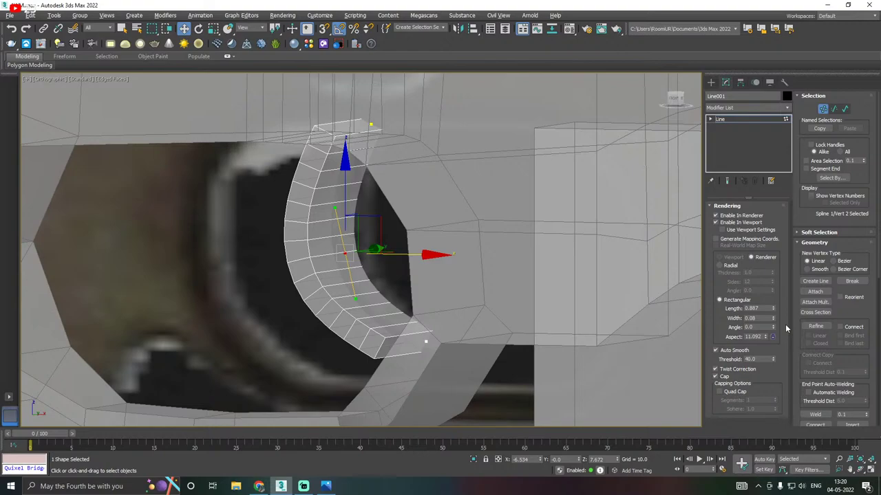
key(f)
scroll(400, 210, up, 12)
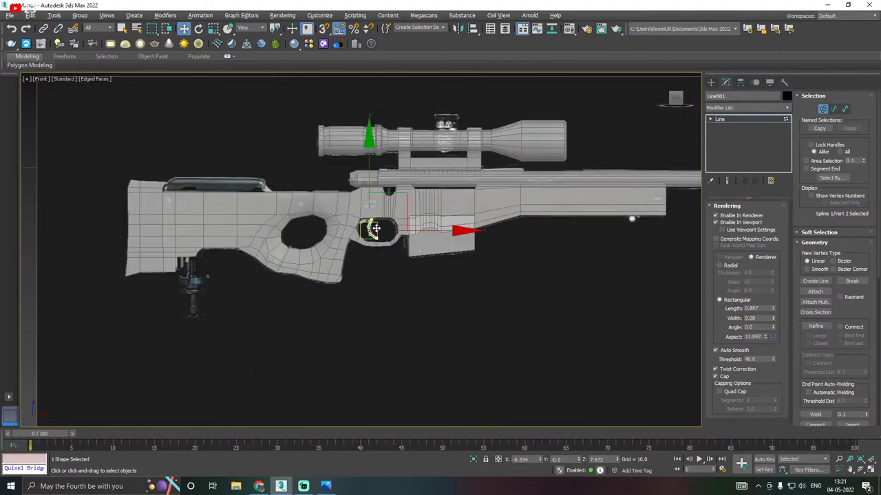
scroll(375, 228, up, 5)
scroll(368, 234, up, 6)
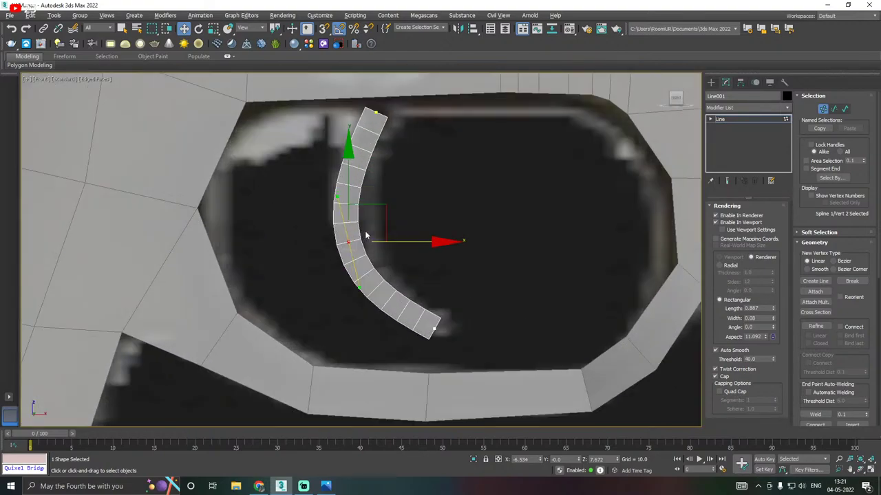
click(753, 121)
right_click(749, 143)
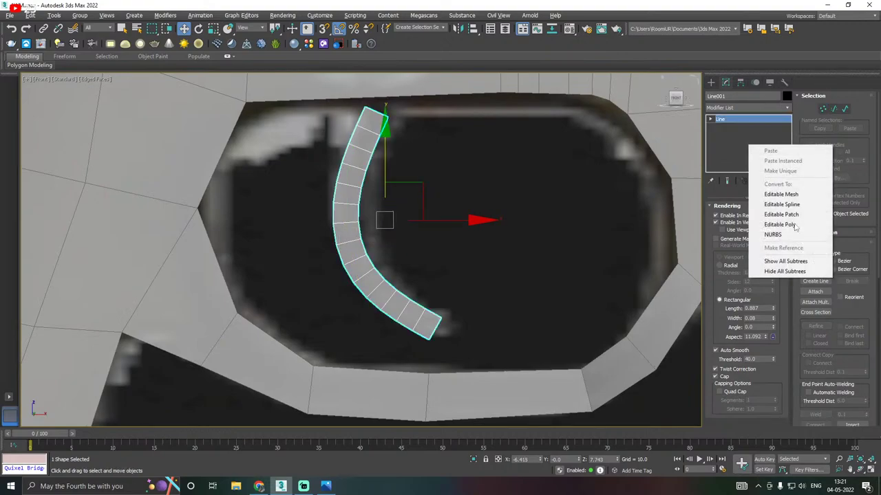
click(795, 229)
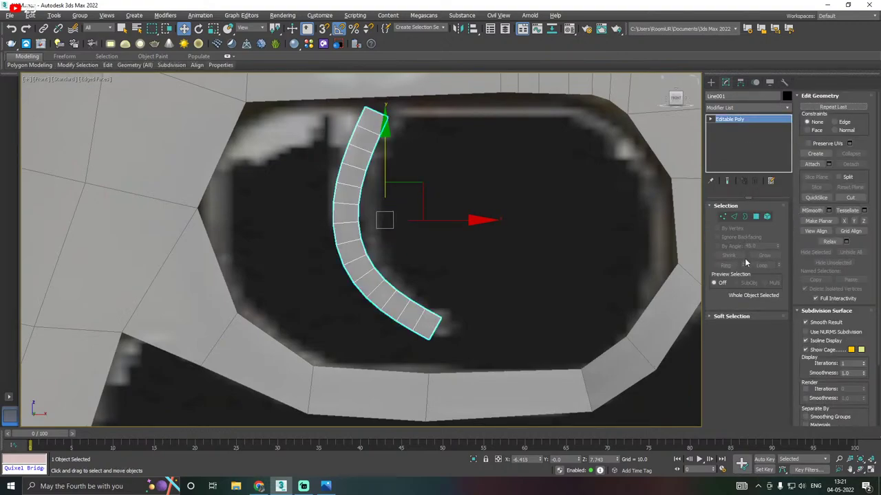
key(ctrl+z)
Lower the trigger line's interpolation steps to 3 and convert it to an editable poly
scroll(819, 276, down, 3)
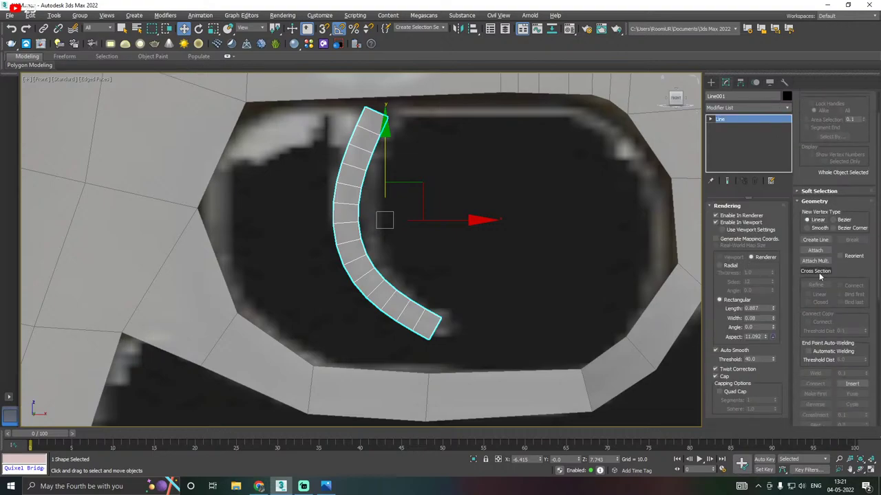
scroll(819, 275, down, 5)
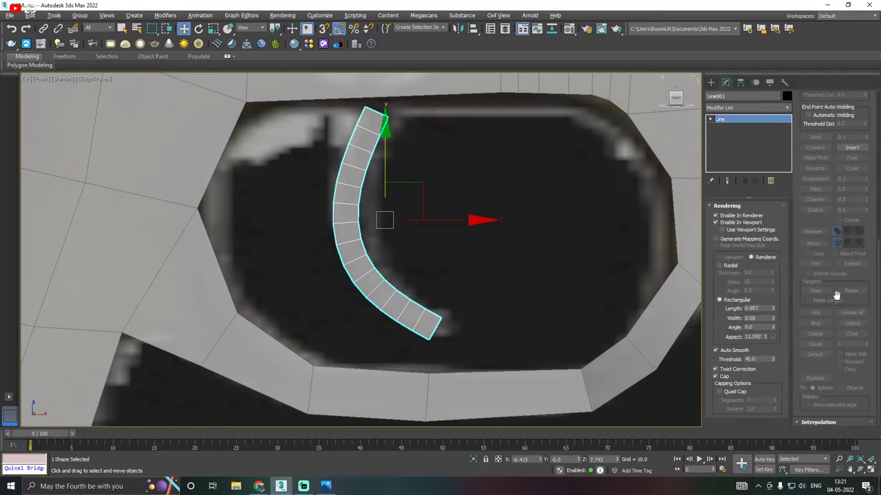
click(814, 423)
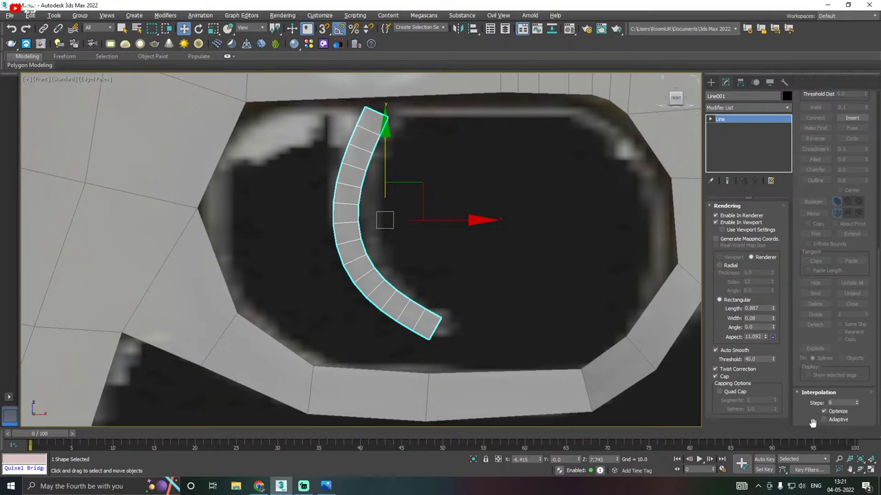
click(856, 406)
click(856, 406)
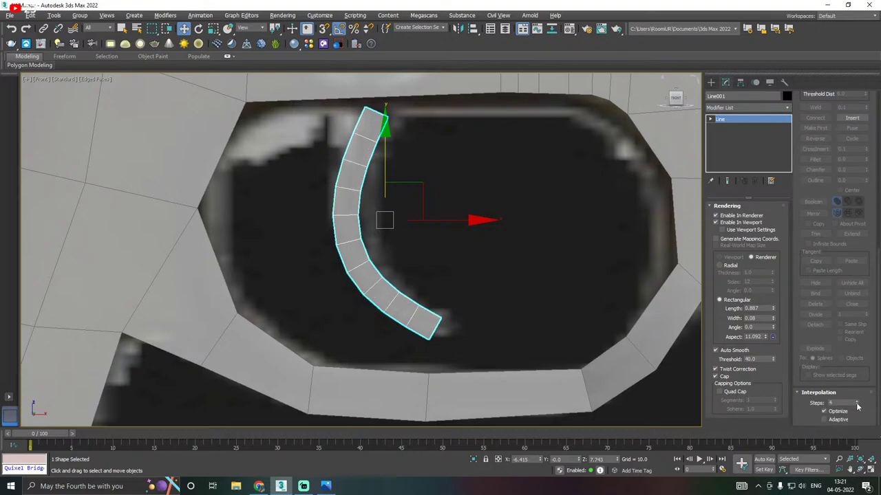
click(856, 405)
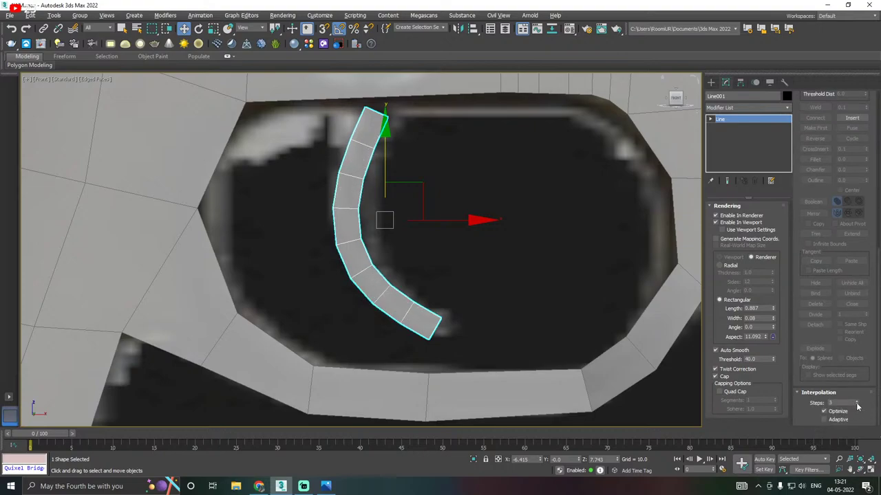
click(857, 406)
right_click(745, 167)
click(802, 209)
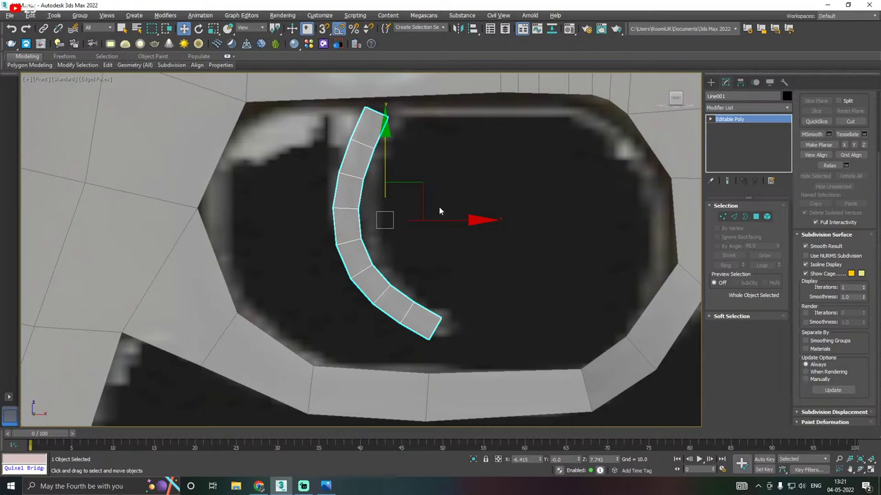
Shift the end vertices of the trigger's tip forward and lower the upper tip corner to match the reference
key(1)
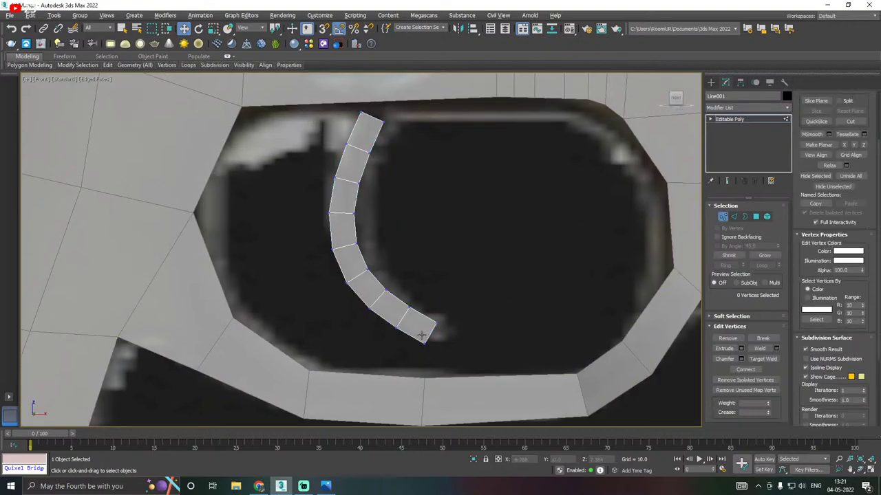
scroll(423, 335, up, 4)
drag(445, 326, 465, 365)
drag(505, 331, 537, 332)
drag(542, 281, 472, 325)
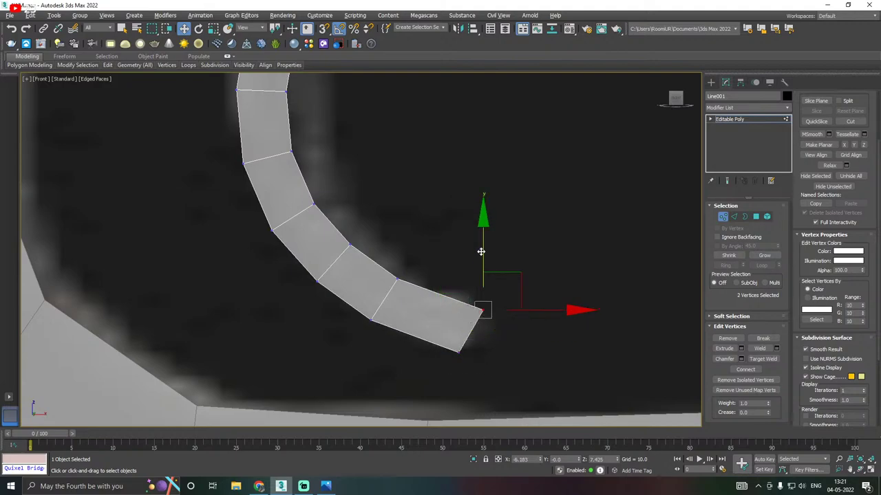
drag(483, 261, 481, 267)
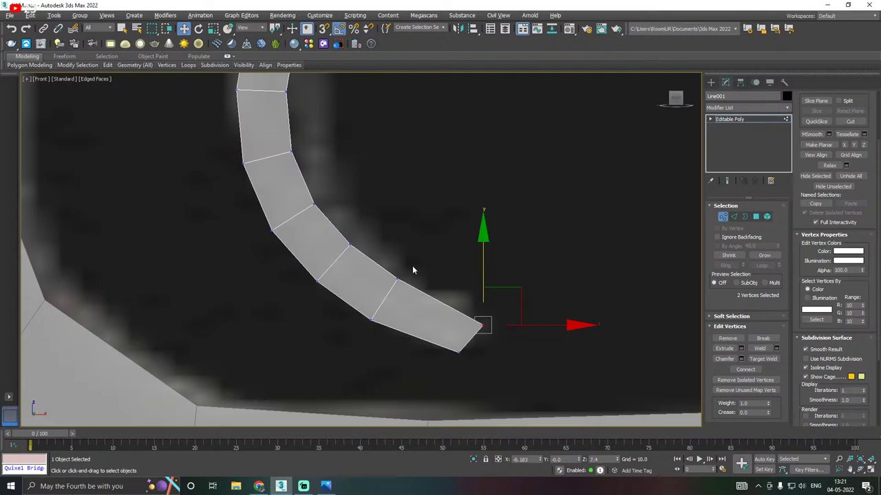
Lower the front-edge vertex pair just before the trigger's tip to follow the reference curve
middle_drag(420, 255, 455, 308)
drag(414, 354, 415, 349)
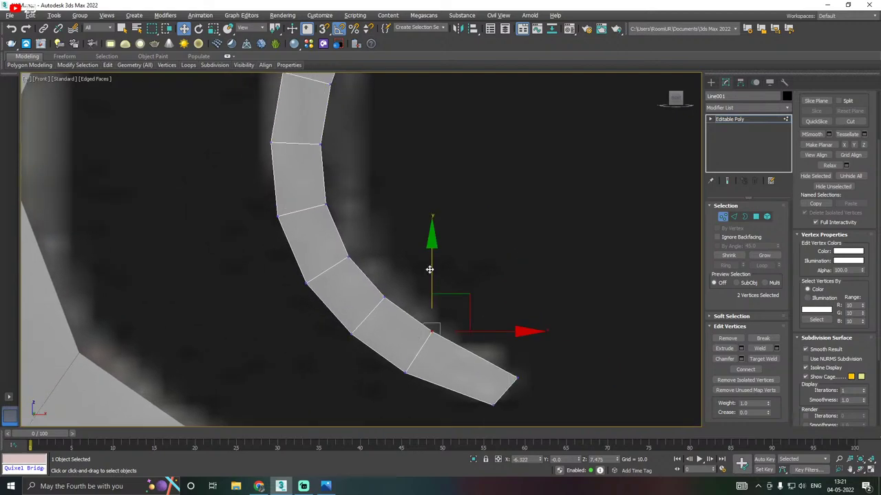
drag(430, 269, 428, 282)
scroll(432, 306, down, 2)
scroll(433, 309, down, 2)
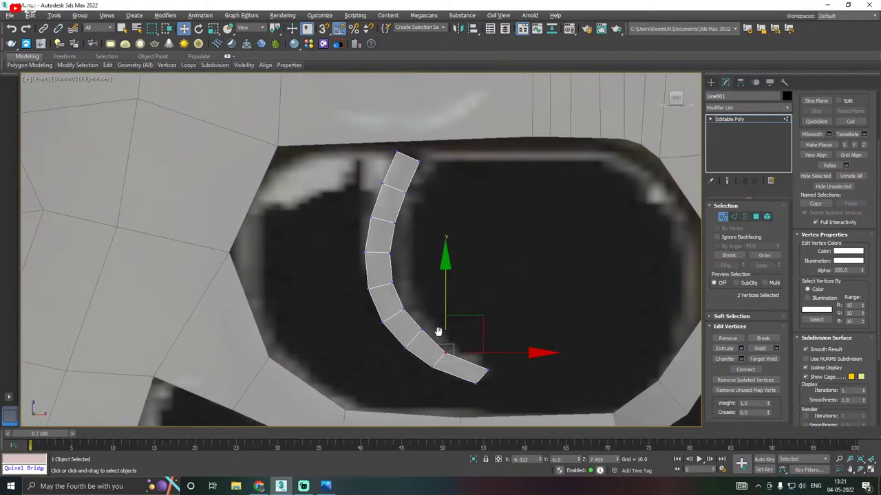
Widen the trigger's upper end by moving its front corner forward and up and its rear corner backward
scroll(444, 222, up, 2)
scroll(431, 218, up, 2)
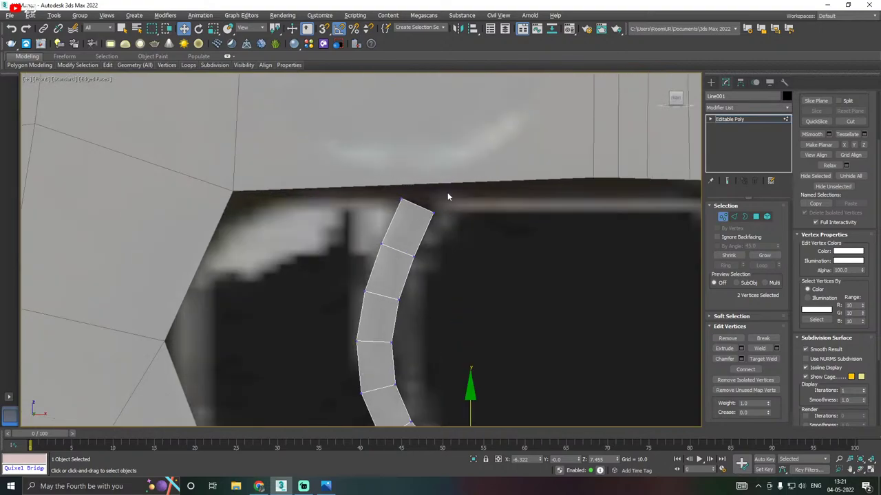
drag(447, 195, 425, 240)
drag(478, 214, 472, 189)
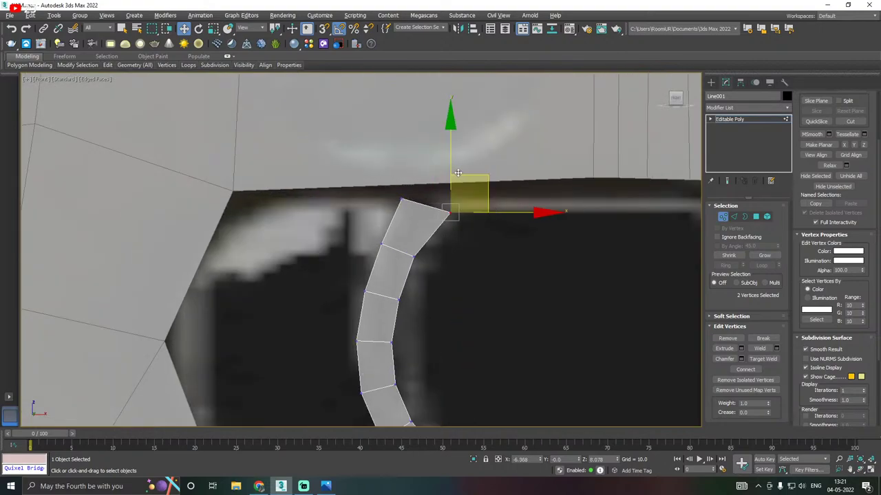
click(401, 201)
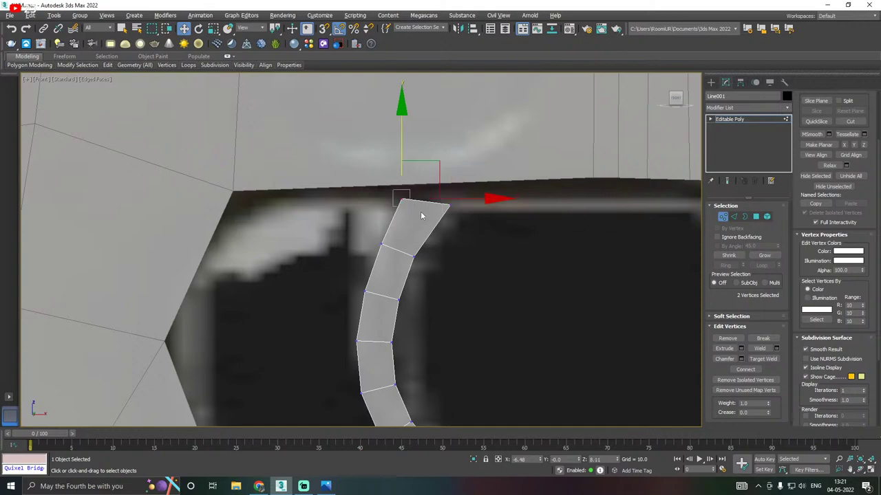
drag(465, 197, 447, 196)
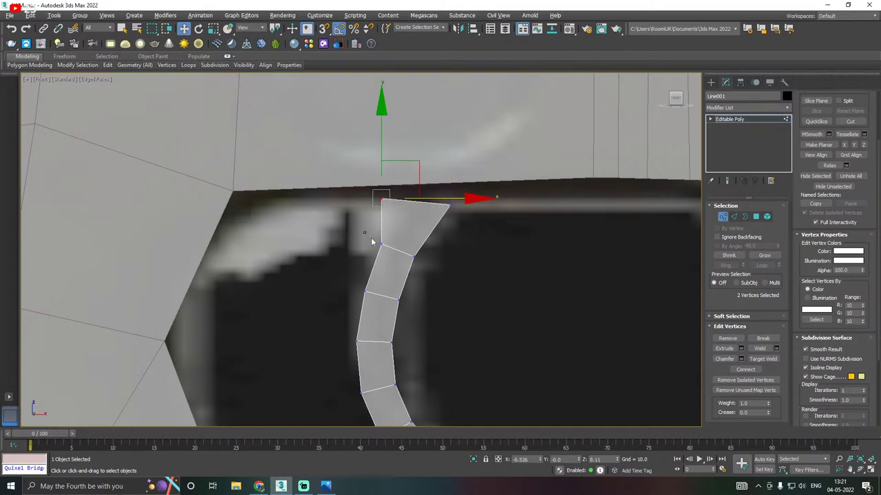
Move the three rear-edge vertex pairs below the trigger's upper end backward to thicken it along the reference
drag(371, 238, 396, 264)
drag(440, 243, 417, 242)
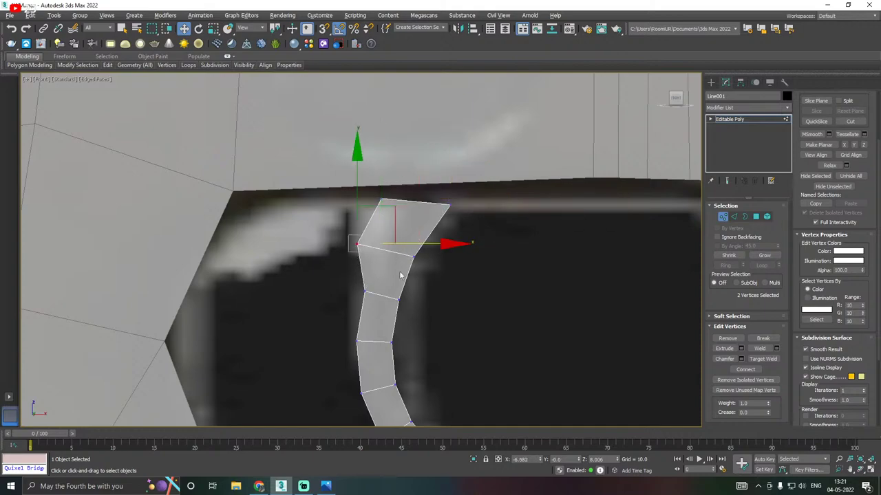
click(362, 295)
drag(428, 291, 415, 291)
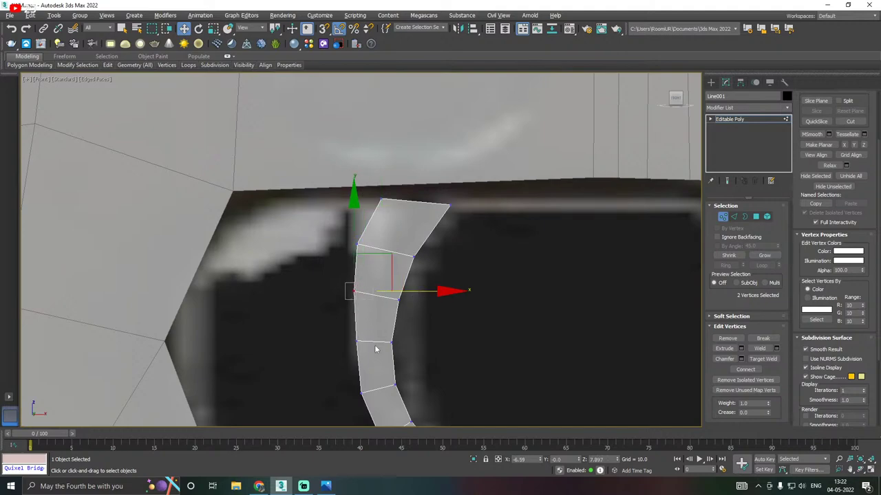
drag(339, 360, 339, 359)
drag(417, 341, 405, 341)
Move the trigger's upper rear corner further back and raise the upper front corner to level the top edge
drag(397, 223, 403, 196)
drag(472, 192, 429, 226)
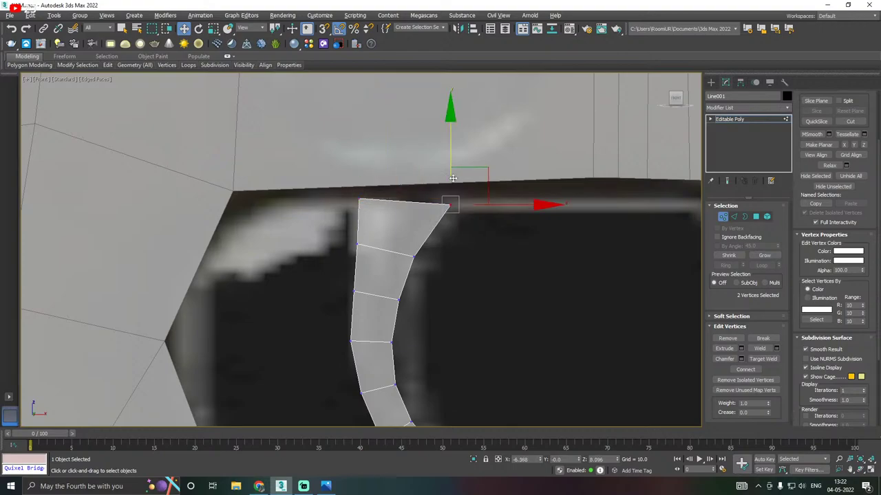
drag(450, 166, 450, 159)
scroll(426, 176, down, 4)
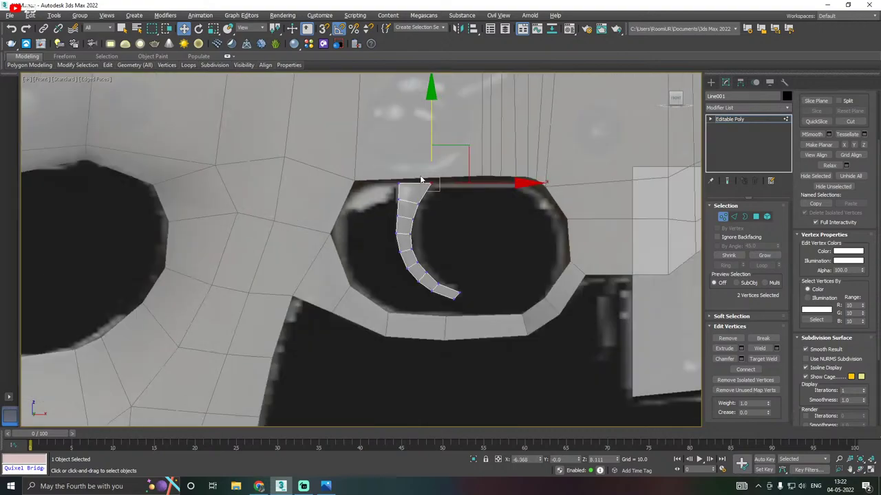
Nudge the front-edge vertices along the middle and lower part of the trigger forward to match the reference curve
scroll(413, 247, up, 2)
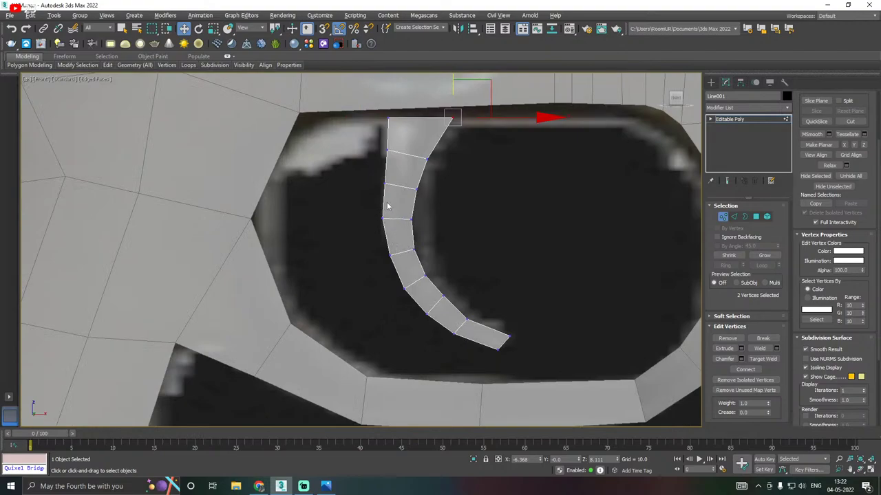
drag(413, 225, 430, 261)
drag(478, 235, 483, 235)
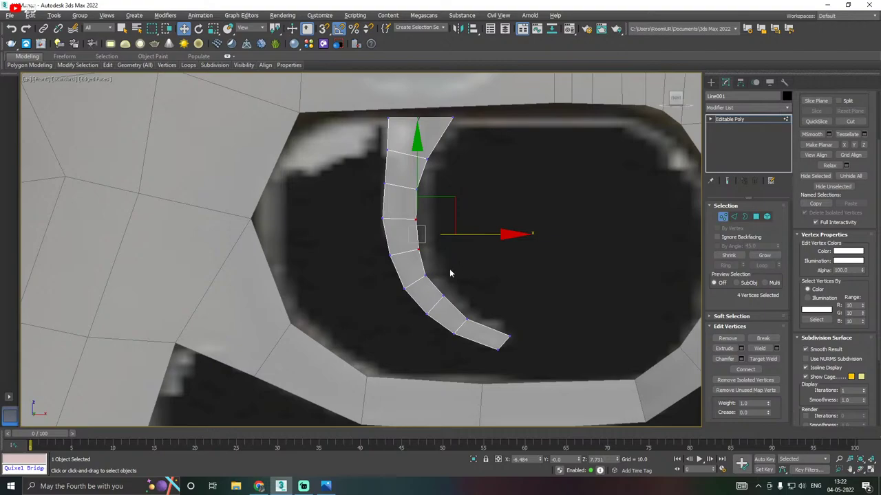
drag(452, 276, 415, 285)
drag(479, 275, 481, 275)
drag(477, 287, 459, 328)
drag(511, 319, 513, 319)
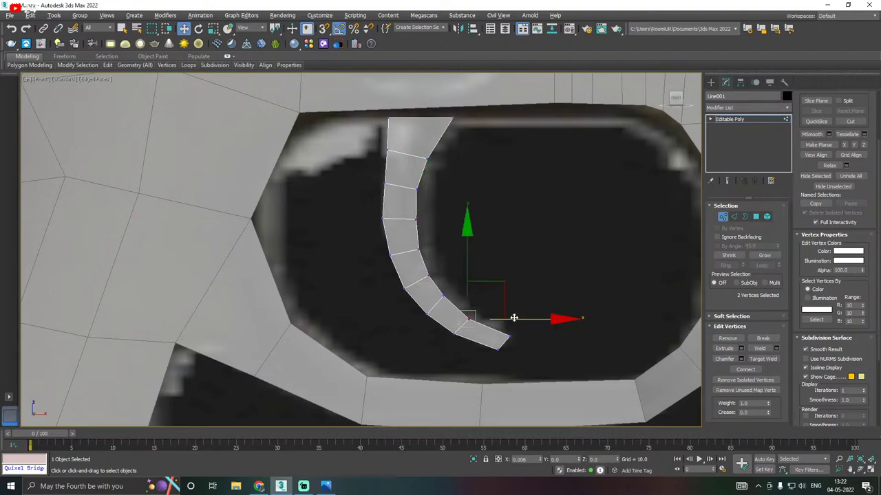
Straighten the upper rear edge of the trigger by shifting its top three vertex pairs slightly backward
middle_drag(406, 229, 432, 265)
drag(394, 212, 428, 237)
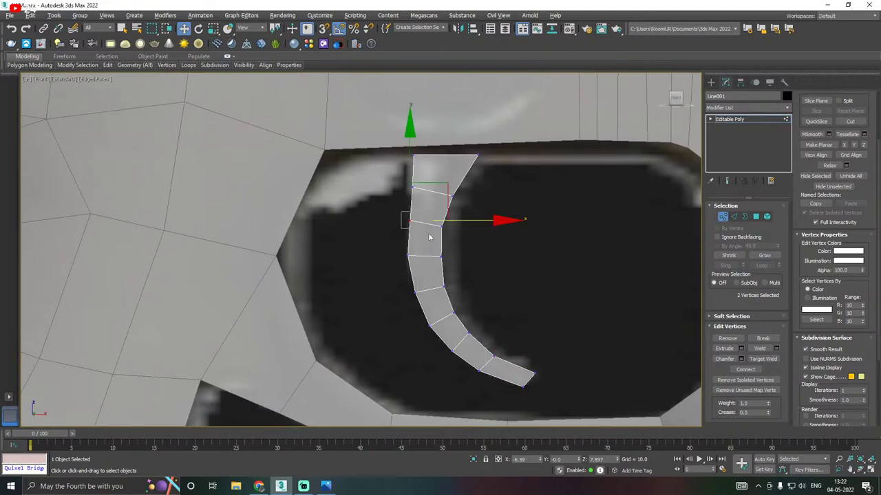
drag(392, 180, 422, 196)
click(406, 180)
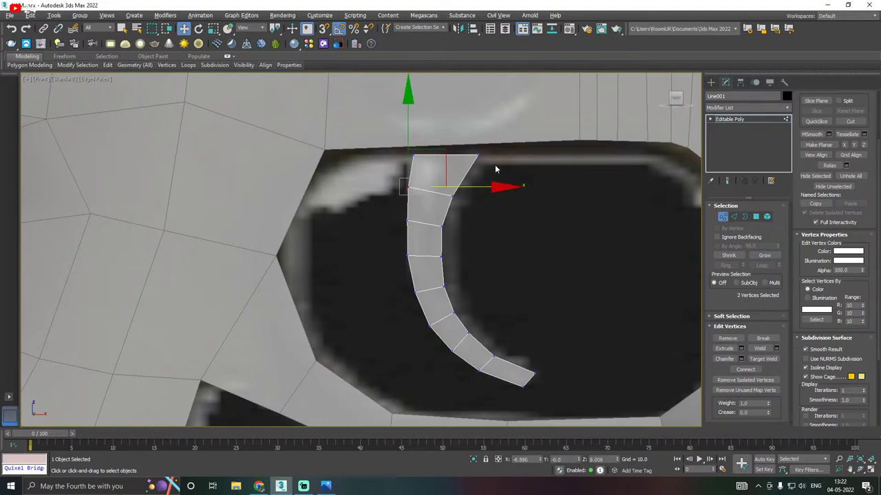
click(397, 145)
drag(398, 145, 472, 154)
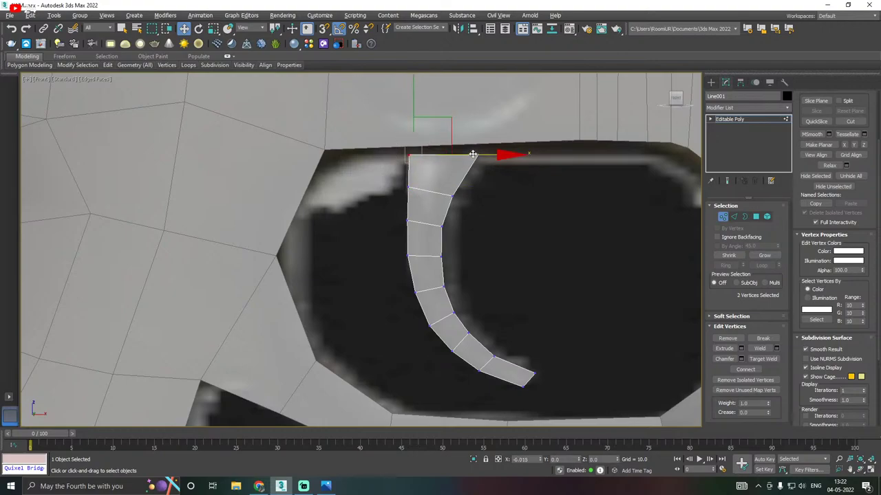
Pull the upper corner vertices of the trigger's tip slightly backward
scroll(390, 199, down, 3)
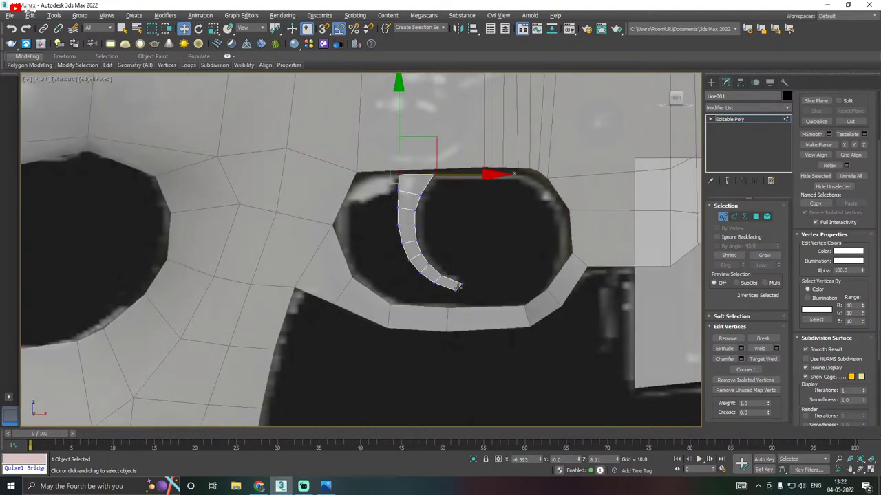
scroll(457, 287, up, 3)
mouse_move(492, 271)
mouse_down()
mouse_move(453, 289)
mouse_move(488, 278)
mouse_up()
scroll(450, 280, down, 3)
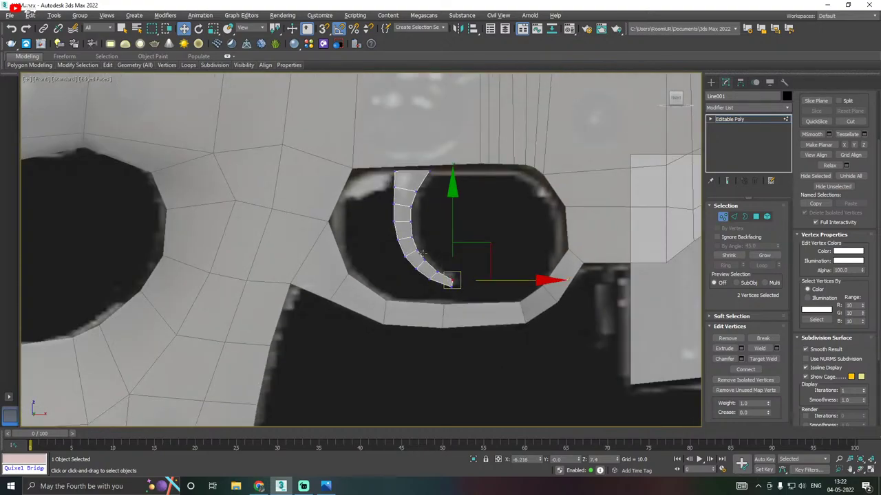
Shift the whole trigger slightly forward, then move it sideways in perspective view to about -2.0 on the Y axis
click(731, 120)
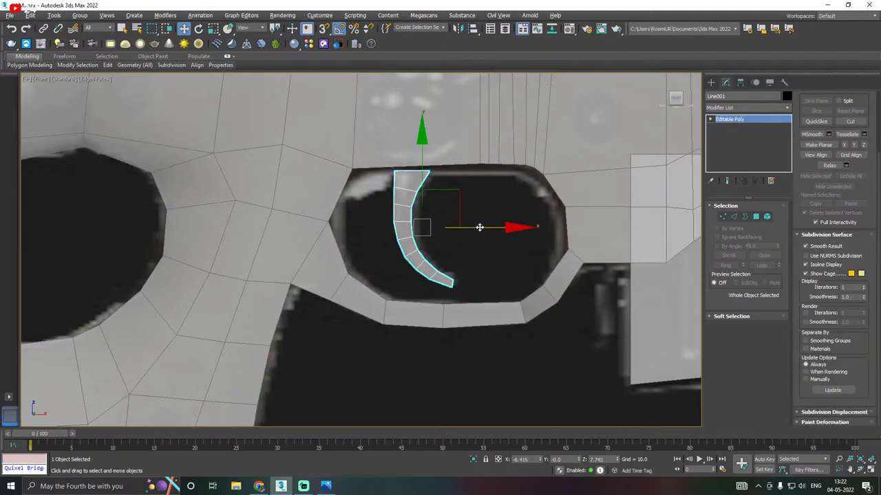
drag(479, 226, 484, 227)
key(p)
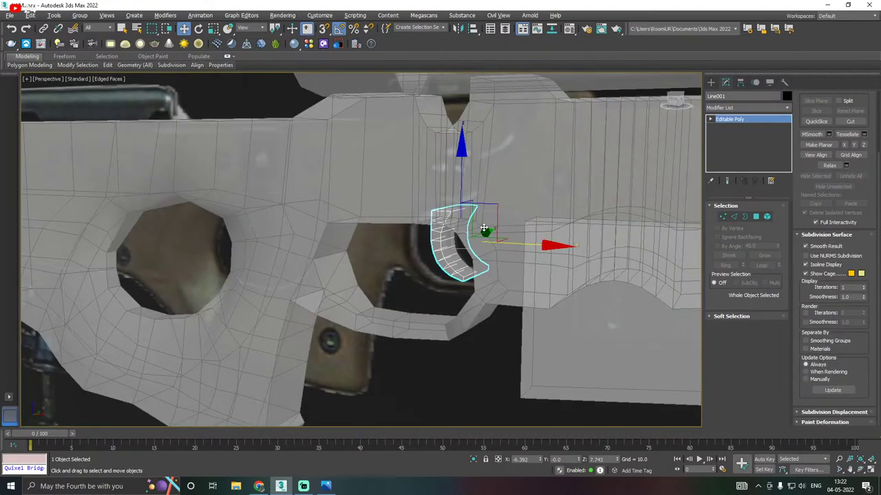
alt+middle_drag(483, 228, 494, 228)
drag(493, 227, 398, 261)
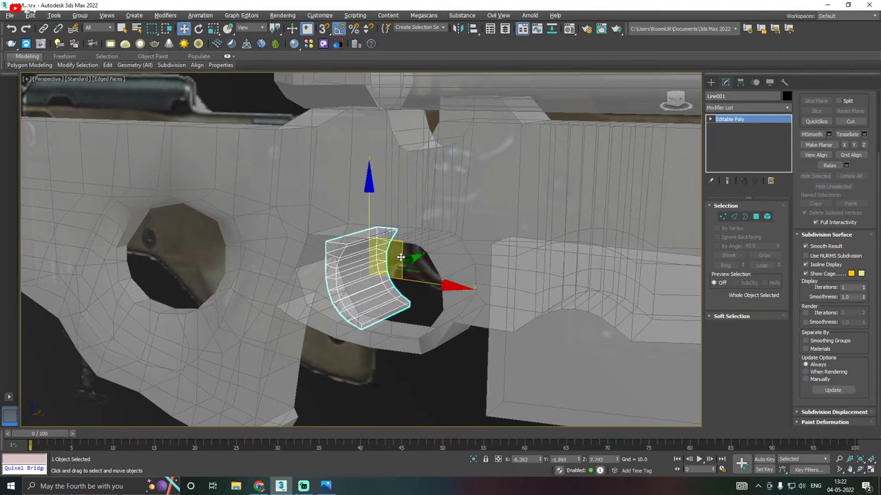
Scale the trigger's sideways thickness down to about 13 percent and switch off its see-through display
key(r)
mouse_move(392, 267)
mouse_down()
mouse_move(323, 296)
mouse_move(383, 270)
mouse_up()
scroll(364, 287, up, 2)
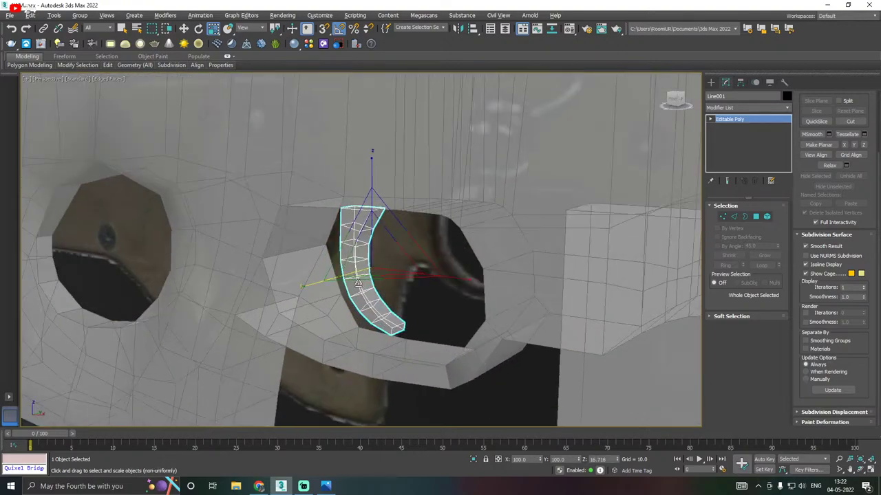
alt+middle_drag(364, 288, 349, 280)
scroll(349, 280, up, 2)
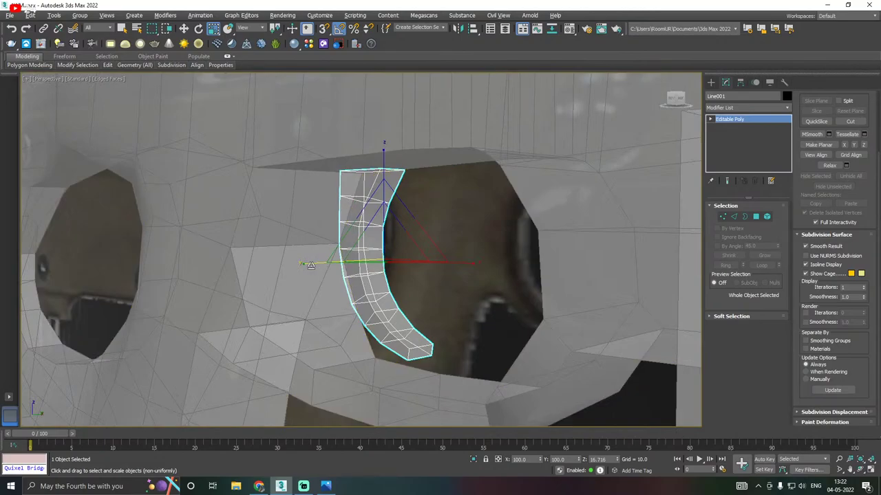
drag(311, 266, 317, 265)
key(alt+x)
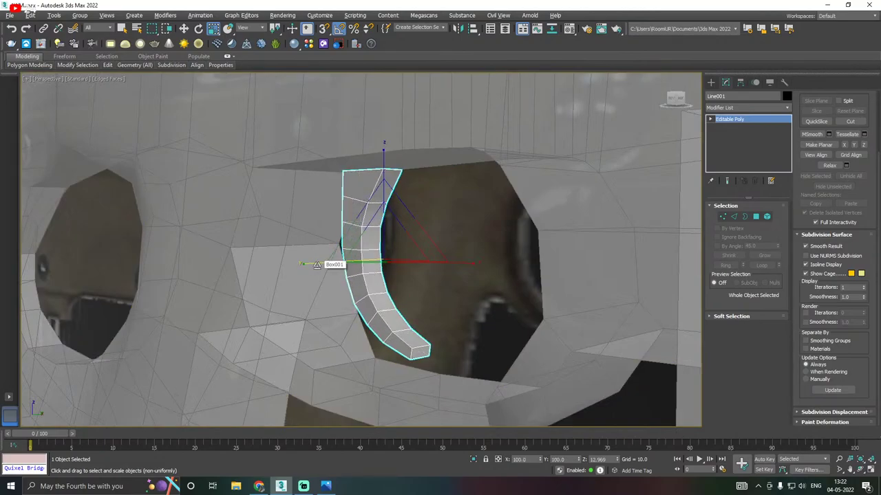
Scale the trigger's top polygon wider along the Y axis and slightly along the X axis
alt+middle_drag(323, 265, 378, 259)
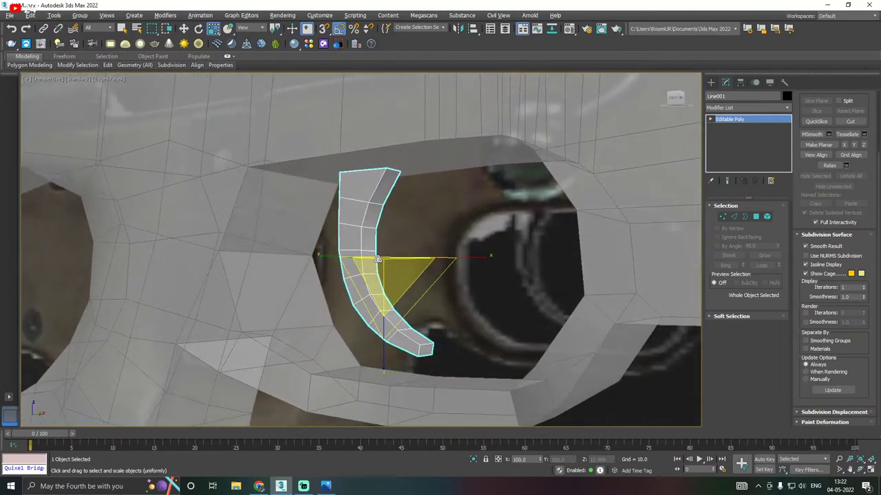
click(756, 217)
alt+middle_drag(474, 214, 468, 255)
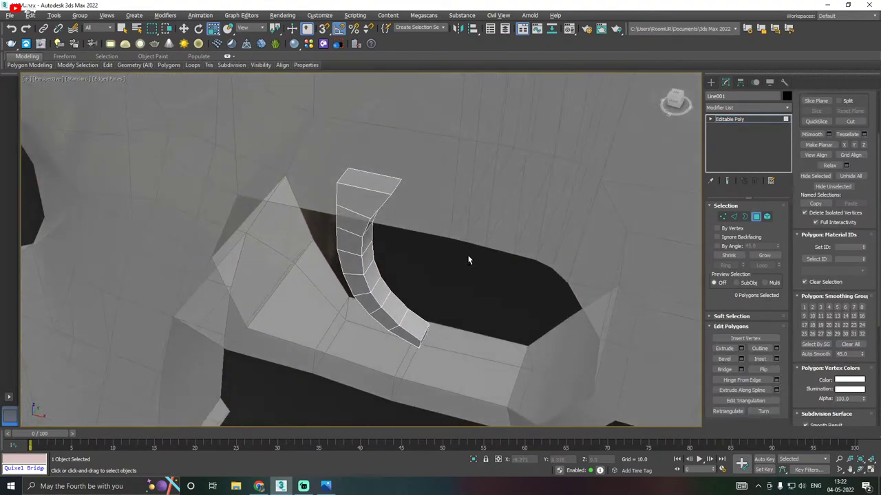
click(368, 181)
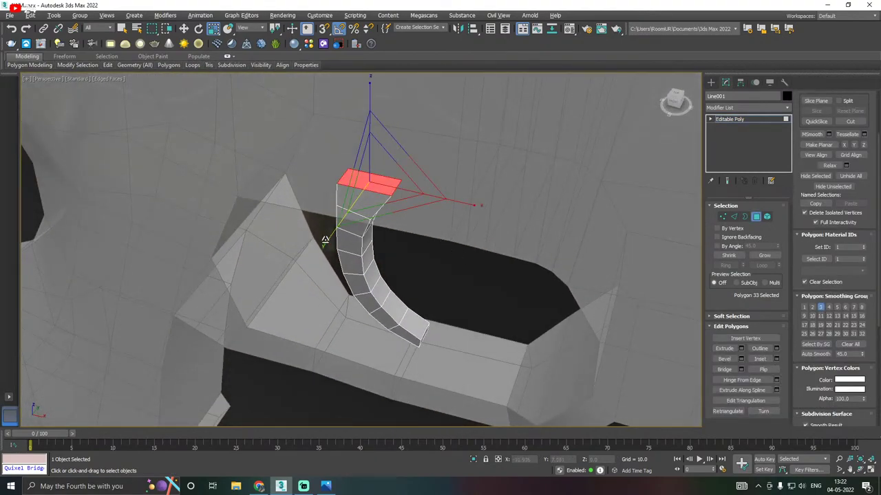
drag(325, 240, 324, 252)
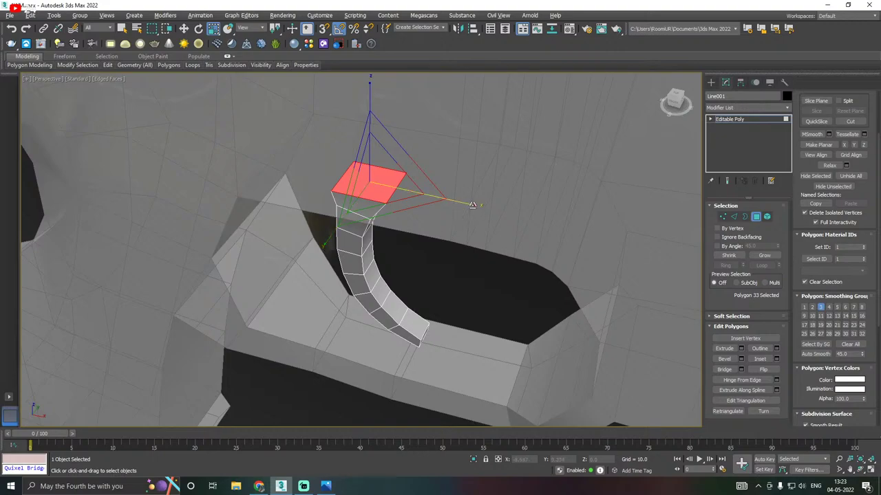
drag(472, 205, 477, 205)
Move the vertices on both sides of the trigger's second row outward in the front view to widen its upper neck
key(f)
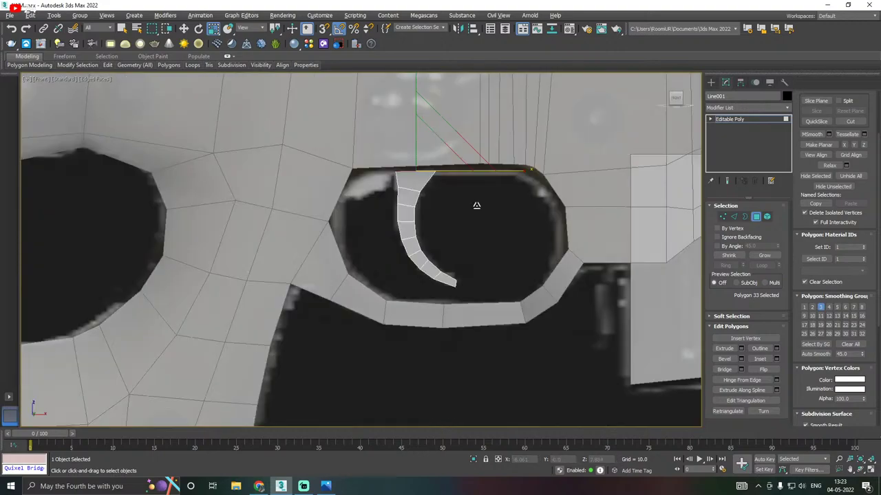
scroll(428, 187, up, 4)
click(720, 217)
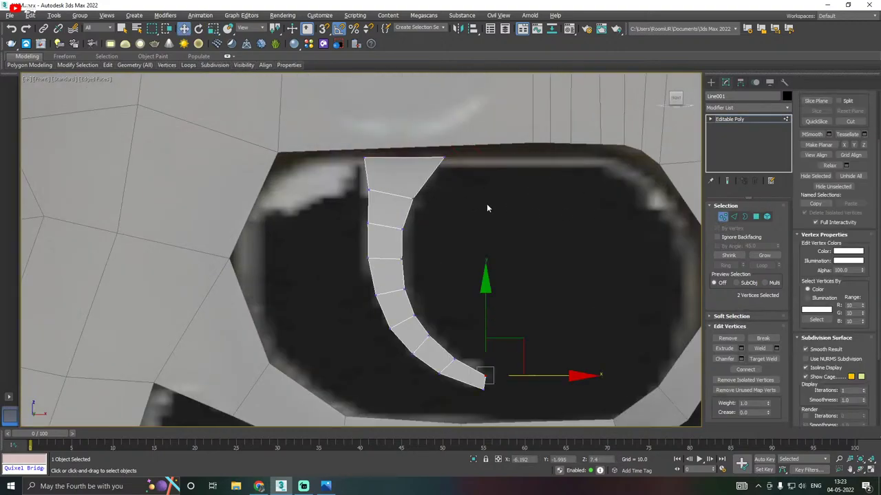
drag(404, 202, 471, 198)
drag(359, 181, 382, 212)
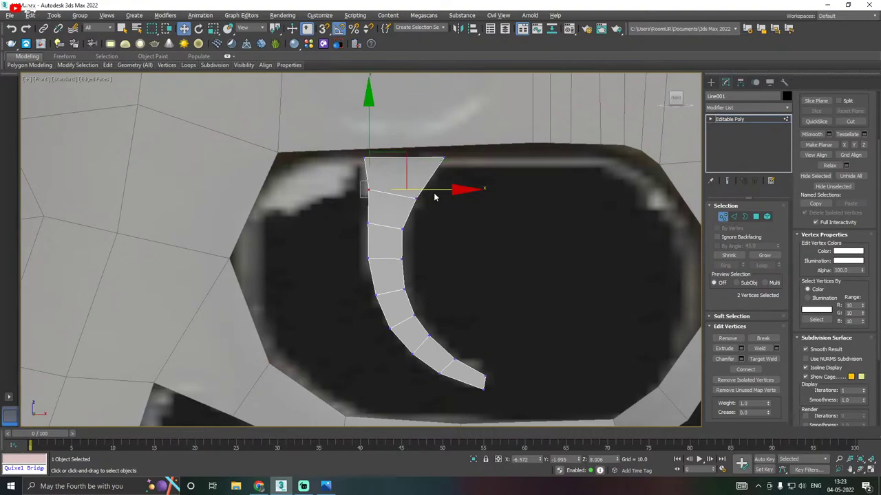
click(408, 232)
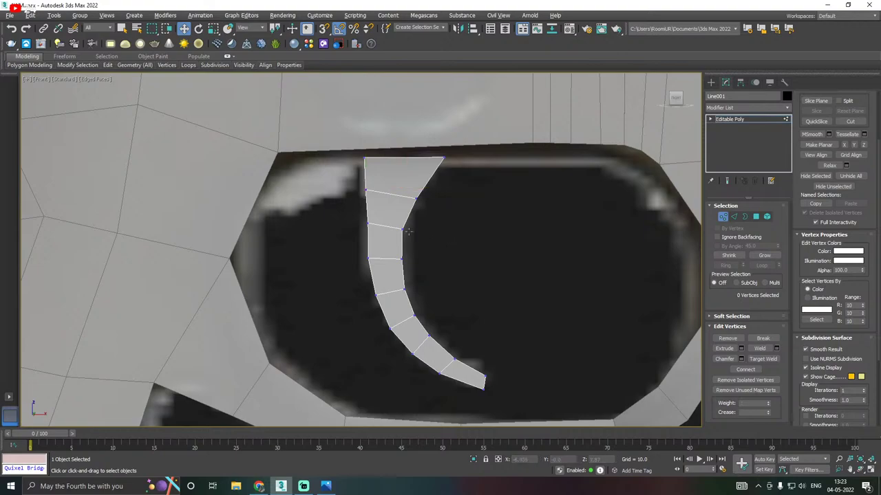
Nudge the vertices on both sides of the trigger's third row outward along X and leave vertex editing
drag(380, 246, 382, 246)
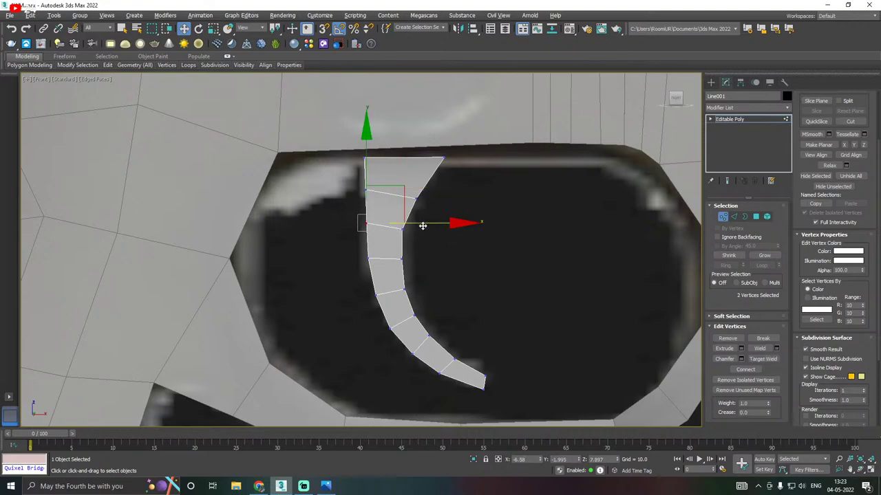
click(421, 224)
drag(421, 224, 392, 239)
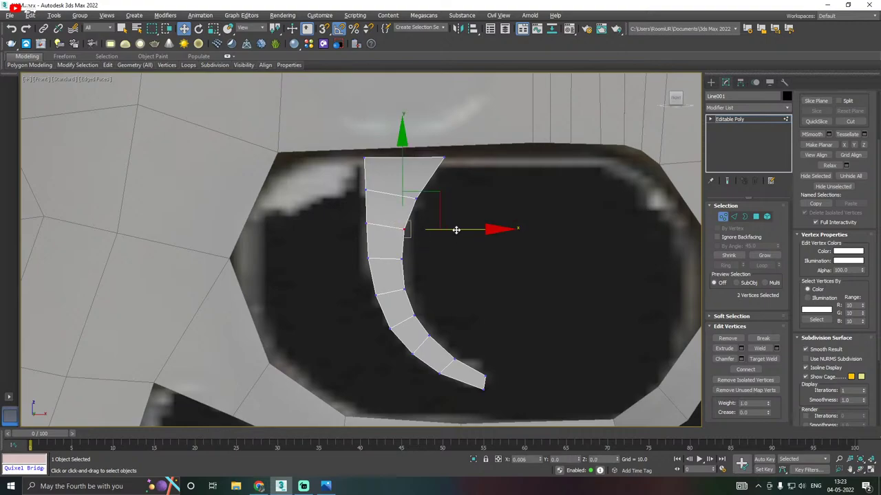
click(469, 258)
scroll(468, 258, down, 3)
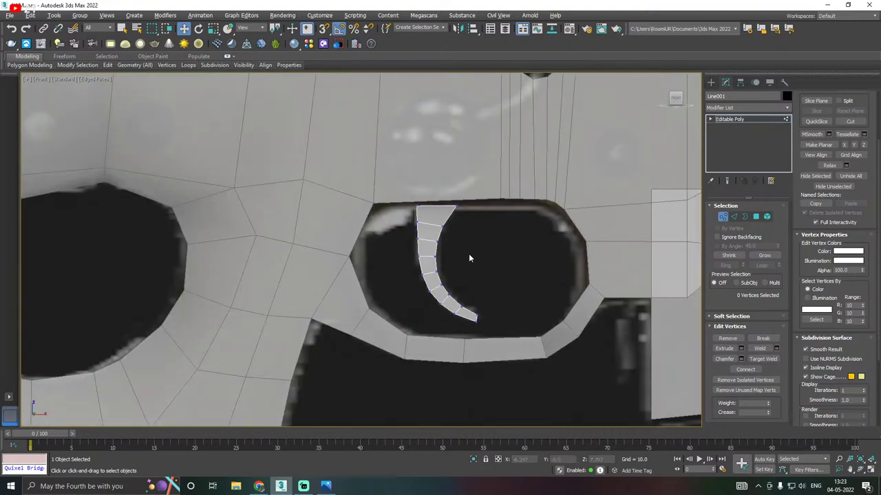
scroll(468, 256, down, 3)
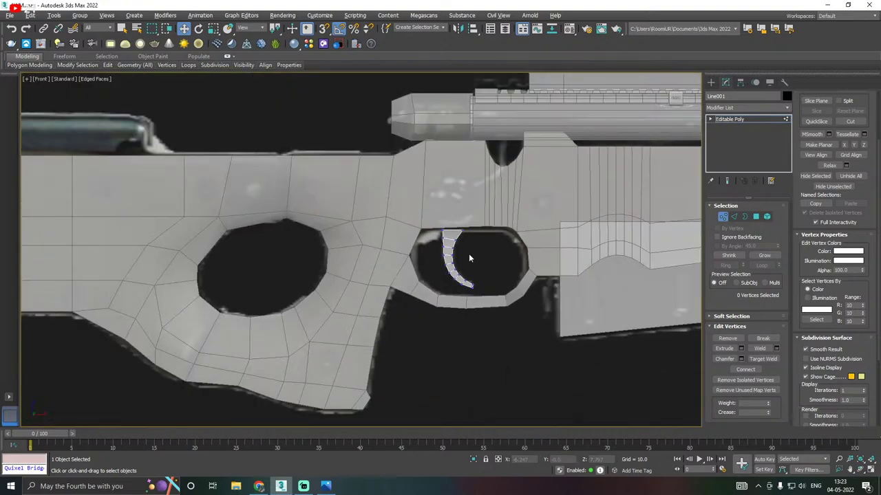
click(730, 120)
Save the rifle scene
scroll(306, 238, down, 3)
scroll(306, 239, down, 4)
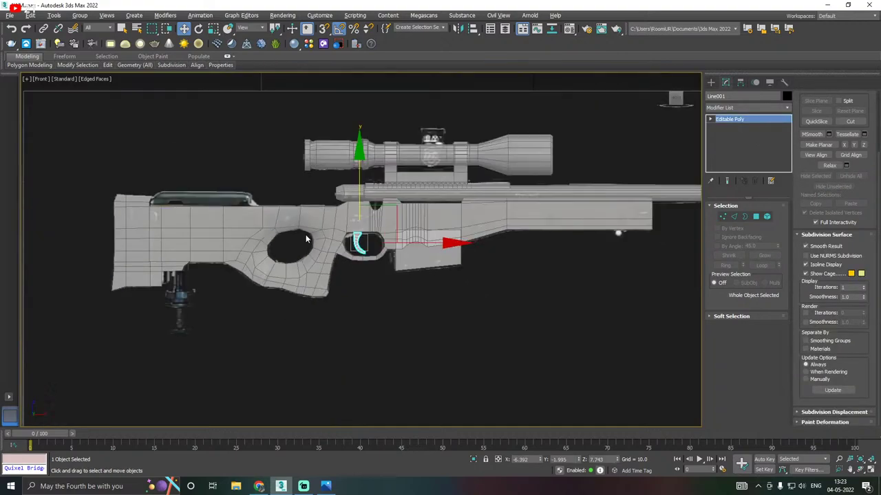
scroll(215, 215, up, 3)
scroll(291, 227, up, 3)
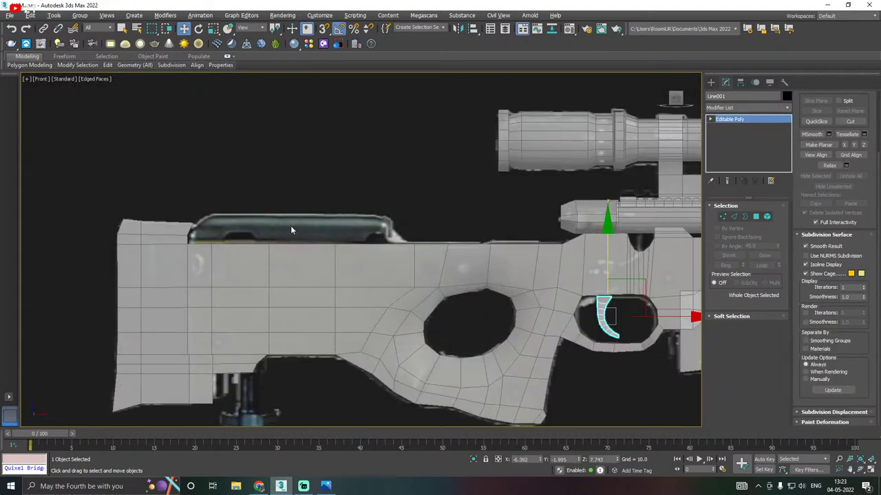
click(10, 15)
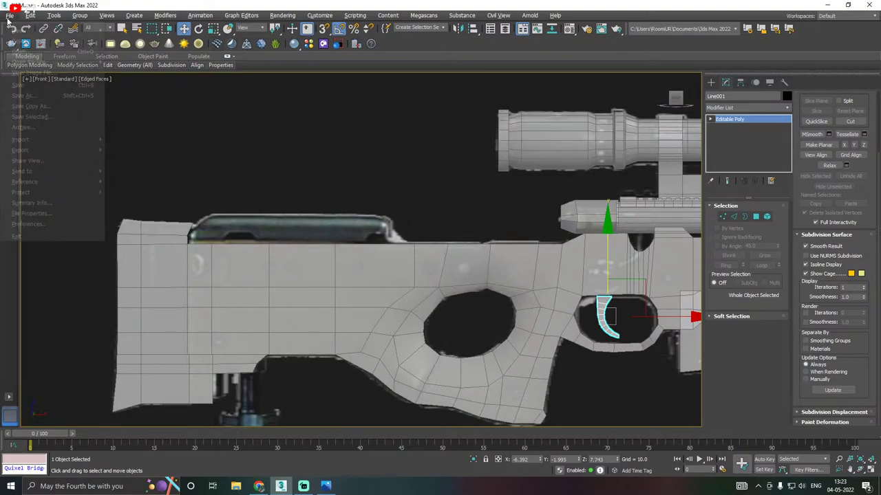
click(30, 83)
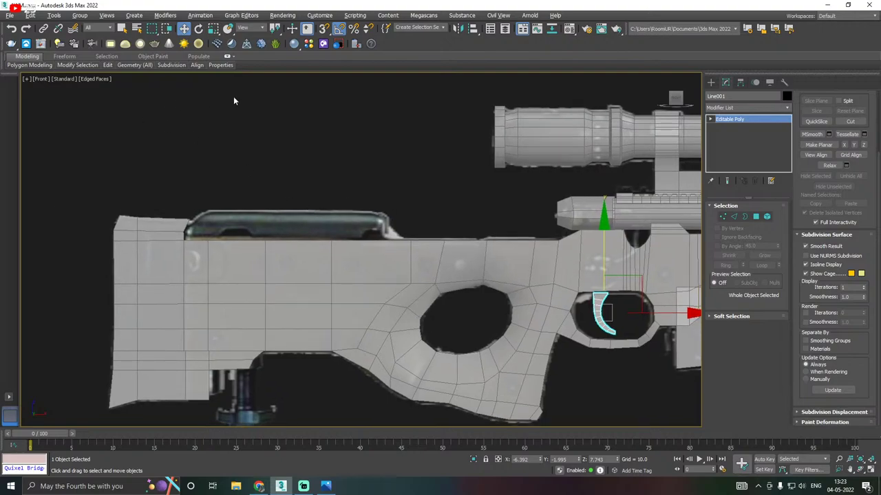
scroll(196, 224, down, 5)
scroll(409, 215, up, 2)
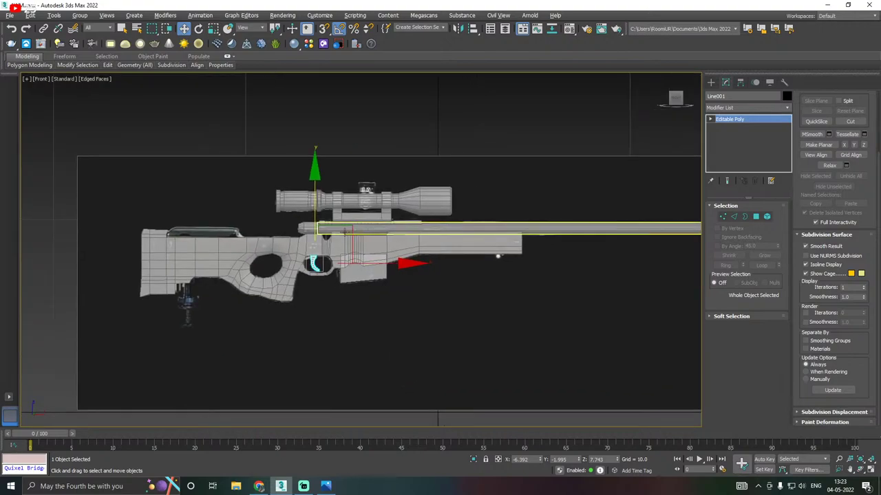
scroll(263, 239, up, 2)
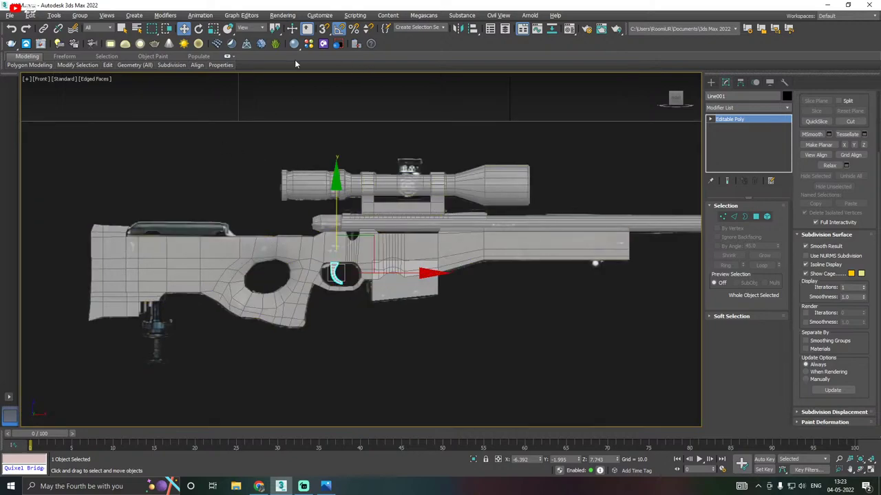
click(10, 15)
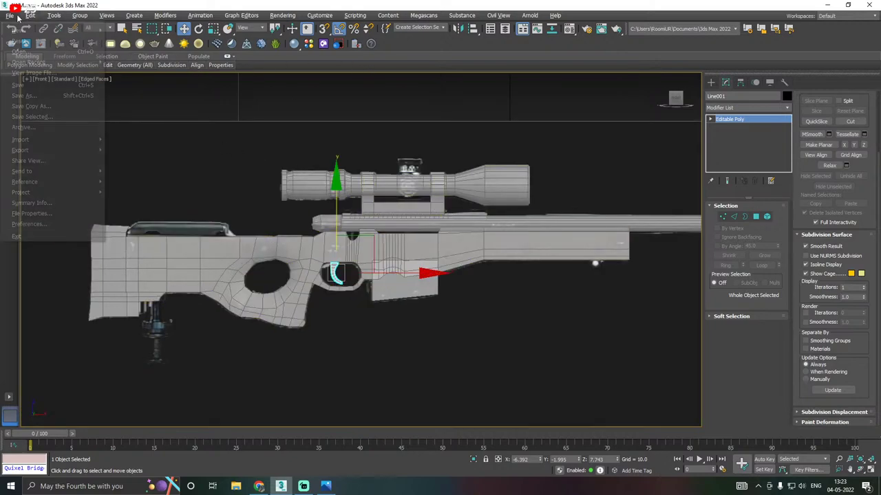
click(24, 86)
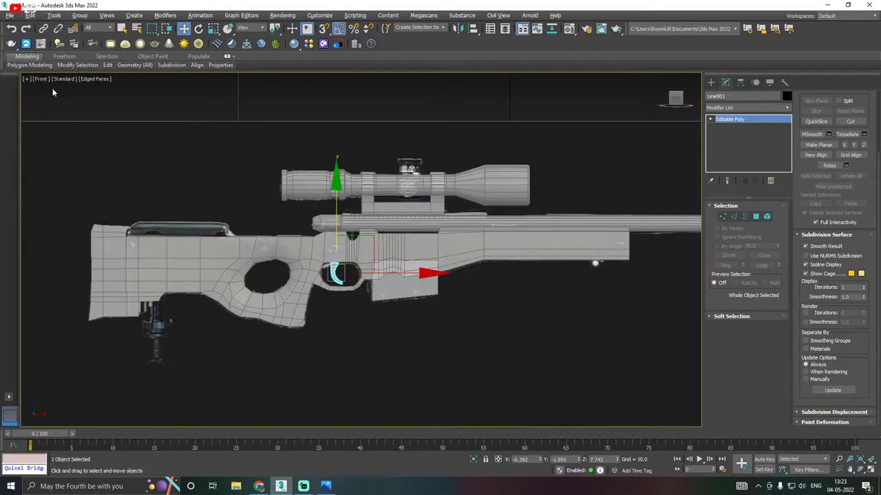
Move the barrel cylinder below the rifle to examine the reference image behind it, and undo the move
scroll(397, 227, up, 3)
click(389, 224)
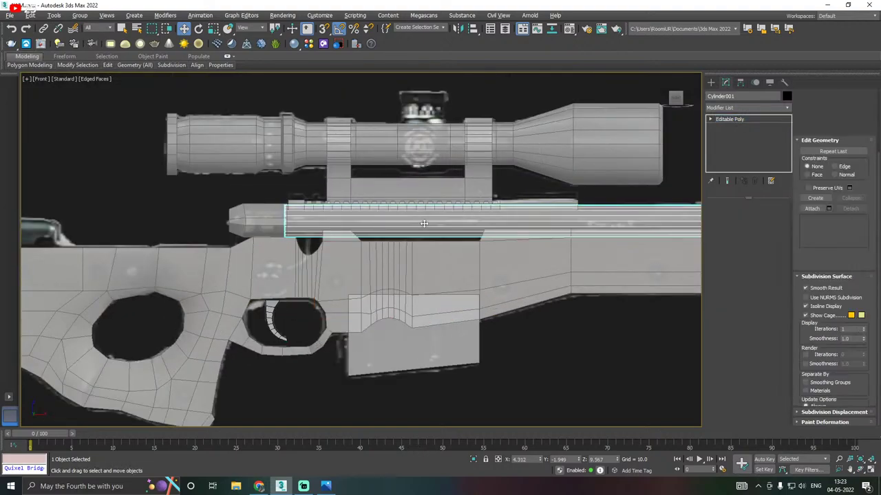
scroll(386, 227, down, 4)
drag(619, 175, 619, 265)
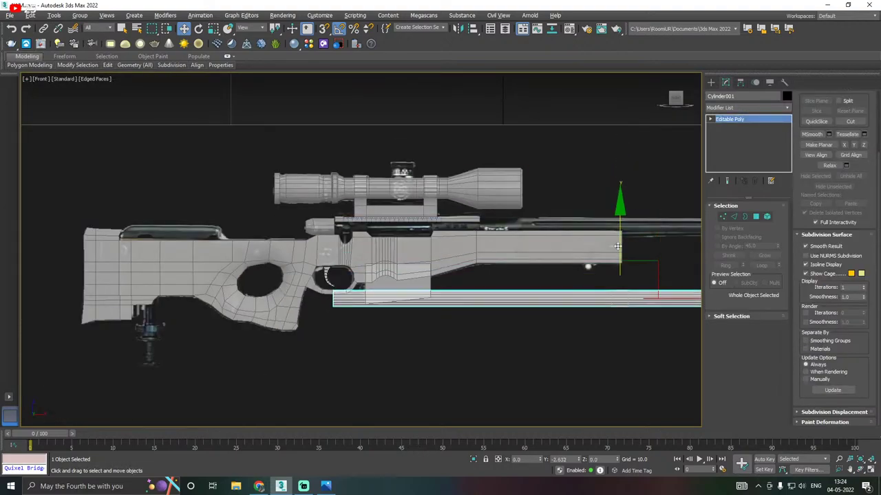
scroll(356, 237, up, 3)
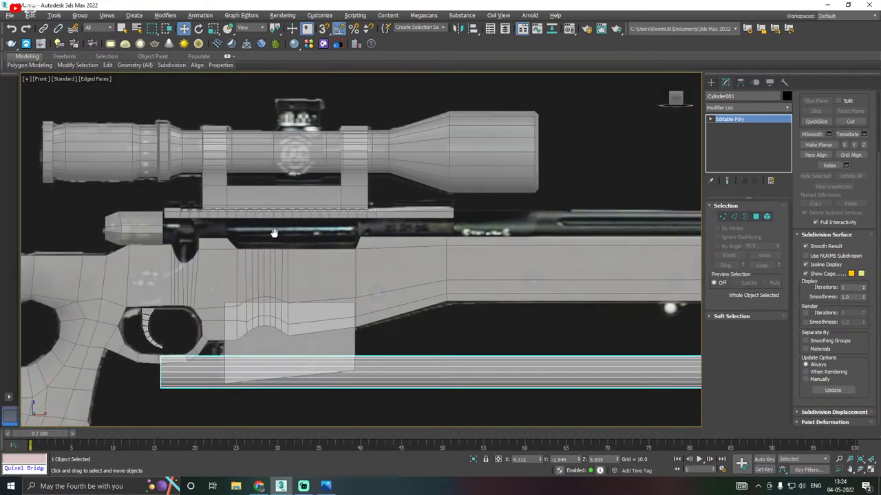
middle_drag(273, 237, 367, 223)
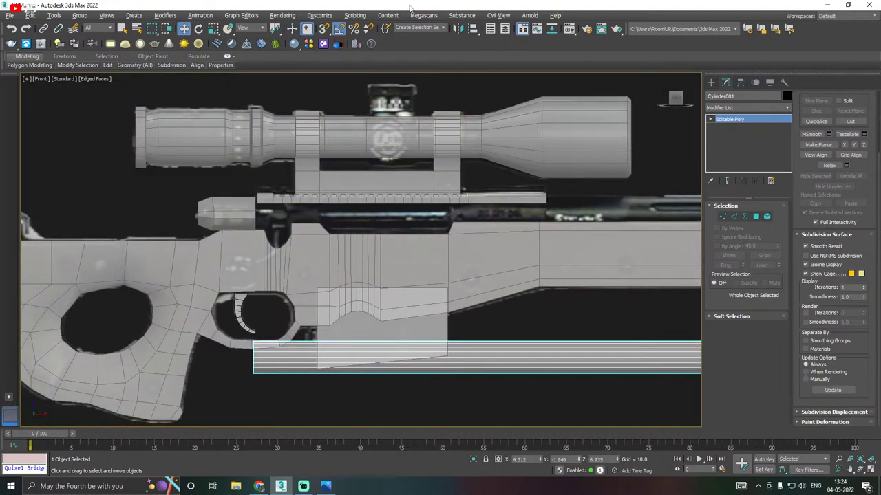
click(12, 29)
Create a box about 0.47 long and 3.99 wide over the cheek rest on the reference image in the front view
middle_drag(235, 214, 522, 214)
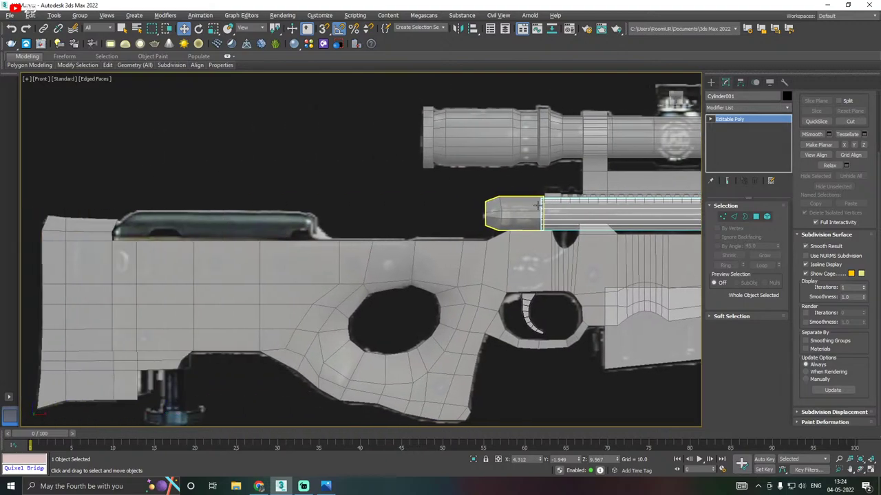
middle_drag(276, 240, 374, 241)
scroll(272, 224, up, 2)
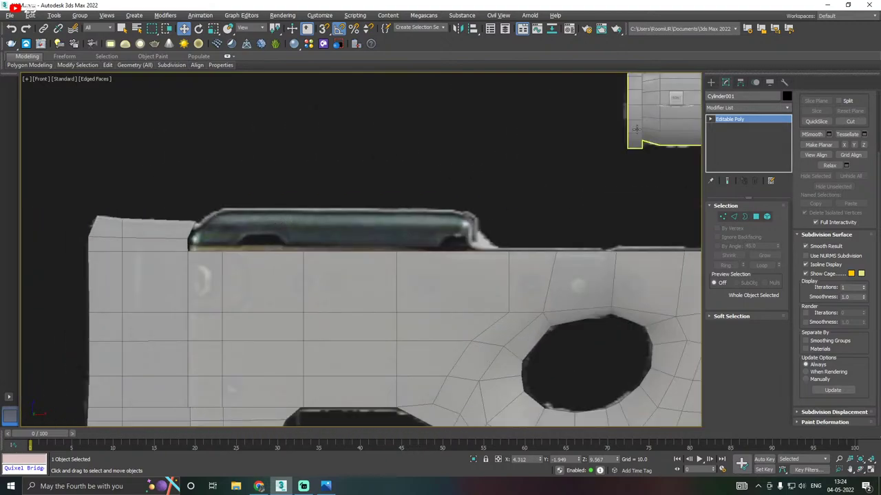
click(711, 82)
click(711, 96)
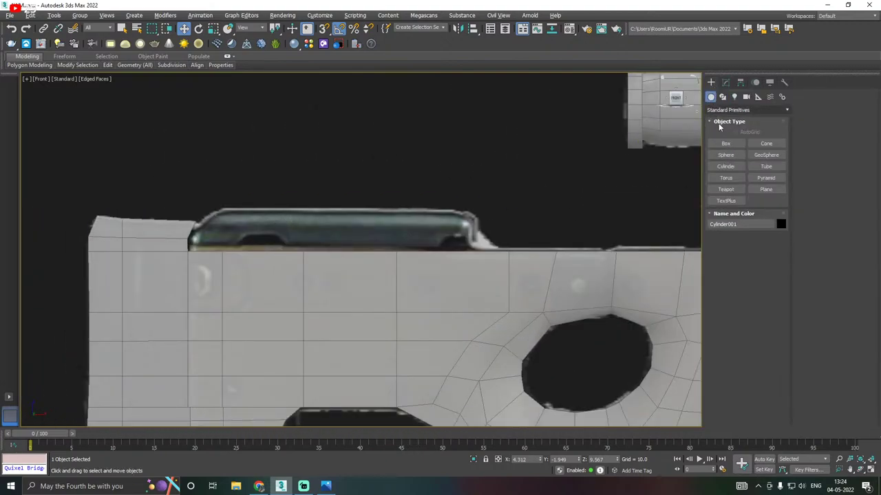
click(725, 143)
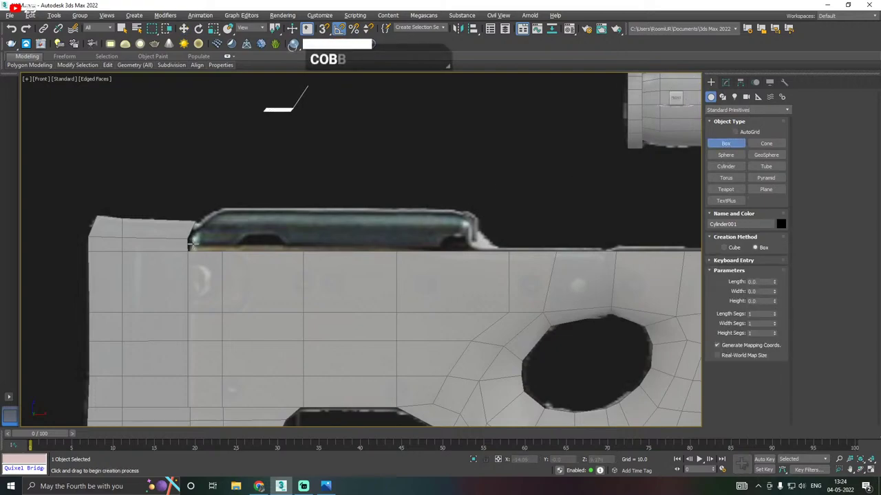
drag(192, 245, 500, 208)
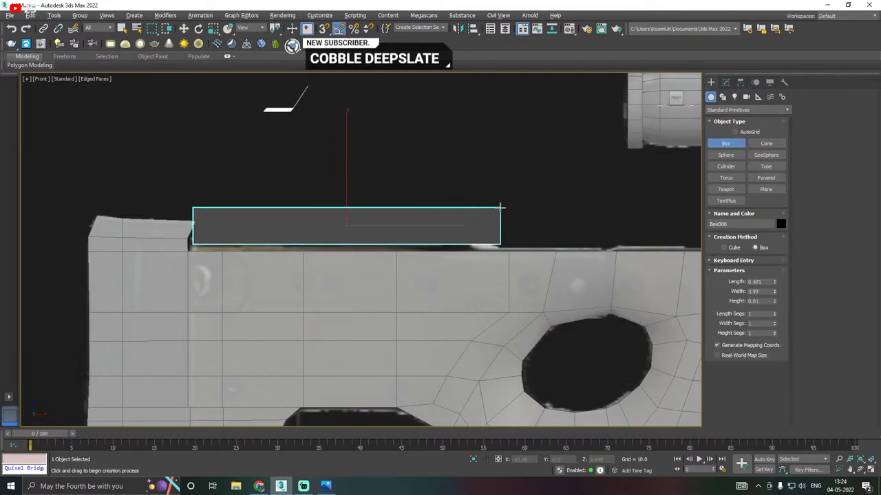
click(499, 224)
right_click(500, 225)
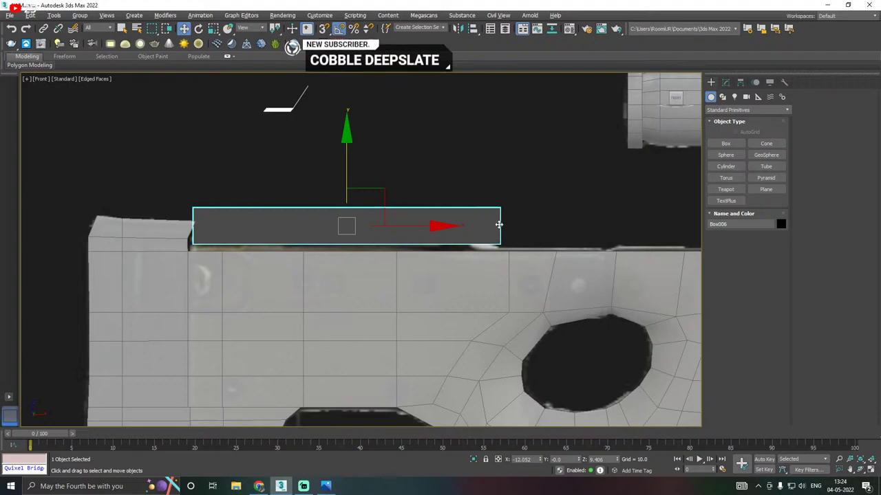
Assign the rifle's light grey material to the new cheek rest box
key(m)
click(82, 231)
key(m)
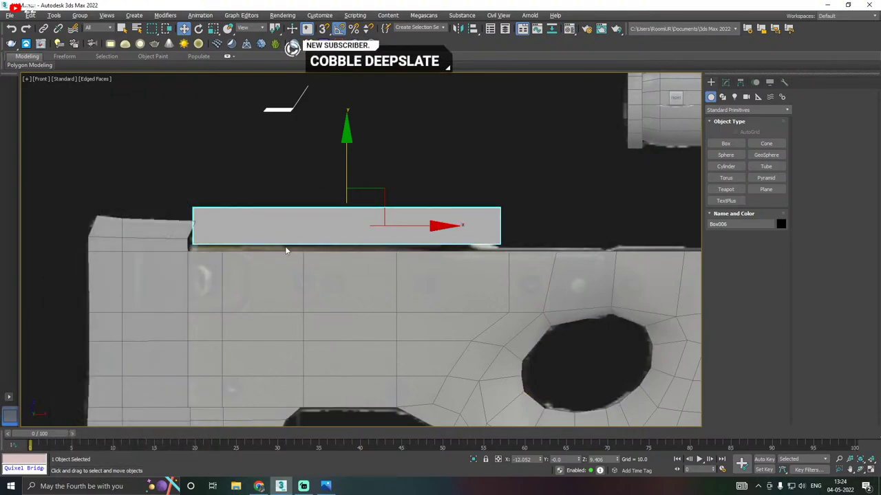
Move the cheek rest box along Y to about -2.16 so it sits over the rear of the stock
key(p)
scroll(286, 251, down, 15)
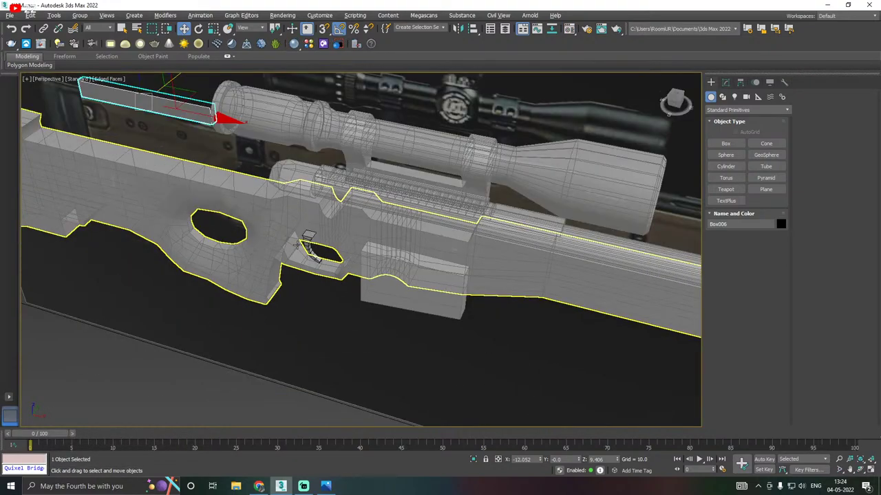
alt+middle_drag(227, 244, 409, 259)
scroll(408, 259, up, 3)
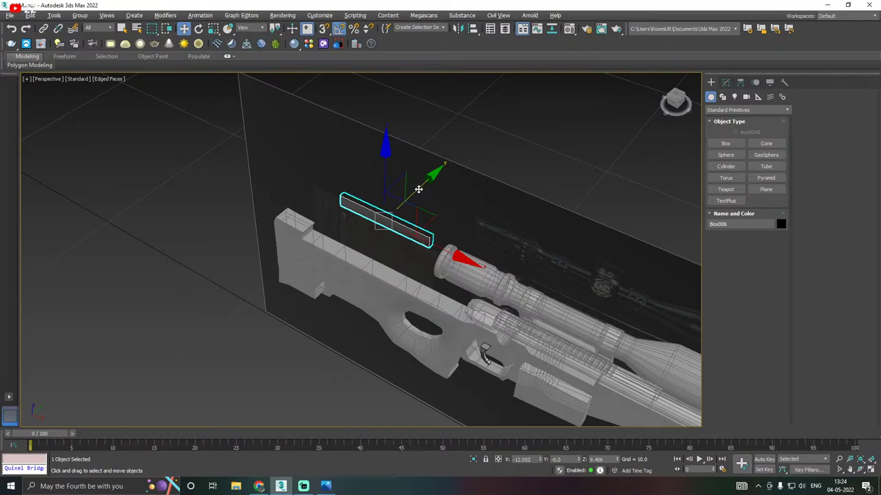
drag(417, 189, 377, 218)
scroll(347, 237, up, 5)
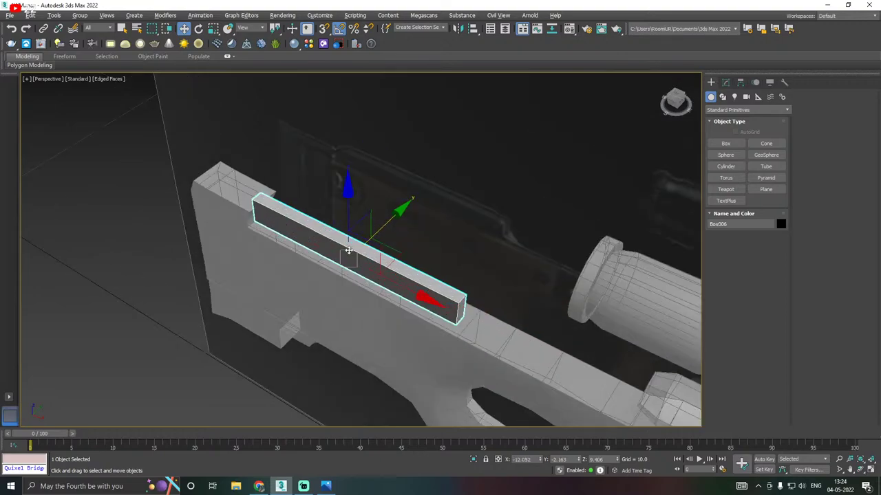
scroll(346, 234, down, 2)
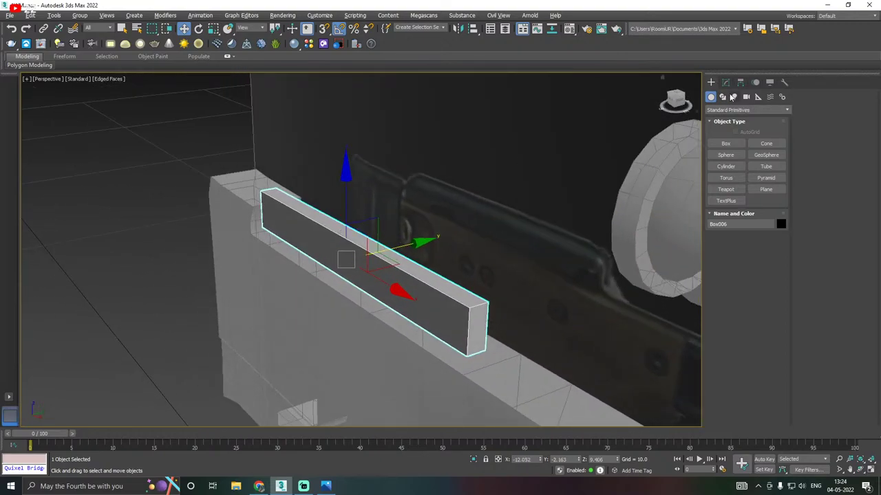
Set the cheek rest box's height to about -0.51 and shift it along Y to about -2.31 over the stock
click(725, 82)
mouse_move(775, 240)
mouse_down()
mouse_move(774, 228)
mouse_move(774, 247)
mouse_up()
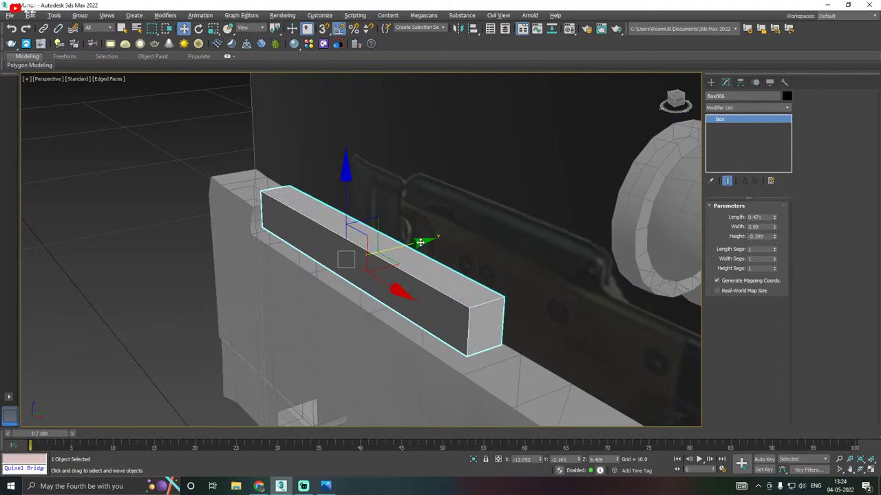
drag(407, 246, 394, 249)
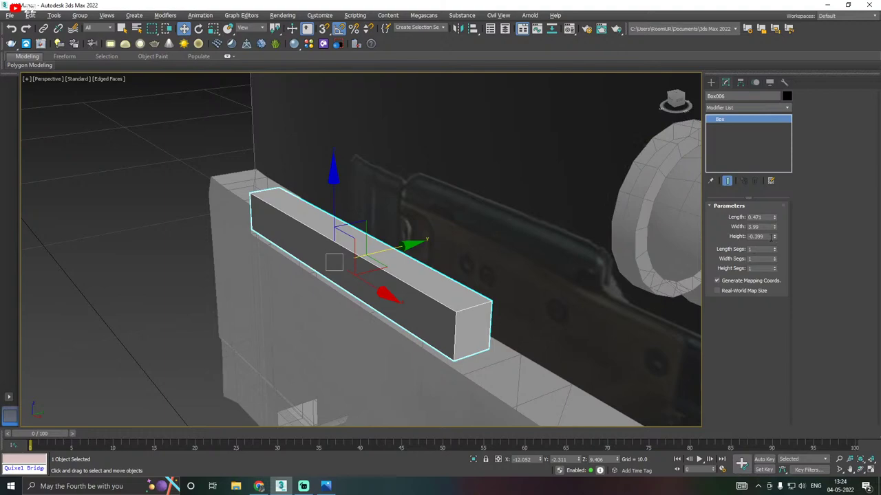
drag(775, 237, 778, 246)
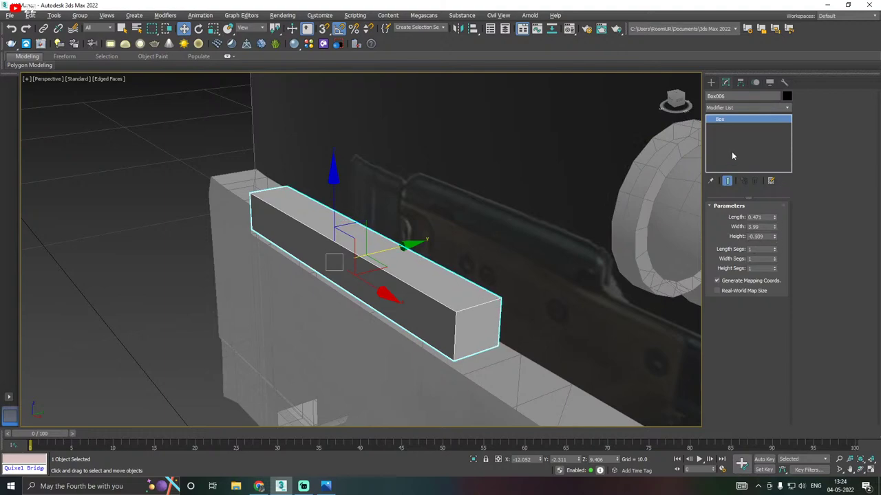
Convert the cheek rest box to Editable Poly and, with see-through display in the front view, lower it about 0.07 onto the stock
right_click(732, 156)
click(757, 222)
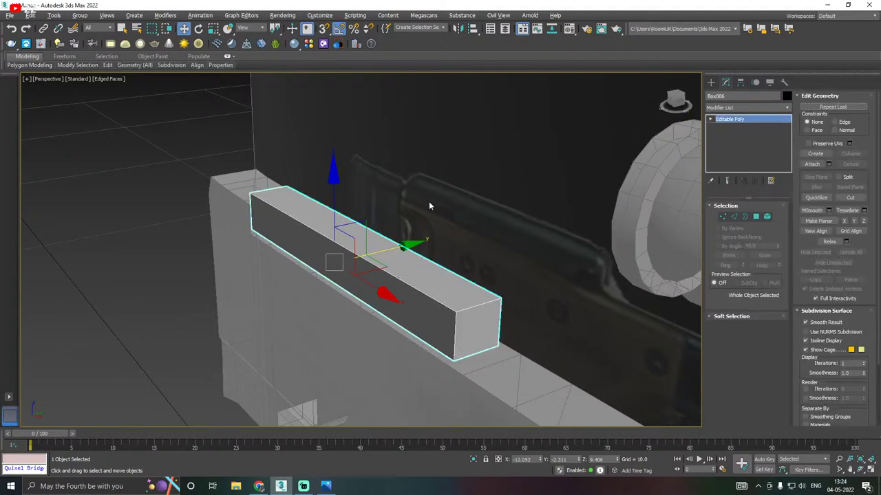
key(f)
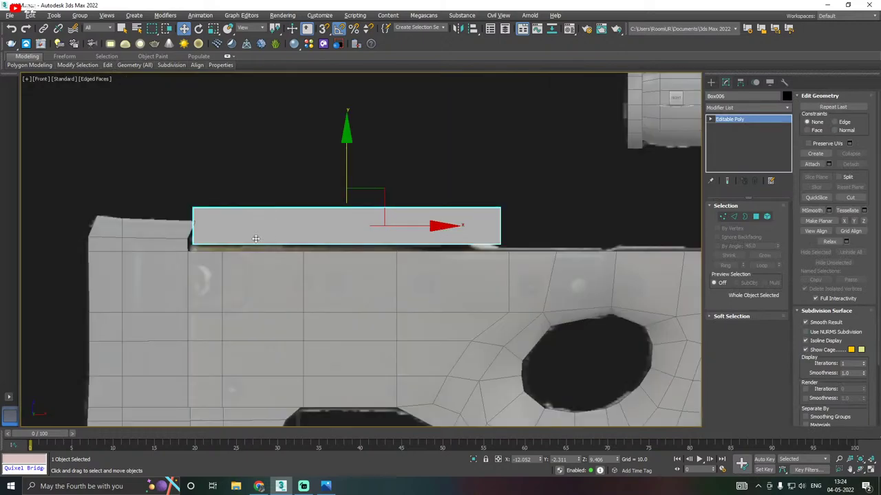
key(alt+x)
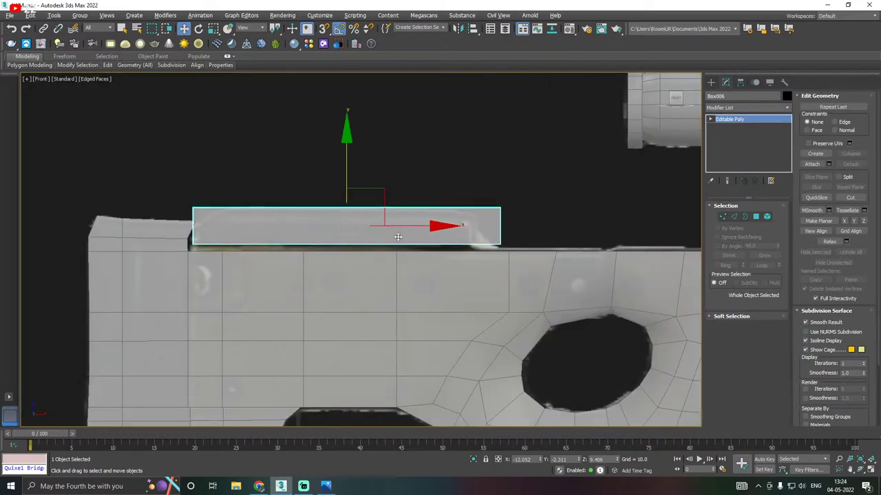
mouse_move(343, 171)
mouse_down()
mouse_move(344, 247)
mouse_move(350, 176)
mouse_up()
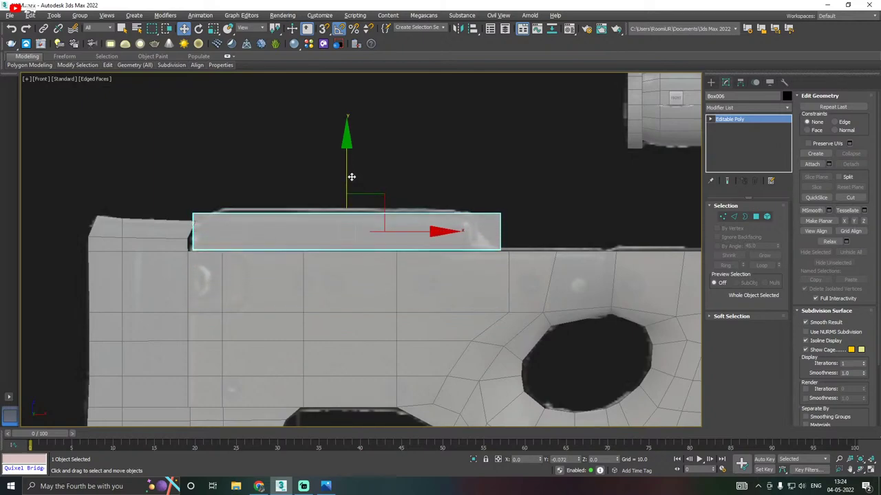
Raise the box's top vertices to Z about 9.65 and shift the upper rear vertices forward to slope the rear end
click(723, 216)
drag(523, 236, 522, 234)
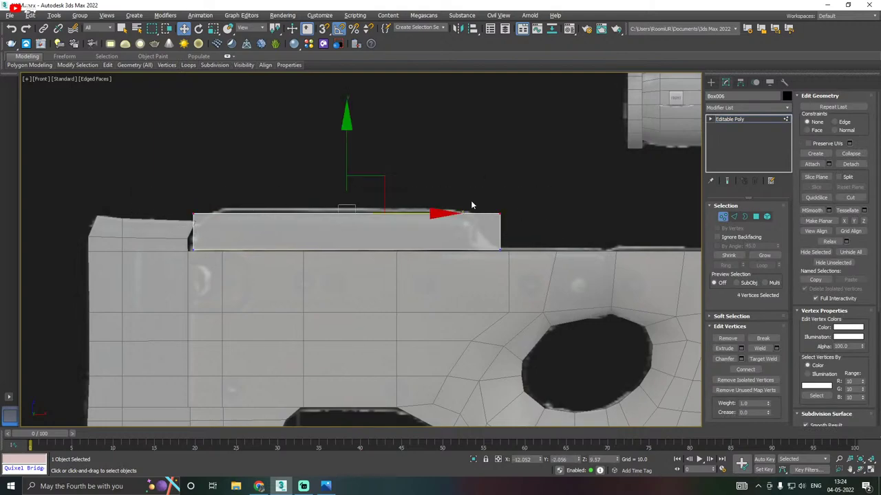
drag(346, 171, 345, 164)
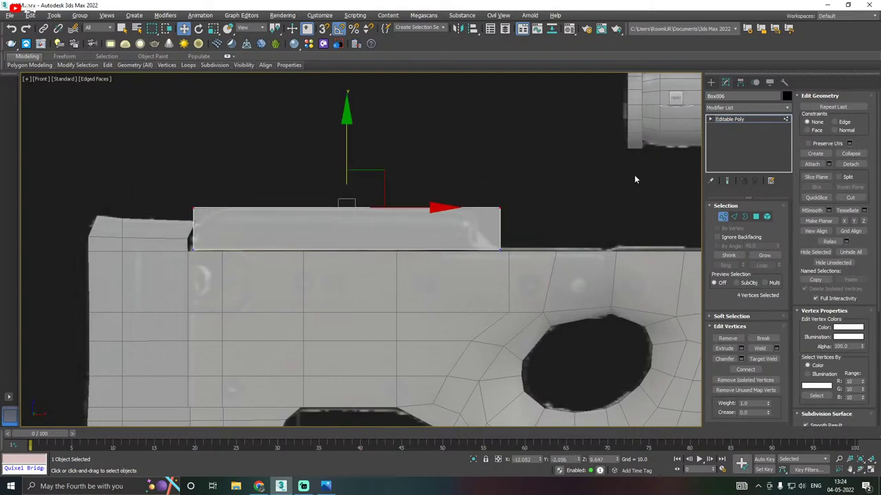
drag(163, 181, 283, 208)
Move the four front-end vertices back along X to about -10.35 to match the reference's front edge
drag(530, 202, 456, 227)
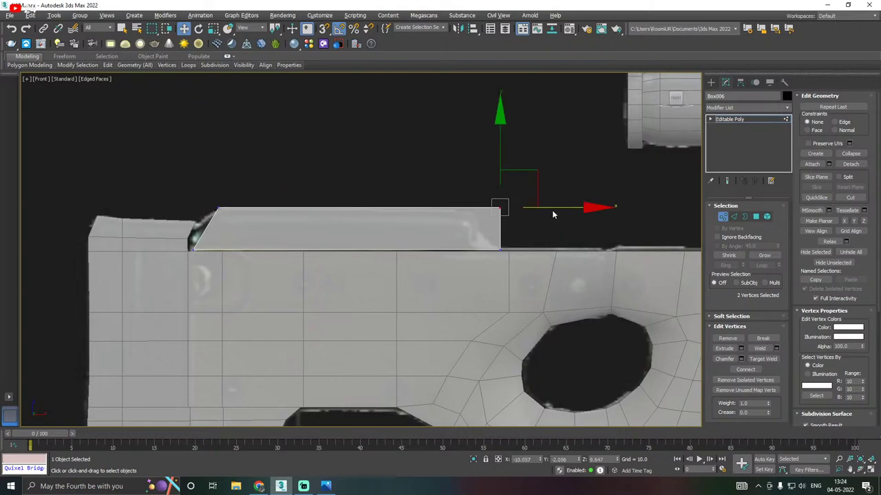
drag(532, 224, 482, 260)
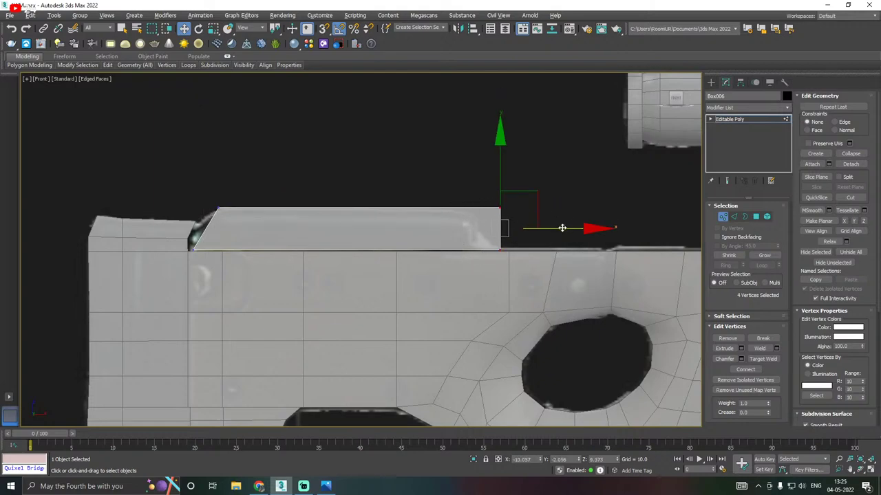
drag(562, 228, 541, 227)
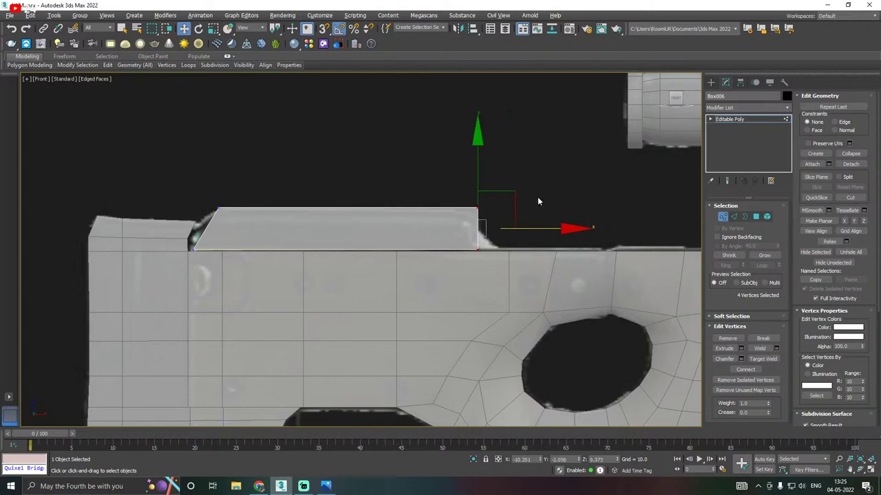
Try sliding the upper front vertices rearward along X to about -11.69, and undo the move
drag(454, 227, 455, 226)
drag(523, 208, 421, 213)
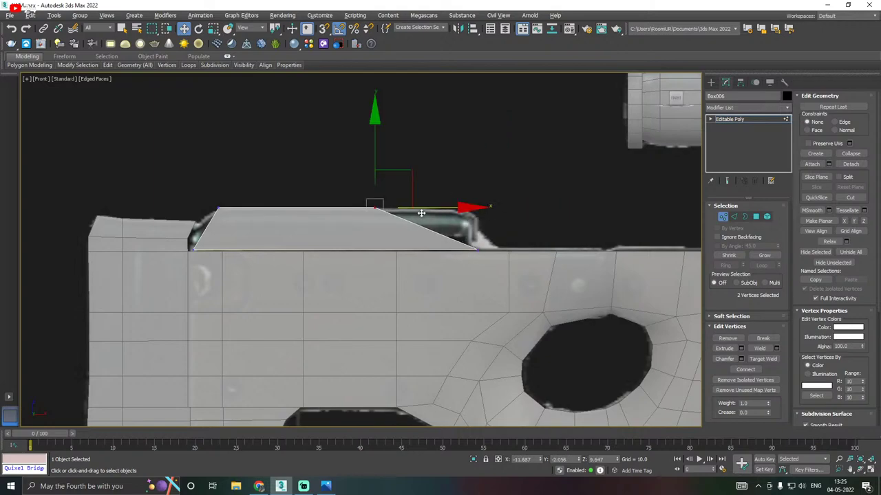
key(ctrl+z)
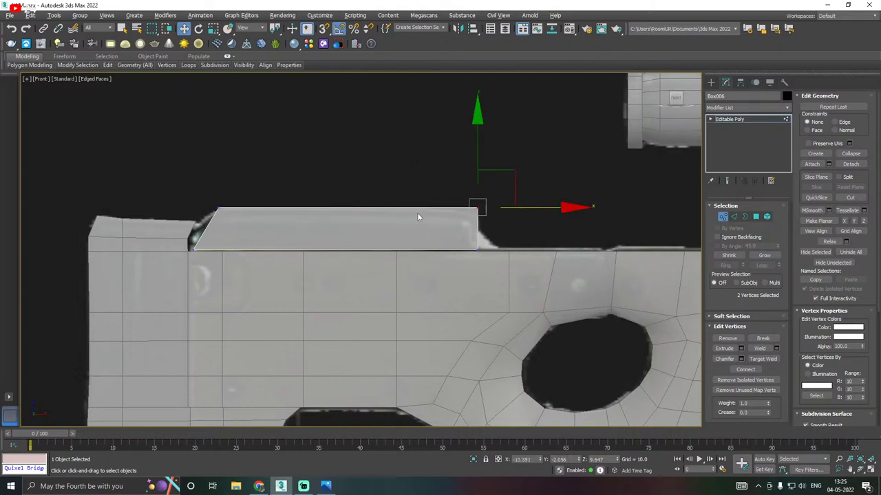
Shift the four rear-end vertices slightly rearward along X to about -13.96 to follow the reference's sloped end
middle_drag(259, 244, 378, 266)
scroll(338, 253, up, 2)
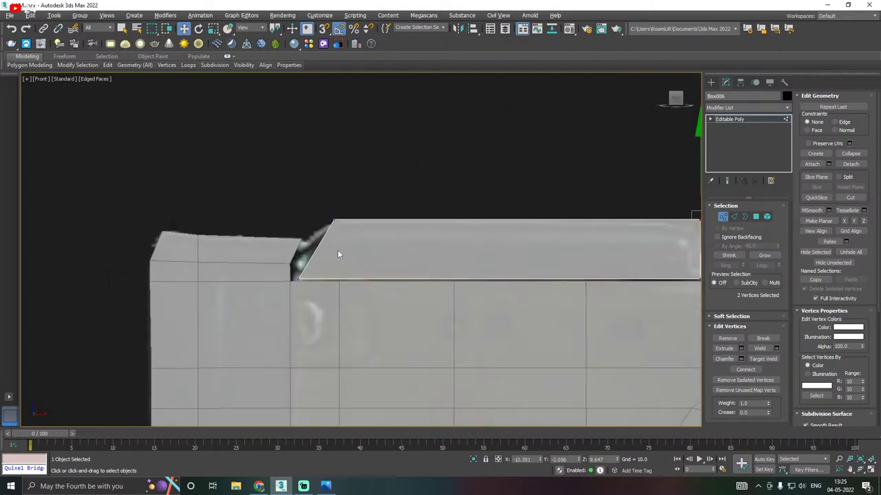
drag(380, 312, 380, 313)
drag(374, 246, 364, 246)
scroll(297, 264, down, 3)
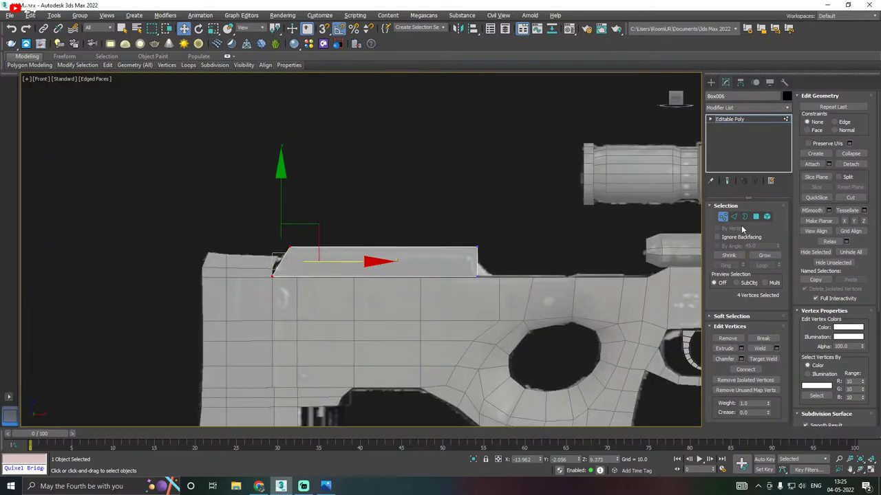
Chamfer the cheek rest's upper side edges, end corner edges and top end edges by 0.173 with 2 segments
click(733, 216)
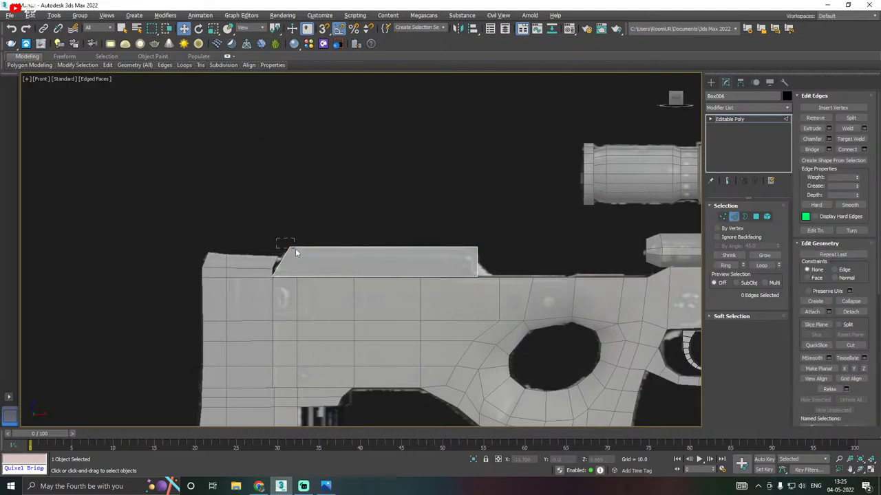
drag(306, 262, 306, 261)
mouse_move(306, 262)
alt+middle_down()
mouse_move(316, 259)
mouse_move(302, 259)
alt+middle_up()
scroll(302, 259, up, 3)
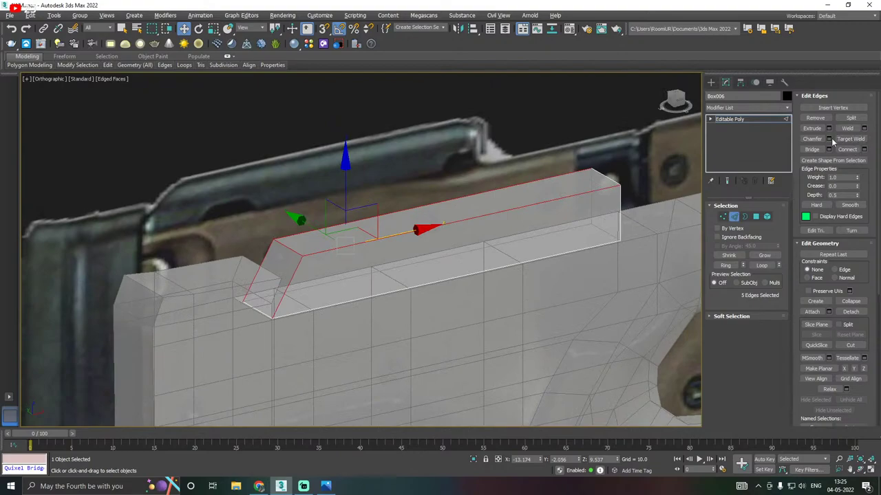
ctrl+click(623, 195)
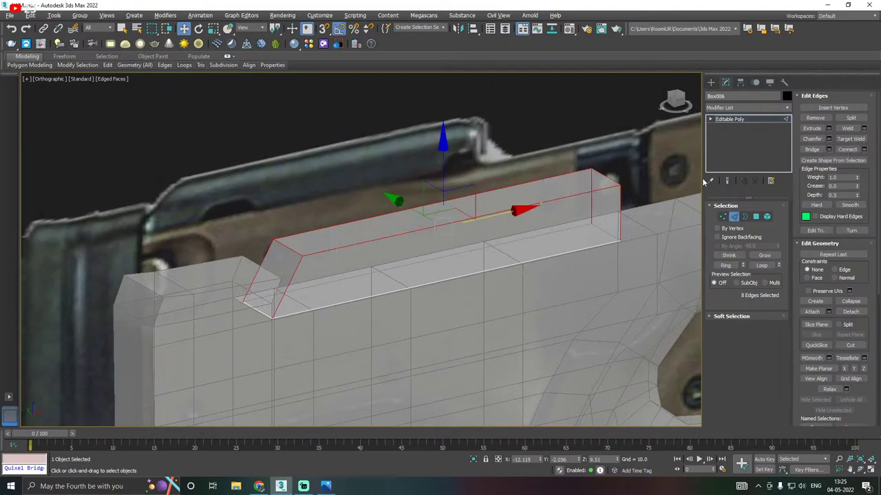
click(828, 138)
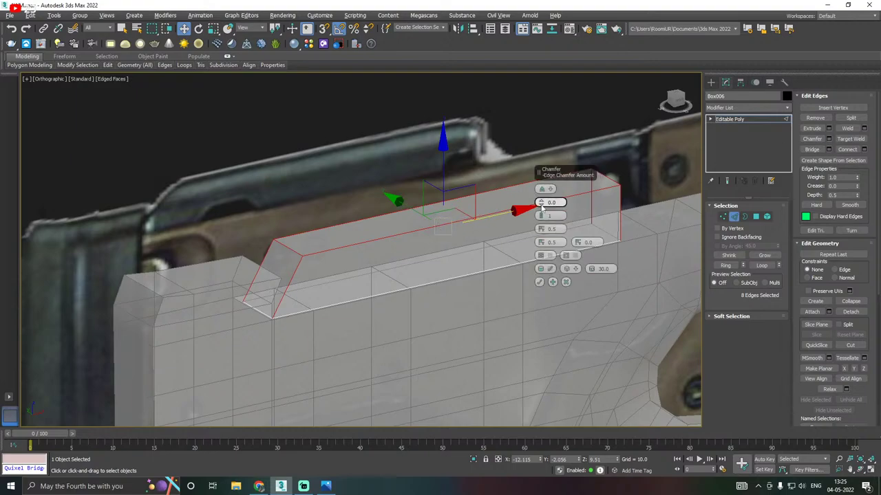
drag(541, 208, 535, 183)
alt+middle_drag(317, 267, 359, 270)
scroll(380, 284, up, 3)
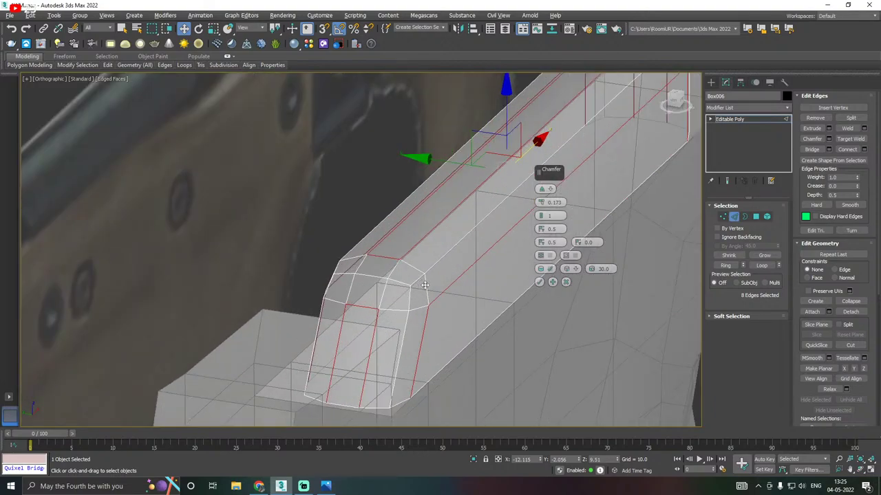
click(542, 214)
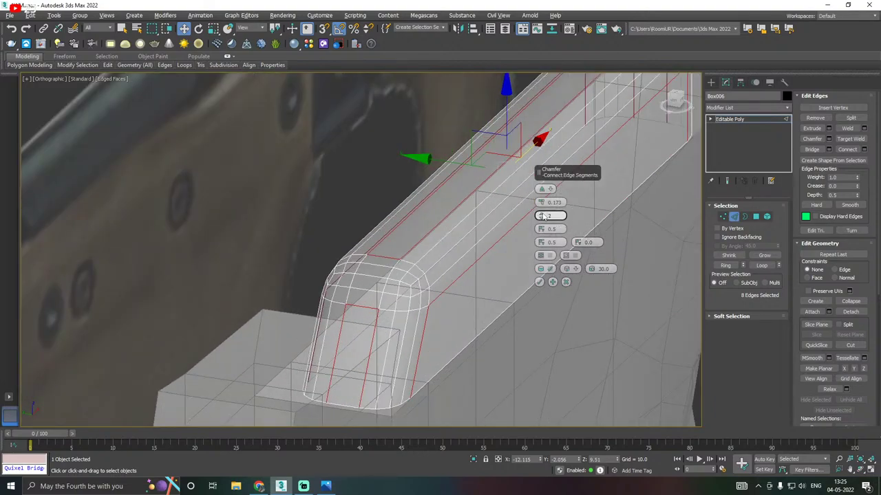
click(539, 282)
key(f)
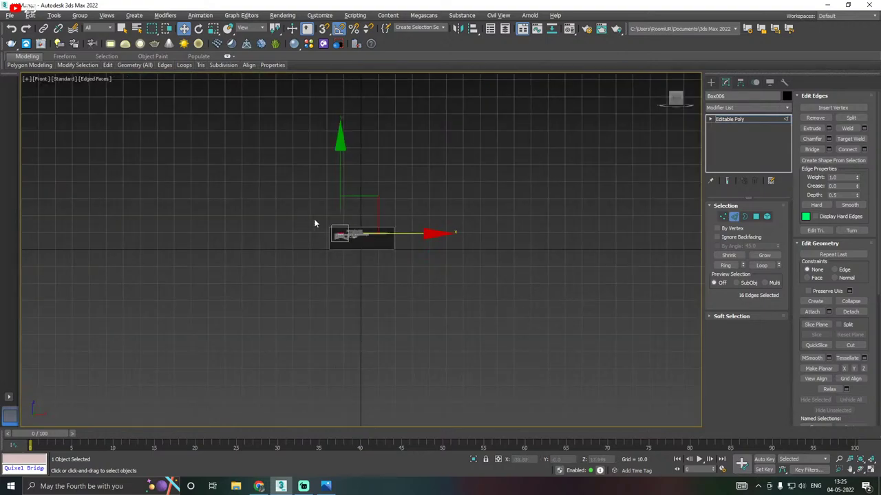
scroll(344, 234, up, 10)
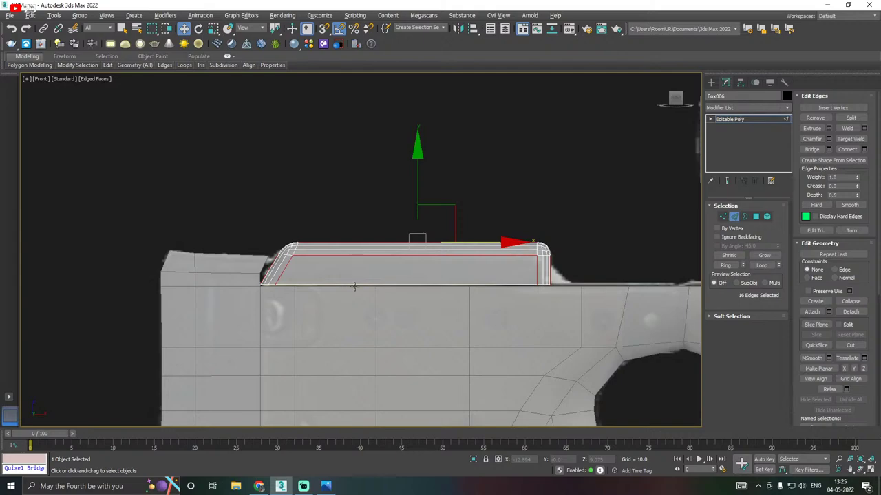
scroll(595, 262, up, 2)
click(729, 119)
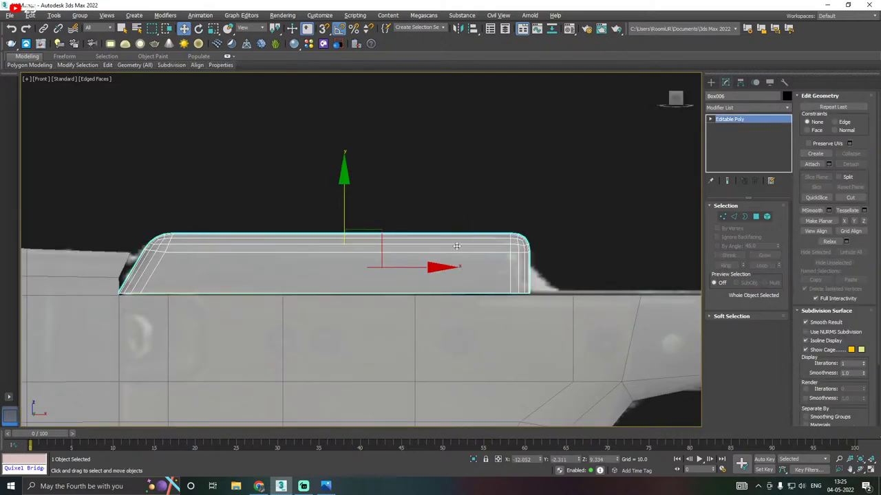
Save the scene with the chamfered cheek rest
middle_drag(419, 266, 229, 266)
drag(229, 266, 420, 267)
middle_drag(378, 316, 487, 298)
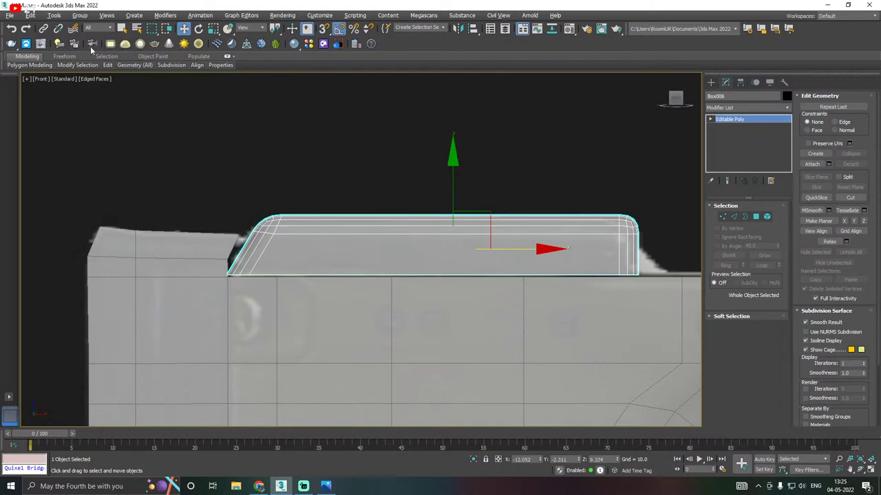
mouse_move(67, 67)
click(11, 15)
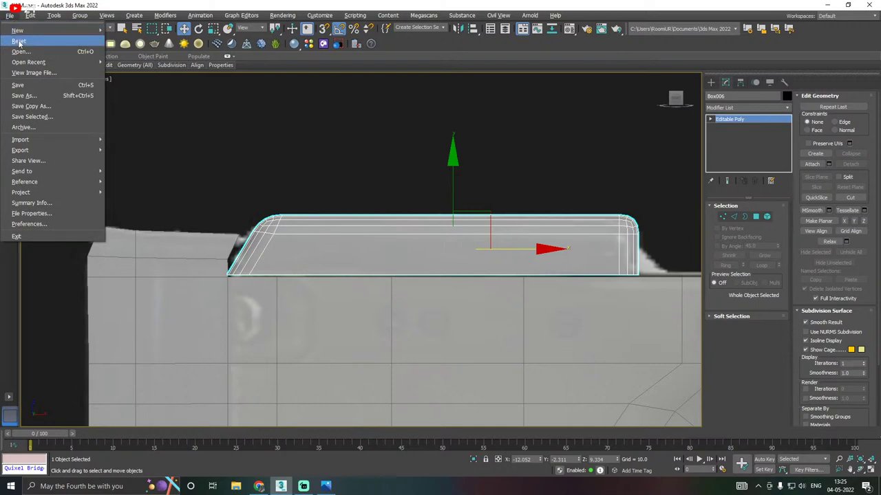
click(17, 84)
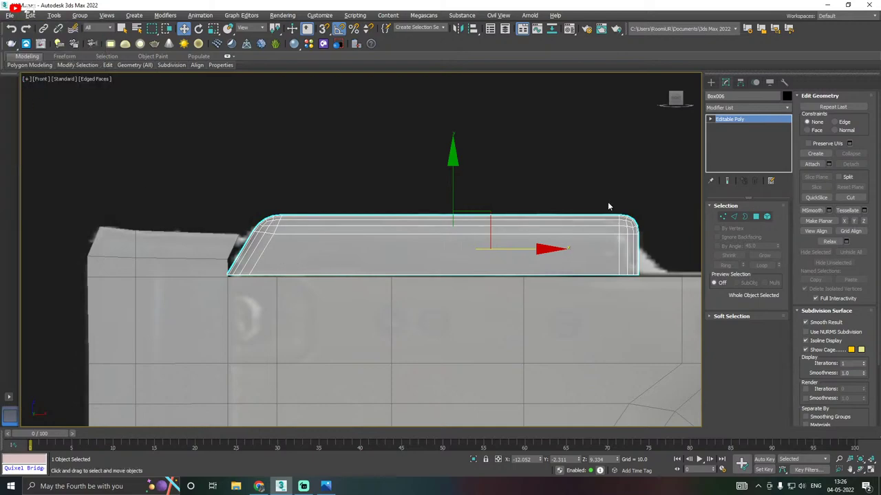
click(733, 218)
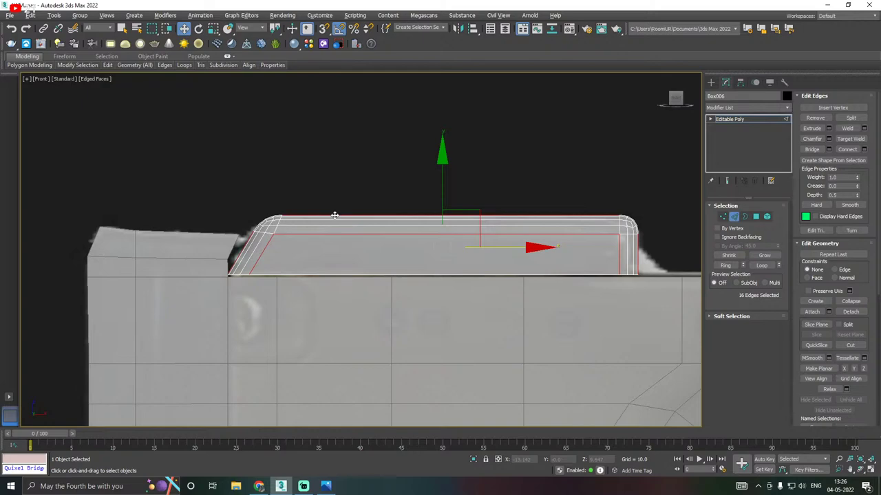
click(330, 190)
drag(320, 171, 313, 371)
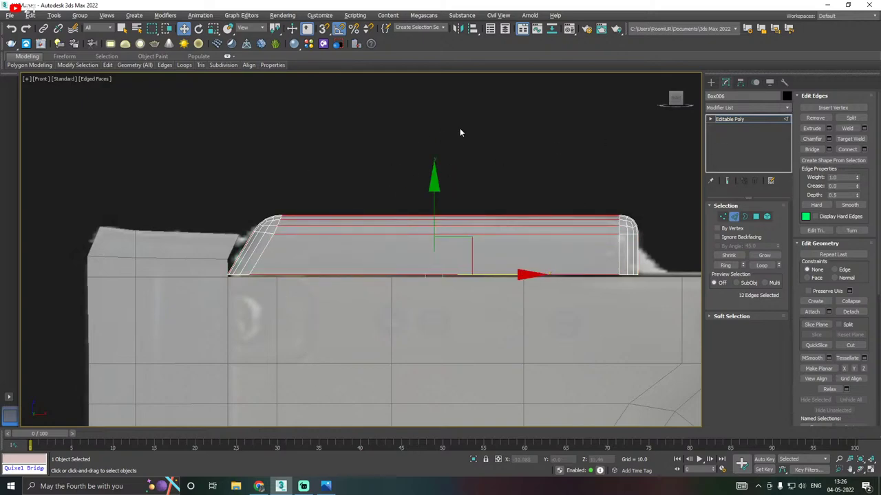
click(740, 119)
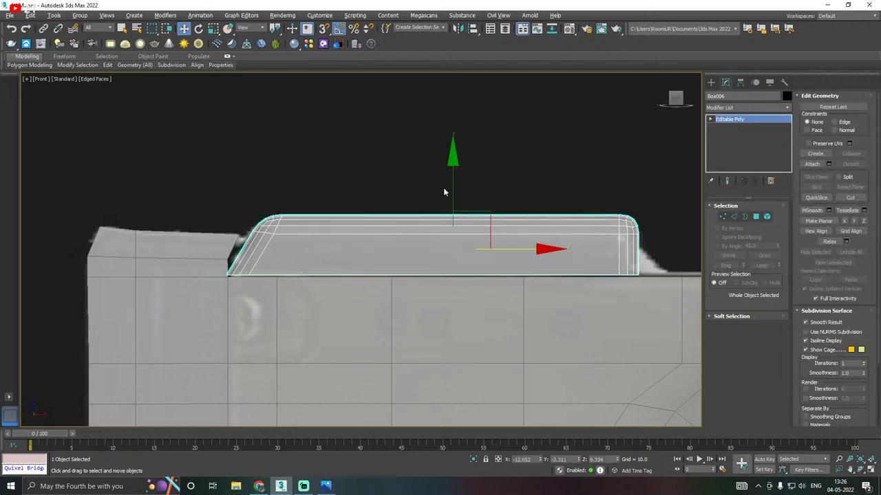
Raise the cheek rest vertically to Z about 9.697 so the reference notches beneath it are exposed
drag(452, 186, 452, 282)
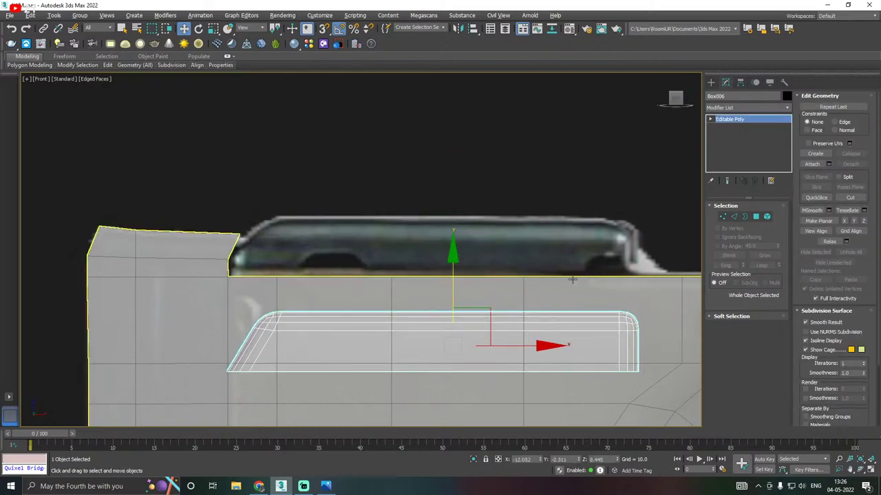
key(ctrl+z)
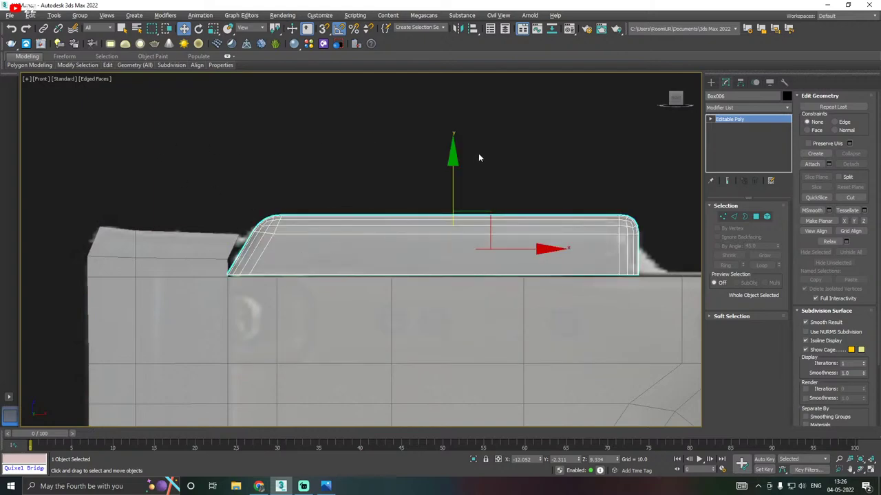
drag(452, 170, 452, 131)
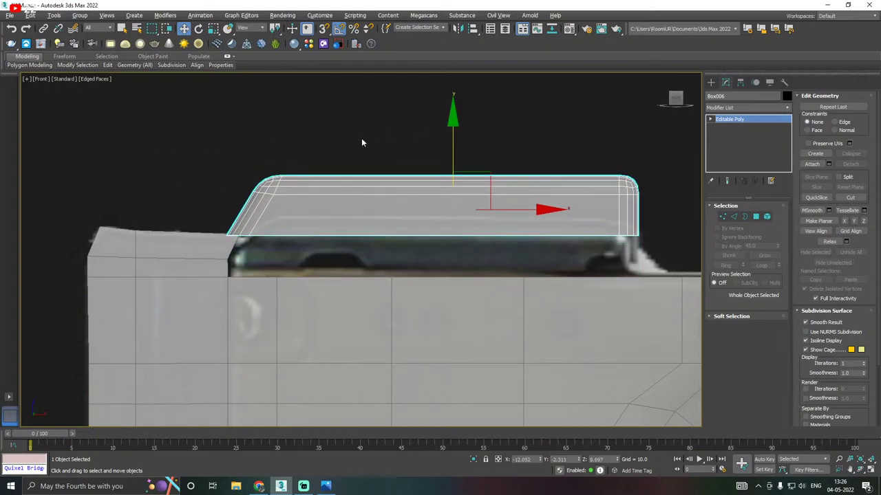
Add two slanted edge loops across the cheek rest with SwiftLoop, in line with both ends of the reference's rear notch
mouse_move(107, 65)
click(183, 88)
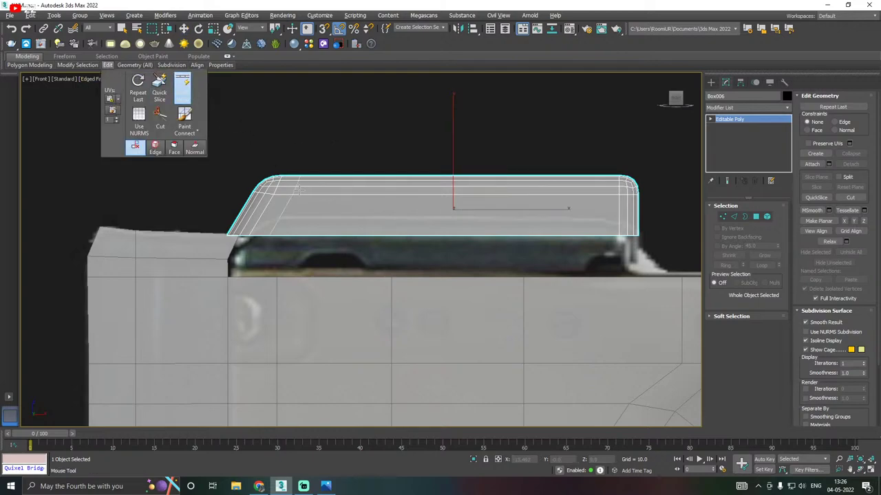
click(305, 234)
click(369, 234)
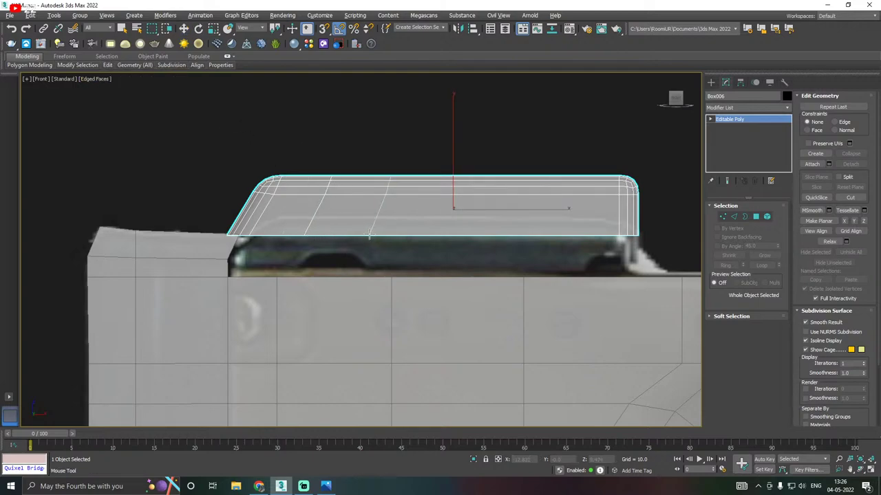
right_click(370, 234)
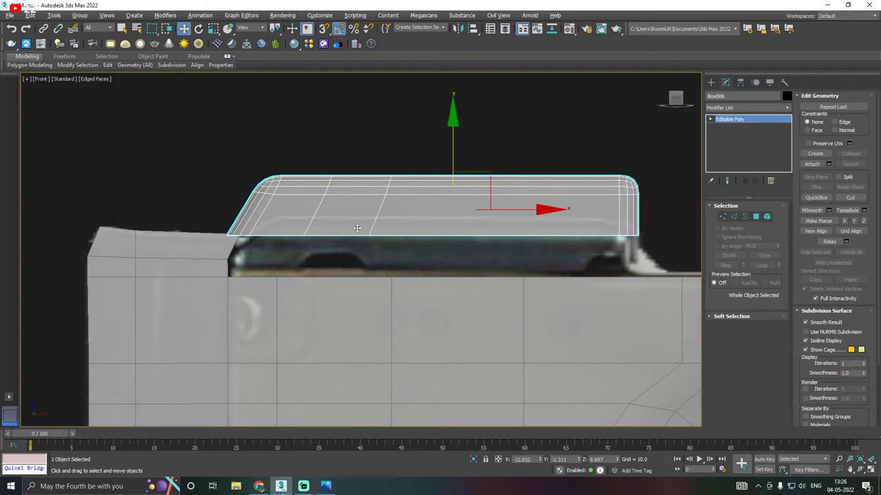
Add a lengthwise edge loop at the notch height and delete the polygons below it between the two slanted loops
scroll(357, 227, up, 2)
click(756, 217)
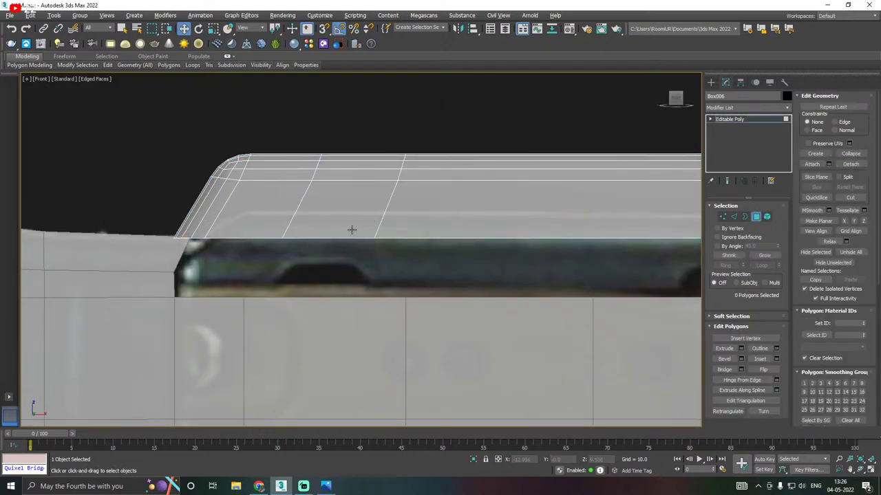
drag(344, 227, 346, 227)
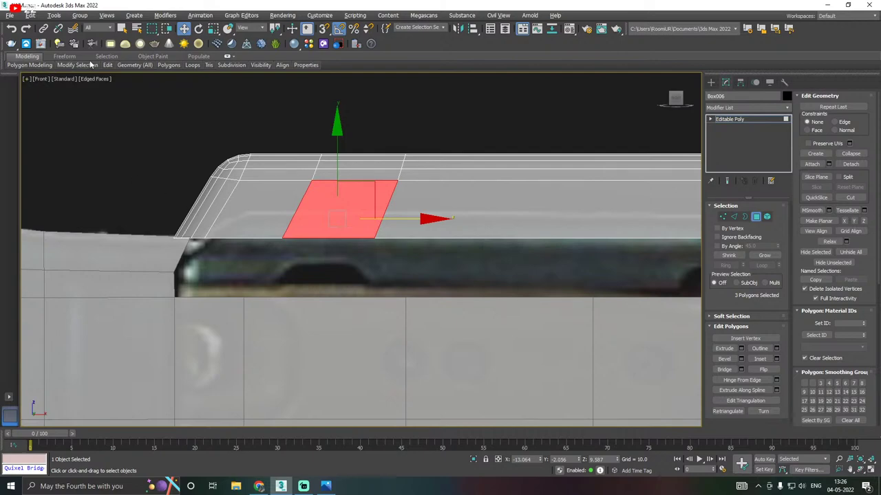
mouse_move(107, 64)
click(180, 88)
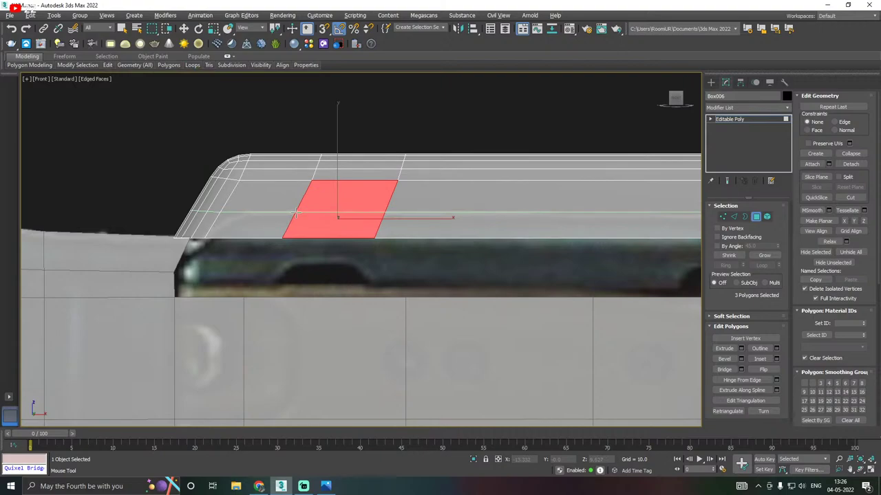
click(295, 213)
right_click(297, 217)
click(353, 229)
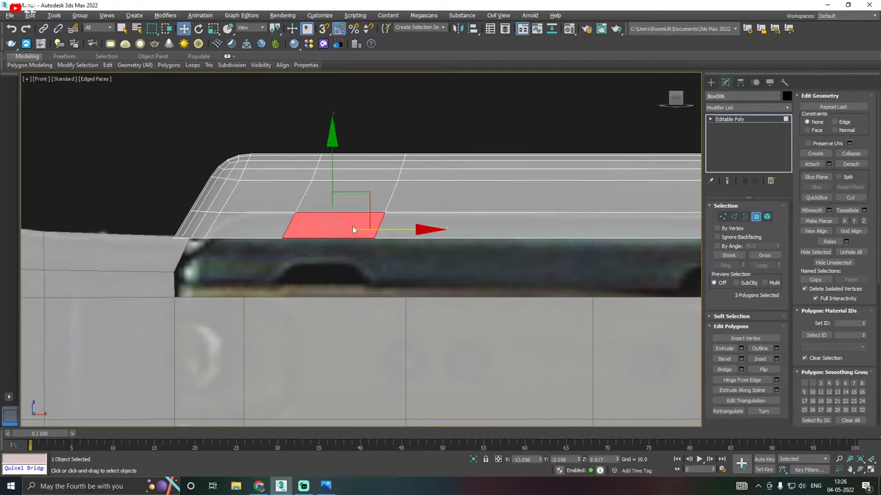
key(Delete)
Bridge the front and back edges along the top of the notch opening with 1 segment
click(331, 198)
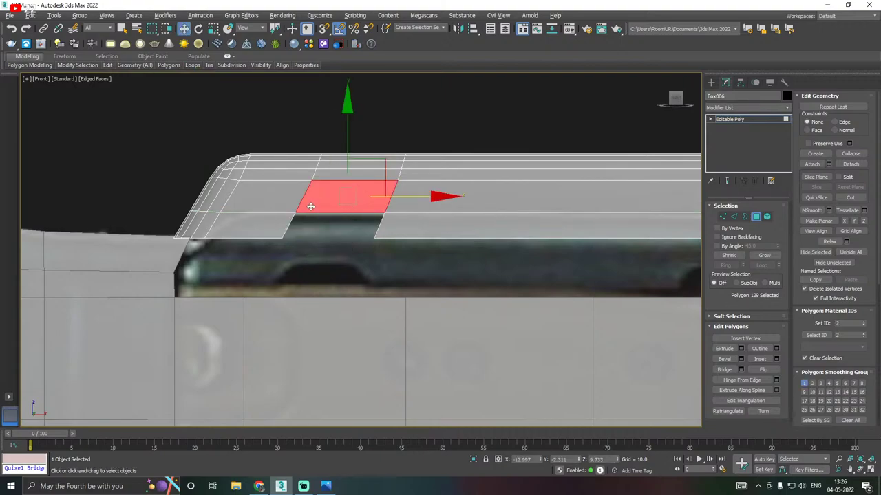
alt+middle_drag(309, 206, 279, 188)
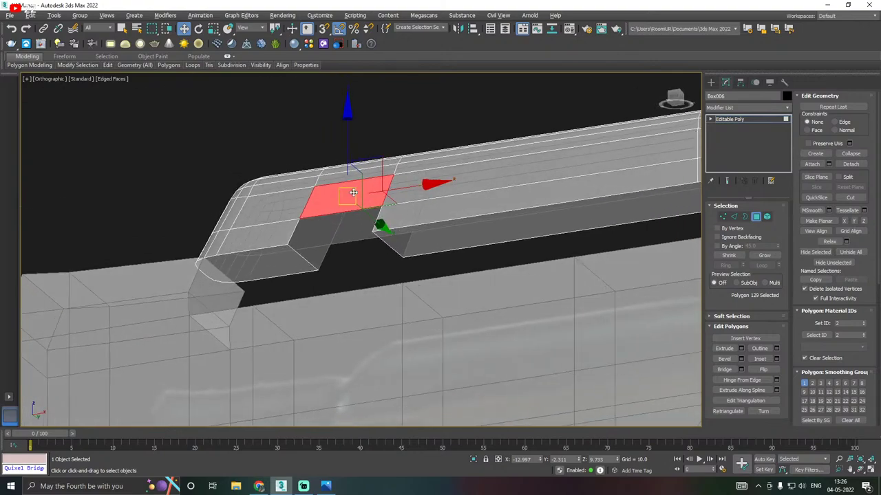
click(734, 217)
scroll(320, 216, up, 3)
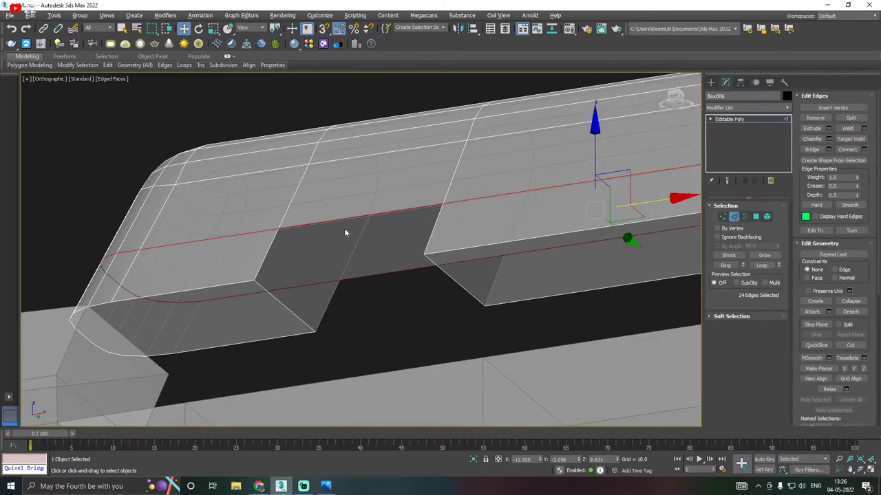
click(365, 226)
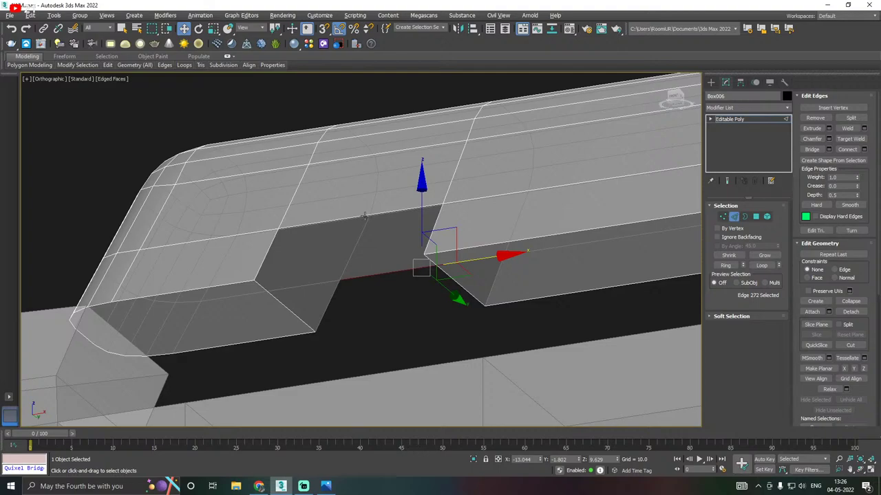
ctrl+click(364, 216)
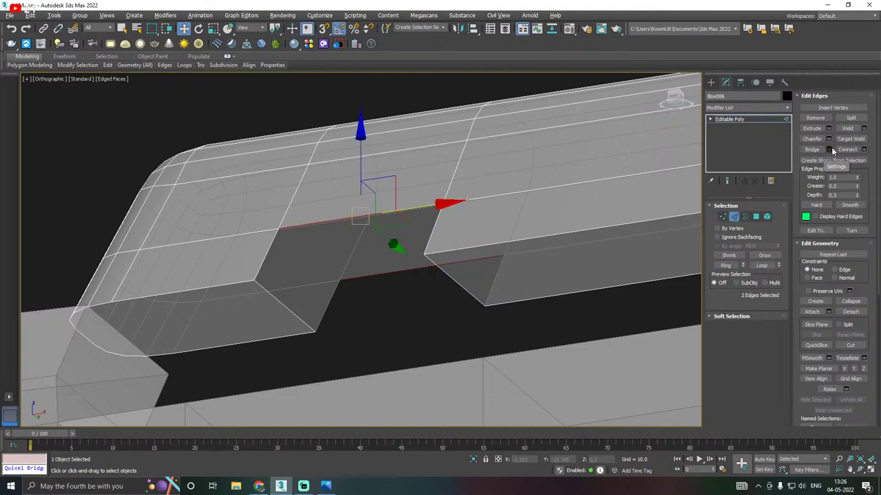
click(864, 150)
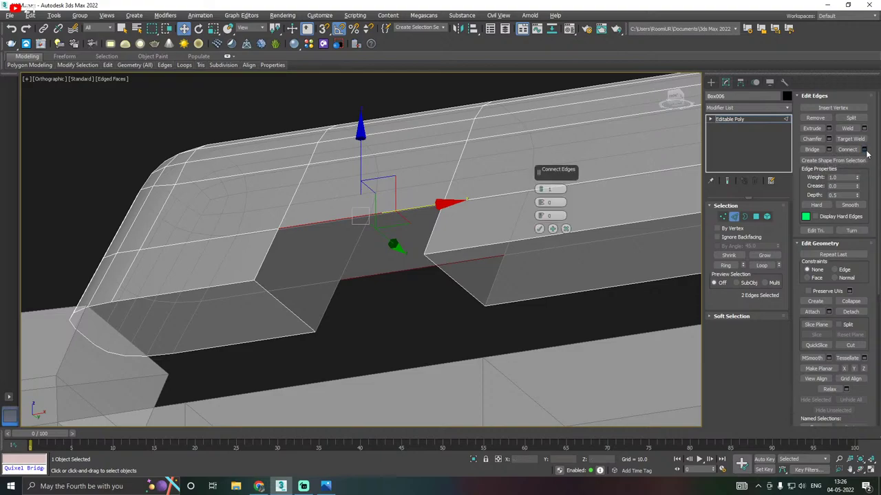
alt+middle_drag(568, 233, 585, 228)
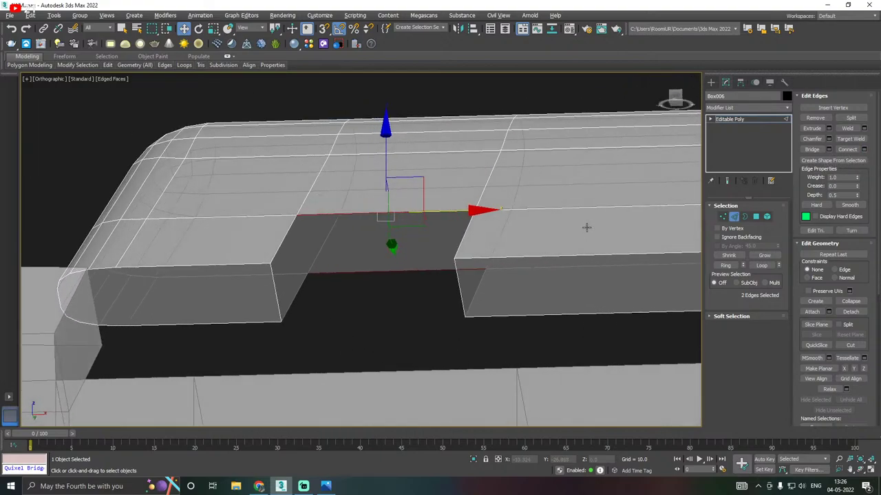
click(829, 150)
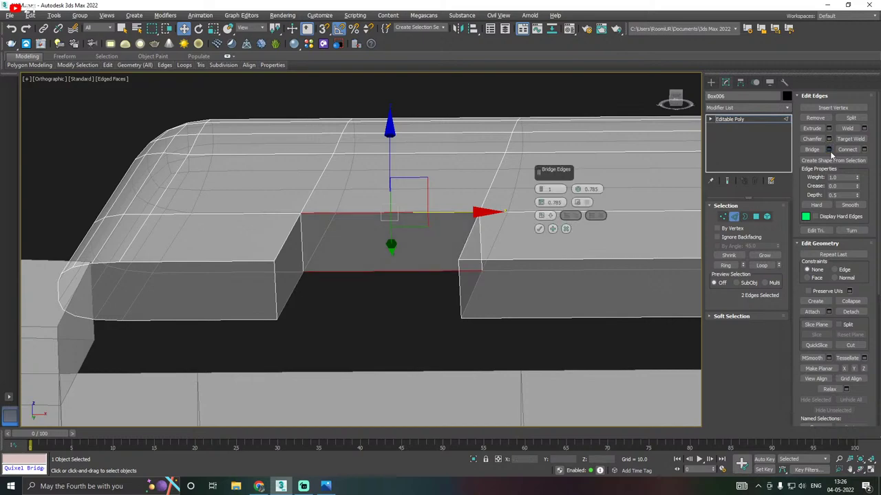
click(572, 234)
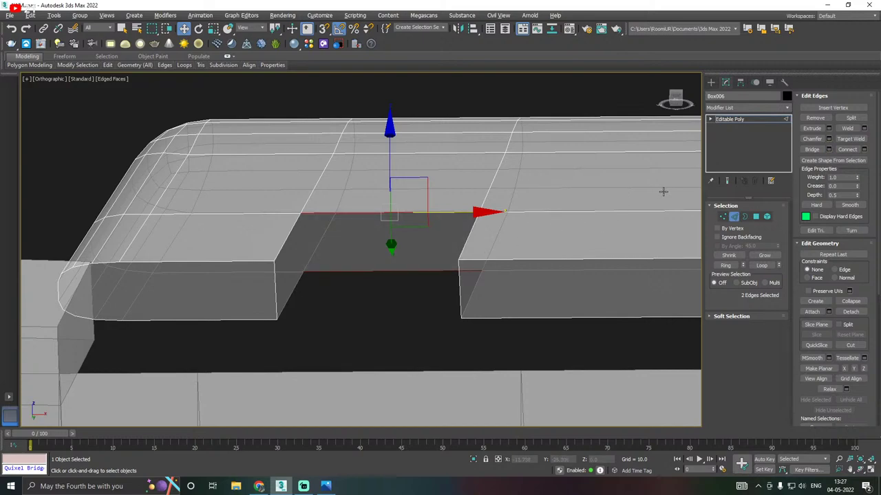
click(829, 150)
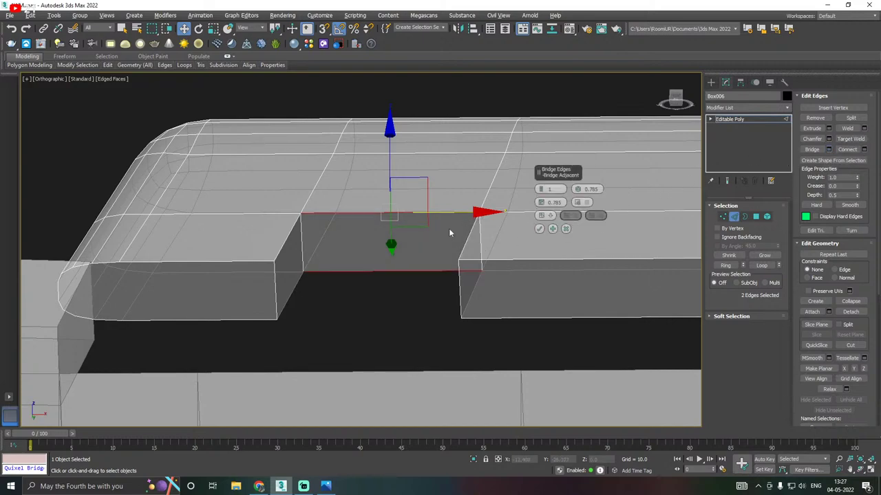
Bridge the paired edges at both ends of the notch to close its side walls, and leave edge editing
click(284, 251)
ctrl+click(290, 294)
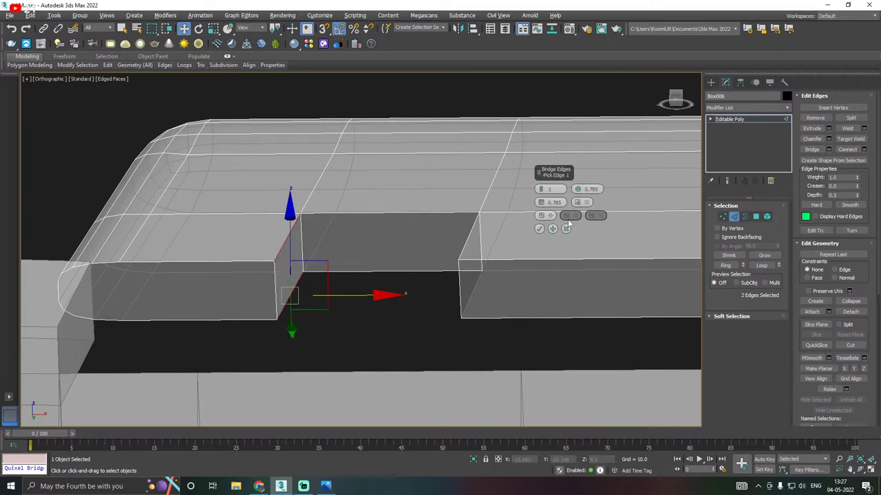
click(471, 294)
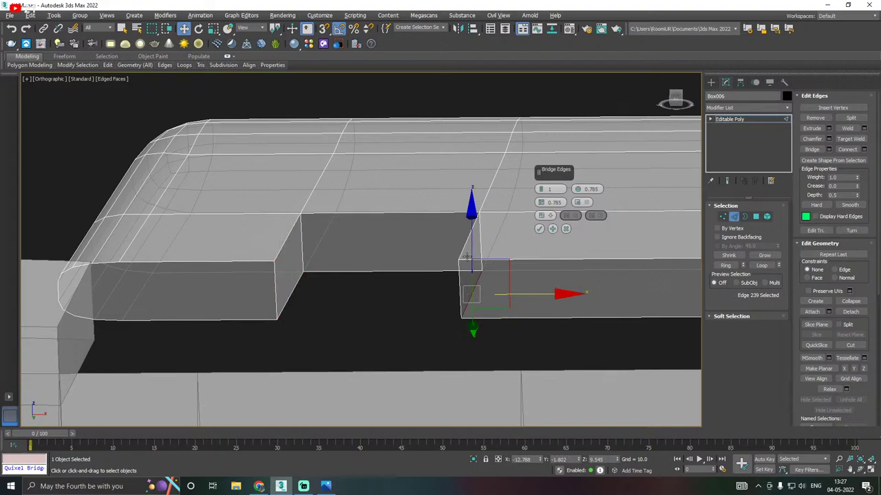
ctrl+click(464, 252)
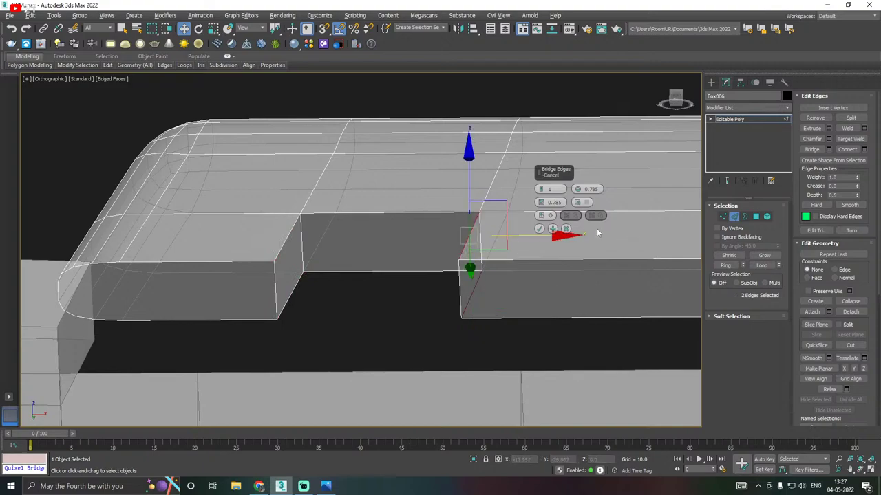
click(540, 229)
click(751, 119)
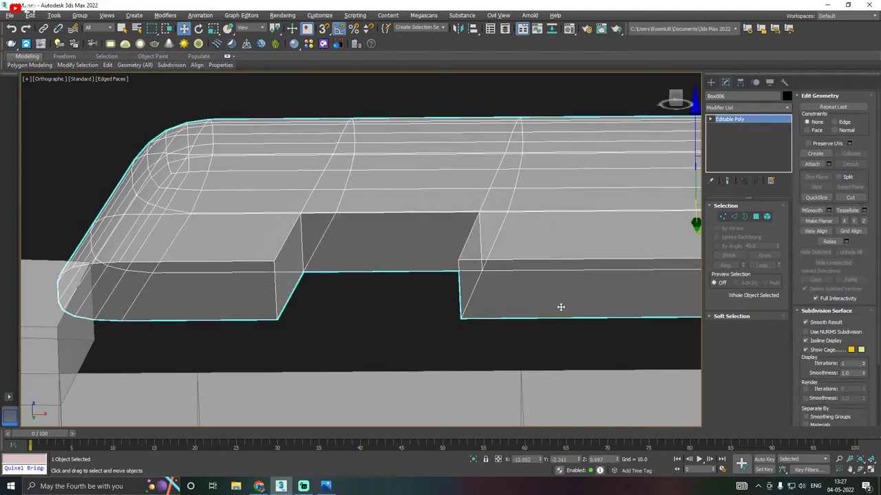
Lower the cheek rest back onto the stock in the front view, to Z about 9.368
key(f)
scroll(350, 236, up, 5)
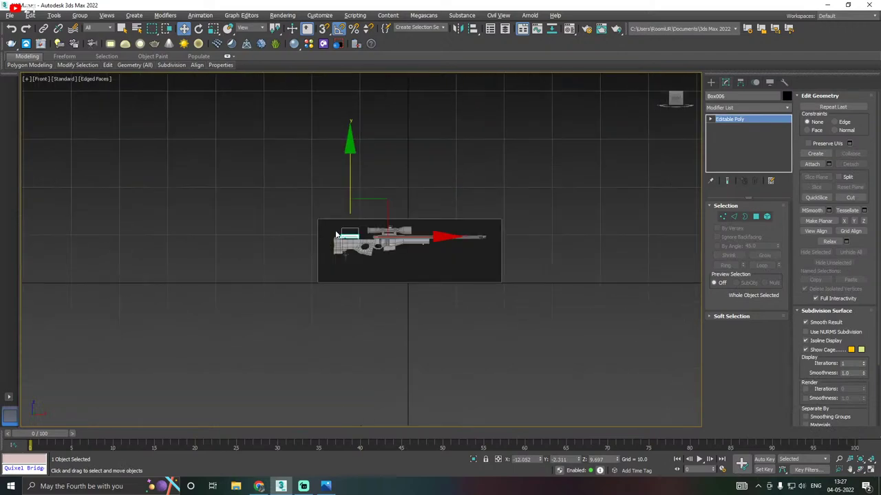
scroll(349, 236, up, 4)
drag(349, 176, 342, 194)
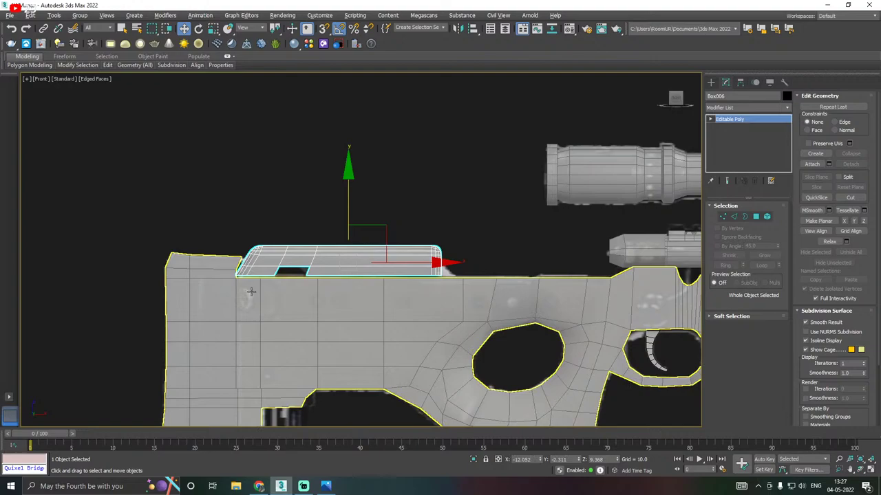
Taper the notch into a trapezoid by shifting its upper front vertices and its lower rear vertices rearward along X
scroll(276, 272, up, 5)
click(722, 217)
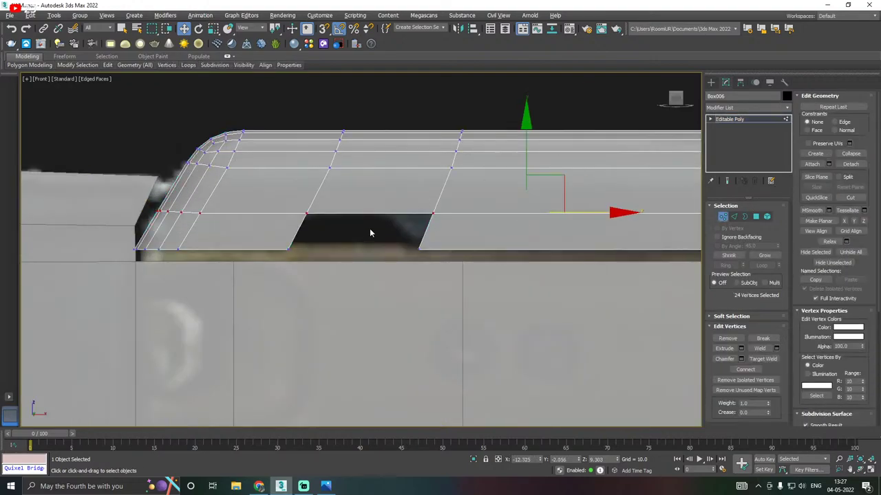
drag(471, 228, 435, 213)
drag(317, 267, 307, 247)
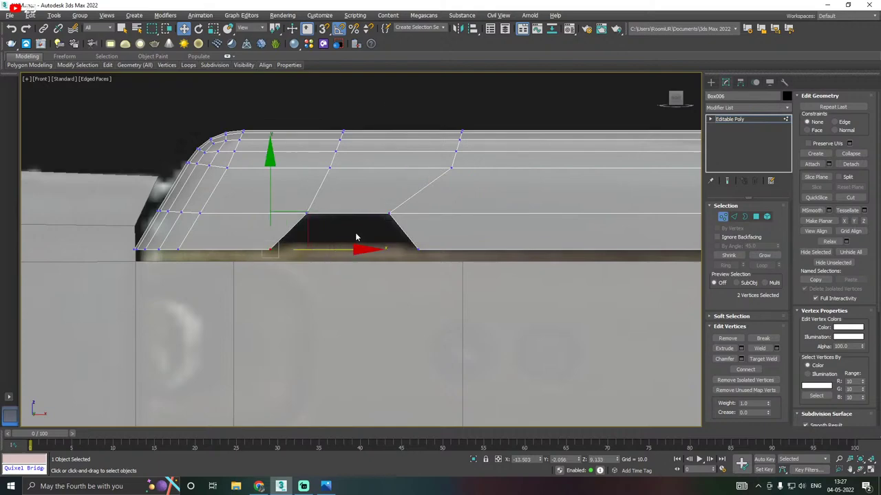
click(333, 228)
scroll(333, 228, down, 6)
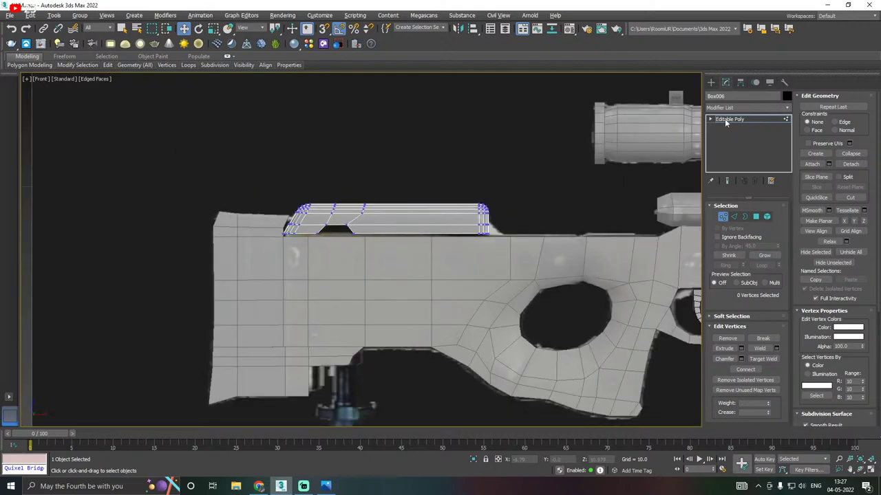
Lower the whole cheek rest by about 0.06 to seat it on the stock's upper edge, and deselect it
click(729, 119)
scroll(388, 184, up, 3)
drag(400, 172, 399, 176)
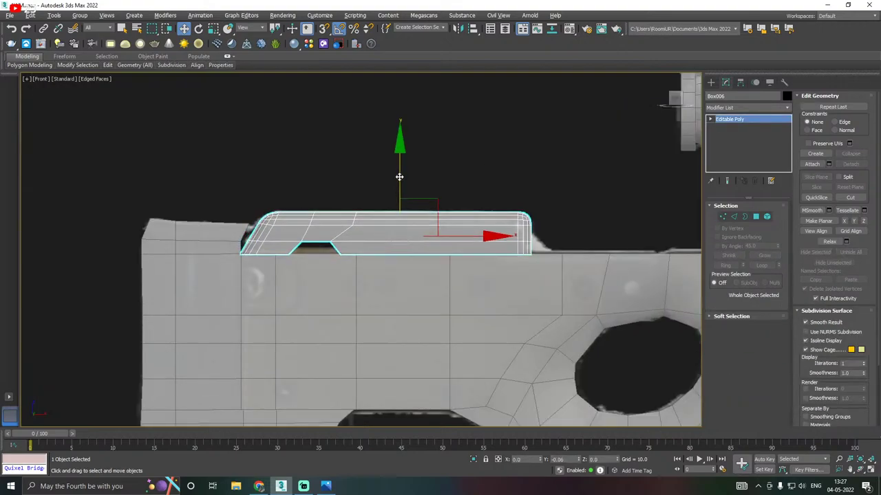
click(455, 182)
Raise the barrel cylinder to Z about 10.191 so the receiver area in the reference is uncovered
scroll(467, 227, down, 8)
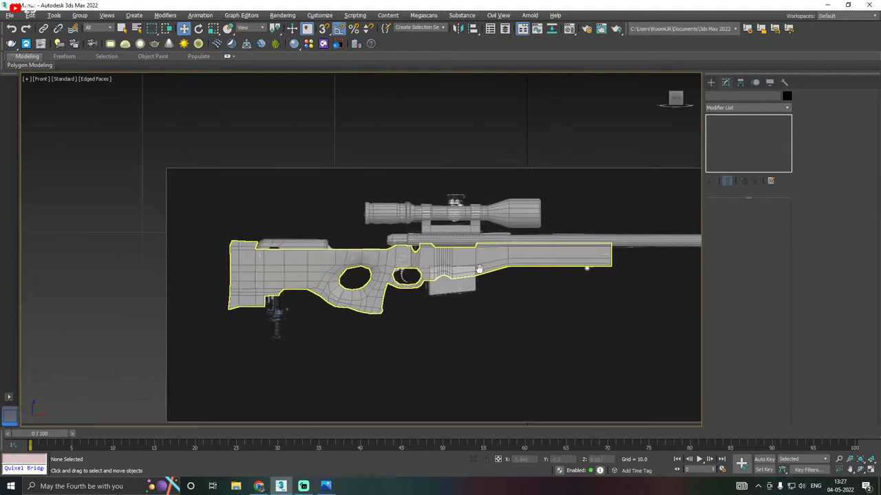
scroll(480, 269, up, 4)
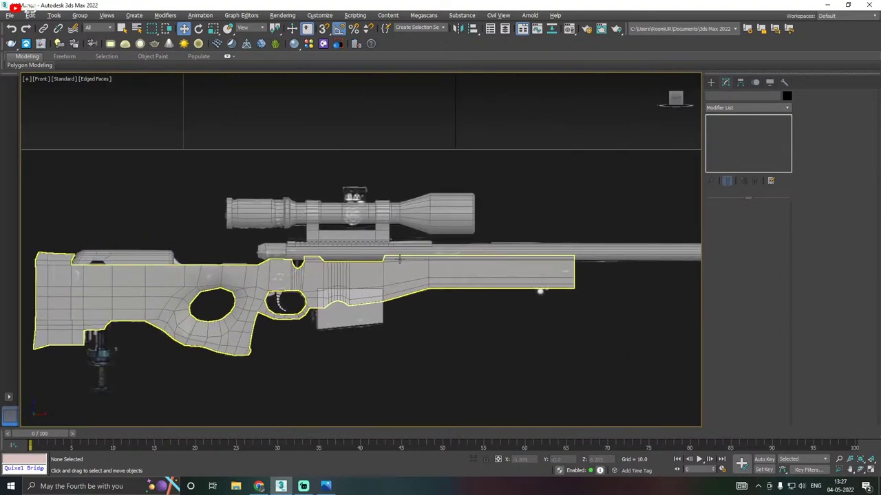
click(426, 250)
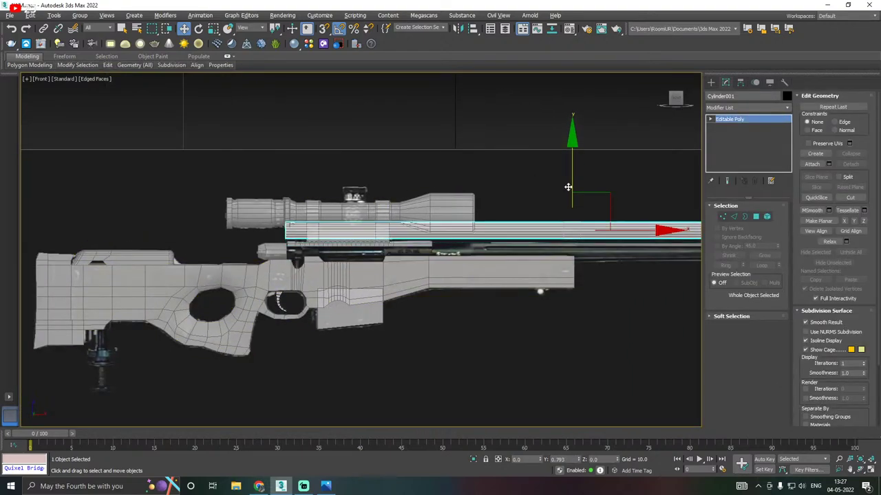
scroll(379, 238, up, 5)
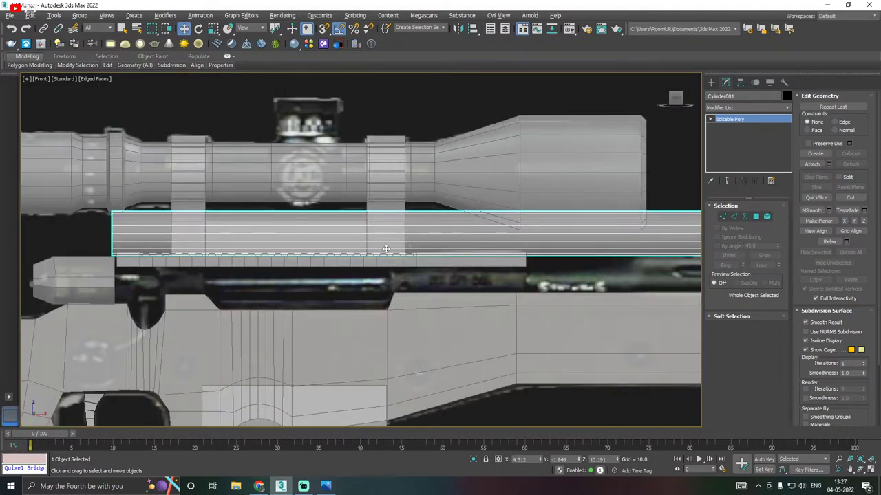
middle_drag(314, 283, 407, 267)
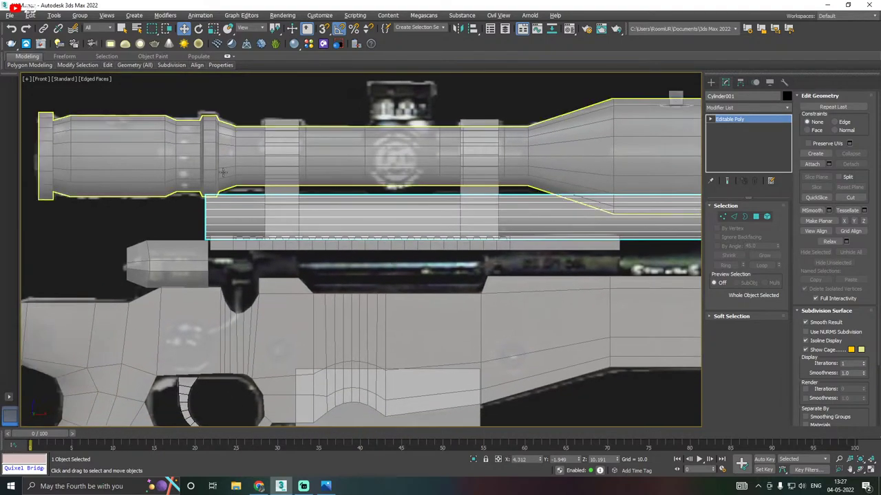
Save the scene file with the raised barrel in place
click(10, 15)
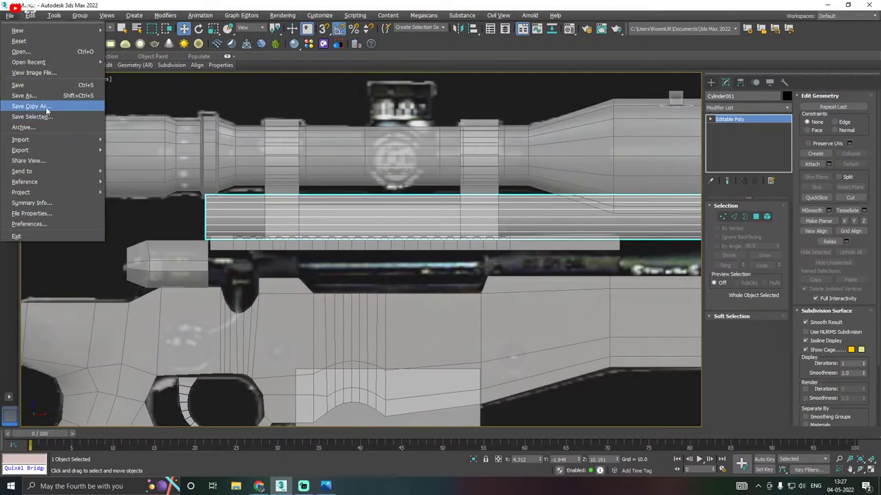
click(131, 105)
click(554, 398)
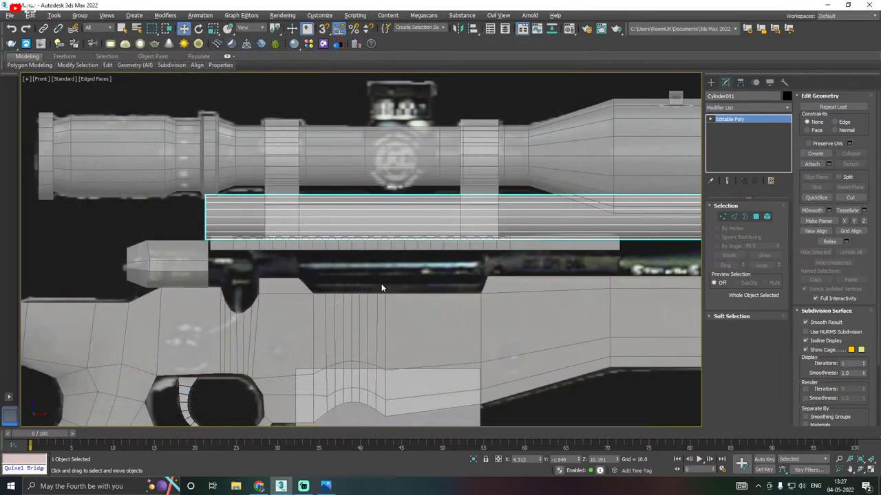
scroll(358, 210, down, 5)
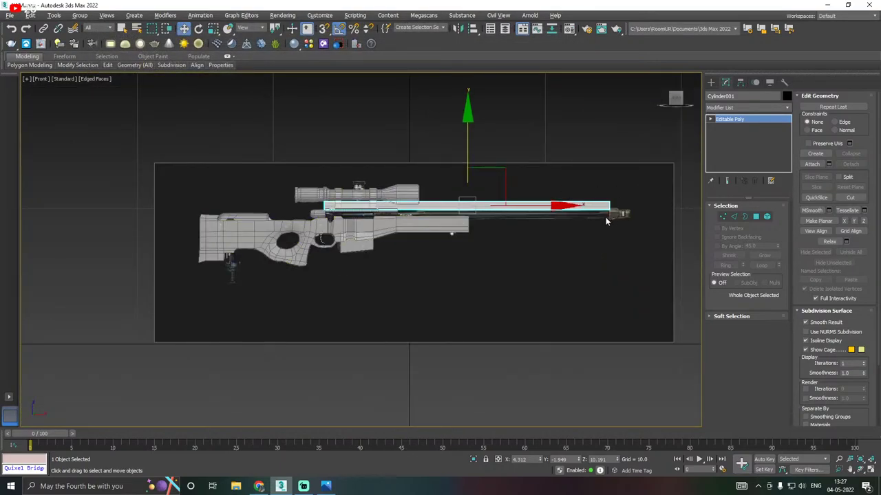
click(10, 15)
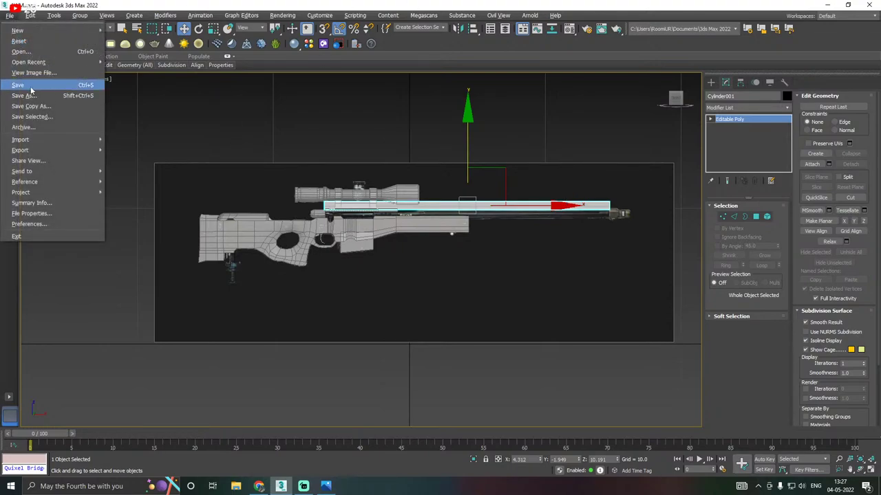
click(30, 87)
Add four edge loops around the rear portion of the barrel with SwiftLoop, lined up with the receiver details in the reference
scroll(374, 215, up, 3)
scroll(373, 215, up, 4)
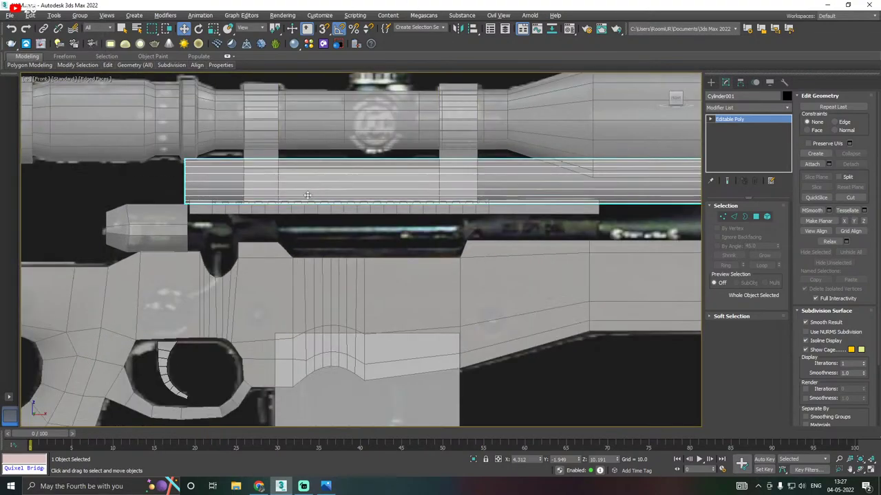
mouse_move(134, 66)
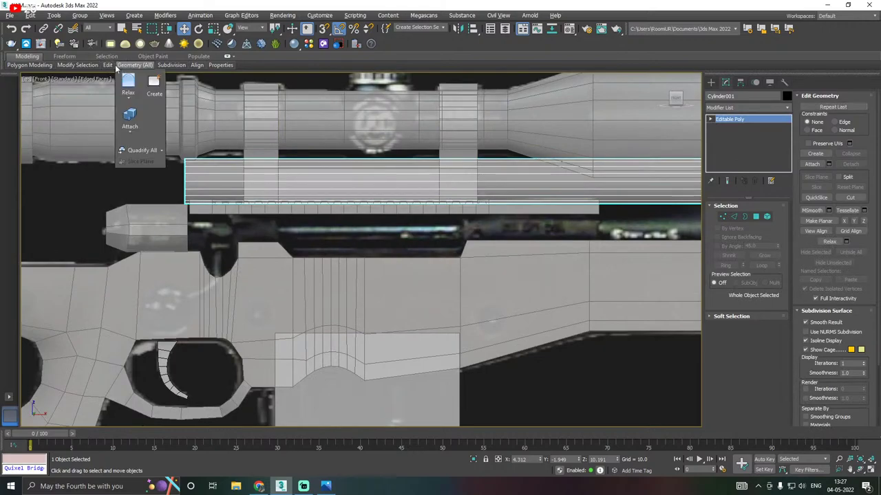
click(181, 93)
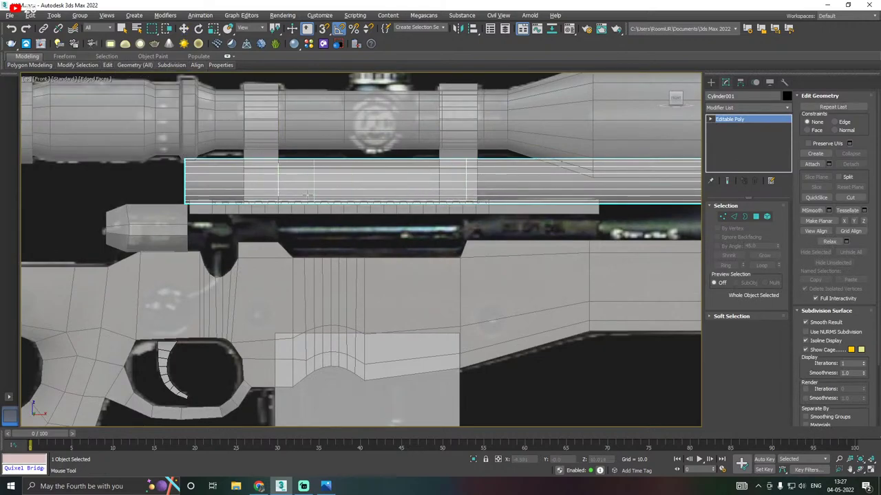
click(467, 195)
click(239, 191)
key(w)
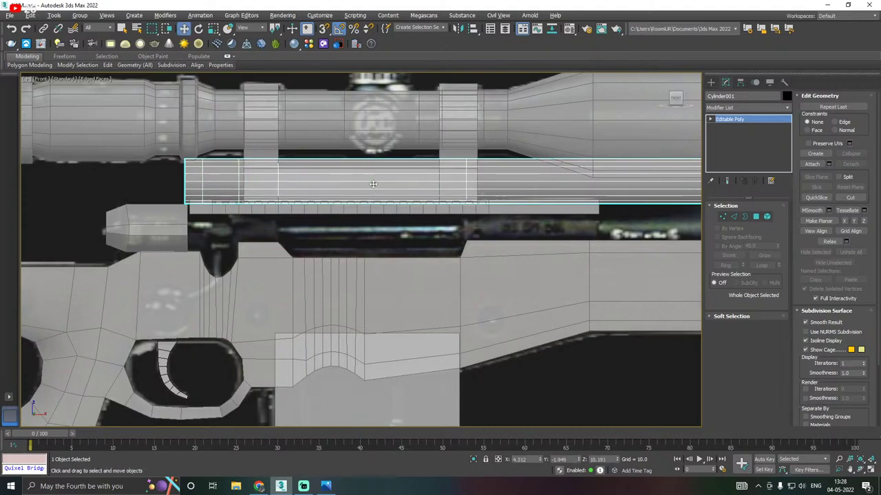
Turn off the barrel's see-through display and inset the six side polygons of its long section between the edge loops by 0.043
scroll(380, 187, up, 2)
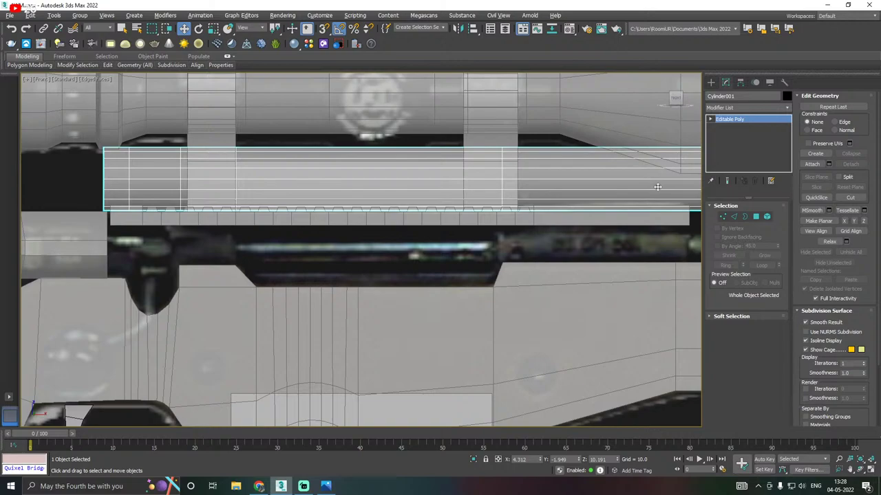
key(alt+x)
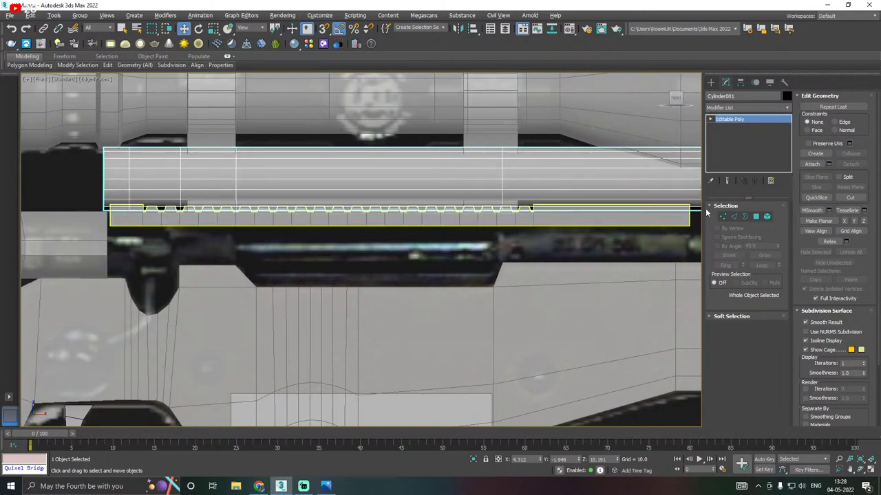
click(755, 217)
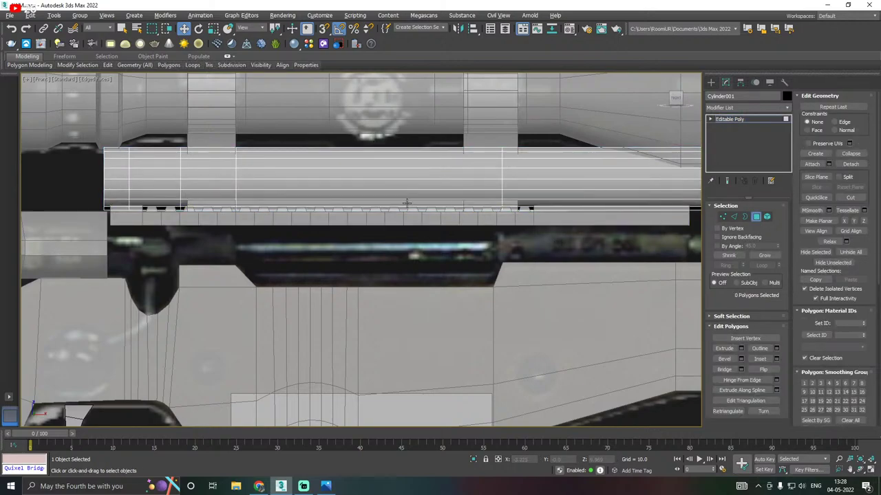
click(296, 177)
ctrl+click(293, 185)
ctrl+click(284, 195)
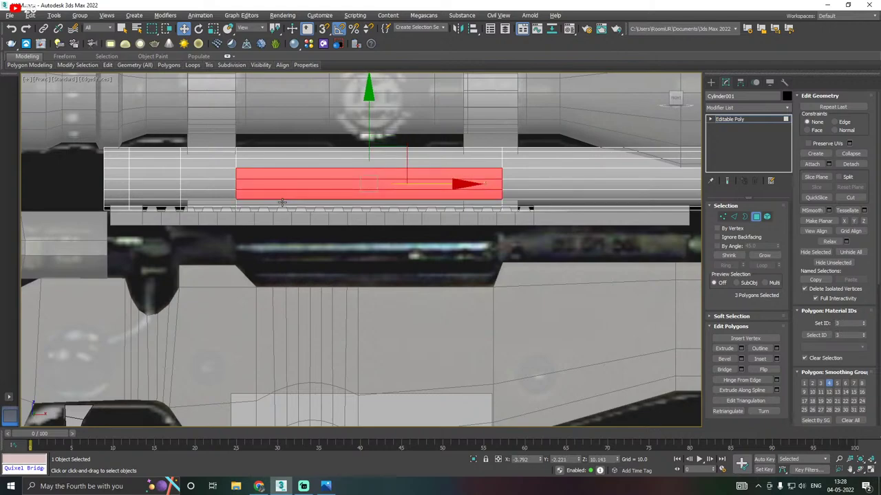
ctrl+click(282, 202)
ctrl+click(265, 162)
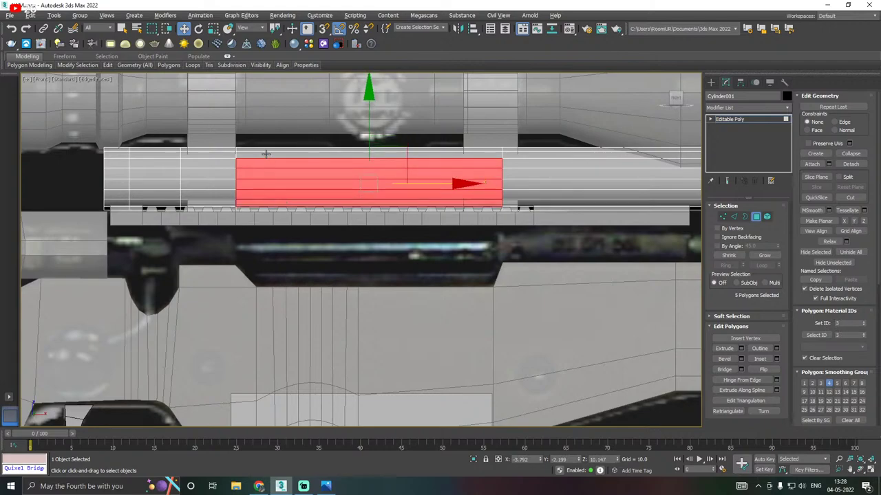
ctrl+click(266, 154)
alt+middle_drag(308, 163, 333, 170)
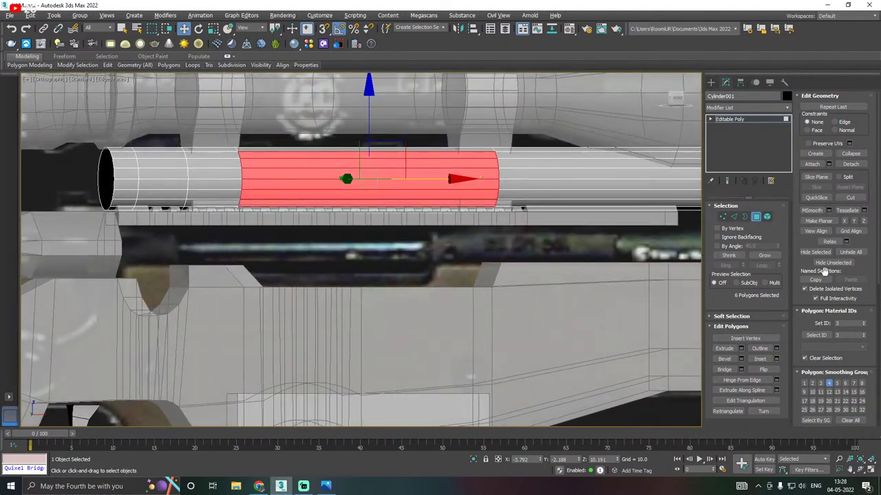
click(777, 360)
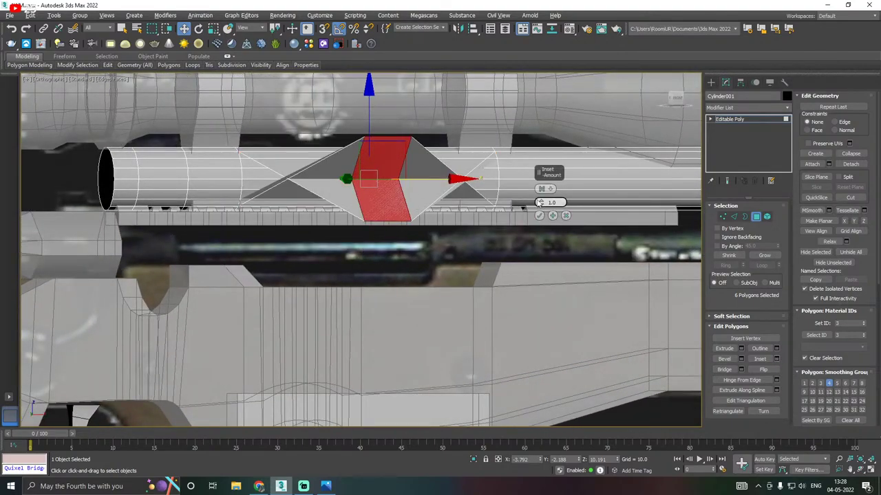
drag(540, 203, 556, 259)
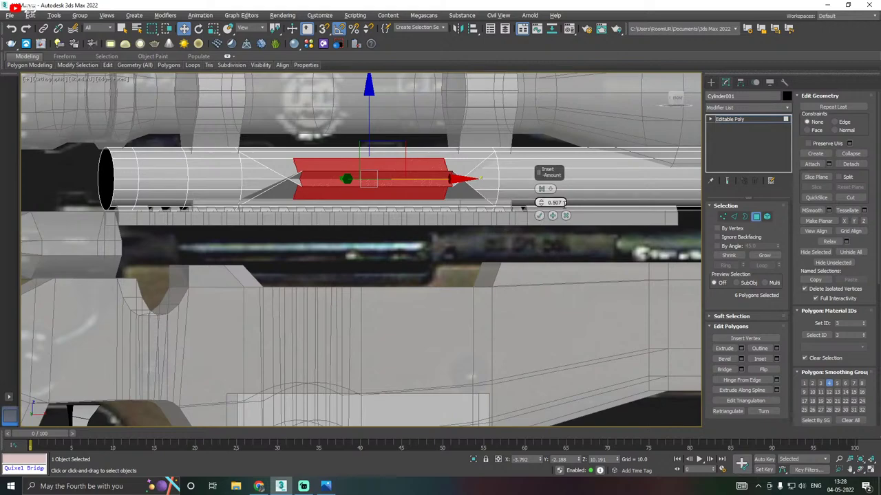
drag(541, 204, 546, 251)
scroll(375, 214, up, 1)
scroll(374, 215, down, 1)
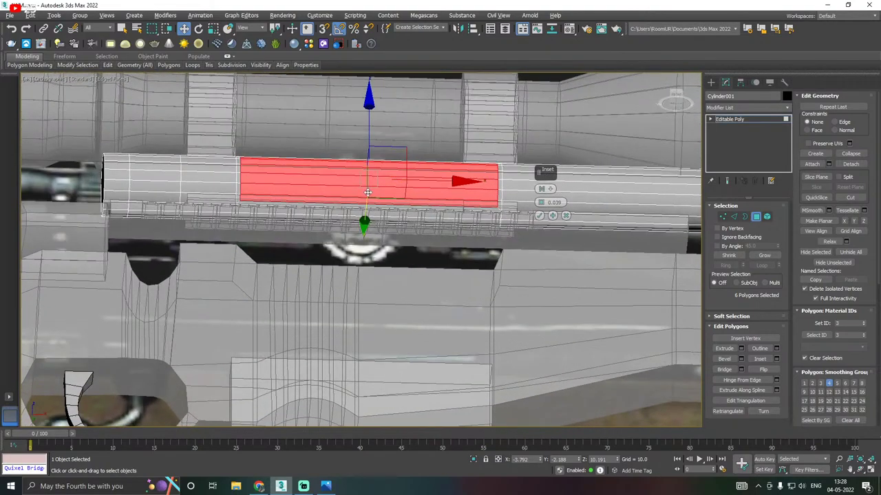
key(f)
scroll(320, 218, up, 10)
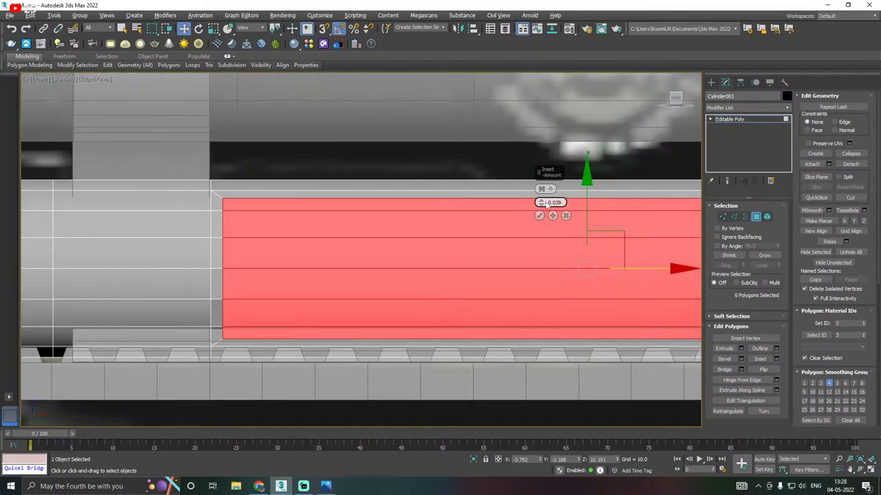
drag(543, 202, 542, 203)
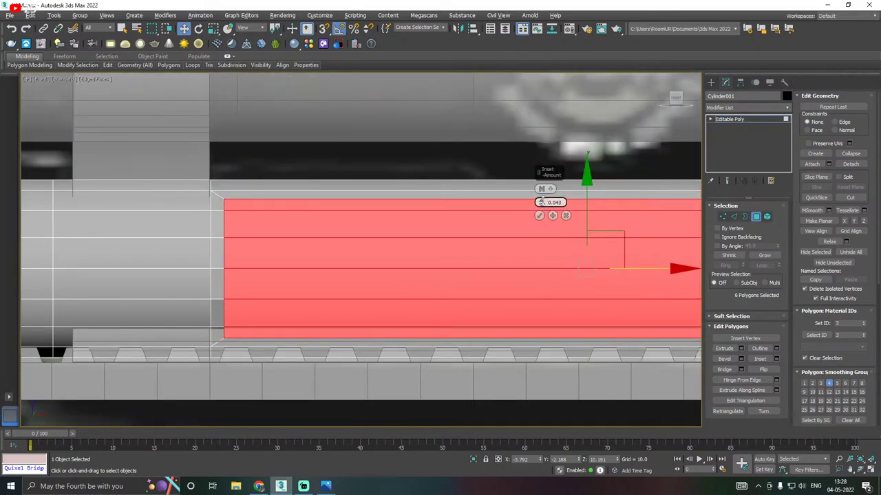
click(539, 216)
Extrude the six inset barrel polygons inward with a height of -0.091 to form a recess
alt+middle_drag(538, 215, 510, 235)
click(741, 348)
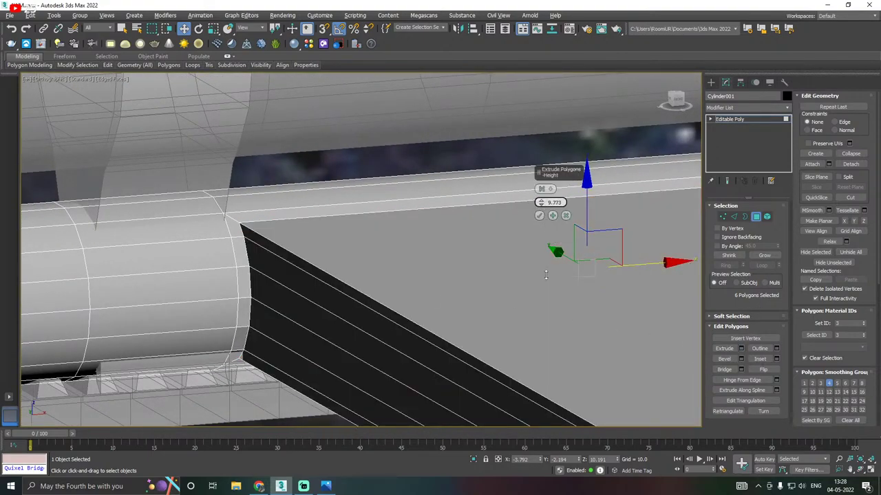
drag(546, 274, 541, 311)
text(0.99)
key(Return)
drag(542, 205, 545, 285)
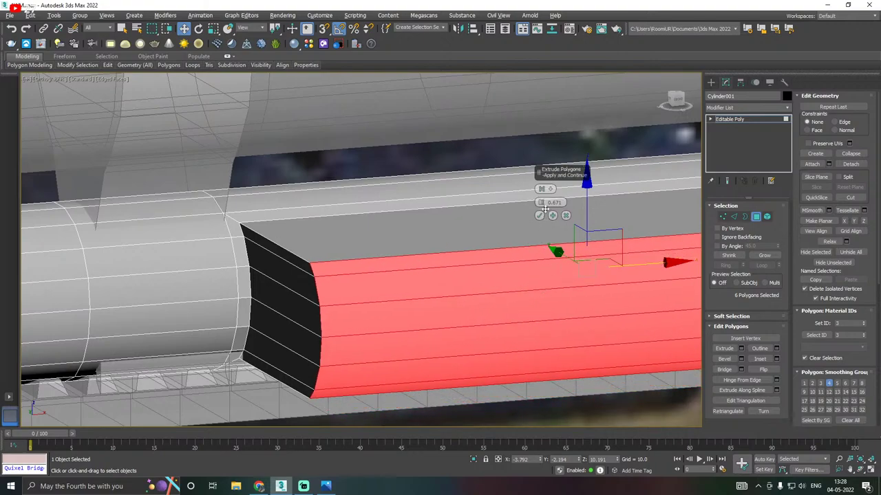
drag(541, 203, 544, 381)
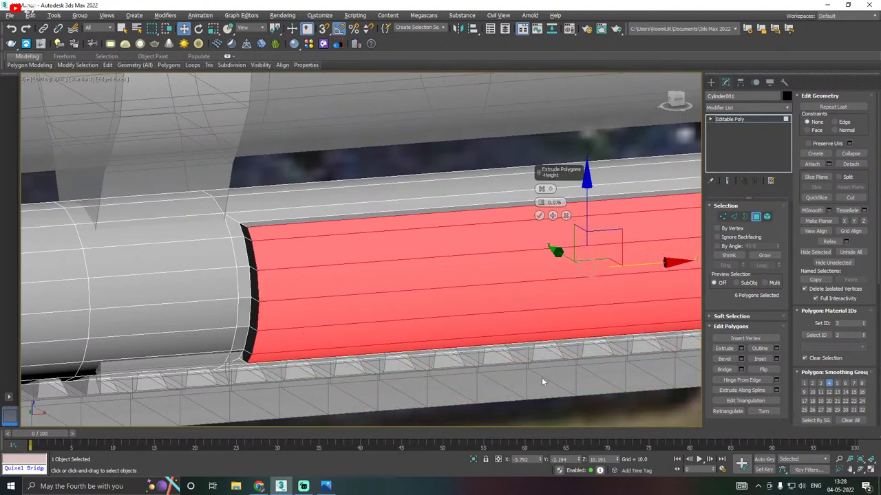
drag(540, 202, 549, 255)
alt+middle_drag(454, 256, 480, 220)
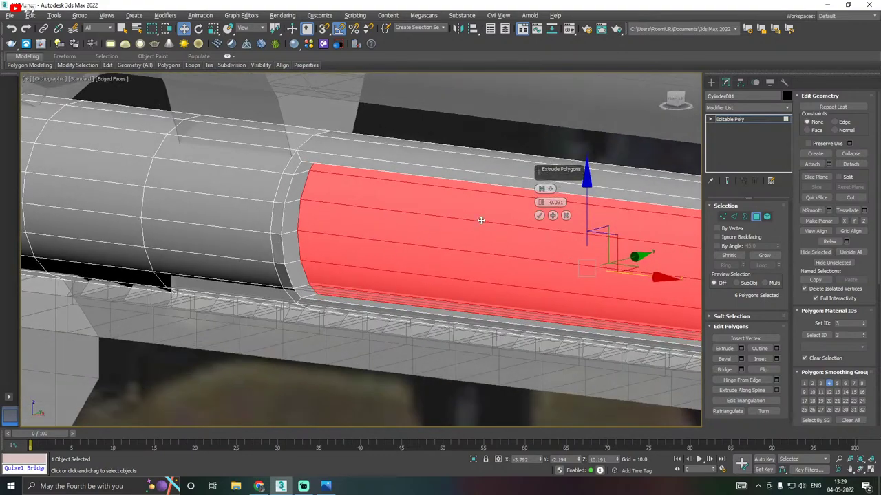
click(540, 216)
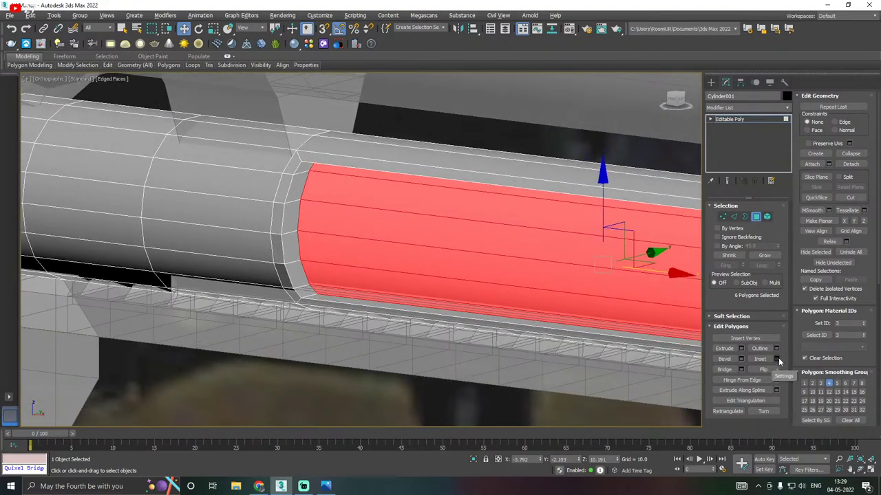
Inset the recess floor polygons slightly to add a supporting border inside the recess
click(775, 359)
drag(540, 202, 541, 212)
click(539, 216)
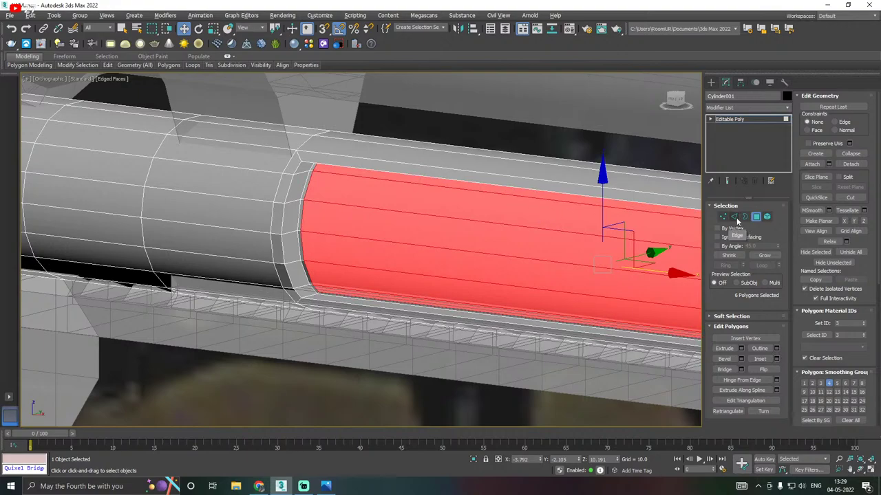
Chamfer the outer border edge loop of the barrel recess by 0.02 with 2 segments
ctrl+click(733, 216)
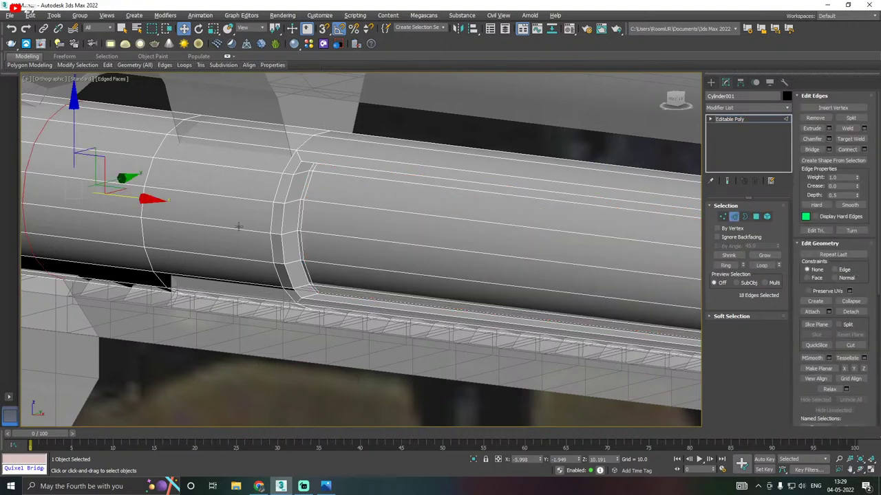
double_click(290, 278)
alt+middle_drag(344, 278, 350, 274)
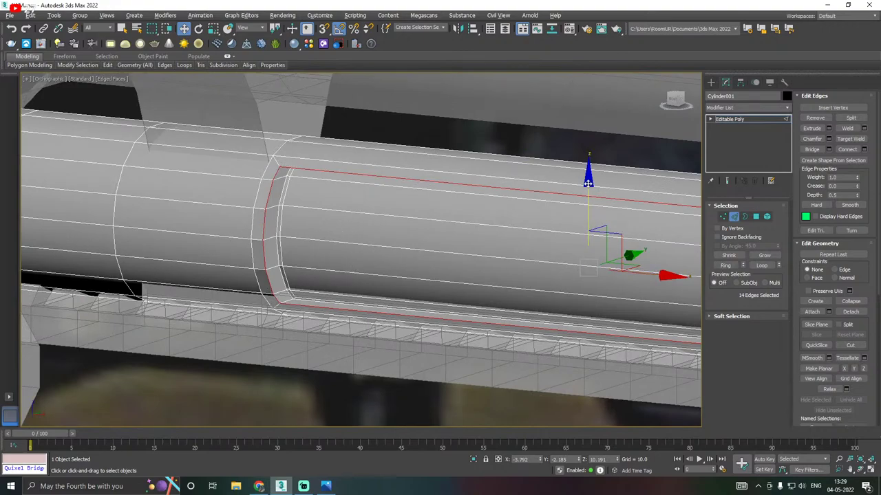
shift+click(817, 140)
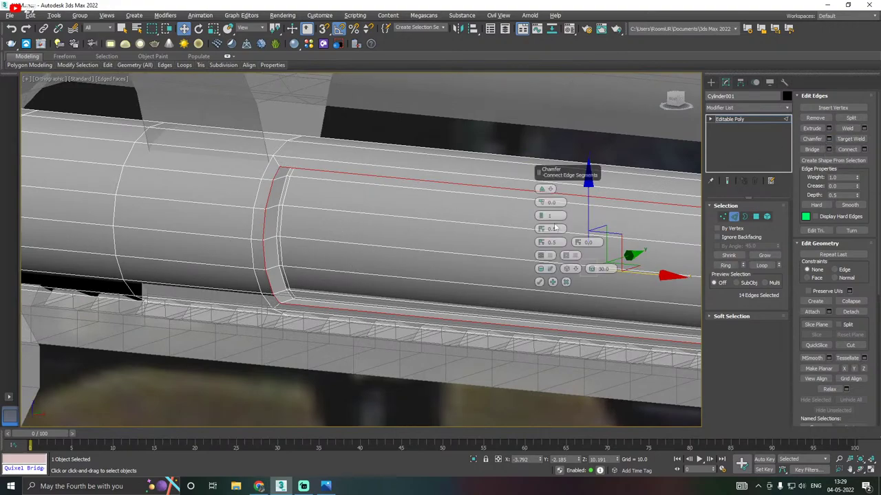
drag(541, 202, 541, 198)
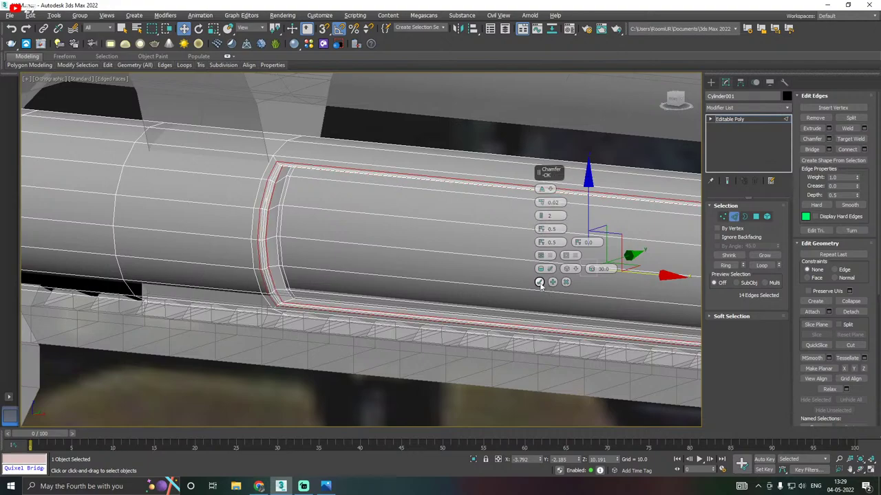
click(540, 281)
Inset the six side polygons of the short barrel section near the rear end by 0.013
scroll(358, 251, down, 3)
scroll(358, 251, down, 2)
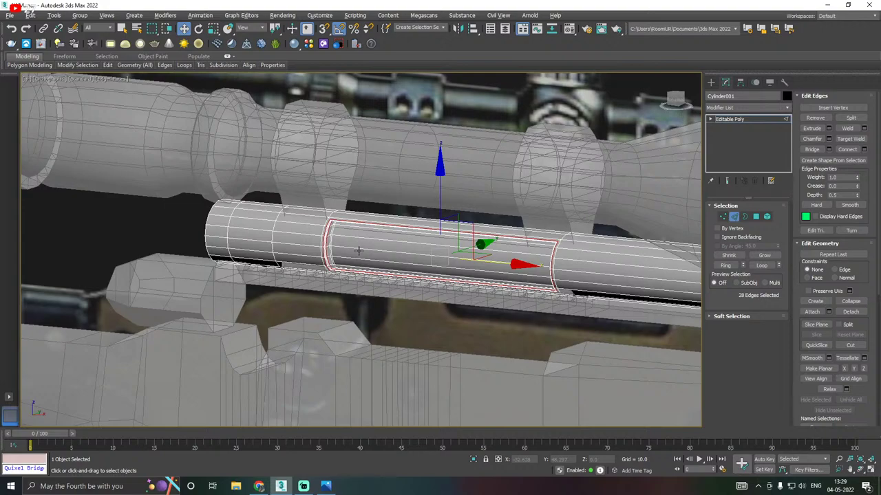
key(f)
scroll(362, 262, up, 10)
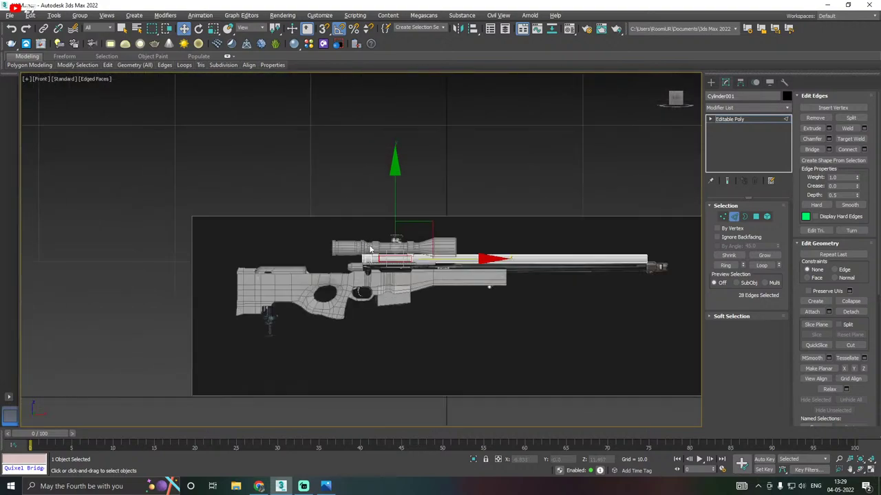
scroll(363, 262, up, 5)
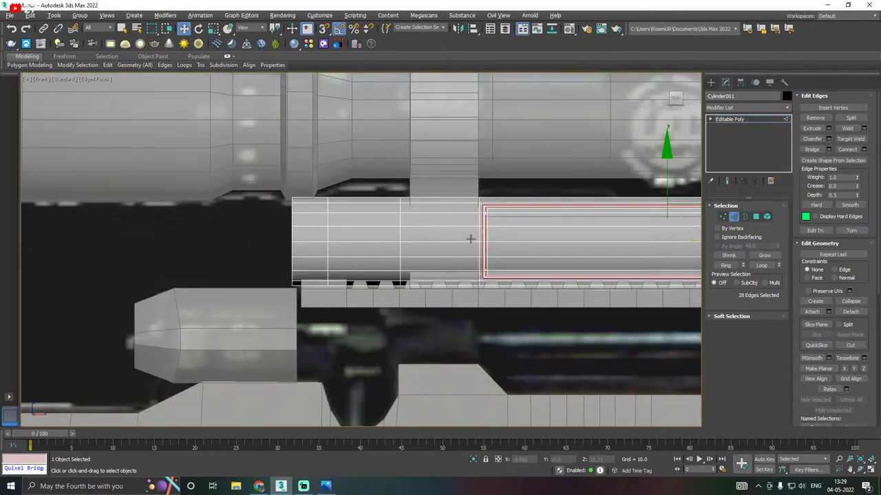
click(757, 217)
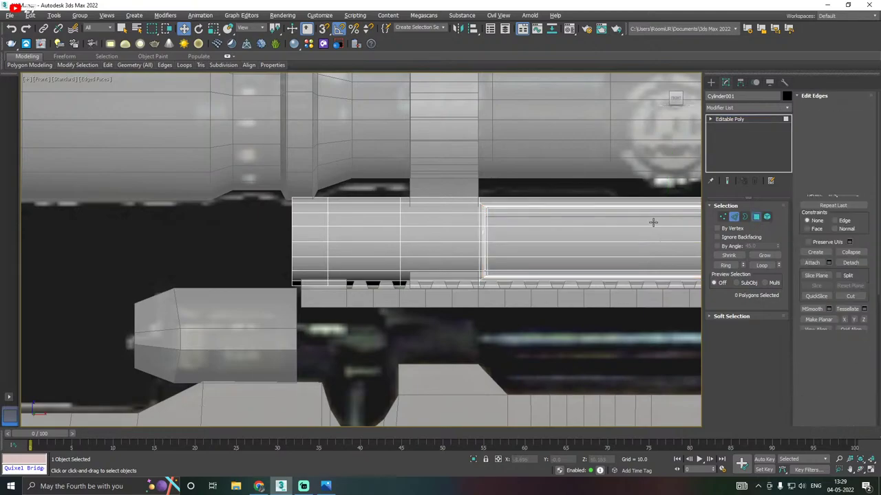
click(341, 279)
ctrl+click(344, 264)
ctrl+click(345, 250)
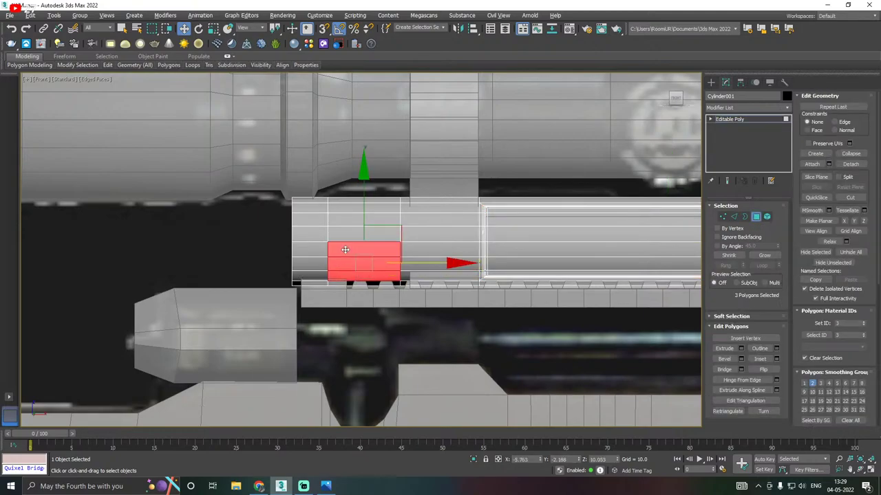
ctrl+click(346, 240)
ctrl+click(346, 221)
ctrl+click(354, 210)
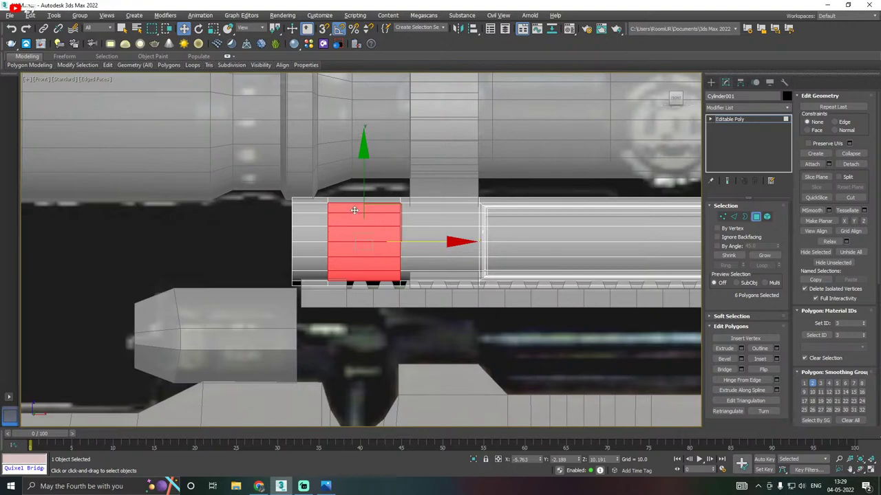
click(776, 359)
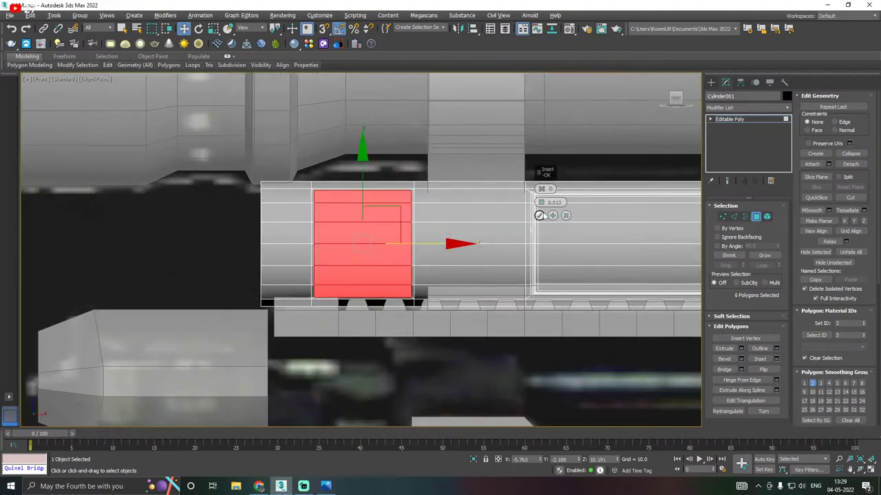
click(539, 215)
Extrude the six inset rear barrel polygons inward with a height of -0.053 to form a second recess
alt+middle_drag(520, 226, 559, 249)
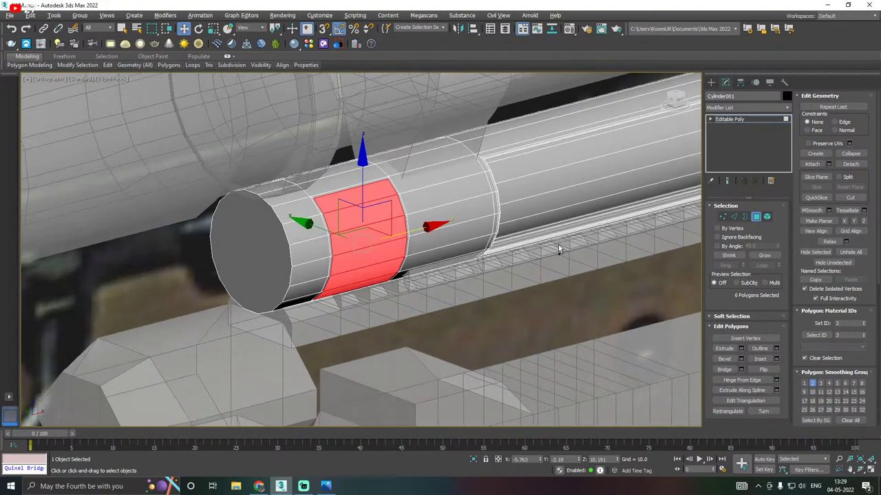
click(741, 349)
alt+middle_drag(413, 290, 384, 286)
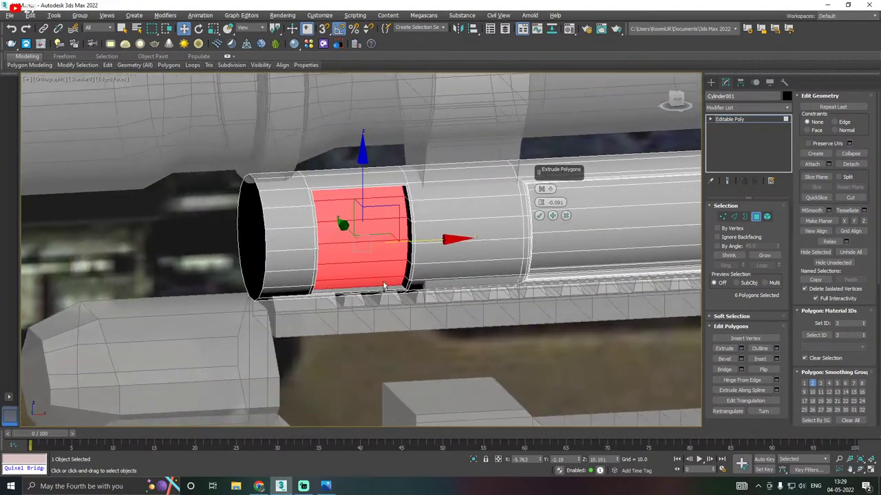
drag(540, 203, 542, 200)
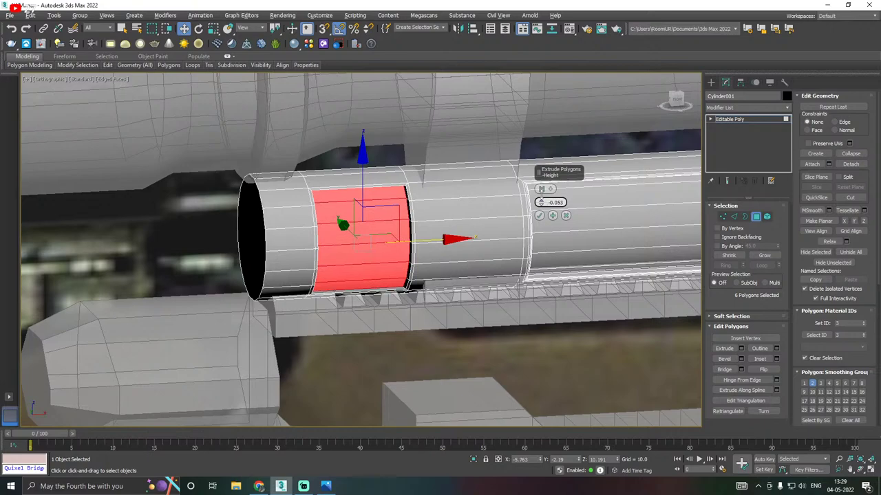
click(539, 216)
Inset the floor polygons of the rear recess by 0.013 to add a supporting border
alt+middle_drag(539, 216, 487, 225)
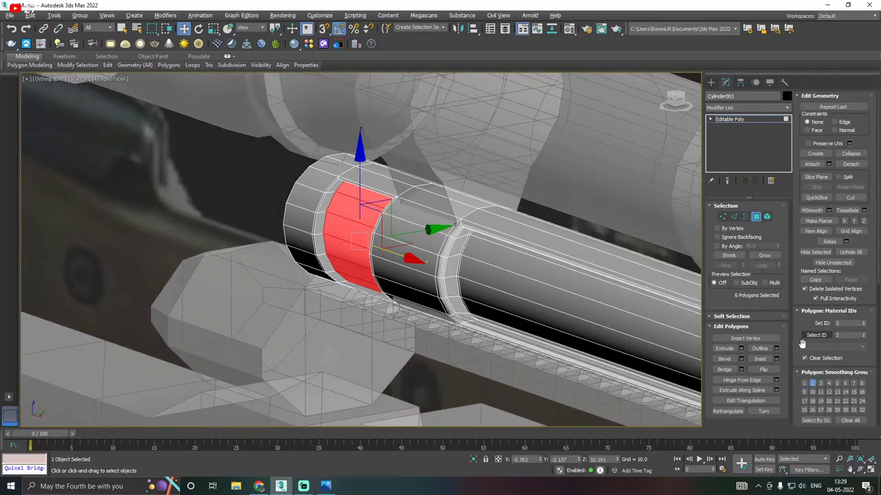
click(777, 359)
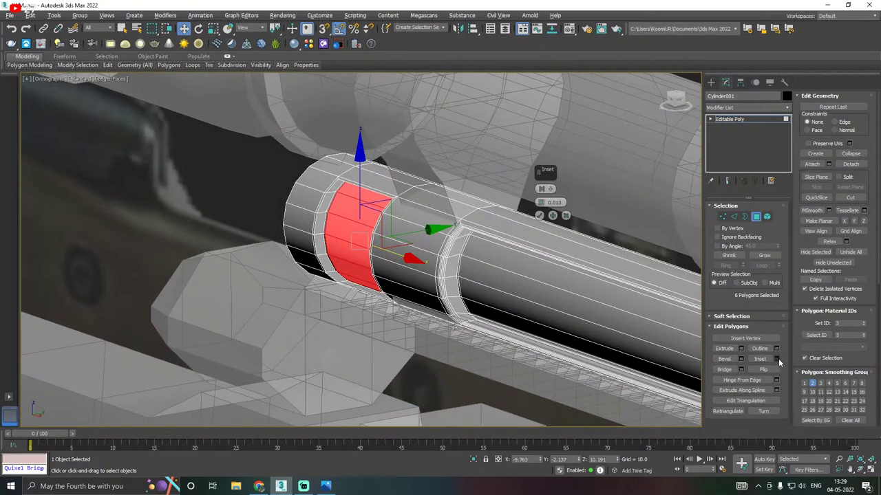
click(537, 215)
Chamfer the outer border edge loop of the rear recess by 0.004 with 2 segments and leave edge editing
scroll(317, 213, up, 5)
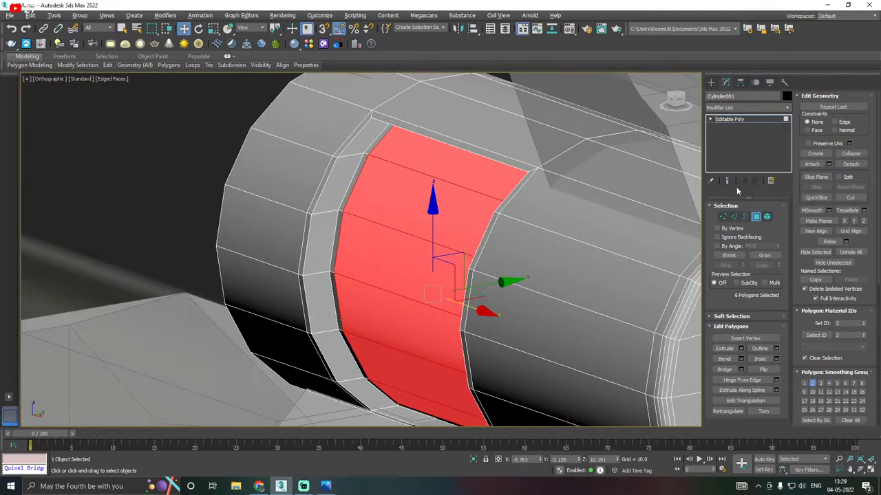
click(733, 217)
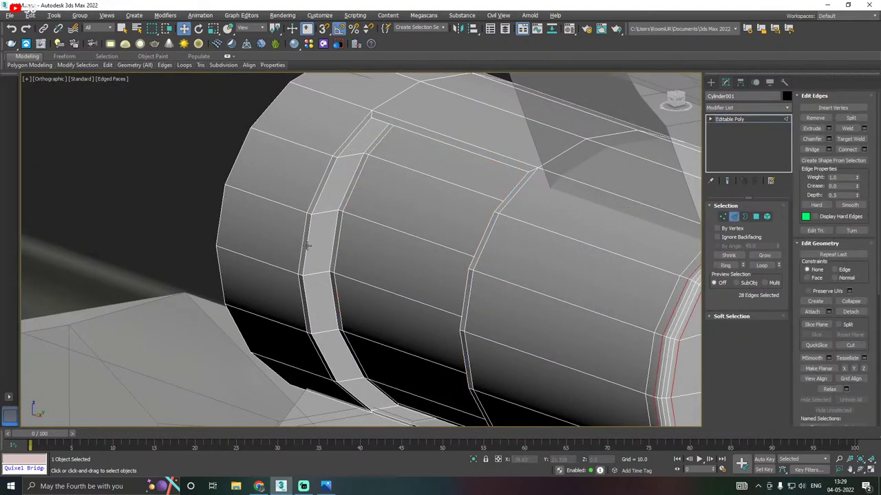
double_click(306, 246)
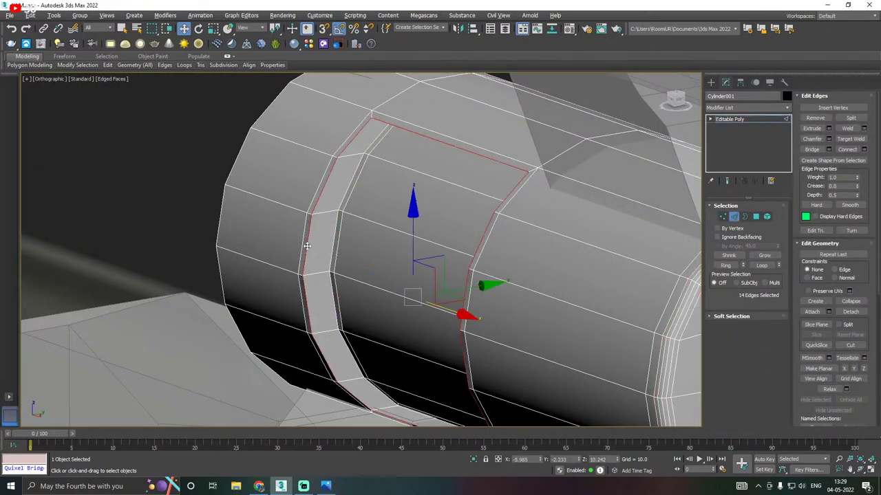
click(828, 139)
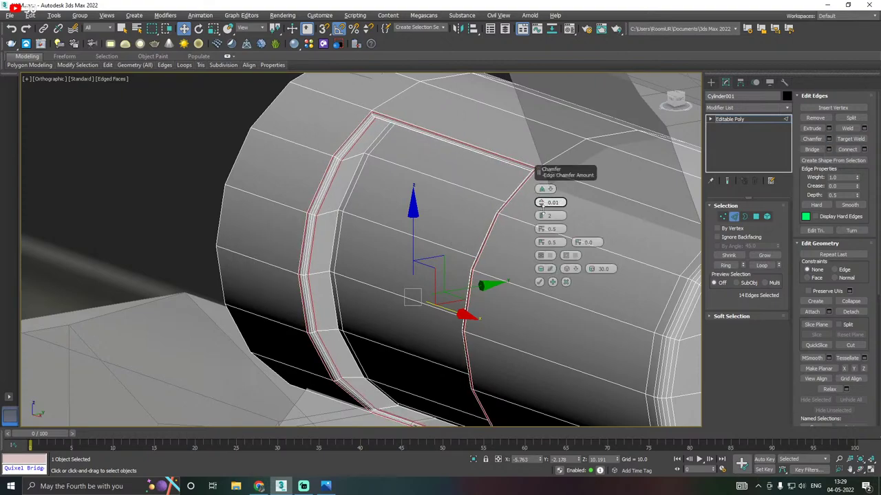
drag(542, 205, 541, 211)
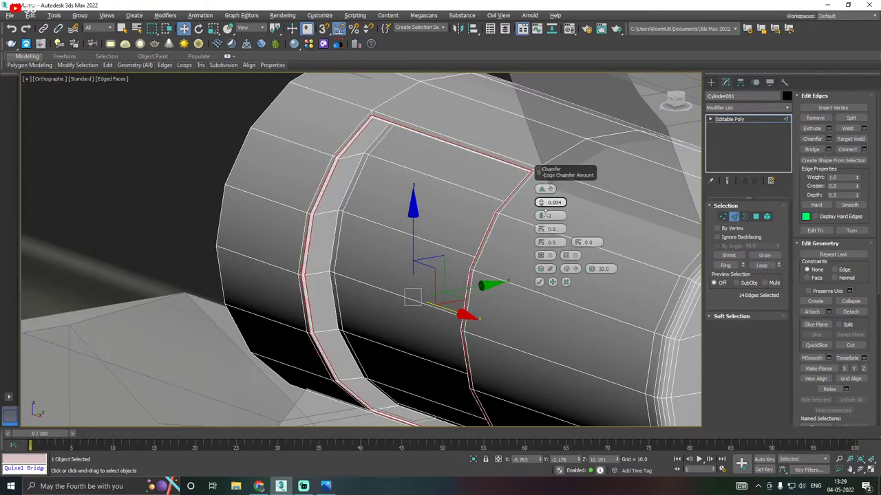
click(539, 283)
scroll(541, 282, down, 10)
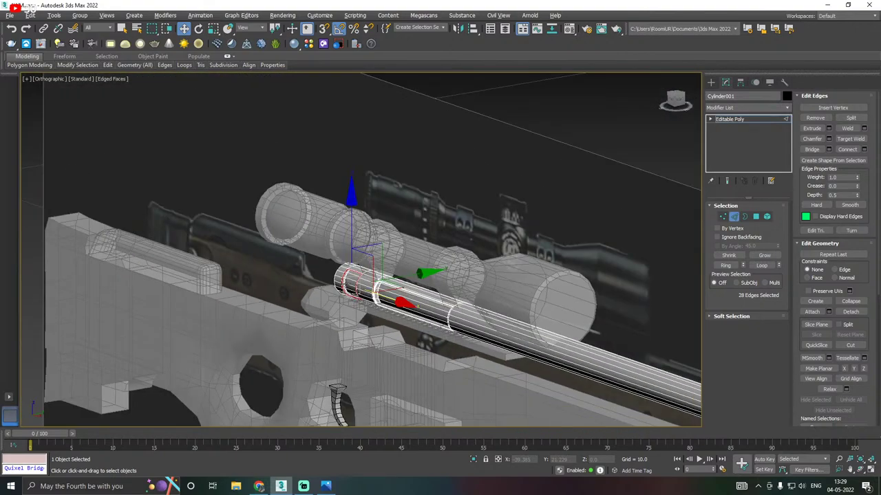
click(729, 119)
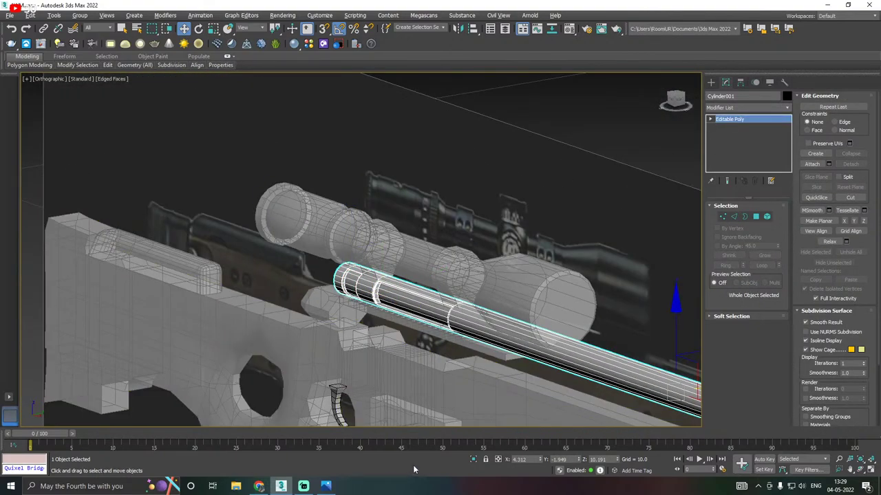
key(f)
key(p)
scroll(372, 399, down, 10)
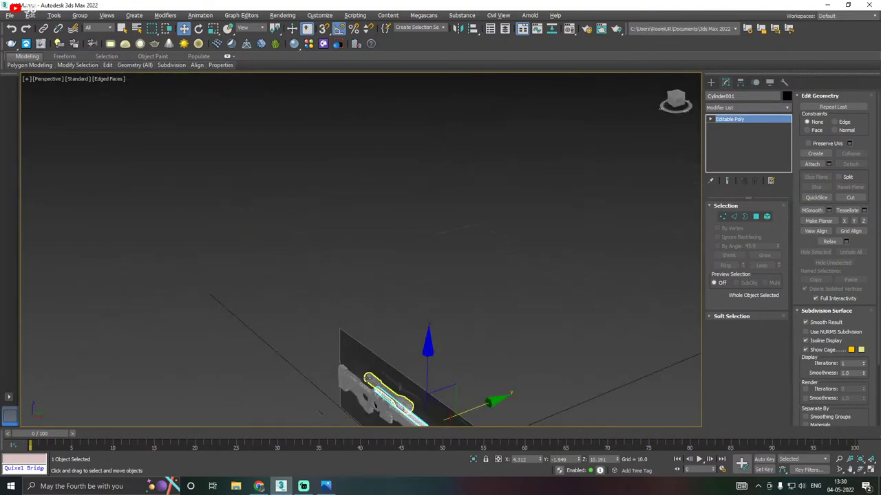
alt+middle_drag(404, 379, 424, 426)
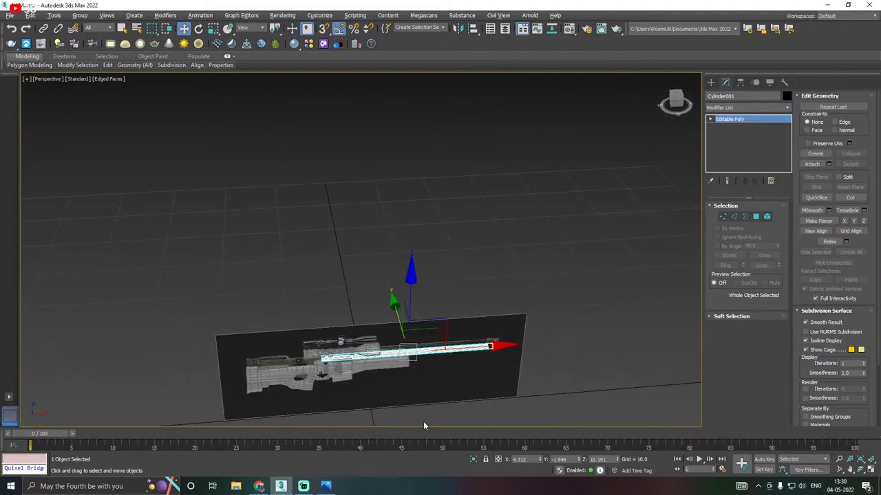
click(474, 460)
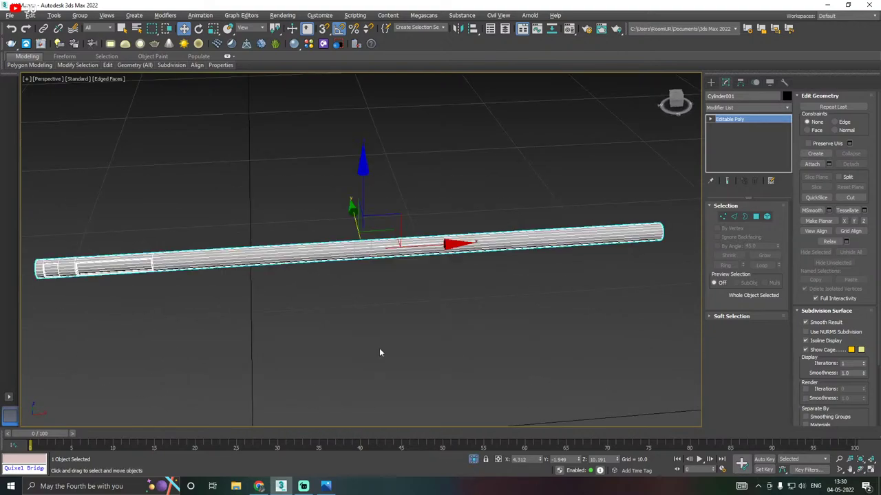
alt+middle_drag(379, 349, 393, 312)
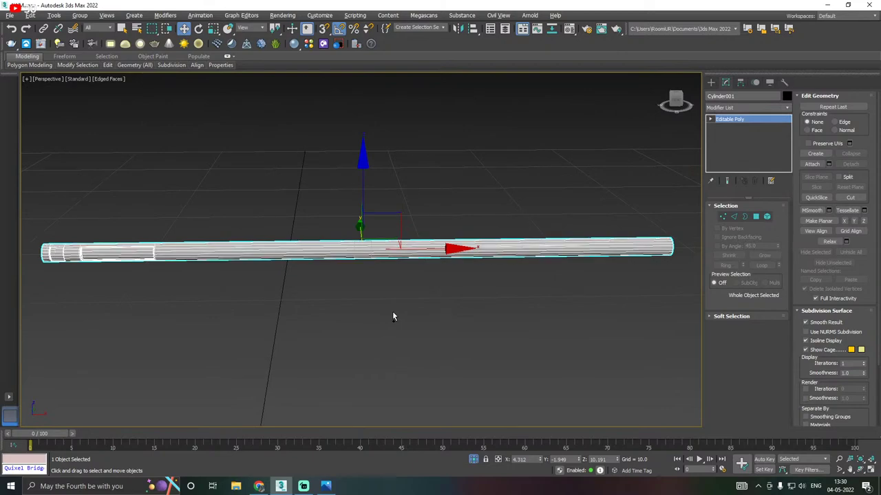
click(474, 460)
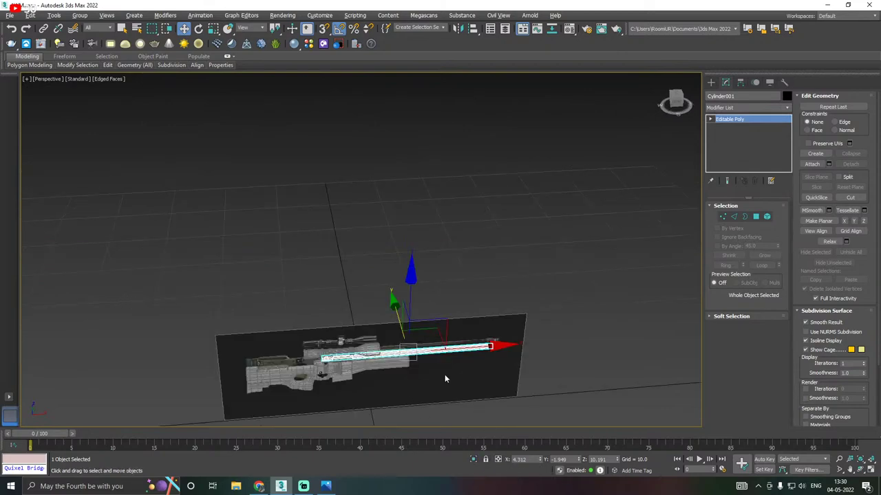
Insert an edge loop around the barrel with SwiftLoop, level with the front end of the stock's fore-end
scroll(396, 362, up, 5)
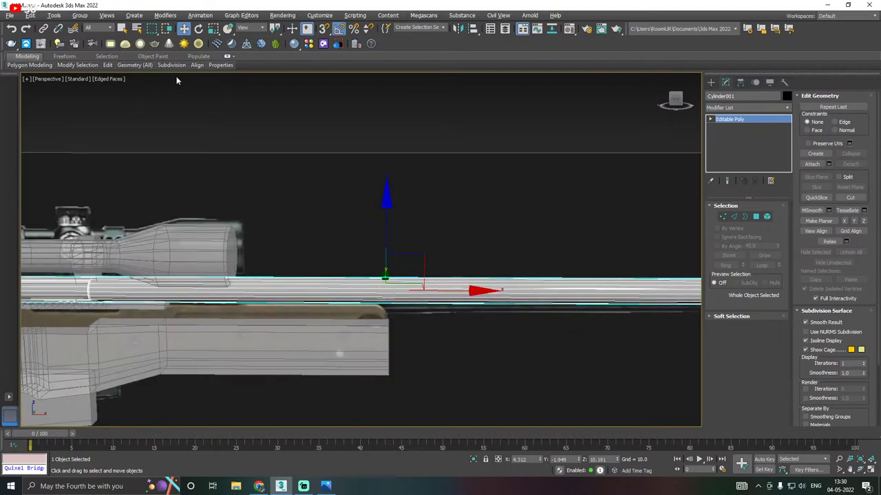
mouse_move(107, 65)
click(182, 88)
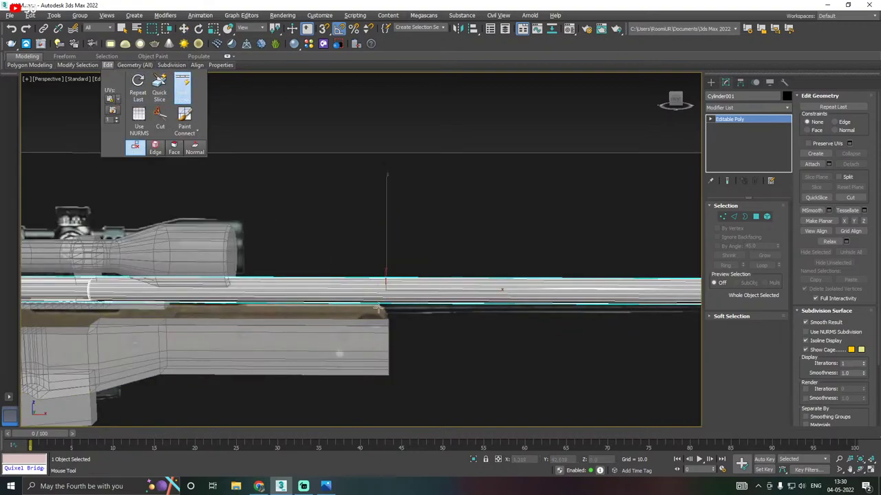
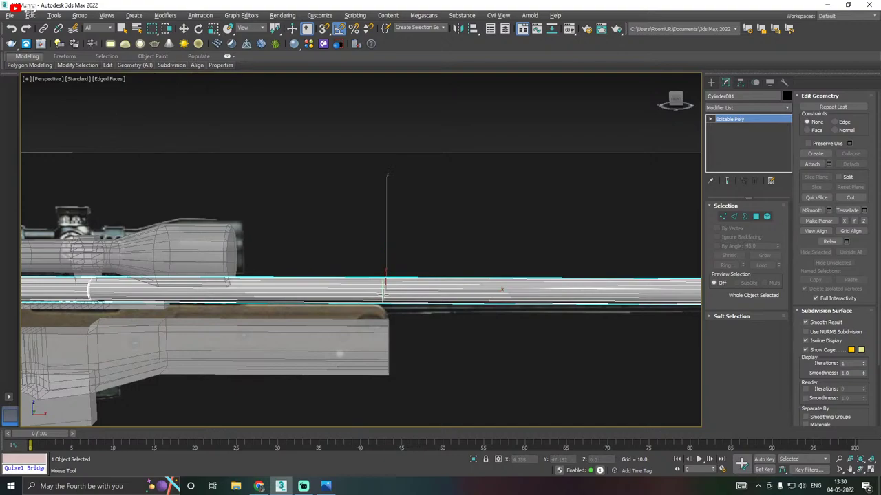
scroll(383, 291, down, 2)
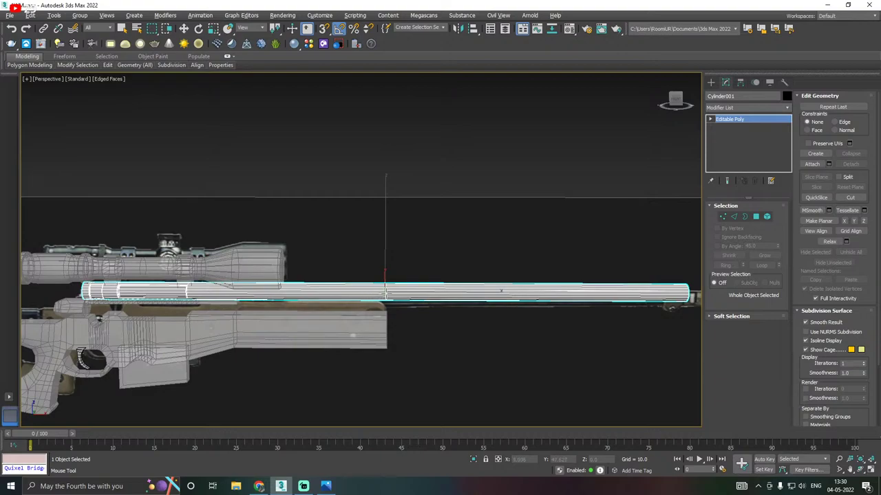
key(w)
Isolate the barrel and insert another SwiftLoop edge loop around it, a short distance behind the muzzle end
click(473, 460)
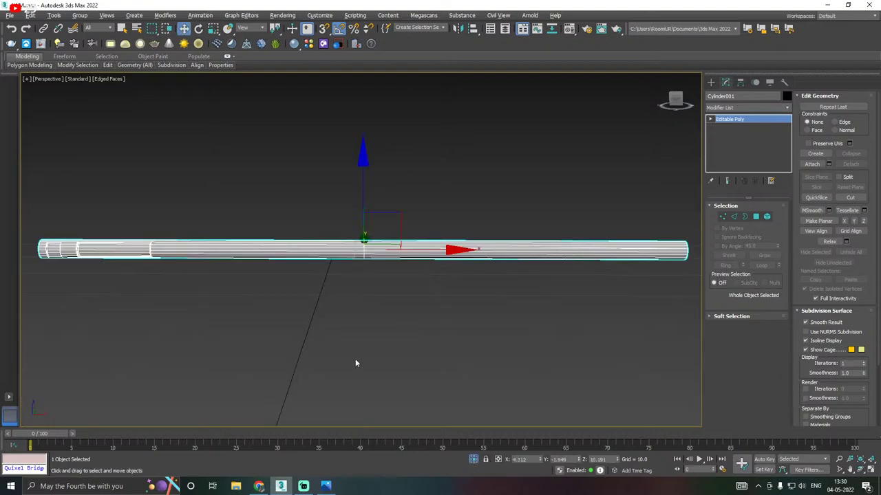
alt+middle_drag(355, 359, 480, 232)
scroll(479, 233, up, 2)
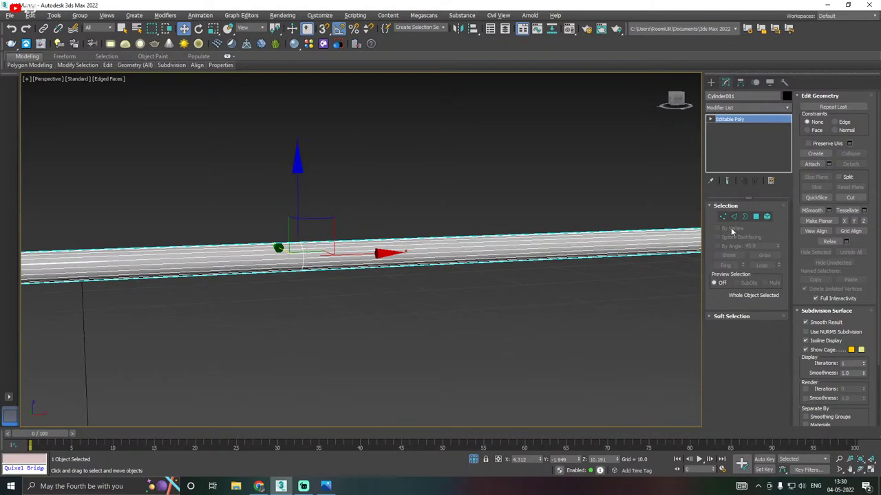
alt+middle_drag(599, 263, 420, 268)
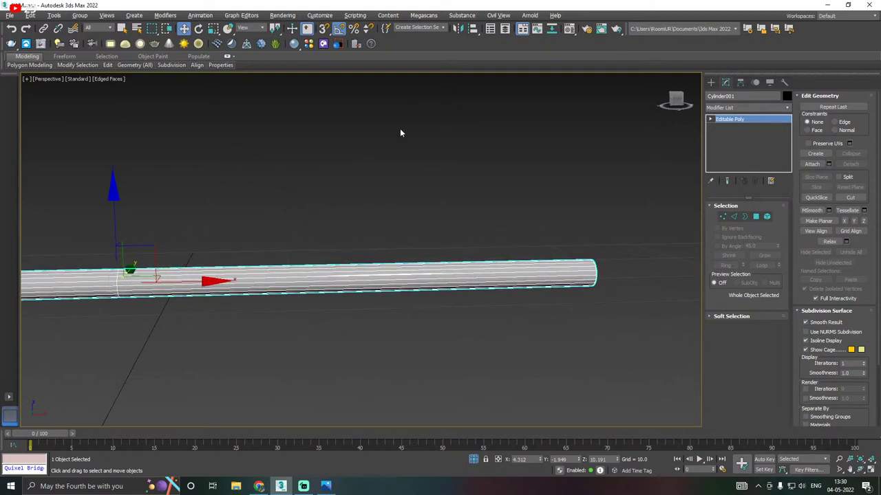
mouse_move(107, 64)
click(182, 86)
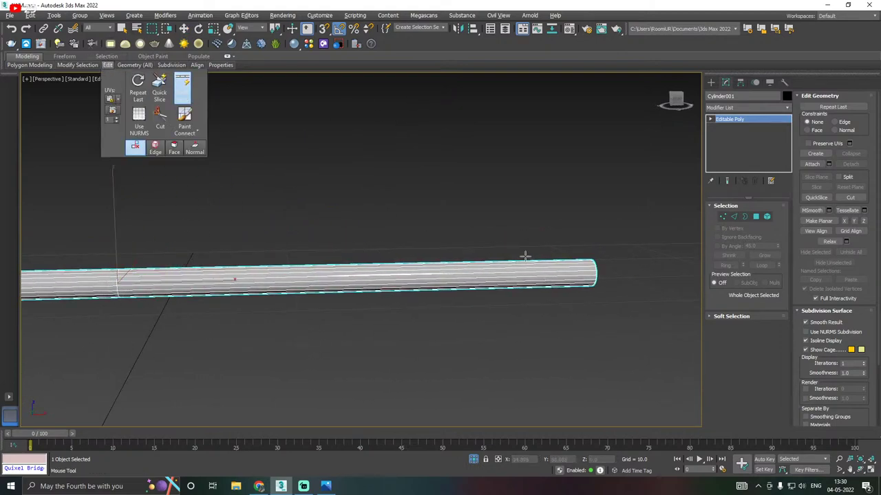
key(w)
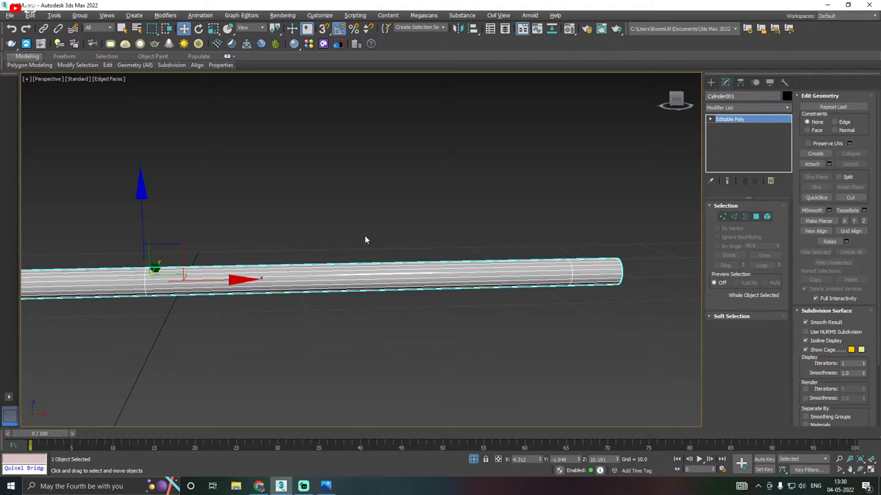
Save the scene file
mouse_move(365, 240)
alt+middle_down()
mouse_move(342, 247)
mouse_move(354, 248)
alt+middle_up()
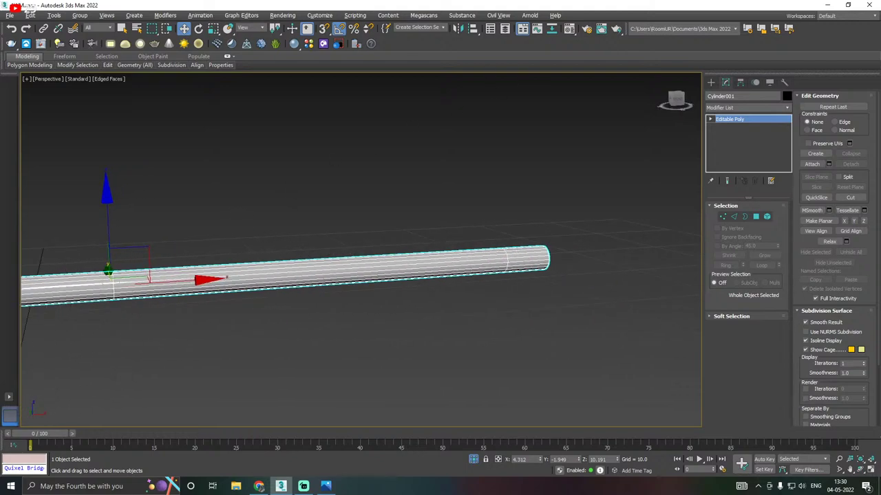
click(10, 15)
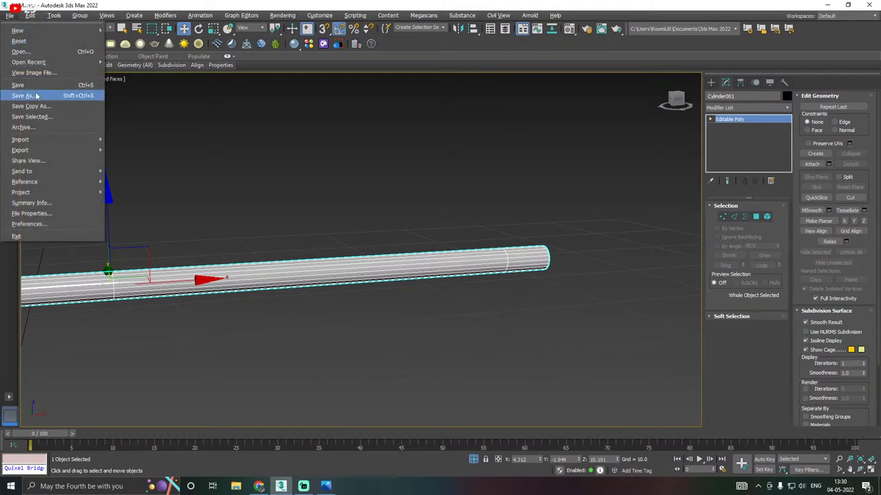
click(31, 87)
Select three evenly spaced pairs of adjacent long polygons around the front barrel section, between the two newest edge loops
middle_drag(371, 229, 418, 219)
middle_drag(241, 258, 282, 251)
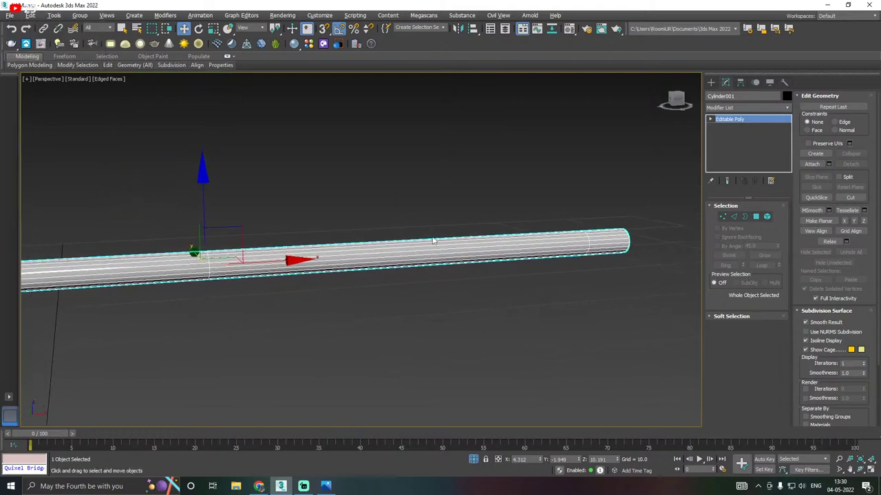
click(754, 217)
scroll(262, 261, up, 3)
click(278, 268)
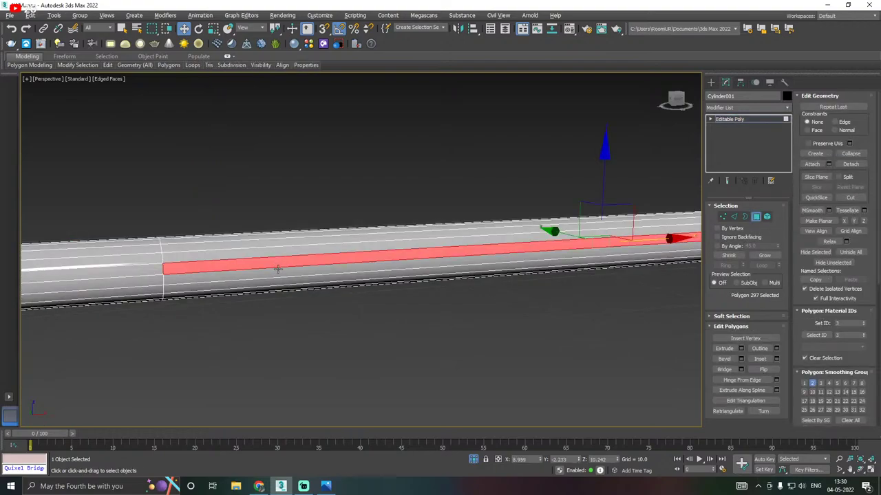
ctrl+click(277, 274)
alt+middle_drag(310, 264, 499, 216)
ctrl+click(472, 304)
ctrl+click(459, 304)
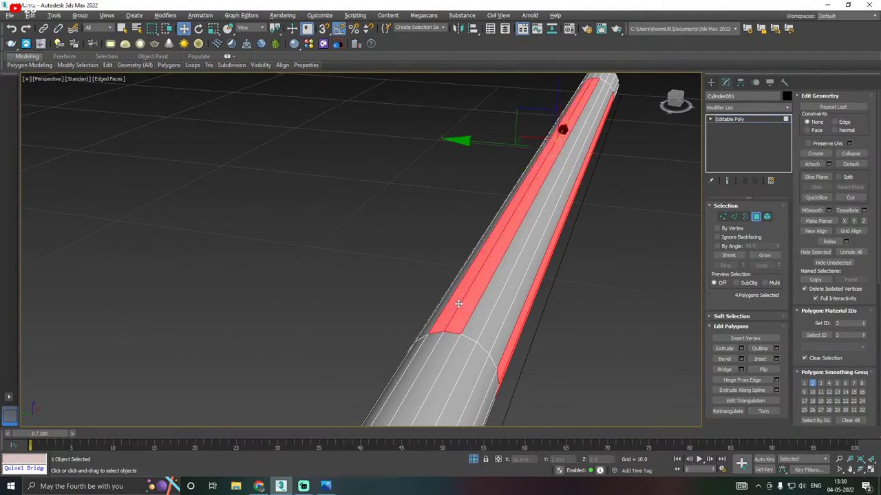
alt+middle_drag(491, 303, 441, 301)
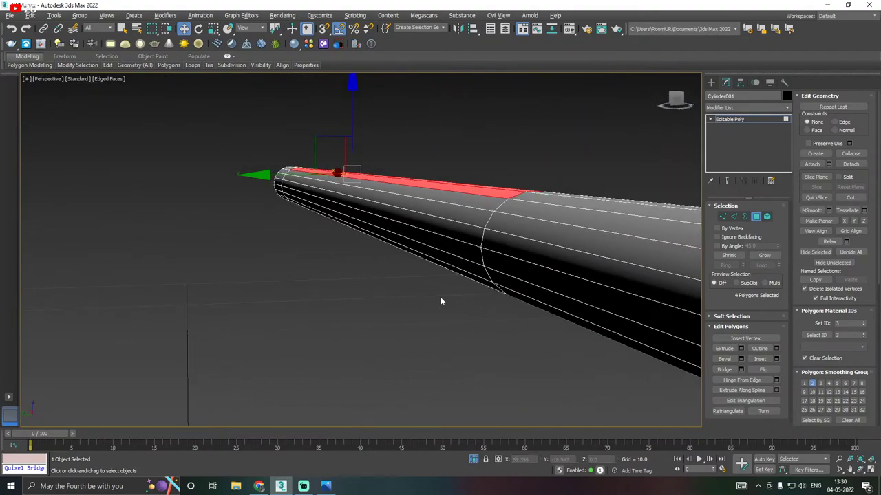
ctrl+click(447, 245)
ctrl+click(444, 260)
alt+middle_drag(444, 259, 456, 282)
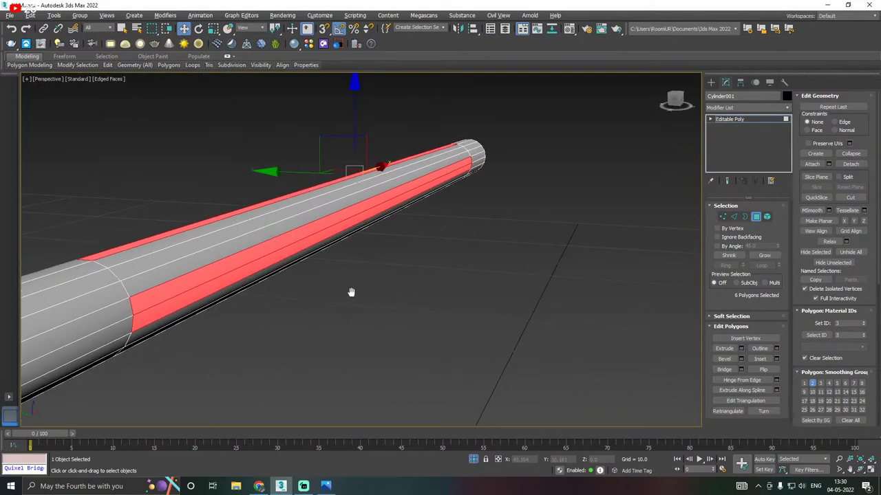
middle_drag(351, 292, 403, 311)
Inset the selected pairs of barrel polygons by about 0.01
click(777, 359)
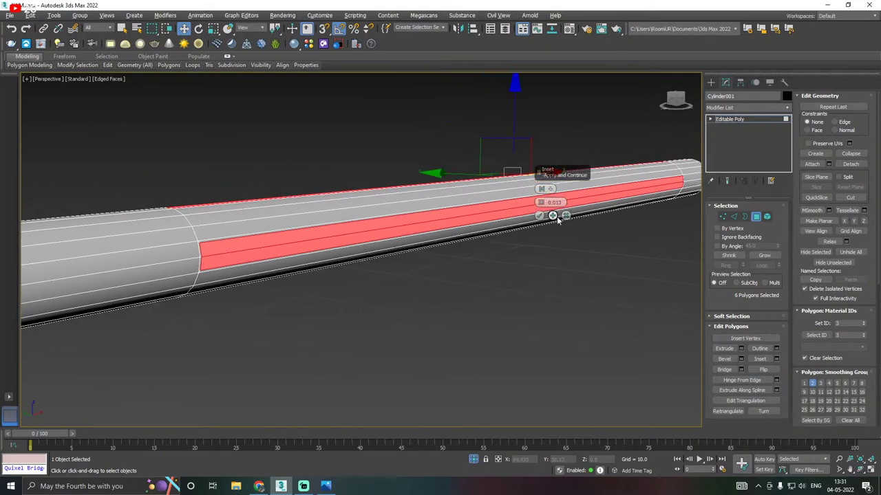
click(542, 205)
click(542, 205)
click(542, 202)
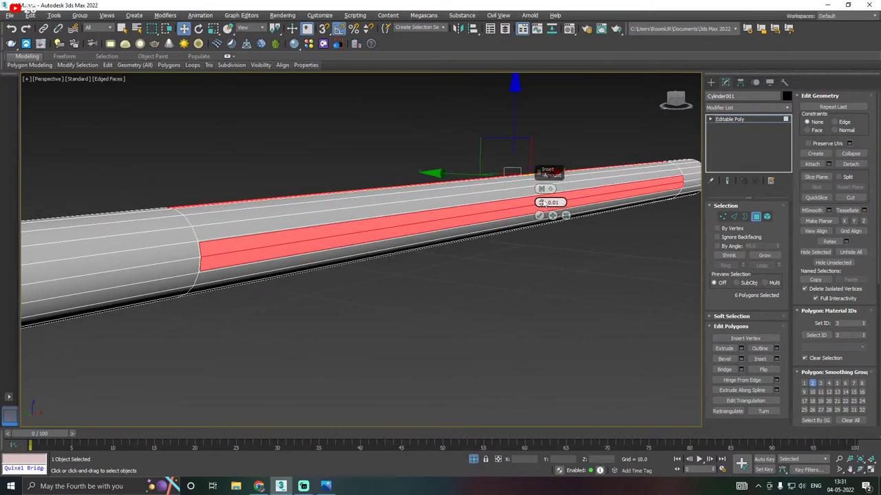
click(542, 203)
click(540, 215)
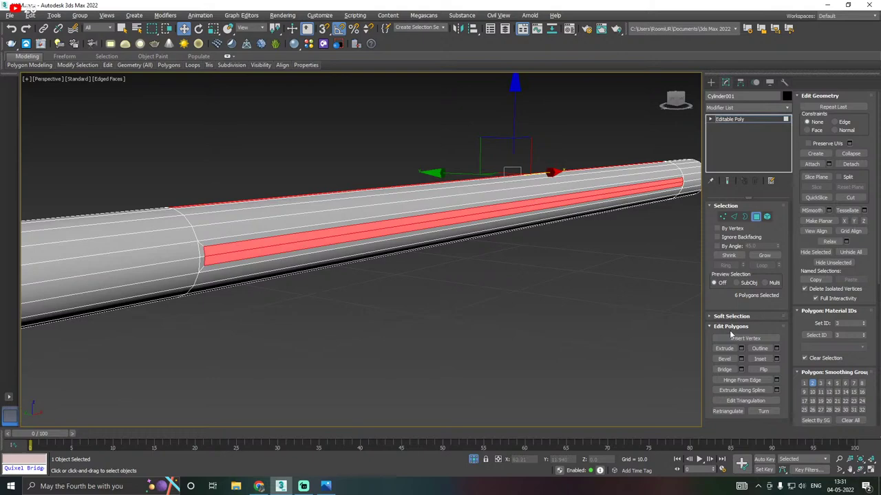
Extrude the inset barrel polygons inward by -0.053 to form long grooves
click(741, 349)
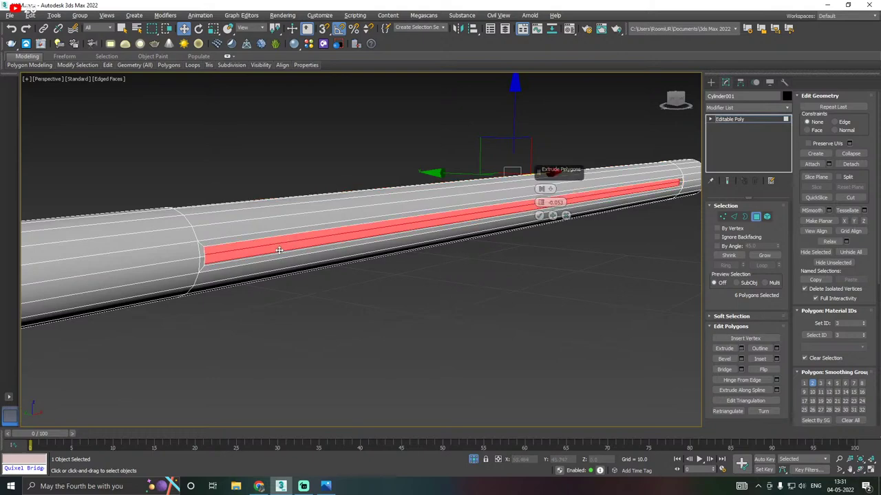
scroll(279, 249, up, 3)
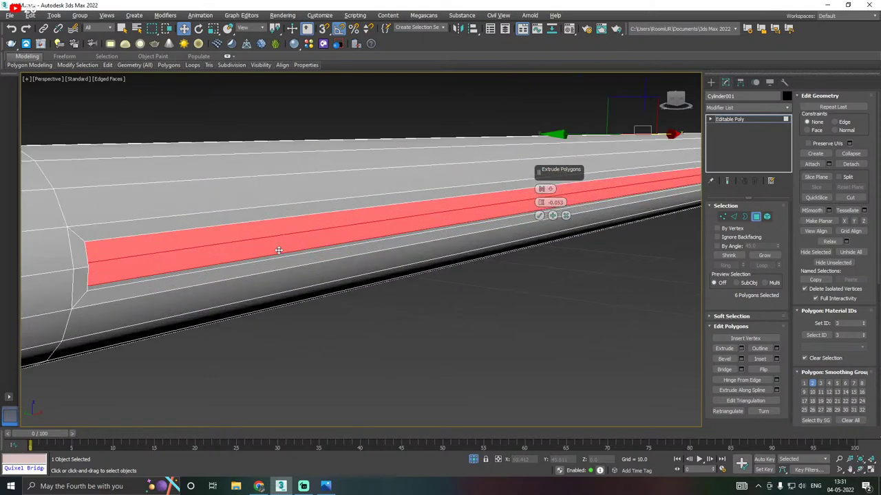
click(540, 215)
scroll(407, 237, down, 2)
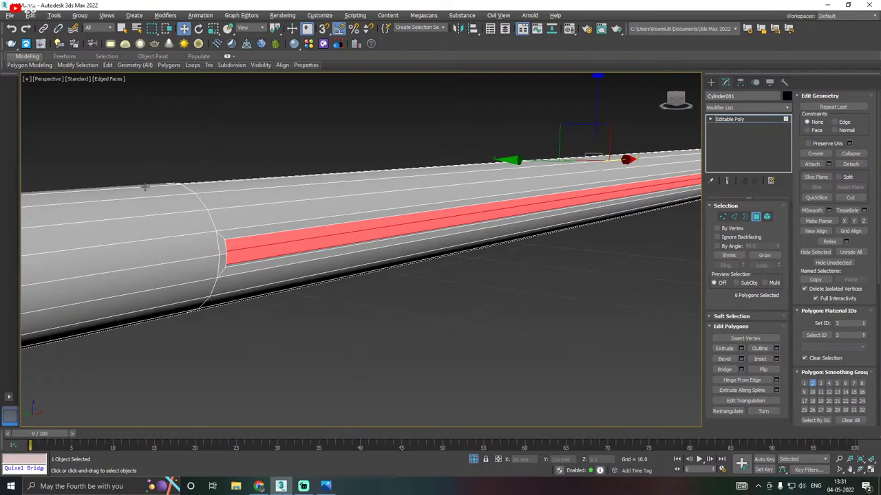
Preview the barrel grooves with NURMS smoothing, inspect the groove ends, and turn the smoothing off
click(107, 64)
click(138, 117)
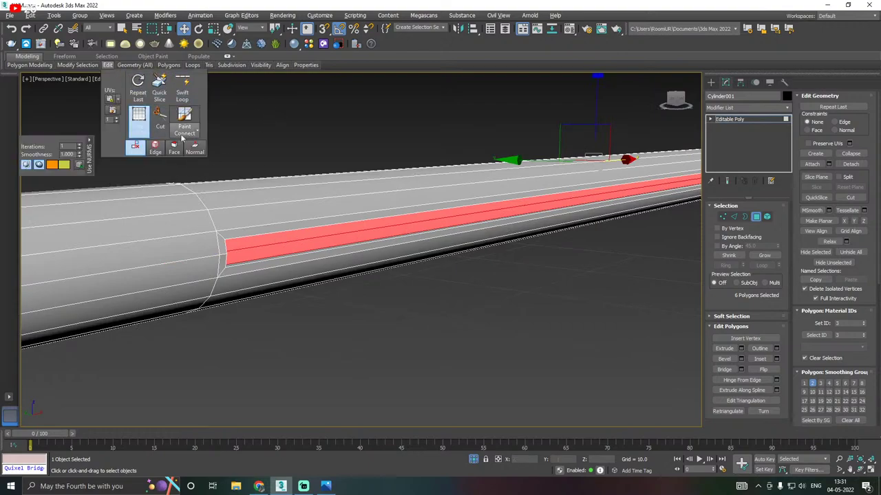
middle_drag(262, 195, 160, 217)
middle_drag(339, 215, 255, 215)
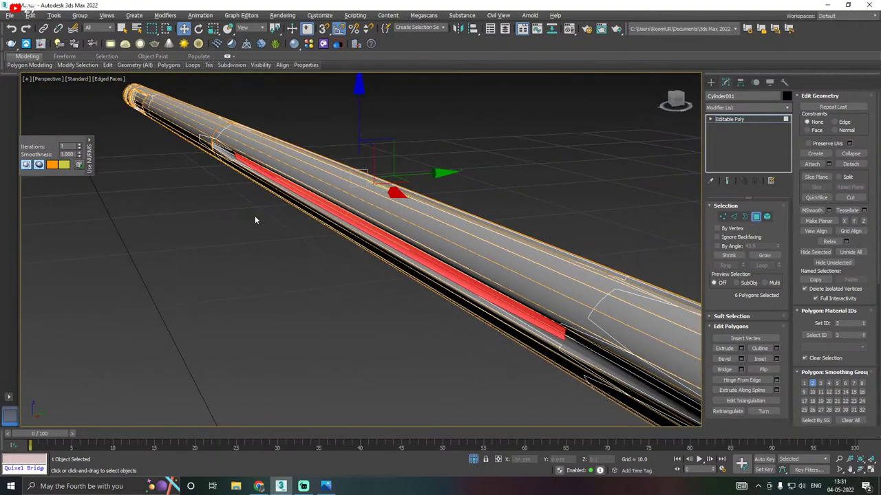
scroll(255, 216, down, 4)
alt+middle_drag(316, 212, 361, 217)
scroll(361, 218, up, 5)
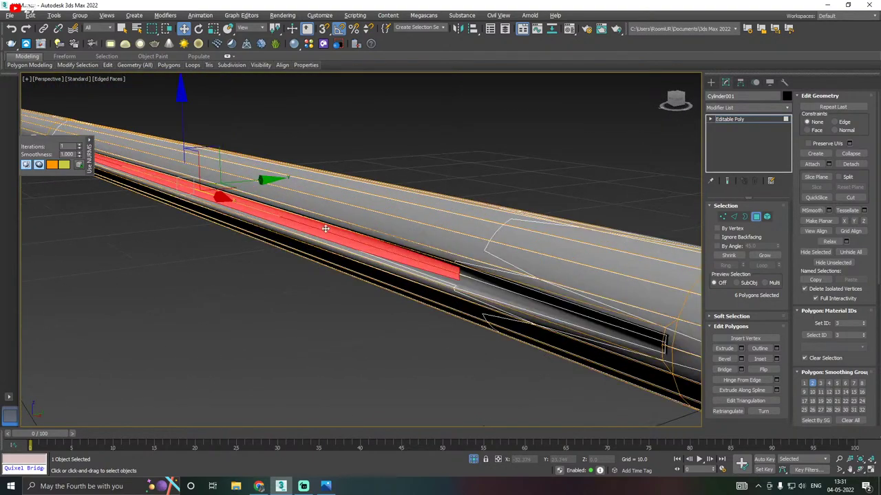
mouse_move(104, 65)
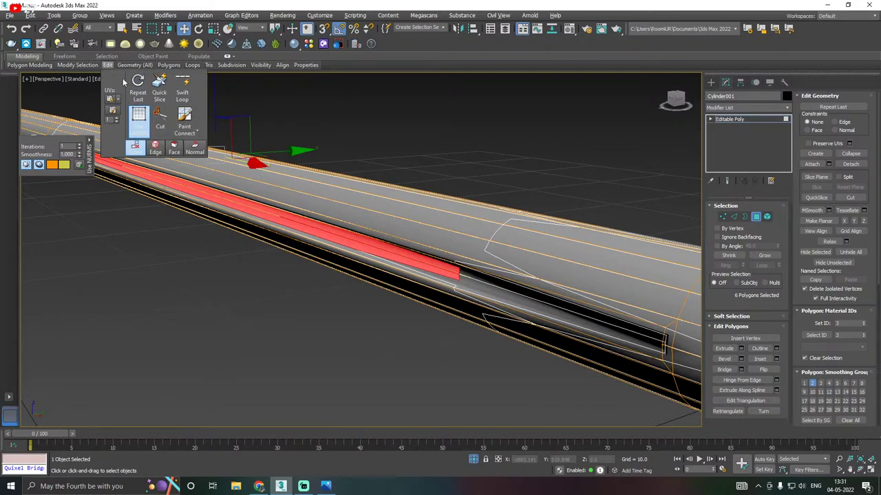
click(138, 116)
alt+middle_drag(386, 190, 448, 191)
In the Front view, move the muzzle-end vertices of the grooves back along X to about 13.347
key(f)
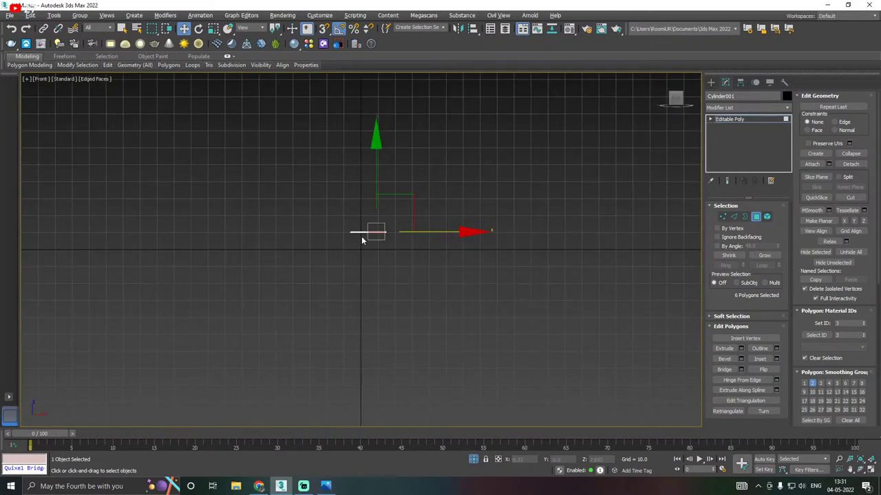
scroll(361, 236, up, 3)
scroll(413, 227, up, 4)
scroll(419, 236, up, 6)
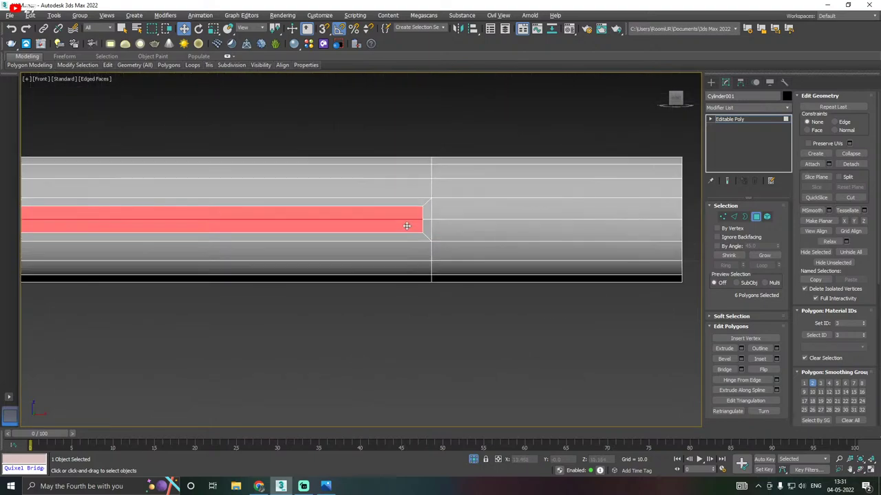
click(724, 217)
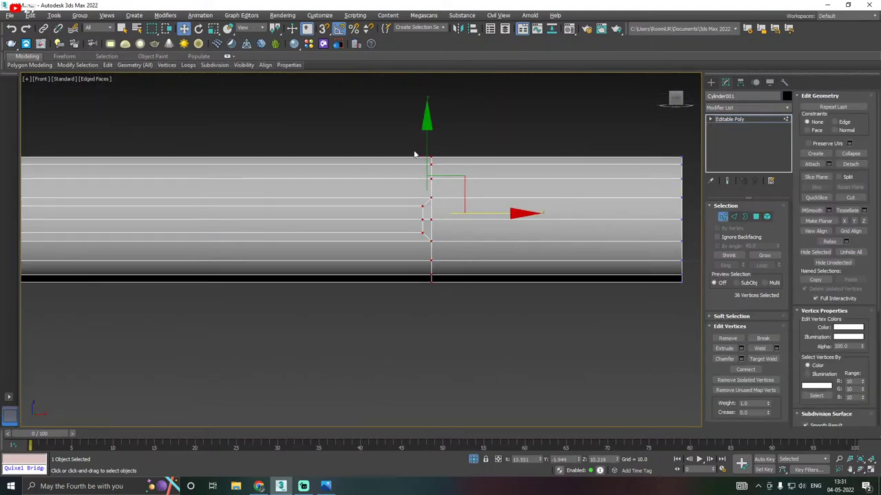
drag(424, 333, 424, 334)
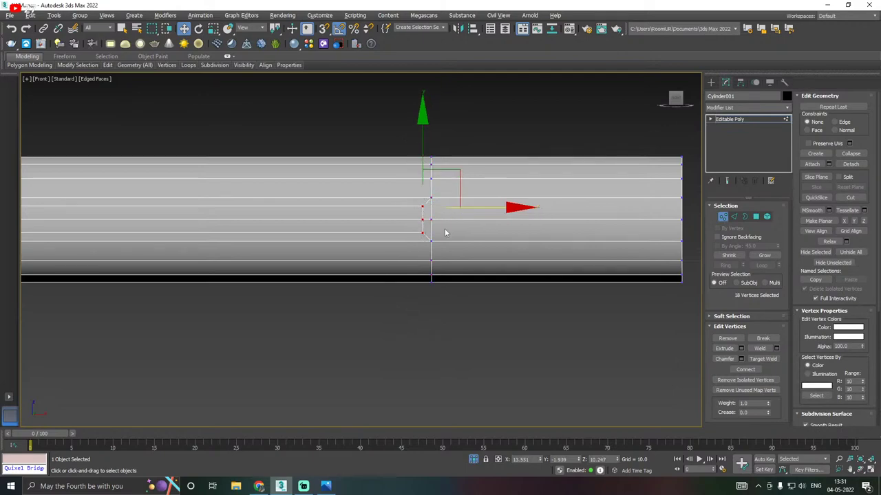
drag(483, 209, 442, 210)
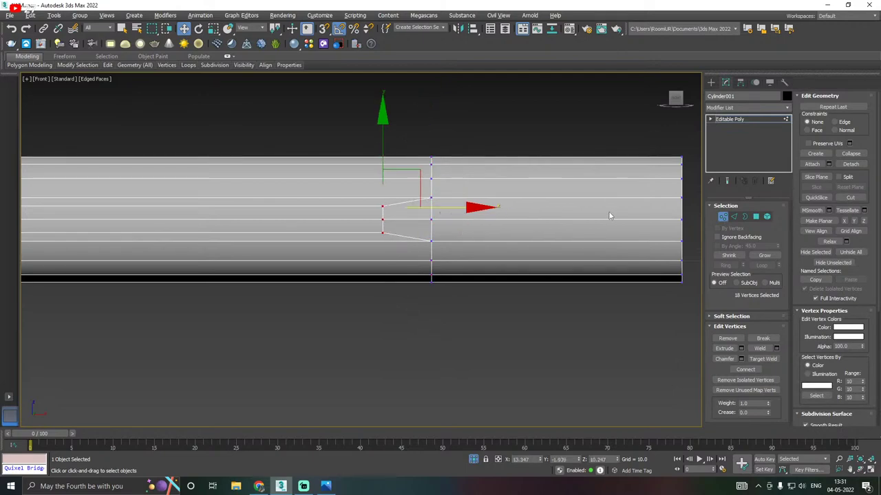
Move the rear-end vertices of the front barrel grooves forward along X to about 4.536
scroll(606, 221, down, 8)
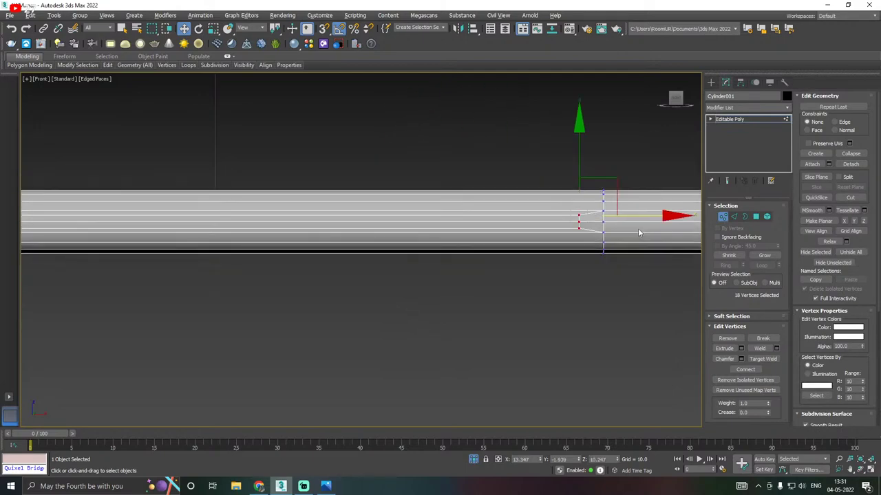
scroll(435, 241, down, 3)
middle_drag(219, 242, 375, 249)
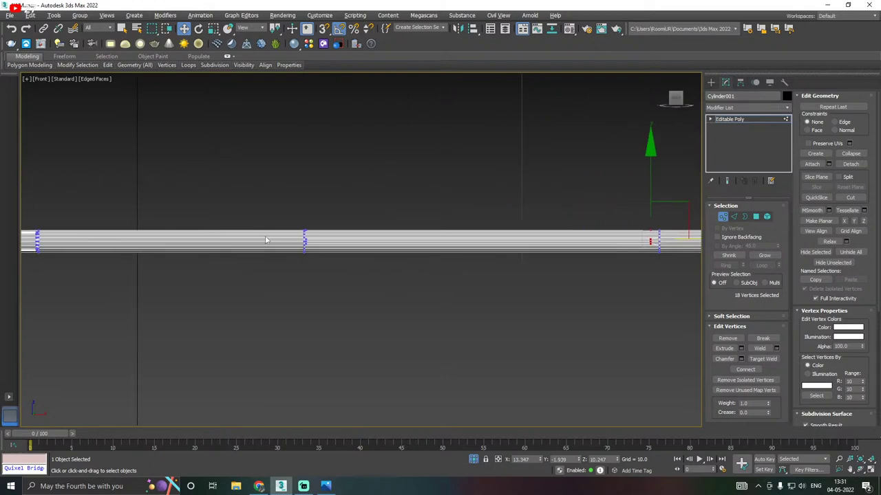
scroll(289, 241, up, 5)
scroll(342, 250, up, 4)
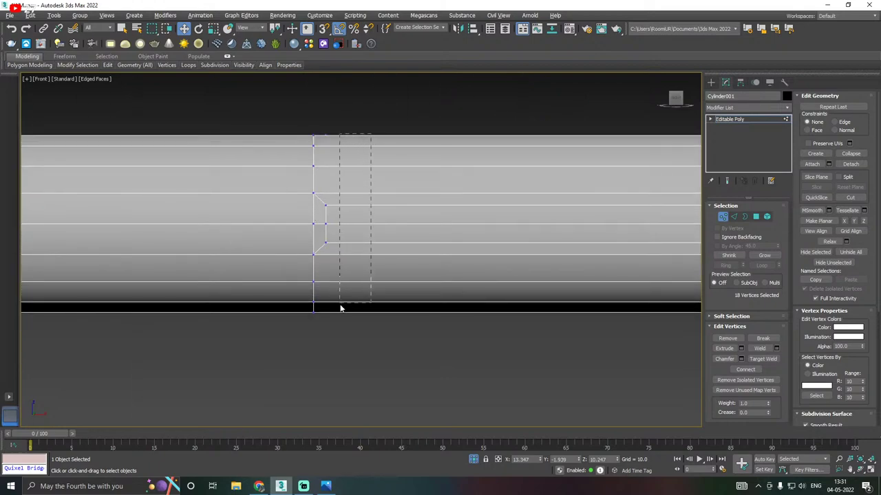
drag(325, 350, 325, 350)
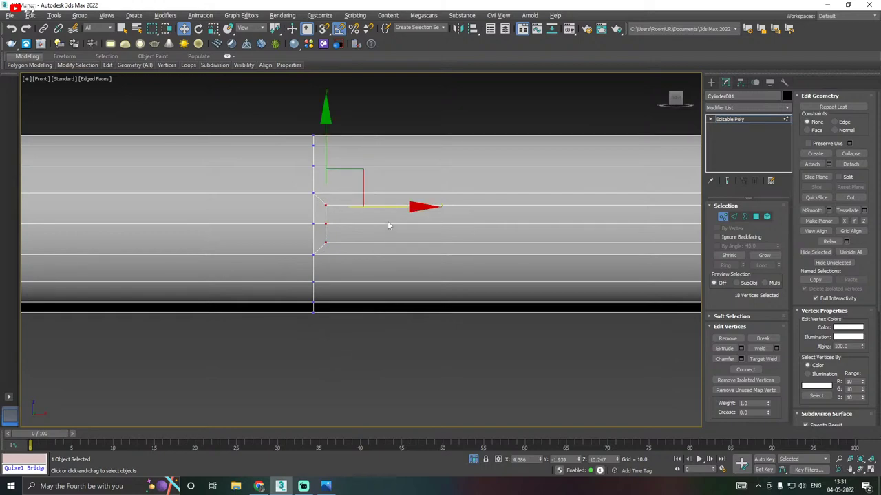
drag(402, 207, 446, 206)
scroll(332, 233, down, 3)
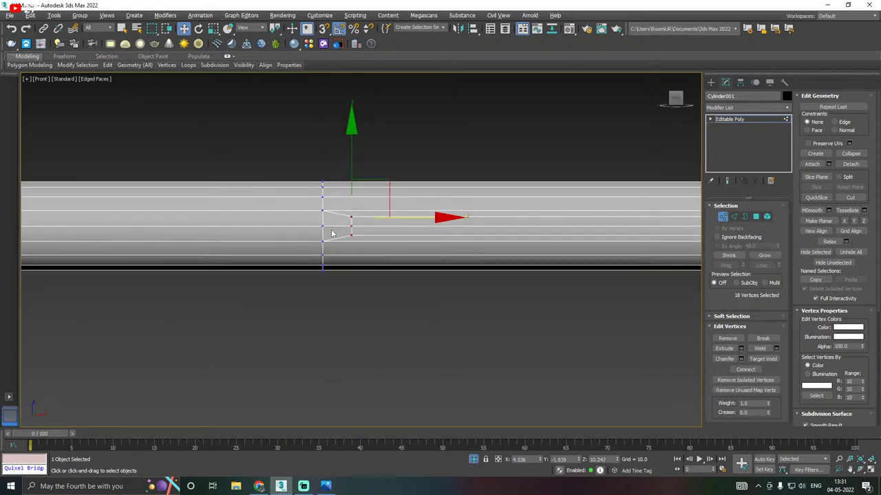
Return to the Perspective view, end the barrel's isolation and leave vertex editing
key(p)
scroll(330, 236, down, 2)
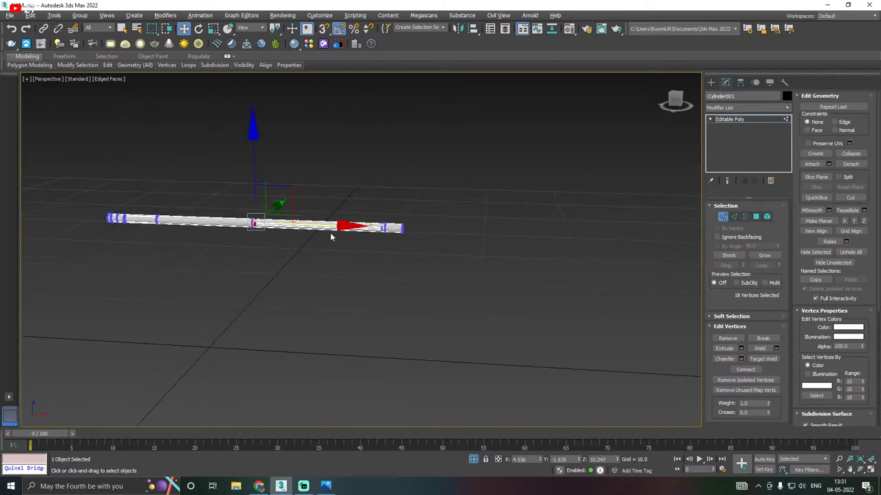
click(473, 459)
scroll(376, 269, down, 5)
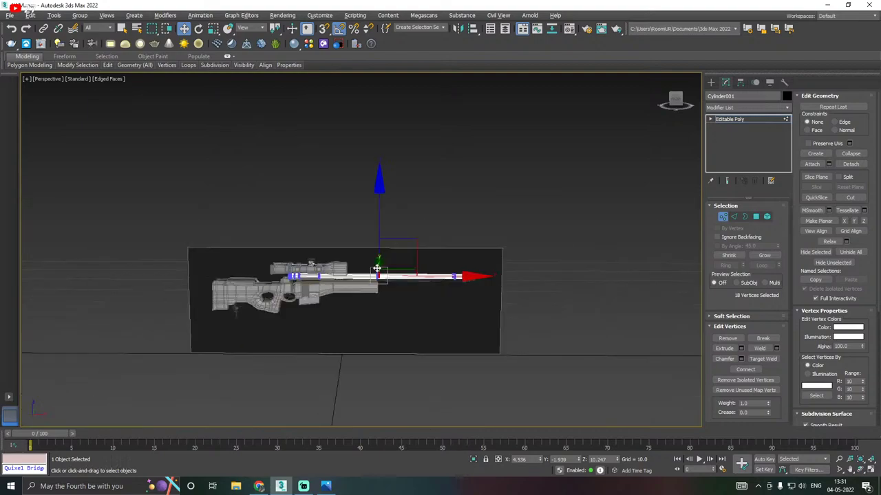
click(728, 119)
Select all the rifle parts and hide the unselected reference image plane
click(297, 290)
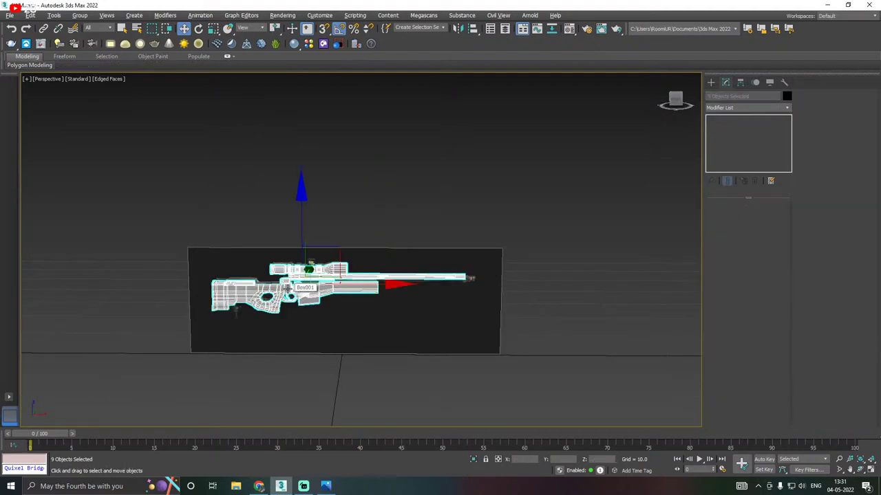
middle_drag(573, 245, 589, 235)
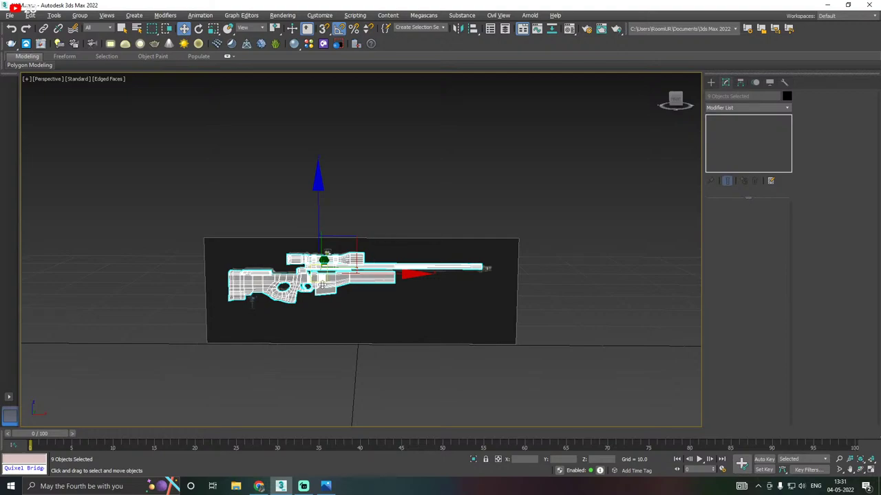
right_click(321, 285)
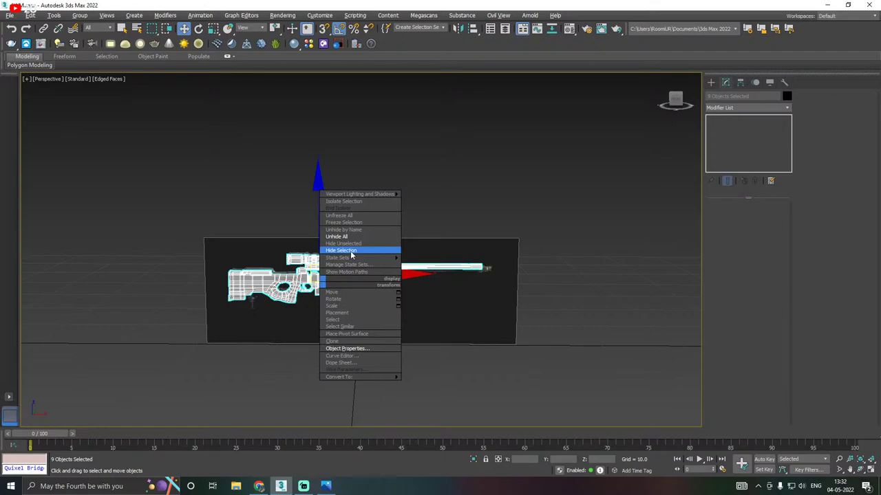
click(350, 251)
scroll(270, 290, up, 4)
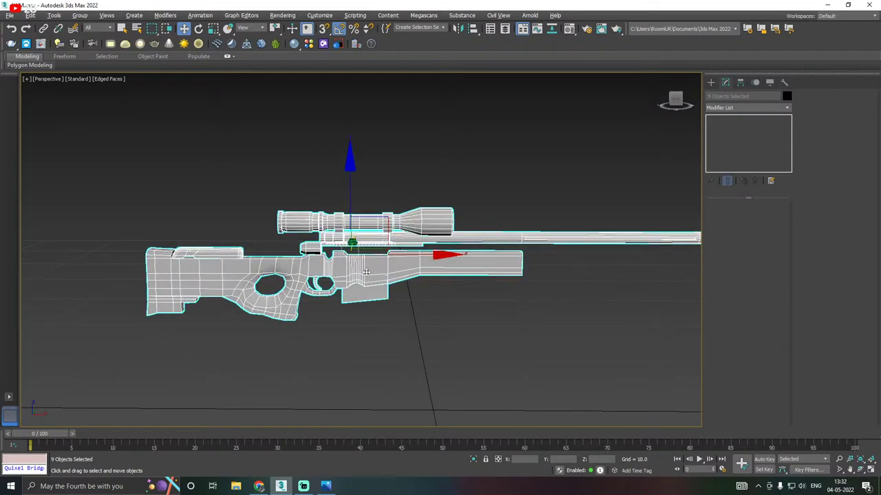
Clear the selection of rifle parts and select only the barrel cylinder, viewing it beneath the scope
alt+middle_drag(366, 272, 419, 270)
click(479, 299)
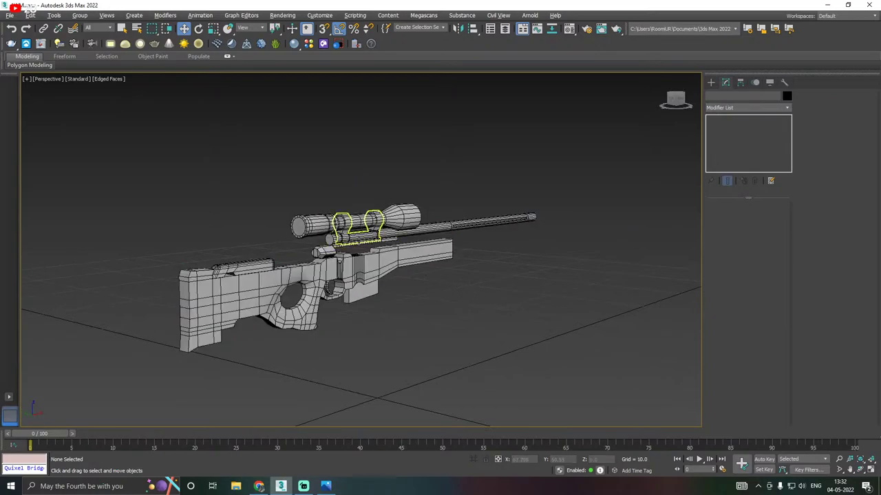
scroll(355, 238, up, 3)
click(354, 238)
alt+middle_drag(354, 238, 575, 190)
scroll(321, 242, up, 2)
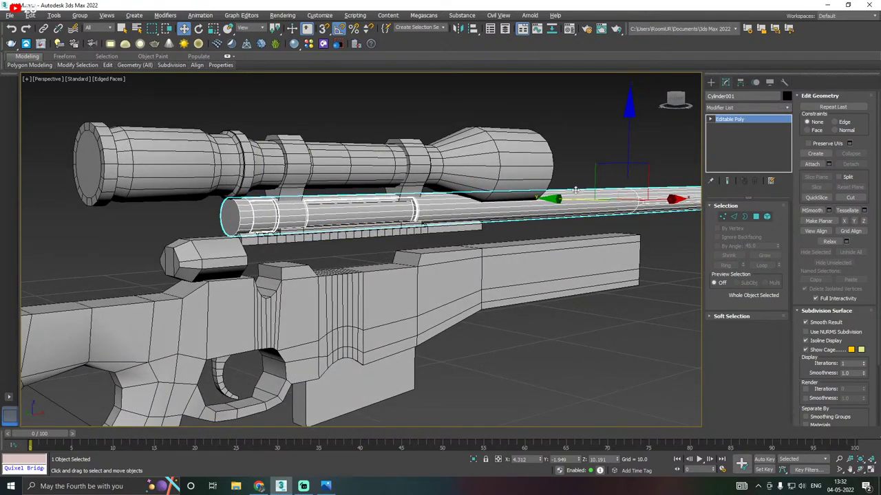
Lower the barrel cylinder along Z to about 9.485 so it sits in the rifle body beneath the scope rail
drag(630, 142, 643, 173)
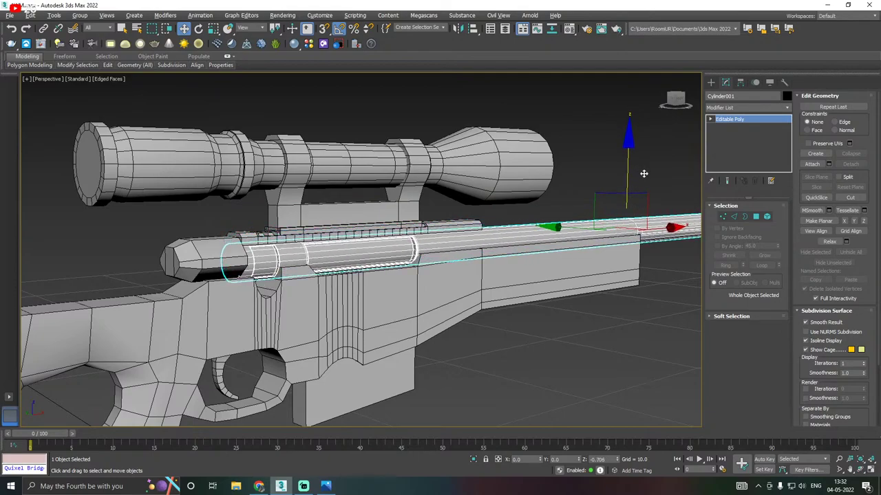
alt+middle_drag(553, 170, 534, 188)
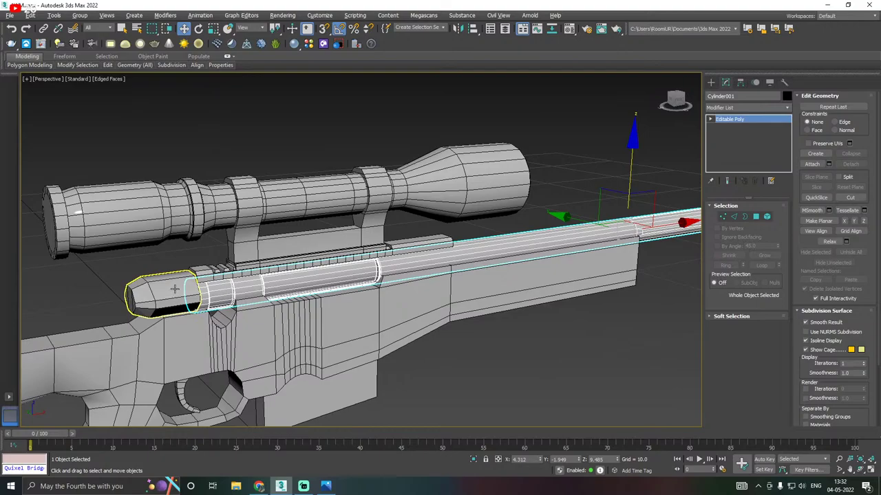
middle_drag(173, 289, 413, 246)
Select the rail under the scope mount and lower it slightly along Z onto the barrel
click(248, 280)
click(302, 268)
scroll(413, 227, down, 4)
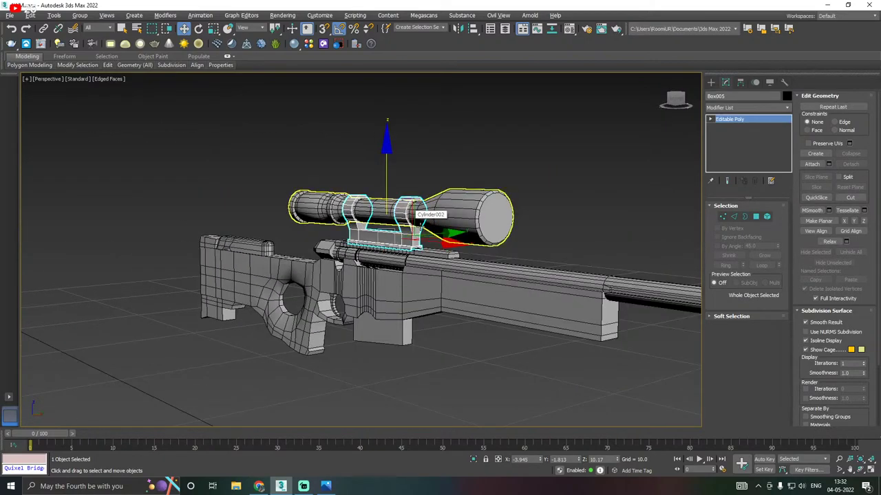
alt+middle_drag(406, 213, 413, 275)
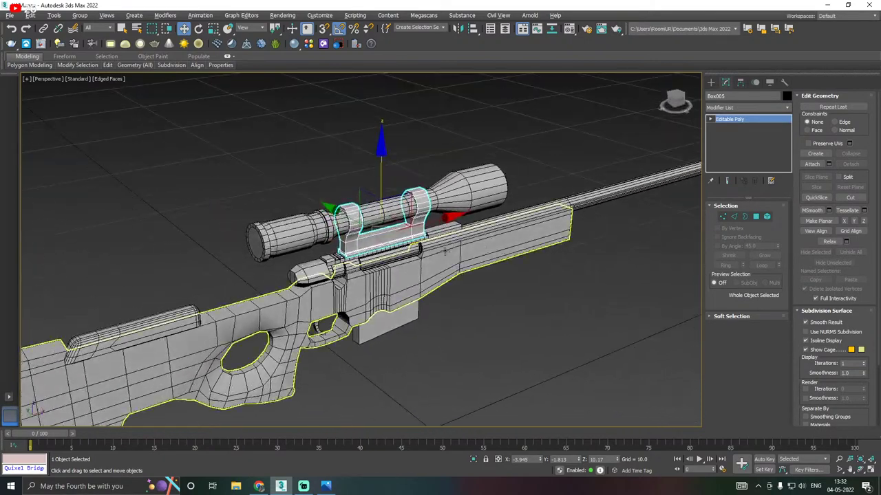
scroll(413, 275, up, 4)
click(321, 242)
alt+middle_drag(321, 243, 257, 247)
scroll(441, 234, up, 3)
middle_drag(448, 227, 422, 237)
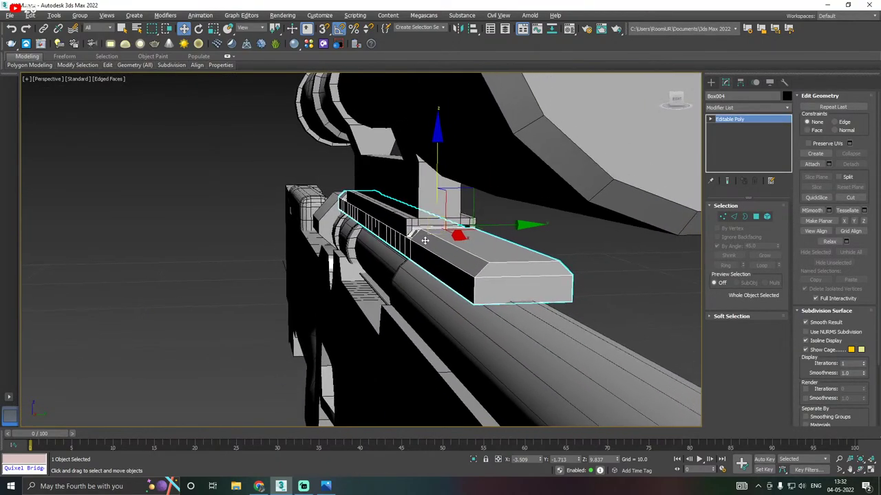
drag(436, 170, 436, 181)
Select the scope and its mount together and lower them along Z onto the rail
click(428, 160)
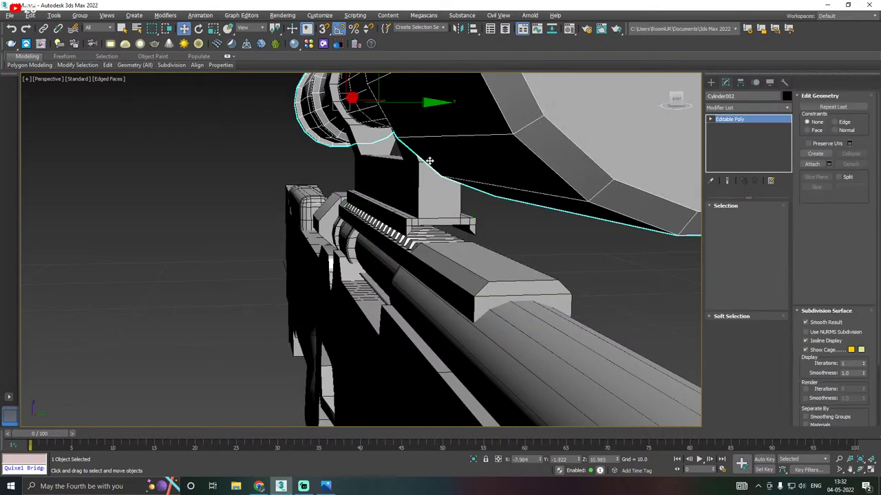
ctrl+click(425, 178)
scroll(347, 157, up, 2)
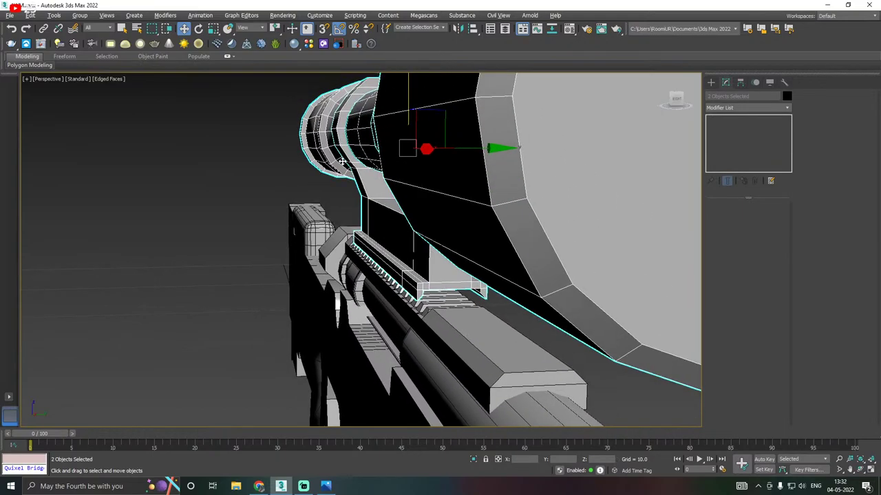
drag(408, 86, 407, 97)
scroll(382, 143, down, 5)
alt+middle_drag(389, 145, 456, 173)
scroll(472, 154, down, 3)
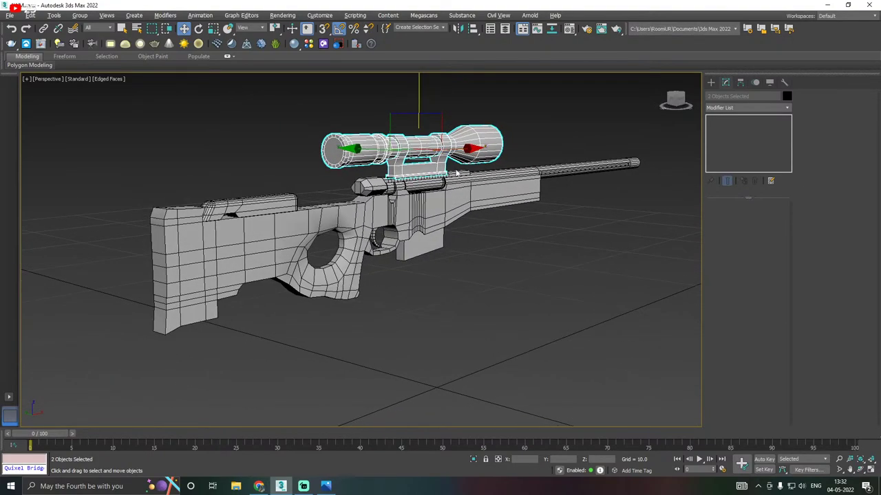
Examine the assembled rifle and its barrel grooves from several angles, leaving nothing selected
click(301, 191)
alt+middle_drag(301, 191, 250, 194)
scroll(304, 199, down, 3)
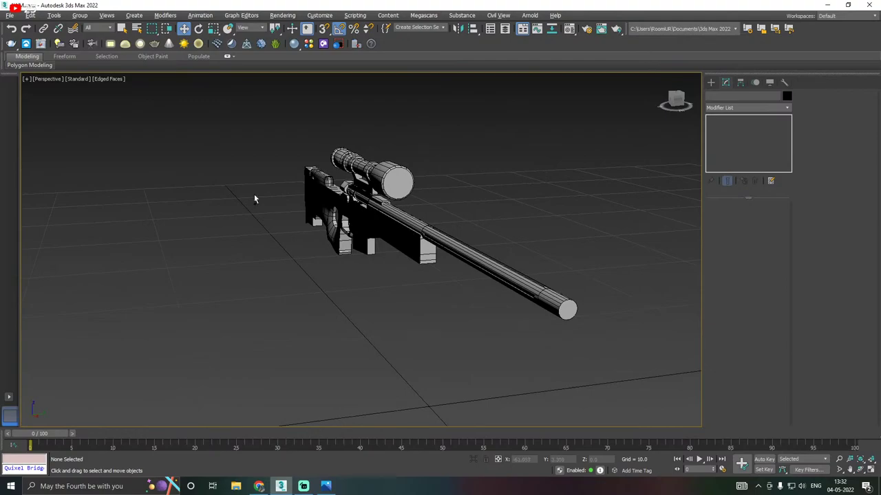
alt+middle_drag(454, 236, 408, 232)
scroll(406, 274, up, 3)
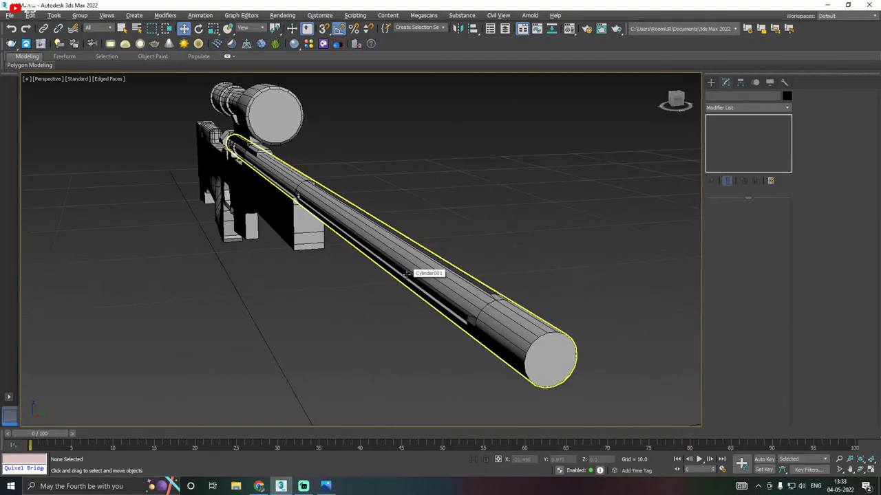
click(406, 273)
alt+middle_drag(406, 273, 483, 275)
scroll(484, 275, up, 2)
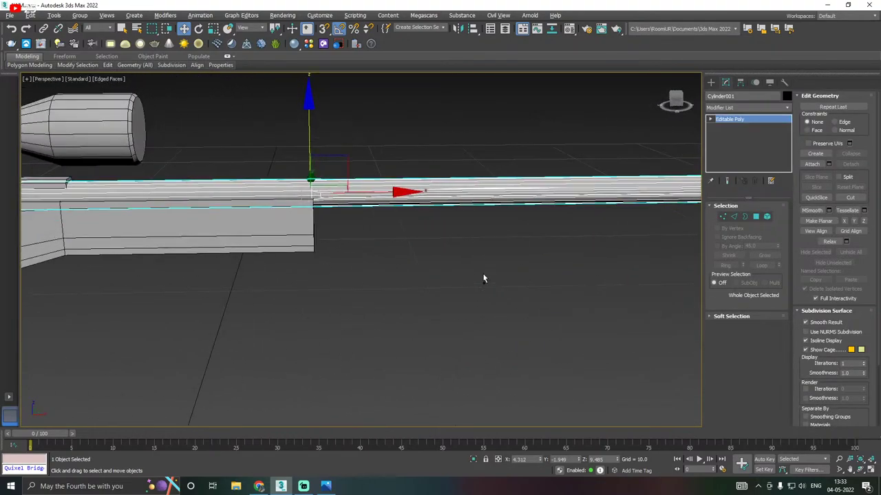
alt+middle_drag(320, 191, 444, 222)
scroll(366, 178, down, 6)
click(448, 239)
scroll(428, 233, down, 4)
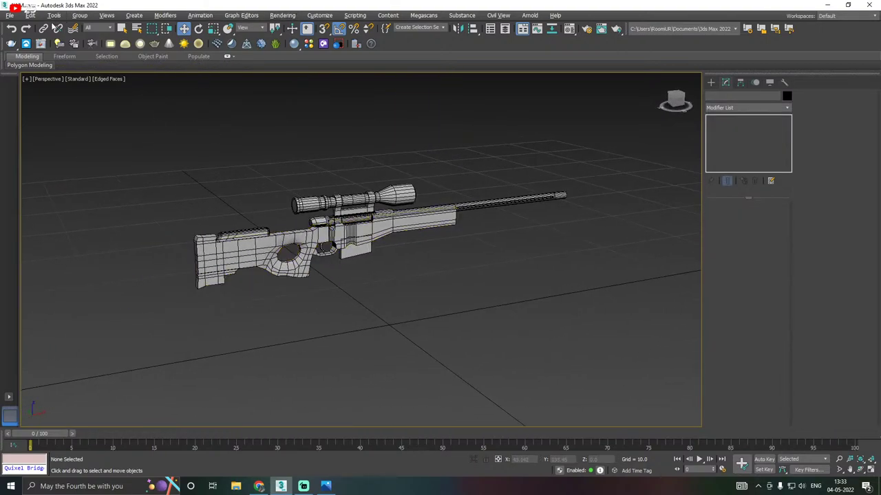
Save two successive copies of the scene, the second as AWM43.max in the Work folder
click(11, 15)
click(50, 109)
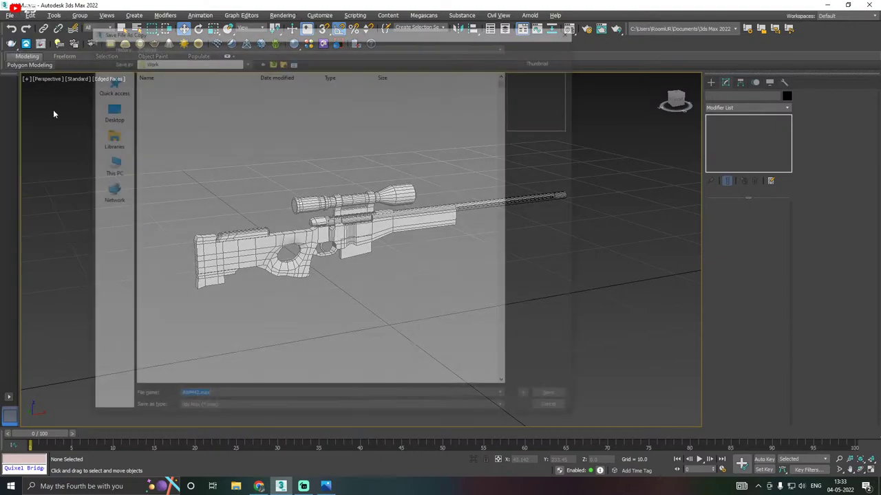
click(555, 397)
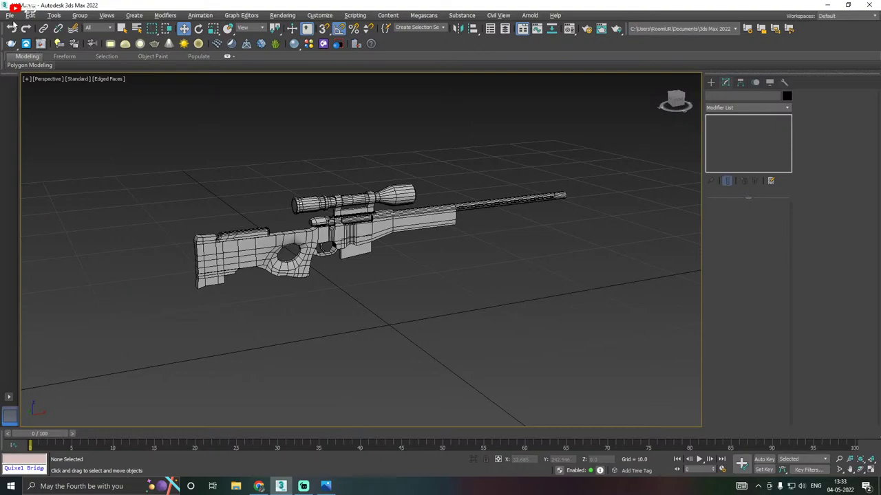
click(11, 16)
click(49, 108)
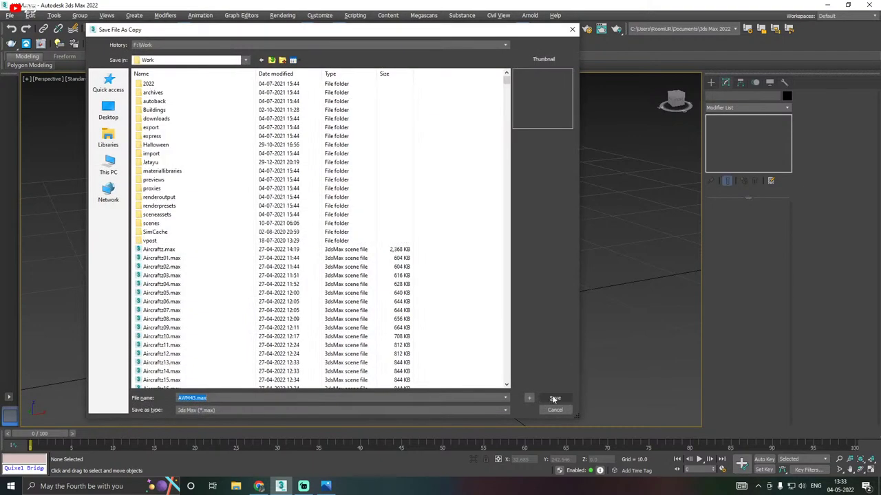
click(554, 399)
click(9, 15)
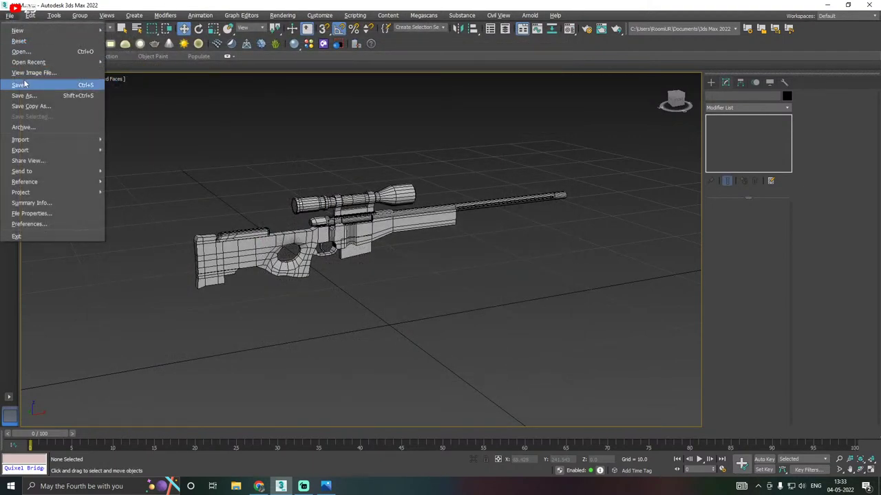
click(347, 315)
Isolate the rifle's stock body and switch it to edge editing at the butt end
click(278, 269)
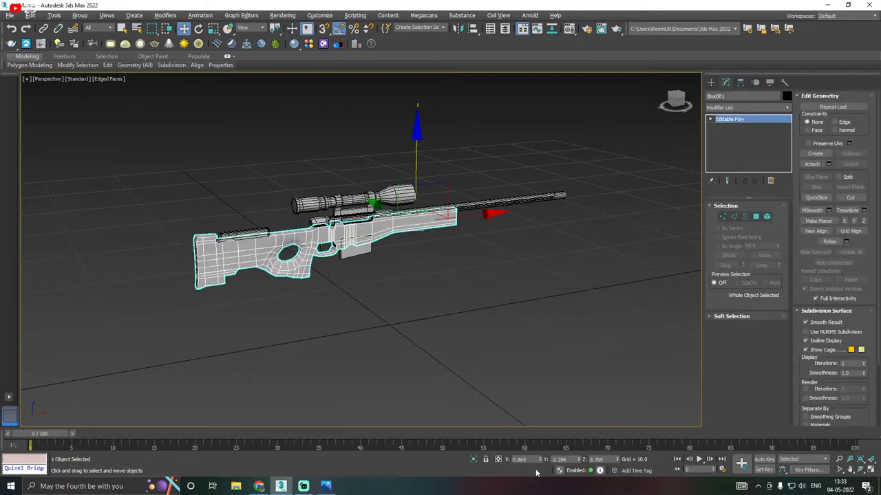
click(473, 460)
middle_drag(371, 359, 556, 331)
scroll(535, 332, down, 1)
scroll(303, 256, up, 2)
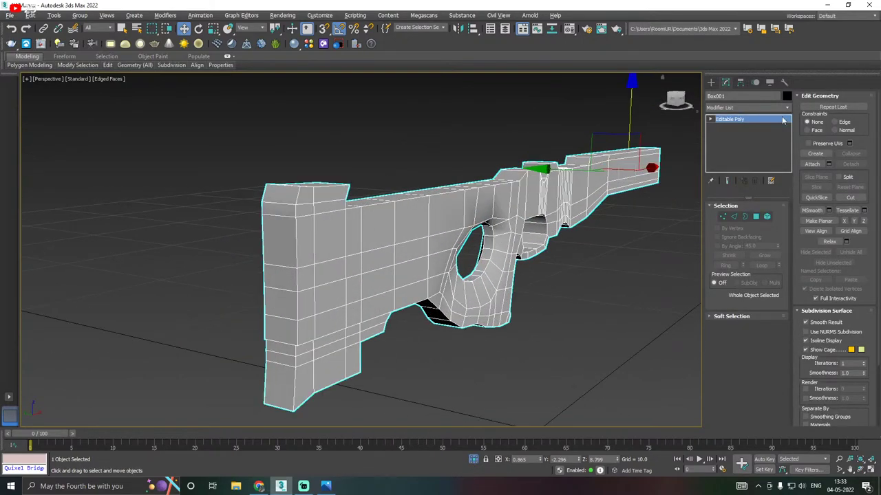
click(734, 216)
Try selecting the vertical edge loops at the butt's rear corners together with the edge along its top
double_click(299, 304)
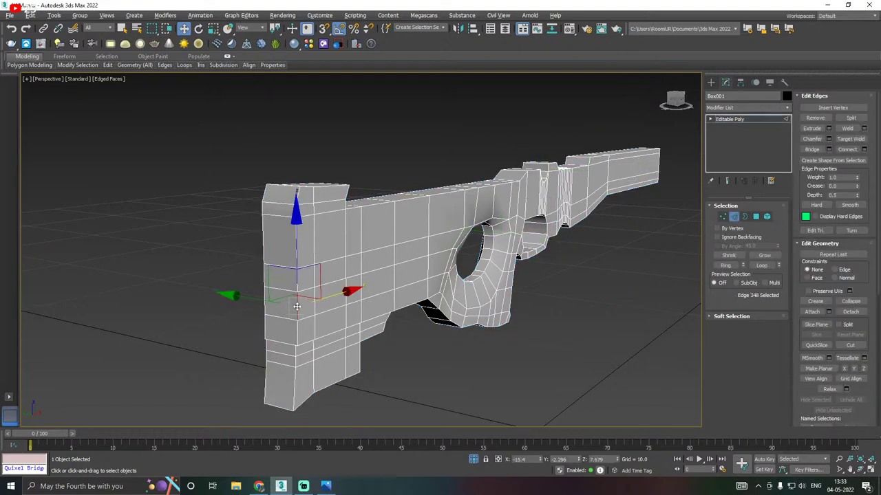
ctrl+double_click(267, 304)
alt+middle_drag(266, 304, 250, 237)
ctrl+double_click(302, 201)
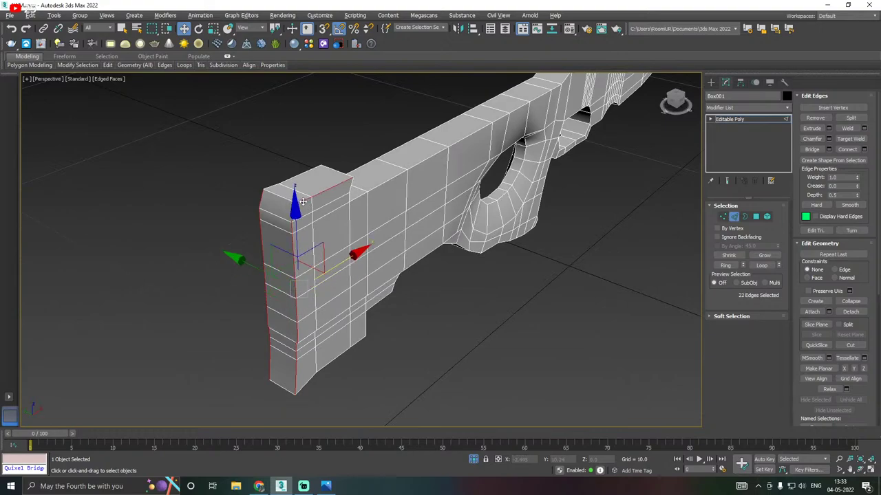
alt+middle_drag(315, 196, 433, 205)
alt+middle_drag(290, 207, 183, 210)
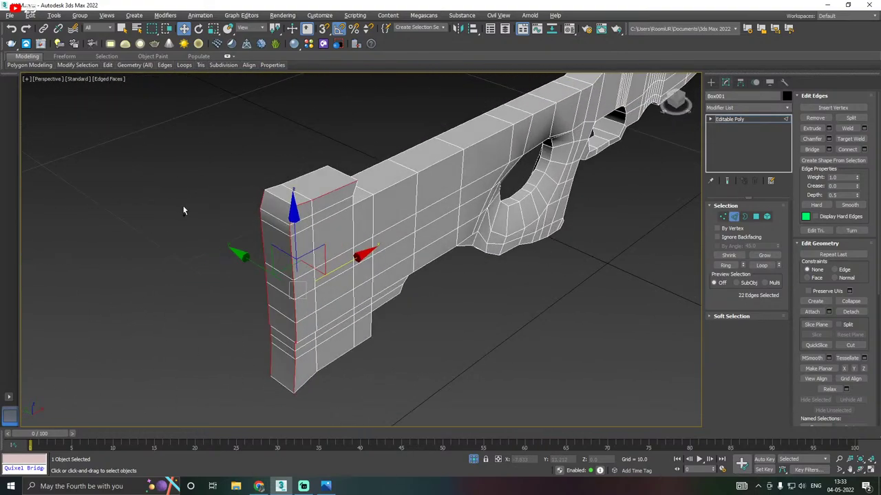
double_click(293, 268)
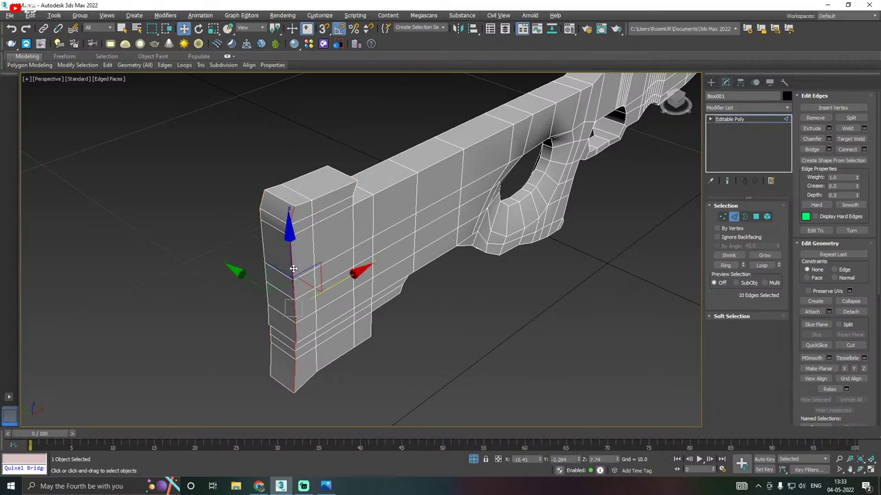
ctrl+double_click(307, 203)
alt+middle_drag(385, 206, 329, 206)
middle_drag(402, 280, 377, 197)
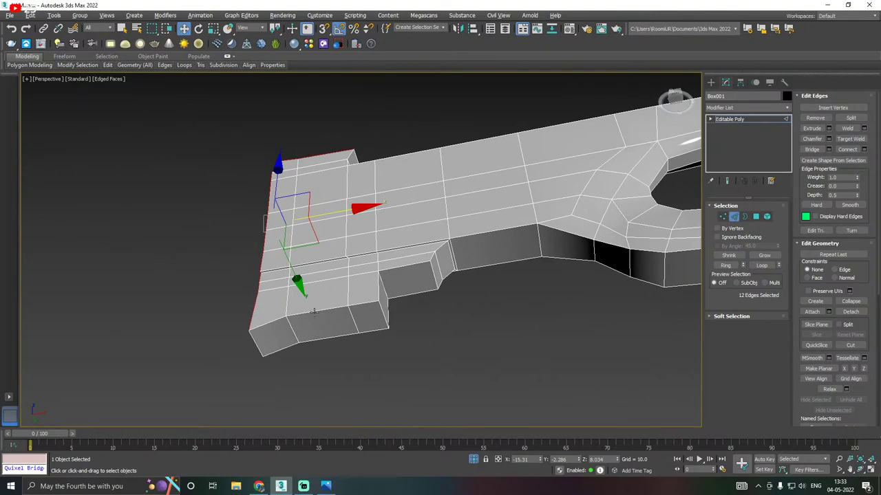
alt+middle_drag(314, 312, 425, 250)
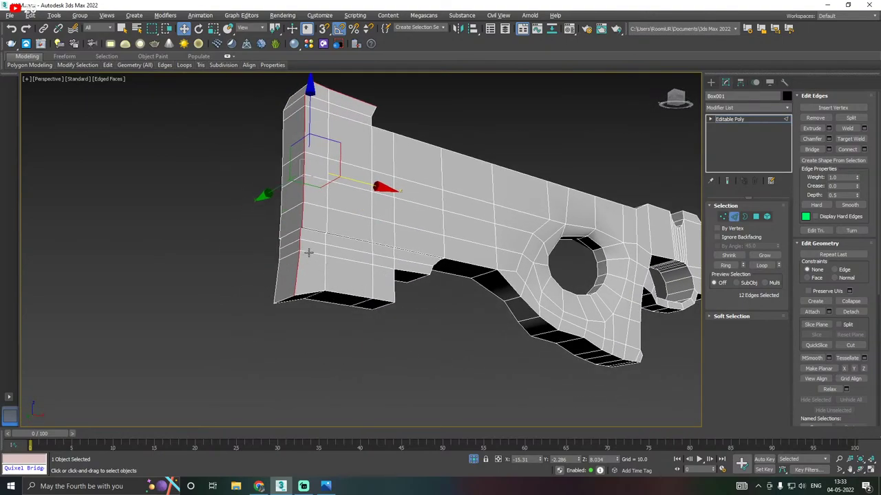
ctrl+double_click(274, 273)
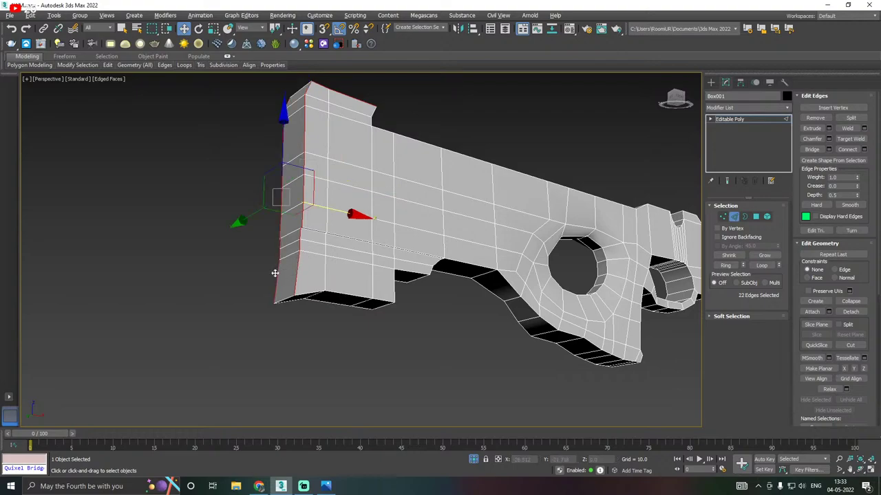
Reselect only the two edge loops running down the butt's rear corners, without the edge along the top
alt+middle_drag(323, 238, 440, 290)
click(382, 214)
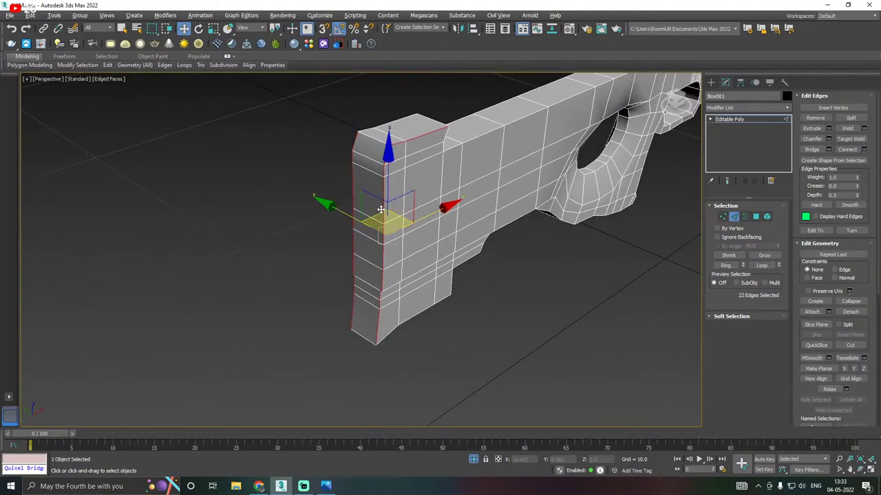
click(381, 208)
double_click(381, 207)
ctrl+double_click(354, 201)
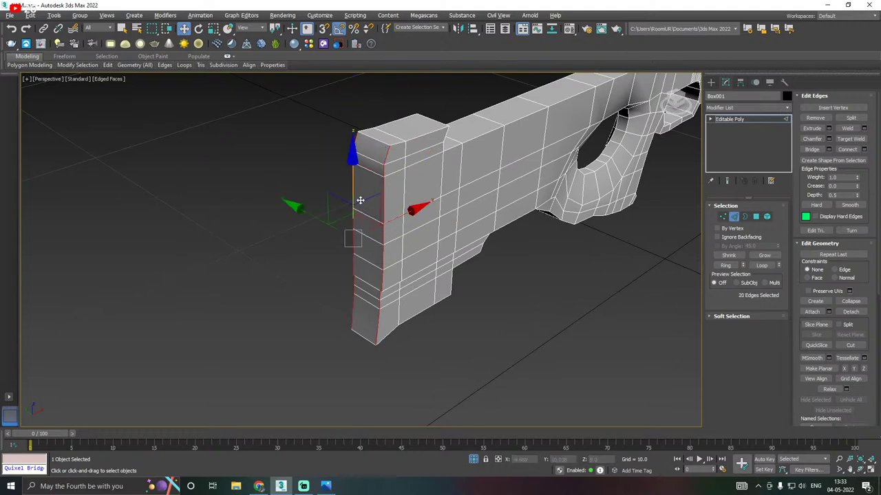
Try a chamfer of 0.2 with 3 segments on the butt's rear corner edges
click(829, 138)
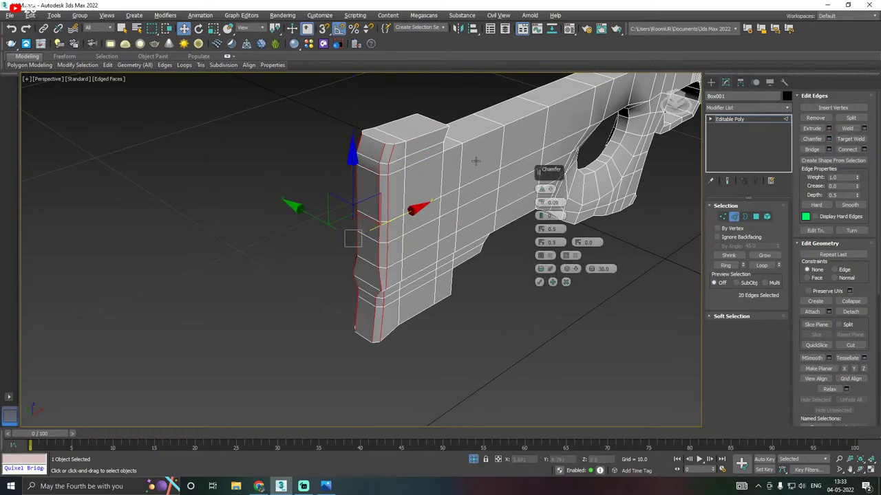
mouse_move(540, 205)
mouse_down()
mouse_move(540, 193)
mouse_move(542, 203)
mouse_up()
alt+middle_drag(509, 196, 462, 163)
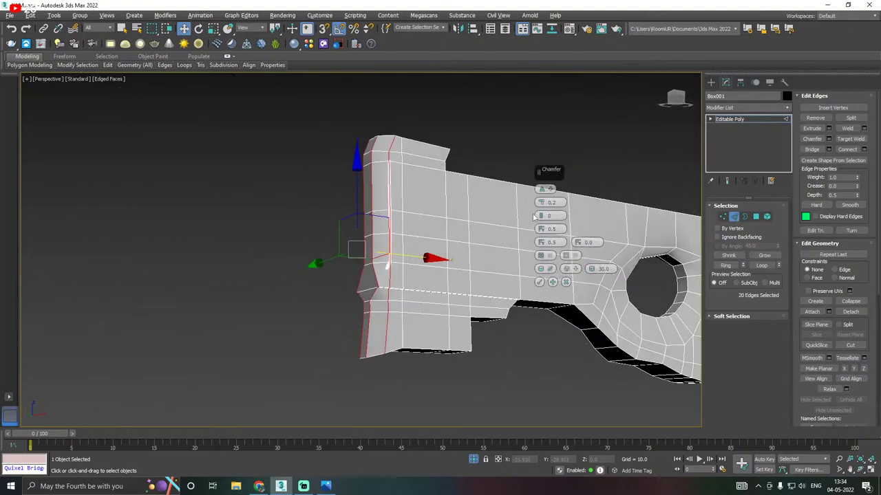
drag(541, 217, 541, 213)
alt+middle_drag(540, 213, 430, 193)
scroll(395, 252, up, 2)
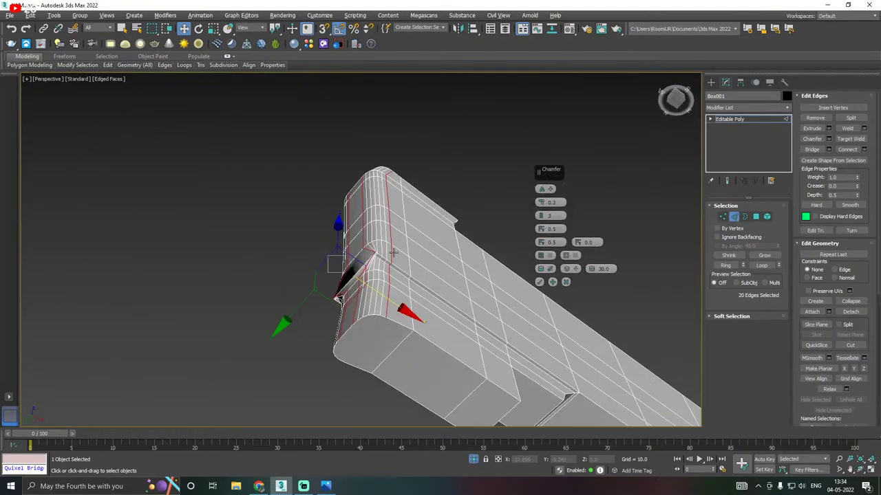
click(566, 282)
Try a chamfer of 0.35 with 3 segments on the butt's rear corner edges
alt+middle_drag(414, 250, 434, 257)
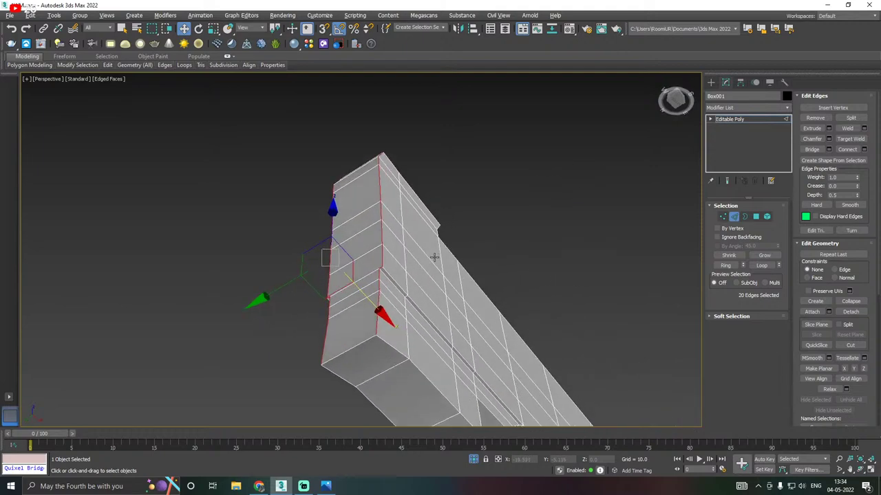
scroll(376, 276, up, 2)
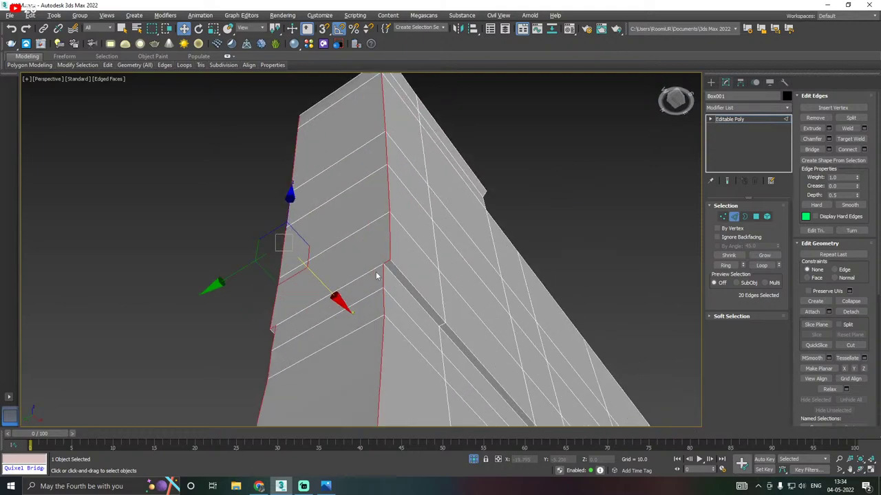
scroll(409, 223, down, 3)
middle_drag(429, 252, 415, 218)
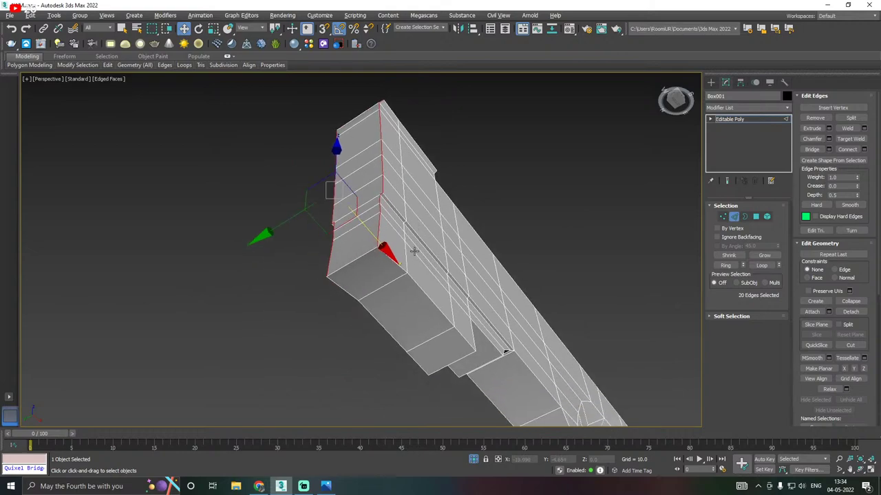
click(828, 138)
scroll(389, 189, up, 4)
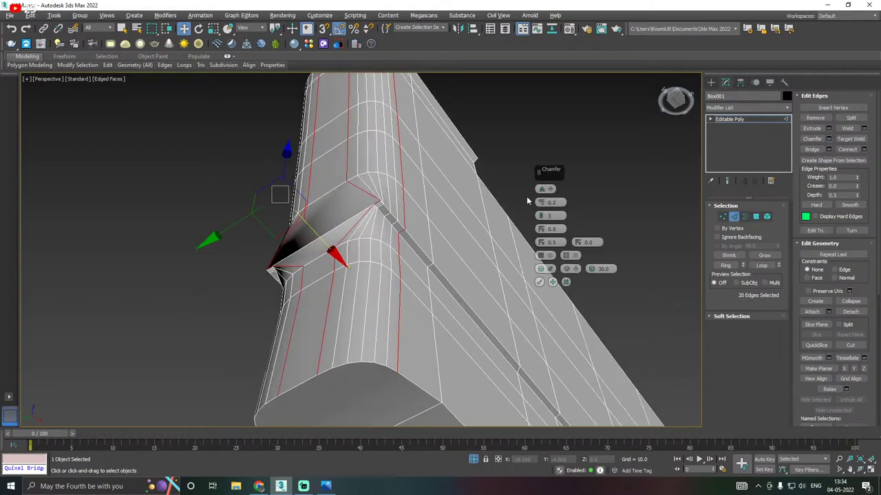
drag(541, 203, 541, 202)
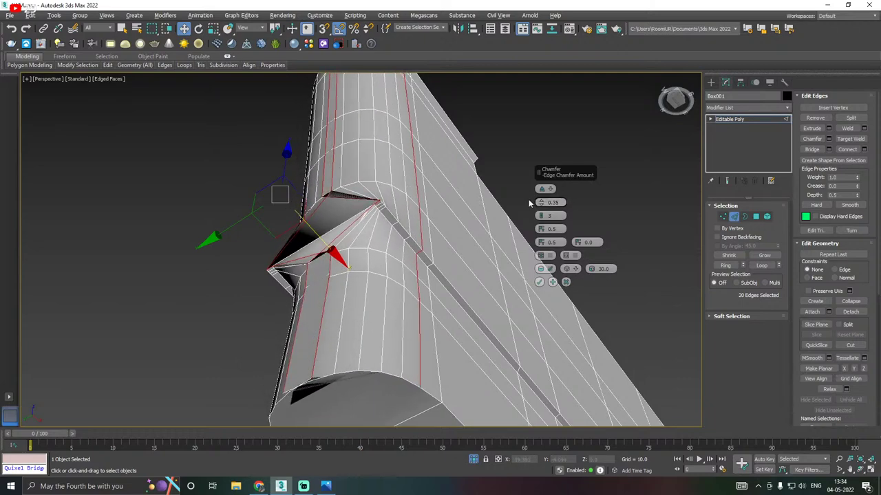
scroll(529, 203, down, 2)
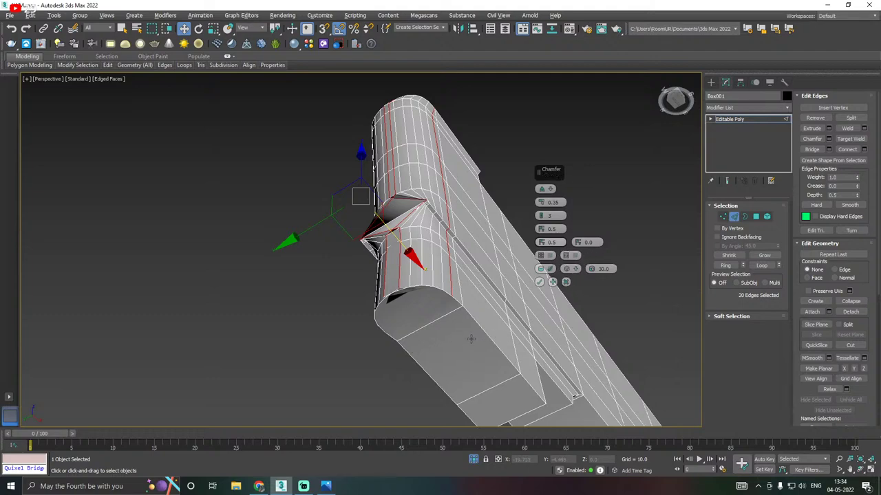
click(566, 282)
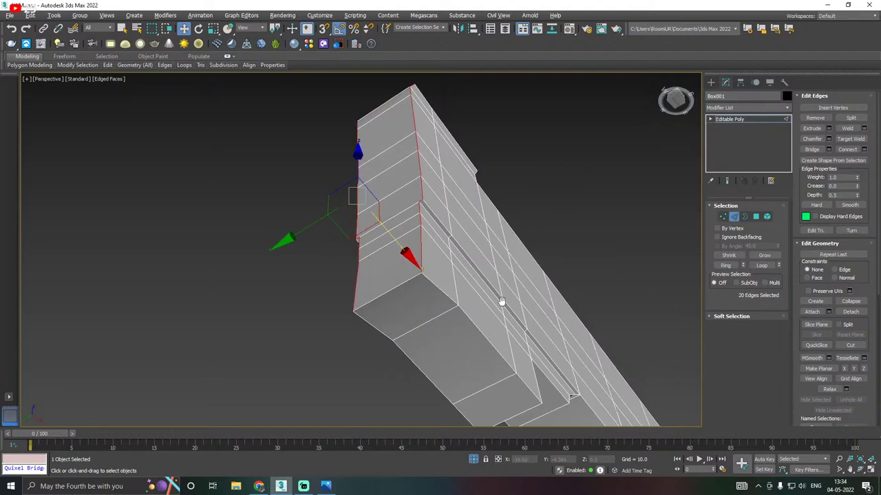
Chamfer the two lengthwise edges along both sides of the butt's underside by 0.35 with 3 segments
scroll(501, 300, up, 1)
double_click(420, 294)
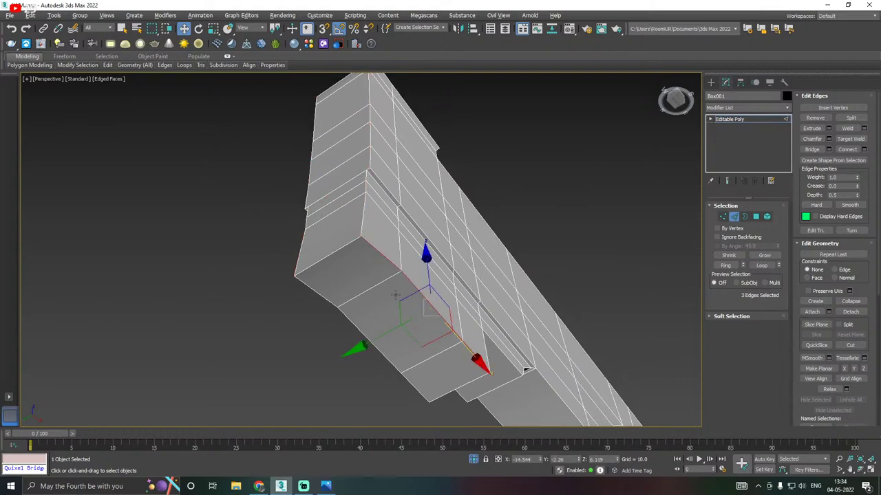
ctrl+double_click(342, 318)
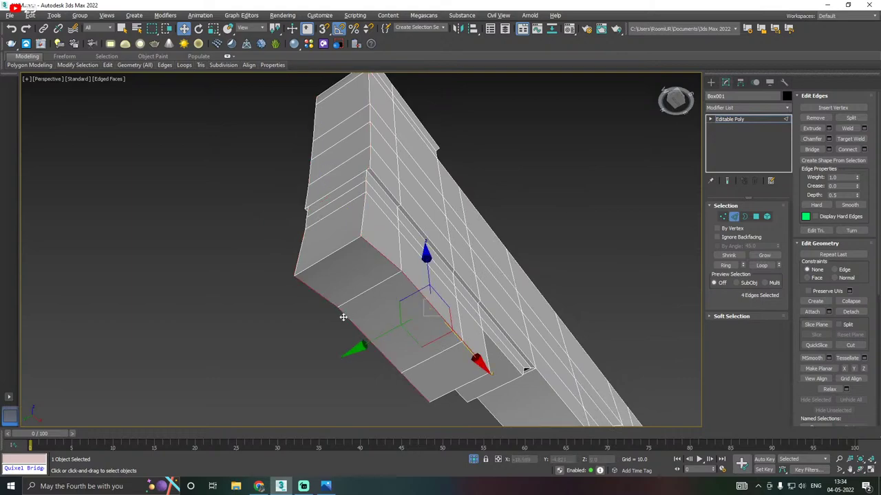
click(829, 139)
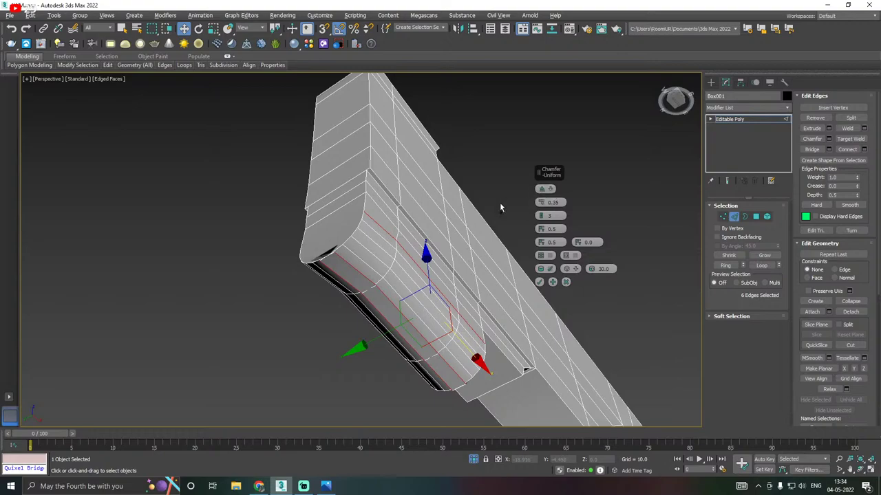
alt+middle_drag(499, 202, 419, 186)
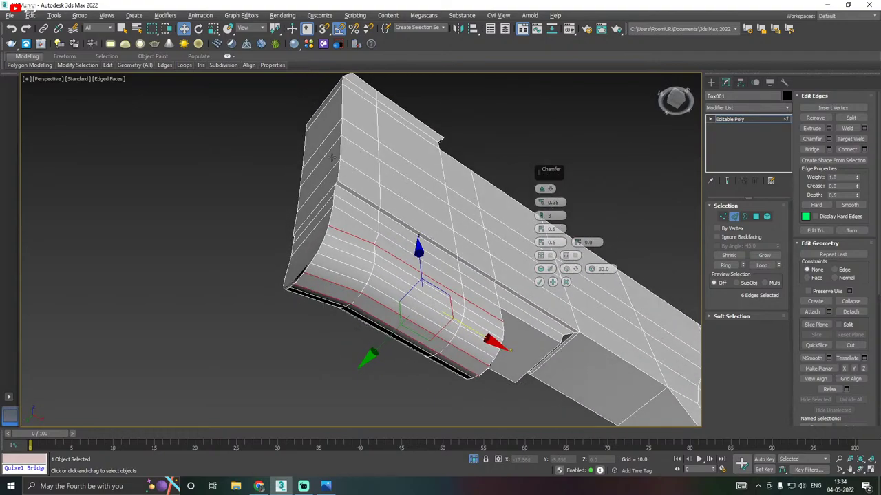
alt+middle_drag(332, 158, 348, 199)
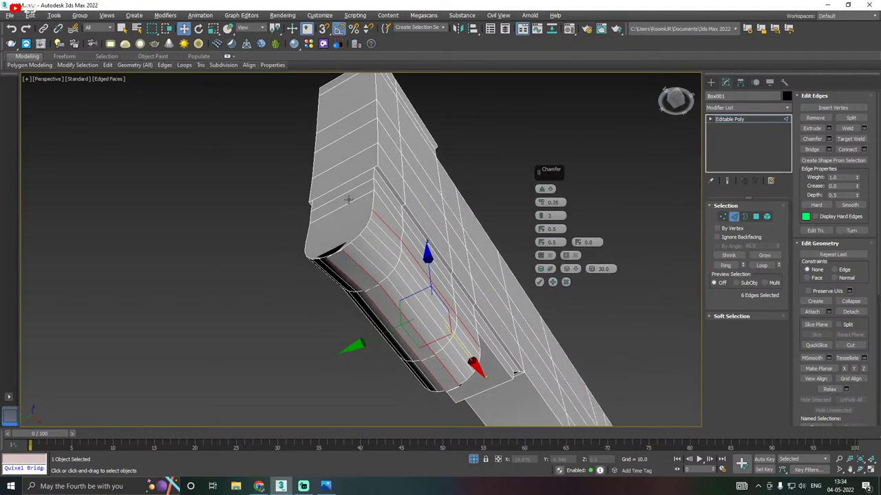
alt+middle_drag(432, 307, 406, 317)
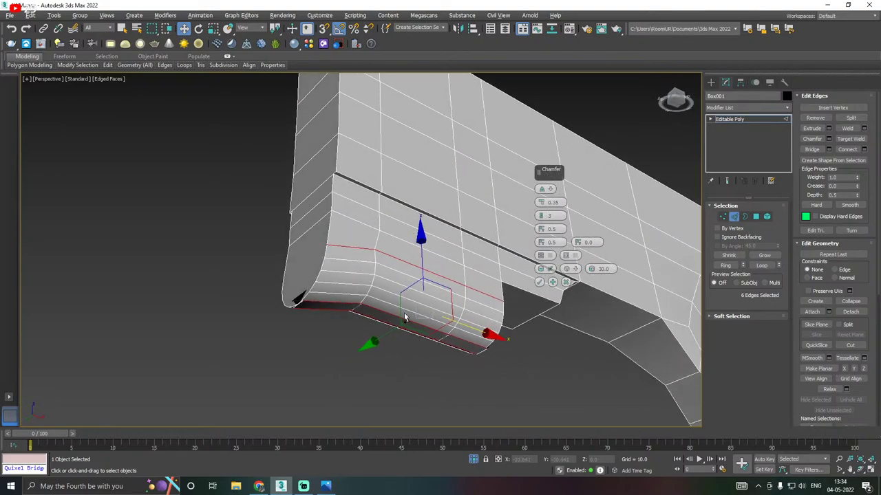
click(539, 283)
Remove the surplus overlapping edges along the middle of the butt's rounded underside
alt+middle_drag(422, 278, 387, 270)
click(386, 266)
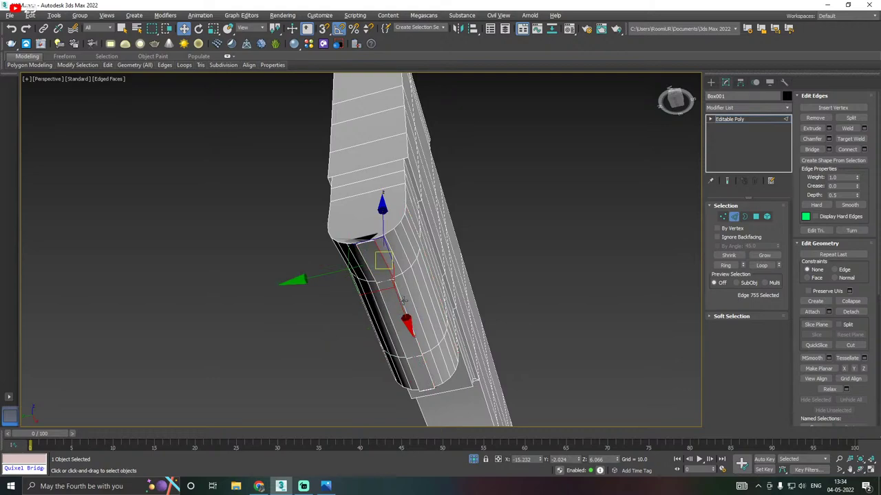
double_click(403, 300)
key(ctrl+BackSpace)
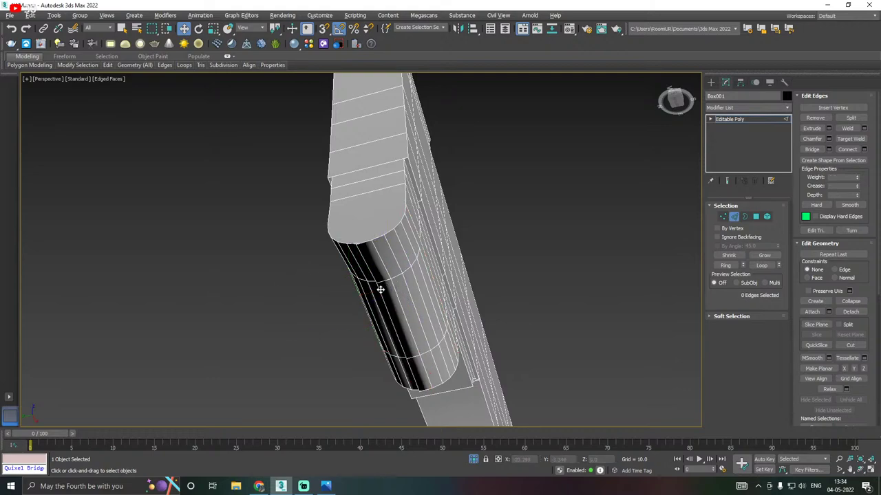
double_click(380, 289)
key(ctrl+BackSpace)
scroll(380, 290, down, 3)
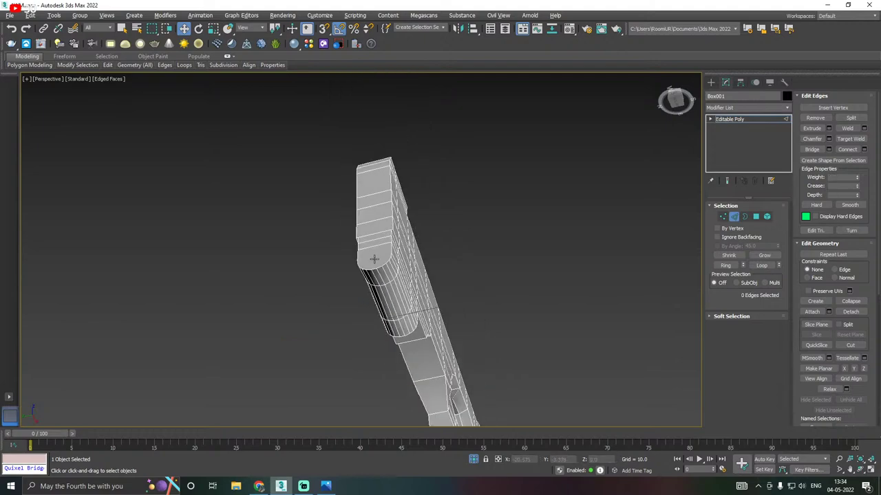
Try selecting the butt's rear faces with selection by a 45-degree angle
alt+middle_drag(387, 247, 358, 243)
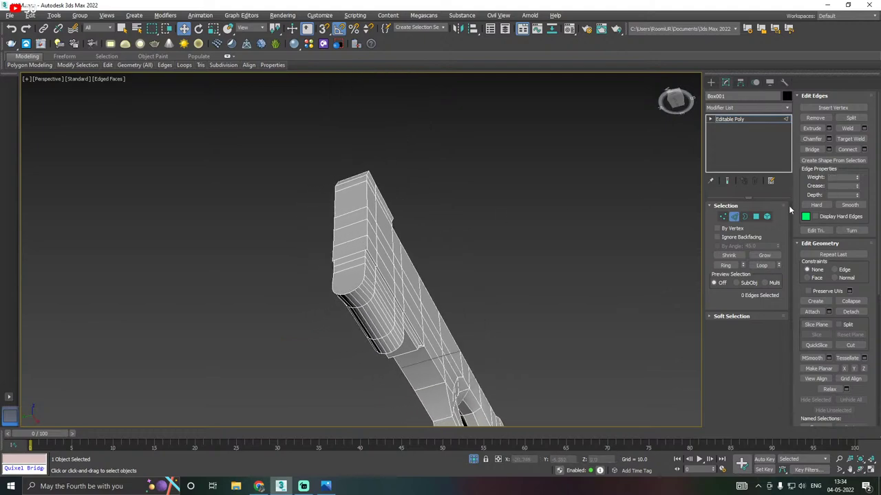
click(754, 217)
click(351, 284)
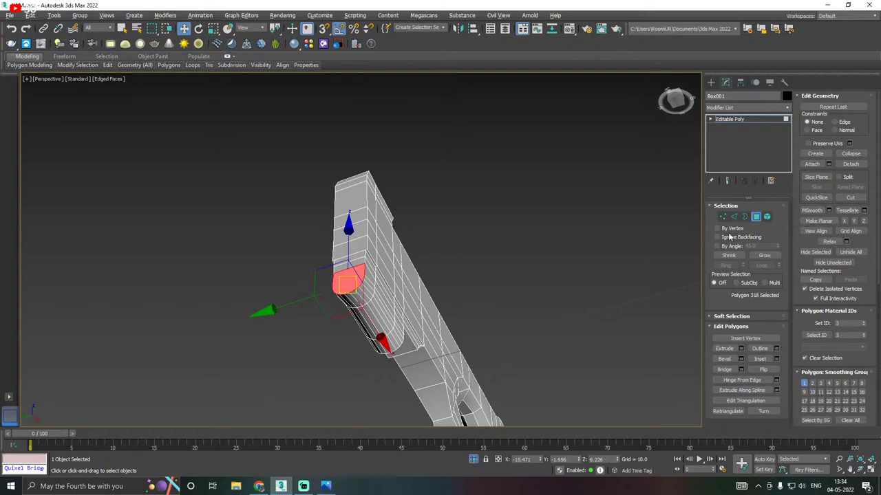
click(716, 245)
click(358, 246)
click(352, 276)
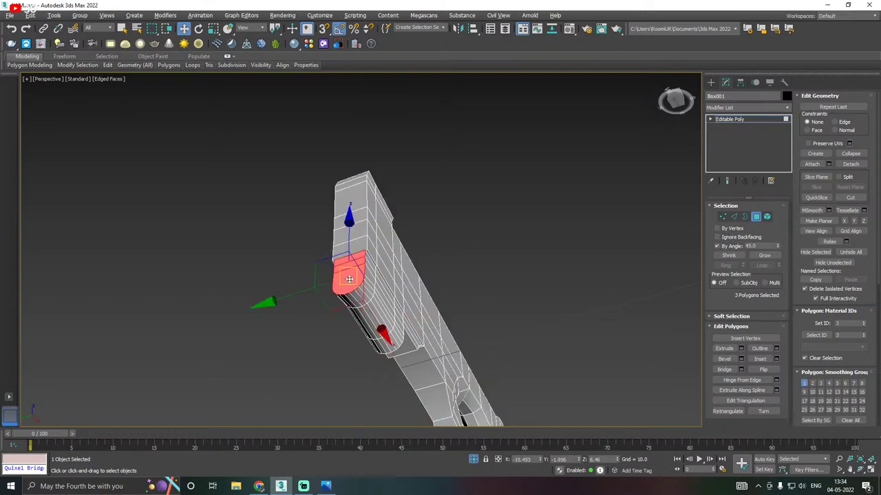
click(345, 246)
alt+middle_drag(362, 250, 421, 222)
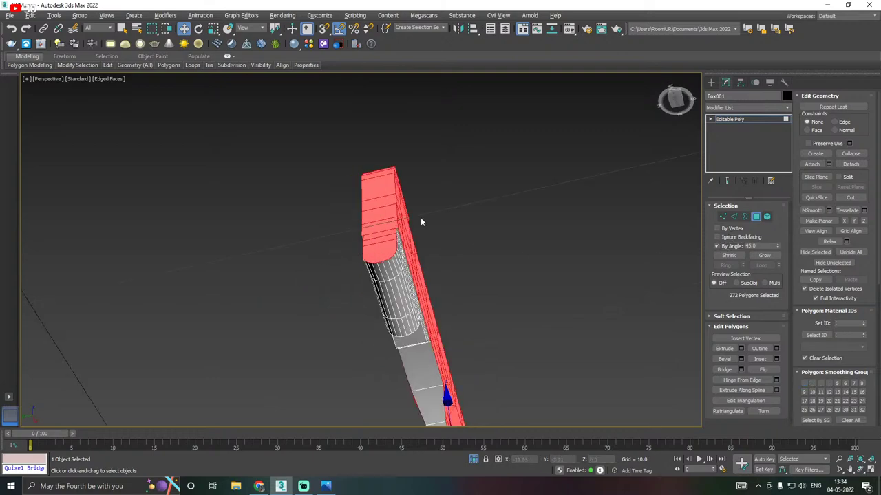
click(460, 217)
click(380, 219)
click(377, 241)
click(717, 246)
scroll(378, 237, up, 3)
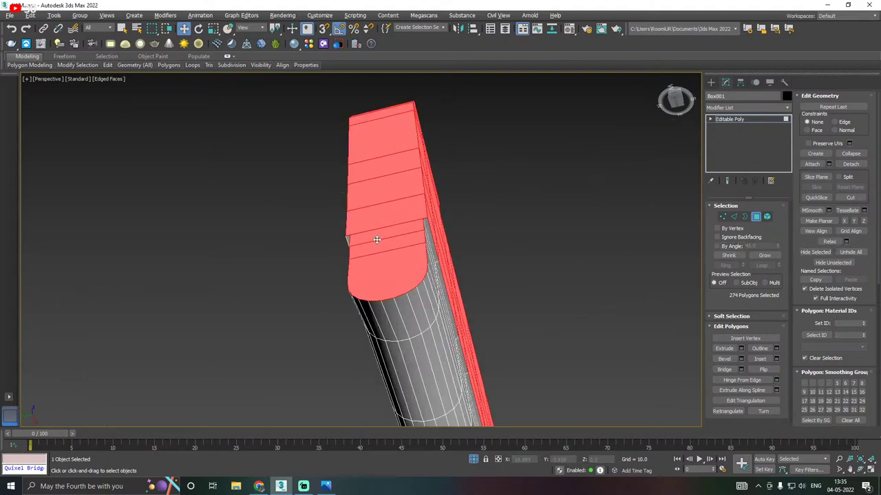
Select all nine polygons that make up the butt's rear end, from the rounded underside up to the sloped top
click(378, 238)
ctrl+click(375, 217)
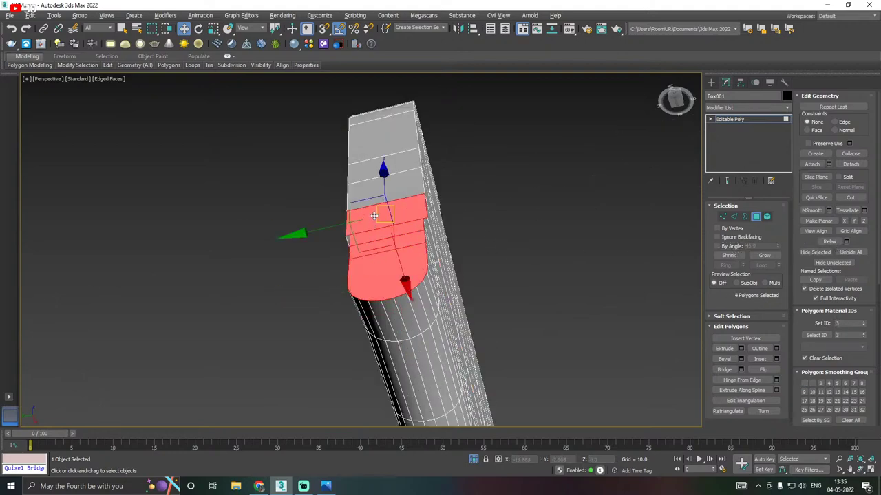
ctrl+click(383, 191)
ctrl+click(383, 165)
ctrl+click(408, 140)
alt+middle_drag(408, 140, 499, 200)
ctrl+click(370, 162)
ctrl+click(387, 141)
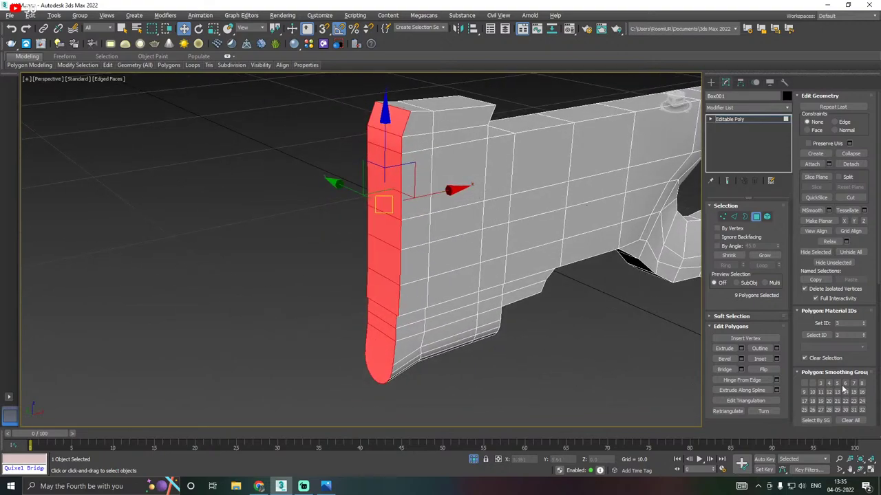
Try a bevel with a height of 1.056 and an outline of -1.0 on the butt's rear polygons
click(741, 359)
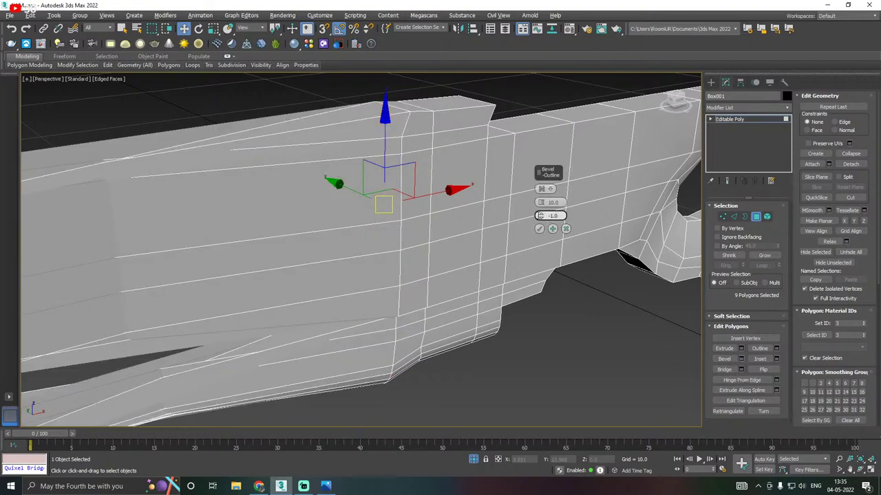
drag(541, 202, 551, 241)
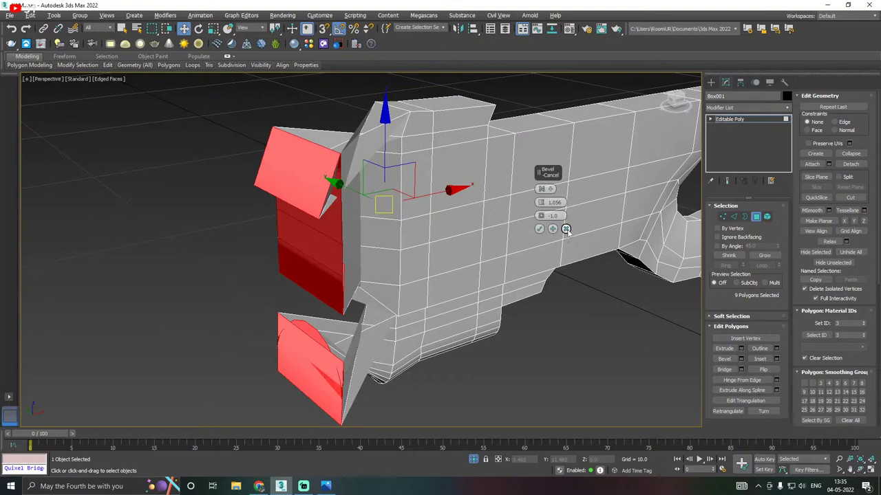
click(566, 230)
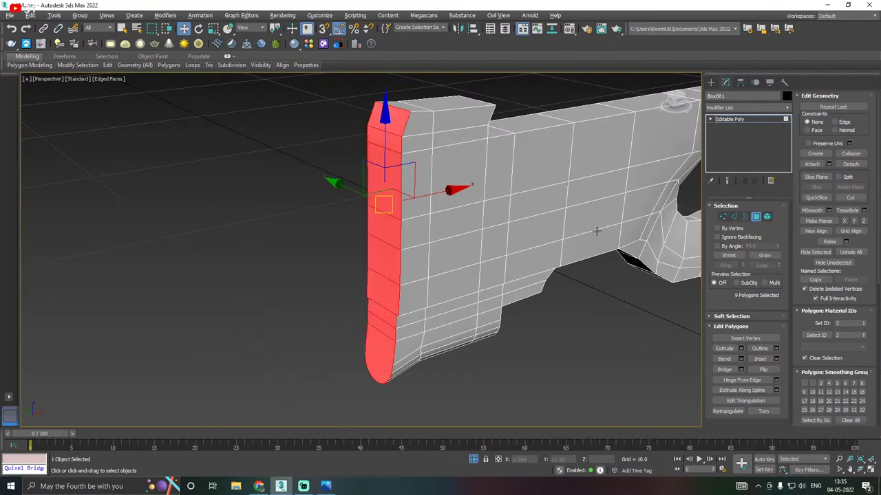
Extrude the butt's rear polygons by 0.279 and scale the new end slightly narrower across its thickness
click(741, 350)
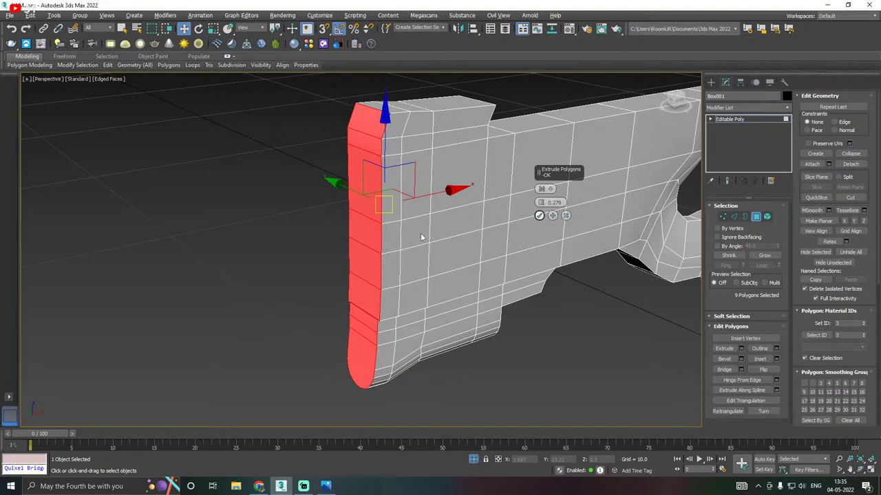
click(539, 215)
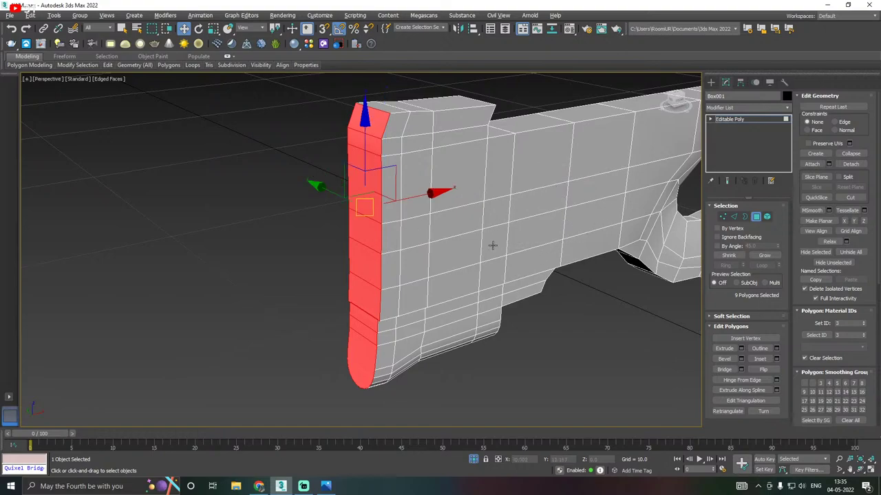
middle_drag(490, 247, 505, 258)
key(r)
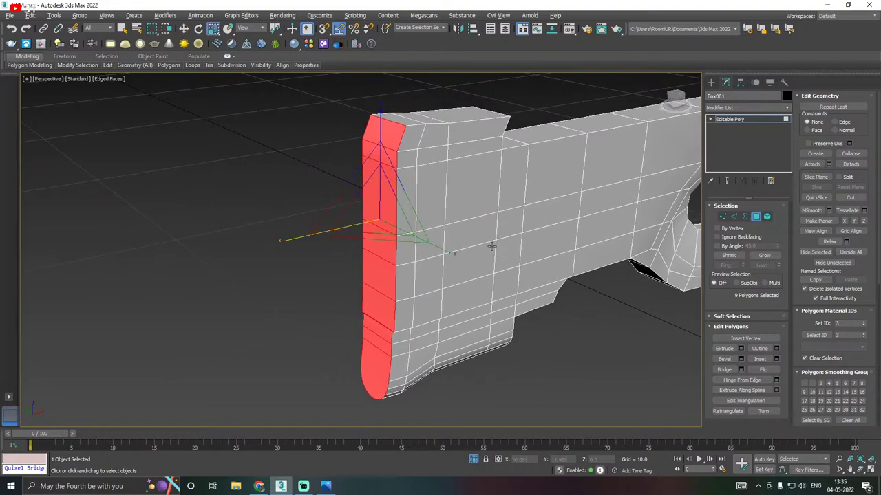
drag(453, 253, 441, 249)
Move the two vertices just under the small step on the butt's rear end down by about 0.043, opening a gap
alt+middle_drag(440, 247, 381, 370)
scroll(380, 343, up, 6)
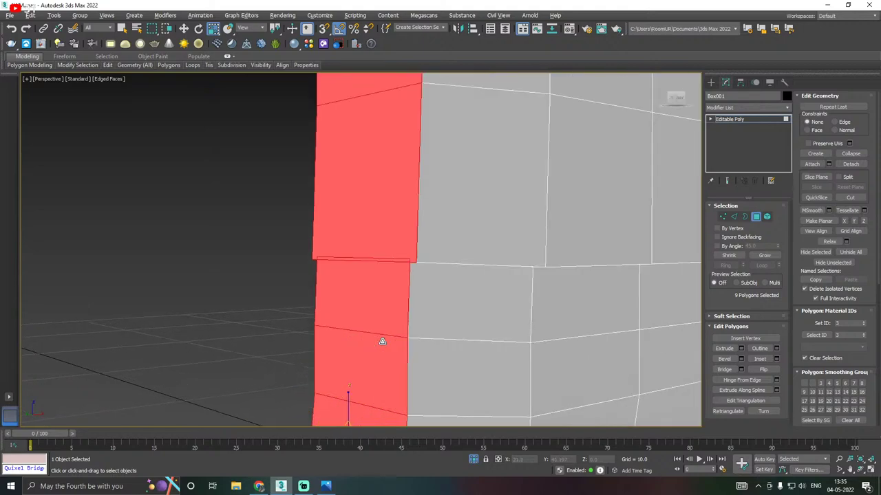
key(w)
click(722, 217)
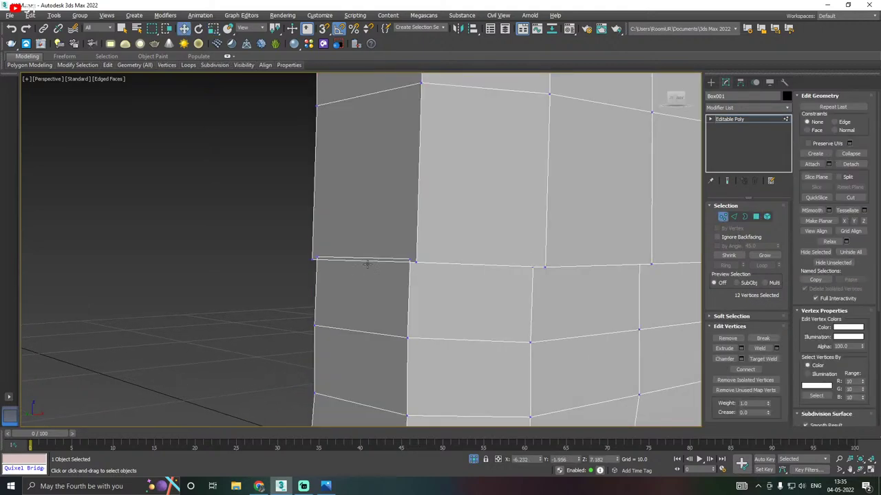
scroll(357, 261, up, 2)
right_click(408, 253)
click(389, 314)
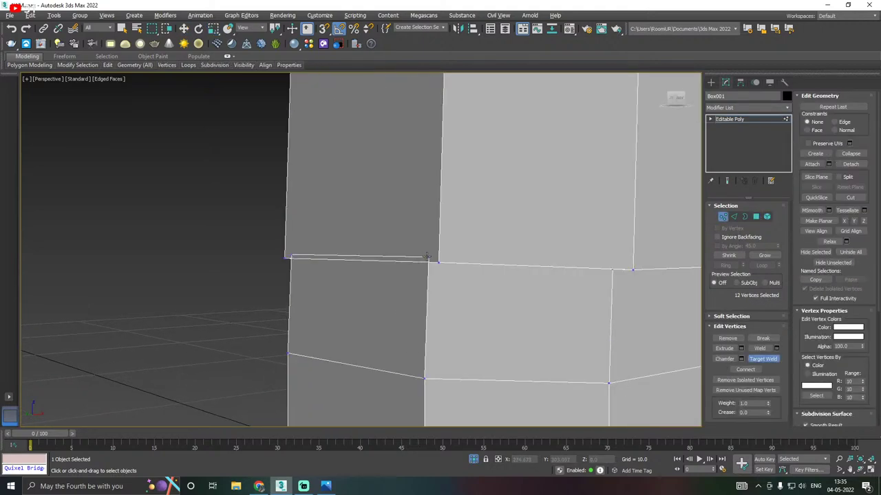
click(437, 264)
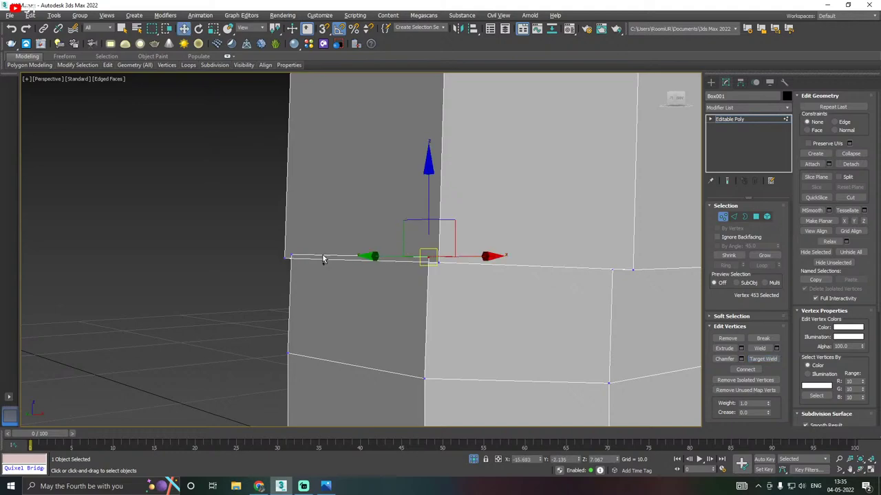
ctrl+click(290, 254)
drag(352, 201, 352, 227)
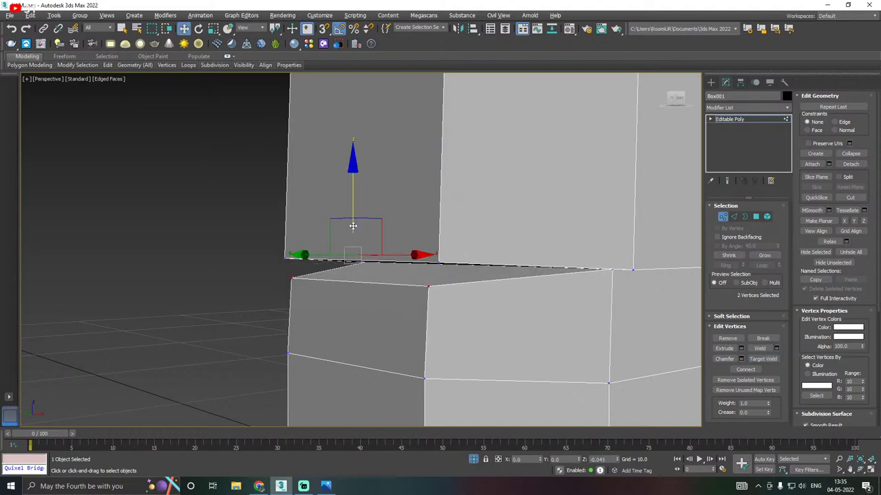
alt+middle_drag(433, 227, 419, 231)
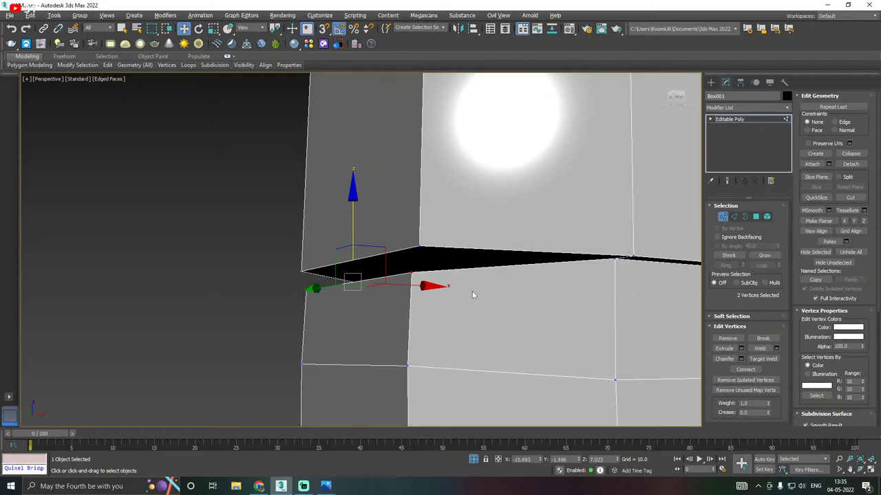
Examine the gap under the butt's small step and the polygons around it from the rear, side and below
alt+middle_drag(472, 295, 488, 301)
key(4)
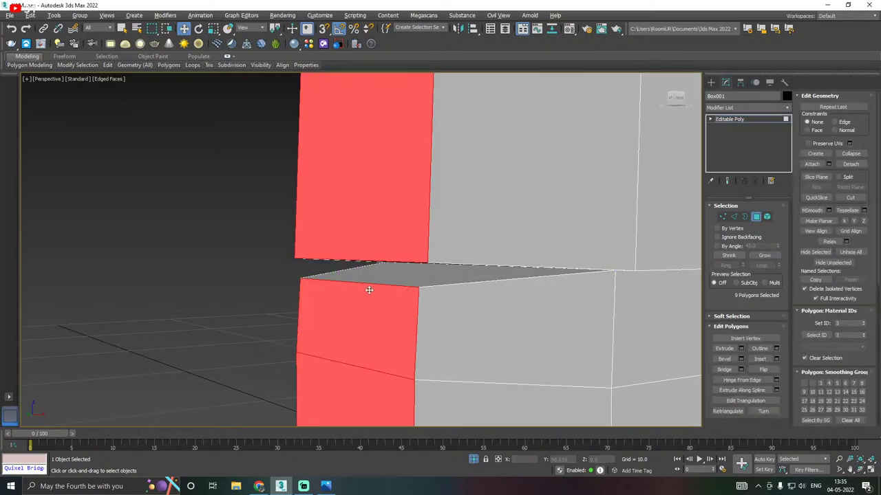
click(385, 275)
middle_drag(443, 296, 425, 317)
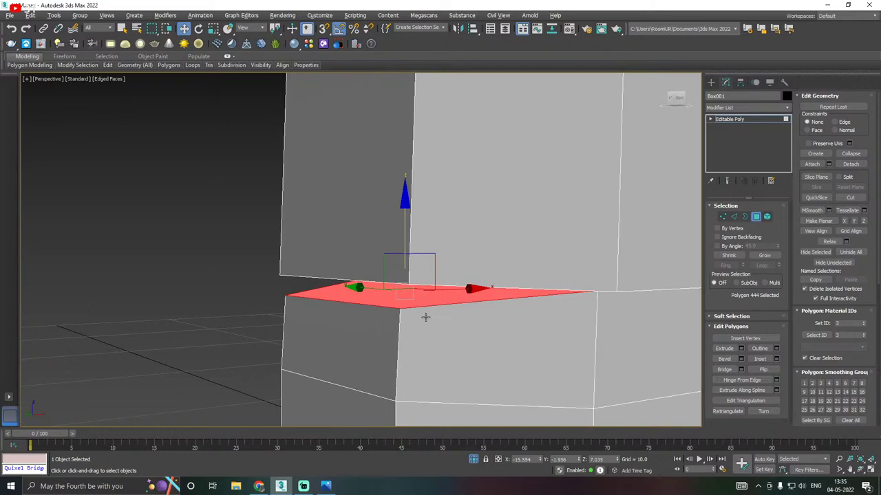
scroll(266, 316, down, 8)
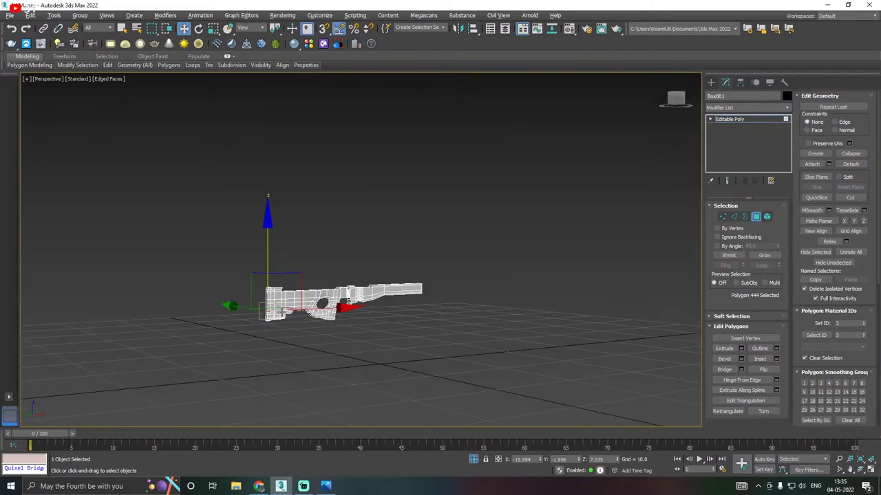
scroll(267, 318, up, 8)
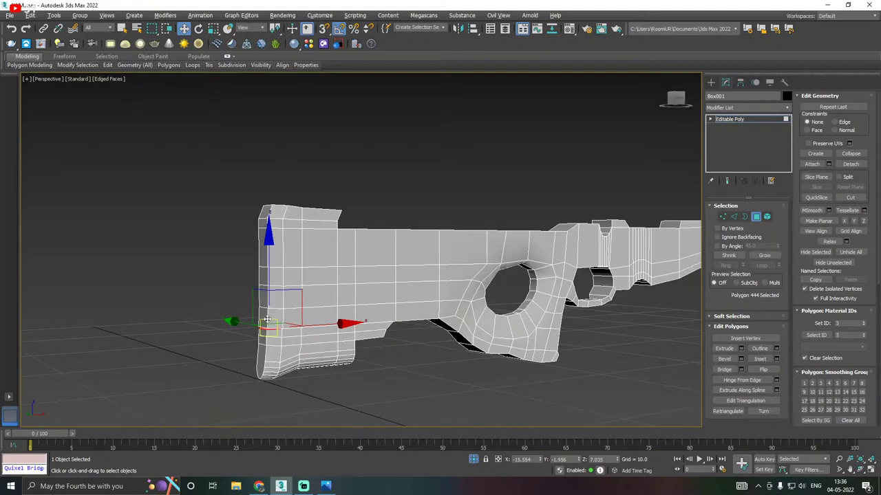
scroll(267, 321, up, 3)
scroll(269, 323, up, 4)
click(298, 334)
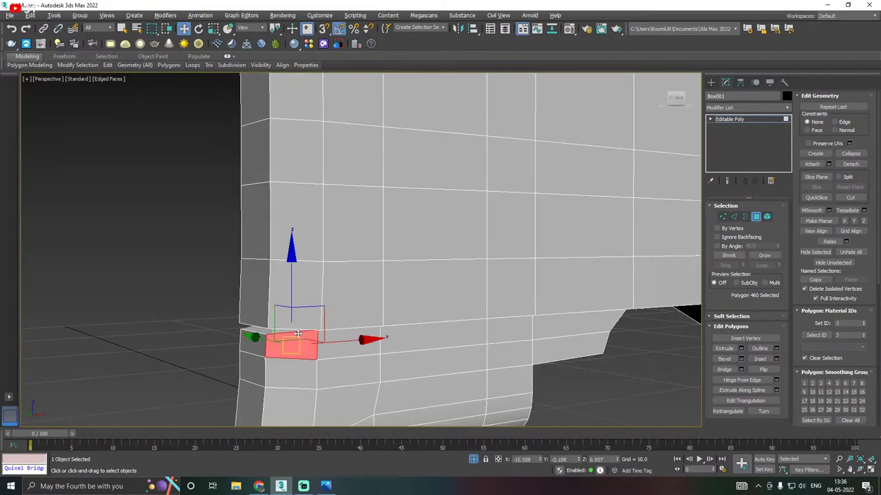
alt+middle_drag(298, 333, 307, 305)
scroll(270, 341, up, 3)
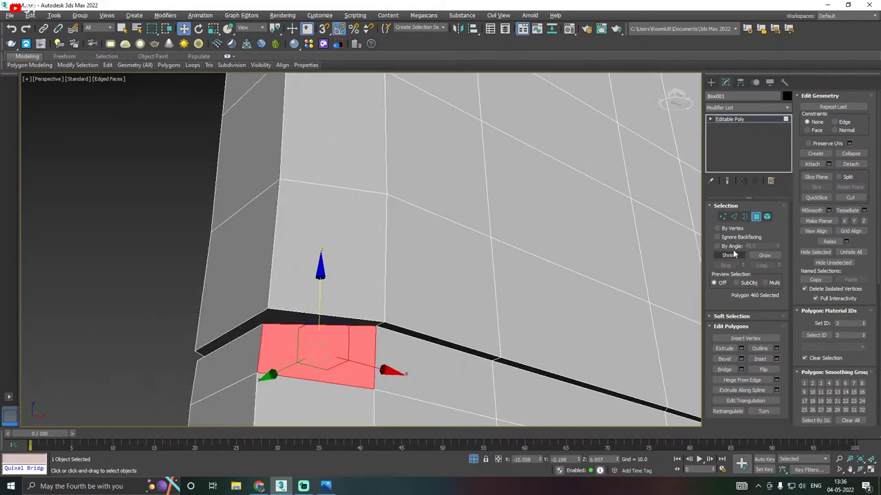
Move the vertex on the butt's side next to the gap straight down to open the gap further forward
click(722, 216)
right_click(287, 285)
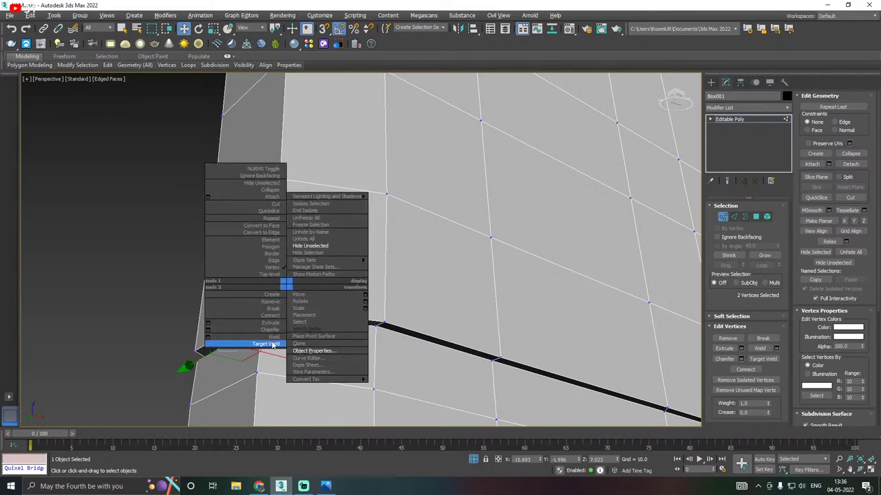
click(265, 344)
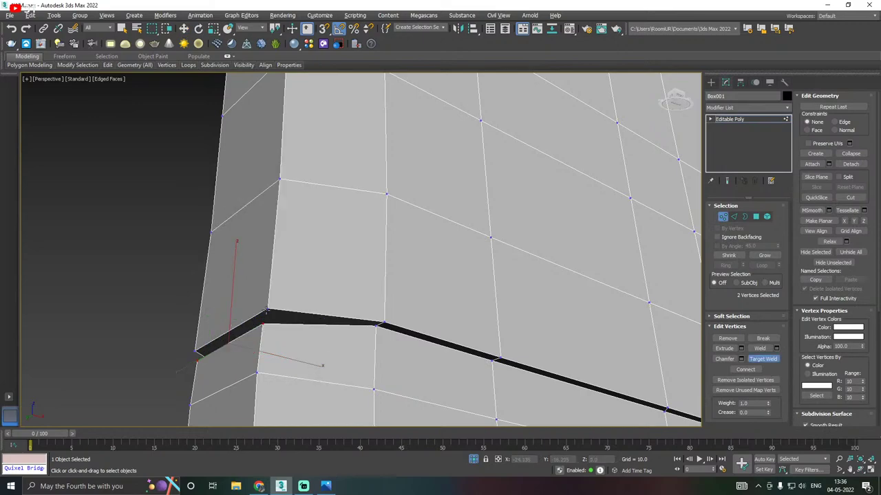
key(w)
click(370, 327)
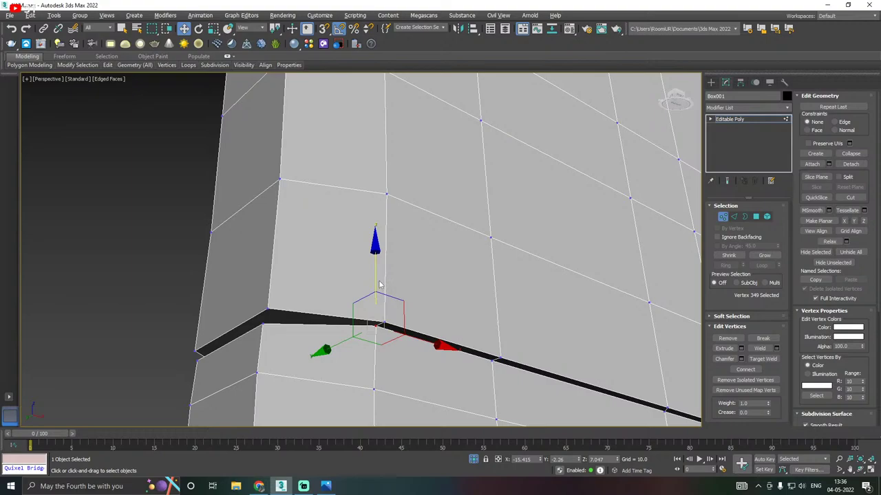
drag(376, 278, 377, 301)
mouse_move(383, 313)
alt+middle_down()
mouse_move(388, 334)
mouse_move(384, 327)
alt+middle_up()
Delete the three polygons inside the opened gap under the butt's step
click(756, 218)
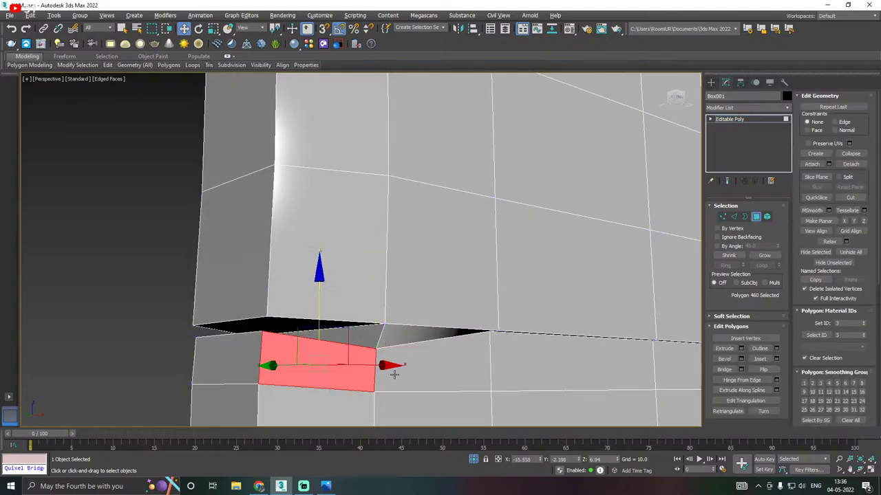
click(399, 344)
key(Delete)
click(371, 336)
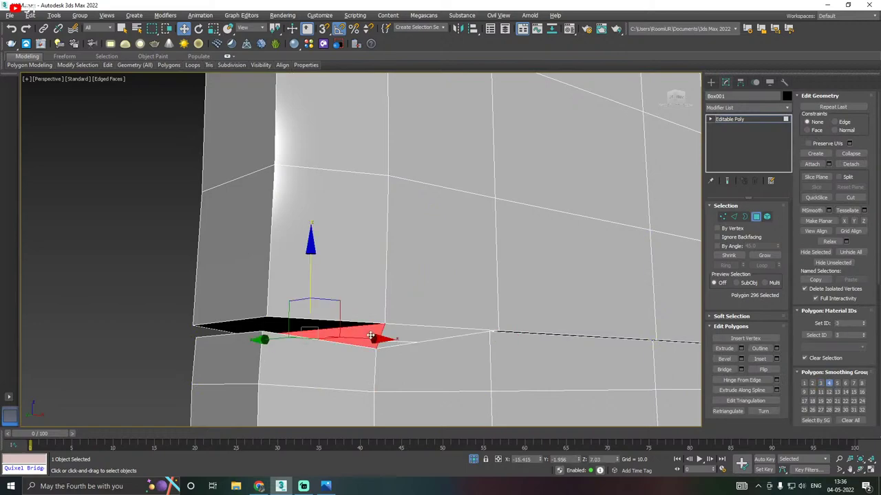
key(Delete)
click(320, 320)
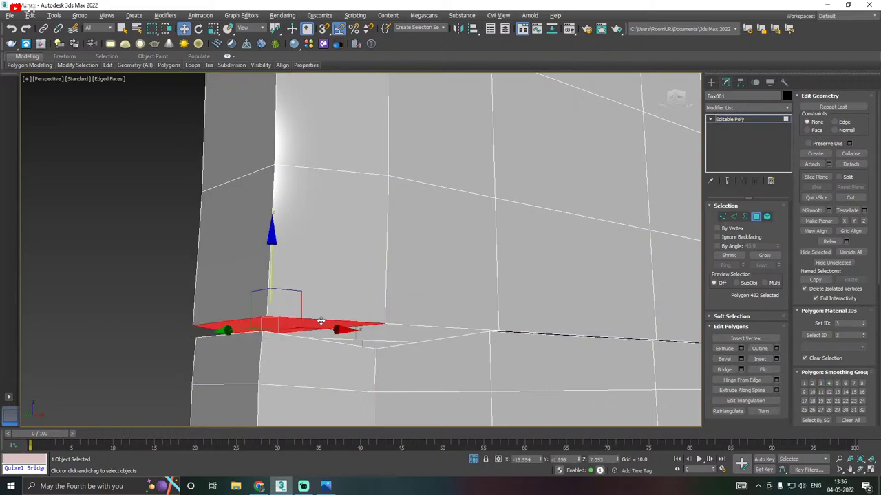
click(320, 321)
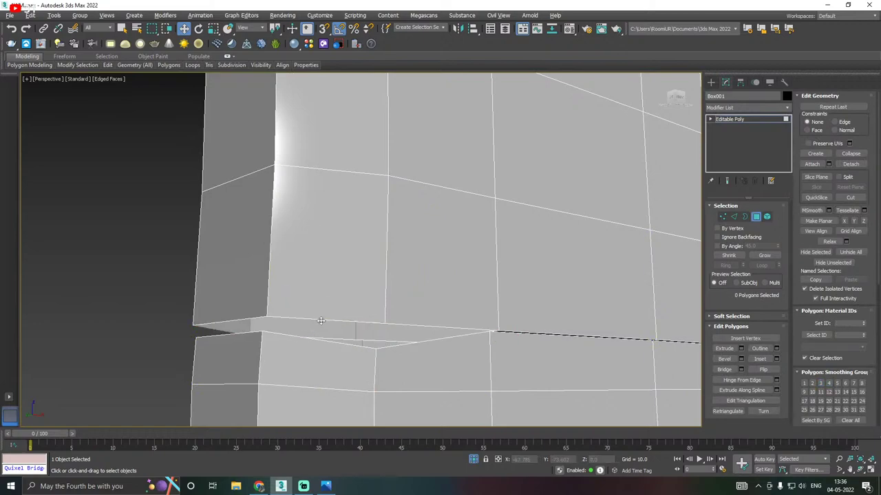
Target-weld the three vertices below the gap onto the matching vertices above it, closing the seam at the butt's rear
click(723, 216)
right_click(277, 313)
click(258, 371)
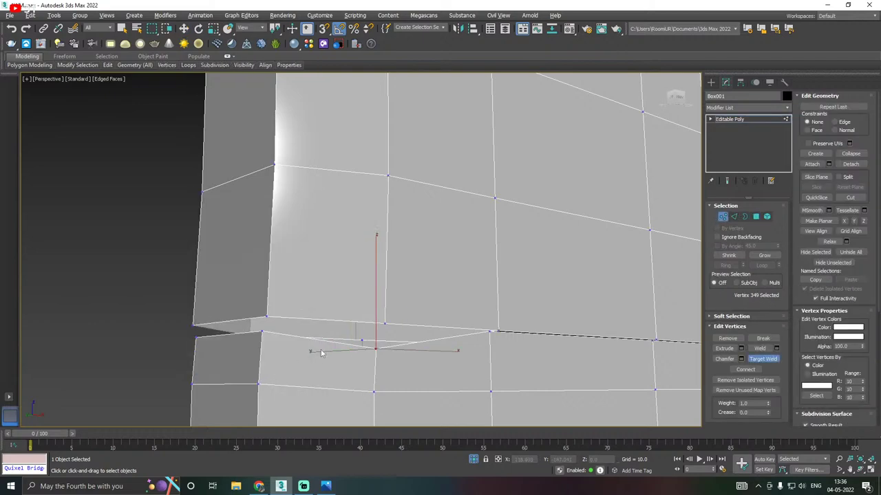
click(376, 346)
click(385, 323)
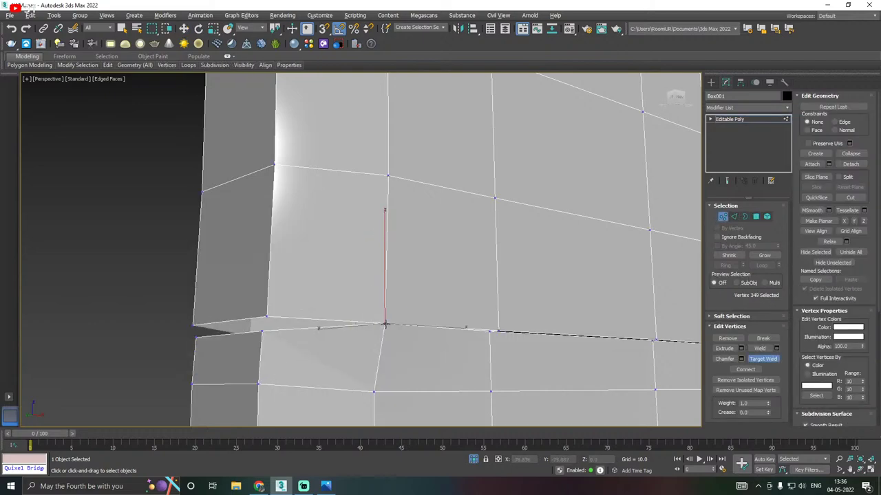
click(267, 318)
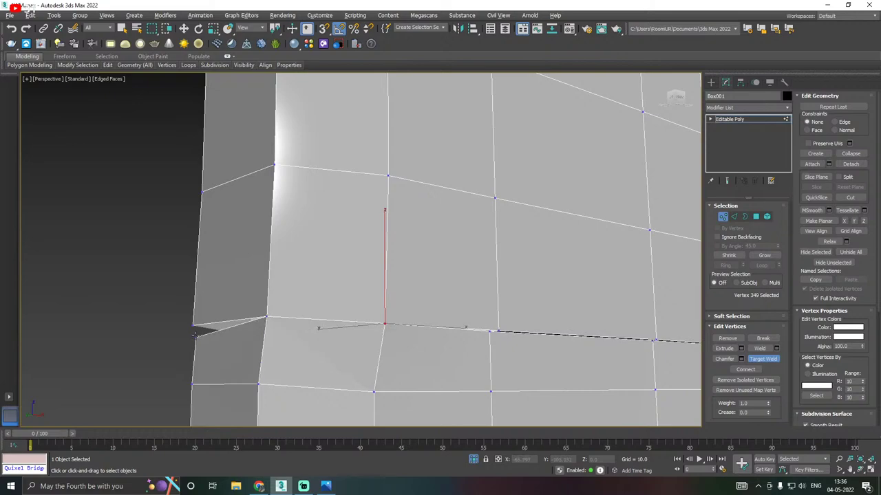
click(194, 325)
key(w)
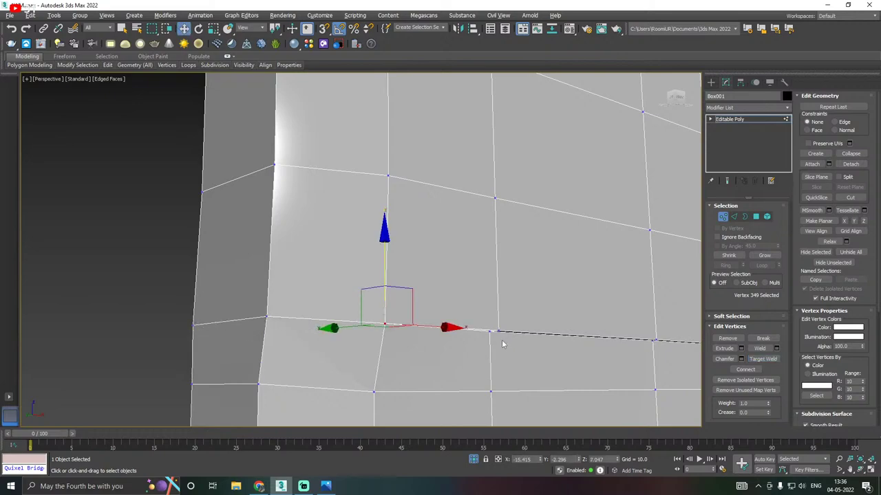
Cap the narrow triangular hole left on the underside of the step beside the welded vertices
click(490, 332)
mouse_move(501, 343)
alt+middle_down()
mouse_move(471, 356)
mouse_move(461, 310)
mouse_move(487, 340)
alt+middle_up()
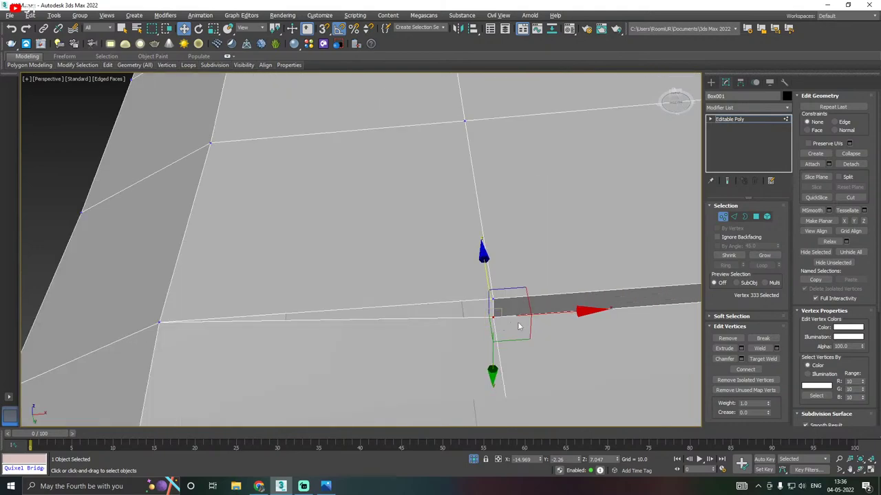
click(744, 216)
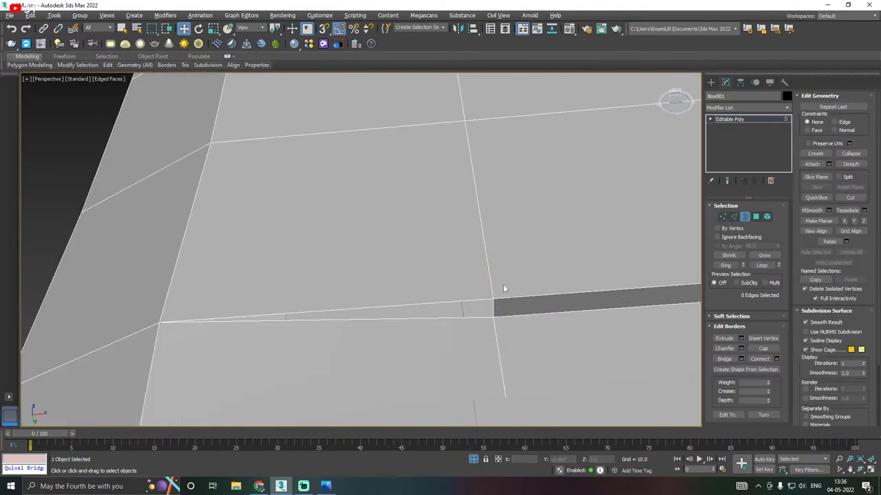
click(467, 311)
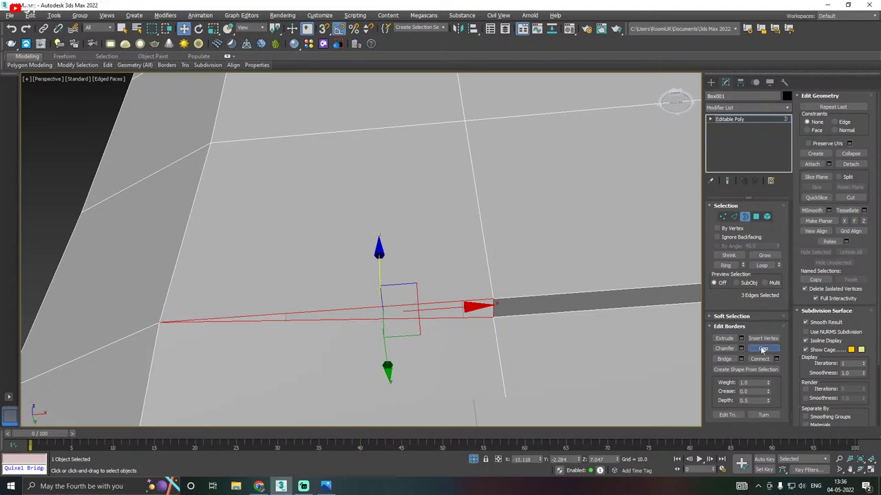
scroll(296, 342, down, 6)
alt+middle_drag(296, 341, 460, 292)
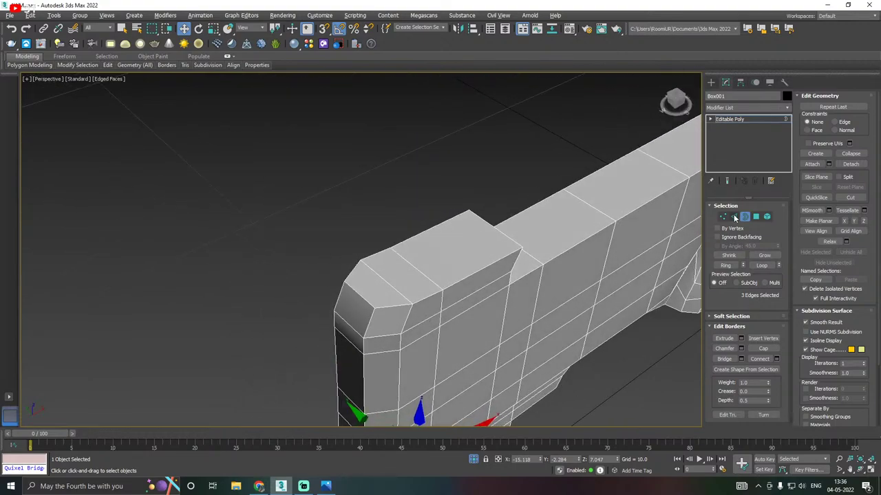
Chamfer the long edges on both sides of the butt's raised top by 0.462 with 3 segments
click(422, 297)
click(733, 217)
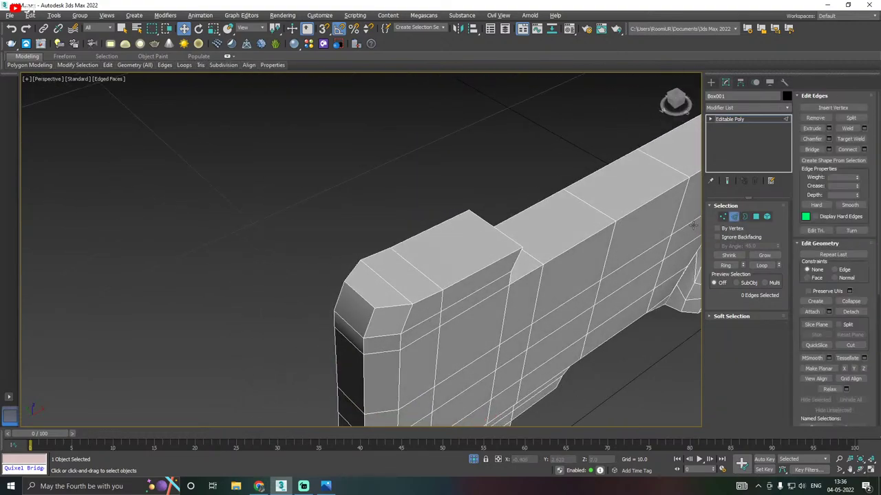
double_click(428, 294)
ctrl+double_click(401, 242)
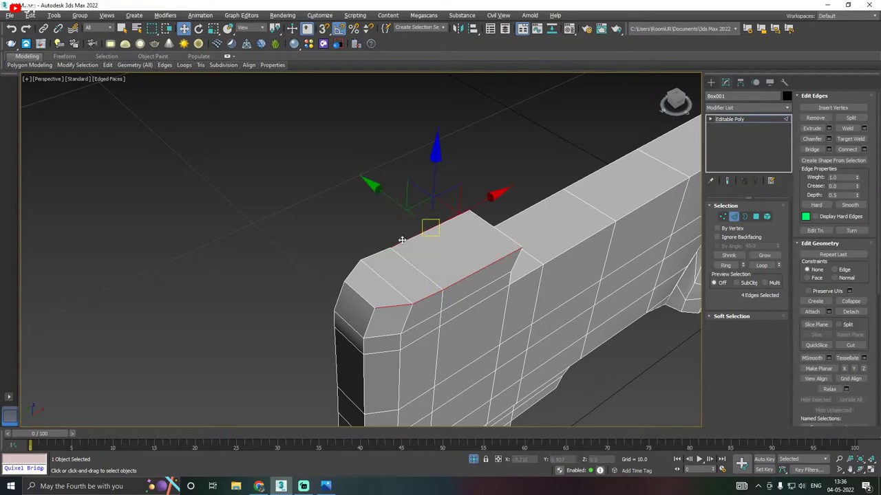
alt+middle_drag(440, 232, 462, 216)
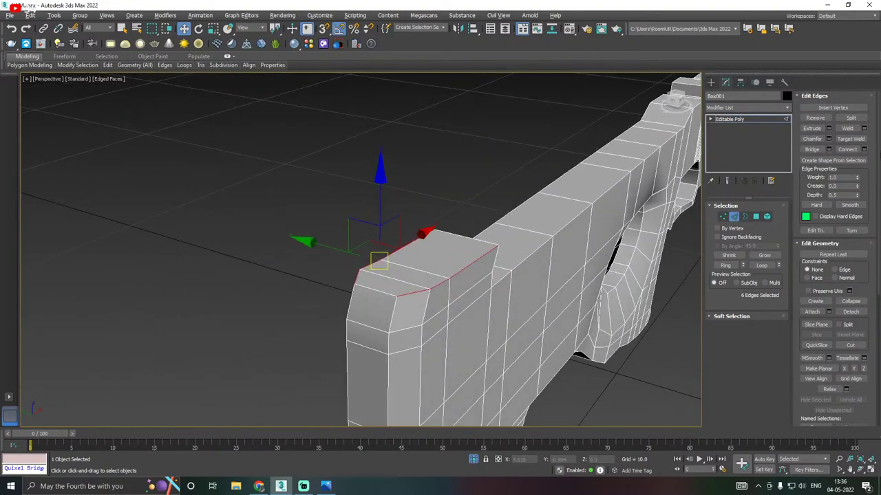
click(828, 138)
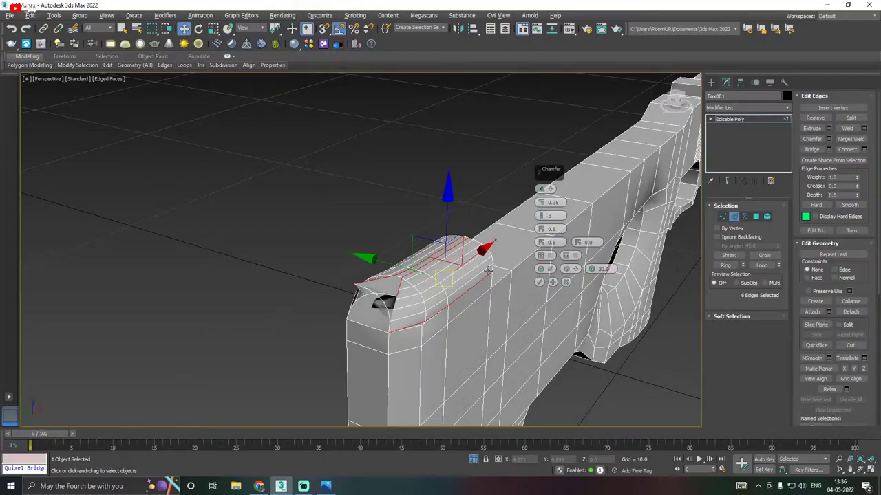
alt+middle_drag(385, 269, 389, 275)
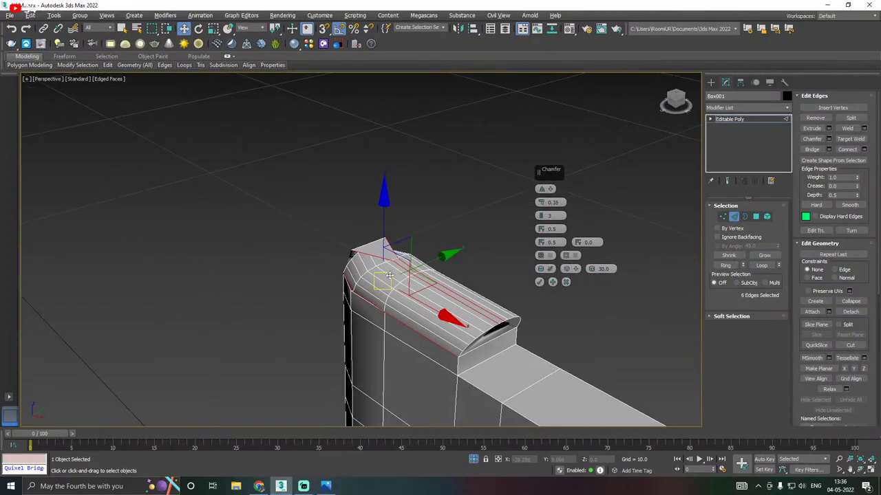
mouse_move(499, 314)
alt+middle_down()
mouse_move(475, 299)
mouse_move(493, 307)
alt+middle_up()
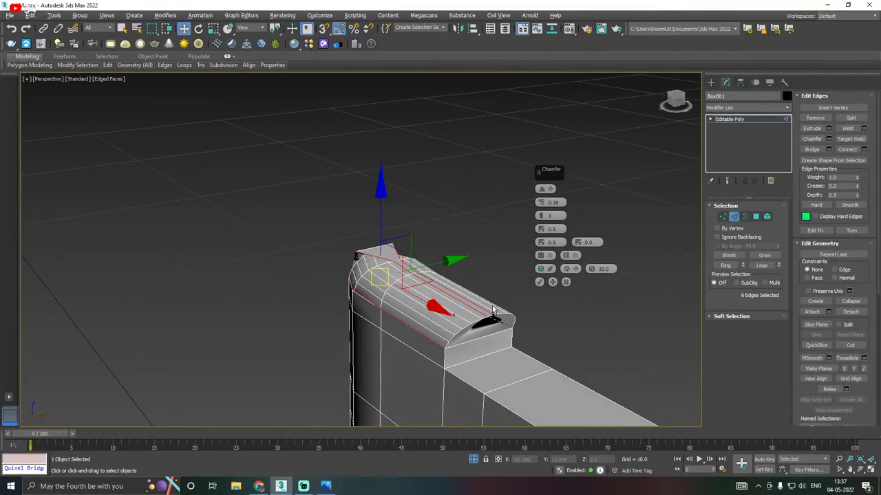
right_click(541, 203)
drag(542, 202, 541, 193)
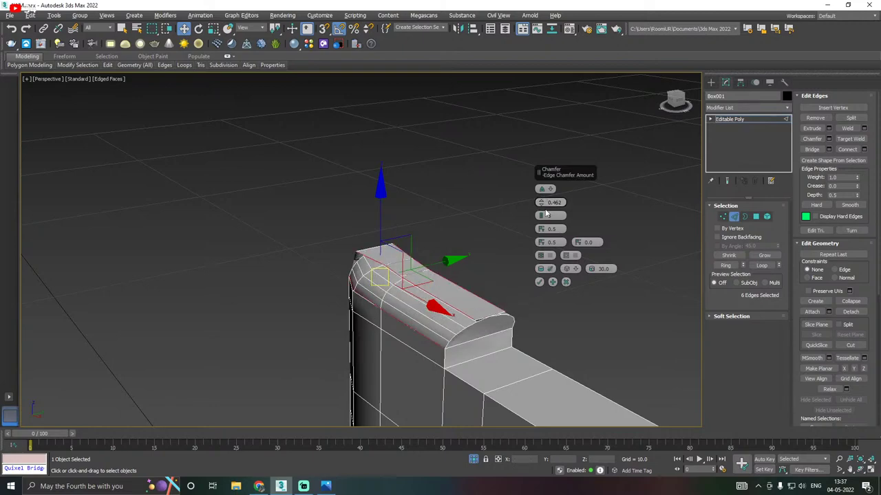
click(539, 282)
Remove the surplus overlapping edges that the chamfer left along the middle and rear corner of the butt's top
click(371, 258)
double_click(371, 258)
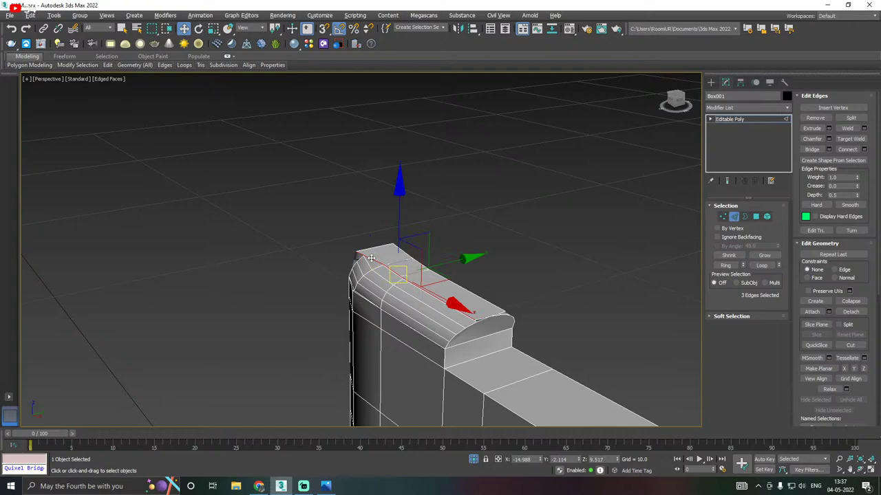
key(ctrl+BackSpace)
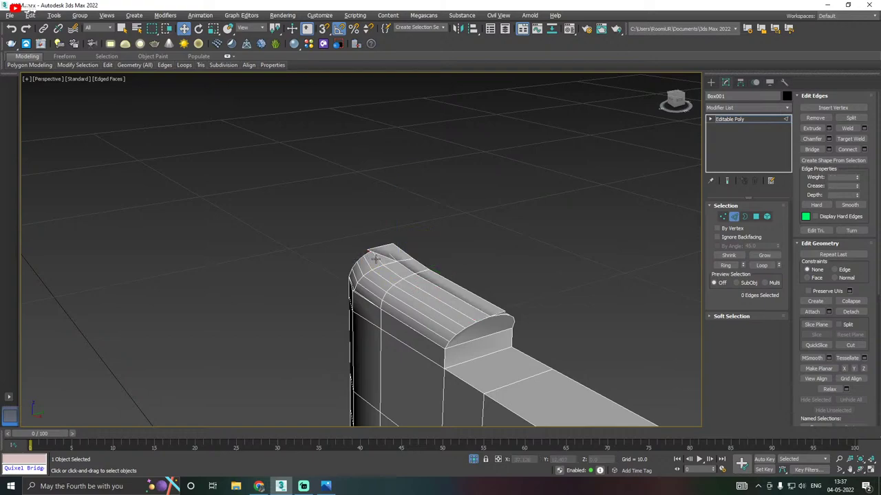
double_click(448, 280)
key(ctrl+BackSpace)
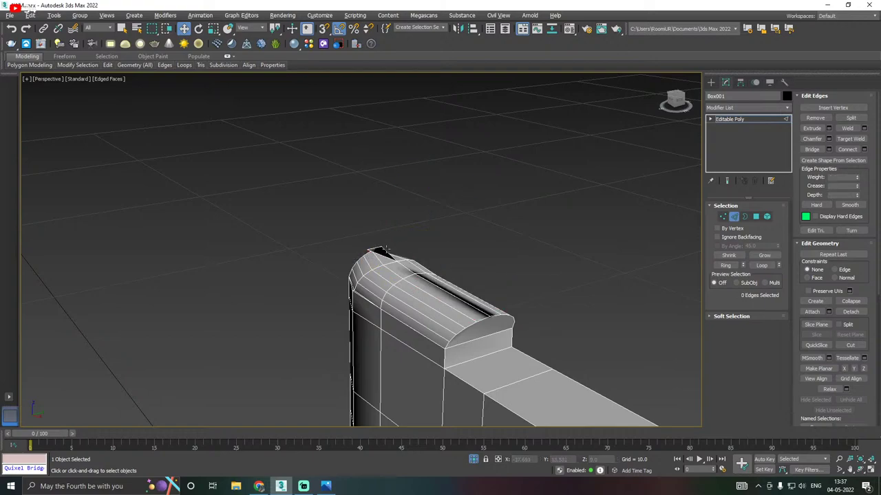
double_click(385, 249)
key(BackSpace)
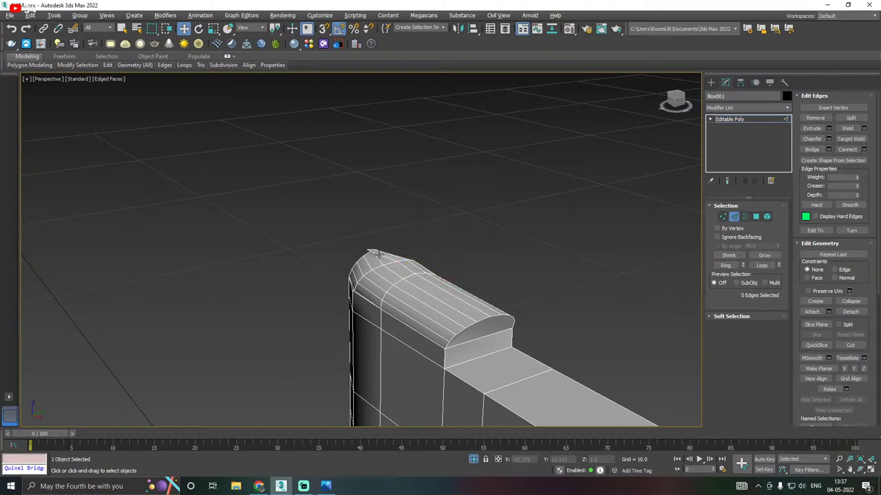
key(ctrl+z)
key(BackSpace)
Check the rounded butt top at vertex level from the side and within the whole rifle
click(723, 217)
click(465, 329)
alt+middle_drag(465, 329, 523, 321)
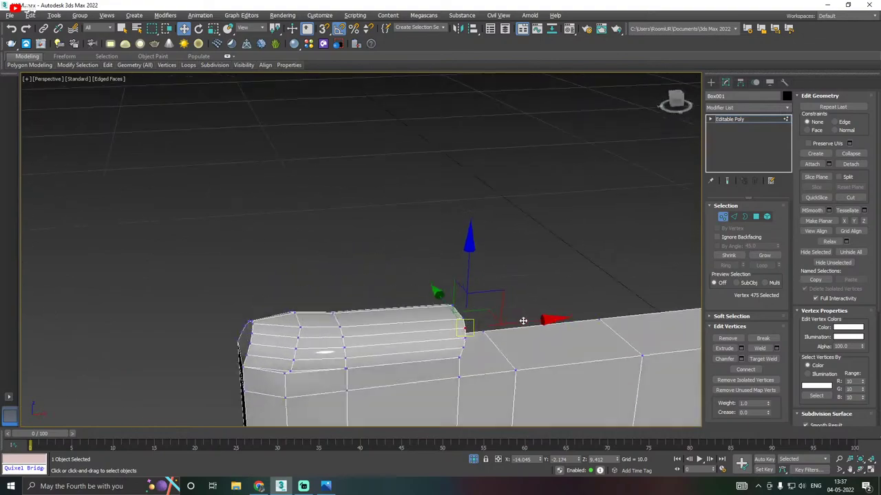
scroll(523, 320, down, 10)
scroll(372, 331, up, 3)
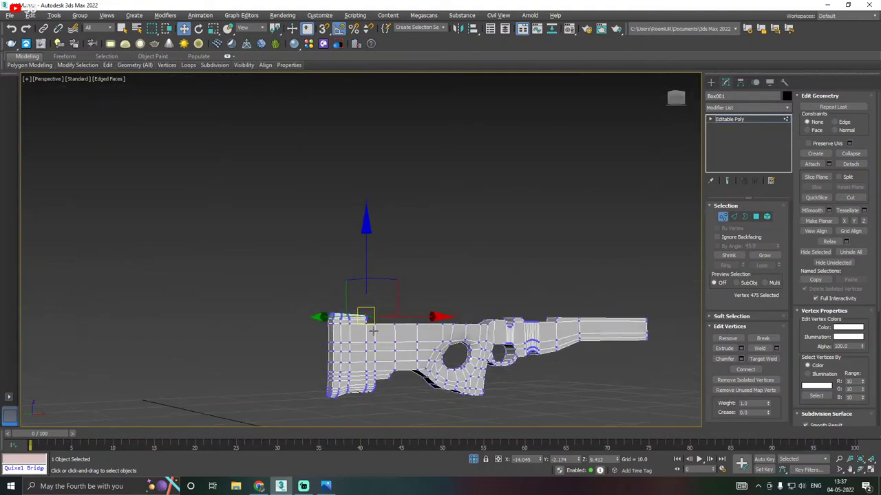
middle_drag(372, 330, 346, 293)
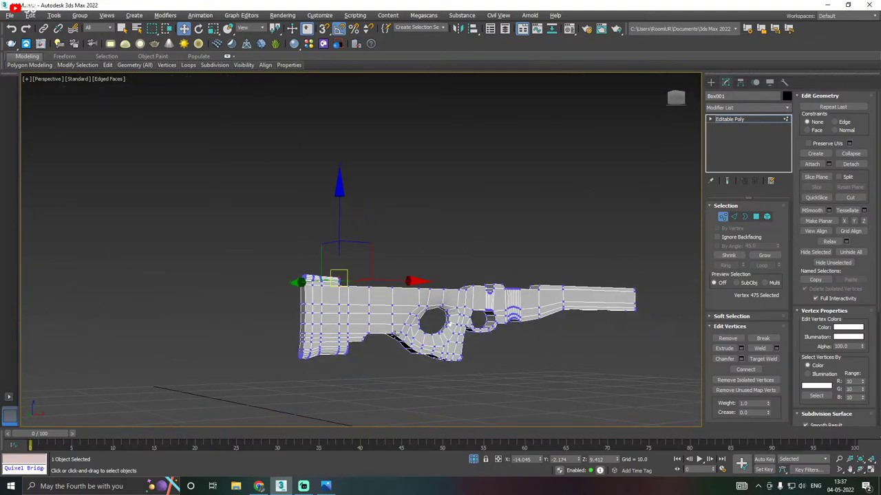
Exit vertex level, save copies of the scene as AWM44.max and AWM45.max, and save the current scene
click(722, 119)
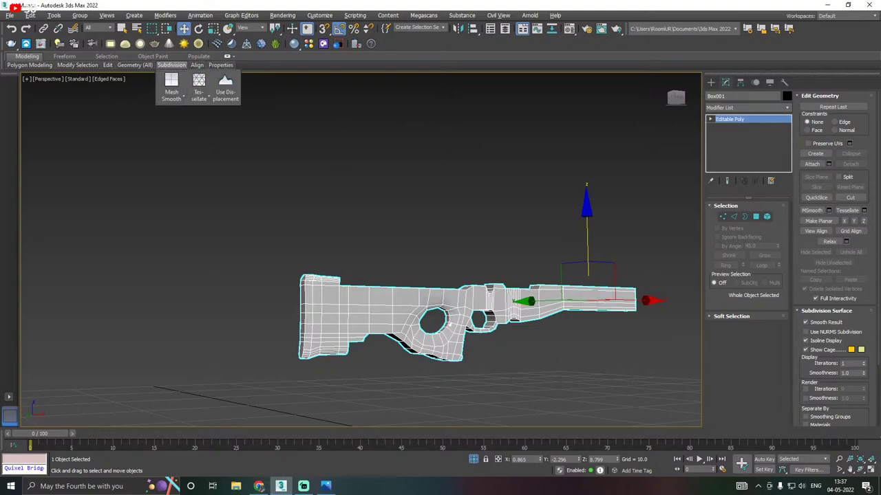
click(10, 15)
click(43, 105)
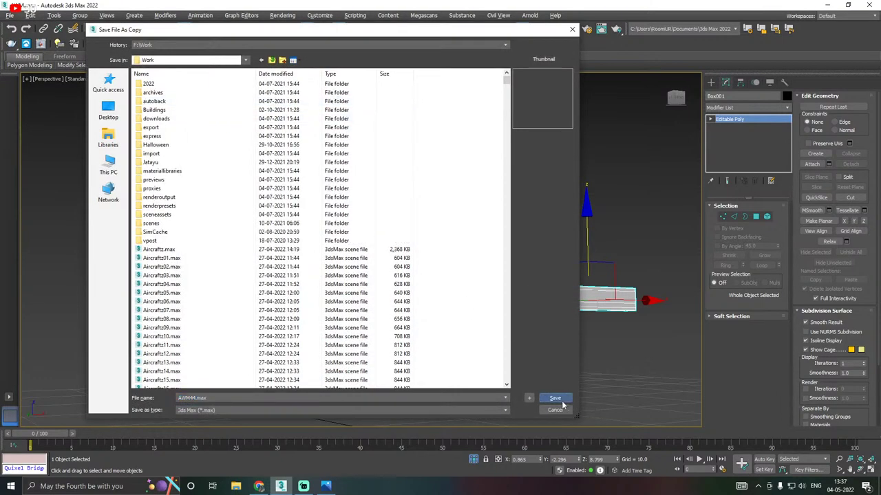
click(555, 398)
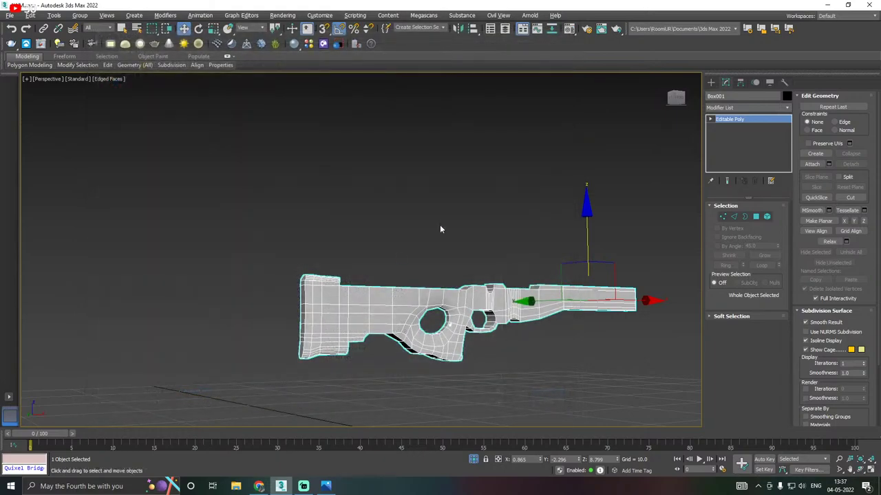
click(10, 15)
click(45, 106)
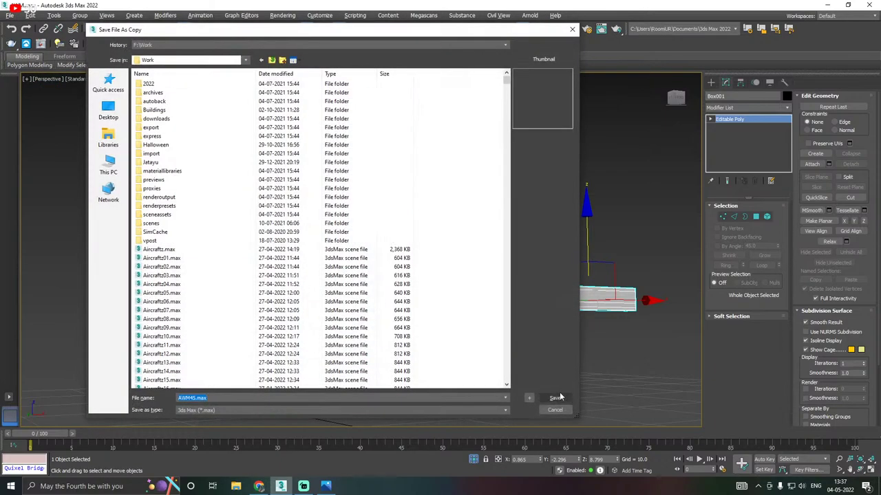
click(553, 398)
click(10, 15)
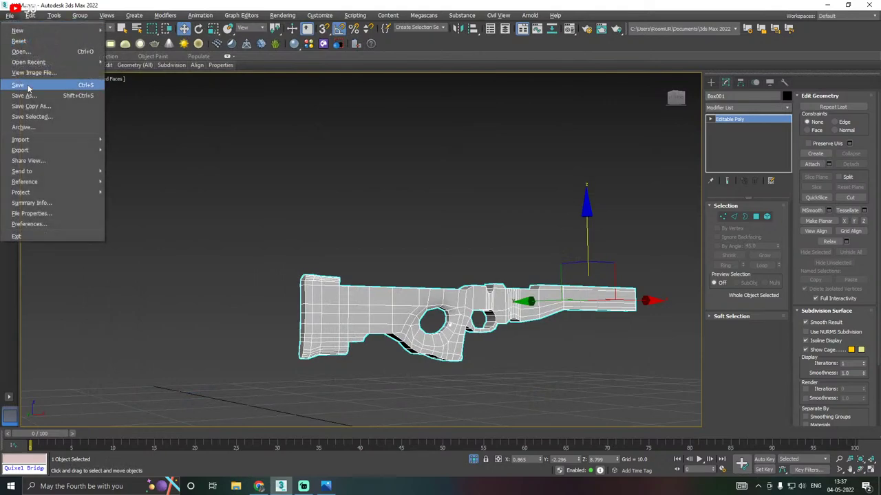
click(28, 85)
Insert a Swift Loop edge loop close beside the slanted edge line that runs from the stock's underside up behind the thumbhole
alt+middle_drag(413, 323, 370, 318)
scroll(332, 319, up, 3)
scroll(377, 265, up, 4)
scroll(402, 295, down, 2)
scroll(416, 267, up, 2)
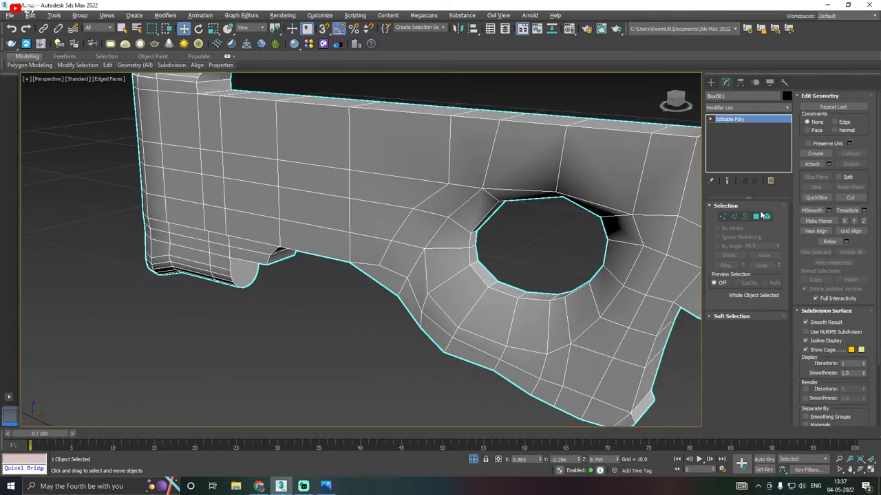
click(734, 217)
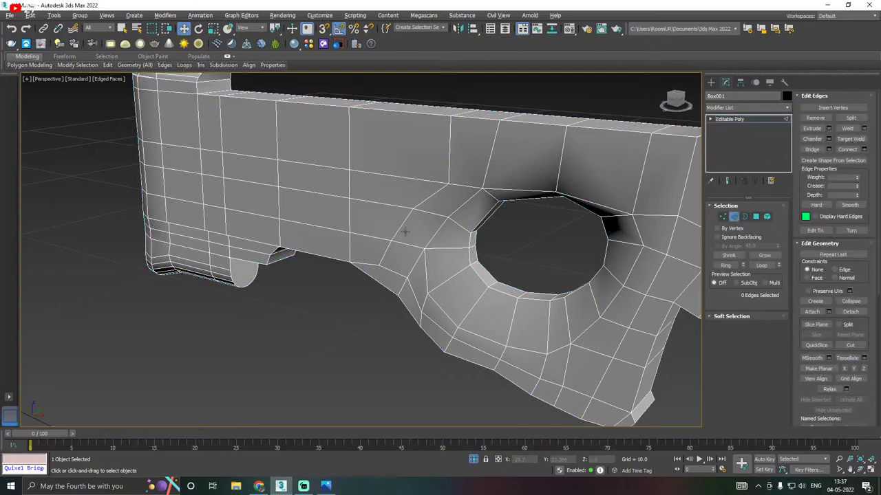
click(400, 232)
alt+middle_drag(400, 232, 372, 277)
ctrl+click(387, 258)
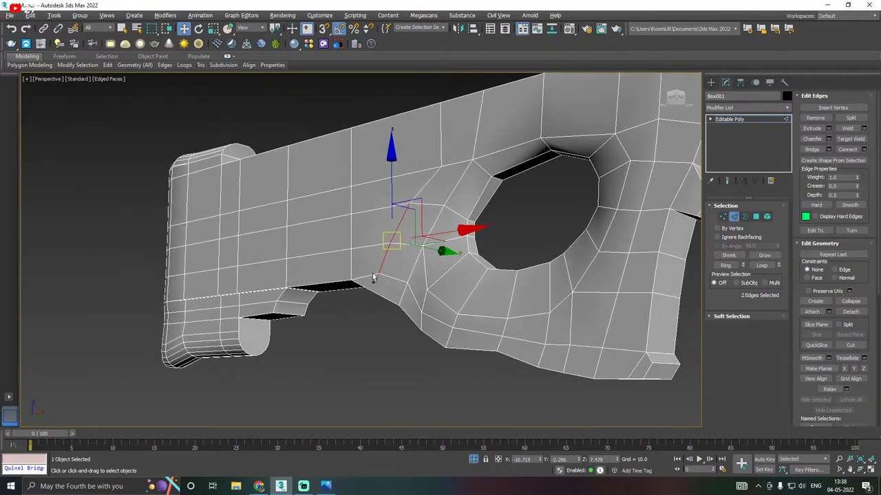
ctrl+click(371, 281)
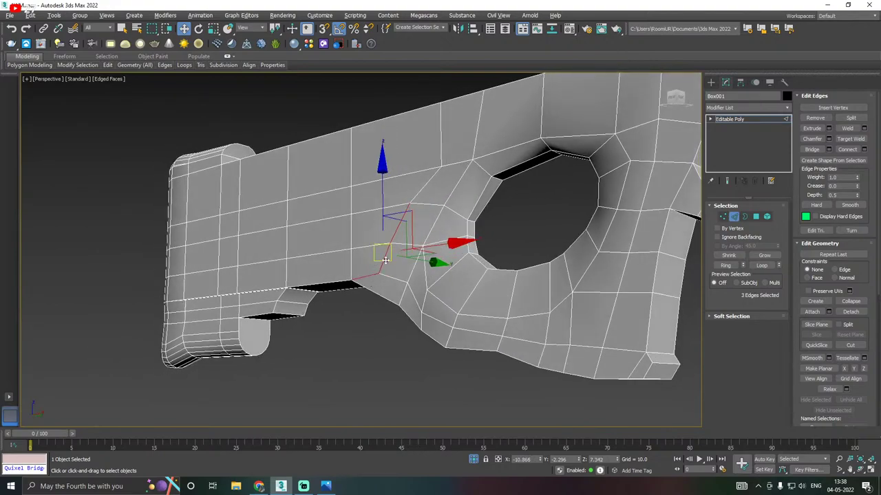
ctrl+click(425, 183)
mouse_move(108, 64)
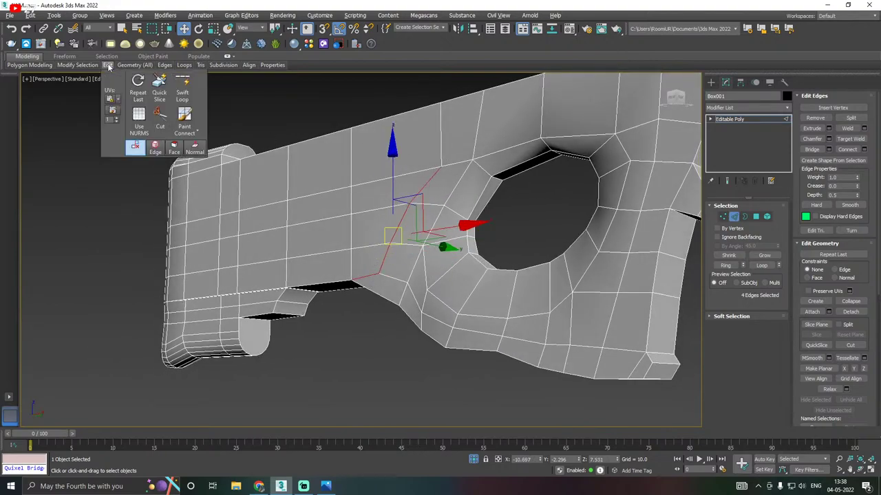
click(182, 88)
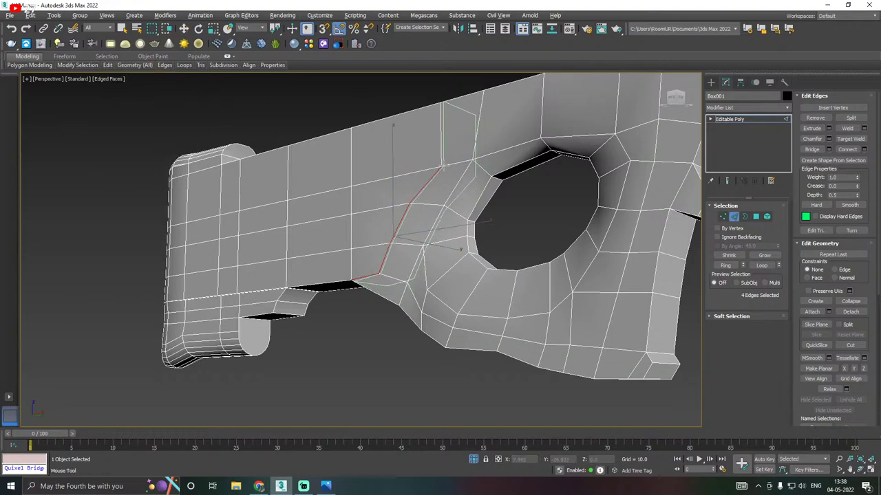
click(441, 166)
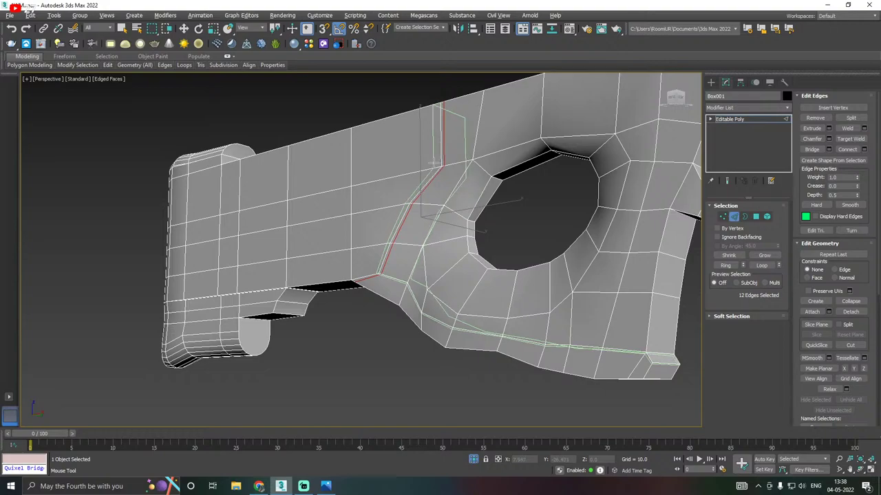
right_click(438, 166)
alt+middle_drag(439, 167, 441, 195)
Insert a Swift Loop edge loop all around the thumbhole, close to the outer edge ring of its recess
mouse_move(110, 70)
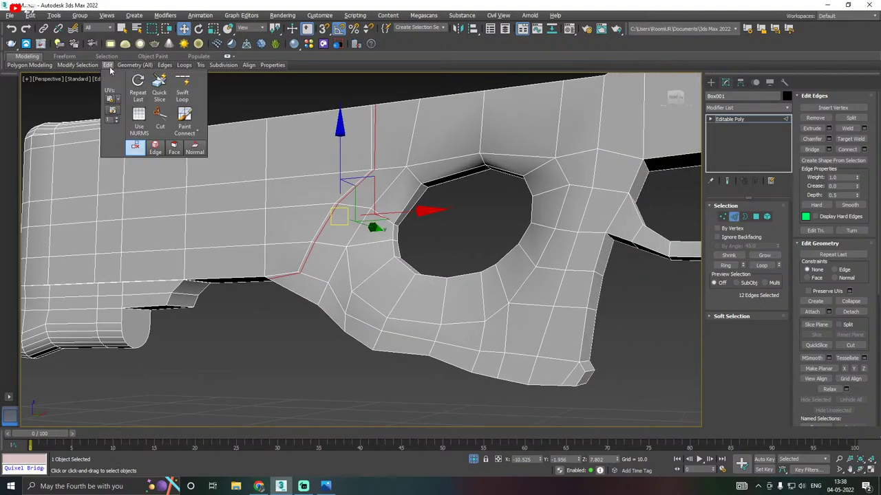
click(187, 90)
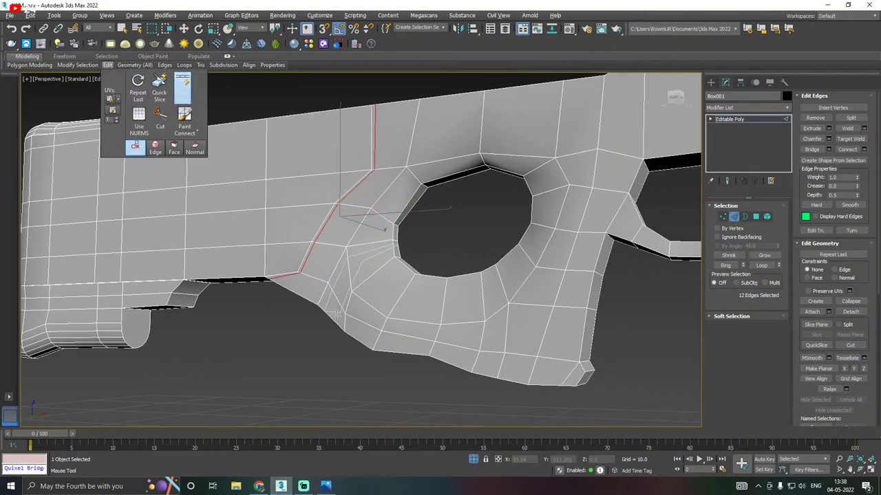
click(390, 315)
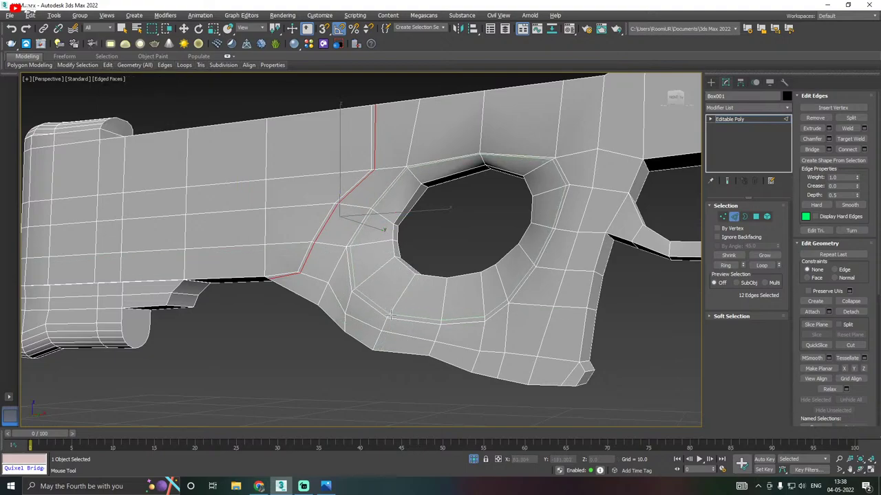
click(391, 315)
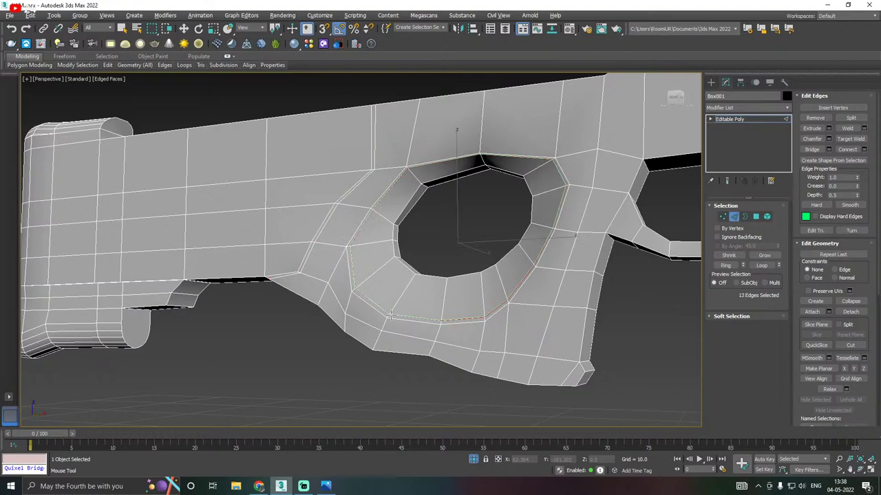
alt+middle_drag(406, 289, 412, 295)
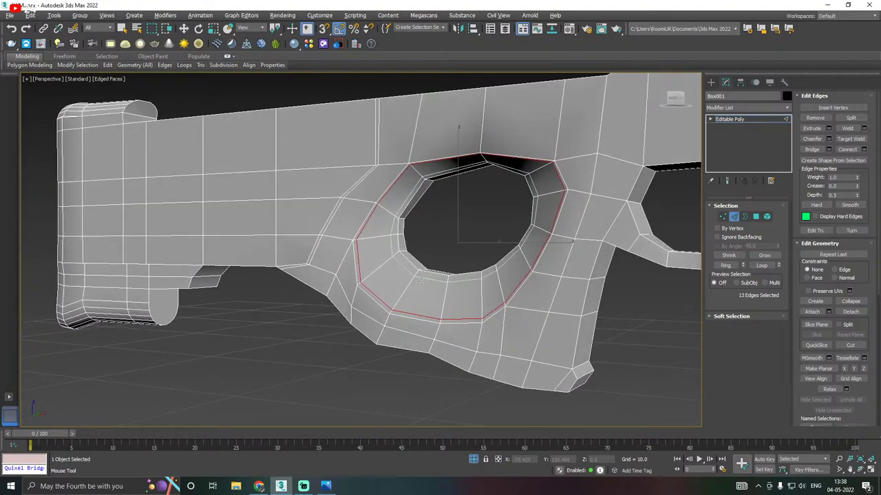
key(w)
alt+middle_drag(477, 237, 475, 227)
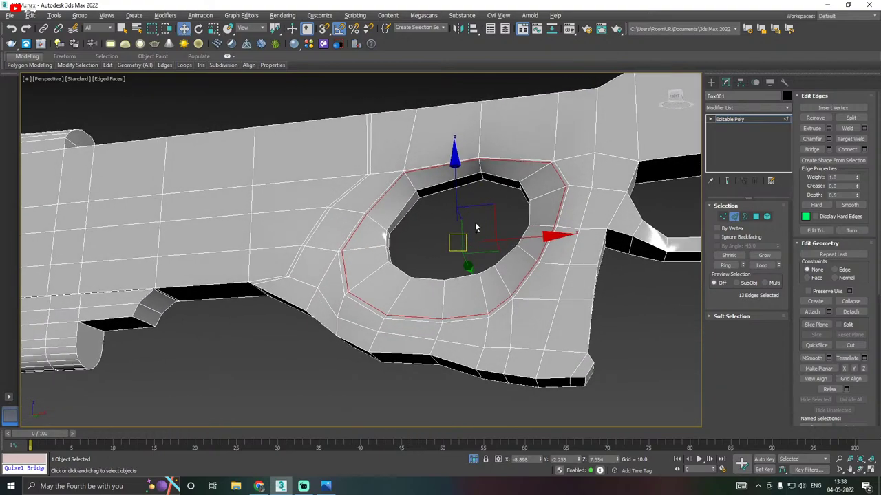
Apply a TurboSmooth modifier to the rifle body and set its iterations to 2
click(764, 120)
click(787, 107)
drag(790, 132, 789, 361)
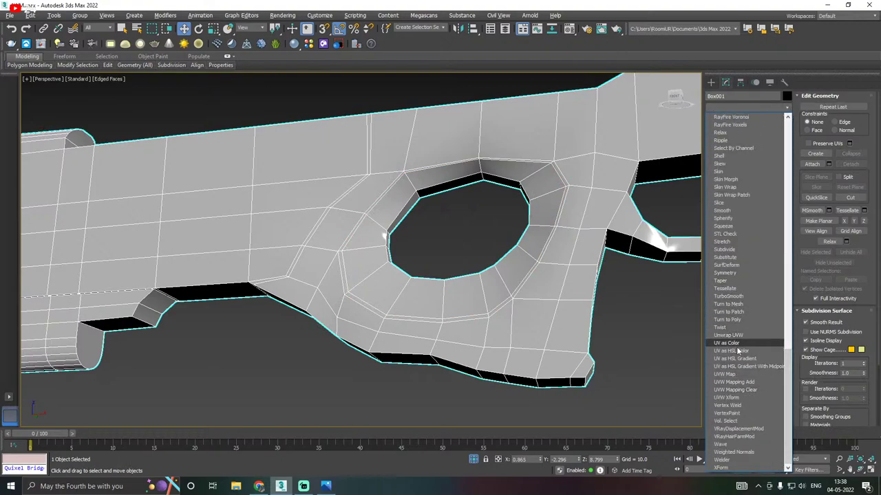
click(728, 300)
alt+middle_drag(434, 297, 438, 321)
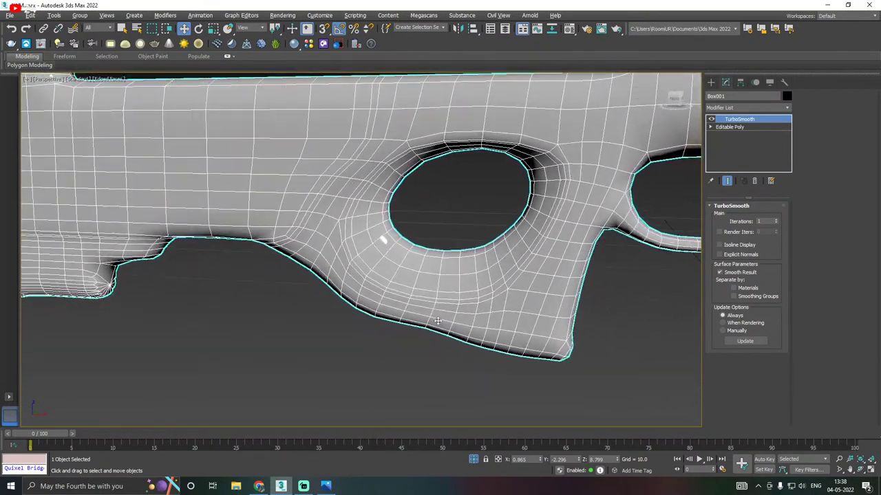
mouse_move(496, 307)
middle_down()
mouse_move(495, 321)
mouse_move(472, 326)
mouse_move(490, 317)
middle_up()
scroll(469, 324, down, 2)
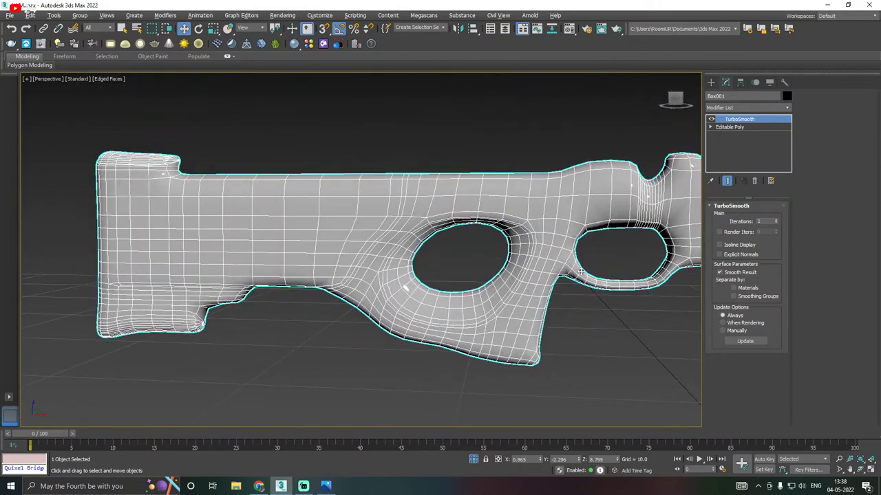
click(776, 220)
alt+middle_drag(599, 252, 568, 253)
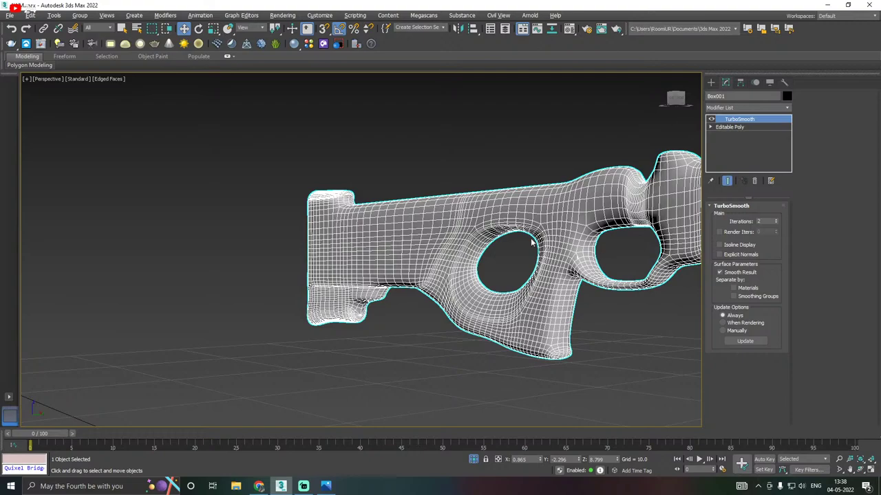
Hide the edged faces and examine the smoothed shading around the thumbhole and stock
click(108, 79)
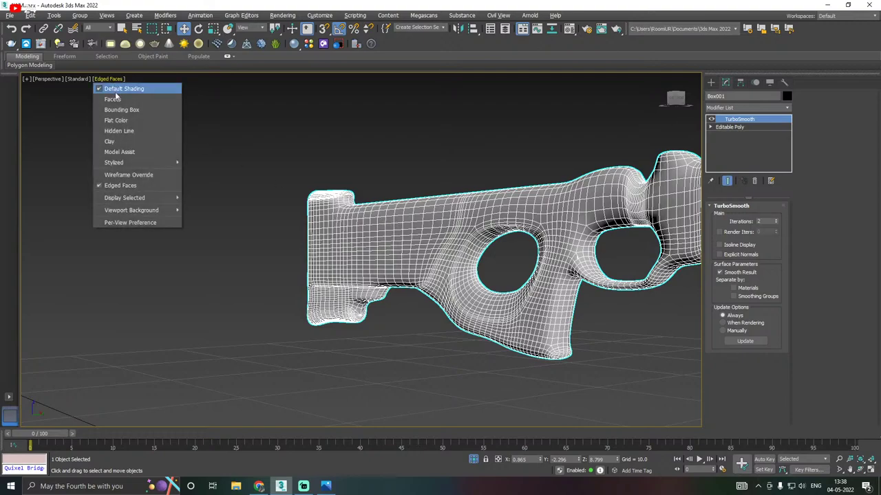
click(120, 185)
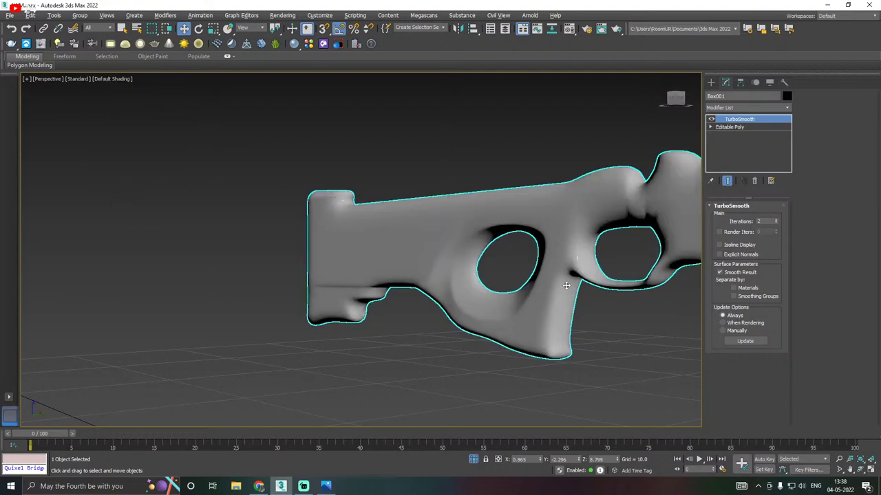
scroll(507, 289, up, 6)
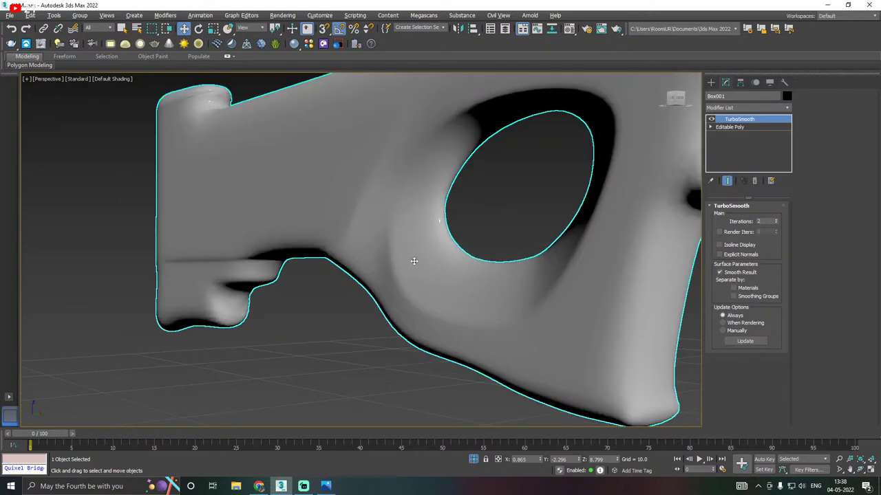
alt+middle_drag(414, 261, 347, 250)
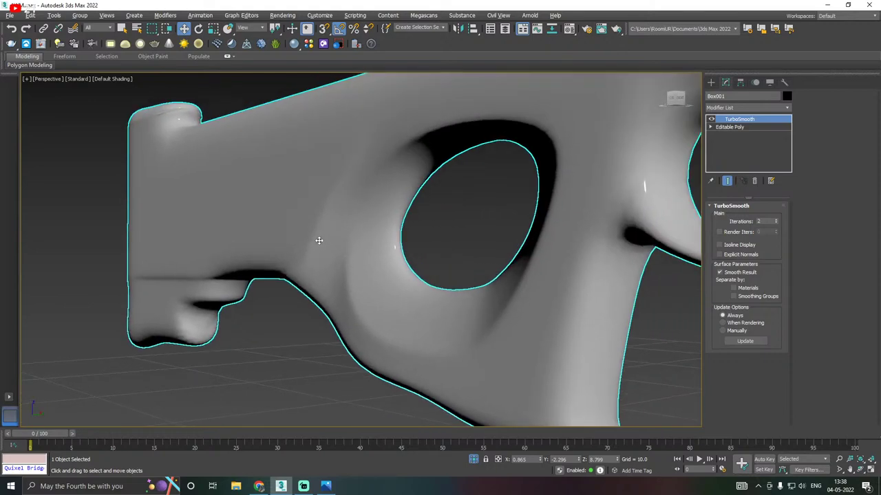
scroll(323, 260, down, 3)
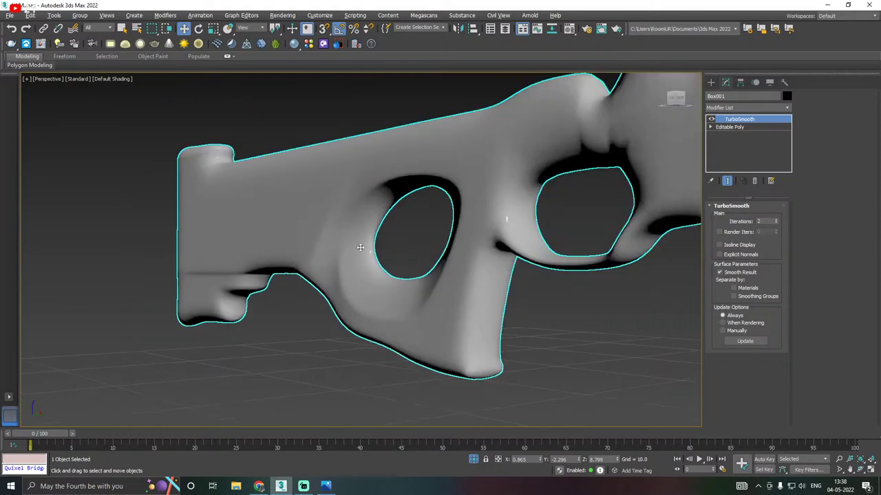
With TurboSmooth off and edged faces shown, insert a Swift Loop edge loop beside the next edge line bordering the thumbhole's rear side
click(712, 120)
click(723, 128)
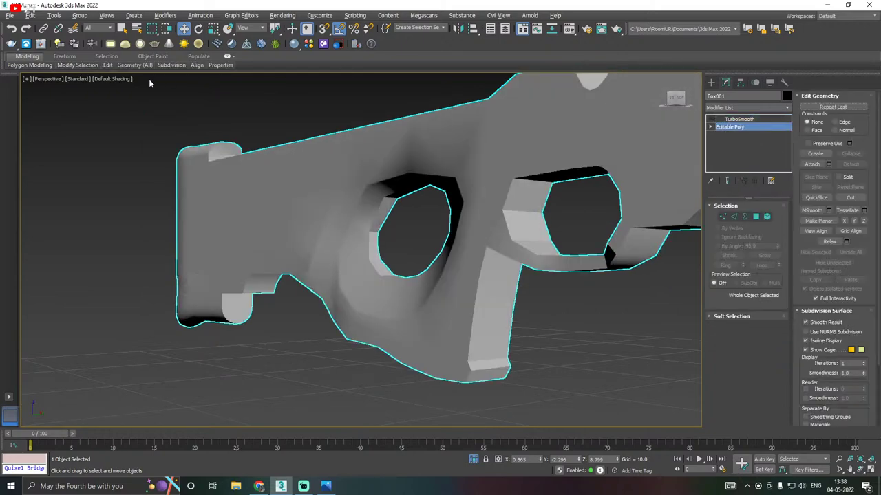
click(114, 78)
click(132, 186)
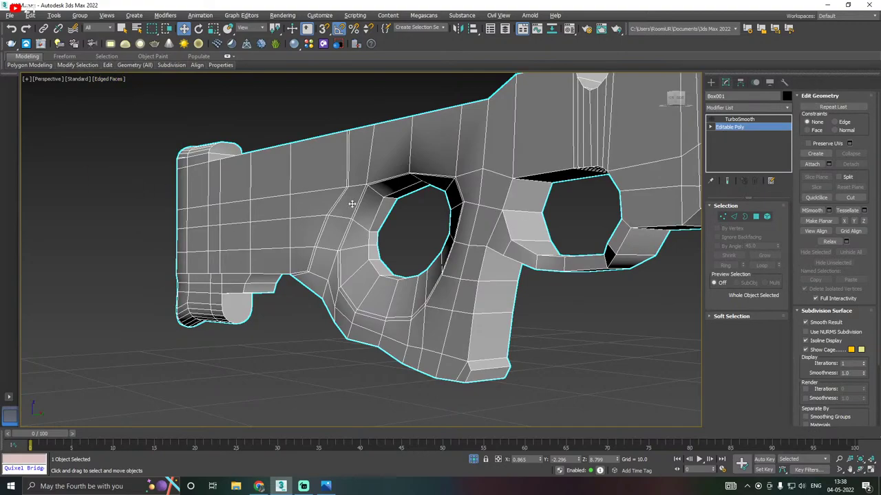
scroll(351, 204, up, 3)
click(108, 65)
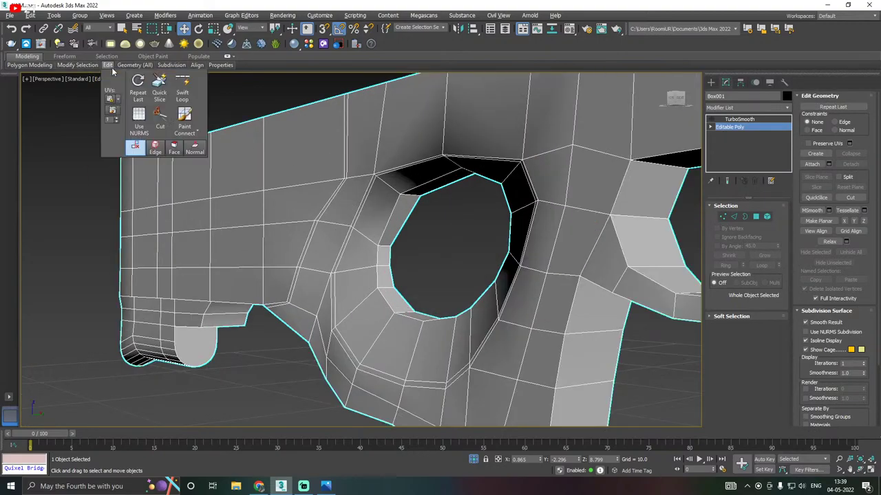
click(182, 86)
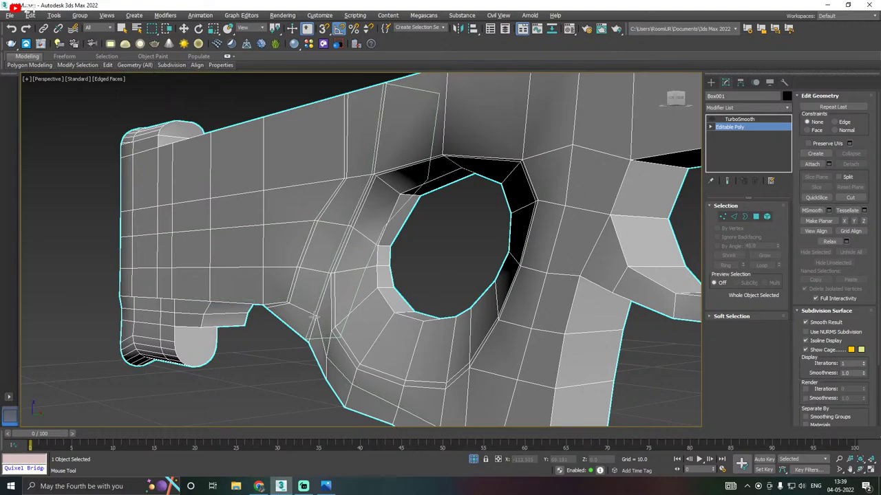
key(w)
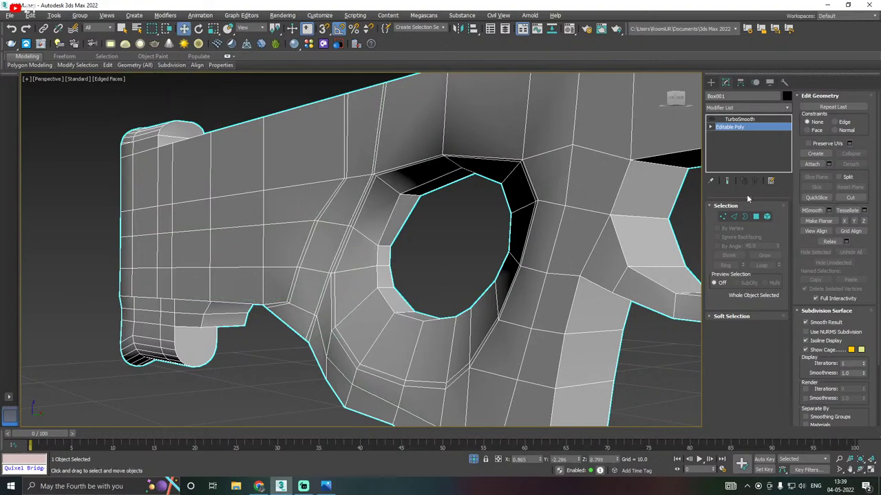
Show the TurboSmooth end result again without edged faces to check the shading behind the thumbhole
click(727, 181)
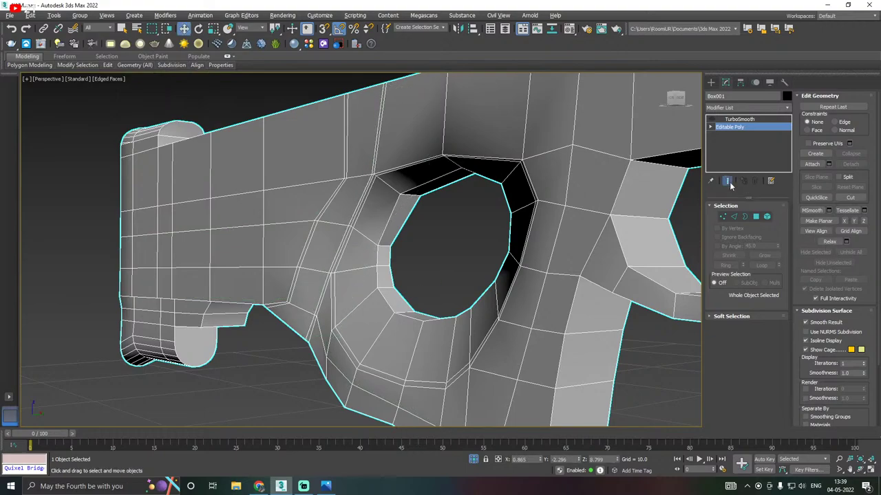
click(711, 120)
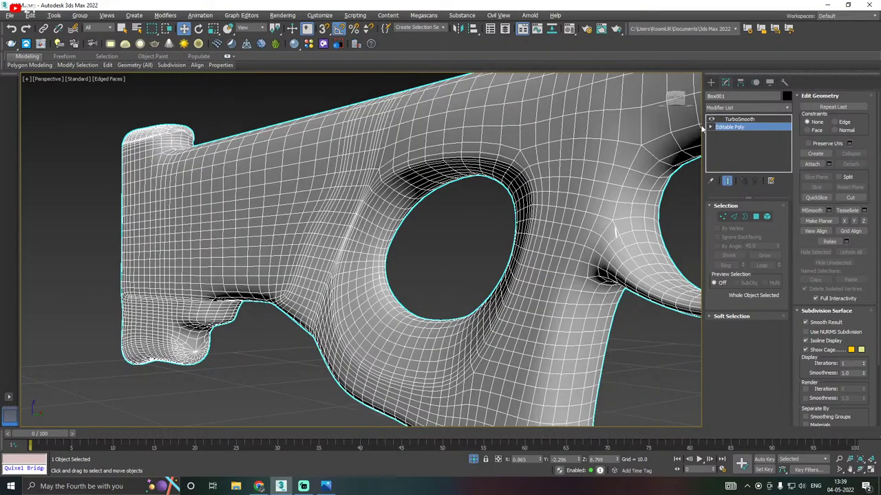
click(105, 80)
click(140, 187)
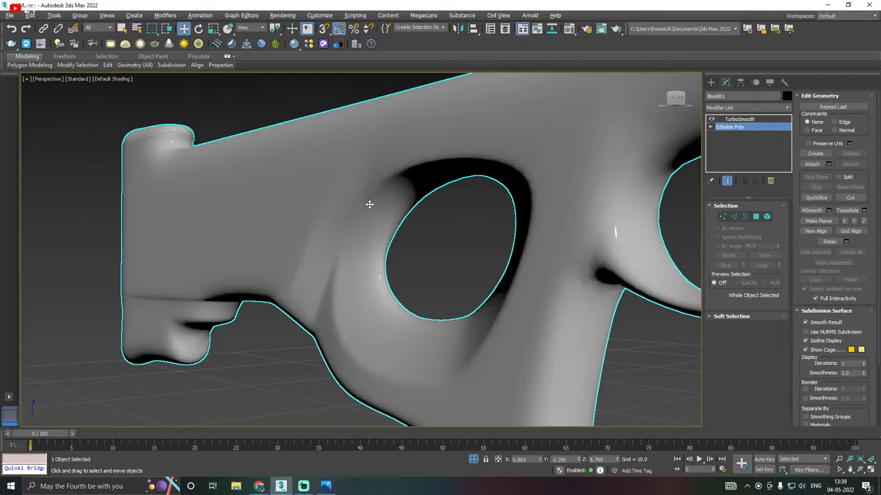
Examine the smoothed shading around the thumbhole, grip and whole stock from several angles
scroll(340, 213, down, 4)
mouse_move(356, 212)
alt+middle_down()
mouse_move(392, 238)
mouse_move(352, 227)
alt+middle_up()
scroll(392, 238, down, 3)
scroll(352, 226, up, 5)
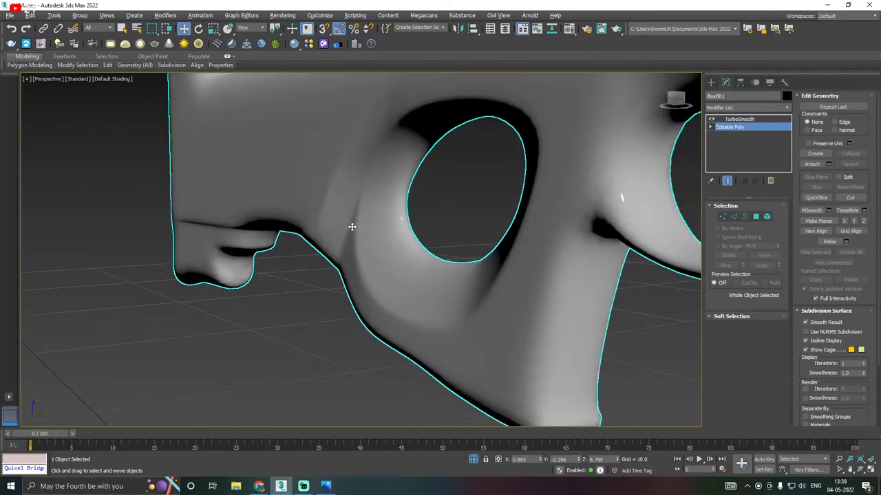
scroll(348, 209, down, 5)
scroll(357, 206, up, 1)
scroll(417, 199, down, 3)
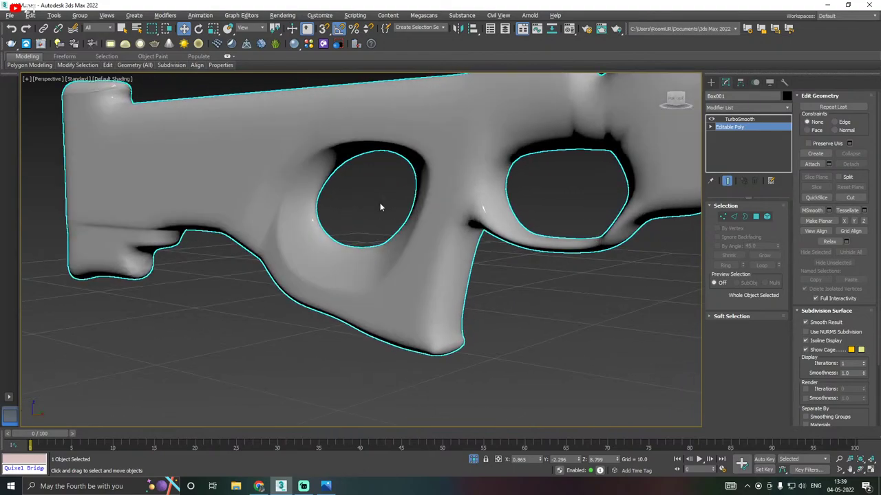
scroll(391, 207, down, 3)
alt+middle_drag(391, 207, 468, 220)
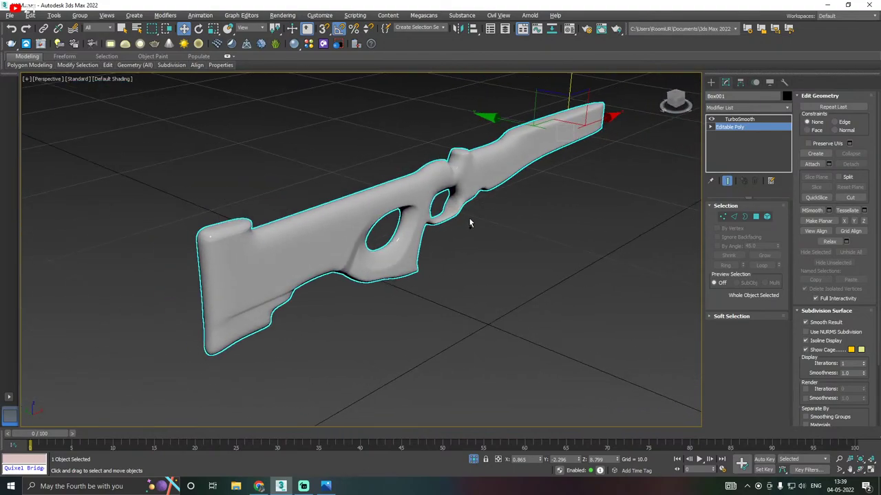
scroll(396, 220, up, 3)
scroll(332, 176, up, 4)
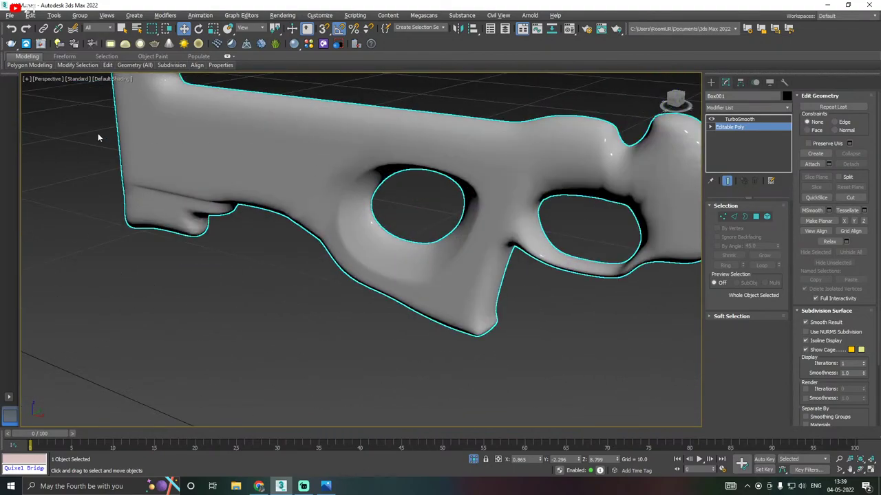
Show the edged faces and compare the stock and trigger guard area with TurboSmooth off and on
click(110, 79)
click(131, 186)
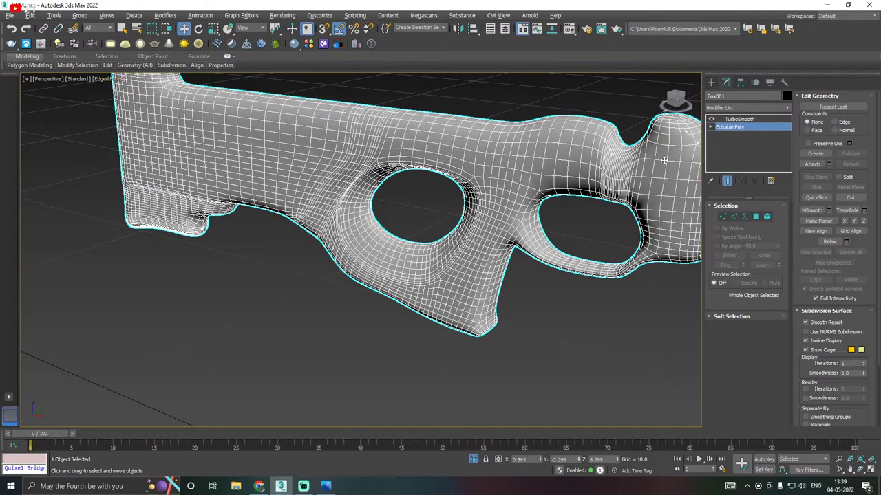
click(712, 120)
alt+middle_drag(544, 173, 478, 193)
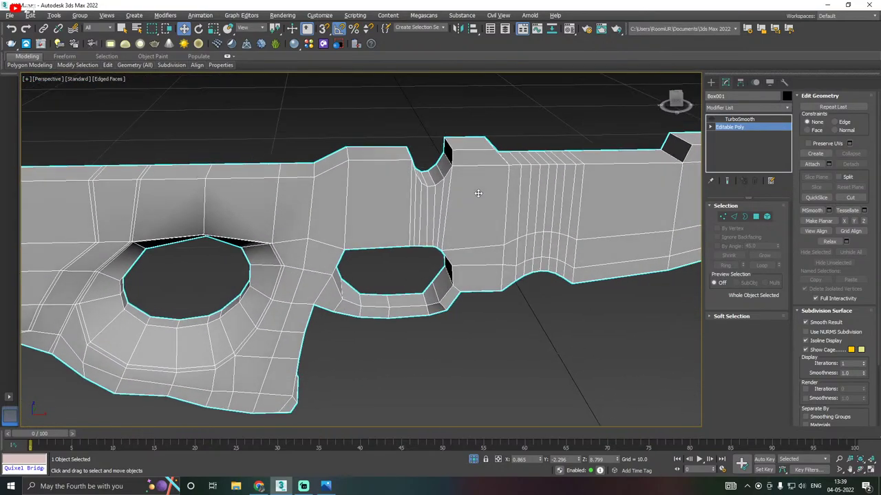
click(728, 181)
alt+middle_drag(515, 199, 488, 222)
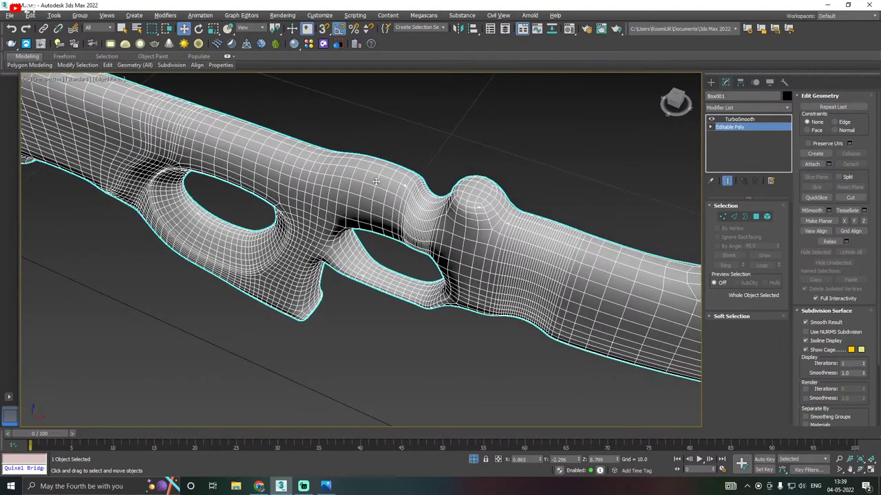
scroll(375, 181, down, 5)
alt+middle_drag(376, 181, 431, 178)
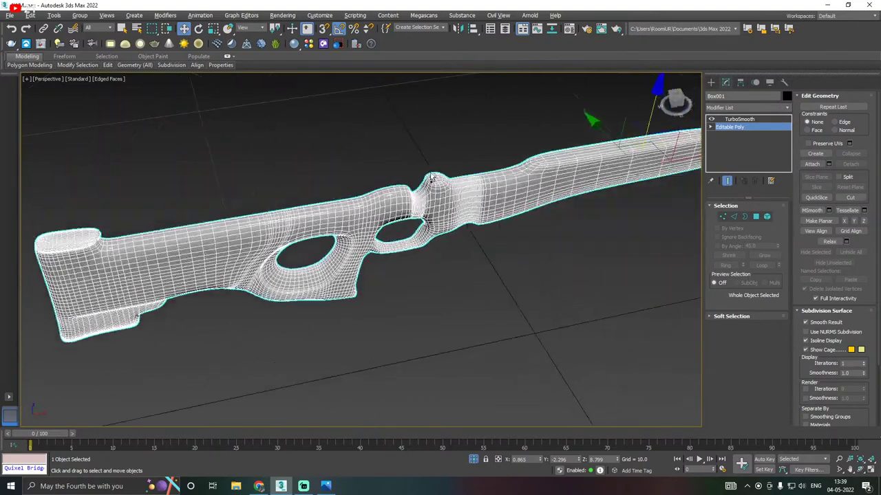
Switch the body back to its unsmoothed cage and save the scene
click(728, 181)
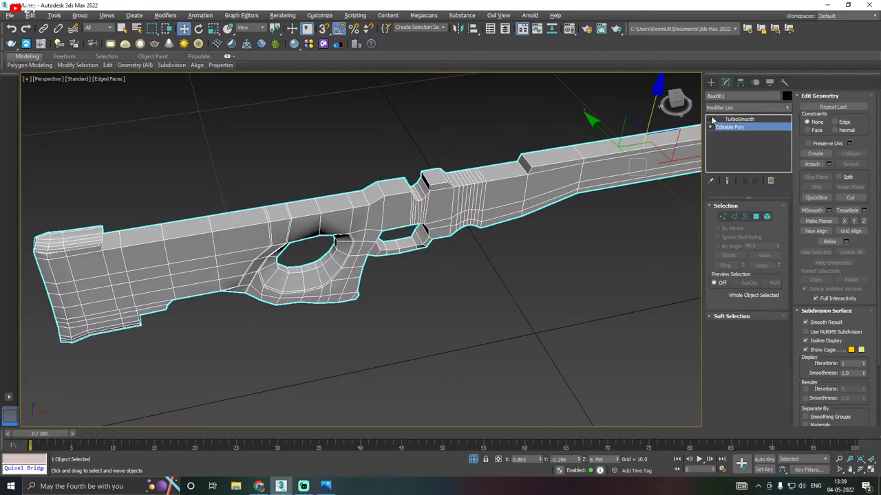
click(10, 15)
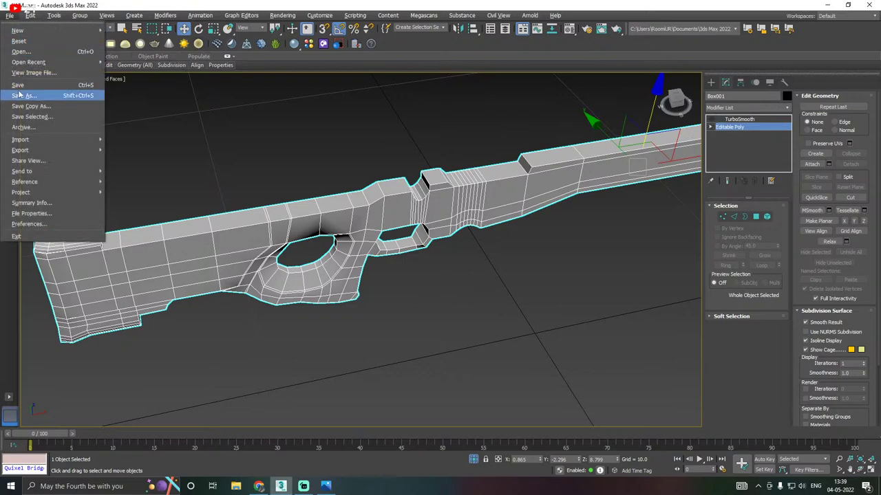
click(20, 88)
Insert a lengthwise Swift Loop edge loop on the body's top face, close to its upper side edge
middle_drag(258, 180, 305, 195)
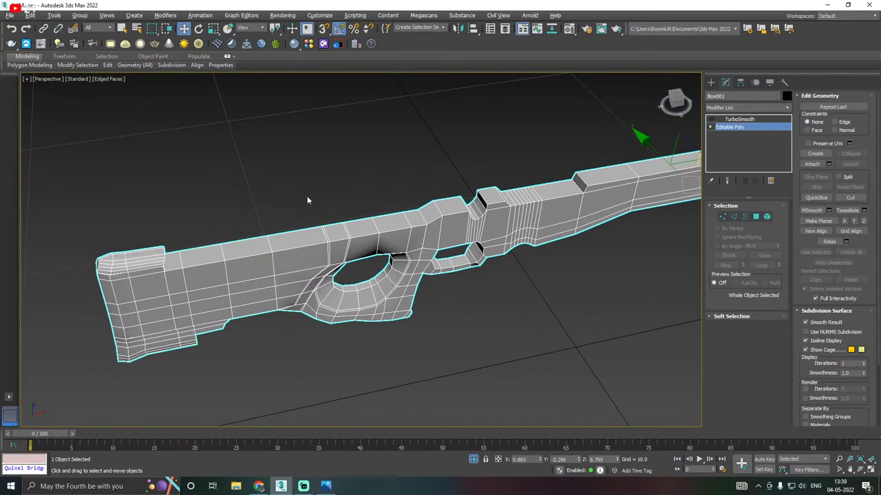
alt+middle_drag(384, 216, 365, 273)
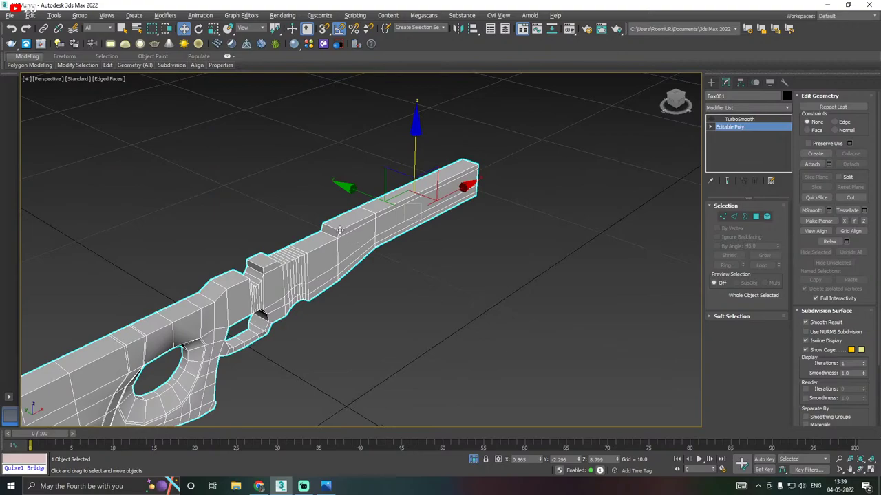
scroll(337, 227, up, 4)
mouse_move(109, 64)
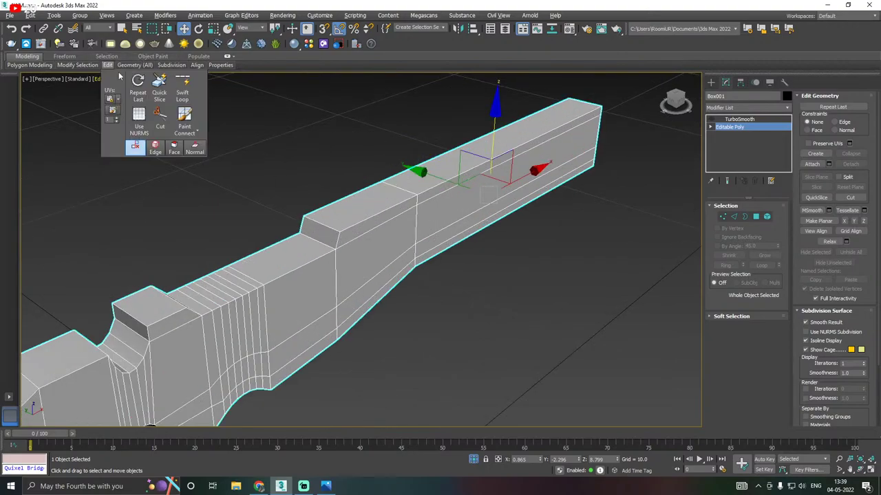
click(183, 86)
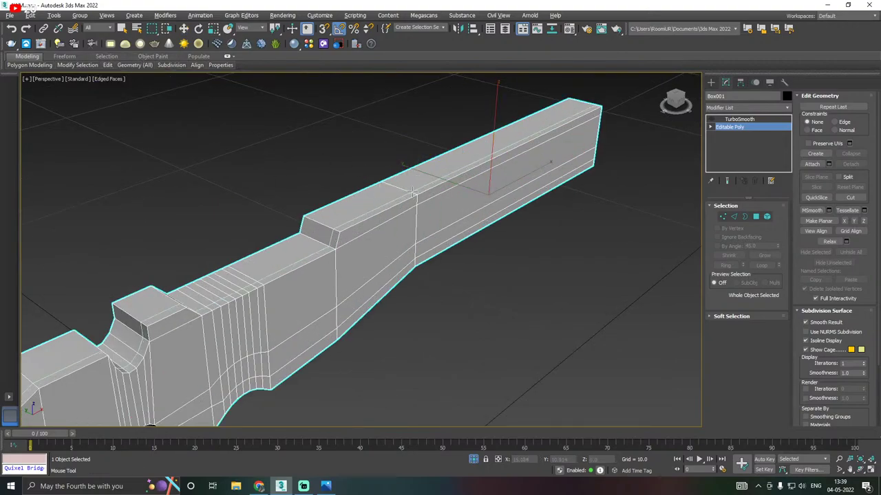
scroll(418, 195, down, 3)
alt+middle_drag(418, 186, 260, 248)
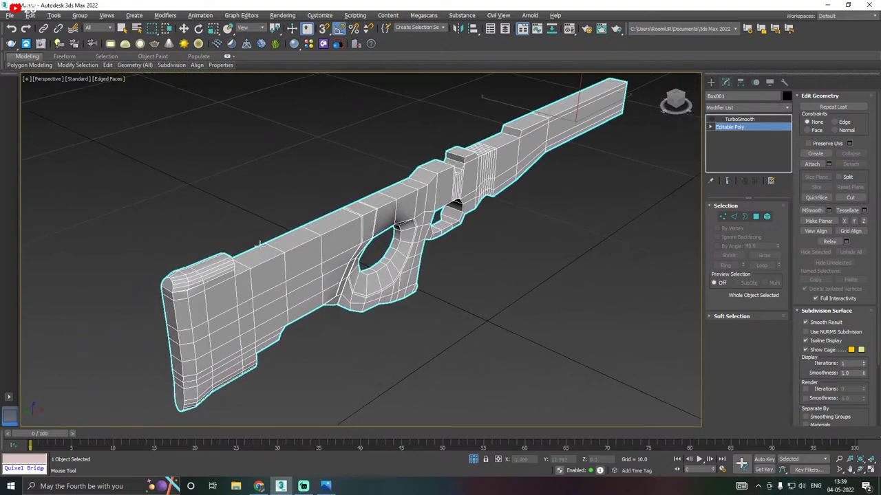
scroll(279, 253, up, 4)
scroll(280, 253, up, 2)
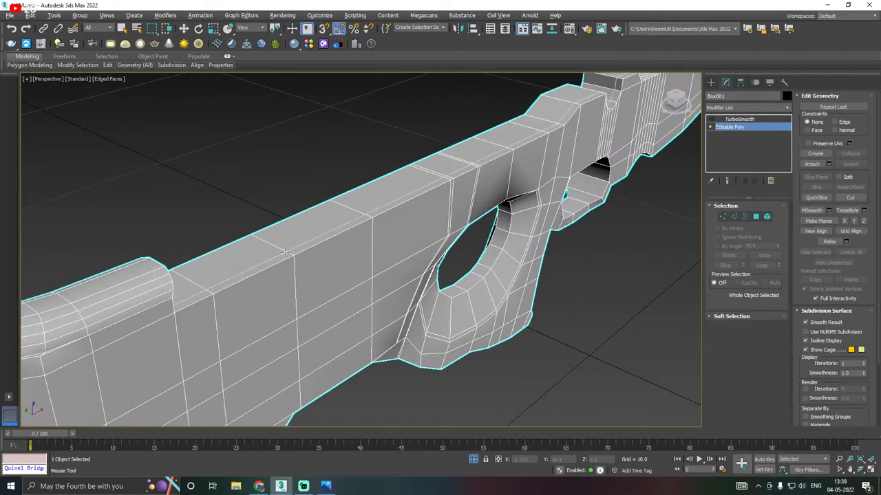
scroll(289, 253, up, 2)
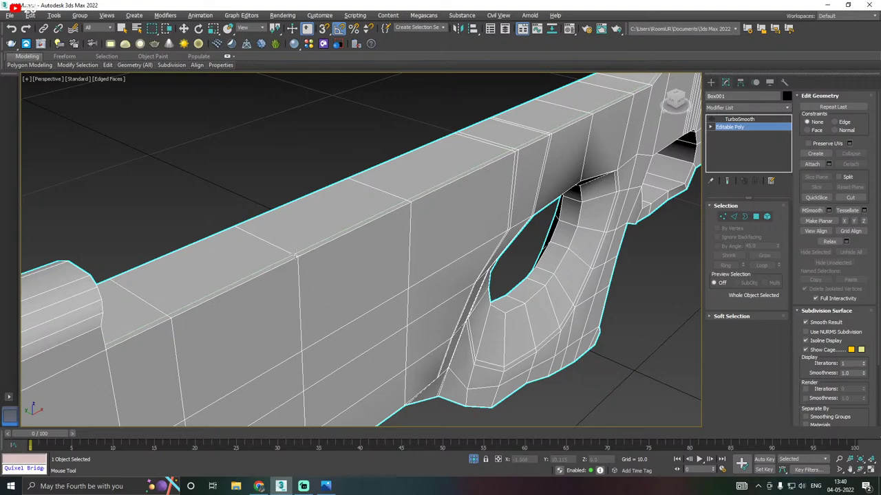
click(295, 255)
scroll(298, 258, down, 1)
scroll(298, 258, down, 2)
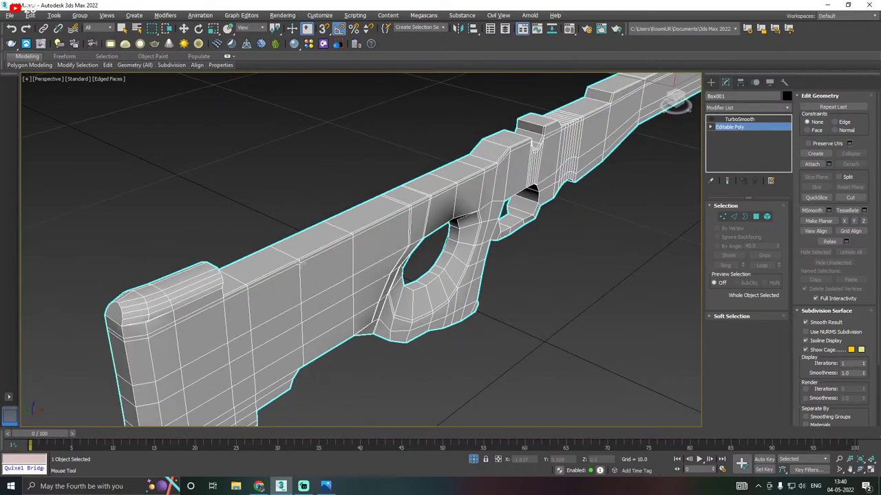
key(w)
Check the TurboSmooth result along the stock and fore-end, then turn the smoothing off again
alt+middle_drag(389, 241, 522, 180)
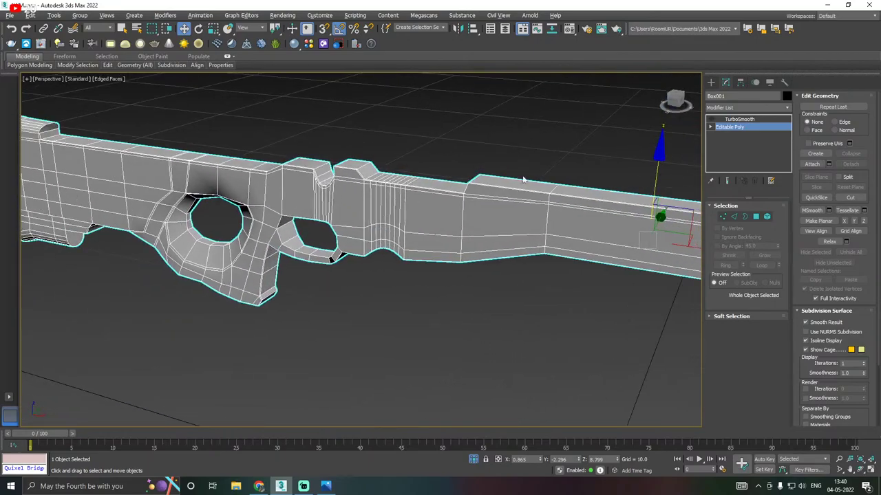
click(735, 120)
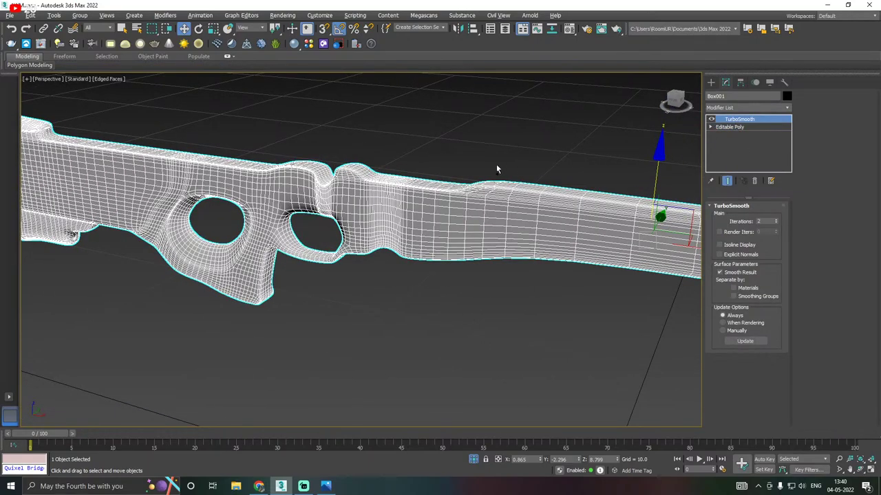
alt+middle_drag(497, 169, 451, 169)
alt+middle_drag(485, 245, 686, 157)
click(711, 119)
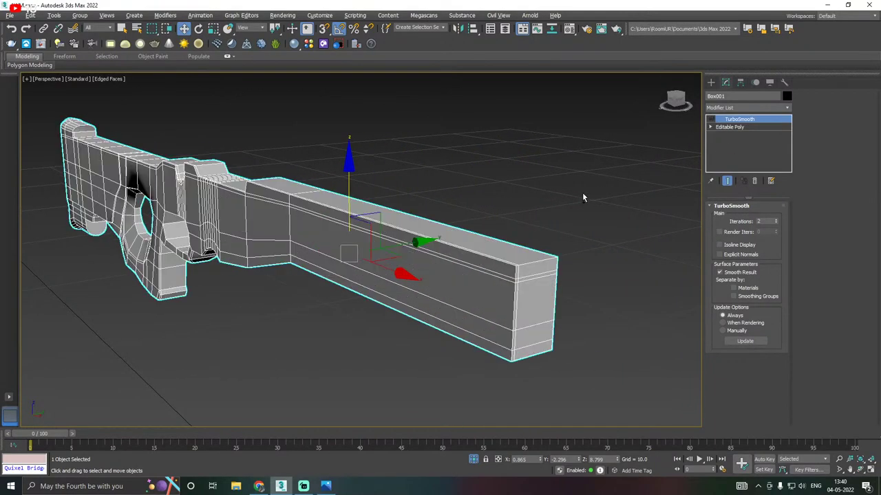
In the Editable Poly's Edge level, select the bottom edges of the fore-end's front face
alt+middle_drag(582, 192, 553, 204)
scroll(371, 246, up, 3)
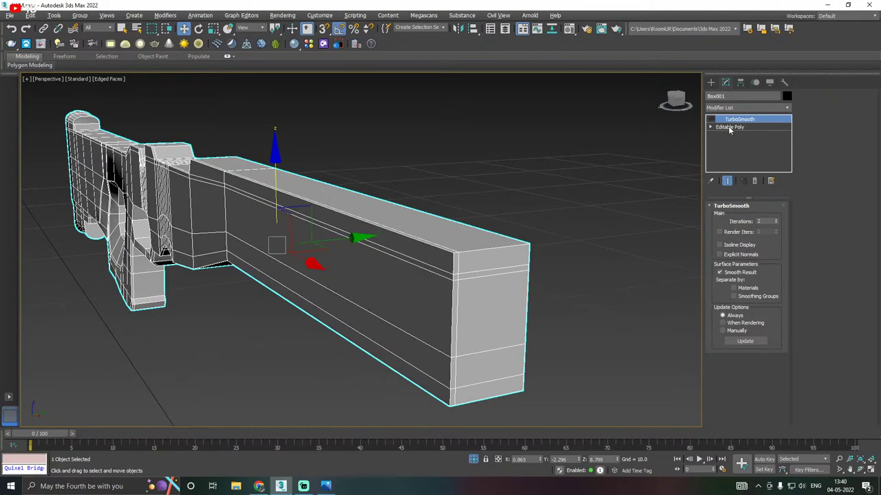
alt+middle_drag(557, 220, 712, 170)
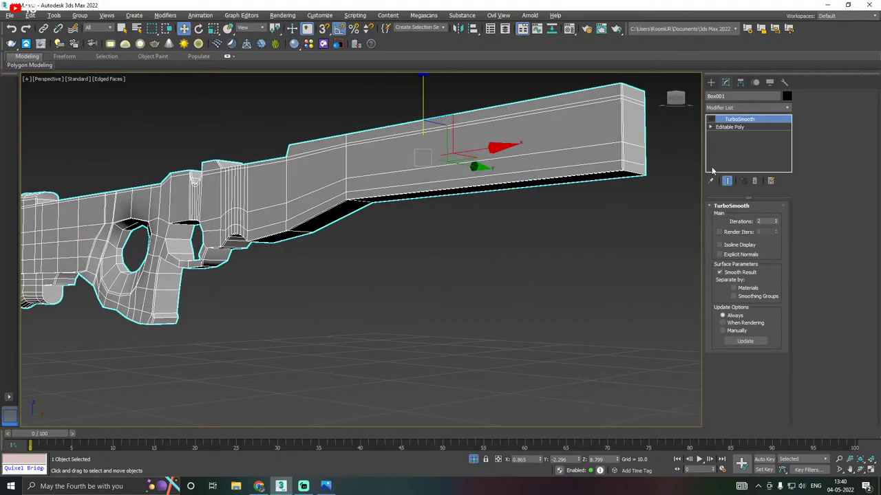
click(728, 127)
scroll(638, 163, up, 4)
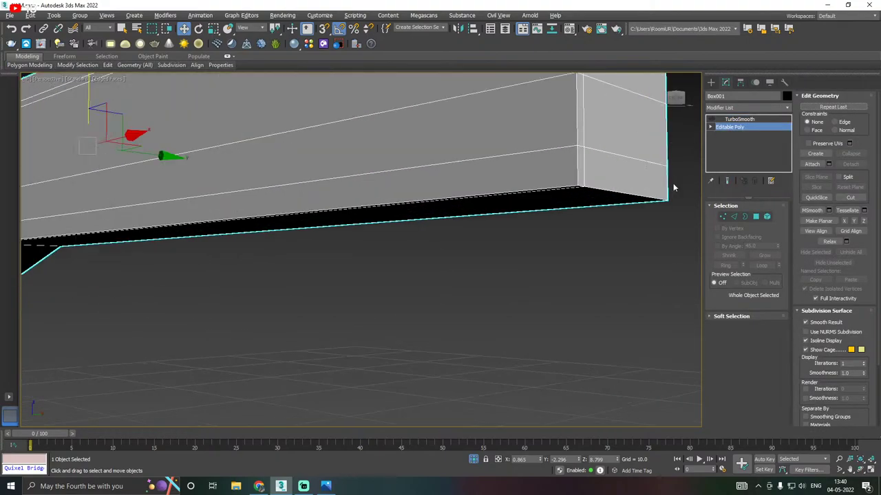
click(734, 217)
double_click(610, 191)
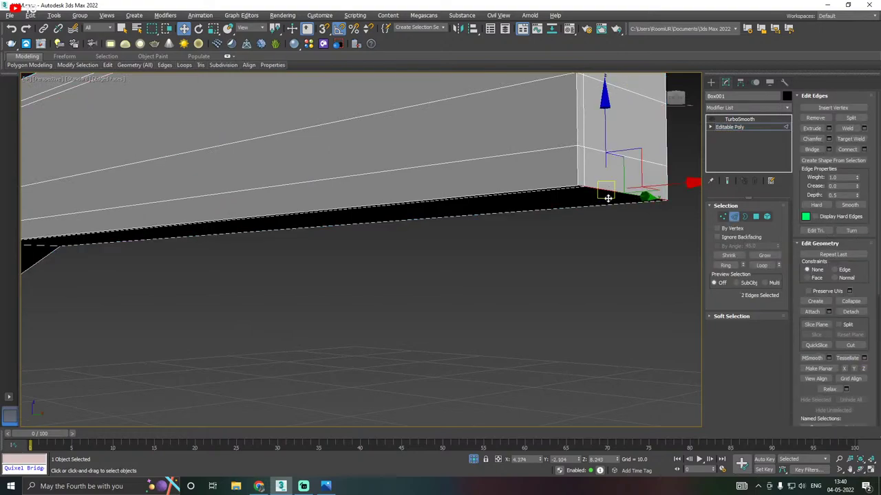
scroll(598, 220, down, 4)
middle_drag(603, 221, 547, 281)
alt+middle_drag(577, 243, 529, 257)
scroll(472, 264, up, 2)
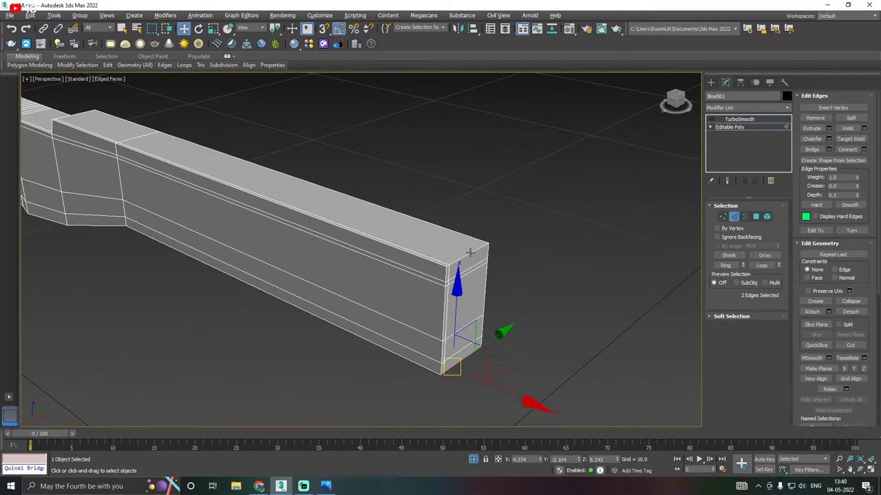
alt+middle_drag(469, 253, 475, 263)
scroll(475, 266, up, 2)
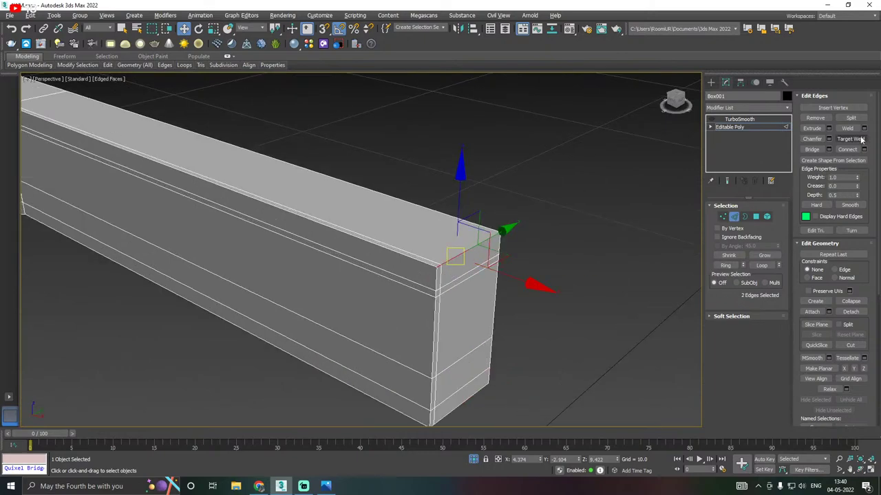
click(828, 139)
alt+middle_drag(508, 258, 484, 227)
click(566, 283)
Select the four edges that form the two closely spaced horizontal lines across the fore-end's front face
alt+middle_drag(489, 274, 454, 280)
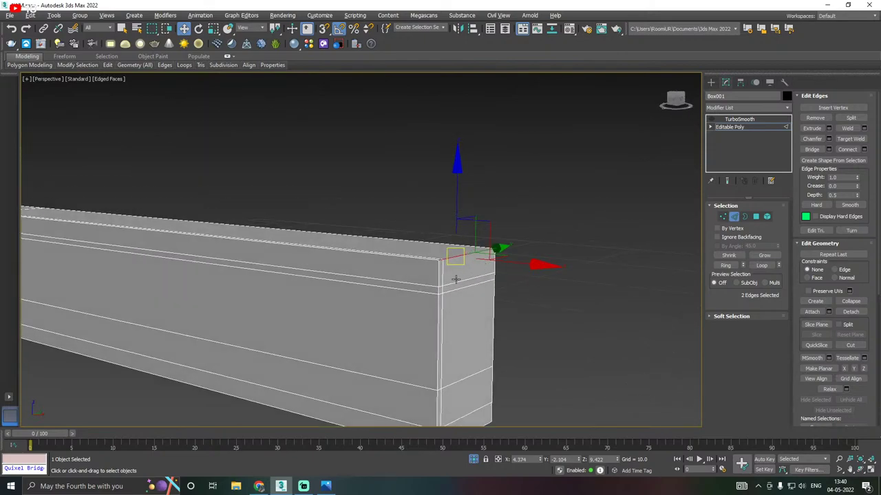
scroll(454, 279, up, 2)
click(452, 286)
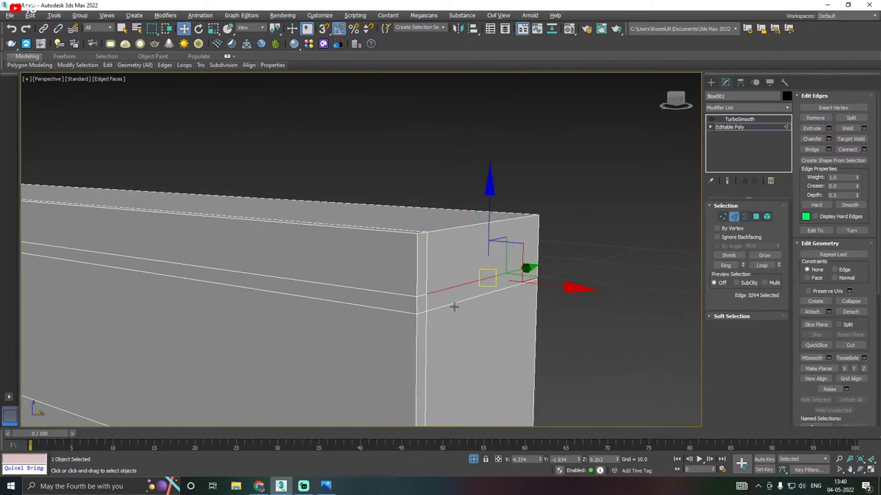
click(451, 306)
ctrl+click(425, 311)
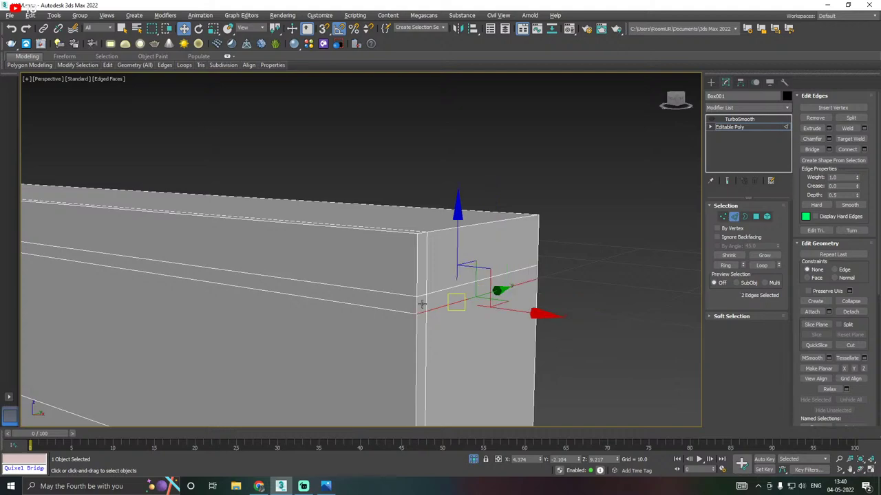
ctrl+click(419, 299)
ctrl+click(449, 286)
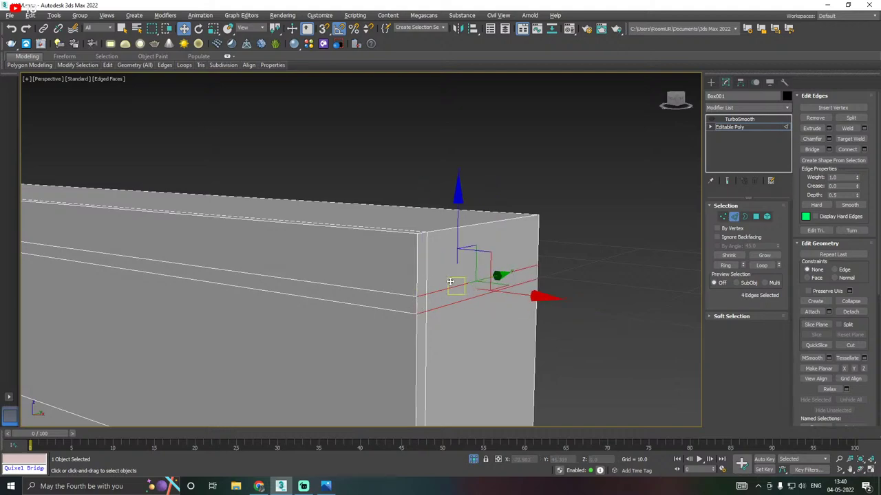
Try lowering the four selected front-face edges along Z, and undo the move
drag(460, 215, 473, 294)
scroll(474, 293, down, 2)
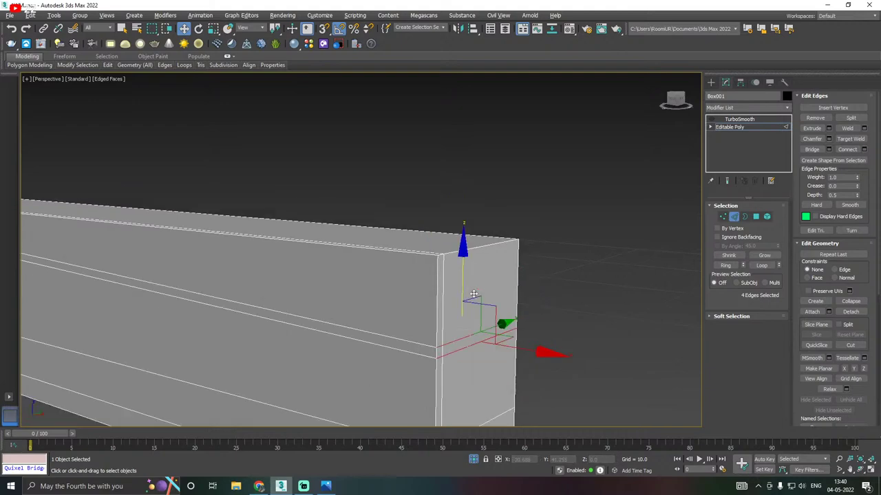
key(ctrl+z)
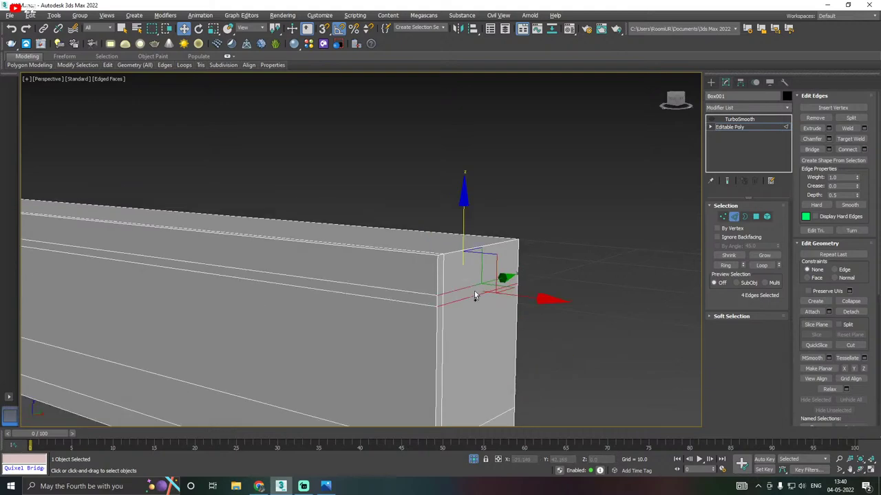
Move the four selected front-face edges slightly down along the Z axis
scroll(475, 295, up, 3)
alt+middle_drag(476, 294, 466, 240)
drag(465, 236, 464, 261)
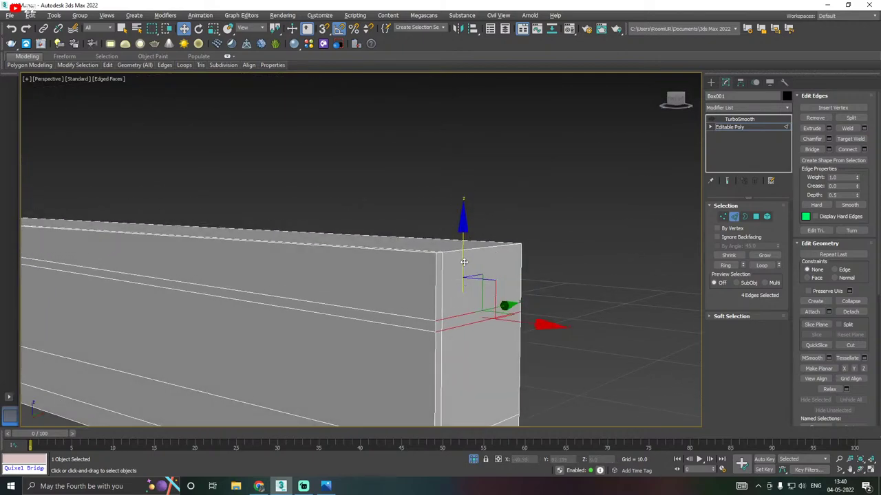
Select the two top edges of the fore-end's front face and chamfer them by 0.2
click(454, 251)
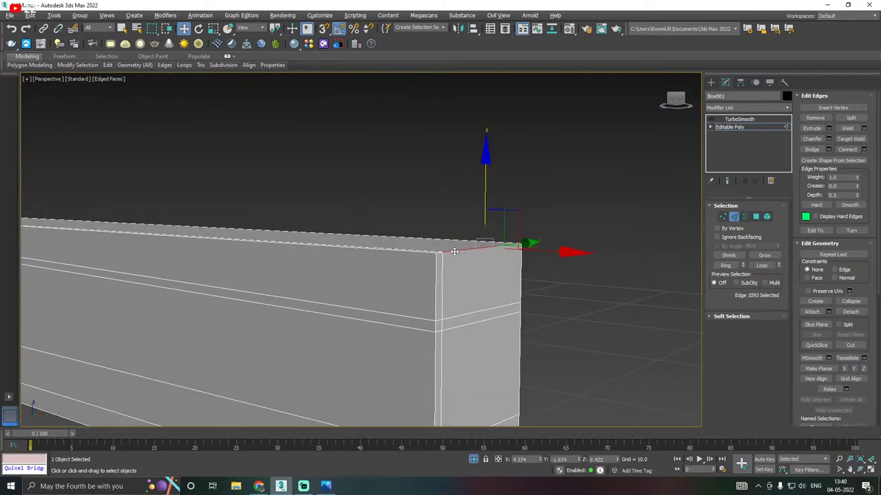
ctrl+click(455, 250)
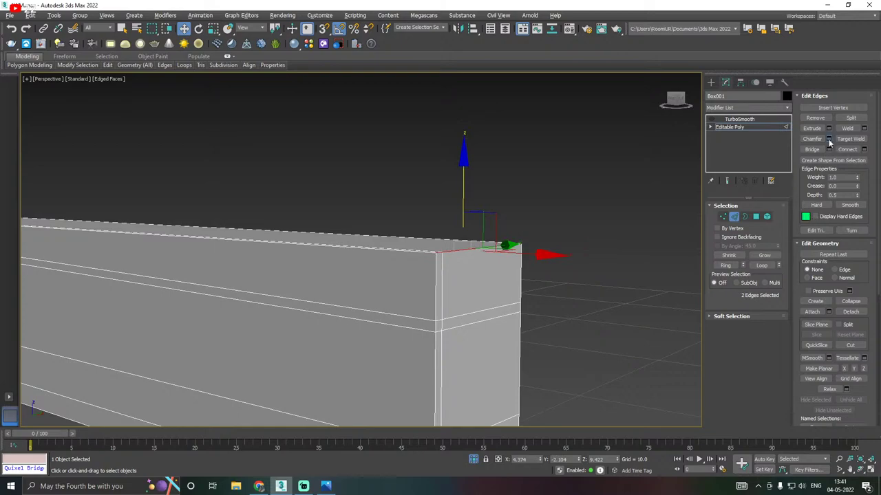
click(829, 139)
right_click(543, 205)
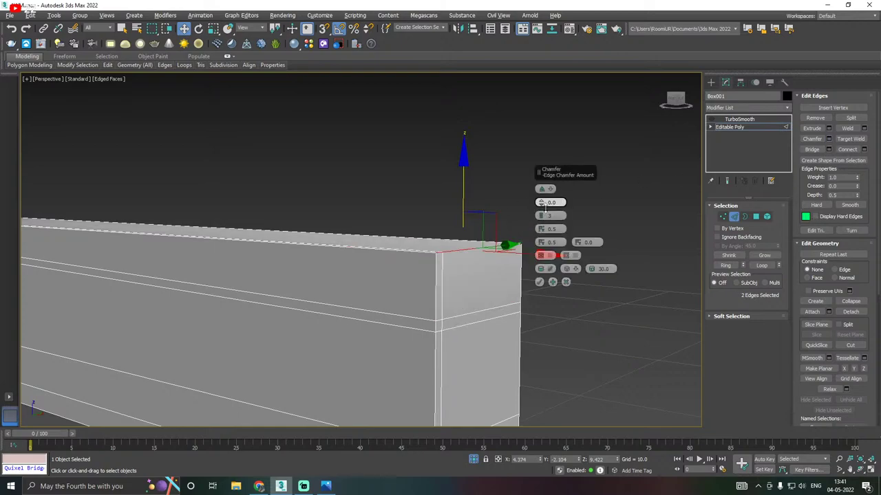
drag(543, 204, 543, 204)
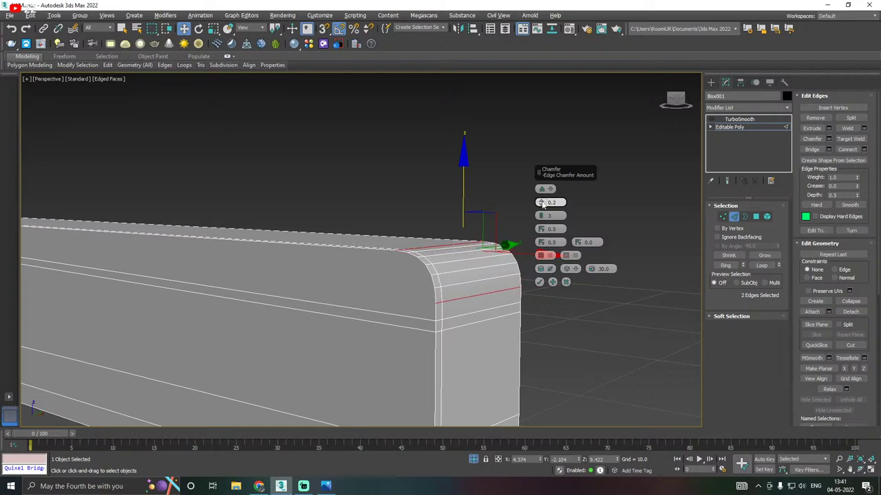
click(540, 282)
Select the four edges forming the two close horizontal lines on the fore-end's front face and move them slightly up along Z
click(456, 328)
alt+middle_drag(456, 328, 446, 329)
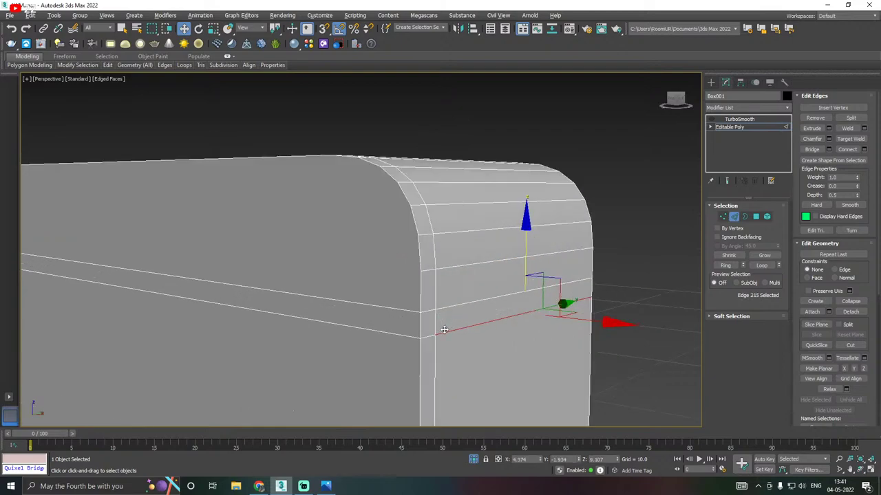
ctrl+click(426, 338)
ctrl+click(456, 306)
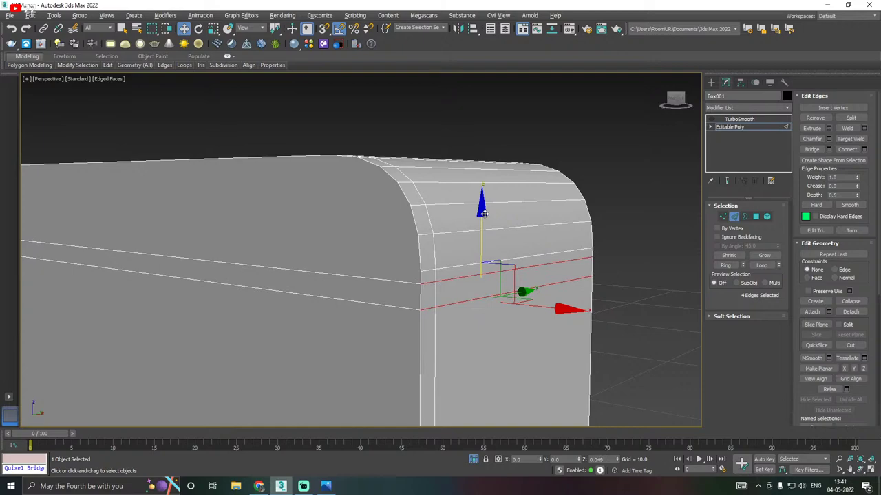
alt+middle_drag(517, 218, 583, 226)
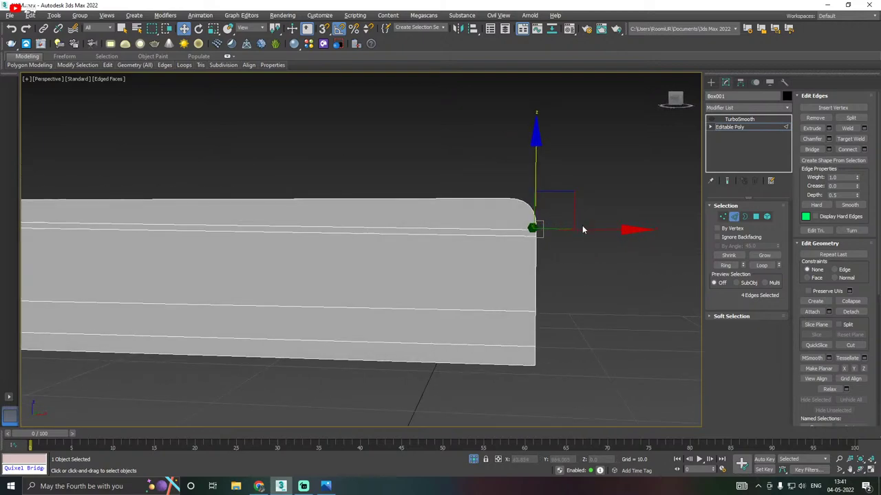
key(f)
scroll(236, 293, up, 2)
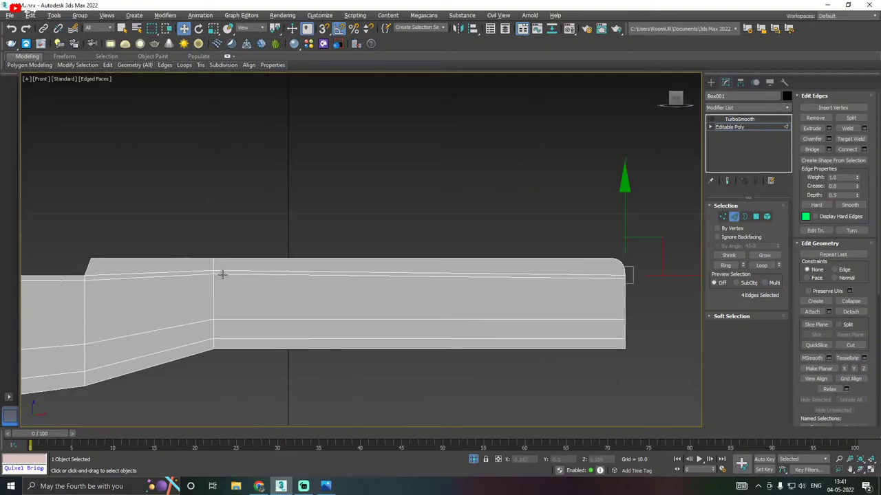
Select the four vertices on the two upper edge lines where the stock starts narrowing and lower them about 0.083 units
scroll(220, 275, up, 2)
click(723, 216)
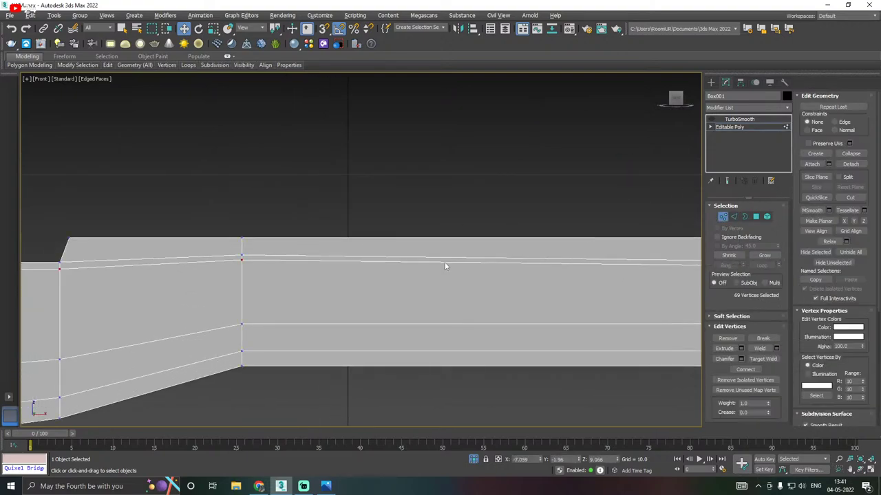
scroll(235, 269, up, 3)
drag(236, 265, 276, 227)
scroll(233, 254, down, 5)
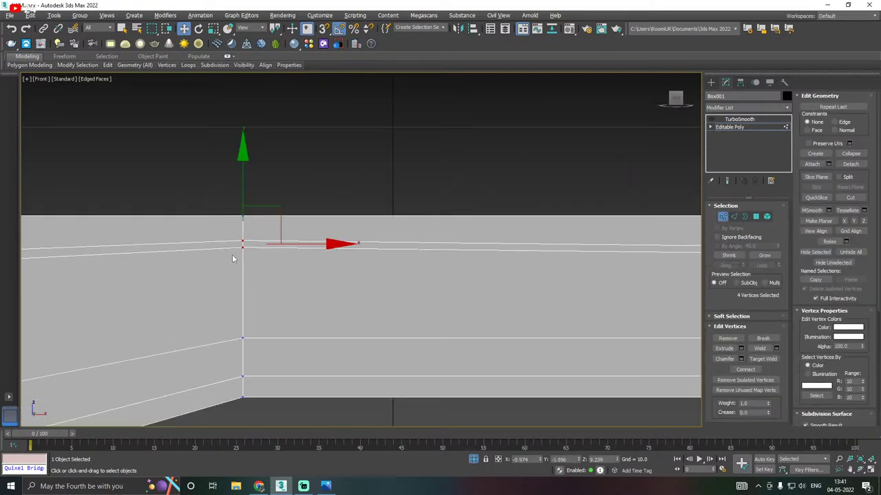
drag(241, 191, 245, 197)
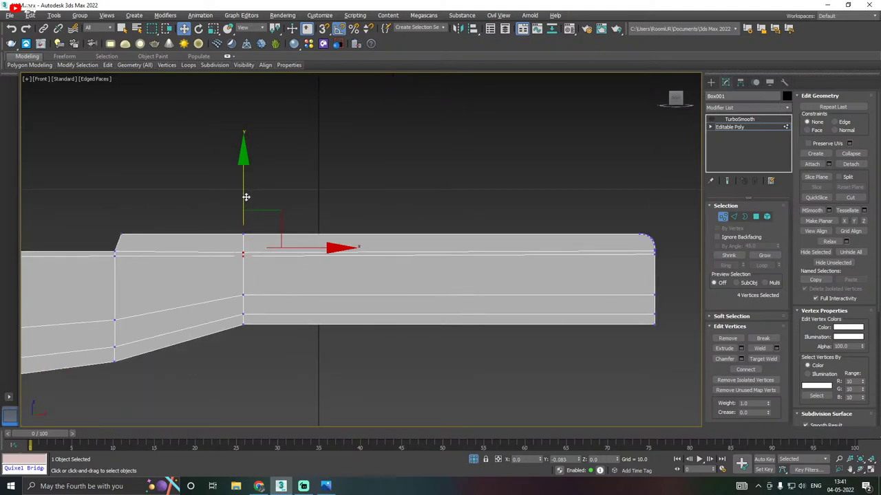
Try lowering only the second-line vertex at the stock's inner junction, and undo that move
scroll(243, 254, up, 3)
click(251, 280)
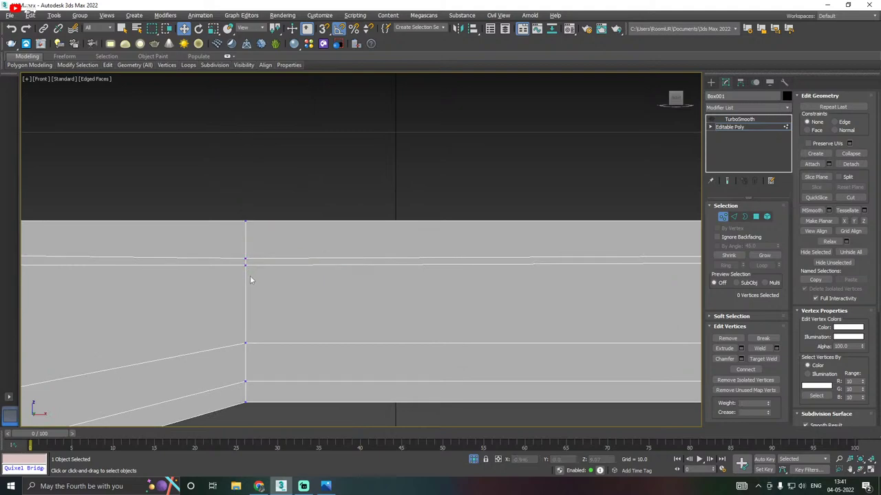
click(245, 263)
scroll(234, 255, down, 3)
drag(238, 215, 237, 227)
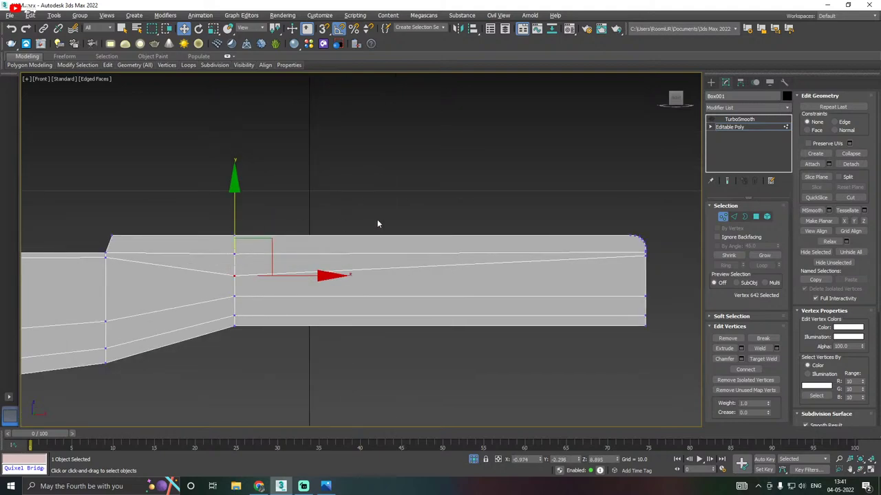
middle_drag(384, 193, 357, 193)
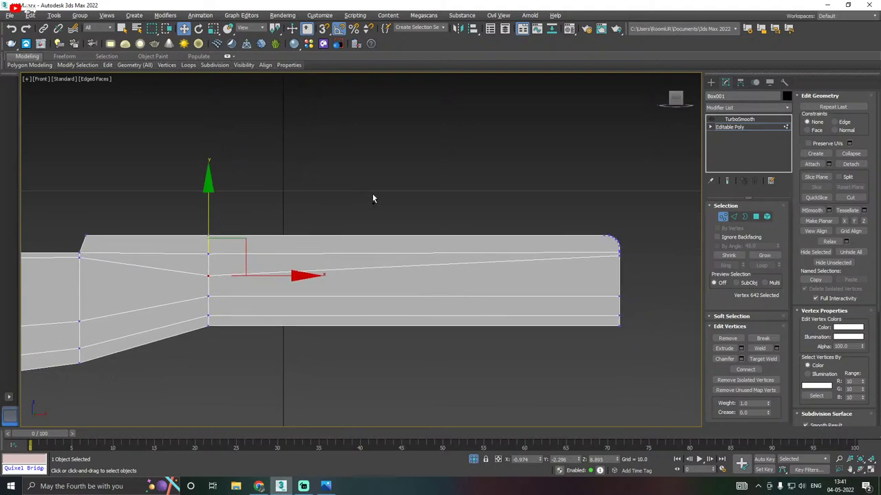
key(ctrl+z)
Lower the second edge line along the stock's straight rear section at both ends, to a Z of about 8.965
scroll(625, 262, up, 5)
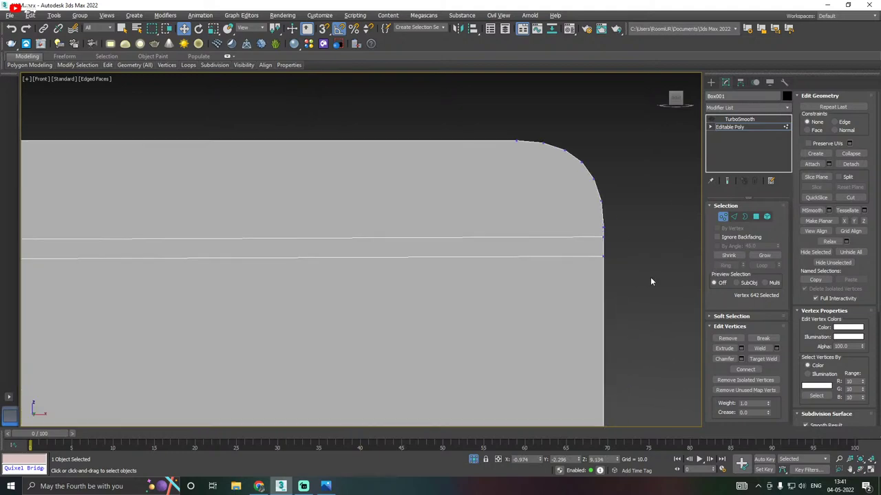
drag(596, 272, 629, 246)
scroll(630, 246, down, 2)
middle_drag(374, 239, 485, 222)
scroll(485, 223, down, 1)
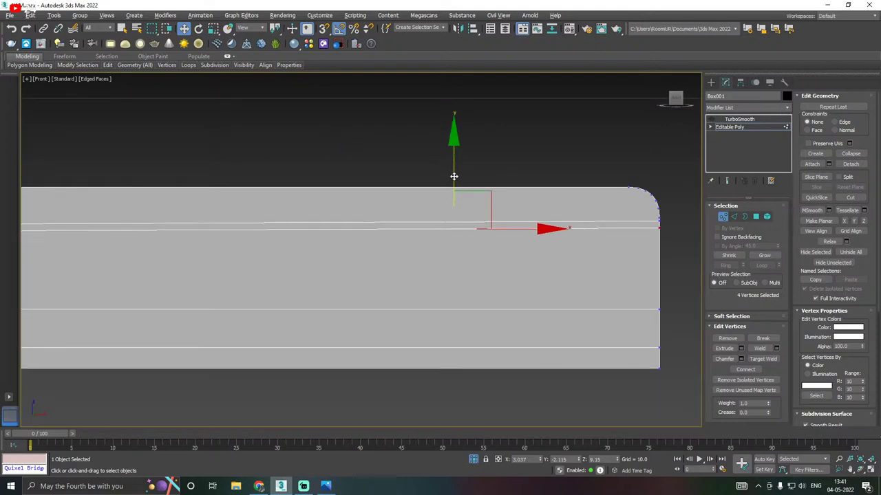
drag(454, 176, 454, 198)
scroll(484, 206, down, 2)
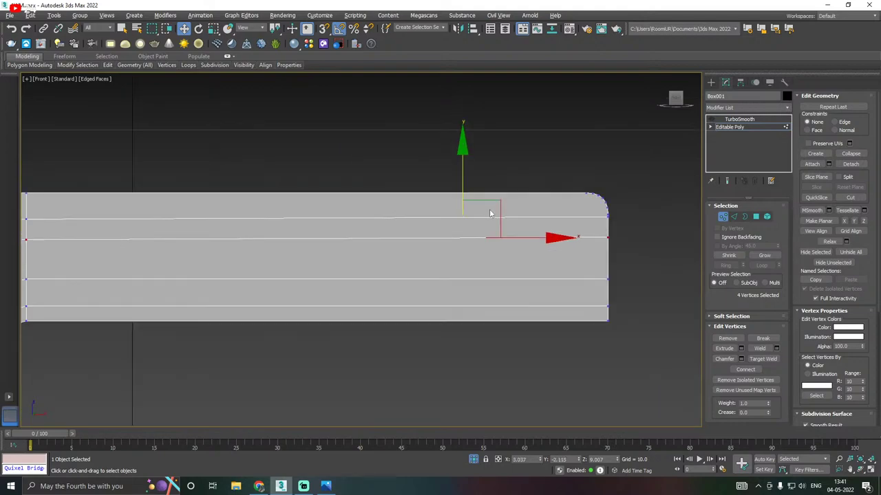
scroll(481, 216, down, 2)
middle_drag(440, 227, 472, 230)
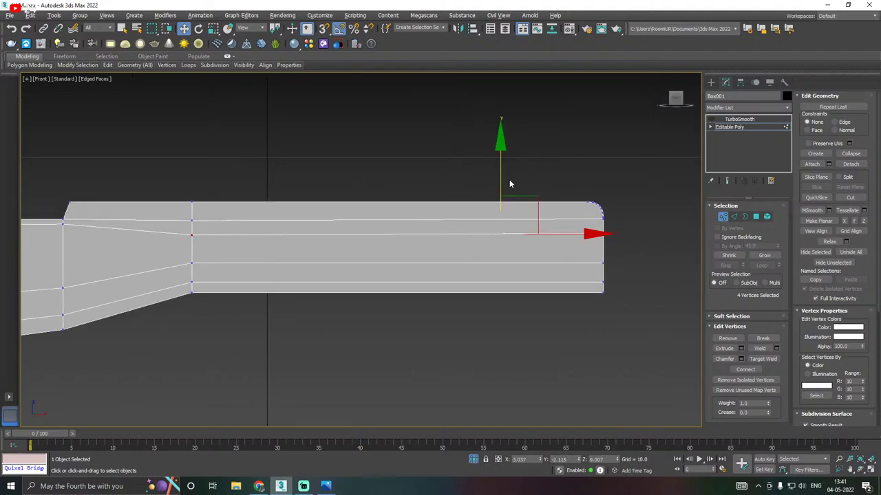
drag(500, 182, 501, 183)
Inset the long side polygon between the stock's two upper edge lines by 0.034
click(755, 216)
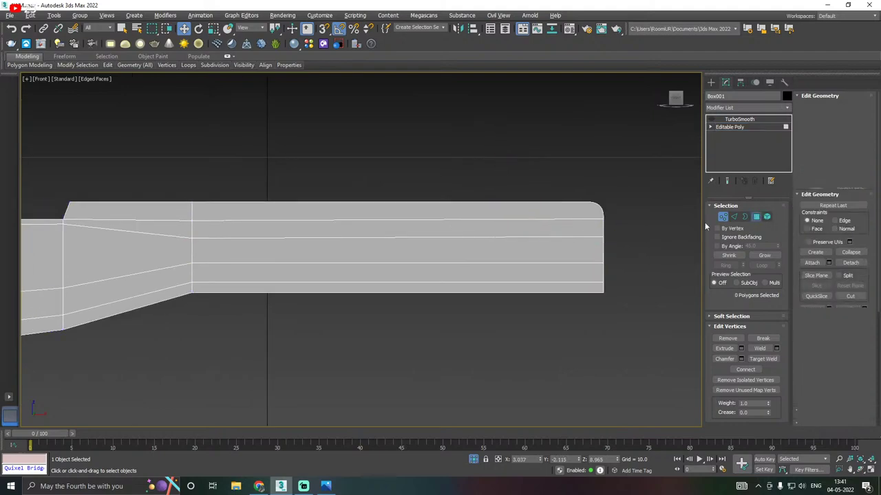
click(442, 231)
key(p)
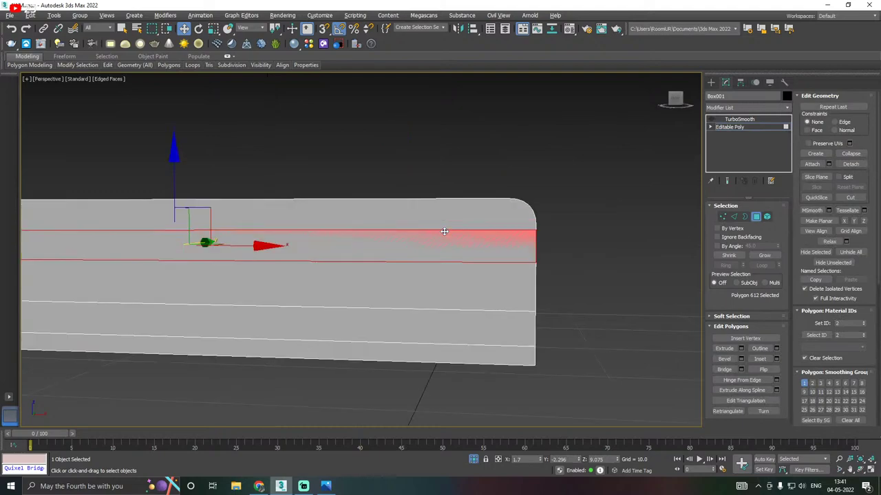
alt+middle_drag(445, 234, 495, 235)
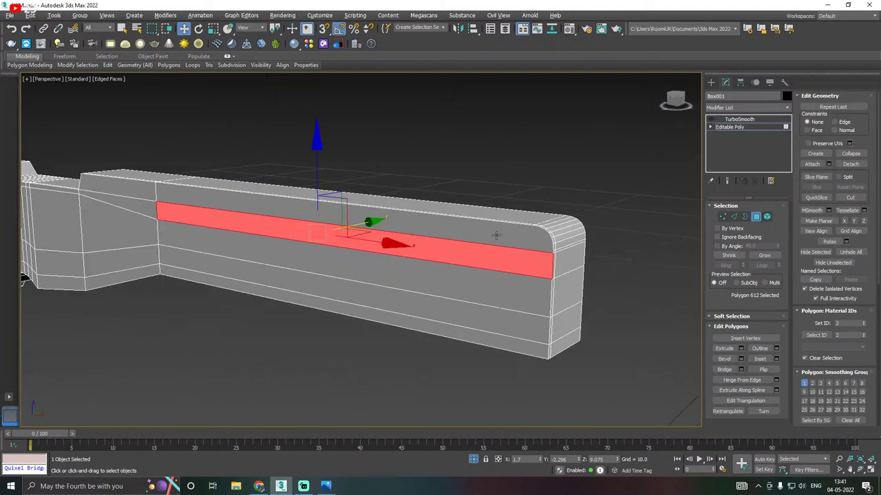
click(776, 358)
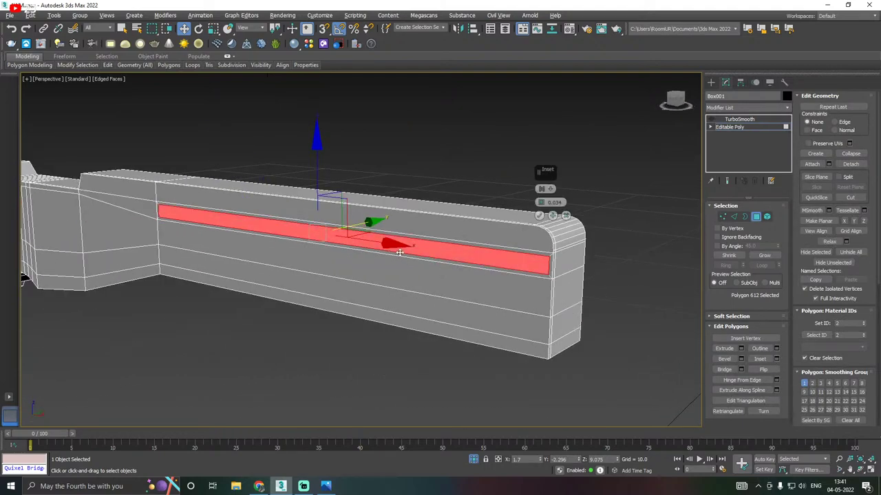
scroll(536, 231, up, 2)
click(540, 216)
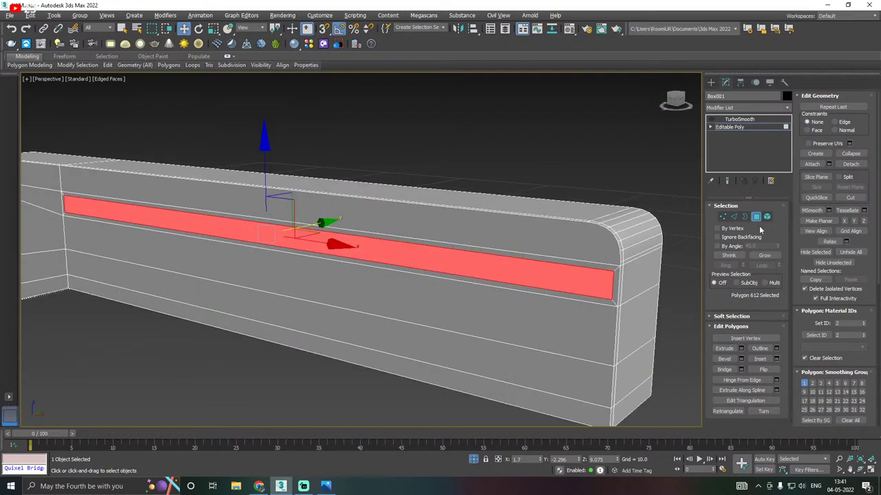
Shorten the inset panel by moving its short edge nearest the butt end inward to X 3.495
click(734, 217)
click(612, 284)
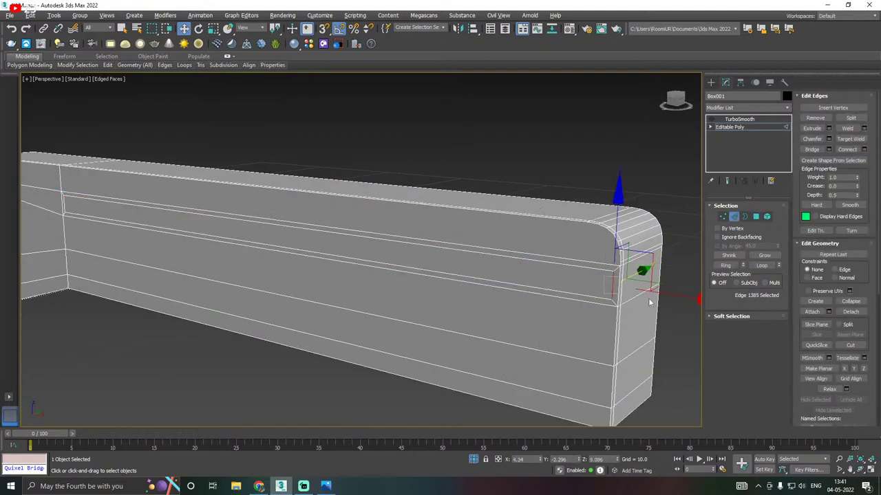
drag(528, 284, 525, 283)
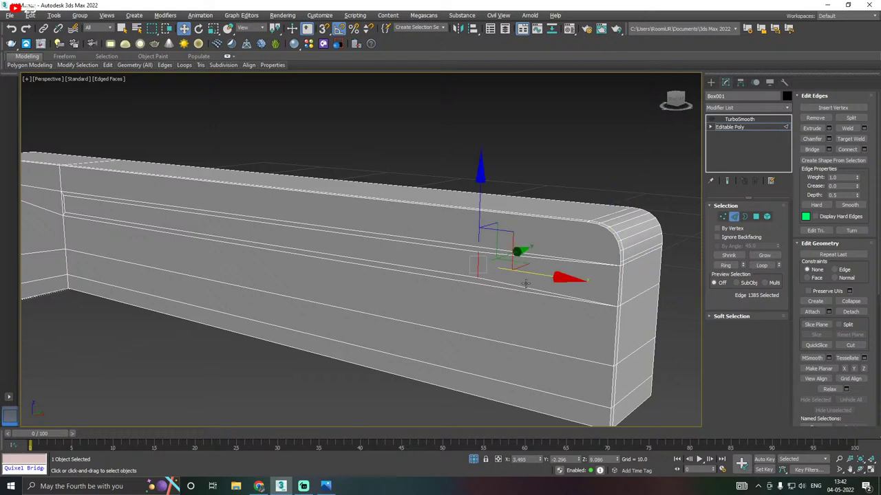
Extrude the shortened inset polygon on the stock's side with a height of 0.055
click(756, 217)
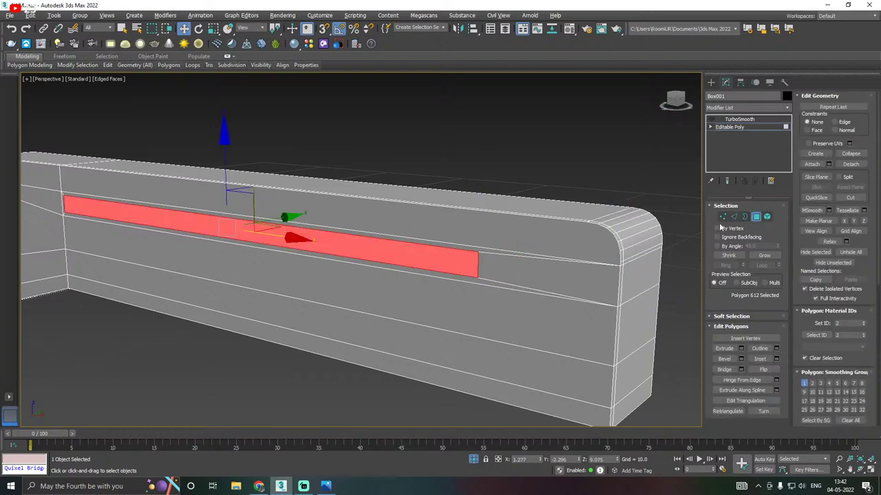
click(741, 349)
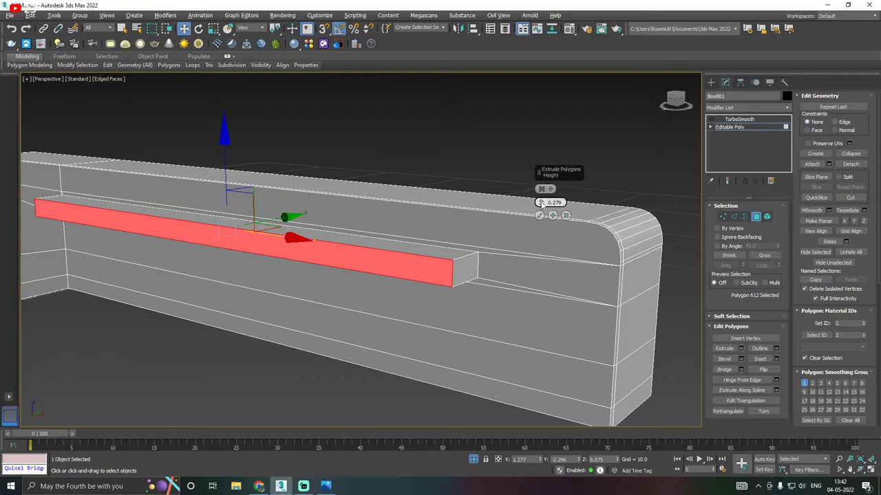
drag(541, 202, 541, 198)
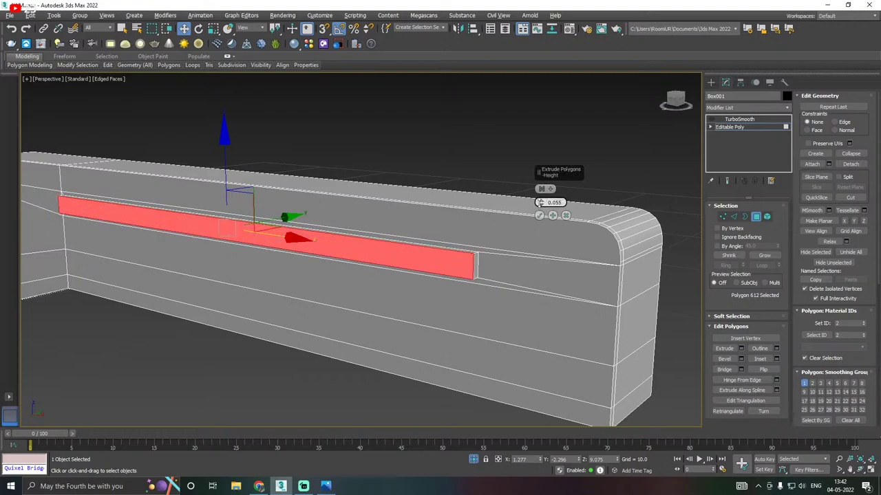
click(539, 215)
Push the extruded polygon into the stock along Y to about -2.272, forming a shallow recessed groove
alt+middle_drag(538, 215, 483, 230)
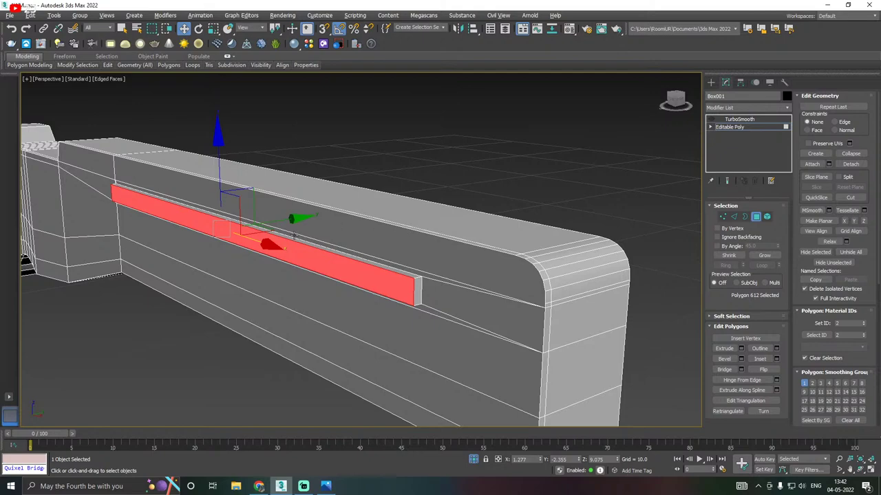
scroll(294, 236, up, 2)
drag(258, 216, 273, 216)
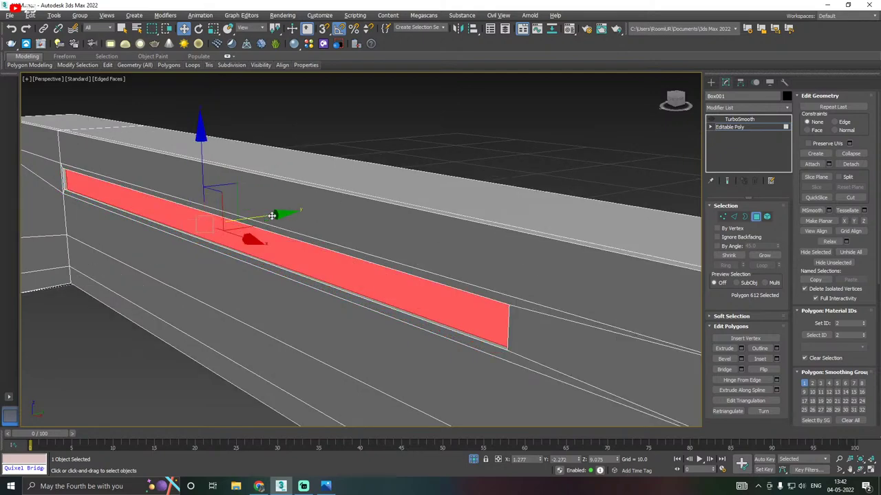
scroll(392, 234, down, 2)
middle_drag(327, 239, 418, 239)
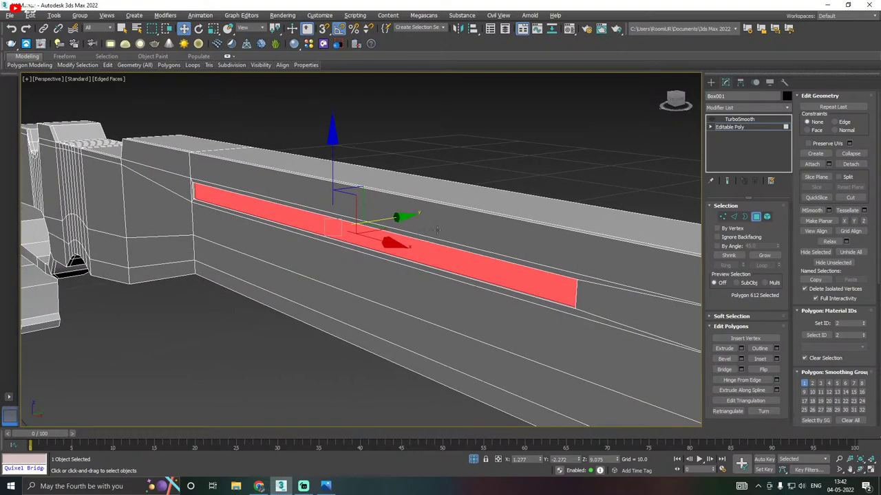
Preview the mesh with TurboSmooth enabled, examine the smoothed groove and stock end, and switch the modifier off again
click(725, 128)
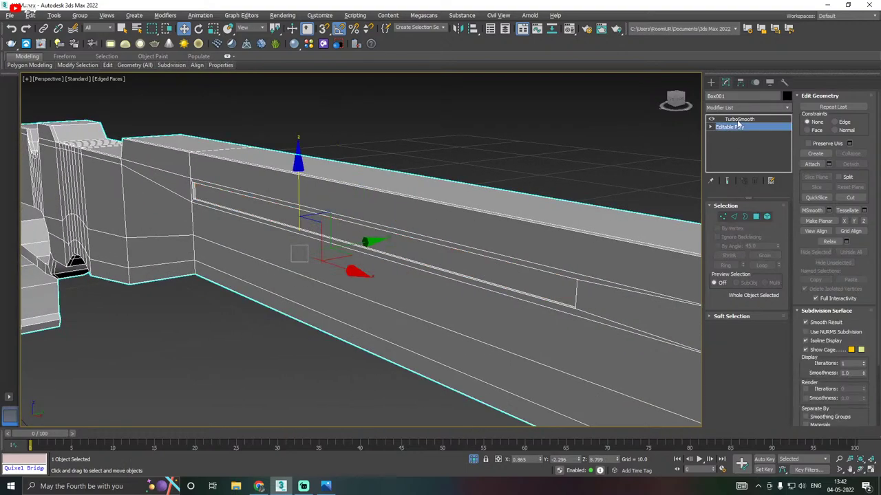
click(738, 120)
scroll(315, 207, down, 2)
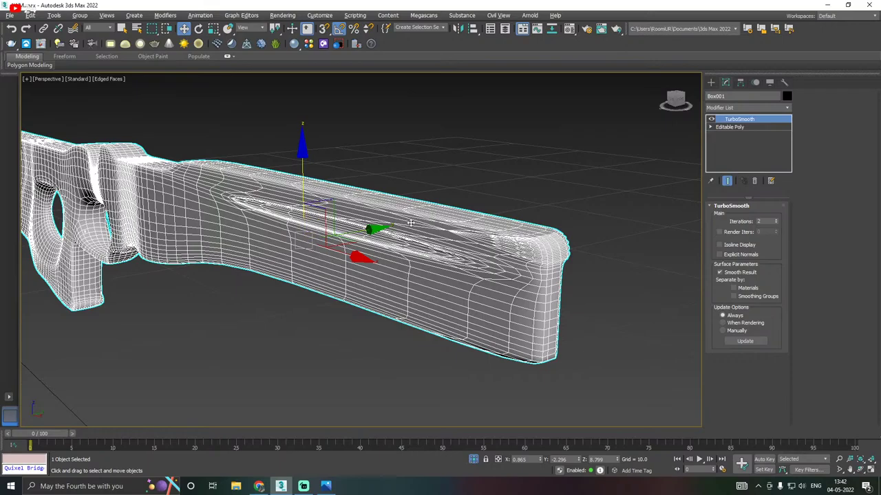
alt+middle_drag(410, 223, 432, 237)
middle_drag(529, 250, 462, 246)
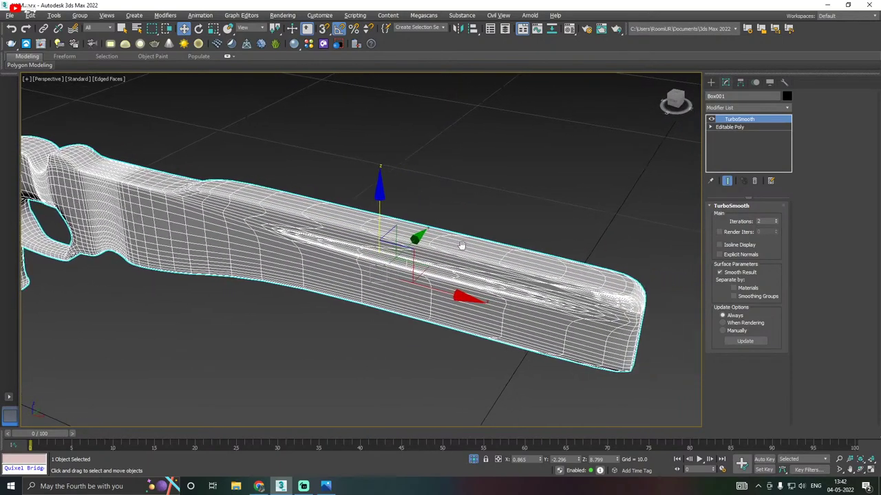
scroll(522, 287, up, 2)
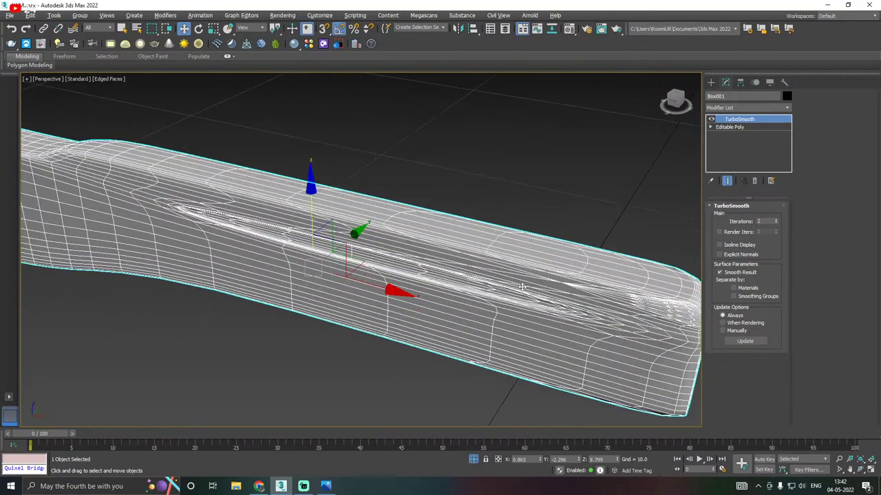
click(728, 128)
click(718, 120)
click(710, 120)
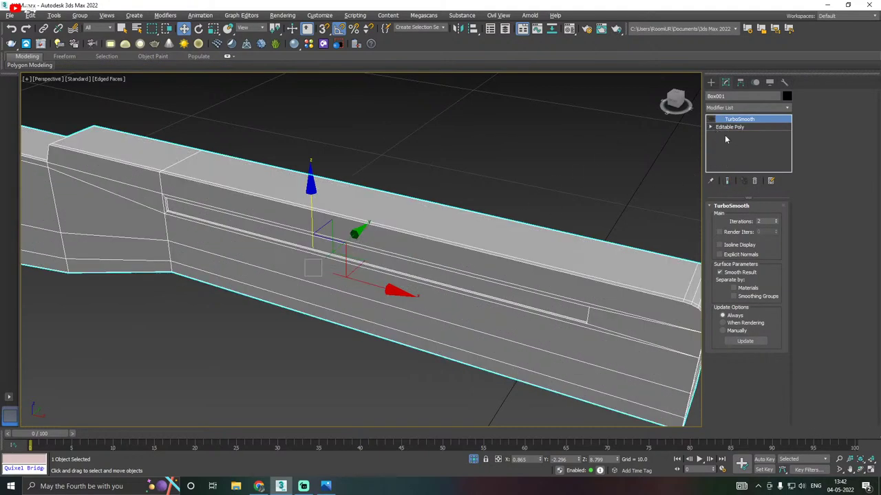
Insert a Swift Loop edge loop around the stock in the Editable Poly, close to the groove's inner end
click(727, 128)
alt+middle_drag(481, 227, 435, 288)
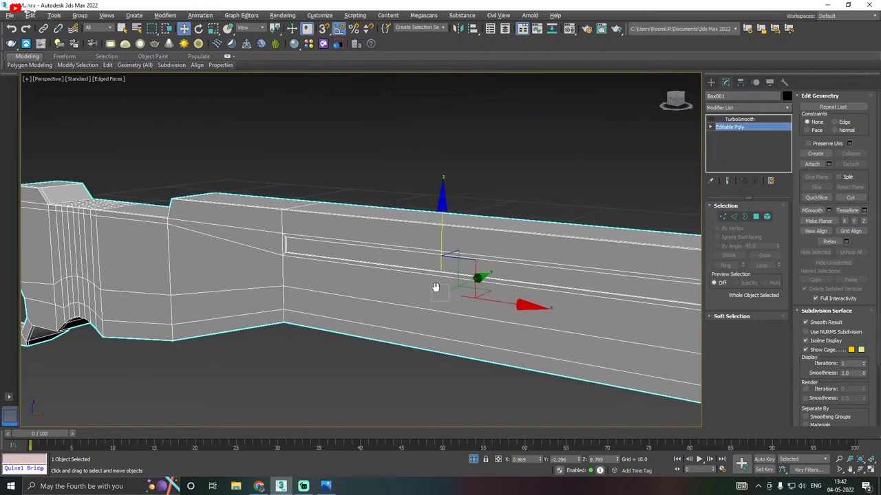
scroll(278, 245, up, 4)
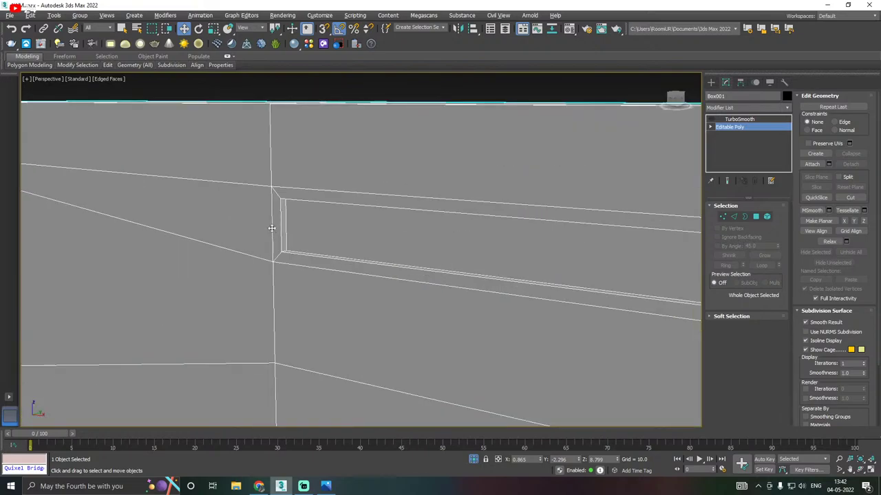
scroll(247, 209, down, 2)
mouse_move(110, 64)
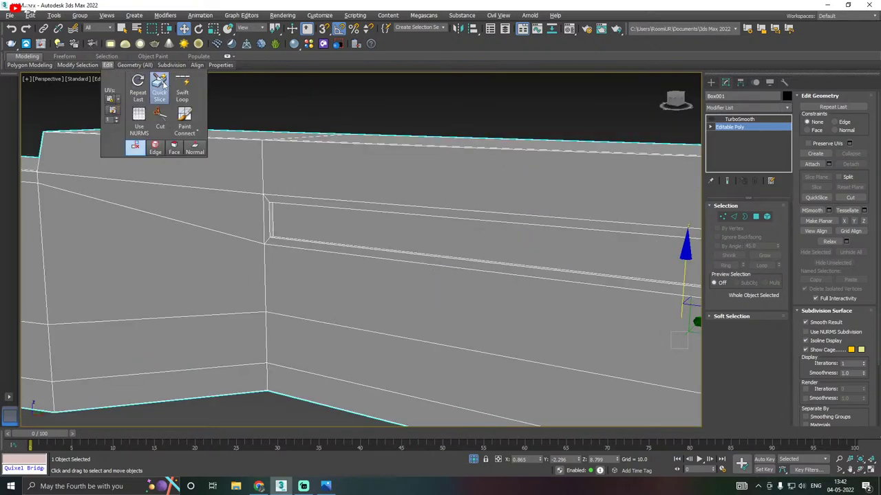
click(182, 83)
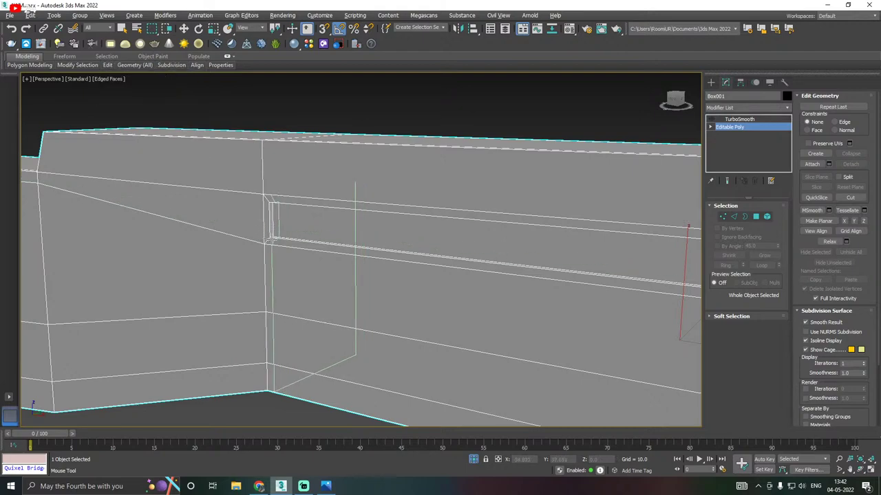
scroll(273, 241, up, 2)
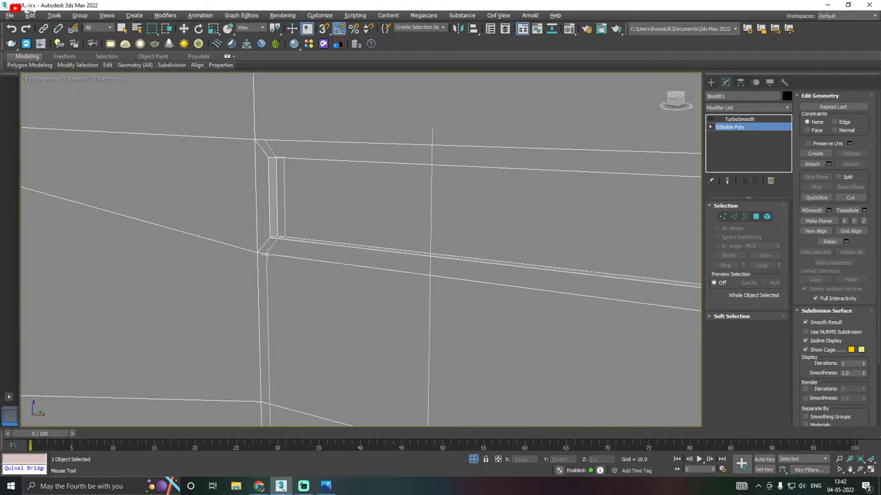
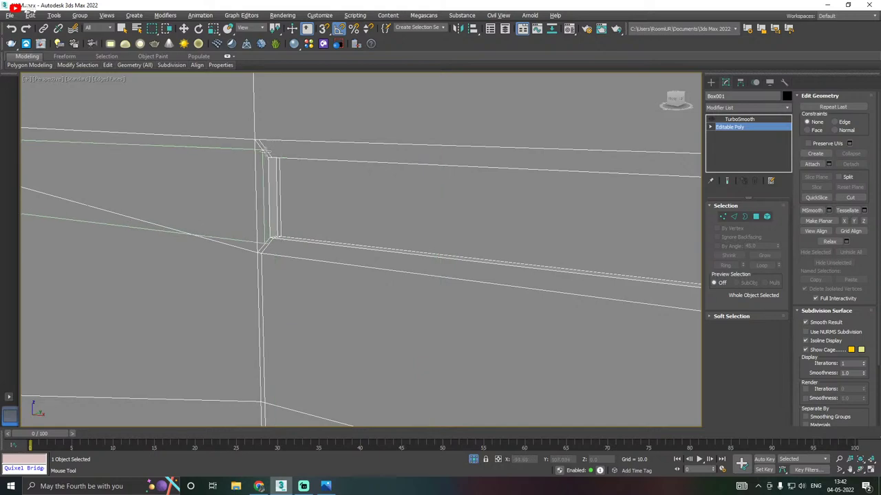
Insert a Swift Loop edge loop around the stock at the groove's outer end
scroll(245, 187, down, 3)
scroll(245, 187, down, 3)
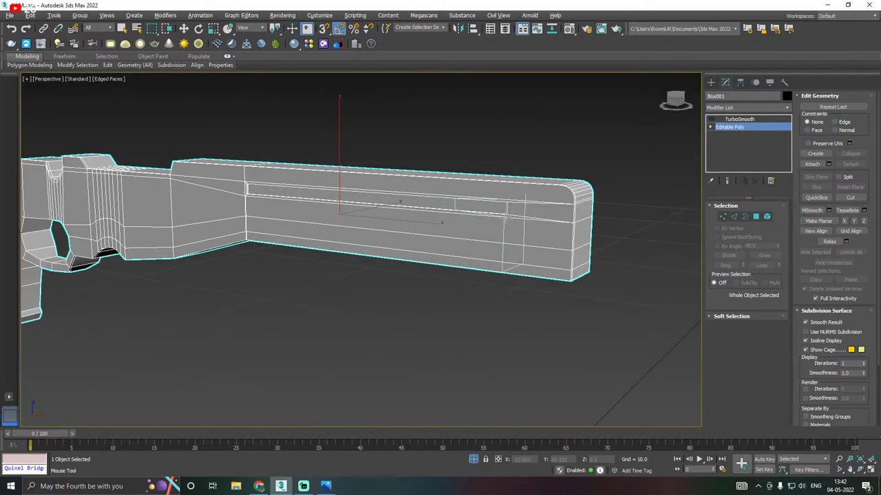
scroll(492, 227, up, 3)
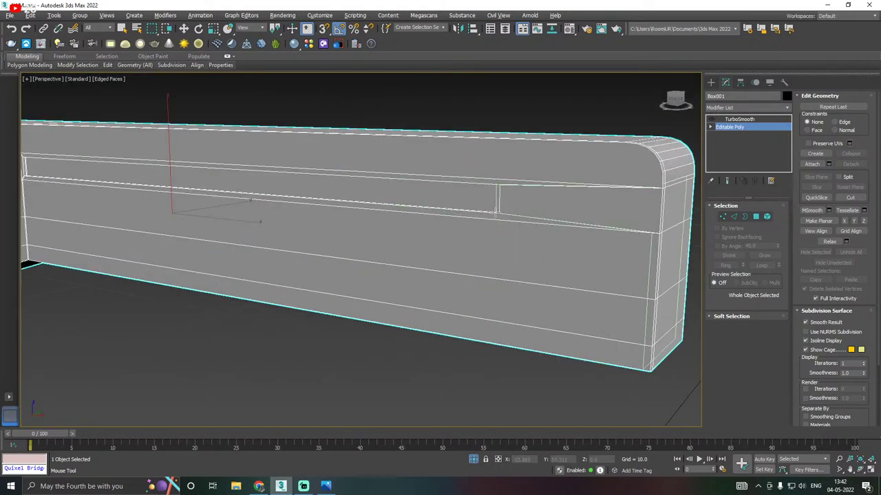
scroll(496, 203, up, 2)
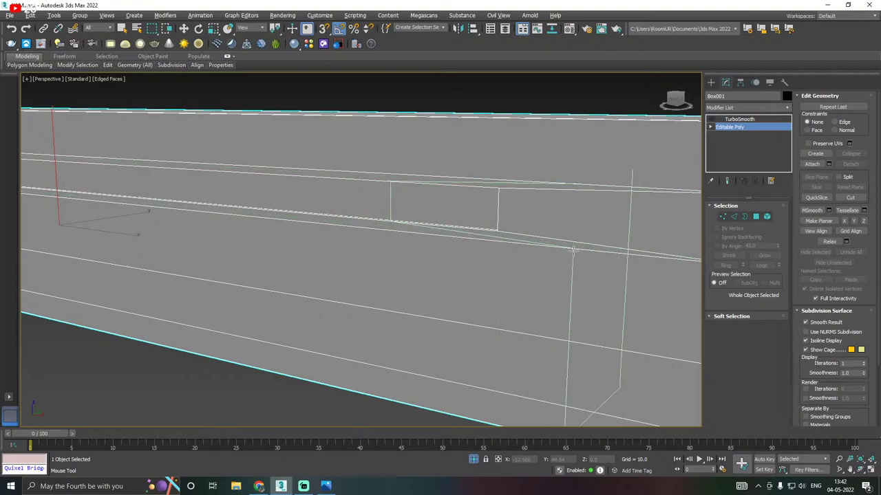
key(w)
scroll(521, 249, down, 10)
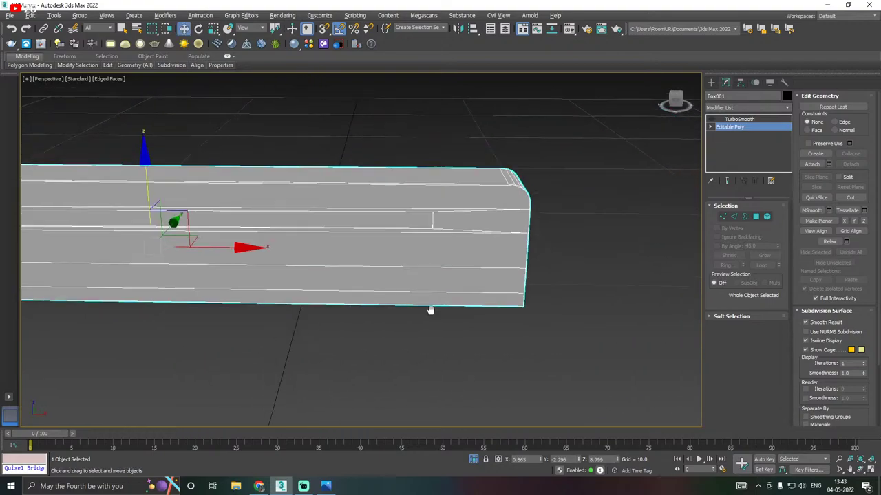
scroll(328, 305, down, 4)
scroll(304, 188, up, 8)
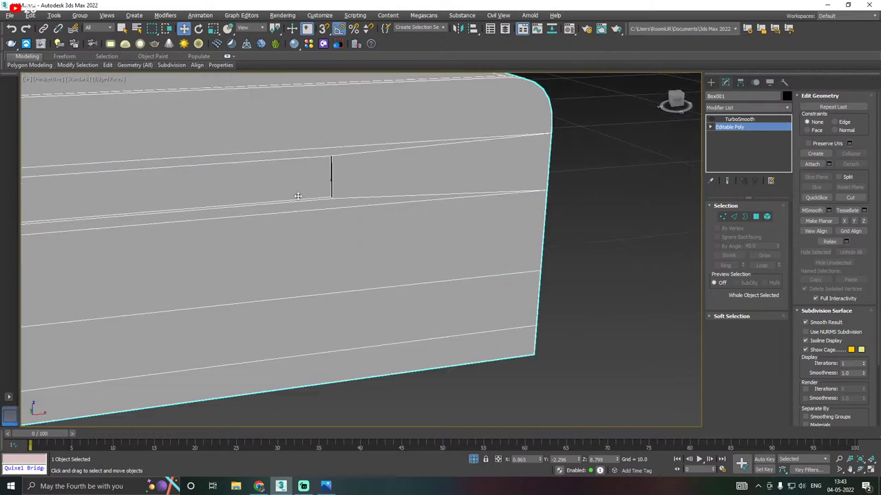
mouse_move(108, 64)
click(180, 93)
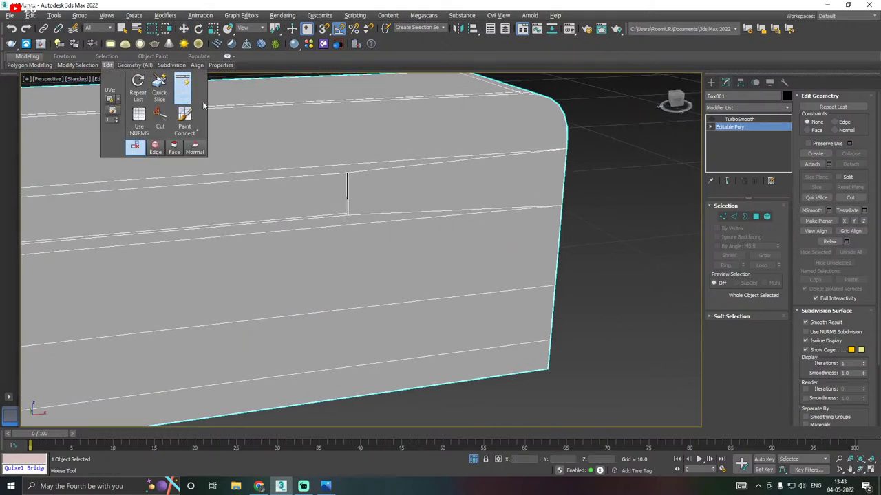
click(342, 219)
scroll(342, 219, down, 2)
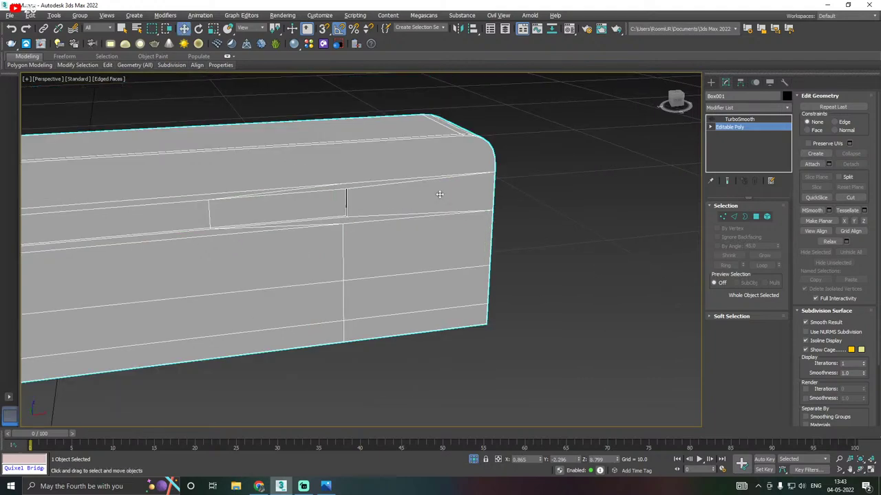
In the Front view, move the four displaced groove vertices along X to about 3.484, in line with the new loop at the groove's outer end
click(723, 217)
key(f)
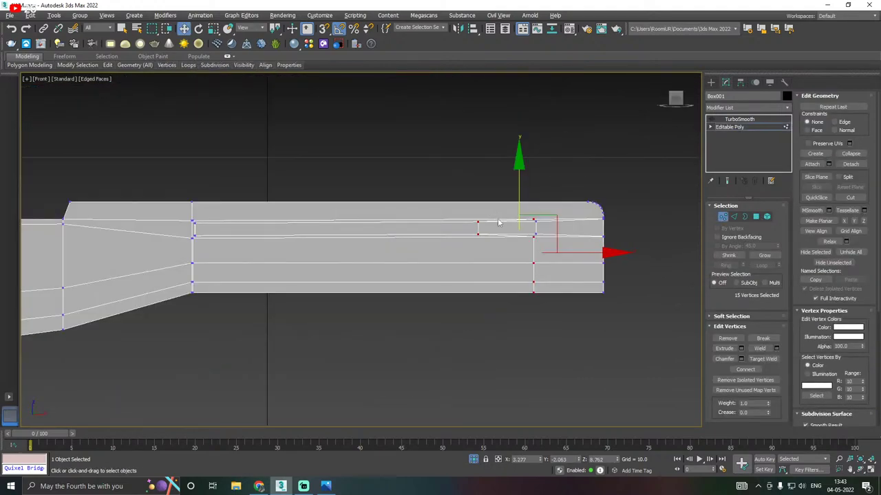
drag(457, 266, 458, 267)
middle_drag(518, 258, 439, 249)
scroll(438, 247, up, 2)
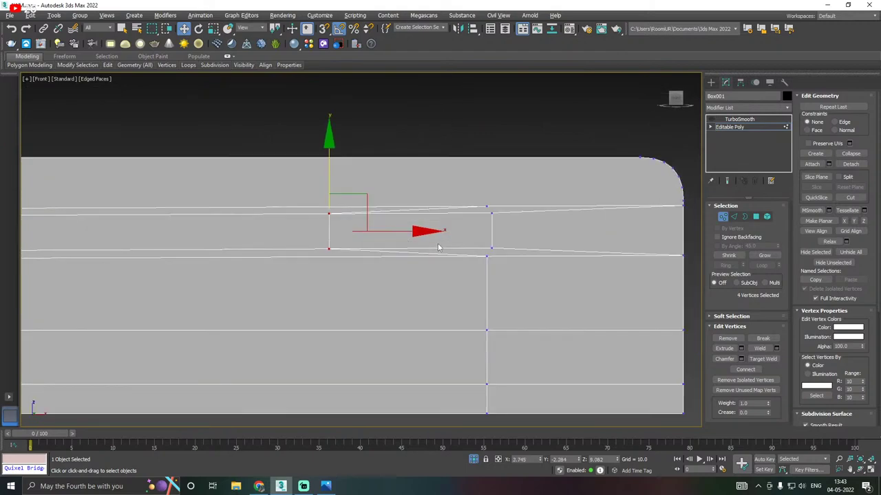
drag(408, 233, 564, 231)
scroll(564, 231, down, 2)
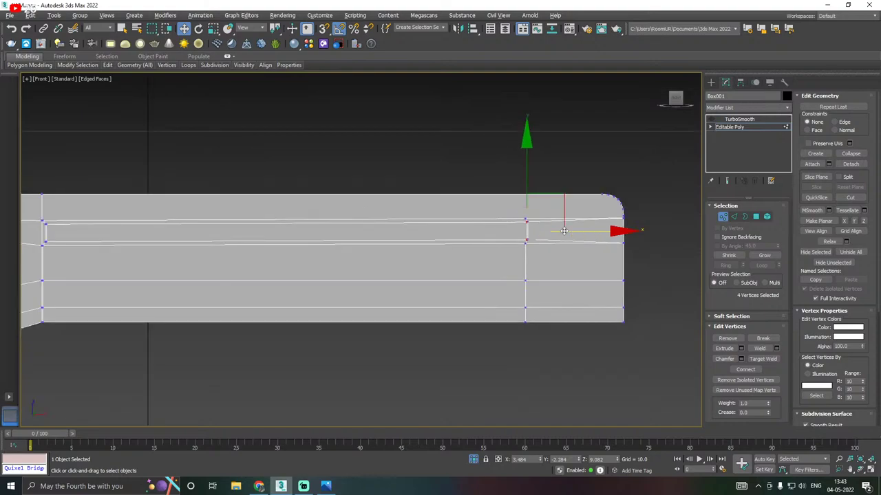
key(p)
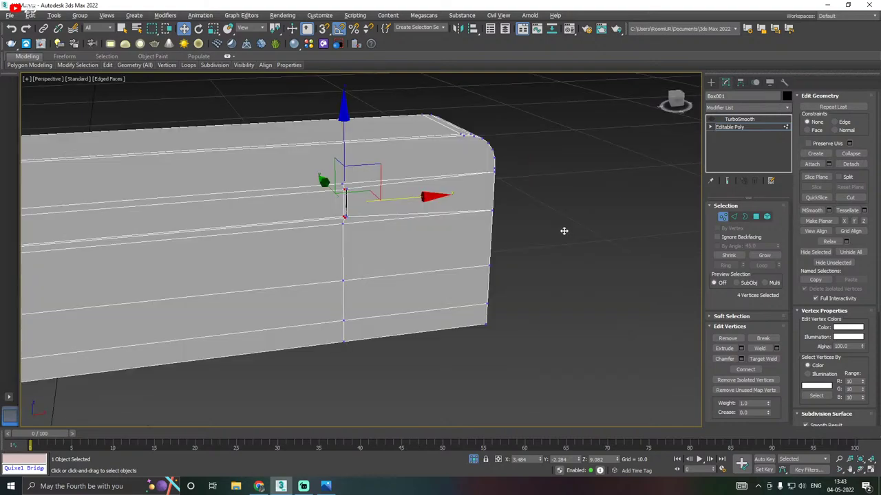
Chamfer the two upper edges of the raised step on top of the stock with an amount of 0.03 and 3 segments
alt+middle_drag(491, 235, 456, 234)
scroll(536, 257, down, 4)
scroll(450, 233, up, 5)
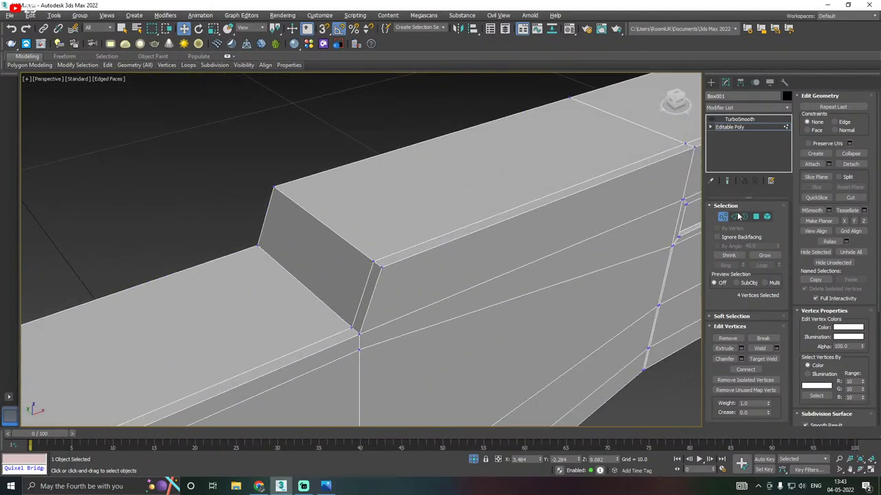
click(734, 216)
click(361, 254)
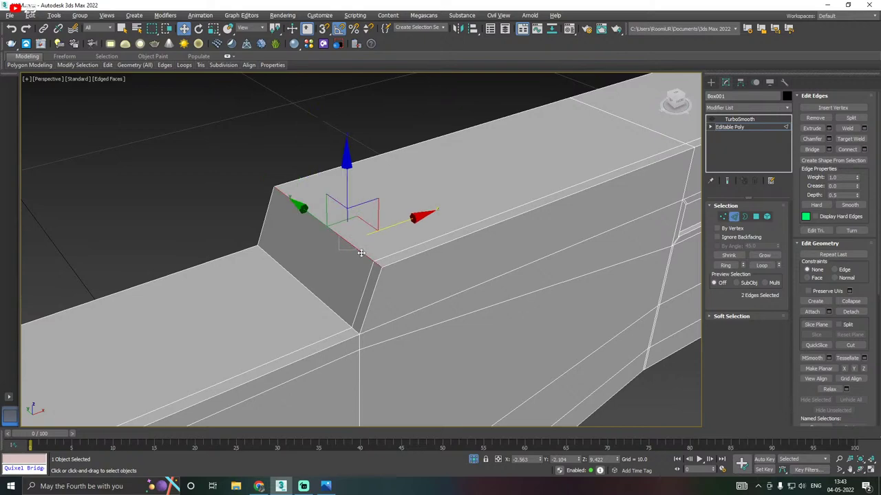
click(829, 139)
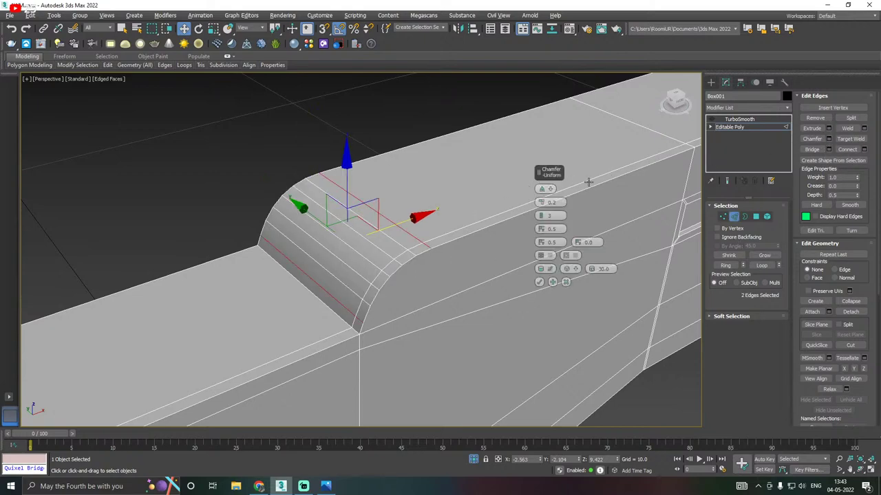
right_click(540, 205)
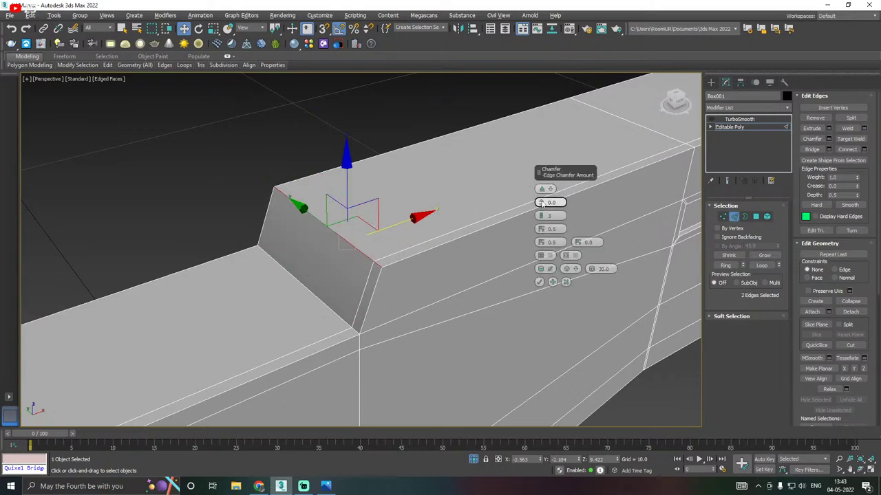
click(542, 202)
click(541, 202)
click(541, 203)
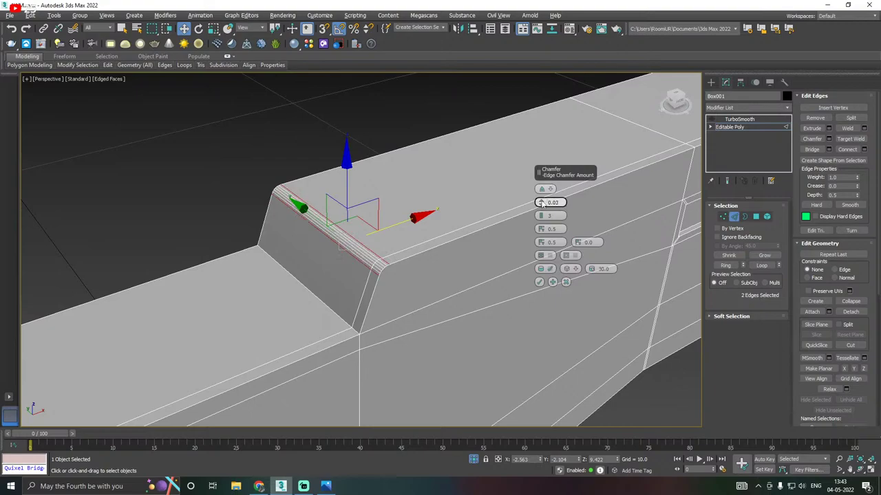
click(539, 282)
scroll(328, 230, down, 3)
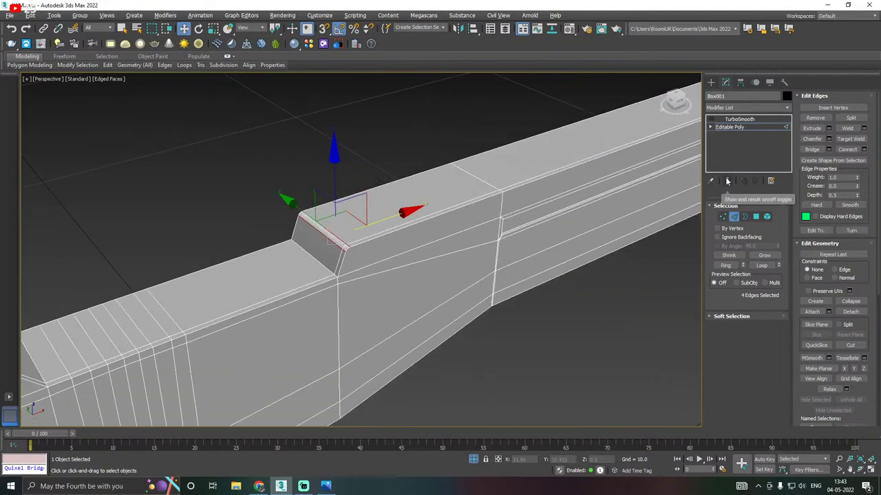
Preview the mesh with TurboSmooth enabled, examine the chamfered step, groove and stock end, and switch the modifier off again
click(722, 128)
click(739, 119)
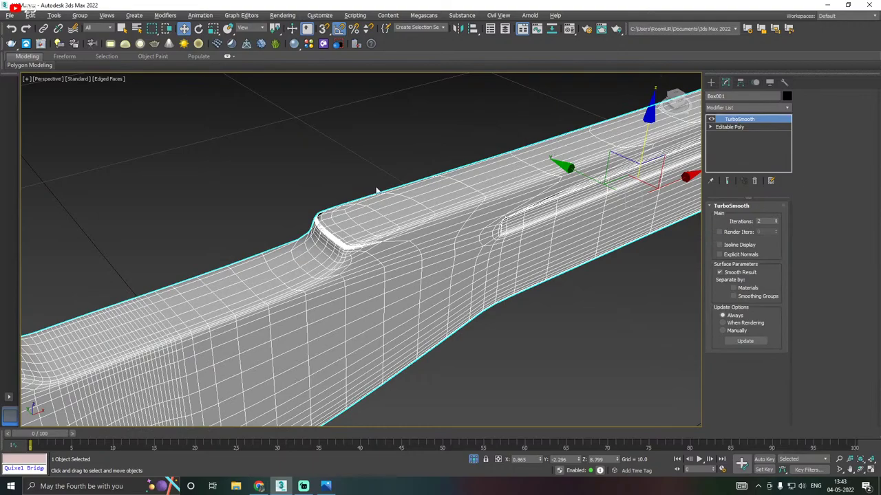
scroll(363, 192, down, 3)
mouse_move(391, 190)
alt+middle_down()
mouse_move(401, 192)
mouse_move(376, 186)
alt+middle_up()
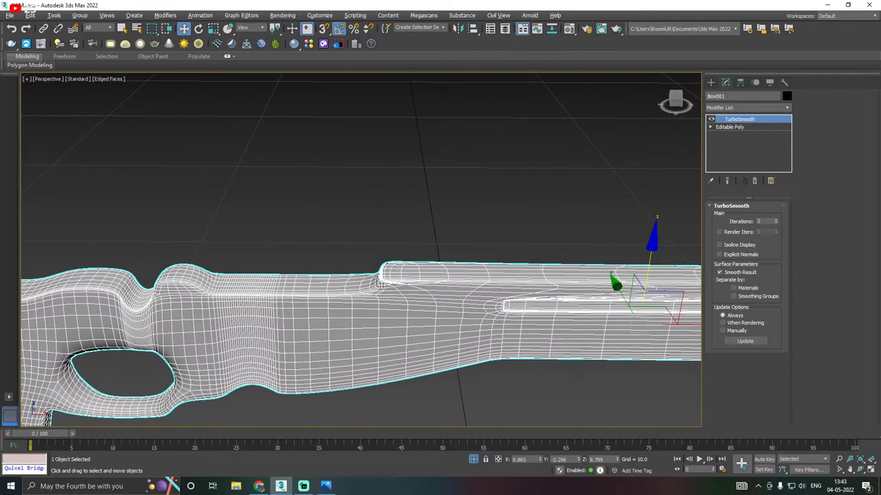
scroll(384, 282, up, 5)
scroll(356, 261, down, 2)
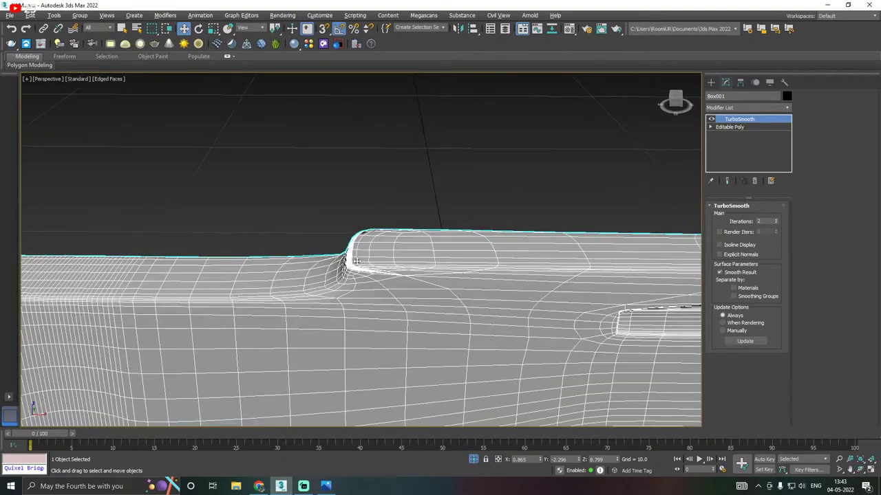
scroll(341, 257, down, 3)
right_click(529, 253)
alt+middle_drag(465, 247, 405, 231)
scroll(406, 232, down, 5)
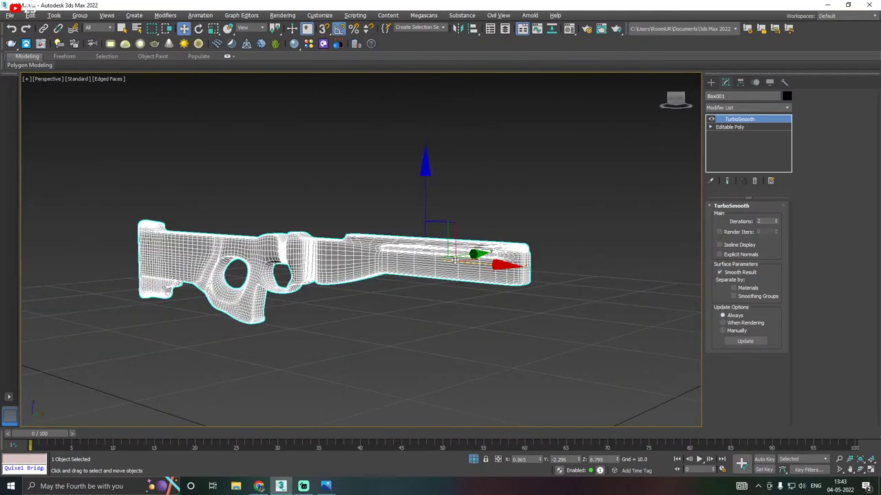
scroll(516, 247, up, 4)
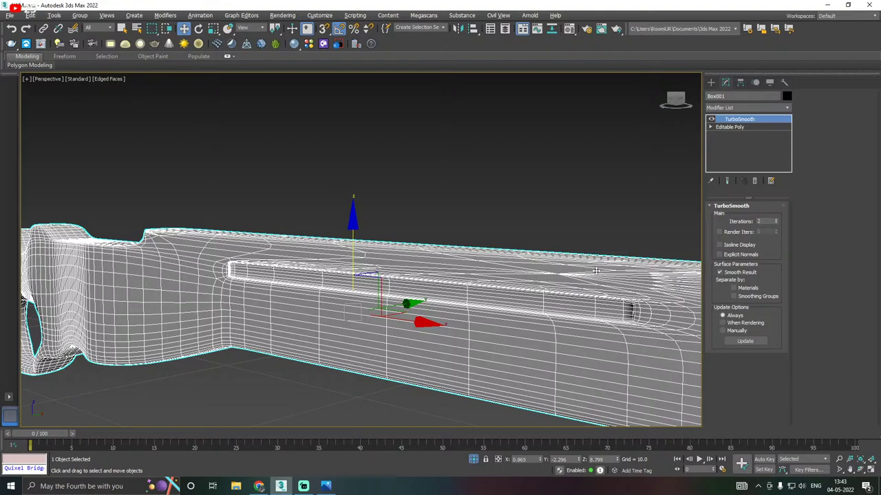
middle_drag(596, 270, 549, 280)
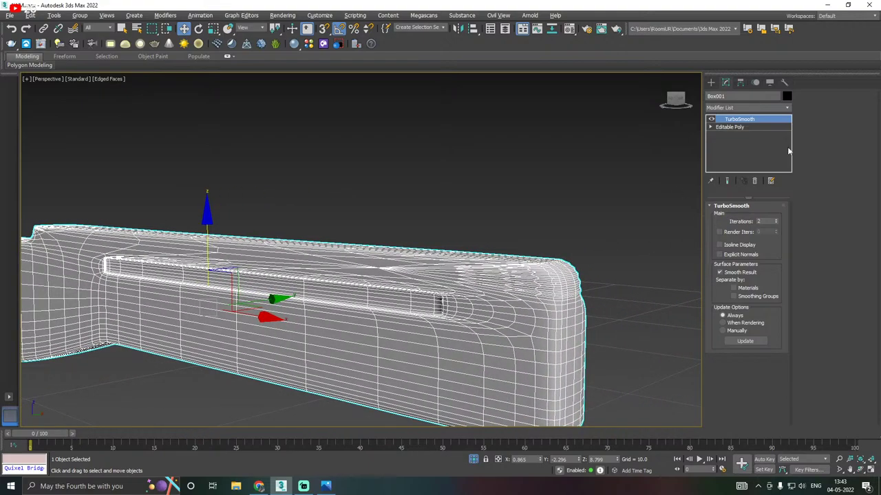
click(726, 128)
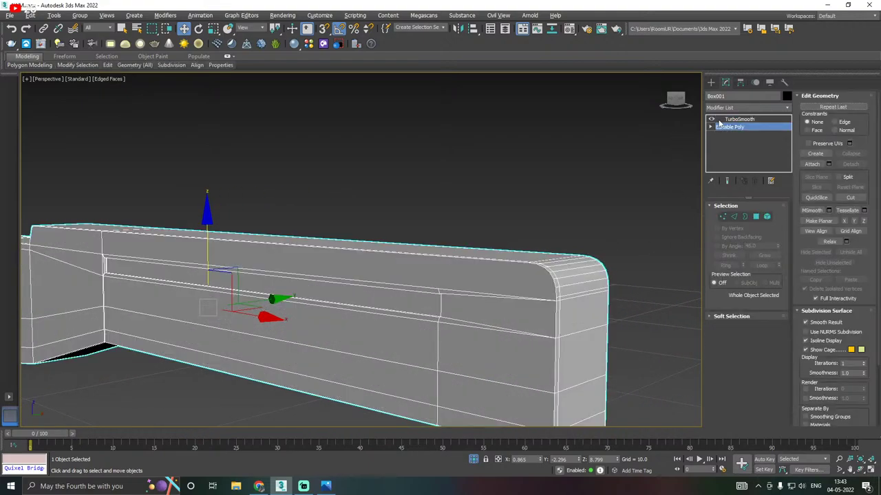
click(740, 120)
click(711, 120)
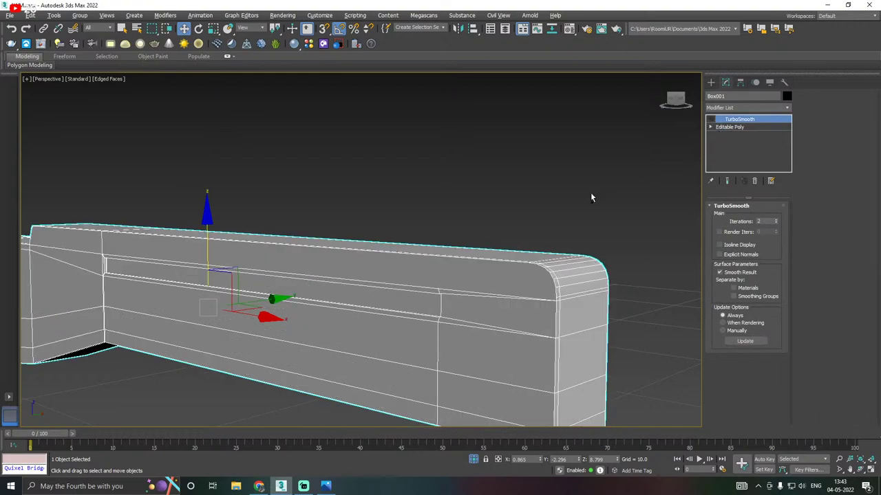
Select the four long upper side polygons above the groove level, two on each side of the stock, in the Editable Poly
alt+middle_drag(591, 197, 605, 212)
scroll(604, 212, down, 3)
middle_drag(415, 220, 535, 245)
scroll(303, 220, up, 3)
alt+middle_drag(412, 229, 426, 225)
scroll(626, 186, down, 2)
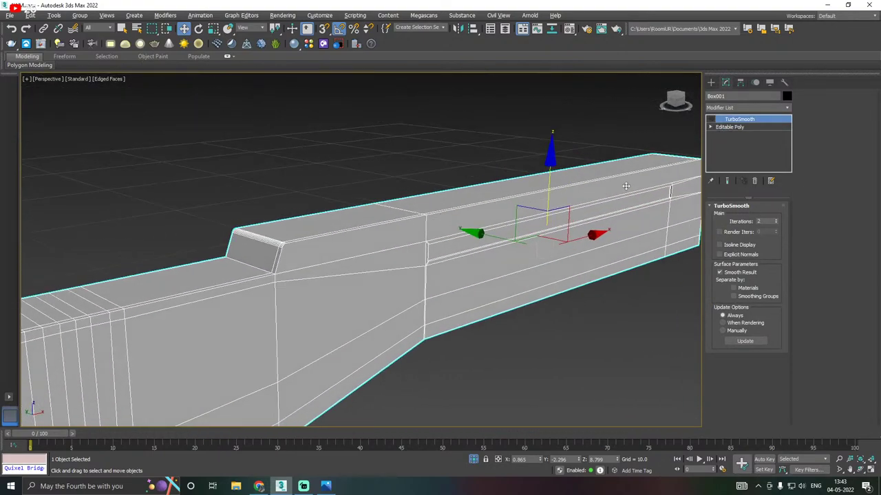
click(737, 128)
click(755, 216)
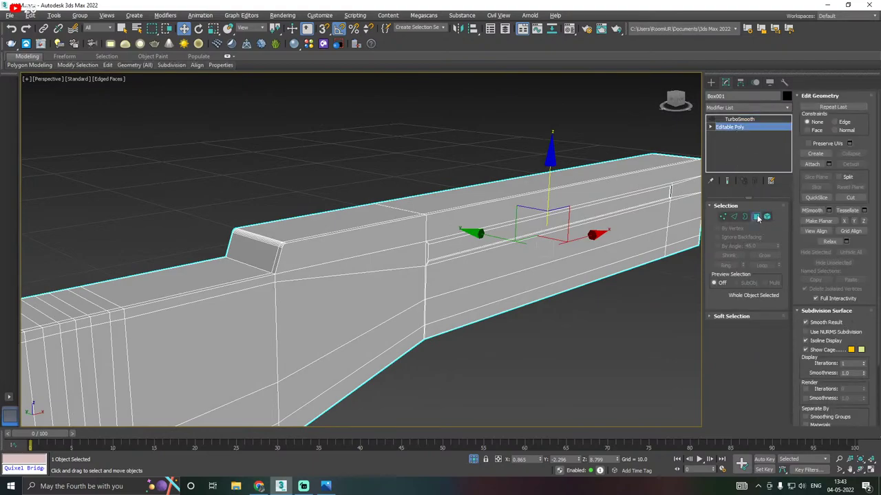
click(317, 248)
ctrl+click(453, 224)
alt+middle_drag(453, 223, 518, 225)
ctrl+click(619, 267)
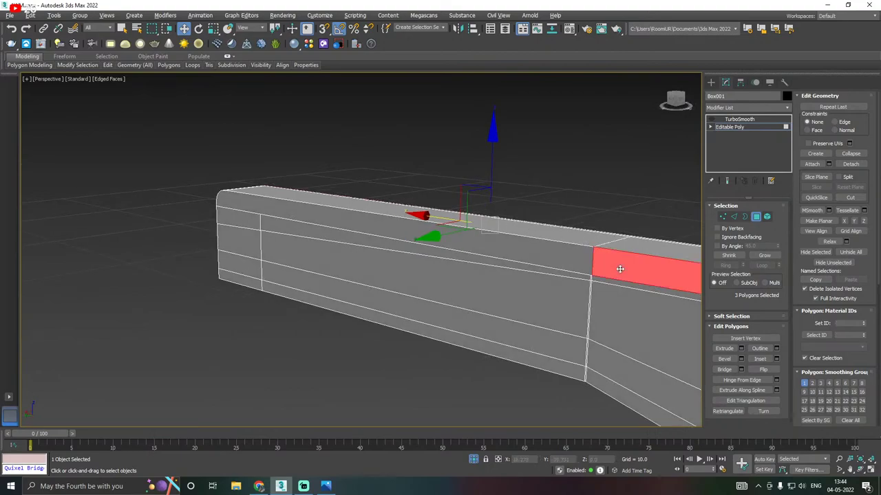
ctrl+click(562, 258)
alt+middle_drag(464, 224, 388, 225)
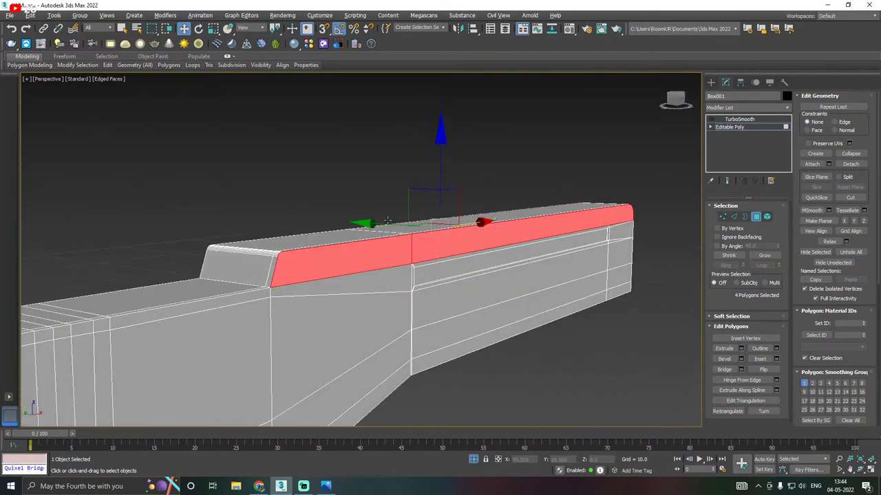
Try insetting the four selected upper side polygons by 0.014
click(776, 358)
scroll(274, 258, up, 3)
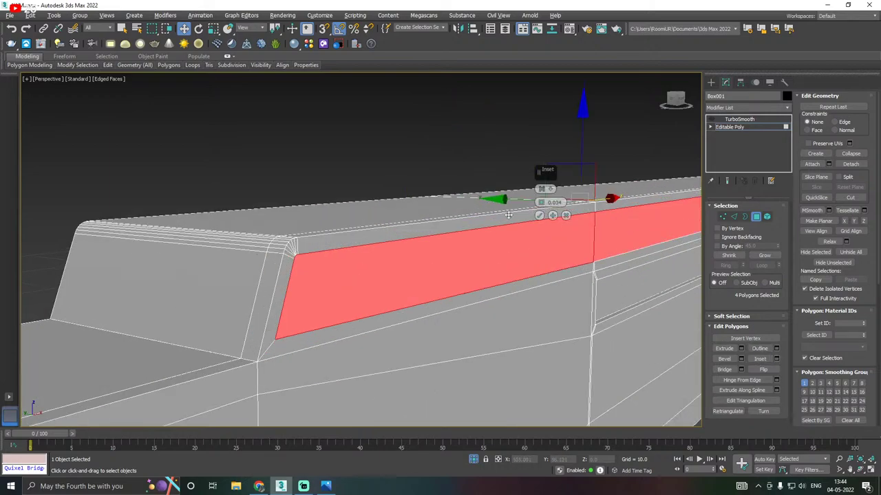
click(542, 205)
drag(542, 207, 542, 209)
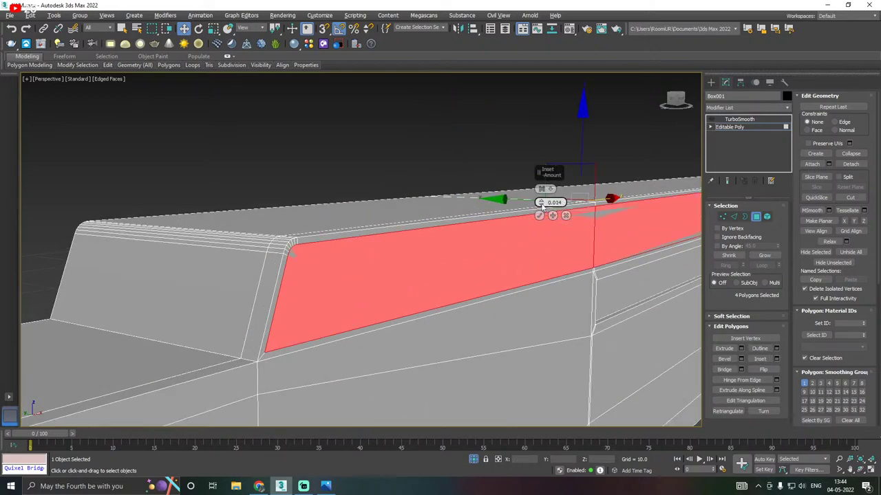
click(540, 216)
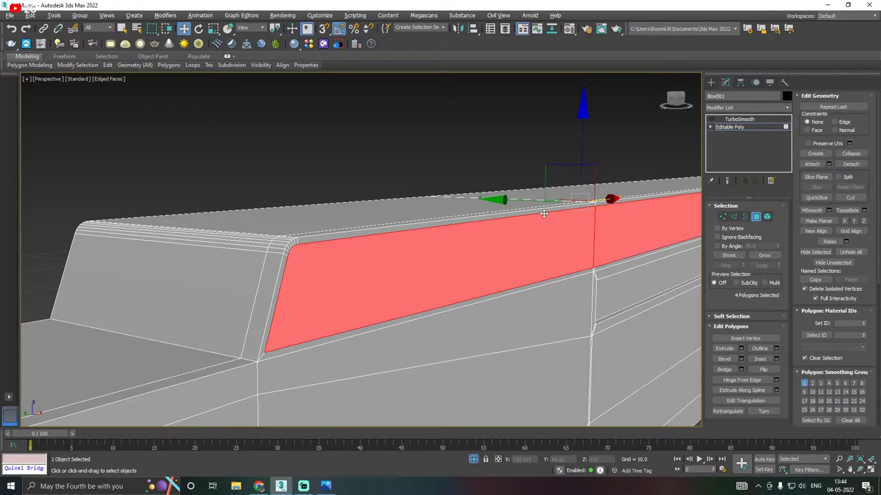
Check the inset with the TurboSmooth result shown, undo the inset, and hide the smoothed result again
click(727, 181)
scroll(307, 256, down, 3)
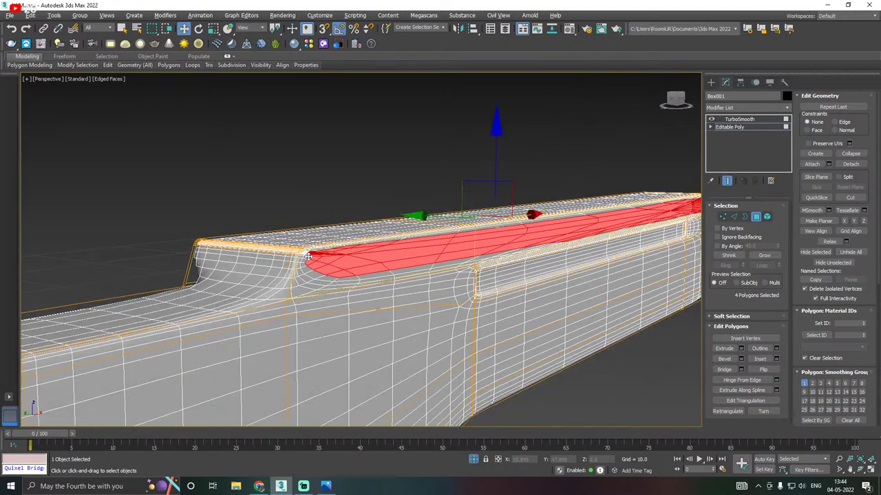
alt+middle_drag(484, 203, 464, 179)
key(ctrl+z)
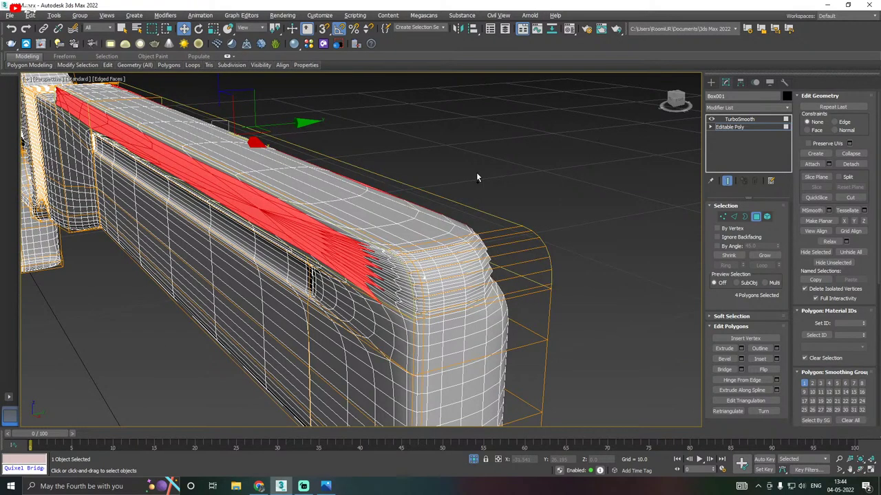
click(727, 181)
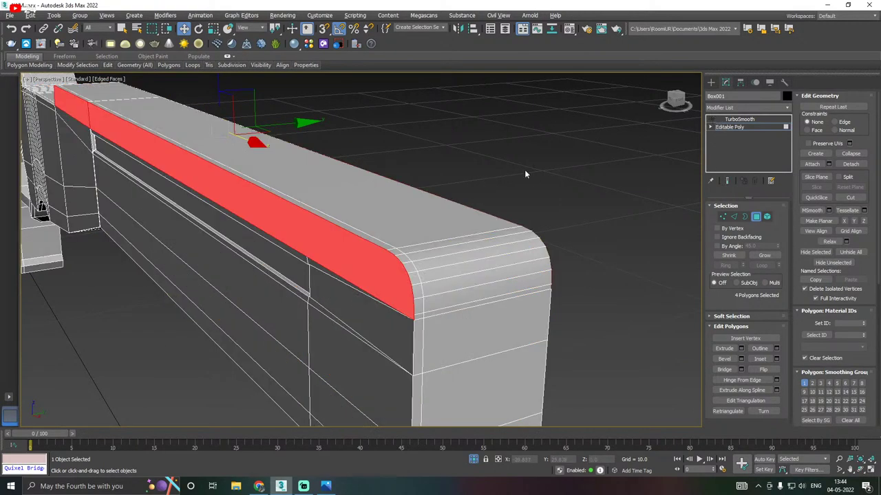
Undo the upper side polygon selections and the chamfer on the raised step, and clear the remaining polygon selection
alt+middle_drag(524, 169, 689, 189)
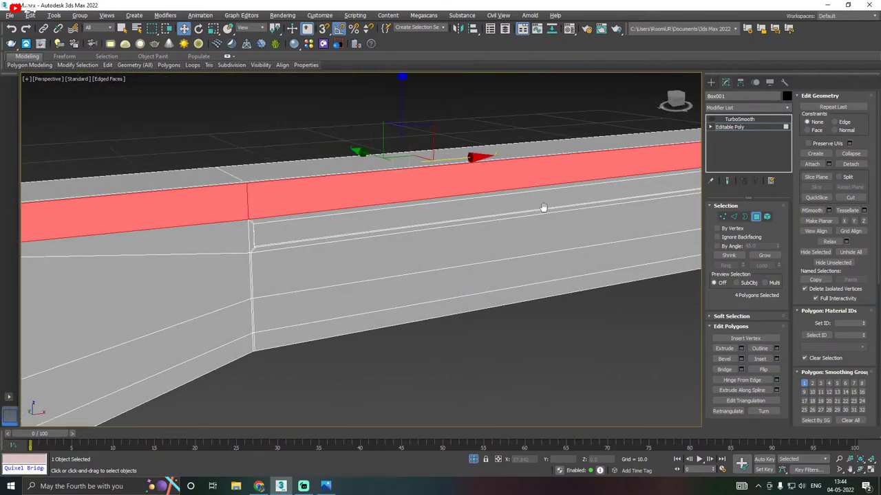
middle_drag(545, 206, 705, 209)
middle_drag(390, 215, 585, 224)
key(ctrl+z)
key(ctrl+z)
key(ctrl+z)
key(ctrl+z)
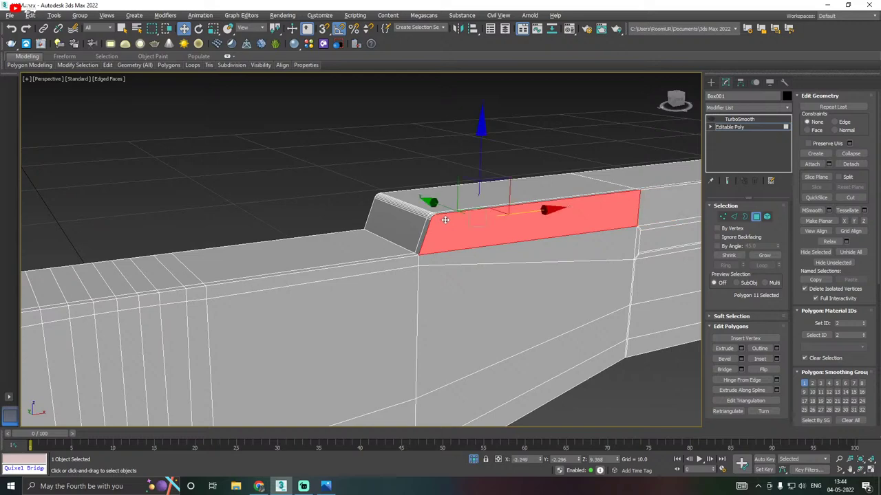
middle_drag(483, 218, 461, 221)
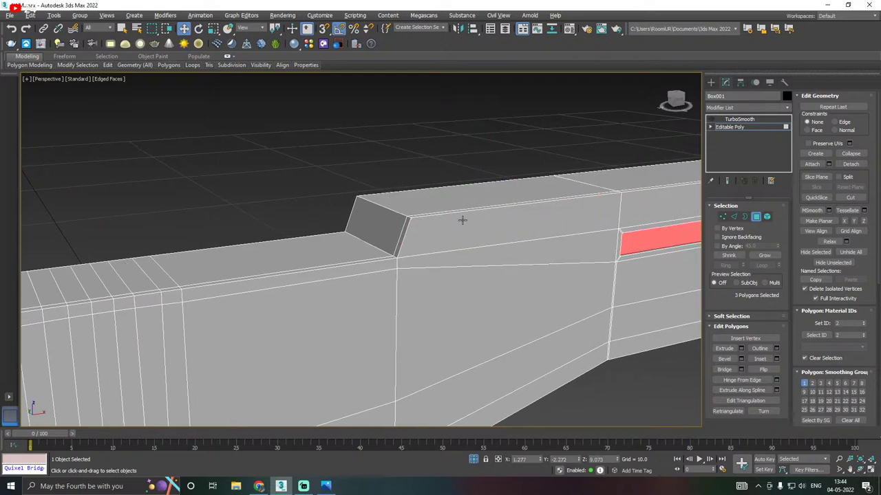
click(511, 123)
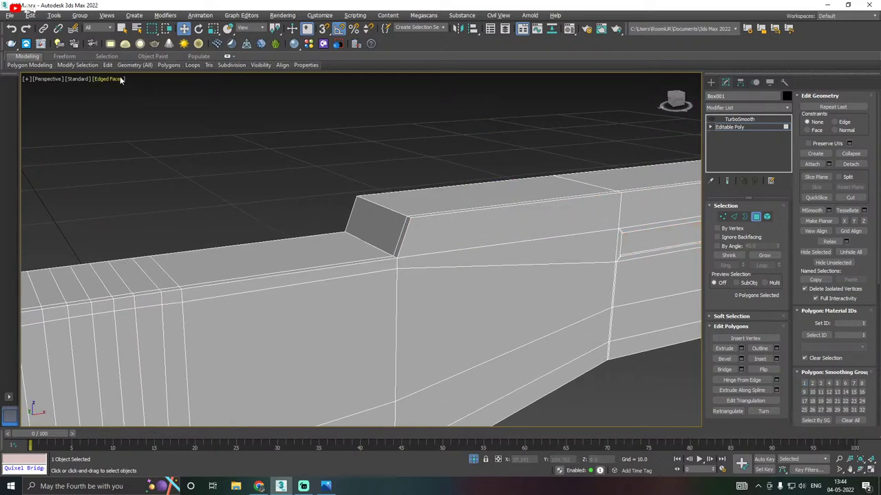
Add supporting edge loops with Swift Loop close to the raised step's base and upper edges
mouse_move(134, 64)
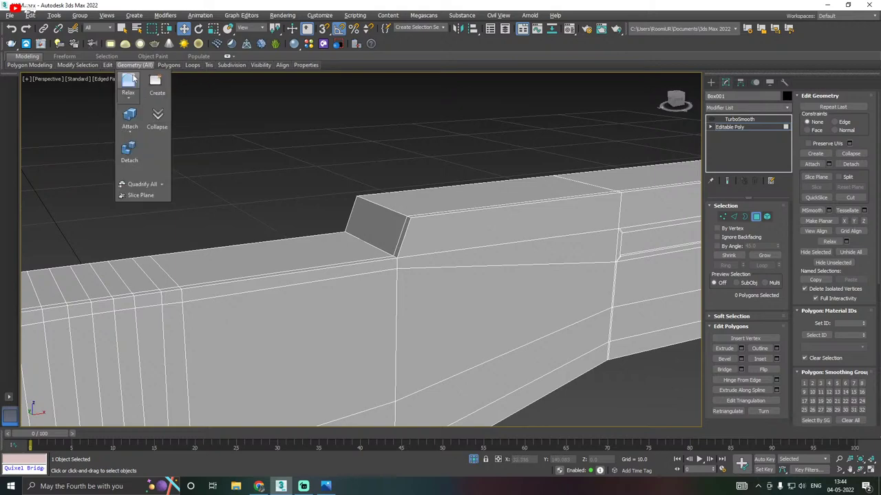
mouse_move(107, 65)
click(182, 88)
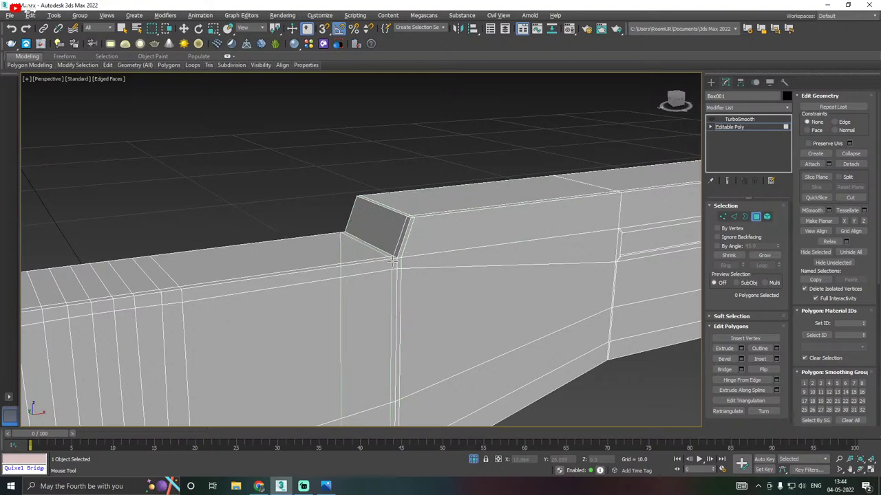
scroll(336, 259, down, 2)
alt+middle_drag(331, 260, 364, 269)
scroll(323, 258, down, 6)
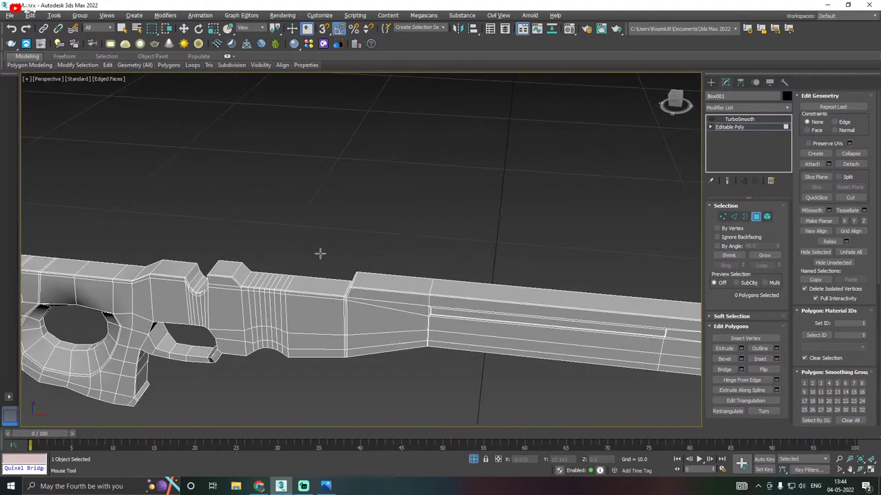
middle_drag(464, 288, 393, 245)
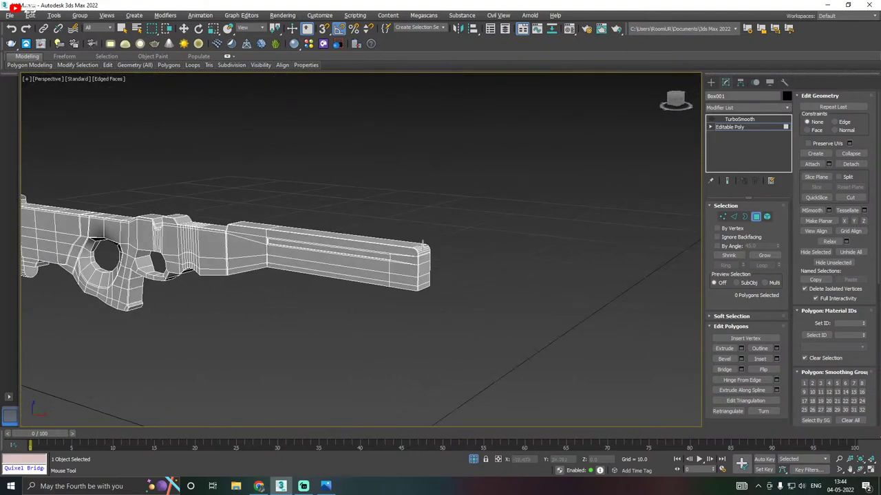
scroll(392, 241, up, 6)
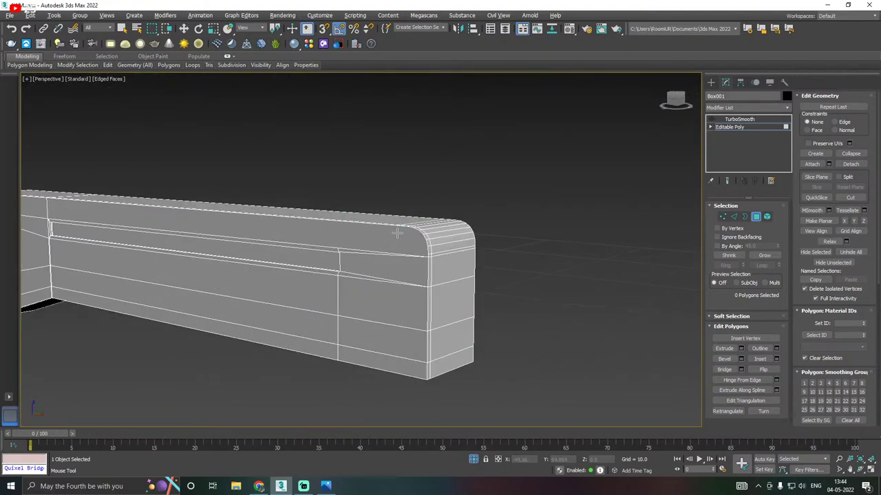
scroll(412, 242, up, 3)
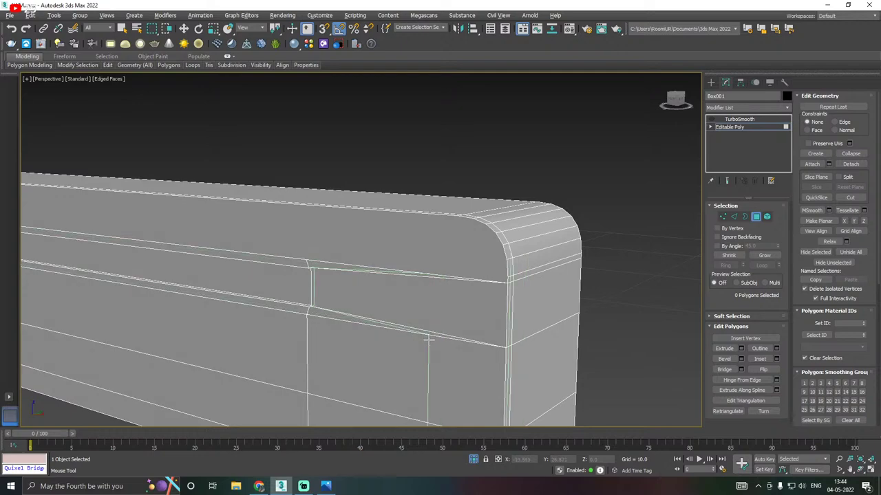
right_click(429, 340)
scroll(464, 300, down, 2)
mouse_move(465, 299)
middle_down()
mouse_move(473, 241)
mouse_move(503, 246)
mouse_move(478, 308)
middle_up()
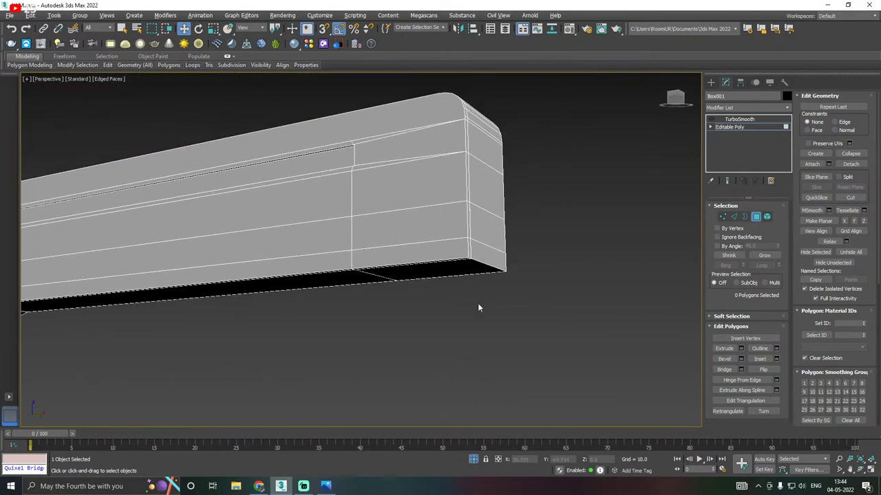
scroll(479, 249, up, 2)
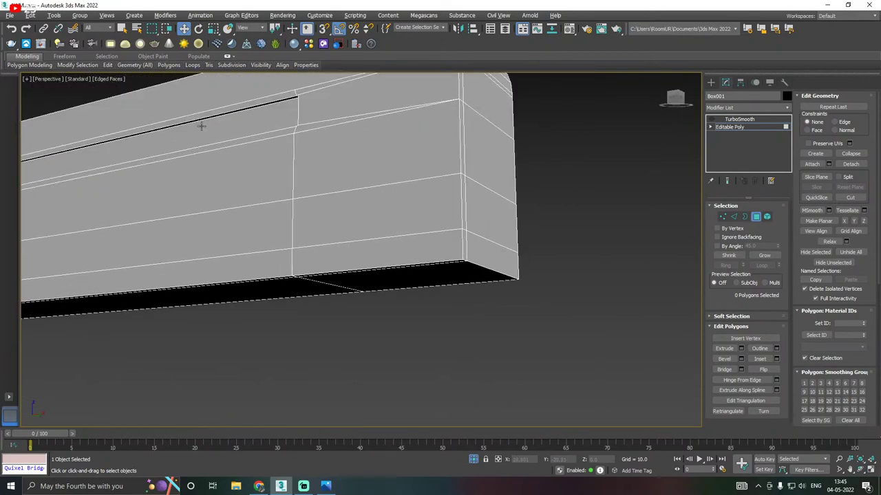
mouse_move(135, 65)
click(182, 85)
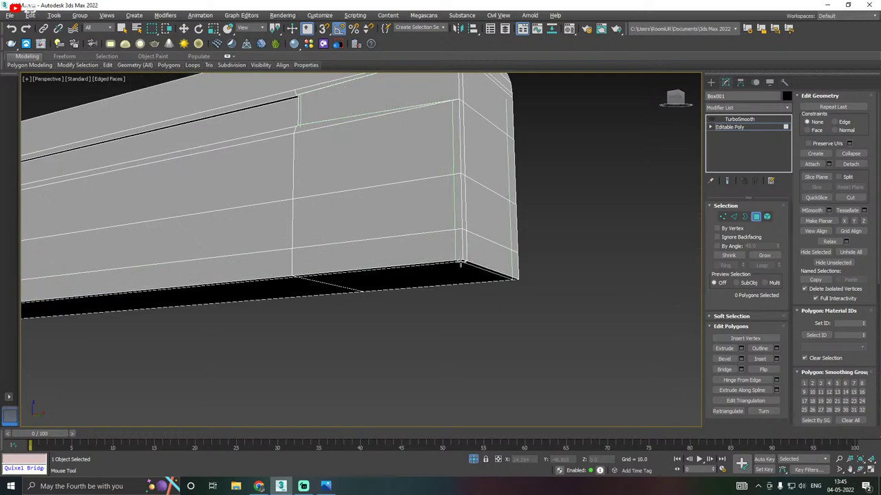
middle_drag(460, 262, 453, 307)
scroll(453, 307, down, 2)
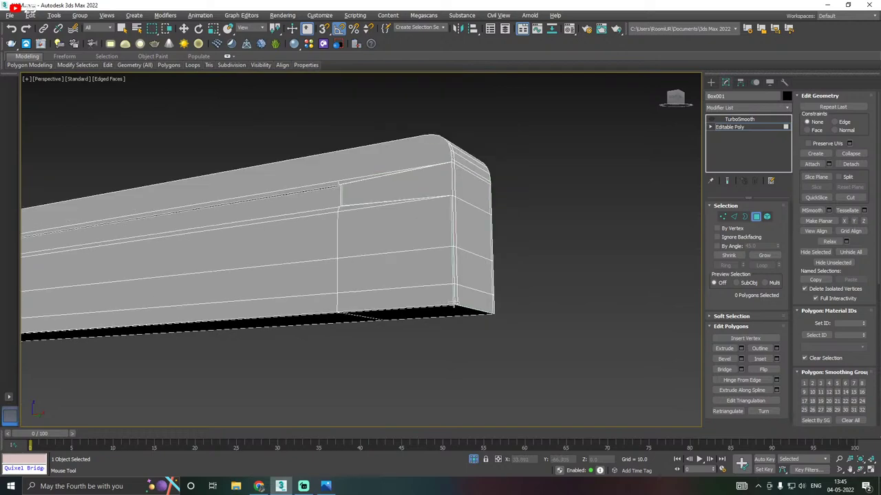
right_click(460, 277)
In the front view, select the 16 lengthwise edges spanning the groove end and the stock's end face, and connect them with one segment
alt+middle_drag(459, 277, 494, 281)
key(f)
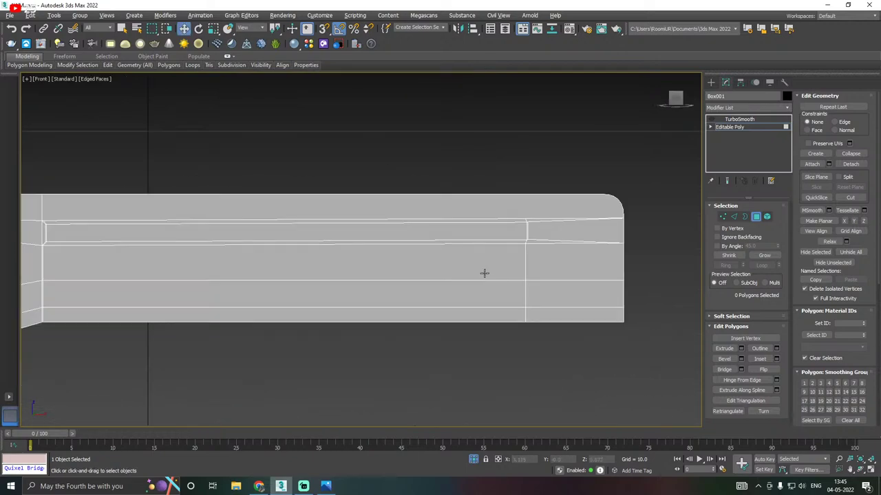
middle_drag(524, 237, 390, 236)
click(734, 217)
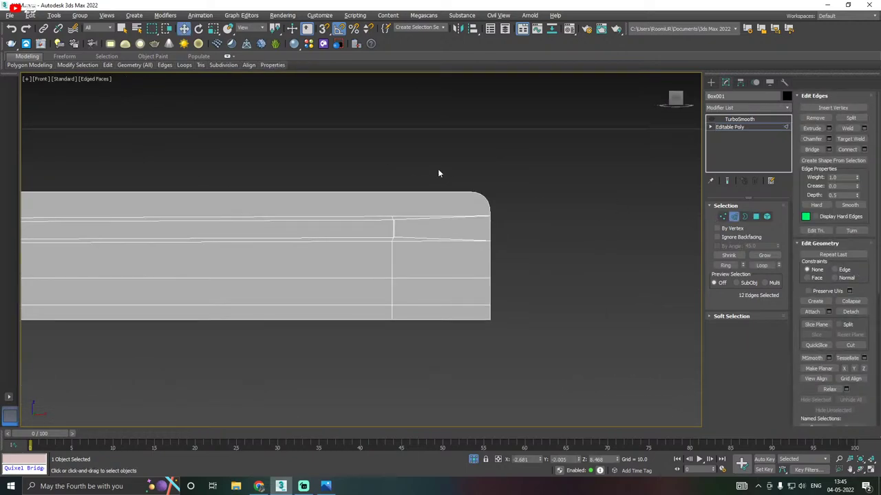
drag(414, 390, 414, 391)
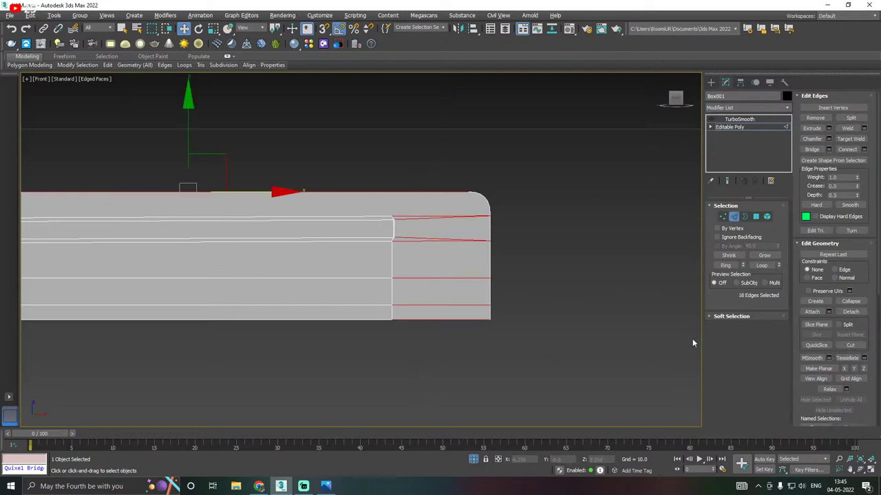
scroll(554, 296, down, 4)
scroll(480, 296, up, 4)
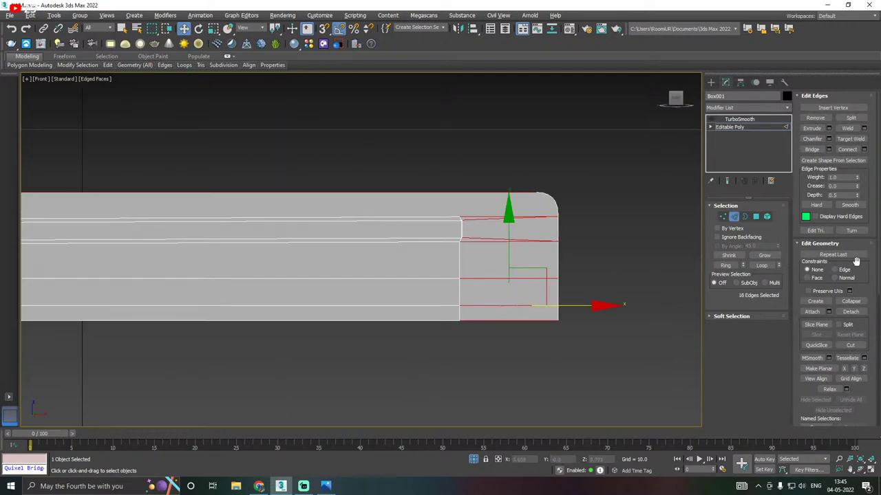
click(868, 149)
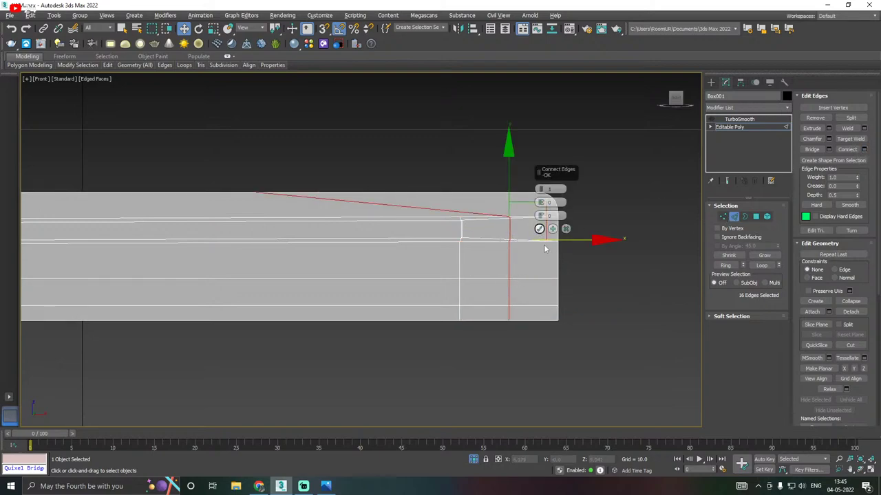
click(539, 228)
Move the new loop's three top vertices to the start of the rounded corner and its other 13 vertices close to the stock's end face
ctrl+click(722, 217)
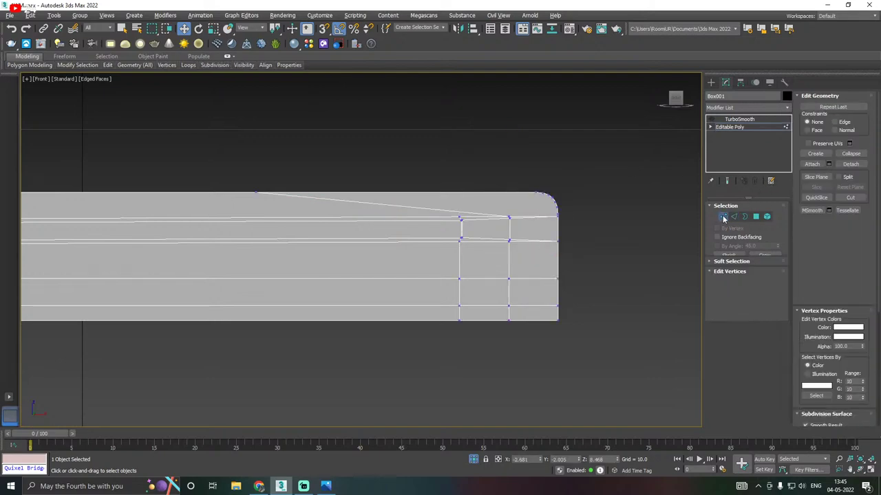
drag(300, 214, 595, 189)
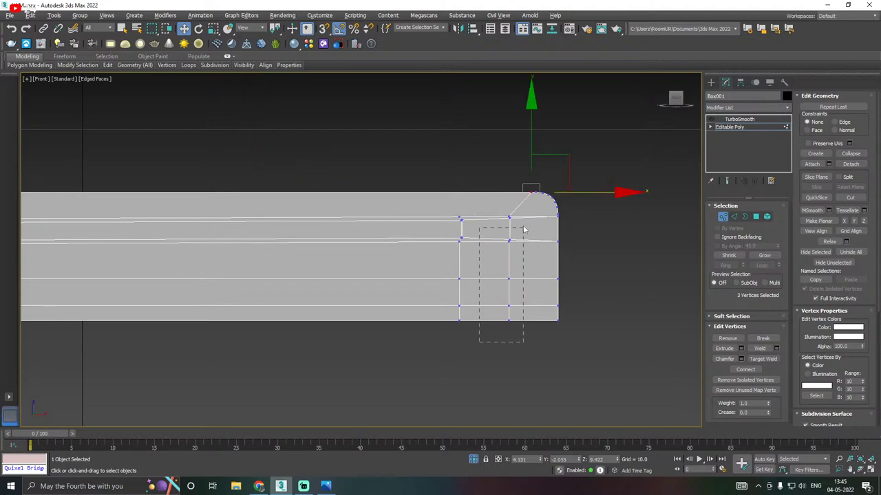
drag(523, 230, 525, 206)
drag(561, 269, 603, 267)
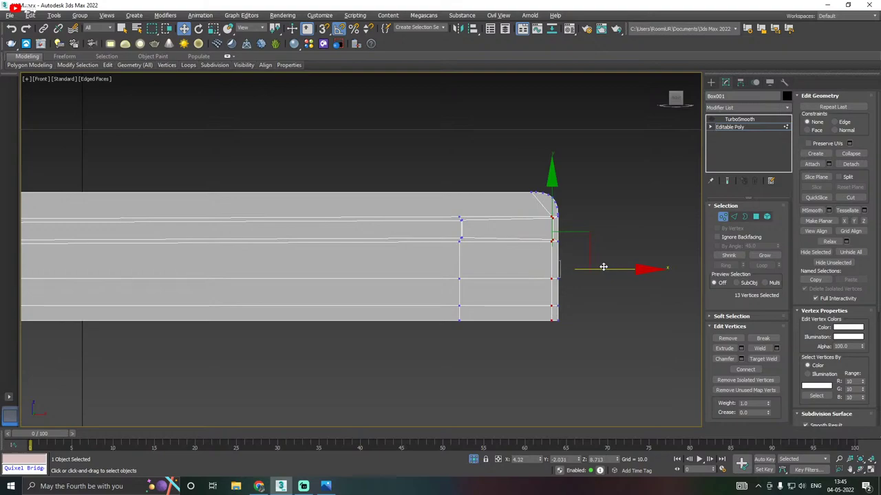
key(p)
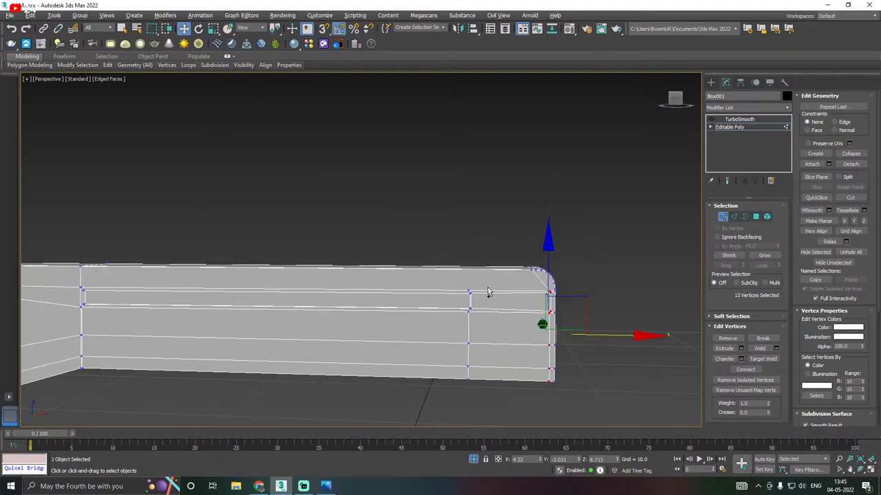
Leave vertex editing and examine the TurboSmooth result at the raised step, the groove, the rounded stock end and the grip
alt+middle_drag(487, 292, 471, 318)
scroll(443, 273, down, 5)
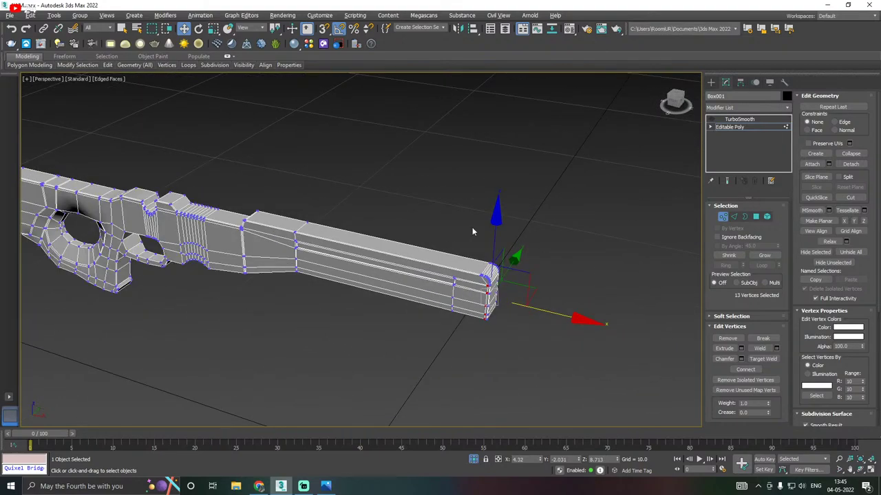
click(748, 127)
alt+middle_drag(480, 212, 513, 205)
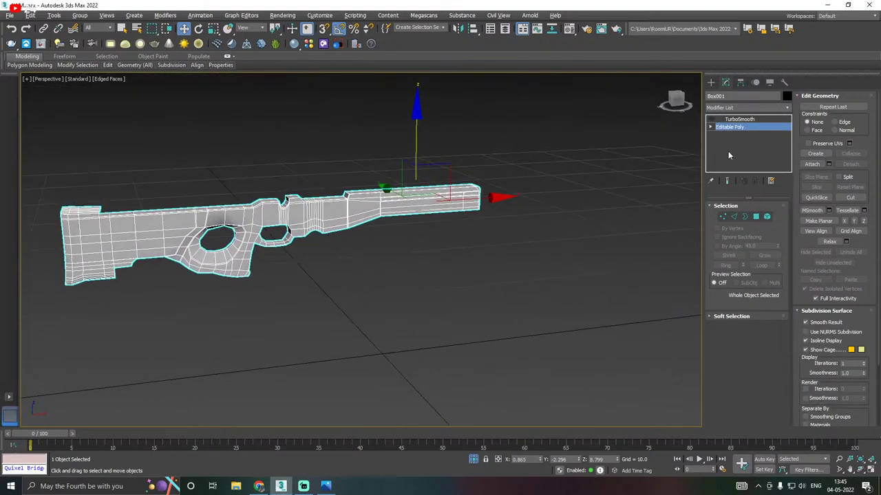
click(646, 168)
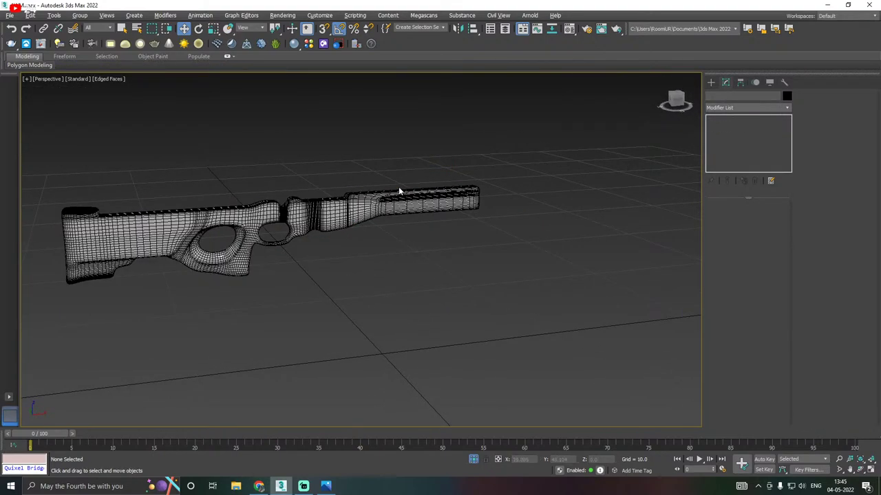
scroll(398, 192, up, 10)
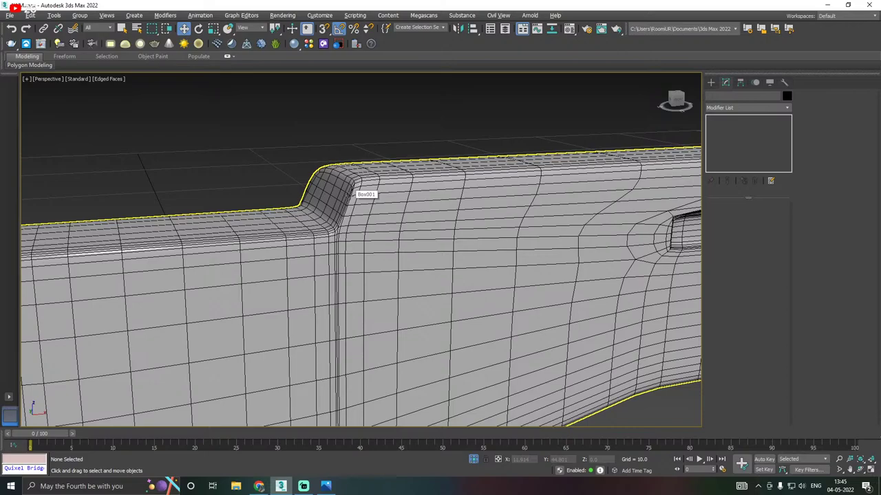
scroll(349, 195, down, 2)
click(350, 195)
scroll(350, 195, down, 4)
alt+middle_drag(428, 195, 371, 209)
scroll(336, 197, down, 5)
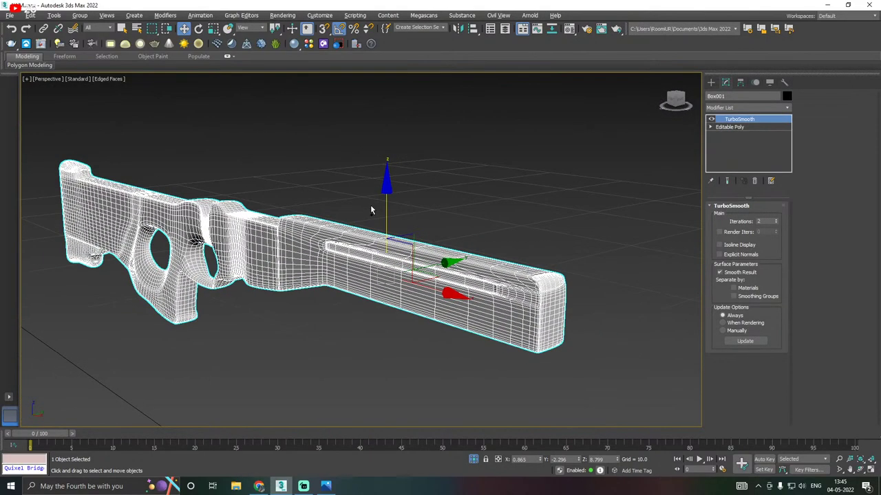
scroll(554, 283, up, 7)
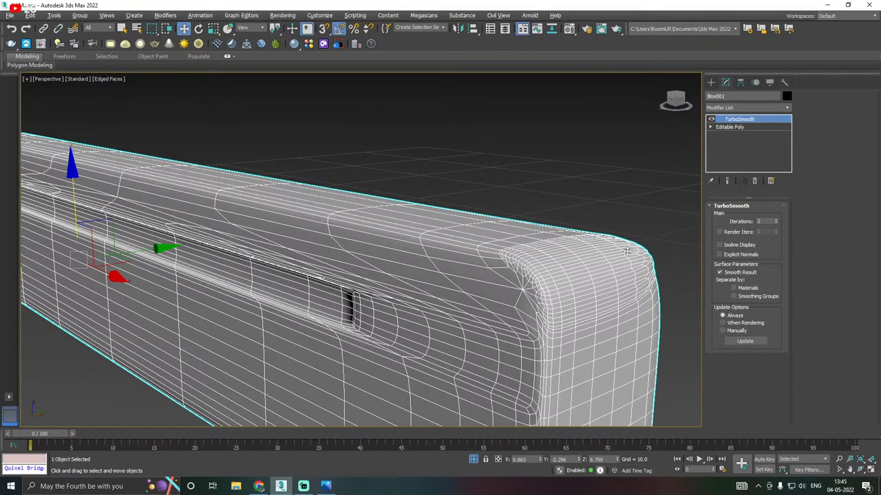
scroll(659, 243, down, 7)
alt+middle_drag(347, 249, 496, 284)
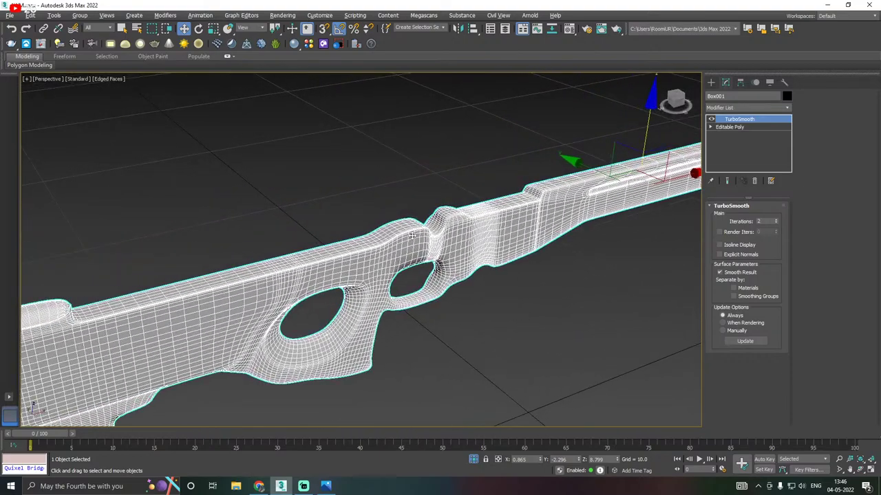
Add supporting edge loops with Swift Loop close to the inner and outer edges of the trigger guard strip, running on across the grip
click(728, 127)
scroll(397, 230, up, 4)
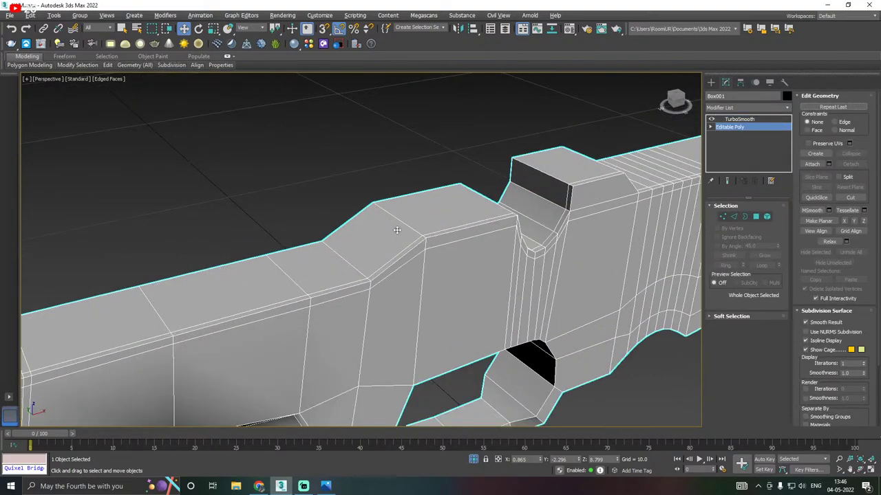
scroll(406, 228, down, 2)
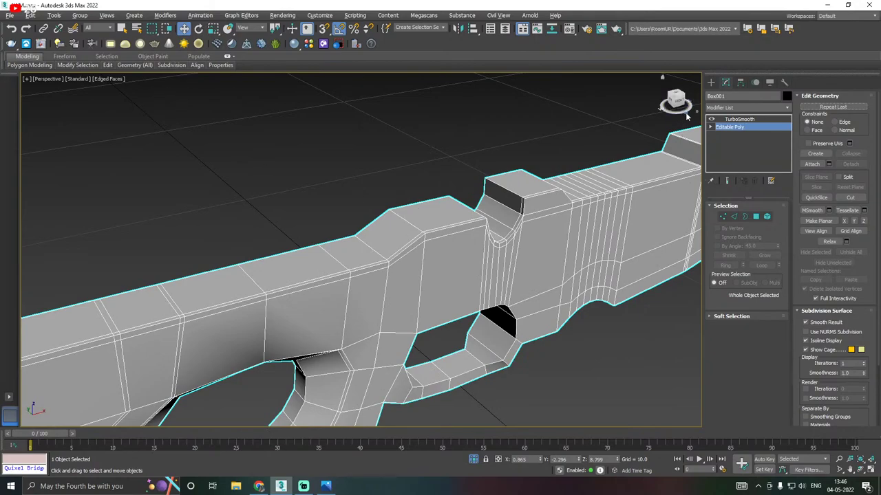
mouse_move(111, 66)
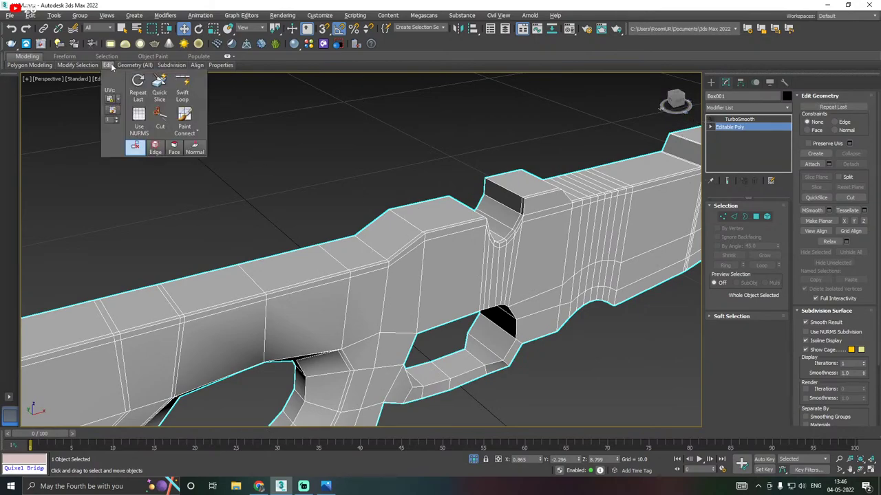
click(177, 88)
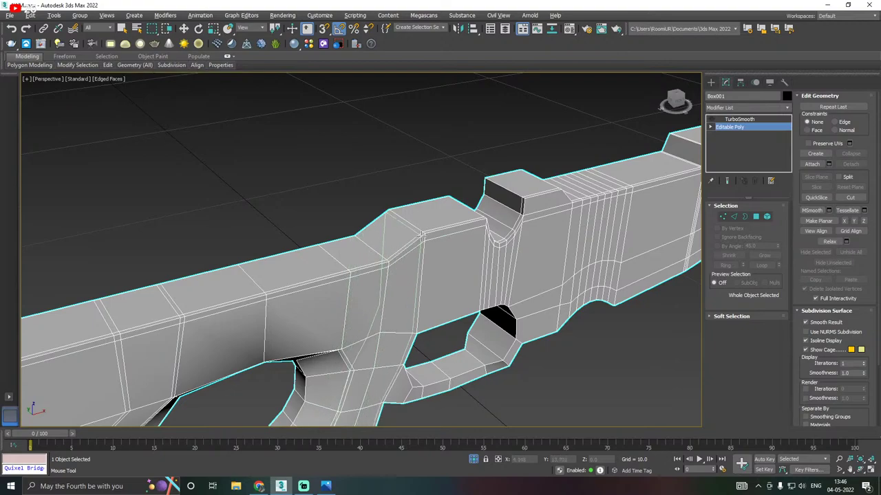
alt+middle_drag(421, 236, 378, 298)
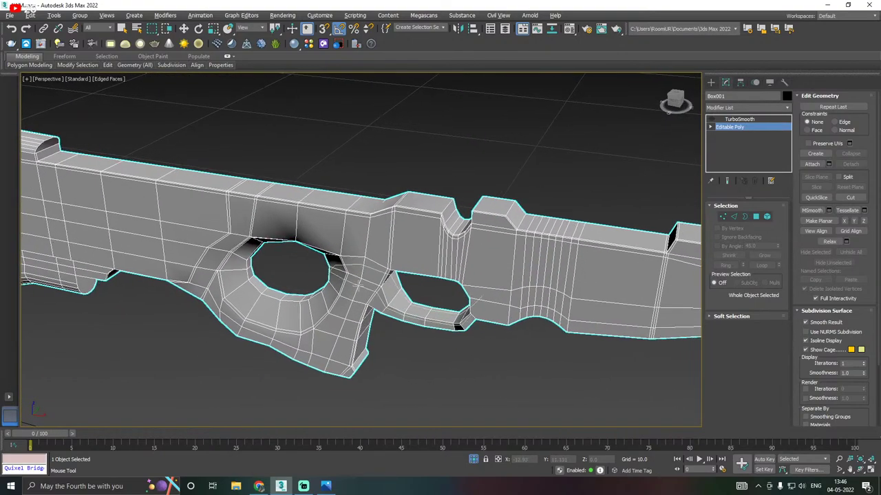
scroll(379, 298, up, 6)
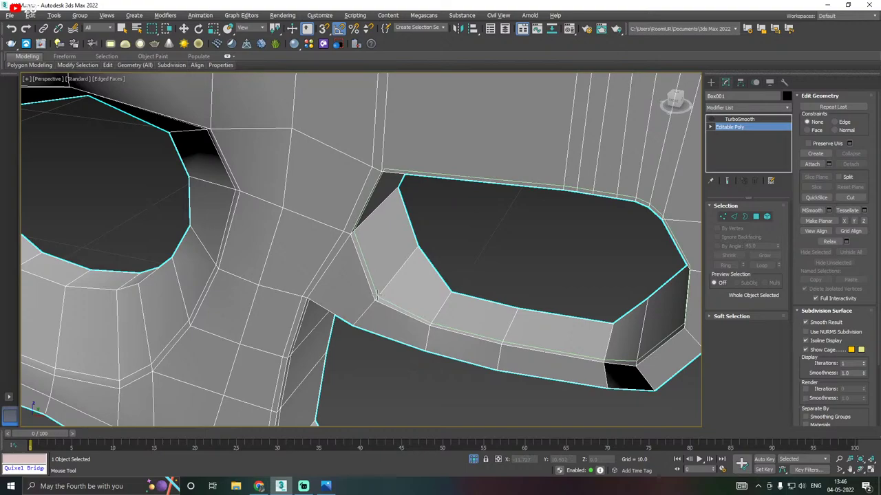
alt+middle_drag(376, 296, 356, 324)
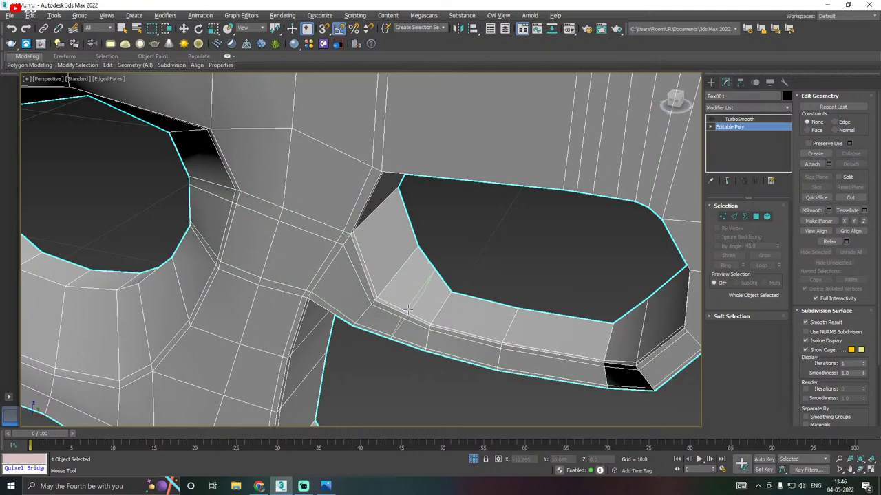
scroll(439, 312, down, 2)
right_click(445, 309)
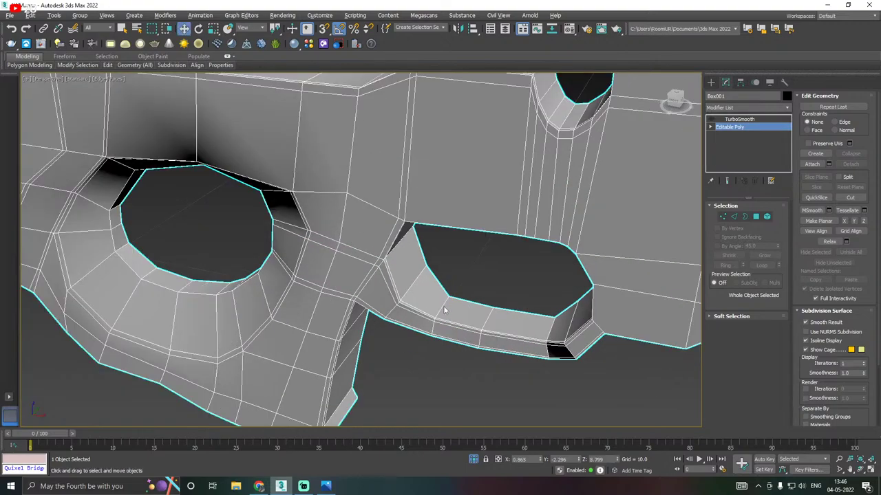
Examine the TurboSmooth result around the thumbhole and trigger guard opening, both with Default Shading and with Edged Faces
alt+middle_drag(444, 309, 510, 278)
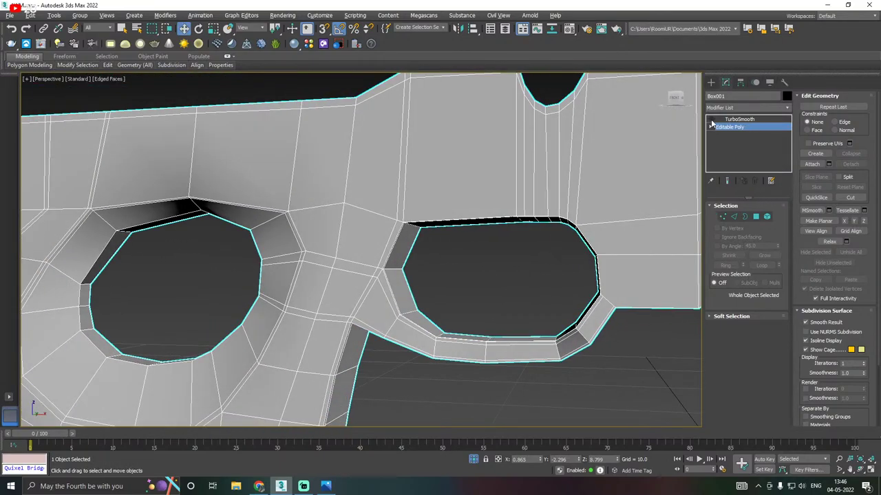
click(741, 120)
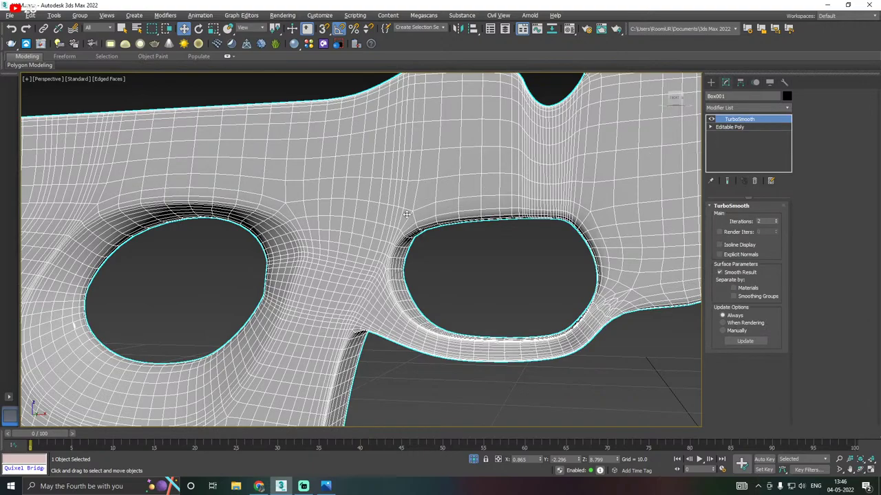
scroll(407, 214, down, 2)
alt+middle_drag(399, 232, 332, 237)
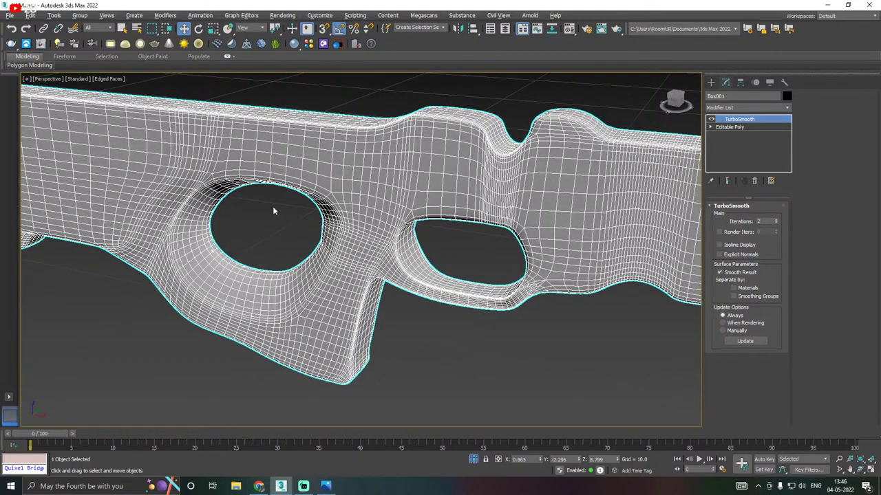
click(108, 78)
click(123, 185)
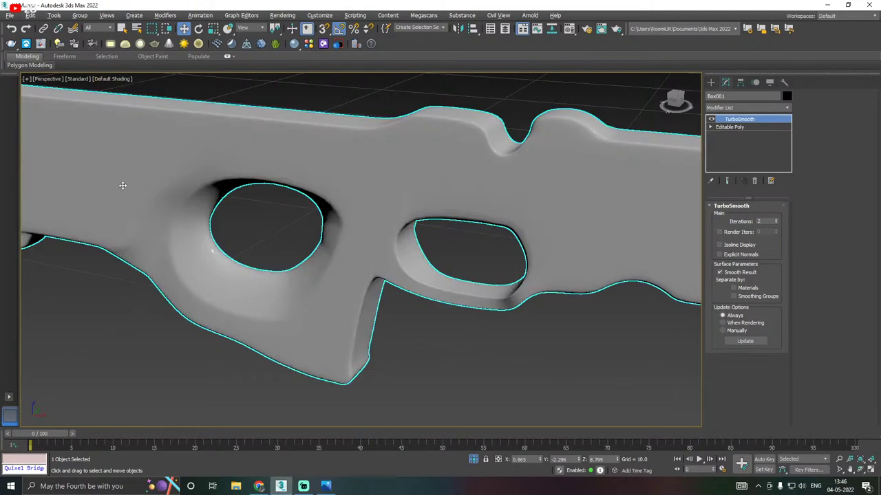
alt+middle_drag(460, 274, 322, 268)
alt+middle_drag(349, 241, 150, 167)
scroll(408, 248, up, 2)
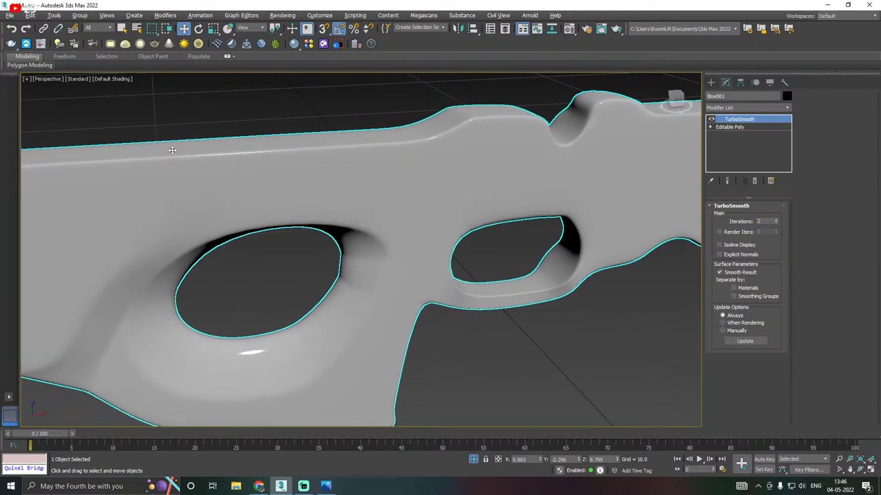
click(123, 79)
click(146, 184)
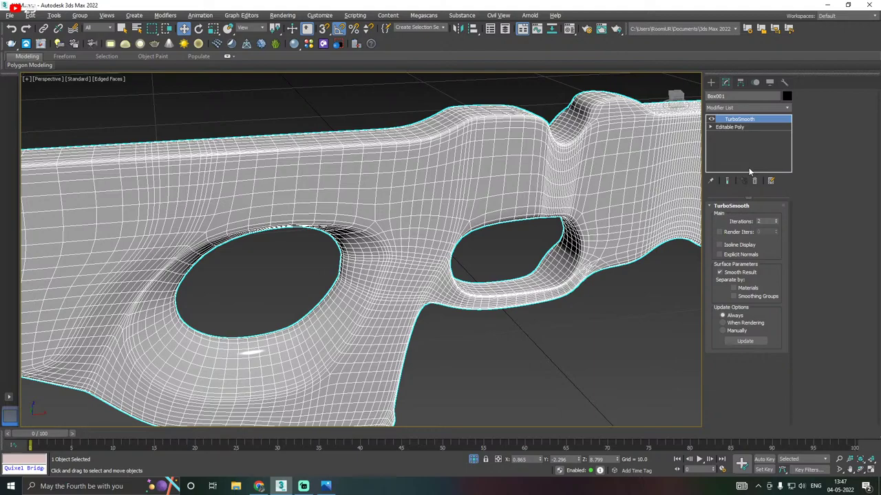
With TurboSmooth hidden, target-weld the lower extra loop's vertices between the thumbhole rim and the trigger guard's base onto the adjacent upper row
click(729, 127)
click(712, 119)
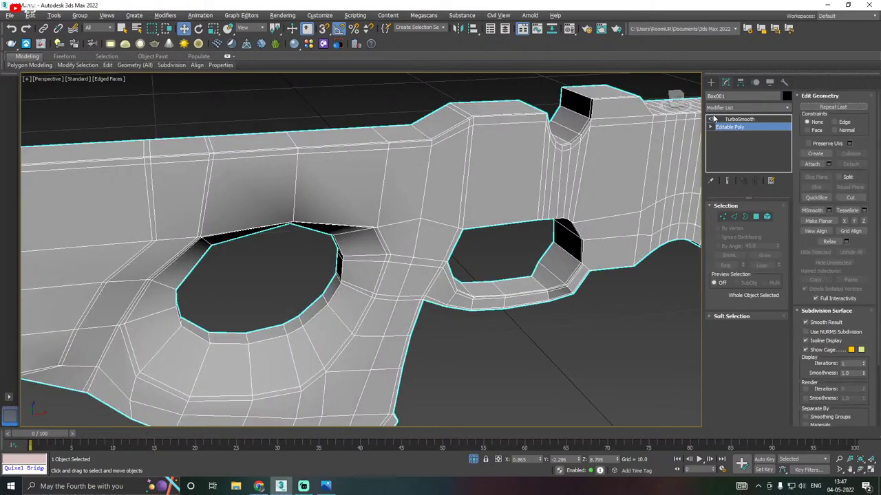
scroll(364, 285, up, 3)
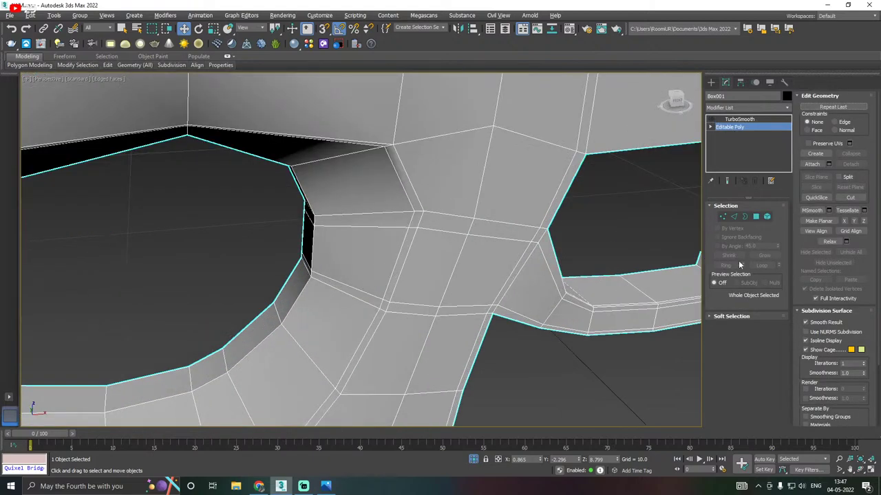
click(721, 217)
scroll(355, 314, up, 2)
right_click(387, 298)
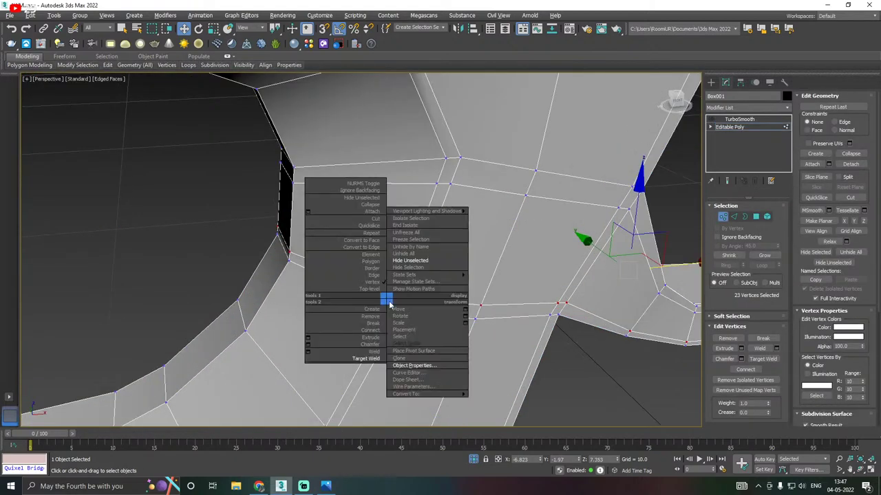
click(347, 356)
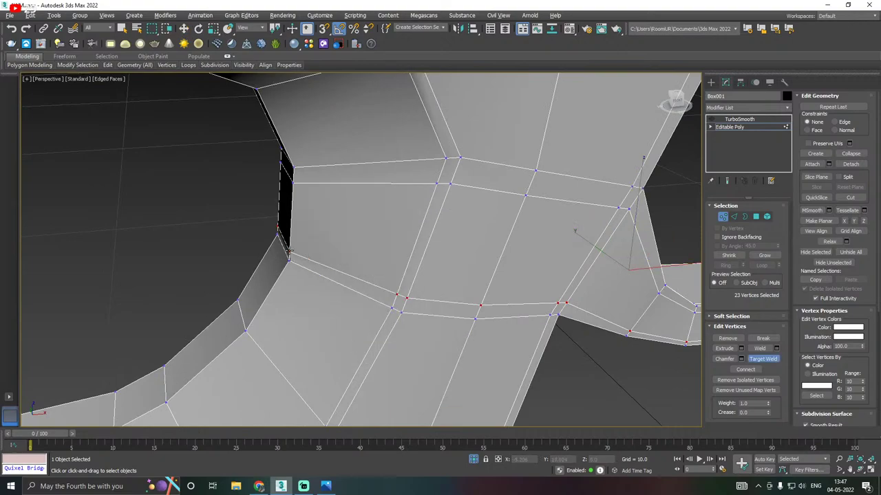
click(289, 251)
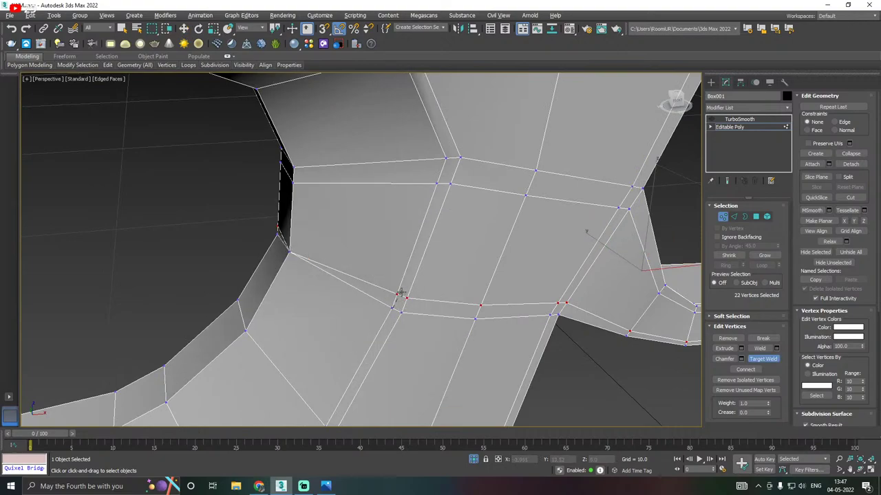
drag(393, 308, 401, 313)
click(406, 298)
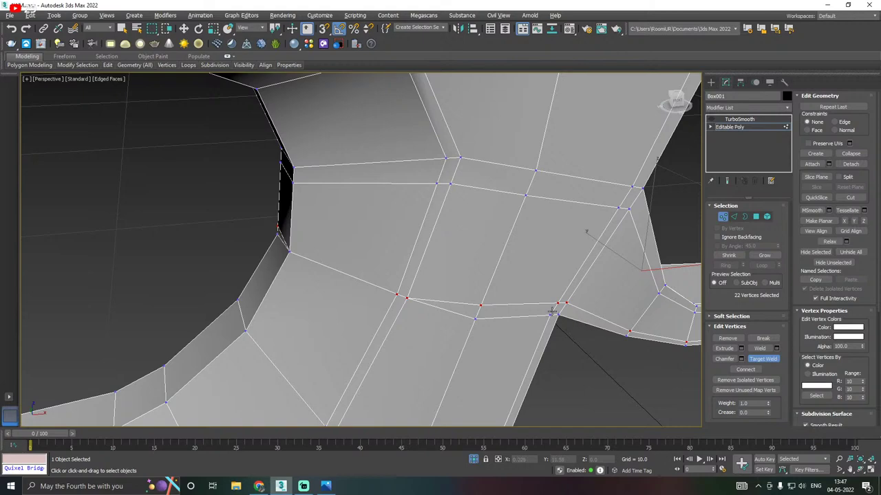
click(555, 315)
click(558, 303)
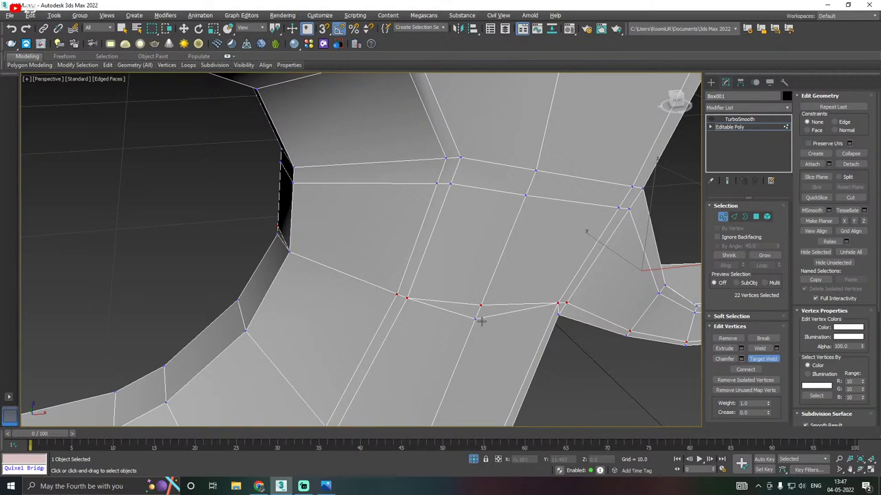
click(476, 320)
click(480, 304)
Target-weld the upper extra loop's vertices between the thumbhole rim and the trigger guard opening onto the row just above
click(445, 159)
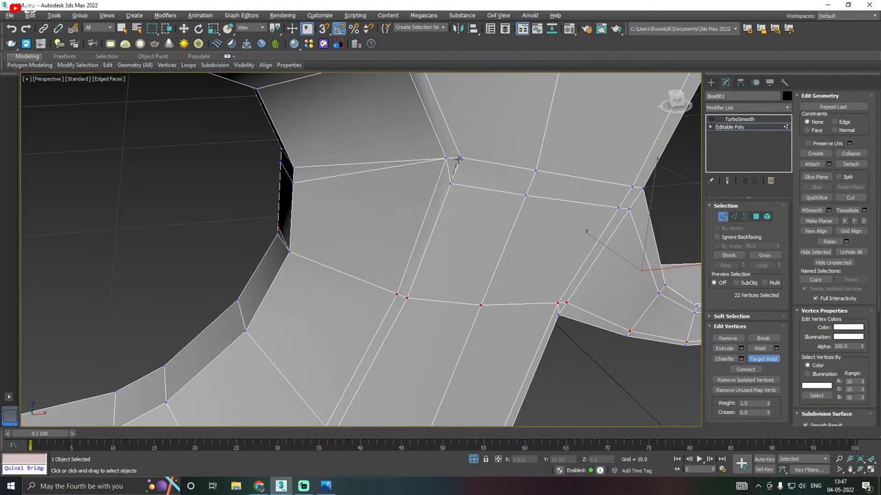
click(294, 167)
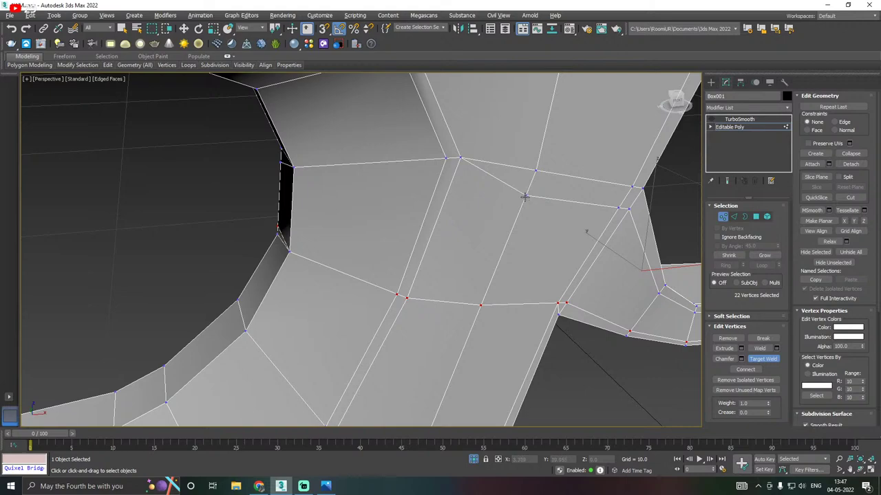
click(525, 196)
click(535, 170)
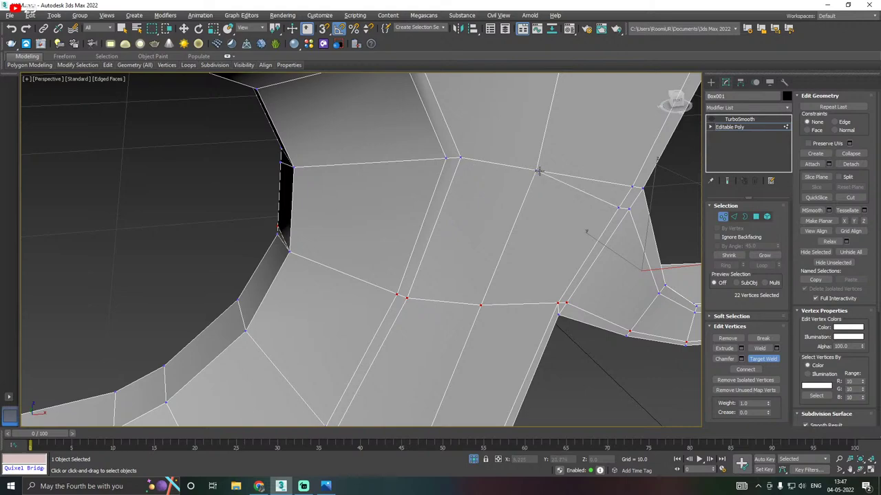
click(623, 206)
click(631, 187)
key(w)
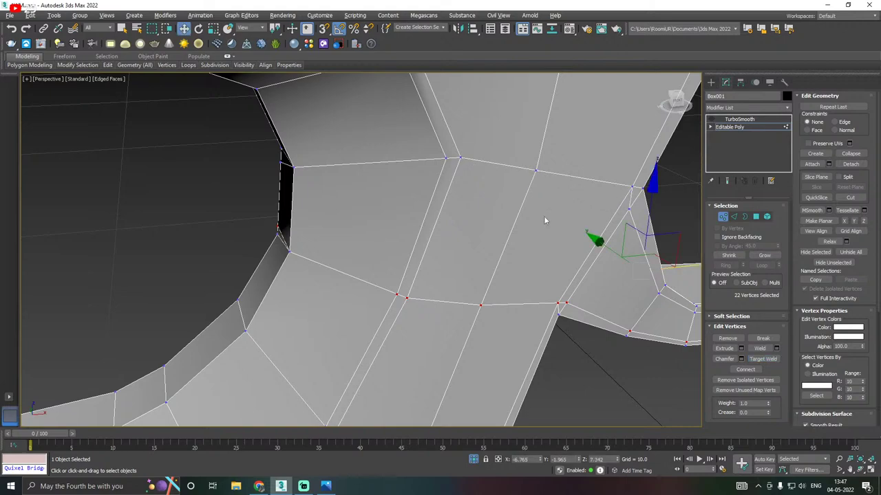
Leave vertex editing and examine the TurboSmooth result around the grip, the trigger guard and the stock's lower rear block
click(708, 127)
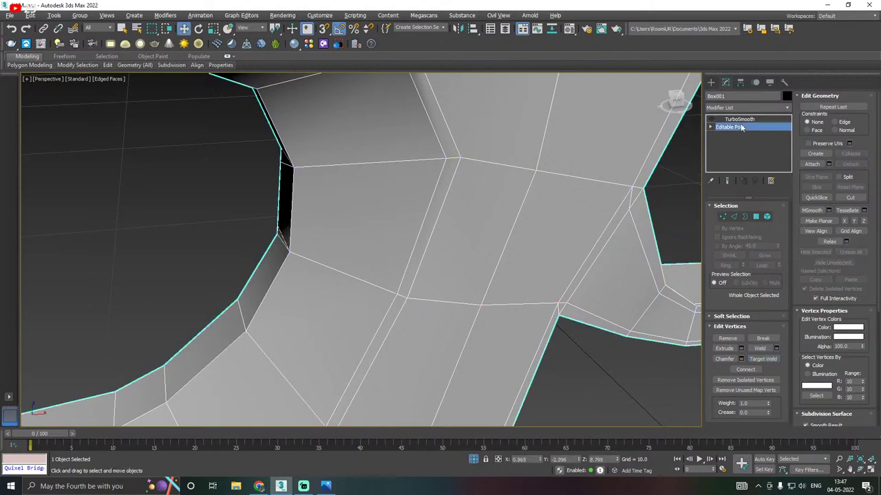
click(244, 233)
scroll(344, 223, down, 4)
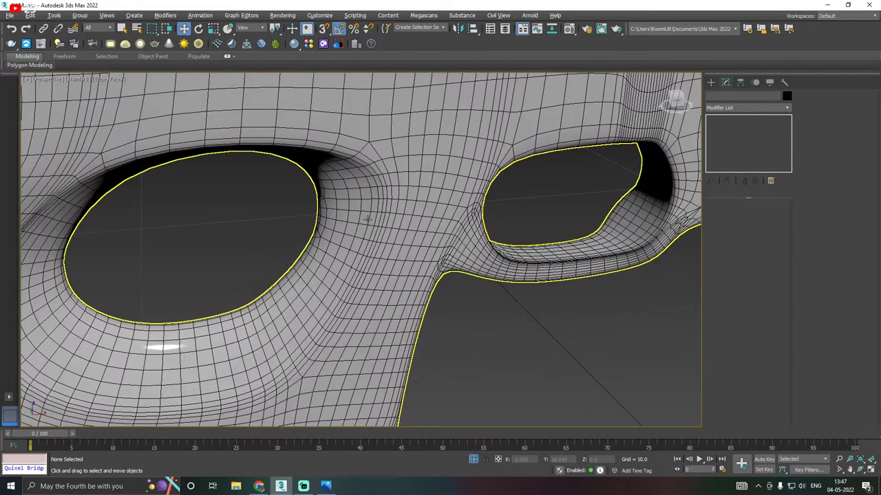
alt+middle_drag(359, 203, 483, 238)
scroll(400, 217, down, 5)
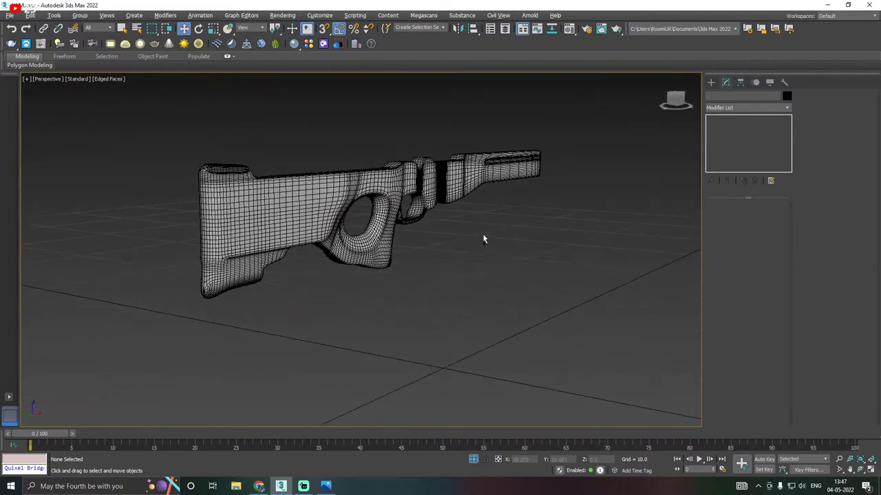
click(248, 237)
scroll(230, 241, up, 5)
alt+middle_drag(236, 246, 279, 243)
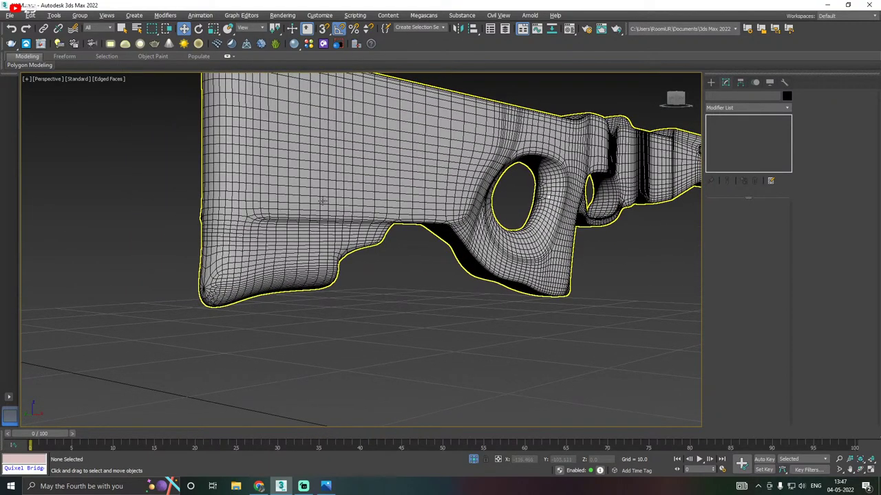
click(178, 123)
click(320, 140)
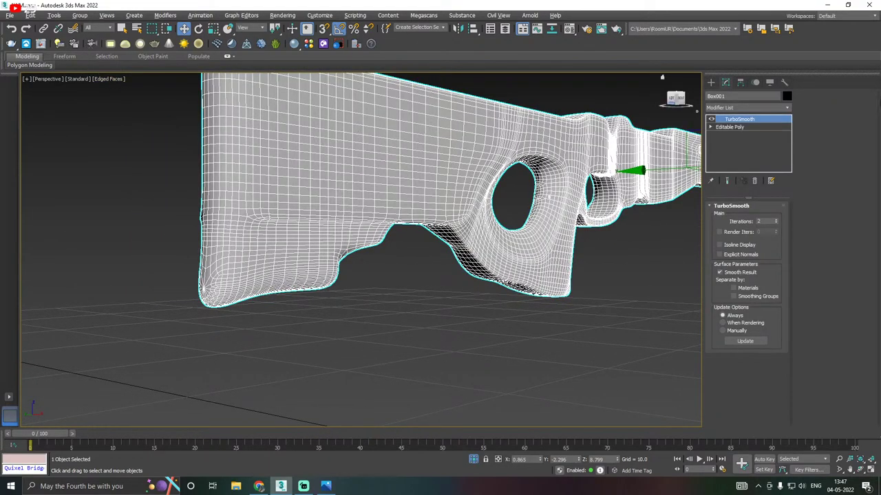
In the base Editable Poly, inset the rounded front end polygon of the stock's lower rear block by 0.034
click(738, 127)
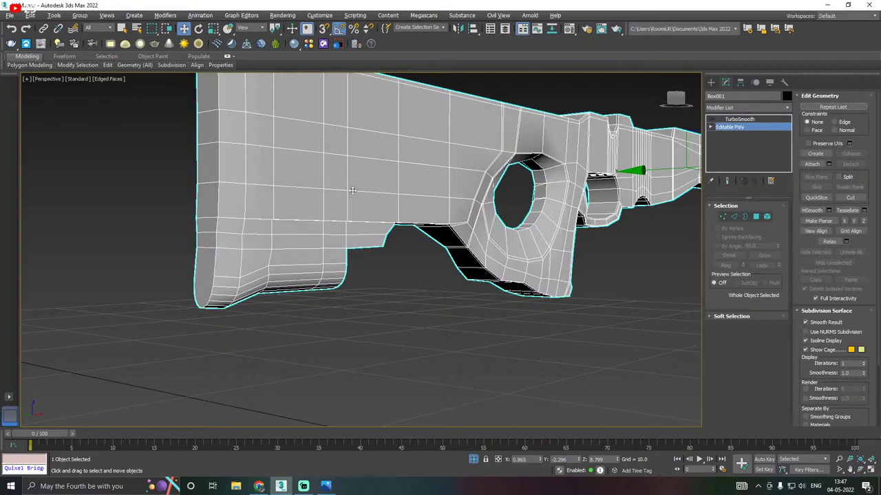
middle_drag(397, 199, 454, 205)
alt+middle_drag(358, 213, 375, 256)
scroll(413, 261, up, 4)
middle_drag(472, 179, 416, 186)
scroll(437, 193, up, 2)
click(755, 217)
click(427, 206)
scroll(415, 188, up, 2)
alt+middle_drag(523, 251, 478, 241)
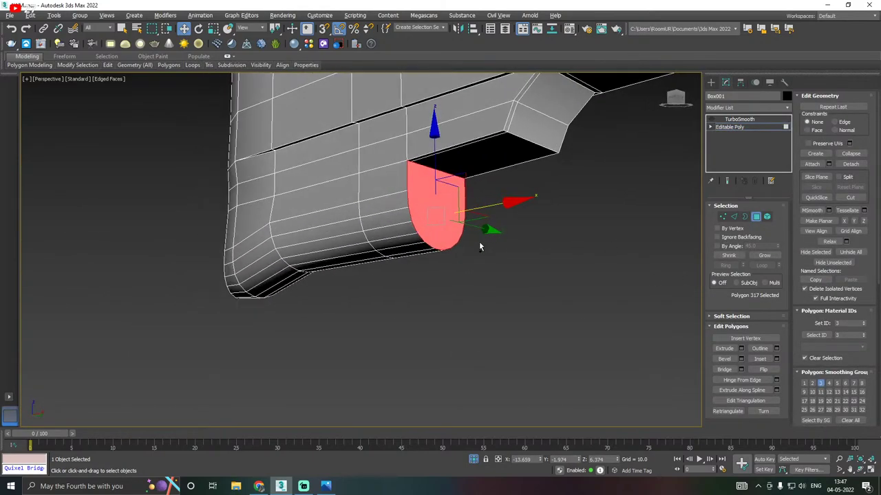
scroll(479, 242, up, 2)
click(776, 359)
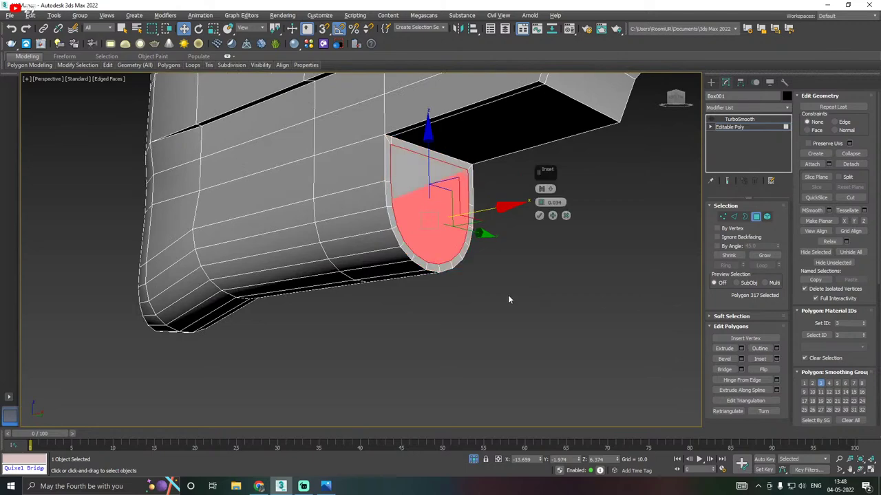
click(540, 205)
click(540, 206)
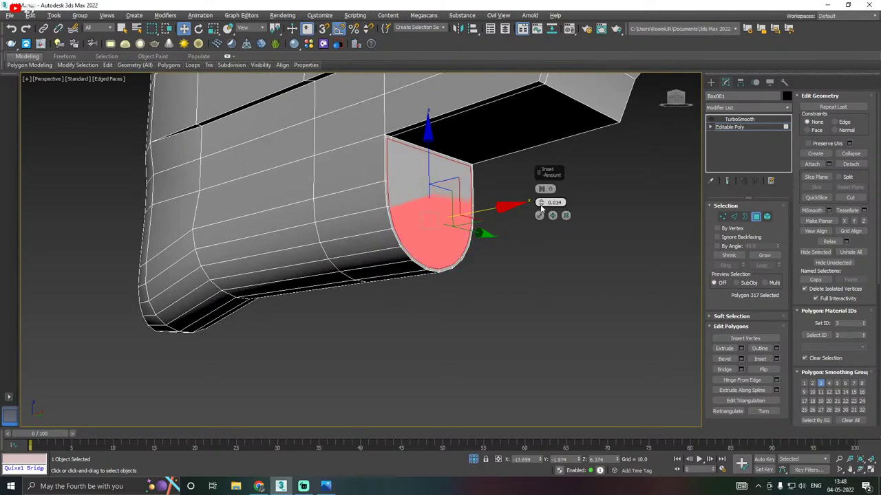
drag(540, 203, 541, 198)
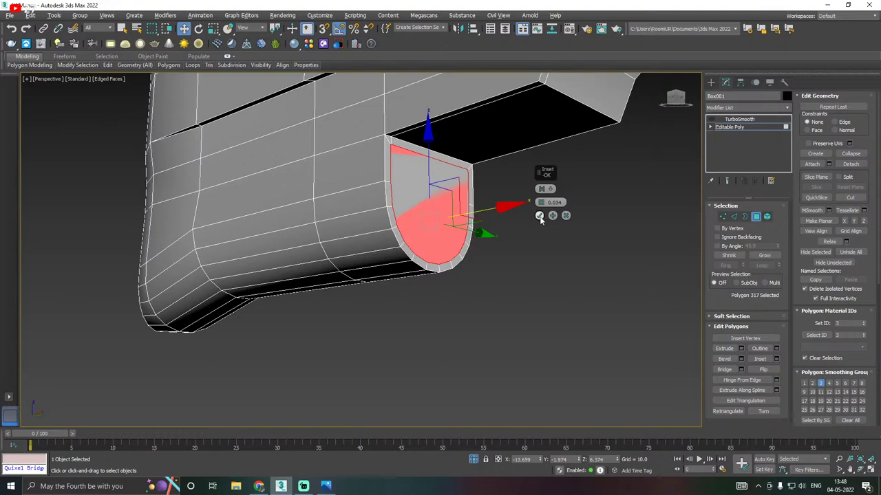
click(540, 216)
Try to chamfer the bottom edges of the sloped step ahead of the lower rear block by 0.03 with 3 segments
alt+middle_drag(538, 216, 514, 187)
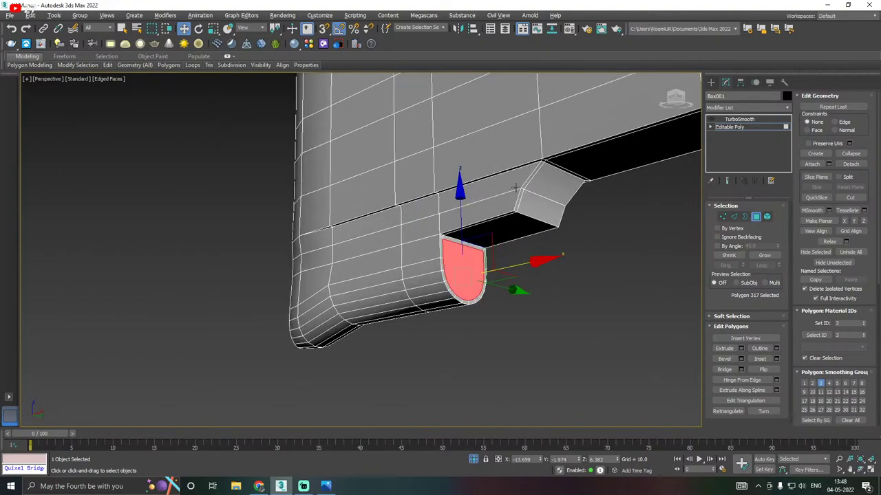
scroll(515, 187, up, 2)
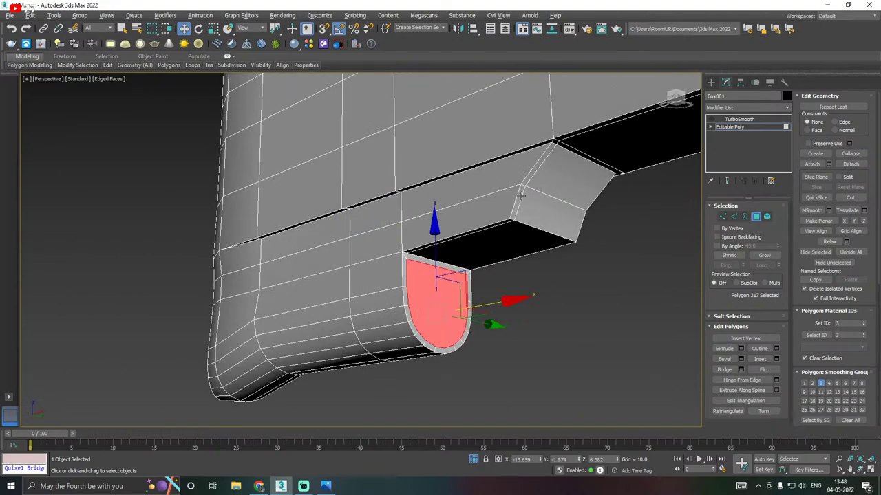
click(734, 216)
click(535, 226)
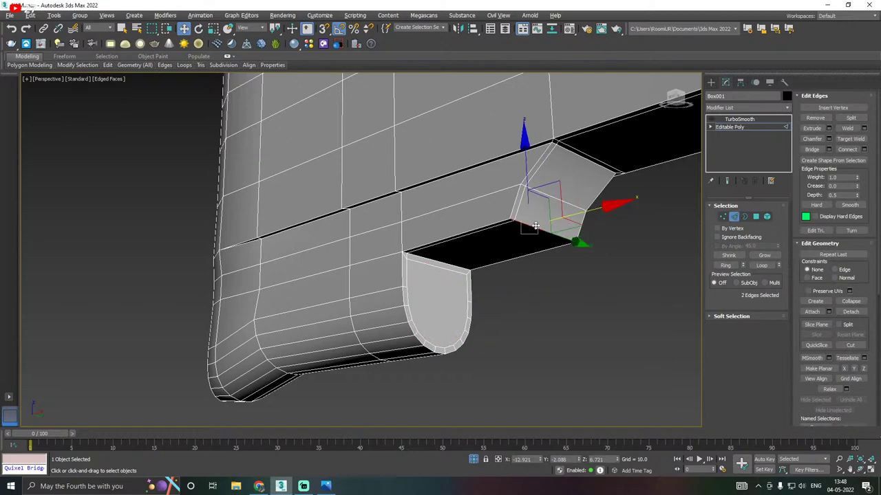
click(829, 139)
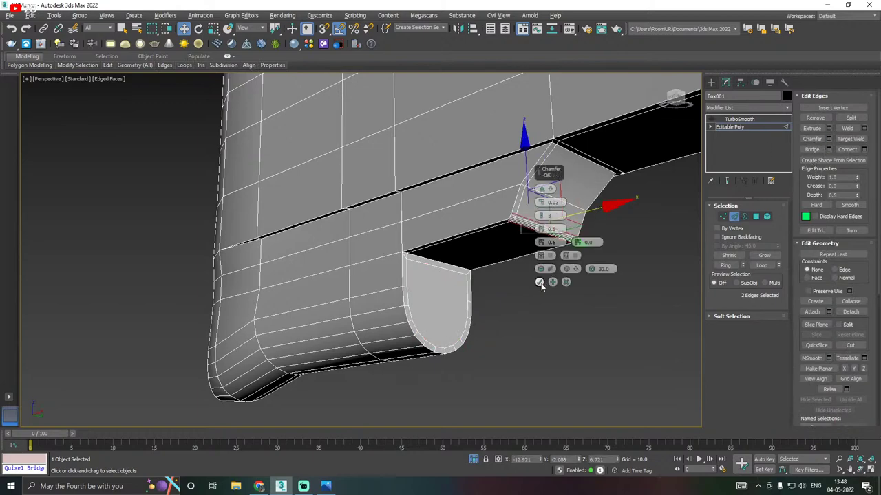
key(Return)
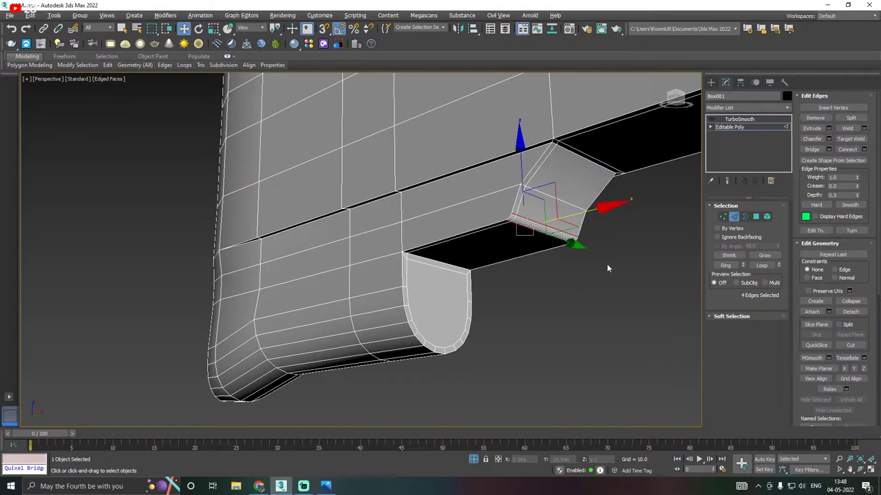
Turn TurboSmooth's visibility back on and undo the chamfer on the sloped step's bottom edges
click(711, 120)
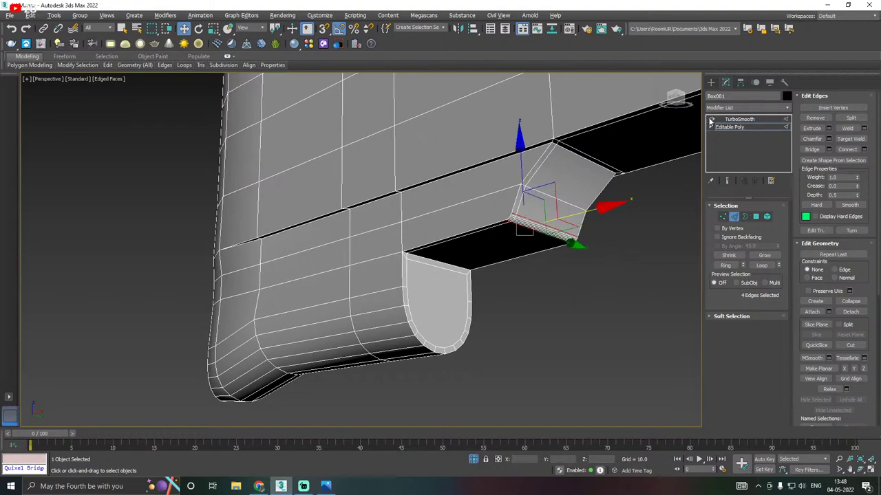
click(728, 182)
click(728, 182)
key(ctrl+z)
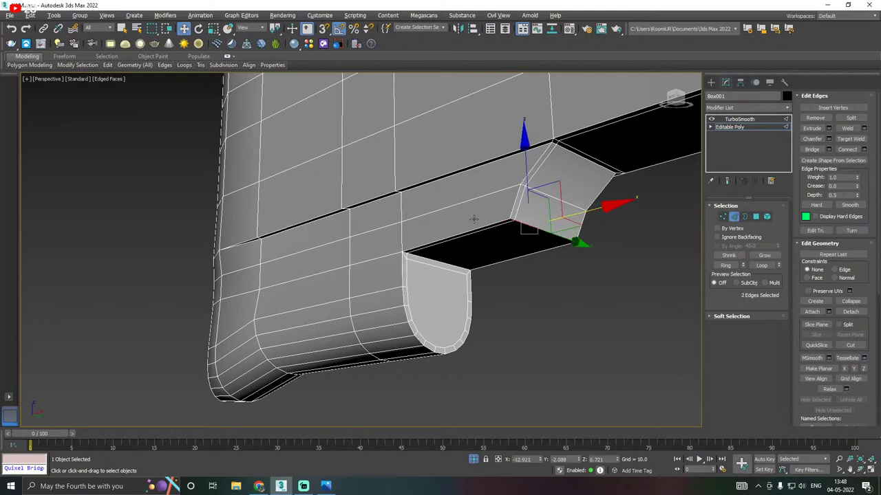
Try the 0.03 chamfer on the sloped step's bottom edges once more and undo it
alt+middle_drag(550, 217, 646, 222)
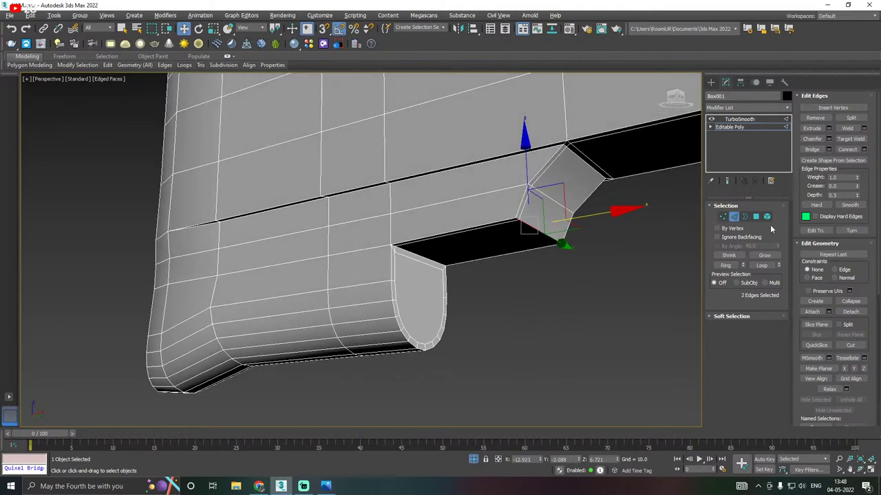
click(828, 138)
scroll(540, 194, up, 3)
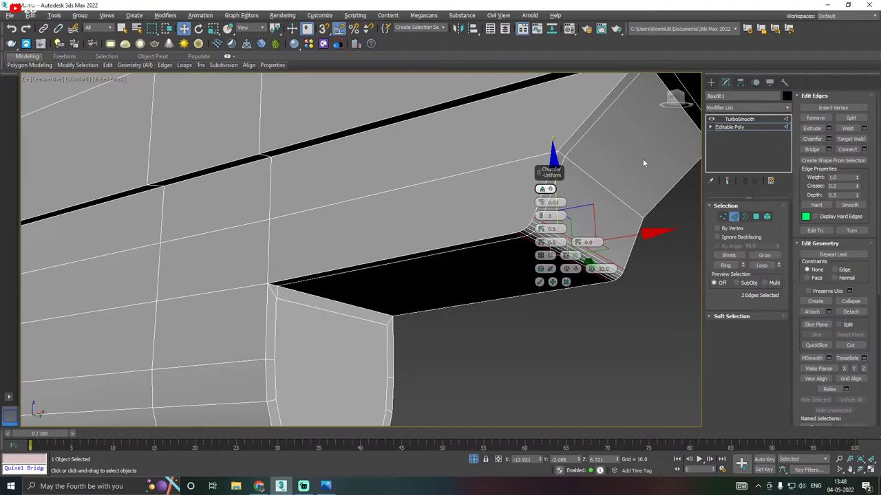
key(Return)
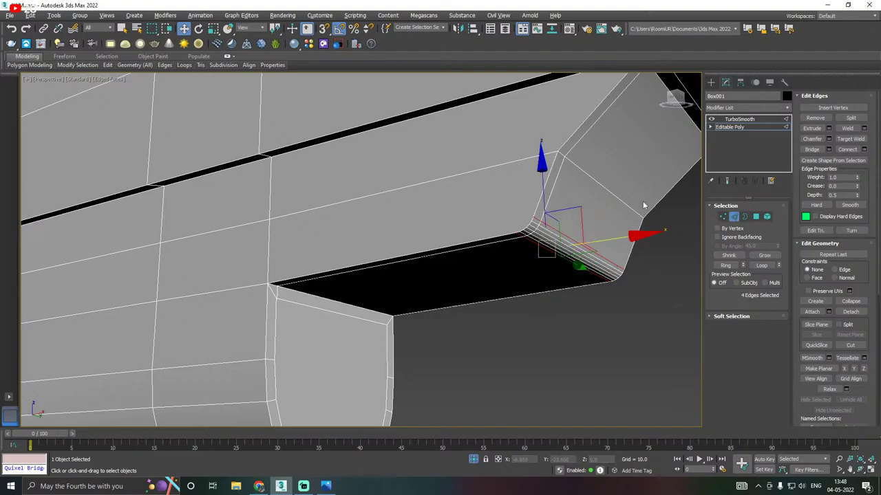
key(ctrl+z)
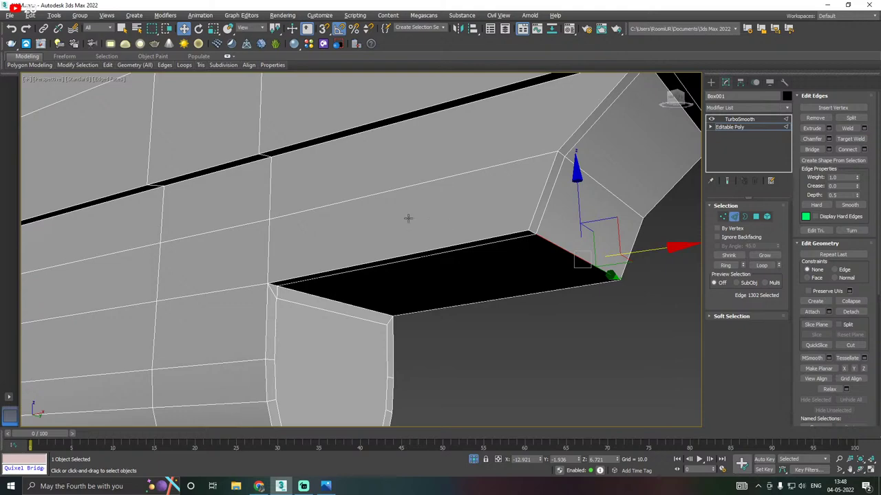
Add SwiftLoop supporting loops close to the sloped step's bottom corner, along the underside's rim and up the stock's side
mouse_move(108, 65)
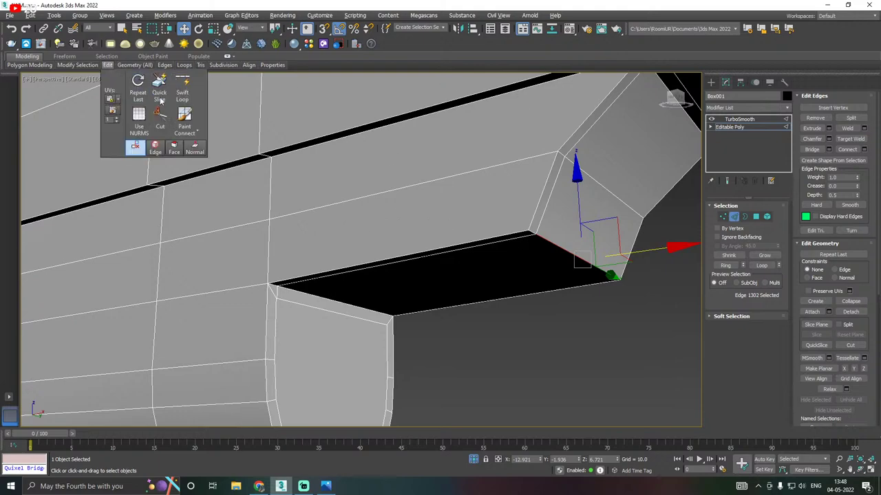
click(182, 88)
click(531, 229)
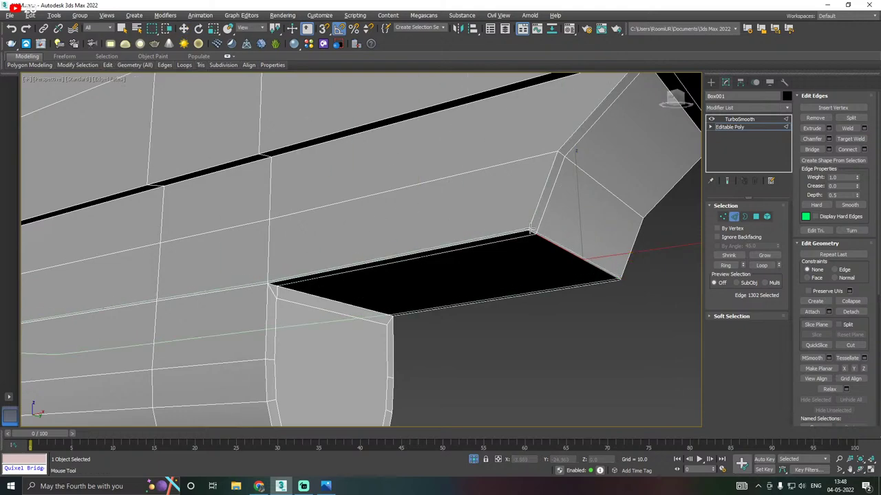
double_click(530, 232)
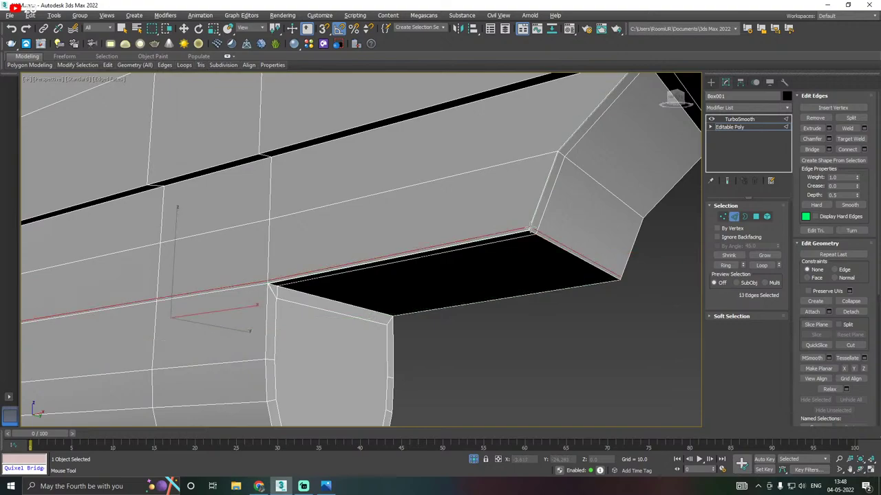
click(525, 234)
right_click(526, 234)
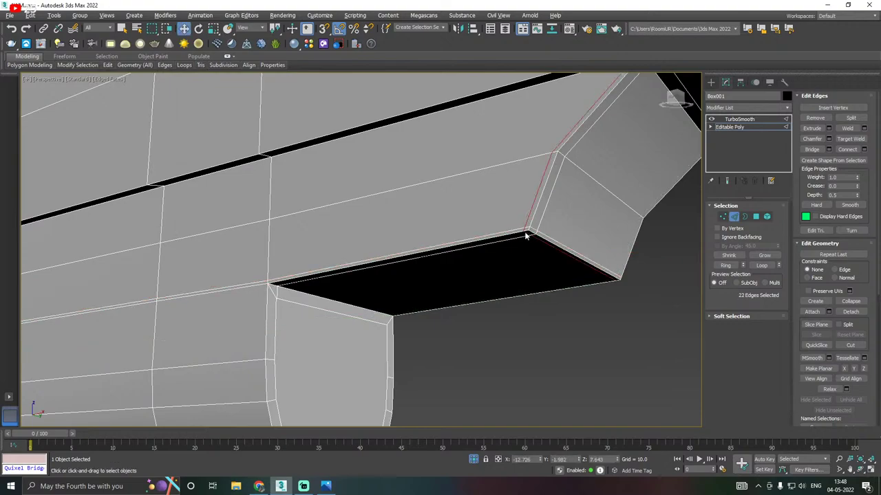
Leave edge editing, deselect the stock and examine the TurboSmooth result around the lower rear block and the raised upper rear block
scroll(486, 251, down, 6)
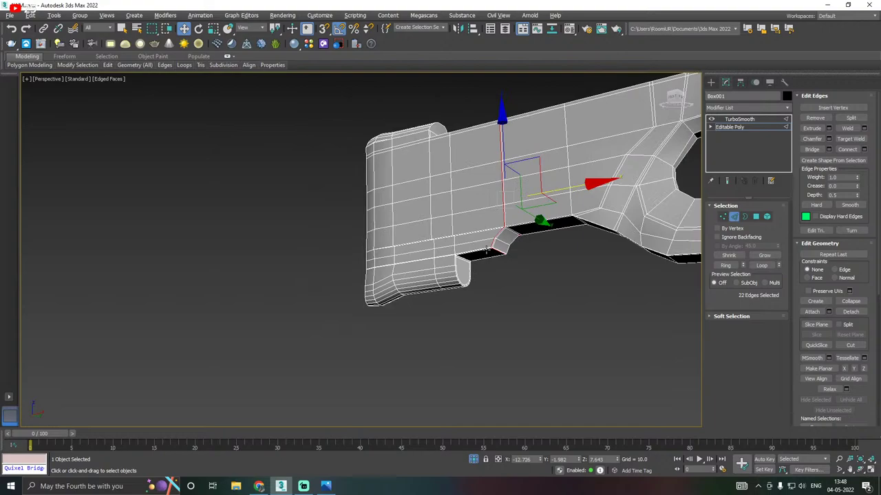
click(731, 127)
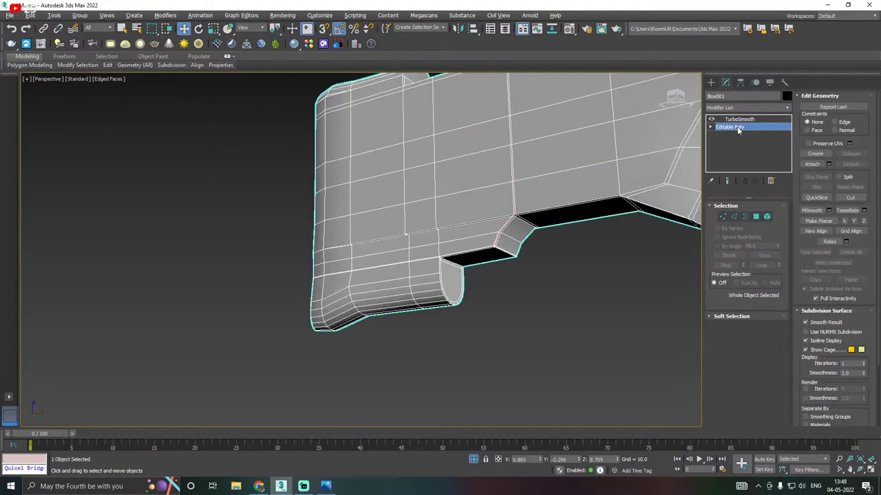
click(547, 280)
middle_drag(503, 257, 433, 291)
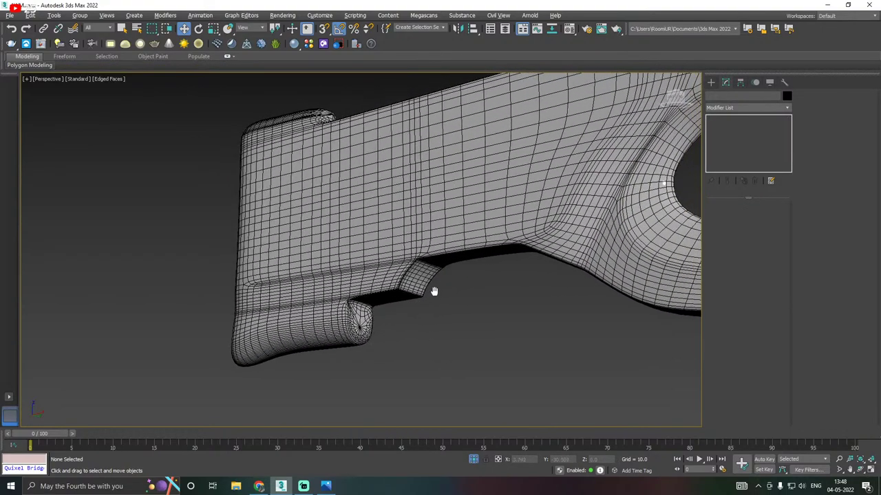
scroll(434, 291, up, 3)
scroll(391, 298, down, 6)
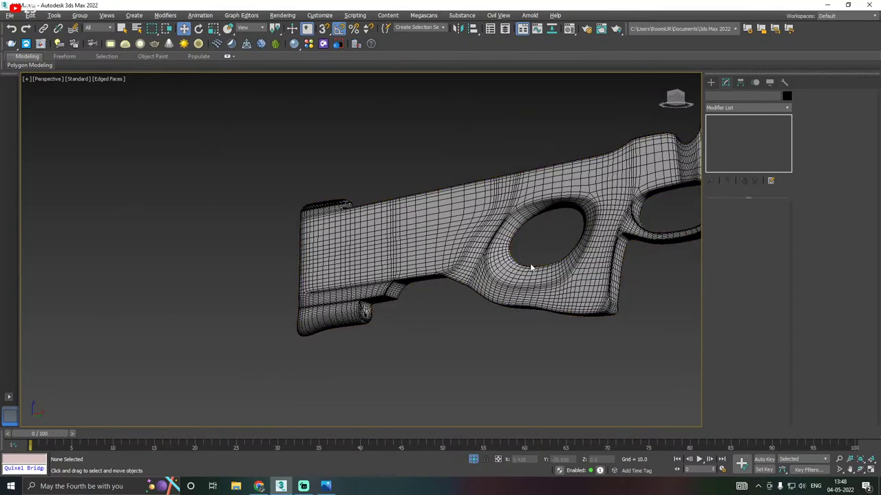
alt+middle_drag(530, 268, 558, 309)
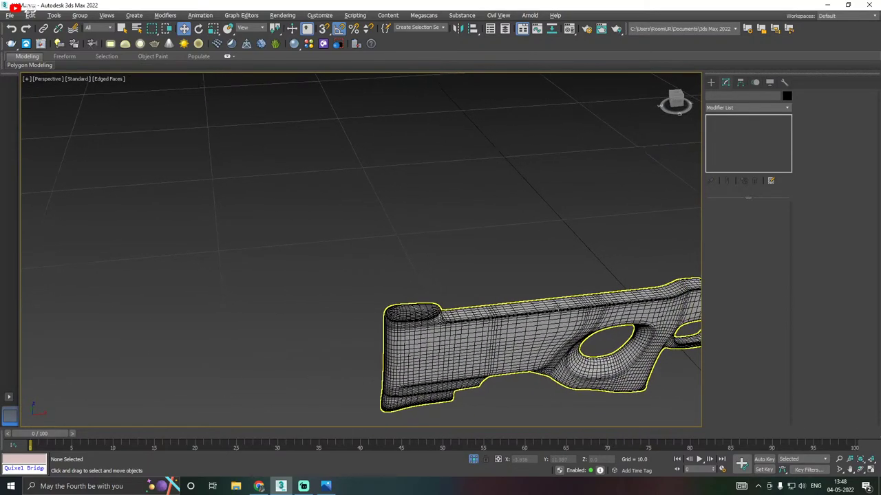
scroll(424, 316, up, 6)
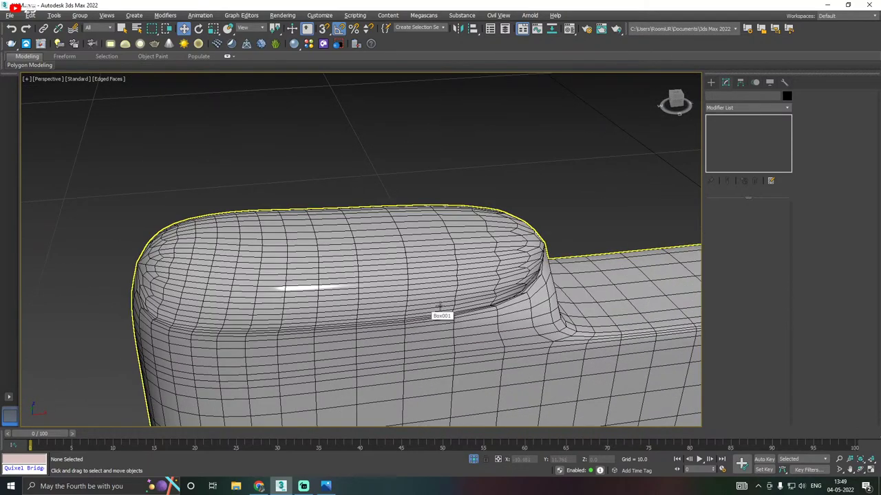
In the base Editable Poly, add a SwiftLoop edge loop just behind the raised upper rear block's front end
click(432, 276)
click(740, 127)
alt+middle_drag(515, 227, 444, 270)
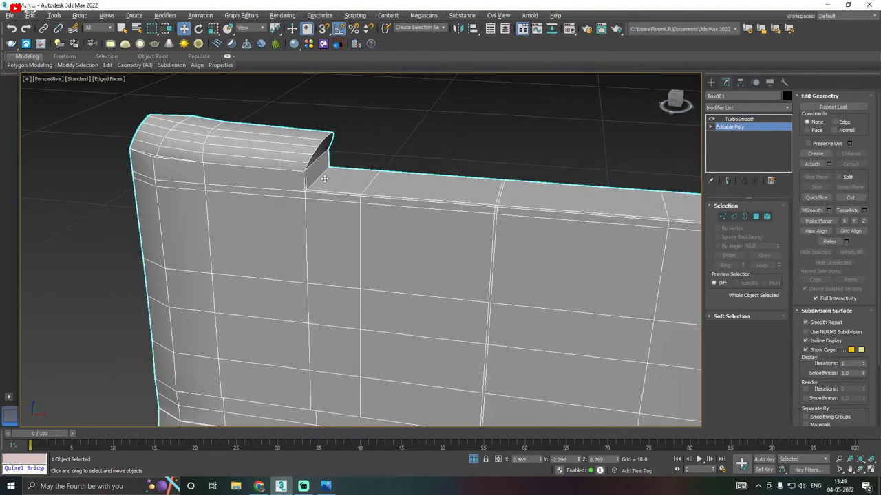
scroll(325, 178, up, 2)
middle_drag(316, 169, 344, 201)
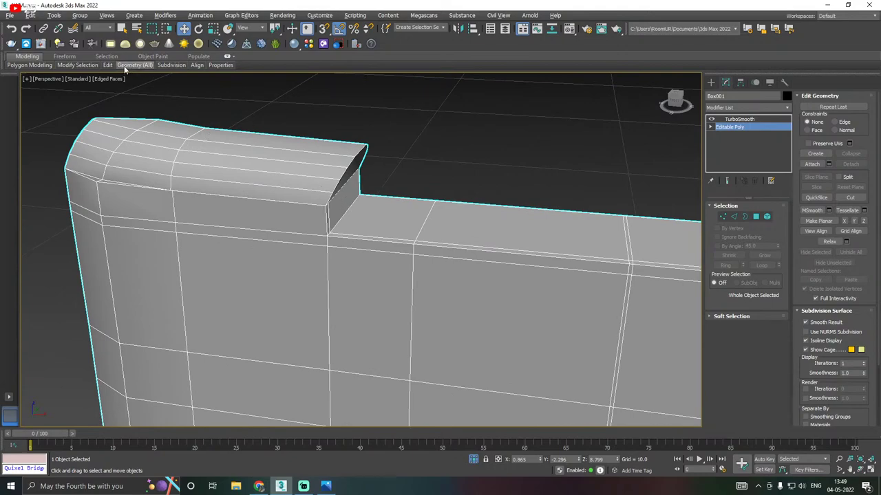
mouse_move(107, 65)
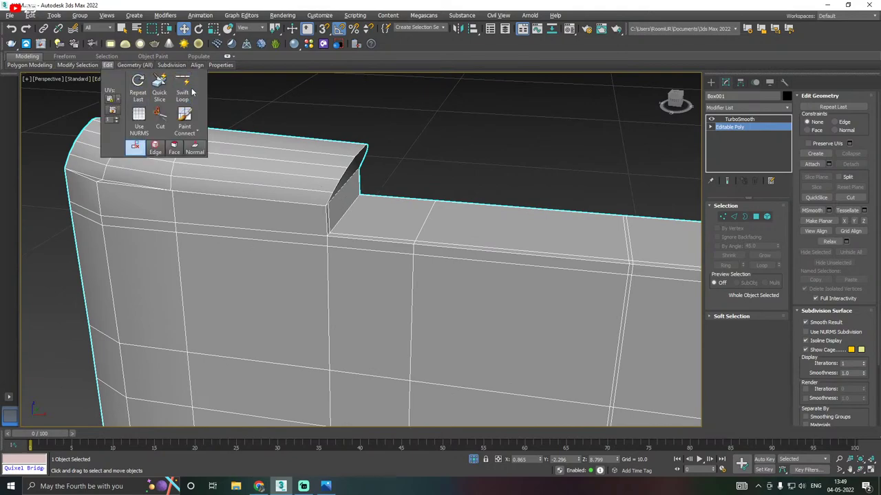
click(182, 89)
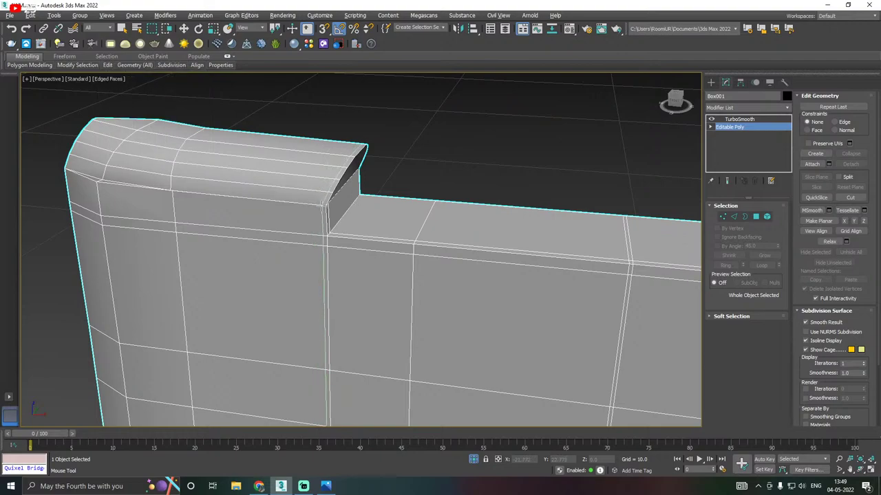
right_click(344, 209)
Select the three polygons that form the front end face of the raised upper rear block
click(755, 217)
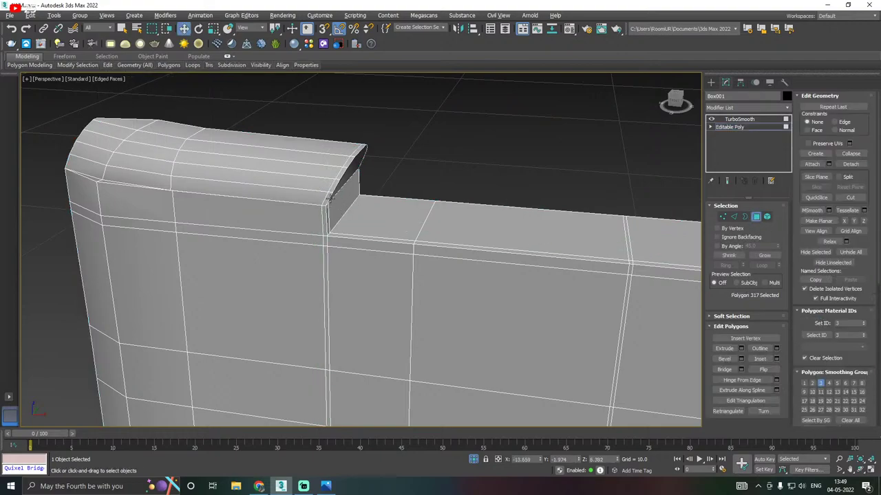
click(344, 200)
alt+middle_drag(383, 195, 346, 169)
scroll(302, 172, up, 4)
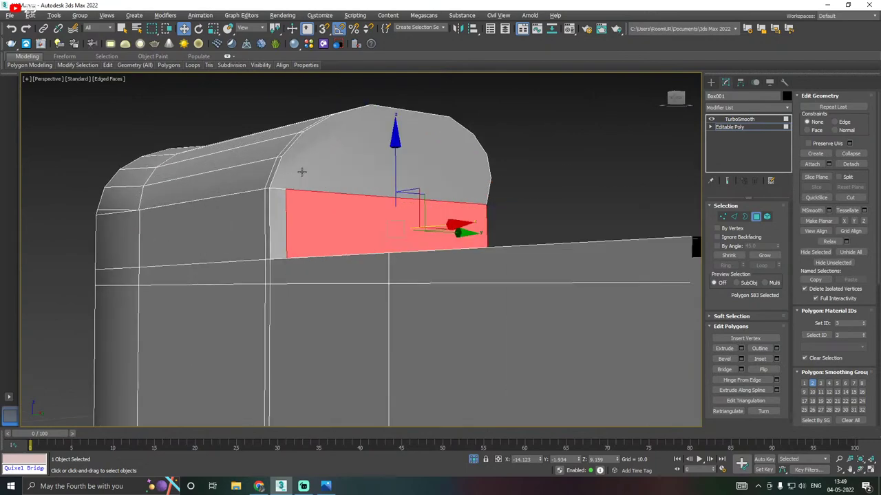
ctrl+click(280, 207)
ctrl+click(328, 172)
alt+middle_drag(328, 172, 362, 183)
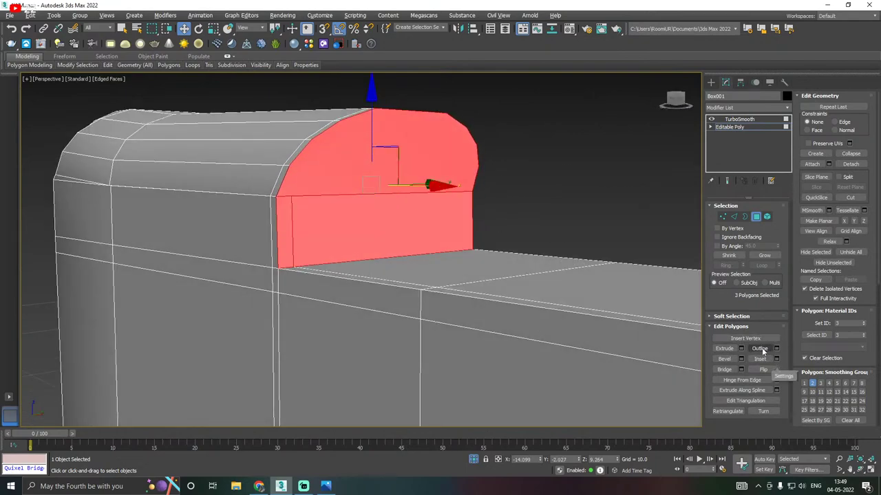
Connect the front face's inner corner vertex to the lowest arc vertex above it with a new edge
click(722, 216)
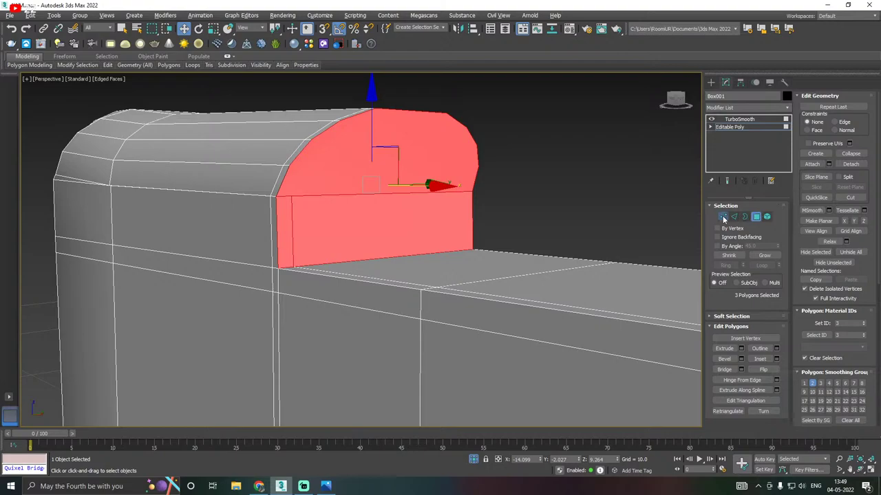
click(293, 197)
alt+middle_drag(328, 213, 344, 232)
right_click(351, 233)
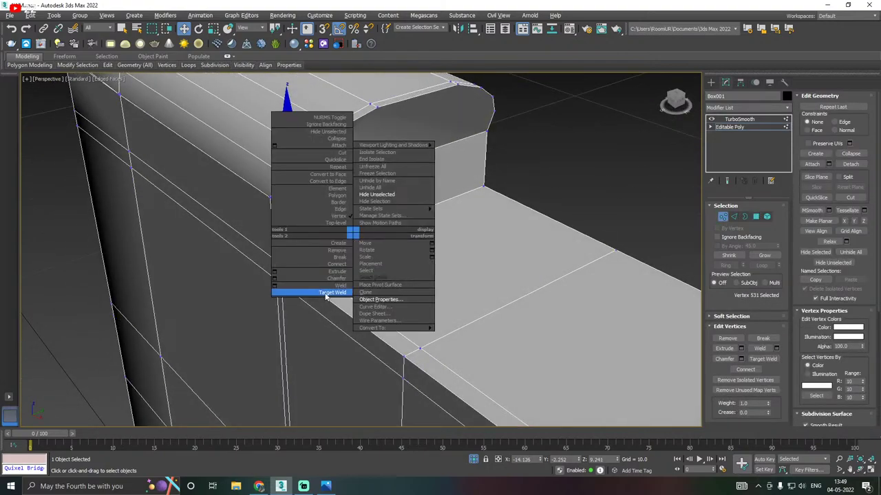
click(325, 294)
right_click(354, 227)
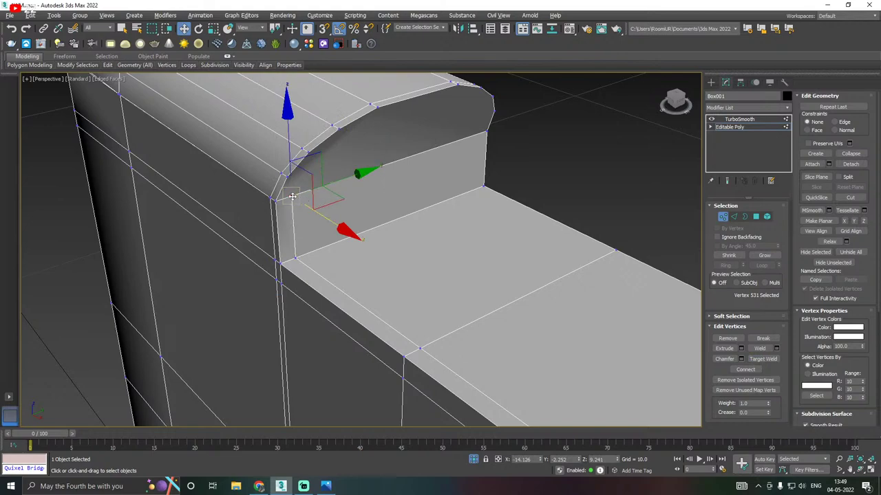
ctrl+click(287, 177)
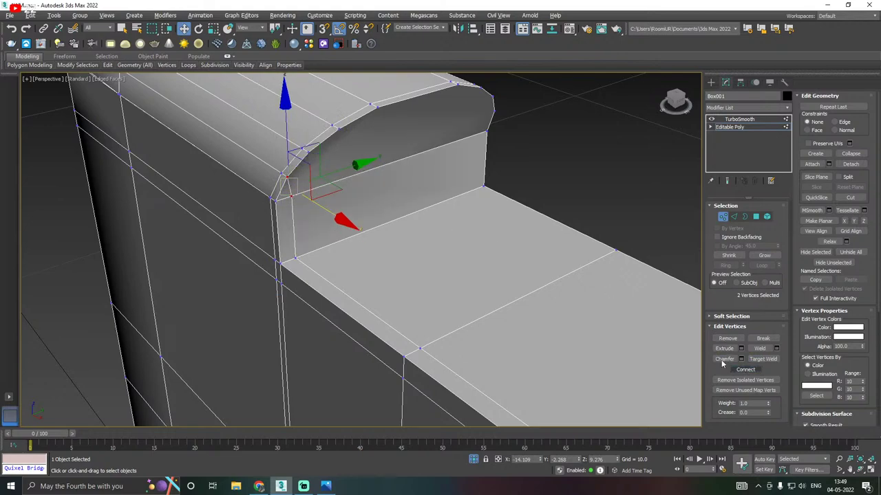
Inset the four polygons of the raised upper rear block's front end face by 0.01 and leave polygon editing
click(760, 218)
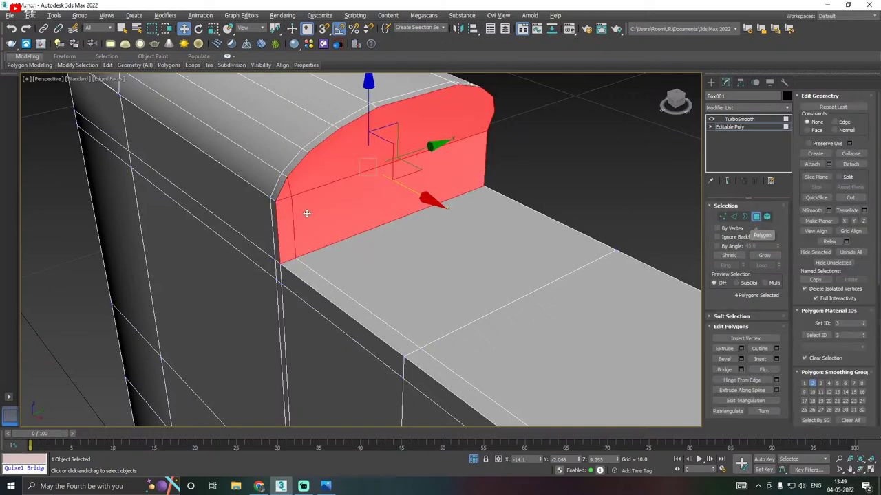
click(775, 358)
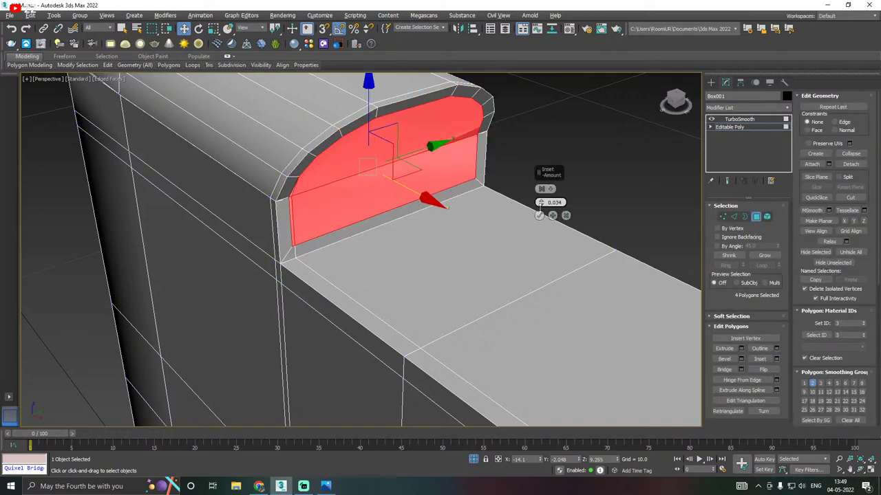
drag(540, 207, 542, 202)
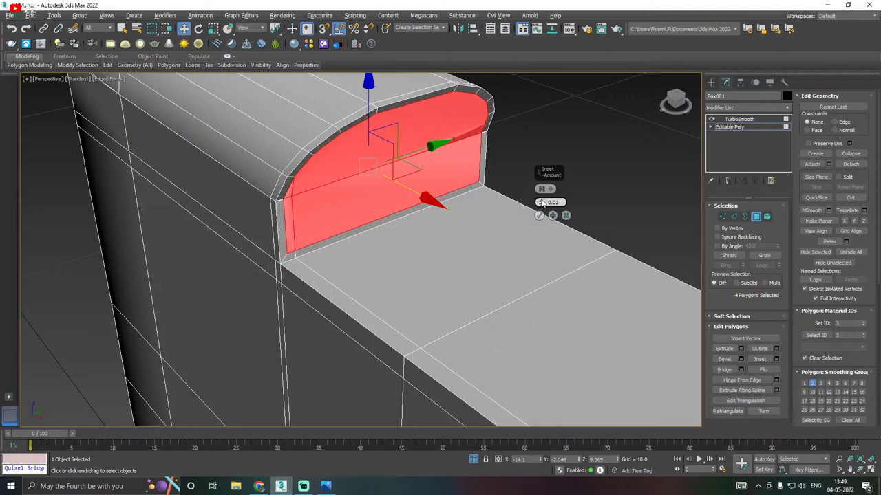
click(541, 205)
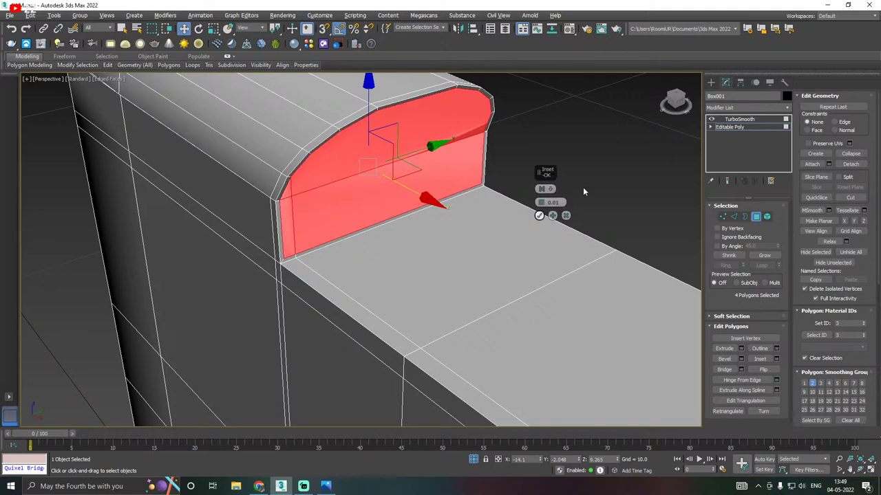
key(Return)
click(732, 128)
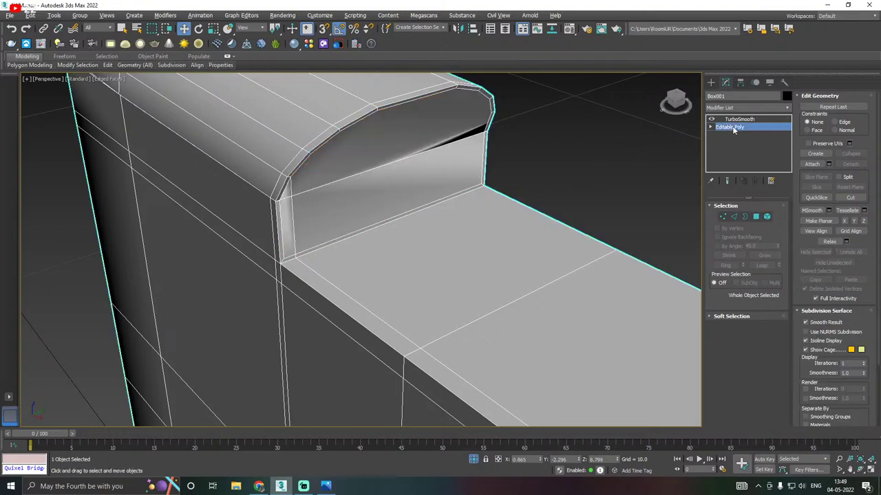
Examine the TurboSmooth result on the upper rear block and along the whole stock
click(630, 164)
scroll(350, 184, down, 10)
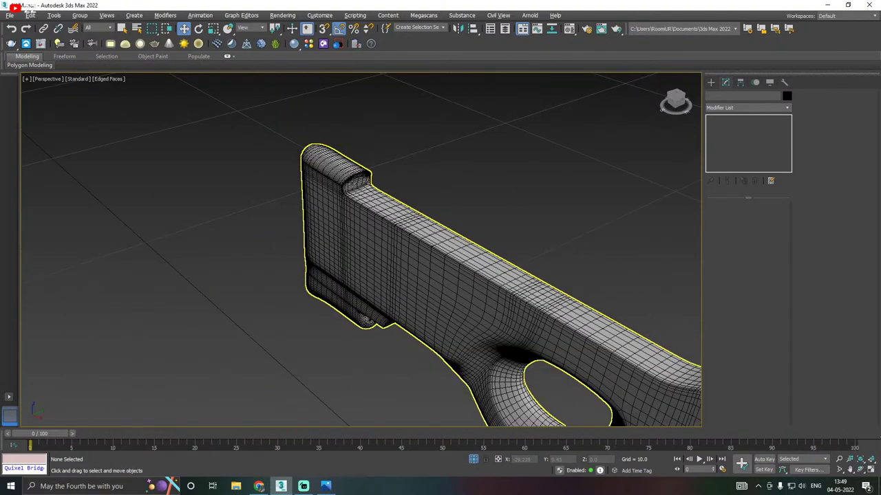
click(387, 216)
alt+middle_drag(387, 215, 479, 233)
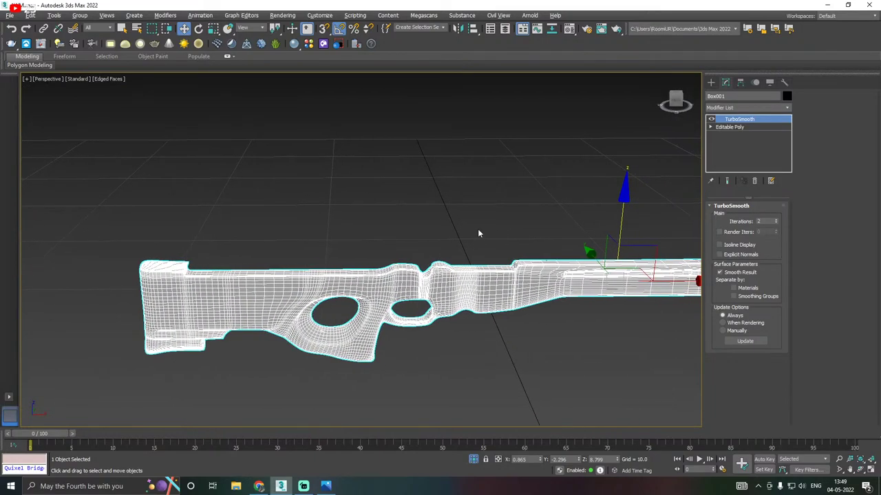
mouse_move(563, 232)
alt+middle_down()
mouse_move(626, 240)
mouse_move(556, 234)
alt+middle_up()
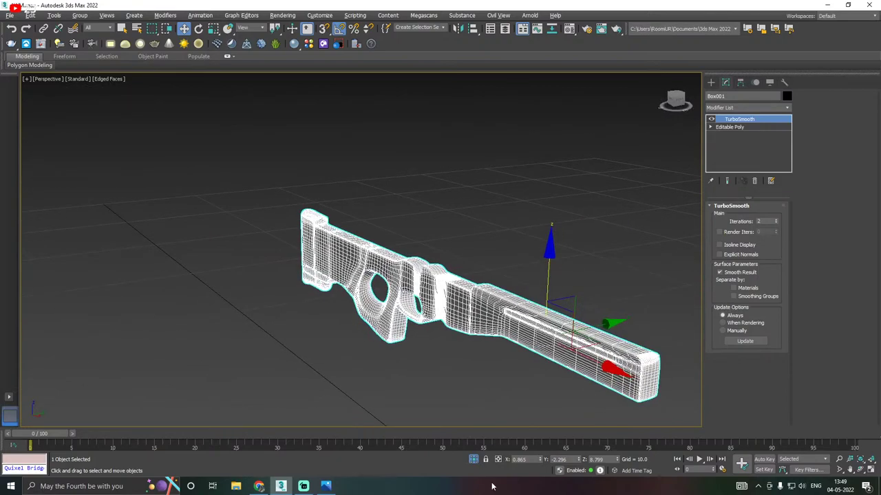
End the stock's isolation and inspect the complete rifle in Default Shading
click(473, 459)
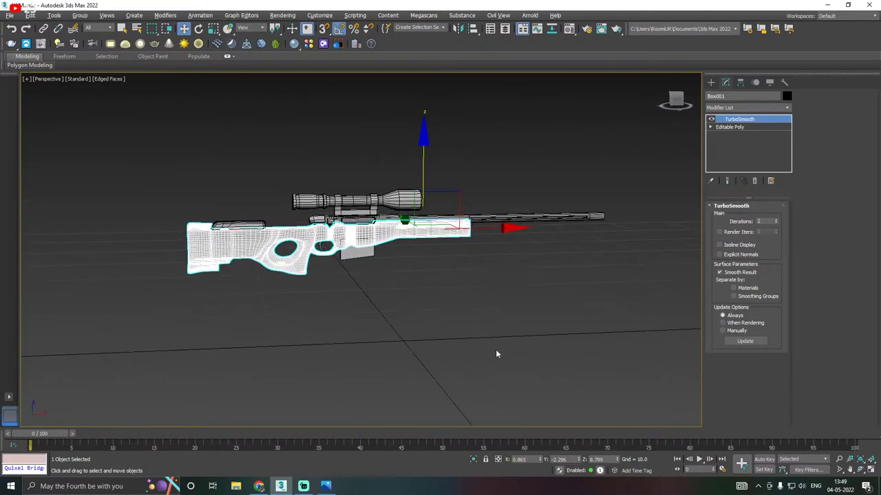
click(470, 331)
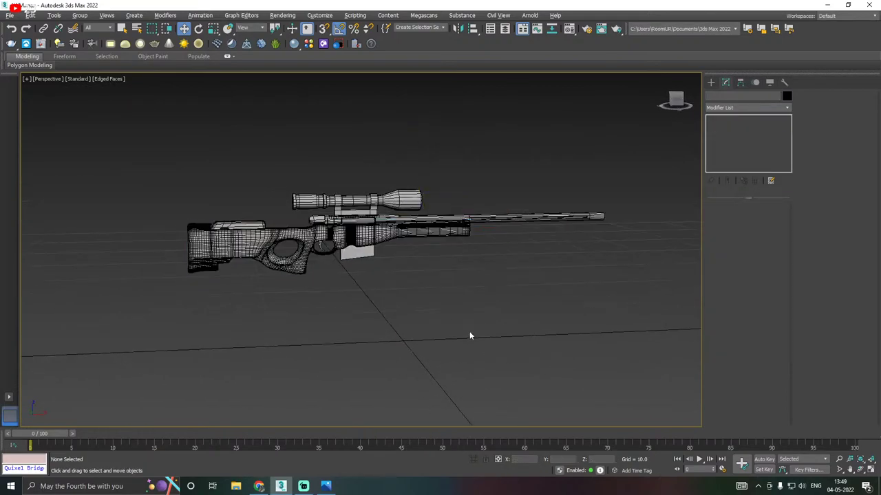
click(106, 79)
click(125, 182)
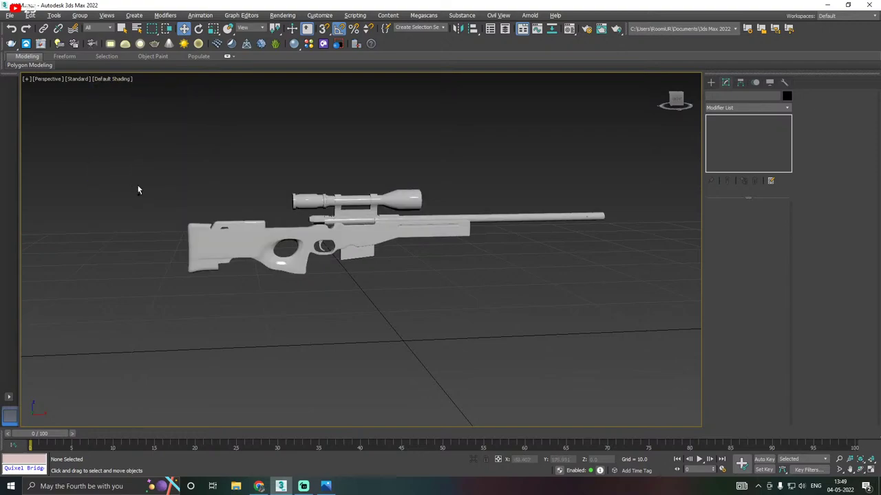
alt+middle_drag(138, 188, 194, 194)
scroll(451, 244, up, 5)
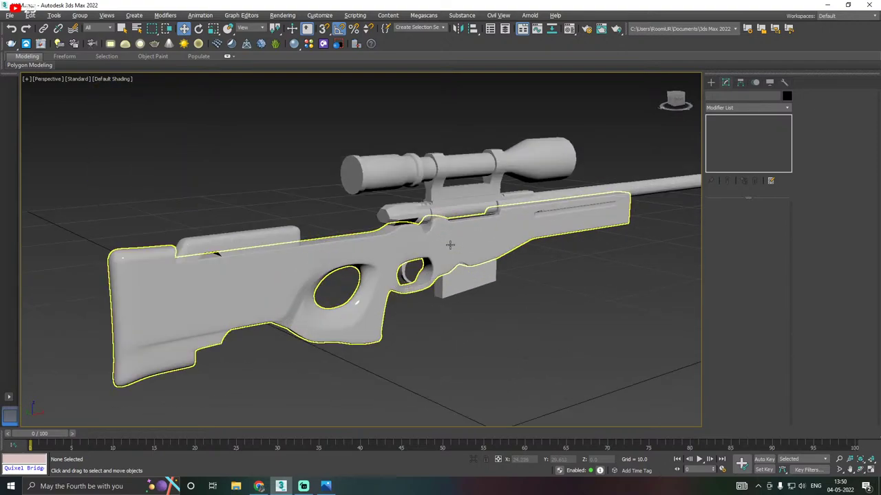
Delete the TurboSmooth modifier from the stock and show the rifle with Edged Faces again
click(460, 278)
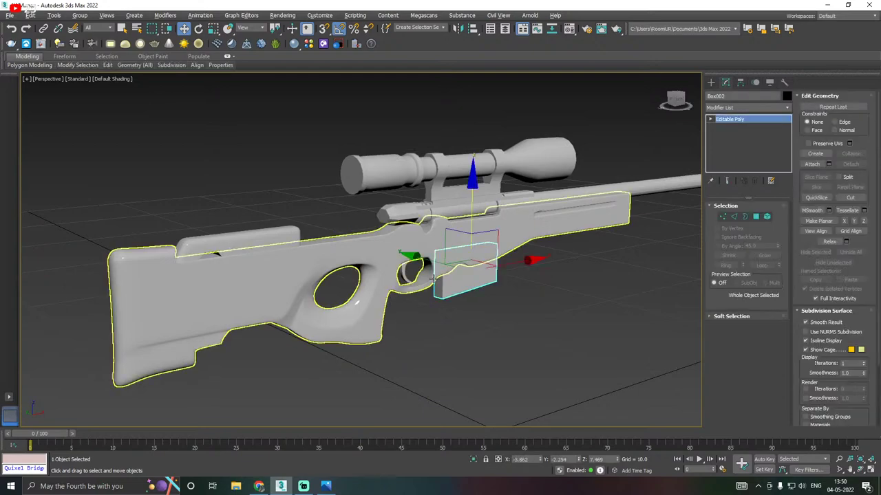
alt+middle_drag(459, 279, 383, 282)
click(385, 280)
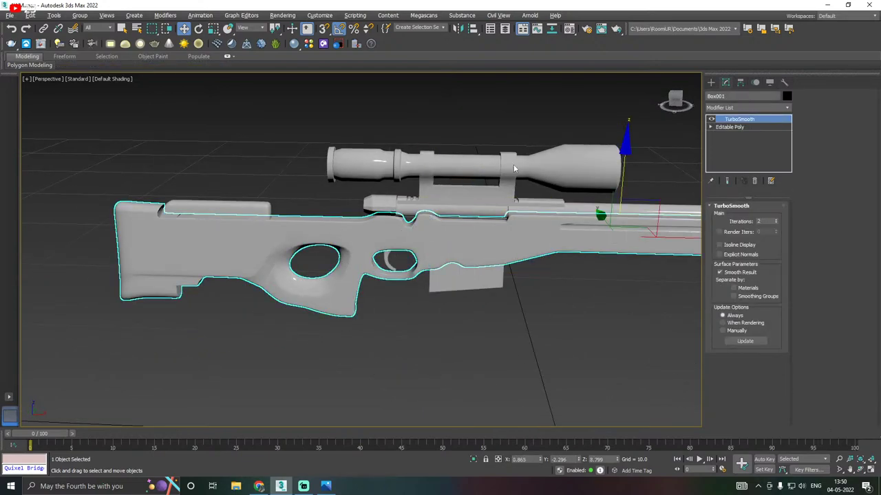
right_click(737, 120)
click(748, 136)
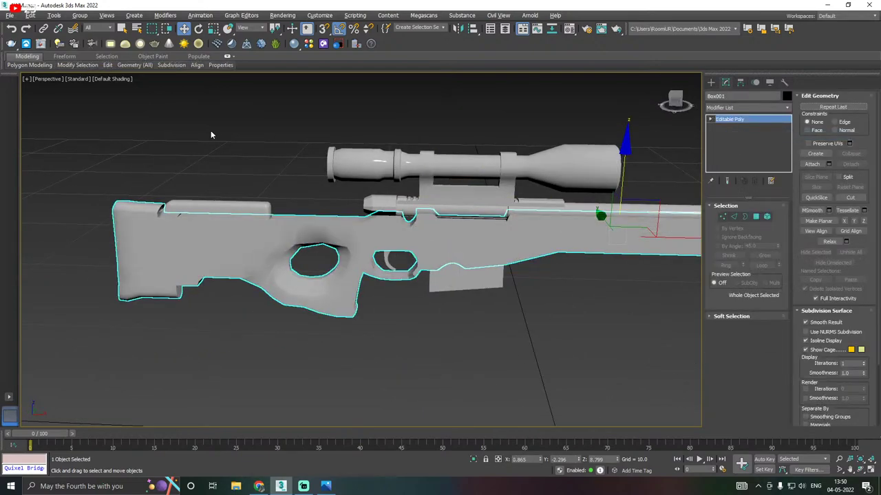
click(120, 79)
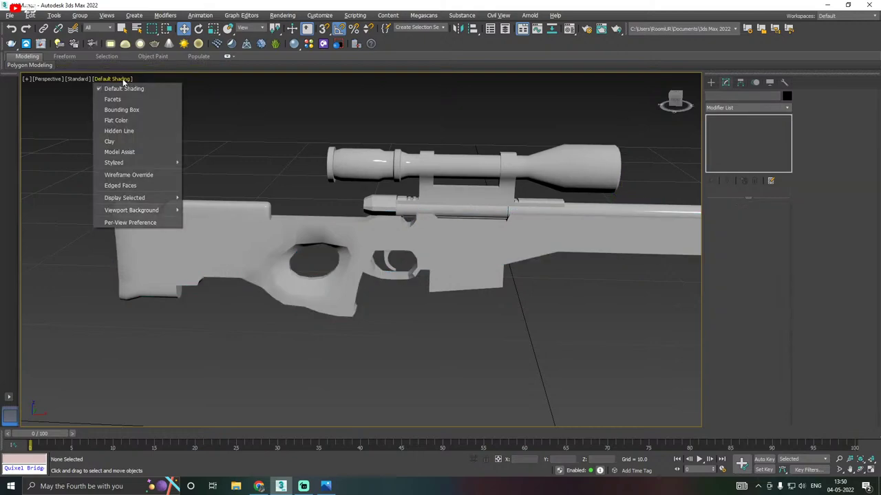
click(158, 186)
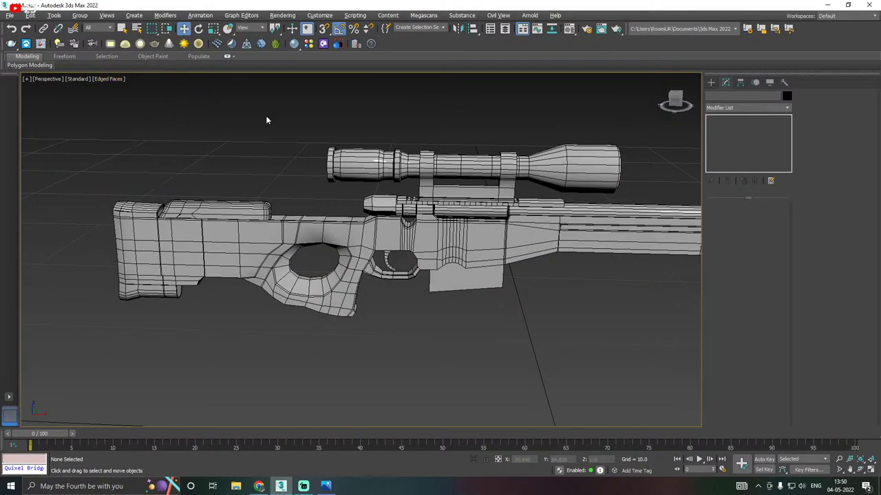
Save a copy of the scene as AWM46.max, and save the current scene
click(11, 15)
click(42, 104)
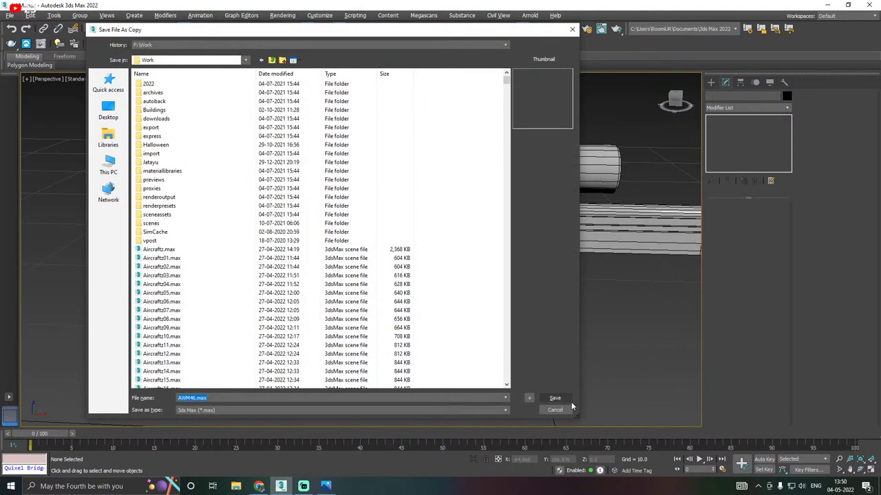
click(568, 399)
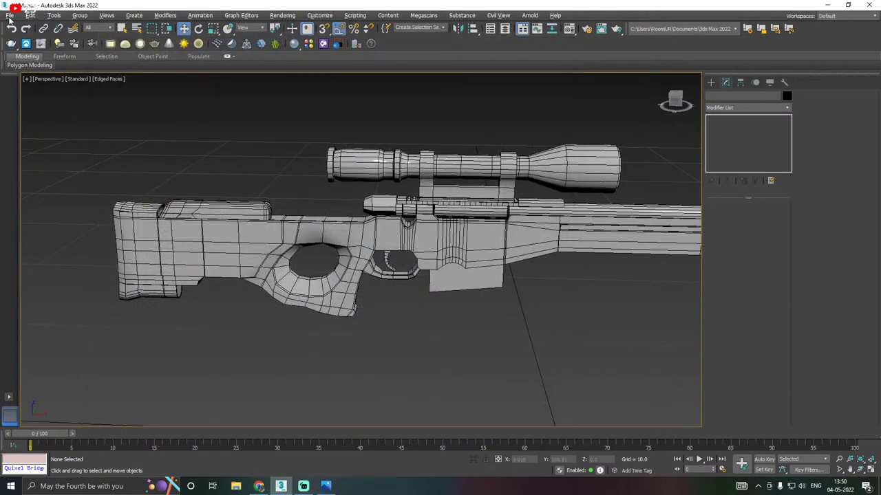
click(11, 16)
click(18, 85)
Isolate the magazine box under the stock and chamfer all of its edges by 0.03 with 1 segment
click(446, 275)
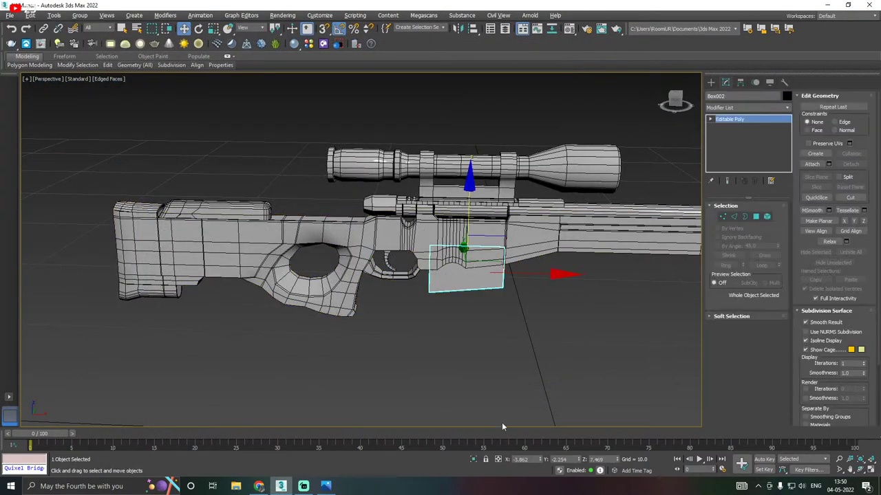
key(alt+q)
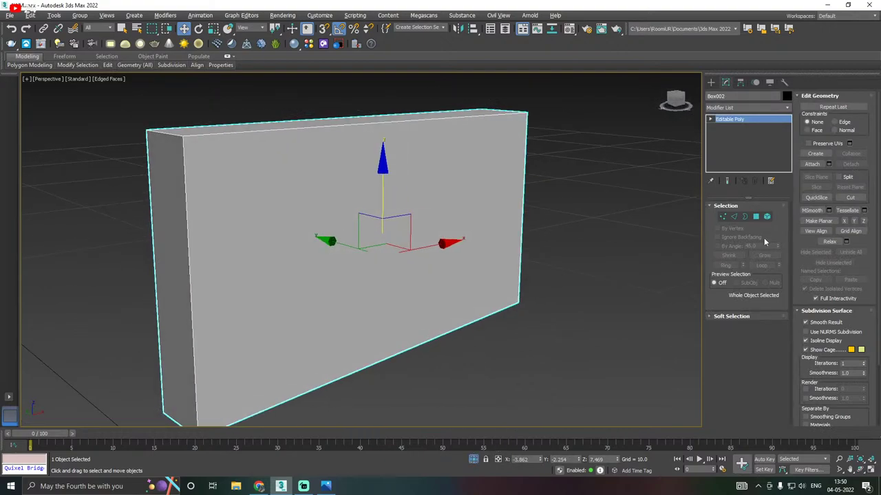
click(766, 217)
scroll(437, 191, down, 4)
click(419, 189)
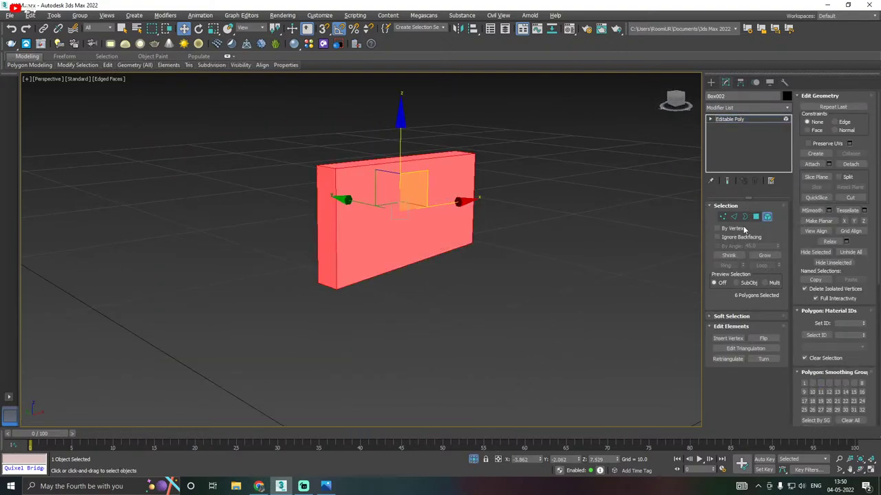
ctrl+click(733, 216)
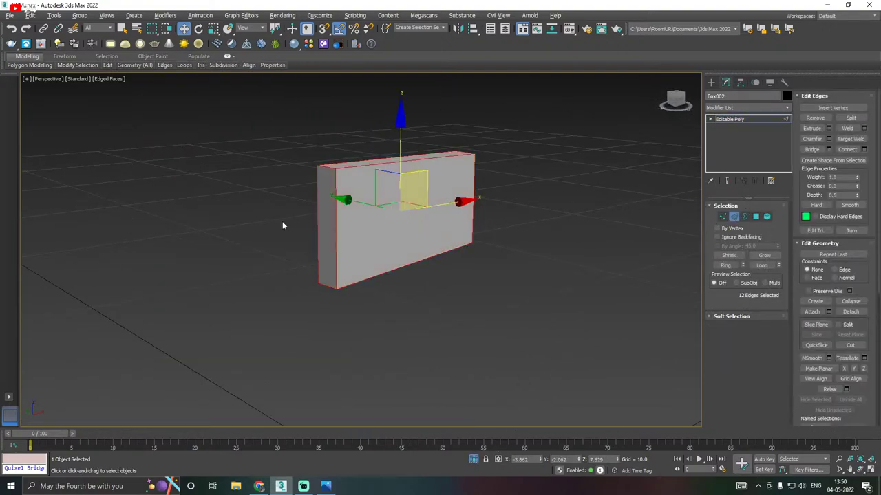
click(829, 138)
scroll(482, 155, up, 4)
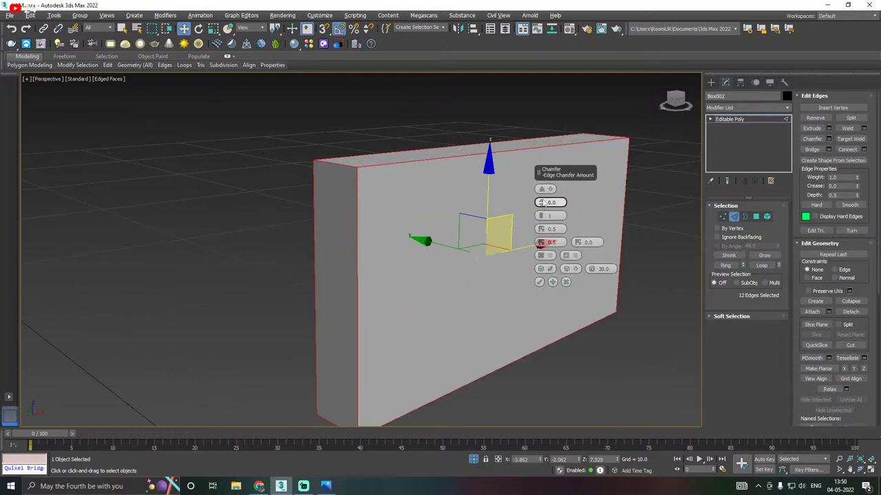
drag(543, 202, 543, 199)
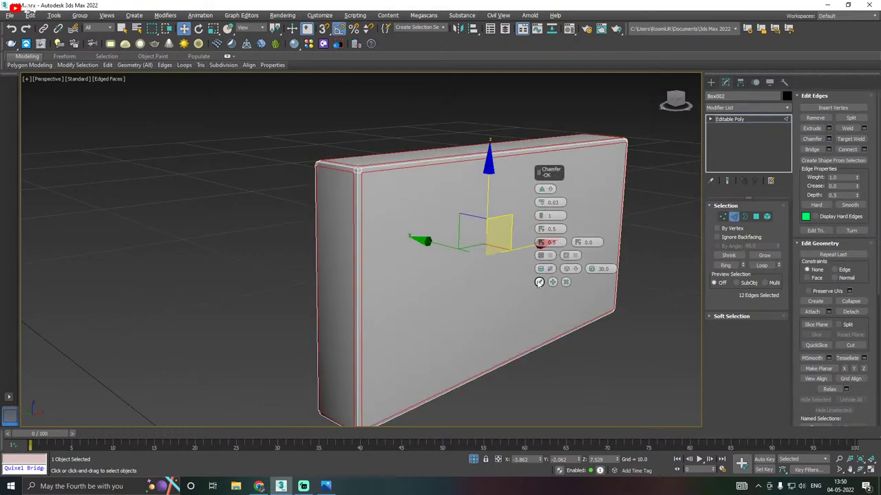
click(540, 282)
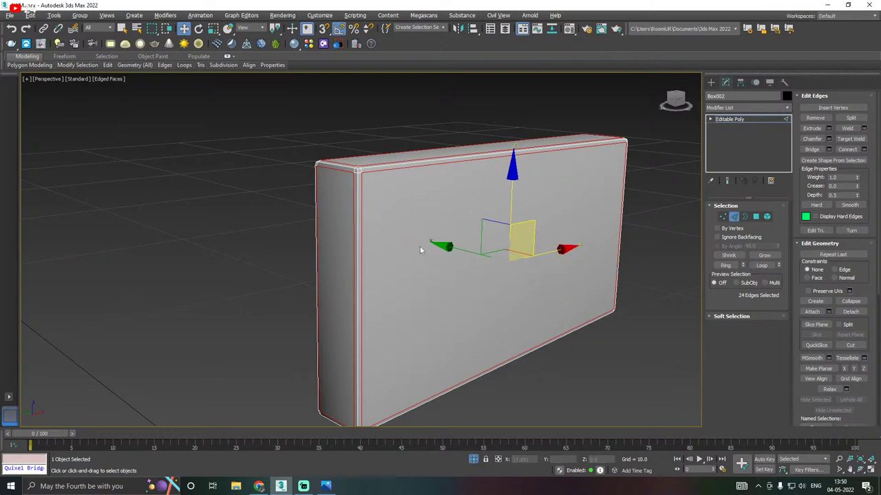
Connect the magazine box's long upper and lower edges with 2 segments and a pinch of 31
scroll(422, 250, down, 3)
alt+middle_drag(528, 254, 481, 253)
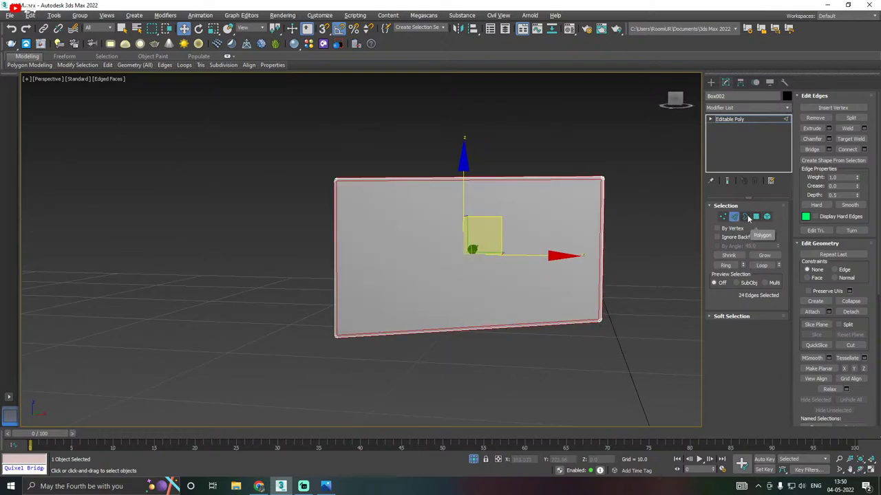
click(455, 132)
drag(471, 429, 471, 430)
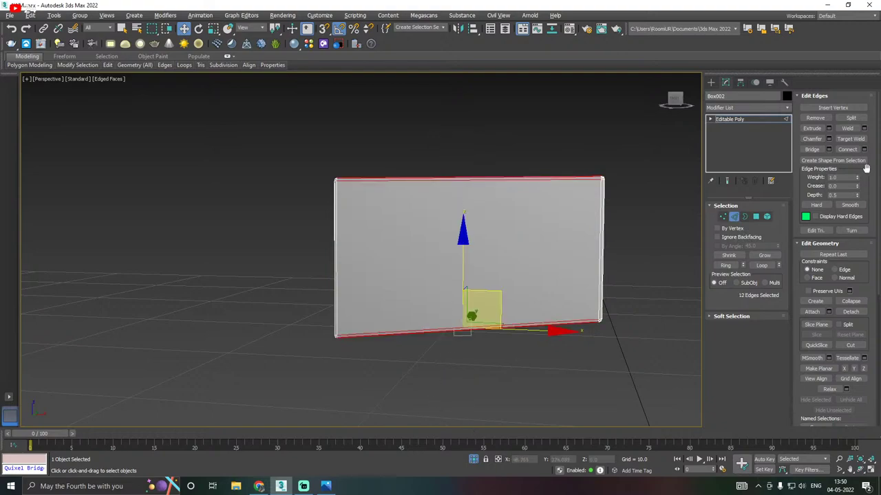
click(863, 148)
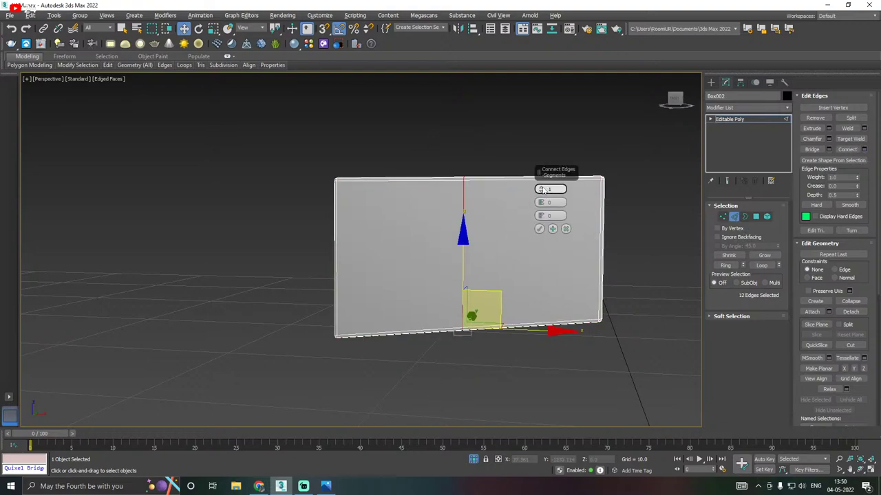
click(541, 188)
drag(541, 203, 541, 180)
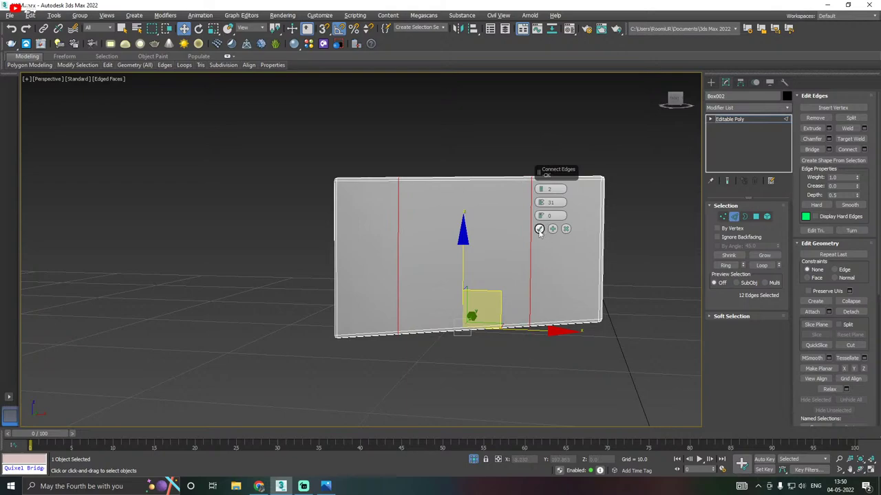
click(540, 229)
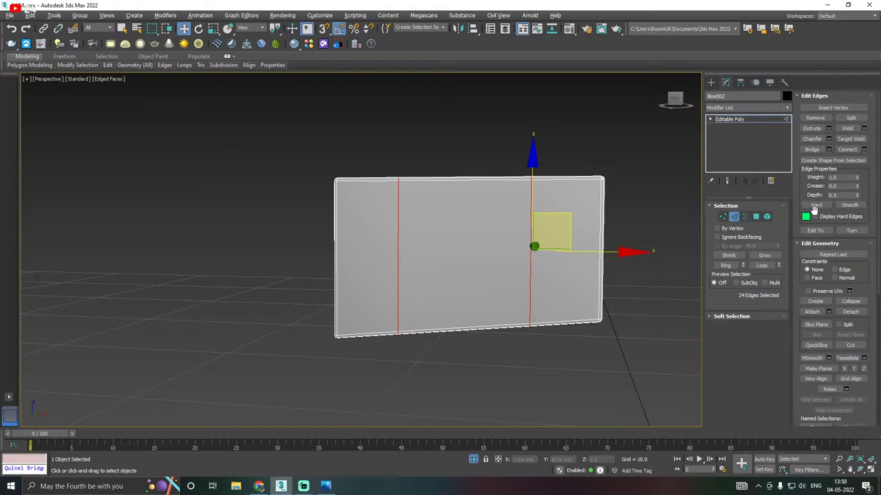
Chamfer the magazine's two new vertical edge loops by 0.07 with 0 segments
click(829, 139)
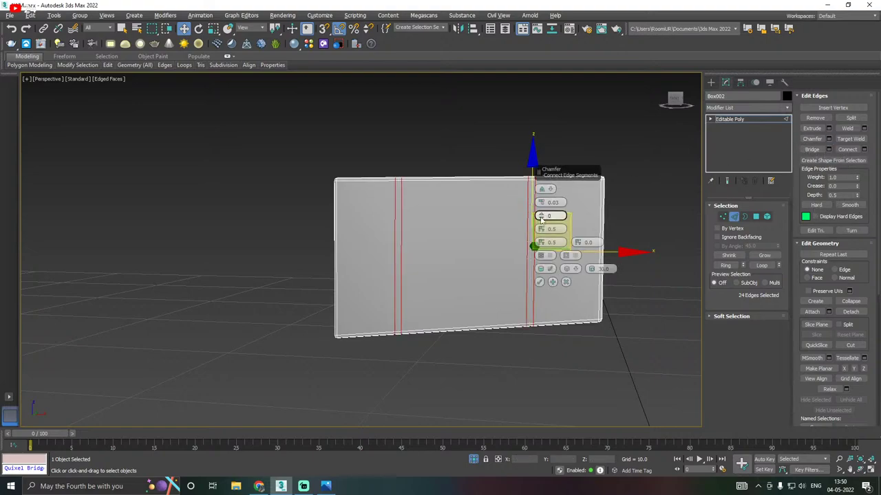
click(541, 202)
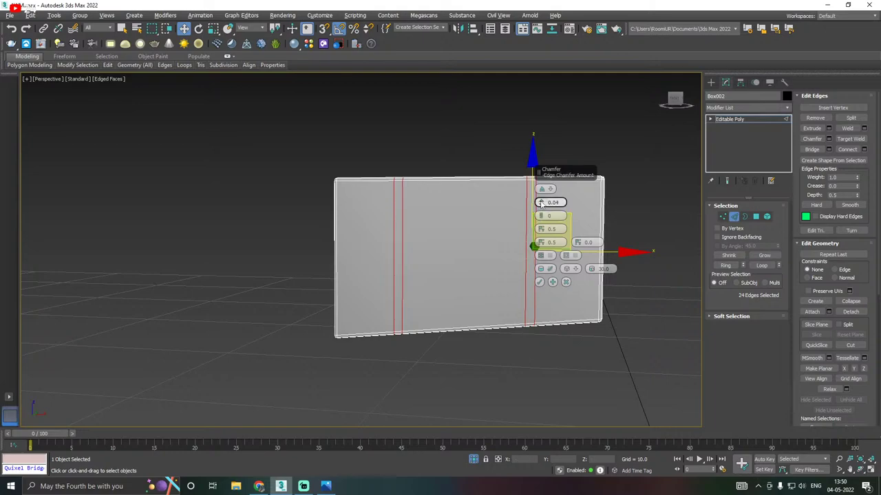
click(541, 202)
click(540, 203)
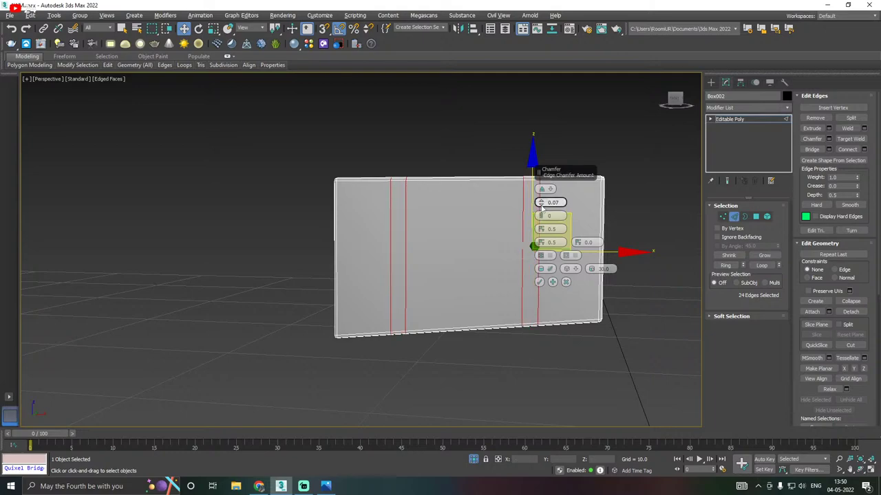
click(537, 283)
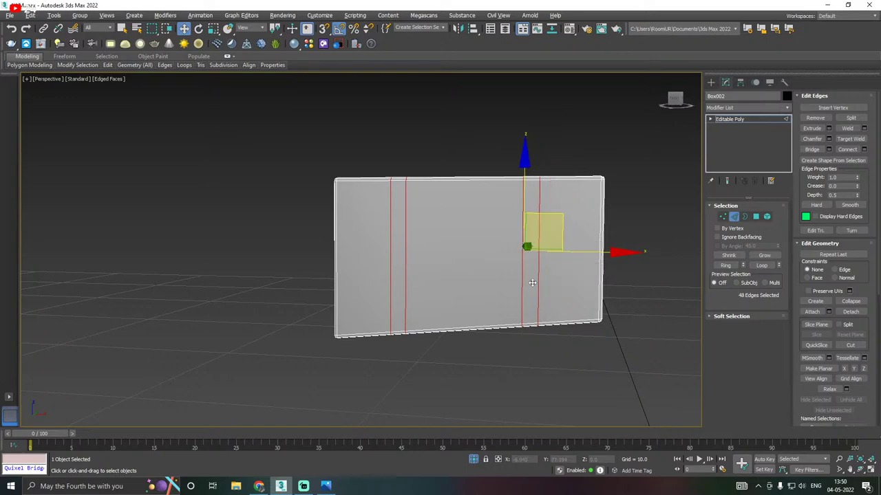
Inset the two narrow vertical strip polygons on the magazine's front face by 0.03
click(756, 216)
click(400, 268)
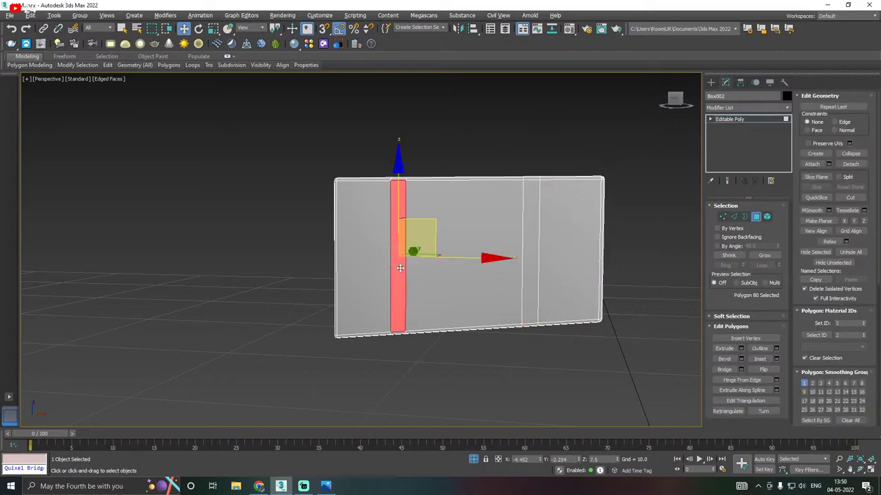
ctrl+click(516, 286)
alt+middle_drag(517, 286, 515, 283)
scroll(506, 270, up, 3)
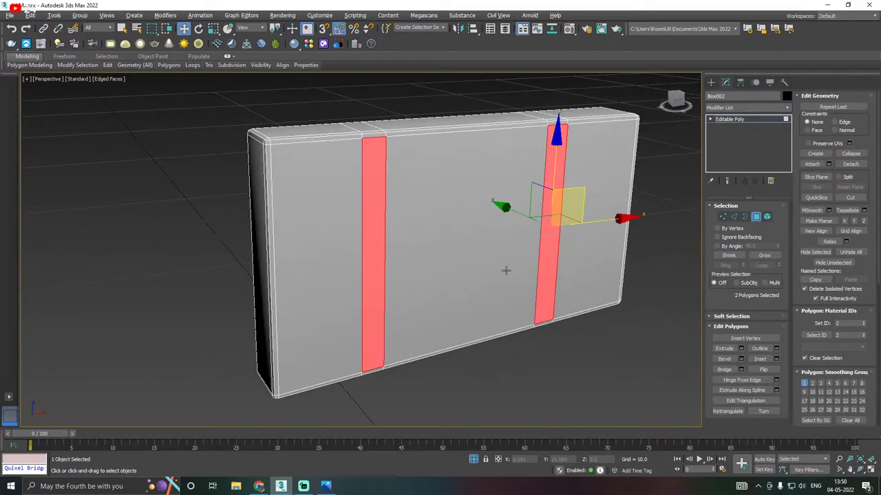
click(776, 358)
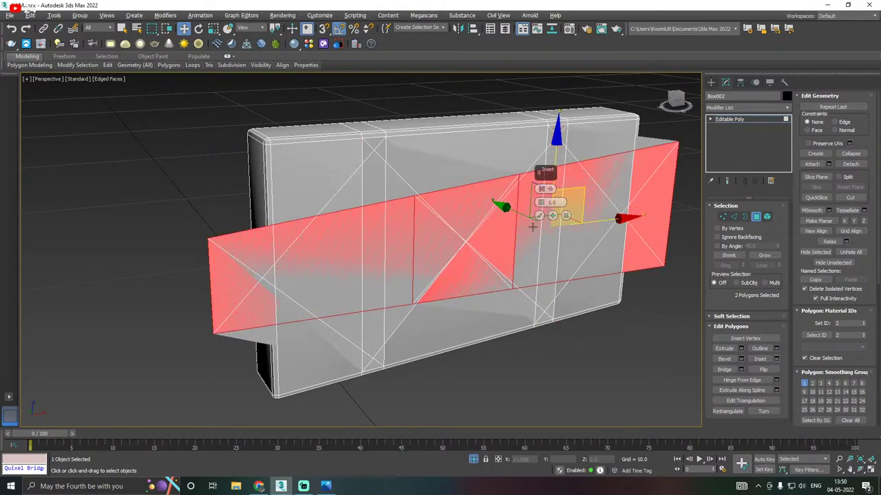
right_click(540, 204)
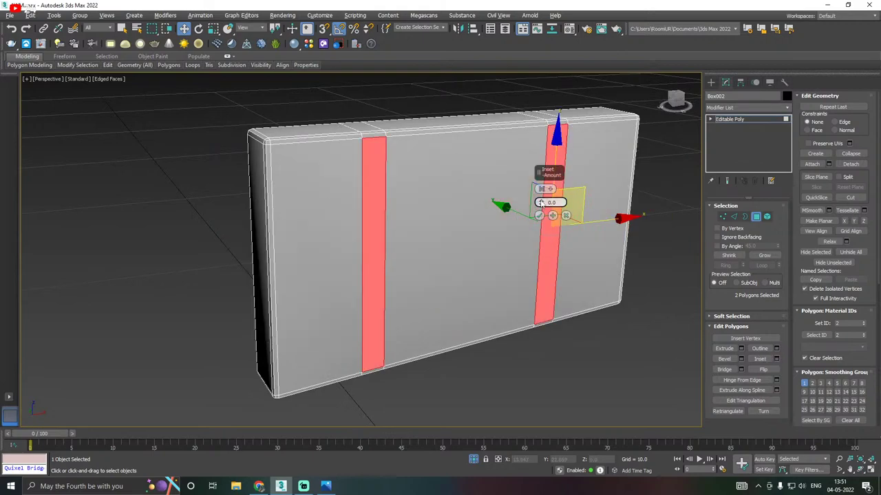
drag(540, 204, 541, 204)
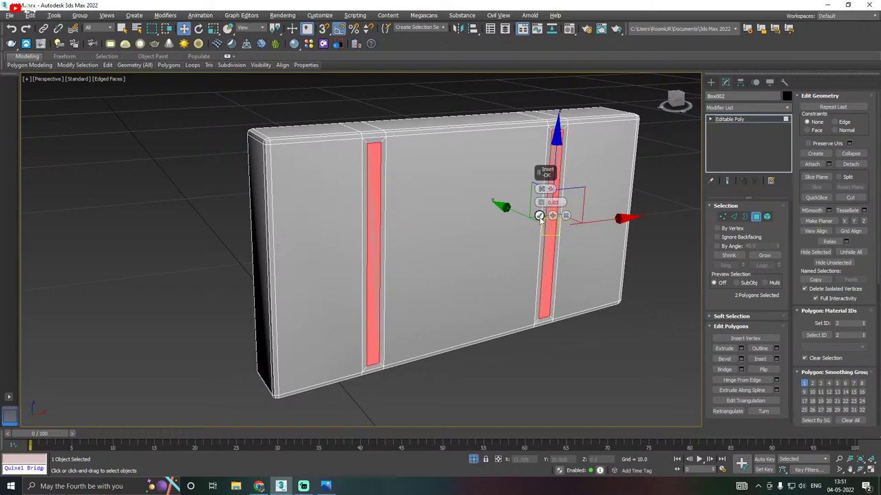
click(539, 216)
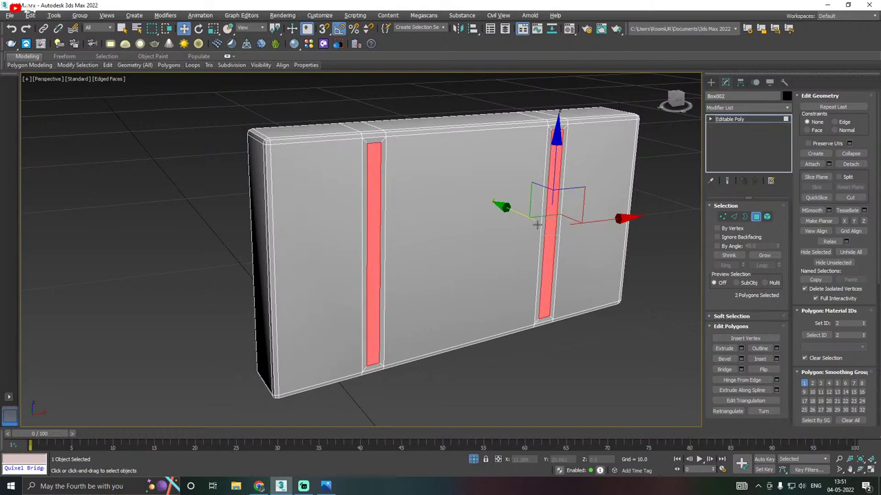
Extrude the two inset strip polygons on the magazine's front face by 0.116
alt+middle_drag(534, 220, 522, 228)
alt+middle_drag(544, 268, 562, 271)
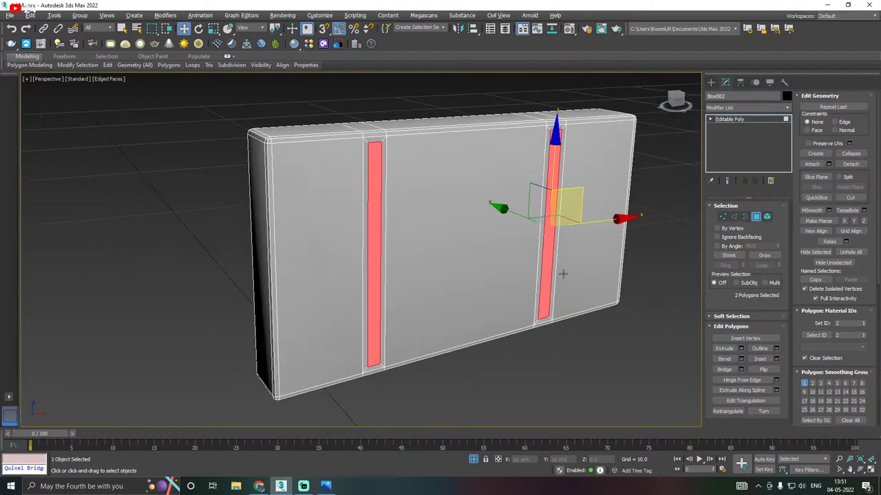
click(741, 348)
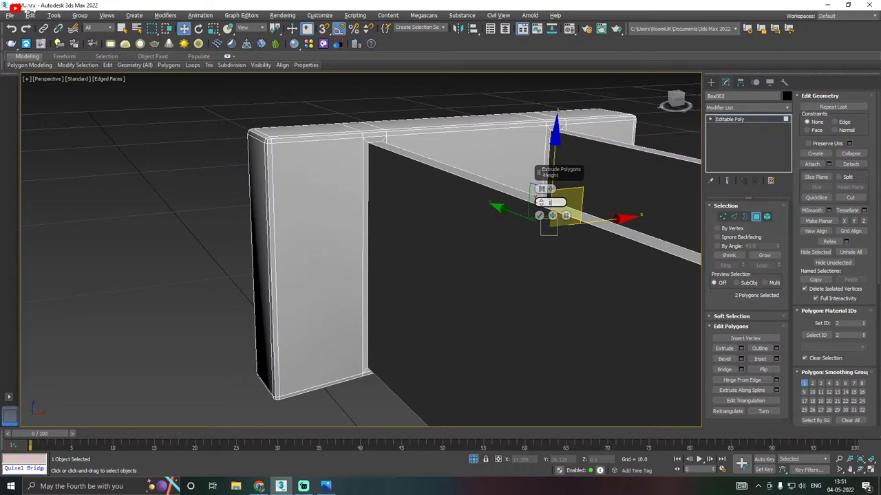
key(Return)
drag(541, 202, 542, 205)
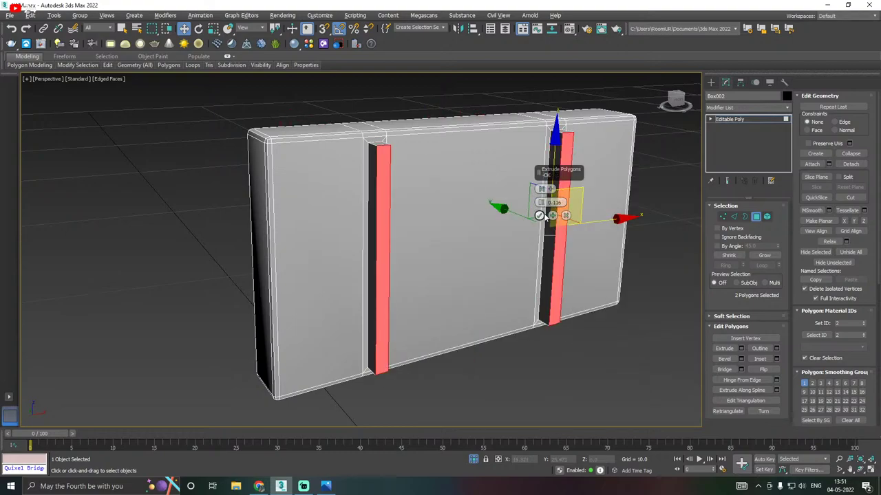
click(539, 215)
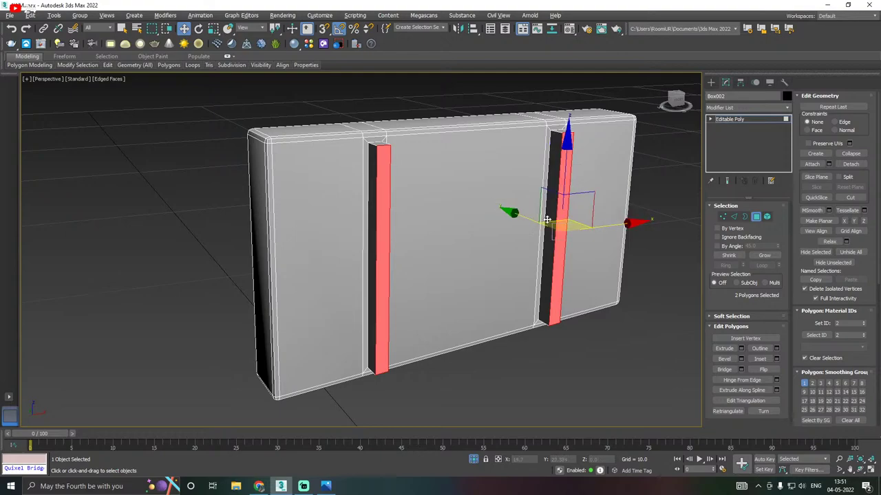
Move the two extruded strip polygons inward along Y to form shallow vertical grooves in the magazine
alt+middle_drag(544, 220, 490, 217)
drag(490, 217, 471, 210)
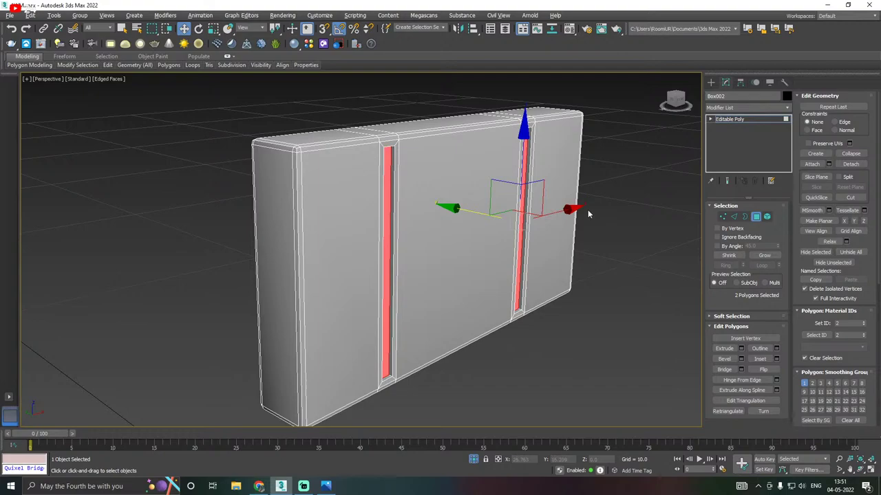
alt+middle_drag(560, 246, 461, 229)
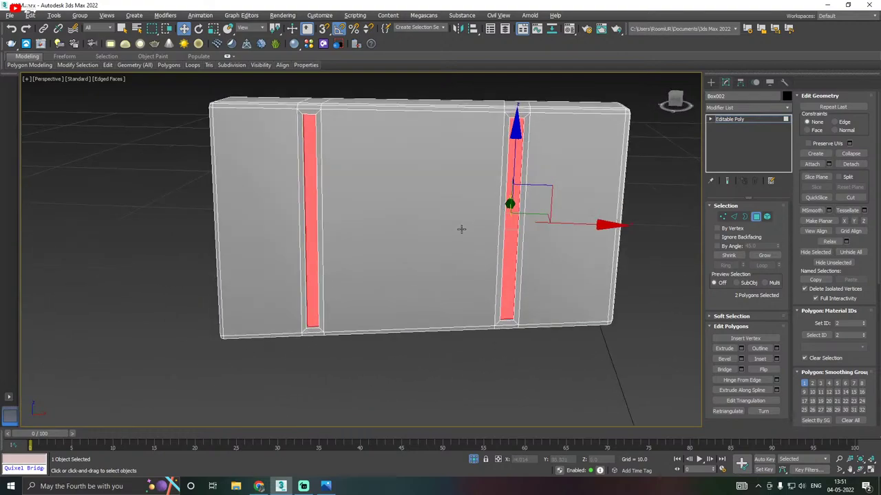
Connect all of the magazine's vertical edges with 3 segments and a pinch of 95
ctrl+click(733, 216)
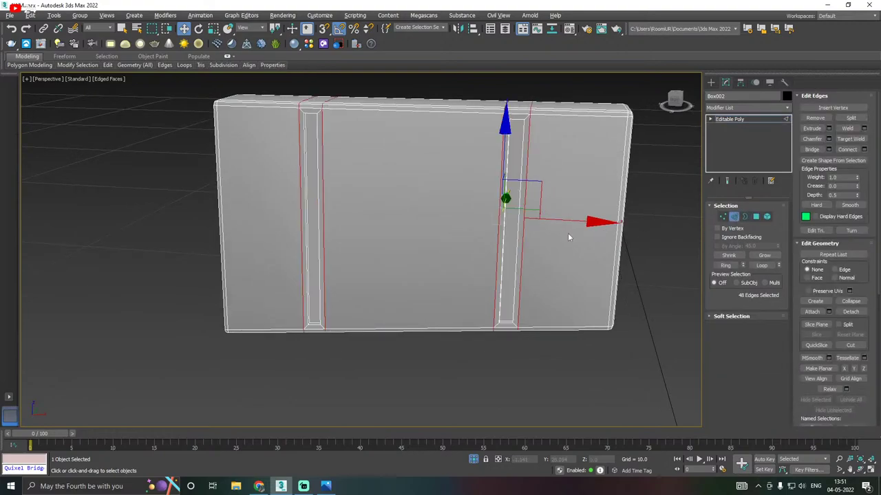
alt+middle_drag(568, 233, 580, 225)
drag(657, 222, 74, 229)
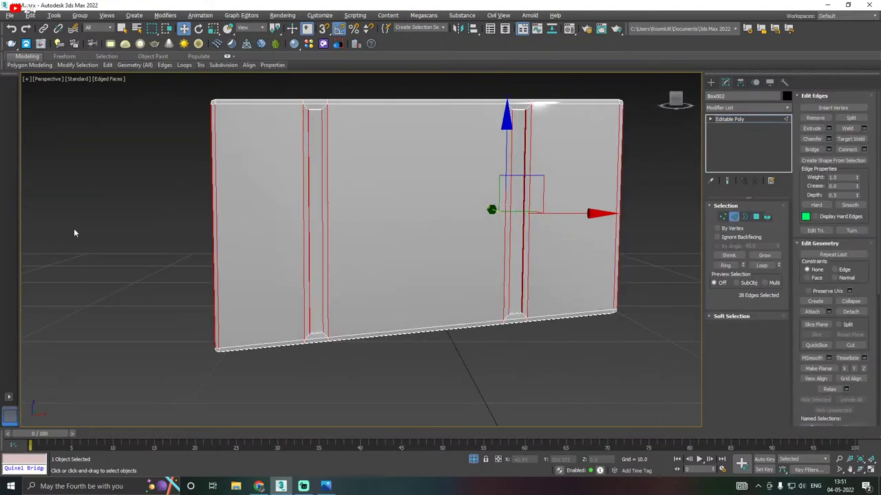
alt+middle_drag(75, 233, 678, 303)
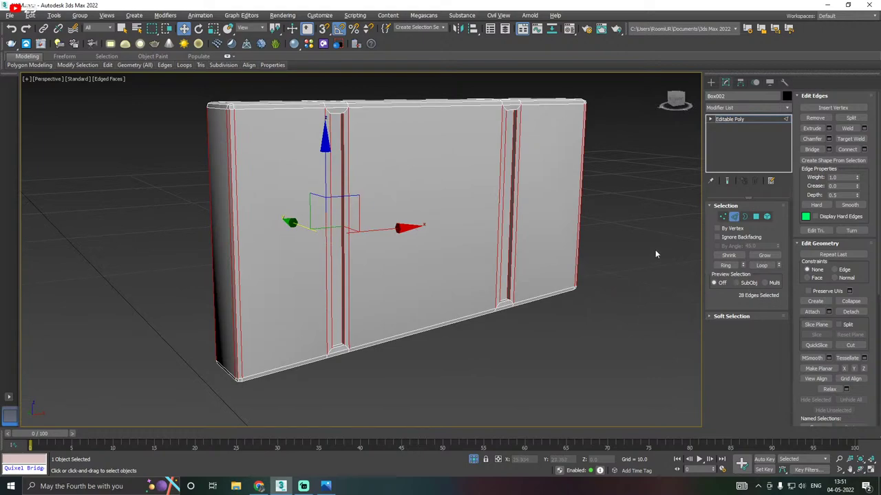
alt+middle_drag(530, 245, 546, 255)
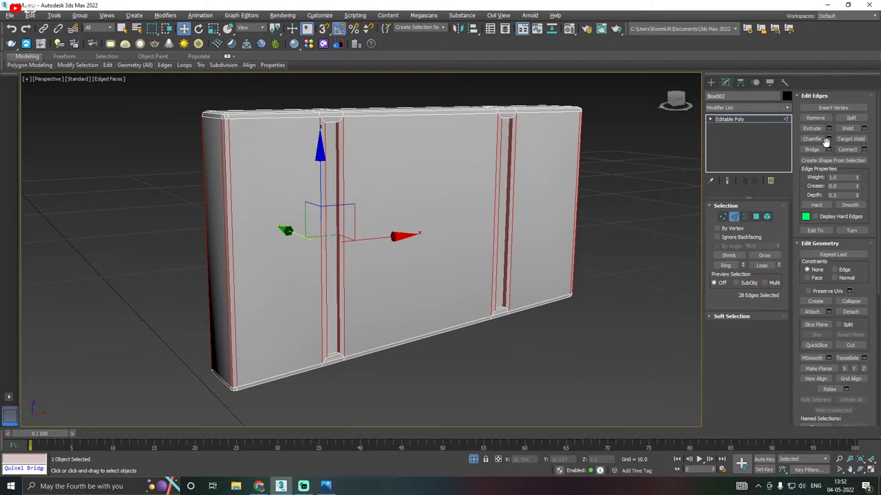
alt+middle_drag(448, 204, 543, 222)
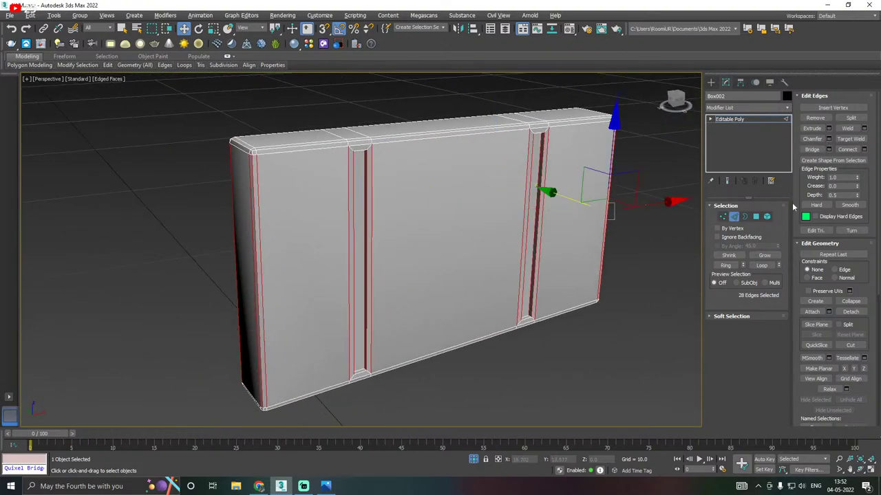
click(864, 149)
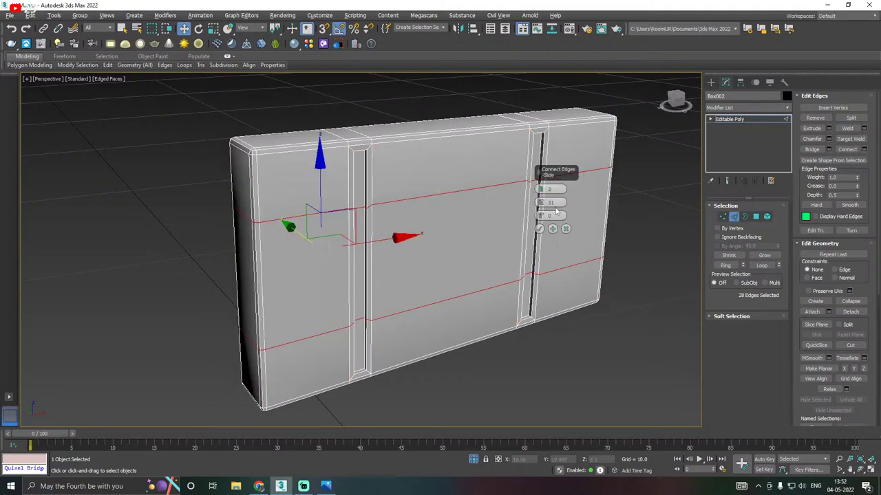
click(540, 187)
drag(544, 206, 532, 135)
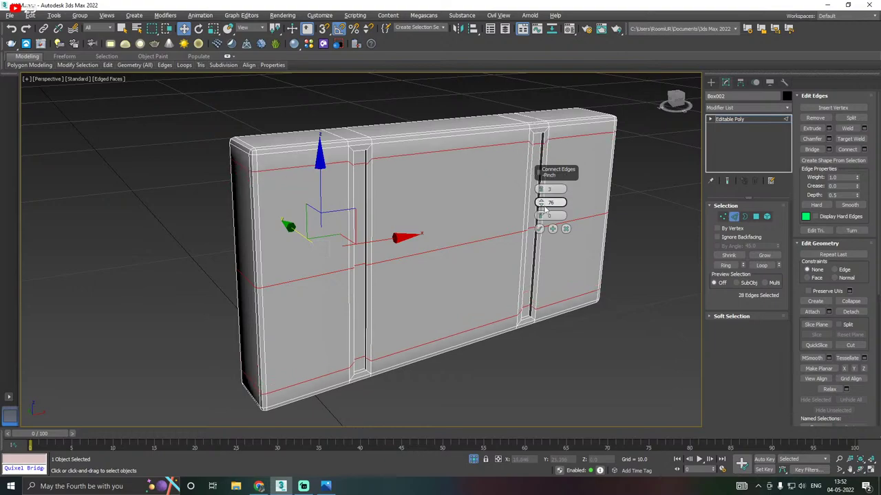
drag(540, 202, 536, 172)
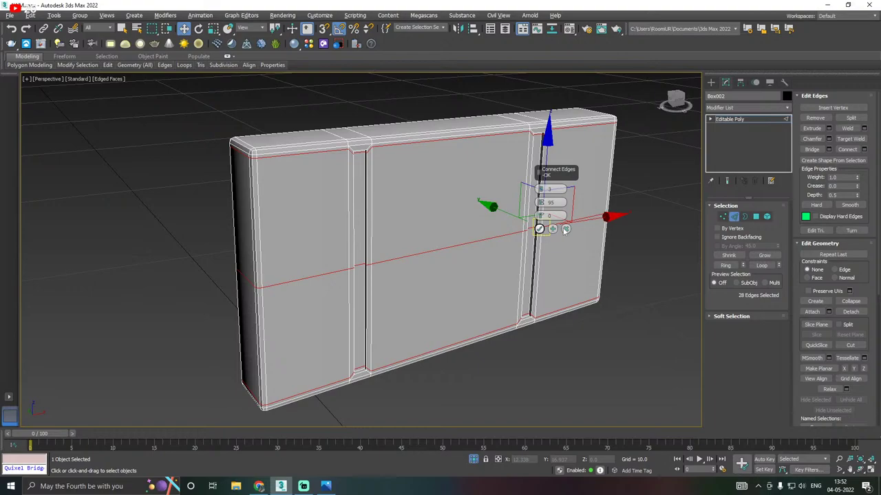
click(540, 230)
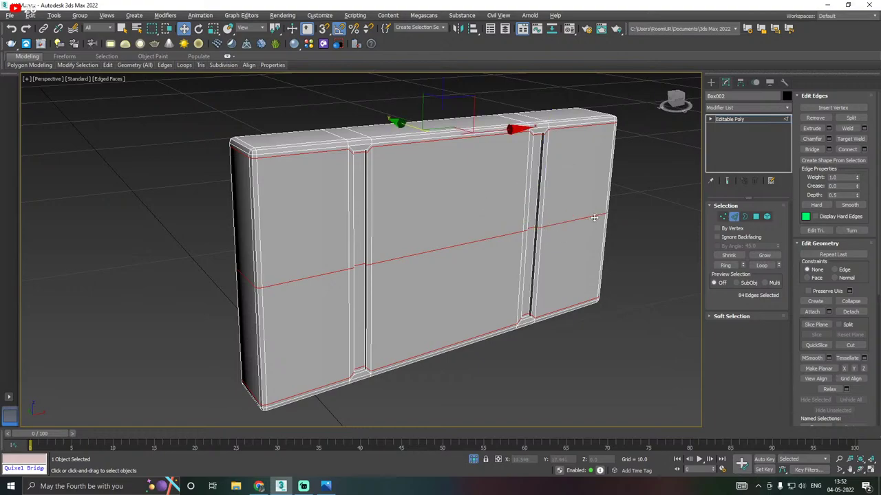
Apply a TurboSmooth modifier with 2 iterations to the whole magazine and inspect the smoothed shape
click(732, 118)
middle_drag(450, 260, 460, 286)
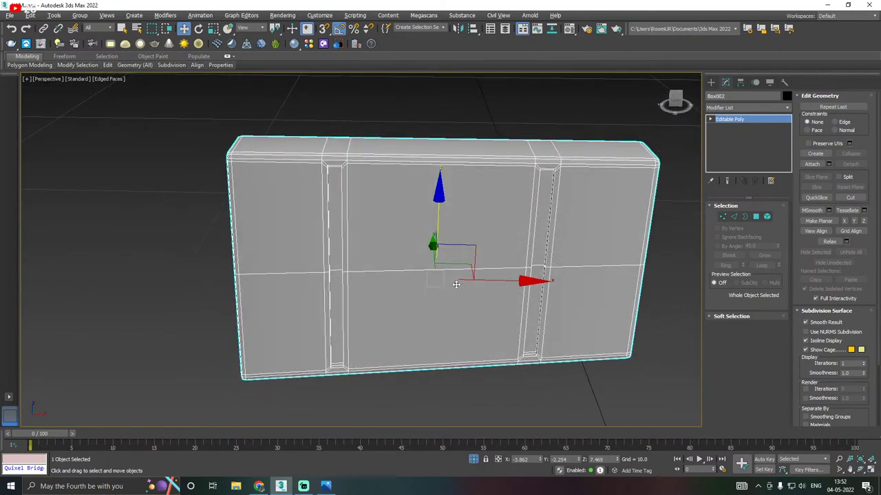
alt+middle_drag(523, 263, 501, 257)
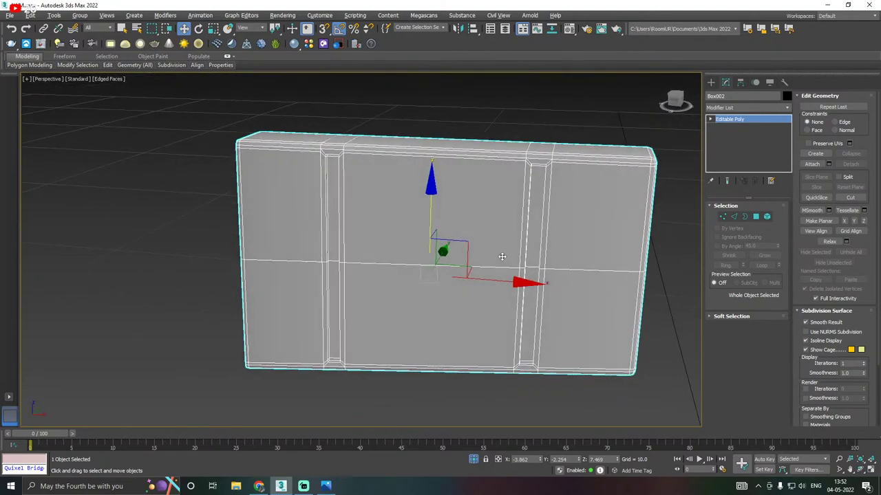
click(787, 108)
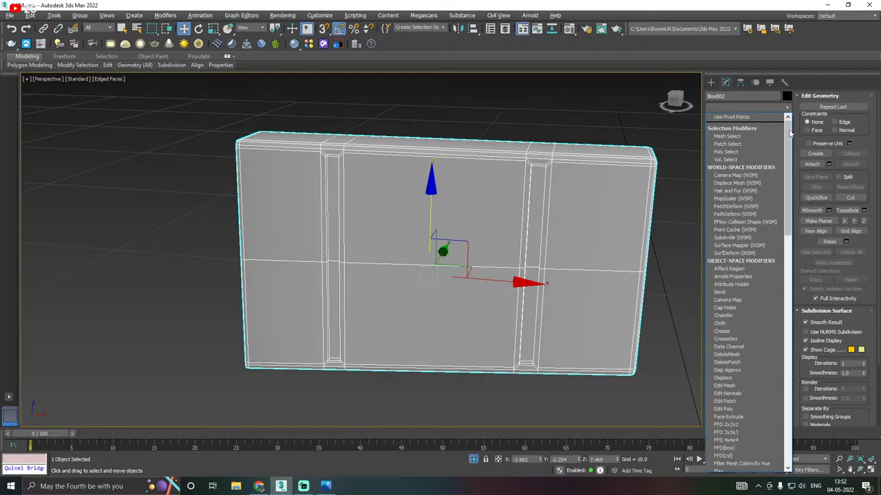
drag(790, 132, 788, 385)
click(742, 302)
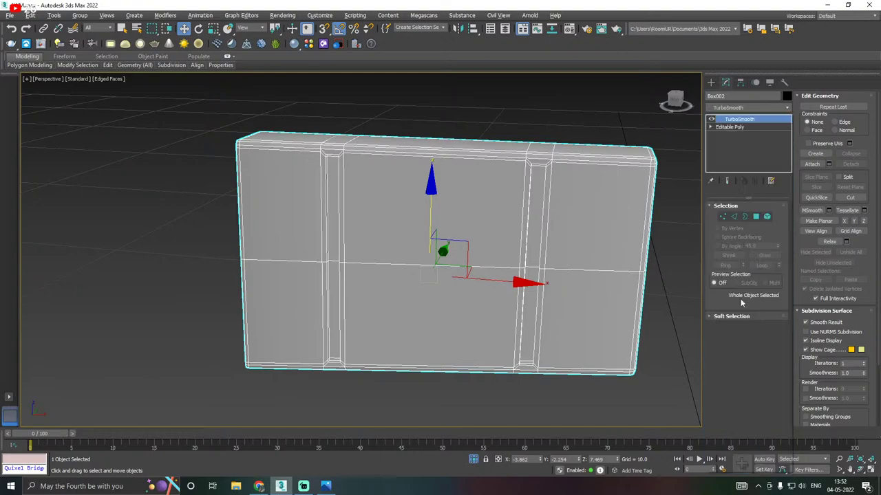
alt+middle_drag(555, 315, 588, 311)
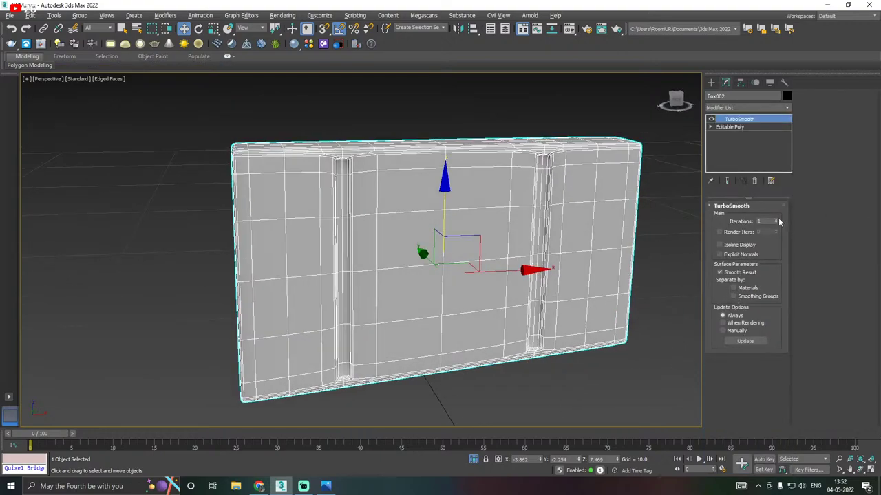
click(775, 221)
alt+middle_drag(648, 223, 656, 218)
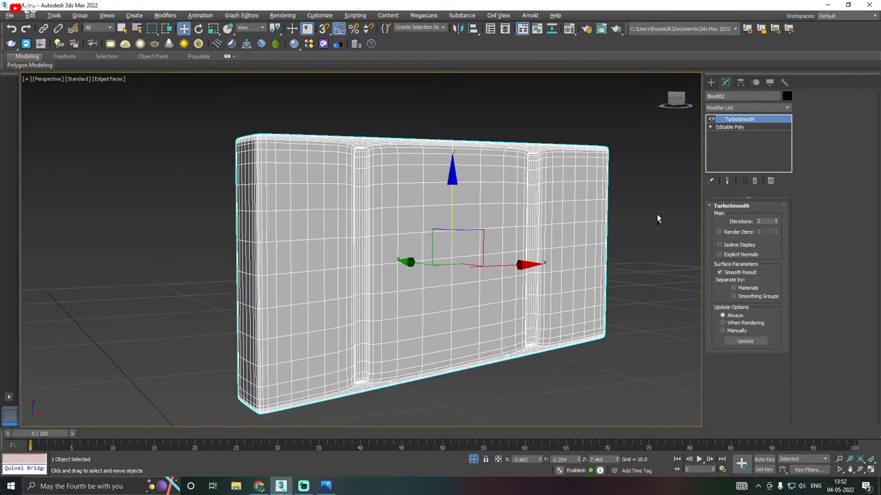
Delete the TurboSmooth modifier from the magazine and exit isolation to show the whole rifle
right_click(755, 124)
click(771, 136)
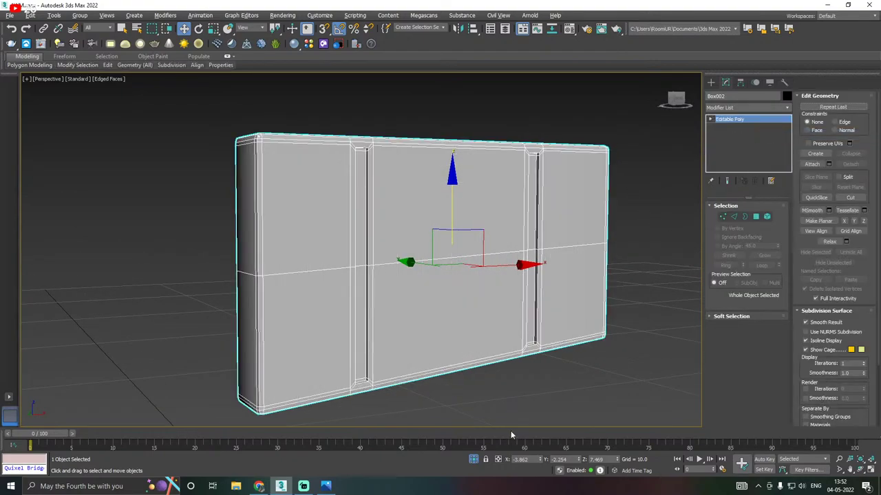
click(472, 460)
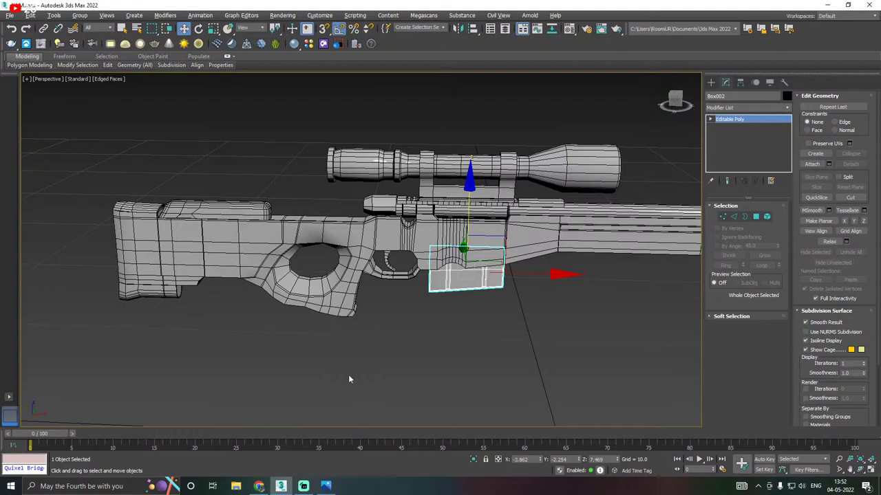
middle_drag(417, 355, 365, 379)
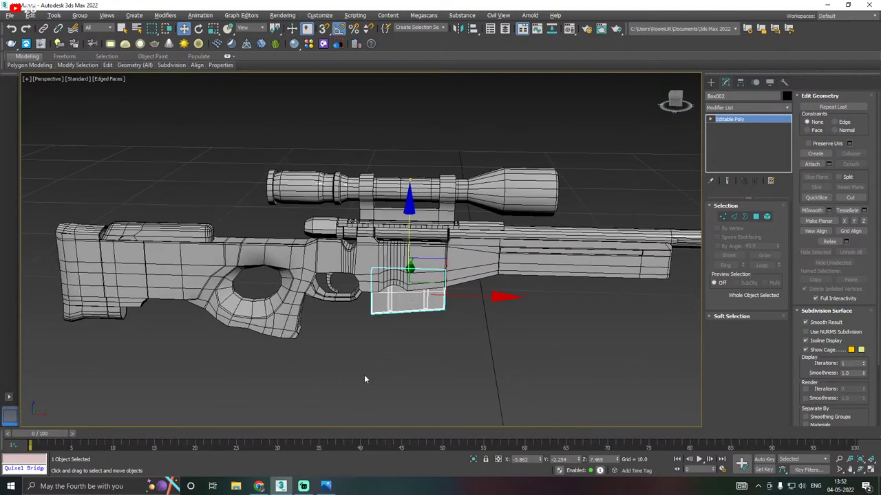
alt+middle_drag(307, 362, 372, 356)
Save a copy of the scene as AWM47.max, and save the current rifle scene as well
click(9, 15)
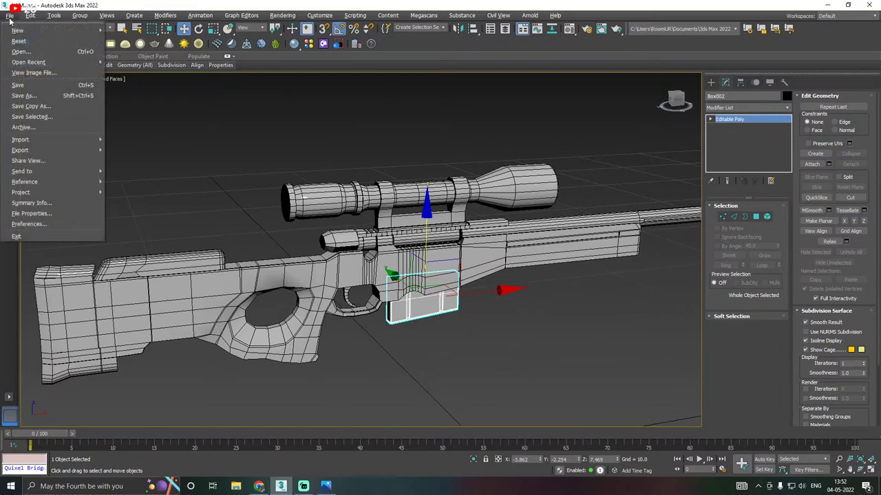
click(35, 106)
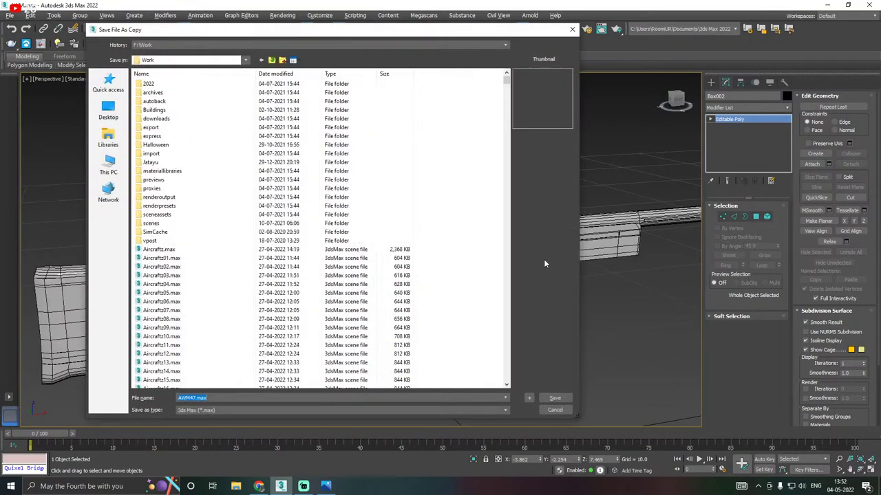
click(554, 397)
click(10, 15)
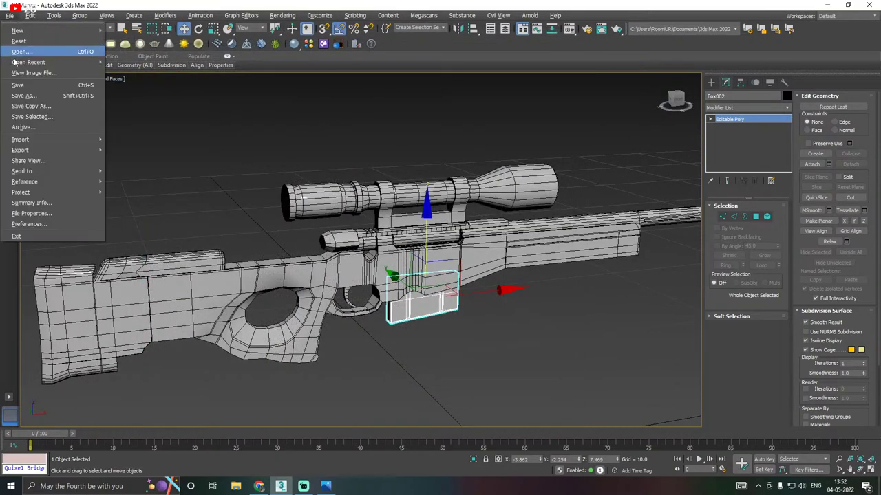
click(28, 84)
Isolate the faceted block at the rear end of the barrel
alt+middle_drag(238, 143, 277, 159)
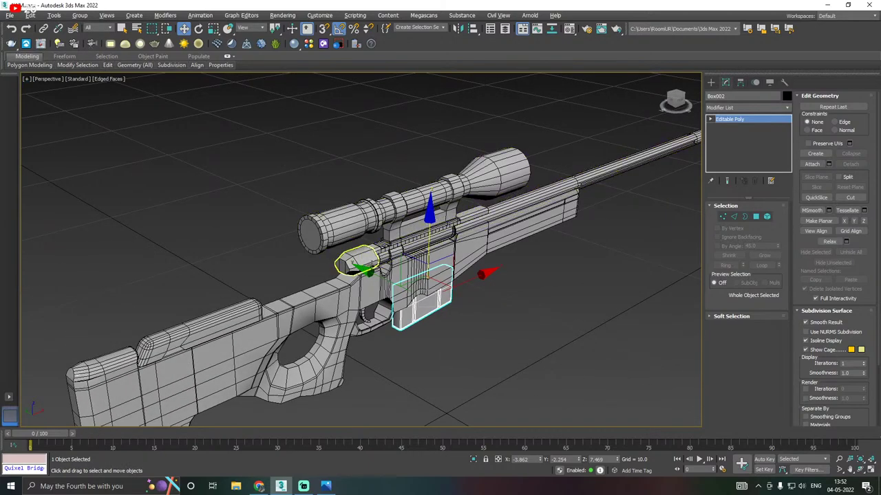
click(362, 260)
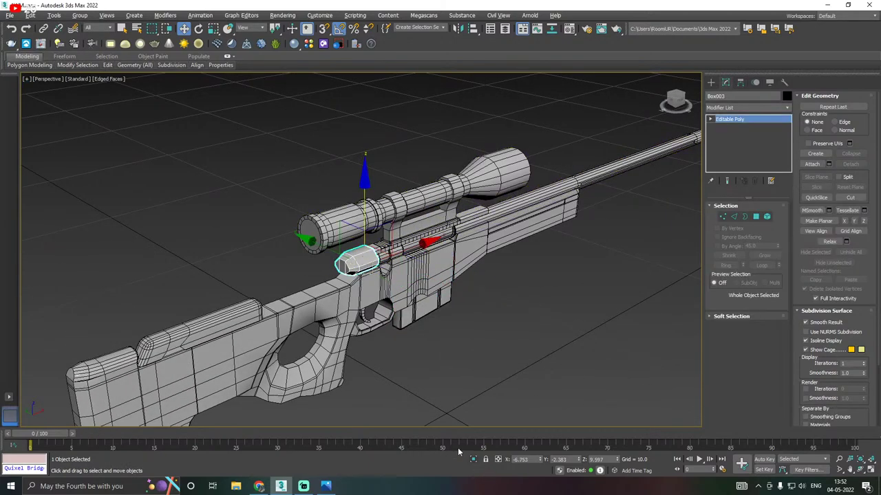
click(473, 459)
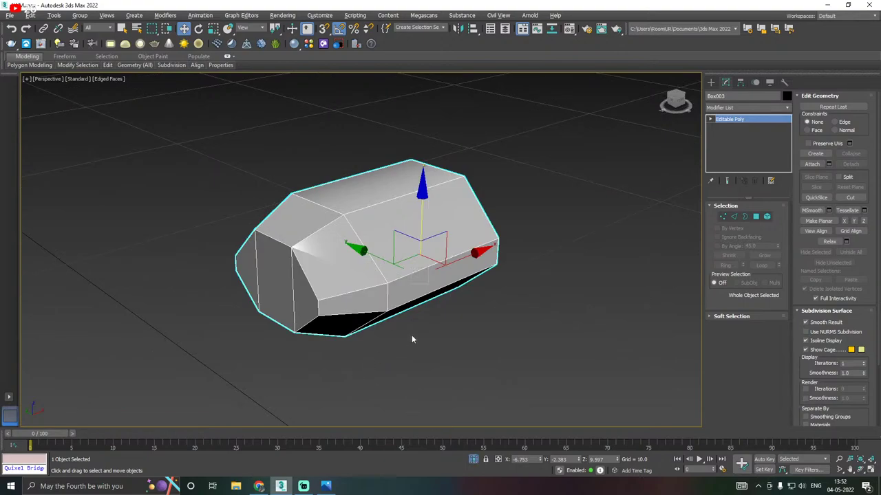
middle_drag(412, 339, 447, 330)
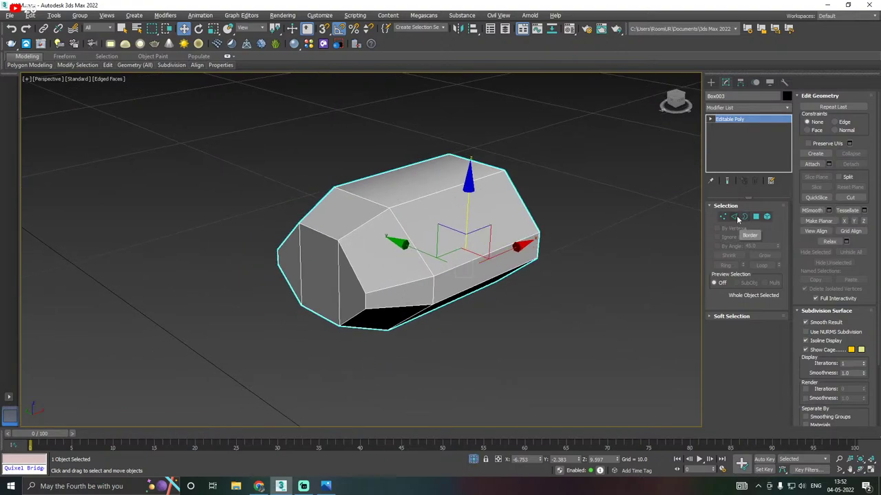
Chamfer all edges of the faceted block by 0.02 and exit isolation to show the whole rifle
click(735, 217)
double_click(350, 265)
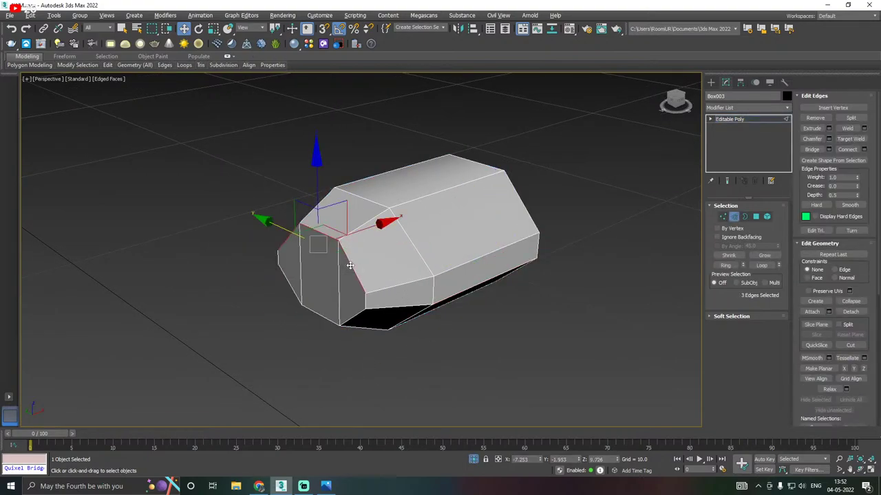
ctrl+click(767, 217)
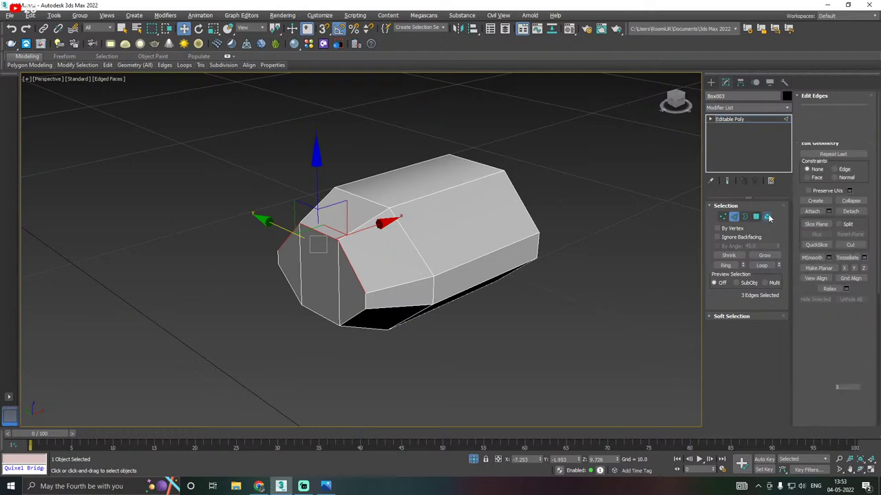
ctrl+click(734, 217)
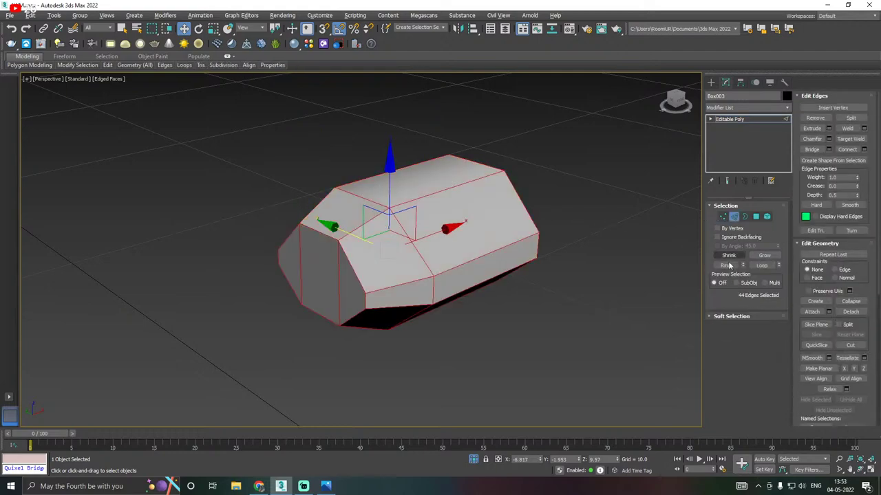
click(829, 139)
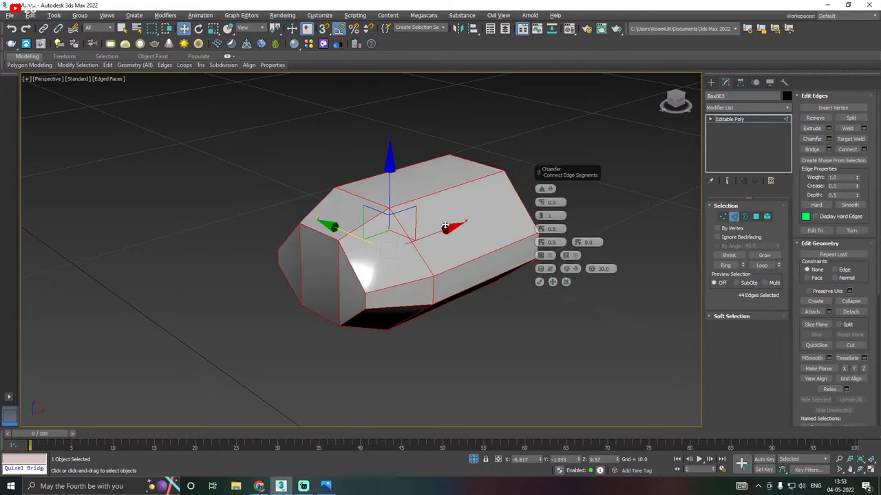
click(541, 201)
click(540, 203)
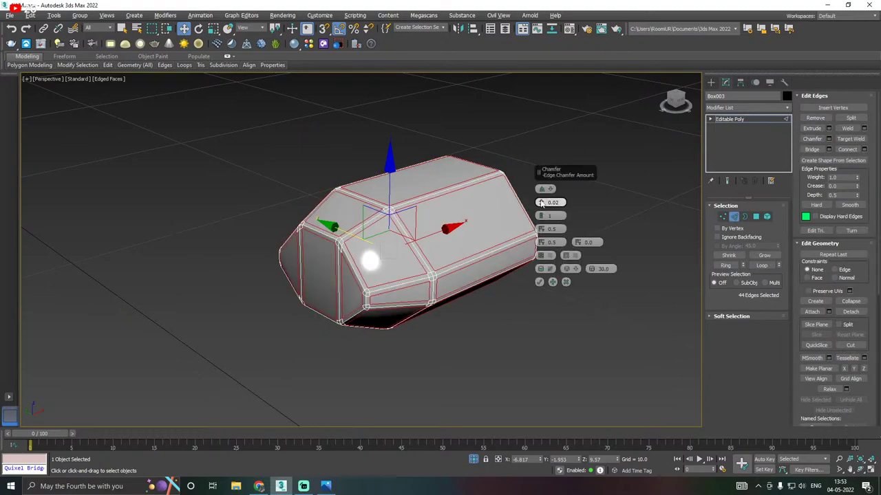
click(540, 283)
alt+middle_drag(543, 284, 559, 199)
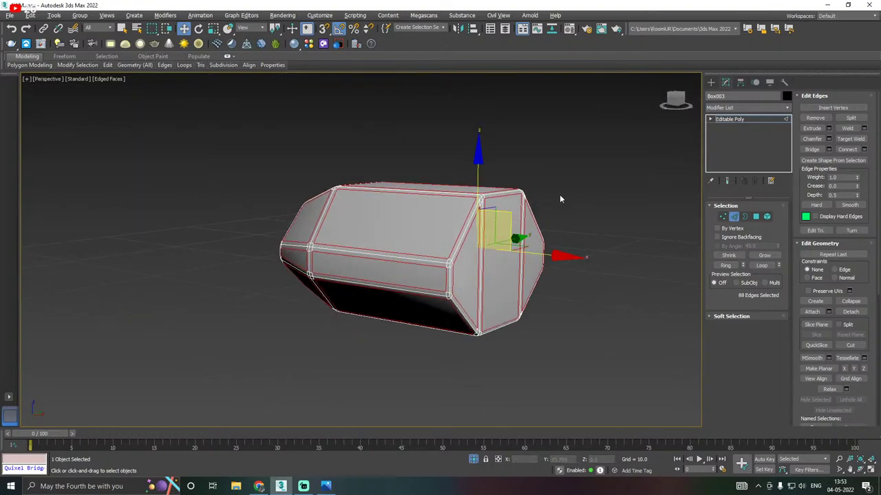
click(728, 120)
click(477, 465)
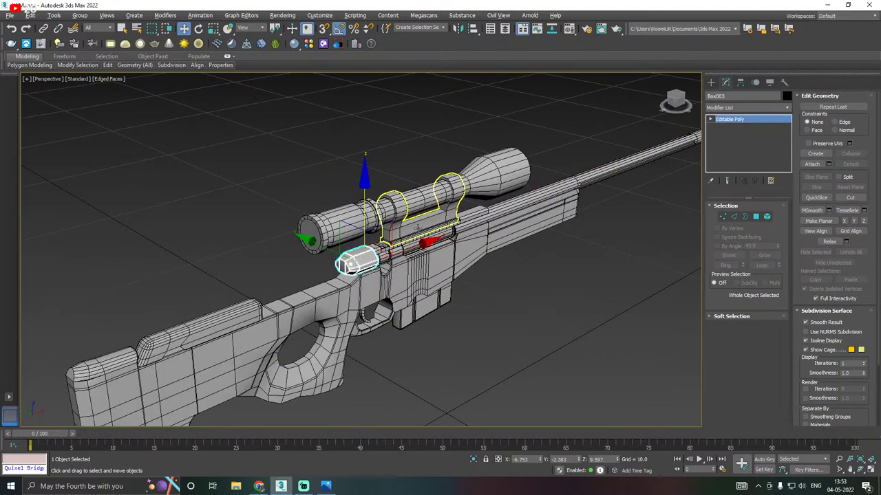
Isolate the barrel cylinder and delete the cap polygon at its rear end
click(454, 231)
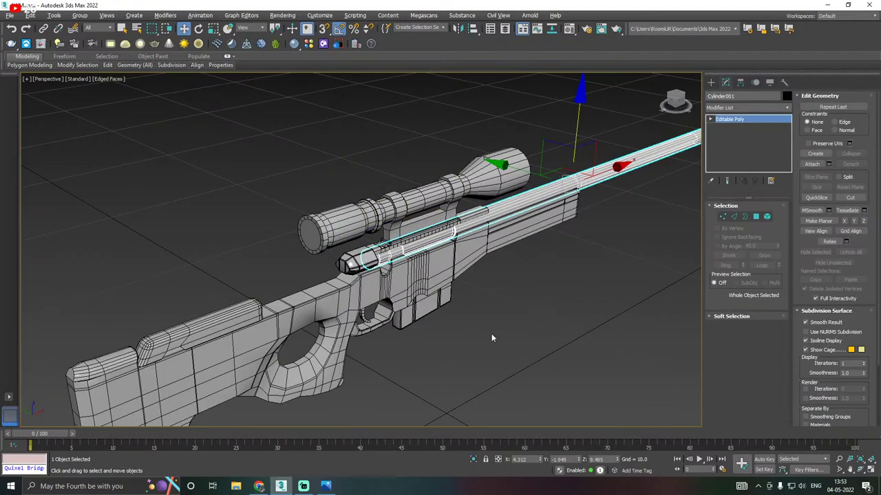
click(473, 460)
alt+middle_drag(380, 394, 311, 376)
middle_drag(218, 353, 329, 337)
scroll(328, 334, up, 4)
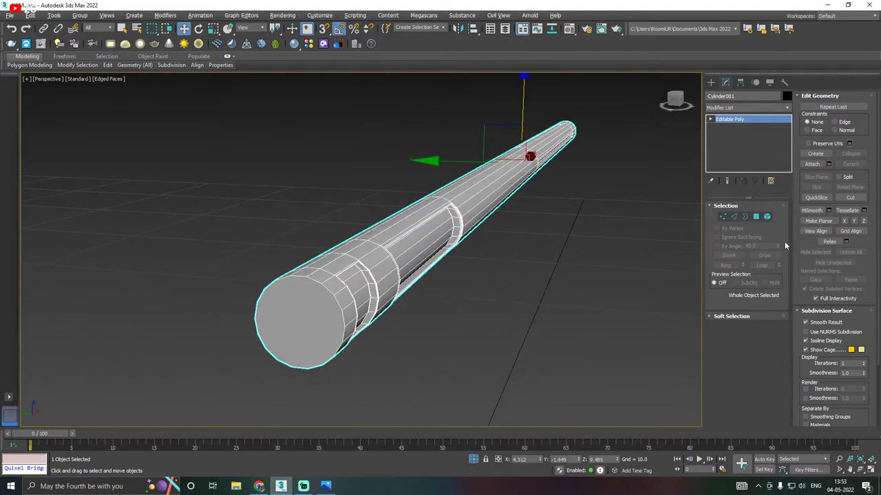
click(756, 216)
click(299, 321)
key(Delete)
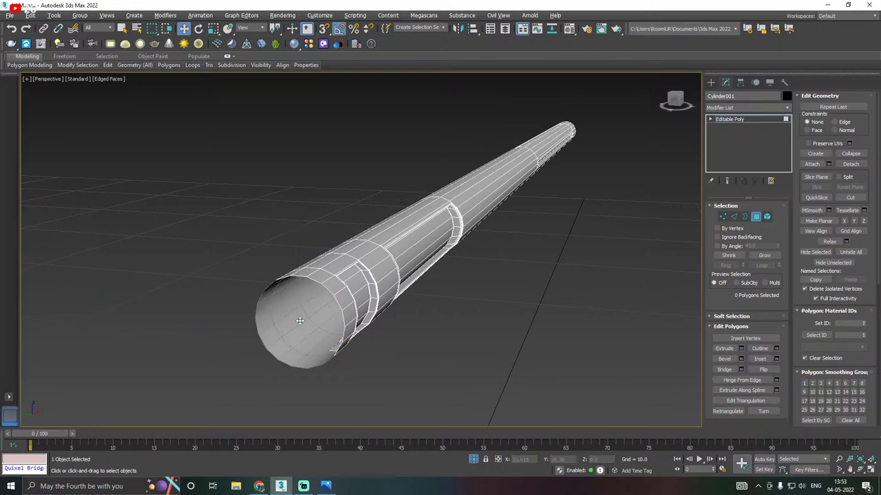
scroll(282, 328, down, 4)
click(352, 299)
alt+middle_drag(353, 299, 303, 302)
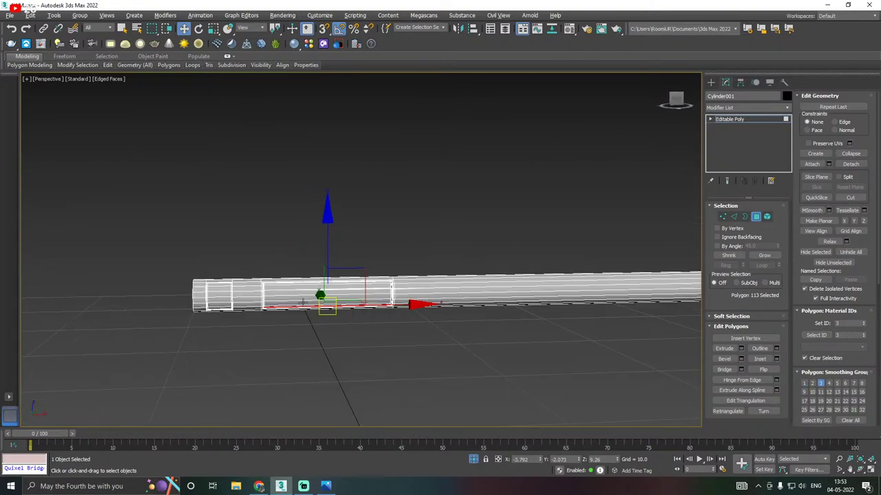
scroll(302, 303, up, 3)
scroll(285, 300, down, 1)
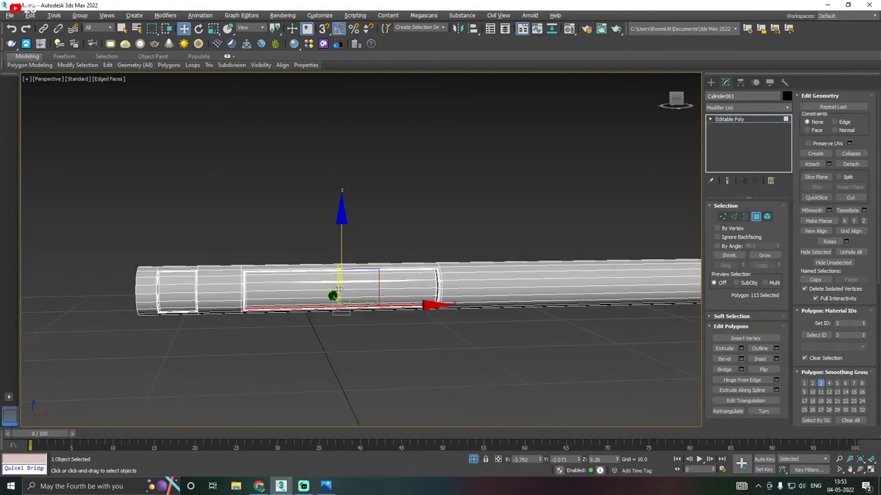
scroll(556, 244, down, 2)
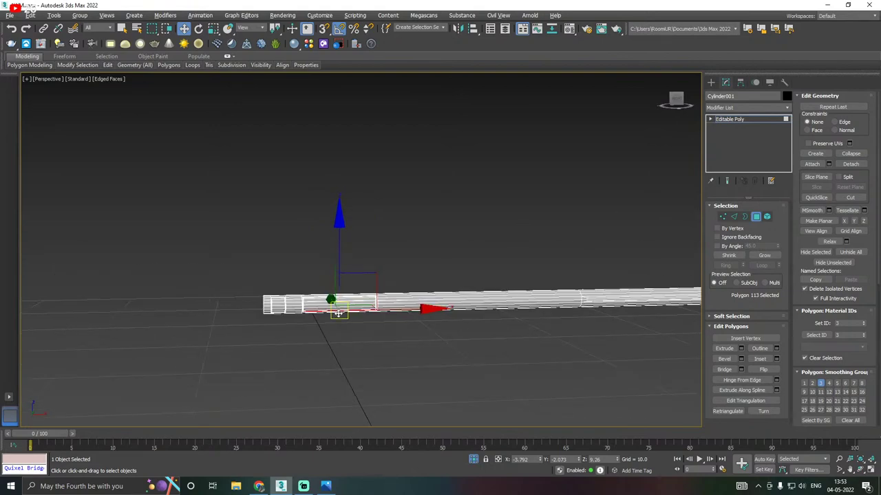
Extrude the cap polygon at the barrel's muzzle by -0.053 and move it outward along X to form a short end section
alt+middle_drag(555, 244, 521, 378)
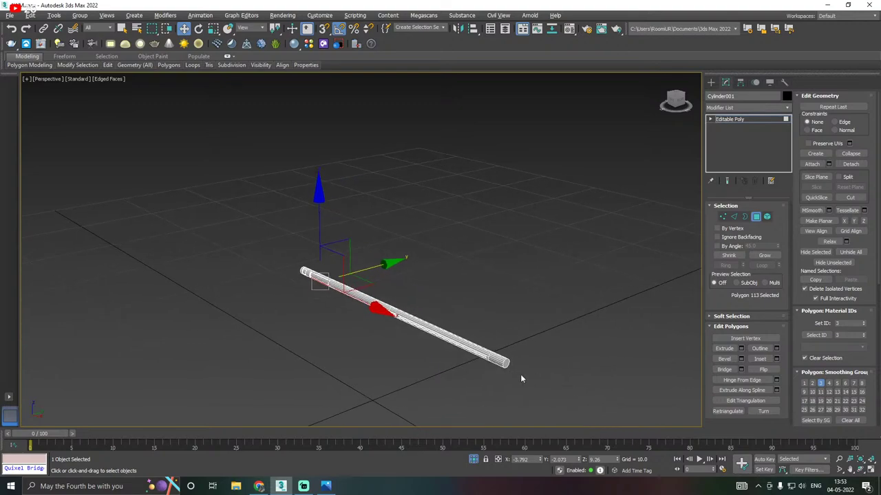
scroll(503, 369, up, 3)
click(506, 366)
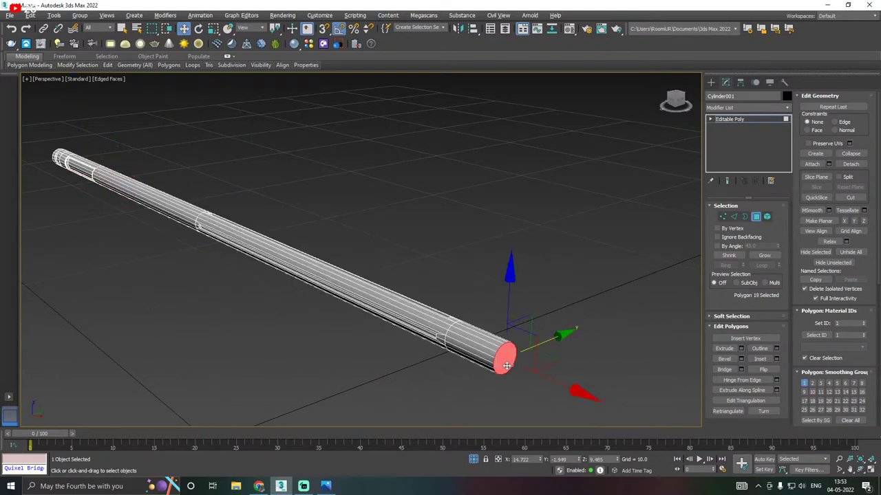
scroll(501, 365, up, 2)
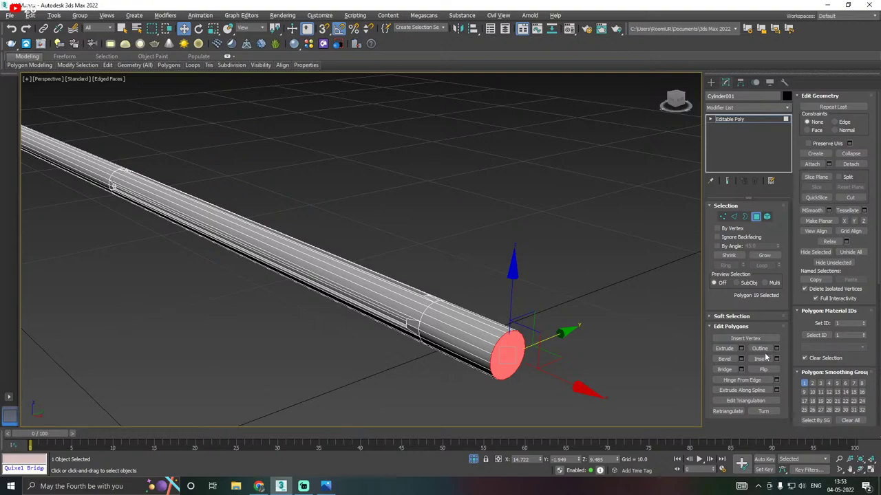
alt+middle_drag(556, 352, 606, 330)
click(741, 349)
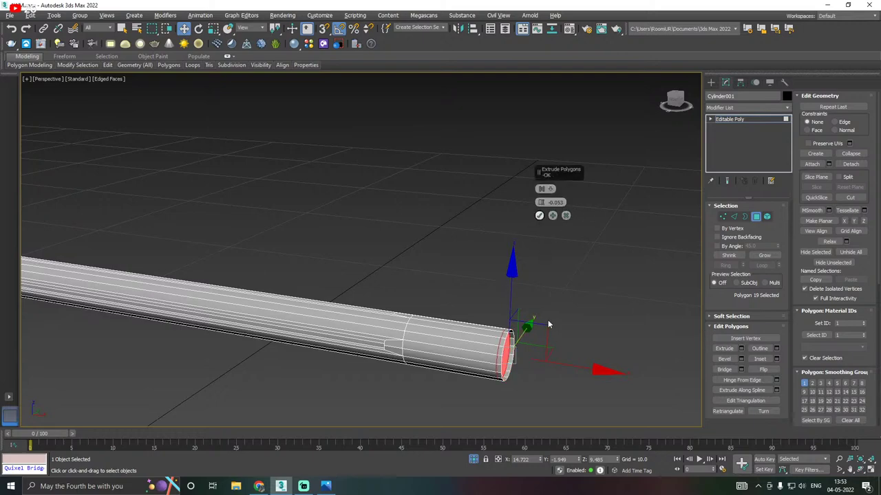
drag(559, 362, 589, 364)
click(524, 371)
ctrl+click(519, 357)
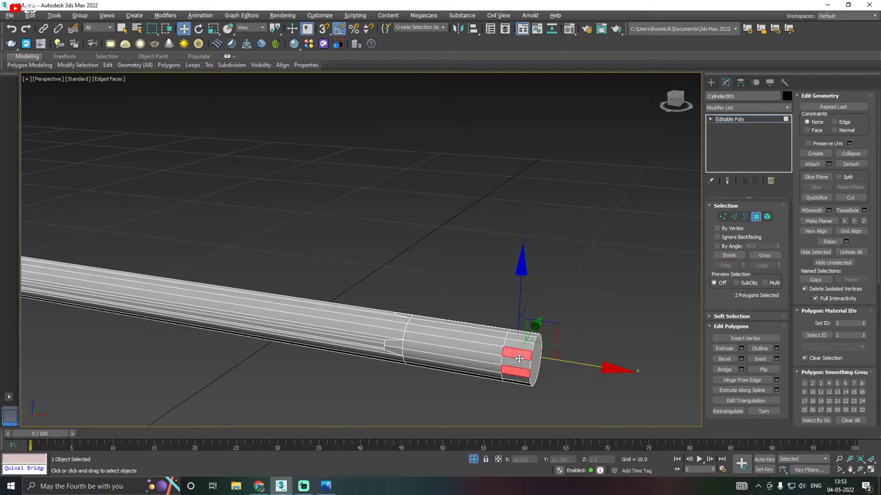
ctrl+click(519, 360)
ctrl+click(513, 377)
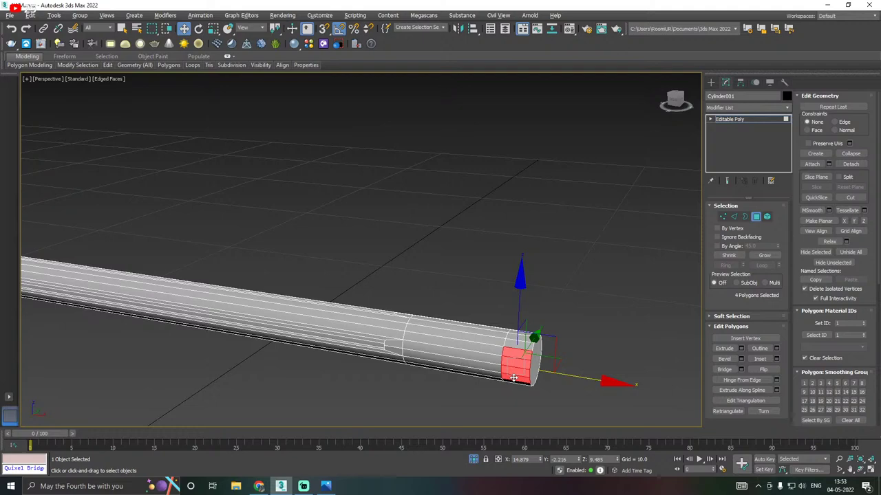
ctrl+click(514, 342)
Extrude all 18 polygons around the barrel's short end section outward along their local normals to form a raised collar at the muzzle
alt+middle_drag(559, 366, 558, 335)
key(f)
scroll(309, 343, down, 6)
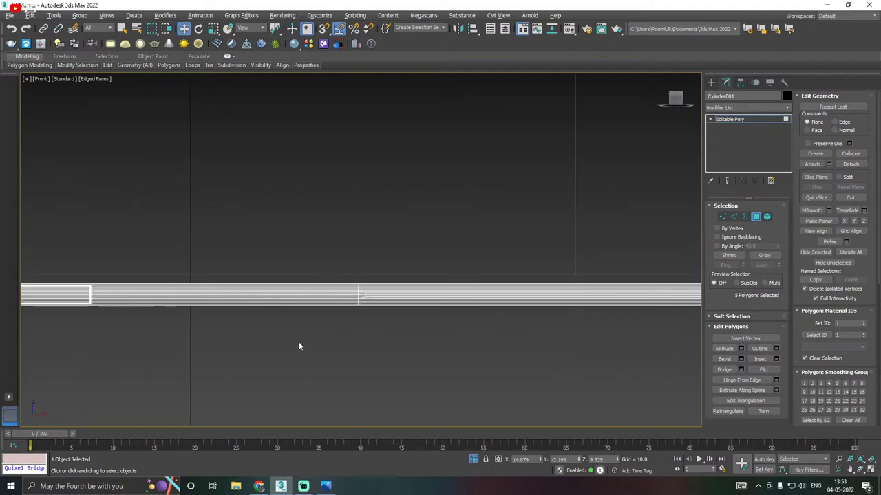
scroll(454, 317, up, 3)
scroll(468, 347, up, 4)
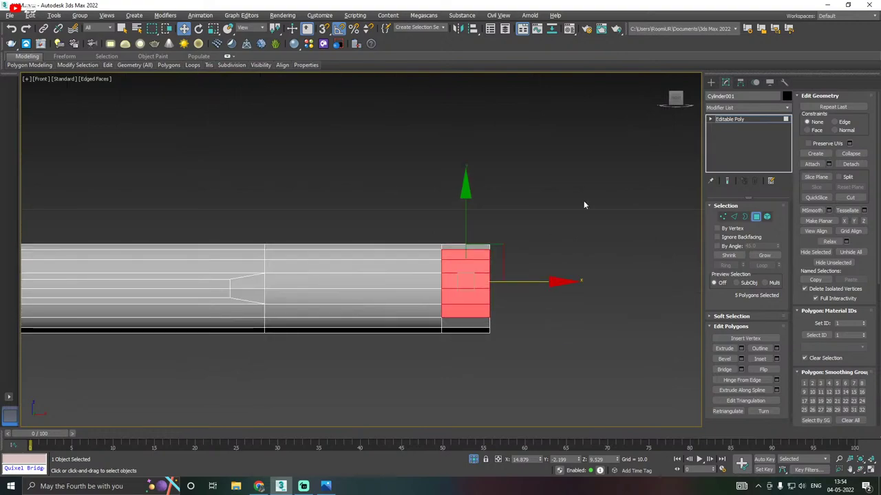
click(453, 204)
drag(482, 356, 469, 391)
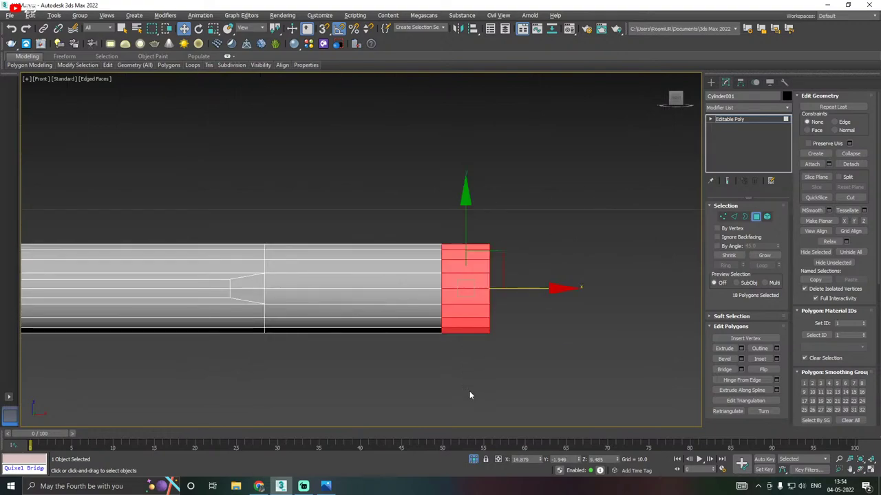
key(p)
alt+middle_drag(468, 394, 440, 390)
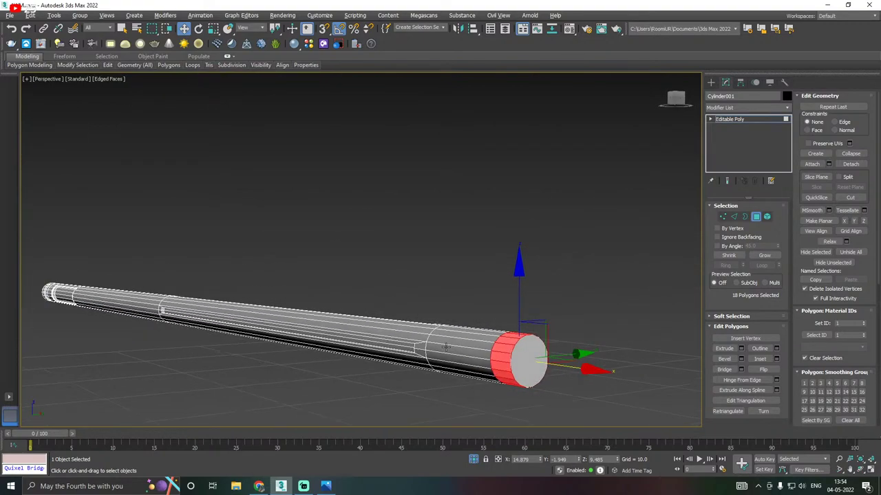
click(742, 349)
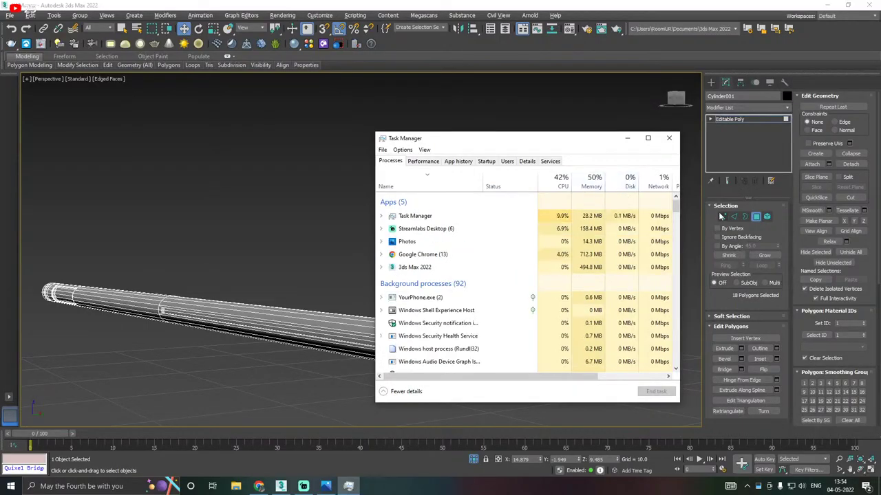
click(669, 138)
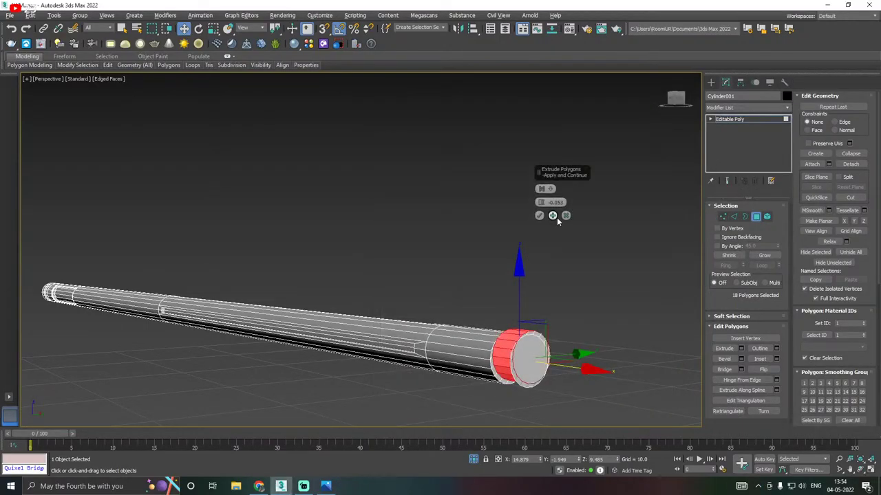
click(542, 190)
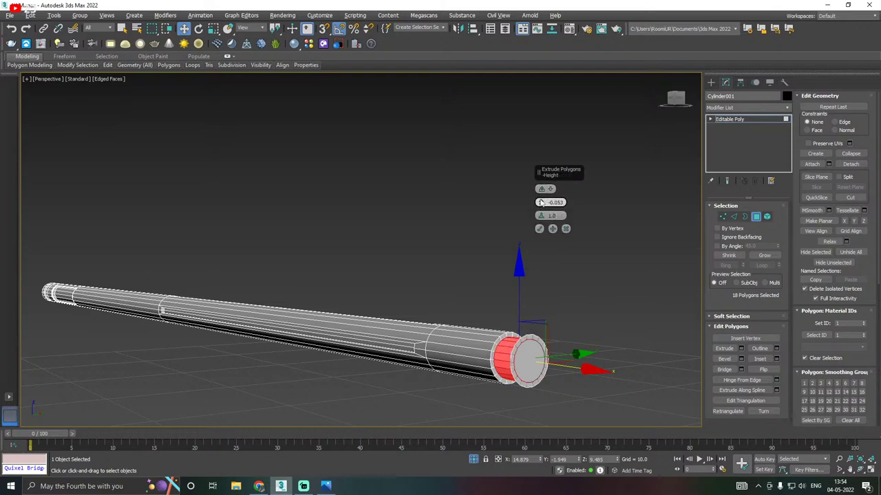
drag(540, 202, 543, 208)
click(540, 228)
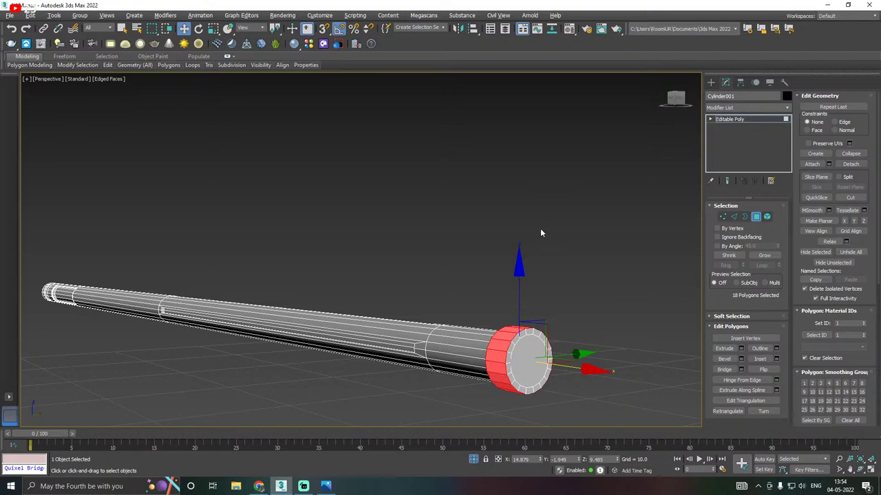
alt+middle_drag(541, 231, 636, 239)
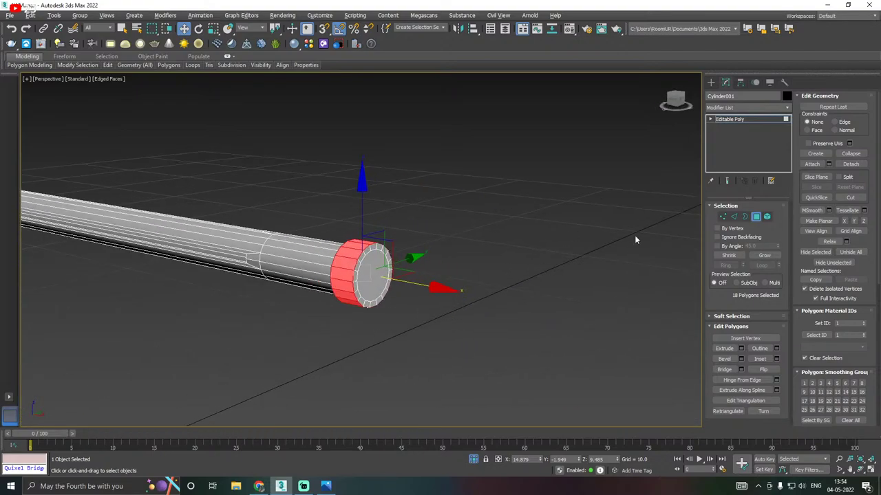
Select the muzzle cap together with its surrounding ring and move it outward along X to lengthen the collar
click(373, 282)
scroll(366, 281, up, 2)
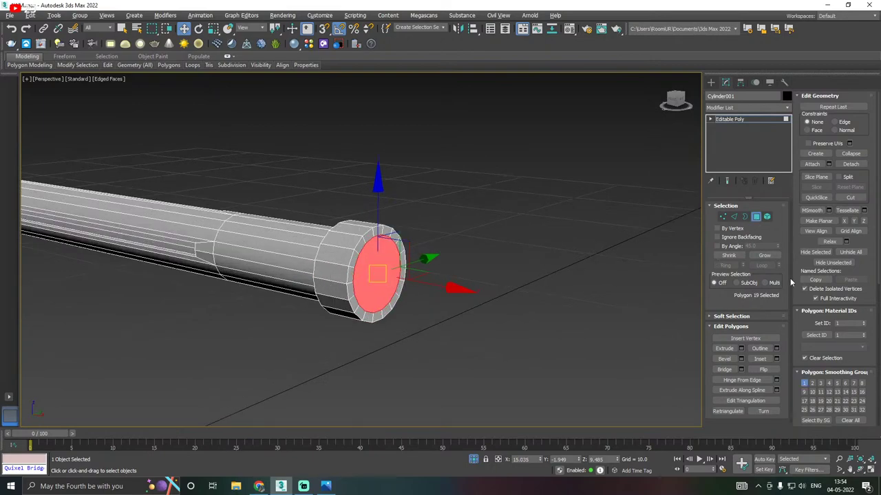
click(766, 256)
drag(438, 294, 600, 288)
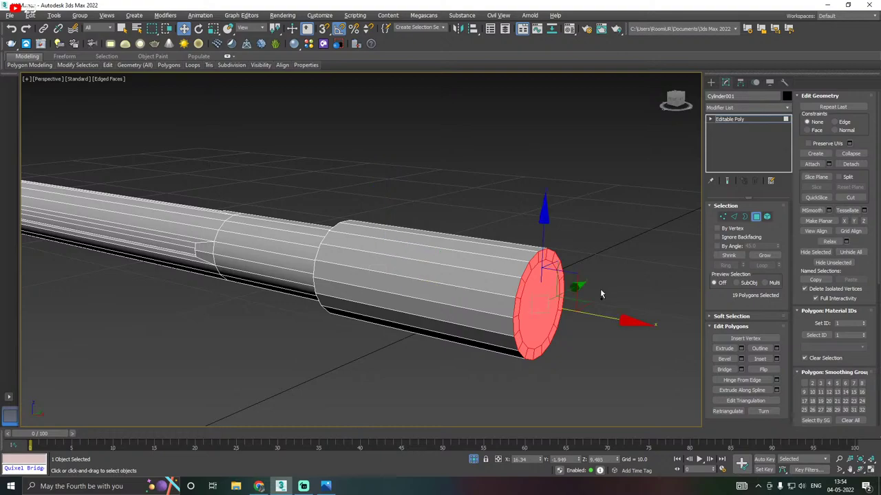
alt+middle_drag(600, 288, 569, 291)
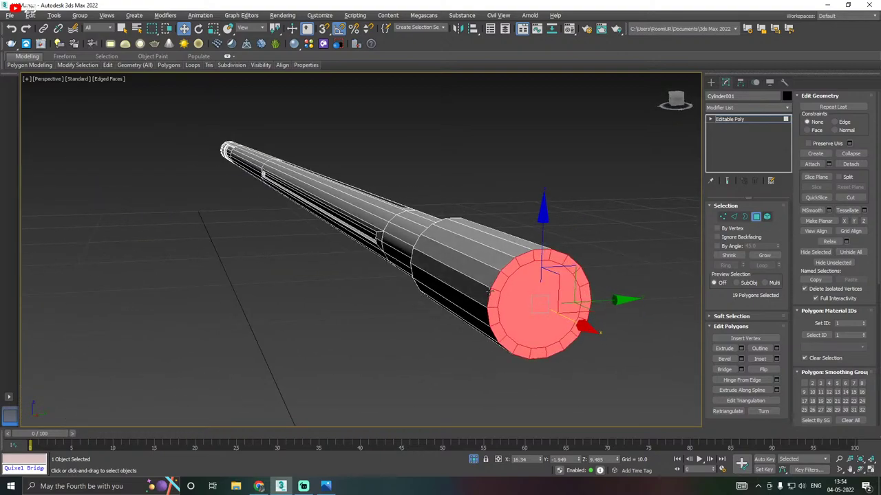
Select four neighbouring lengthwise polygons on each of the two opposite sides of the lengthened collar
click(482, 301)
alt+middle_drag(482, 301, 505, 284)
ctrl+click(468, 270)
ctrl+click(461, 283)
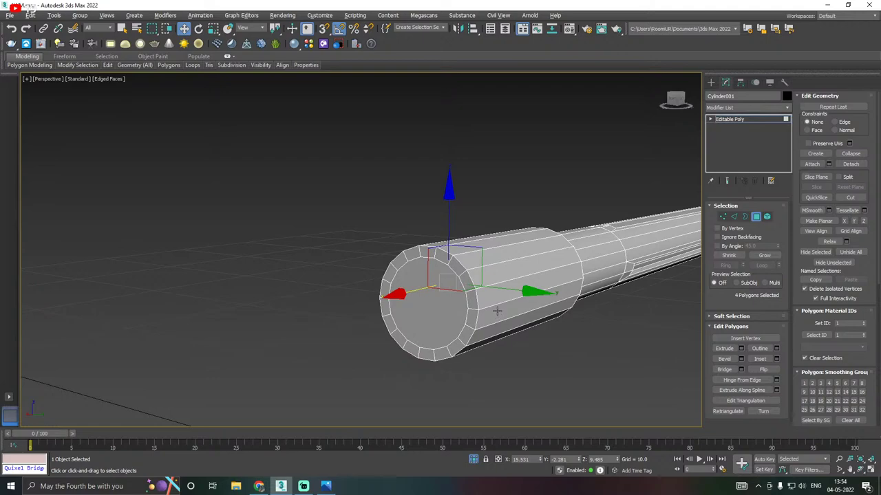
ctrl+click(497, 311)
ctrl+click(495, 299)
ctrl+click(493, 285)
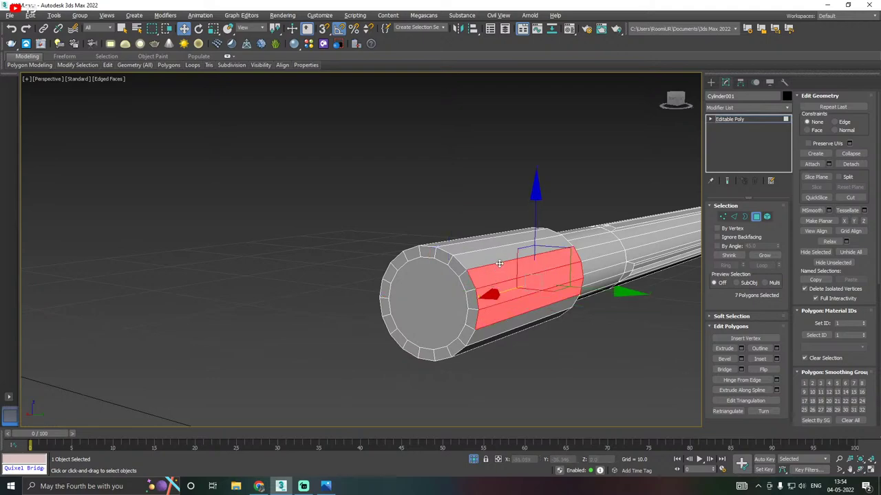
ctrl+click(504, 314)
ctrl+click(506, 258)
alt+middle_drag(506, 258, 574, 260)
alt+click(519, 257)
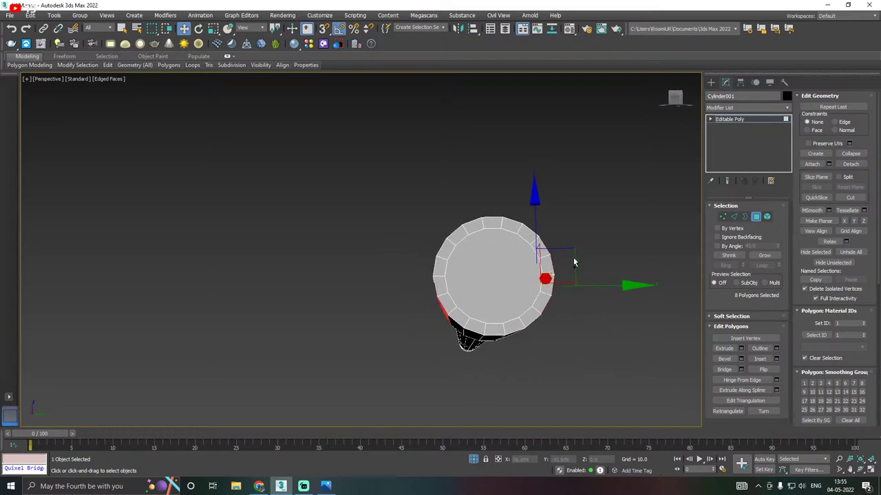
alt+middle_drag(519, 299, 545, 296)
ctrl+click(458, 309)
alt+middle_drag(457, 308, 530, 313)
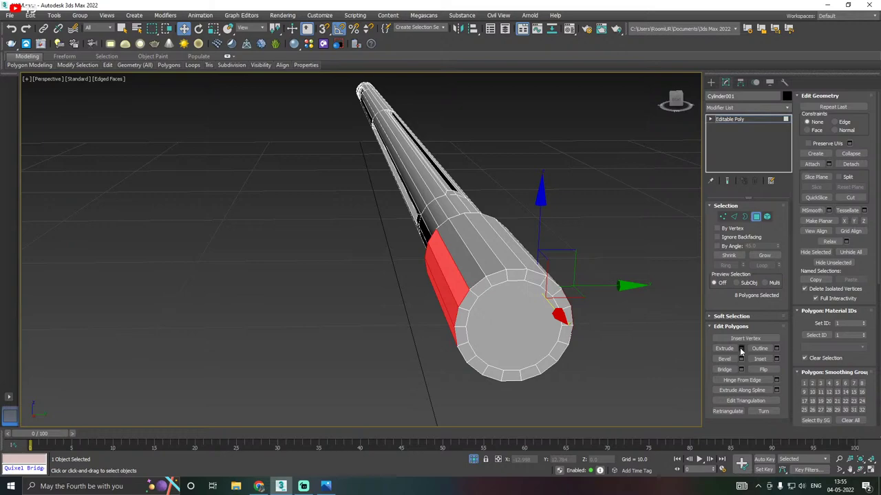
Extrude the eight selected side polygons by Group so a flat wing projects from each side of the collar
click(741, 348)
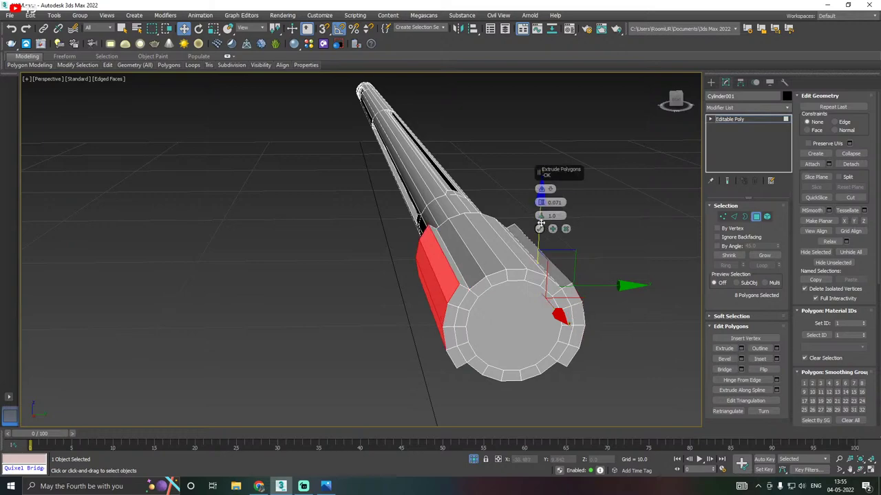
mouse_move(541, 201)
mouse_down()
mouse_move(541, 188)
mouse_move(541, 197)
mouse_up()
click(541, 190)
click(540, 190)
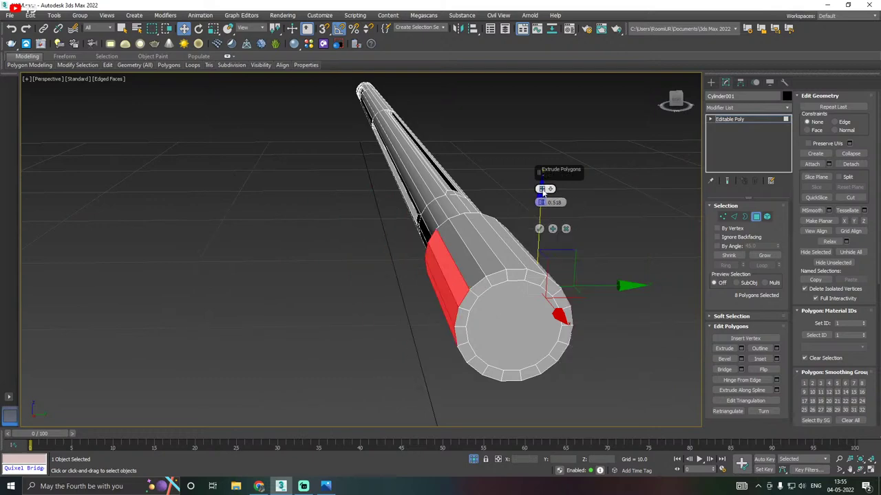
click(540, 204)
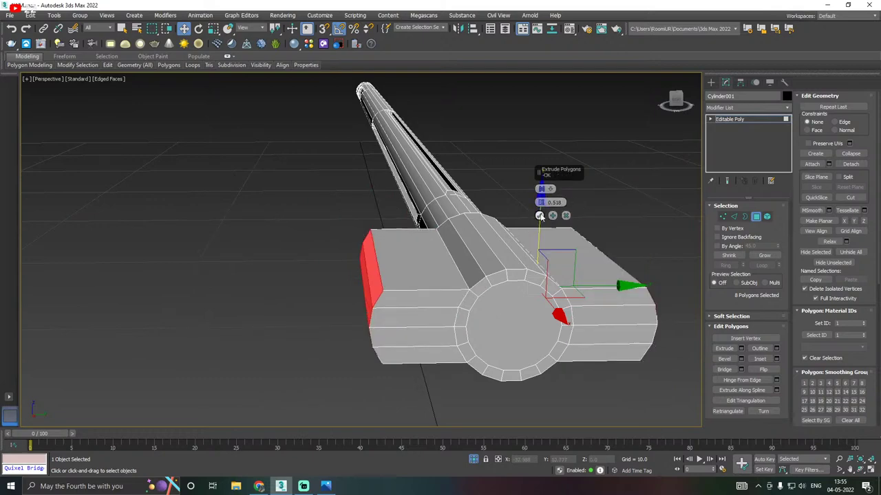
drag(540, 203, 541, 211)
click(540, 216)
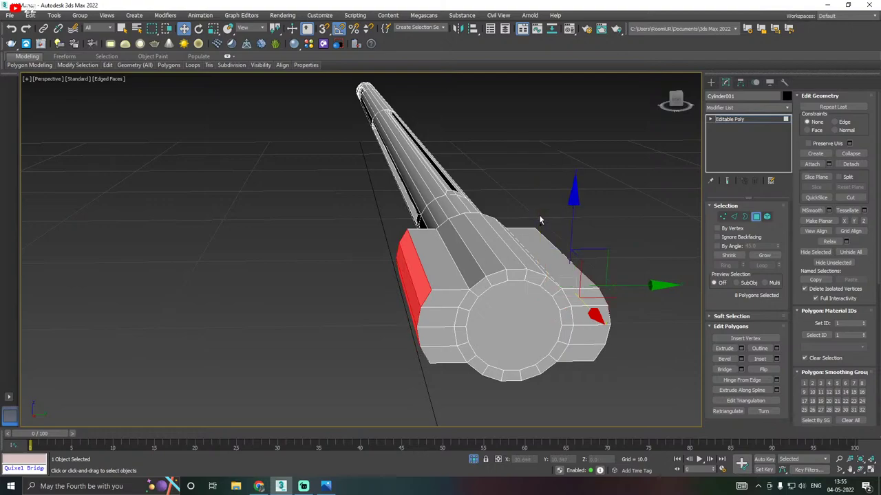
Scale the wings' outer polygons down along Z so both wings taper away from the collar
alt+middle_drag(539, 216, 668, 232)
alt+middle_drag(619, 256, 575, 249)
key(r)
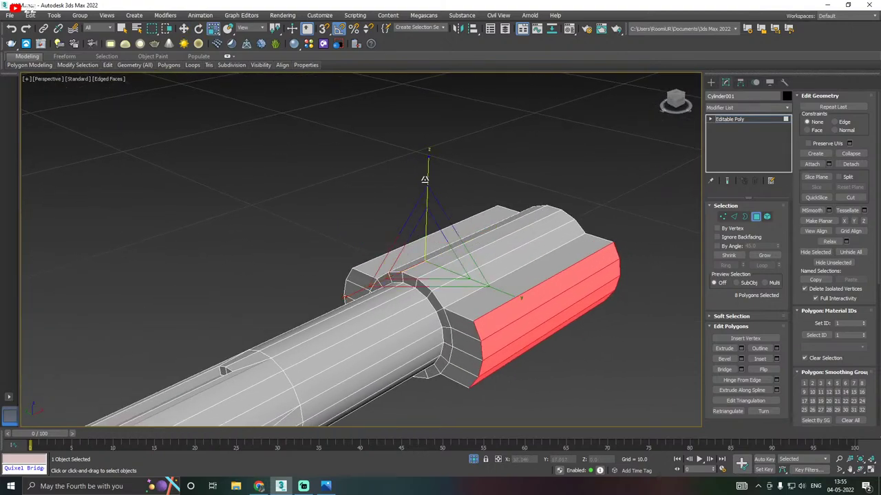
drag(429, 167, 434, 199)
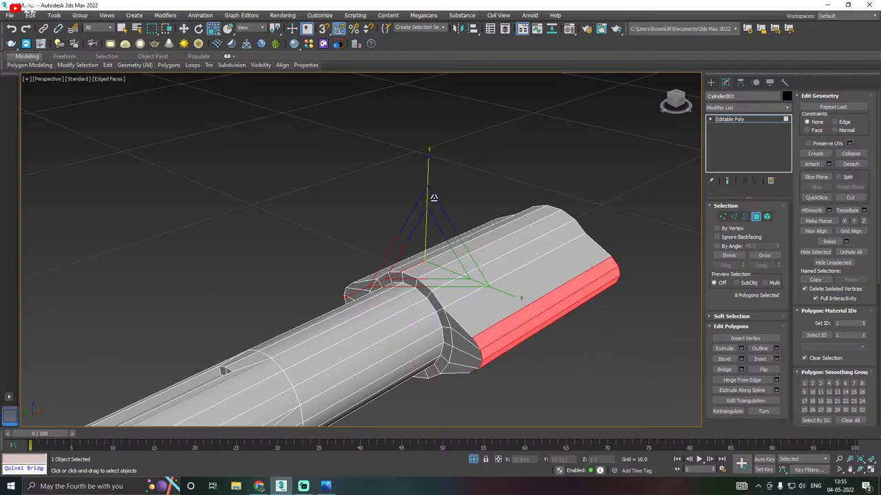
alt+middle_drag(434, 198, 338, 192)
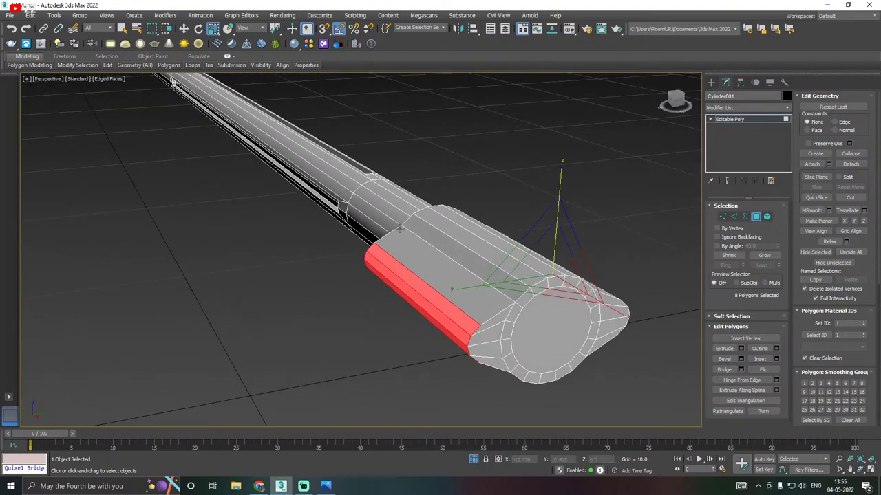
alt+middle_drag(399, 228, 459, 253)
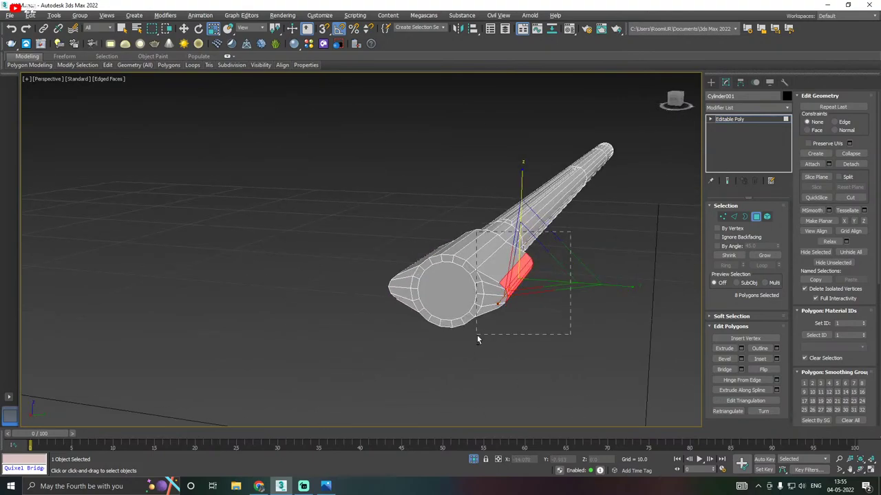
Deselect one wing's outer polygons and make the other wing's four outer polygons planar in X
alt+drag(477, 335, 477, 335)
alt+middle_drag(475, 319, 509, 305)
scroll(413, 275, up, 2)
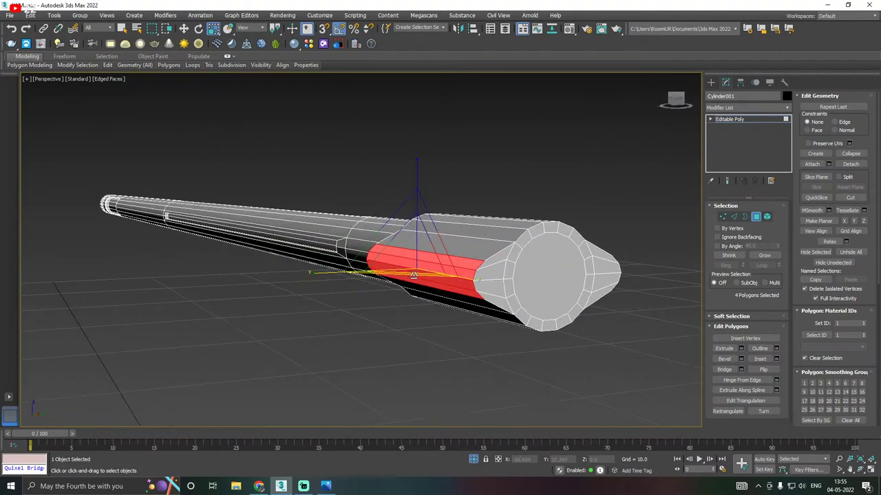
key(w)
click(846, 221)
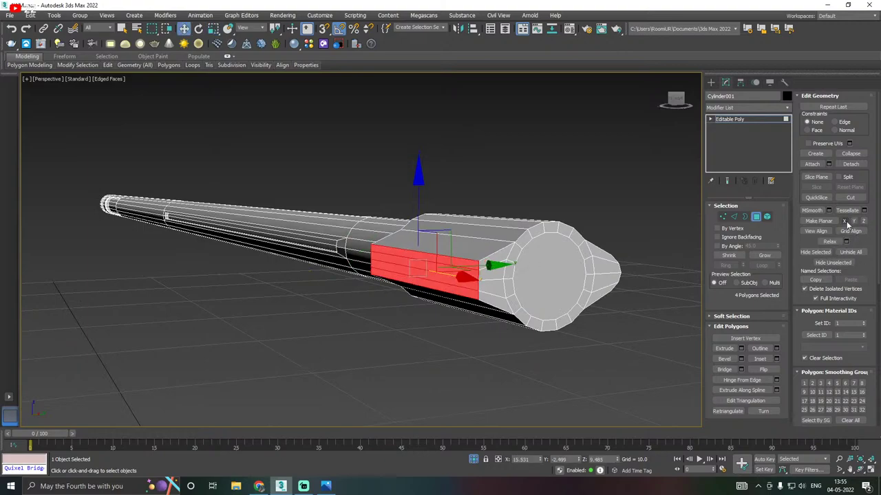
Select the four outer polygons of the opposite, still rounded wing and make them planar in X
alt+middle_drag(518, 254, 554, 294)
click(542, 318)
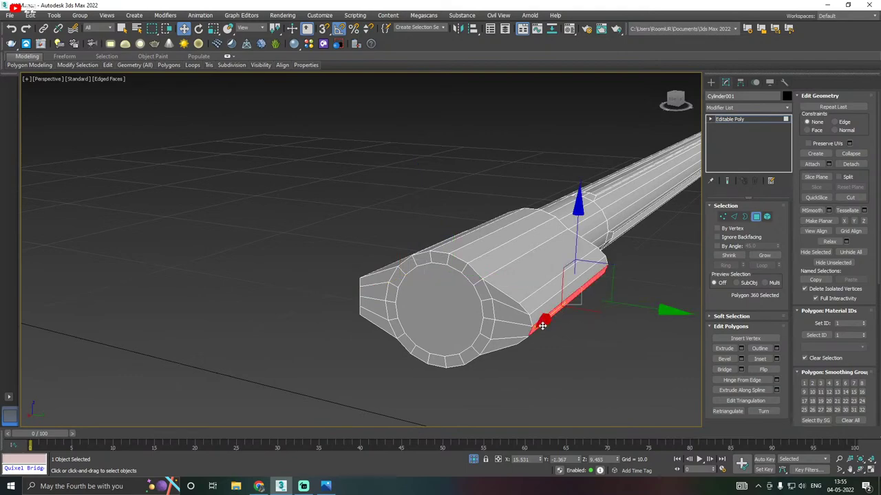
shift+click(536, 317)
click(537, 318)
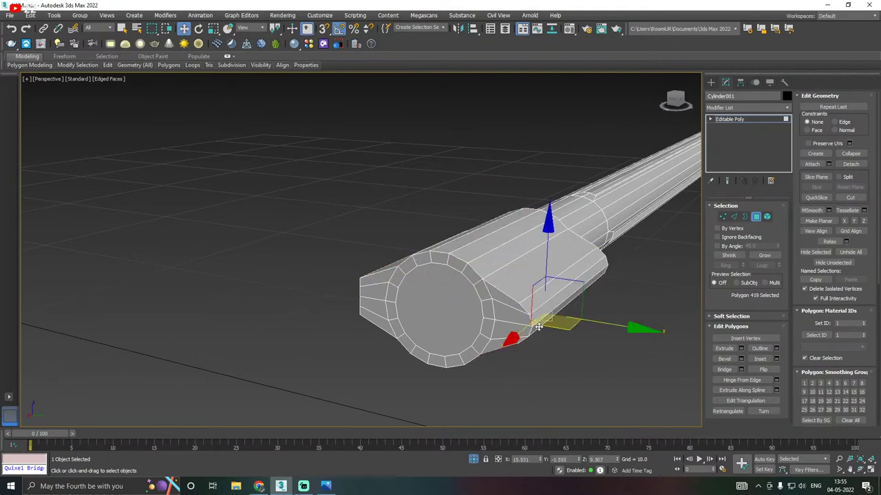
shift+click(538, 316)
ctrl+click(536, 306)
alt+middle_drag(560, 306, 532, 282)
ctrl+click(531, 288)
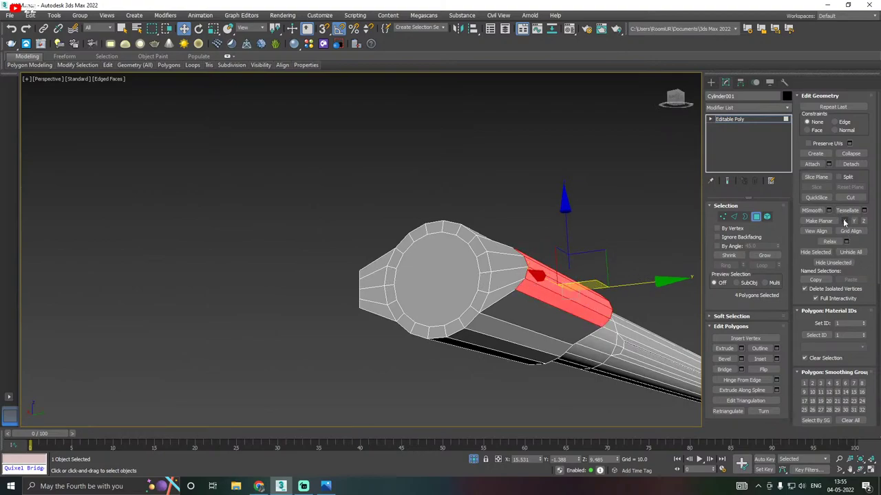
alt+middle_drag(627, 262, 490, 311)
Inset the round cap polygon at the muzzle by 0.07
click(515, 302)
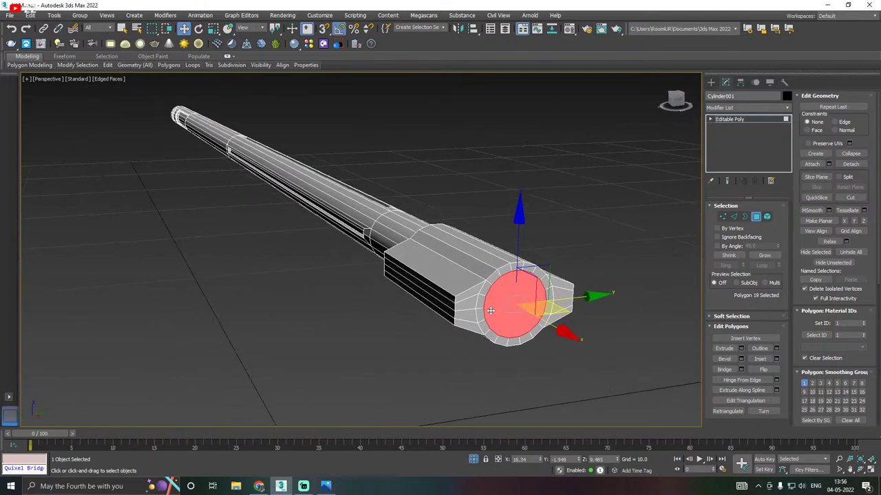
click(776, 358)
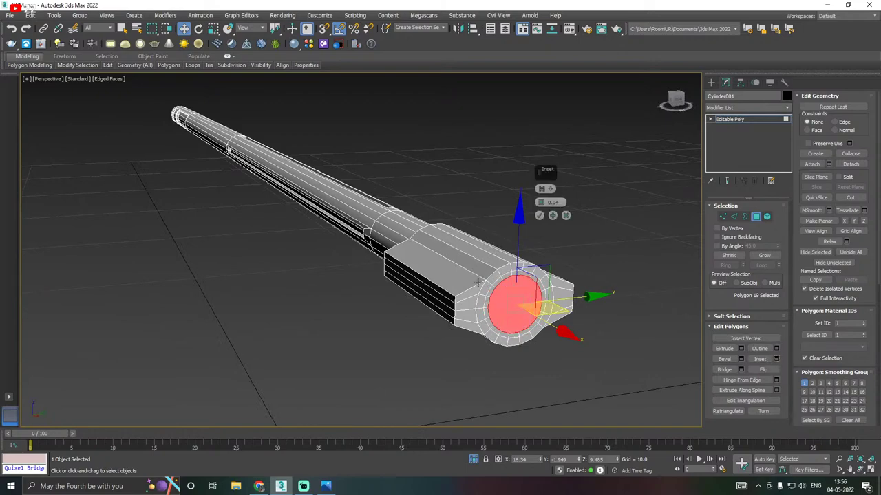
drag(540, 202, 543, 198)
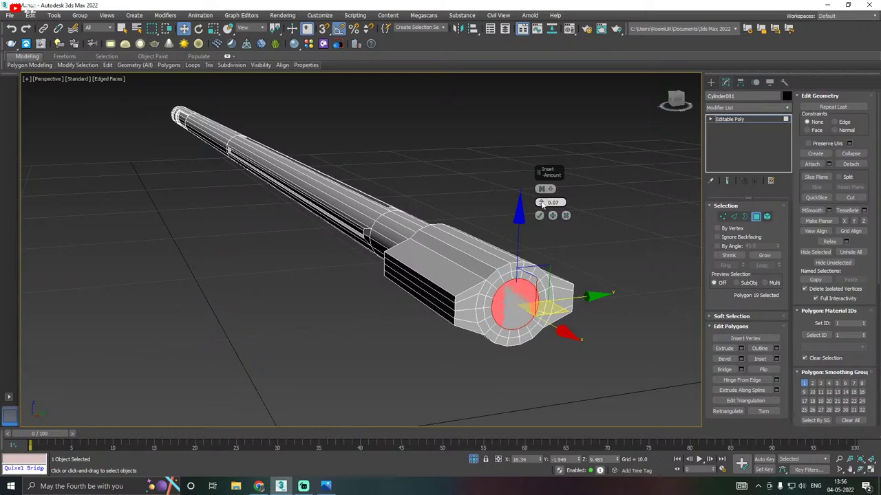
click(539, 215)
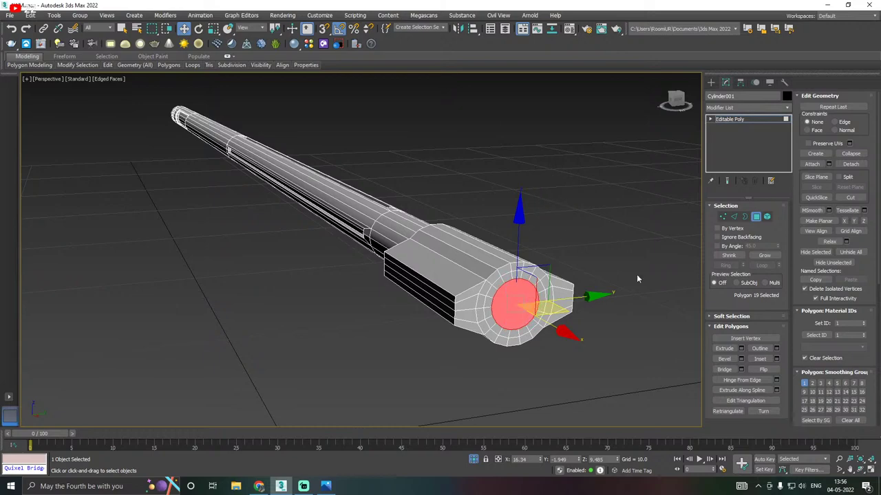
Extrude the inset muzzle cap polygon inward to hollow out a bore
click(740, 348)
drag(540, 201, 541, 200)
click(539, 216)
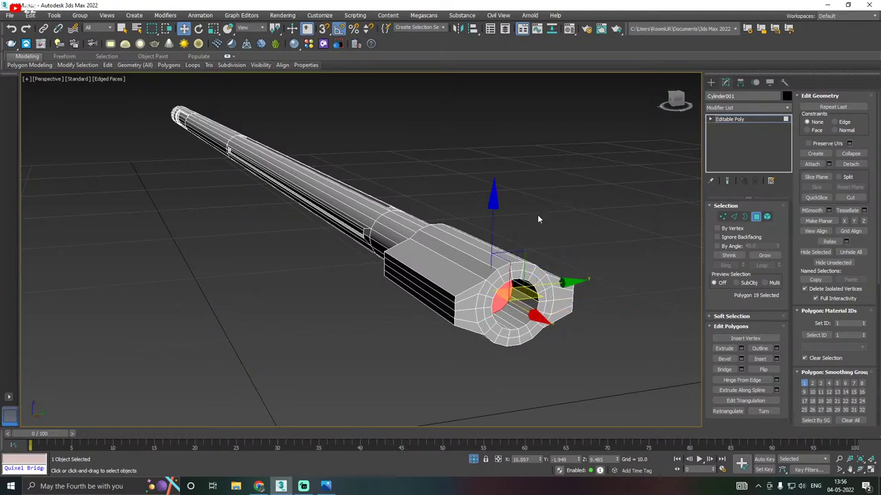
Inset the polygon at the bore's inner end slightly to add a thin supporting ring
alt+middle_drag(537, 215, 485, 309)
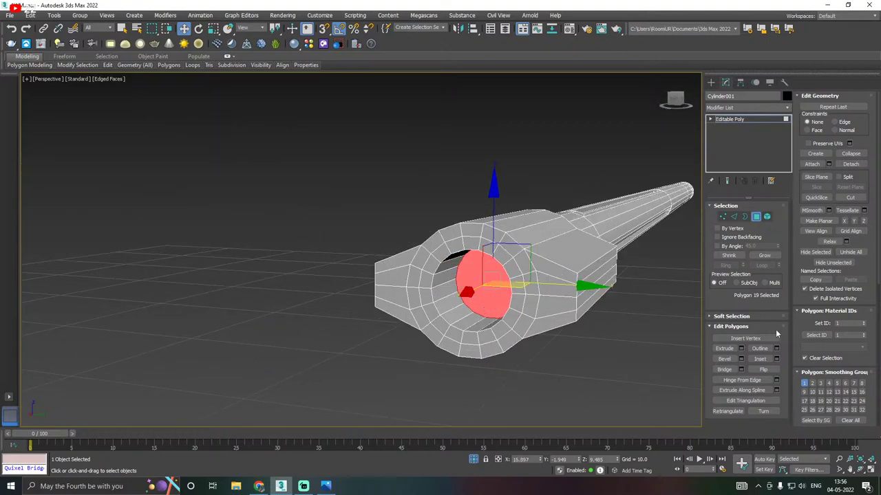
click(776, 358)
scroll(460, 275, up, 2)
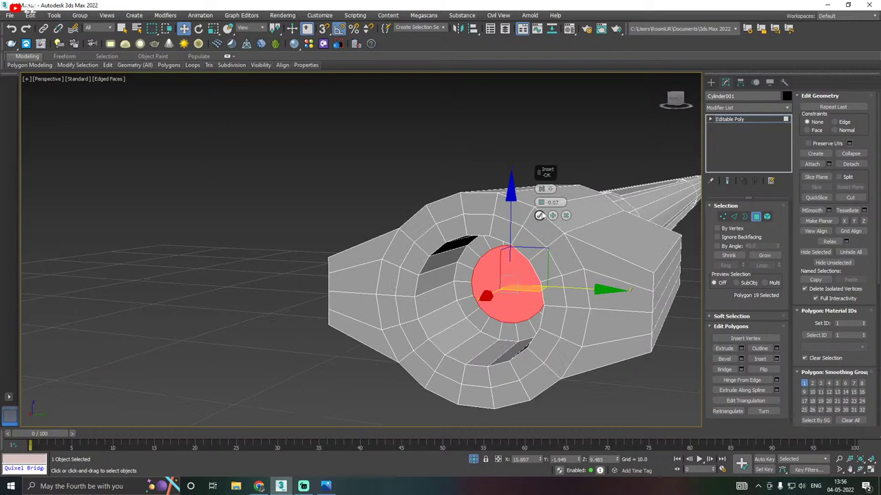
drag(541, 202, 540, 215)
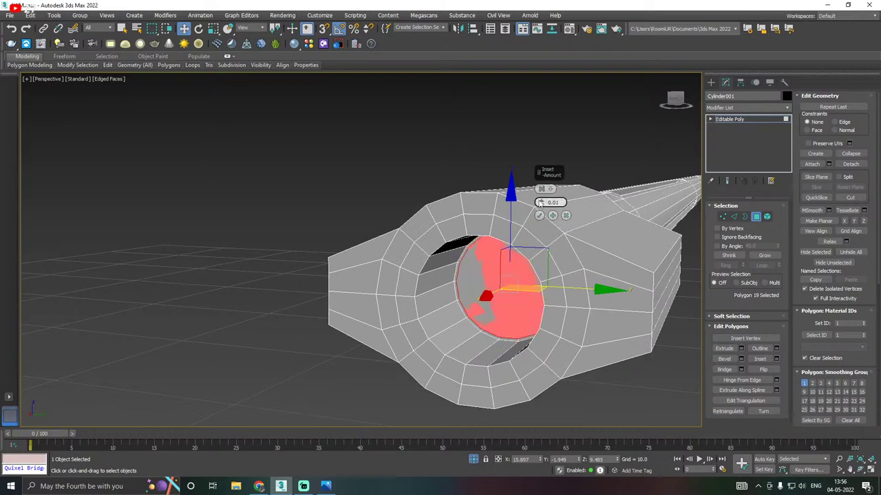
click(540, 216)
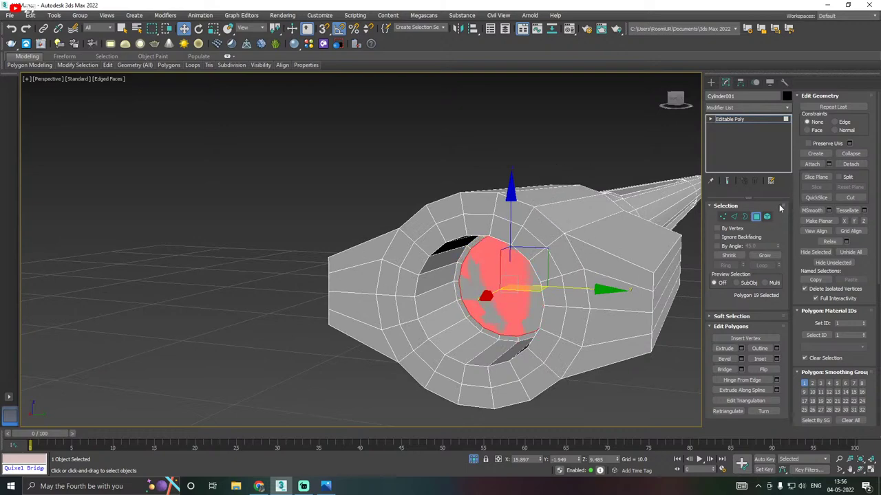
Chamfer the edge loop around the bore's front rim by 0.004 with 2 segments
click(732, 218)
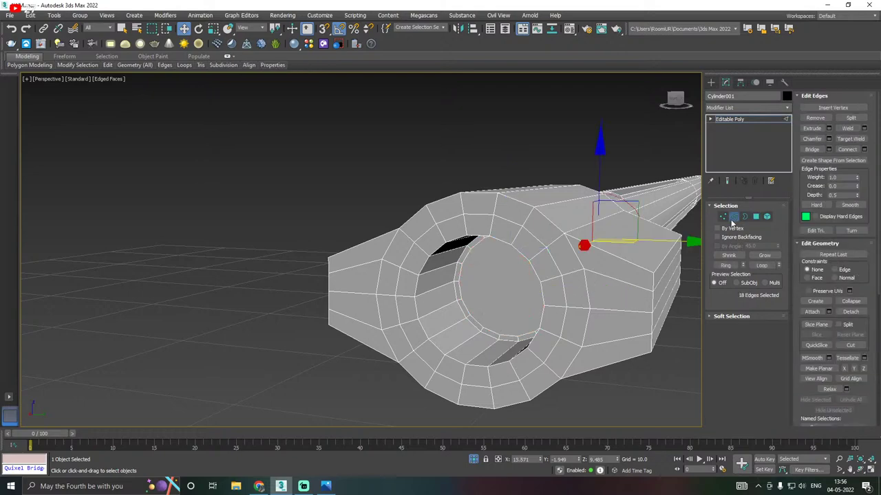
double_click(441, 349)
click(829, 138)
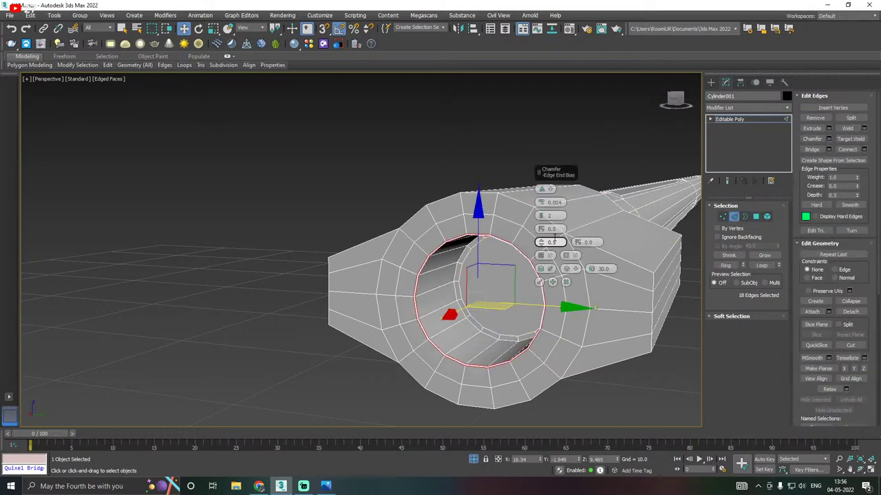
click(540, 282)
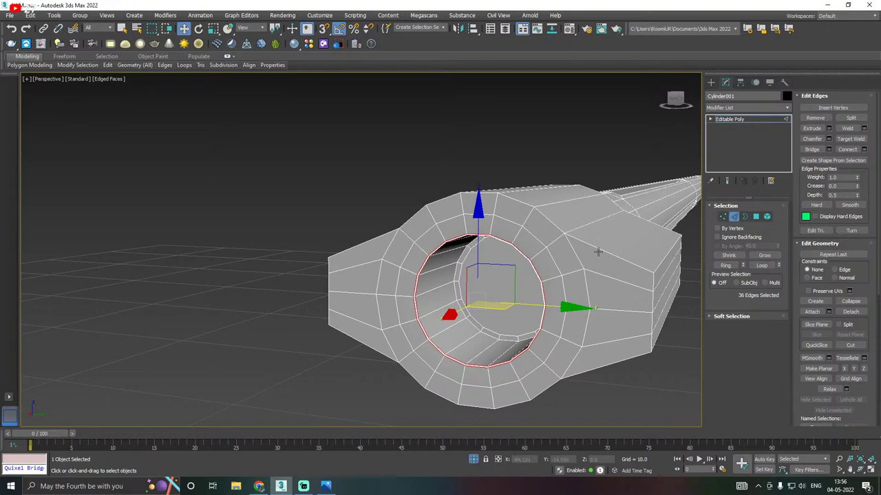
Chamfer the edge loop where the barrel meets the back of the winged collar by 0.004 with 2 segments
click(545, 254)
alt+middle_drag(541, 253, 518, 264)
scroll(575, 224, down, 3)
double_click(425, 305)
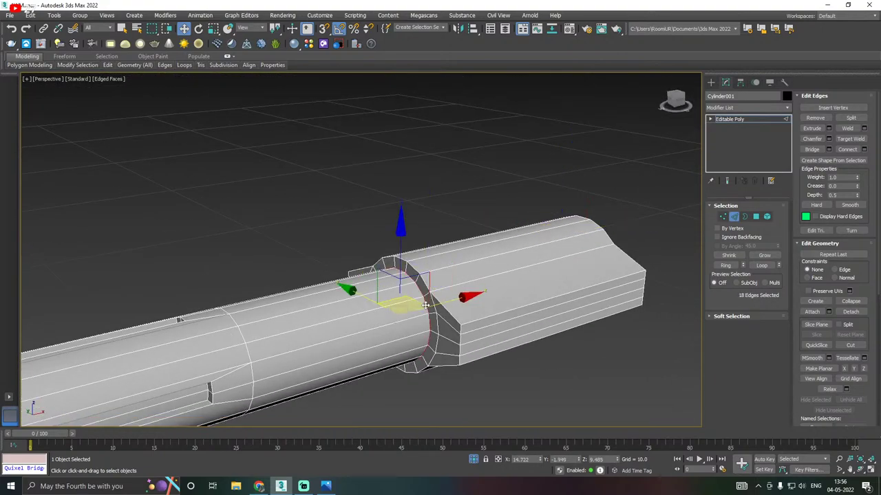
click(829, 138)
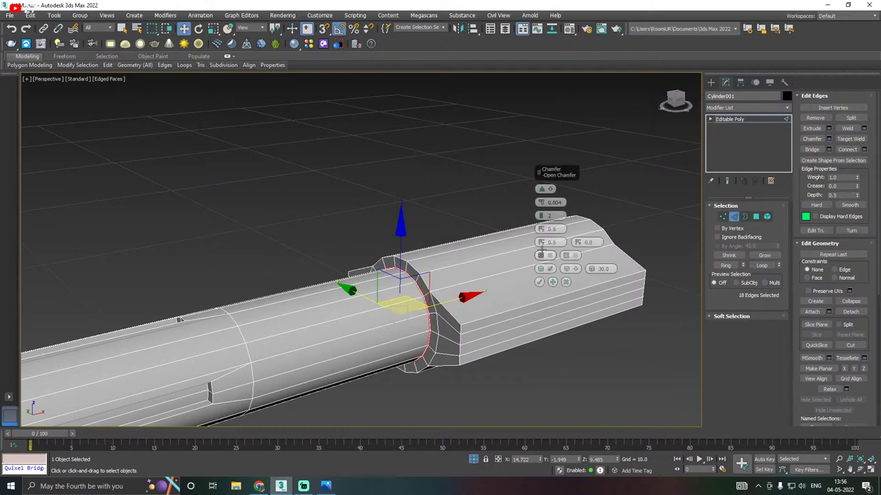
click(540, 282)
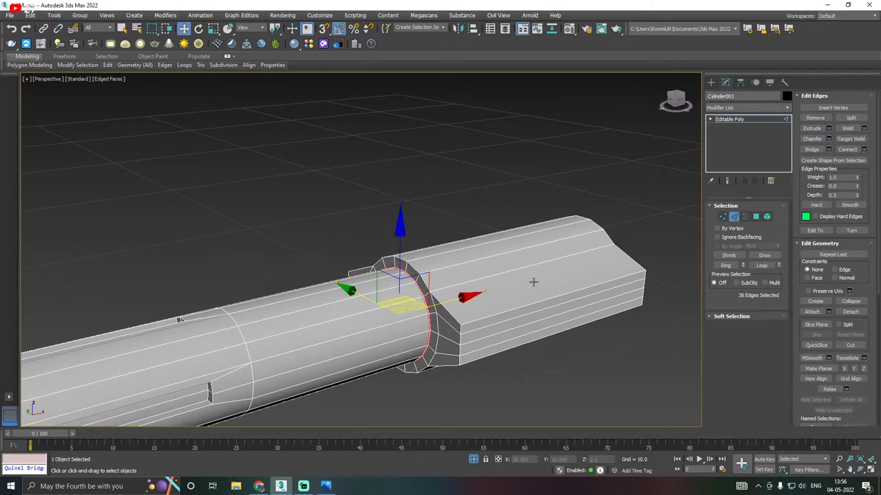
Connect the lengthwise edges around the winged muzzle collar with 3 segments and a pinch of 95
click(506, 318)
click(725, 265)
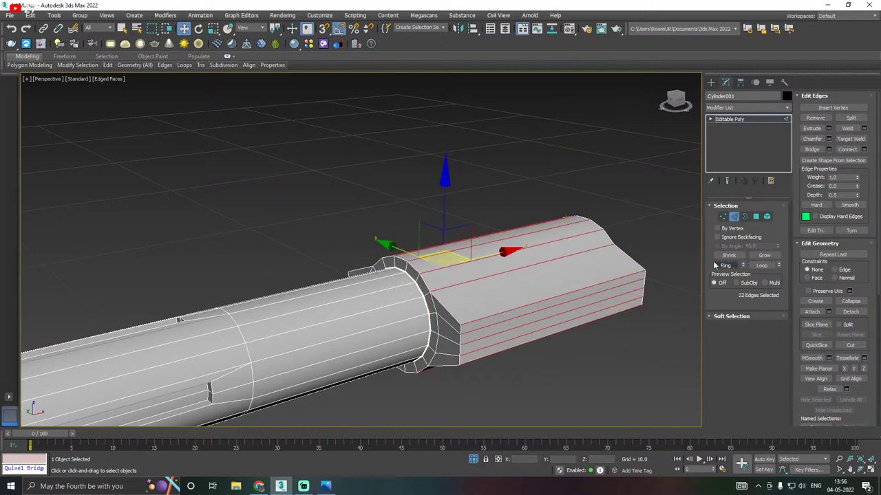
click(864, 149)
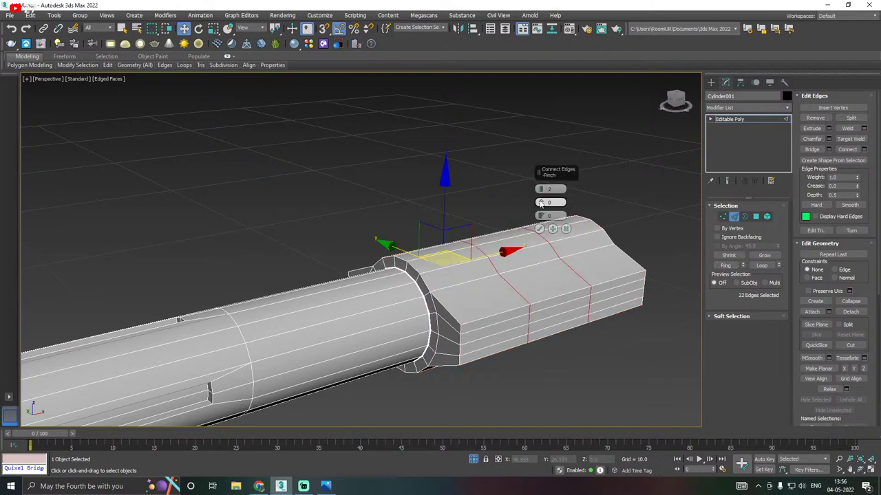
drag(541, 203, 535, 132)
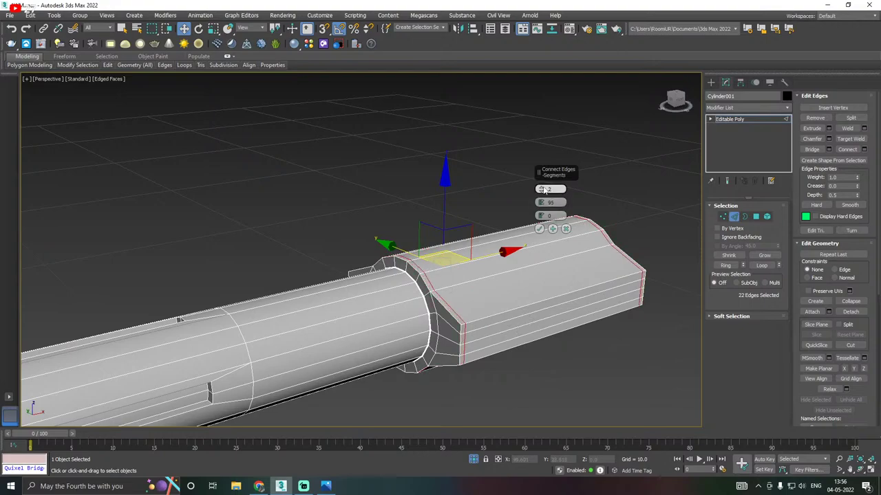
click(541, 190)
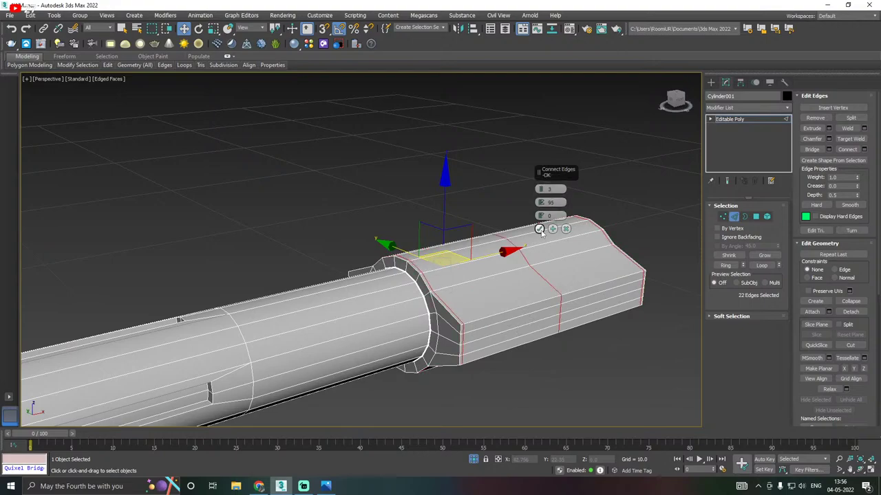
click(540, 229)
Add three pinched edge loops across each of the two recessed sections near the barrel's rear end
scroll(482, 241, down, 8)
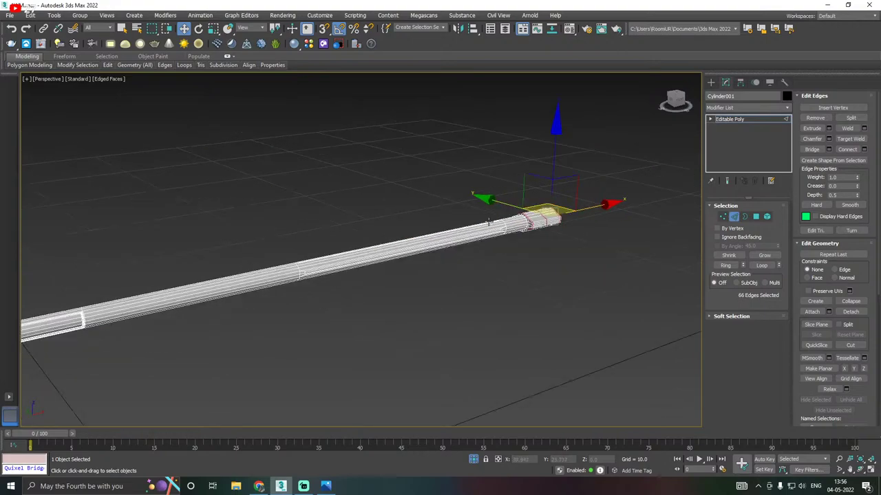
middle_drag(383, 245, 410, 234)
scroll(304, 262, up, 4)
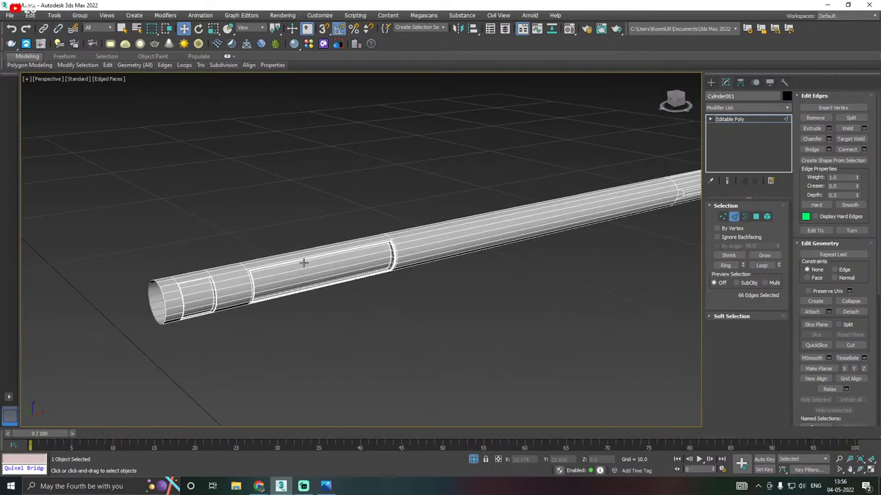
drag(291, 357, 375, 341)
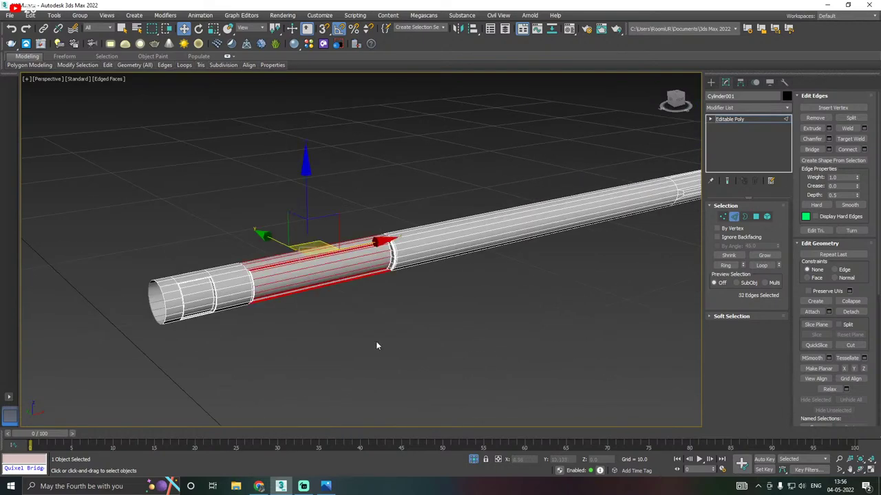
click(866, 149)
click(540, 229)
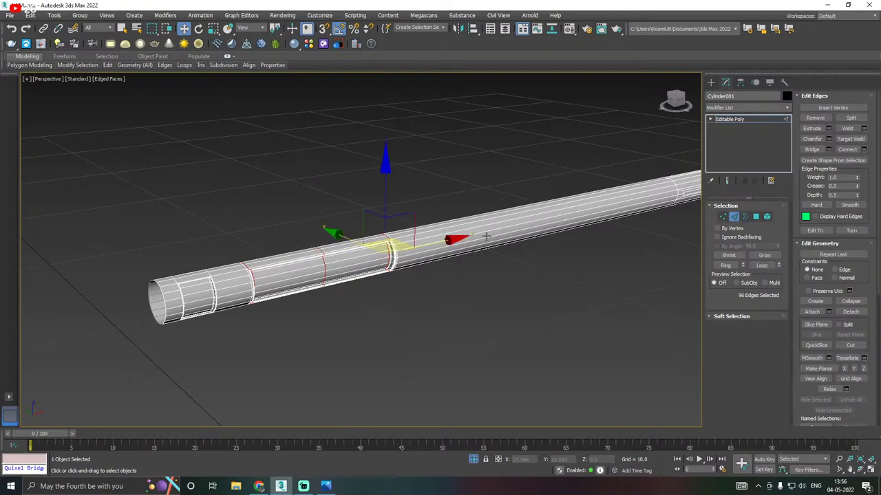
alt+middle_drag(329, 275, 317, 214)
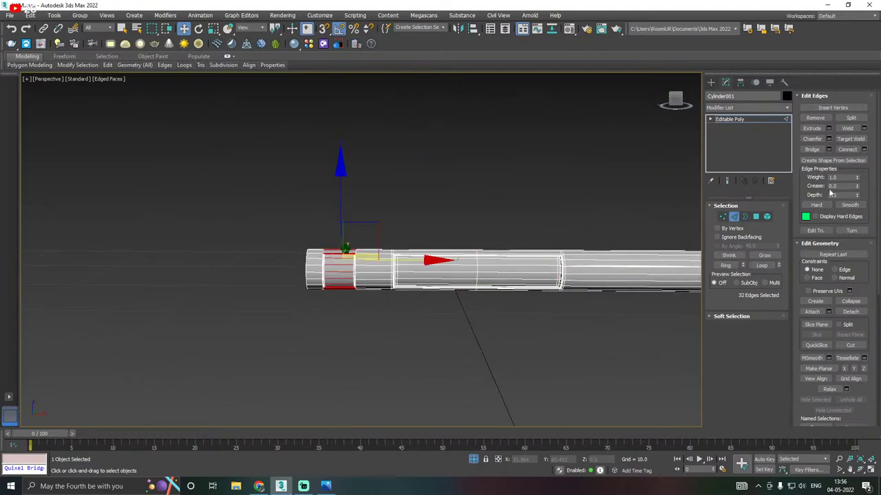
click(847, 149)
End the barrel's isolation and leave edge editing to bring back the whole rifle
click(474, 459)
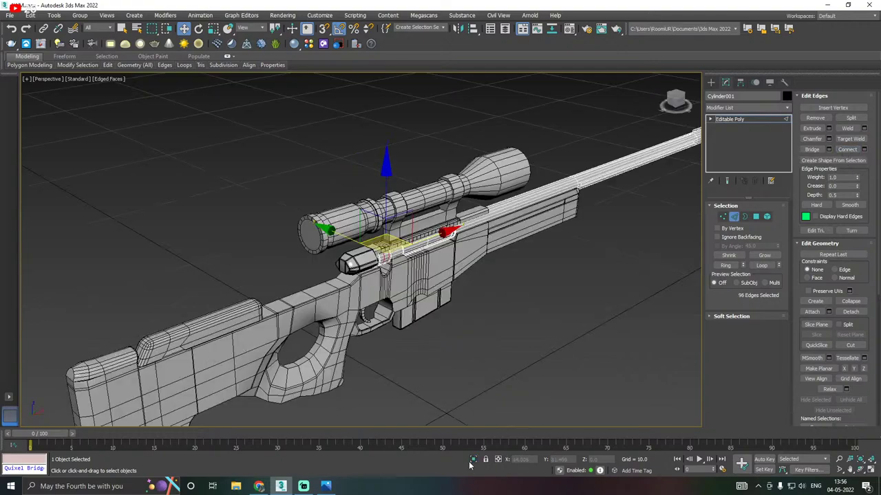
alt+middle_drag(447, 410, 386, 388)
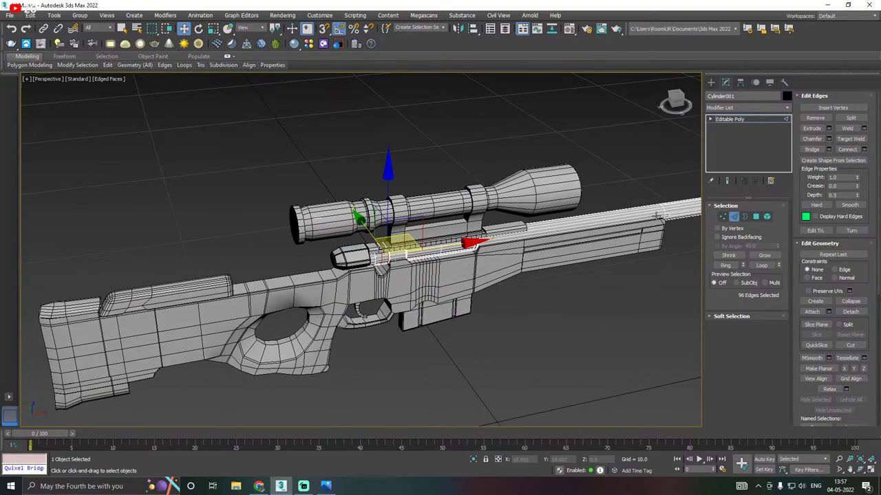
click(754, 120)
scroll(565, 189, down, 3)
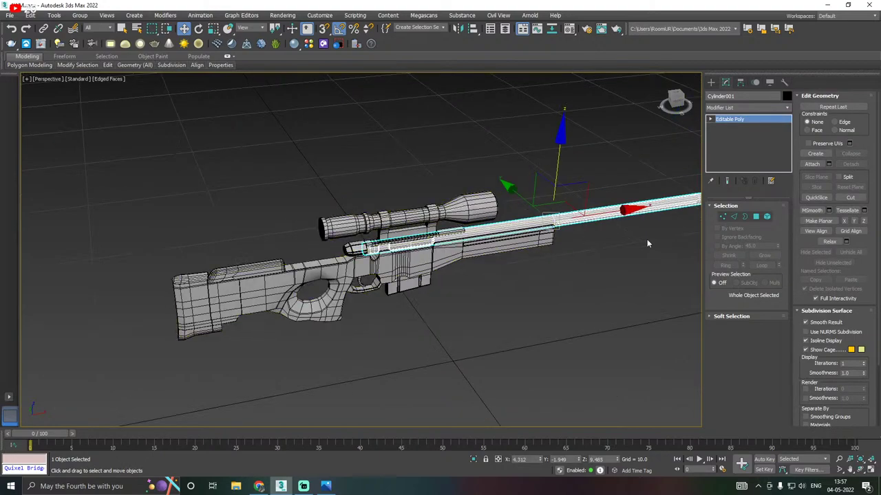
middle_drag(646, 241, 541, 248)
middle_drag(487, 252, 510, 256)
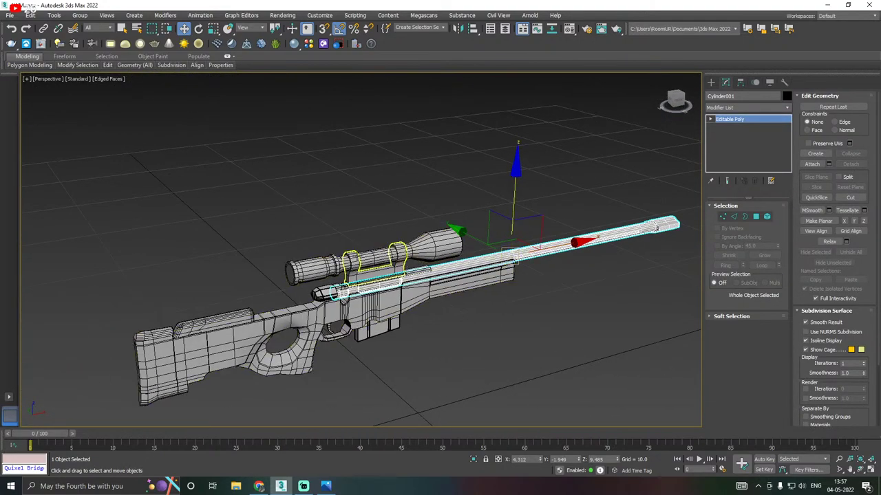
Attach the scope and the rail under it to the scope mount as one editable poly object
click(358, 257)
scroll(667, 227, up, 2)
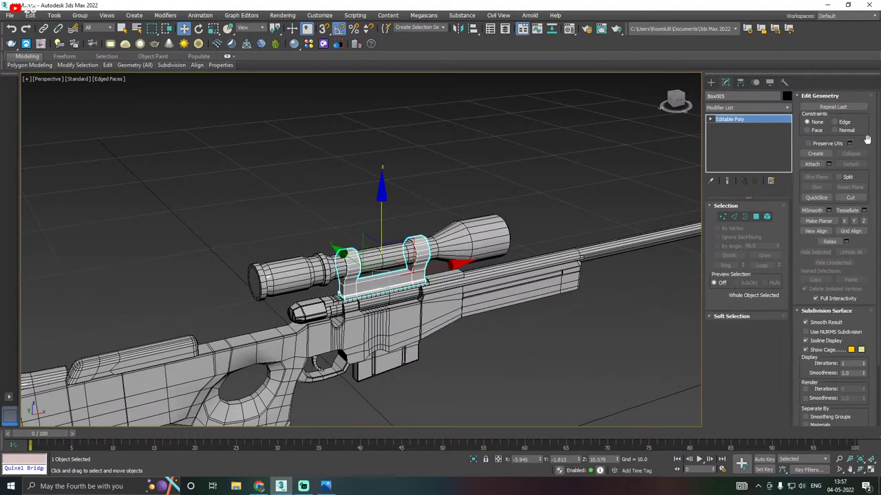
click(812, 163)
click(480, 239)
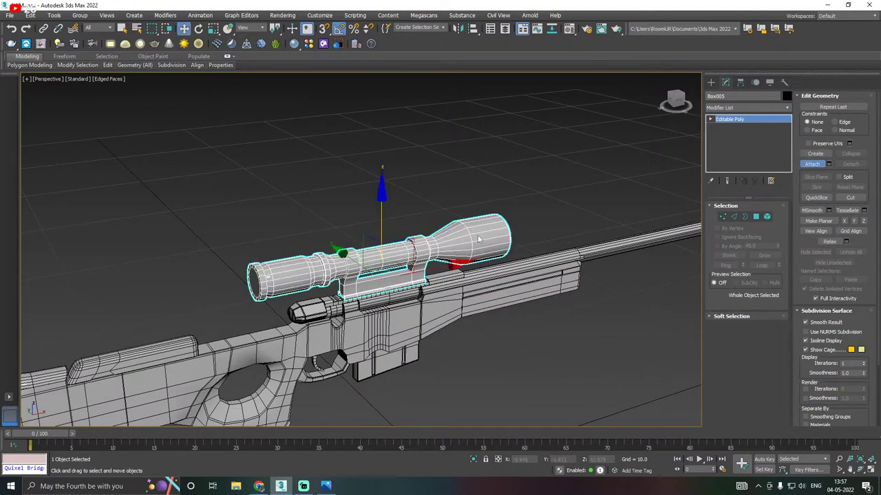
scroll(324, 307, up, 2)
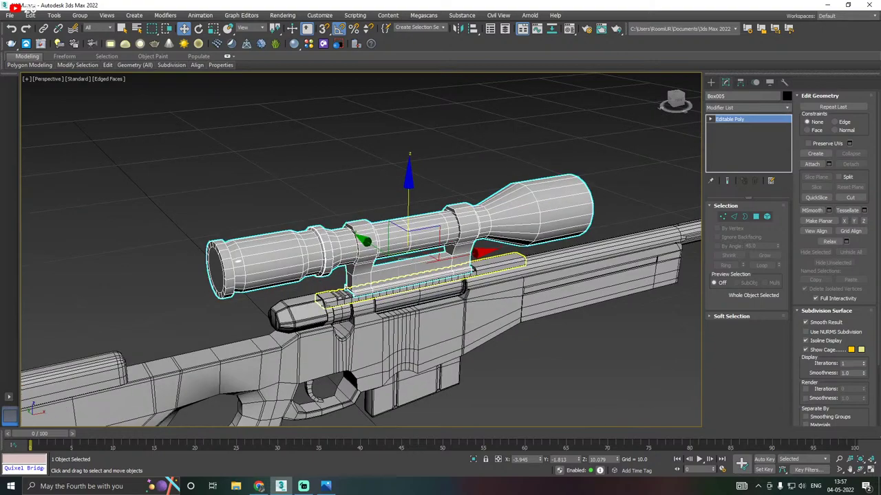
click(346, 293)
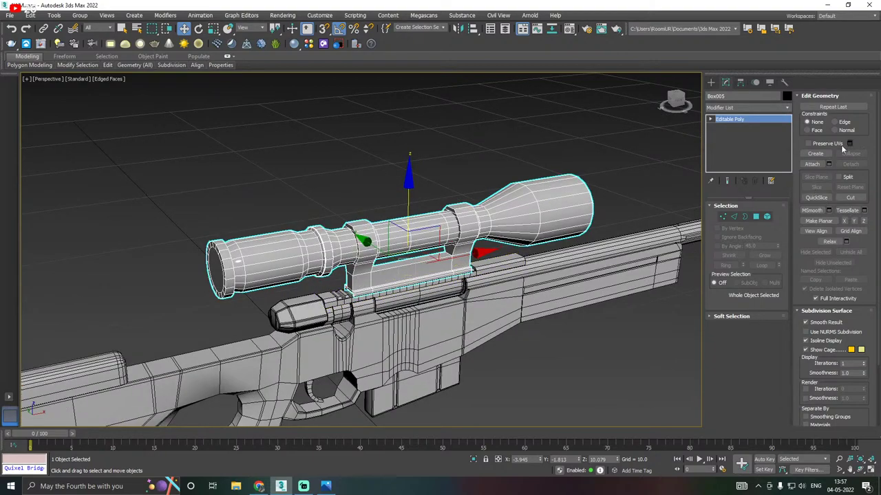
click(812, 164)
click(335, 297)
right_click(335, 298)
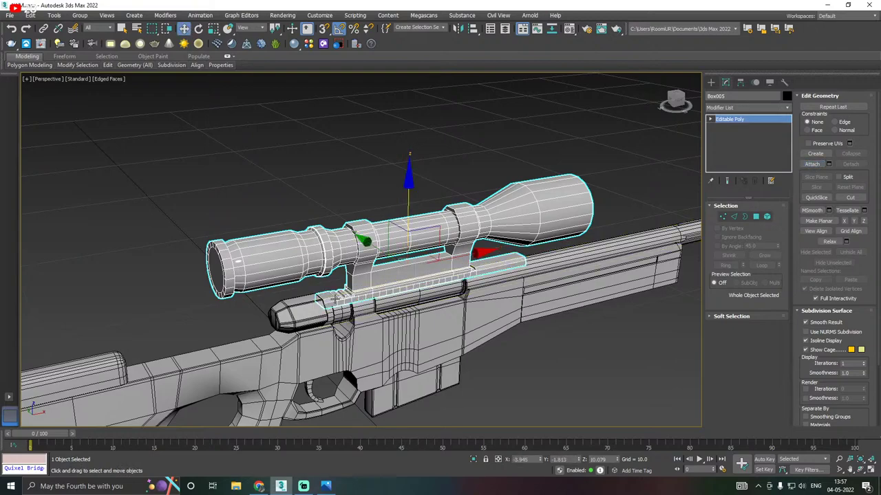
Isolate the combined scope, mount and rail object
click(473, 460)
alt+middle_drag(468, 385, 388, 370)
scroll(509, 282, down, 2)
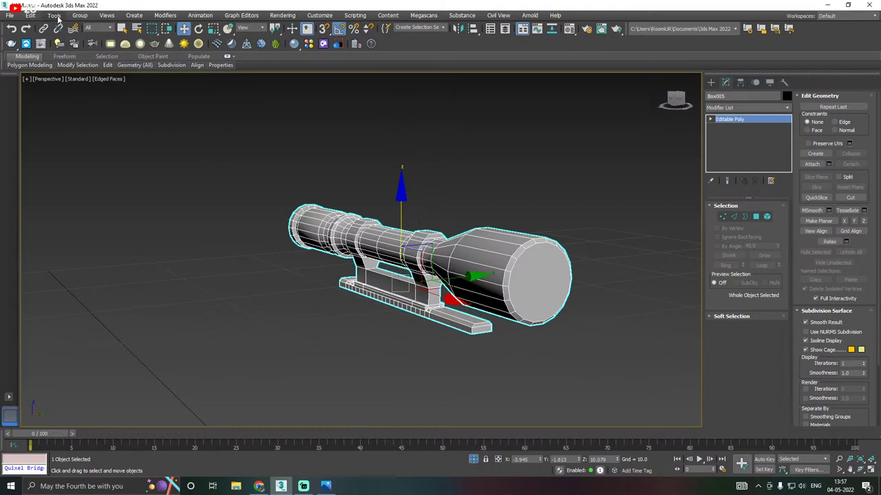
click(9, 15)
click(55, 108)
click(556, 397)
Save the scene
click(10, 15)
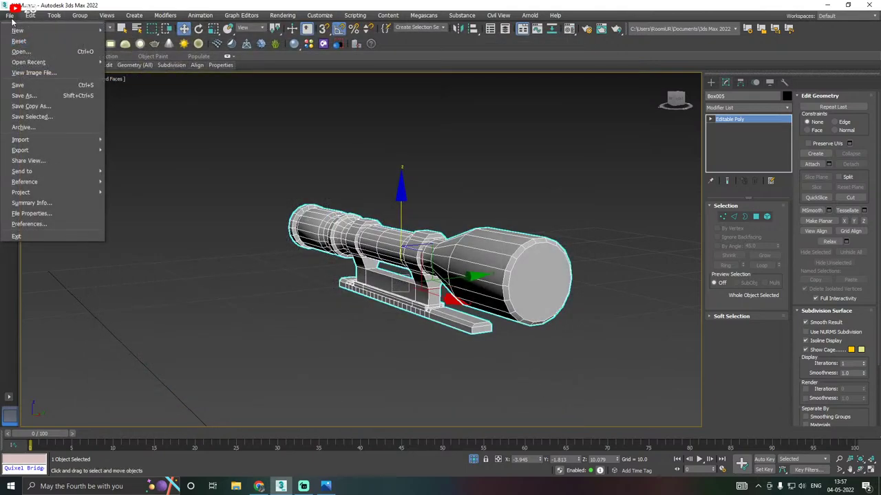
click(53, 87)
middle_drag(442, 235, 392, 249)
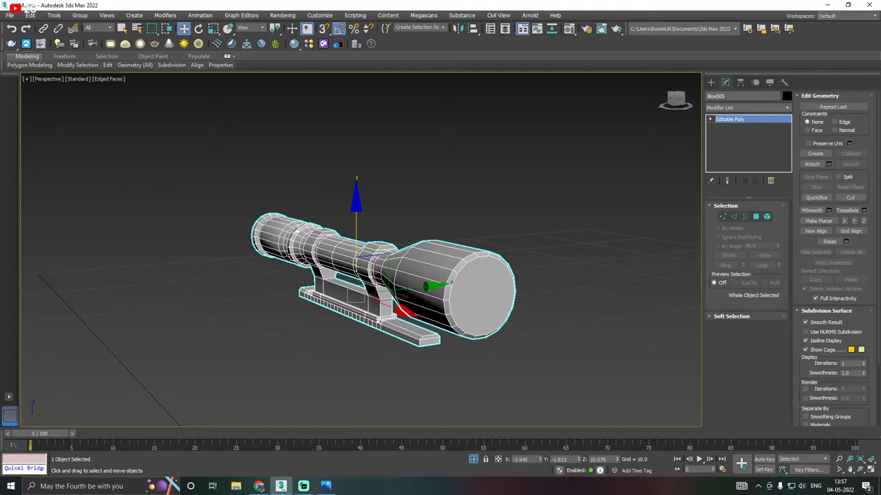
alt+middle_drag(338, 282, 466, 271)
click(9, 15)
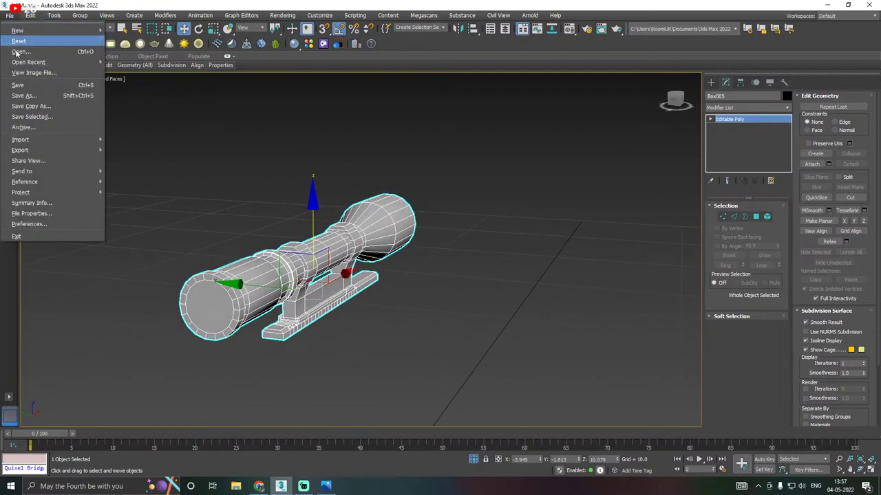
click(25, 84)
Extrude the scope's eyepiece end cap polygon inward with a height of -0.298
middle_drag(299, 264, 403, 243)
scroll(403, 243, up, 1)
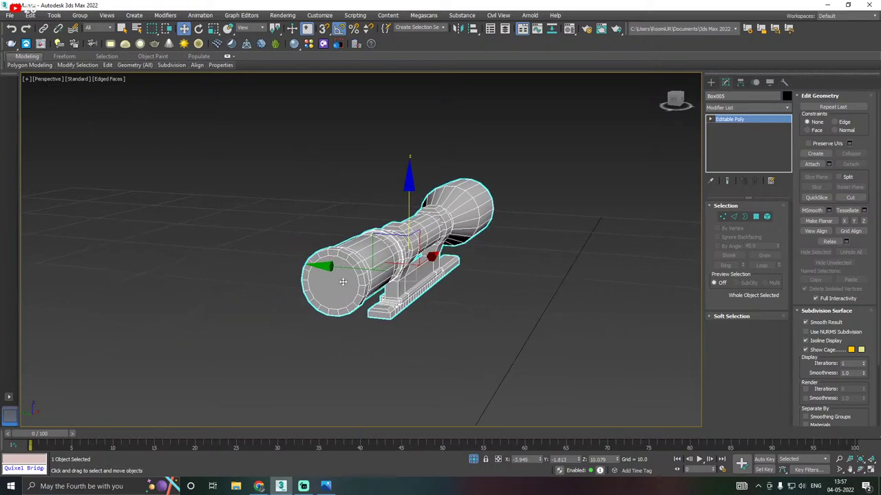
scroll(344, 282, up, 2)
click(756, 217)
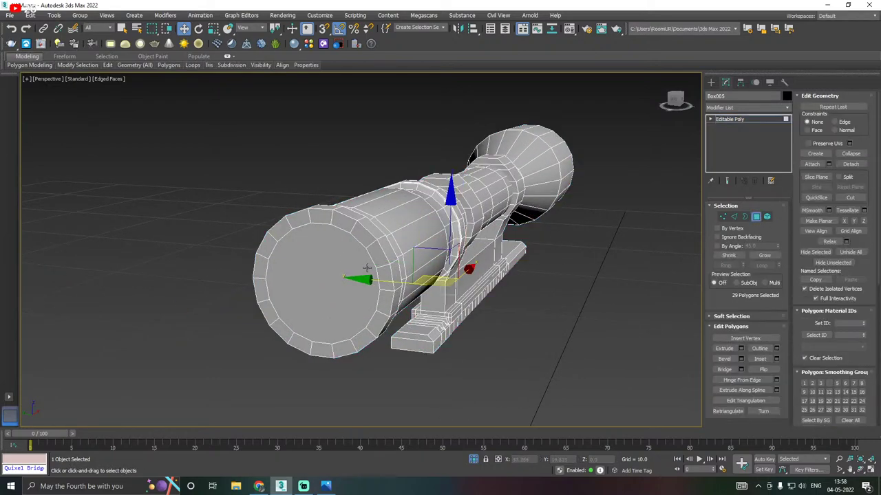
click(327, 285)
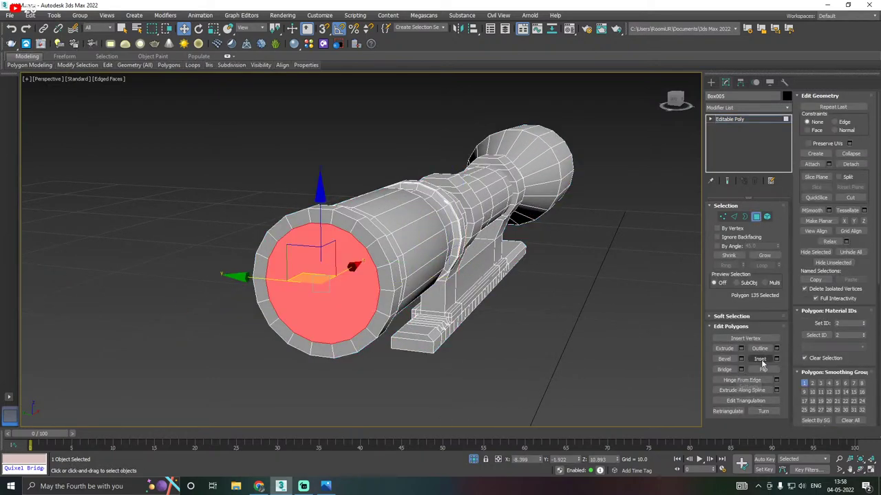
click(741, 348)
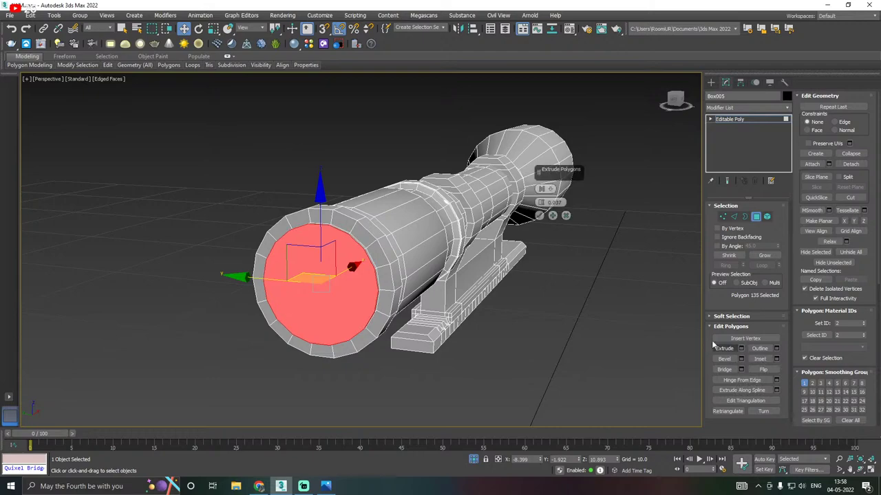
drag(540, 200, 541, 201)
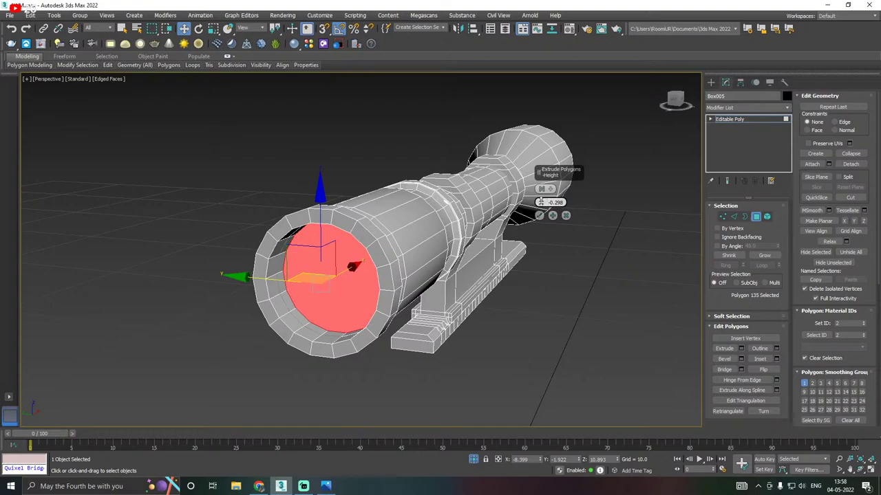
click(539, 216)
click(740, 360)
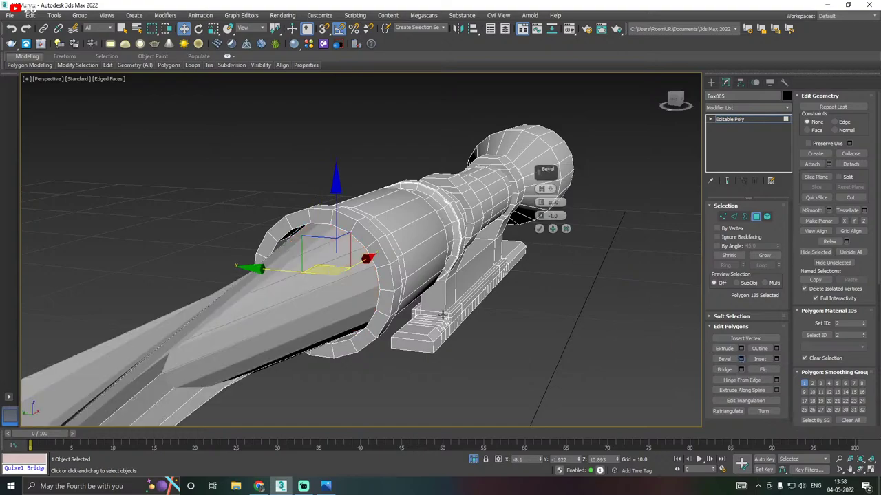
drag(542, 205, 548, 165)
mouse_move(541, 217)
mouse_down()
mouse_move(541, 227)
mouse_move(547, 170)
mouse_move(542, 257)
mouse_move(534, 216)
mouse_up()
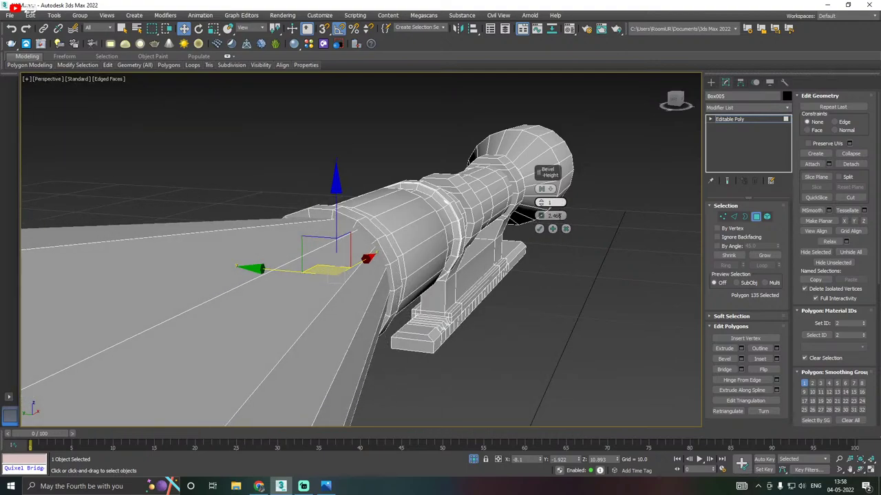
key(Return)
scroll(383, 269, down, 3)
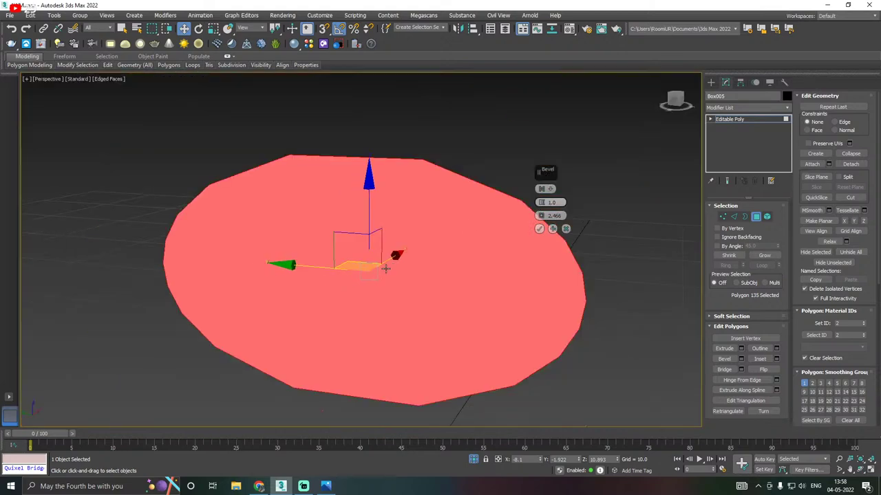
alt+middle_drag(385, 268, 313, 268)
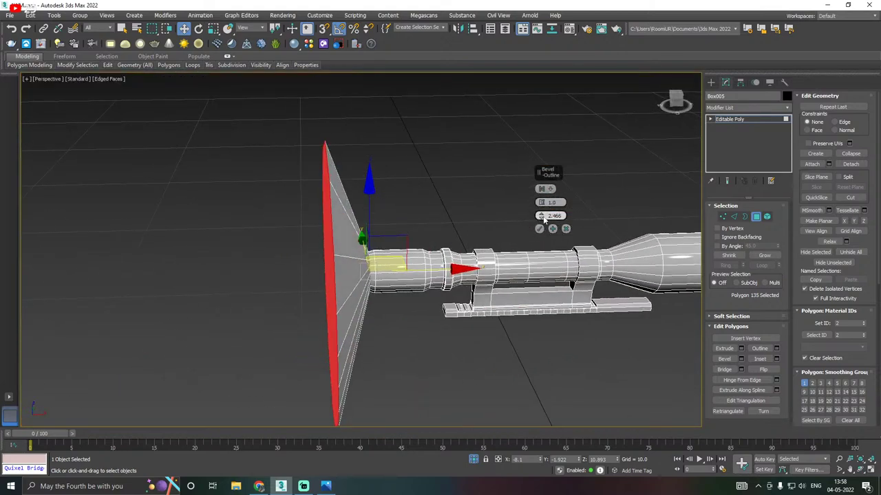
drag(544, 219, 544, 224)
alt+middle_drag(397, 253, 441, 255)
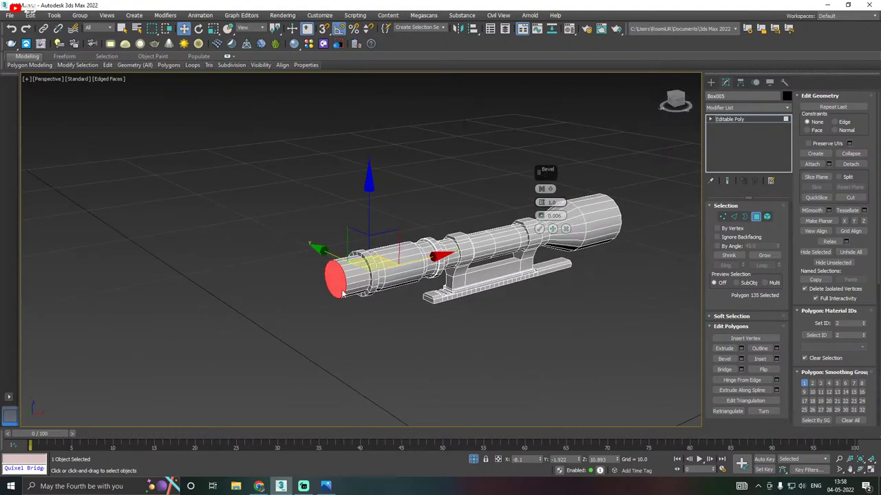
scroll(341, 292, up, 3)
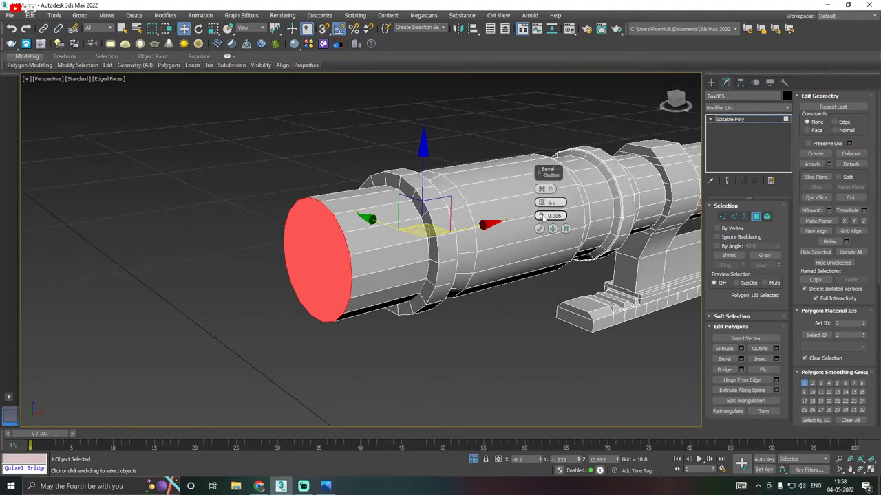
drag(542, 219, 542, 226)
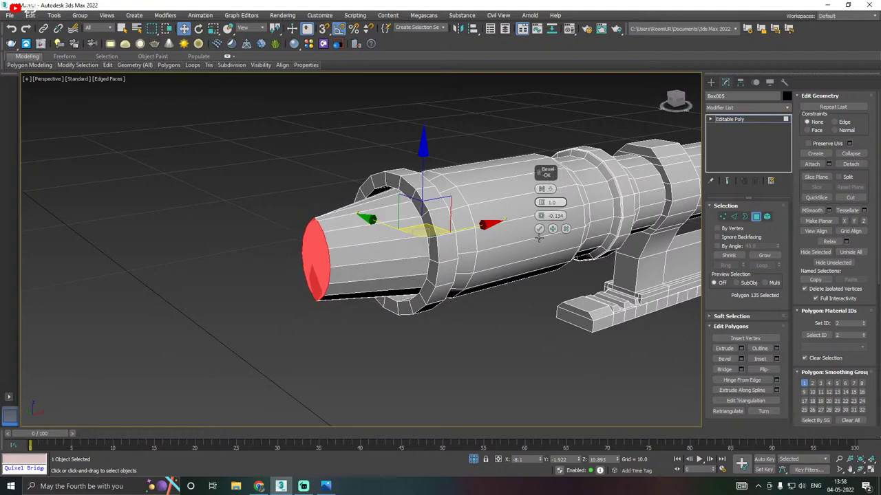
alt+middle_drag(525, 230, 544, 231)
click(566, 229)
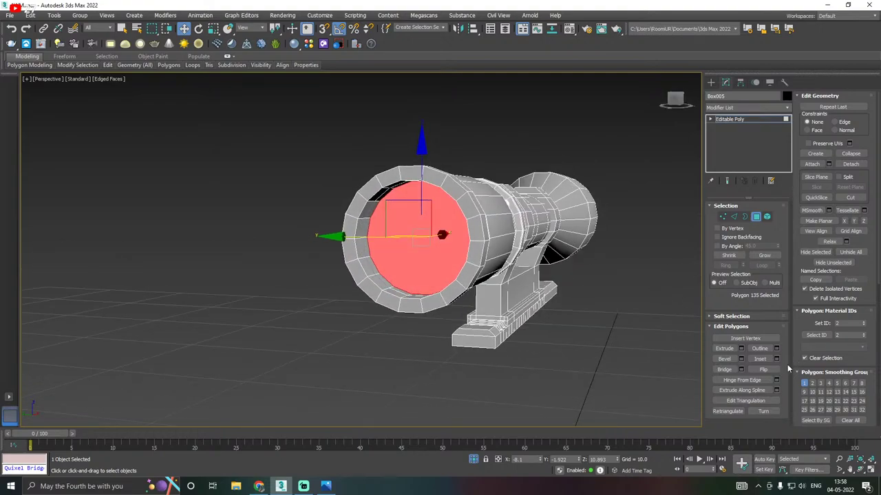
click(741, 349)
alt+middle_drag(544, 320, 420, 227)
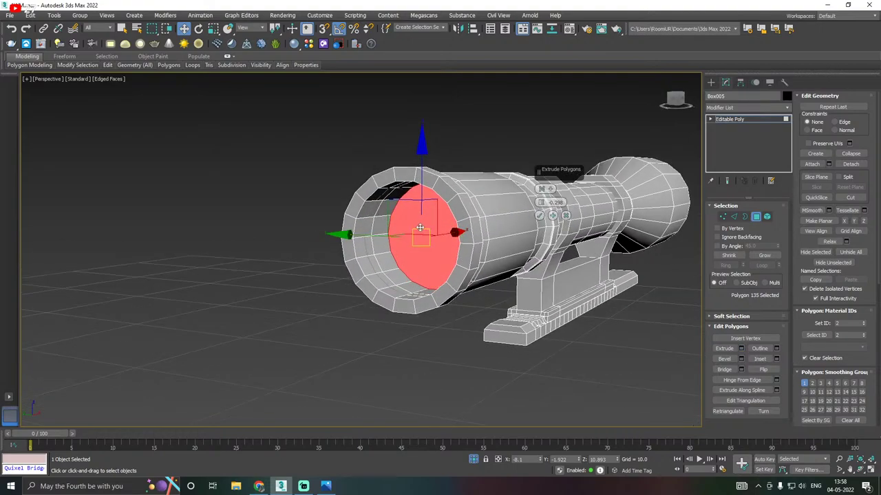
scroll(420, 227, up, 2)
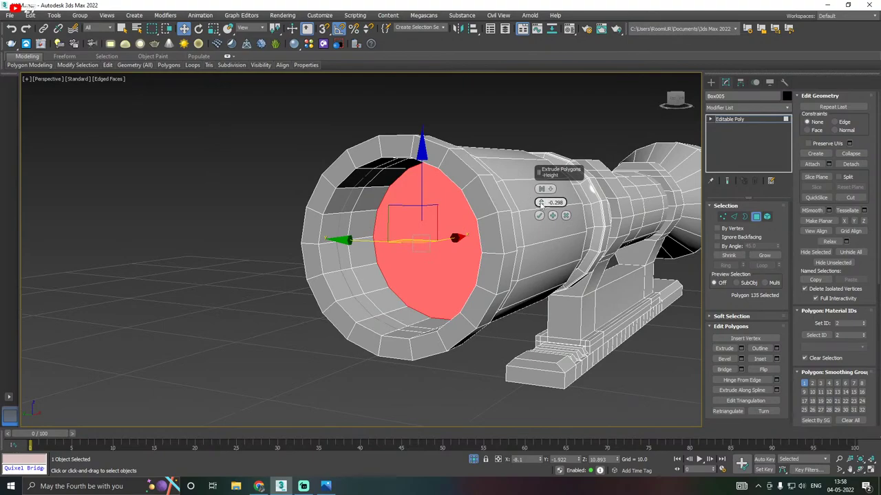
click(565, 215)
Inset the recessed eyepiece cap polygon of the scope by 0.04
alt+middle_drag(481, 223, 501, 230)
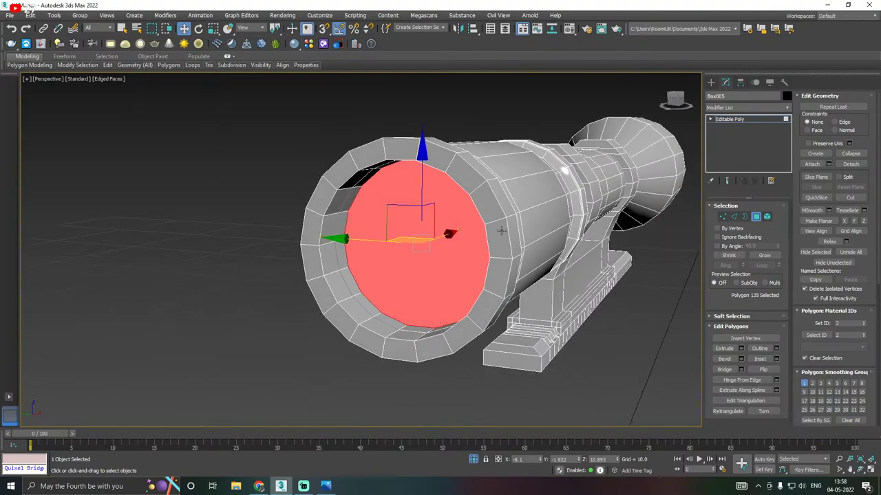
click(777, 359)
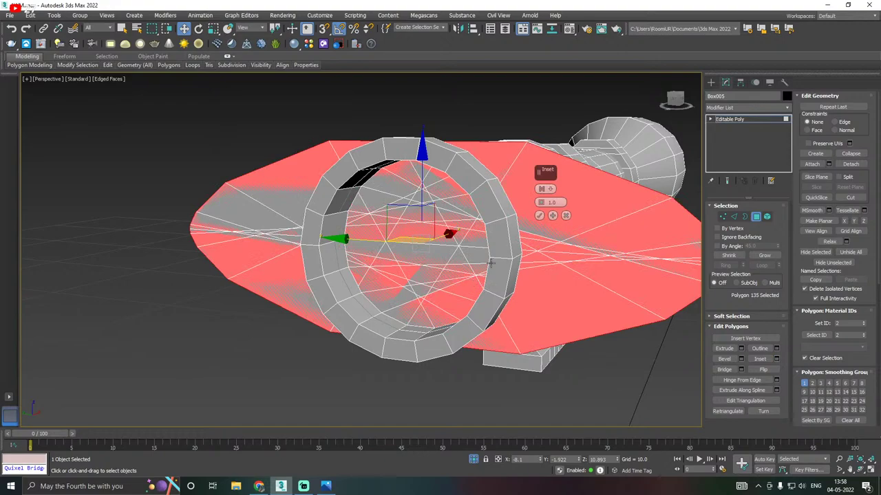
right_click(543, 204)
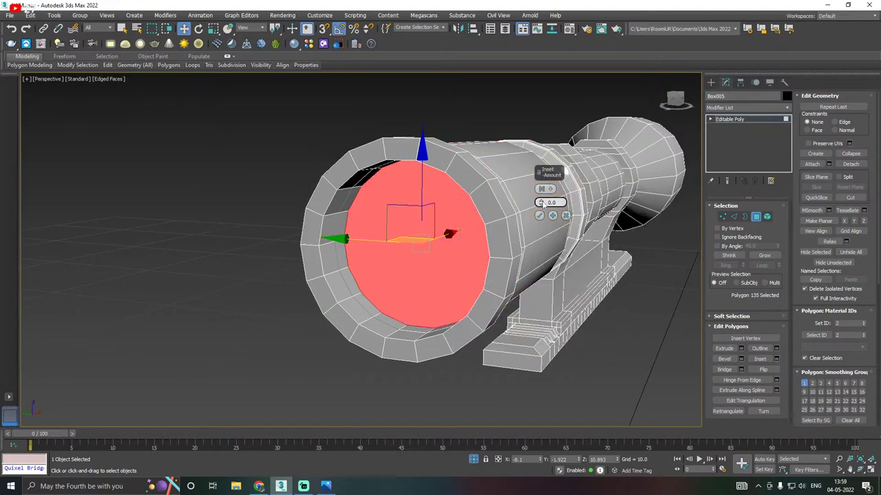
drag(542, 205, 542, 201)
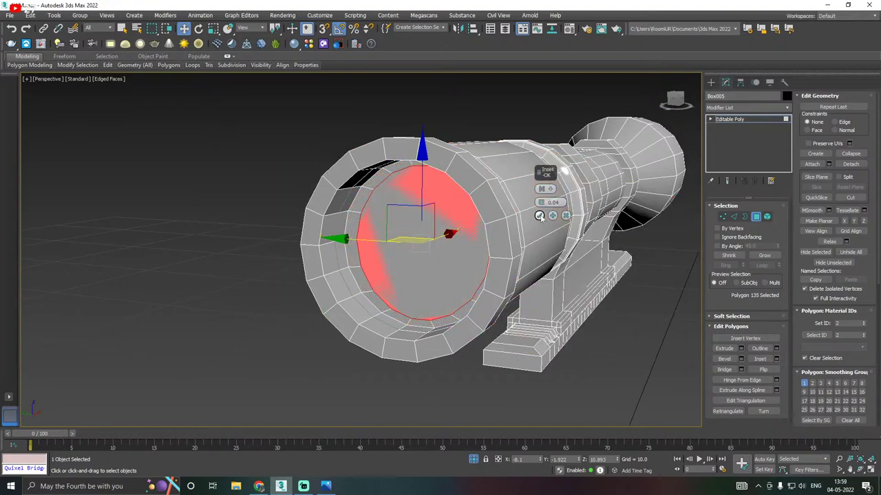
click(539, 216)
Chamfer the border edges of the inset eyepiece polygon with an amount of 0.07 and 2 segments
alt+middle_drag(540, 216, 665, 250)
ctrl+click(734, 217)
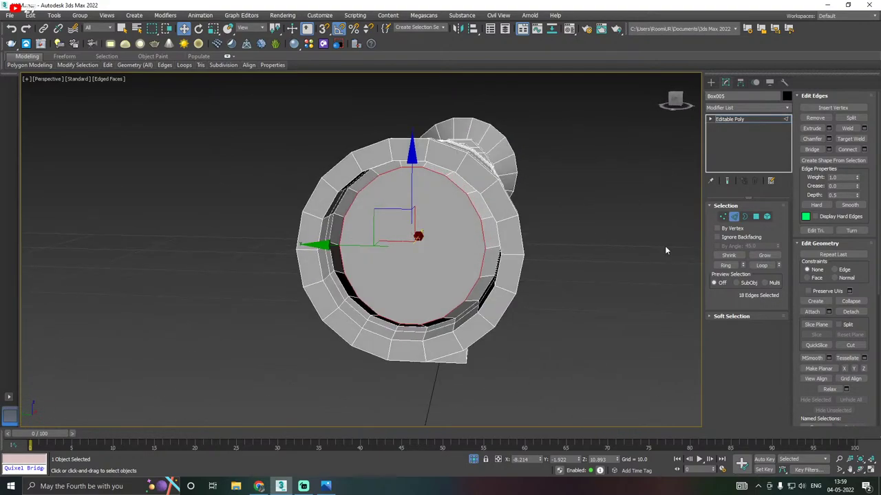
click(828, 138)
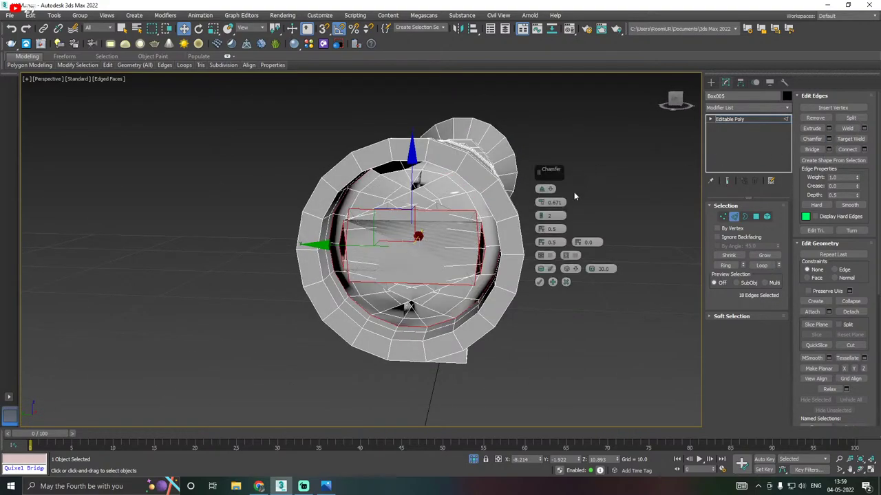
right_click(540, 203)
drag(542, 204, 543, 210)
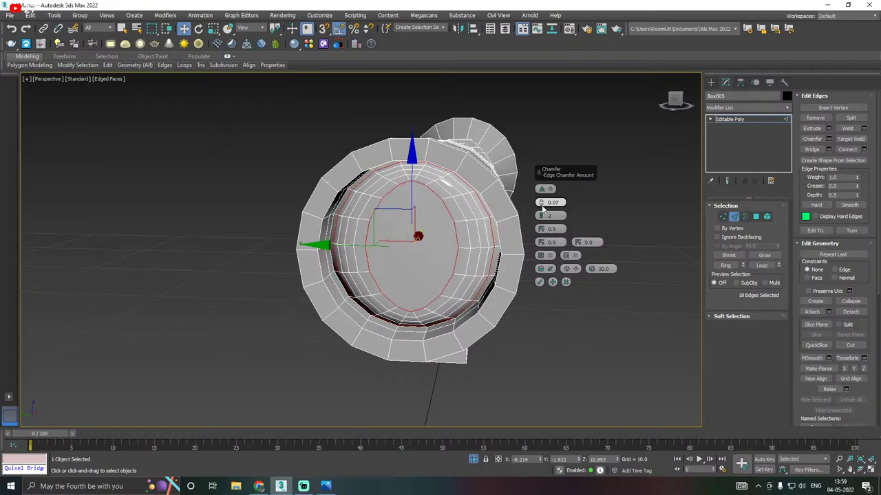
click(541, 219)
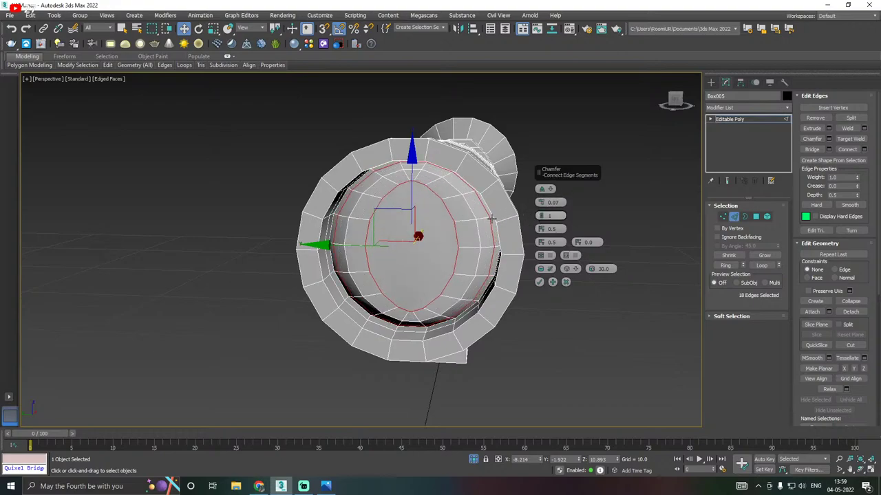
alt+middle_drag(492, 219, 543, 215)
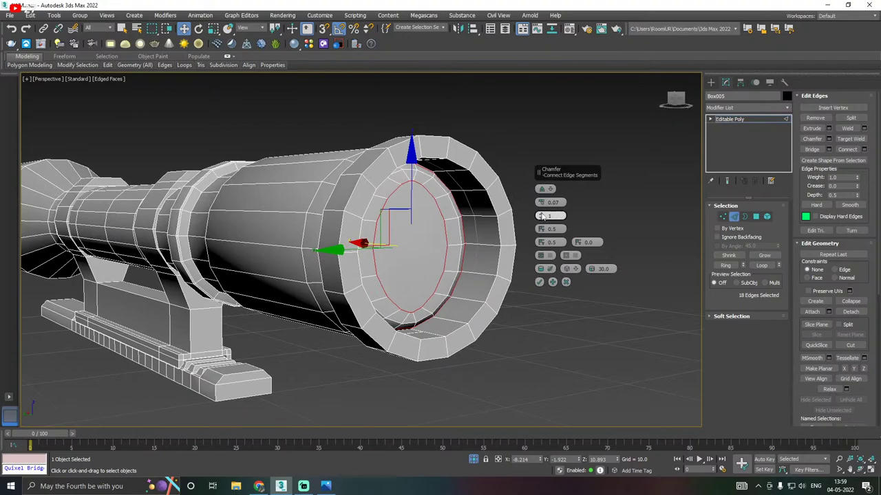
drag(541, 216, 541, 213)
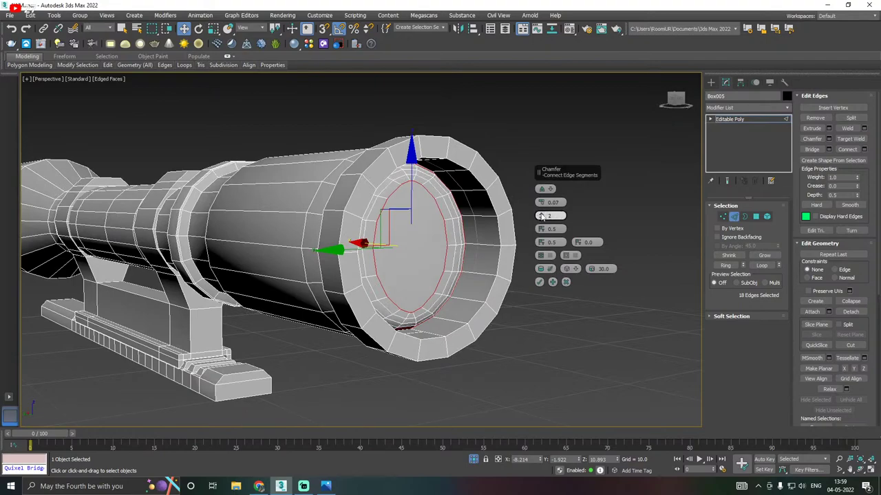
click(540, 282)
Chamfer the inner and outer edge loops of the eyepiece's front rim with an amount of 0.02 and 2 segments
alt+middle_drag(539, 282, 468, 287)
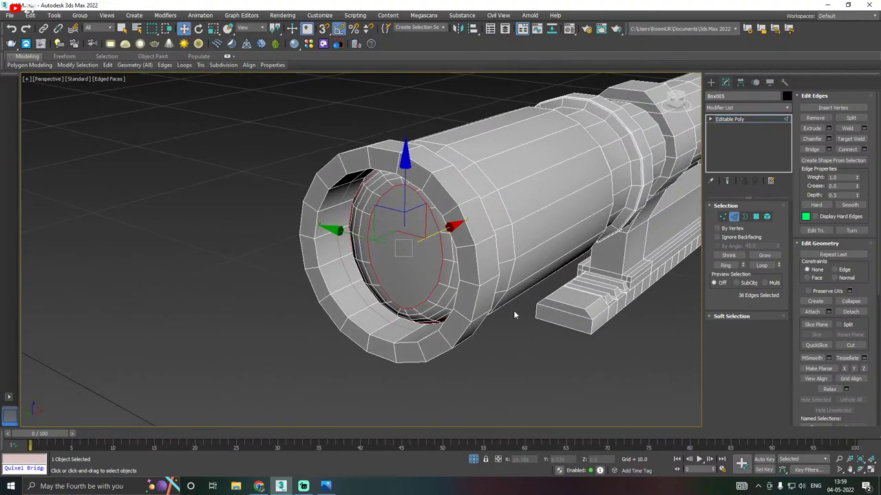
double_click(384, 339)
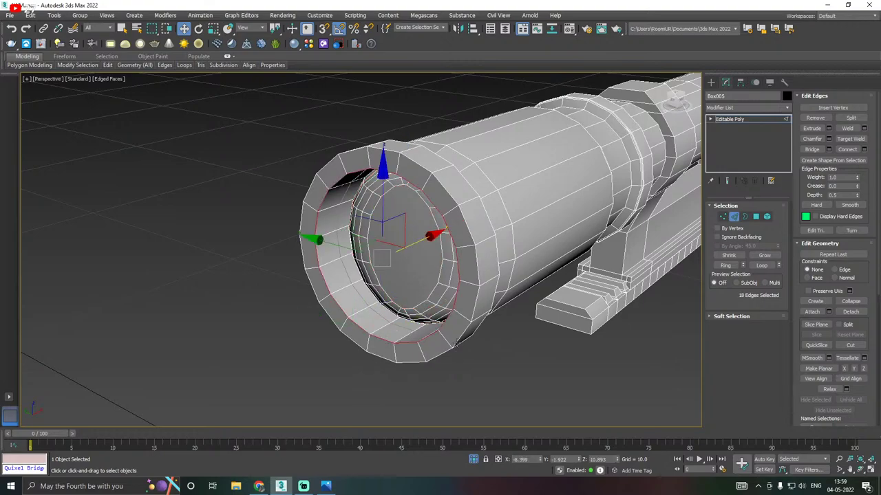
ctrl+double_click(457, 340)
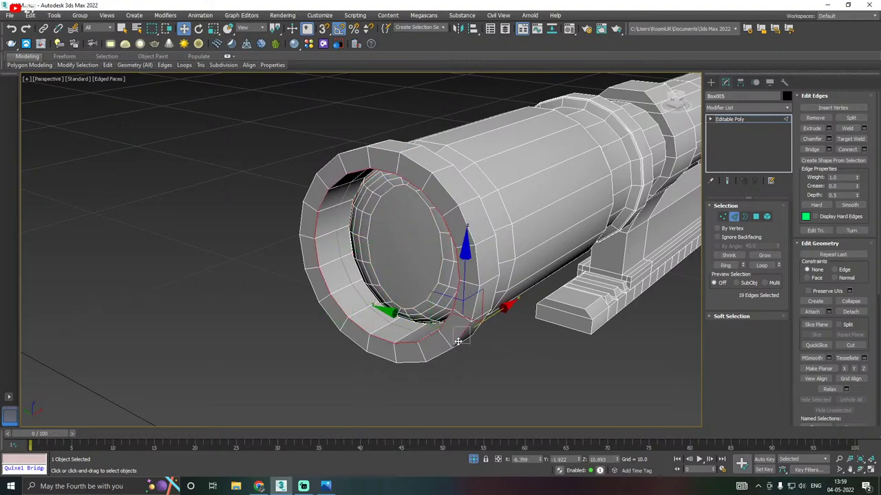
click(829, 139)
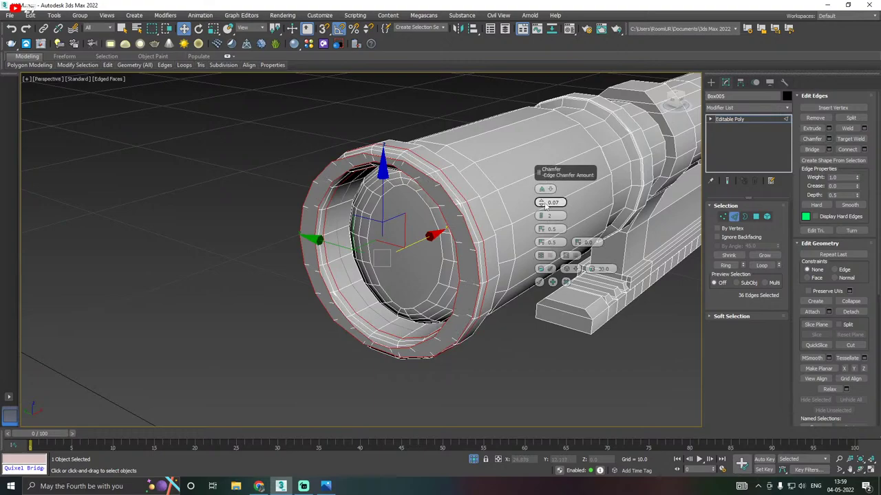
mouse_move(543, 204)
mouse_down()
mouse_move(547, 217)
mouse_move(543, 199)
mouse_up()
click(540, 282)
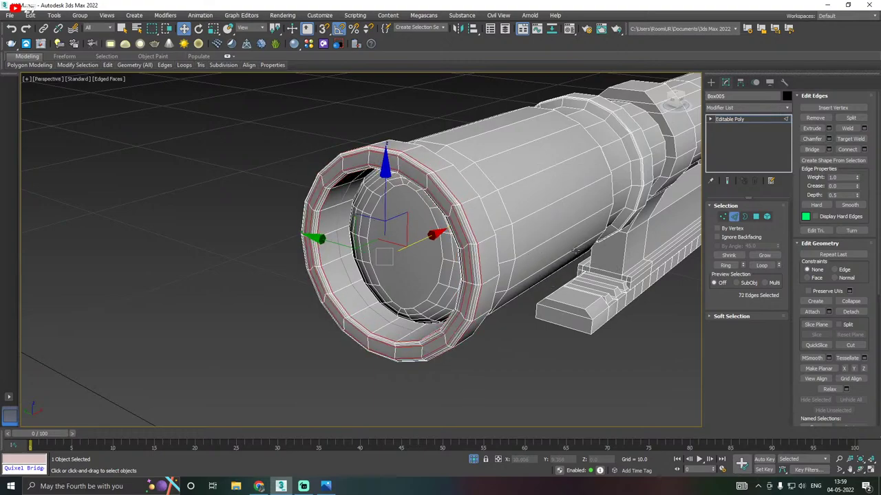
Chamfer the three edge loops behind the eyepiece rim with an amount of 0.02
alt+middle_drag(539, 282, 463, 257)
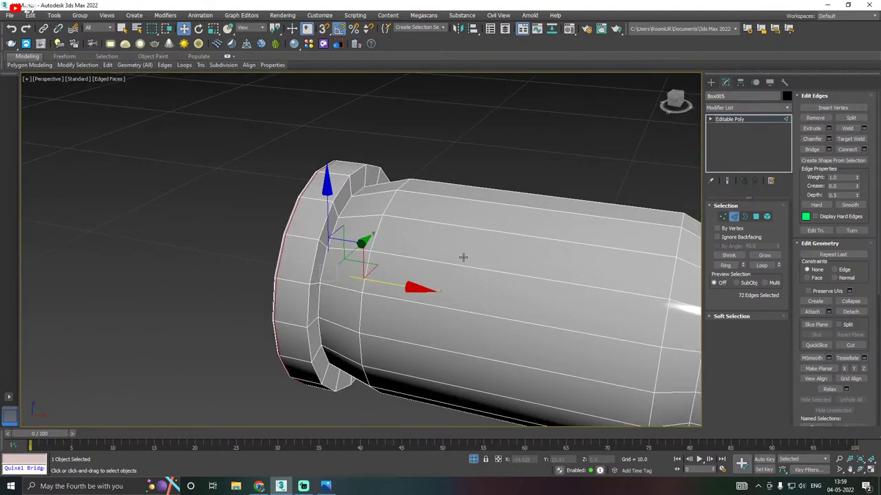
double_click(315, 308)
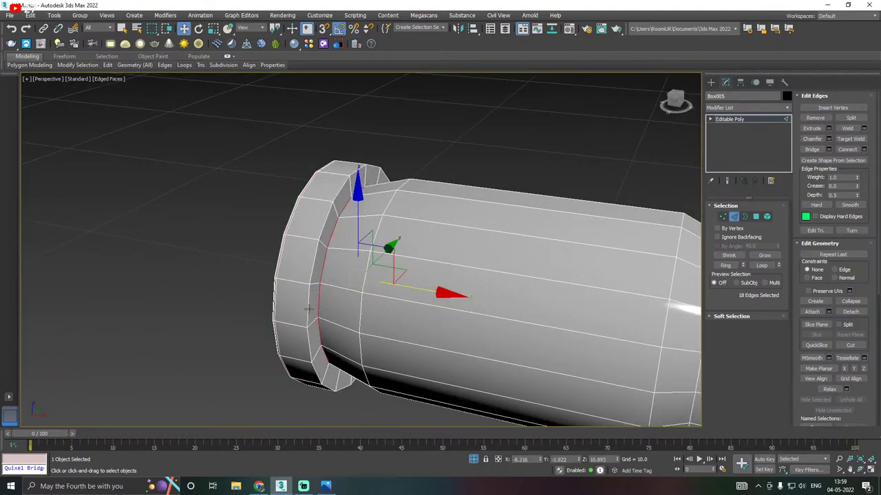
ctrl+double_click(309, 309)
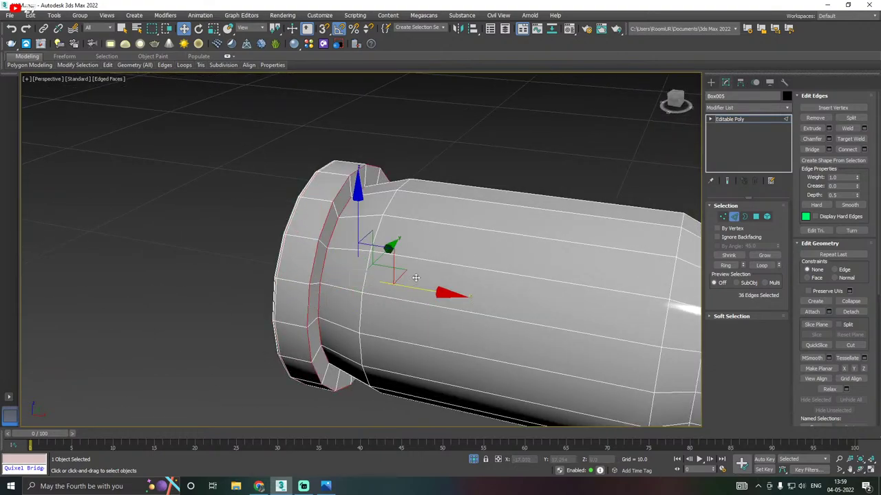
ctrl+double_click(361, 281)
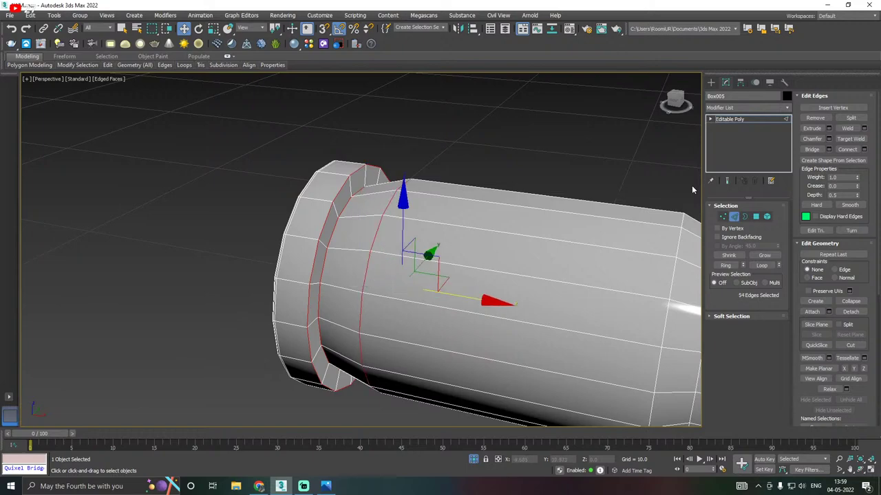
click(829, 140)
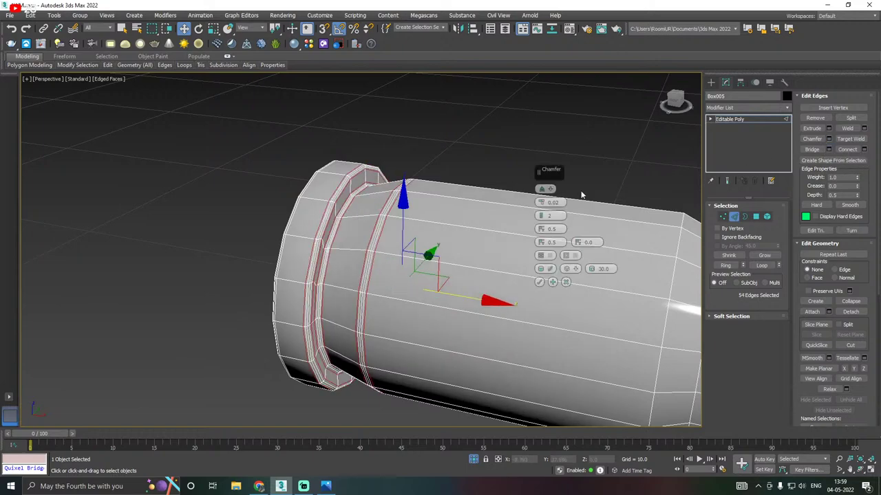
click(543, 282)
Chamfer the edge loops around the eyepiece body's taper and the adjoining collar with an amount of 0.02 and 2 segments
middle_drag(596, 287, 499, 278)
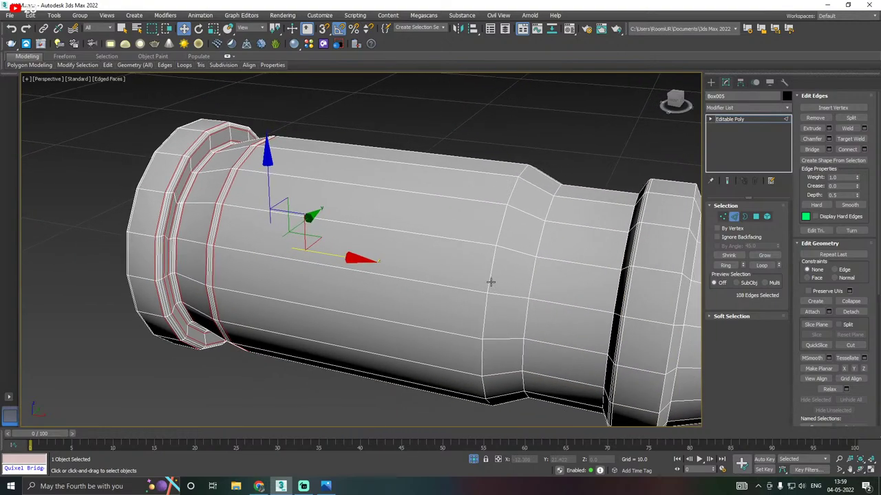
double_click(491, 281)
alt+middle_drag(599, 296, 522, 282)
ctrl+double_click(508, 286)
alt+middle_drag(578, 289, 503, 275)
ctrl+double_click(444, 309)
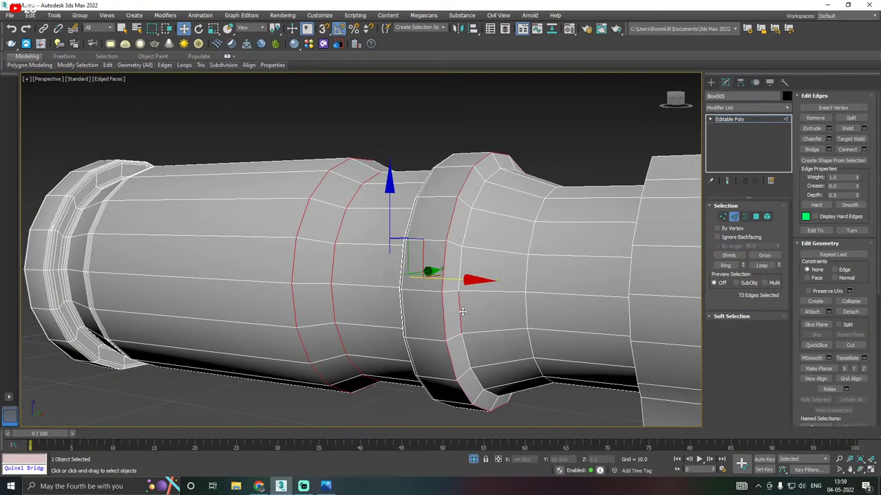
ctrl+double_click(464, 311)
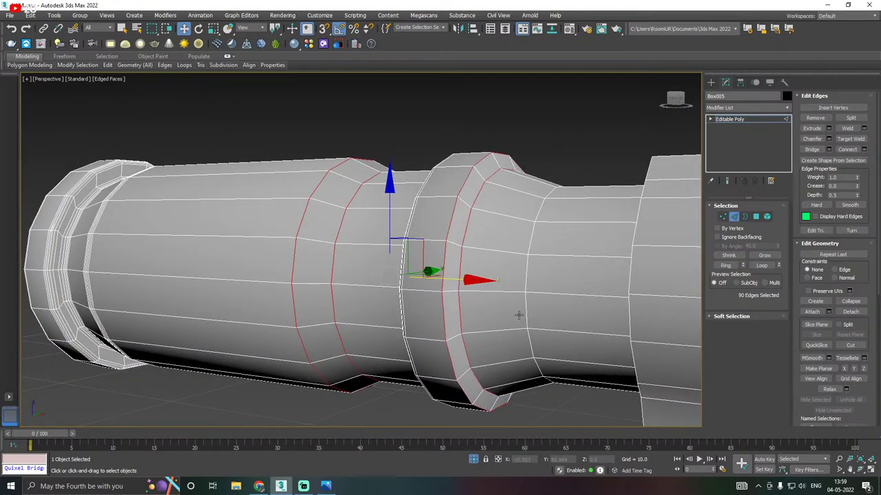
click(829, 138)
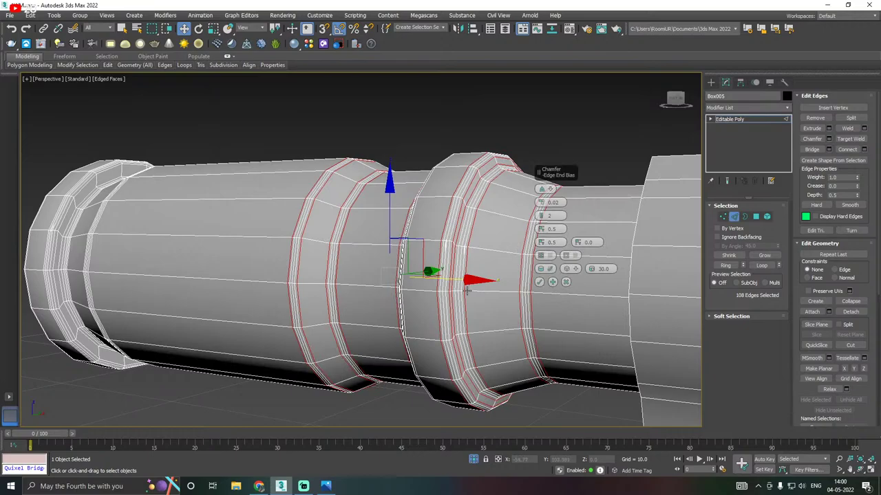
click(540, 282)
Chamfer the edge loops at the narrow and wide ends of the objective's cone with an amount of 0.02
scroll(314, 241, down, 4)
alt+middle_drag(464, 242, 409, 267)
middle_drag(473, 290, 380, 279)
alt+middle_drag(522, 266, 451, 269)
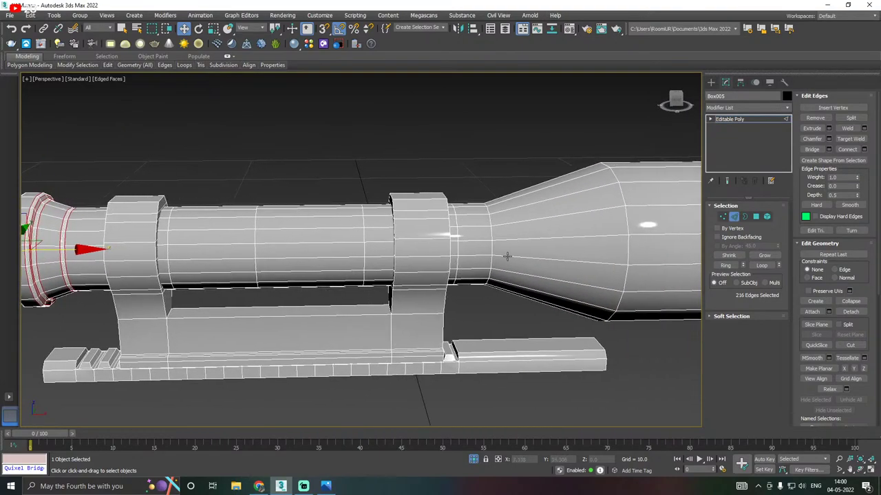
double_click(491, 251)
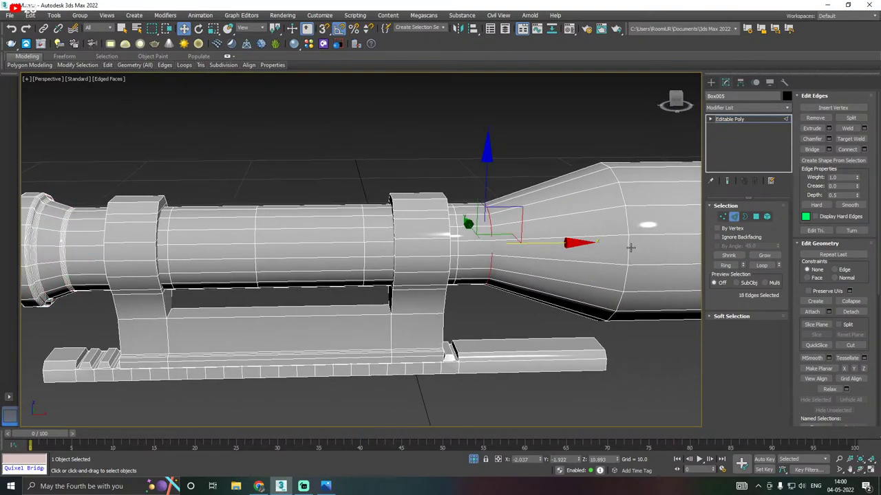
ctrl+double_click(630, 247)
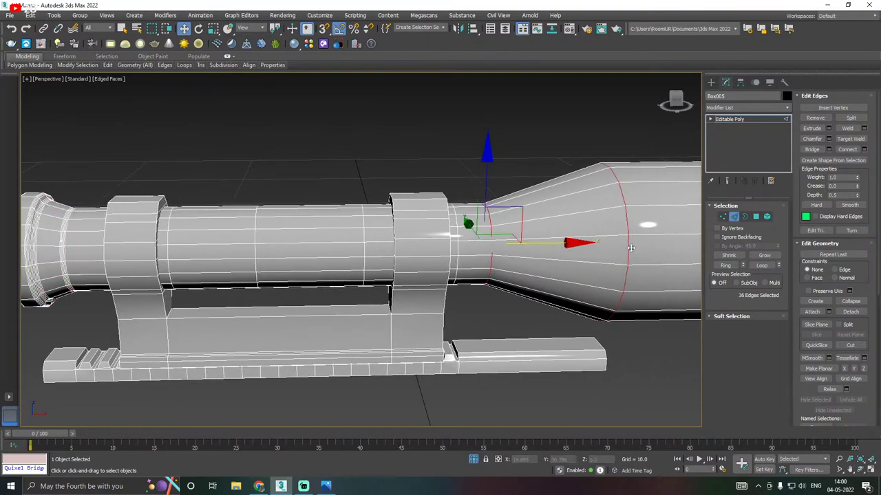
click(829, 139)
click(540, 283)
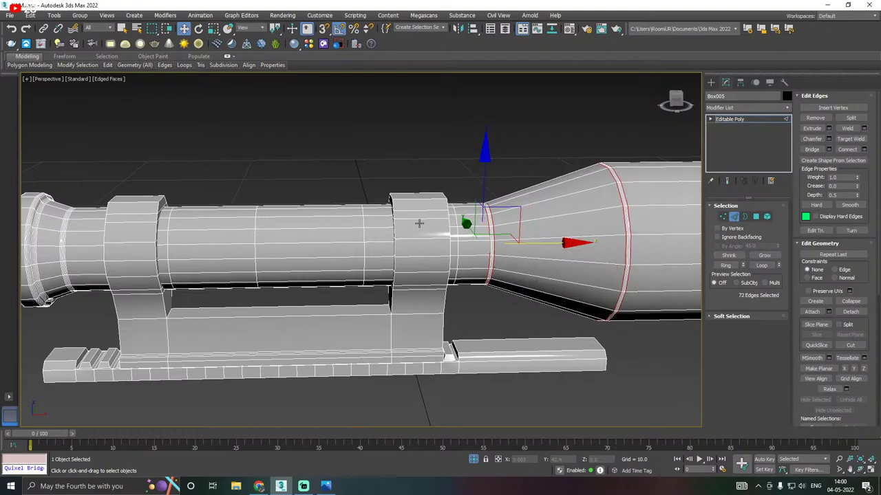
Inset the objective's end cap polygon by 0.04 and extrude it inward with a height of -0.298
scroll(419, 224, down, 4)
alt+middle_drag(516, 224, 449, 218)
scroll(521, 234, up, 2)
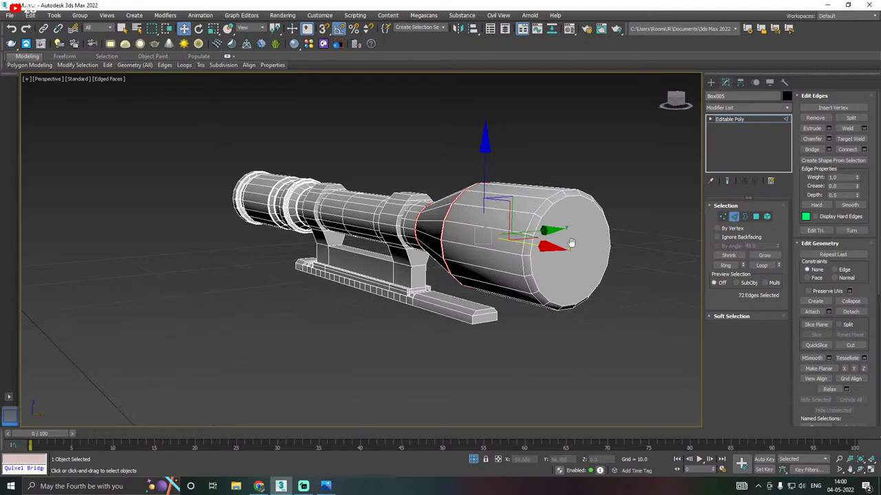
middle_drag(571, 243, 501, 242)
scroll(500, 242, up, 1)
click(501, 222)
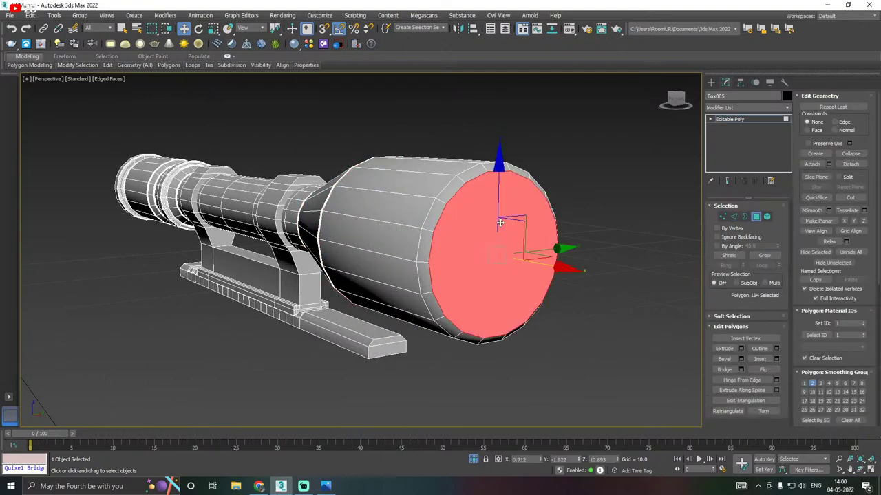
click(776, 358)
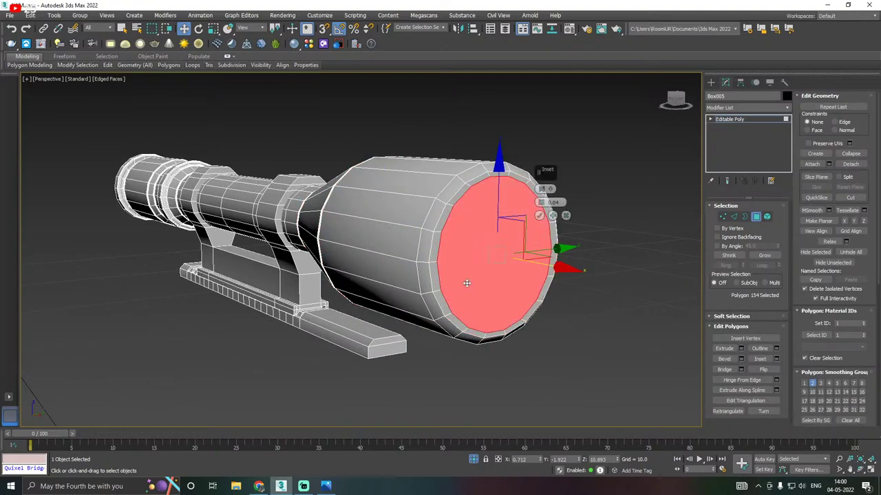
click(540, 216)
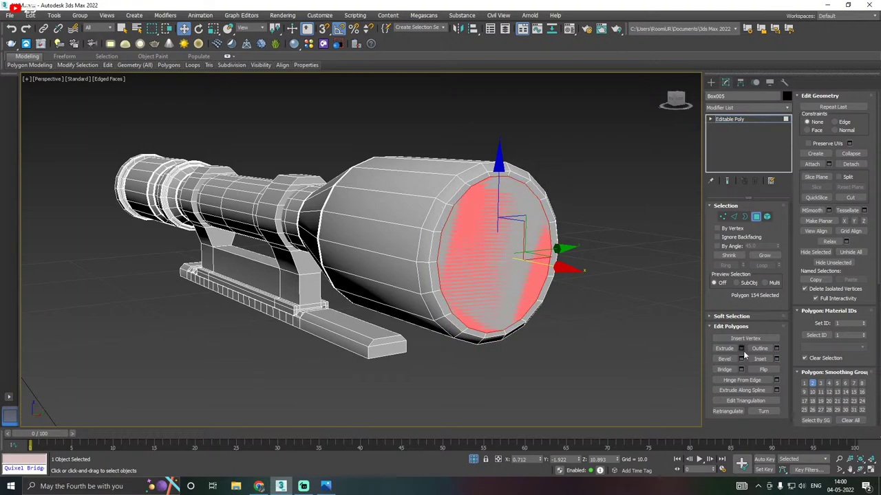
click(742, 349)
click(540, 215)
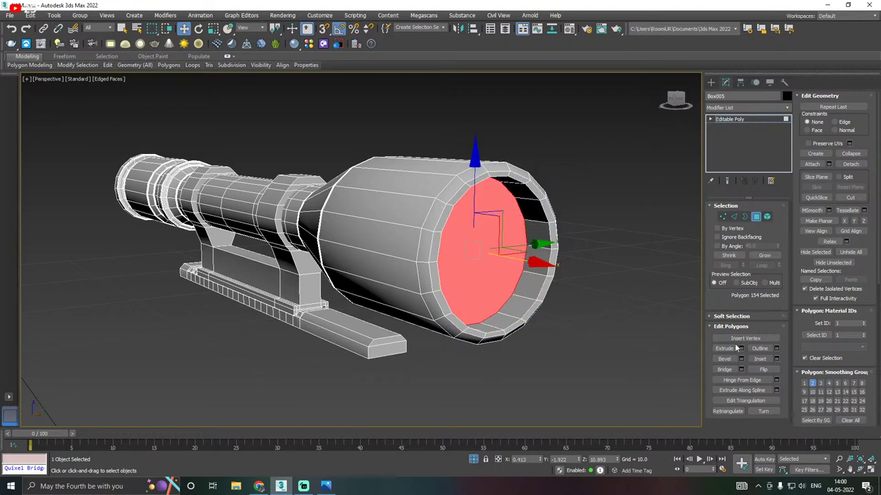
Inset the recessed objective polygon by 0.04 and move it outward along X to 0.611
click(776, 358)
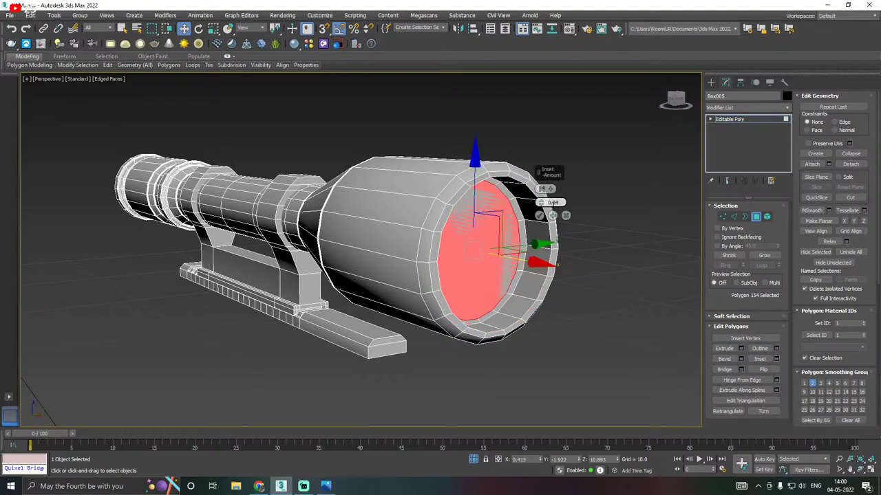
click(540, 217)
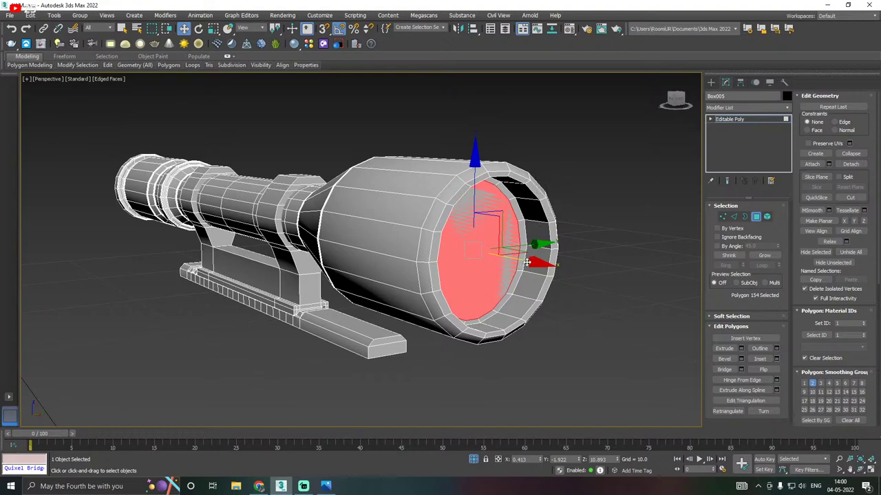
drag(526, 262, 542, 267)
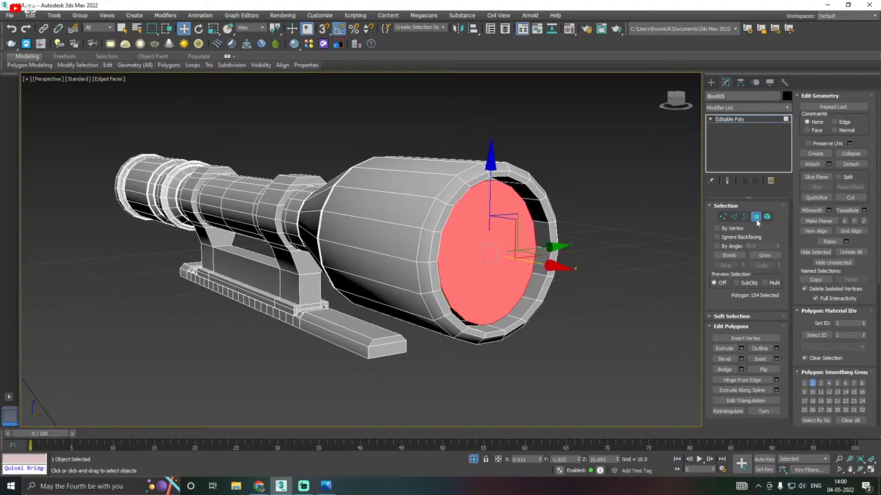
Convert the objective's lens polygon selection to its border edges
ctrl+click(734, 216)
alt+middle_drag(571, 222, 521, 211)
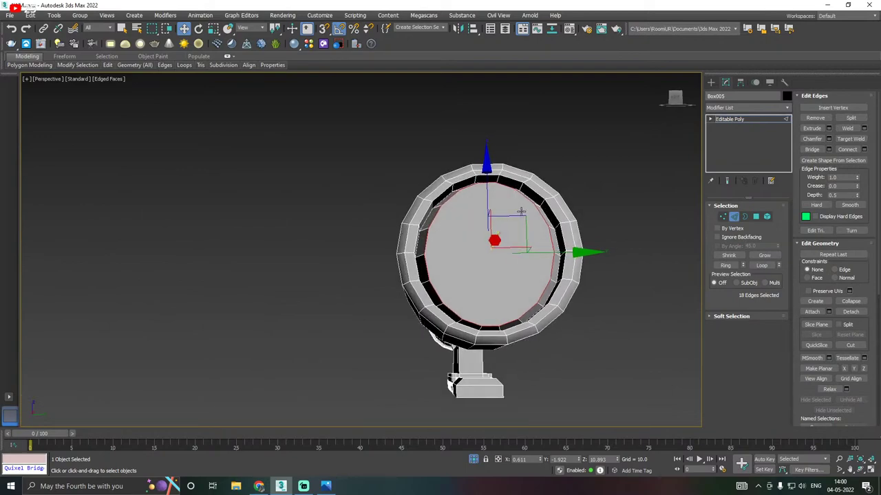
Fine-scale the edge loop around the scope's front lens disc and chamfer it with an amount of 0.12
key(r)
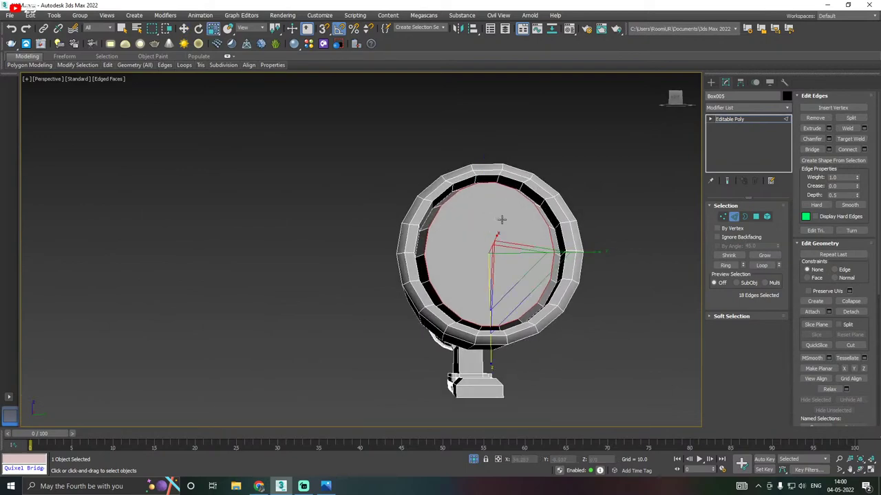
drag(493, 344, 489, 341)
alt+middle_drag(489, 340, 475, 337)
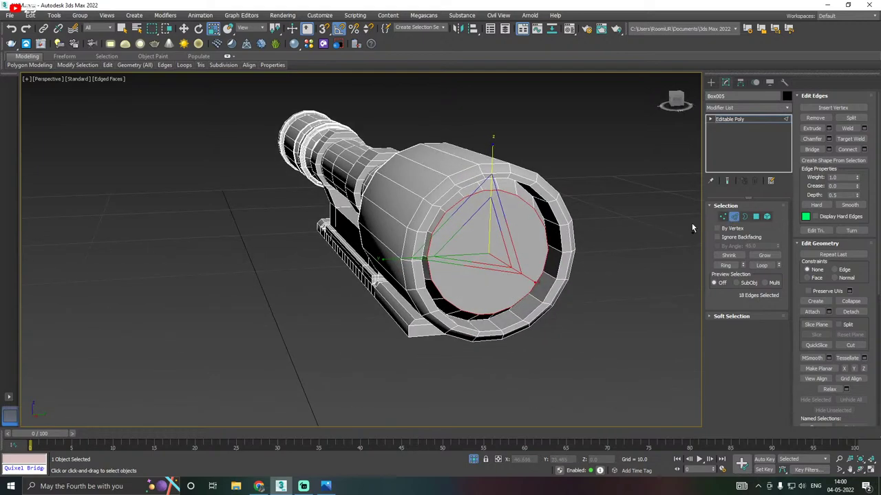
key(w)
alt+middle_drag(621, 238, 660, 238)
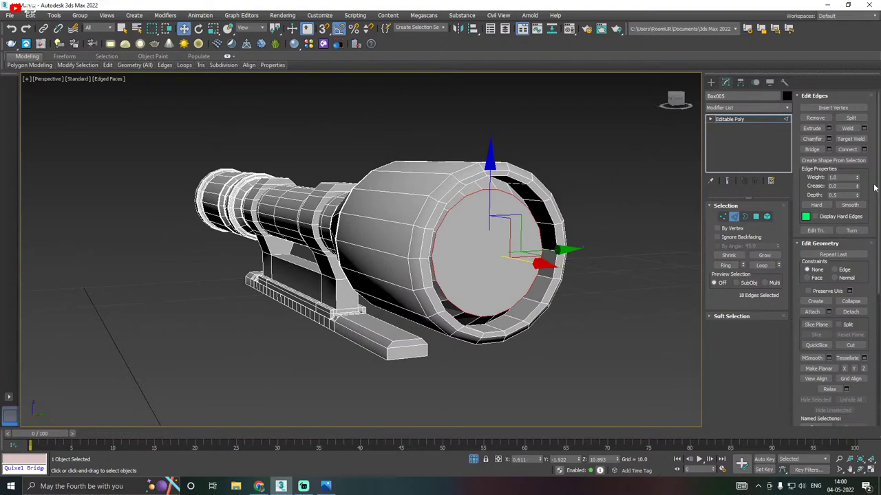
click(829, 139)
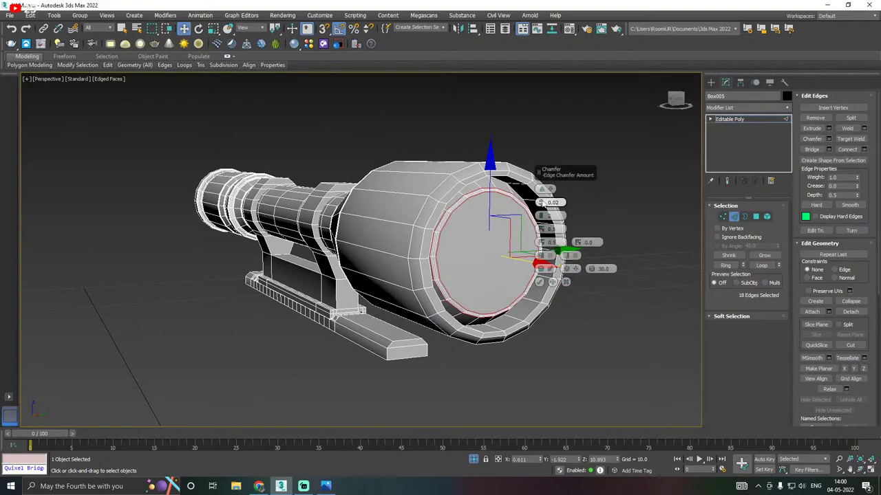
drag(542, 202, 543, 207)
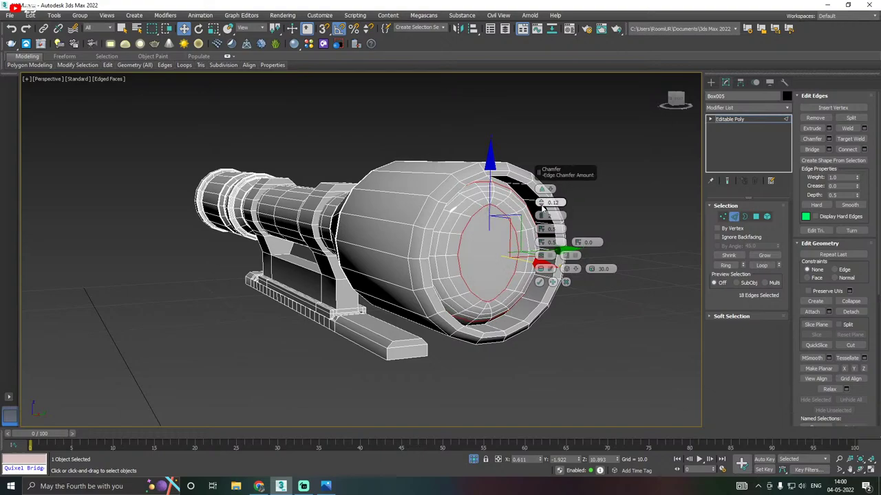
alt+middle_drag(493, 235, 436, 234)
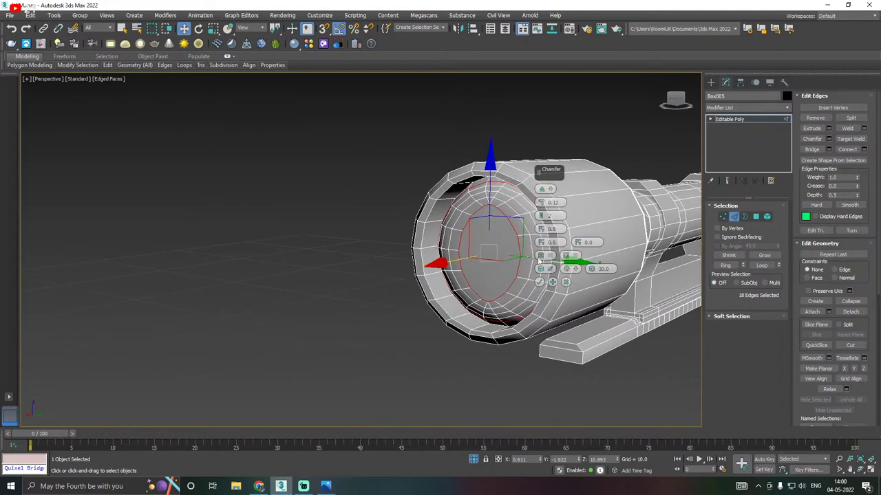
click(540, 281)
alt+middle_drag(541, 284, 612, 278)
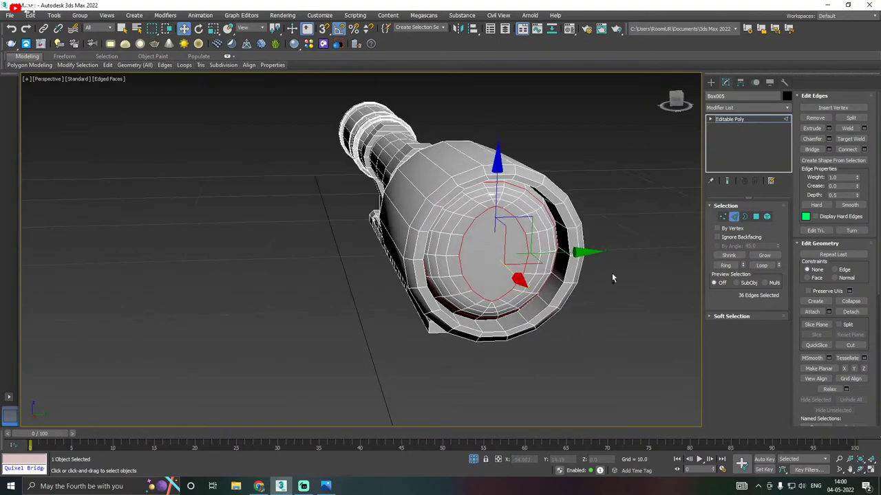
Chamfer the three edge loops of the front lens housing's rim with an amount of 0.01
click(490, 329)
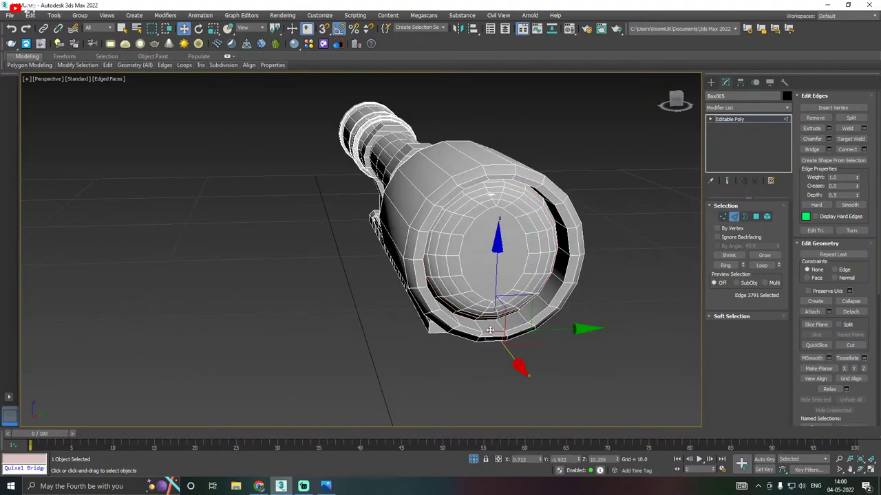
double_click(490, 329)
scroll(491, 336, up, 3)
ctrl+double_click(490, 340)
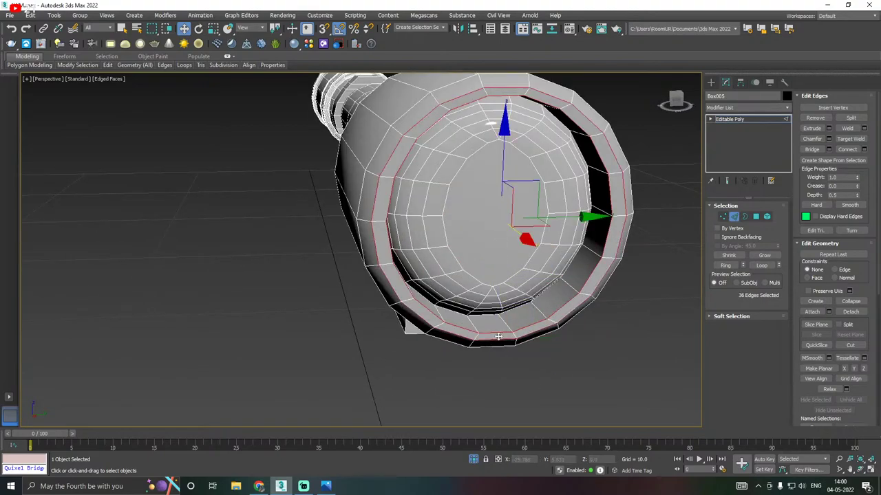
alt+middle_drag(491, 341, 561, 306)
ctrl+double_click(422, 332)
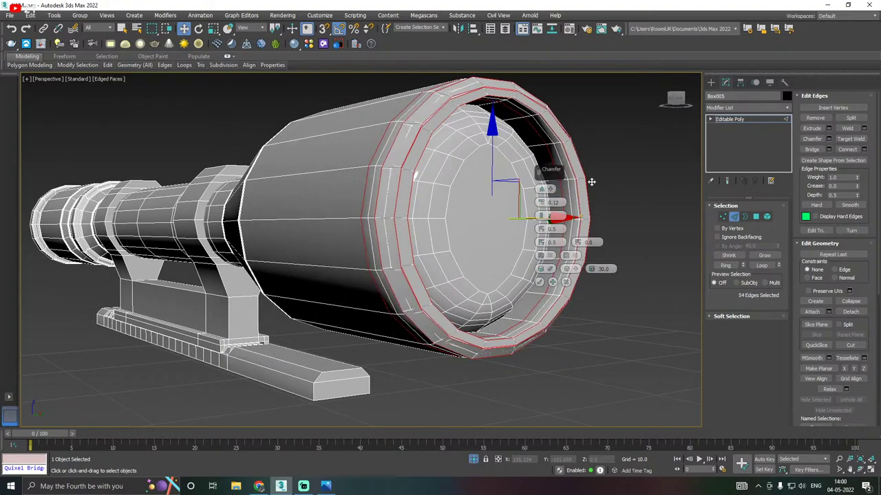
click(828, 138)
right_click(541, 203)
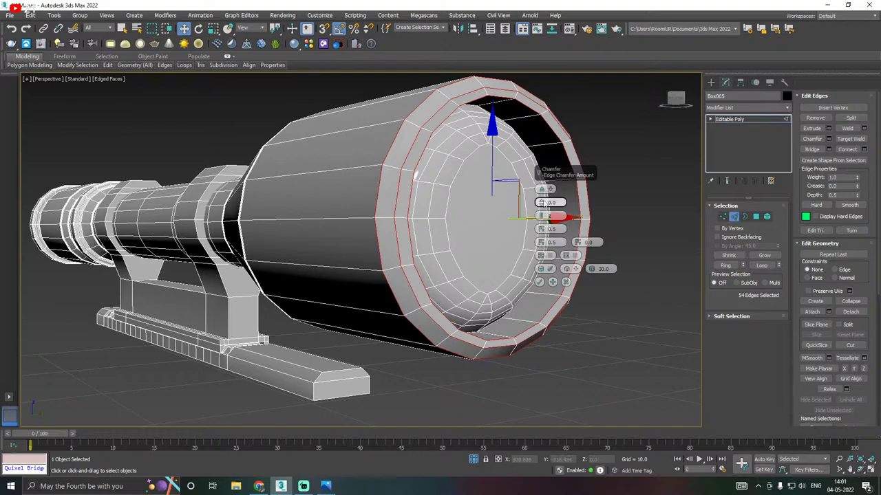
click(542, 201)
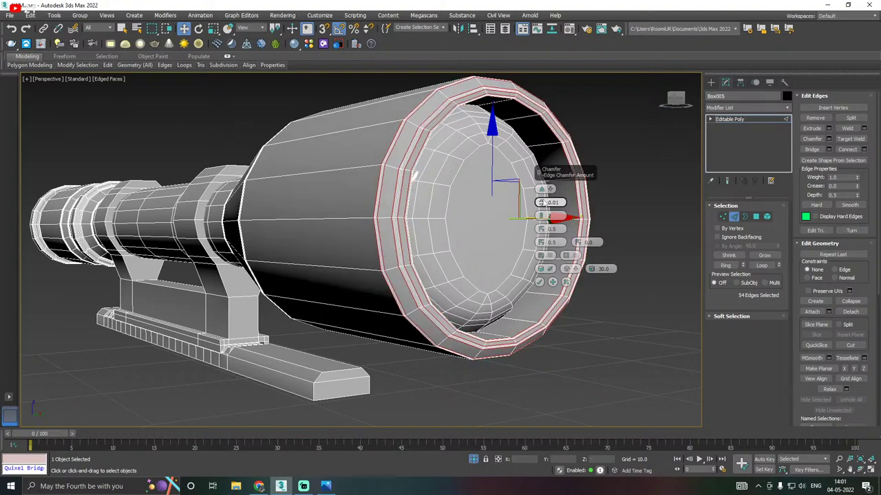
click(540, 282)
Save the scene file
scroll(545, 226, down, 3)
alt+middle_drag(546, 227, 573, 248)
scroll(554, 248, down, 4)
middle_drag(450, 261, 518, 248)
alt+middle_drag(437, 260, 489, 251)
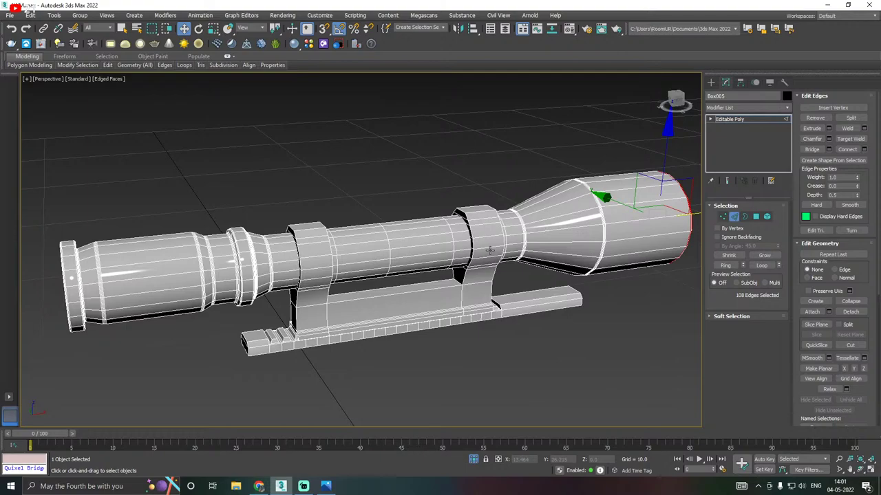
alt+middle_drag(440, 256, 470, 252)
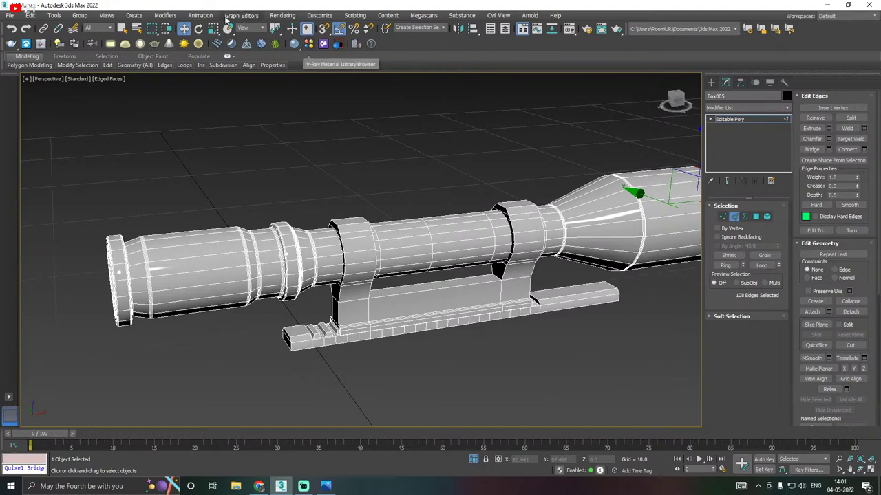
click(15, 15)
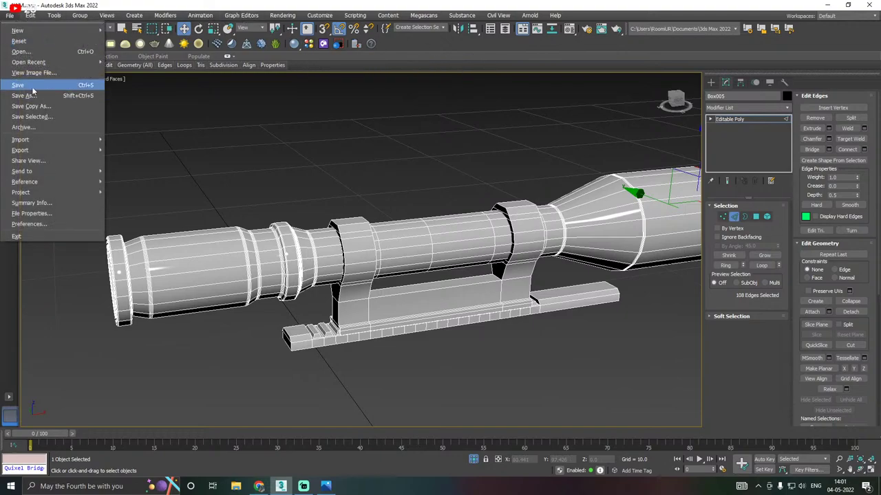
click(31, 83)
Add SwiftLoop support loops near both side edges of the mount ring on the scope's eyepiece side
scroll(346, 298, up, 2)
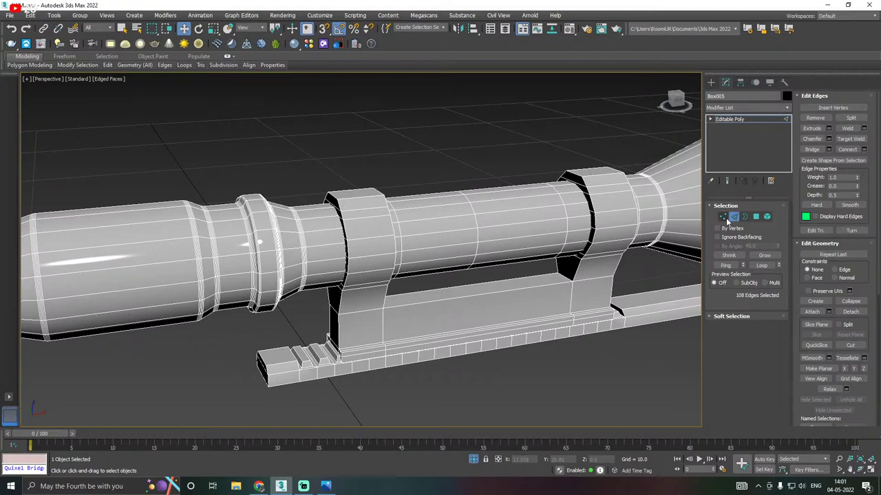
double_click(337, 333)
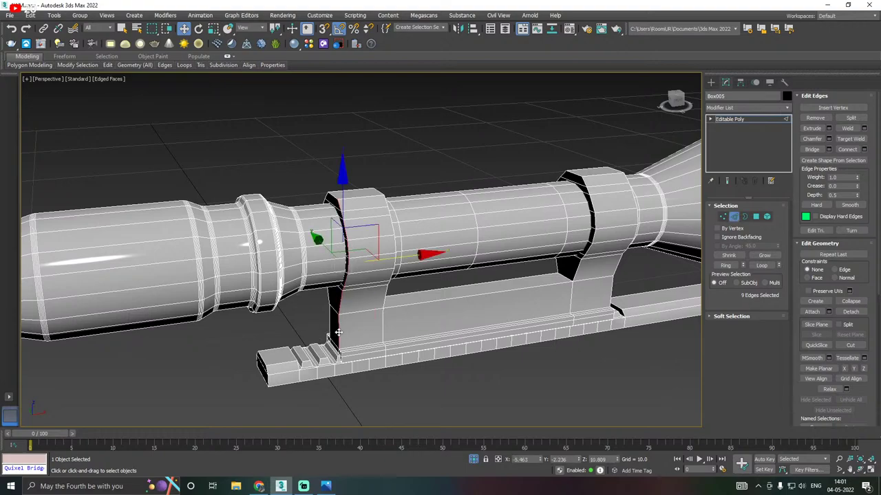
alt+middle_drag(367, 304, 389, 305)
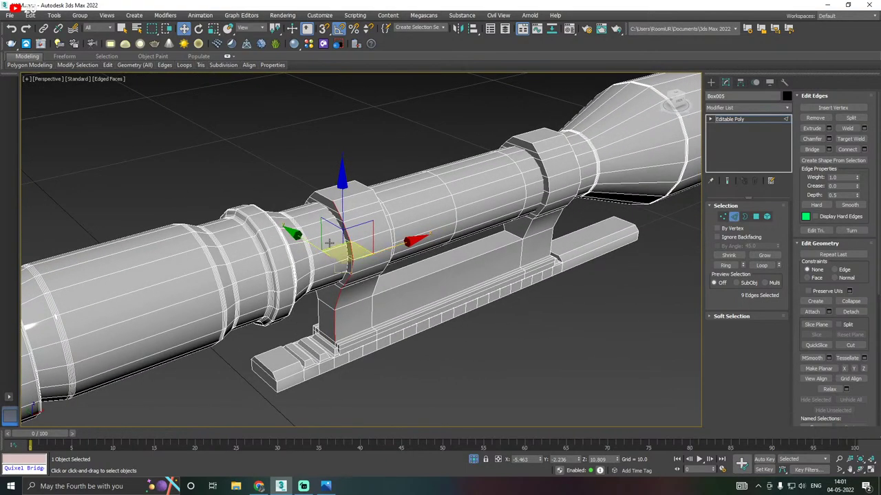
alt+middle_drag(366, 229, 392, 250)
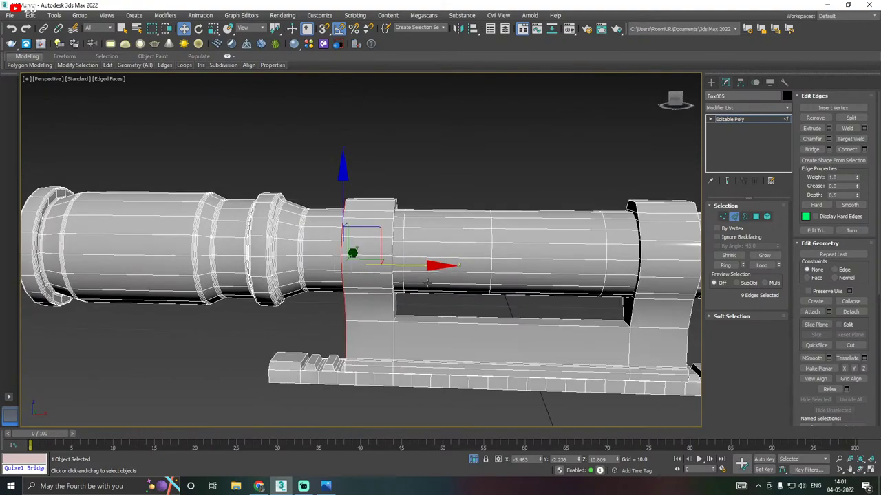
alt+middle_drag(427, 284, 279, 197)
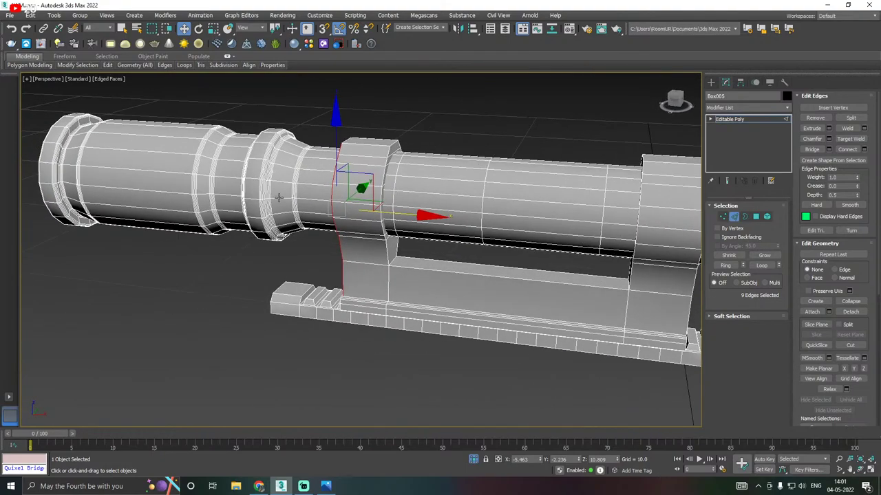
mouse_move(108, 64)
click(182, 86)
alt+middle_drag(344, 206, 376, 189)
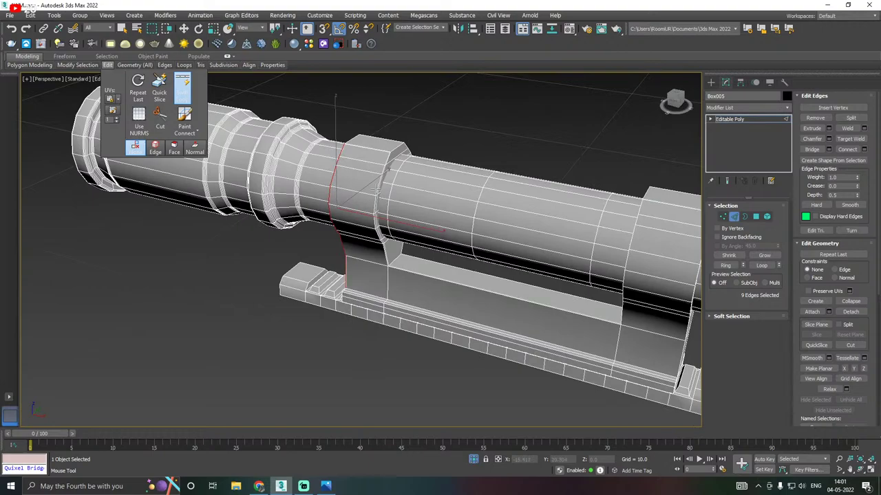
click(384, 160)
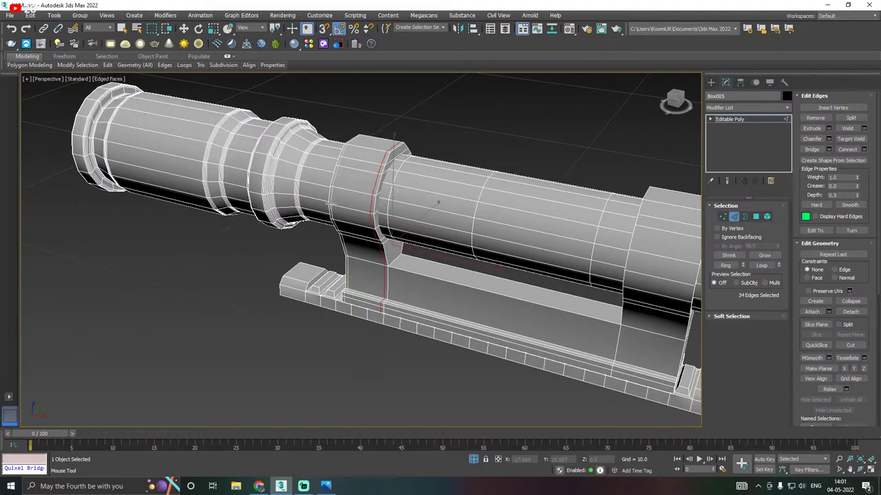
middle_drag(440, 207, 337, 176)
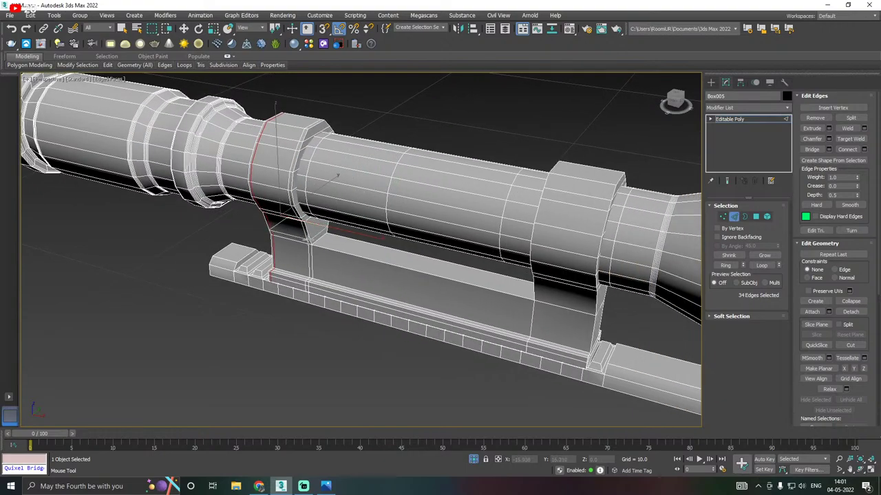
Insert support loops along the upper edge of the bridge between the mounts and at the inner side of the lens-side mount
click(310, 237)
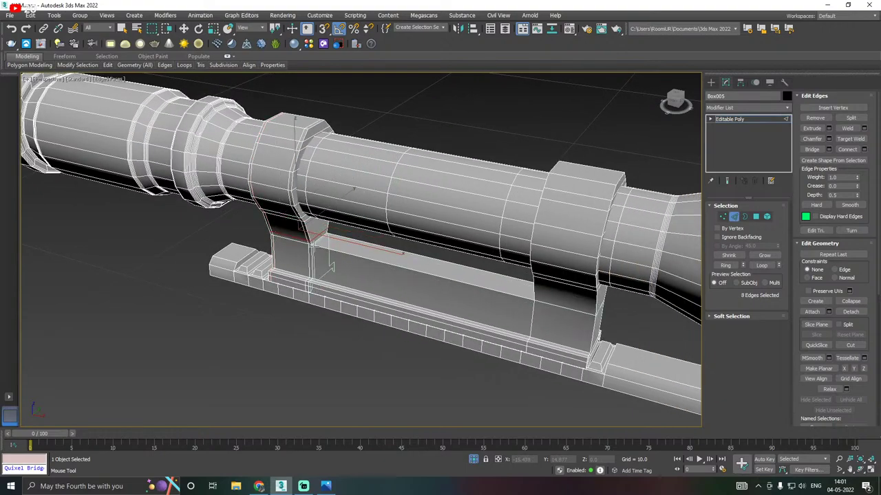
click(323, 251)
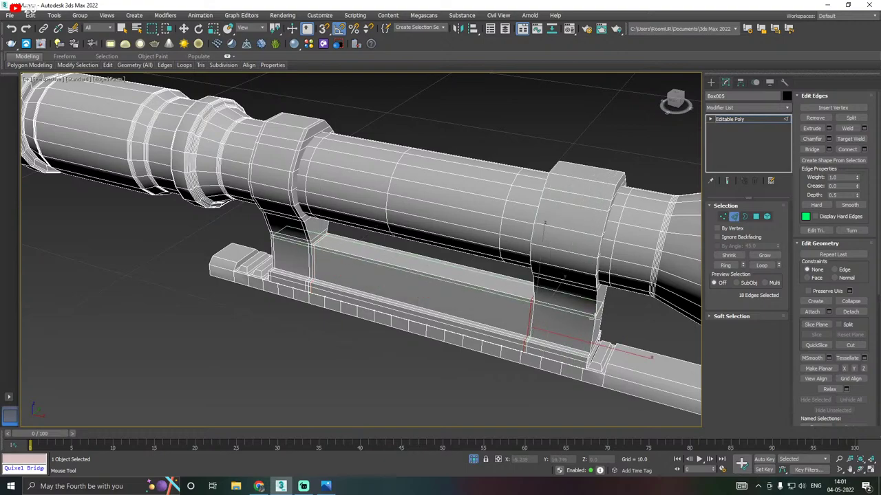
click(540, 255)
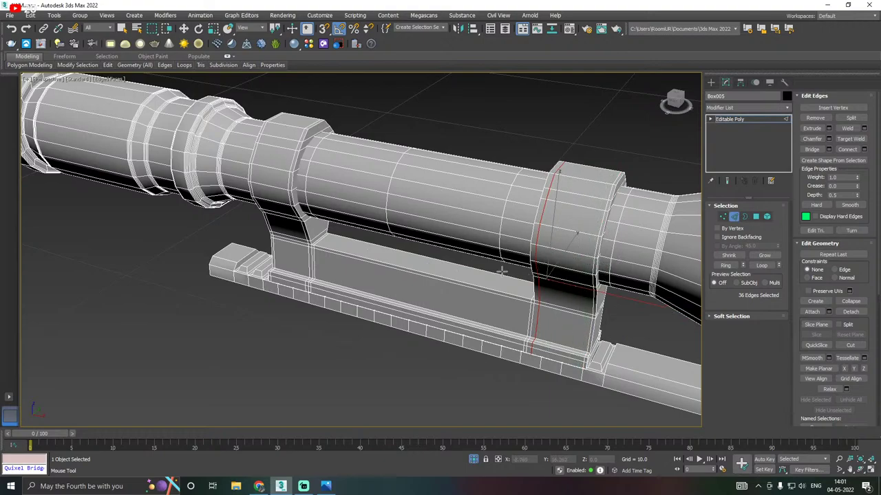
Insert lengthwise support loops beside the upper corner edges of both mount rings, continuing around the mounts and bridge
alt+middle_drag(502, 272, 585, 221)
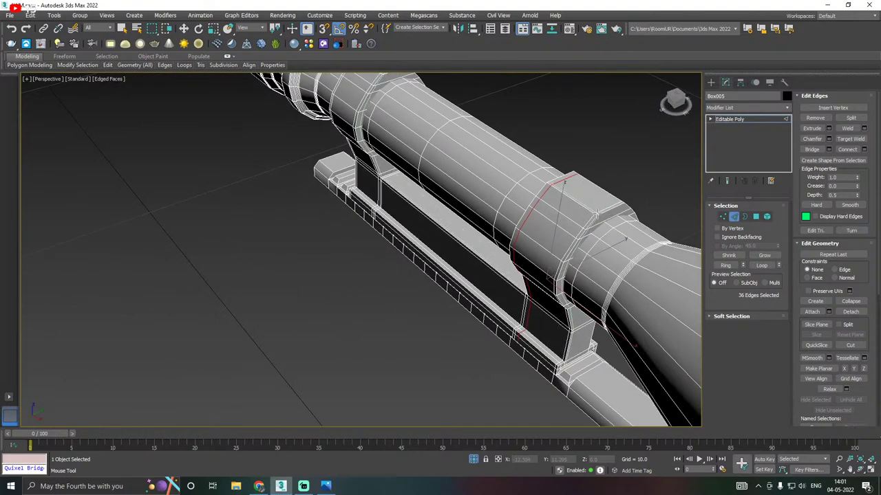
click(598, 208)
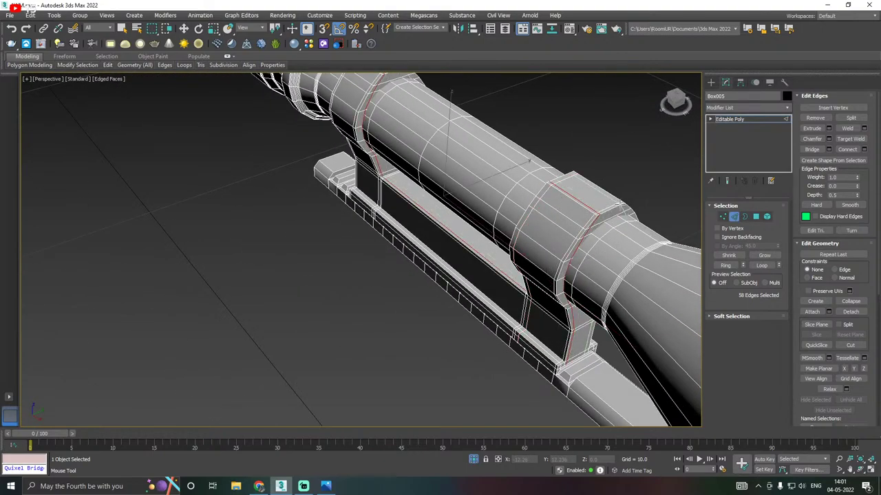
alt+middle_drag(450, 93, 375, 196)
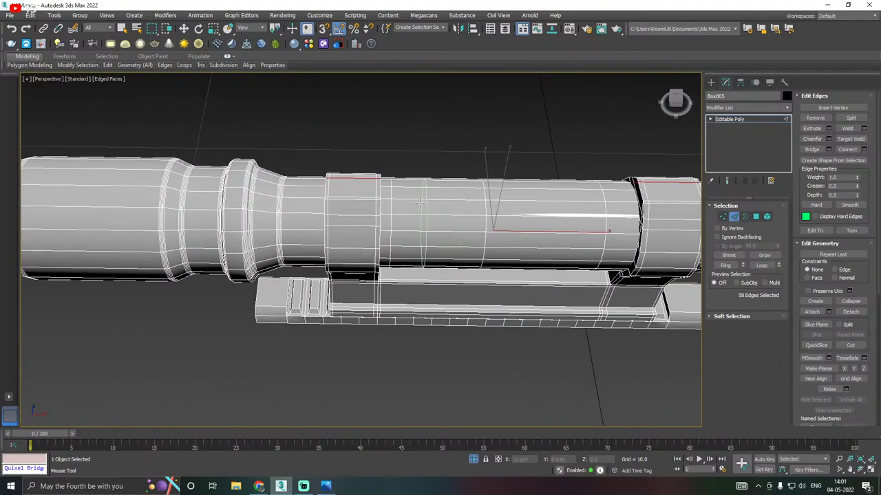
click(378, 193)
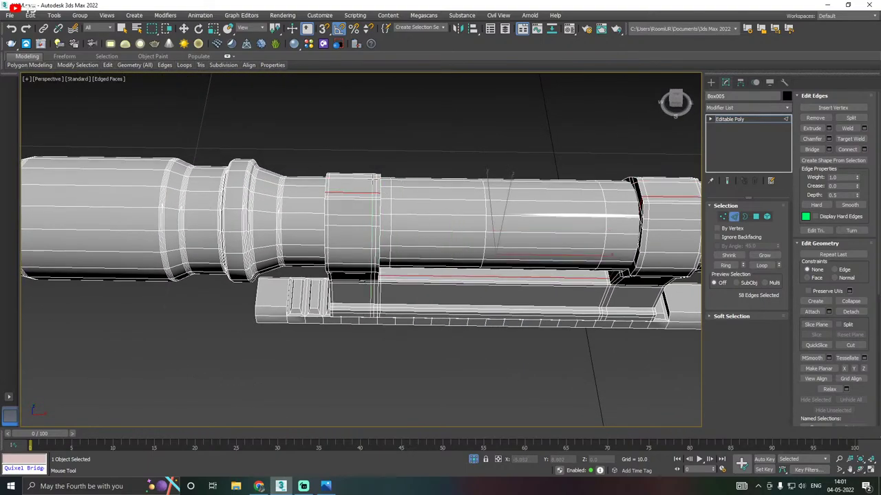
Insert support loops close to the top, side and lower edges of the stepped plate beneath the mounts
alt+middle_drag(377, 180, 560, 234)
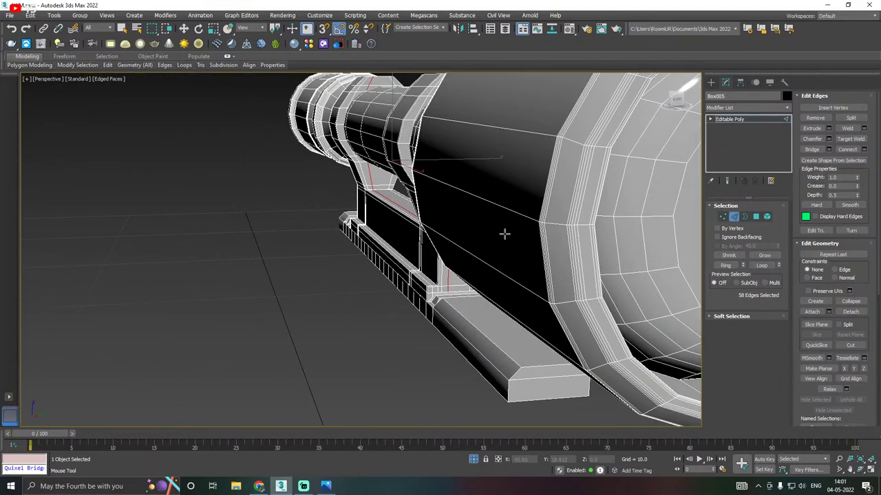
scroll(428, 292, up, 4)
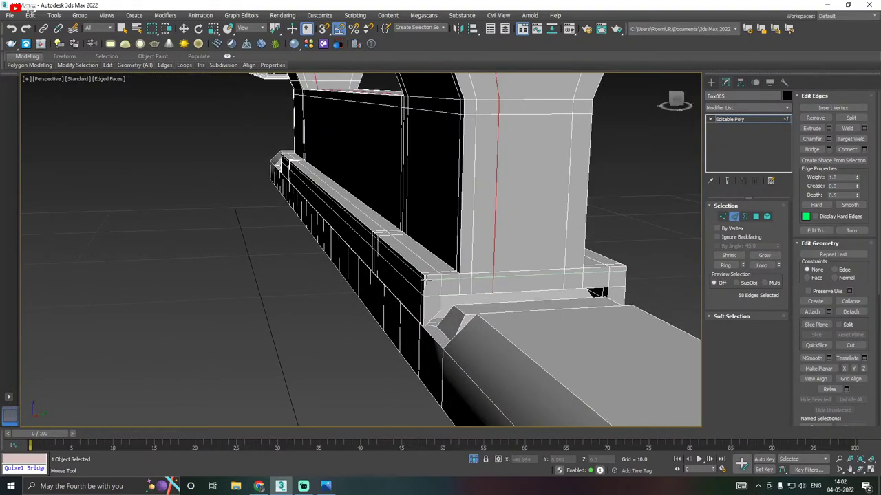
scroll(426, 282, up, 1)
double_click(427, 276)
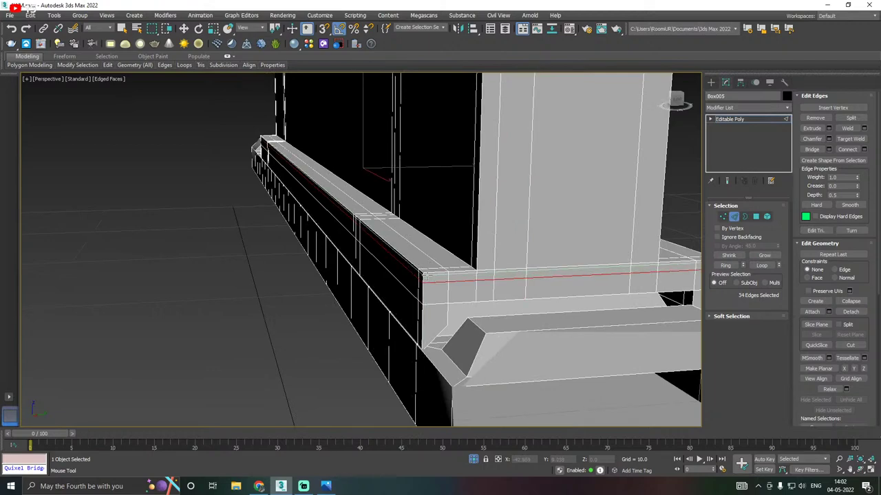
click(429, 272)
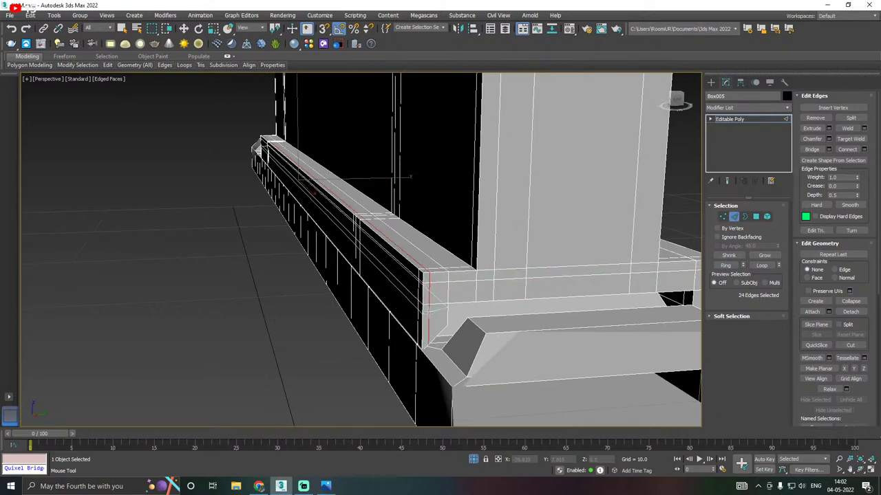
click(428, 310)
double_click(337, 222)
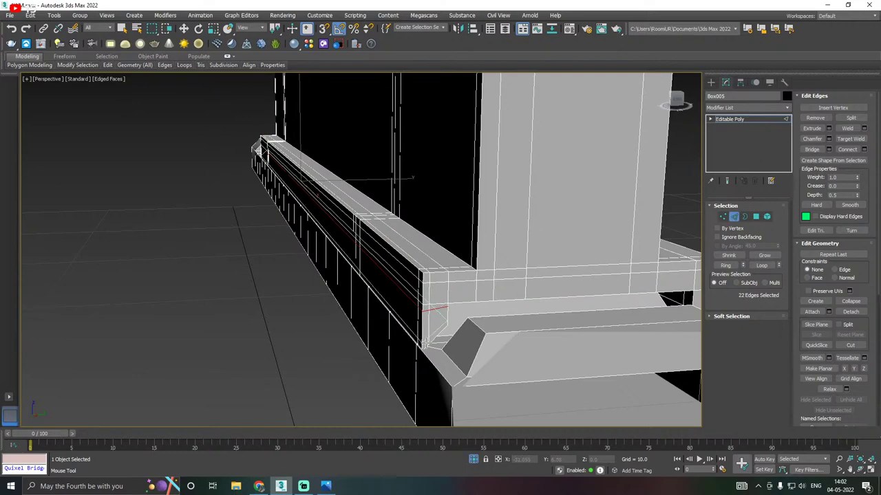
Insert SwiftLoop support loops on the stepped plate beneath the mounts, close to the inner and lower edges of both of its legs
click(425, 344)
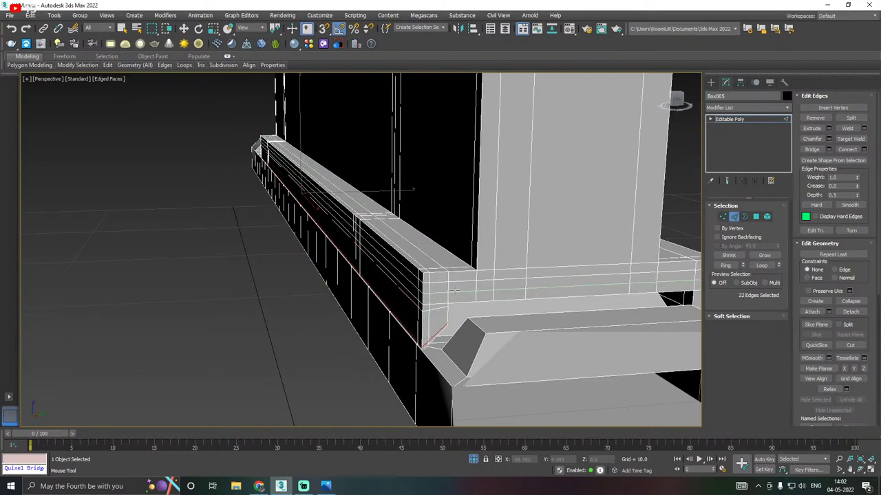
click(456, 275)
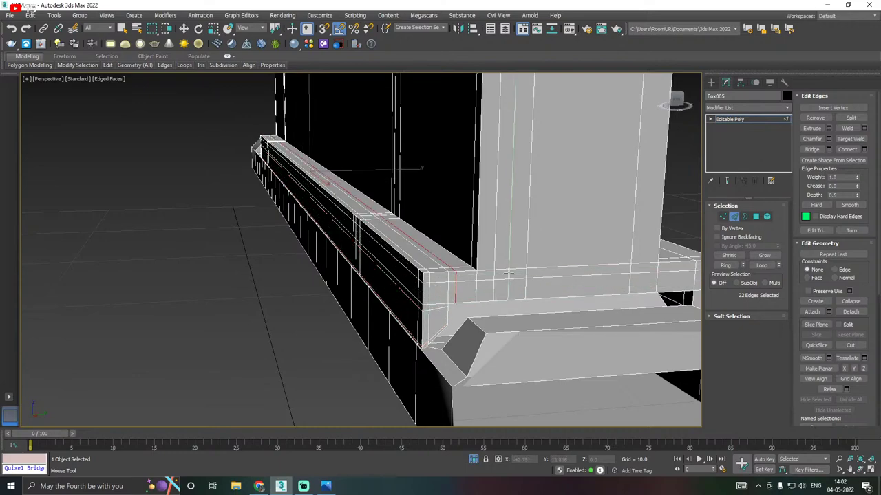
middle_drag(503, 276, 317, 285)
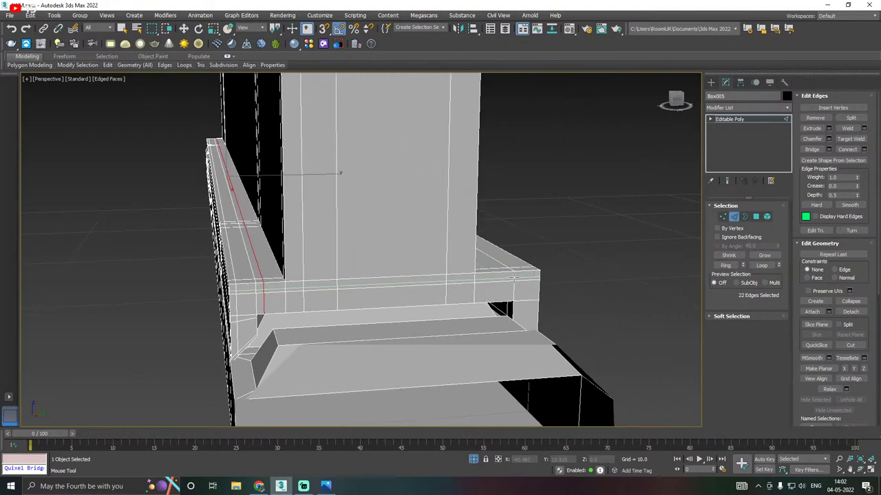
double_click(509, 274)
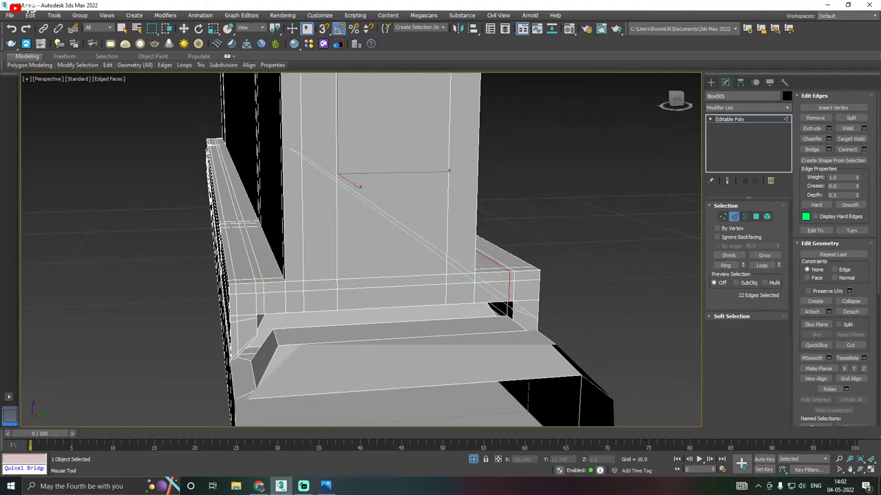
click(514, 305)
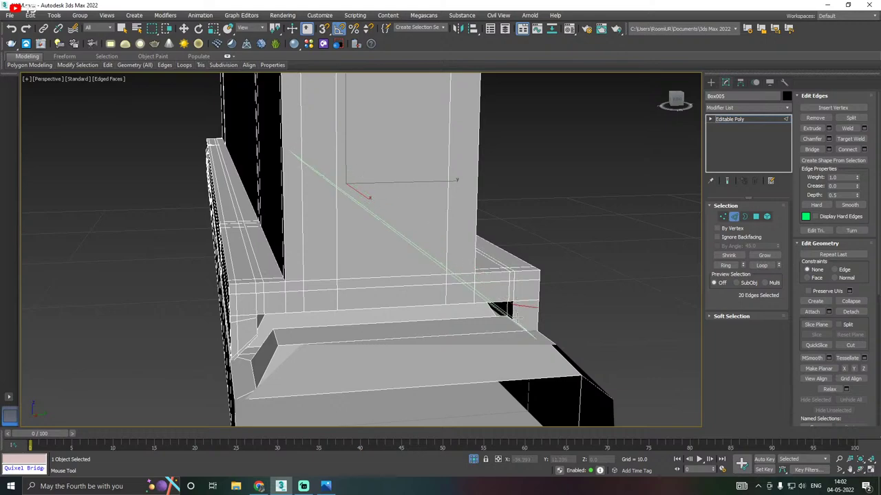
click(515, 322)
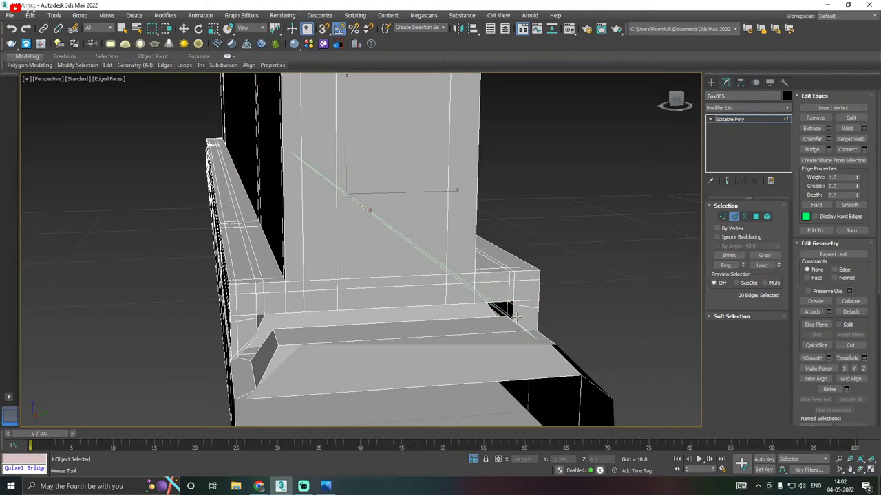
Add support loops near the stepped plate's far side edge and around the mounts' base where it meets the plate, and end SwiftLoop
double_click(537, 271)
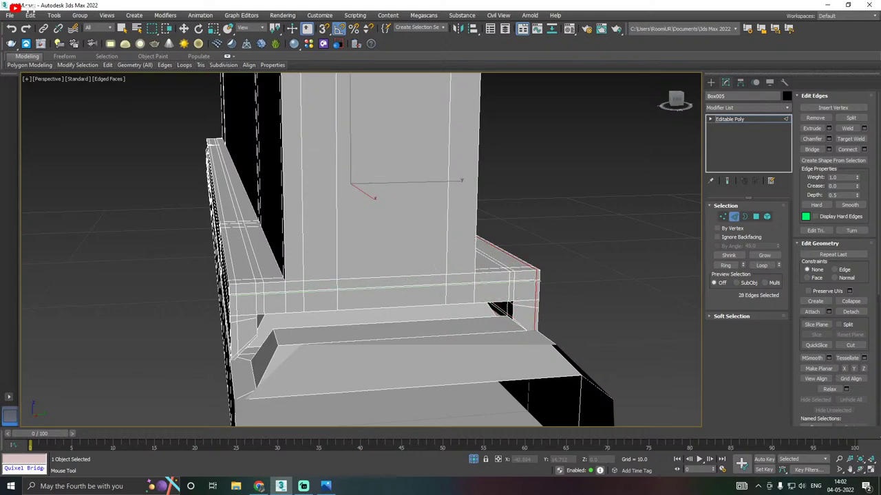
double_click(286, 275)
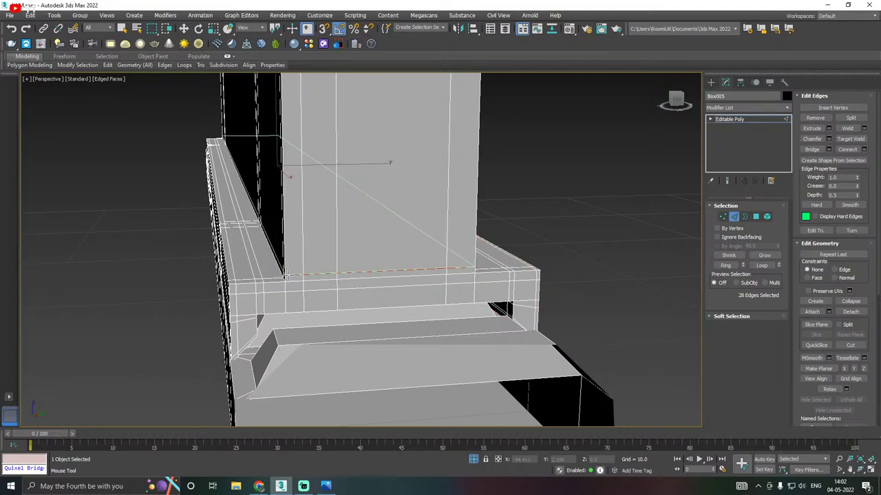
scroll(397, 268, down, 3)
alt+middle_drag(371, 261, 460, 241)
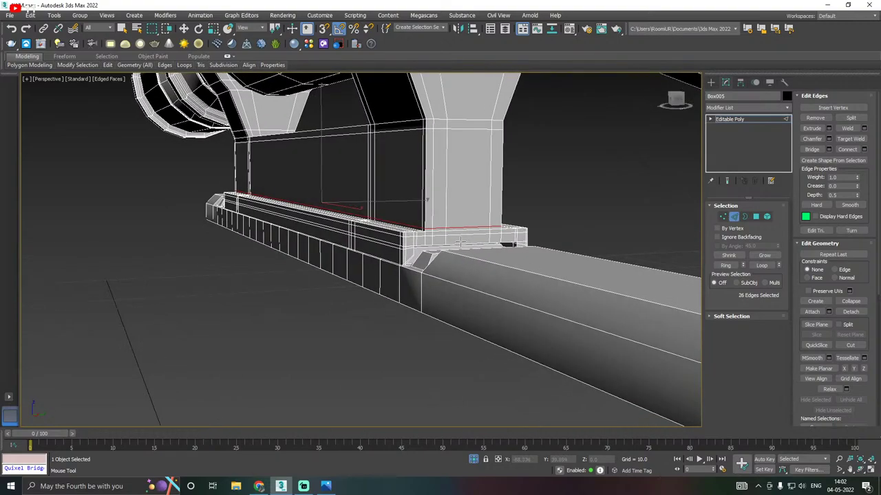
click(466, 240)
right_click(522, 234)
Save the scope scene file
alt+middle_drag(522, 234, 798, 207)
alt+middle_drag(425, 234, 431, 236)
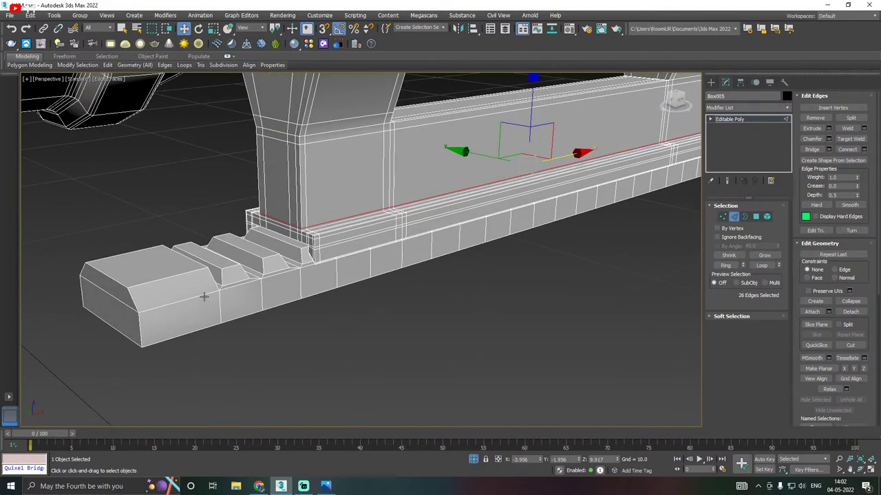
scroll(204, 296, down, 3)
click(12, 16)
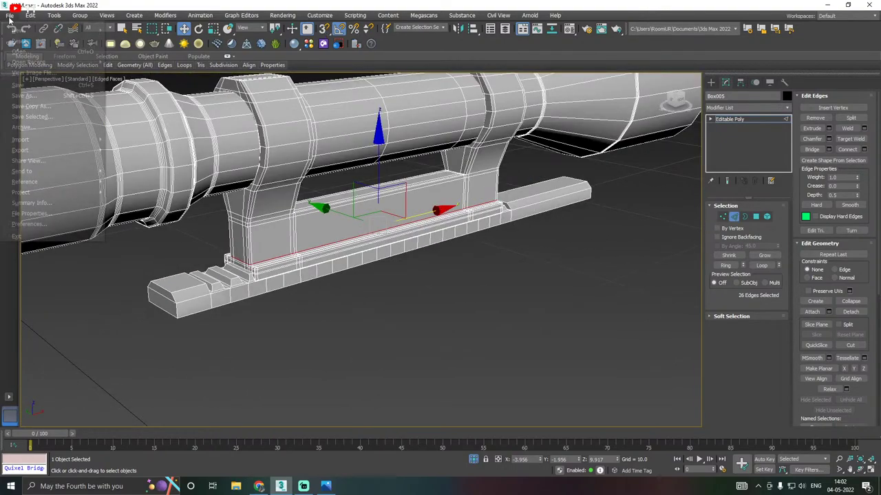
click(25, 88)
Connect the ring of edges across the base rail's width with 3 segments, pinched outward close to the rail's side edges
middle_drag(375, 238, 427, 238)
click(236, 275)
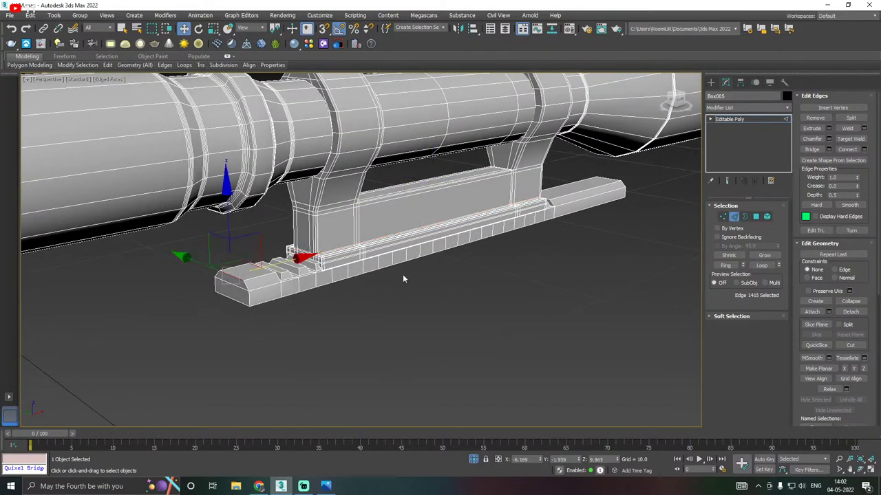
click(725, 267)
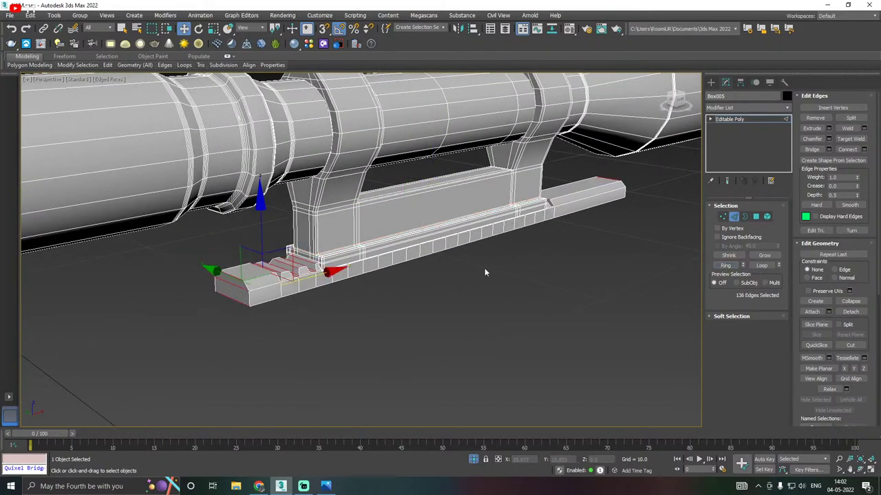
click(864, 149)
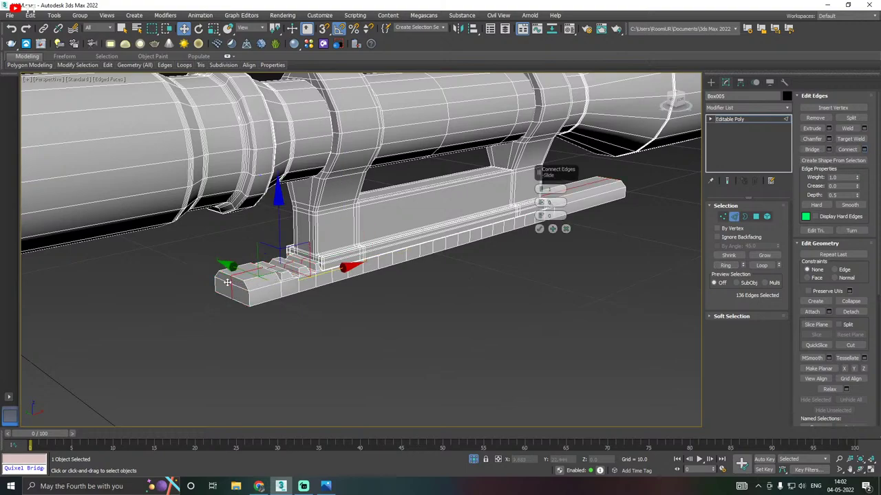
scroll(552, 230, up, 3)
click(552, 229)
click(542, 188)
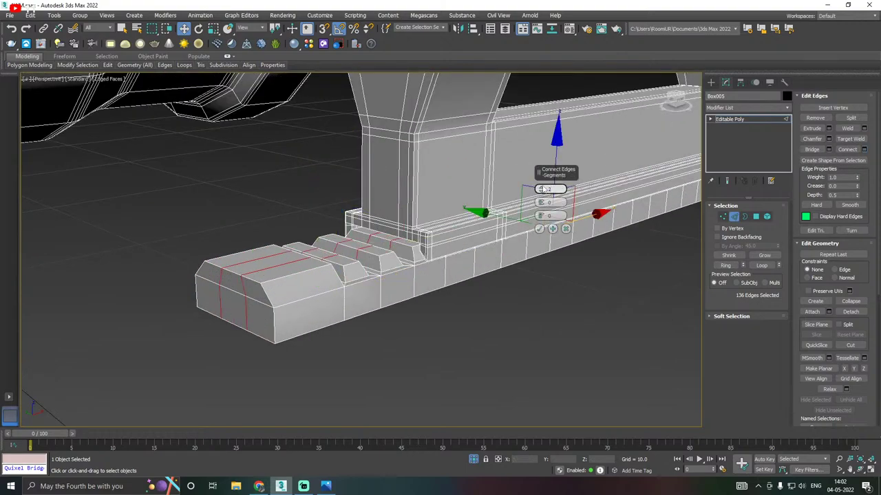
click(542, 188)
drag(542, 202, 553, 86)
drag(543, 206, 543, 198)
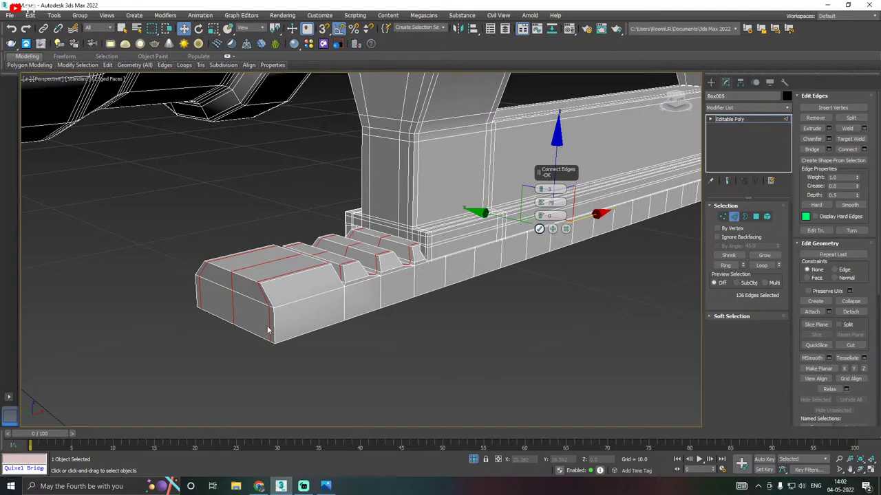
key(Return)
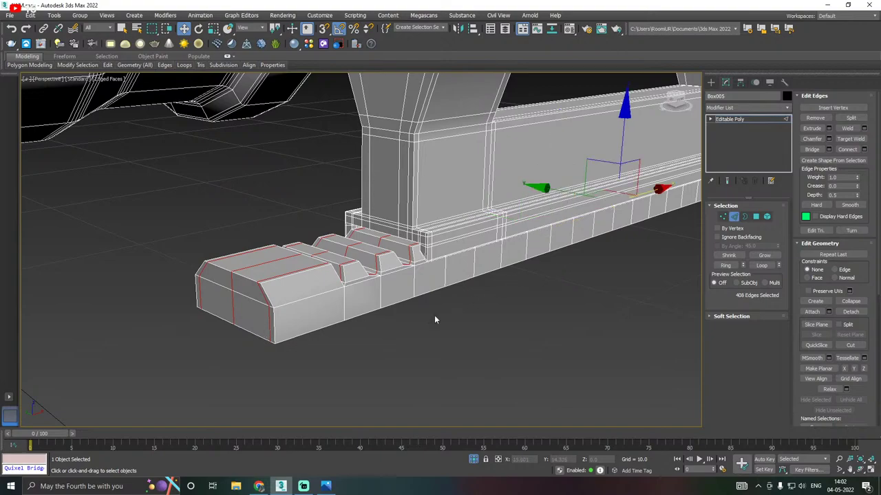
Connect the ring of vertical edges around the base rail's sides with three horizontal loops pinched towards its upper and lower edges
click(275, 319)
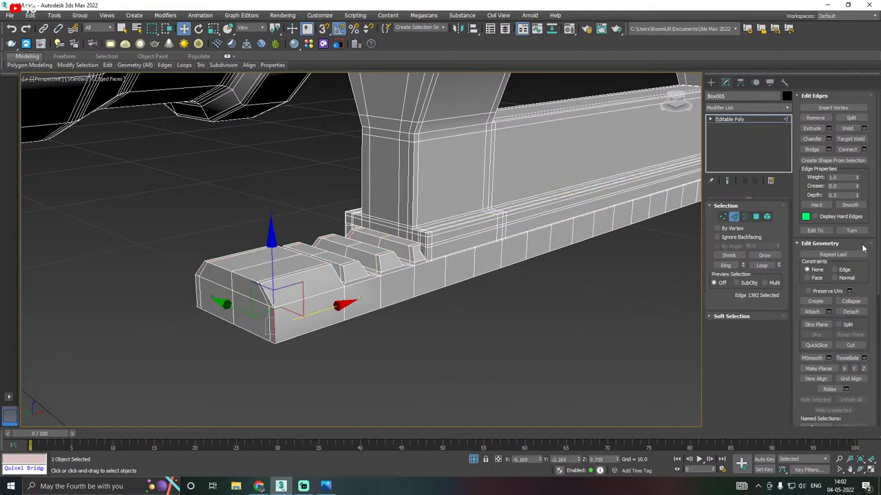
click(725, 265)
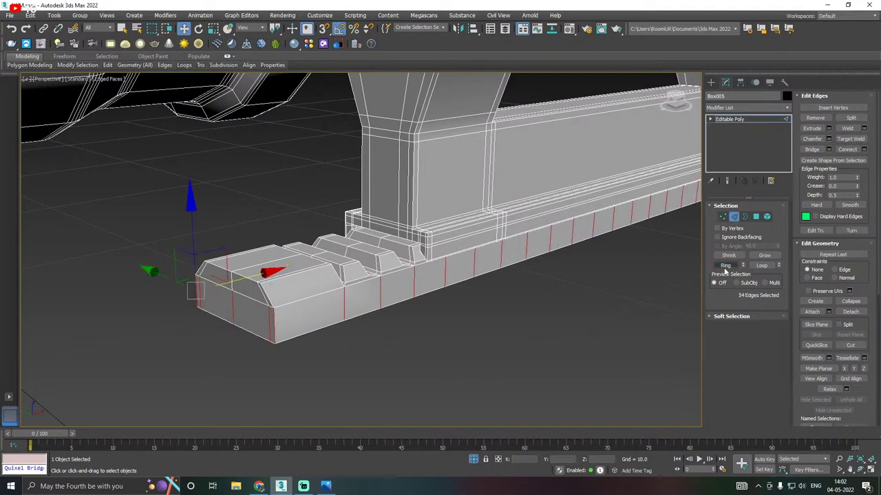
click(847, 150)
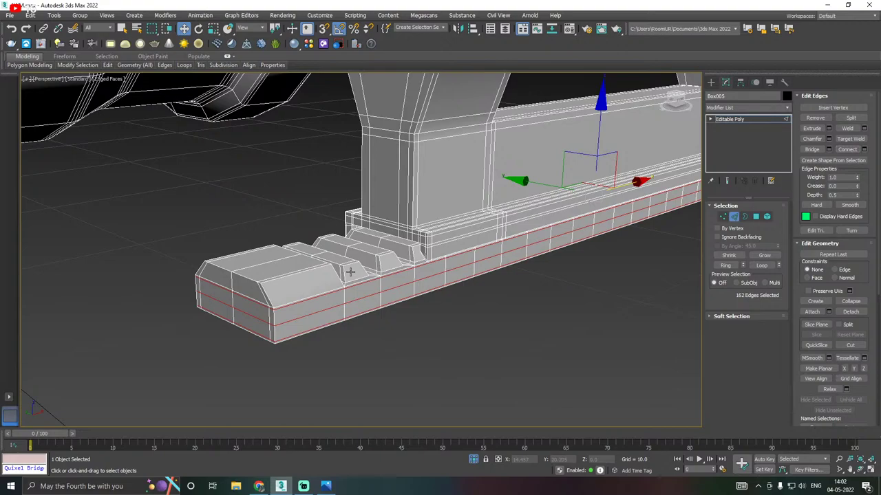
Apply a TurboSmooth modifier with 2 iterations to the scope and inspect the notched end of the rail
click(262, 290)
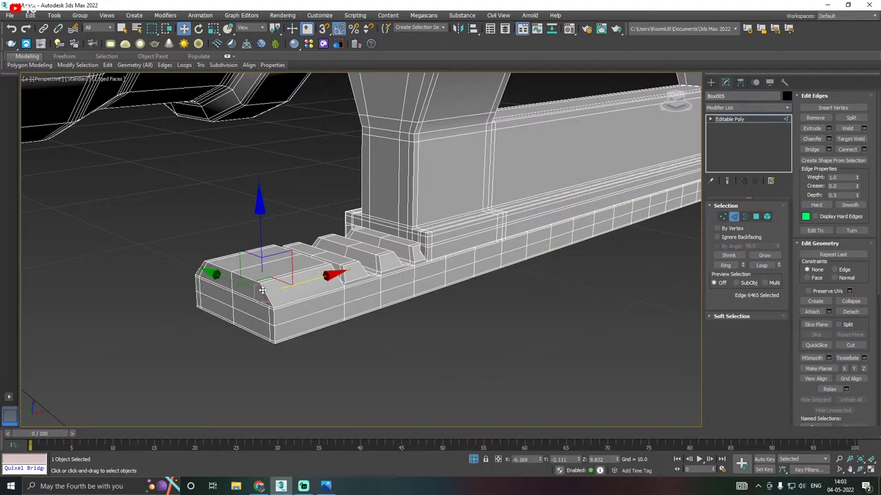
click(752, 117)
click(750, 108)
drag(788, 165, 798, 391)
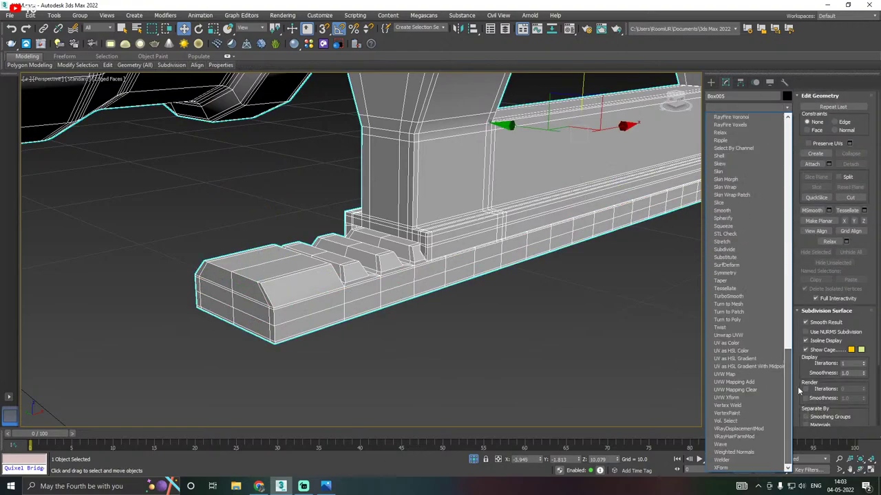
click(743, 296)
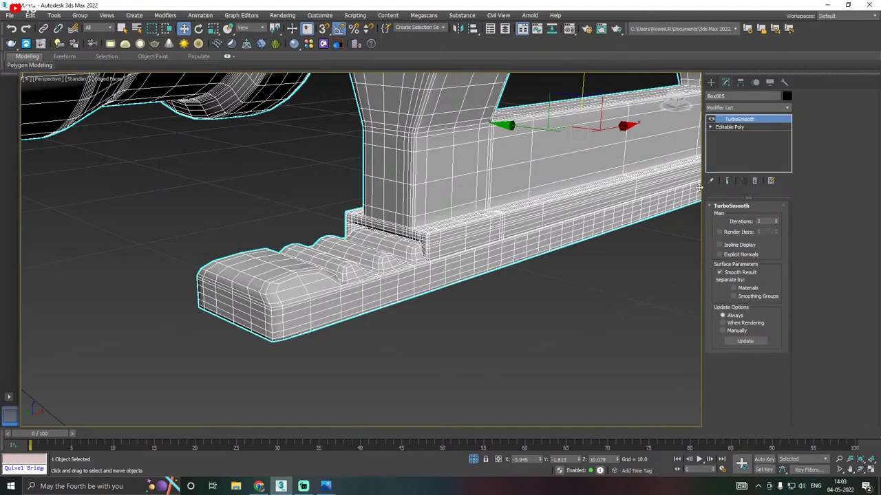
click(776, 220)
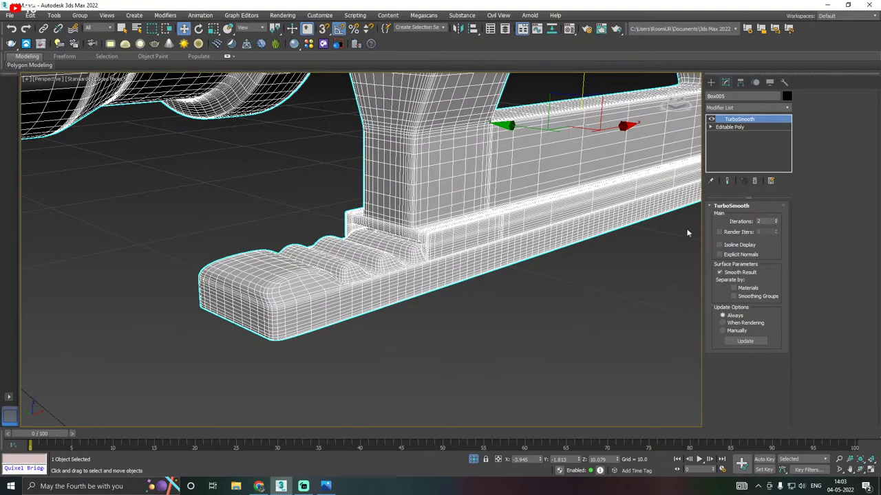
scroll(357, 259, up, 4)
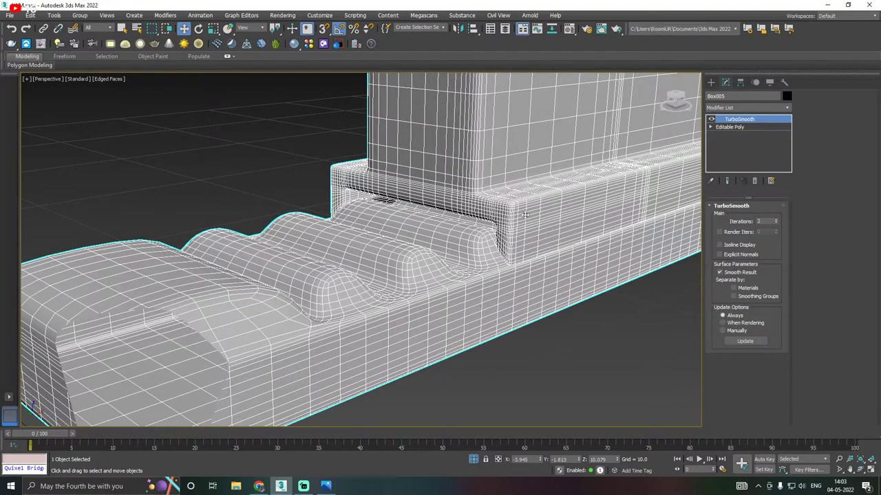
Connect the ring of slanted edges around the middle ridge at the rail's notched end to add support loops in the Editable Poly
click(729, 126)
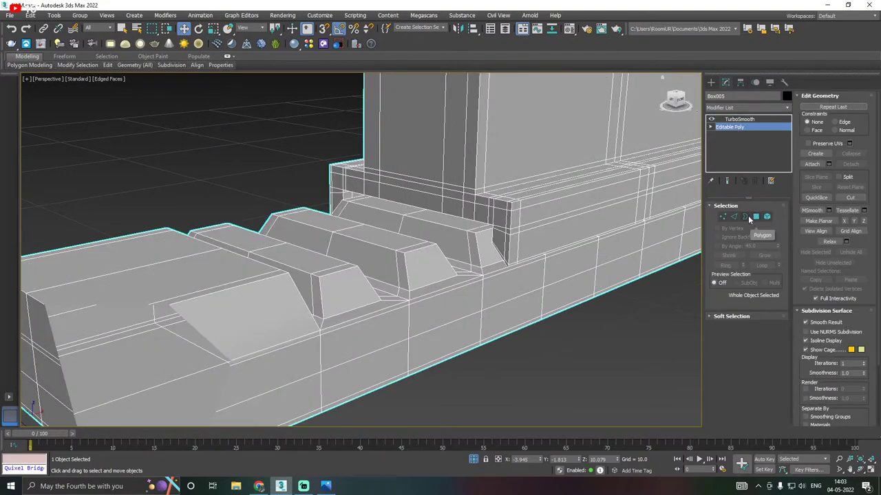
click(734, 217)
click(403, 270)
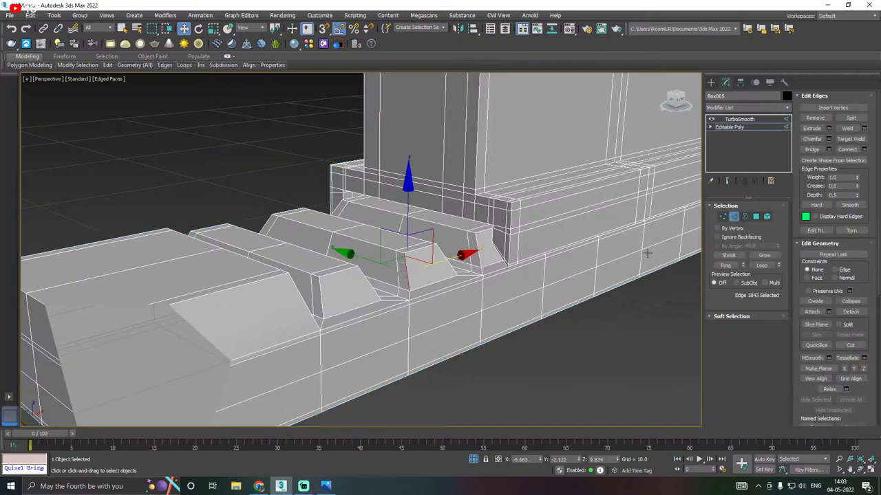
click(726, 267)
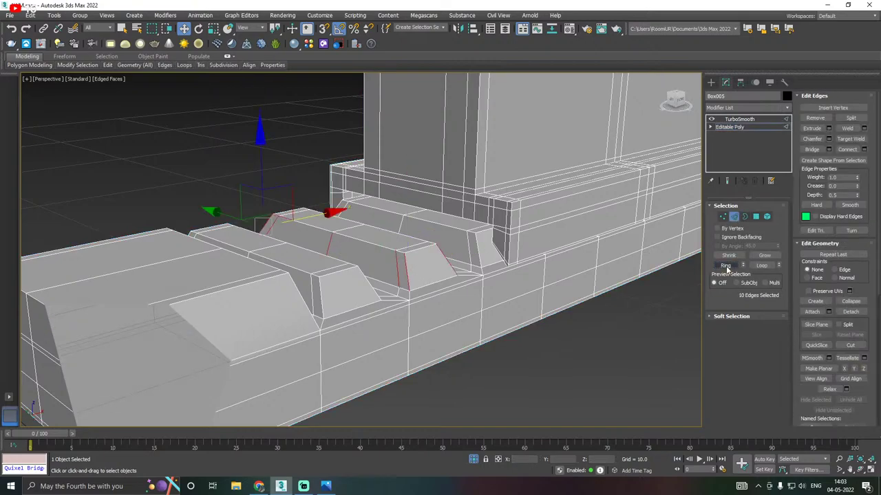
click(848, 150)
Check the smoothed ridge and whole scope, and delete the TurboSmooth modifier
click(739, 119)
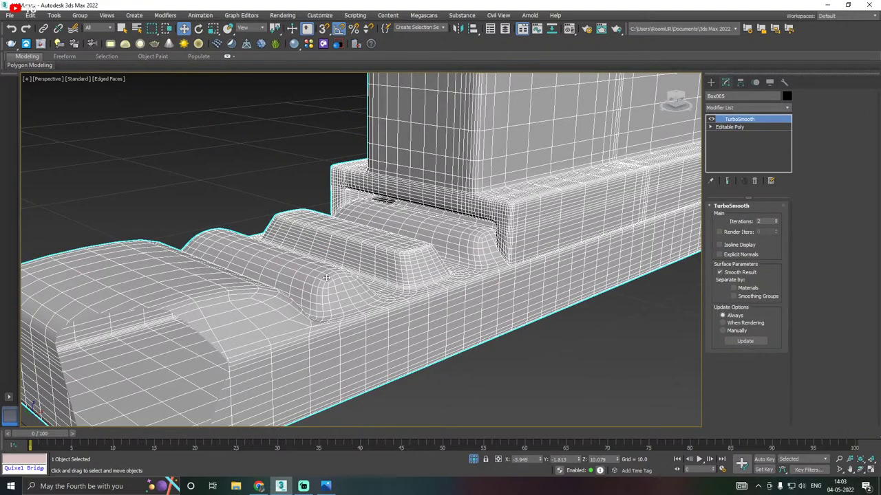
scroll(326, 277, down, 3)
scroll(337, 249, down, 3)
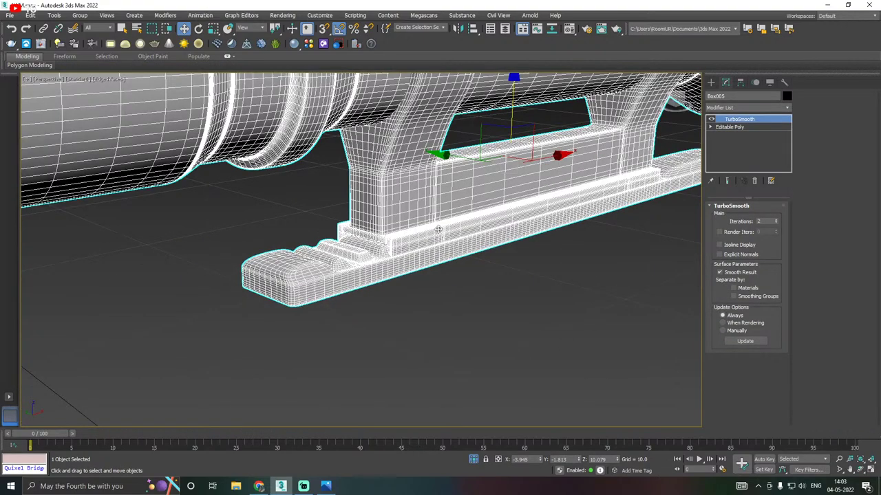
scroll(439, 230, down, 3)
scroll(435, 233, down, 3)
alt+middle_drag(517, 232, 431, 292)
right_click(743, 121)
click(762, 131)
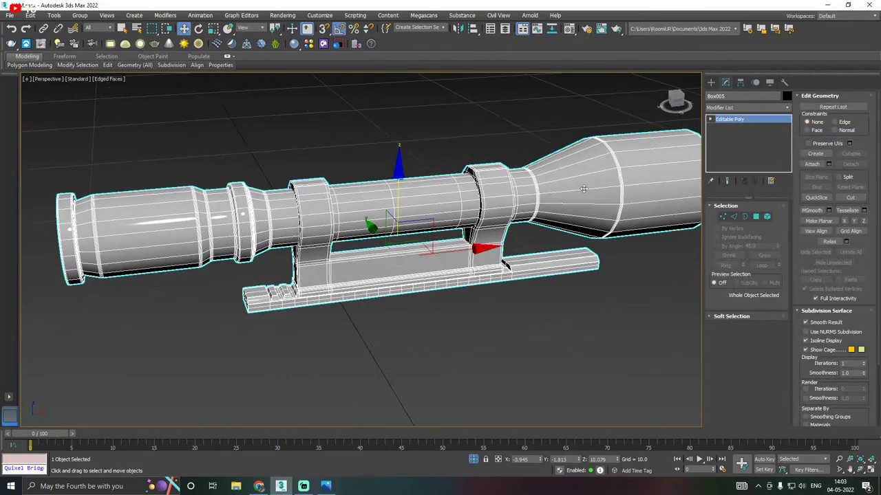
Select all polygons of the lens at the wide end of the scope by growing the selection, and assign them material ID 2
alt+middle_drag(441, 206, 536, 190)
click(755, 216)
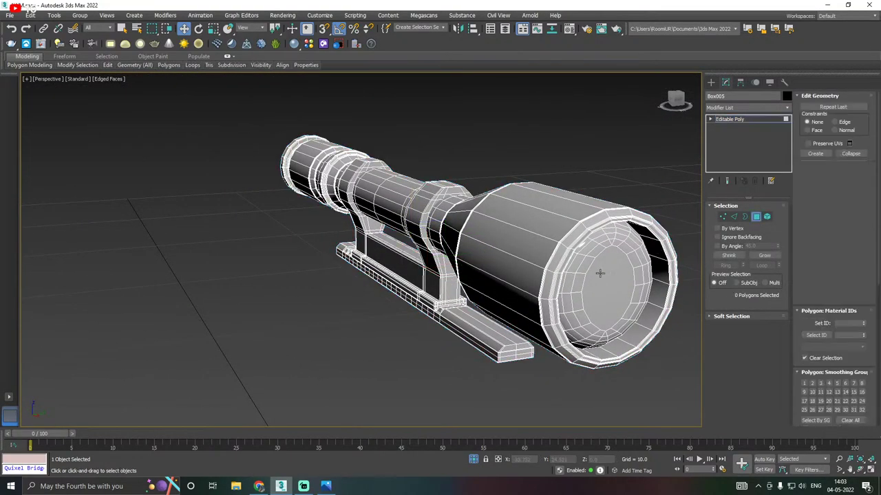
click(765, 255)
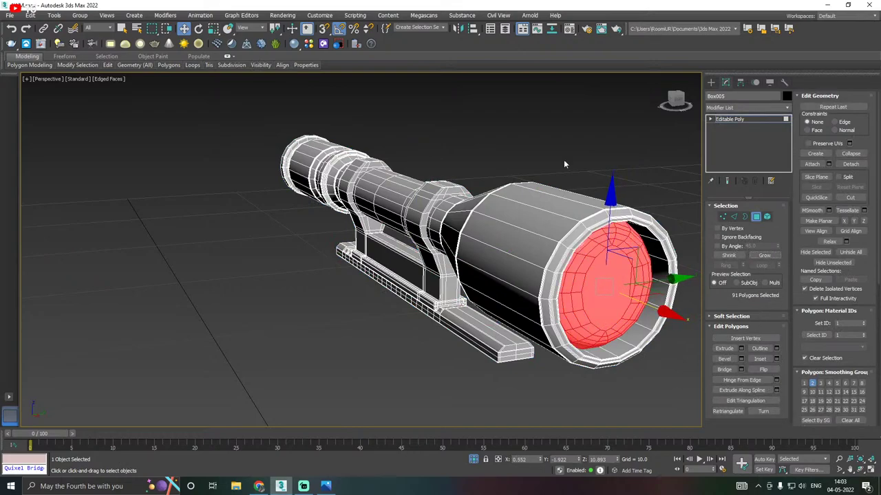
Open the Material Editor and close the Task Manager window
key(m)
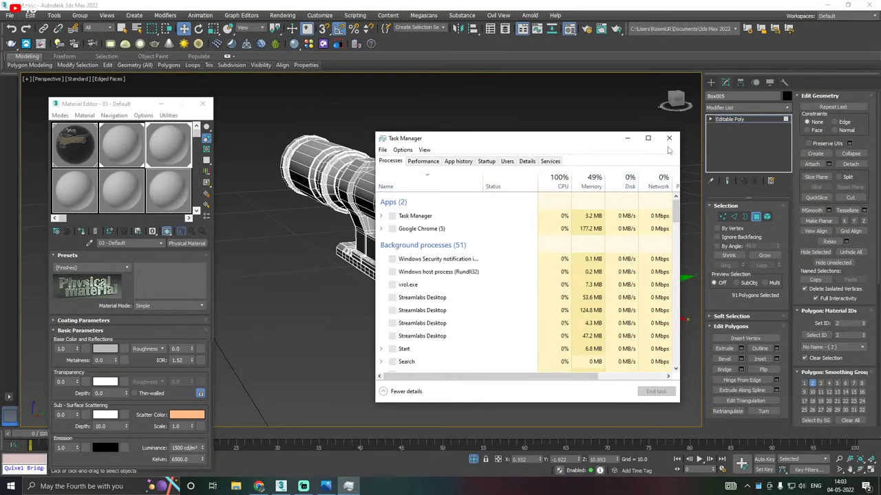
click(657, 142)
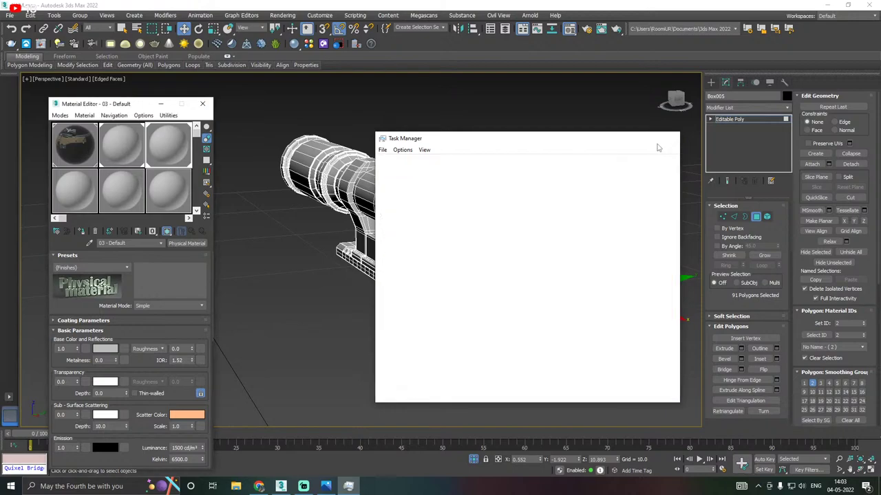
Set the base colour of the 03 - Default material to dark grey with a value of about 0.046
click(109, 348)
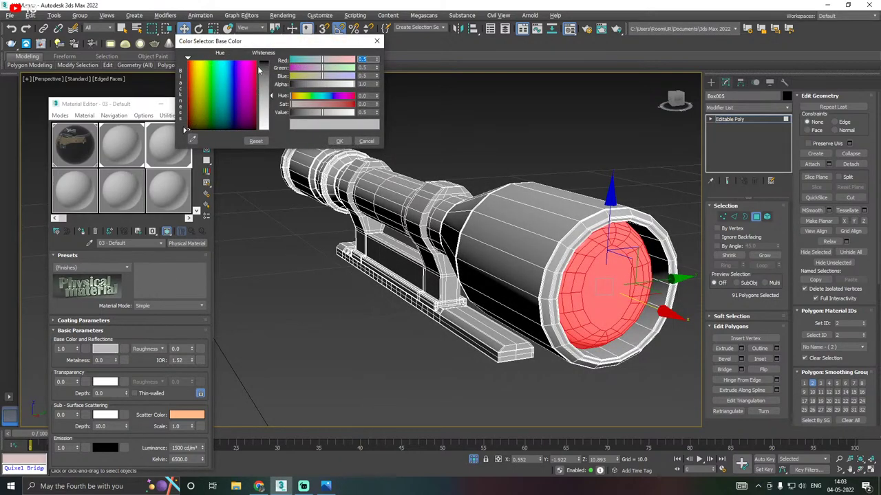
drag(259, 68, 264, 63)
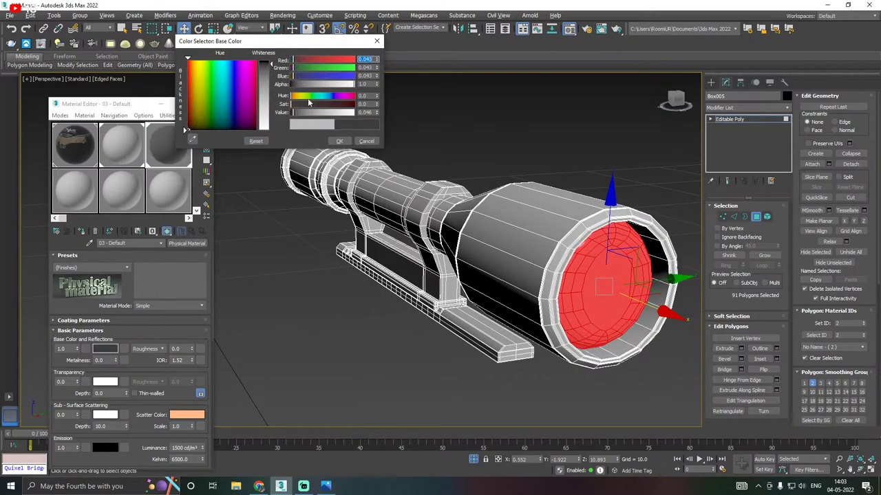
click(338, 141)
Select all polygons of the lens at the scope's narrow end by growing the selection, and assign them the dark 03 - Default material
alt+middle_drag(418, 201, 459, 306)
click(446, 311)
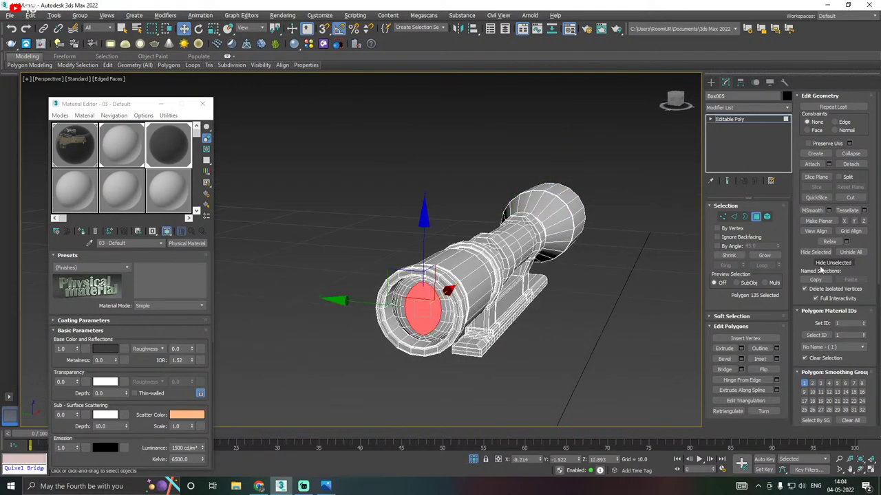
click(767, 257)
click(764, 256)
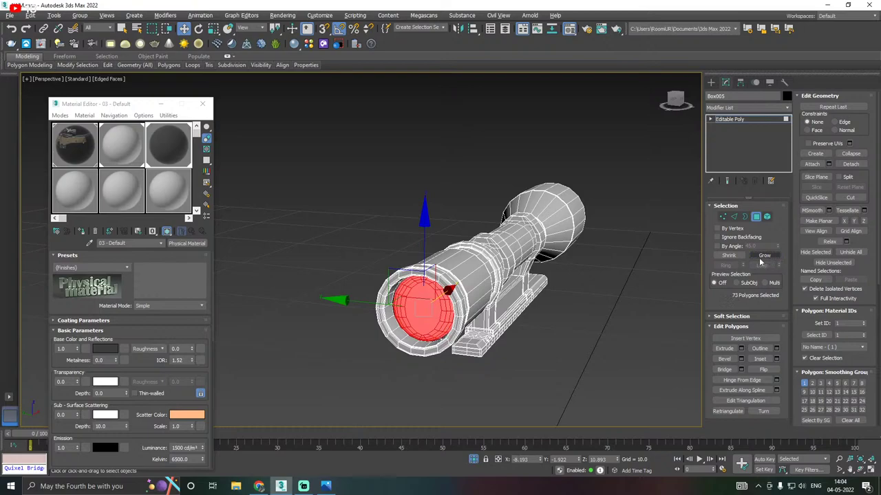
click(81, 231)
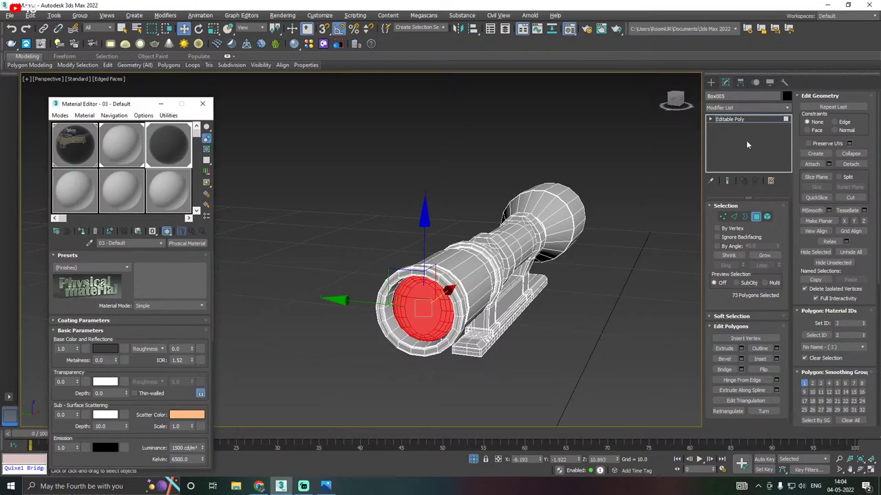
Leave polygon editing, close the Material Editor, deselect the scope and end its isolation to show the whole rifle
click(729, 119)
alt+middle_drag(587, 156, 471, 163)
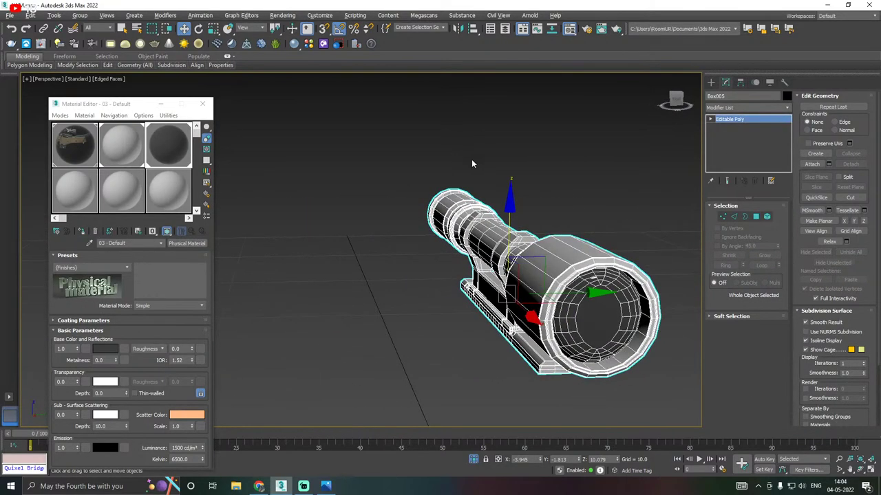
click(202, 104)
click(338, 171)
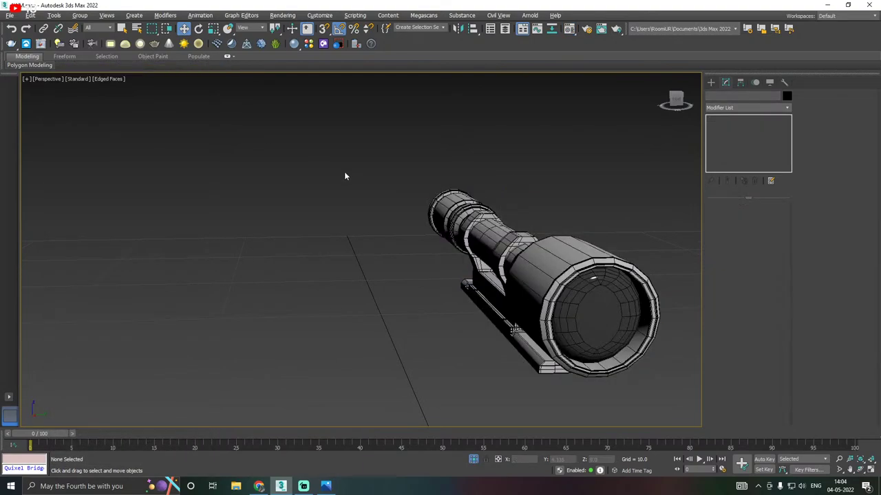
scroll(334, 183, down, 3)
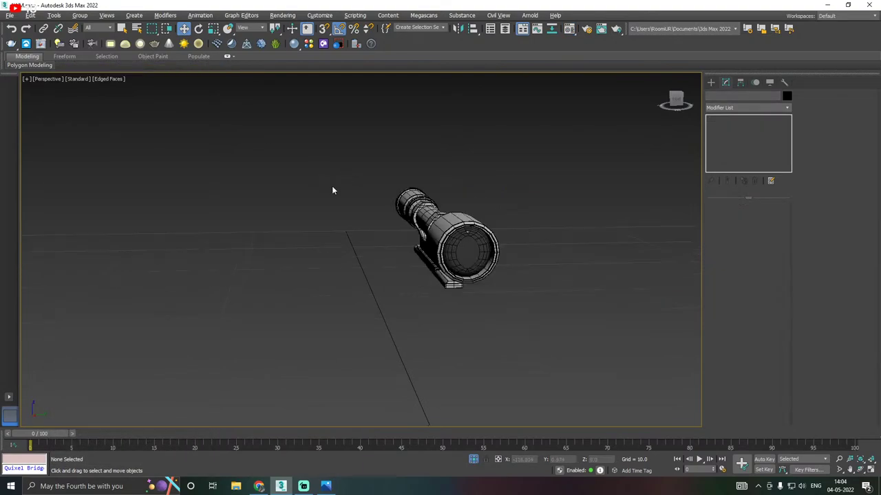
click(474, 460)
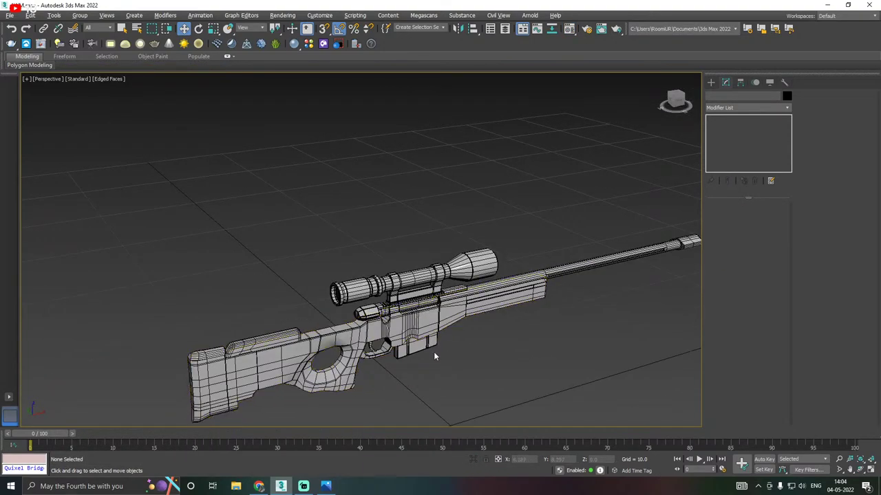
Select the trigger of the rifle and isolate it
middle_drag(434, 351, 401, 323)
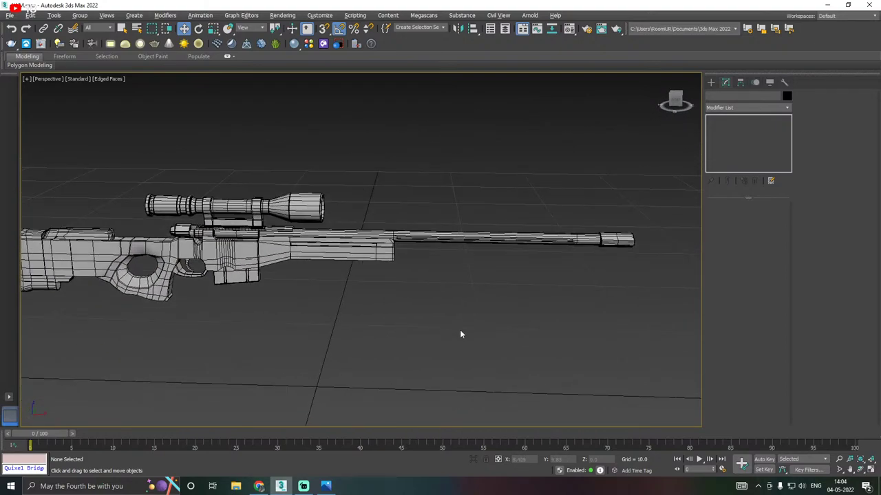
middle_drag(461, 335, 603, 352)
scroll(336, 288, up, 4)
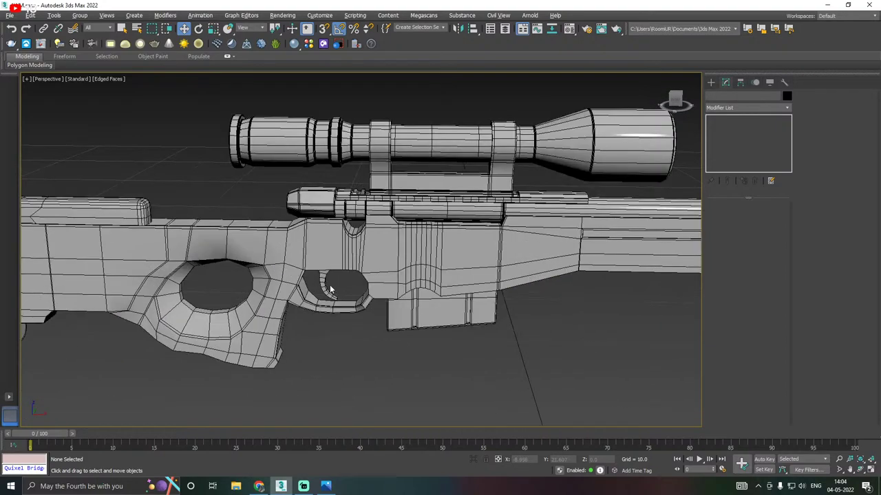
click(329, 287)
click(474, 460)
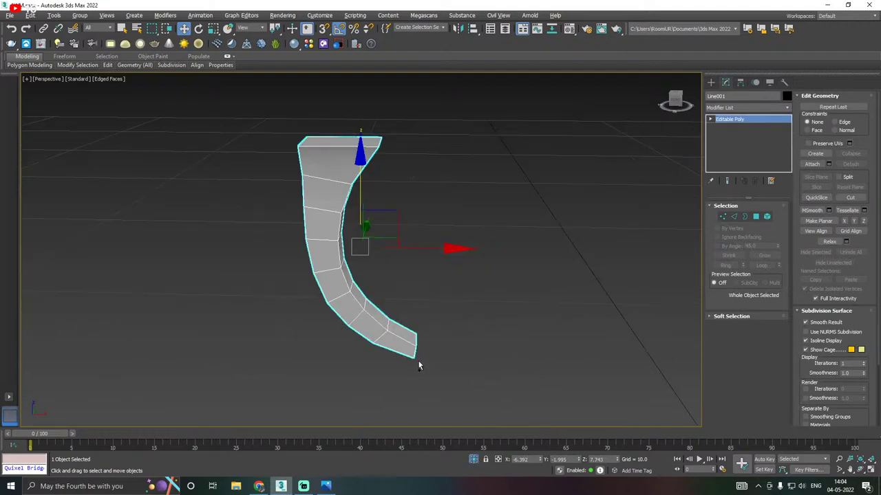
Add support loops with Swift Loop along the trigger's long edges, just below its flared upper end and near its lower tip
click(733, 216)
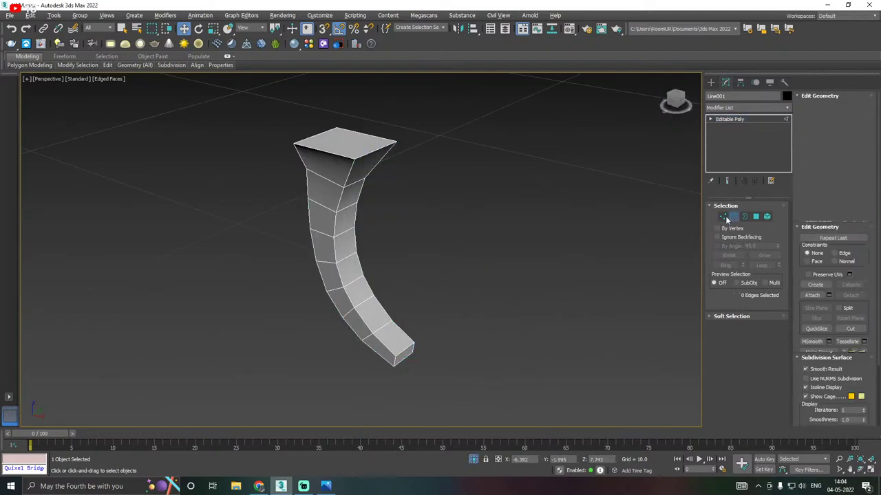
click(108, 65)
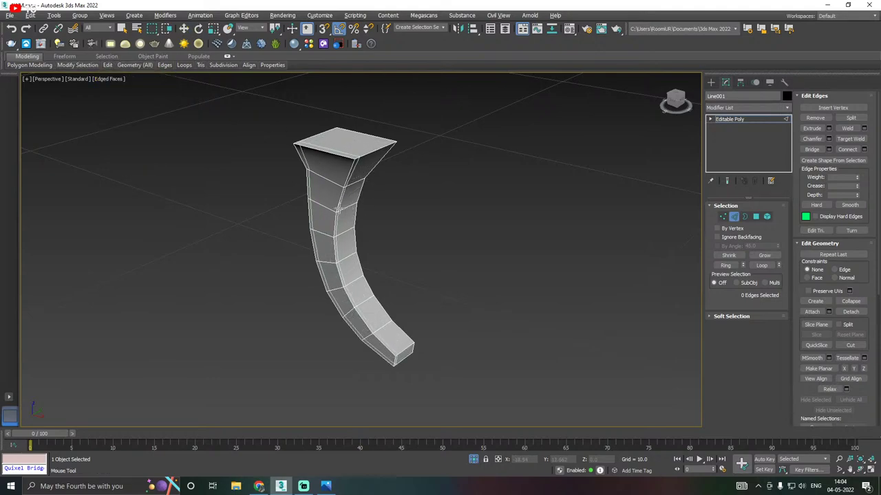
click(340, 209)
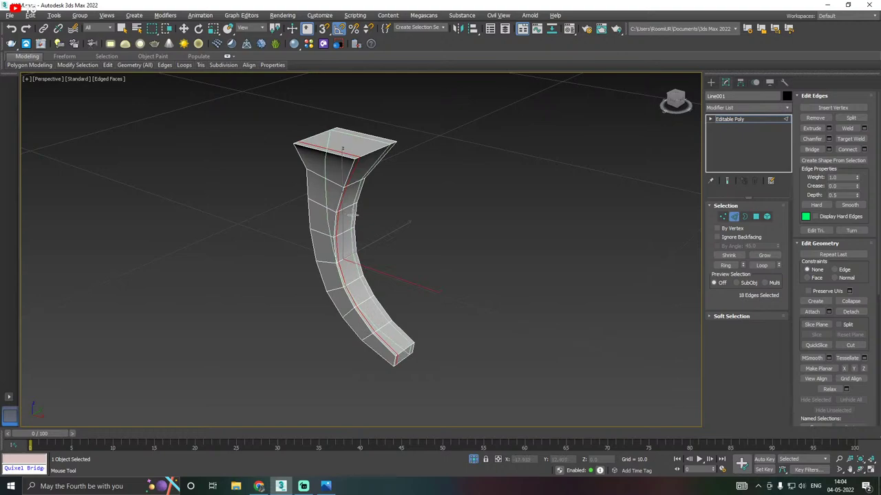
click(330, 231)
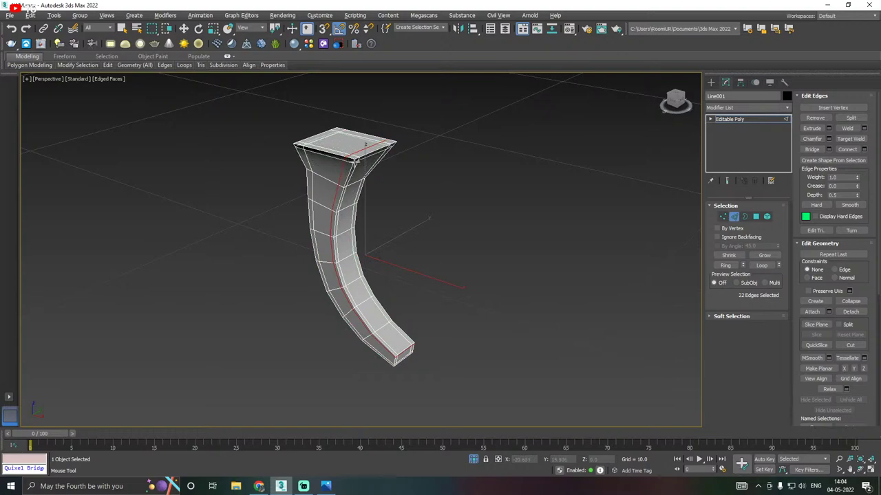
click(354, 160)
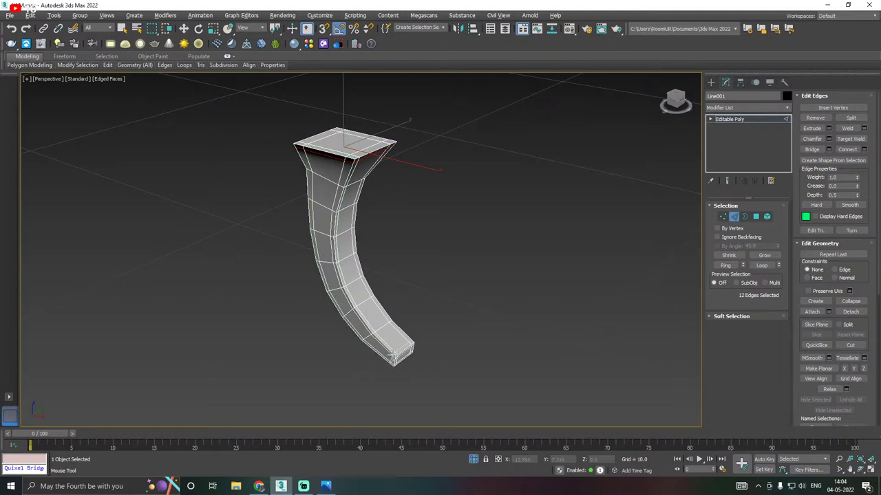
click(390, 355)
right_click(394, 357)
alt+middle_drag(367, 331, 347, 320)
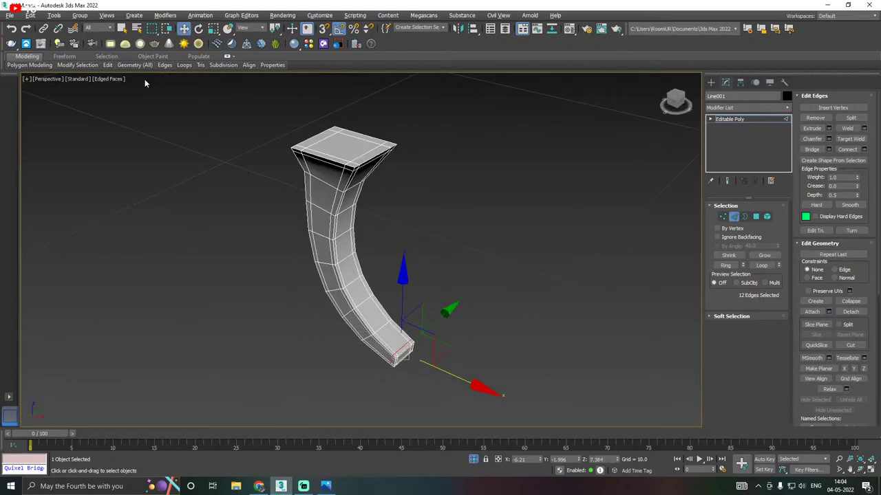
Check the trigger's smoothing by toggling NURMS on and off, and end its isolation to view the whole rifle
mouse_move(105, 68)
click(138, 121)
alt+middle_drag(427, 191, 268, 147)
click(138, 116)
click(525, 388)
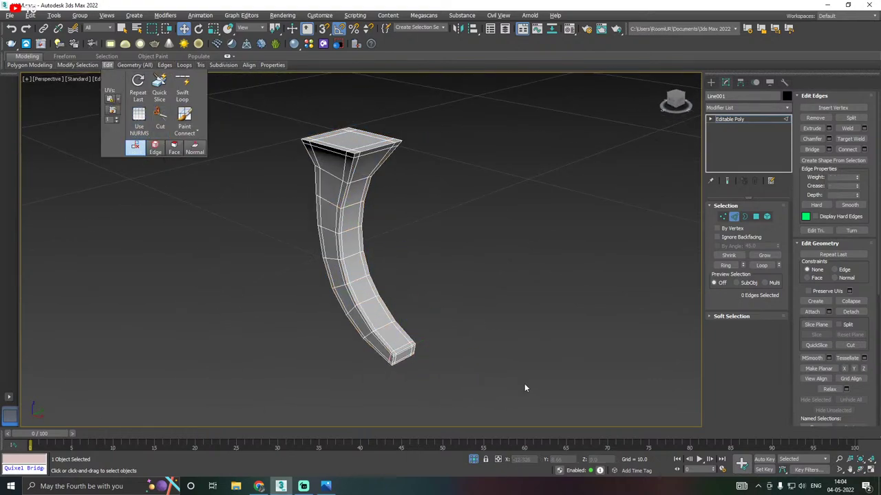
click(473, 459)
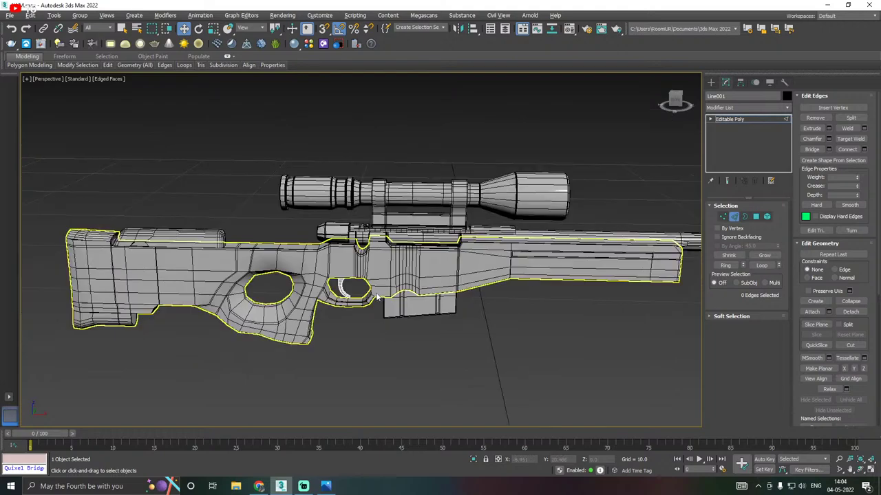
scroll(389, 297, down, 3)
alt+middle_drag(392, 298, 475, 304)
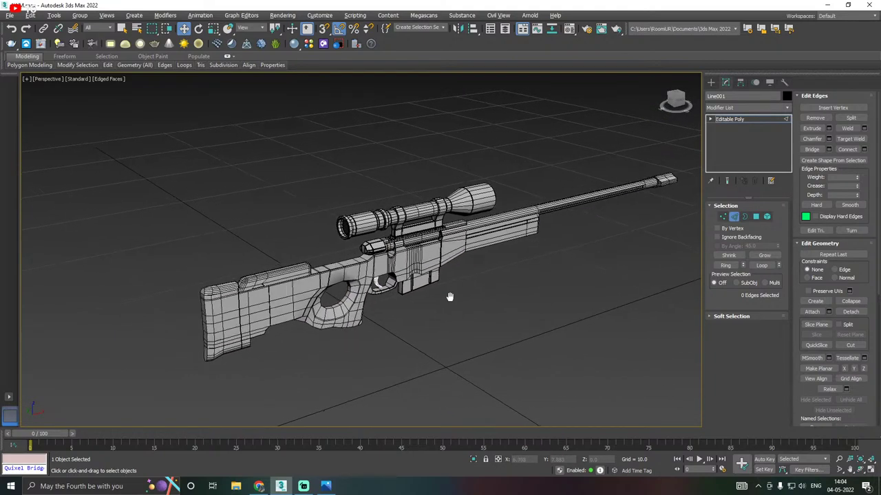
Save the rifle scene as a new numbered AWM file in the Work folder, and save it once more
click(10, 15)
click(47, 108)
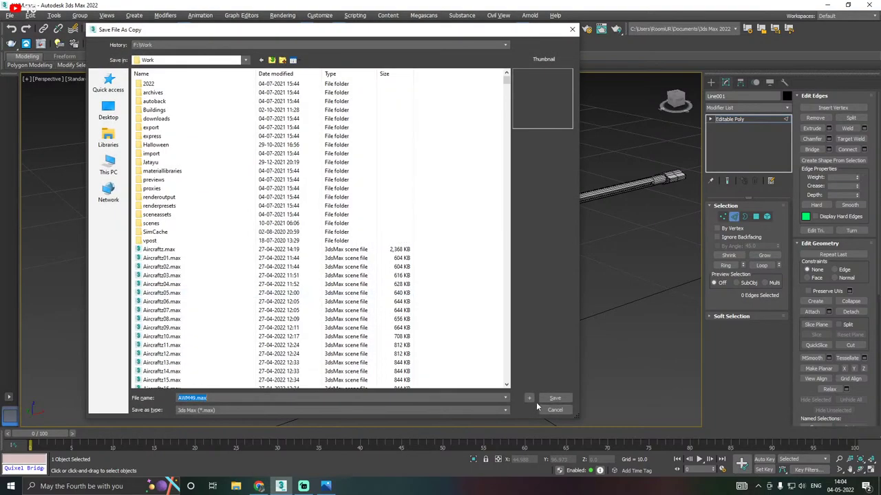
click(565, 404)
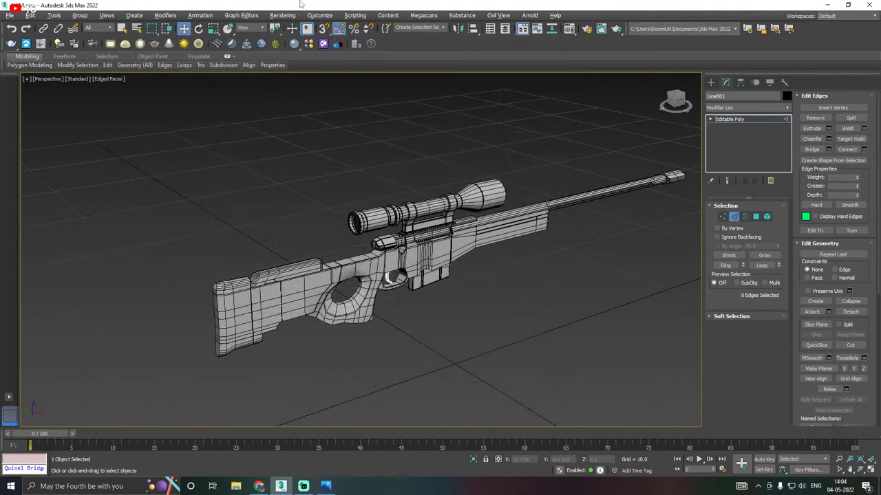
click(10, 15)
click(43, 95)
click(550, 398)
click(10, 15)
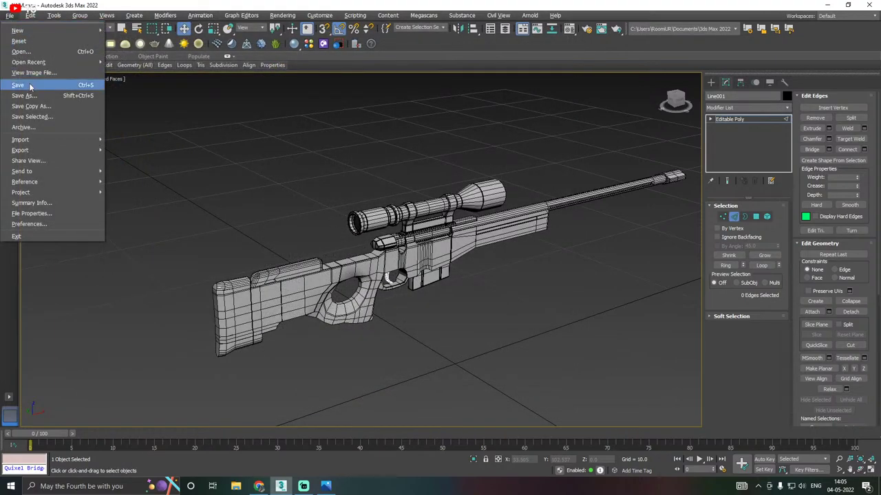
click(29, 84)
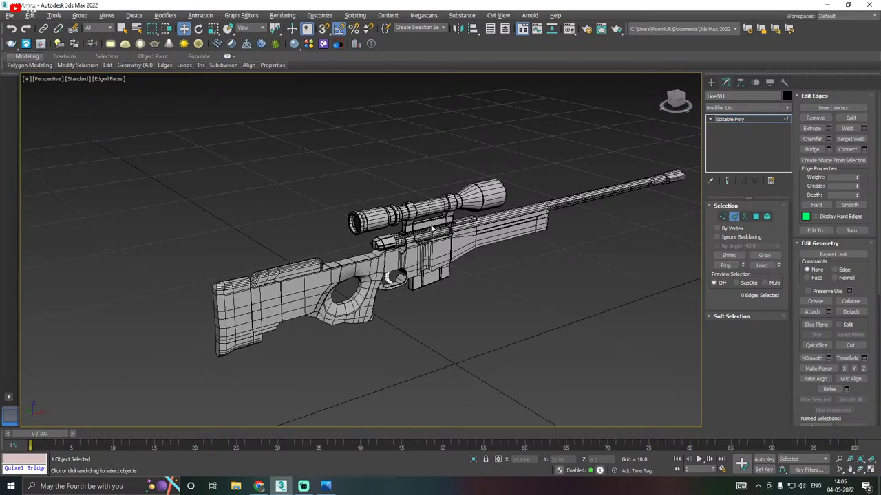
Leave edge editing on the trigger, deselect it and save the scene
middle_drag(421, 227, 378, 223)
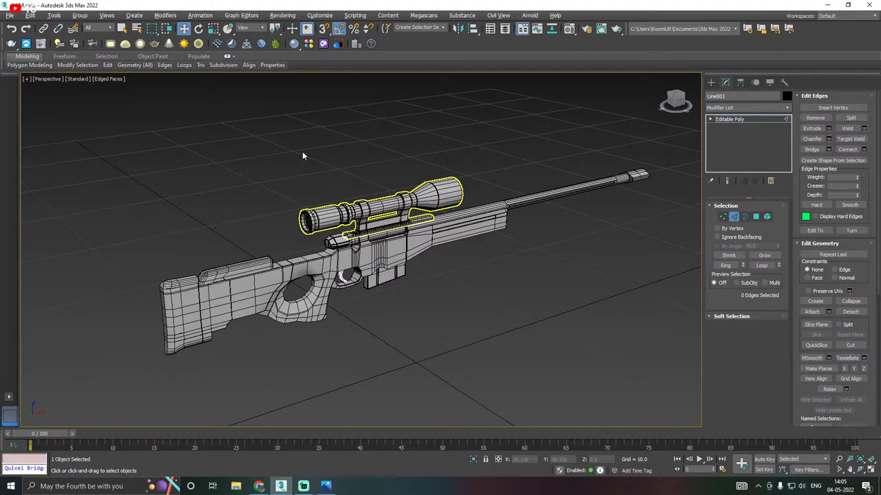
click(723, 121)
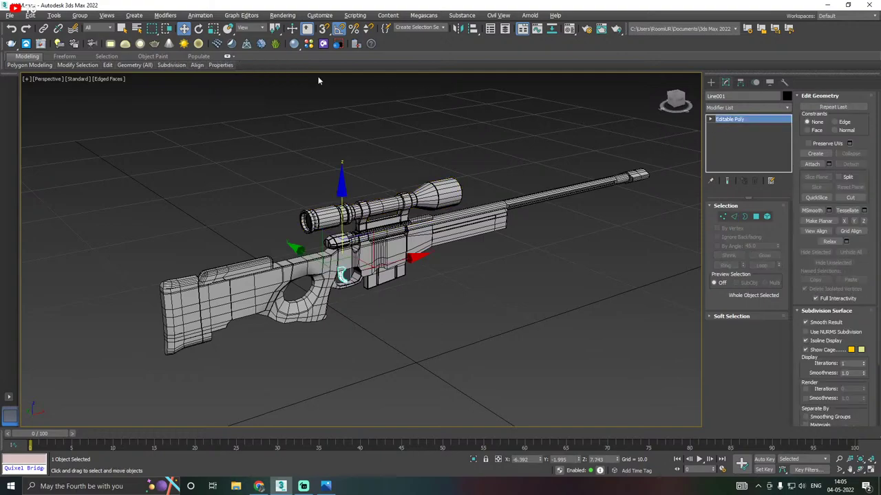
click(159, 98)
click(9, 15)
click(25, 84)
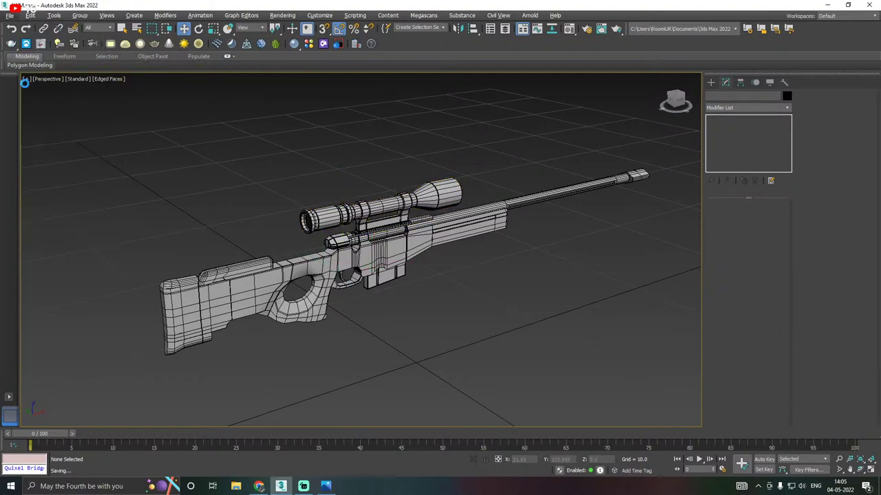
Set the base color of the rifle's 02 - Default material to a muted dark green: red 0.096, green 0.209, blue 0.096
click(569, 29)
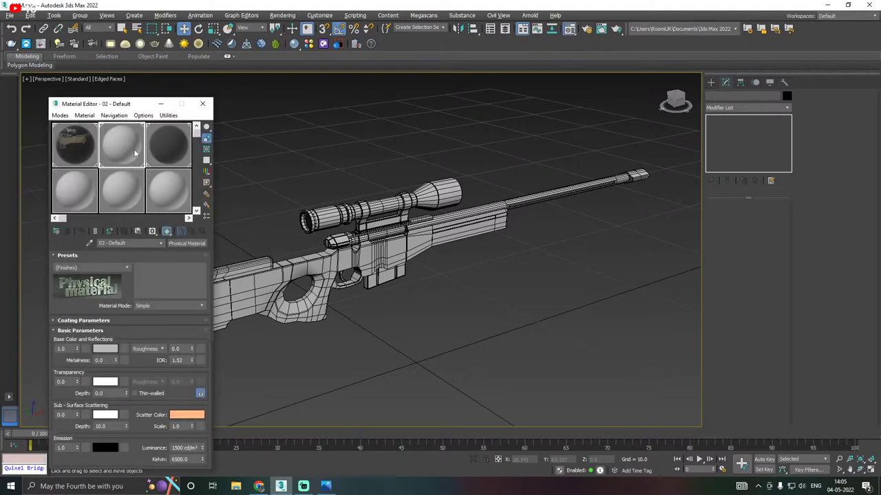
click(105, 352)
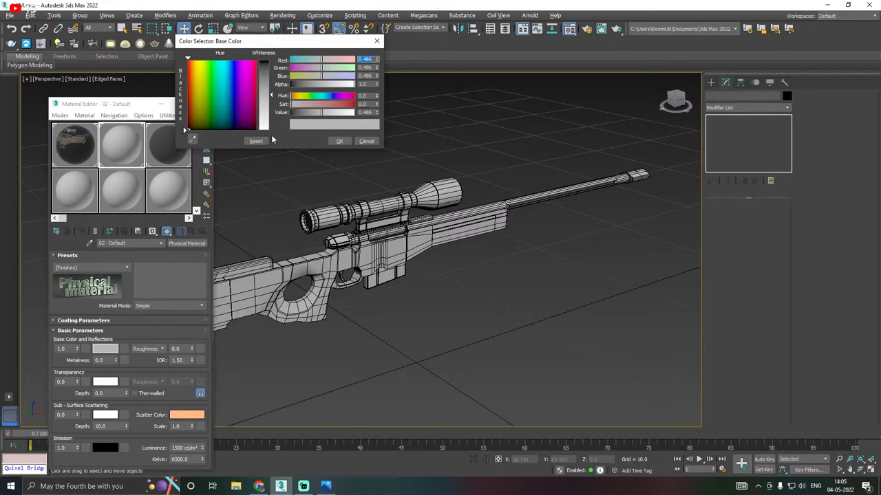
click(215, 73)
drag(216, 70, 213, 66)
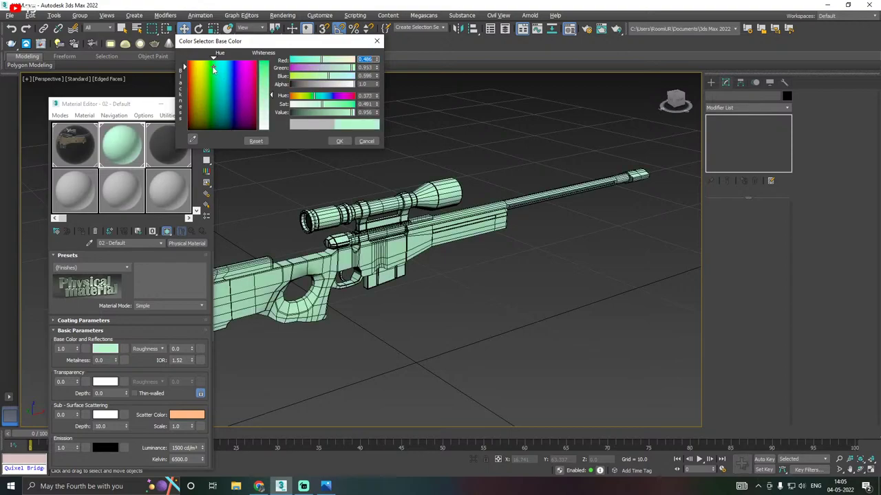
click(265, 66)
click(316, 112)
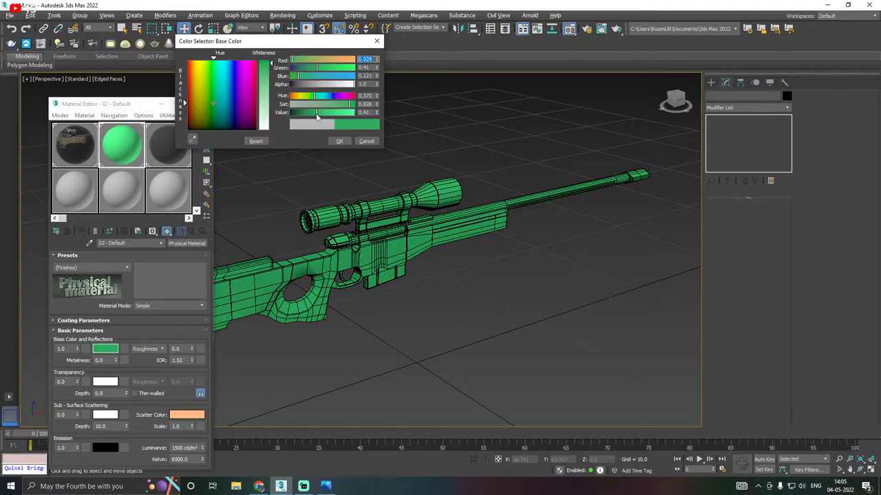
click(269, 88)
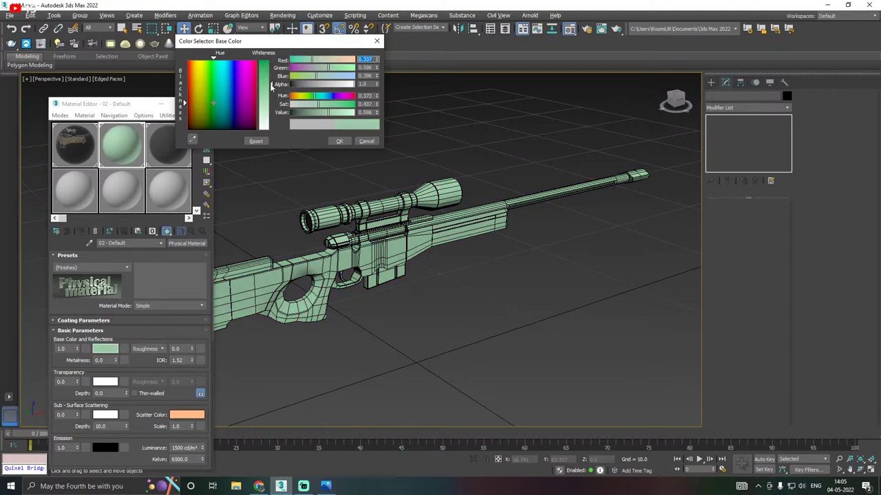
drag(272, 86, 273, 75)
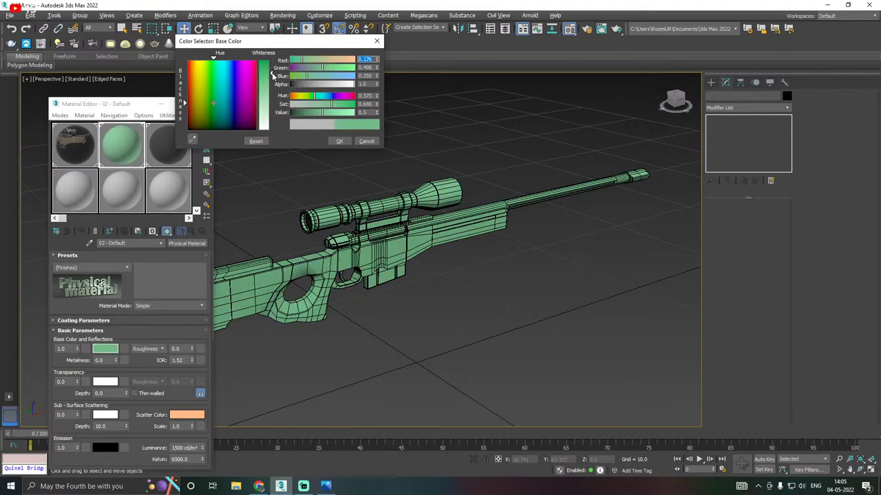
click(211, 71)
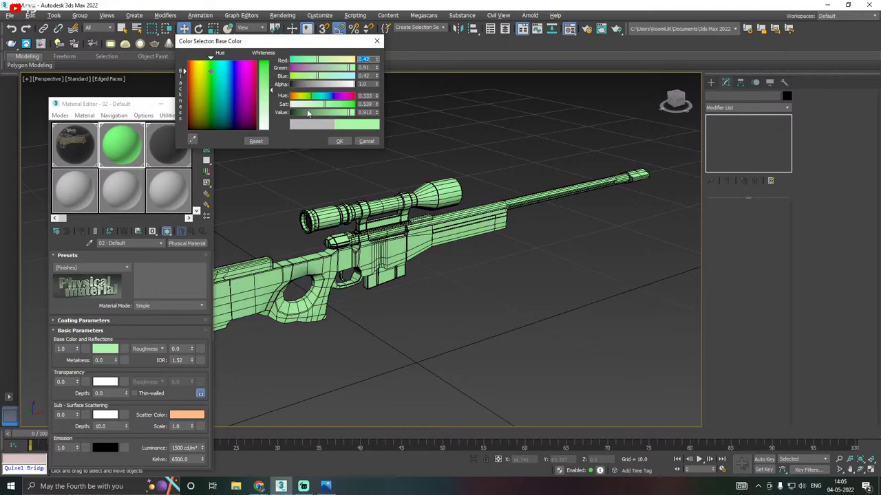
drag(349, 112, 309, 114)
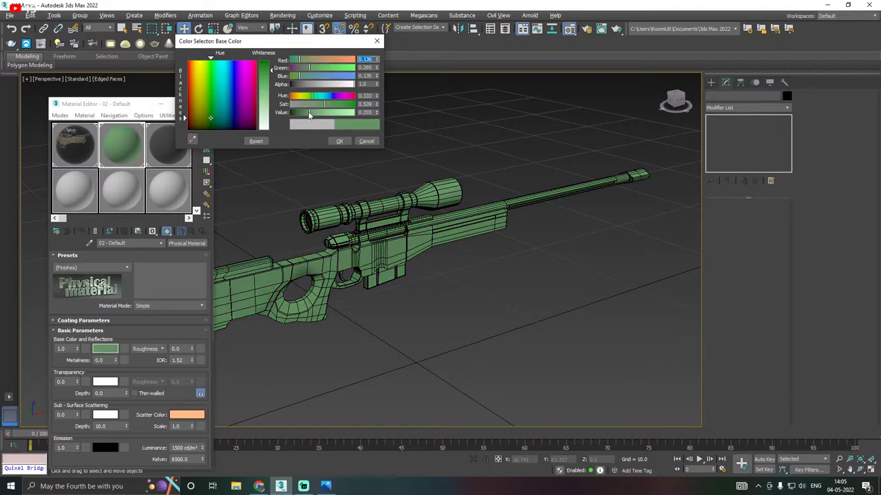
drag(309, 115, 303, 114)
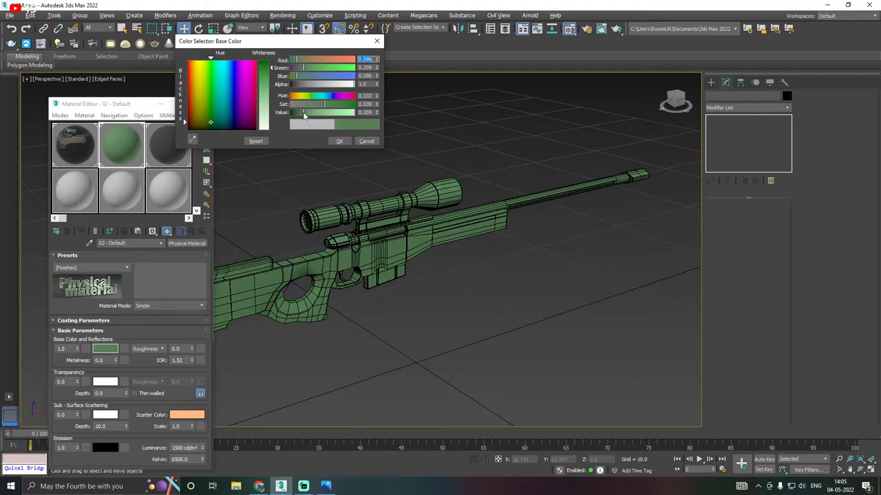
click(337, 141)
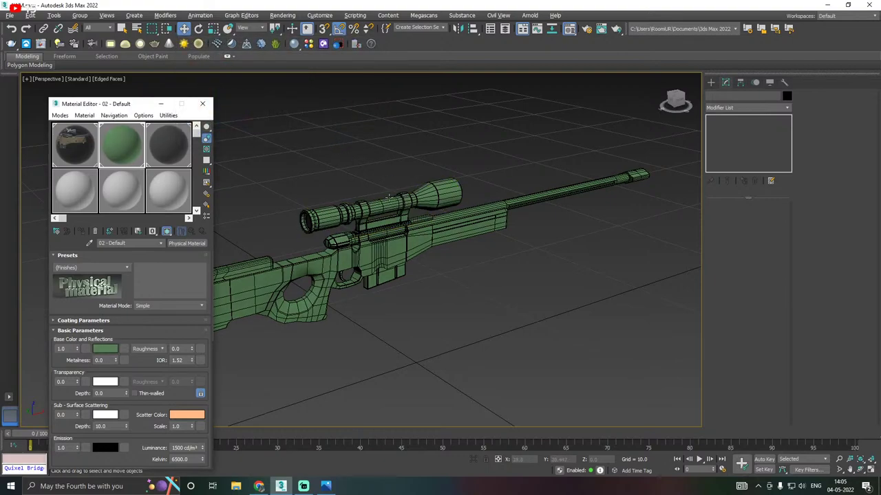
Copy the green material to an empty sample slot and set the copy's base color to a near-black grey of 0.031 per channel
drag(106, 155, 72, 190)
click(109, 353)
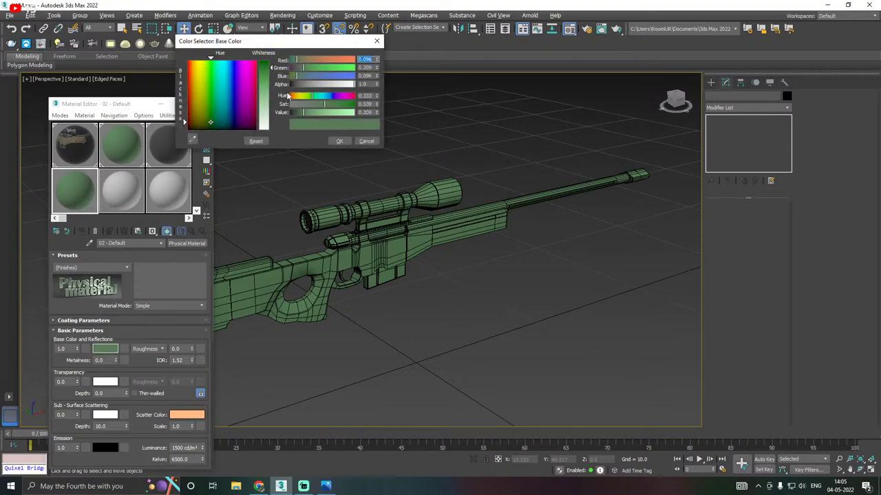
drag(246, 121, 242, 130)
click(233, 129)
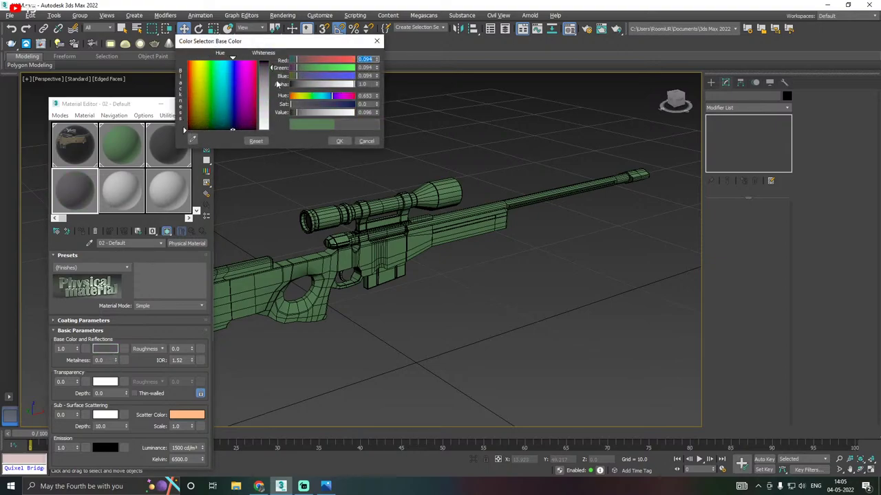
drag(270, 67, 271, 63)
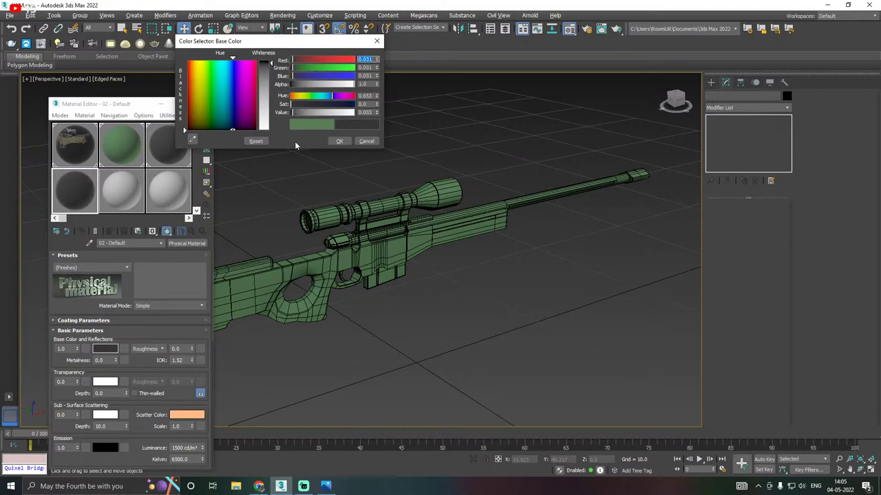
click(345, 143)
click(346, 144)
Assign the near-black material to the scope and its mount, renaming the material 02 - Defaults
click(402, 201)
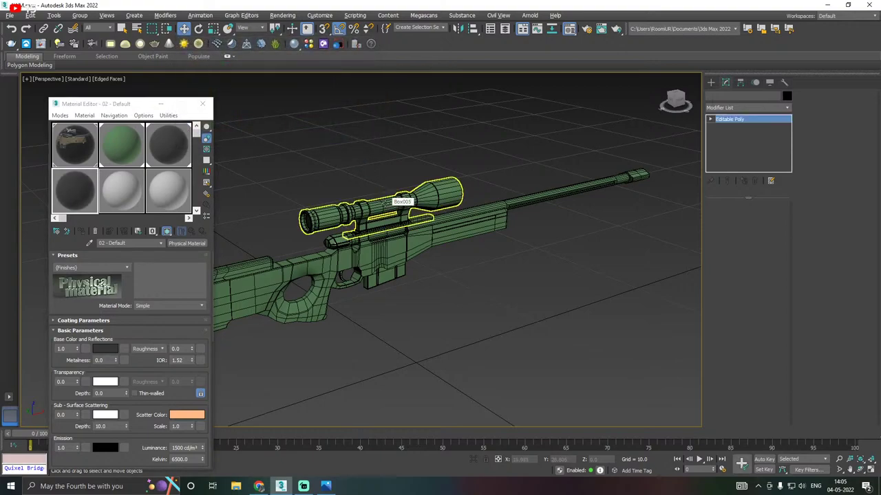
click(81, 231)
click(440, 238)
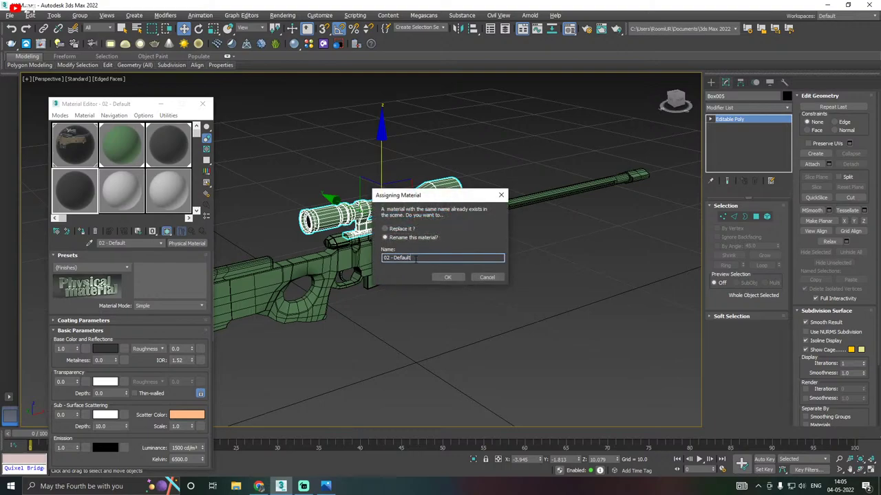
click(447, 276)
click(503, 247)
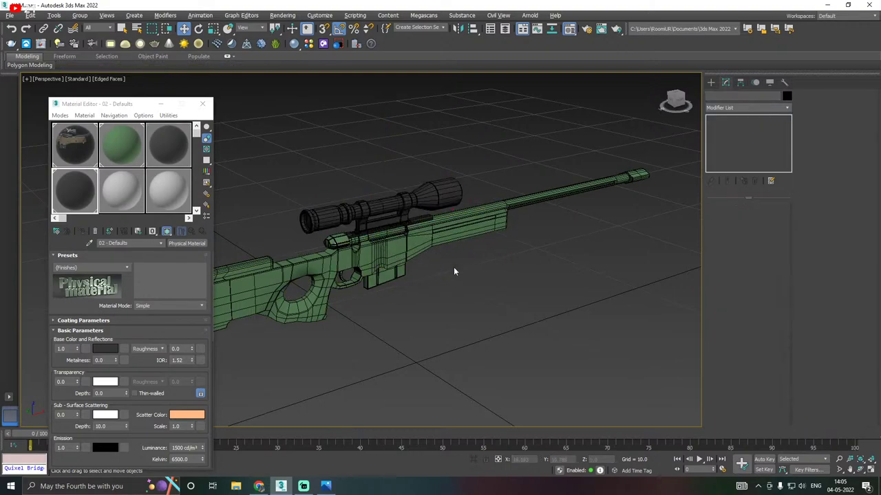
Assign the 02 - Defaults material to the magazine under the receiver and deselect it
click(385, 272)
click(81, 231)
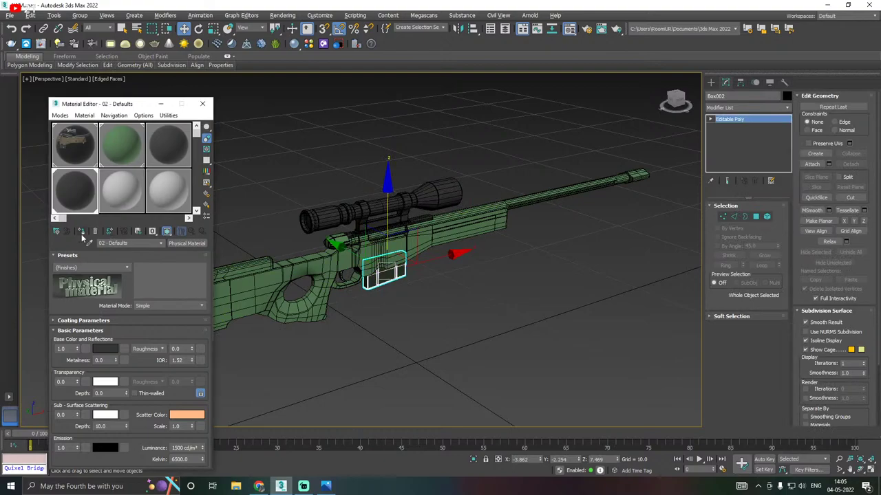
alt+middle_drag(440, 280, 390, 263)
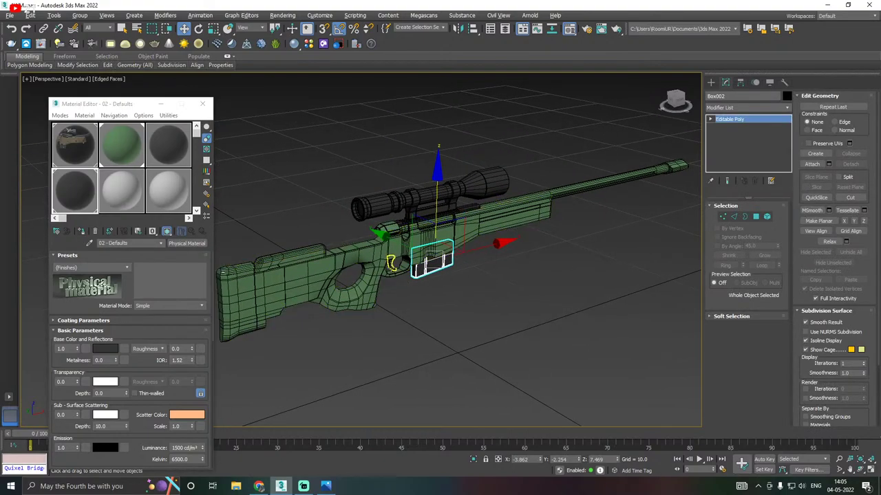
click(521, 305)
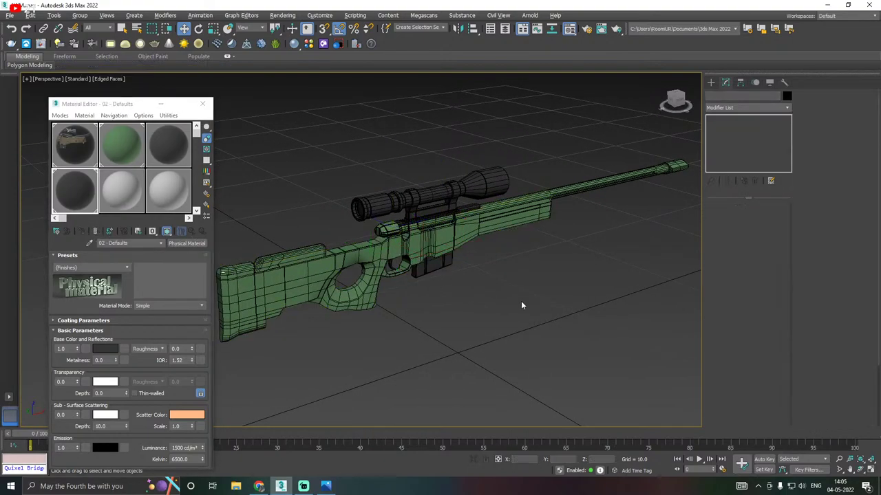
Assign the 02 - Defaults material to the barrel and bolt parts and to the cheek rest on the stock
click(388, 228)
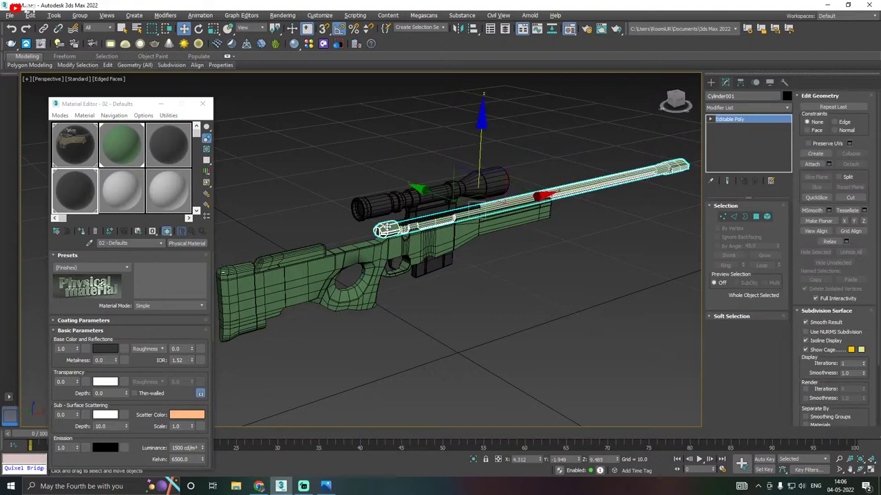
ctrl+click(387, 227)
click(80, 232)
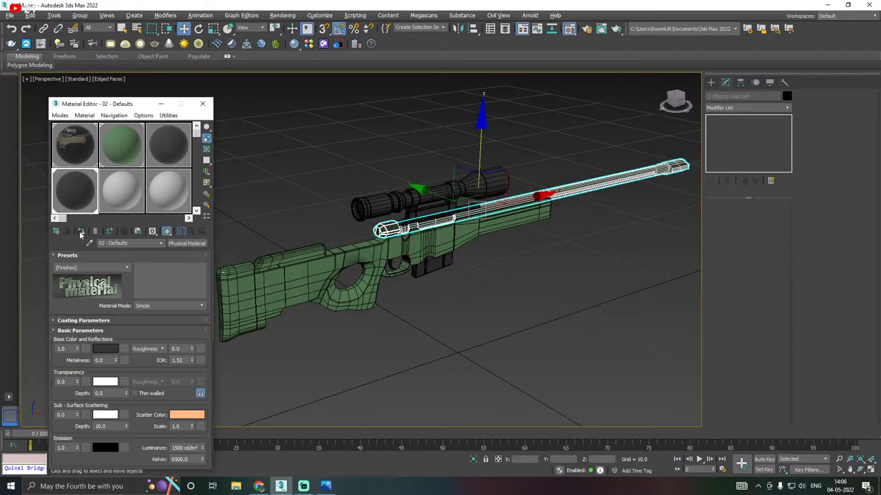
click(267, 232)
mouse_move(336, 229)
alt+middle_down()
mouse_move(332, 222)
mouse_move(346, 228)
alt+middle_up()
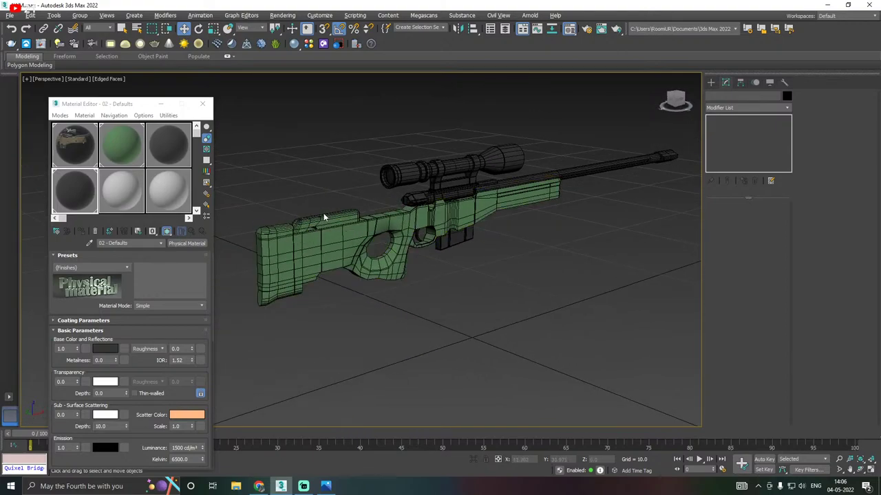
click(323, 220)
click(82, 231)
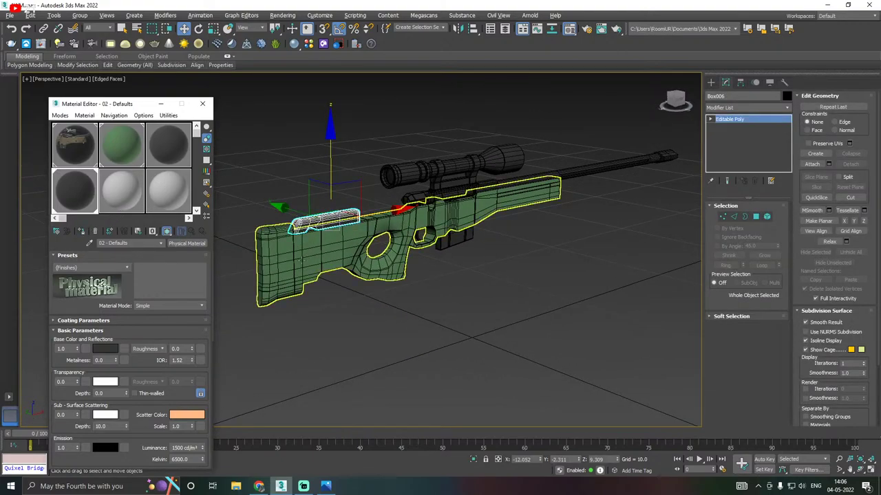
Select the polygons of the butt pad at the stock's rear end and assign them the 02 - Defaults material
click(268, 267)
alt+middle_drag(268, 267, 355, 264)
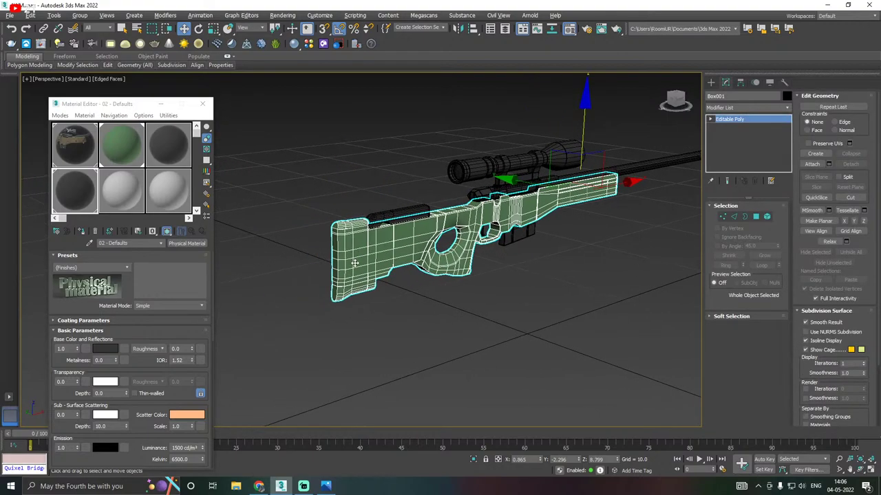
scroll(349, 262, up, 2)
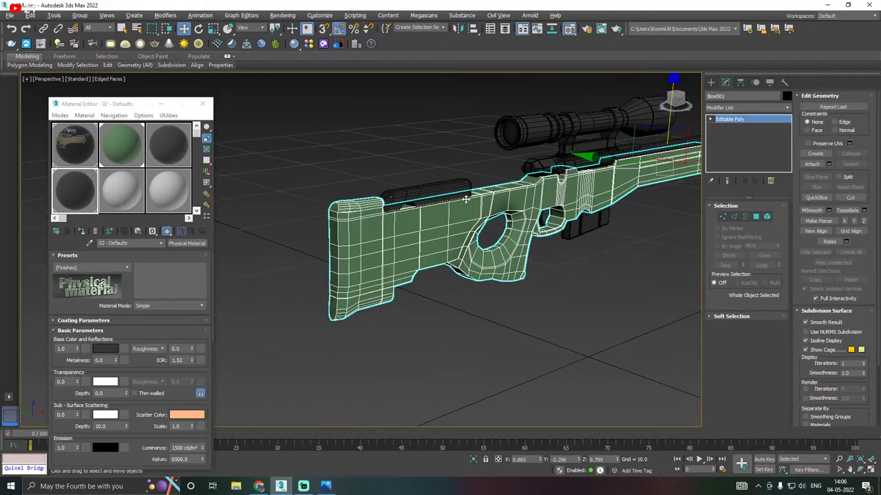
alt+middle_drag(425, 216, 596, 202)
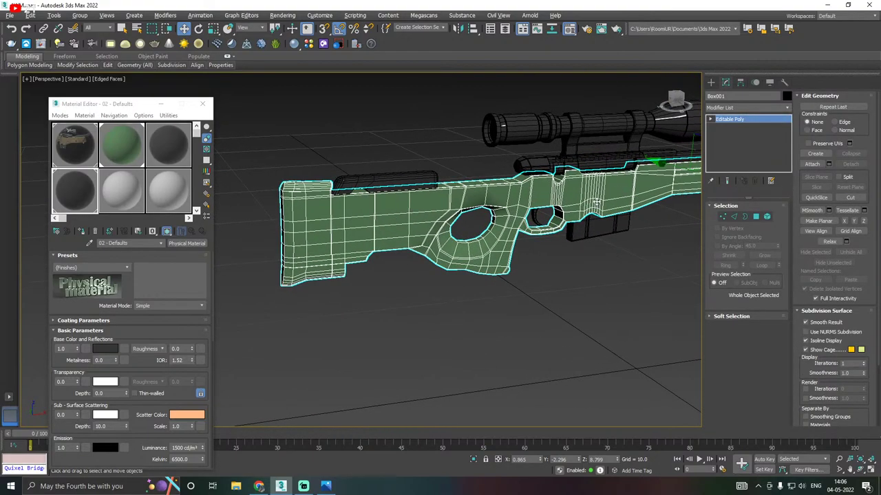
click(756, 217)
click(288, 234)
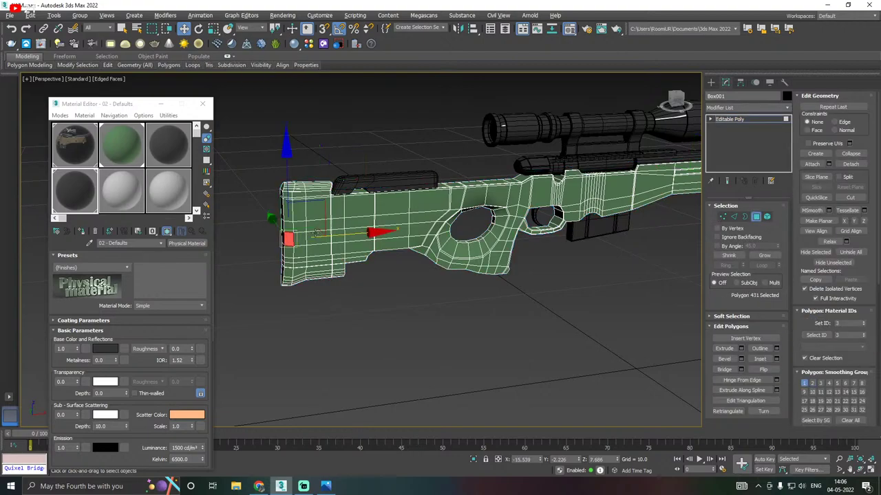
alt+middle_drag(288, 234, 254, 154)
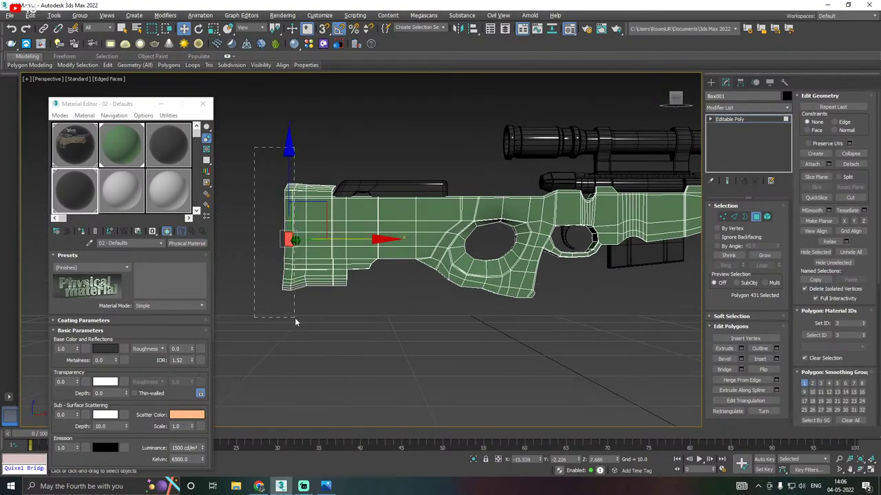
drag(295, 321, 296, 319)
alt+middle_drag(273, 217, 287, 180)
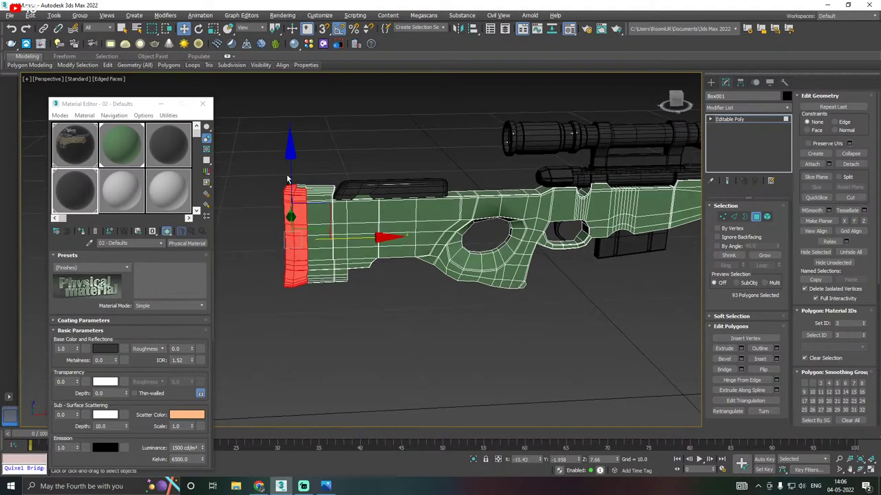
ctrl+click(299, 199)
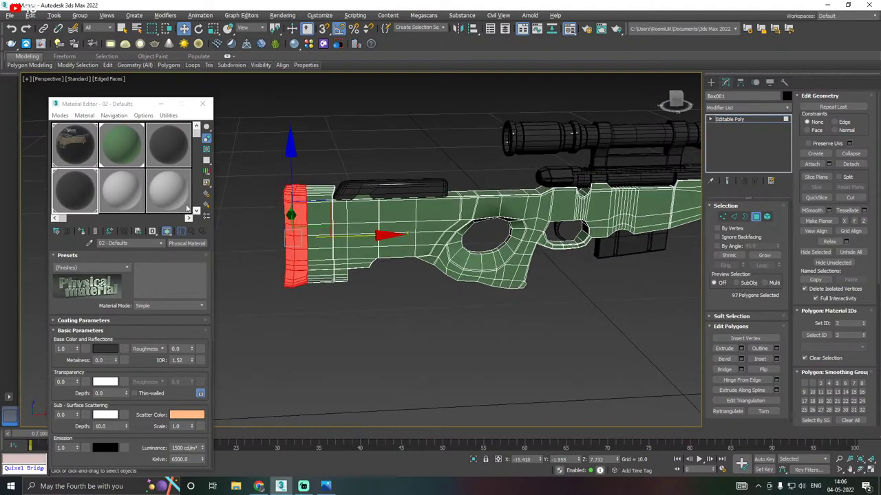
click(81, 232)
click(741, 120)
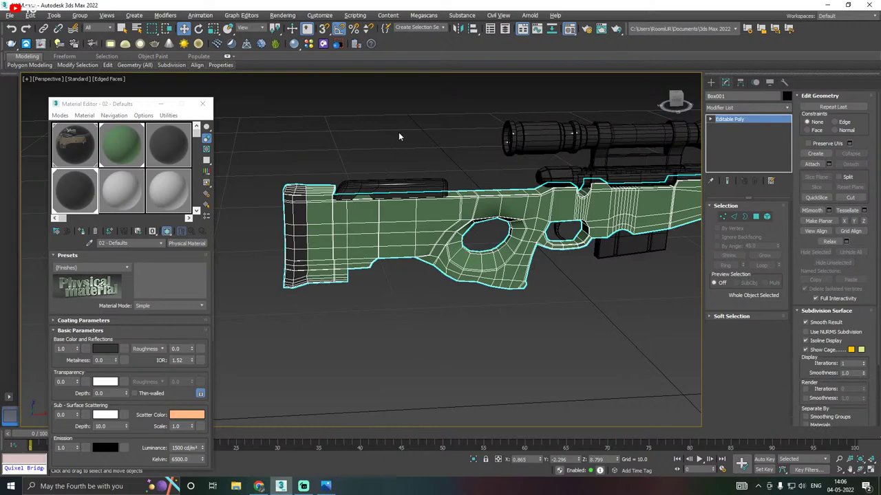
click(401, 135)
Close the material editor and save a copy of the rifle scene as AWM51.max
alt+middle_drag(443, 210, 527, 206)
middle_drag(588, 196, 470, 265)
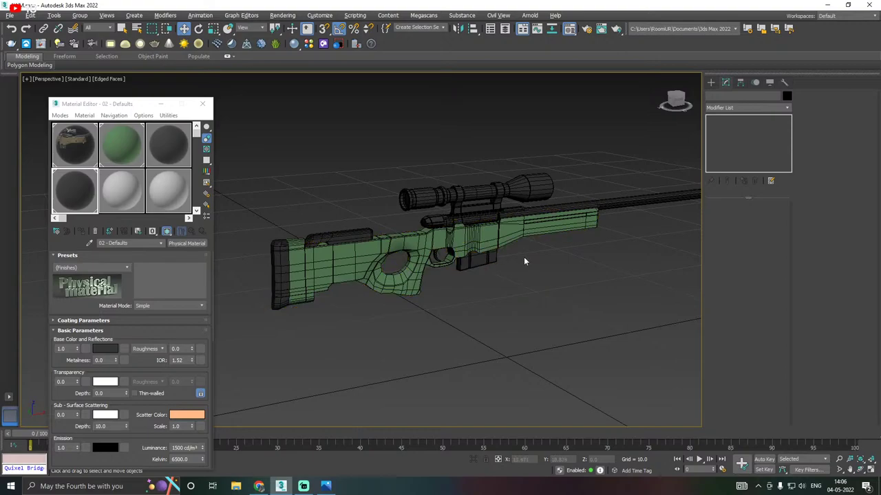
alt+middle_drag(485, 265, 452, 255)
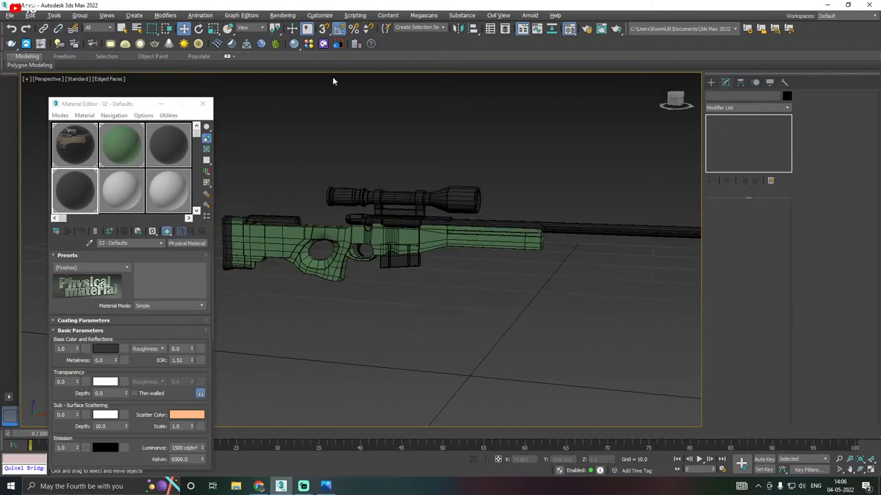
click(202, 104)
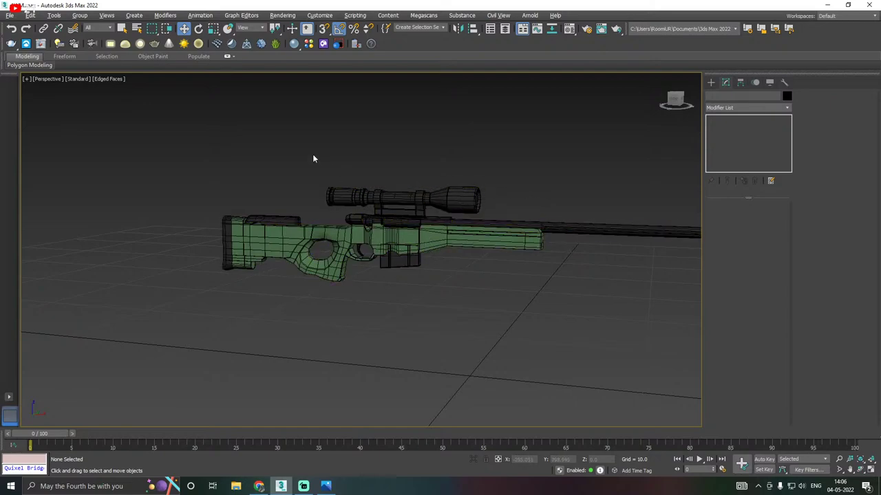
click(28, 10)
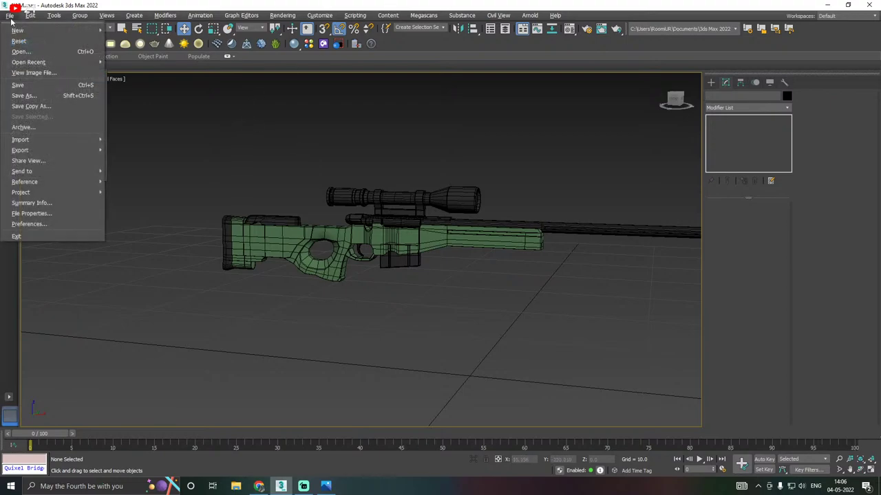
click(45, 104)
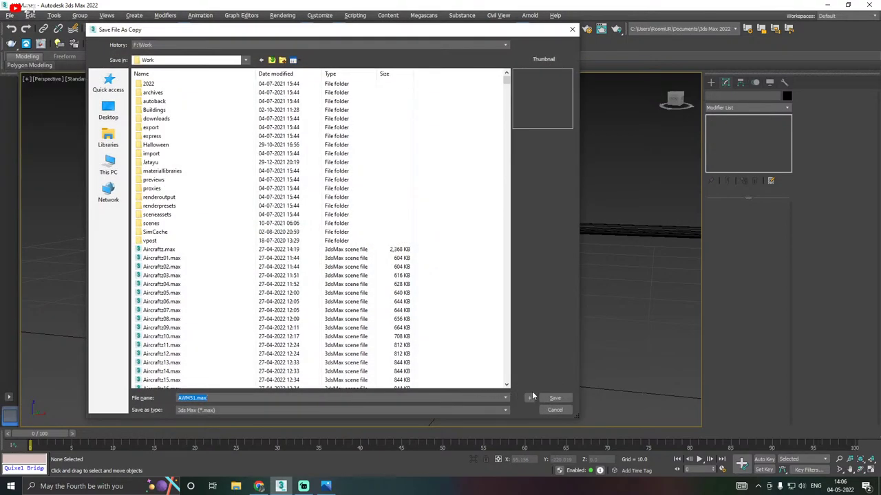
click(555, 398)
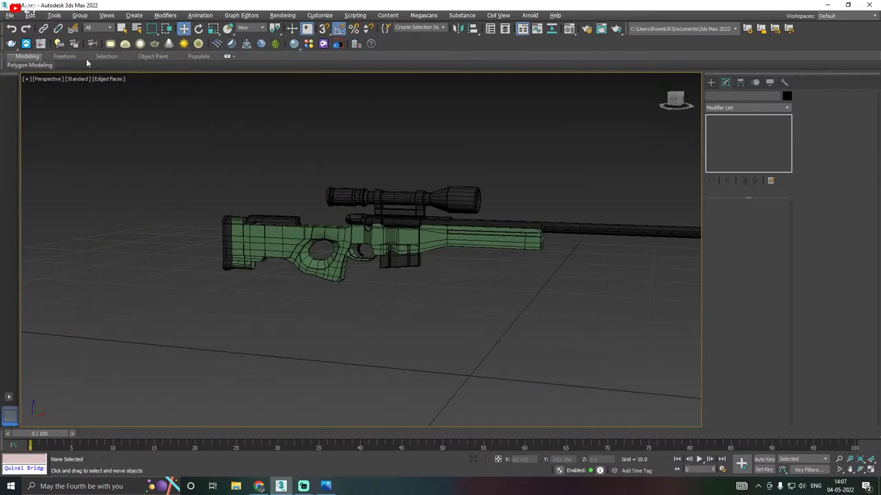
click(10, 15)
click(45, 104)
Select every part of the rifle and try a TurboSmooth modifier on all of them together
click(293, 253)
alt+middle_drag(293, 253, 428, 237)
scroll(386, 224, up, 3)
scroll(427, 255, down, 3)
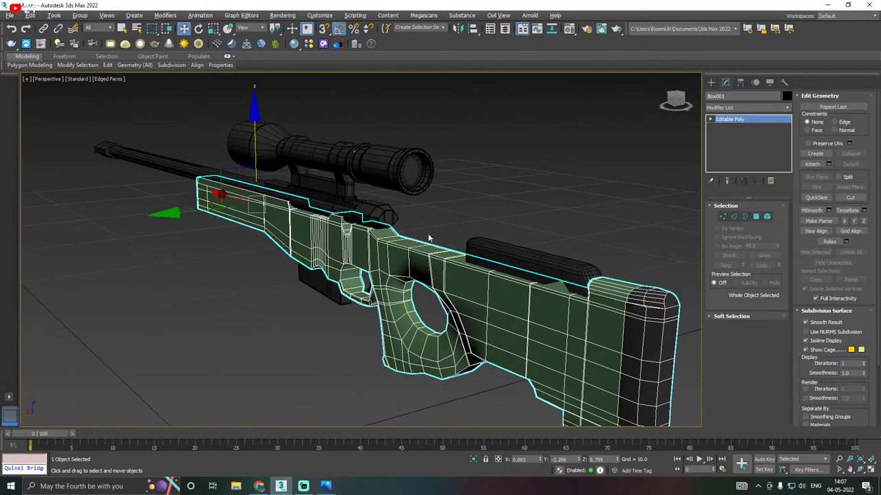
click(787, 107)
scroll(750, 275, up, 1)
click(608, 205)
key(ctrl+a)
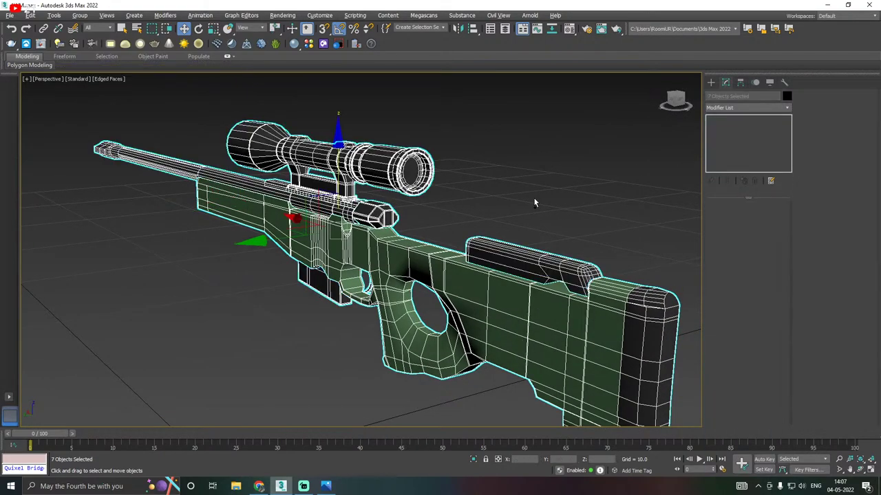
click(787, 108)
scroll(735, 300, down, 10)
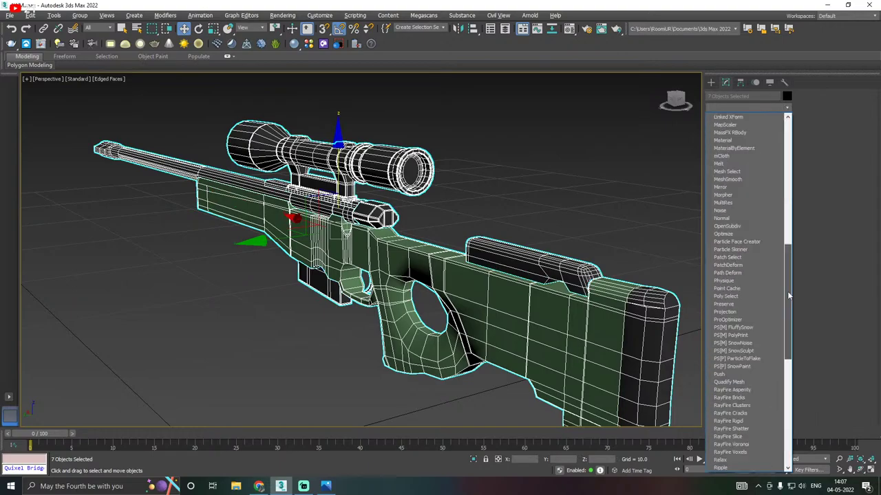
click(728, 297)
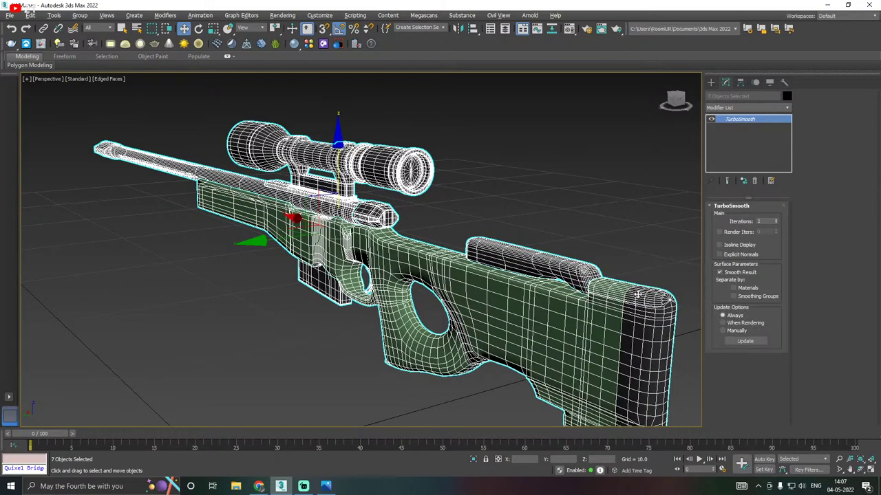
Delete the shared TurboSmooth modifier from all rifle parts and clear the selection
alt+middle_drag(638, 294, 762, 287)
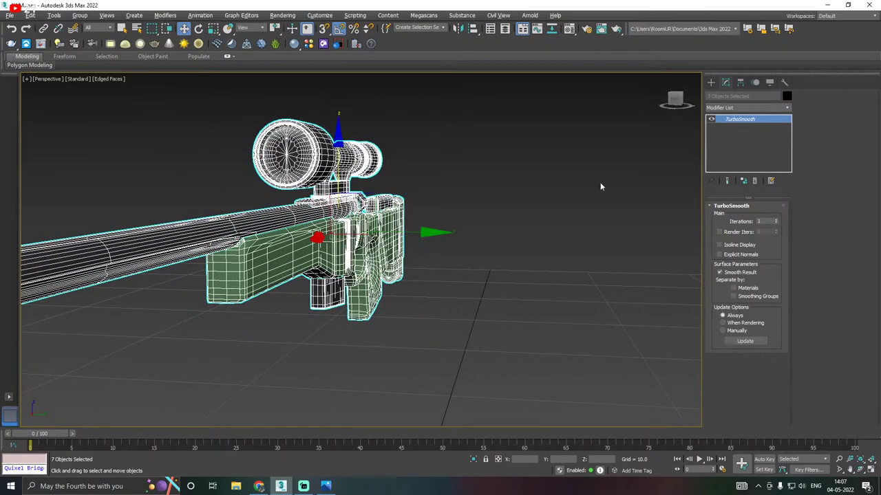
right_click(760, 128)
click(780, 133)
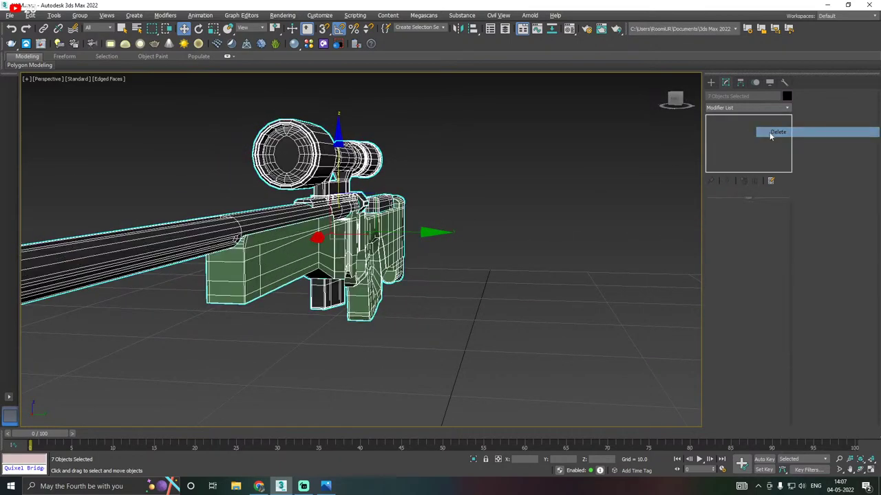
click(456, 197)
Add a Symmetry modifier to the green rifle body, trying the mirror axes and settling on Z
click(404, 244)
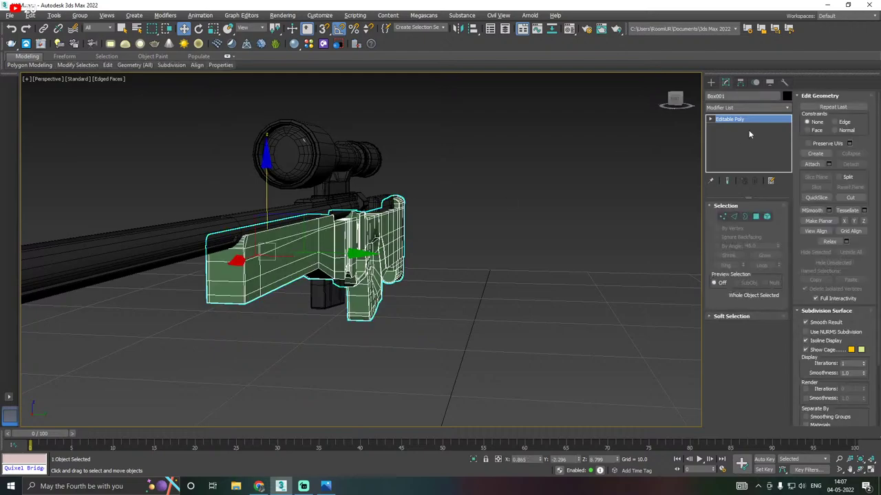
click(786, 108)
drag(790, 131, 788, 359)
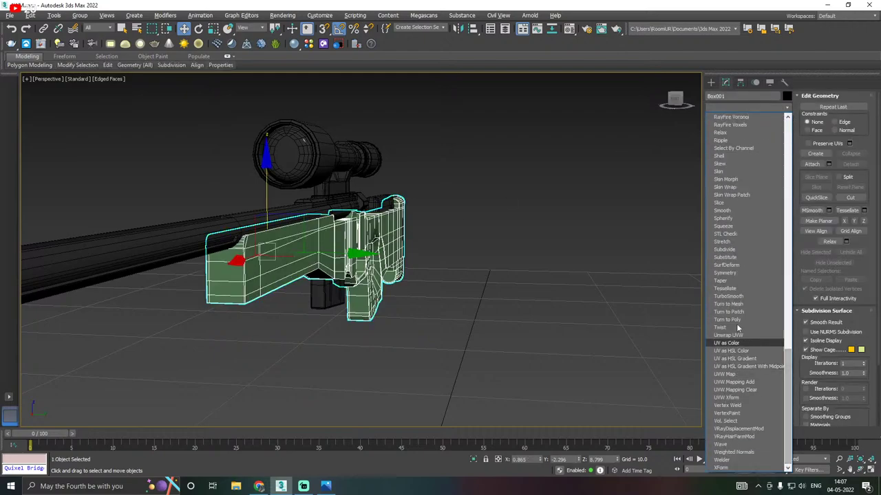
click(742, 274)
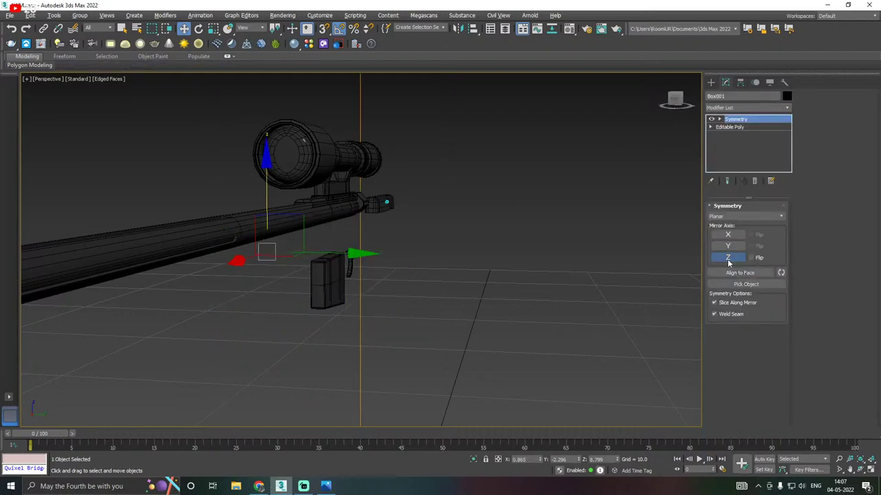
click(727, 256)
click(729, 247)
click(729, 247)
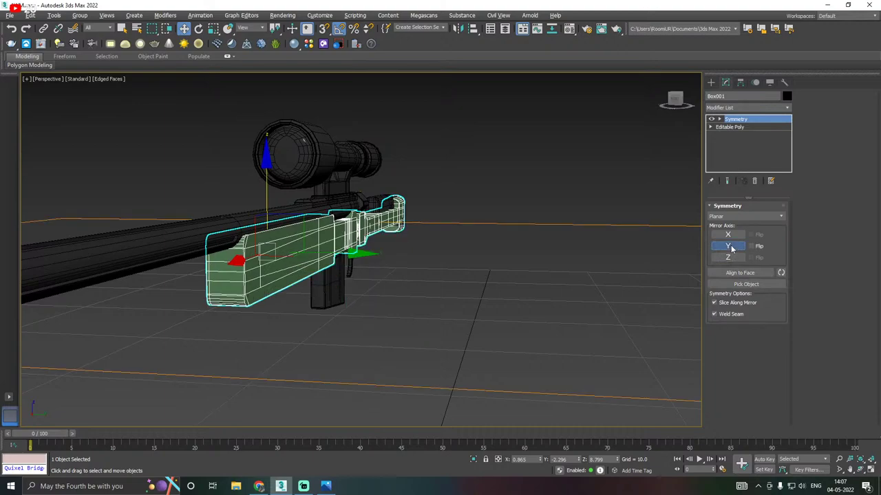
click(729, 235)
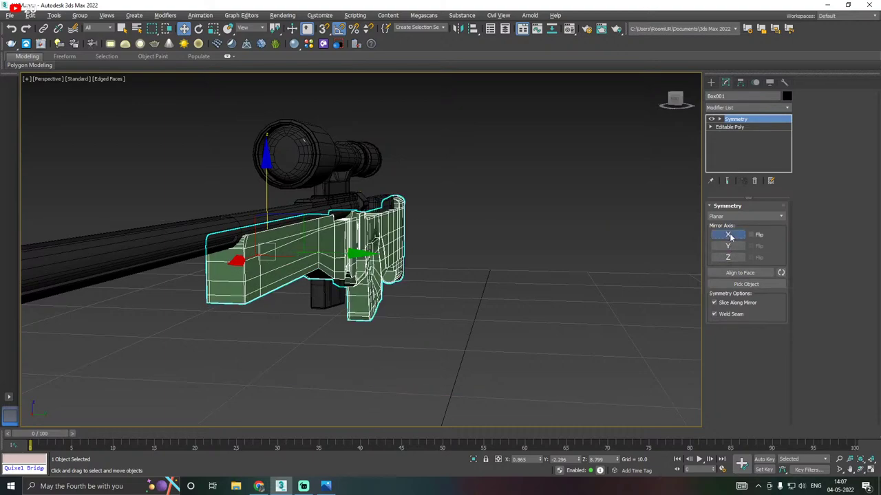
click(728, 258)
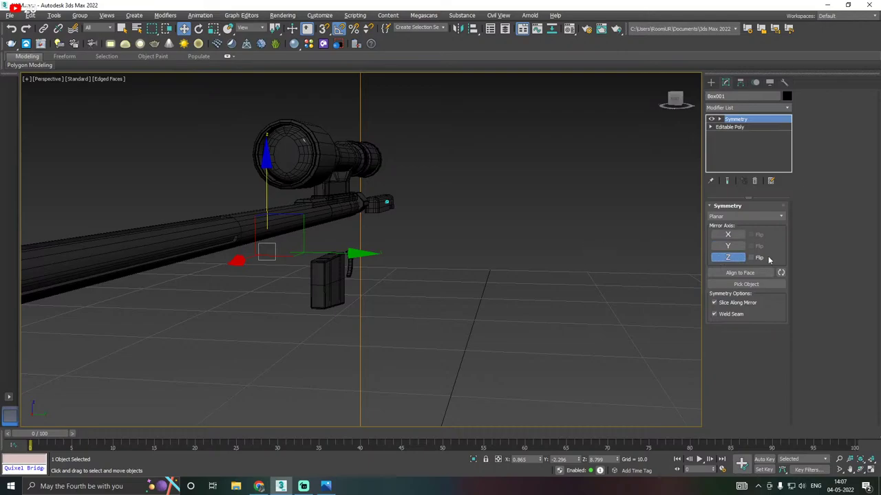
Leave the mirror unflipped and shift the body's Symmetry plane about 0.375 along Y so that both halves of the body are generated
click(750, 257)
mouse_move(562, 257)
alt+middle_down()
mouse_move(595, 267)
mouse_move(576, 260)
alt+middle_up()
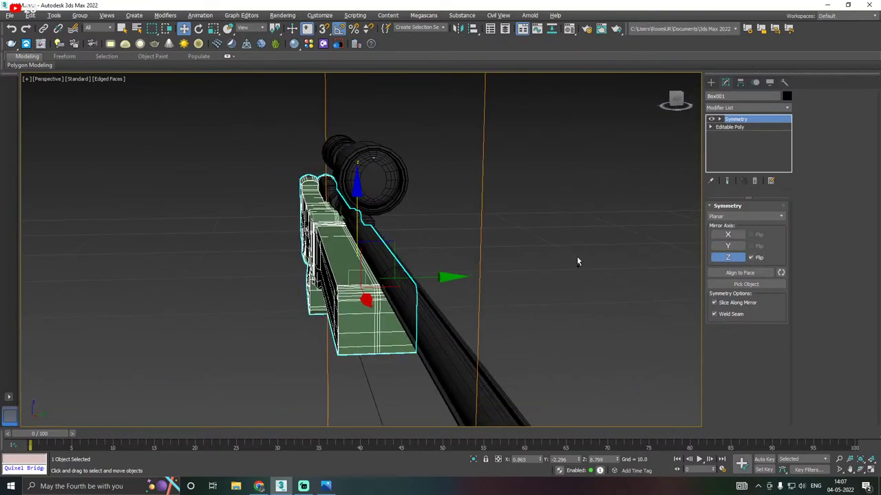
click(750, 257)
alt+middle_drag(631, 252, 536, 252)
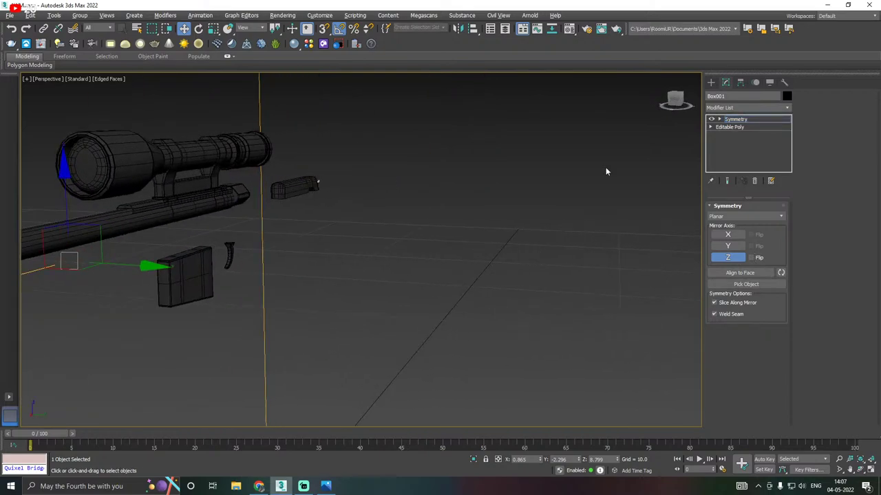
middle_drag(480, 288, 585, 278)
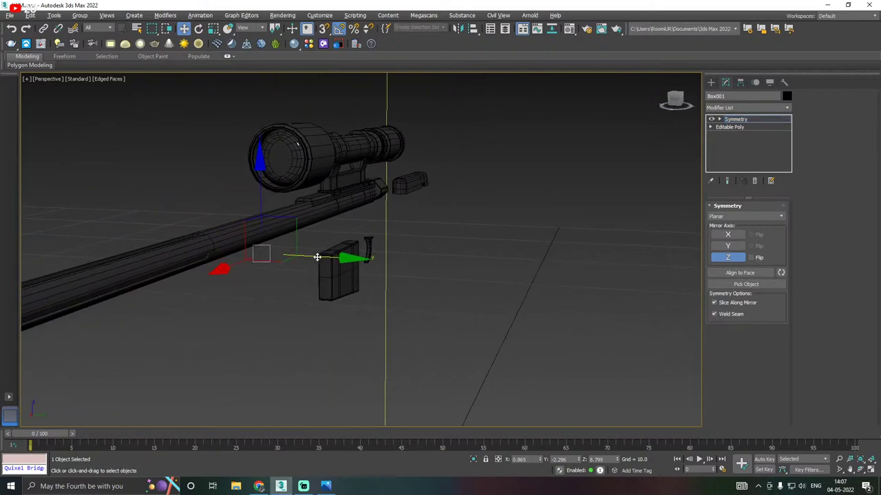
drag(317, 257, 330, 257)
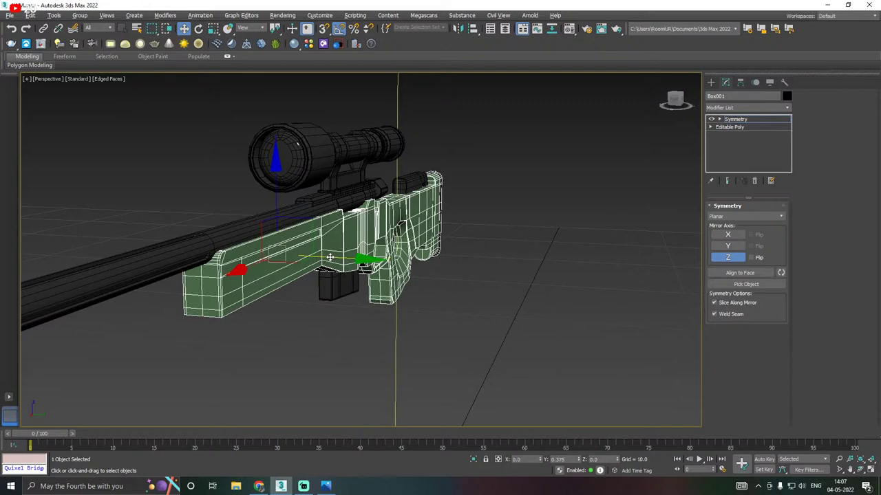
click(751, 126)
click(756, 120)
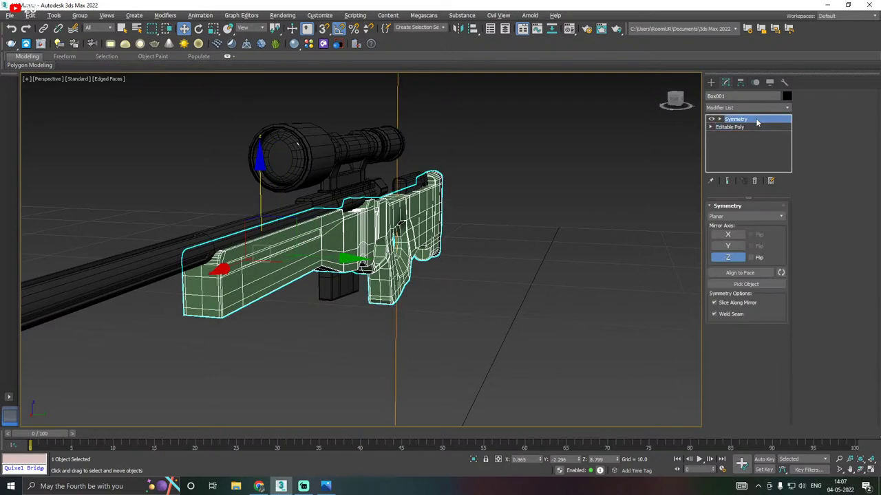
Add a TurboSmooth modifier above Symmetry on the rifle body and check the smoothed shape
click(784, 108)
scroll(761, 383, down, 15)
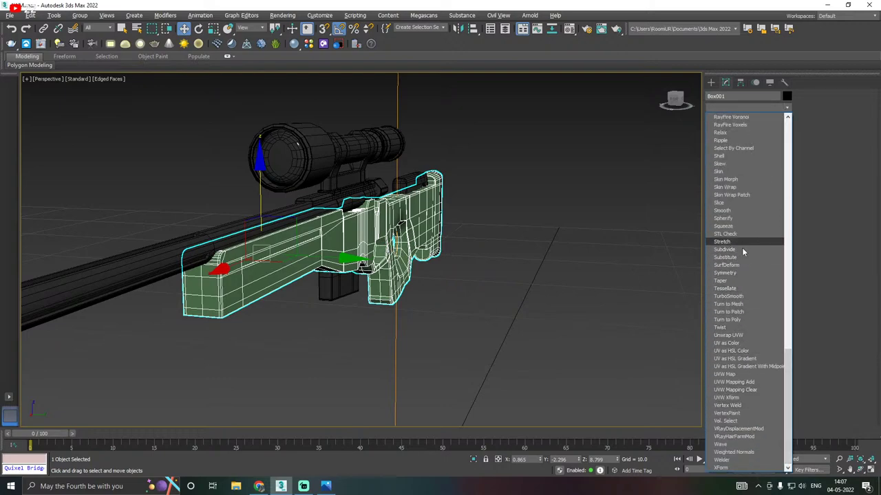
click(744, 297)
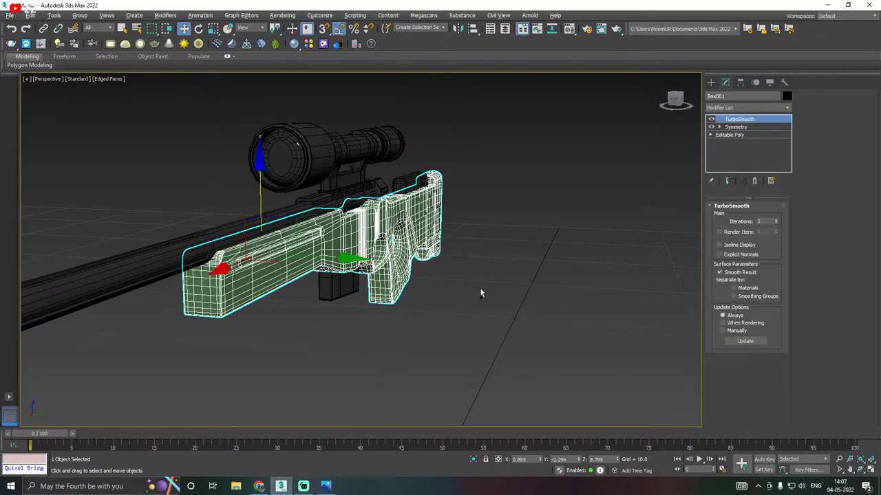
alt+middle_drag(479, 293, 402, 308)
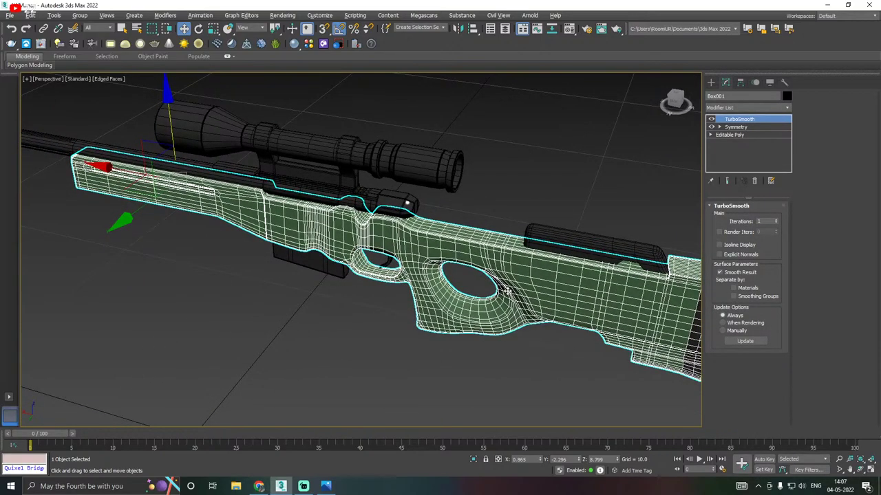
alt+middle_drag(507, 292, 453, 282)
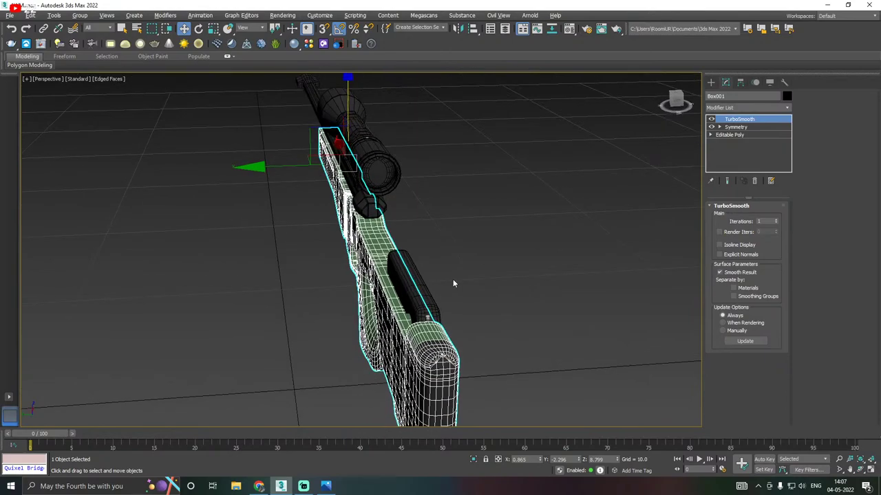
Fine-tune the body's Symmetry mirror plane along Y to about -1.943, checking the body's thickness from the front and rear
click(734, 128)
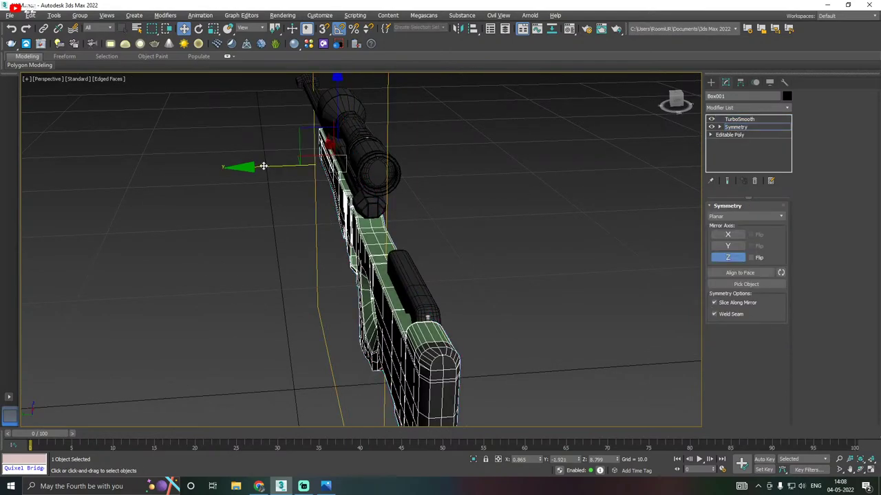
mouse_move(268, 166)
mouse_down()
mouse_move(287, 165)
mouse_move(264, 165)
mouse_up()
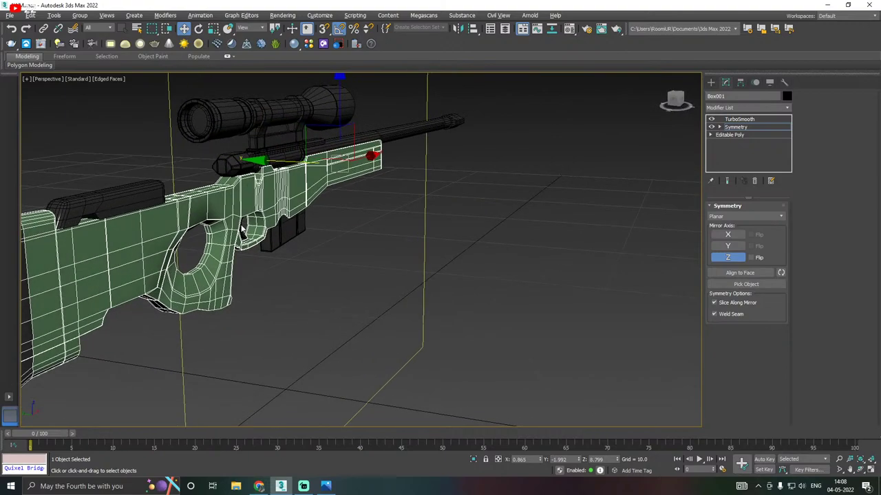
alt+middle_drag(242, 229, 192, 203)
scroll(342, 157, up, 5)
scroll(490, 221, down, 2)
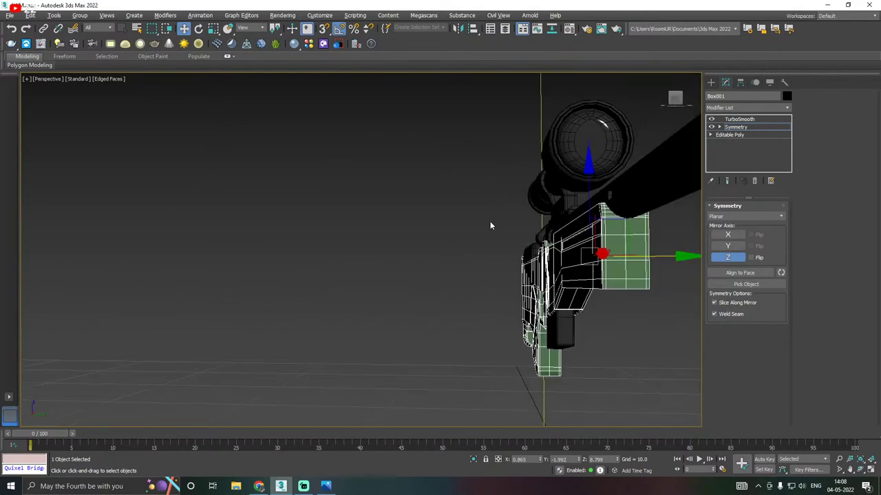
middle_drag(526, 238, 444, 251)
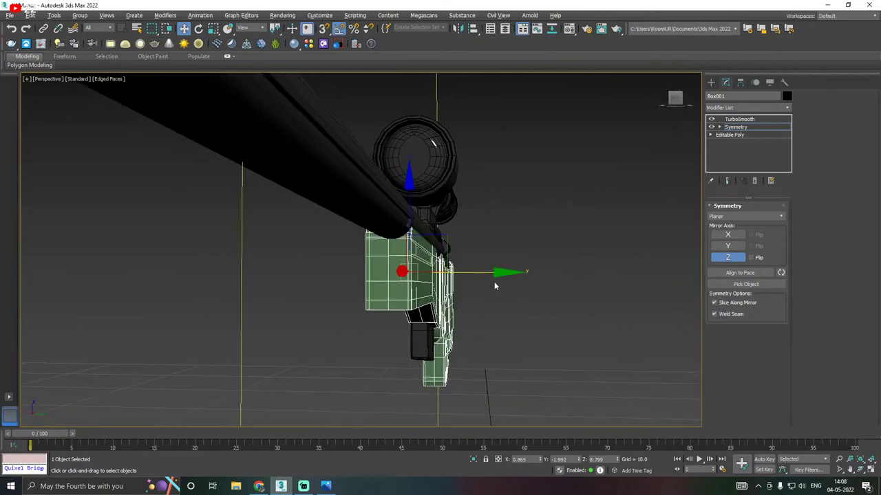
drag(460, 273, 463, 273)
scroll(414, 280, down, 2)
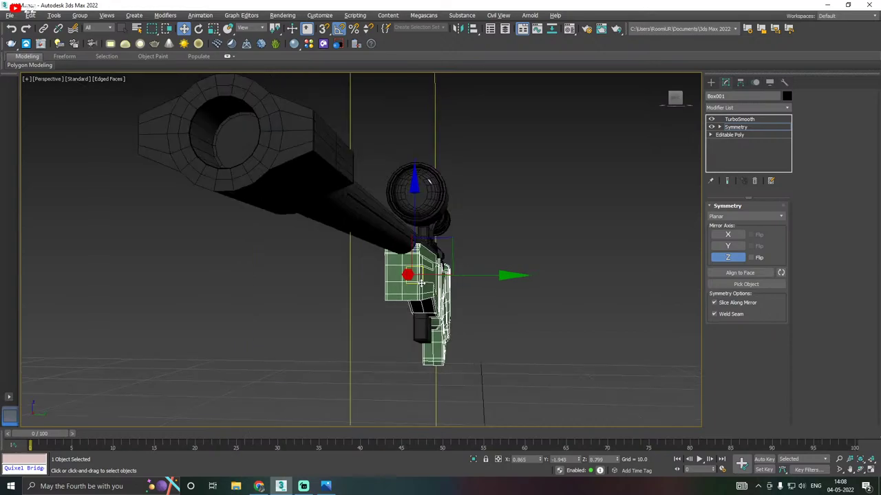
alt+middle_drag(462, 274, 380, 256)
scroll(337, 297, down, 5)
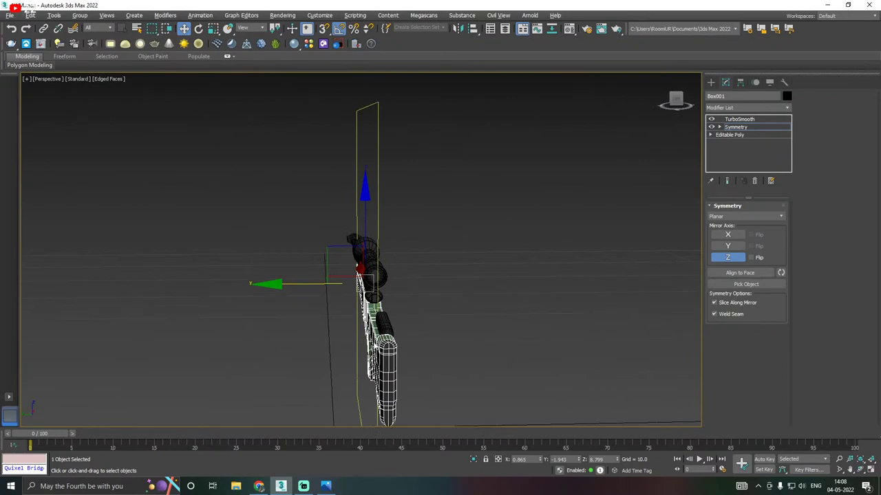
scroll(375, 344, up, 2)
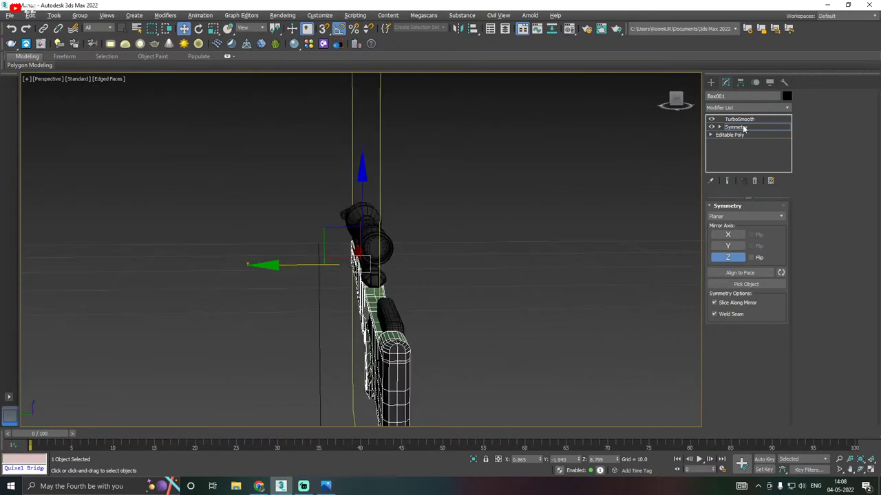
Move the black cheek rest on top of the stock along Y to about -2.175 to line it up with the body
click(385, 320)
scroll(385, 320, up, 2)
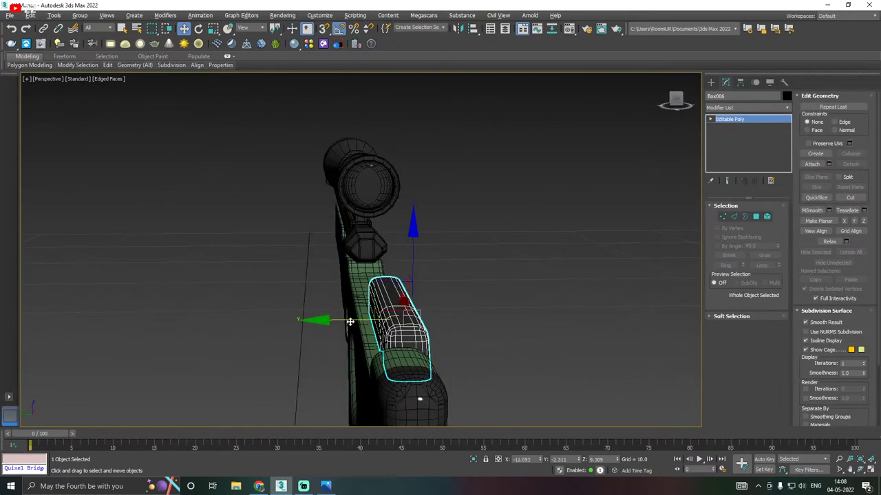
drag(347, 320, 338, 317)
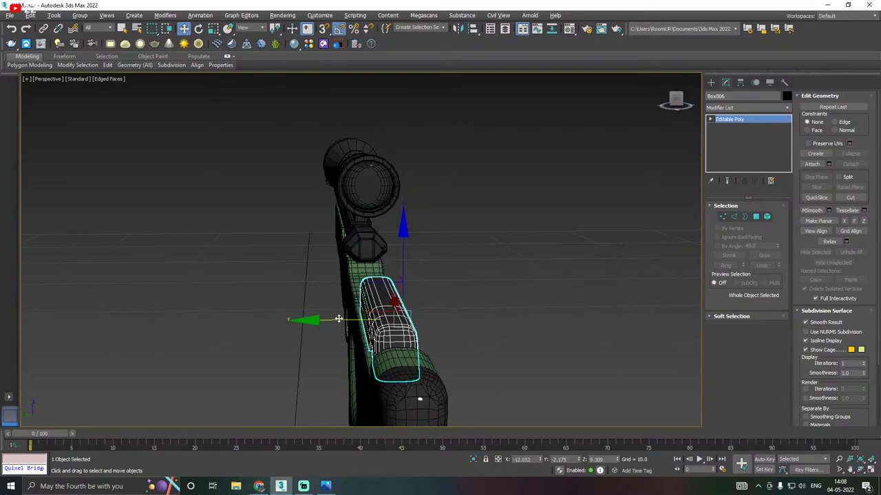
scroll(389, 303, down, 3)
alt+middle_drag(433, 302, 399, 306)
Delete the TurboSmooth modifier from the green rifle body, keeping its Symmetry modifier
key(ctrl+a)
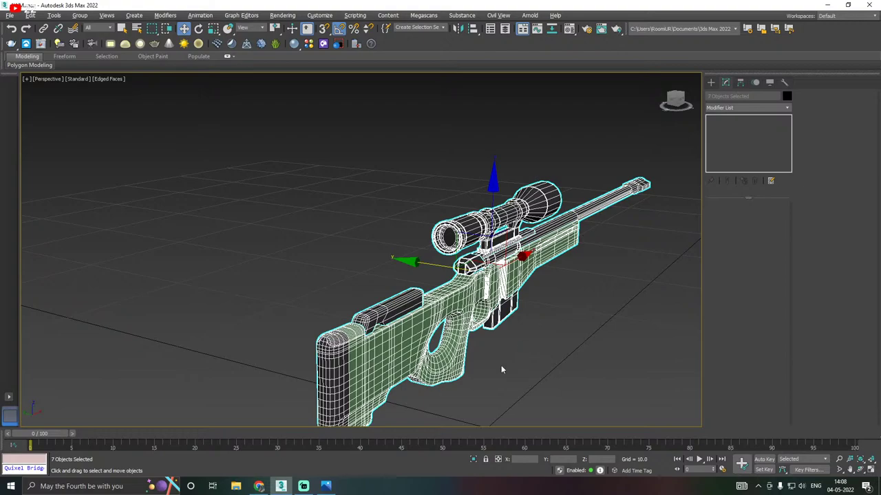
click(457, 367)
right_click(745, 120)
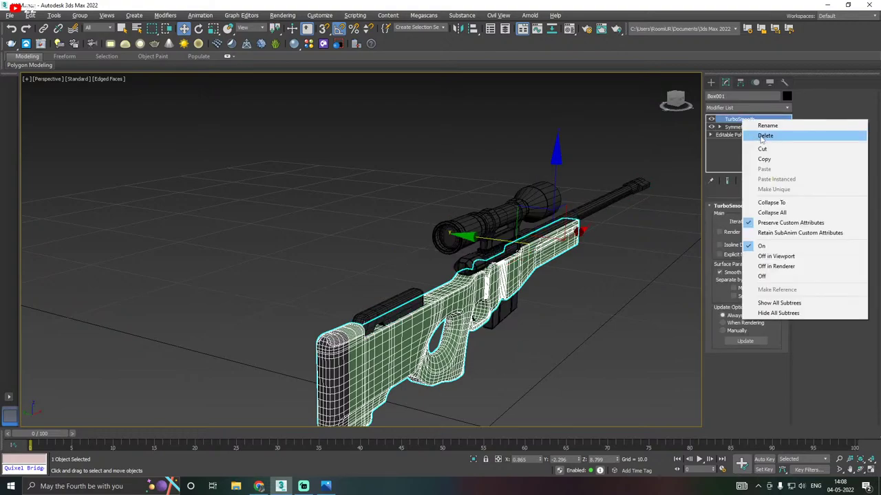
click(760, 135)
Apply one shared TurboSmooth modifier with 2 iterations to all seven rifle parts
click(468, 264)
key(ctrl+a)
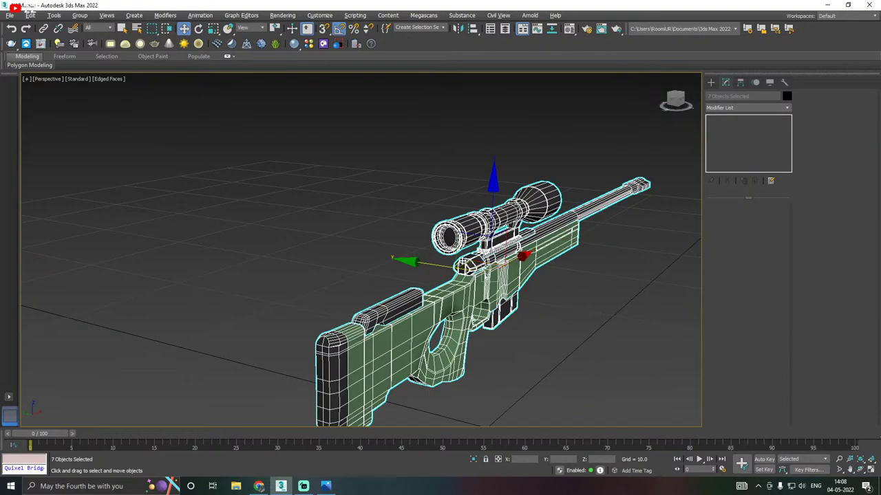
click(787, 108)
scroll(743, 275, down, 15)
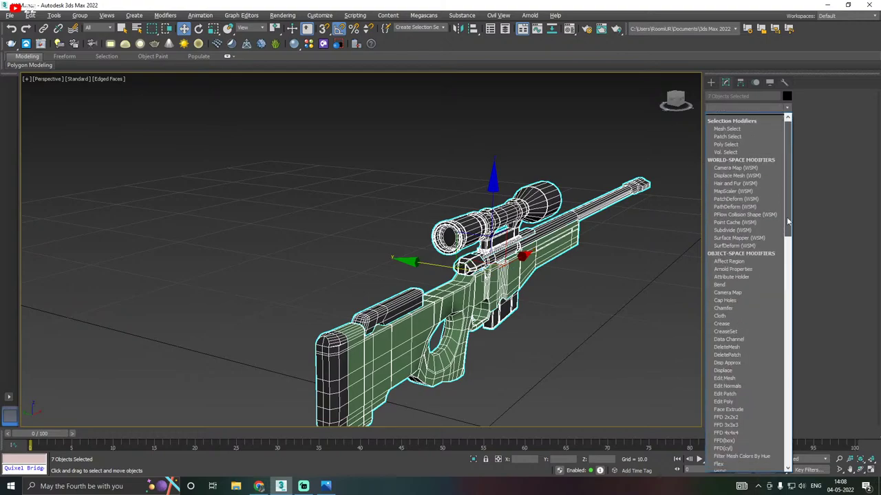
click(728, 297)
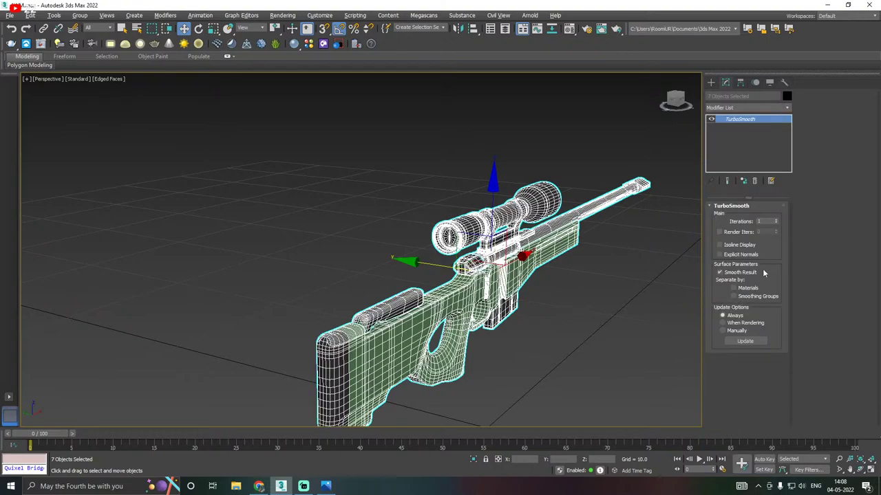
click(776, 221)
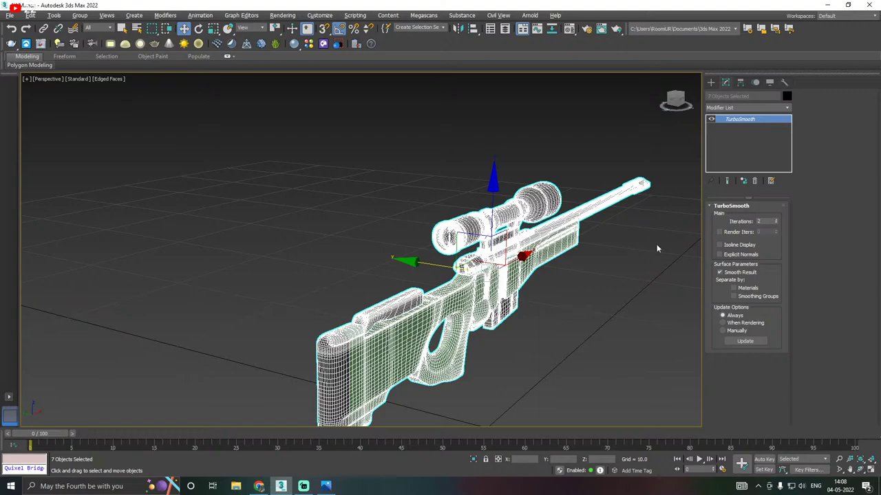
alt+middle_drag(409, 289, 359, 290)
click(281, 251)
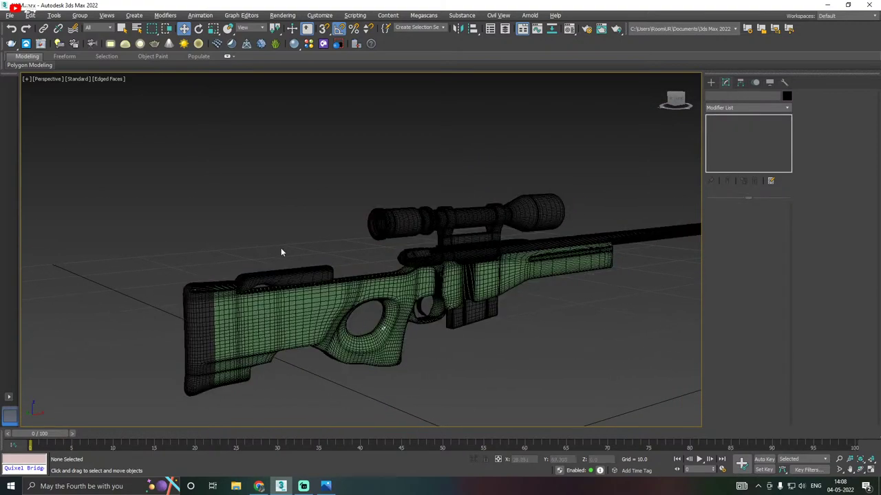
Hide the edged faces, set the viewport to High Quality, and inspect the shaded rifle from several angles
alt+middle_drag(468, 280, 427, 286)
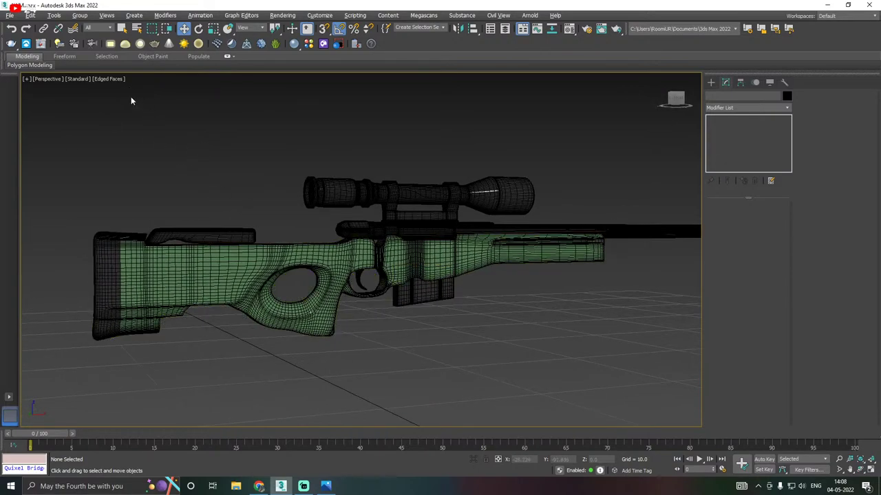
click(111, 78)
click(127, 185)
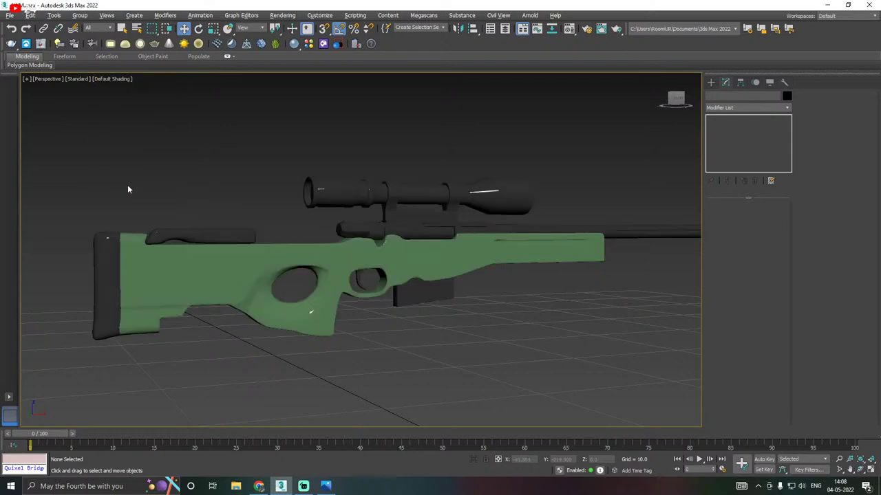
click(78, 79)
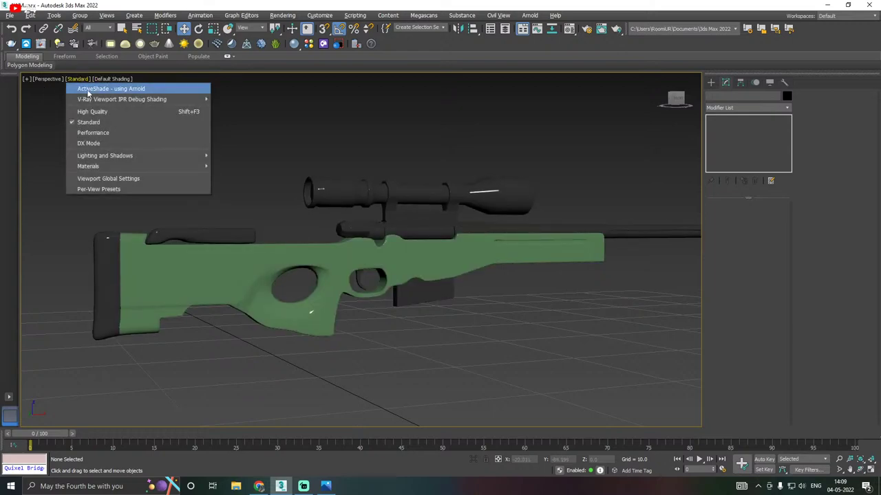
click(95, 112)
scroll(292, 280, down, 5)
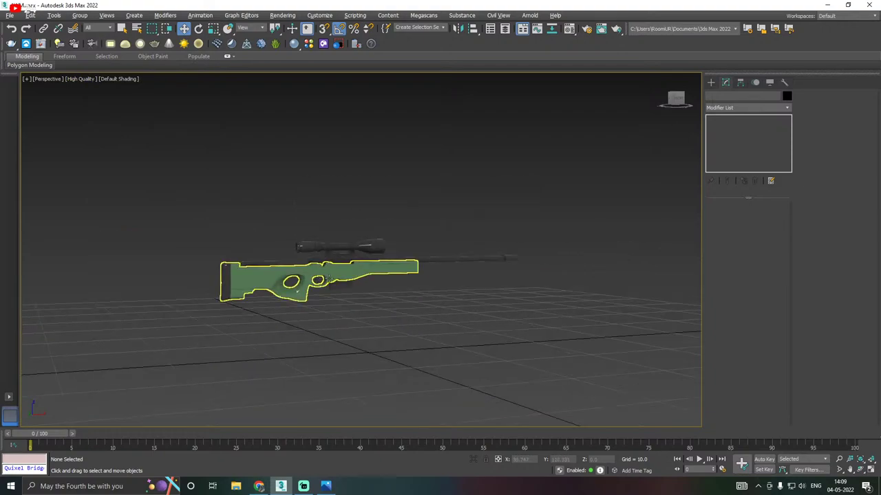
mouse_move(291, 280)
alt+middle_down()
mouse_move(327, 305)
mouse_move(296, 296)
alt+middle_up()
scroll(236, 292, up, 3)
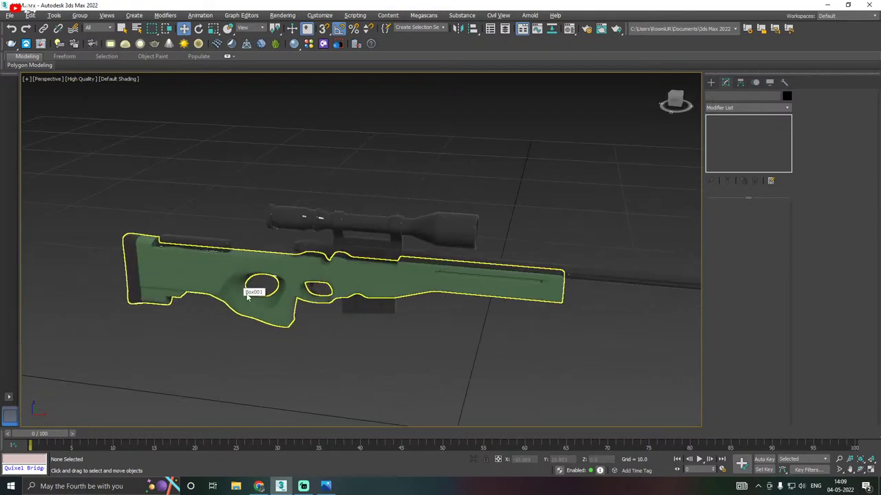
alt+middle_drag(357, 291, 349, 273)
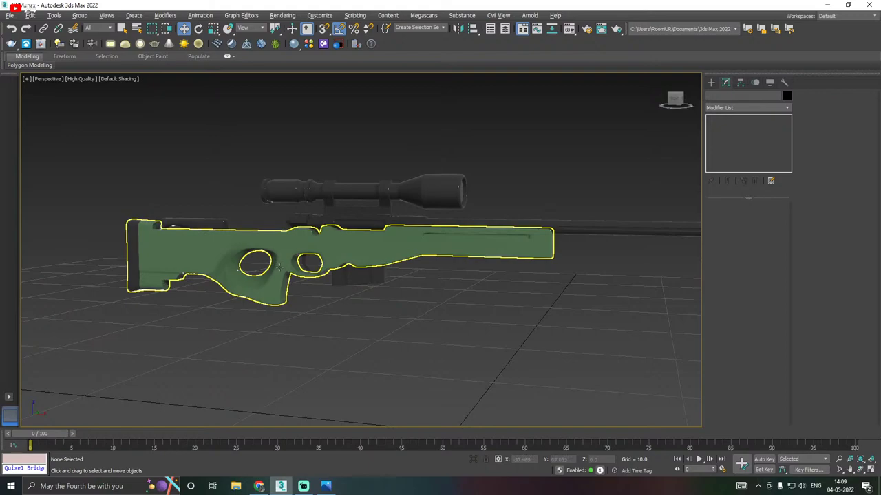
middle_drag(327, 324, 355, 316)
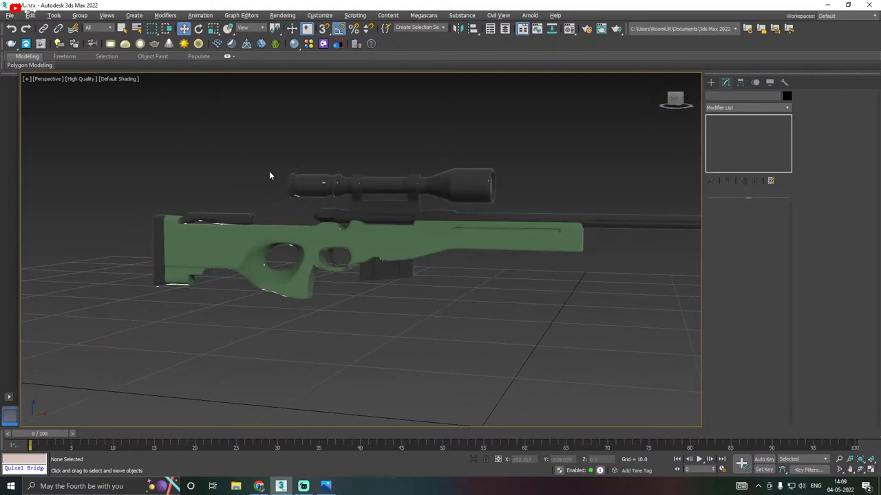
Compare the rifle's wire edges with its plain shading by showing the edged faces and hiding them again
click(137, 78)
click(150, 183)
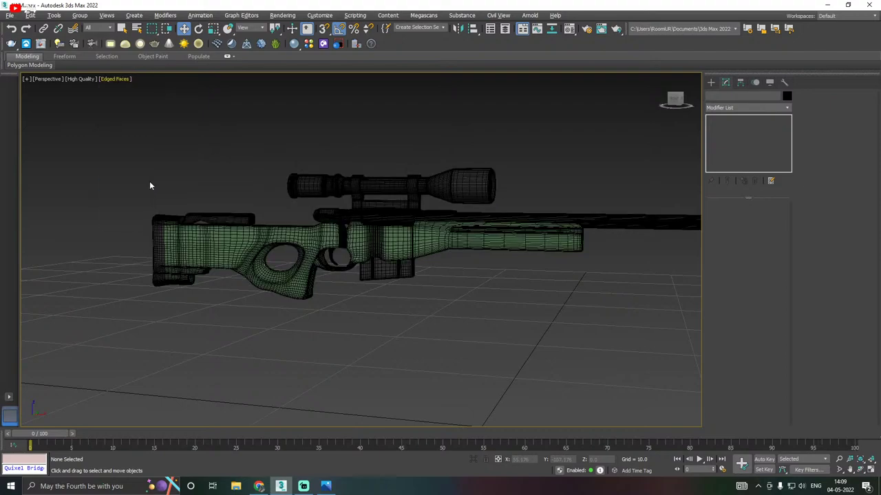
click(114, 78)
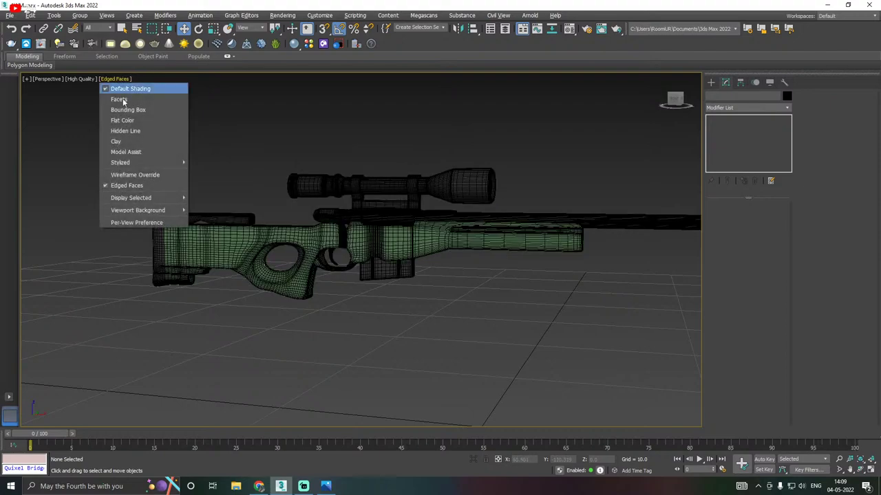
click(125, 185)
Select all seven rifle parts and delete their shared TurboSmooth modifier
scroll(310, 222, down, 5)
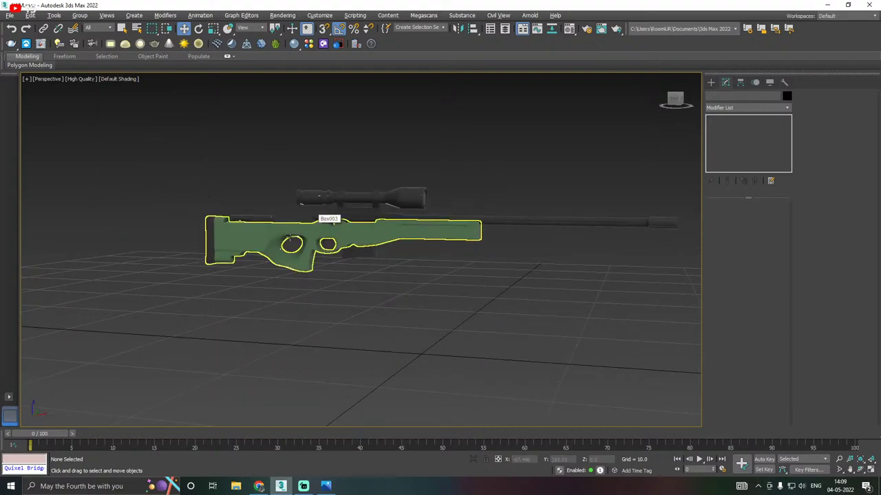
drag(183, 179, 646, 314)
scroll(319, 216, up, 4)
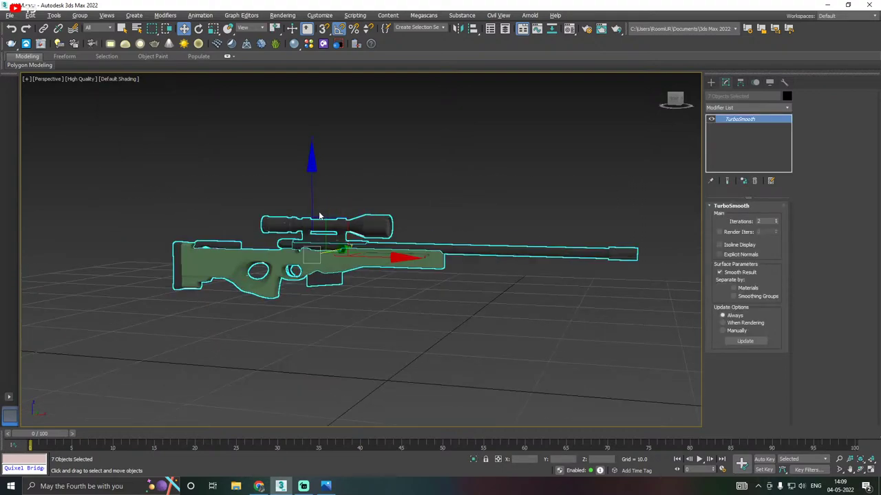
right_click(728, 120)
click(742, 132)
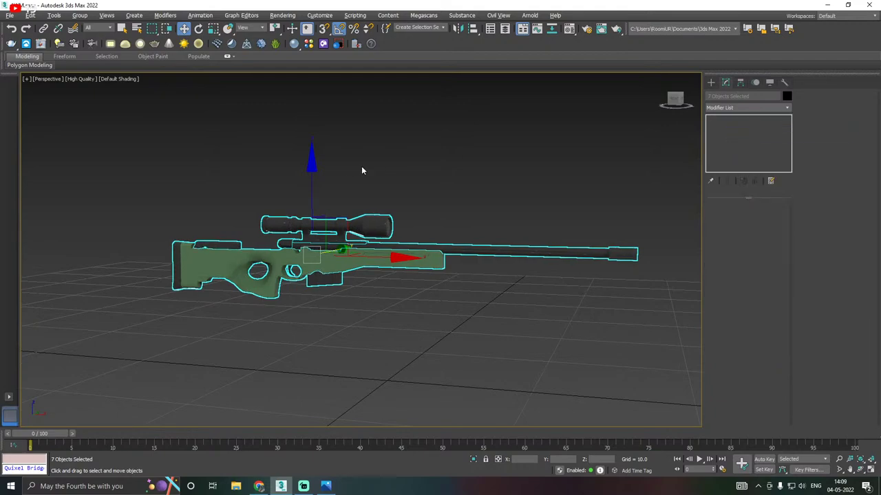
Group the seven rifle parts and clone the group straight up along Z to about 15.147
click(80, 15)
click(86, 31)
click(444, 257)
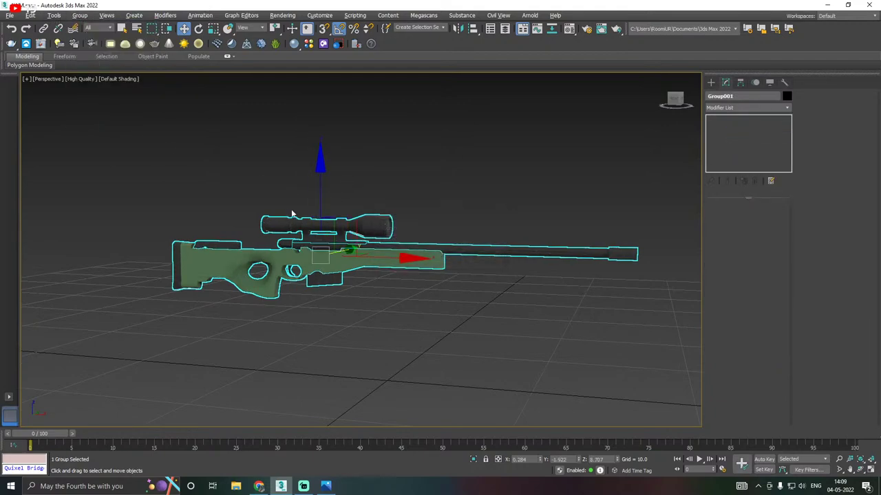
shift+drag(316, 210, 316, 117)
click(444, 282)
middle_drag(401, 255, 365, 302)
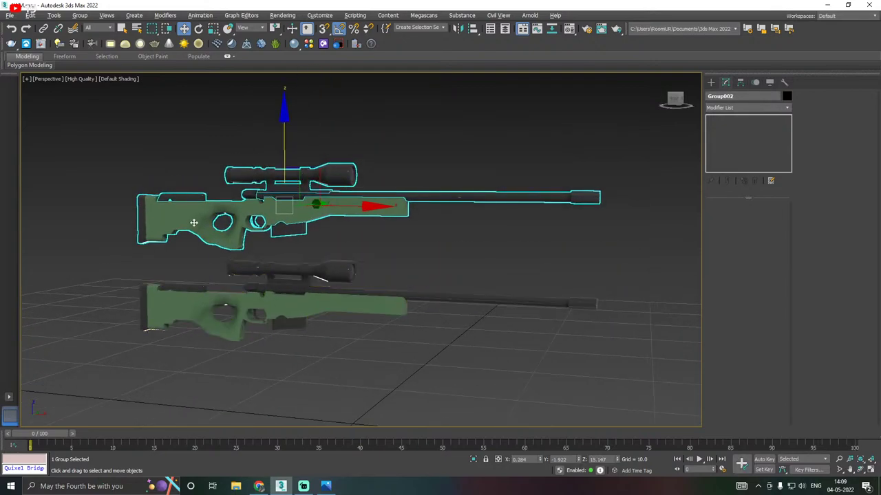
Assign the light grey 08 - Default material to the upper rifle copy
click(569, 28)
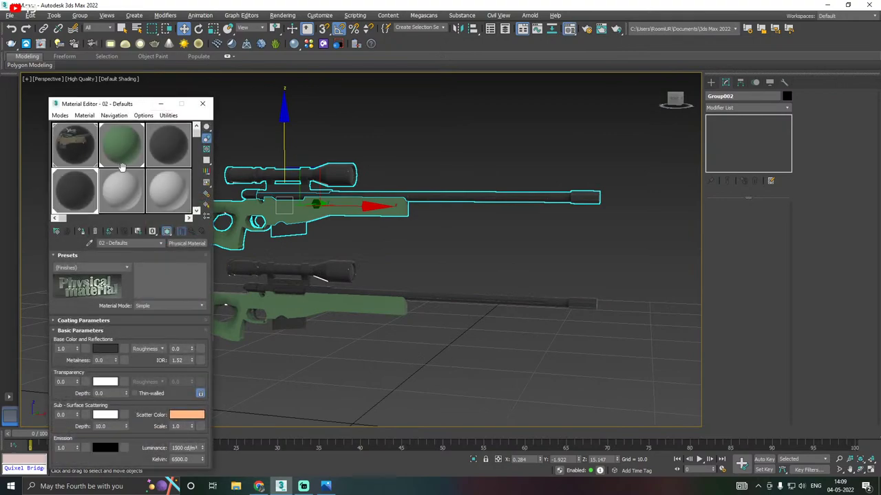
click(117, 200)
click(82, 231)
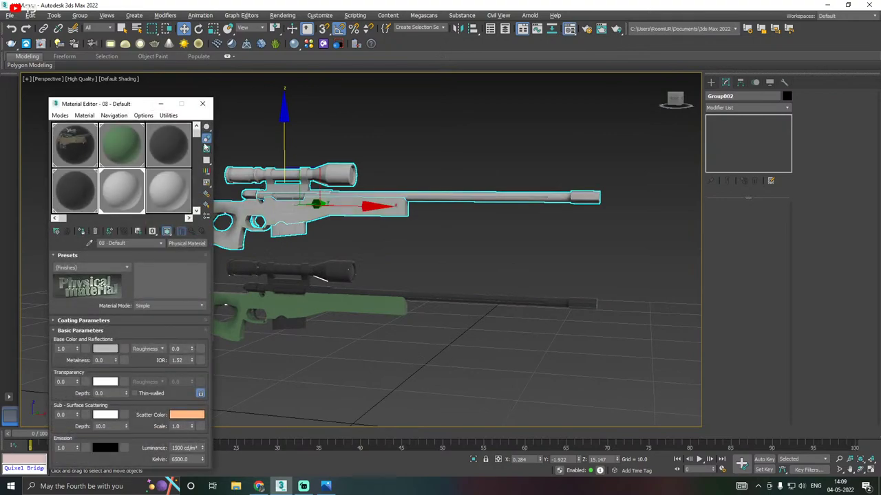
click(202, 103)
Show edged faces on both rifles in the perspective view
click(122, 80)
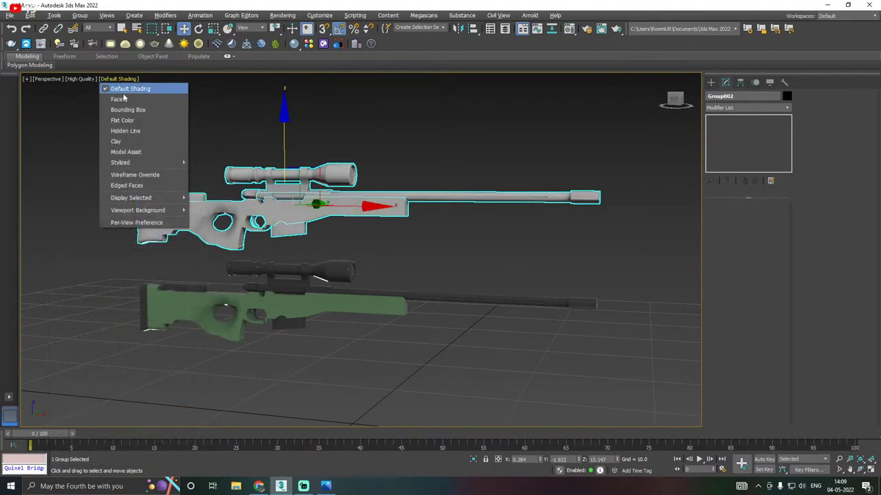
click(134, 181)
alt+middle_drag(209, 180, 238, 177)
Add a shared TurboSmooth modifier to both rifle groups
key(ctrl+a)
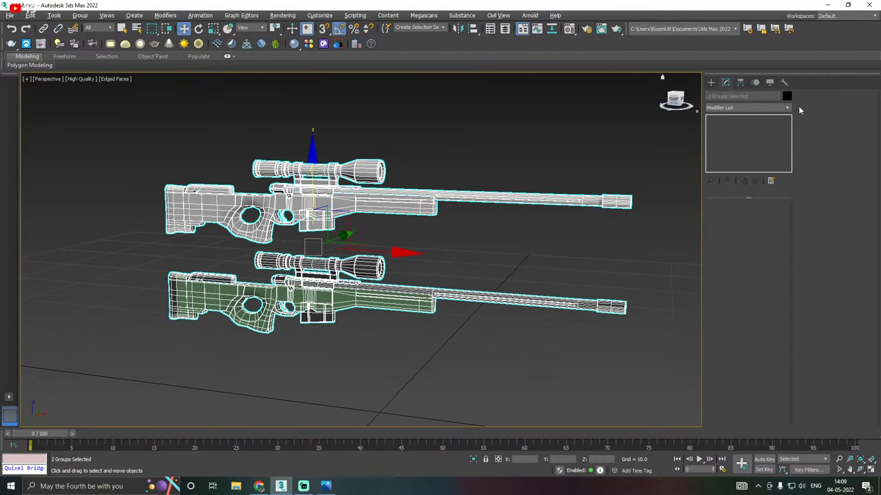
click(786, 108)
scroll(755, 353, down, 20)
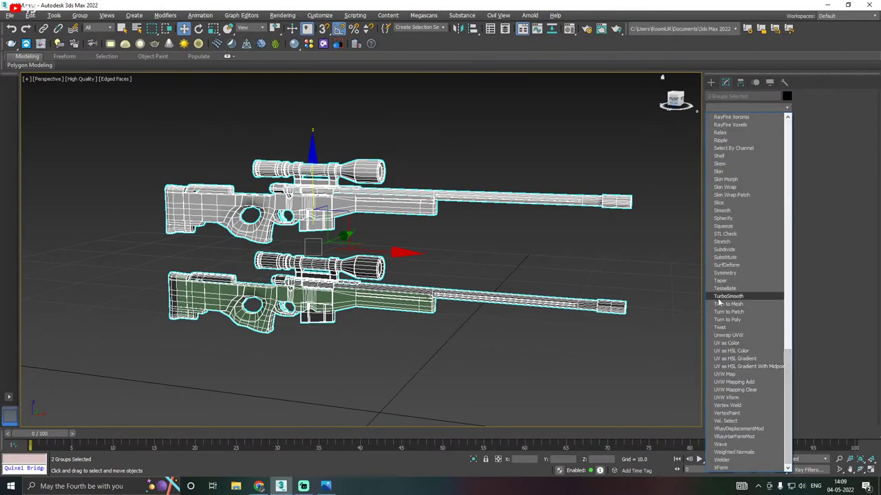
click(728, 296)
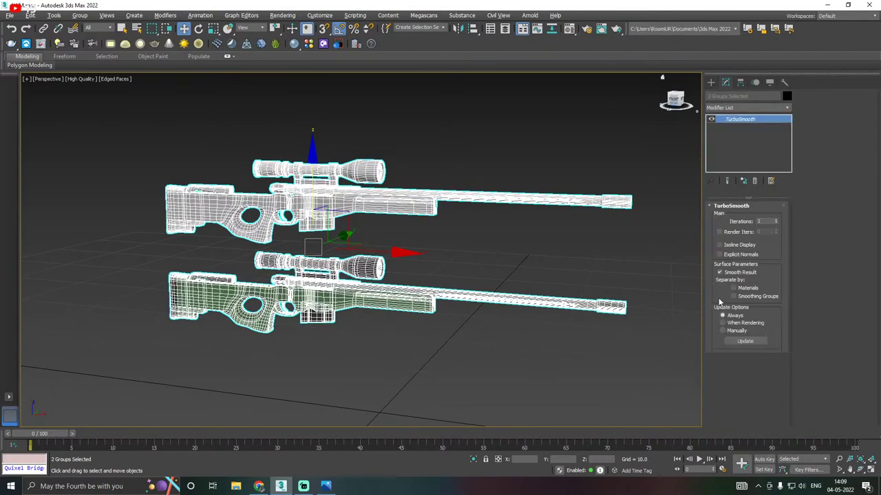
click(608, 251)
Inspect the meshes of both smoothed rifles up close and save the scene
mouse_move(601, 264)
alt+middle_down()
mouse_move(625, 265)
mouse_move(583, 267)
mouse_move(568, 256)
mouse_move(595, 251)
alt+middle_up()
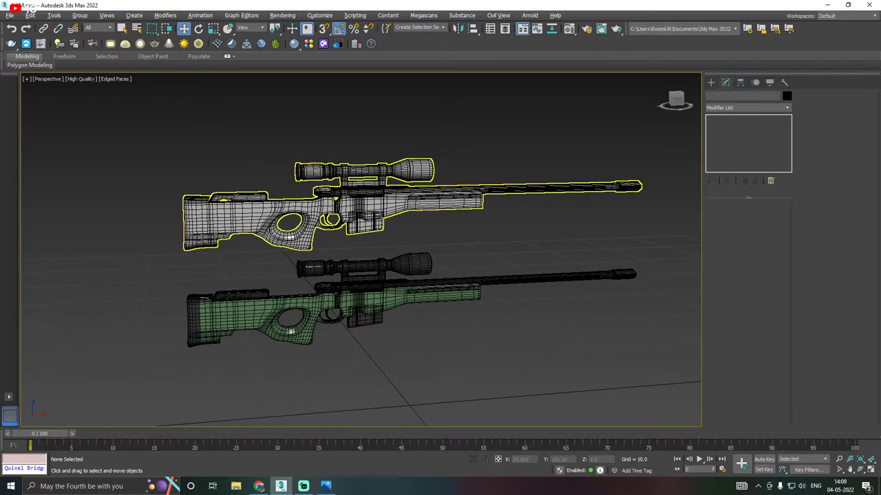
alt+middle_drag(413, 219, 363, 213)
scroll(363, 213, up, 3)
scroll(337, 214, up, 5)
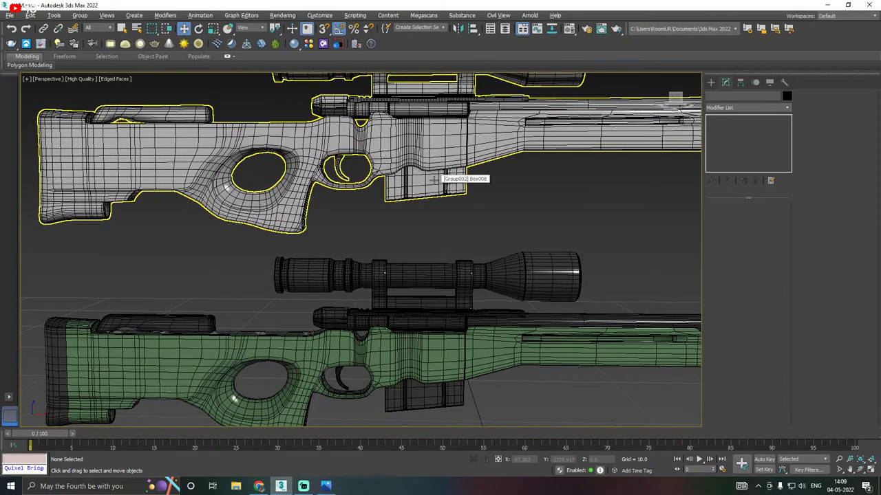
scroll(433, 179, down, 4)
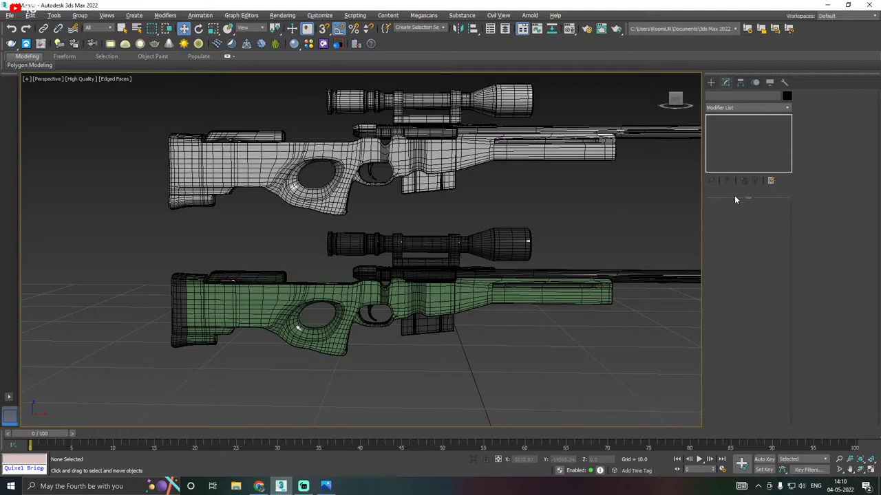
click(11, 15)
click(27, 86)
Delete the TurboSmooth modifier from the upper grey rifle group
scroll(348, 279, down, 5)
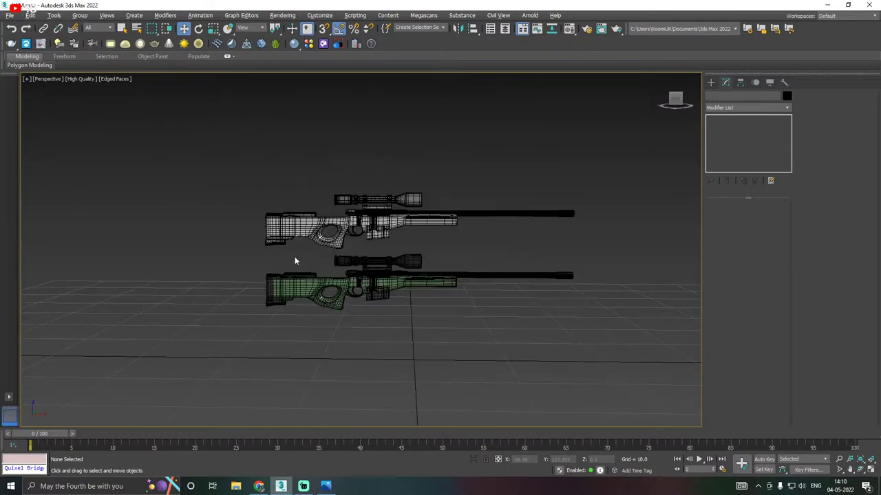
drag(249, 180, 620, 253)
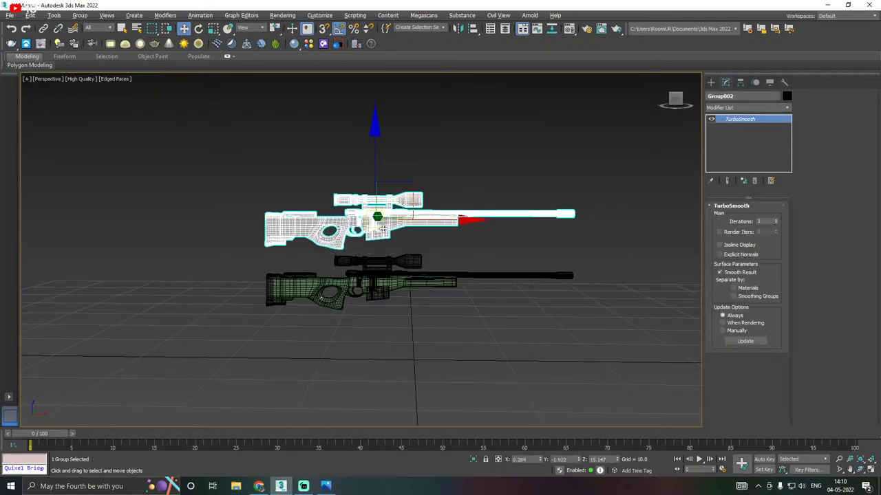
right_click(745, 127)
click(750, 134)
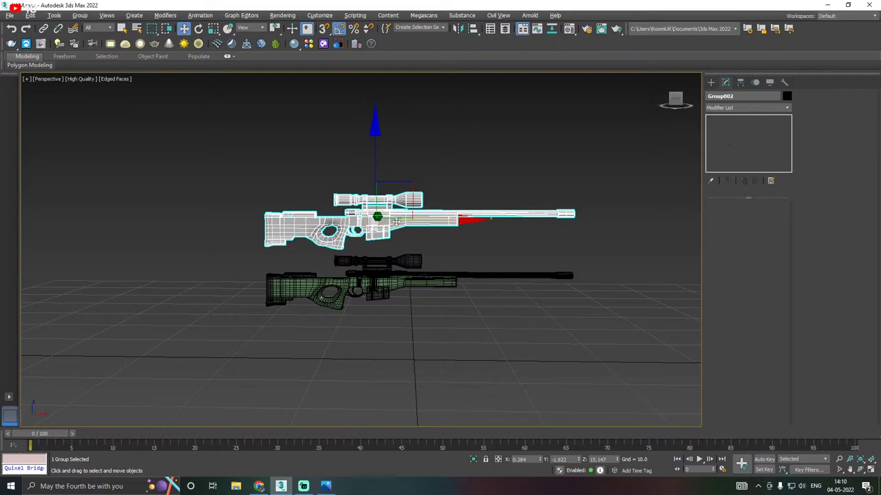
Add a MeshSmooth modifier to the upper grey rifle group and inspect the smoothed cheek rest and stock
click(789, 108)
drag(790, 141, 789, 217)
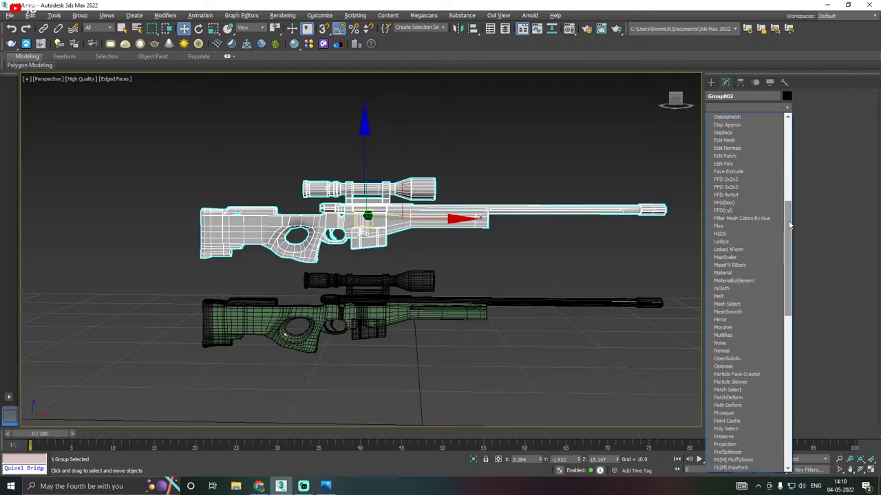
click(728, 312)
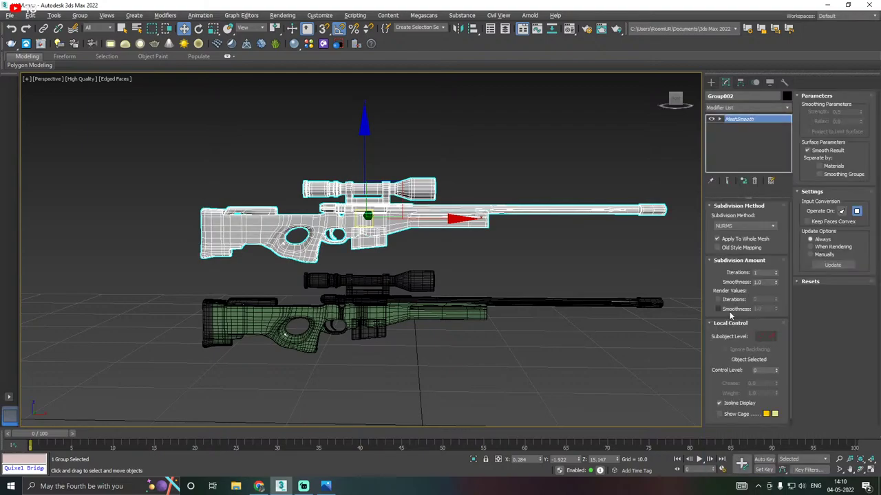
alt+middle_drag(298, 236, 385, 233)
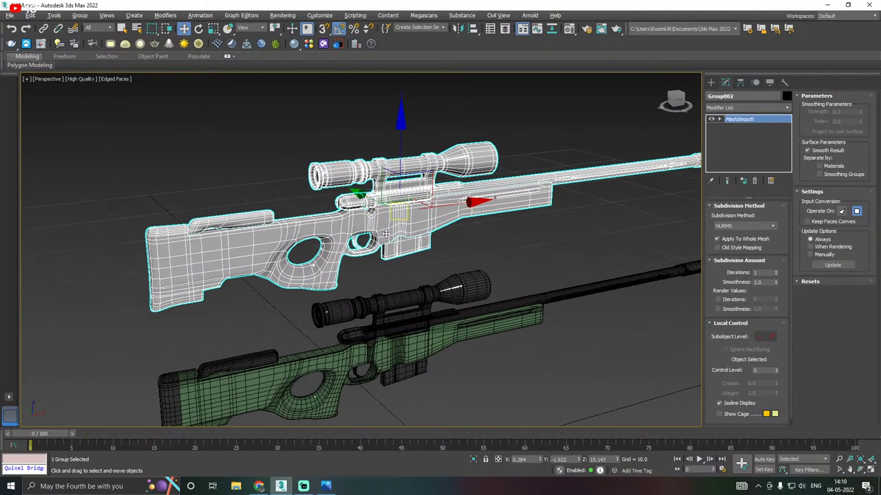
scroll(318, 226, up, 5)
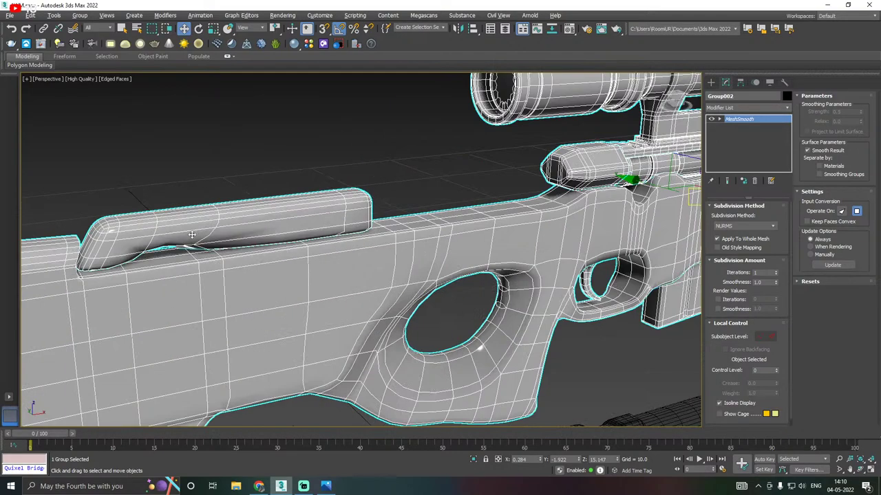
scroll(203, 238, up, 3)
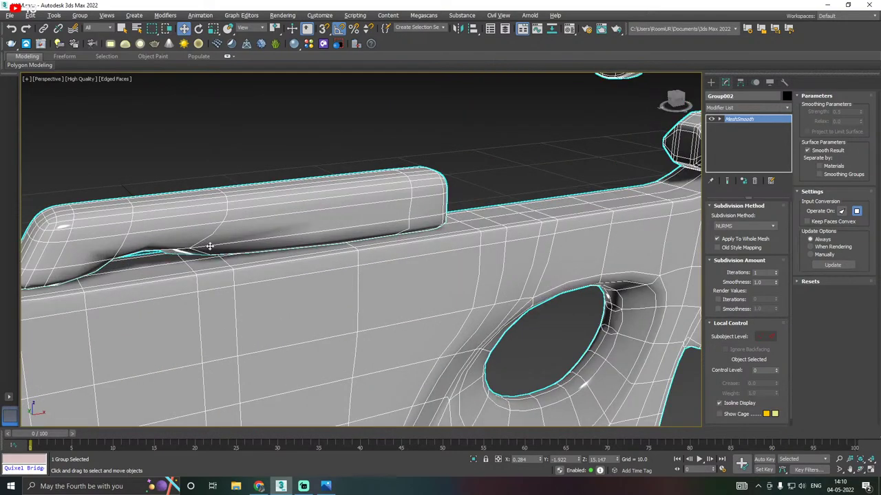
scroll(293, 220, down, 6)
scroll(342, 209, down, 3)
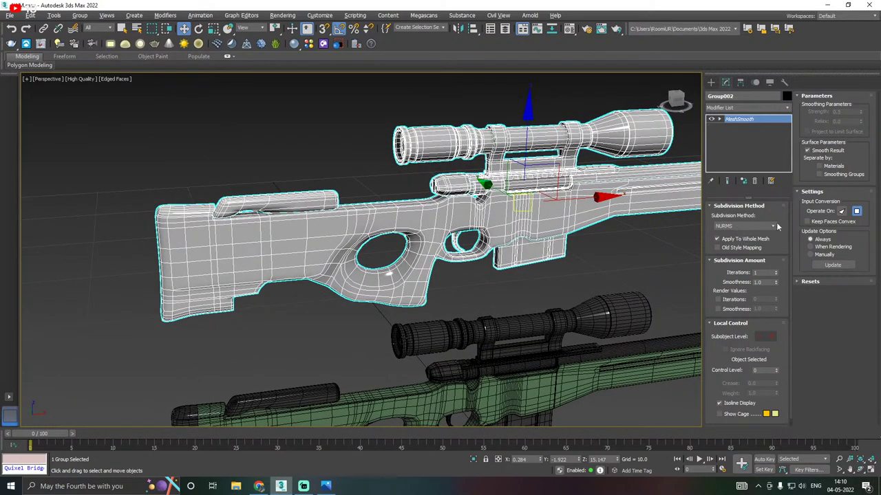
alt+middle_drag(567, 224, 586, 223)
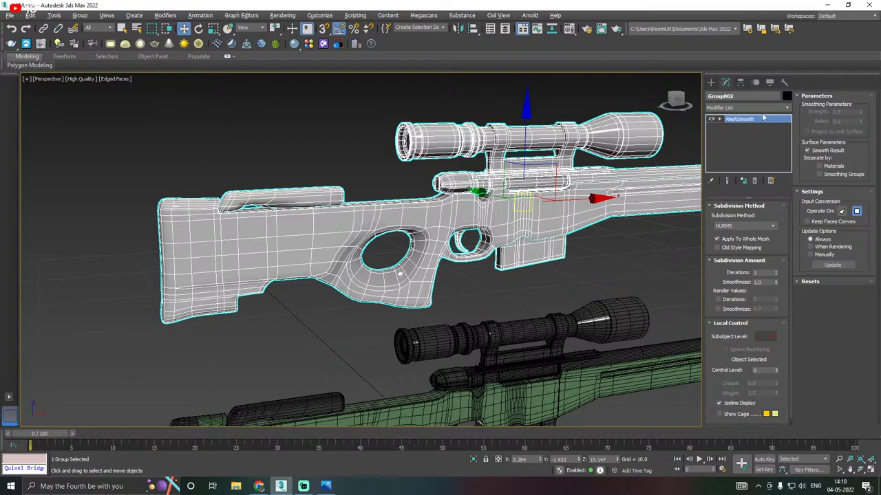
Select a single control vertex on the grey rifle's stock at the MeshSmooth modifier's vertex level
key(1)
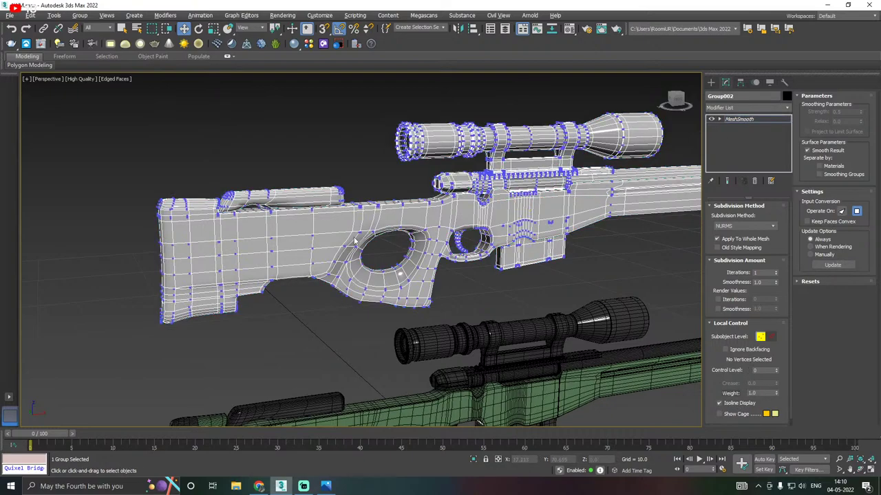
alt+middle_drag(379, 240, 304, 208)
click(306, 239)
scroll(288, 221, up, 4)
scroll(320, 215, down, 5)
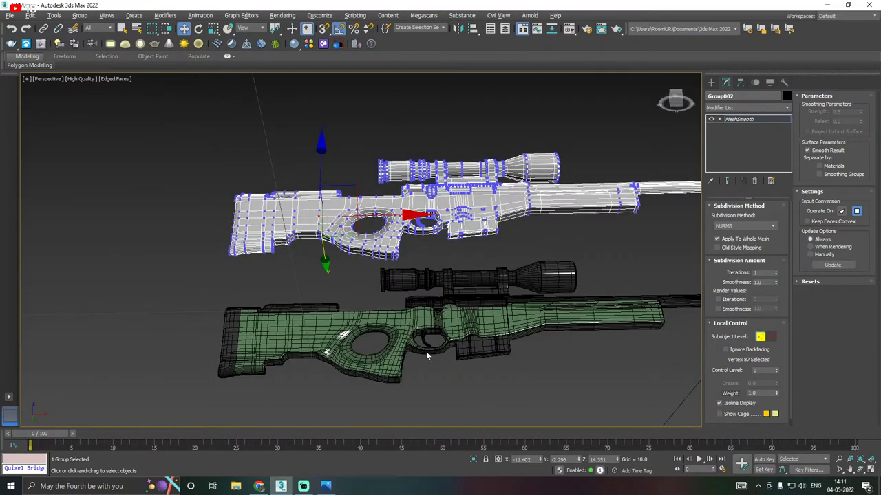
Slide the selected control vertex back and forth along the length of the grey rifle's stock
scroll(347, 358, up, 2)
alt+middle_drag(348, 335, 362, 327)
alt+middle_drag(358, 269, 342, 259)
scroll(338, 246, up, 3)
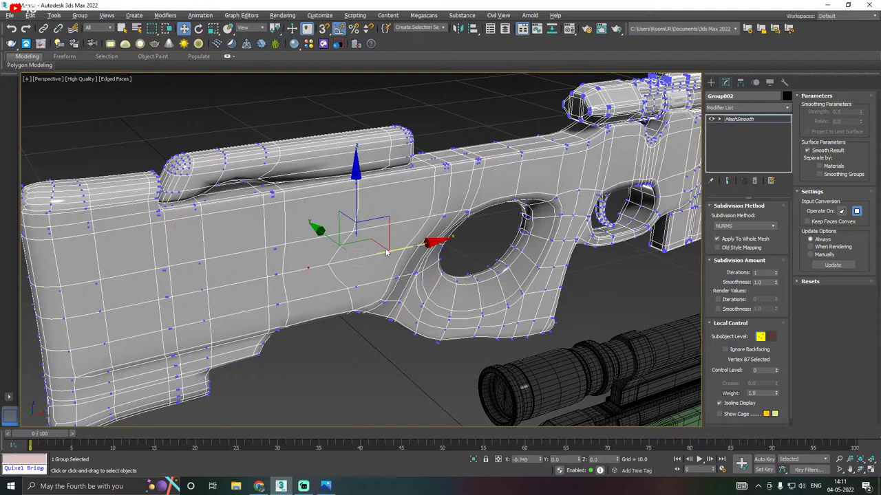
drag(416, 248, 244, 276)
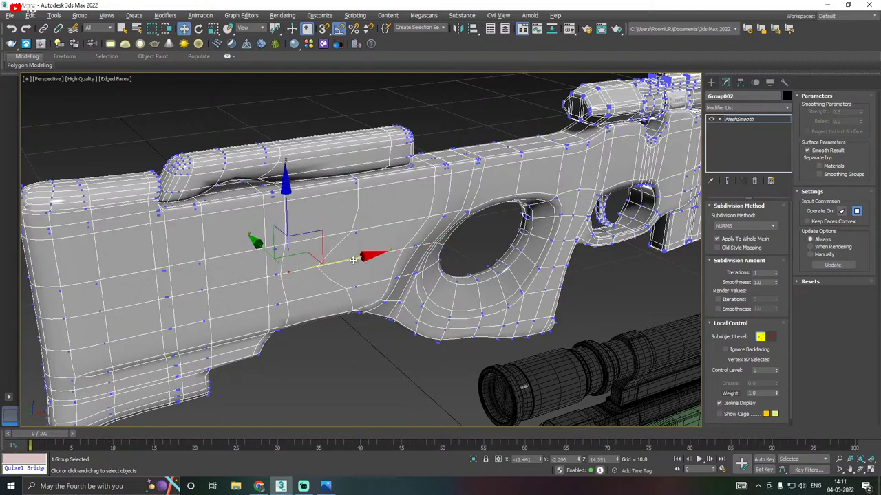
drag(350, 259, 411, 252)
alt+middle_drag(353, 267, 319, 275)
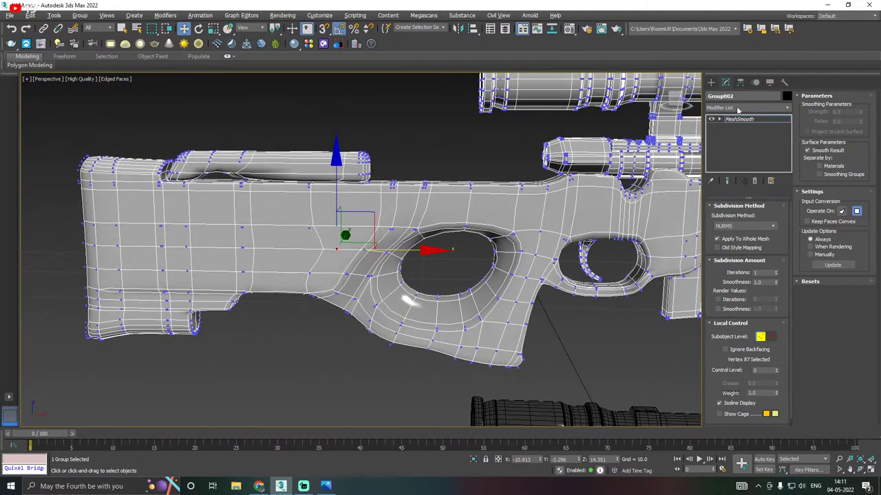
drag(404, 250, 369, 250)
scroll(364, 250, down, 4)
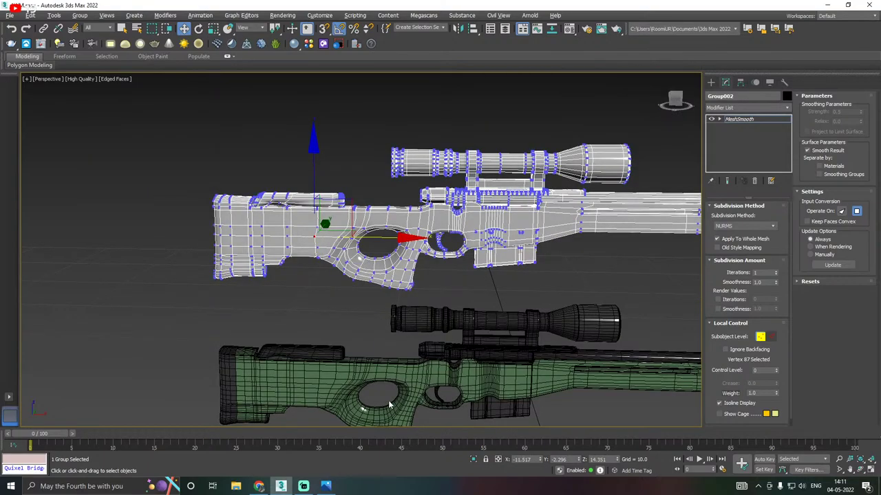
middle_drag(389, 406, 369, 307)
alt+middle_drag(425, 274, 160, 98)
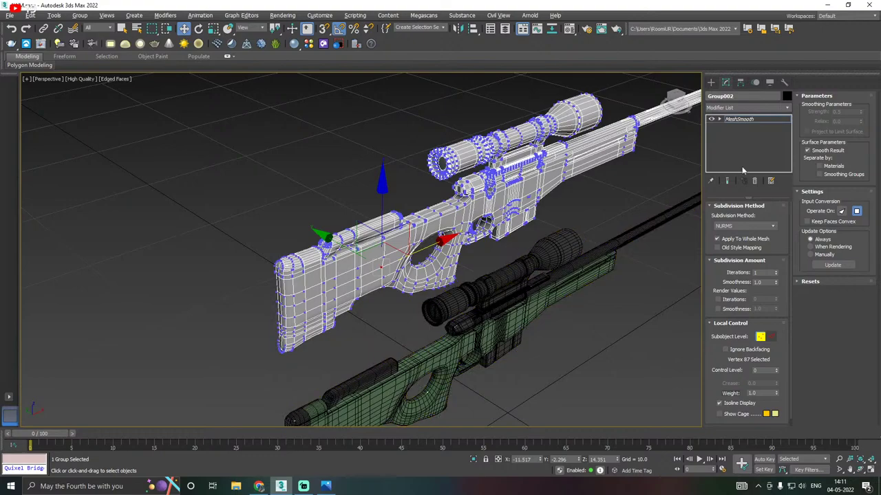
Return to the MeshSmooth modifier's top level and delete the modifier from the upper grey rifle group
right_click(741, 121)
click(737, 120)
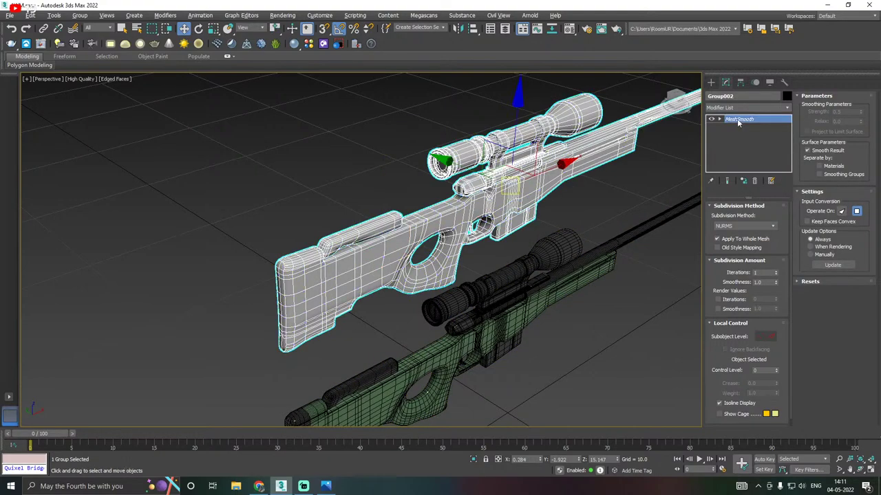
right_click(737, 119)
click(759, 134)
alt+middle_drag(624, 150, 609, 143)
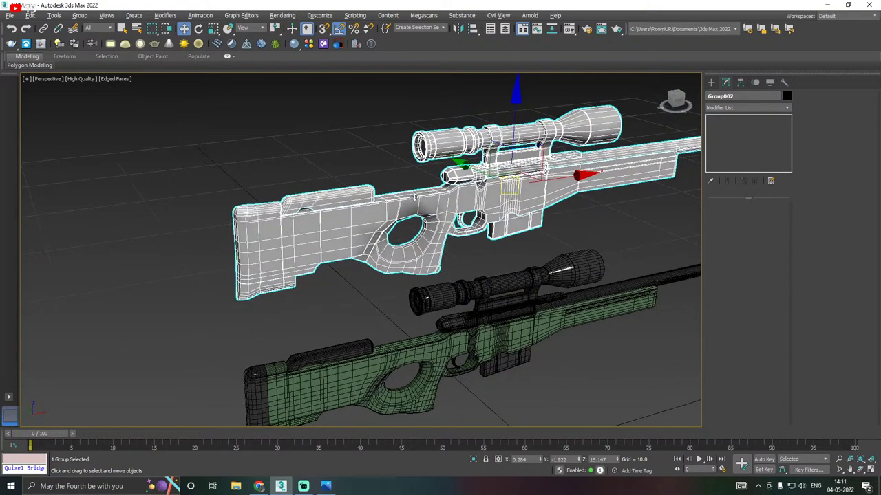
Ungroup the upper grey rifle and select its stock on its own
click(80, 15)
click(84, 39)
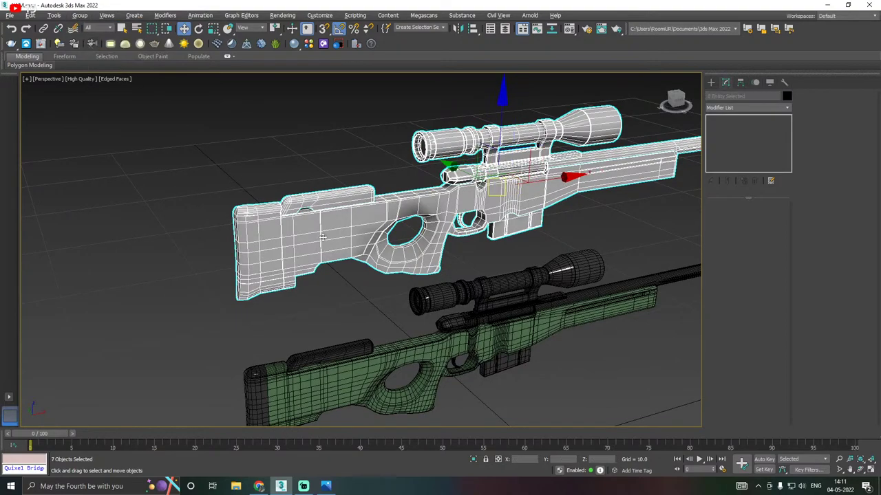
click(322, 235)
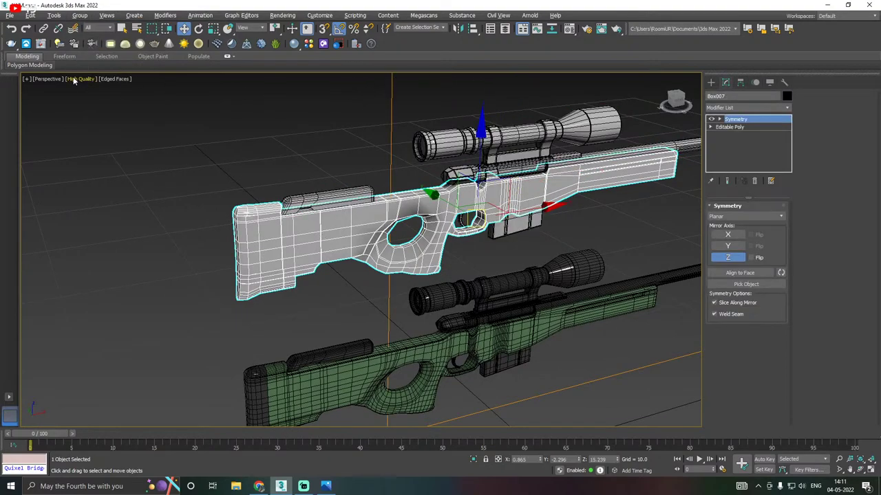
Select the grey rifle's scope and turn on NURMS subdivision for it, checking the smoothed mesh
click(450, 146)
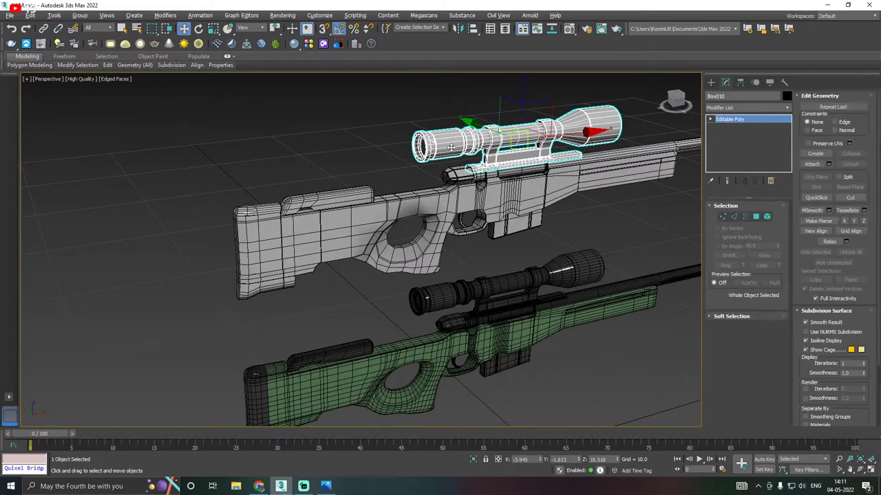
mouse_move(112, 70)
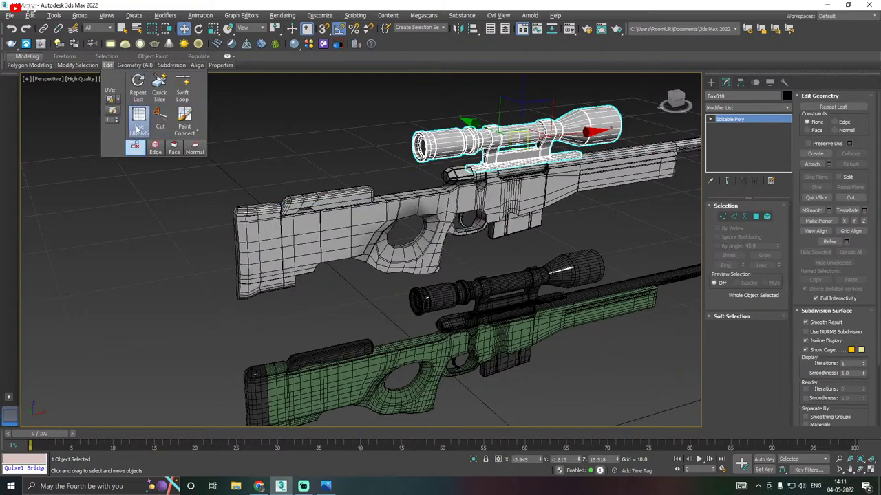
click(138, 118)
middle_drag(232, 142, 282, 162)
scroll(372, 148, up, 5)
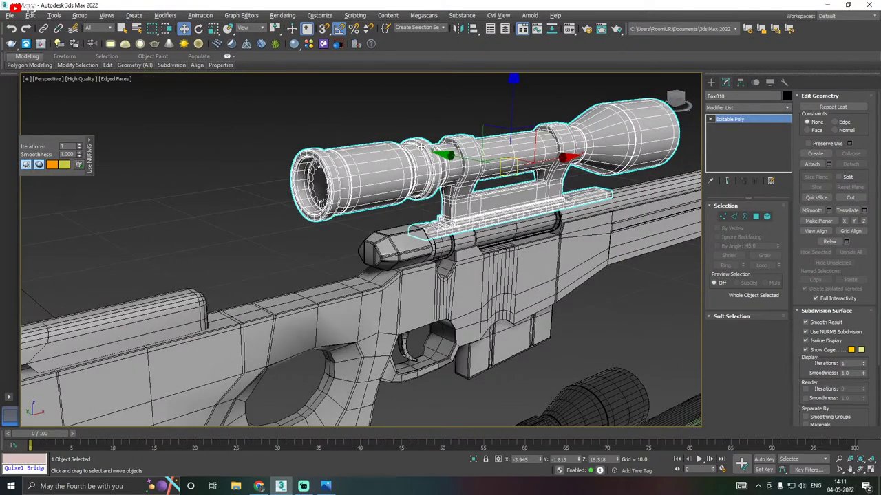
alt+middle_drag(421, 146, 370, 174)
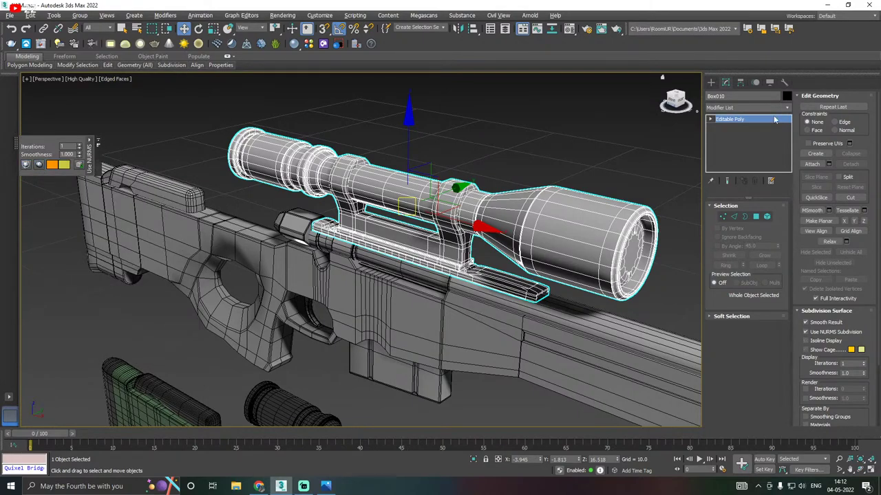
Show the scope's vertices and turn on Isoline Display and Show Cage for its NURMS subdivision
click(722, 217)
alt+middle_drag(435, 222, 550, 219)
click(341, 165)
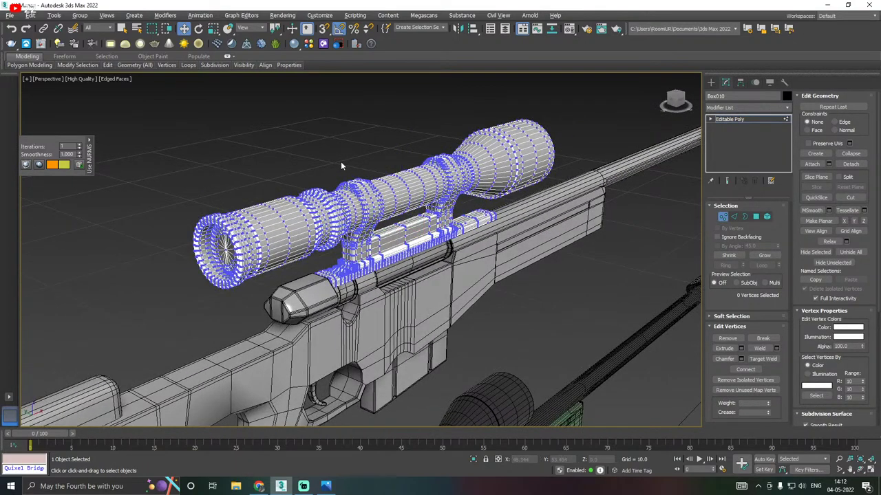
click(39, 166)
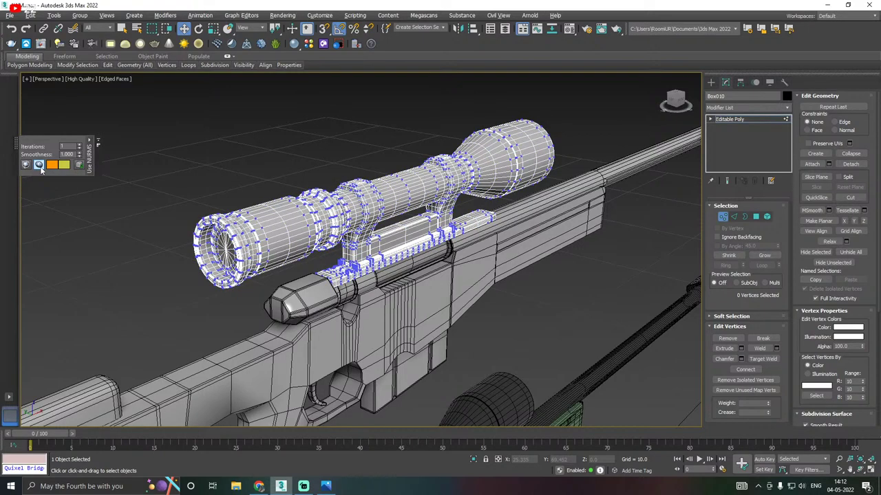
click(39, 166)
click(40, 167)
click(40, 167)
click(39, 167)
click(26, 165)
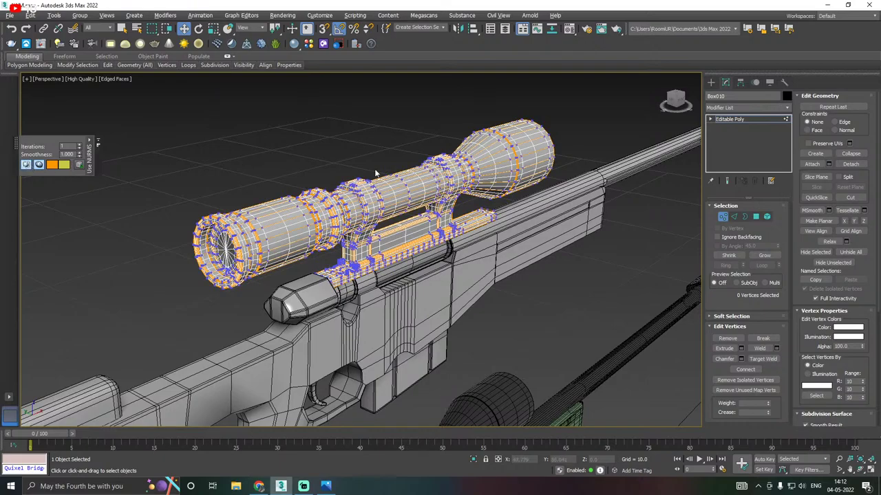
Select one cage vertex on the scope's eyepiece rim and move it upward along Z
scroll(269, 230, up, 3)
scroll(243, 233, up, 5)
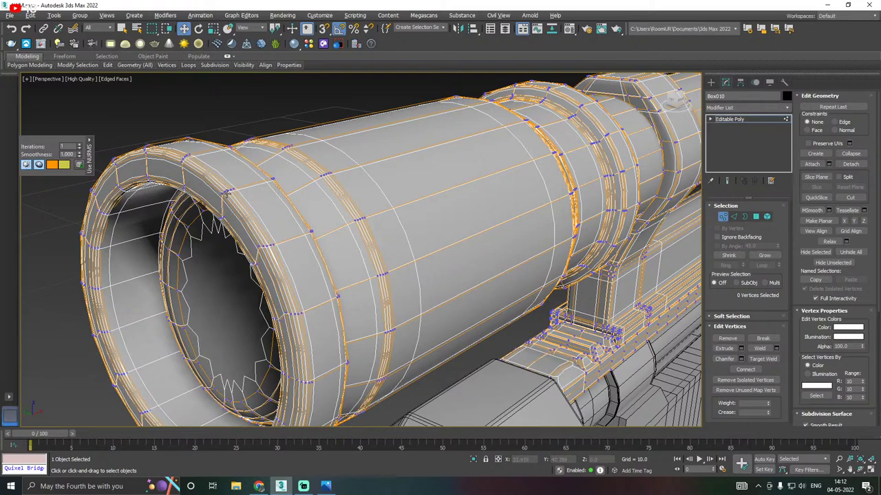
click(226, 195)
drag(223, 148, 232, 110)
alt+middle_drag(281, 136, 283, 118)
scroll(283, 122, down, 10)
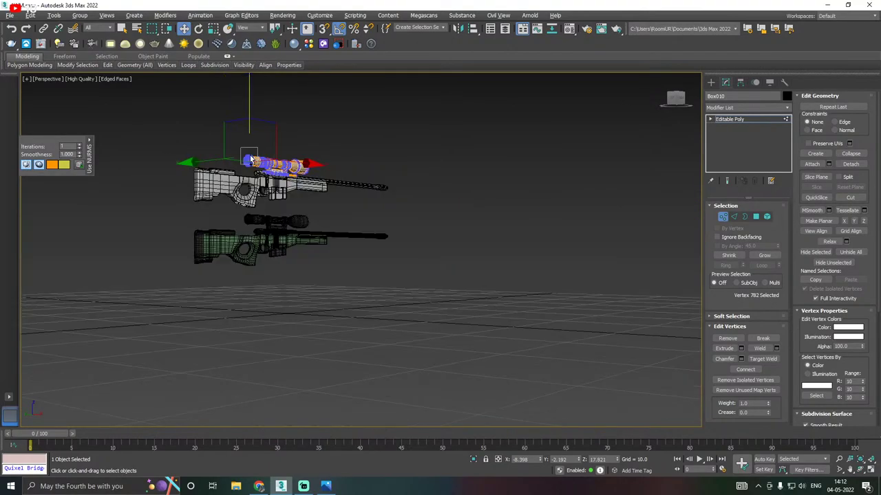
Turn off NURMS subdivision on the scope, clear the vertex selection and return to object level
alt+middle_drag(260, 152, 288, 157)
scroll(251, 158, up, 6)
scroll(331, 167, up, 3)
alt+middle_drag(341, 165, 297, 151)
alt+middle_drag(390, 165, 172, 138)
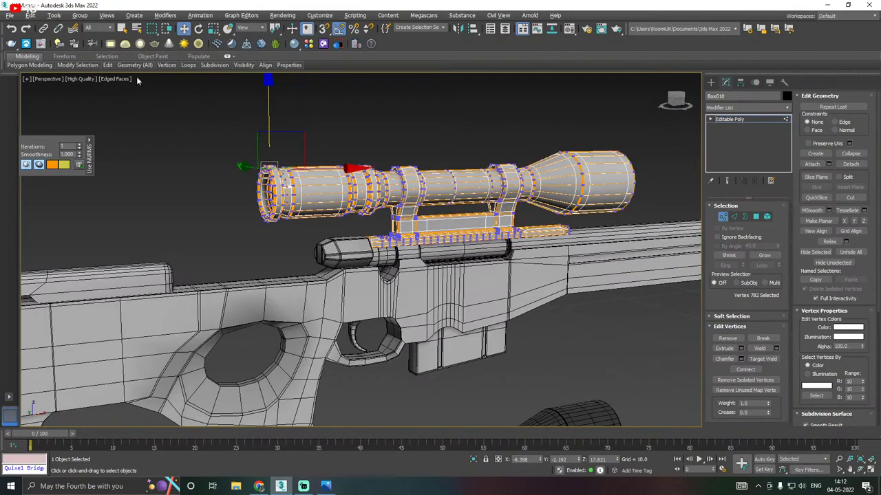
mouse_move(113, 64)
click(139, 124)
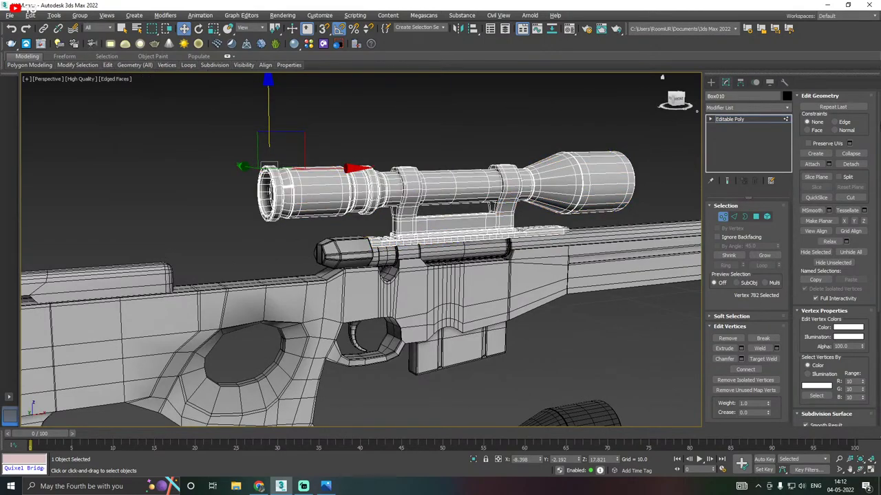
click(515, 146)
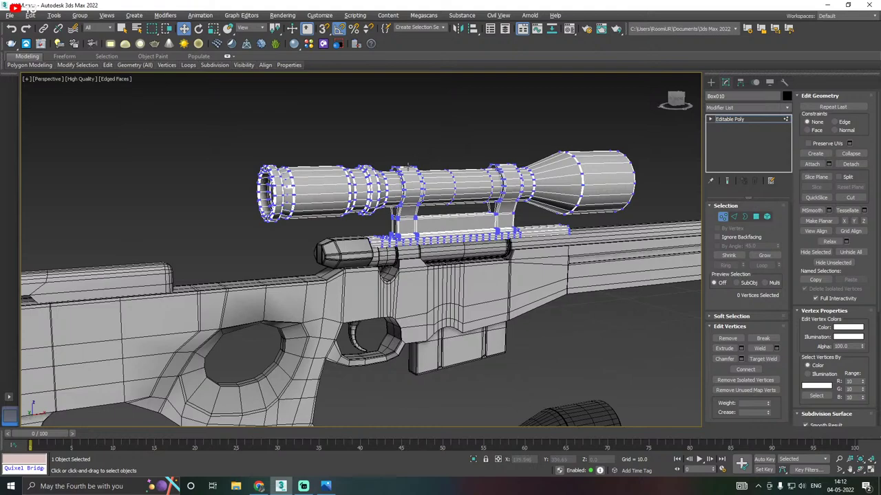
click(748, 118)
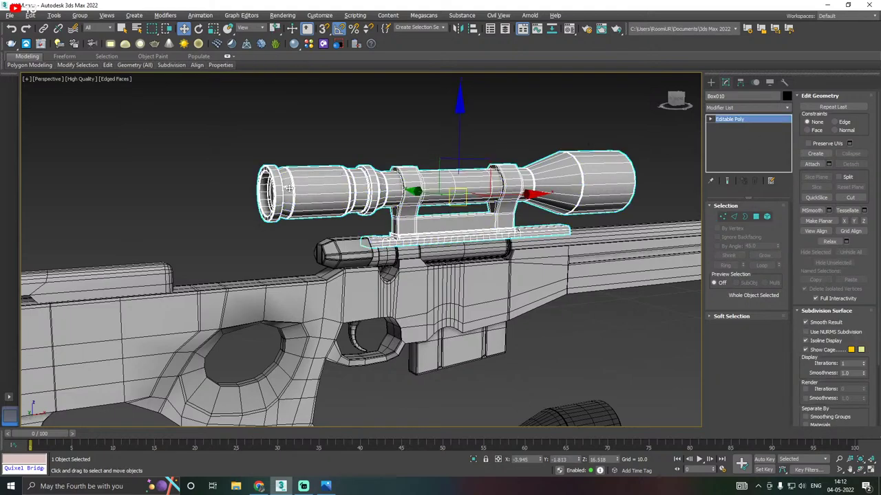
Select all parts of the upper grey rifle together
scroll(289, 188, down, 5)
alt+middle_drag(269, 194, 292, 200)
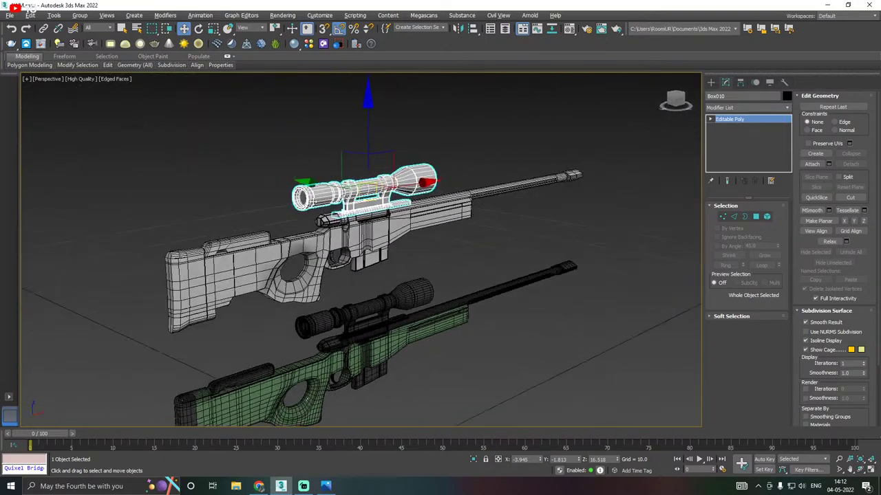
alt+middle_drag(380, 210, 294, 208)
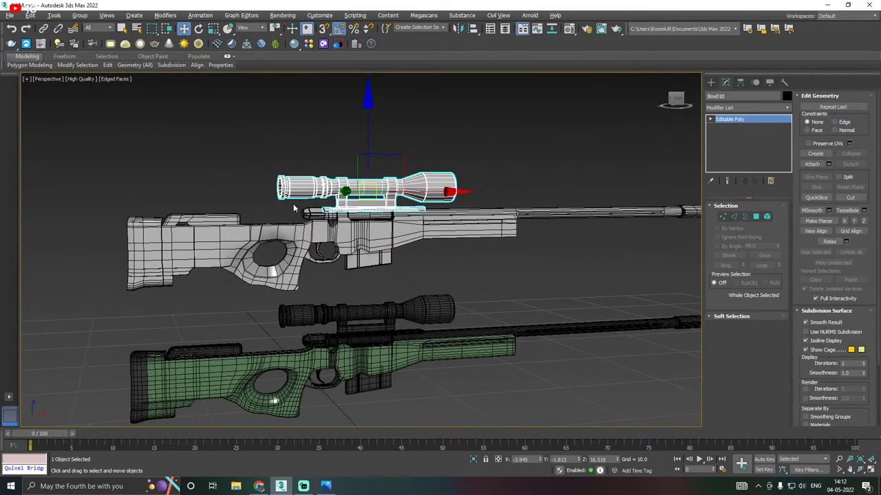
scroll(280, 205, down, 4)
alt+middle_drag(353, 195, 333, 195)
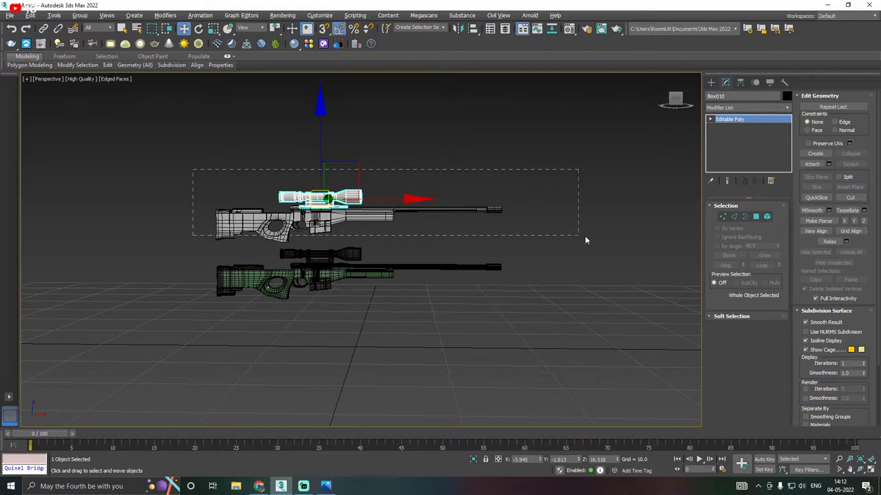
drag(593, 238, 593, 237)
alt+middle_drag(308, 199, 166, 202)
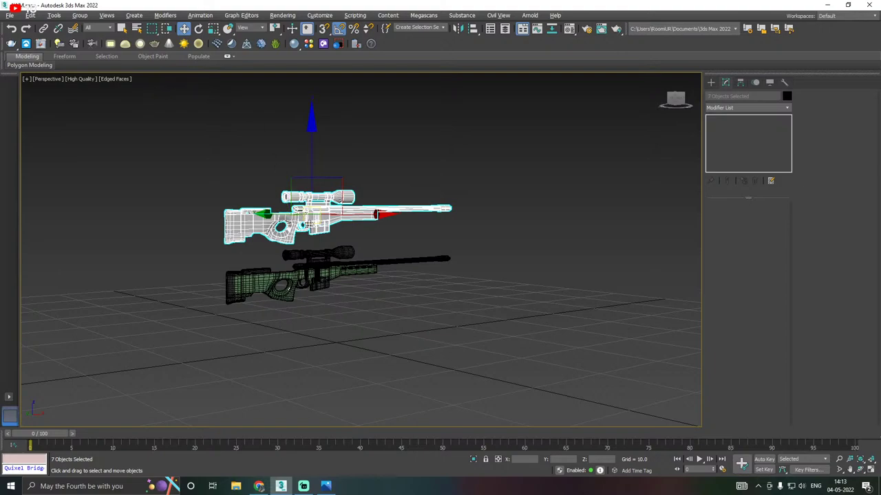
Group the selected parts of the upper grey rifle, keeping the suggested group name
scroll(288, 227, up, 4)
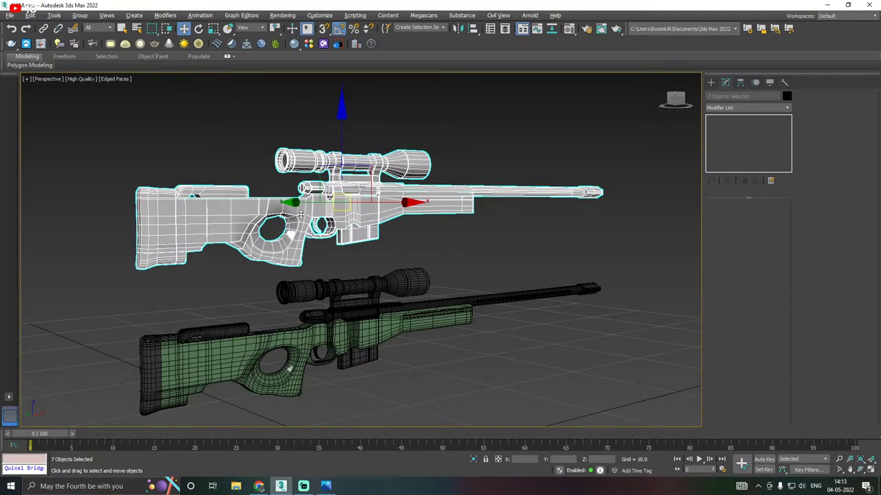
alt+middle_drag(336, 209, 362, 213)
click(80, 15)
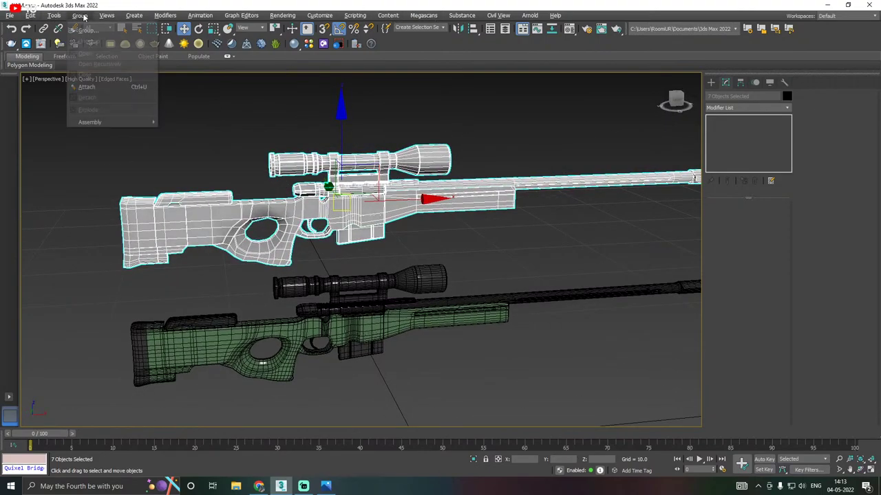
click(88, 31)
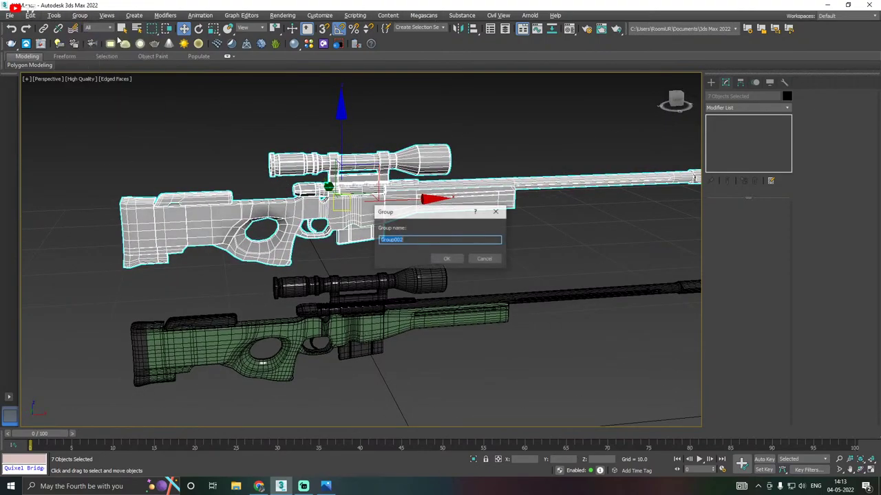
click(447, 260)
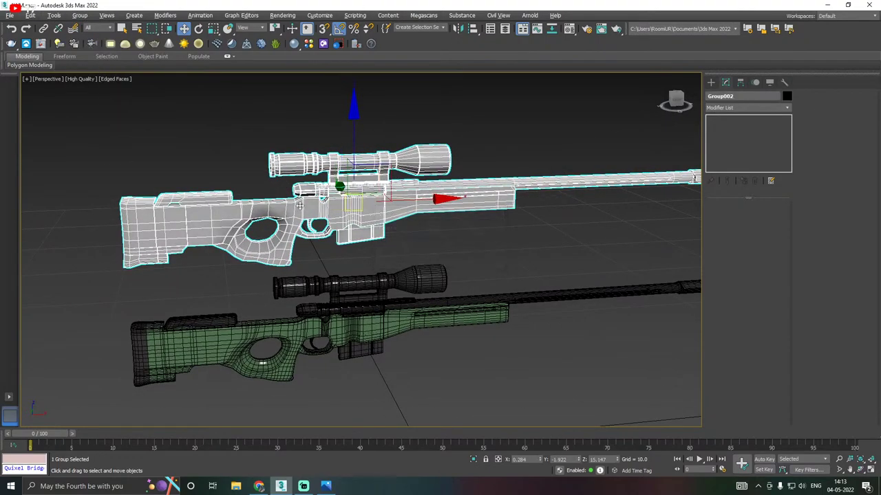
Apply a TurboSmooth modifier to the grey rifle group and clear the selection
click(787, 109)
scroll(737, 297, down, 15)
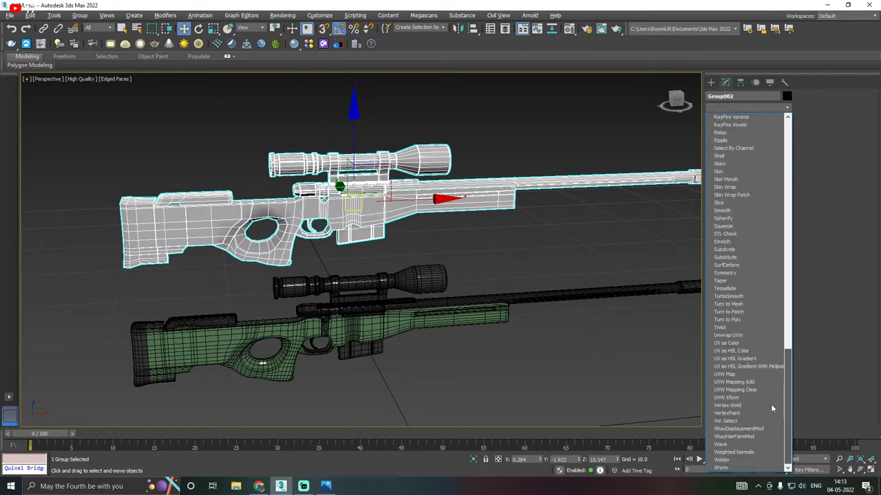
click(736, 298)
alt+middle_drag(602, 247, 557, 256)
click(577, 255)
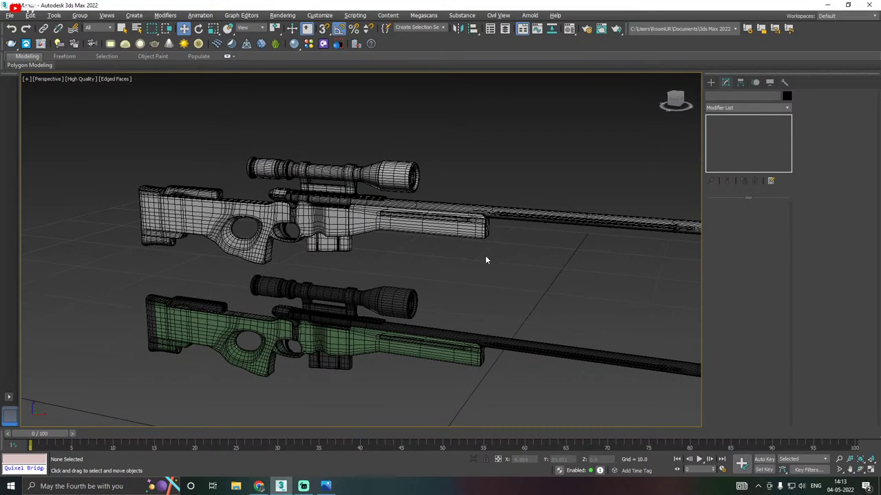
scroll(443, 267, down, 3)
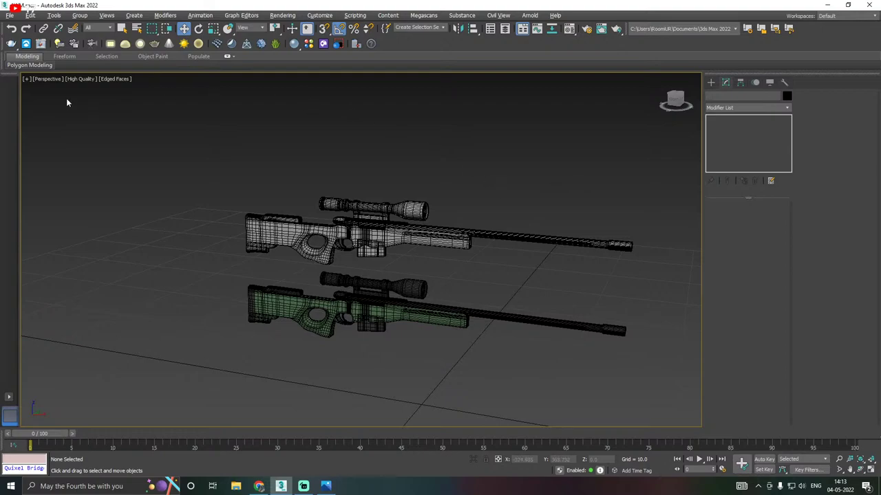
Save the scene with both smoothed rifles to its current file
click(9, 15)
click(41, 106)
click(10, 16)
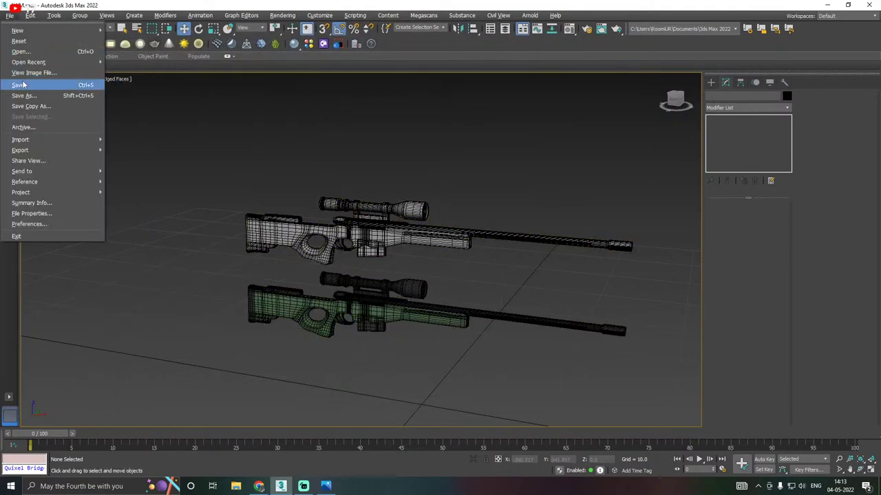
click(19, 85)
Turn off Edged Faces in the perspective view and examine both rifles in Default Shading from several angles
scroll(430, 251, up, 6)
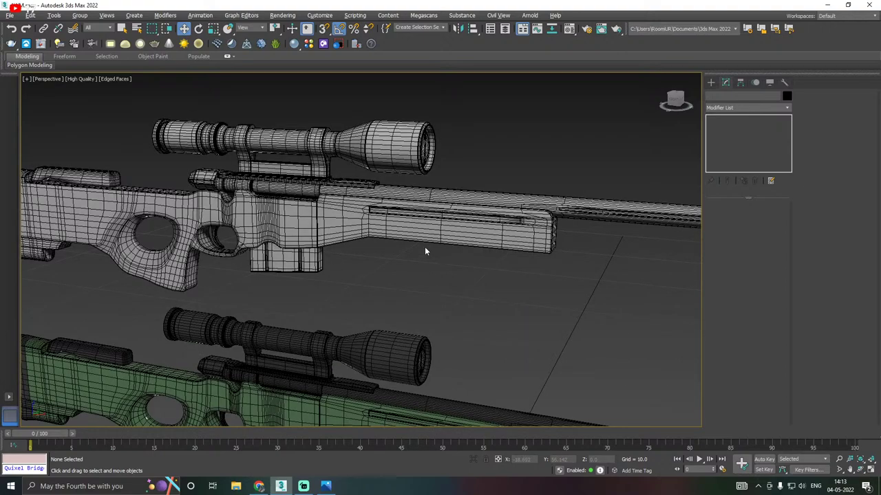
scroll(425, 252, down, 6)
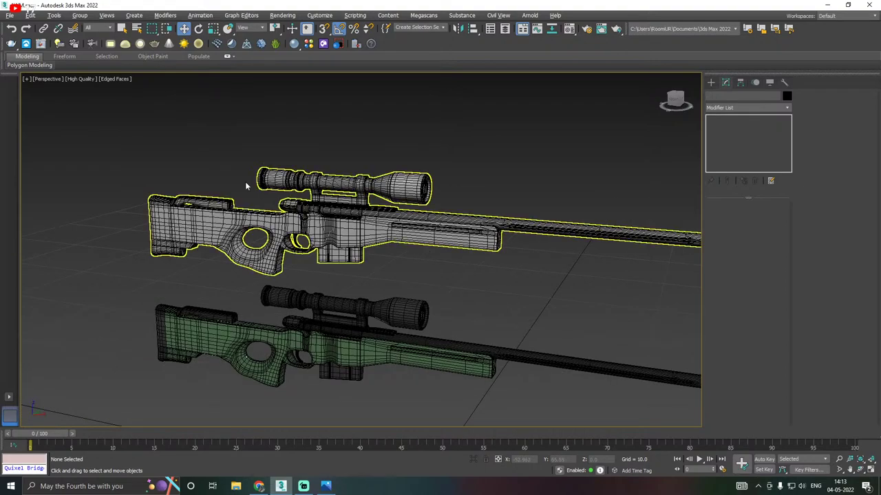
click(106, 81)
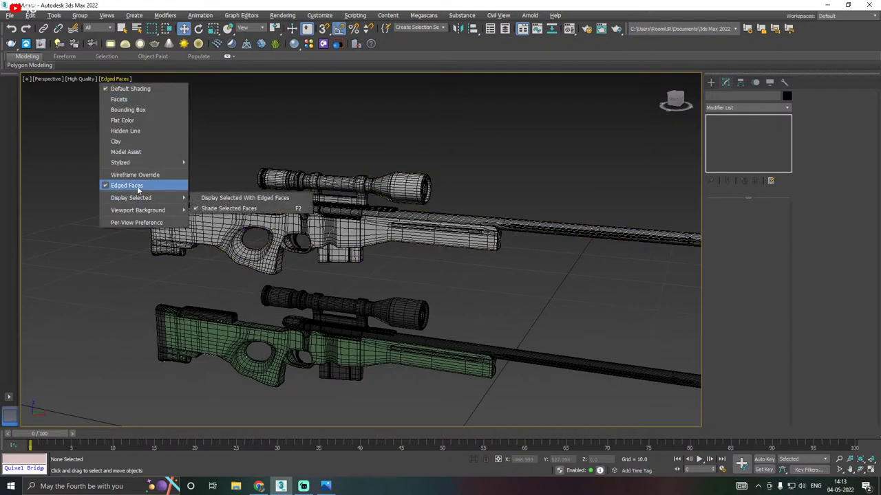
click(137, 190)
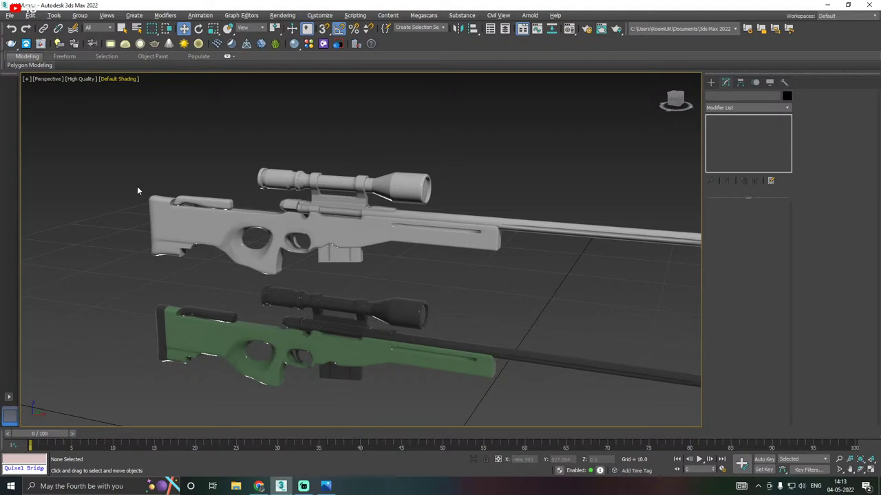
scroll(259, 193, down, 3)
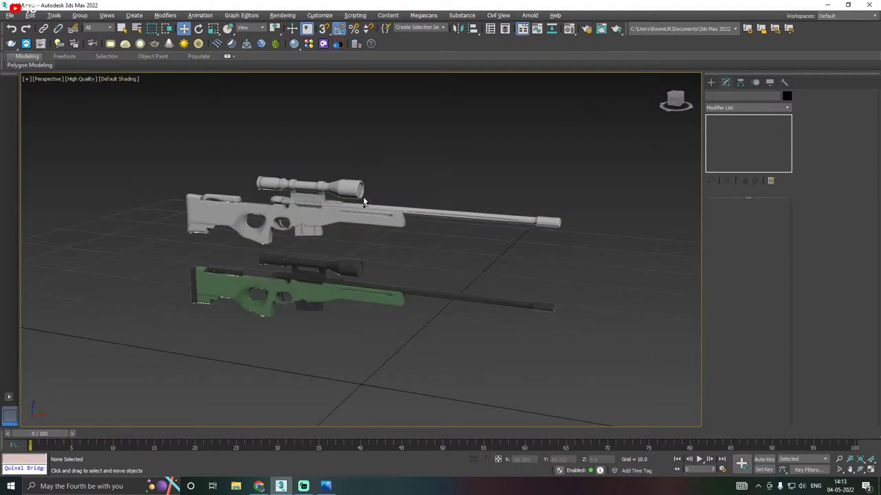
mouse_move(362, 199)
alt+middle_down()
mouse_move(429, 168)
mouse_move(448, 175)
mouse_move(442, 187)
mouse_move(349, 204)
mouse_move(356, 196)
alt+middle_up()
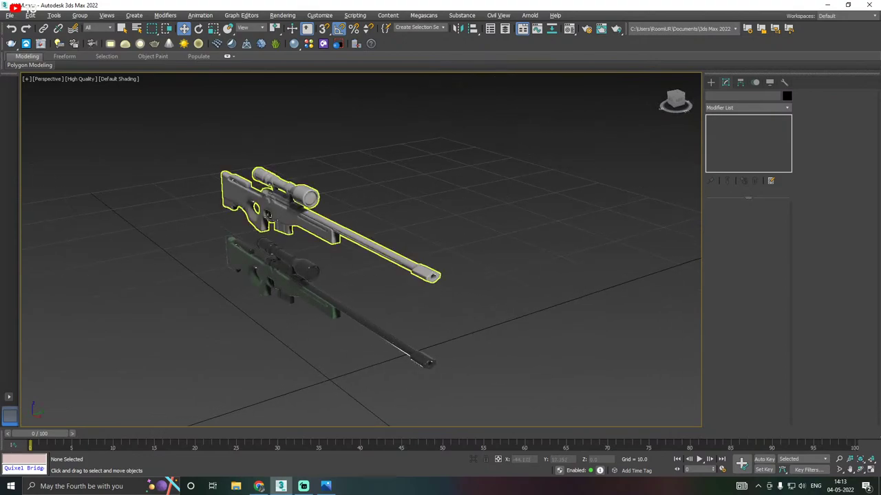
scroll(255, 206, up, 3)
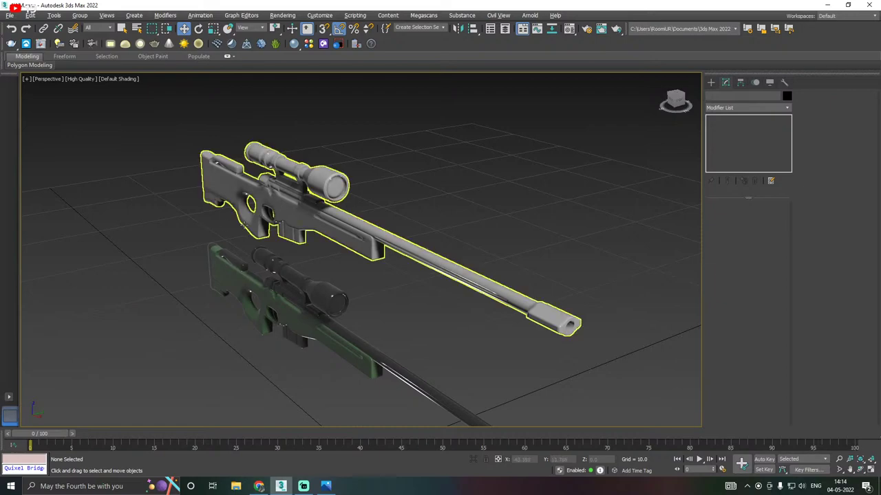
alt+middle_drag(209, 234, 267, 66)
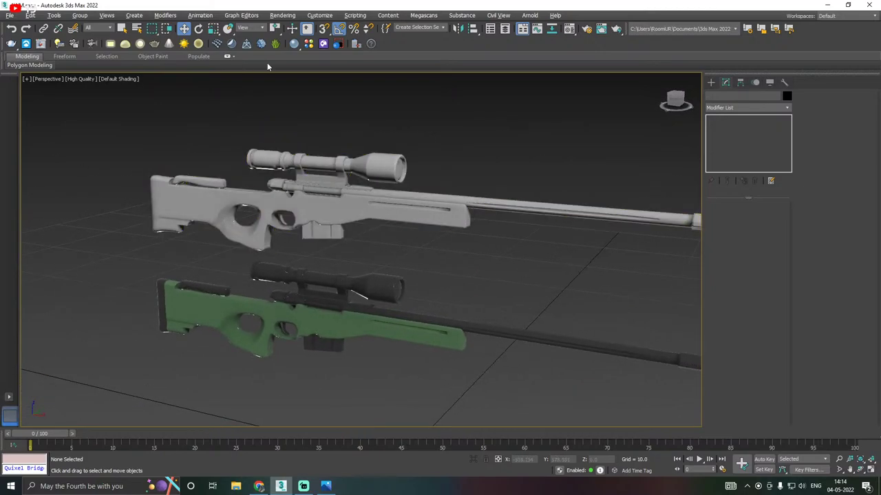
Save the scene file again
click(10, 15)
click(27, 112)
click(554, 397)
click(10, 15)
click(27, 84)
Turn Edged Faces back on and delete the TurboSmooth modifier from the grey rifle group
click(226, 218)
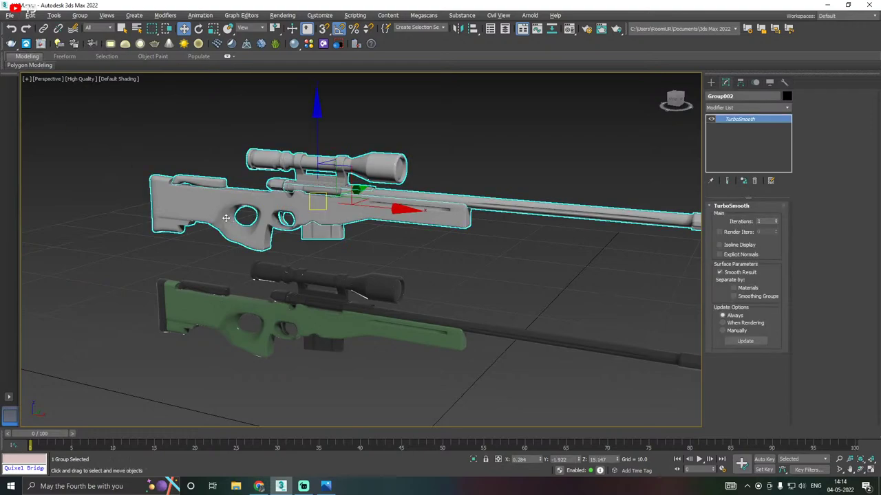
click(110, 79)
mouse_move(126, 164)
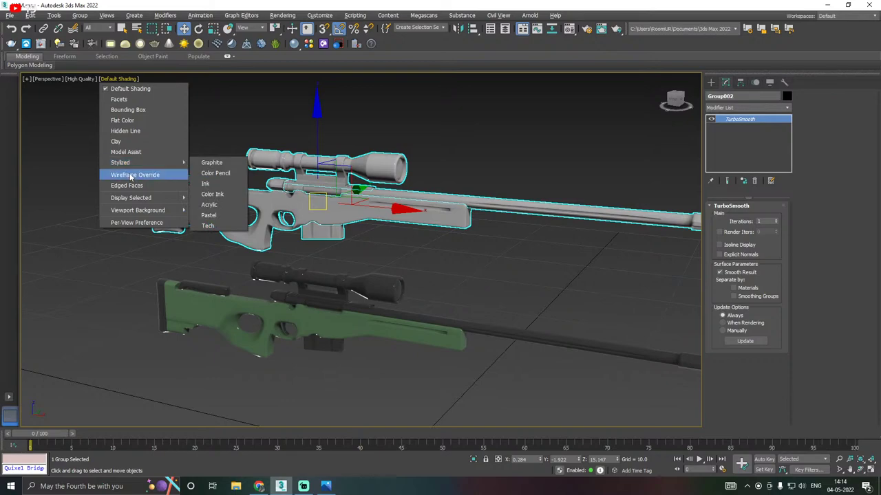
click(131, 186)
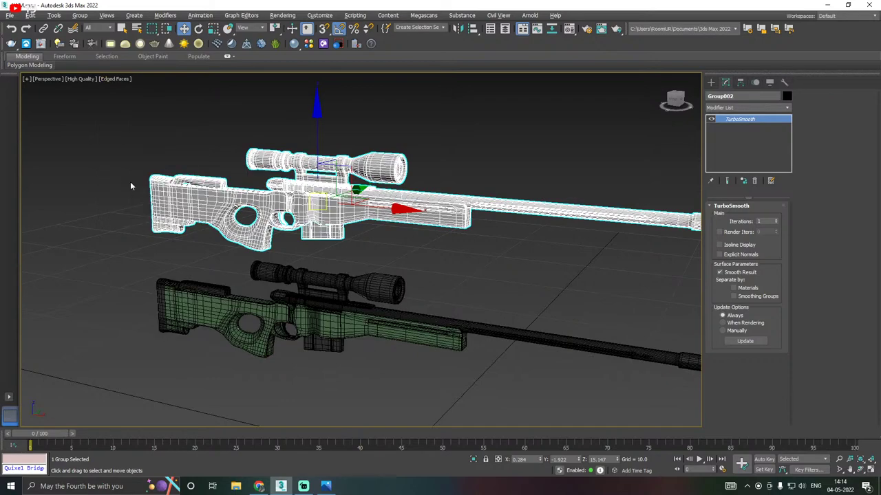
right_click(731, 121)
click(757, 141)
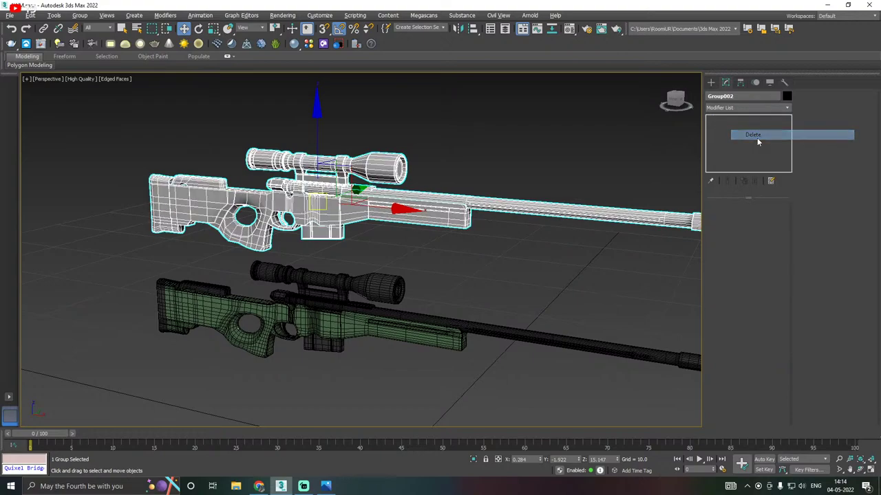
Display the viewport statistics and toggle isolation of the grey rifle to compare its polygon and vertex counts with the whole scene
alt+middle_drag(310, 189, 353, 185)
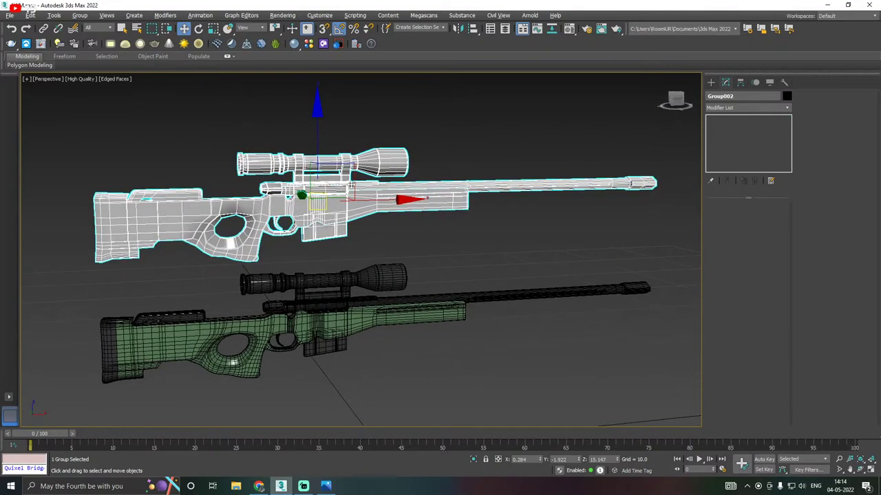
click(473, 459)
key(7)
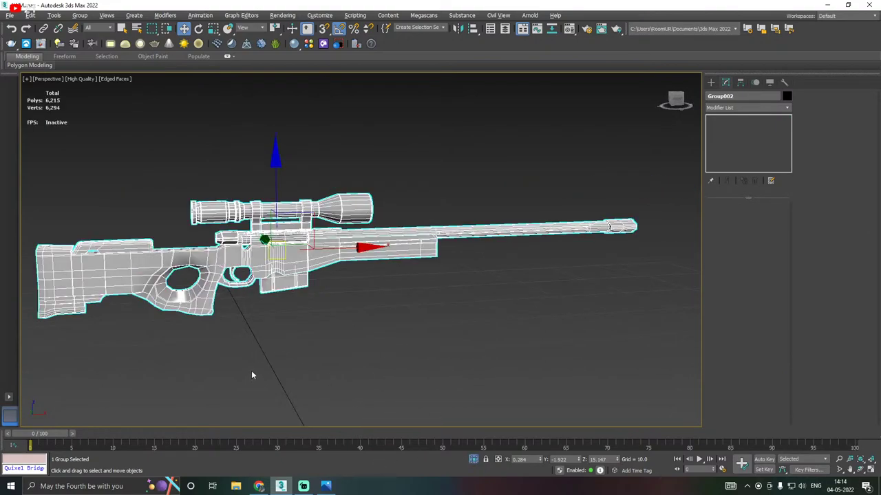
click(476, 461)
click(476, 461)
click(475, 460)
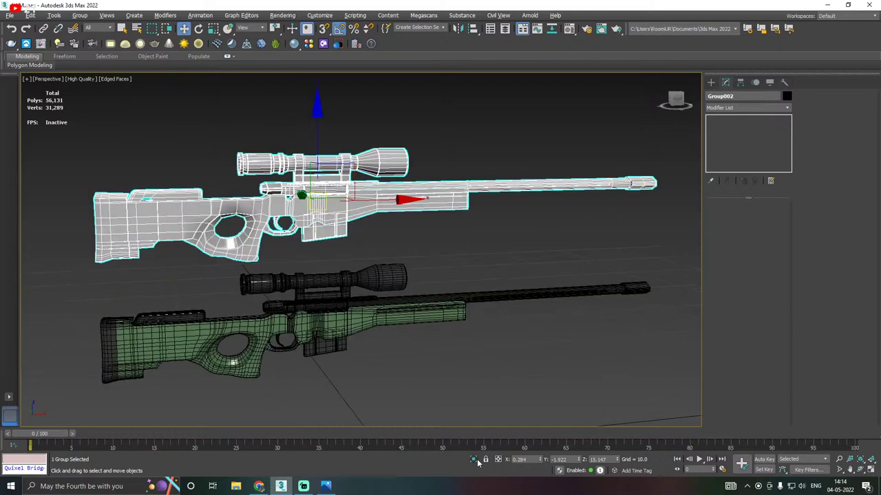
click(475, 460)
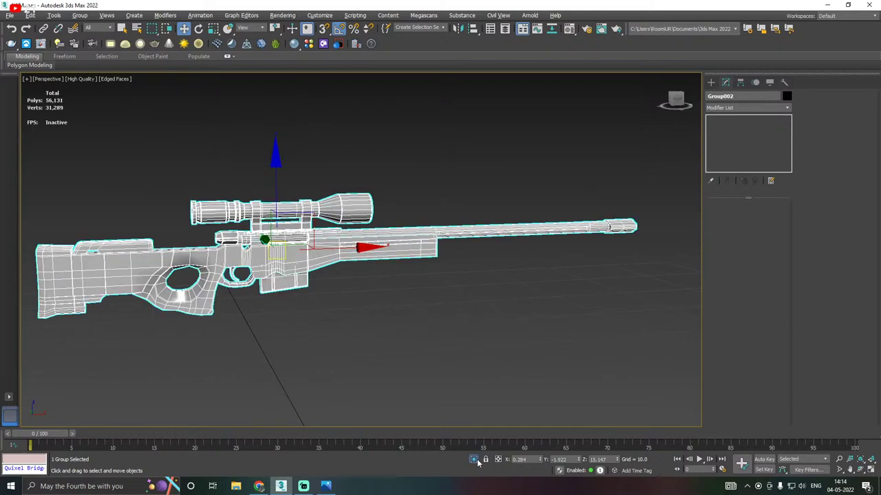
click(476, 461)
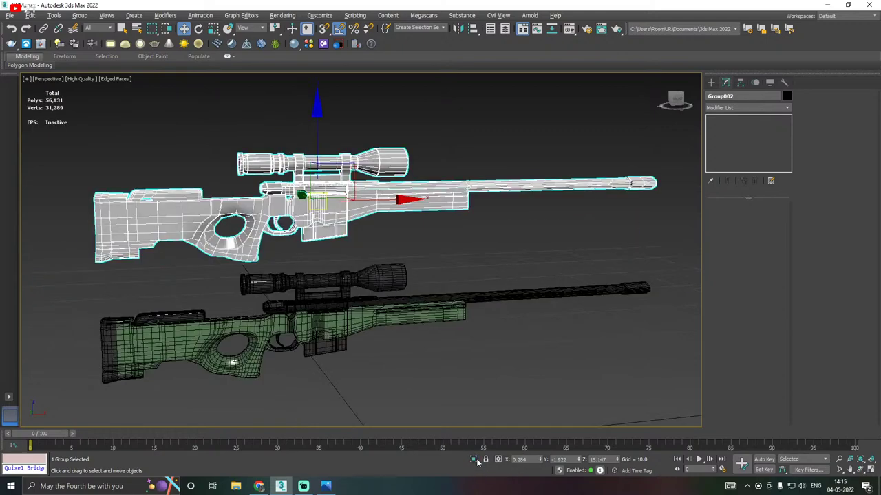
click(475, 460)
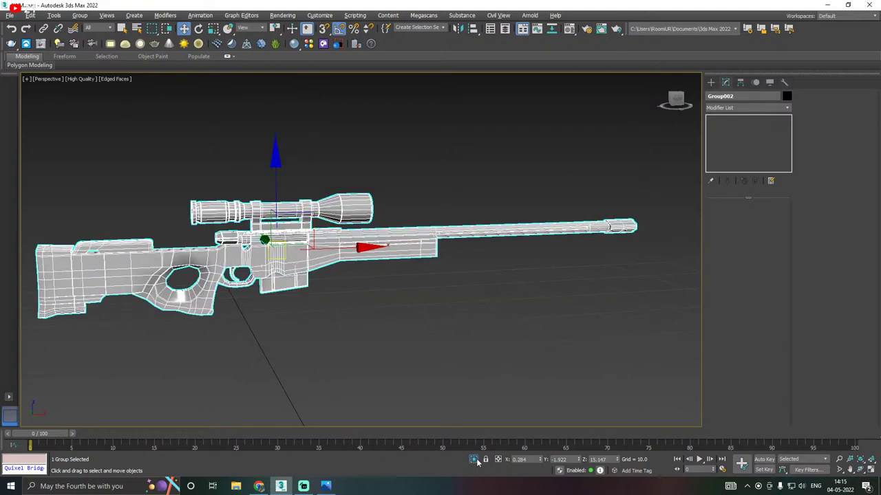
click(475, 461)
click(476, 461)
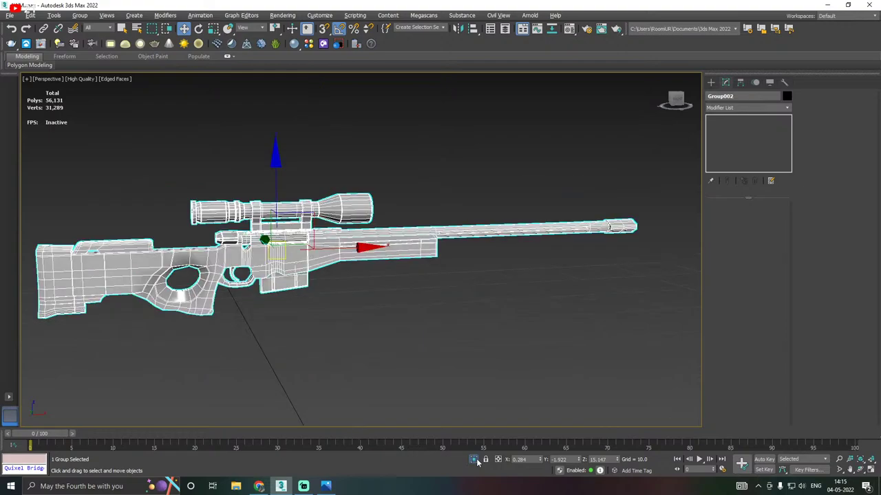
click(475, 460)
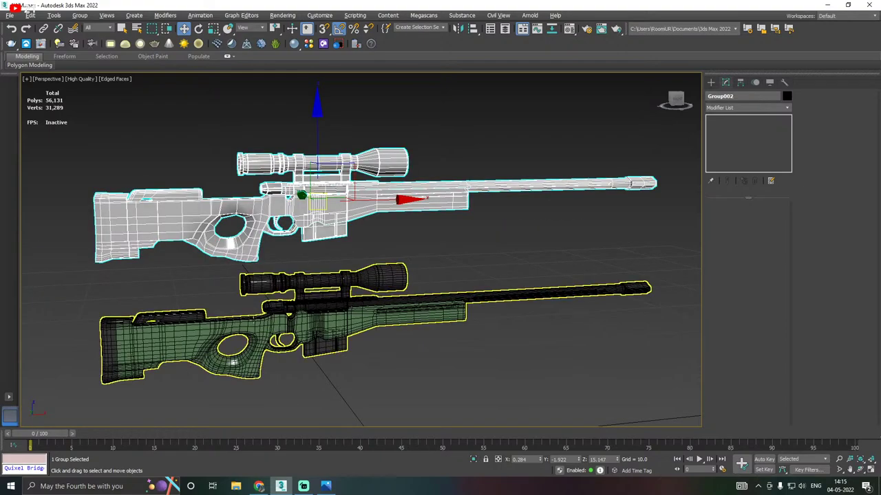
Delete the lower green rifle, leaving only the unsmoothed grey one
click(254, 319)
key(Delete)
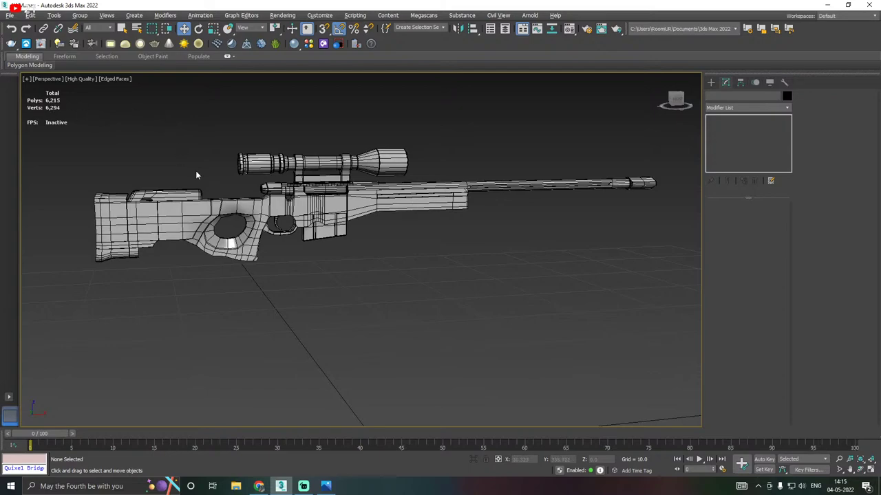
Examine the grey rifle's edge flow around the thumbhole grip, trigger guard and magazine
middle_drag(195, 171, 228, 187)
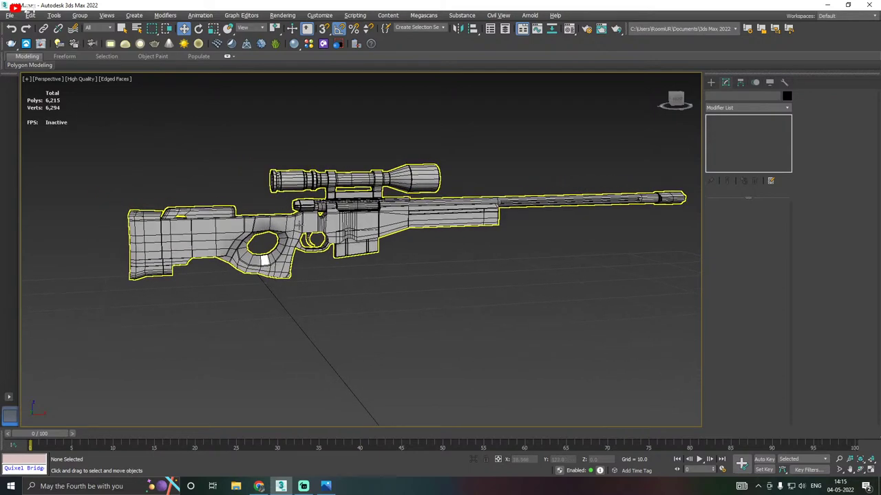
scroll(228, 235, up, 5)
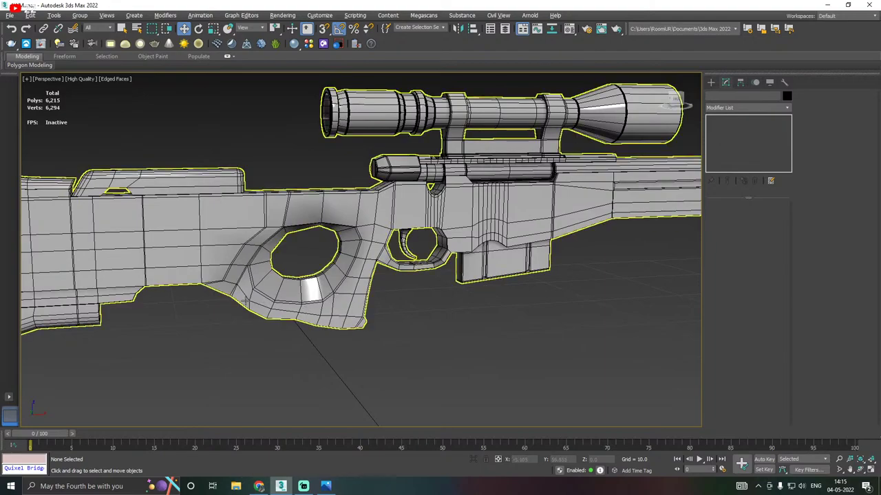
scroll(221, 288, up, 2)
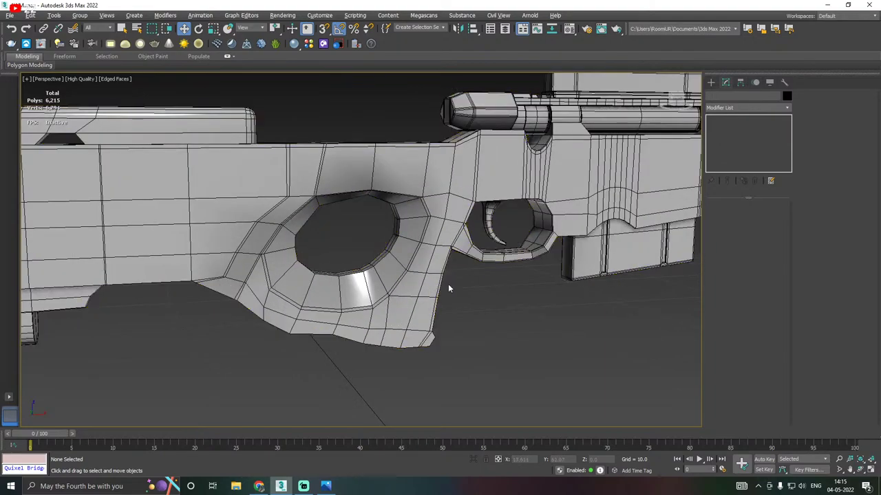
middle_drag(478, 289, 291, 301)
scroll(258, 268, up, 5)
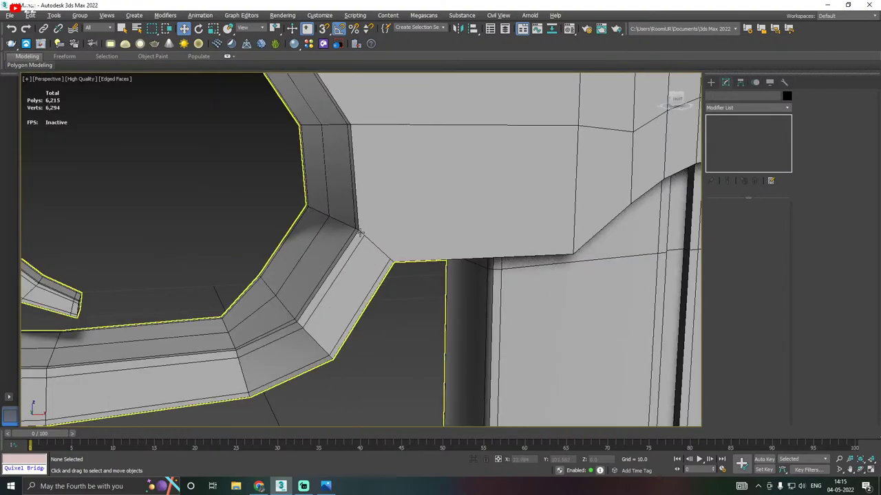
scroll(449, 251, down, 3)
scroll(561, 258, down, 2)
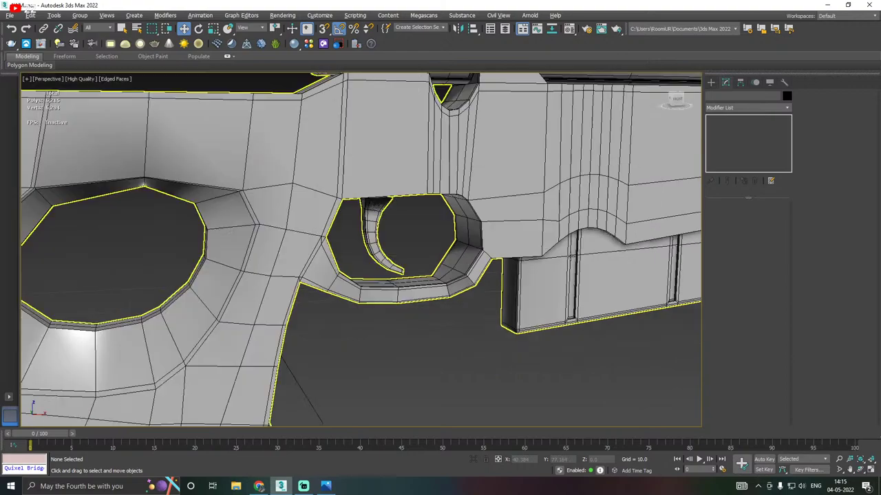
scroll(569, 257, down, 4)
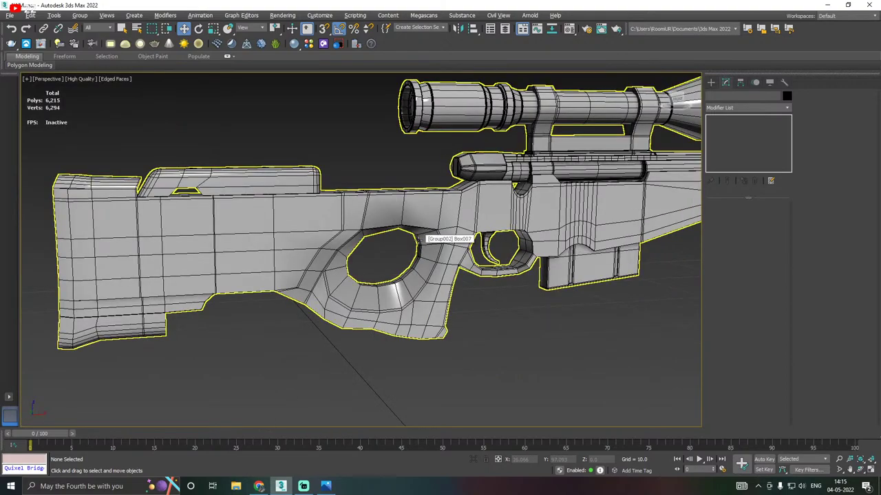
Undo the green rifle's deletion and ungroup the grey rifle
middle_drag(421, 239, 421, 258)
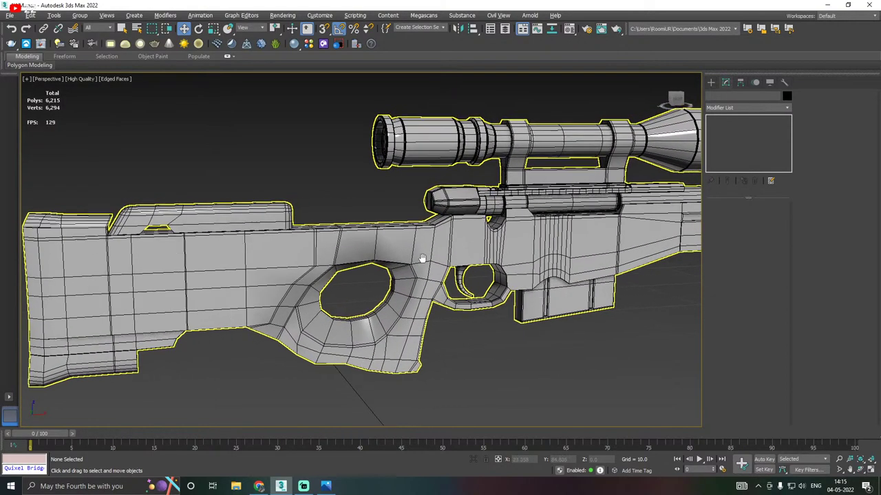
scroll(393, 242, down, 2)
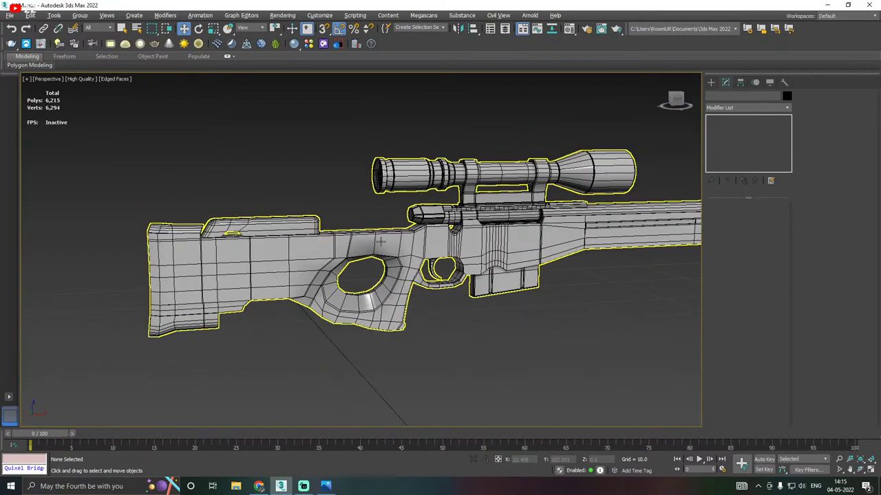
middle_drag(521, 242, 462, 254)
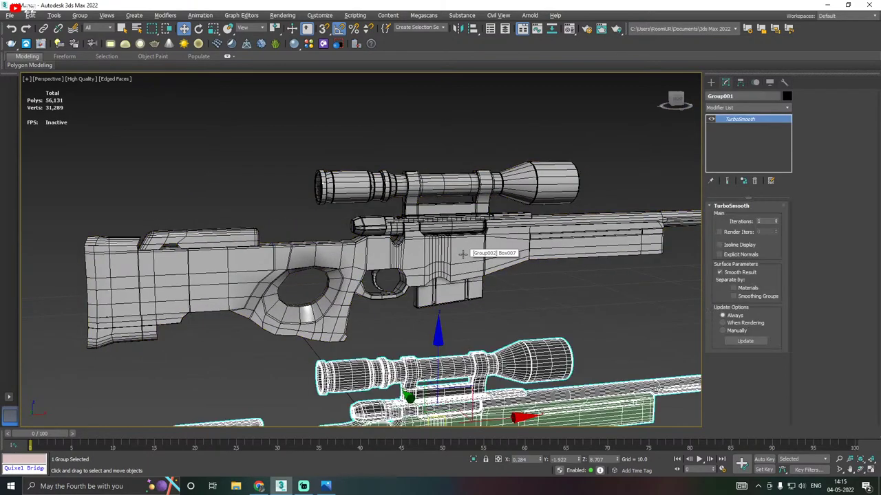
middle_drag(471, 252, 406, 215)
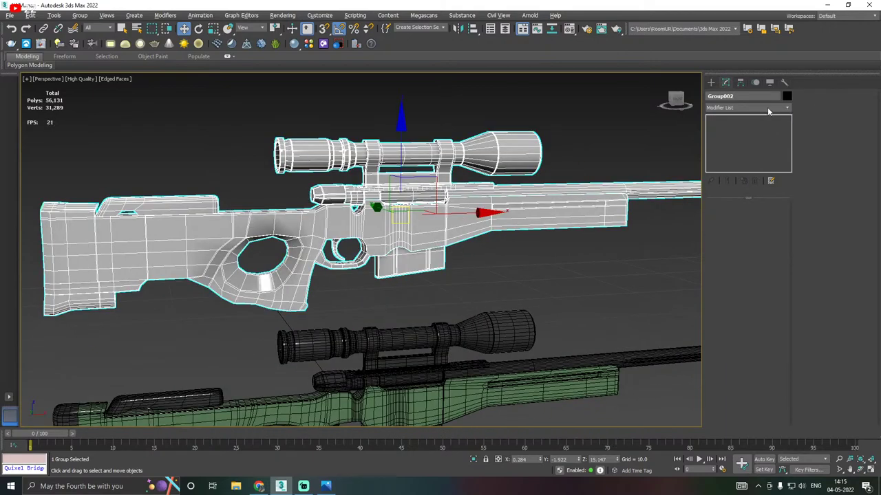
click(80, 15)
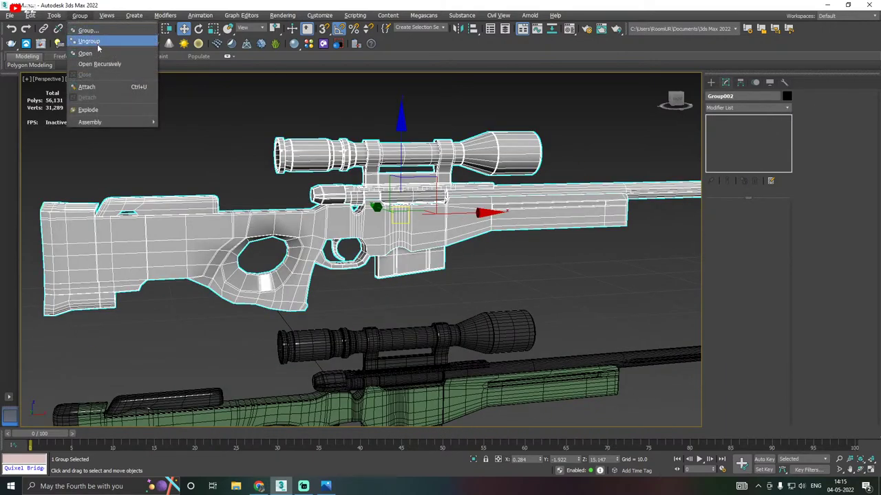
click(98, 44)
Apply an Unwrap UVW modifier to the grey rifle's stock body and open its UV editor
click(536, 201)
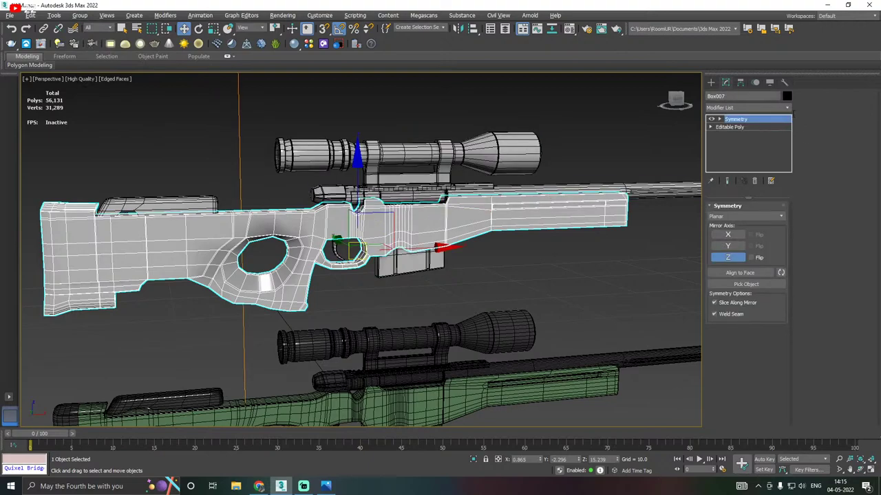
click(789, 109)
scroll(750, 344, down, 10)
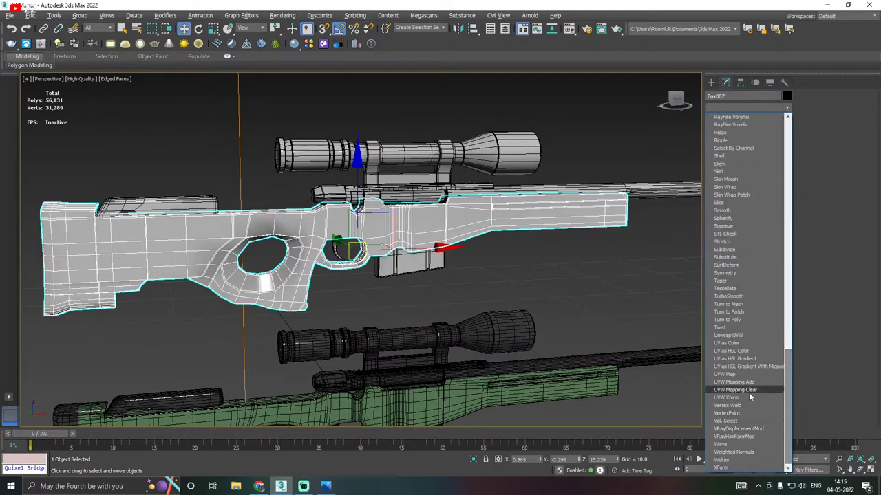
click(728, 335)
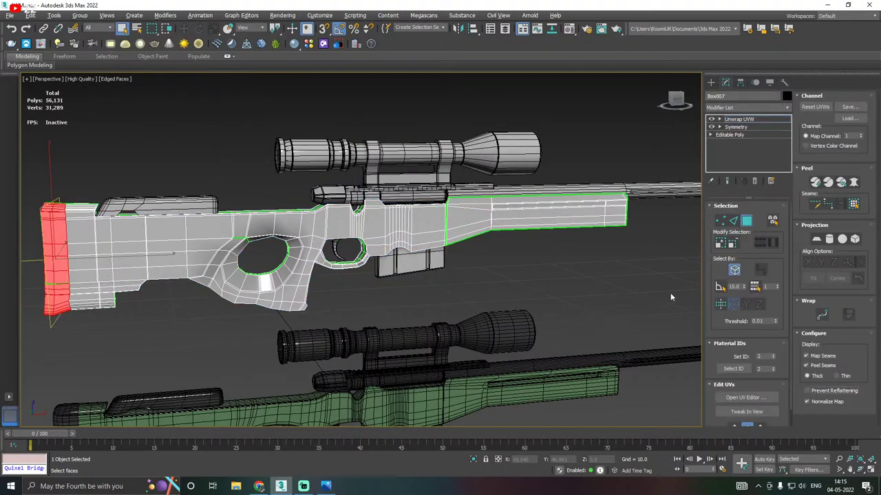
click(745, 398)
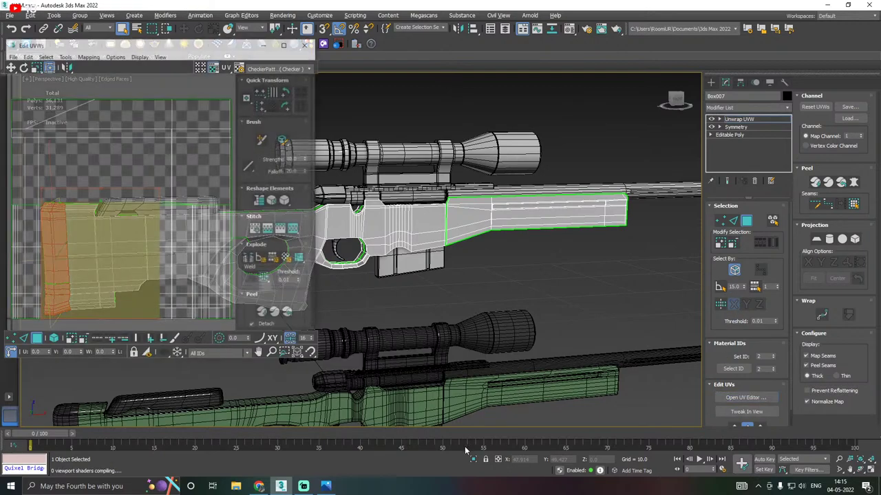
Isolate the stock body, frame it in the view and clear its face selection
key(z)
scroll(344, 259, down, 3)
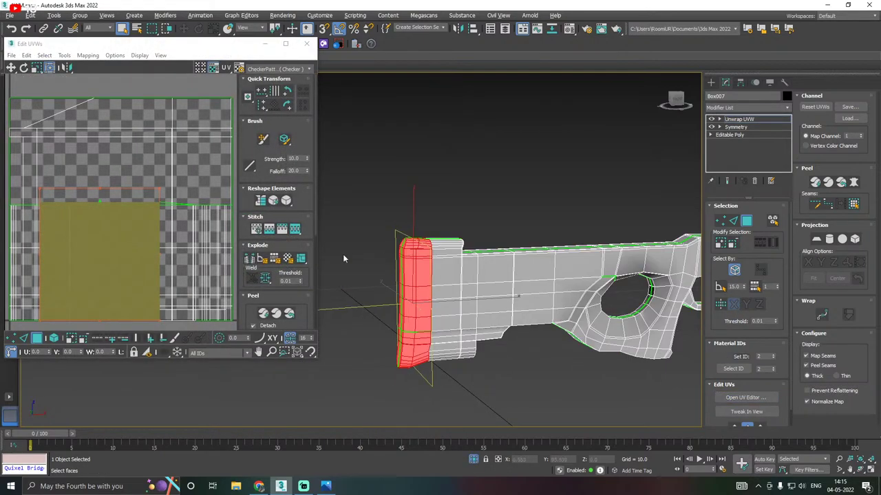
scroll(137, 226, down, 4)
scroll(475, 231, down, 4)
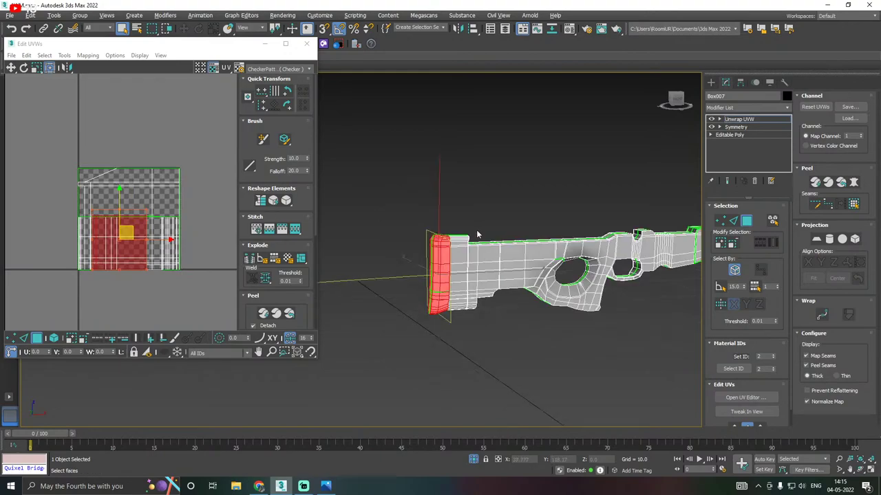
click(417, 190)
middle_drag(567, 215, 509, 241)
Display the CheckerPattern texture on the stock body to preview its UVs
click(267, 69)
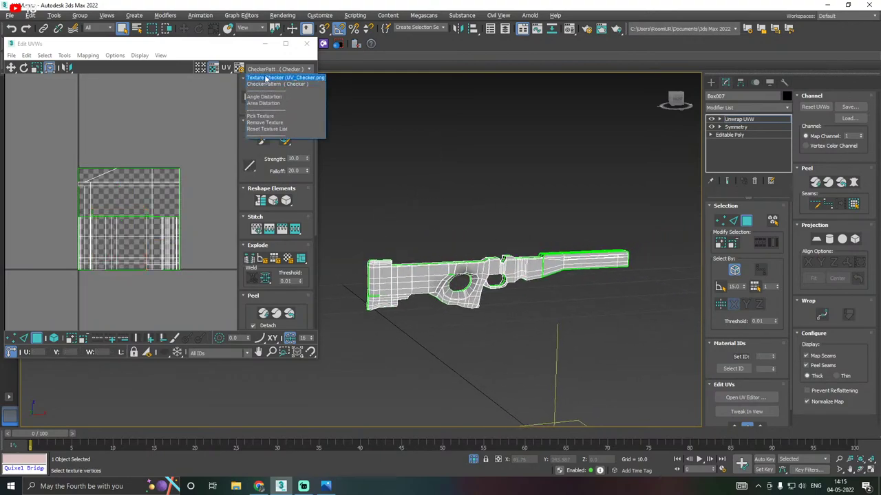
click(266, 78)
click(268, 70)
click(267, 84)
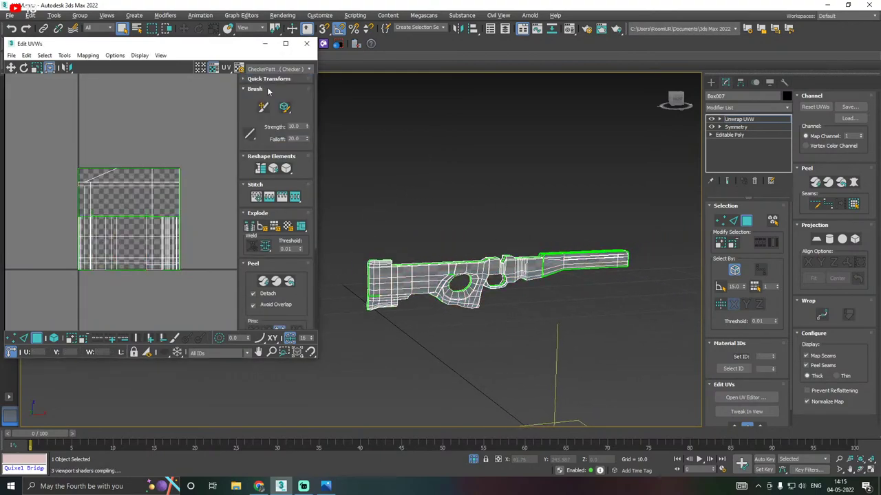
scroll(415, 279, up, 8)
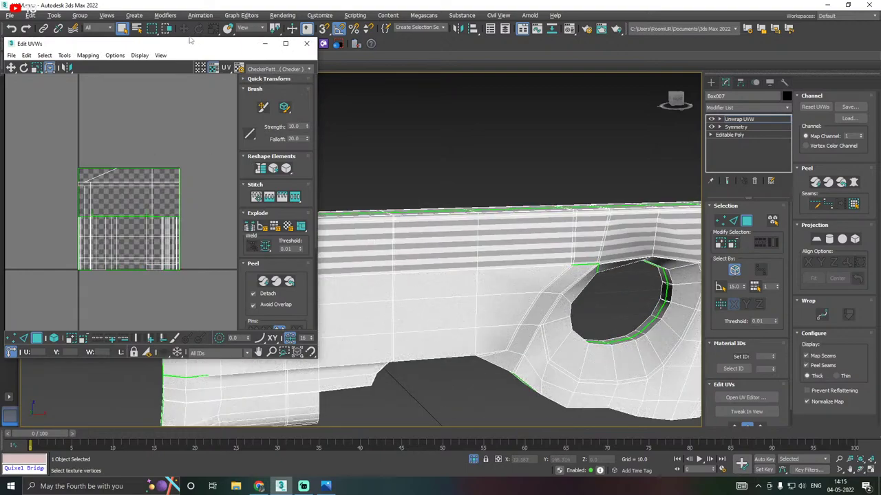
Move the UV editor clear of the main toolbar and select all of the stock body's UV faces
mouse_move(183, 44)
mouse_down()
mouse_move(172, 99)
mouse_move(161, 80)
mouse_up()
click(81, 78)
click(92, 121)
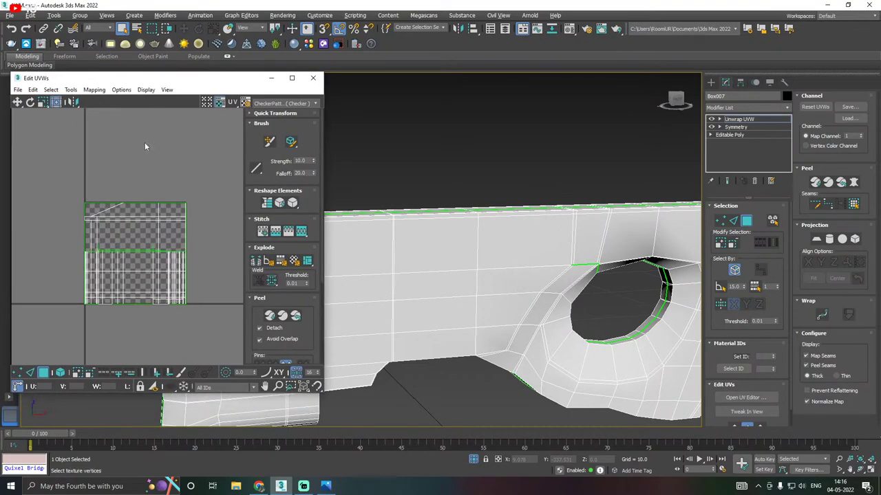
scroll(131, 172, down, 3)
drag(77, 174, 180, 299)
scroll(531, 257, down, 4)
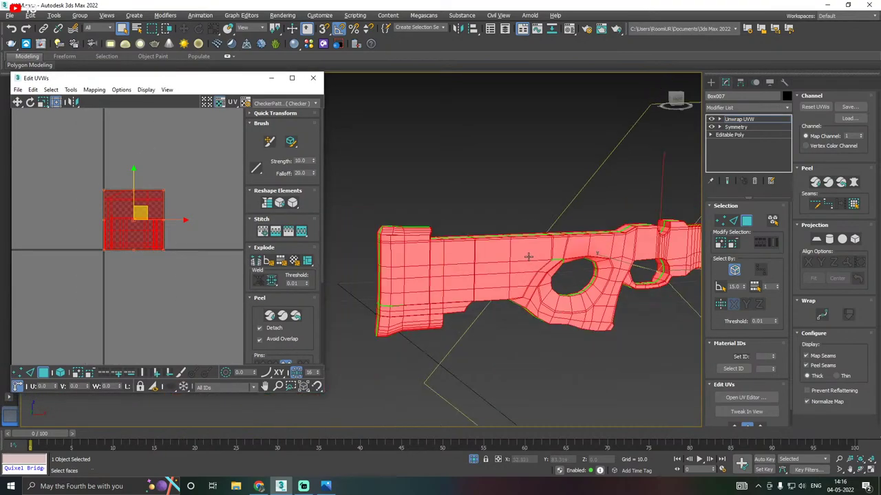
click(30, 13)
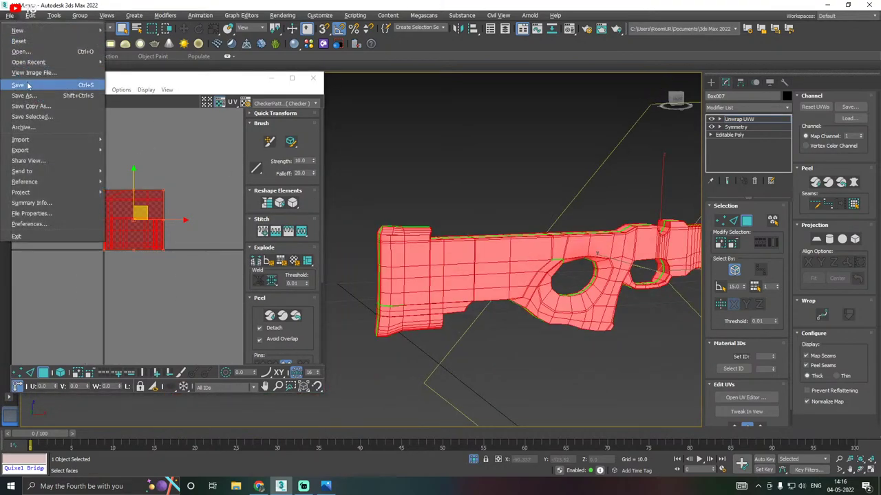
click(30, 14)
Flatten-map the selected faces with a polygon angle threshold of 45, spacing of 0.001, and clusters normalized, rotated and holes filled
middle_drag(551, 253, 484, 258)
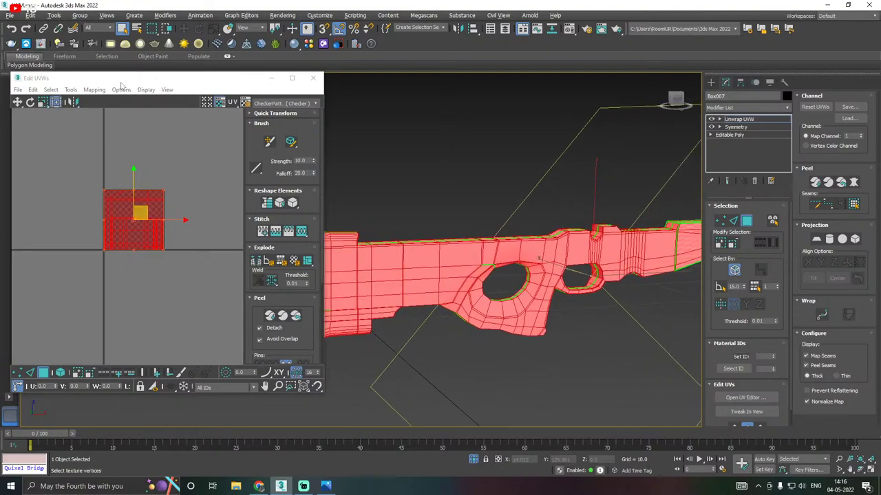
click(95, 90)
click(117, 101)
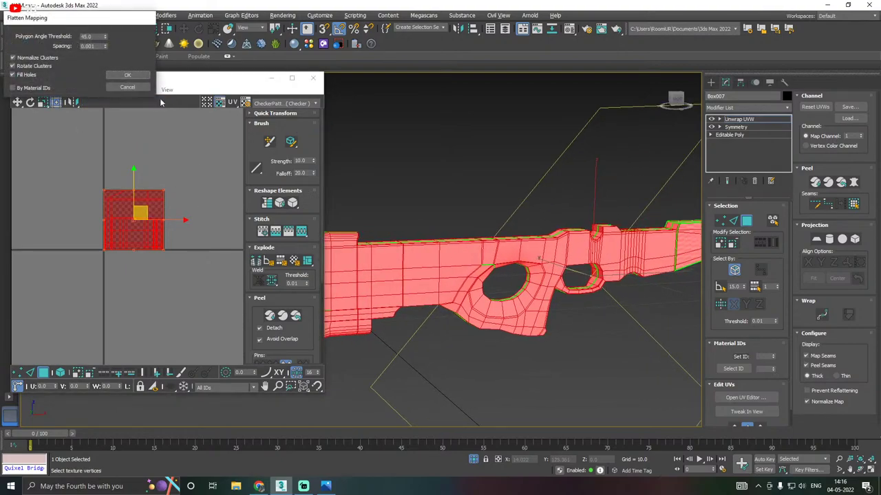
click(130, 76)
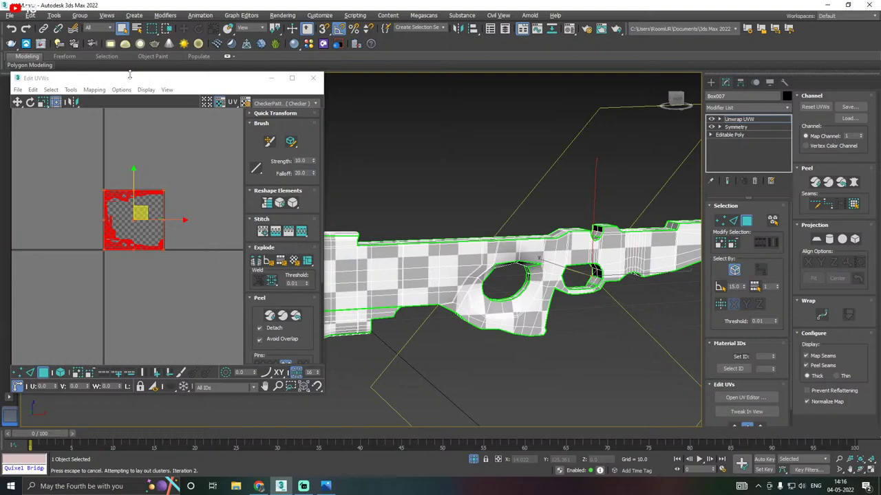
scroll(119, 229, up, 5)
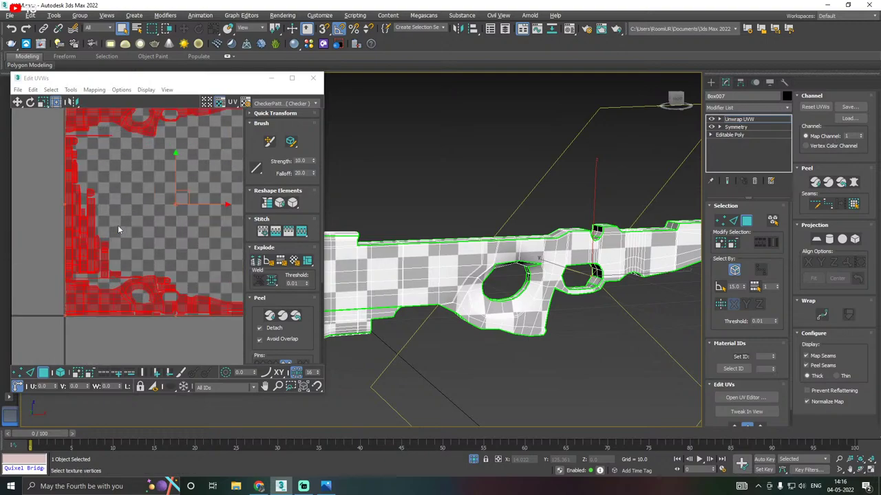
mouse_move(571, 233)
alt+middle_down()
mouse_move(572, 252)
mouse_move(518, 253)
mouse_move(474, 219)
mouse_move(427, 213)
mouse_move(419, 199)
mouse_move(521, 210)
mouse_move(485, 216)
alt+middle_up()
scroll(117, 265, down, 1)
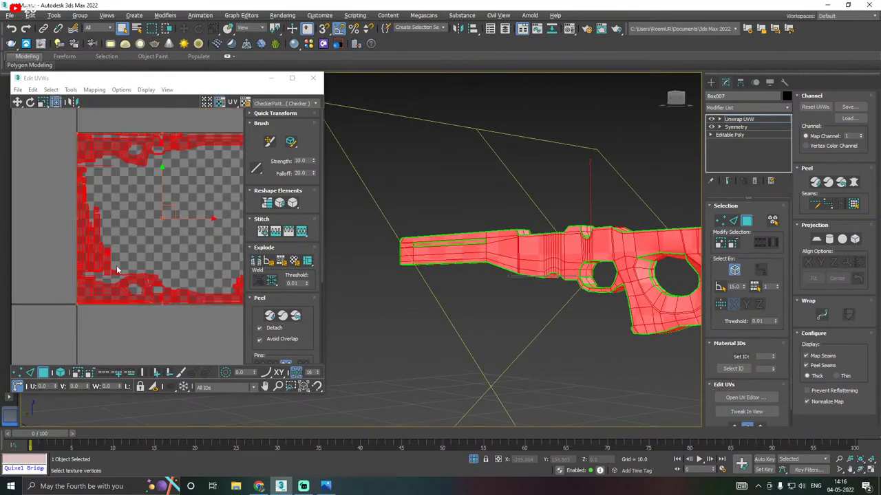
Turn on element selection for the UVs and move the lower rifle-side island below the UV tile to identify its side
scroll(161, 268, down, 3)
click(63, 327)
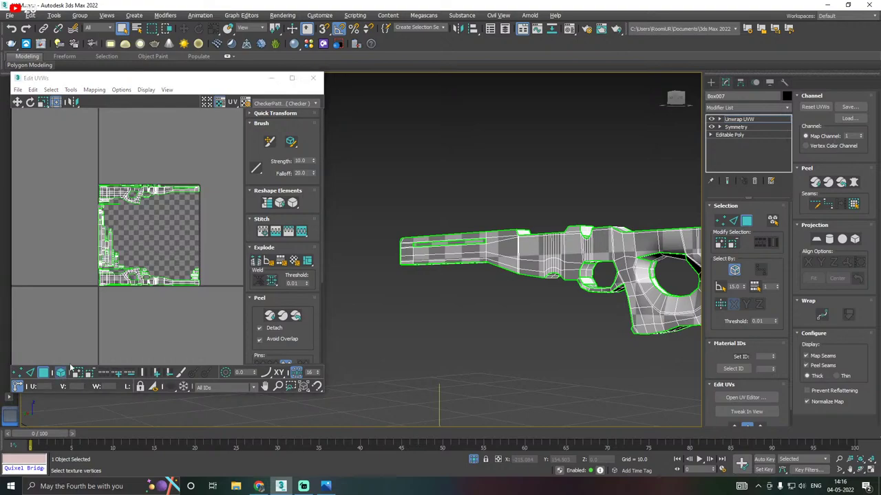
click(60, 373)
click(125, 286)
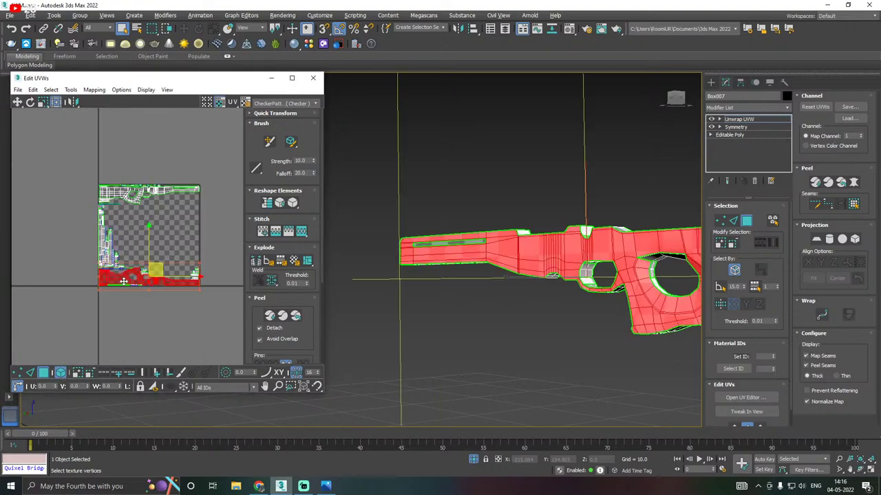
drag(150, 270, 149, 314)
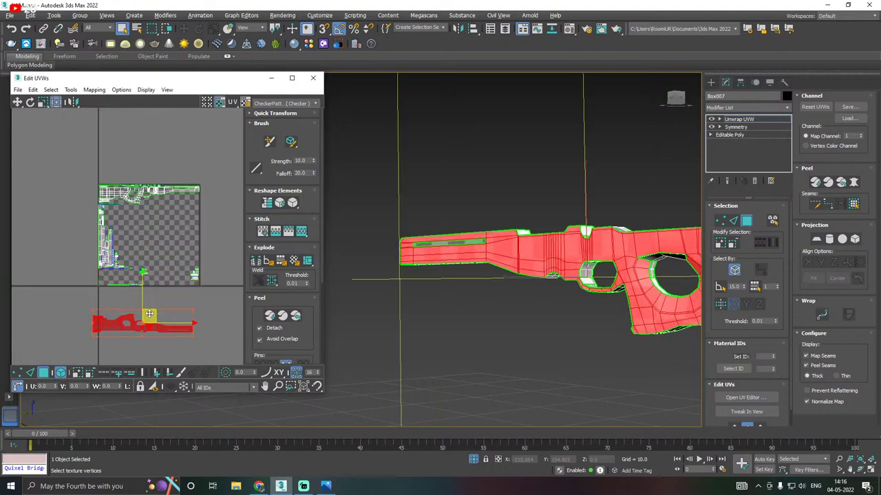
alt+middle_drag(481, 244, 619, 244)
scroll(150, 316, up, 4)
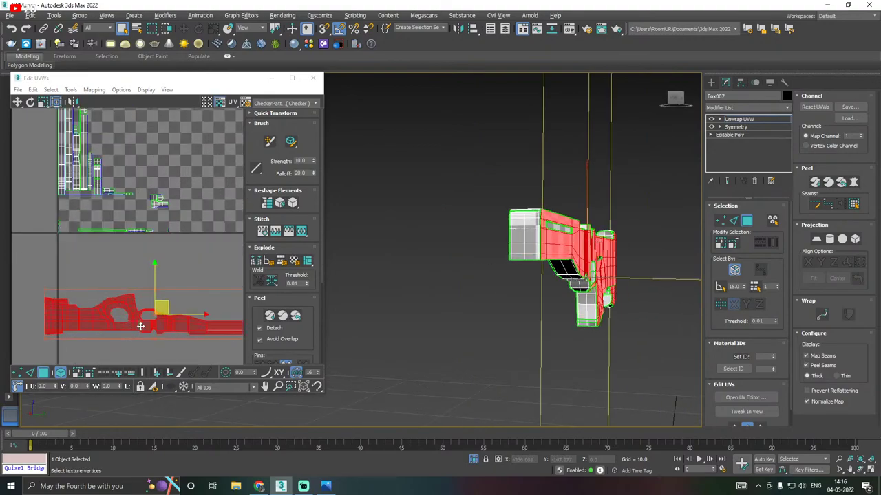
alt+middle_drag(520, 266, 623, 264)
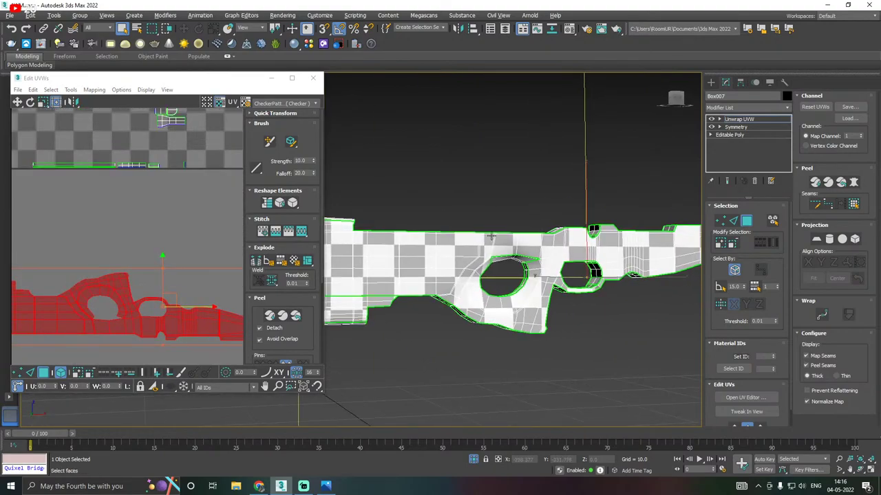
Move the other rifle-side island above the UV tile and check which faces of the body it covers
scroll(142, 207, down, 5)
middle_drag(134, 198, 138, 219)
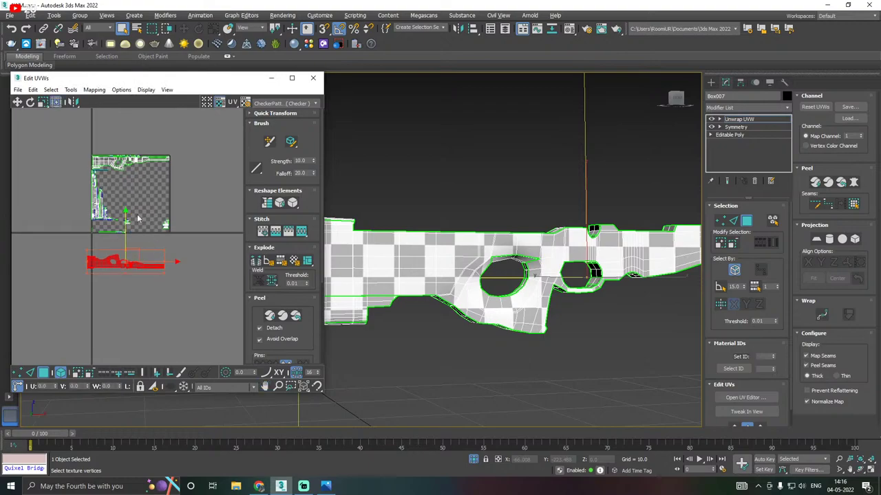
click(130, 162)
drag(129, 133, 130, 109)
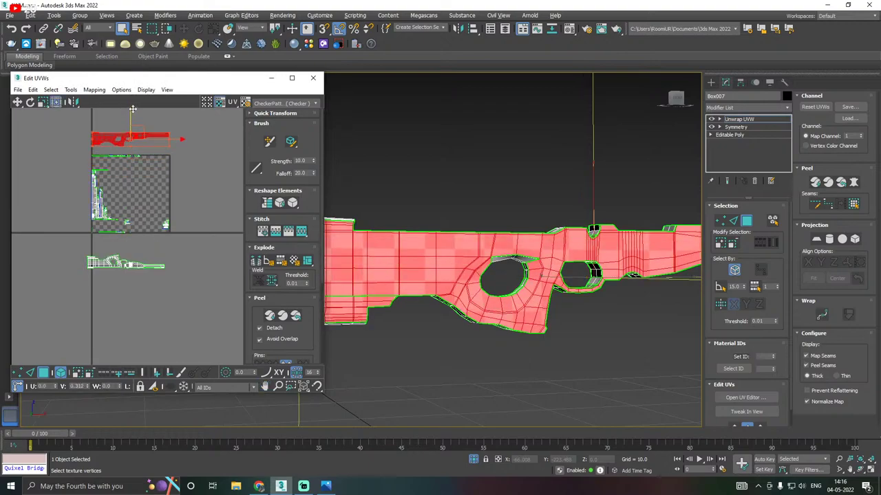
alt+middle_drag(543, 200, 460, 197)
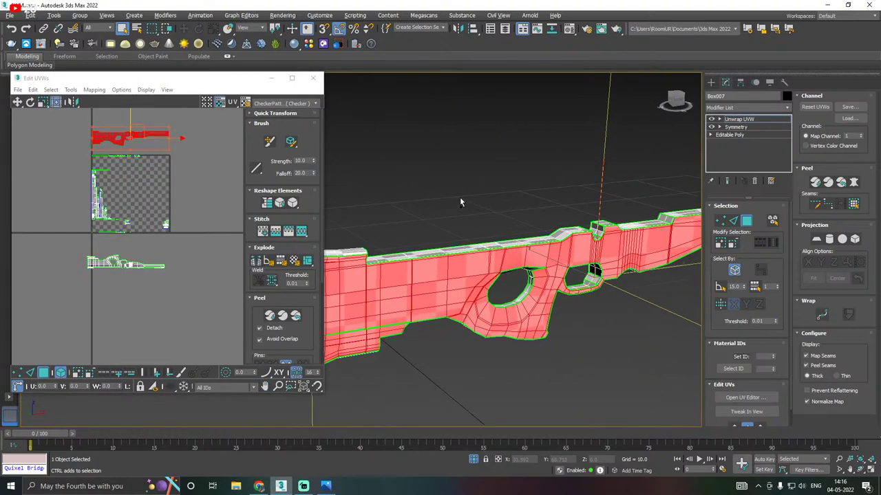
scroll(119, 234, down, 1)
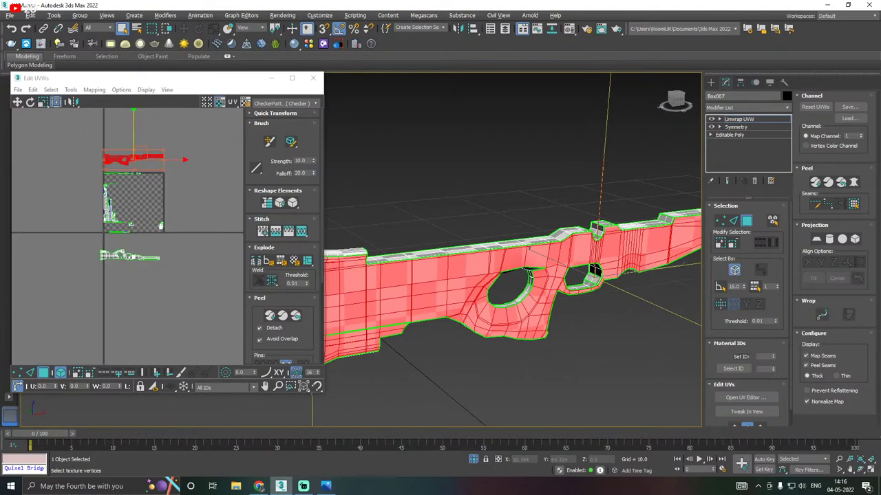
Pack all UV islands back into the tile using Non-Convex packing with 0.001 padding and clusters normalized and rescaled
scroll(112, 220, up, 2)
key(ctrl+a)
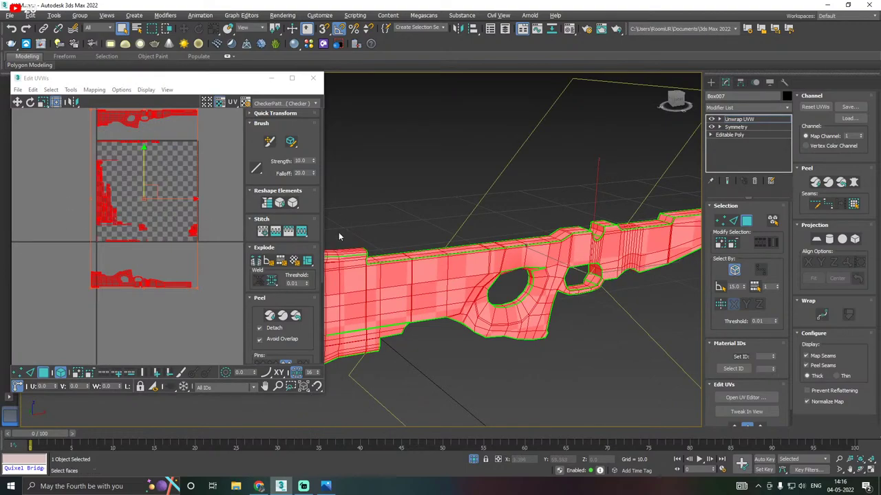
click(274, 297)
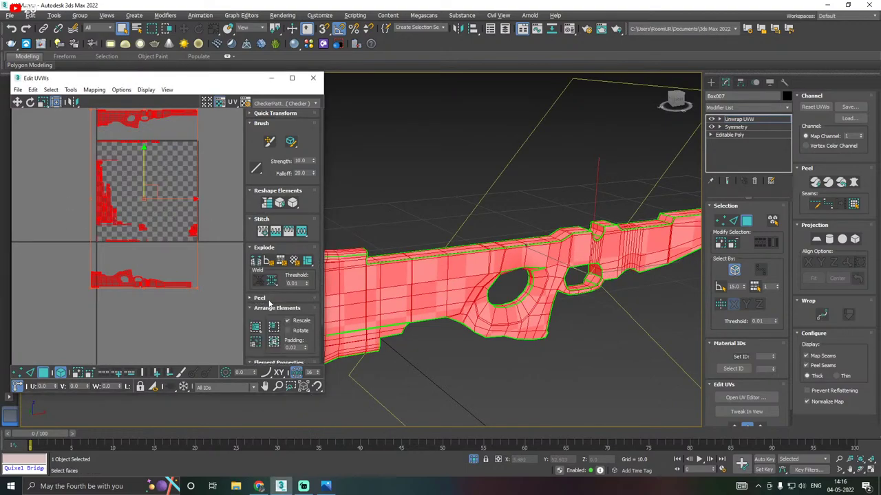
click(259, 341)
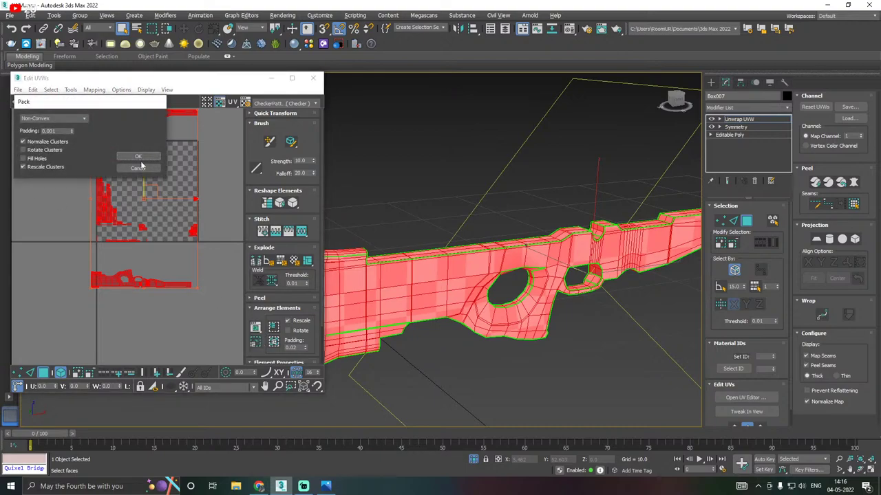
click(138, 157)
scroll(110, 201, up, 4)
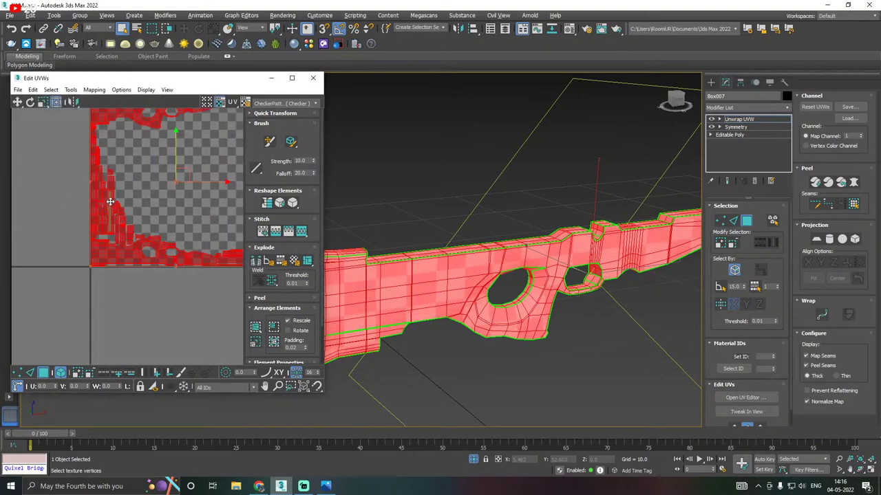
Move the two rifle-side islands out of the UV tile, one above it and the other below it
scroll(111, 201, up, 2)
click(179, 184)
scroll(122, 249, up, 2)
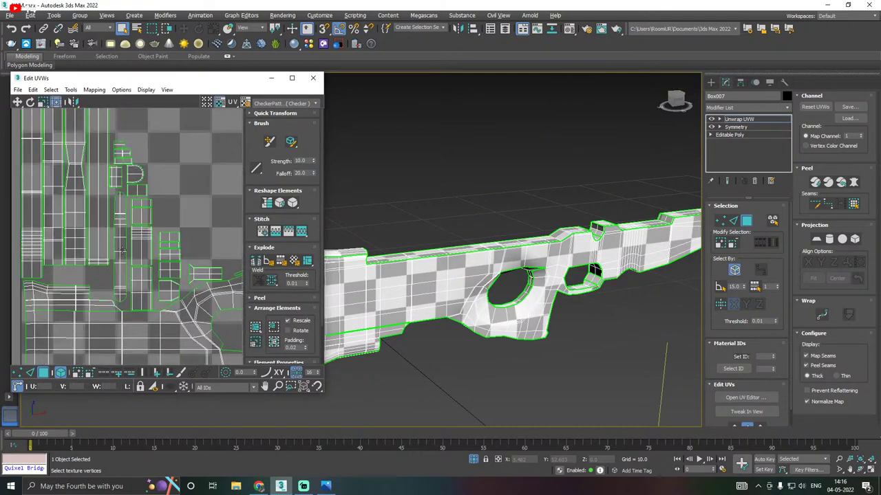
scroll(120, 226, up, 2)
scroll(121, 225, down, 4)
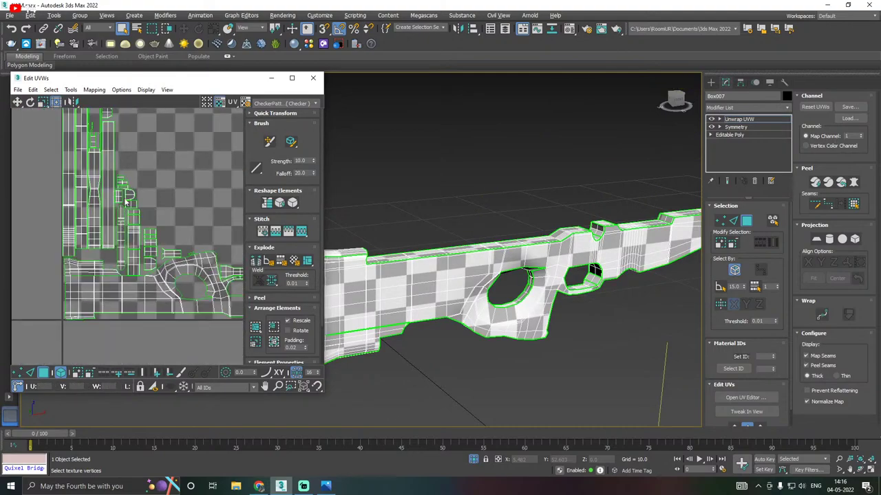
scroll(109, 211, down, 2)
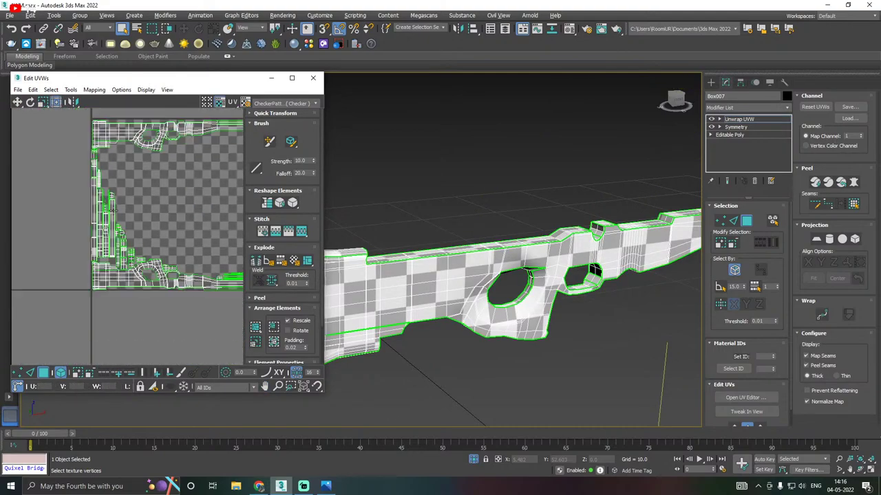
scroll(113, 212, down, 3)
drag(137, 175, 142, 130)
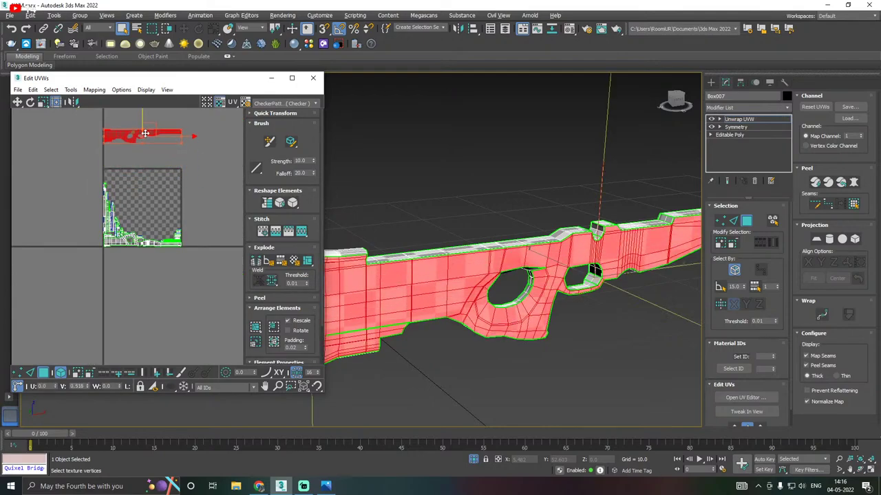
click(119, 239)
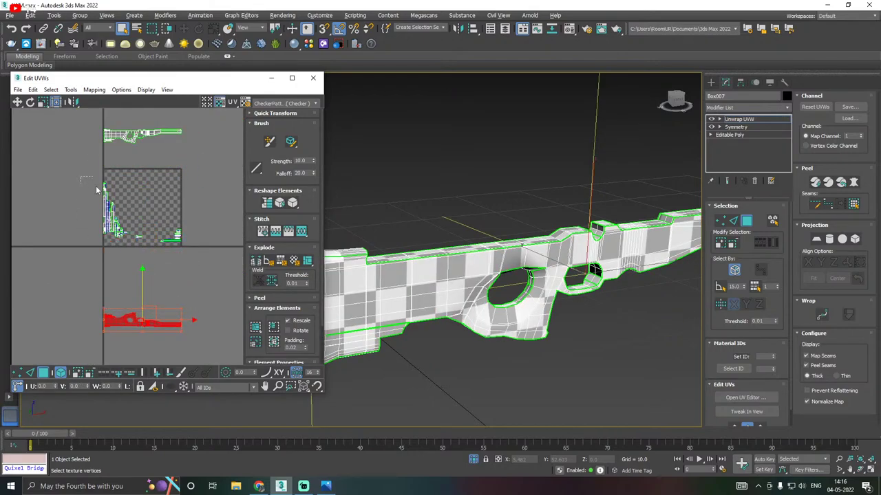
Pack the remaining small islands on their own so they fill the UV tile, leaving both rifle-side islands outside
drag(96, 190, 202, 254)
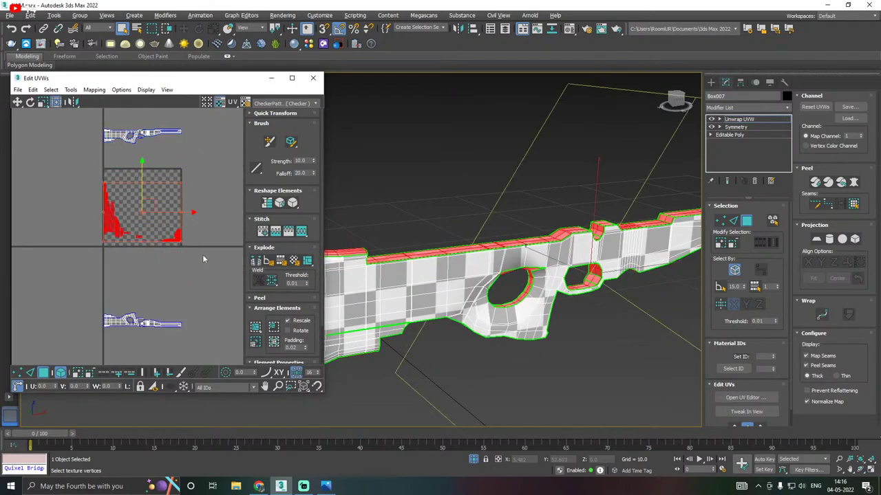
click(255, 327)
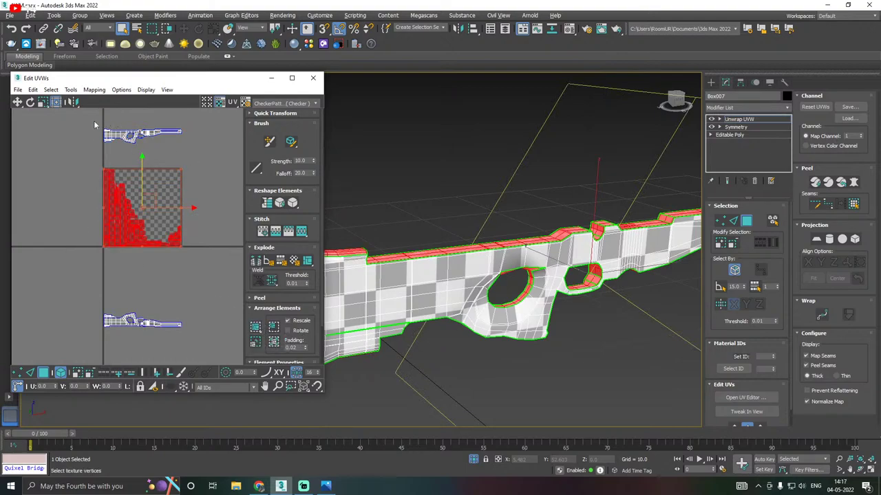
key(ctrl+a)
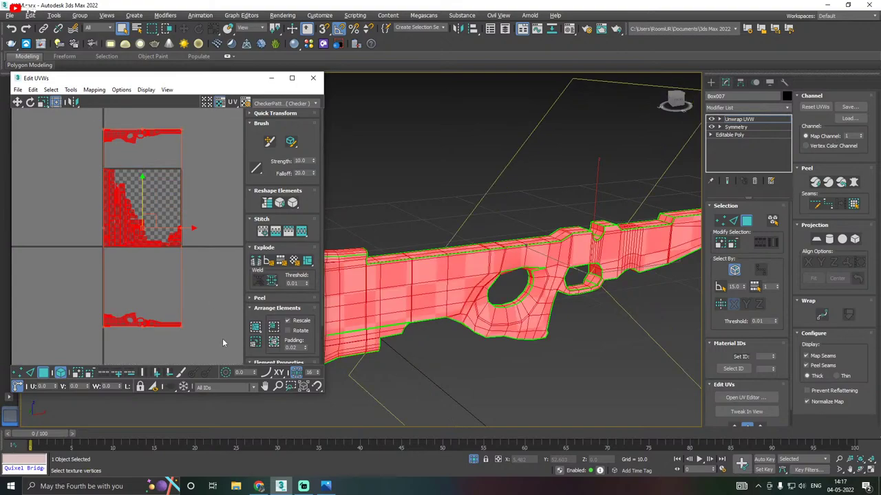
click(255, 340)
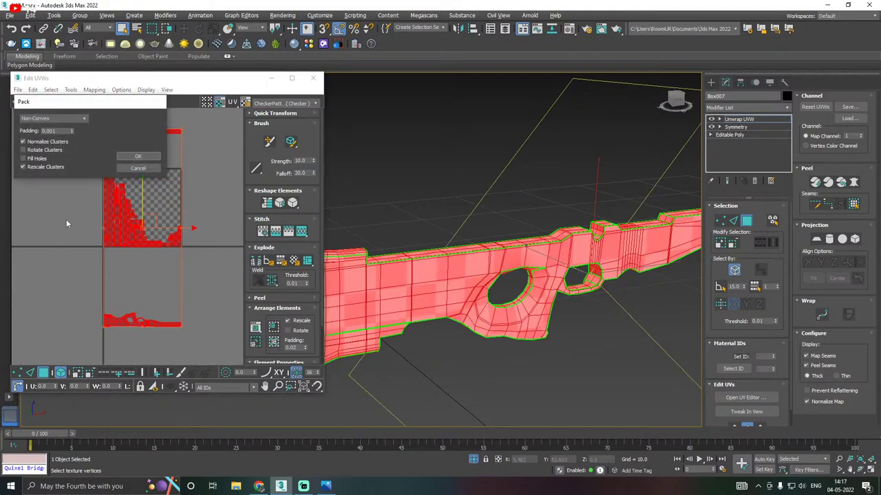
click(136, 168)
Select both rifle-side islands outside the UV tile and pack them back into it
click(186, 143)
click(165, 134)
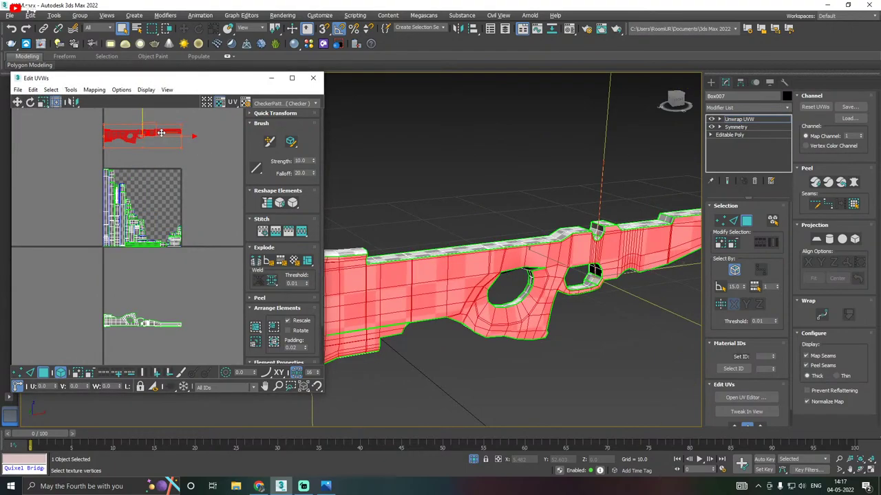
ctrl+click(127, 321)
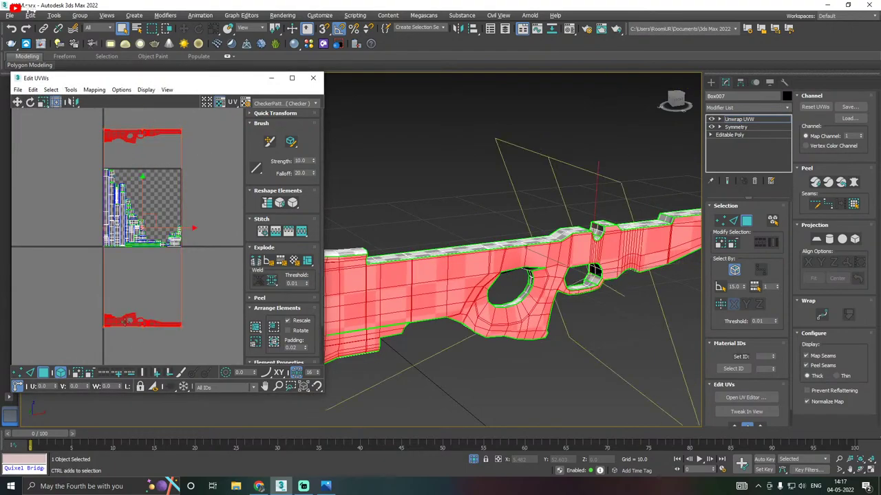
click(255, 327)
Repack all islands in the tile using Non-Convex packing with 0.001 padding and clusters normalized and rescaled, and clear the selection
drag(93, 161, 206, 271)
click(255, 329)
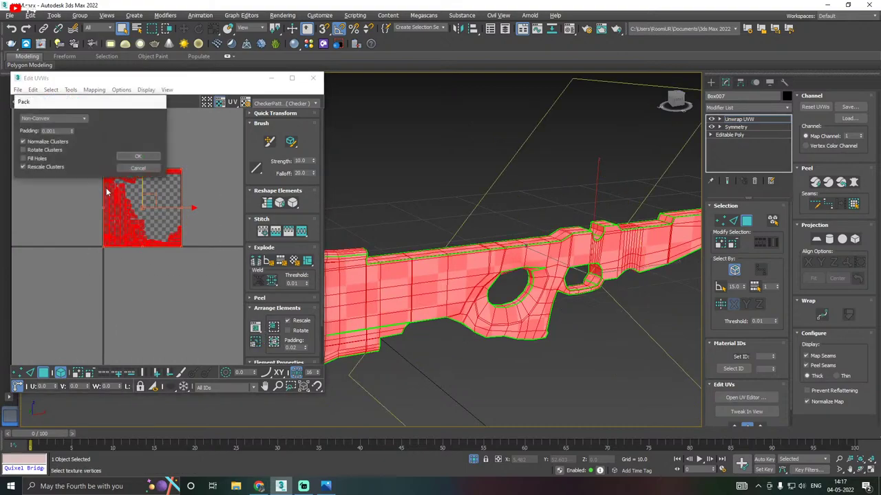
click(136, 157)
scroll(157, 181, up, 5)
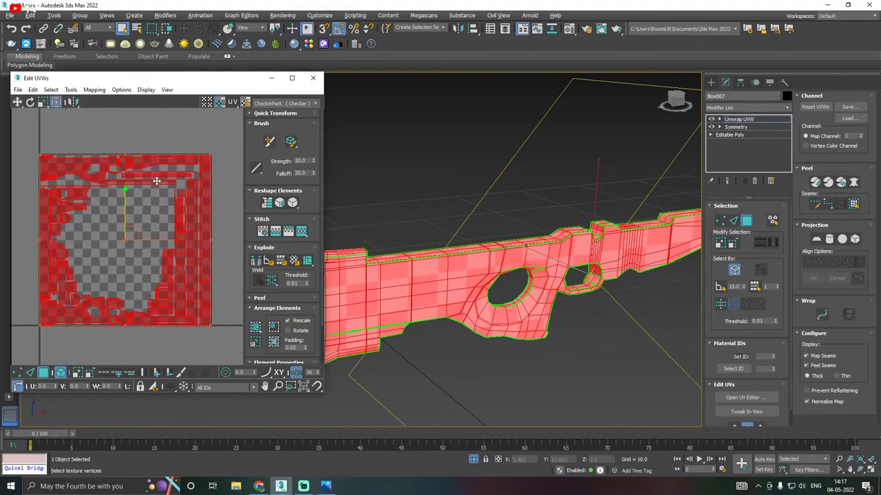
click(115, 243)
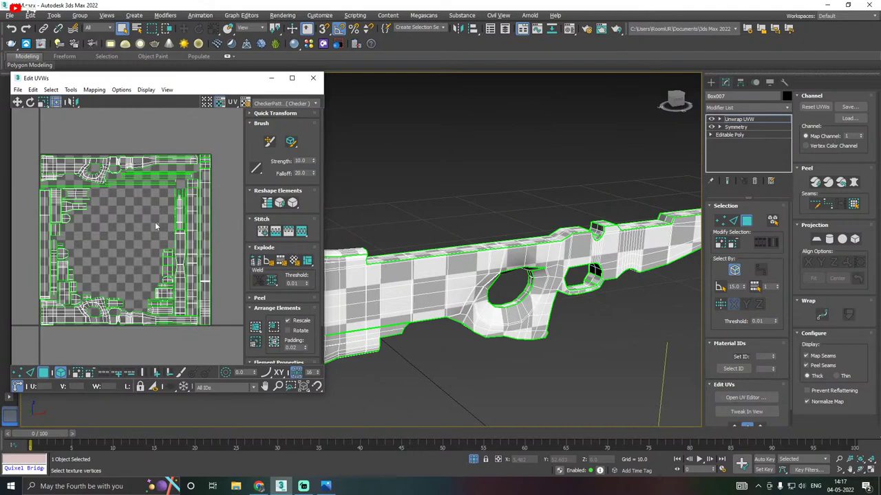
Examine the checker pattern around the stock's upper notch and check which faces the islands along the tile's edge cover
mouse_move(570, 224)
alt+middle_down()
mouse_move(557, 246)
mouse_move(537, 217)
mouse_move(584, 232)
alt+middle_up()
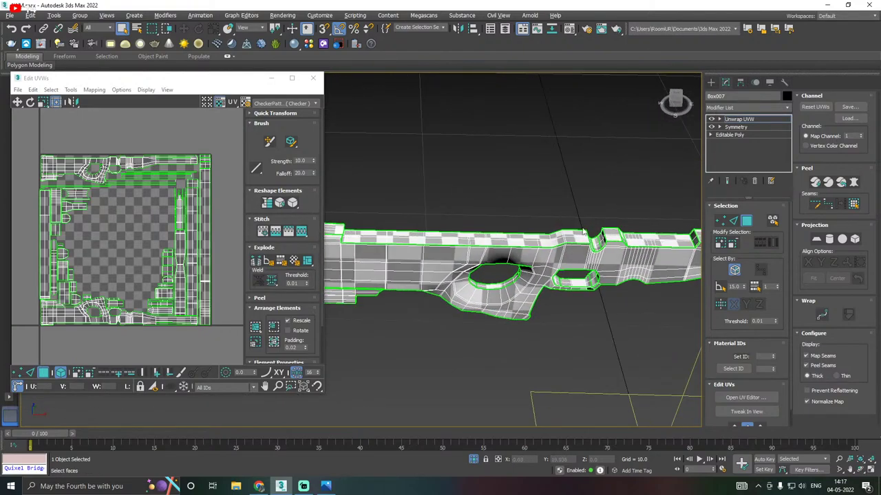
scroll(583, 233, up, 3)
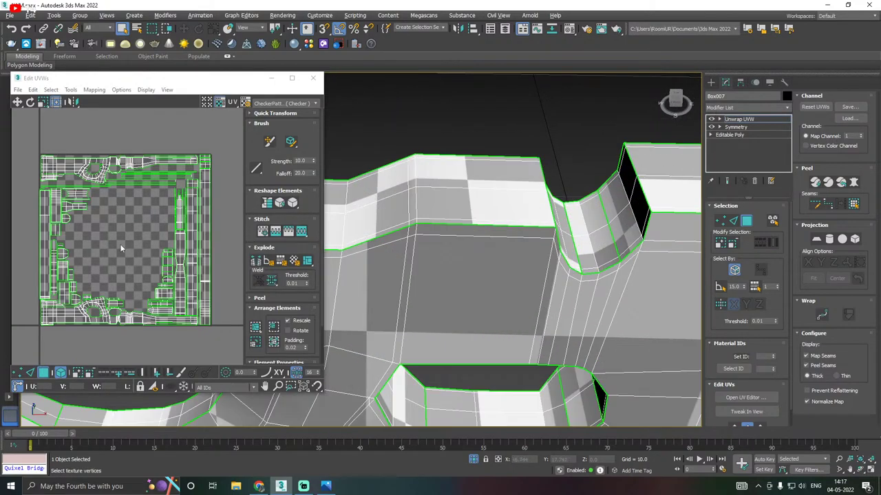
scroll(73, 238, up, 2)
click(67, 184)
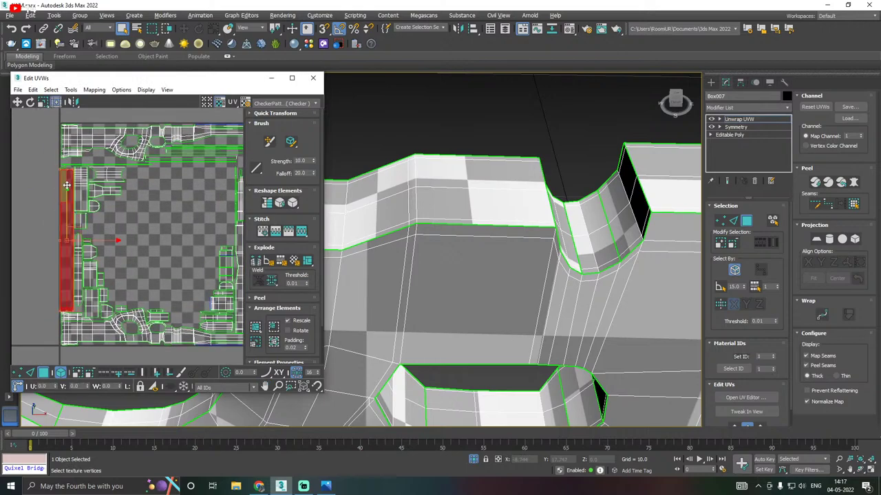
click(88, 250)
scroll(88, 249, down, 2)
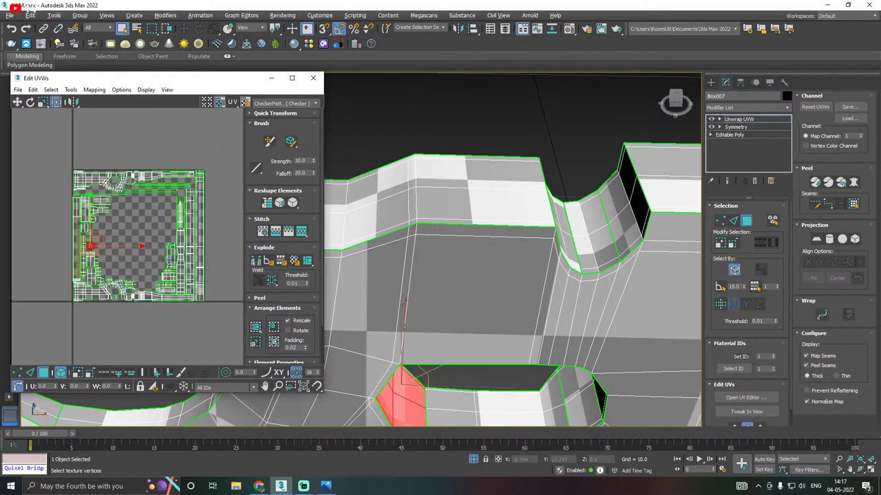
scroll(86, 234, down, 2)
Move the rifle-side islands above and below the tile again and select all the islands remaining inside it
click(107, 194)
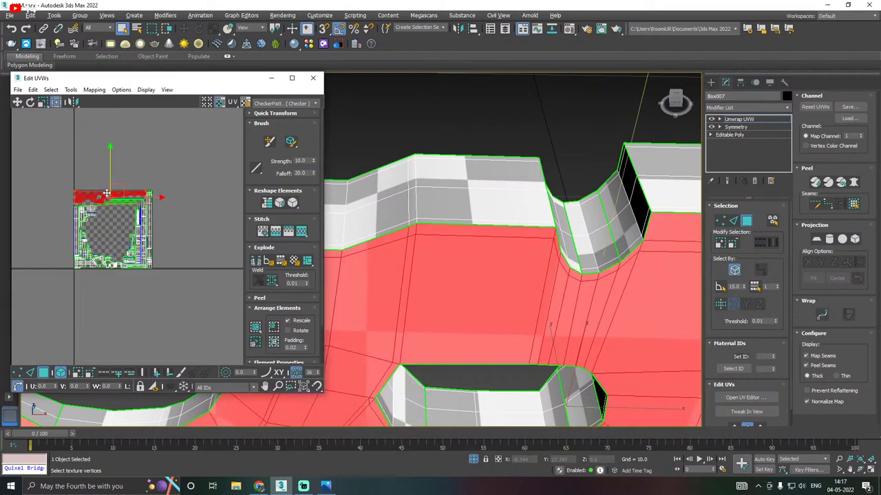
drag(107, 193, 107, 151)
drag(85, 263, 83, 325)
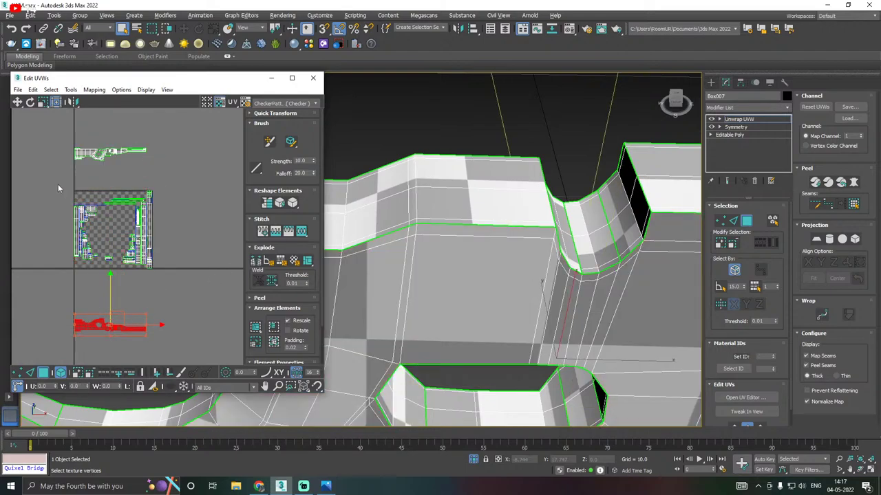
drag(58, 183, 199, 297)
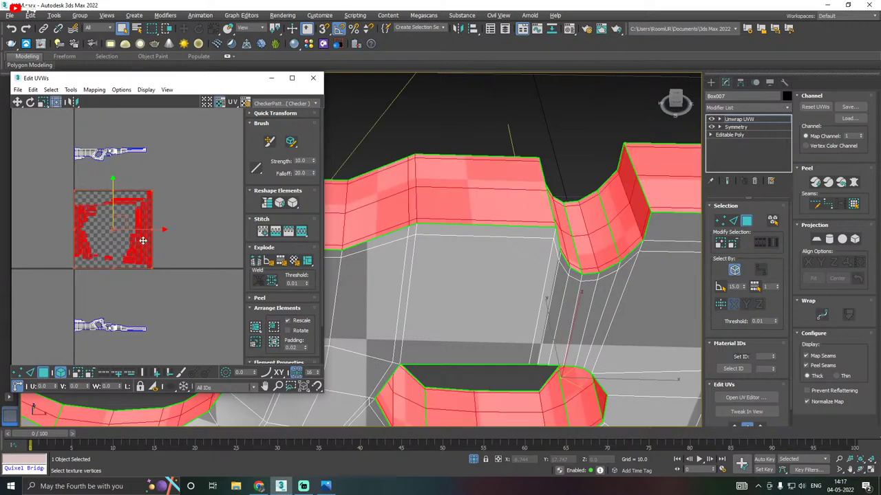
Inspect the remaining islands' faces on the stock, selecting the inner elements of the trigger opening to check their checker pattern
scroll(603, 198, down, 6)
alt+middle_drag(596, 198, 557, 188)
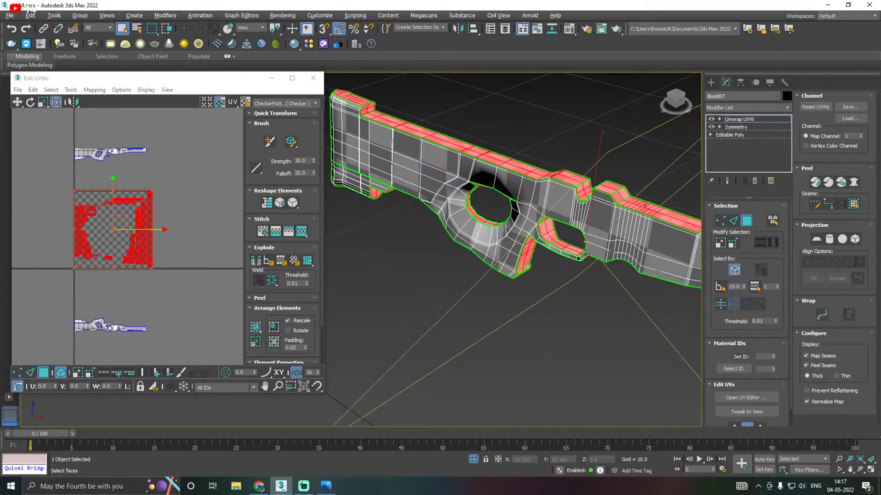
scroll(583, 253, up, 8)
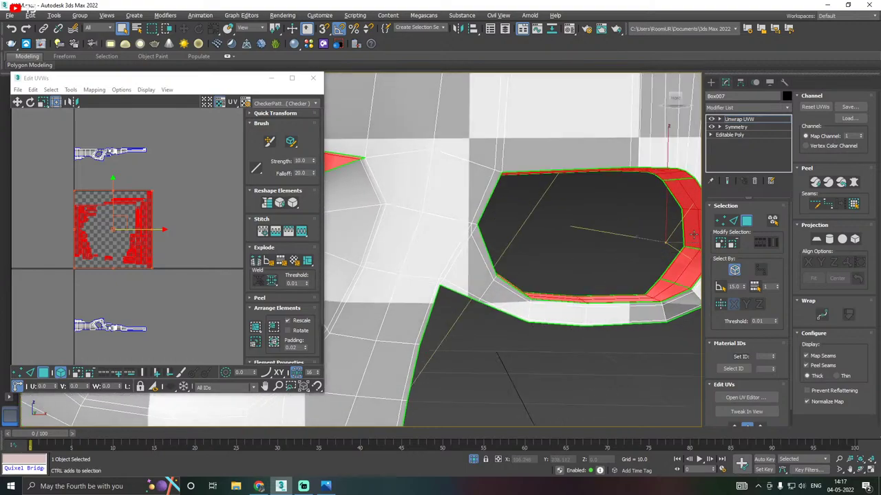
alt+middle_drag(693, 235, 659, 258)
click(551, 256)
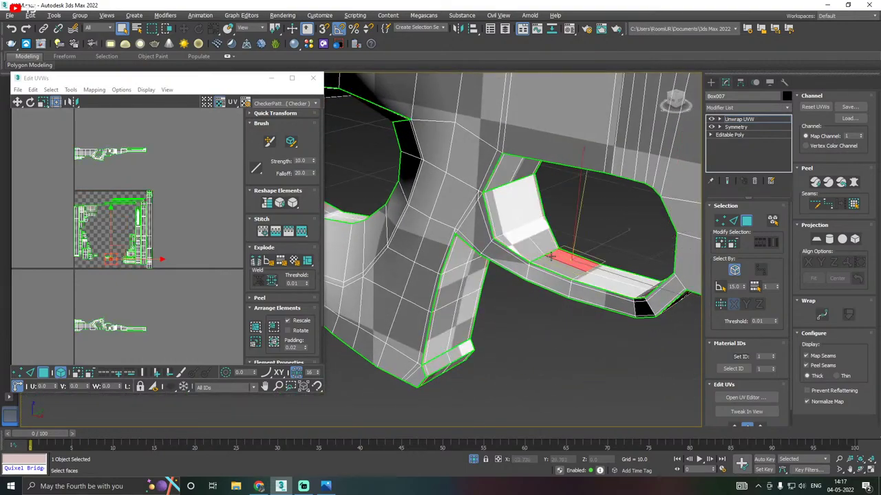
ctrl+click(539, 242)
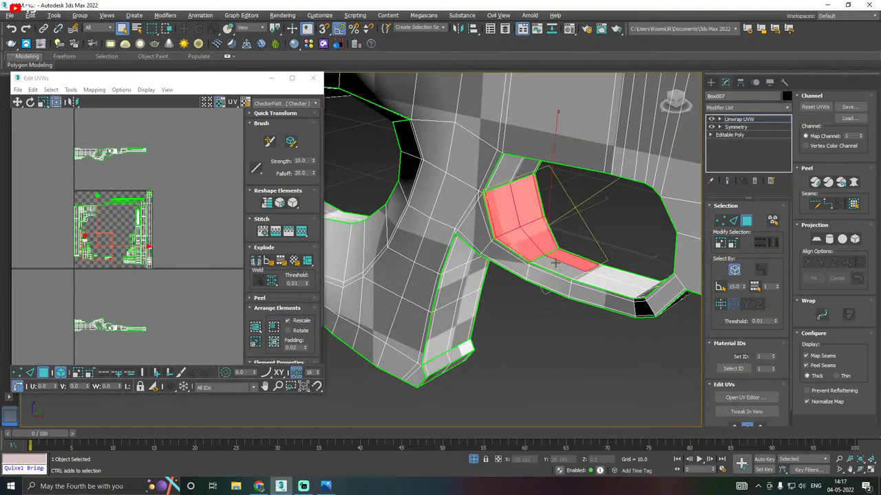
ctrl+click(556, 263)
alt+middle_drag(536, 234, 623, 217)
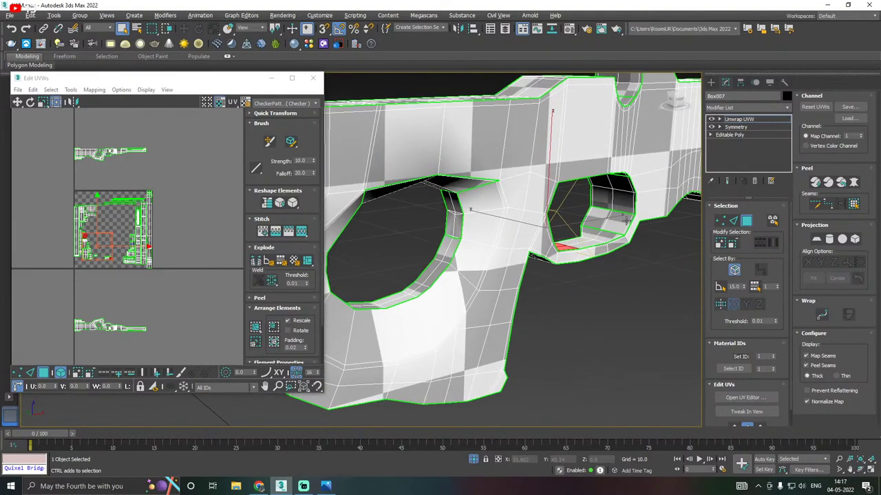
scroll(599, 219, down, 5)
scroll(56, 185, down, 3)
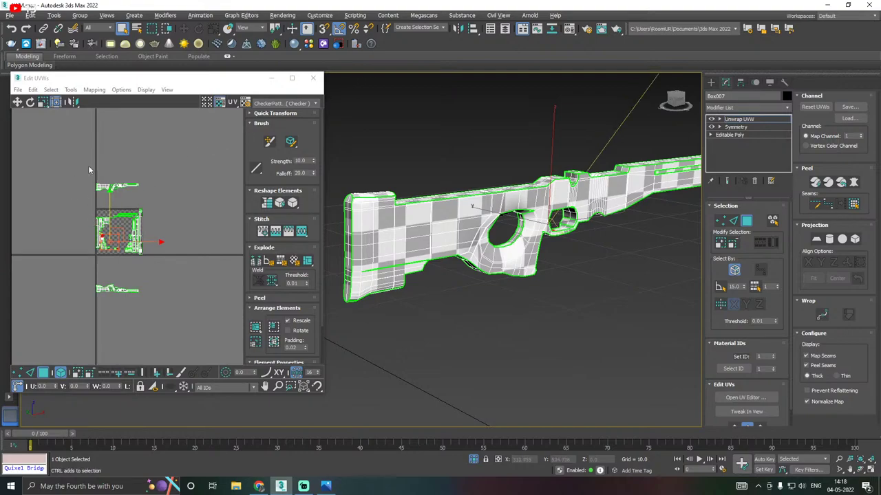
Undo the latest selections and moves so both rifle-side islands return to the packed UV tile
key(ctrl+a)
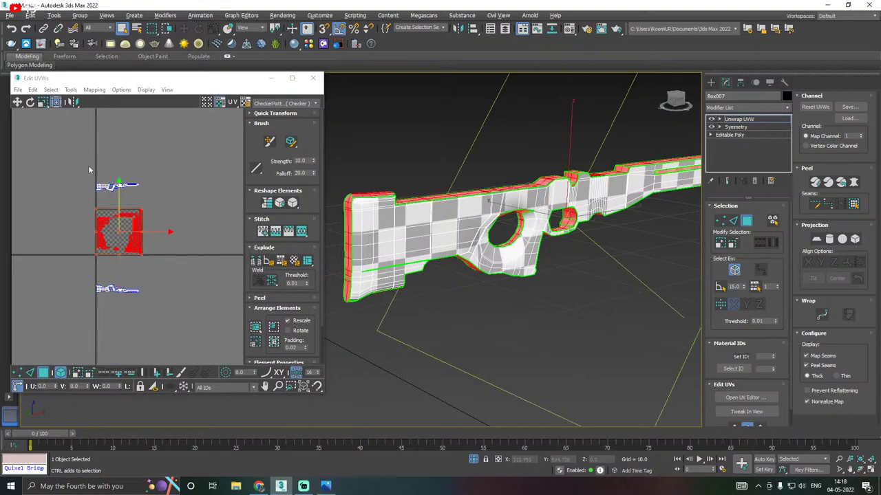
key(ctrl+z)
key(ctrl+z)
key(ctrl+z)
key(ctrl+z)
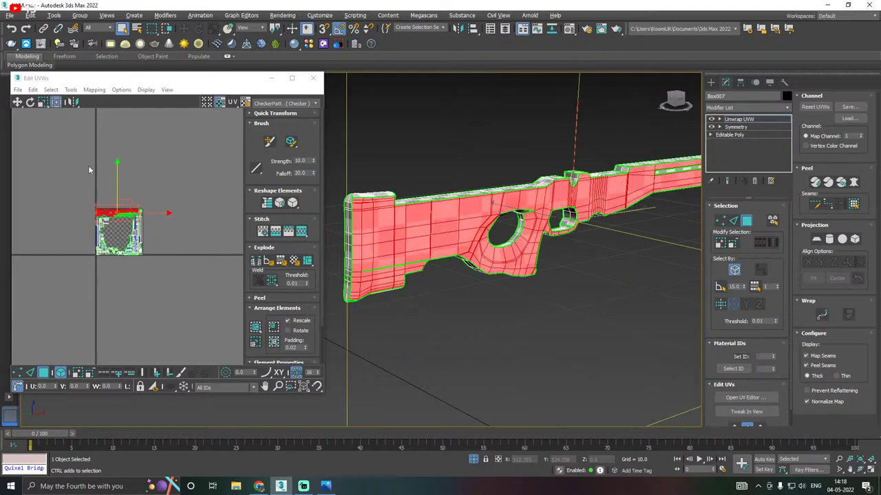
Close the UV editor, leave face selection in the stock's Unwrap UVW modifier and activate the Move tool with the whole rifle in view
click(124, 172)
click(313, 77)
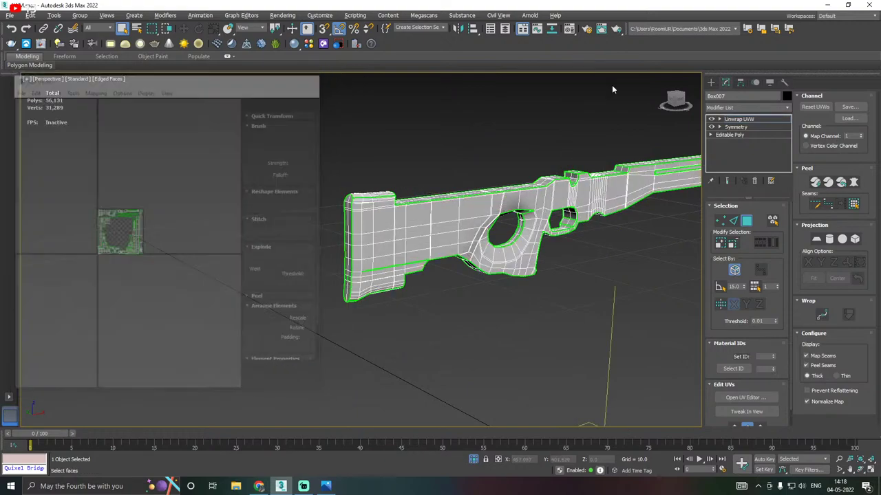
click(764, 121)
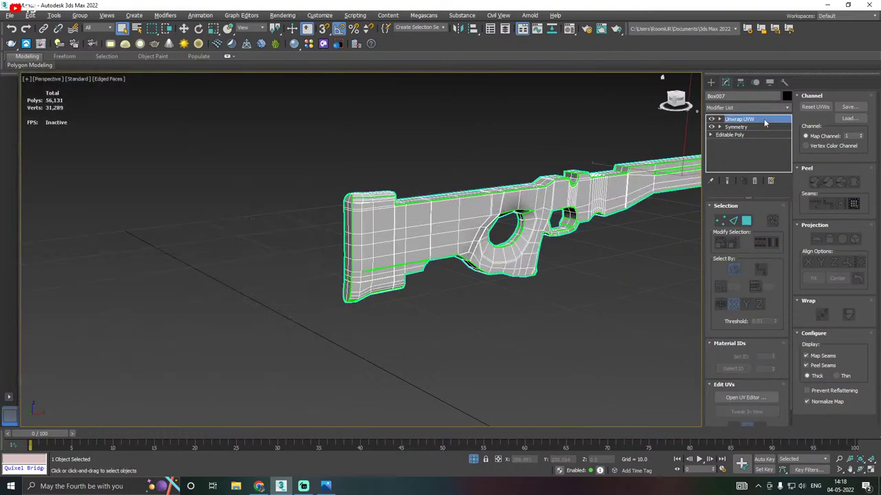
click(183, 28)
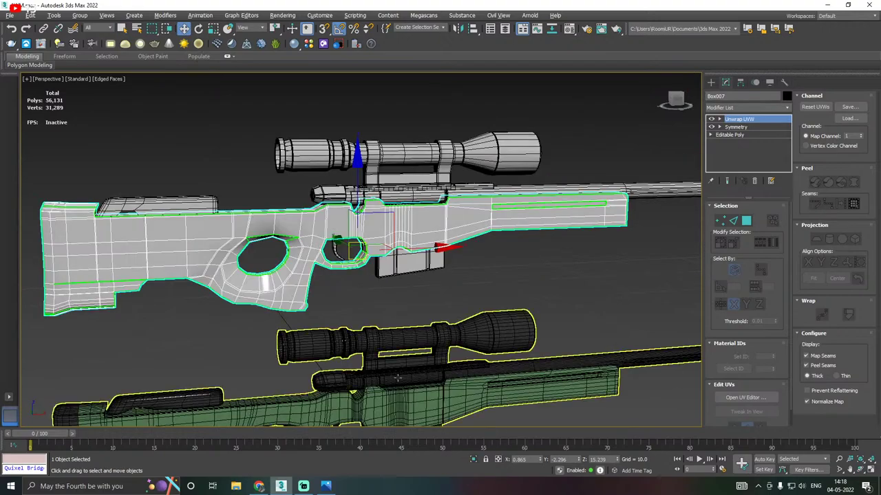
scroll(403, 281, down, 4)
alt+middle_drag(453, 269, 451, 288)
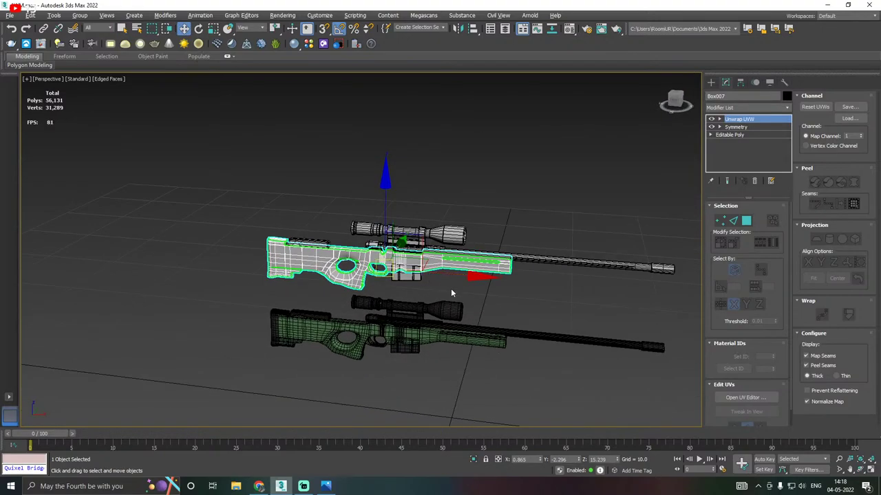
Leave the stock's Unwrap UVW modifier in place and select the scope on the upper rifle
click(466, 289)
click(413, 262)
right_click(767, 122)
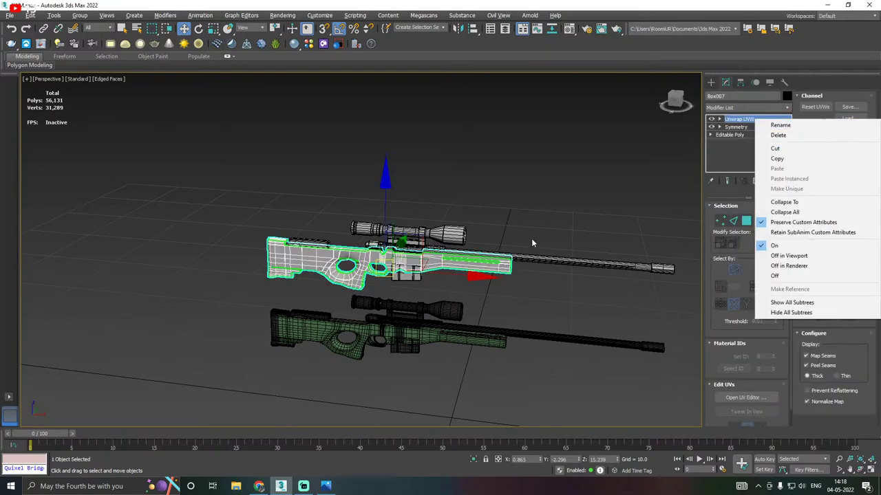
click(446, 236)
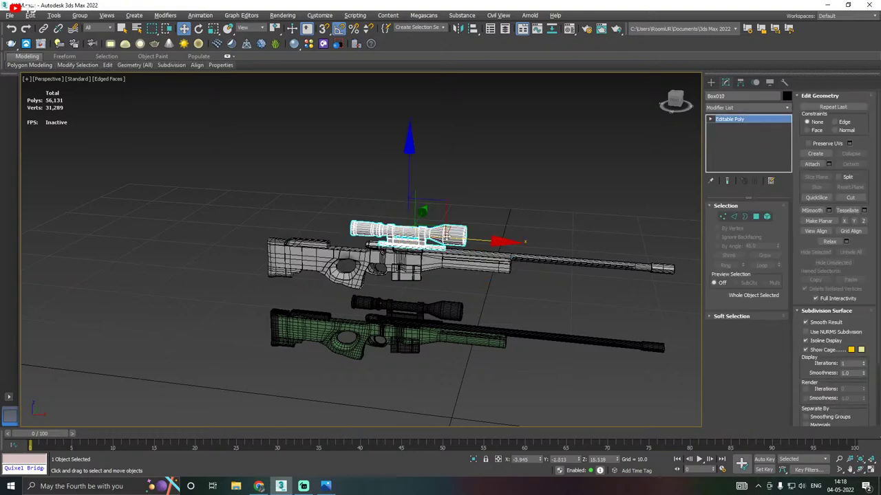
Add a UVW Map modifier to the upper rifle's scope and set its mapping type to Box
click(787, 107)
scroll(763, 385, down, 10)
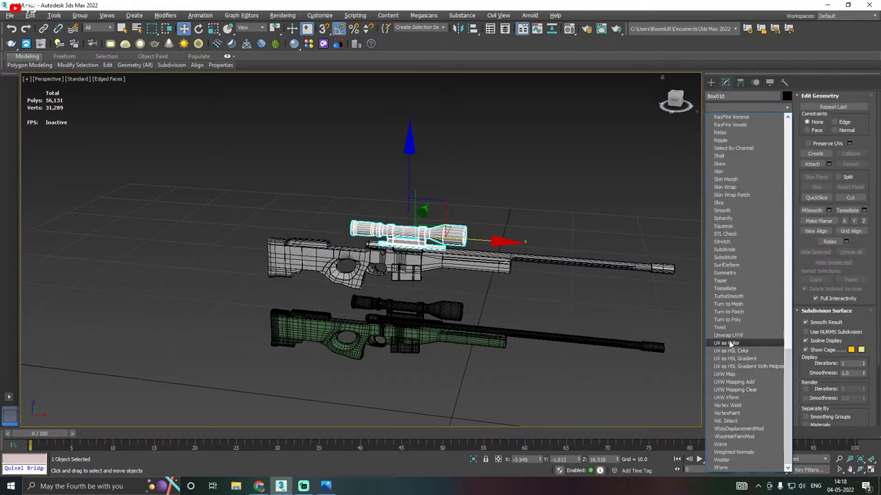
click(724, 375)
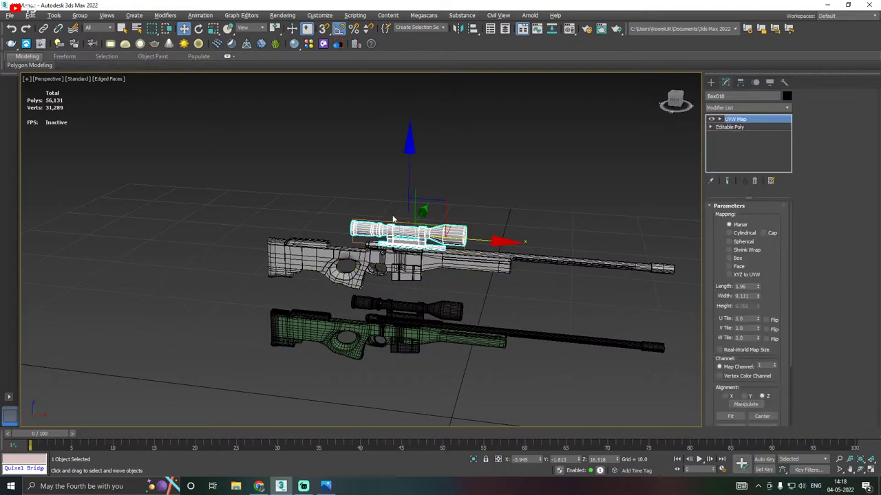
key(z)
click(738, 259)
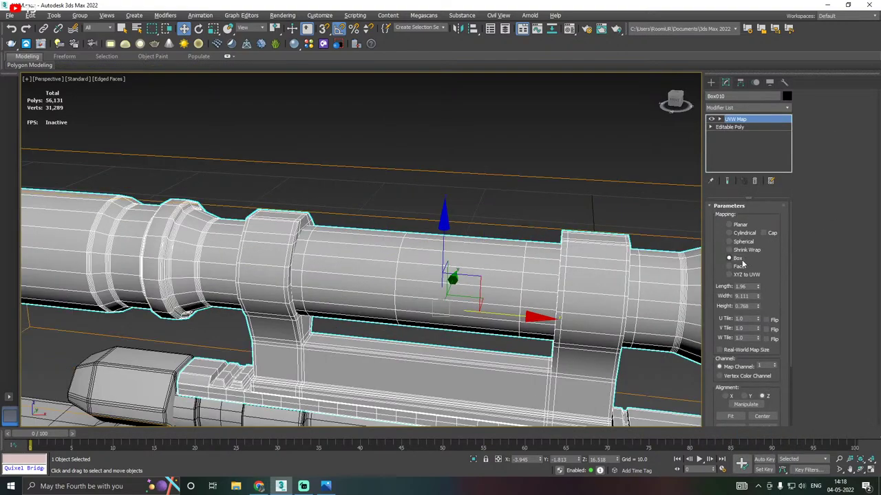
click(740, 252)
click(737, 256)
scroll(468, 229, down, 3)
scroll(468, 230, down, 4)
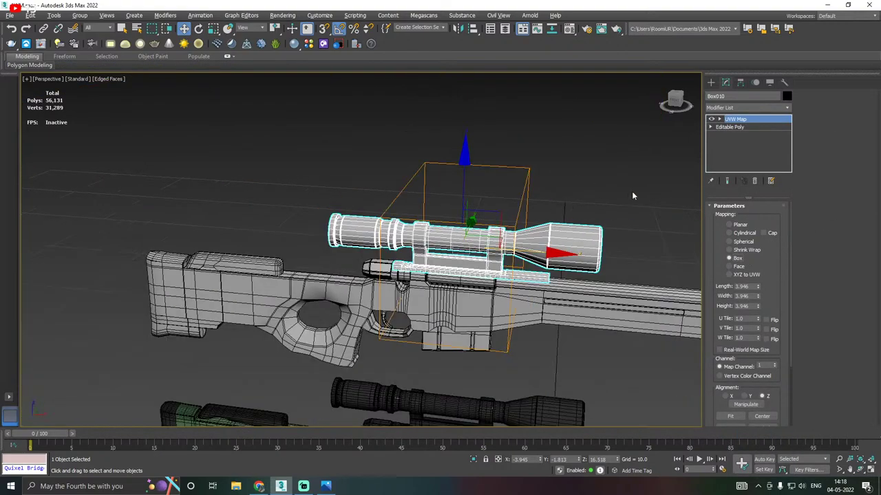
Select every part of the upper rifle, apply a TurboSmooth modifier to all of them, and clear the selection
alt+middle_drag(440, 192, 574, 147)
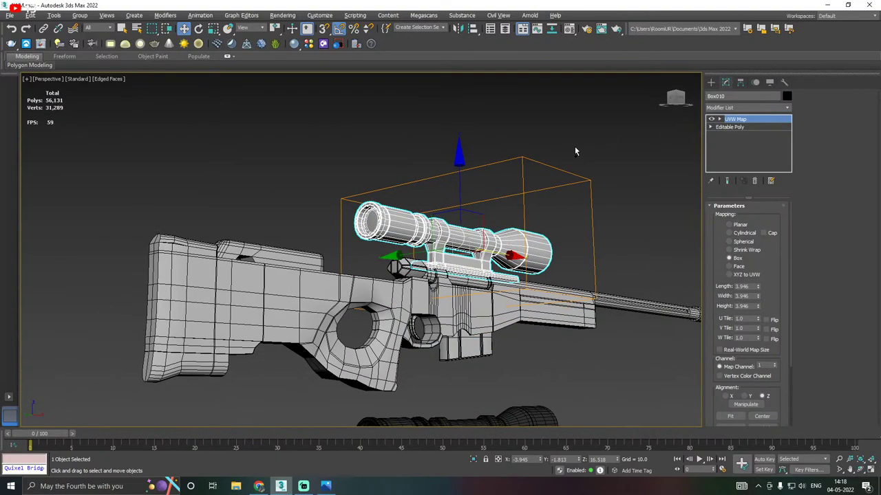
alt+middle_drag(622, 167, 641, 183)
scroll(502, 212, down, 2)
alt+middle_drag(506, 212, 432, 213)
scroll(432, 213, down, 2)
alt+middle_drag(496, 197, 551, 191)
click(552, 191)
drag(293, 189, 576, 230)
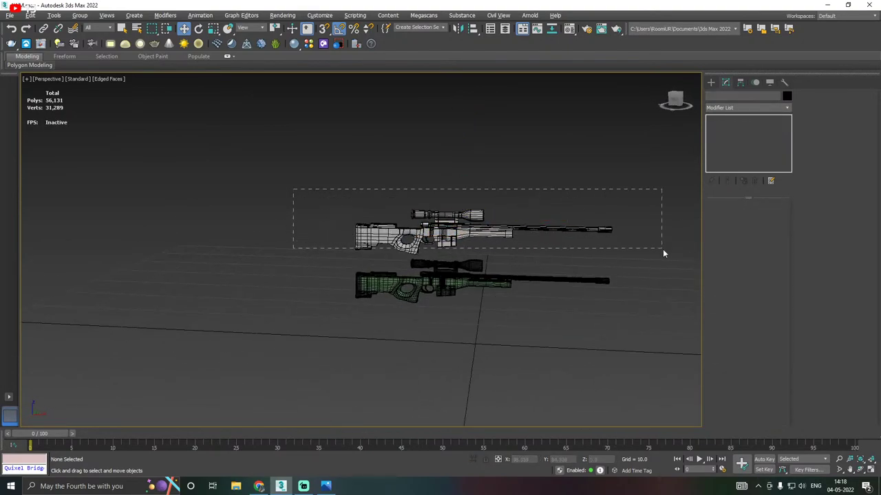
drag(662, 253, 664, 252)
click(788, 109)
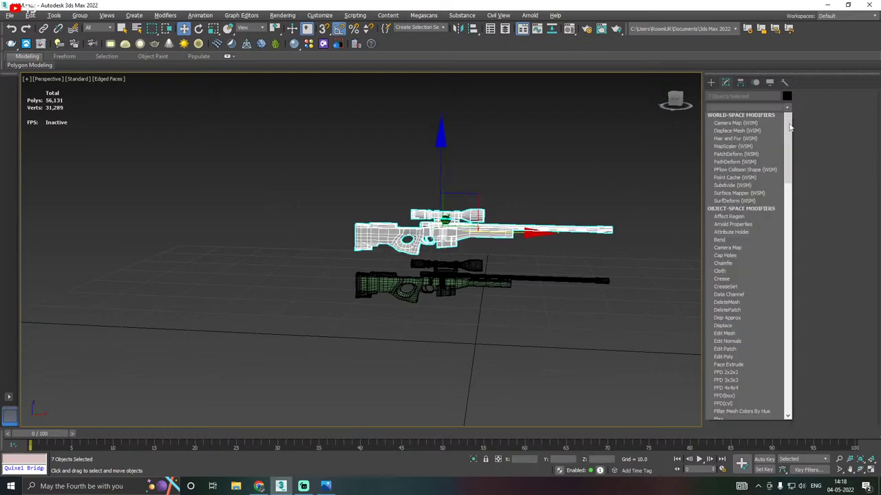
scroll(757, 241, down, 15)
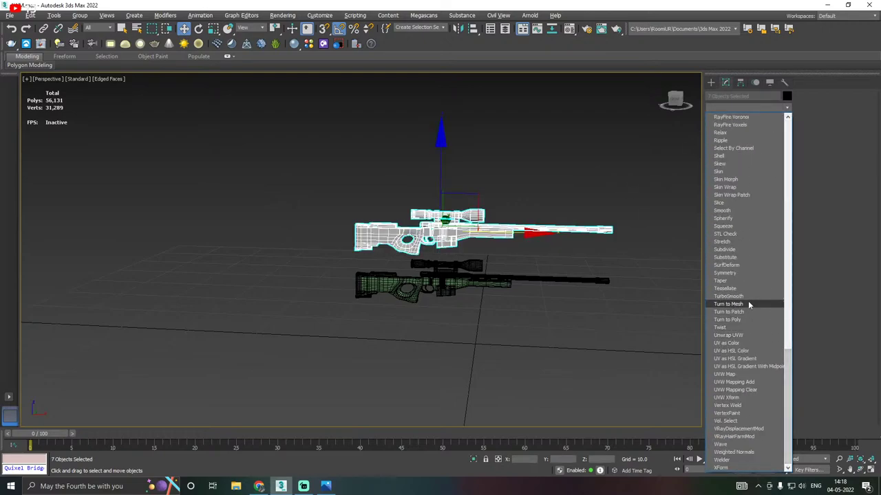
click(747, 296)
click(421, 254)
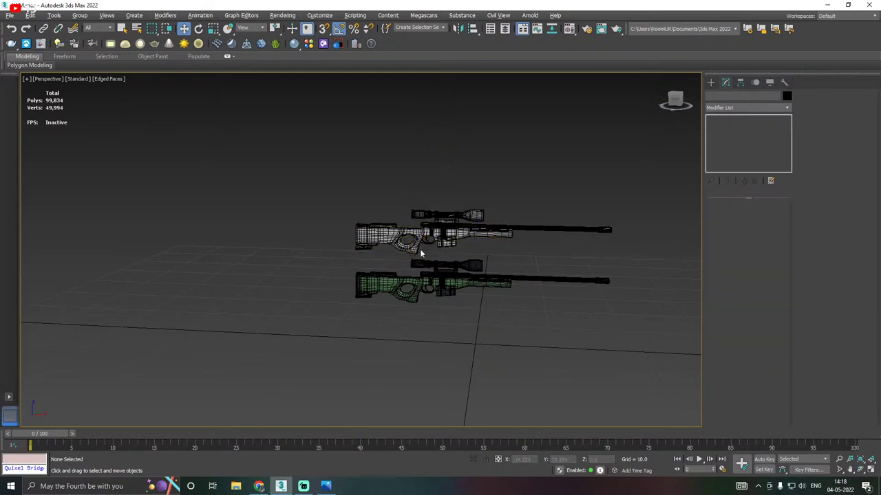
scroll(421, 254, up, 10)
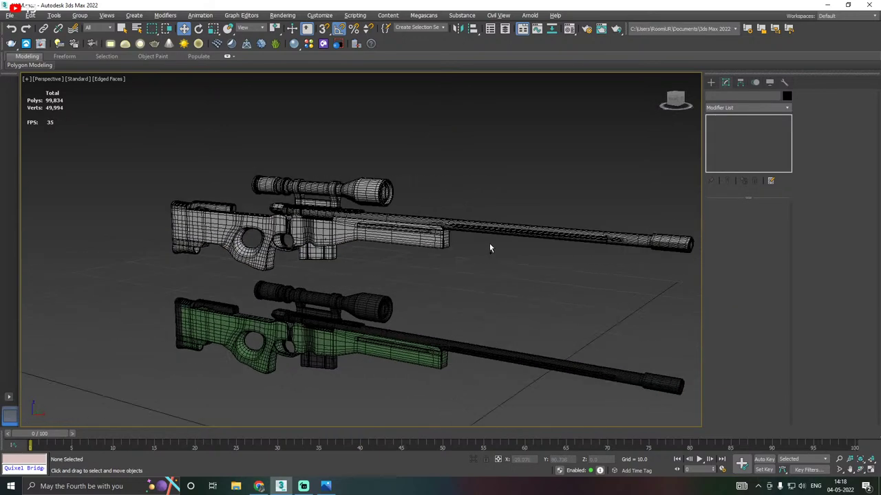
mouse_move(490, 247)
alt+middle_down()
mouse_move(477, 246)
mouse_move(486, 246)
alt+middle_up()
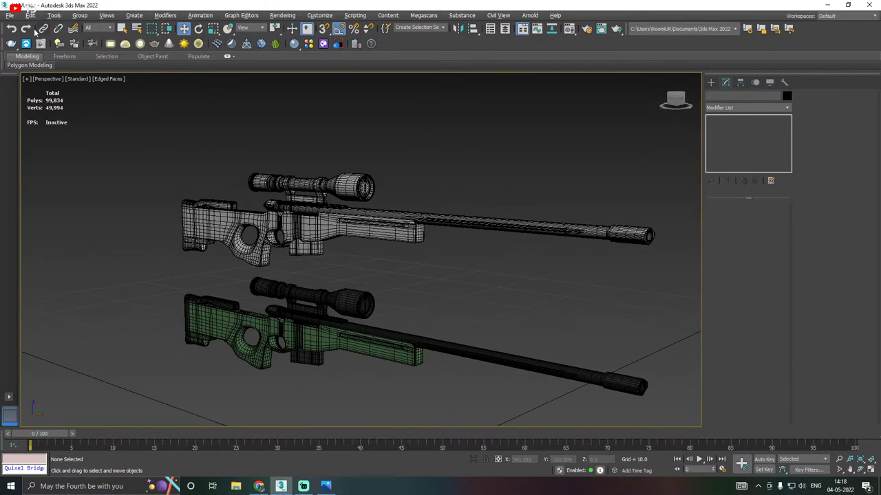
Save two incremental copies of the scene as AWM54.max and AWM55.max in the Work folder
click(10, 15)
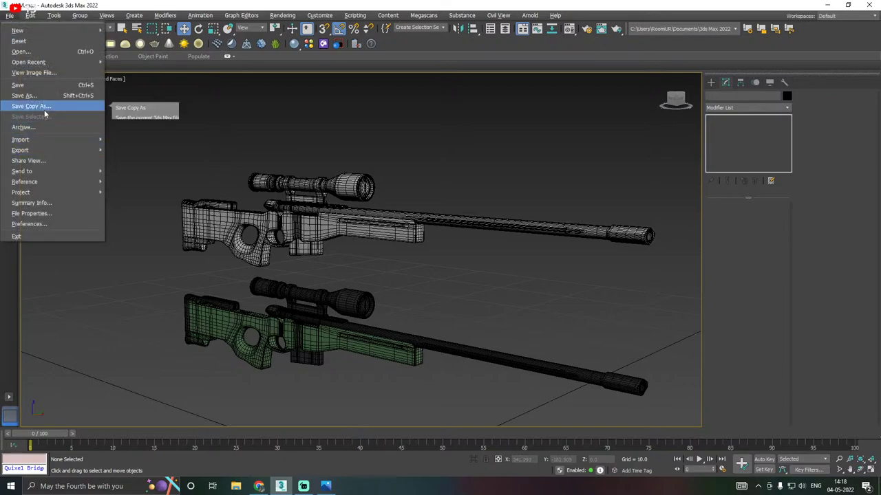
click(44, 109)
click(552, 395)
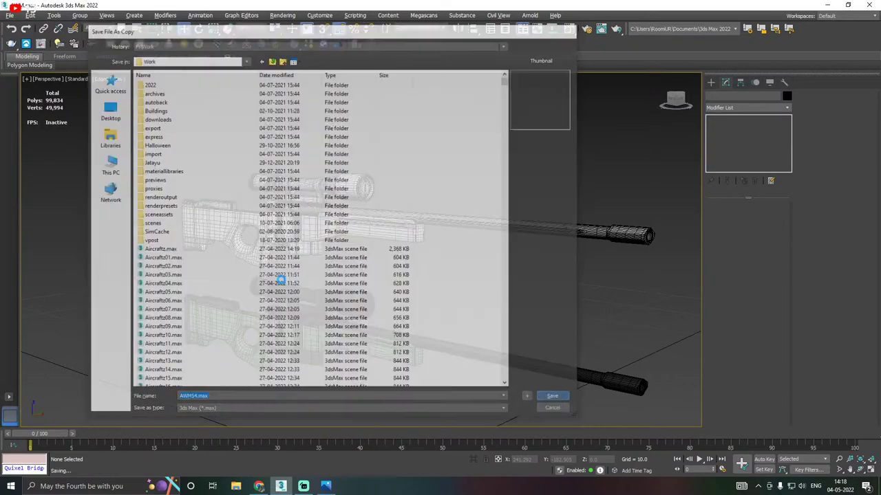
click(11, 15)
click(44, 108)
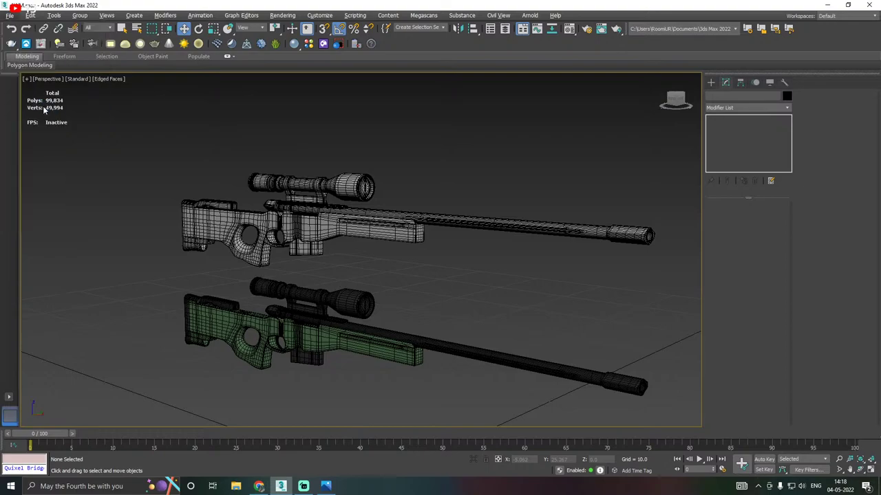
click(552, 397)
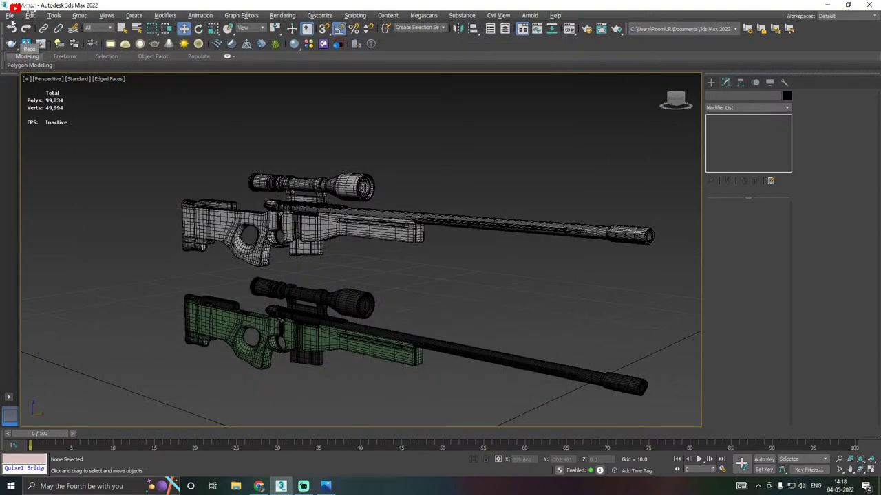
Save the open rifle scene to its current file
click(10, 16)
click(23, 86)
click(9, 15)
click(27, 85)
key(super+e)
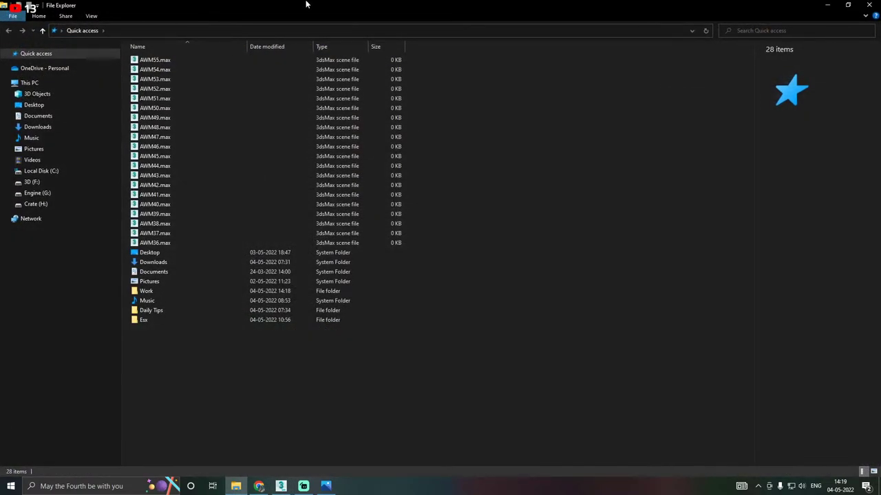
drag(344, 6, 0, 9)
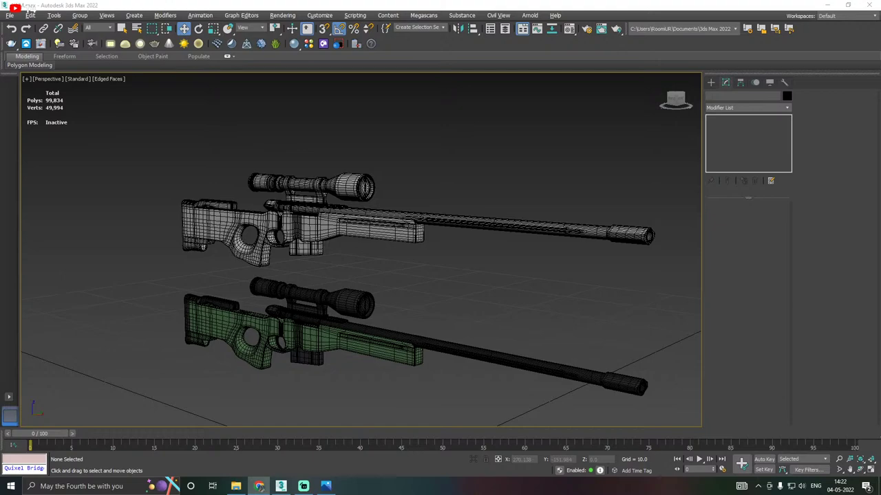
click(118, 165)
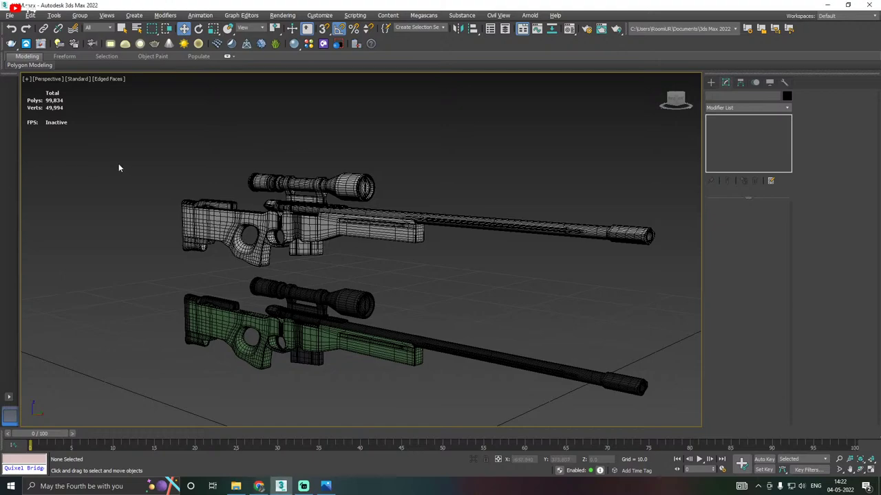
key(8)
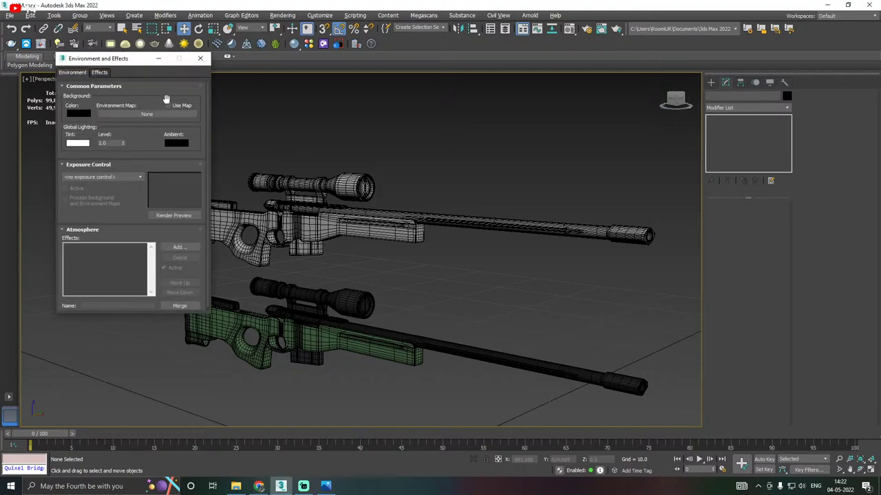
click(199, 59)
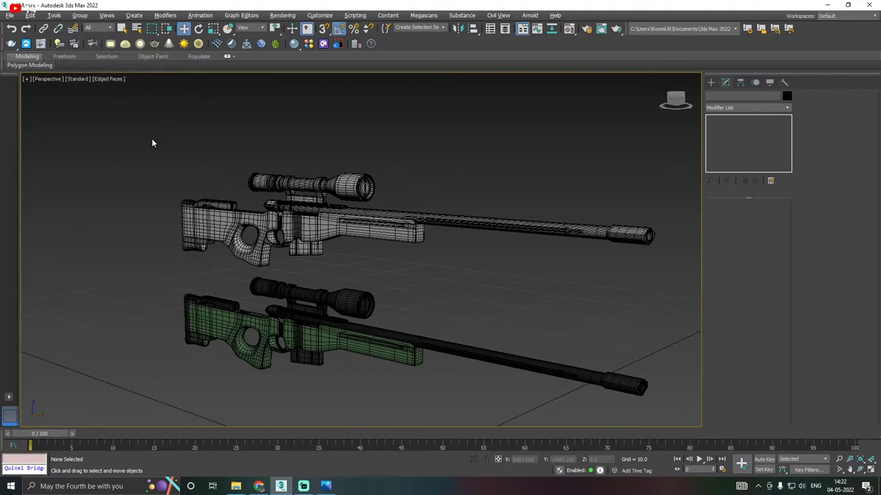
Turn off the Edged Faces display in the Perspective viewport so both rifles use plain Default Shading
click(102, 80)
click(121, 183)
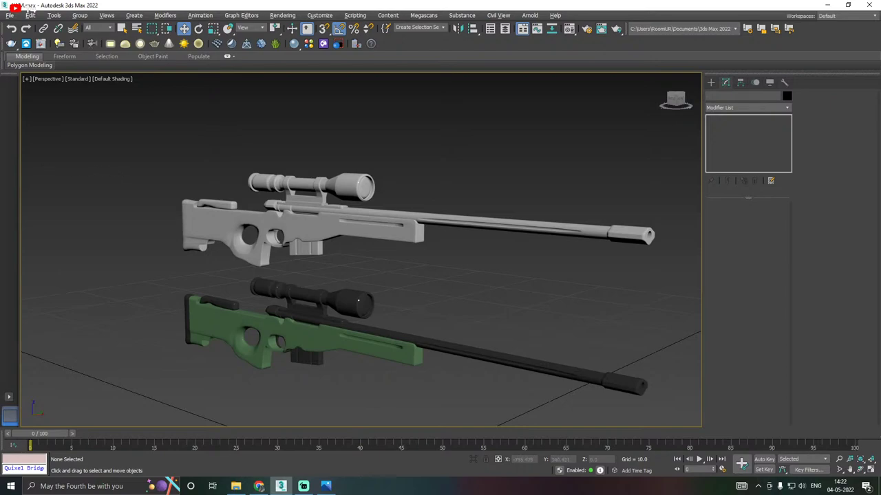
key(alt+Tab)
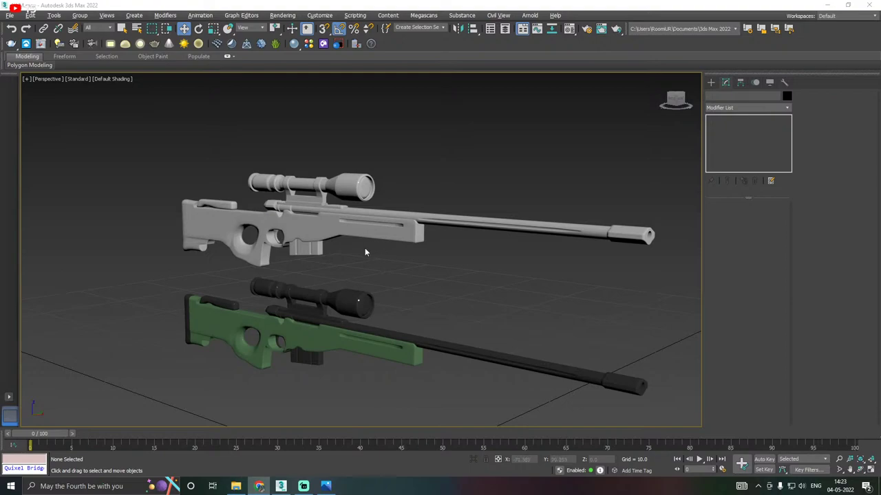
Examine the smoothed stock body around its thumbhole, trigger guard and magazine from several angles, leaving nothing selected
scroll(330, 248, down, 5)
scroll(323, 244, up, 5)
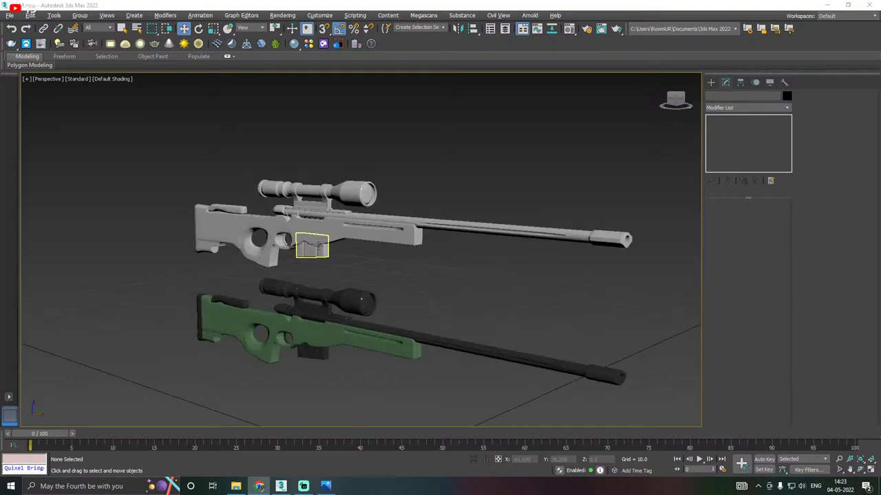
click(331, 239)
alt+middle_drag(332, 240, 269, 245)
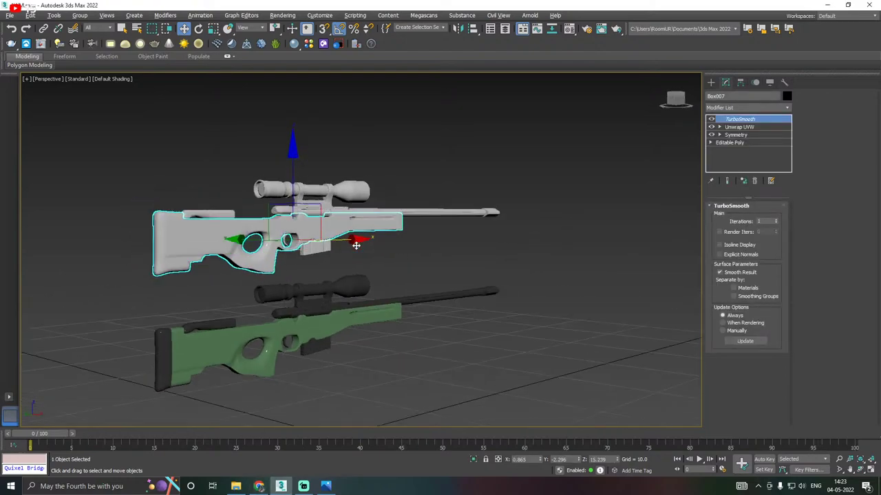
scroll(264, 246, up, 6)
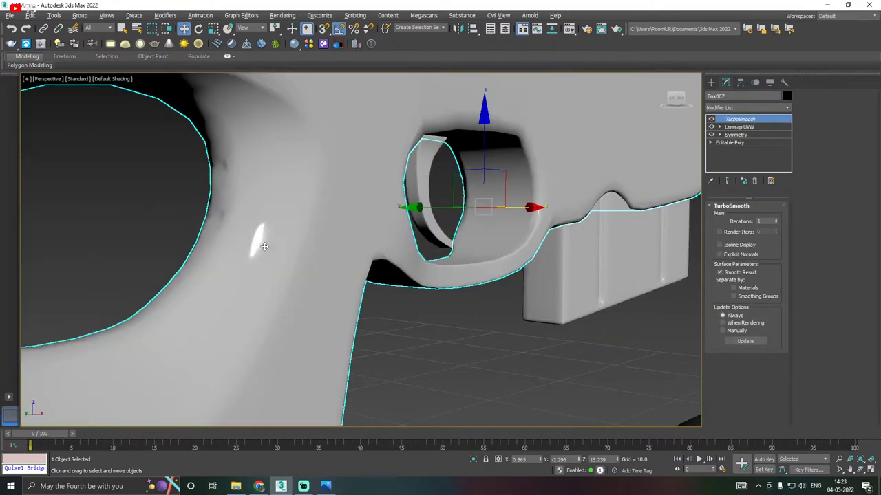
scroll(264, 246, down, 2)
alt+middle_drag(264, 246, 178, 242)
scroll(223, 245, down, 2)
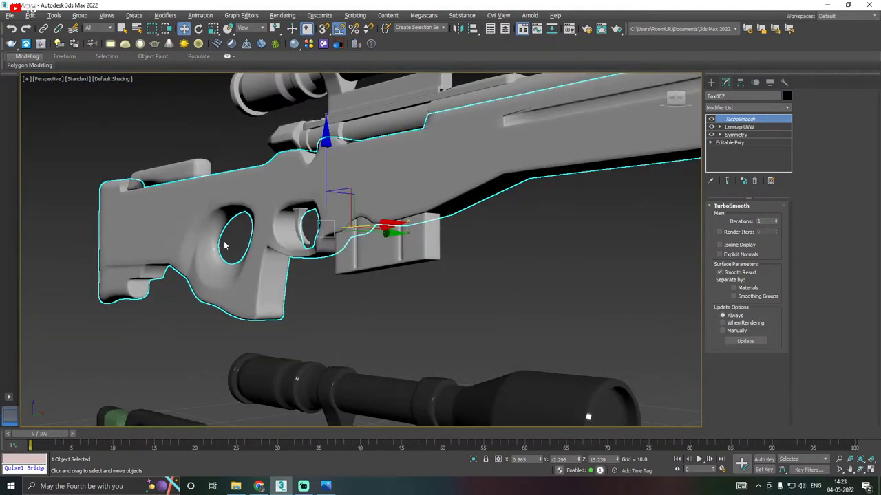
alt+middle_drag(260, 239, 227, 269)
scroll(290, 246, down, 1)
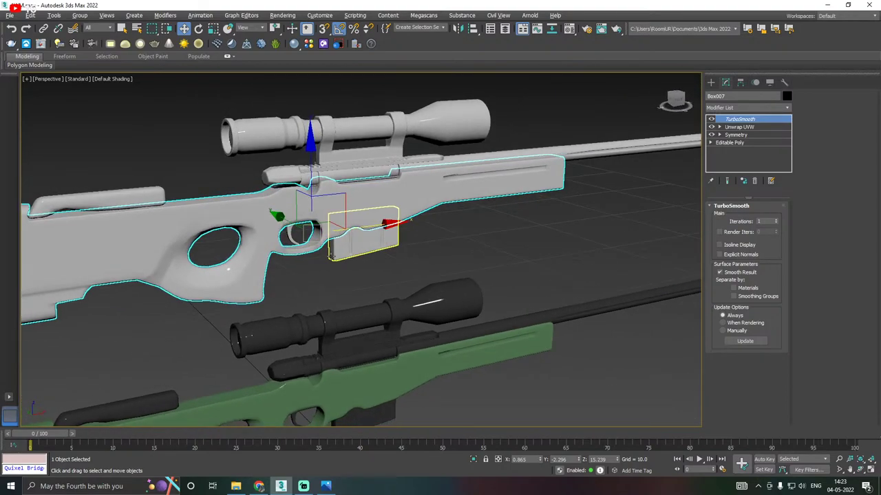
scroll(344, 241, down, 2)
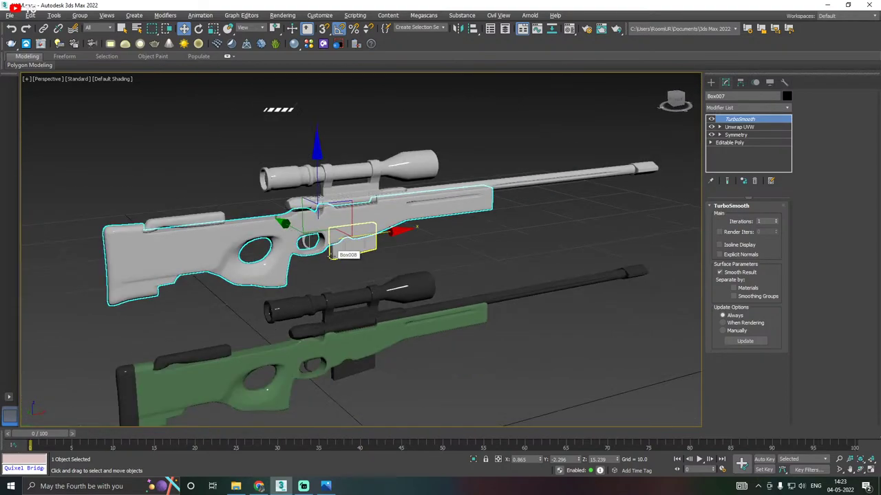
click(473, 244)
alt+middle_drag(464, 245, 346, 249)
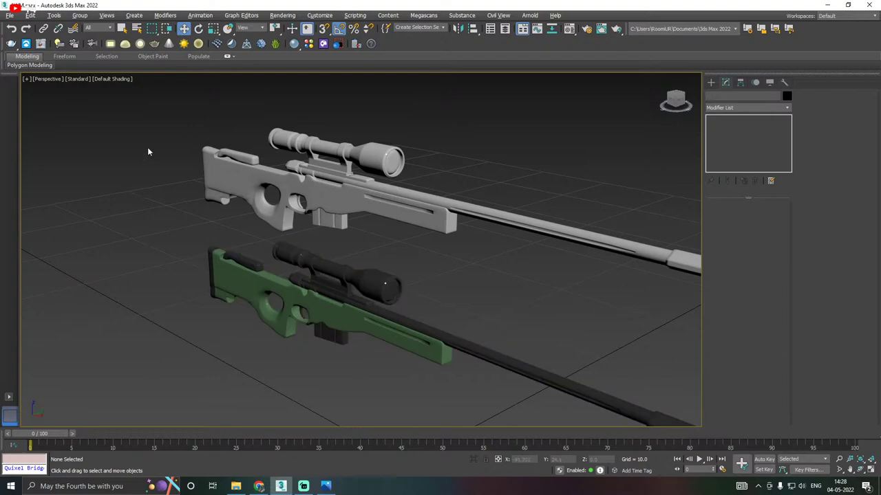
Save two more incremental copies of the scene as AWM56.max and AWM57.max in the Work folder
click(11, 15)
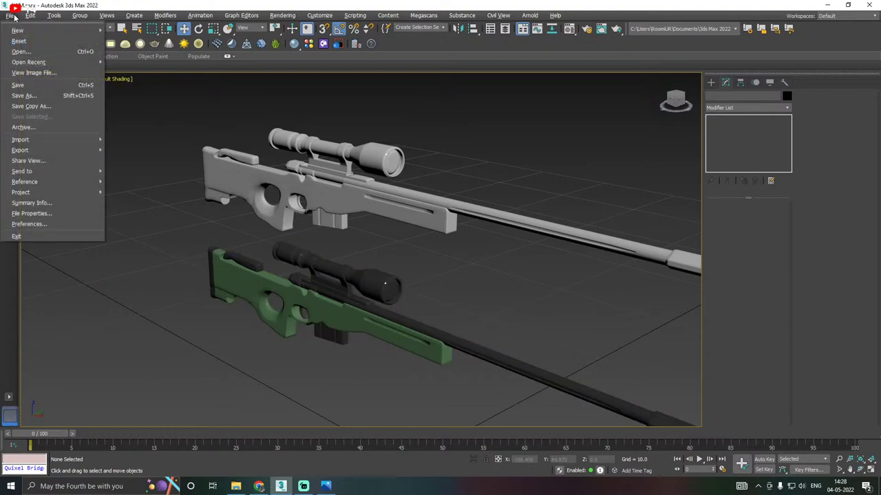
click(31, 106)
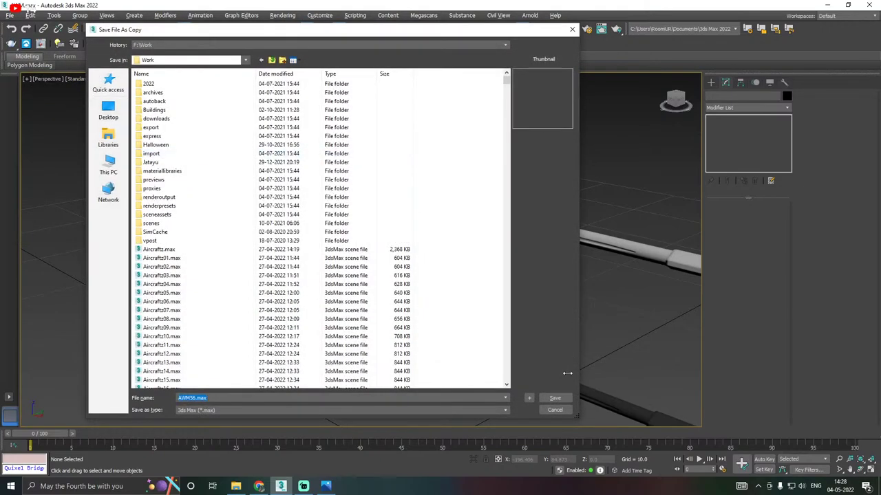
click(554, 398)
click(10, 15)
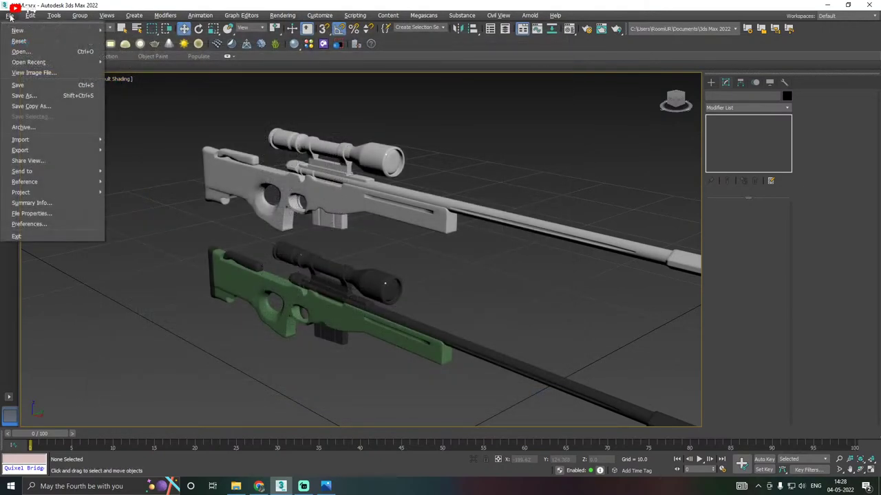
click(31, 106)
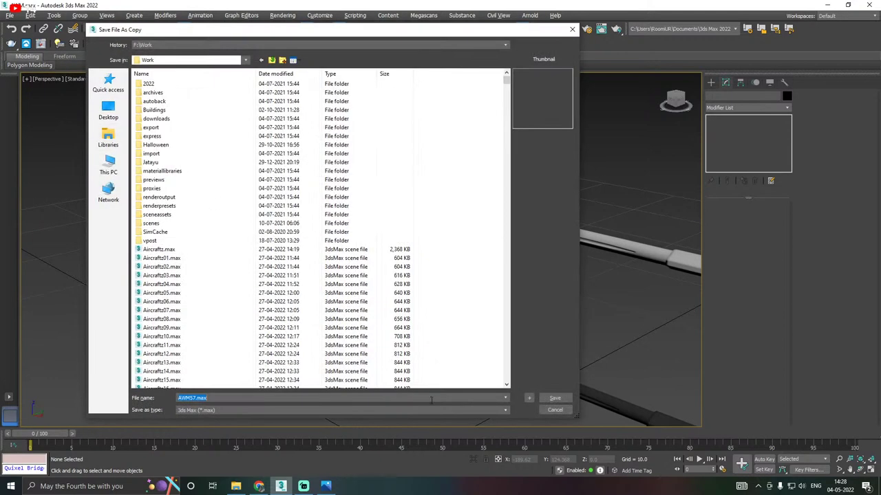
click(554, 398)
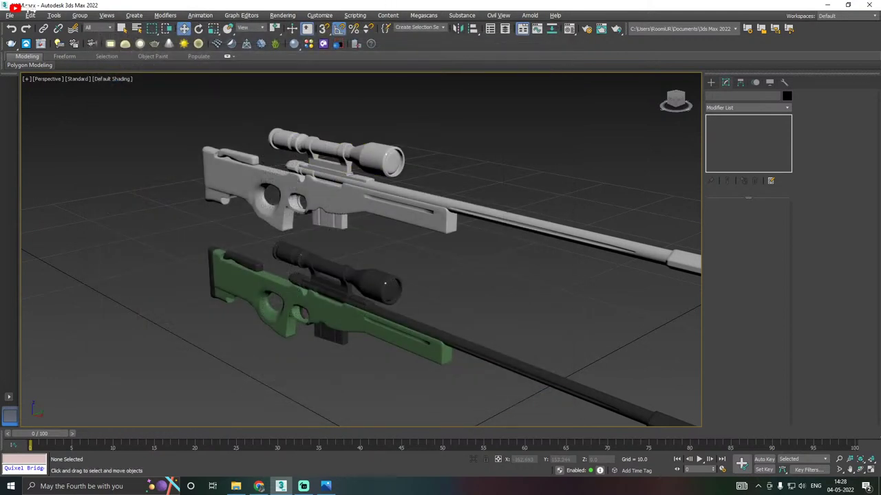
Save the smoothed rifle scene to its current file
click(10, 15)
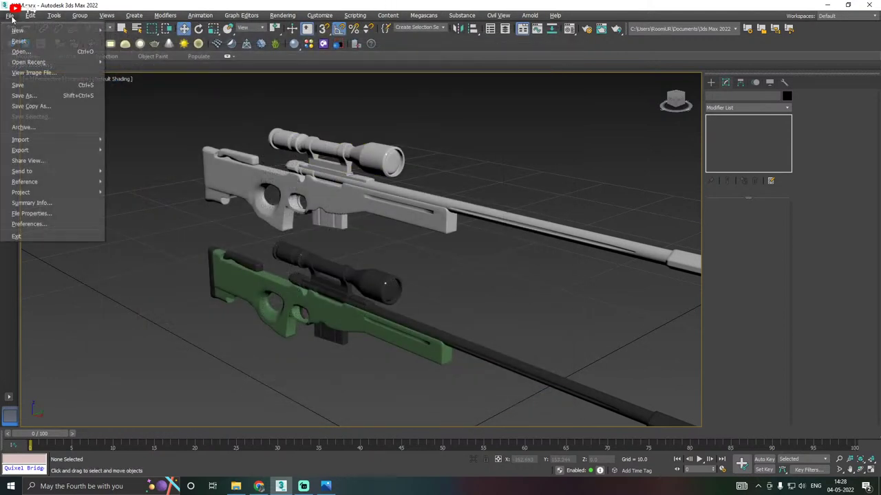
click(35, 86)
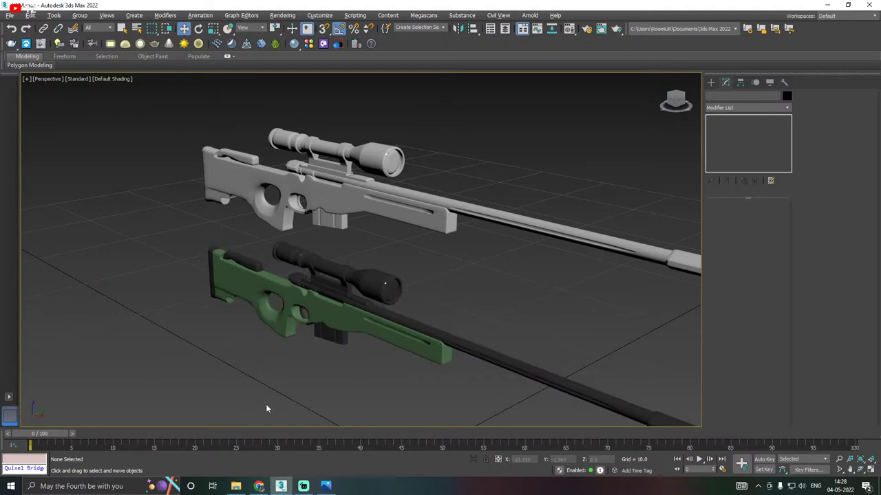
click(305, 486)
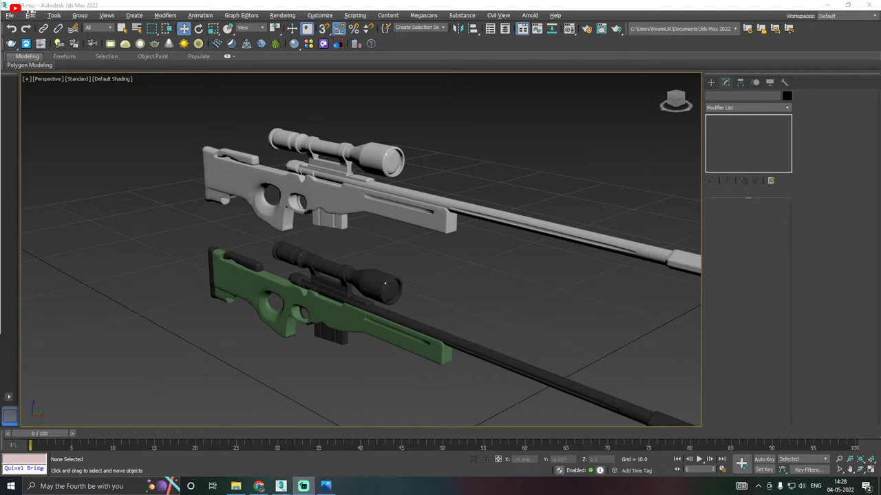